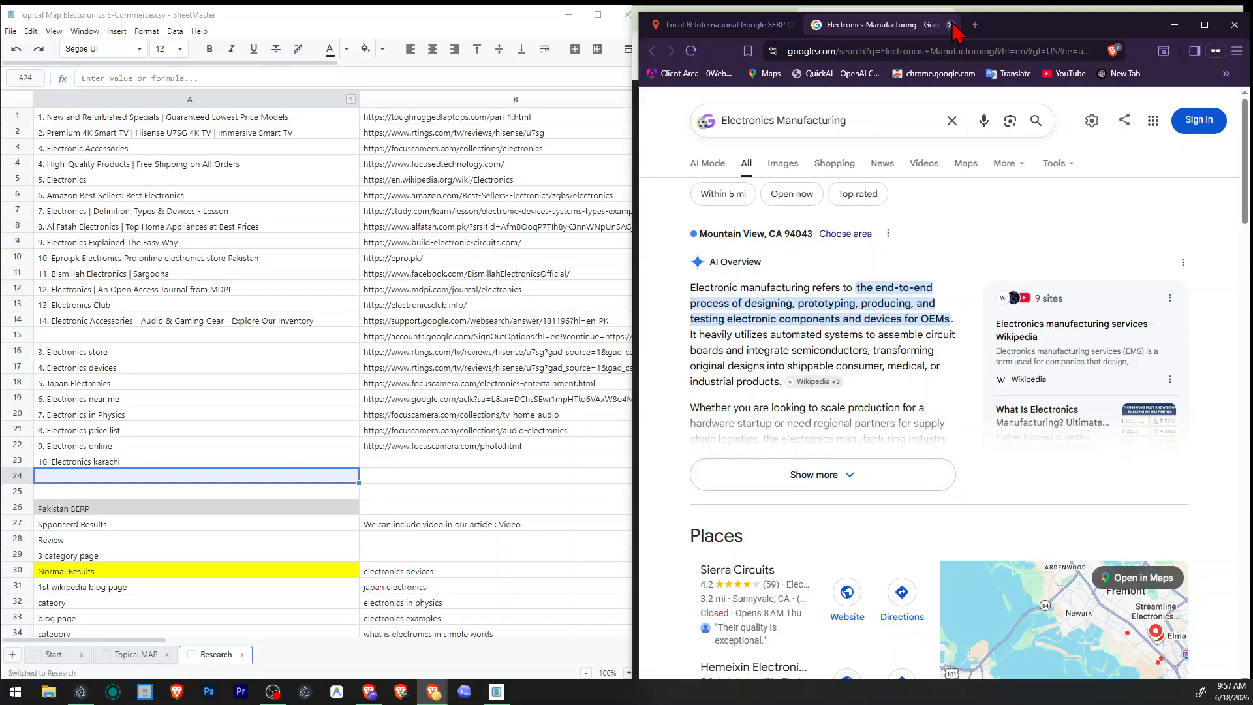
# Close the Electronics Manufacturing results and run a new localized Google search for Electronics only in the SERP checker.
pyautogui.click(951, 24)
pyautogui.click(886, 220)
pyautogui.doubleClick(877, 220)
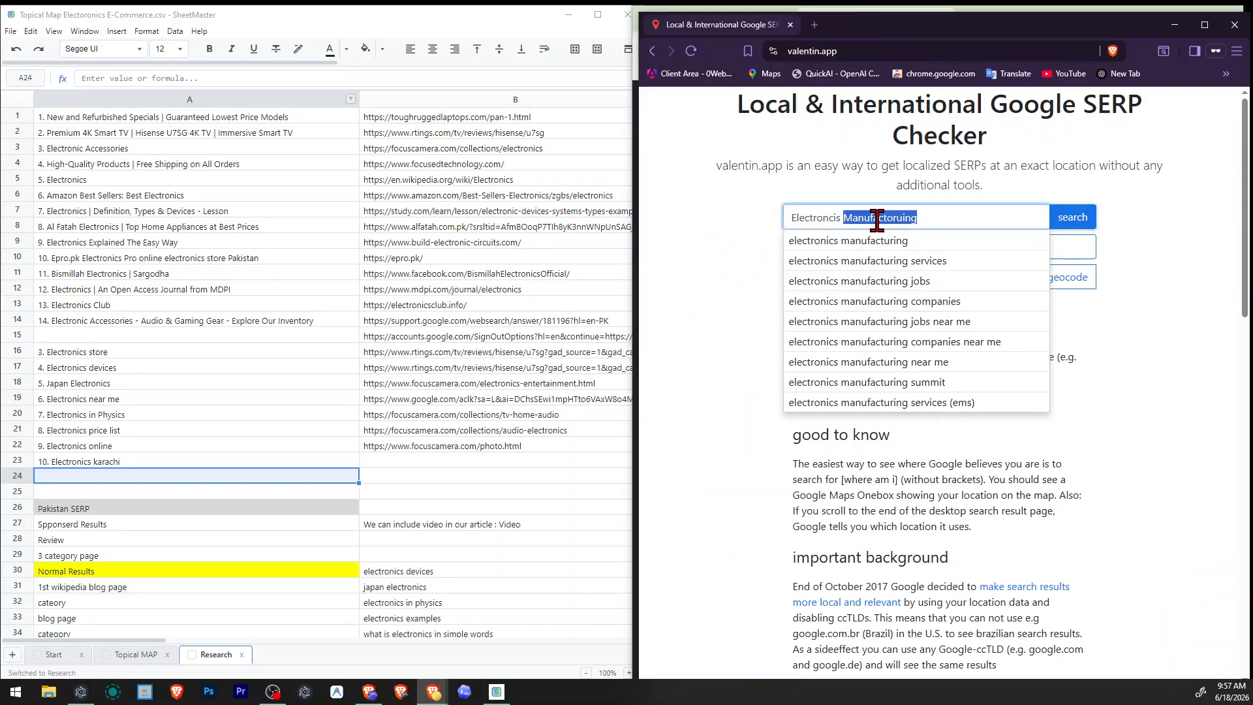
pyautogui.press('BackSpace')
pyautogui.press('Return')
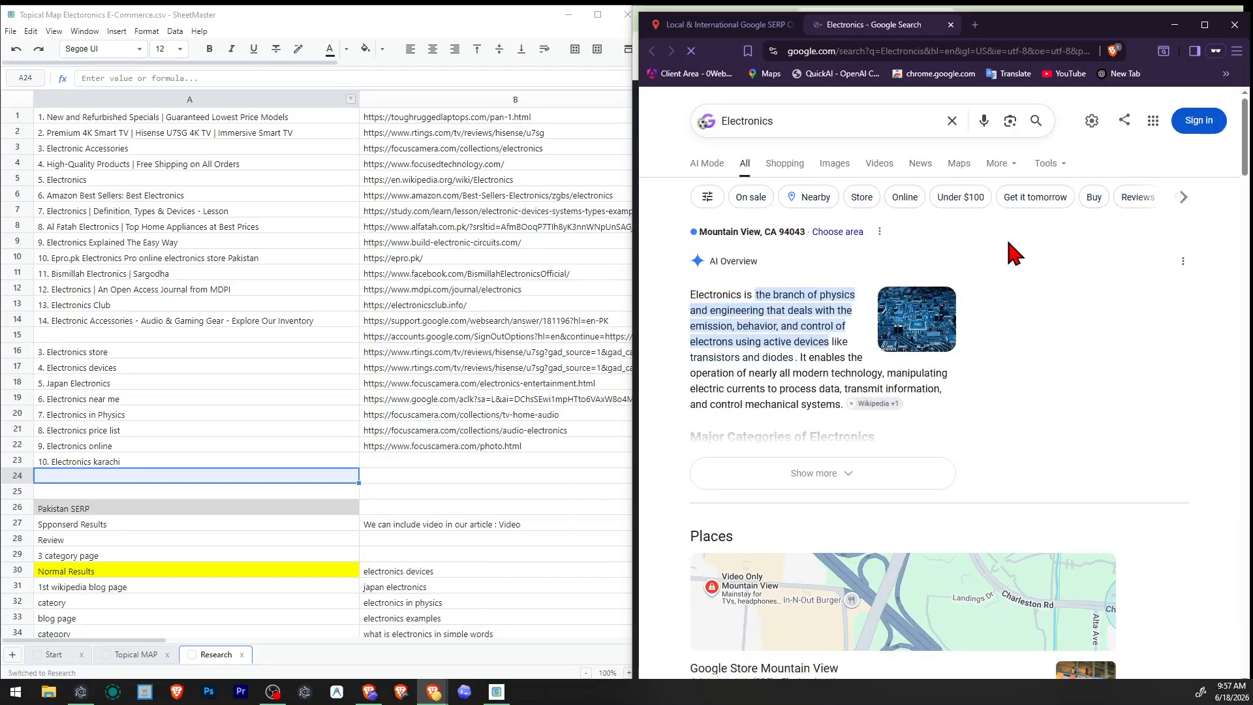
# Examine the Electronics search results for ranking page types, People also ask questions, product blocks and related searches.
pyautogui.scroll(-3, 1013, 253)
pyautogui.scroll(-10, 1005, 258)
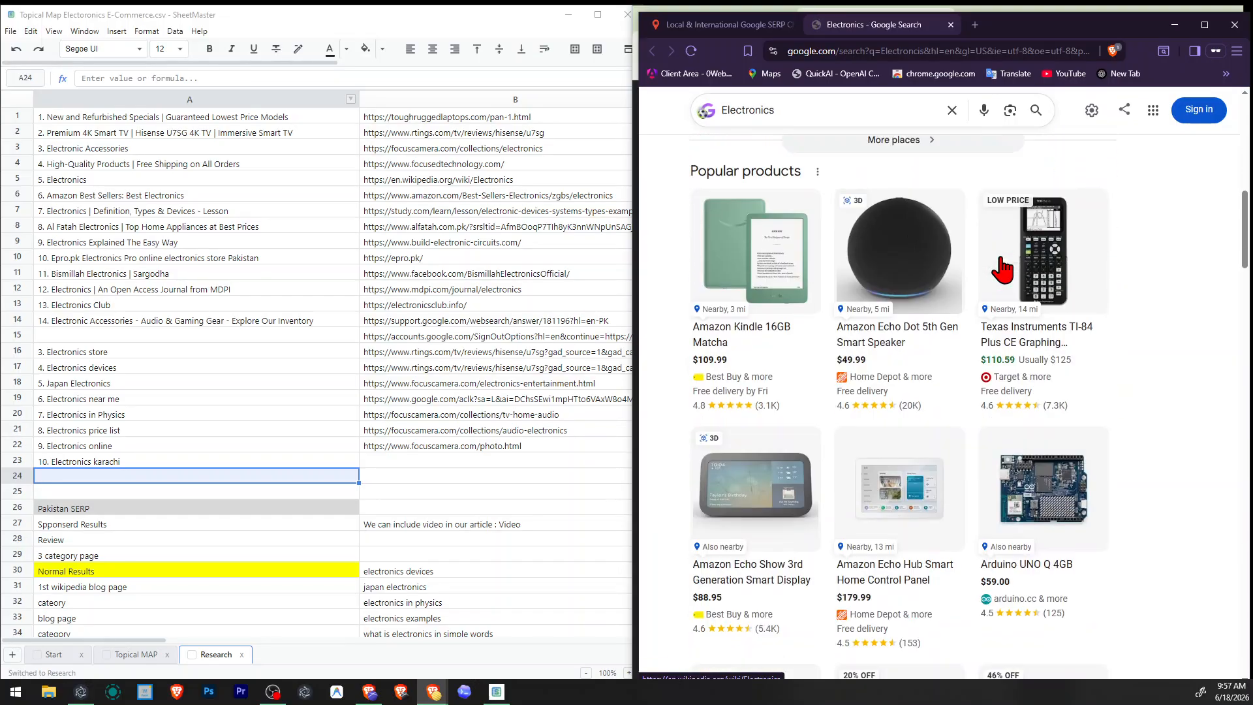
pyautogui.scroll(-4, 1003, 270)
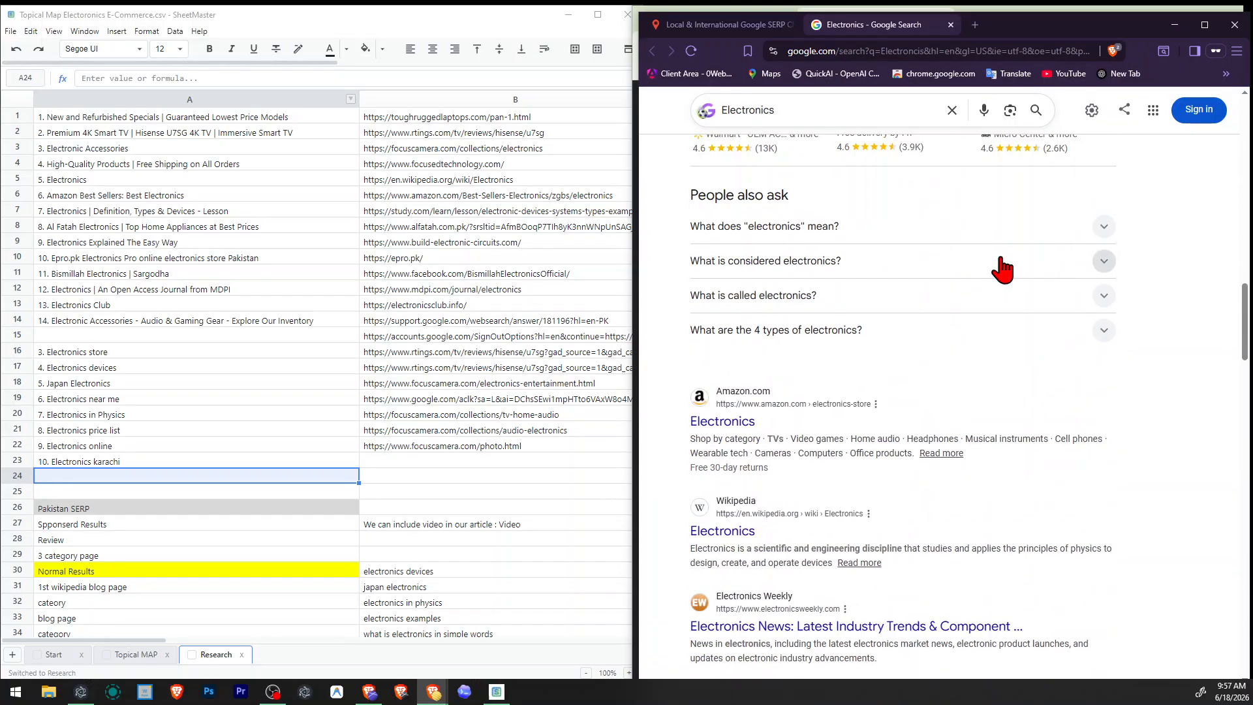
pyautogui.scroll(-10, 1004, 267)
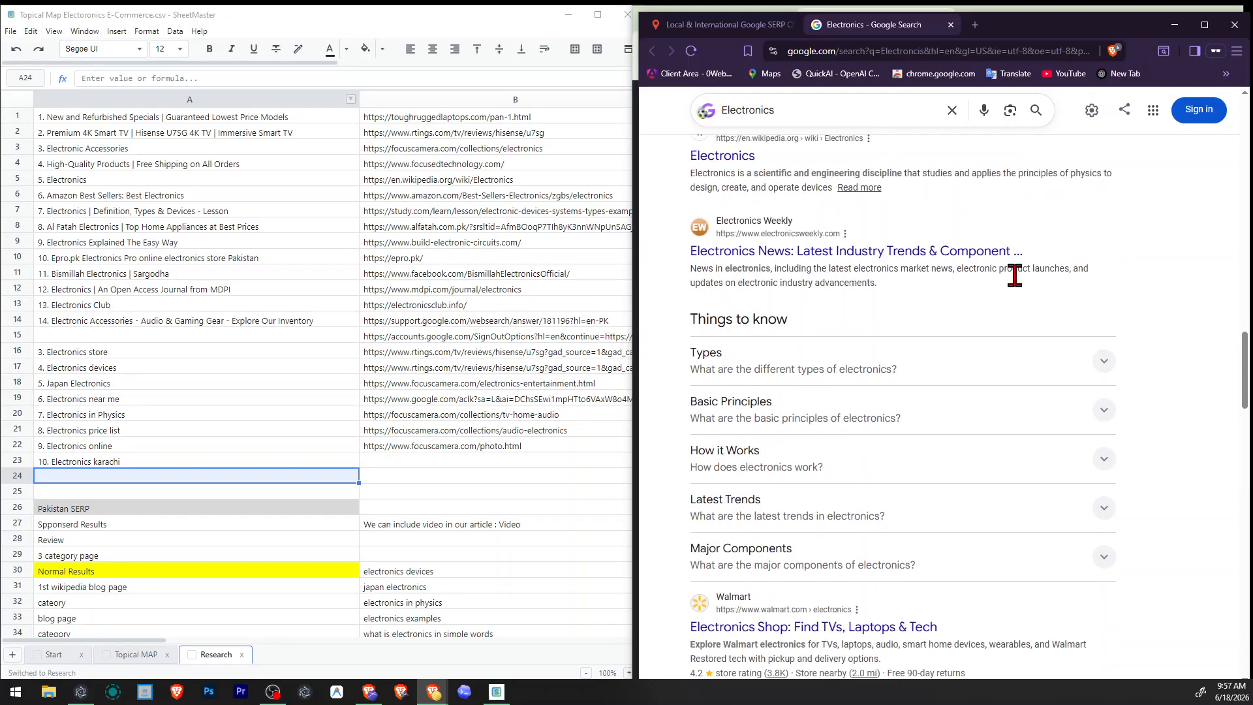
pyautogui.scroll(-10, 1006, 267)
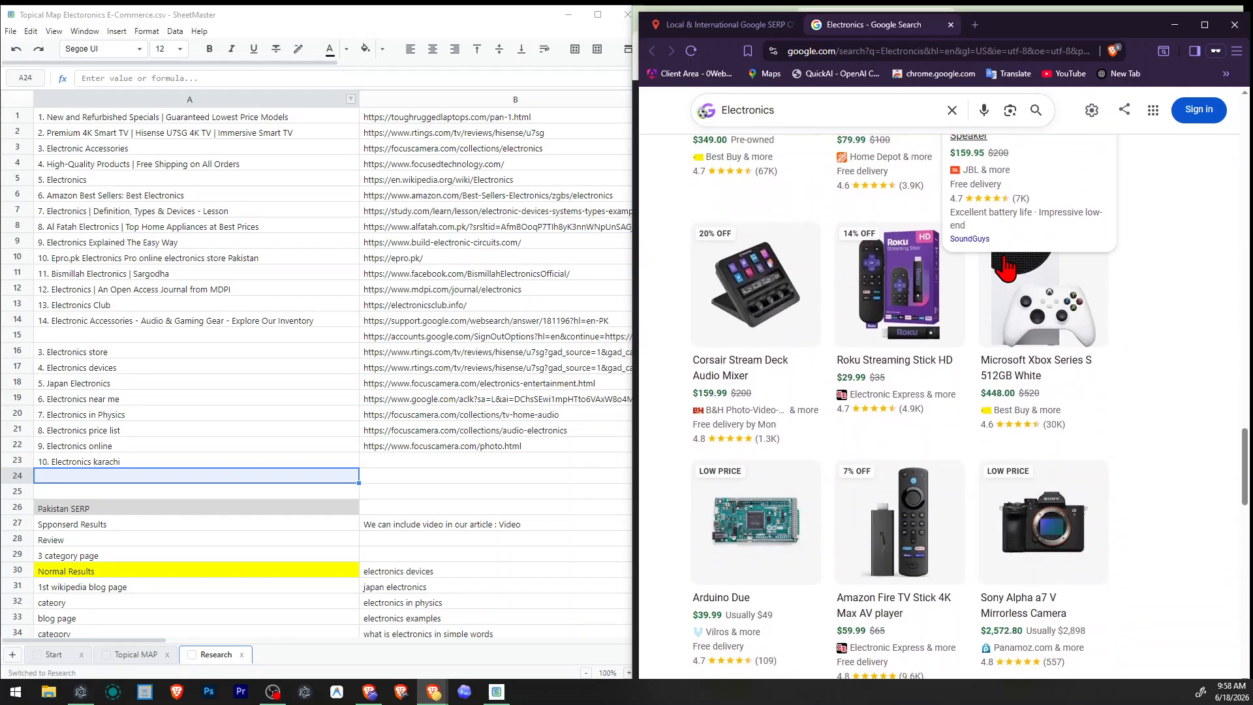
pyautogui.scroll(-5, 1009, 264)
pyautogui.scroll(-2, 1010, 265)
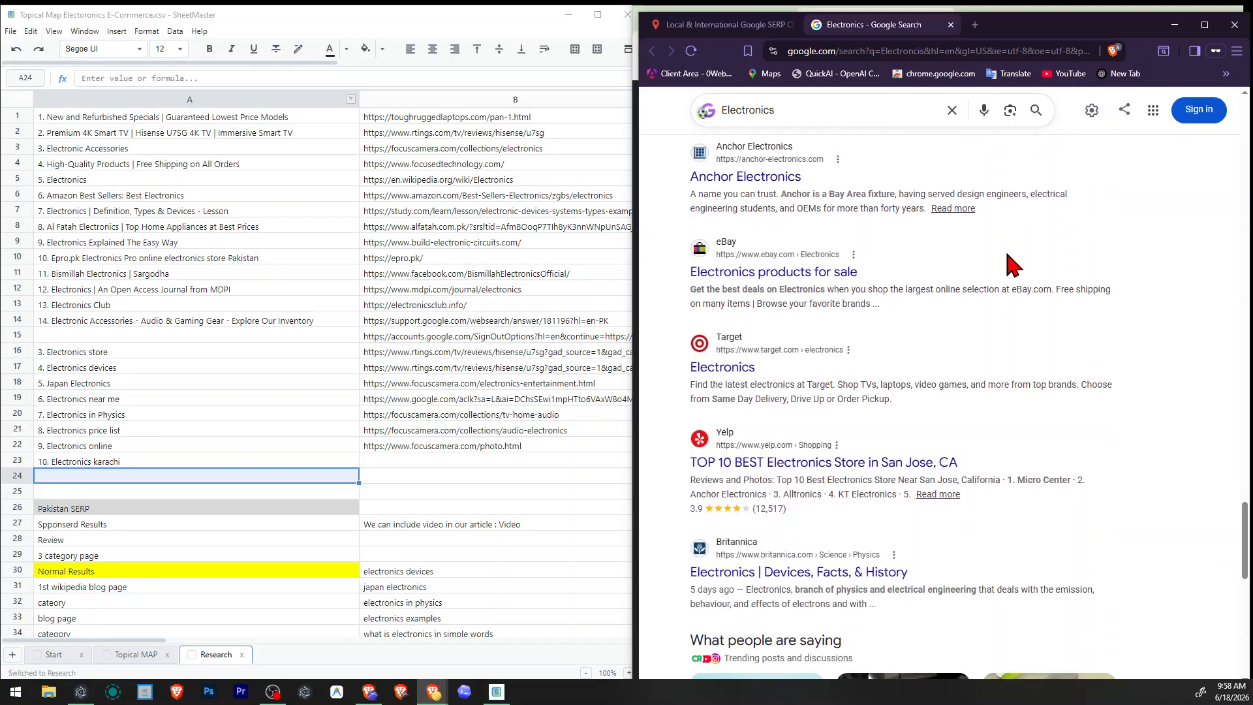
pyautogui.scroll(-3, 1011, 265)
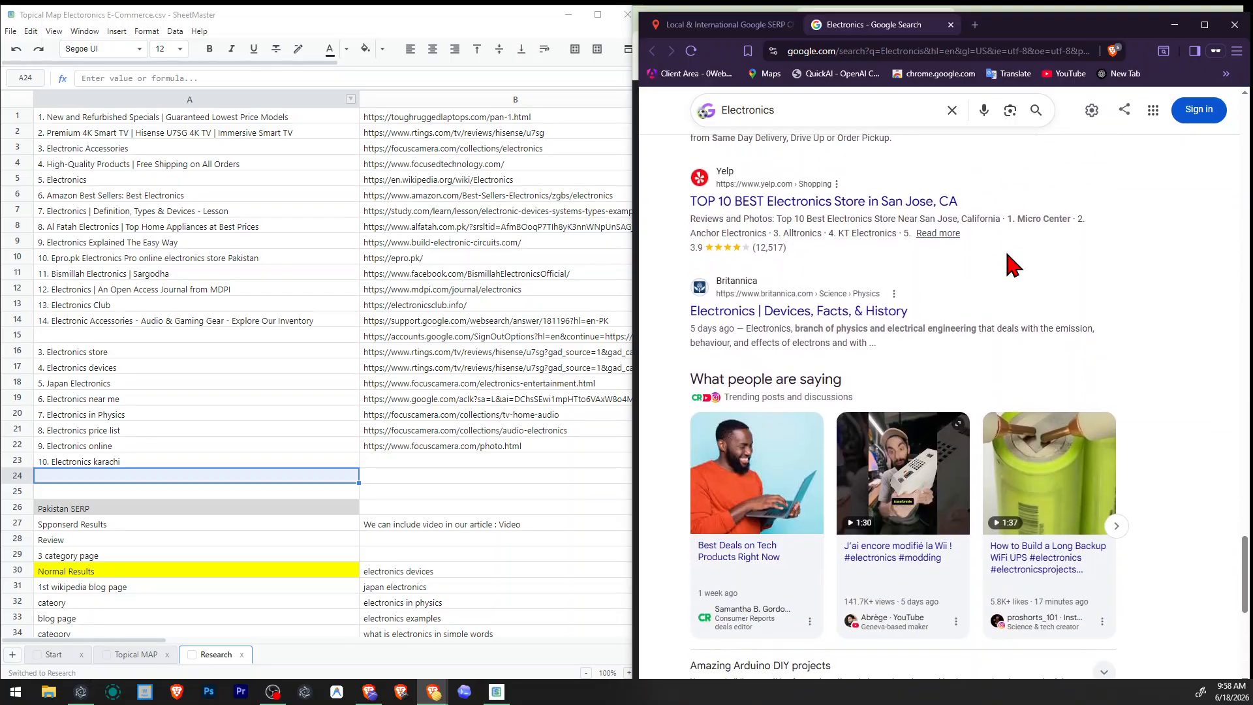
pyautogui.scroll(-6, 1012, 265)
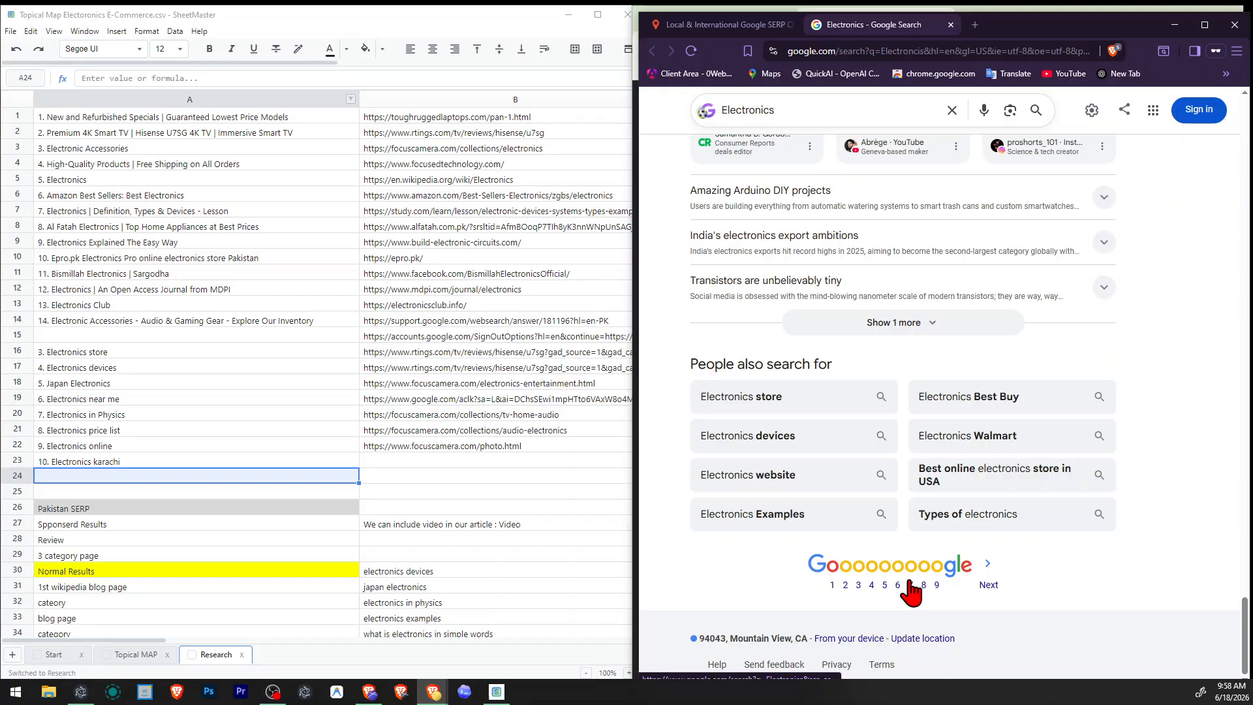
pyautogui.scroll(10, 912, 590)
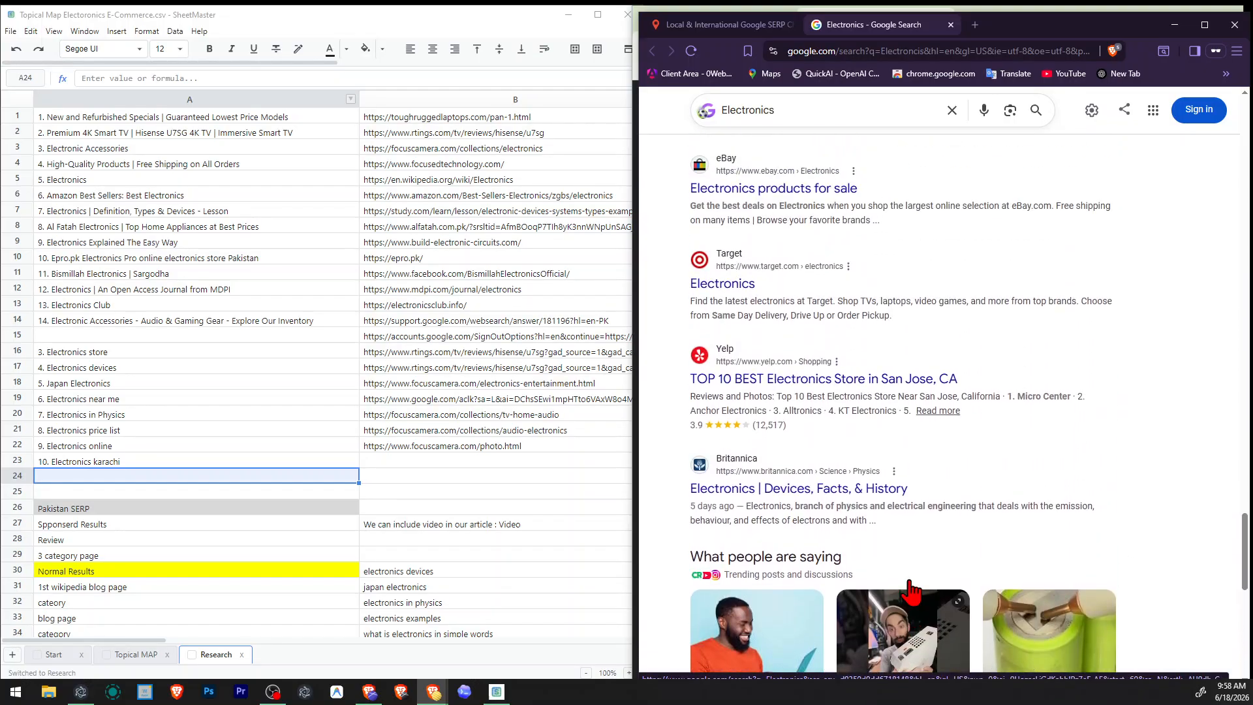
pyautogui.scroll(2, 923, 584)
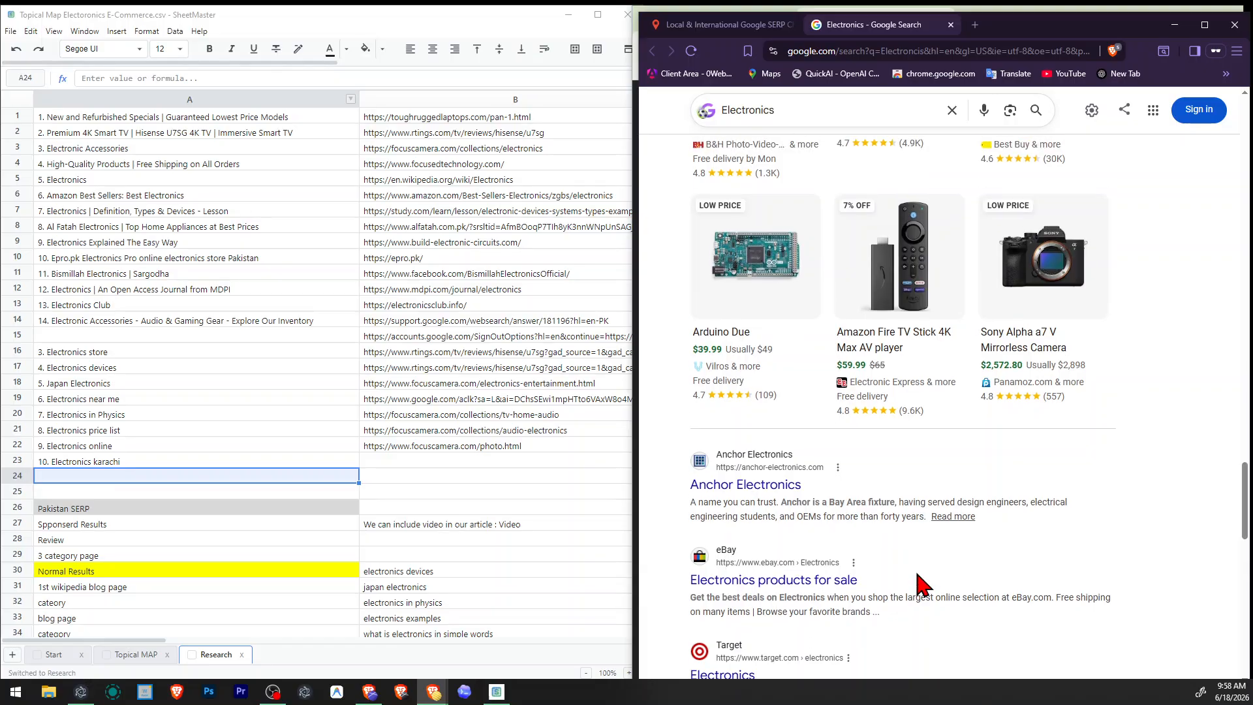
pyautogui.scroll(10, 980, 509)
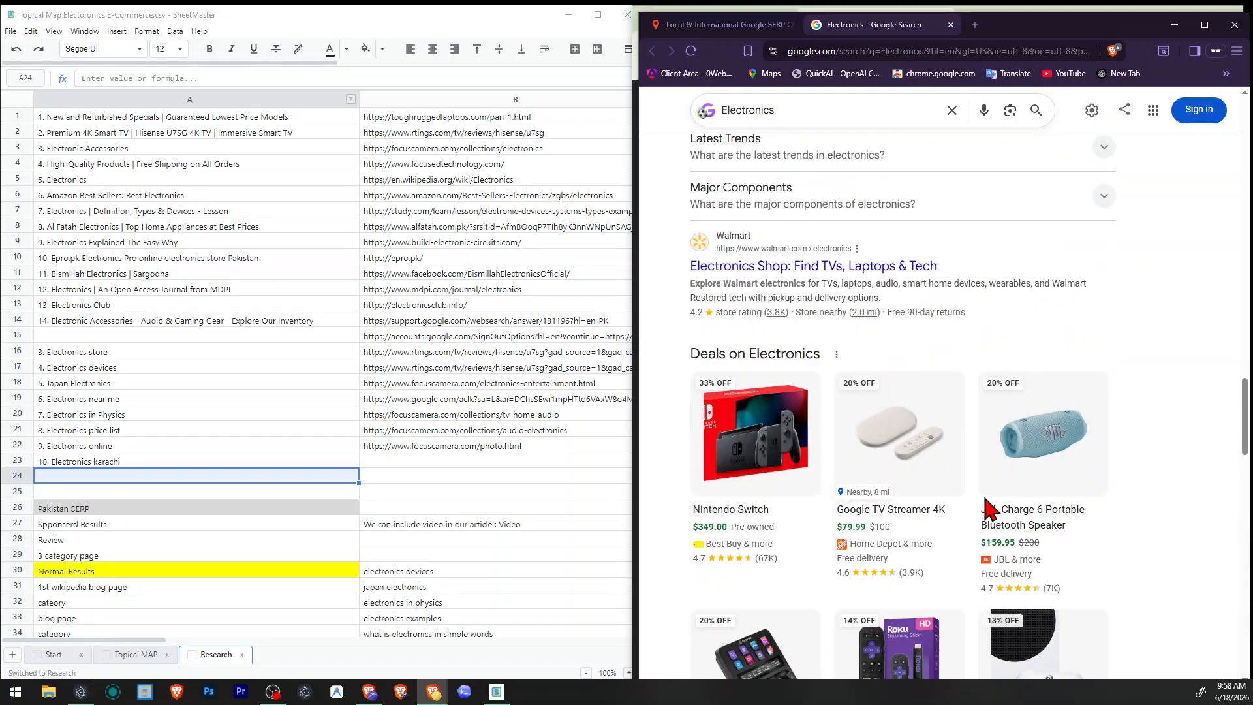
pyautogui.scroll(4, 848, 508)
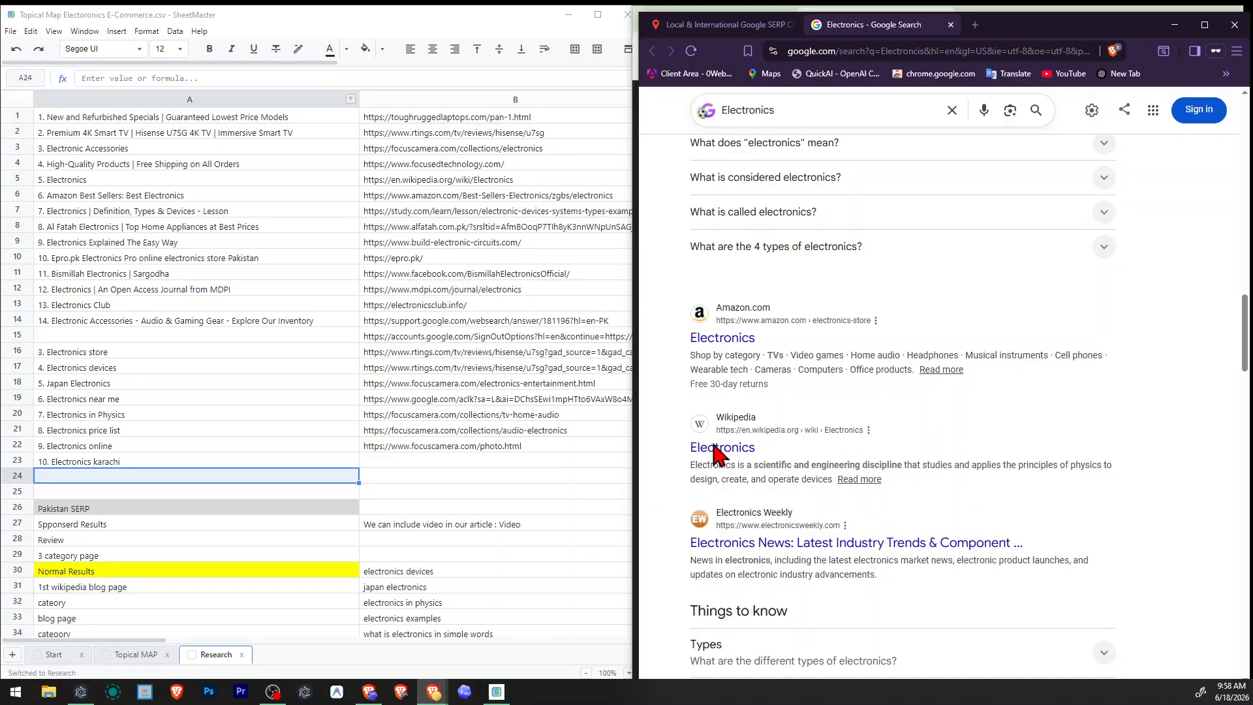
# Compare the Pakistan SERP notes in the Research sheet with the page types in the Electronics search results.
pyautogui.click(293, 523)
pyautogui.scroll(-2, 345, 402)
pyautogui.scroll(-5, 345, 402)
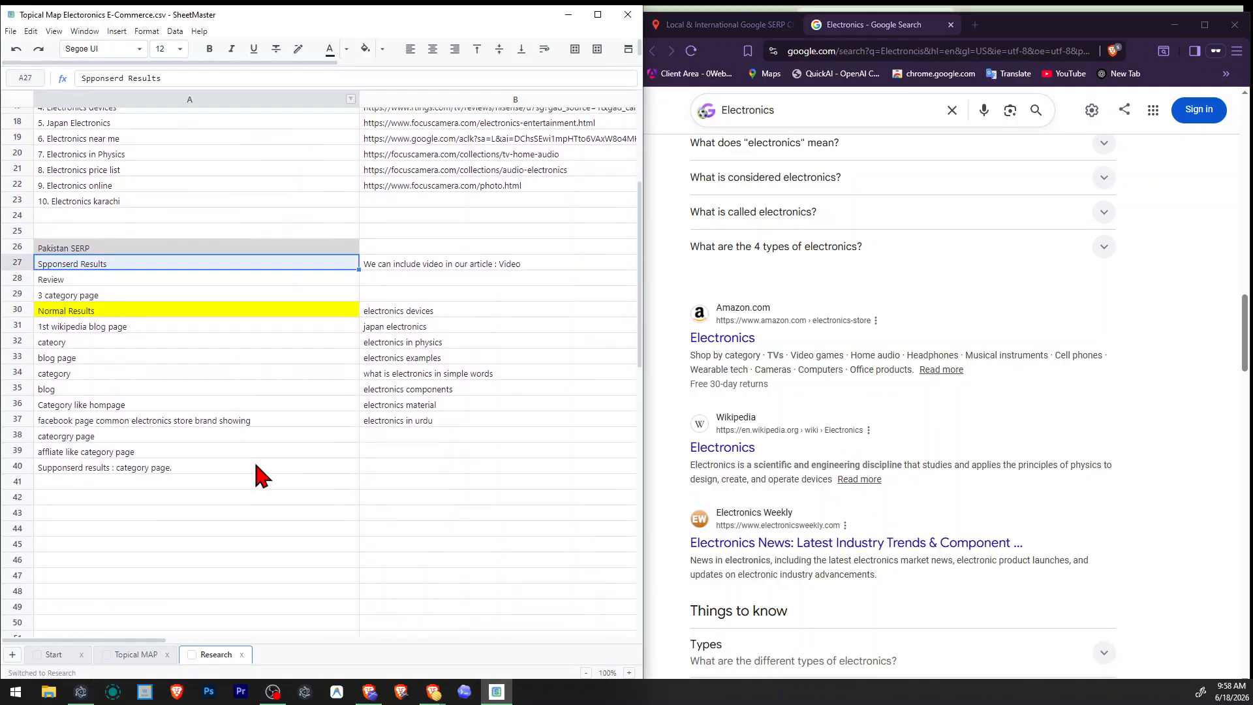
pyautogui.click(257, 468)
pyautogui.scroll(-1, 865, 460)
pyautogui.scroll(-5, 863, 516)
pyautogui.scroll(6, 863, 532)
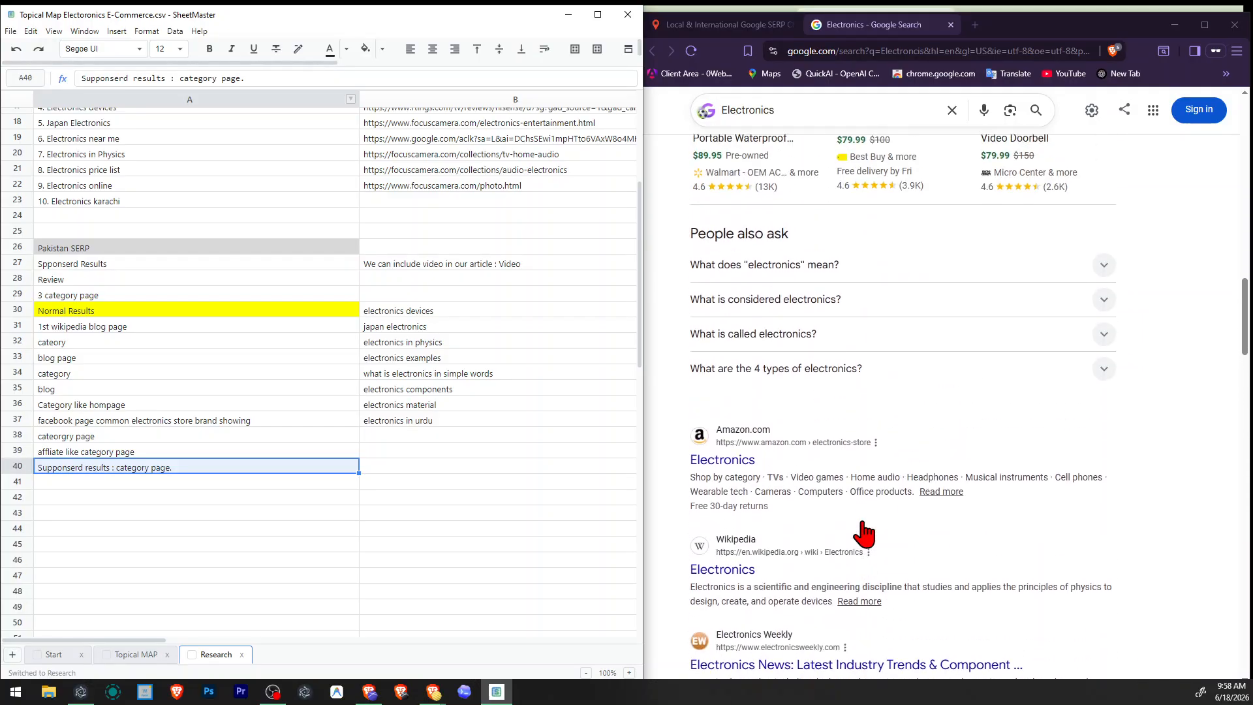
pyautogui.scroll(-2, 863, 532)
pyautogui.scroll(2, 865, 534)
pyautogui.scroll(-8, 865, 534)
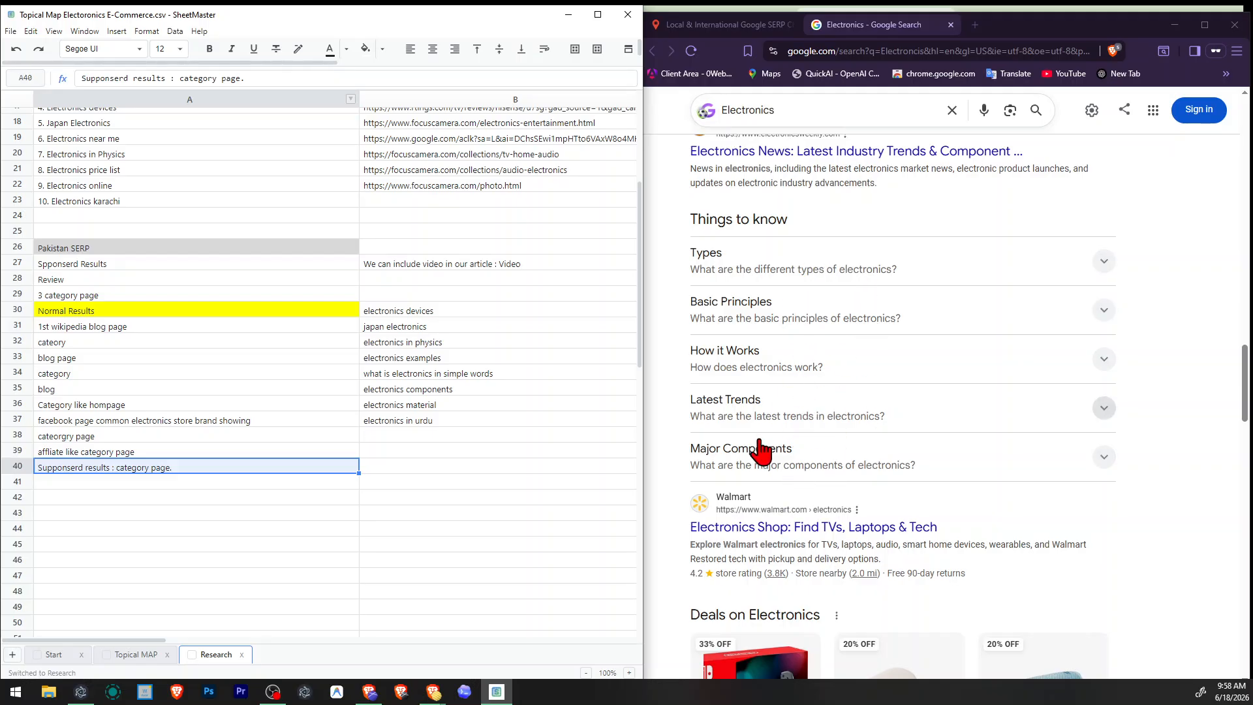
pyautogui.click(202, 483)
pyautogui.press('Down')
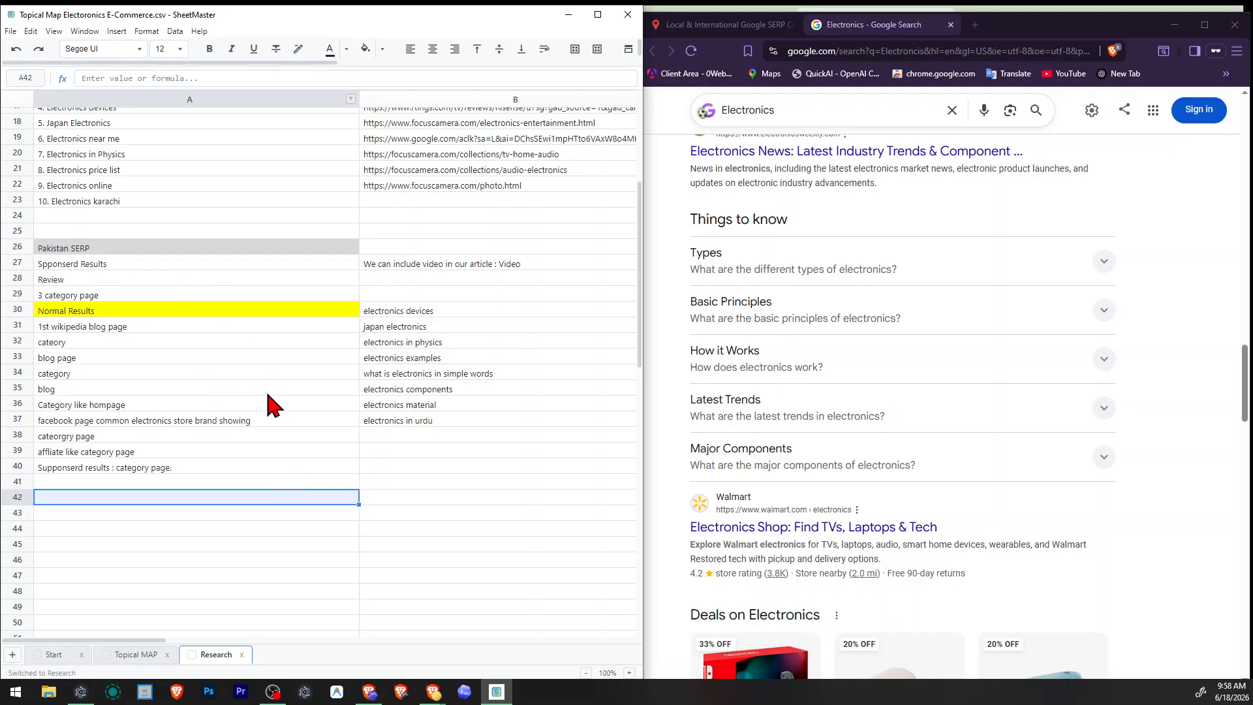
# Show the Topical MAP sheet and review the Electronics search results back up to the AI Overview.
pyautogui.click(135, 655)
pyautogui.scroll(5, 882, 424)
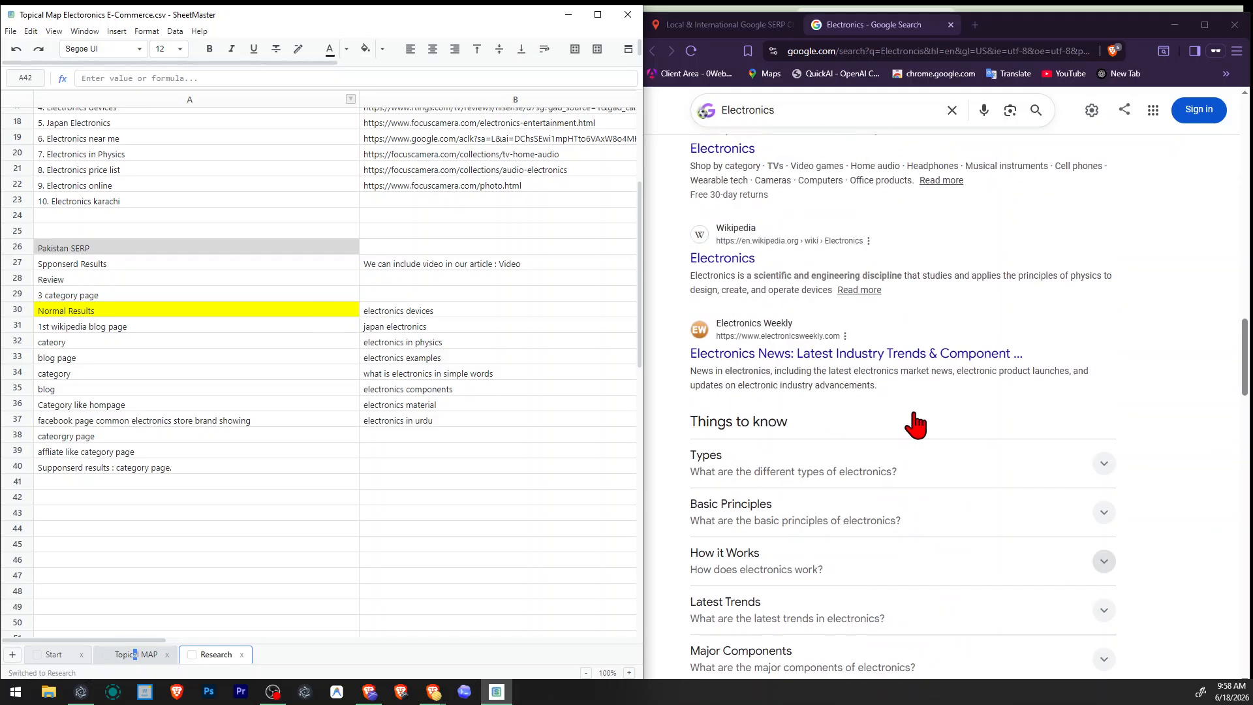
pyautogui.scroll(-3, 1048, 467)
pyautogui.scroll(10, 751, 405)
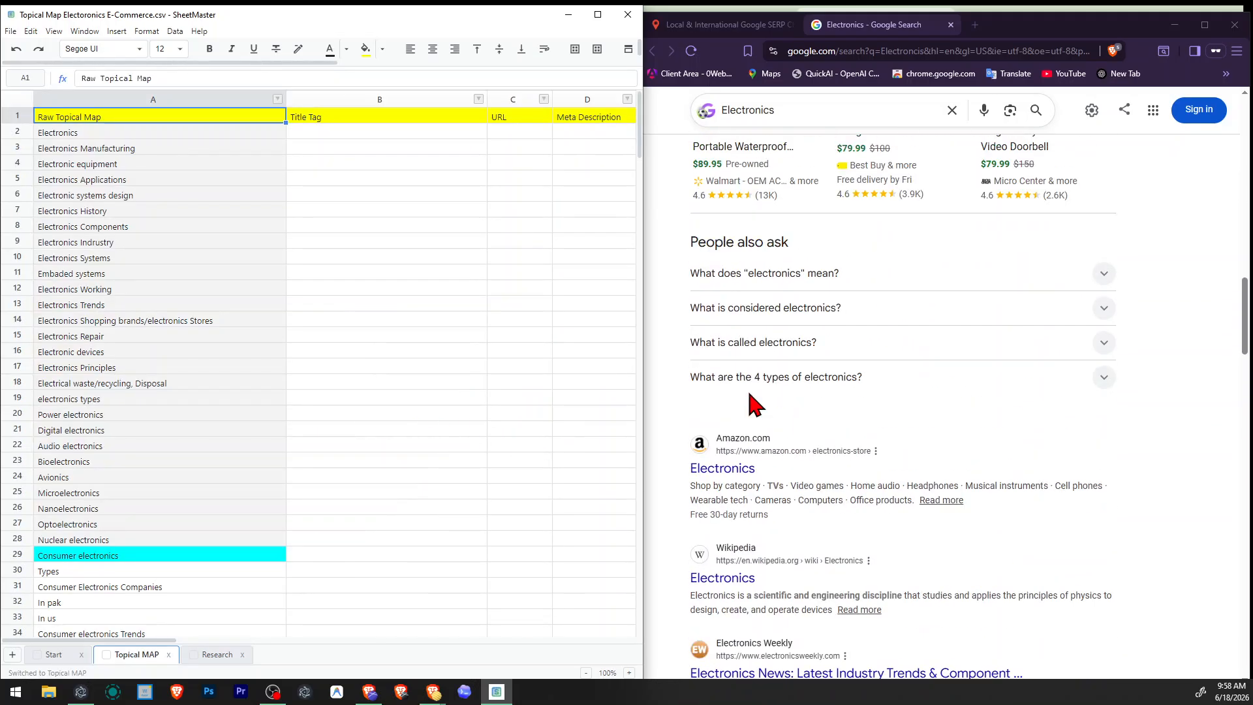
pyautogui.scroll(5, 914, 437)
pyautogui.scroll(3, 930, 447)
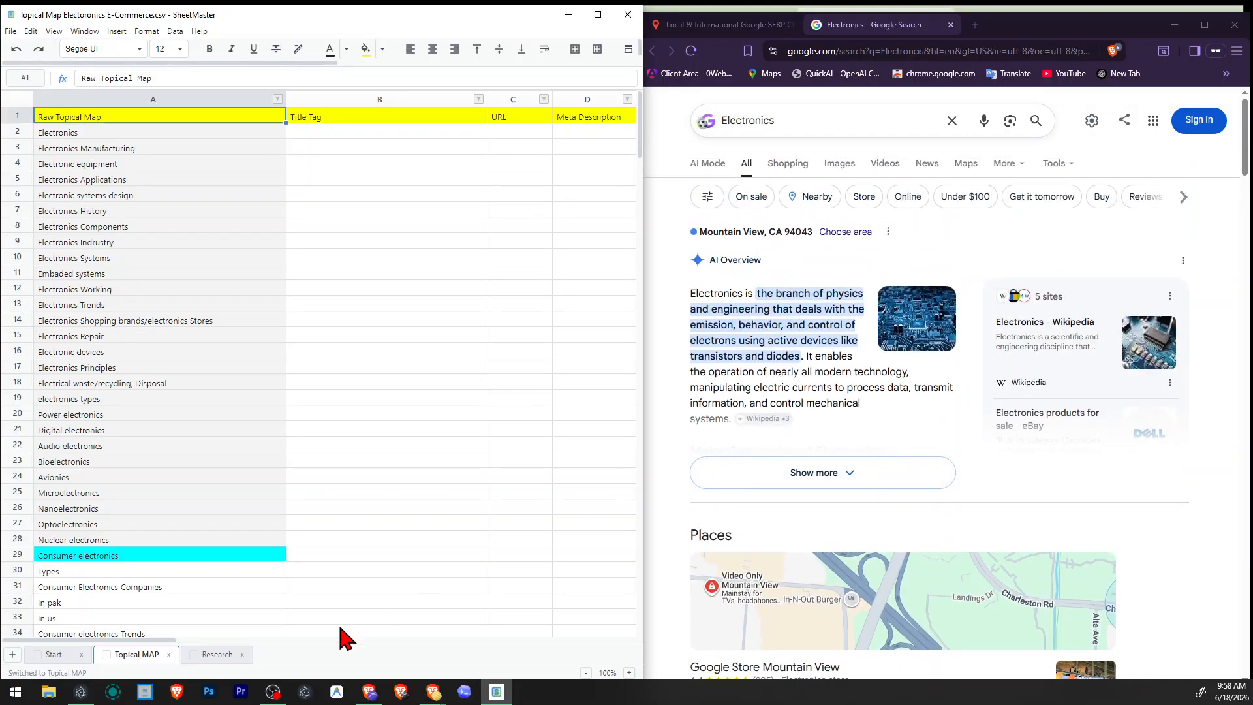
# Review the numbered competitor titles in rows 1 to 14 of the Research sheet for title wording ideas.
pyautogui.click(215, 655)
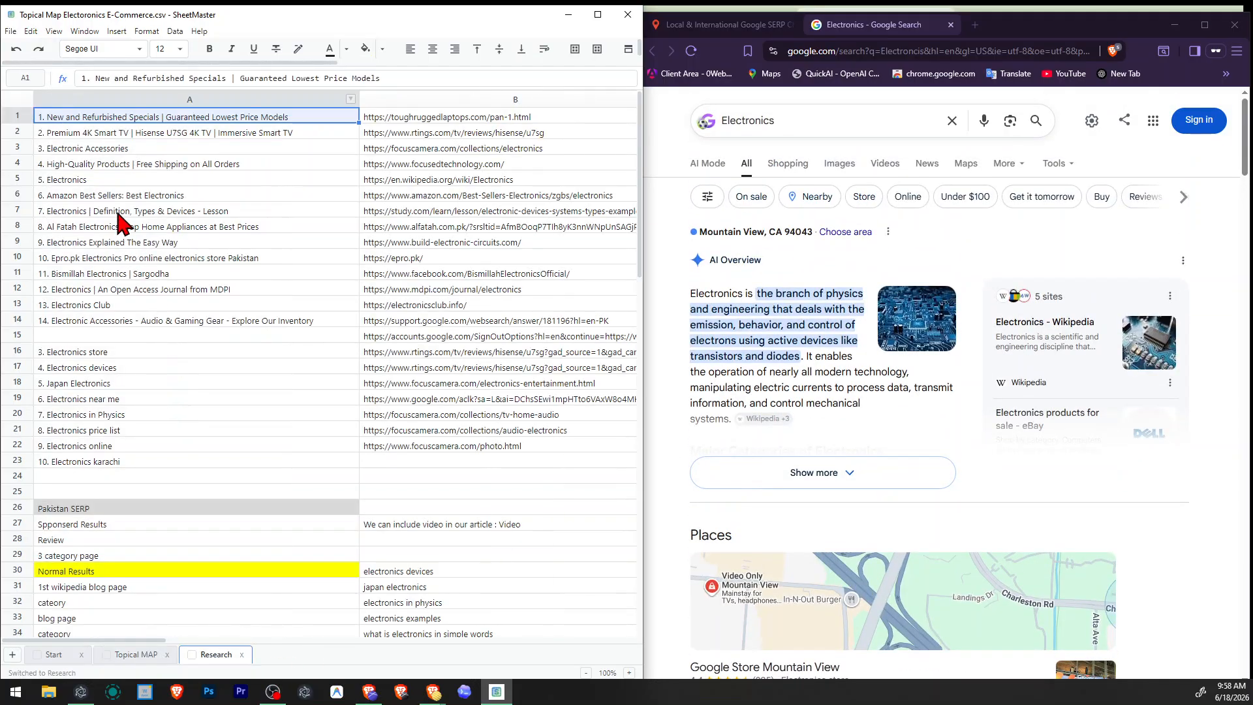
pyautogui.moveTo(149, 122); pyautogui.dragTo(149, 169)
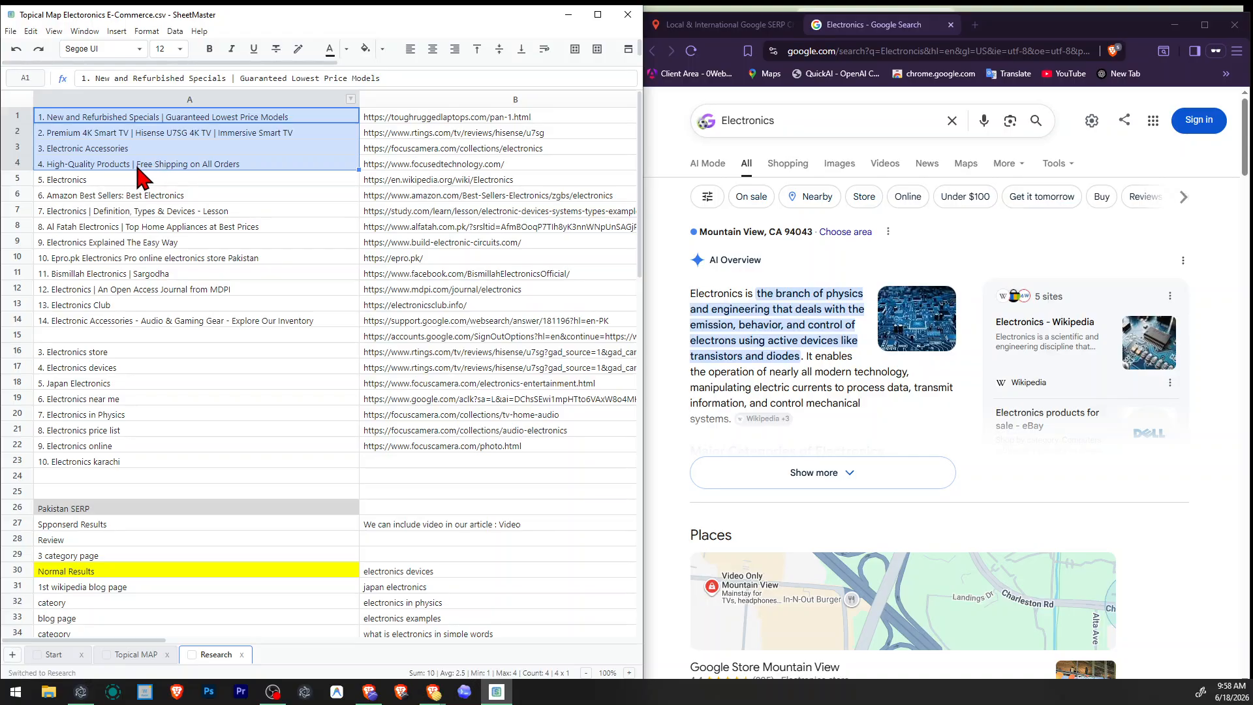
pyautogui.click(118, 179)
pyautogui.moveTo(47, 179); pyautogui.dragTo(134, 185)
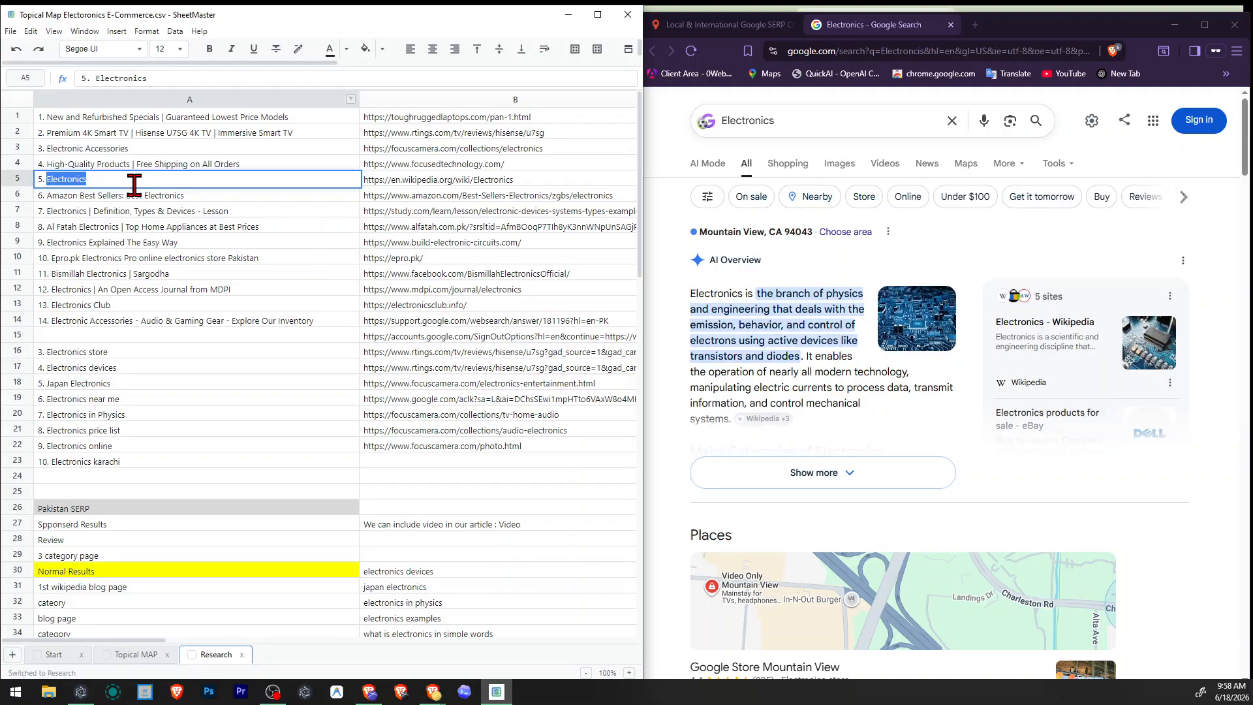
pyautogui.click(52, 210)
pyautogui.moveTo(47, 211); pyautogui.dragTo(274, 214)
pyautogui.click(273, 214)
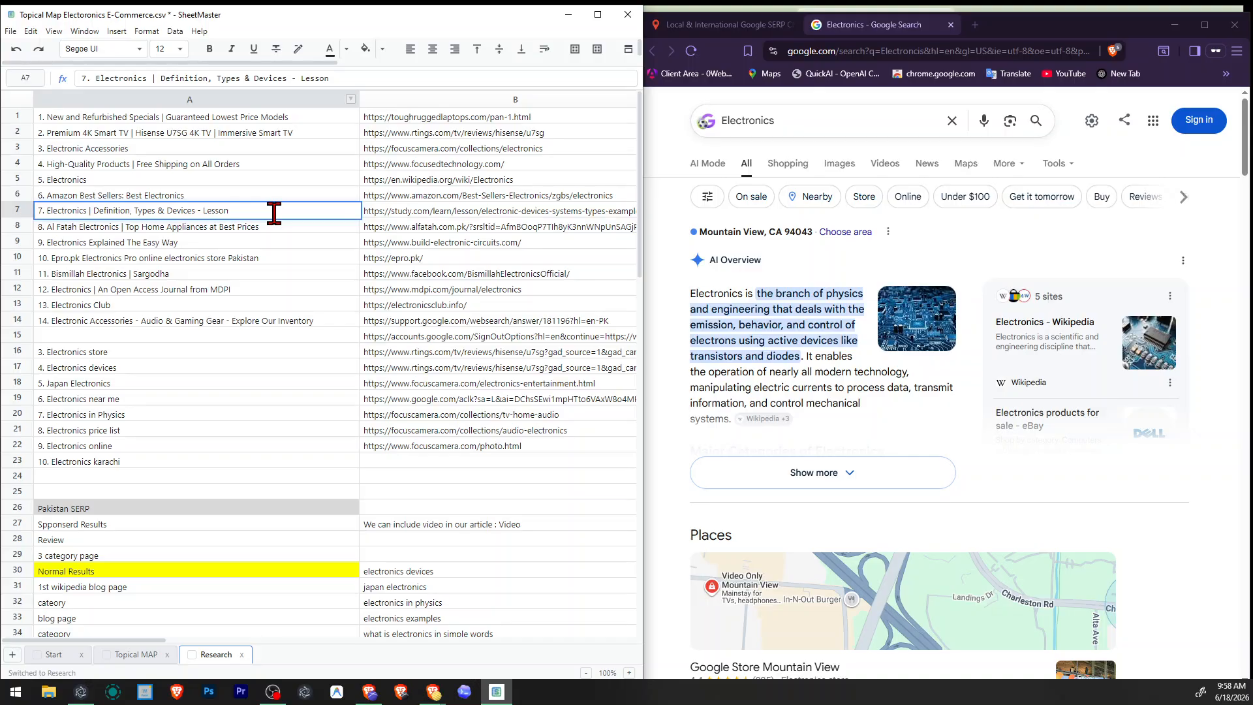
pyautogui.click(173, 322)
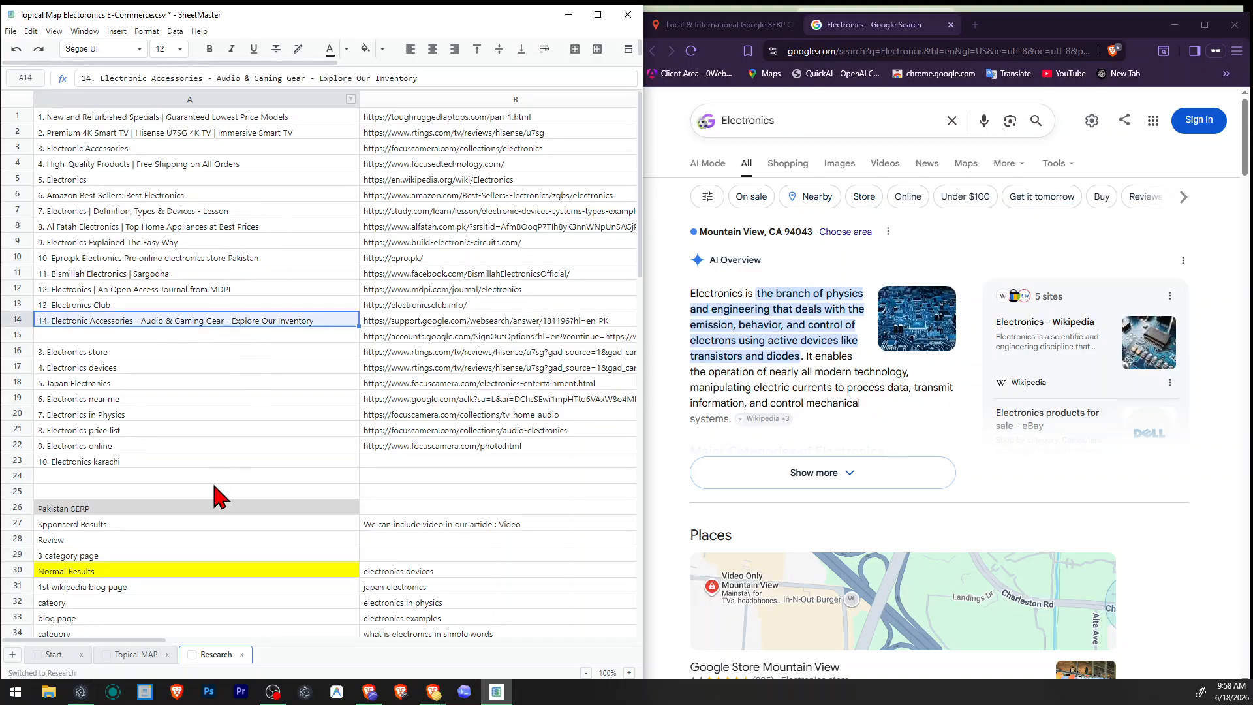
pyautogui.click(116, 303)
pyautogui.click(138, 291)
pyautogui.click(143, 275)
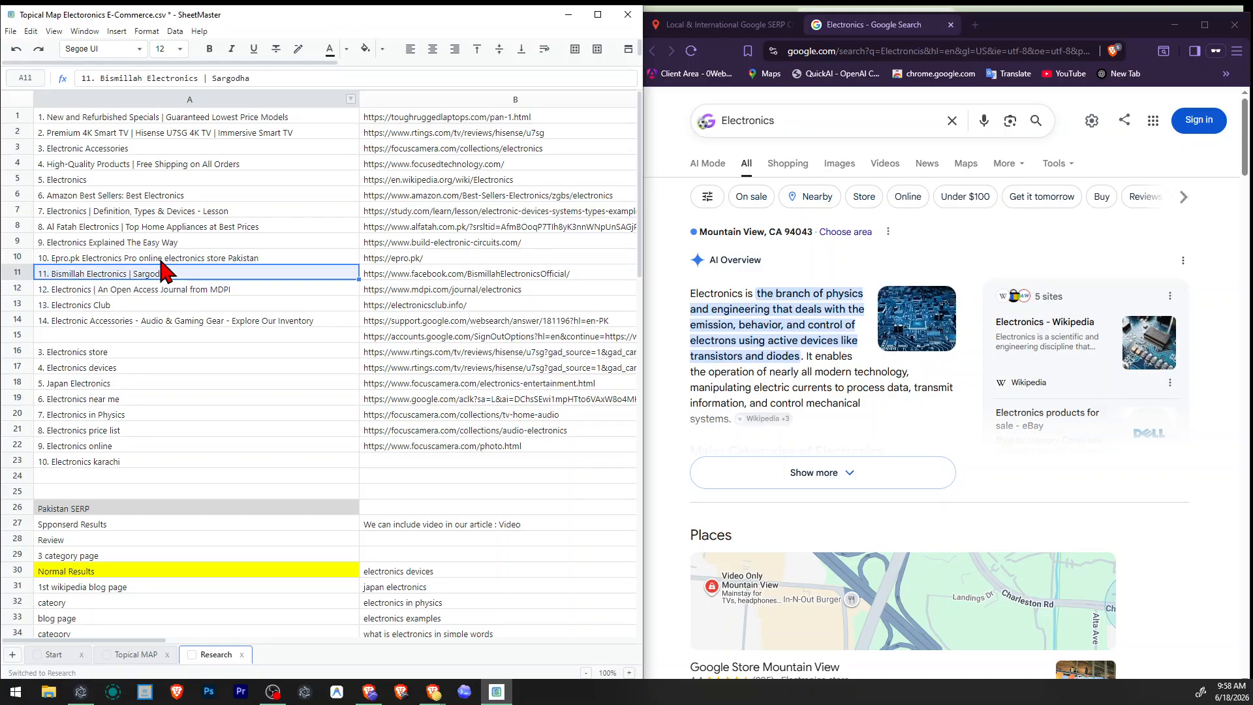
pyautogui.click(161, 261)
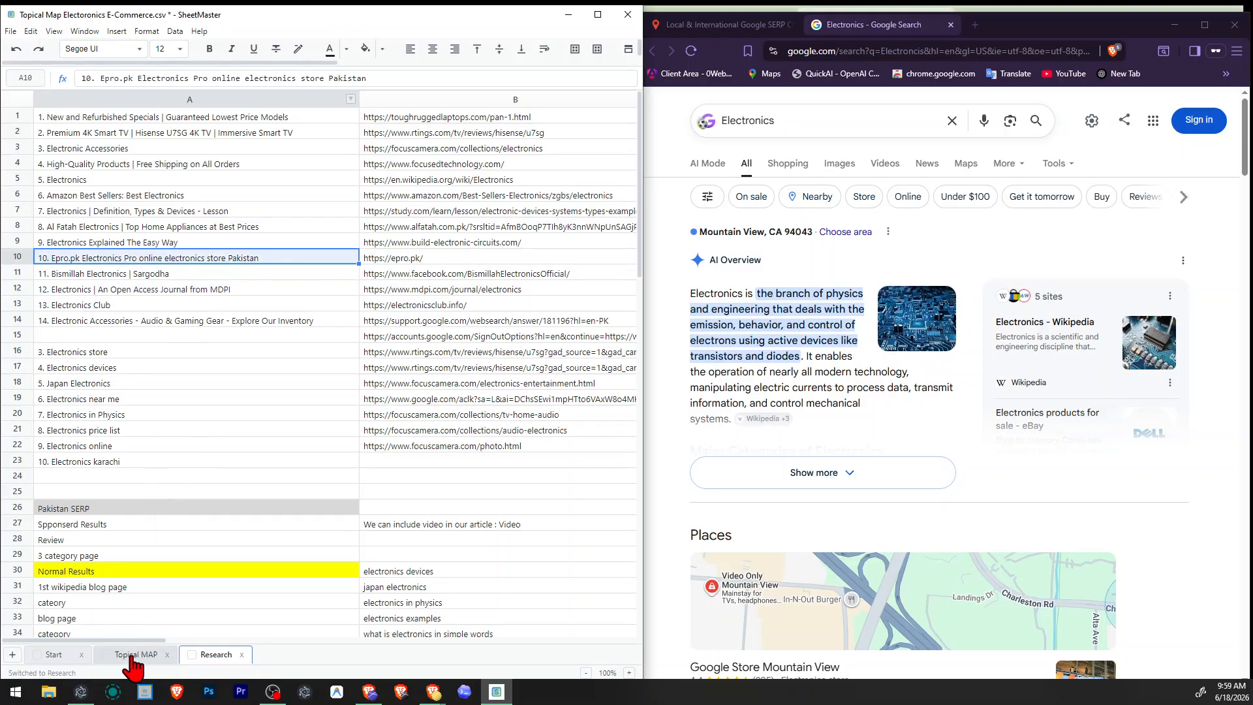
pyautogui.click(79, 226)
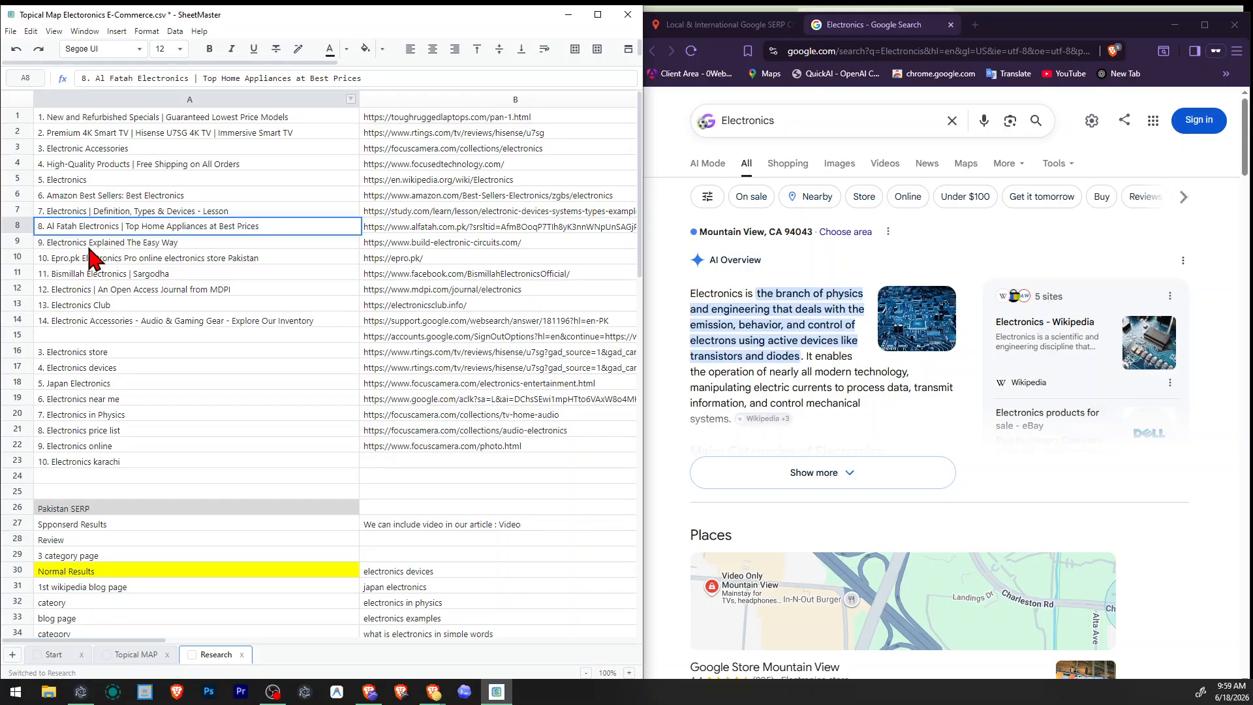
pyautogui.doubleClick(55, 243)
pyautogui.moveTo(51, 242); pyautogui.dragTo(174, 240)
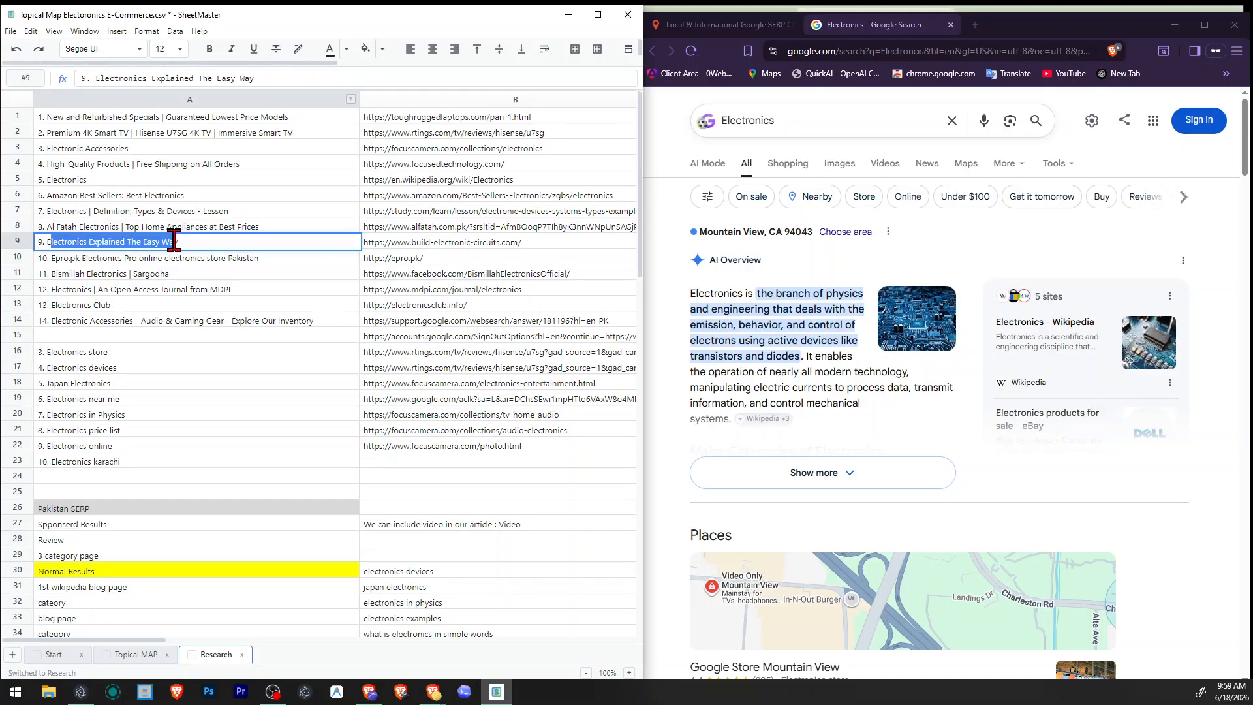
# In the Topical MAP sheet, enter the title tag "All You Need To Know About Electronics" for the Electronics topic.
pyautogui.click(129, 655)
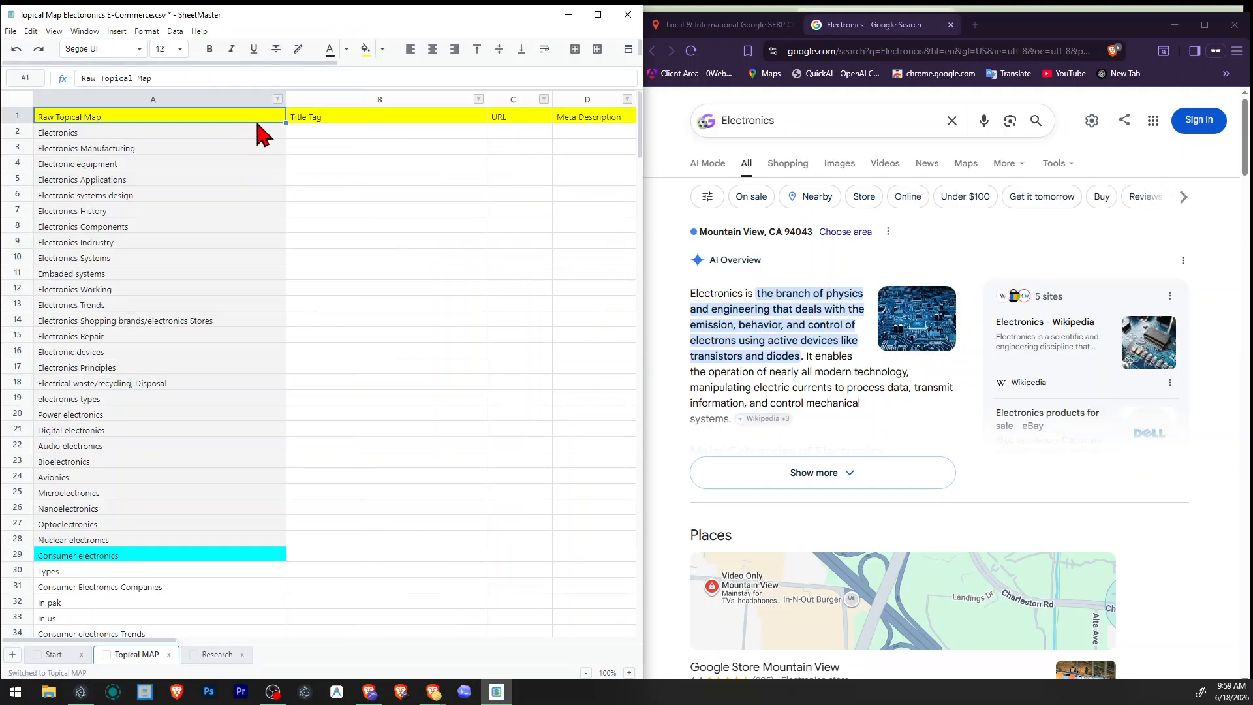
pyautogui.click(305, 133)
pyautogui.moveTo(156, 150); pyautogui.dragTo(162, 400)
pyautogui.doubleClick(346, 147)
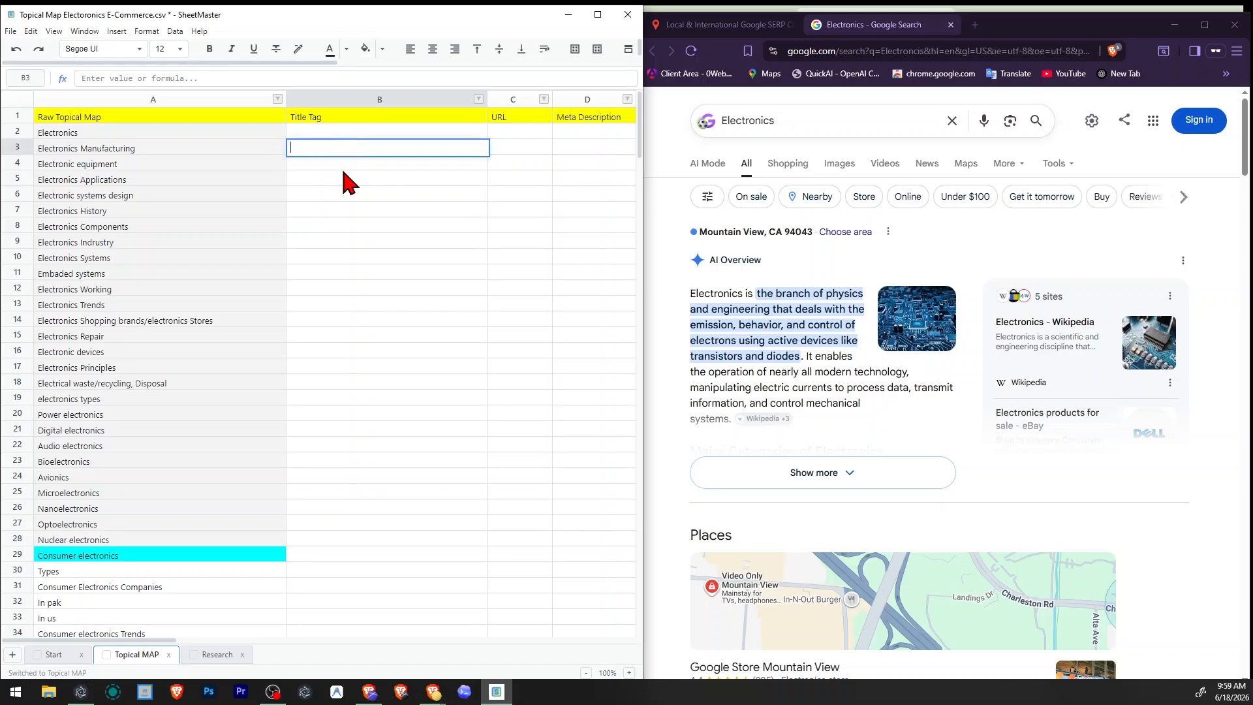
pyautogui.click(362, 134)
pyautogui.write('All')
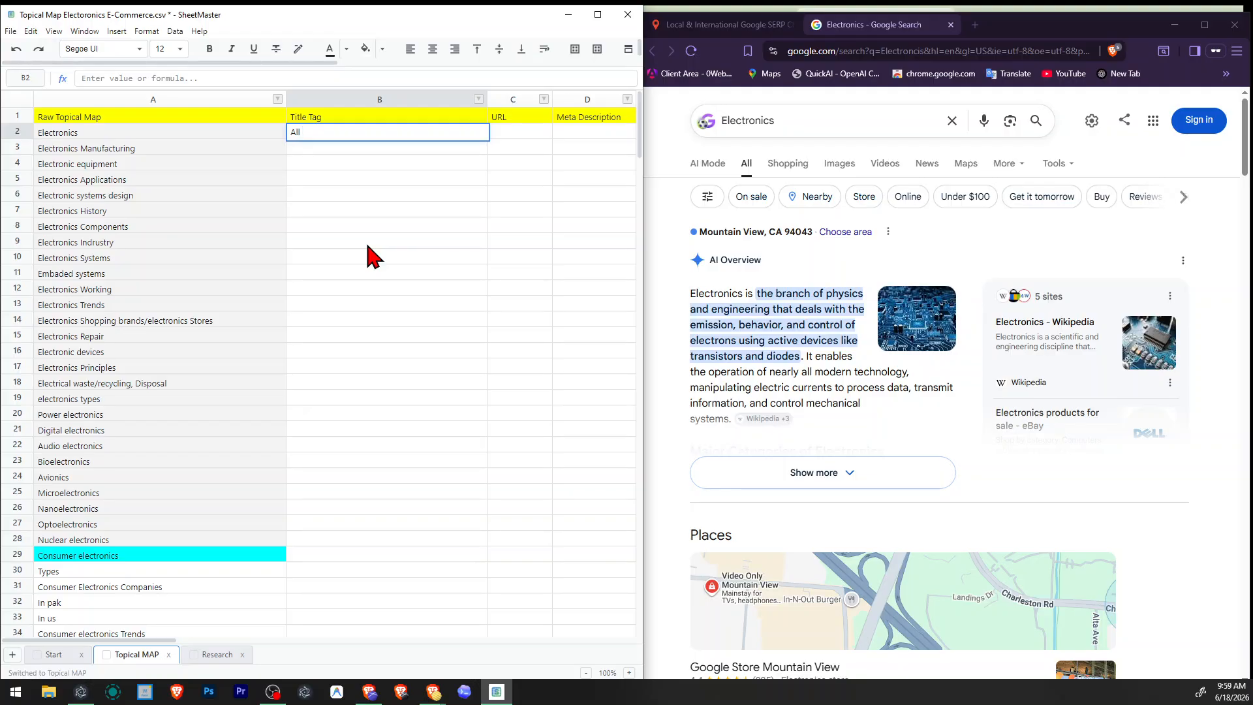
pyautogui.write('You Nee')
pyautogui.write('d Tu')
pyautogui.write(' Y')
pyautogui.write(' Know About ')
pyautogui.write('Elec')
pyautogui.write('tronics')
pyautogui.press('Return')
# Enter "electronics" as the URL for the Electronics topic in row 2.
pyautogui.press('Up')
pyautogui.press('Right')
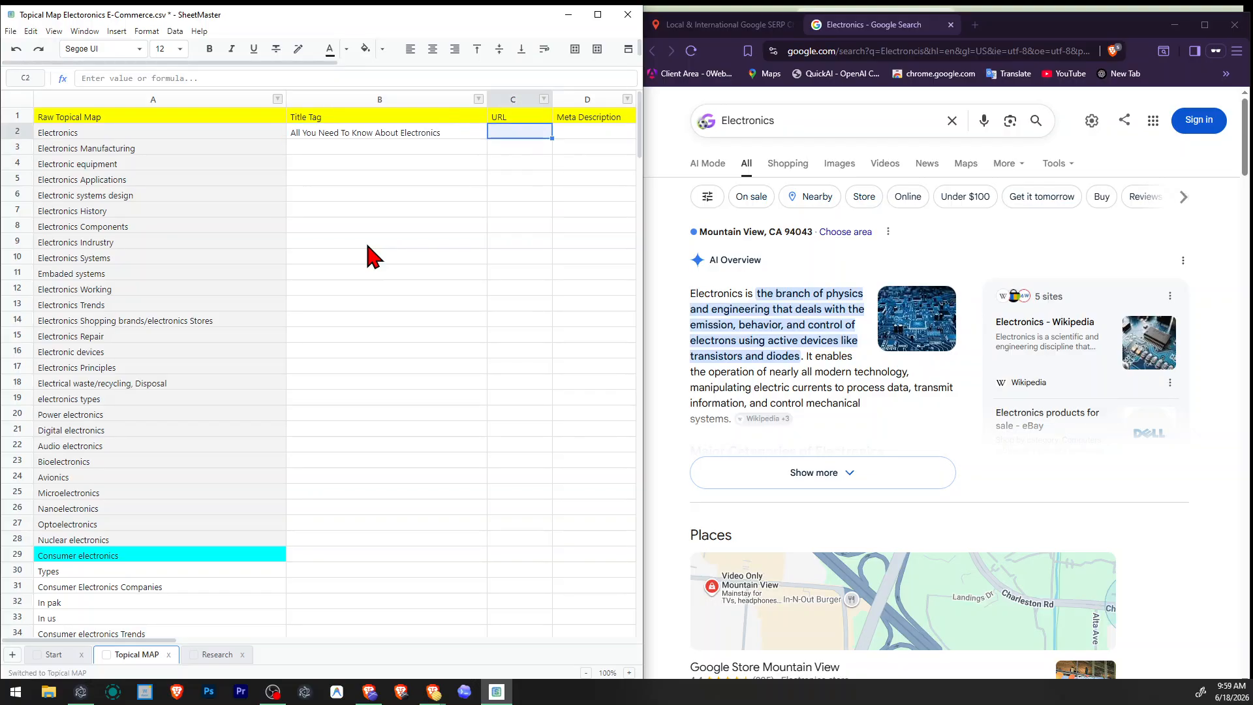
pyautogui.write('electronics')
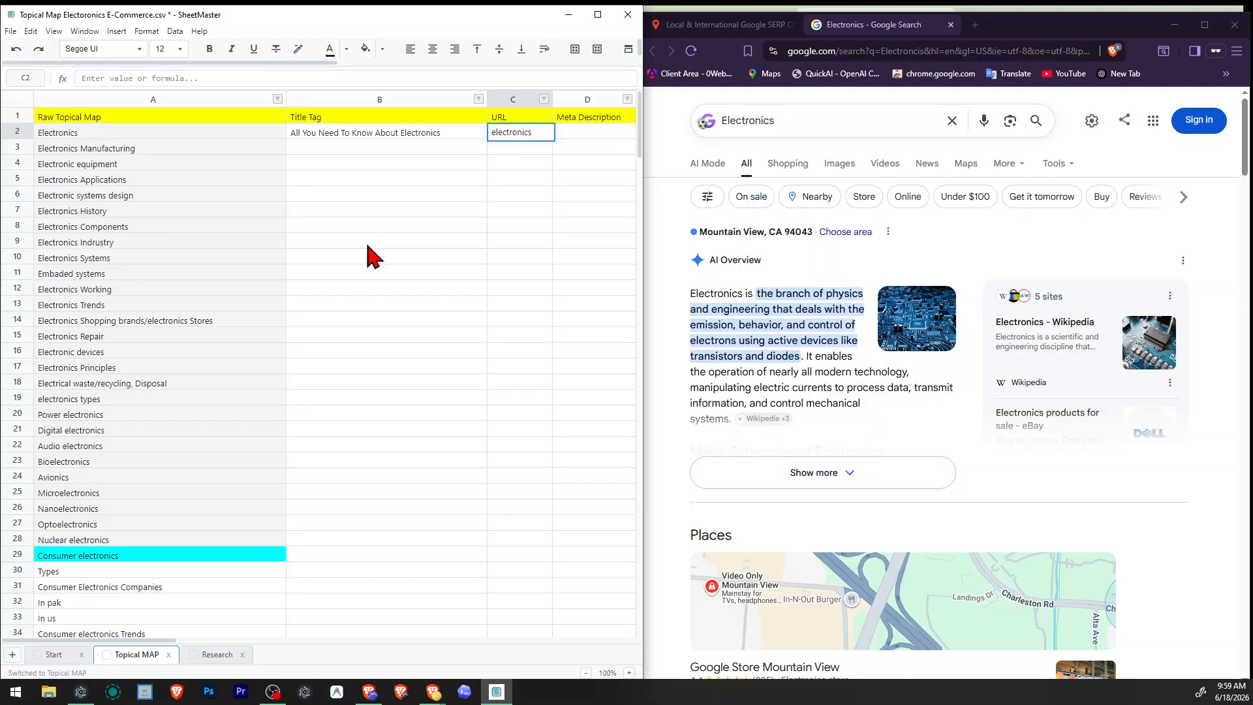
pyautogui.press('Return')
pyautogui.press('Right')
pyautogui.press('Right')
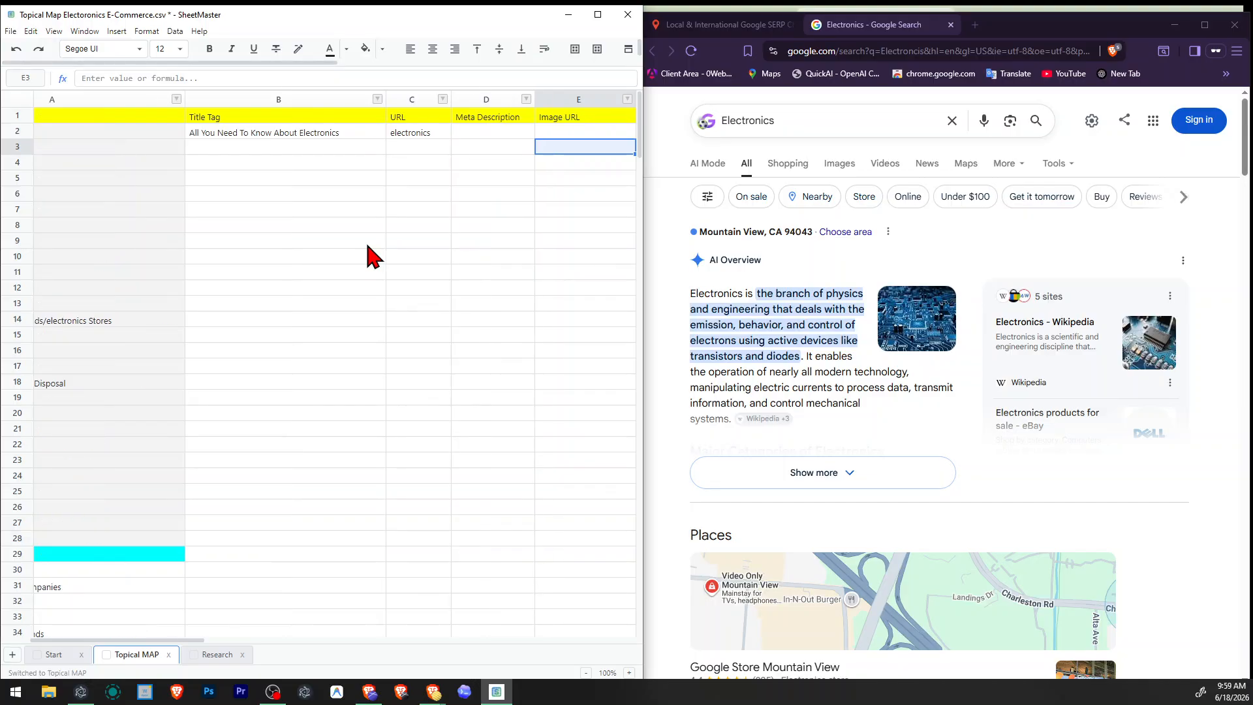
# Enter "Google Will Select" as the meta description for the Electronics topic in row 2.
pyautogui.press('Left')
pyautogui.press('Up')
pyautogui.write('Goog')
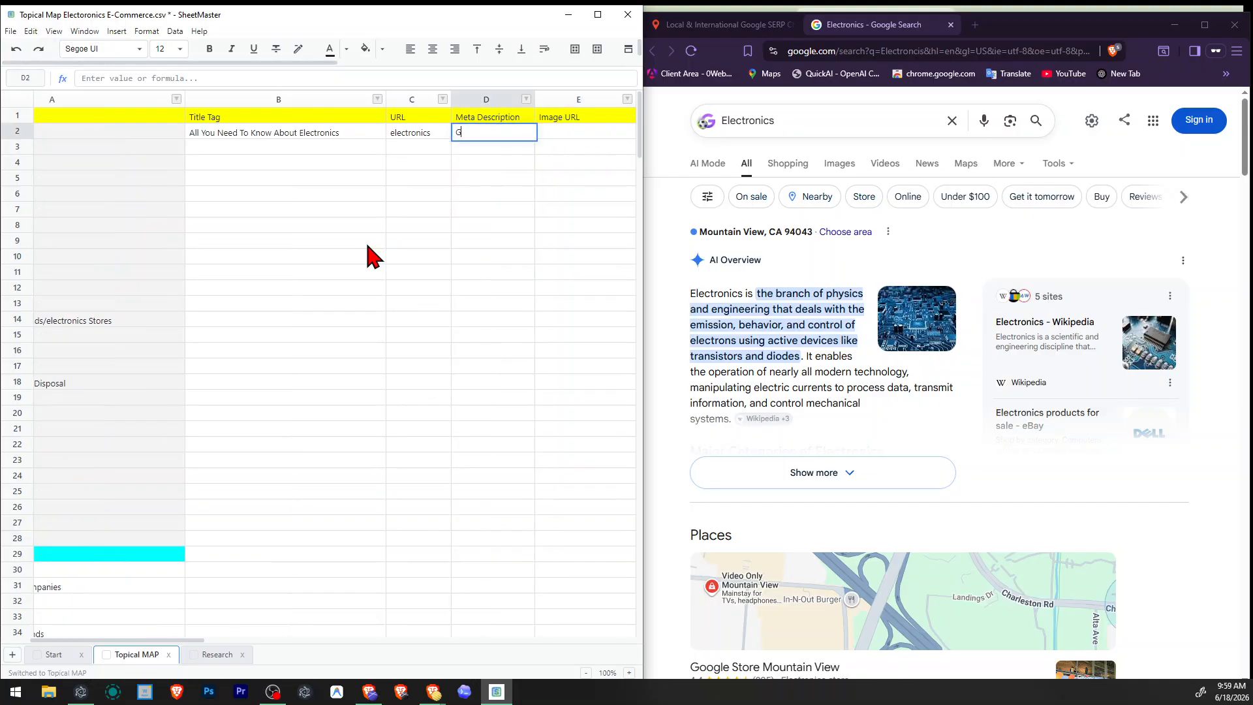
pyautogui.press('BackSpace')
pyautogui.press('BackSpace')
pyautogui.press('BackSpace')
pyautogui.write('oogle Will')
pyautogui.write(' Selef')
pyautogui.press('BackSpace')
pyautogui.write('ct')
pyautogui.press('Return')
pyautogui.press('Up')
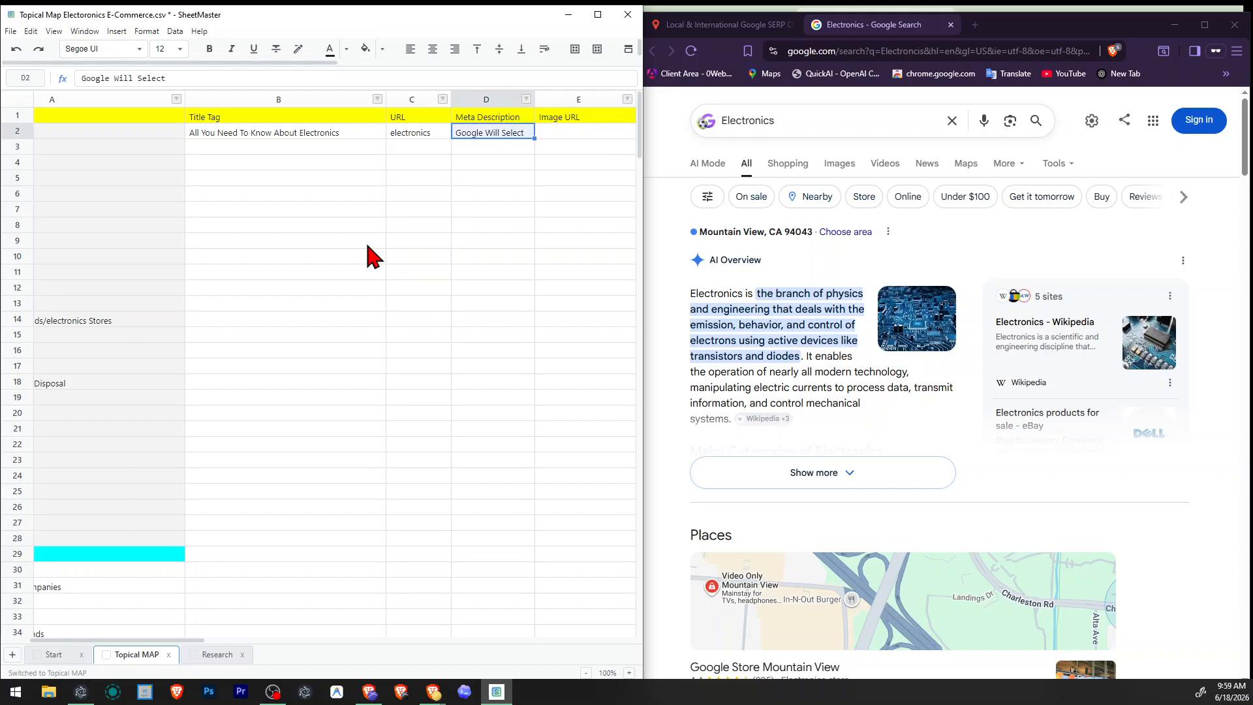
# Copy the "Google Will Select" meta description down to rows 3 through 14.
pyautogui.press('Down')
pyautogui.hotkey('shift', 'Down')
pyautogui.hotkey('shift', 'Down')
pyautogui.hotkey('shift', 'Down')
pyautogui.hotkey('shift', 'Down')
pyautogui.hotkey('shift', 'Down')
pyautogui.hotkey('shift', 'Down')
pyautogui.hotkey('shift', 'Down')
pyautogui.hotkey('shift', 'Down')
pyautogui.hotkey('shift', 'Down')
pyautogui.hotkey('shift', 'Down')
pyautogui.hotkey('shift', 'Down')
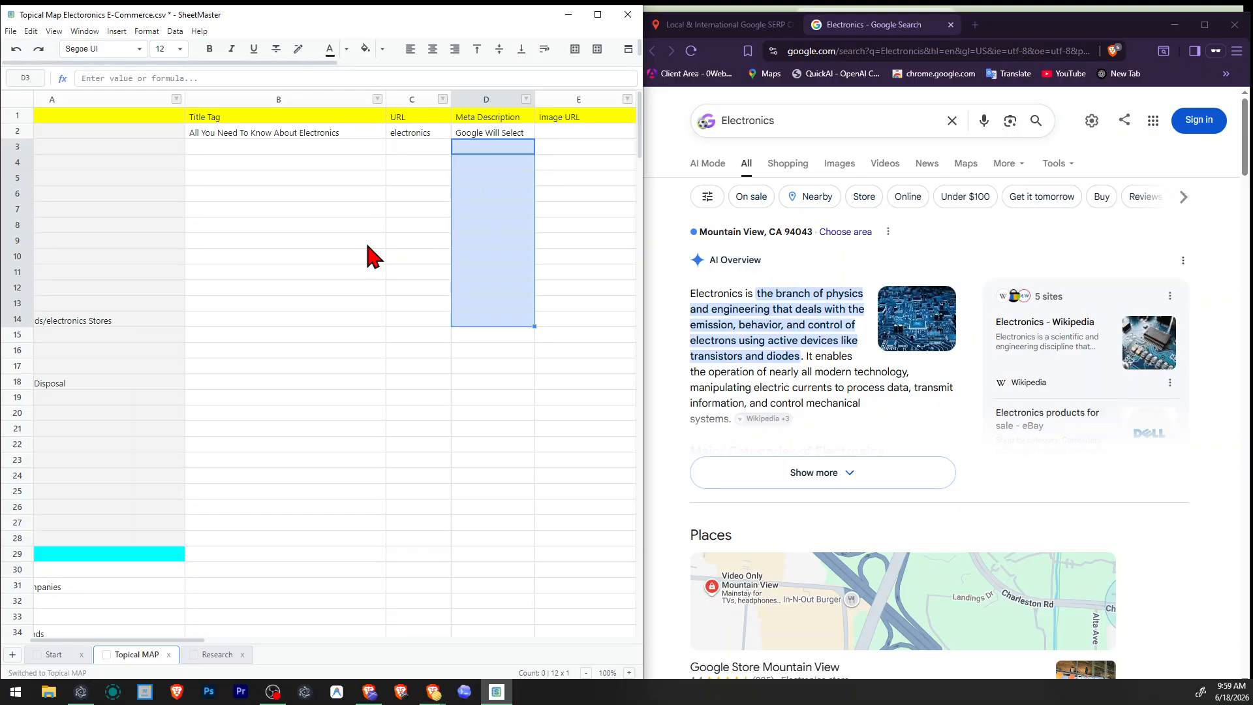
pyautogui.write('Google Will Select Google Will Select Google Will Select Google Will Select Google Will Select Google Will Select Google Will Select Google Will Select Google Will Select Google Will Select Google Will Select Google Will Select')
# Enter "physical Devices" as the image URL for the Electronics topic in row 2.
pyautogui.press('Right')
pyautogui.press('Left')
pyautogui.press('Right')
pyautogui.press('Up')
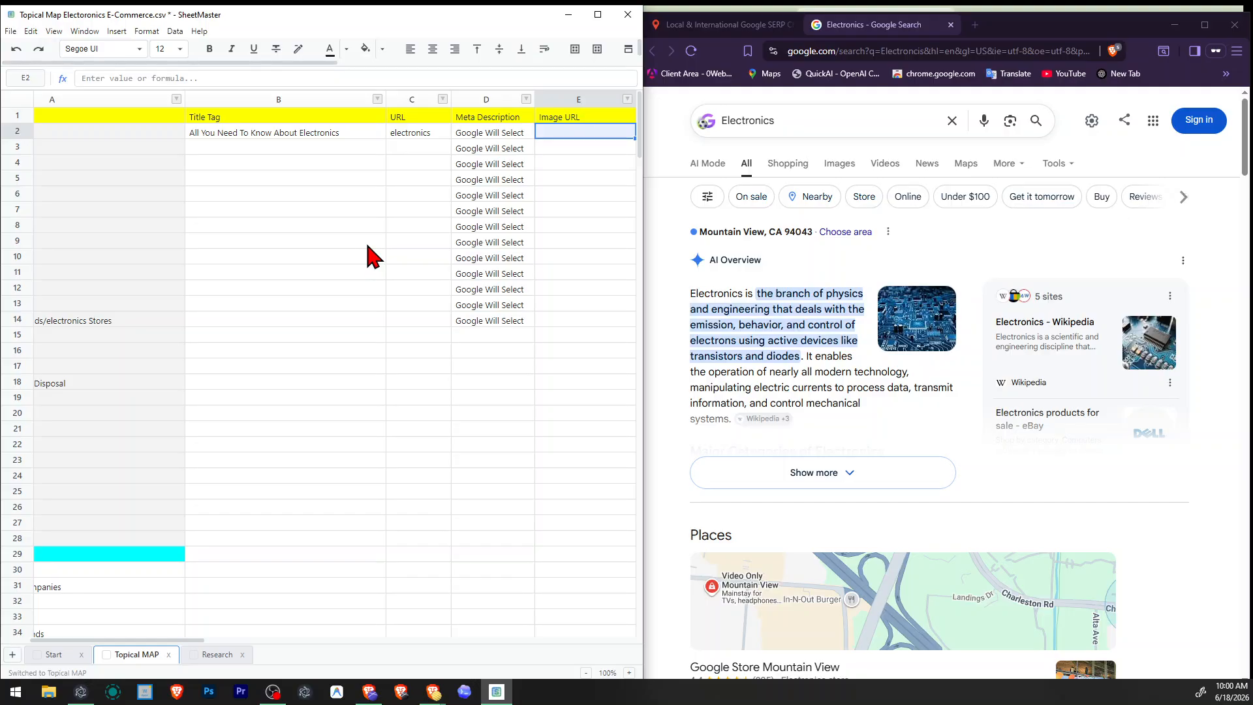
pyautogui.click(415, 149)
pyautogui.click(581, 150)
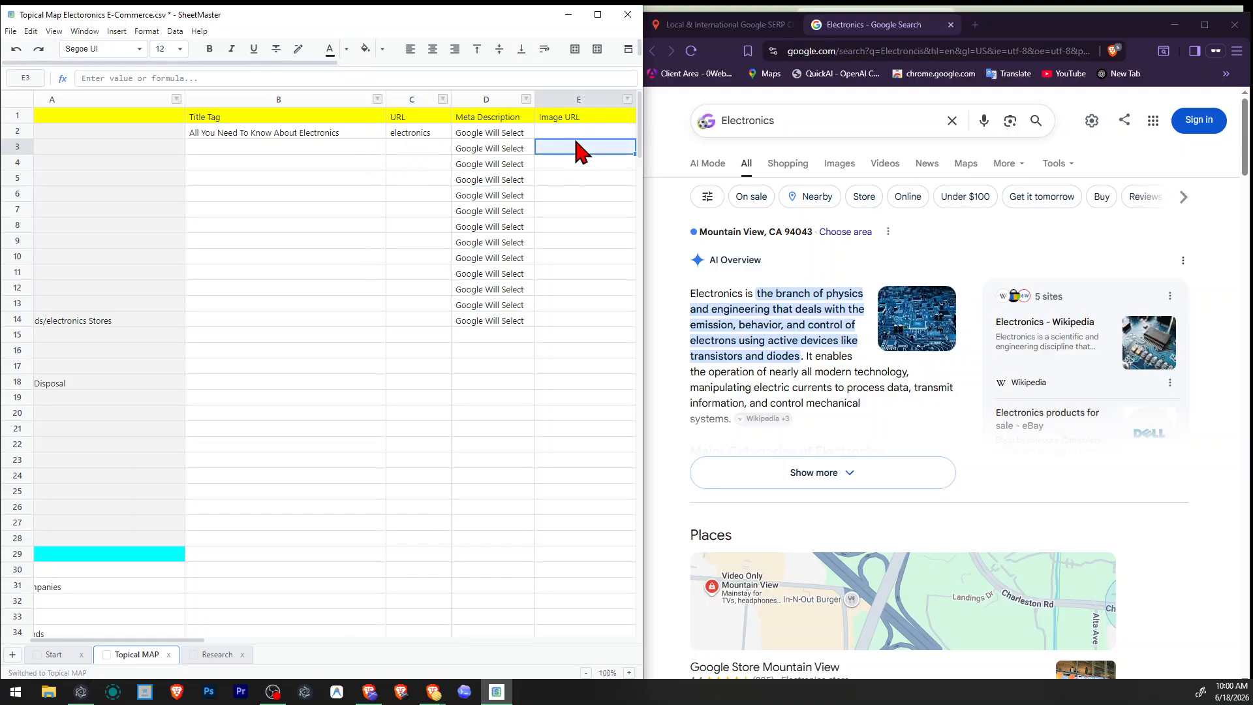
pyautogui.moveTo(173, 640); pyautogui.dragTo(202, 641)
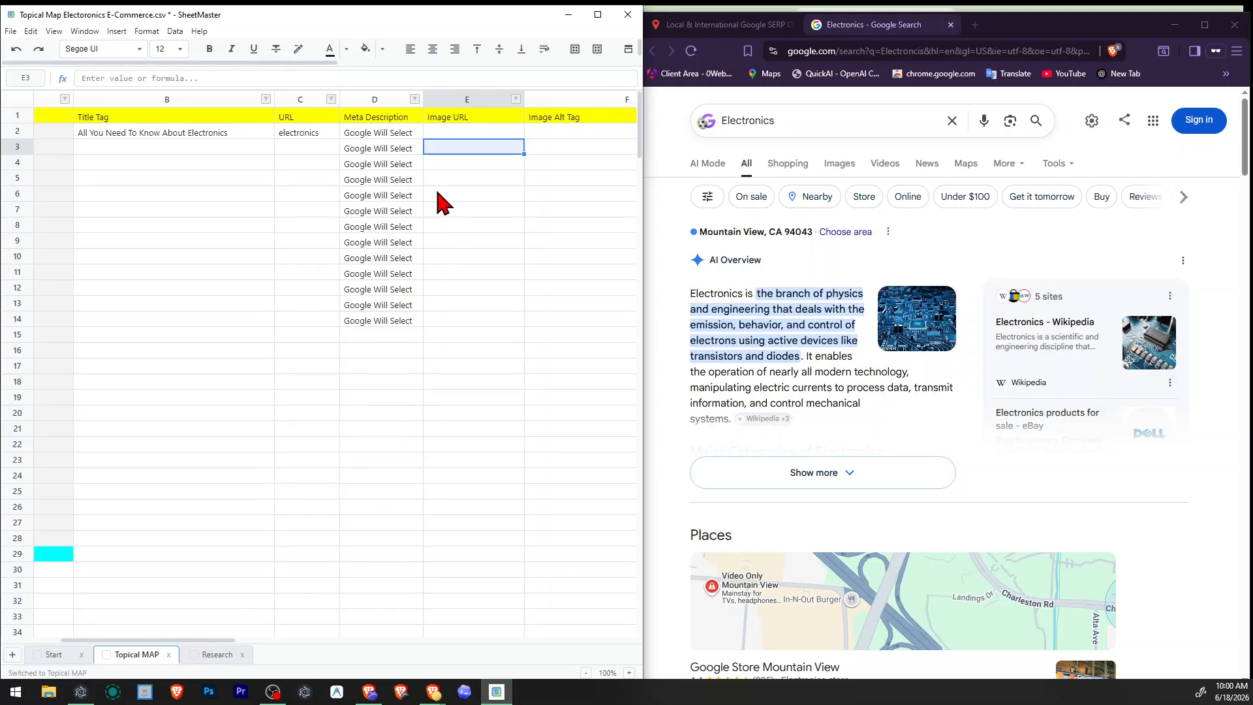
pyautogui.click(470, 134)
pyautogui.click(291, 131)
pyautogui.click(469, 128)
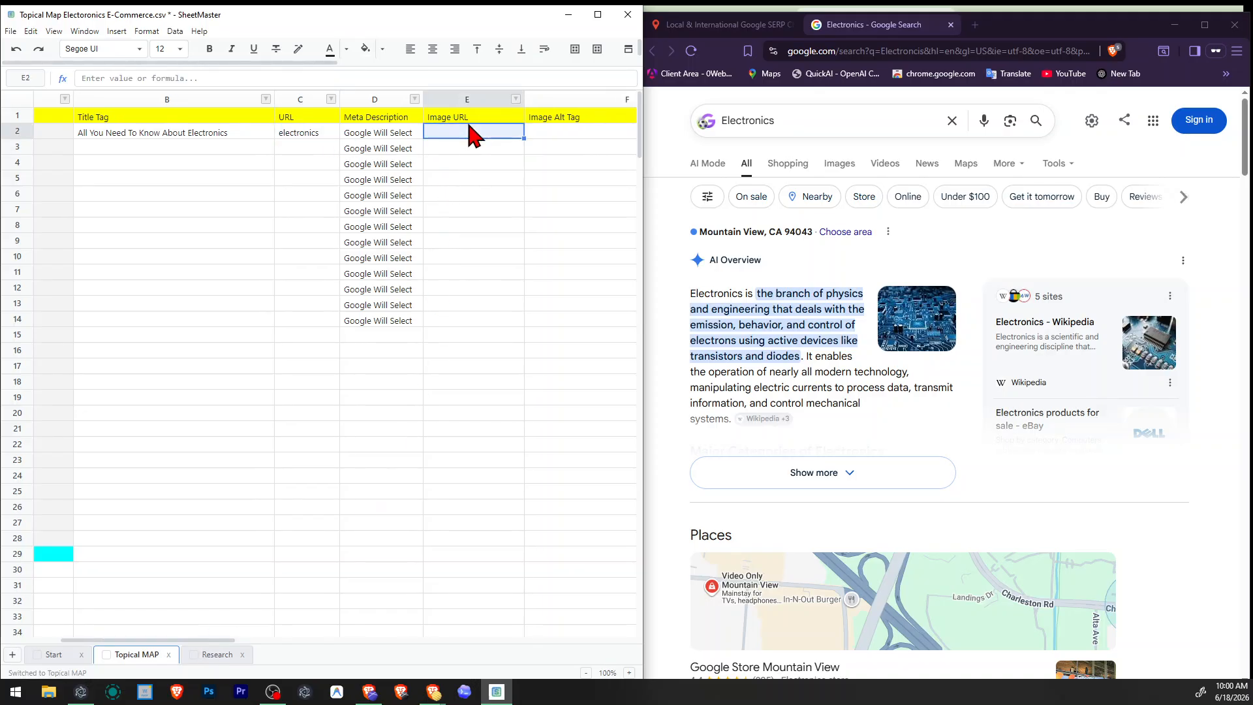
pyautogui.click(469, 141)
pyautogui.click(483, 135)
pyautogui.write('physical D')
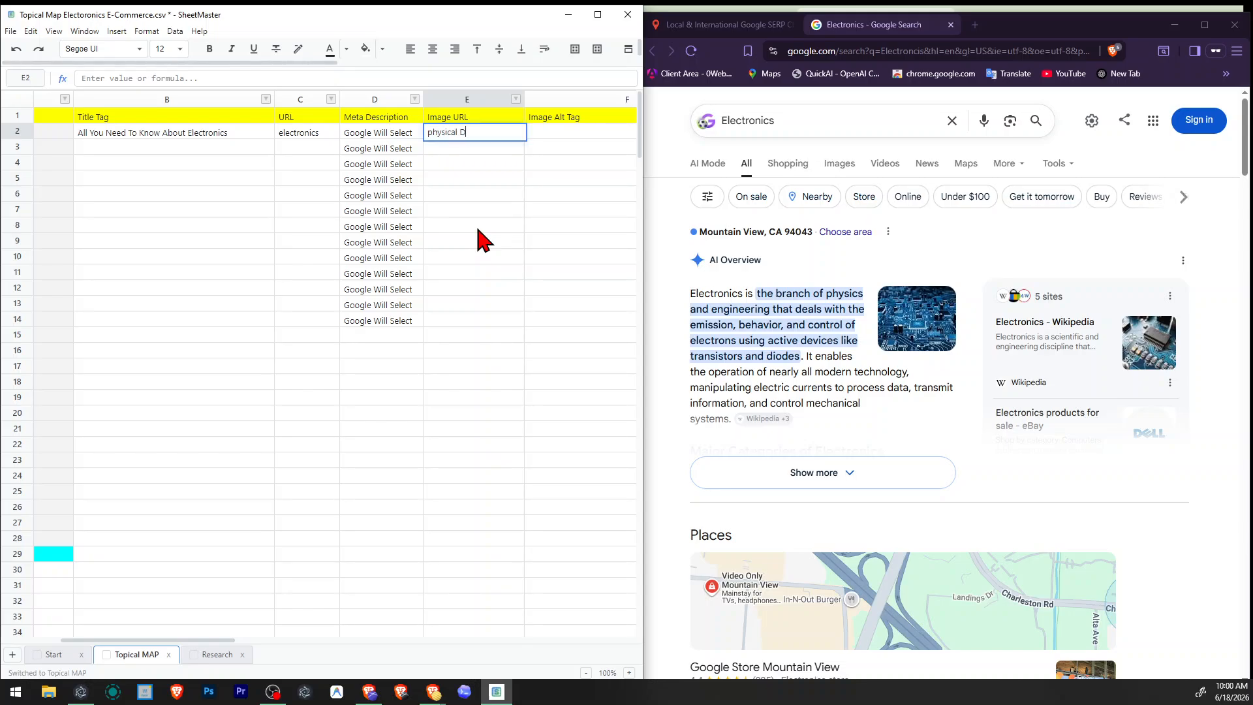
pyautogui.write('Devices')
pyautogui.press('Tab')
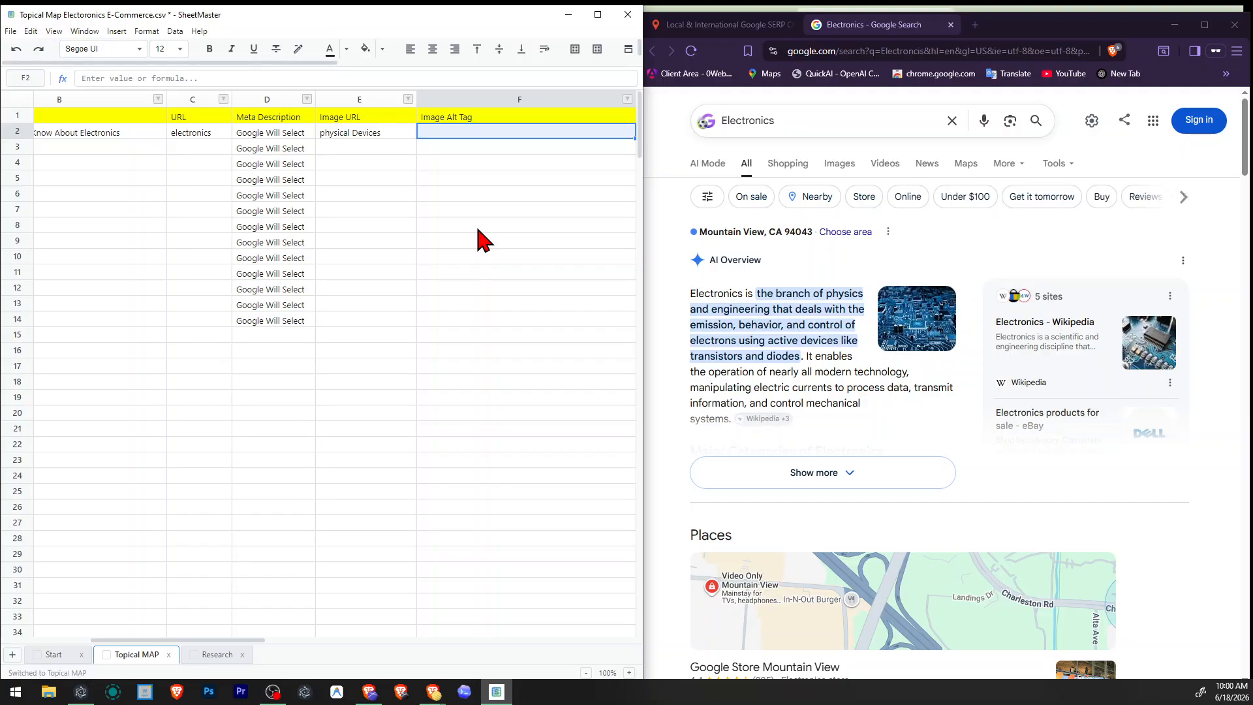
# Change the Electronics topic's image URL to "Physical Devices Guide".
pyautogui.press('Return')
pyautogui.press('Up')
pyautogui.press('F2')
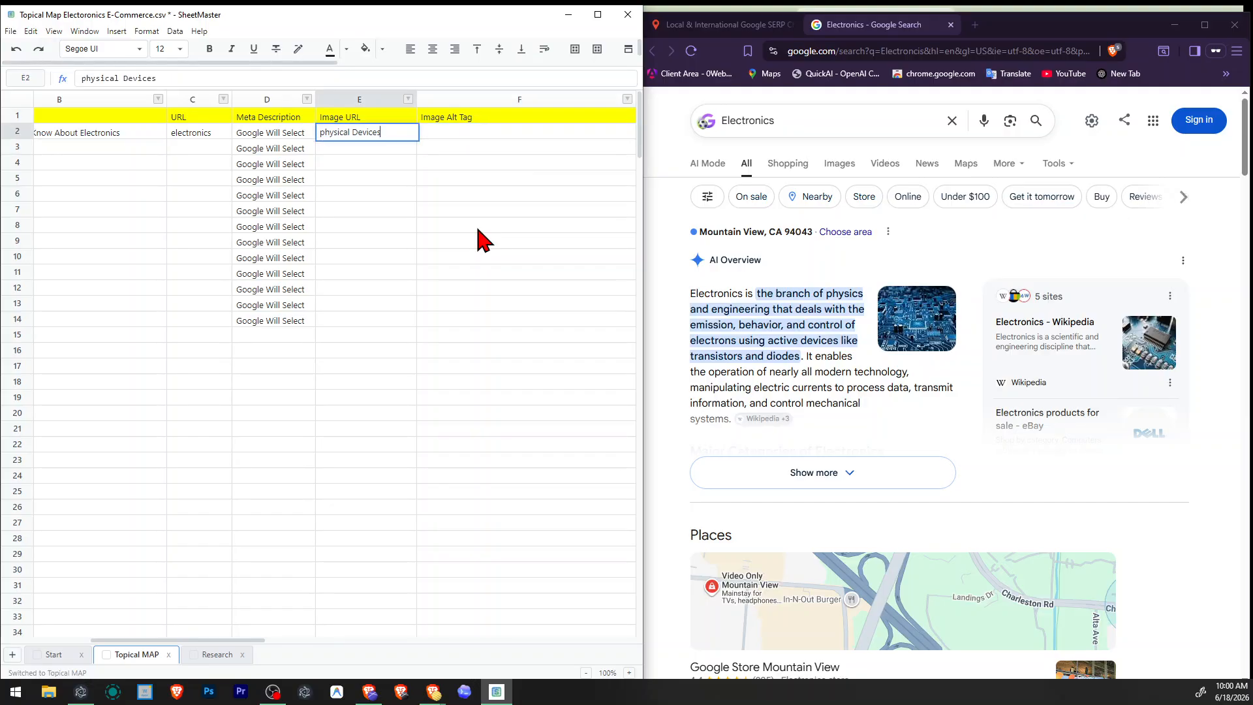
pyautogui.press('BackSpace')
pyautogui.write('P')
pyautogui.write('Guide')
pyautogui.press('Return')
# Review the title tag and other filled fields of the Electronics row for alt tag wording.
pyautogui.press('Right')
pyautogui.press('Up')
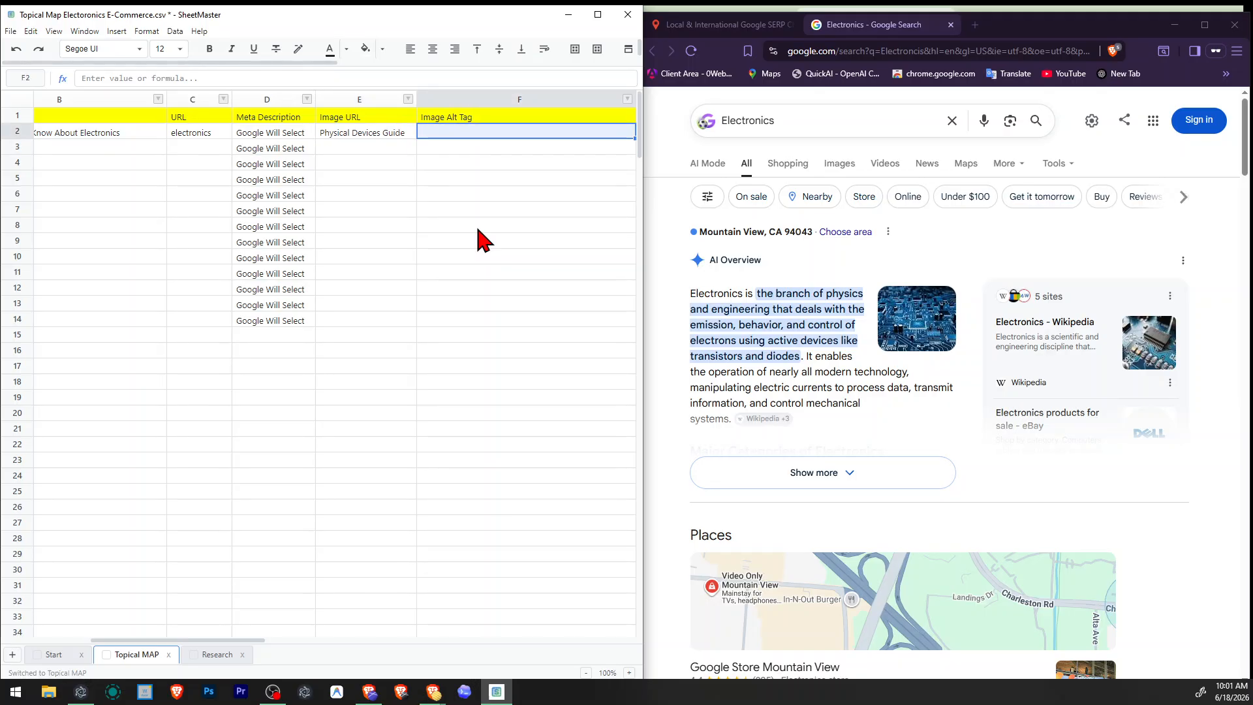
pyautogui.press('Left')
pyautogui.press('Left')
pyautogui.press('Left')
pyautogui.press('Left')
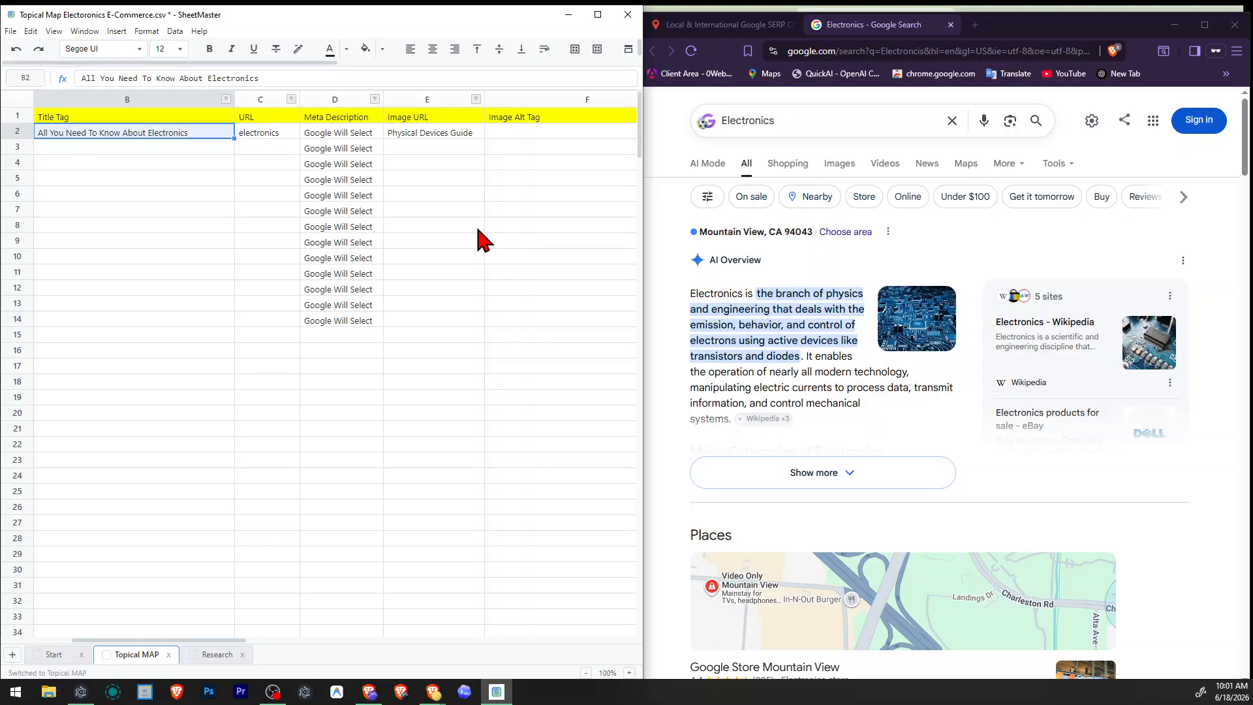
pyautogui.press('Tab')
pyautogui.press('Tab')
pyautogui.press('Tab')
pyautogui.press('Tab')
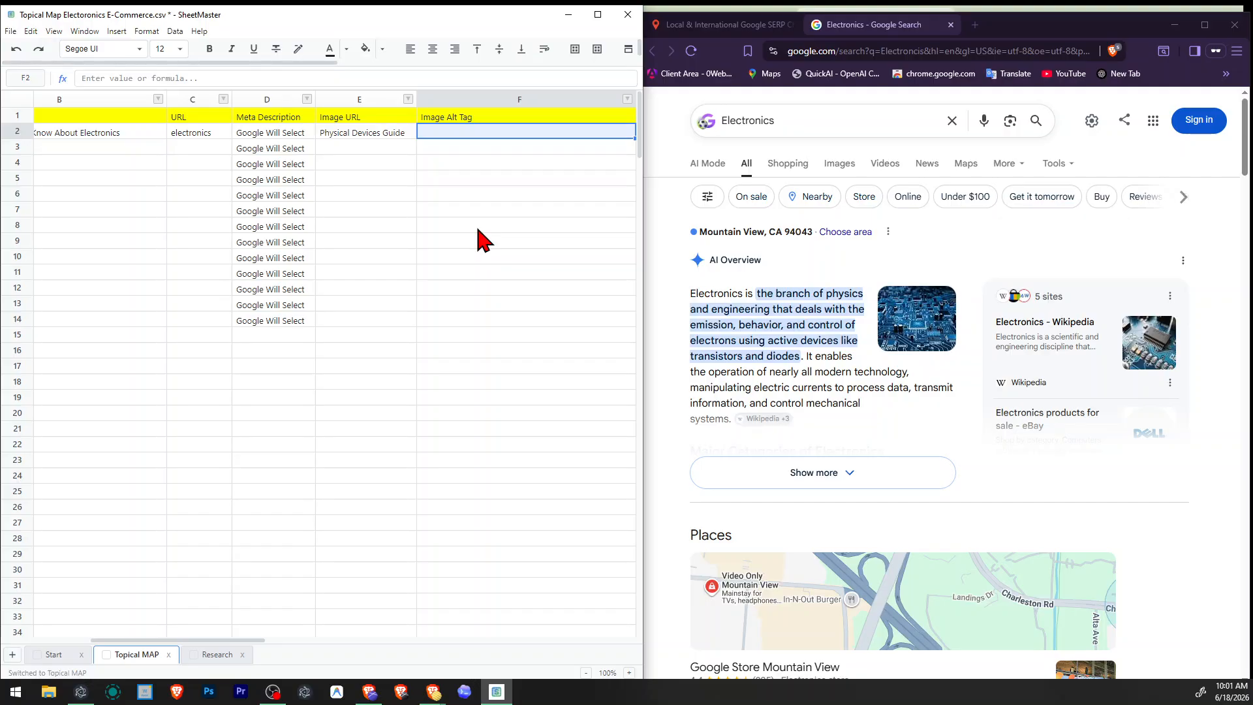
# Enter "Electronics: Types, Trends &" as the start of the image alt tag for the Electronics topic.
pyautogui.press('F2')
pyautogui.write('Ele')
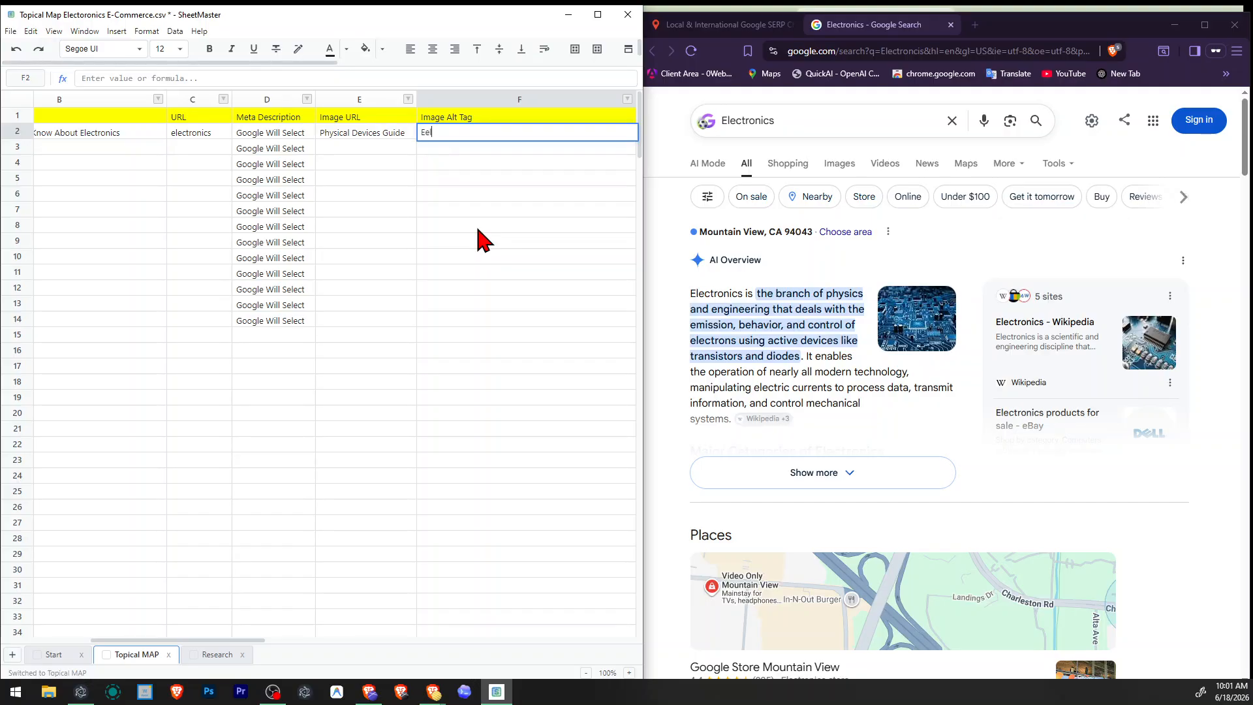
pyautogui.press('BackSpace')
pyautogui.press('BackSpace')
pyautogui.write('lectroniss: ttY')
pyautogui.press('BackSpace')
pyautogui.write('Types')
pyautogui.write('Trends &')
pyautogui.press('Return')
# Examine the raw topical map's topics between Electronics Manufacturing and Electronics Principles for a further alt tag term.
pyautogui.press('Left')
pyautogui.press('Left')
pyautogui.press('Left')
pyautogui.press('Left')
pyautogui.press('Left')
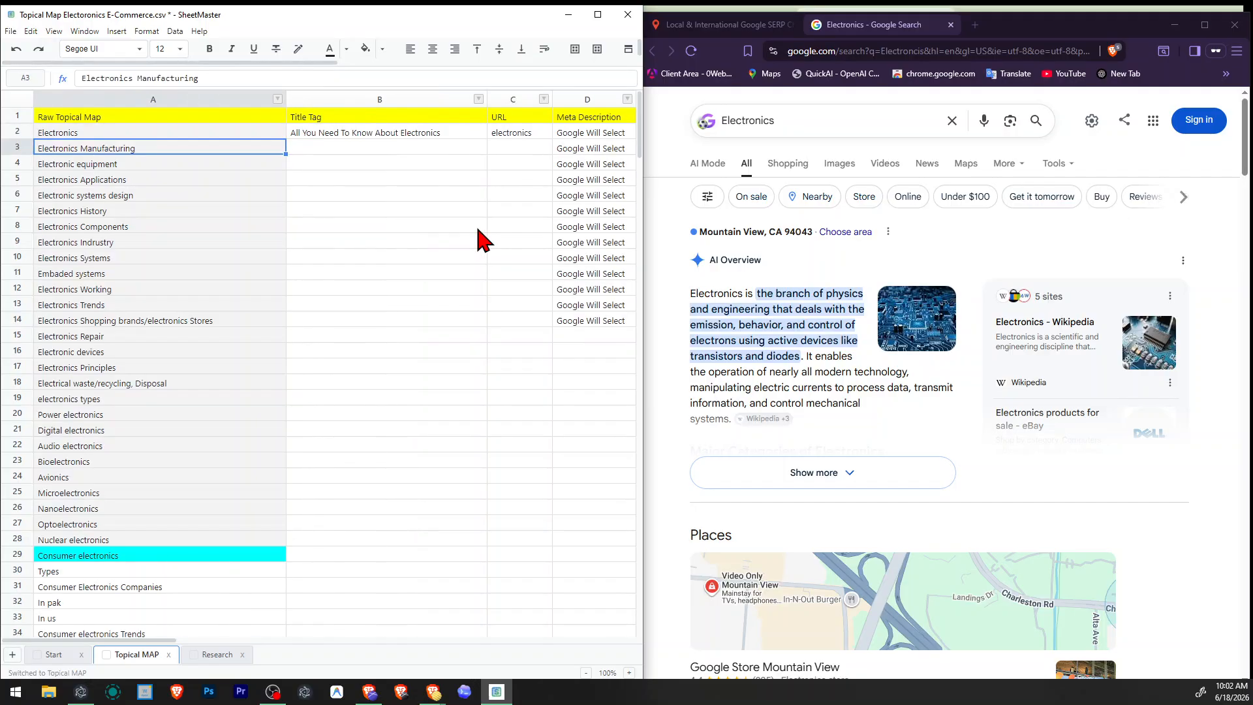
pyautogui.press('Down')
pyautogui.press('Down')
pyautogui.press('Down')
pyautogui.press('Down')
pyautogui.press('Down')
pyautogui.press('Down')
pyautogui.press('Down')
pyautogui.press('Down')
pyautogui.press('Down')
pyautogui.press('Down')
pyautogui.press('Down')
pyautogui.press('Down')
pyautogui.press('Down')
pyautogui.press('Down')
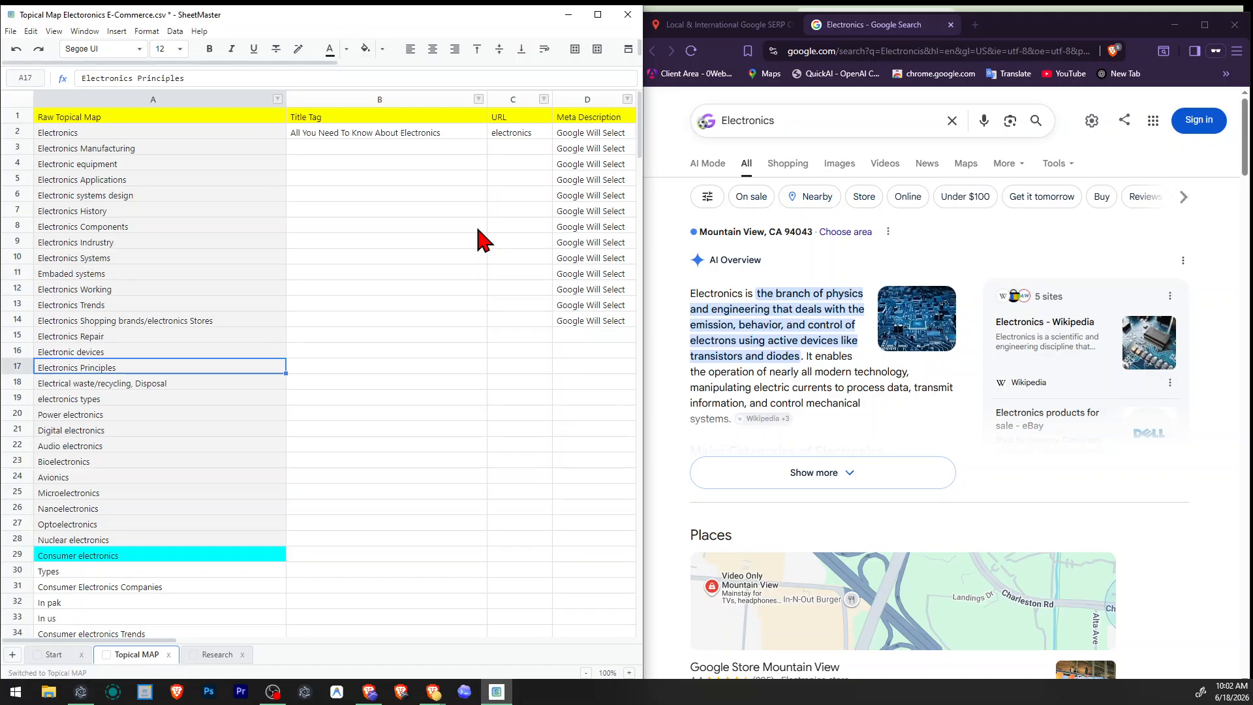
pyautogui.press('Up')
pyautogui.press('Up')
pyautogui.press('Up')
pyautogui.press('Up')
pyautogui.press('Down')
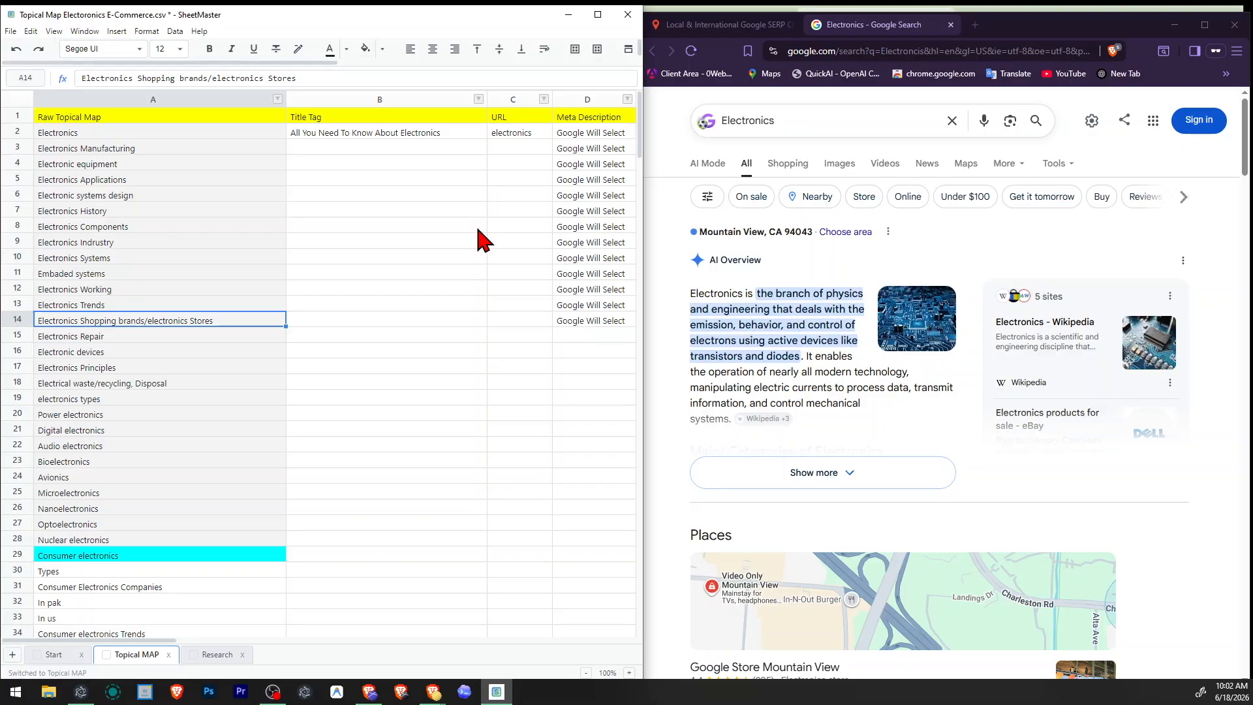
pyautogui.press('Right')
pyautogui.press('Right')
pyautogui.press('Right')
pyautogui.press('Right')
pyautogui.press('Right')
pyautogui.press('Right')
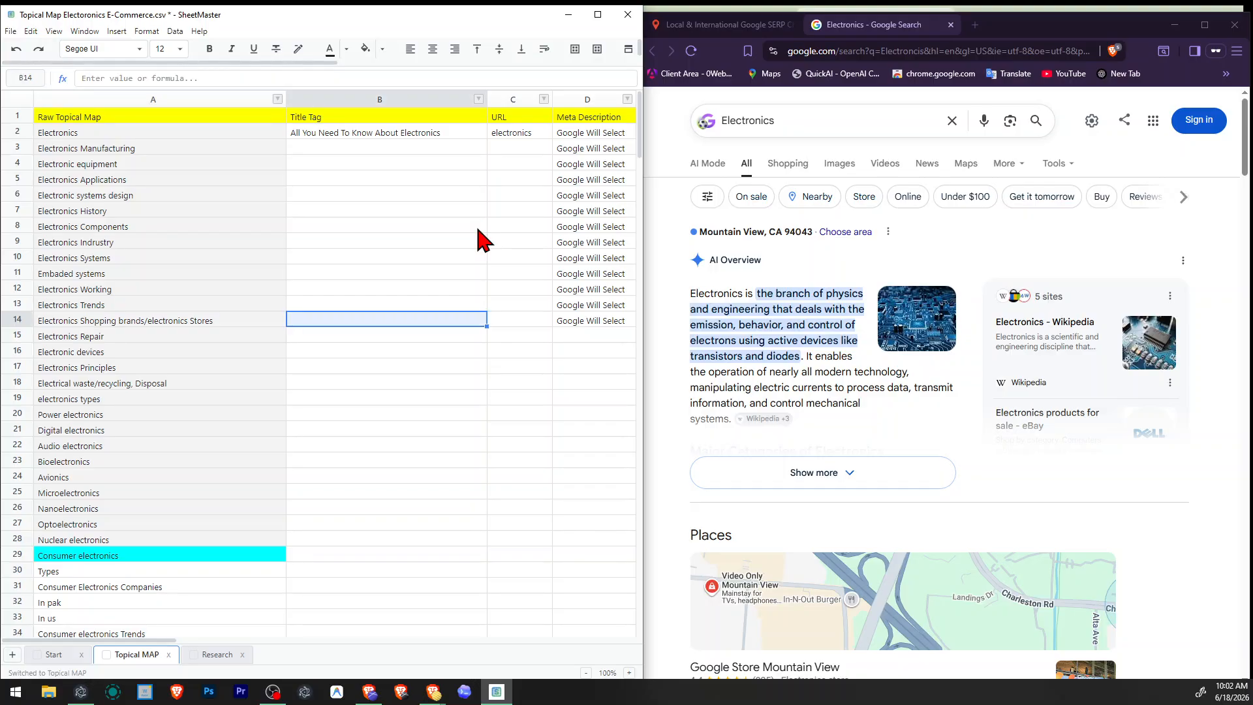
pyautogui.press('Up')
pyautogui.press('Up')
pyautogui.press('Left')
pyautogui.press('Up')
pyautogui.press('Up')
pyautogui.press('Up')
pyautogui.press('Up')
pyautogui.press('Up')
pyautogui.press('Up')
pyautogui.press('Up')
pyautogui.press('Up')
pyautogui.press('Up')
pyautogui.press('Up')
pyautogui.press('Up')
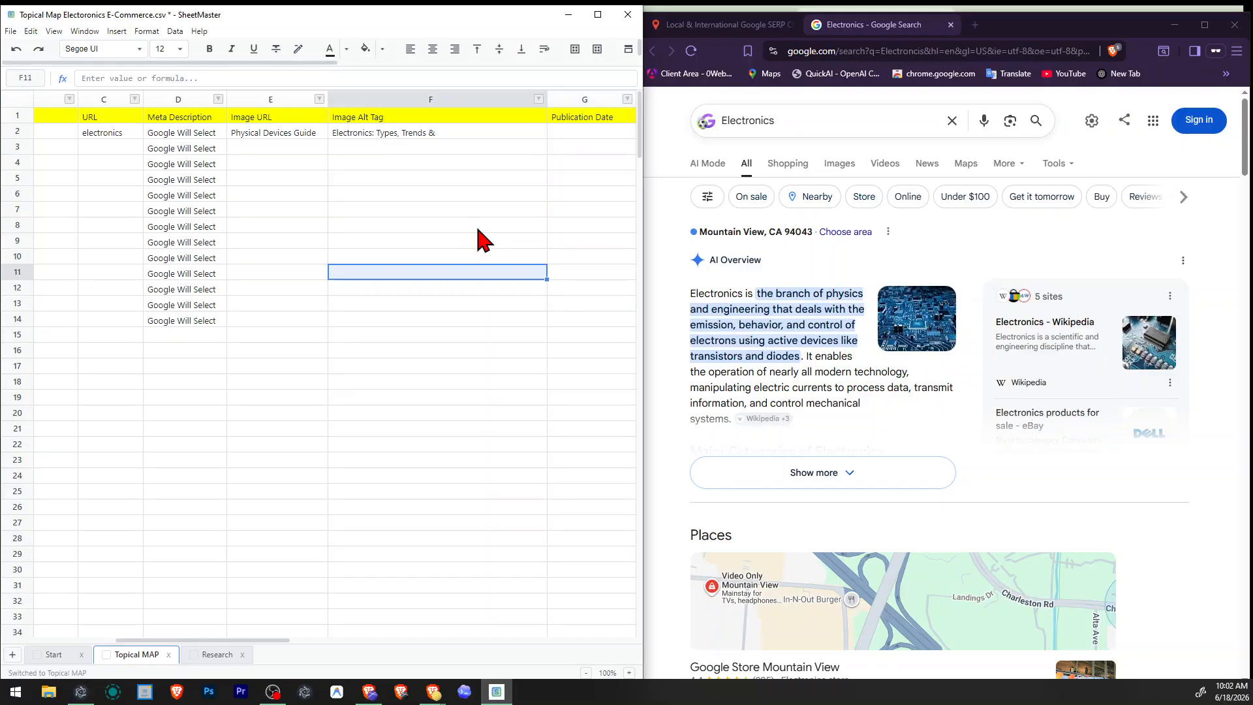
# Consult the "Things to know" topics in the Google results and complete the alt tag as "Electronics: Types, Trends & Components".
pyautogui.press('Down')
pyautogui.press('F2')
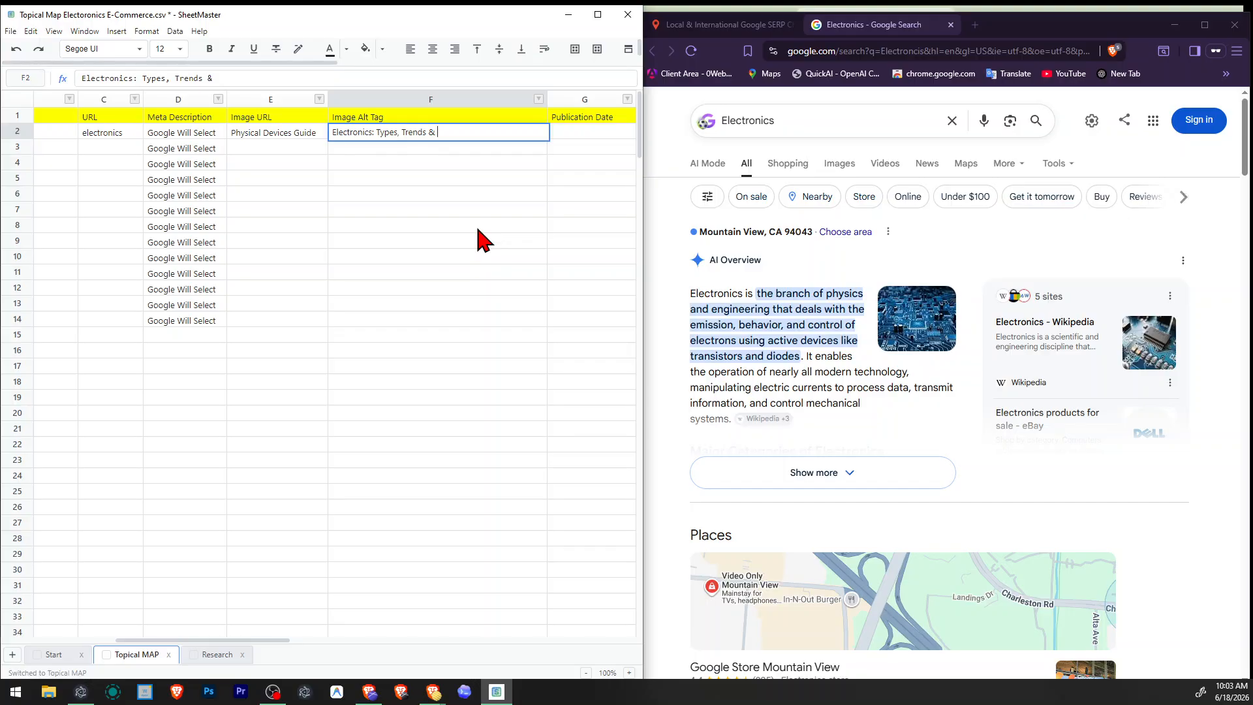
pyautogui.scroll(-15, 951, 265)
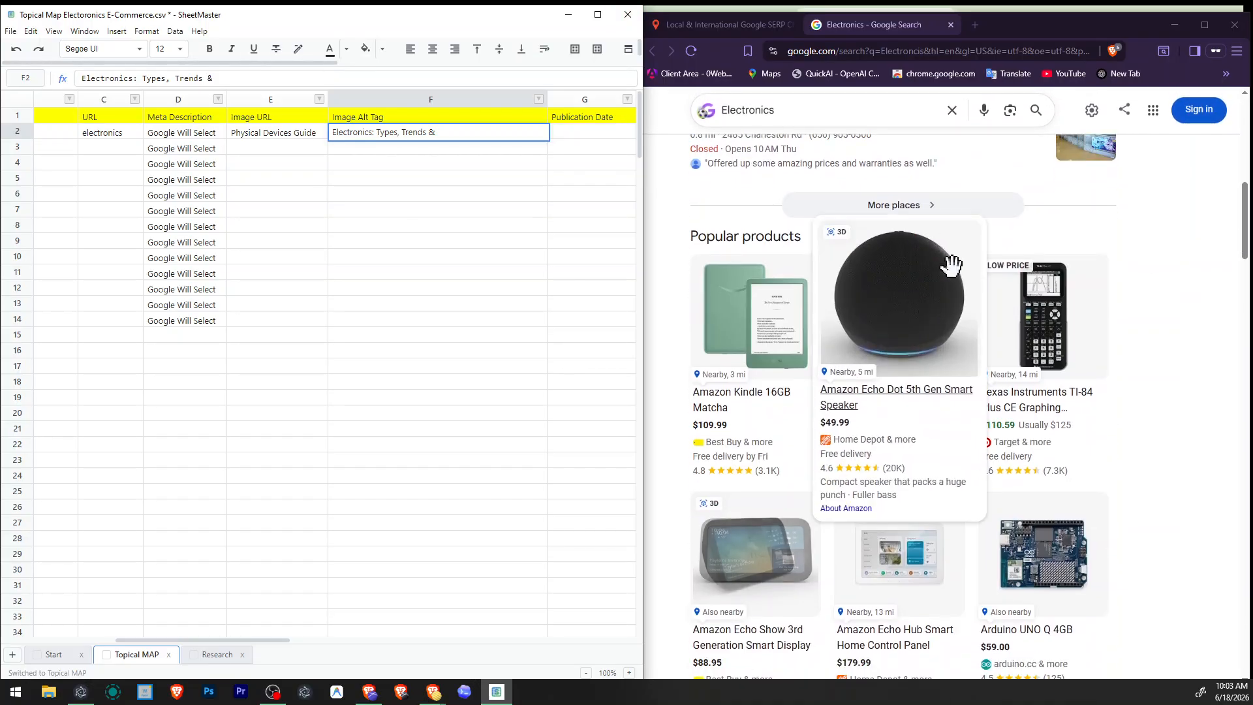
pyautogui.scroll(-8, 1153, 336)
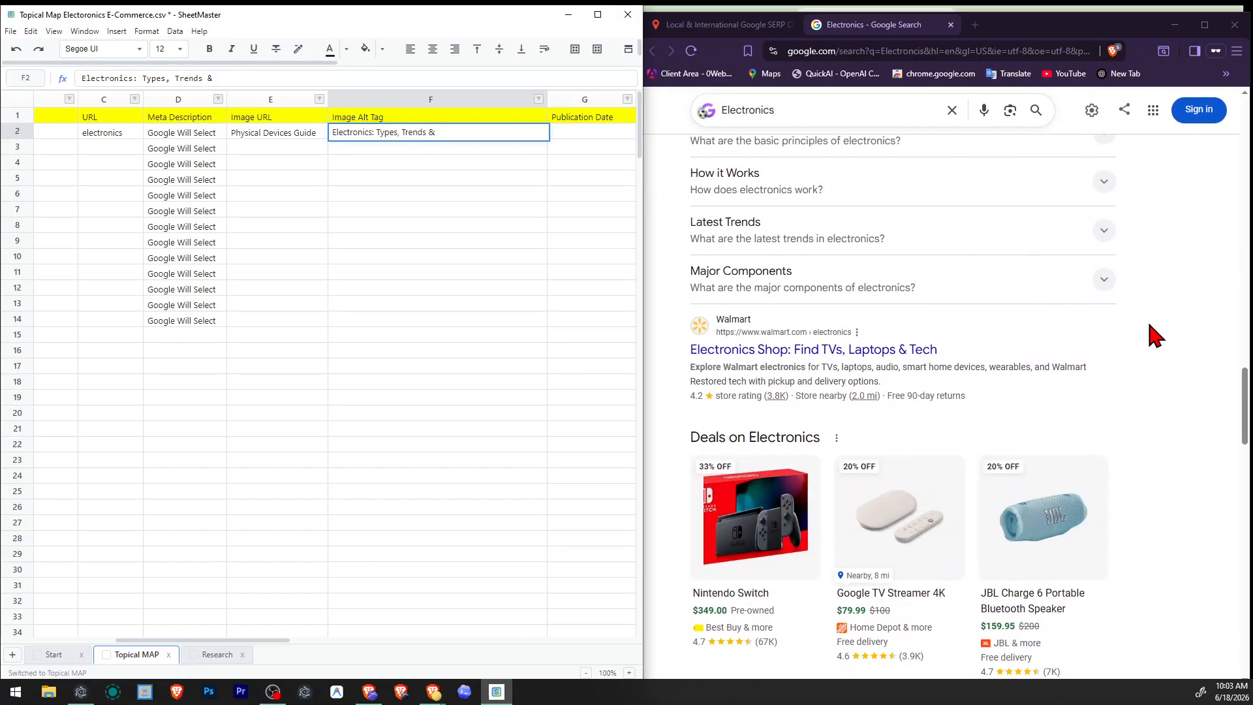
pyautogui.scroll(2, 1150, 333)
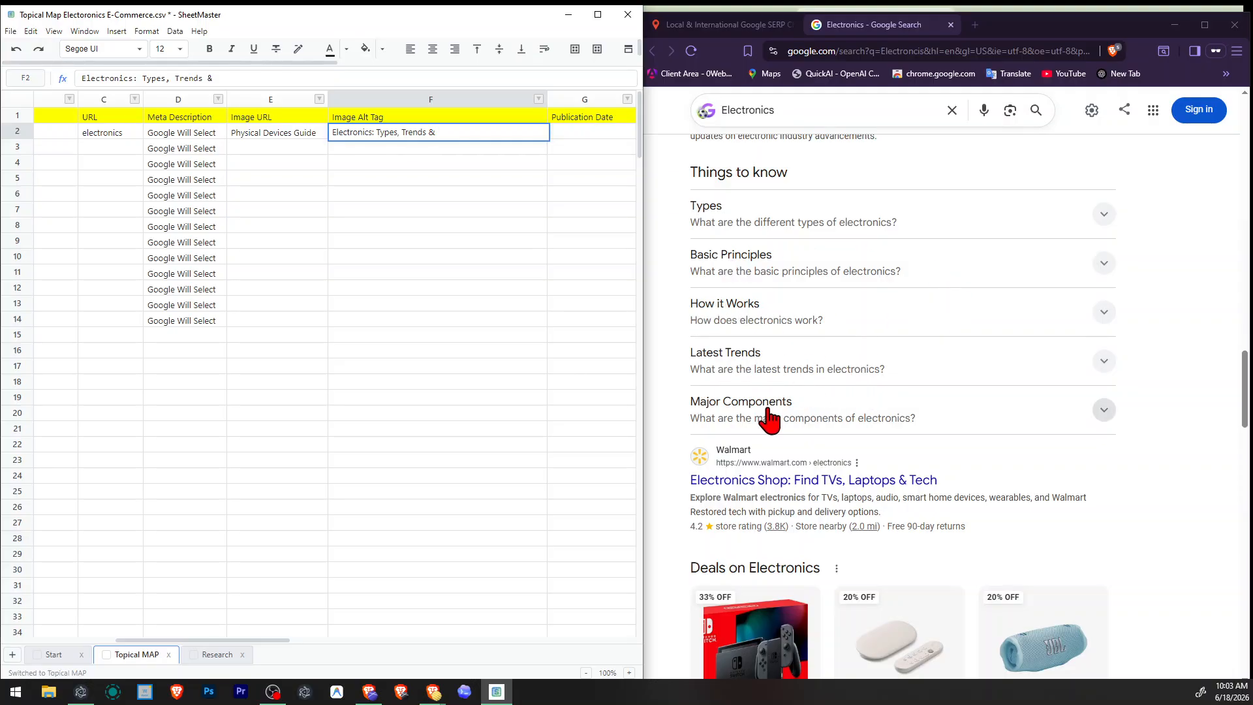
pyautogui.write('C')
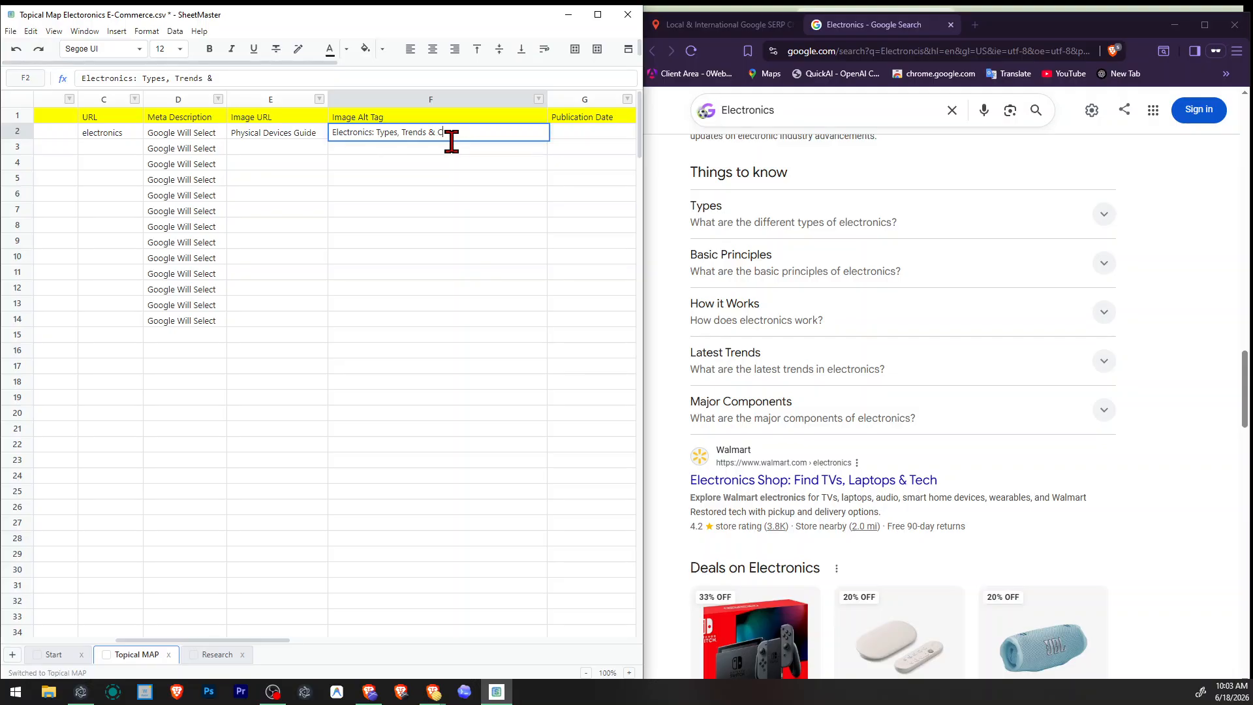
pyautogui.write('omponents')
pyautogui.press('Return')
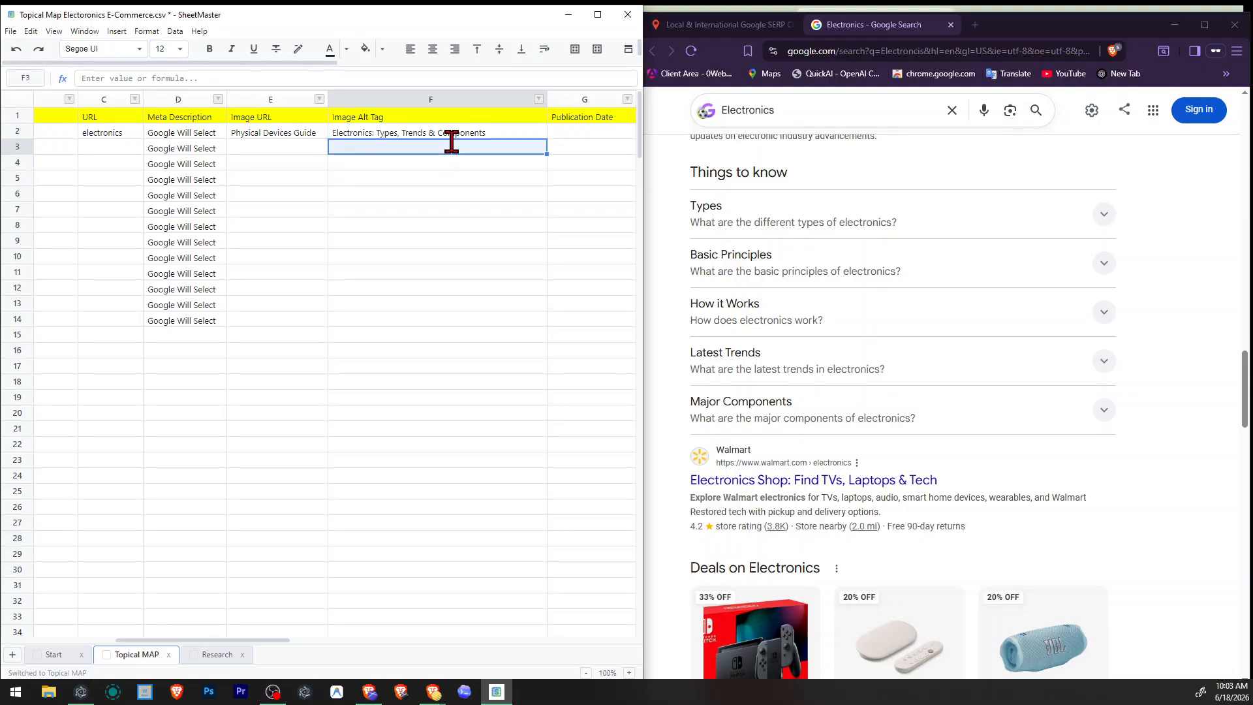
# Examine the organic listings further down the Electronics search results for the wording of their titles.
pyautogui.scroll(-10, 985, 213)
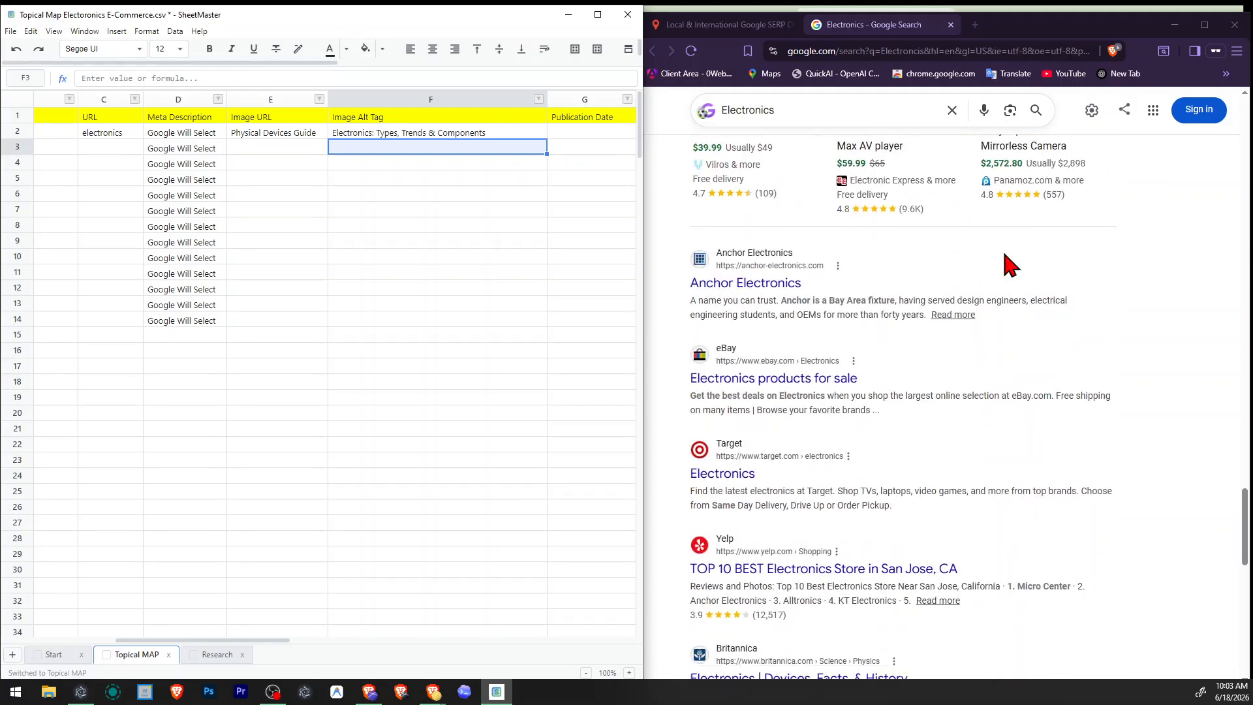
pyautogui.scroll(-13, 1007, 264)
pyautogui.scroll(6, 979, 275)
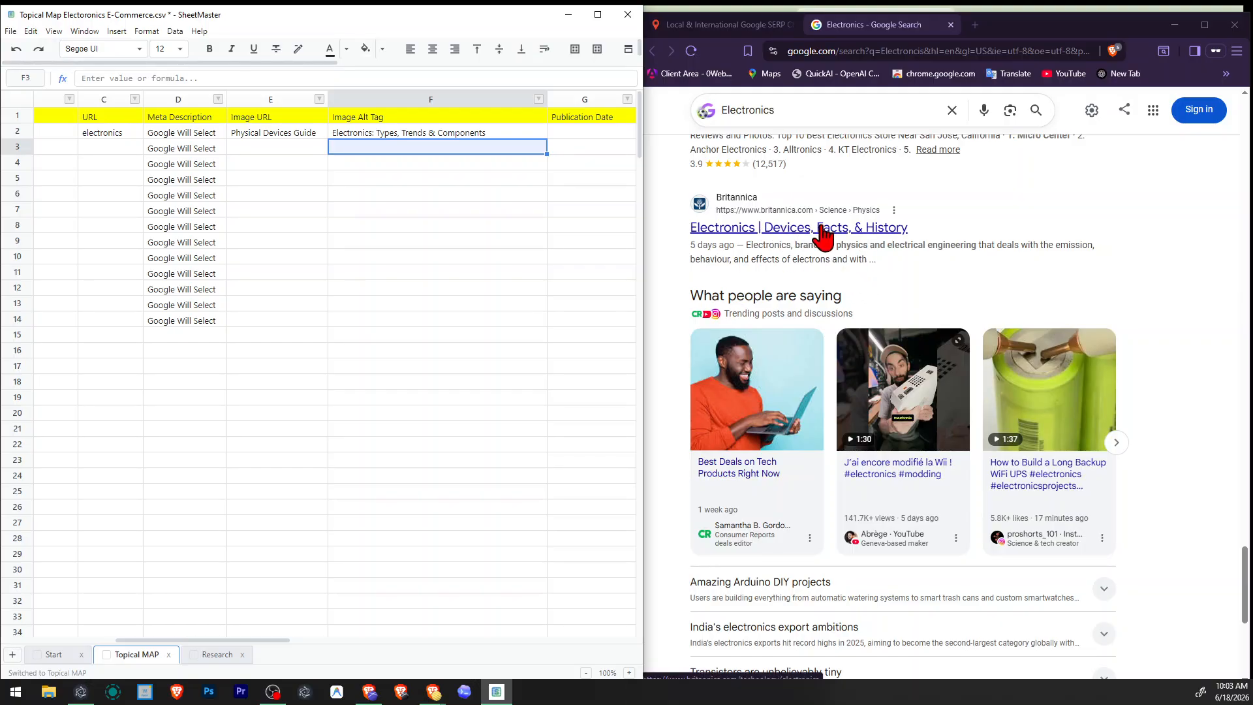
pyautogui.scroll(10, 725, 338)
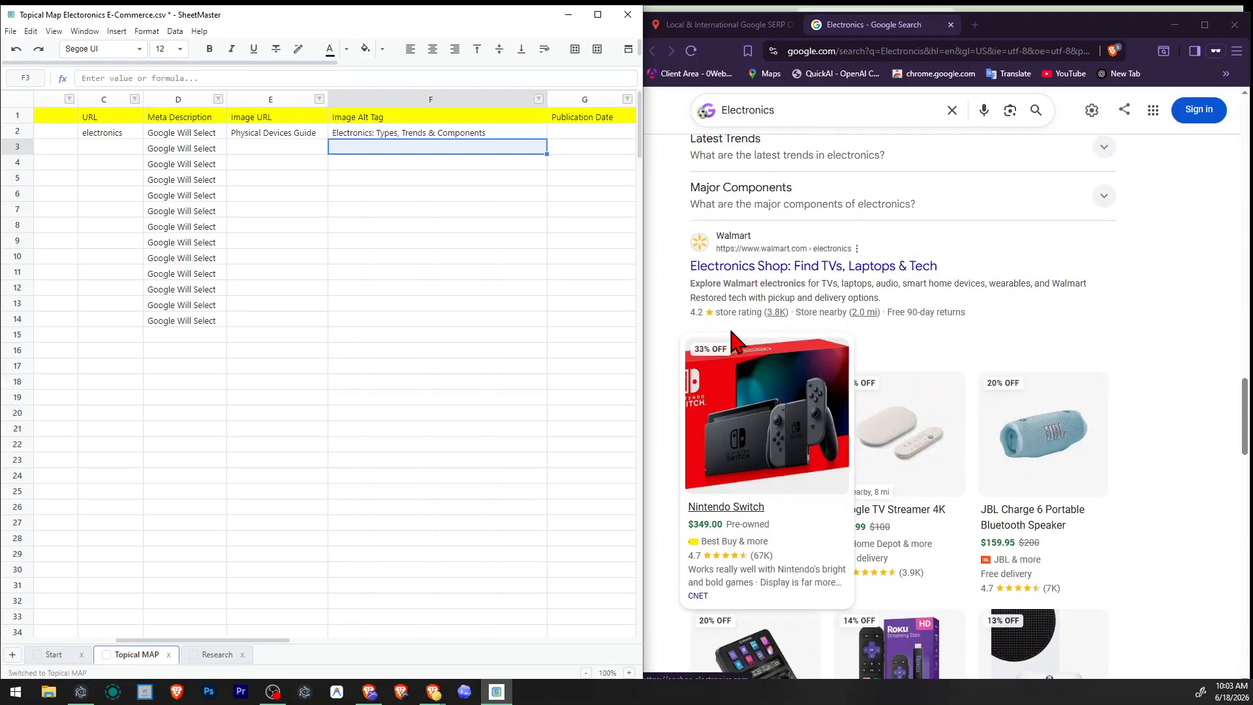
pyautogui.scroll(10, 731, 338)
pyautogui.click(417, 272)
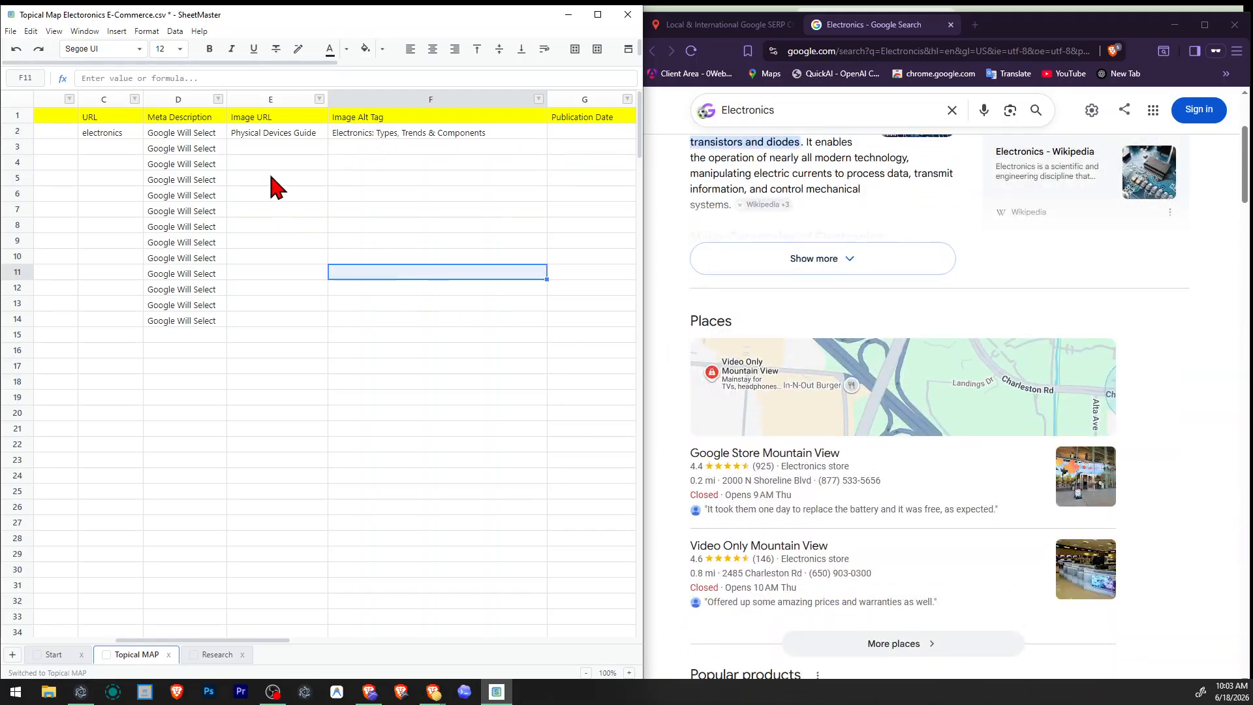
pyautogui.click(270, 165)
pyautogui.doubleClick(275, 132)
pyautogui.doubleClick(275, 132)
pyautogui.click(365, 229)
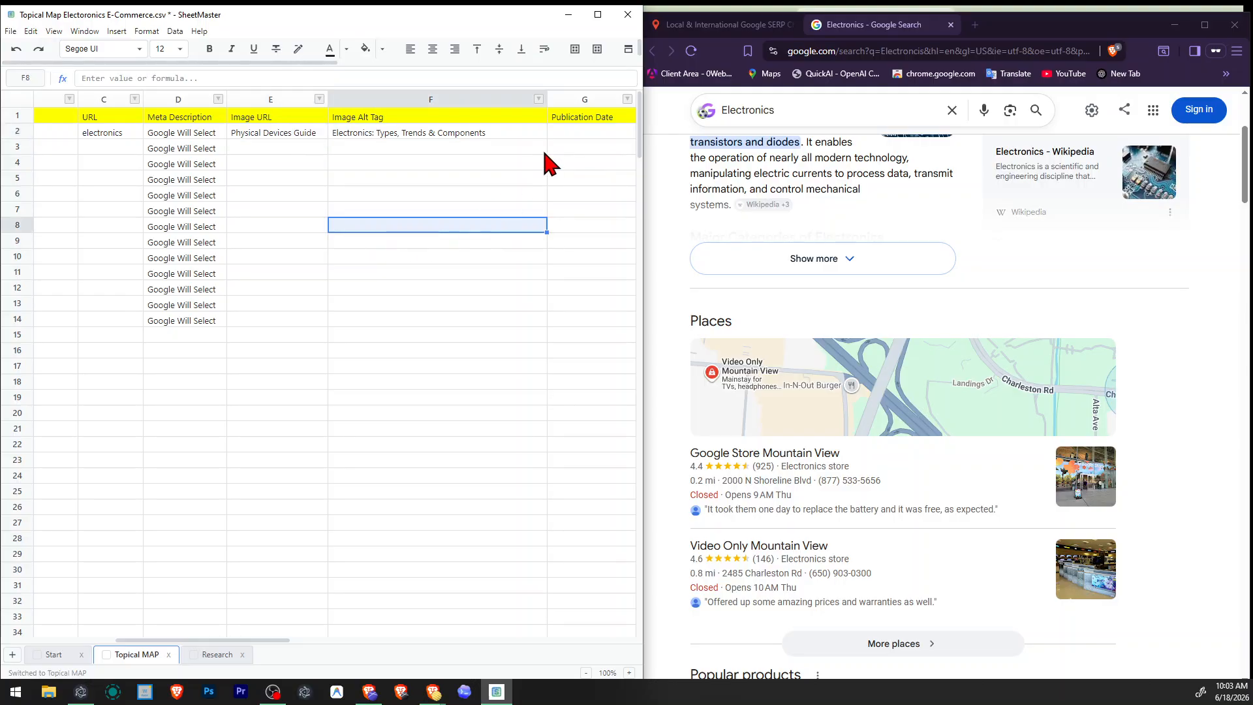
pyautogui.click(544, 152)
pyautogui.click(426, 243)
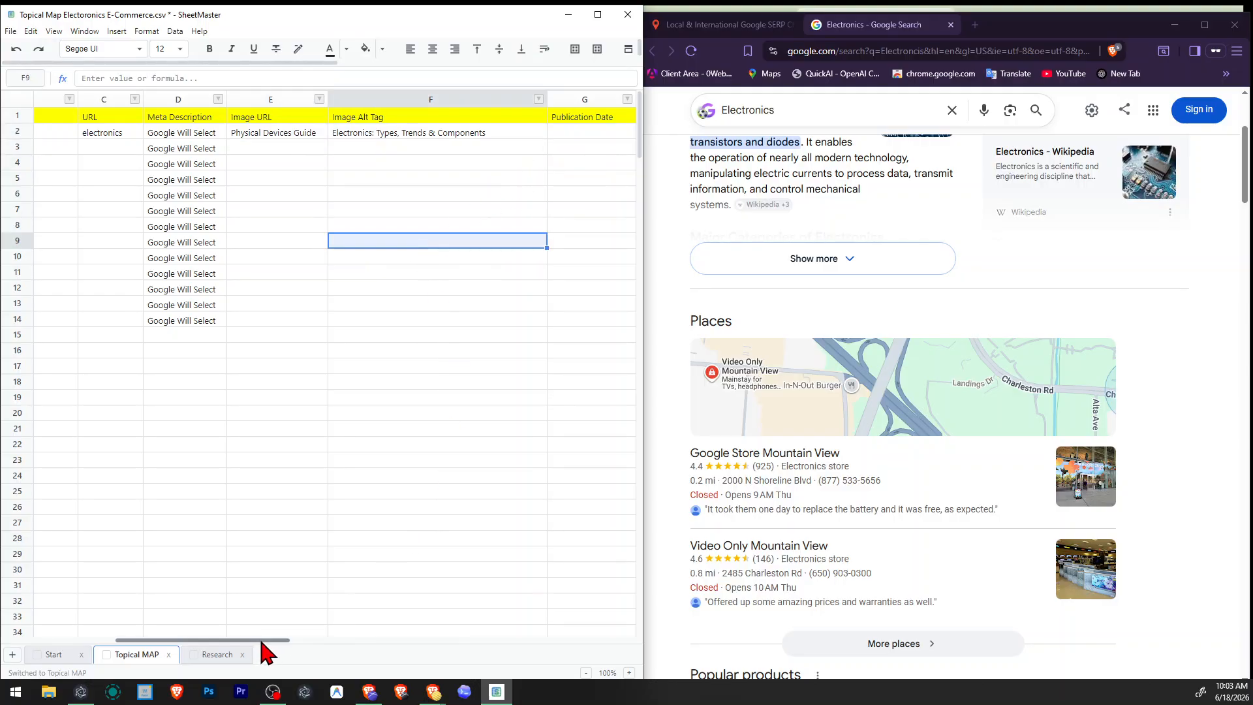
# Copy the Electronics Manufacturing topic and search for it with the Google SERP checker in the browser.
pyautogui.moveTo(261, 642); pyautogui.dragTo(157, 637)
pyautogui.click(107, 115)
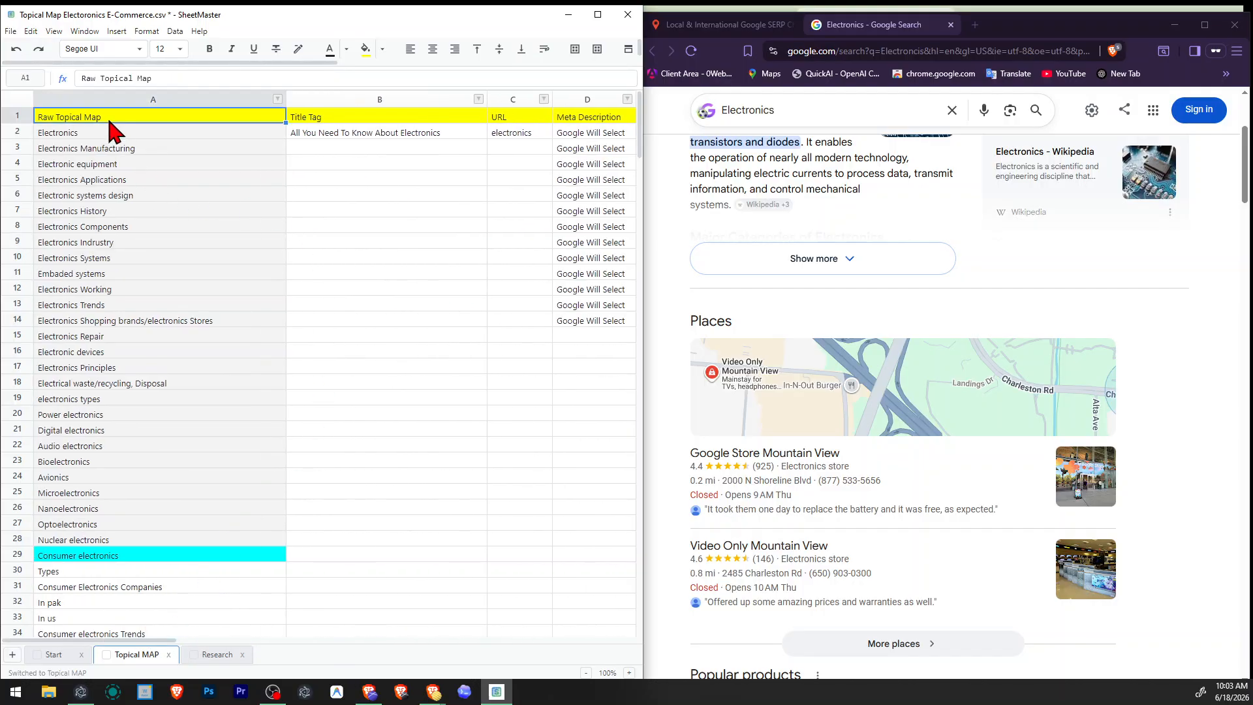
pyautogui.click(142, 148)
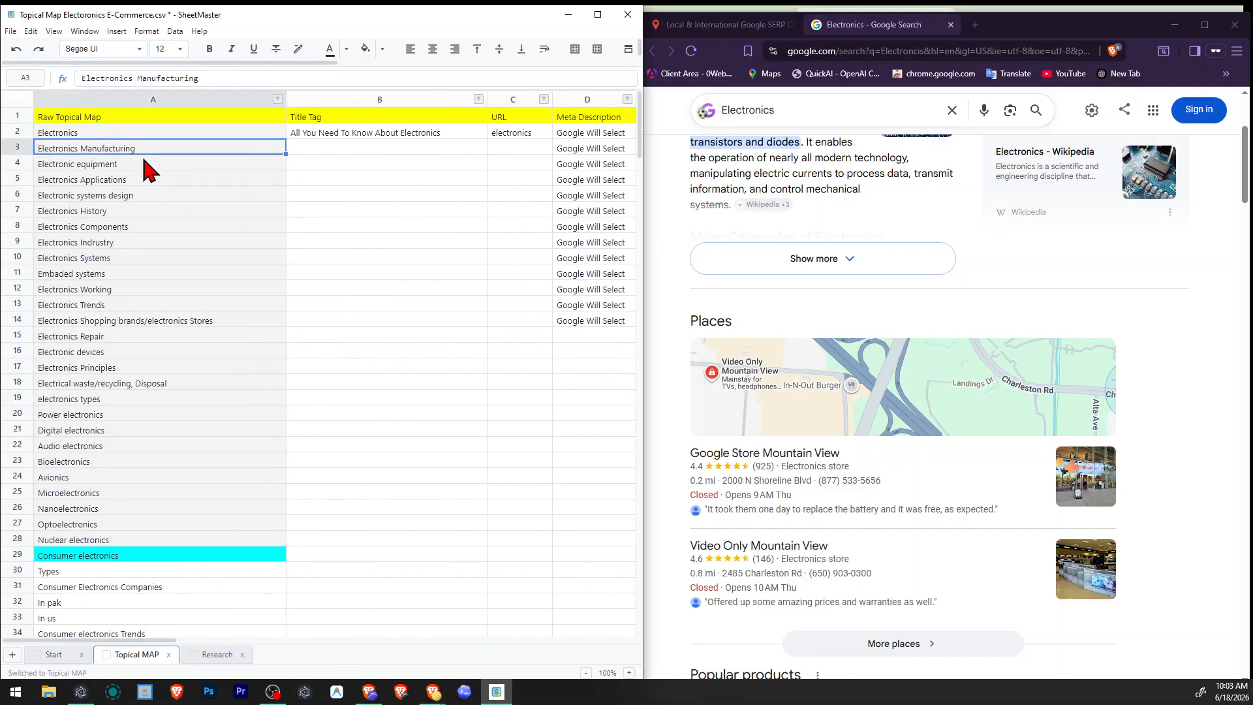
pyautogui.click(730, 24)
pyautogui.hotkey('ctrl', 'a')
pyautogui.write('Electronics Manufacturing')
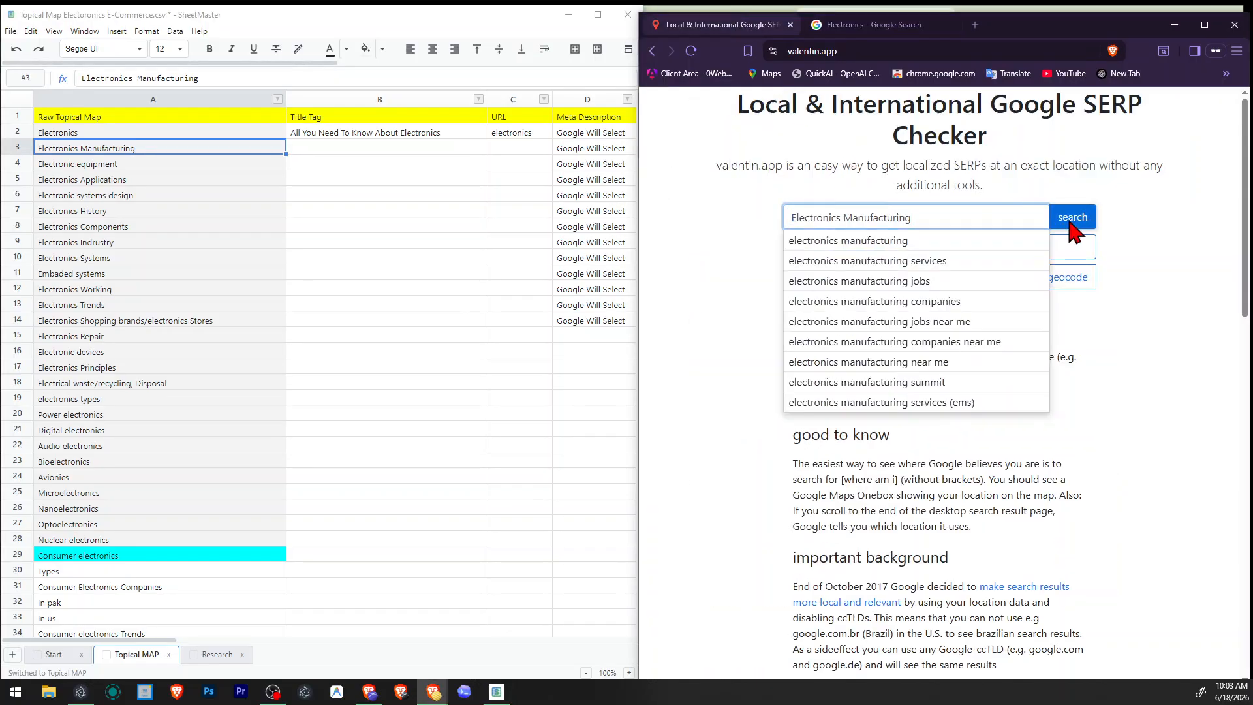
pyautogui.click(1071, 219)
pyautogui.scroll(-10, 985, 252)
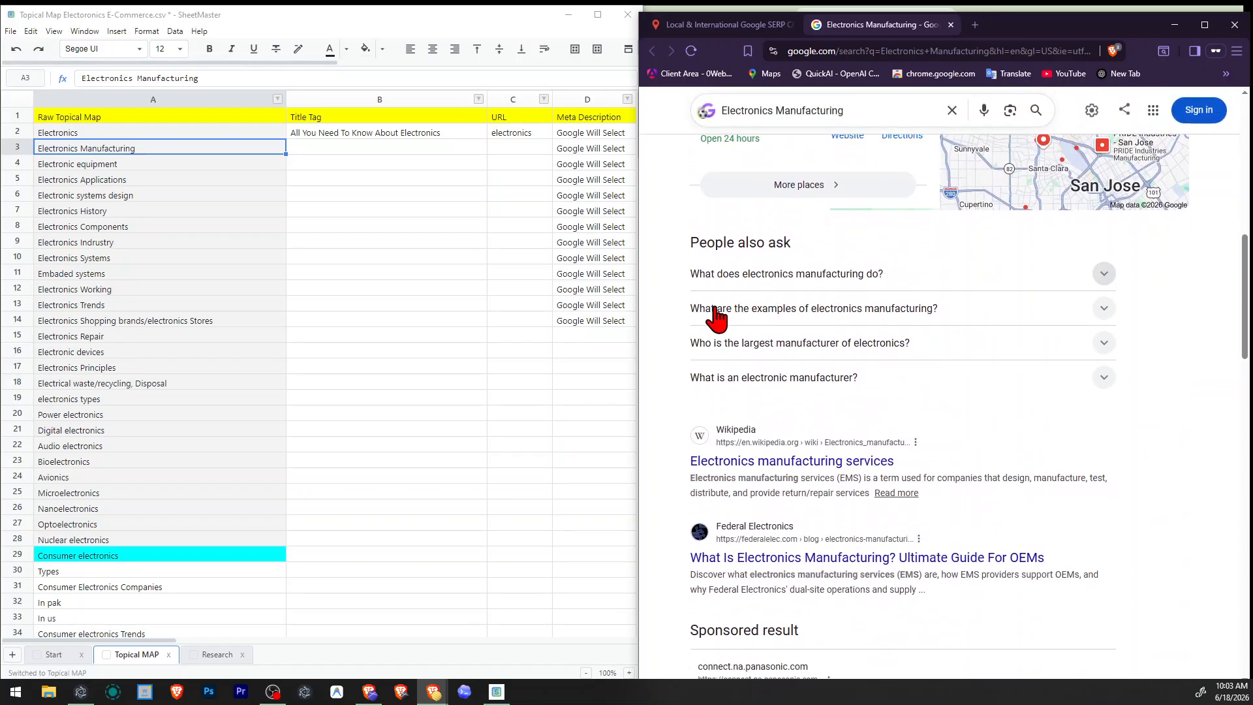
# Examine the organic listings for Electronics Manufacturing, reading their titles and snippets for title tag wording.
pyautogui.scroll(-4, 831, 376)
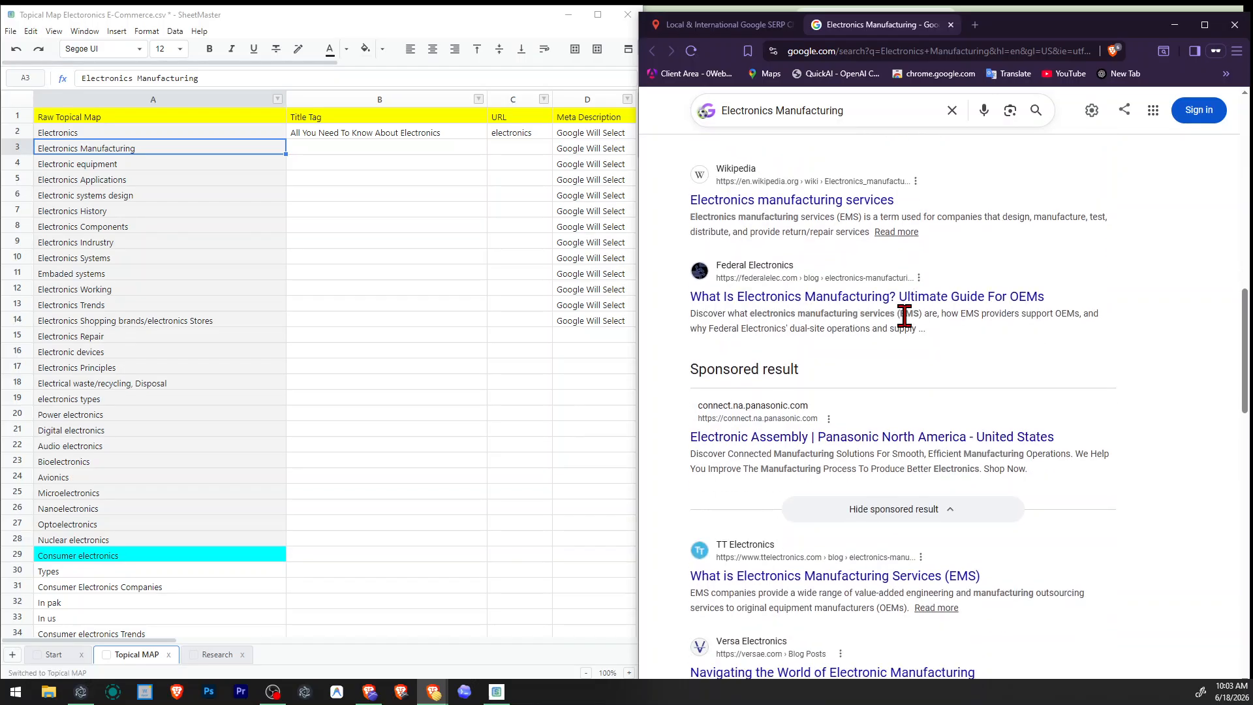
pyautogui.moveTo(865, 317); pyautogui.dragTo(896, 318)
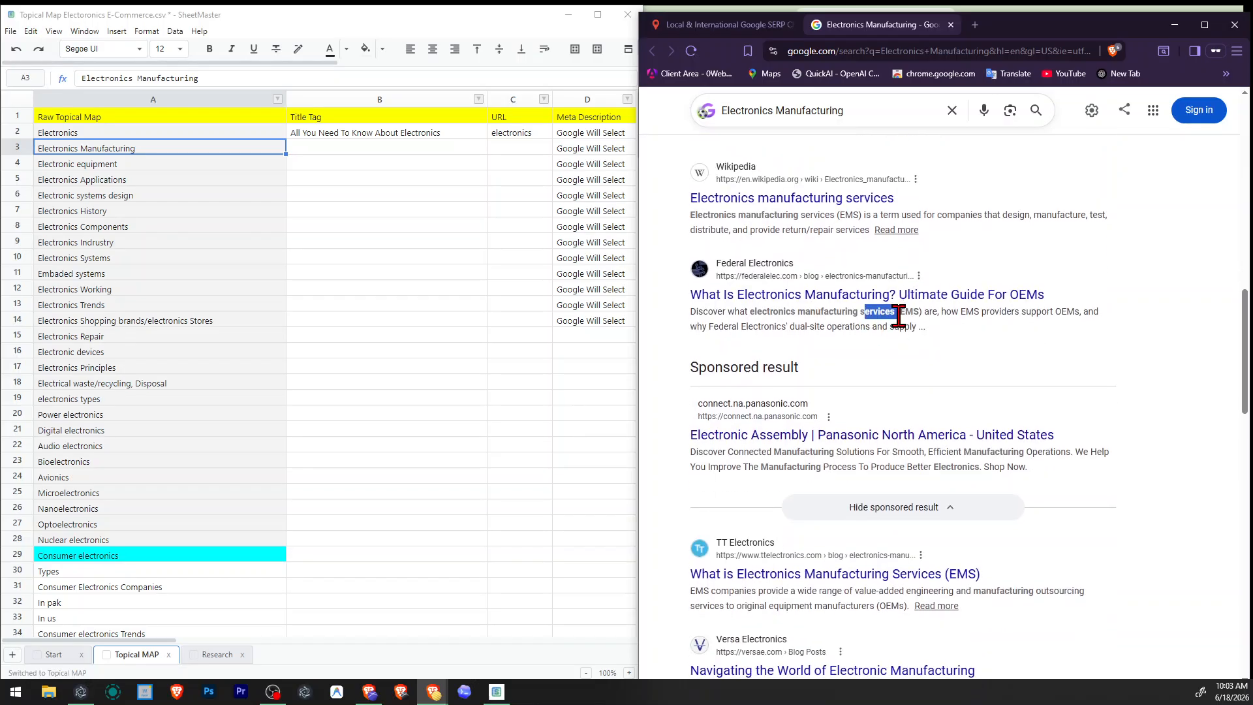
pyautogui.scroll(-2, 898, 322)
pyautogui.scroll(-2, 898, 460)
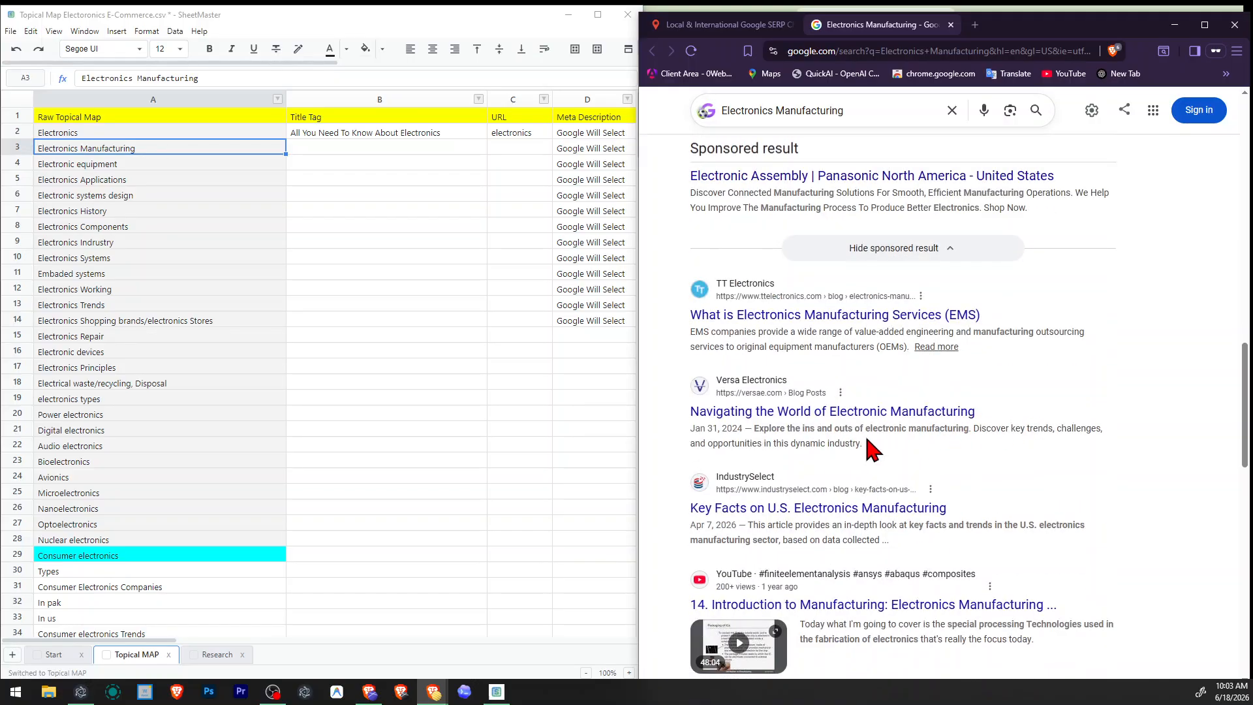
pyautogui.moveTo(751, 442); pyautogui.dragTo(874, 462)
pyautogui.scroll(-2, 864, 442)
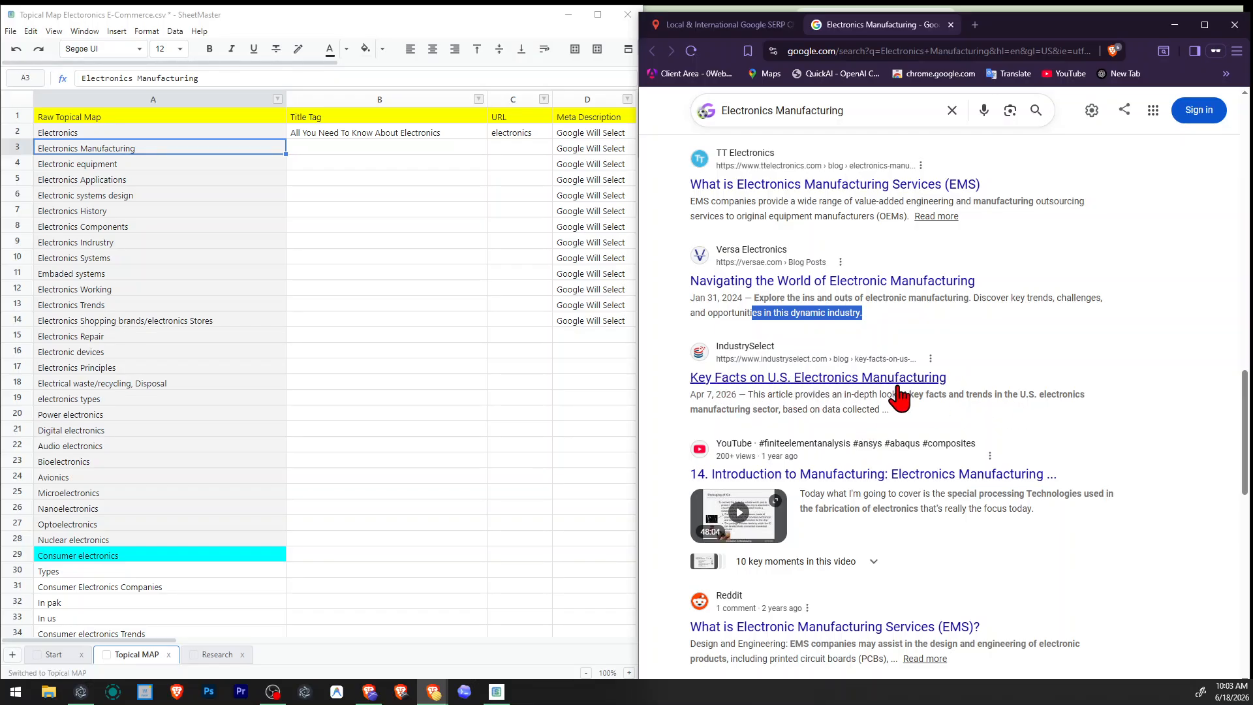
pyautogui.moveTo(904, 397); pyautogui.dragTo(794, 411)
pyautogui.scroll(-5, 901, 427)
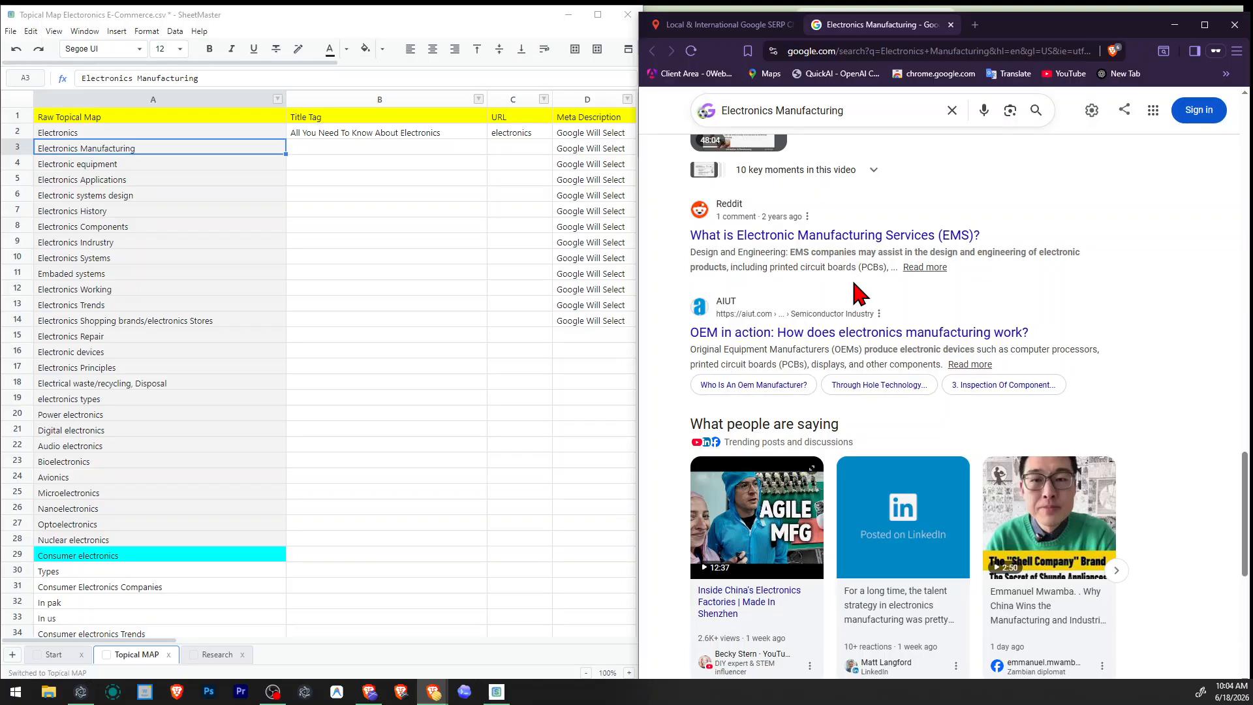
# Enter "What is Electronics Manufacturing?" as the title tag for the Electronics Manufacturing topic, reusing the copied topic name.
pyautogui.click(345, 149)
pyautogui.write('What')
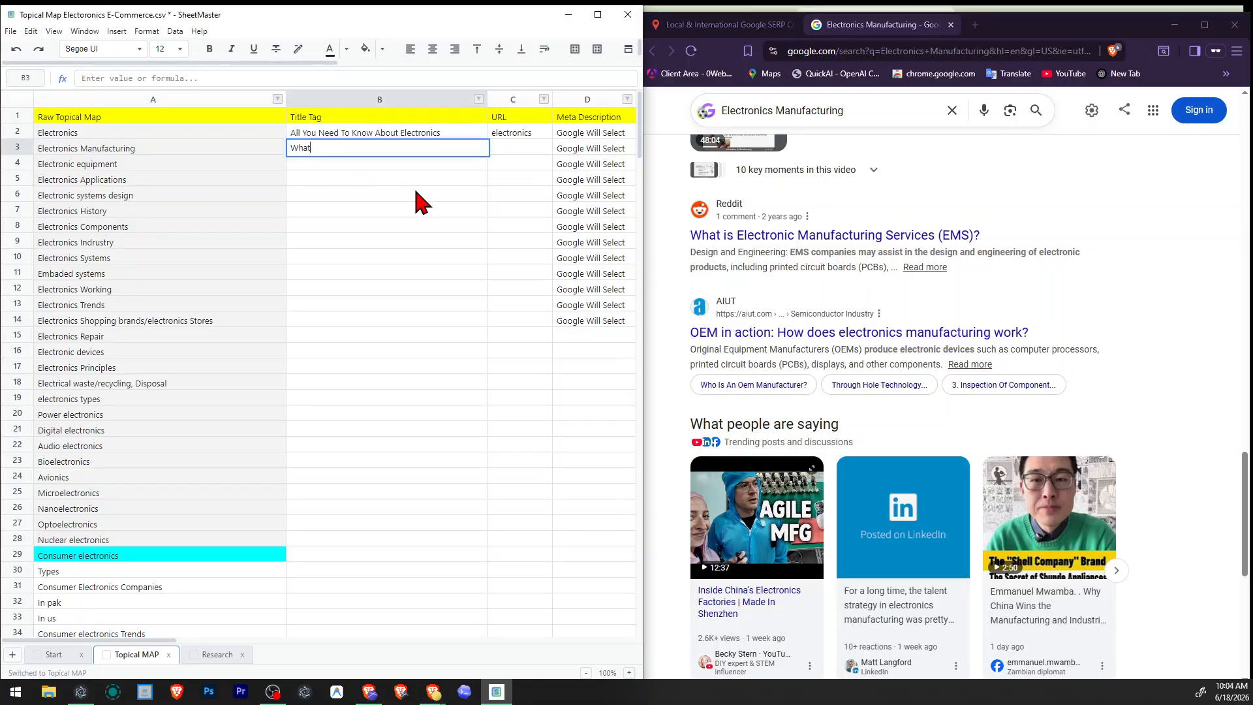
pyautogui.write(' is')
pyautogui.click(351, 204)
pyautogui.click(206, 152)
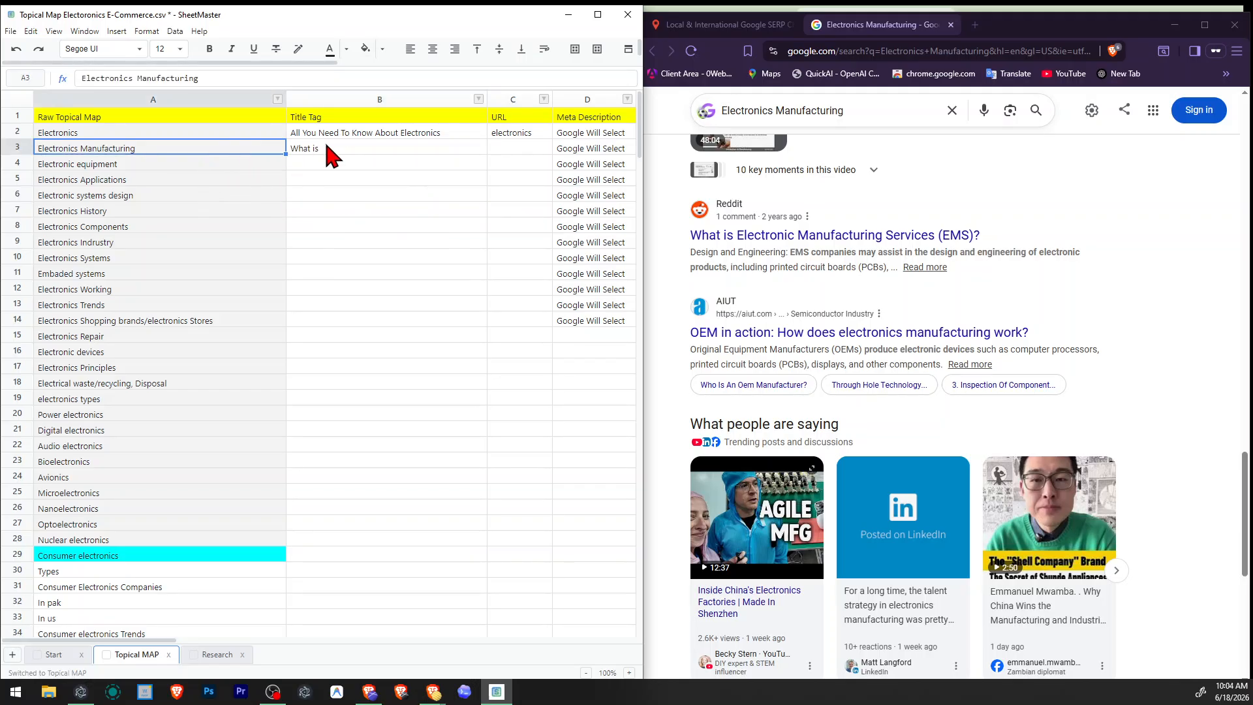
pyautogui.doubleClick(347, 145)
pyautogui.write('Electronics Manufacturing')
pyautogui.hotkey('ctrl', 'z')
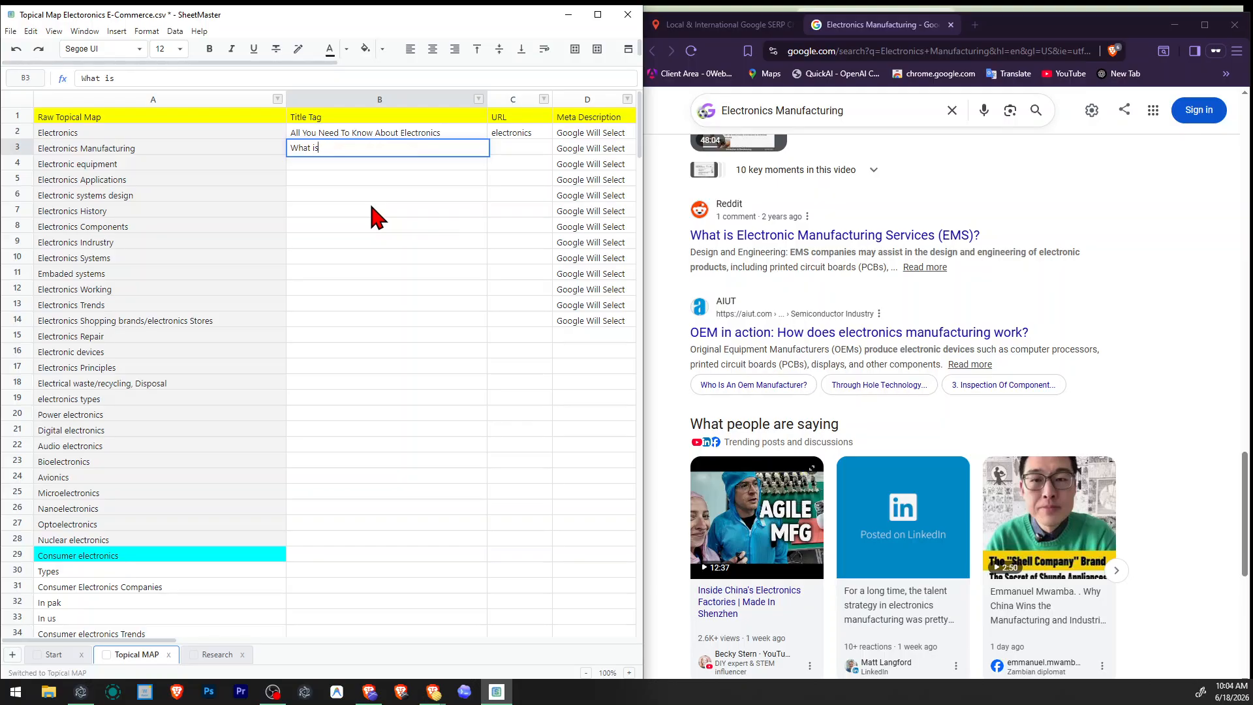
pyautogui.write('Electronics Manufacturing')
pyautogui.write('?')
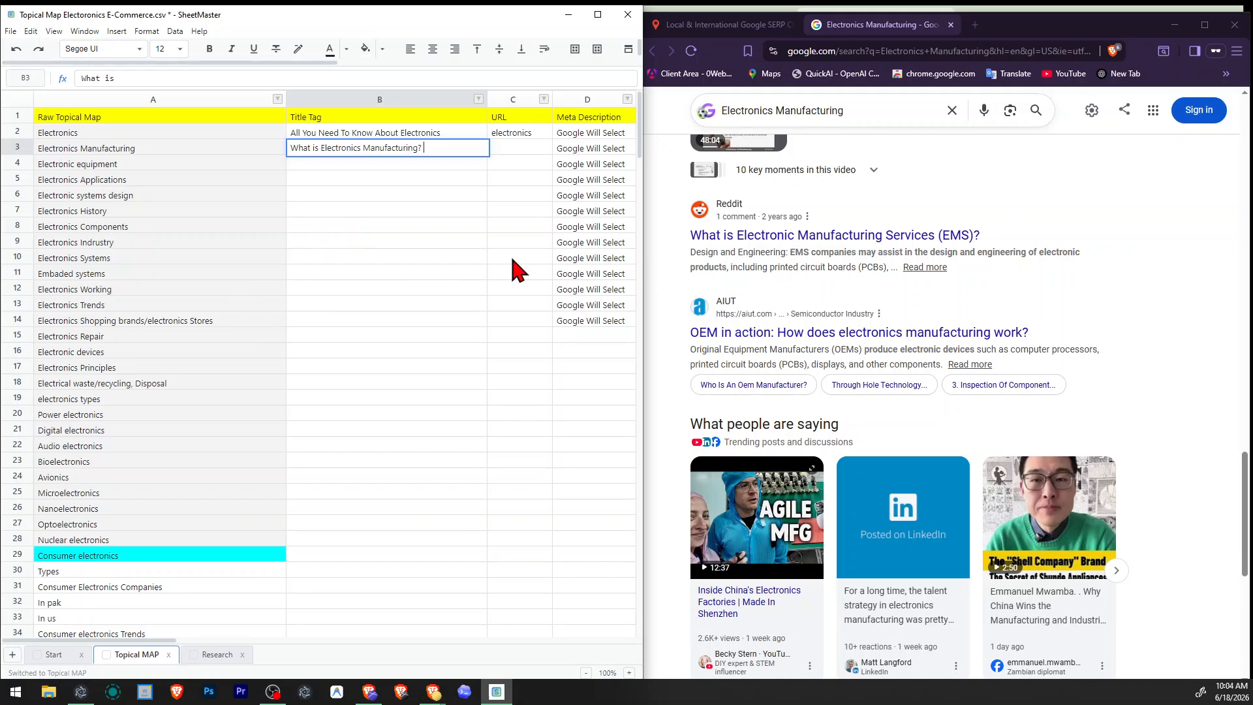
# Examine the related searches, organic listings and "People also ask" questions for terms to complete the Electronics Manufacturing title.
pyautogui.scroll(-4, 861, 267)
pyautogui.scroll(-3, 914, 314)
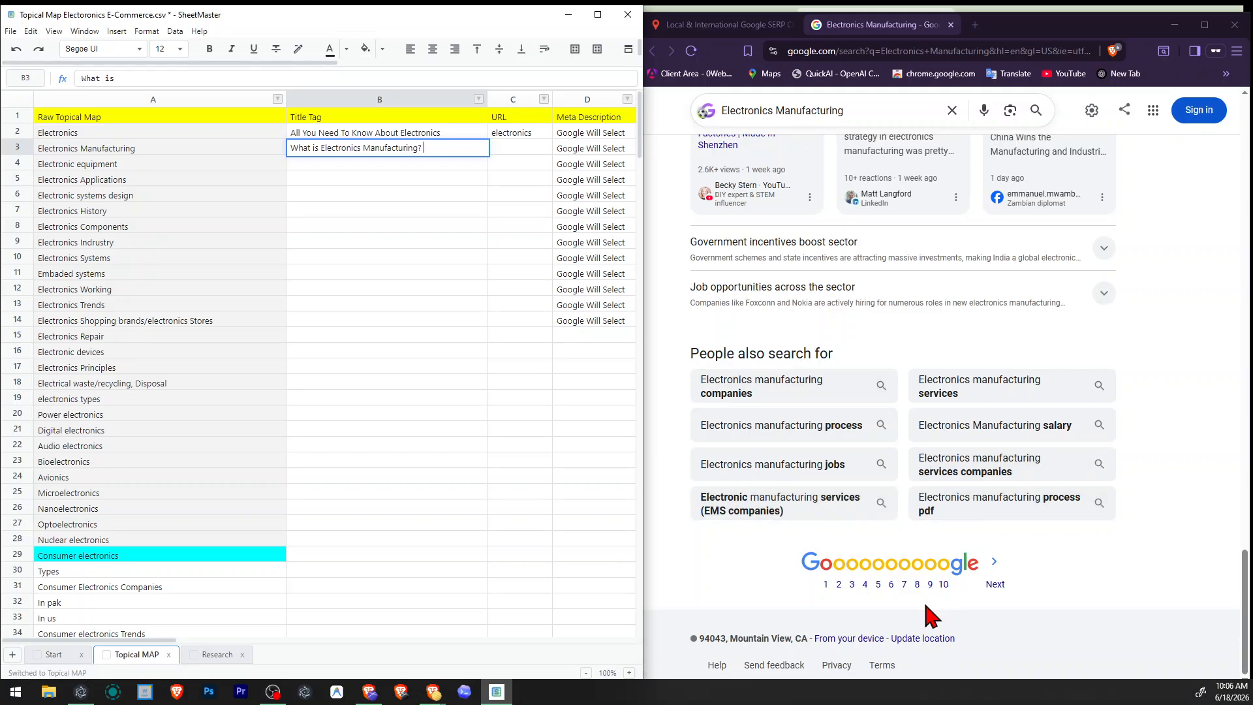
pyautogui.scroll(15, 914, 596)
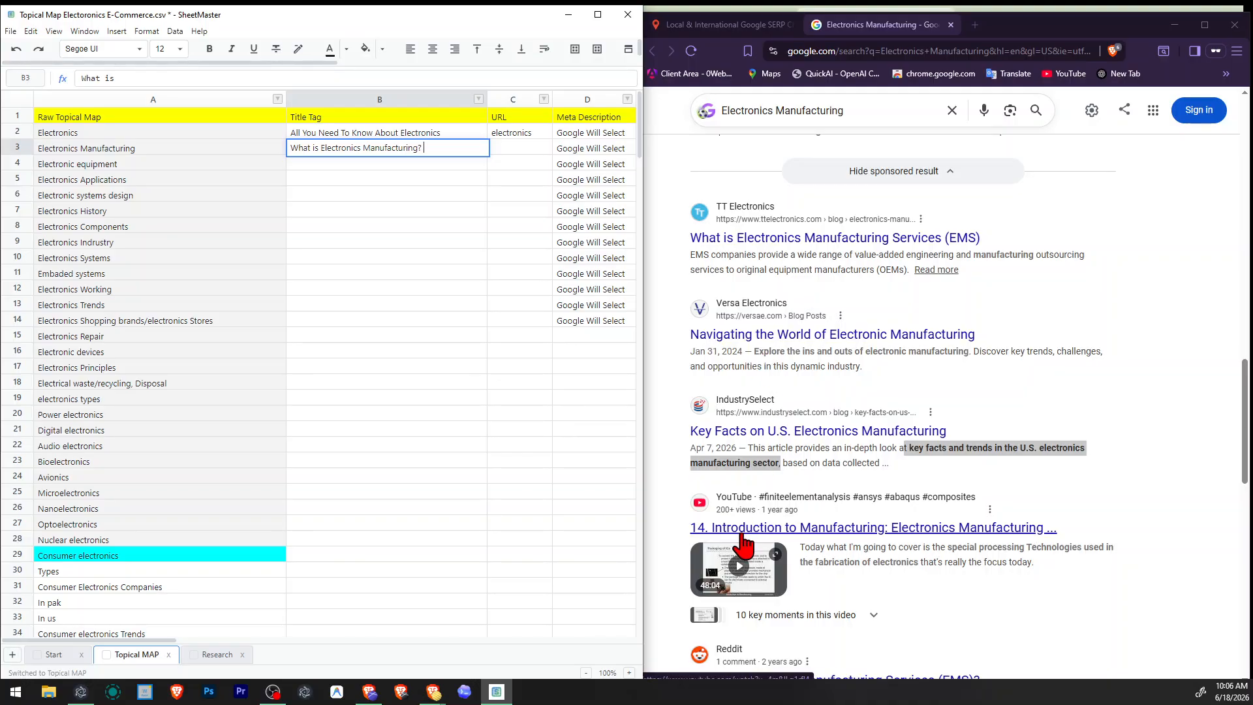
pyautogui.scroll(-4, 745, 542)
pyautogui.scroll(6, 750, 526)
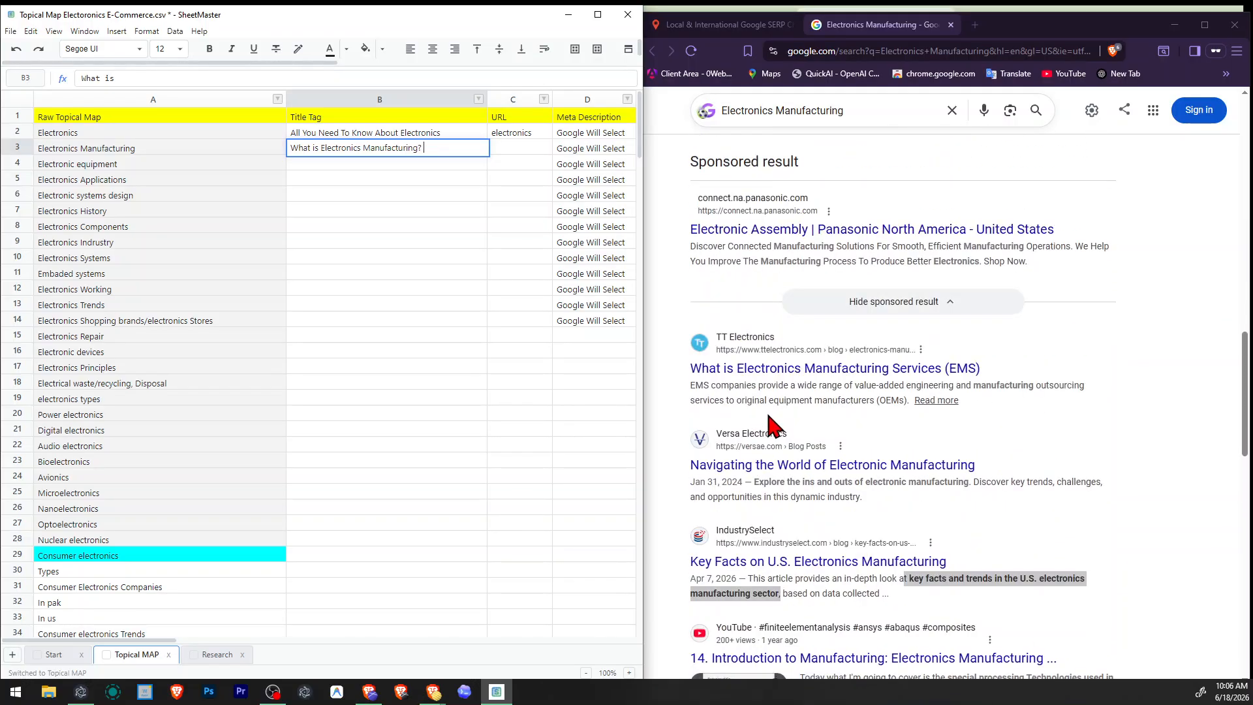
pyautogui.scroll(-15, 848, 451)
pyautogui.scroll(10, 894, 503)
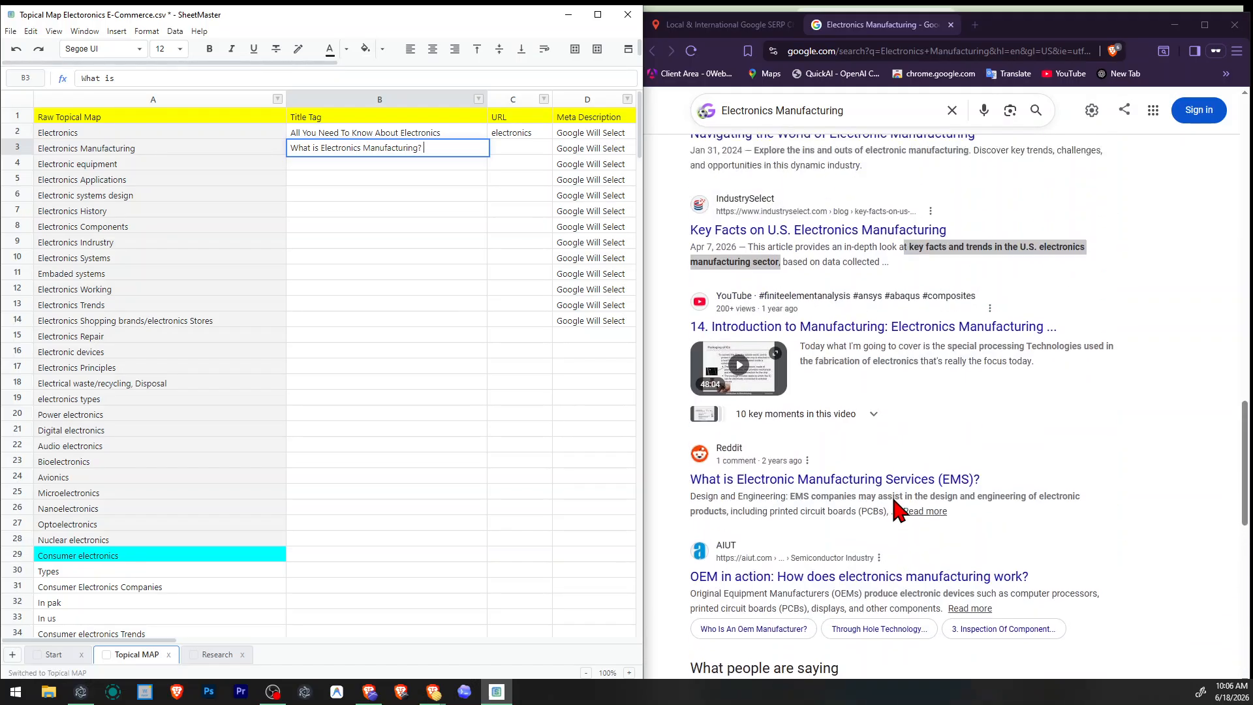
pyautogui.scroll(8, 896, 509)
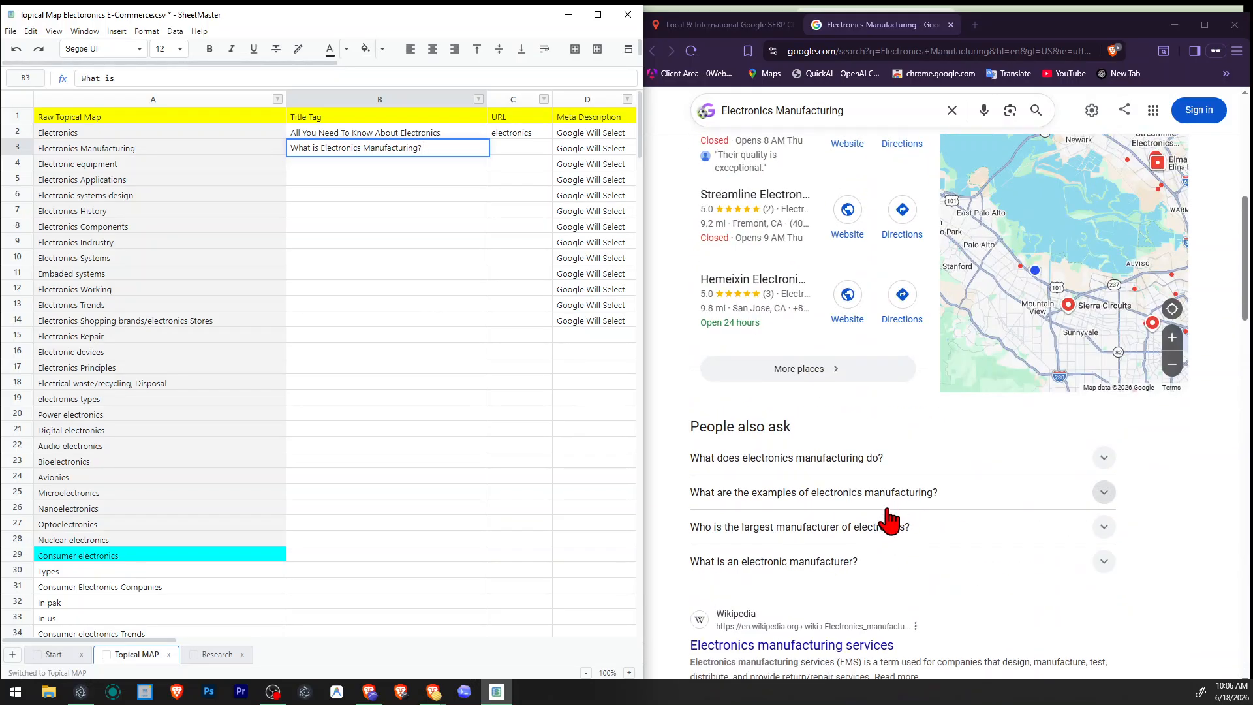
pyautogui.scroll(-2, 848, 559)
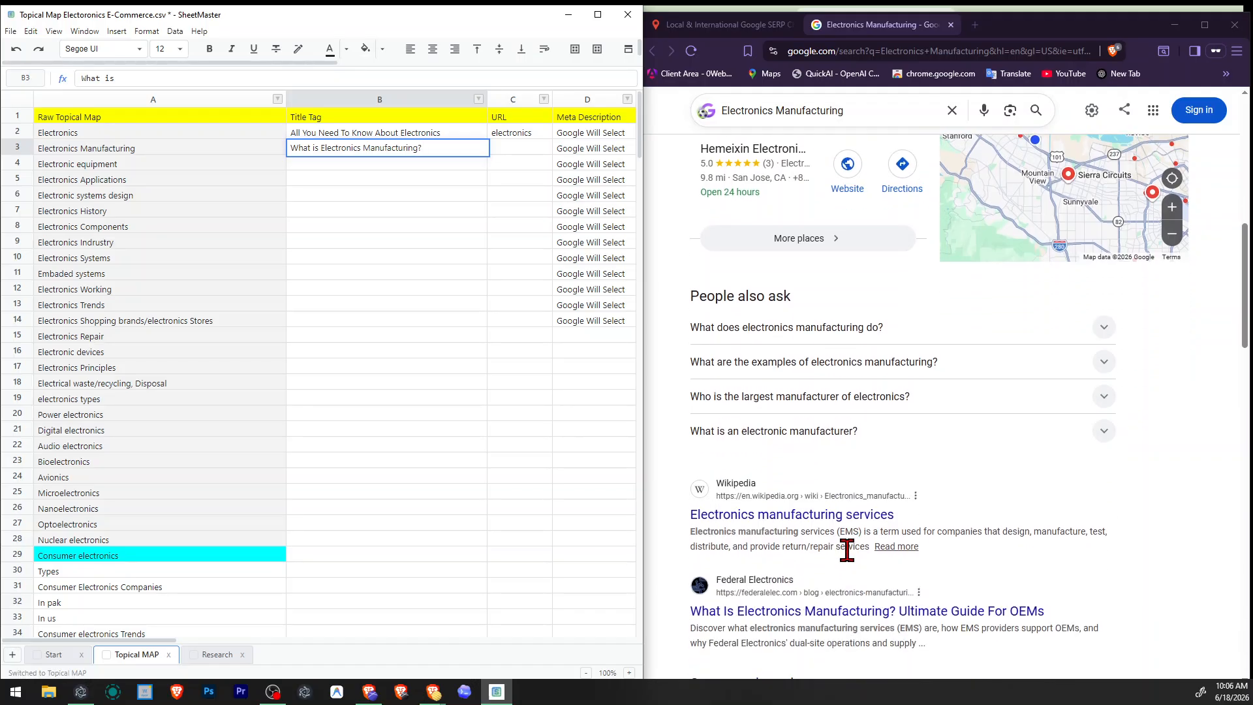
# Bring up Google's autocomplete suggestions for the Electronics Manufacturing query.
pyautogui.scroll(4, 839, 254)
pyautogui.click(838, 105)
pyautogui.moveTo(837, 104)
pyautogui.mouseDown()
pyautogui.moveTo(724, 111)
pyautogui.moveTo(853, 109)
pyautogui.mouseUp()
pyautogui.click(749, 116)
pyautogui.click(867, 106)
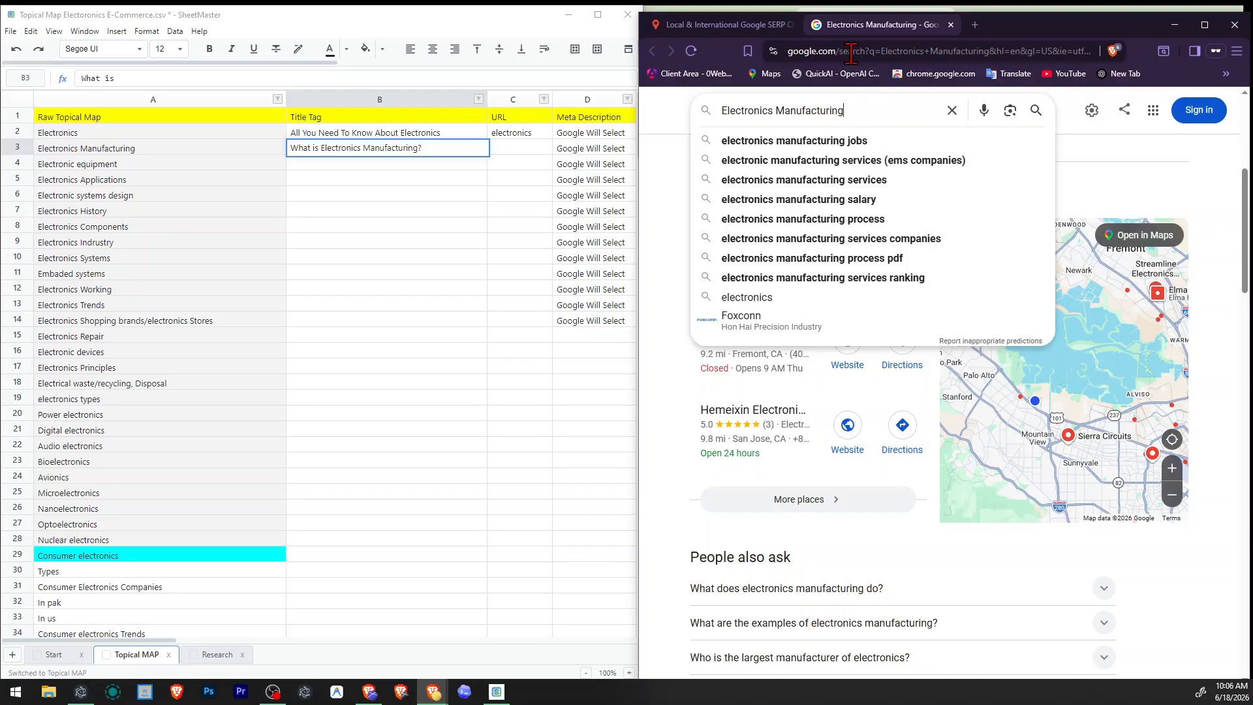
# Extend the Electronics Manufacturing title tag to read "What is Electronics Manufacturing? Services, Proccess & Jobs".
pyautogui.click(385, 166)
pyautogui.click(381, 188)
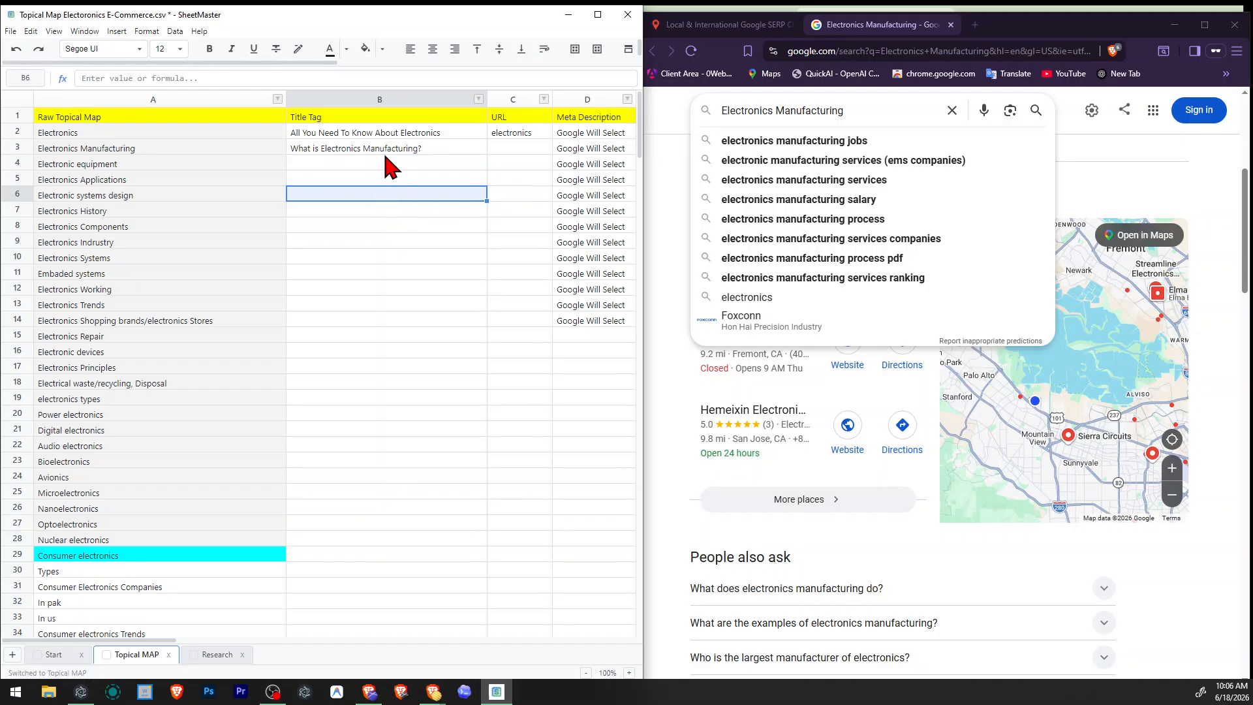
pyautogui.doubleClick(382, 158)
pyautogui.doubleClick(378, 151)
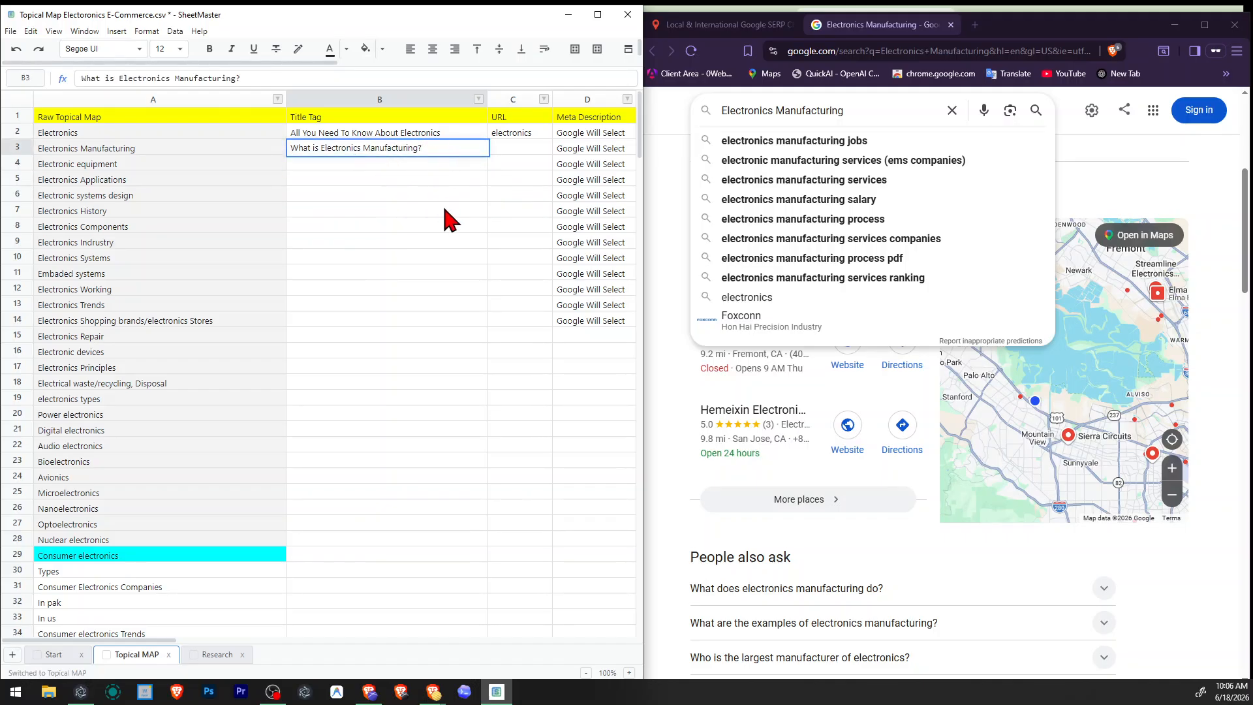
pyautogui.write('Services,')
pyautogui.scroll(-10, 749, 425)
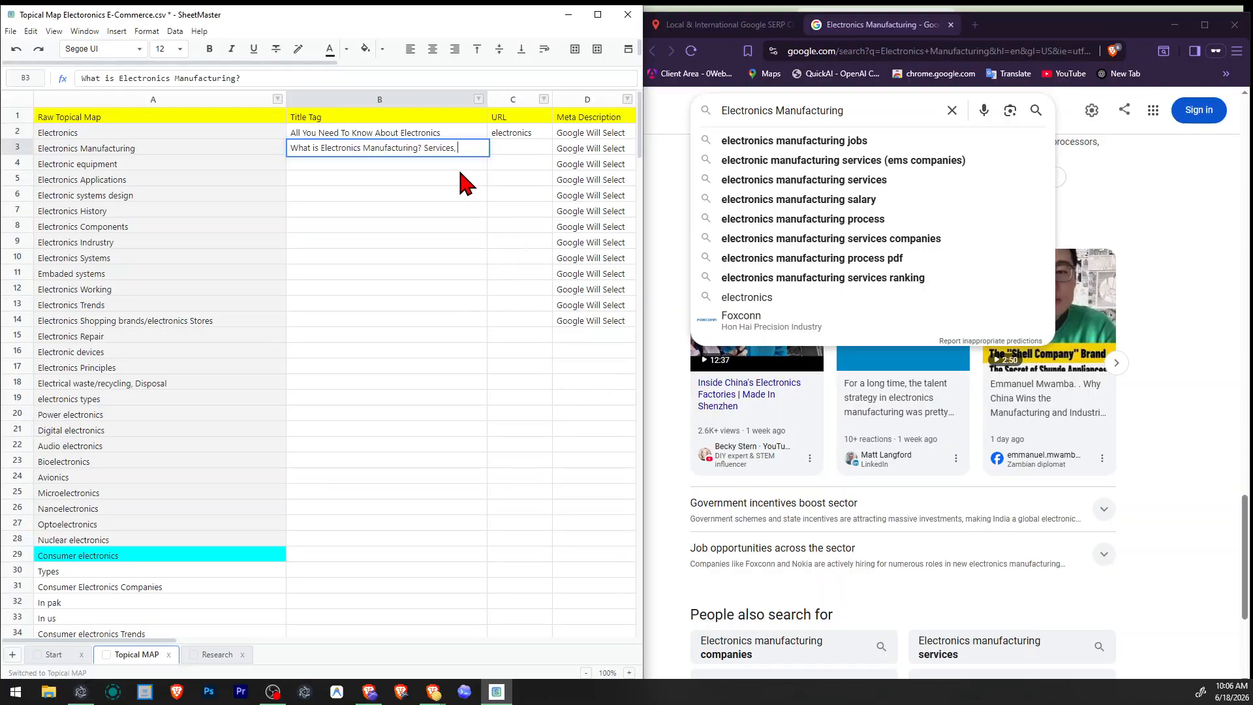
pyautogui.write('Proccess  & Jobs')
pyautogui.press('Return')
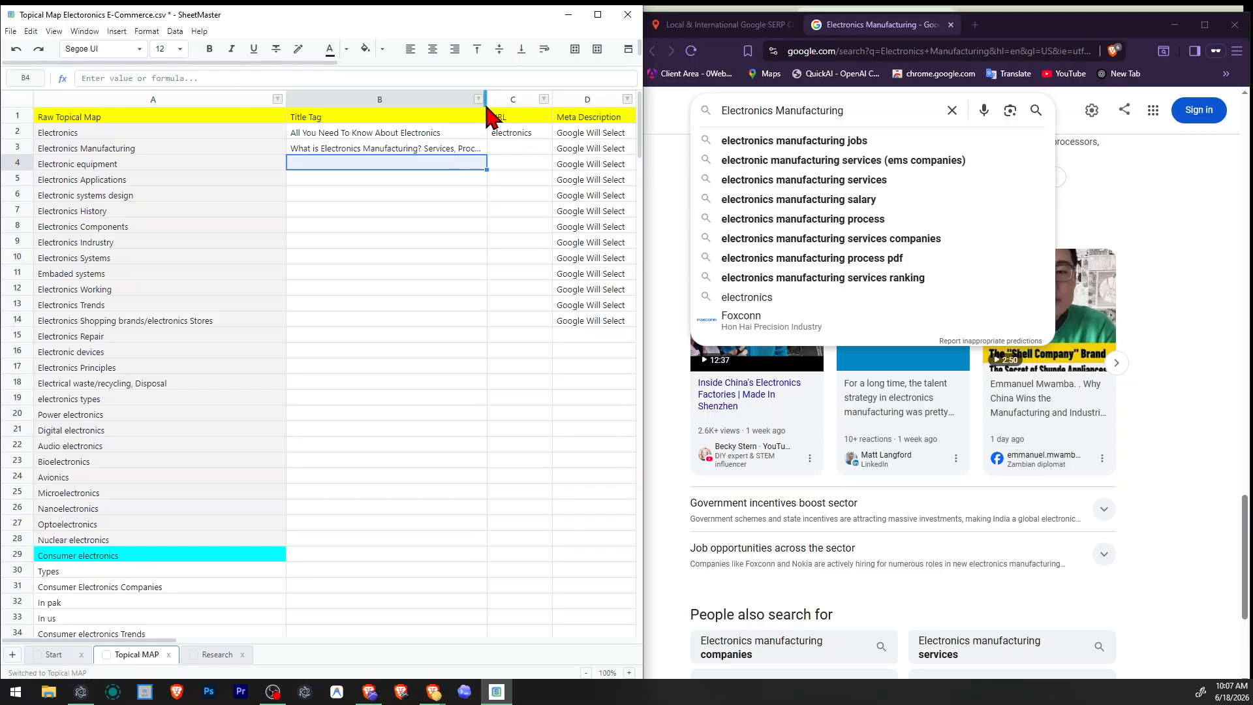
# Widen the Title Tag column to fit the full Electronics Manufacturing title and save the CSV file.
pyautogui.moveTo(487, 114); pyautogui.dragTo(547, 114)
pyautogui.click(424, 216)
pyautogui.hotkey('ctrl', 's')
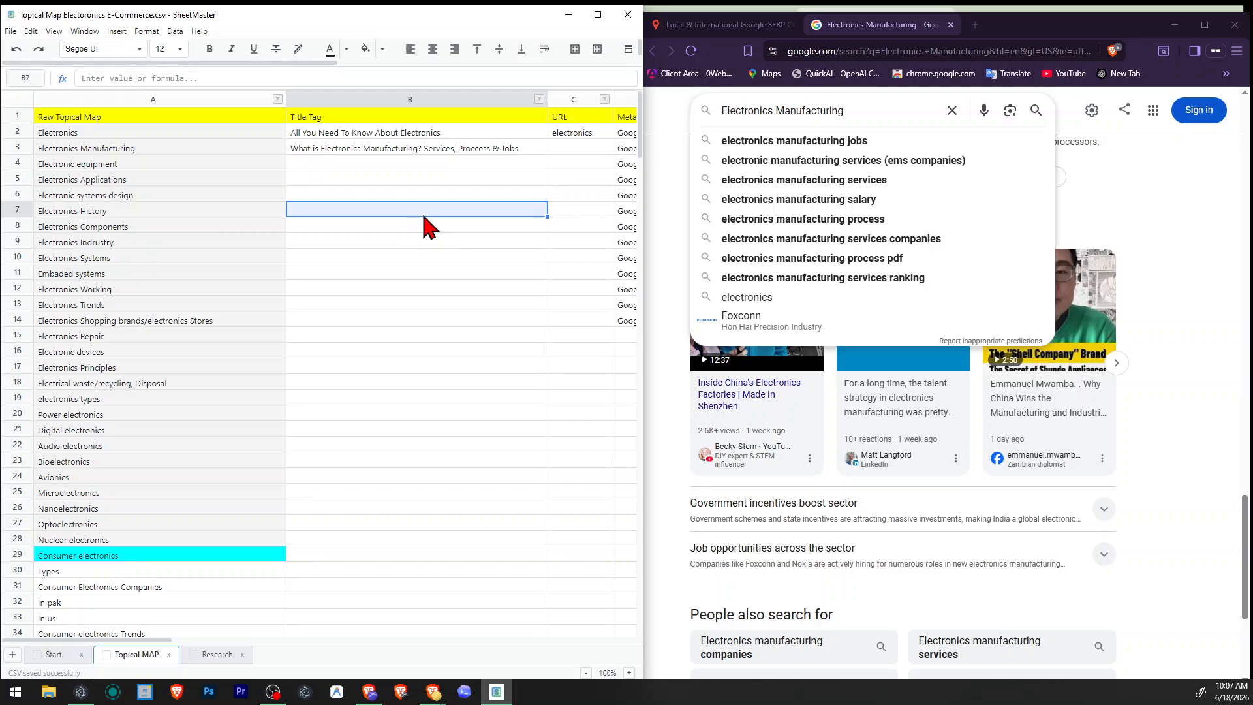
# Enter "Electronics/manufacturing" as the URL for the Electronics Manufacturing topic.
pyautogui.click(556, 149)
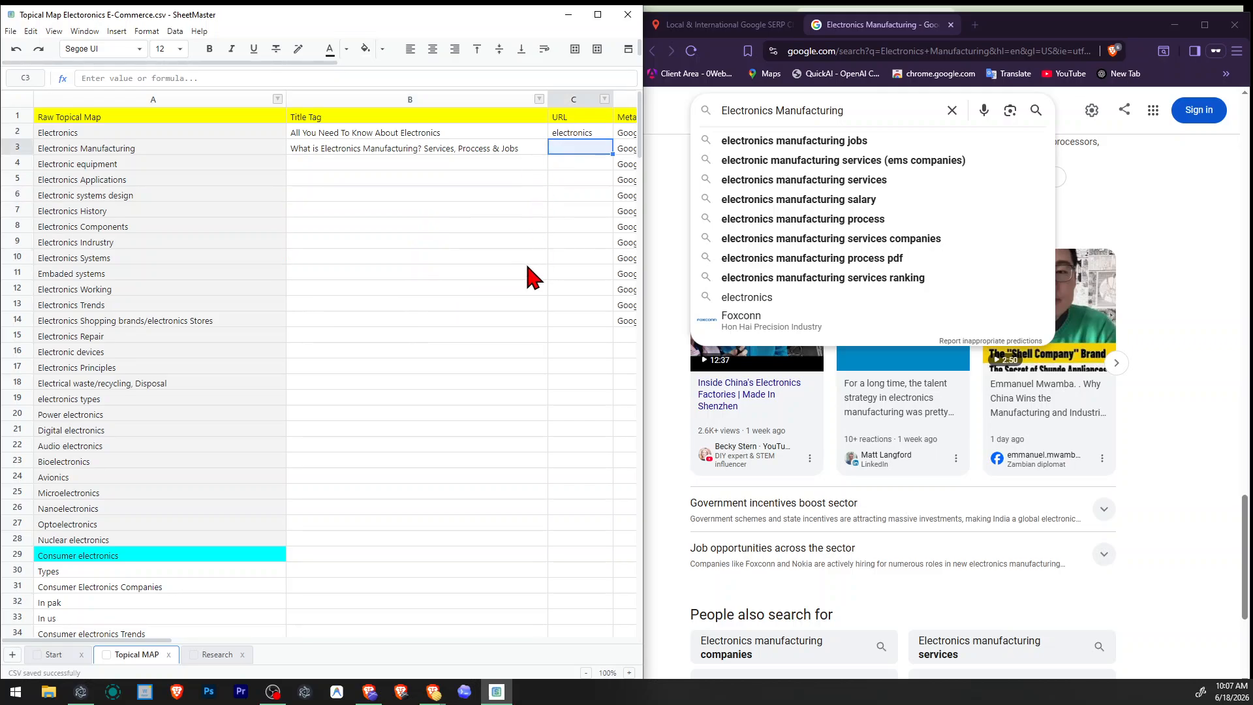
pyautogui.write('Elect')
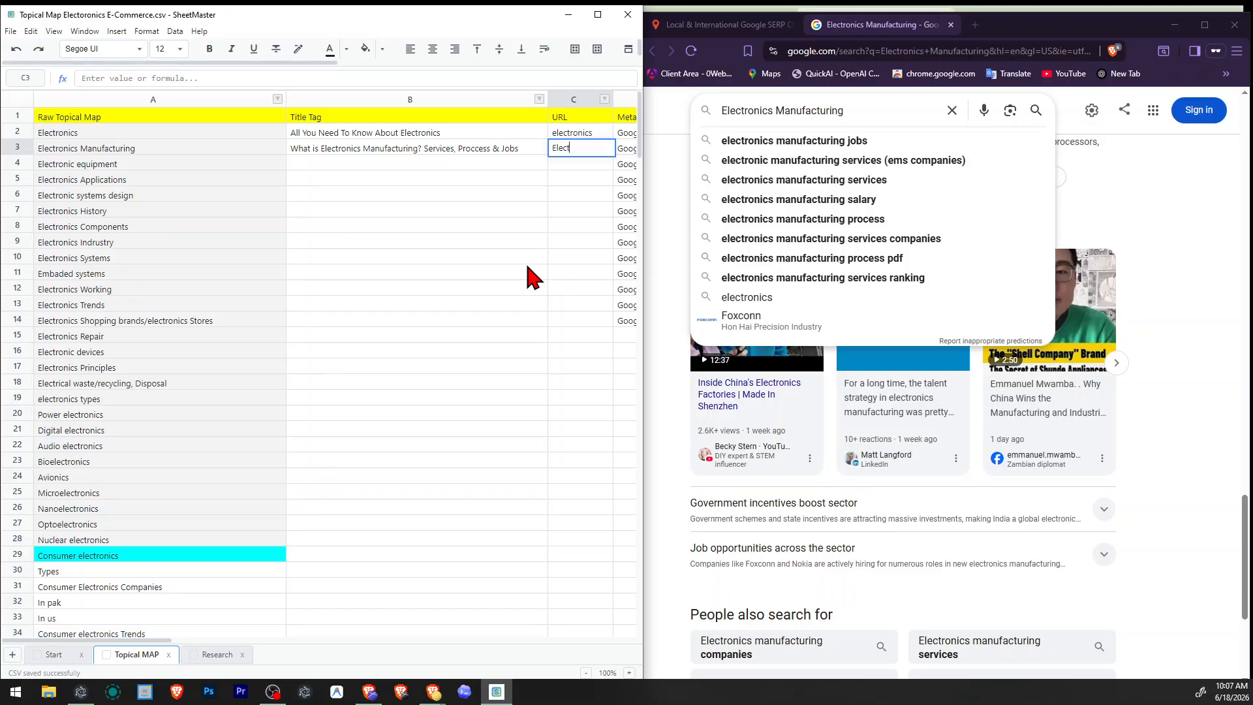
pyautogui.write('ronics/manufacturing')
pyautogui.click(491, 325)
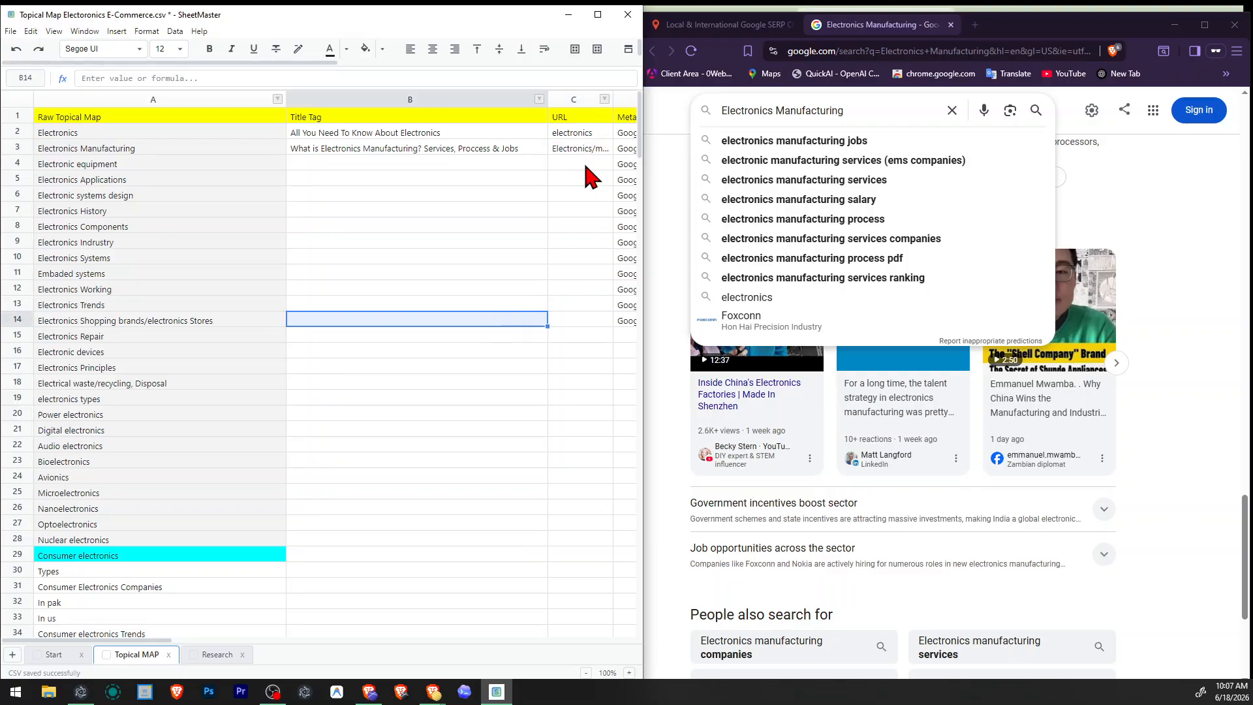
# Widen the URL column until the Electronics Manufacturing URL fits in full.
pyautogui.moveTo(608, 99); pyautogui.dragTo(637, 99)
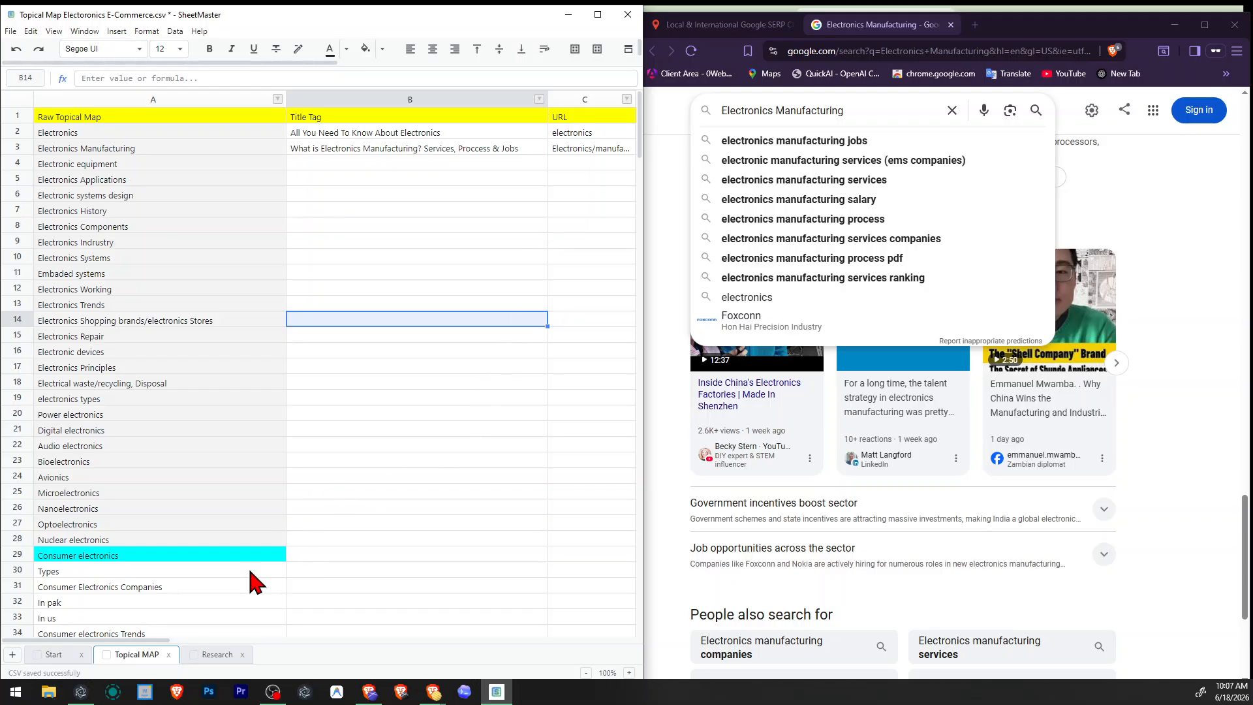
pyautogui.moveTo(122, 641); pyautogui.dragTo(162, 637)
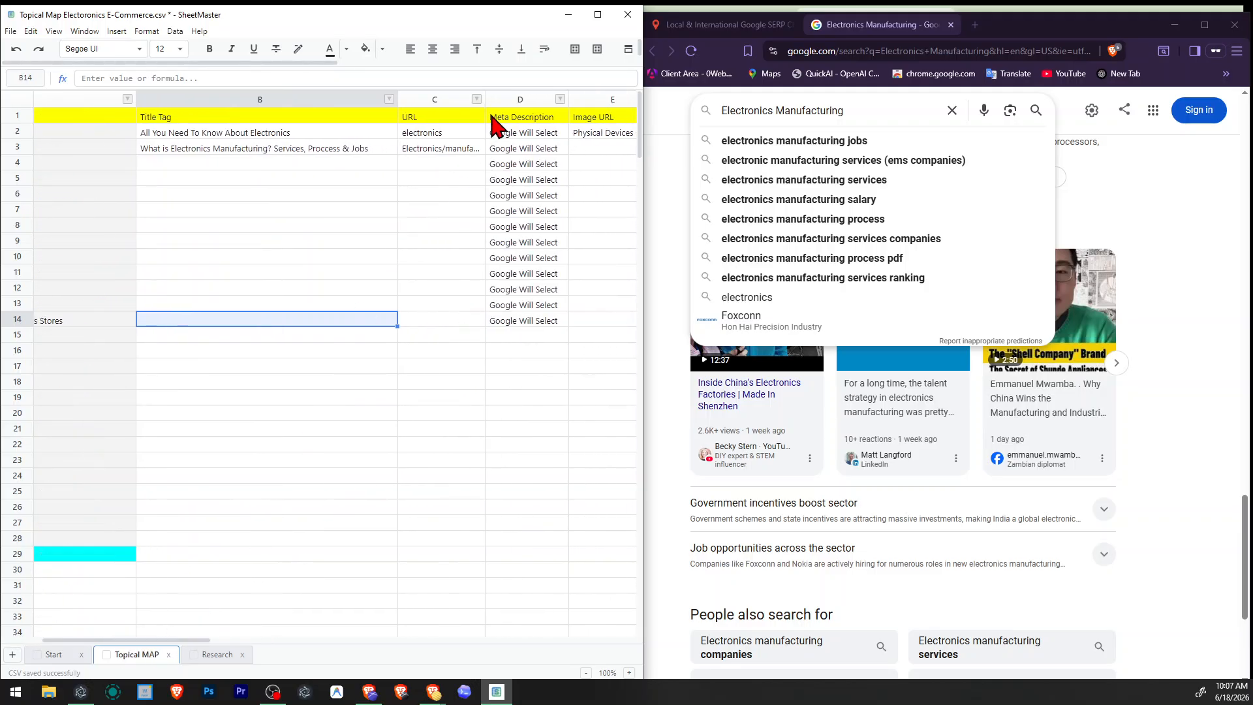
pyautogui.moveTo(486, 99); pyautogui.dragTo(523, 102)
pyautogui.click(492, 229)
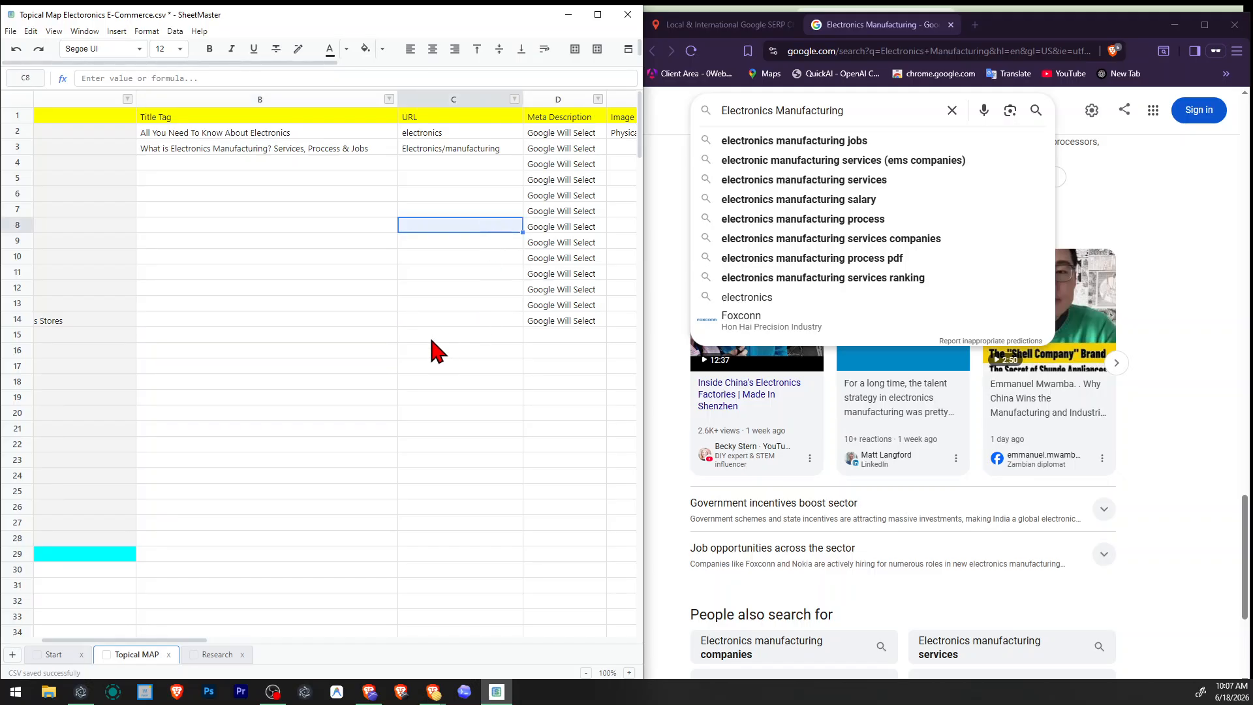
pyautogui.click(431, 339)
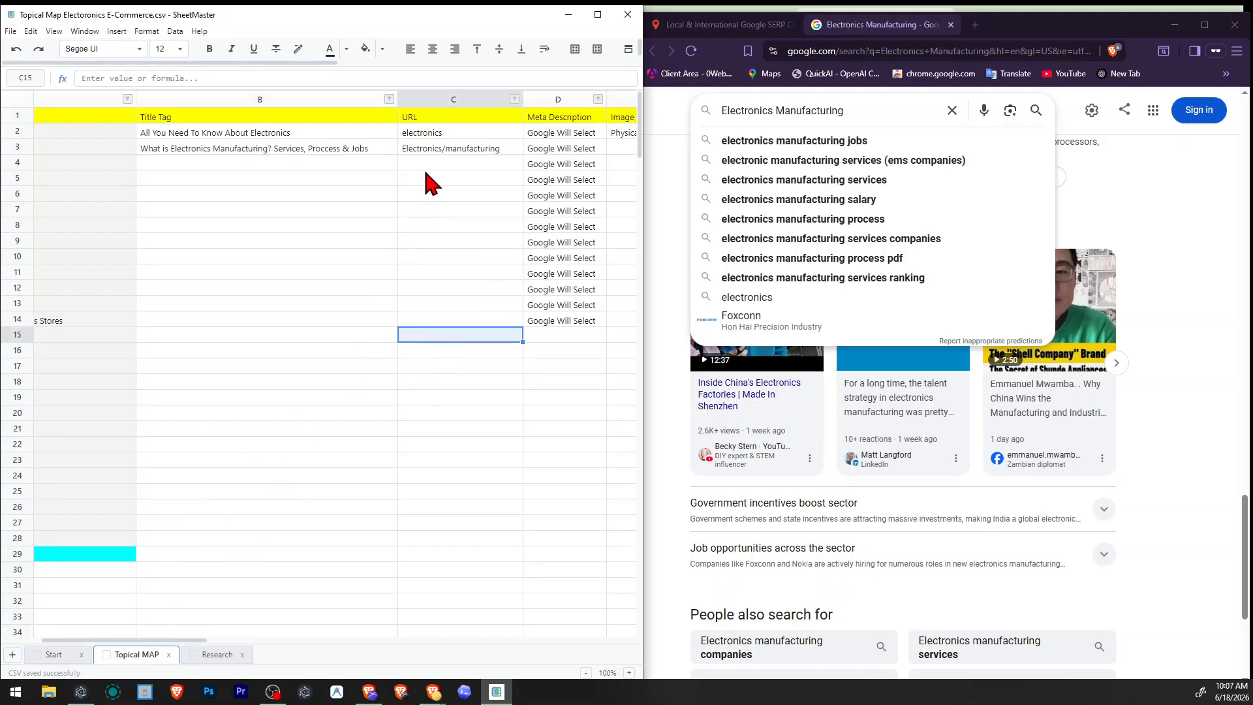
# Fill in the Image URL for the Electronics Manufacturing topic with a hyphenated name starting with "Electronics-Manufactur".
pyautogui.click(431, 150)
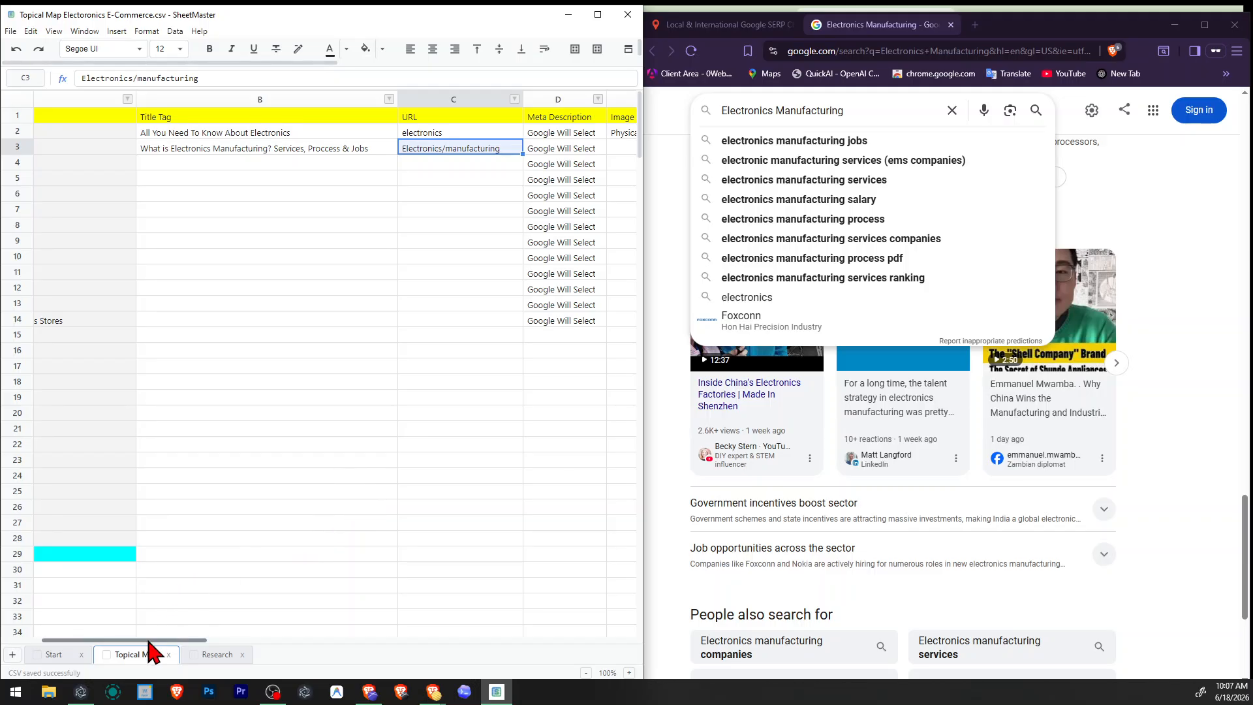
pyautogui.moveTo(149, 641); pyautogui.dragTo(246, 657)
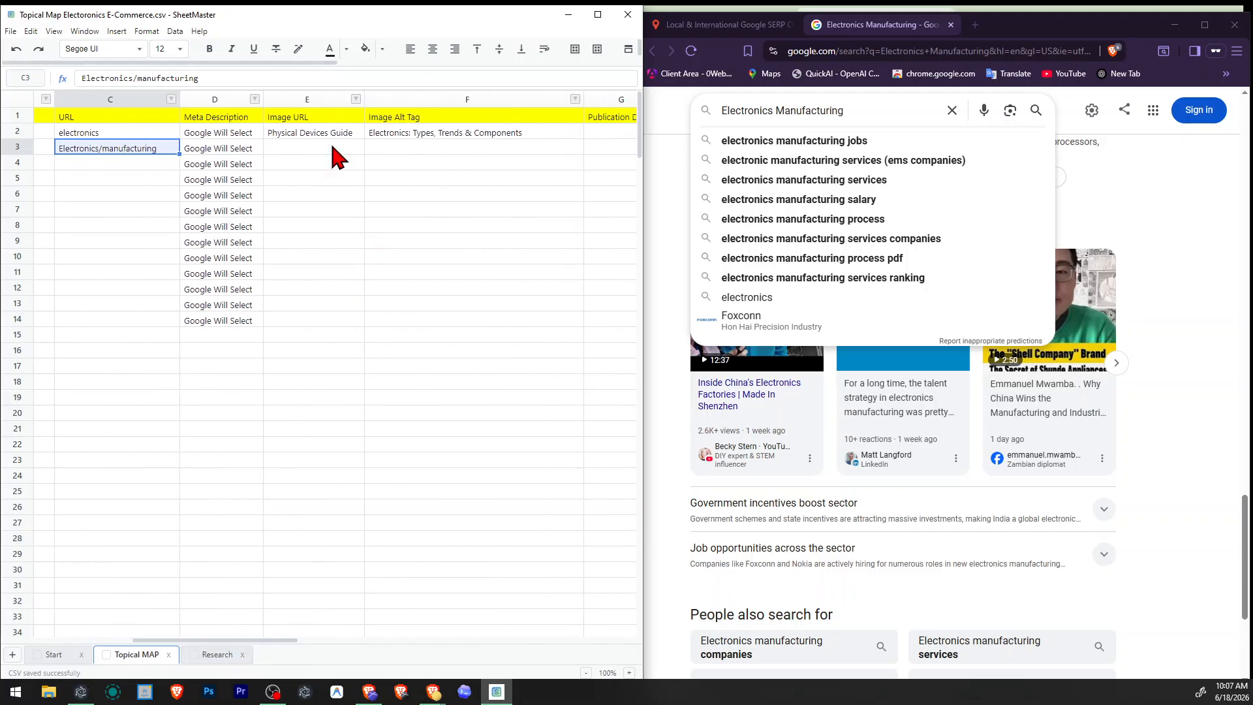
pyautogui.click(289, 145)
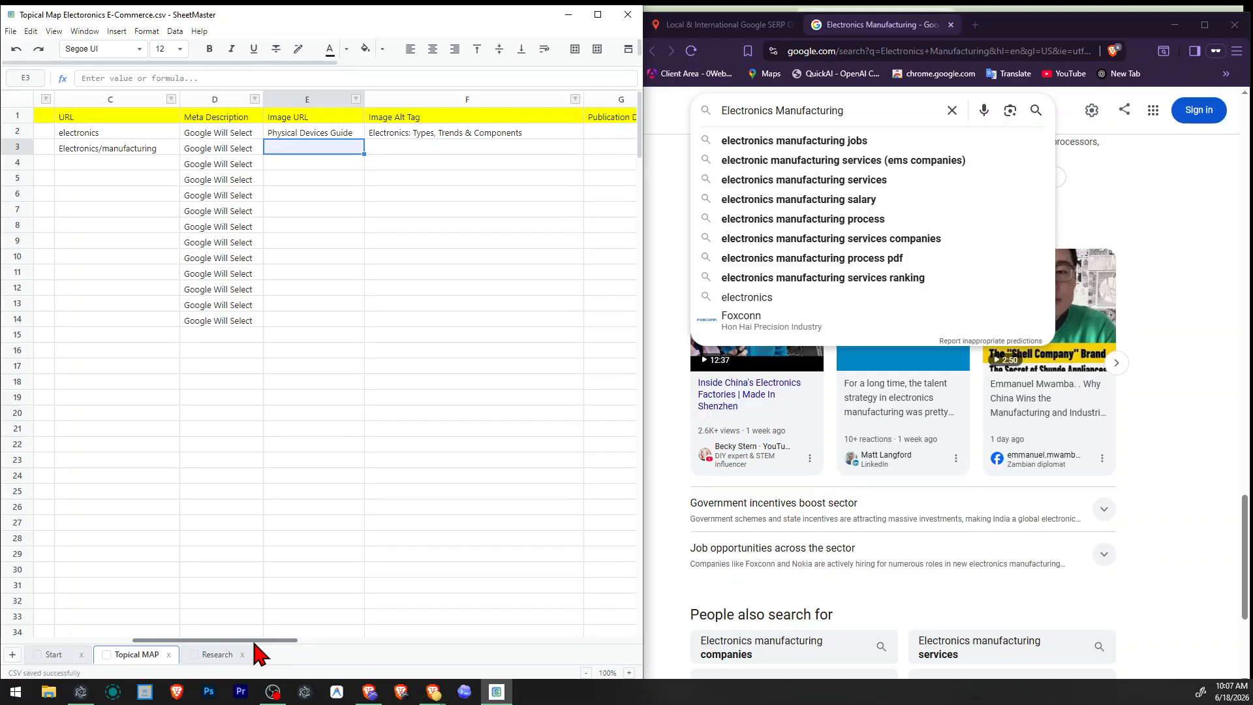
pyautogui.moveTo(256, 642); pyautogui.dragTo(190, 627)
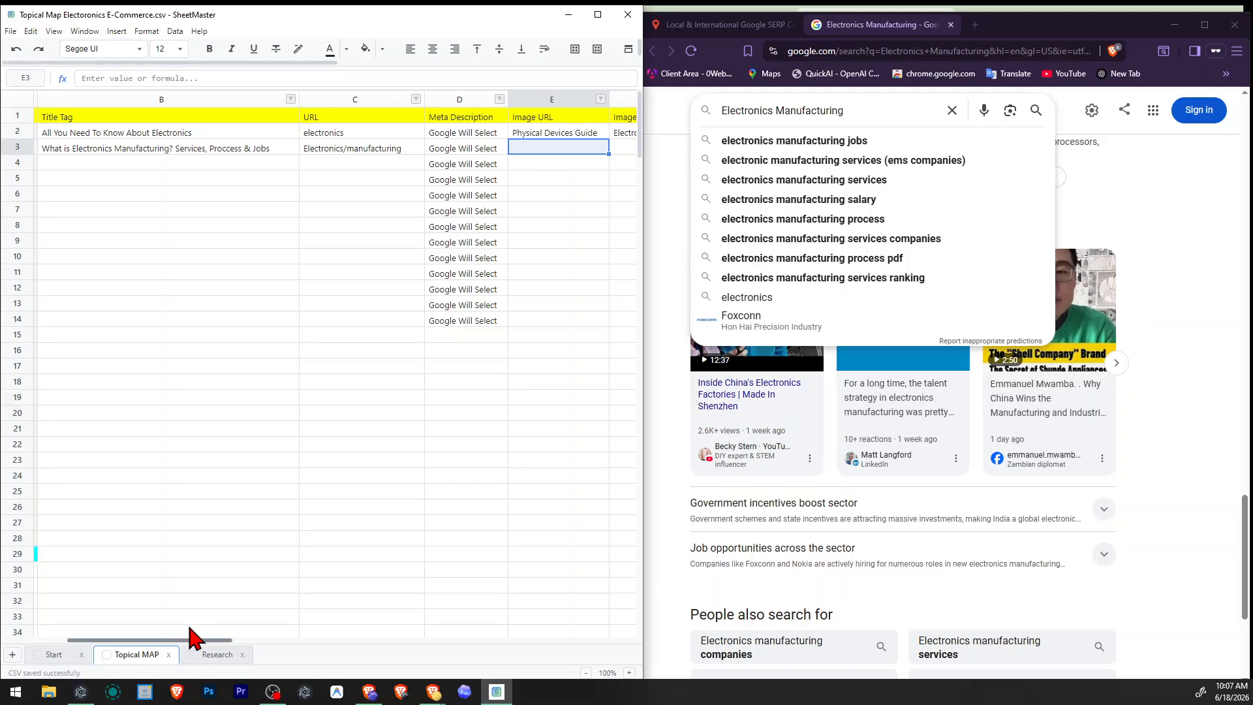
pyautogui.hscroll(1, 193, 636)
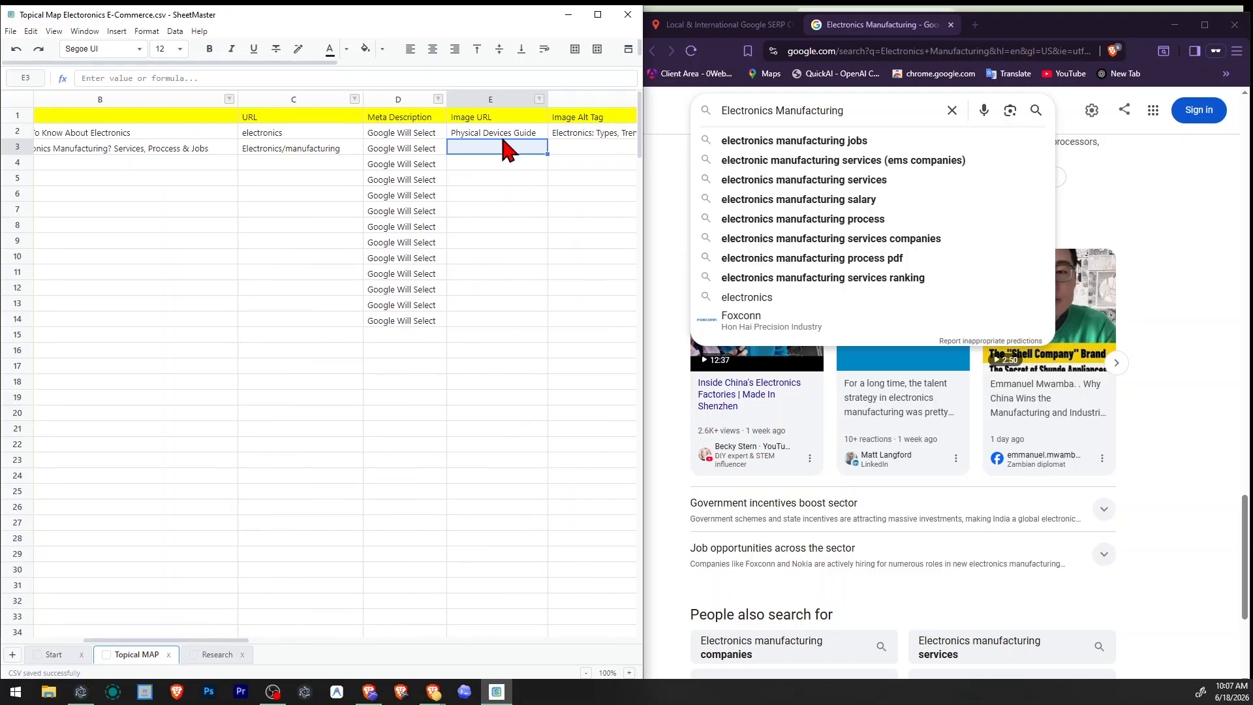
pyautogui.write('e')
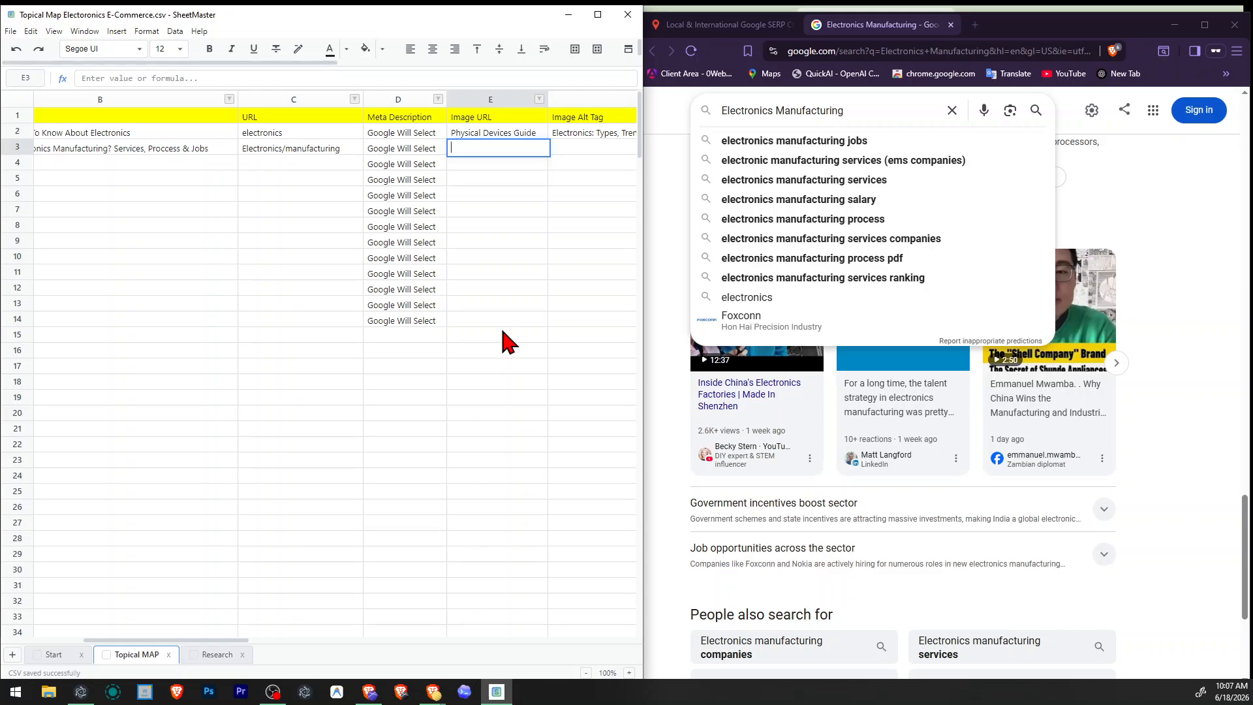
pyautogui.press('BackSpace')
pyautogui.write('Electronics')
pyautogui.write('s')
pyautogui.press('Return')
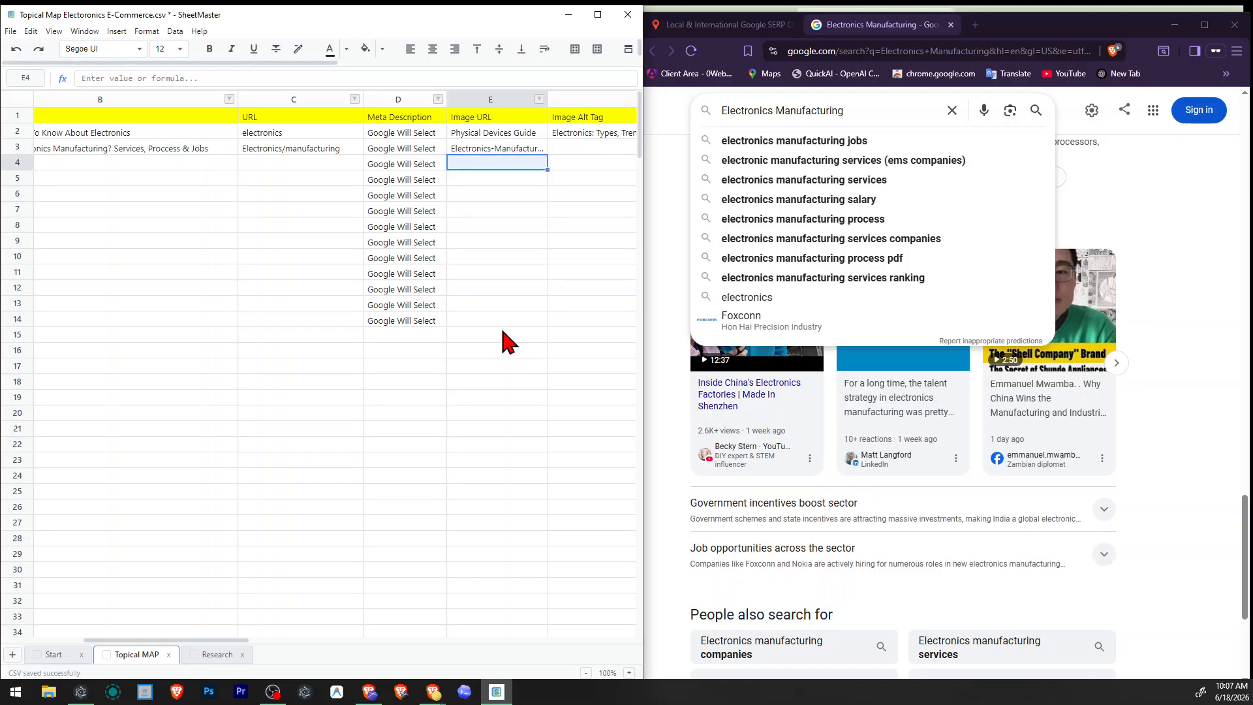
# Widen the Image URL column to fit its text, change the Electronics topic's image URL to "Physical-Devices-Guide", and save.
pyautogui.press('Up')
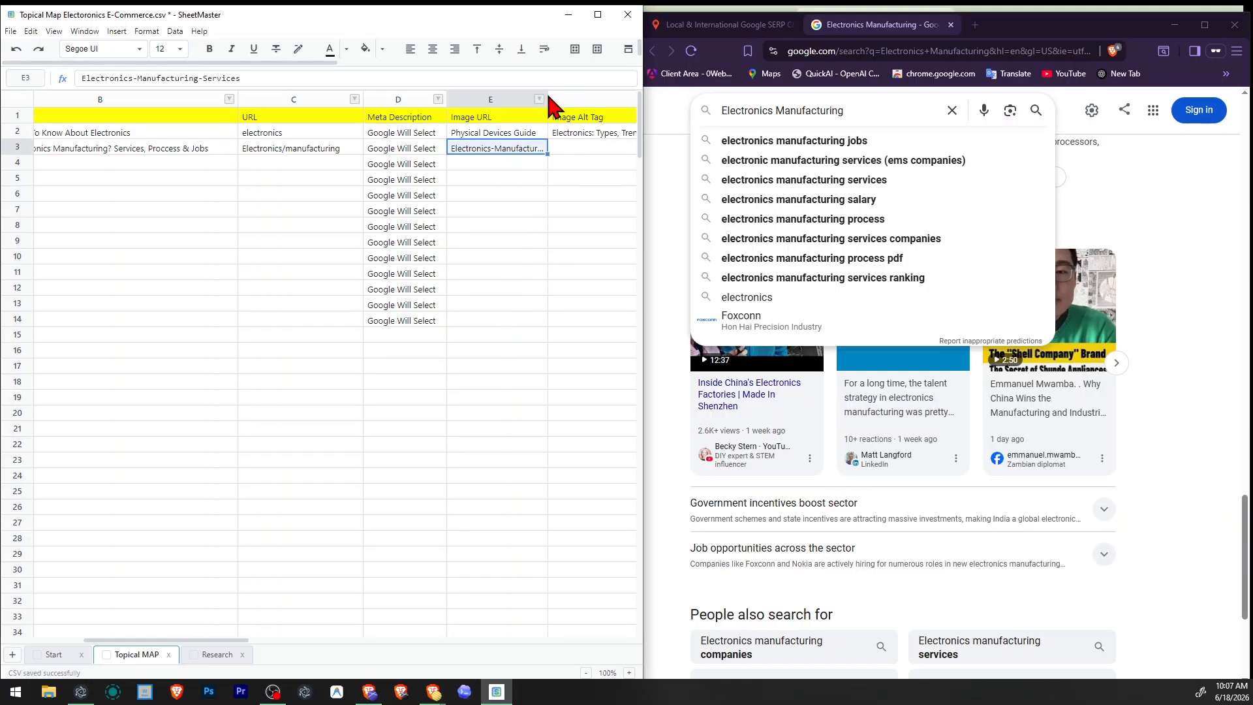
pyautogui.moveTo(548, 98); pyautogui.dragTo(591, 97)
pyautogui.doubleClick(531, 131)
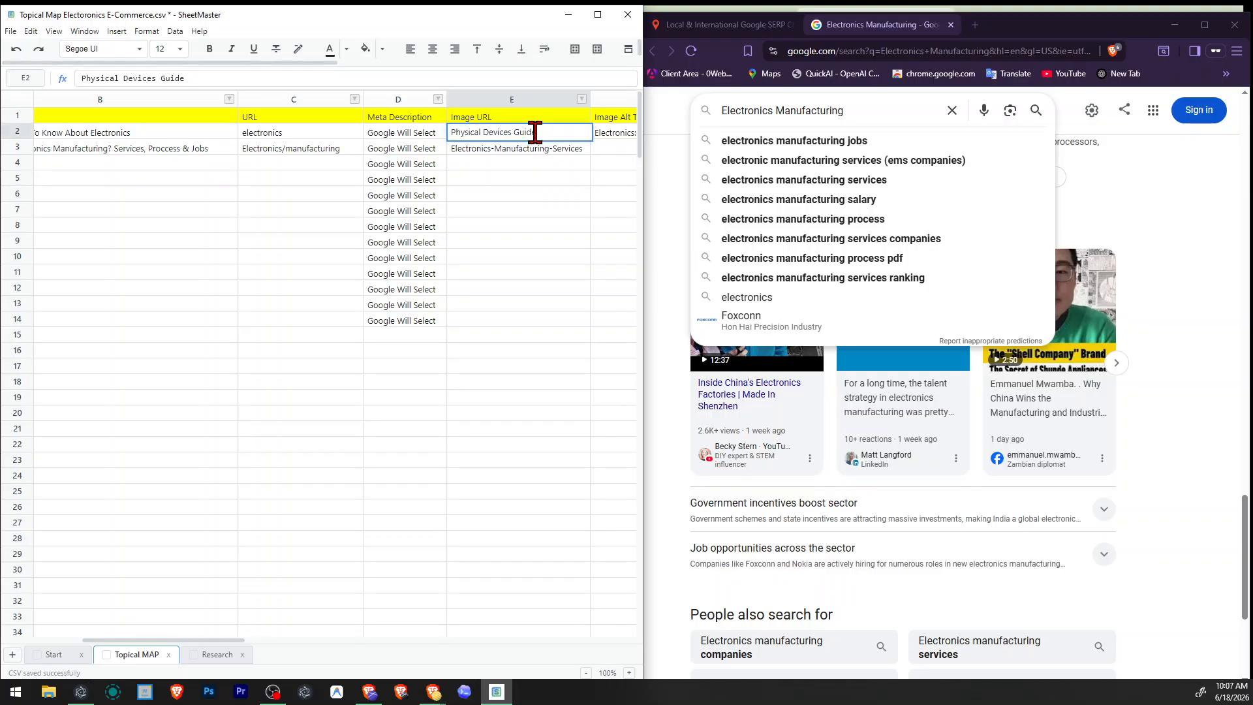
pyautogui.click(515, 131)
pyautogui.press('Return')
pyautogui.hotkey('ctrl', 's')
# Enter "Complete Electronics Manufacturing Guide: Salary, Jobs, Services, Compnies" as the Image Alt Tag for the Electronics Manufacturing topic.
pyautogui.press('Right')
pyautogui.press('Right')
pyautogui.press('Left')
pyautogui.press('Left')
pyautogui.press('Right')
pyautogui.press('Left')
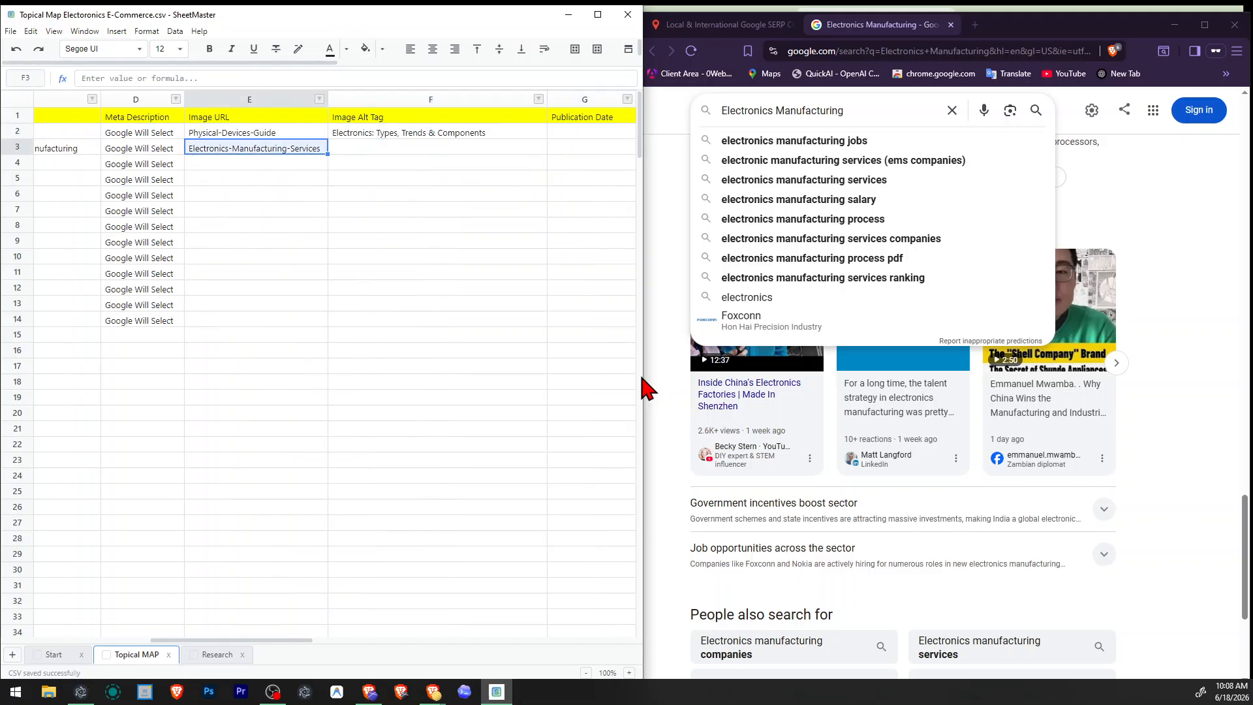
pyautogui.press('Left')
pyautogui.press('Left')
pyautogui.press('Left')
pyautogui.press('Right')
pyautogui.press('Left')
pyautogui.press('Right')
pyautogui.press('Right')
pyautogui.press('Right')
pyautogui.press('Right')
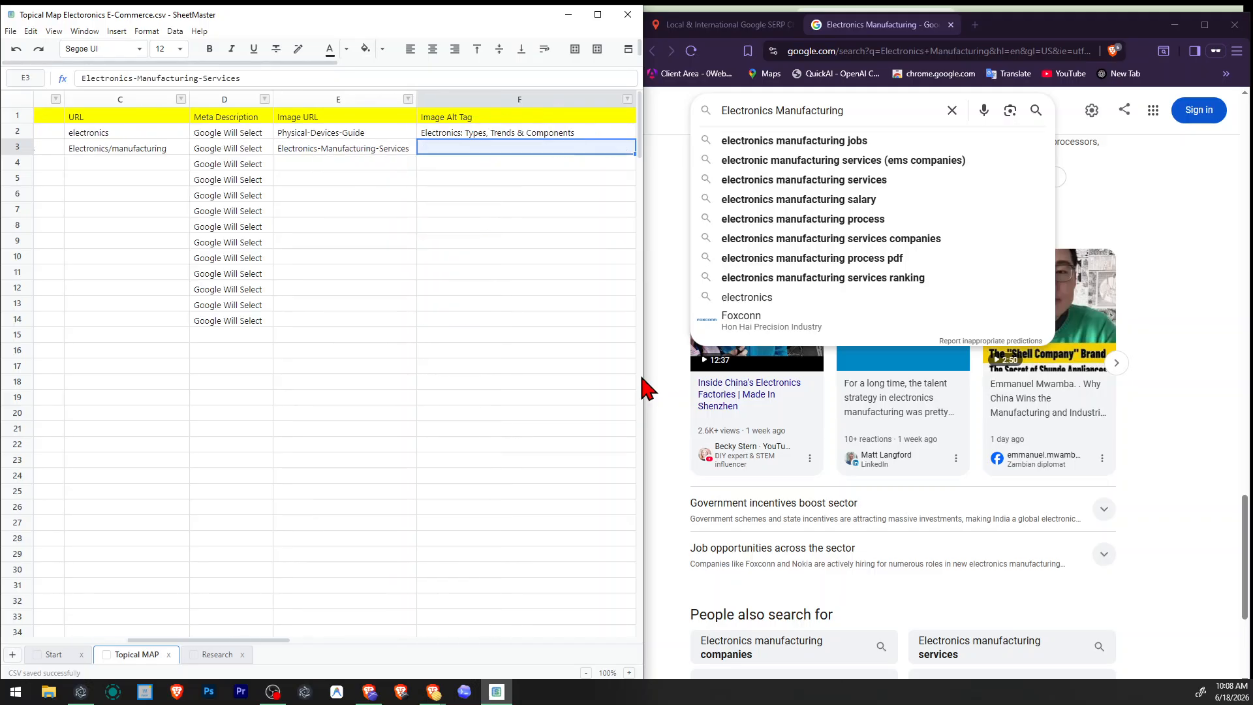
pyautogui.write('C')
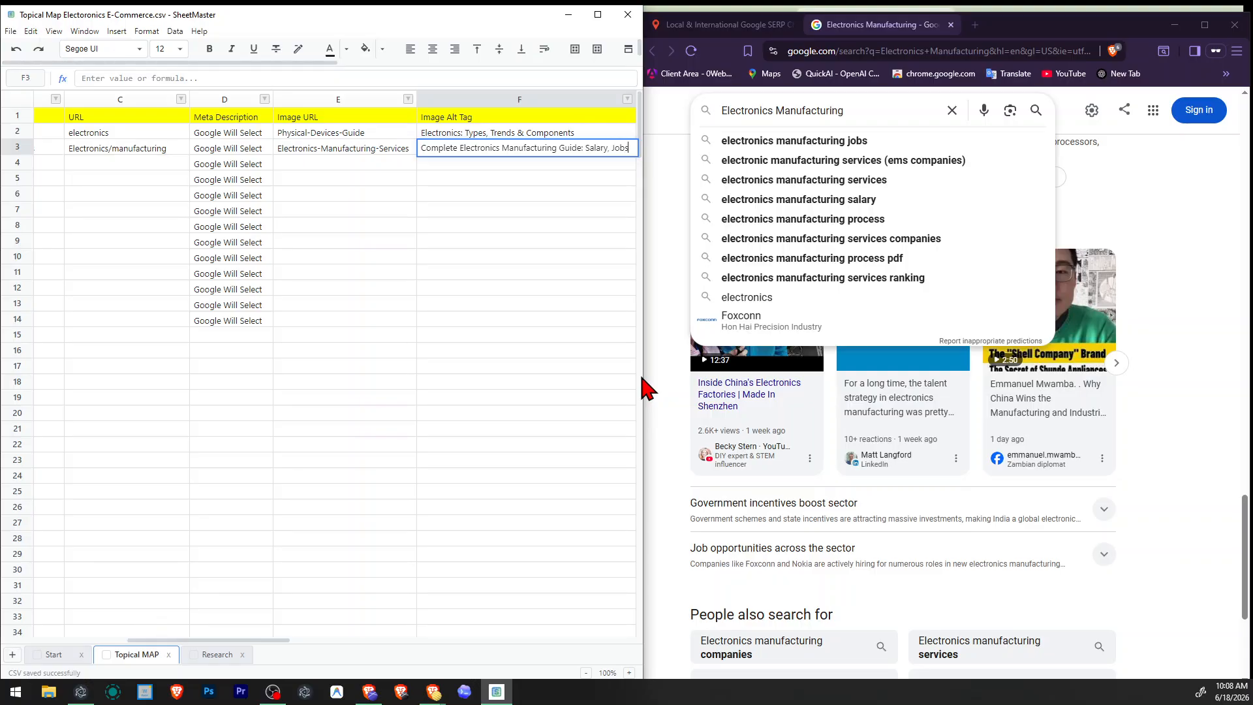
pyautogui.write('Services,')
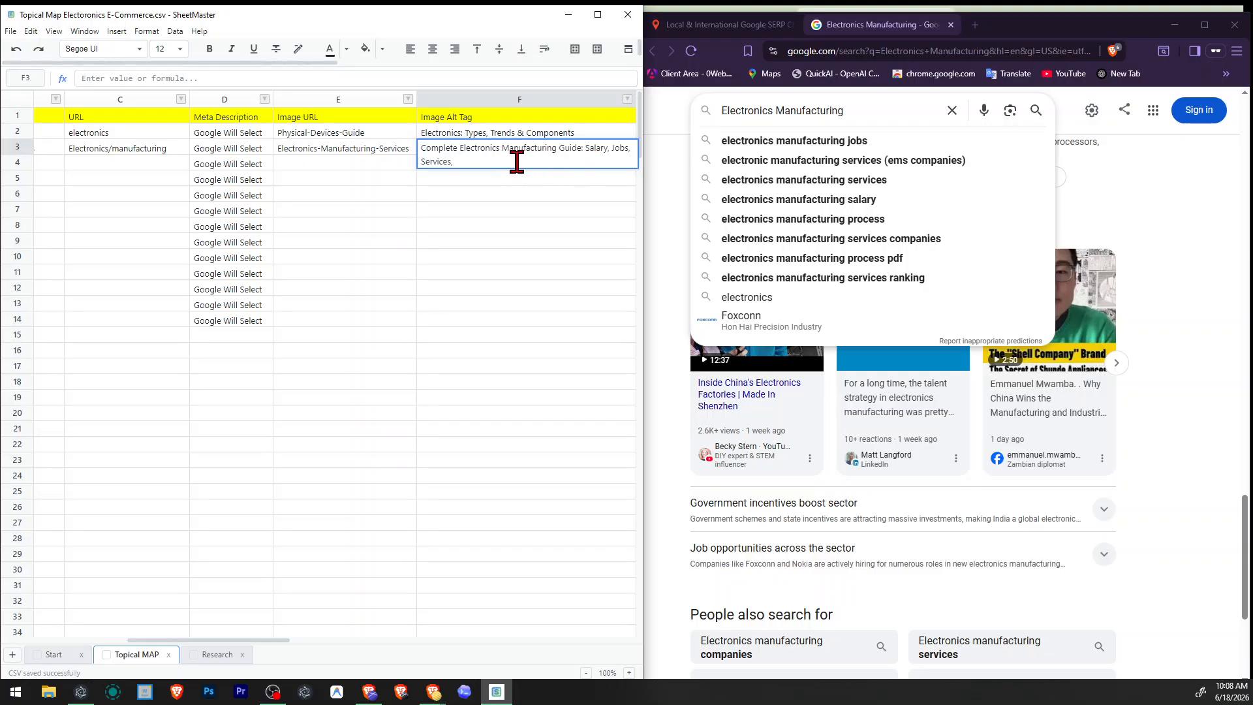
pyautogui.scroll(-4, 845, 268)
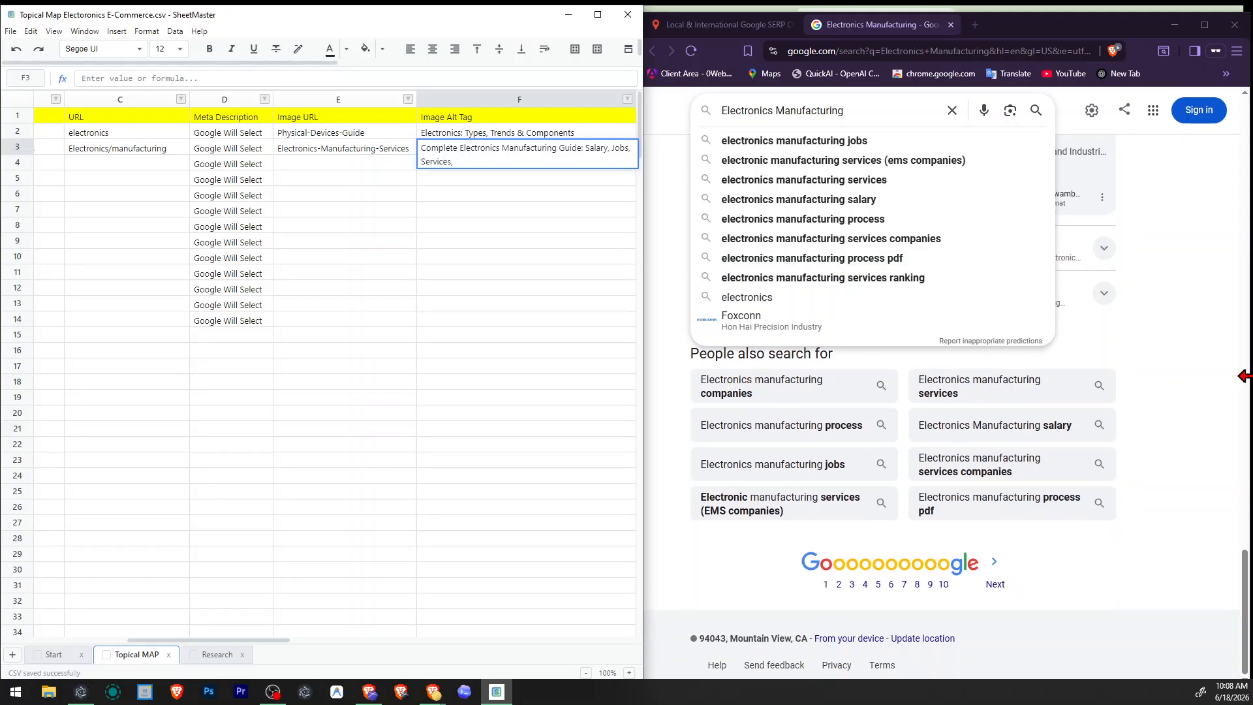
pyautogui.click(1247, 387)
pyautogui.click(1184, 388)
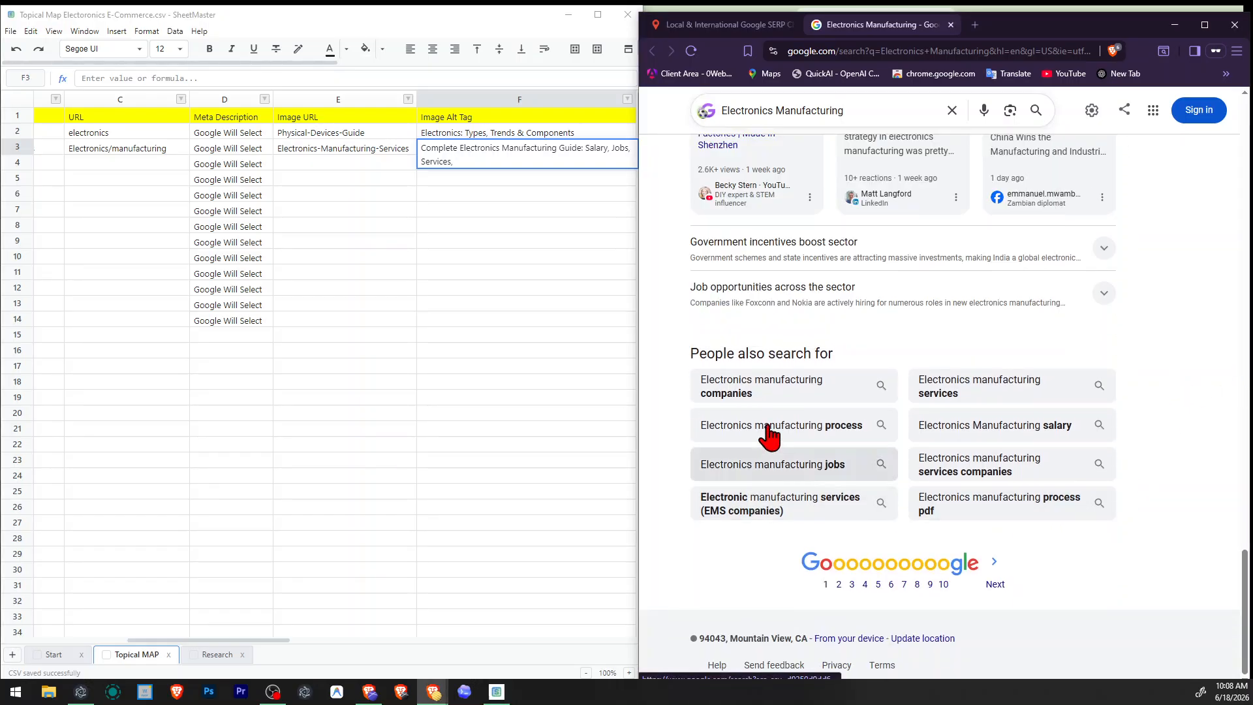
pyautogui.click(512, 167)
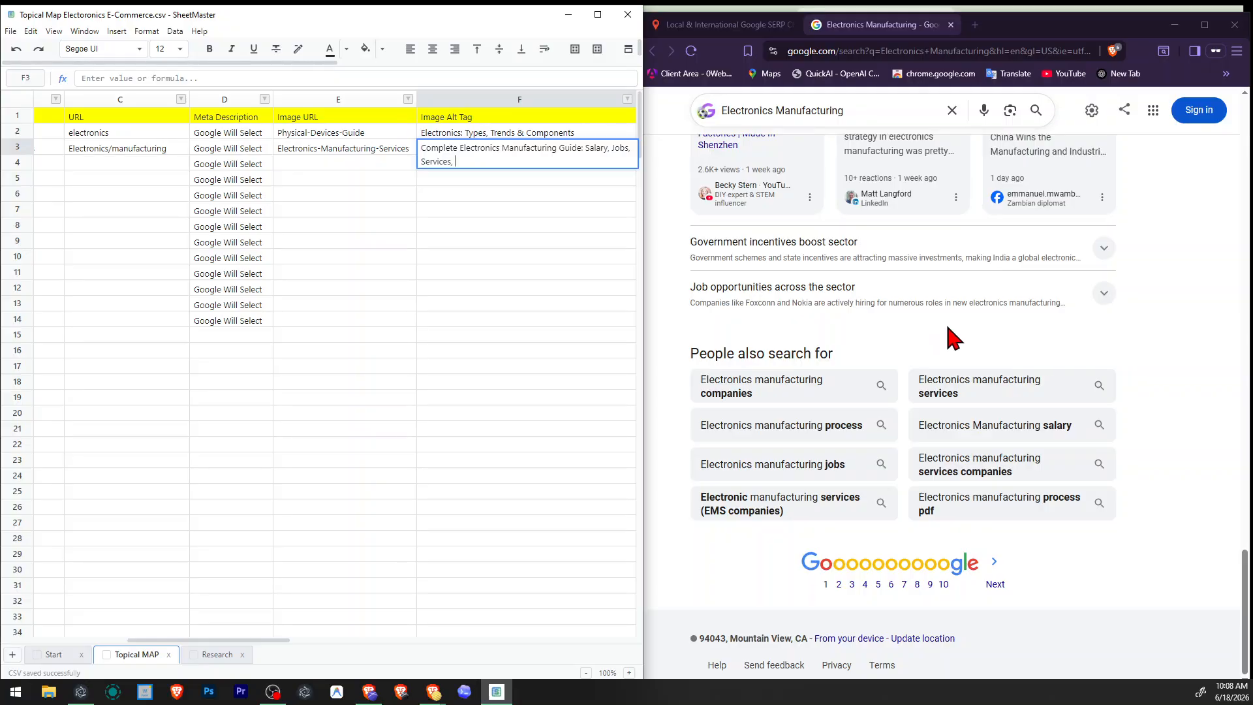
pyautogui.scroll(2, 950, 336)
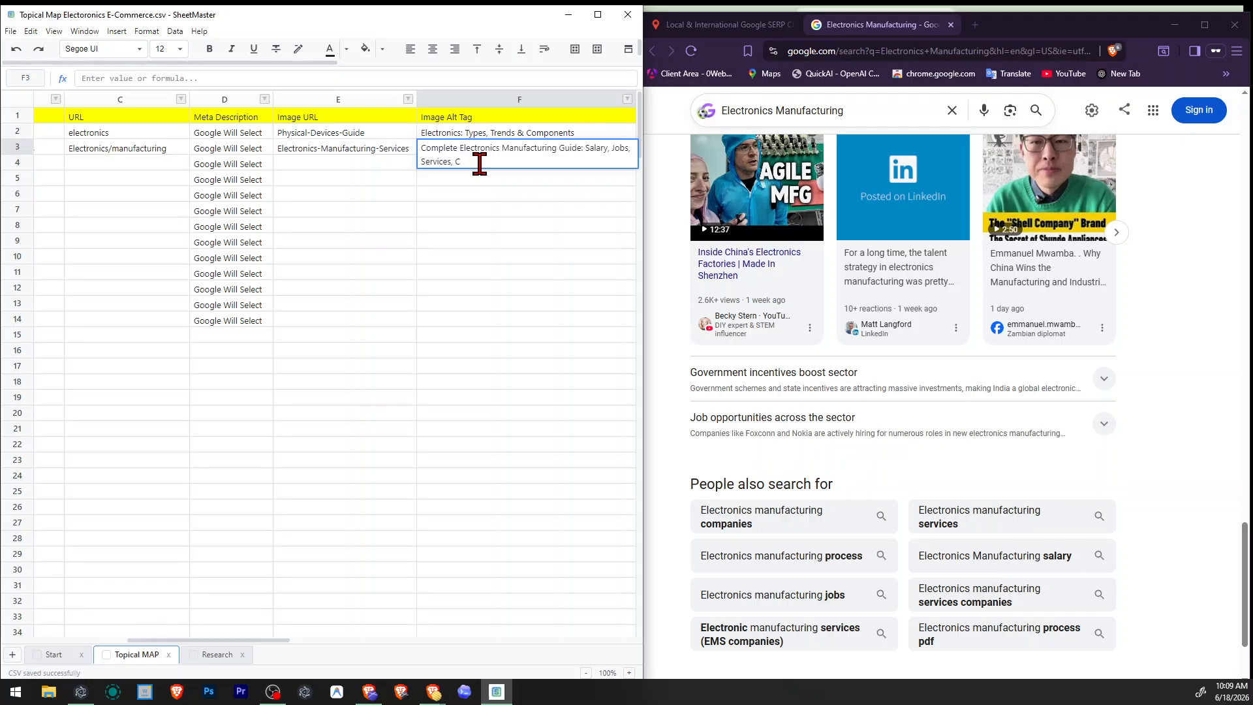
pyautogui.press('Return')
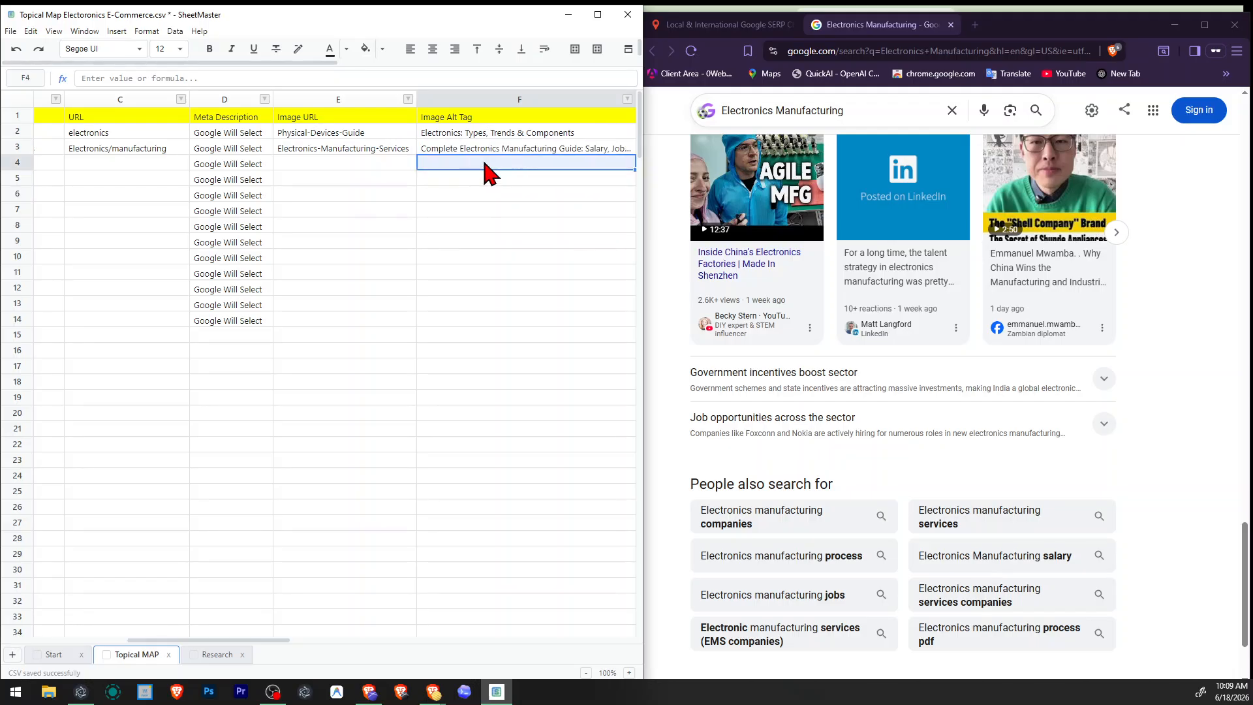
# Try to correct the last word of the Electronics Manufacturing topic's Image Alt Tag.
pyautogui.doubleClick(500, 154)
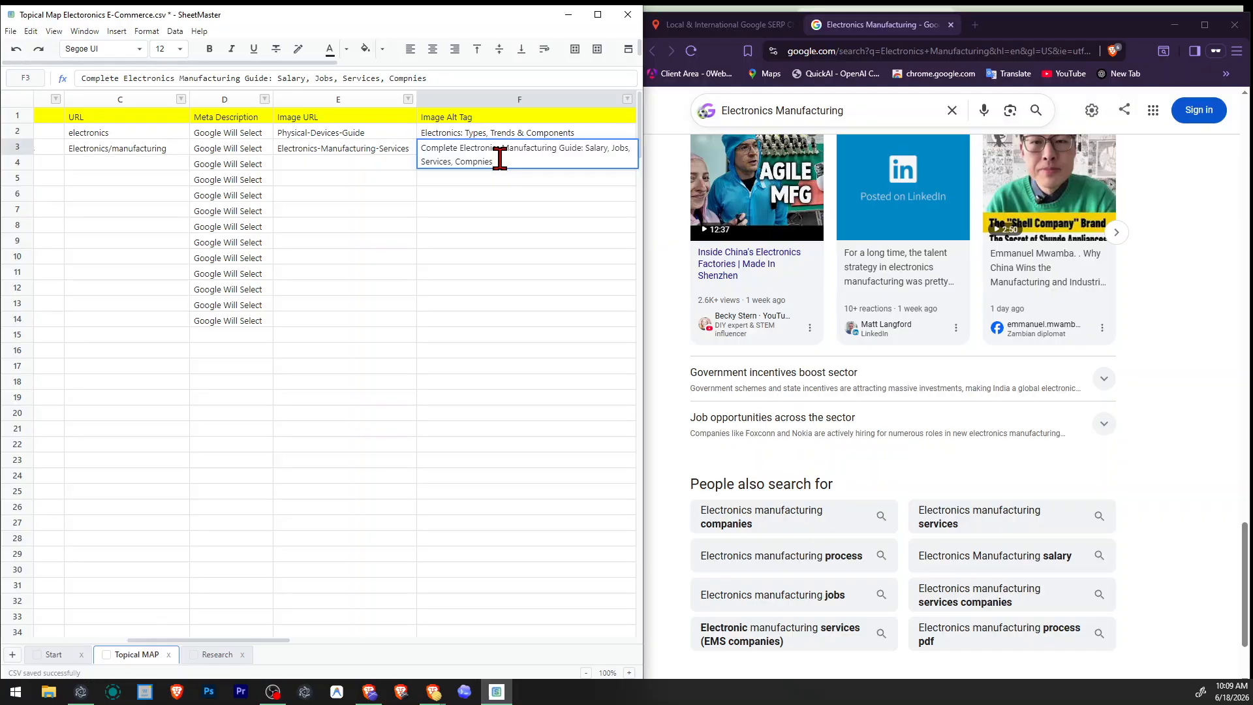
pyautogui.doubleClick(500, 159)
pyautogui.write('Co')
pyautogui.press('Return')
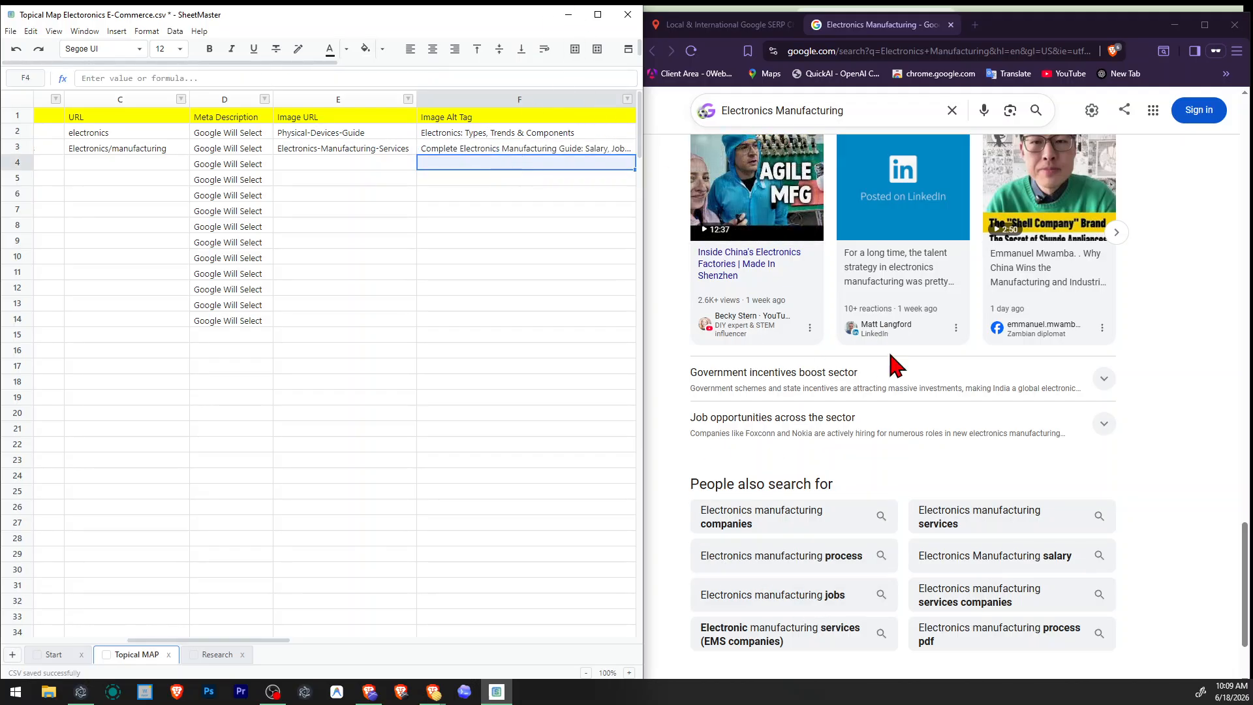
pyautogui.scroll(5, 875, 405)
pyautogui.scroll(-8, 854, 451)
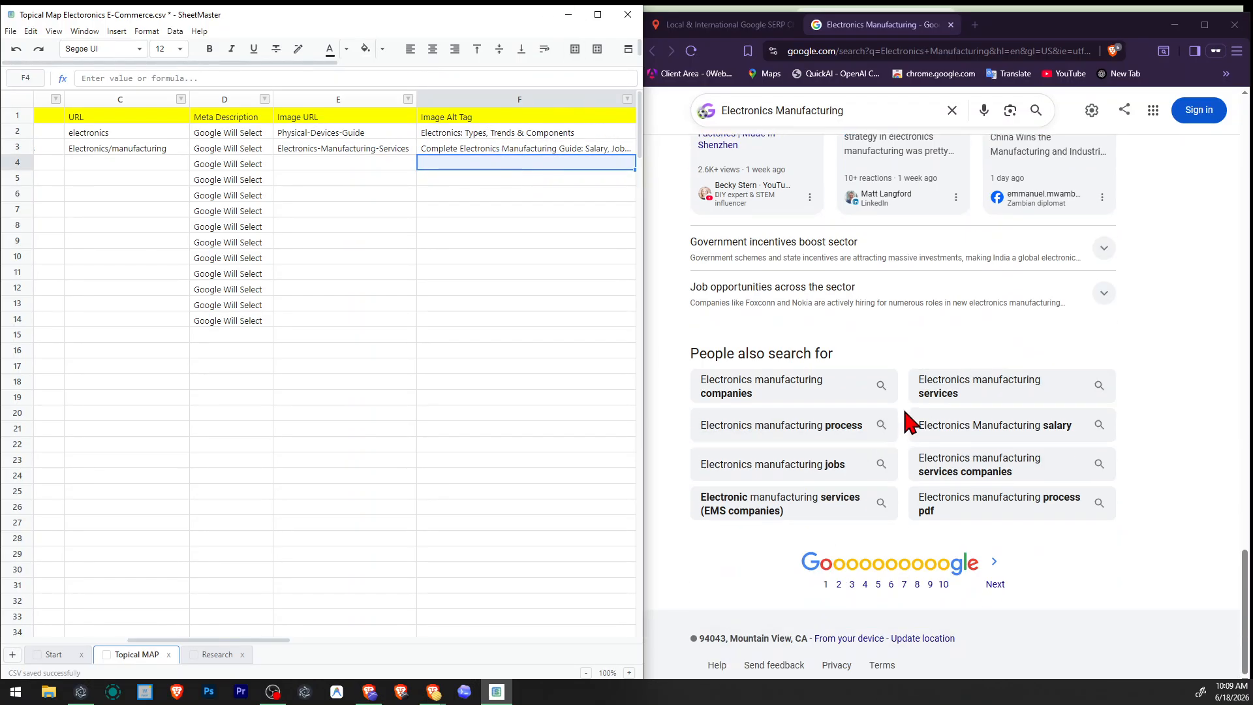
# Widen the Image Alt Tag column until the Electronics Manufacturing alt text fits in full, and save the file.
pyautogui.click(506, 227)
pyautogui.click(205, 635)
pyautogui.moveTo(204, 641); pyautogui.dragTo(215, 641)
pyautogui.click(395, 369)
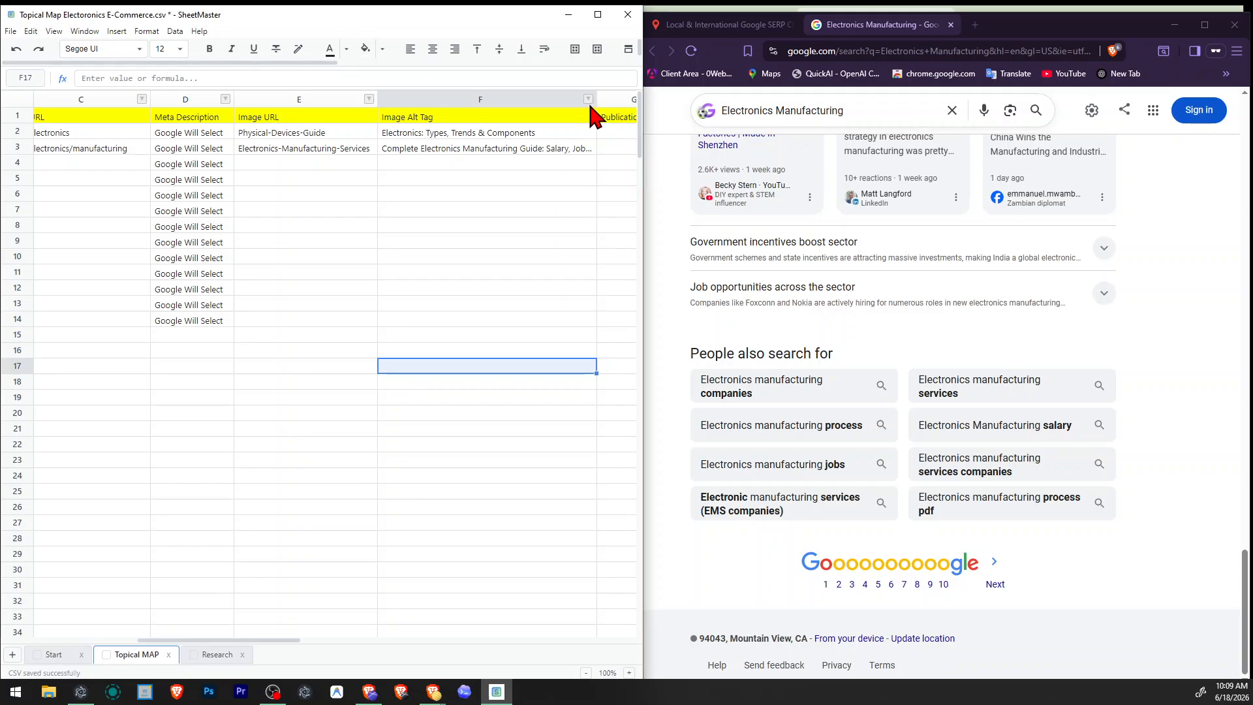
pyautogui.moveTo(595, 101); pyautogui.dragTo(639, 100)
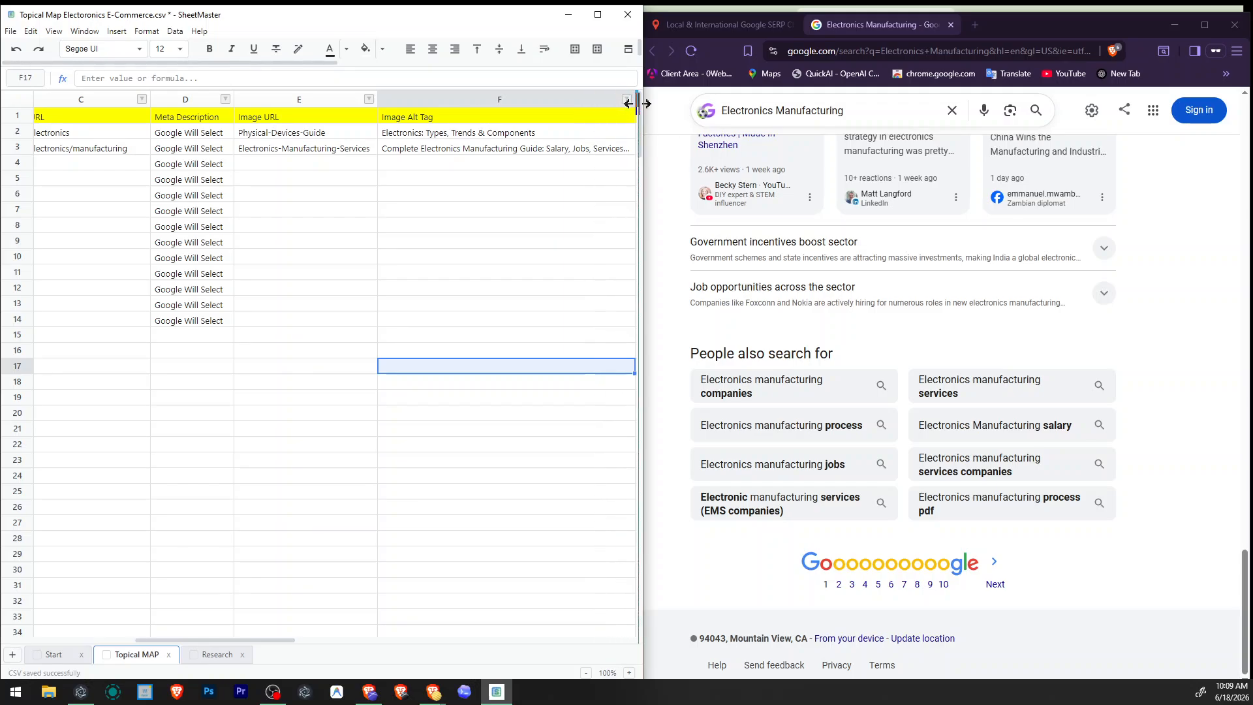
pyautogui.click(527, 212)
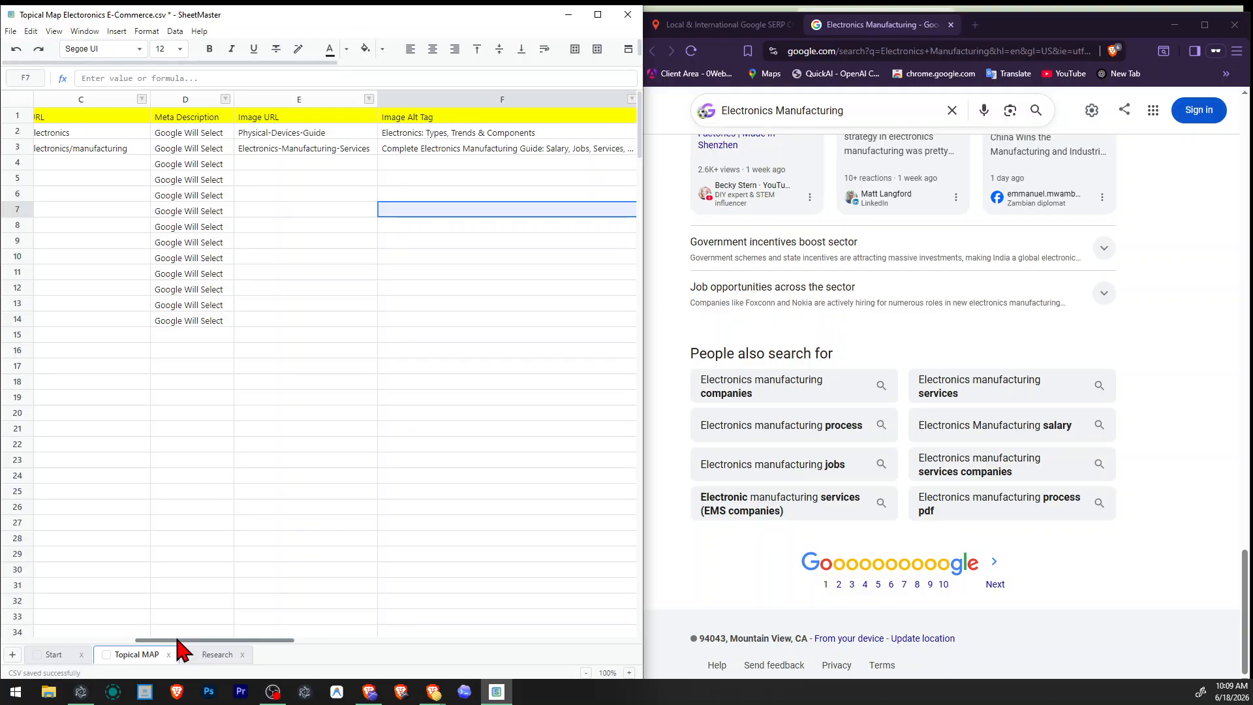
pyautogui.moveTo(180, 640); pyautogui.dragTo(212, 641)
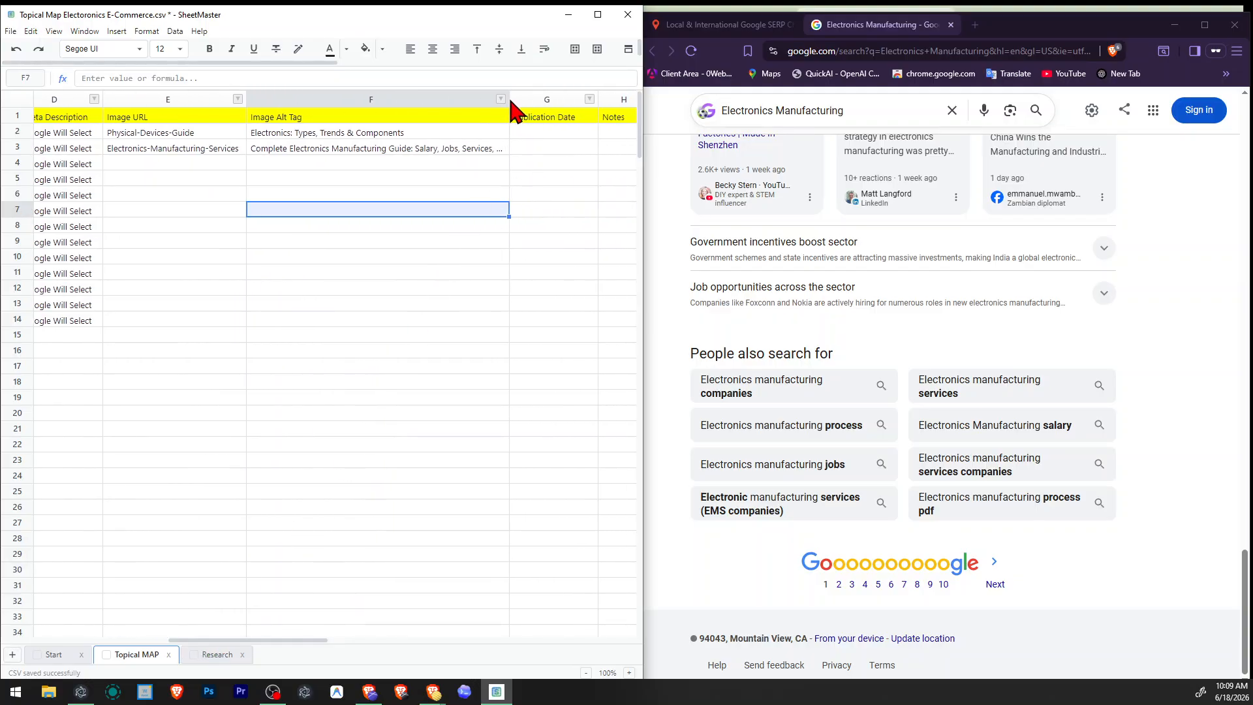
pyautogui.moveTo(509, 101); pyautogui.dragTo(545, 100)
pyautogui.click(538, 257)
pyautogui.click(401, 446)
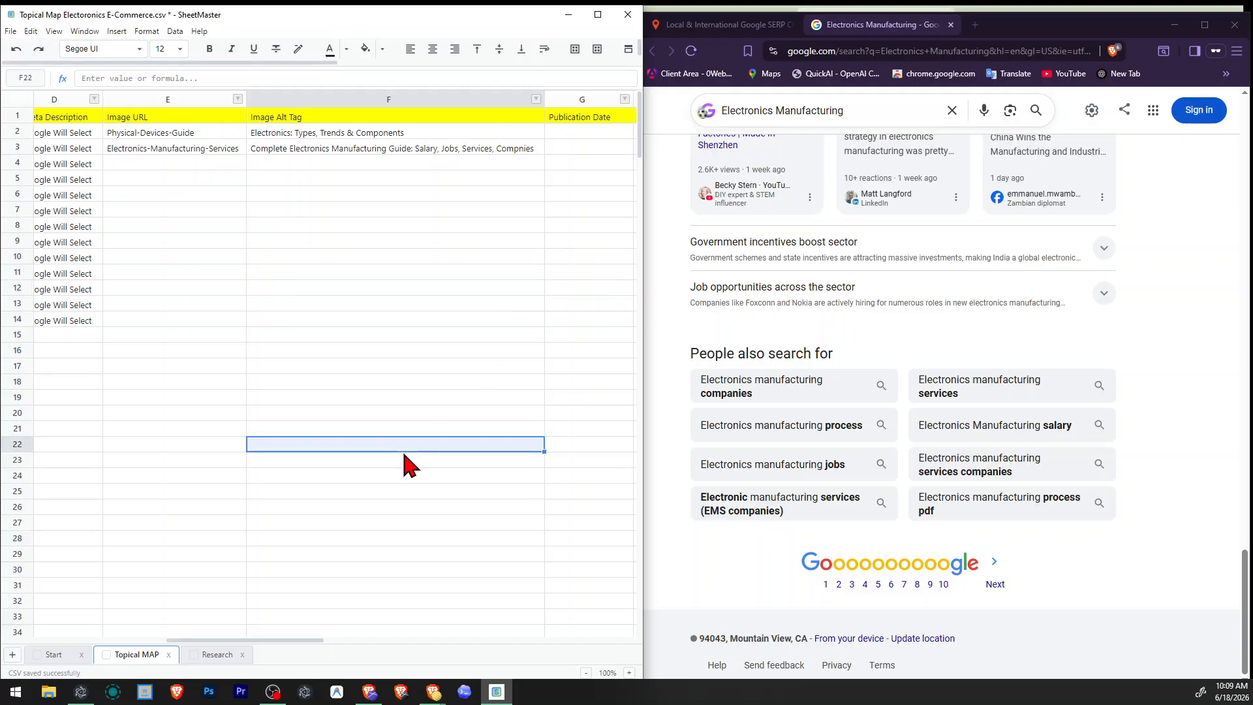
# Correct the last word of the Electronics Manufacturing alt tag to "Companies" and save the file.
pyautogui.click(340, 152)
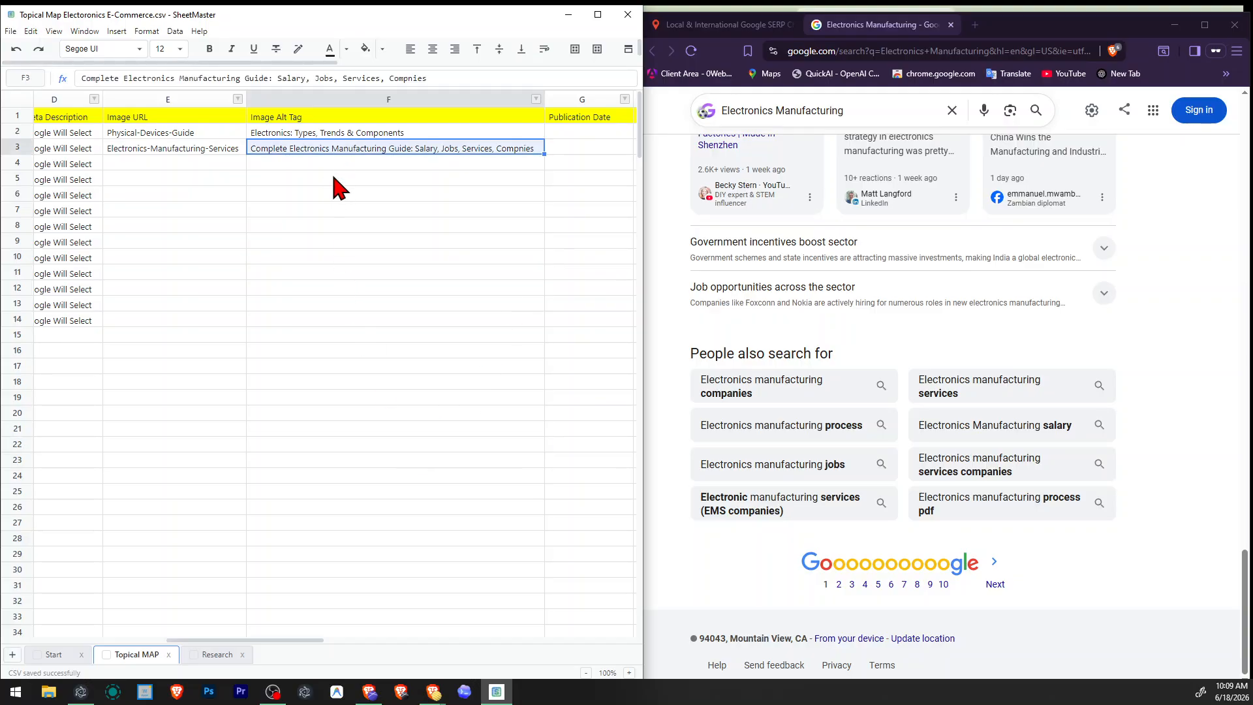
pyautogui.doubleClick(296, 149)
pyautogui.doubleClick(266, 148)
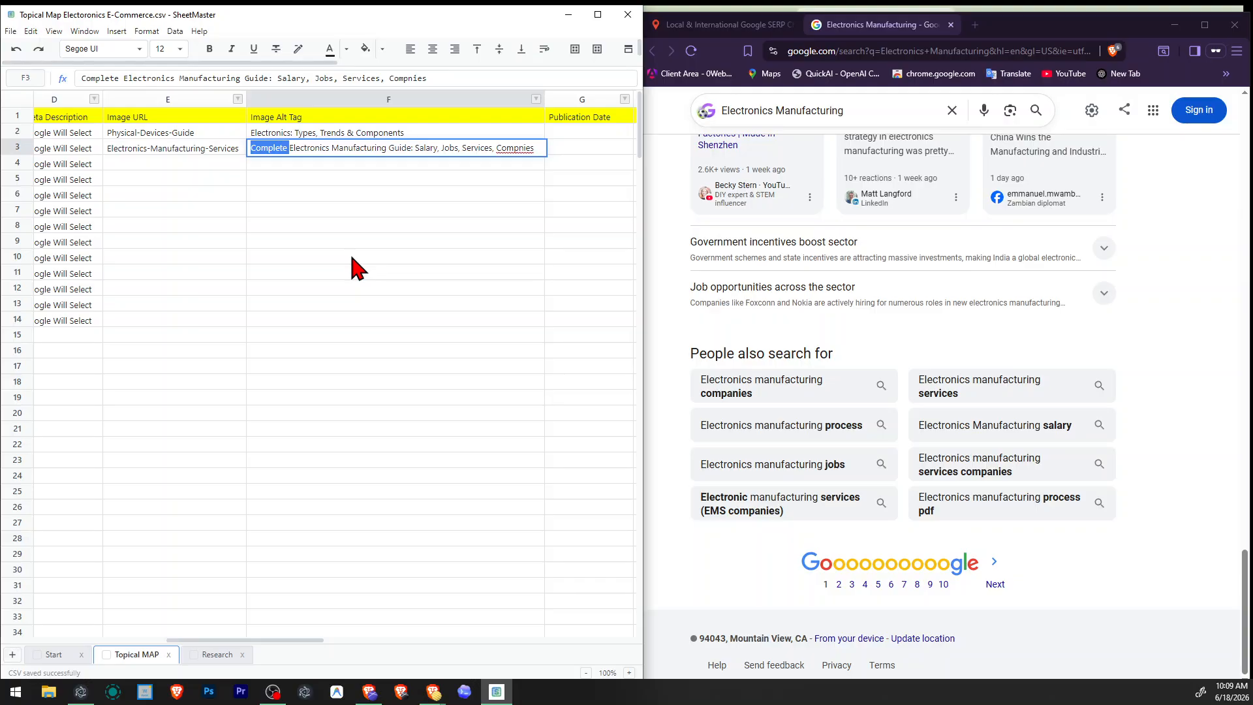
pyautogui.press('Right')
pyautogui.press('Return')
pyautogui.press('Up')
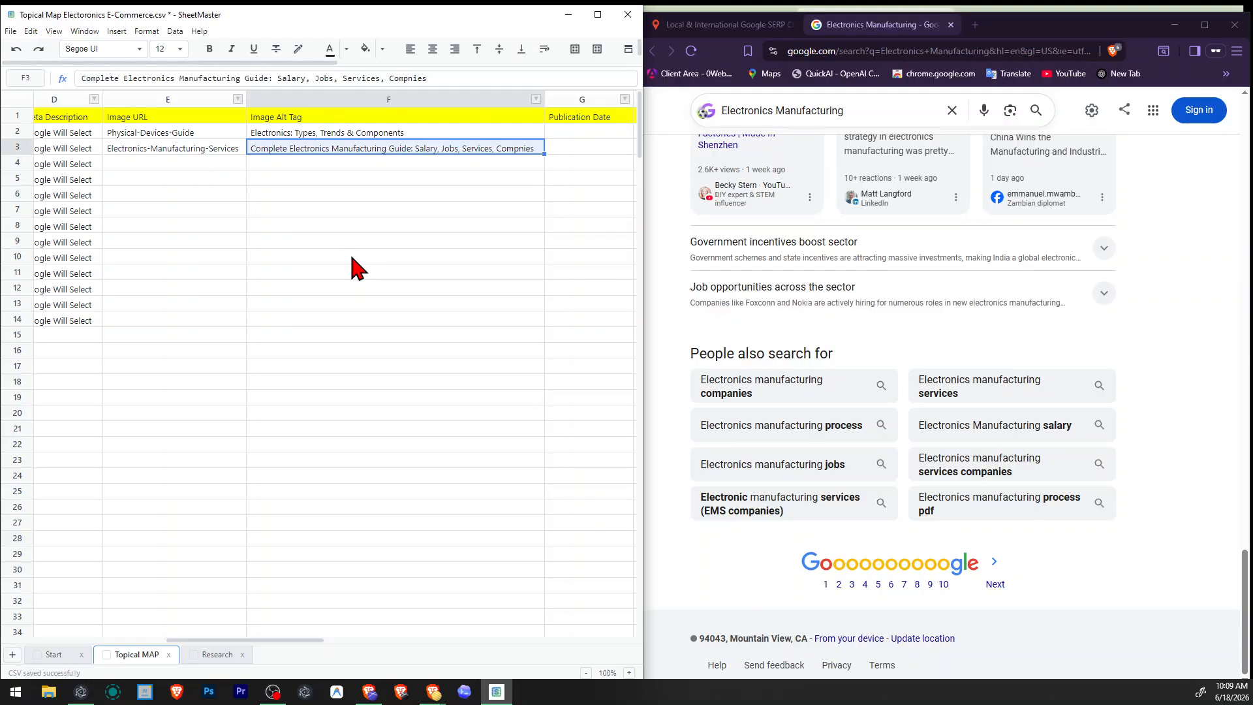
pyautogui.press('F2')
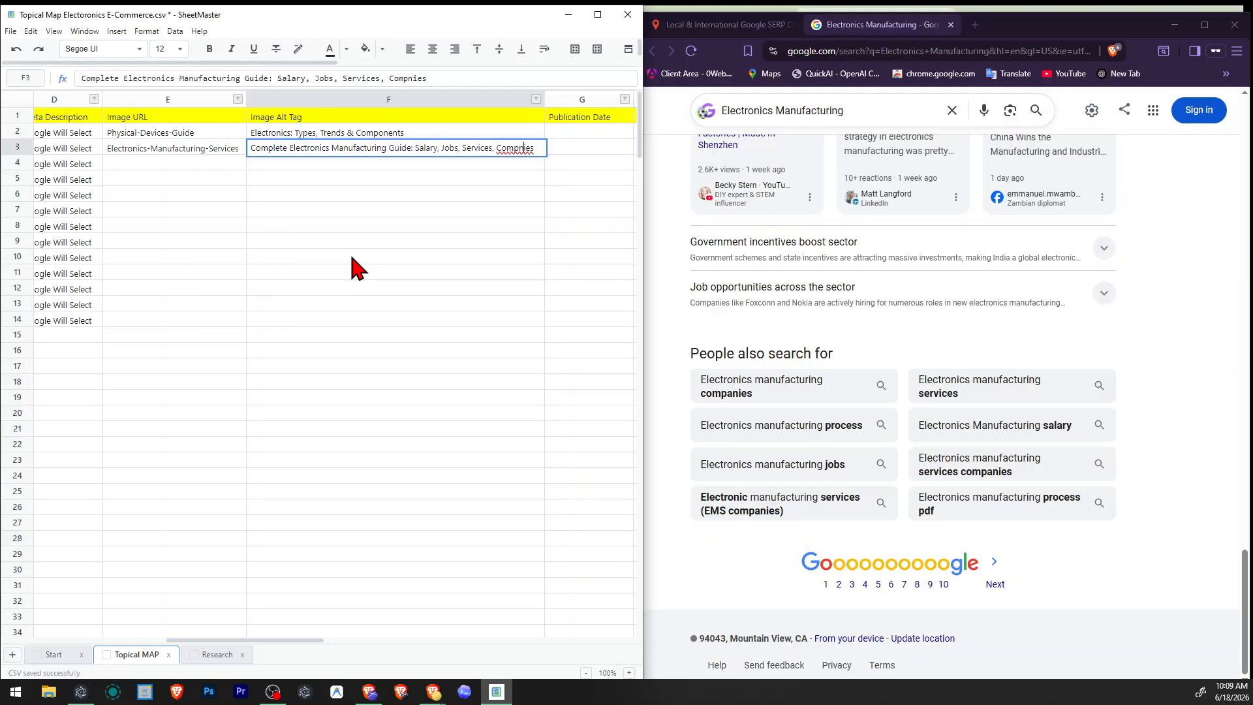
pyautogui.press('Return')
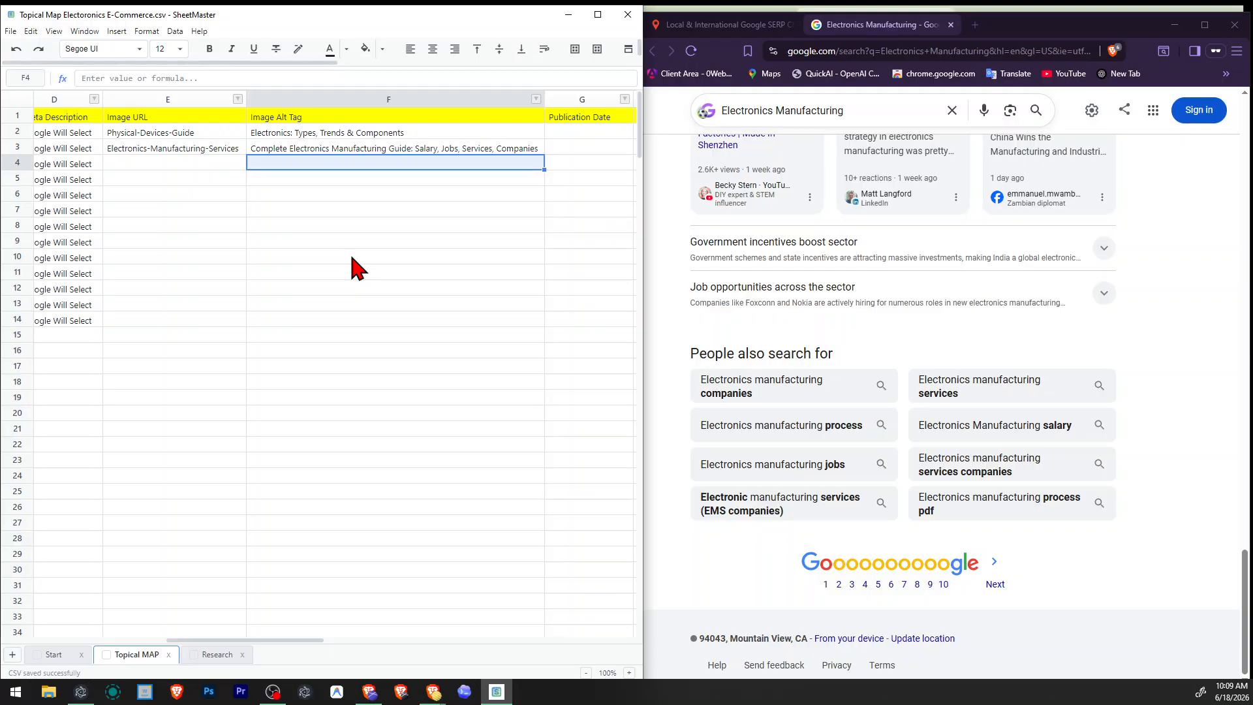
# Copy the "Electronic equipment" topic from the map and search it in the valentin.app SERP checker for United States - English.
pyautogui.click(324, 399)
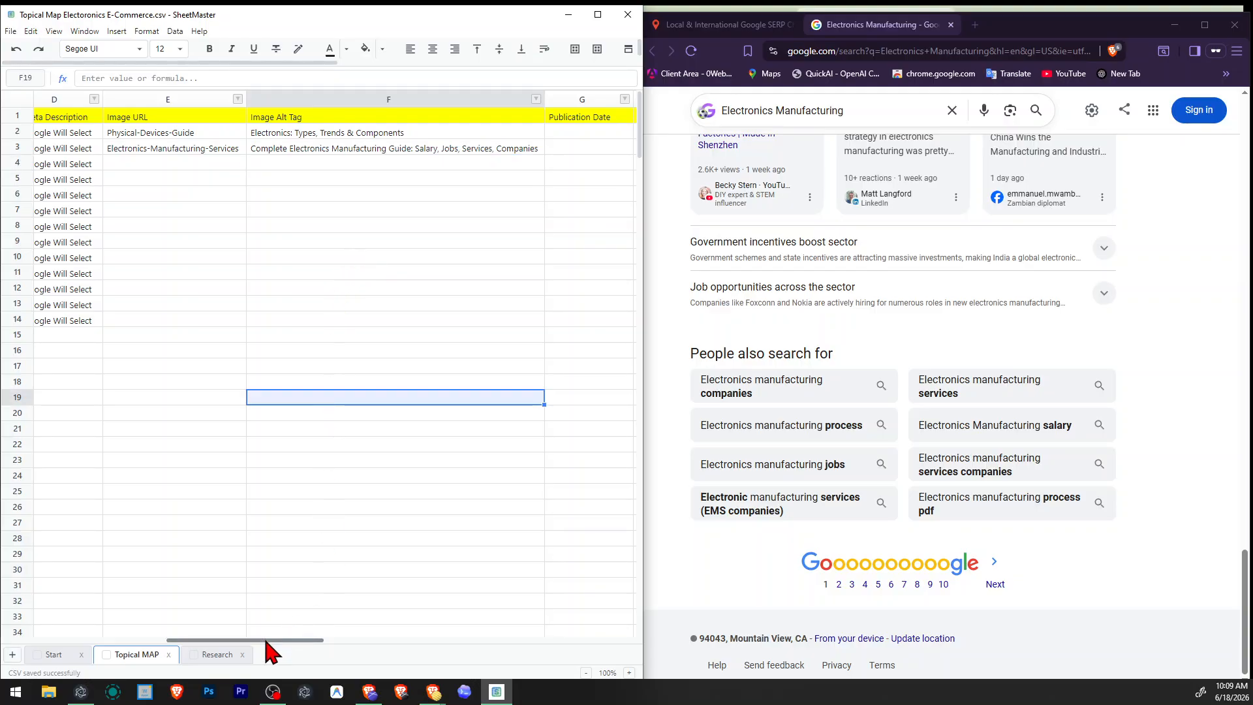
pyautogui.moveTo(265, 641); pyautogui.dragTo(97, 652)
pyautogui.click(201, 164)
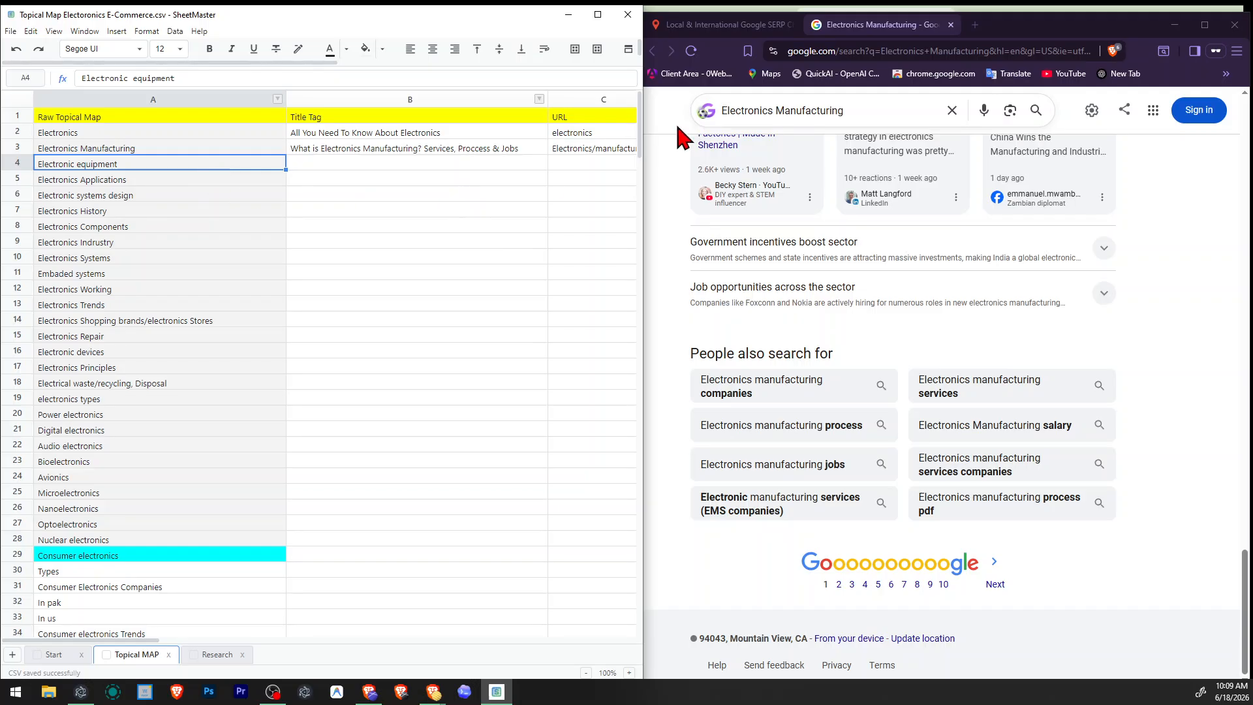
pyautogui.click(695, 29)
pyautogui.click(923, 216)
pyautogui.hotkey('ctrl', 'a')
pyautogui.write('Electronic equipment')
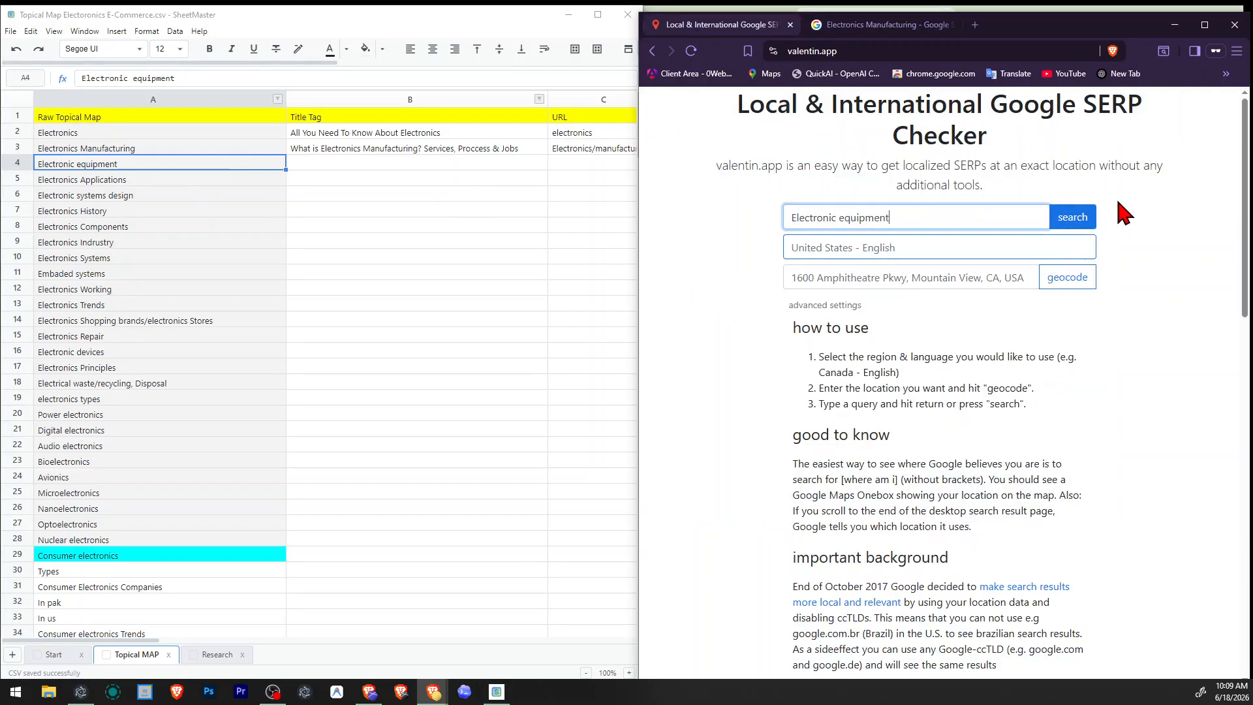
pyautogui.click(1071, 218)
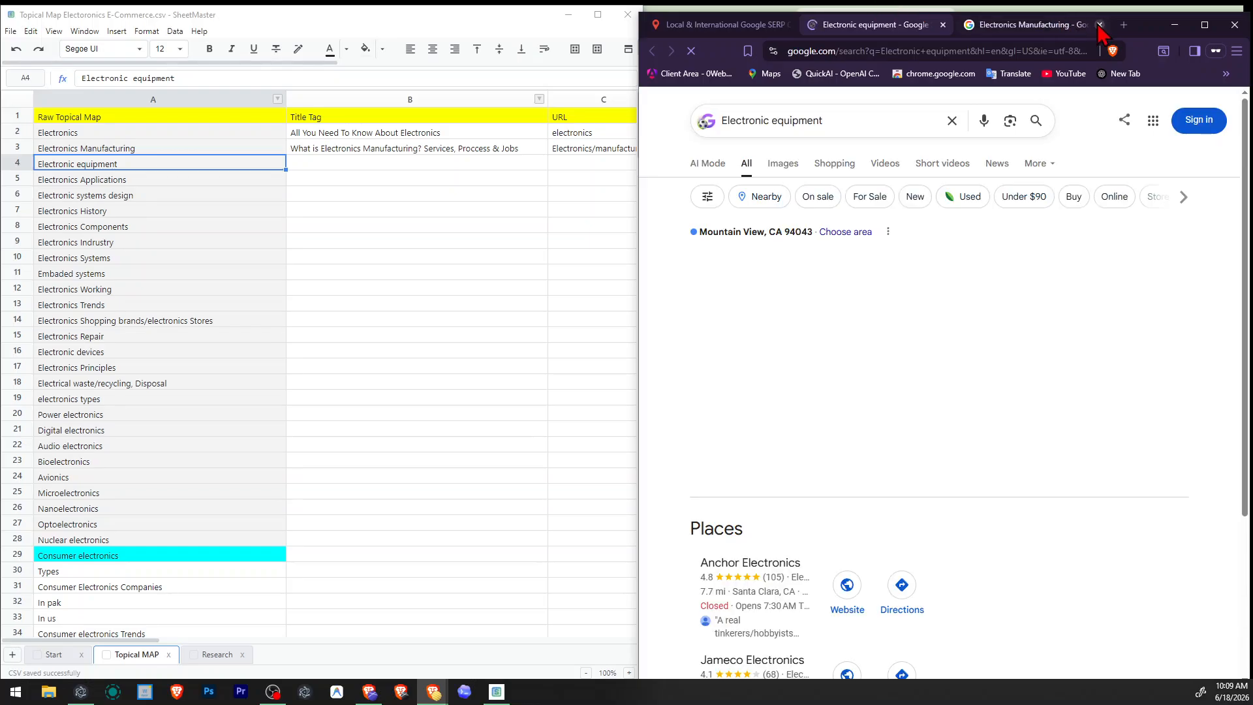
# Review the Google results for Electronic equipment and open ScienceDirect's "Electronic Equipment - an overview" in a new tab.
pyautogui.scroll(-3, 962, 301)
pyautogui.scroll(-8, 966, 313)
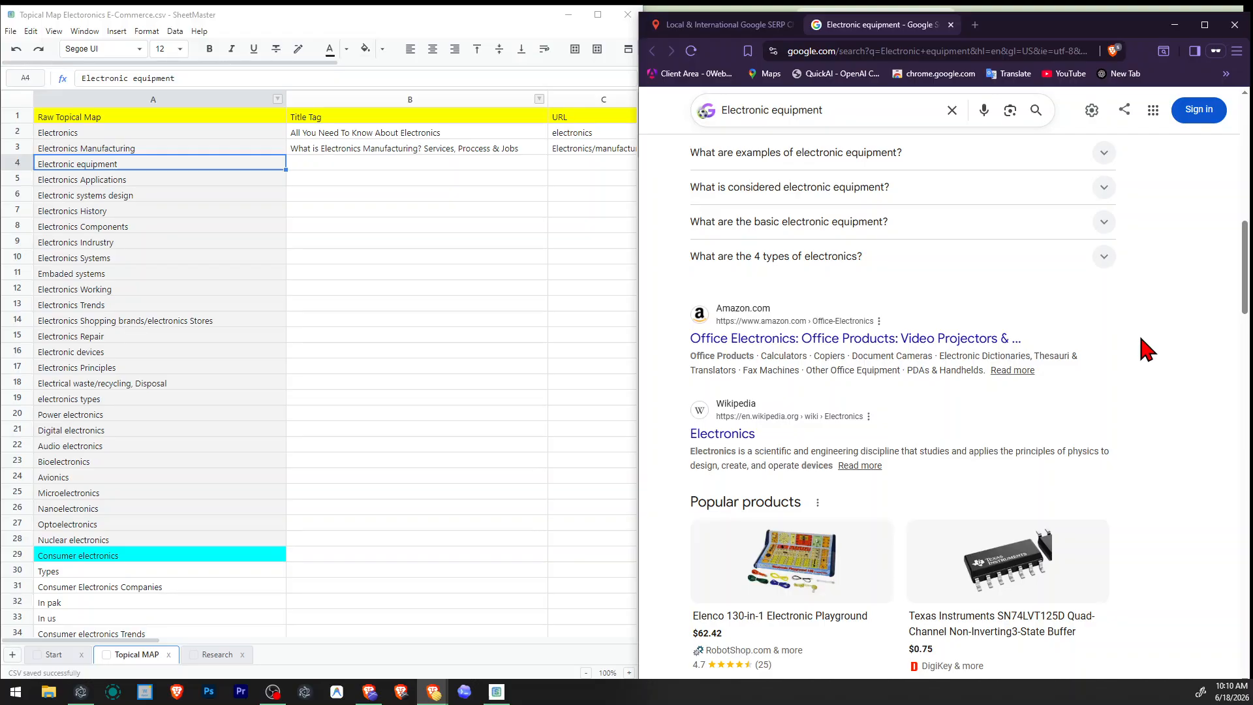
pyautogui.scroll(-5, 1089, 346)
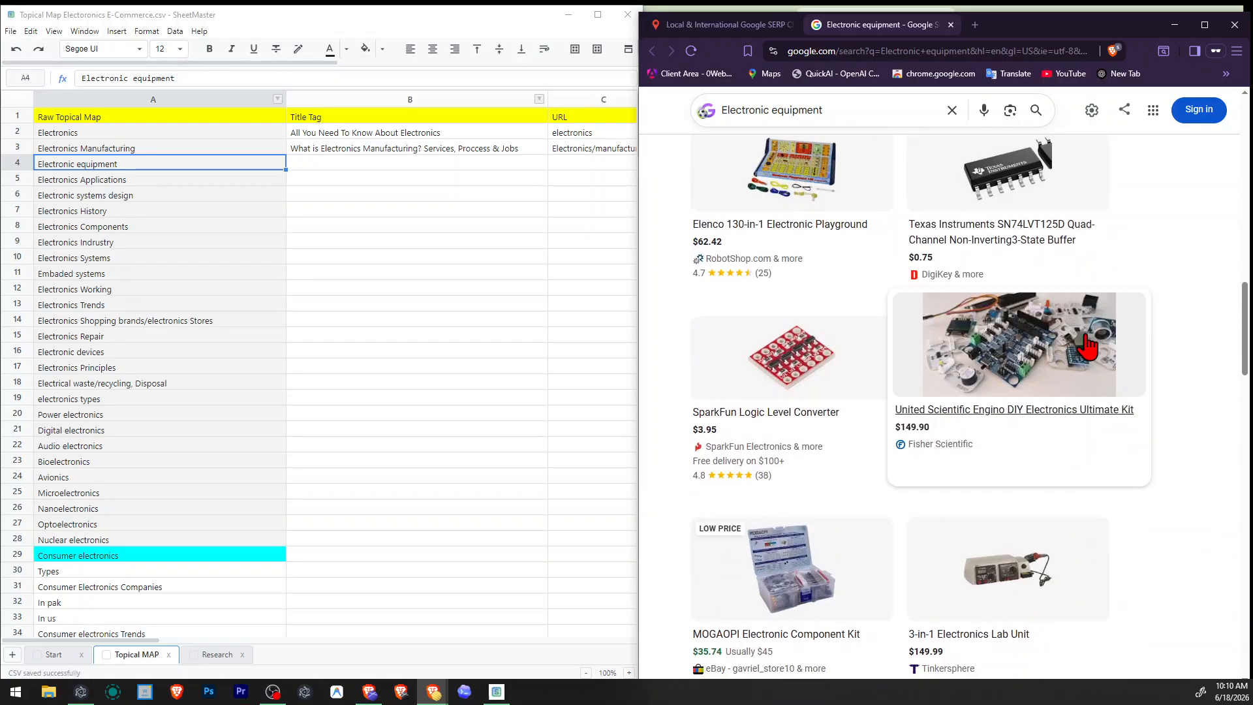
pyautogui.scroll(-15, 1089, 346)
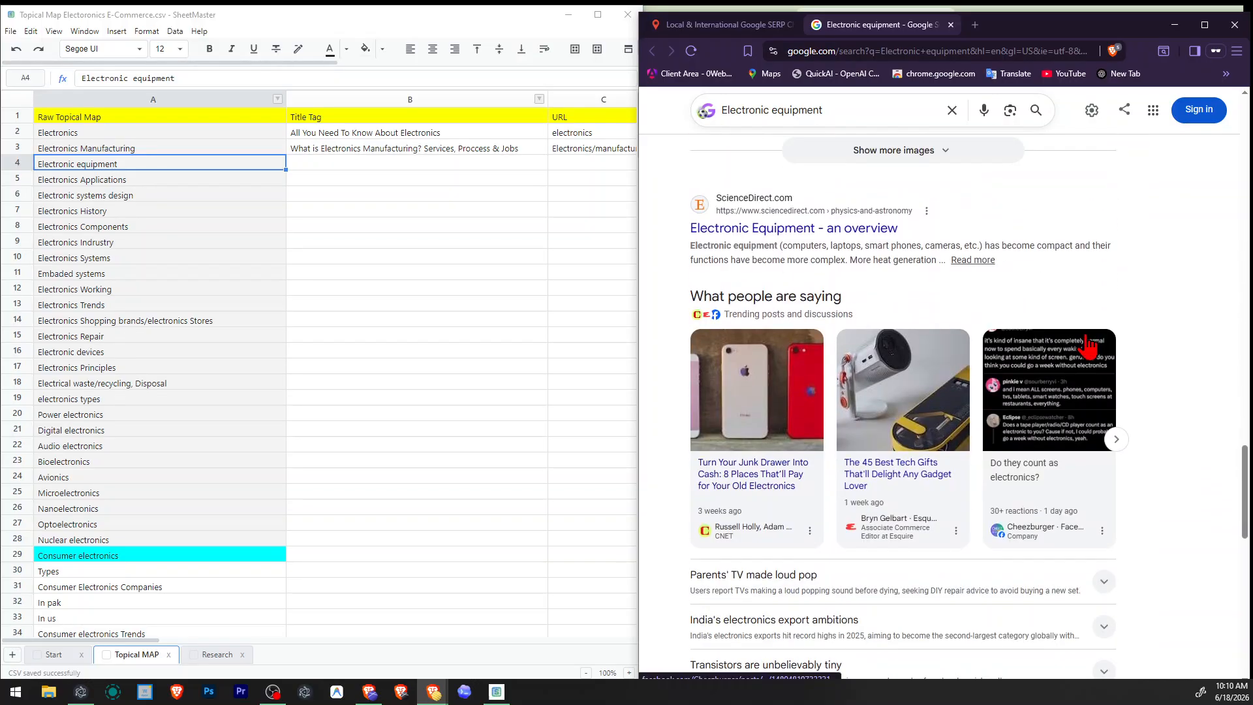
pyautogui.rightClick(782, 228)
pyautogui.click(846, 241)
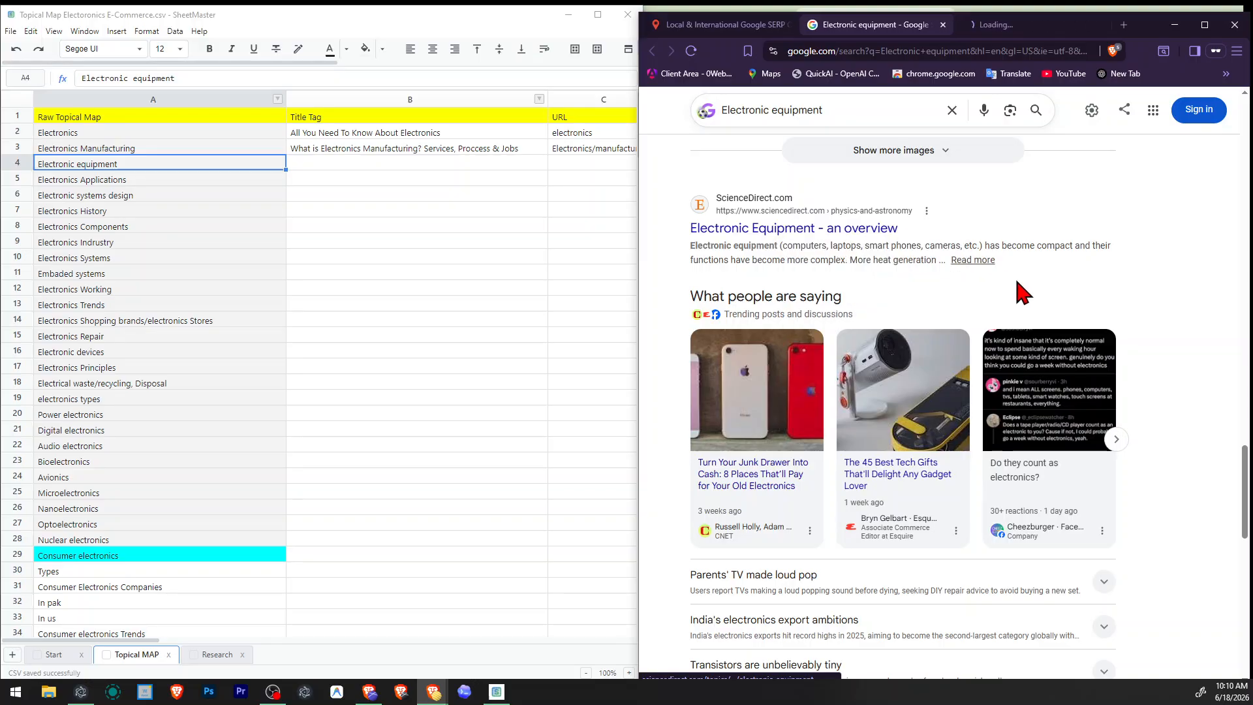
pyautogui.scroll(-6, 1023, 292)
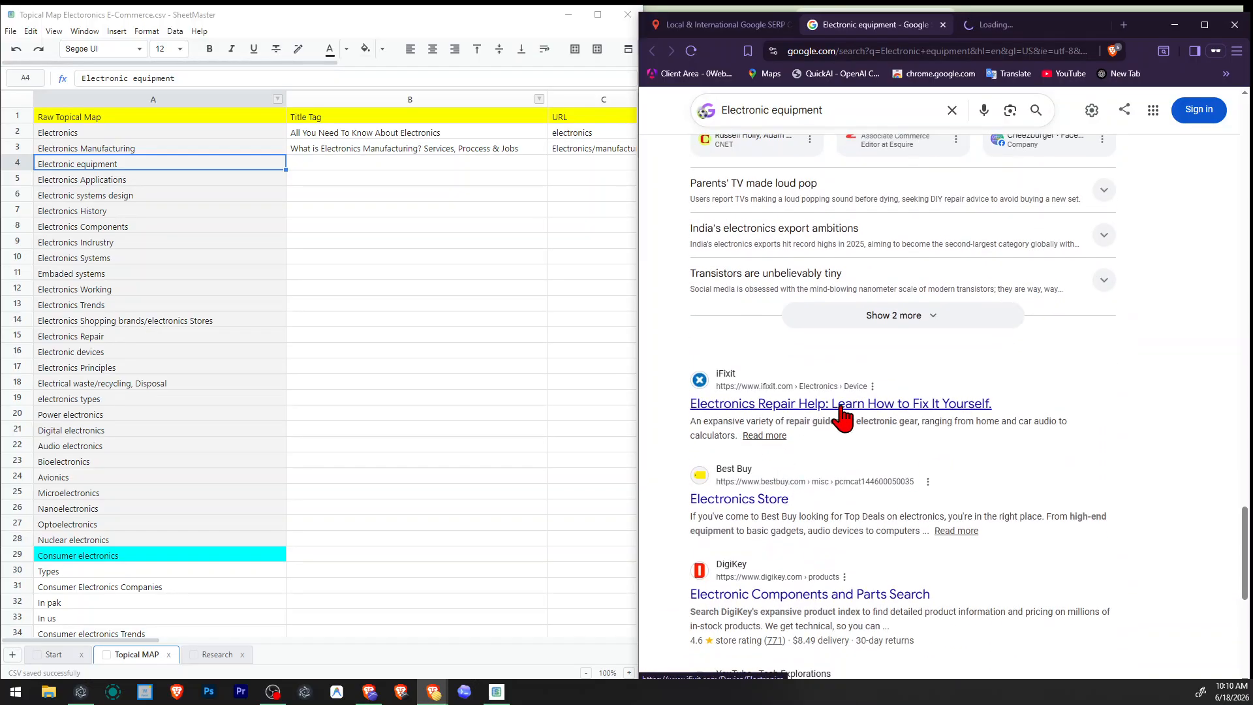
pyautogui.scroll(-4, 842, 415)
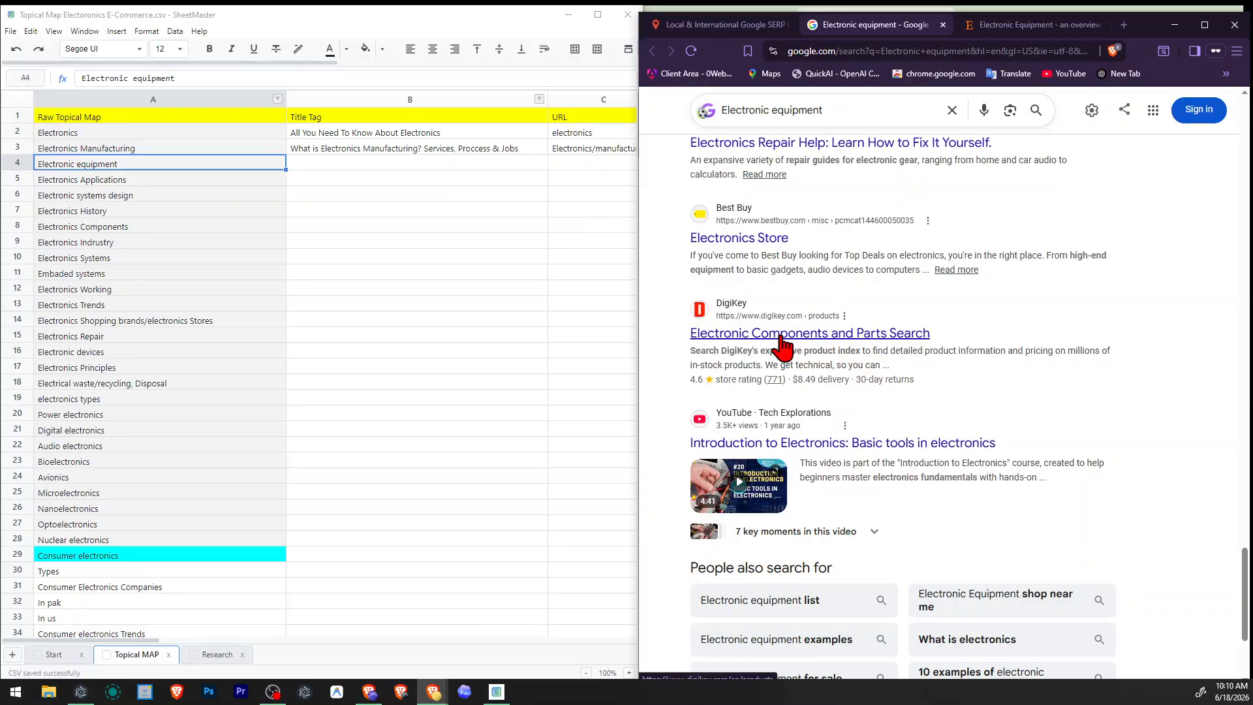
# Remove the "Electronic equipment" row from the Raw Topical Map.
pyautogui.rightClick(20, 164)
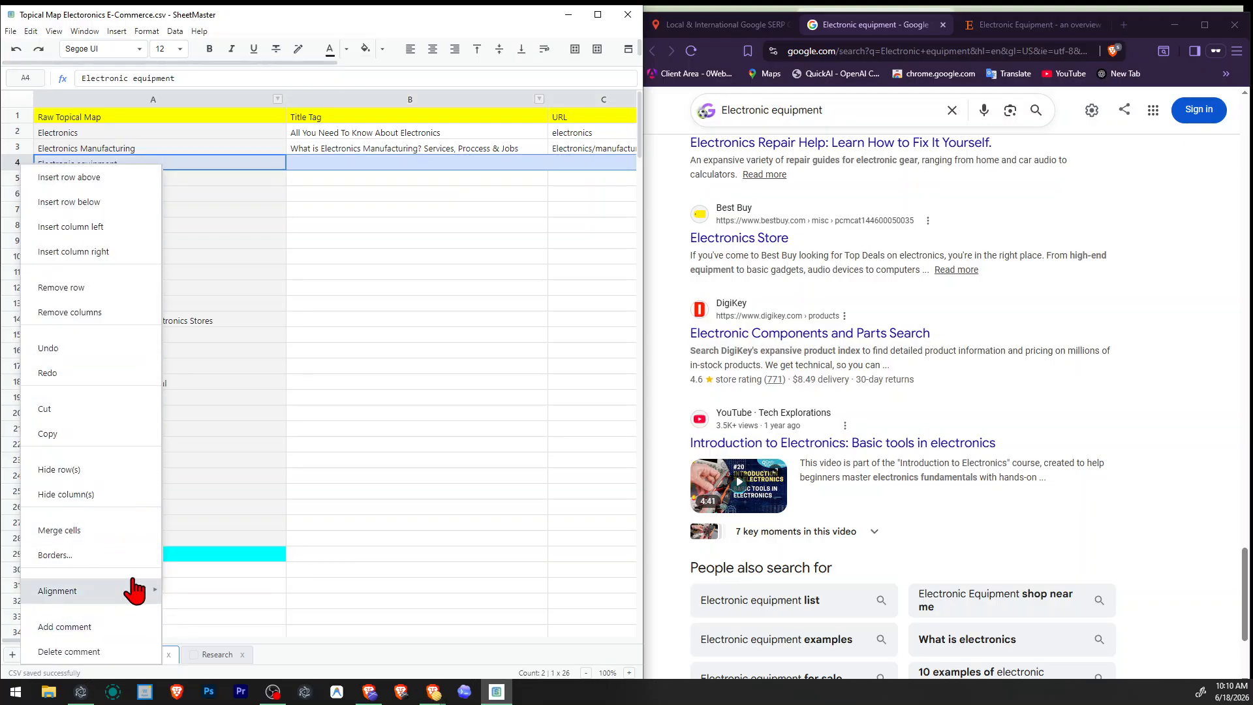
pyautogui.click(62, 287)
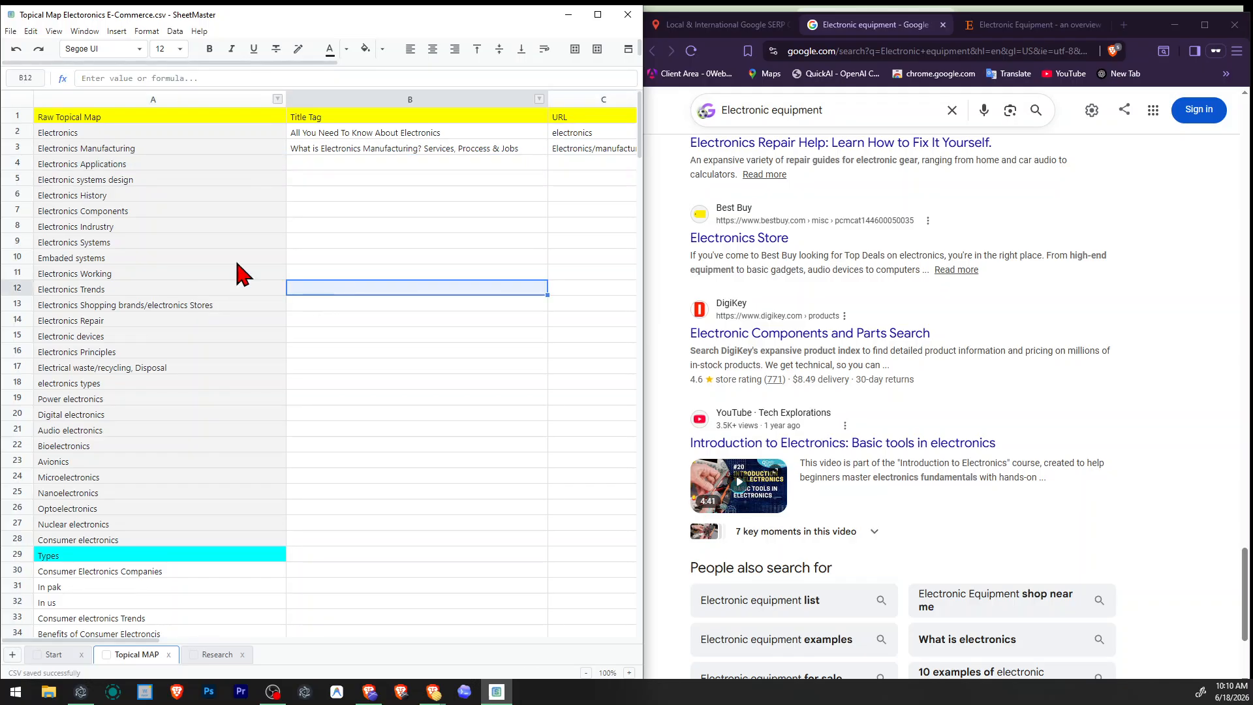
pyautogui.click(154, 163)
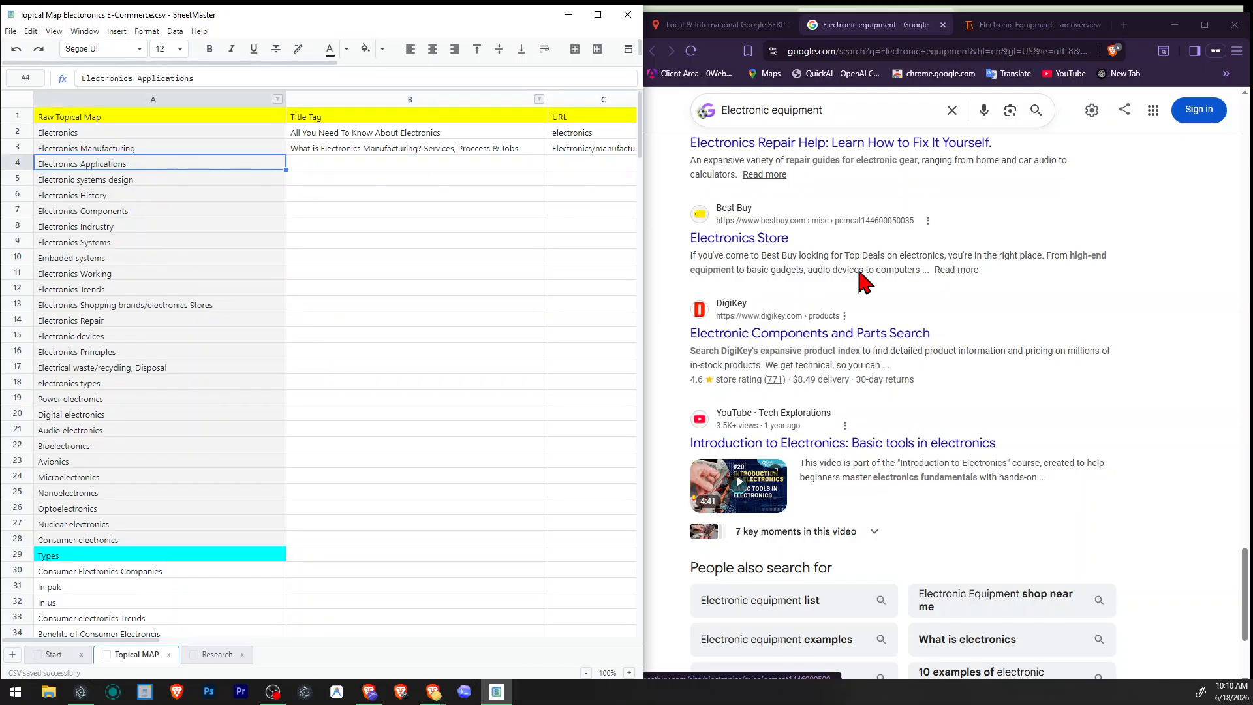
# Check the related searches for Electronic equipment and close its Google results.
pyautogui.scroll(3, 900, 313)
pyautogui.scroll(-7, 927, 332)
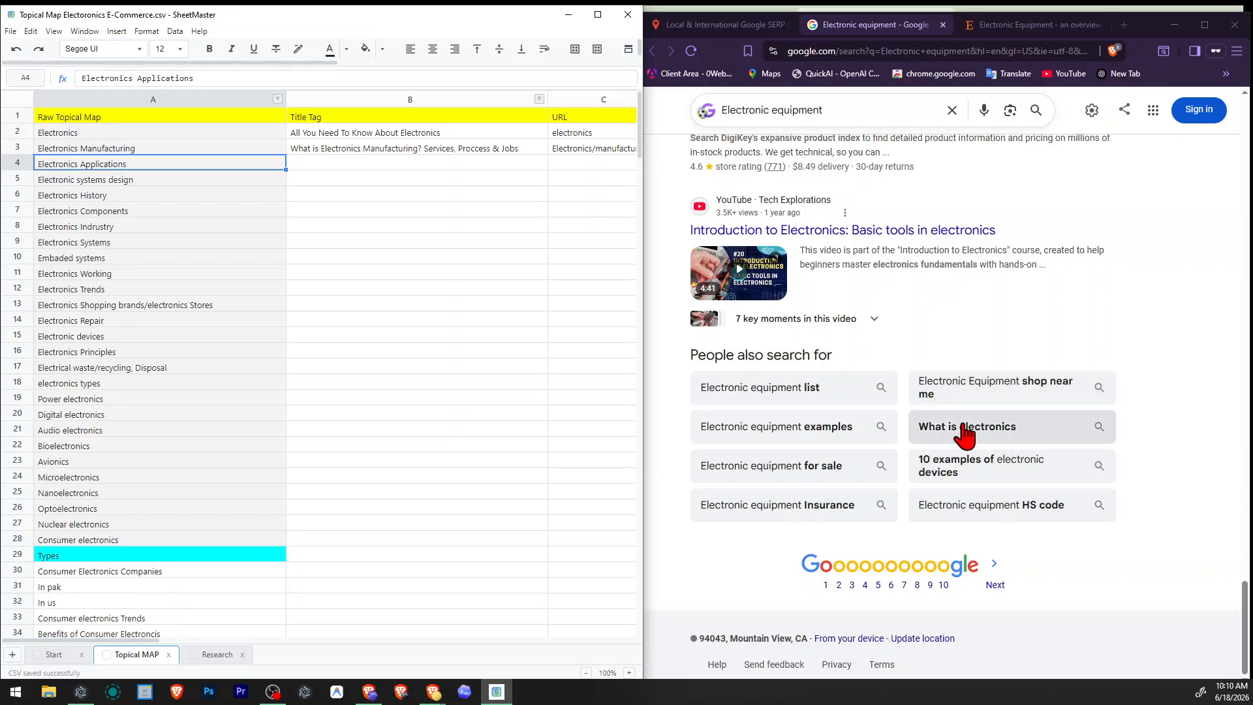
pyautogui.click(942, 25)
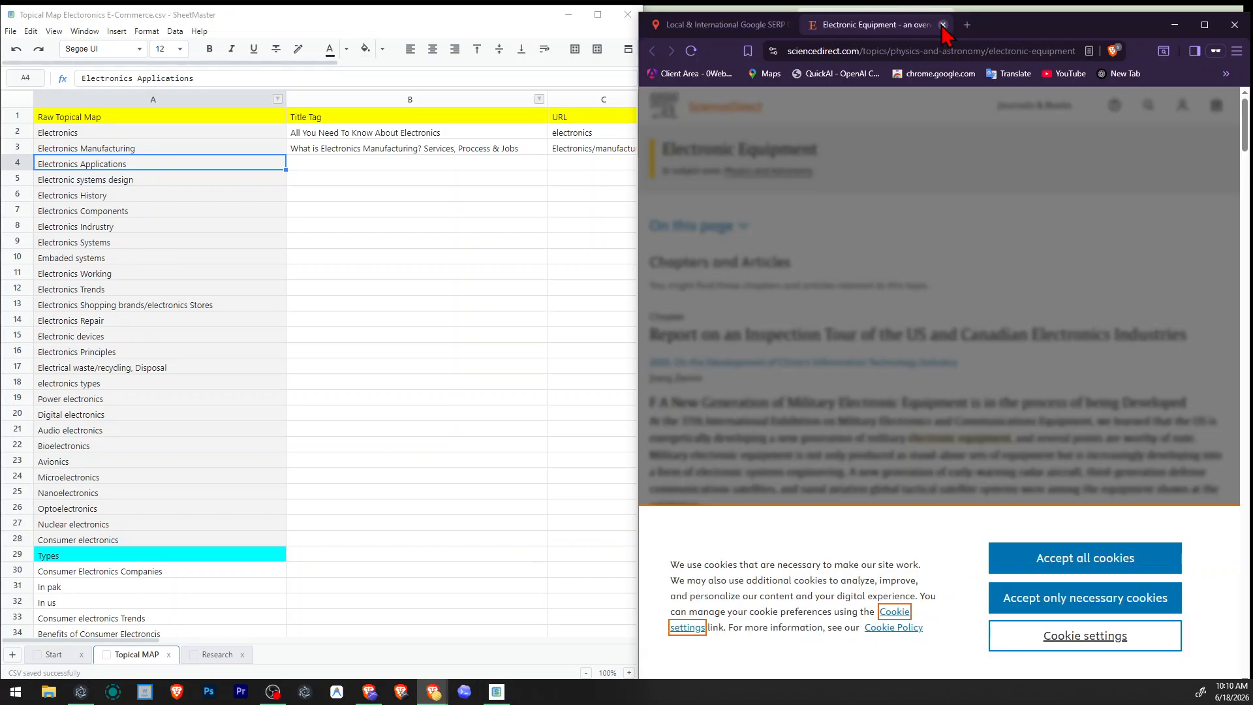
# Accept all cookies on the ScienceDirect Electronic Equipment page and skim its chapters and articles.
pyautogui.click(1078, 554)
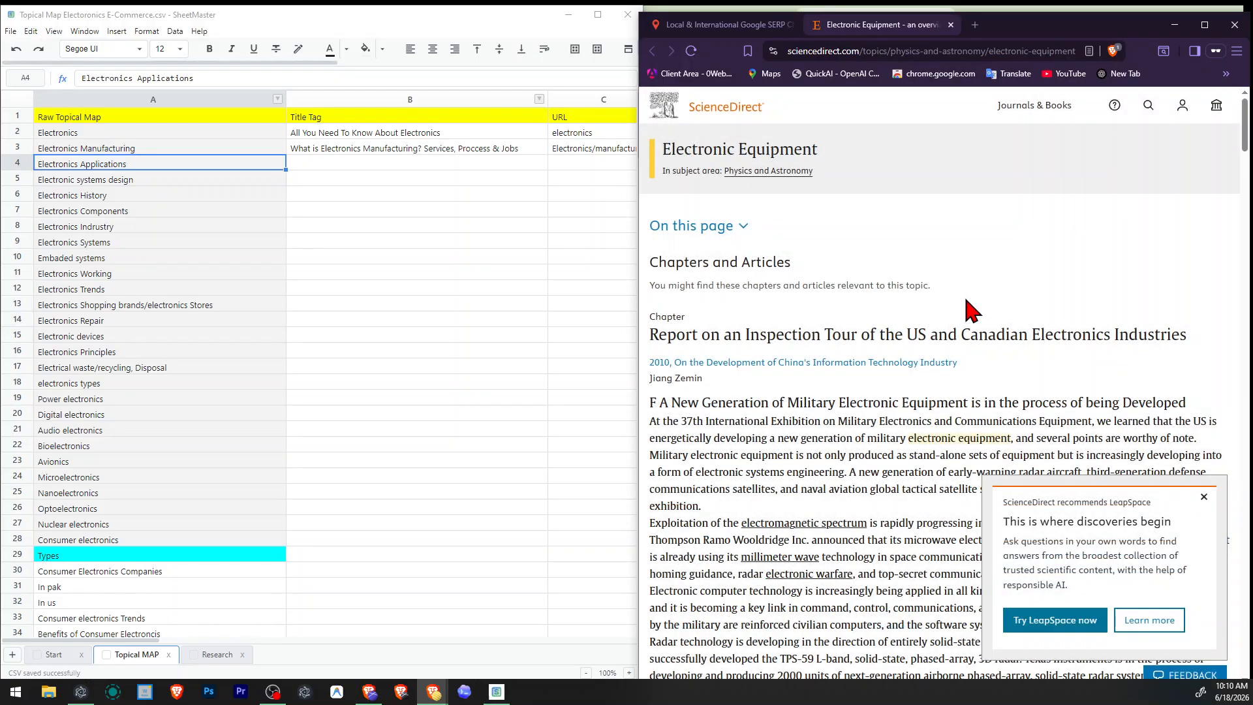
pyautogui.scroll(-10, 942, 326)
pyautogui.scroll(-20, 969, 337)
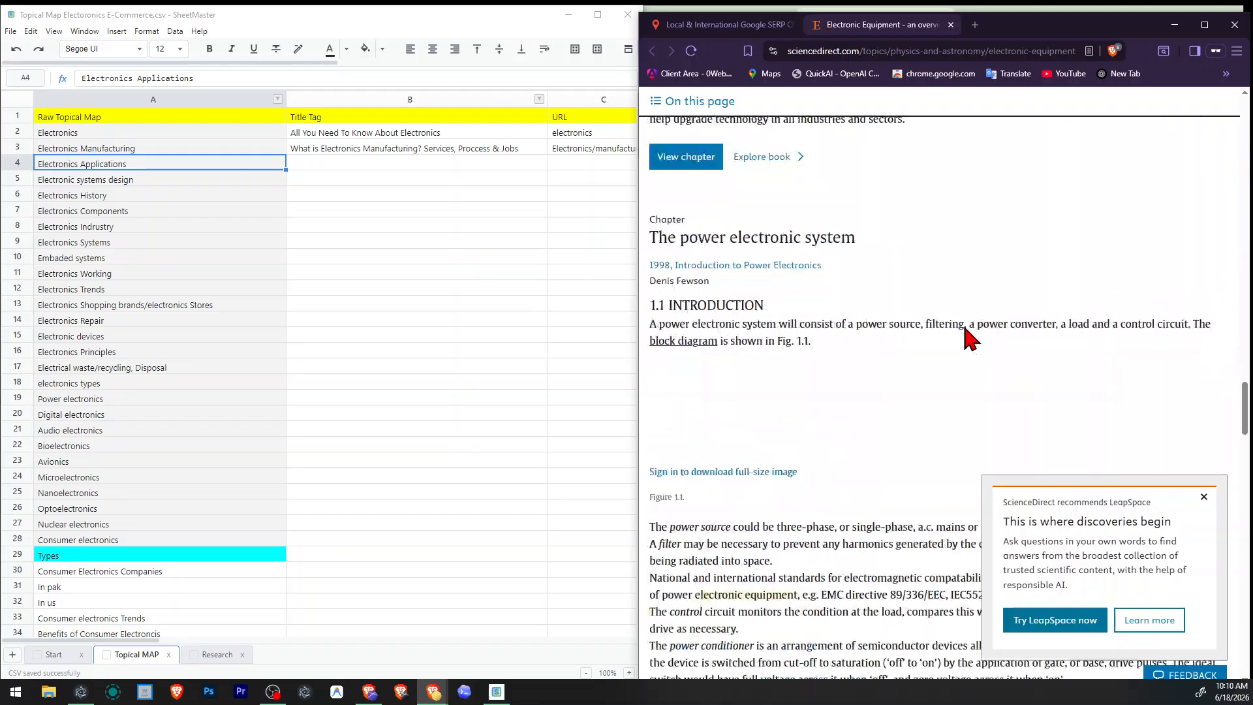
pyautogui.scroll(20, 970, 337)
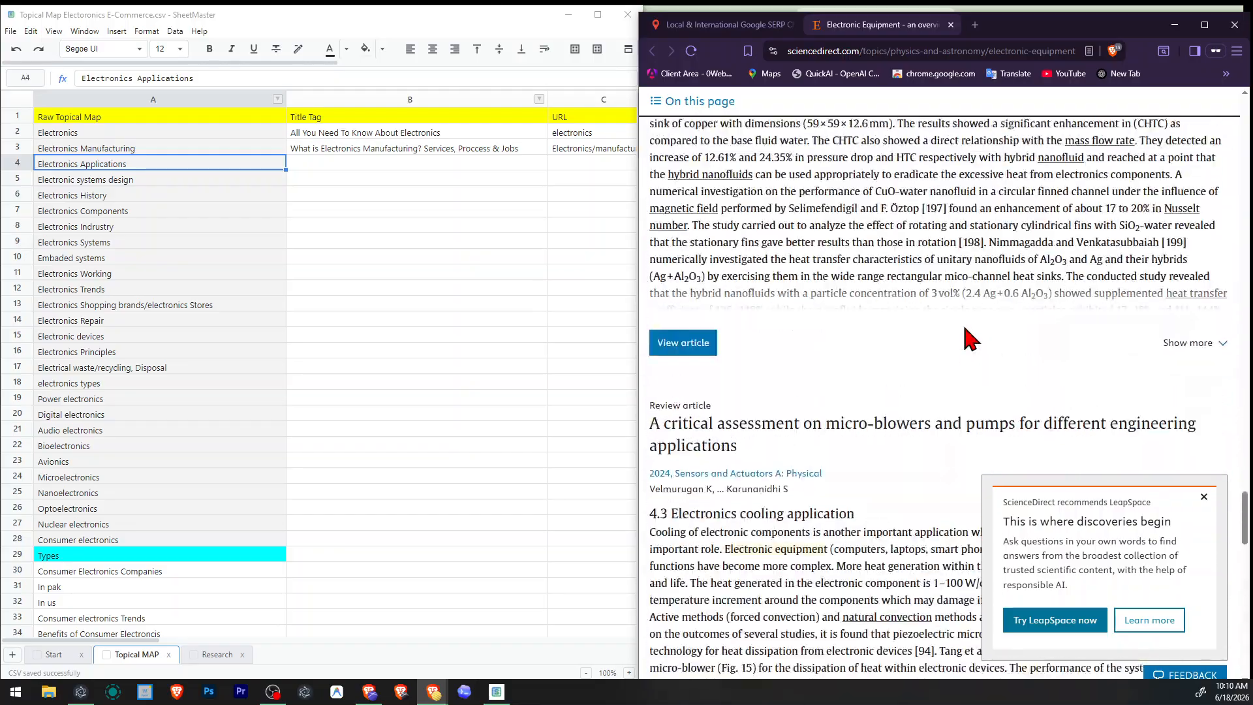
pyautogui.scroll(5, 970, 337)
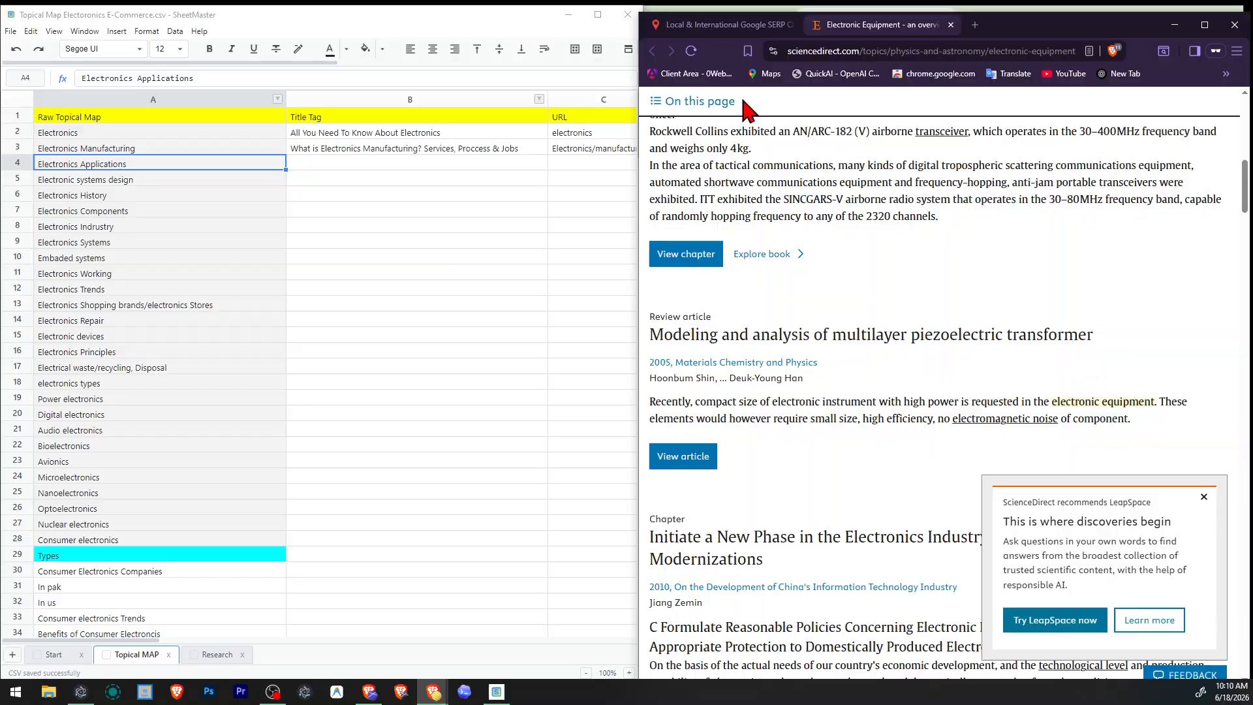
# Search "Electronic equipment list" in the valentin.app SERP checker for United States - English.
pyautogui.click(718, 25)
pyautogui.click(908, 217)
pyautogui.click(952, 259)
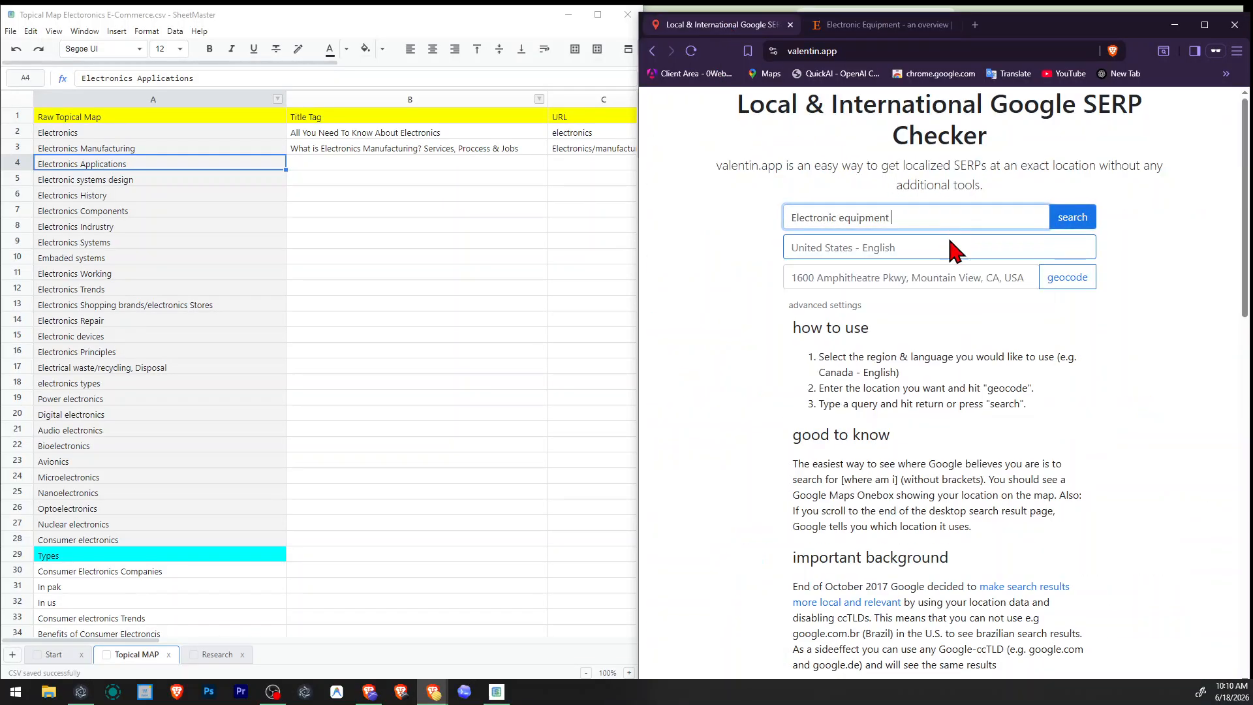
pyautogui.write('list')
pyautogui.press('Return')
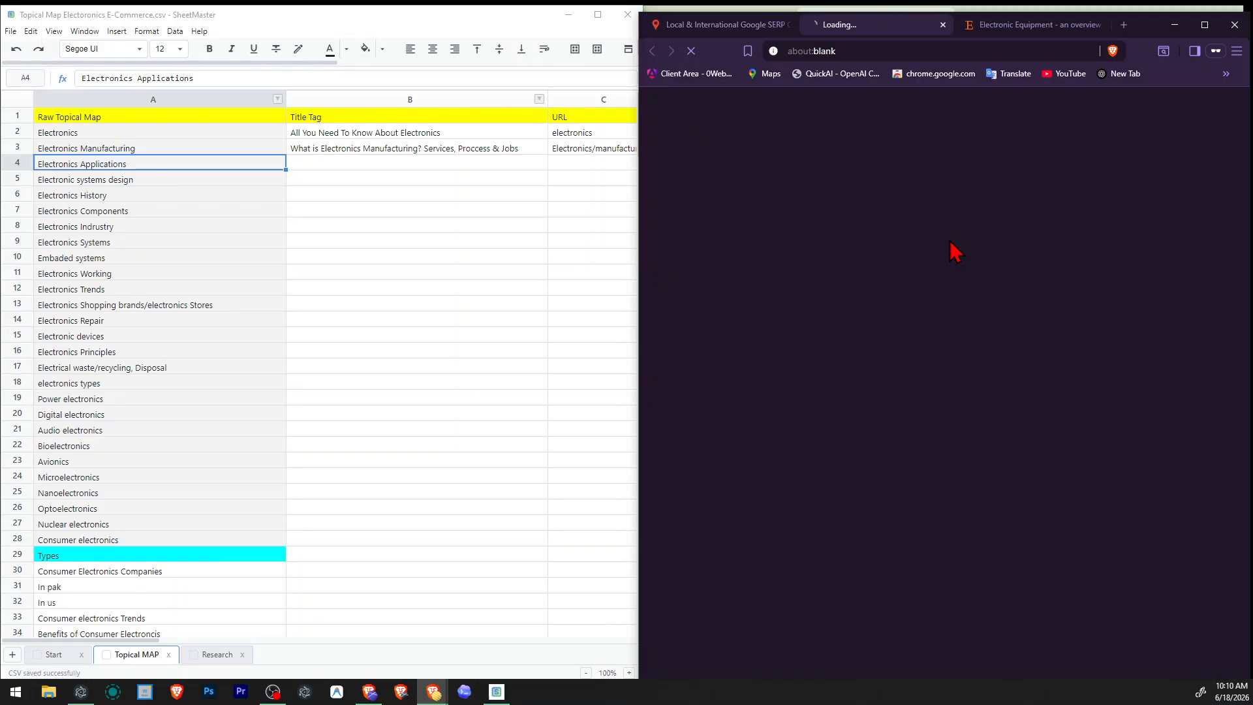
# Review the Google results for Electronic equipment list against the map's Consumer electronics topic, and close the results.
pyautogui.scroll(-3, 989, 274)
pyautogui.scroll(-8, 989, 275)
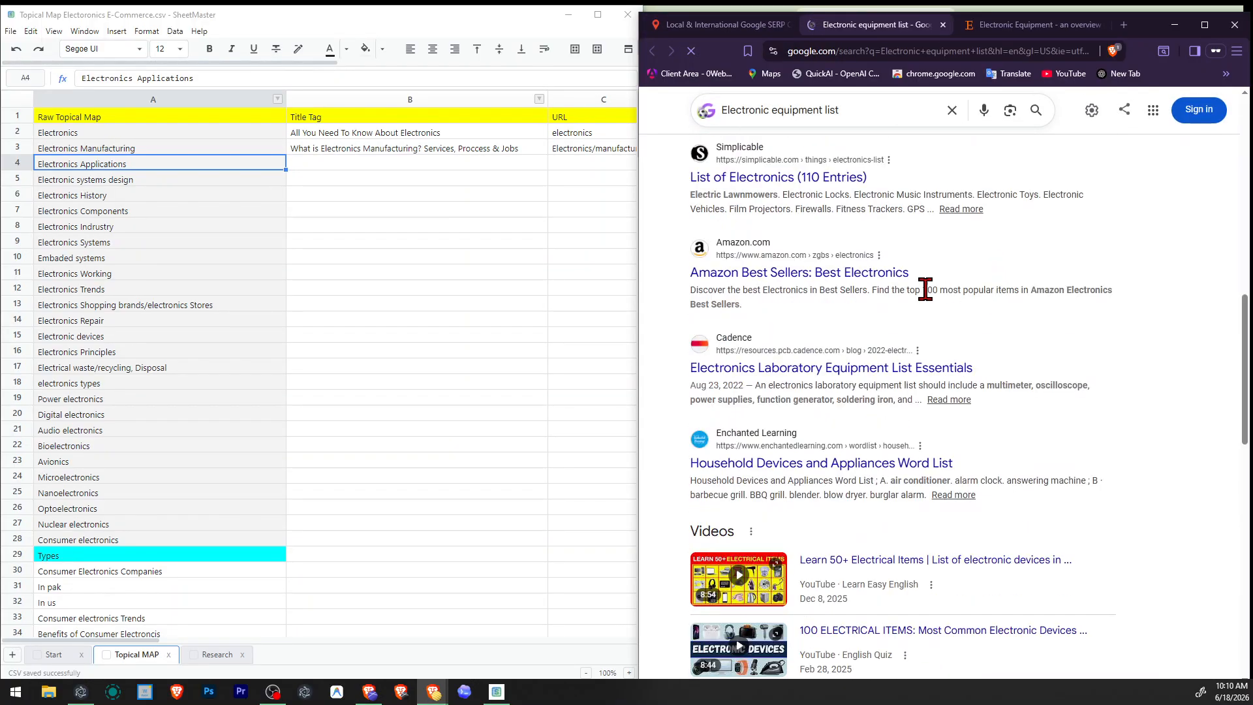
pyautogui.scroll(2, 736, 340)
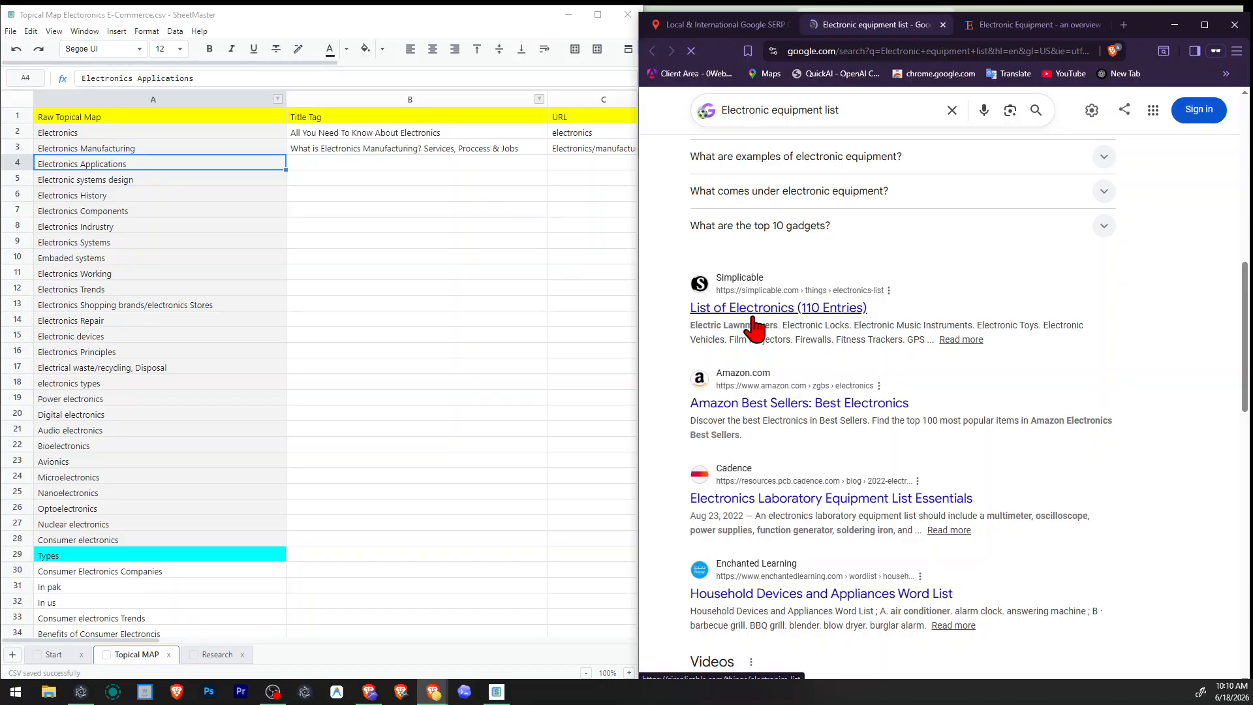
pyautogui.scroll(-2, 790, 401)
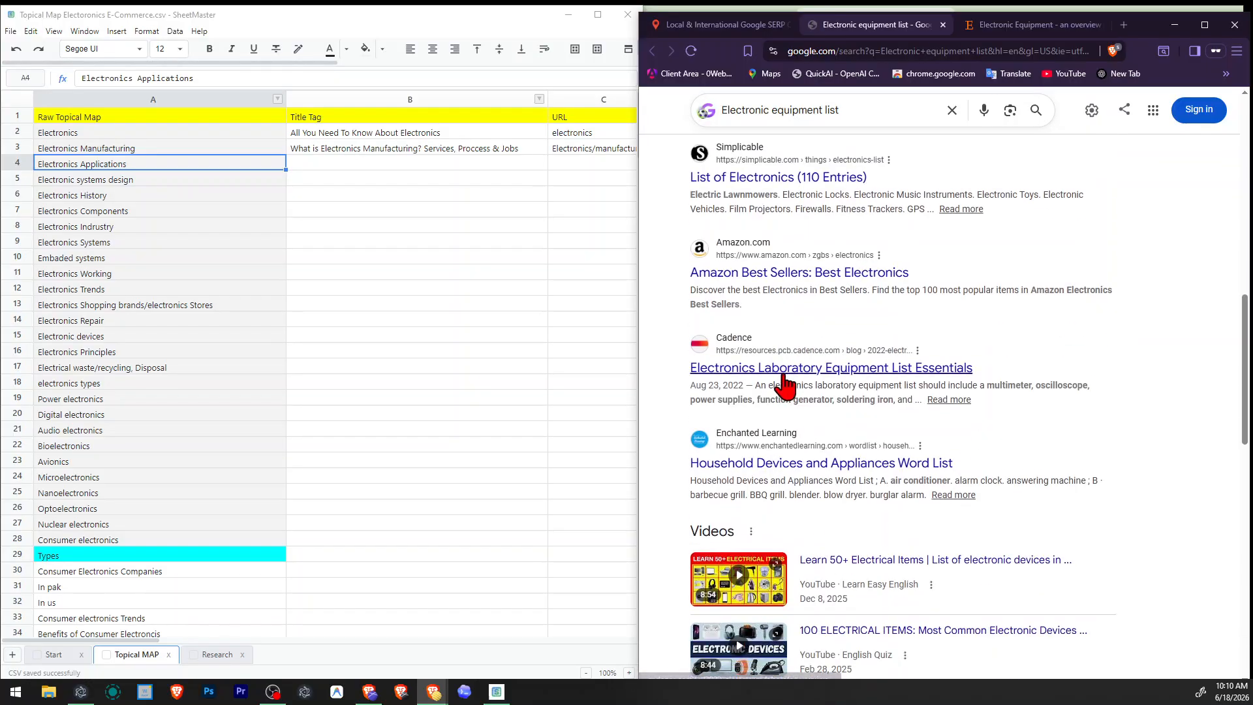
pyautogui.scroll(-2, 897, 384)
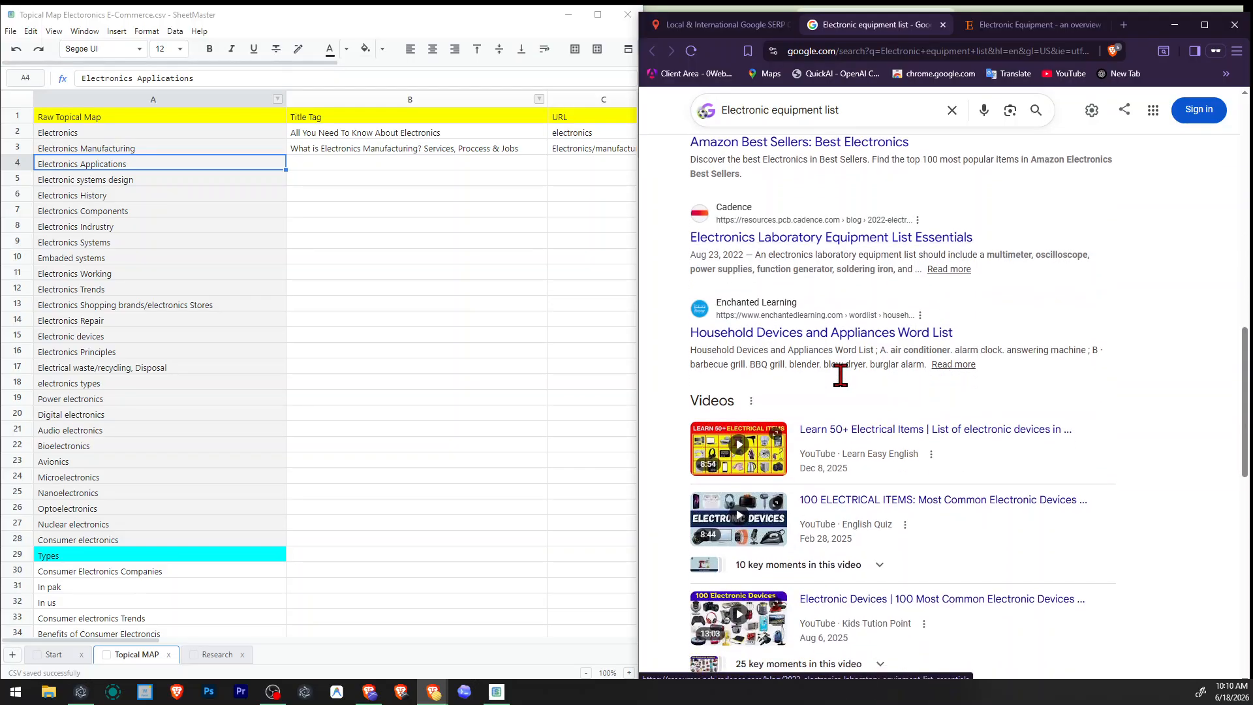
pyautogui.scroll(-8, 912, 345)
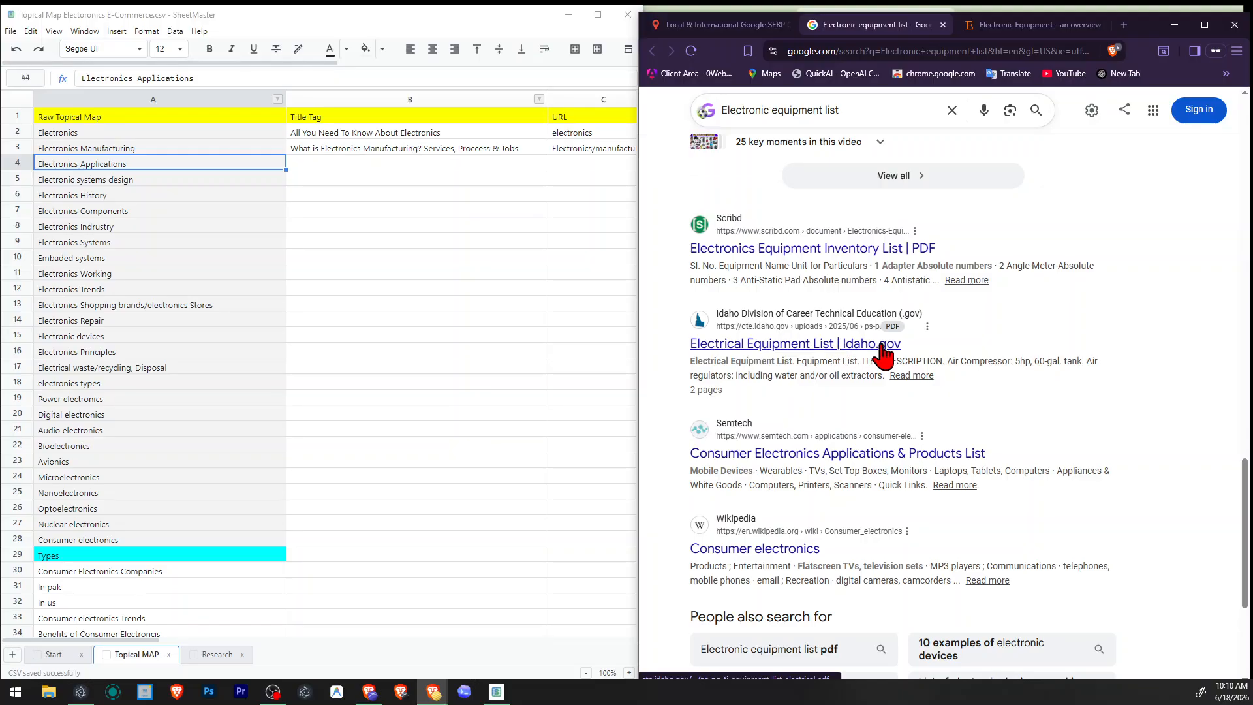
pyautogui.scroll(-2, 891, 355)
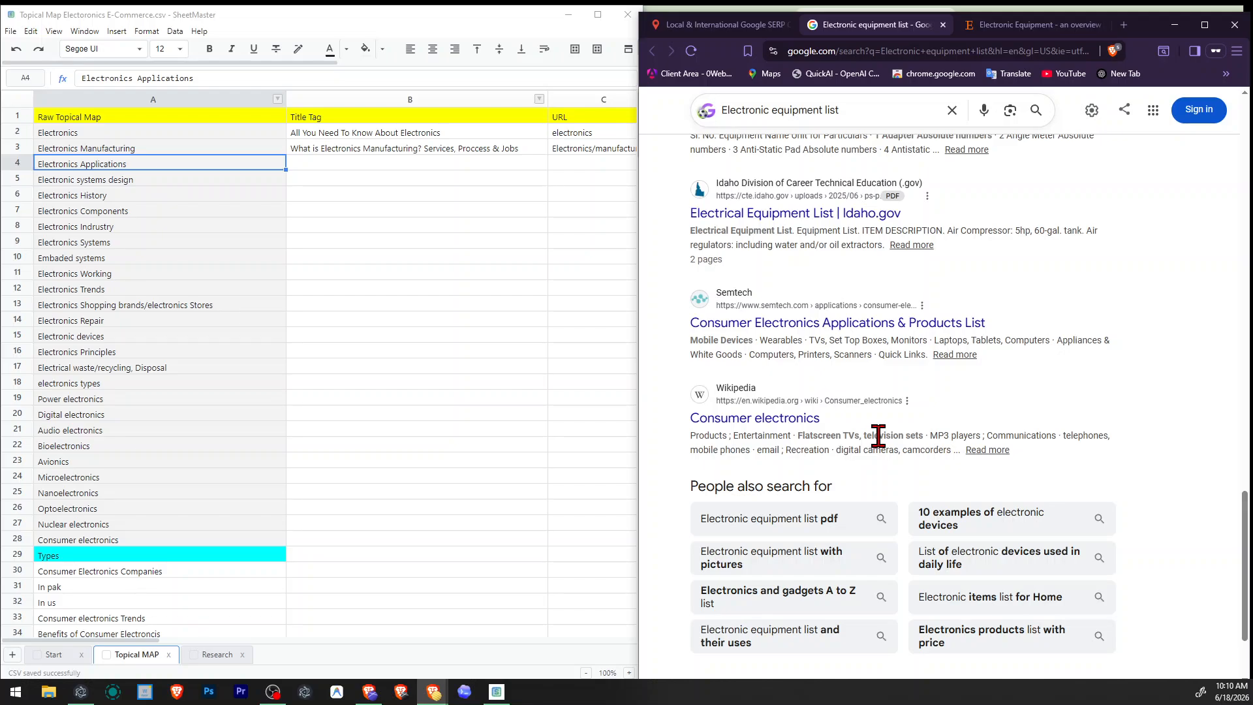
pyautogui.click(175, 541)
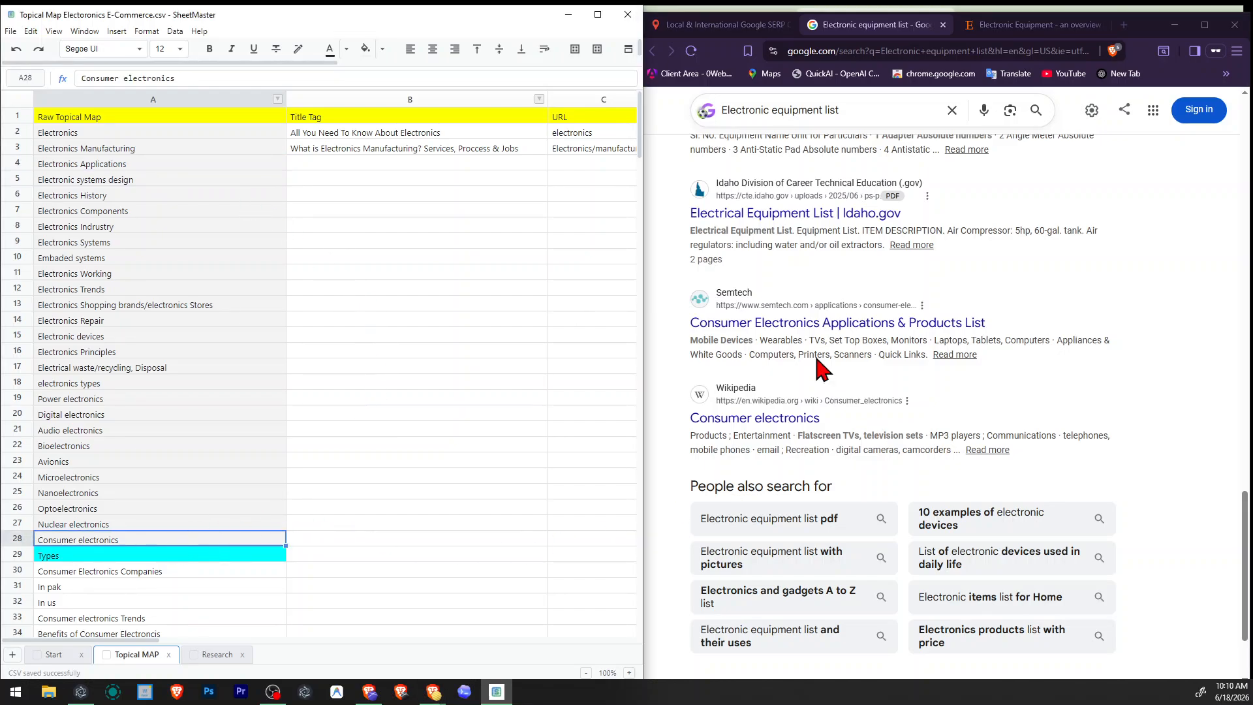
pyautogui.scroll(-2, 891, 413)
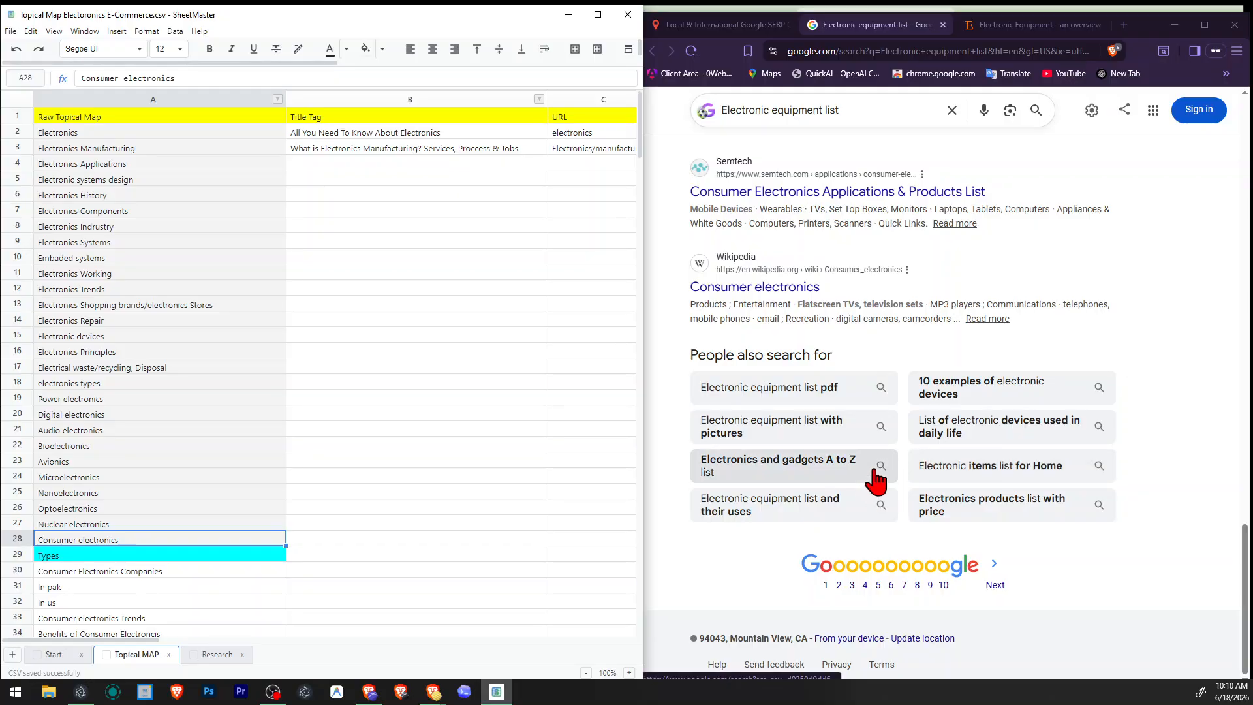
pyautogui.scroll(15, 875, 481)
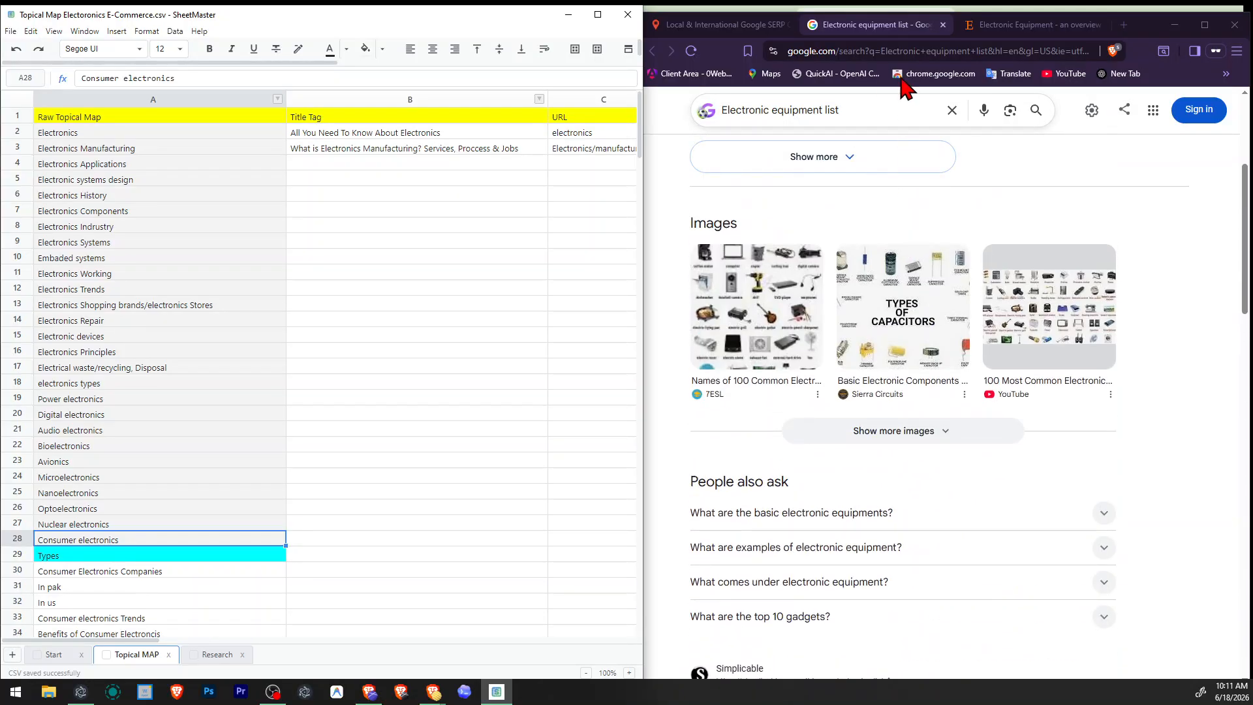
pyautogui.click(942, 24)
pyautogui.click(943, 25)
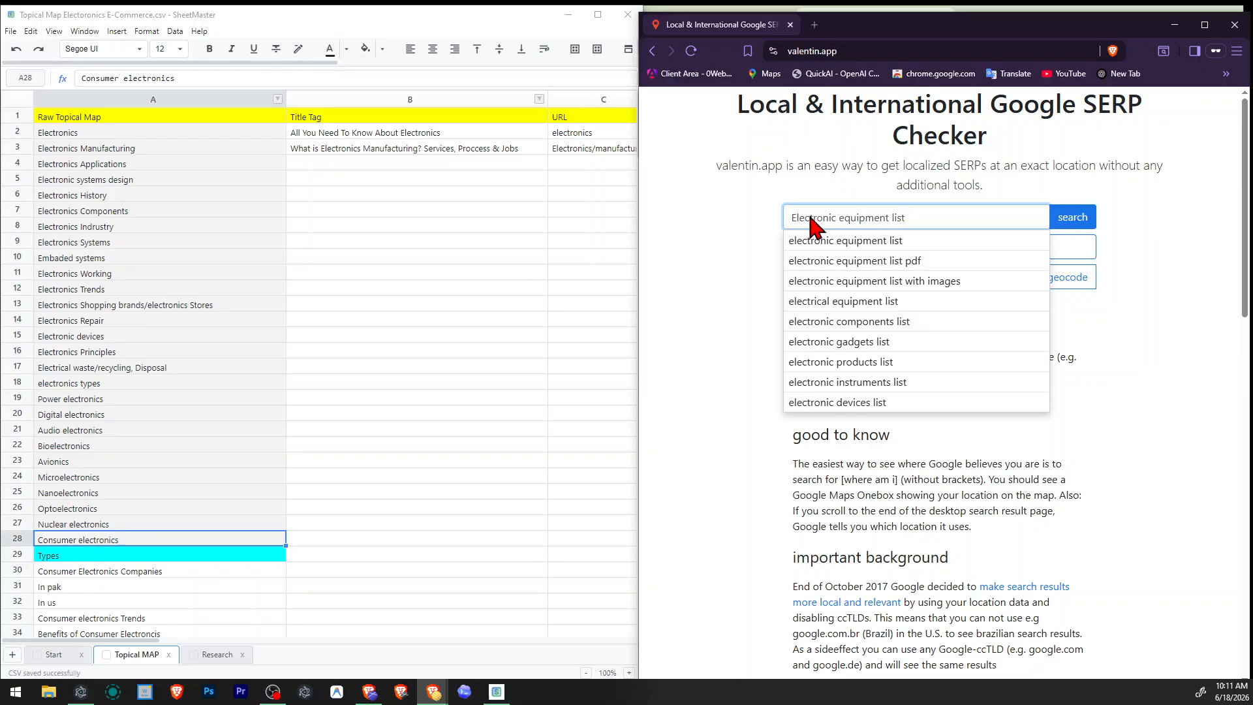
# Copy the "electronic equipment list" query from the SERP checker and paste it into cell G29 of the topical map.
pyautogui.doubleClick(137, 532)
pyautogui.moveTo(136, 532); pyautogui.dragTo(30, 539)
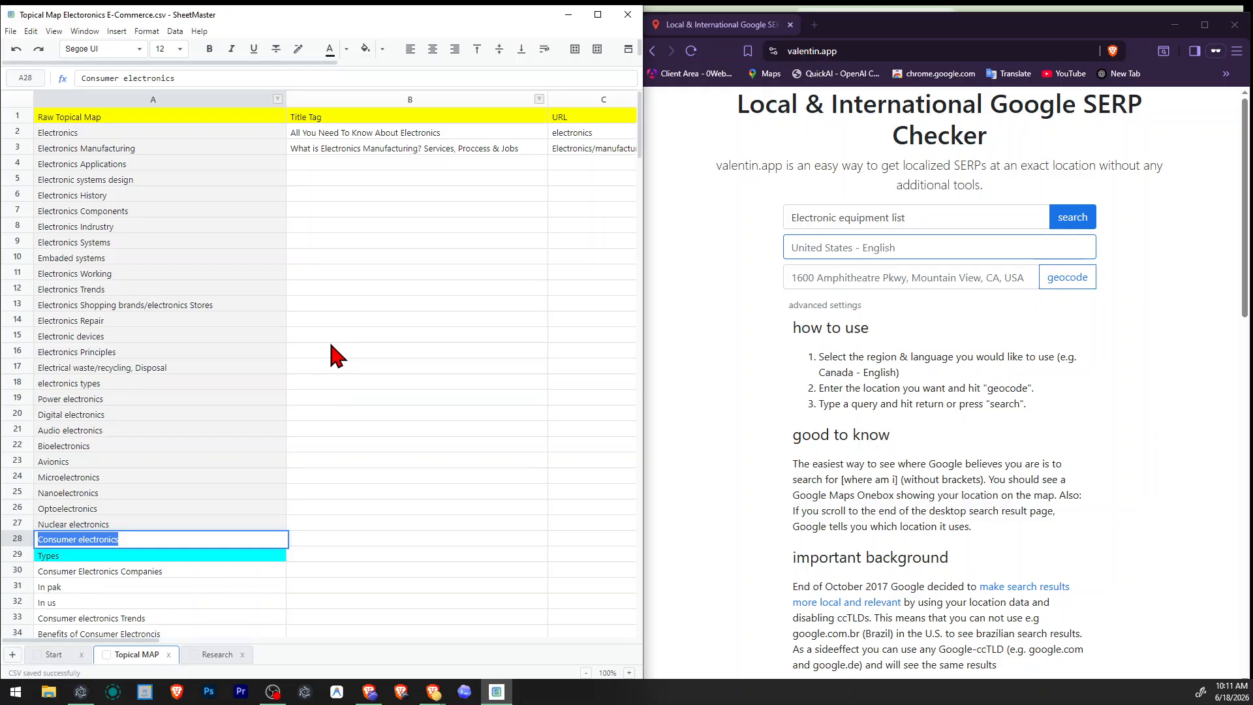
pyautogui.click(940, 221)
pyautogui.tripleClick(946, 217)
pyautogui.hotkey('ctrl', 'c')
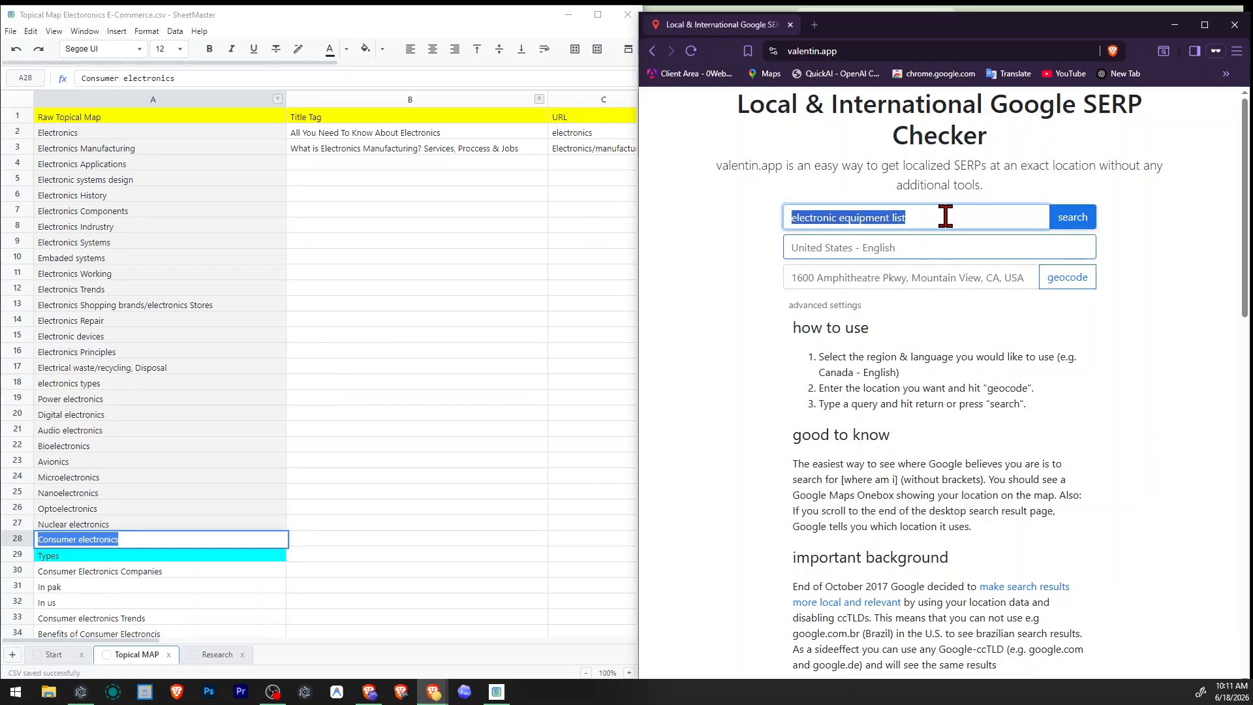
pyautogui.click(430, 383)
pyautogui.moveTo(387, 538); pyautogui.dragTo(621, 538)
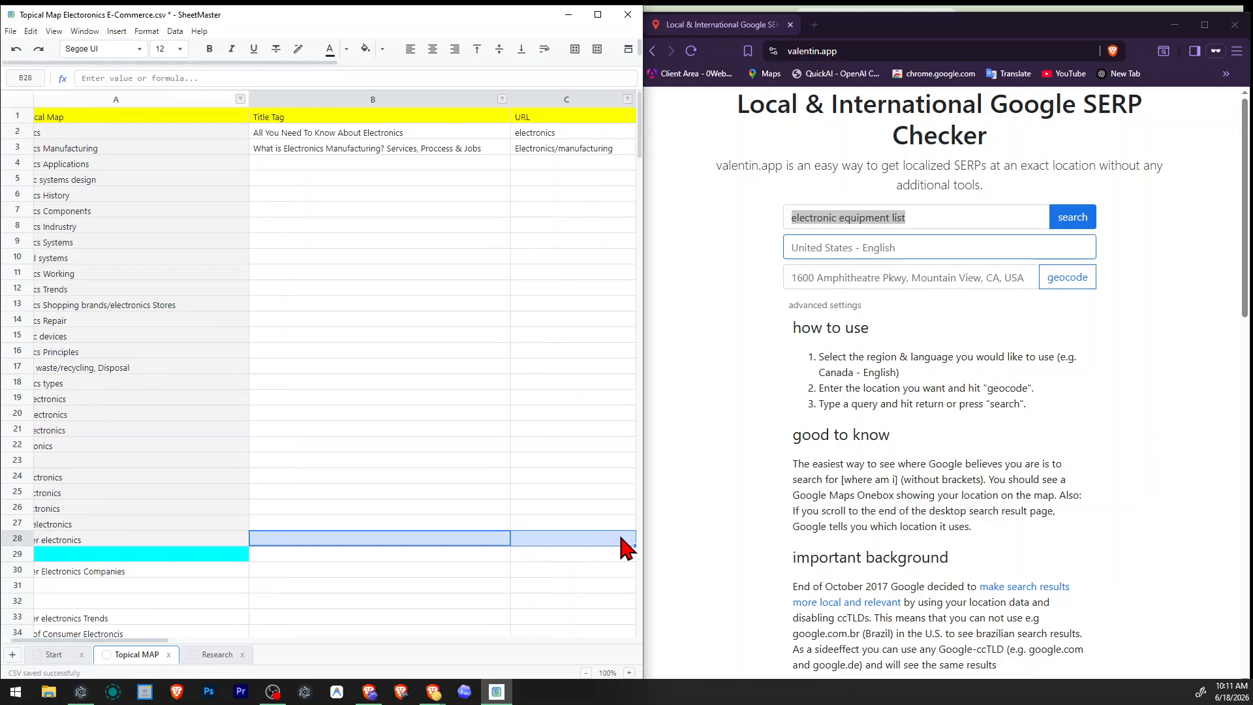
pyautogui.click(532, 560)
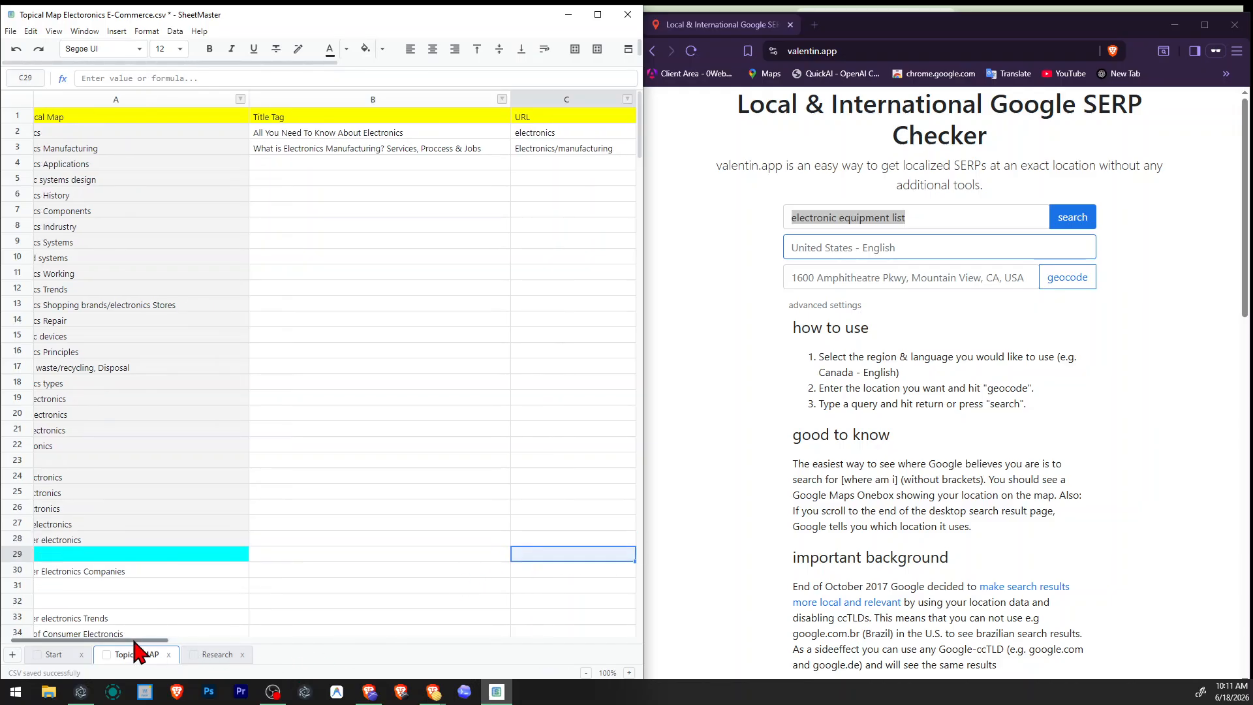
pyautogui.moveTo(141, 640); pyautogui.dragTo(307, 641)
pyautogui.click(577, 539)
pyautogui.click(405, 555)
pyautogui.hotkey('ctrl', 'v')
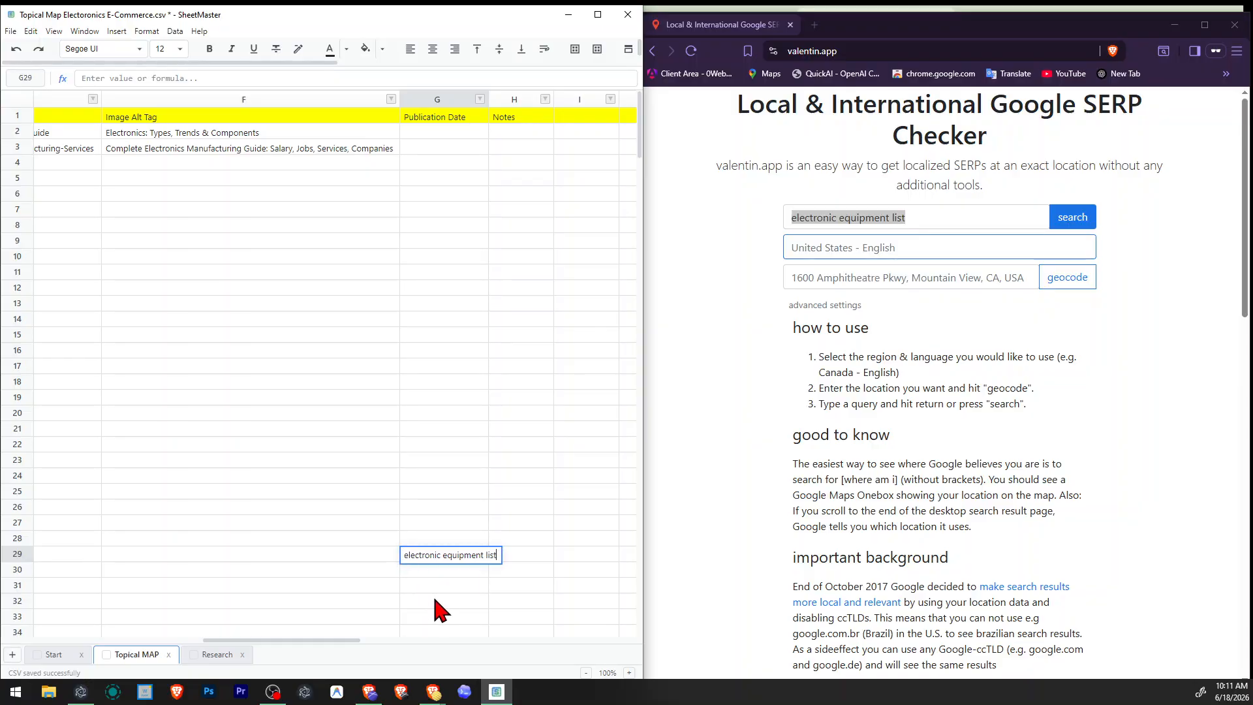
pyautogui.click(434, 597)
pyautogui.click(306, 588)
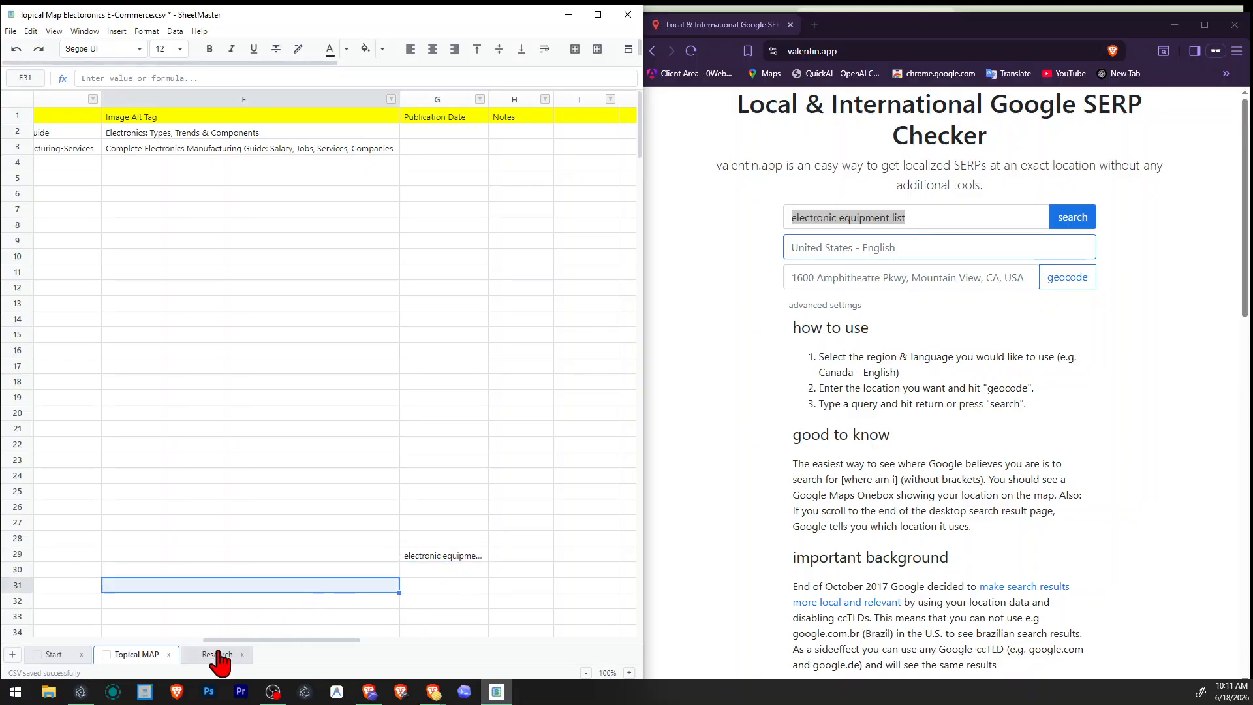
# Copy the "Electronics Applications" topic from the map and search it in the SERP checker for United States - English.
pyautogui.moveTo(264, 641); pyautogui.dragTo(39, 647)
pyautogui.click(287, 556)
pyautogui.click(113, 166)
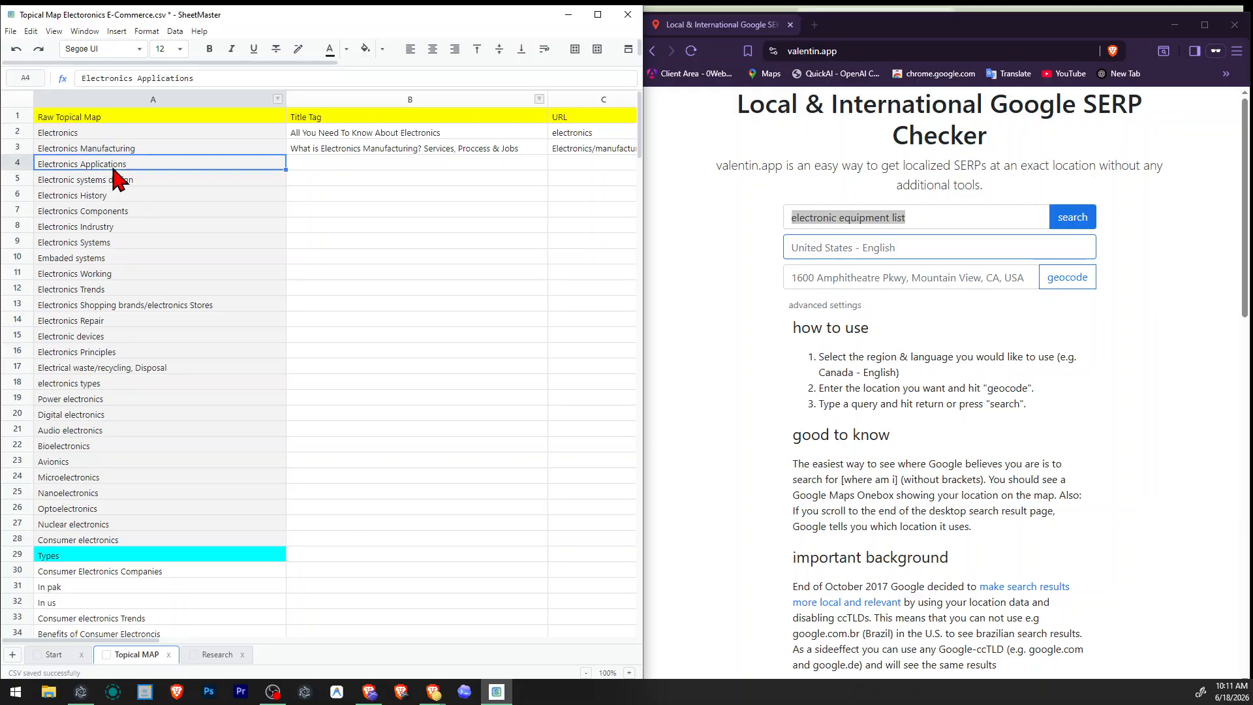
pyautogui.click(920, 210)
pyautogui.write('Electronics Applications')
pyautogui.click(1073, 217)
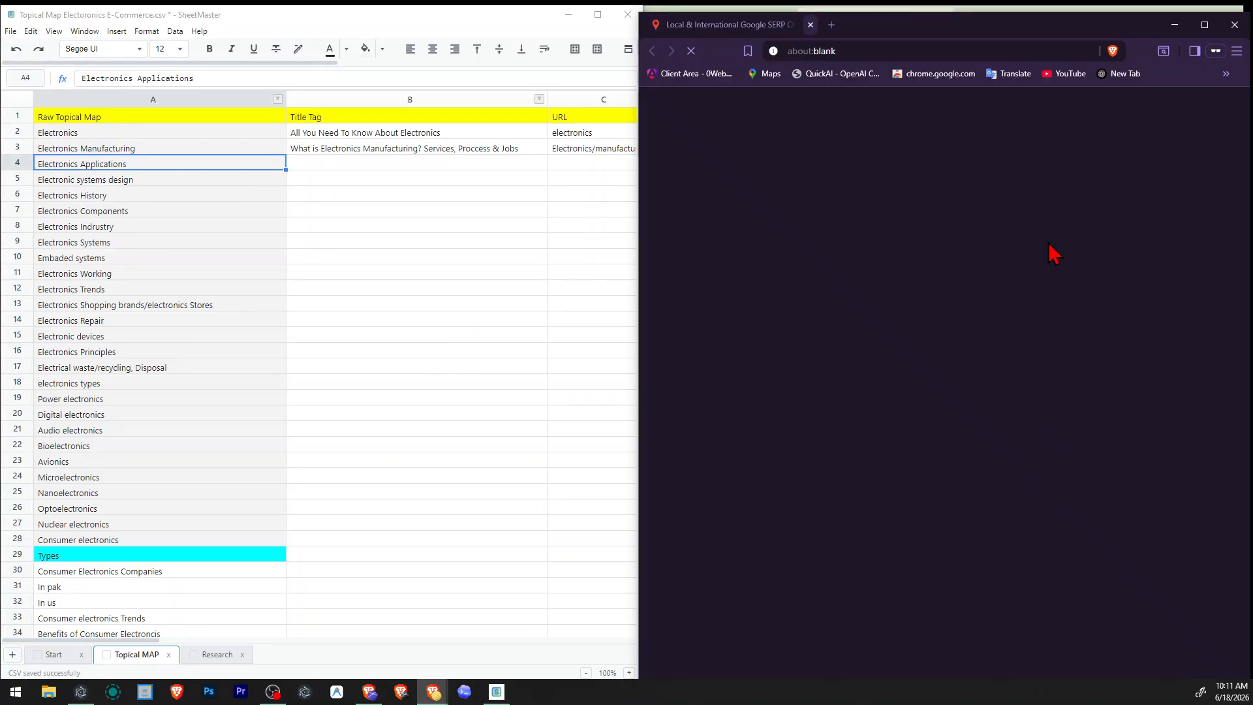
# Open the Google results for Electronics Applications and examine the AI Overview, its cited sources and the Wikipedia snippet.
pyautogui.click(951, 217)
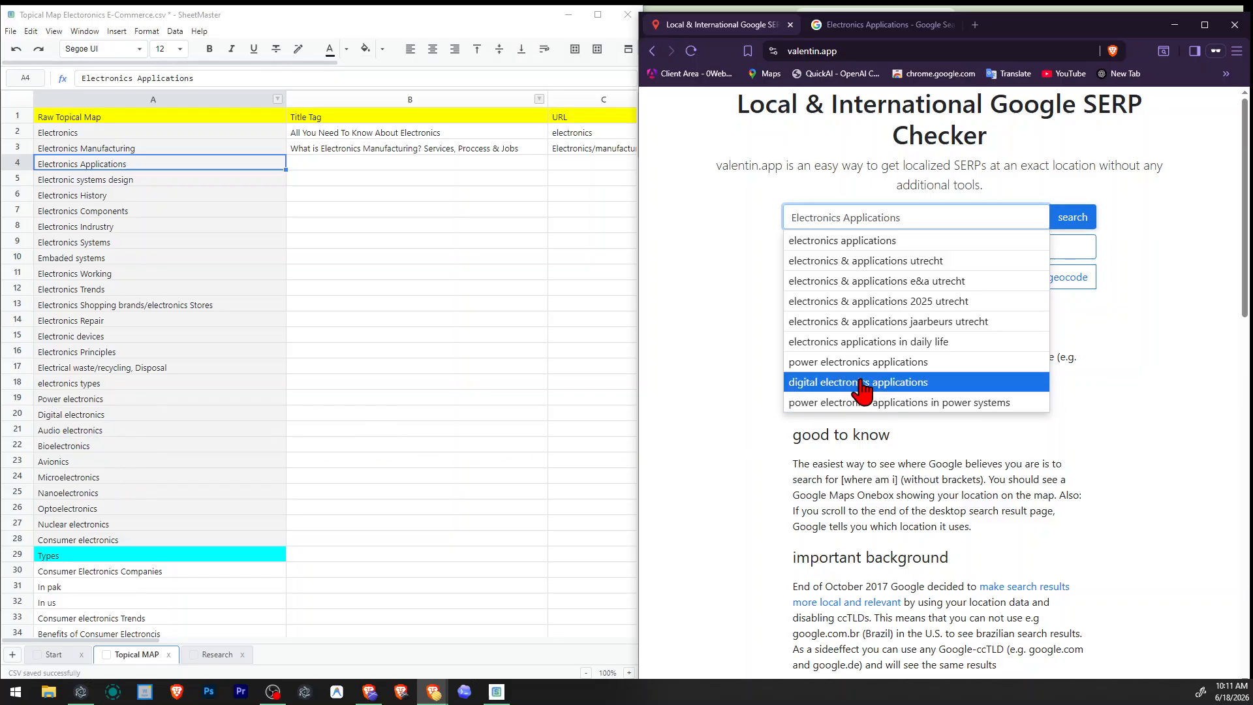
pyautogui.click(849, 27)
pyautogui.scroll(-4, 909, 405)
pyautogui.scroll(-2, 908, 402)
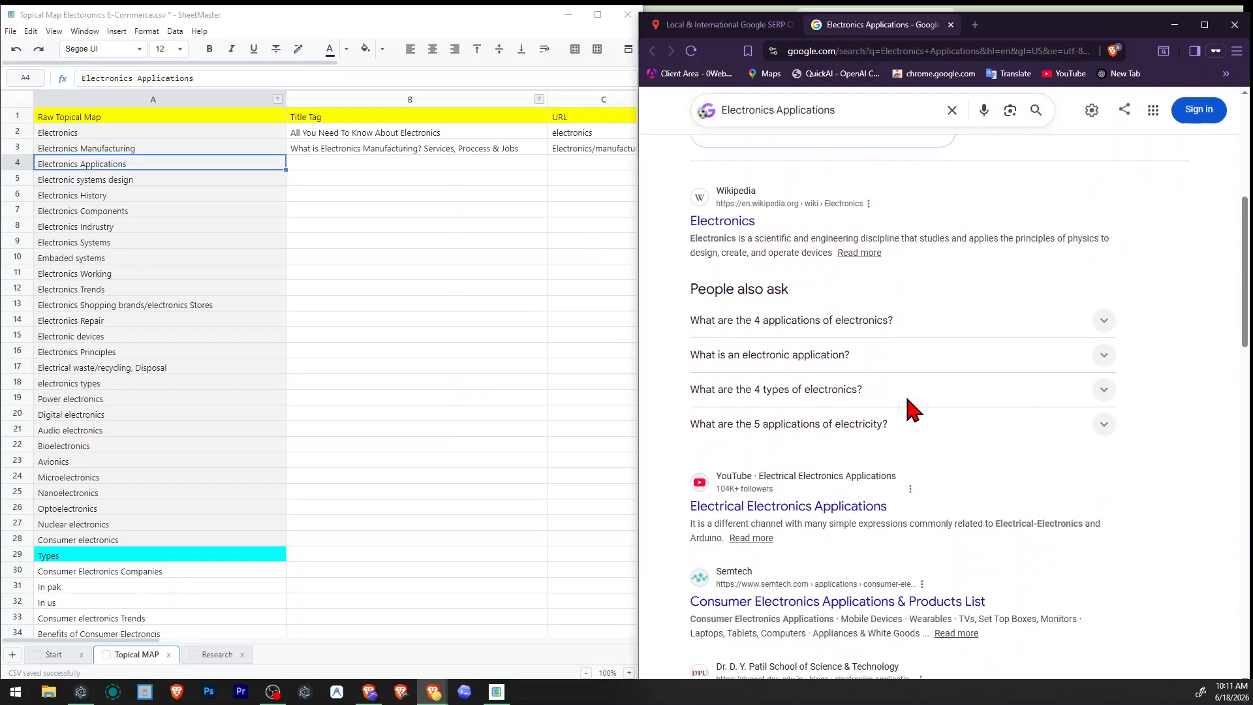
pyautogui.scroll(2, 904, 410)
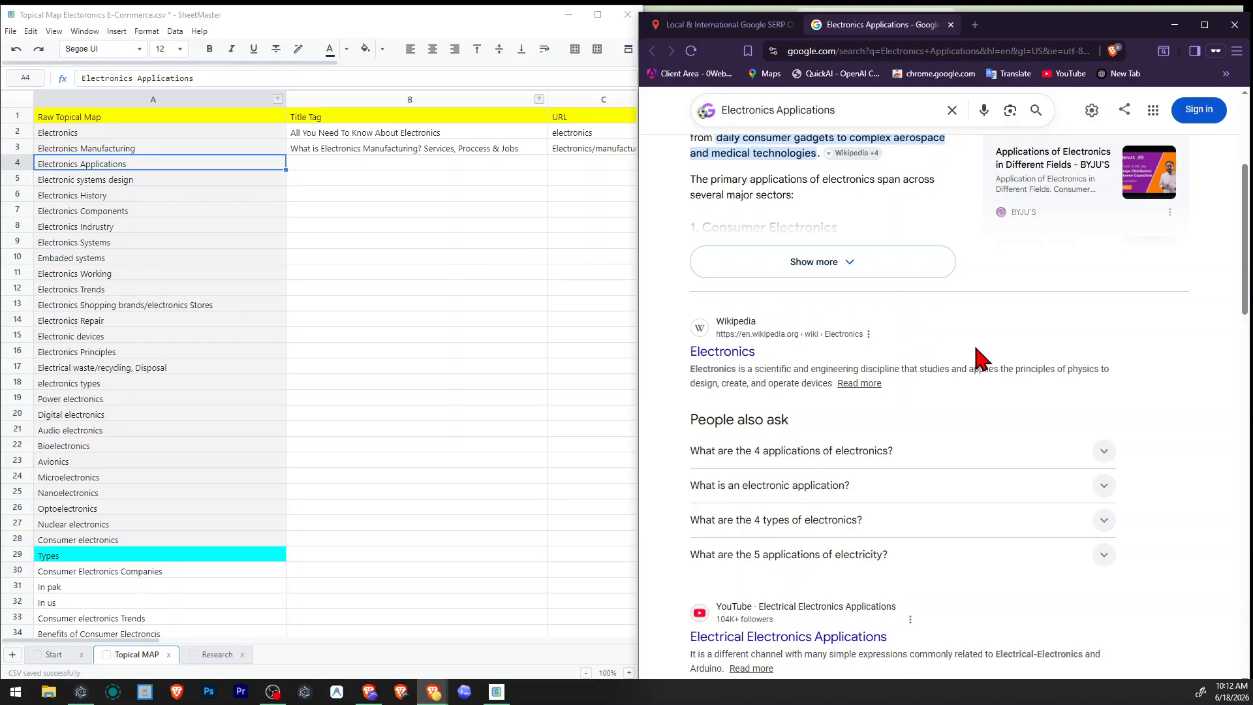
pyautogui.scroll(4, 983, 359)
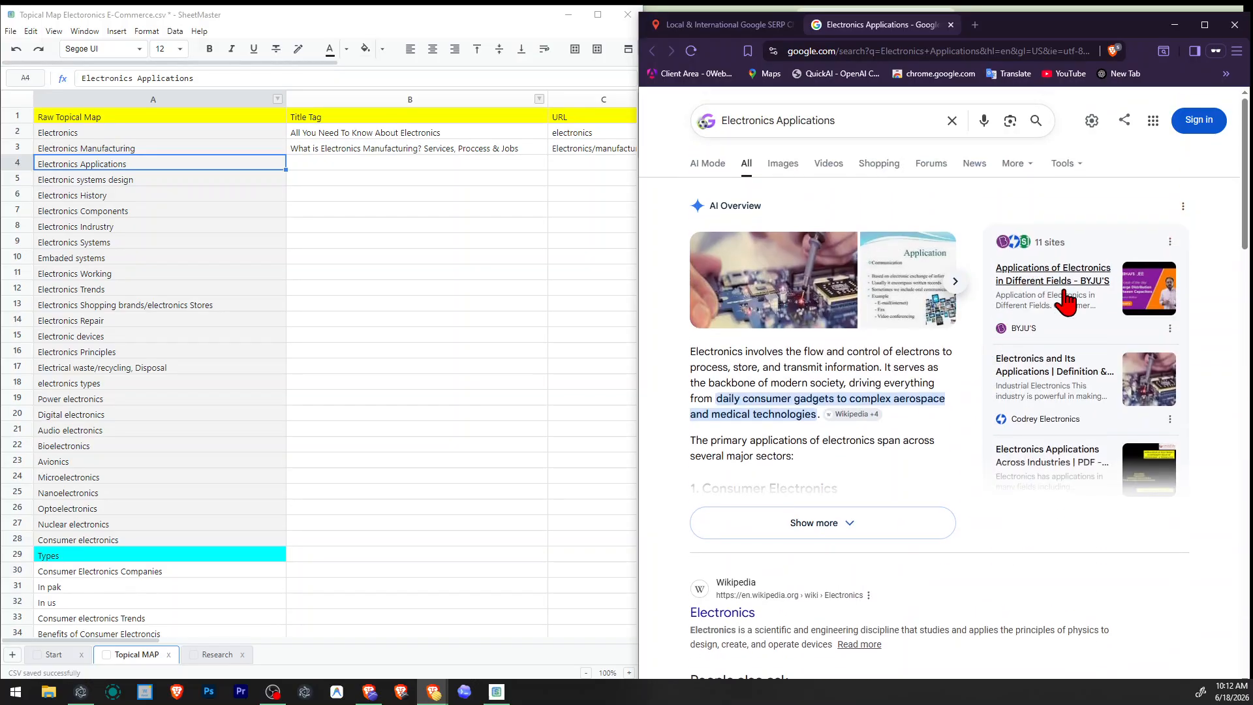
pyautogui.scroll(-4, 1030, 414)
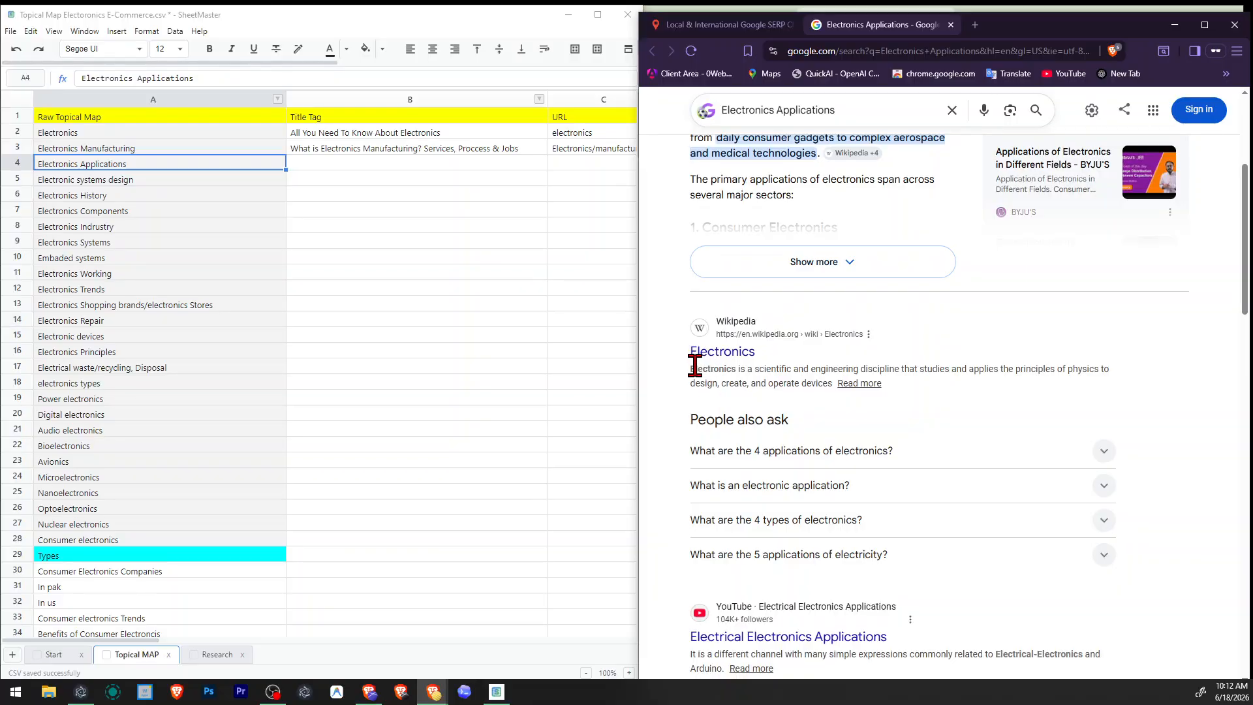
pyautogui.moveTo(694, 365); pyautogui.dragTo(1025, 364)
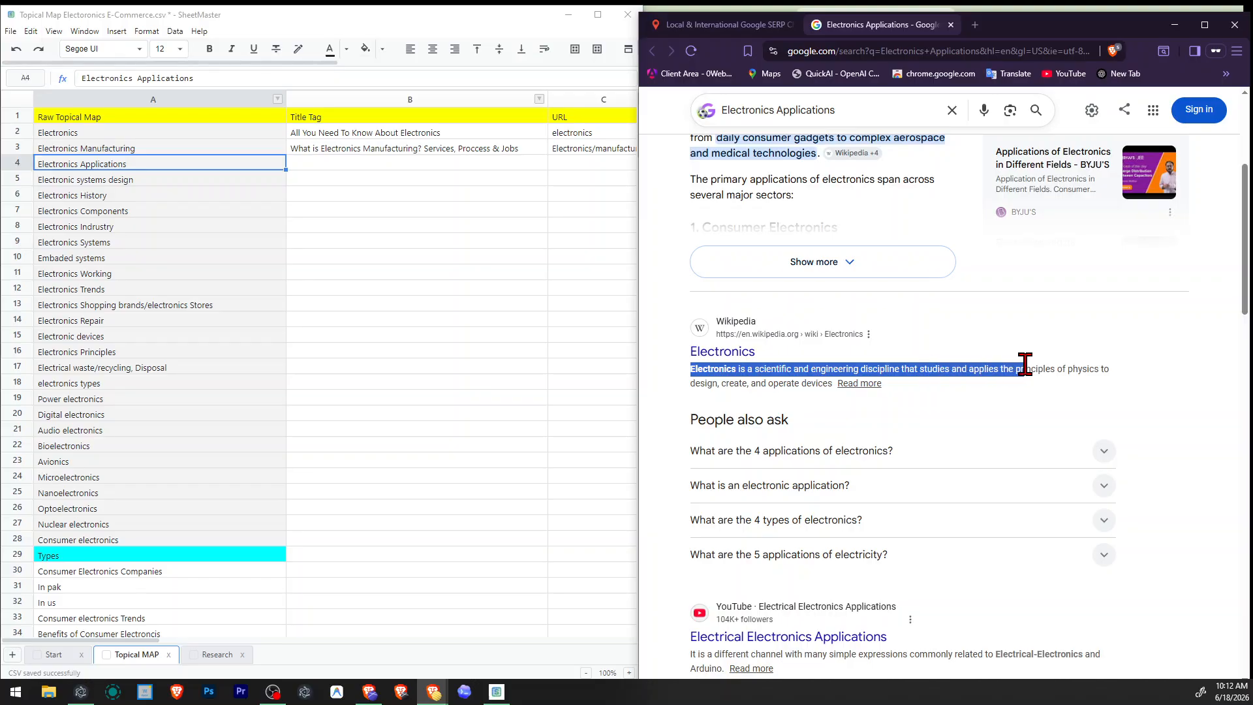
pyautogui.click(1025, 359)
# Review the remaining Electronics Applications results, including the organic pages, videos and related searches, for page types and wording.
pyautogui.scroll(-4, 1029, 365)
pyautogui.scroll(-2, 1029, 372)
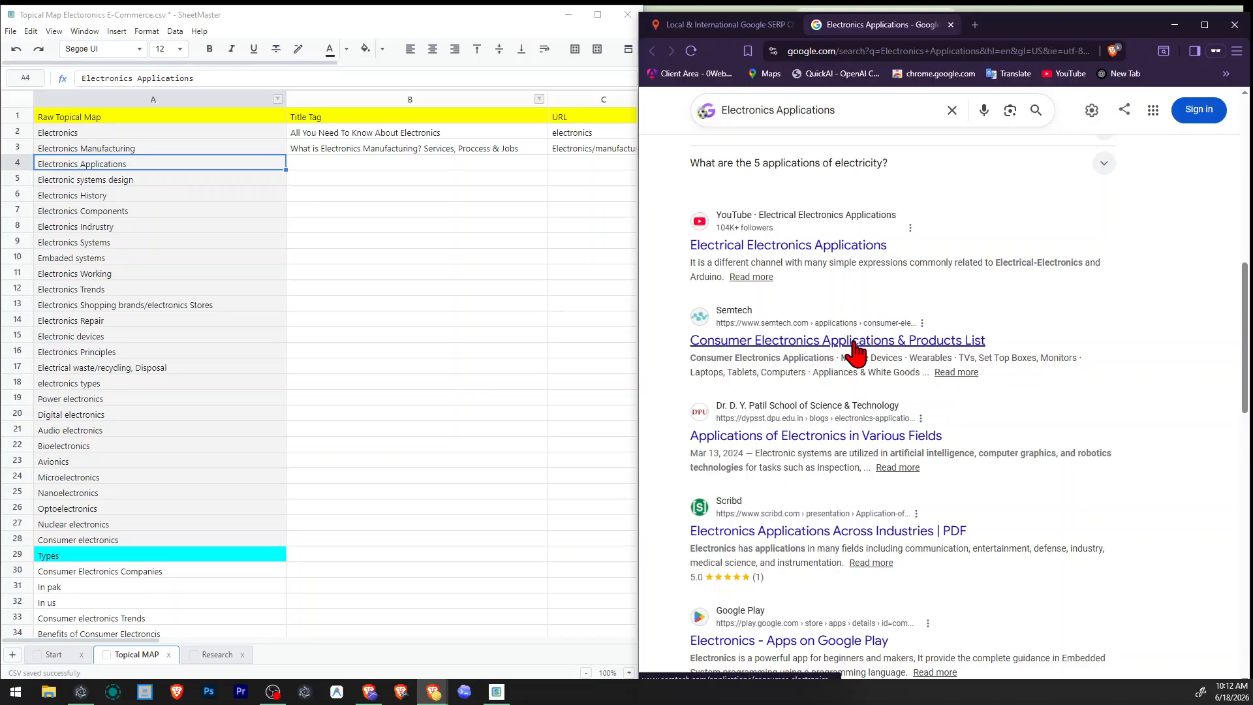
pyautogui.scroll(-2, 855, 352)
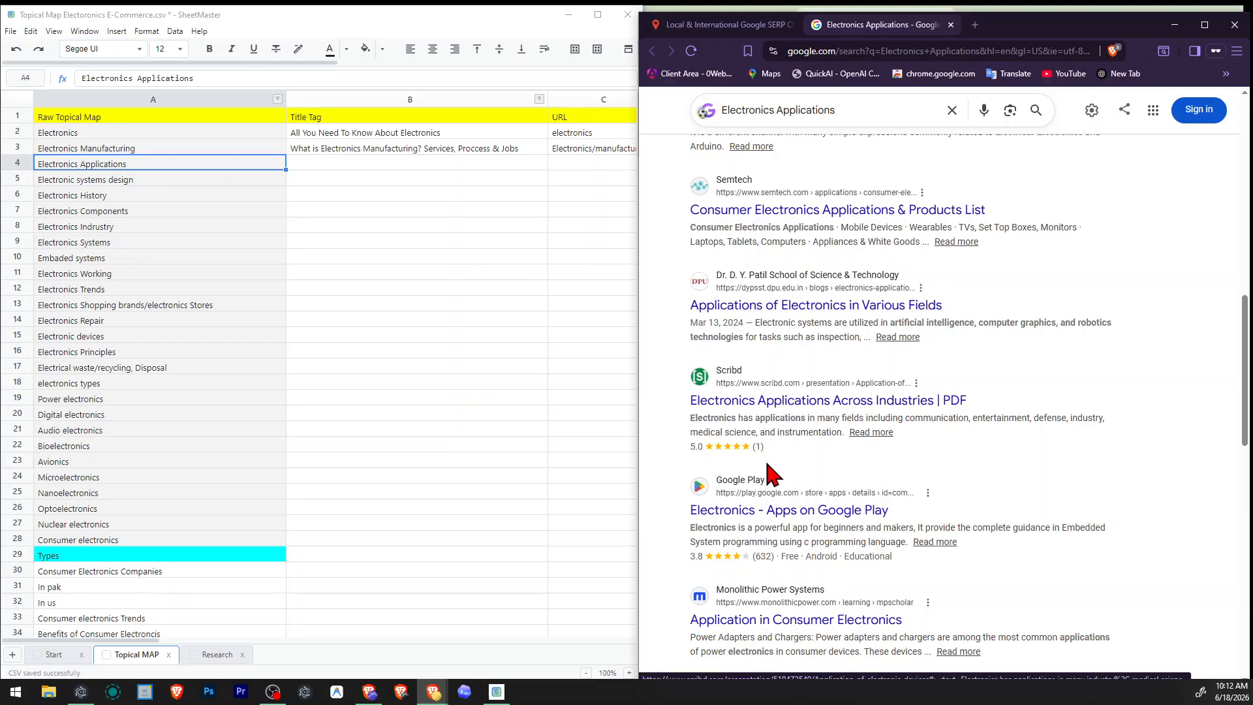
pyautogui.scroll(-2, 999, 431)
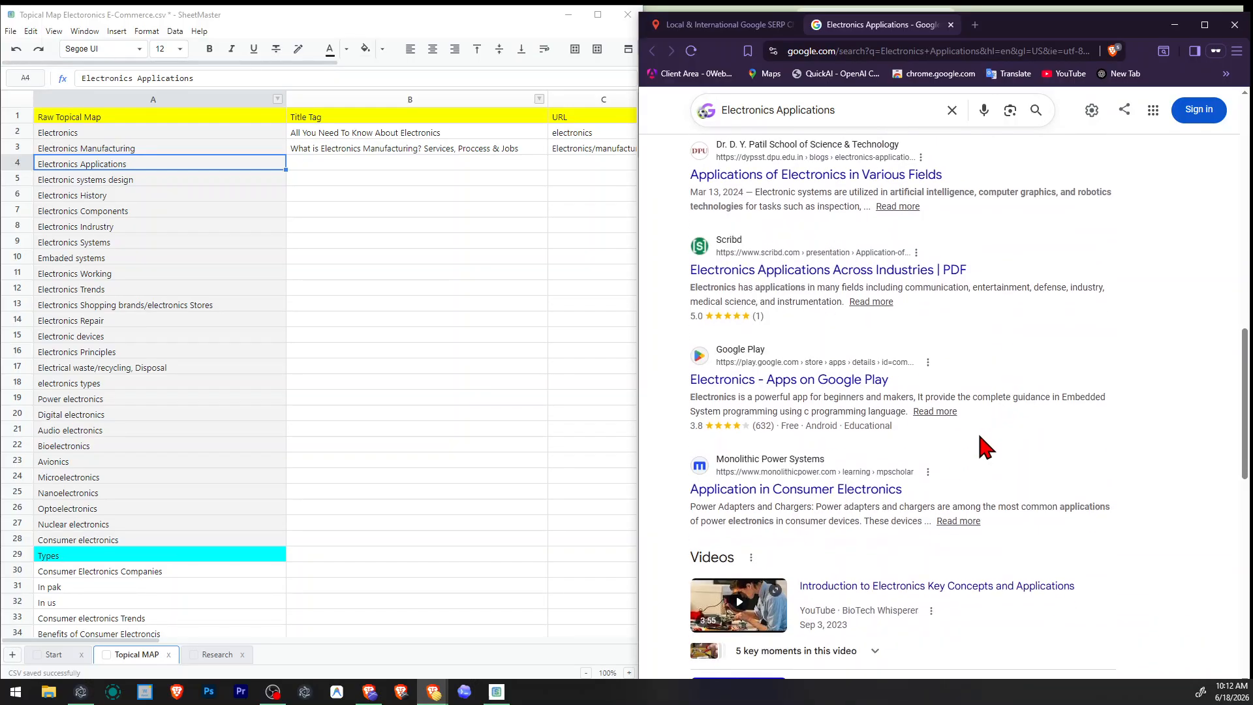
pyautogui.scroll(-10, 888, 502)
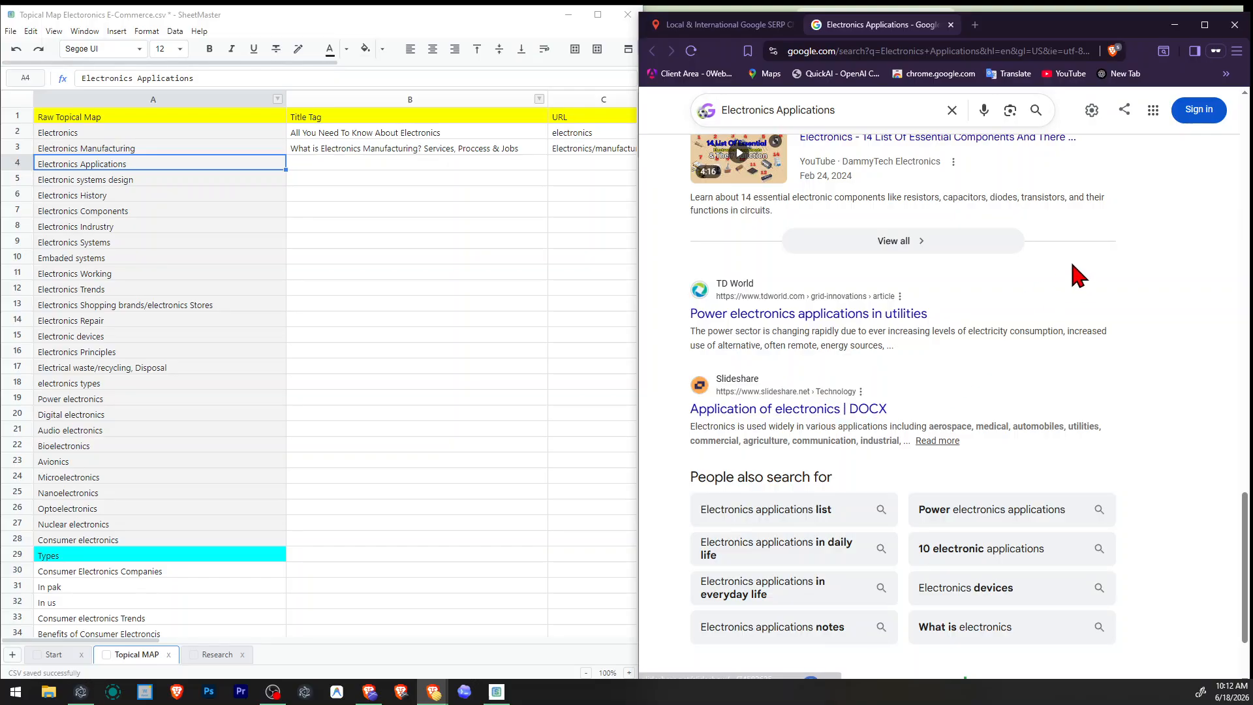
pyautogui.scroll(-2, 1097, 293)
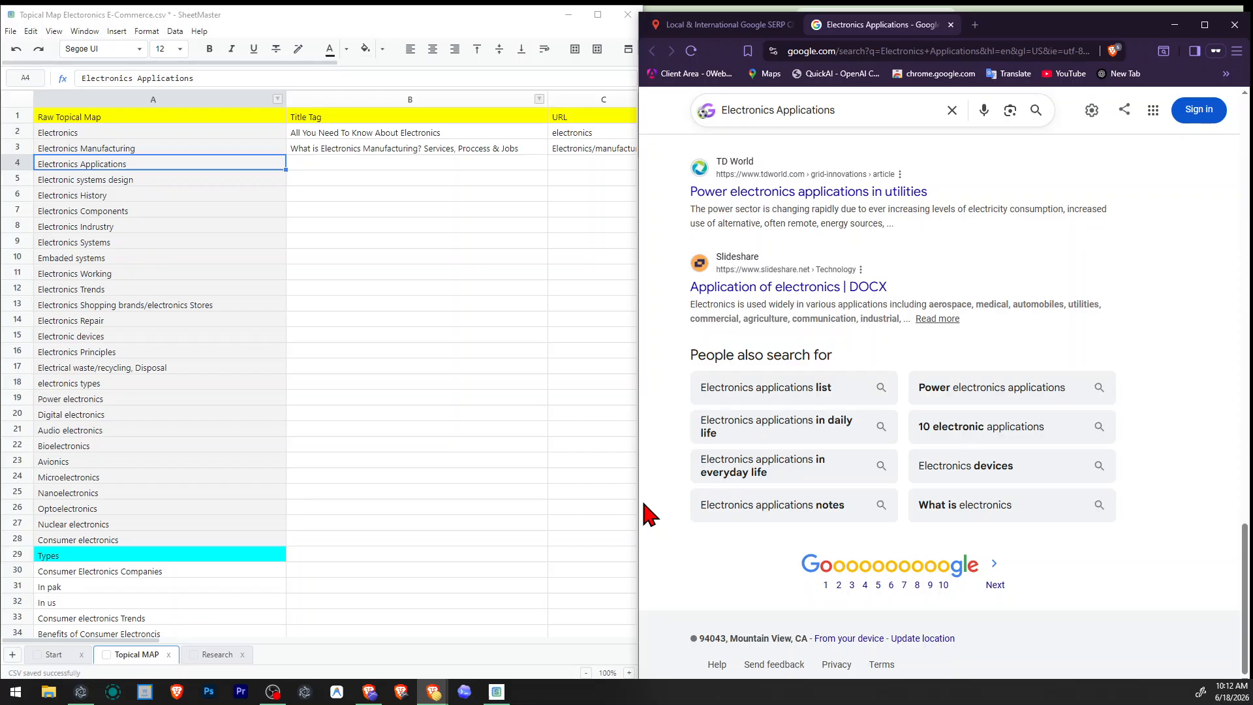
pyautogui.scroll(15, 647, 504)
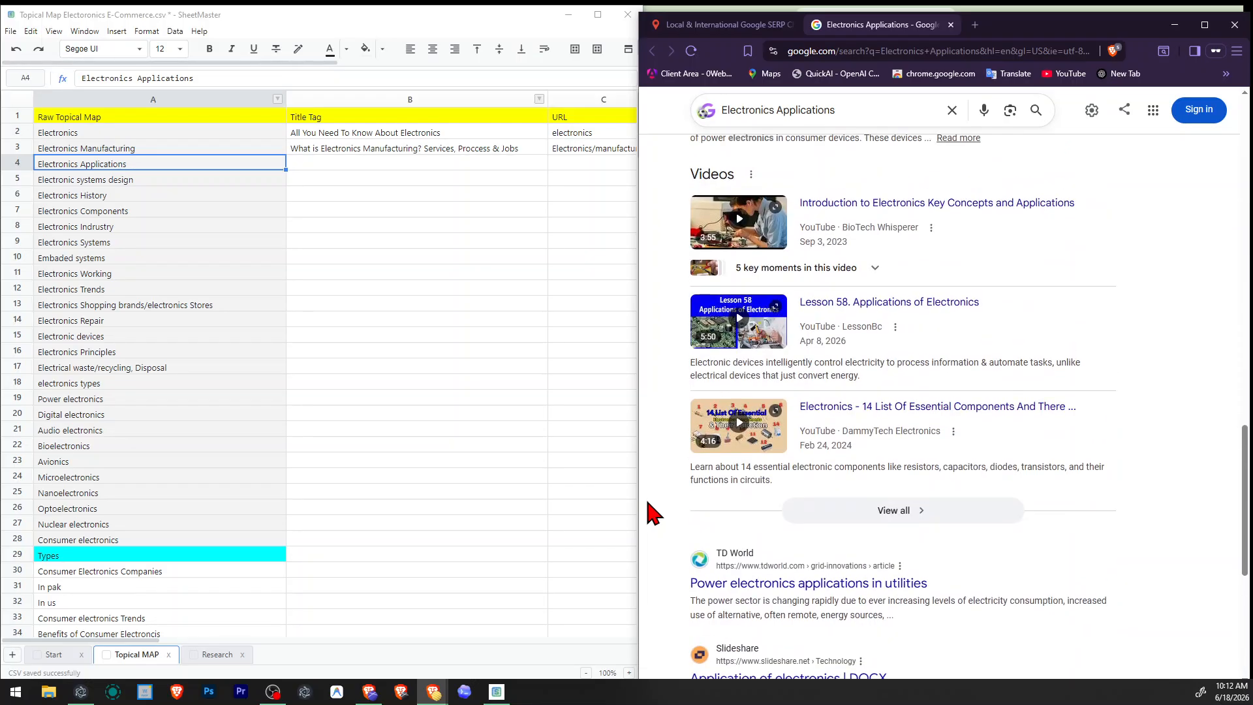
pyautogui.scroll(10, 647, 503)
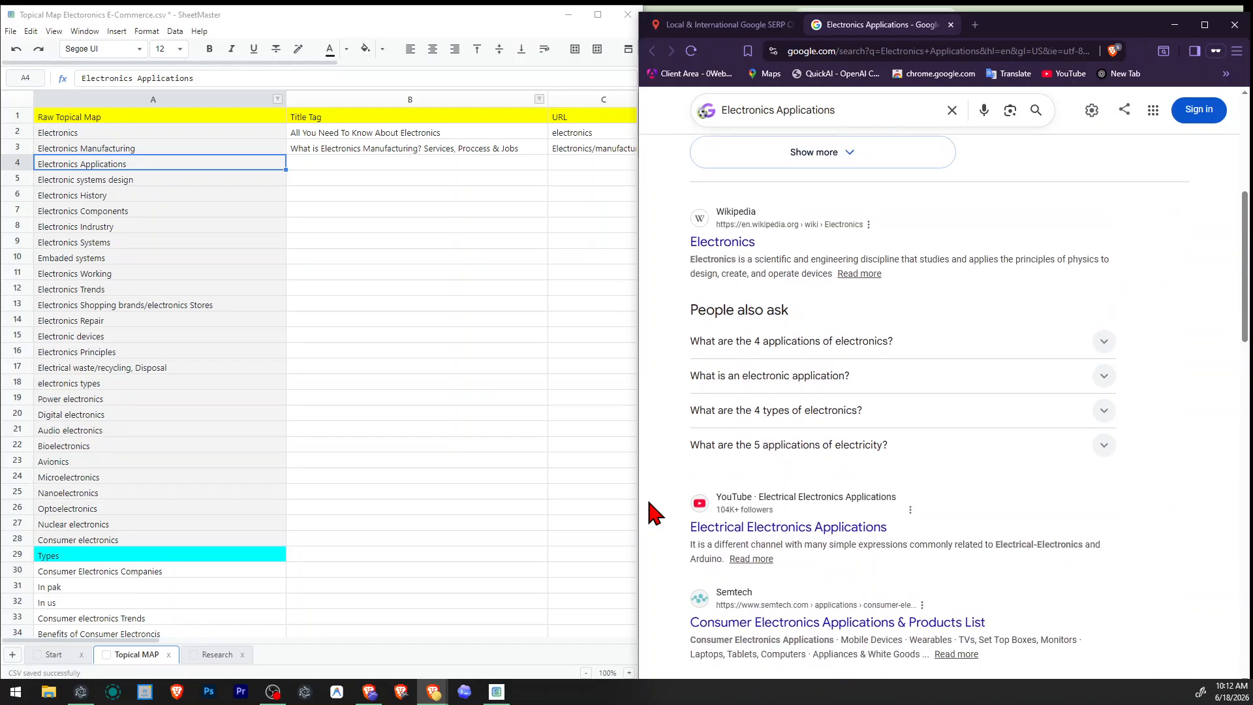
pyautogui.scroll(-6, 655, 514)
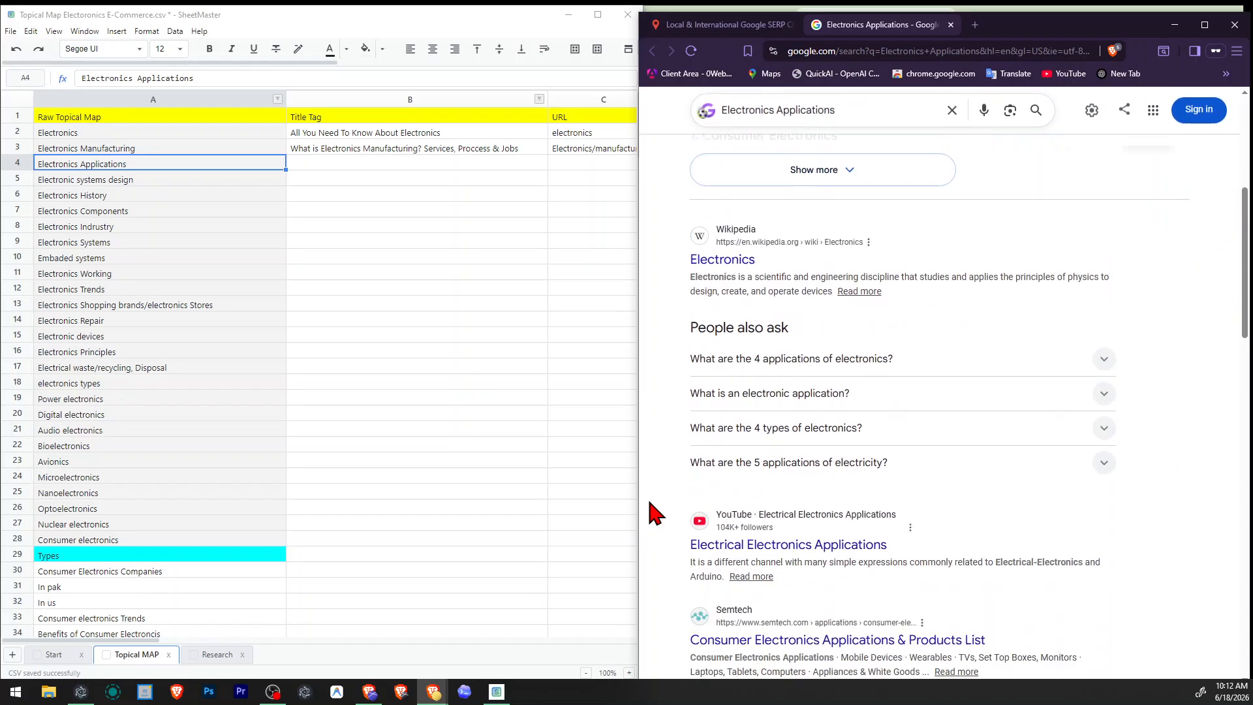
pyautogui.scroll(-2, 656, 514)
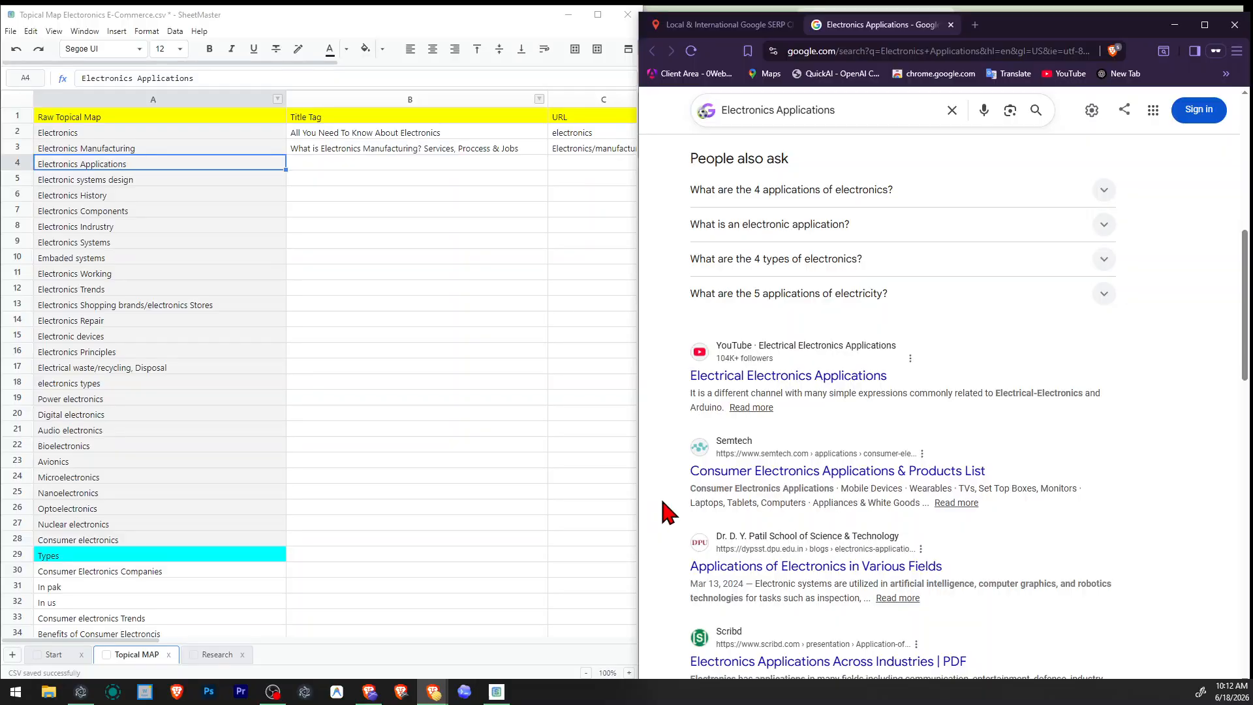
pyautogui.scroll(-2, 669, 514)
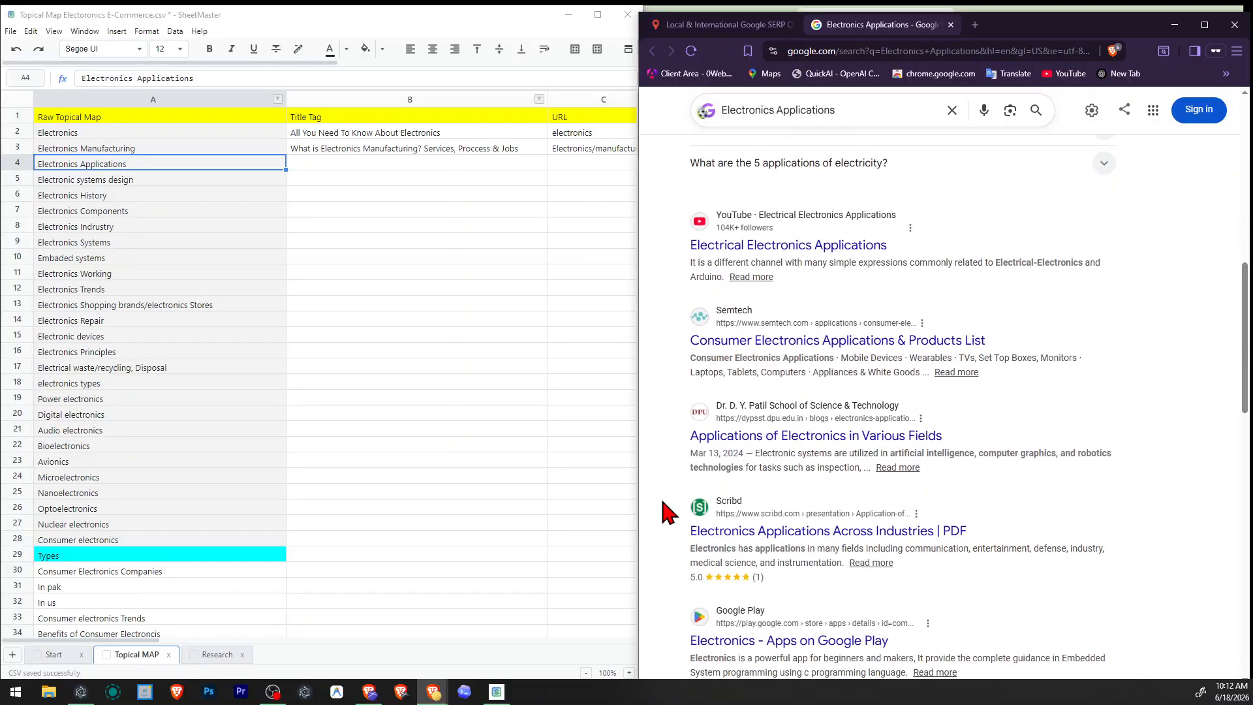
# Examine the collected result titles and URLs in columns A and B of the Research sheet.
pyautogui.click(210, 655)
pyautogui.click(233, 353)
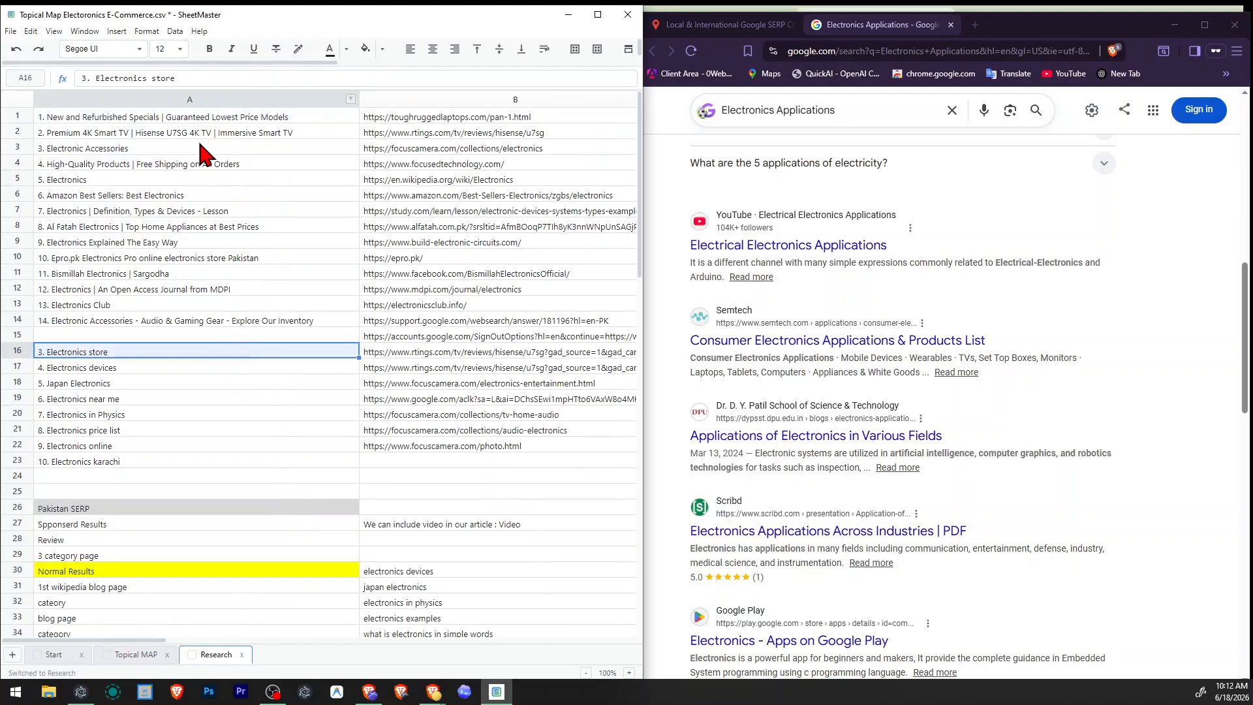
pyautogui.moveTo(206, 121); pyautogui.dragTo(229, 325)
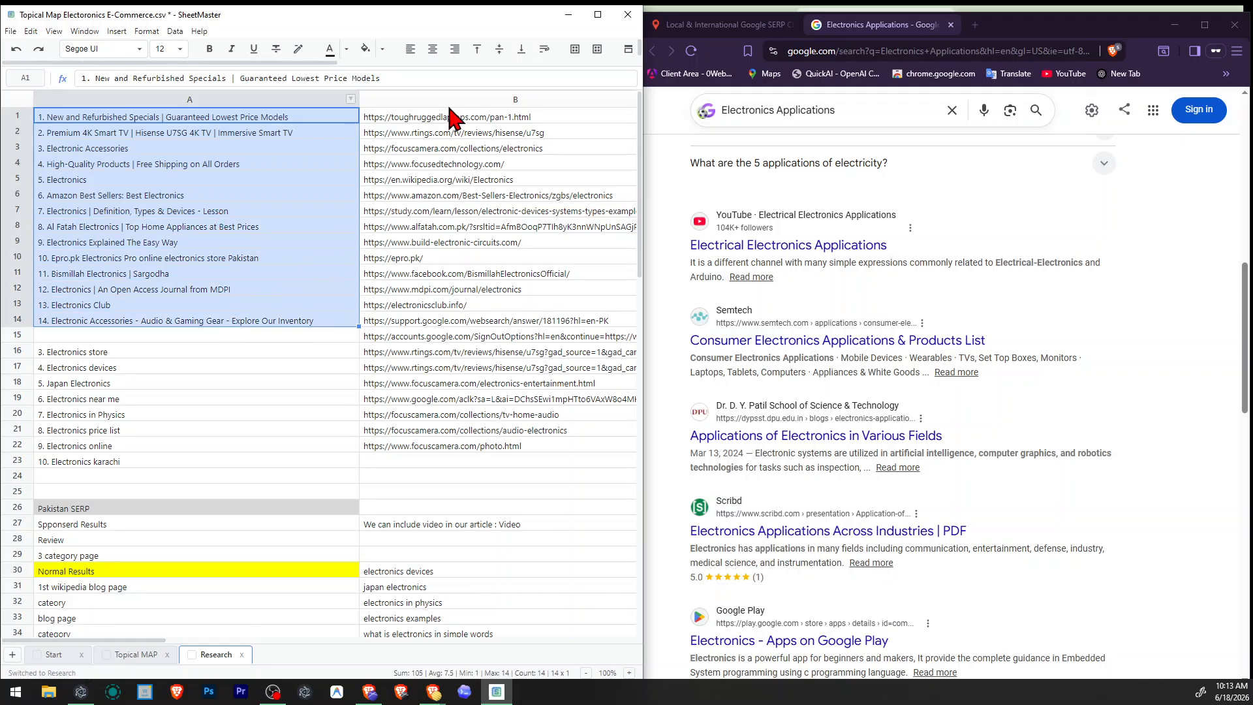
pyautogui.moveTo(452, 118); pyautogui.dragTo(415, 445)
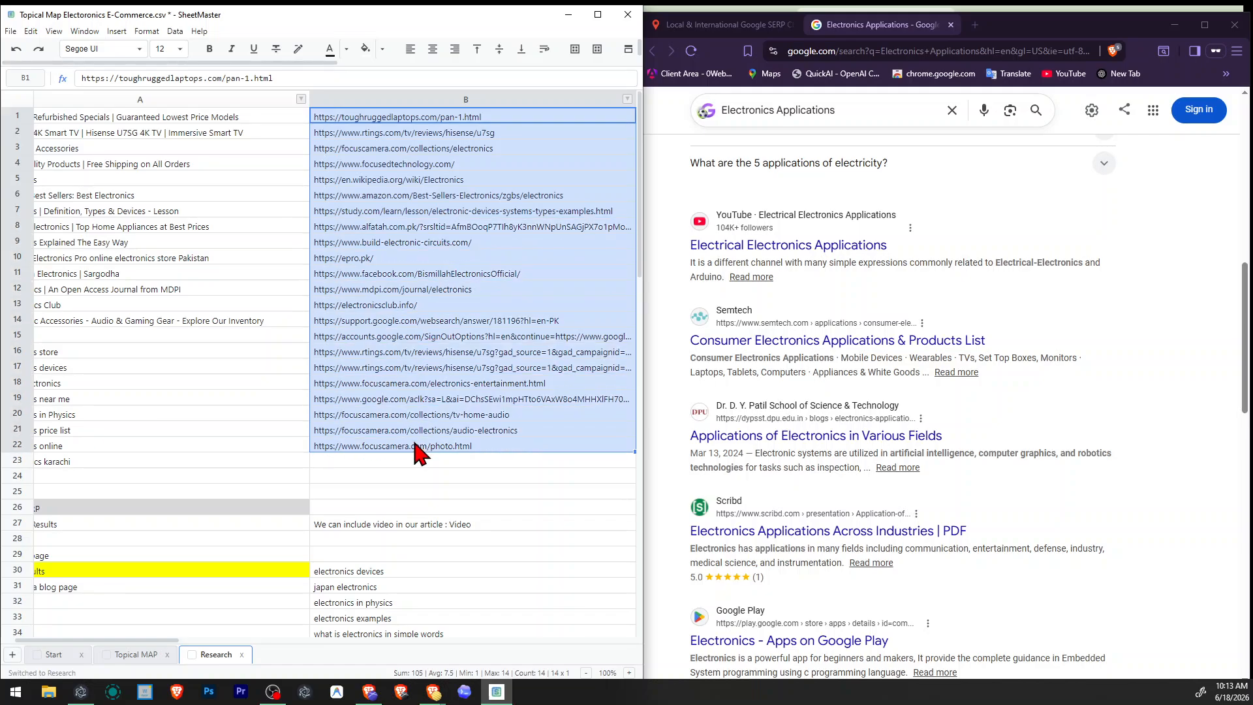
pyautogui.click(466, 337)
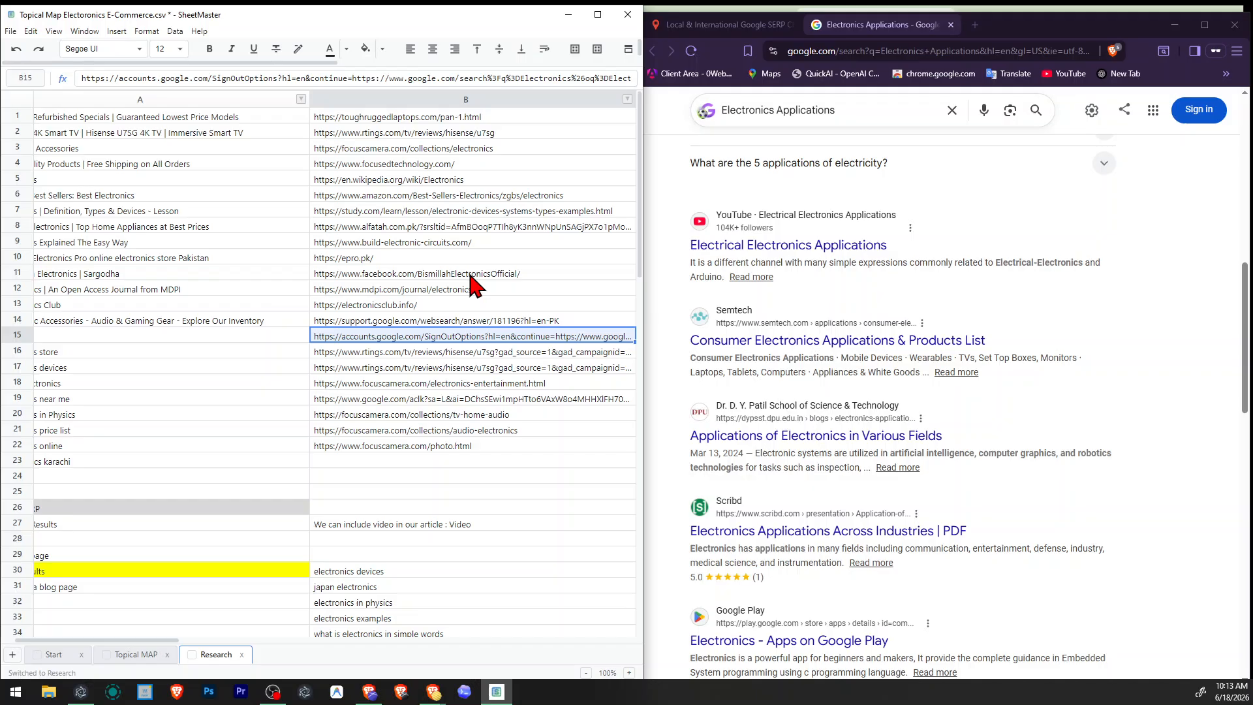
pyautogui.click(482, 148)
pyautogui.moveTo(483, 194); pyautogui.dragTo(485, 408)
pyautogui.moveTo(496, 133); pyautogui.dragTo(461, 517)
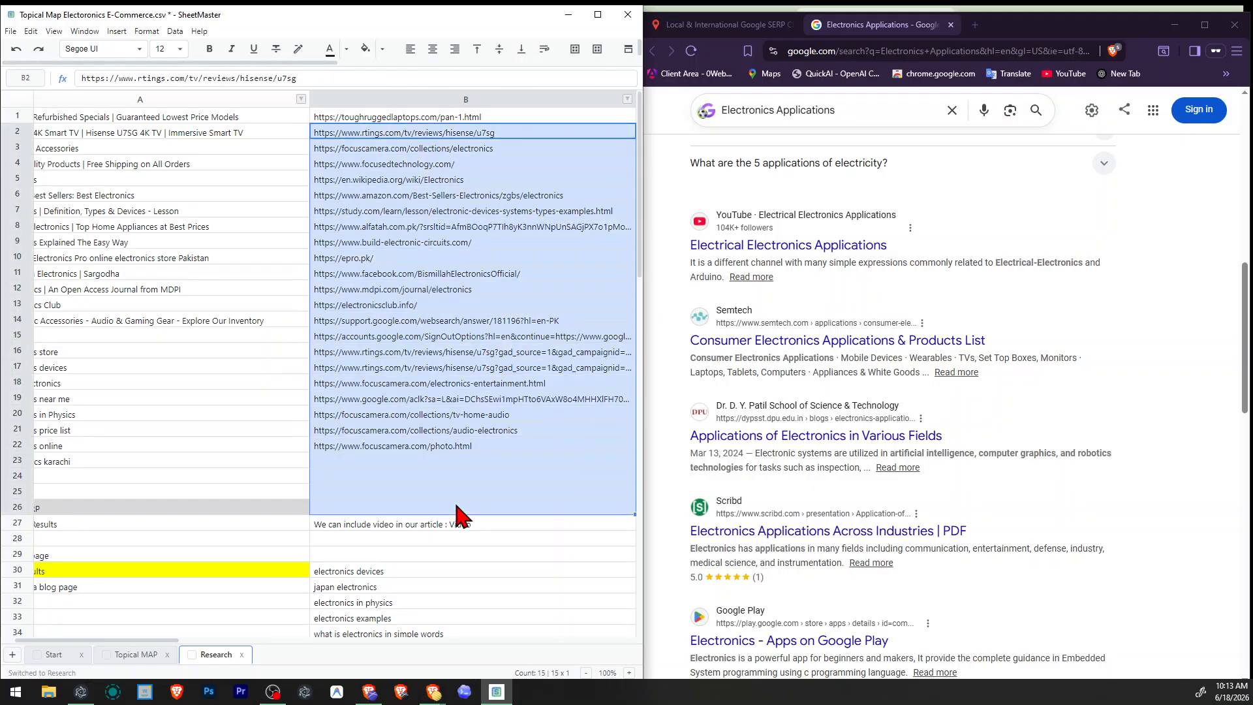
pyautogui.click(456, 506)
pyautogui.click(302, 395)
pyautogui.moveTo(448, 304); pyautogui.dragTo(241, 512)
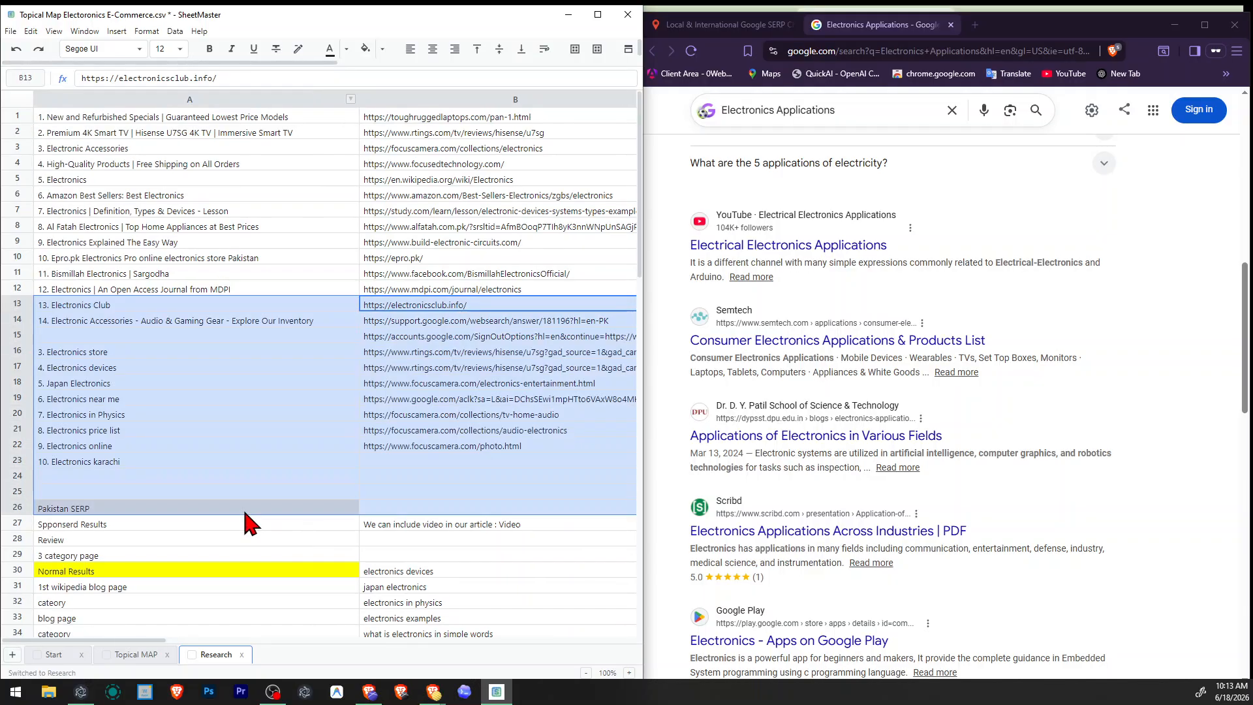
# Review the Pakistan SERP notes, Normal Results page types and related keywords on the Research sheet against the listed results.
pyautogui.click(242, 511)
pyautogui.click(293, 540)
pyautogui.scroll(-5, 292, 540)
pyautogui.scroll(5, 294, 539)
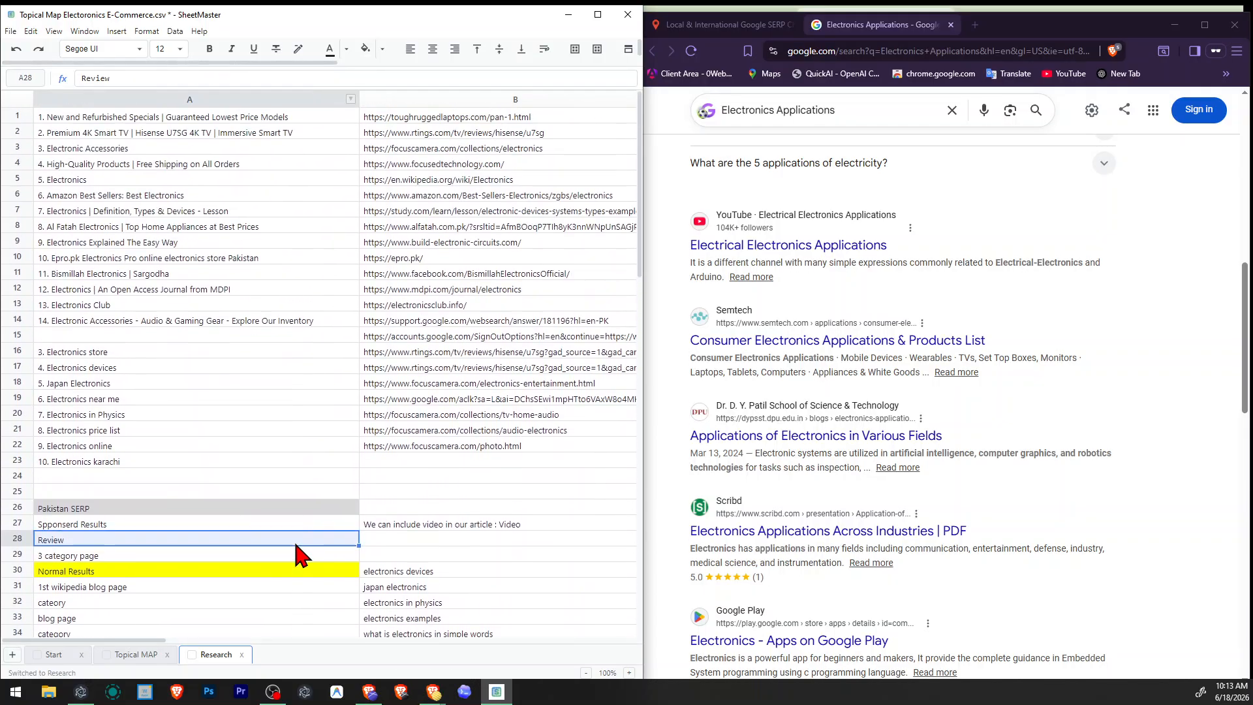
pyautogui.scroll(-3, 261, 540)
pyautogui.moveTo(190, 423); pyautogui.dragTo(196, 620)
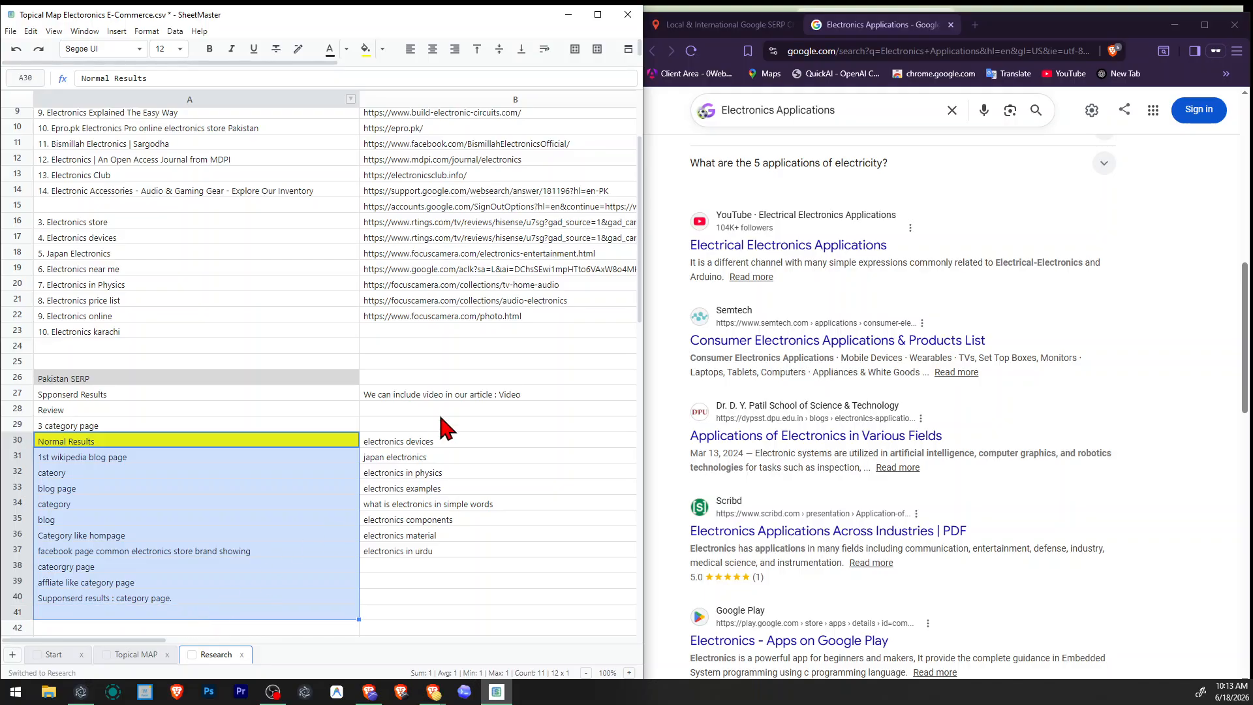
pyautogui.moveTo(439, 410); pyautogui.dragTo(457, 574)
pyautogui.click(396, 553)
pyautogui.scroll(3, 132, 581)
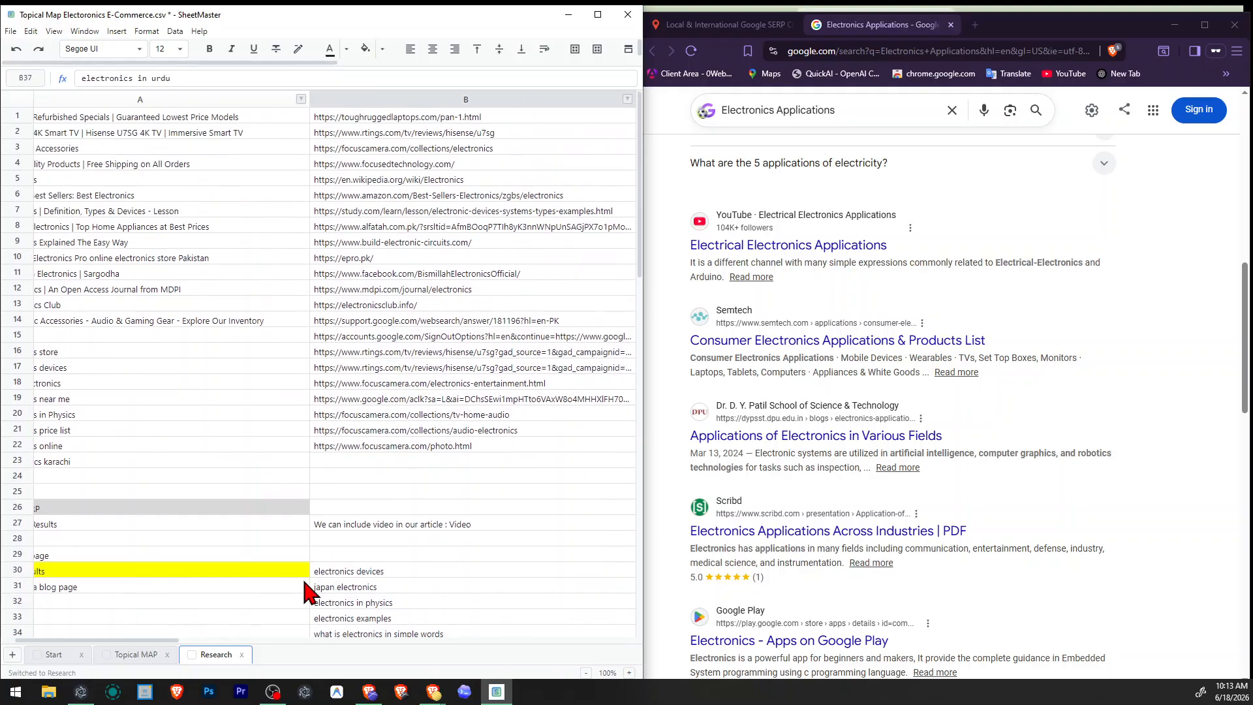
pyautogui.moveTo(522, 464); pyautogui.dragTo(18, 537)
pyautogui.click(217, 372)
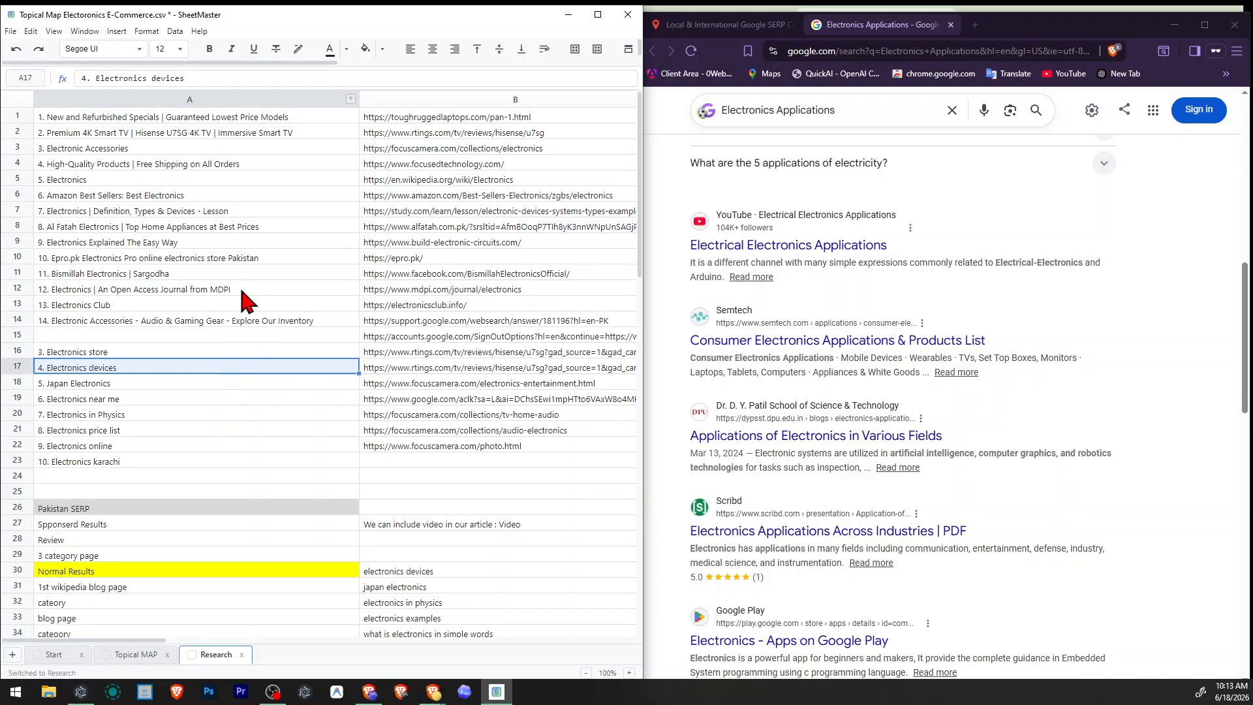
pyautogui.moveTo(173, 147); pyautogui.dragTo(254, 121)
pyautogui.click(230, 307)
pyautogui.click(399, 370)
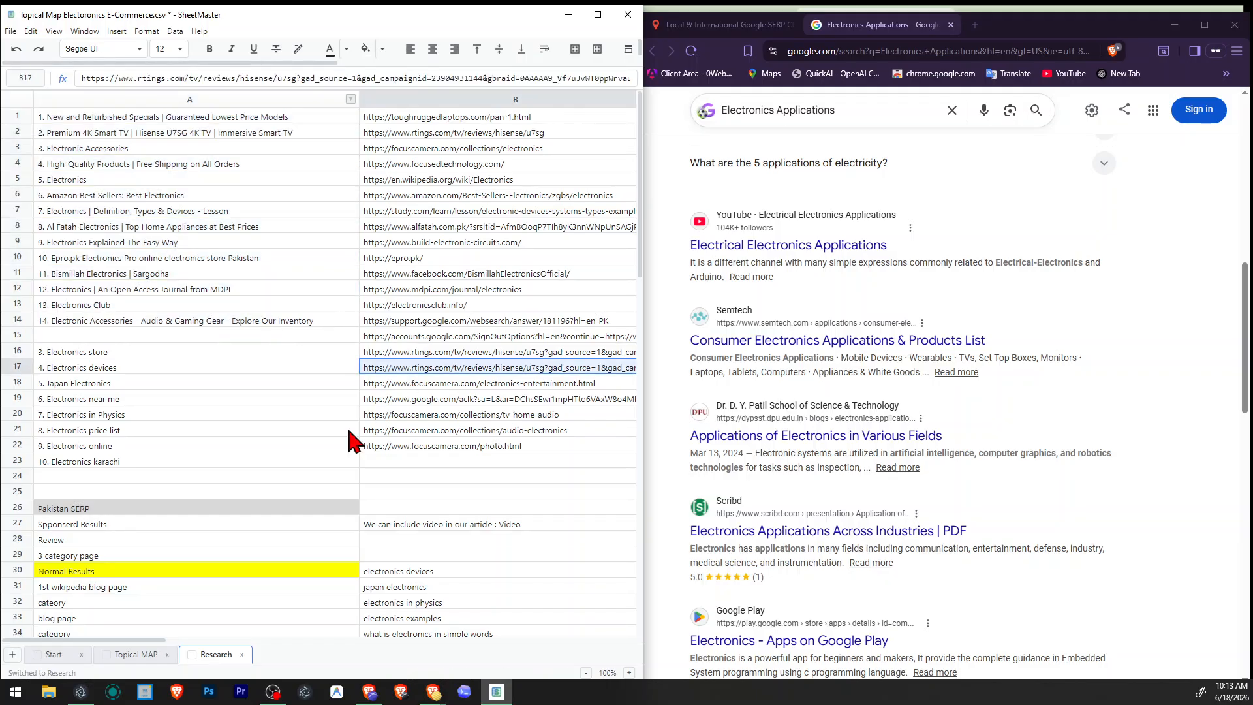
# Return to the Topical MAP sheet, select title cell B4 for Electronics Applications, and study the result snippets, videos and related searches.
pyautogui.click(134, 656)
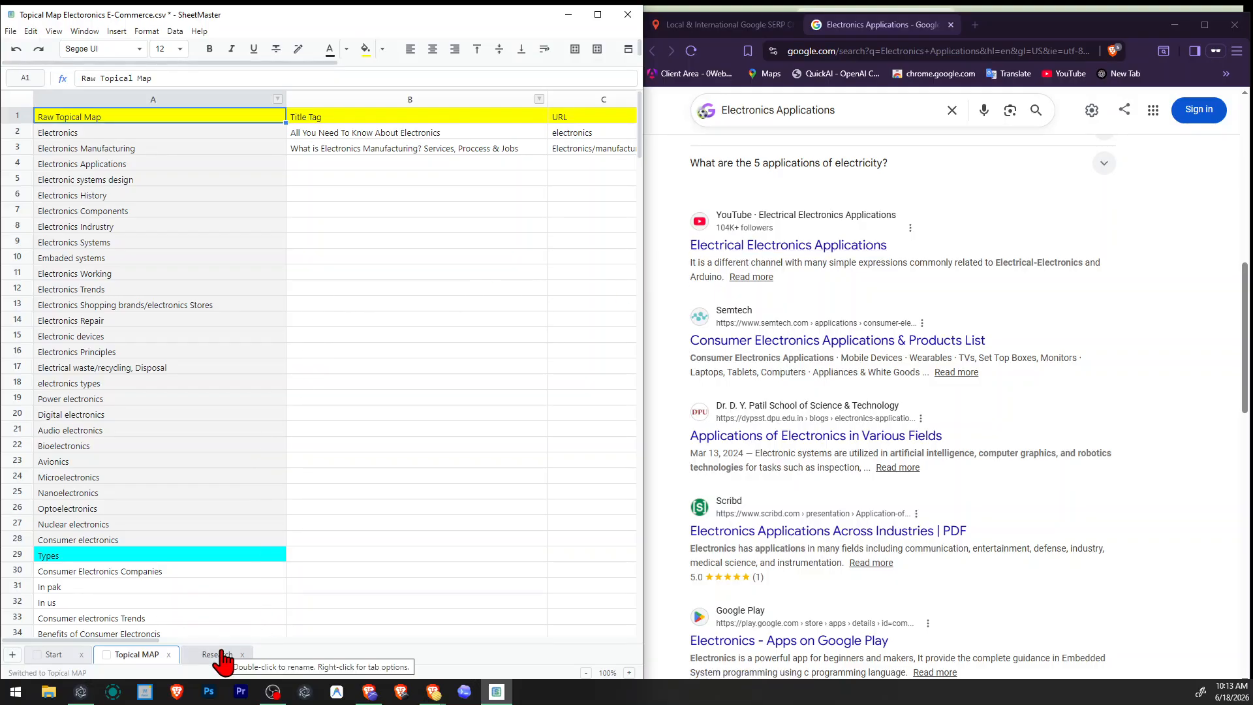
pyautogui.click(456, 167)
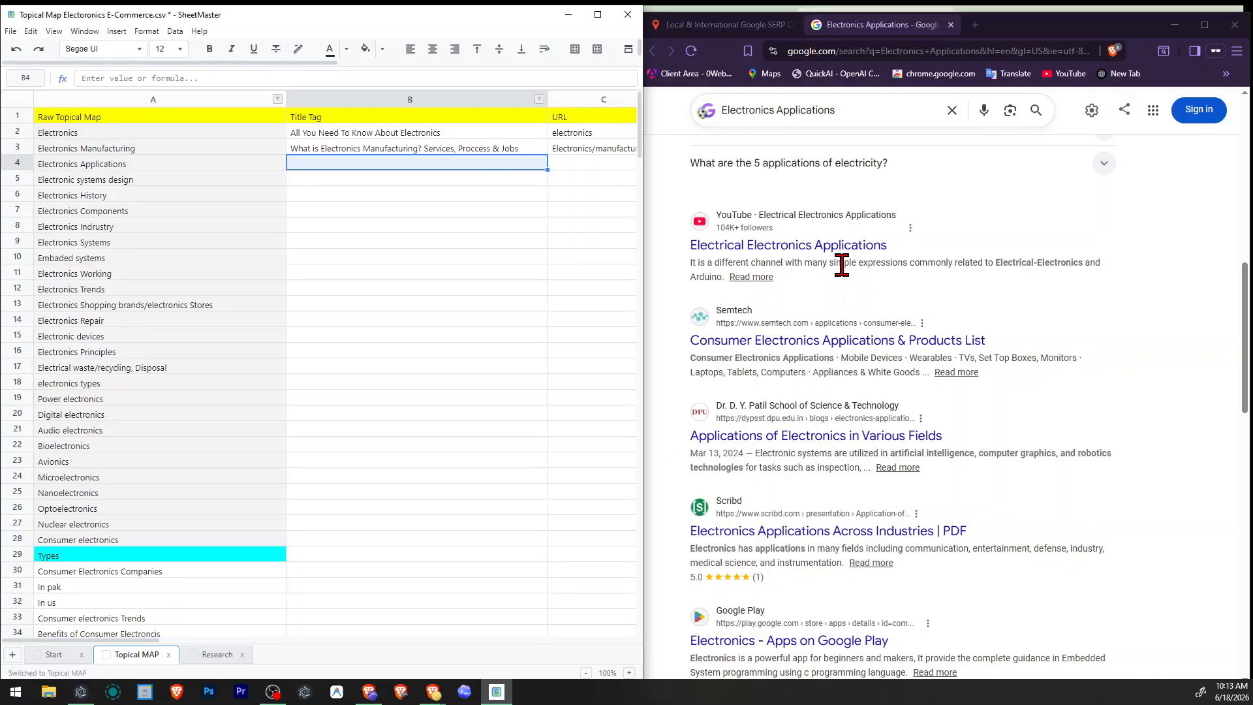
pyautogui.moveTo(714, 263); pyautogui.dragTo(1125, 260)
pyautogui.click(1126, 260)
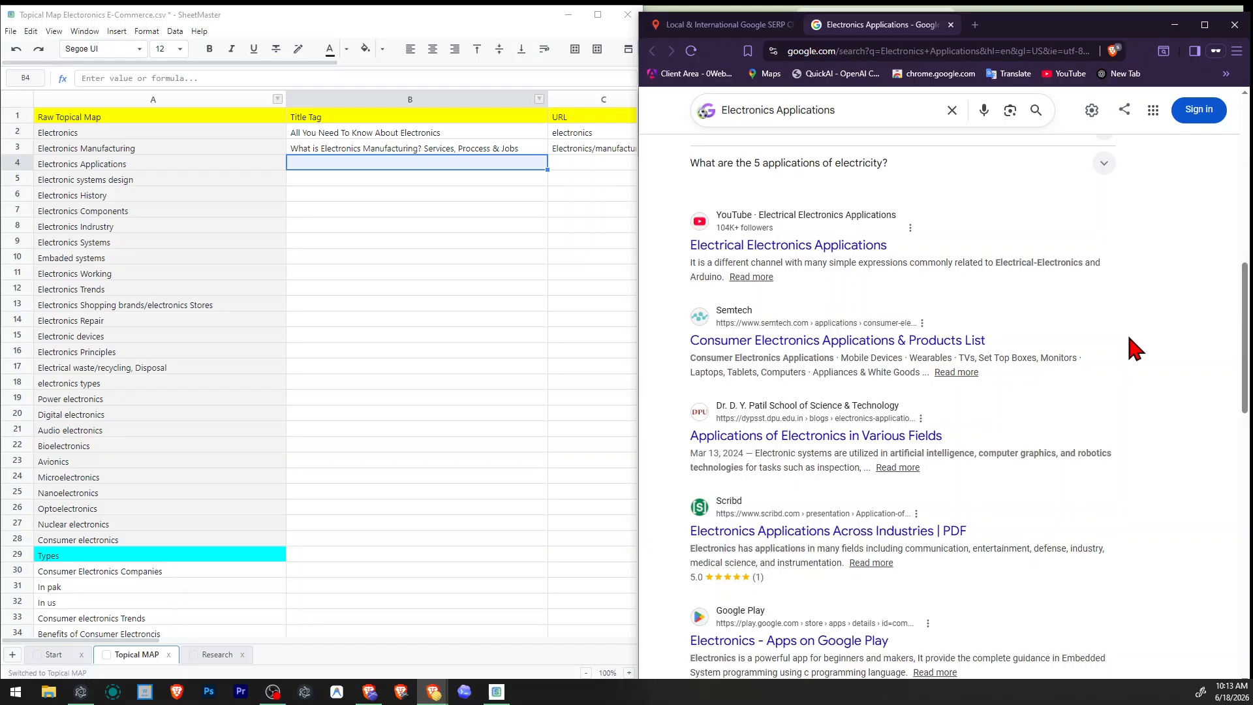
pyautogui.moveTo(705, 361); pyautogui.dragTo(838, 375)
pyautogui.click(838, 374)
pyautogui.scroll(-2, 841, 373)
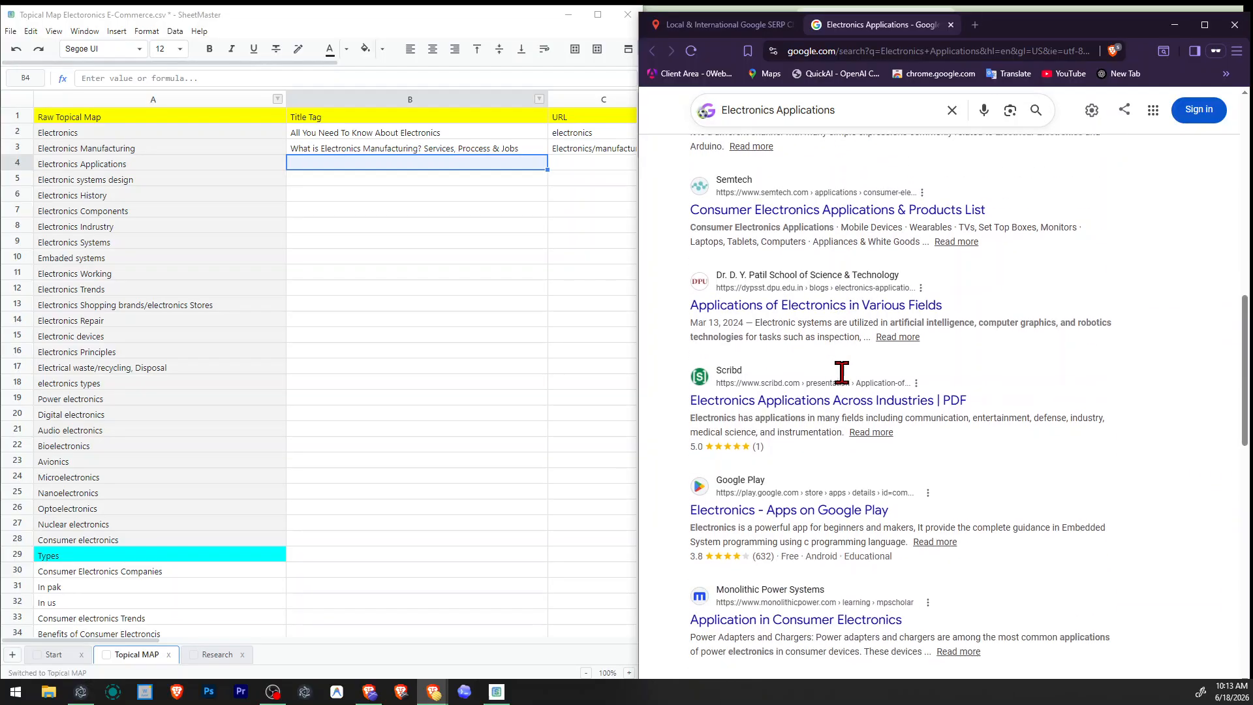
pyautogui.moveTo(762, 322); pyautogui.dragTo(812, 335)
pyautogui.click(810, 335)
pyautogui.scroll(-4, 967, 453)
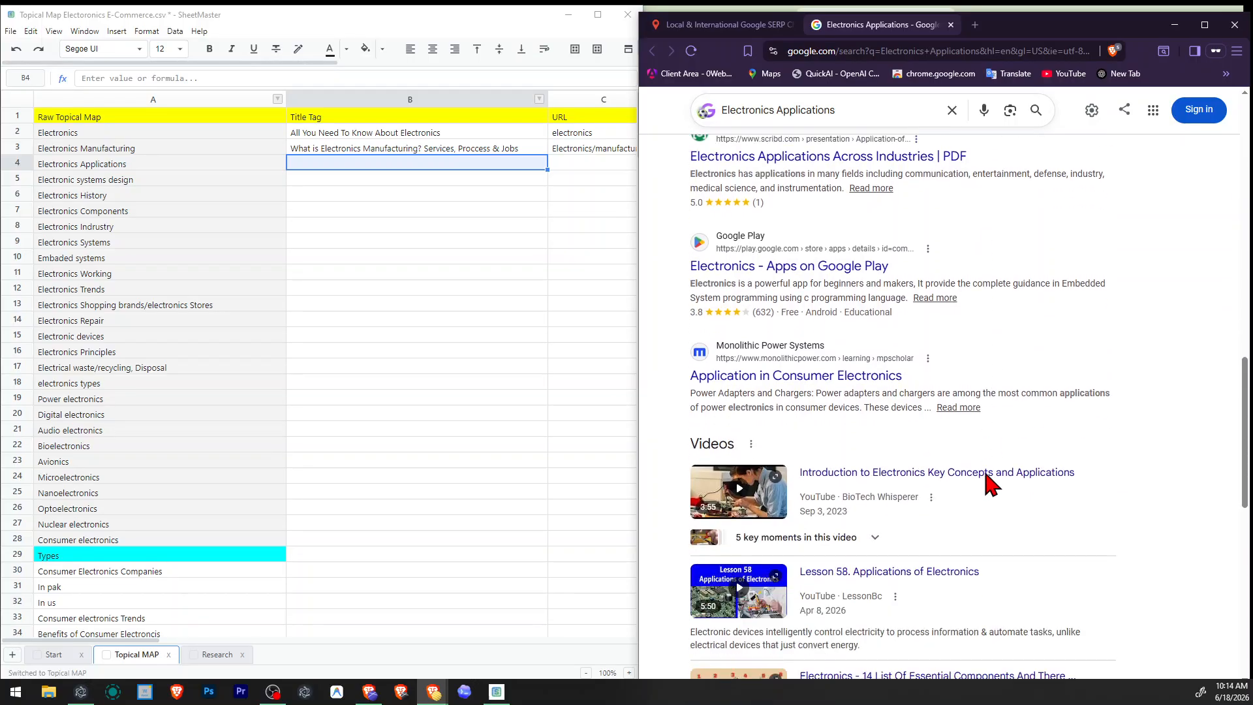
pyautogui.scroll(-4, 987, 485)
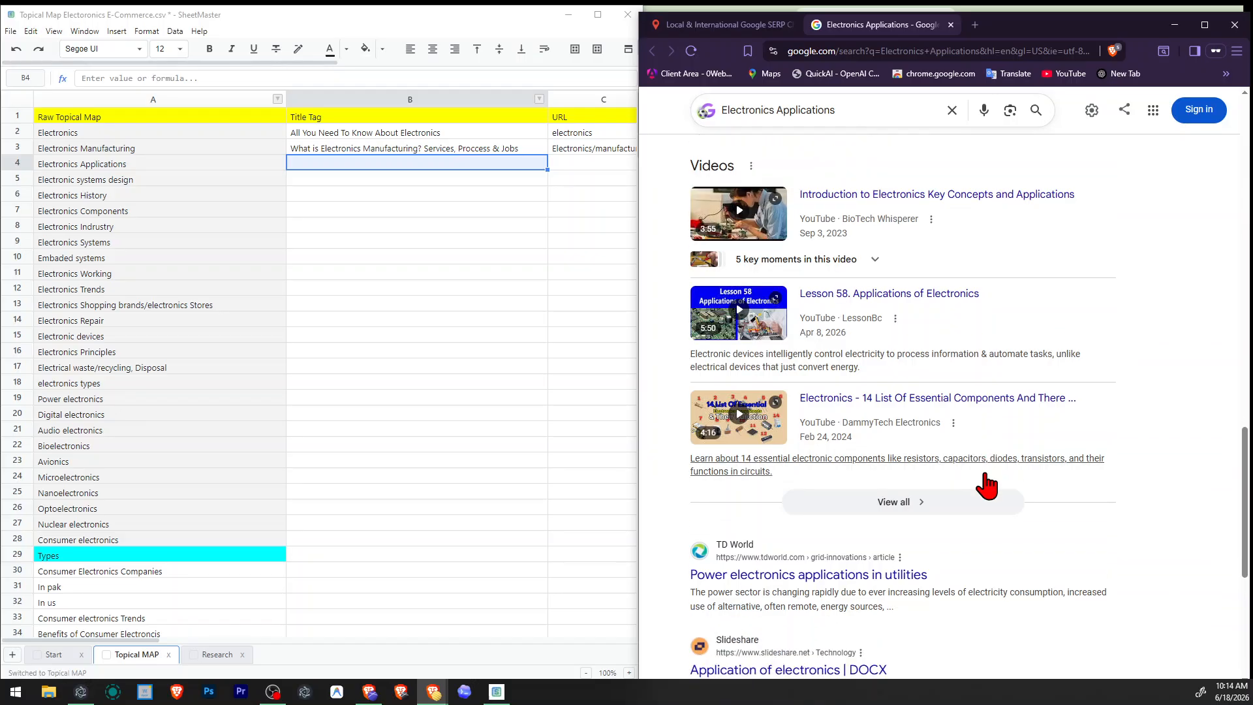
pyautogui.scroll(-4, 987, 485)
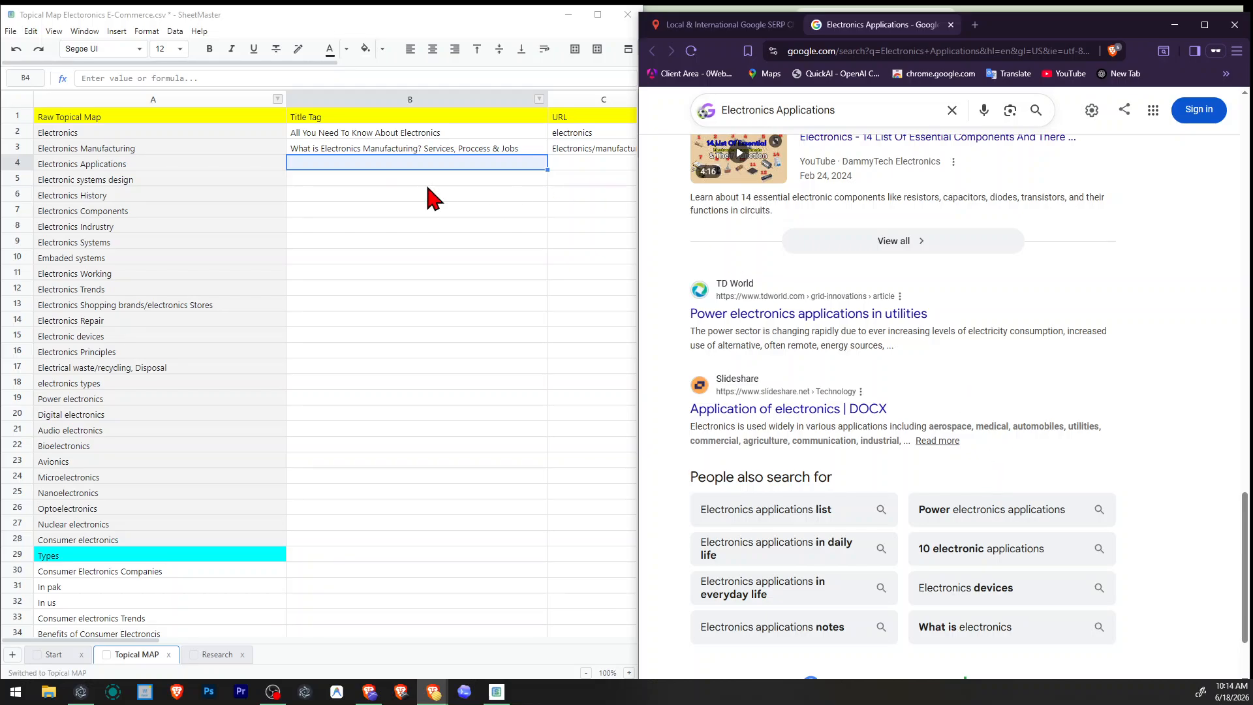
pyautogui.click(369, 170)
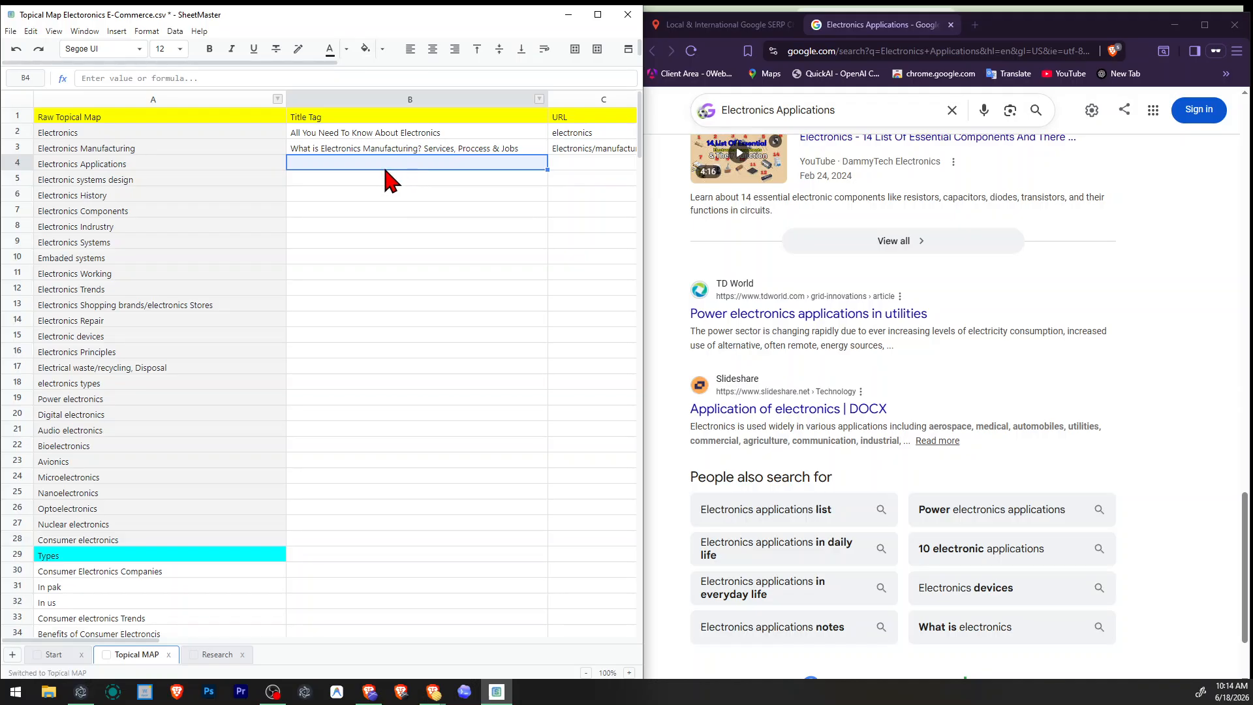
# Search Google for "electroic devices" in a new tab.
pyautogui.scroll(10, 984, 391)
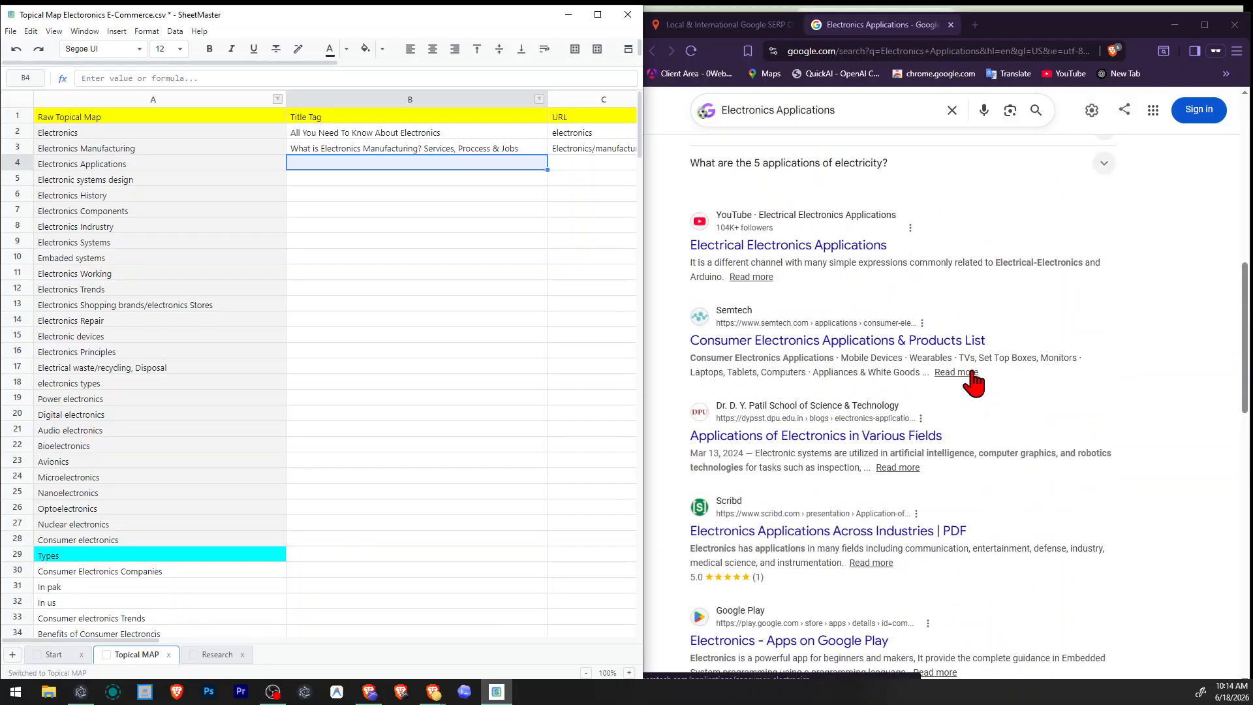
pyautogui.scroll(2, 973, 379)
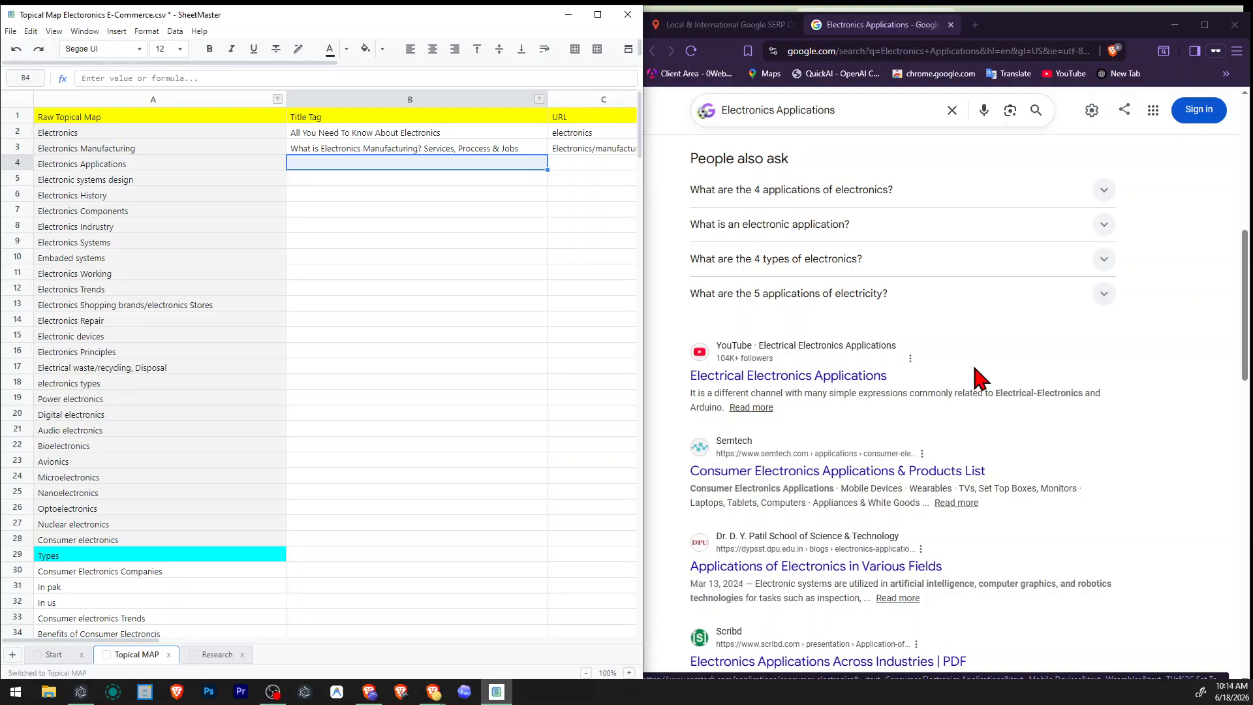
pyautogui.click(975, 27)
pyautogui.write('elec')
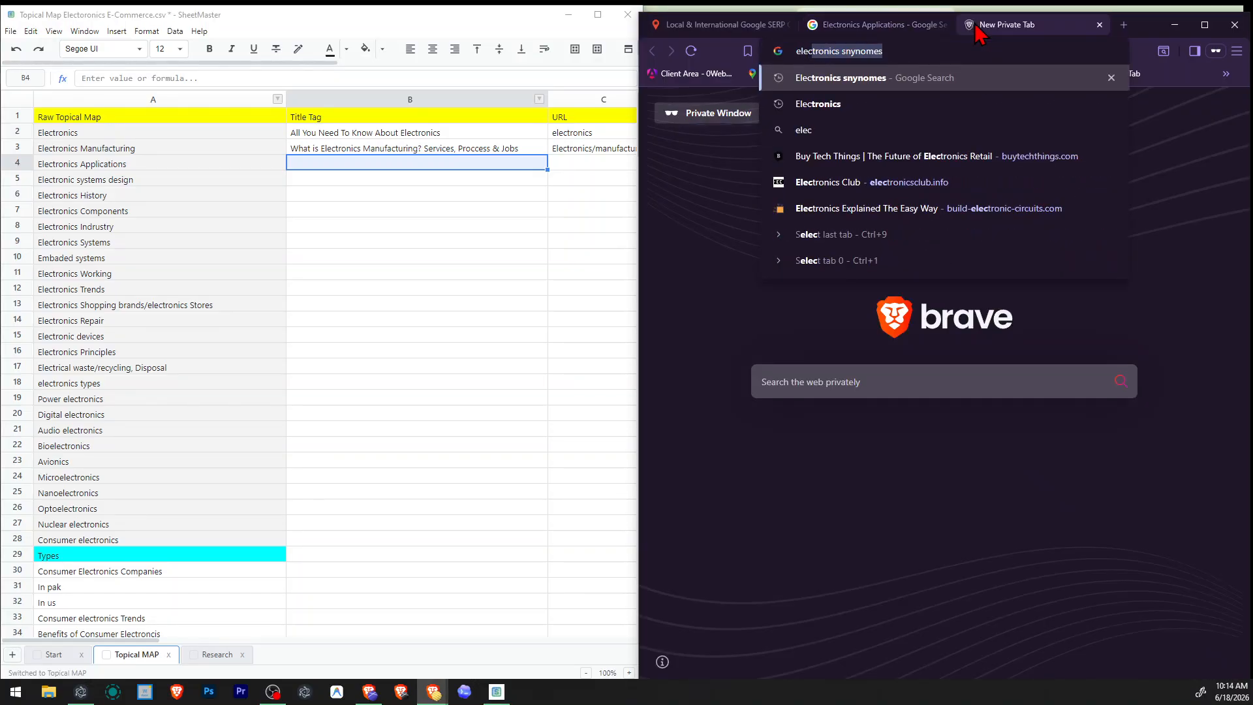
pyautogui.write('troi')
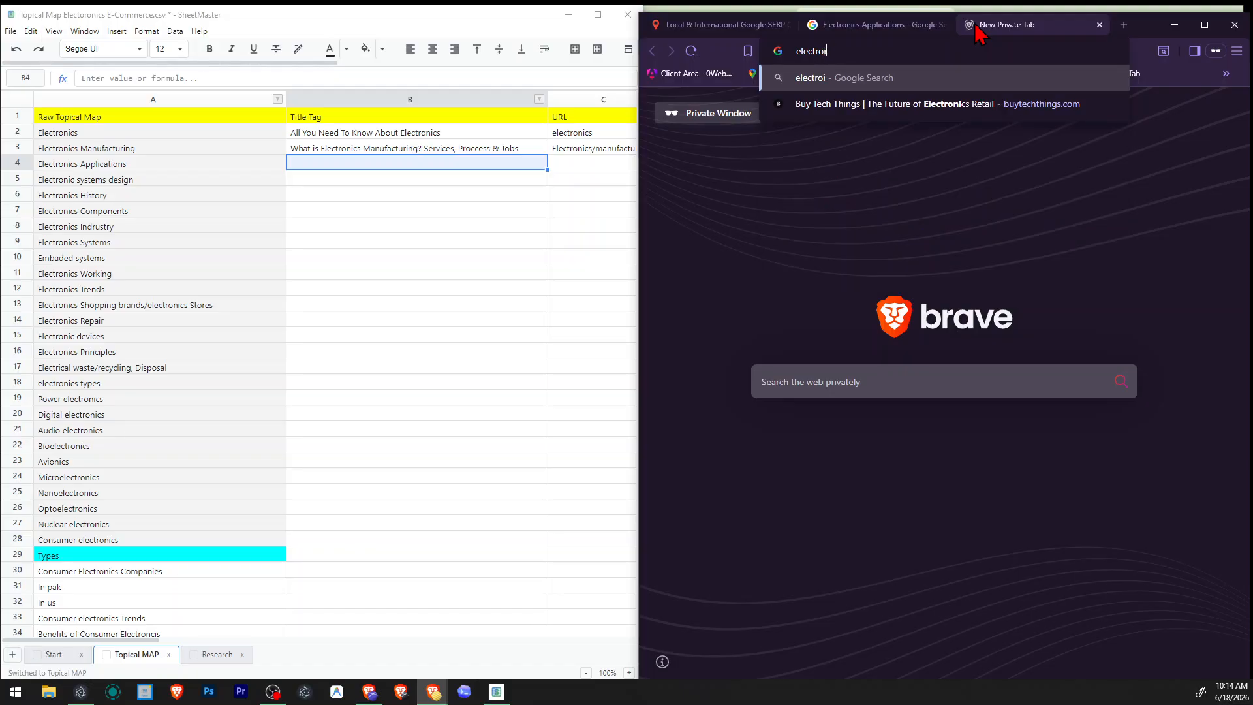
pyautogui.write('c devices')
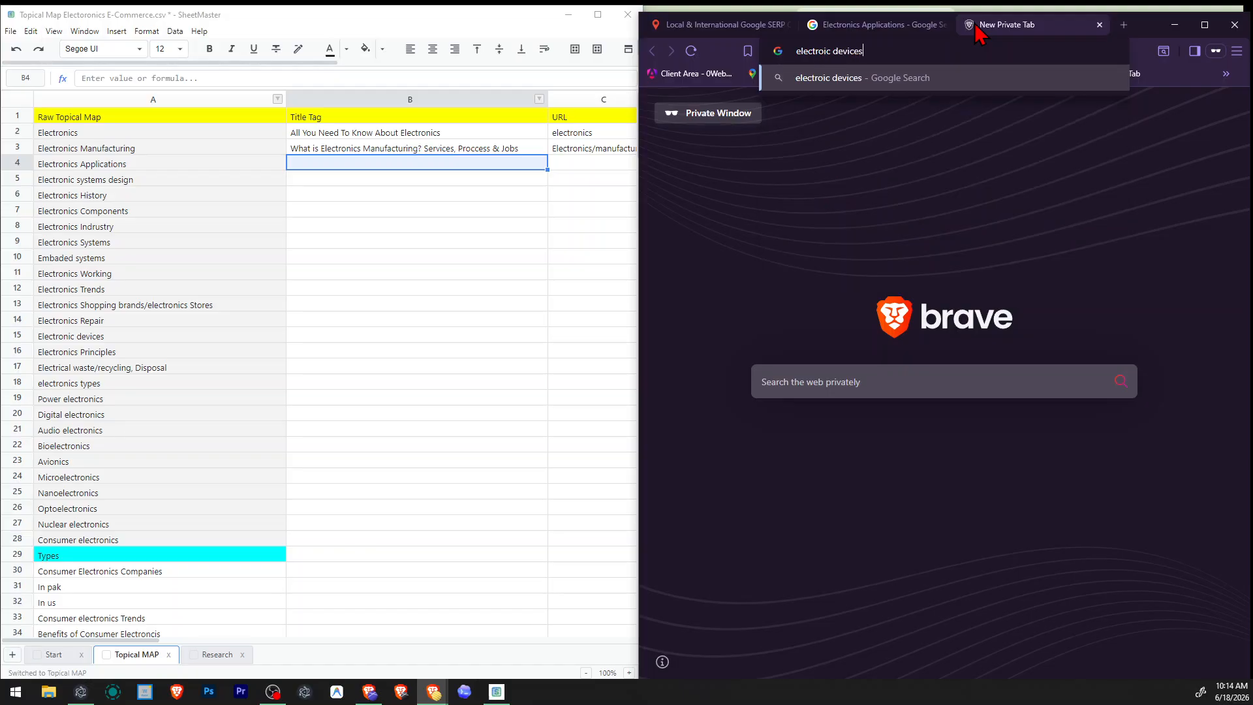
pyautogui.press('Return')
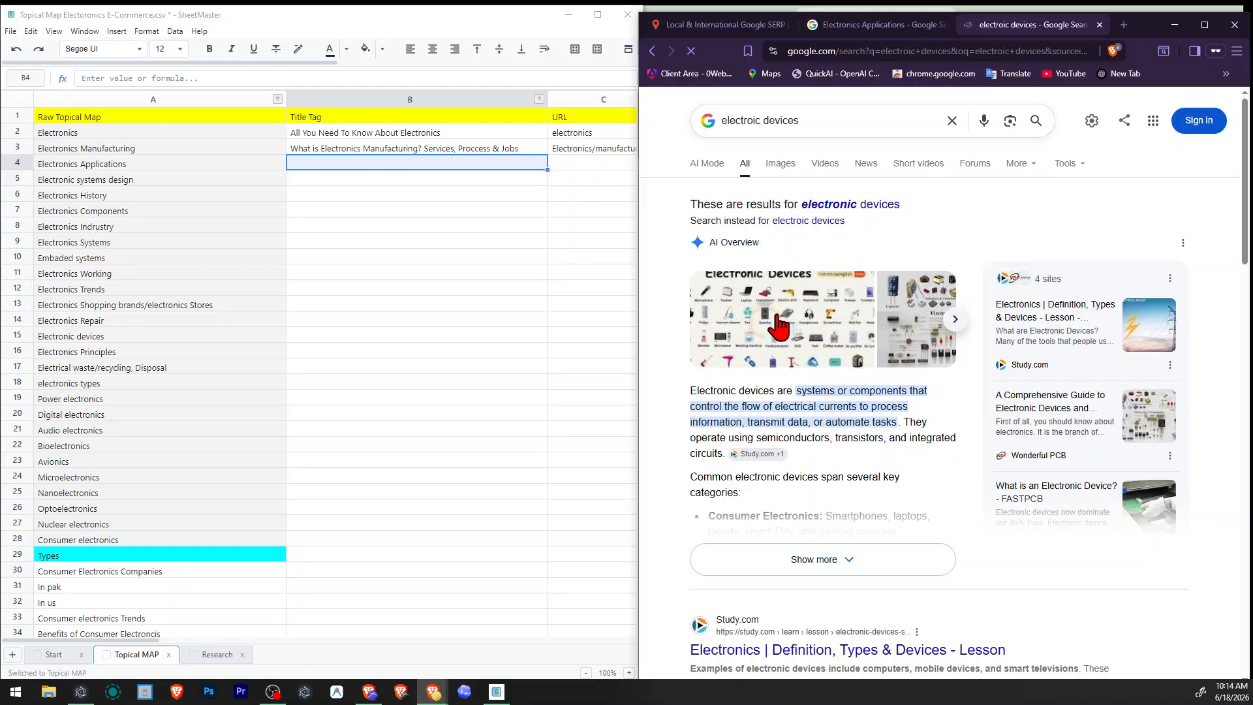
# Open the source page of the "99+ Electronic Devices names in English" image in its own tab.
pyautogui.click(779, 352)
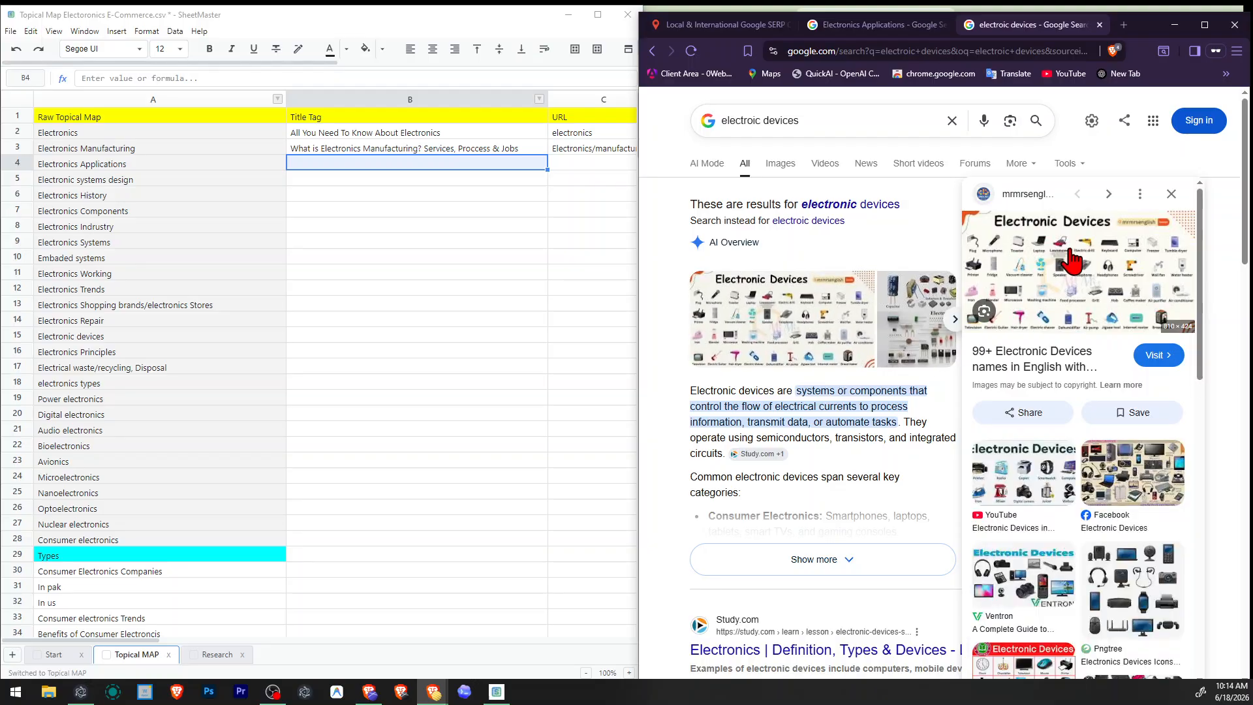
pyautogui.rightClick(1038, 261)
pyautogui.click(1110, 270)
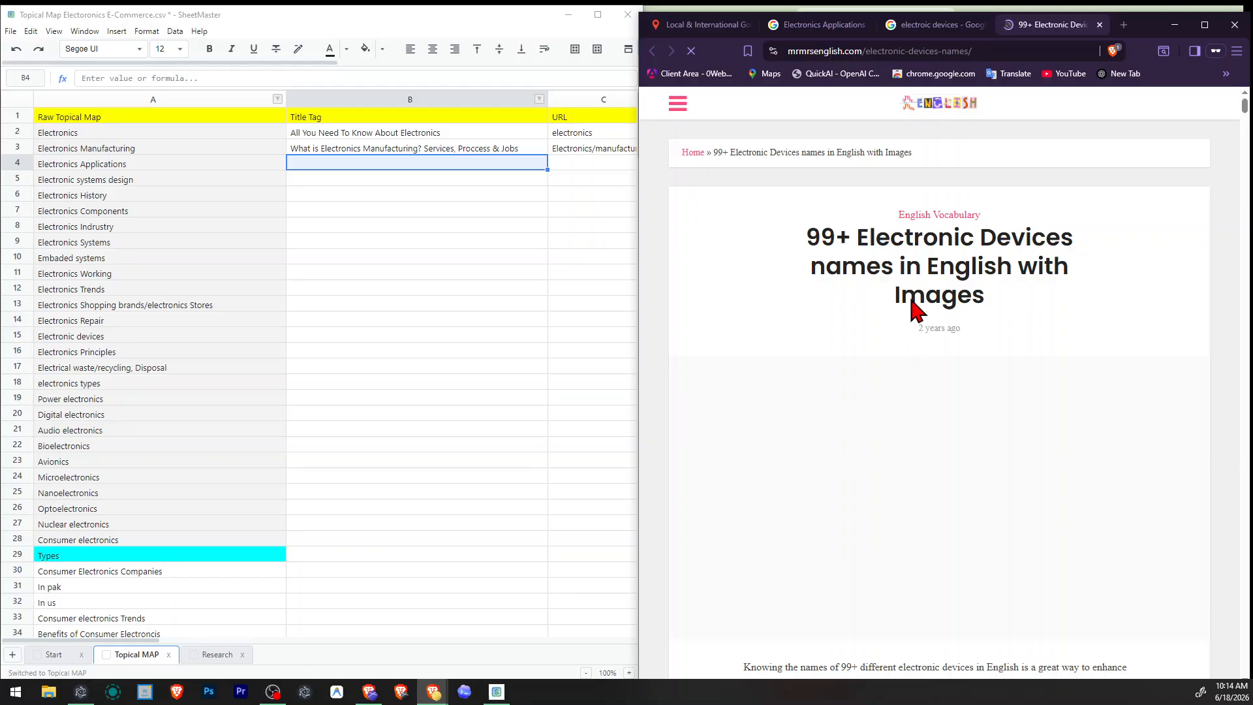
# Examine the device name list and the illustrated device descriptions, and close the article and the electronic devices search.
pyautogui.scroll(-10, 931, 300)
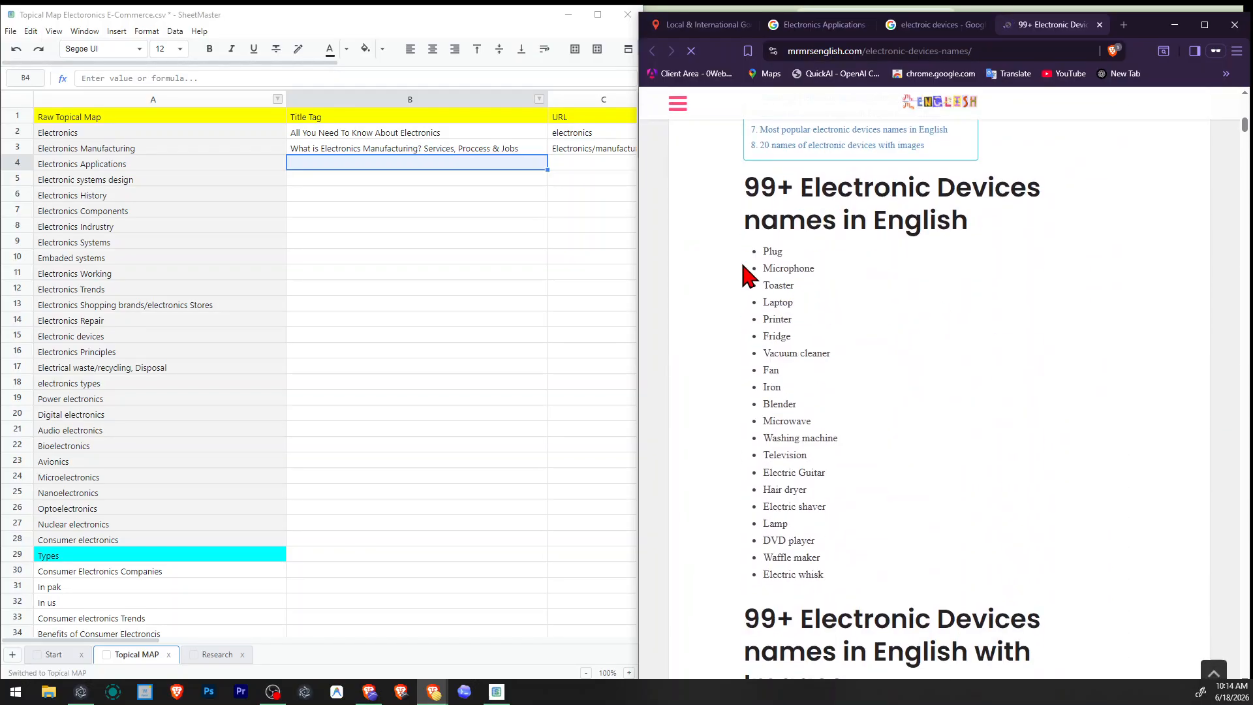
pyautogui.moveTo(745, 275); pyautogui.dragTo(842, 553)
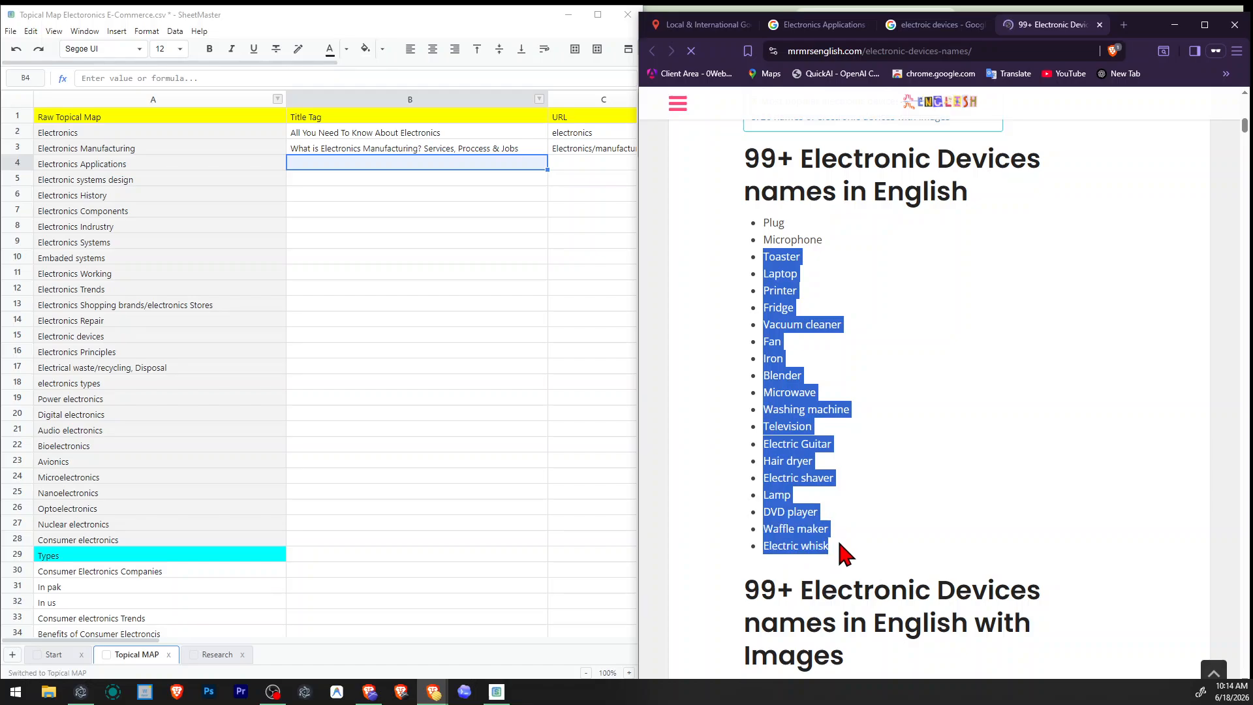
pyautogui.scroll(-10, 934, 501)
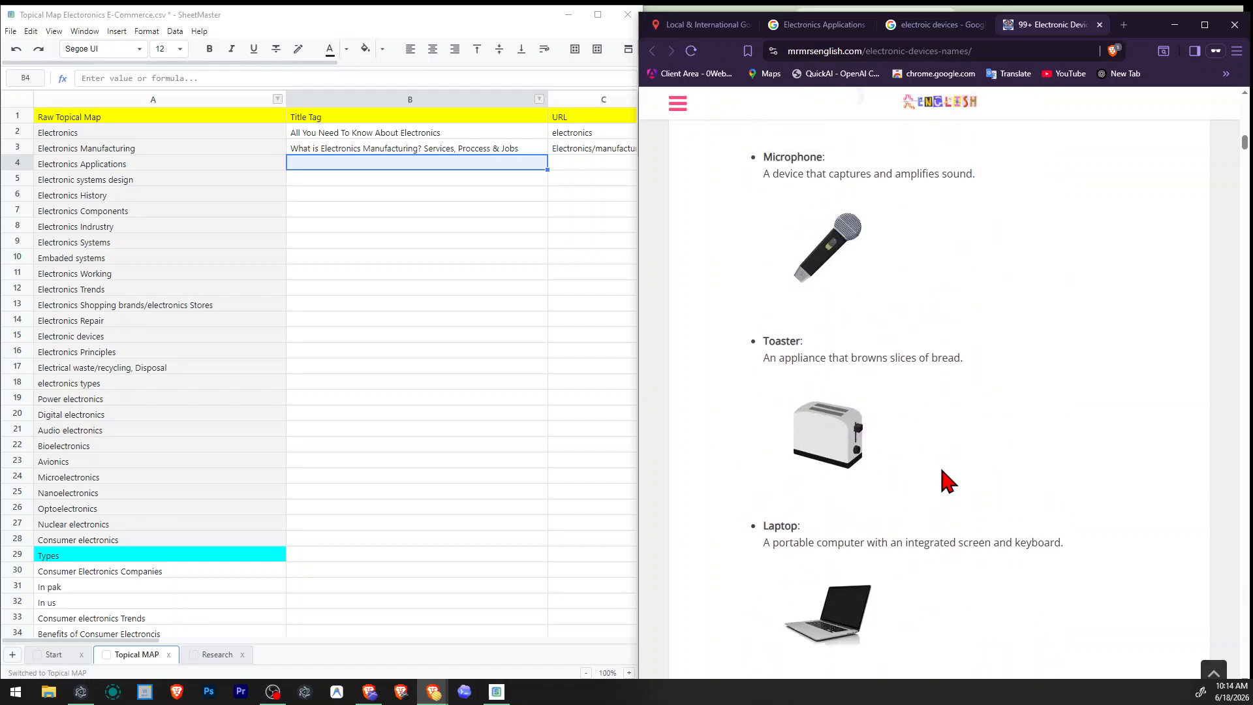
pyautogui.scroll(-20, 854, 436)
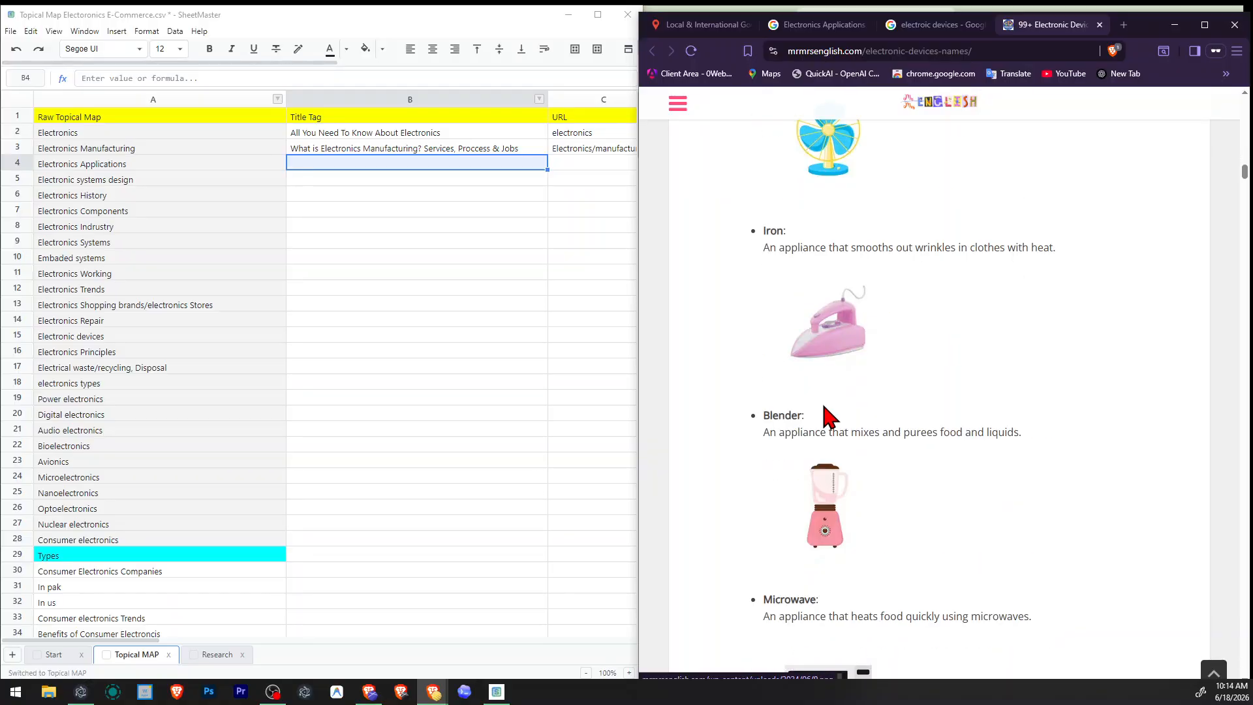
pyautogui.scroll(-10, 834, 415)
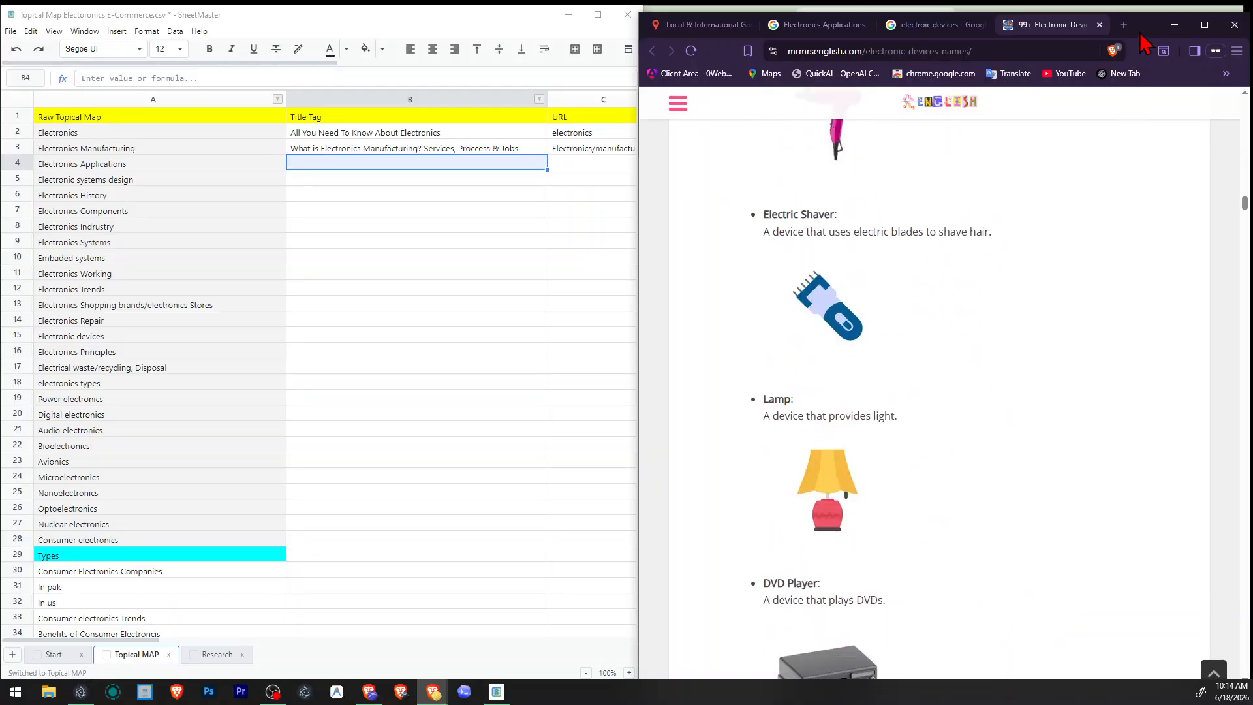
pyautogui.click(944, 23)
pyautogui.click(982, 25)
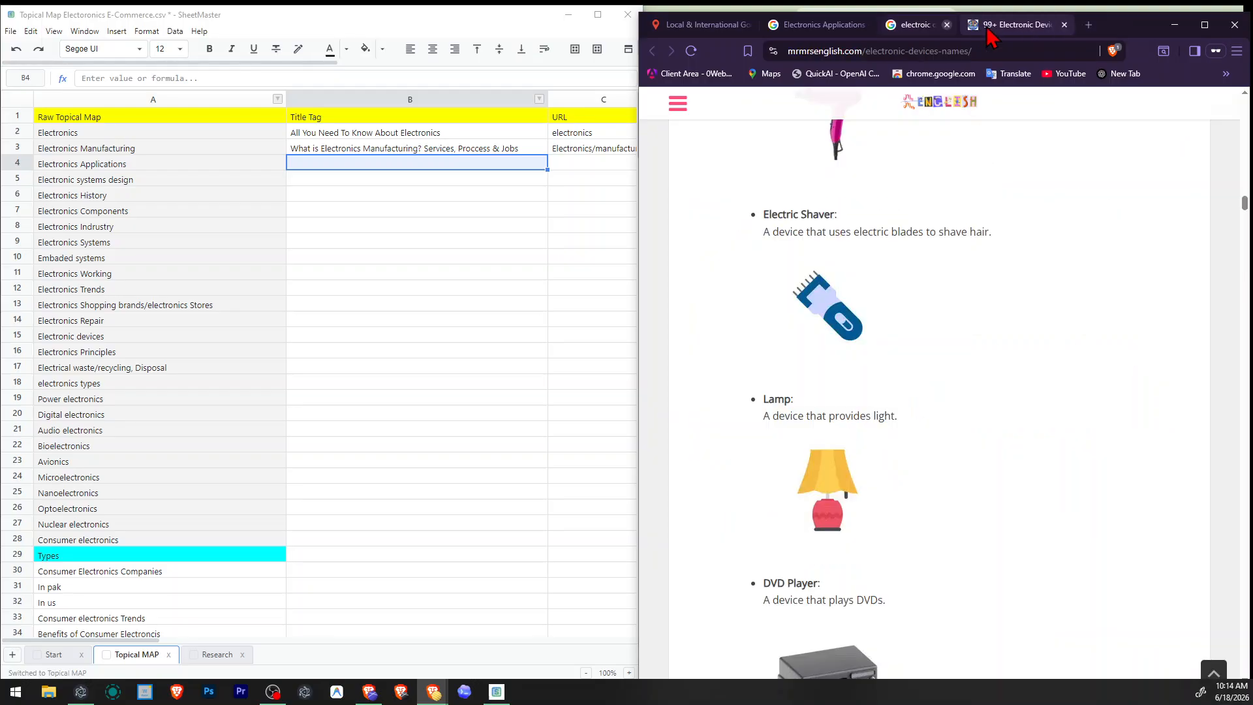
pyautogui.click(982, 24)
# Review the Electronics Applications results again and highlight the product categories in the Semtech consumer electronics snippet.
pyautogui.scroll(2, 929, 433)
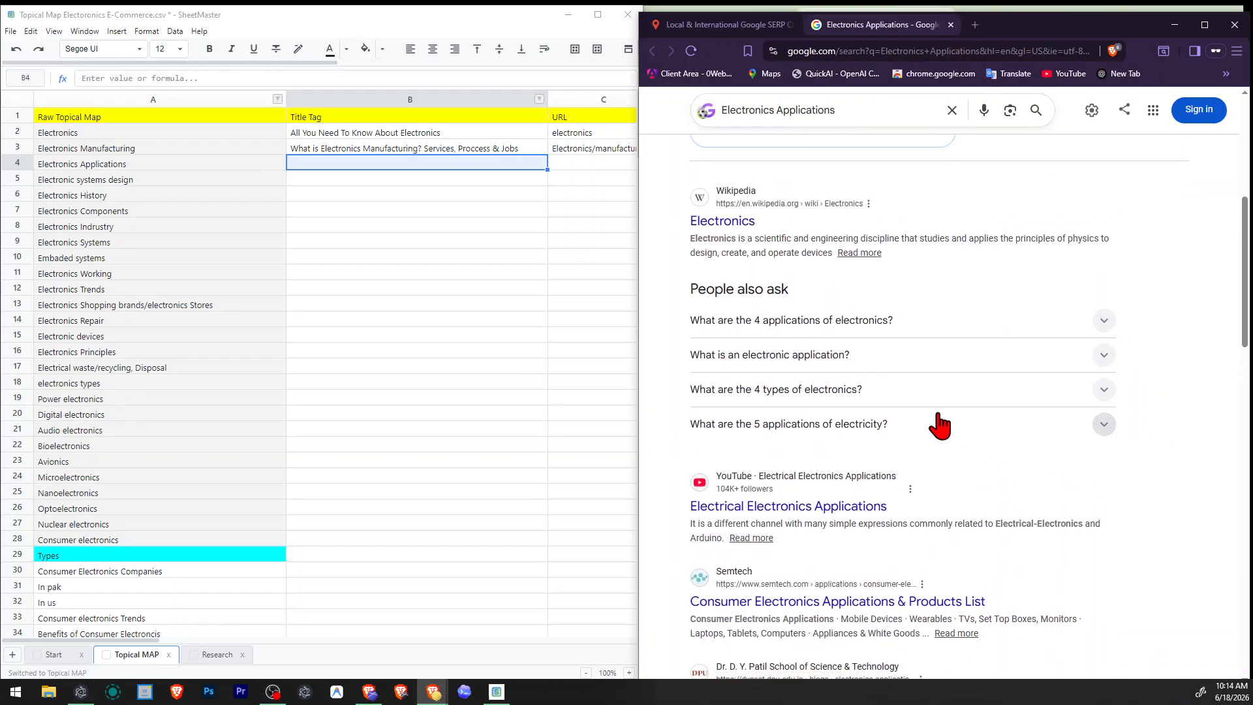
pyautogui.scroll(-6, 941, 425)
pyautogui.scroll(-10, 948, 418)
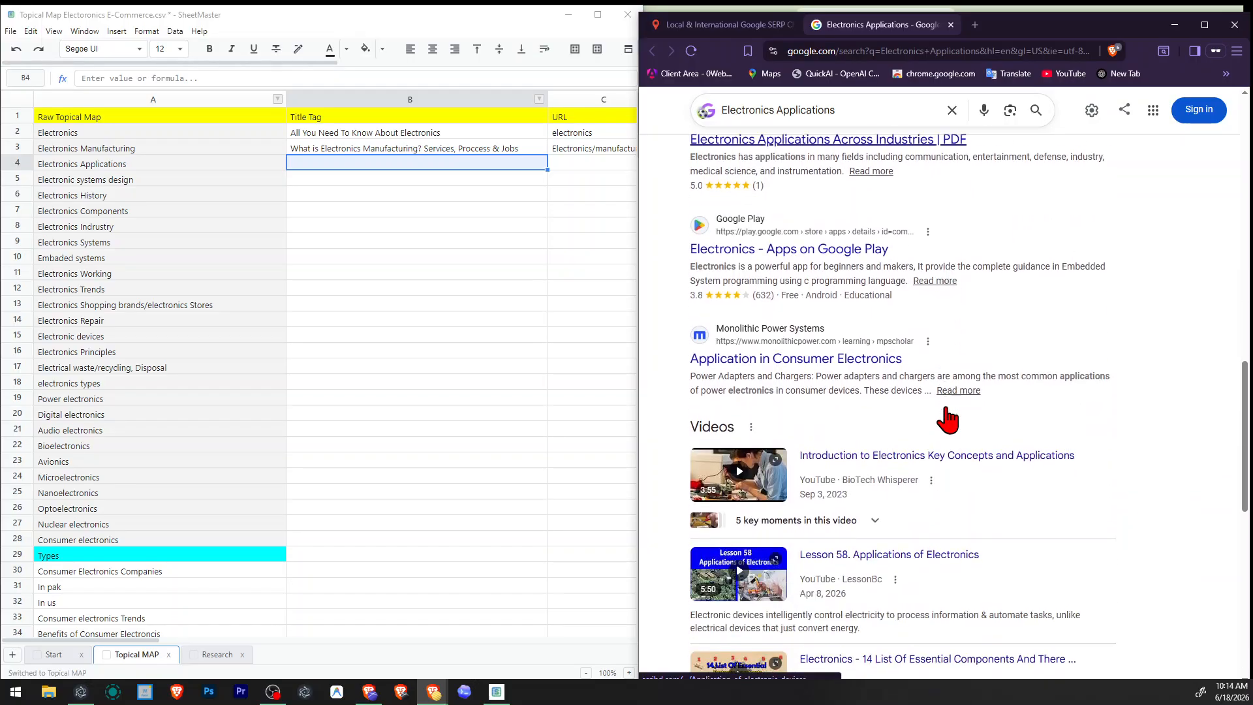
pyautogui.scroll(15, 953, 418)
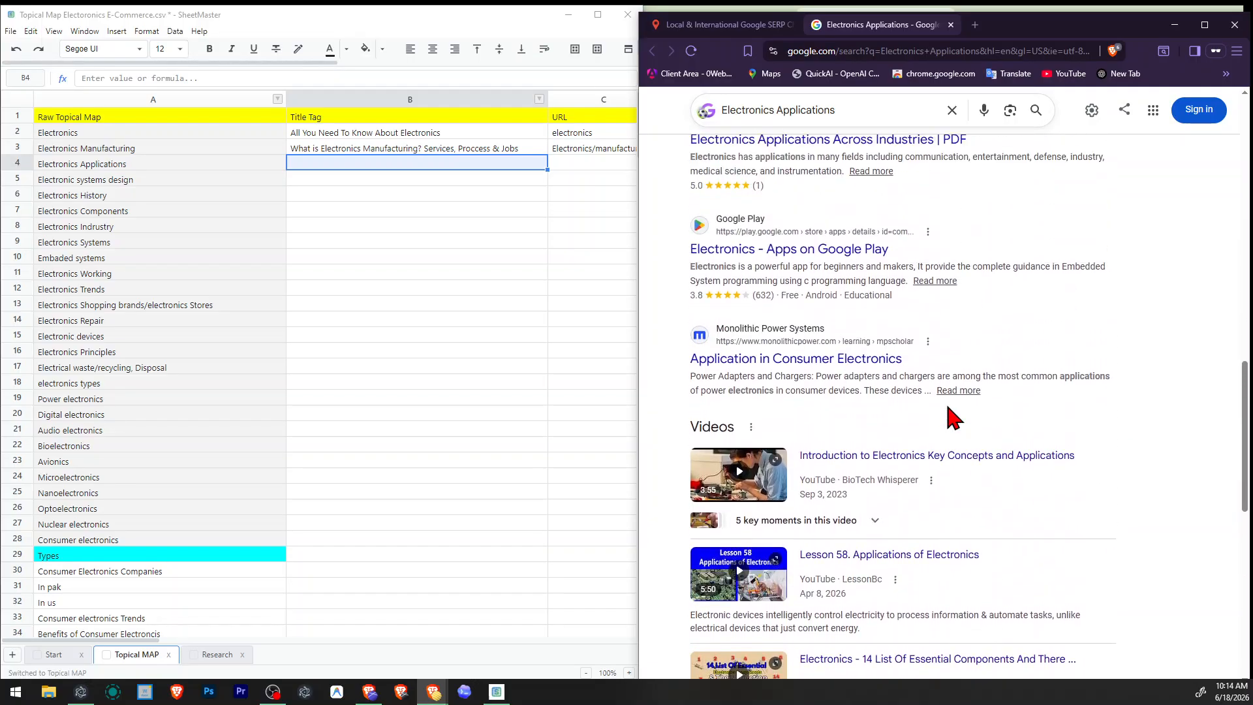
pyautogui.scroll(-1, 950, 416)
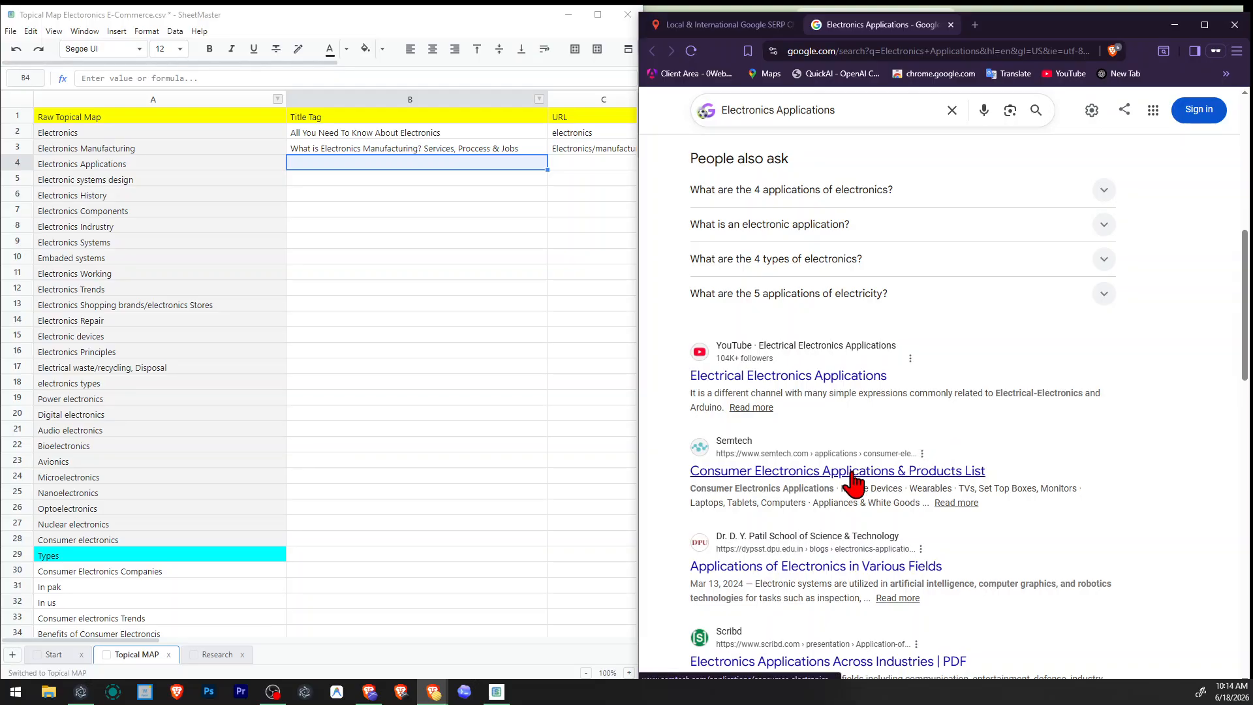
pyautogui.moveTo(835, 488); pyautogui.dragTo(902, 498)
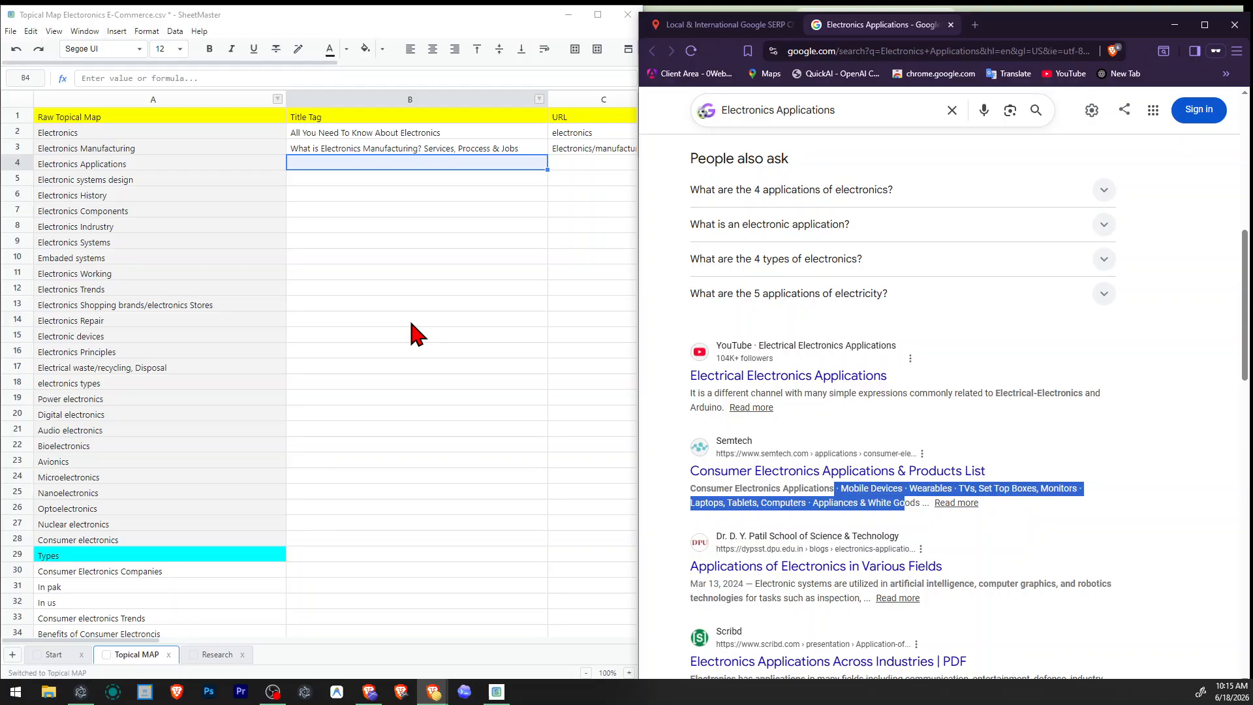
# Copy the topic "Consumer electronics" from cell A28 and search for it in the SERP checker for United States - English.
pyautogui.click(413, 168)
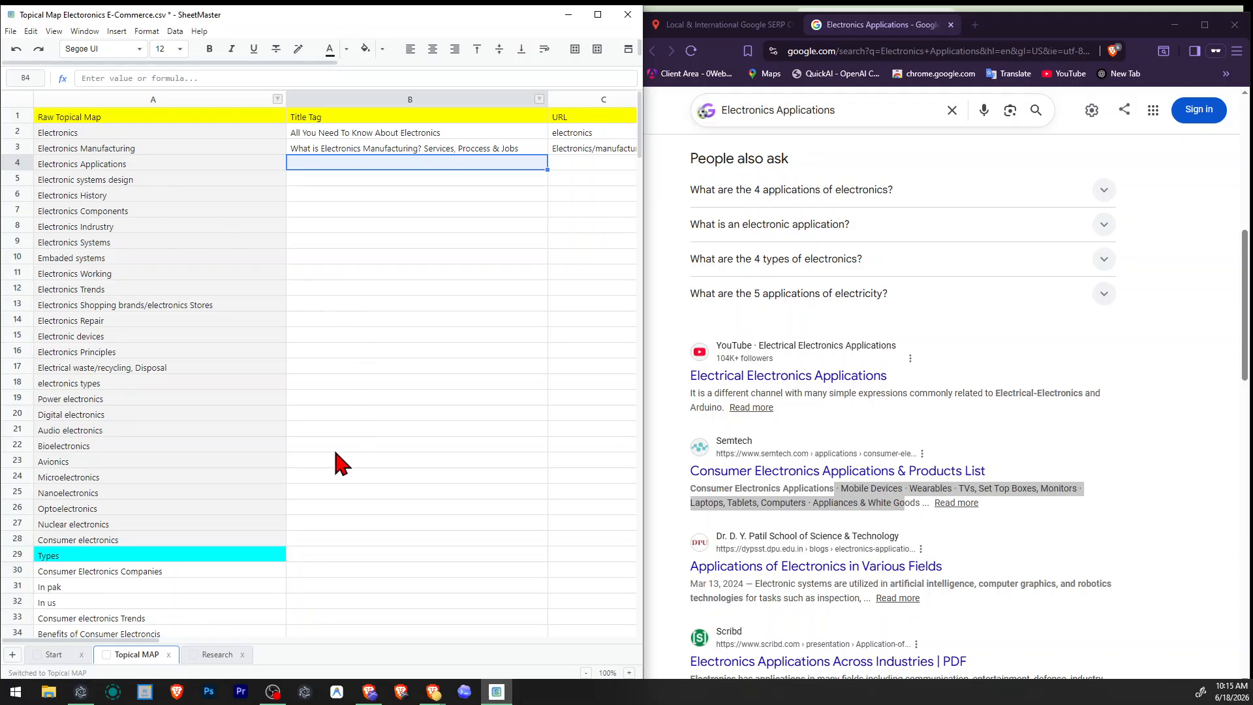
pyautogui.click(127, 543)
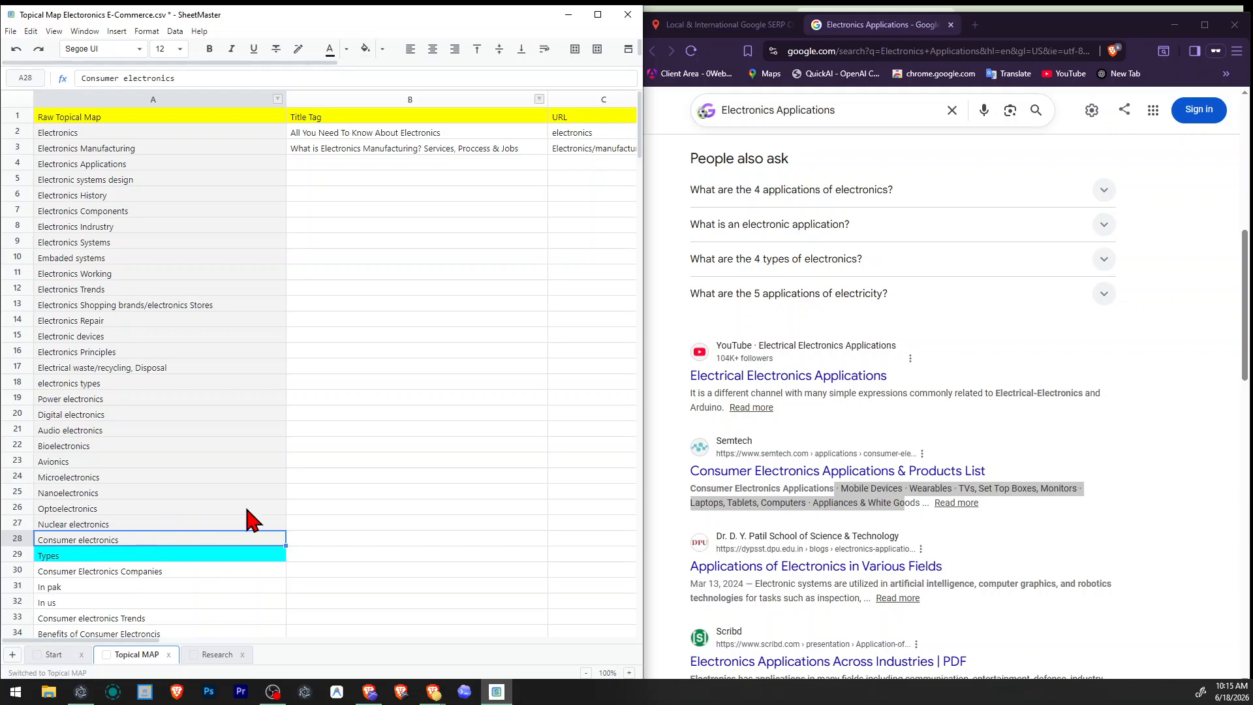
pyautogui.click(725, 24)
pyautogui.tripleClick(920, 225)
pyautogui.write('Consumer electronics')
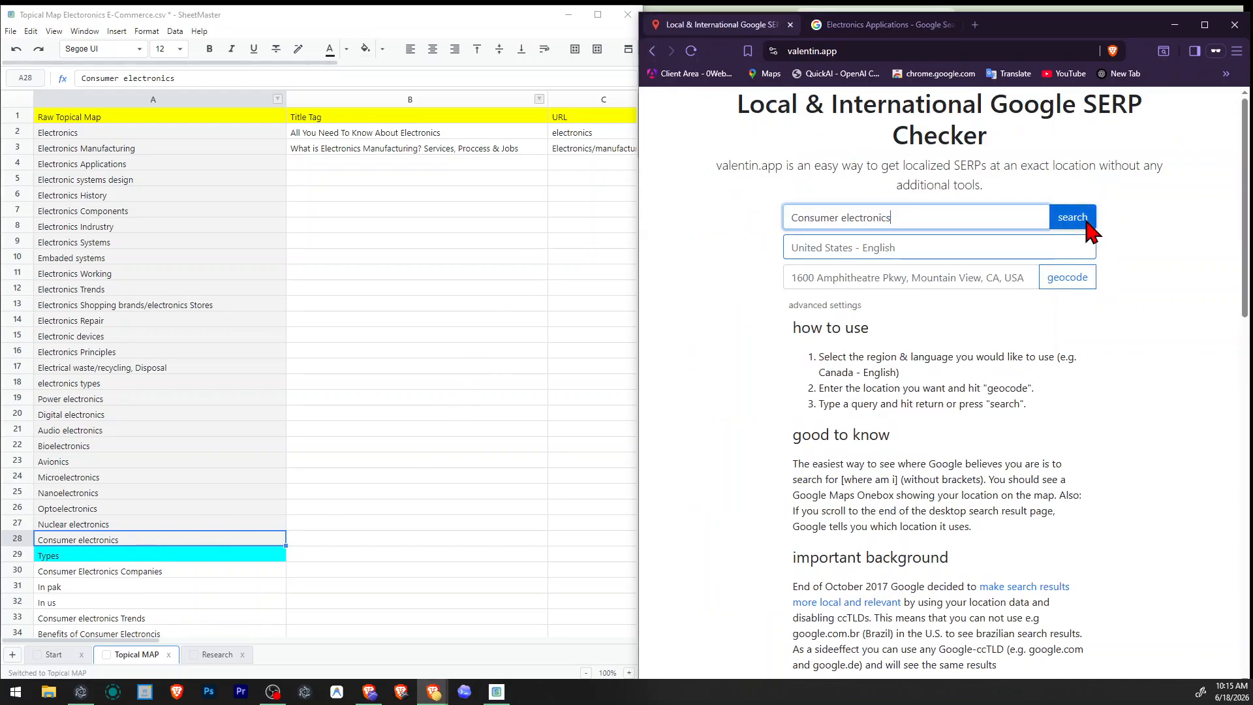
pyautogui.click(1076, 218)
# Check the Consumer electronics results for the Semtech Applications & Products List page and the surrounding organic pages and discussions.
pyautogui.scroll(-10, 868, 313)
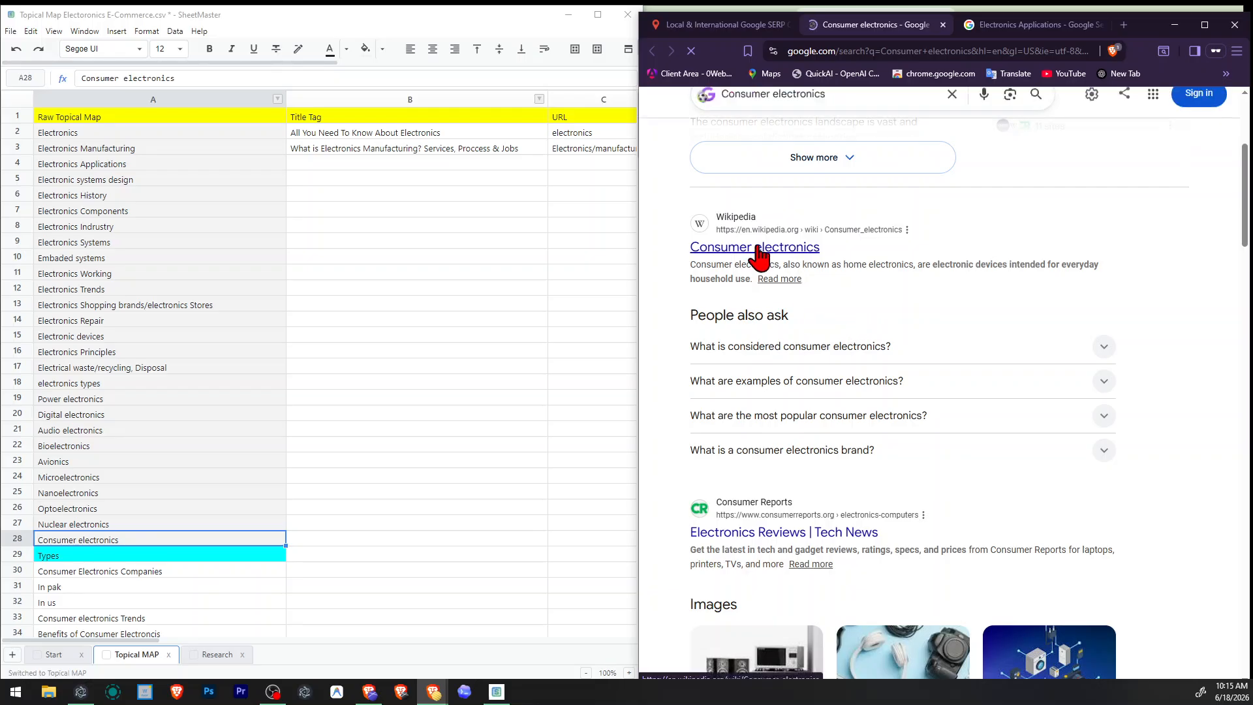
pyautogui.scroll(-8, 776, 274)
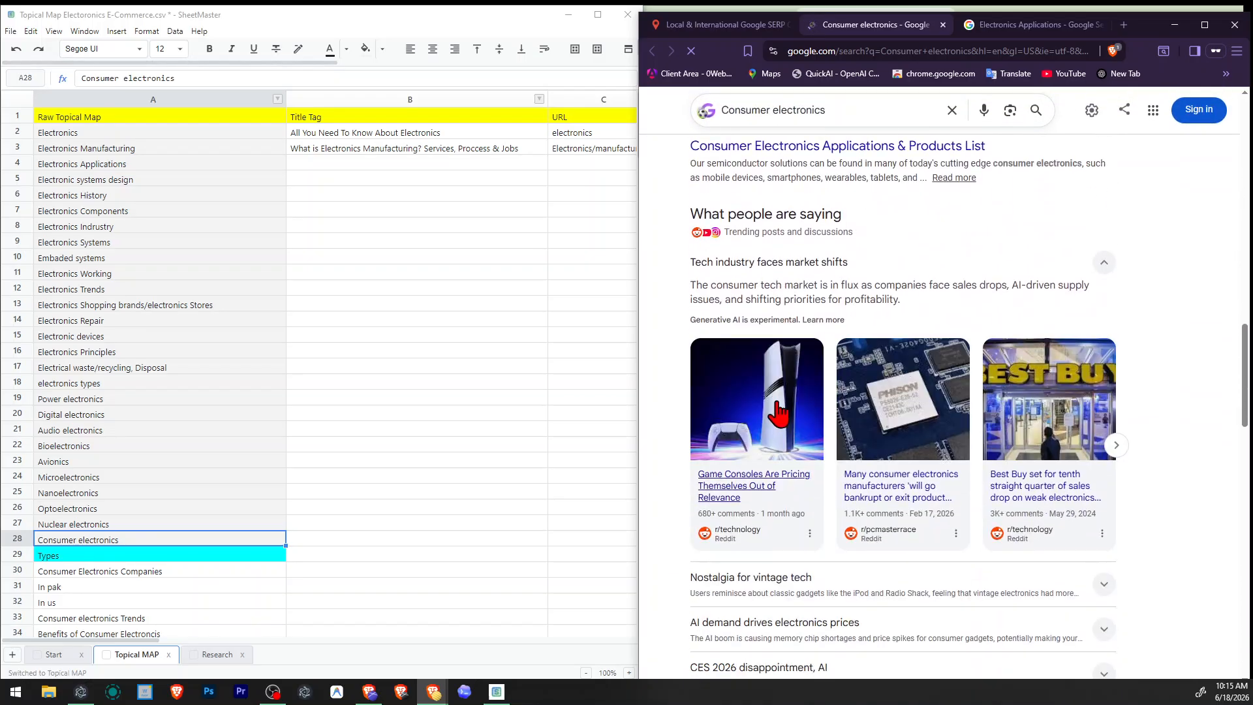
pyautogui.scroll(-9, 825, 342)
pyautogui.scroll(7, 884, 420)
pyautogui.scroll(2, 794, 189)
pyautogui.moveTo(668, 285); pyautogui.dragTo(796, 281)
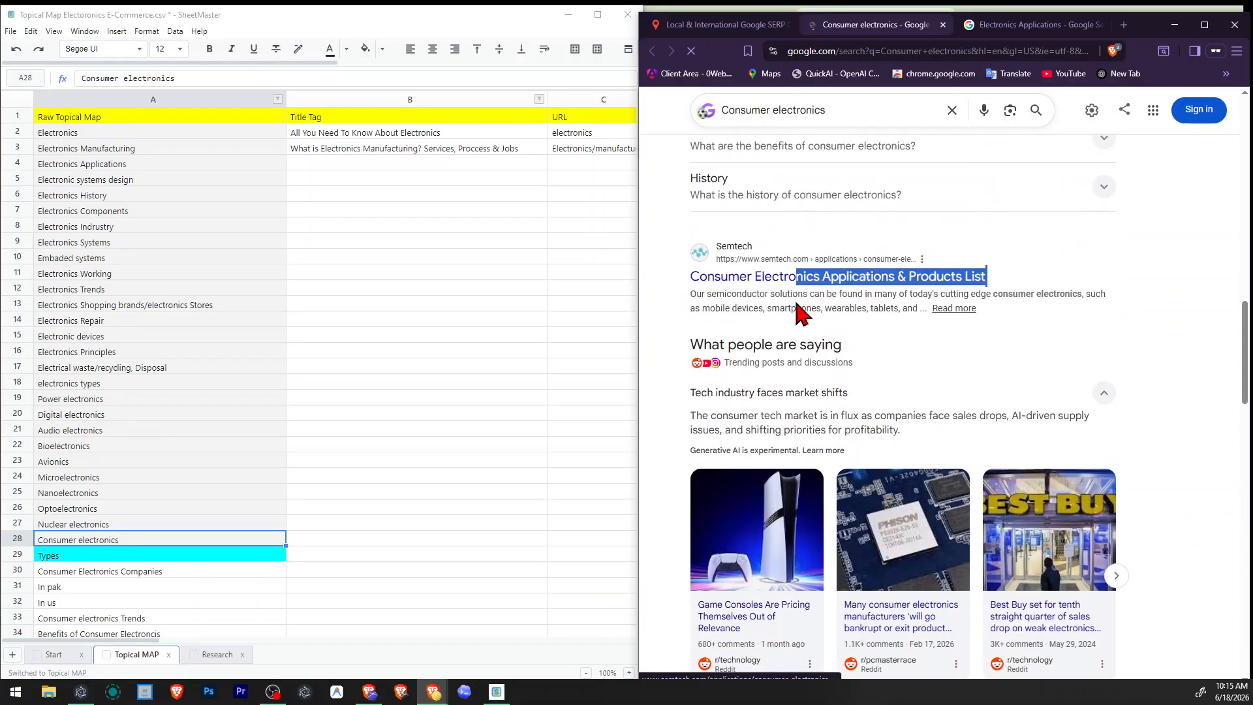
pyautogui.click(797, 302)
pyautogui.scroll(-1, 797, 302)
pyautogui.scroll(-7, 796, 307)
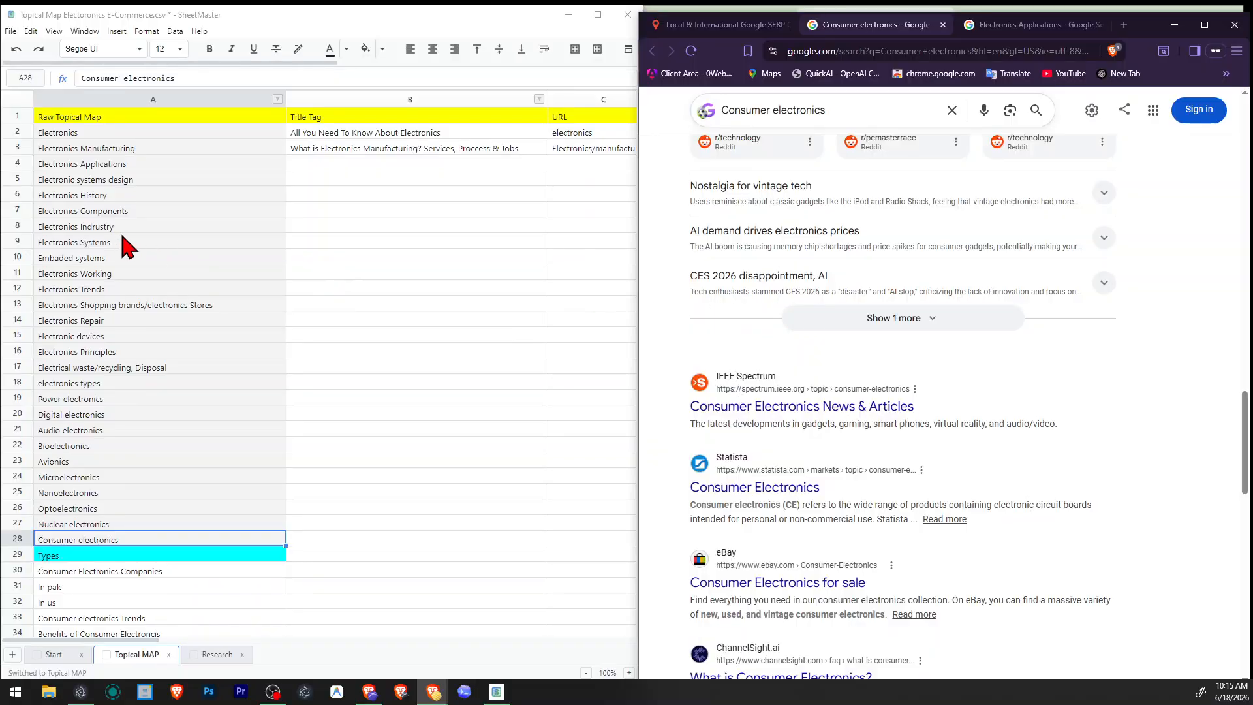
# Select Electronics Applications in cell A4 and compare it with the Consumer electronics organic results, places, related searches and Things to know topics.
pyautogui.click(126, 166)
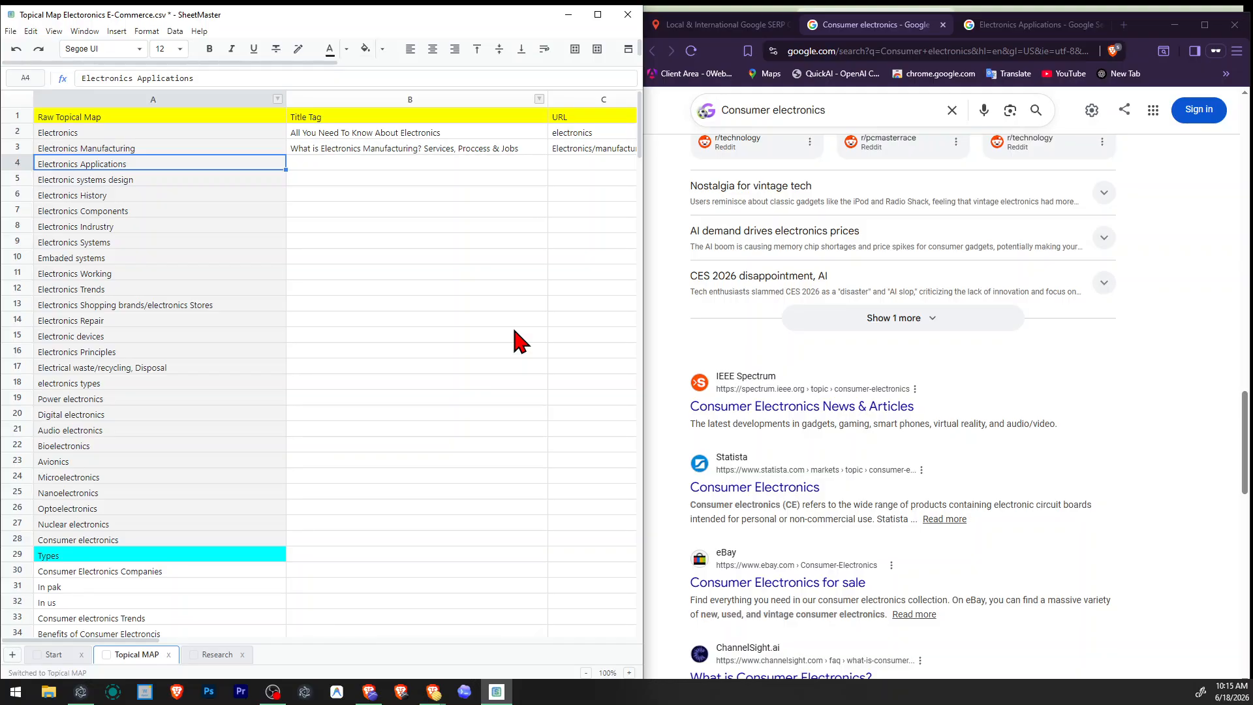
pyautogui.scroll(-4, 916, 254)
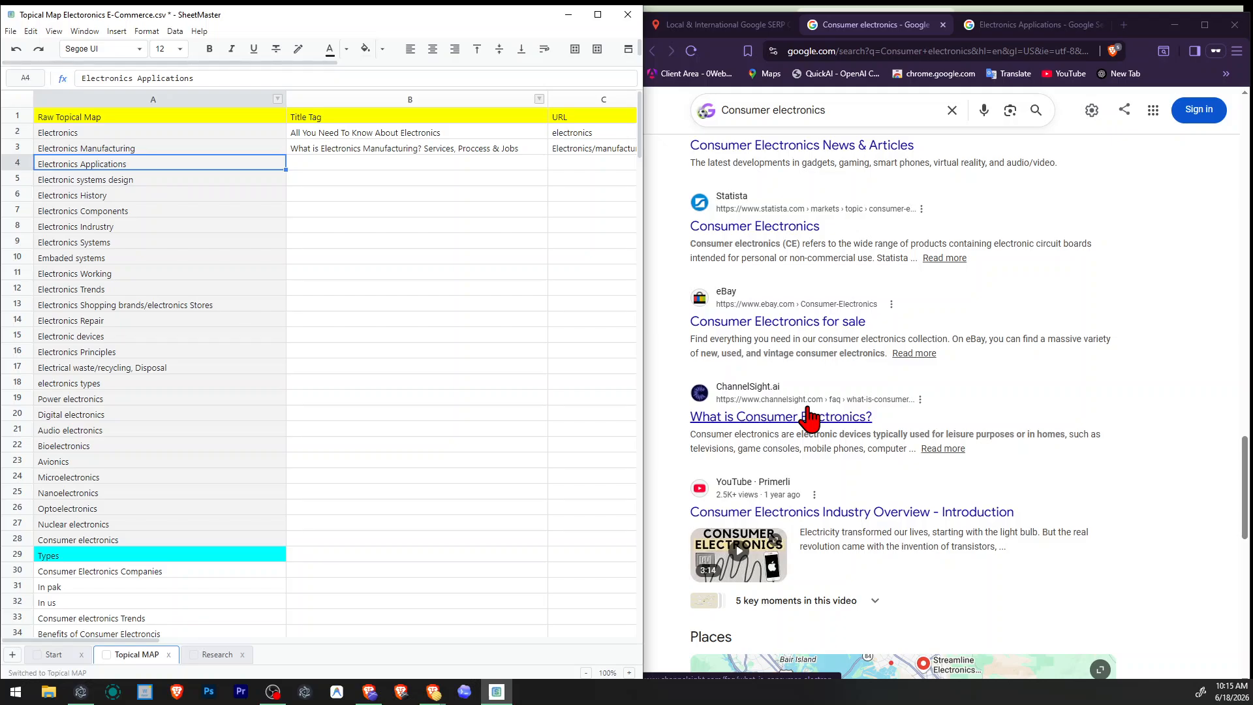
pyautogui.scroll(-12, 809, 418)
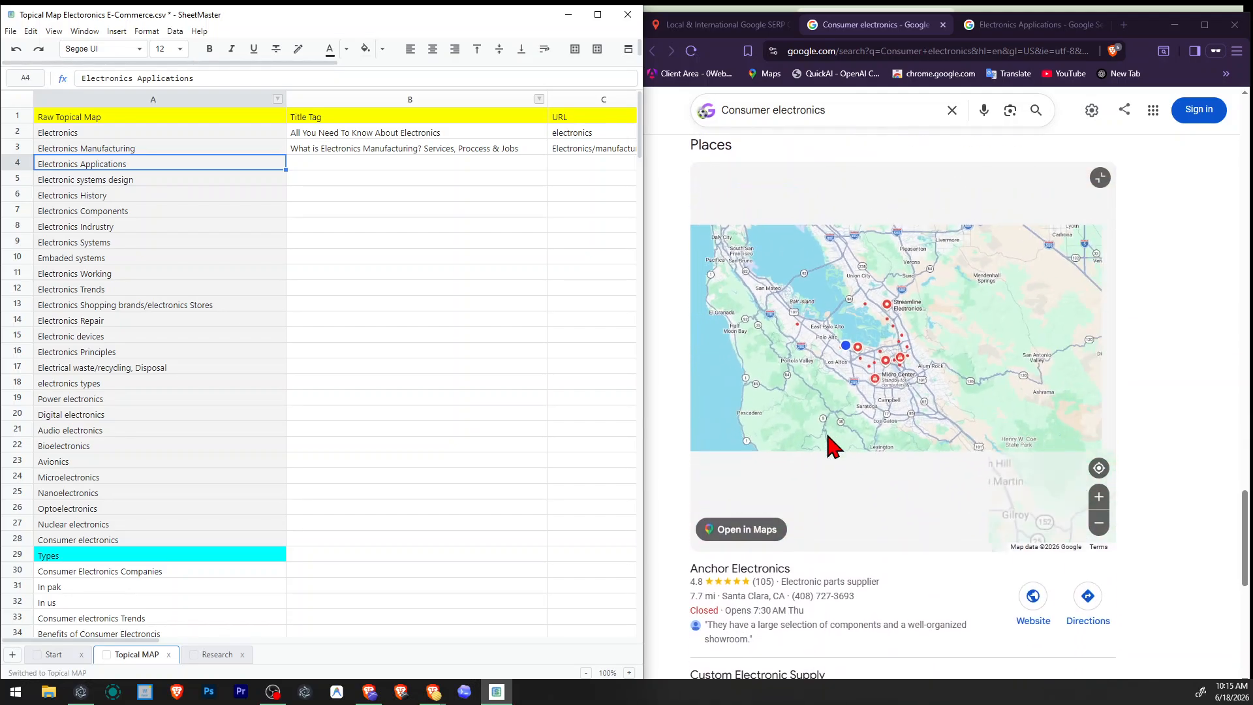
pyautogui.scroll(-2, 1103, 591)
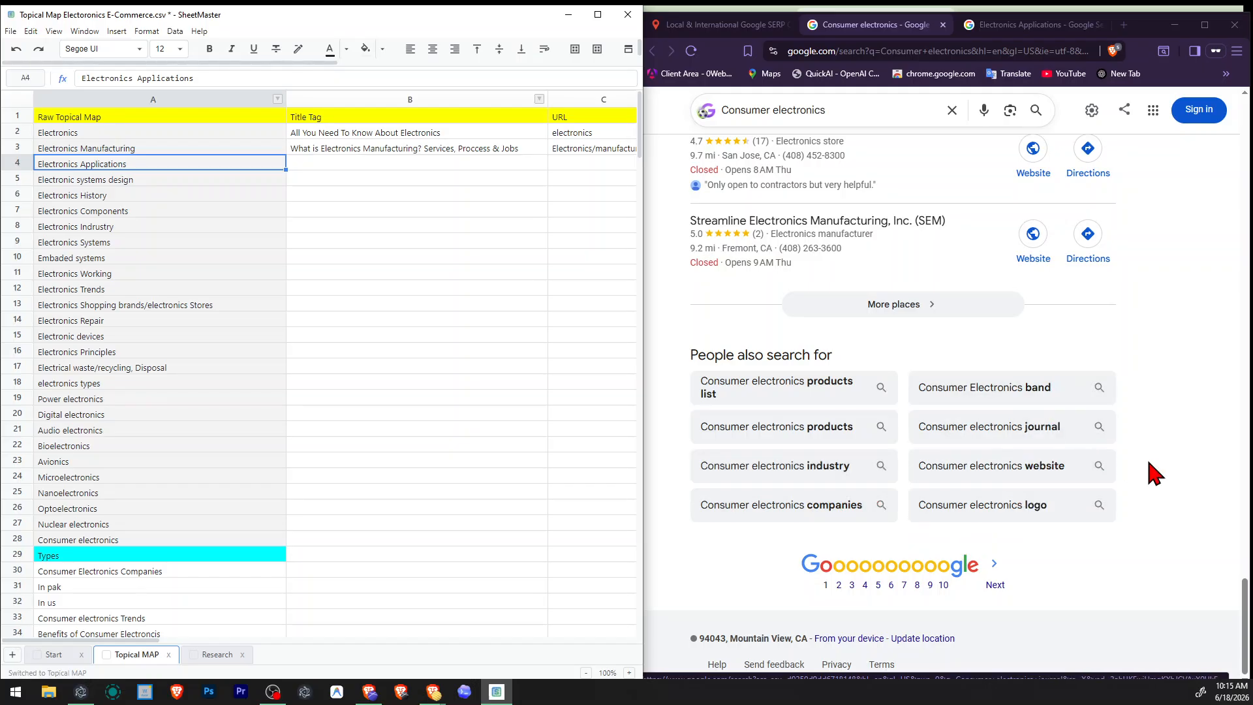
pyautogui.scroll(15, 1147, 480)
pyautogui.scroll(2, 1144, 487)
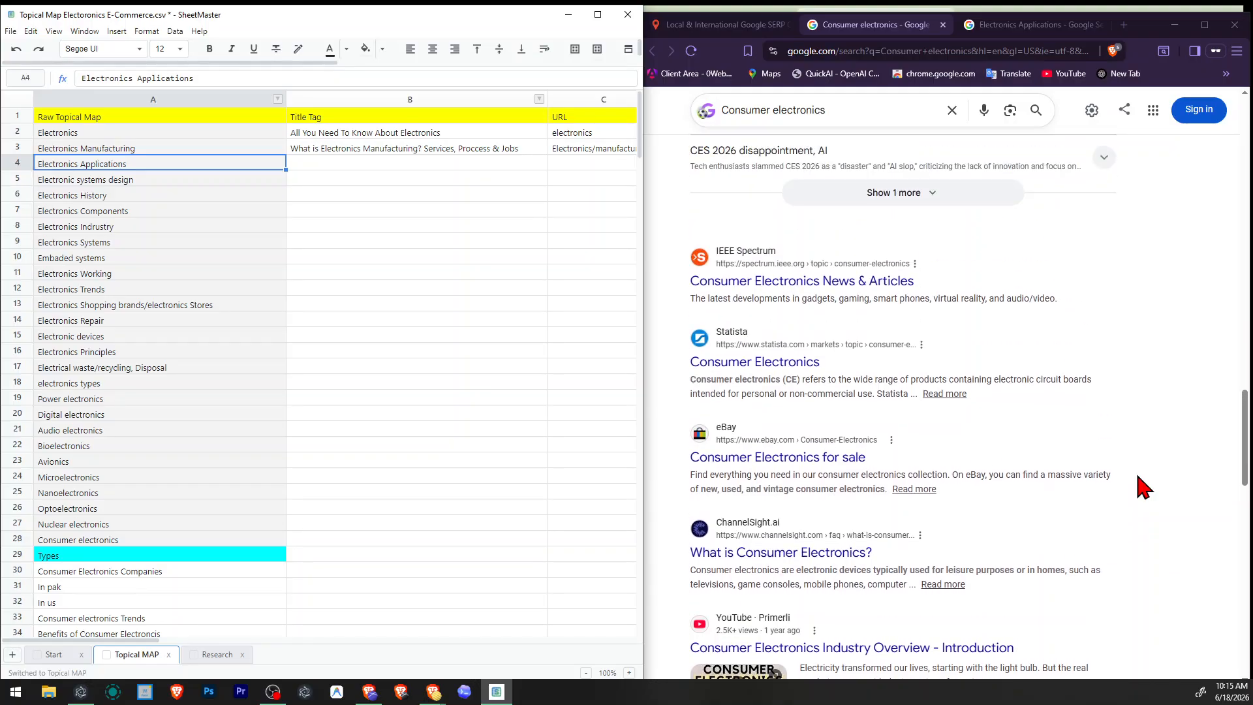
pyautogui.scroll(2, 806, 476)
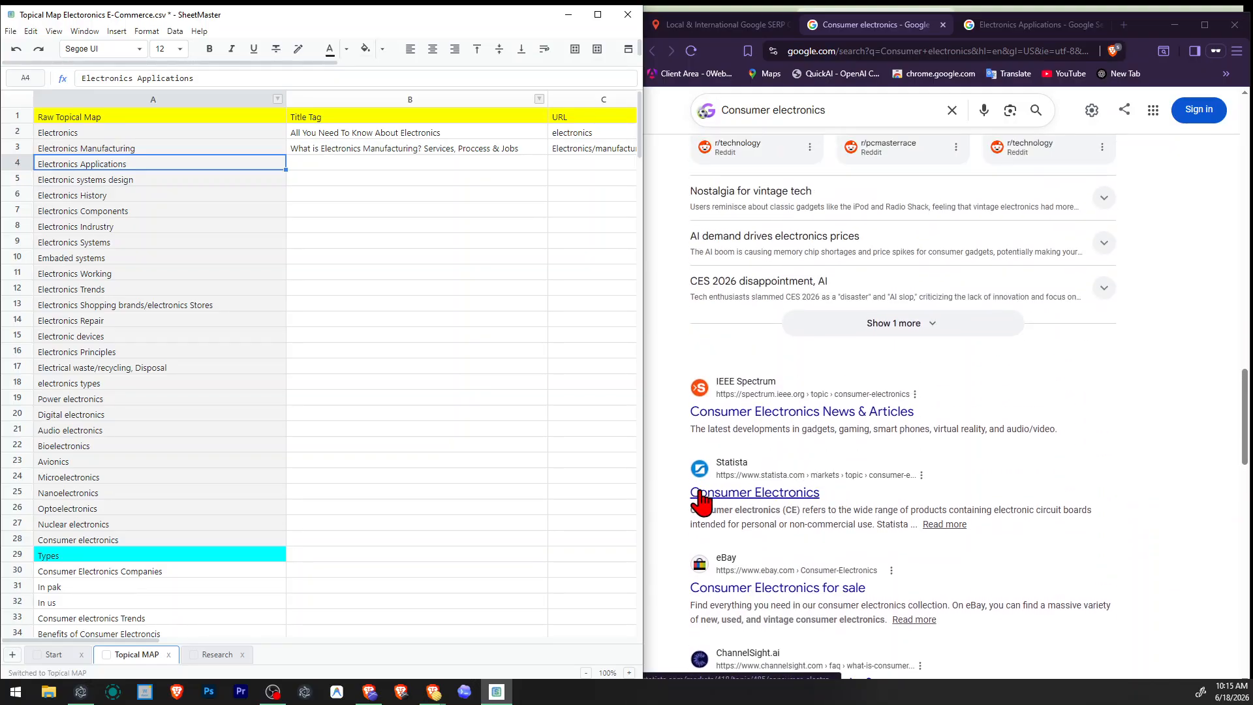
pyautogui.scroll(2, 782, 500)
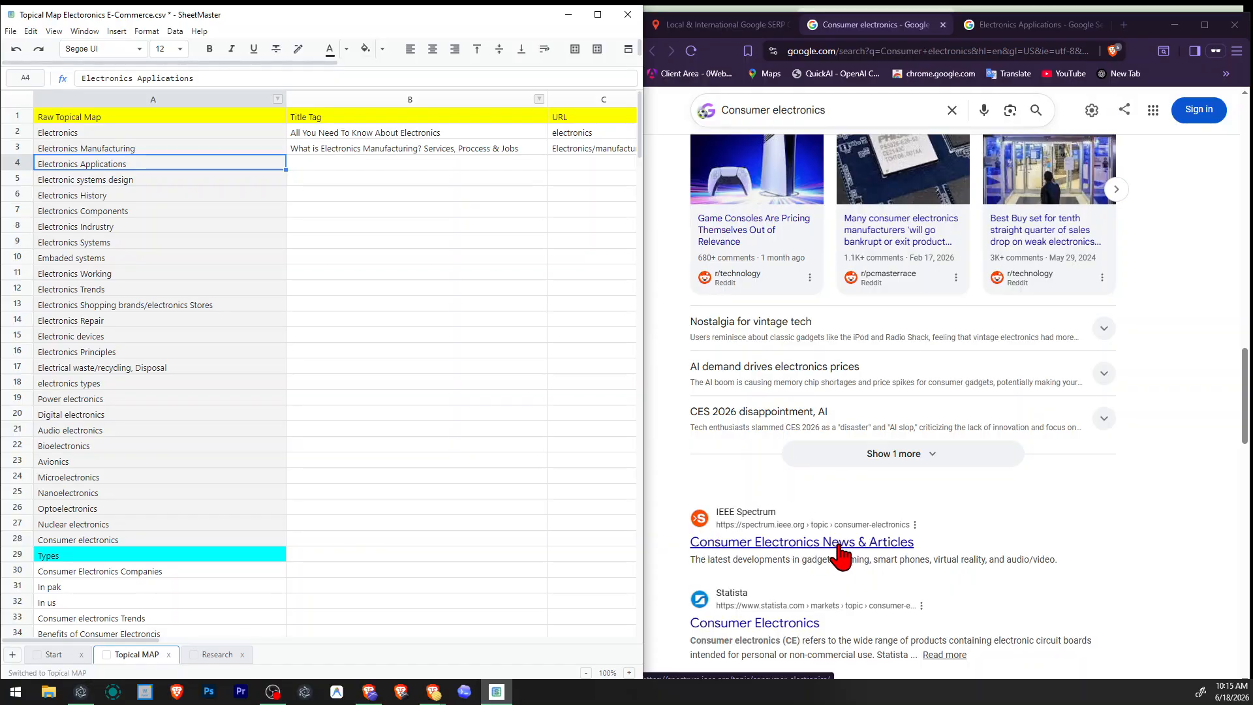
pyautogui.scroll(9, 841, 554)
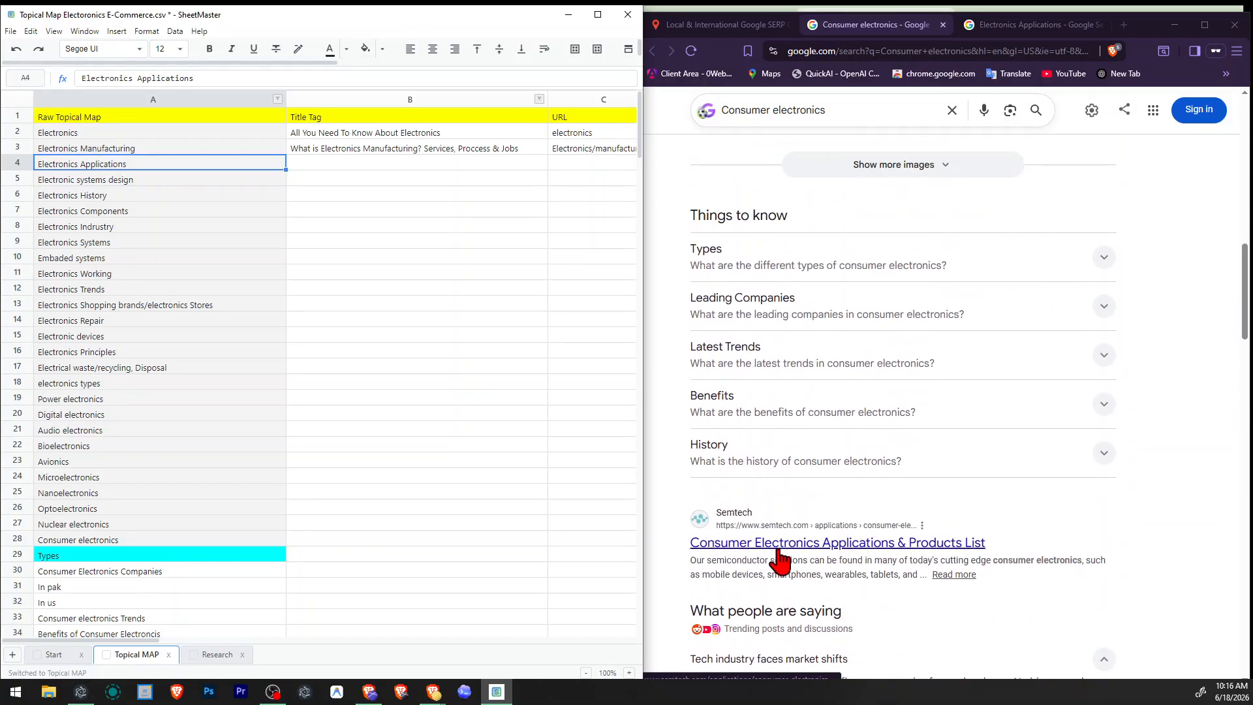
pyautogui.scroll(2, 860, 559)
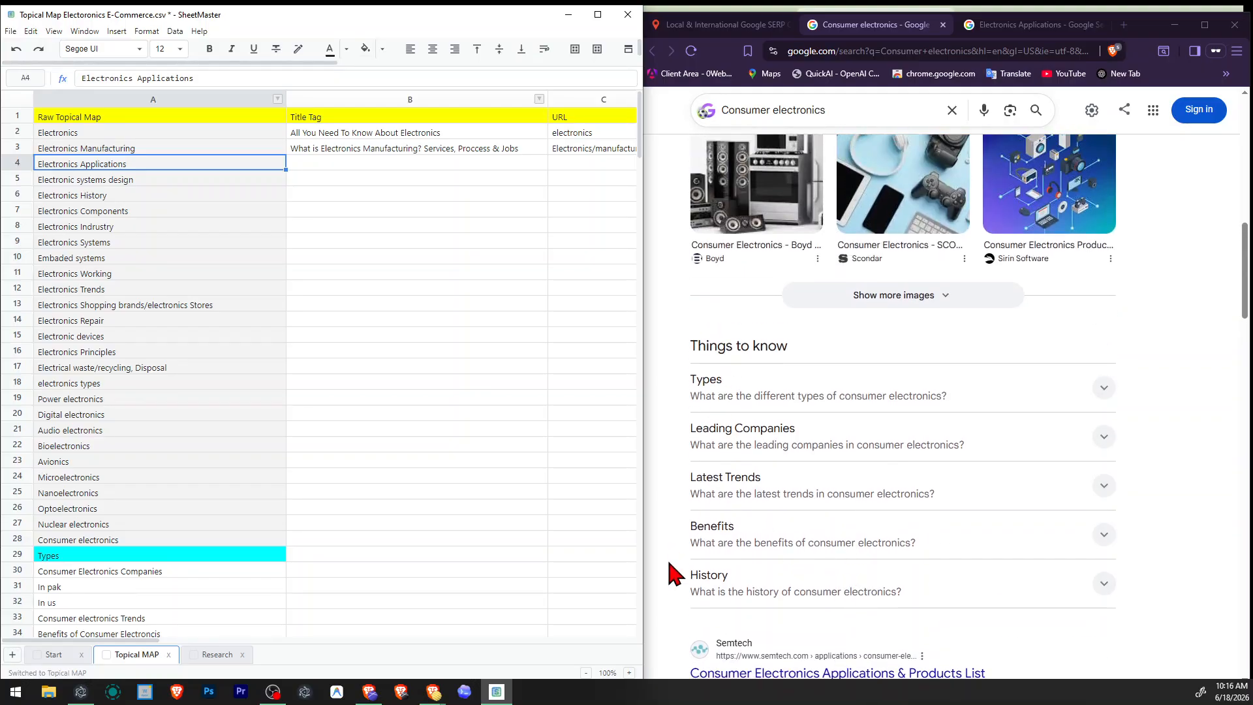
# Compare the Consumer electronics People also ask questions and organic results with those on the Electronics Applications results page.
pyautogui.scroll(6, 747, 454)
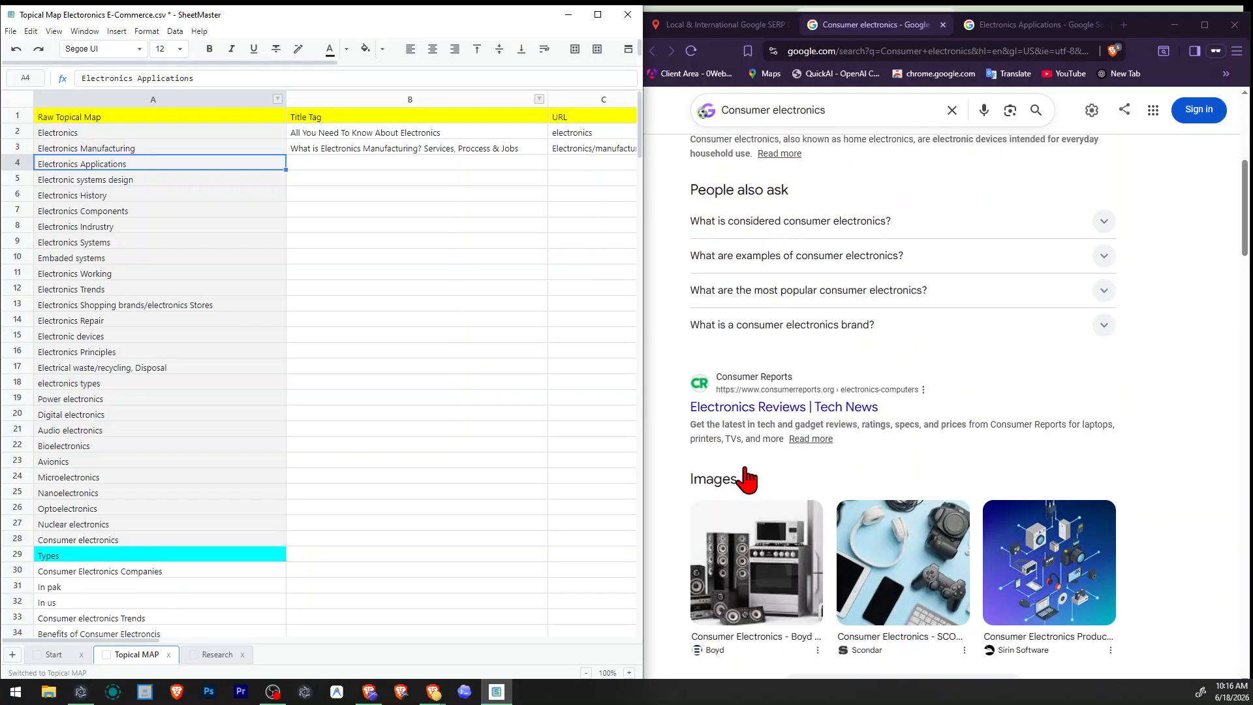
pyautogui.scroll(4, 741, 477)
pyautogui.scroll(-3, 741, 480)
pyautogui.click(980, 25)
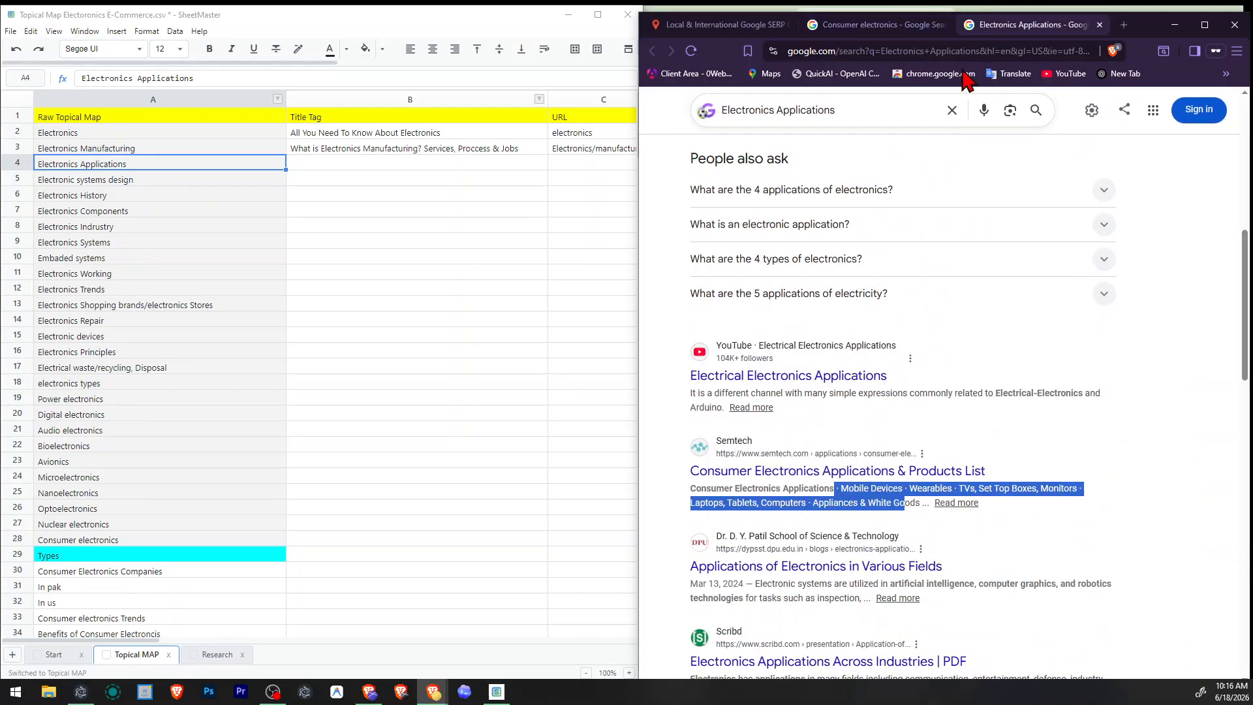
pyautogui.scroll(8, 811, 425)
pyautogui.scroll(-10, 812, 414)
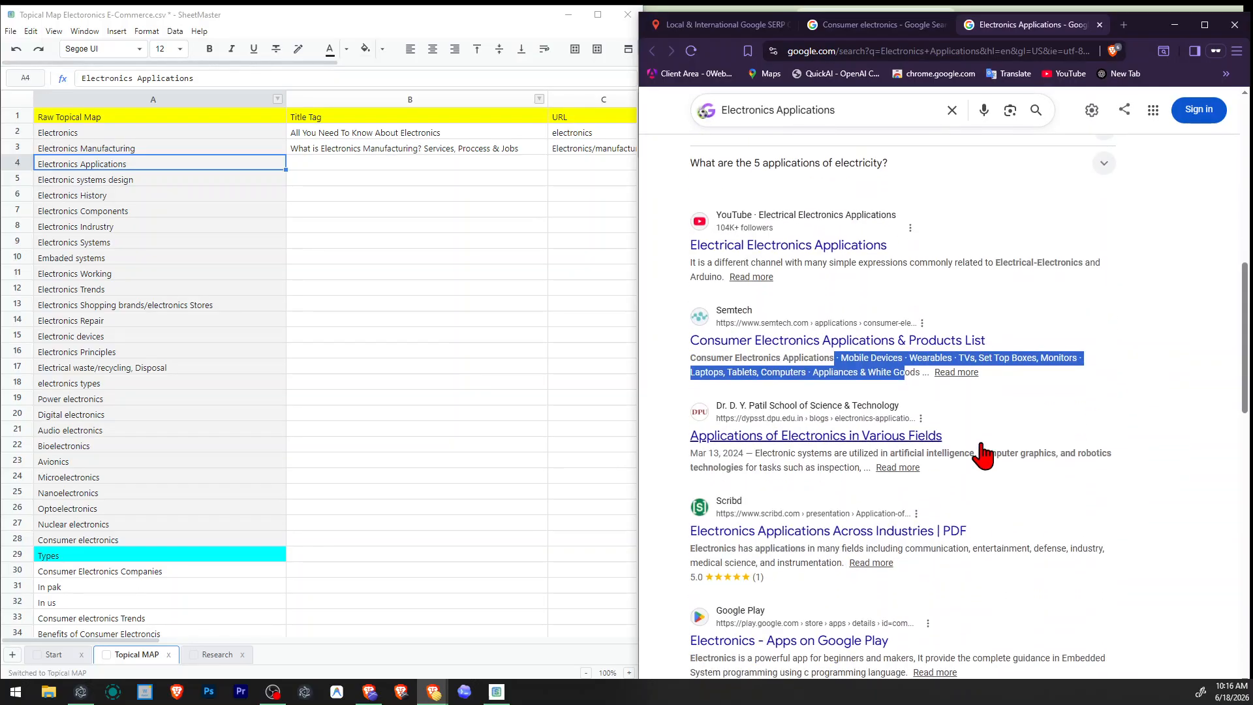
pyautogui.click(982, 455)
pyautogui.scroll(6, 979, 437)
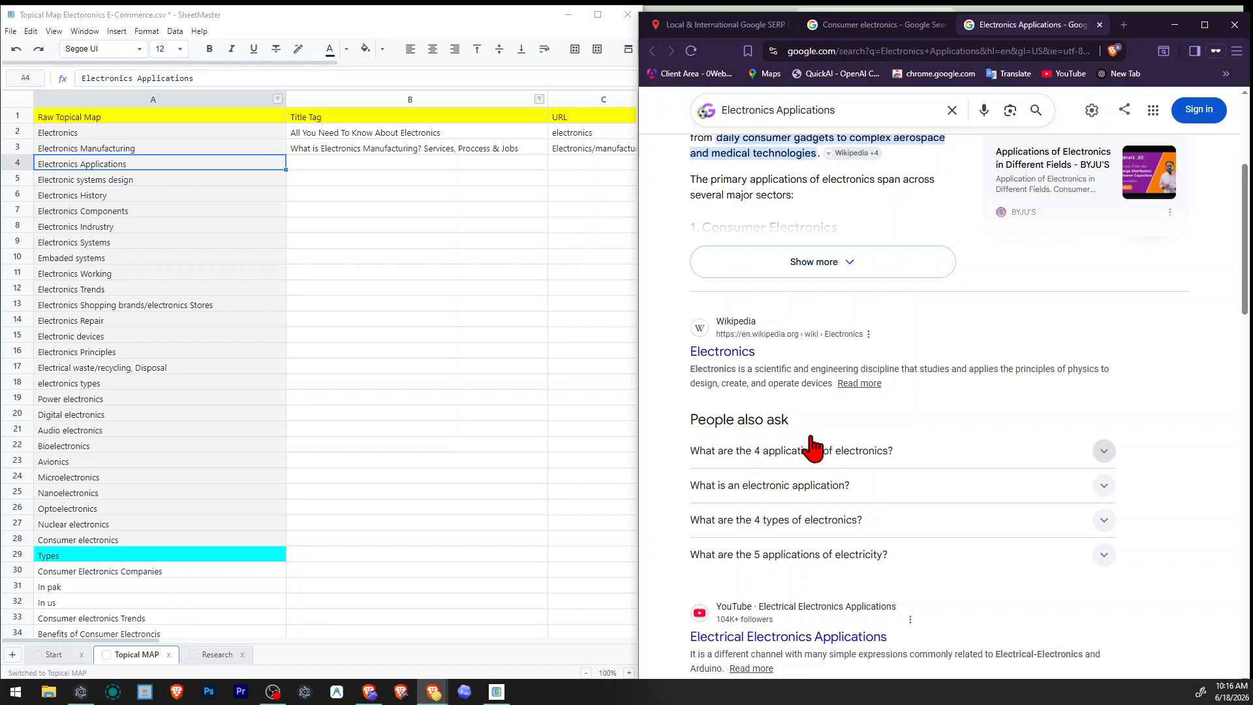
# Examine the Electronics Applications organic results from Wikipedia, Semtech and Monolithic Power Systems for overlap with consumer electronics.
pyautogui.moveTo(756, 351); pyautogui.dragTo(706, 351)
pyautogui.click(694, 358)
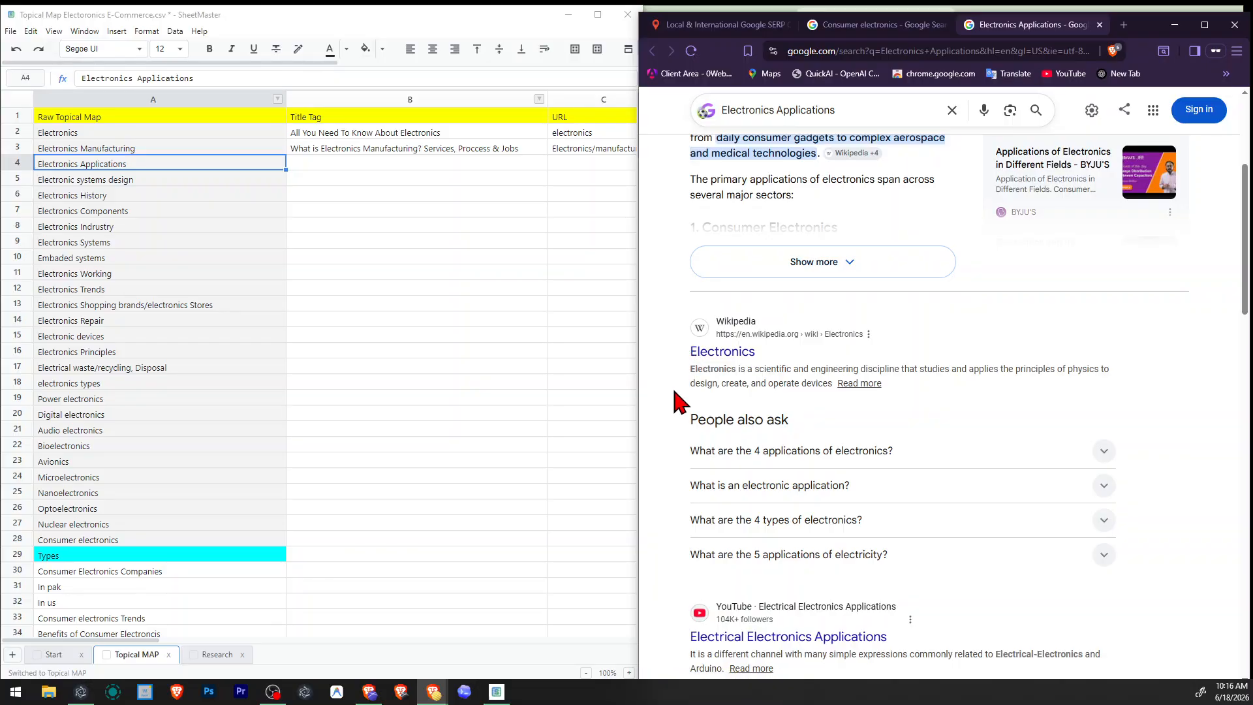
pyautogui.scroll(-4, 677, 417)
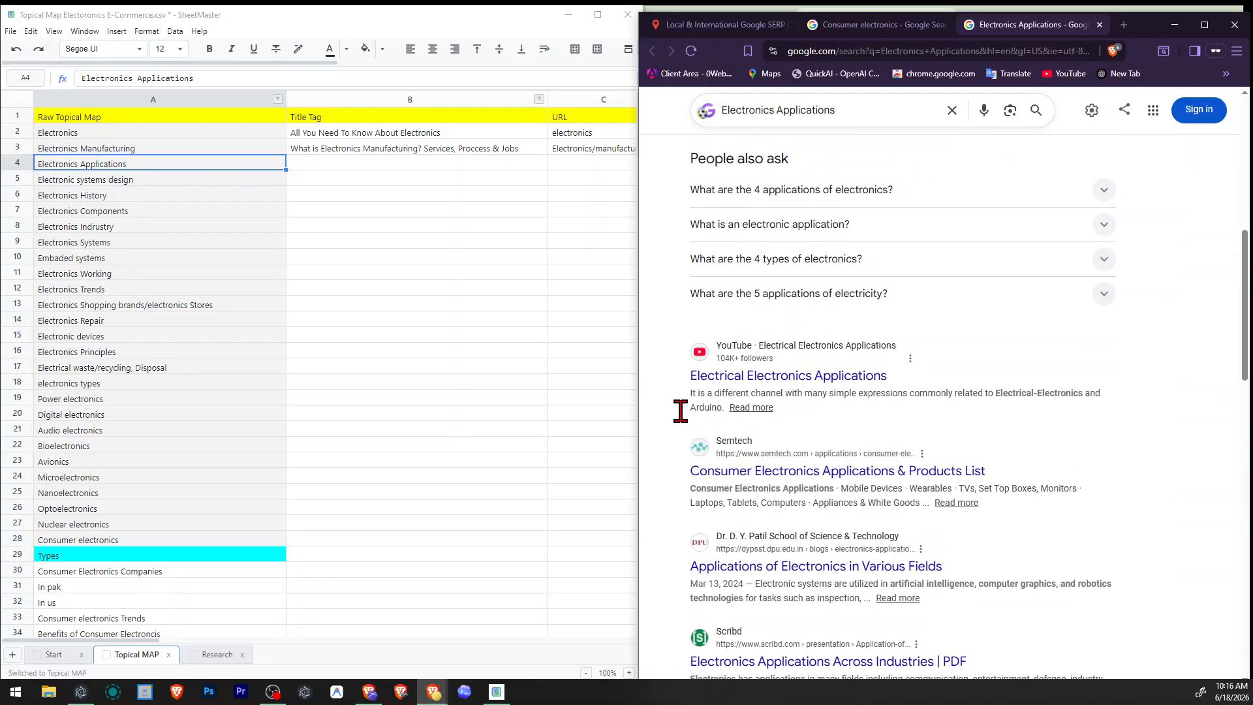
pyautogui.scroll(-2, 680, 411)
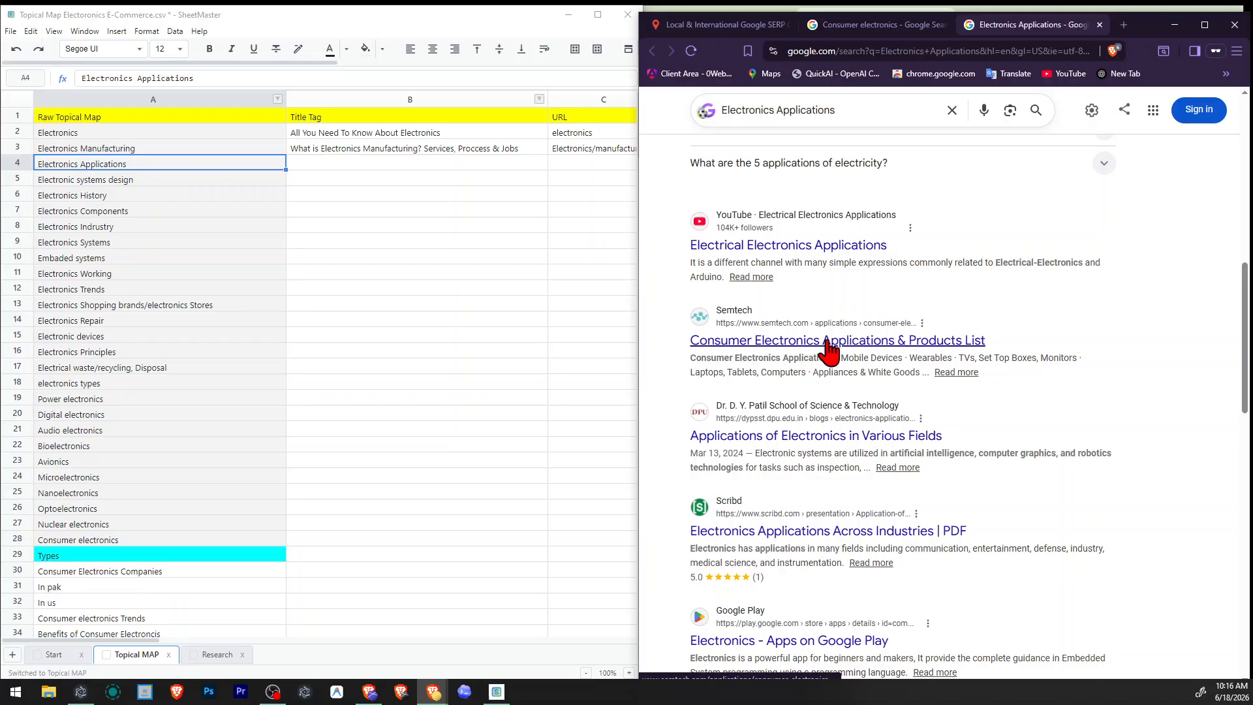
pyautogui.scroll(-2, 829, 350)
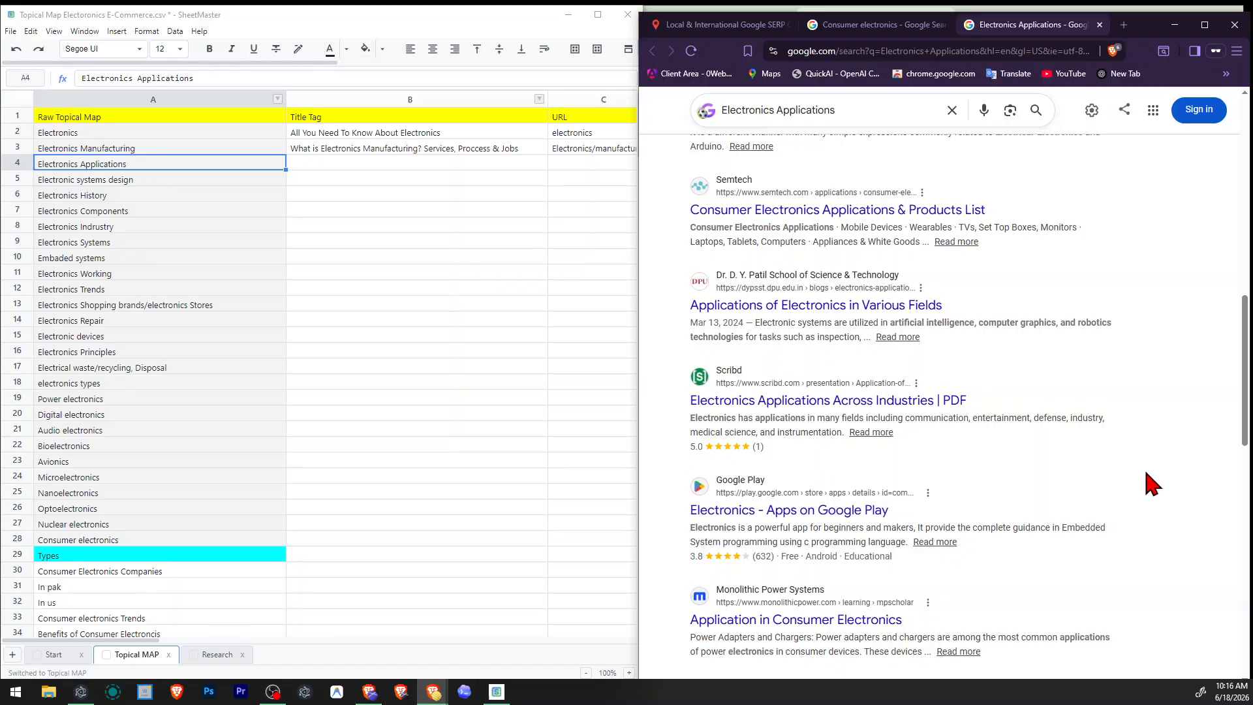
pyautogui.scroll(-4, 927, 515)
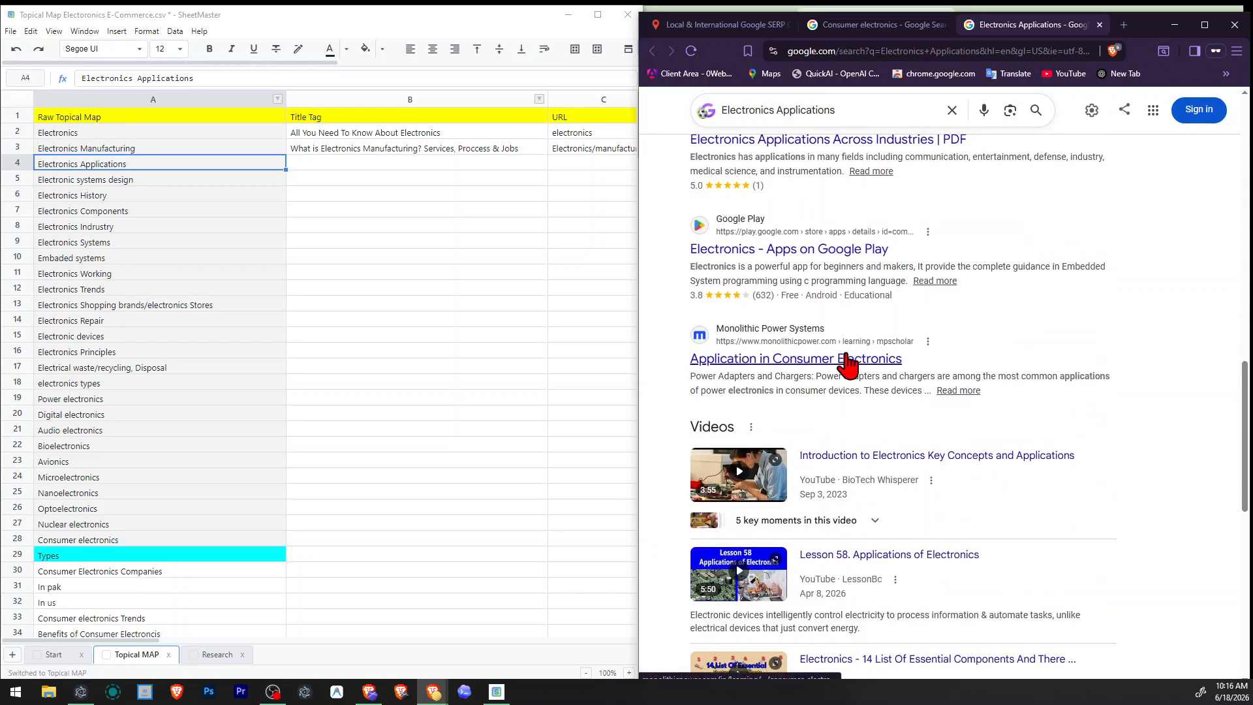
pyautogui.scroll(4, 888, 366)
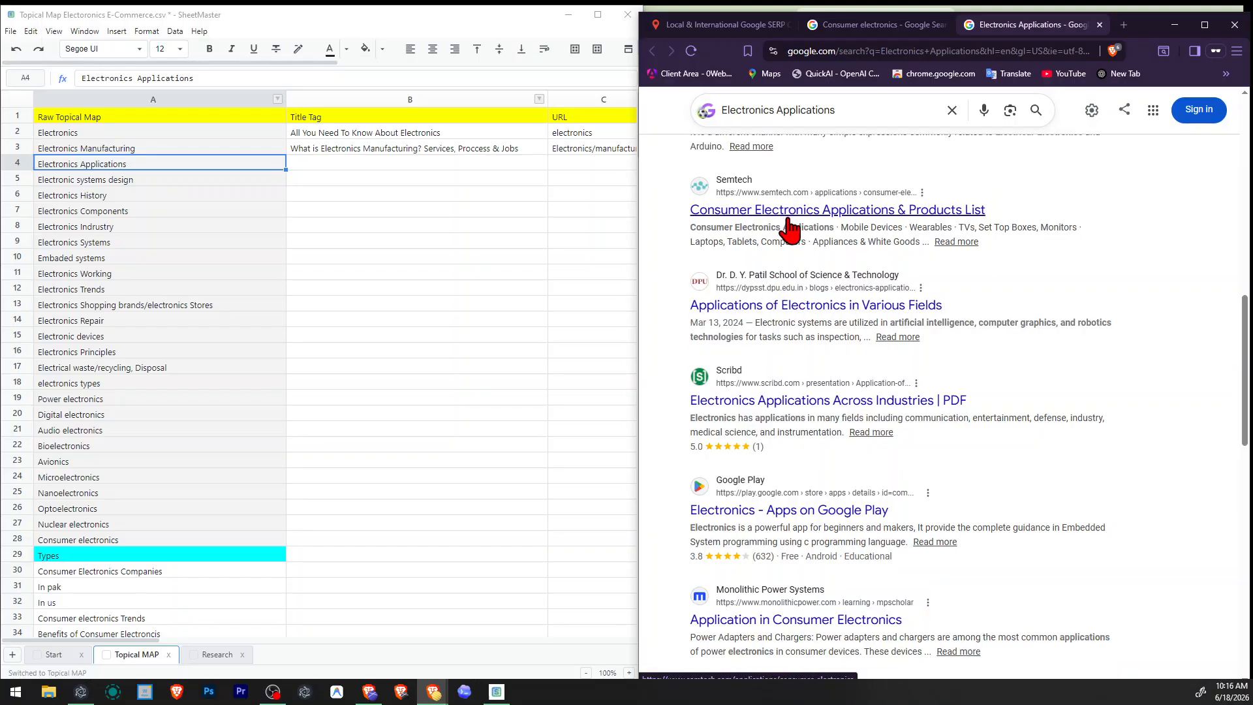
# Open the article "Applications of Electronics in Various Fields" in a new tab and read through its consumer electronics, robotics and automobile sections.
pyautogui.rightClick(723, 312)
pyautogui.click(757, 318)
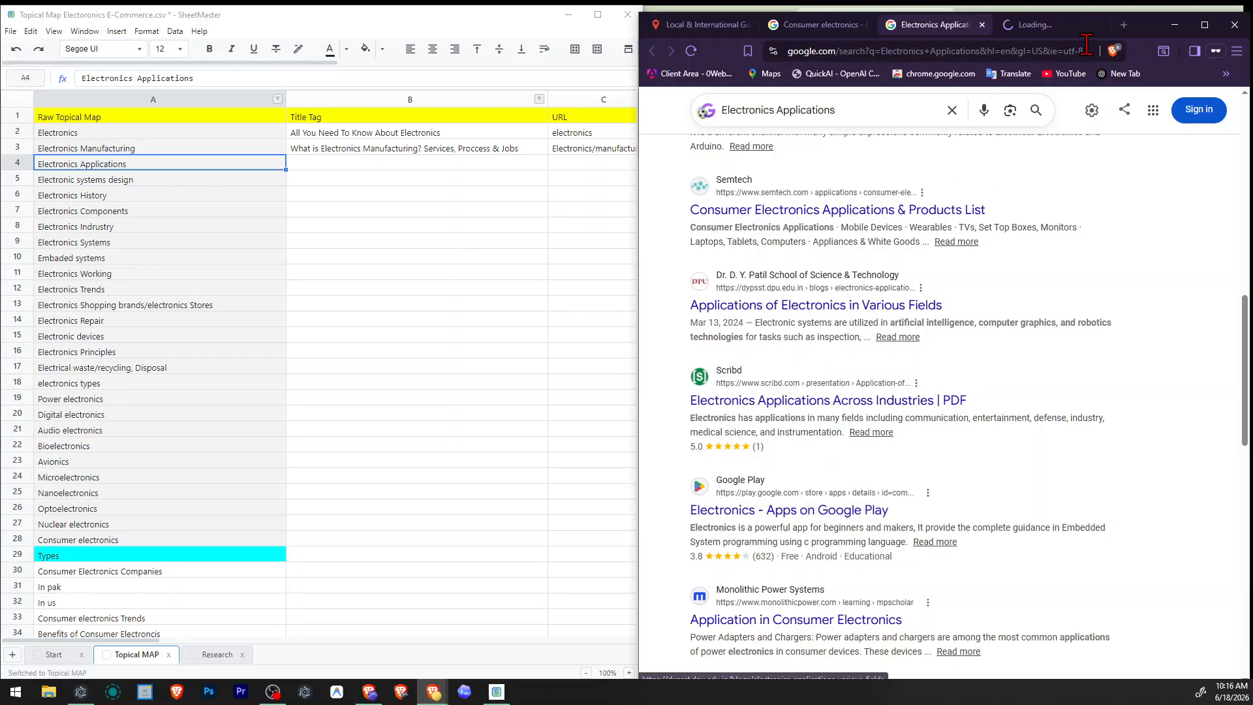
pyautogui.click(1053, 26)
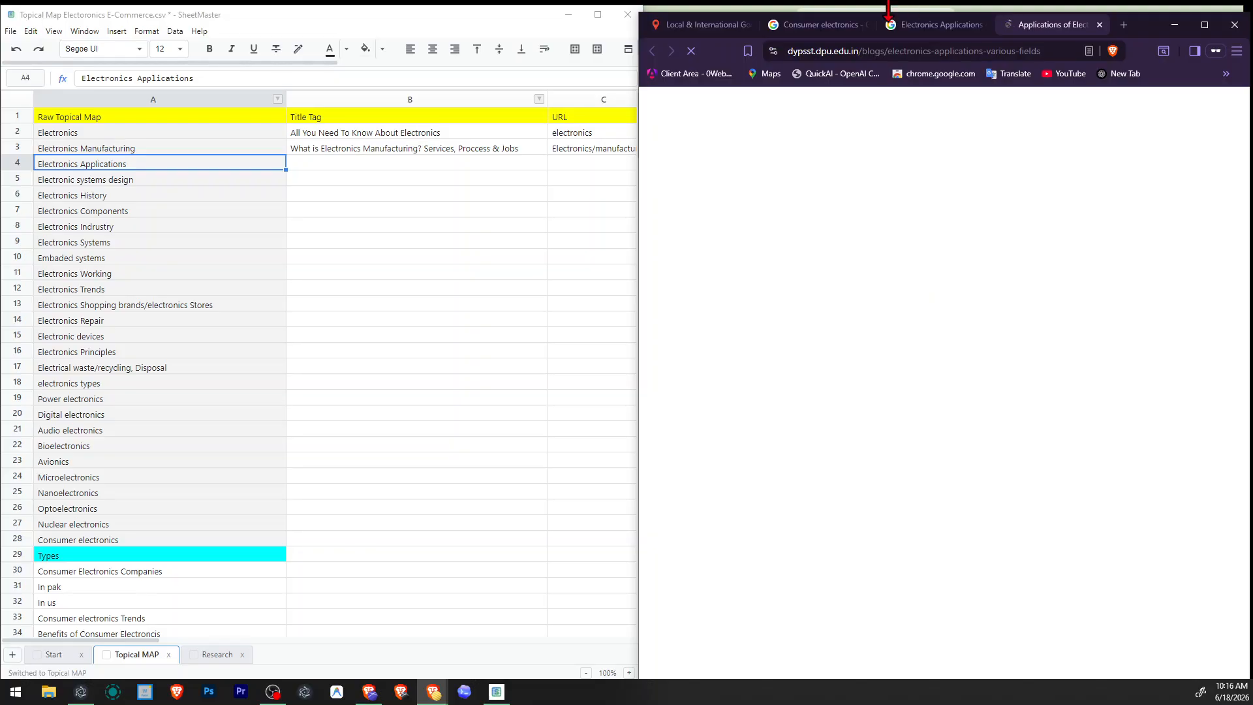
pyautogui.scroll(-2, 1036, 175)
pyautogui.scroll(-15, 1041, 185)
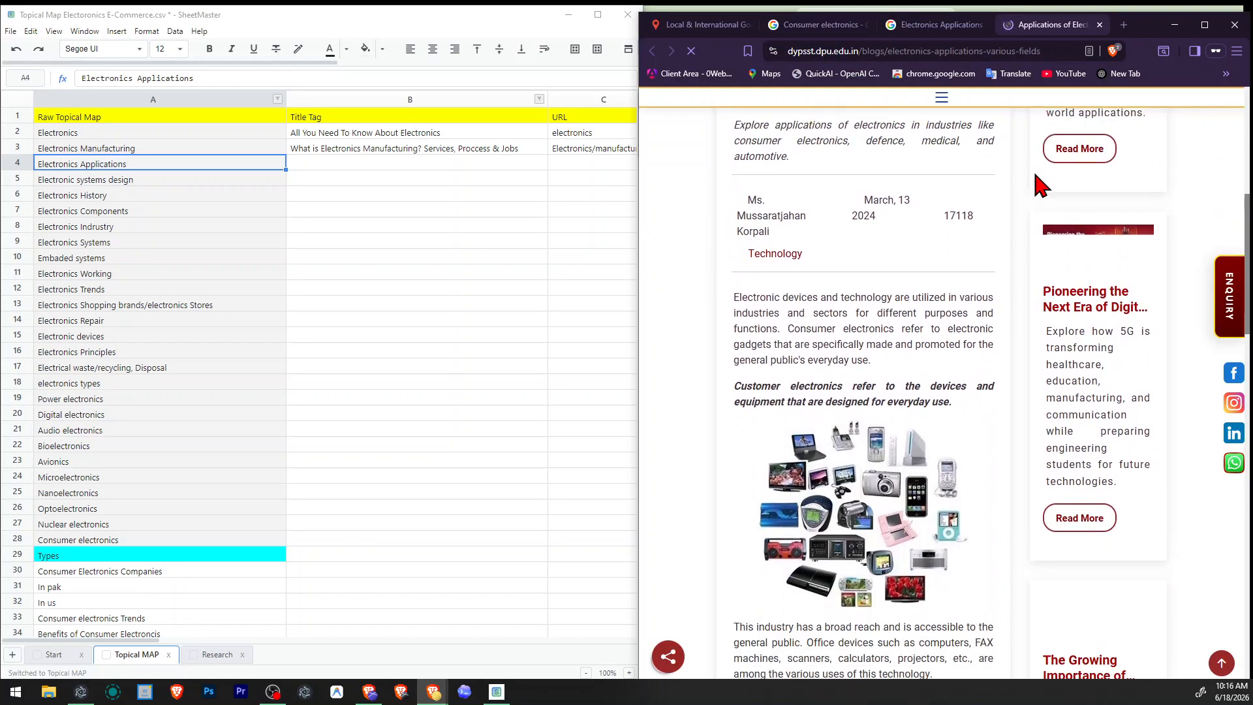
pyautogui.scroll(15, 1028, 225)
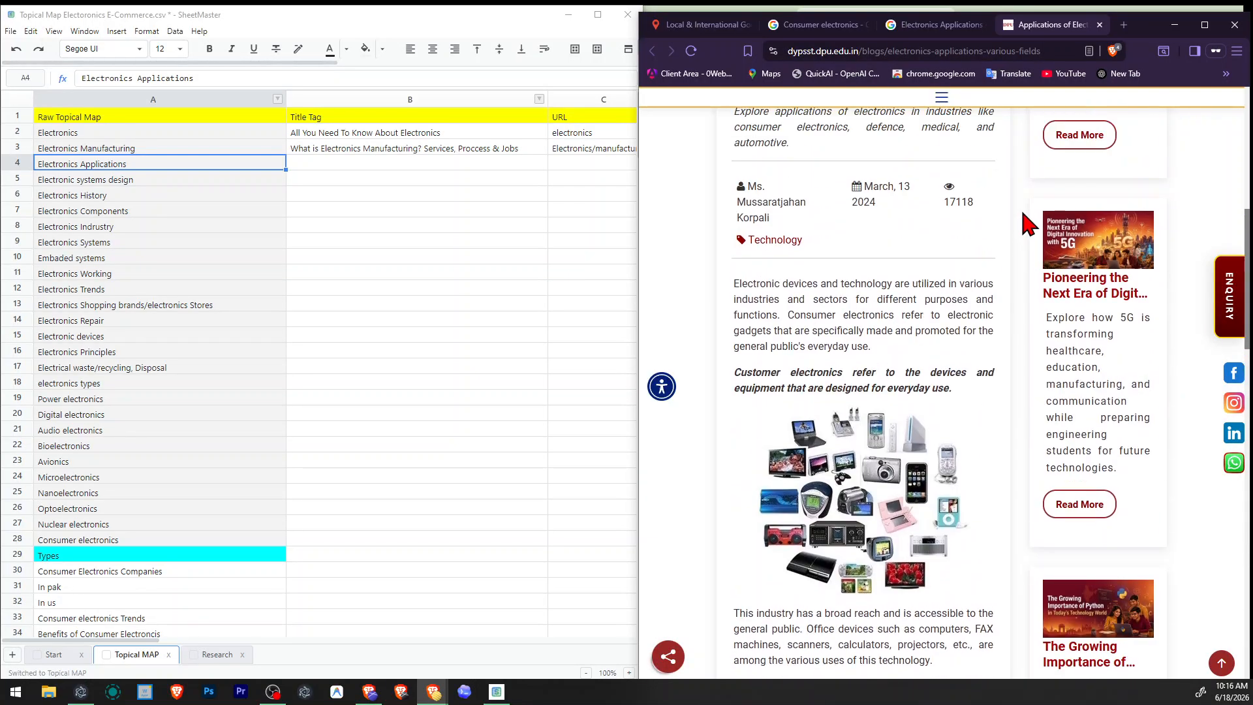
pyautogui.scroll(4, 1023, 215)
pyautogui.scroll(-15, 1024, 214)
pyautogui.scroll(10, 1024, 214)
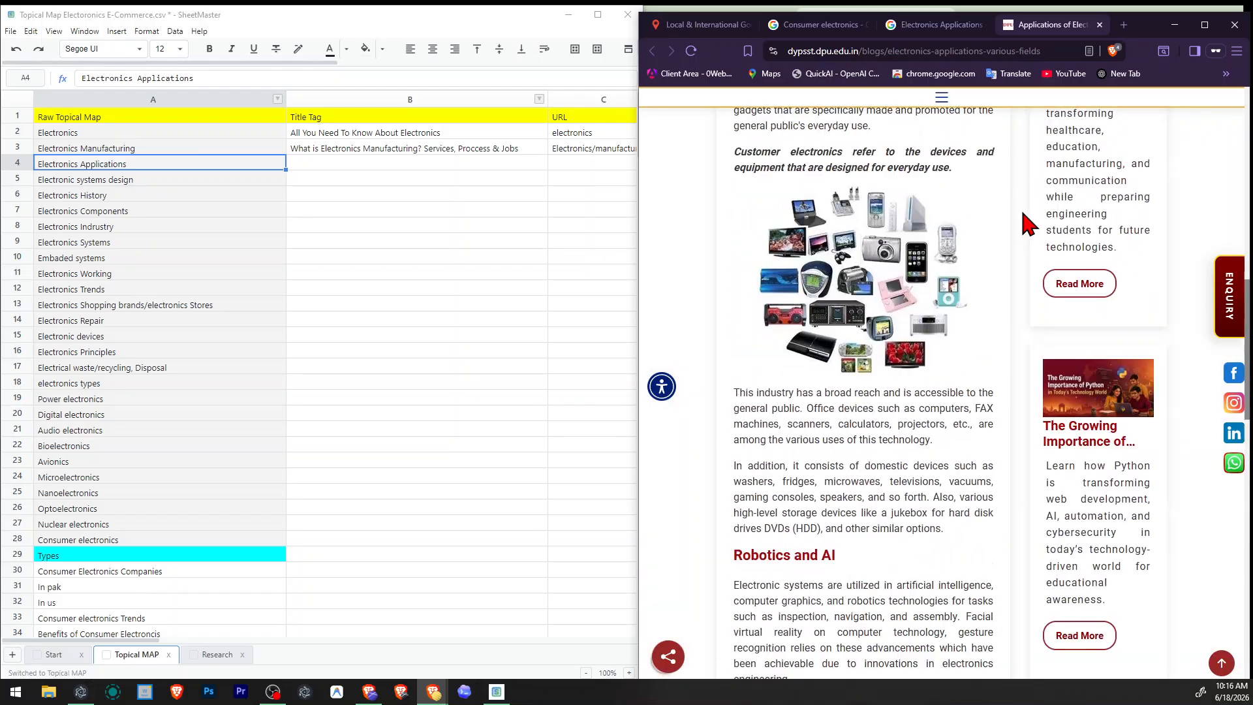
pyautogui.scroll(5, 1023, 213)
pyautogui.scroll(-15, 1025, 216)
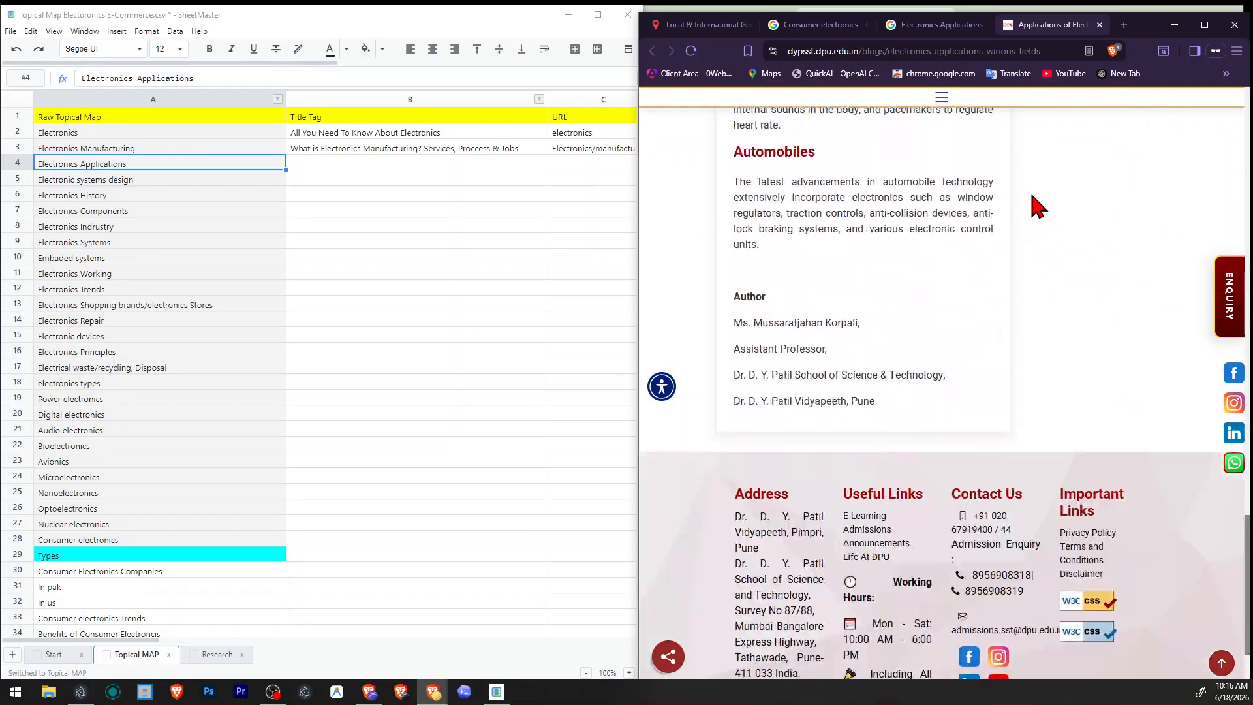
# Close the article and check the remaining Electronics Applications results, including the videos, TD World, Slideshare and People also search for.
pyautogui.click(1100, 25)
pyautogui.scroll(-6, 940, 306)
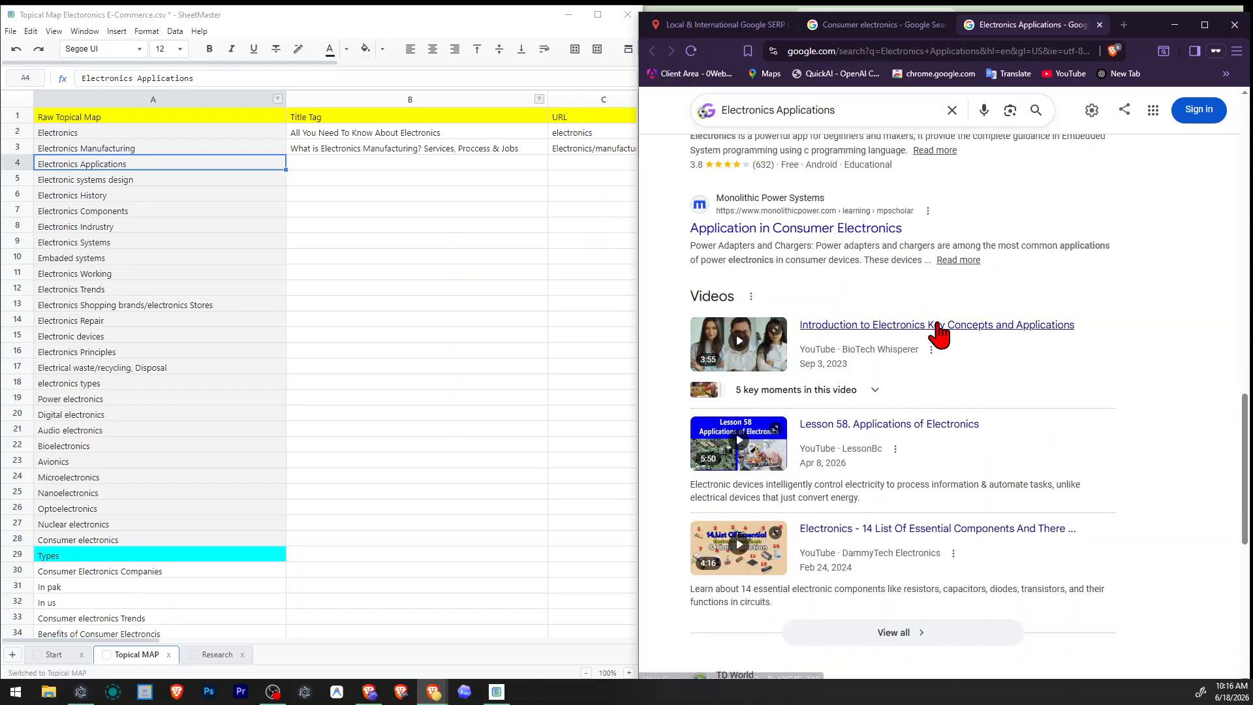
pyautogui.scroll(4, 1058, 335)
pyautogui.scroll(-9, 1071, 347)
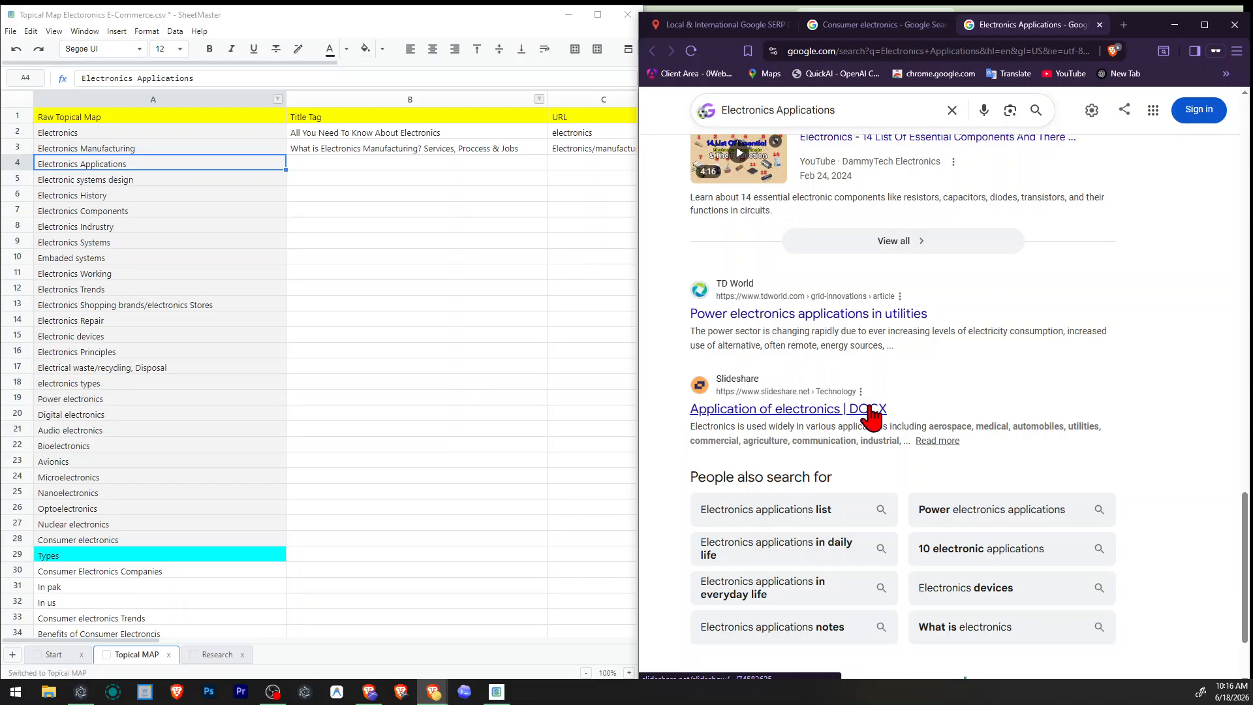
# Remove the topic "Electronics Applications" from cell A4 of the topical map.
pyautogui.rightClick(20, 163)
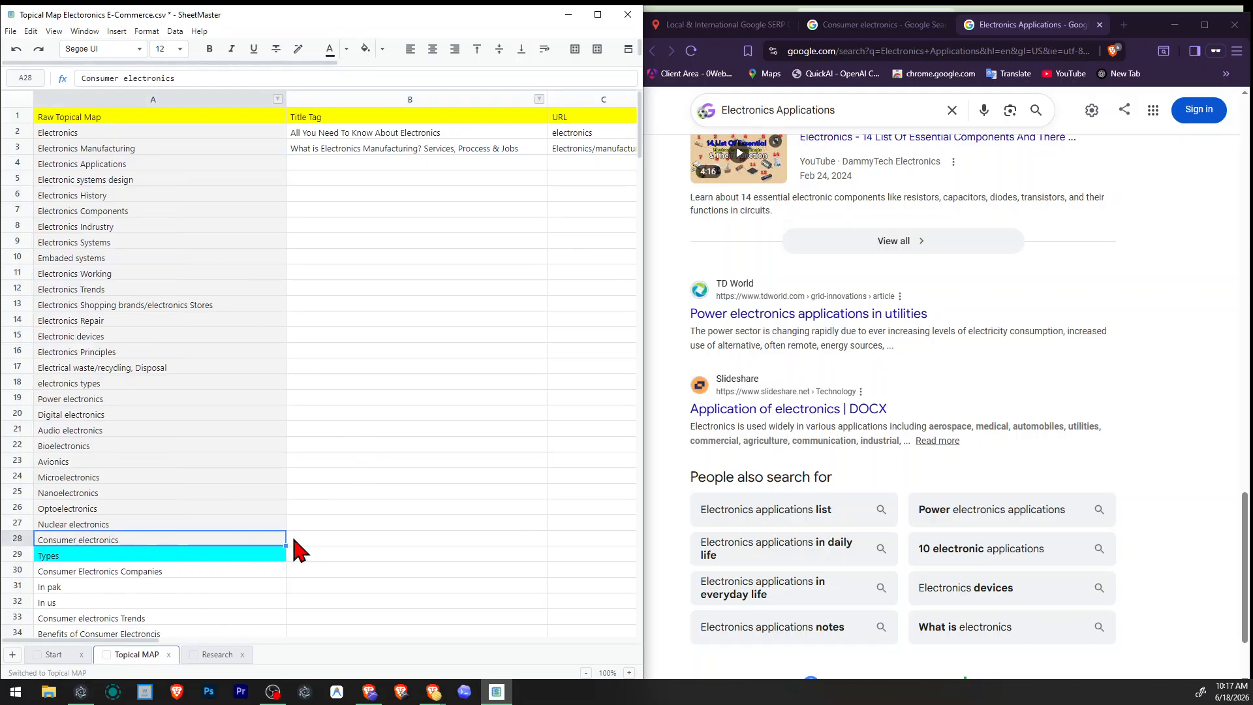
pyautogui.click(110, 167)
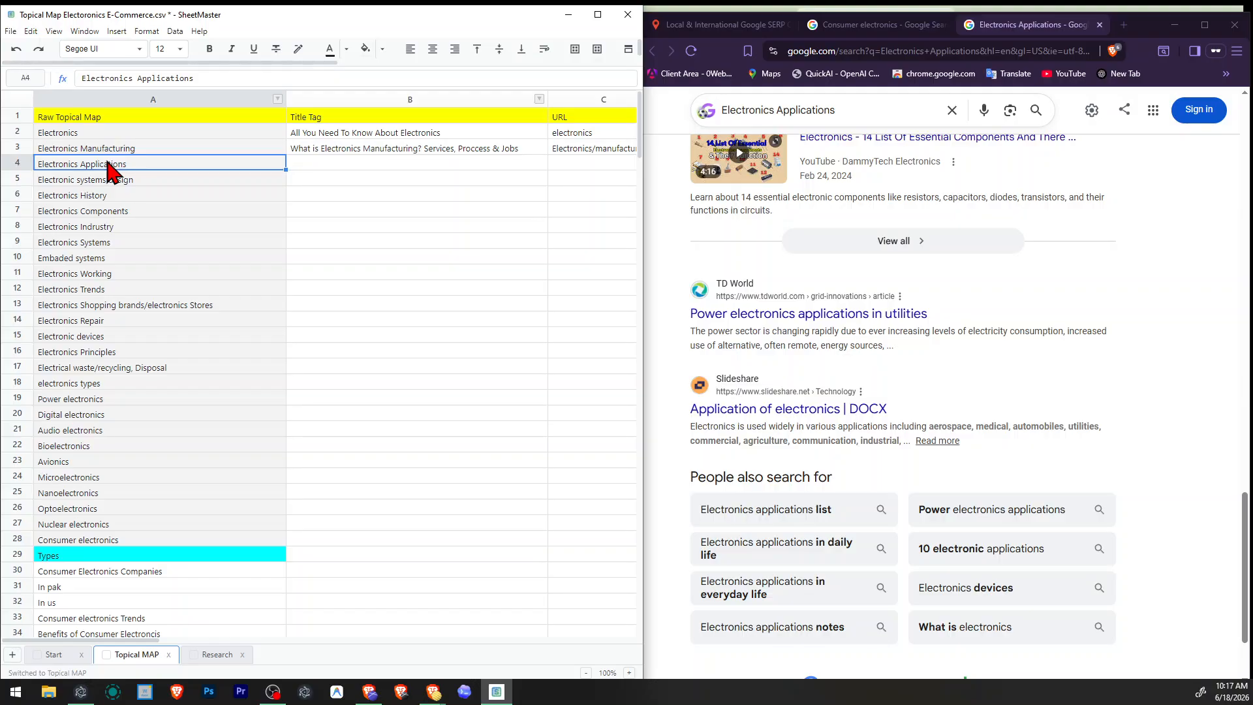
pyautogui.press('Delete')
pyautogui.click(366, 260)
pyautogui.click(401, 572)
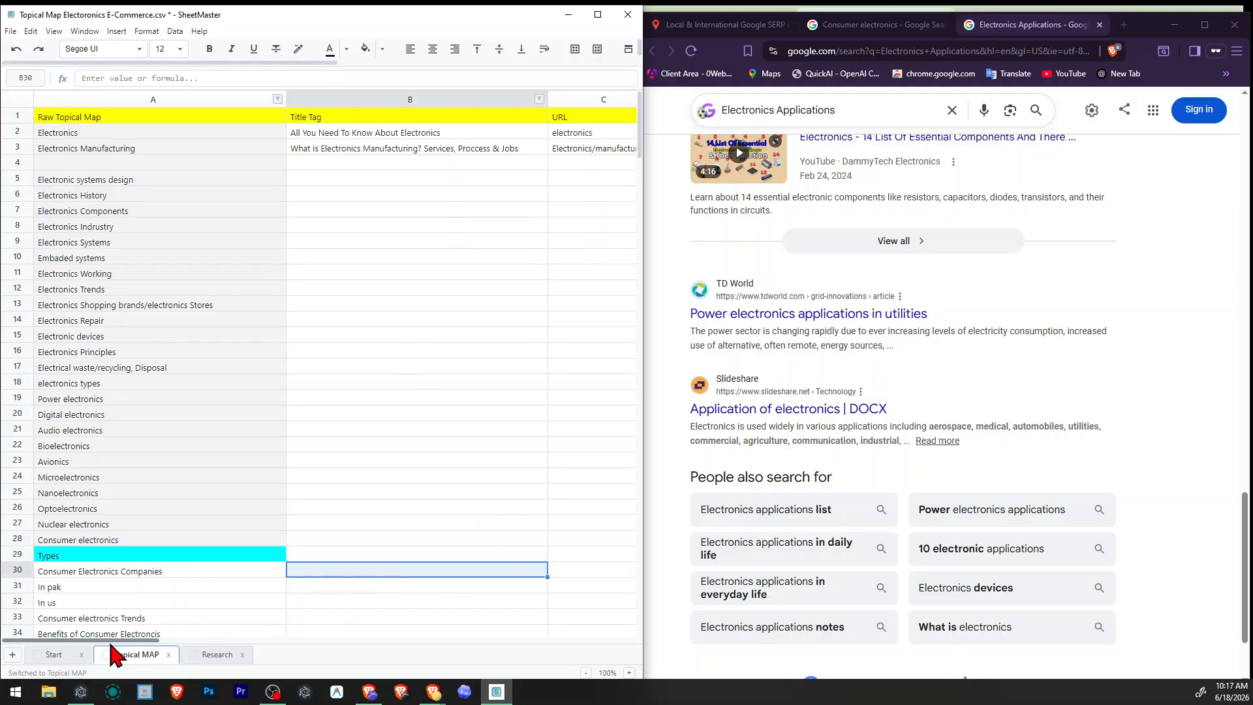
# Append a comma and the copied text in quotation marks to the "electronic equipment list" entry in cell G29.
pyautogui.moveTo(180, 642); pyautogui.dragTo(346, 641)
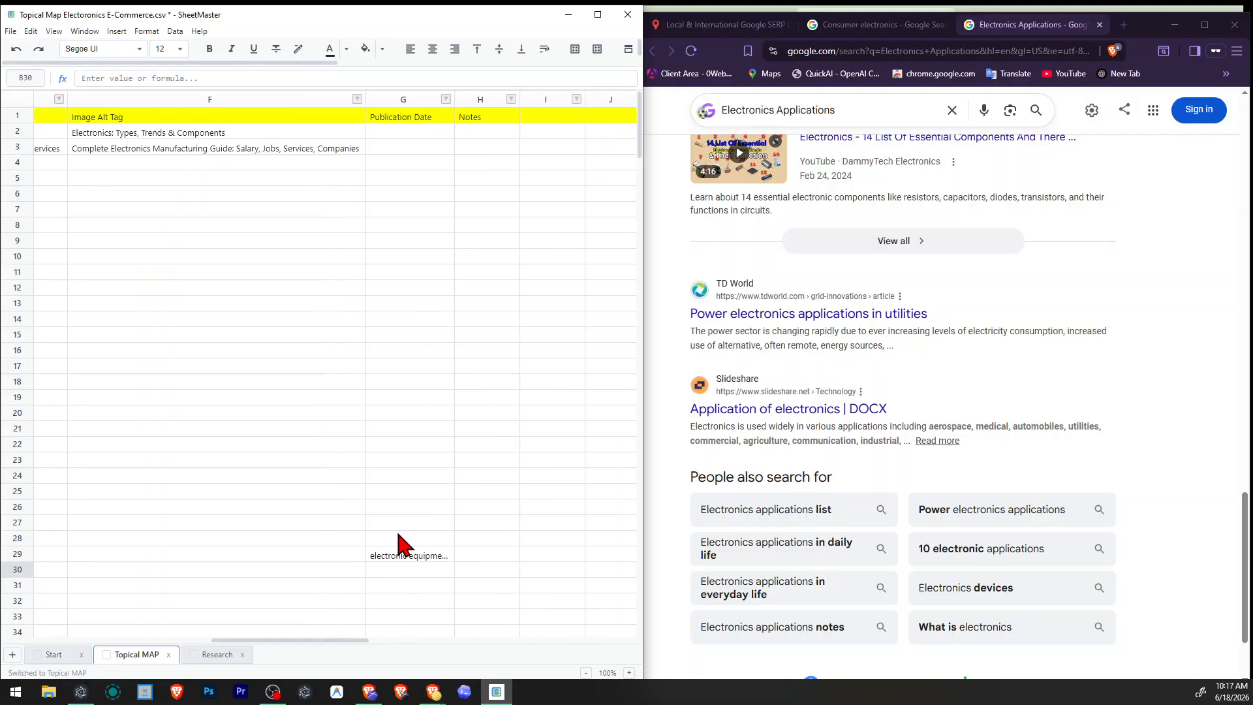
pyautogui.click(402, 557)
pyautogui.doubleClick(403, 557)
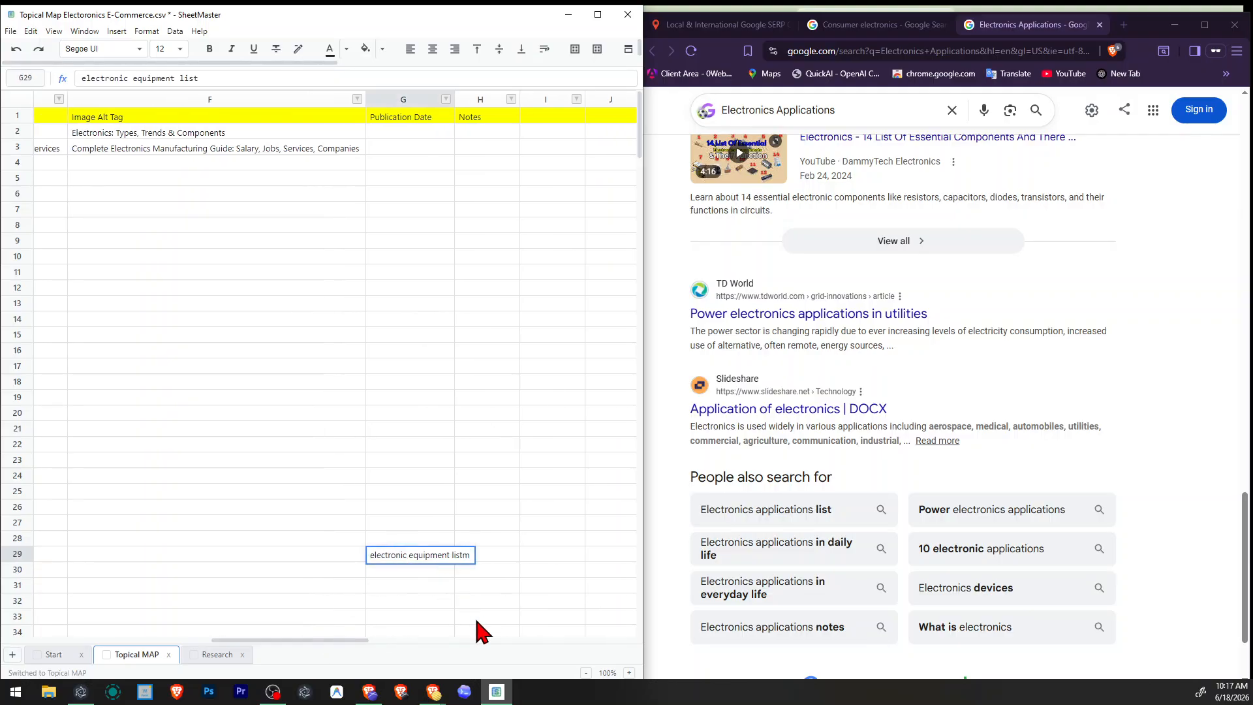
pyautogui.write(', "')
pyautogui.write('Electronics Applications')
pyautogui.write('"')
pyautogui.press('Return')
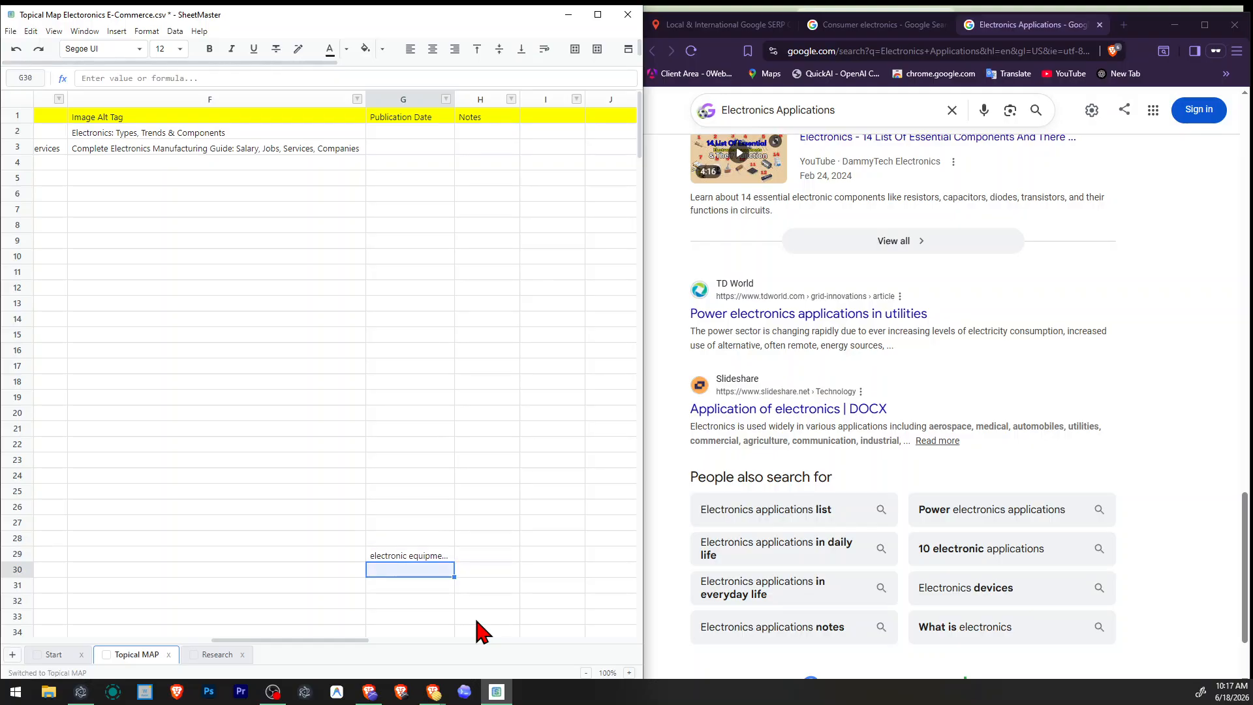
# Remove the empty row 4 from the topical map and save the CSV file.
pyautogui.moveTo(316, 646); pyautogui.dragTo(111, 604)
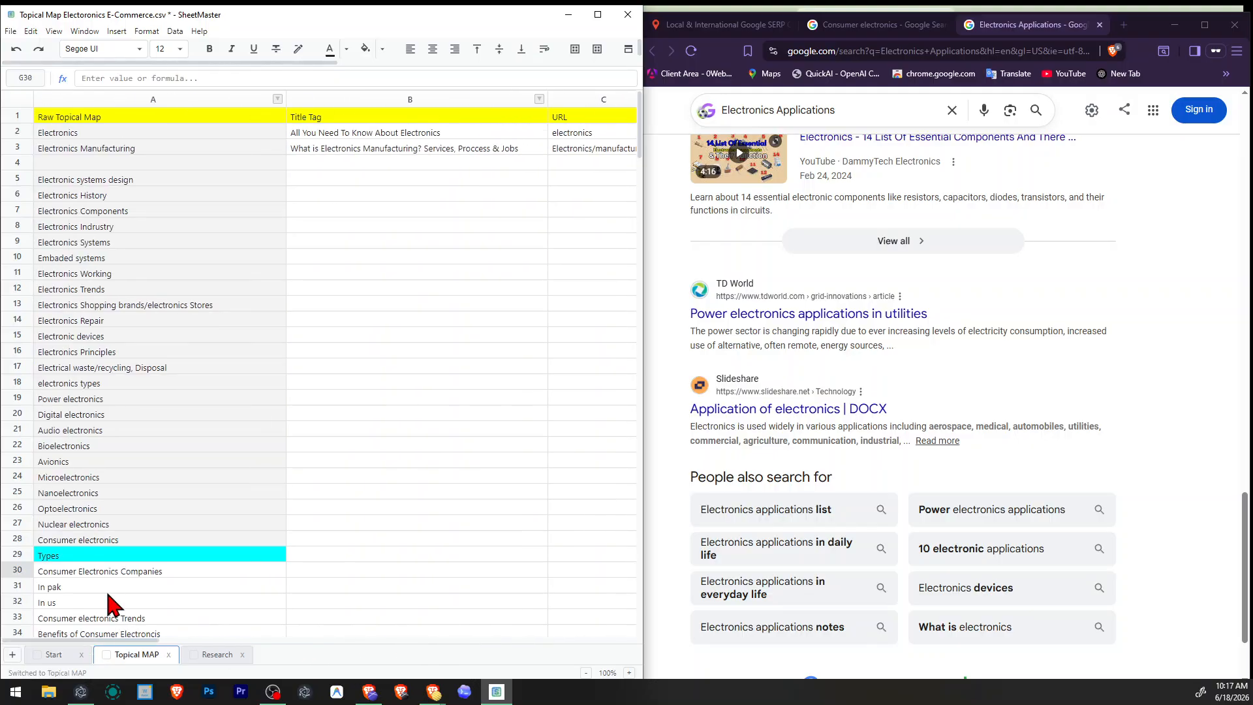
pyautogui.rightClick(11, 162)
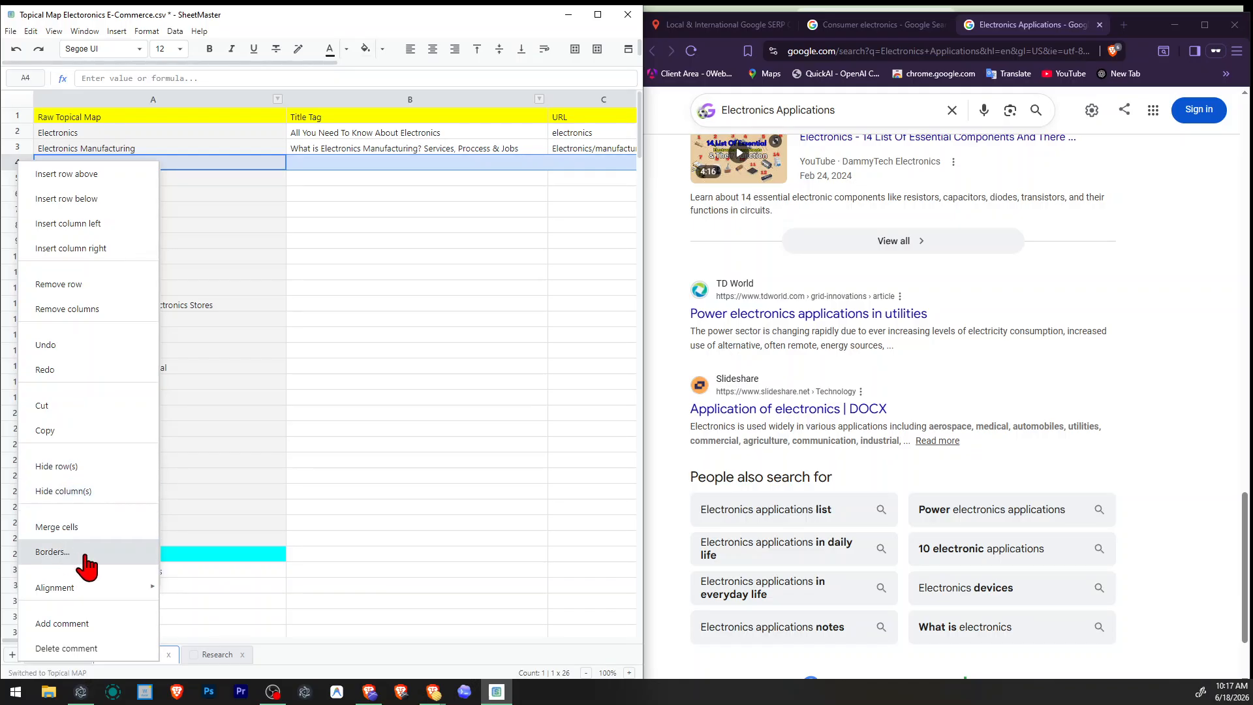
pyautogui.click(77, 284)
pyautogui.click(249, 247)
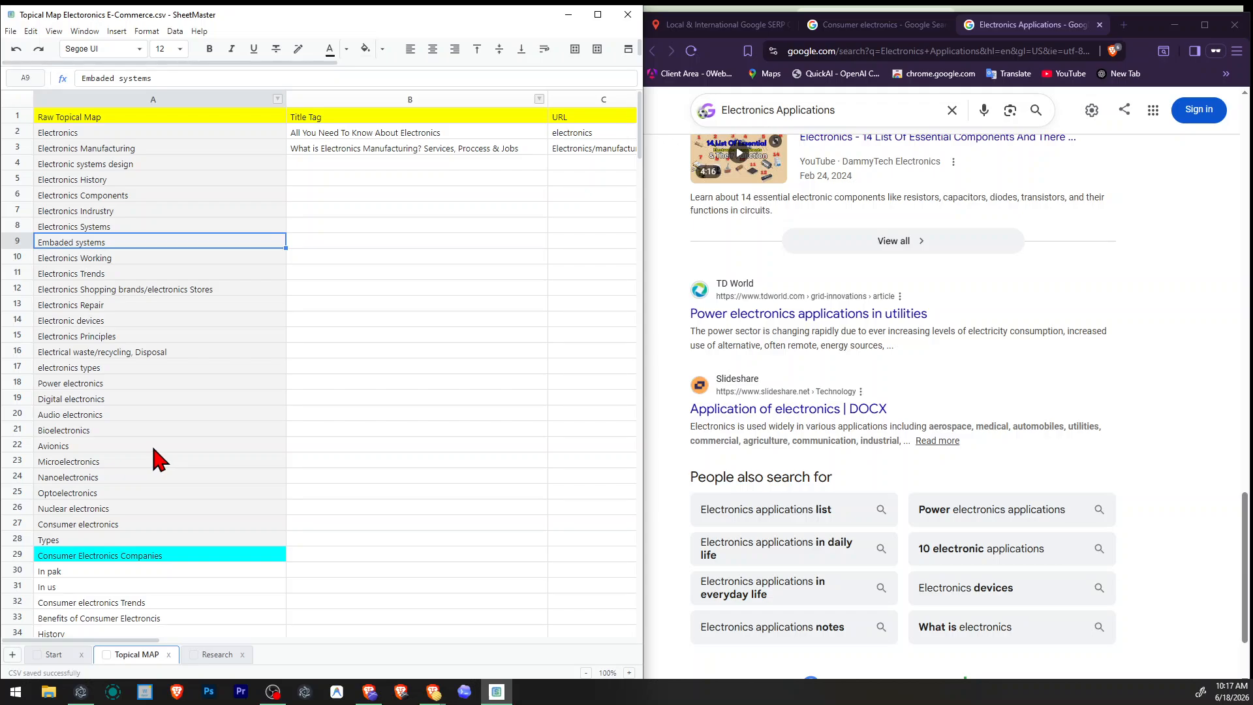
# Copy the topic "Electronic systems design" from cell A4 of the topical map.
pyautogui.click(366, 293)
pyautogui.click(213, 180)
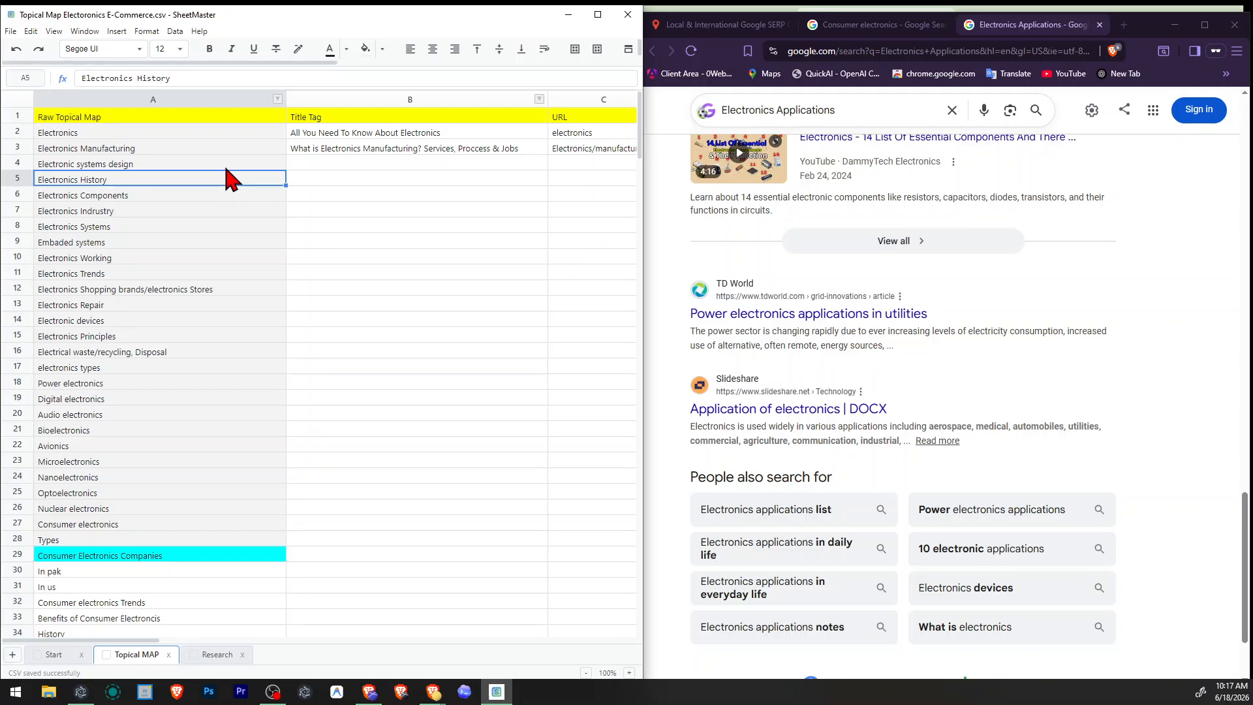
pyautogui.click(231, 164)
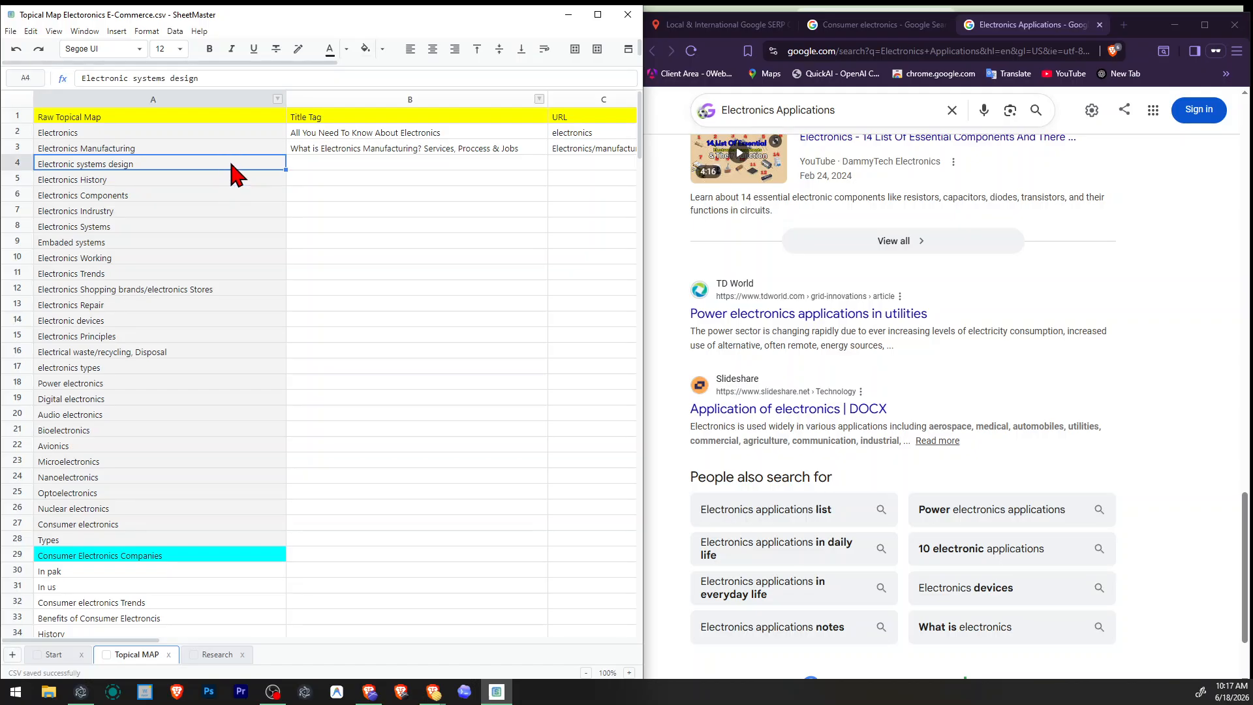
pyautogui.click(298, 226)
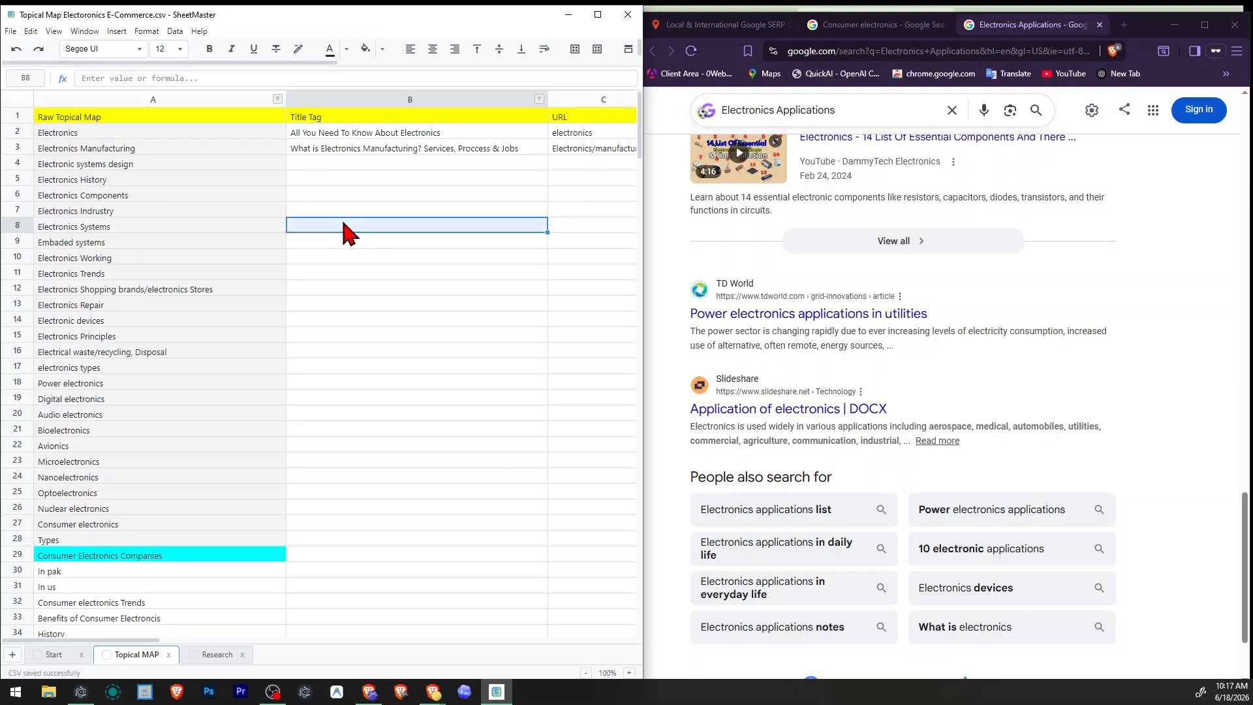
# Close the Google result pages for Consumer electronics and Electronics Applications, leaving only the SERP checker open.
pyautogui.scroll(8, 771, 369)
pyautogui.scroll(10, 771, 369)
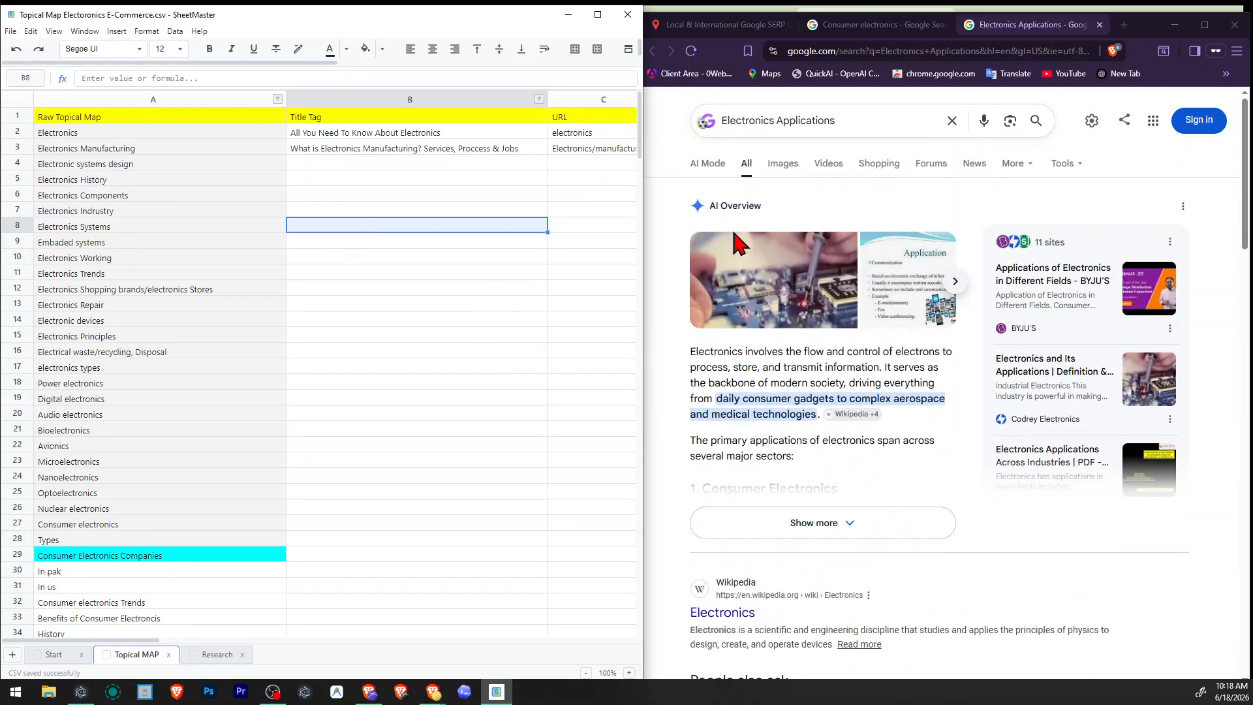
pyautogui.click(718, 12)
pyautogui.click(722, 26)
pyautogui.click(935, 26)
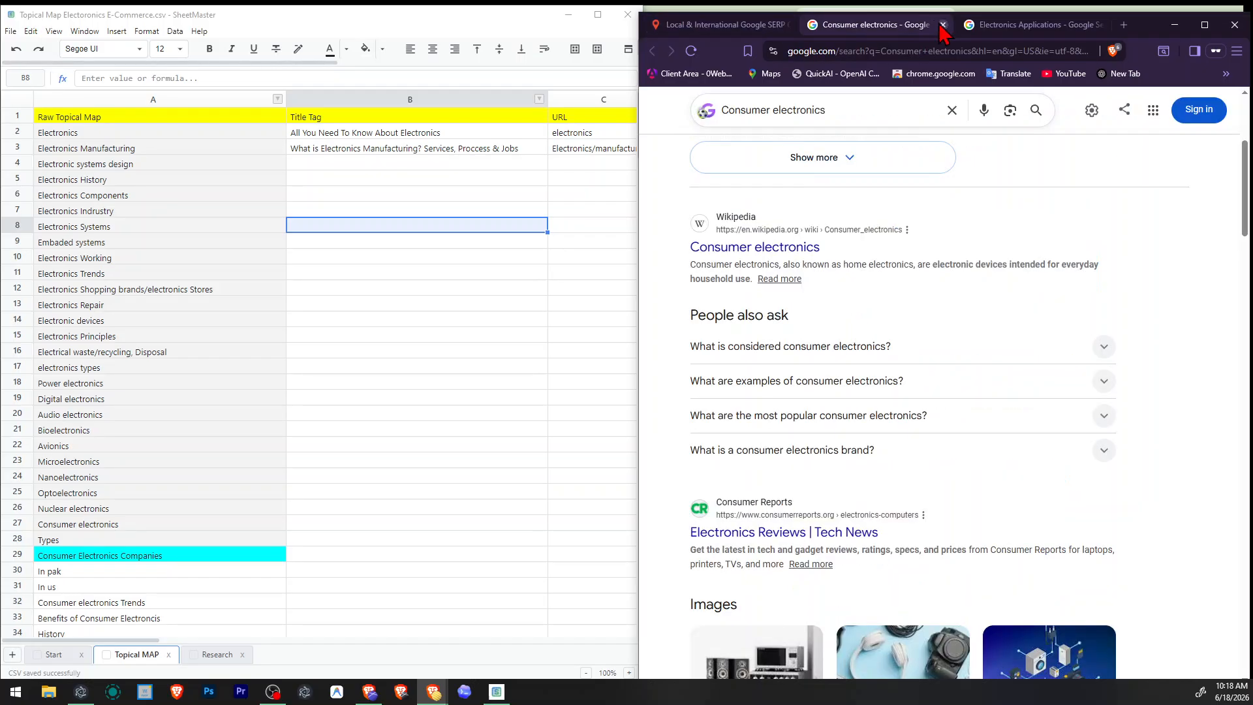
pyautogui.click(944, 25)
pyautogui.click(944, 26)
# Search Google for the copied topic "Electronic systems design" through the SERP checker.
pyautogui.tripleClick(893, 220)
pyautogui.write('Electronic systems design')
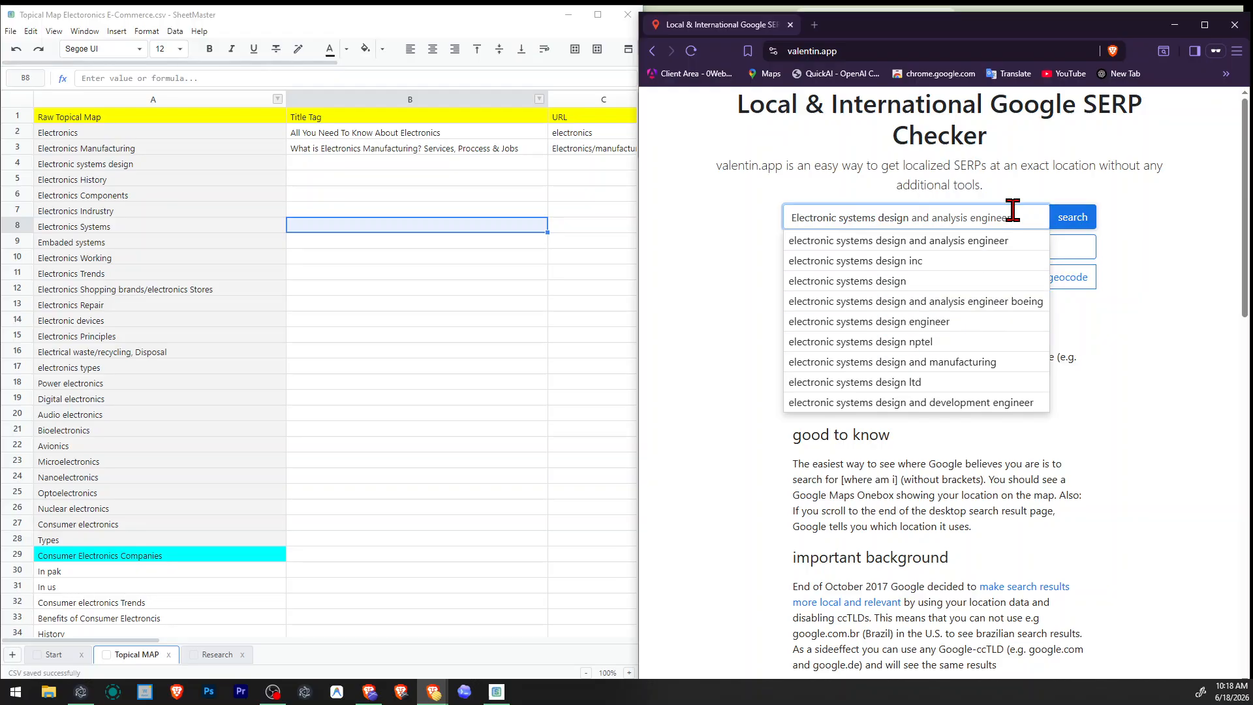
pyautogui.click(1070, 218)
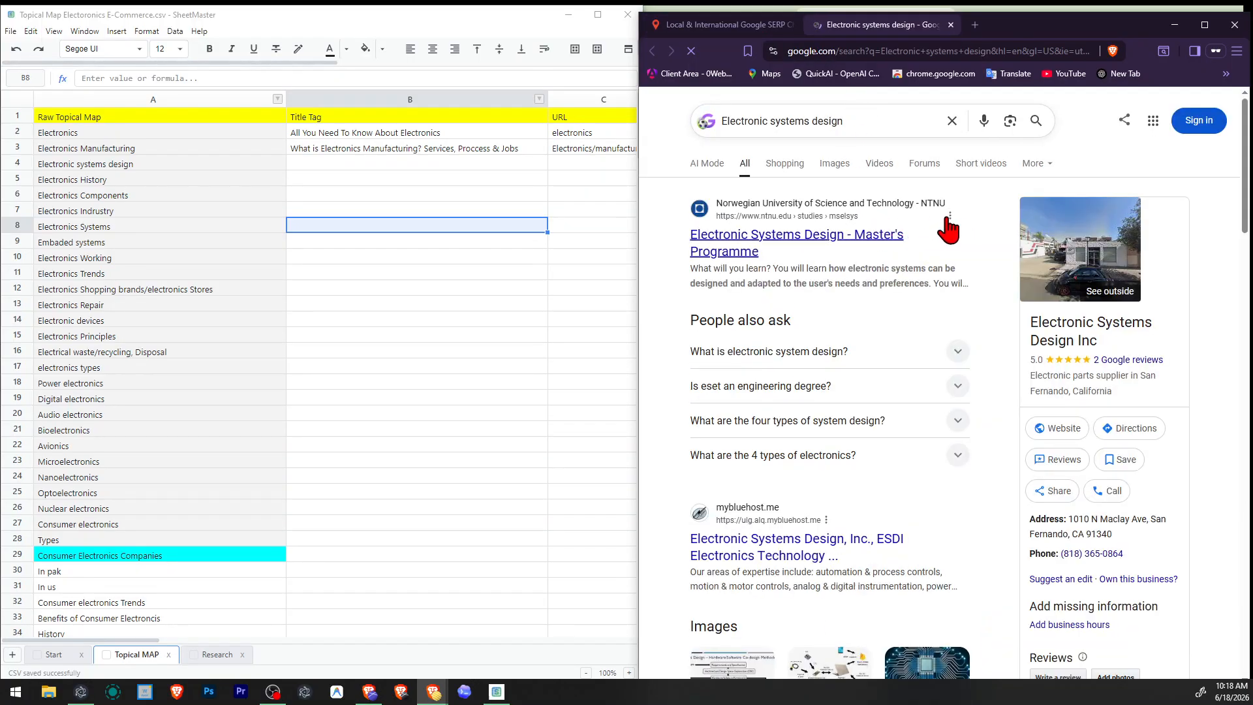
# Shorten the query in the SERP checker to "Electronic systems" and run a separate Google search for it.
pyautogui.doubleClick(781, 119)
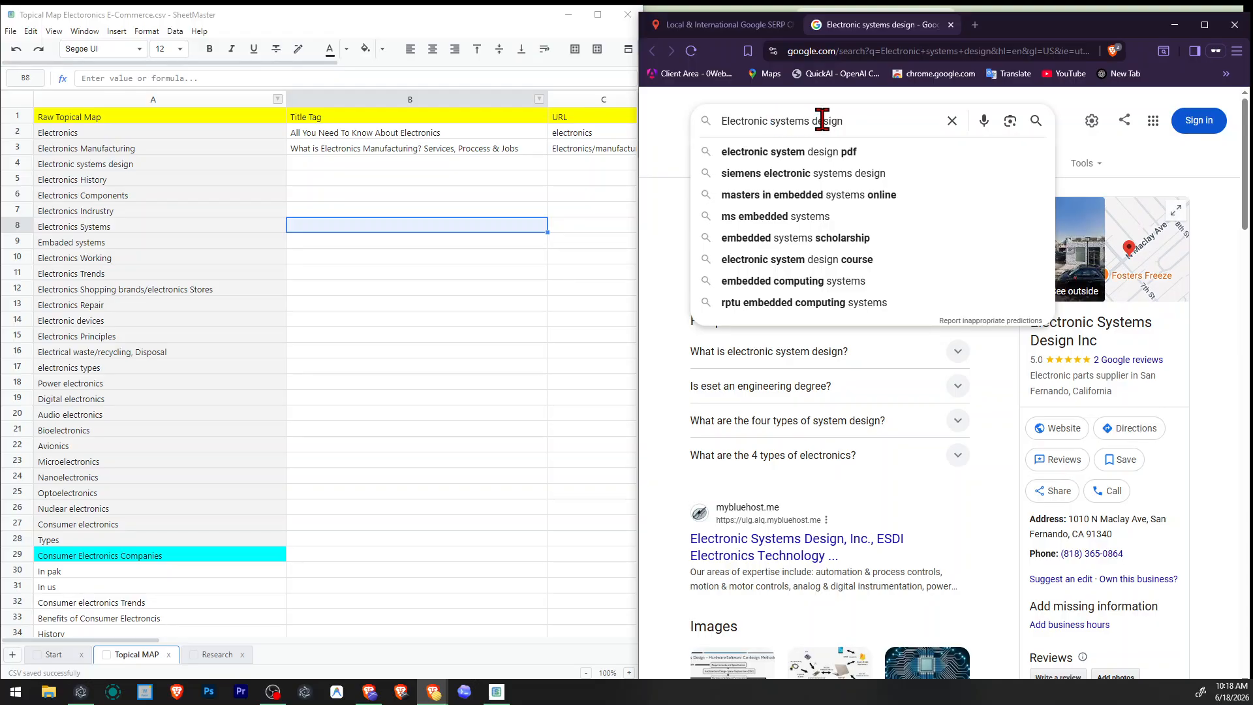
pyautogui.doubleClick(822, 120)
pyautogui.click(657, 306)
pyautogui.click(724, 25)
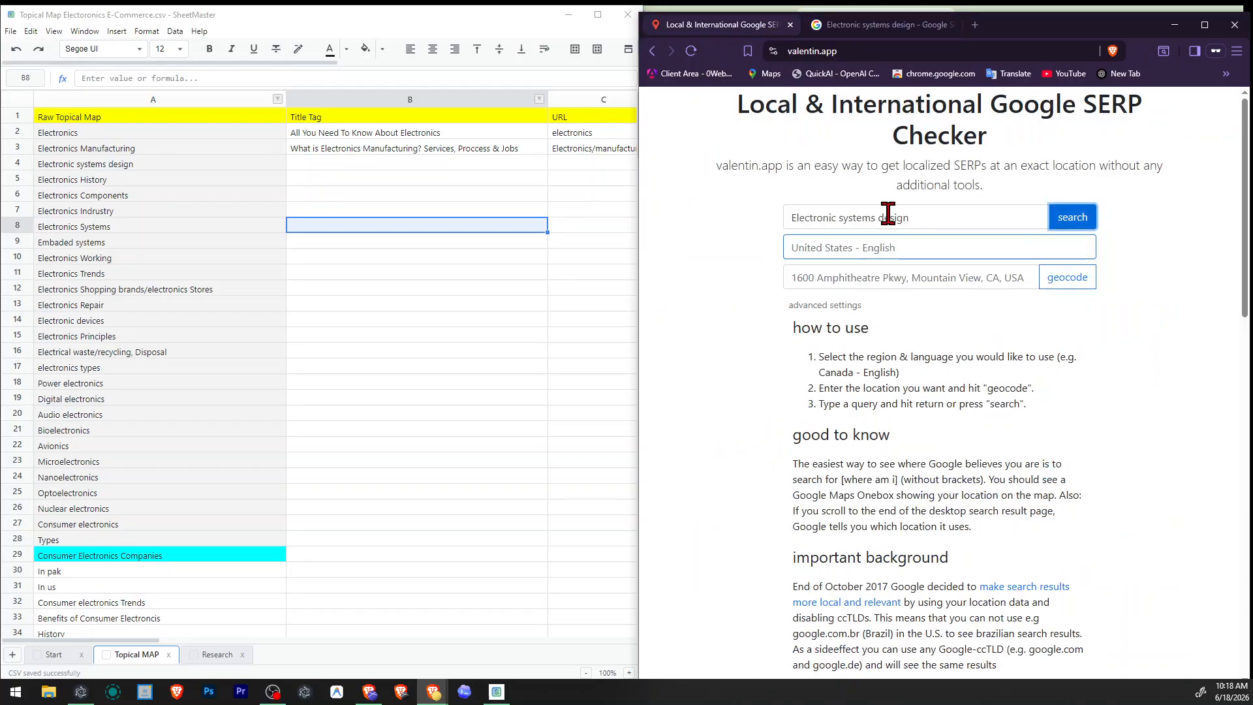
pyautogui.doubleClick(908, 218)
pyautogui.press('BackSpace')
pyautogui.press('Return')
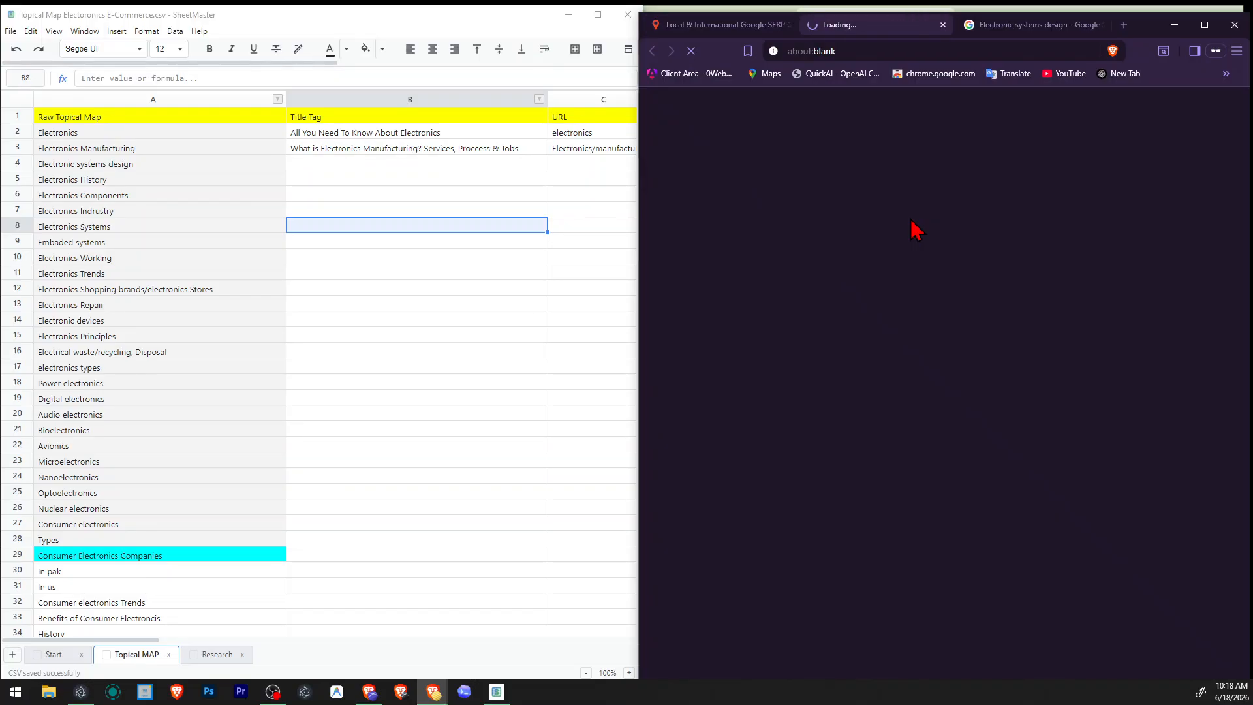
# Change the SERP checker query to "Electronic desgin" and run another separate Google search.
pyautogui.click(711, 29)
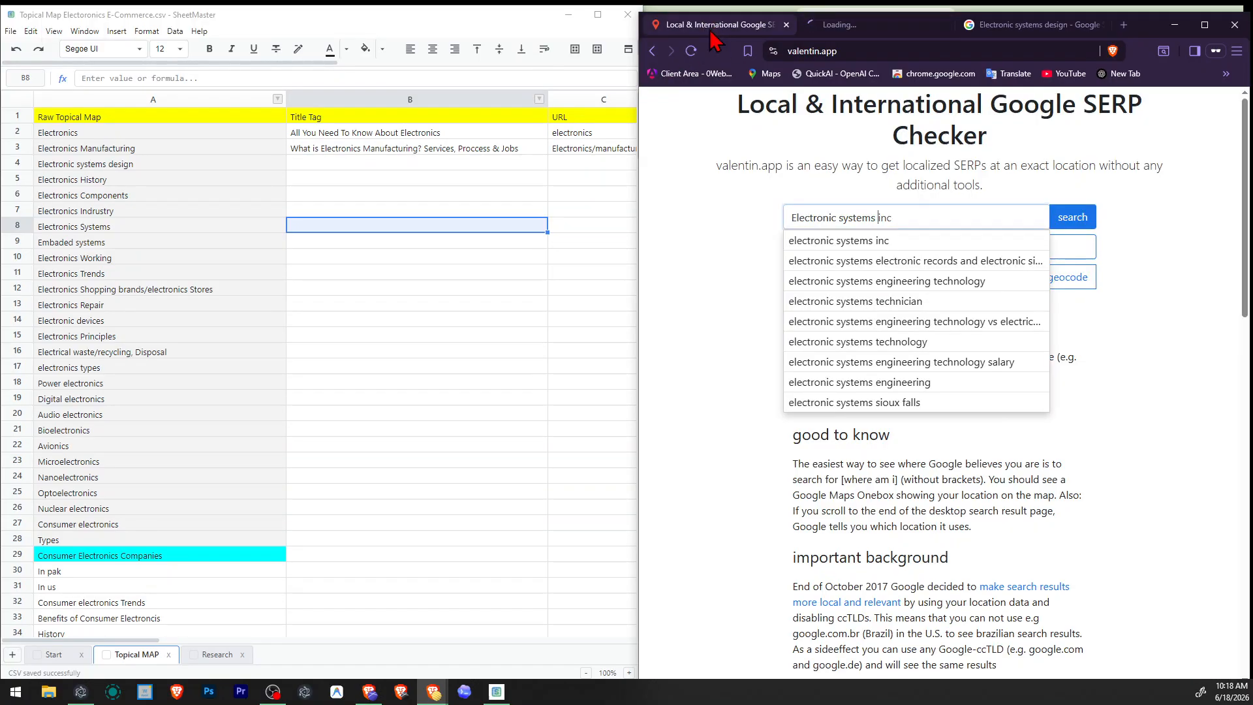
pyautogui.hotkey('ctrl', 'shift', 'Left')
pyautogui.hotkey('ctrl', 'shift', 'Left')
pyautogui.press('BackSpace')
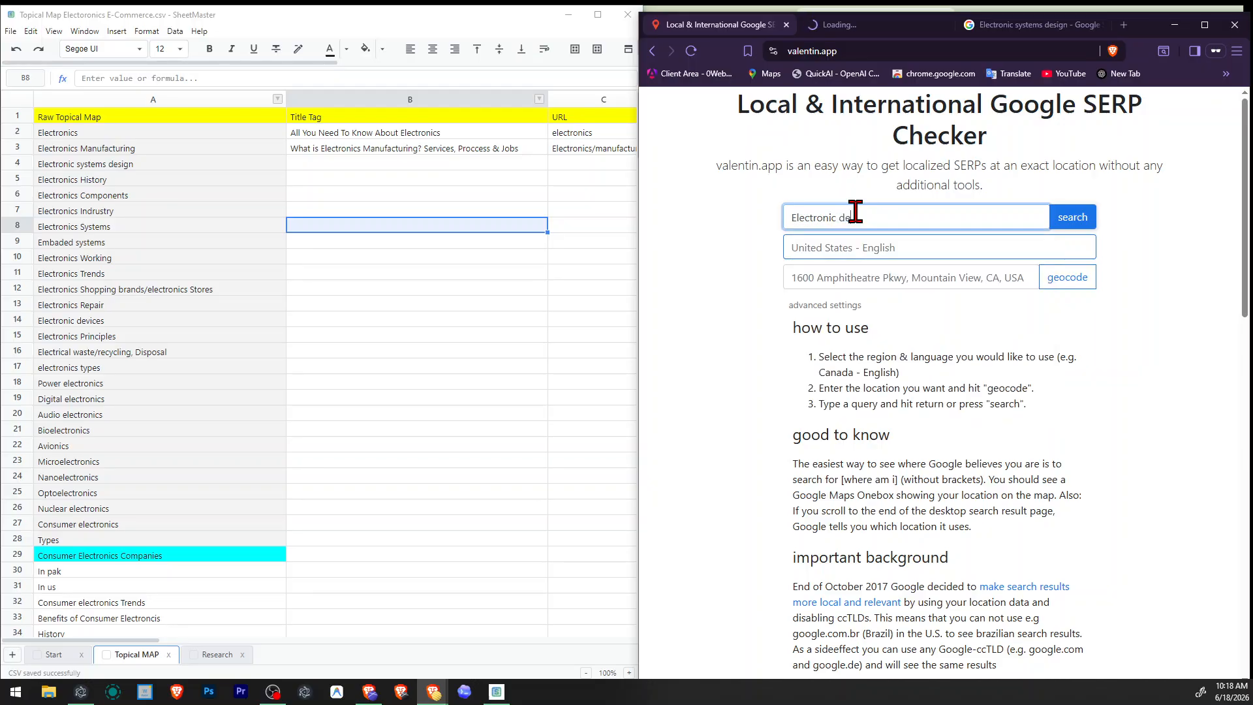
pyautogui.write('devices')
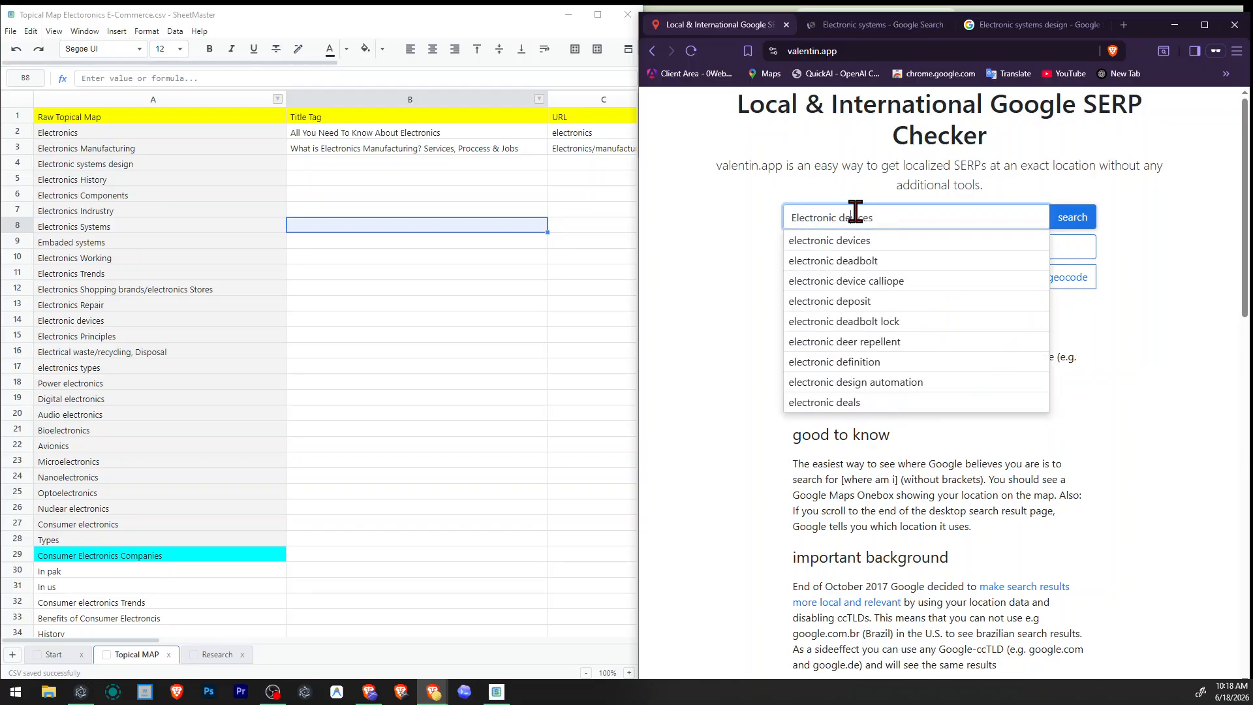
pyautogui.press('Return')
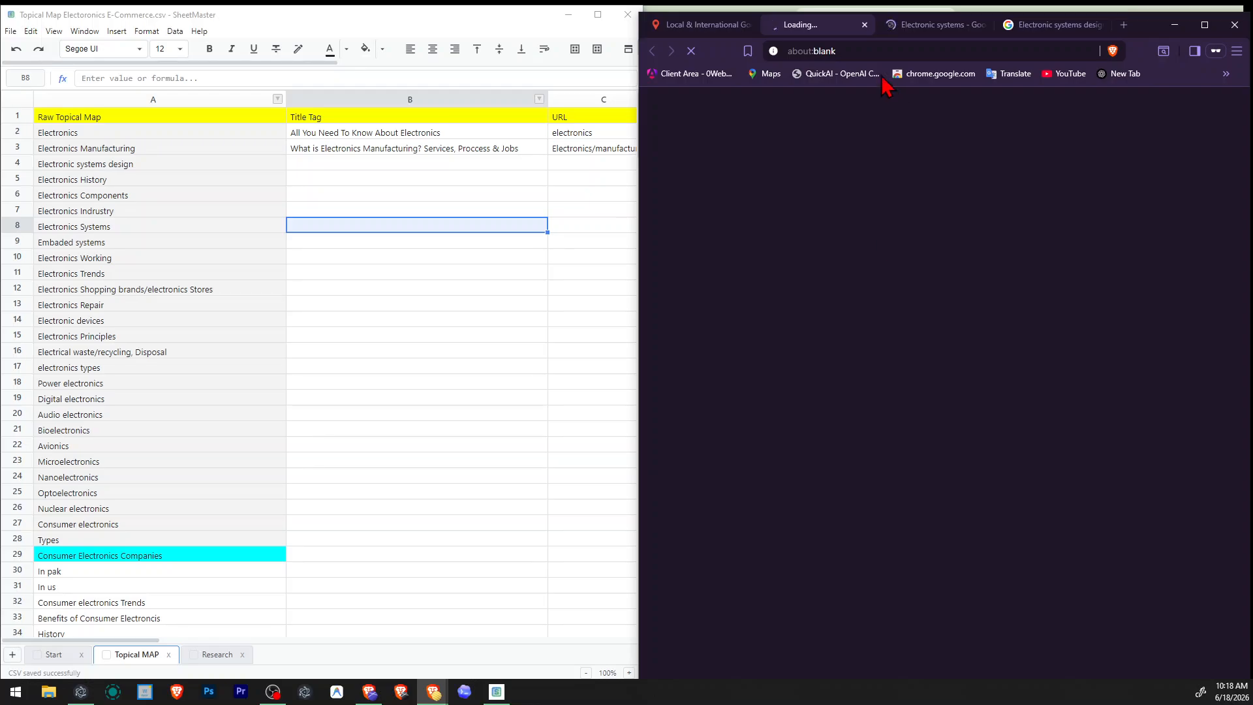
# Examine the Google results for Electronic systems design, including the videos, articles and People also search for suggestions.
pyautogui.click(1006, 26)
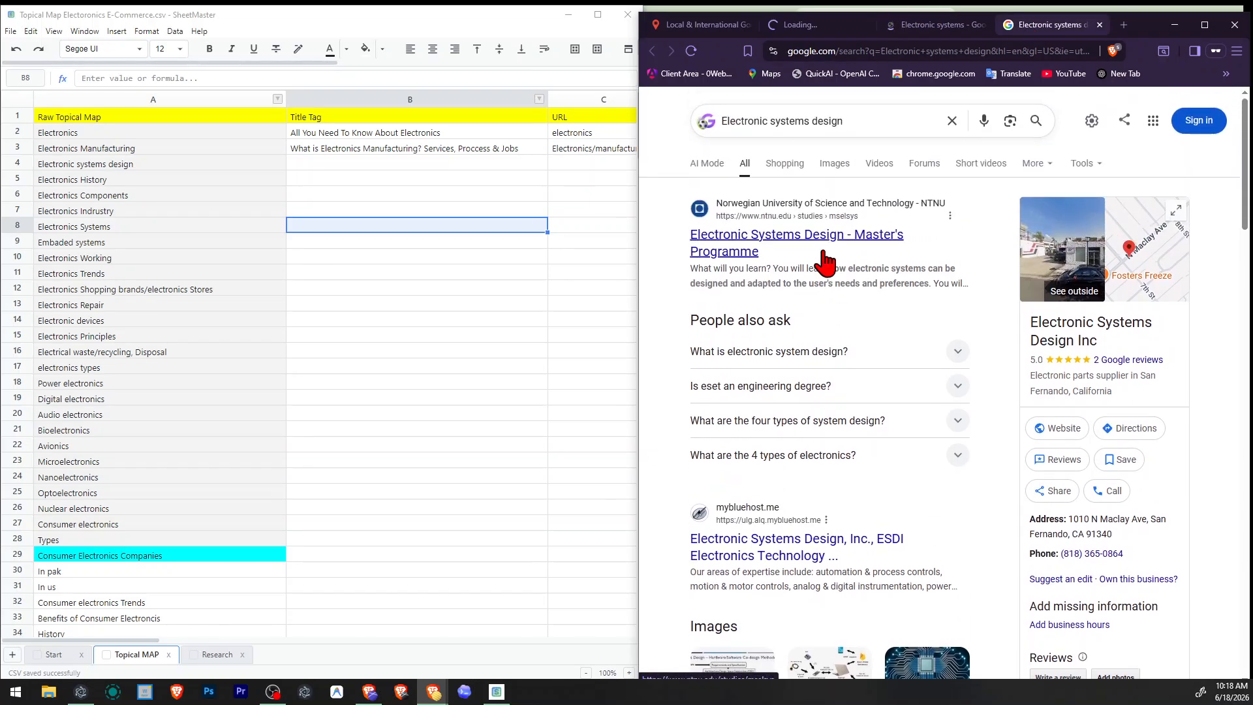
pyautogui.moveTo(843, 129); pyautogui.dragTo(722, 124)
pyautogui.scroll(-20, 786, 270)
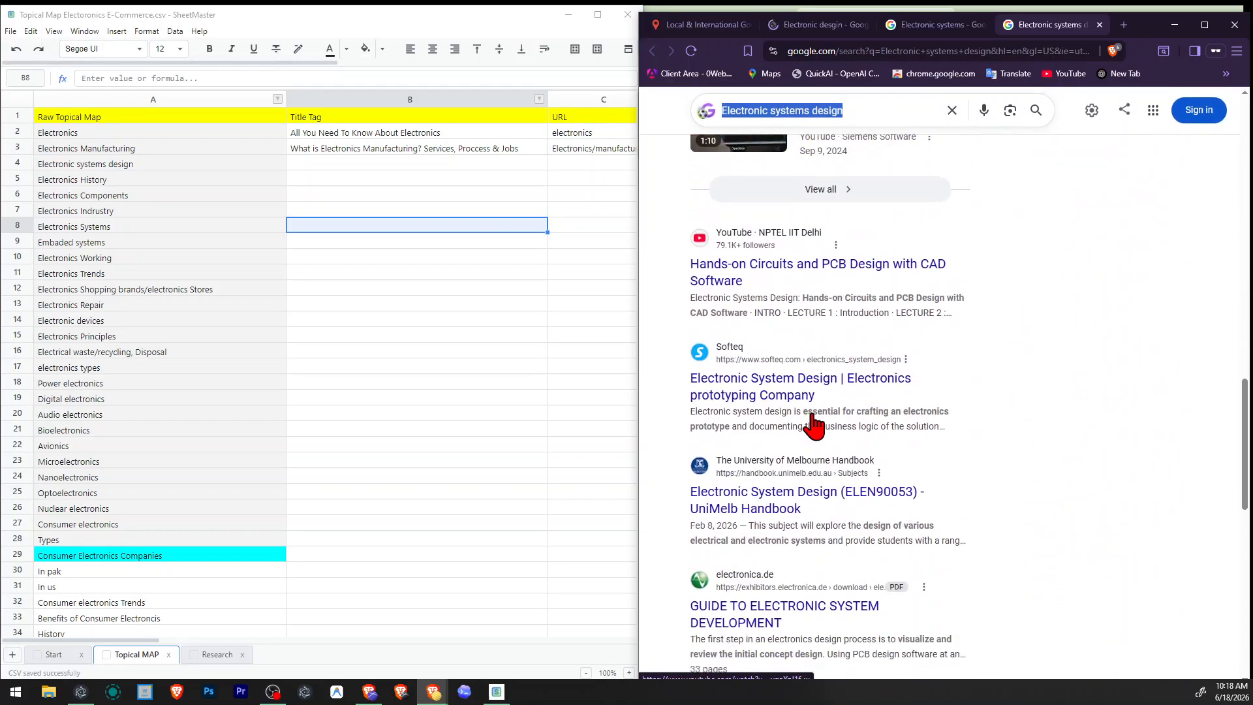
pyautogui.scroll(5, 811, 419)
pyautogui.scroll(-15, 819, 422)
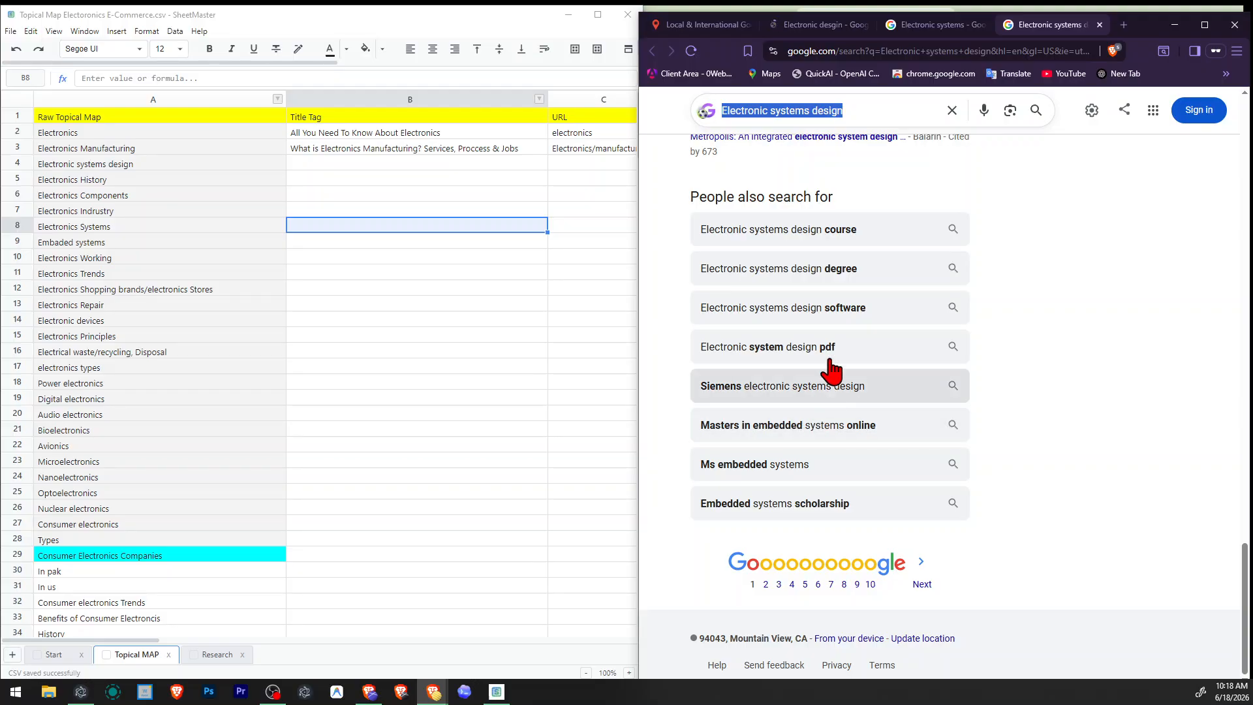
pyautogui.scroll(10, 835, 470)
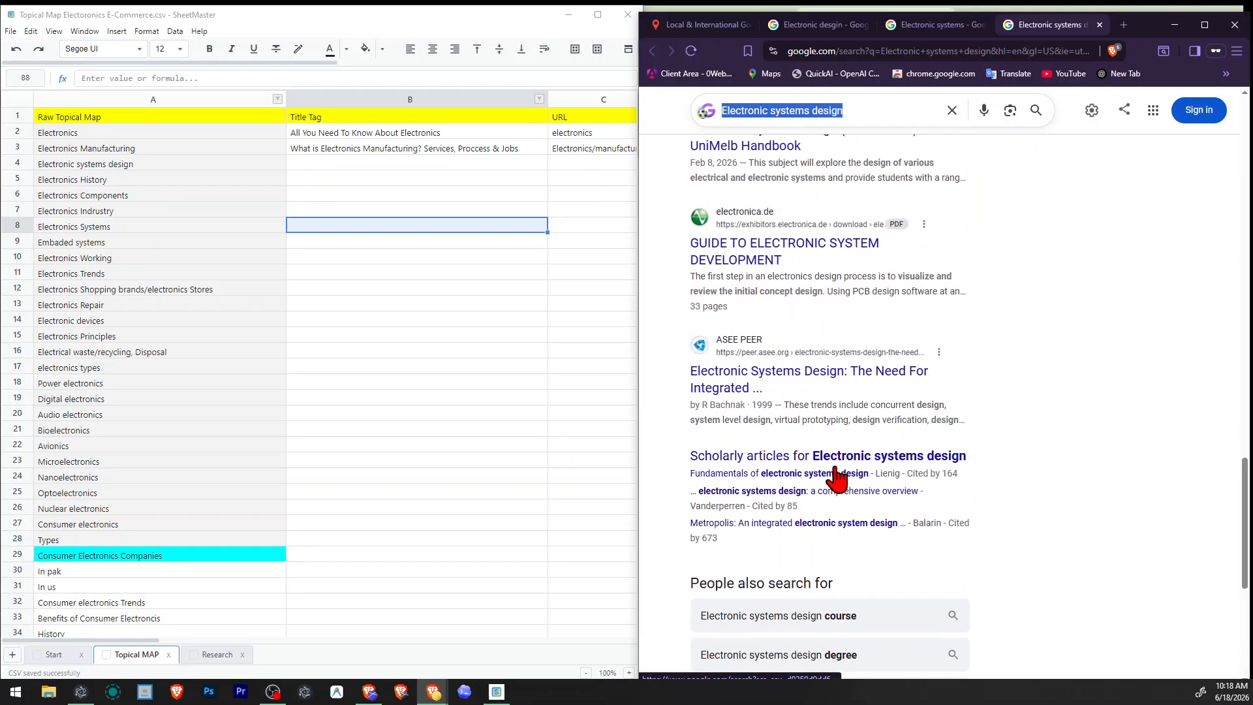
pyautogui.scroll(-10, 836, 450)
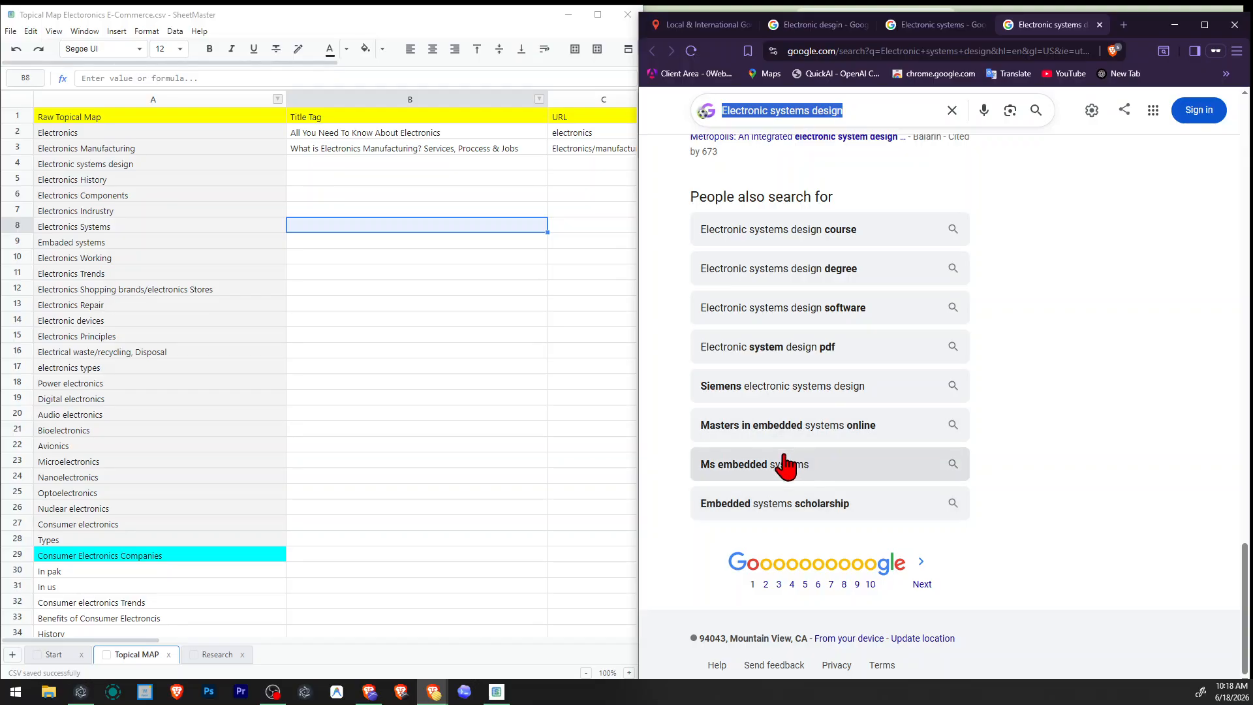
# Compare the topic "Electronic systems design" with "Electronics Systems", "Embaded systems" and the other entries in column A of the topical map.
pyautogui.click(95, 227)
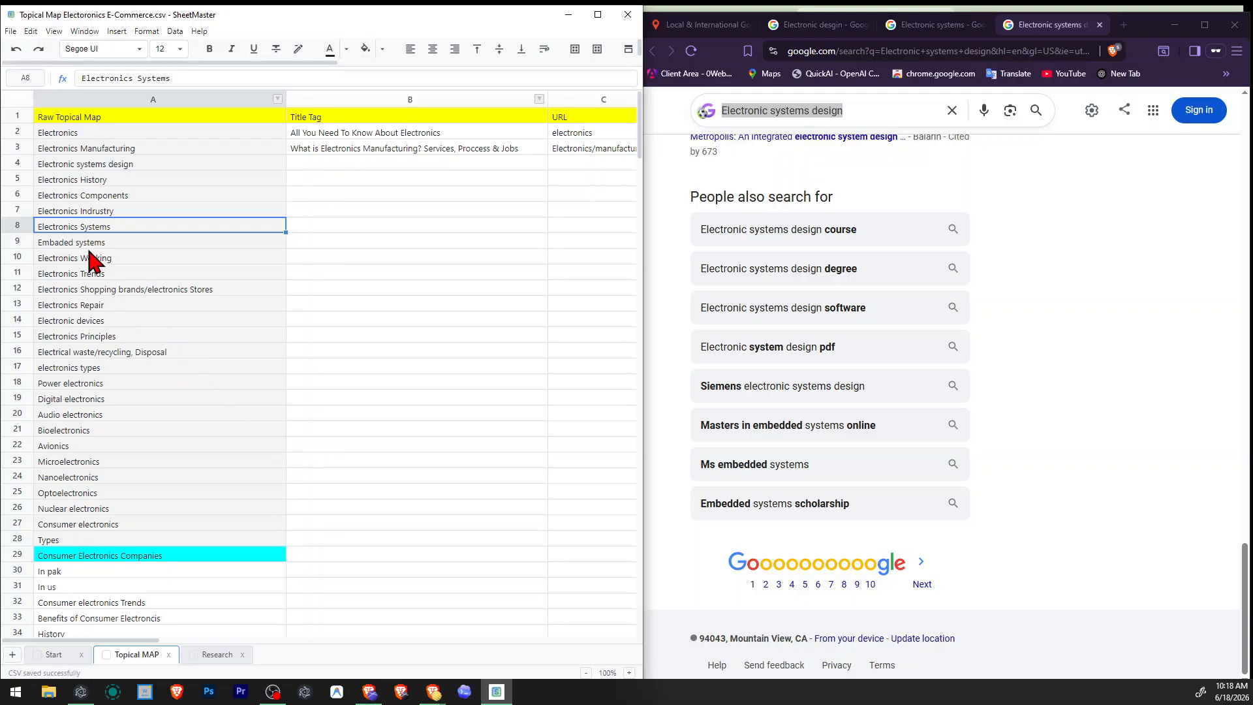
pyautogui.click(67, 244)
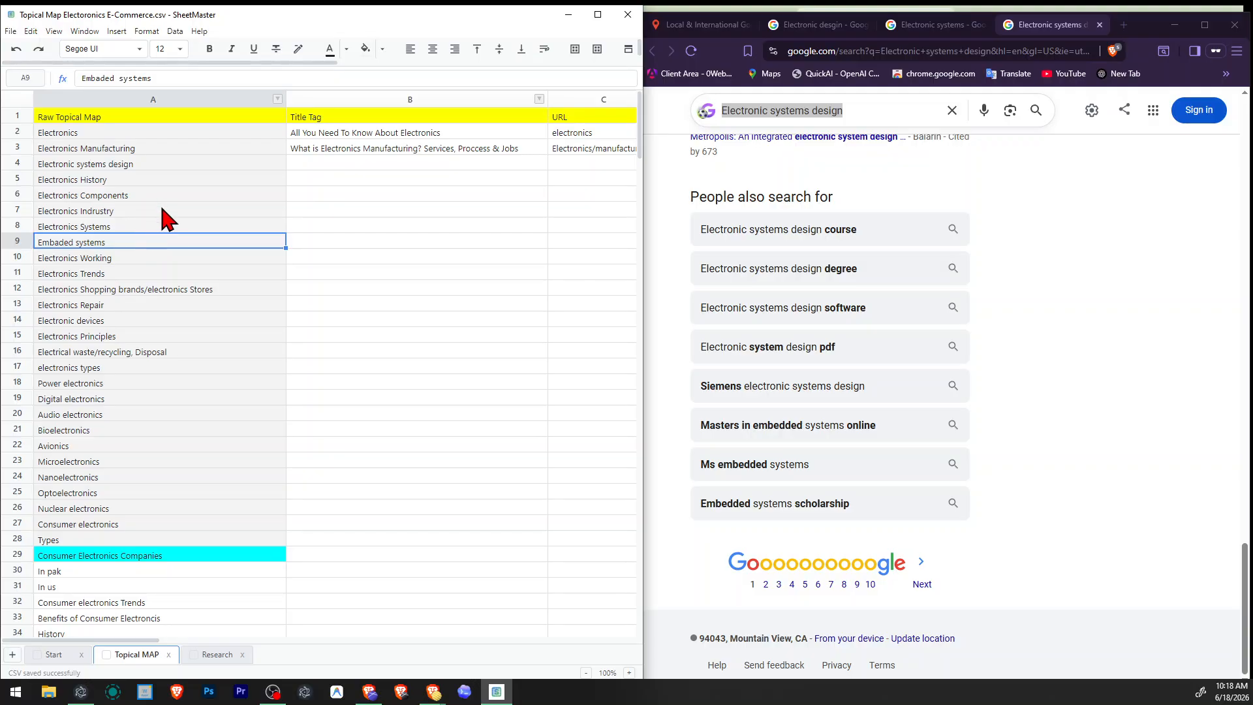
pyautogui.click(157, 179)
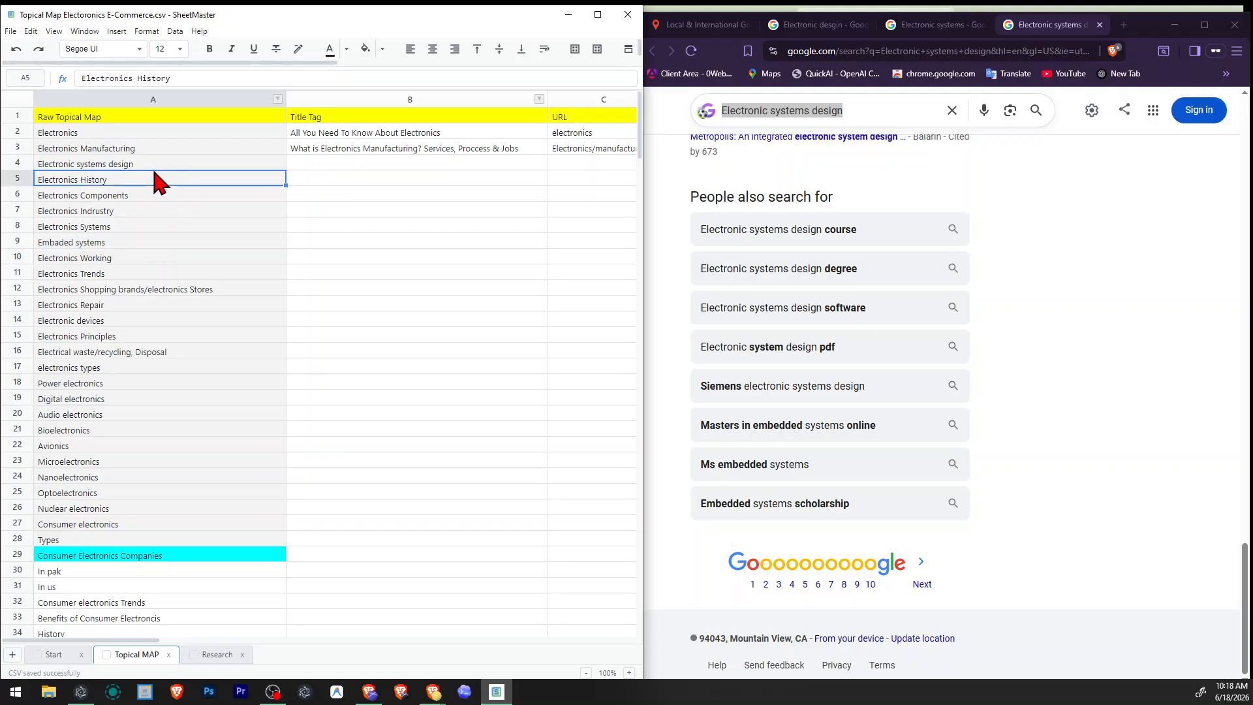
pyautogui.click(161, 166)
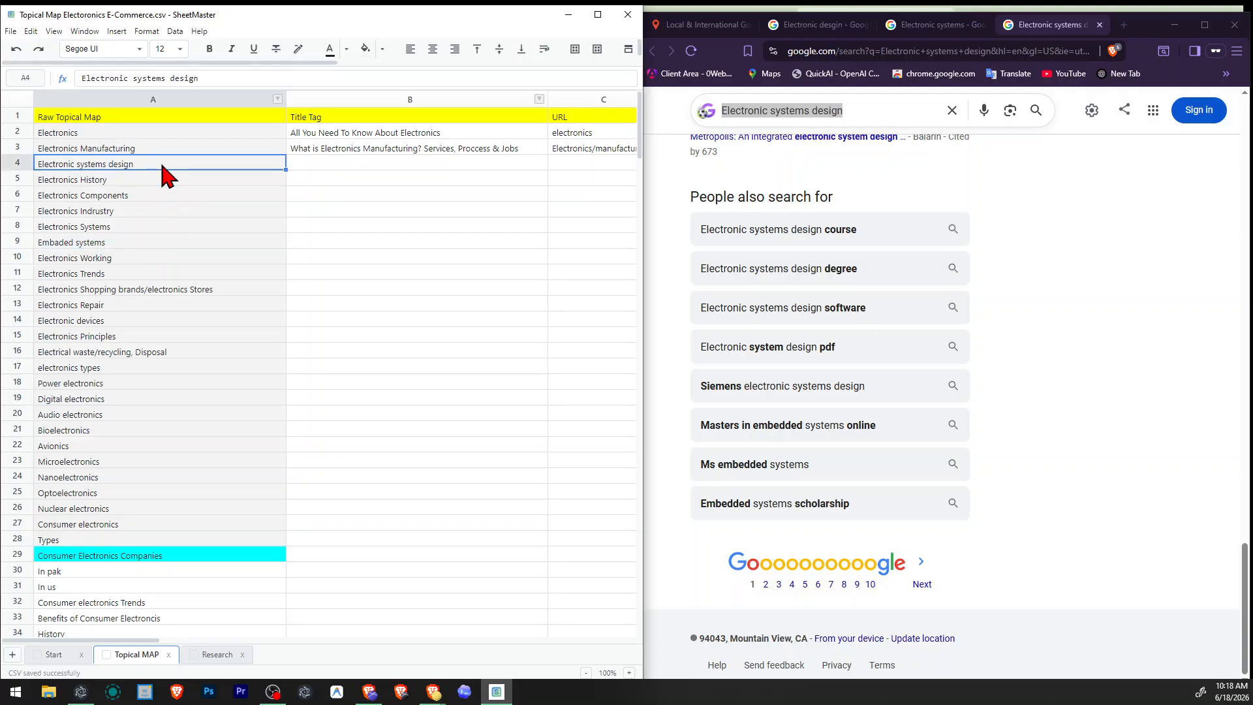
pyautogui.doubleClick(127, 163)
pyautogui.doubleClick(120, 164)
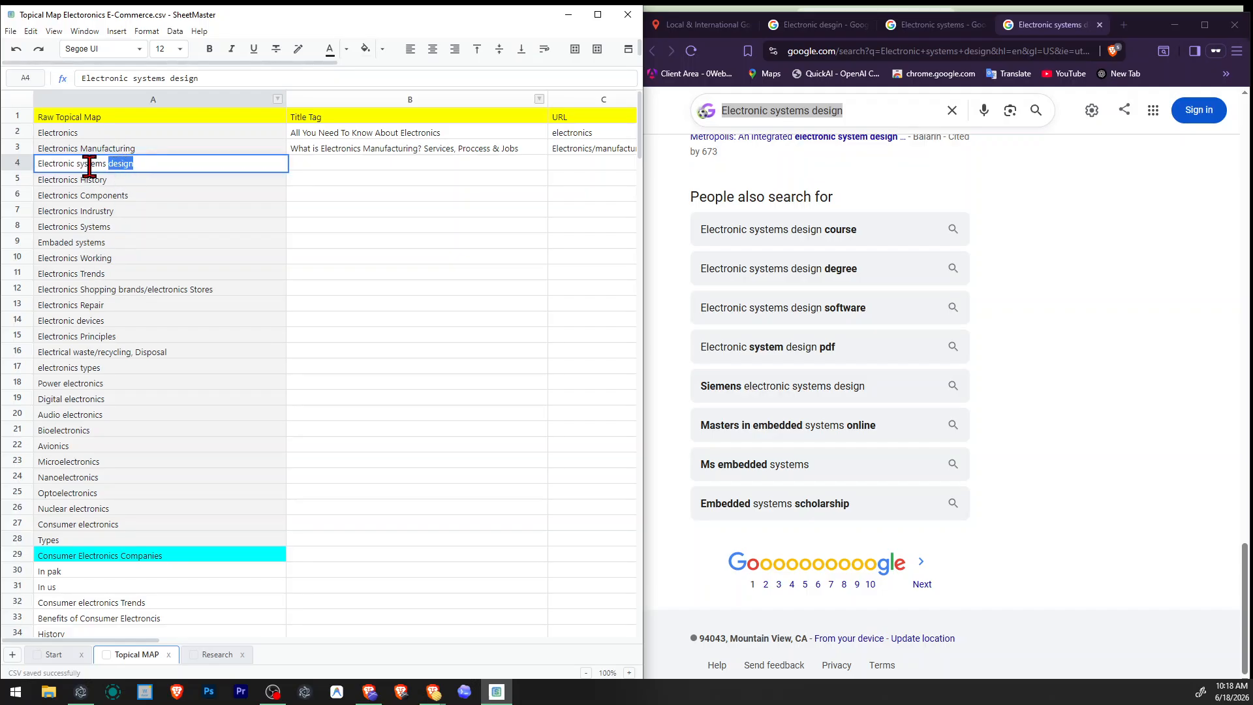
pyautogui.click(90, 167)
pyautogui.click(88, 243)
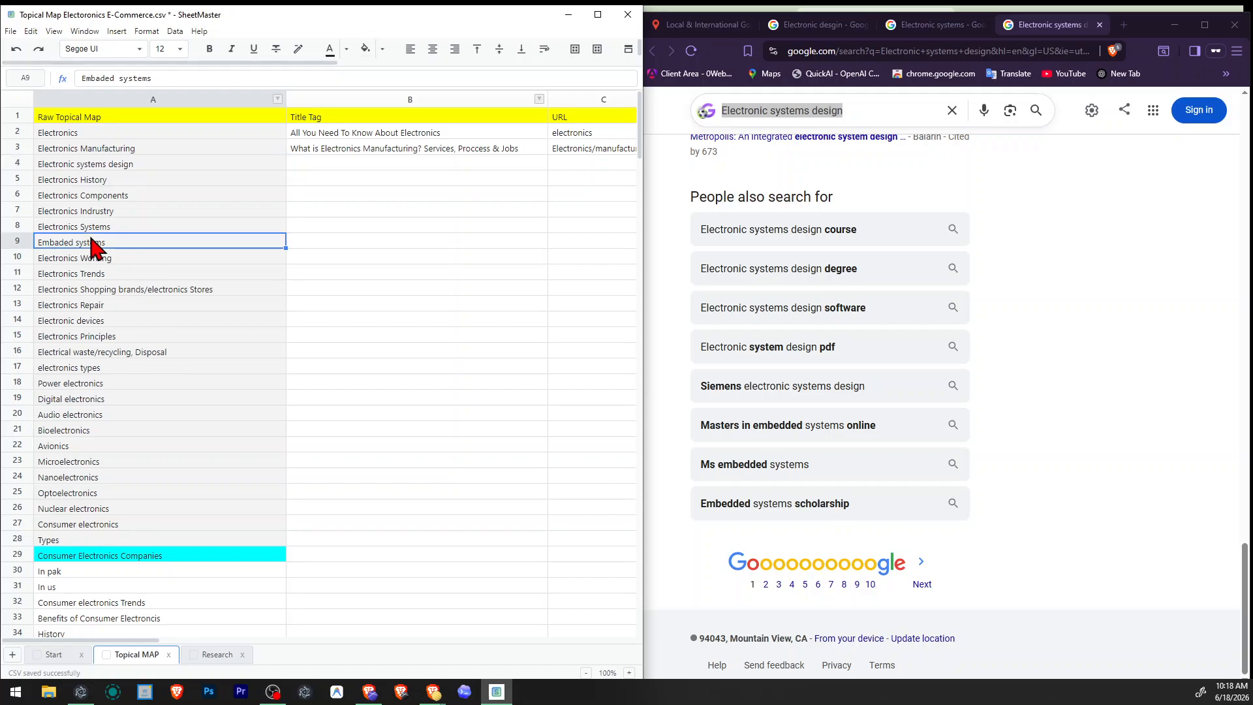
pyautogui.doubleClick(92, 166)
pyautogui.doubleClick(90, 163)
pyautogui.doubleClick(121, 165)
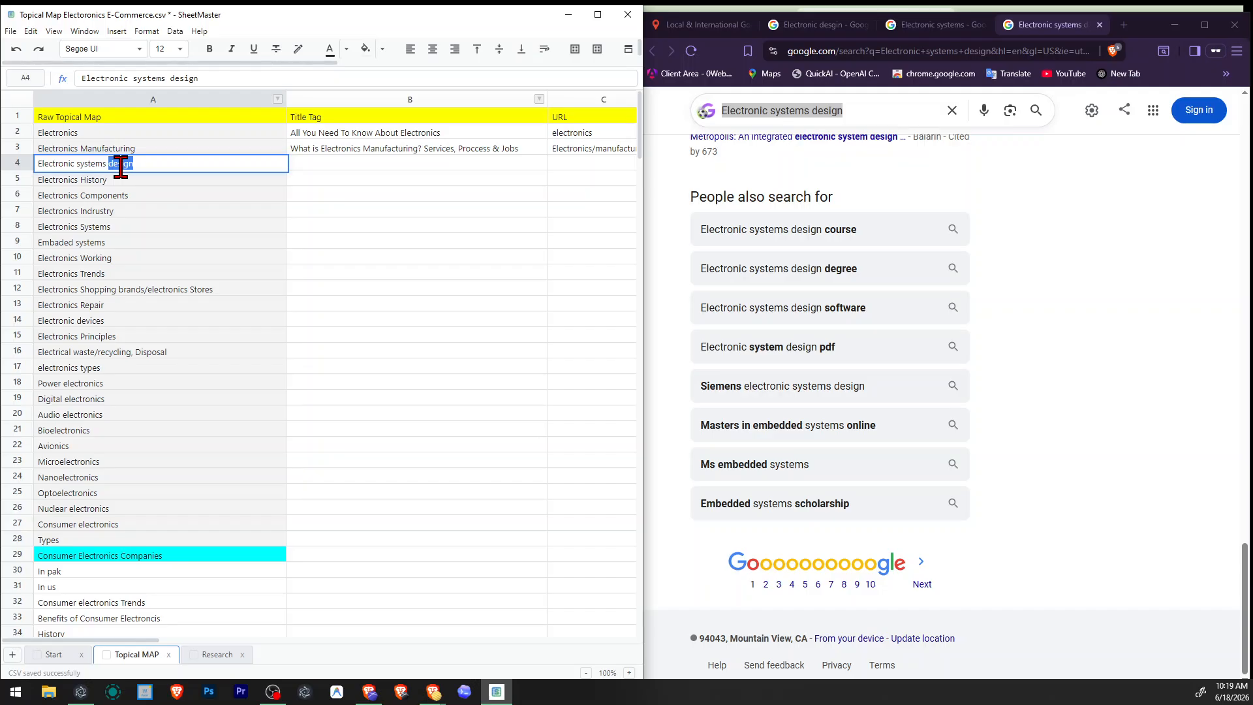
pyautogui.click(161, 325)
pyautogui.scroll(-8, 161, 325)
pyautogui.scroll(8, 161, 325)
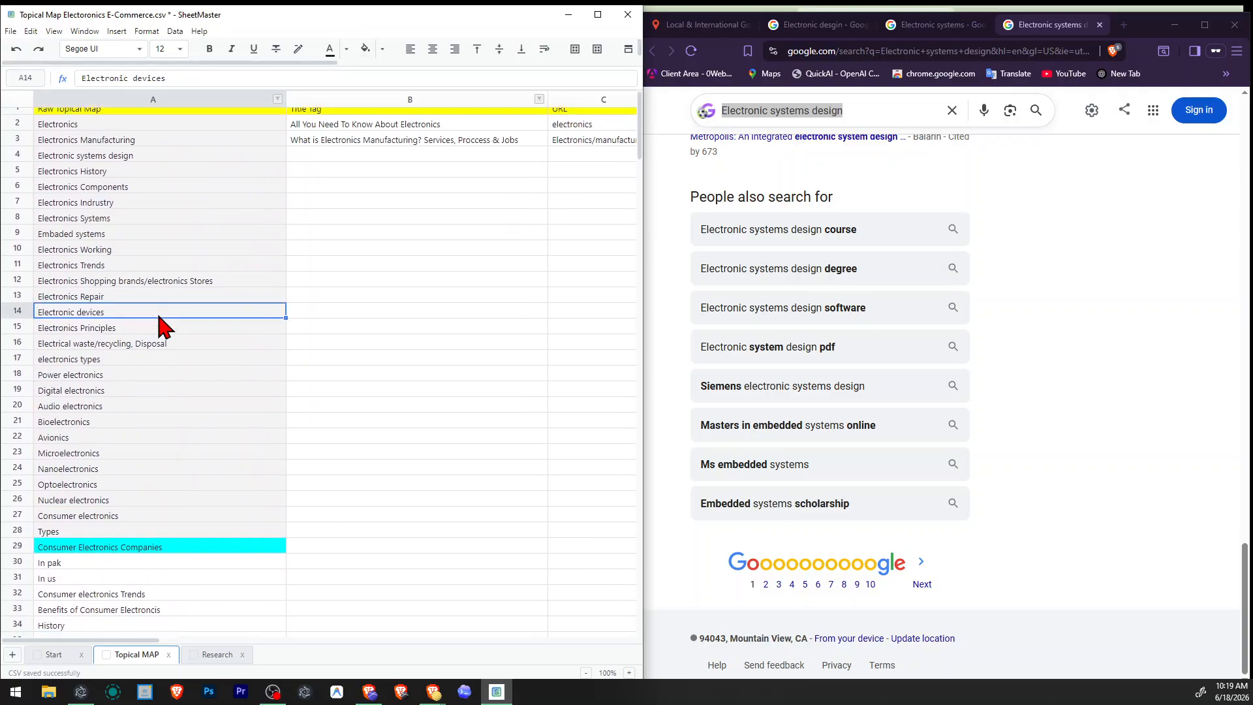
pyautogui.scroll(-8, 161, 324)
pyautogui.scroll(8, 161, 325)
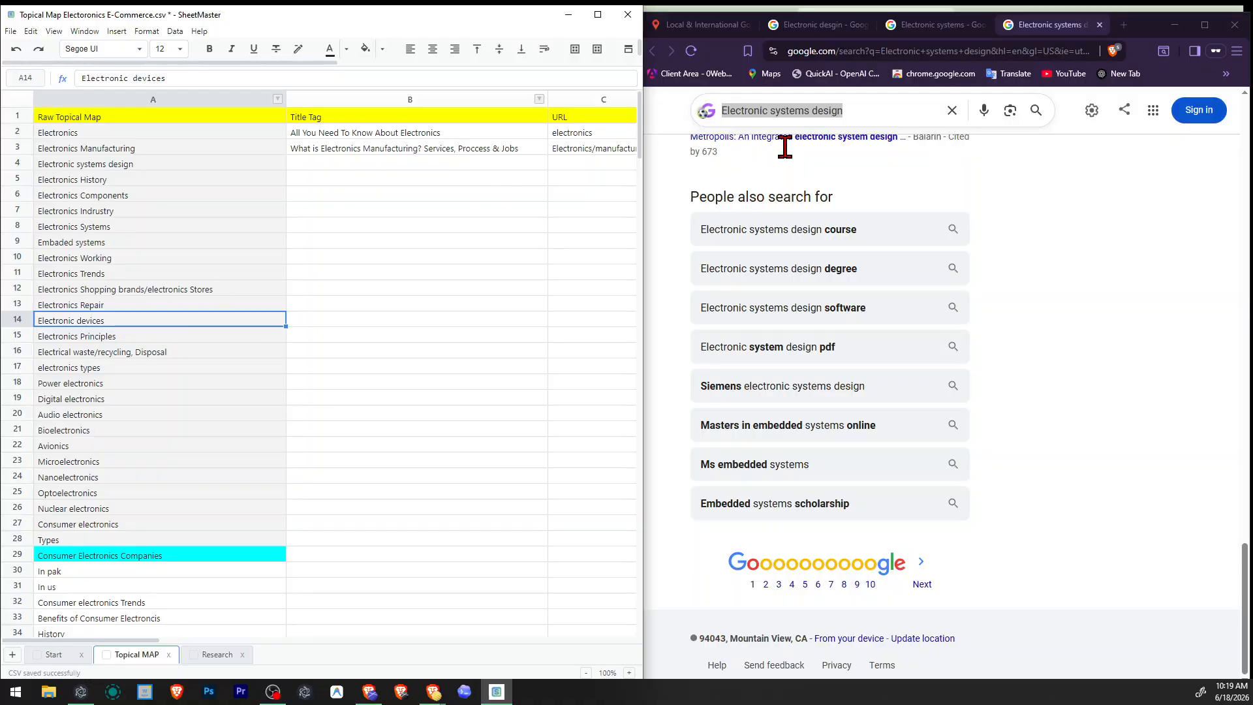
# Examine the Google results for "Electronic desgin", from the AI Overview through the articles and videos to People also search for.
pyautogui.click(700, 25)
pyautogui.tripleClick(874, 210)
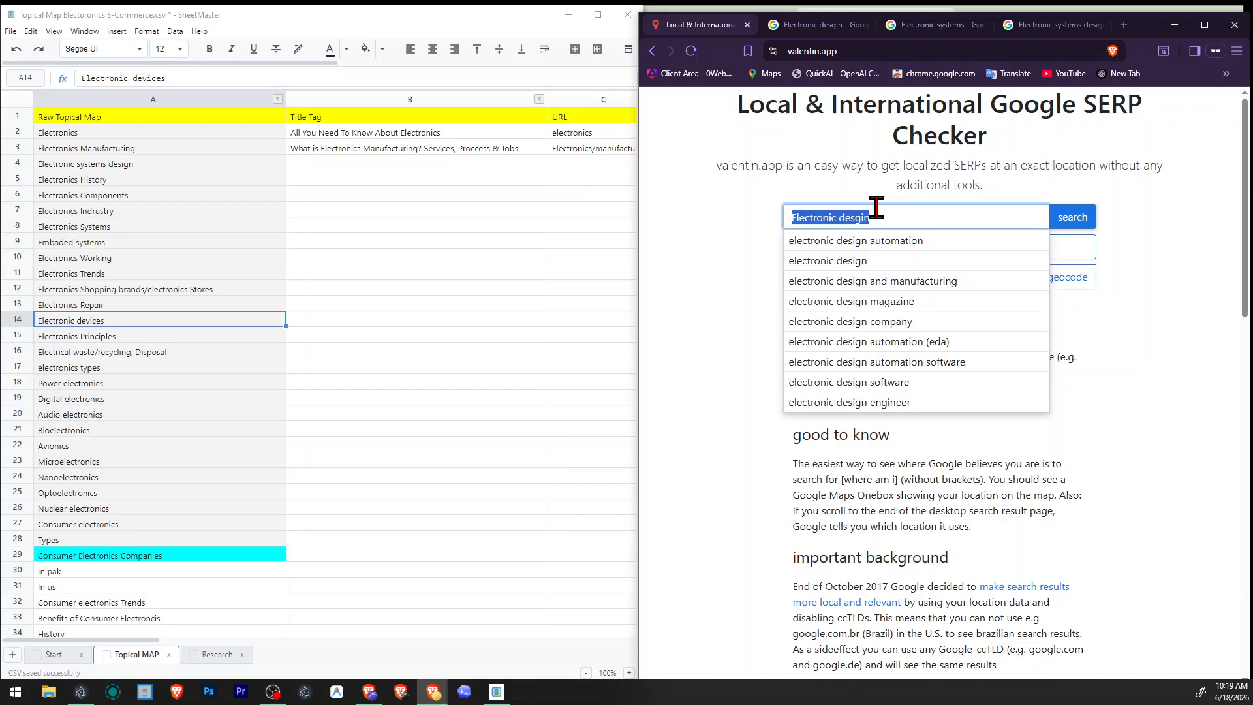
pyautogui.doubleClick(876, 208)
pyautogui.click(819, 26)
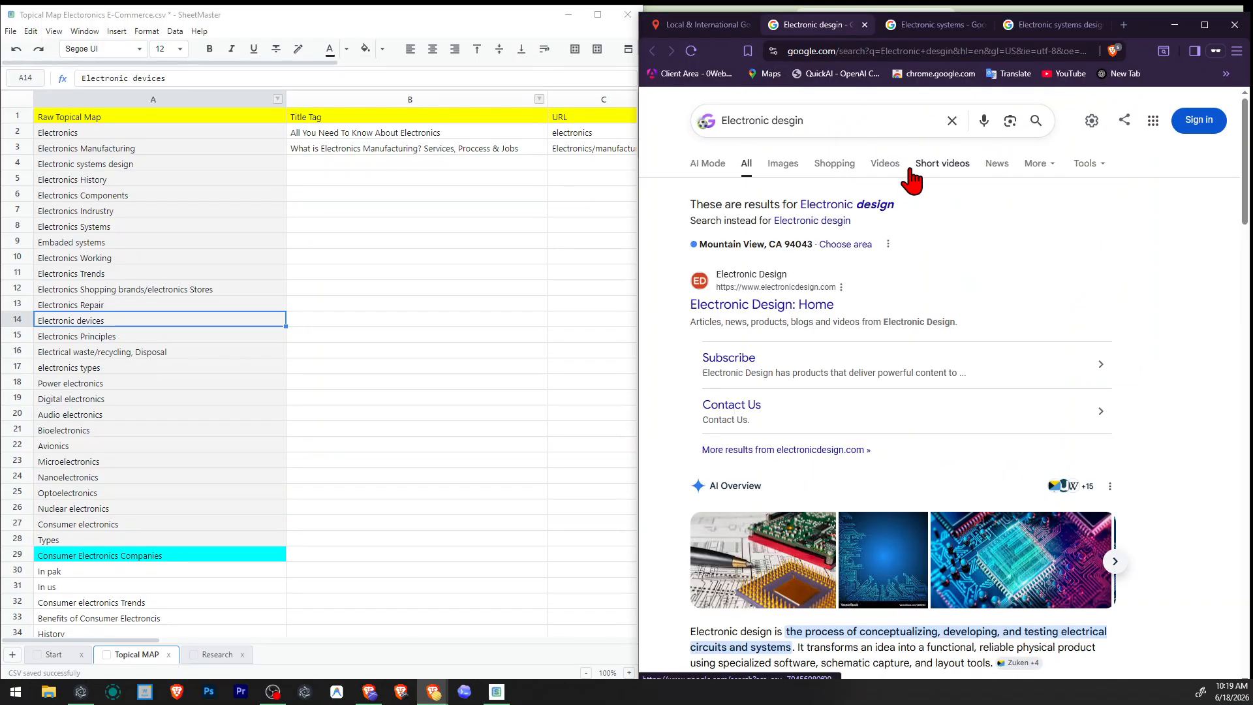
pyautogui.scroll(-7, 967, 252)
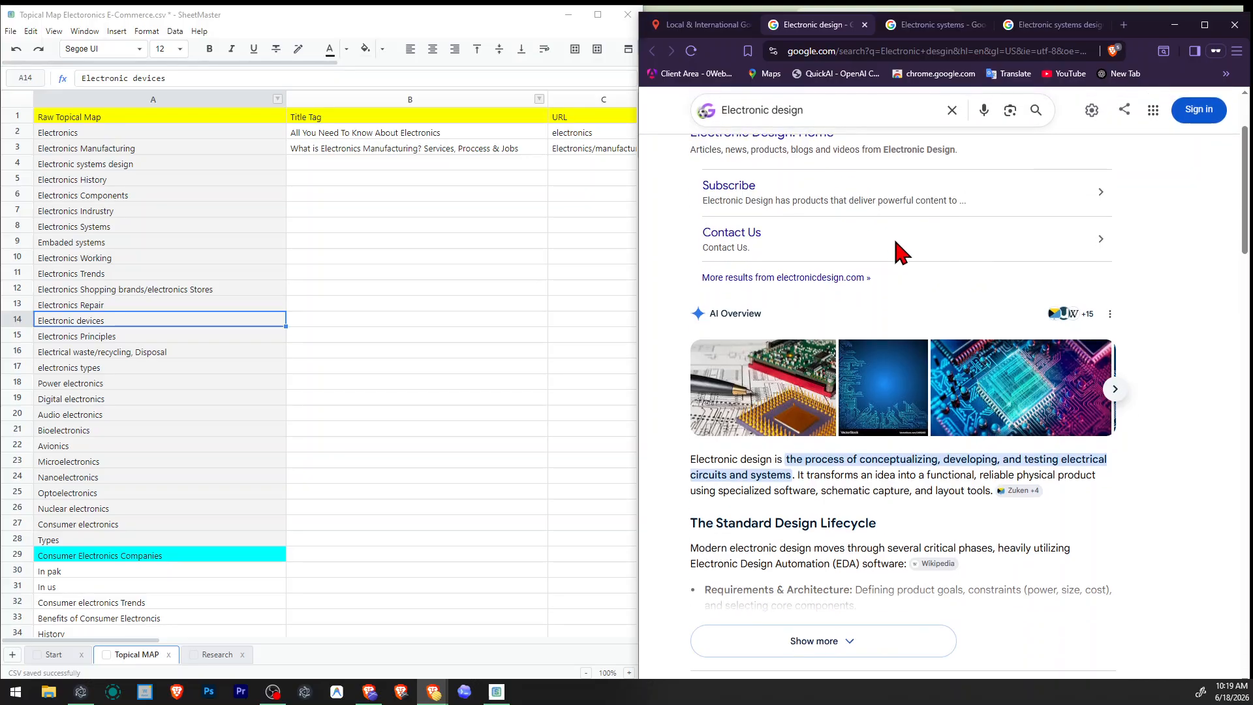
pyautogui.scroll(-4, 903, 258)
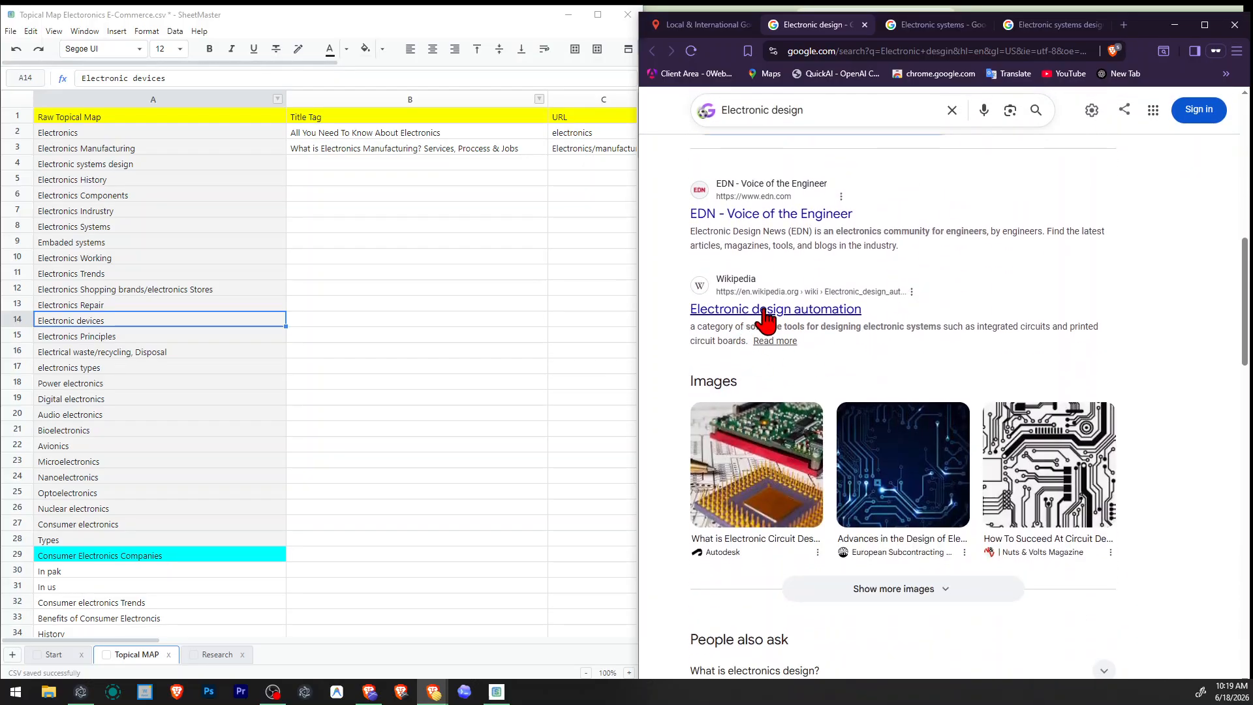
pyautogui.scroll(-8, 813, 320)
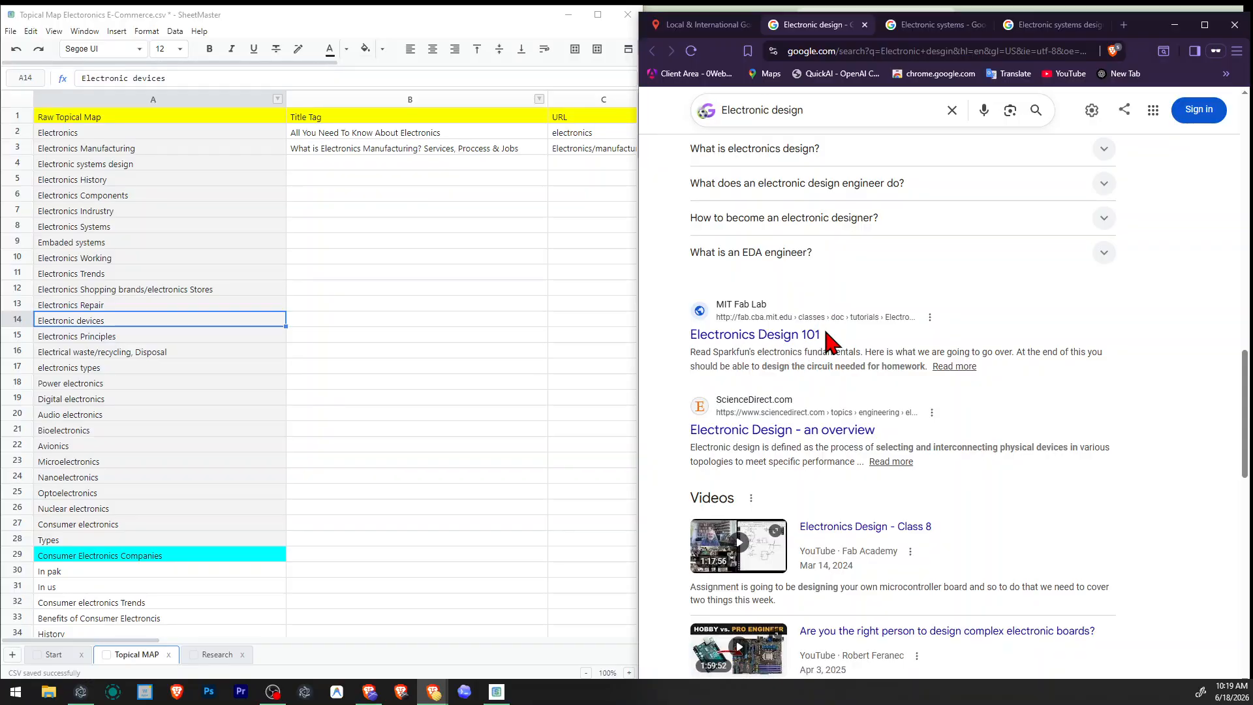
pyautogui.scroll(-5, 886, 316)
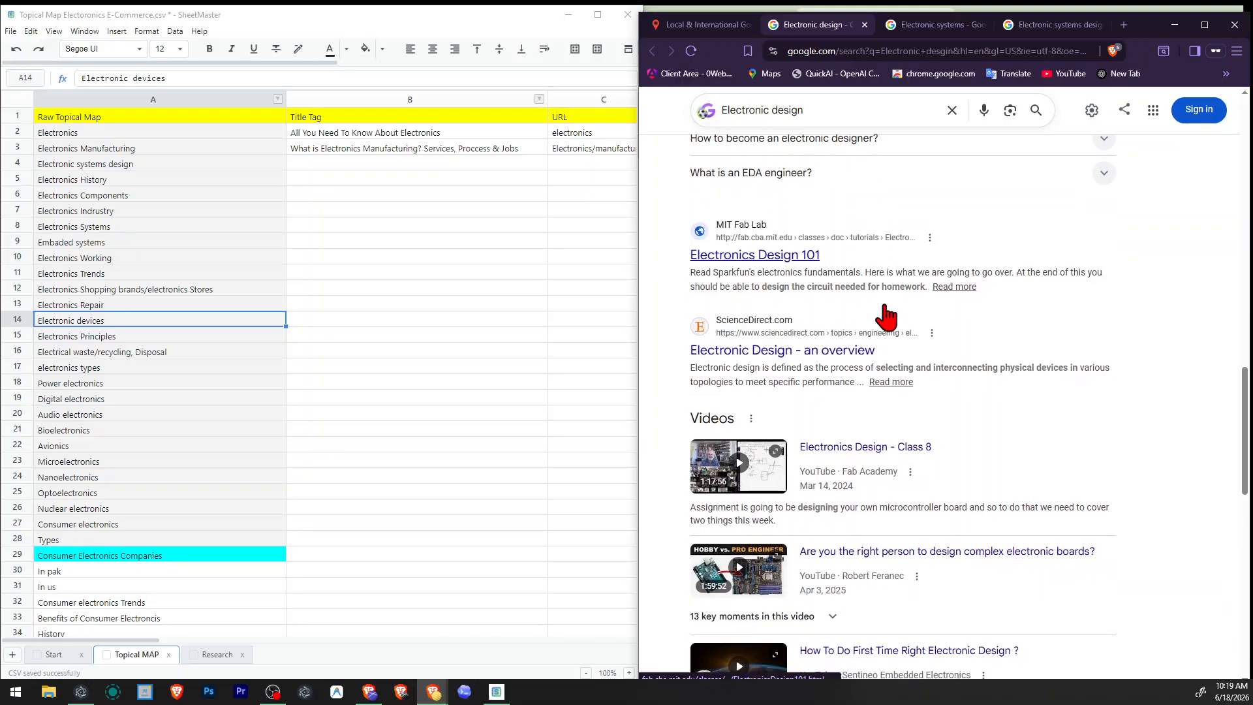
pyautogui.scroll(-9, 889, 316)
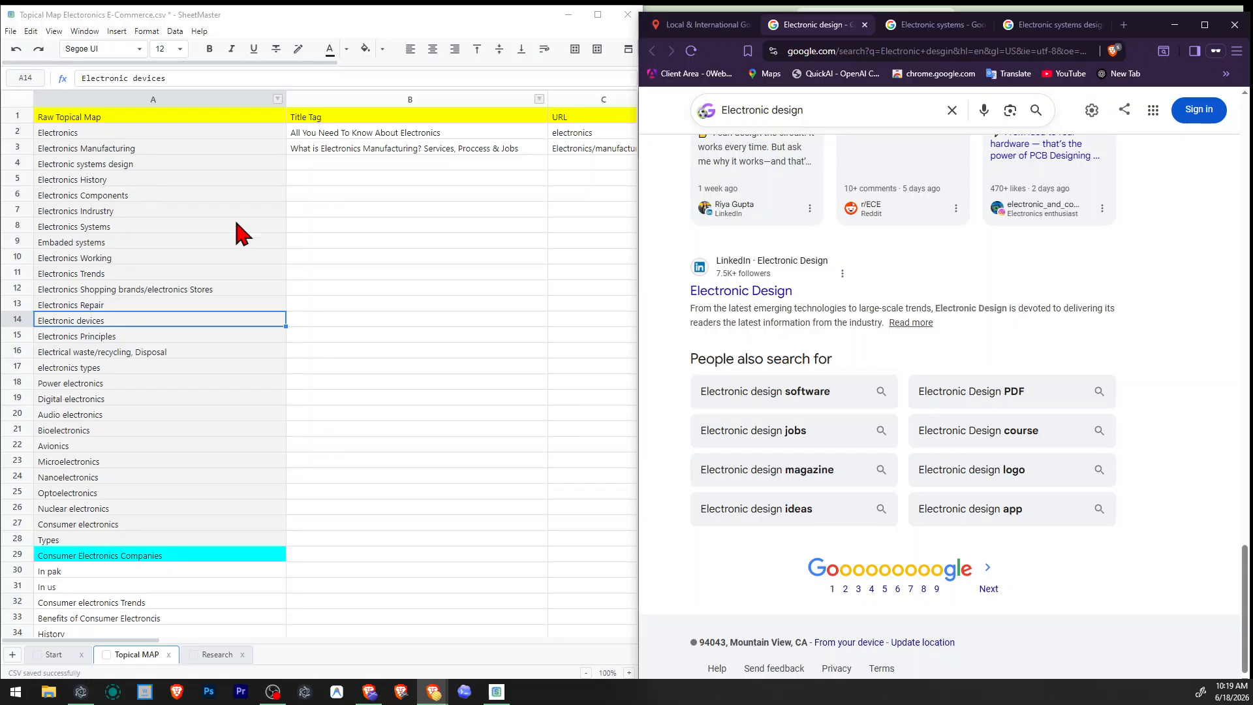
# Change the SERP checker query to "electronic artitechture" and run it as a separate Google search.
pyautogui.click(697, 25)
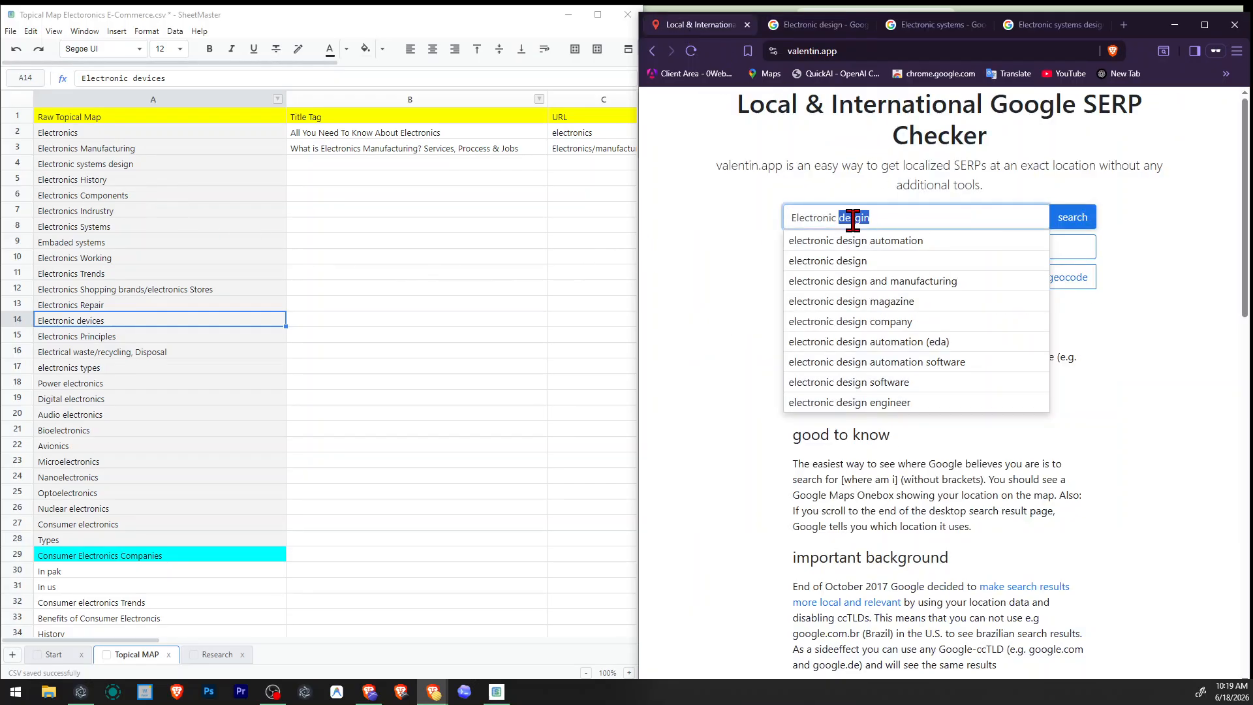
pyautogui.write('arts')
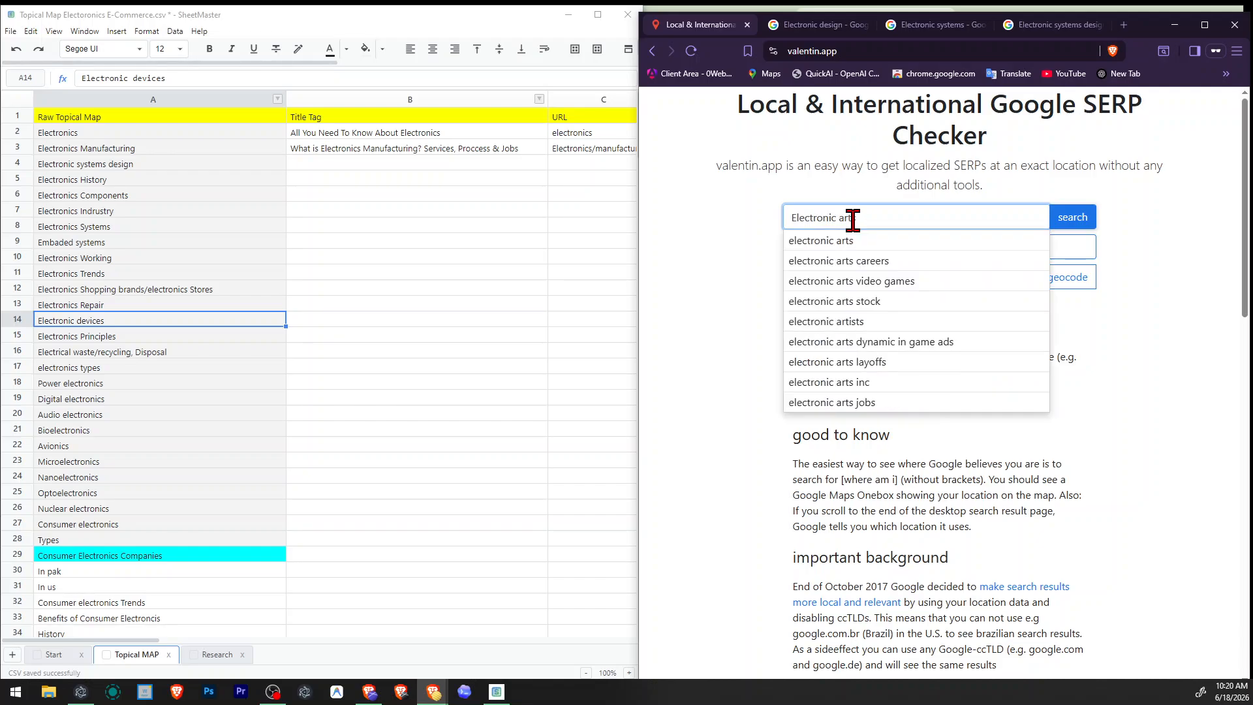
pyautogui.press('Return')
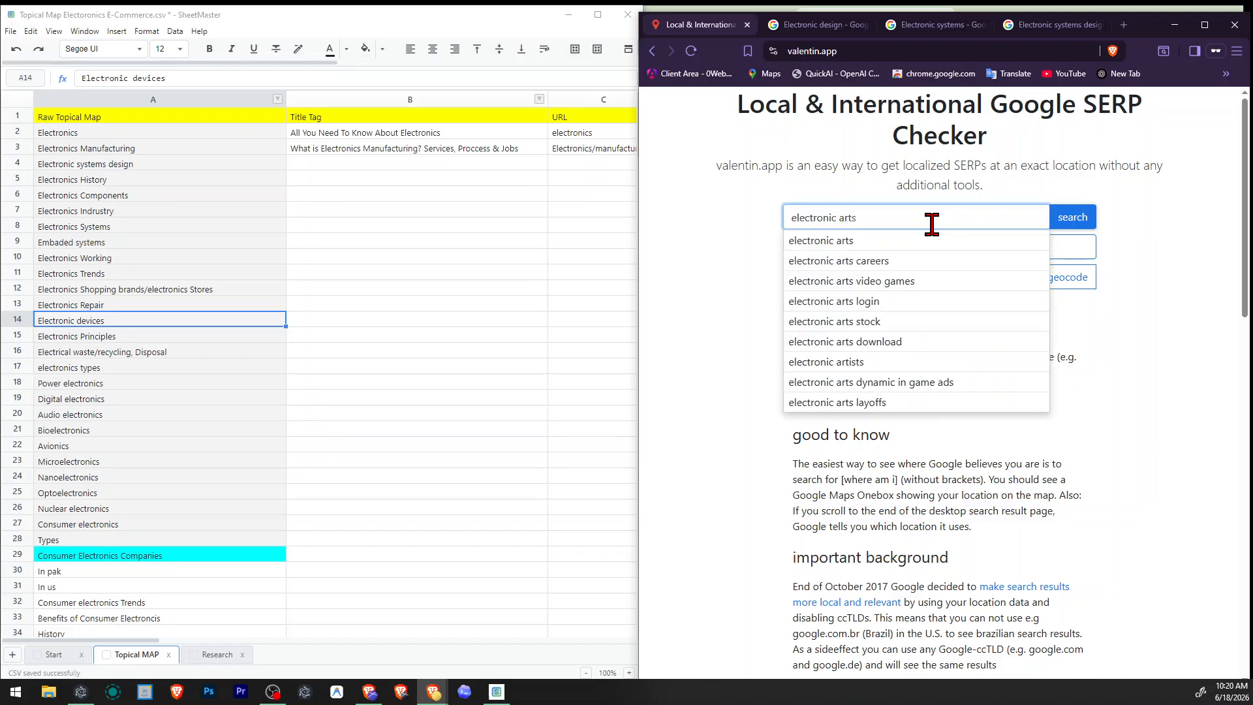
pyautogui.press('BackSpace')
pyautogui.write('ec')
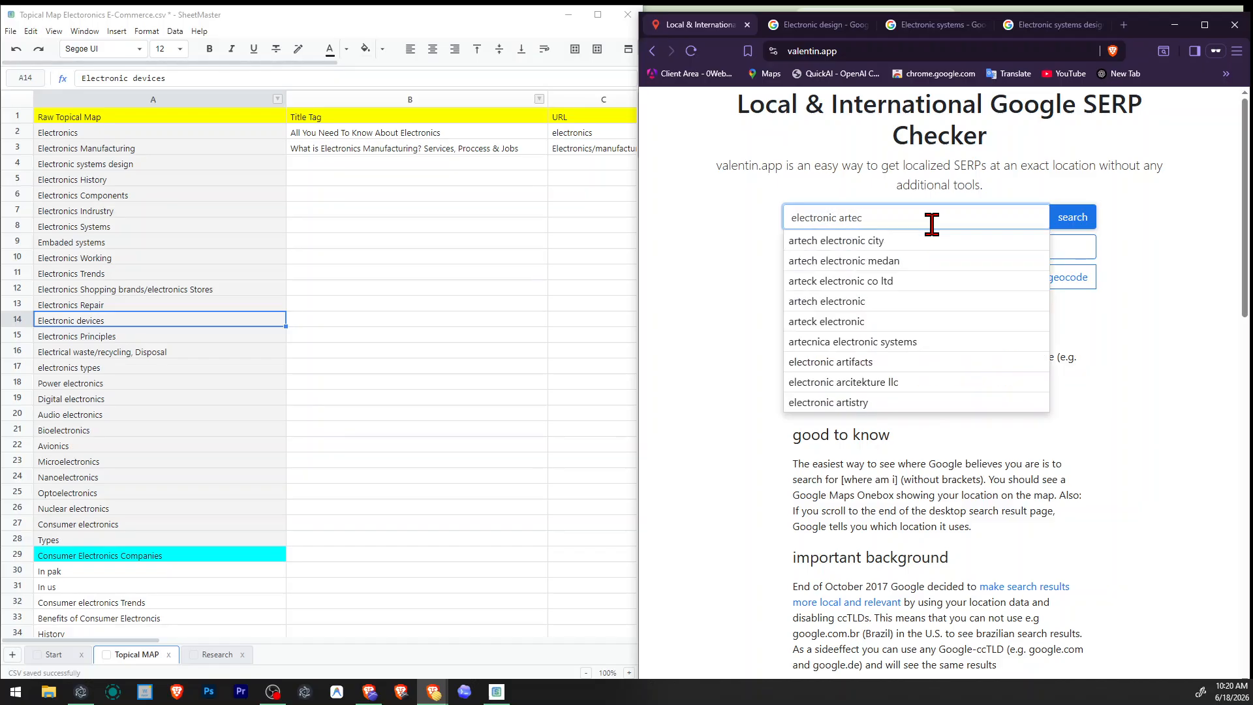
pyautogui.press('BackSpace')
pyautogui.press('BackSpace')
pyautogui.write('itechtur')
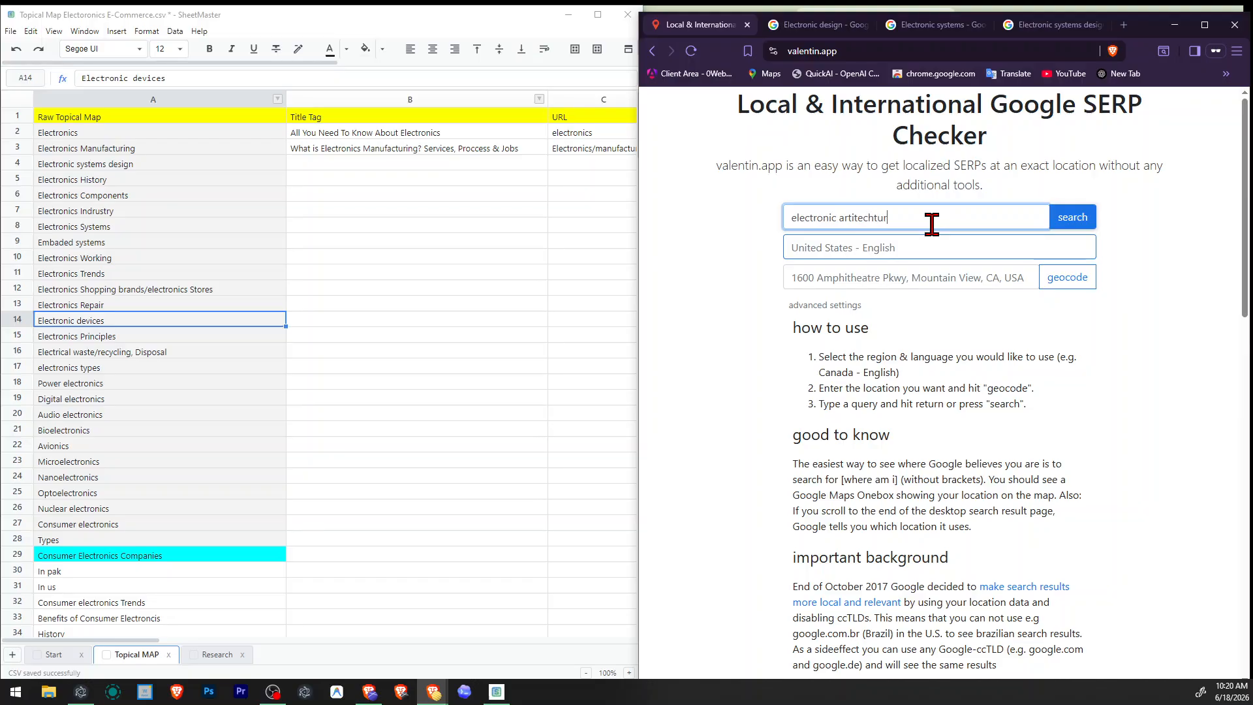
pyautogui.write('e')
pyautogui.press('Return')
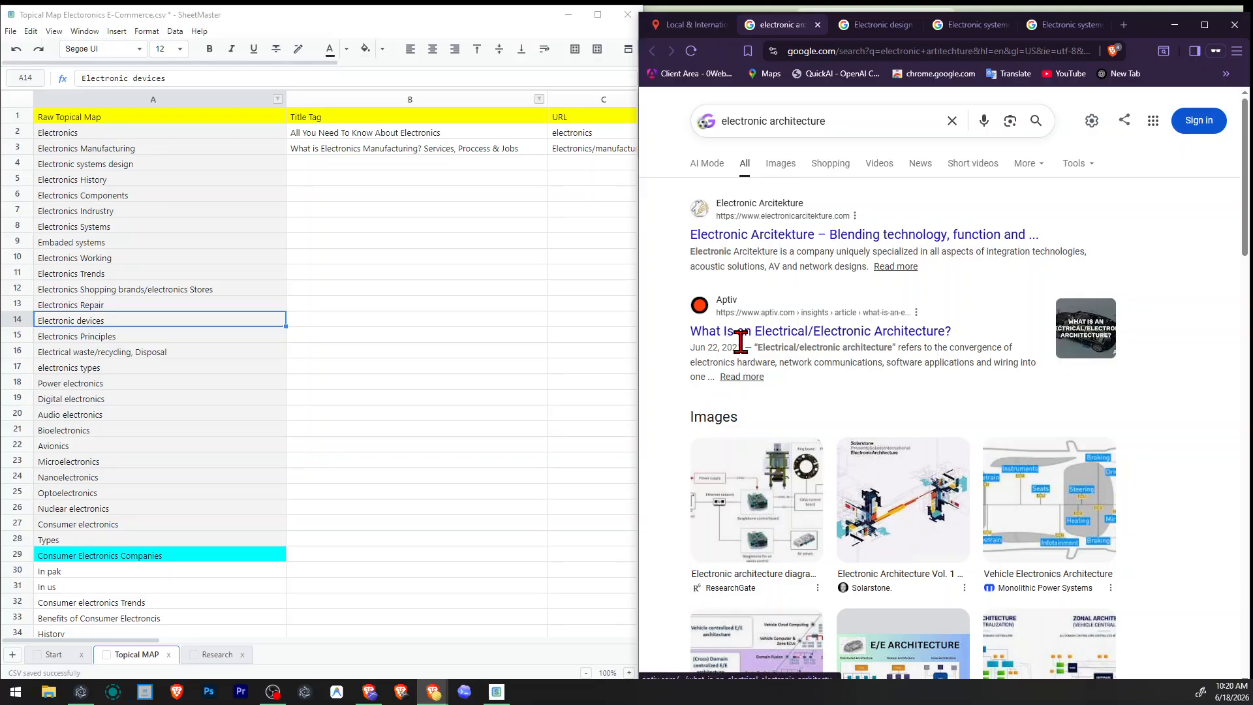
# Examine the electronic architecture results, including images, People also ask, videos and related searches, and close that results page.
pyautogui.scroll(-10, 999, 343)
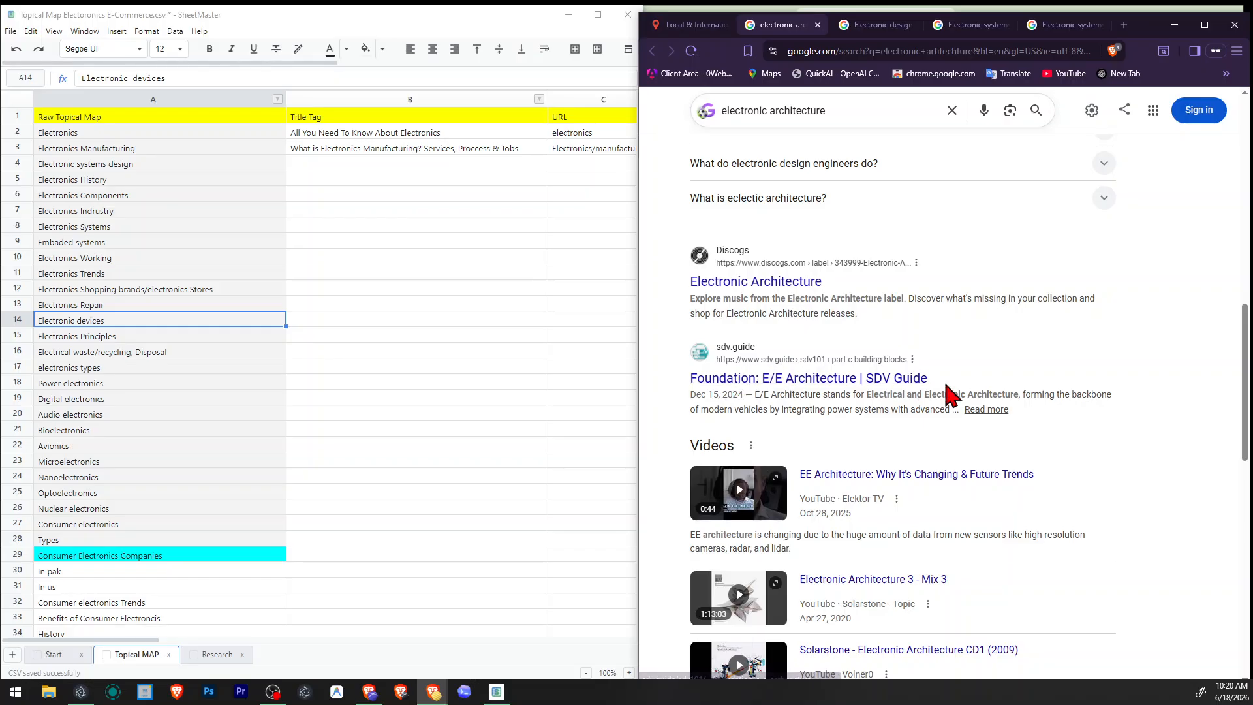
pyautogui.scroll(-5, 950, 391)
pyautogui.scroll(-2, 950, 392)
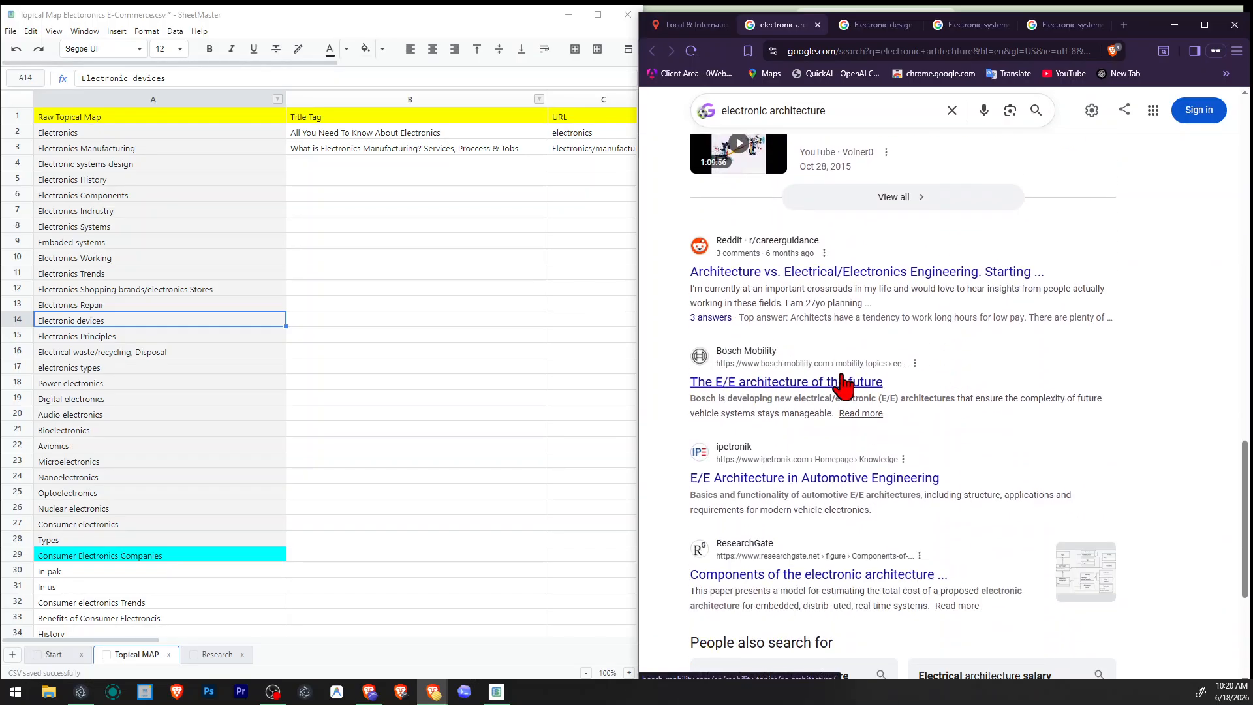
pyautogui.scroll(-2, 914, 473)
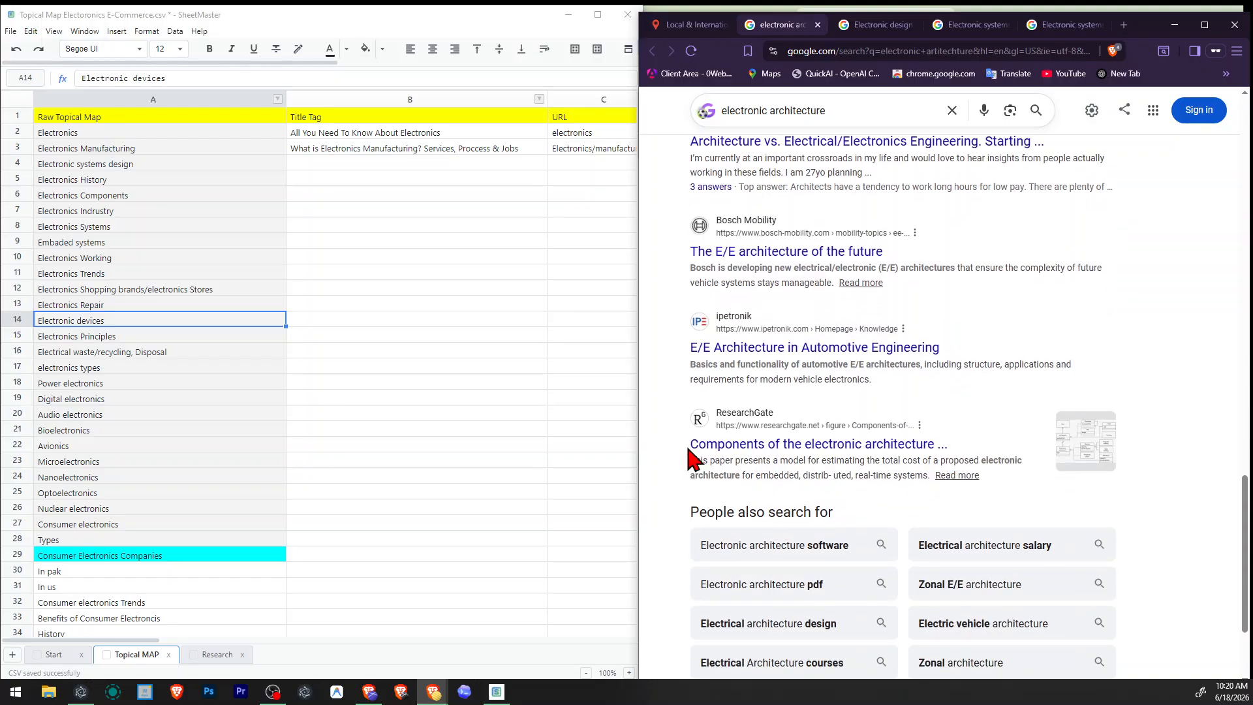
pyautogui.scroll(10, 892, 464)
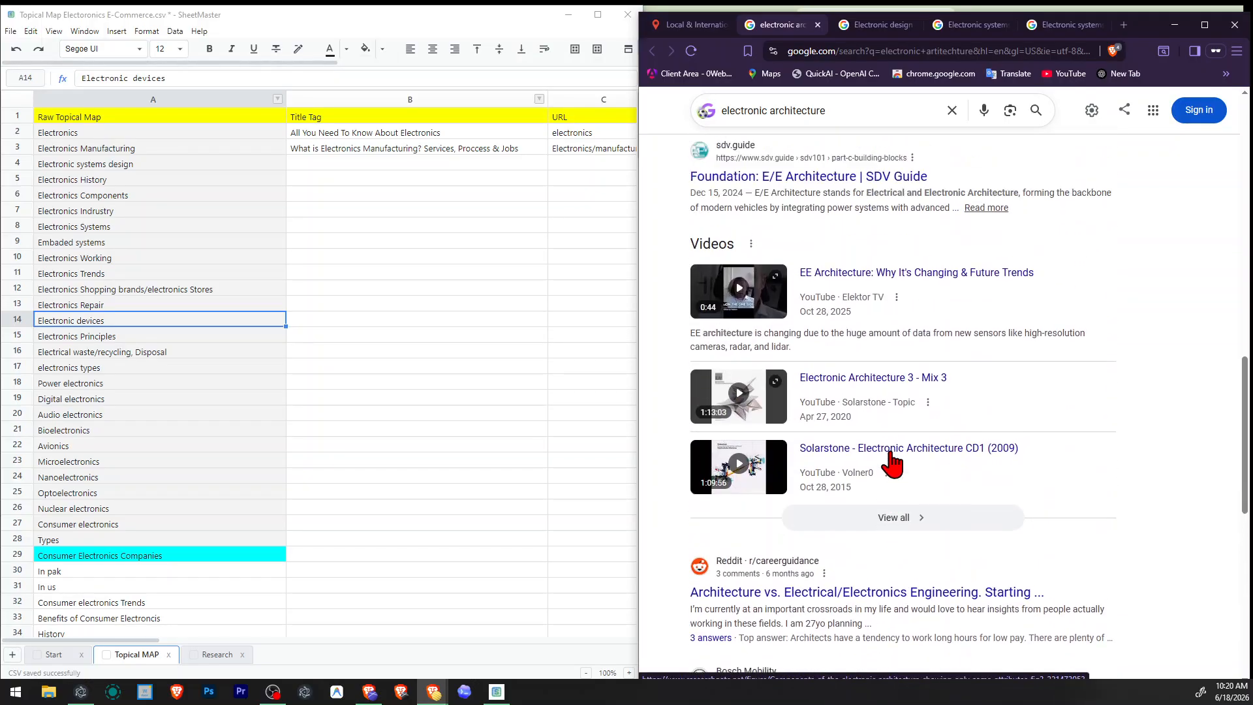
pyautogui.scroll(-3, 891, 463)
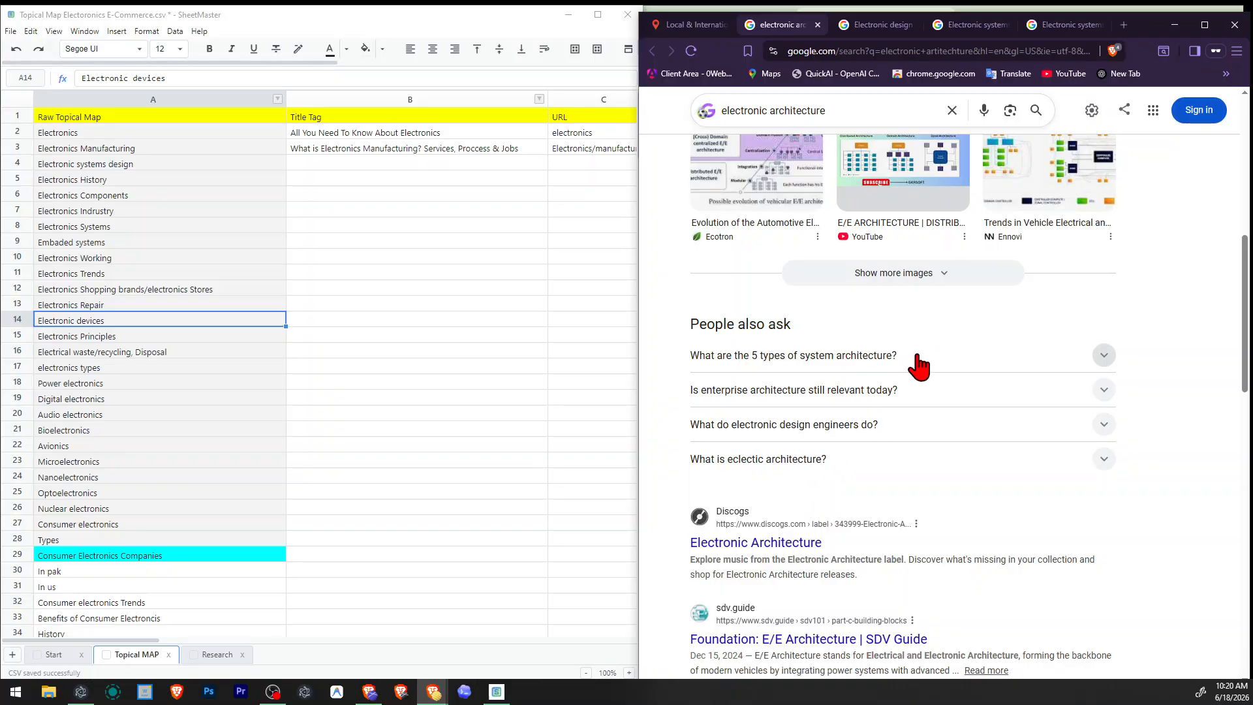
pyautogui.scroll(4, 919, 365)
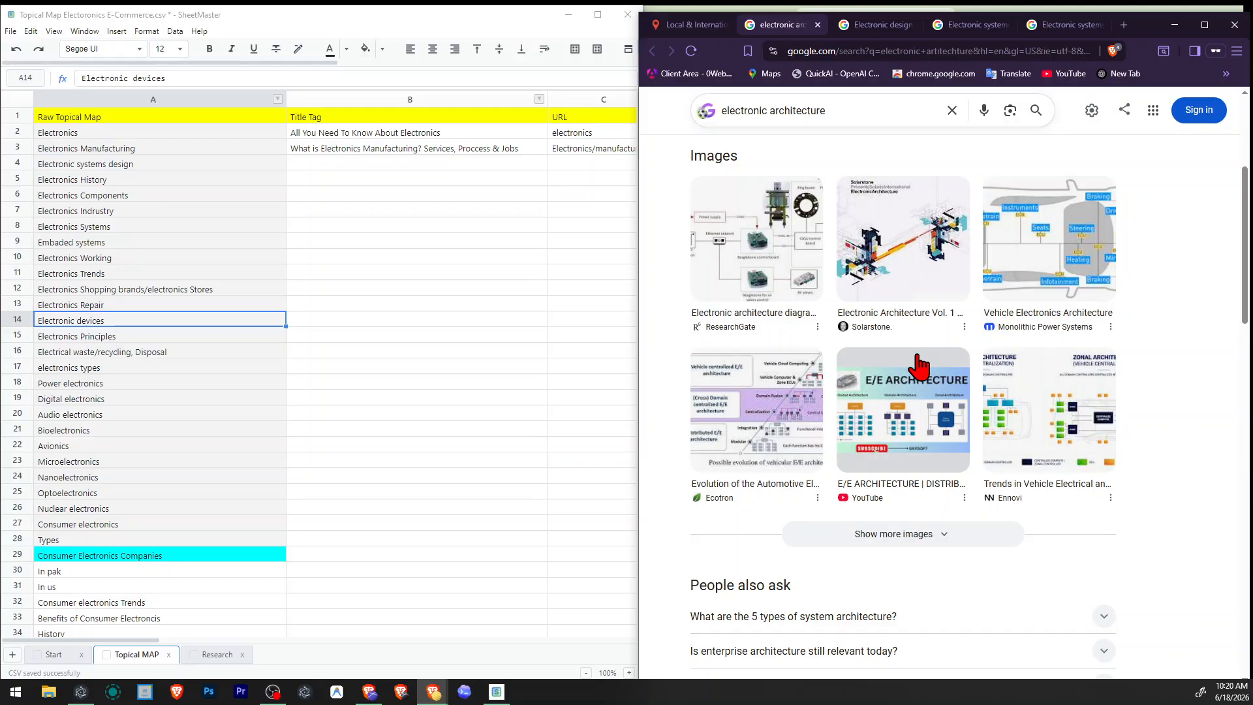
pyautogui.scroll(4, 921, 364)
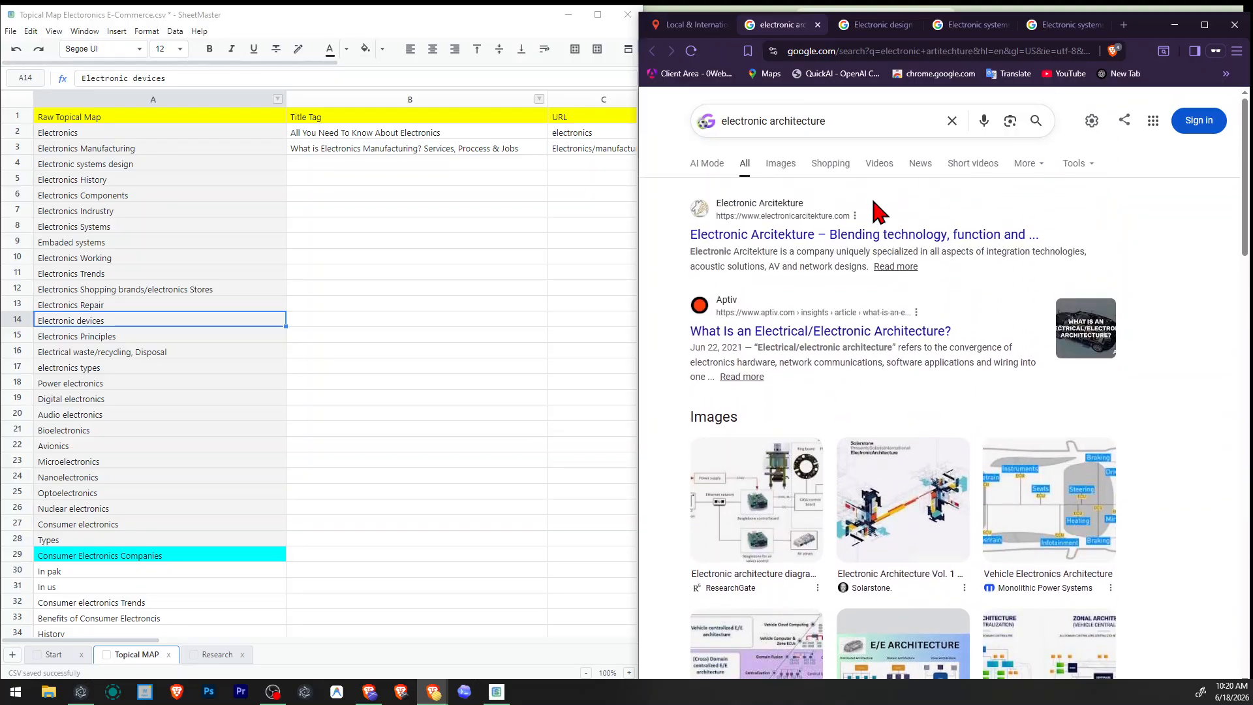
pyautogui.click(818, 25)
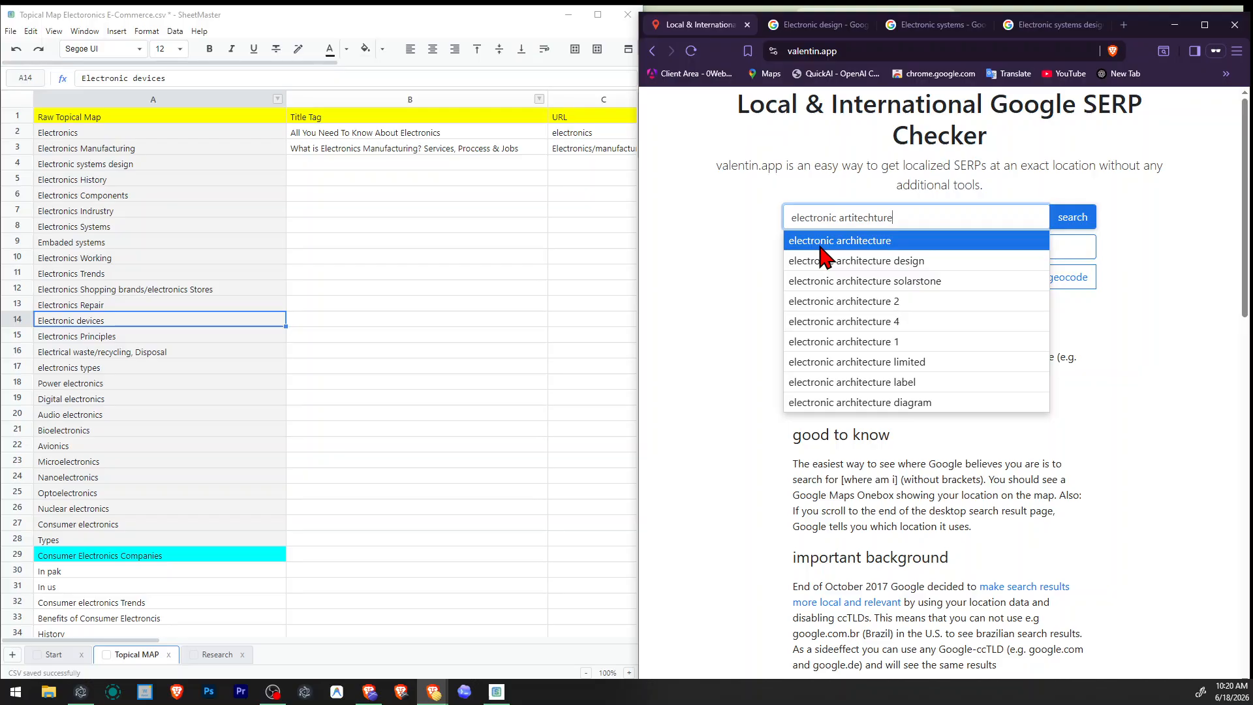
# Remove the "Electronic systems design" row from the topical map.
pyautogui.rightClick(25, 164)
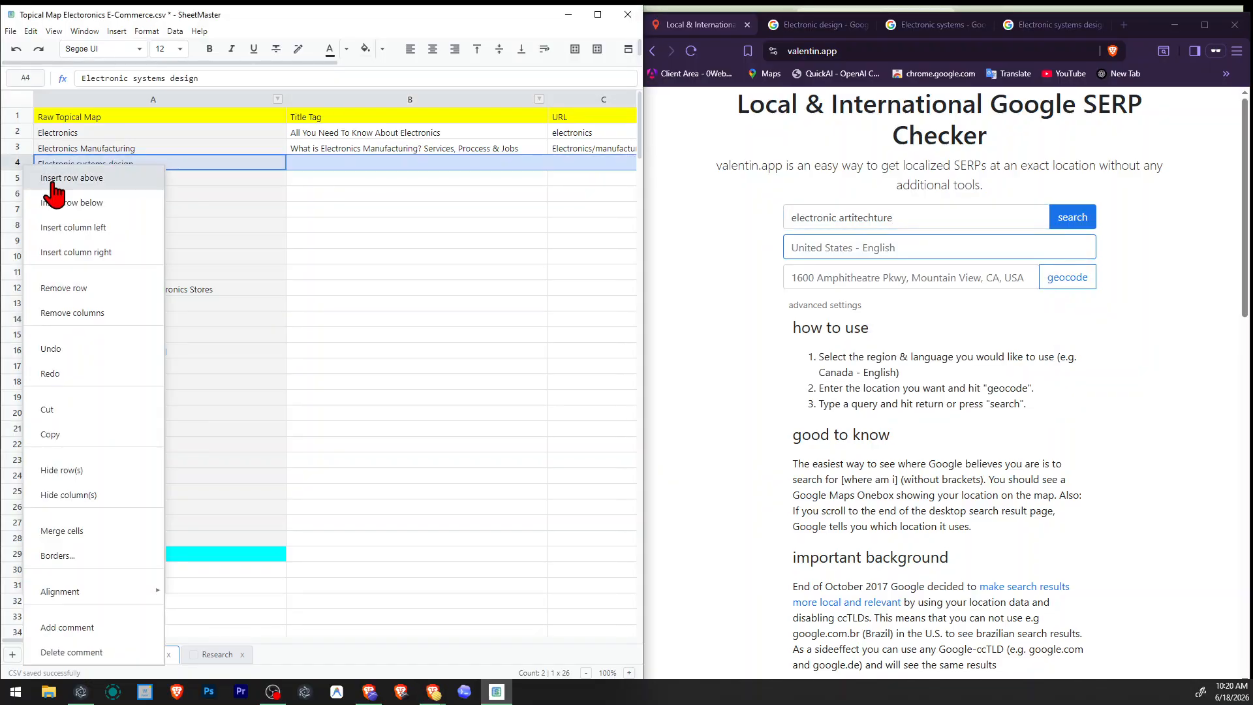
pyautogui.click(85, 288)
pyautogui.click(498, 335)
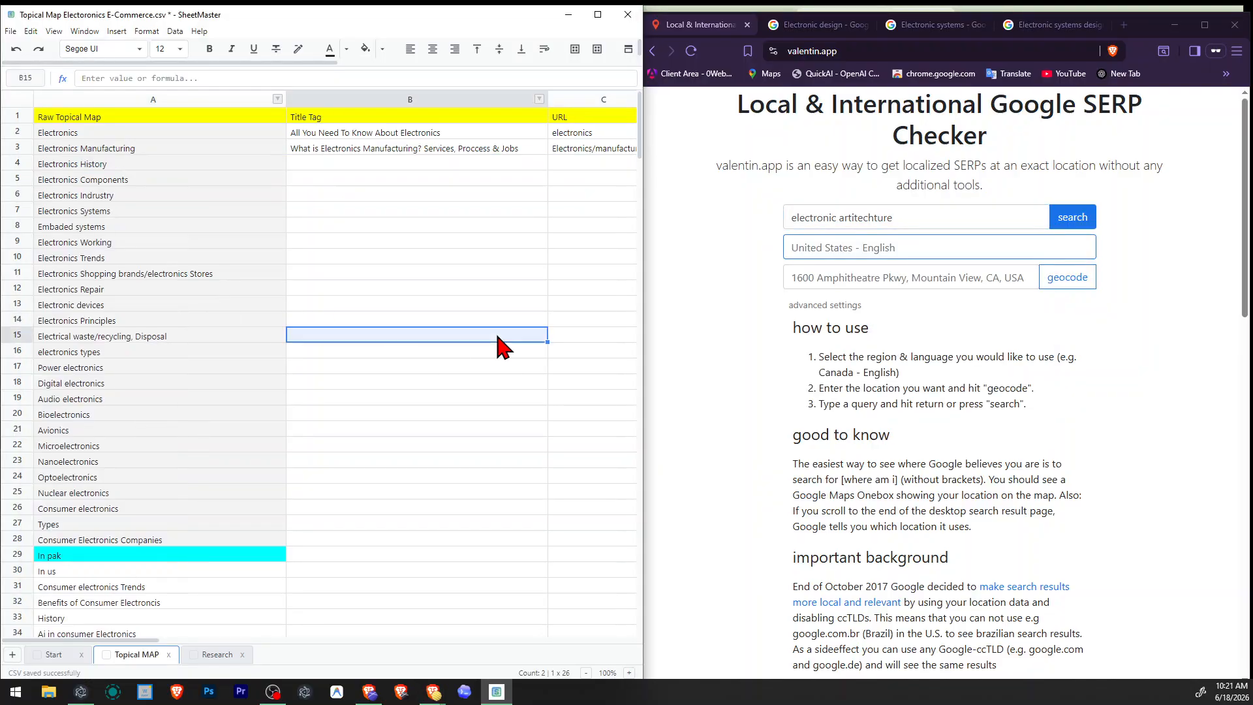
pyautogui.click(216, 211)
# Copy the topic "Electronics History" from the topical map into the SERP checker and run a Google search for it.
pyautogui.click(86, 167)
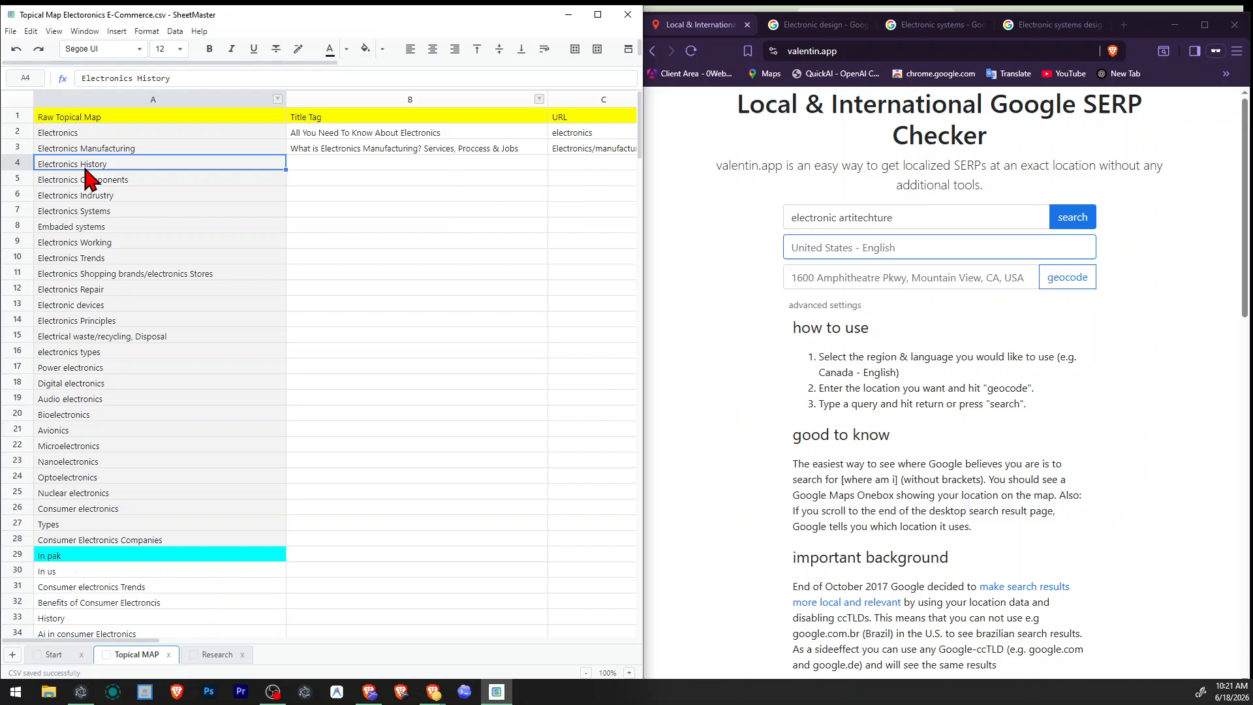
pyautogui.tripleClick(792, 217)
pyautogui.write('Electronics History')
pyautogui.click(1074, 218)
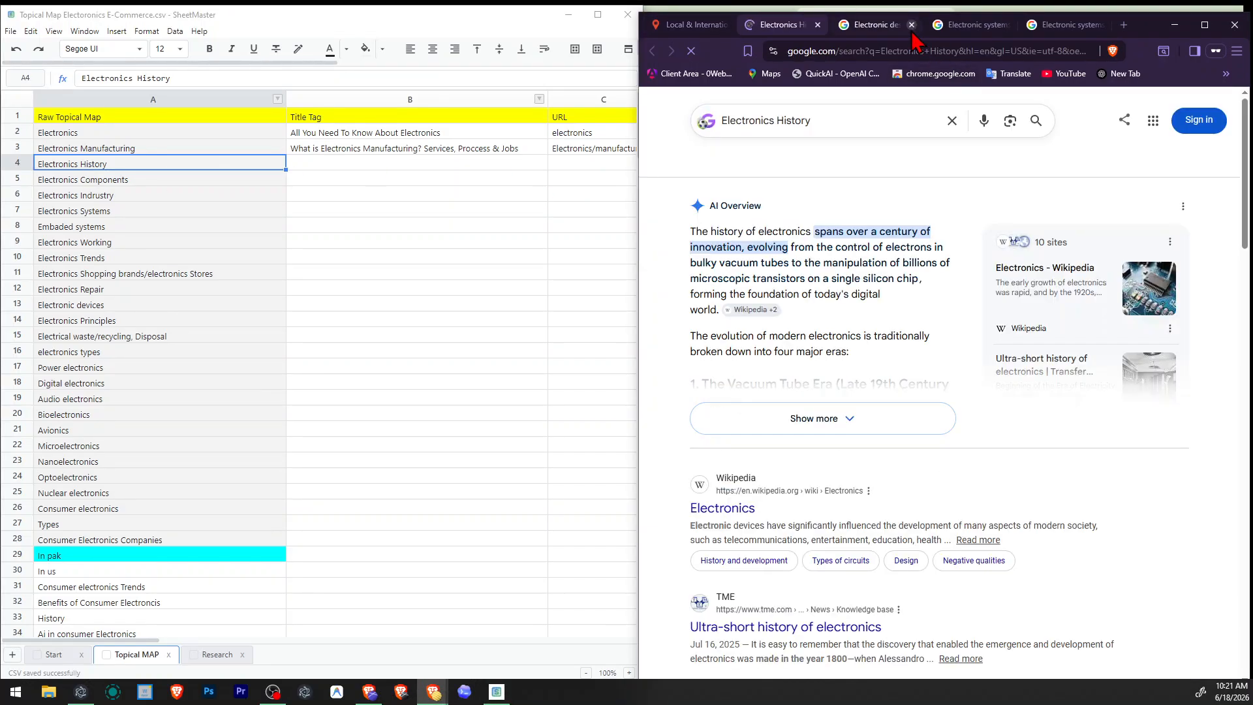
# Close the three older results pages for electronic design, electronic systems and electronic systems design.
pyautogui.click(912, 28)
pyautogui.click(912, 28)
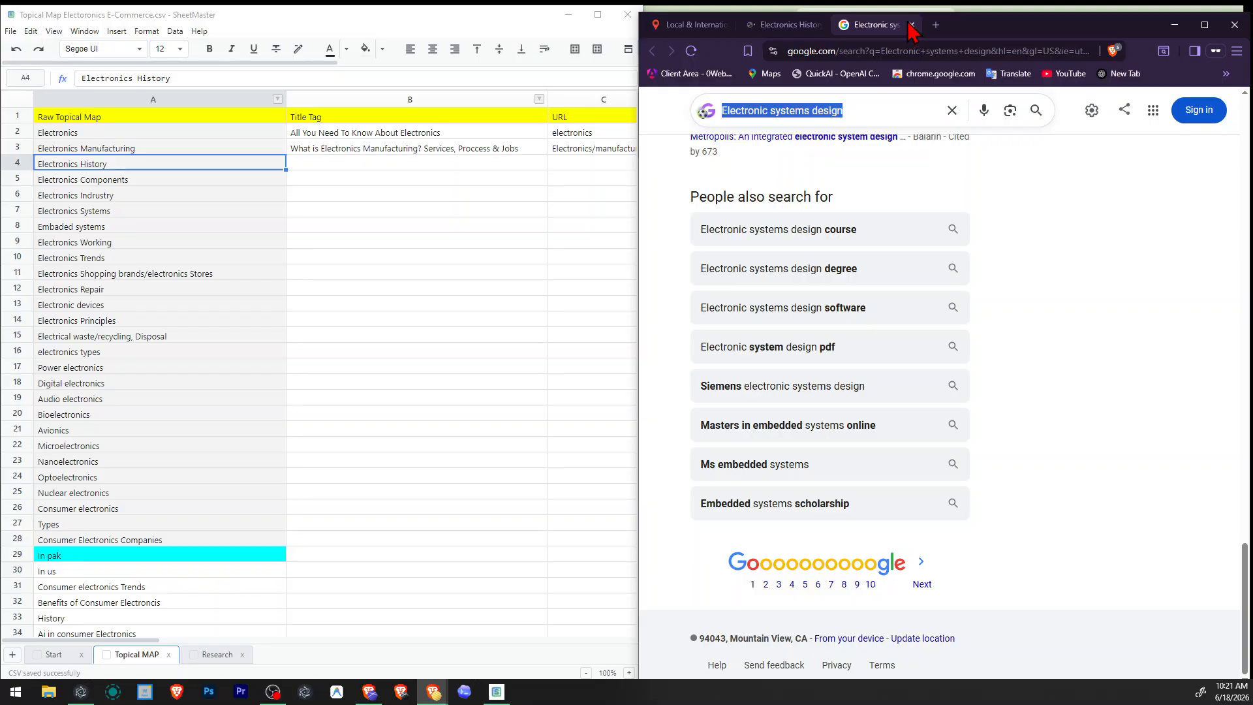
pyautogui.click(912, 25)
# Examine the Google results for Electronics History, from the top articles through videos and People also ask to People also search for.
pyautogui.scroll(-2, 734, 382)
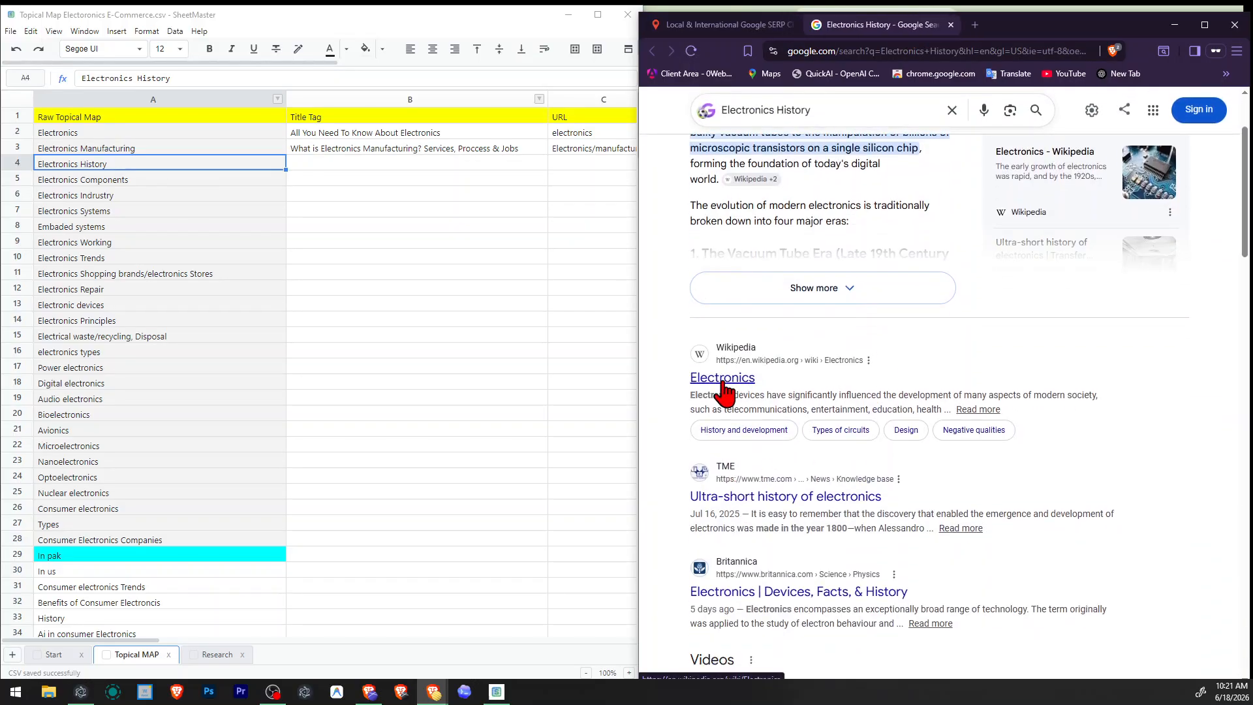
pyautogui.moveTo(688, 384); pyautogui.dragTo(740, 384)
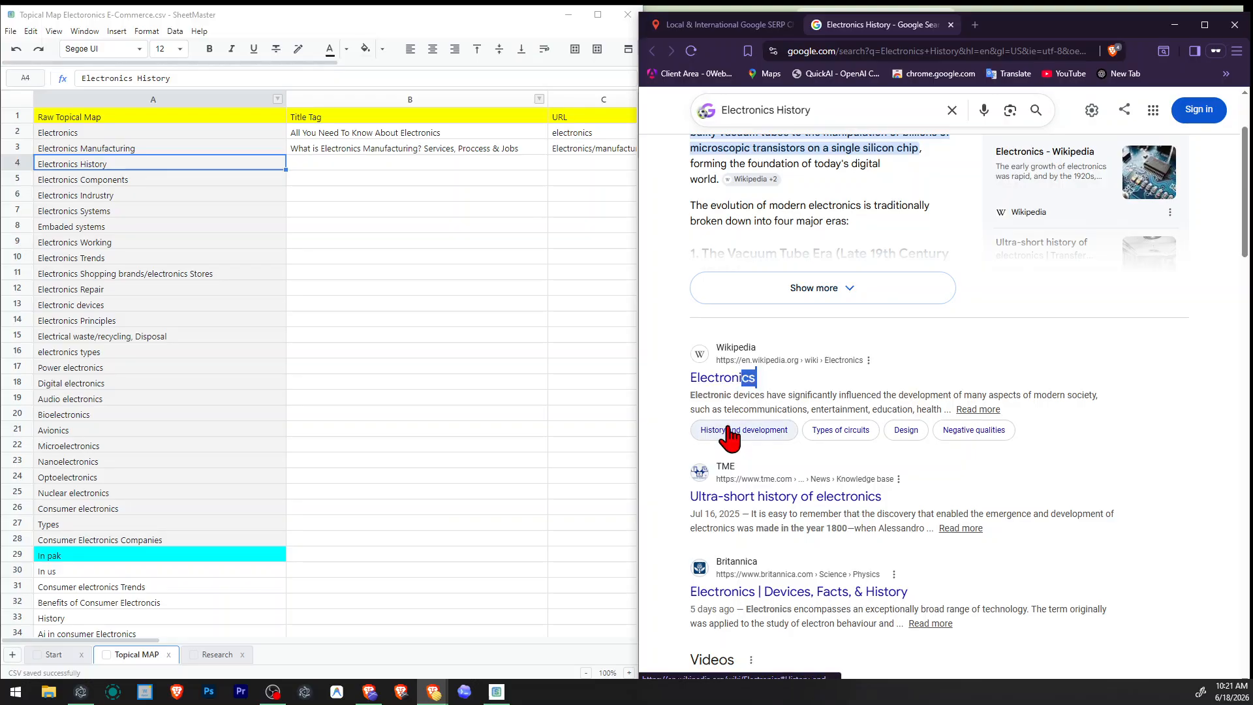
pyautogui.scroll(-1, 728, 430)
pyautogui.scroll(-1, 728, 430)
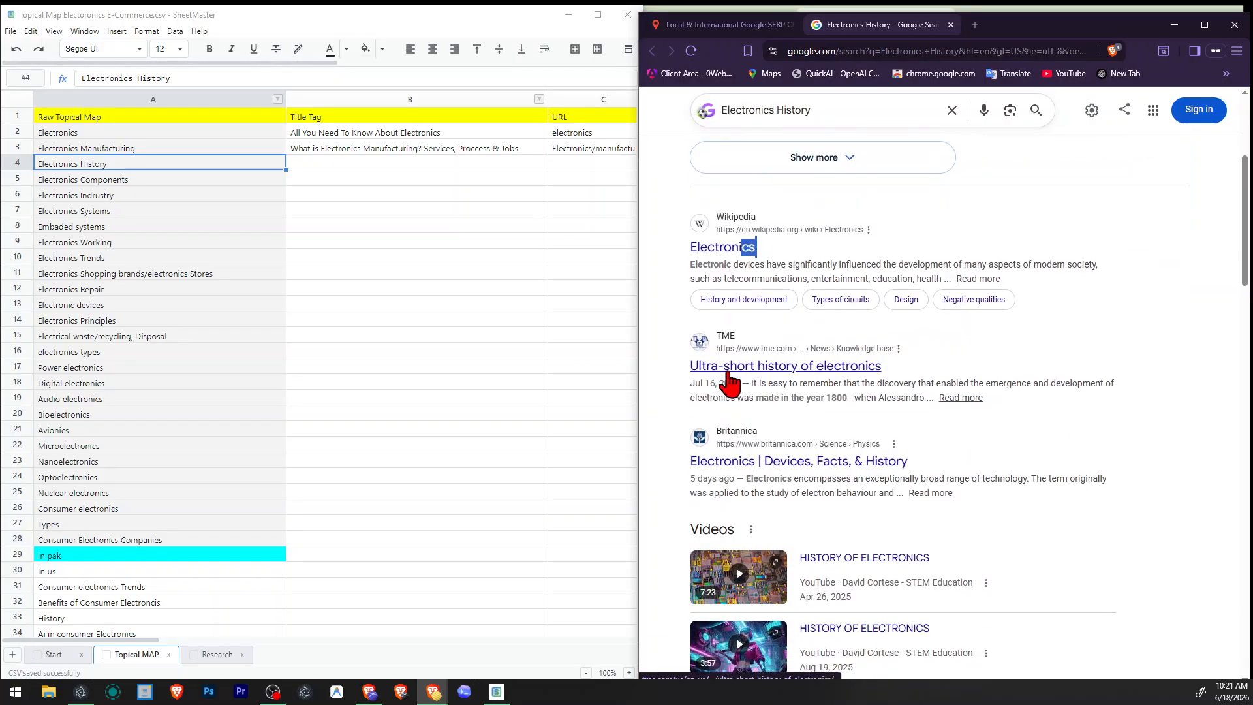
pyautogui.scroll(-2, 841, 384)
pyautogui.scroll(2, 838, 385)
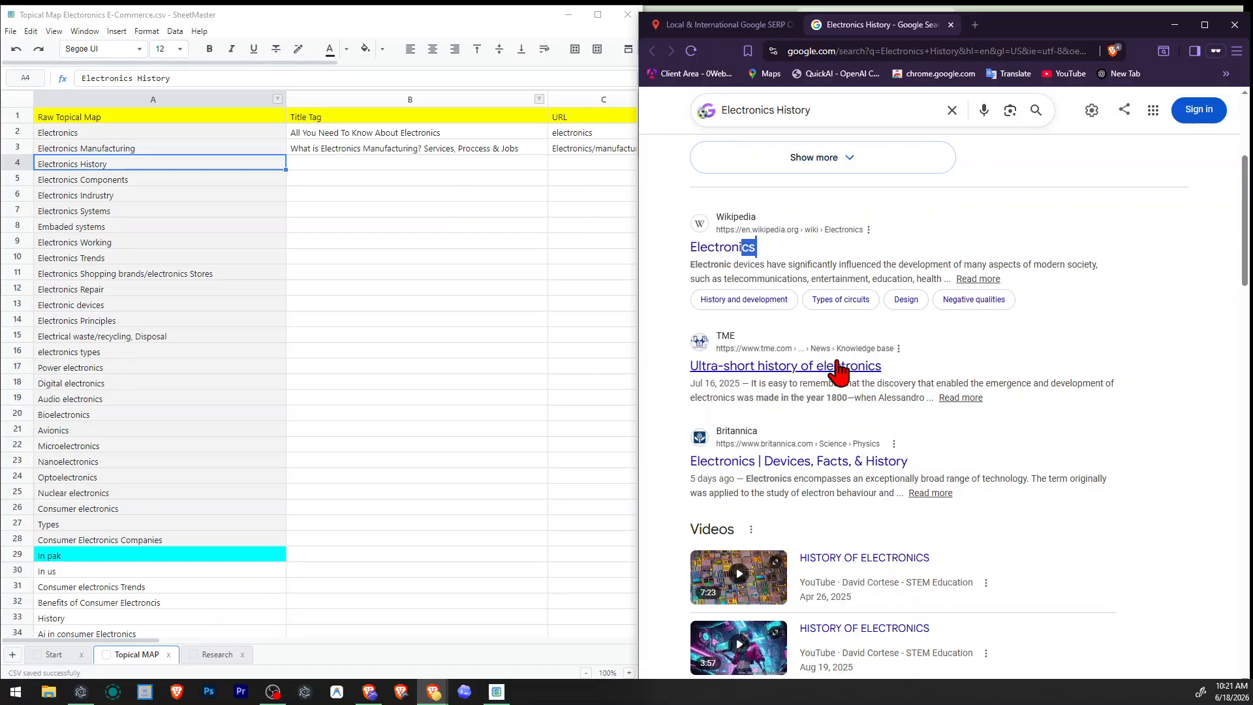
pyautogui.scroll(-8, 676, 431)
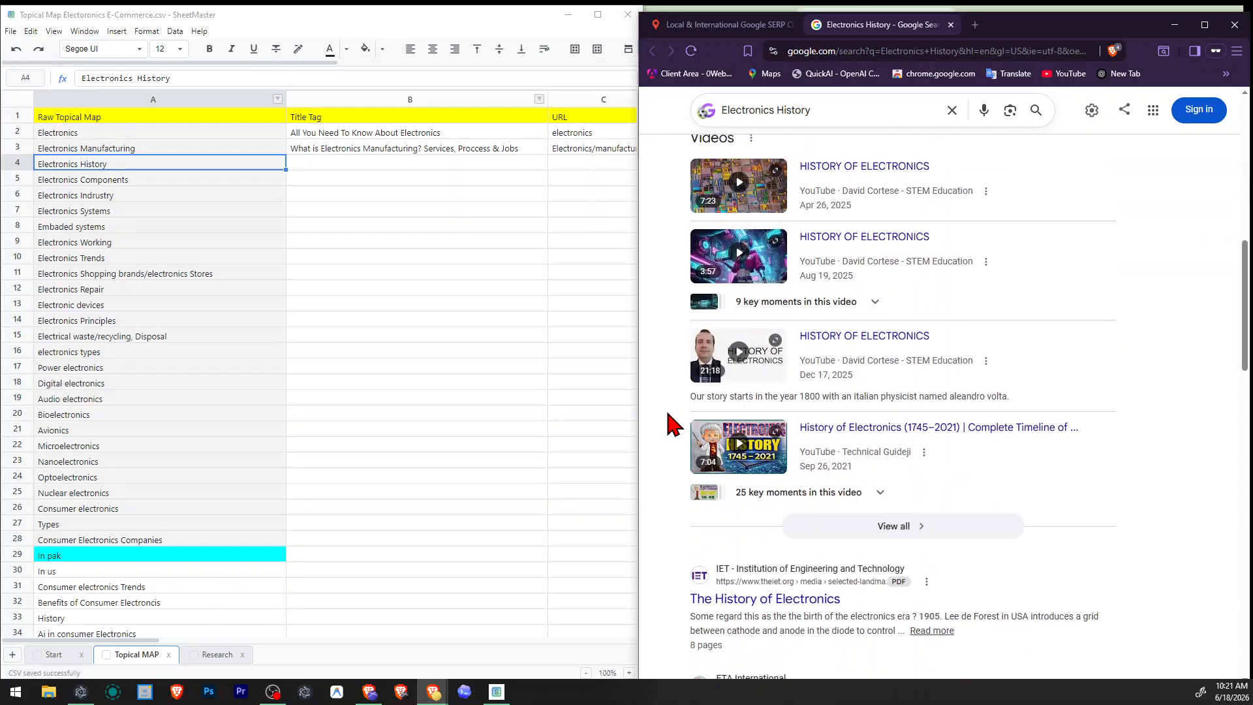
pyautogui.scroll(-2, 743, 476)
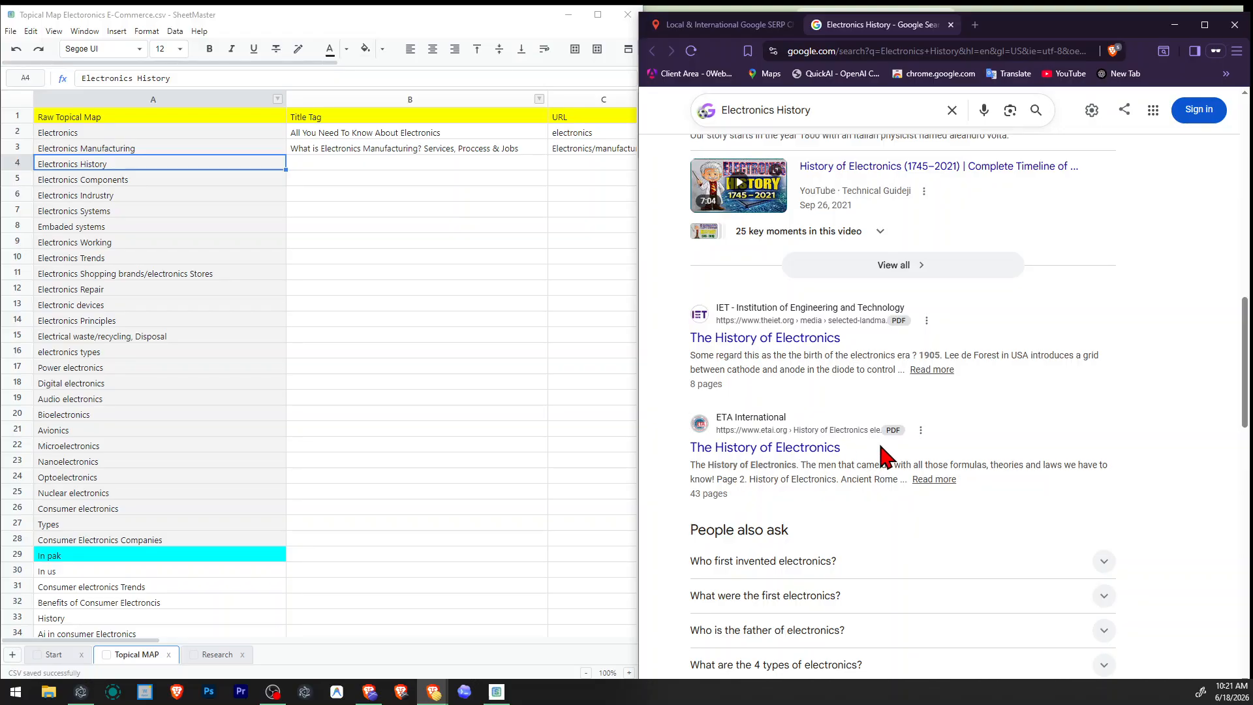
pyautogui.scroll(-4, 881, 457)
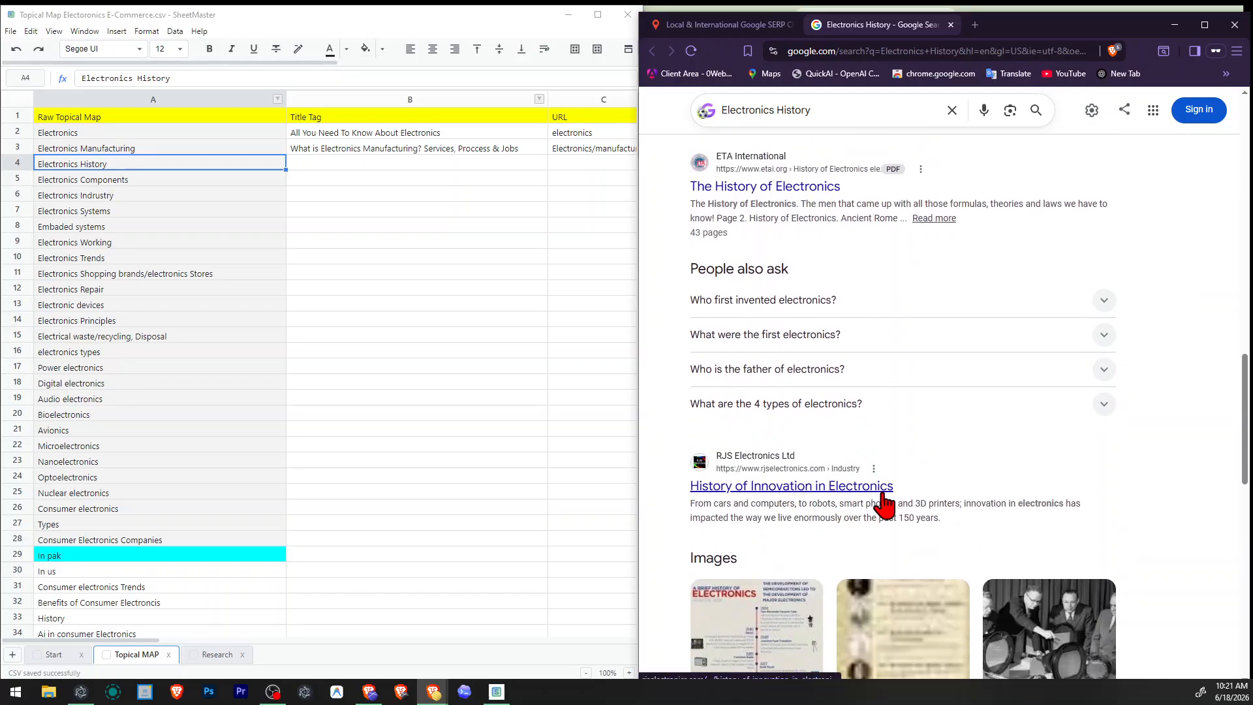
pyautogui.scroll(-1, 880, 500)
pyautogui.scroll(-12, 887, 503)
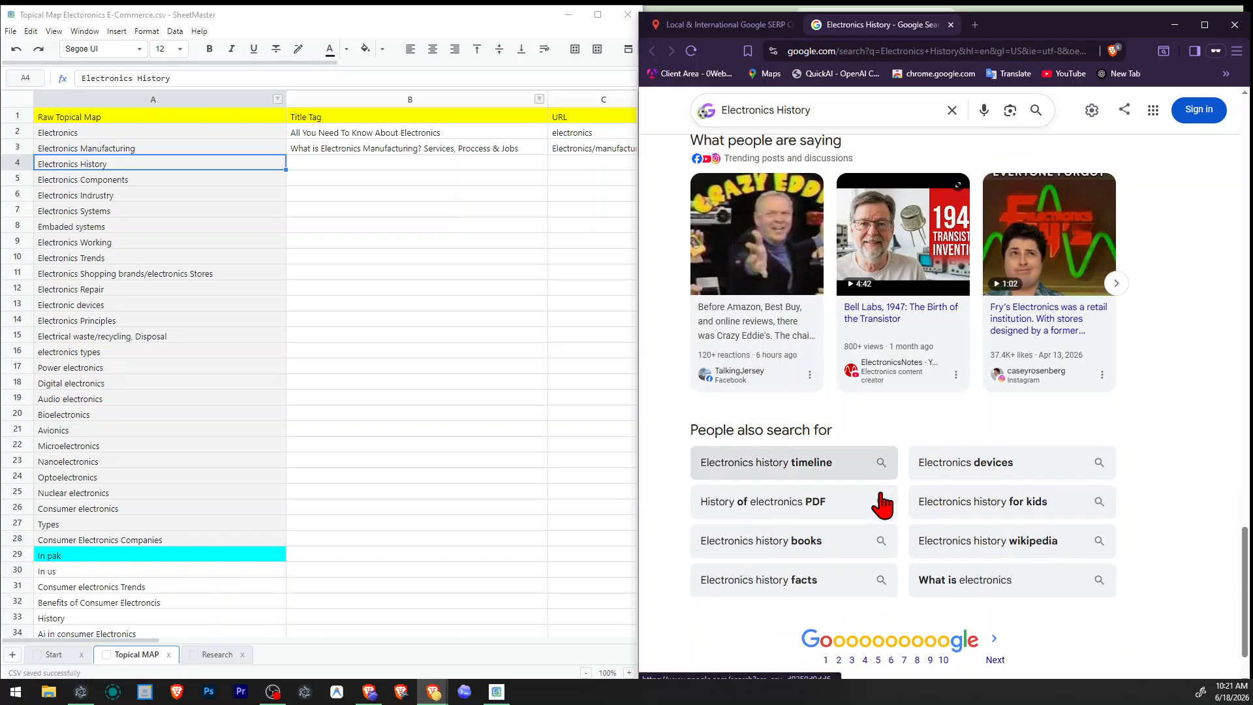
pyautogui.scroll(10, 879, 503)
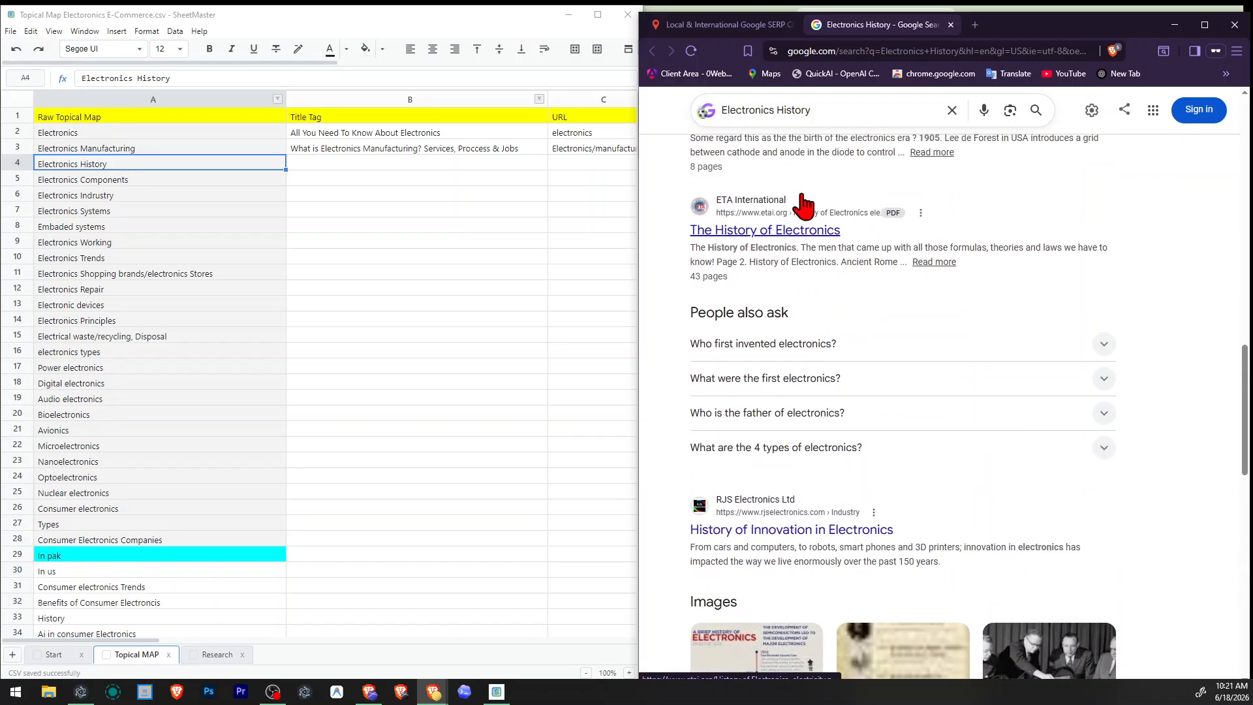
pyautogui.click(837, 117)
pyautogui.tripleClick(837, 117)
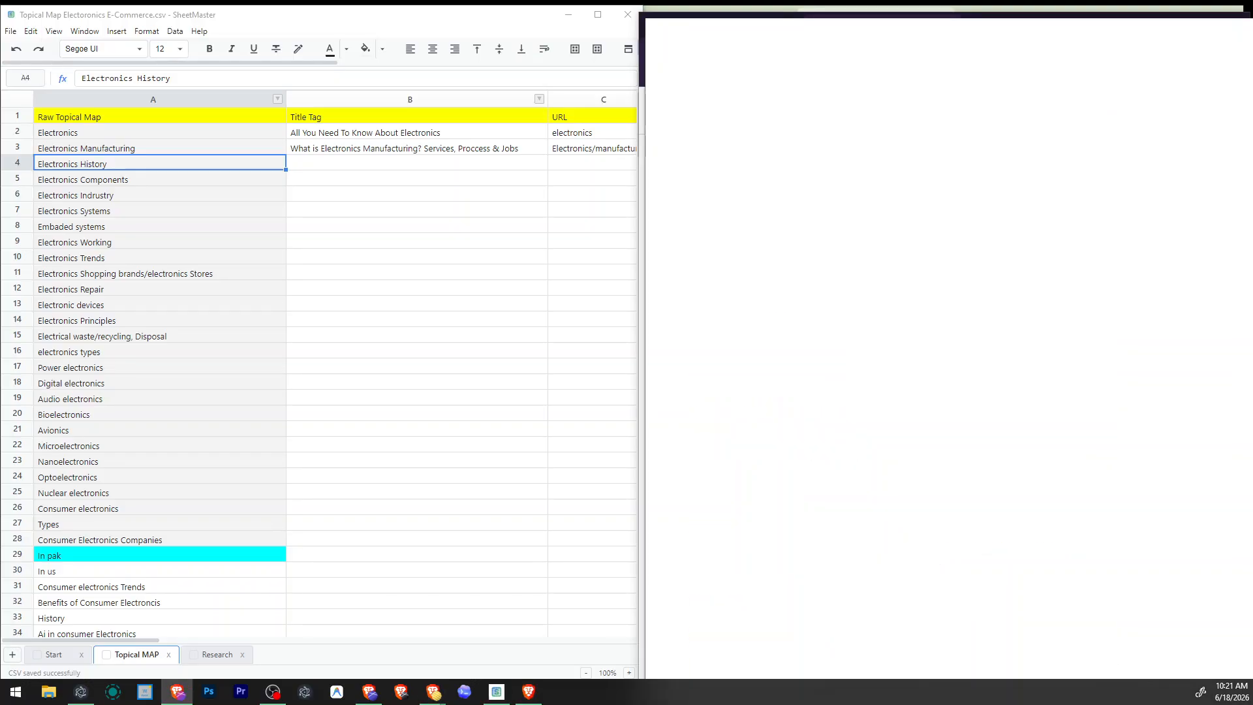
pyautogui.moveTo(919, 47); pyautogui.dragTo(1, 392)
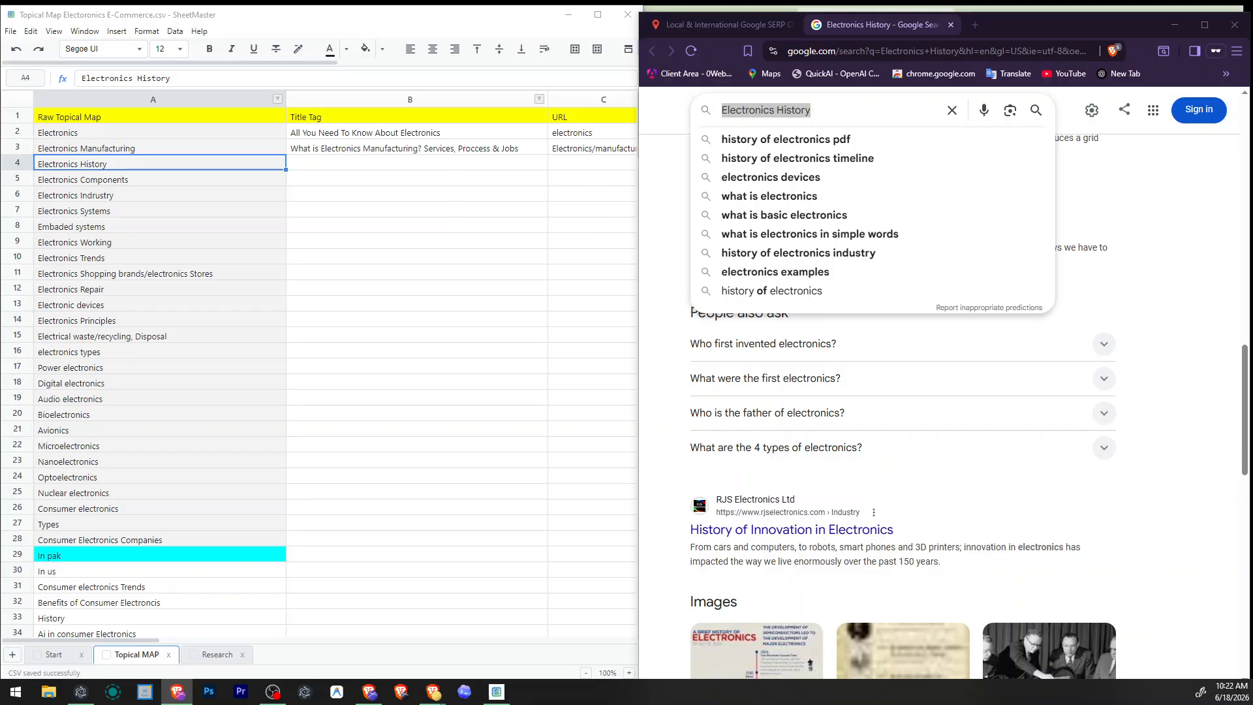
# Review the top Electronics History results again and open TME's "Ultra-short history of electronics" article in a new tab.
pyautogui.click(379, 171)
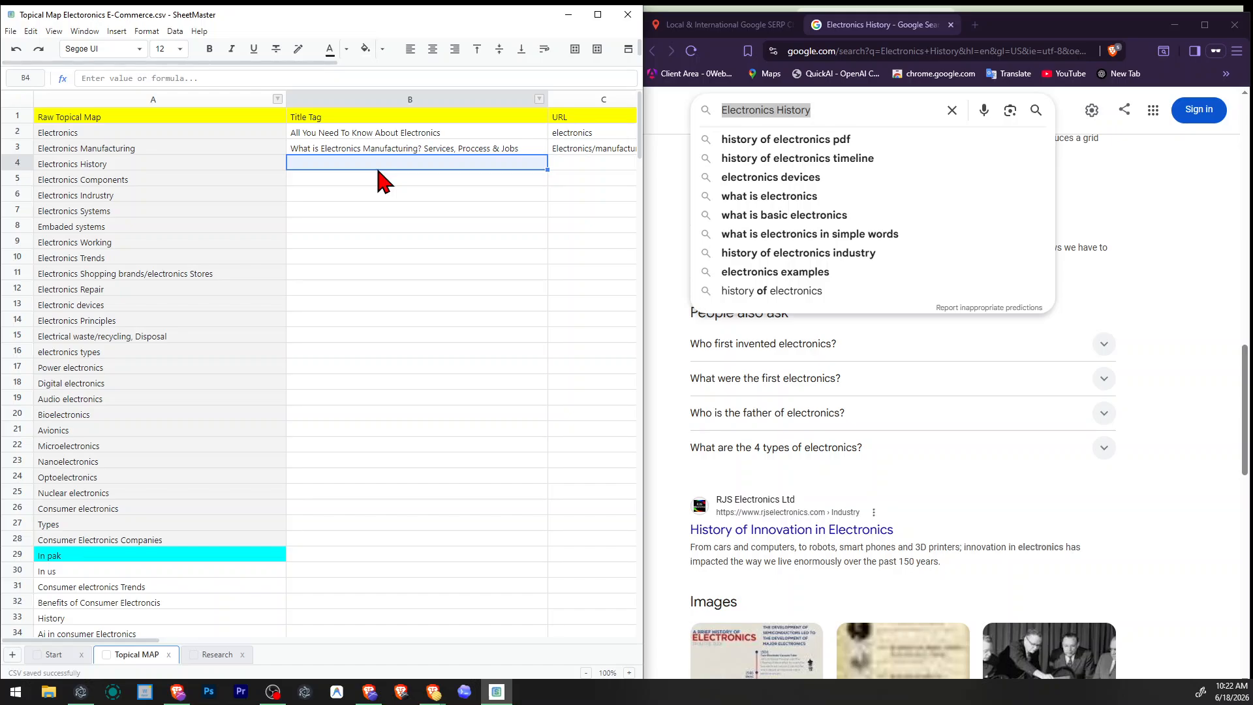
pyautogui.click(1205, 408)
pyautogui.scroll(10, 1198, 451)
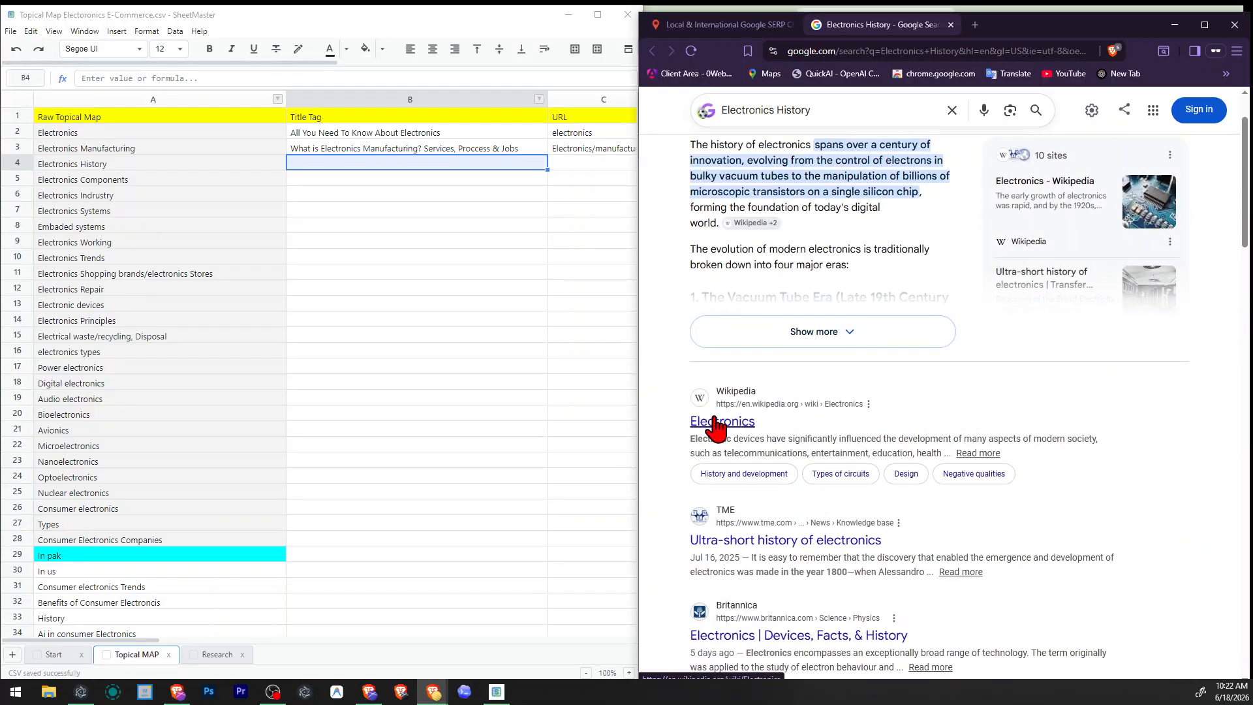
pyautogui.scroll(-5, 716, 428)
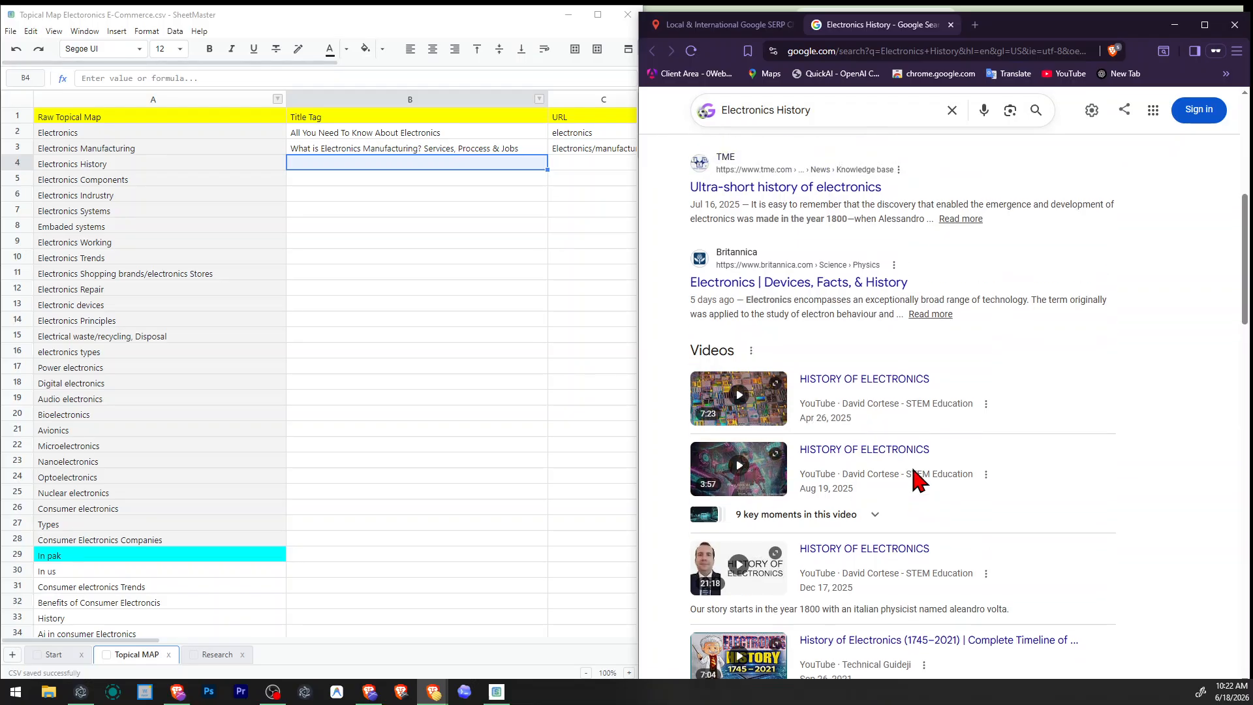
pyautogui.scroll(3, 919, 481)
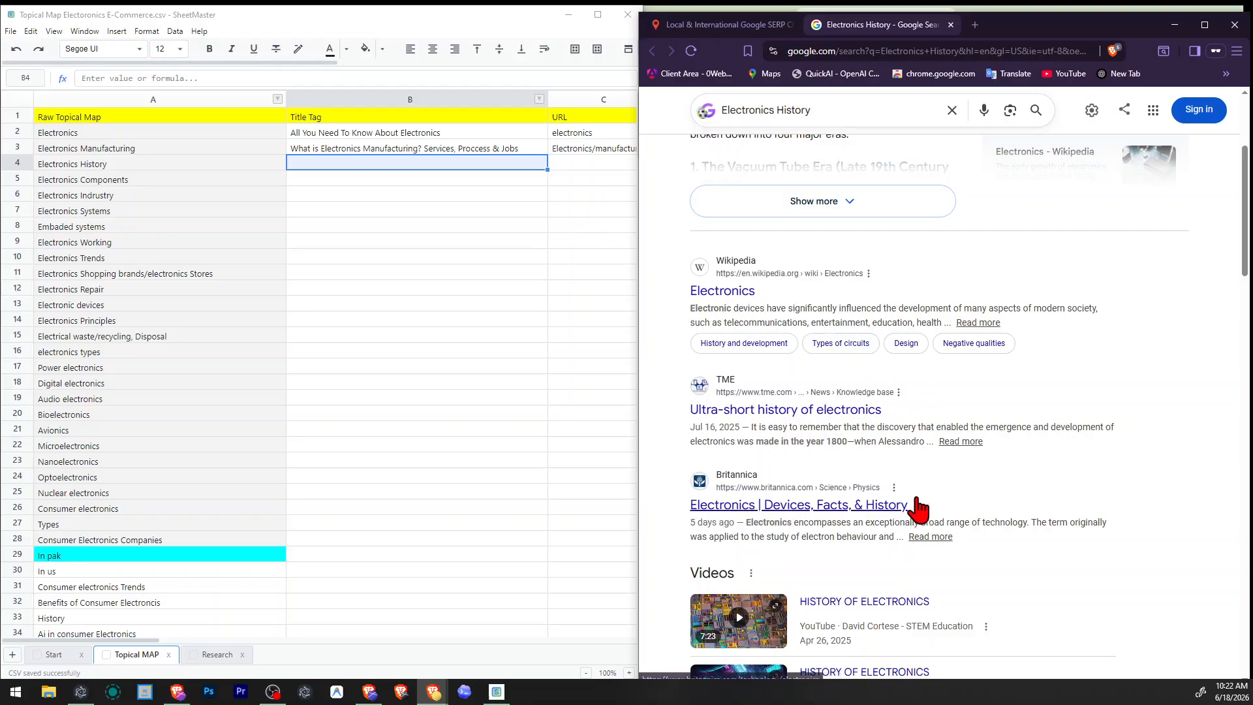
pyautogui.rightClick(792, 412)
pyautogui.click(829, 417)
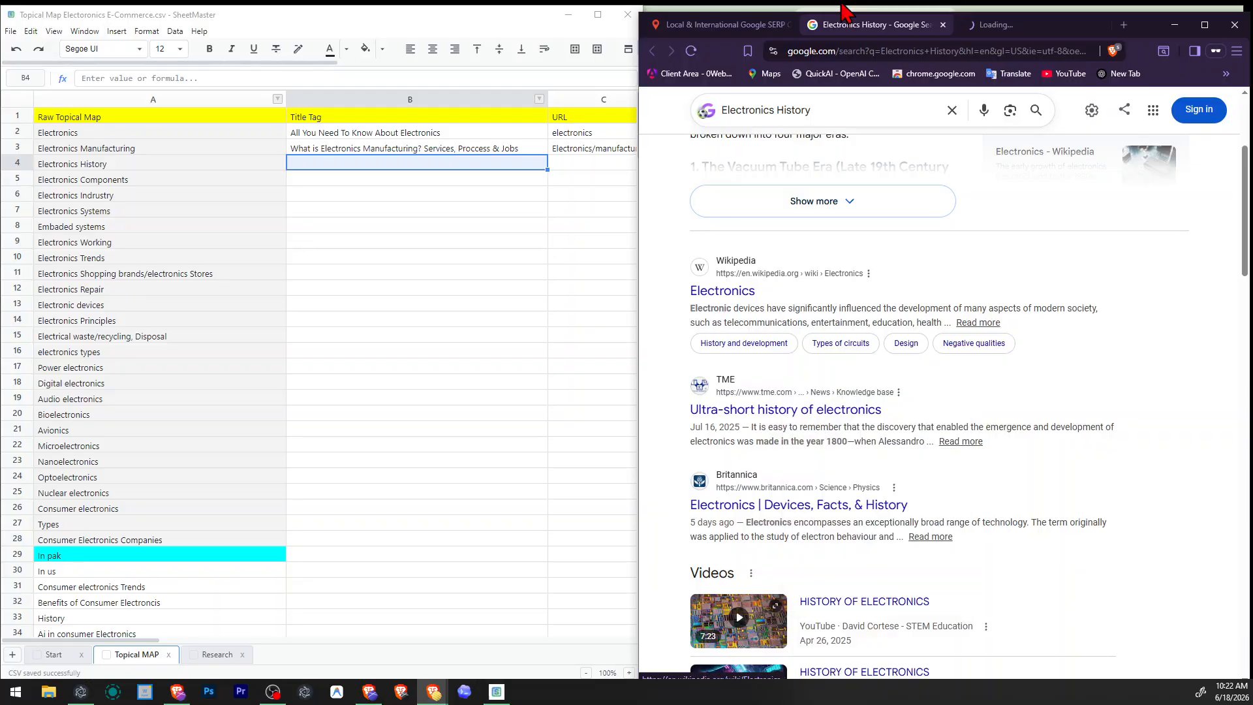
# Recheck the Electronics History results page from People also ask down to What people are saying and People also search for.
pyautogui.click(1006, 26)
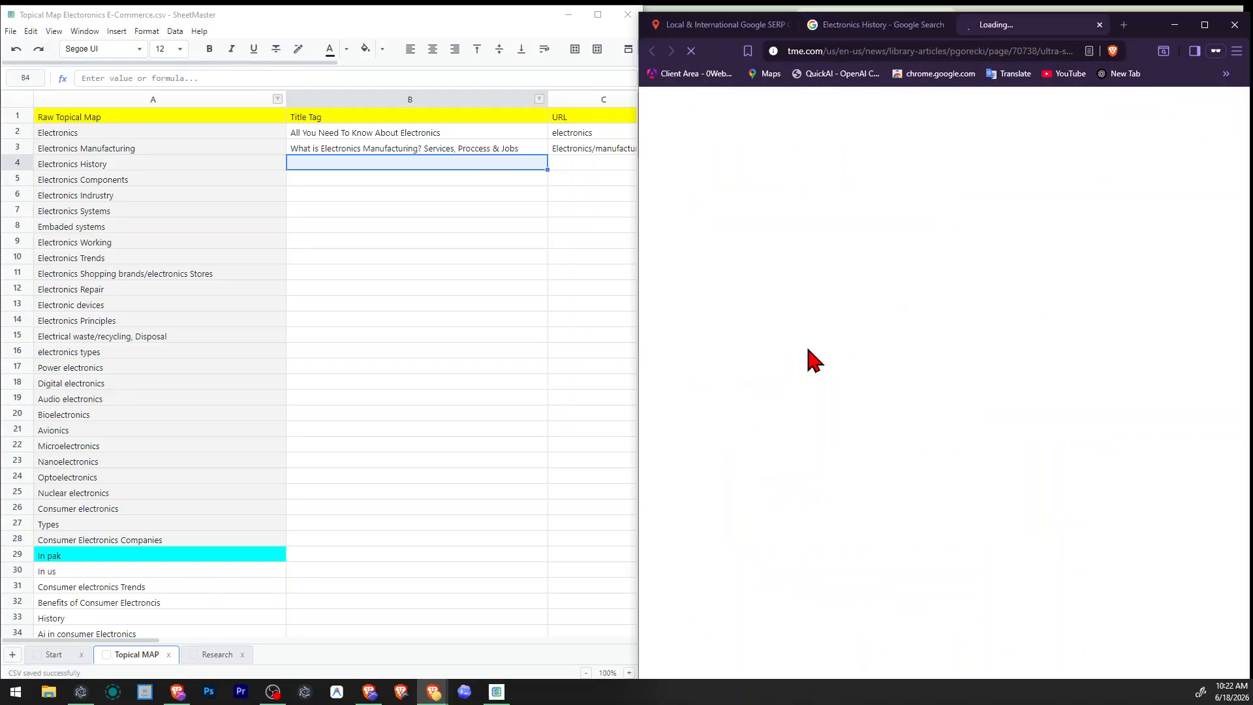
pyautogui.click(862, 26)
pyautogui.scroll(-4, 853, 340)
pyautogui.scroll(-5, 792, 411)
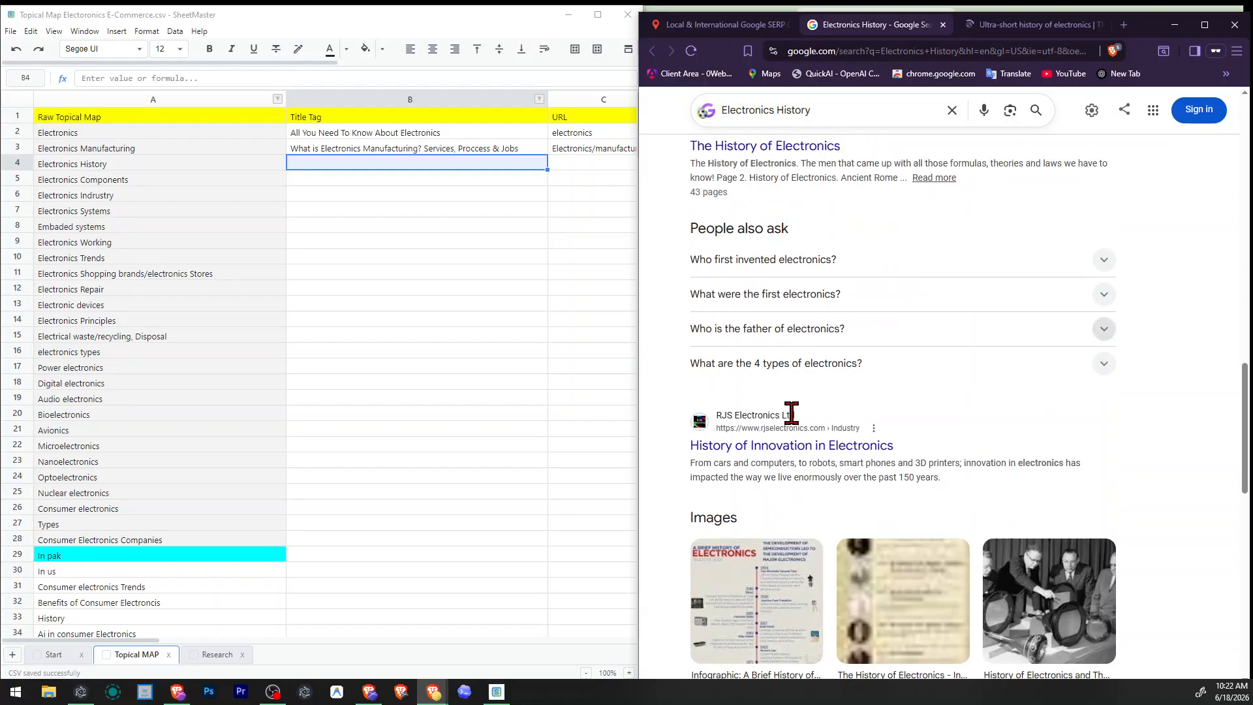
pyautogui.scroll(1, 792, 300)
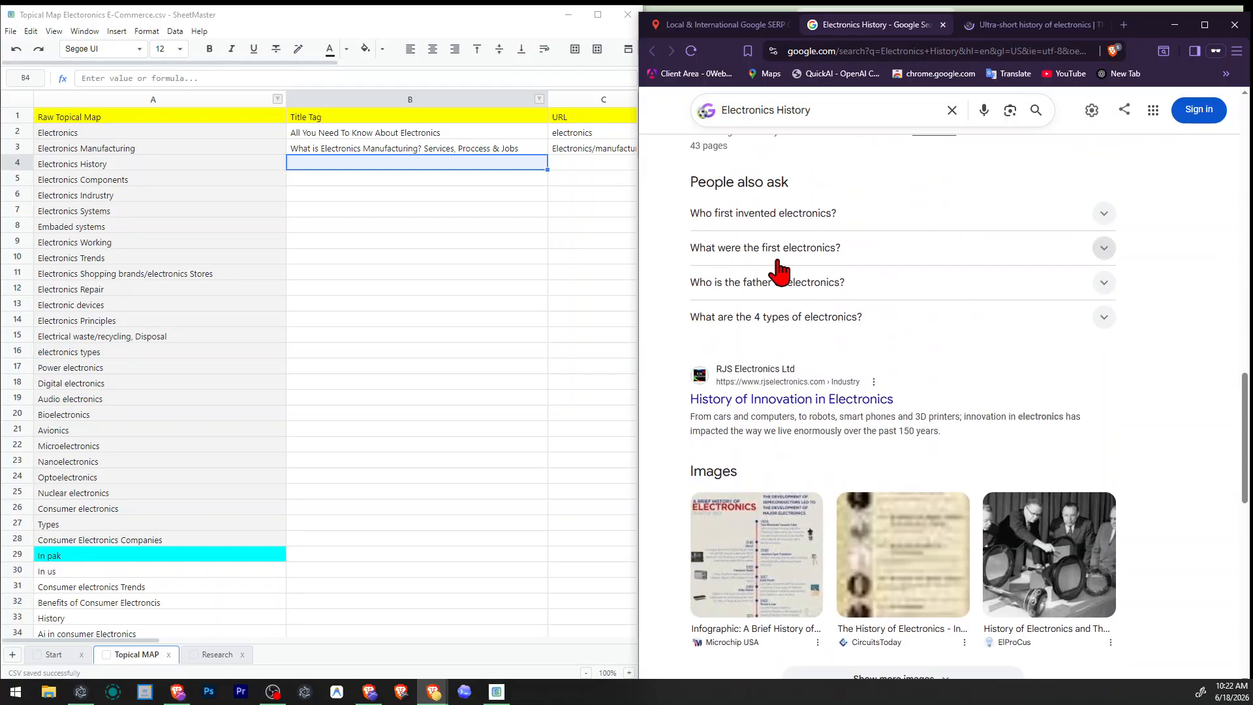
pyautogui.scroll(-1, 835, 432)
pyautogui.scroll(-9, 836, 432)
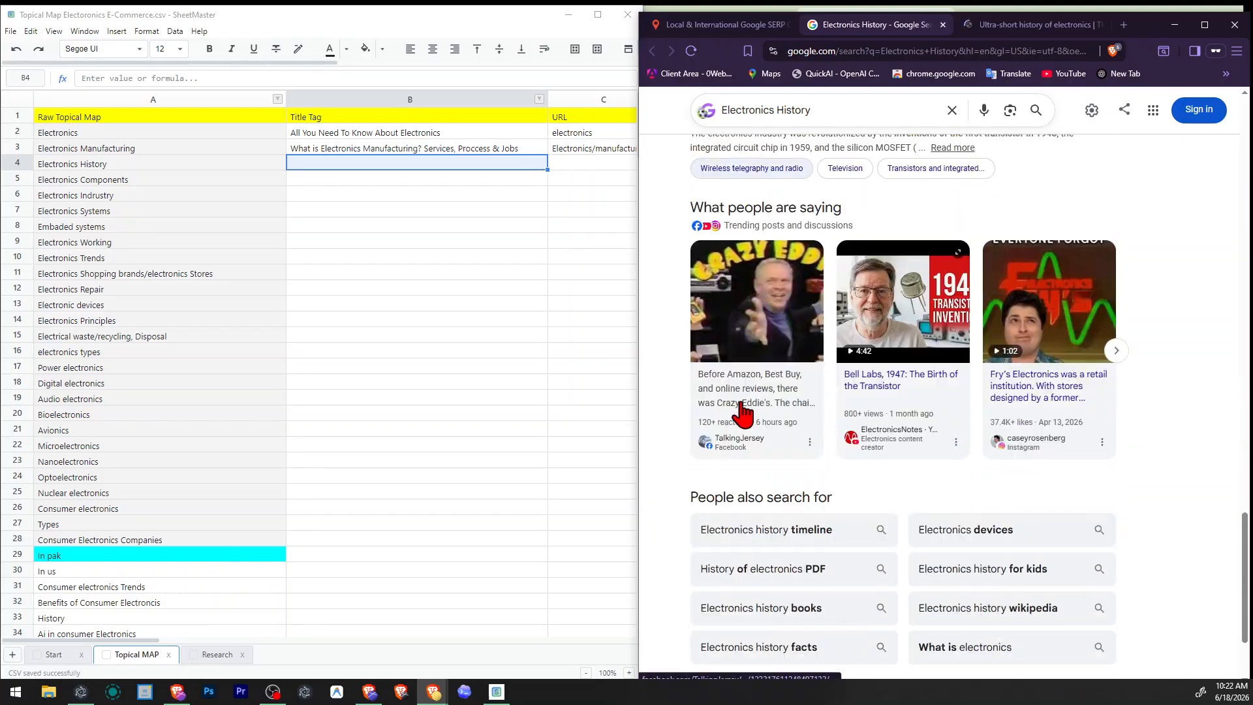
pyautogui.scroll(-3, 820, 453)
pyautogui.scroll(10, 833, 476)
pyautogui.scroll(8, 847, 464)
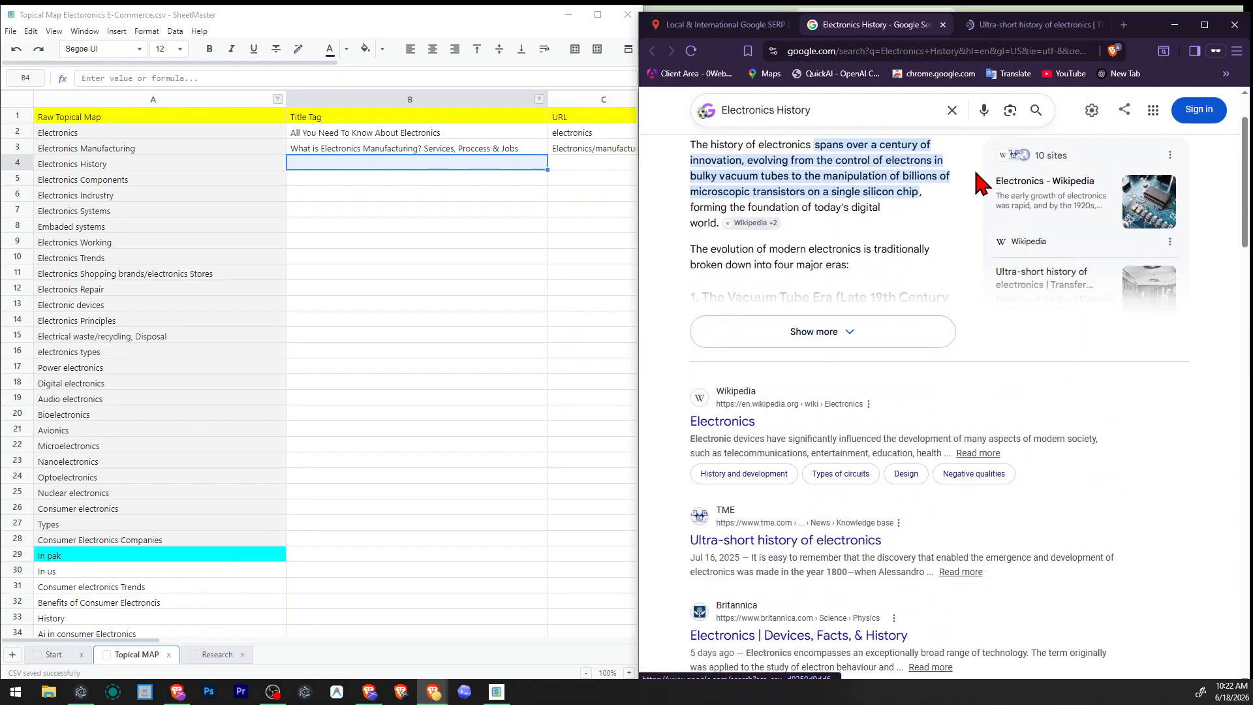
# Skim TME's "Ultra-short history of electronics" article, accepting only necessary cookies, and close it.
pyautogui.click(1038, 24)
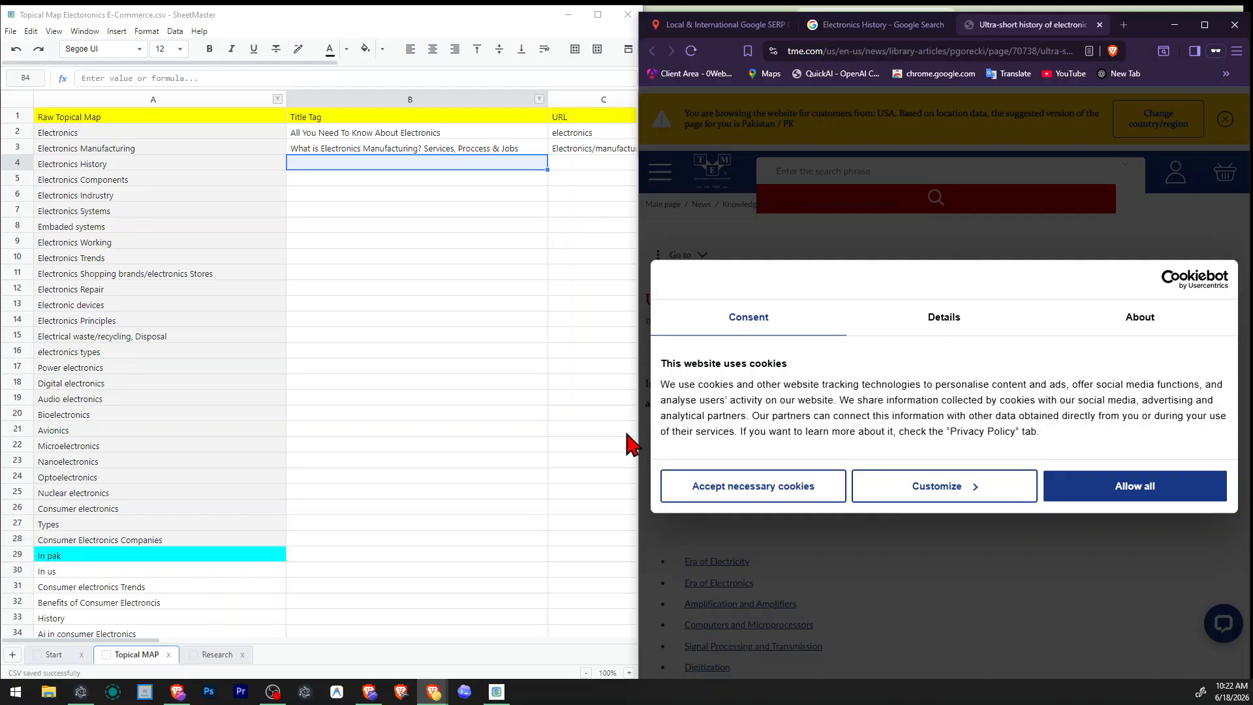
pyautogui.click(714, 486)
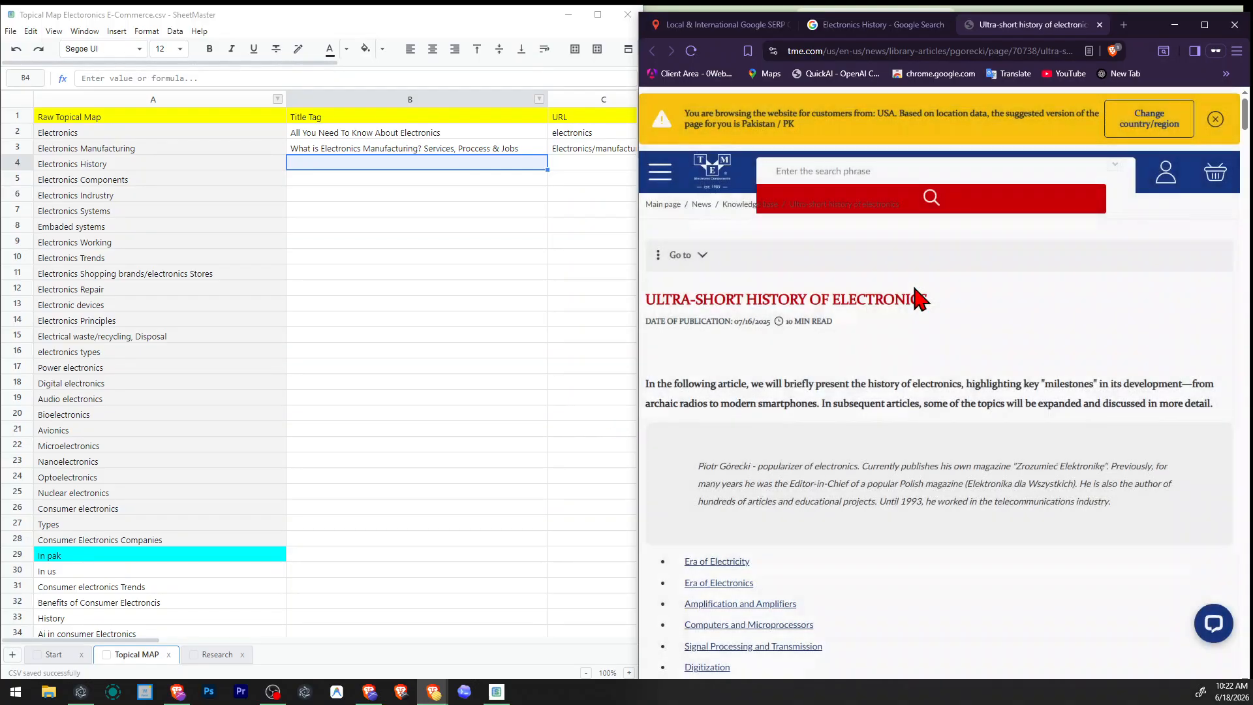
pyautogui.scroll(-8, 916, 296)
pyautogui.scroll(-5, 916, 297)
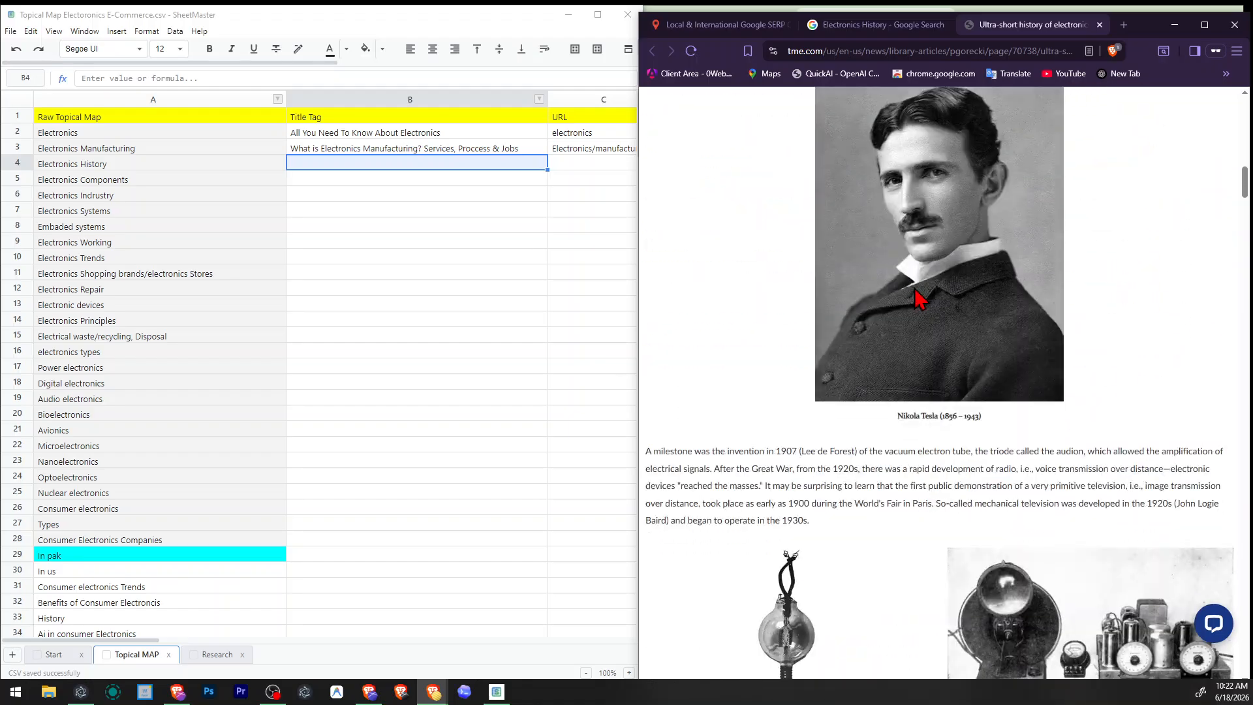
pyautogui.scroll(-5, 916, 297)
pyautogui.scroll(-20, 916, 297)
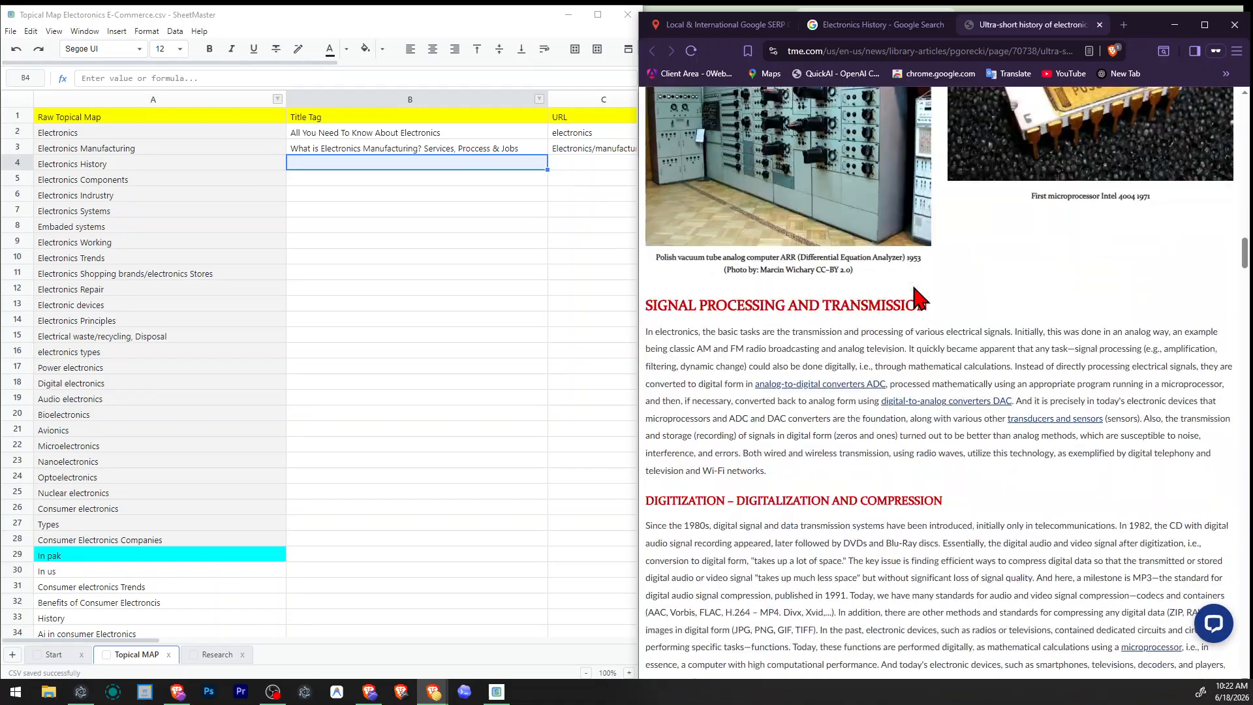
pyautogui.scroll(20, 916, 297)
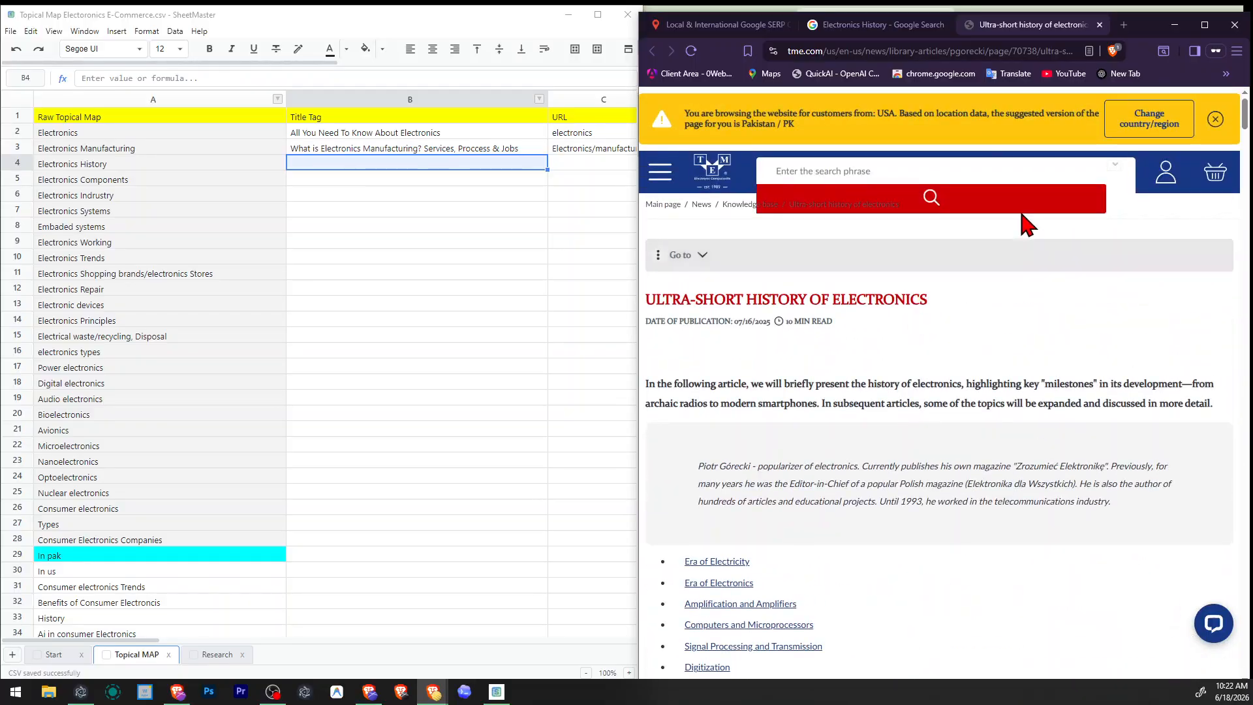
pyautogui.click(1100, 25)
# Open the IET "Selected landmarks in The History of Electronics" PDF from the results, skim it to the last page and close it.
pyautogui.scroll(-15, 828, 324)
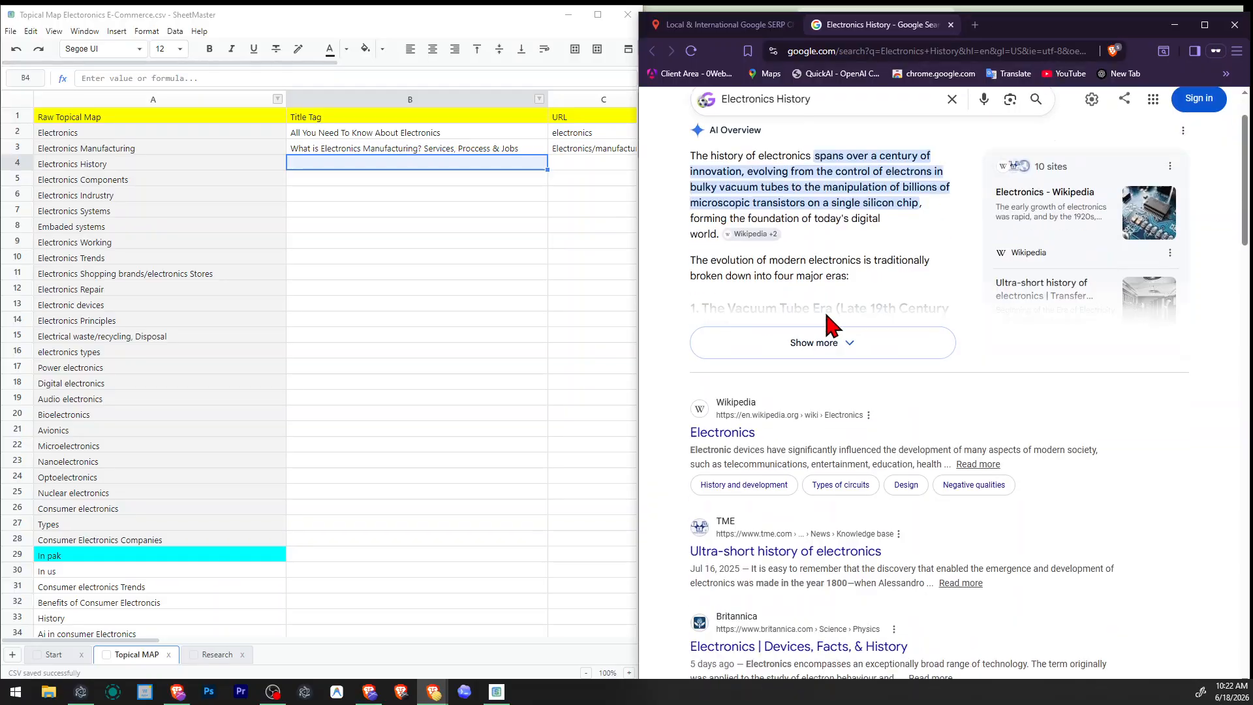
pyautogui.click(777, 209)
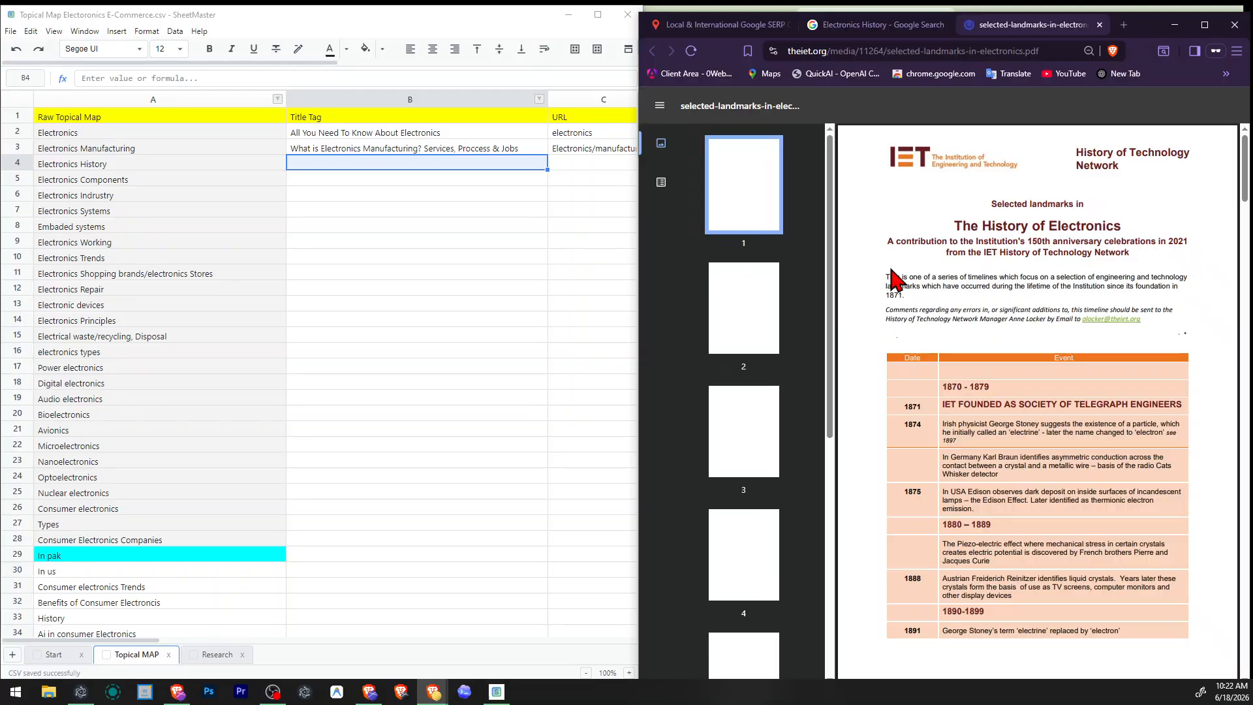
pyautogui.scroll(-20, 904, 262)
pyautogui.scroll(-20, 894, 280)
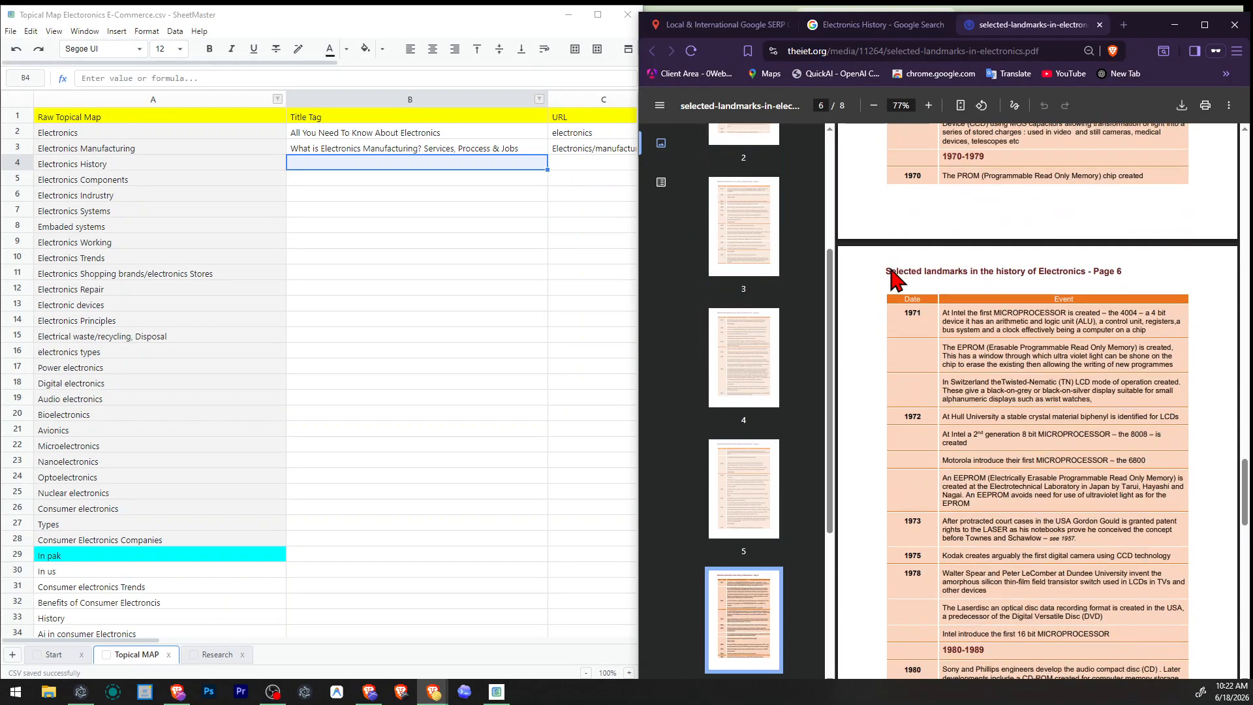
pyautogui.click(1102, 24)
# Find Wikipedia's "History of electronics engineering" among the Electronics History results and open it in a new tab.
pyautogui.scroll(-8, 859, 271)
pyautogui.scroll(4, 854, 333)
pyautogui.scroll(-4, 853, 337)
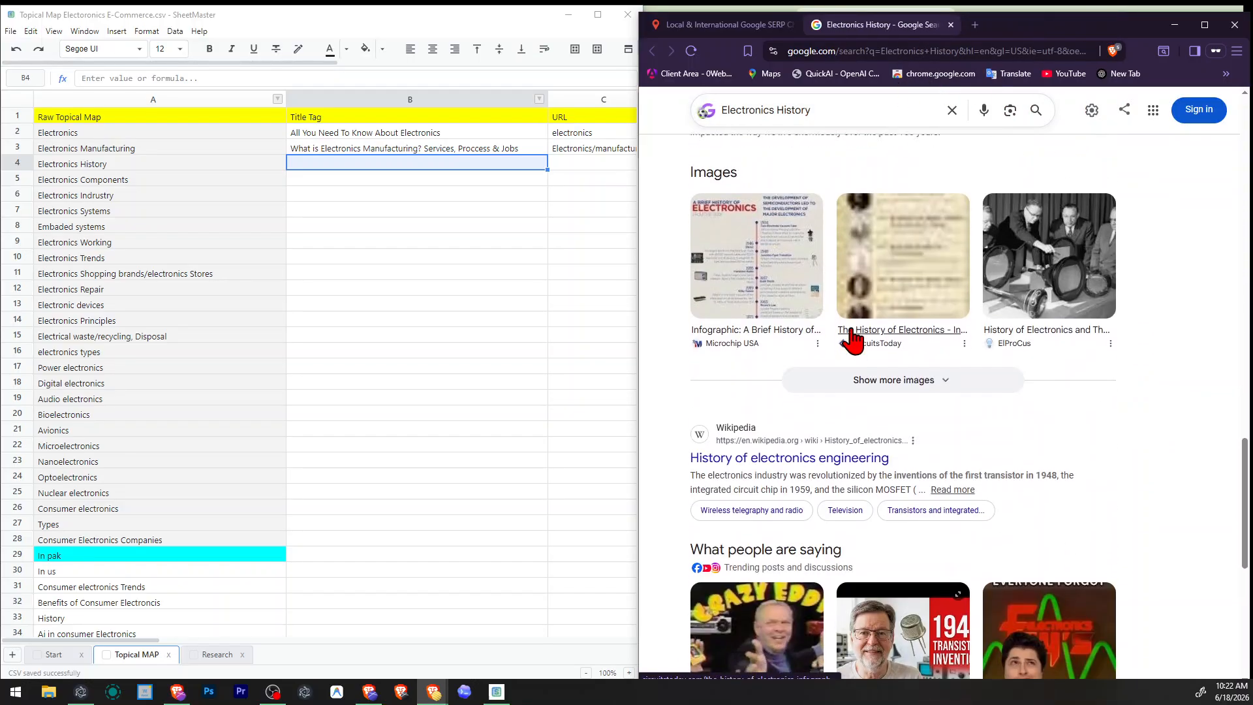
pyautogui.scroll(-2, 865, 353)
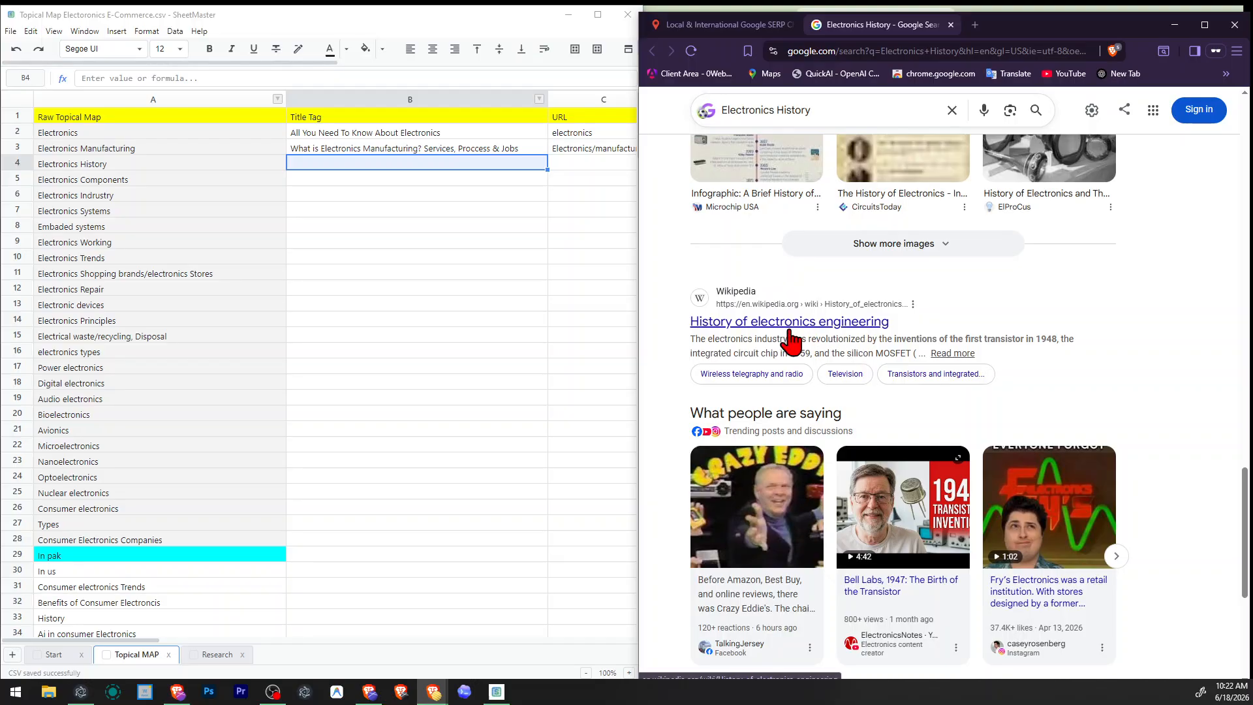
pyautogui.moveTo(888, 323); pyautogui.dragTo(691, 315)
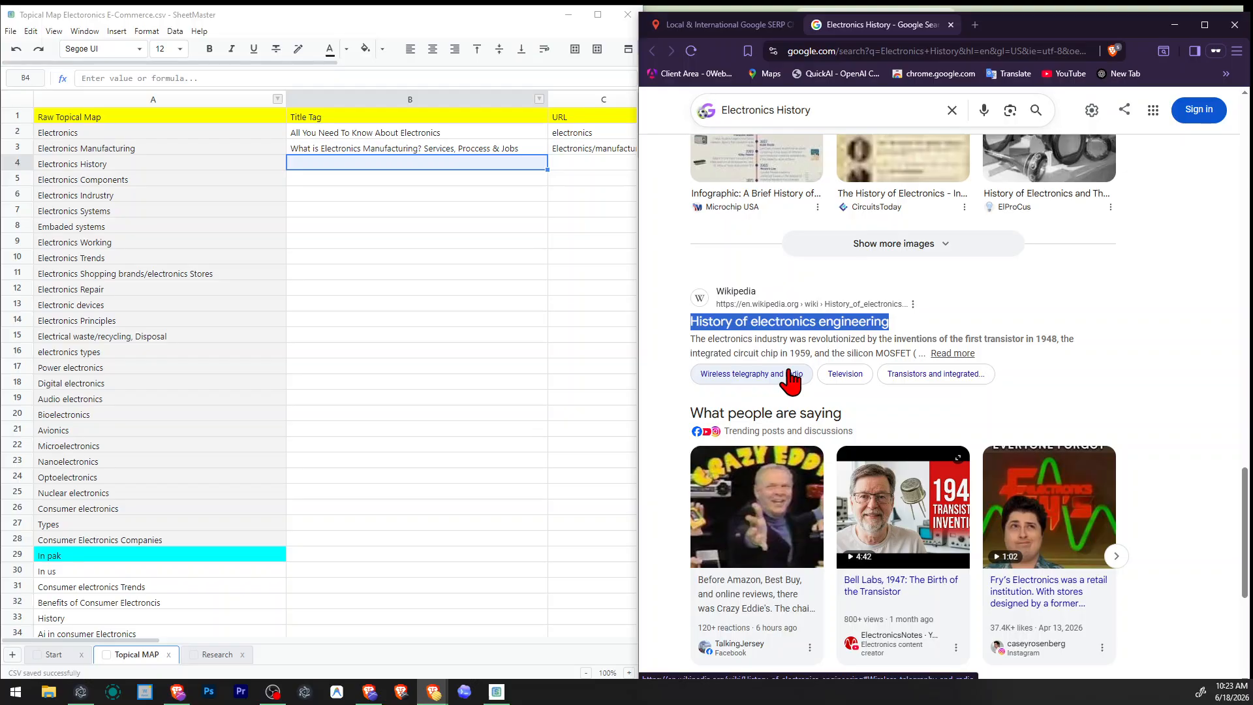
pyautogui.rightClick(773, 324)
pyautogui.click(807, 339)
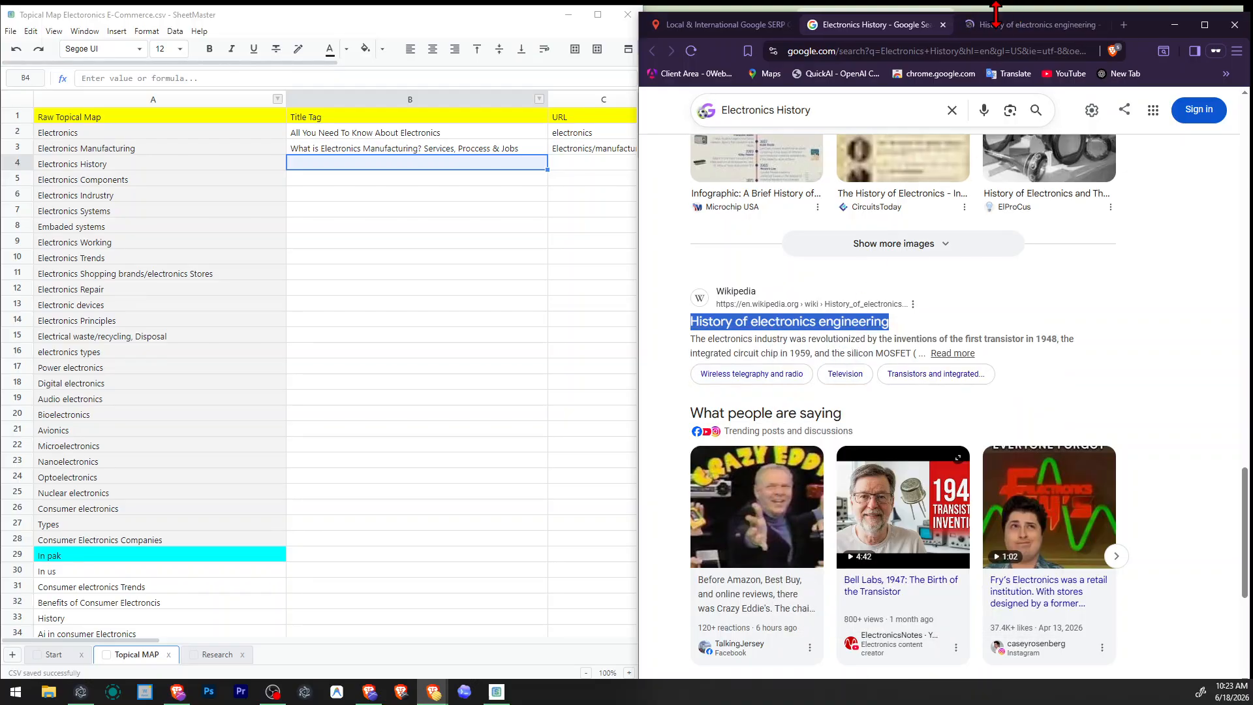
pyautogui.click(997, 25)
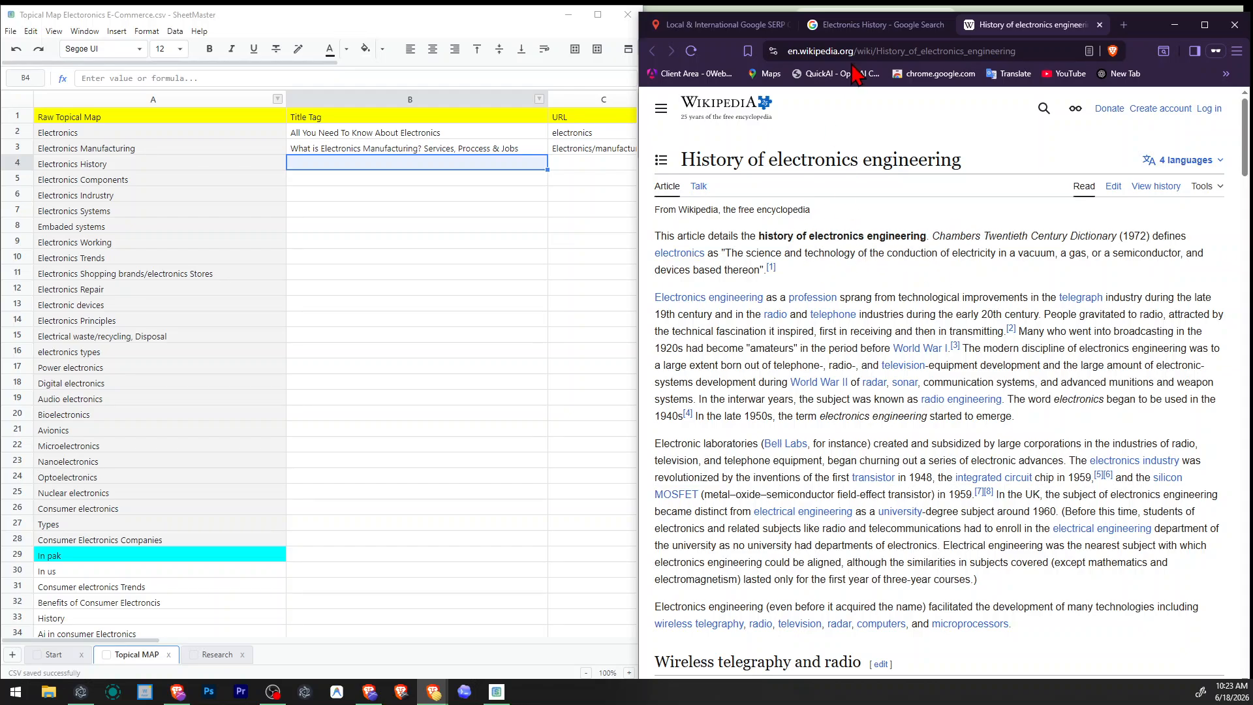
# Follow the article's link to Wikipedia's Electronics page, look over its History and development section and close the page.
pyautogui.click(680, 253)
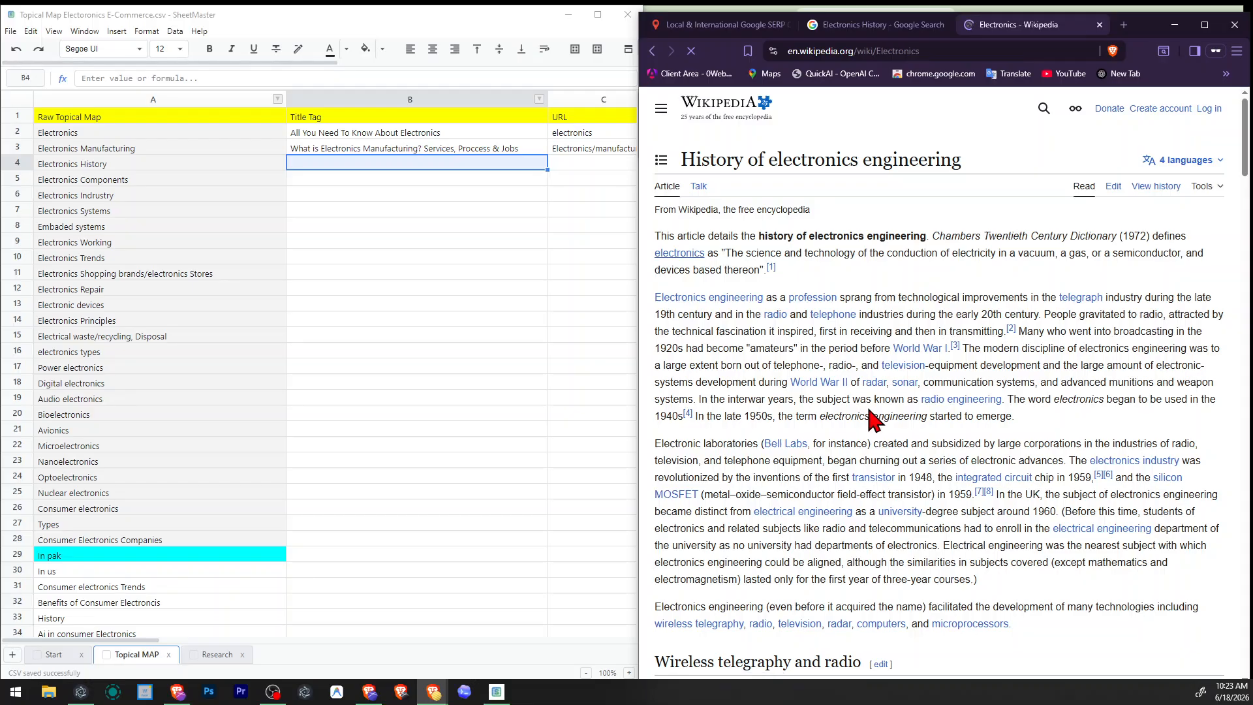
pyautogui.scroll(-6, 872, 419)
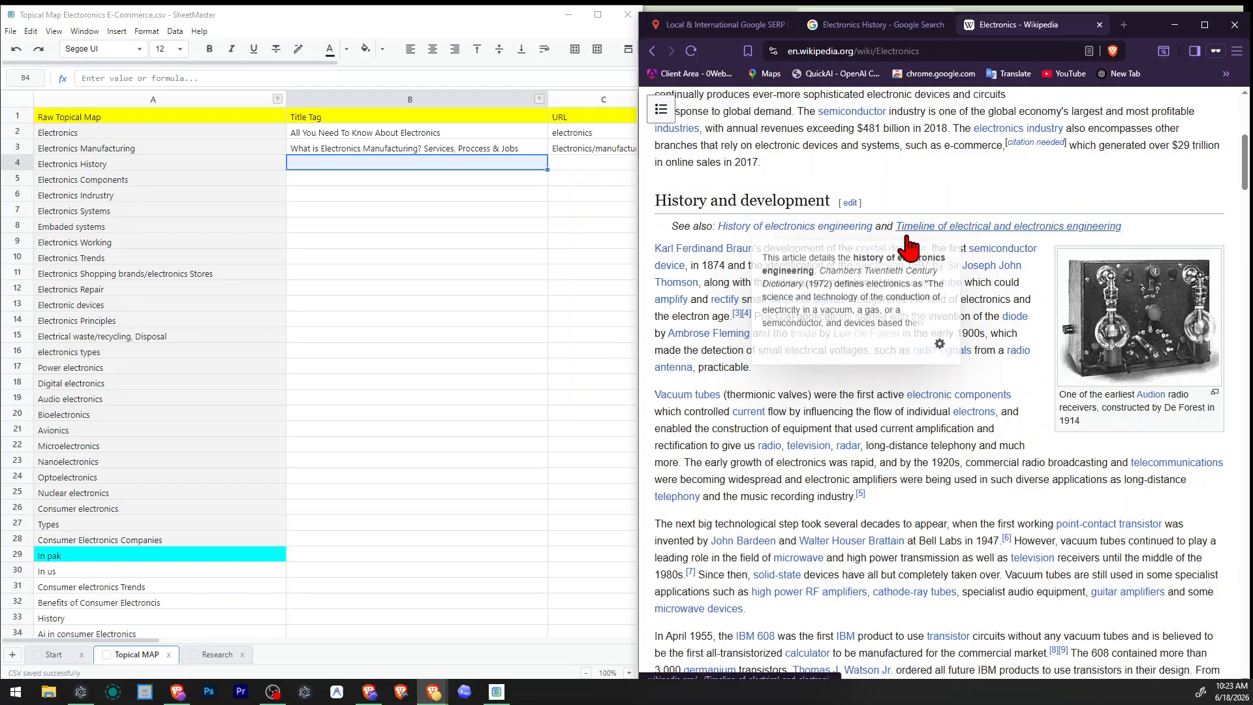
pyautogui.click(884, 26)
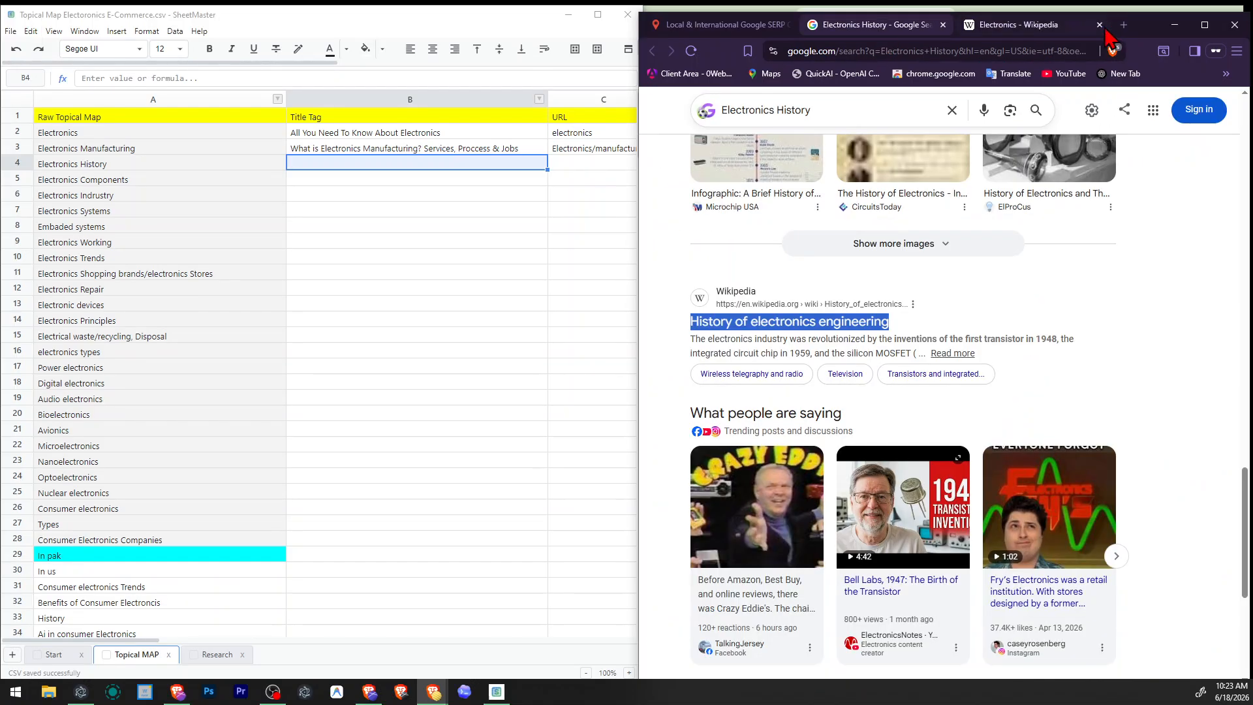
pyautogui.click(1100, 25)
# Enter "History Of Electronics: From [] to 2026" as the title tag for Electronics History.
pyautogui.scroll(-5, 969, 304)
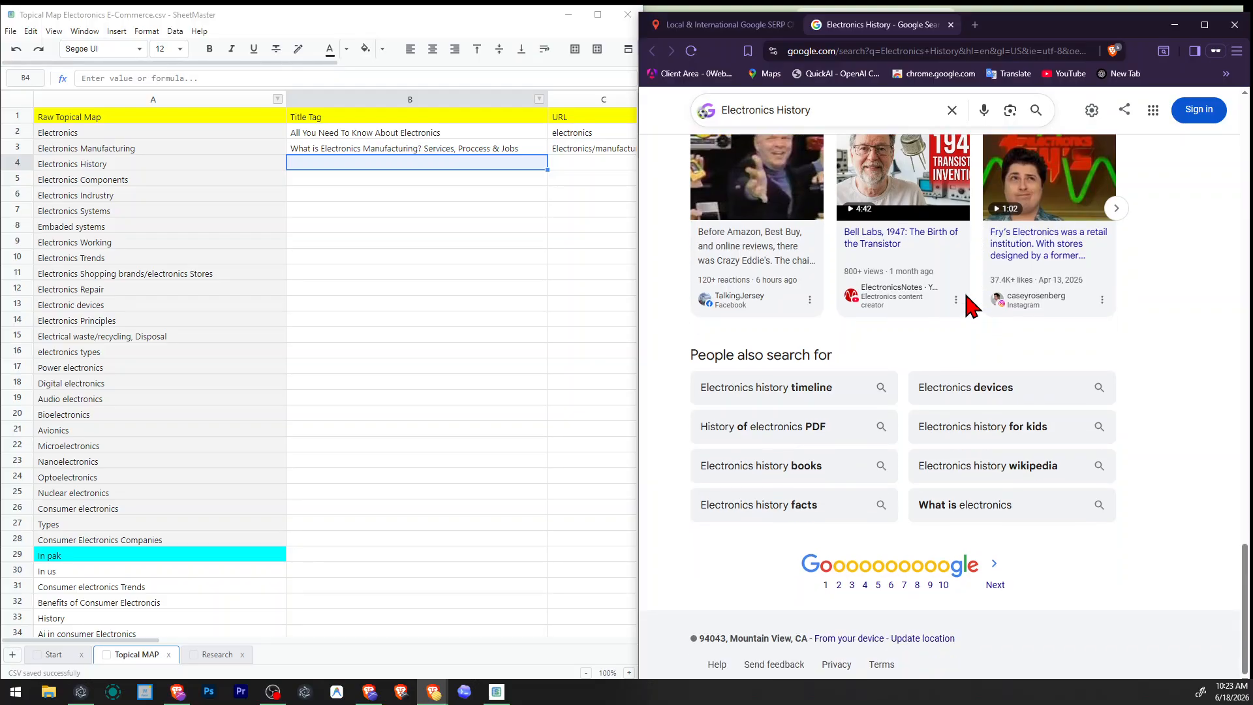
pyautogui.scroll(10, 970, 304)
pyautogui.click(338, 166)
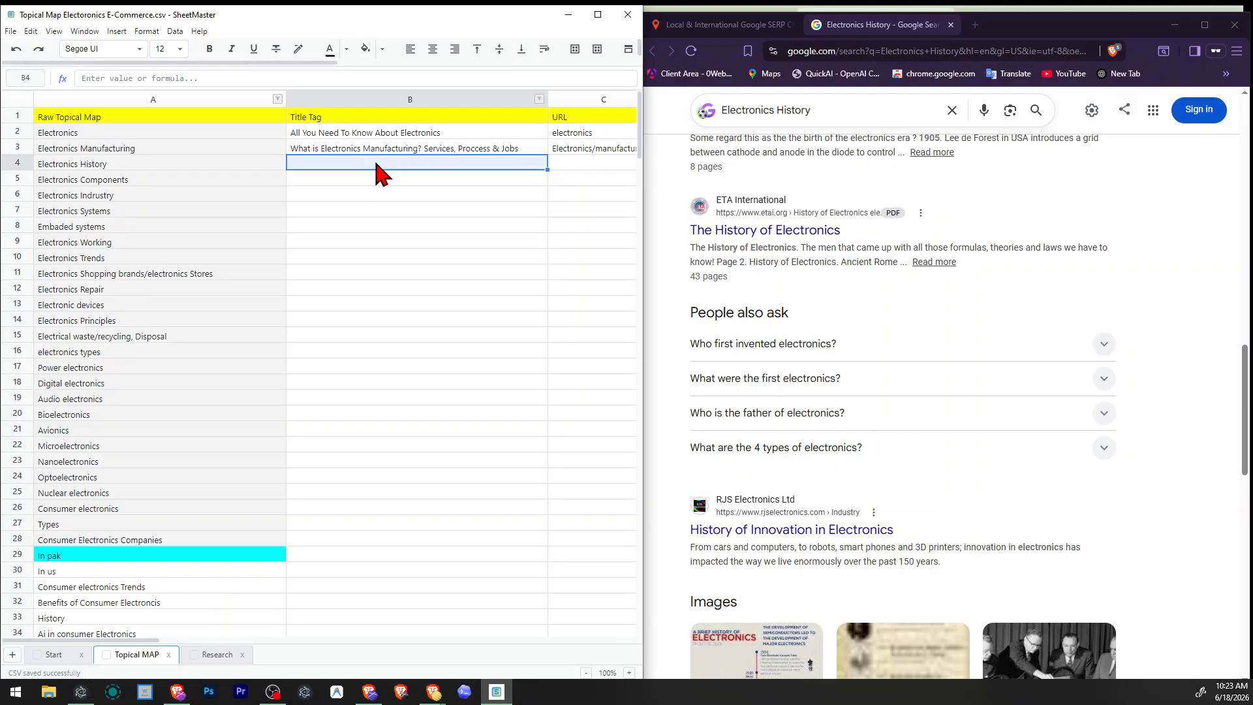
pyautogui.write('His')
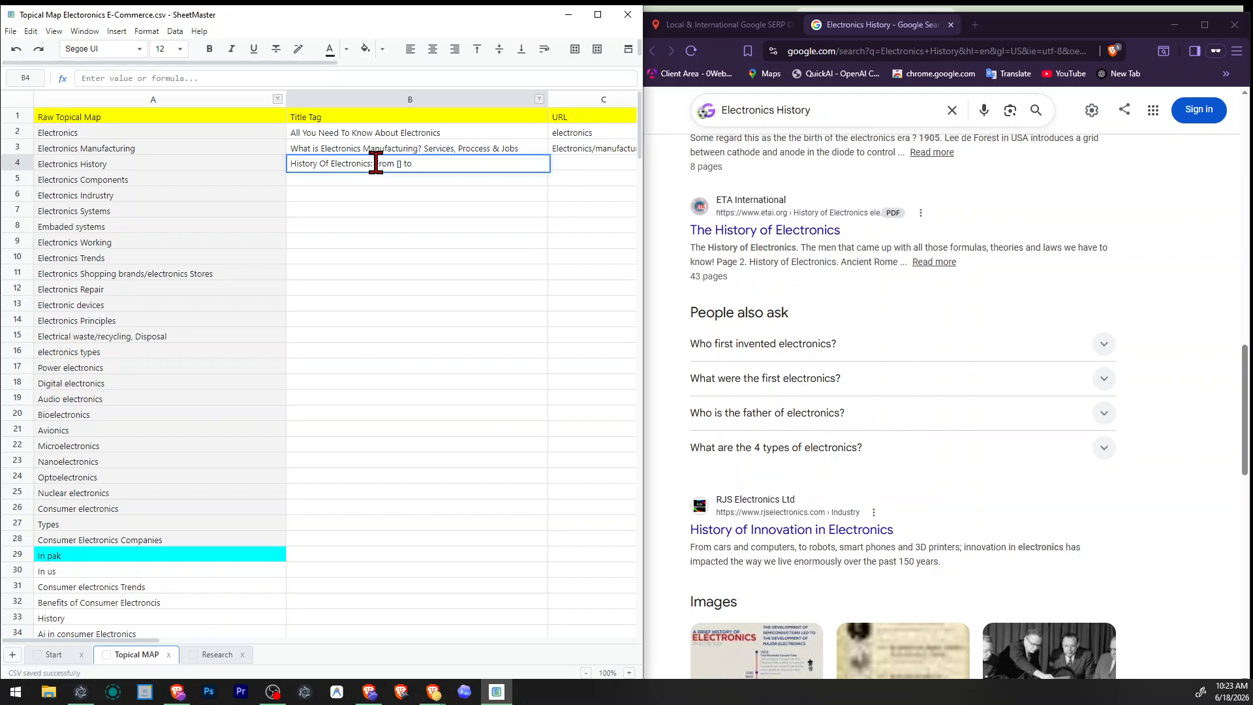
pyautogui.press('Return')
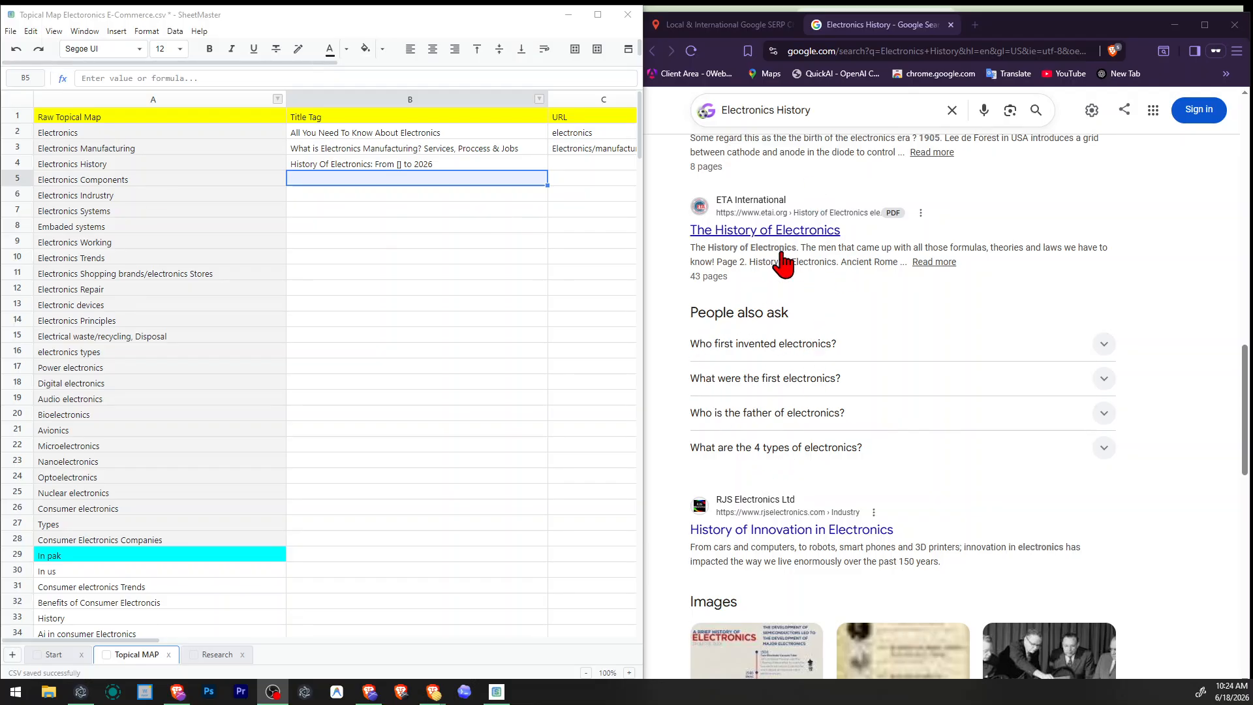
# Append "Complete" to the end of the Electronics History title tag.
pyautogui.click(398, 163)
pyautogui.doubleClick(398, 163)
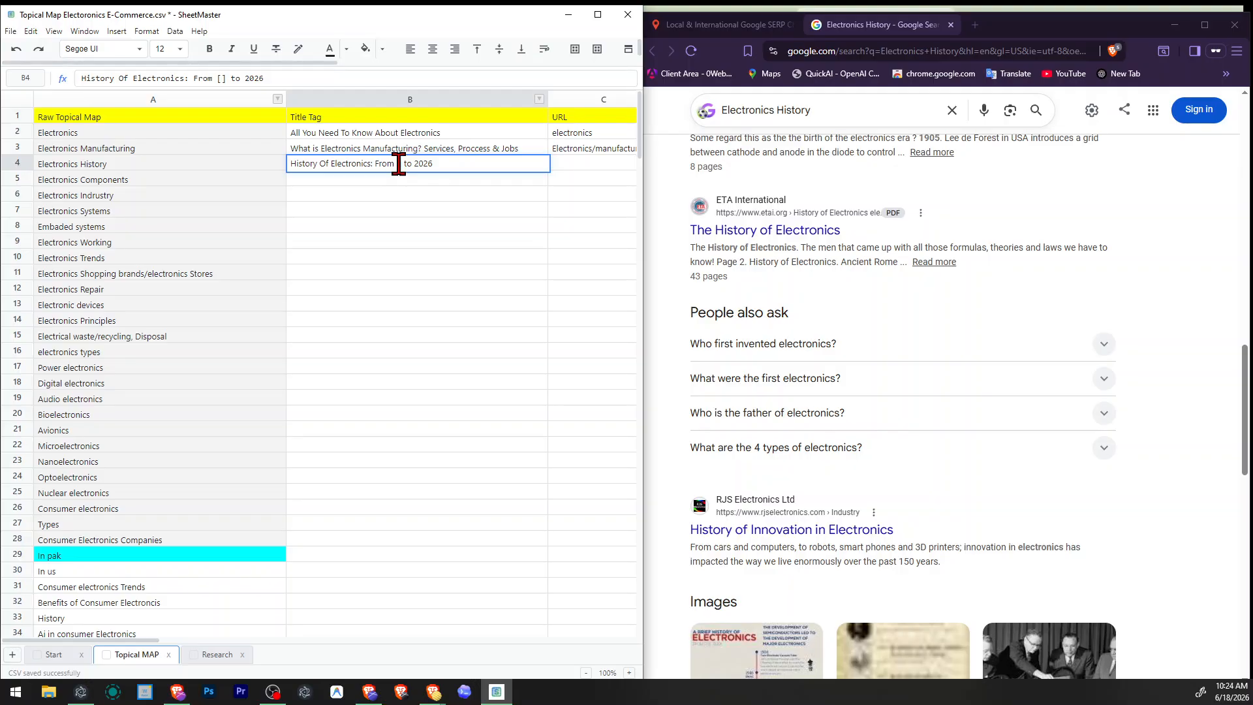
pyautogui.click(456, 257)
pyautogui.click(476, 163)
pyautogui.hotkey('ctrl', 'shift', 'Left')
pyautogui.write('Complete')
pyautogui.press('Tab')
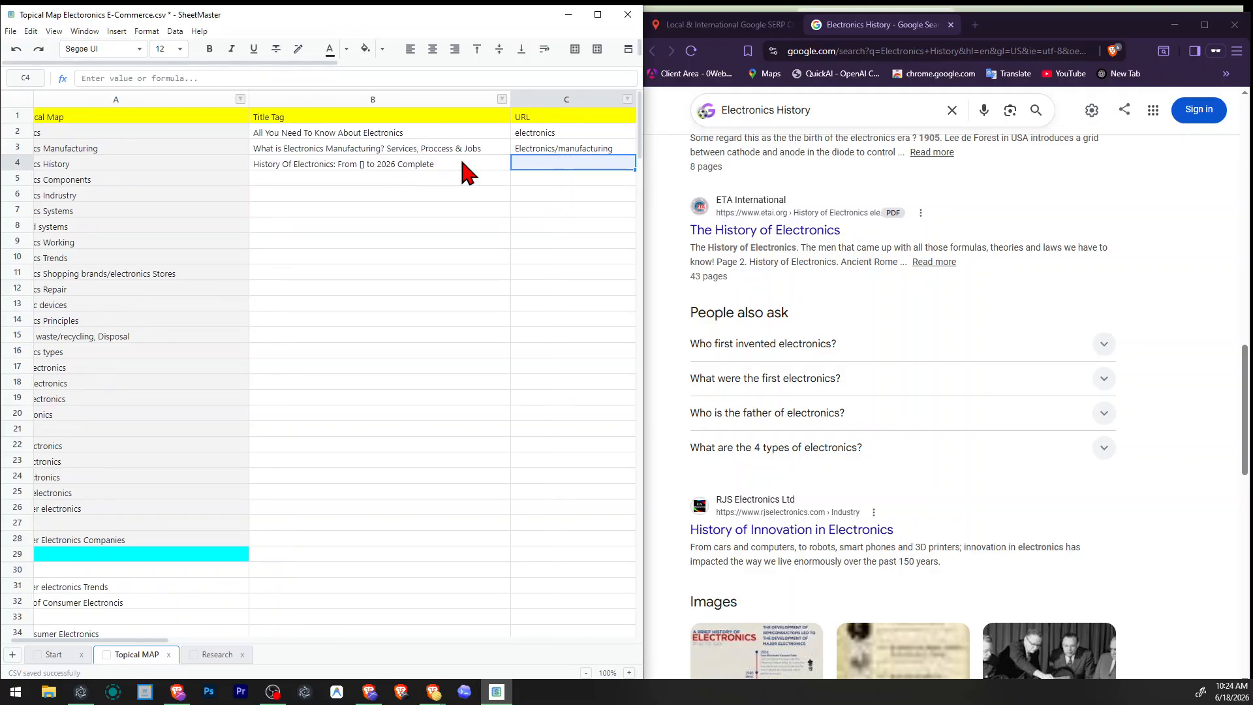
# Enter "Electronics/history" as the URL for the Electronics History topic.
pyautogui.press('F2')
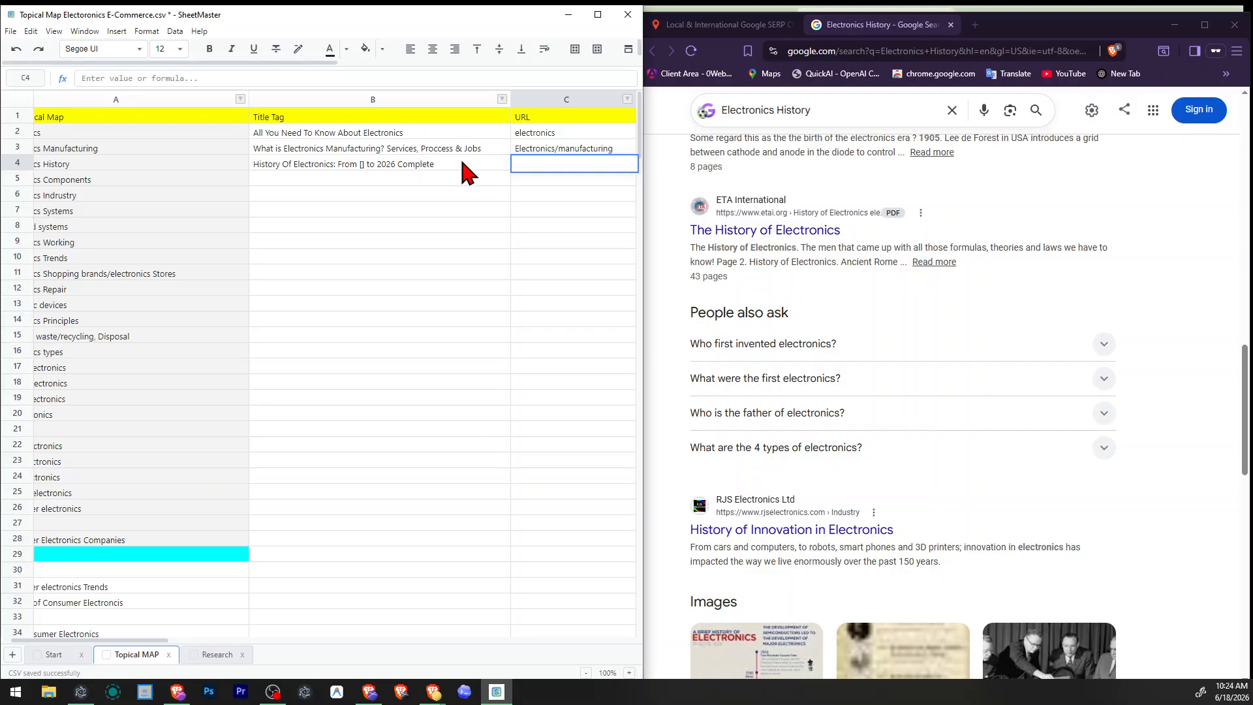
pyautogui.write('Electronics/manufacturing')
pyautogui.hotkey('ctrl', 'shift', 'Left')
pyautogui.write('his')
pyautogui.press('Right')
pyautogui.press('Right')
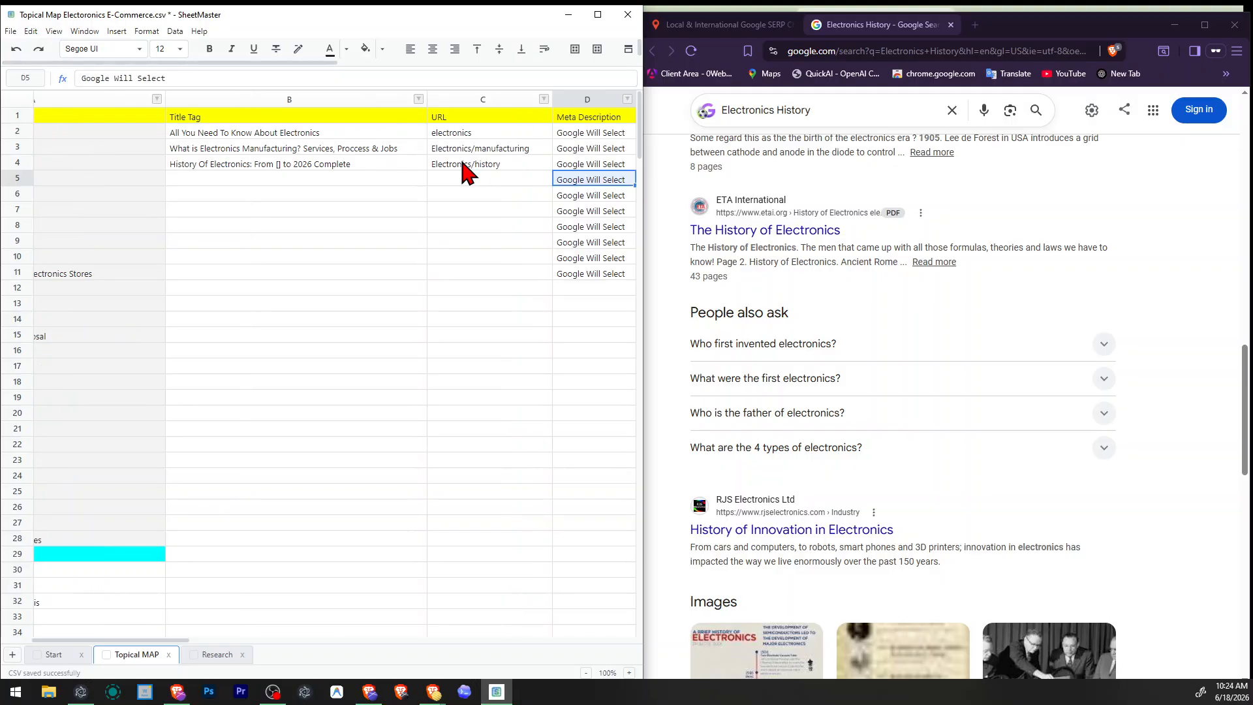
# Begin the Electronics History image URL with "Electronics-Enginiering-".
pyautogui.press('Up')
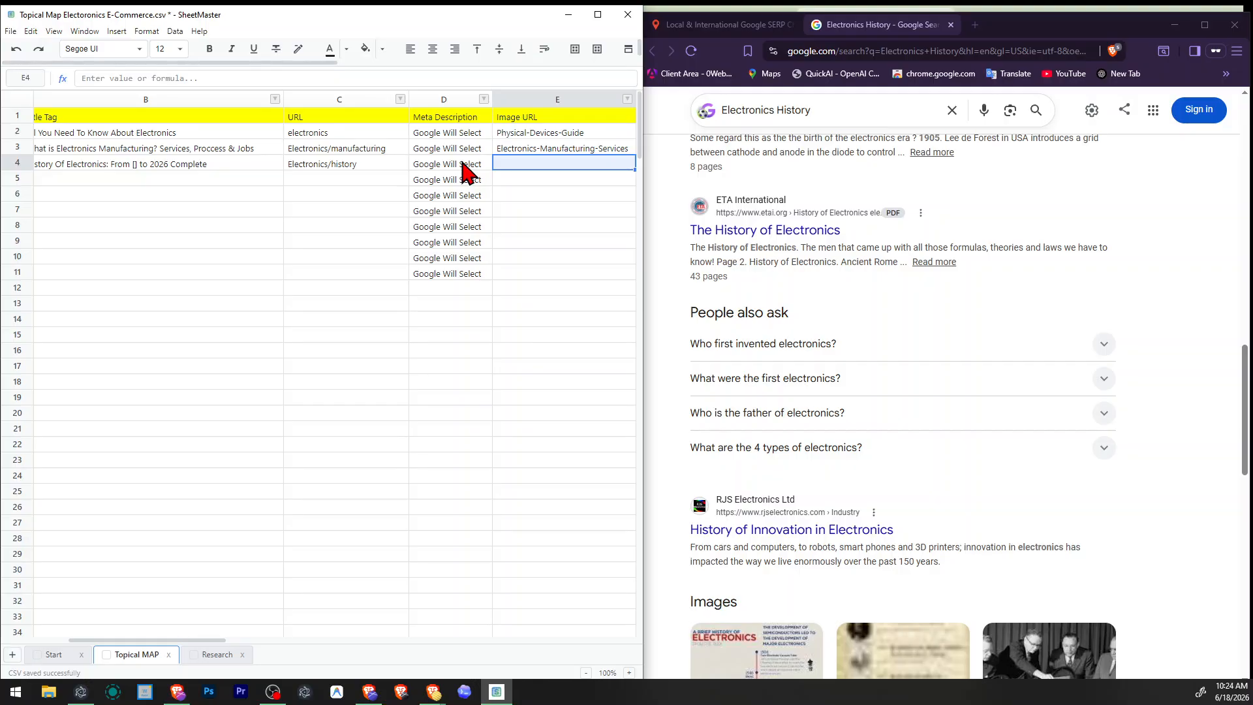
pyautogui.write('H')
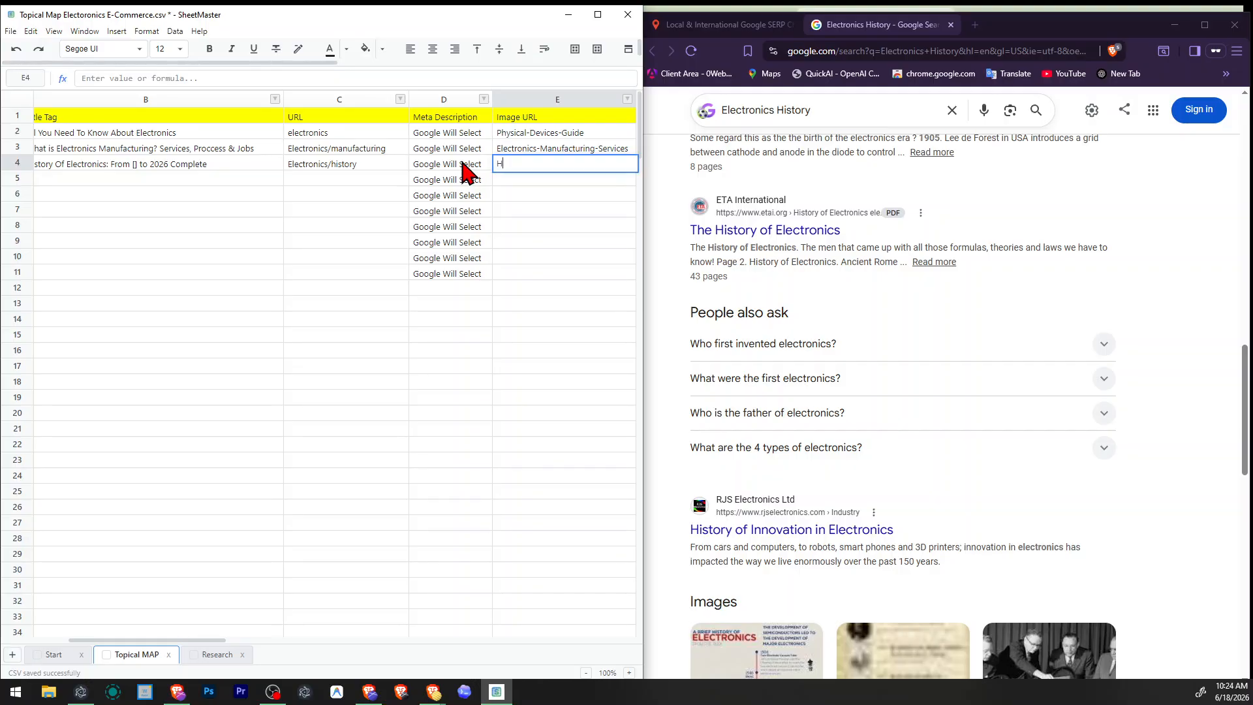
pyautogui.write('Electronics ')
pyautogui.write('Enginiering -')
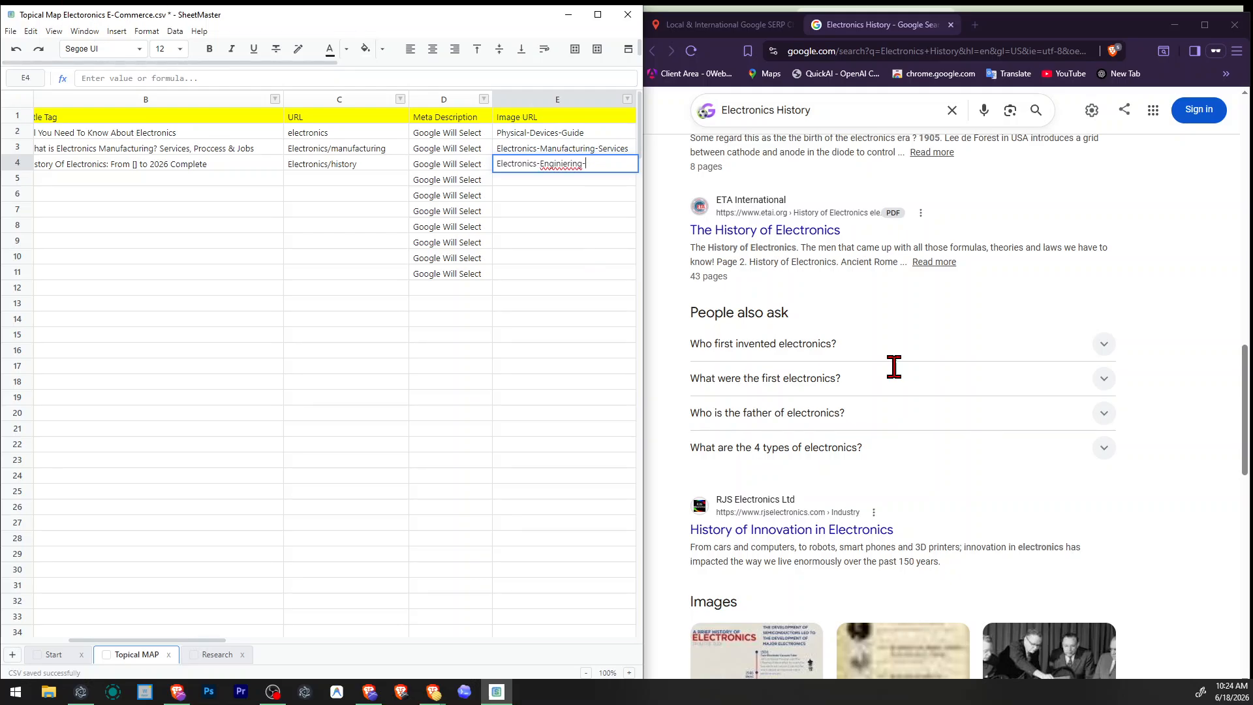
# Replace the misspelled word in the Electronics History image URL with "engineering" copied from the Wikipedia result's title.
pyautogui.scroll(-6, 893, 366)
pyautogui.scroll(8, 800, 163)
pyautogui.scroll(5, 800, 163)
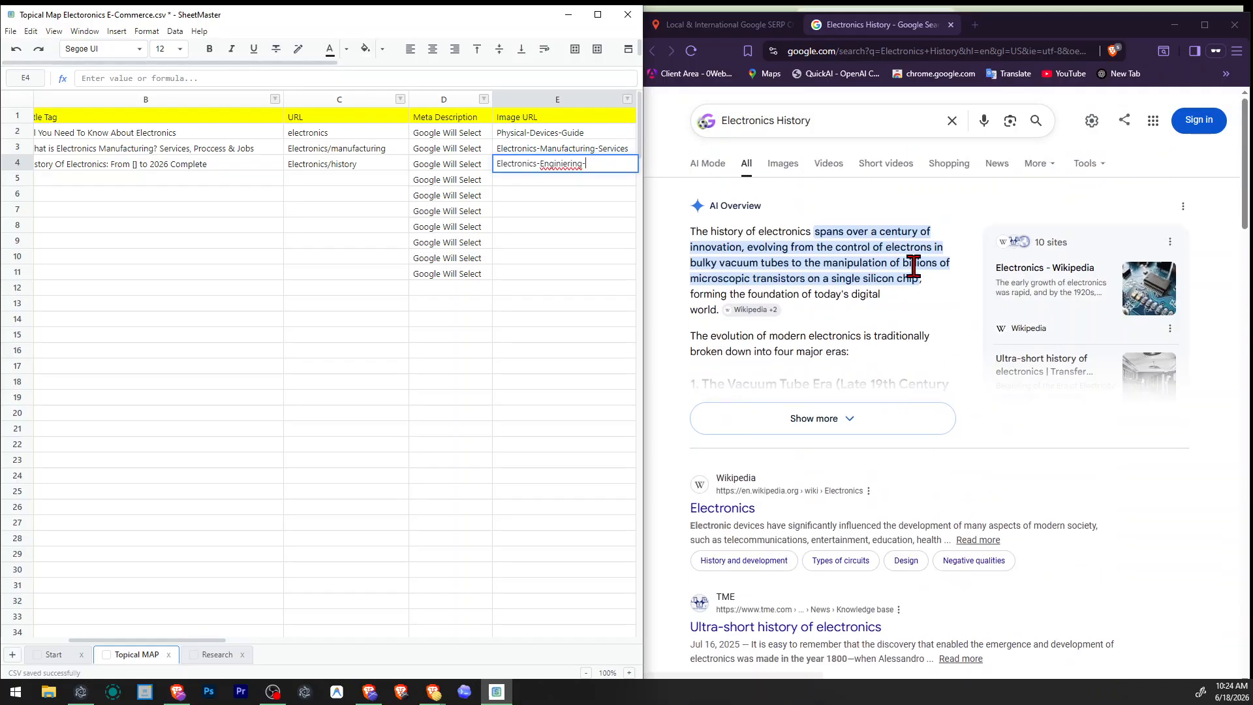
pyautogui.scroll(-6, 859, 512)
pyautogui.scroll(-4, 897, 470)
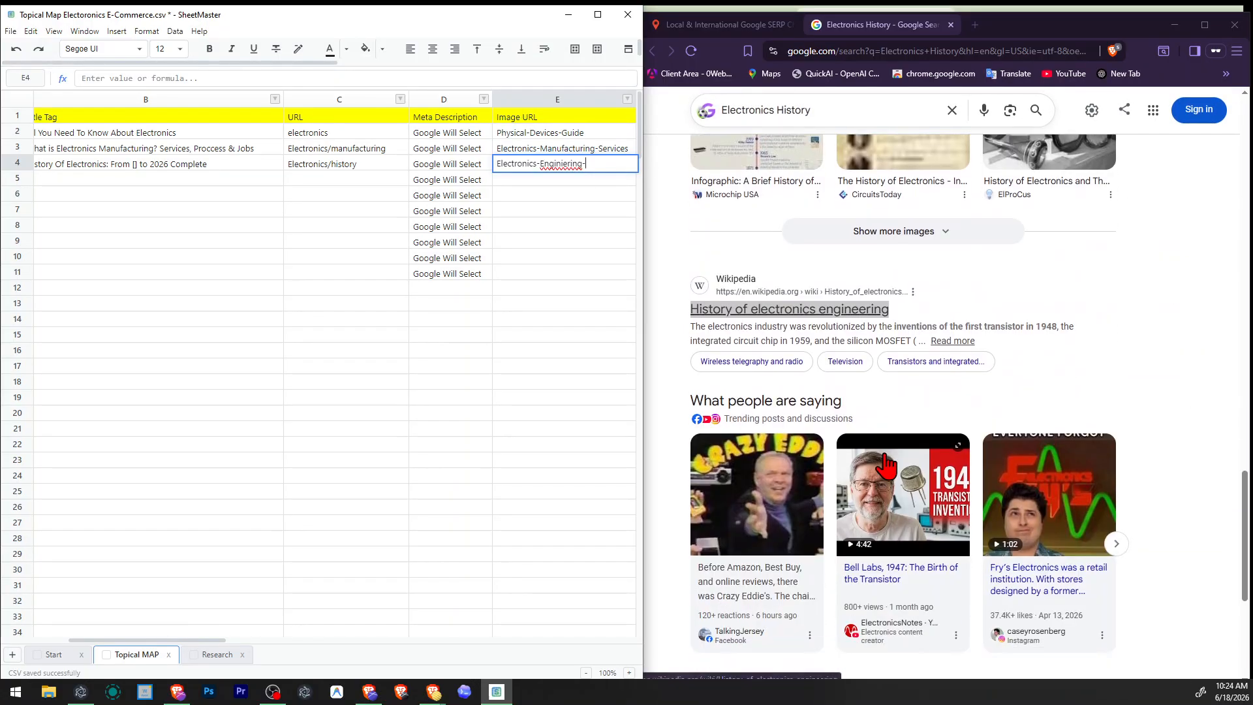
pyautogui.click(913, 174)
pyautogui.moveTo(892, 190); pyautogui.dragTo(840, 202)
pyautogui.hotkey('ctrl', 'c')
pyautogui.doubleClick(581, 167)
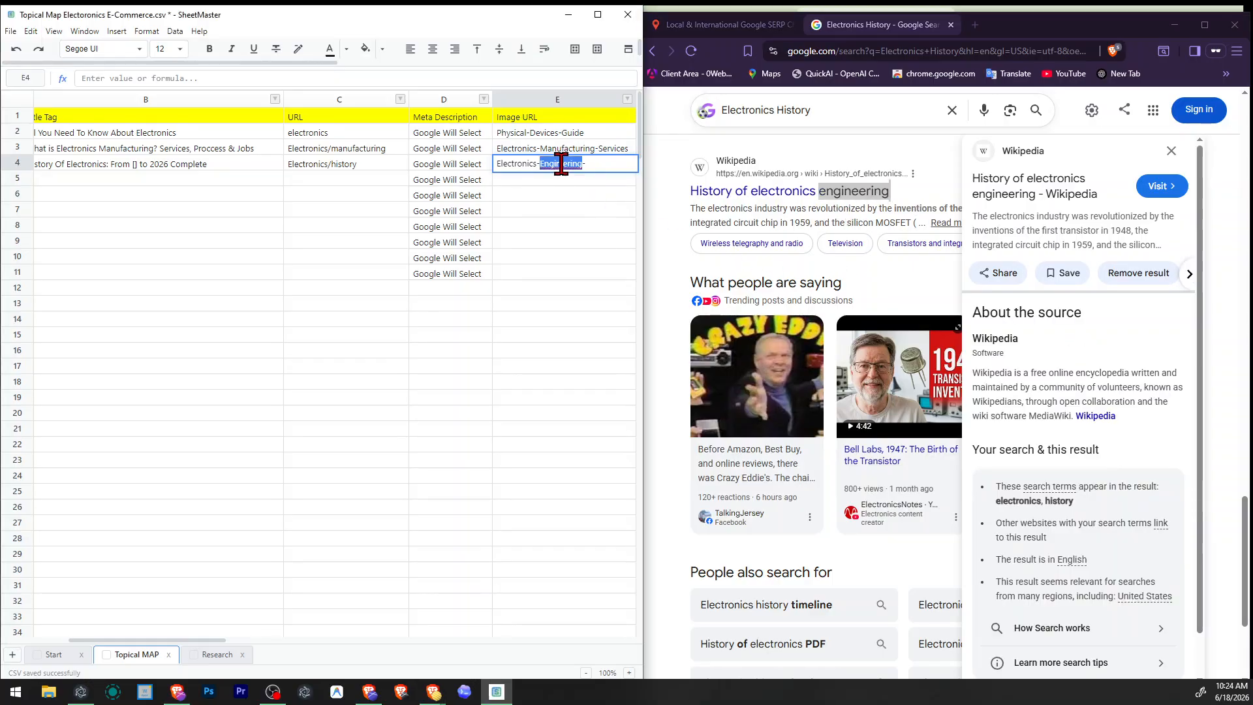
pyautogui.hotkey('ctrl', 'v')
# Finish the Electronics History image URL as "Electronics-engineering-history".
pyautogui.write('-')
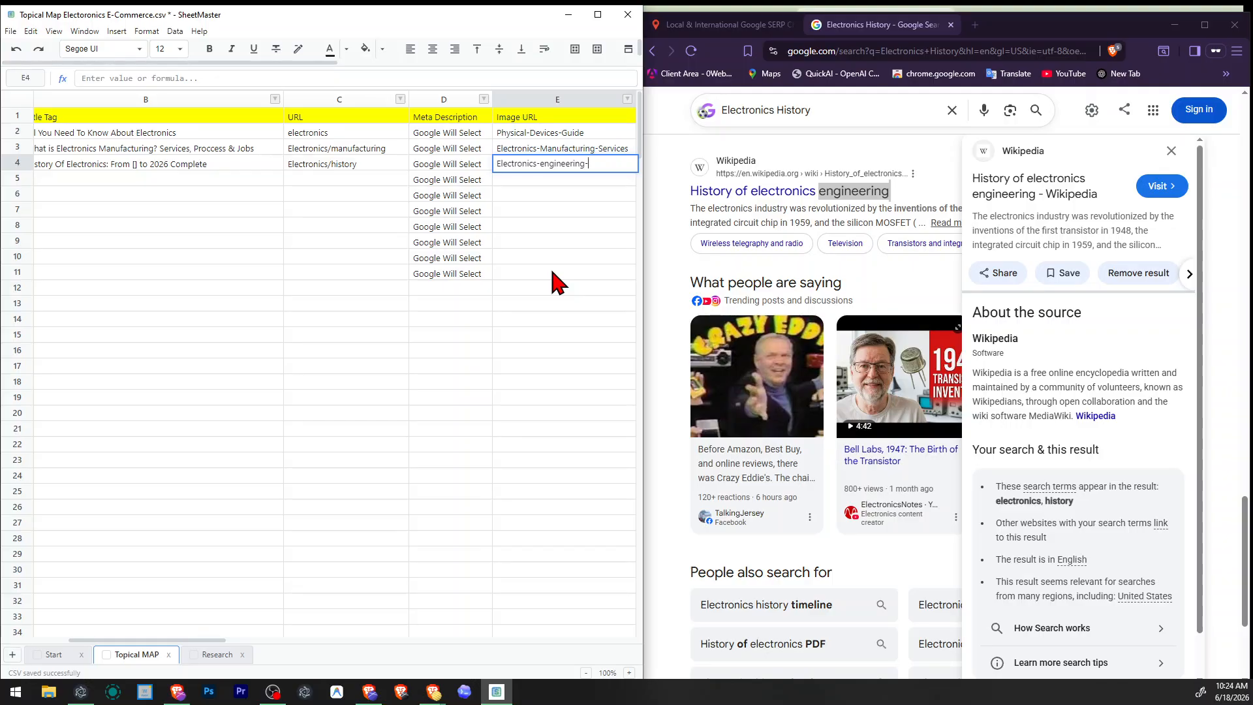
pyautogui.write('history')
pyautogui.press('Tab')
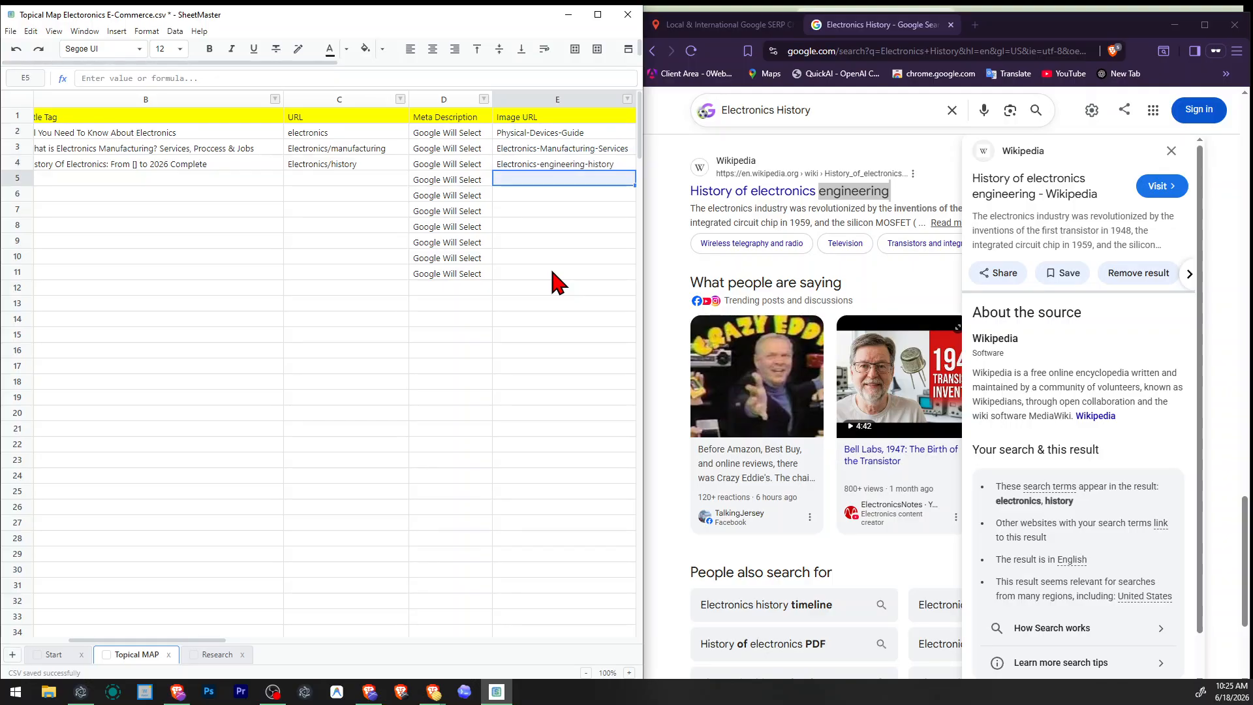
# Go to the empty Image Alt Tag cell for Electronics History and review the related searches on Google.
pyautogui.press('Left')
pyautogui.press('Left')
pyautogui.press('Left')
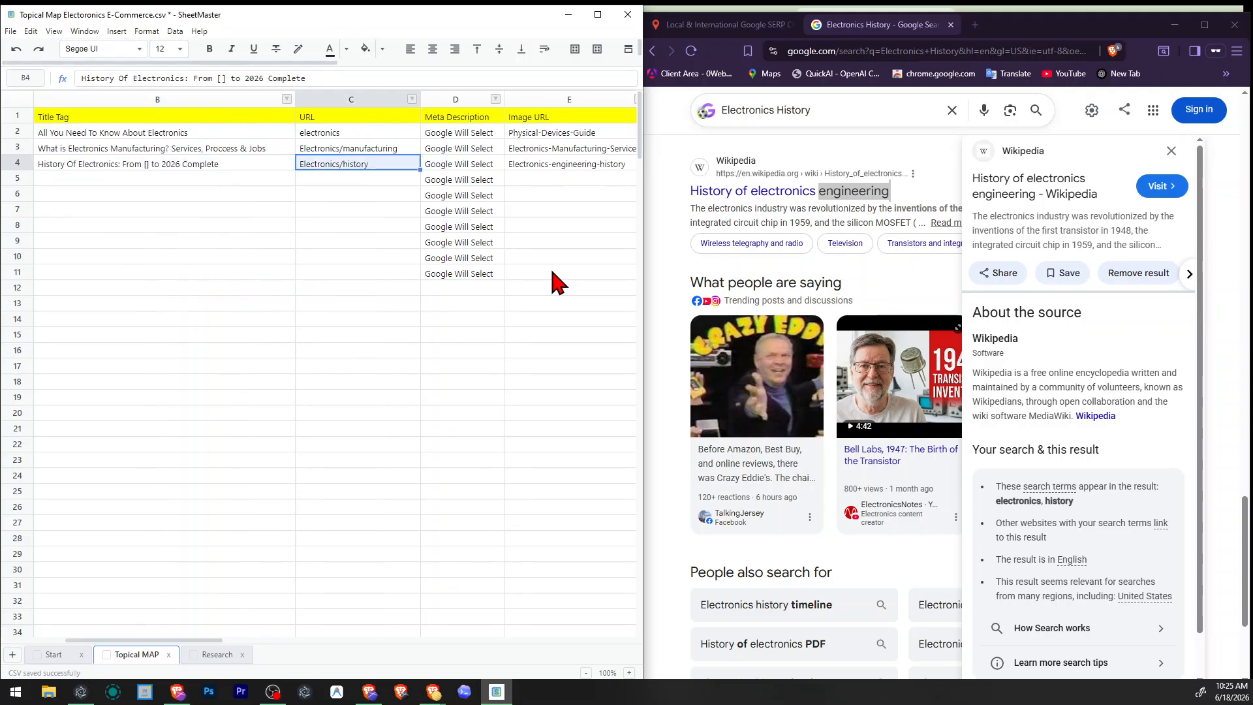
pyautogui.press('Right')
pyautogui.press('Right')
pyautogui.press('Right')
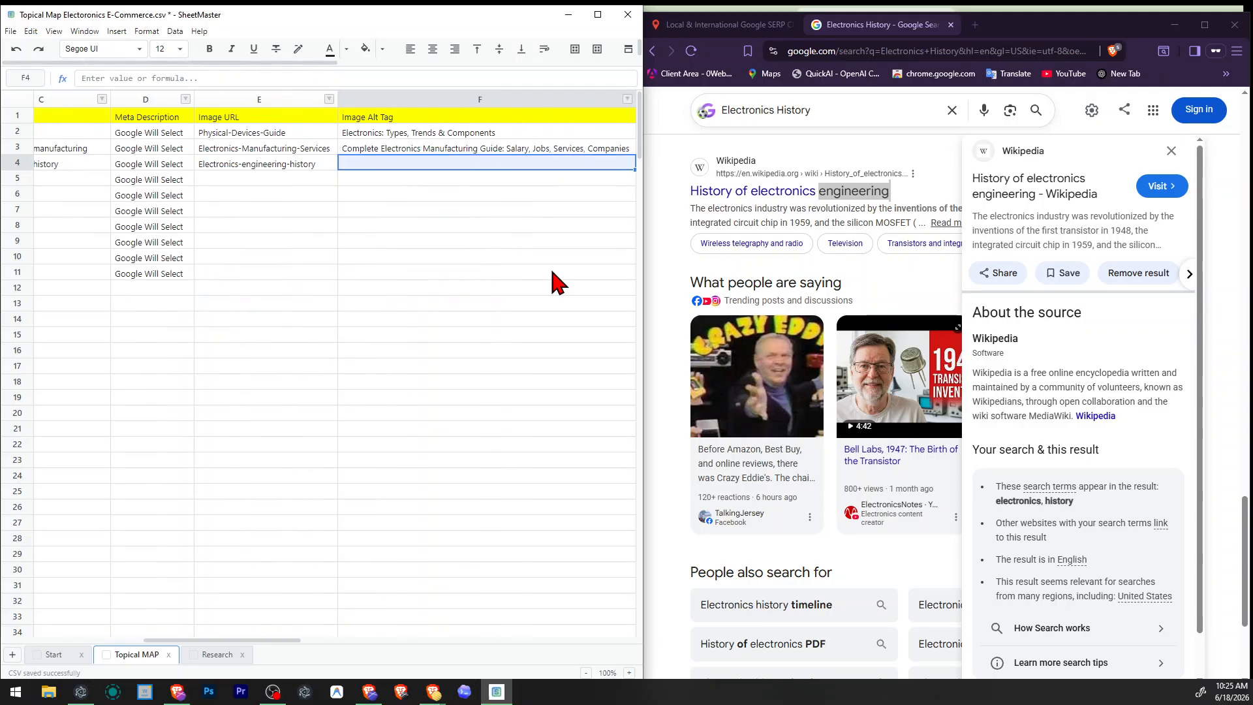
pyautogui.click(1171, 151)
pyautogui.scroll(-3, 1072, 421)
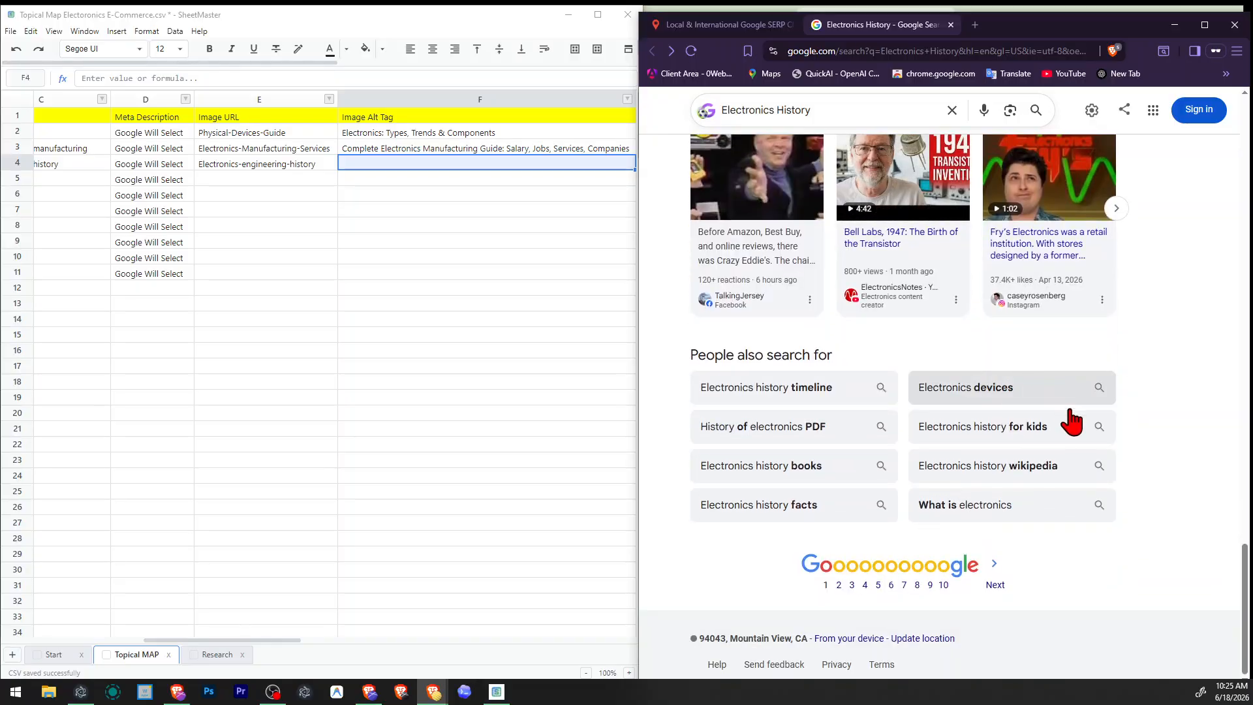
# Enter "Complete Electronics history: Timeline, Facts & Pdfs/" as the image alt tag for Electronics History.
pyautogui.click(485, 169)
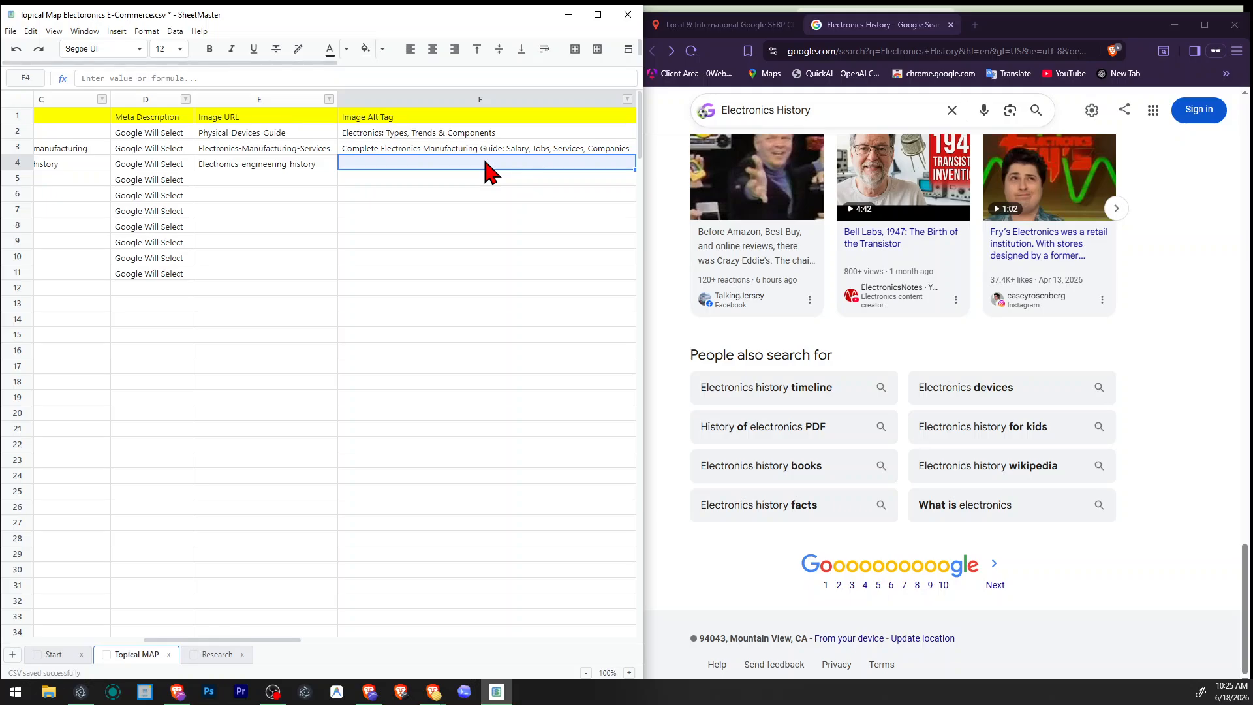
pyautogui.write('Complete')
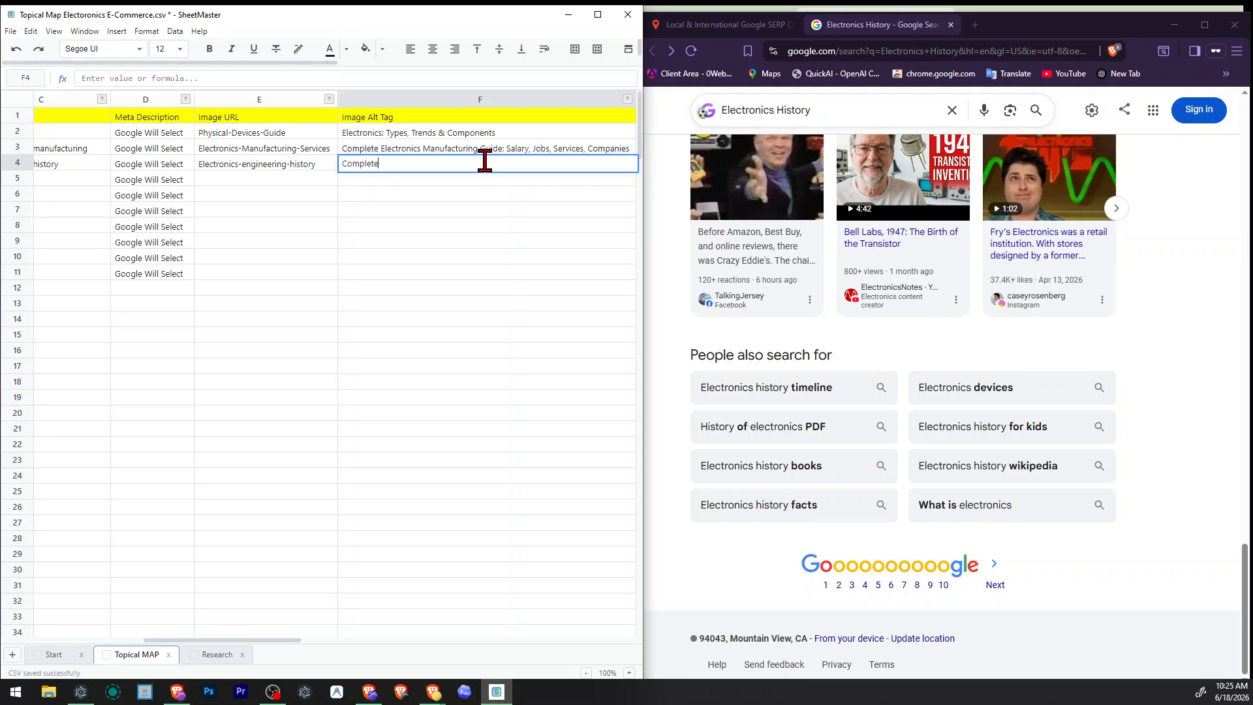
pyautogui.write(' Electronics history: Timeline Facts & Pdfs/')
pyautogui.press('Return')
# Correct the ending of the Electronics History image alt tag so it reads "Facts & Pdf.".
pyautogui.click(486, 163)
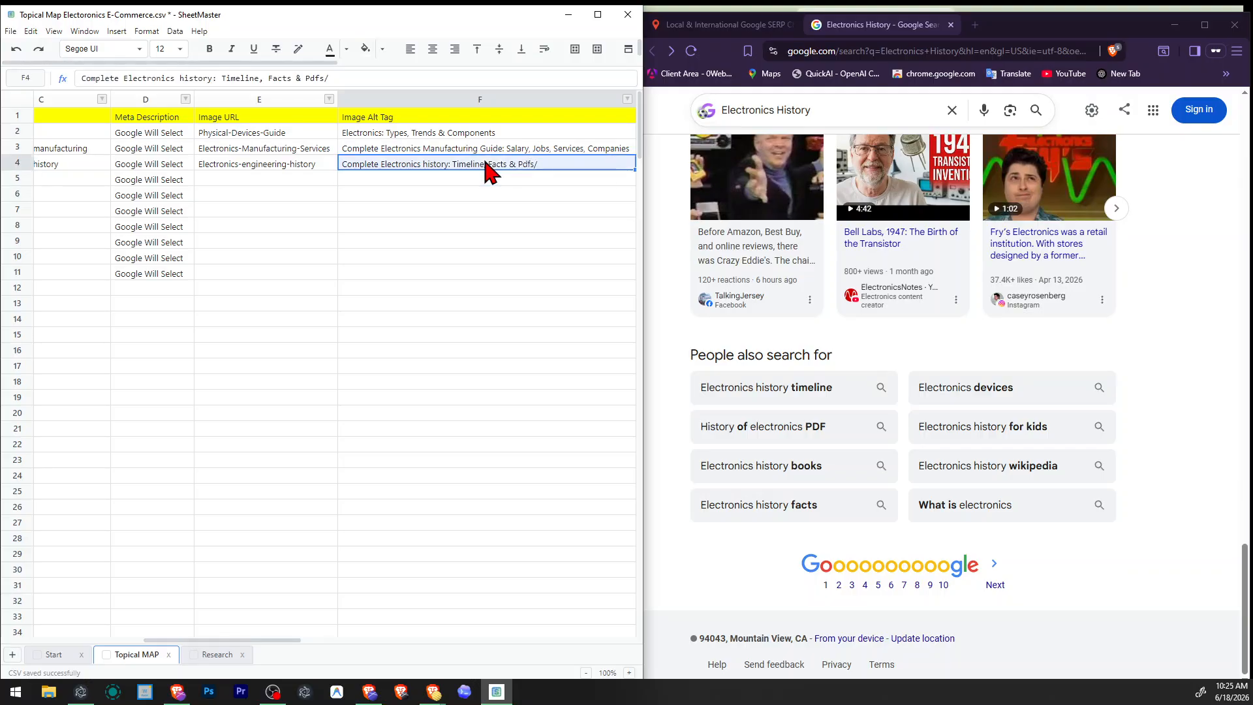
pyautogui.doubleClick(486, 164)
pyautogui.press('BackSpace')
pyautogui.press('BackSpace')
pyautogui.write('.')
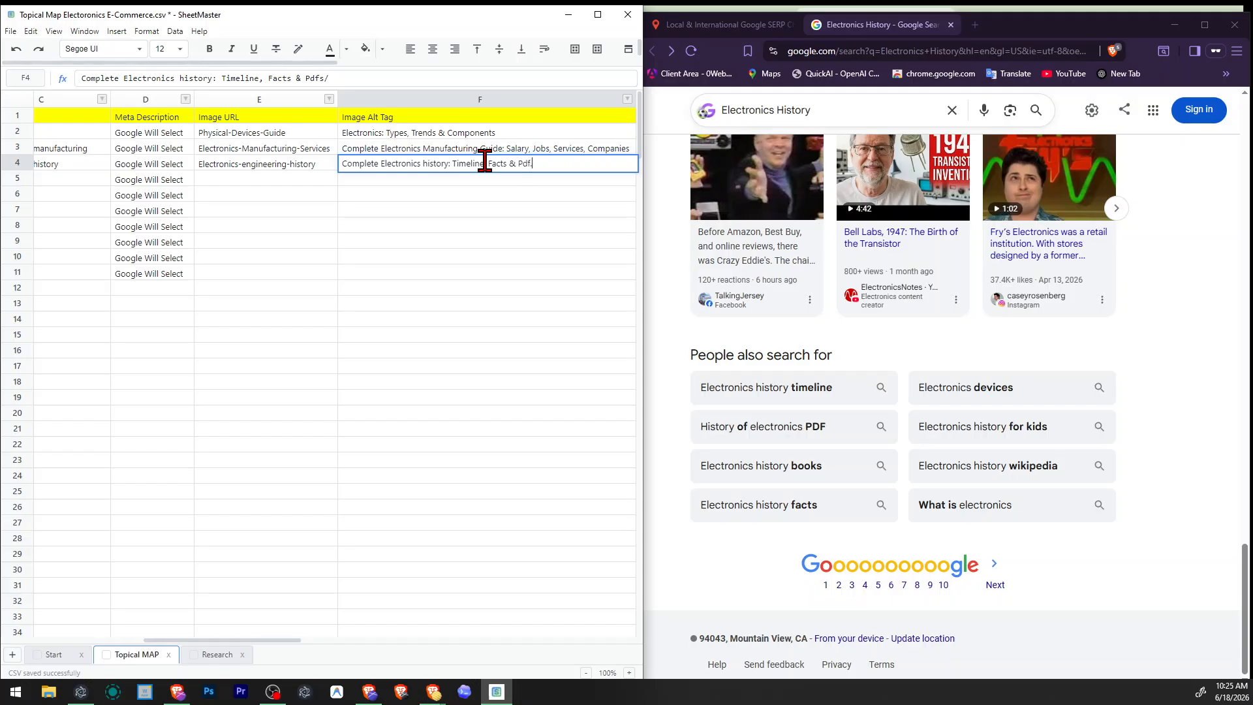
pyautogui.press('Return')
pyautogui.press('Left')
# Copy the Electronics Components topic from the Raw Topical Map column.
pyautogui.press('Left')
pyautogui.press('Right')
pyautogui.press('Right')
pyautogui.press('Right')
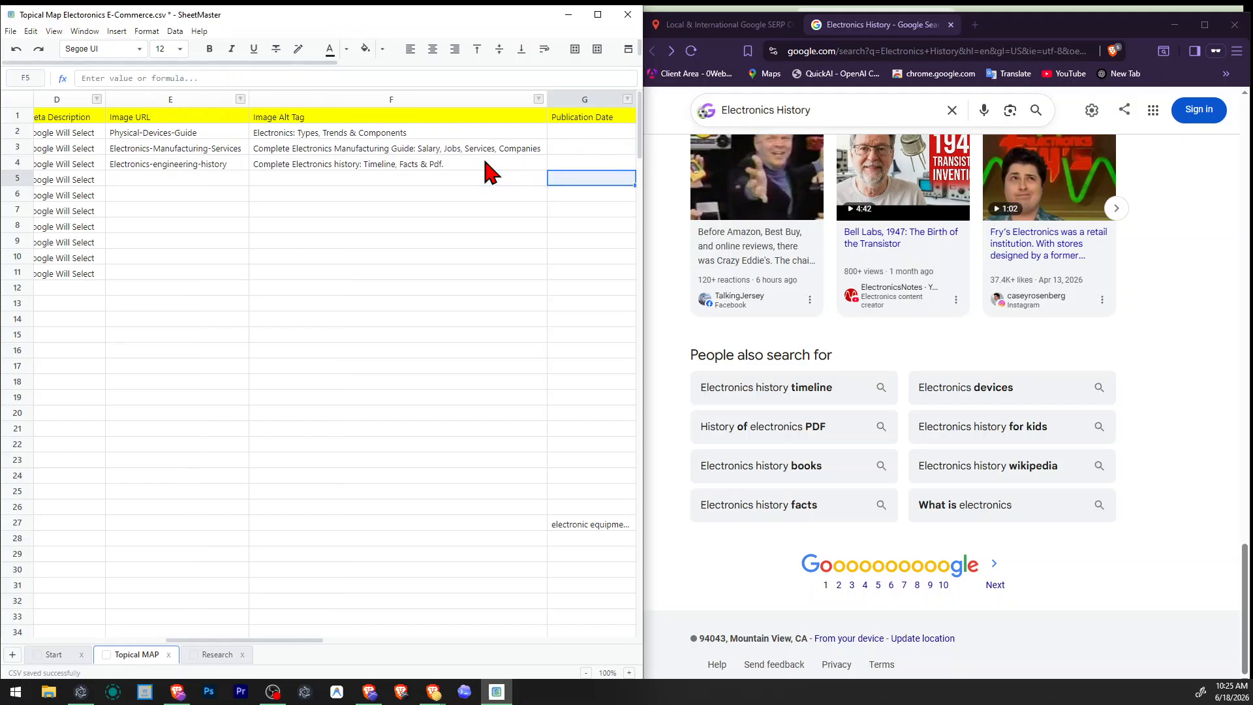
pyautogui.press('Left')
pyautogui.press('Left')
pyautogui.press('Left')
pyautogui.press('Left')
pyautogui.press('Left')
pyautogui.press('Left')
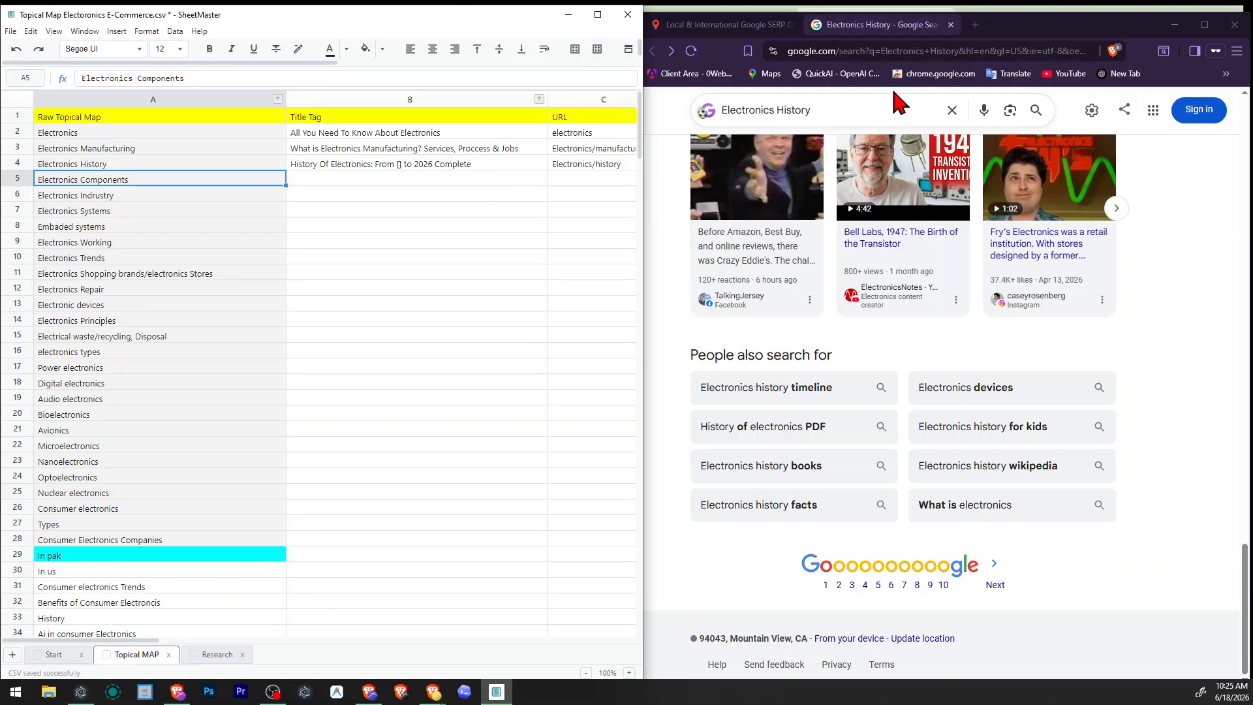
# Search for "Electronics Components" in the Google SERP Checker and close the old Electronics History results.
pyautogui.click(725, 24)
pyautogui.click(924, 214)
pyautogui.hotkey('ctrl', 'a')
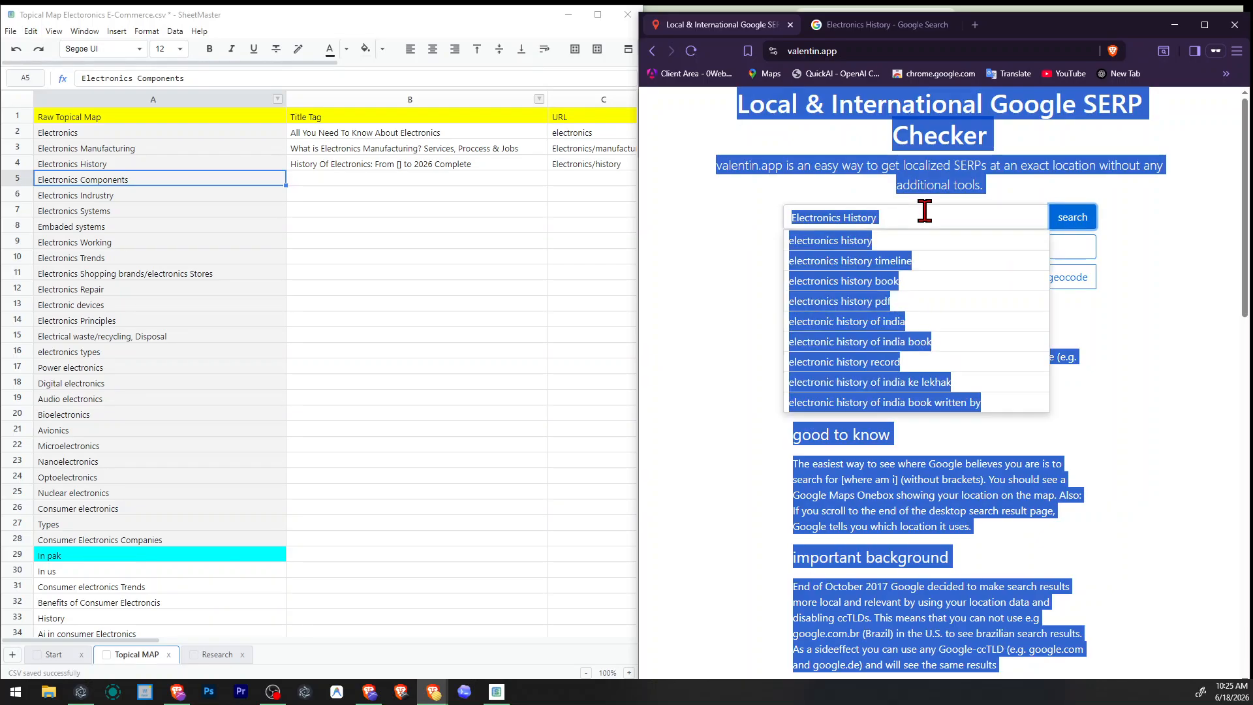
pyautogui.write('Electronics Components')
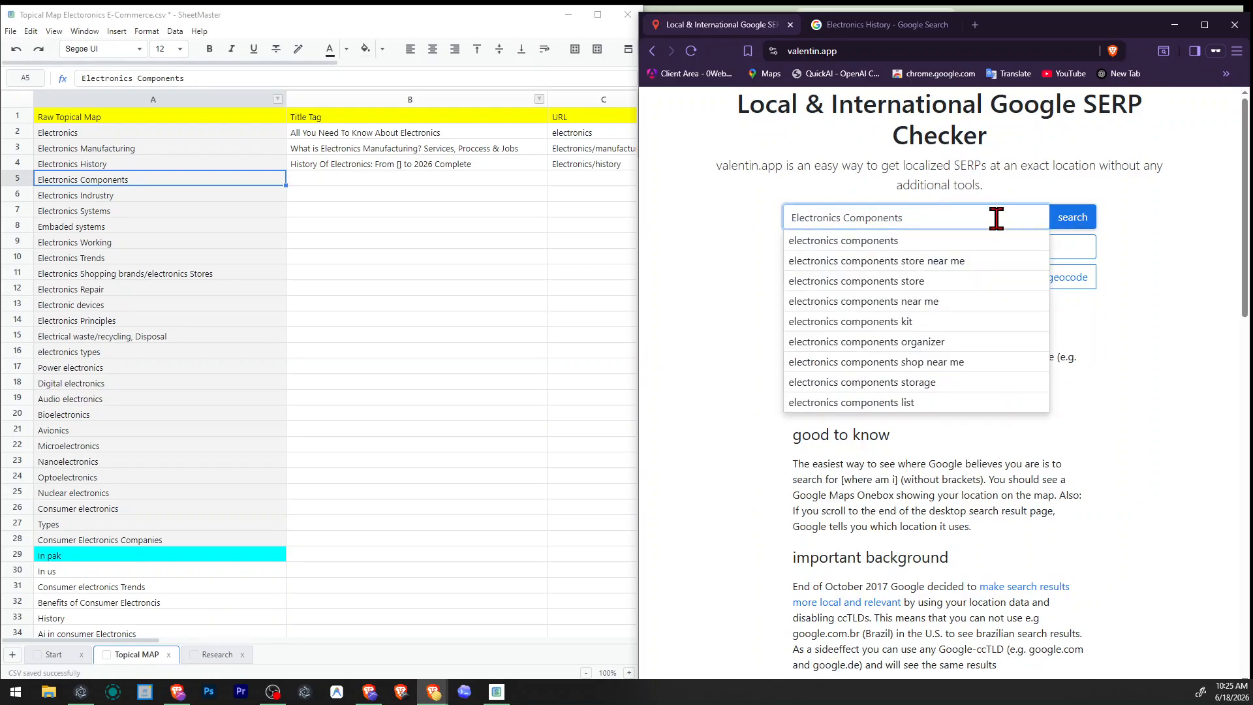
pyautogui.hotkey('ctrl', 'z')
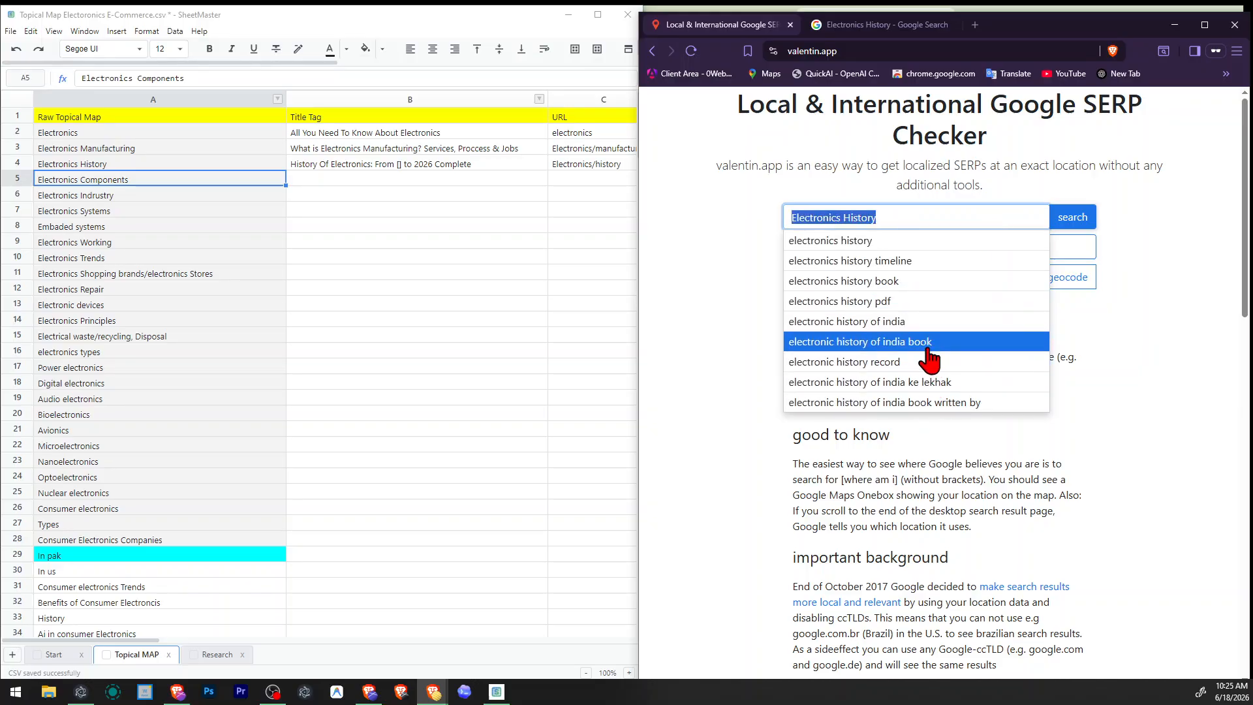
pyautogui.write('Electronics Components')
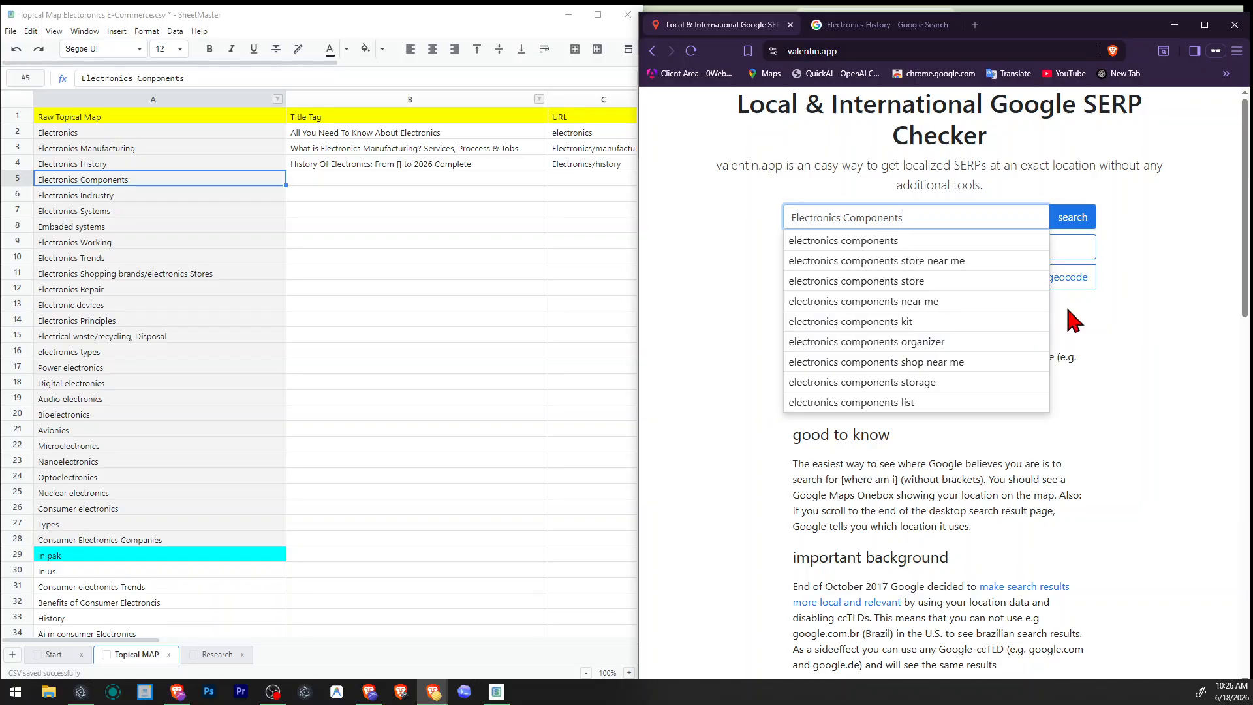
pyautogui.click(1073, 219)
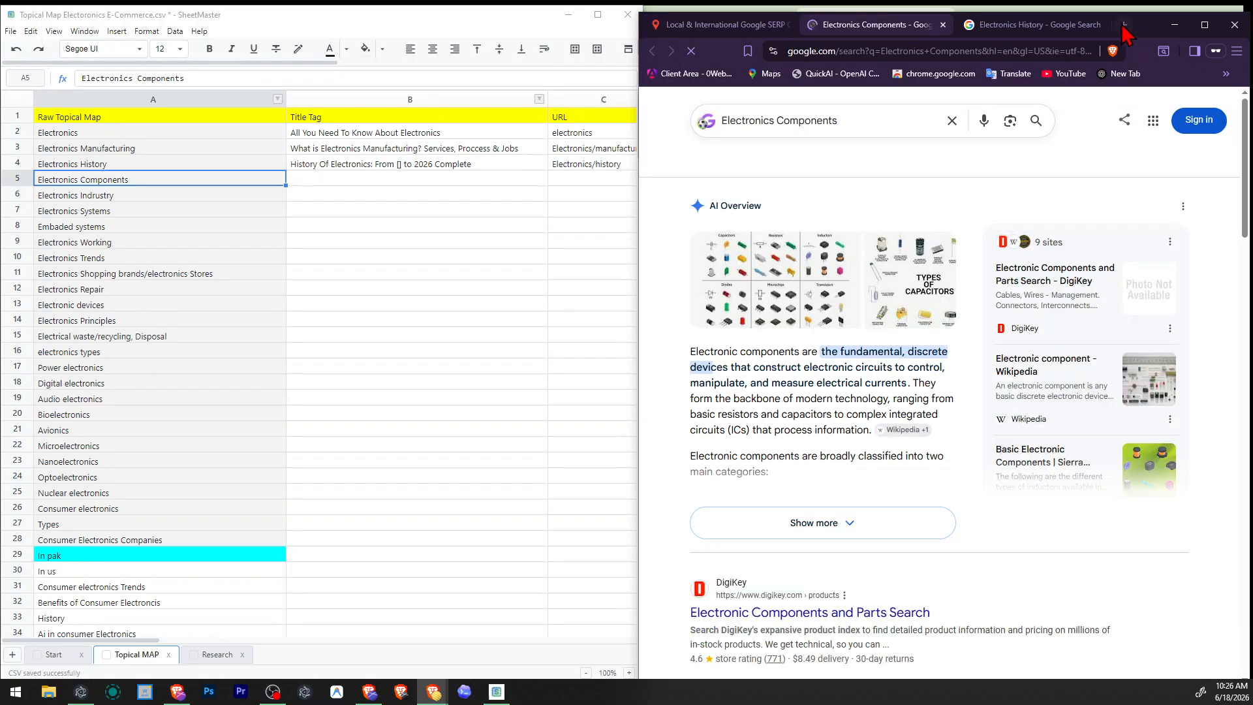
pyautogui.click(1100, 25)
# Open the Sierra Circuits "Basic Electronic Components" result separately, skim its article, and close it.
pyautogui.scroll(-4, 960, 321)
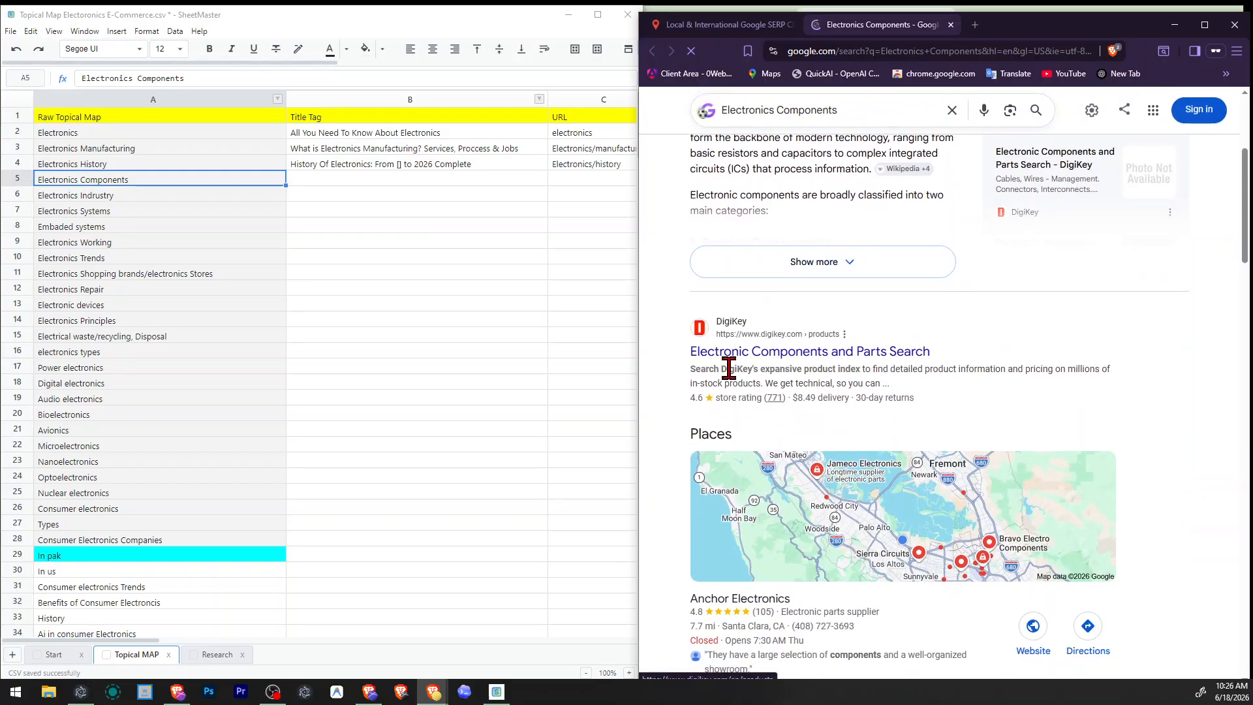
pyautogui.scroll(-6, 983, 369)
pyautogui.scroll(-4, 984, 371)
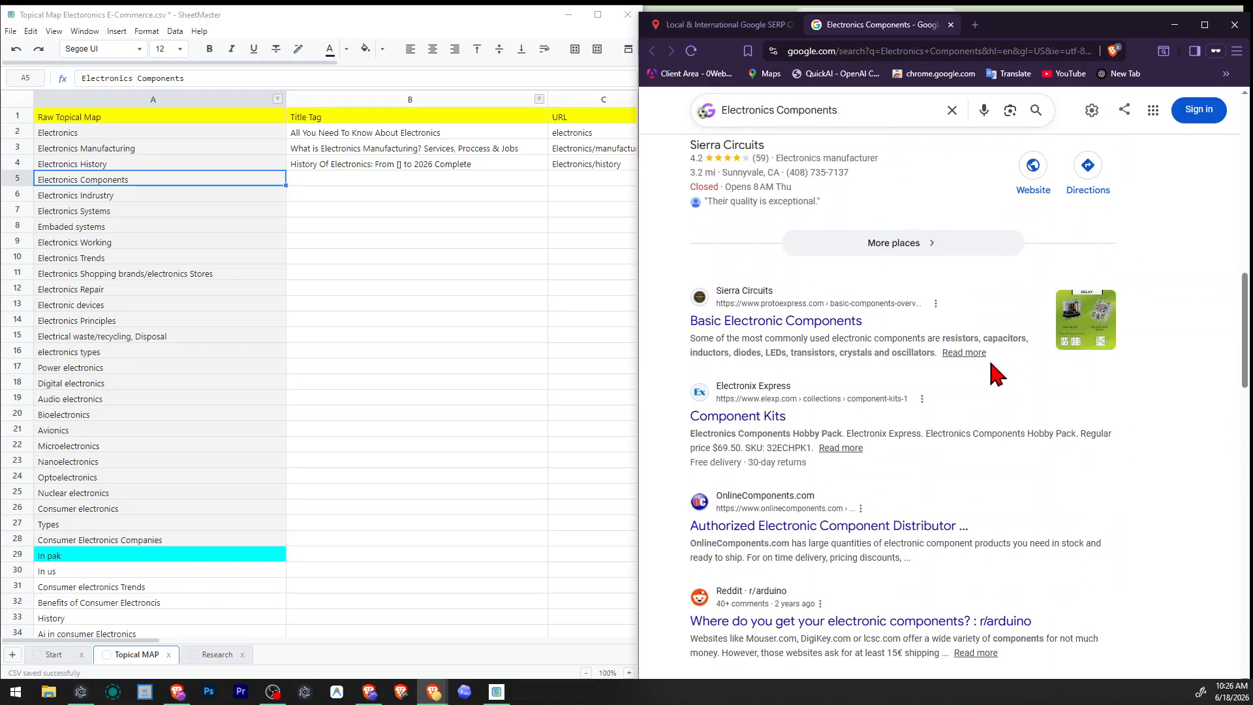
pyautogui.scroll(2, 995, 371)
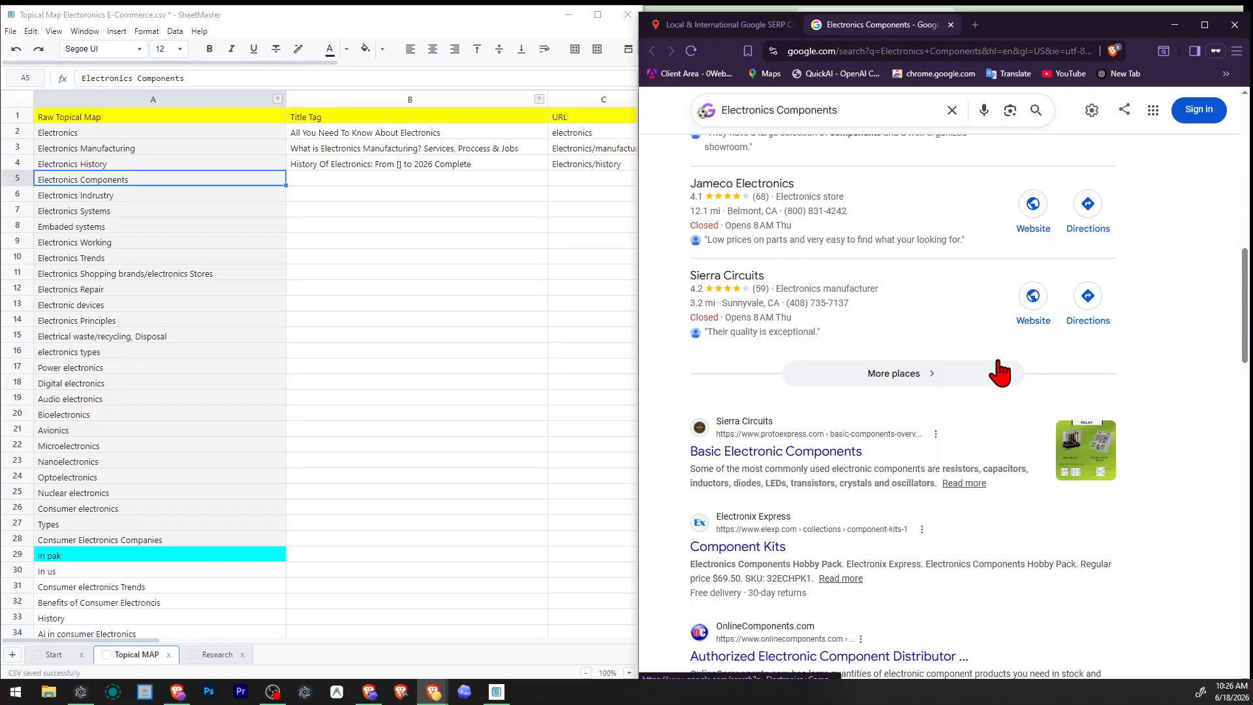
pyautogui.rightClick(838, 455)
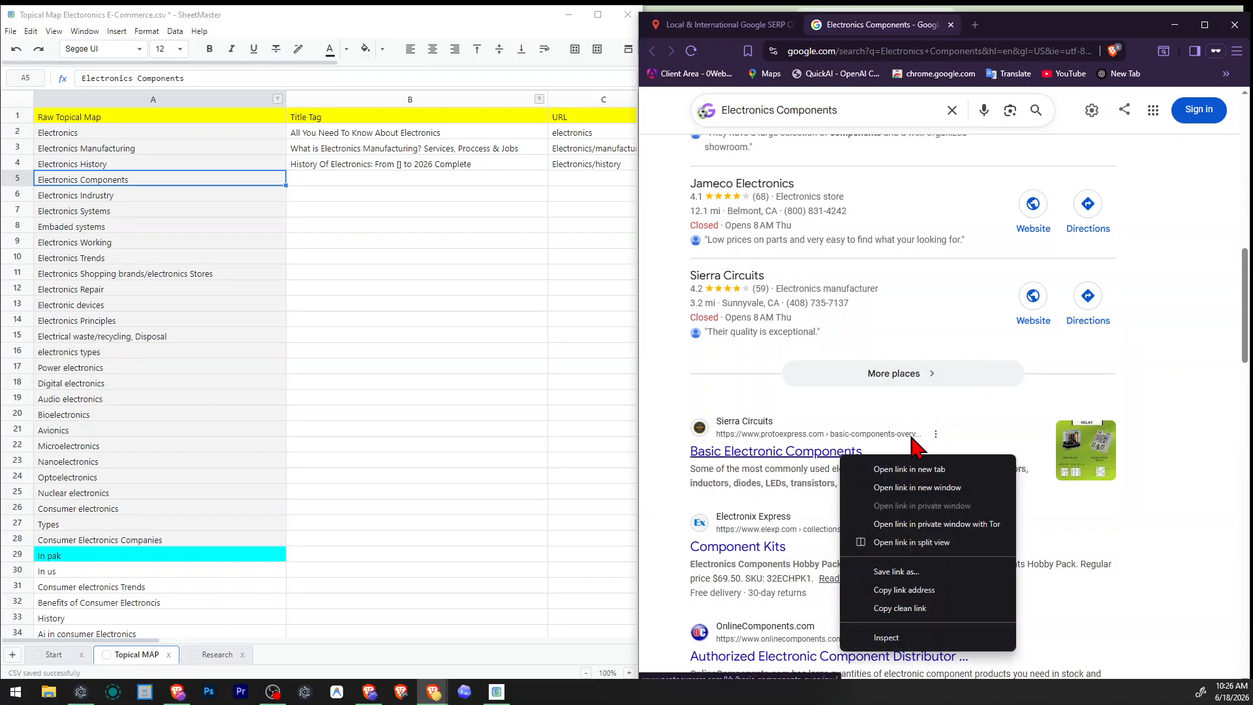
pyautogui.click(910, 467)
pyautogui.click(1026, 25)
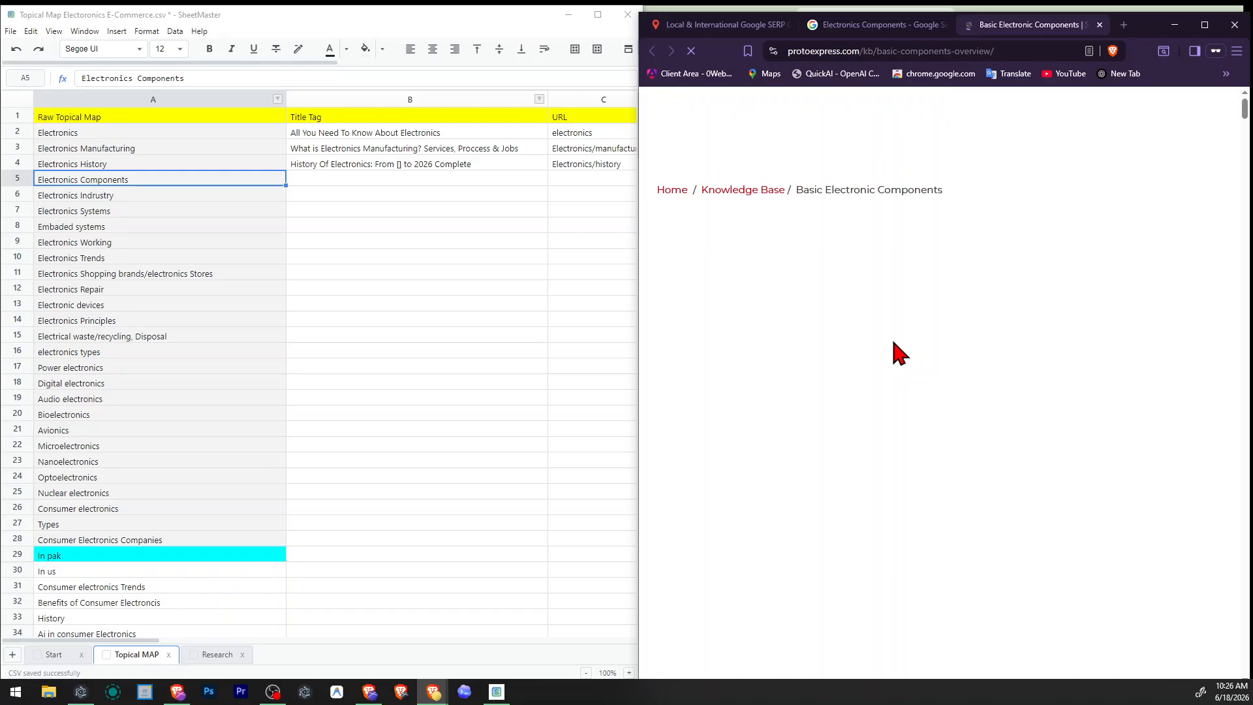
pyautogui.scroll(-5, 894, 342)
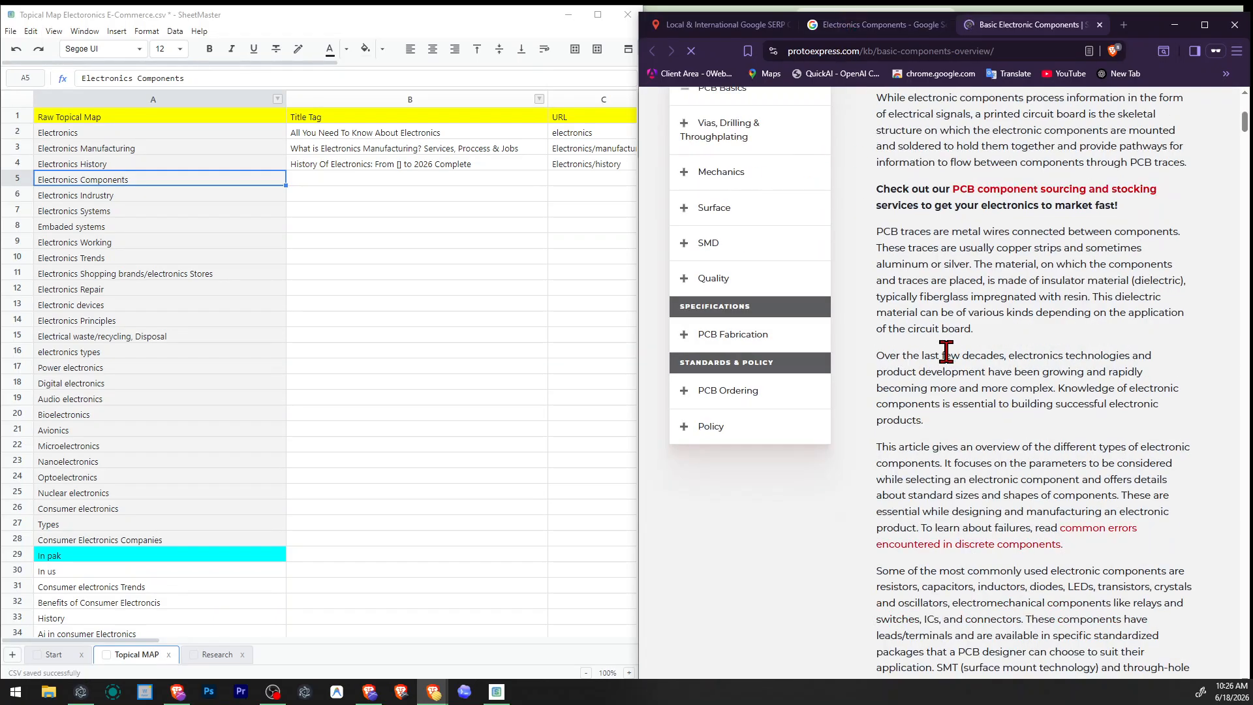
pyautogui.scroll(-15, 946, 355)
pyautogui.scroll(-10, 946, 353)
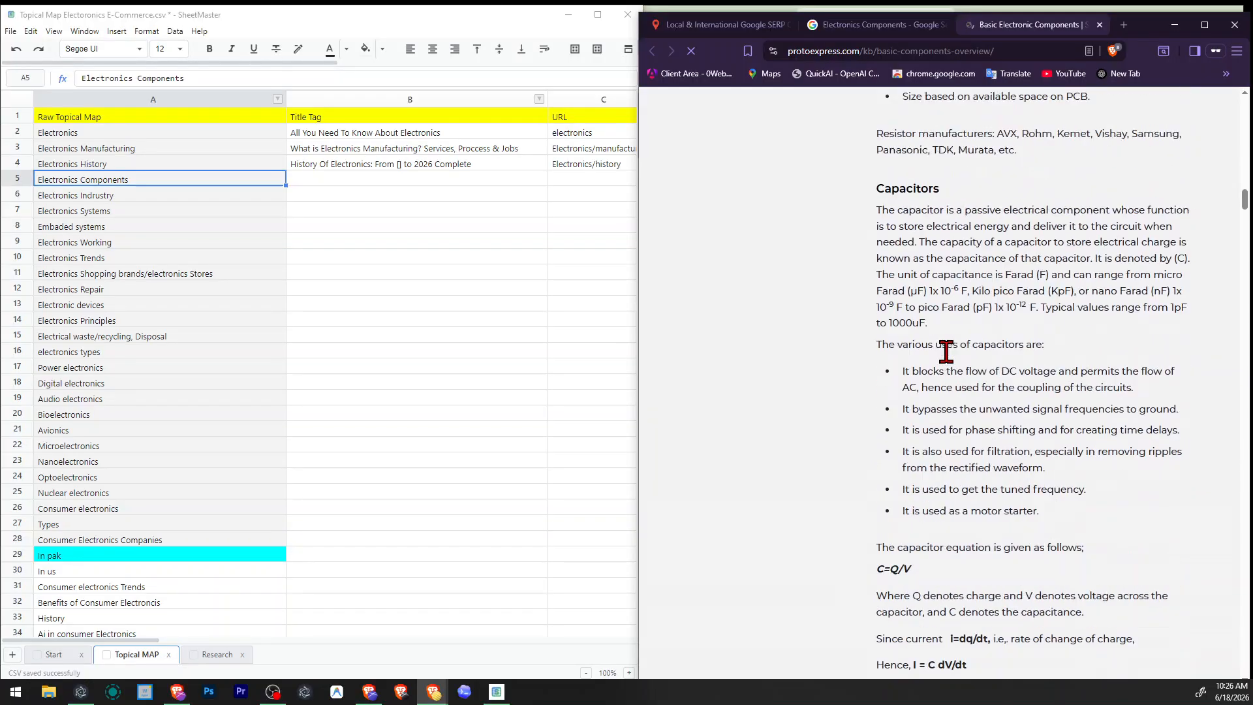
pyautogui.click(1100, 25)
# Review the page titles and People also ask questions in the Electronics Components results.
pyautogui.scroll(-4, 917, 385)
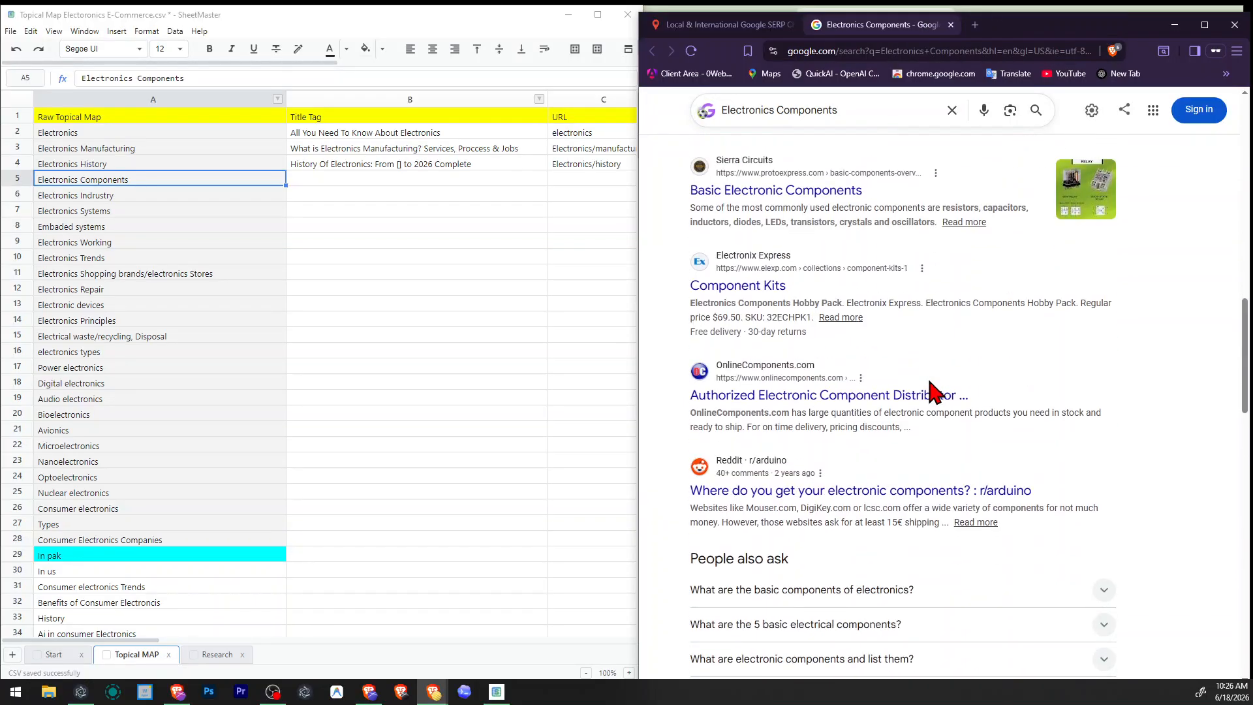
pyautogui.scroll(-2, 932, 313)
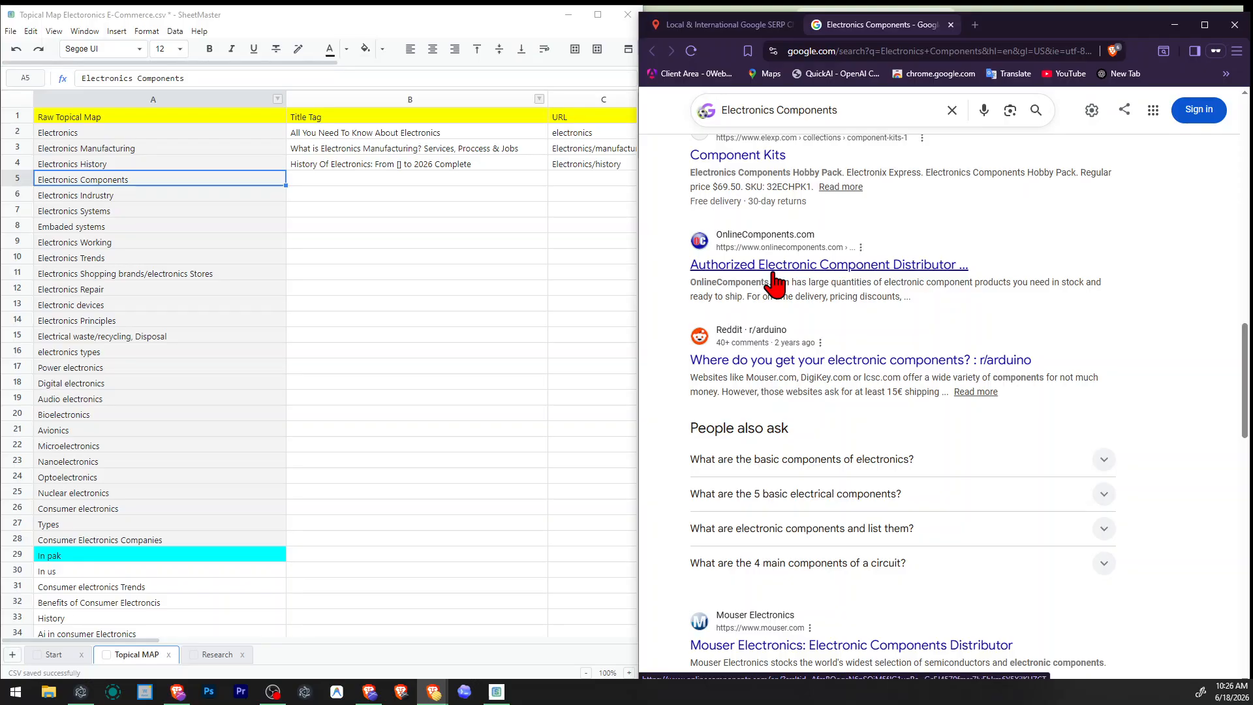
pyautogui.scroll(-2, 776, 282)
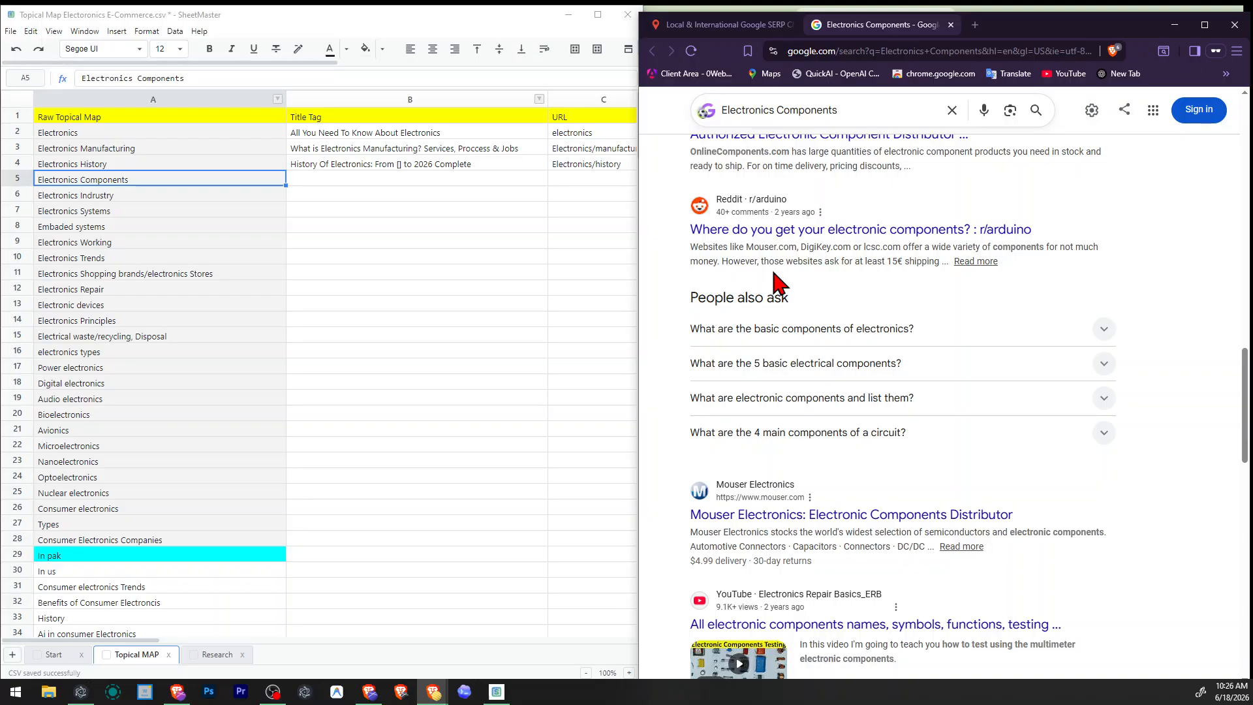
pyautogui.scroll(-2, 775, 282)
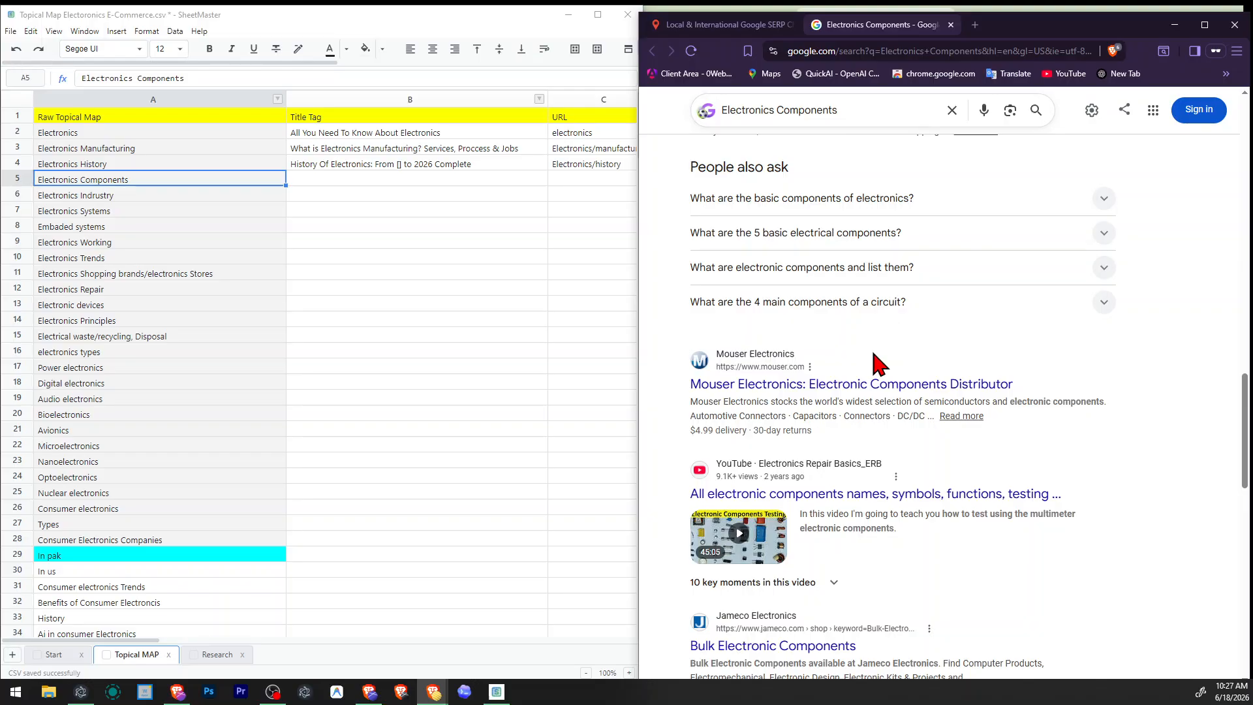
# Enlarge the Places map and examine the local listings, AI Overview and first result for Electronics Components.
pyautogui.scroll(9, 974, 341)
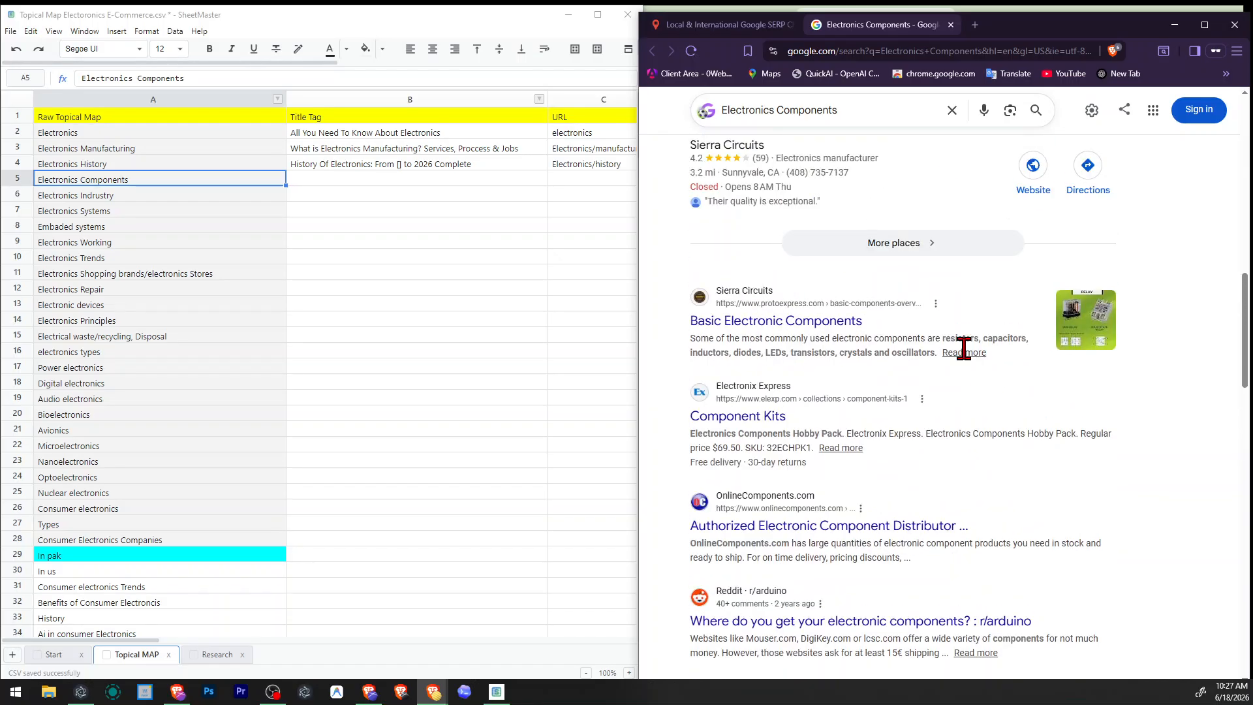
pyautogui.scroll(4, 948, 439)
pyautogui.scroll(4, 945, 444)
pyautogui.click(944, 436)
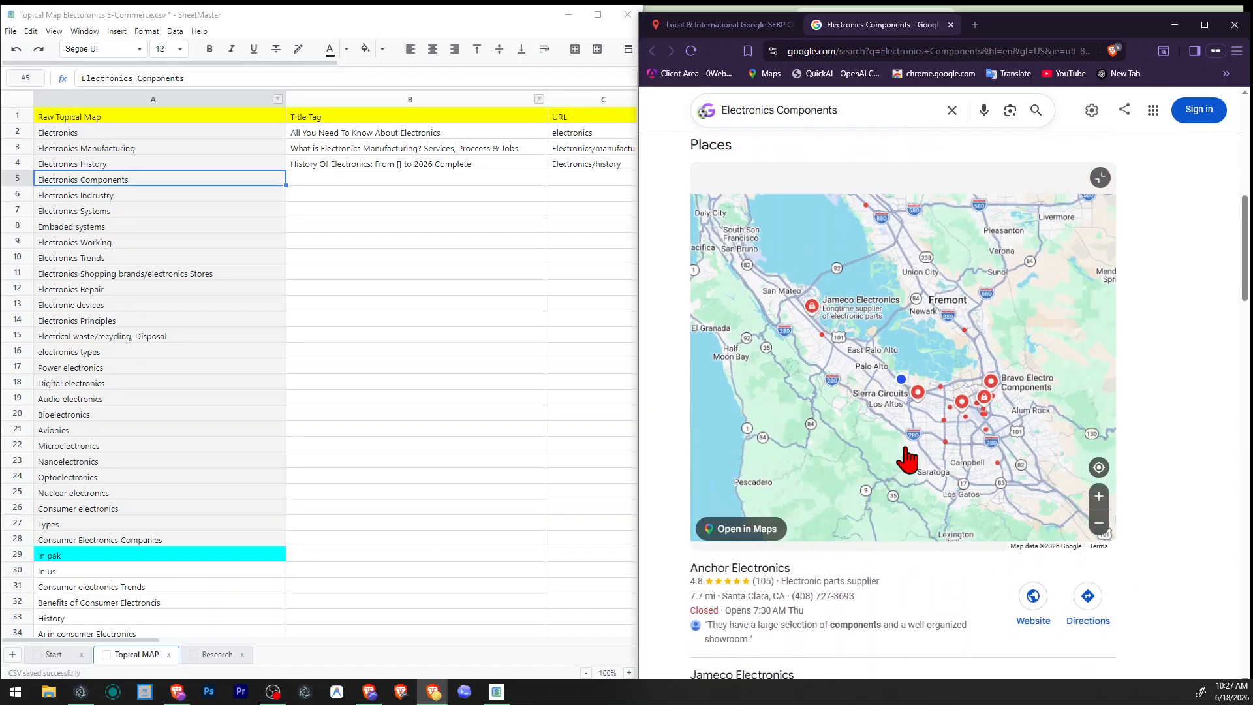
pyautogui.scroll(2, 903, 451)
pyautogui.scroll(-4, 964, 579)
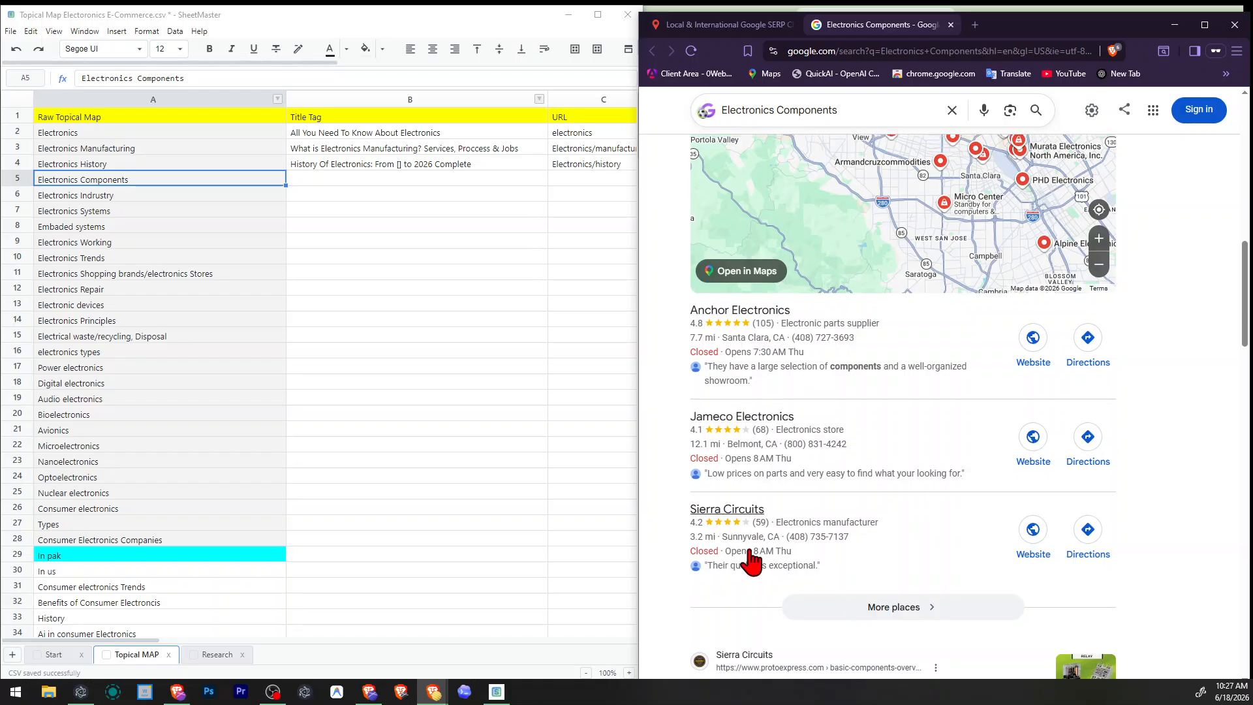
pyautogui.scroll(8, 1225, 386)
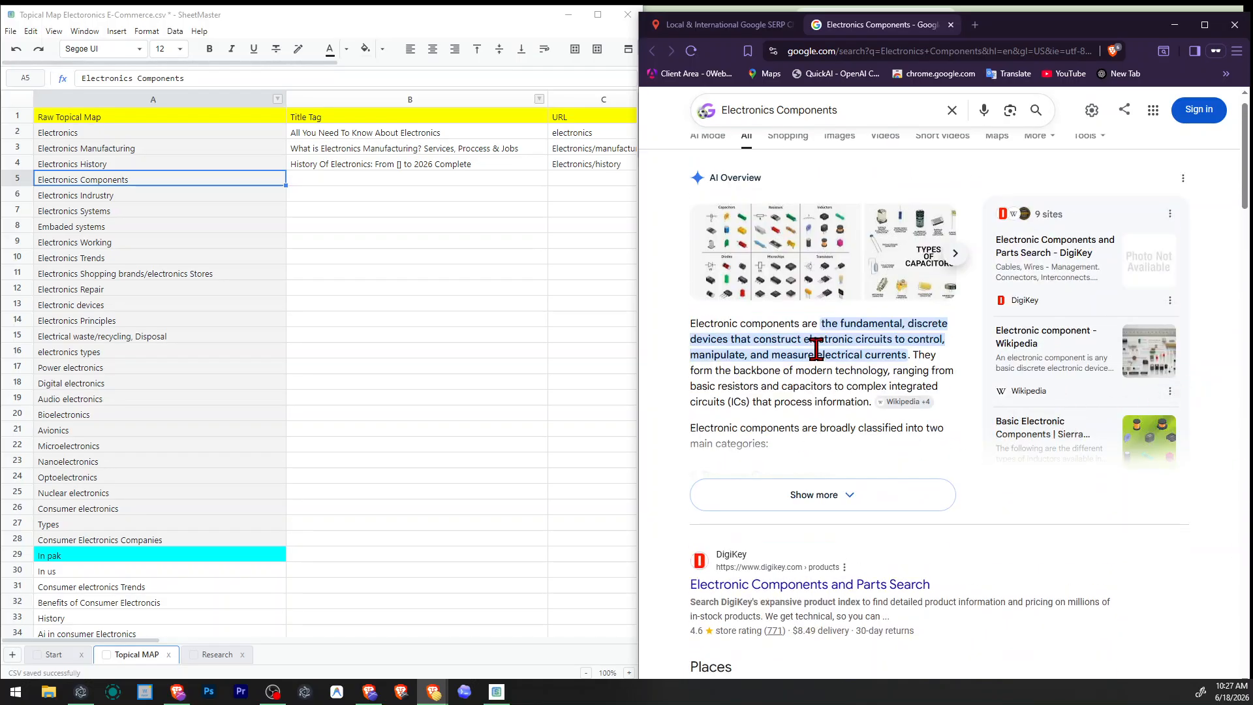
pyautogui.scroll(-2, 1149, 375)
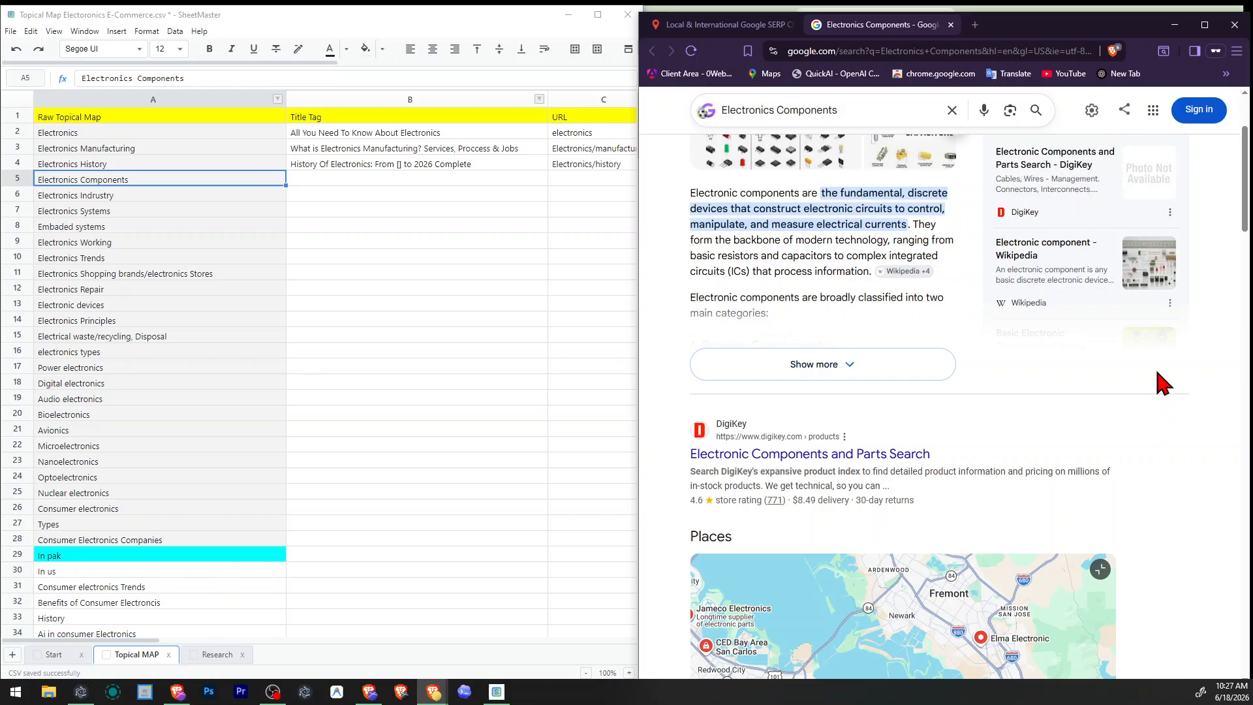
# Open DigiKey's "Electronic Components and Parts Search" result, skim its product index, and return to the search results.
pyautogui.rightClick(808, 455)
pyautogui.click(849, 457)
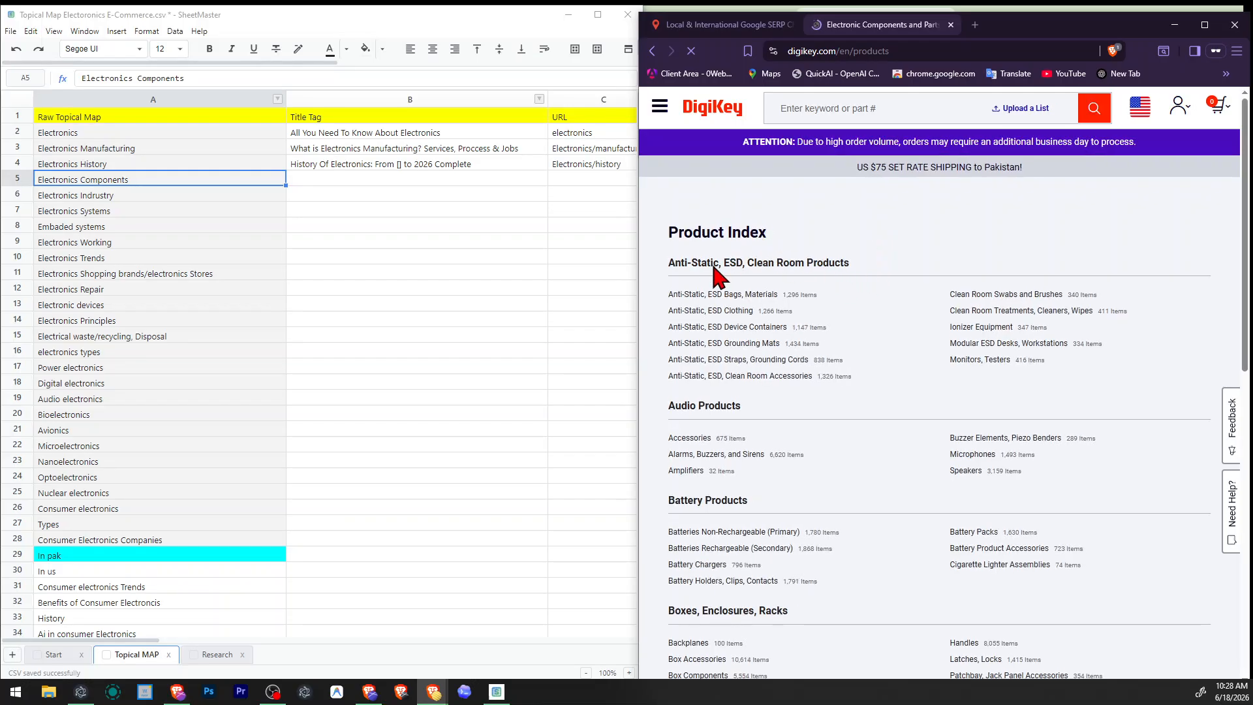
pyautogui.scroll(-3, 741, 352)
pyautogui.scroll(-15, 741, 356)
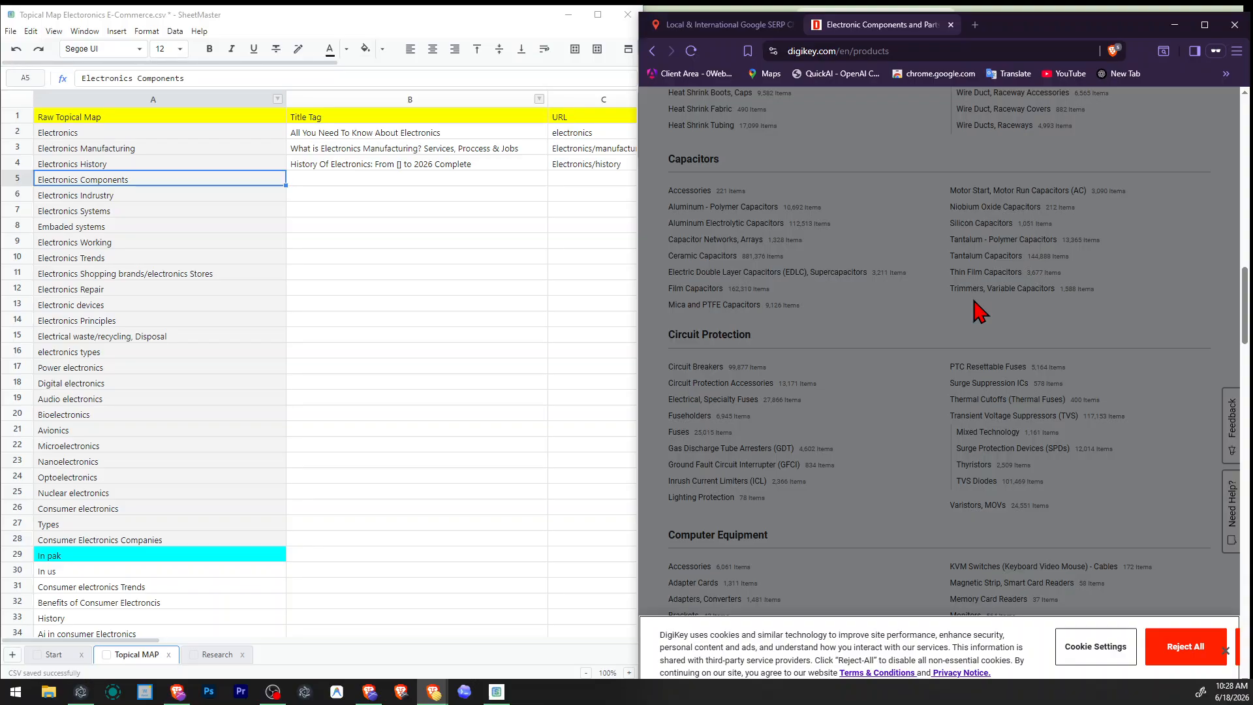
pyautogui.click(652, 51)
# Open the Sierra Circuits article from its thumbnail, return to the results, and look over the neighbouring listings.
pyautogui.scroll(-10, 937, 294)
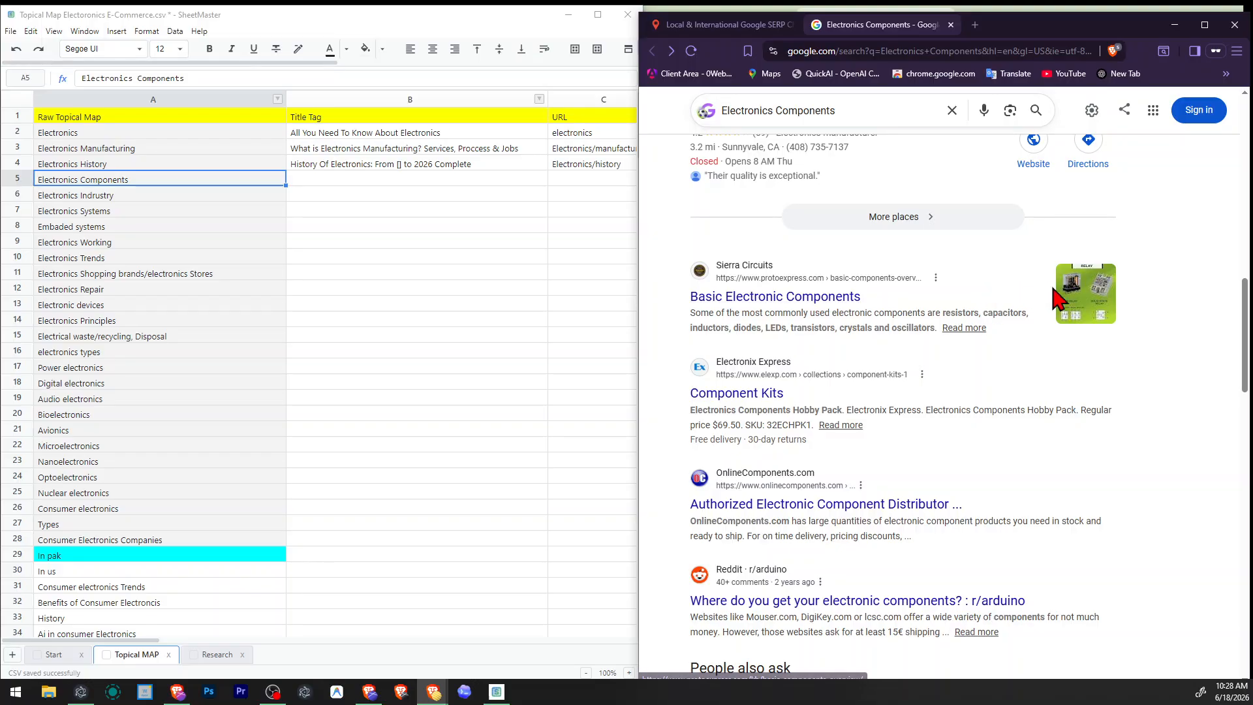
pyautogui.click(1069, 302)
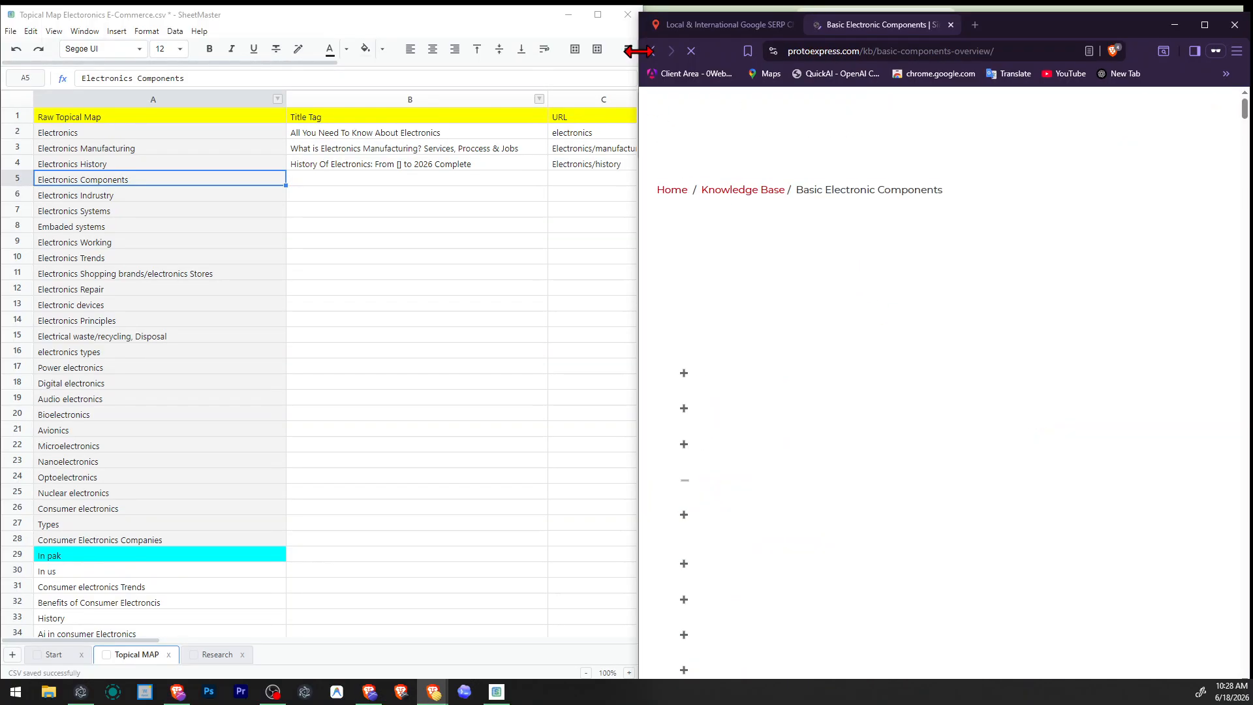
pyautogui.hotkey('alt', 'Left')
pyautogui.scroll(-4, 839, 340)
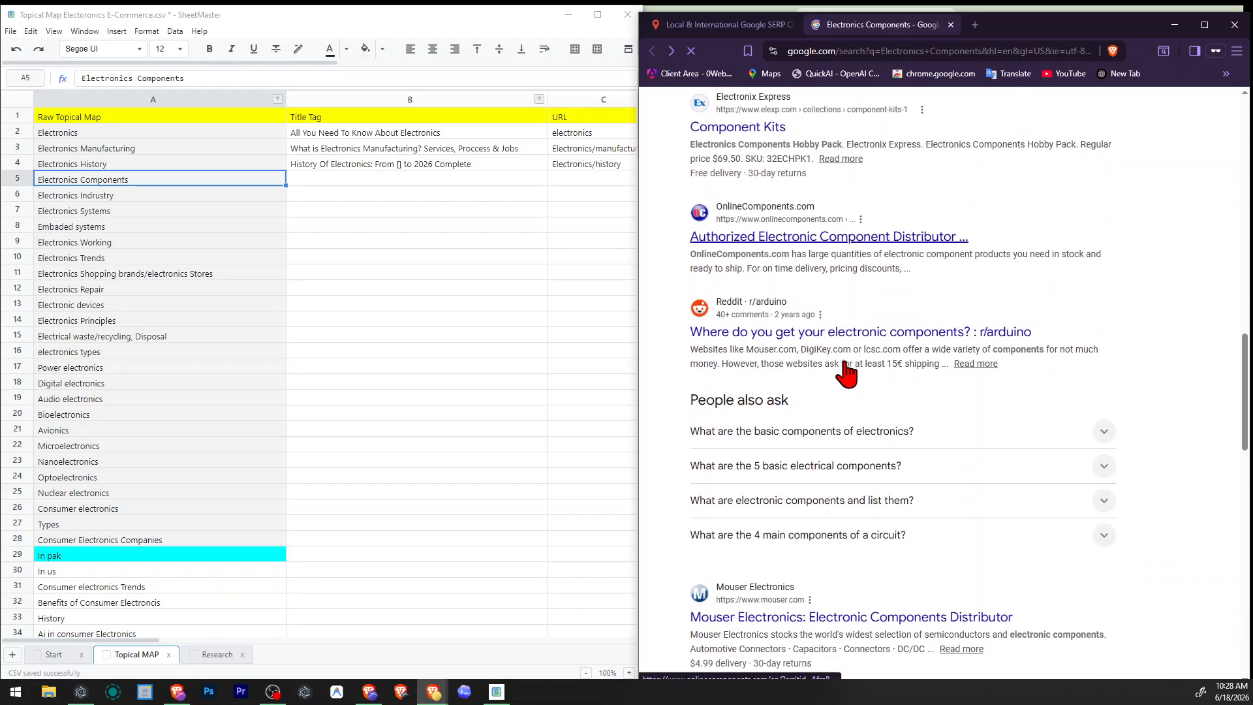
pyautogui.scroll(2, 855, 331)
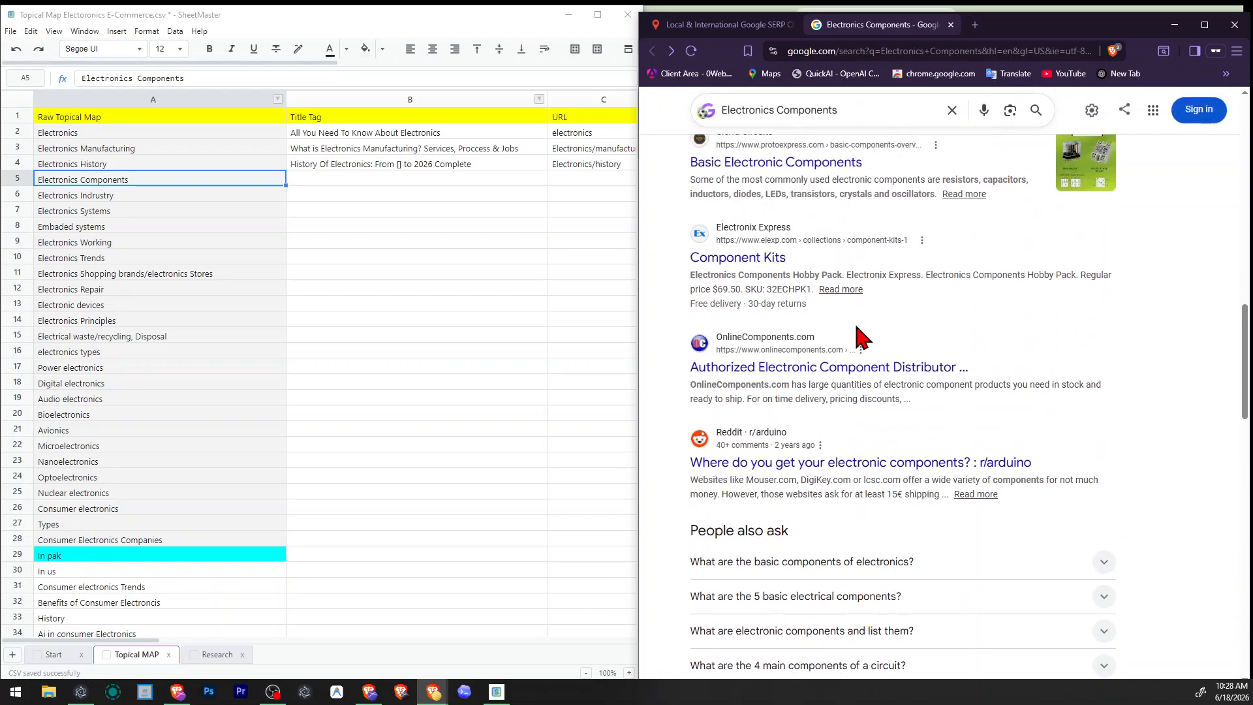
pyautogui.scroll(2, 862, 323)
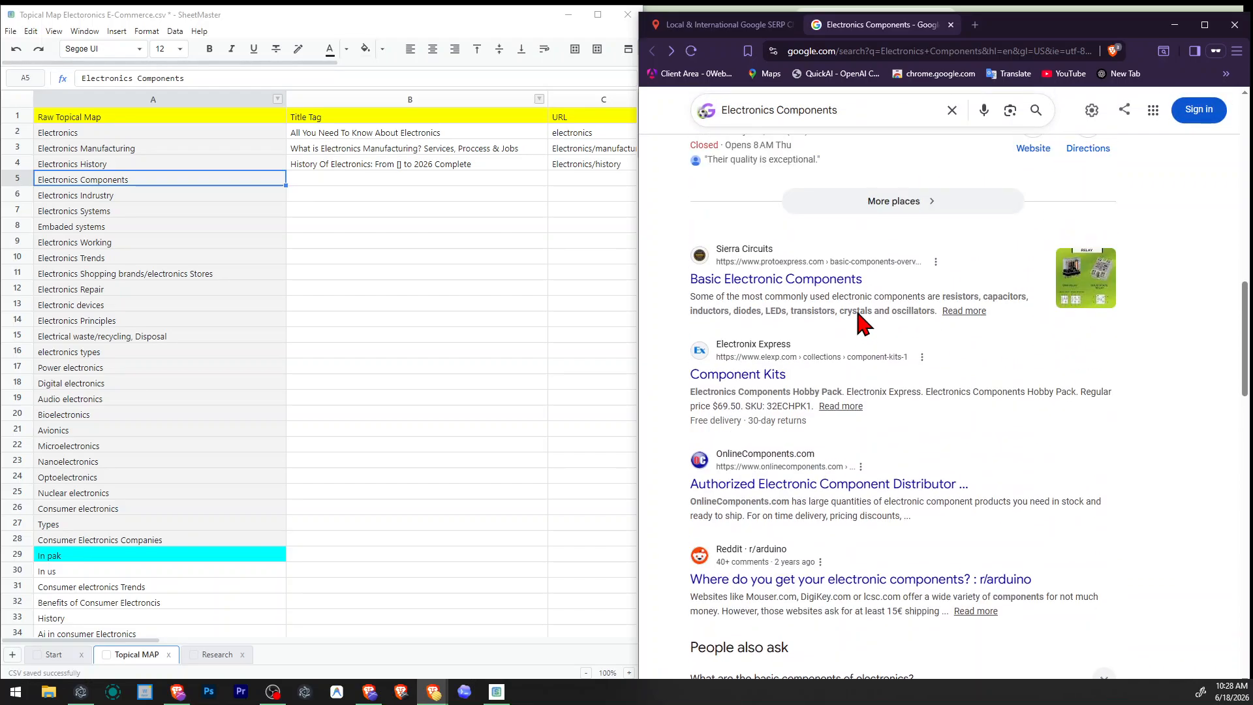
# Open the Electronix Express "Component Kits" result separately, skim its product listing, and close it.
pyautogui.rightClick(742, 386)
pyautogui.click(802, 394)
pyautogui.click(999, 25)
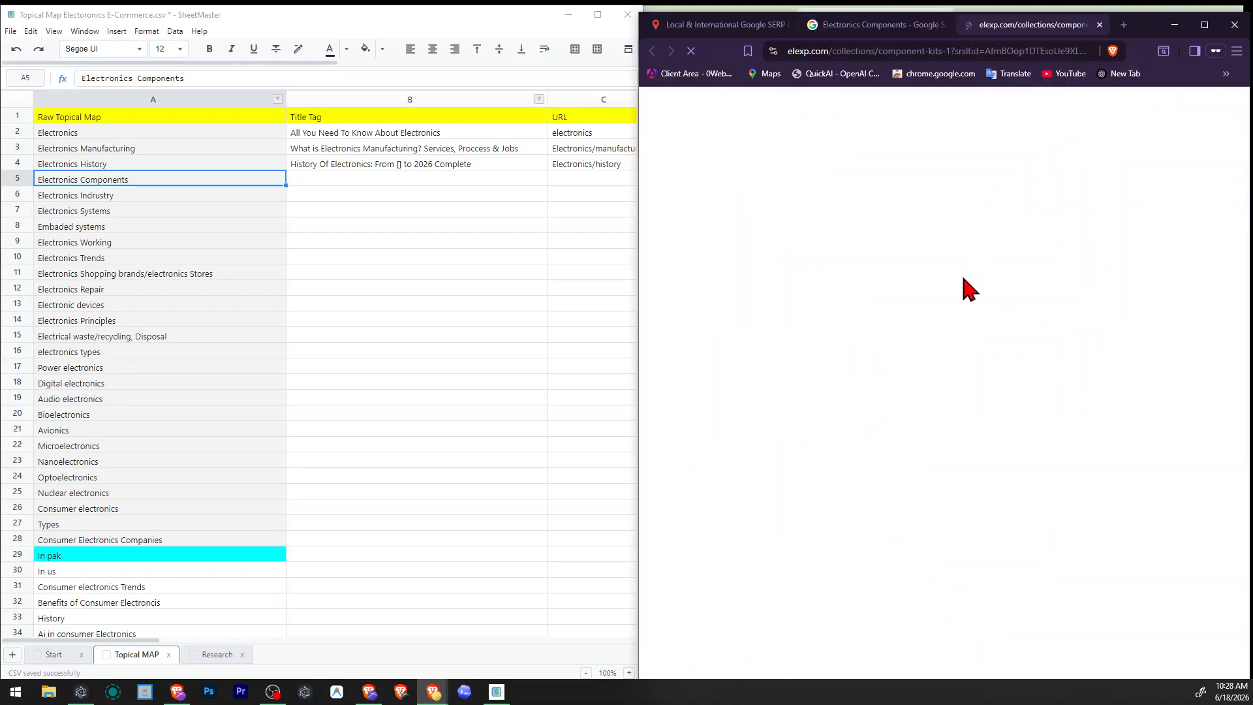
pyautogui.scroll(-6, 964, 279)
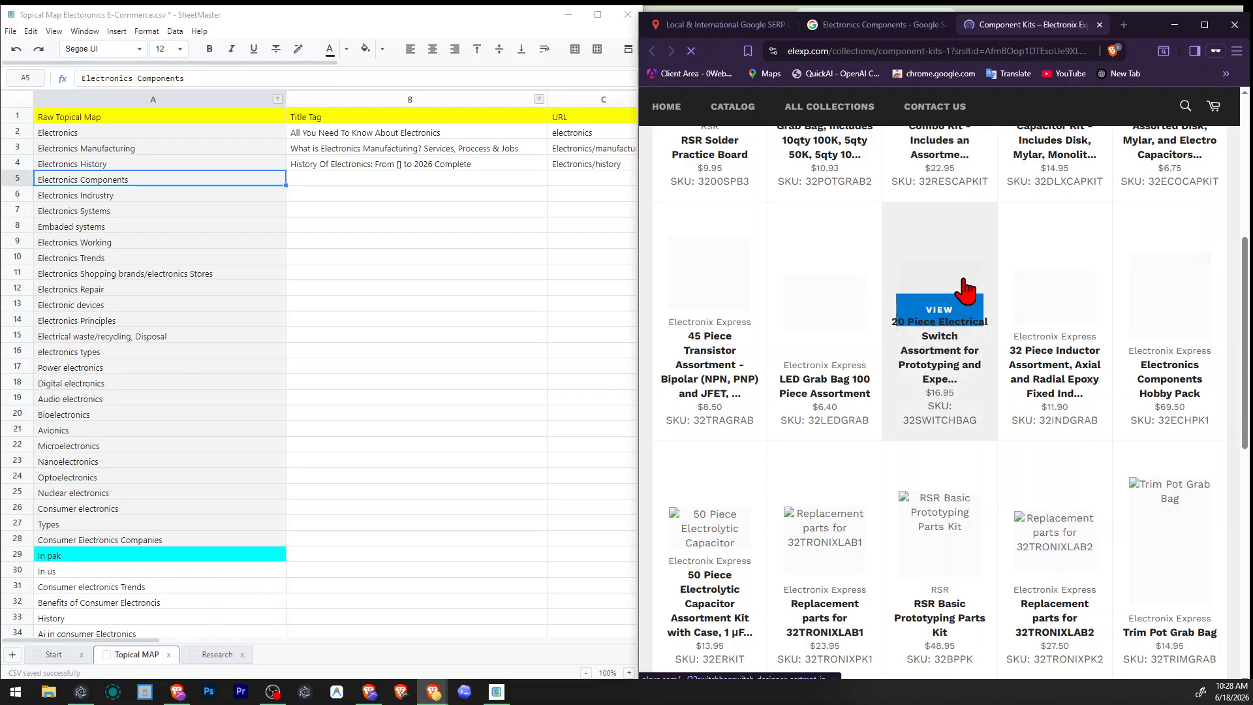
pyautogui.scroll(6, 965, 278)
pyautogui.click(1100, 25)
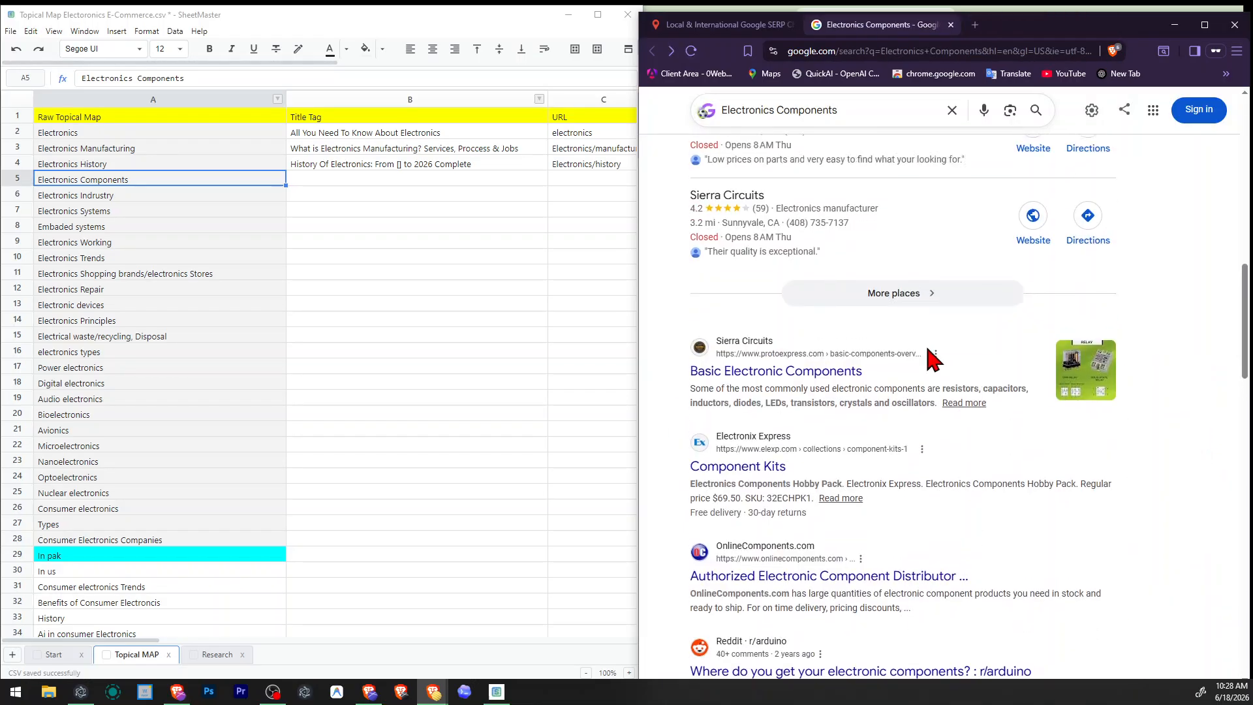
# Recheck the upper listings, open the OnlineComponents.com distributor result separately, check its page, and close it.
pyautogui.scroll(8, 930, 357)
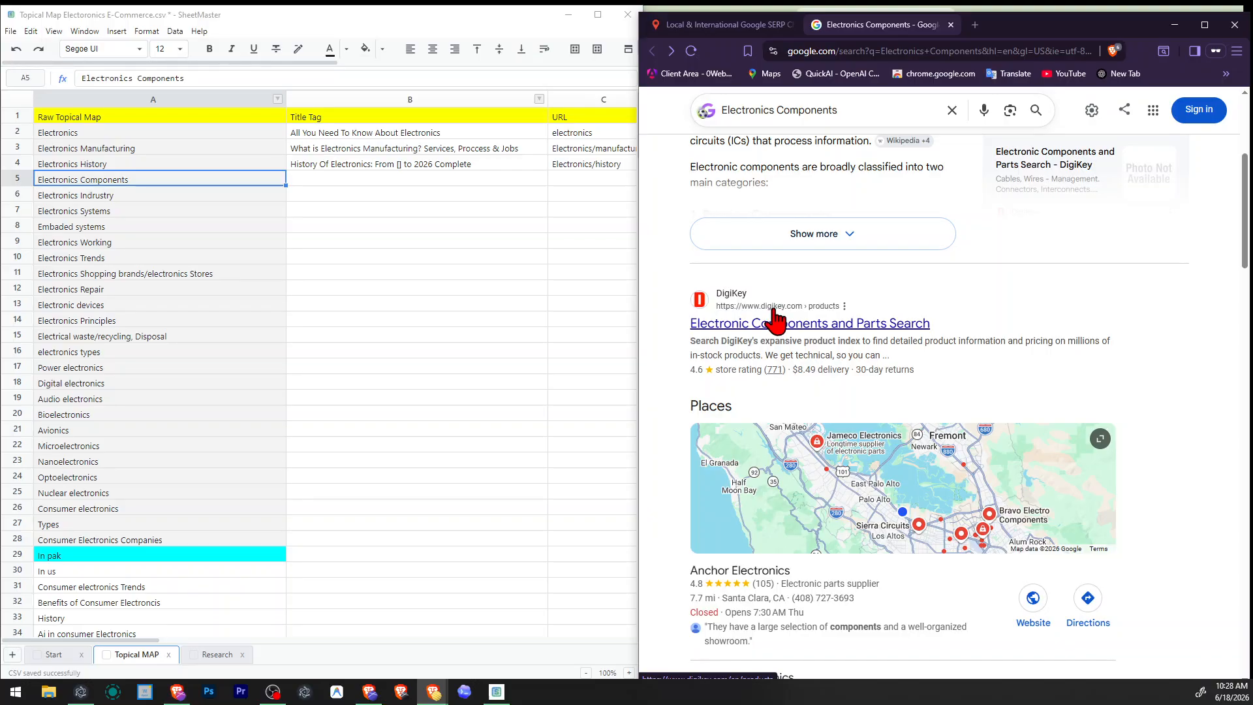
pyautogui.scroll(-8, 776, 318)
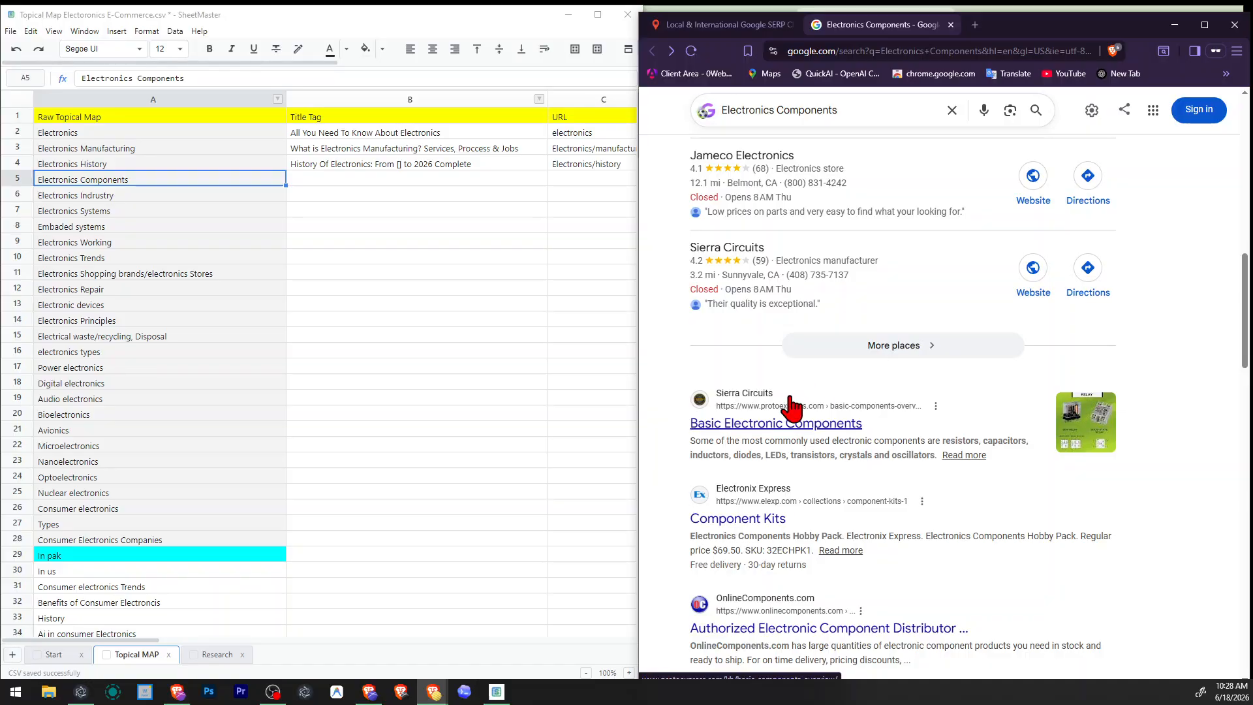
pyautogui.scroll(-2, 792, 406)
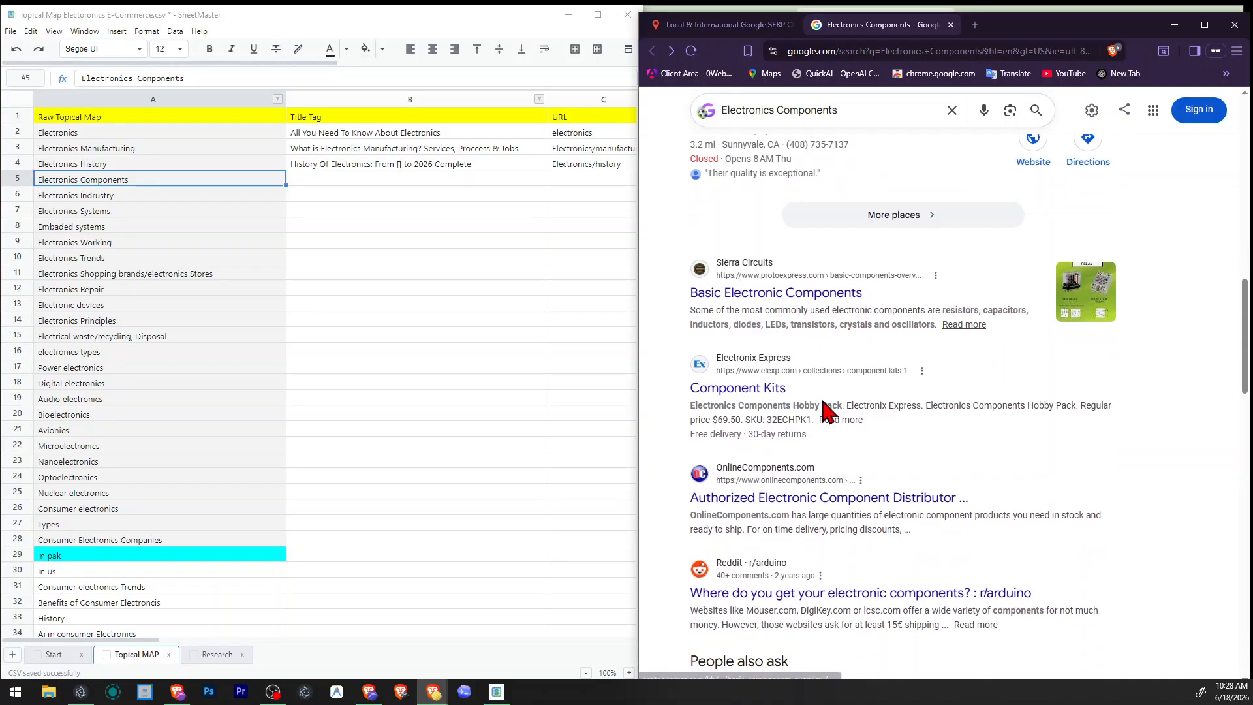
pyautogui.scroll(-2, 810, 385)
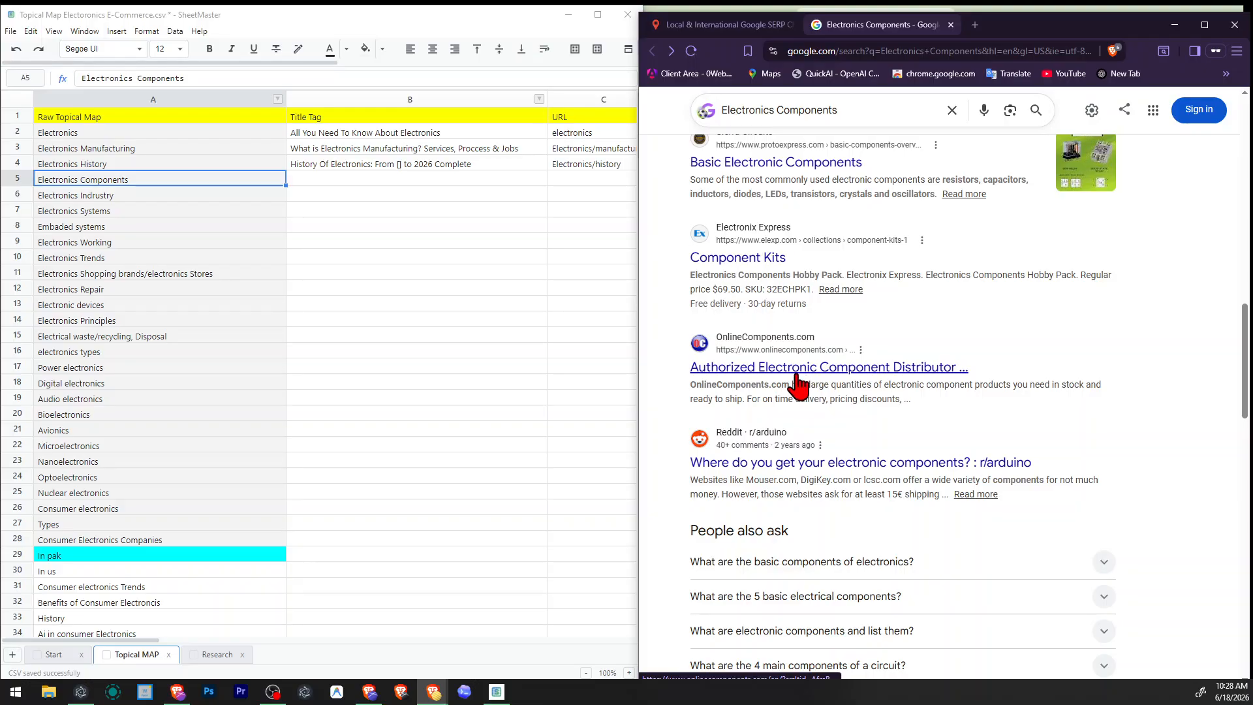
pyautogui.rightClick(791, 370)
pyautogui.click(824, 382)
pyautogui.click(1021, 9)
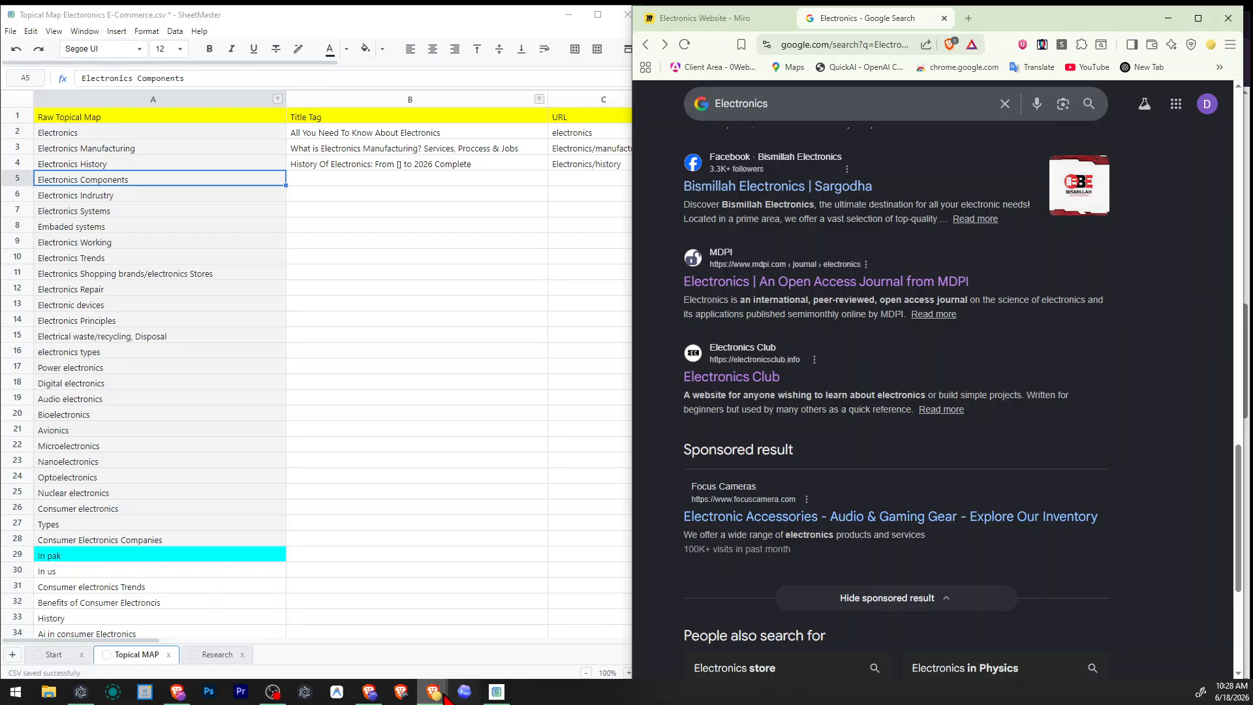
pyautogui.moveTo(434, 691)
pyautogui.click(411, 644)
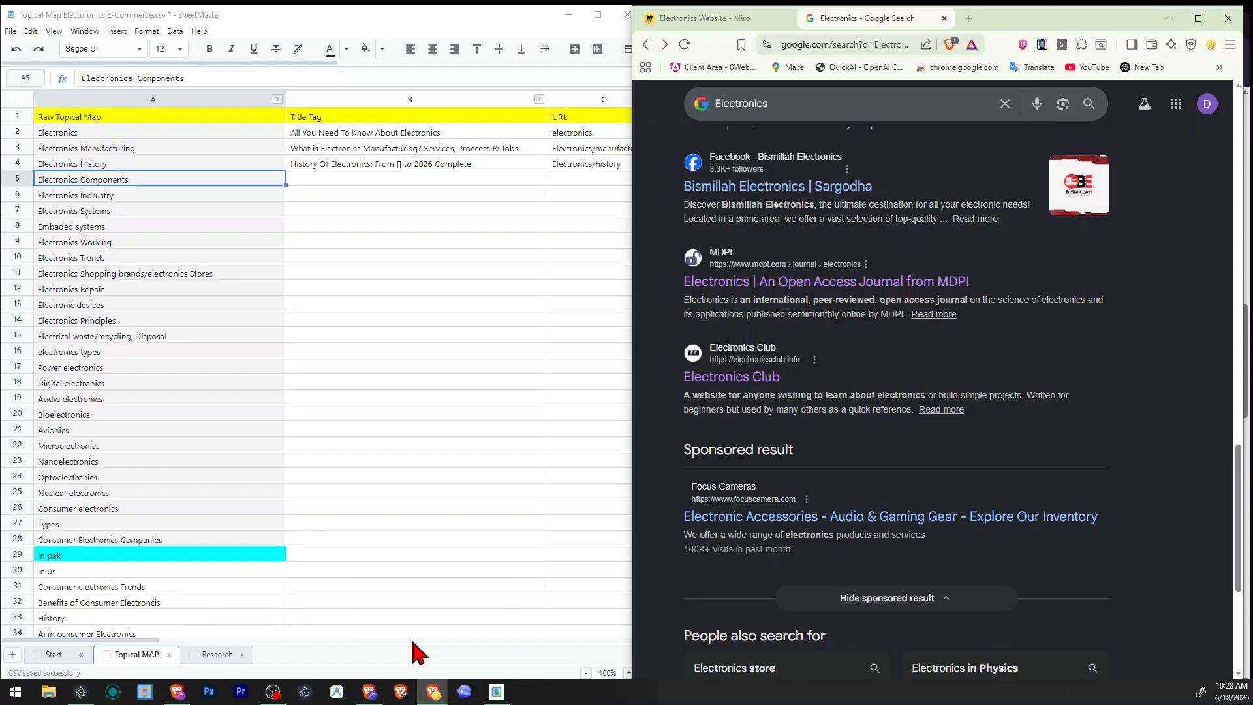
pyautogui.click(441, 689)
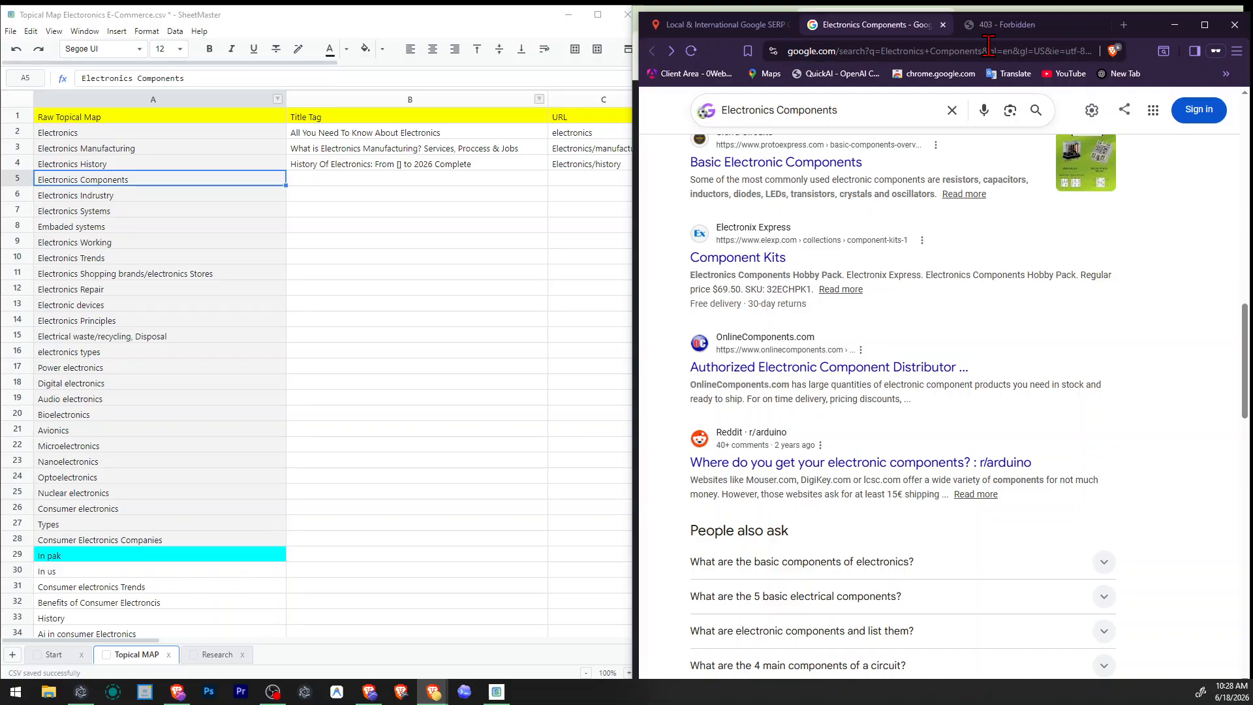
pyautogui.hotkey('ctrl', 'Tab')
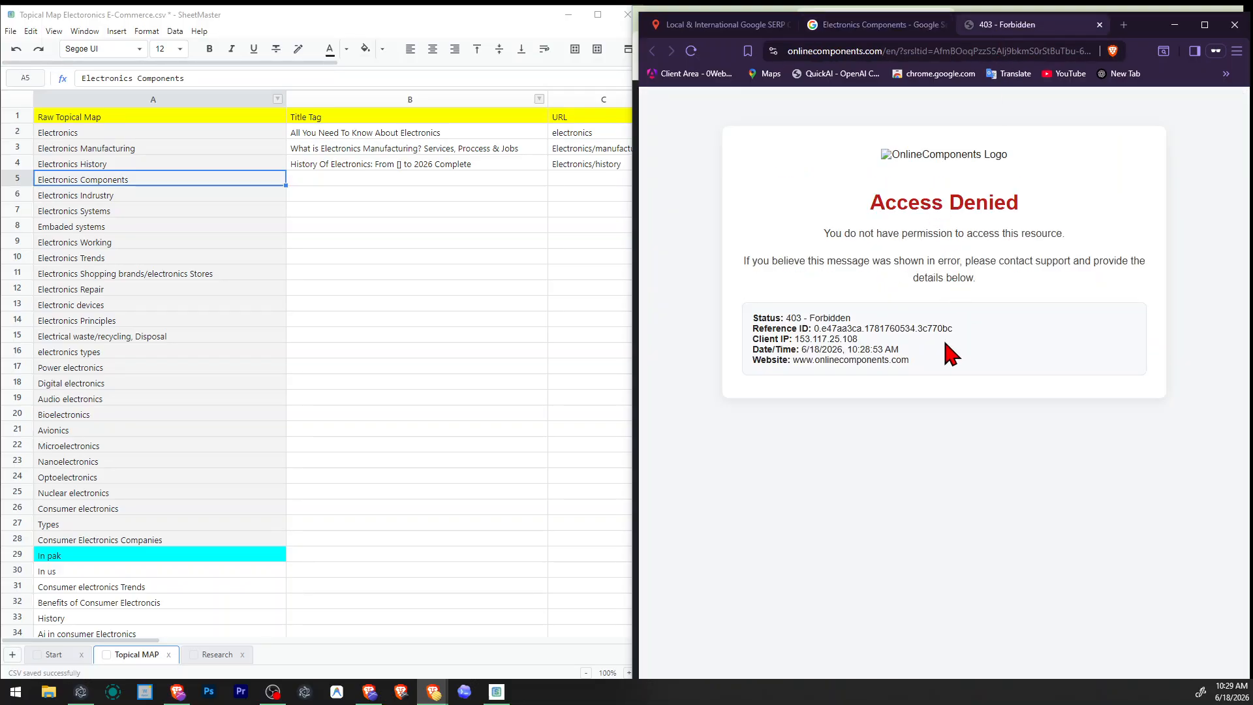
pyautogui.click(1100, 24)
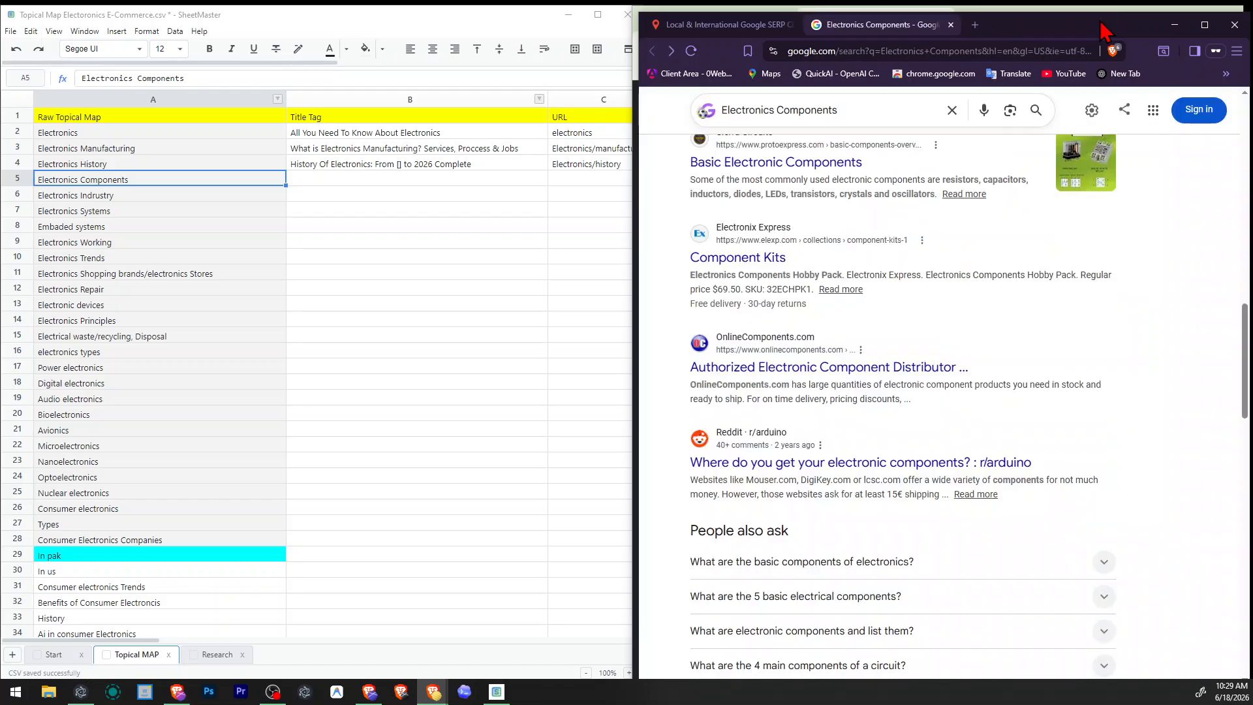
# Review the remaining Electronics Components results, including the Wikipedia title, down to the "People also search for" suggestions.
pyautogui.scroll(-4, 1018, 392)
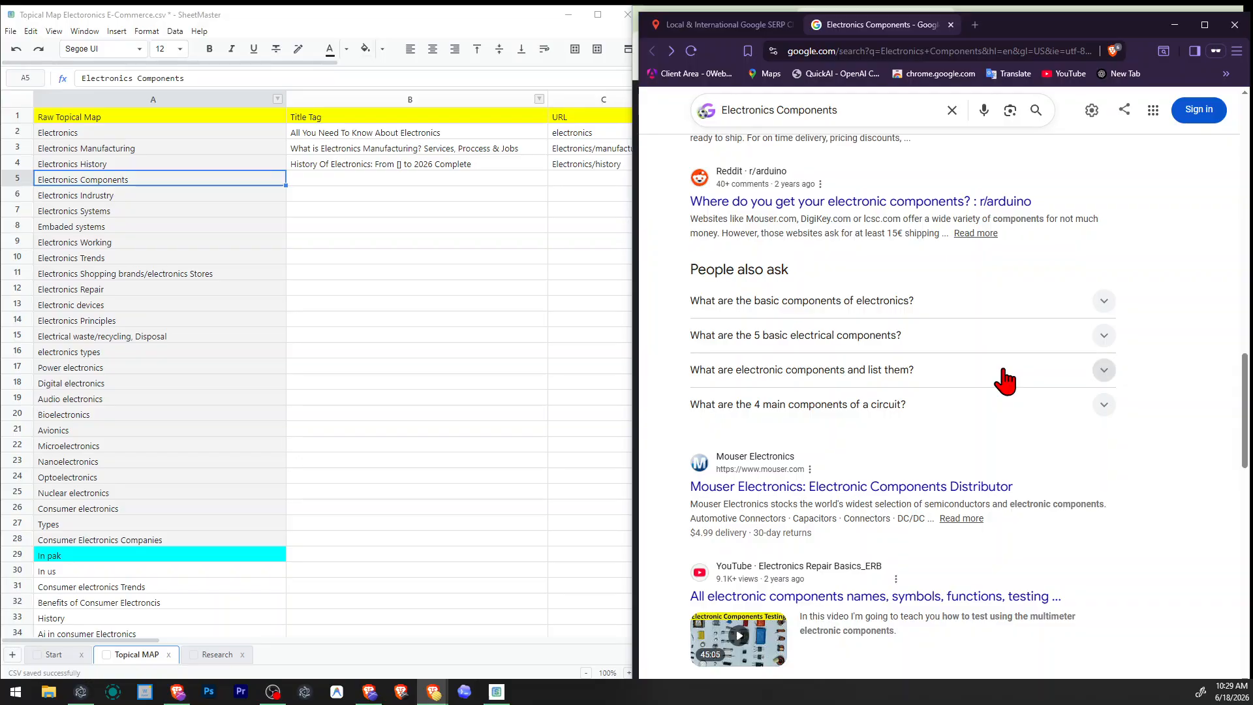
pyautogui.scroll(-2, 1002, 376)
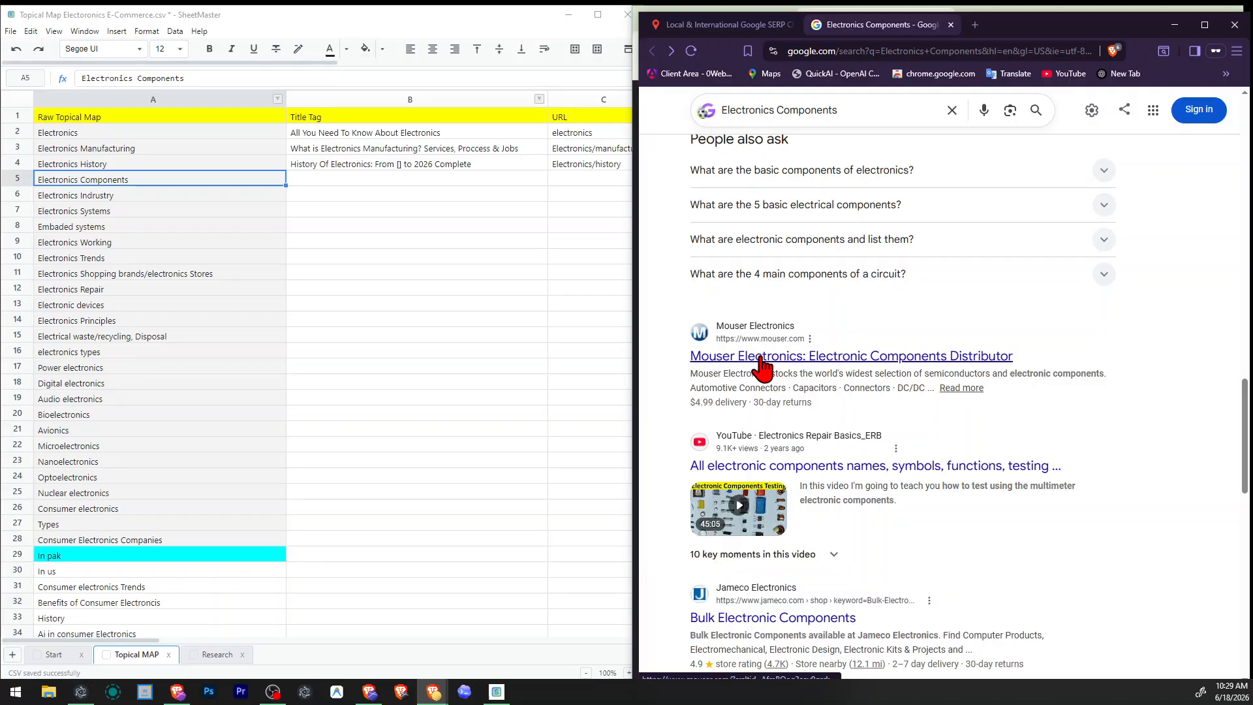
pyautogui.scroll(-4, 937, 364)
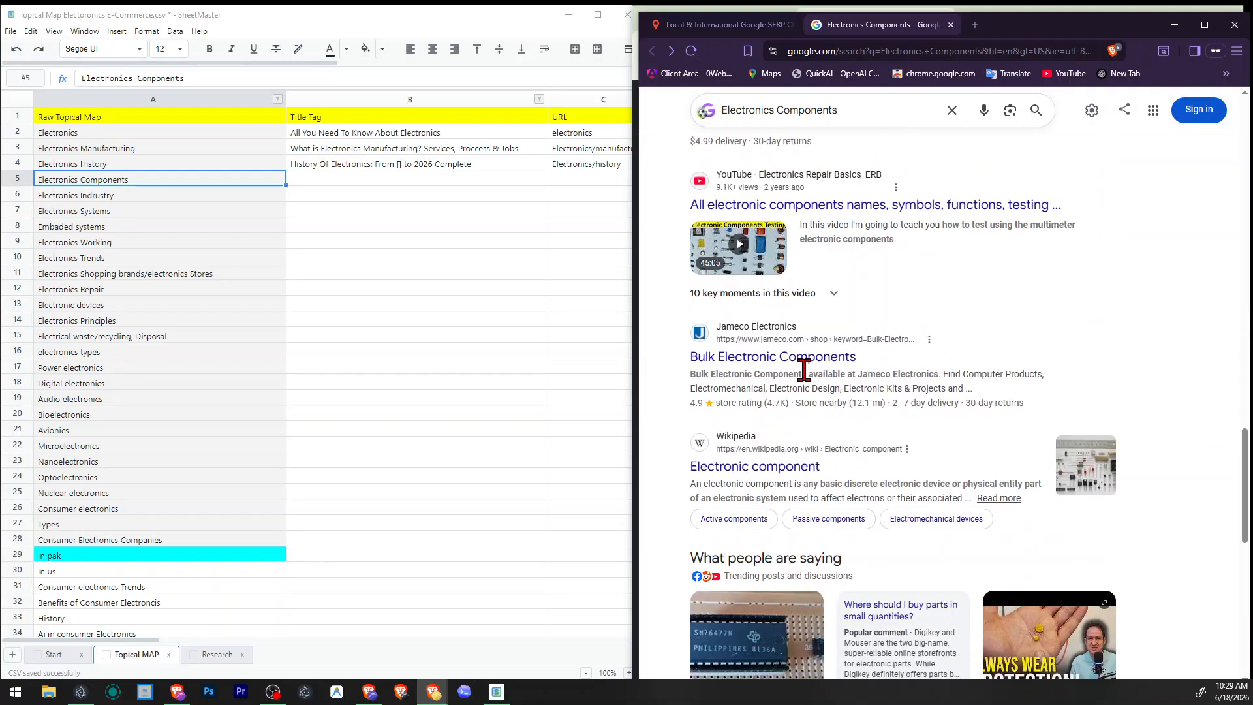
pyautogui.scroll(-2, 822, 366)
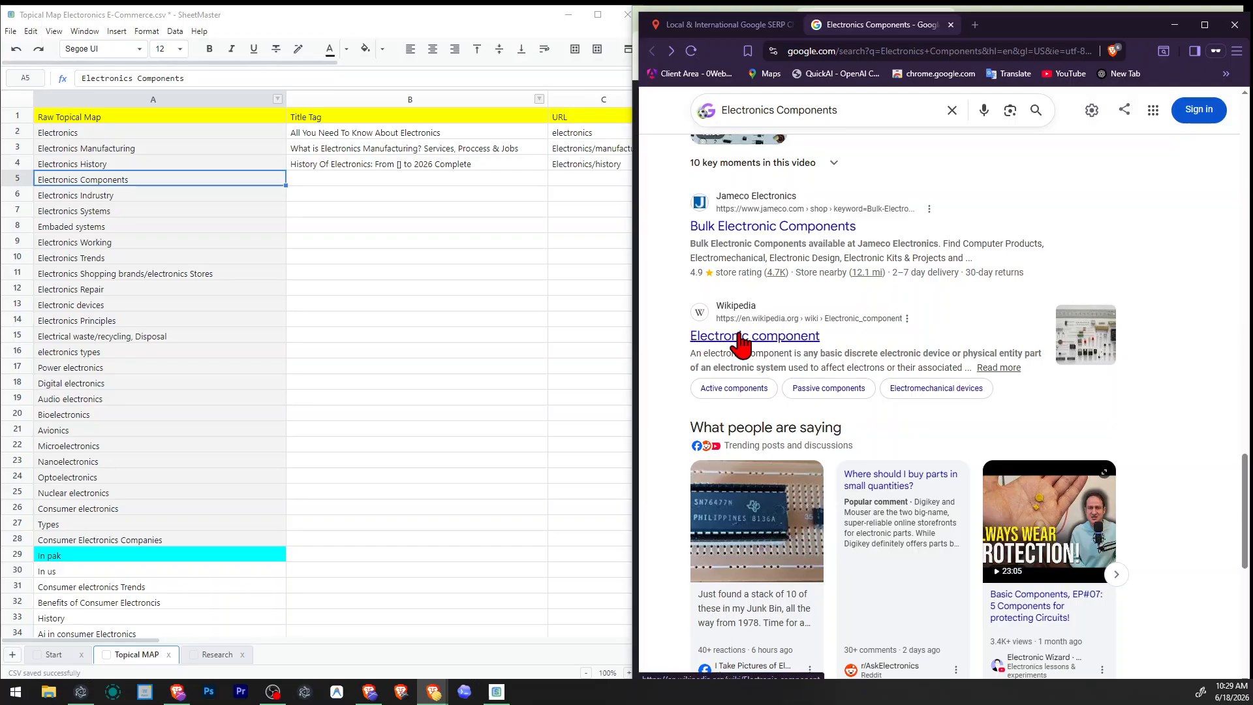
pyautogui.tripleClick(689, 335)
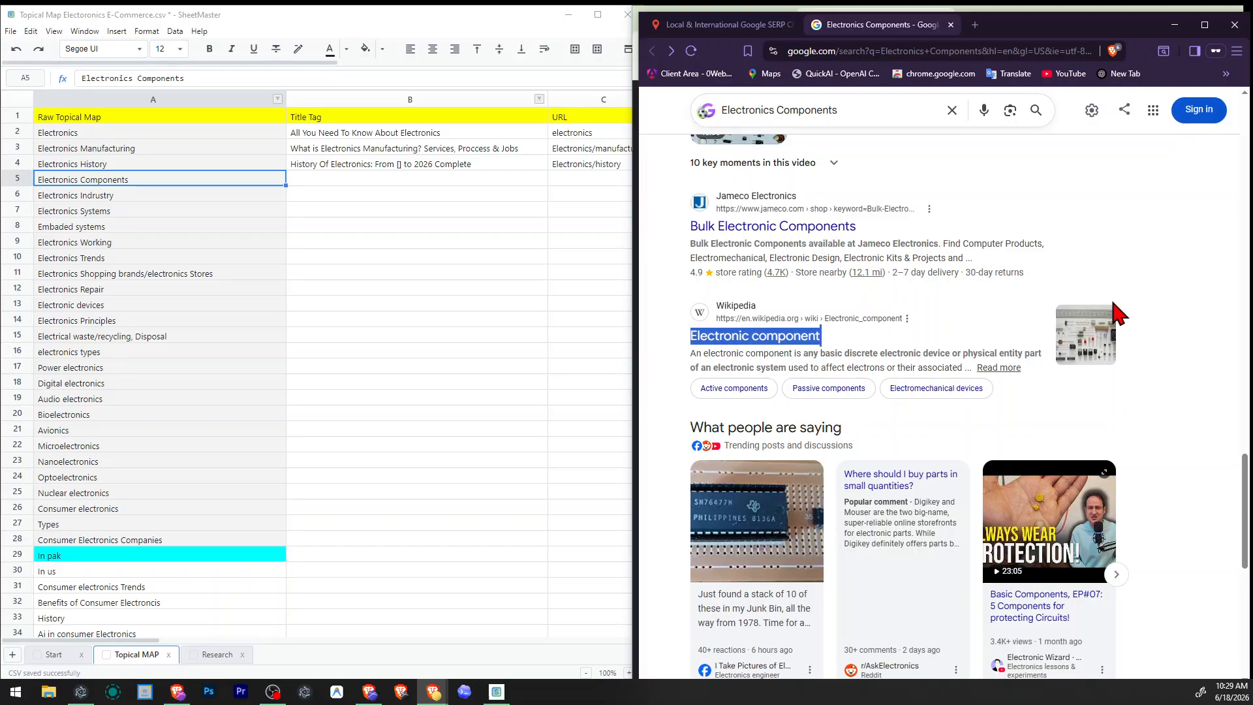
pyautogui.scroll(-5, 1113, 315)
pyautogui.scroll(-2, 1106, 281)
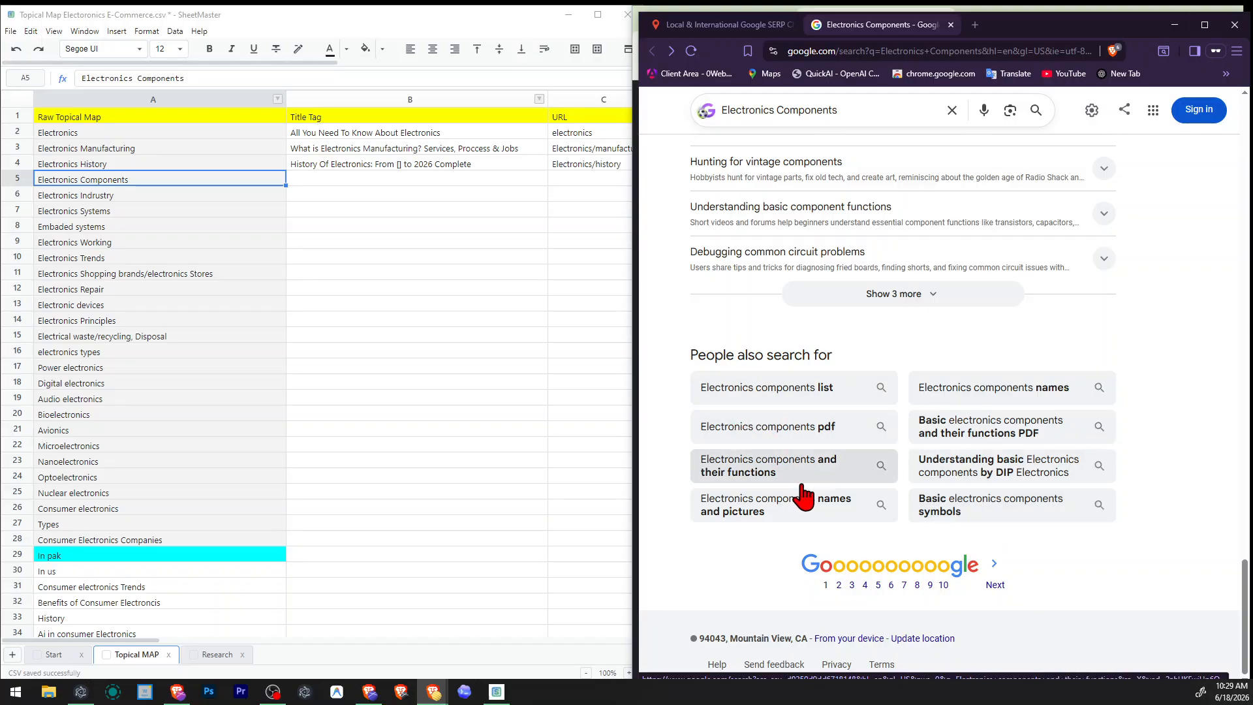
# Enter "All Electronics Compnents" as the title tag for Electronics Components.
pyautogui.click(391, 179)
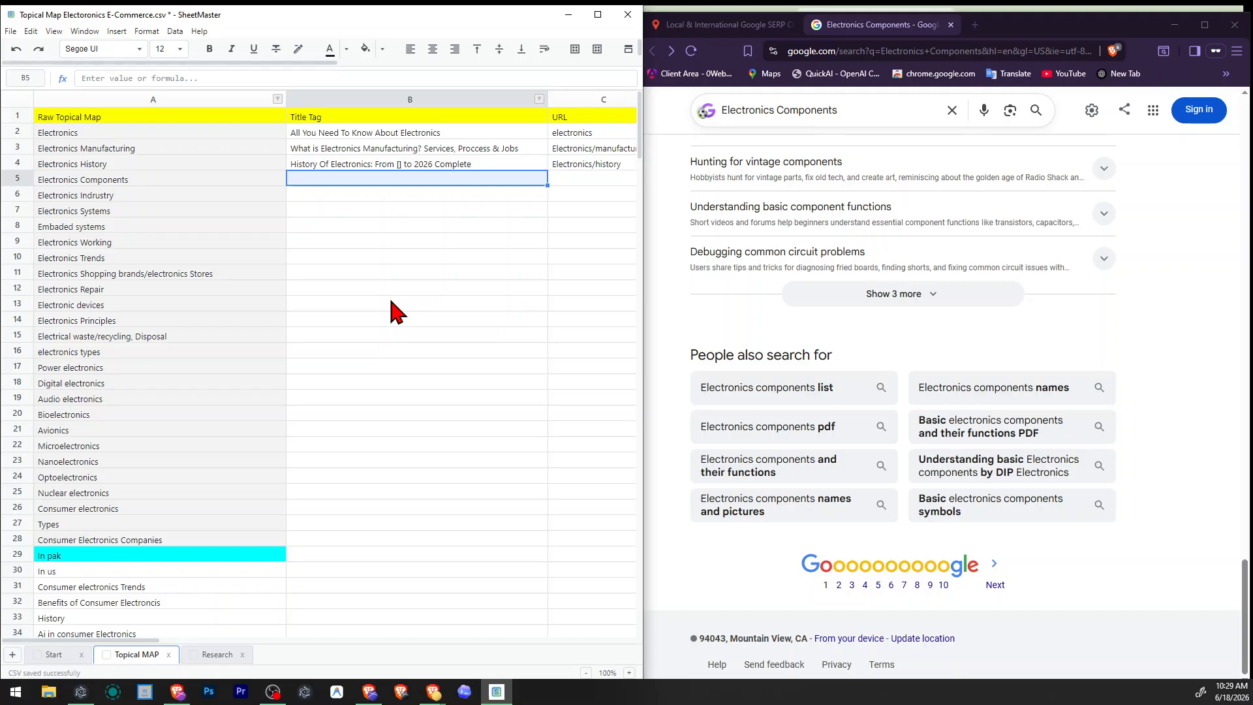
pyautogui.write('All')
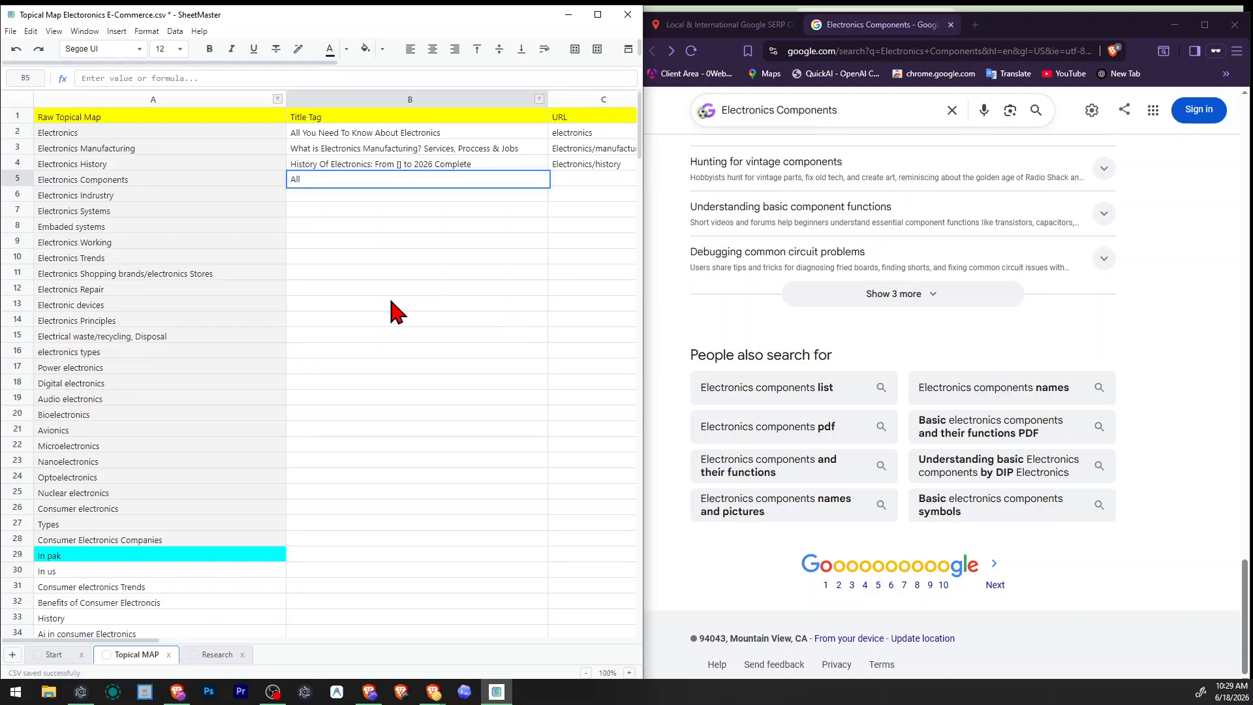
pyautogui.write(' Electron')
pyautogui.press('BackSpace')
pyautogui.press('BackSpace')
pyautogui.press('BackSpace')
pyautogui.write('e')
pyautogui.press('BackSpace')
pyautogui.write('s')
pyautogui.press('Tab')
pyautogui.press('Tab')
pyautogui.press('Left')
pyautogui.press('Left')
pyautogui.press('Left')
pyautogui.press('Right')
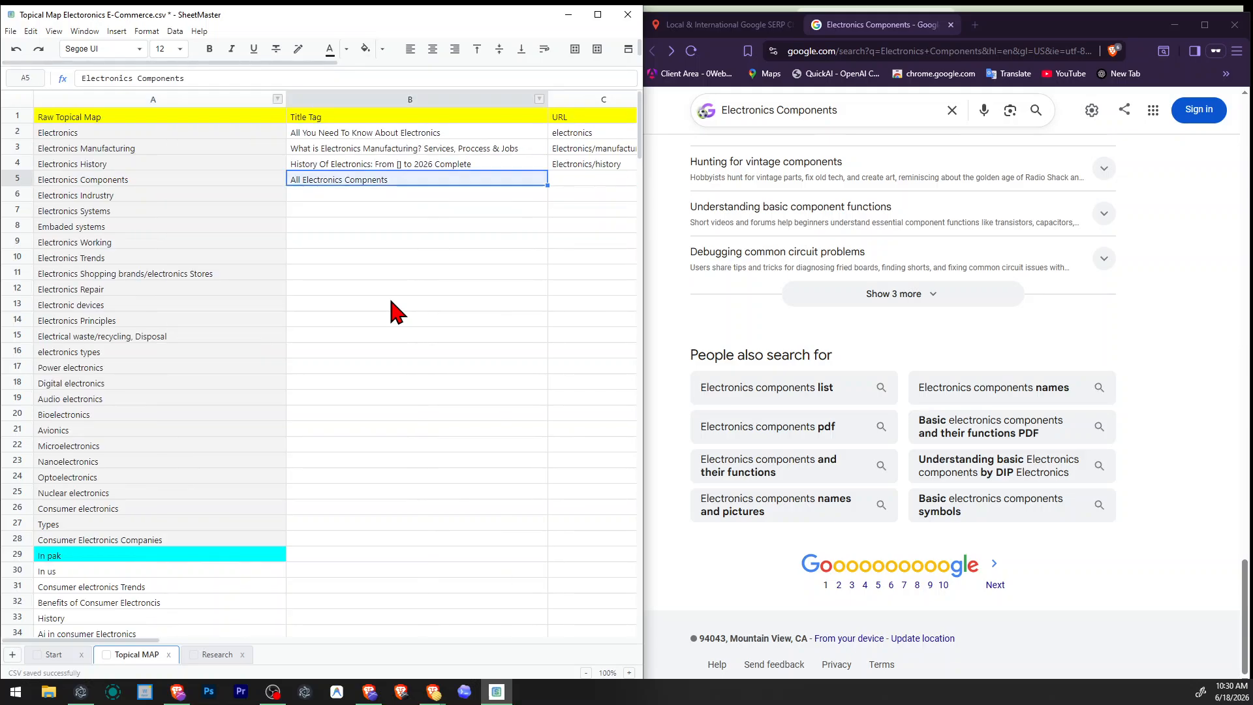
# Correct and extend the Electronics Components title tag to "All Electronics Components List, Functions With Pictures".
pyautogui.press('F2')
pyautogui.press('Left')
pyautogui.press('Left')
pyautogui.press('Left')
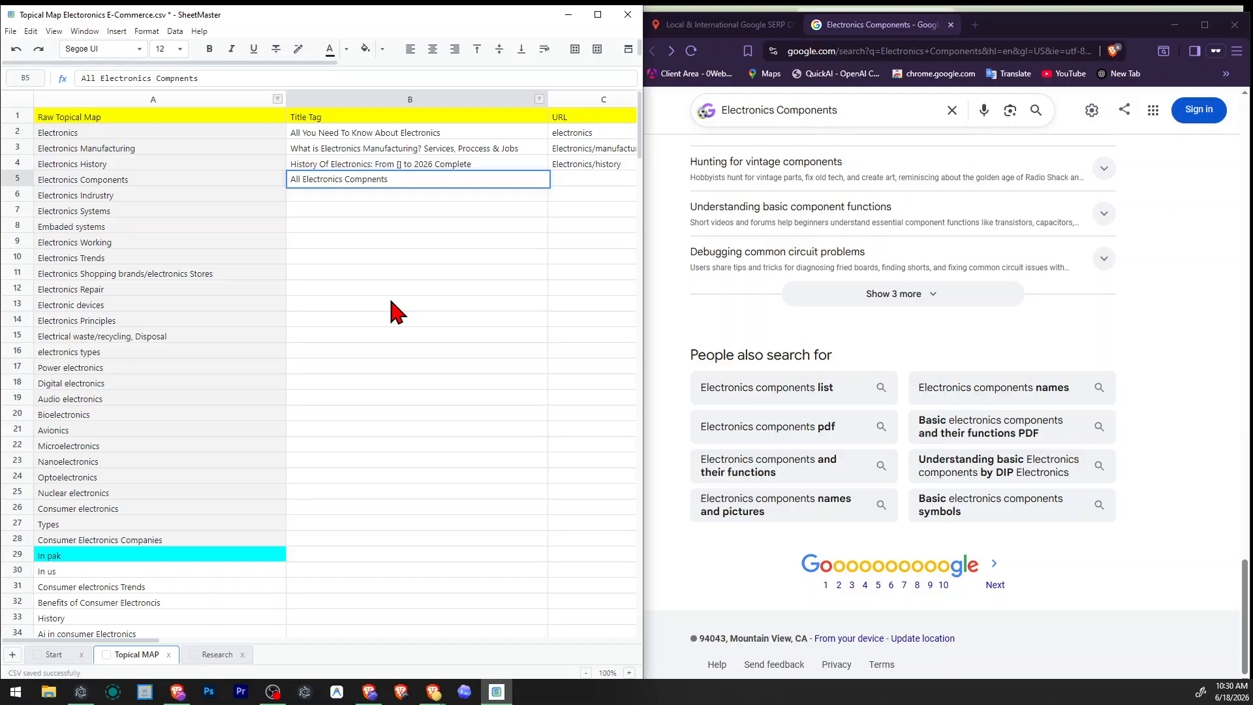
pyautogui.write('o')
pyautogui.write('ions With Pictures')
pyautogui.hotkey('ctrl', 'shift', 'Left')
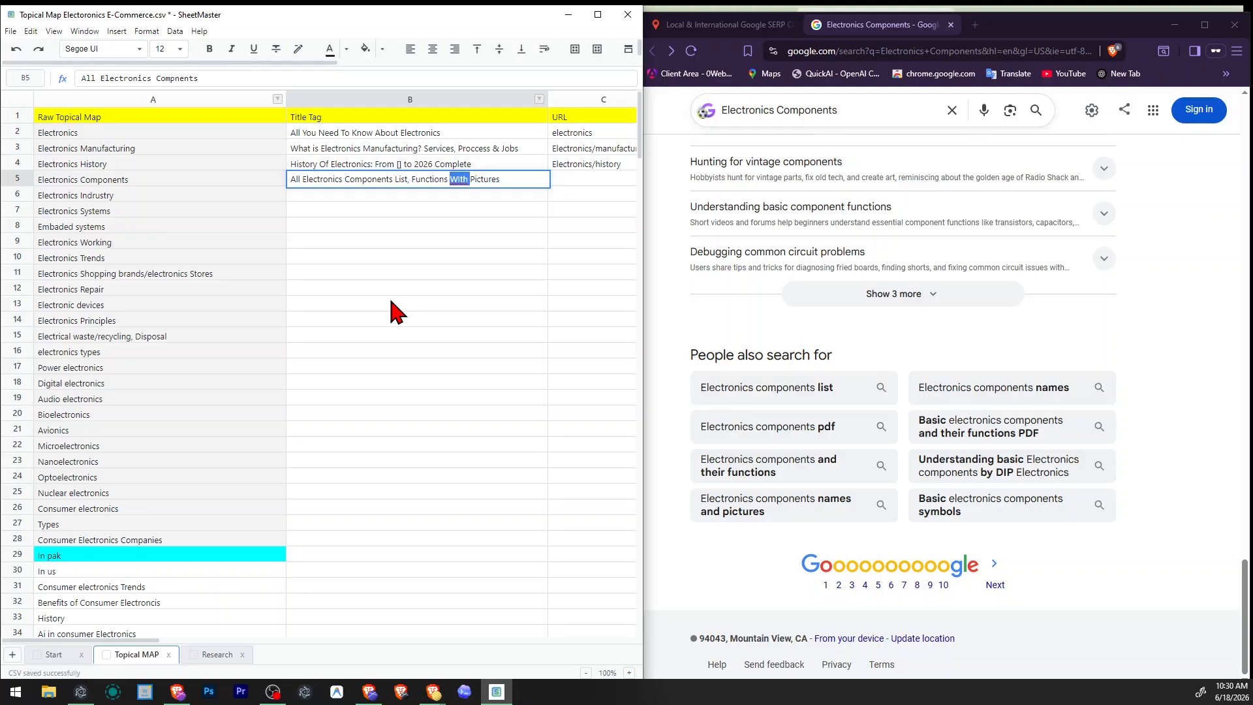
pyautogui.write('With')
pyautogui.press('Return')
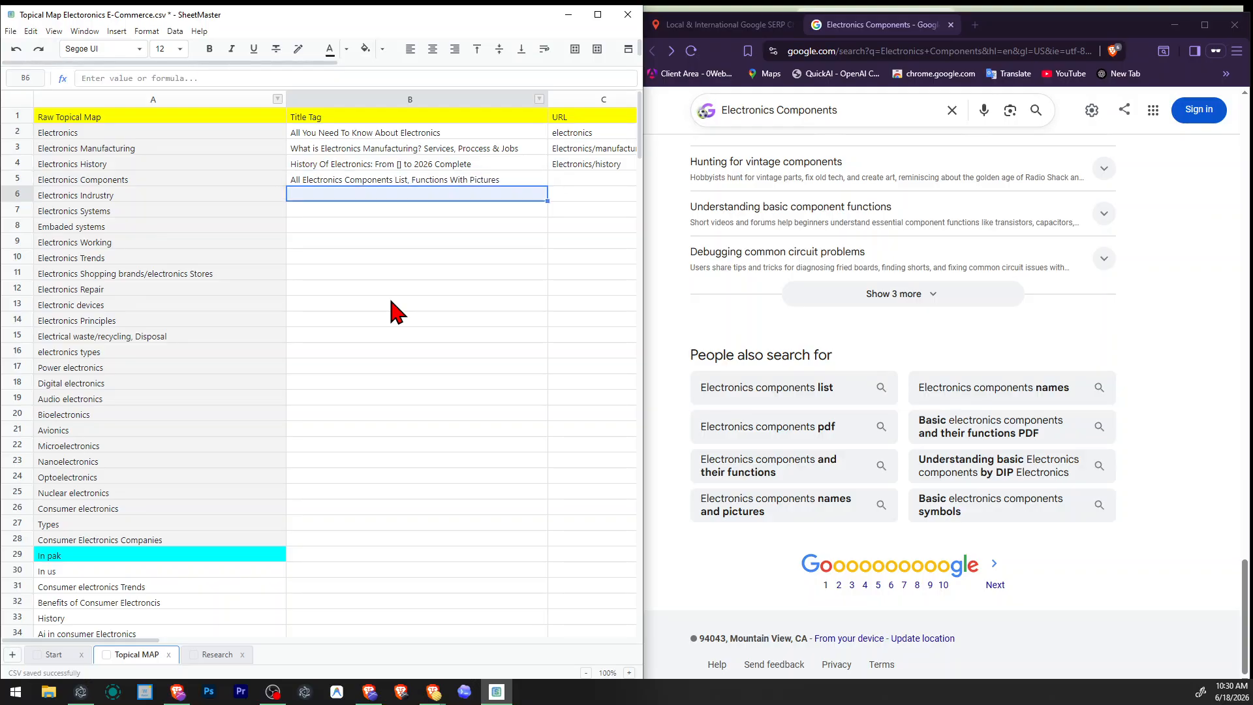
# Check the Electronics Components row across the title tag and URL columns and save the topical map.
pyautogui.press('Right')
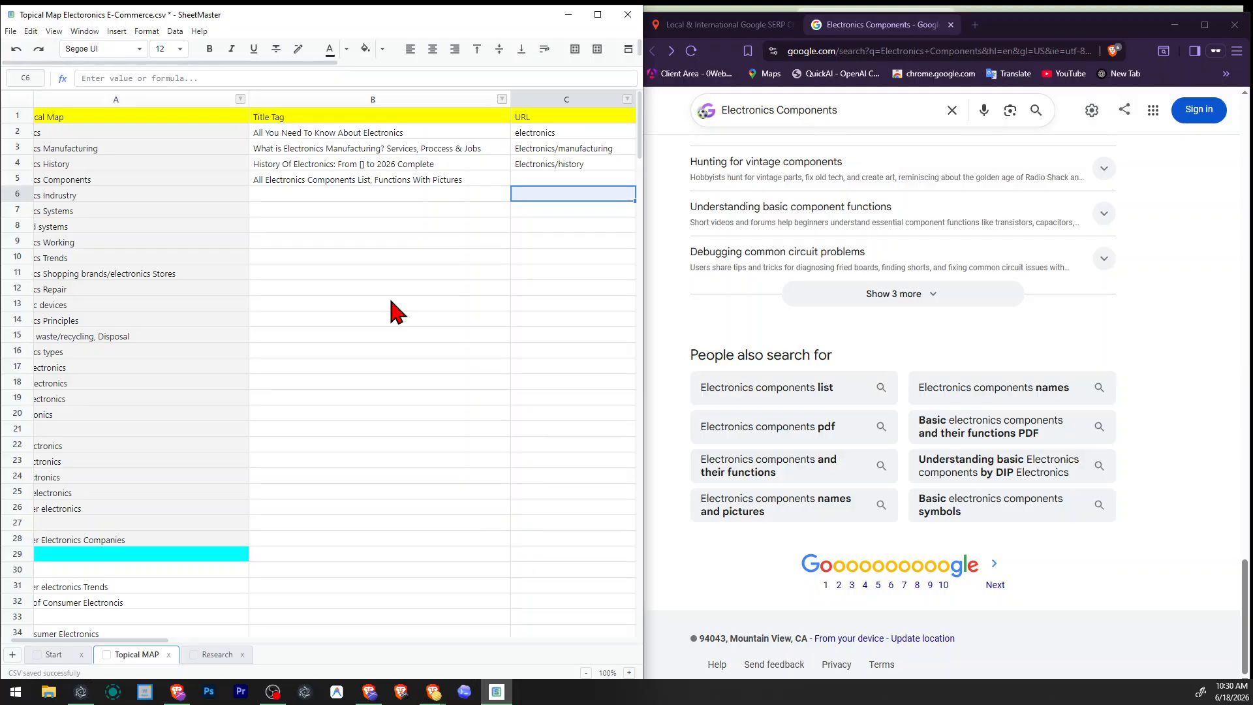
pyautogui.press('Right')
pyautogui.press('Left')
pyautogui.press('Left')
pyautogui.press('Up')
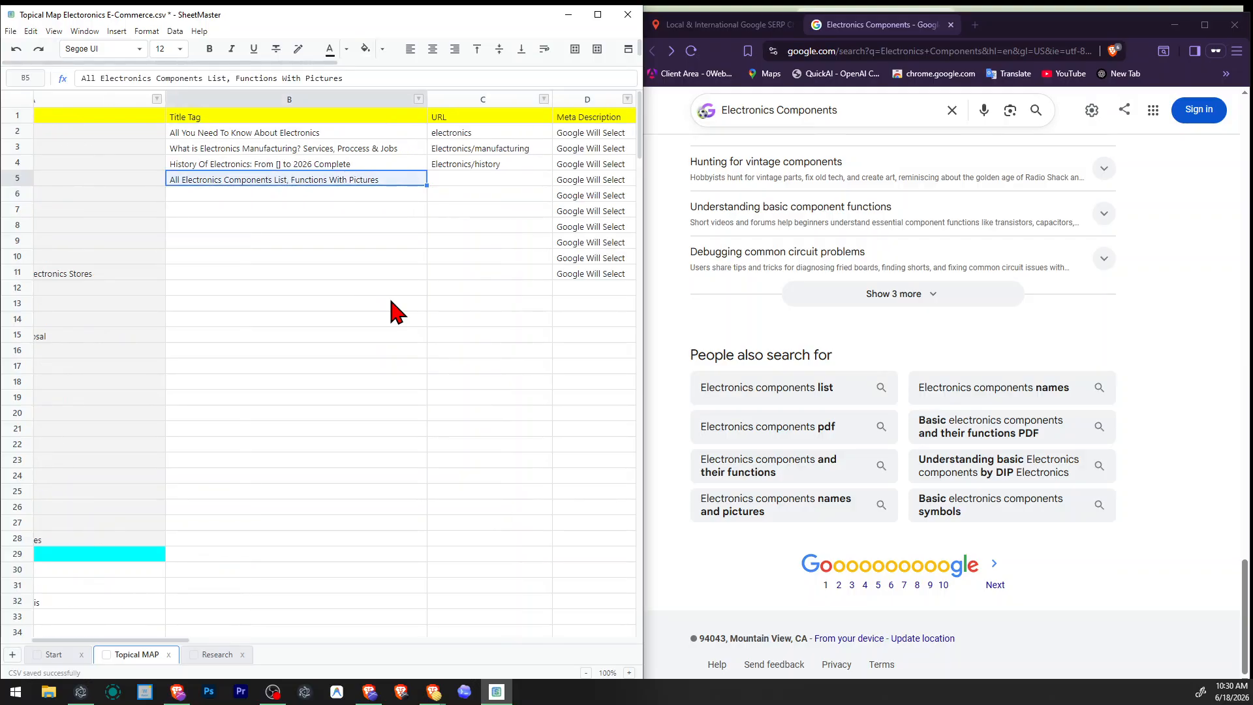
pyautogui.hotkey('ctrl', 's')
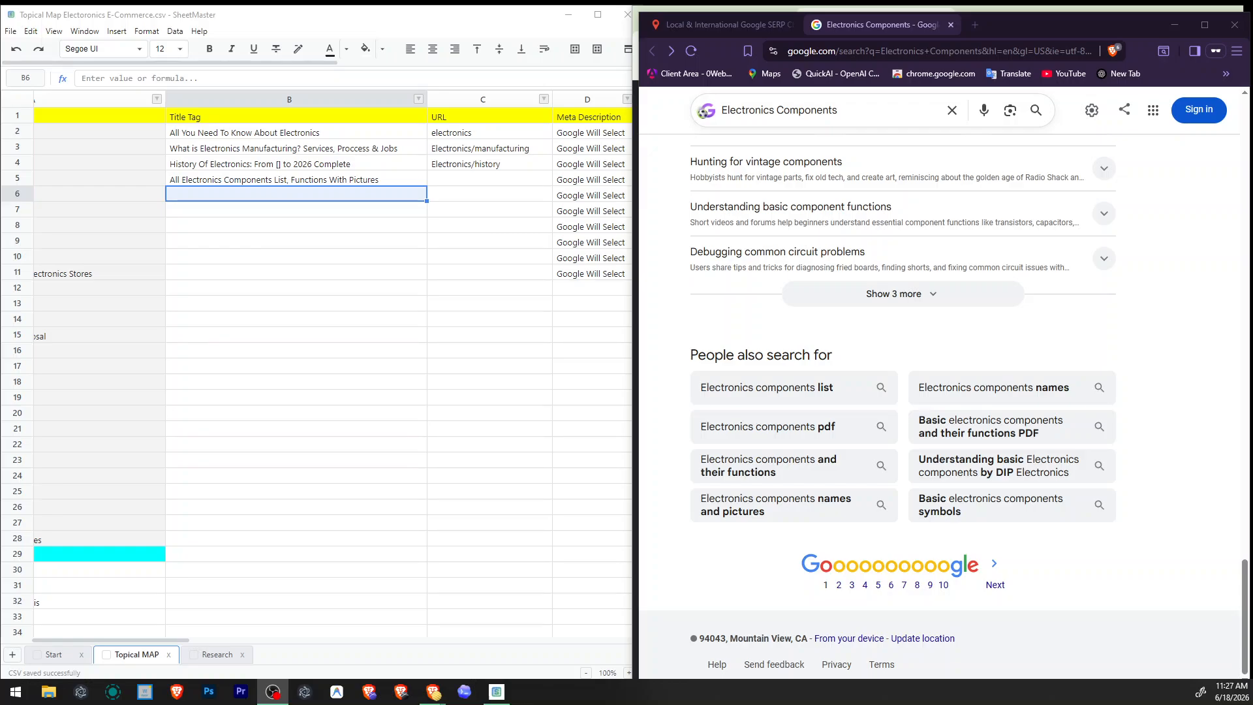
# Enter "Electronics/components" as the URL for Electronics Components.
pyautogui.click(398, 232)
pyautogui.click(357, 182)
pyautogui.click(429, 186)
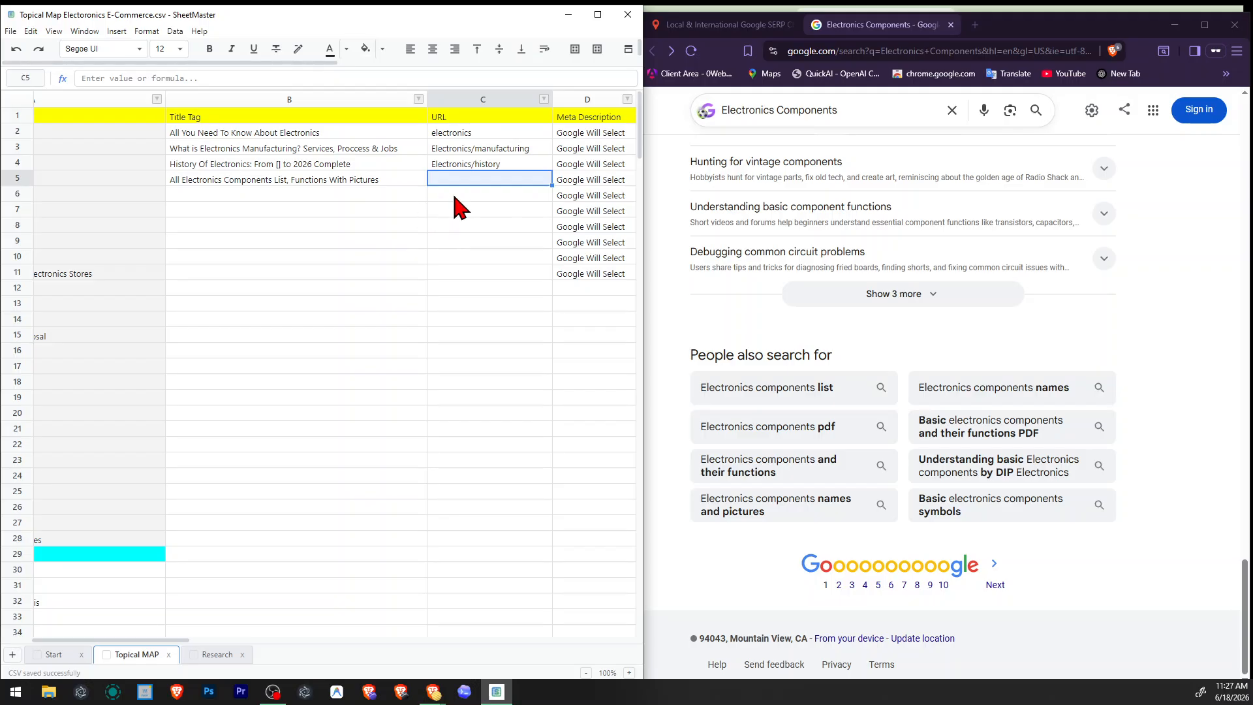
pyautogui.write('Electr')
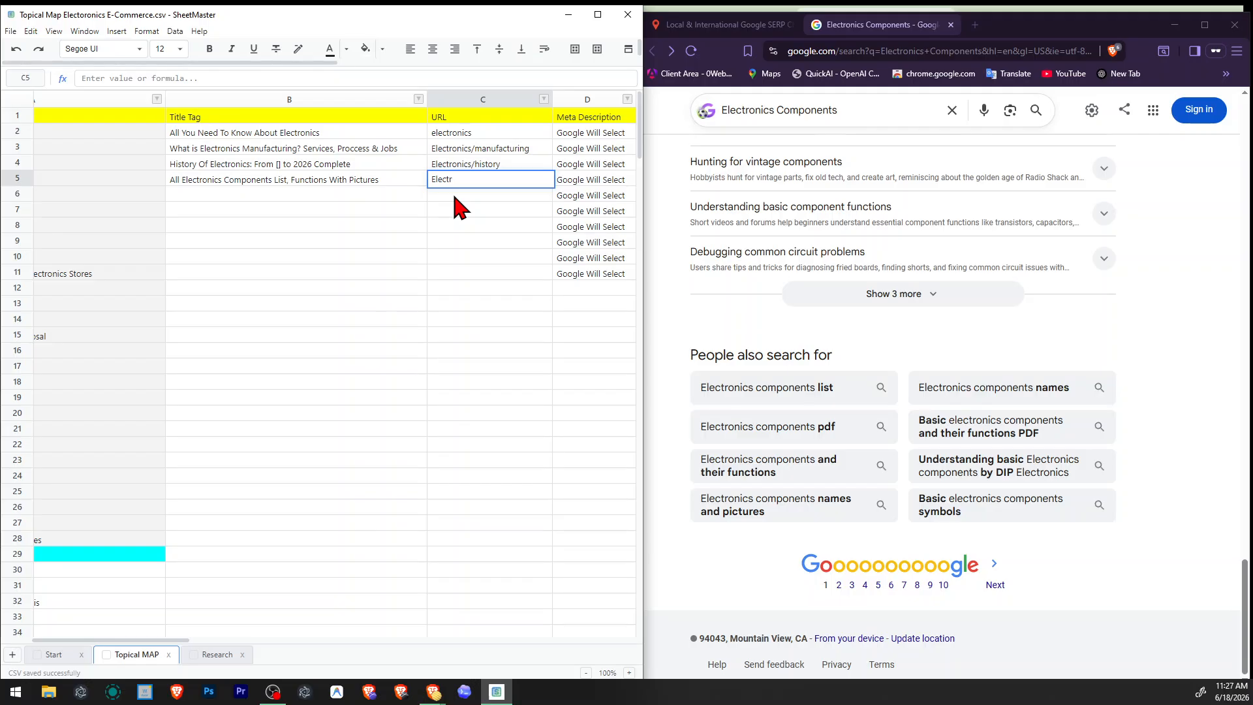
pyautogui.write('onics/components')
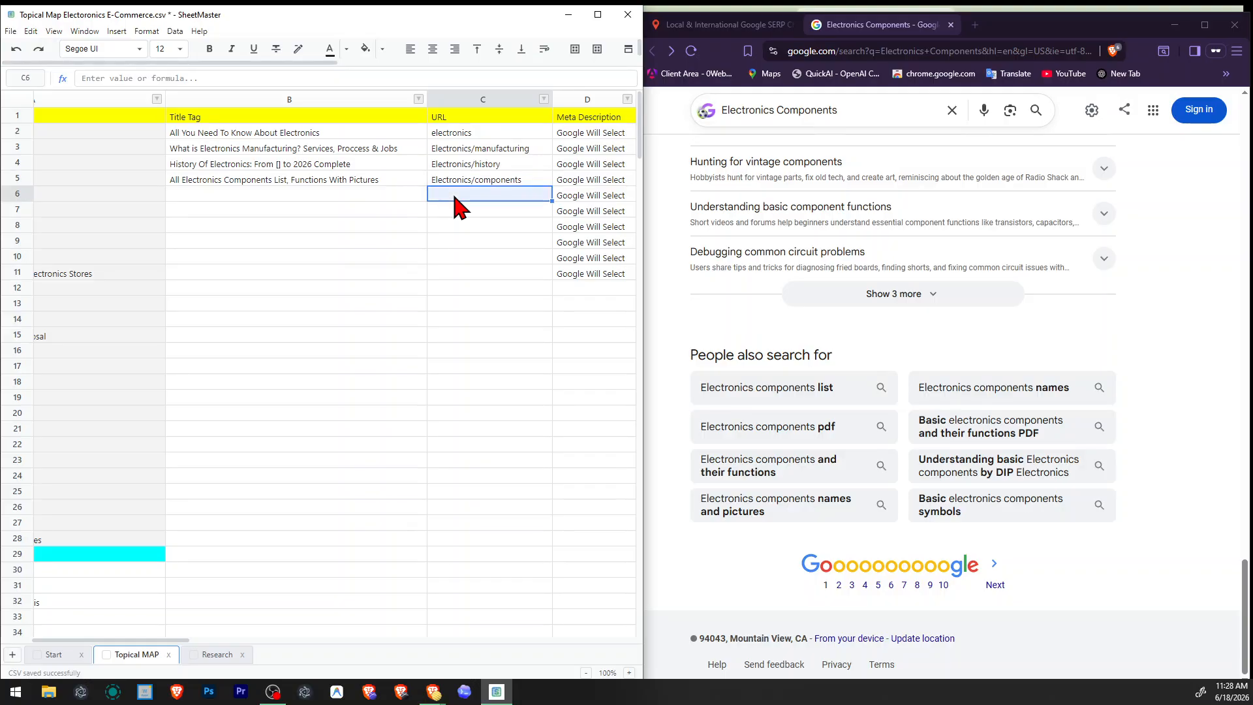
# Try to extend the Electronics Components URL with "-list".
pyautogui.press('Tab')
pyautogui.press('Tab')
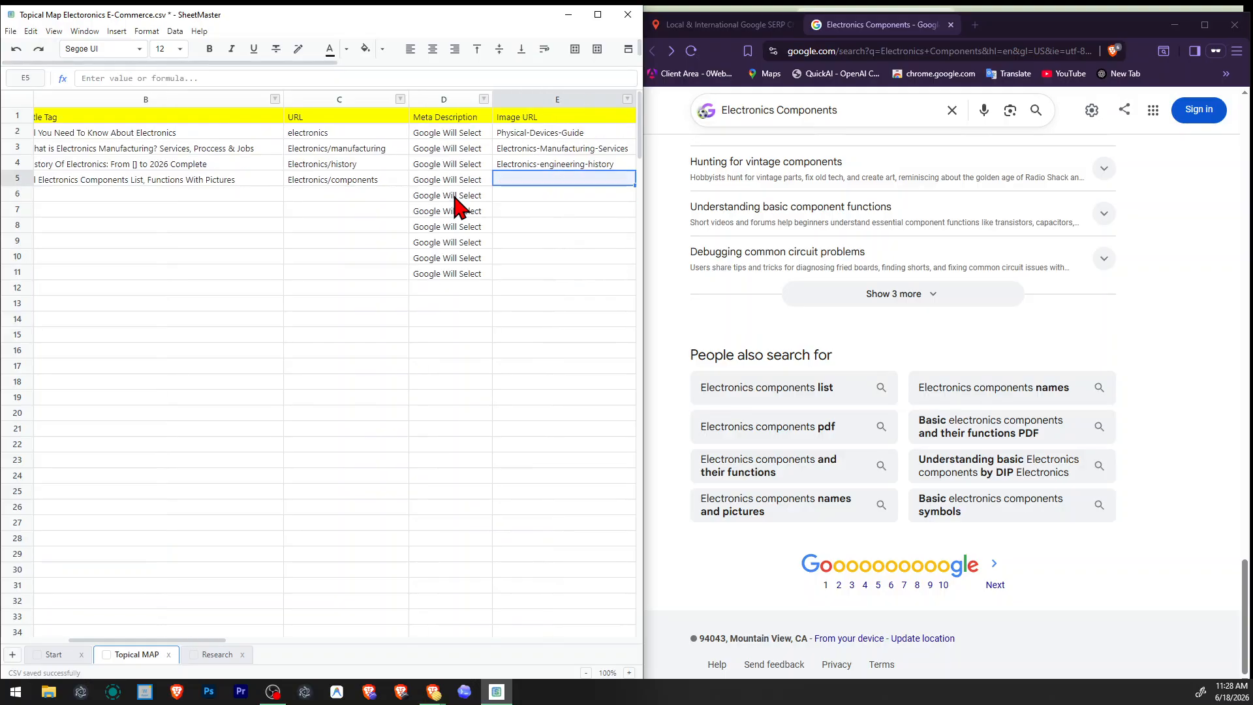
pyautogui.press('Tab')
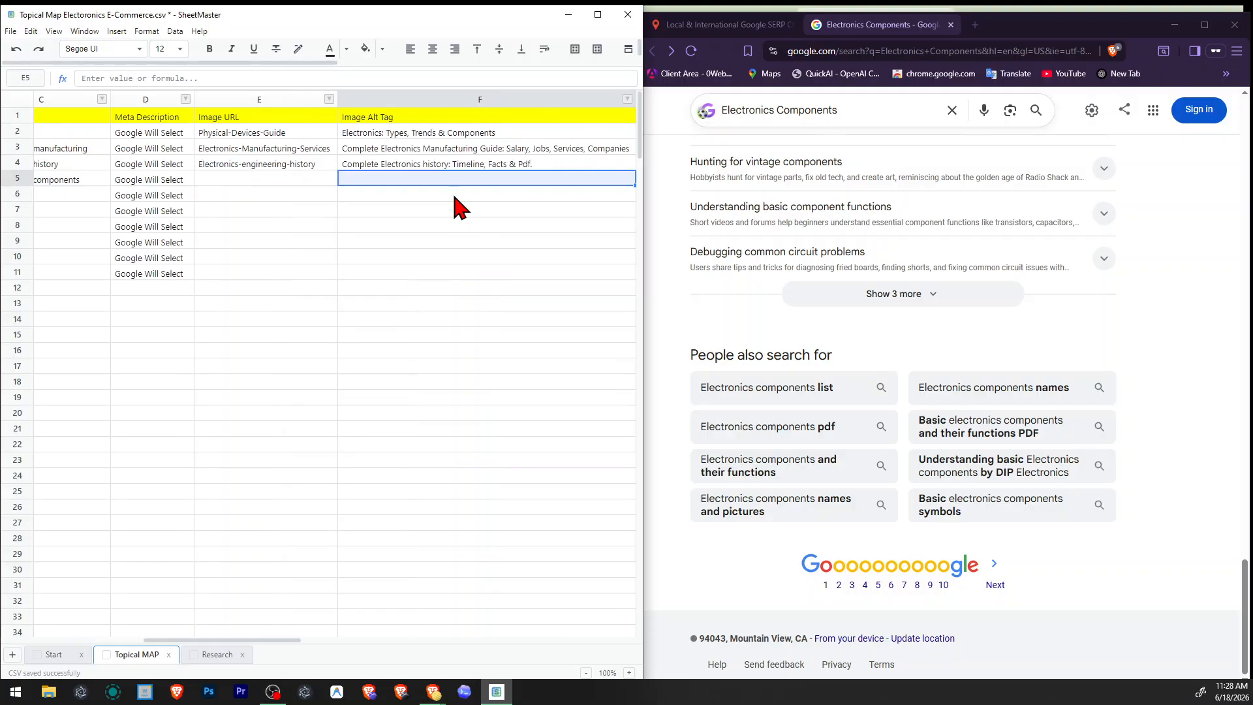
pyautogui.hotkey('shift', 'Tab')
pyautogui.hotkey('shift', 'Tab')
pyautogui.hotkey('shift', 'Tab')
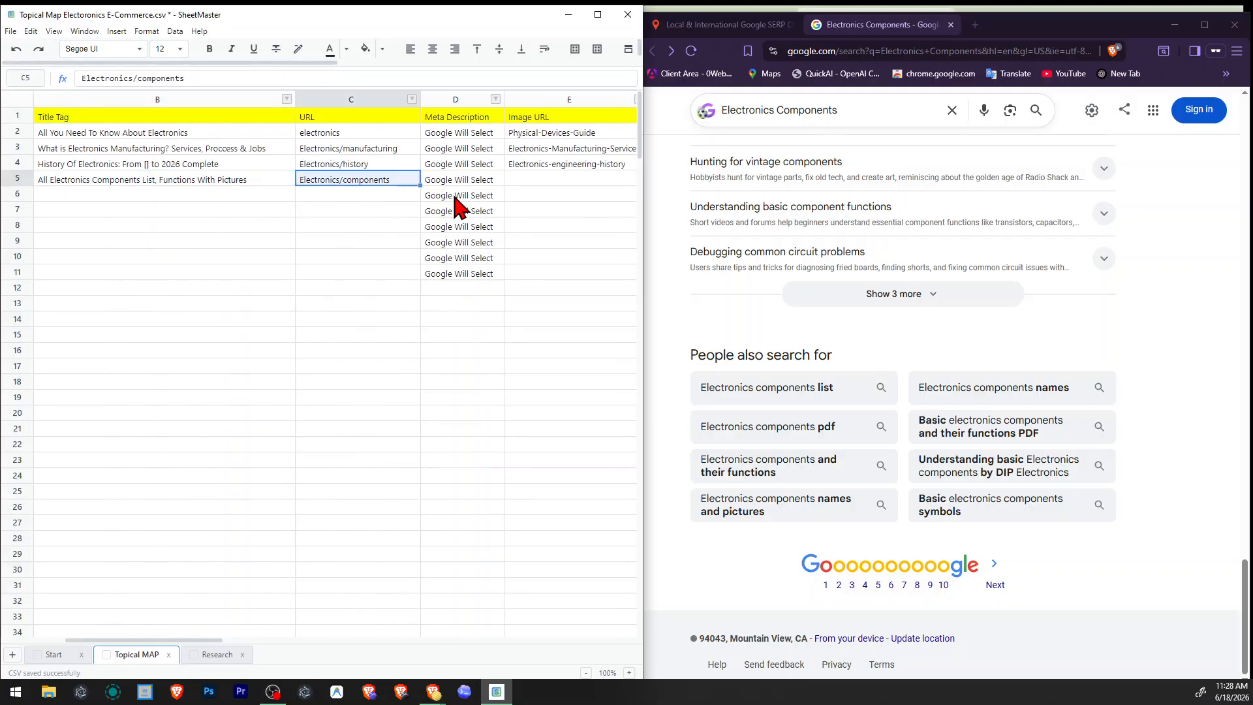
pyautogui.press('F2')
pyautogui.write('-lis')
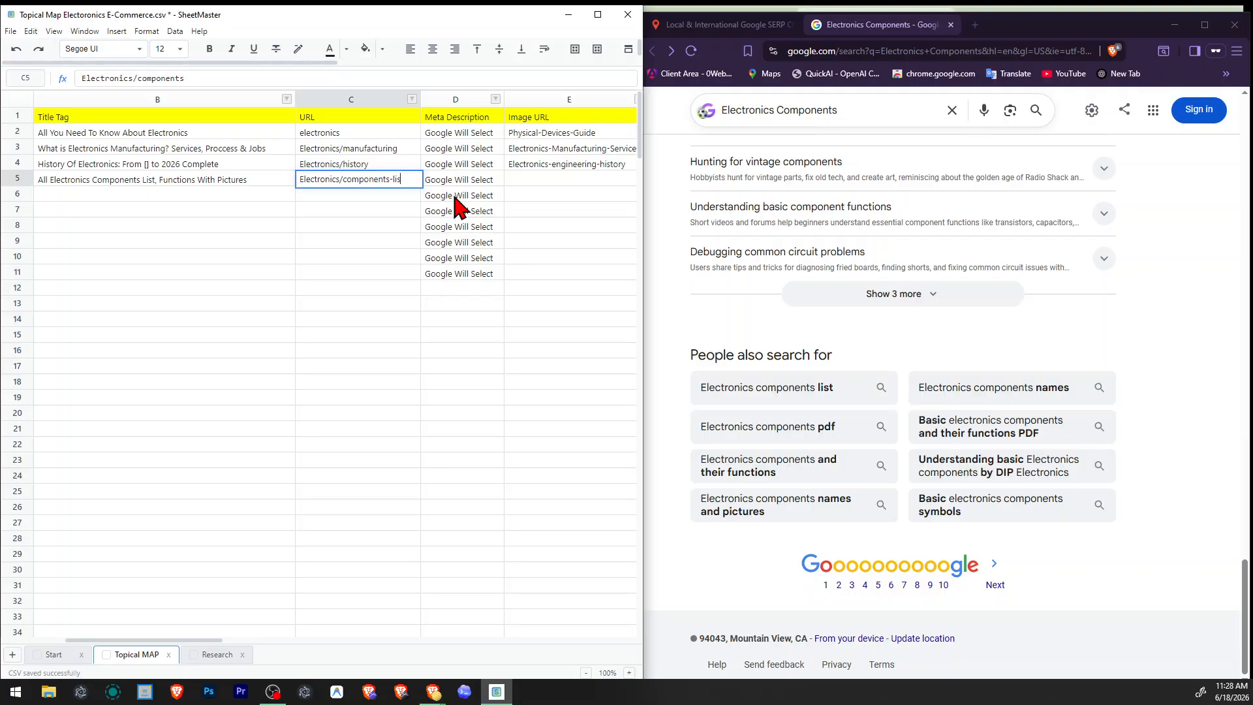
pyautogui.write('t')
pyautogui.press('BackSpace')
pyautogui.press('BackSpace')
pyautogui.press('BackSpace')
pyautogui.press('BackSpace')
# Enter "Electronics Components-List" as the image URL for Electronics Components.
pyautogui.press('Tab')
pyautogui.press('Tab')
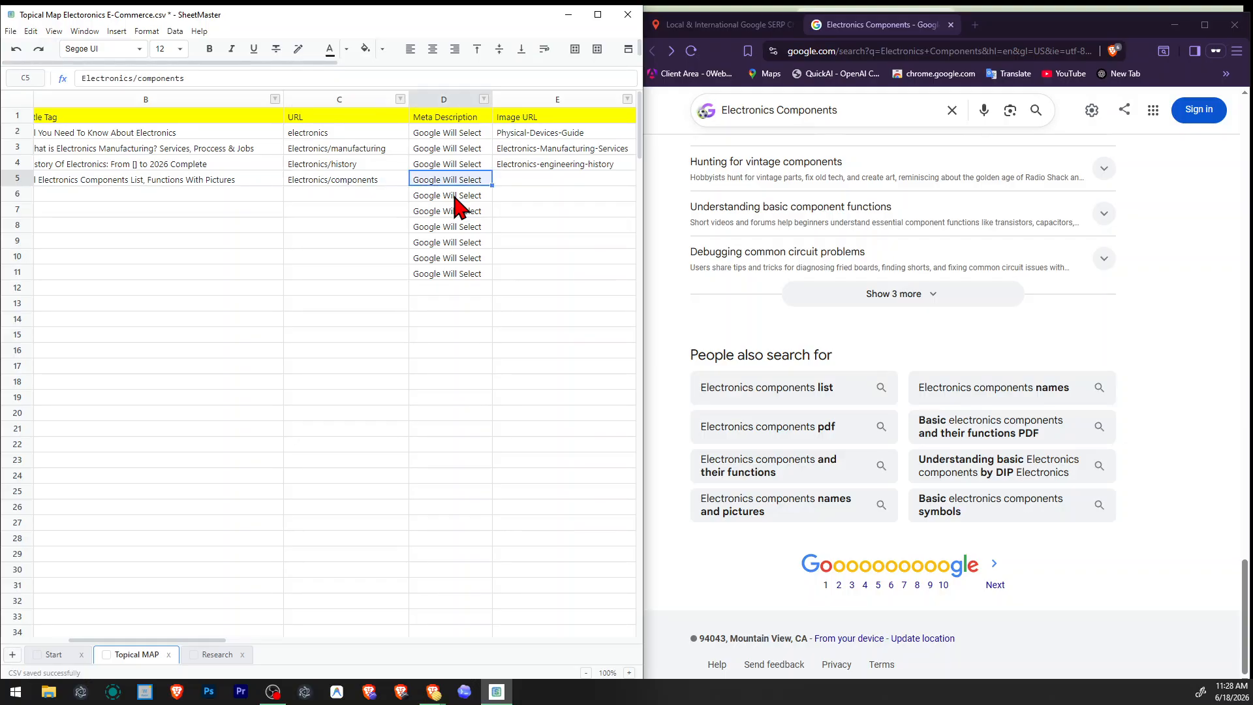
pyautogui.press('Right')
pyautogui.press('Left')
pyautogui.press('Right')
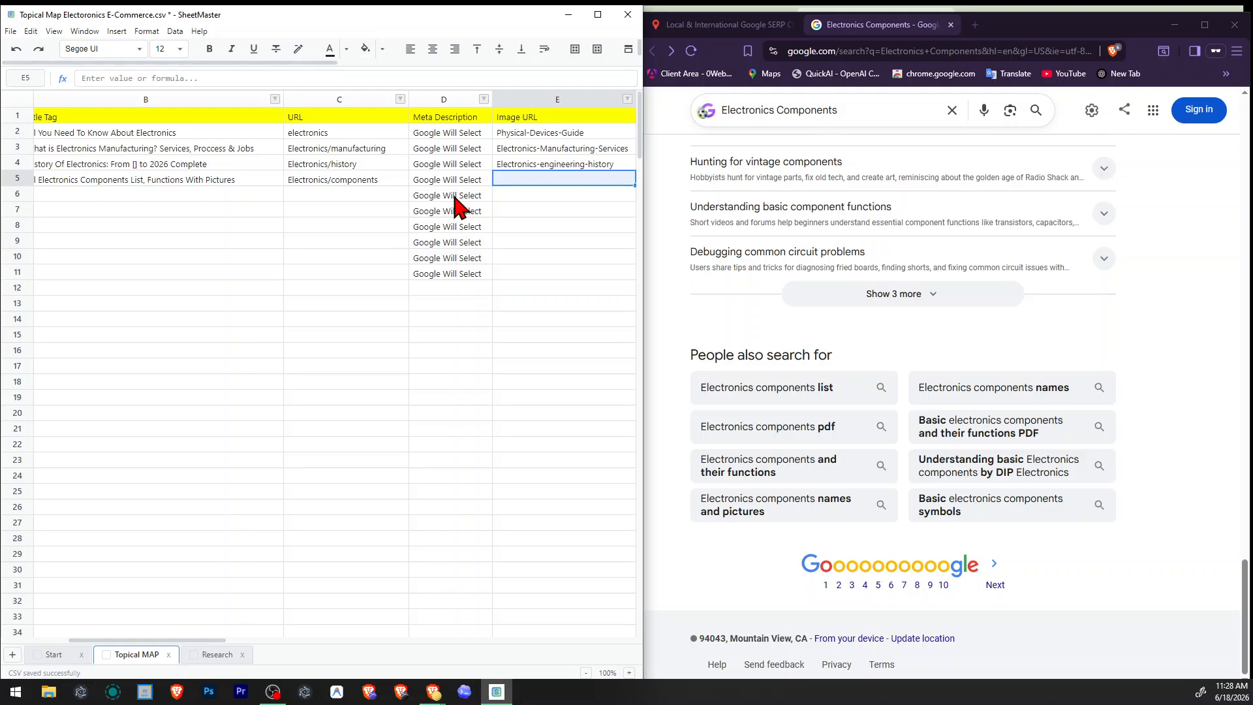
pyautogui.write('C')
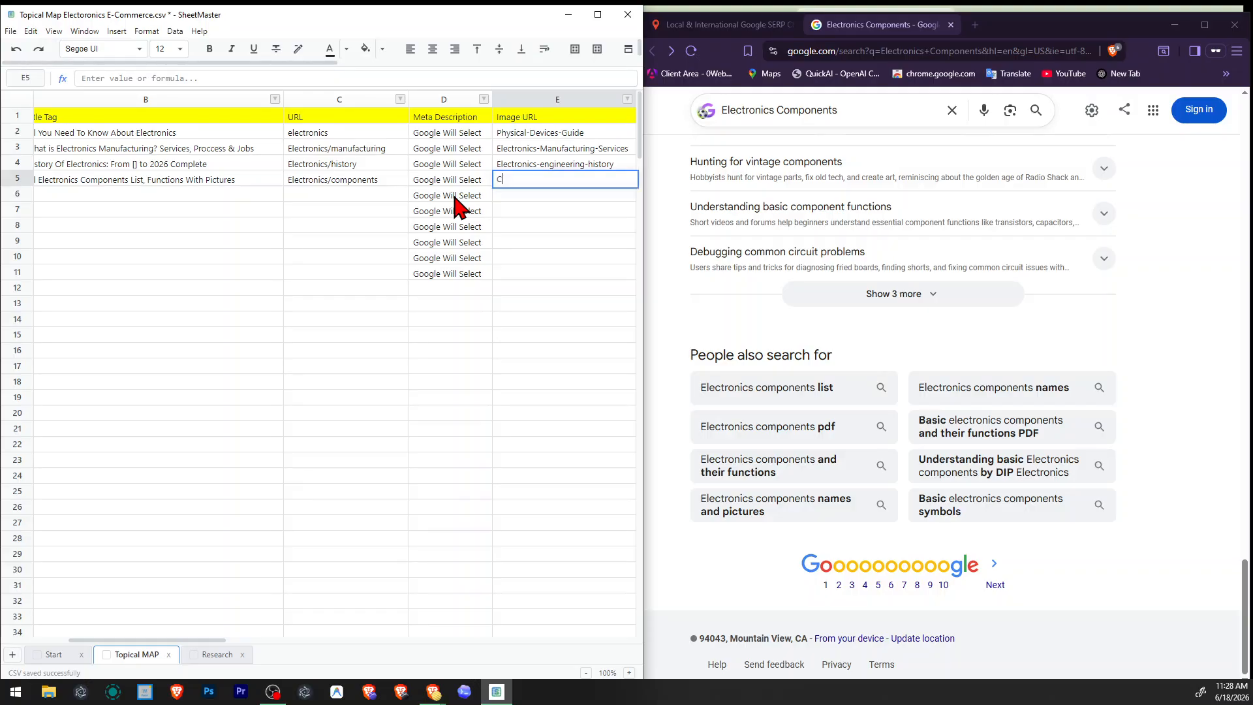
pyautogui.write('omponents Lis')
pyautogui.press('BackSpace')
pyautogui.write('-Electronics')
pyautogui.press('Left')
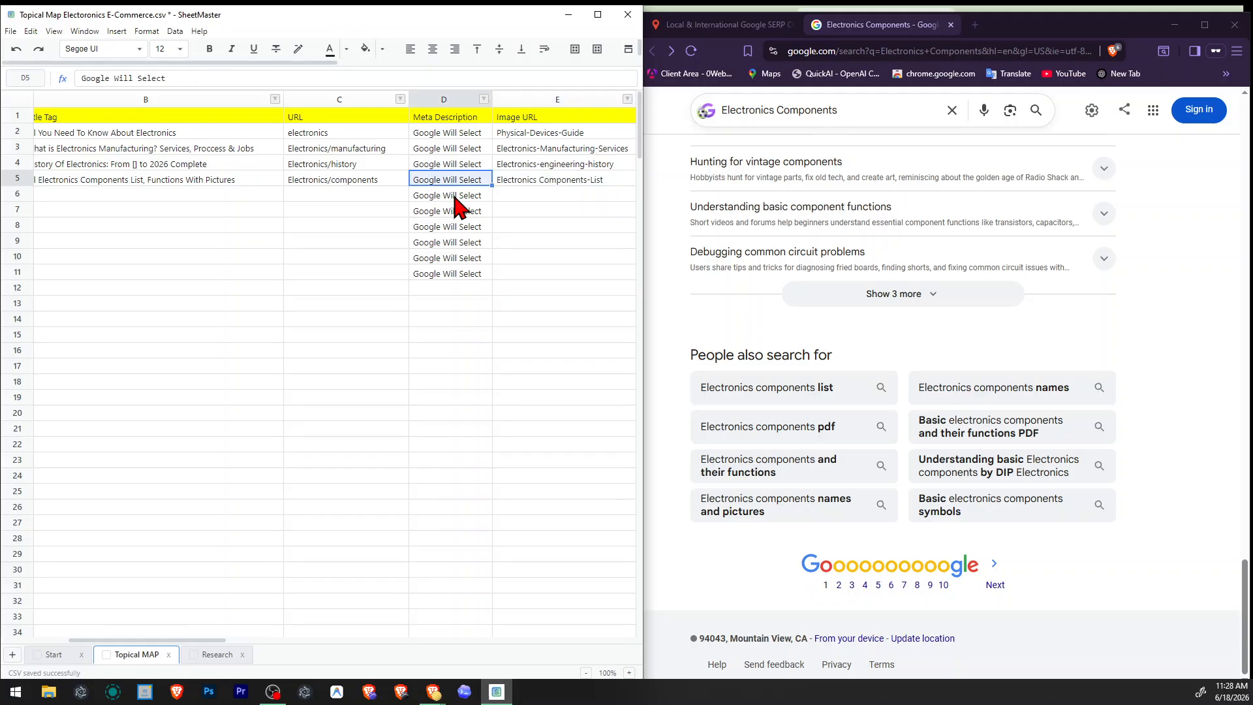
# Replace the space in the Electronics Components image URL with a hyphen so it reads "Electronics-Components-List".
pyautogui.press('Right')
pyautogui.press('F2')
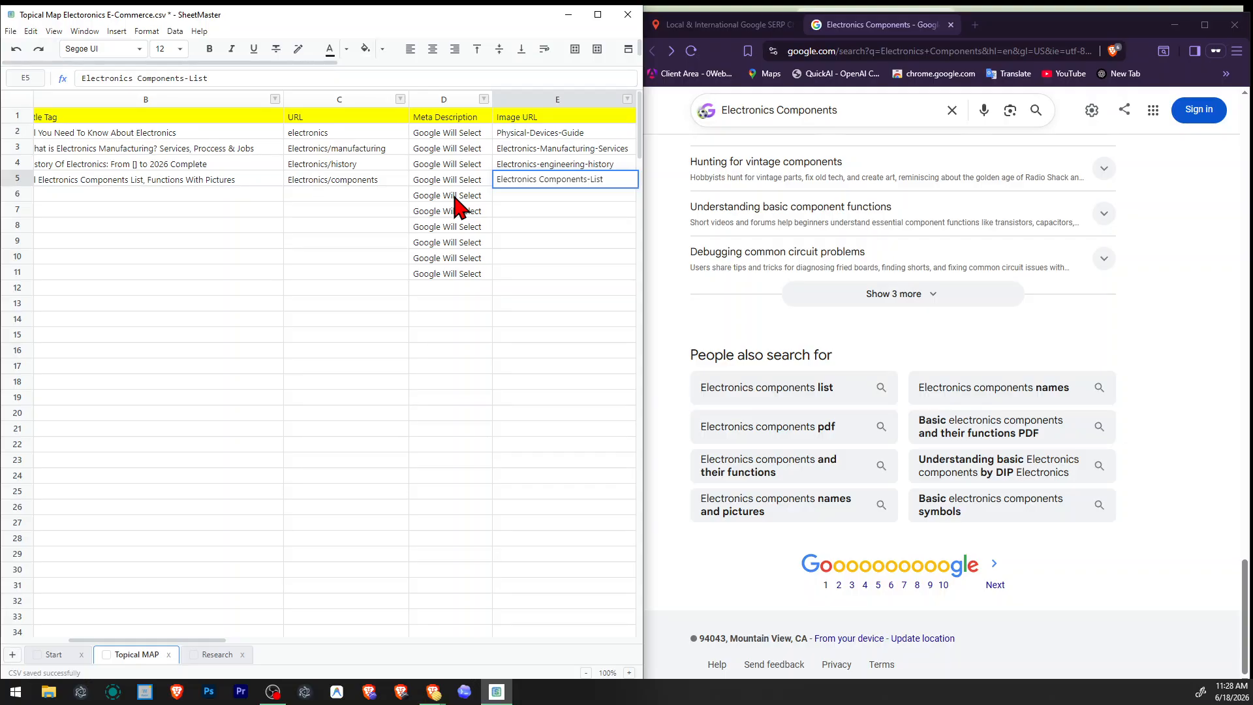
pyautogui.press('BackSpace')
pyautogui.write('-')
pyautogui.press('Return')
# Review the Electronics Components row from its title tag and URL across to the image alt tag column.
pyautogui.press('Right')
pyautogui.press('Right')
pyautogui.press('Right')
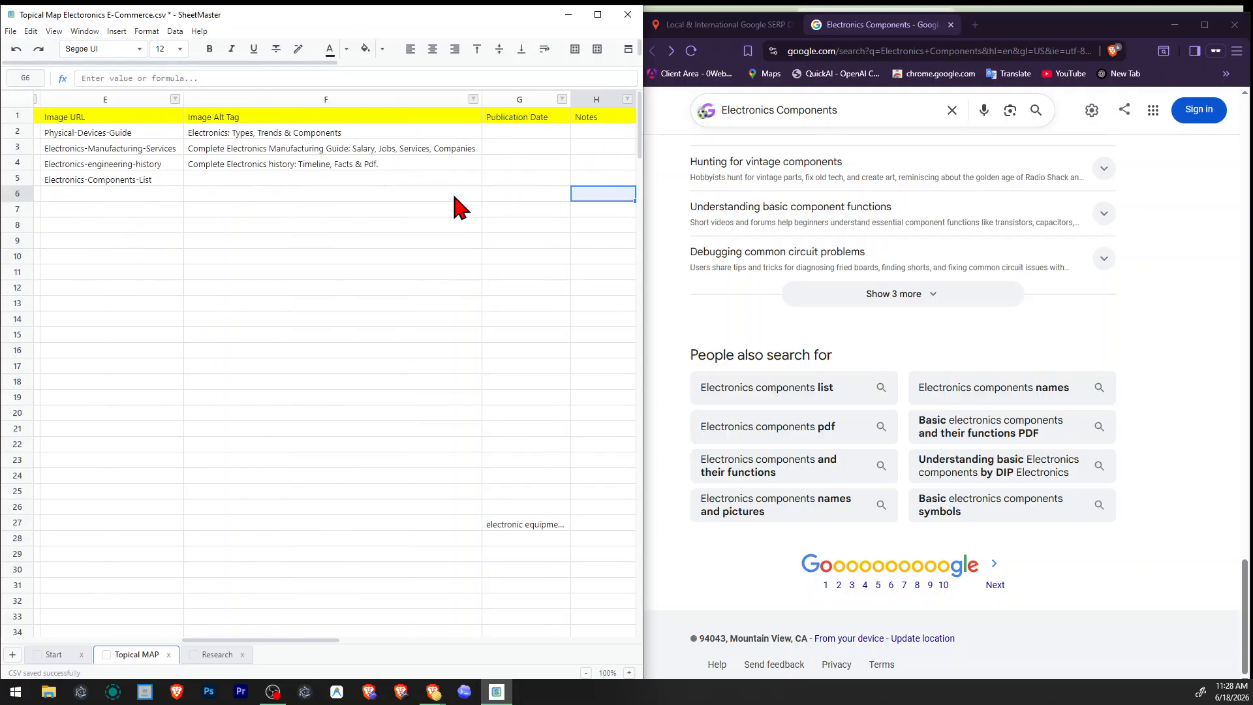
pyautogui.press('Left')
pyautogui.press('Left')
pyautogui.press('Left')
pyautogui.press('Up')
pyautogui.press('Right')
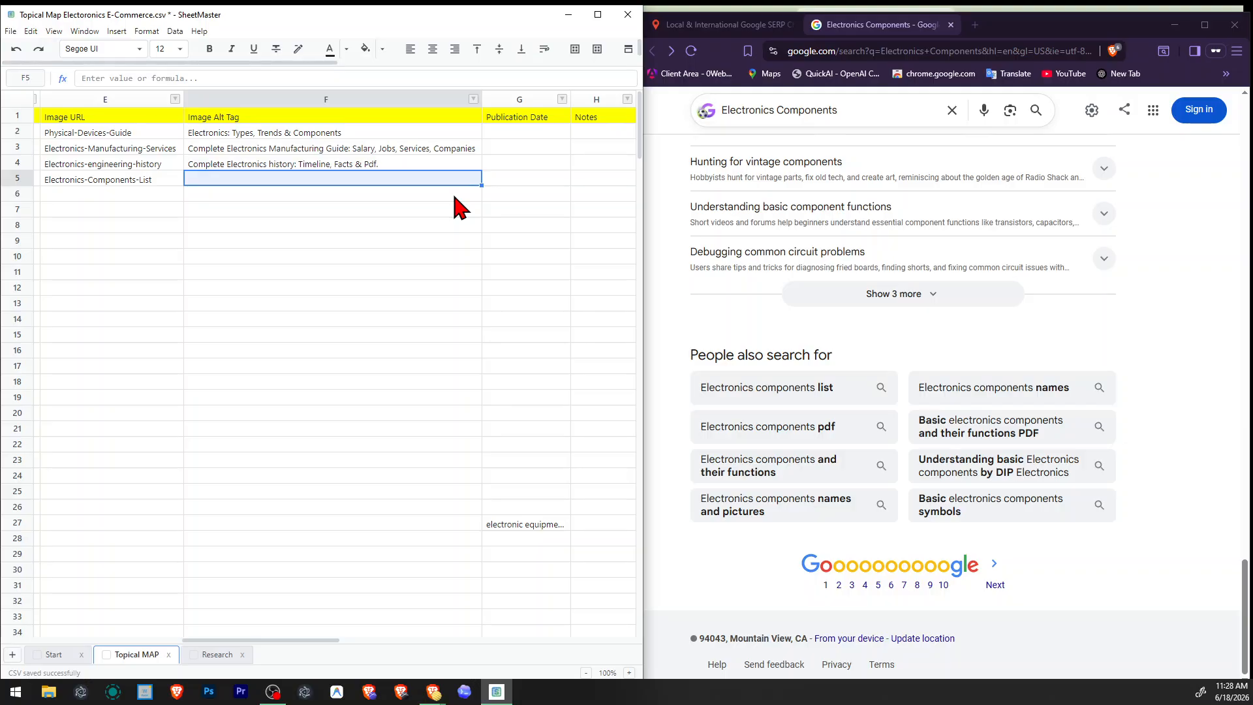
pyautogui.press('Left')
pyautogui.press('Left')
pyautogui.press('Left')
pyautogui.press('Left')
pyautogui.press('Left')
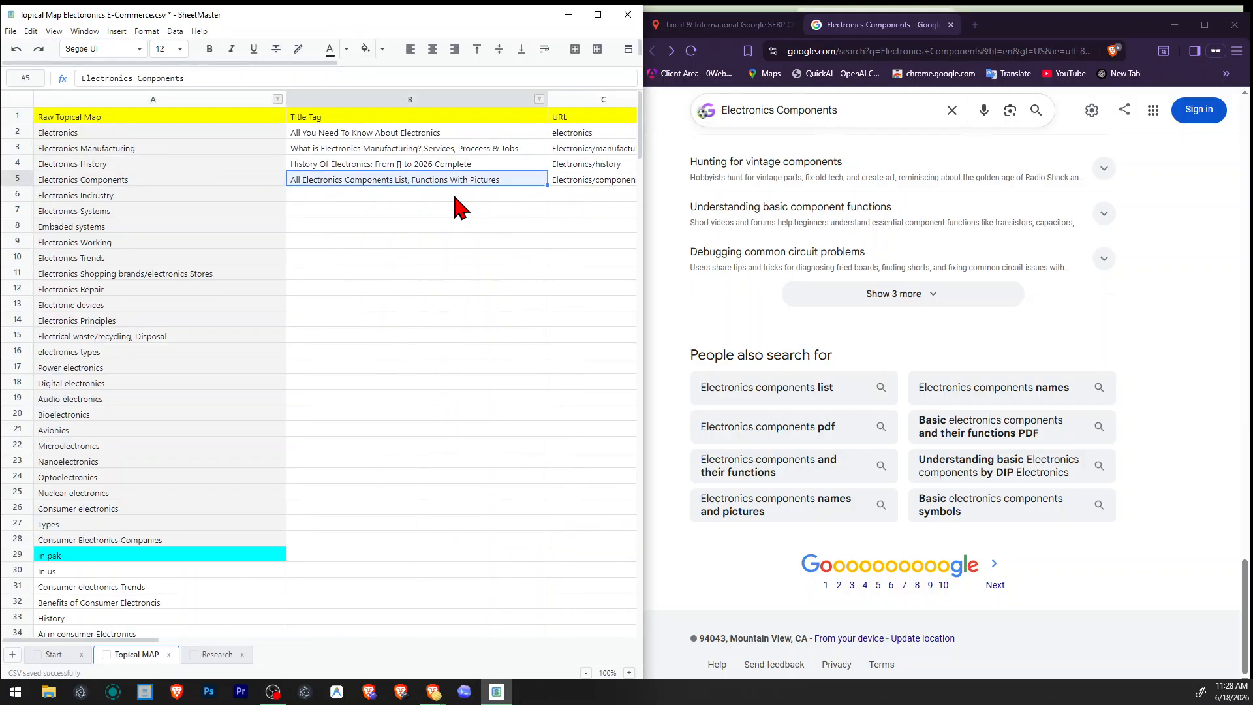
pyautogui.press('Right')
pyautogui.press('Right')
pyautogui.press('Left')
pyautogui.press('Right')
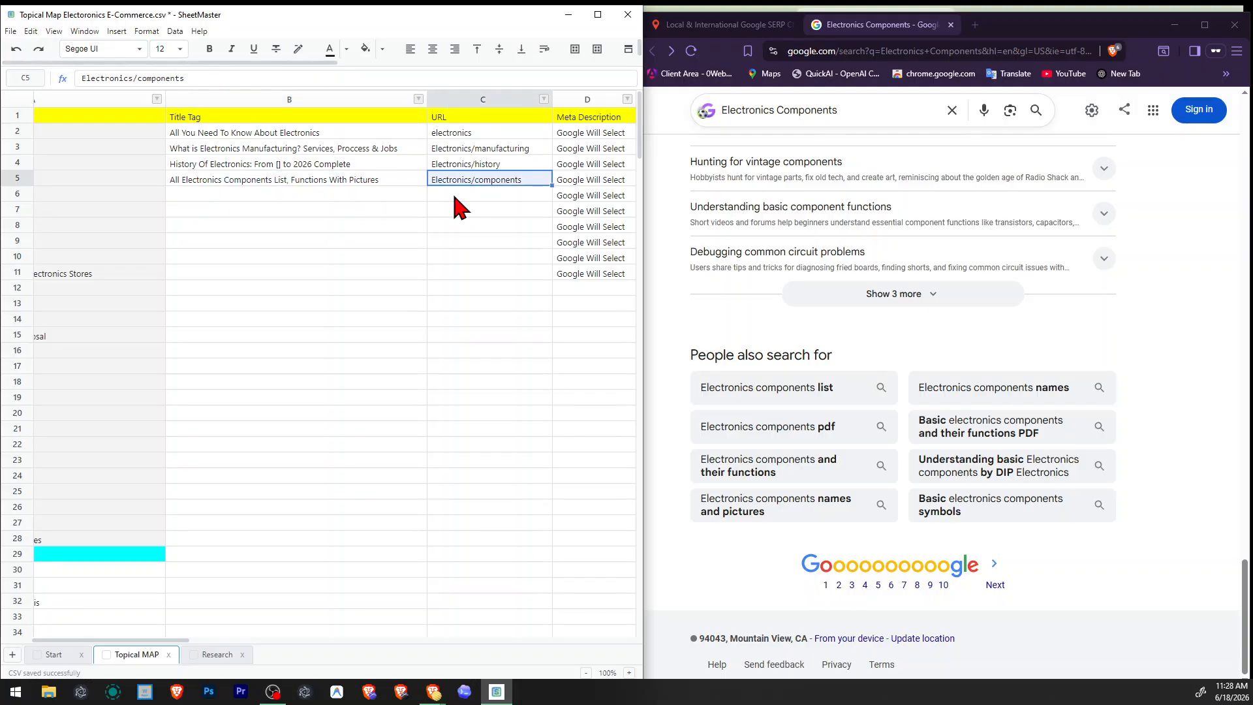
pyautogui.press('Right')
pyautogui.press('Right')
pyautogui.press('Right')
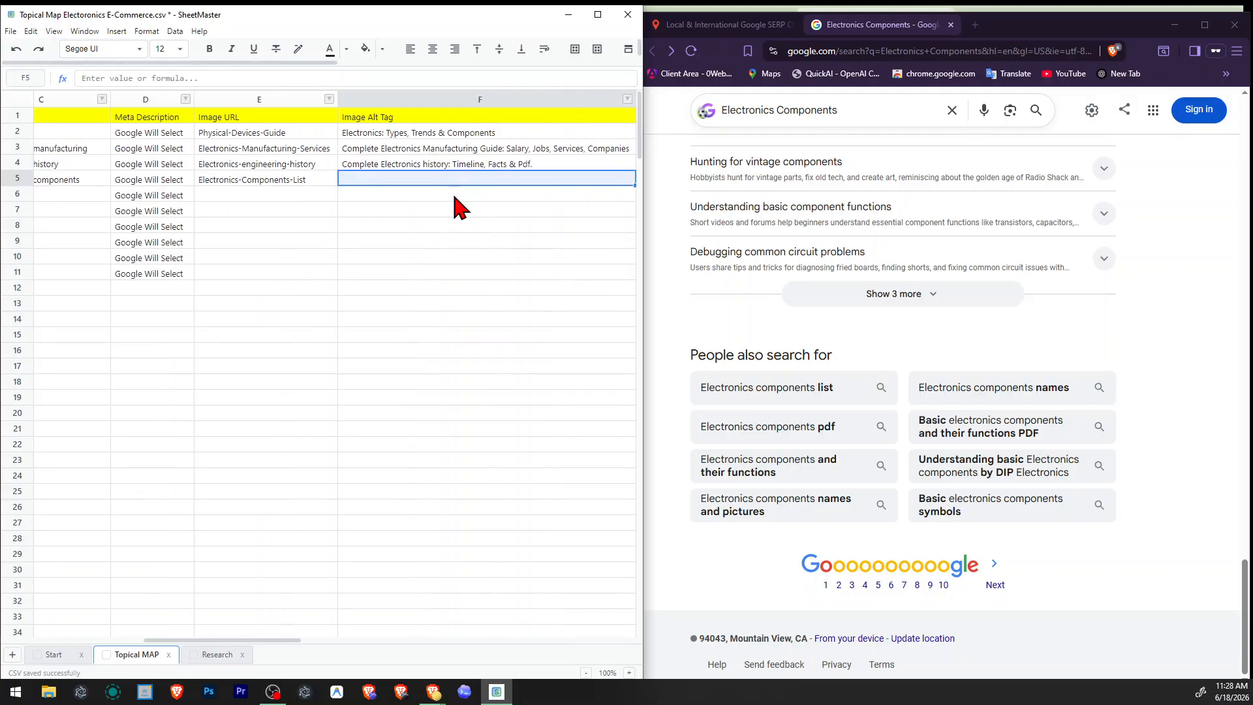
# Enter "All Electronics Components: Basic, Symboles" as the image alt tag for Electronics Components.
pyautogui.write('Ele')
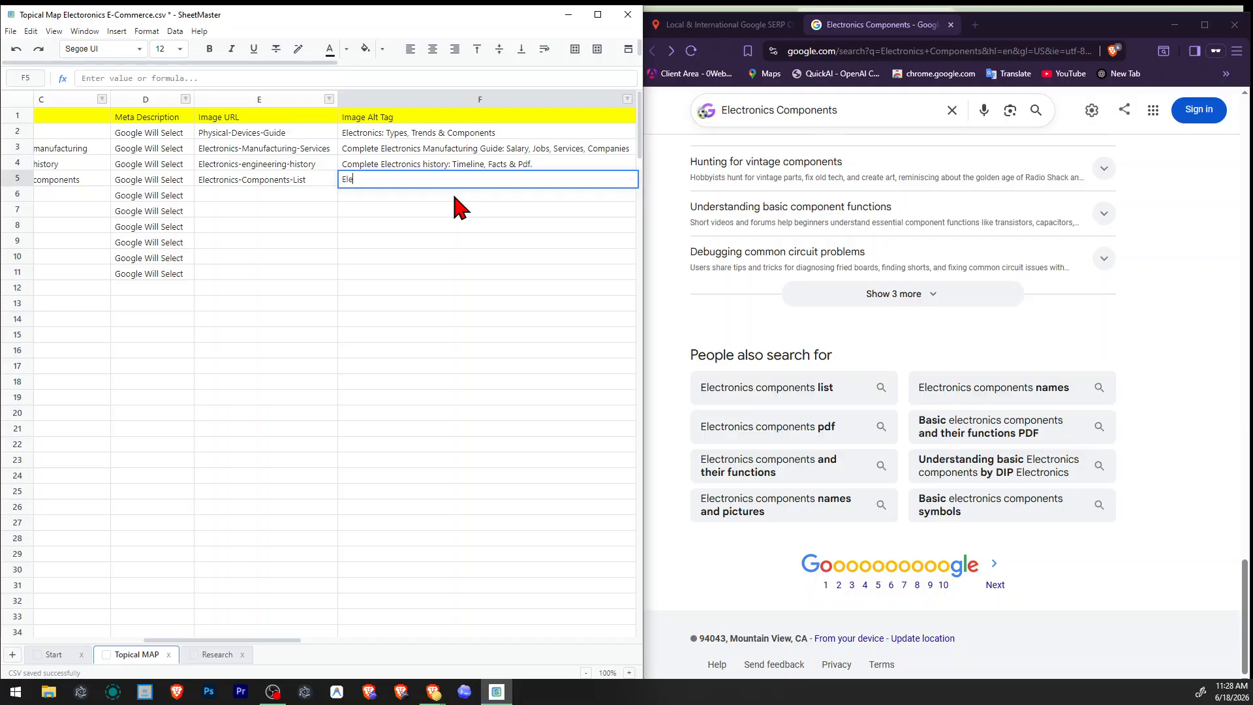
pyautogui.write('ctronics Components')
pyautogui.press('F2')
pyautogui.press('Home')
pyautogui.write('All ')
pyautogui.write('Basic, Symboles')
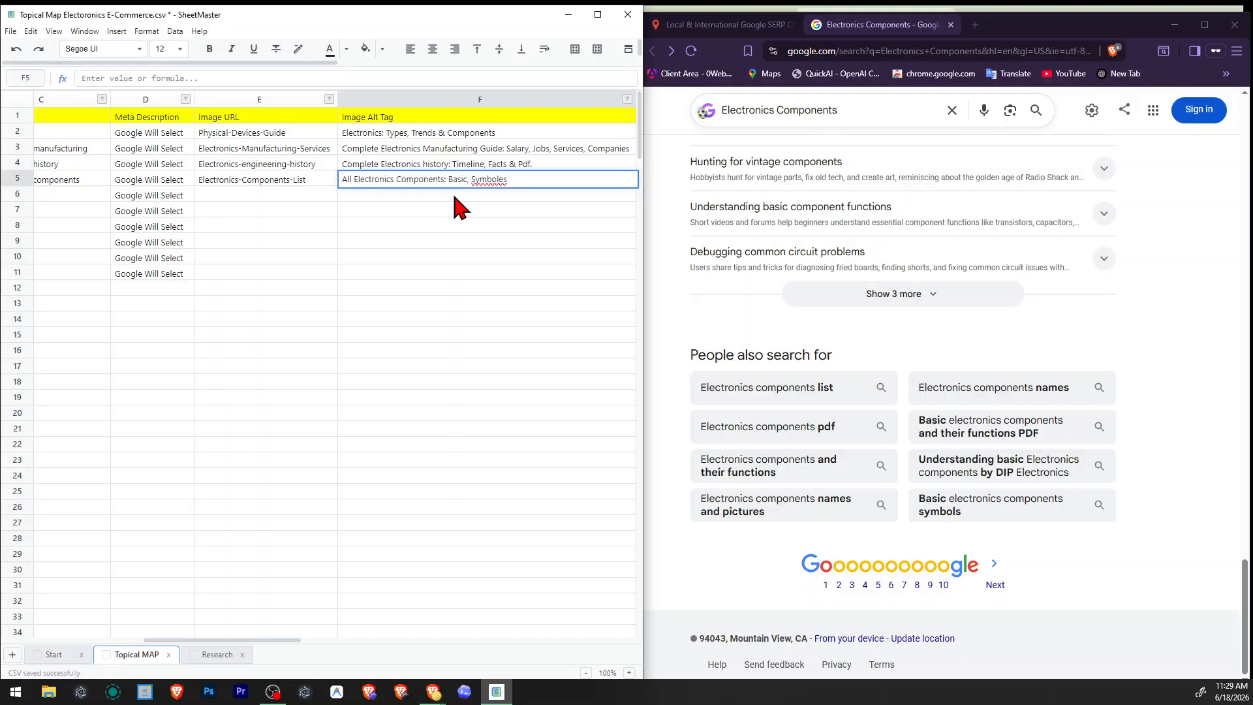
# Correct the spelling of "Symboles" to "Symbols" in the Electronics Components image alt tag.
pyautogui.press('BackSpace')
pyautogui.press('Left')
pyautogui.press('Right')
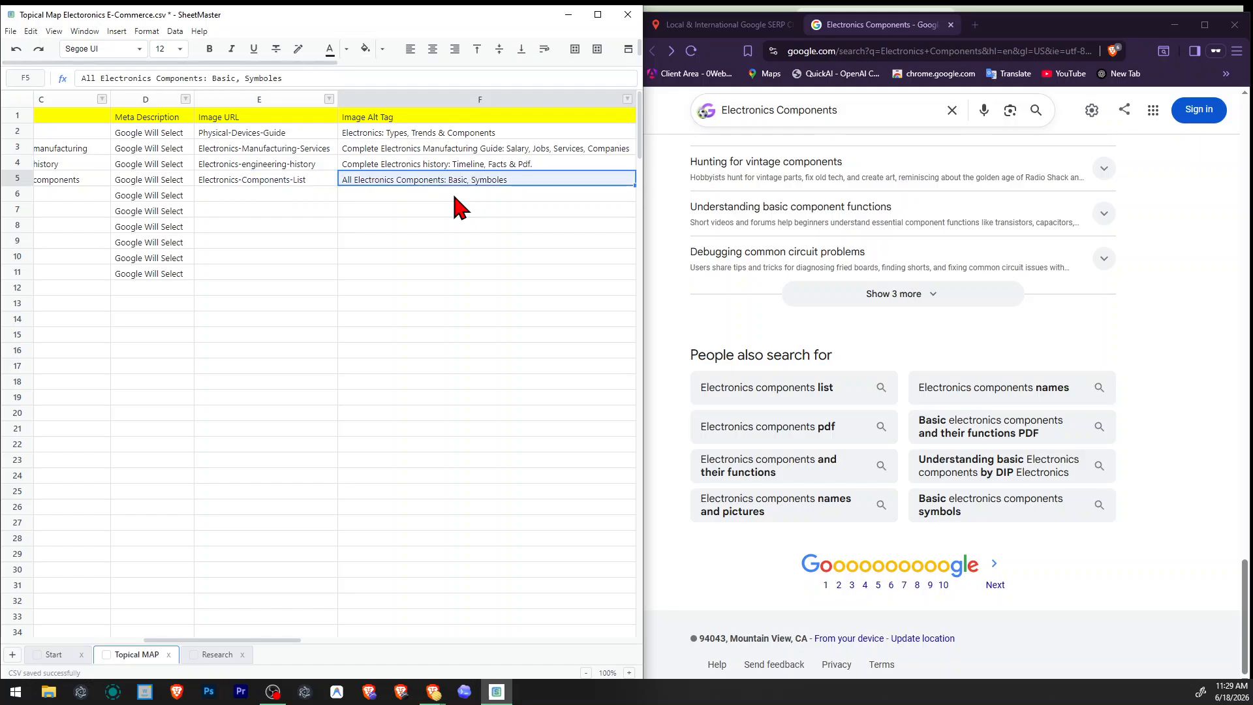
pyautogui.press('F2')
pyautogui.hotkey('ctrl', 'Left')
pyautogui.press('BackSpace')
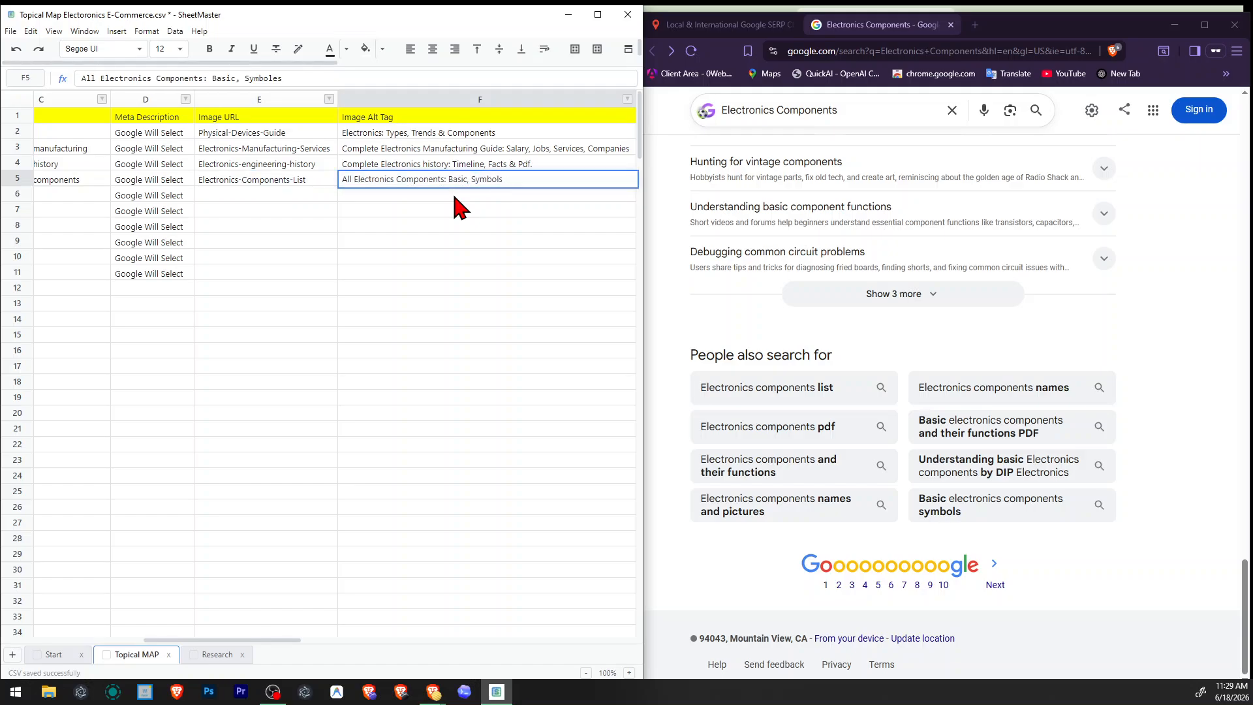
pyautogui.press('Right')
pyautogui.press('Left')
# Extend the Electronics Components image alt tag with ", names, functions," after "Symbols".
pyautogui.press('F2')
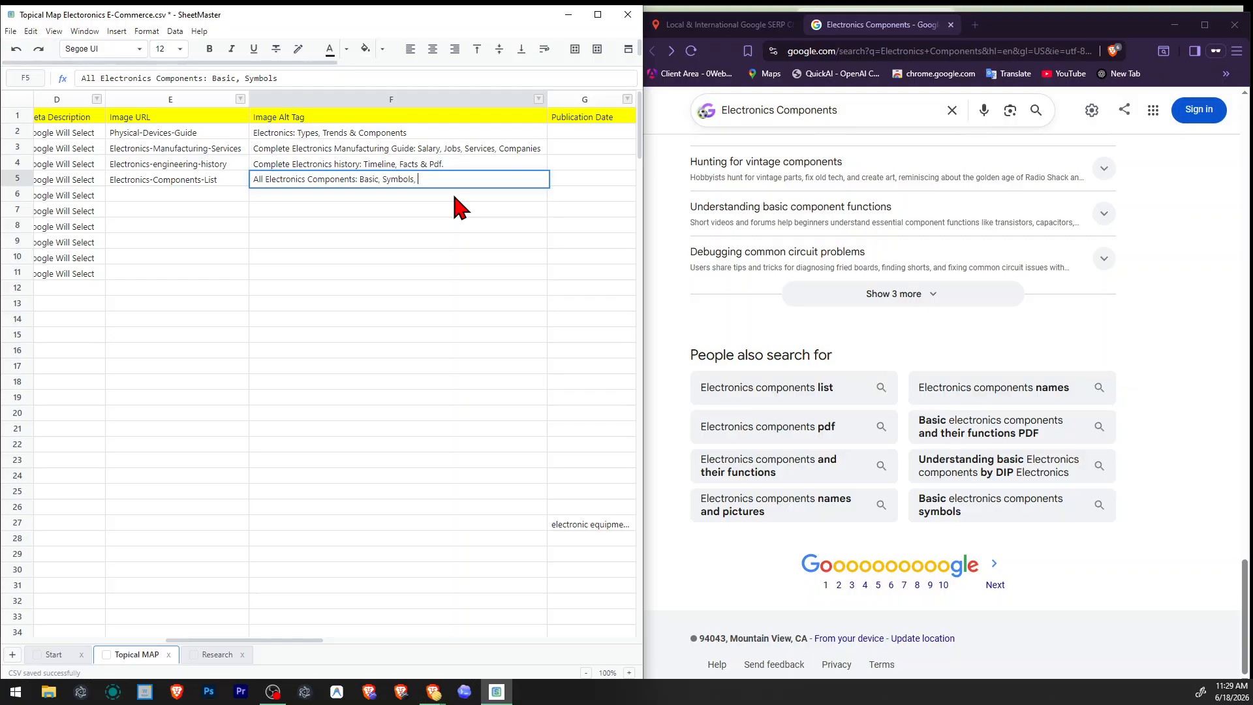
pyautogui.write(', names,')
pyautogui.scroll(10, 855, 359)
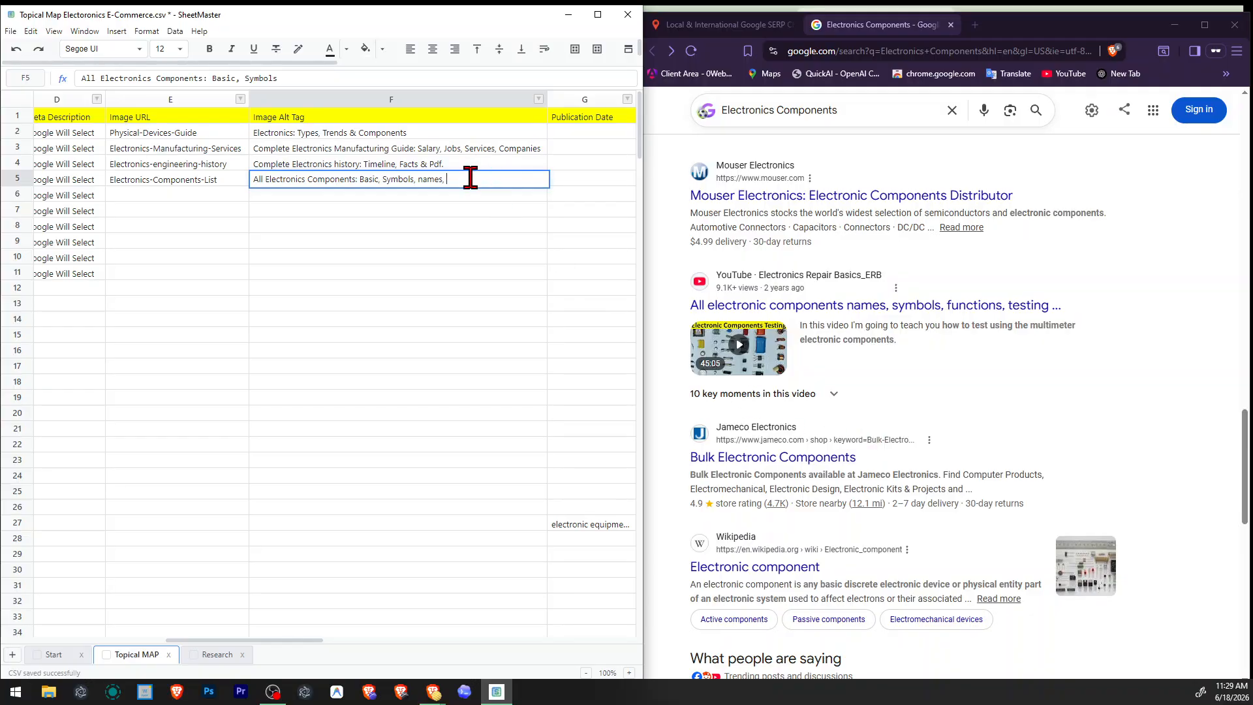
pyautogui.write(', functions,')
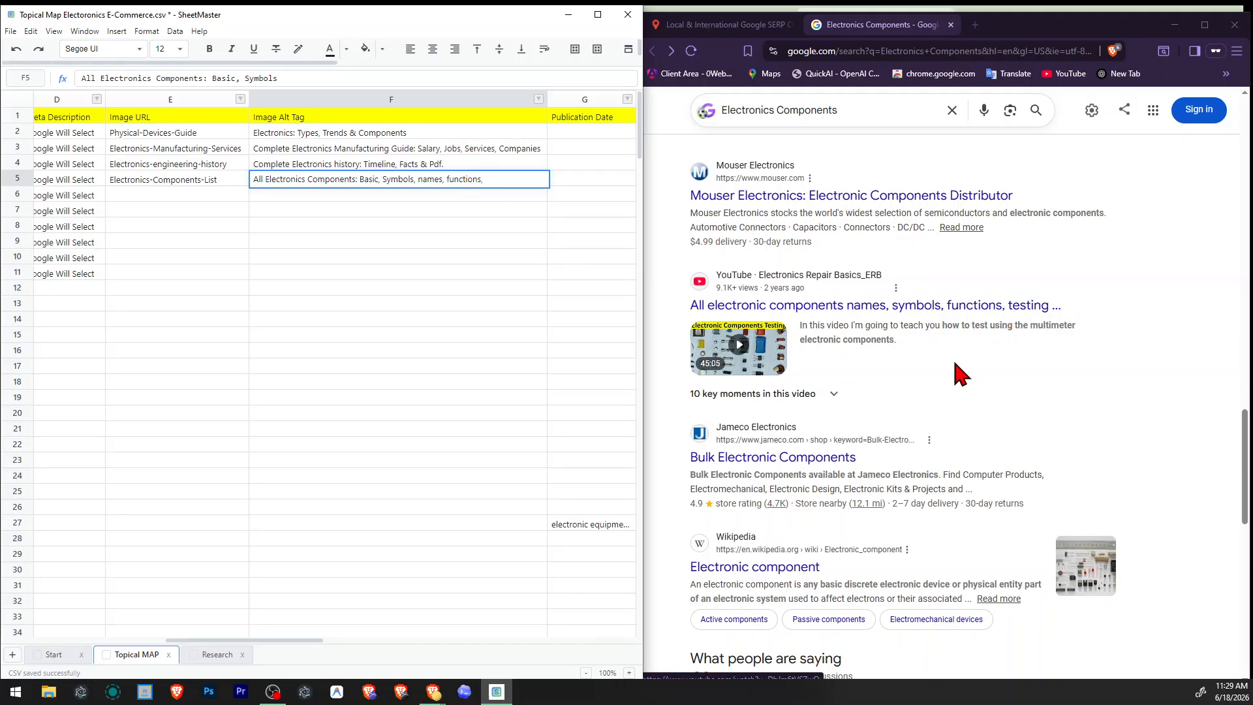
# Examine the Wikipedia description, the discussions and the other Electronics Components results for more alt tag terms.
pyautogui.scroll(-2, 875, 350)
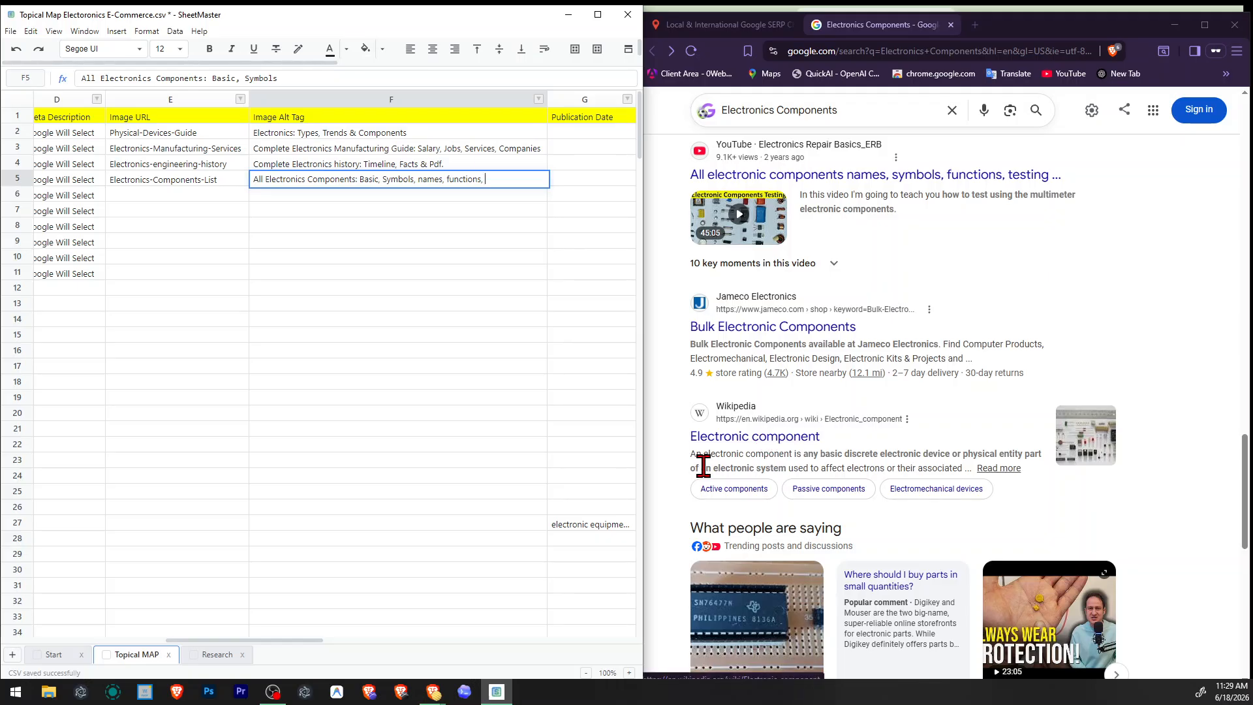
pyautogui.click(811, 457)
pyautogui.moveTo(811, 457); pyautogui.dragTo(944, 468)
pyautogui.click(945, 467)
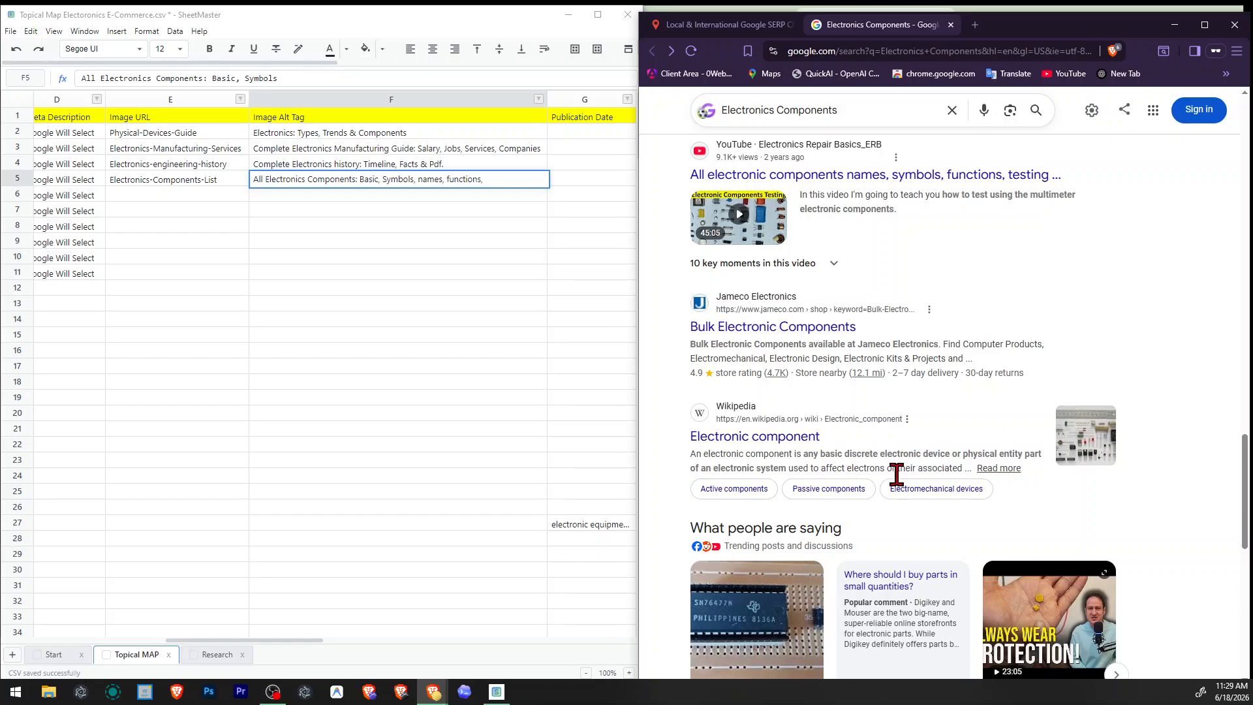
pyautogui.scroll(-1, 891, 480)
pyautogui.scroll(-2, 883, 555)
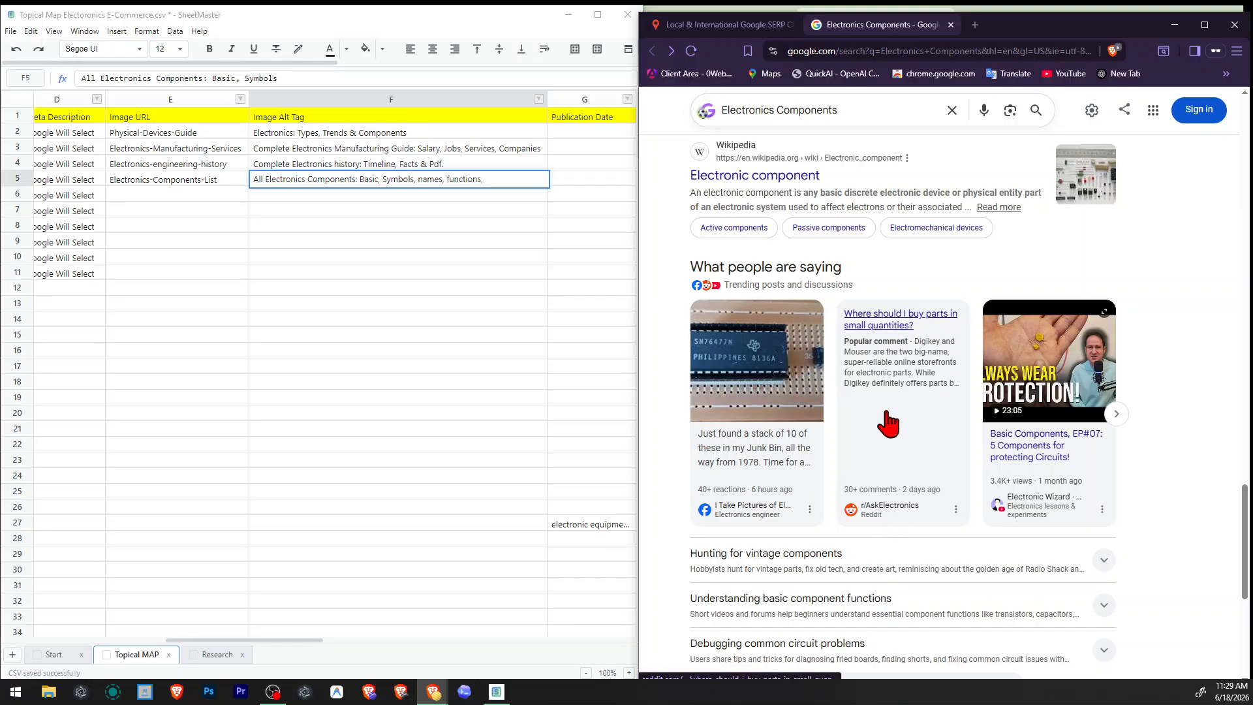
pyautogui.scroll(-10, 885, 447)
pyautogui.scroll(5, 886, 448)
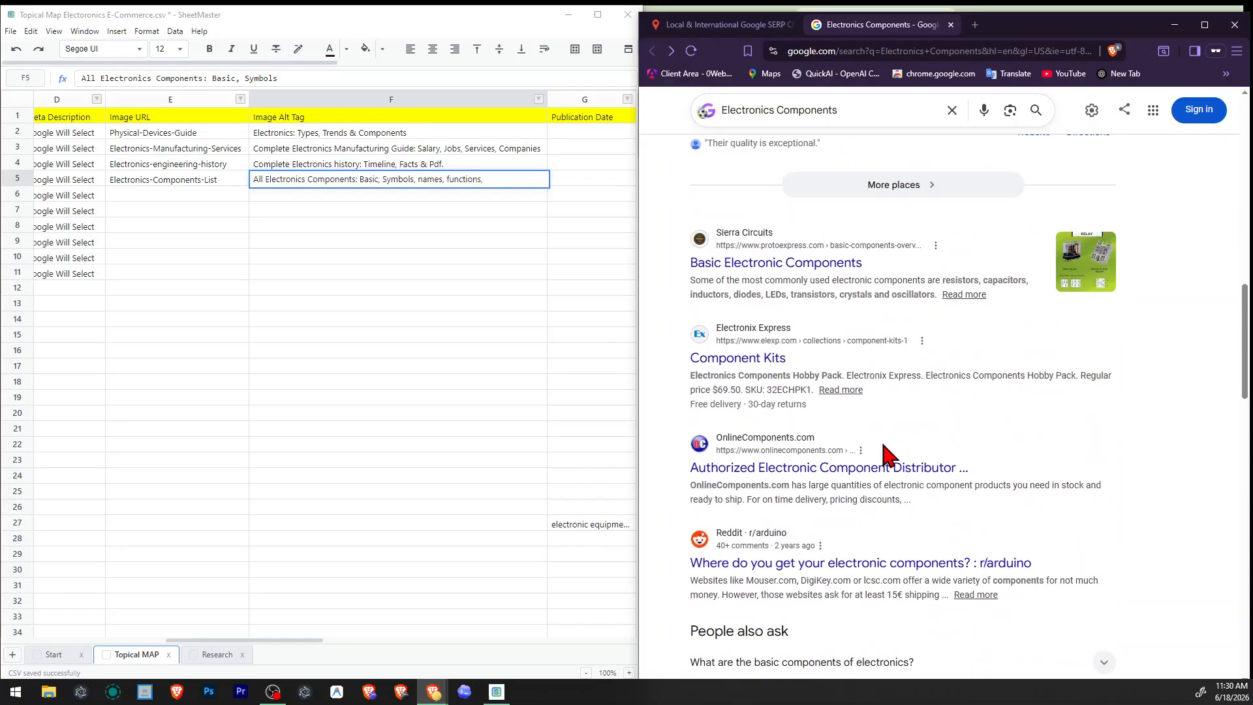
# Replace "Components" with "parts" in the image alt tag and check the upper search results for further wording.
pyautogui.doubleClick(317, 179)
pyautogui.write('parts')
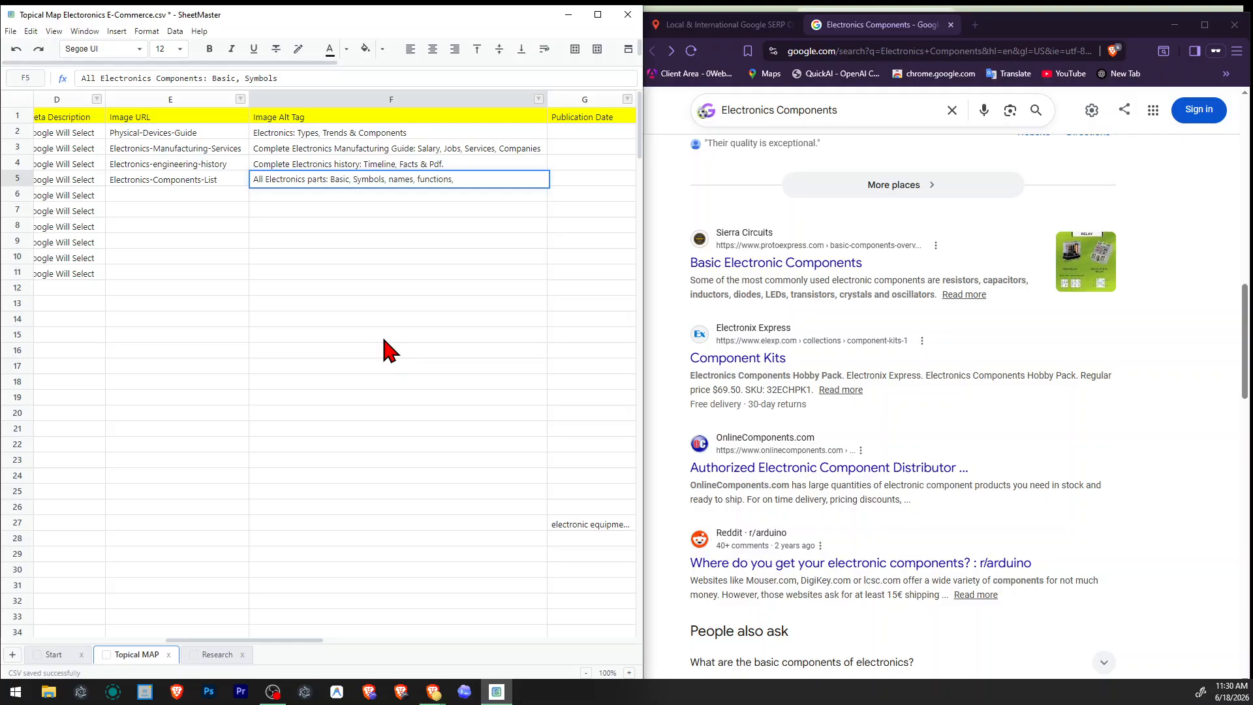
pyautogui.scroll(2, 722, 456)
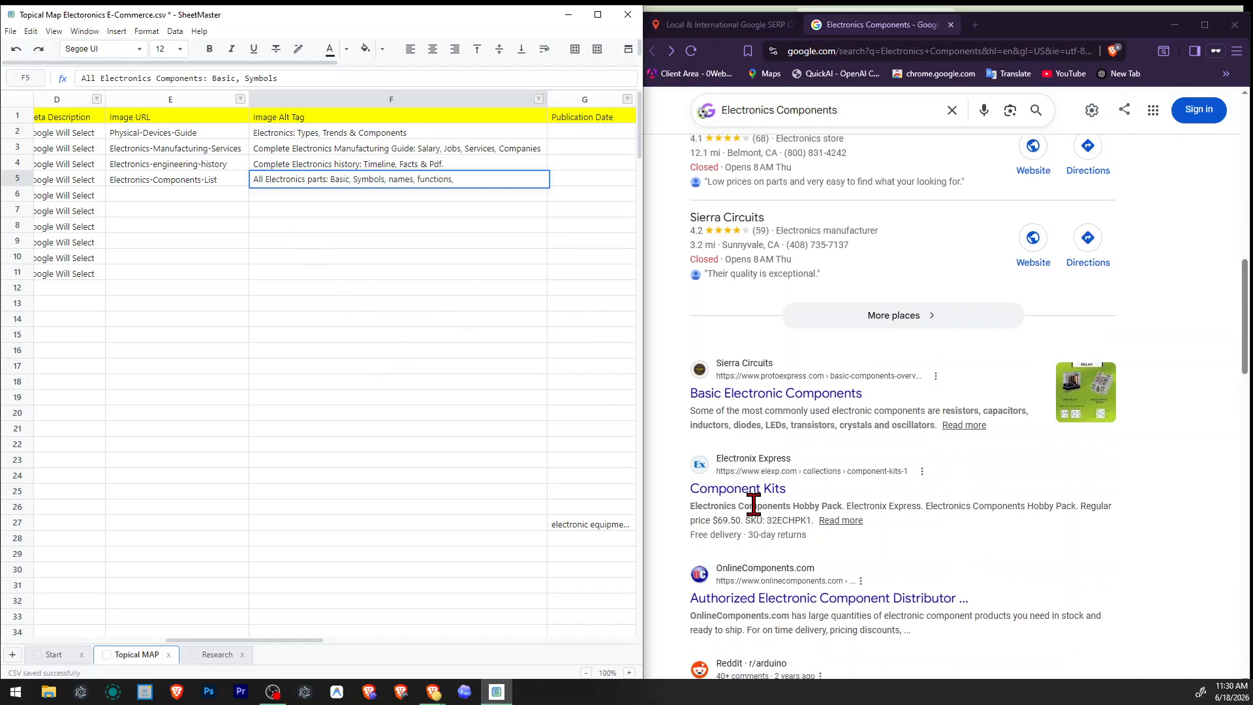
pyautogui.scroll(-2, 803, 516)
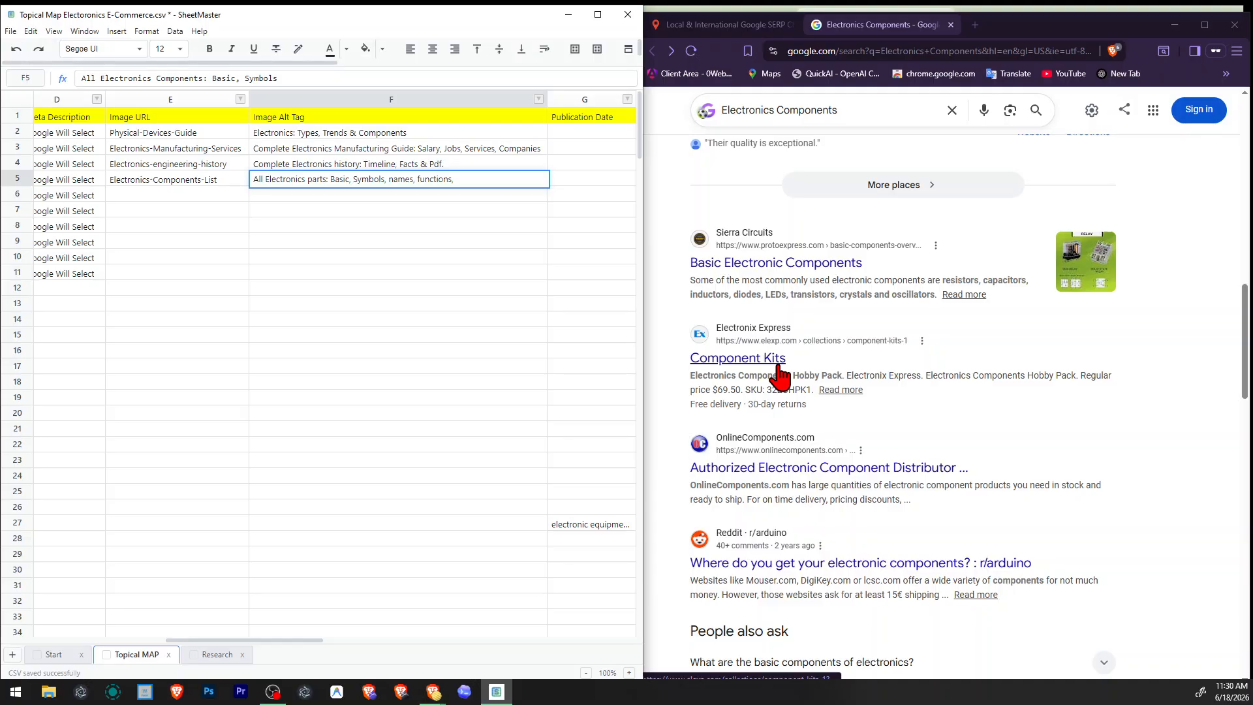
pyautogui.scroll(1, 837, 426)
pyautogui.scroll(12, 838, 426)
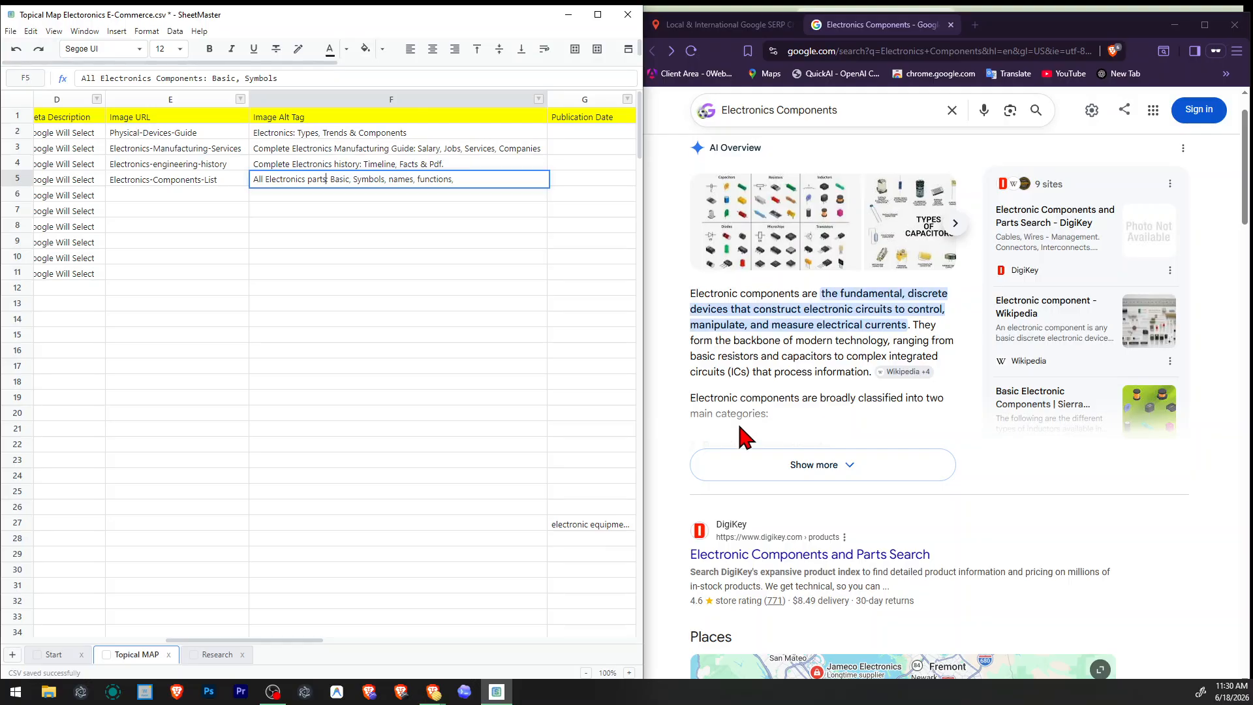
pyautogui.click(383, 350)
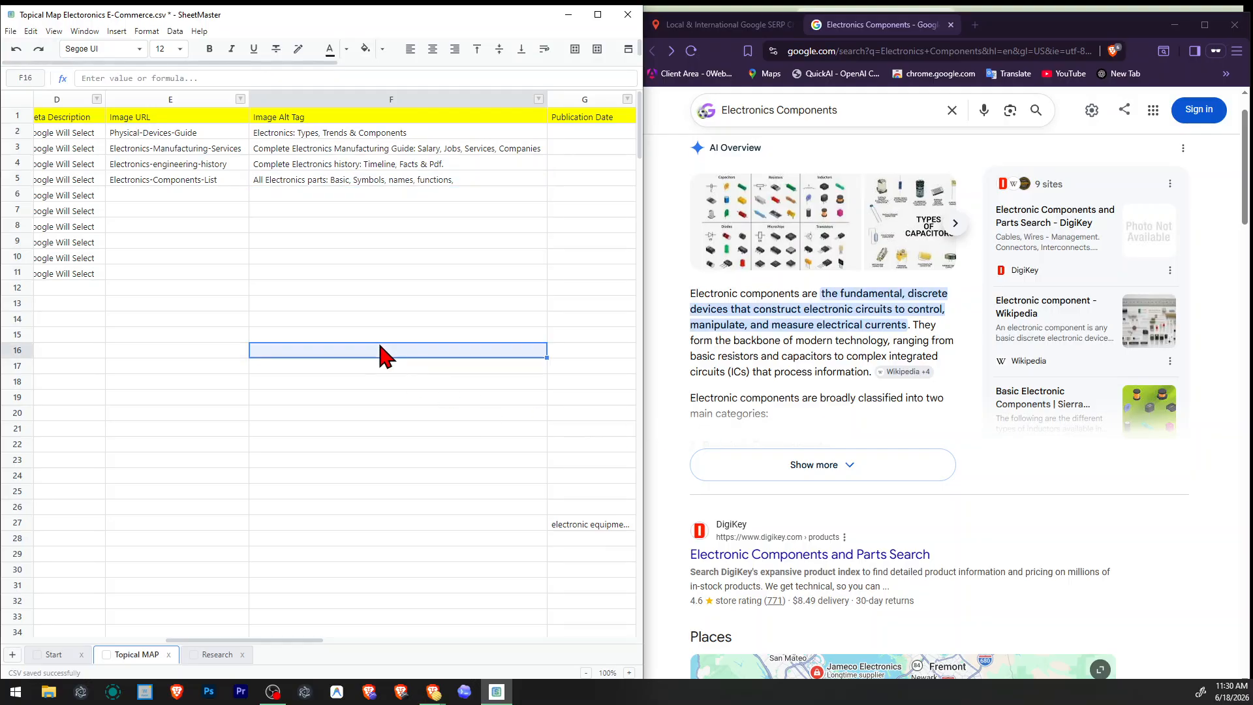
# Replace the trailing comma of the image alt tag with a period: "All Electronics parts: Basic, Symbols, names, functions.".
pyautogui.doubleClick(508, 182)
pyautogui.press('BackSpace')
pyautogui.write('.')
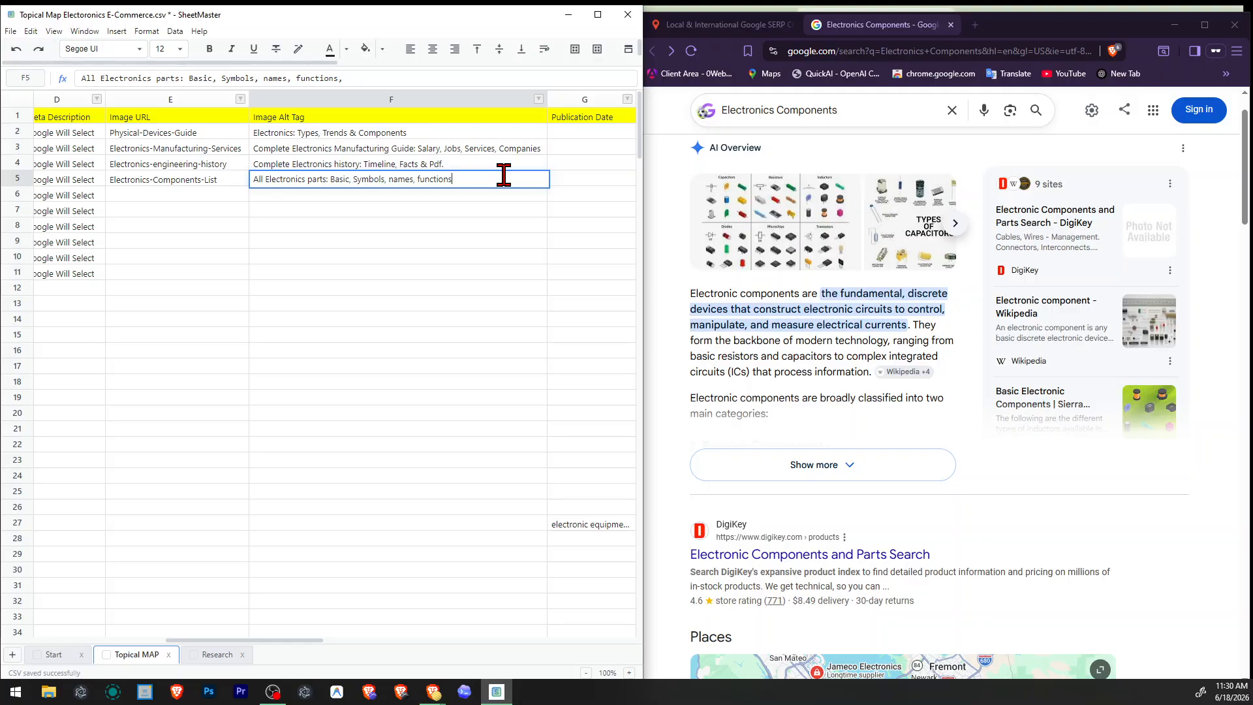
pyautogui.press('Return')
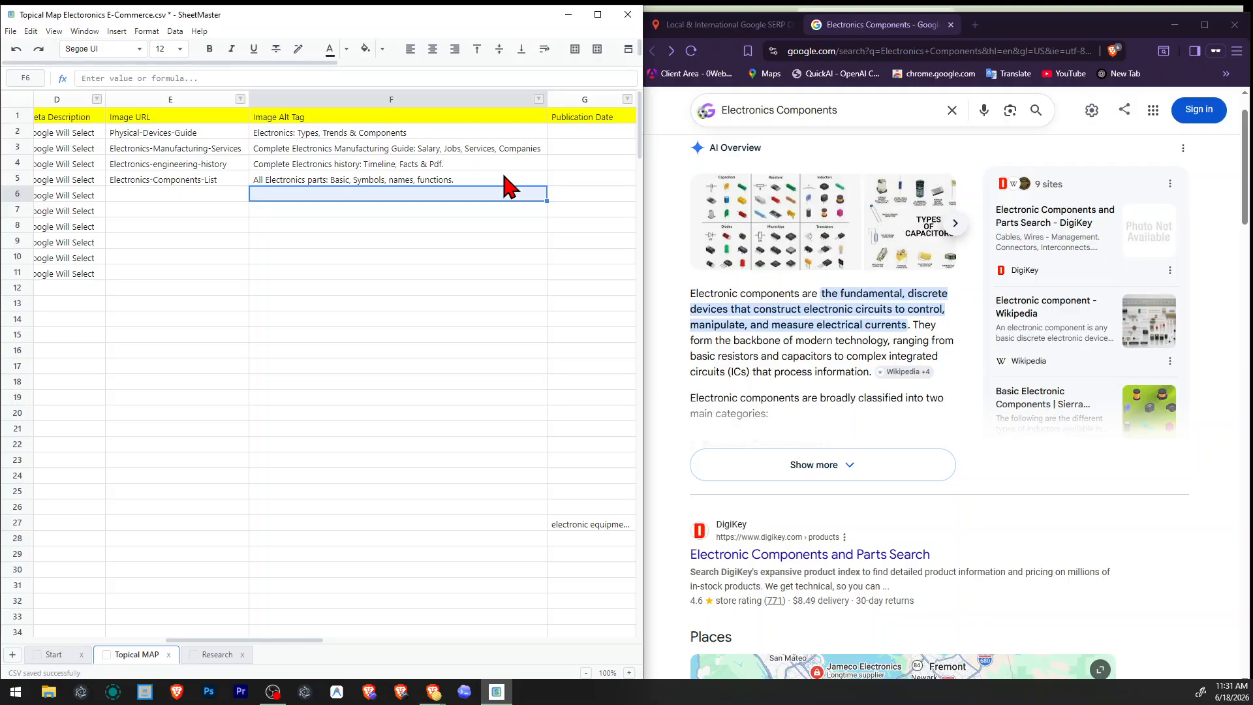
# Copy the "Electronics Indrustry" topic from the topical map into the query field of the SERP checker.
pyautogui.press('Left')
pyautogui.press('Left')
pyautogui.press('Left')
pyautogui.press('Left')
pyautogui.press('Left')
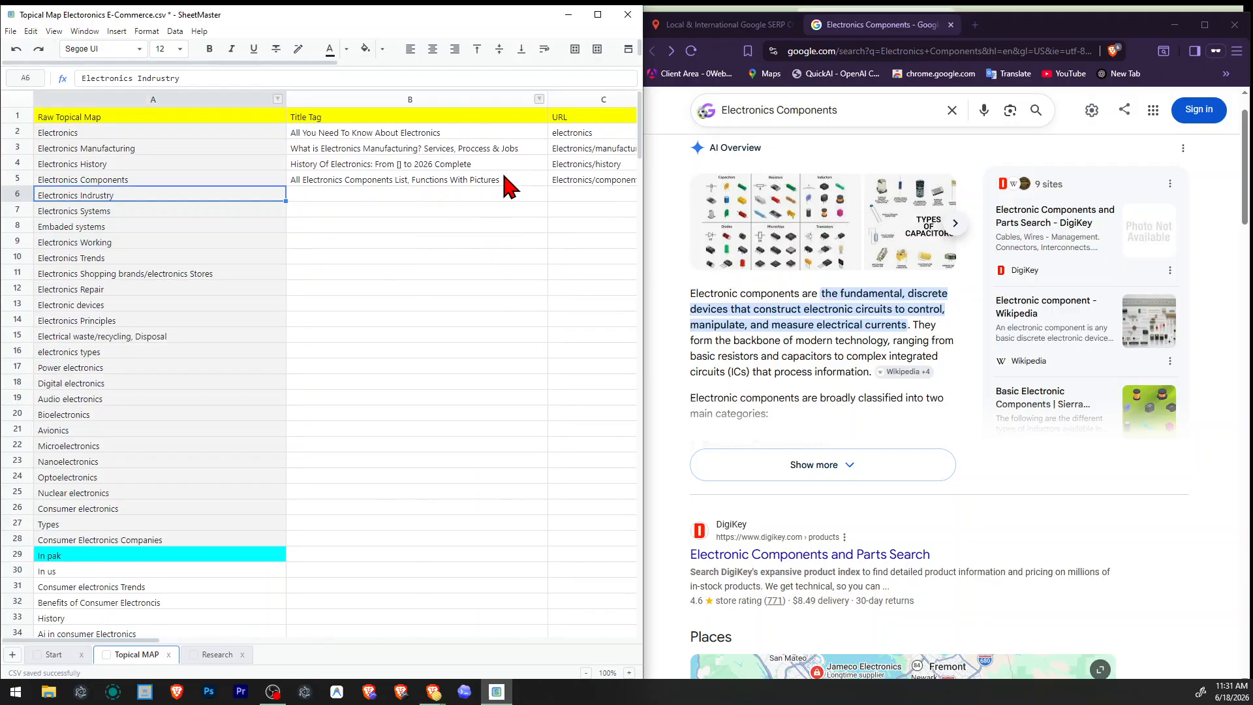
pyautogui.click(732, 24)
pyautogui.tripleClick(903, 210)
pyautogui.write('Electronics Indrustry')
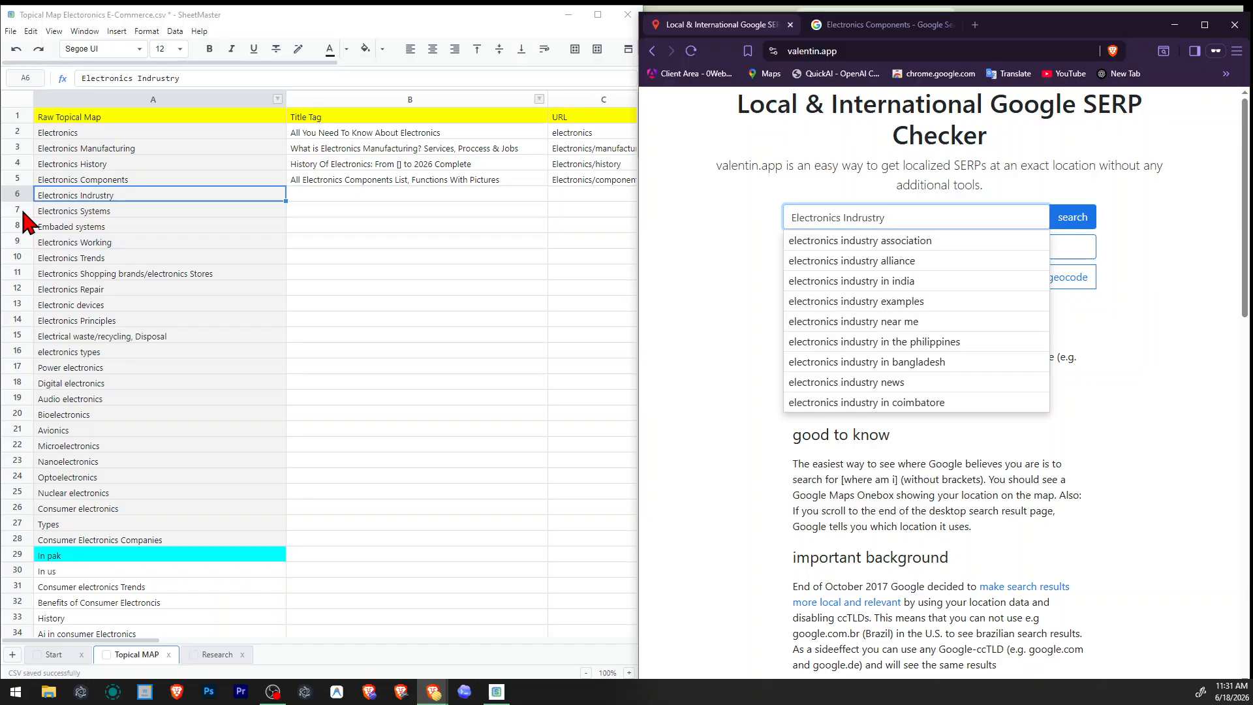
pyautogui.click(291, 197)
pyautogui.moveTo(177, 207); pyautogui.dragTo(166, 275)
pyautogui.moveTo(116, 199); pyautogui.dragTo(248, 201)
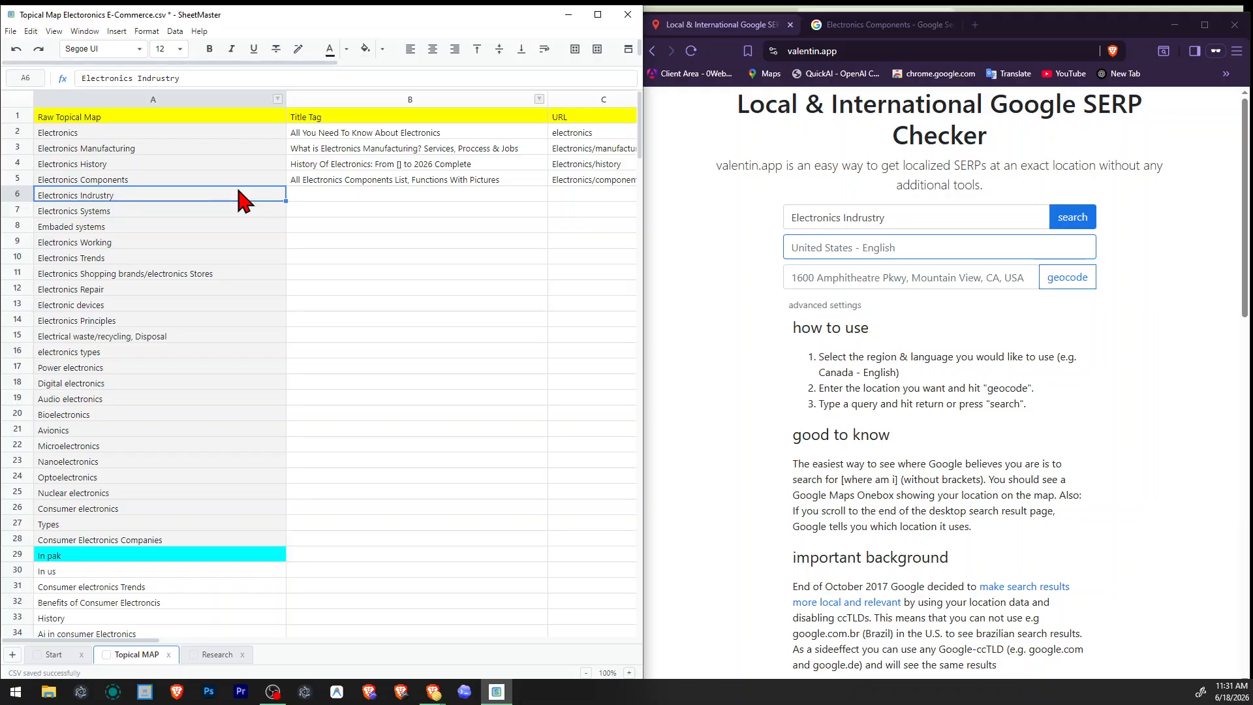
pyautogui.doubleClick(43, 196)
pyautogui.moveTo(37, 195); pyautogui.dragTo(114, 194)
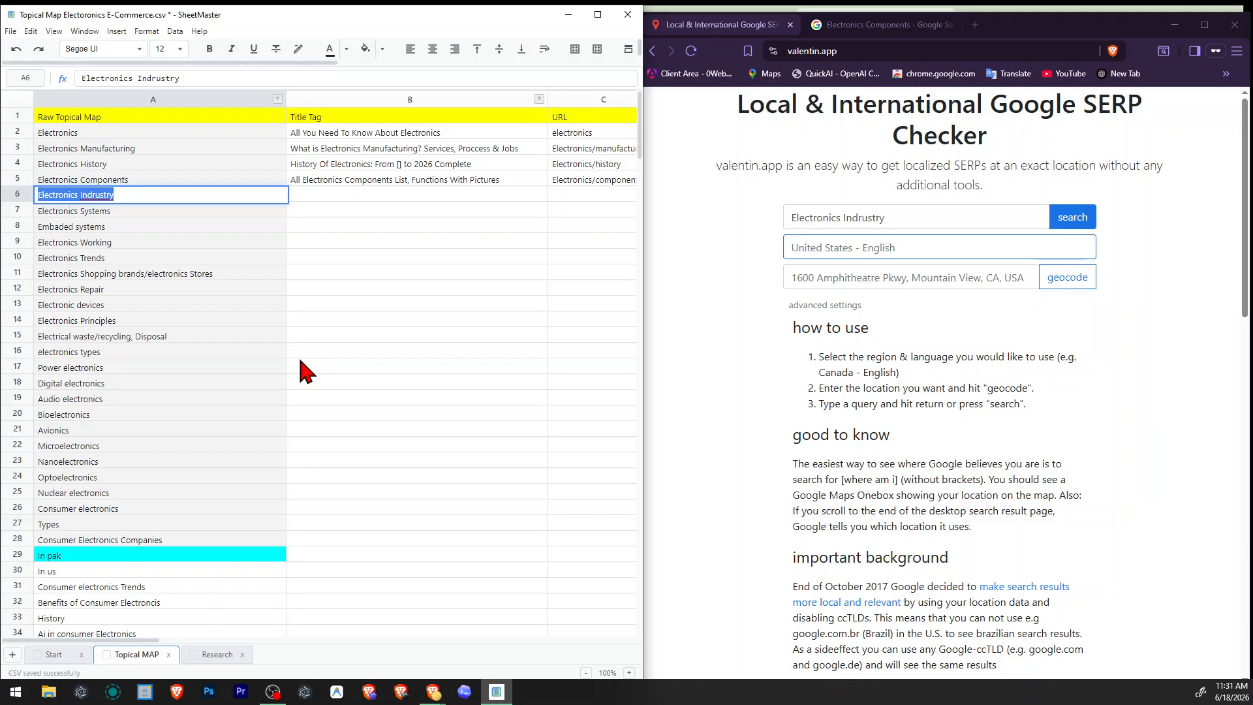
pyautogui.click(307, 376)
pyautogui.click(129, 199)
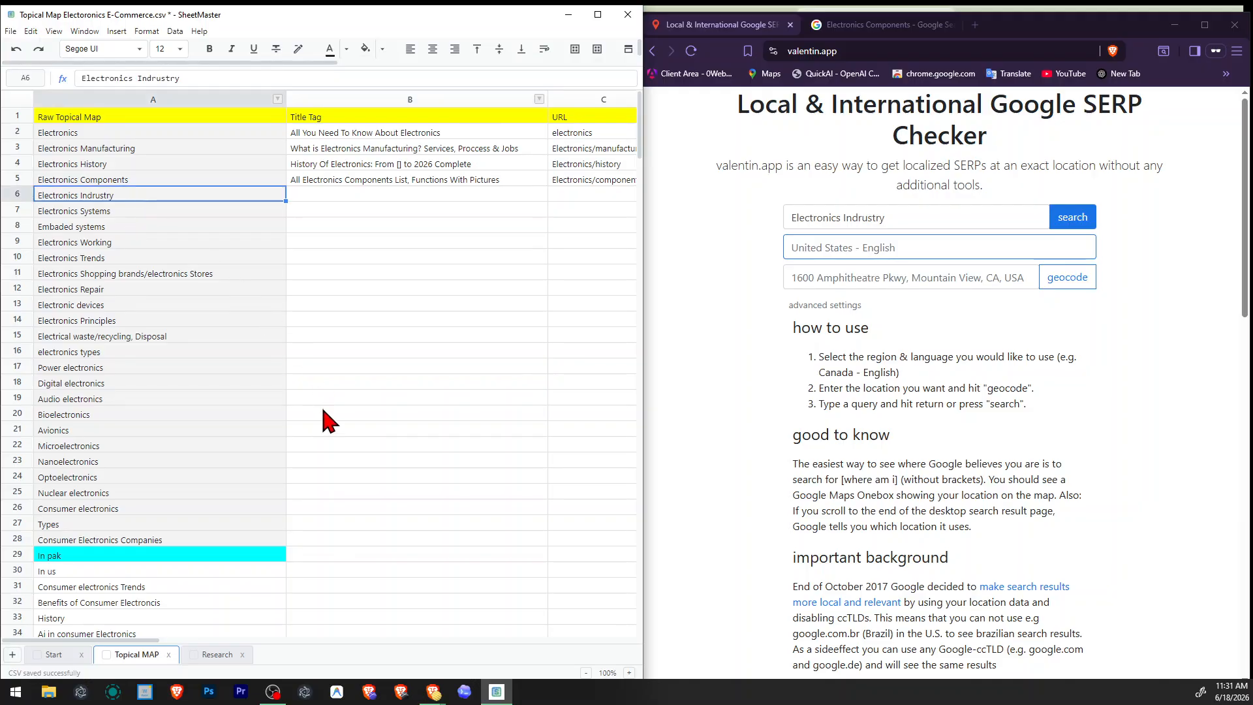
pyautogui.moveTo(107, 539); pyautogui.dragTo(87, 570)
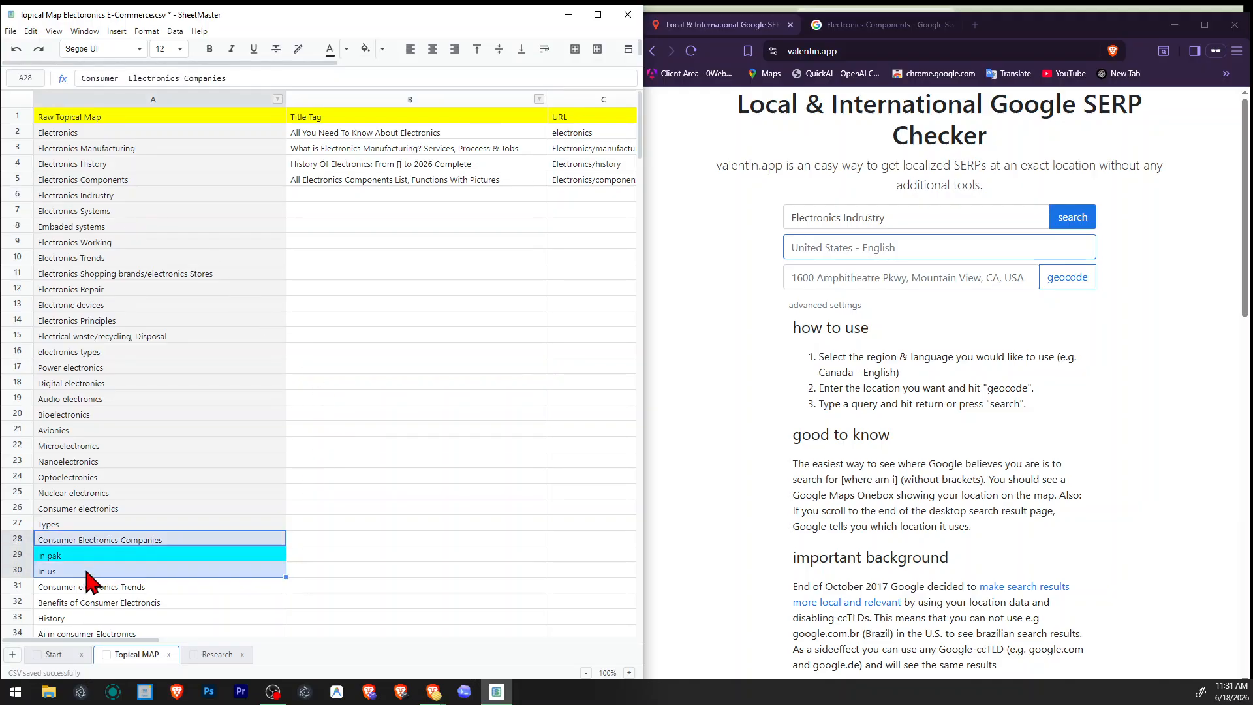
pyautogui.click(125, 197)
# Add the note "us, pk mention in microcontext section" to the "Electronics Indrustry" row.
pyautogui.click(598, 196)
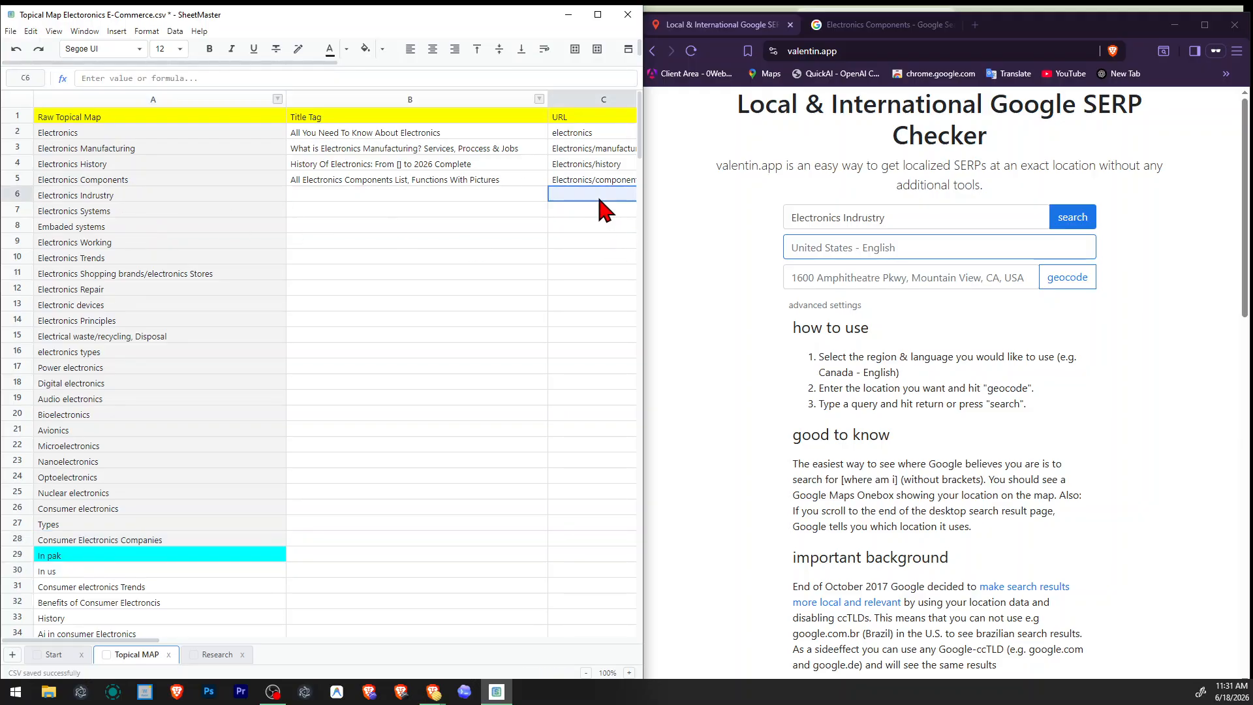
pyautogui.click(506, 196)
pyautogui.click(558, 196)
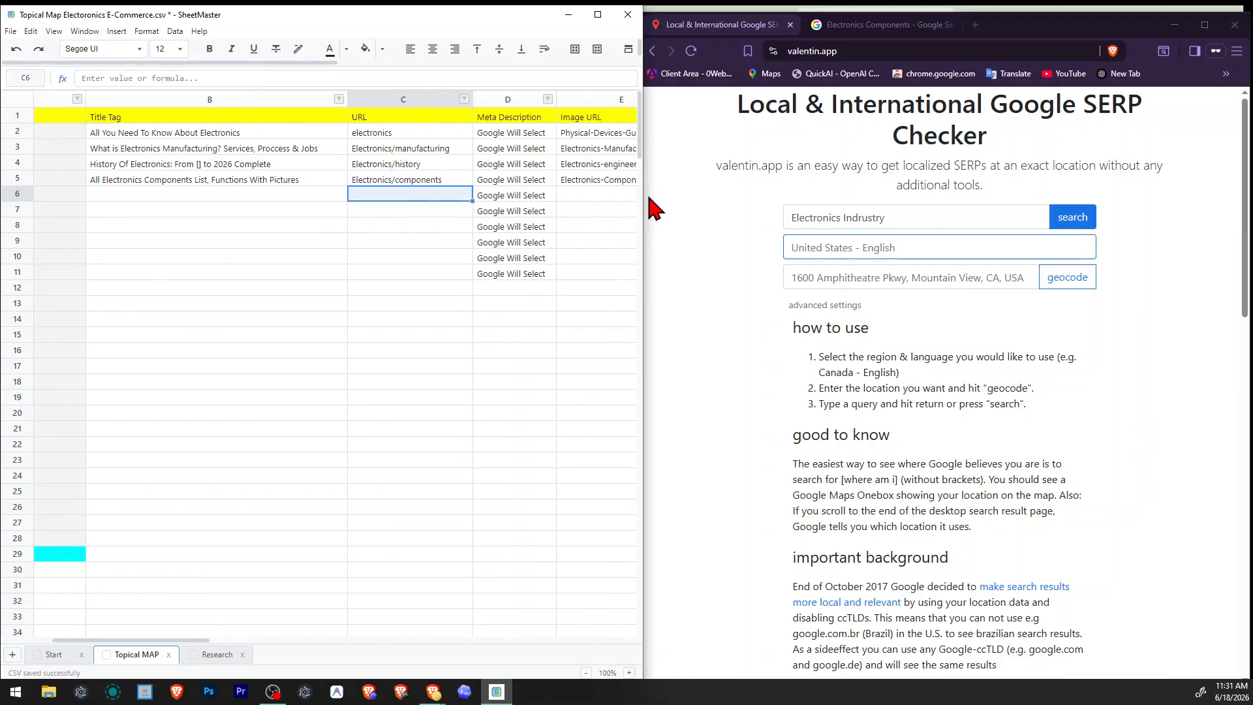
pyautogui.click(601, 196)
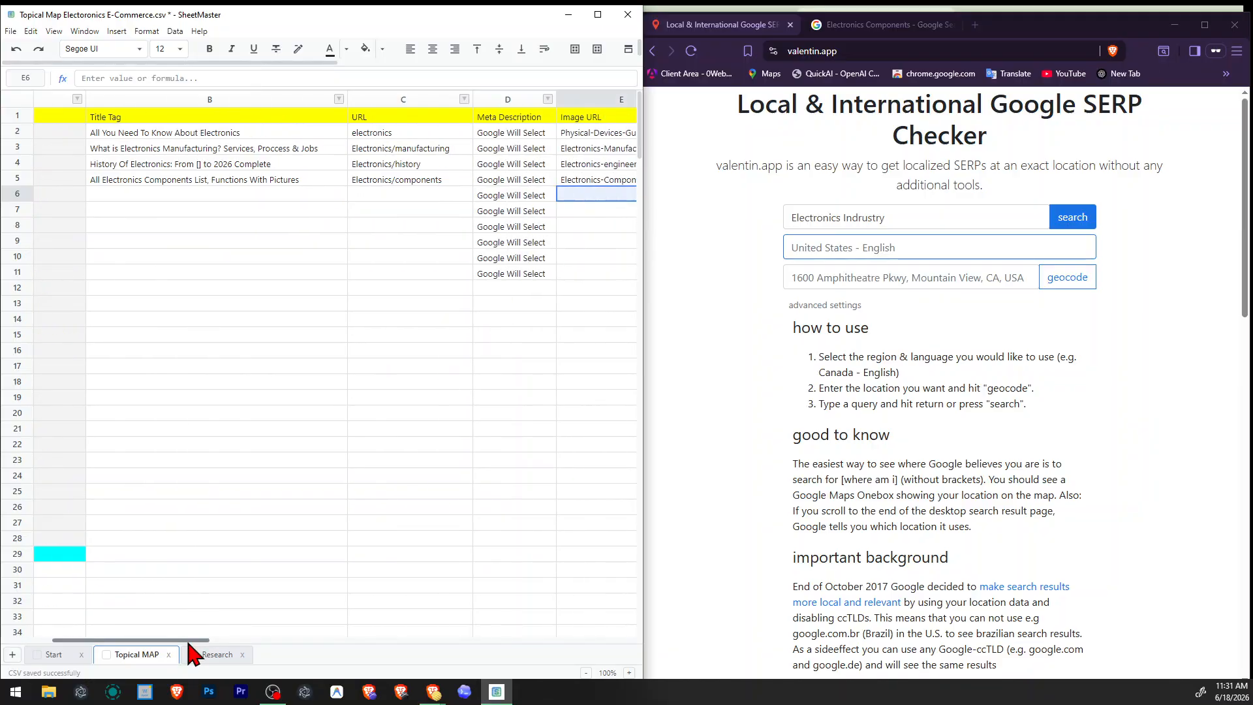
pyautogui.moveTo(191, 640); pyautogui.dragTo(350, 641)
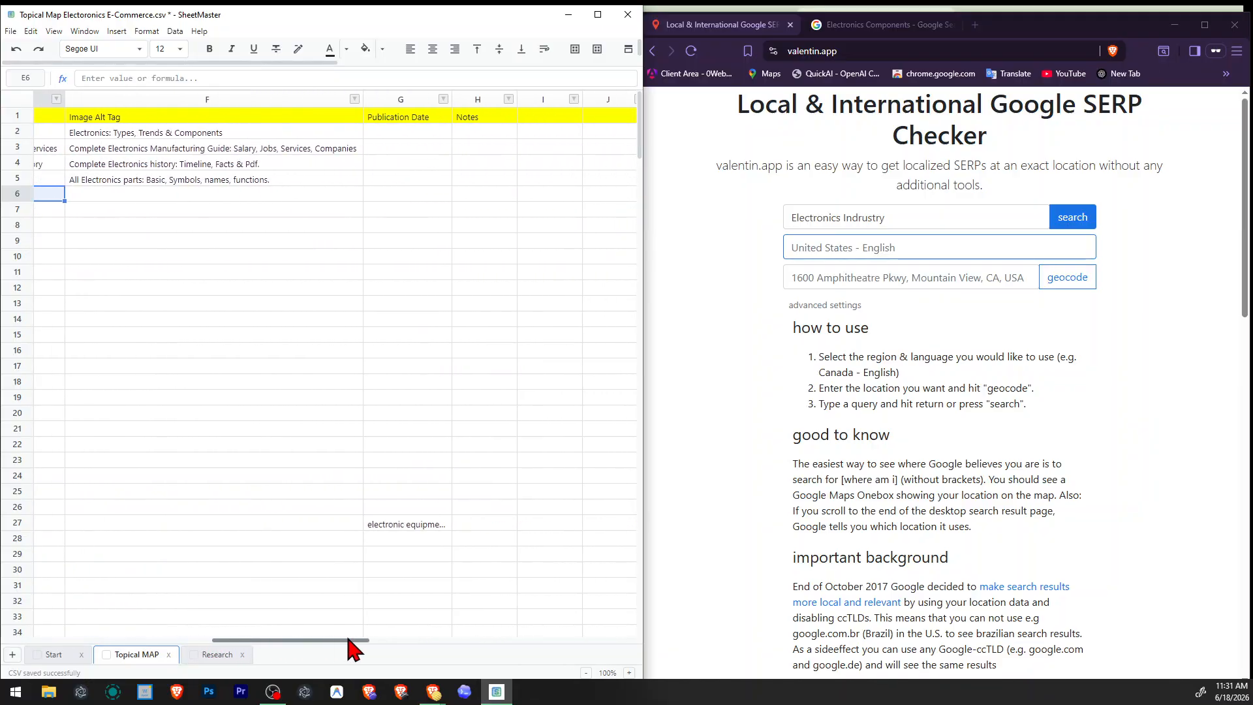
pyautogui.doubleClick(474, 196)
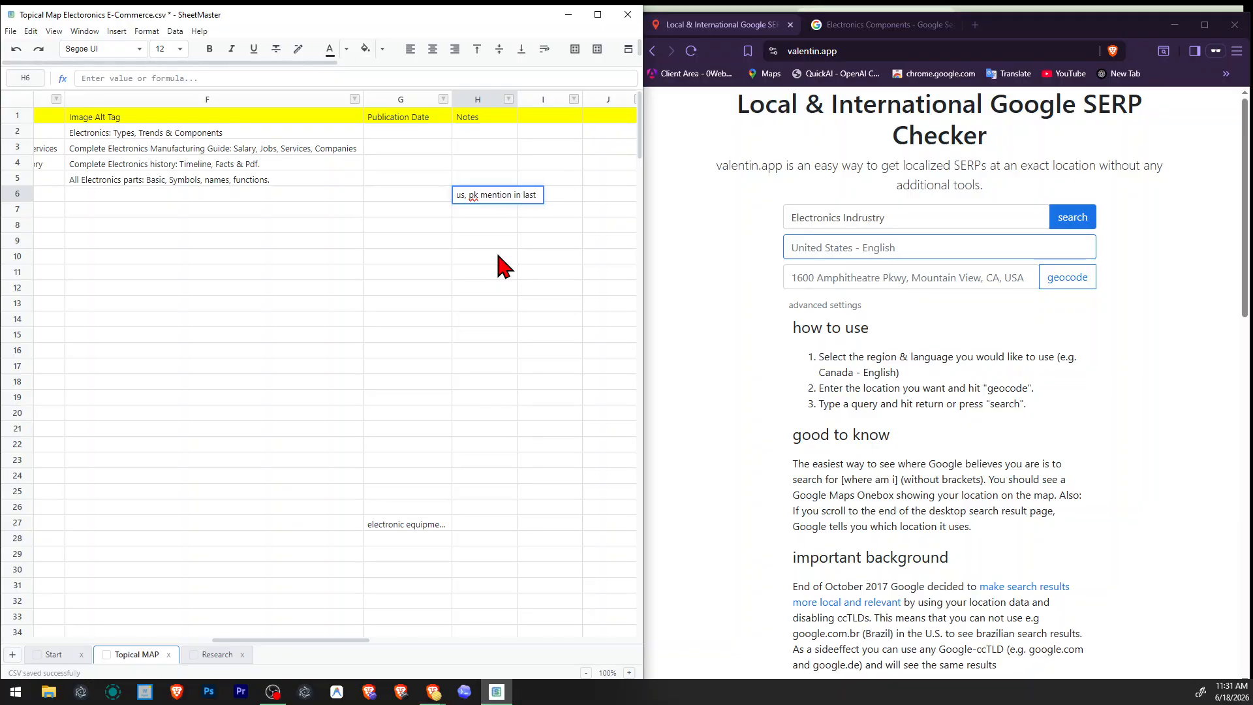
pyautogui.write('us, pk mention in micro')
pyautogui.write('context section')
pyautogui.press('Return')
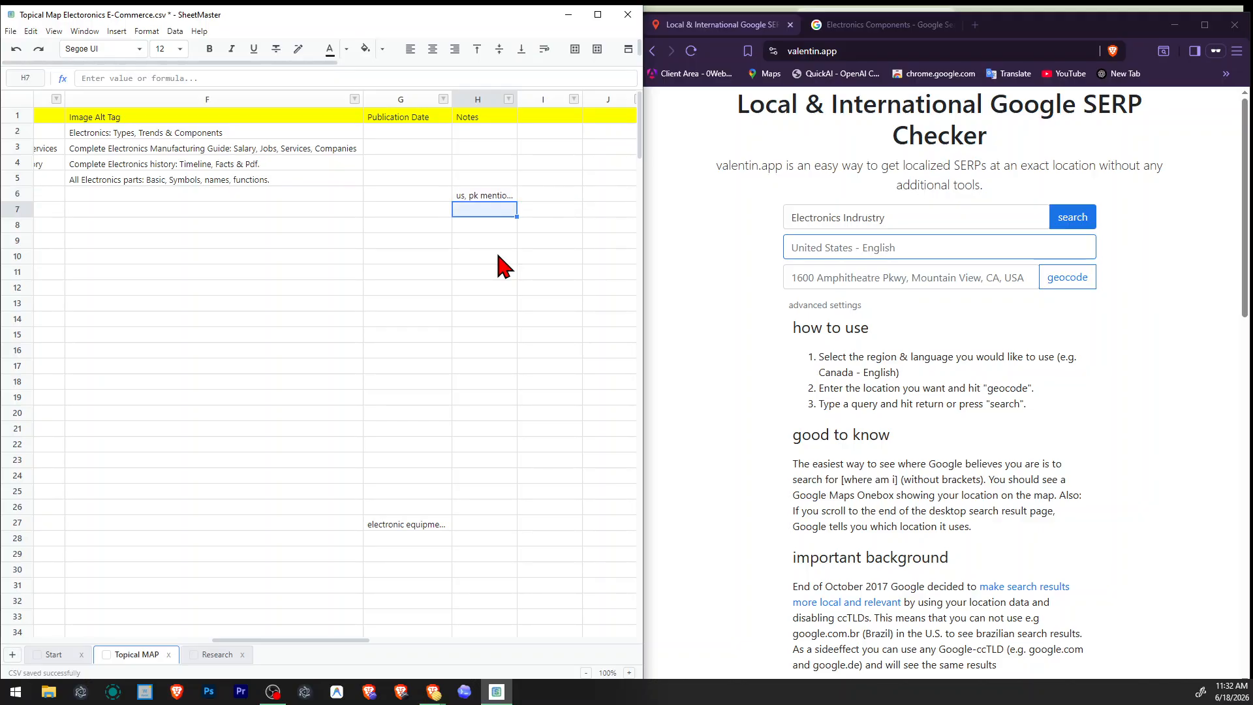
# Try wrapping the text of the new note in the "Electronics Indrustry" row.
pyautogui.click(482, 195)
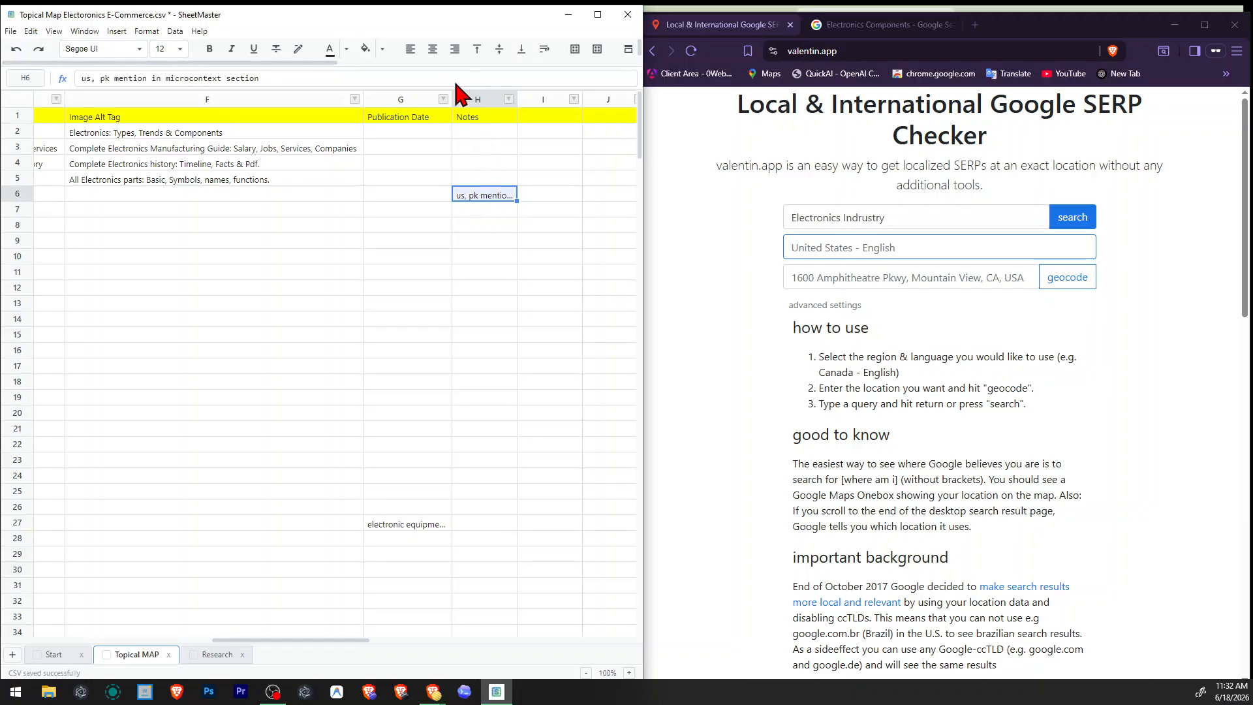
pyautogui.click(544, 50)
pyautogui.click(485, 336)
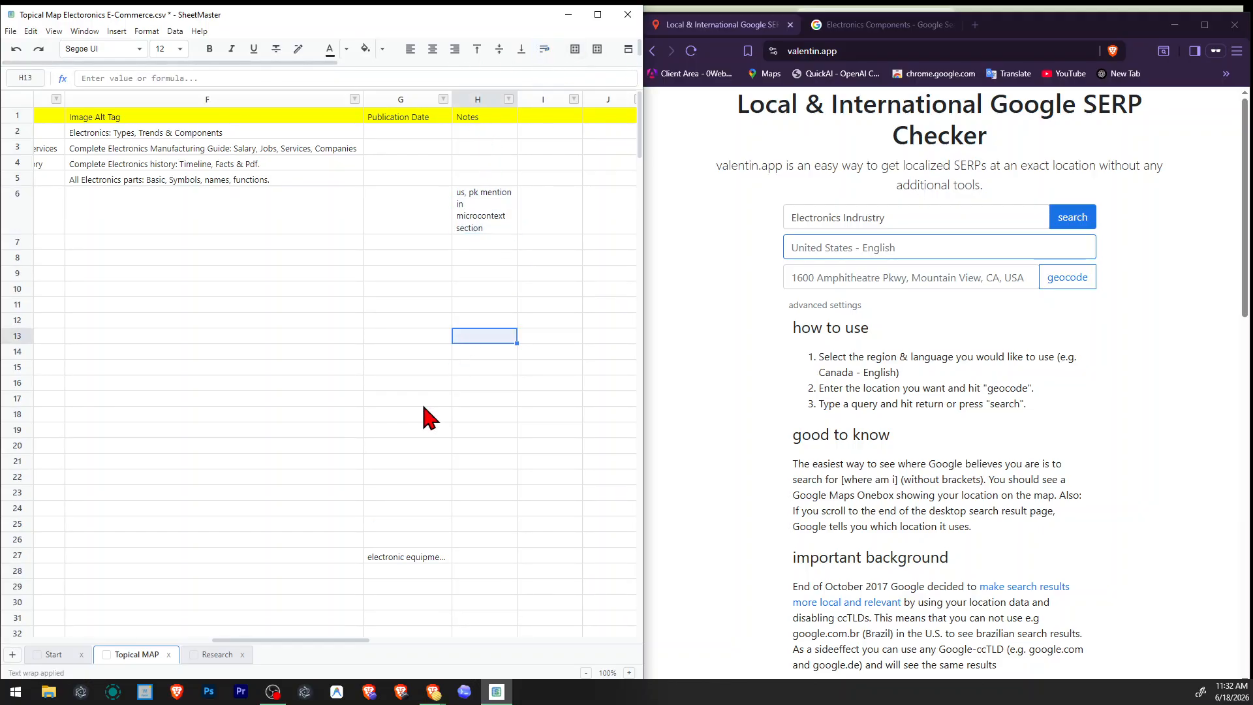
pyautogui.click(216, 310)
pyautogui.moveTo(232, 640); pyautogui.dragTo(19, 639)
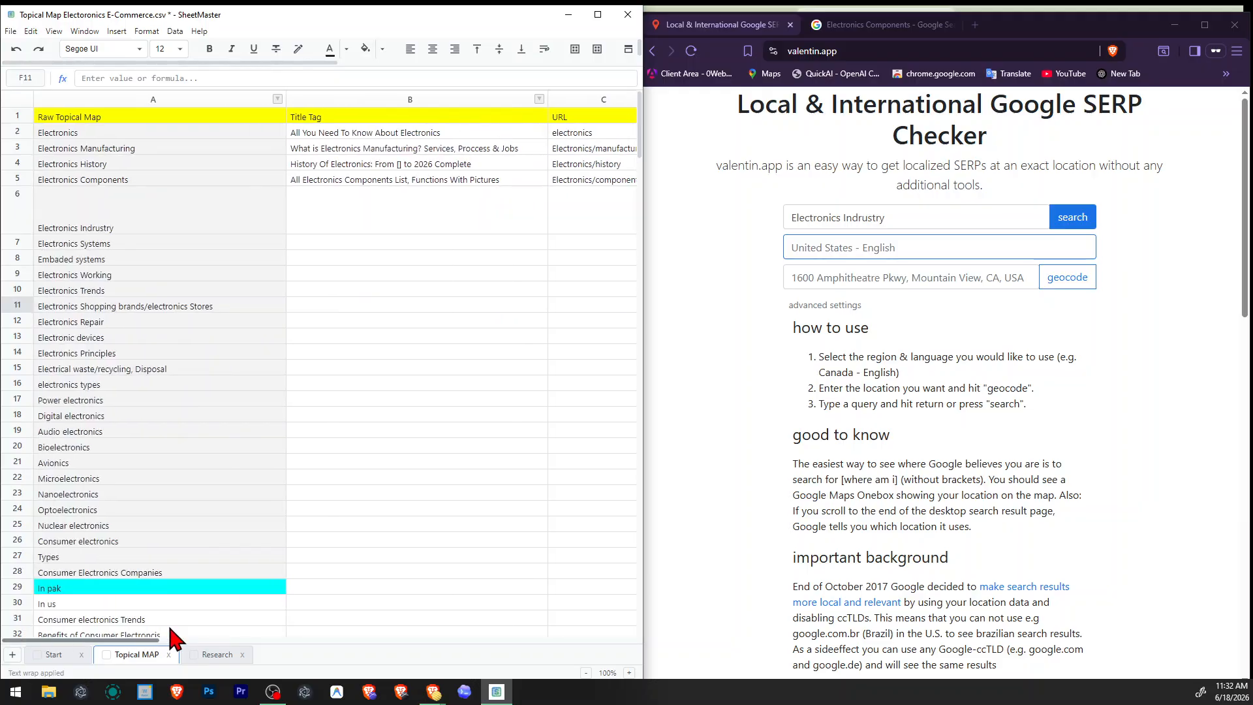
# Remove the text wrapping from the note in the "Electronics Indrustry" row.
pyautogui.moveTo(171, 633); pyautogui.dragTo(248, 634)
pyautogui.click(433, 201)
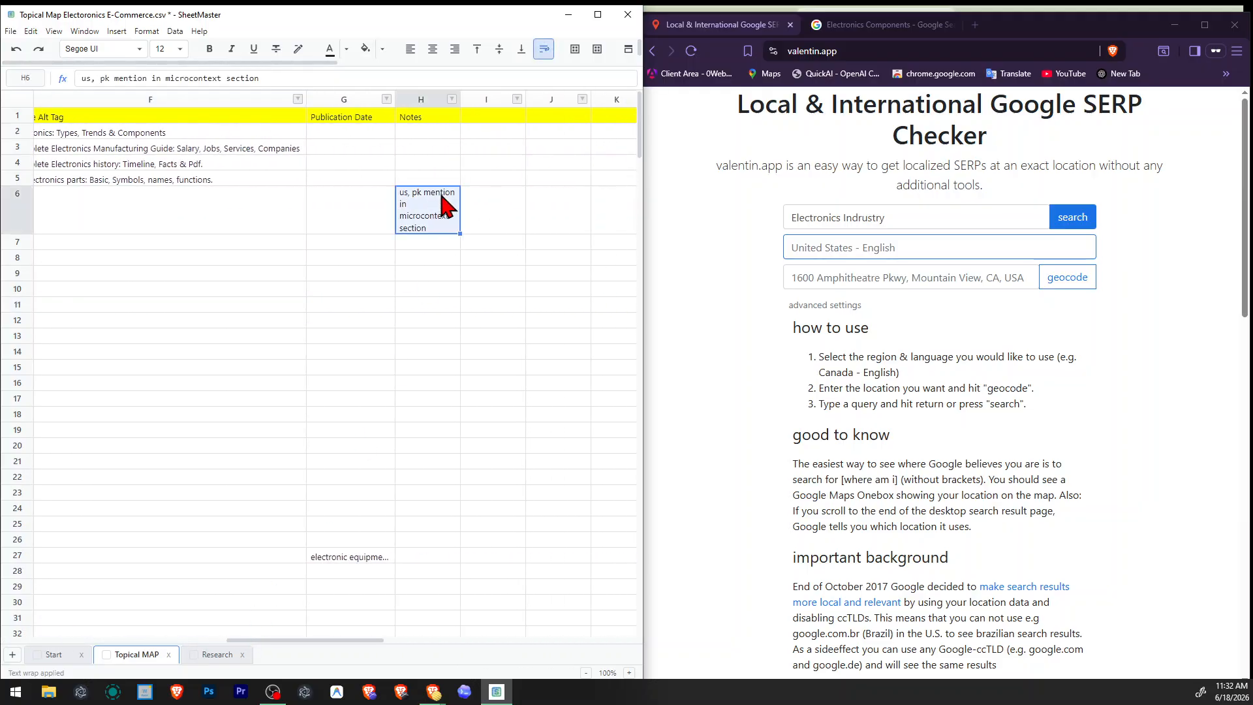
pyautogui.click(544, 51)
pyautogui.click(483, 367)
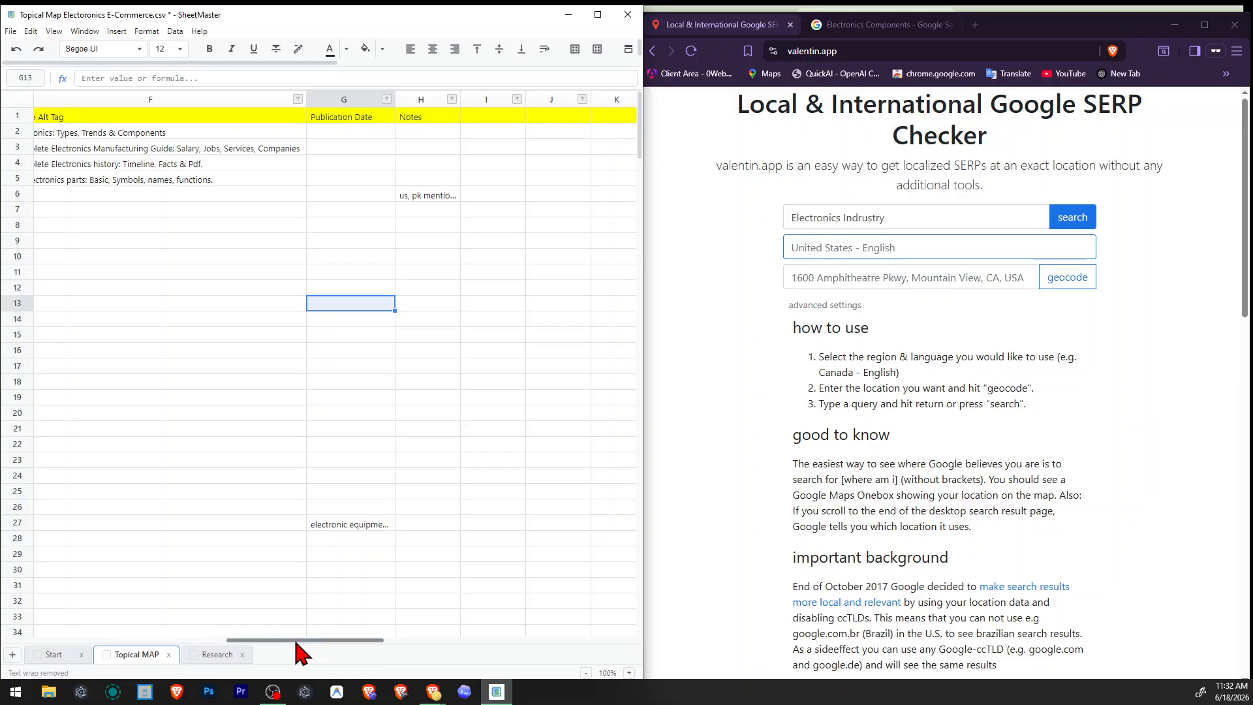
# Go back to the first columns of the topical map and save the CSV file.
pyautogui.moveTo(300, 640); pyautogui.dragTo(50, 640)
pyautogui.click(408, 334)
pyautogui.click(392, 211)
pyautogui.hotkey('ctrl', 's')
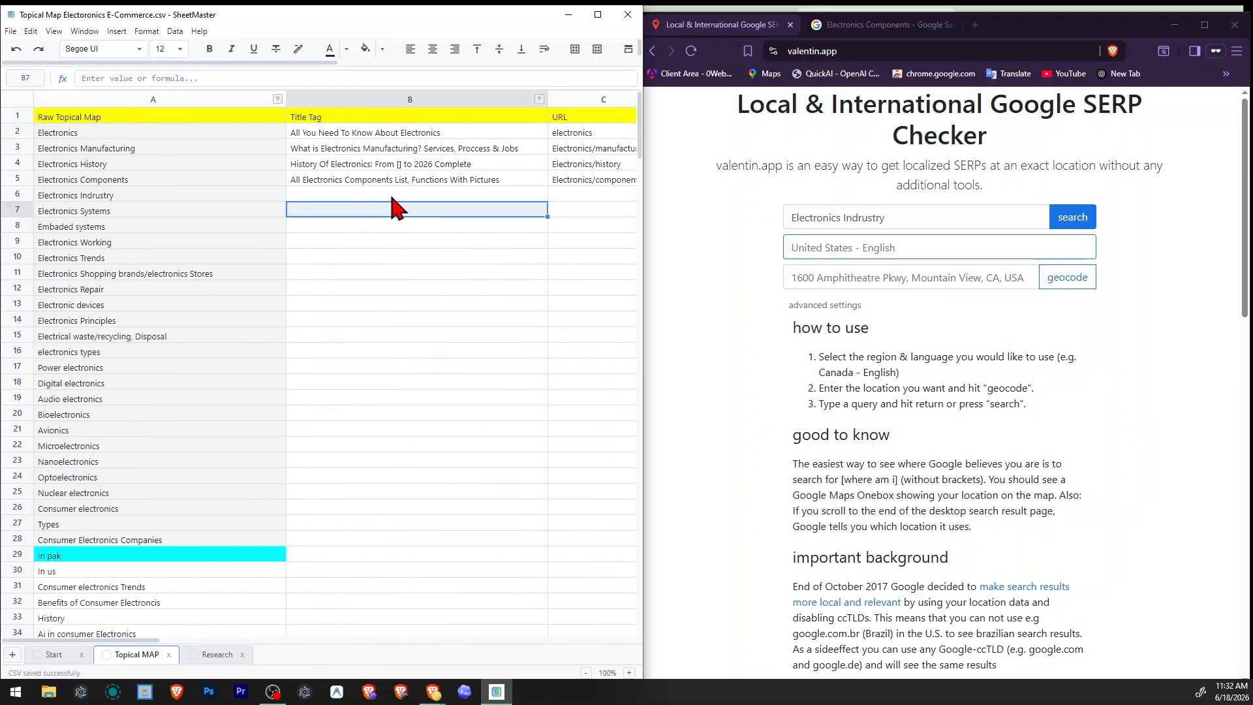
# Run the Google search for "Electronics Indrustry" and complete the fire hydrant image verification.
pyautogui.click(322, 305)
pyautogui.click(369, 196)
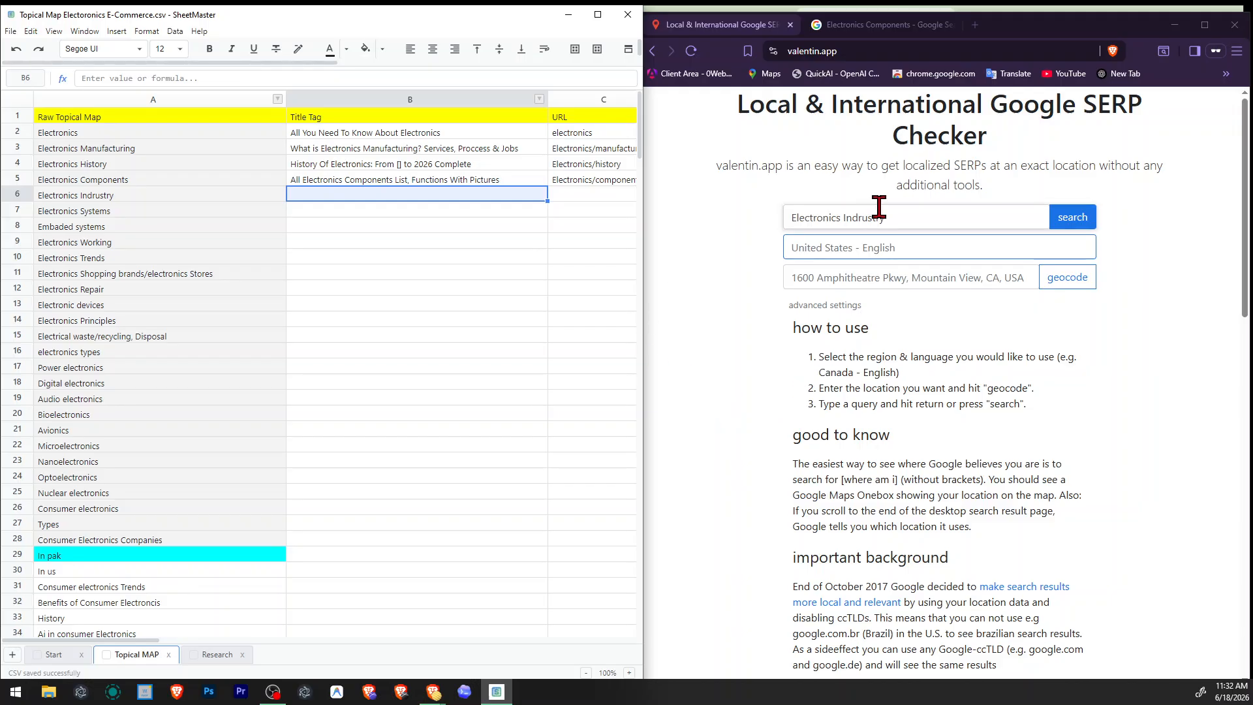
pyautogui.click(1073, 217)
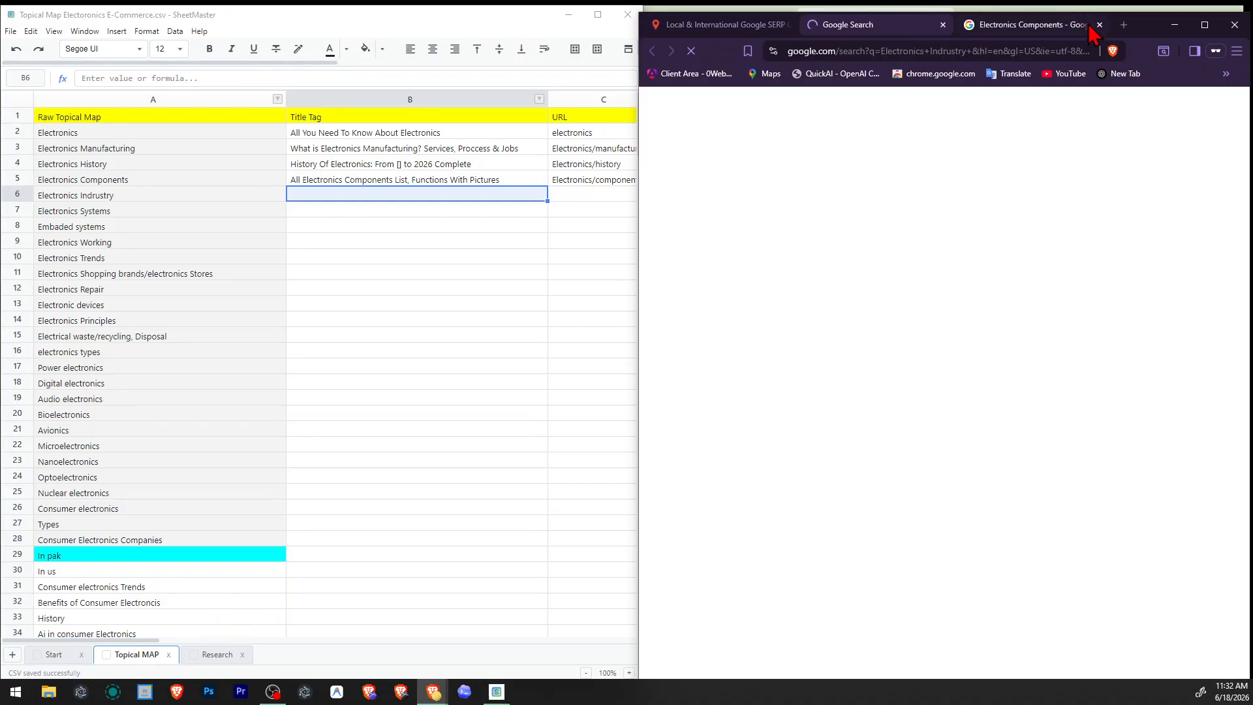
pyautogui.click(1100, 25)
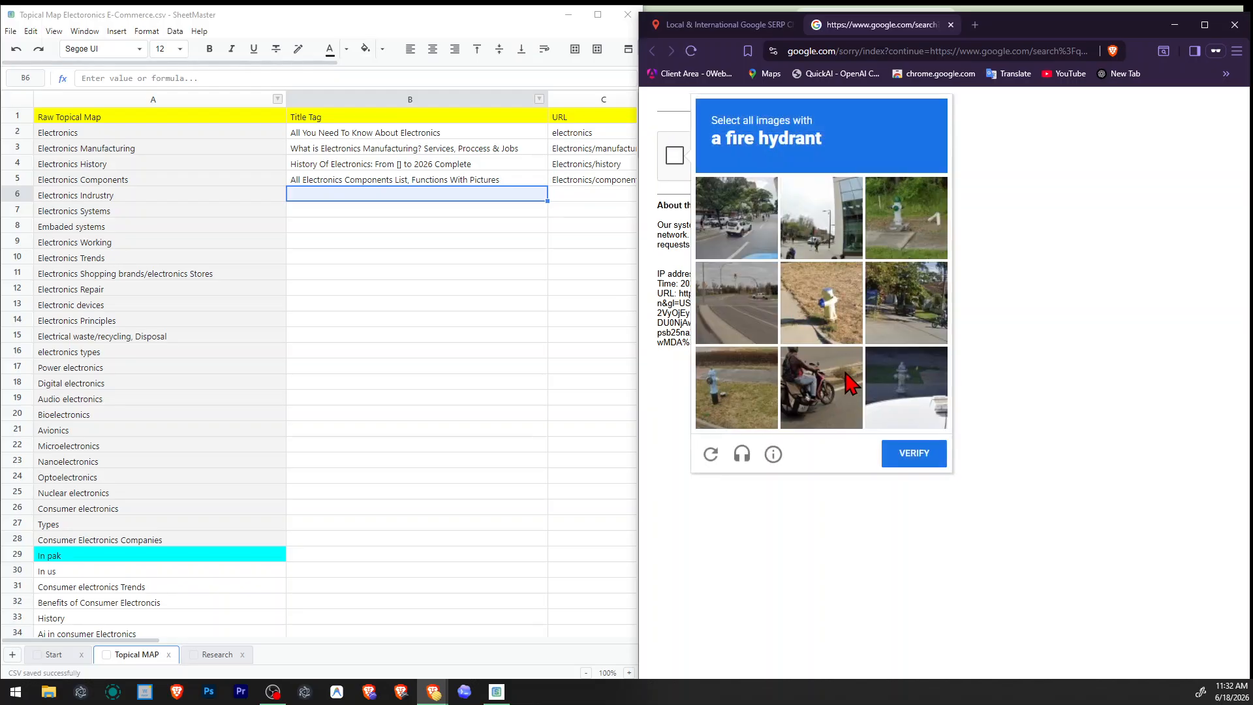
pyautogui.click(829, 304)
pyautogui.click(735, 371)
pyautogui.click(868, 224)
pyautogui.click(915, 455)
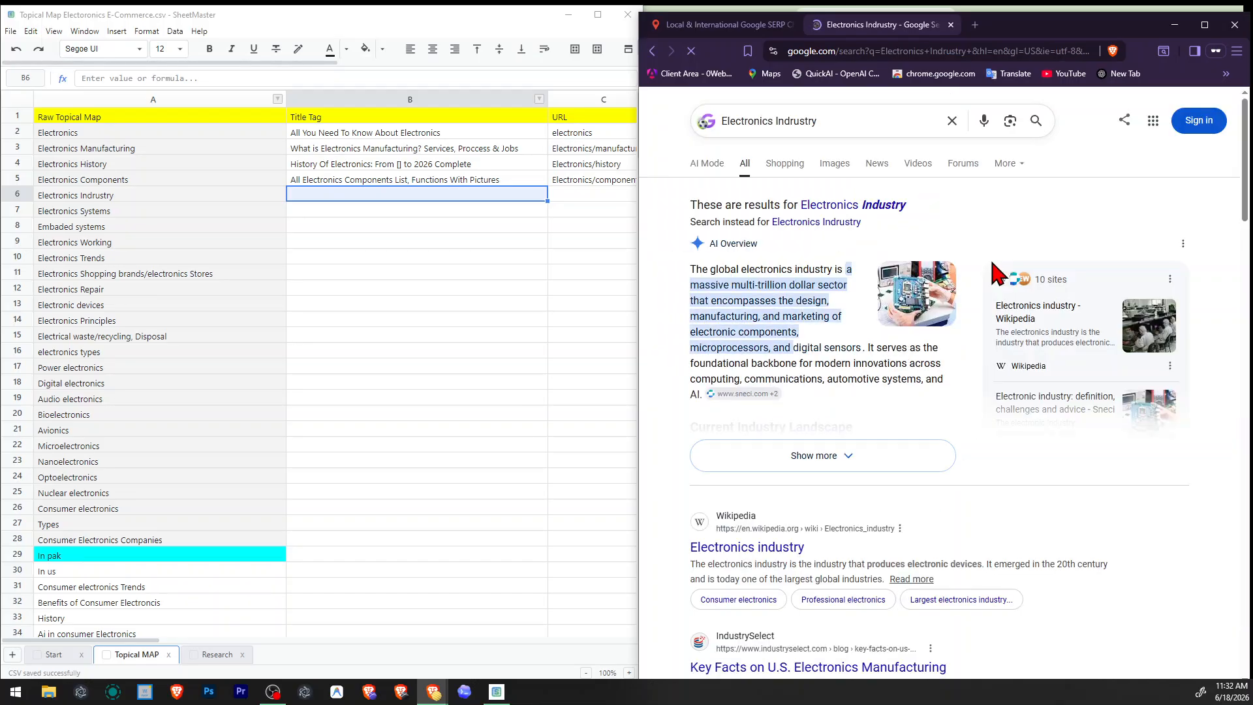
# Switch to Google's corrected query and replace the misspelled topic in the raw topical map with "Electronics Industry".
pyautogui.click(857, 205)
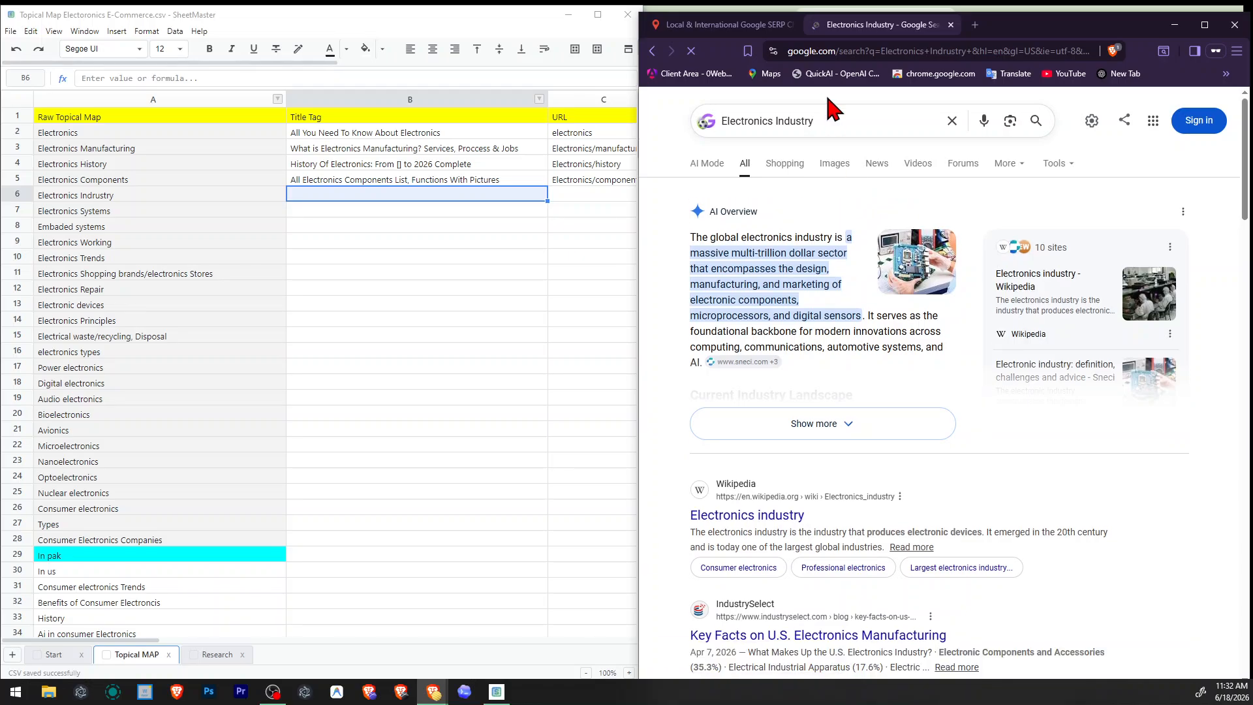
pyautogui.tripleClick(821, 124)
pyautogui.hotkey('ctrl', 'x')
pyautogui.click(127, 195)
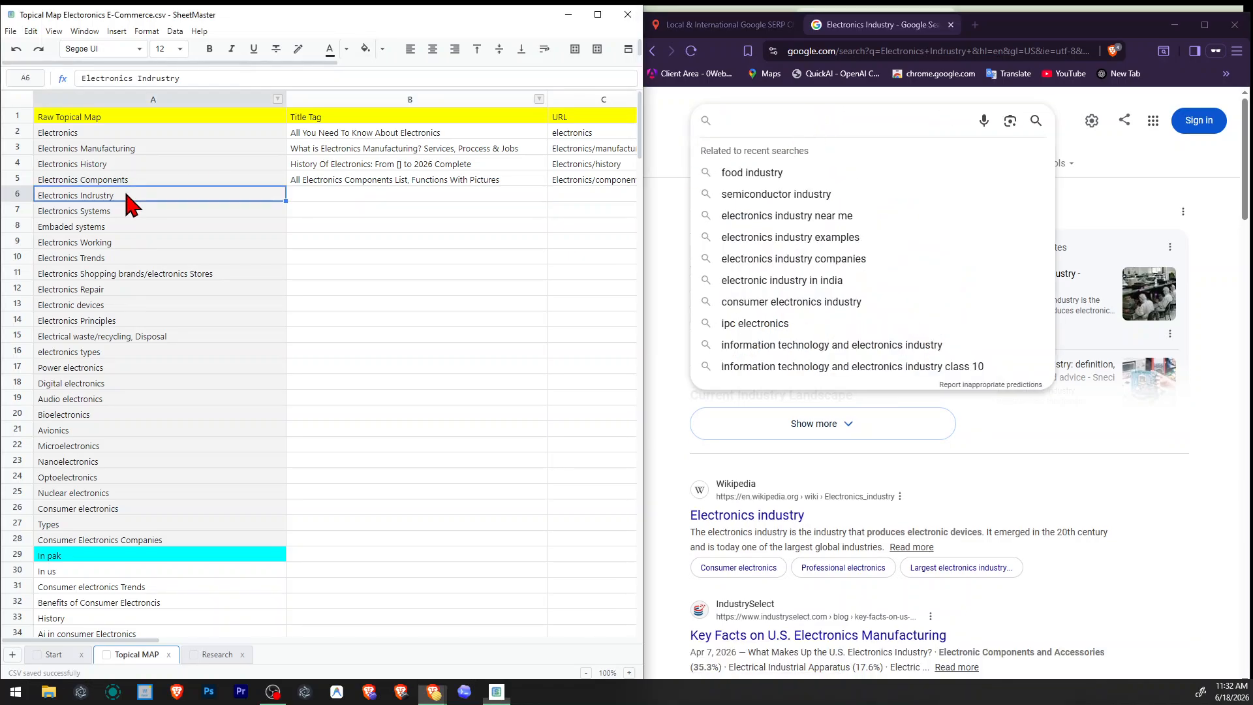
pyautogui.hotkey('ctrl', 'v')
pyautogui.click(347, 304)
pyautogui.click(399, 229)
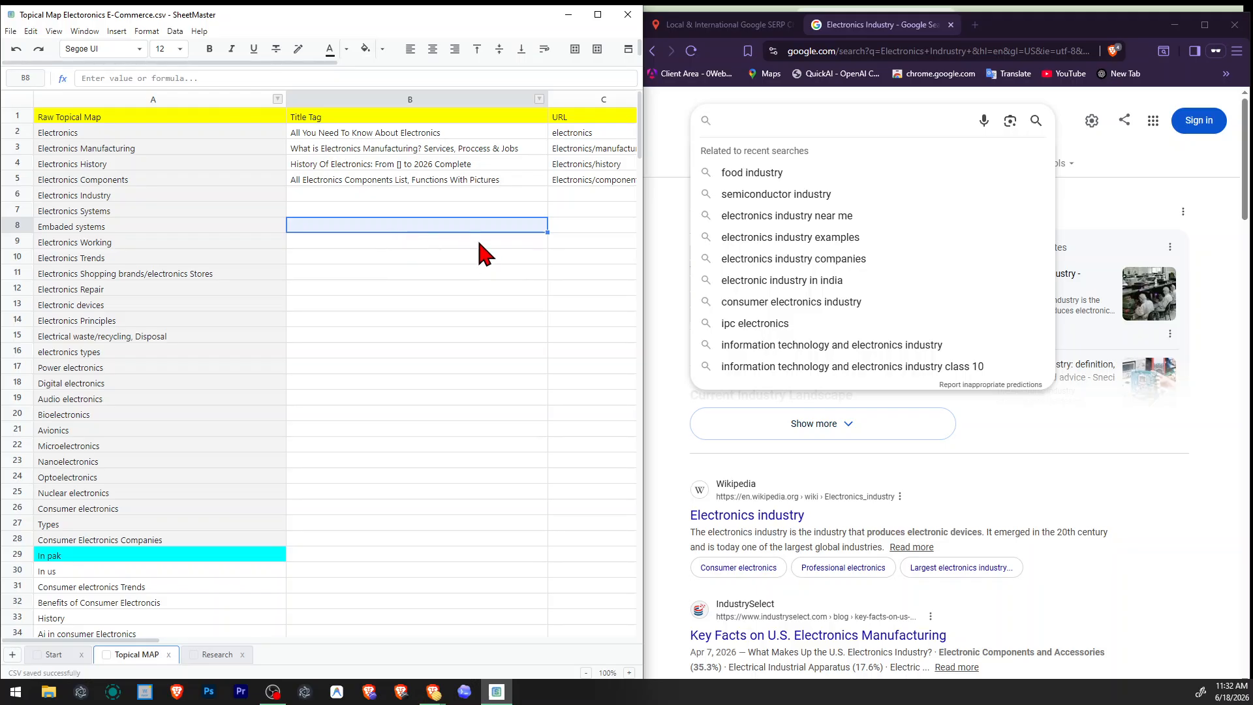
pyautogui.click(450, 209)
pyautogui.click(464, 195)
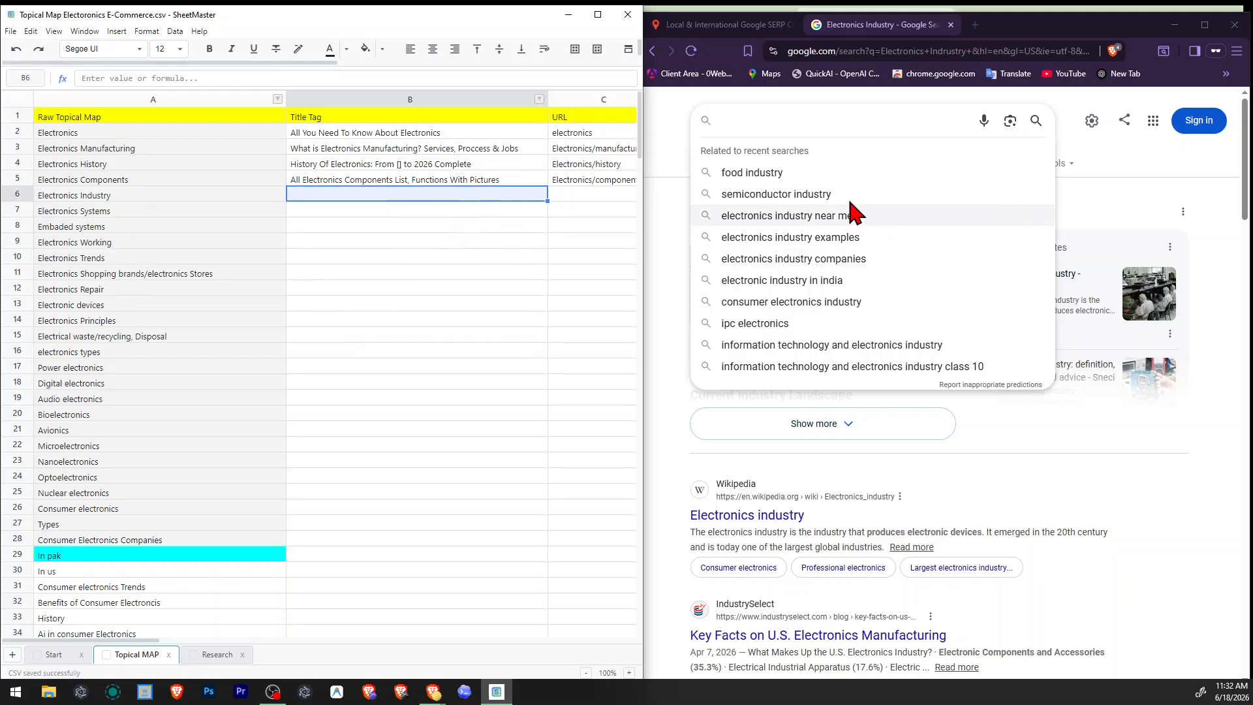
# Put "Electronics Industry" back into the Google search field and review its query suggestions.
pyautogui.click(680, 215)
pyautogui.click(797, 124)
pyautogui.hotkey('ctrl', 'v')
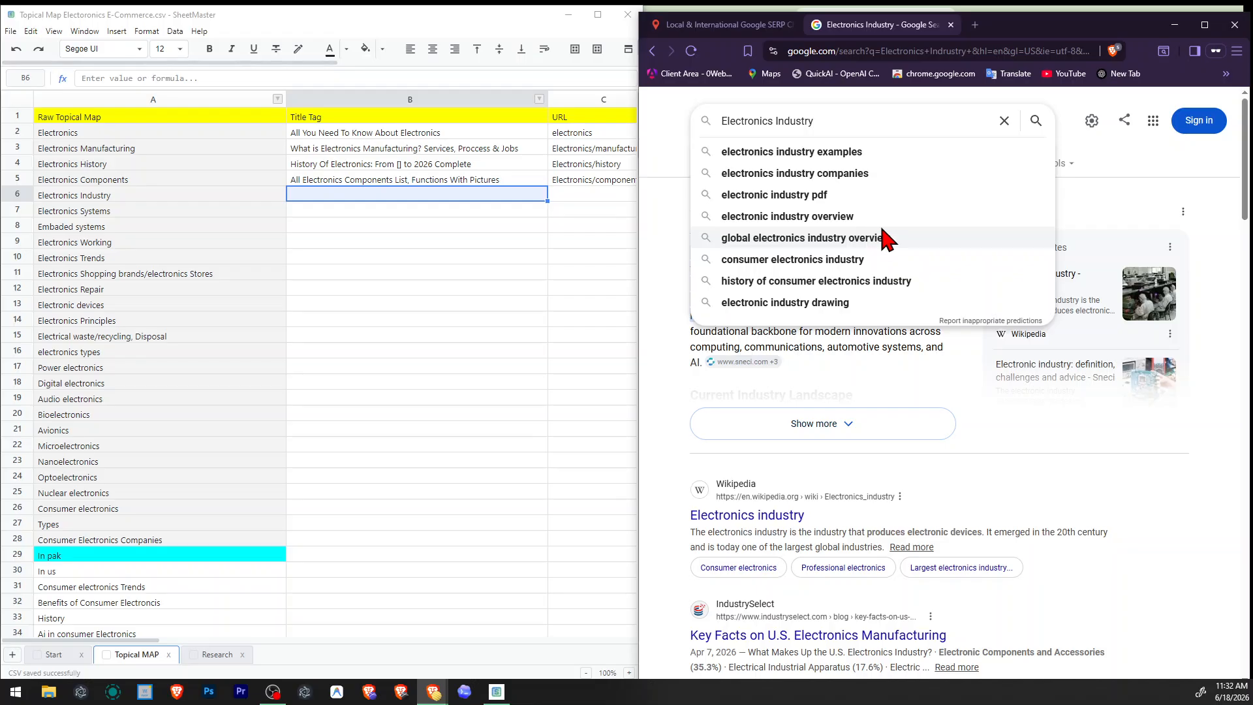
pyautogui.click(1087, 537)
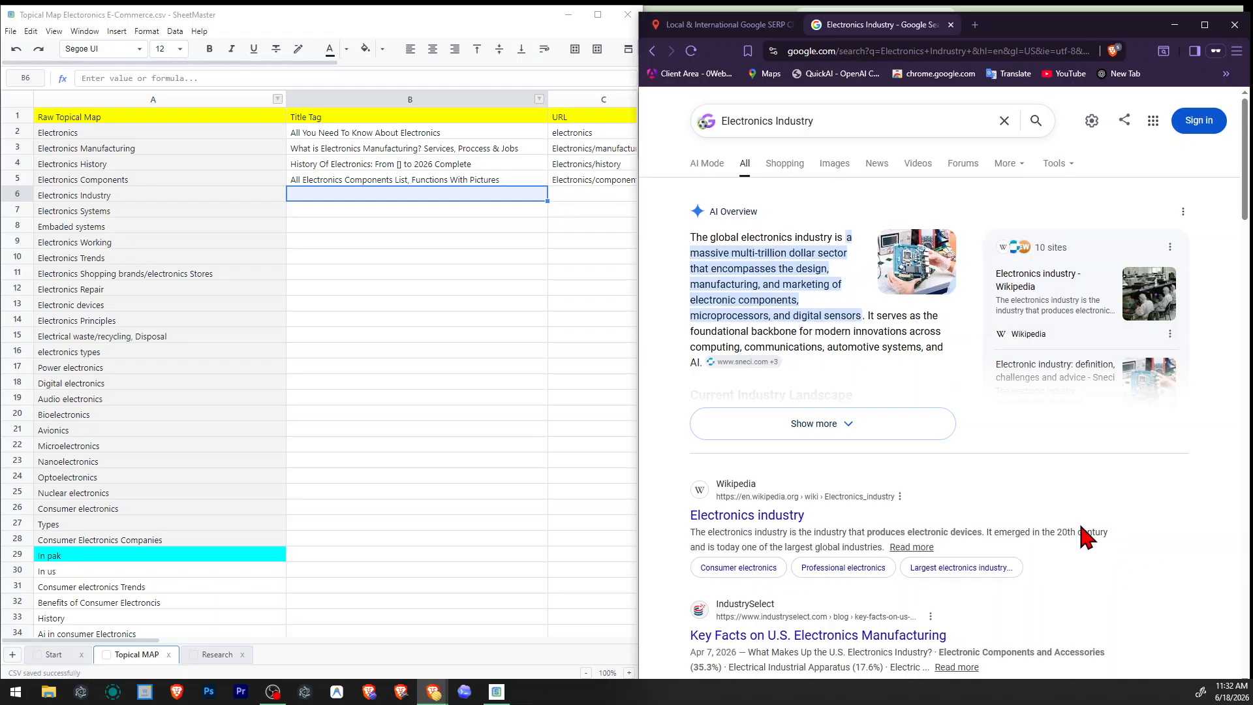
# Examine the Wikipedia description, related questions and organic results for Electronics Industry for title tag ideas.
pyautogui.scroll(-2, 1087, 537)
pyautogui.moveTo(866, 401)
pyautogui.mouseDown()
pyautogui.moveTo(1010, 397)
pyautogui.moveTo(699, 400)
pyautogui.moveTo(849, 415)
pyautogui.mouseUp()
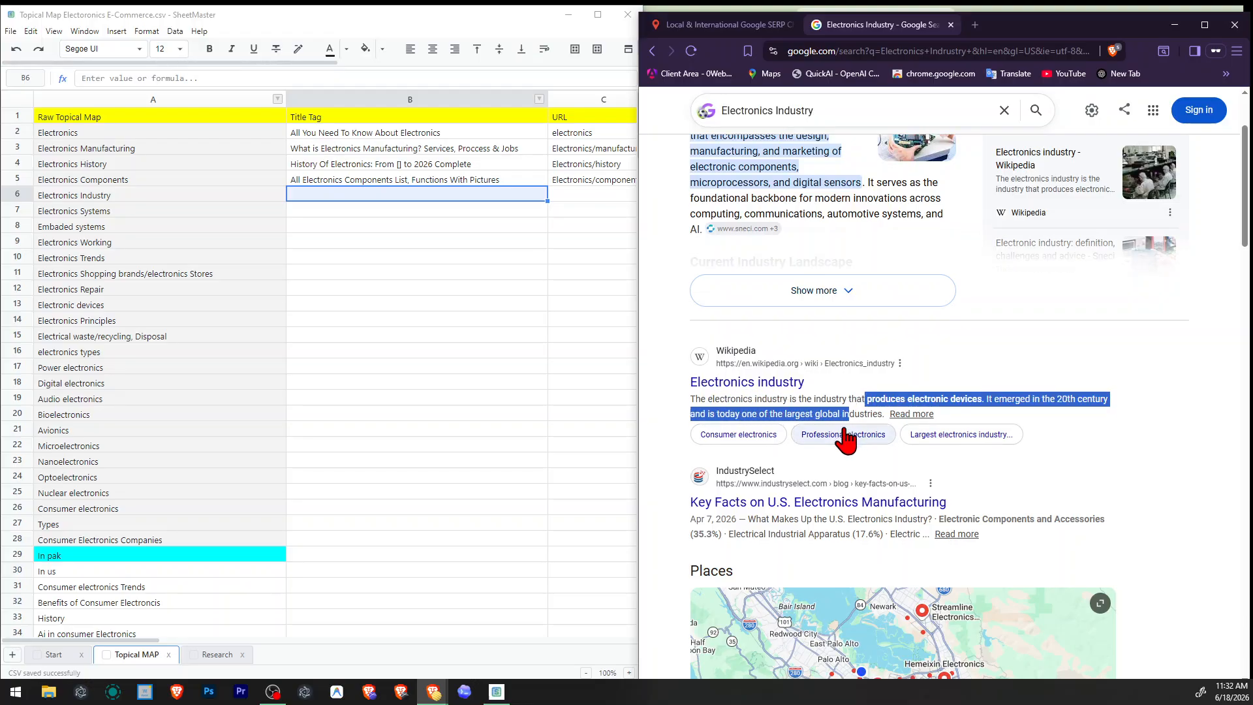
pyautogui.scroll(-2, 844, 439)
pyautogui.scroll(-12, 953, 385)
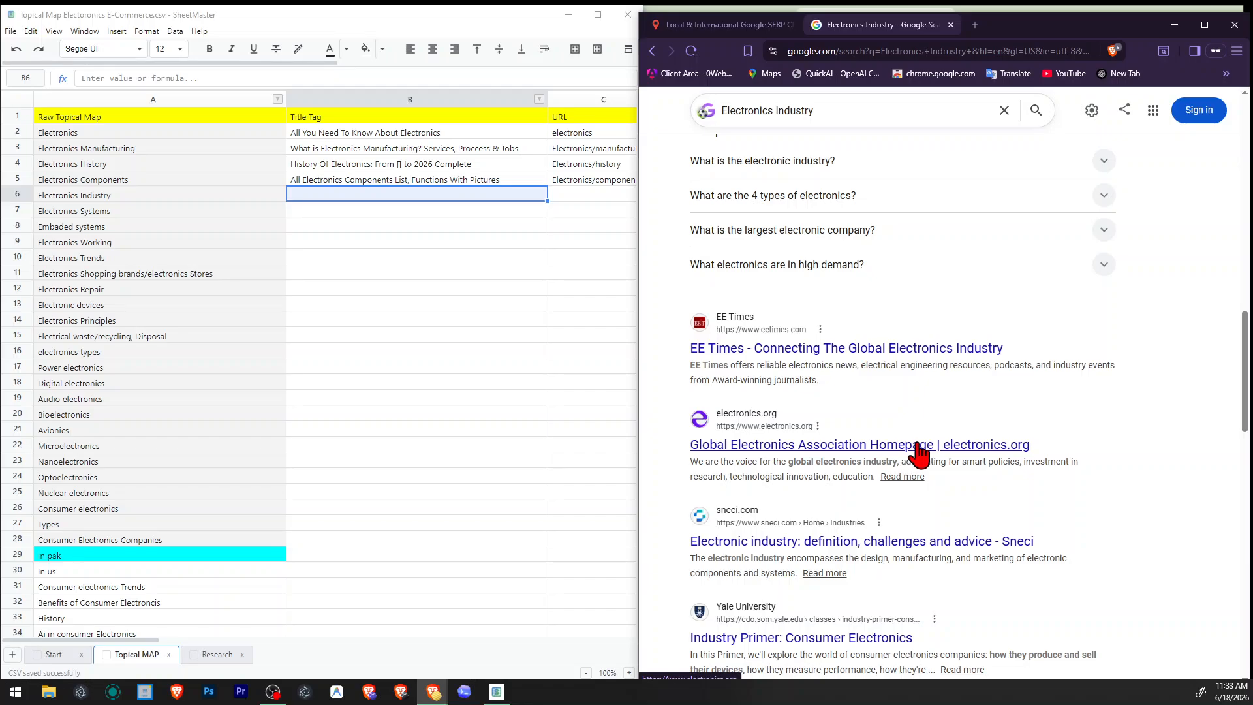
pyautogui.scroll(-2, 920, 450)
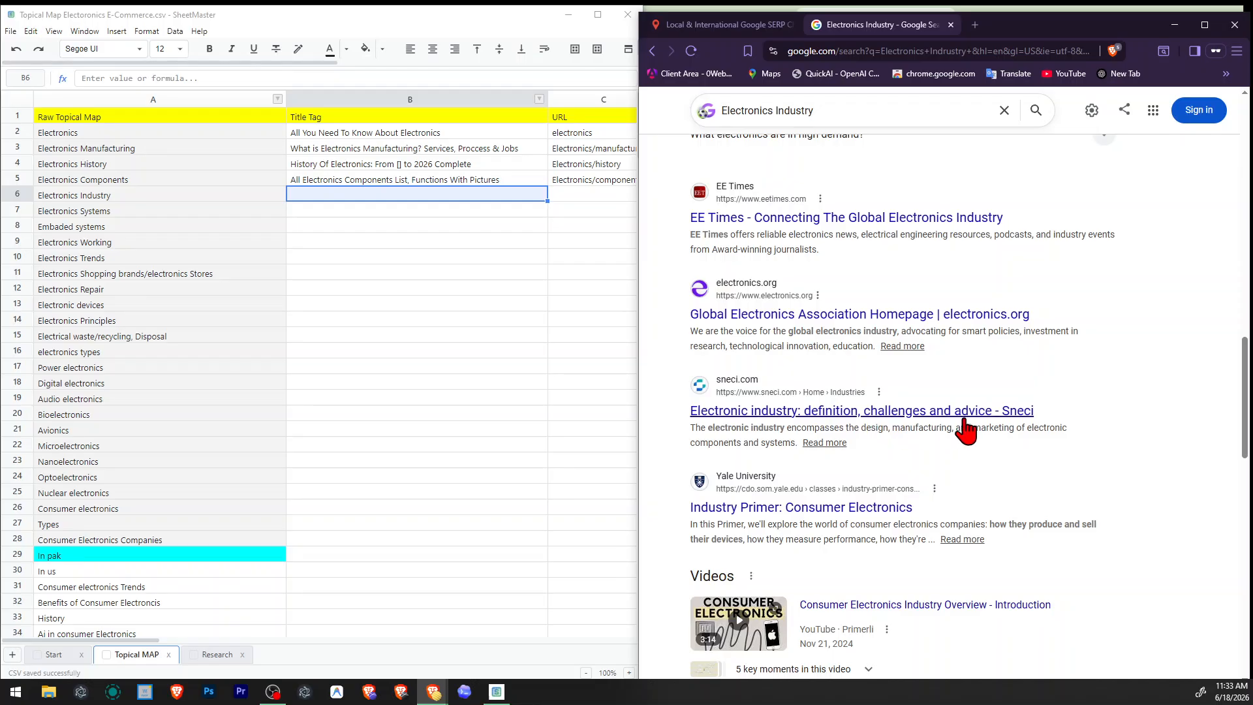
pyautogui.scroll(-1, 1003, 438)
pyautogui.scroll(-2, 1003, 438)
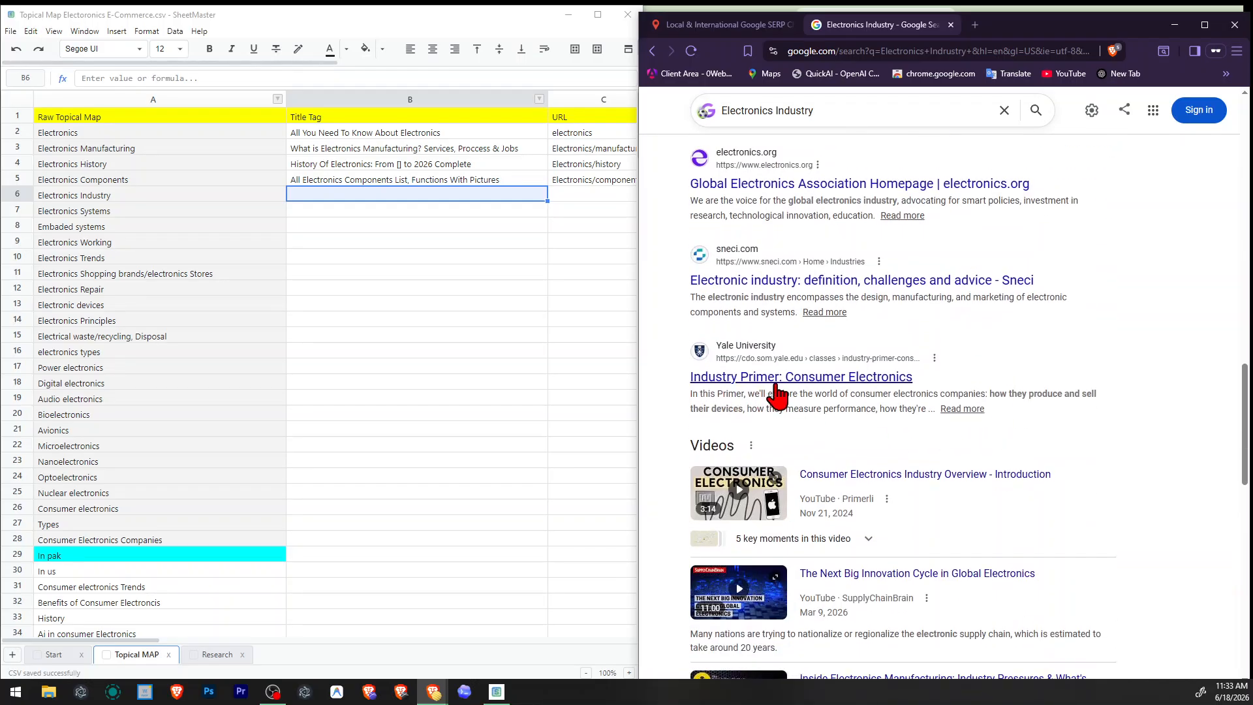
# Examine the video, image, All Electronics Industry and related-search sections of the results for further wording.
pyautogui.scroll(-5, 878, 390)
pyautogui.scroll(2, 875, 391)
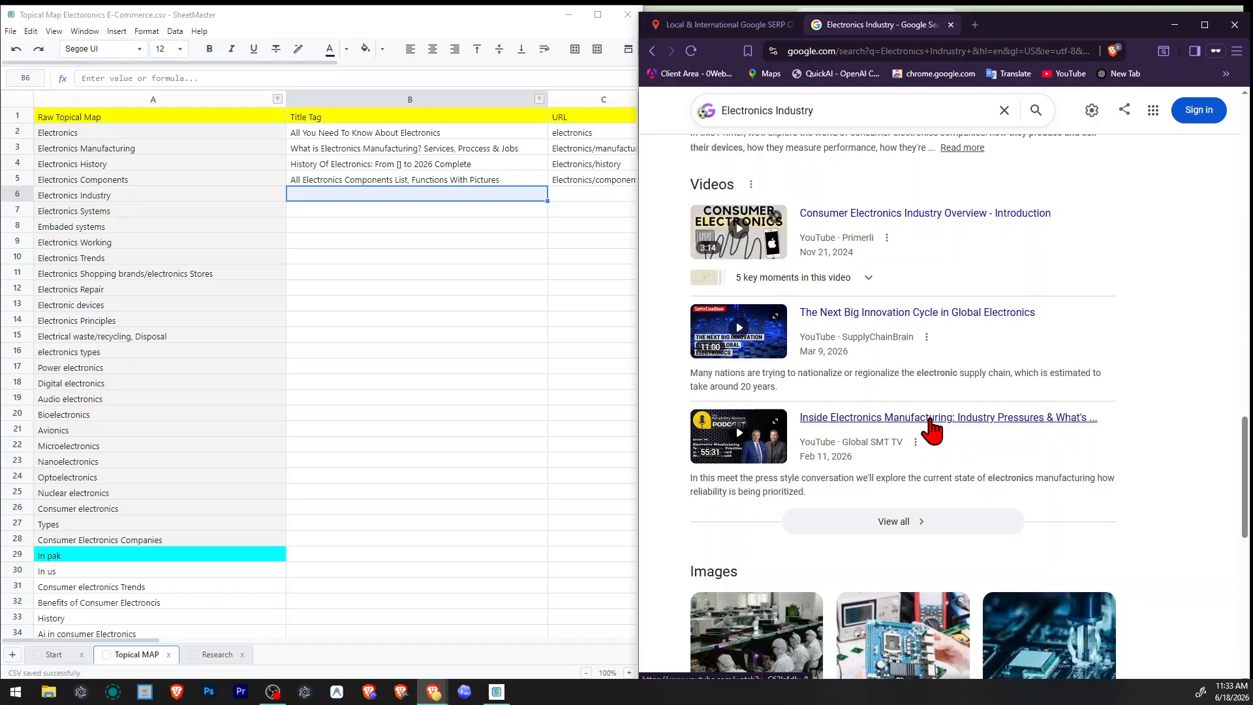
pyautogui.scroll(-4, 1015, 427)
pyautogui.scroll(-2, 1015, 421)
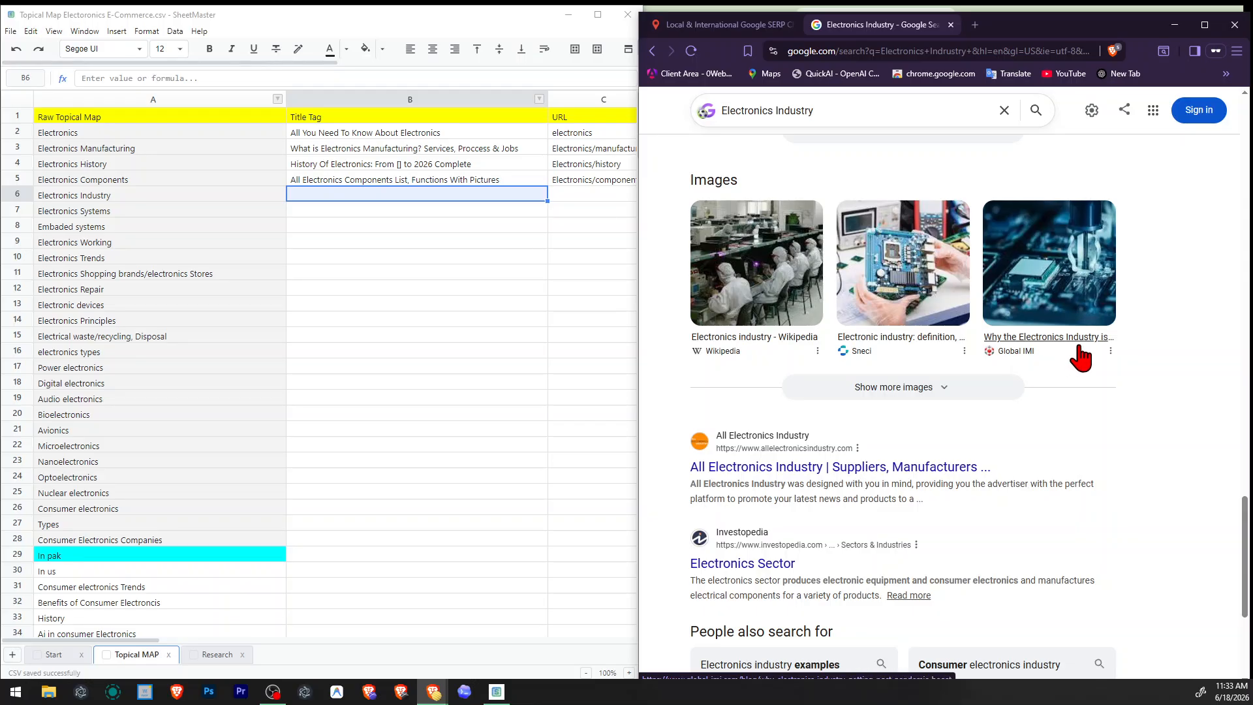
pyautogui.scroll(-2, 1045, 399)
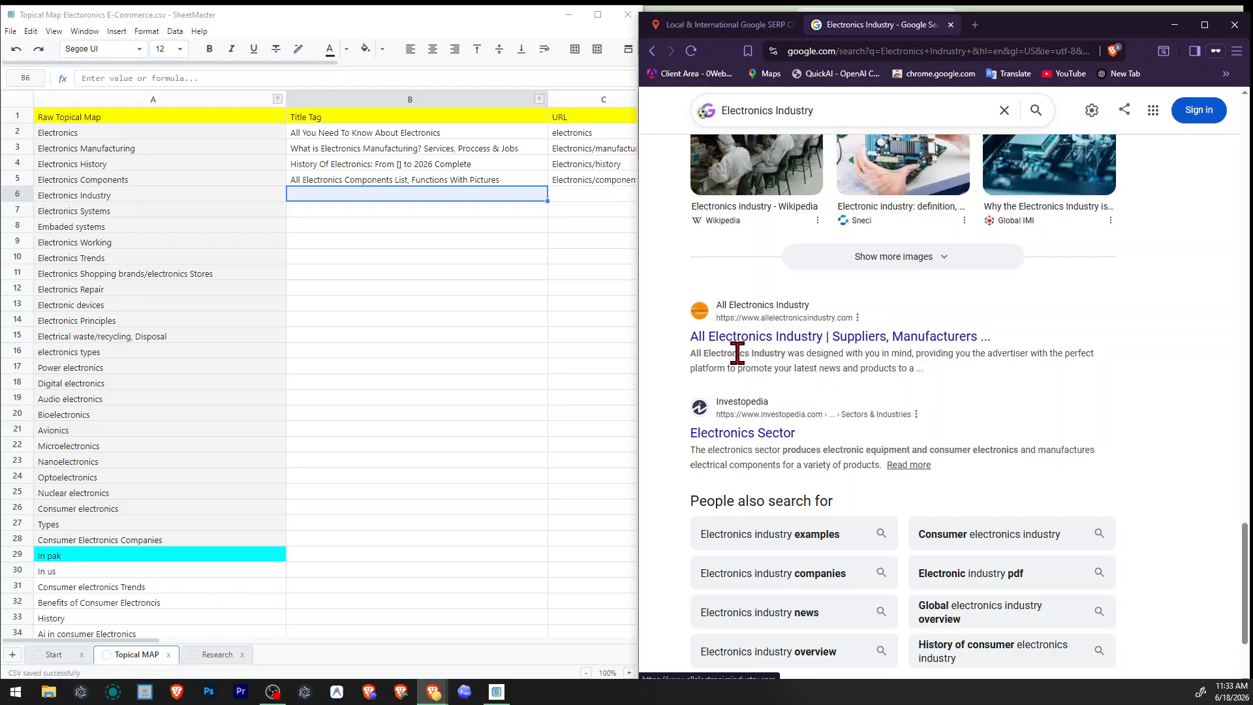
pyautogui.moveTo(690, 354); pyautogui.dragTo(1078, 363)
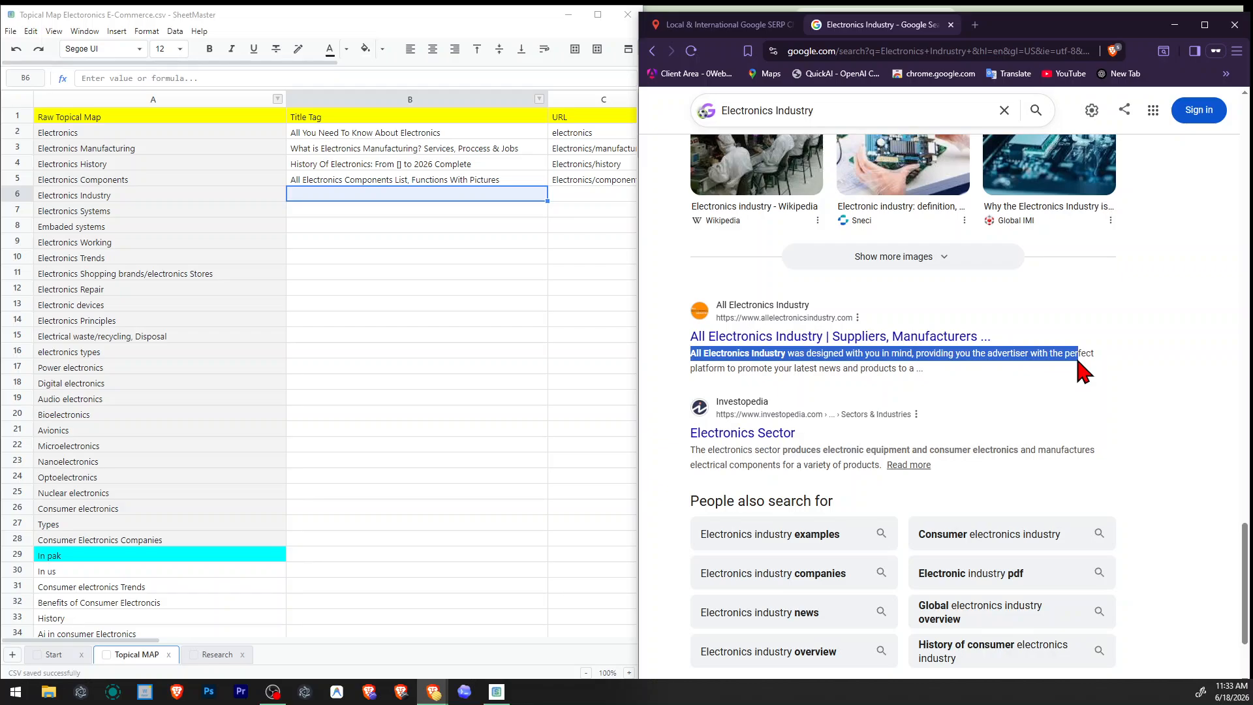
# Recheck the related searches, organic results, related questions and Places section for Electronics Industry for title tag wording.
pyautogui.click(1047, 376)
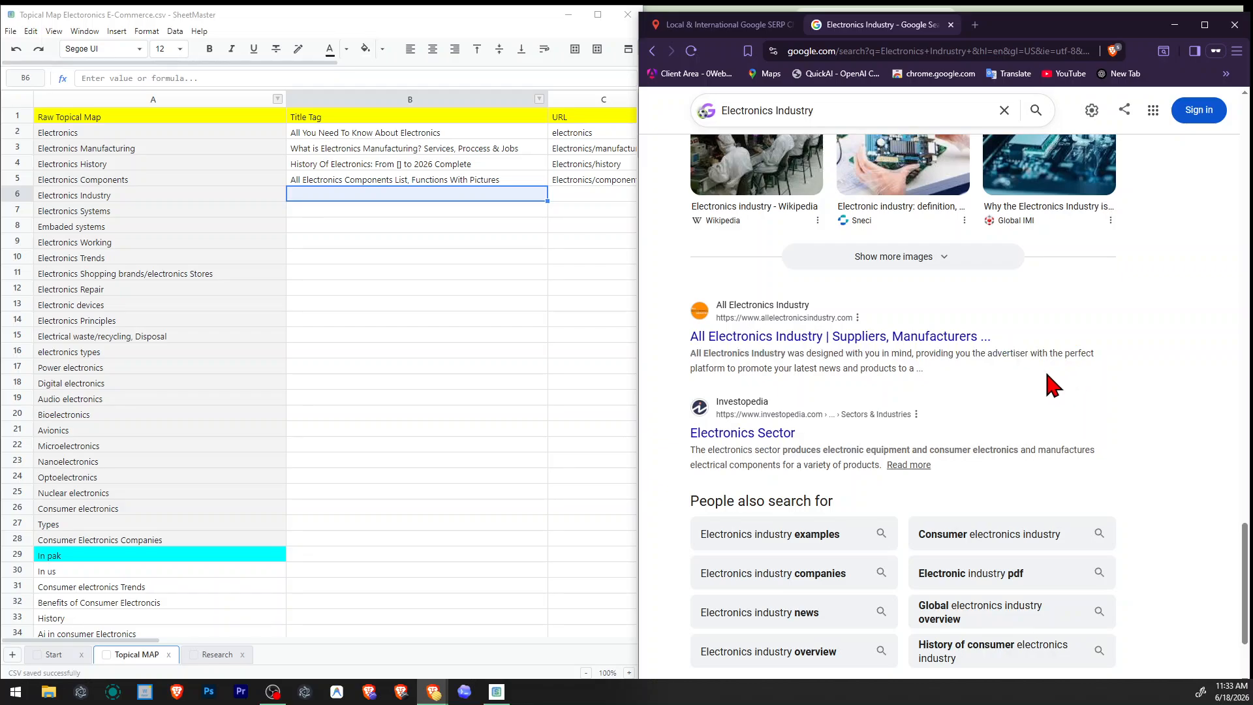
pyautogui.scroll(-2, 1047, 379)
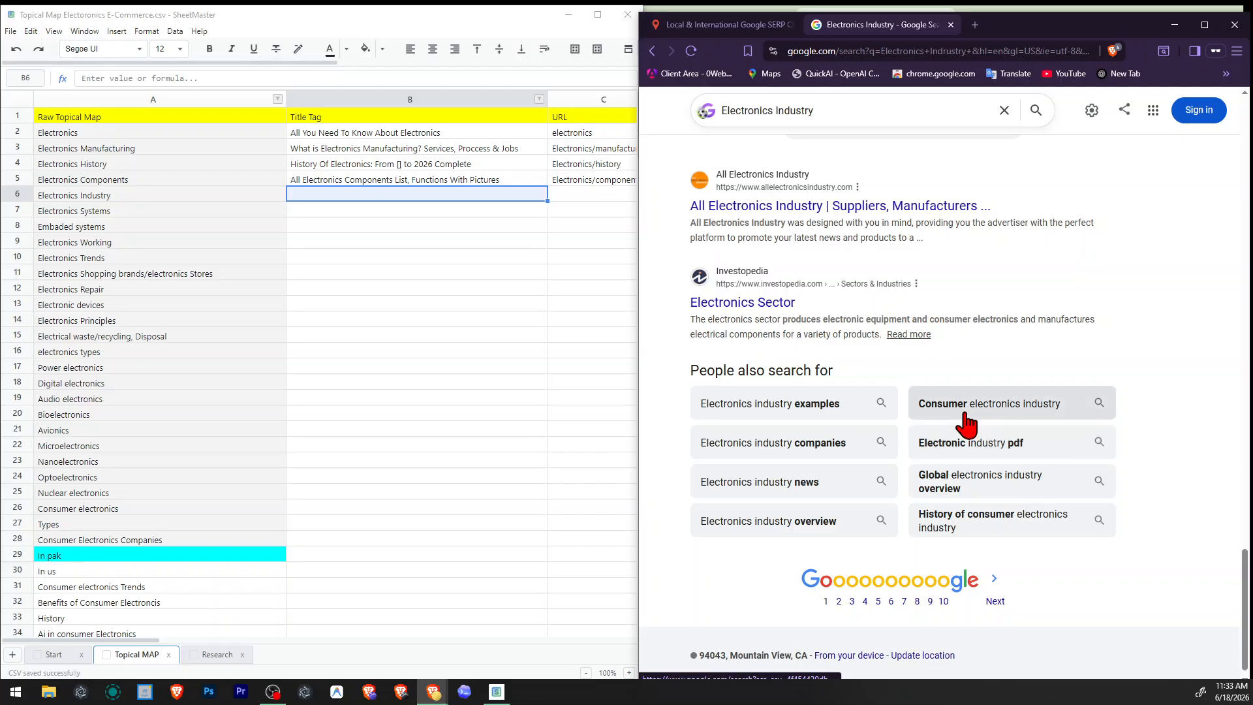
pyautogui.scroll(2, 967, 424)
pyautogui.scroll(12, 966, 425)
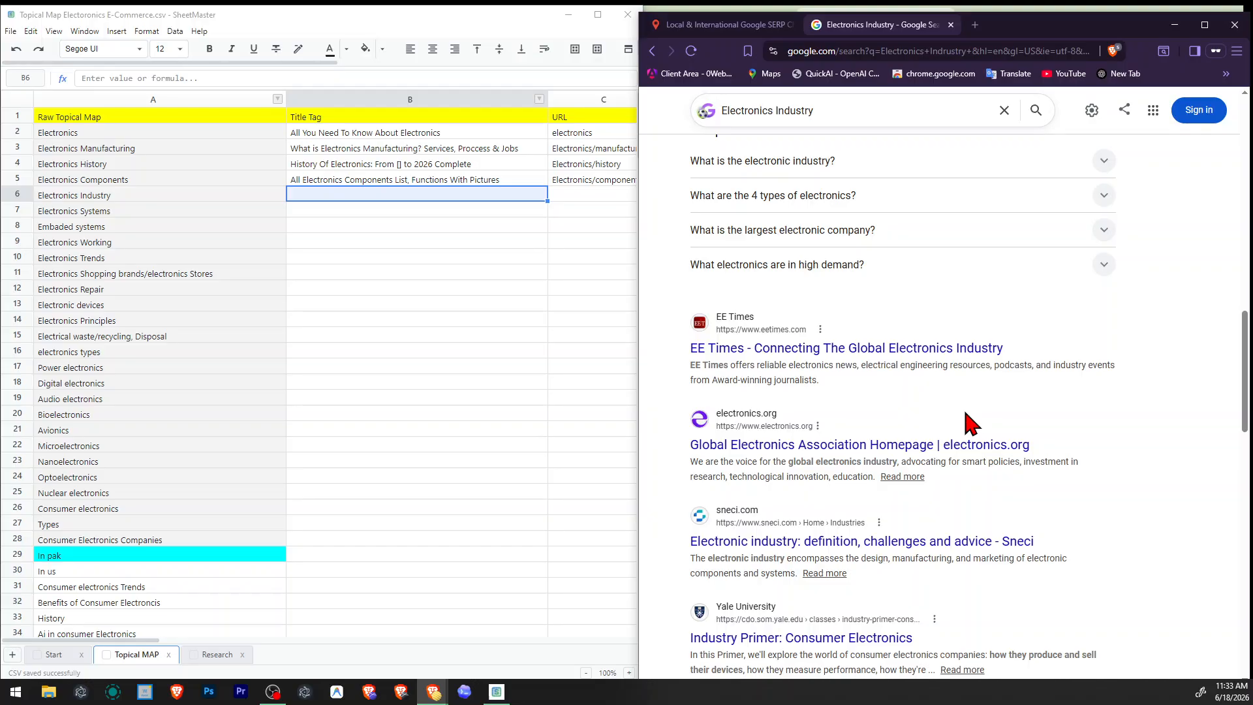
pyautogui.scroll(-3, 967, 425)
pyautogui.scroll(1, 967, 425)
pyautogui.scroll(-8, 968, 425)
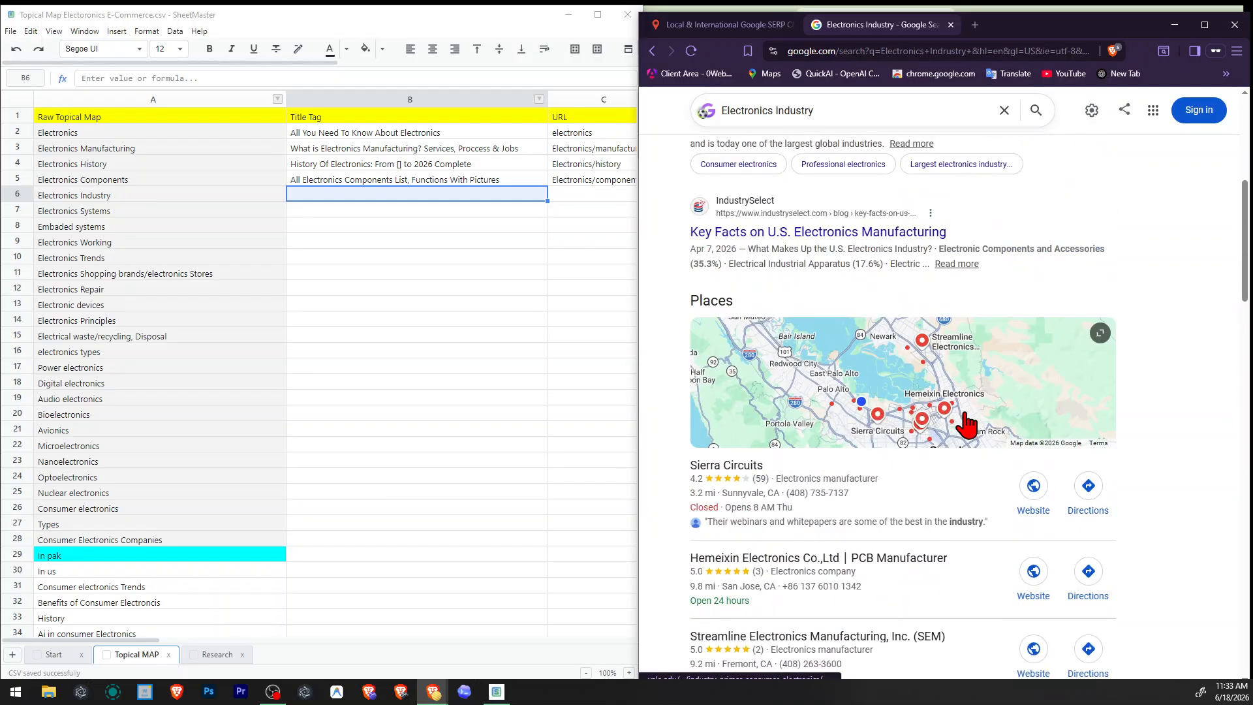
pyautogui.scroll(5, 966, 421)
pyautogui.scroll(-3, 965, 420)
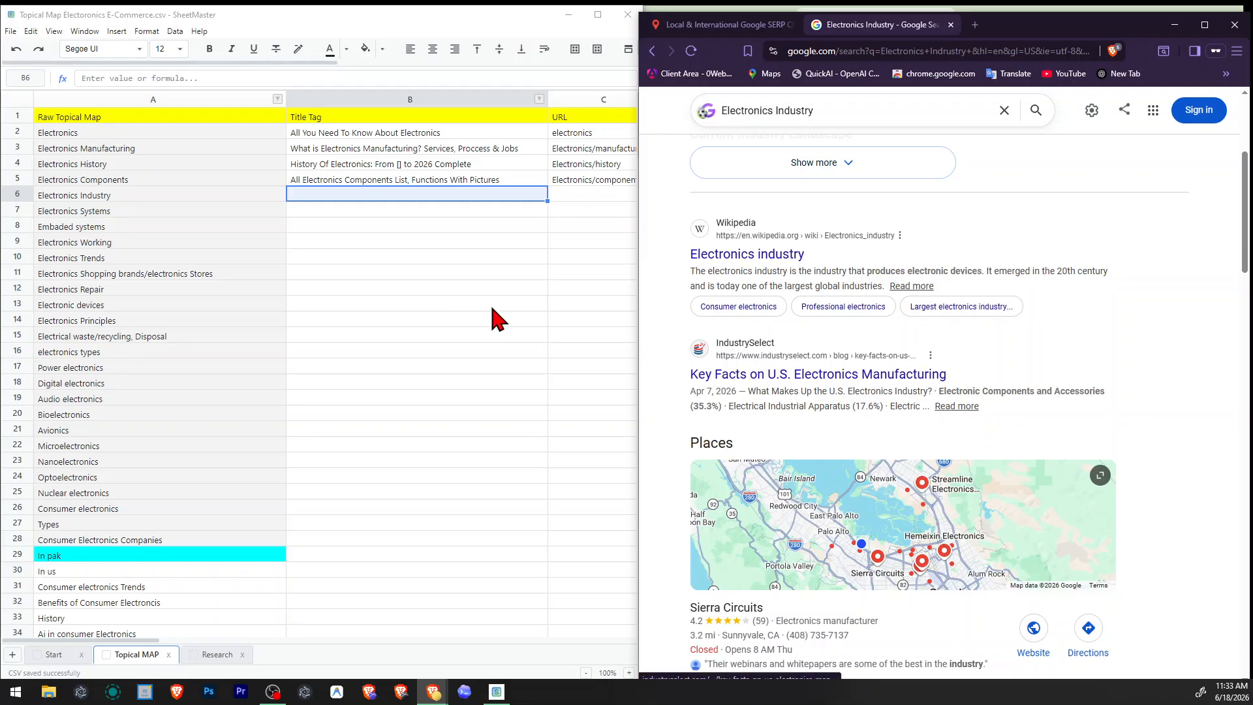
# Enter "Complete Overview of Electronics Industry" as the title tag for the Electronics Industry topic, correcting the spelling of "Industry".
pyautogui.click(385, 216)
pyautogui.write('Co')
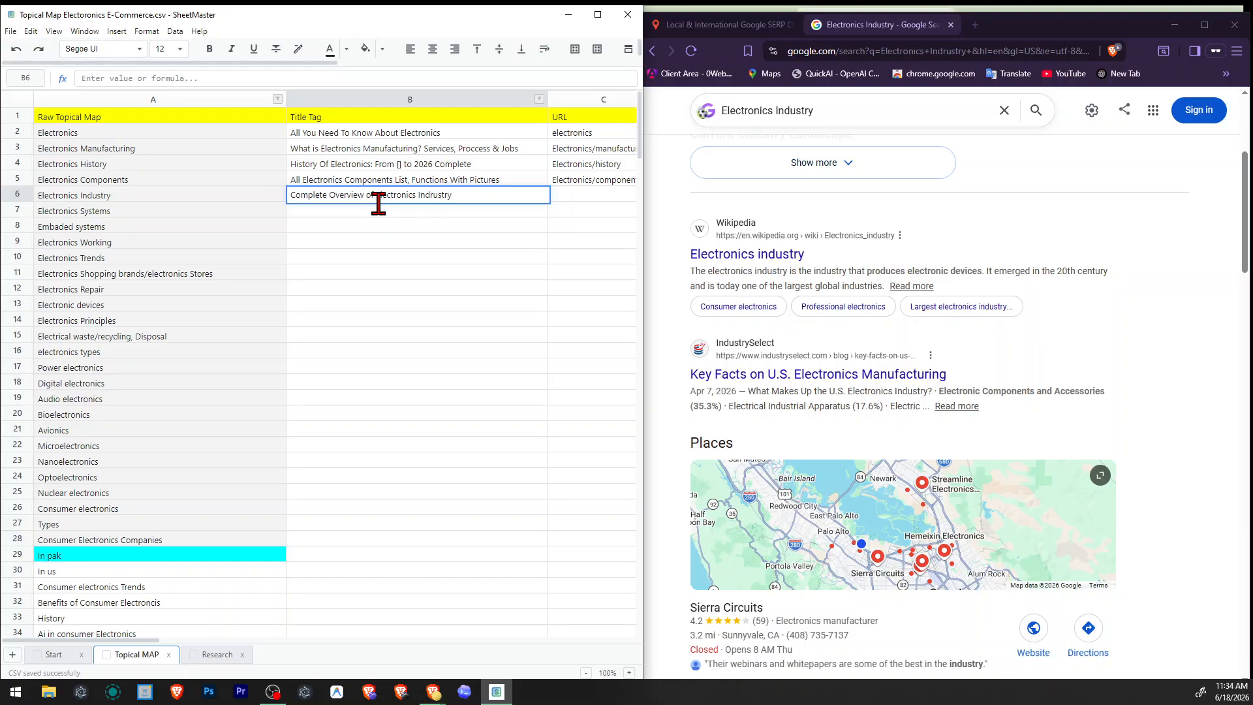
pyautogui.hotkey('shift', 'Tab')
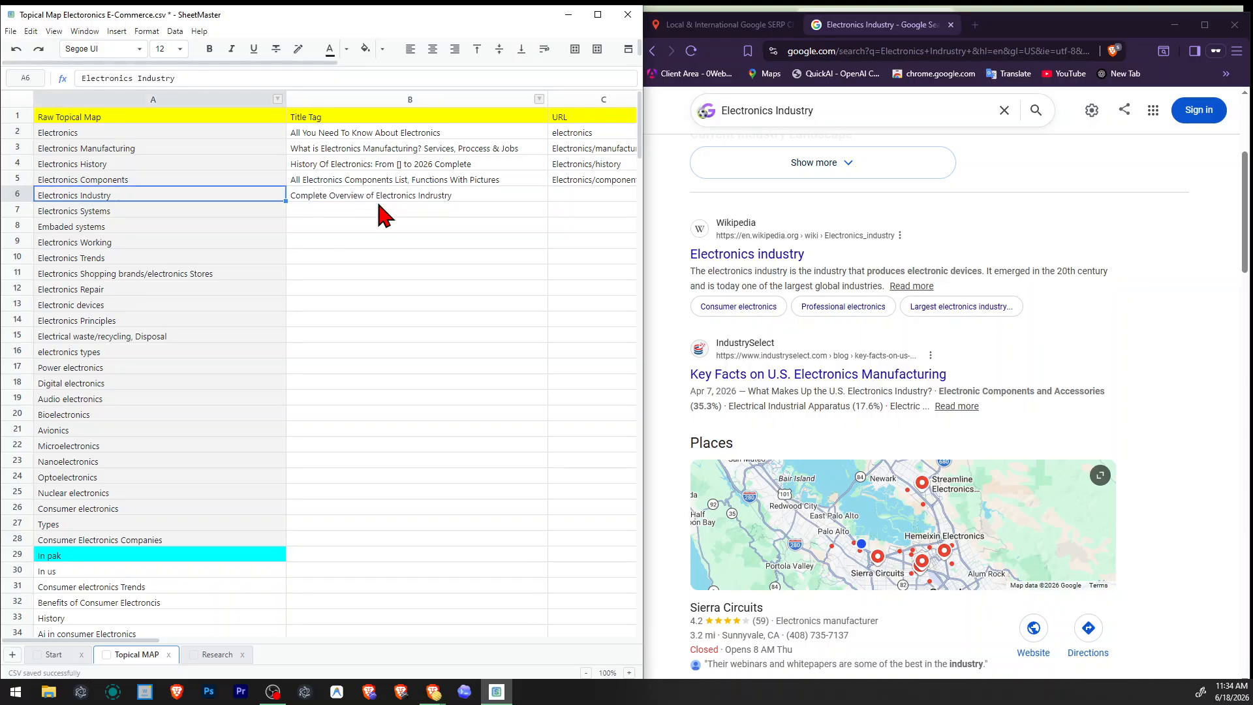
pyautogui.doubleClick(378, 204)
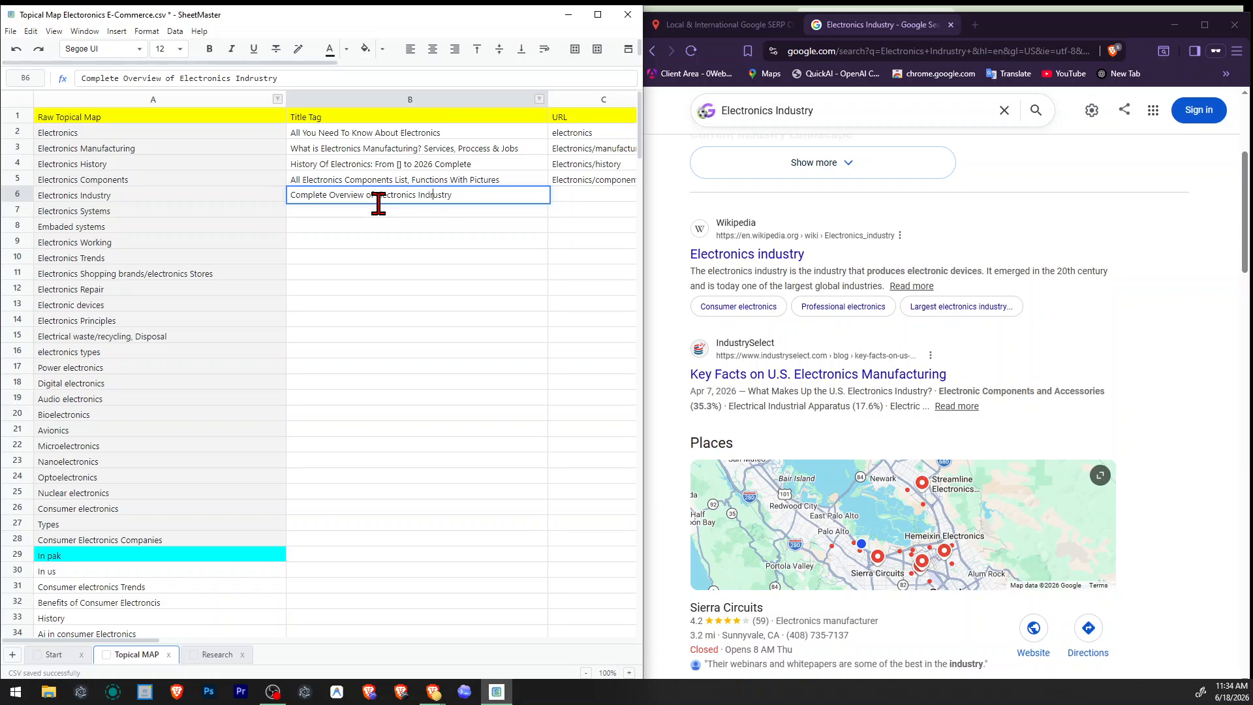
pyautogui.press('Return')
pyautogui.press('Right')
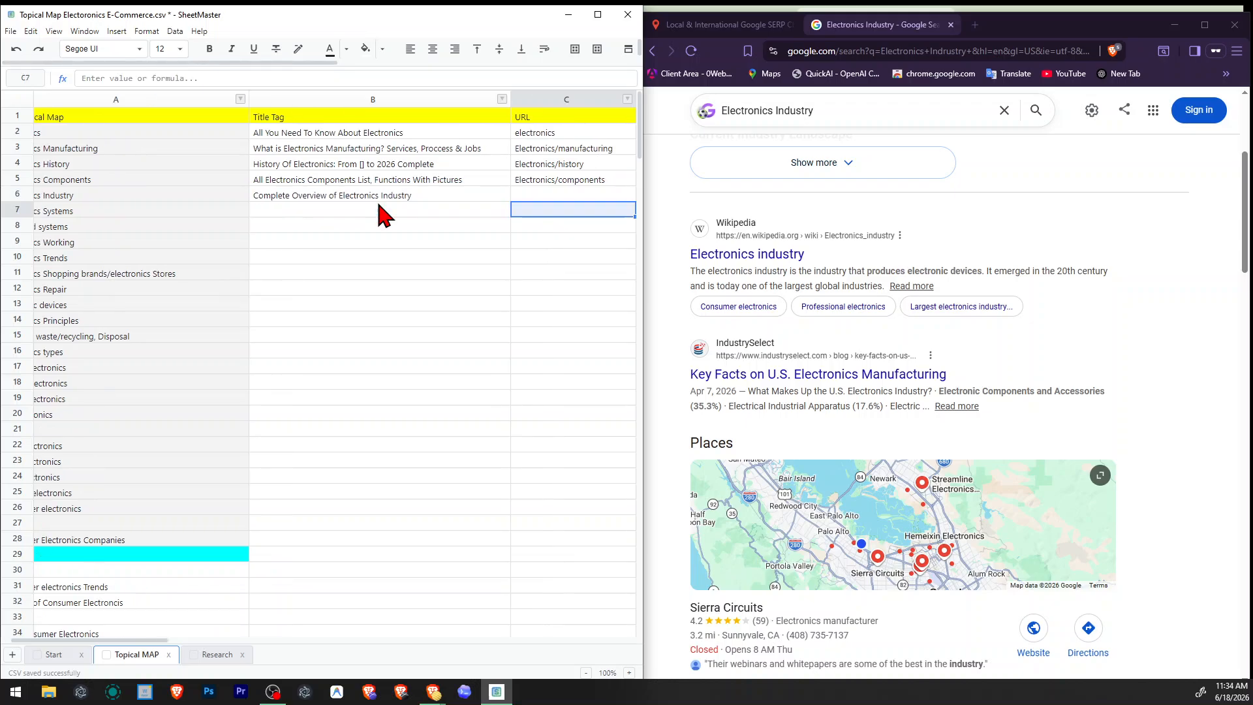
# Extend the Electronics Industry title tag with ": Facts & Compnies", consulting the search results for wording.
pyautogui.press('Left')
pyautogui.press('Up')
pyautogui.press('Right')
pyautogui.press('Left')
pyautogui.doubleClick(379, 201)
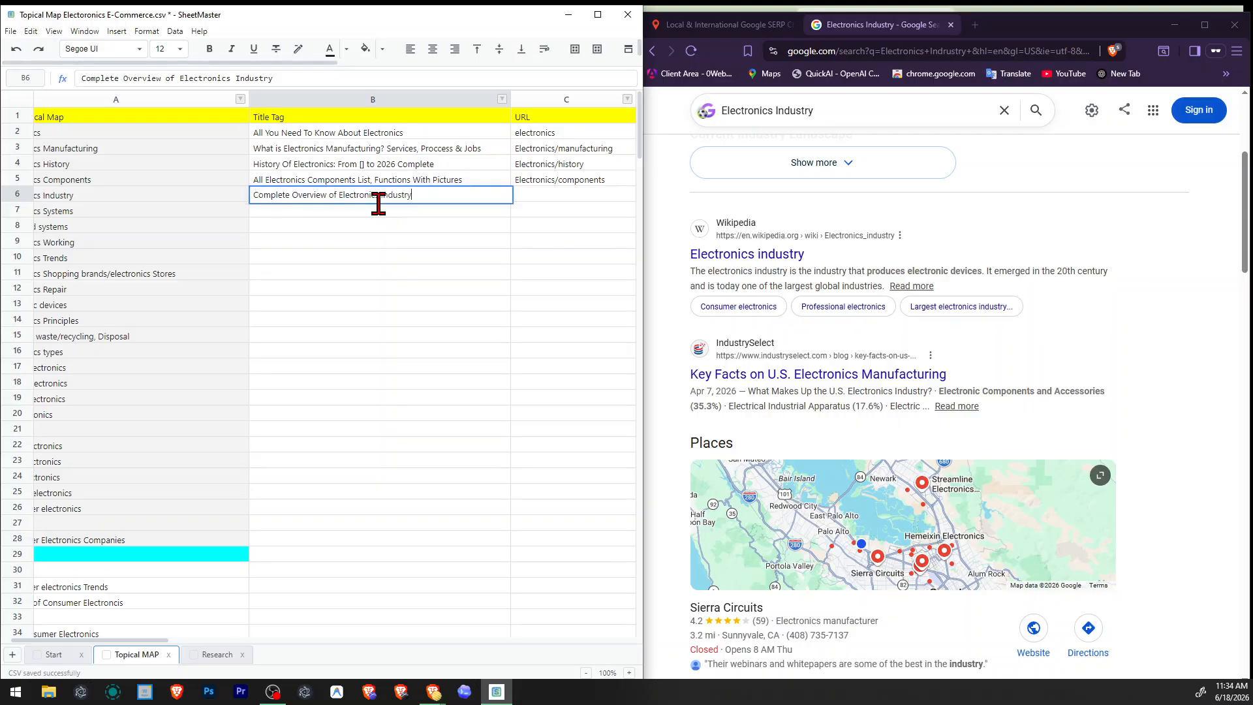
pyautogui.scroll(-15, 951, 456)
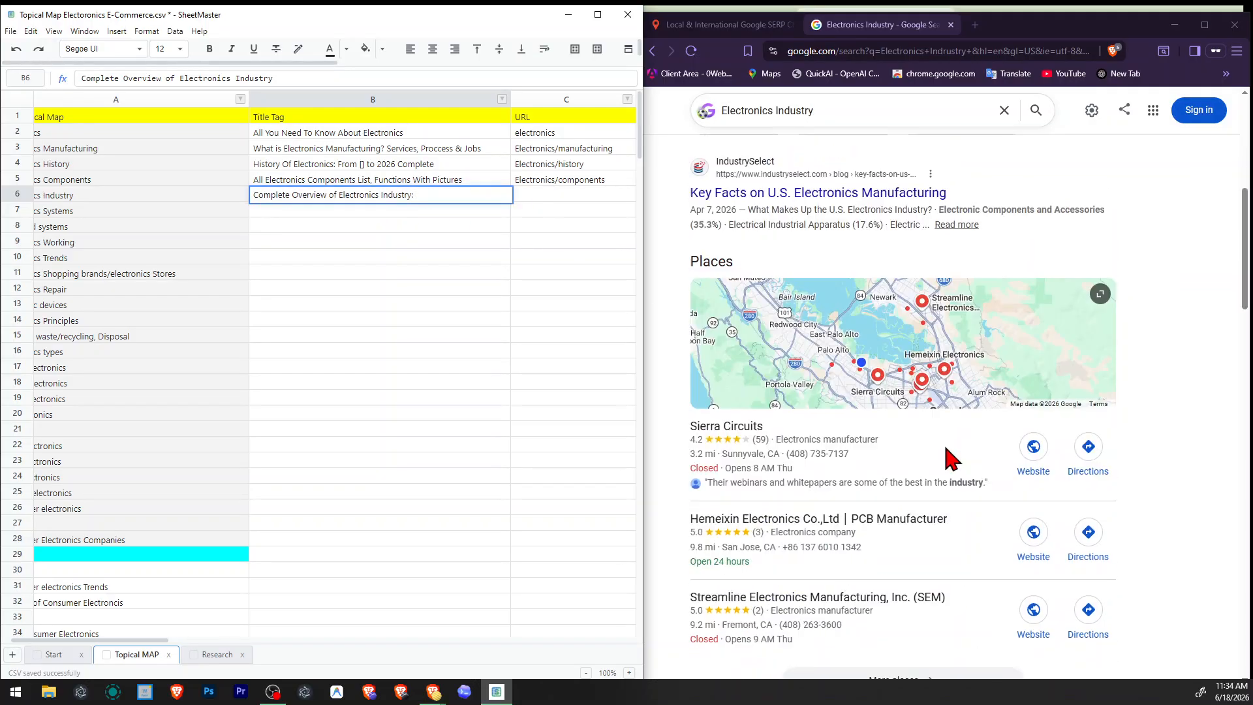
pyautogui.scroll(-4, 980, 464)
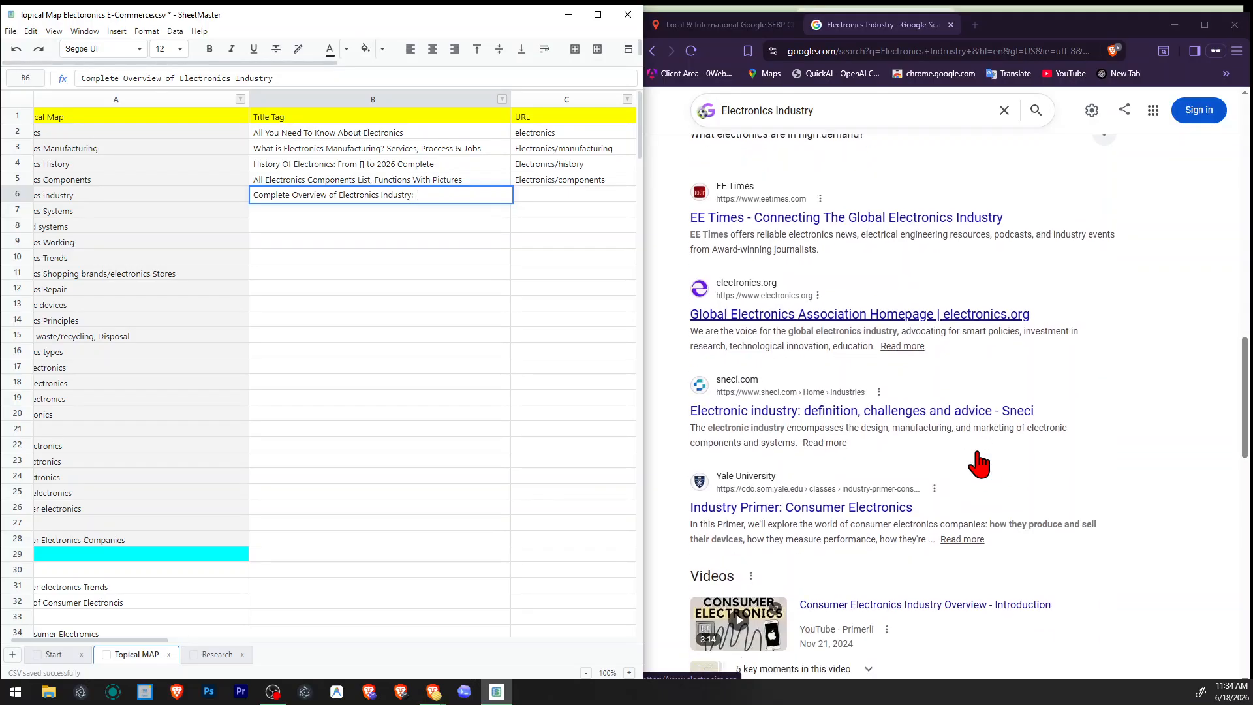
pyautogui.write(': Facts')
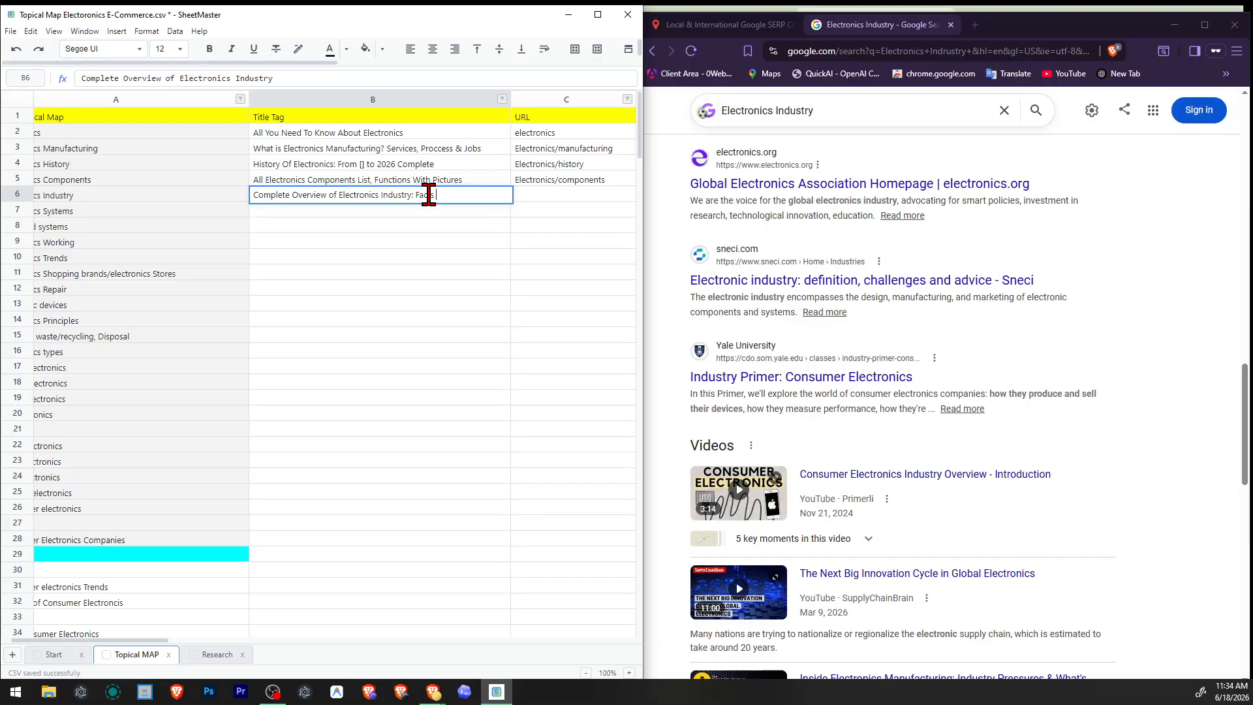
pyautogui.write(' & Compnies')
pyautogui.press('Return')
pyautogui.doubleClick(429, 195)
pyautogui.press('Return')
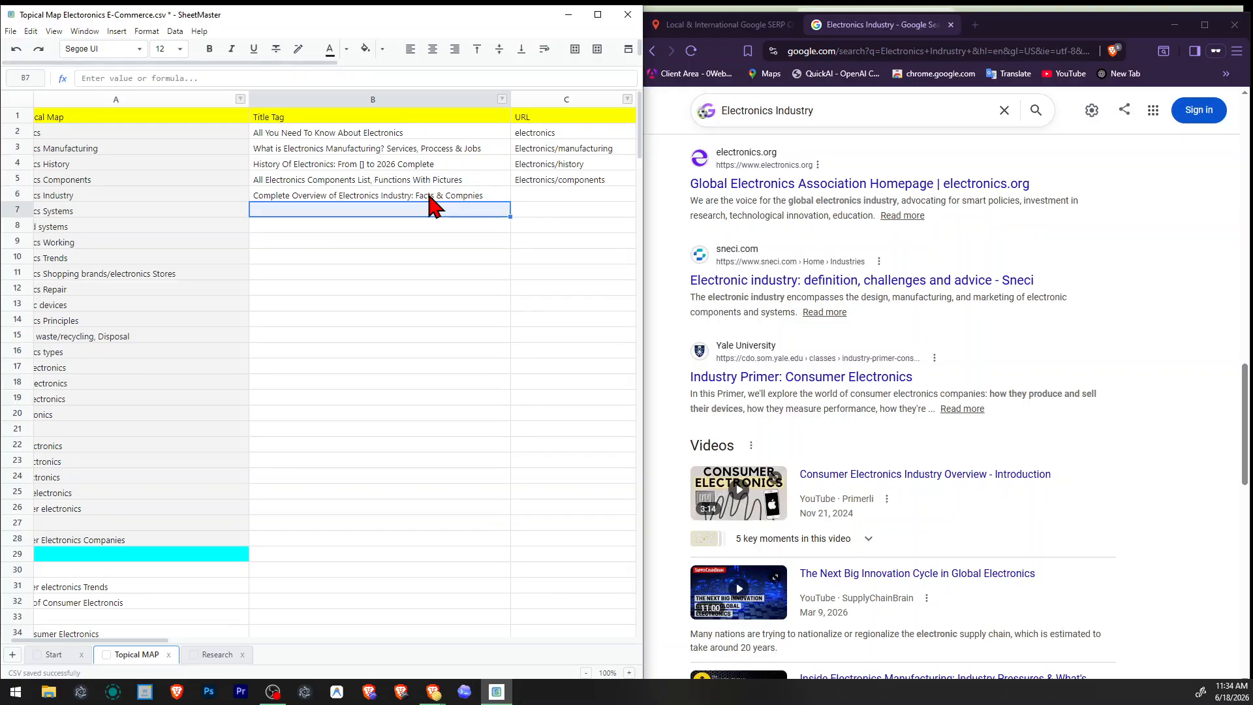
pyautogui.press('Left')
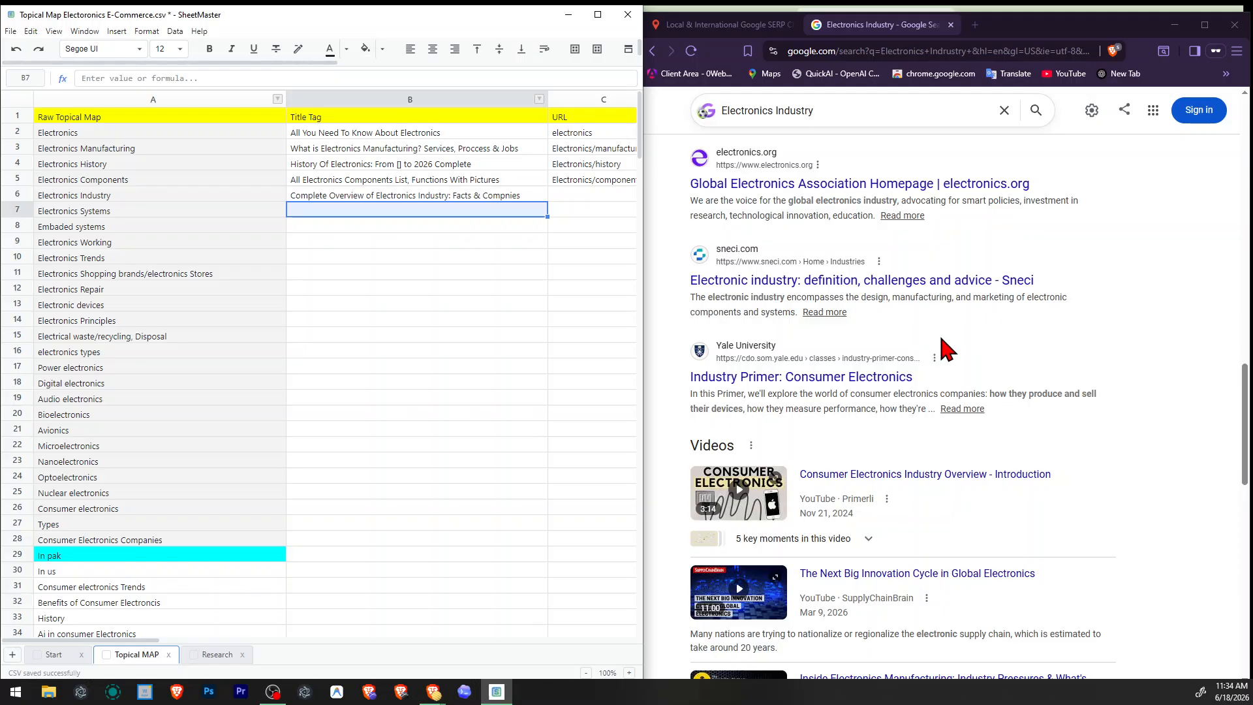
# Open Sneci's "Electronic industry: definition, challenges and advice" result in a new tab and refuse its cookies.
pyautogui.rightClick(833, 290)
pyautogui.click(842, 284)
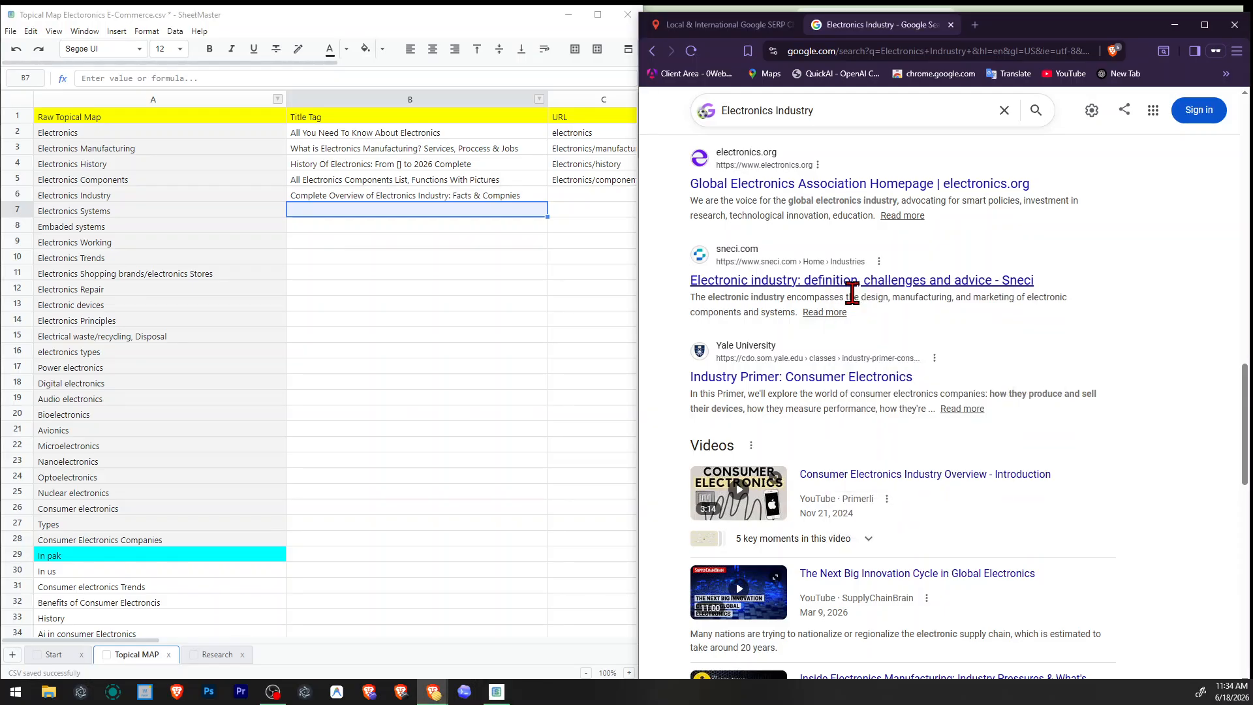
pyautogui.middleClick(850, 282)
pyautogui.click(982, 32)
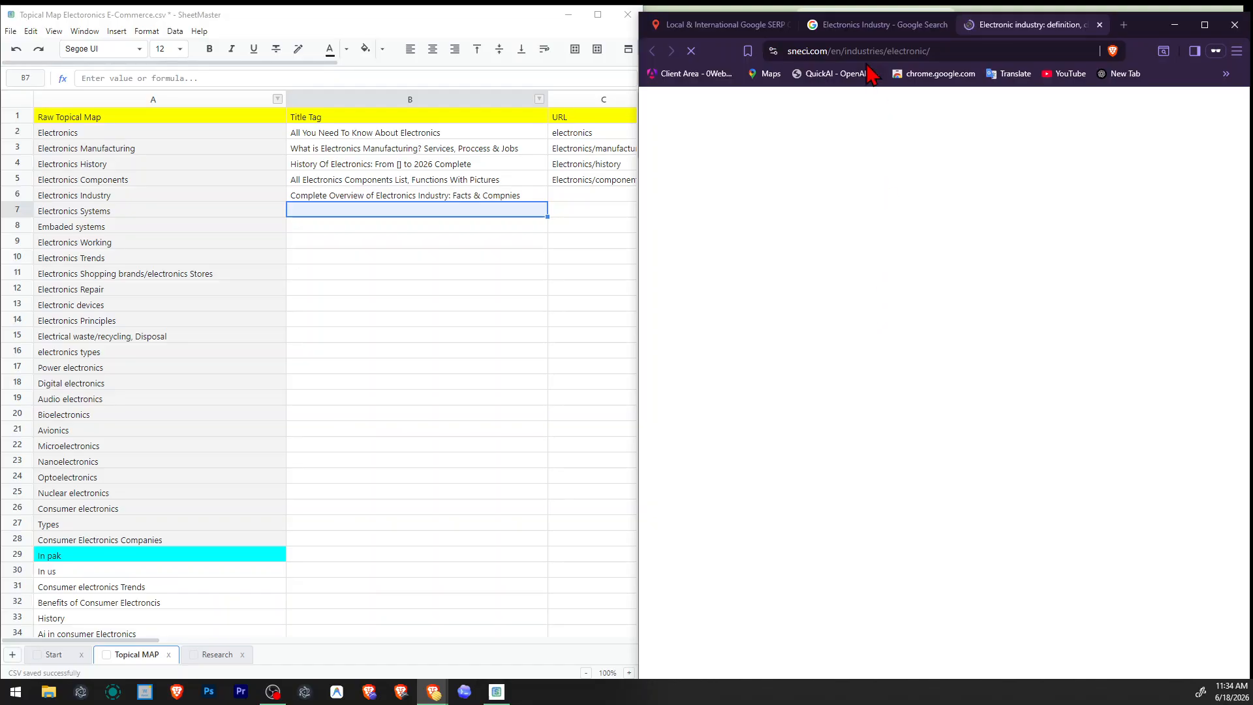
pyautogui.click(897, 33)
pyautogui.scroll(-5, 881, 457)
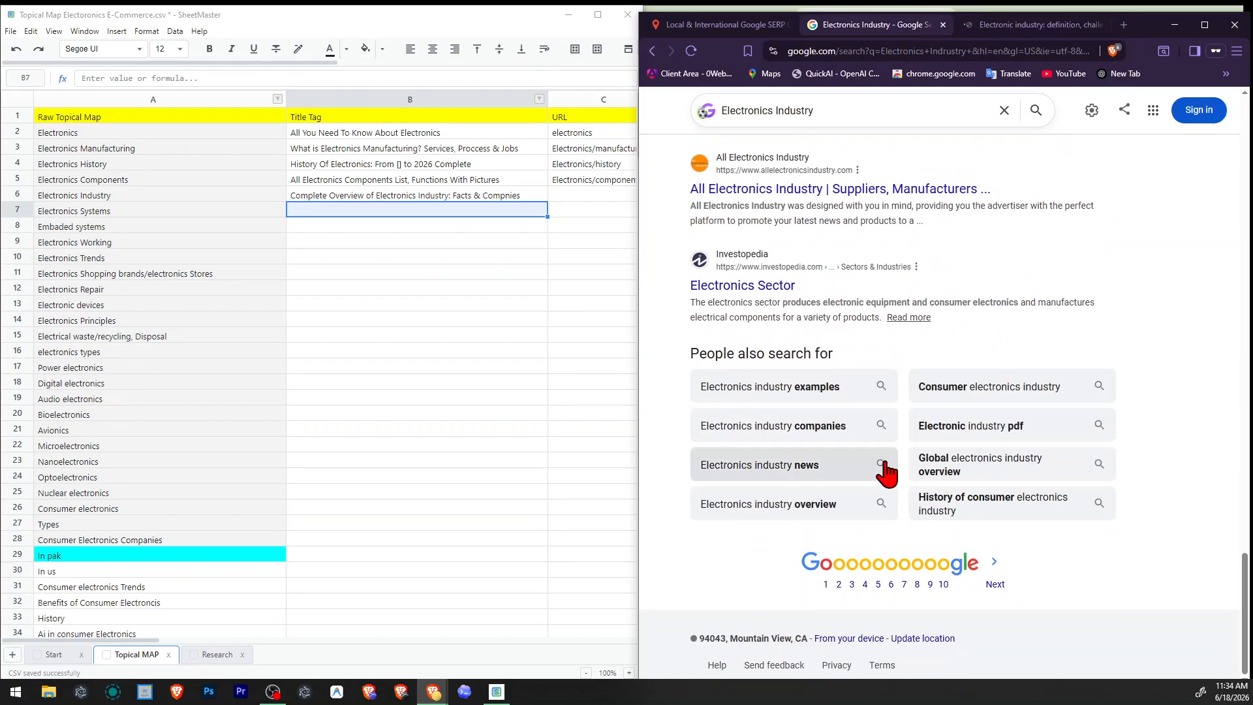
pyautogui.click(1001, 10)
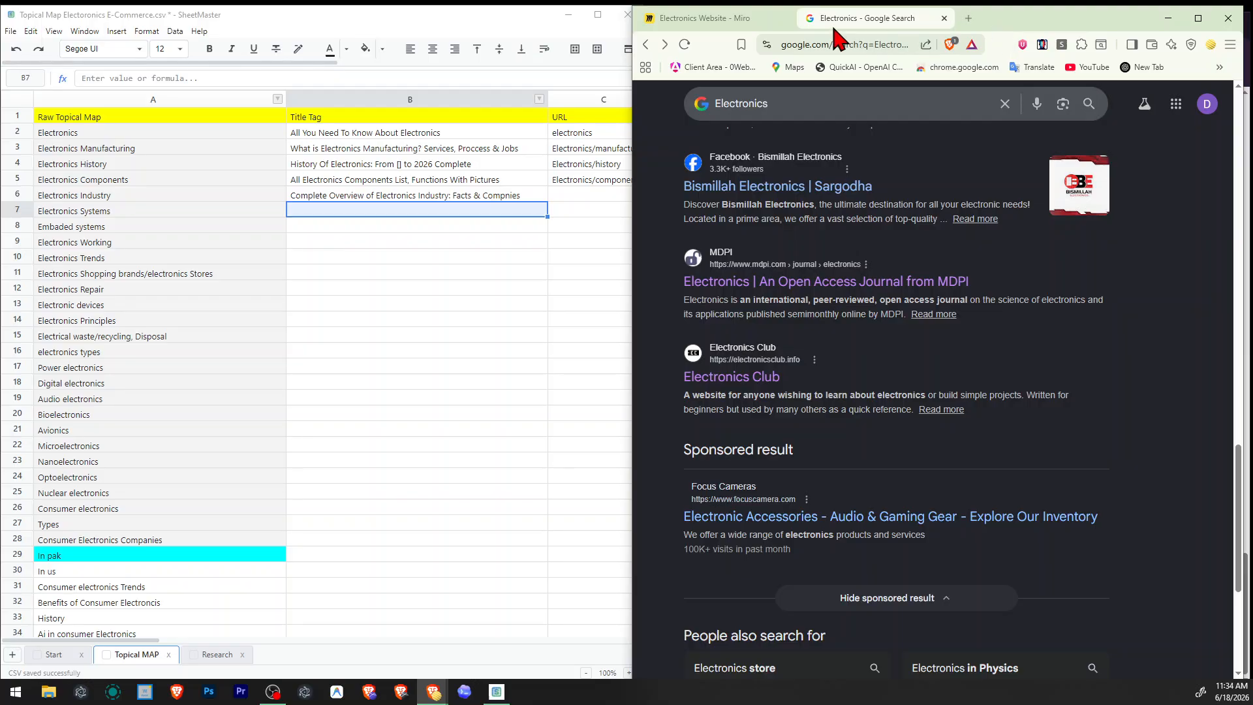
pyautogui.click(460, 690)
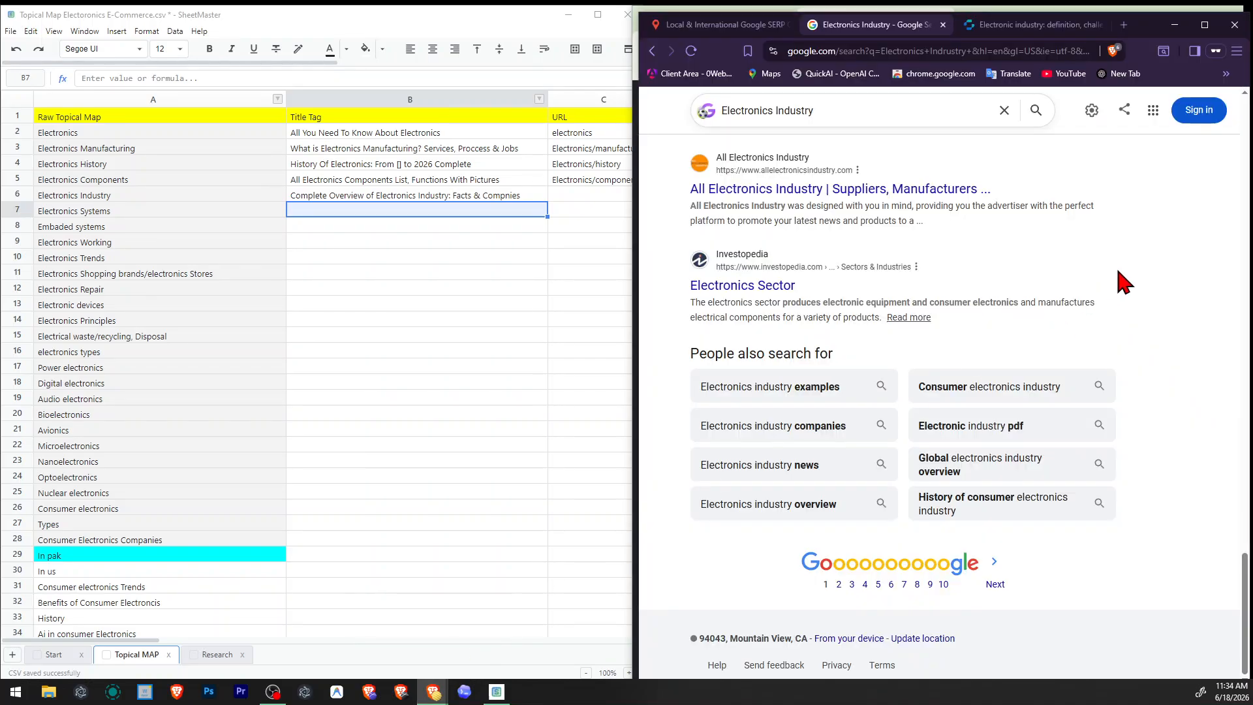
pyautogui.click(1013, 31)
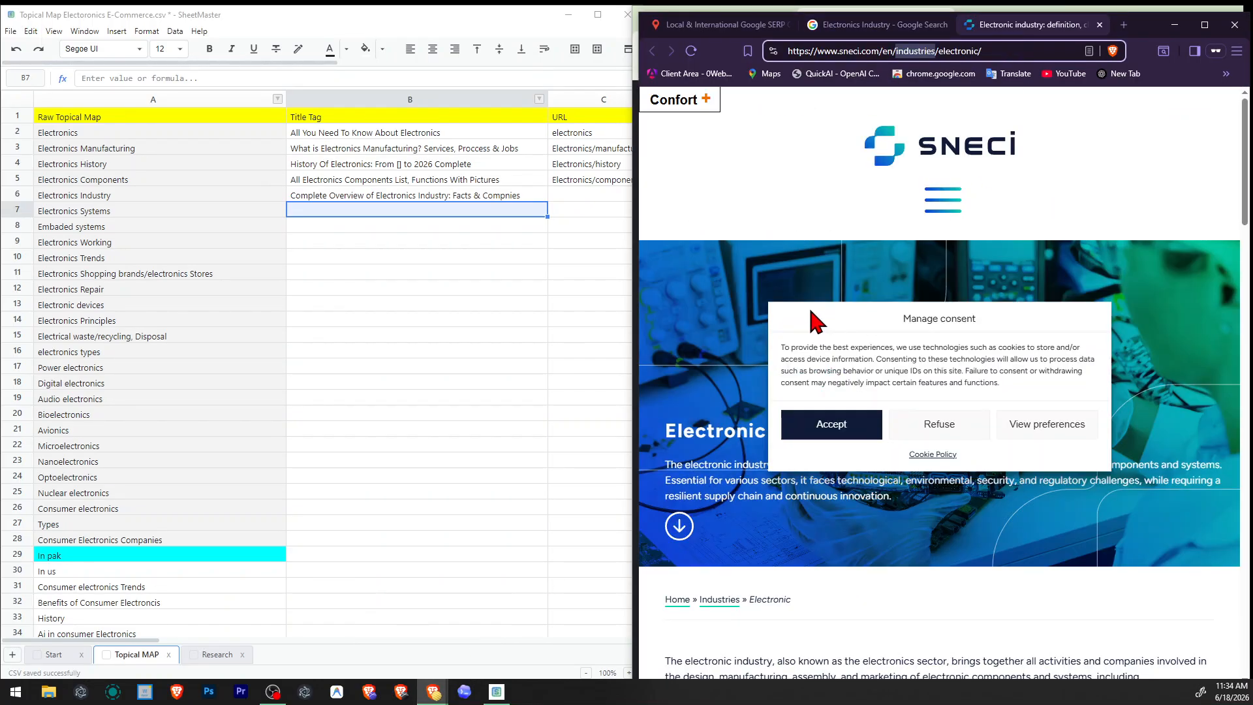
pyautogui.click(924, 417)
# Read the Sneci page's introduction and its summary of what the electronic industry encompasses.
pyautogui.scroll(-4, 878, 344)
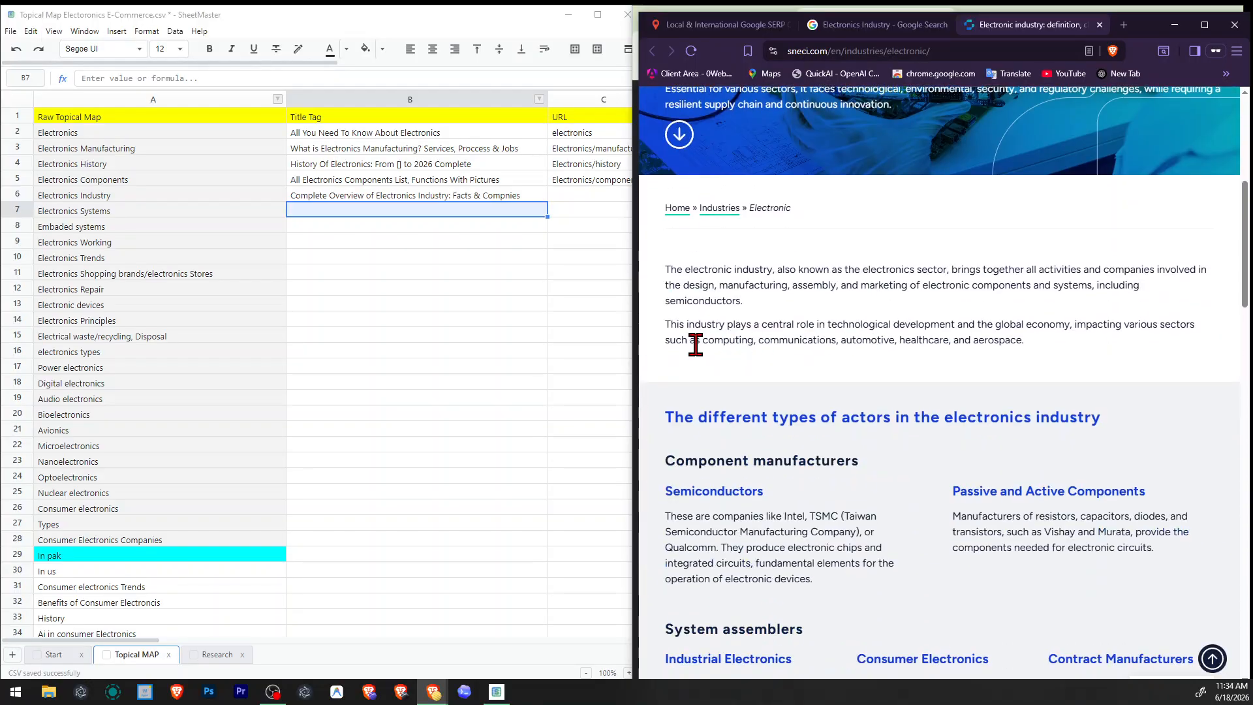
pyautogui.scroll(-2, 816, 451)
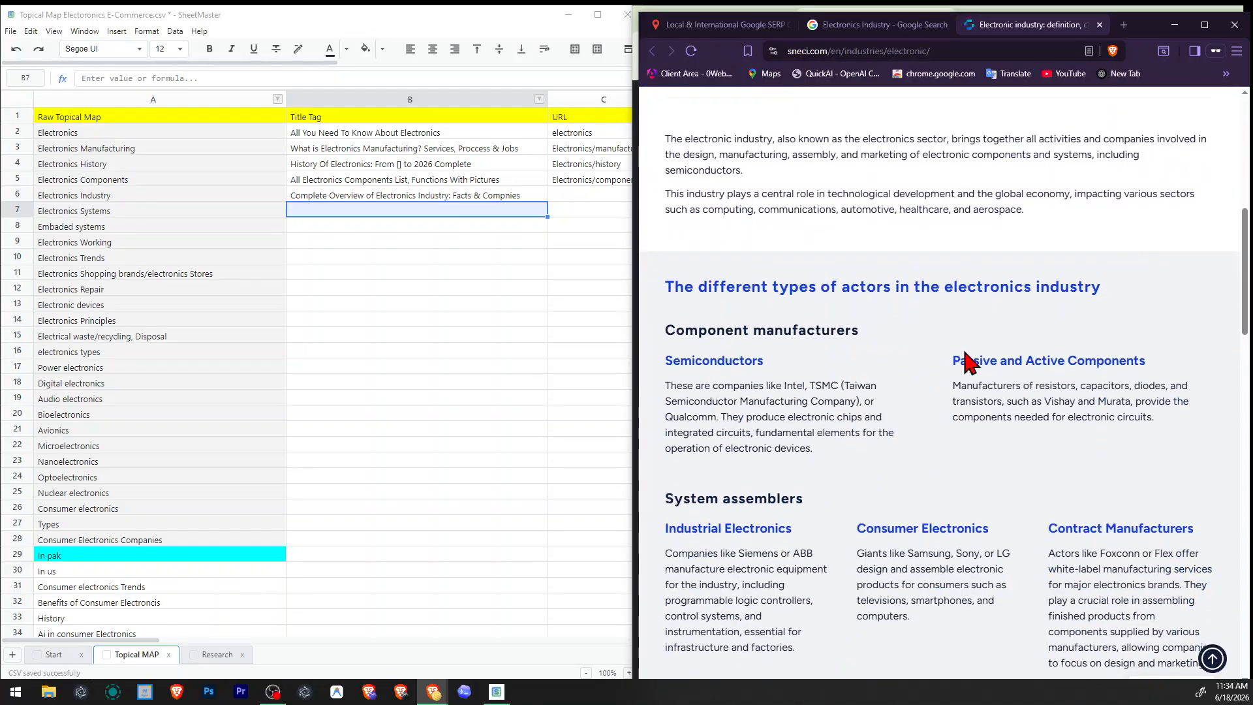
pyautogui.scroll(4, 966, 361)
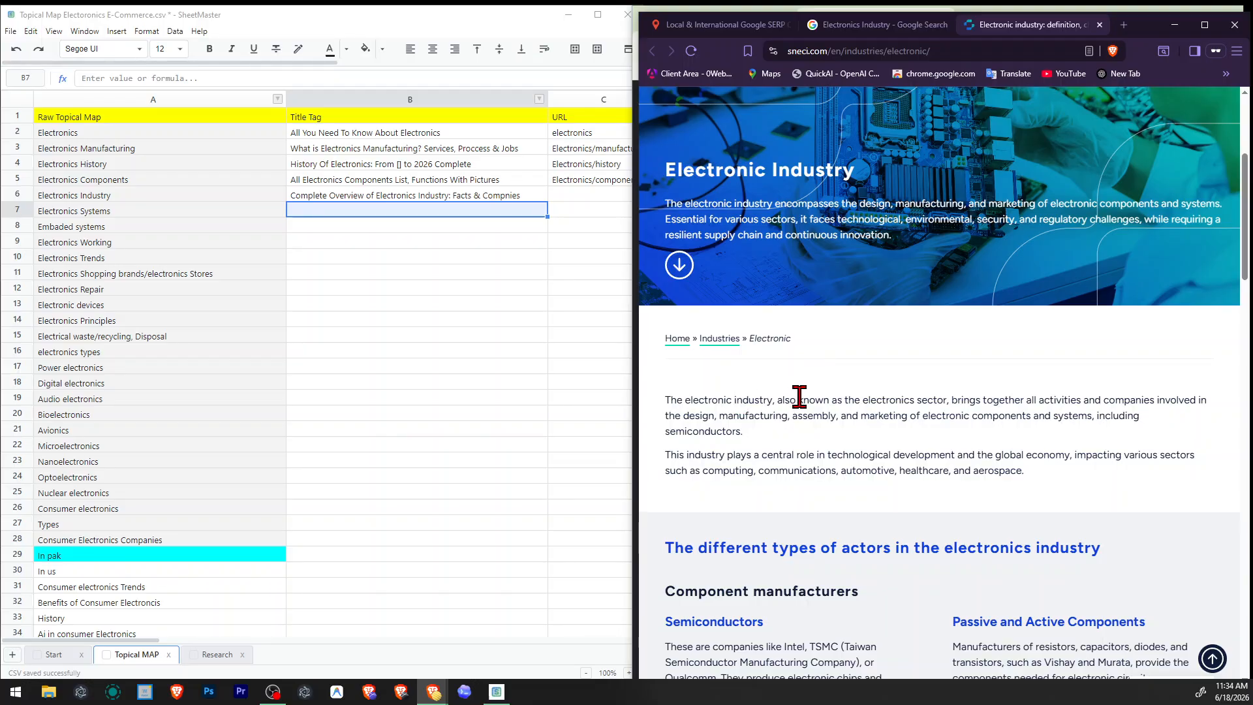
pyautogui.moveTo(917, 398); pyautogui.dragTo(1032, 400)
pyautogui.click(996, 402)
pyautogui.moveTo(682, 203); pyautogui.dragTo(857, 206)
# Examine the Sneci page's sections on industry actors, system assemblers, software developers and the challenges for 2030.
pyautogui.scroll(-20, 933, 247)
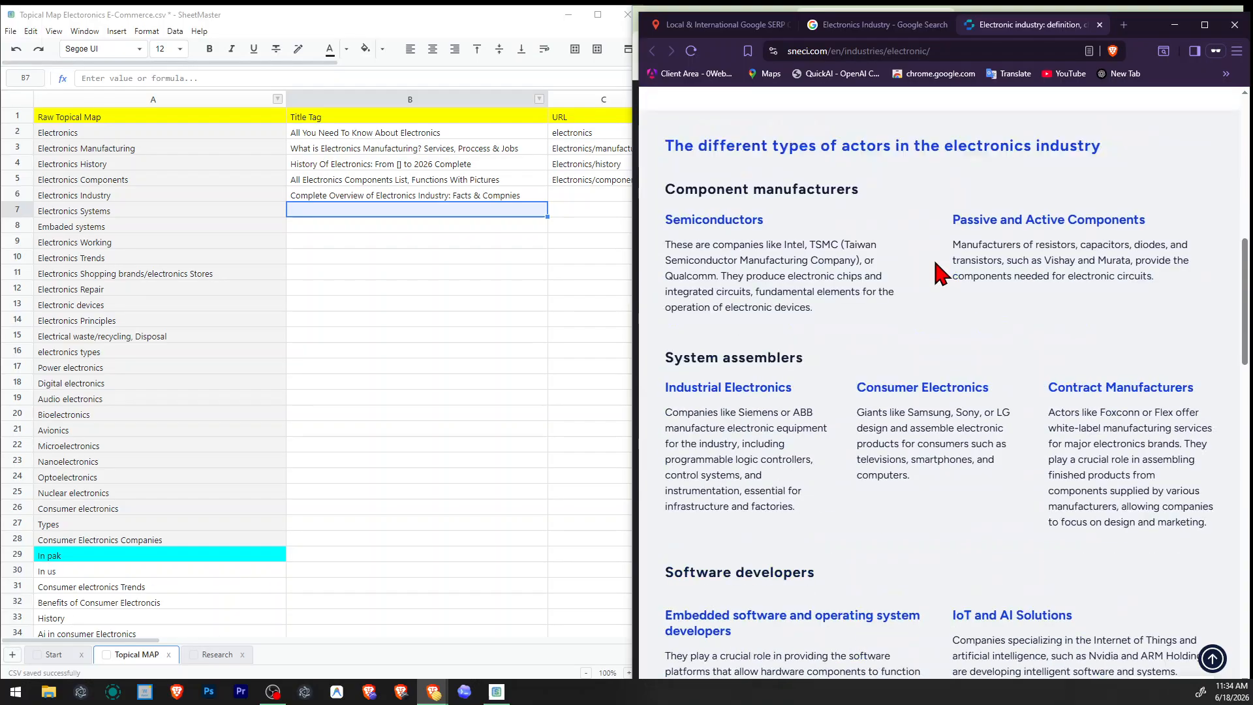
pyautogui.scroll(-8, 932, 366)
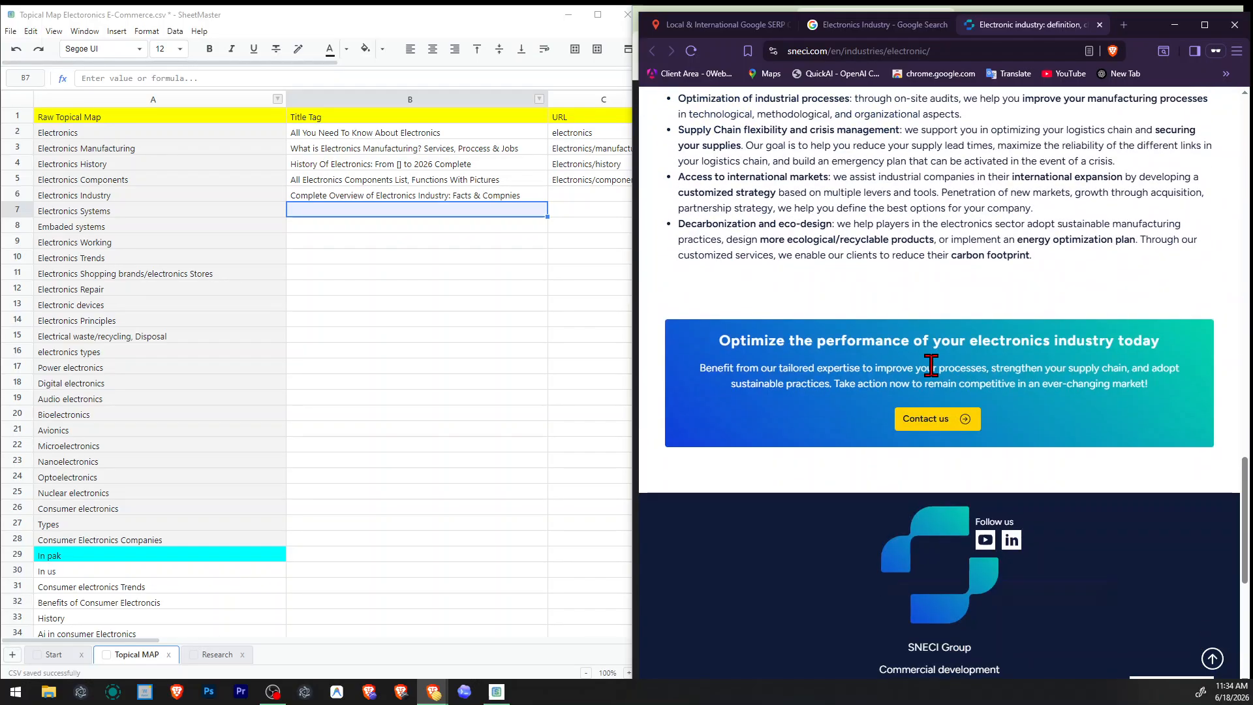
pyautogui.scroll(15, 934, 366)
pyautogui.scroll(-6, 941, 378)
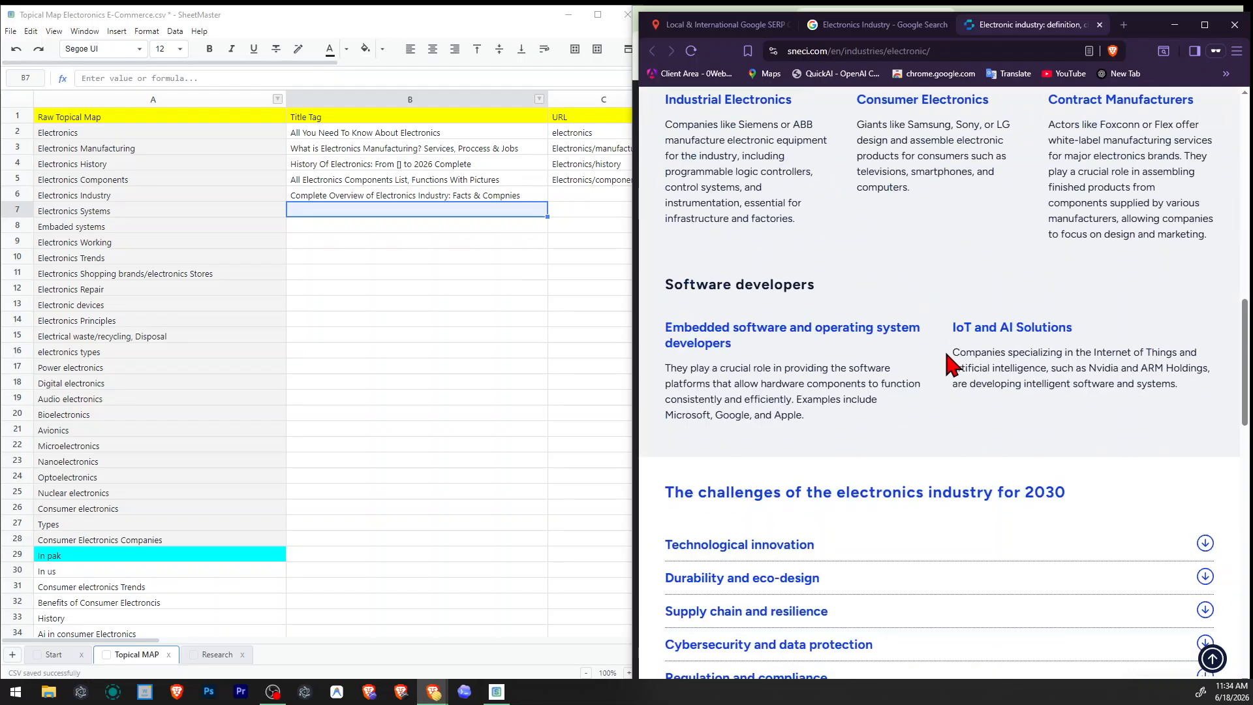
pyautogui.scroll(14, 946, 366)
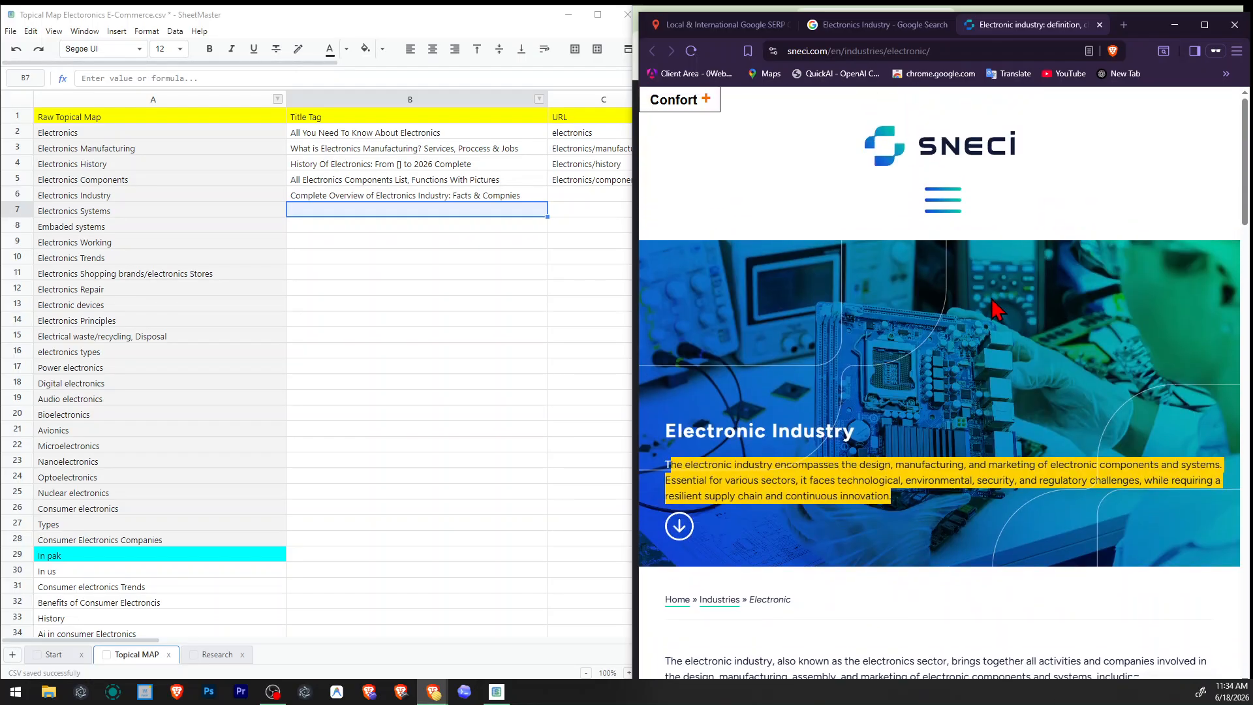
pyautogui.scroll(-8, 975, 342)
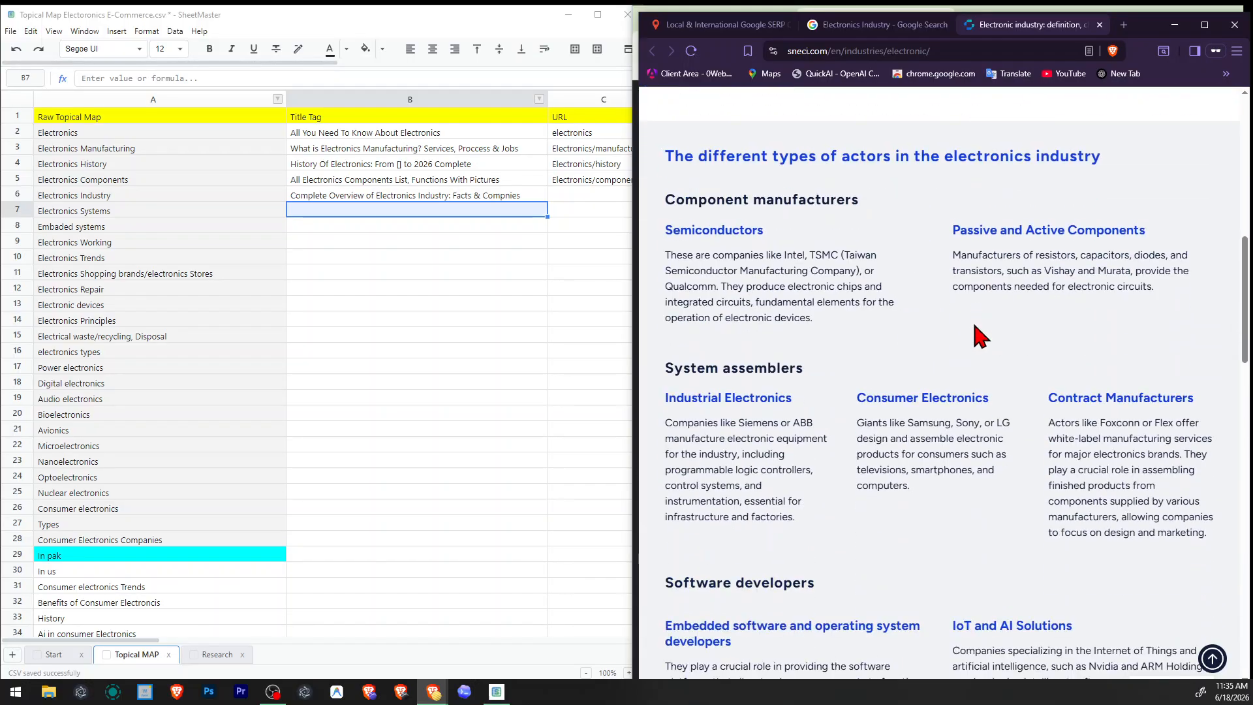
pyautogui.scroll(-5, 980, 337)
pyautogui.scroll(-1, 986, 334)
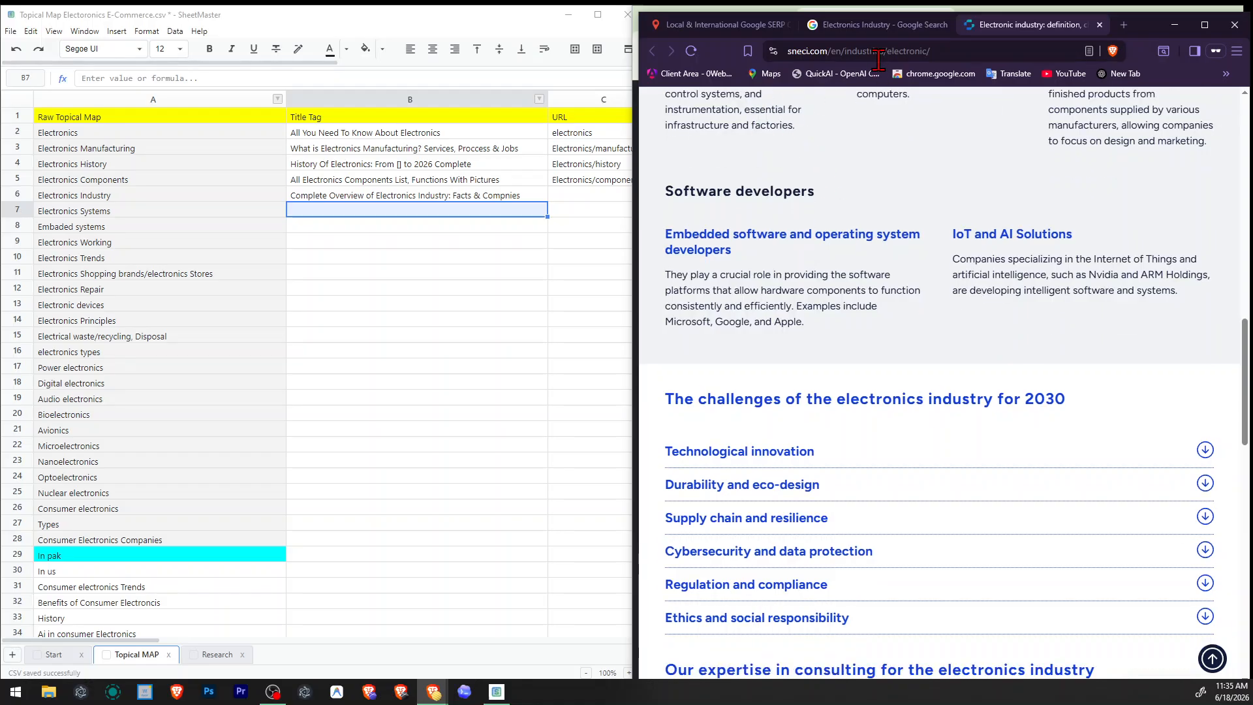
# Close the Sneci page and recheck the images, related questions and organic listings in the Electronics Industry results.
pyautogui.click(881, 26)
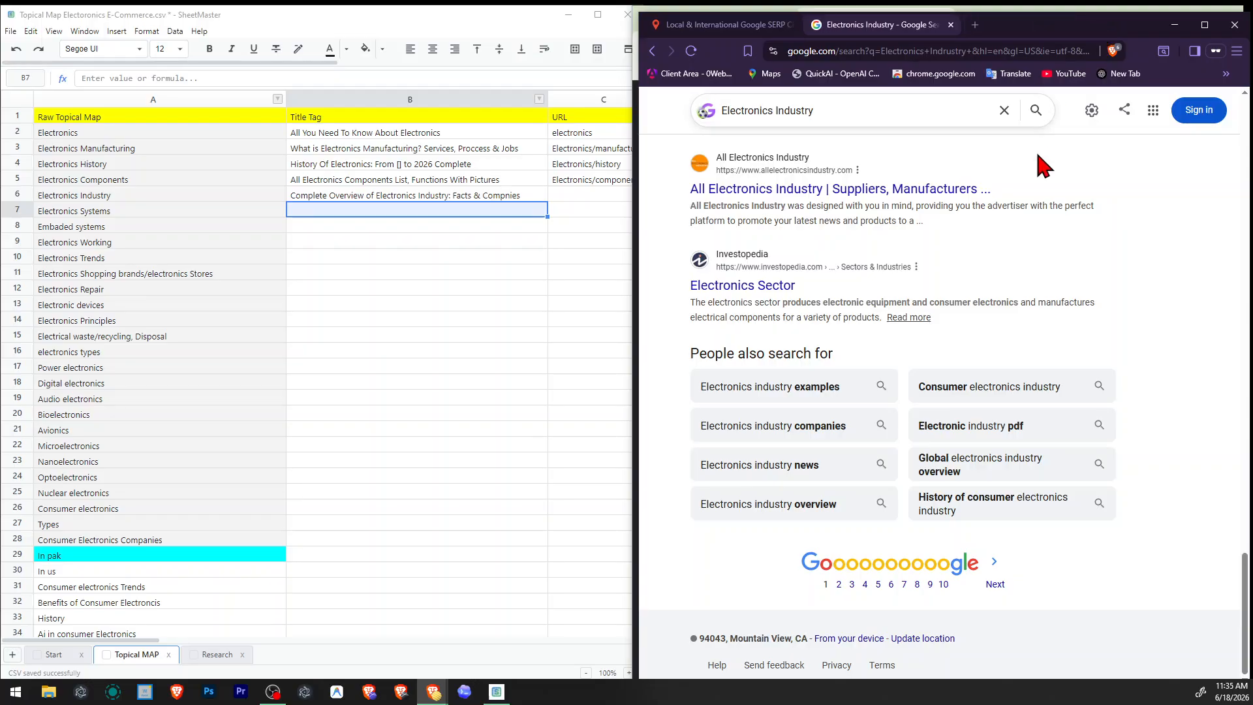
pyautogui.click(1102, 25)
pyautogui.scroll(6, 1086, 322)
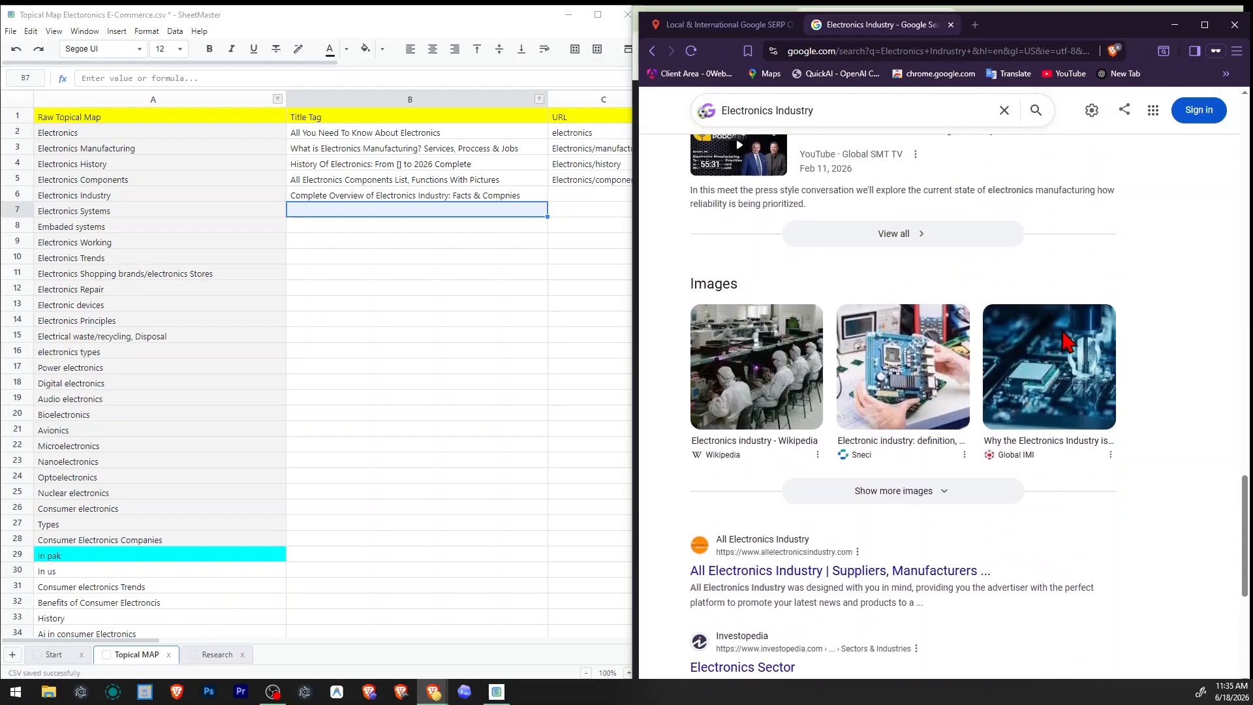
pyautogui.scroll(12, 1053, 340)
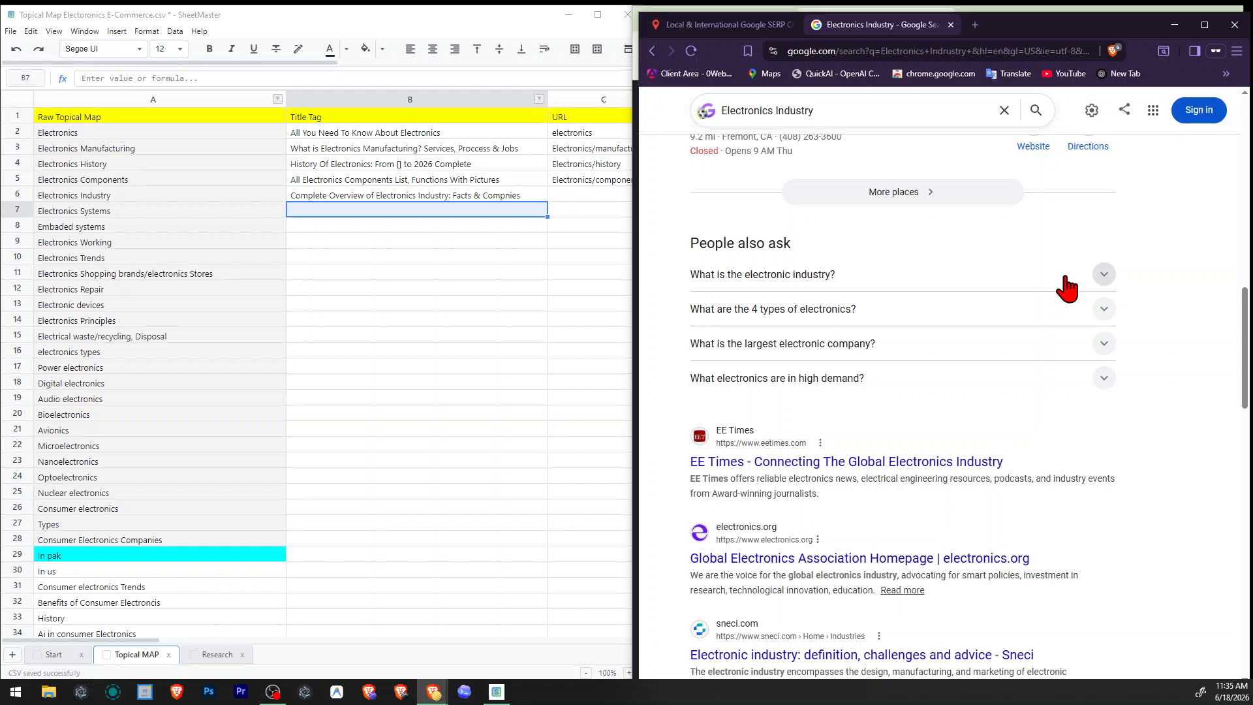
pyautogui.scroll(-4, 1026, 262)
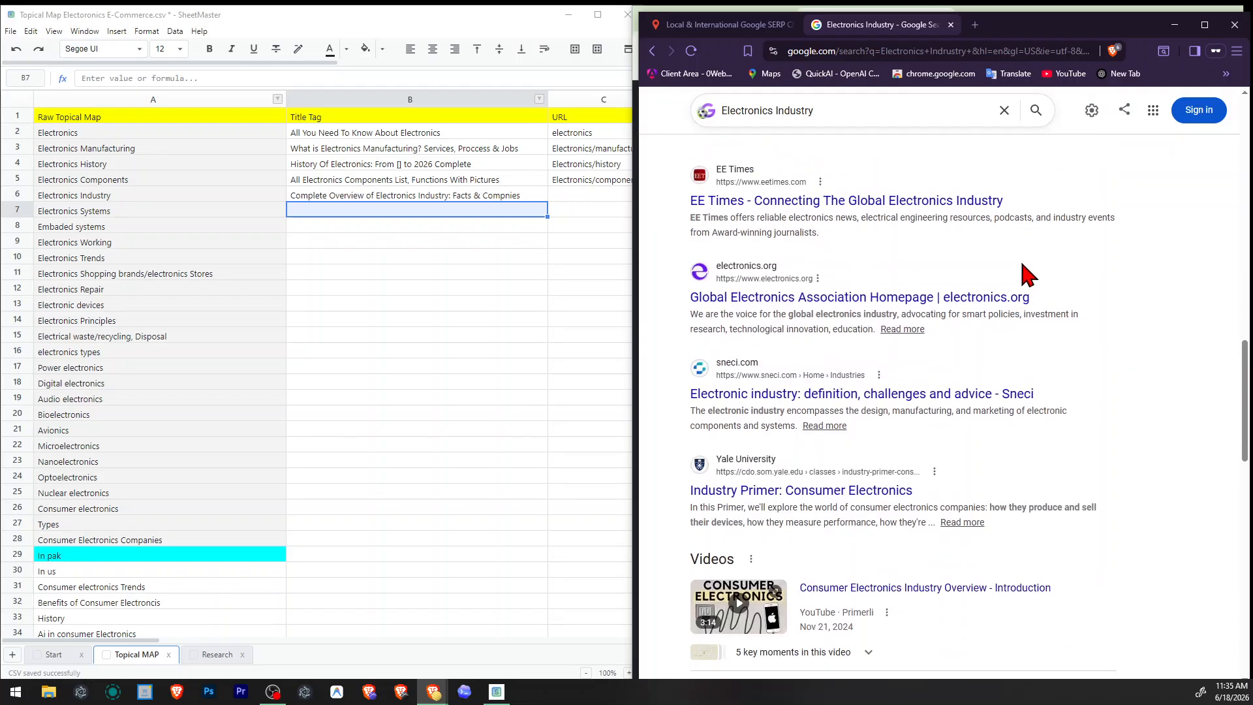
pyautogui.scroll(-2, 1044, 281)
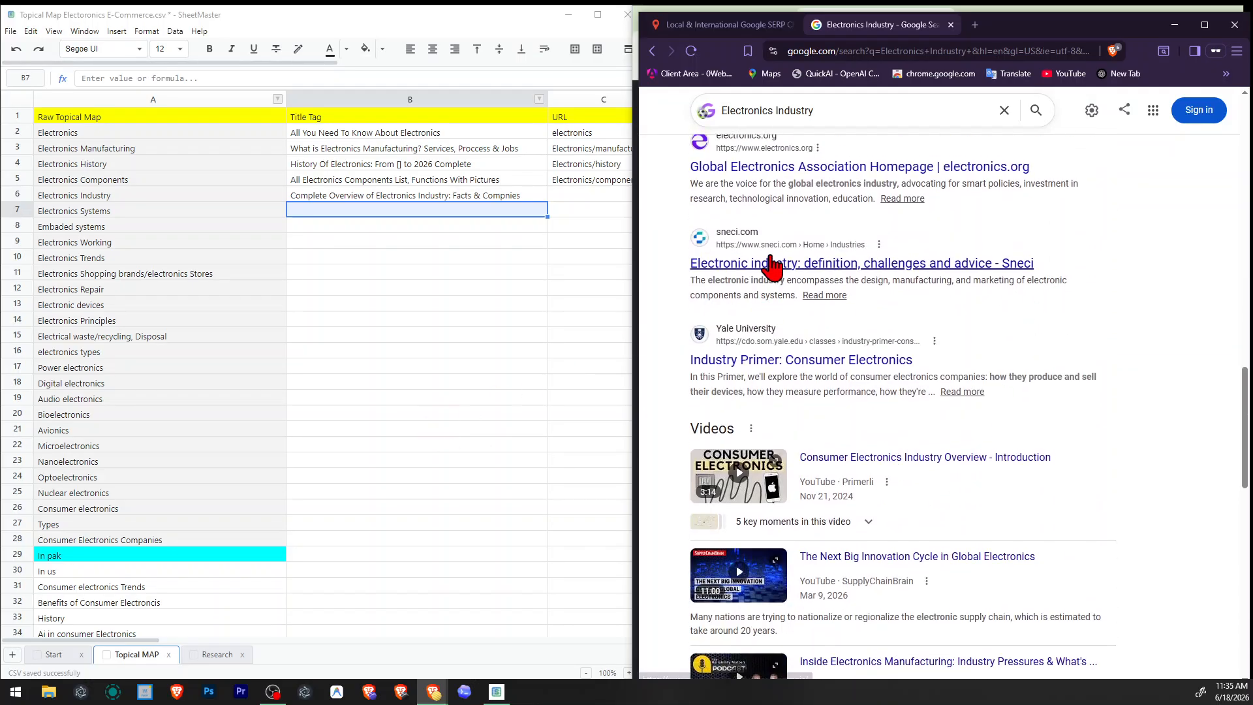
pyautogui.doubleClick(470, 196)
pyautogui.doubleClick(501, 195)
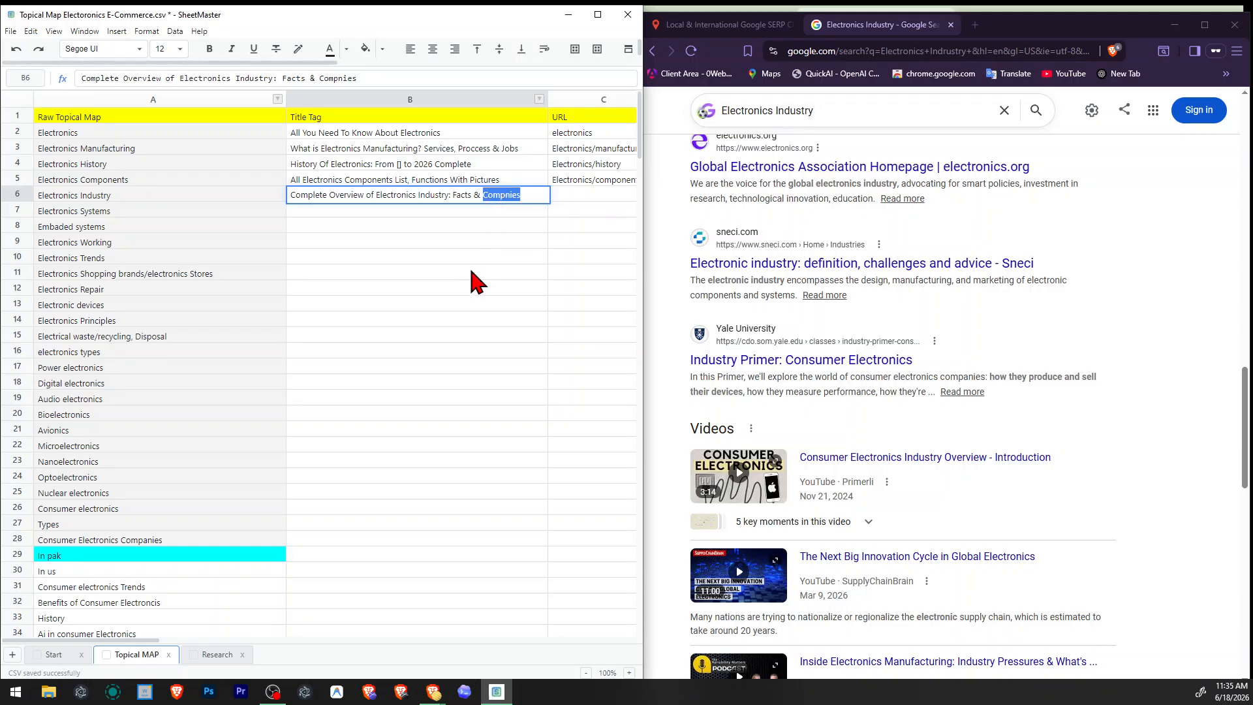
pyautogui.click(471, 273)
pyautogui.click(338, 213)
pyautogui.click(399, 305)
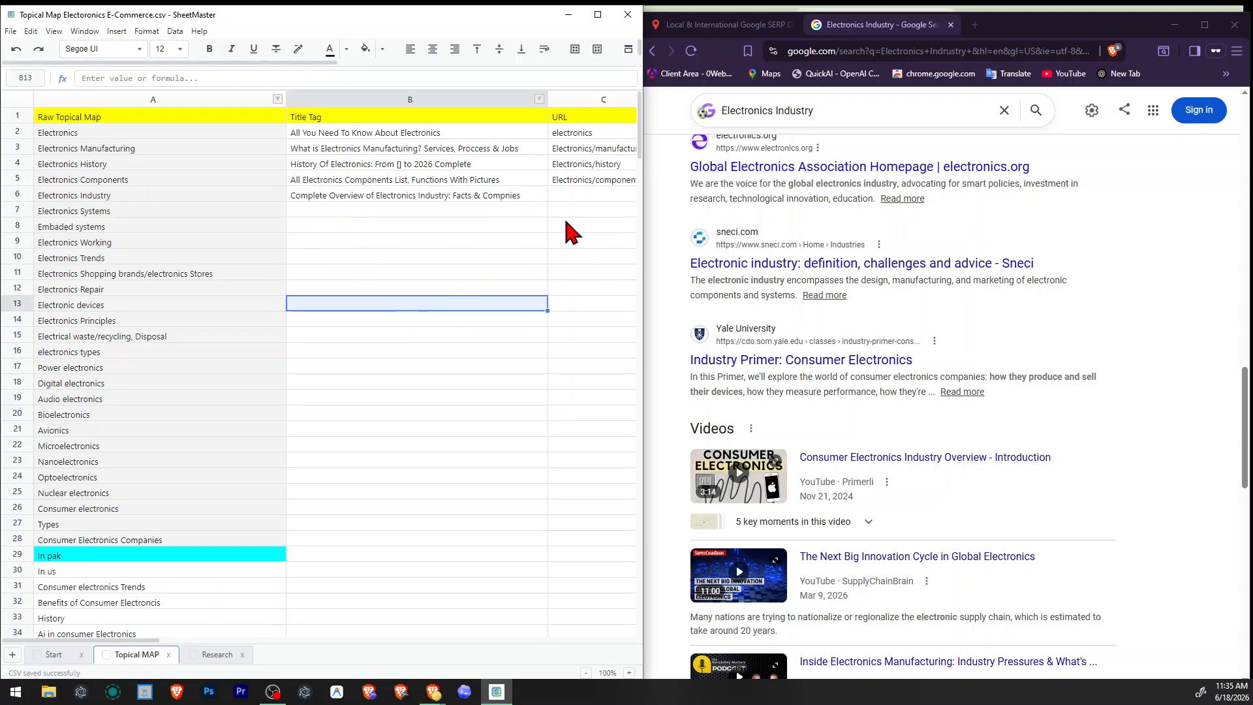
# Set the Electronics Industry row's URL to "Electronics/industry", reusing the URL from the Electronics Components row.
pyautogui.click(588, 198)
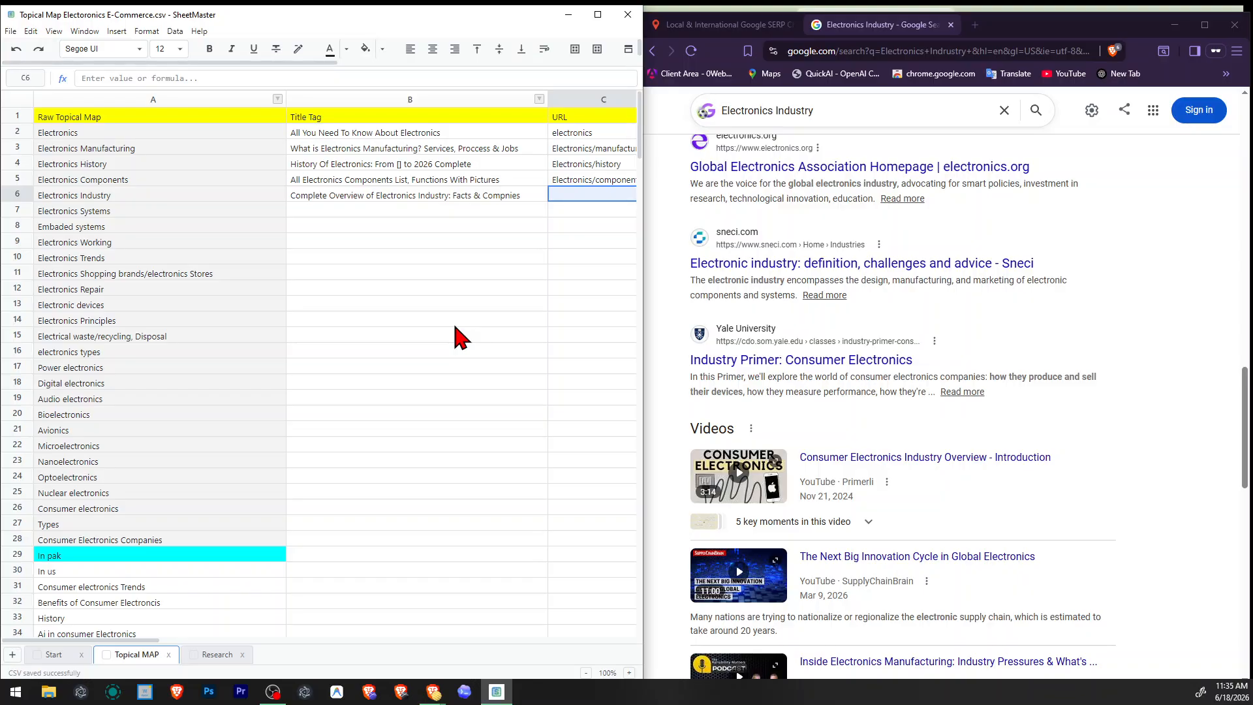
pyautogui.press('Up')
pyautogui.hotkey('ctrl', 'c')
pyautogui.press('Down')
pyautogui.hotkey('ctrl', 'v')
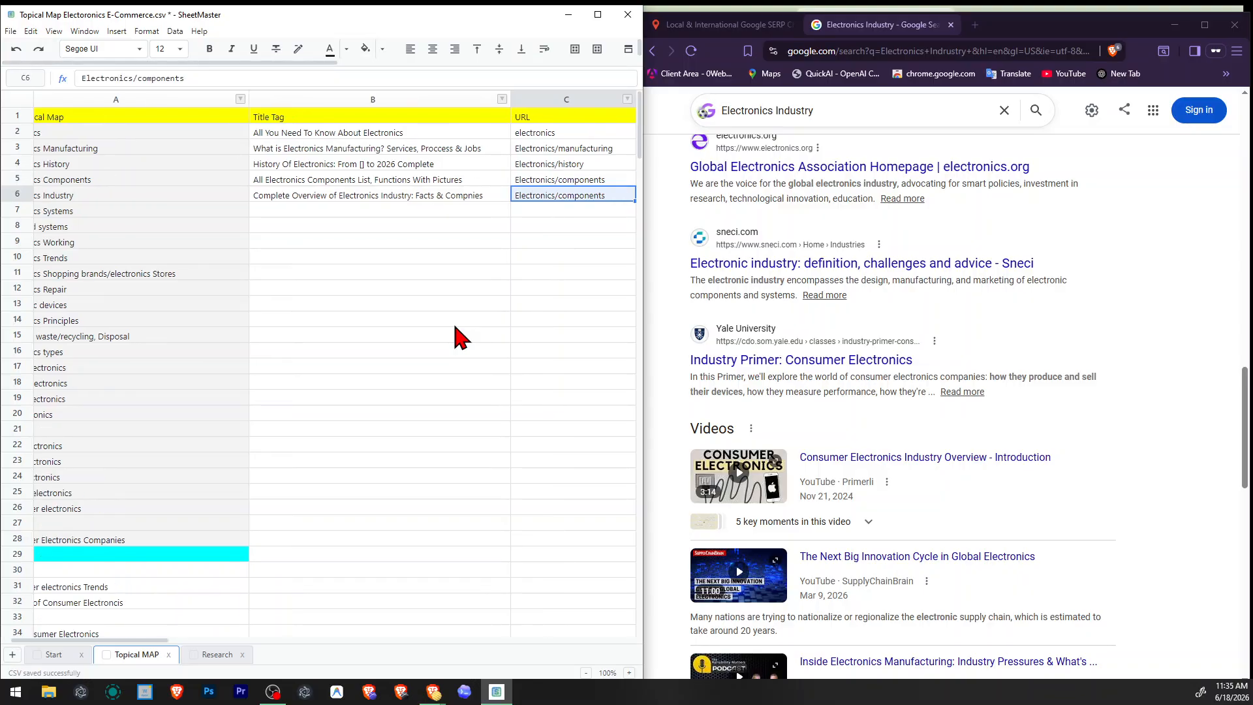
pyautogui.press('F2')
pyautogui.hotkey('ctrl', 'shift', 'Left')
pyautogui.write('ind')
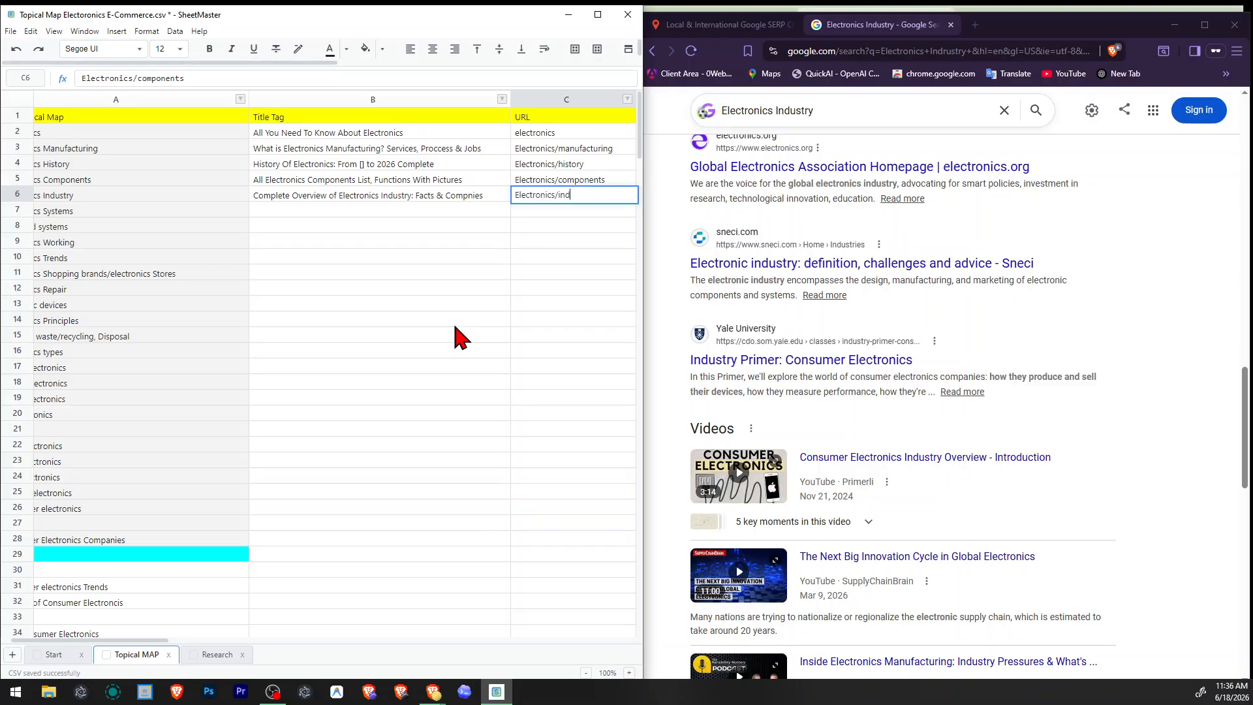
pyautogui.write('ustry')
pyautogui.press('Return')
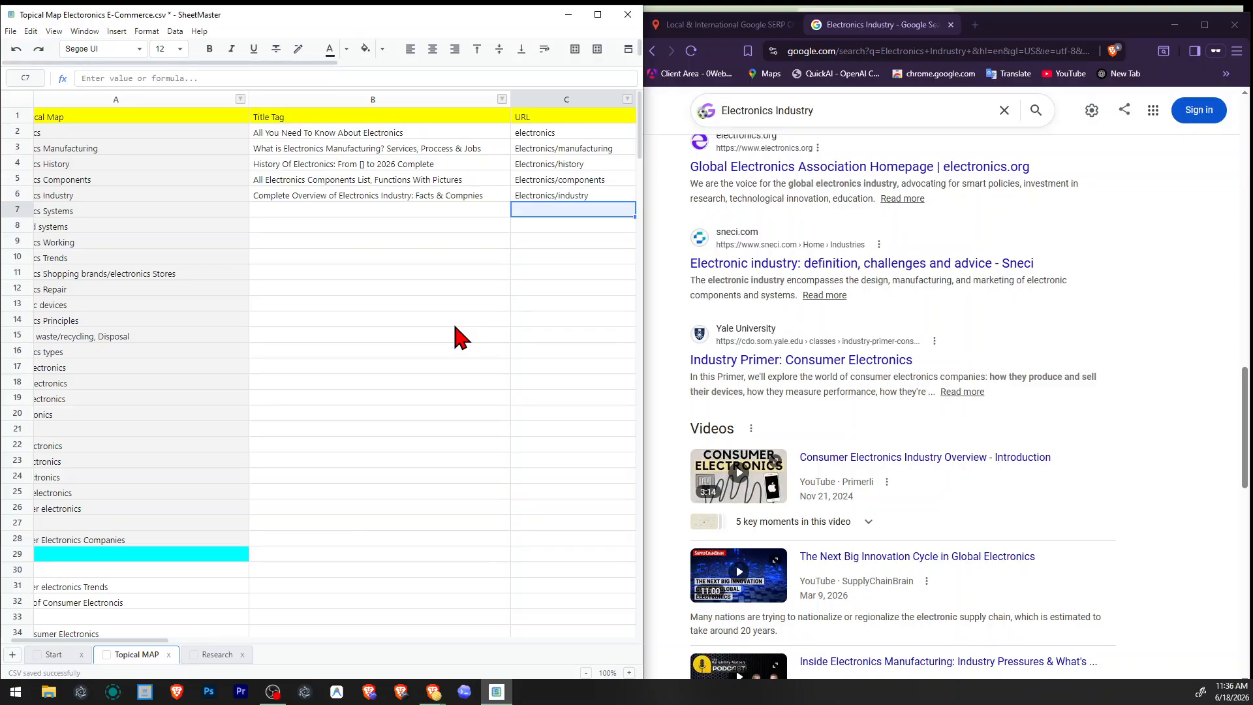
# Set the Electronics Industry row's image URL to "electronics-industry-overview".
pyautogui.press('Right')
pyautogui.press('Right')
pyautogui.press('Right')
pyautogui.press('Up')
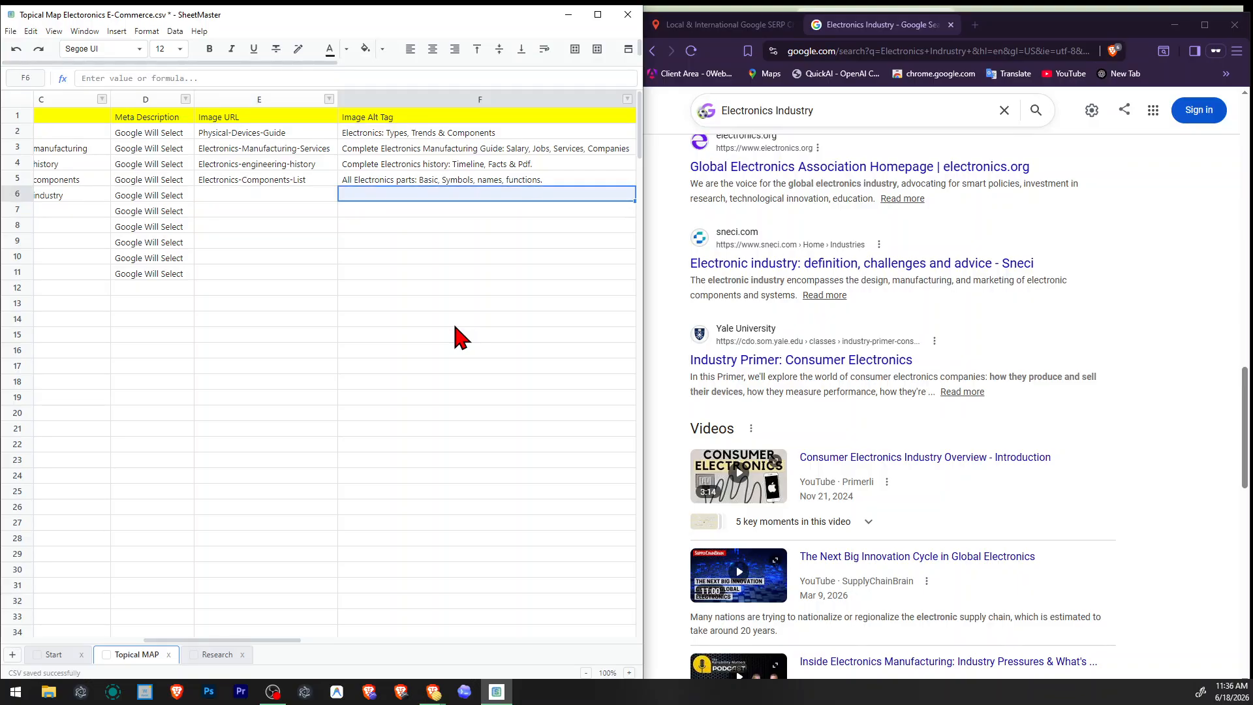
pyautogui.press('Left')
pyautogui.press('Left')
pyautogui.press('Left')
pyautogui.press('Left')
pyautogui.press('Right')
pyautogui.press('Right')
pyautogui.press('Right')
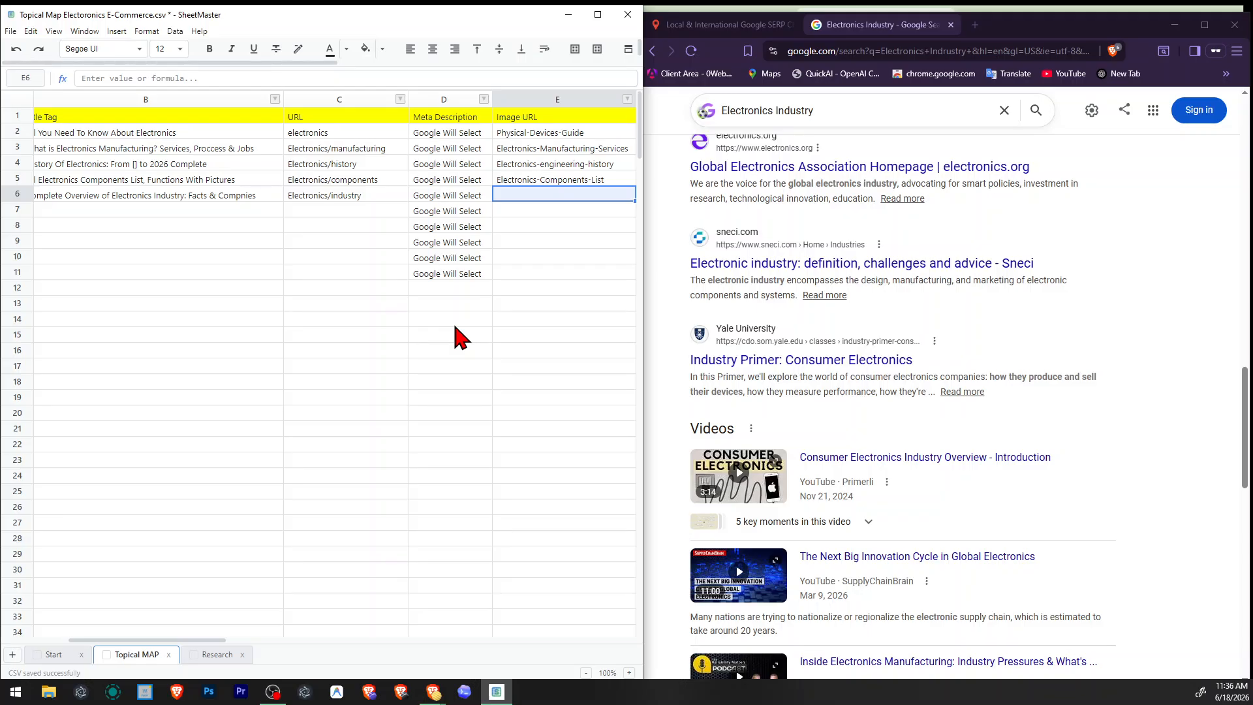
pyautogui.write('electronics')
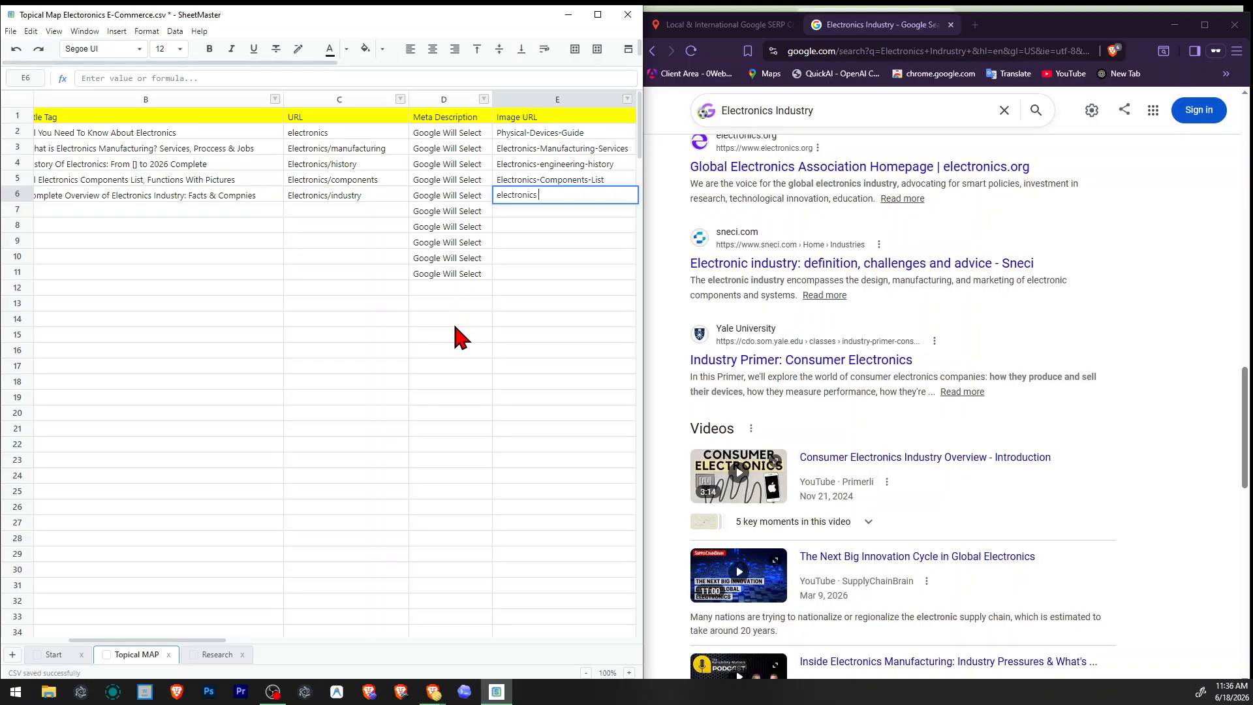
pyautogui.write('-industry-overview')
pyautogui.press('Return')
# Recheck the Electronics Industry title tag and start that row's image alt tag with "Electronics Industry:".
pyautogui.press('Right')
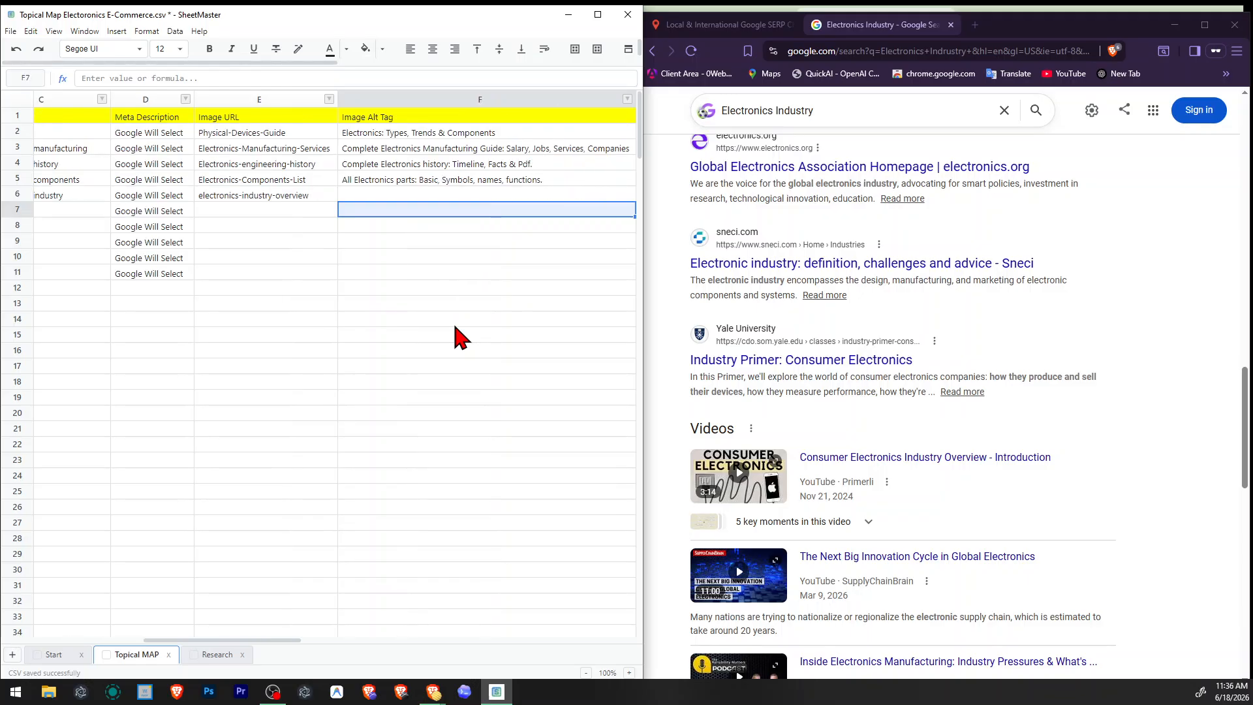
pyautogui.press('Up')
pyautogui.press('Left')
pyautogui.press('Left')
pyautogui.press('Left')
pyautogui.press('Left')
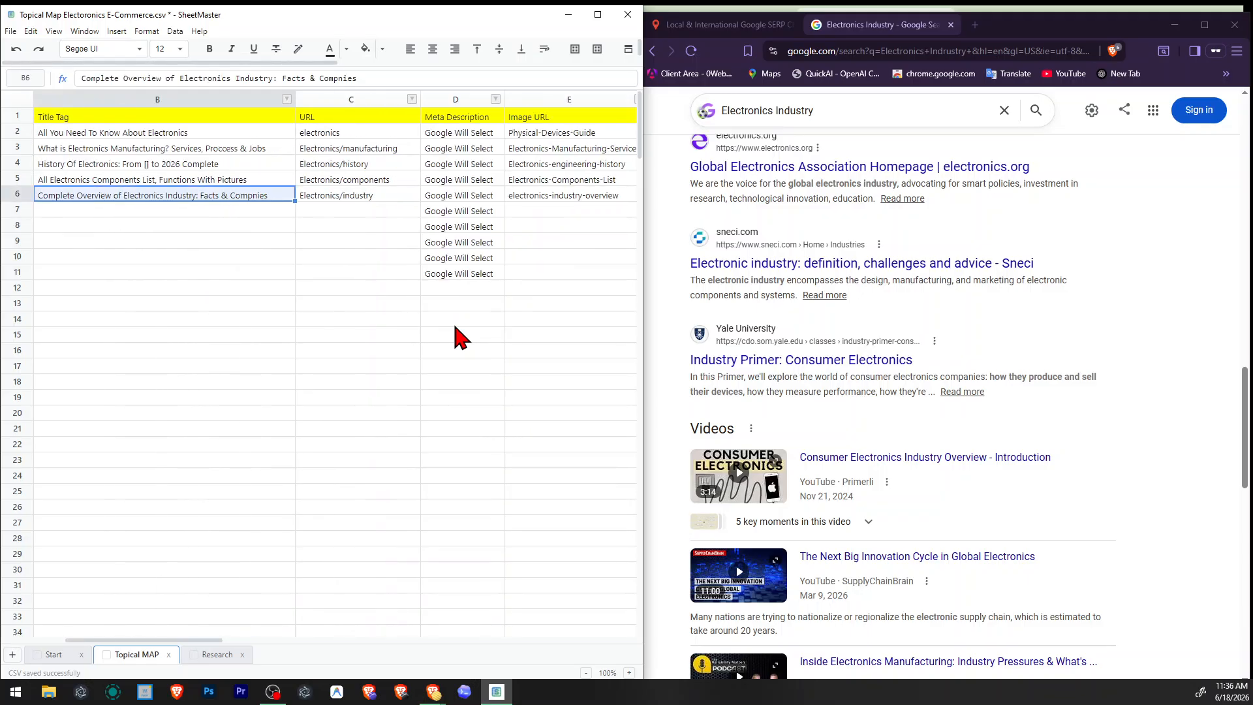
pyautogui.press('Left')
pyautogui.press('Right')
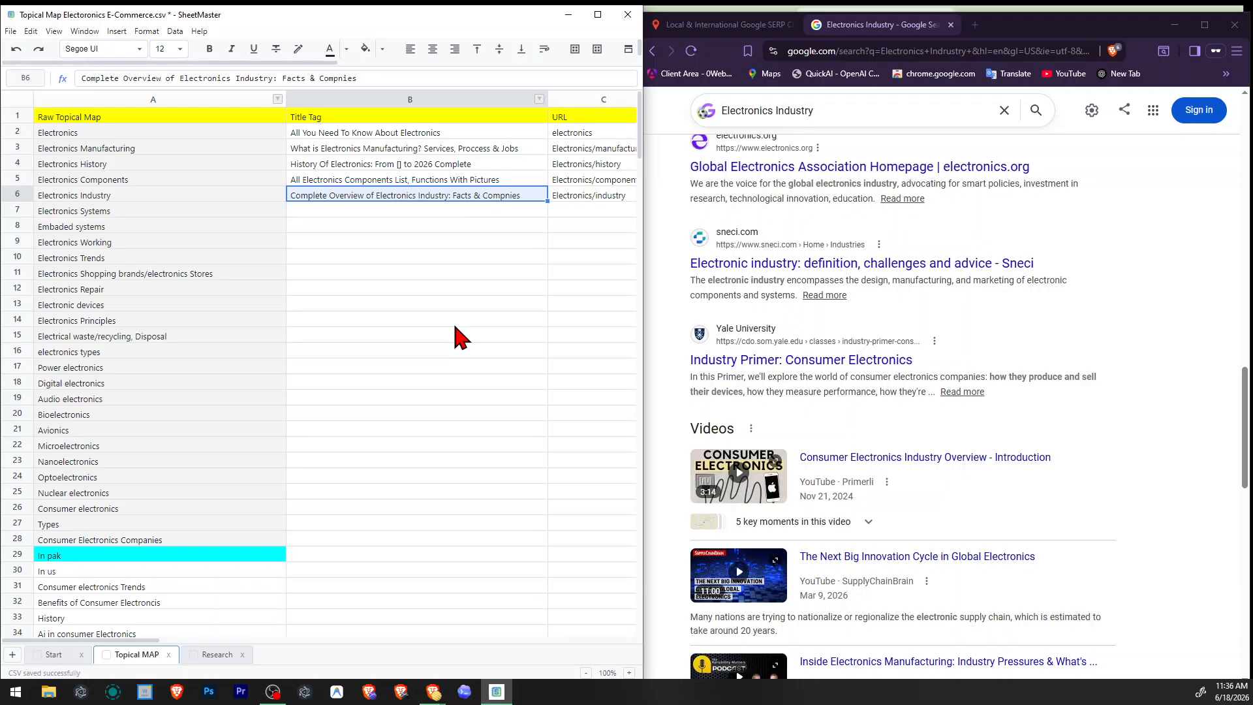
pyautogui.press('Right')
pyautogui.press('Right')
pyautogui.press('Right')
pyautogui.press('Right')
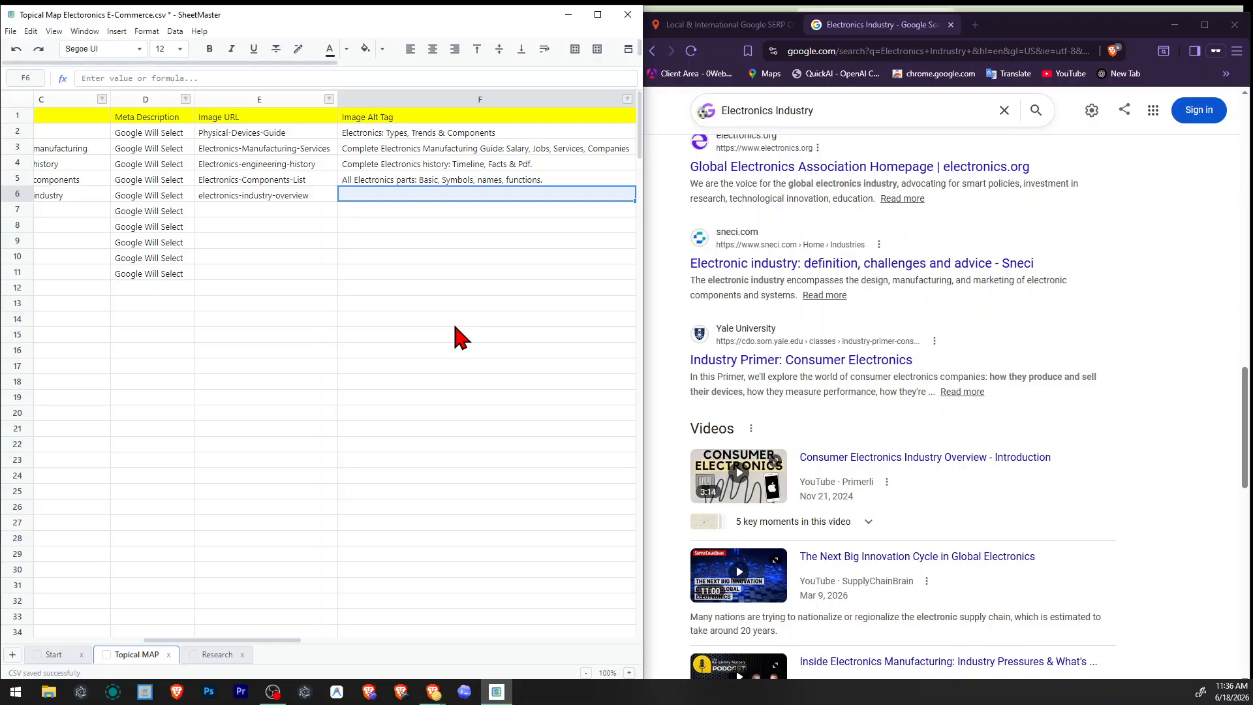
pyautogui.write('Electronics')
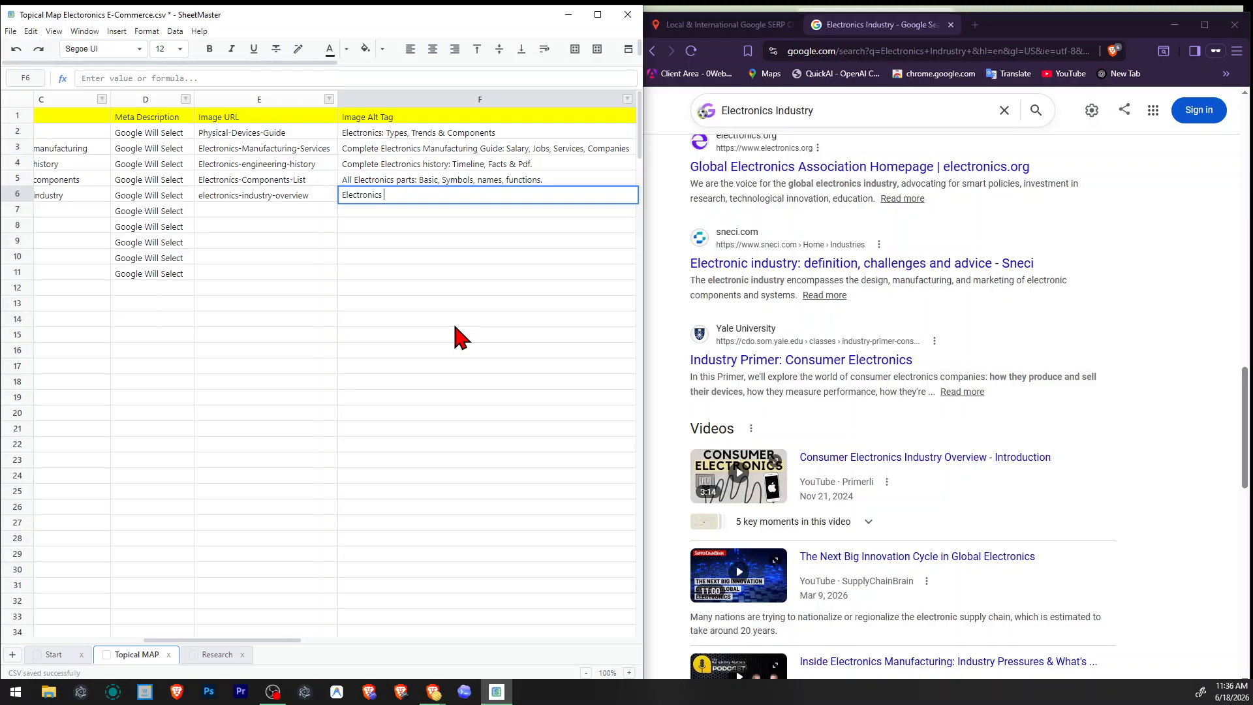
pyautogui.write(' Indrustry:')
# Fix the beginning of the Electronics Industry alt tag and extend it with "Overviews, challenges, facts,".
pyautogui.press('Left')
pyautogui.press('Left')
pyautogui.press('Left')
pyautogui.press('Right')
pyautogui.press('Right')
pyautogui.press('Right')
pyautogui.press('F2')
pyautogui.press('Left')
pyautogui.press('BackSpace')
pyautogui.press('End')
pyautogui.write('o')
pyautogui.write('Overviews')
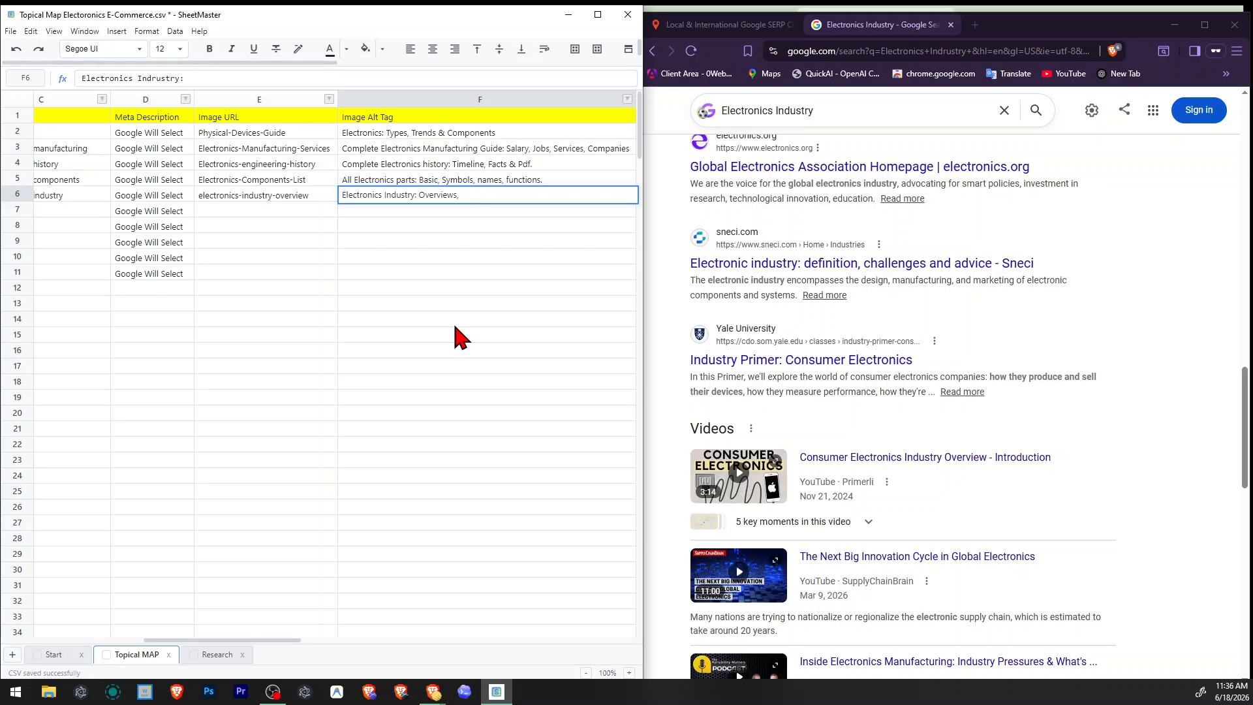
pyautogui.write(', challanges, facts,')
pyautogui.press('BackSpace')
pyautogui.write('e')
# Consult Google's related searches and complete the alt tag with "Companies" after the facts and "Examples," after "Overviews,".
pyautogui.scroll(-8, 831, 339)
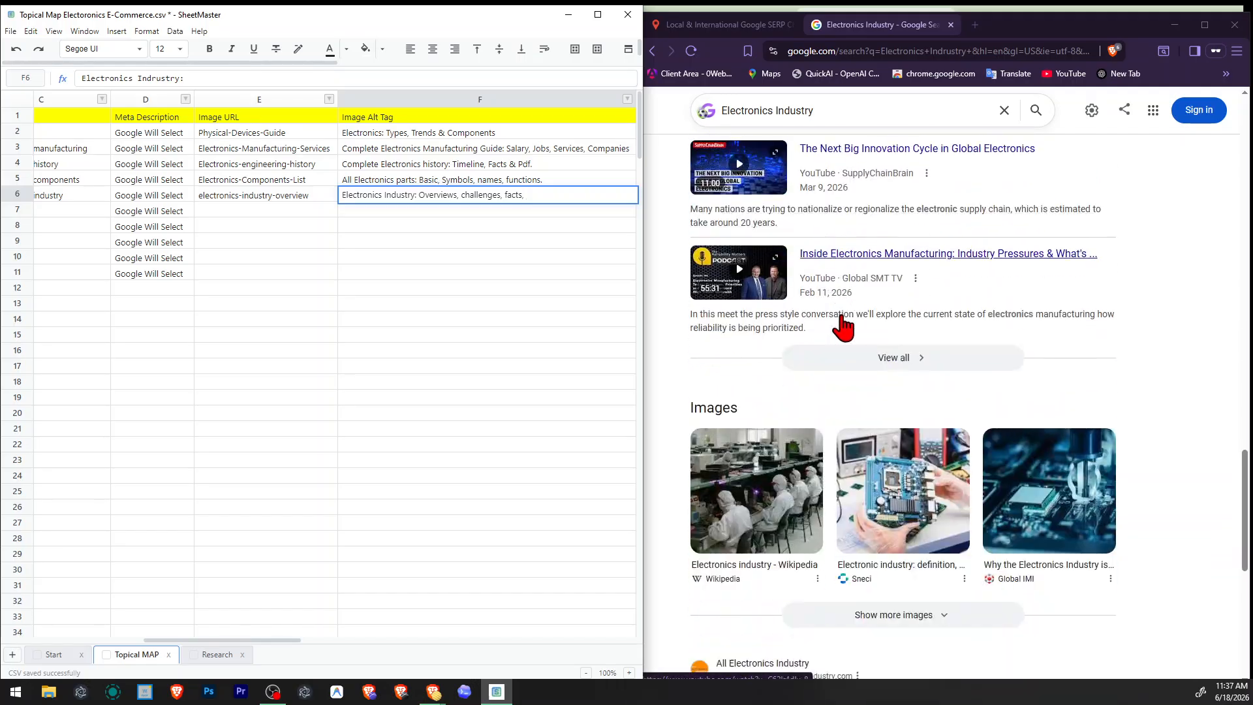
pyautogui.scroll(-4, 979, 372)
pyautogui.scroll(-2, 1010, 400)
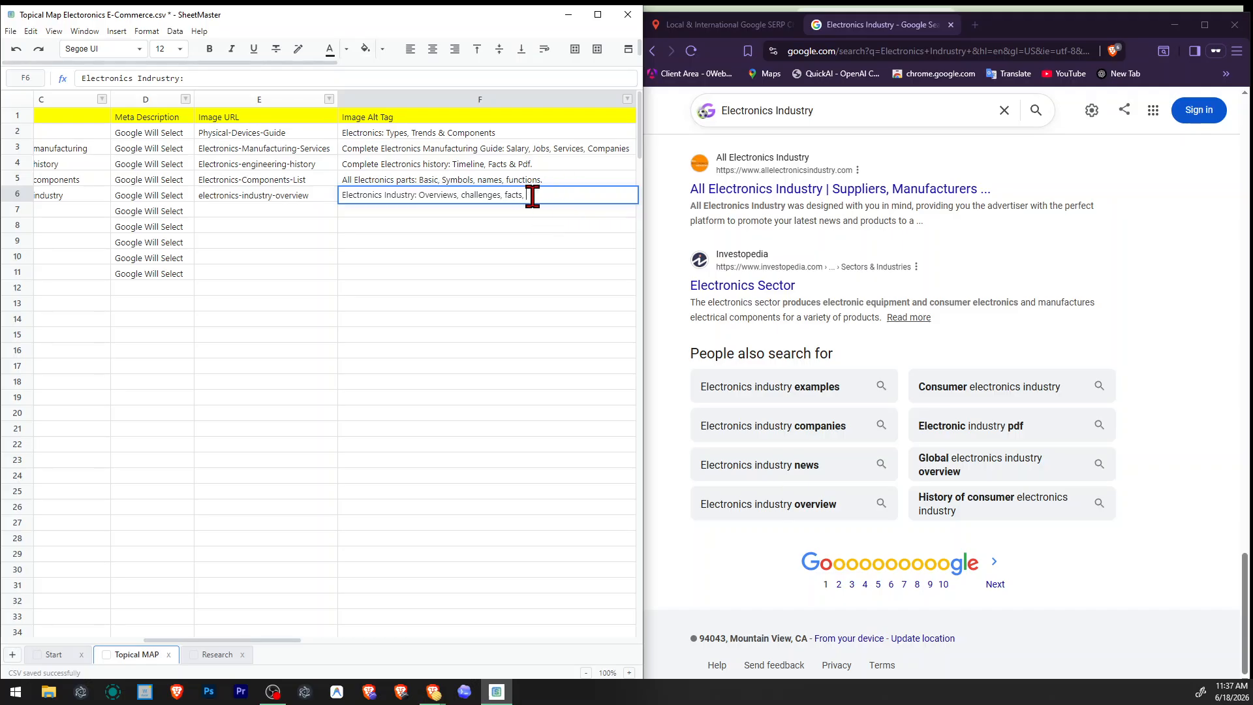
pyautogui.write('Companies')
pyautogui.write('Examples,')
pyautogui.press('Right')
pyautogui.press('Right')
pyautogui.write('a')
pyautogui.press('Return')
# Close the Electronics Industry results and run a United States - English search in valentin.app for the copied topic "Electronics Systems".
pyautogui.press('Left')
pyautogui.press('Left')
pyautogui.press('Left')
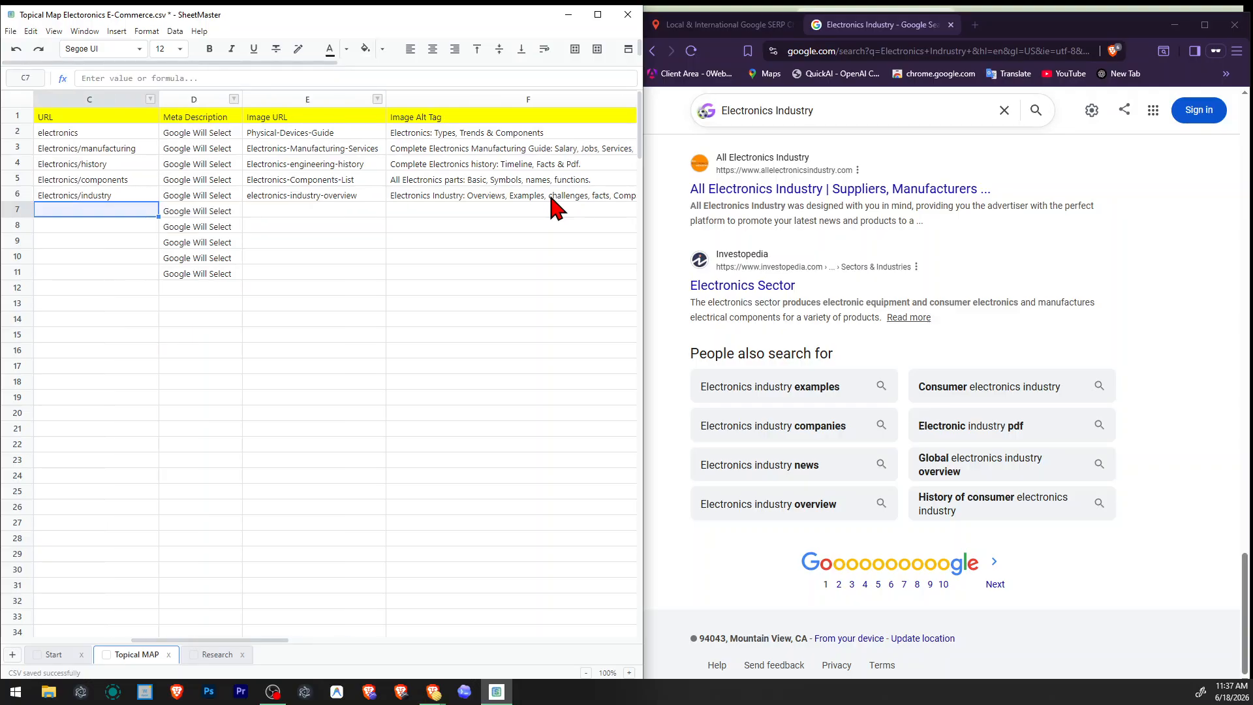
pyautogui.press('Left')
pyautogui.press('Left')
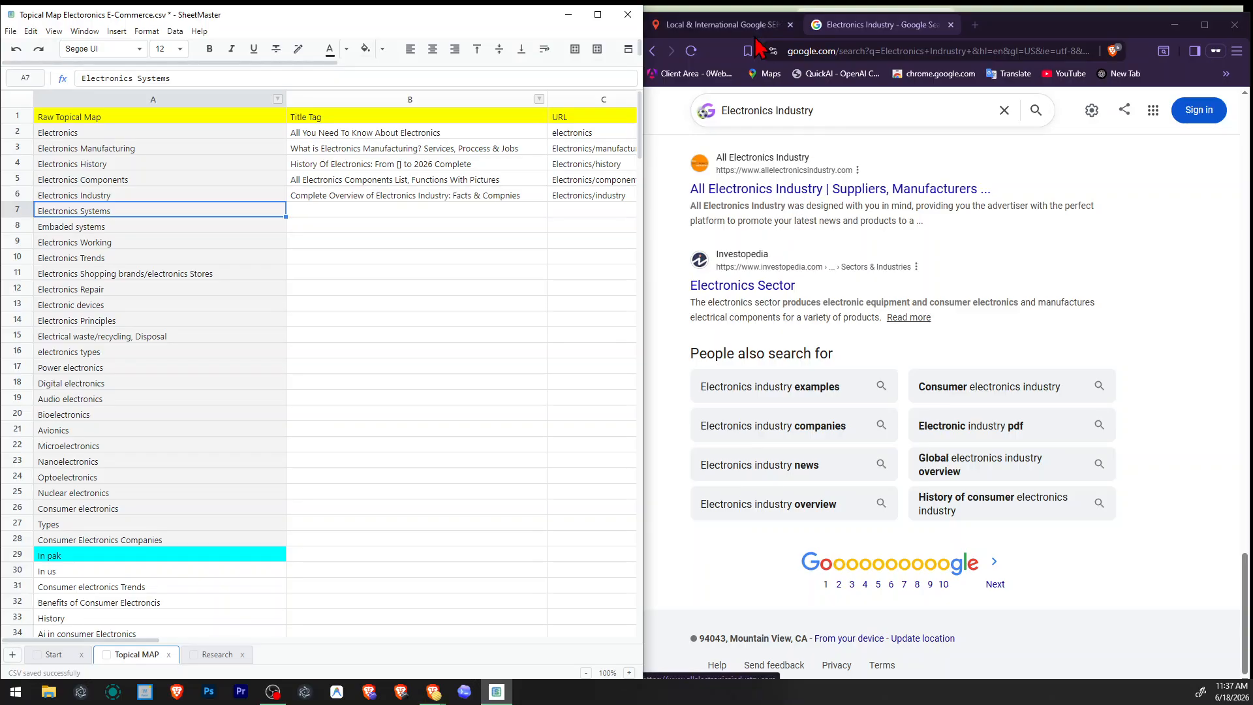
pyautogui.click(718, 24)
pyautogui.click(952, 23)
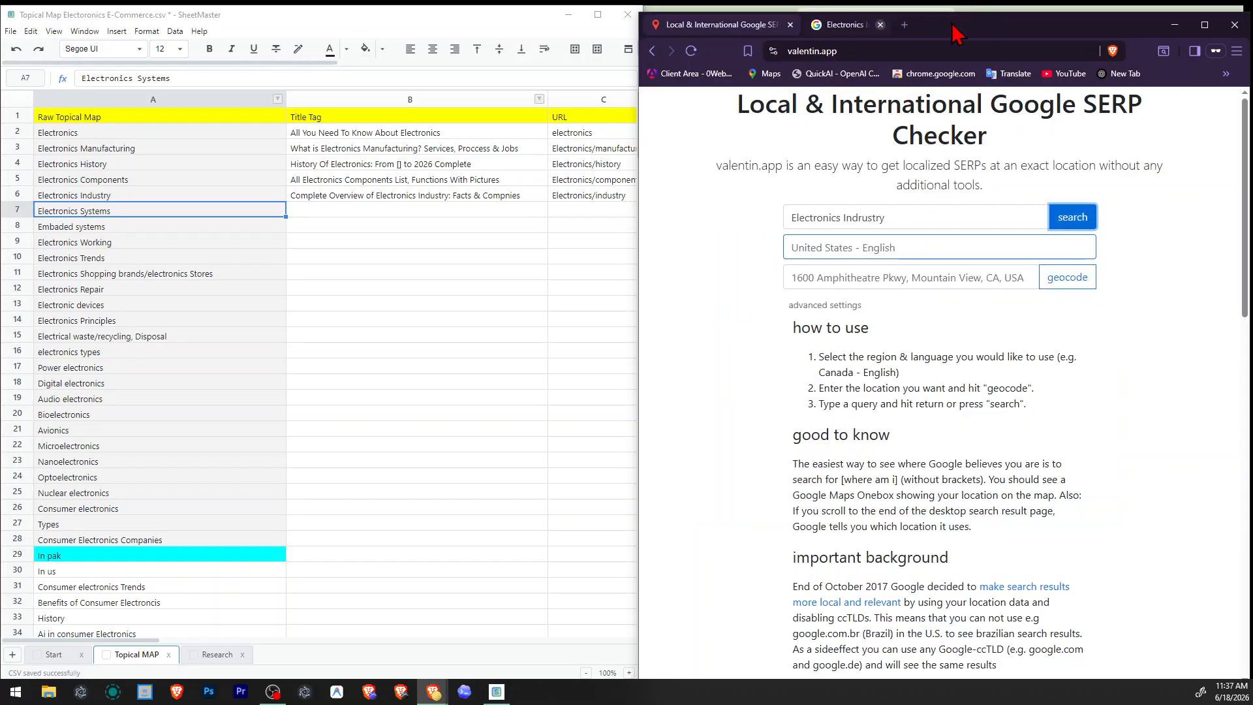
pyautogui.click(938, 206)
pyautogui.hotkey('ctrl', 'a')
pyautogui.write('Electronics Systems')
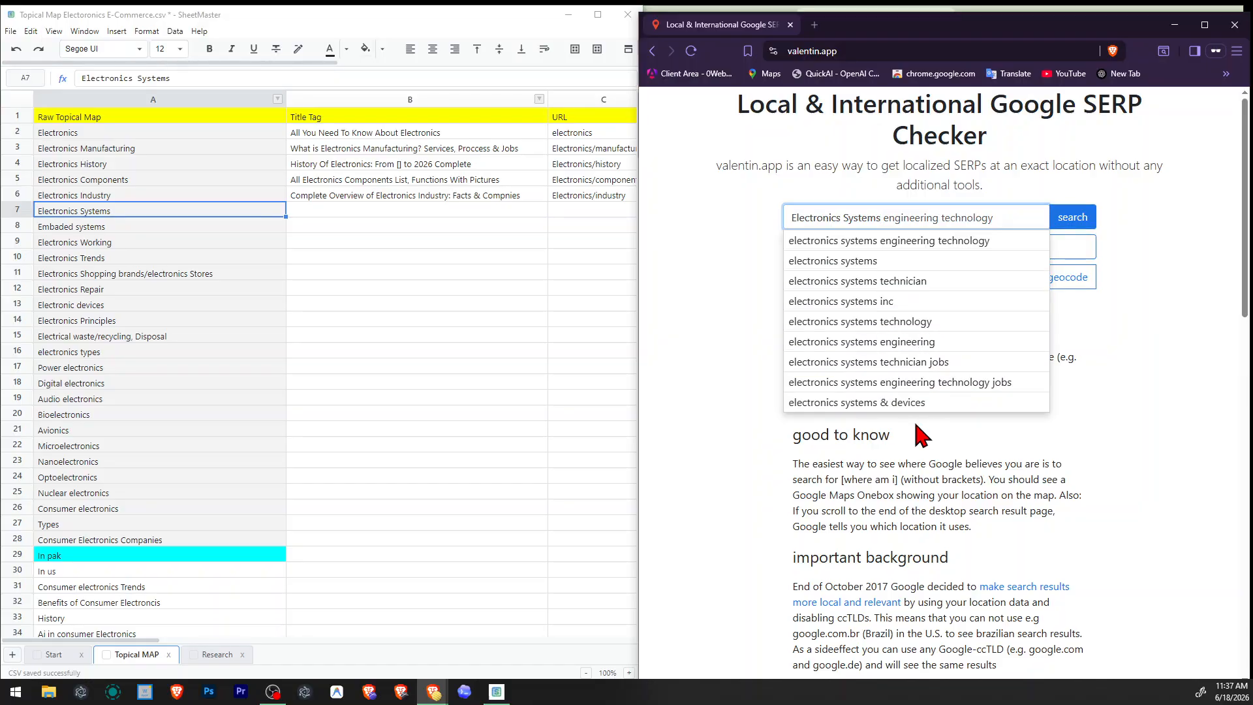
pyautogui.click(1071, 222)
# Review valentin.app's query suggestions for Electronics Systems and return to the Google results.
pyautogui.click(721, 24)
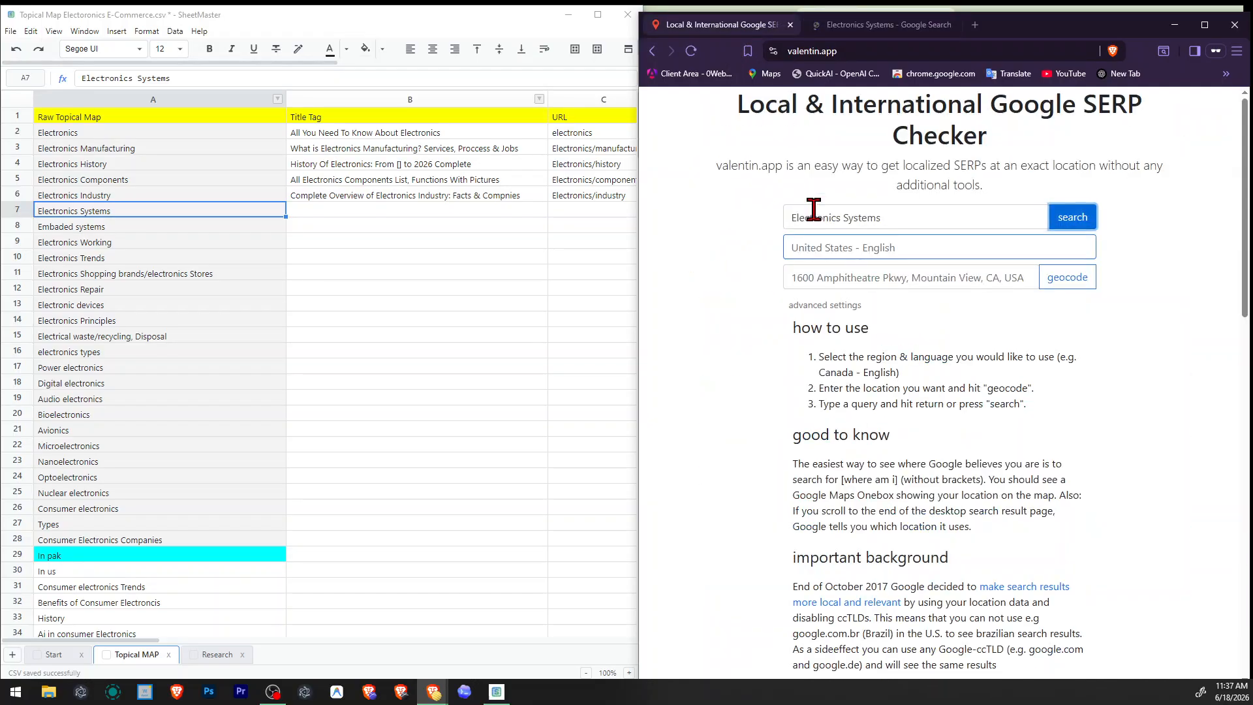
pyautogui.click(937, 217)
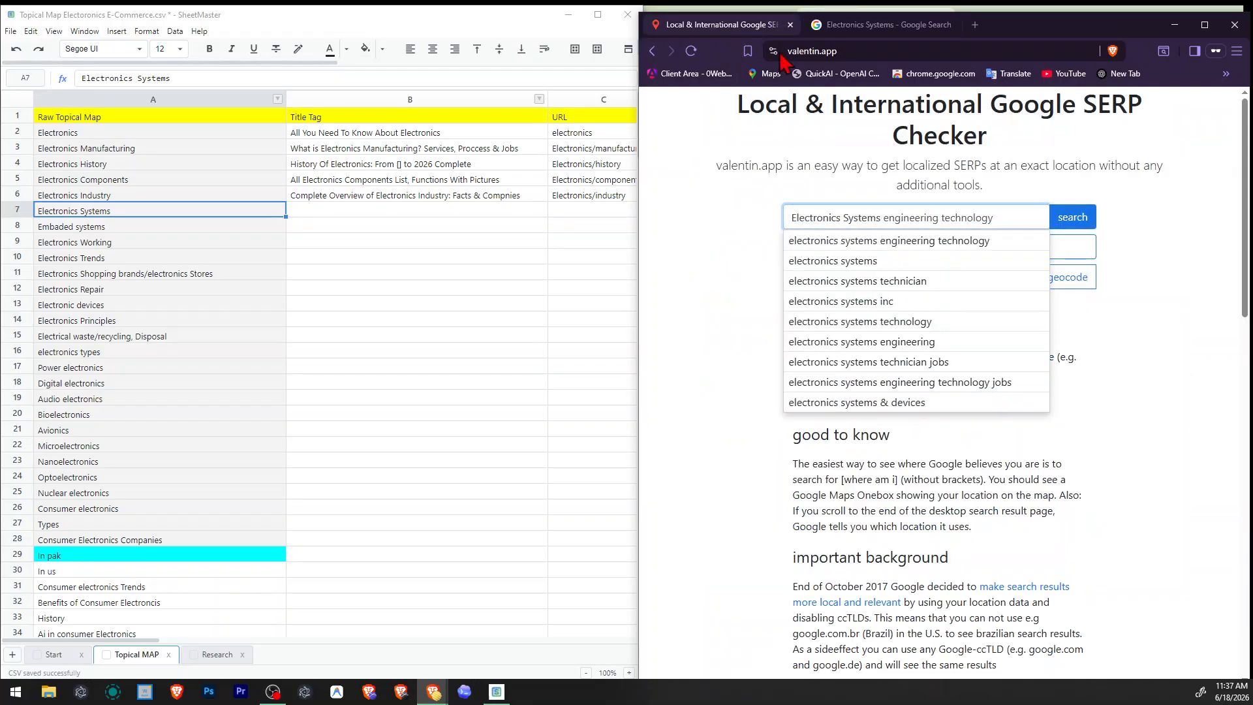
pyautogui.click(840, 31)
# Examine the Electronics Systems results down to the related searches, opening the row options for Electronics Systems in the sheet along the way.
pyautogui.scroll(-6, 683, 328)
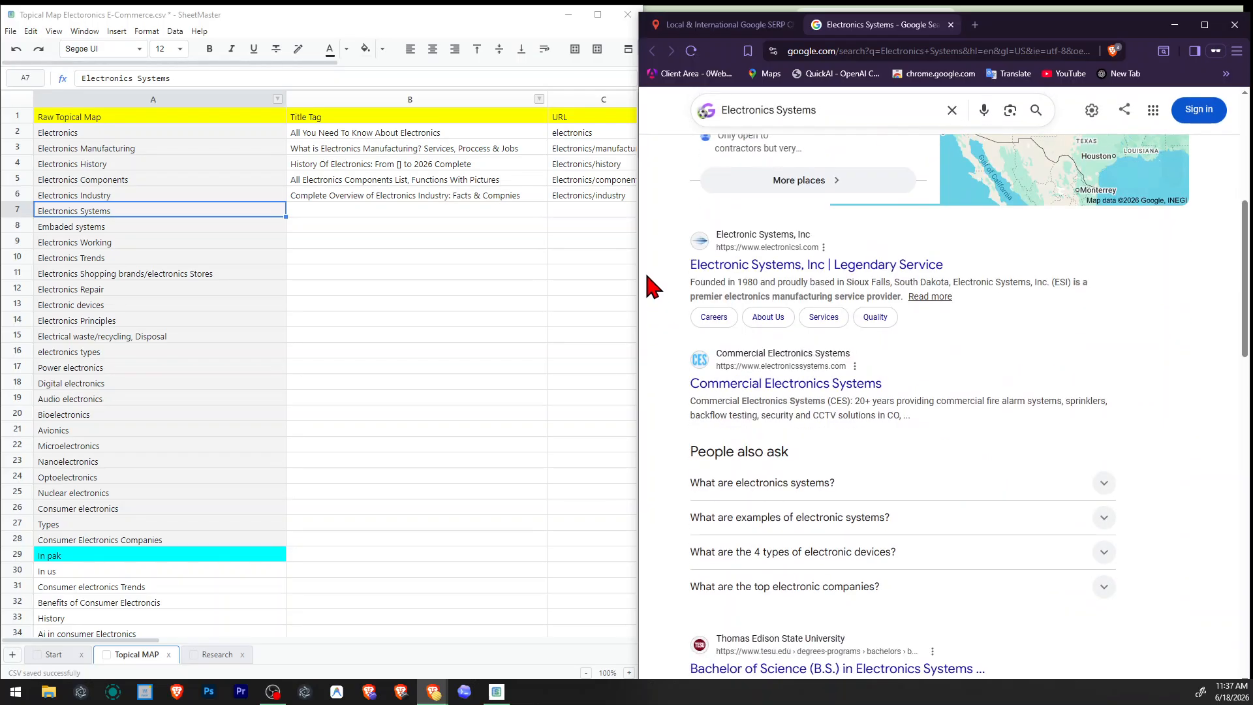
pyautogui.scroll(-2, 652, 285)
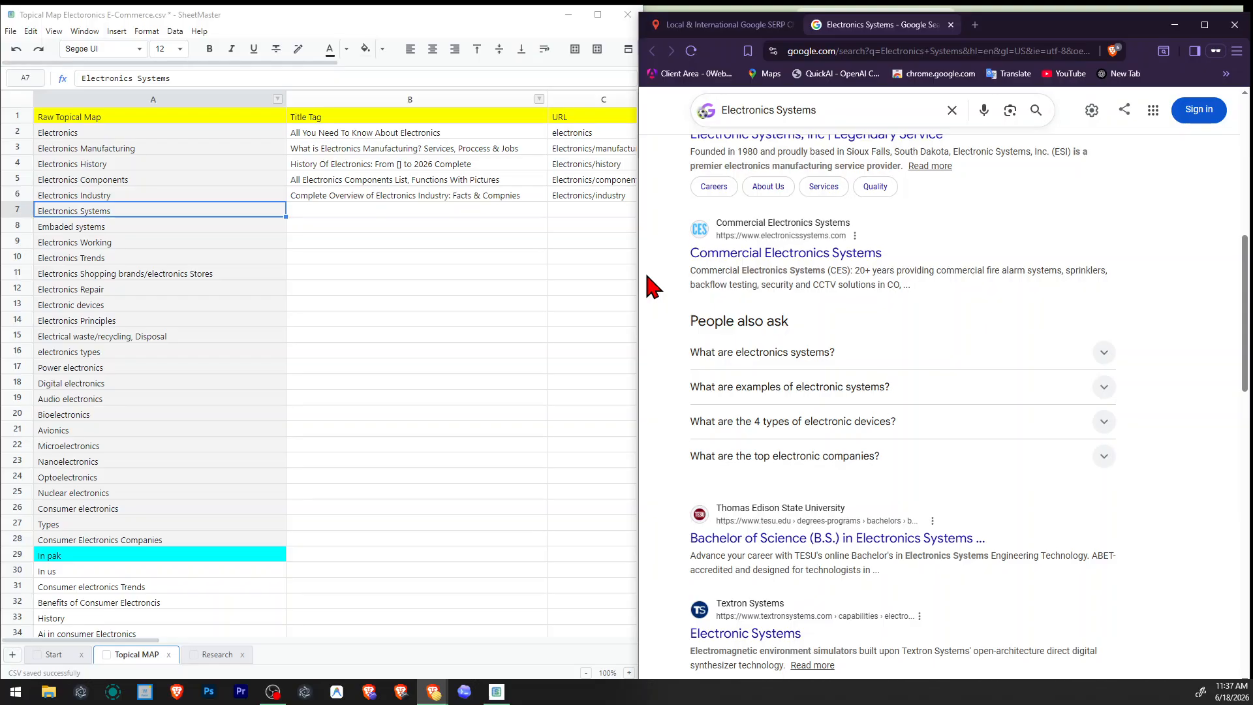
pyautogui.scroll(-4, 653, 285)
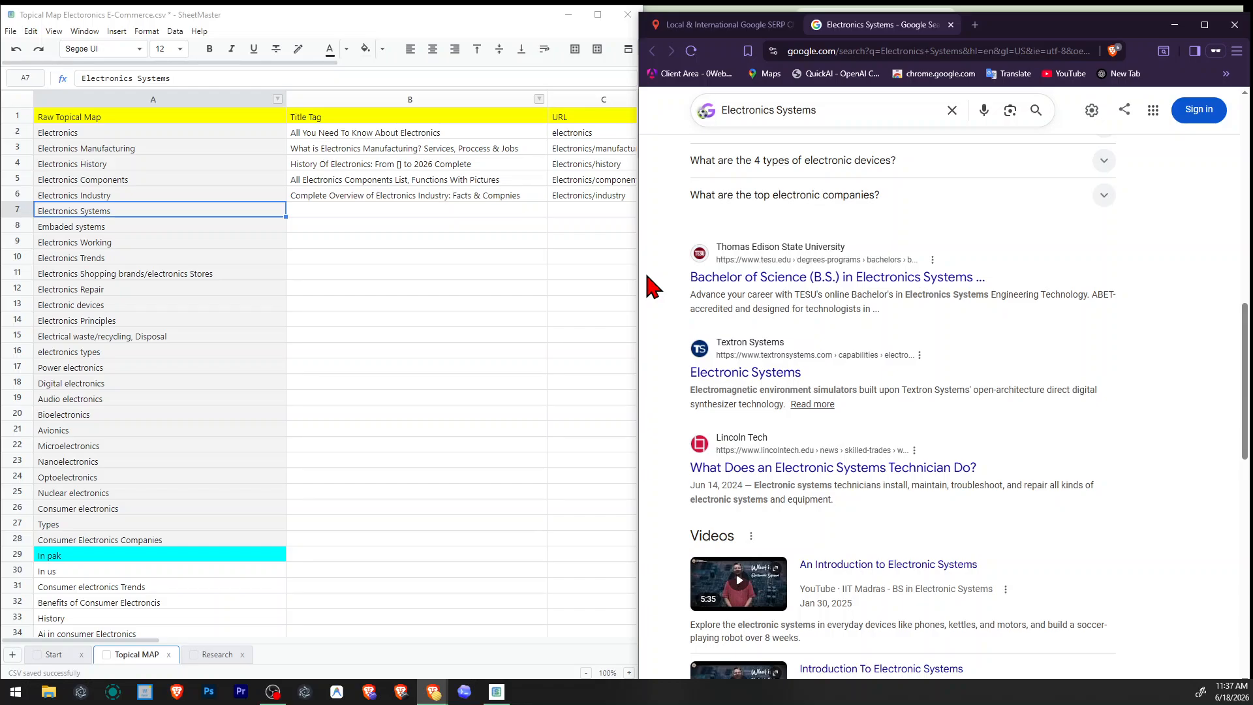
pyautogui.scroll(-2, 652, 285)
pyautogui.scroll(2, 651, 284)
pyautogui.rightClick(26, 212)
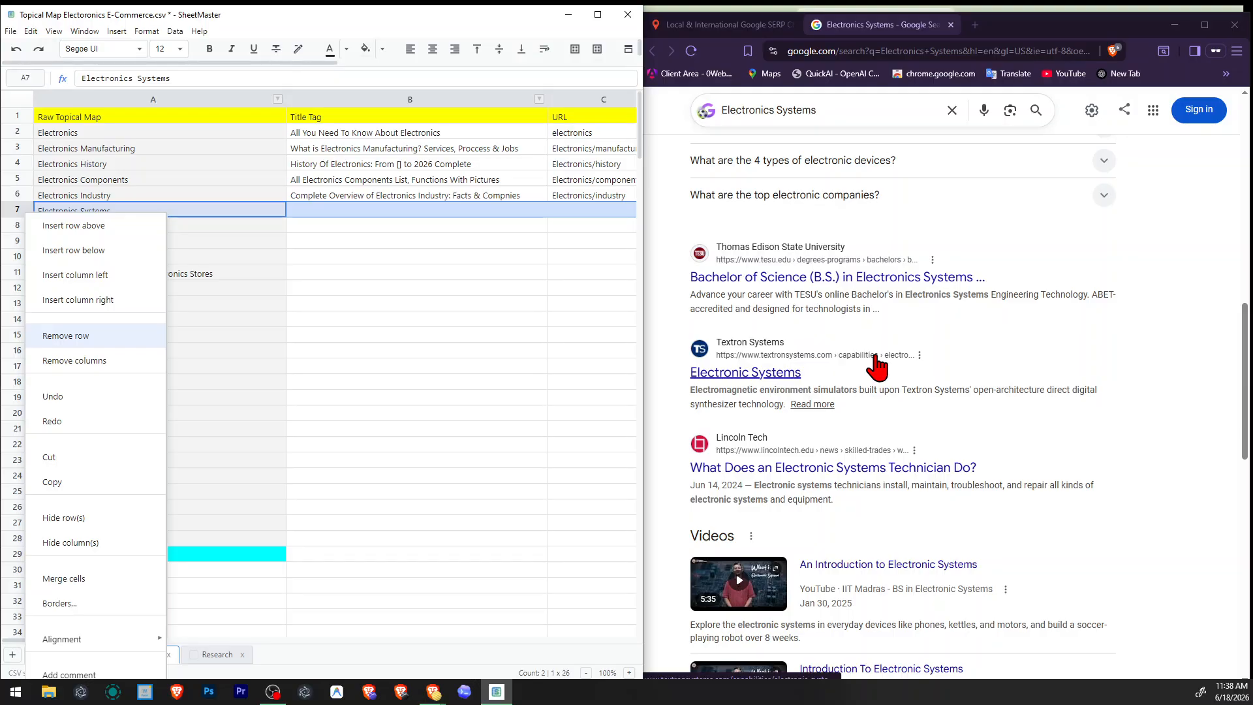
pyautogui.scroll(-2, 875, 366)
pyautogui.scroll(-3, 860, 350)
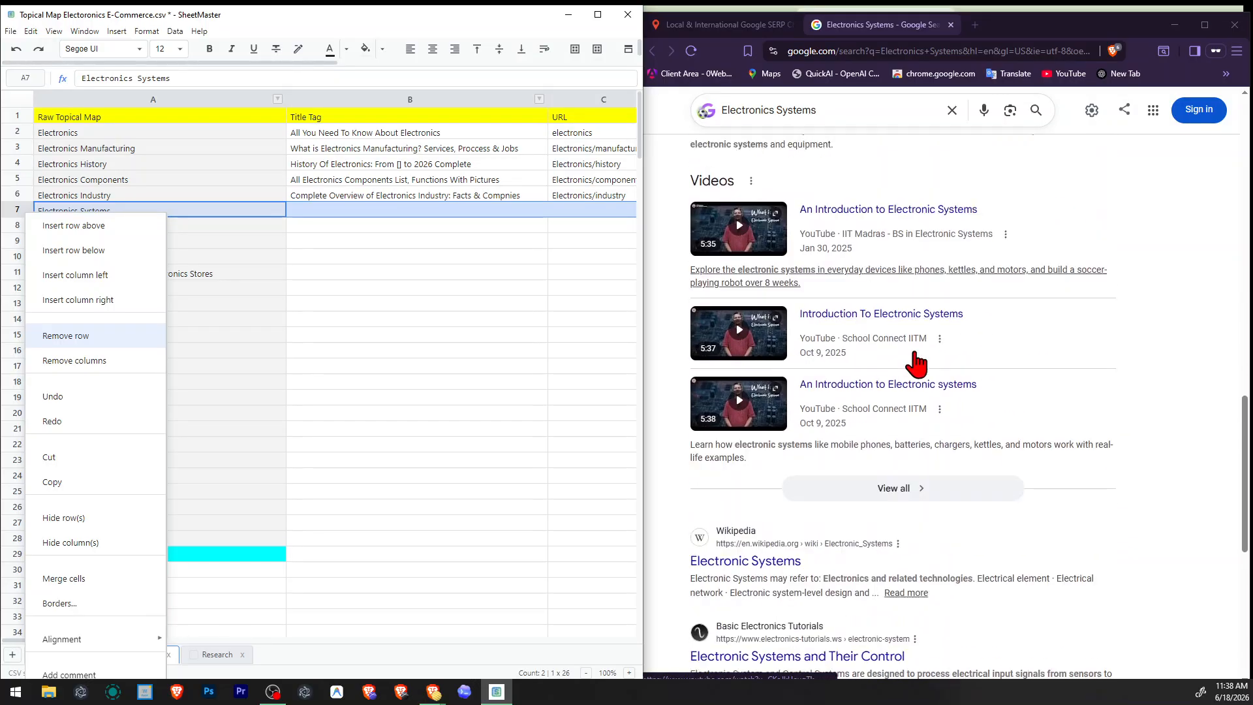
pyautogui.scroll(-4, 916, 364)
# Open Wikipedia's "Electronic Systems" and Basic Electronics Tutorials' "Electronic Systems and Their Control" results in new tabs.
pyautogui.rightClick(750, 269)
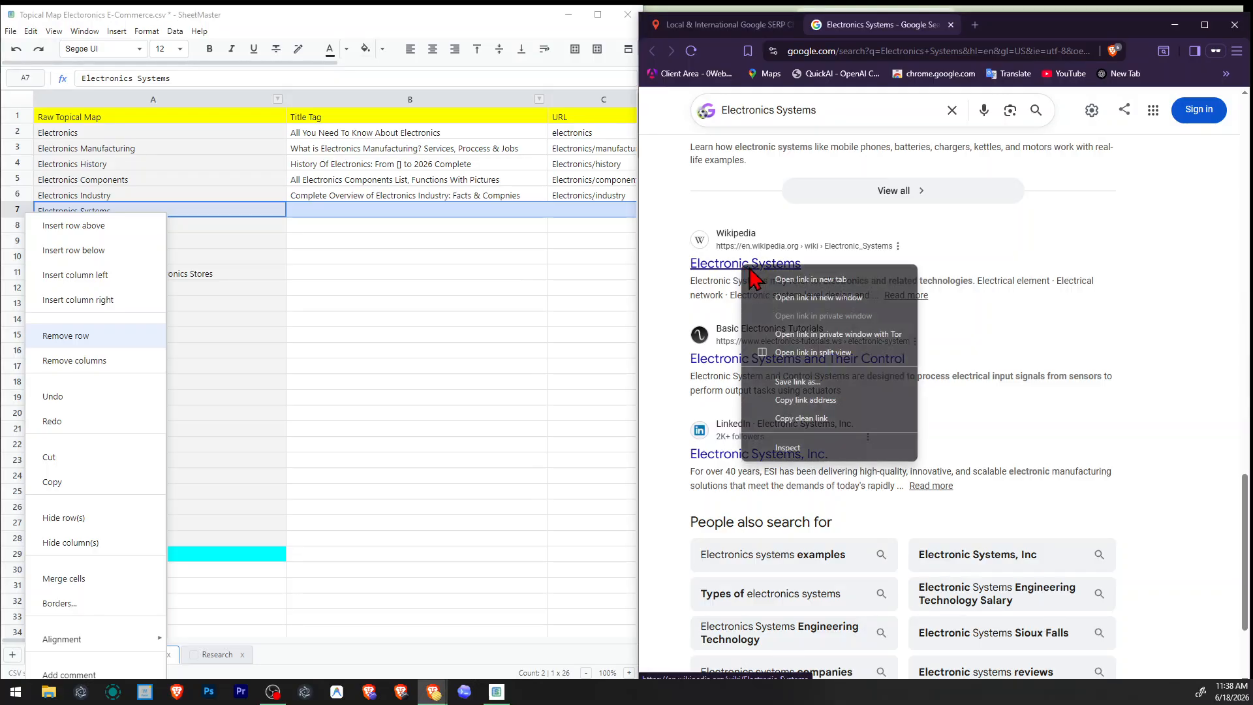
pyautogui.click(811, 279)
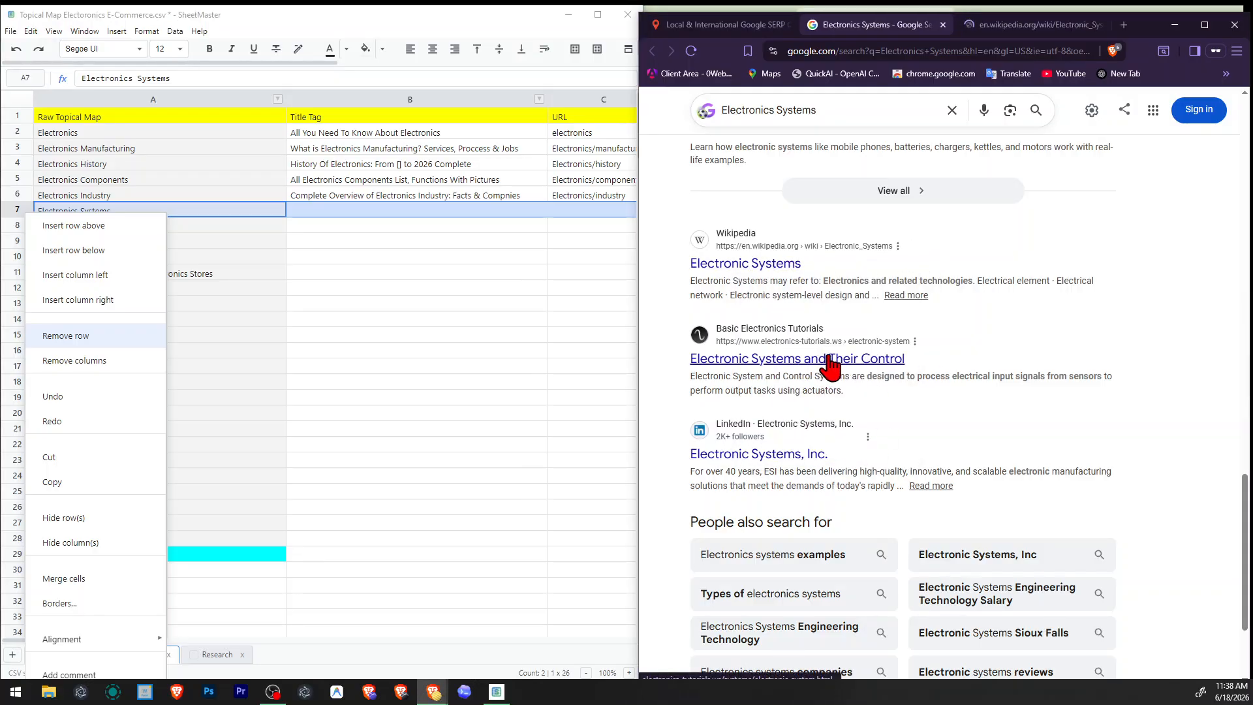
pyautogui.click(794, 377)
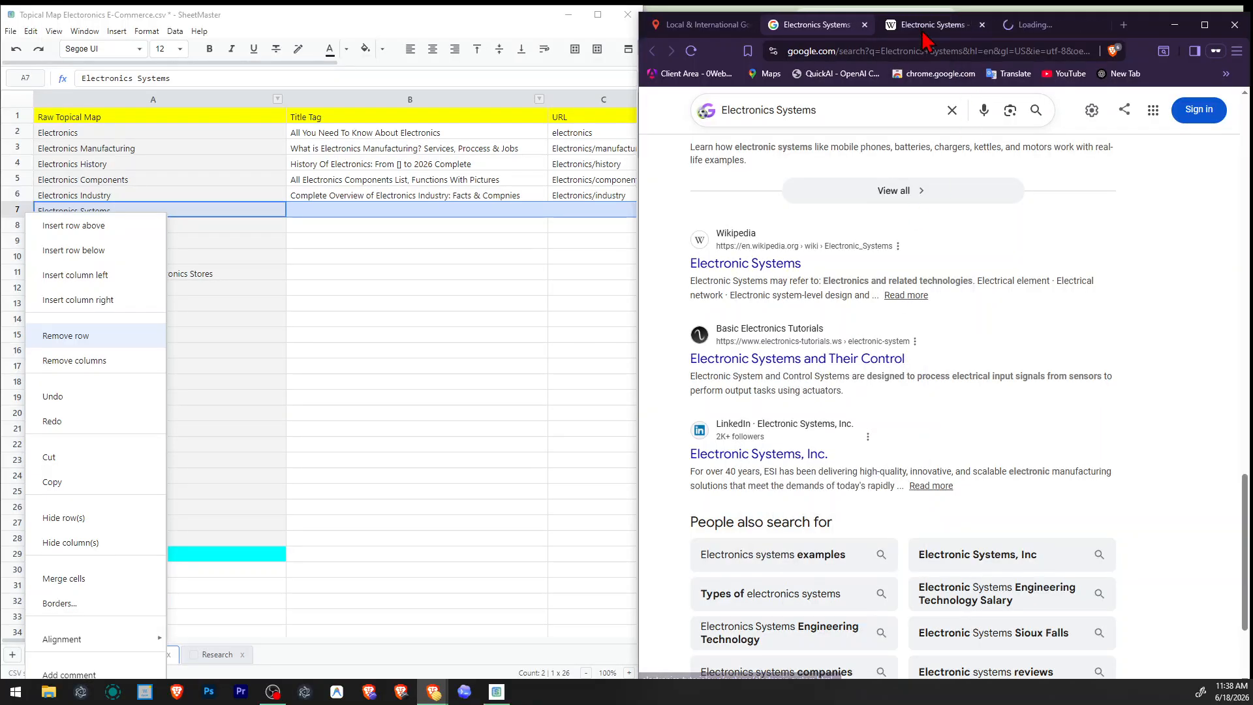
# Review Wikipedia's Electronic Systems disambiguation page and close it.
pyautogui.click(927, 26)
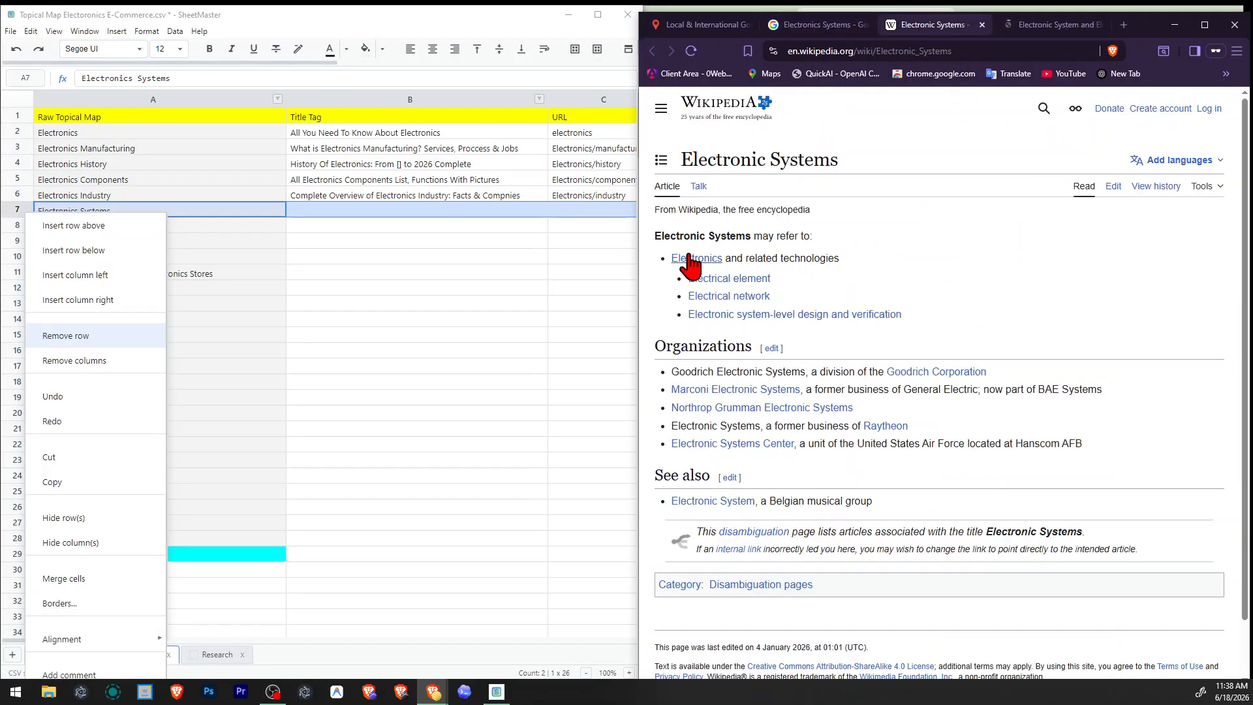
pyautogui.scroll(-1, 809, 360)
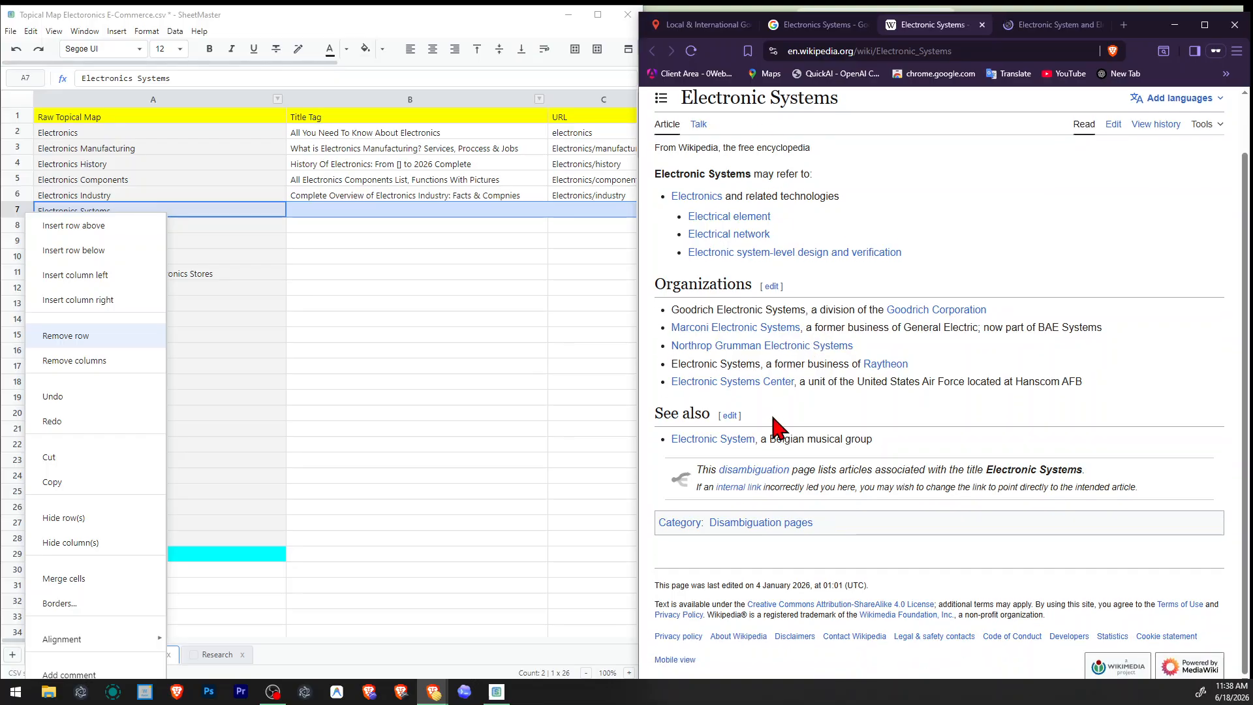
pyautogui.scroll(1, 833, 418)
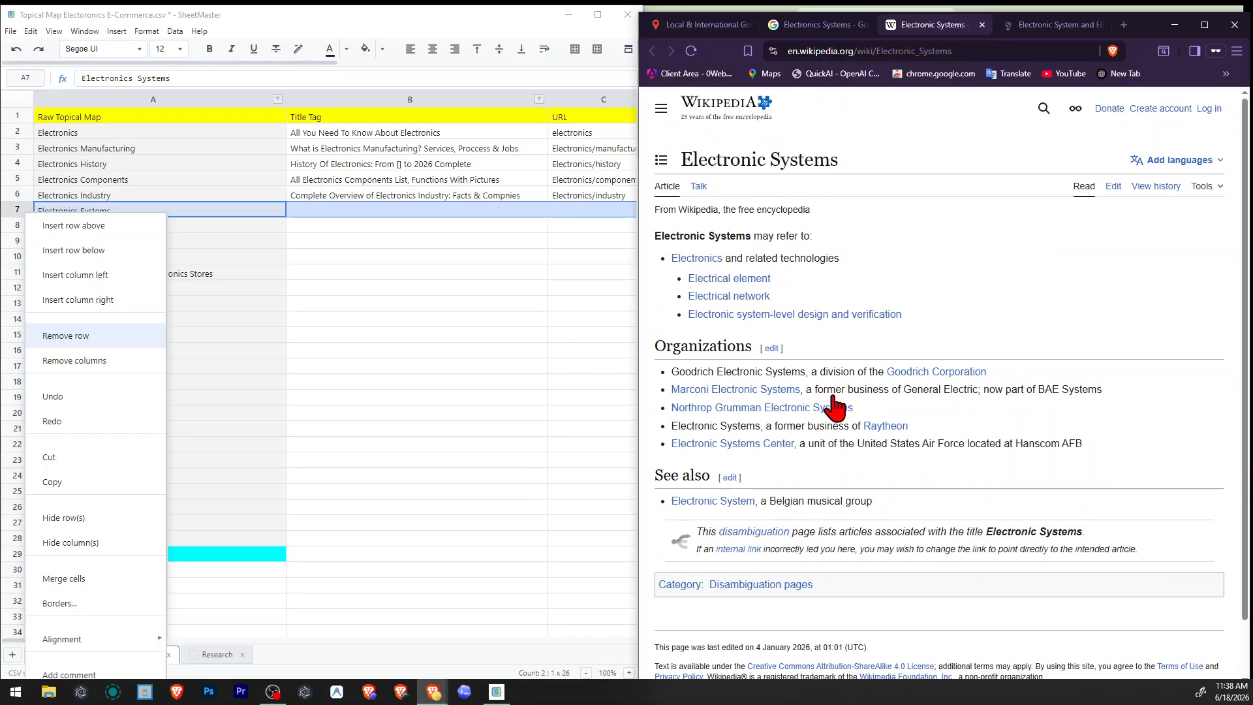
pyautogui.click(982, 24)
# Read the Electronics Tutorials article's introduction and its "What is an Electronic System?" section, and close the article.
pyautogui.scroll(-5, 974, 406)
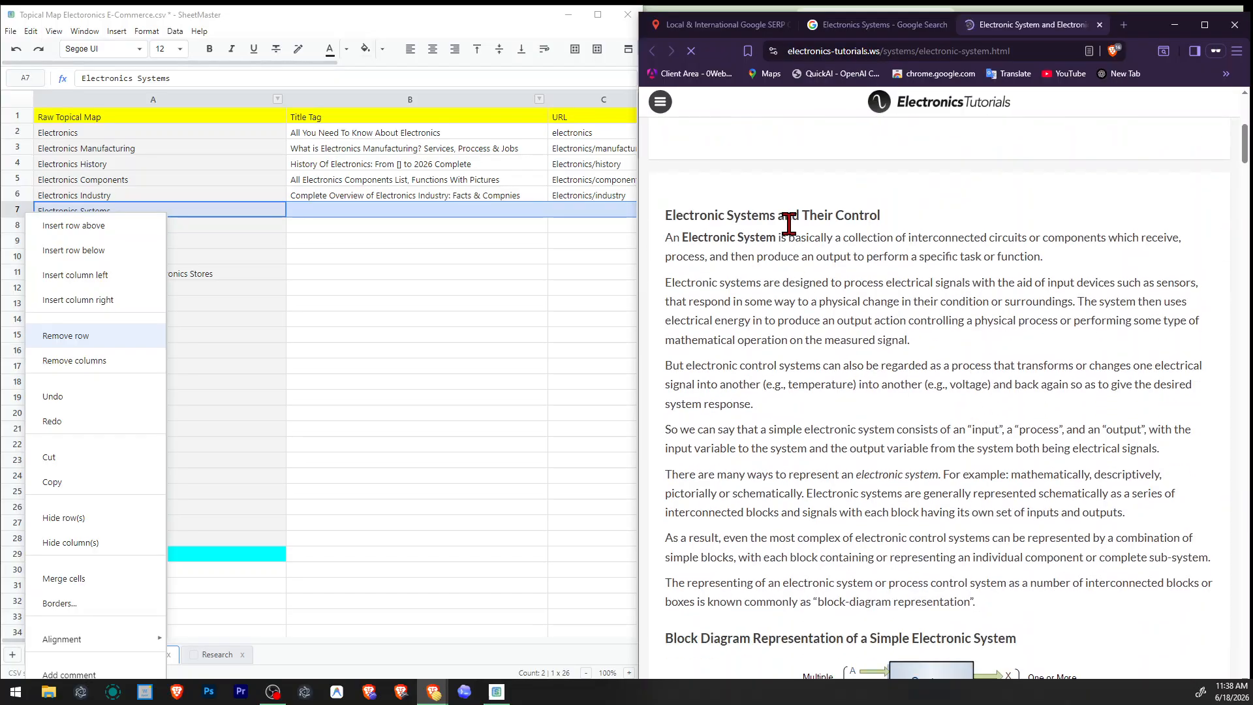
pyautogui.moveTo(788, 223); pyautogui.dragTo(918, 292)
pyautogui.click(815, 243)
pyautogui.click(919, 302)
pyautogui.scroll(-8, 925, 311)
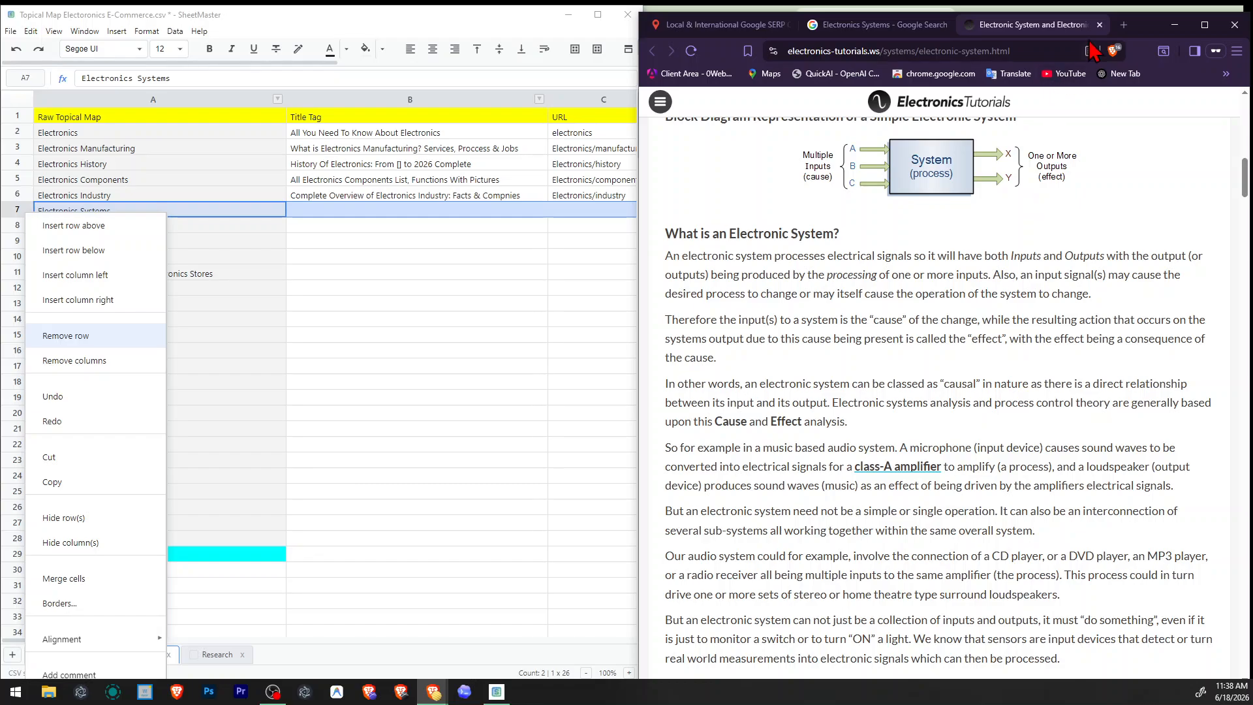
pyautogui.click(1100, 25)
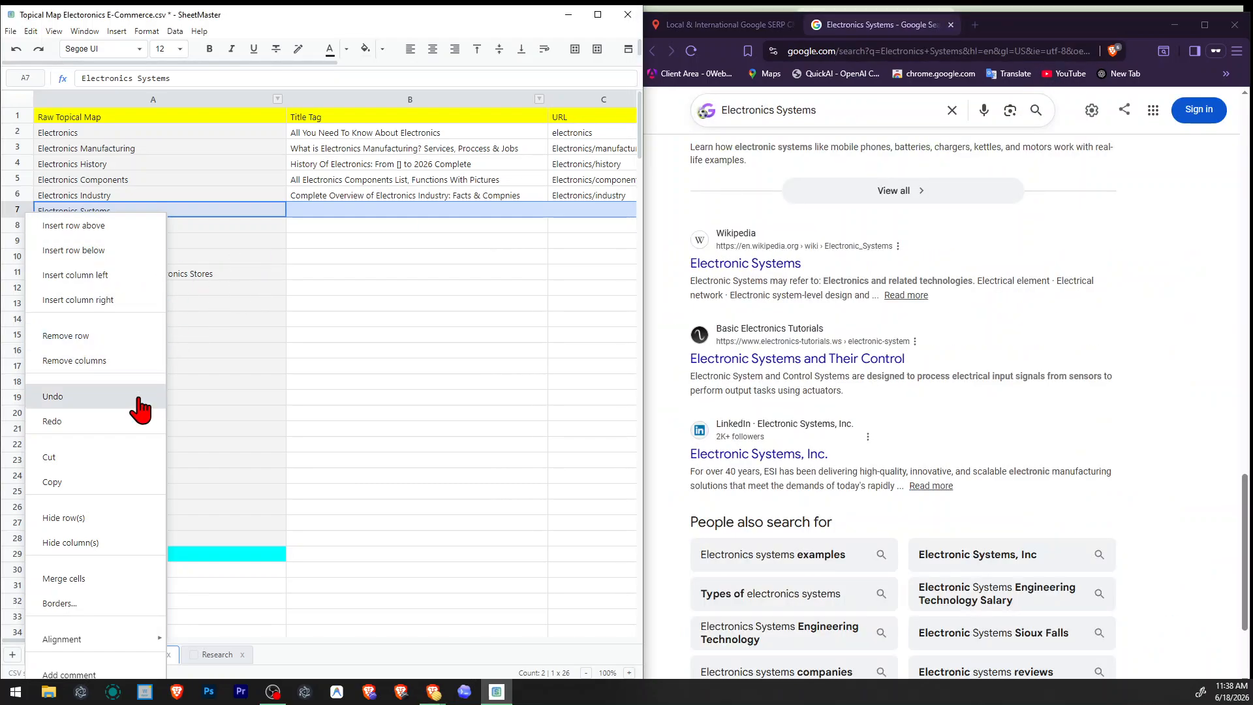
# Remove the Electronics Systems row from the topical map and undo the removal.
pyautogui.click(66, 336)
pyautogui.click(388, 337)
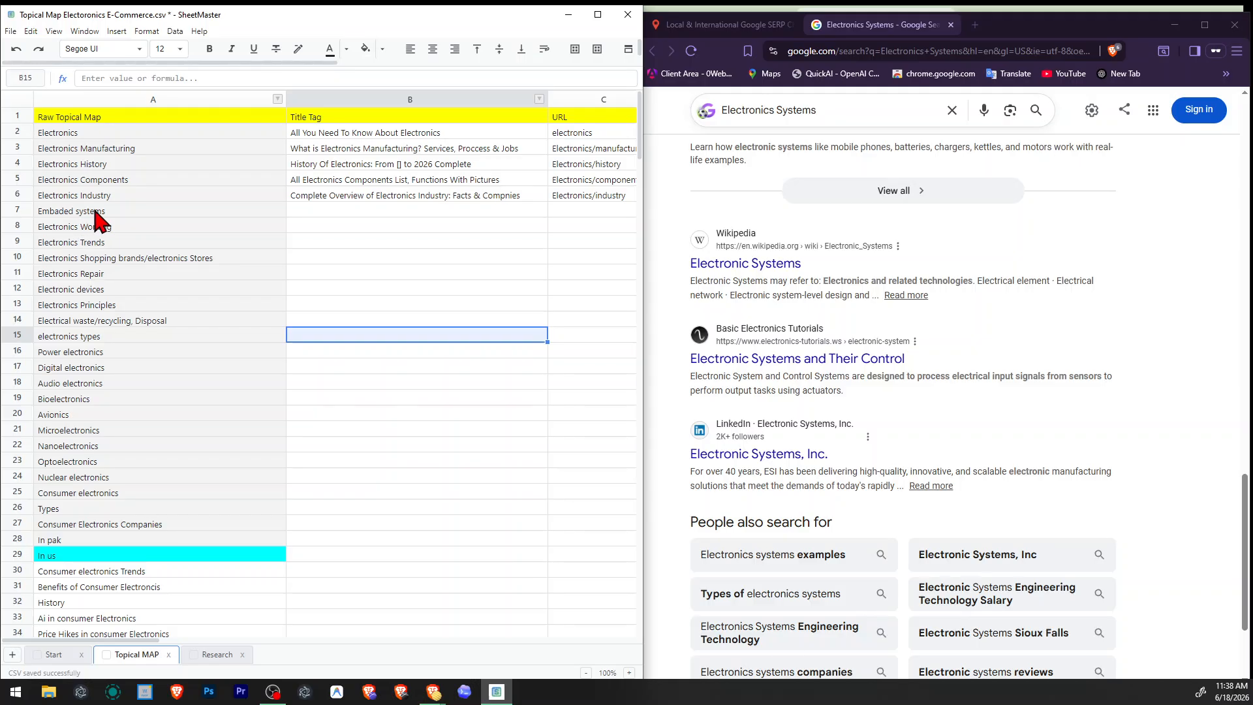
pyautogui.doubleClick(340, 239)
pyautogui.click(209, 319)
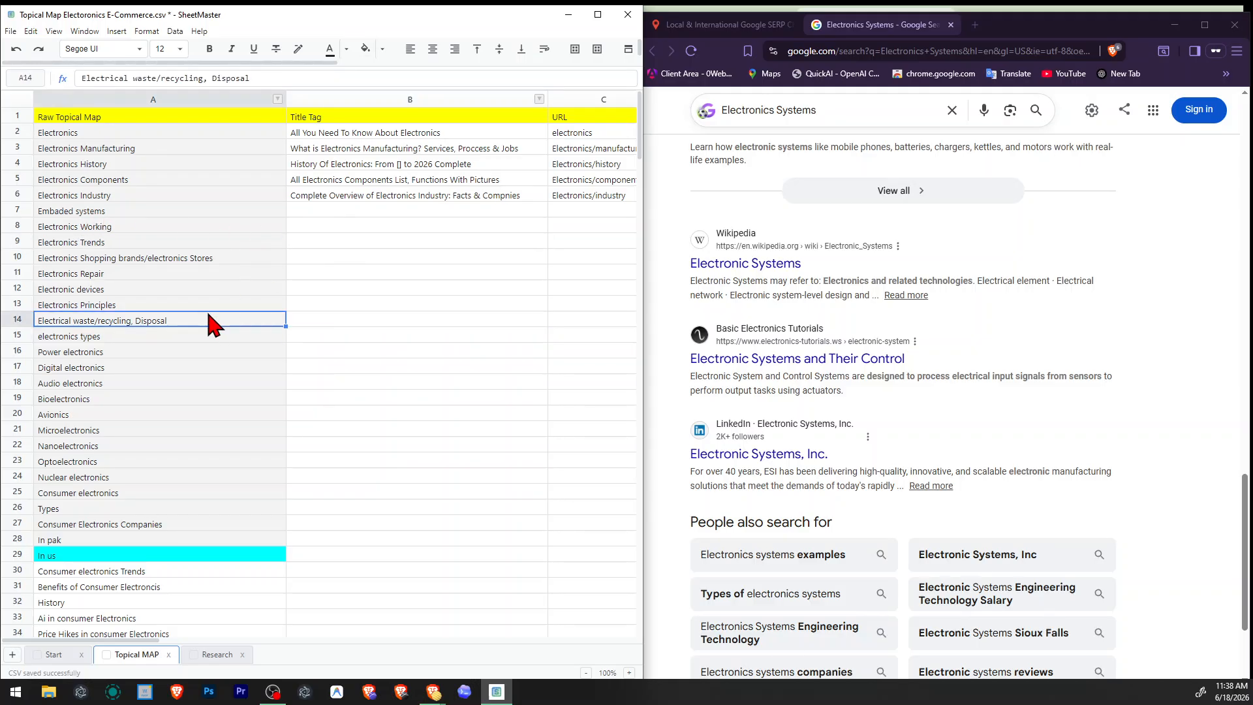
pyautogui.hotkey('ctrl', 'z')
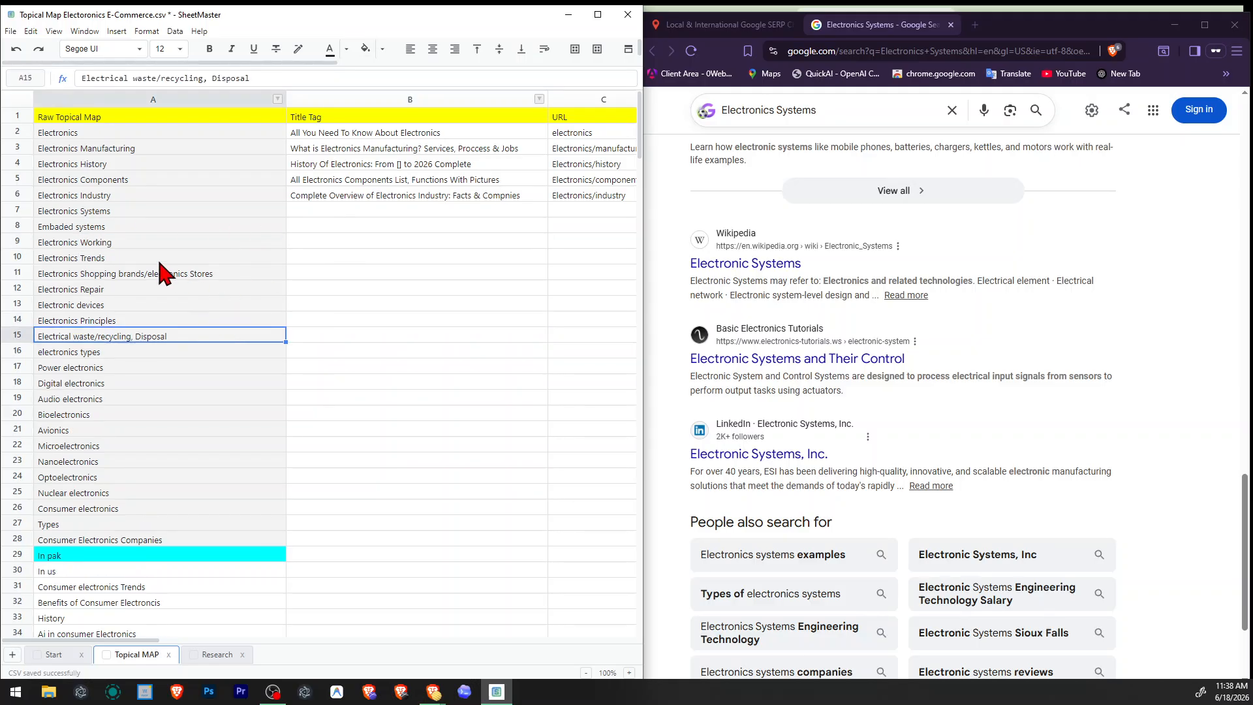
# Delete the Electronics Systems row from the topical map and save the sheet.
pyautogui.rightClick(26, 213)
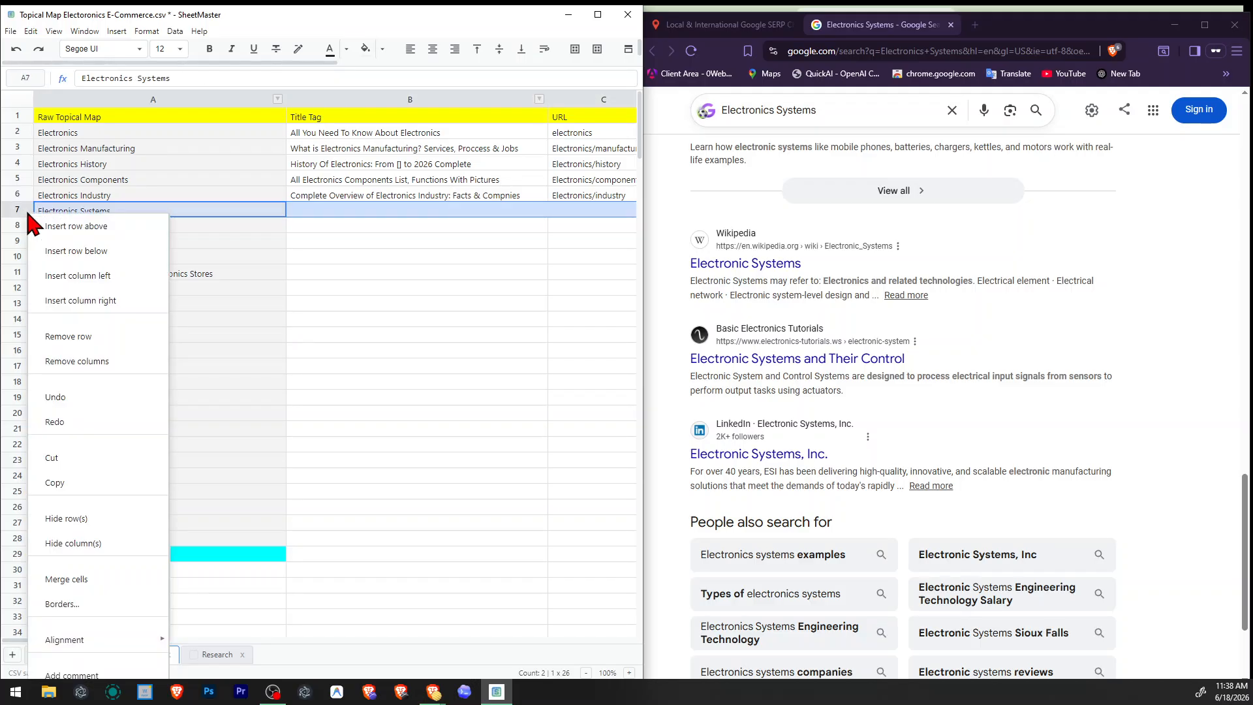
pyautogui.click(175, 336)
pyautogui.hotkey('ctrl', 's')
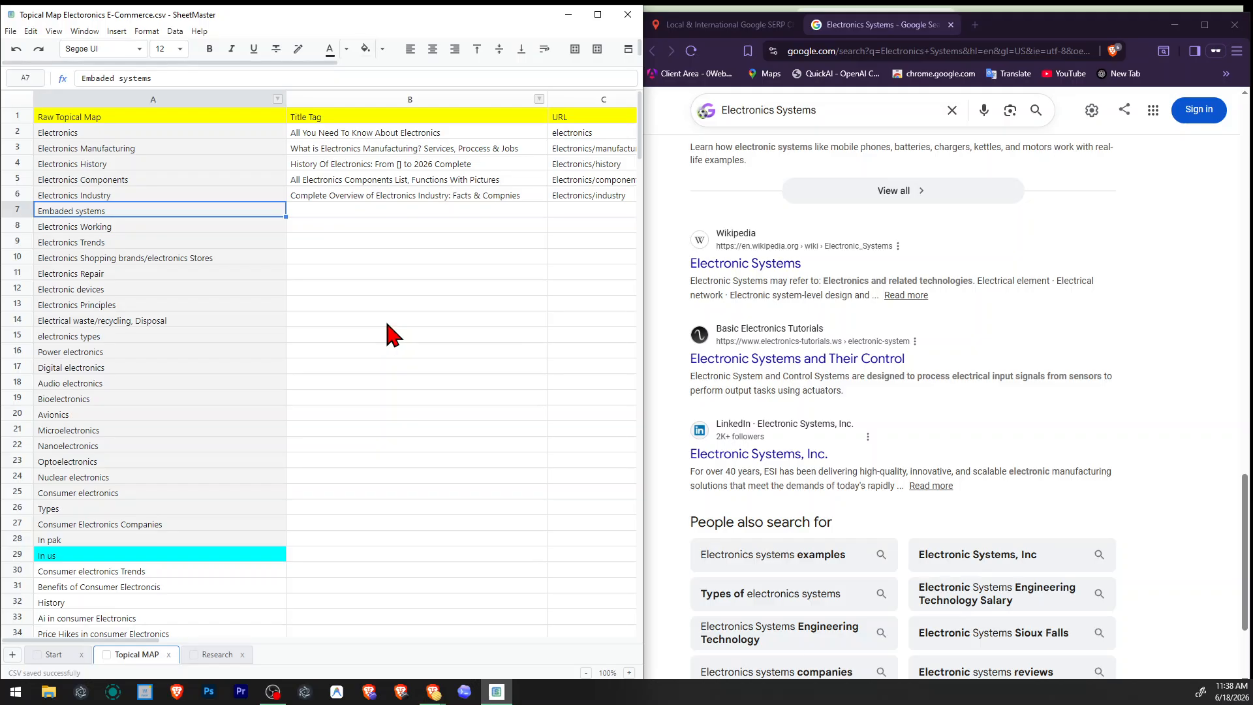
# Run a United States - English search in valentin.app for the topic "Embaded systems" copied from the sheet.
pyautogui.click(725, 25)
pyautogui.hotkey('ctrl', 'a')
pyautogui.write('Embaded systems')
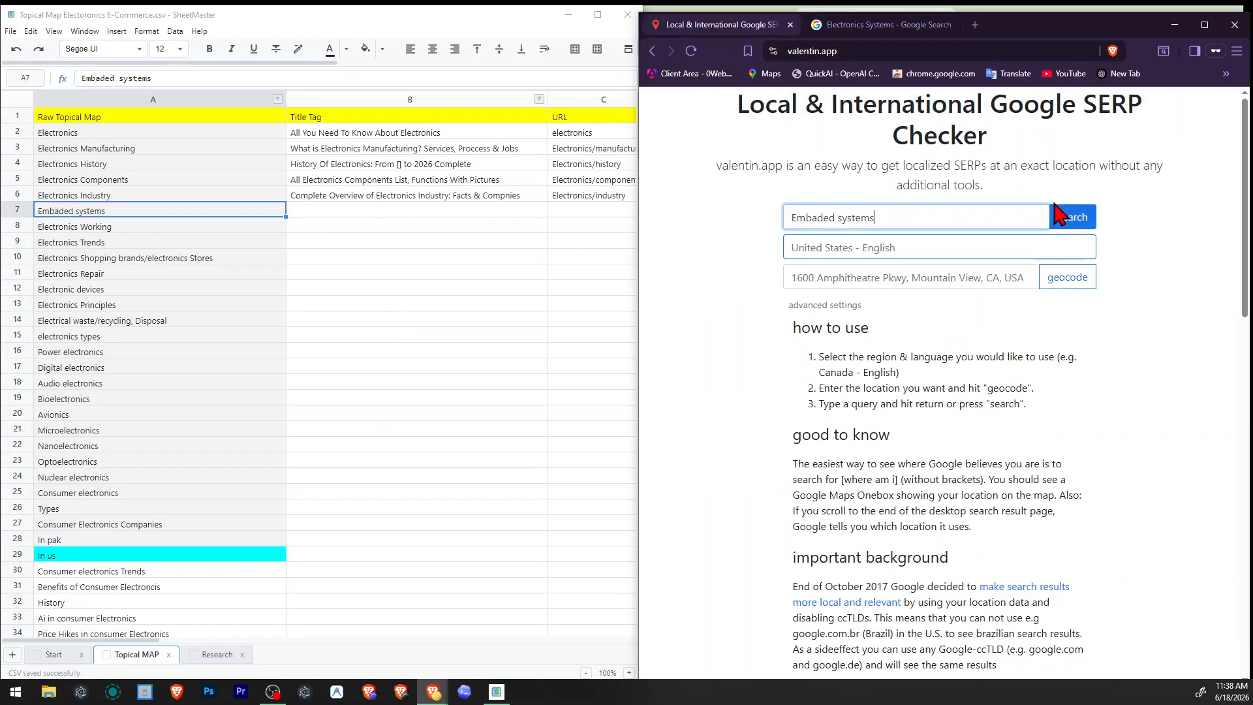
pyautogui.click(1070, 219)
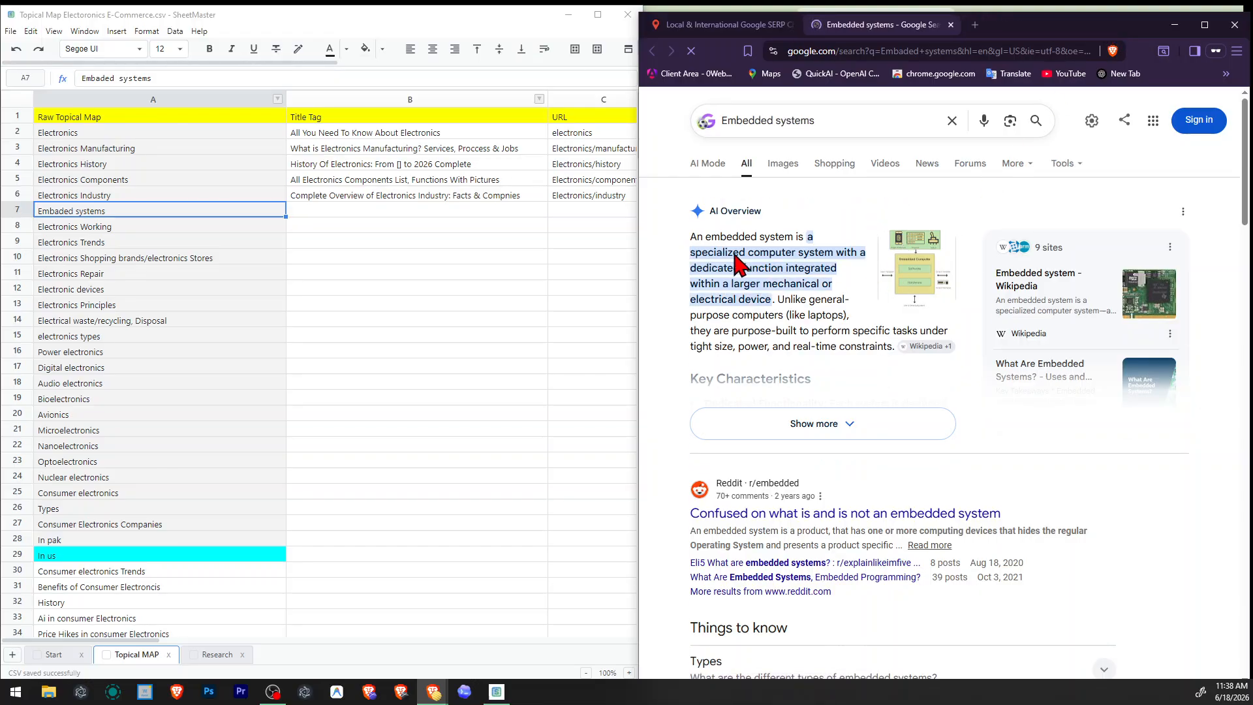
# Examine the Embedded systems results: AI Overview definition, Things to know, People also ask and the Wikipedia snippet.
pyautogui.moveTo(733, 256); pyautogui.dragTo(774, 301)
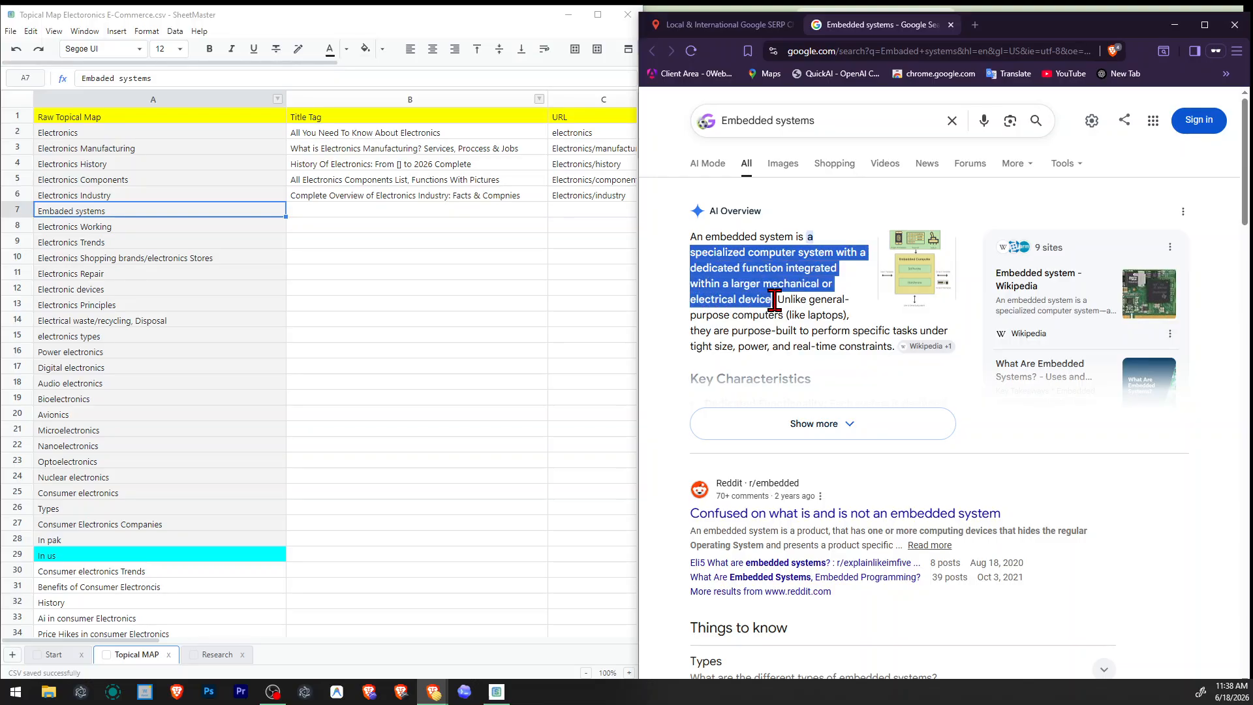
pyautogui.scroll(-2, 777, 300)
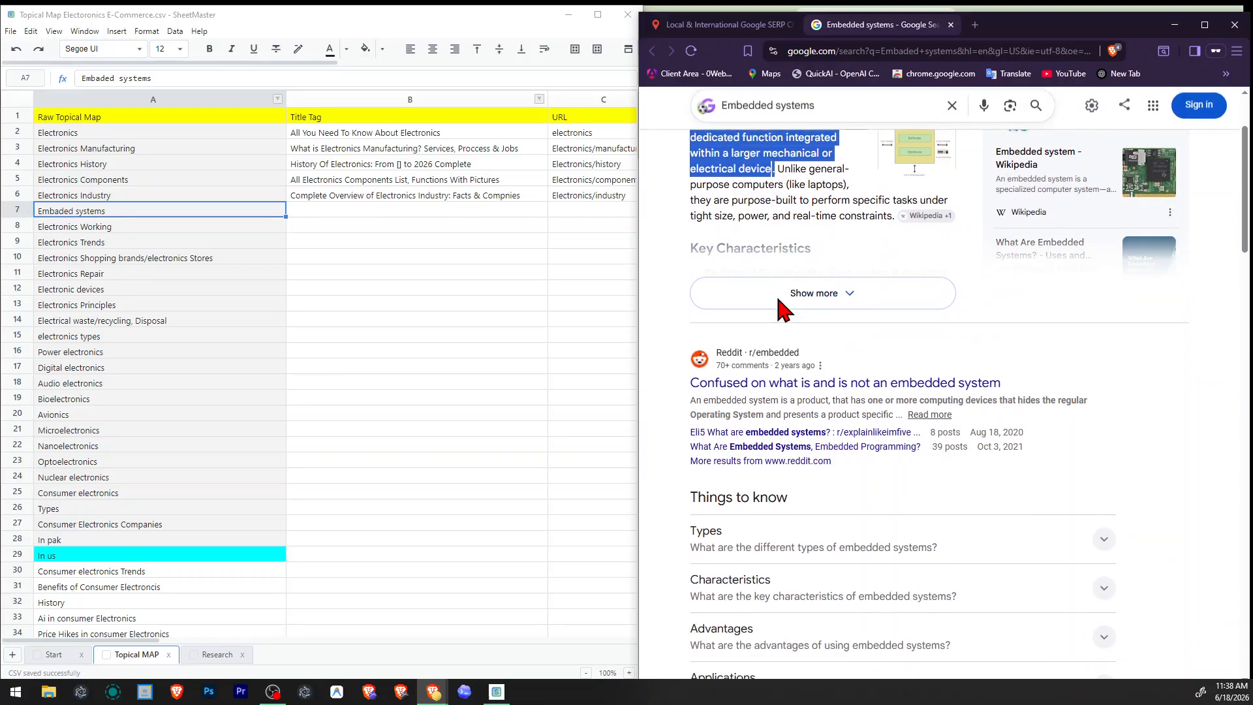
pyautogui.scroll(-6, 946, 378)
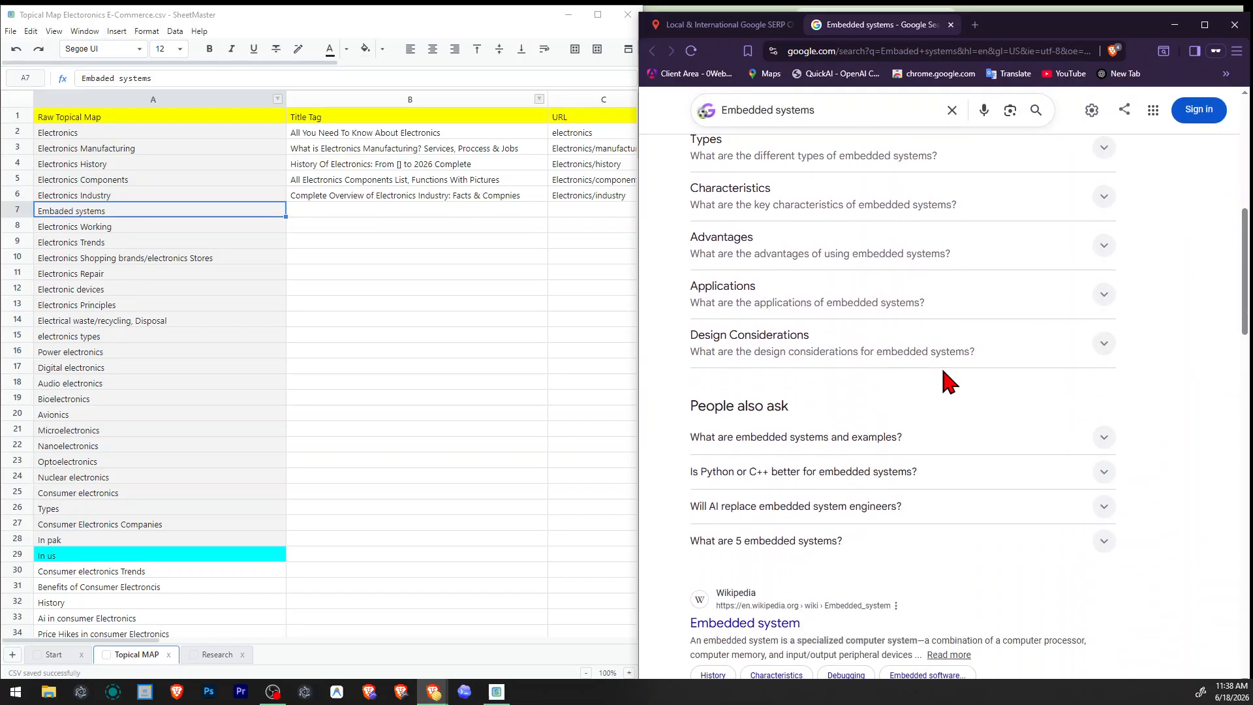
pyautogui.scroll(2, 660, 308)
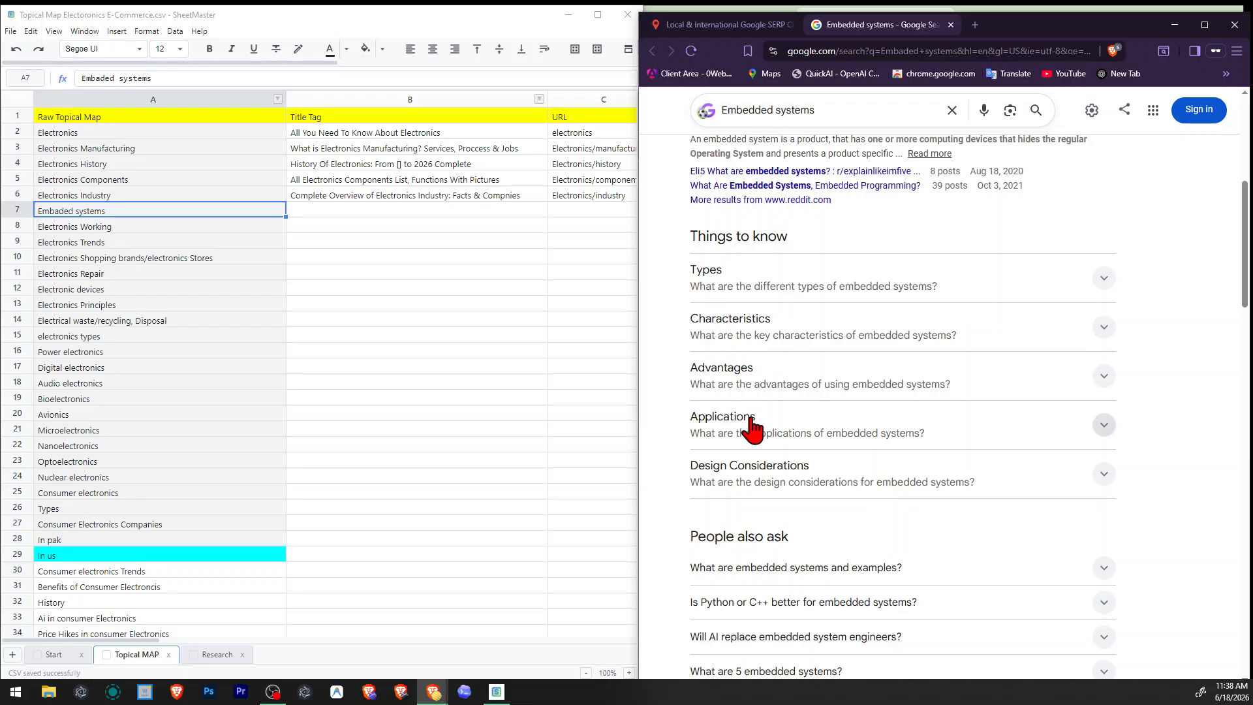
pyautogui.scroll(-4, 797, 456)
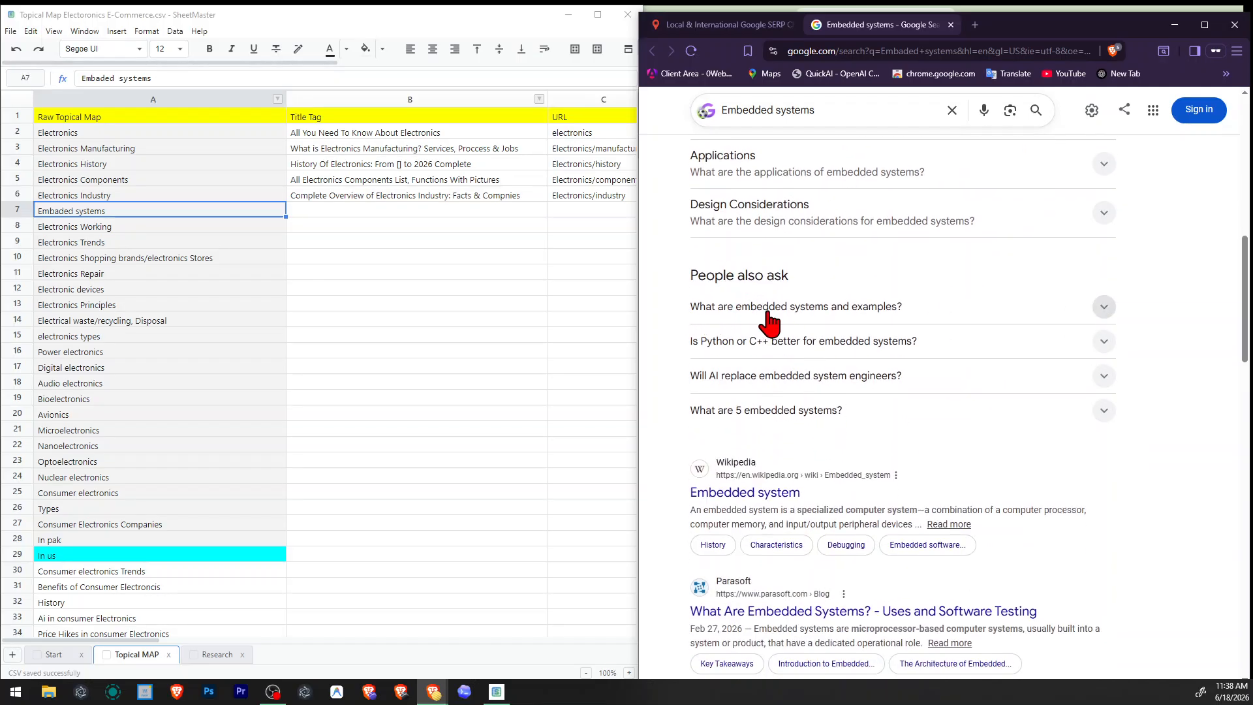
pyautogui.scroll(-4, 876, 350)
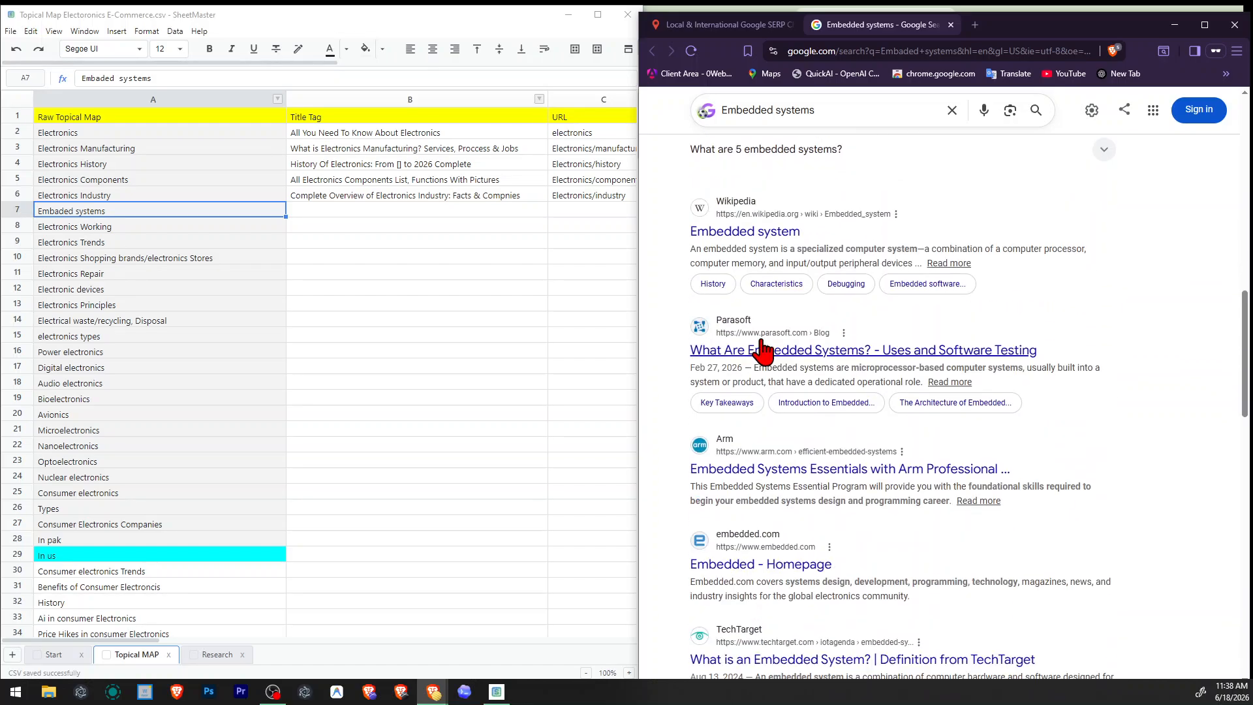
pyautogui.moveTo(692, 249); pyautogui.dragTo(943, 247)
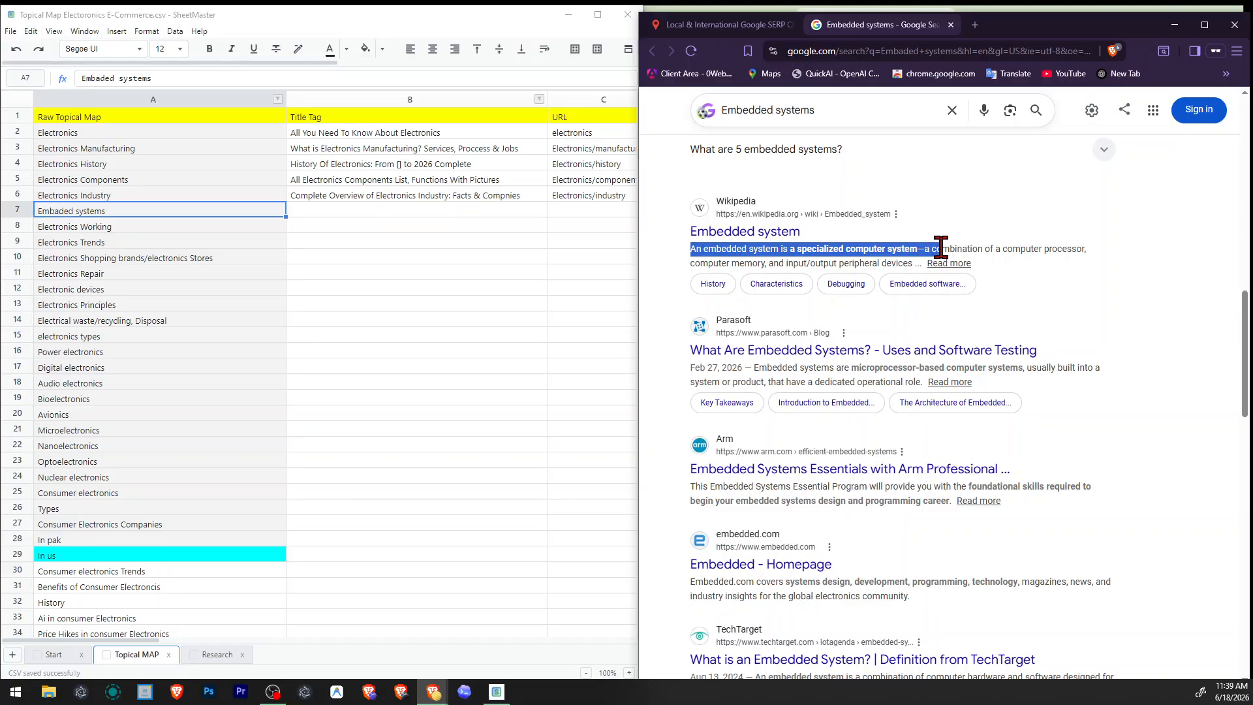
pyautogui.click(860, 248)
# Copy "computer system" from Wikipedia's Embedded system snippet and run a valentin.app search for it.
pyautogui.moveTo(845, 249); pyautogui.dragTo(897, 248)
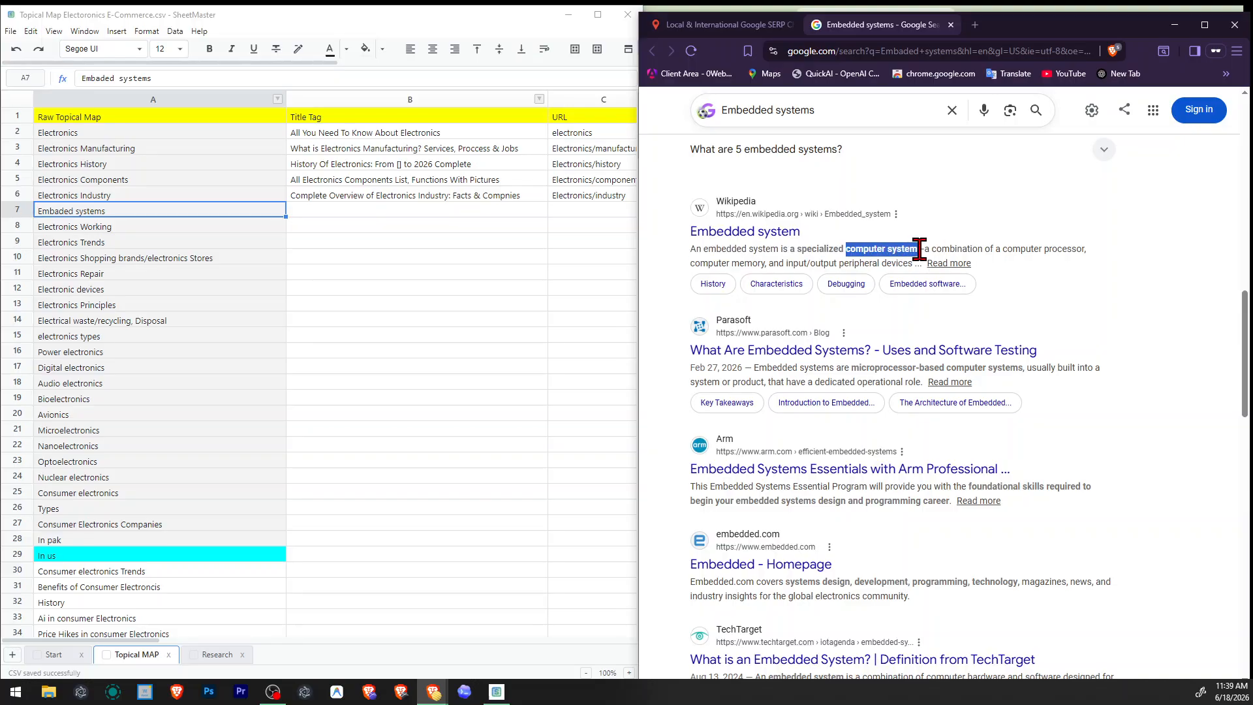
pyautogui.rightClick(904, 248)
pyautogui.click(953, 264)
pyautogui.click(721, 24)
pyautogui.tripleClick(915, 220)
pyautogui.hotkey('ctrl', 'v')
pyautogui.press('Return')
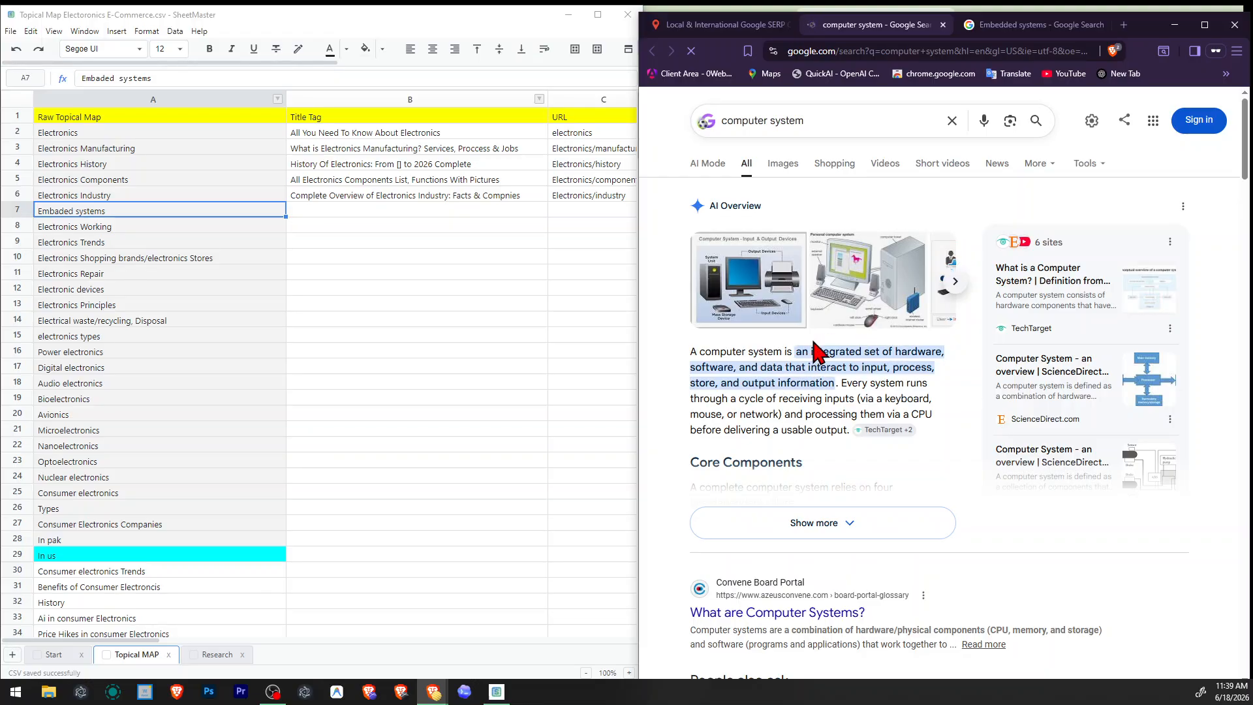
# Examine the computer system results and look through the topical map's list for computer-related topics.
pyautogui.scroll(-15, 823, 352)
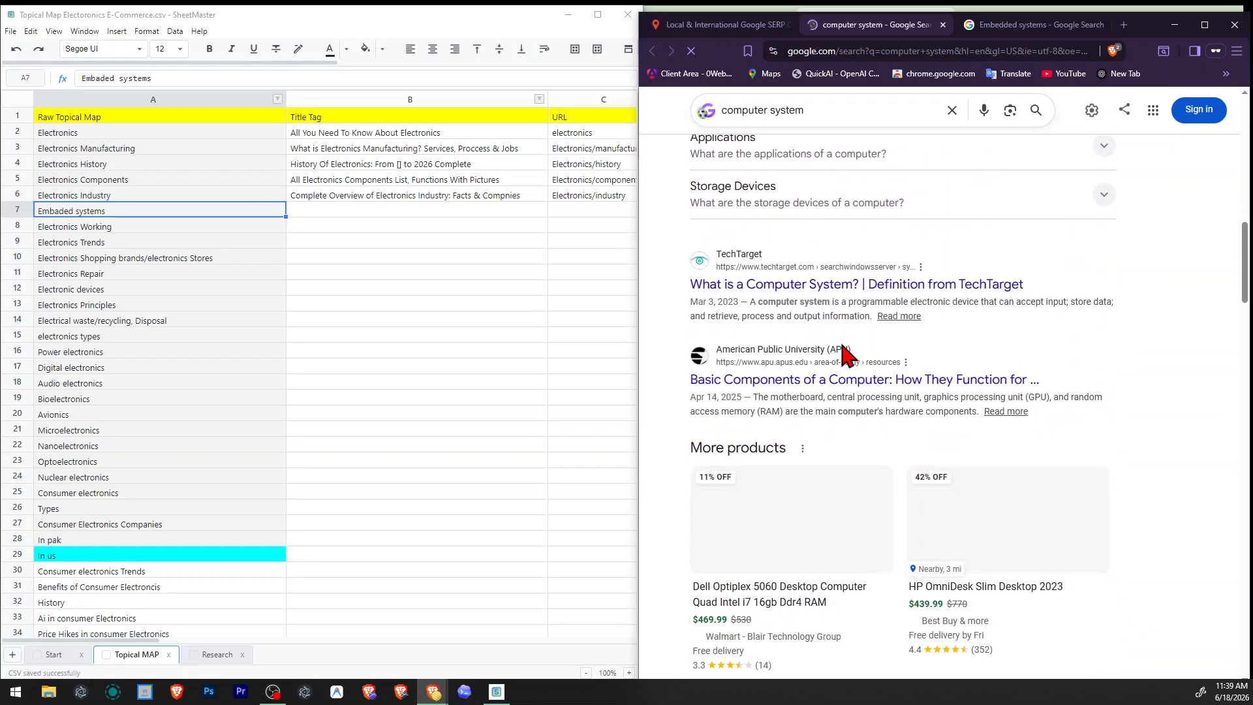
pyautogui.scroll(2, 940, 364)
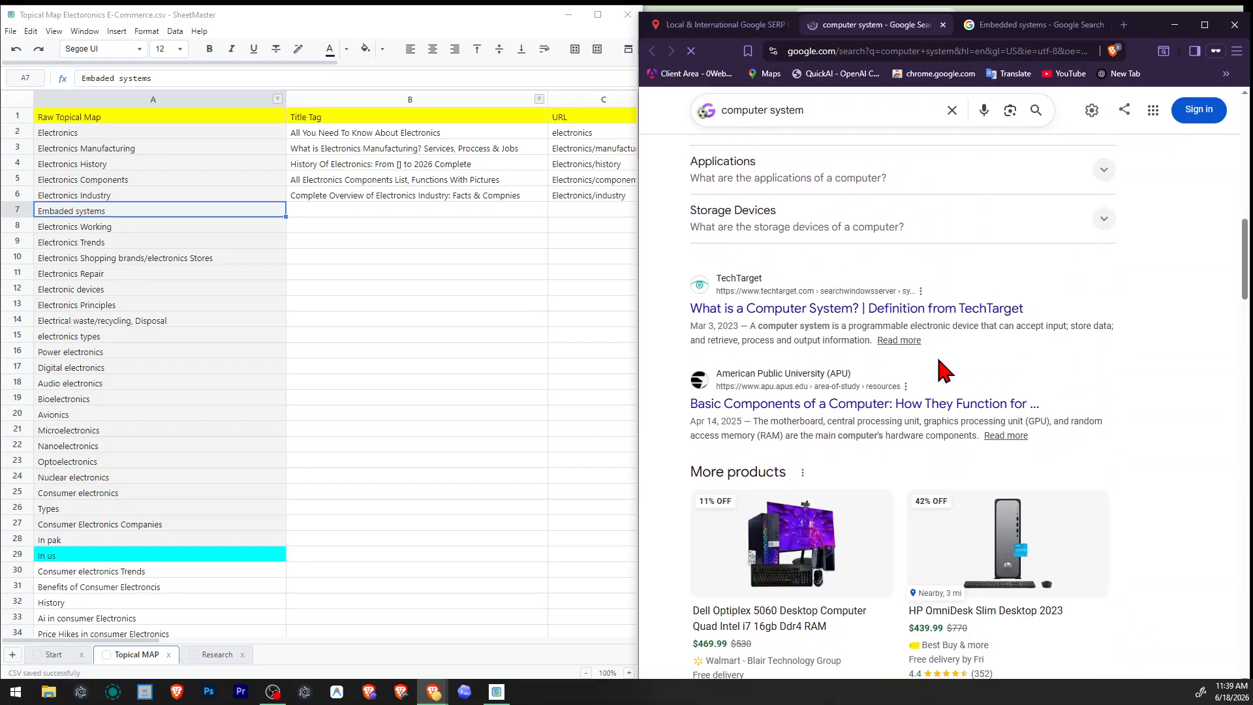
pyautogui.click(58, 222)
pyautogui.click(365, 401)
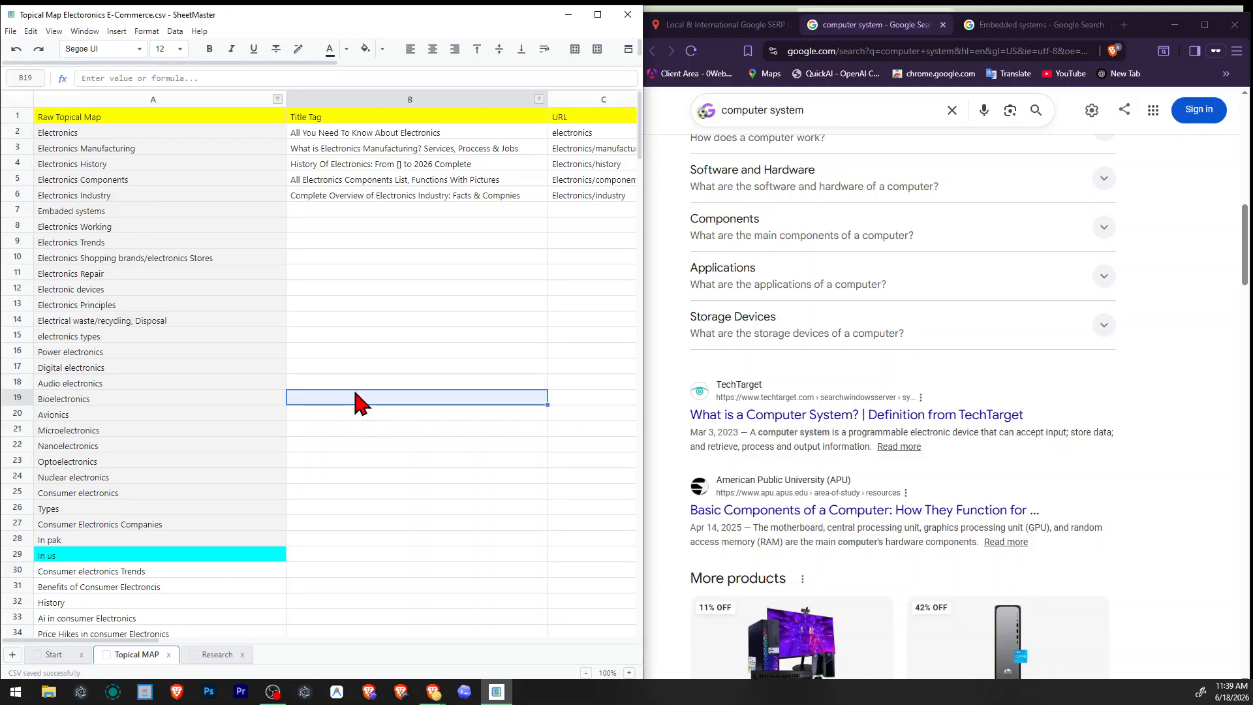
pyautogui.scroll(12, 825, 405)
pyautogui.scroll(-9, 291, 383)
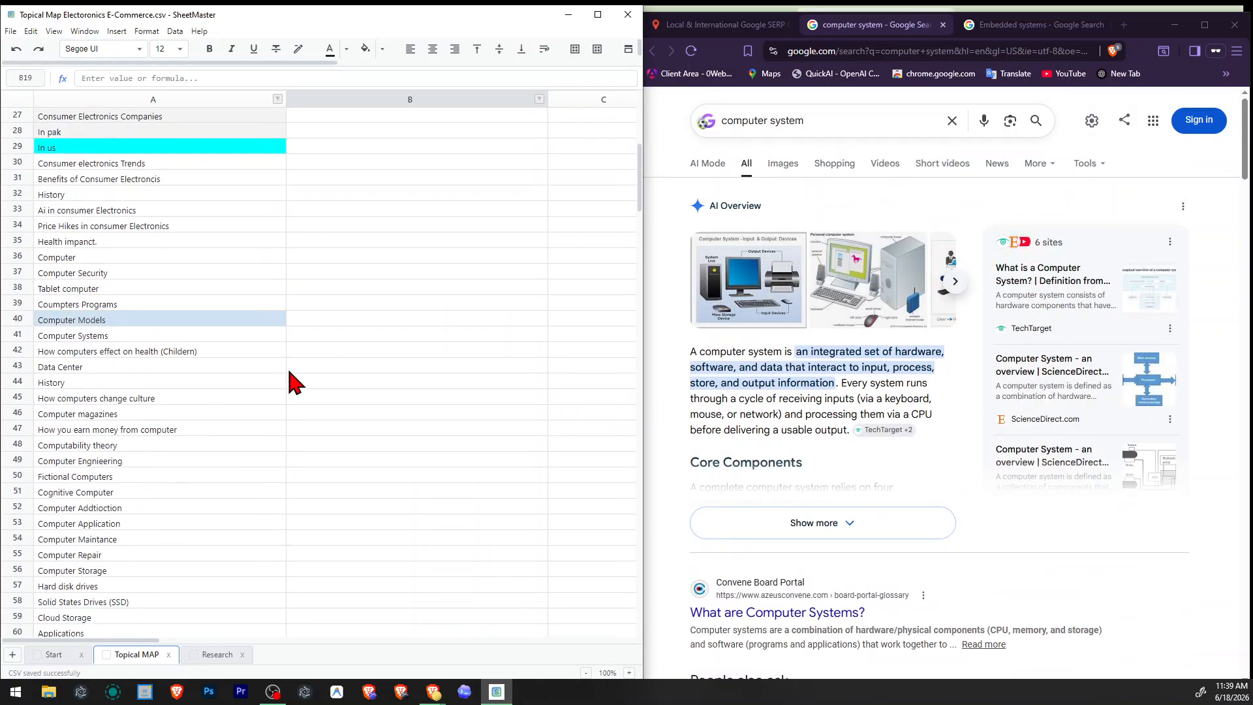
pyautogui.scroll(6, 294, 384)
# Find the next cell containing "computer" in the topical map and close Find & Replace.
pyautogui.click(346, 379)
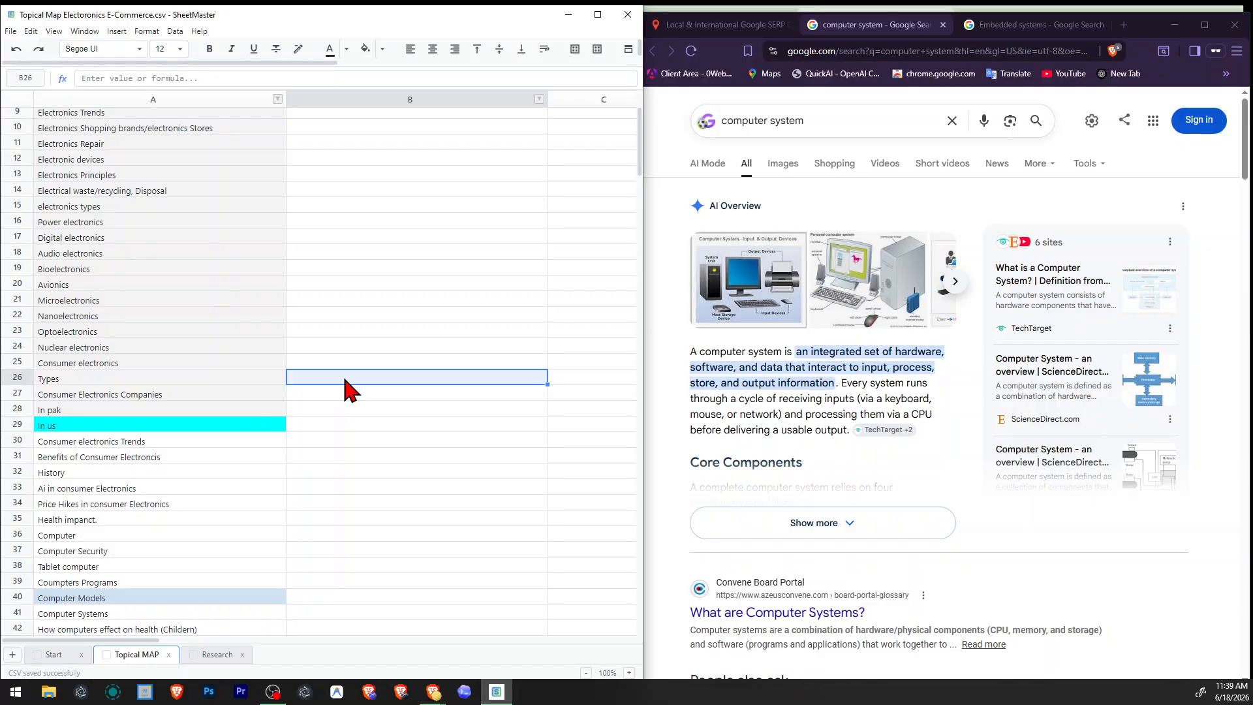
pyautogui.hotkey('ctrl', 'h')
pyautogui.press('Return')
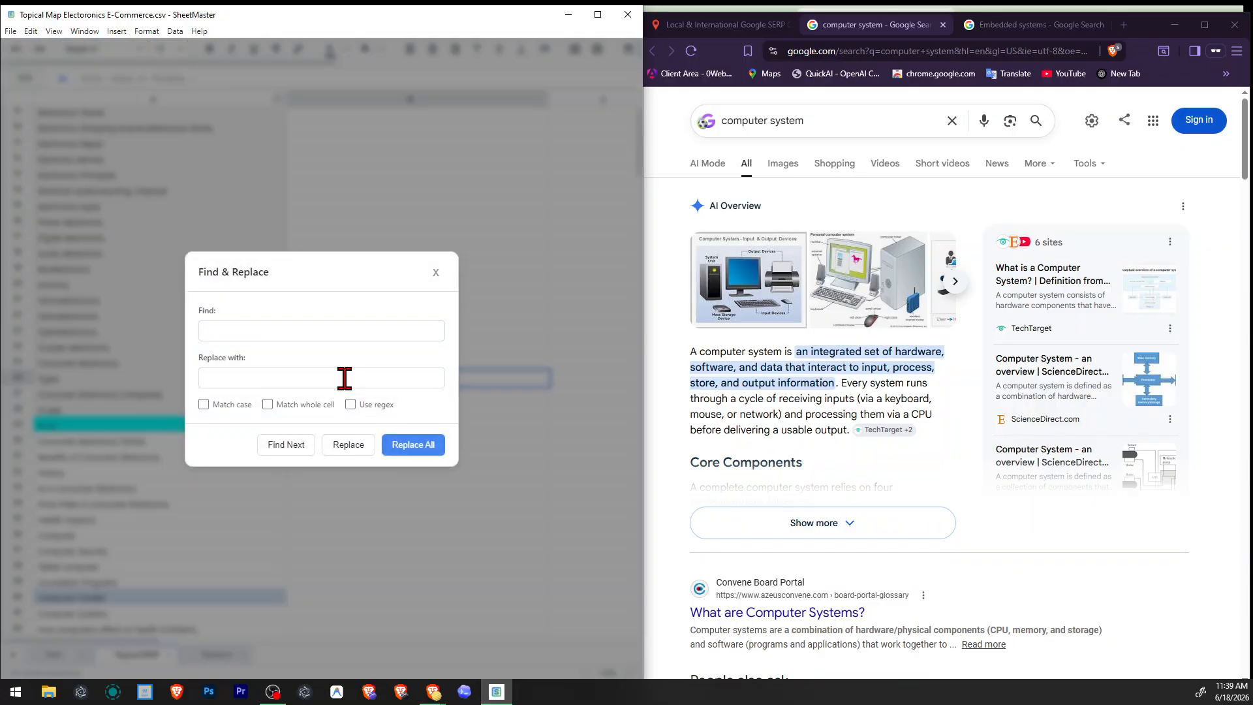
pyautogui.click(333, 333)
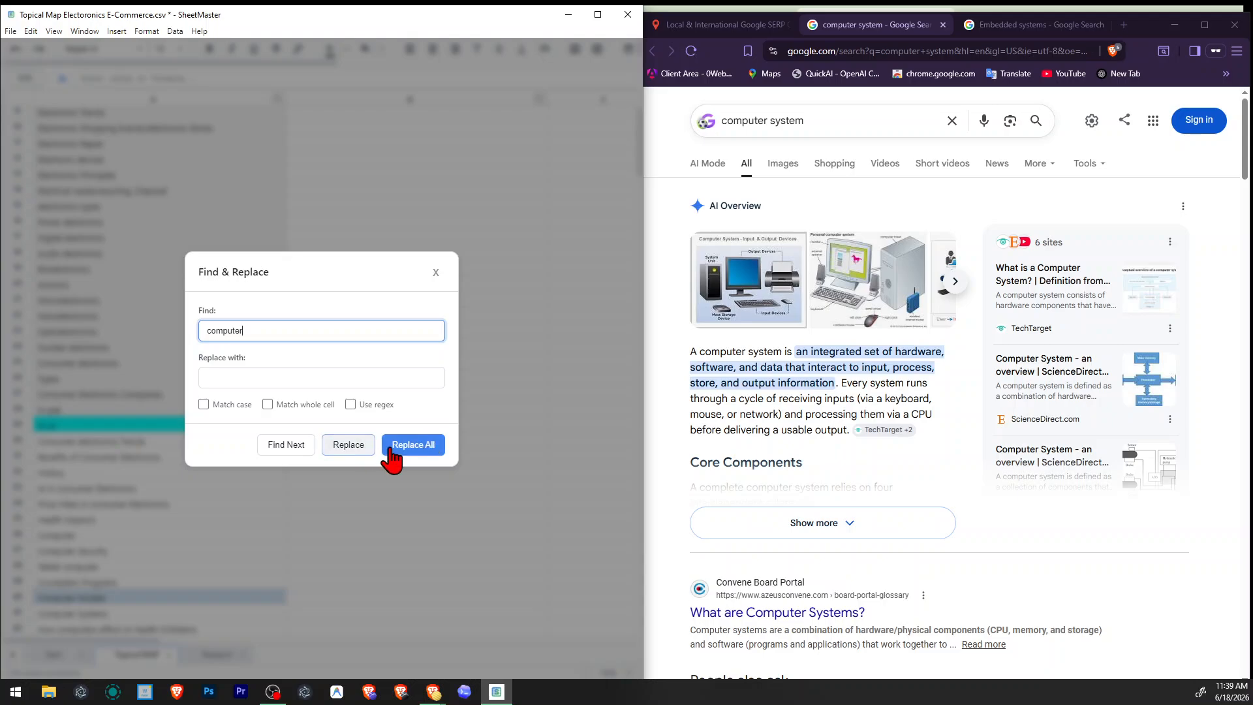
pyautogui.click(287, 446)
pyautogui.click(435, 270)
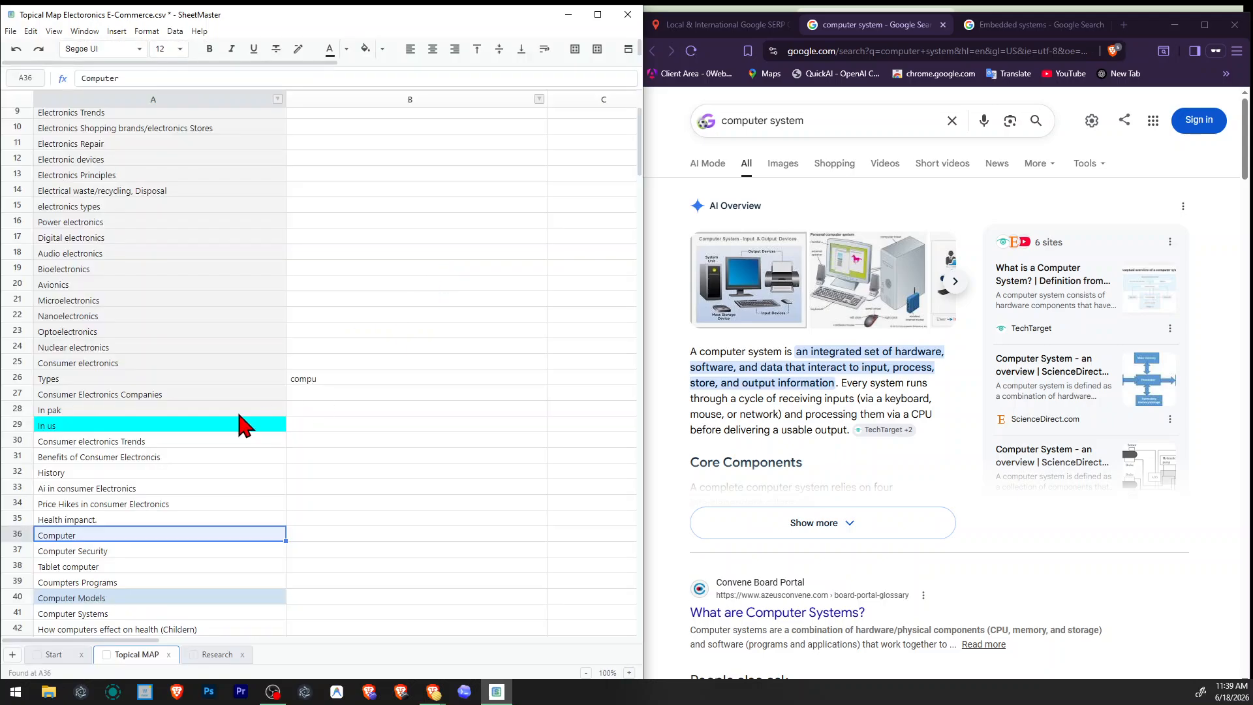
# Clear the stray text "compu" from the Title Tag cell of the Types row.
pyautogui.scroll(3, 327, 274)
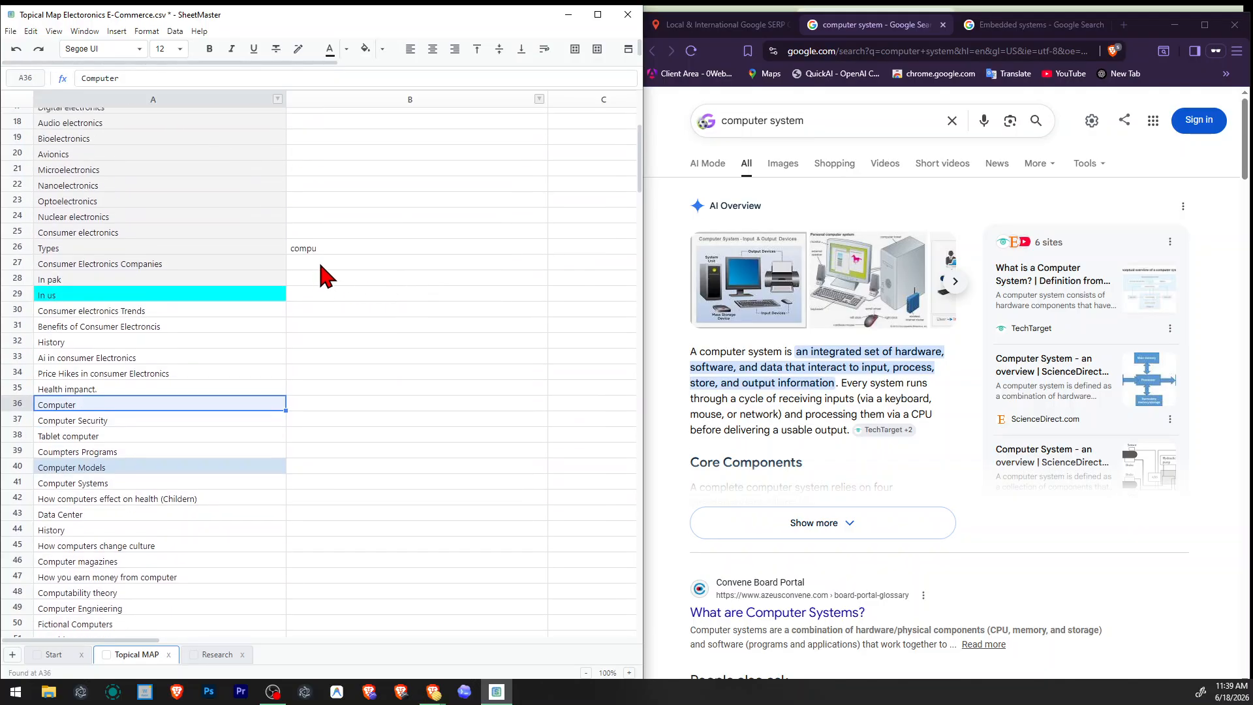
pyautogui.click(328, 254)
pyautogui.press('Delete')
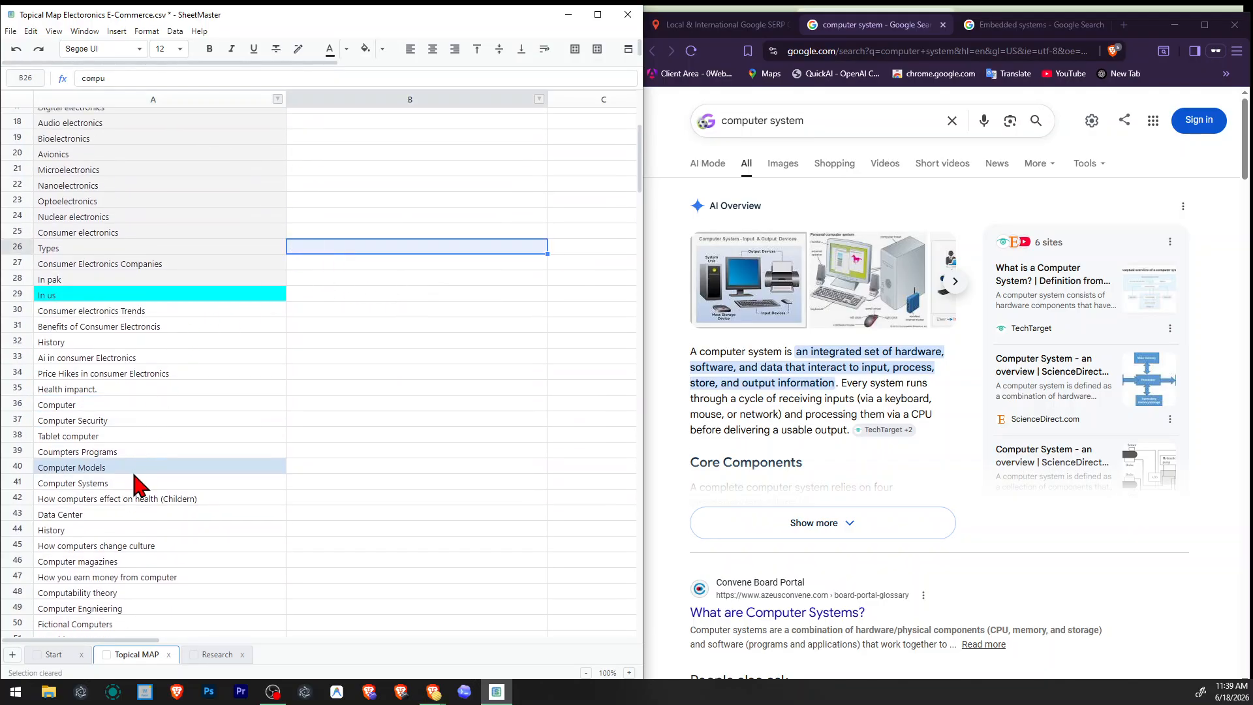
# Insert an empty row below Computer Security in the topical map.
pyautogui.click(122, 409)
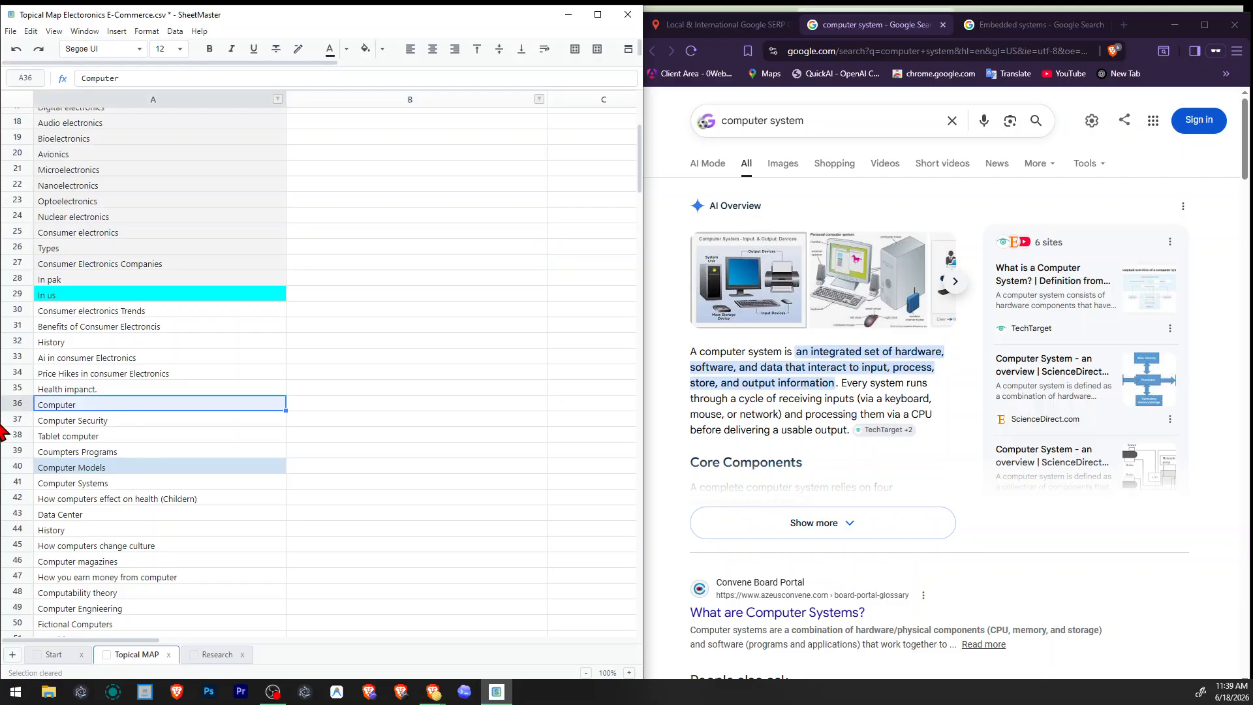
pyautogui.rightClick(18, 421)
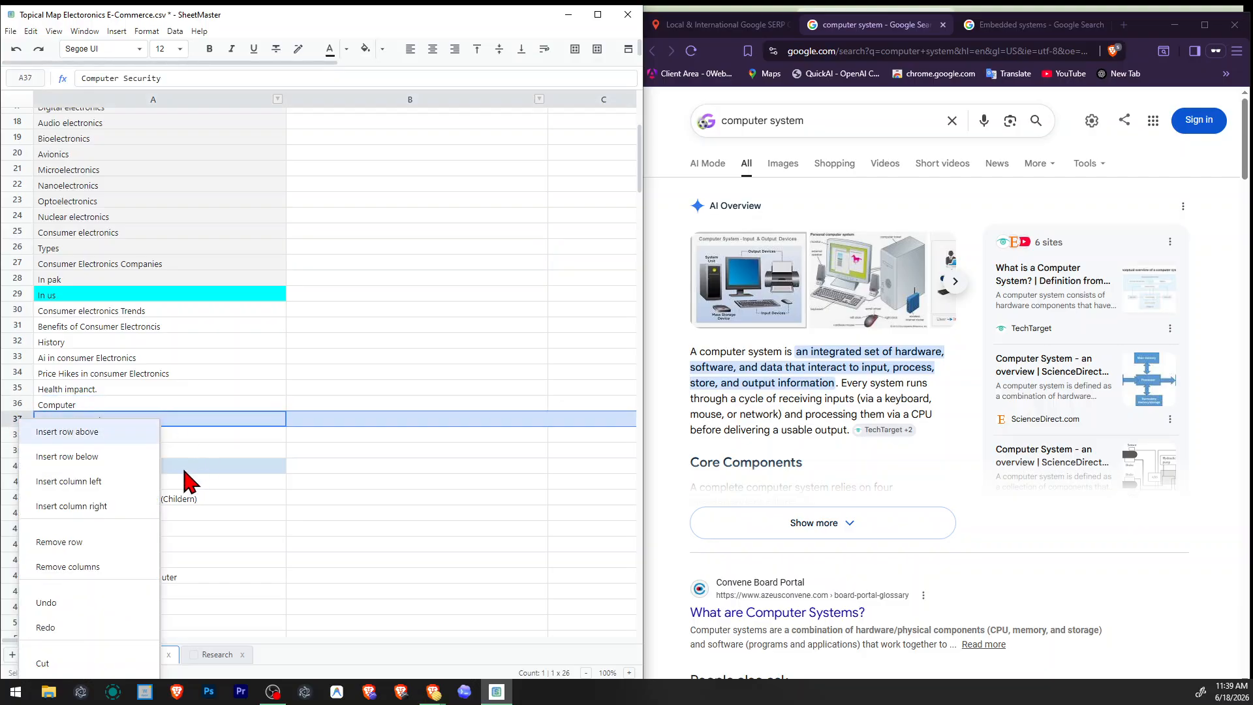
pyautogui.click(99, 458)
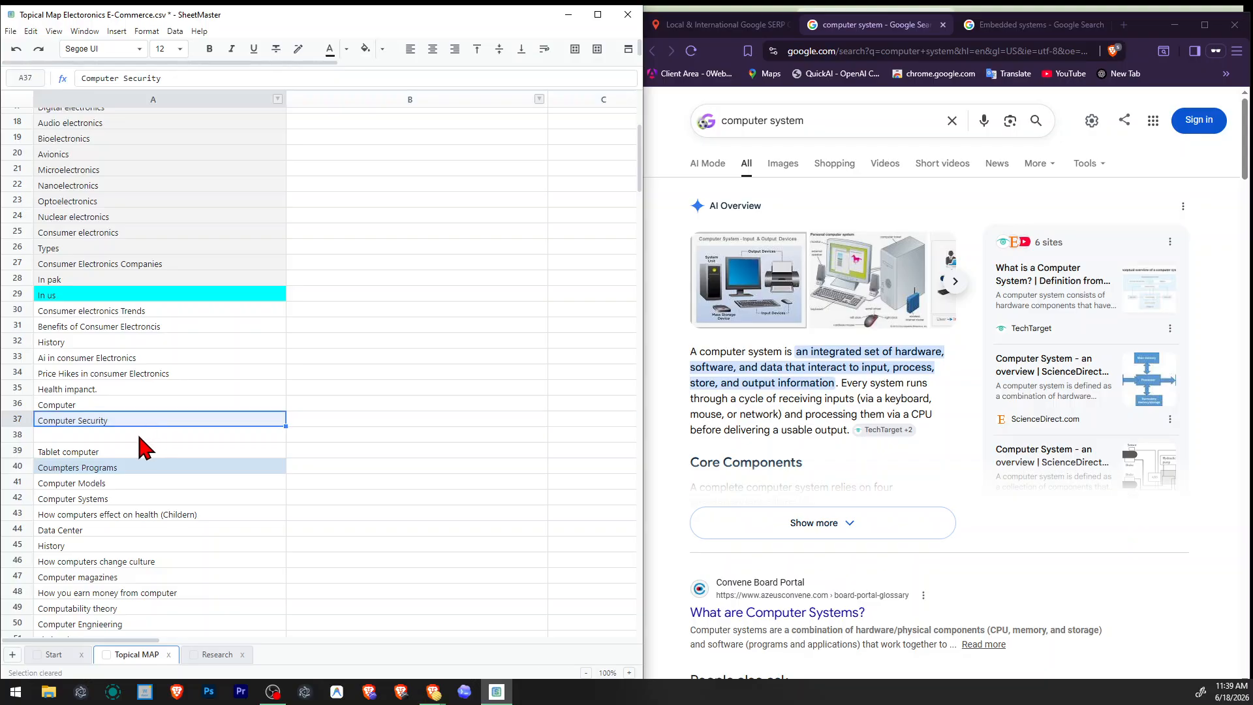
# Enter "Computer Systems" in the empty row below Computer Security in the topical map.
pyautogui.click(157, 434)
pyautogui.write('Compu')
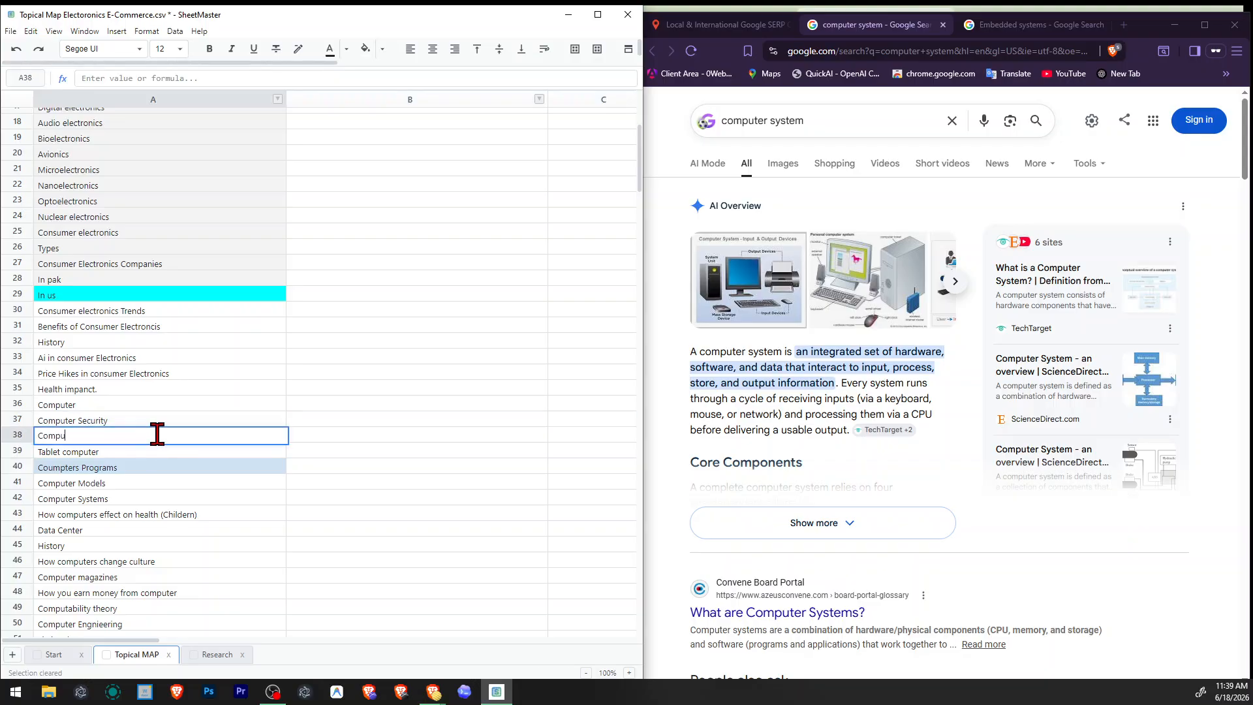
pyautogui.write('ter Systems')
pyautogui.press('Return')
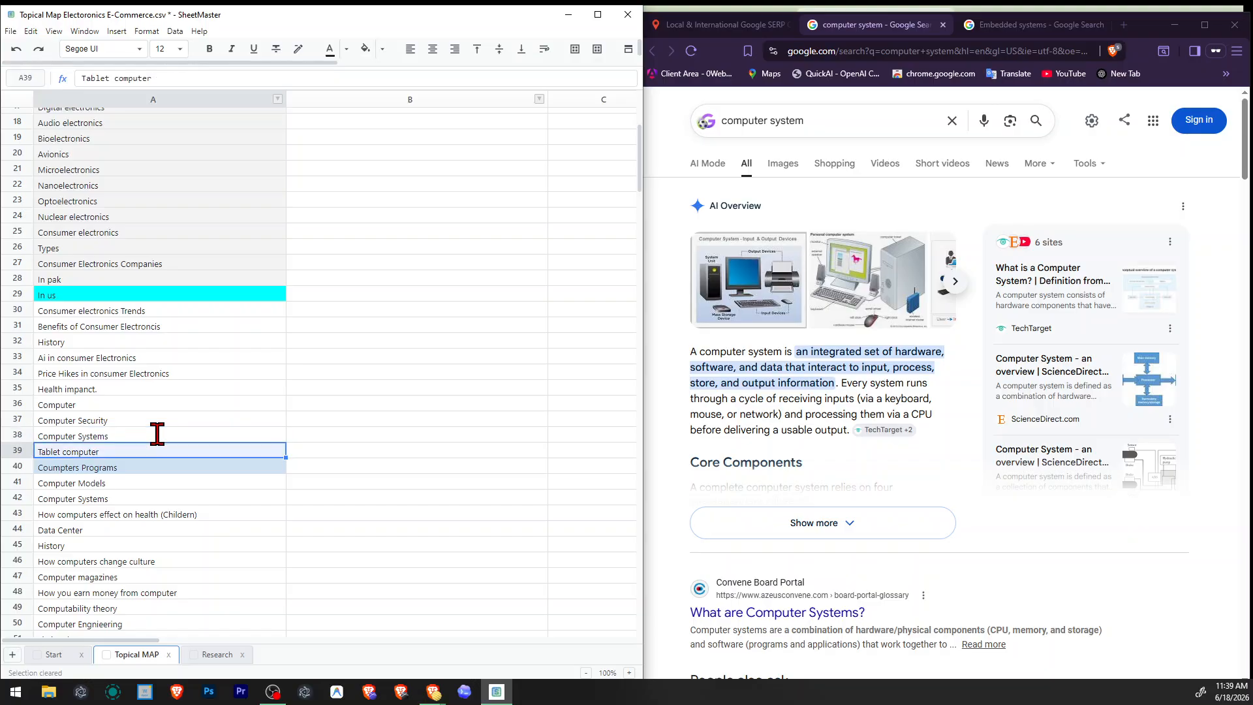
pyautogui.rightClick(20, 450)
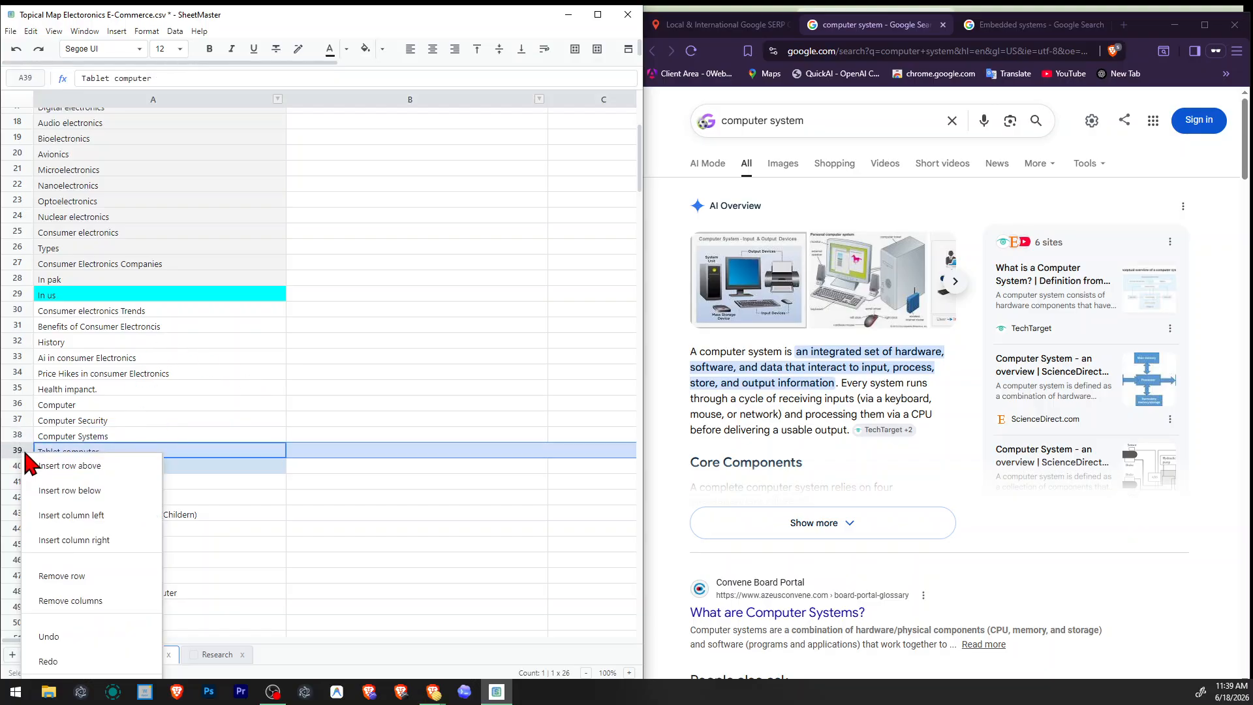
pyautogui.click(66, 487)
pyautogui.click(115, 466)
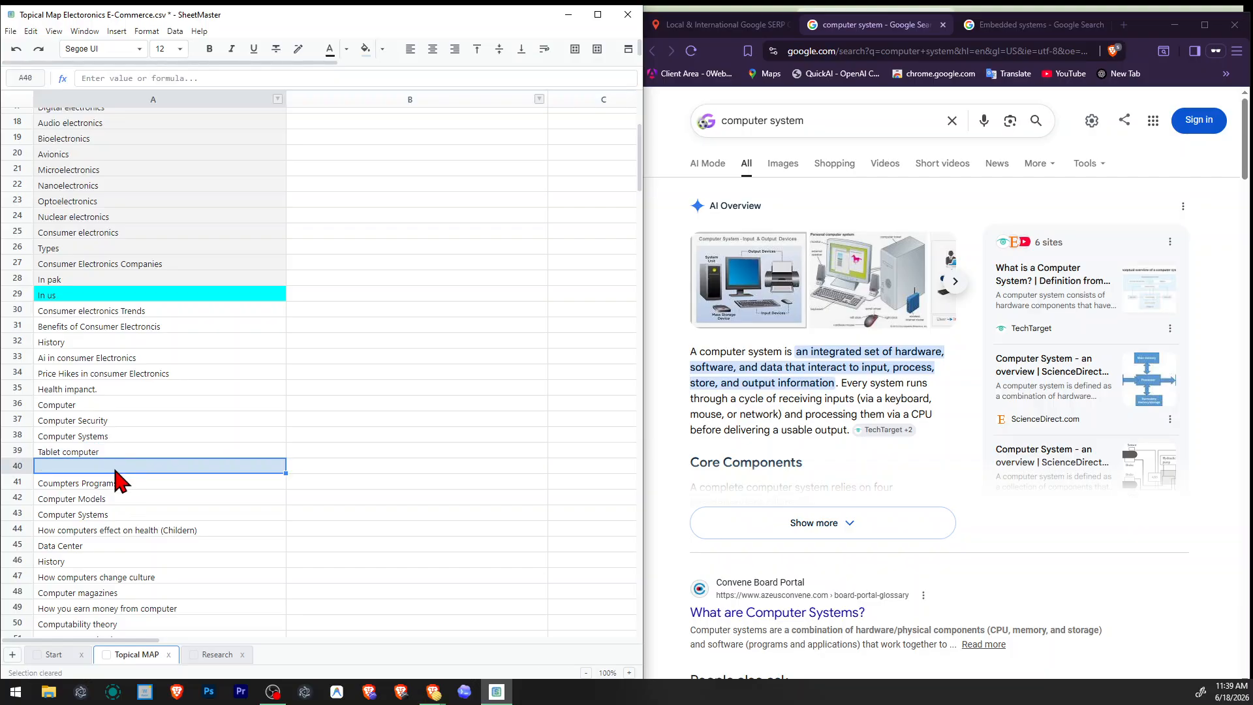
pyautogui.hotkey('ctrl', 'z')
pyautogui.click(117, 464)
pyautogui.rightClick(19, 438)
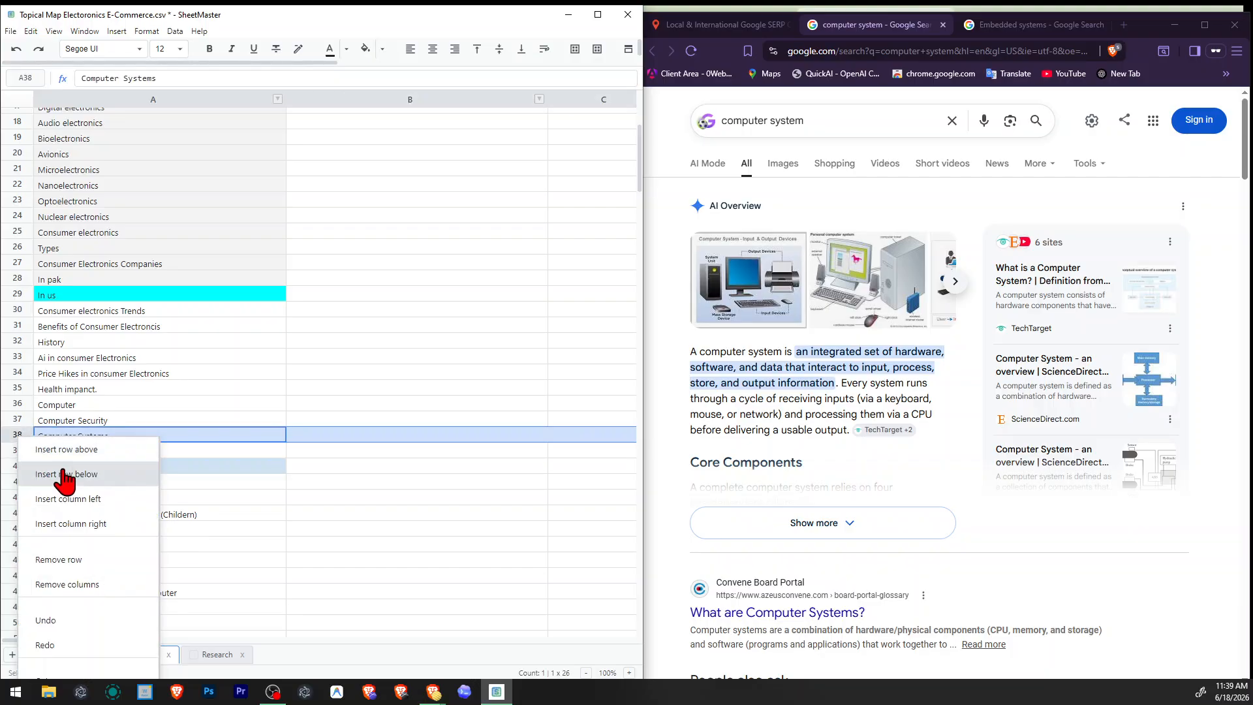
pyautogui.click(367, 434)
# Extend the Computer Systems entry below Computer Security to read "Computer Systems = Embeded System".
pyautogui.doubleClick(213, 431)
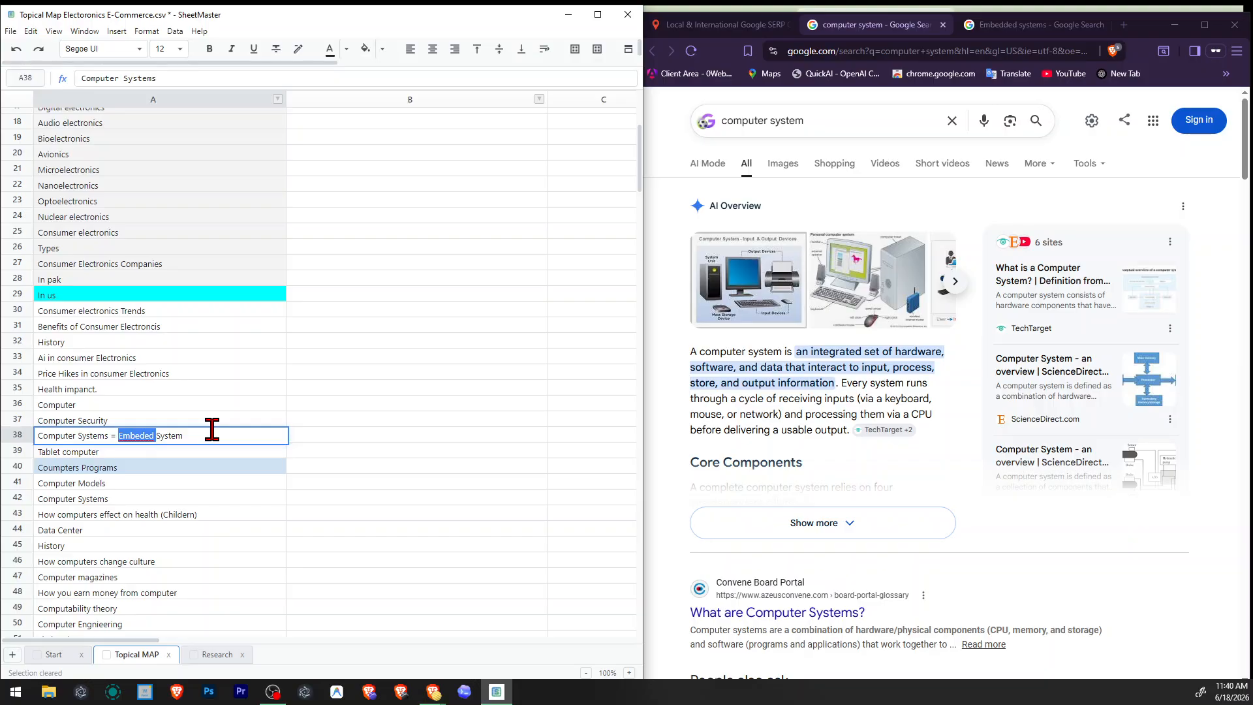
pyautogui.click(235, 374)
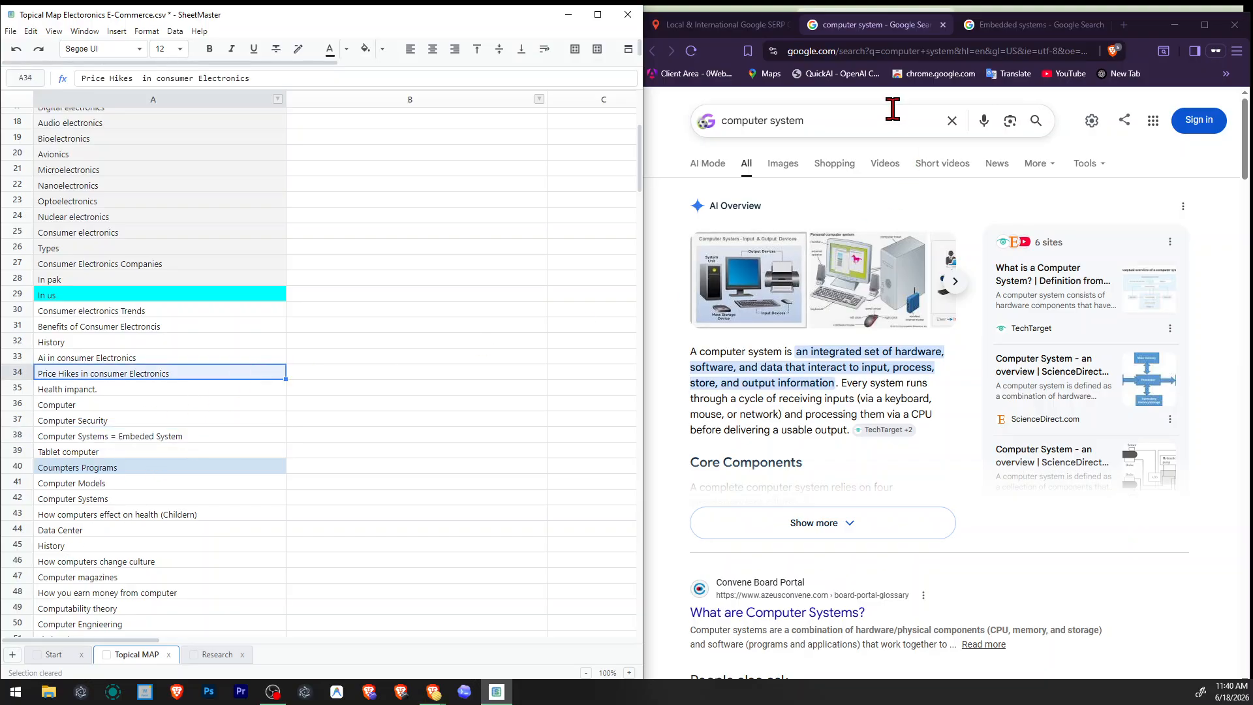
# Replace the misspelled "Embeded" in the Computer Systems entry with "Embedded" copied from the Embedded systems Google search.
pyautogui.click(1022, 25)
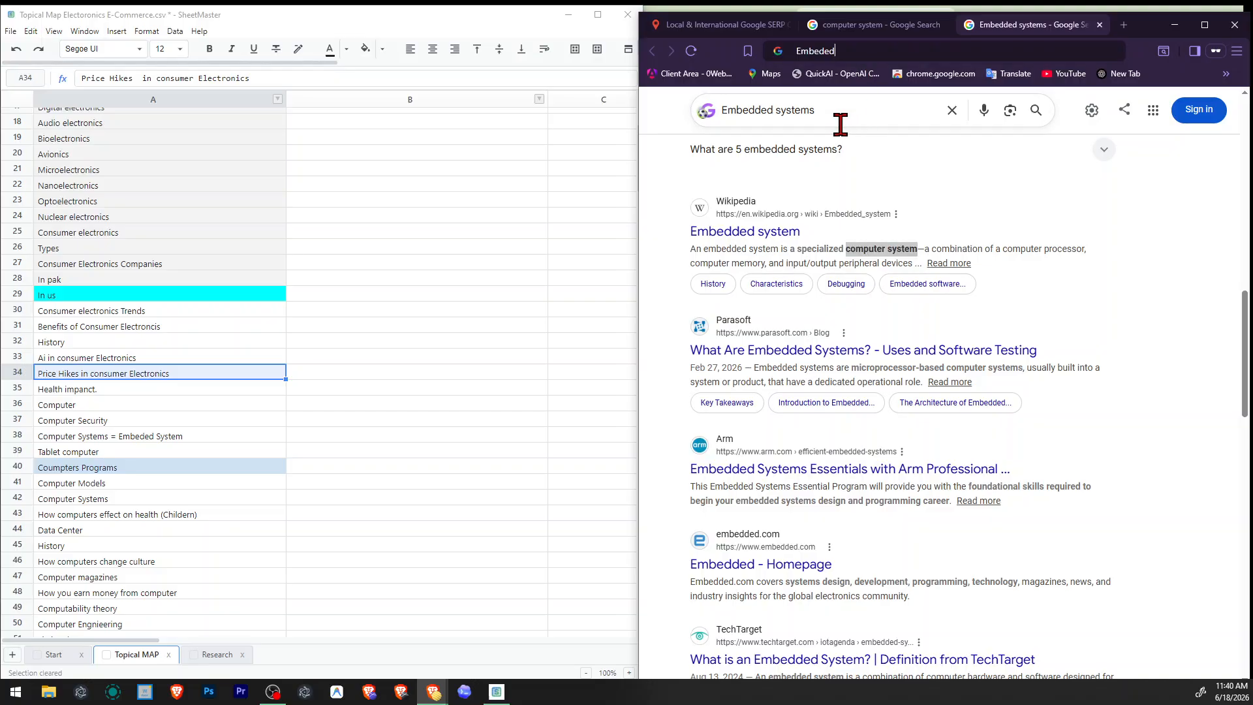
pyautogui.doubleClick(727, 111)
pyautogui.hotkey('ctrl', 'c')
pyautogui.click(122, 374)
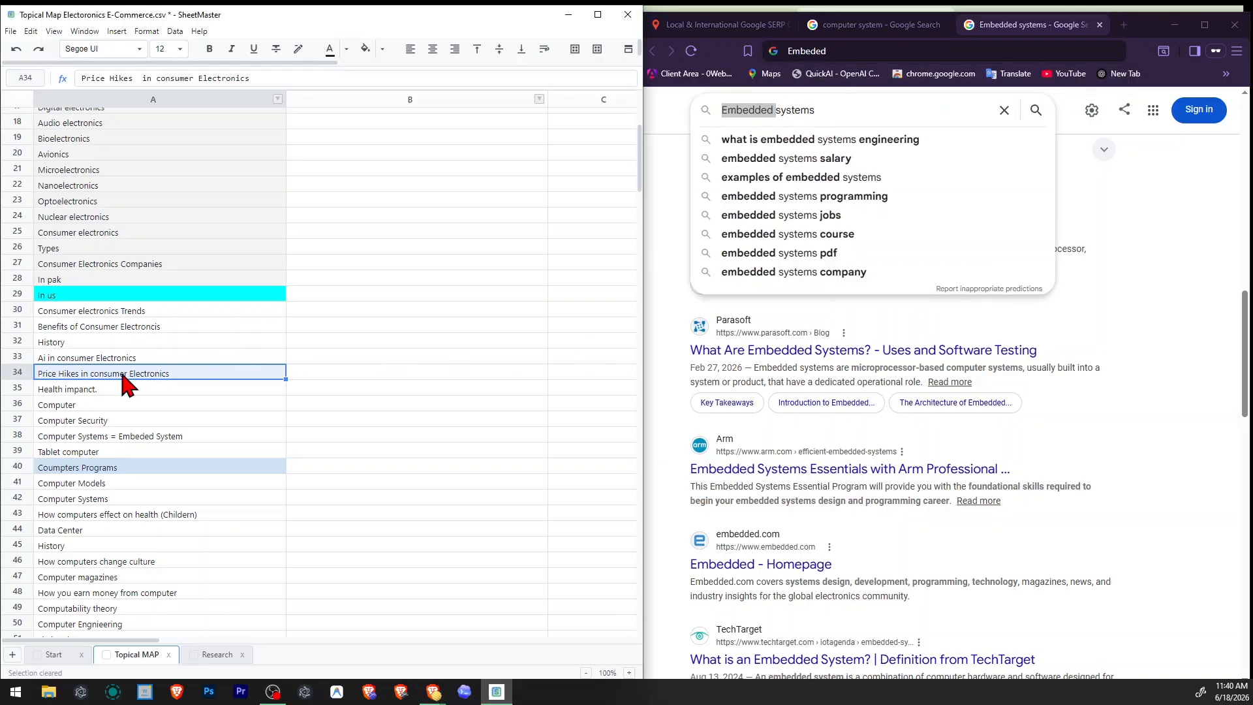
pyautogui.doubleClick(121, 358)
pyautogui.click(100, 404)
pyautogui.click(128, 464)
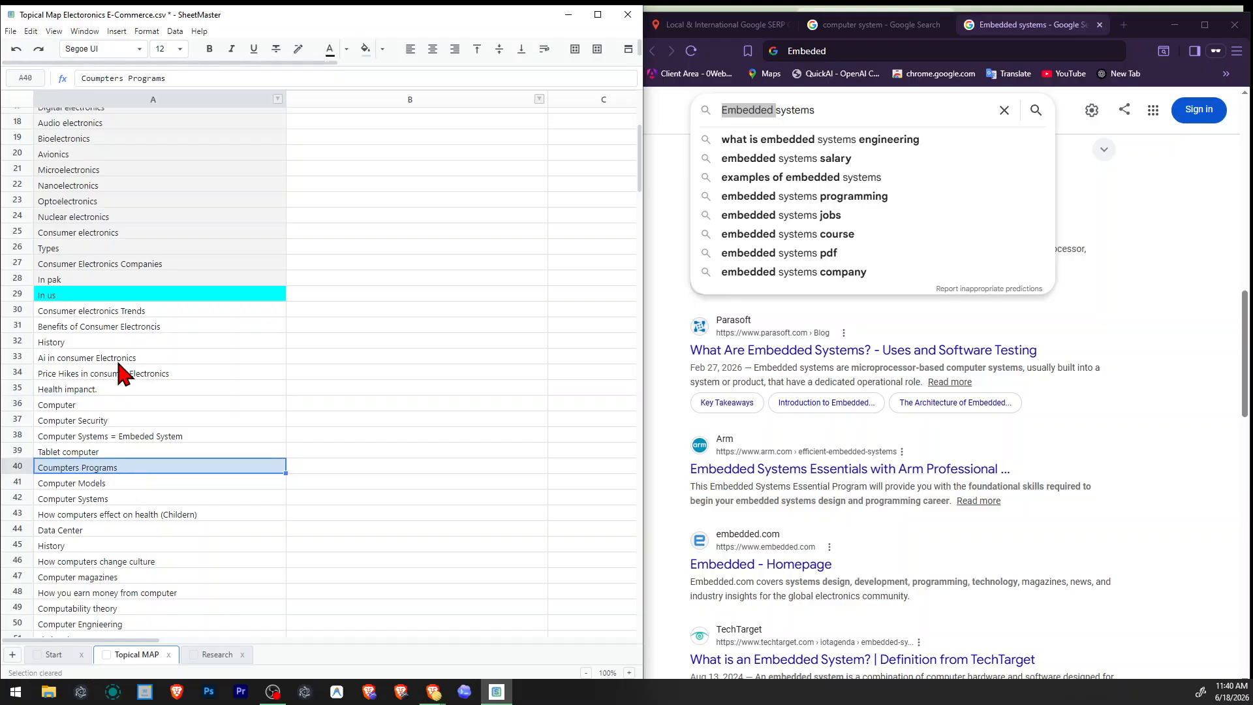
pyautogui.click(116, 358)
pyautogui.click(126, 424)
pyautogui.doubleClick(140, 432)
pyautogui.doubleClick(132, 433)
pyautogui.hotkey('ctrl', 'v')
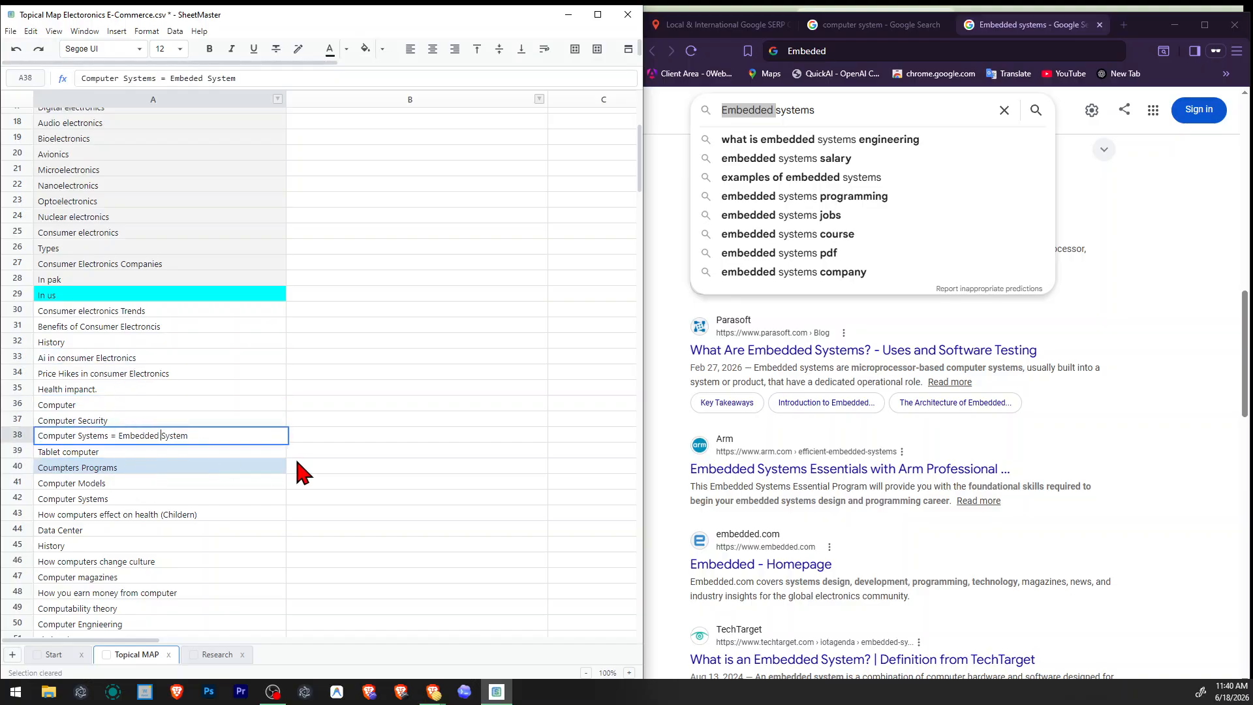
pyautogui.click(351, 441)
# Remove the Embaded systems row below Electronics Industry from the topical map and save the file.
pyautogui.scroll(5, 372, 325)
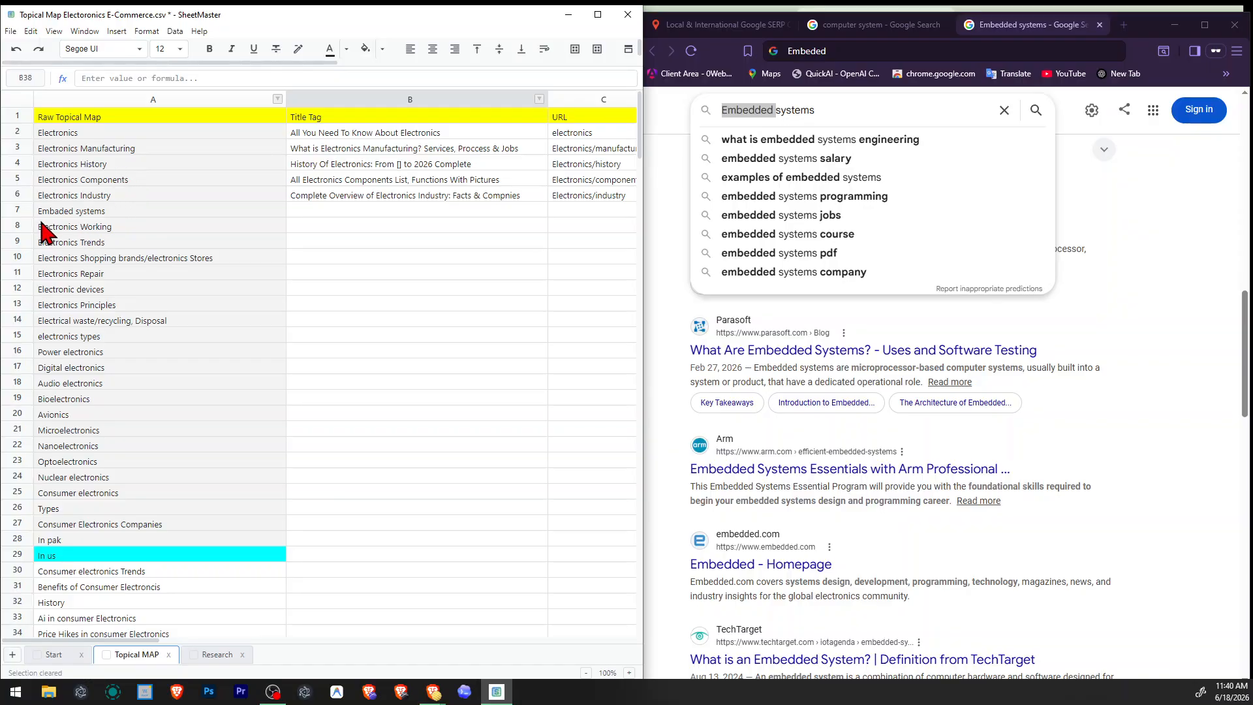
pyautogui.rightClick(15, 209)
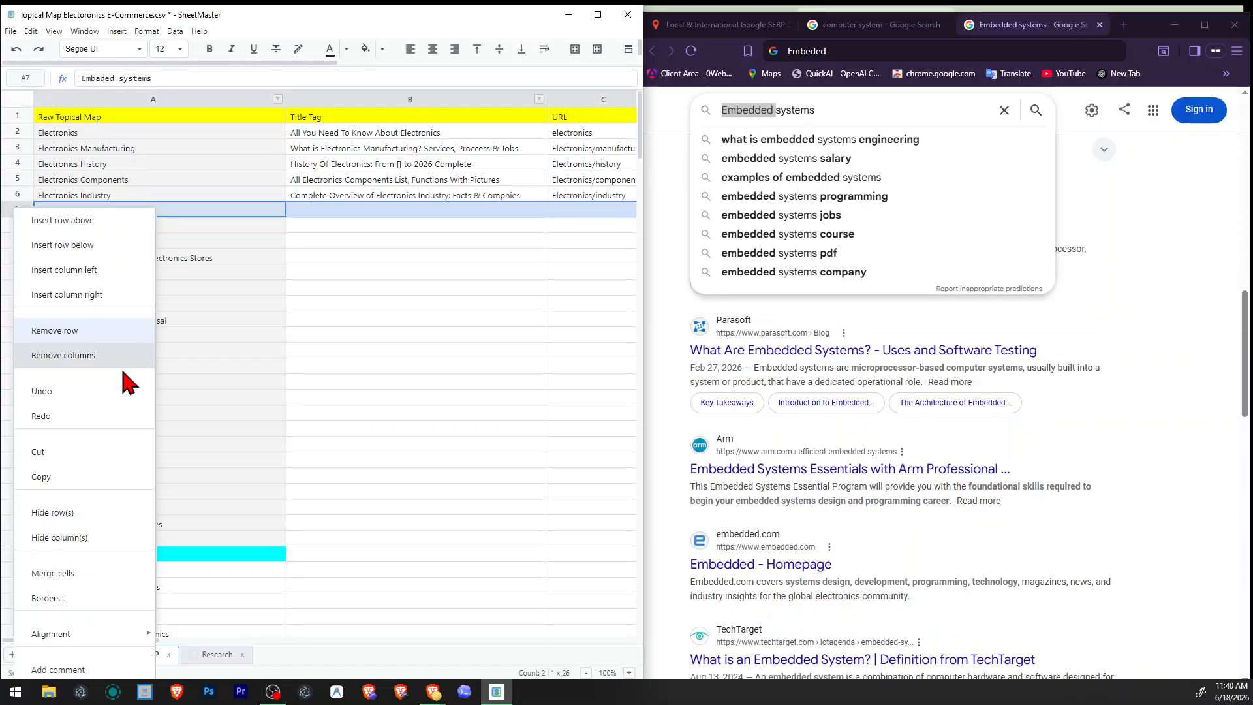
pyautogui.click(84, 340)
pyautogui.click(295, 412)
pyautogui.hotkey('ctrl', 's')
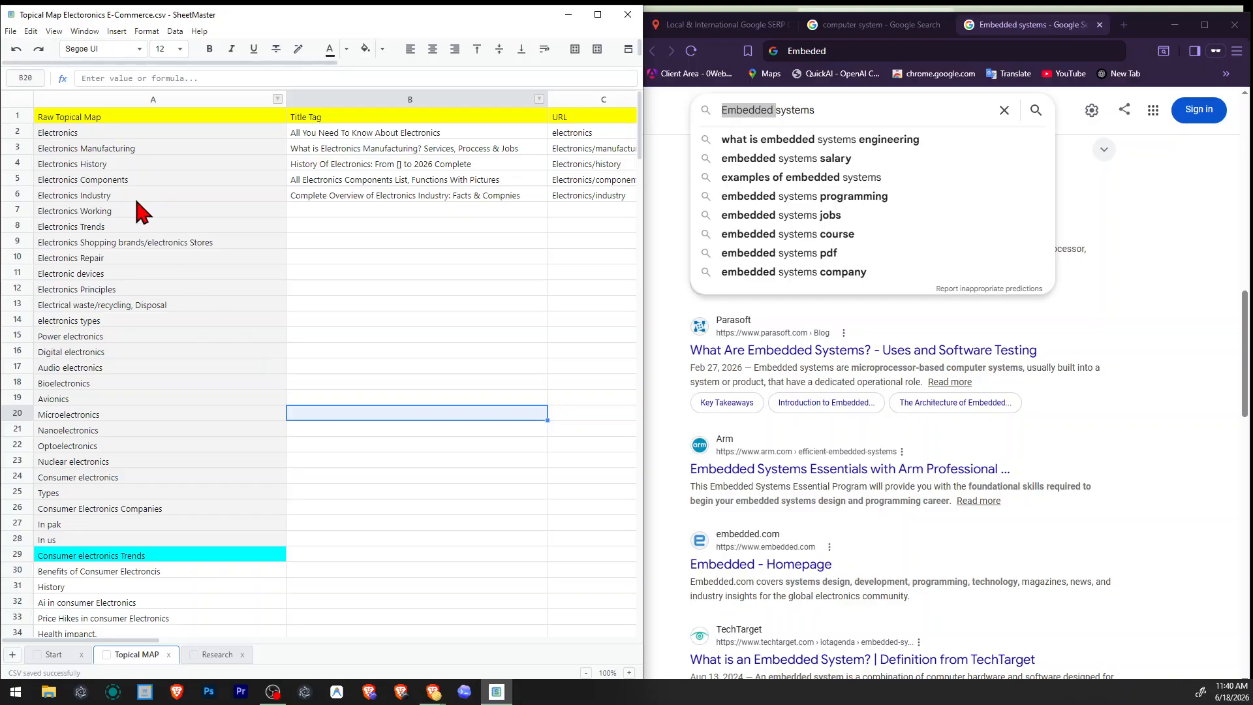
# Copy the topic "Electronics Working" from the topical map into the SERP checker's search query.
pyautogui.click(127, 209)
pyautogui.click(755, 29)
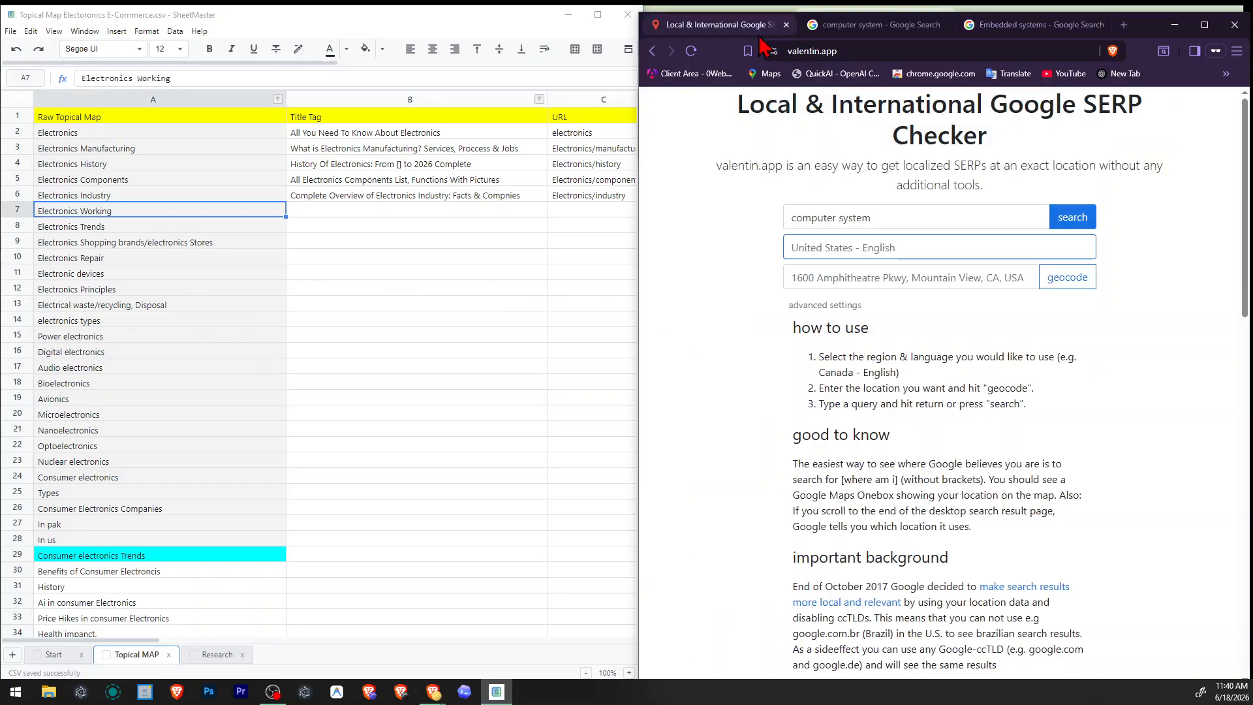
pyautogui.click(947, 214)
pyautogui.hotkey('ctrl', 'a')
pyautogui.write('Electronics Working')
pyautogui.hotkey('ctrl', 's')
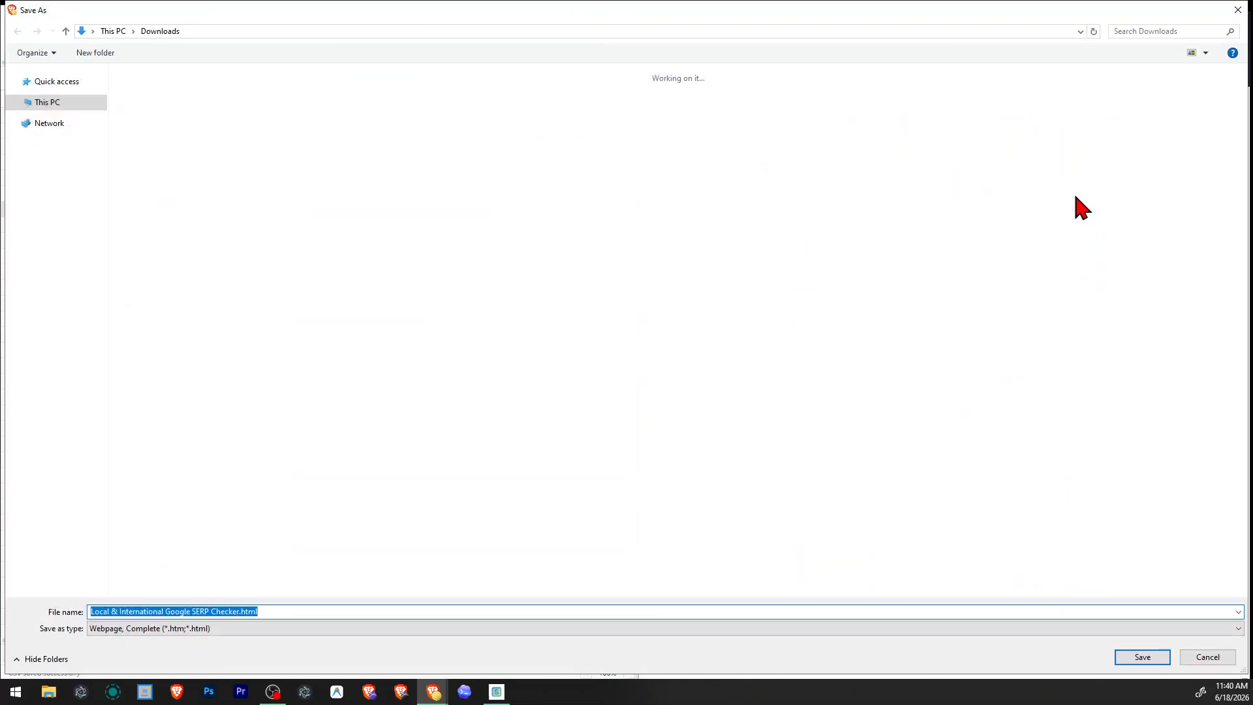
pyautogui.press('Escape')
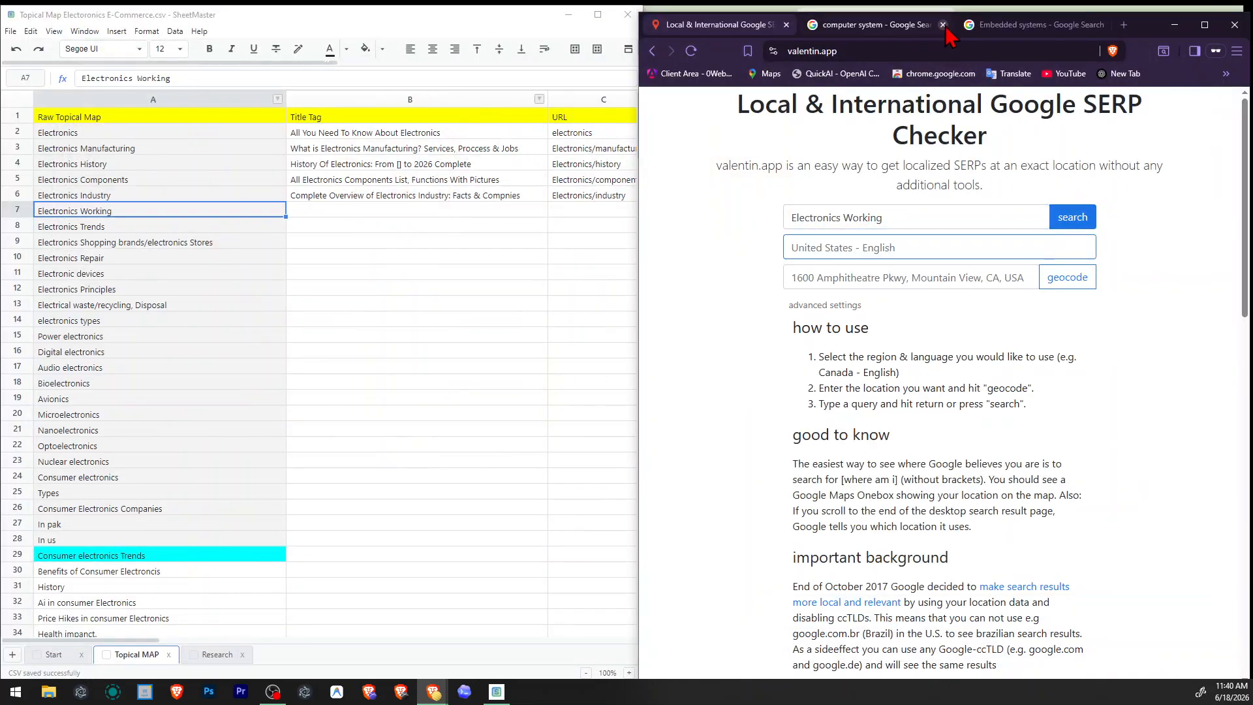
# Close the computer system and Embedded systems result pages and run the SERP search for "Electronics Working".
pyautogui.click(934, 25)
pyautogui.click(946, 25)
pyautogui.click(946, 25)
pyautogui.click(1073, 219)
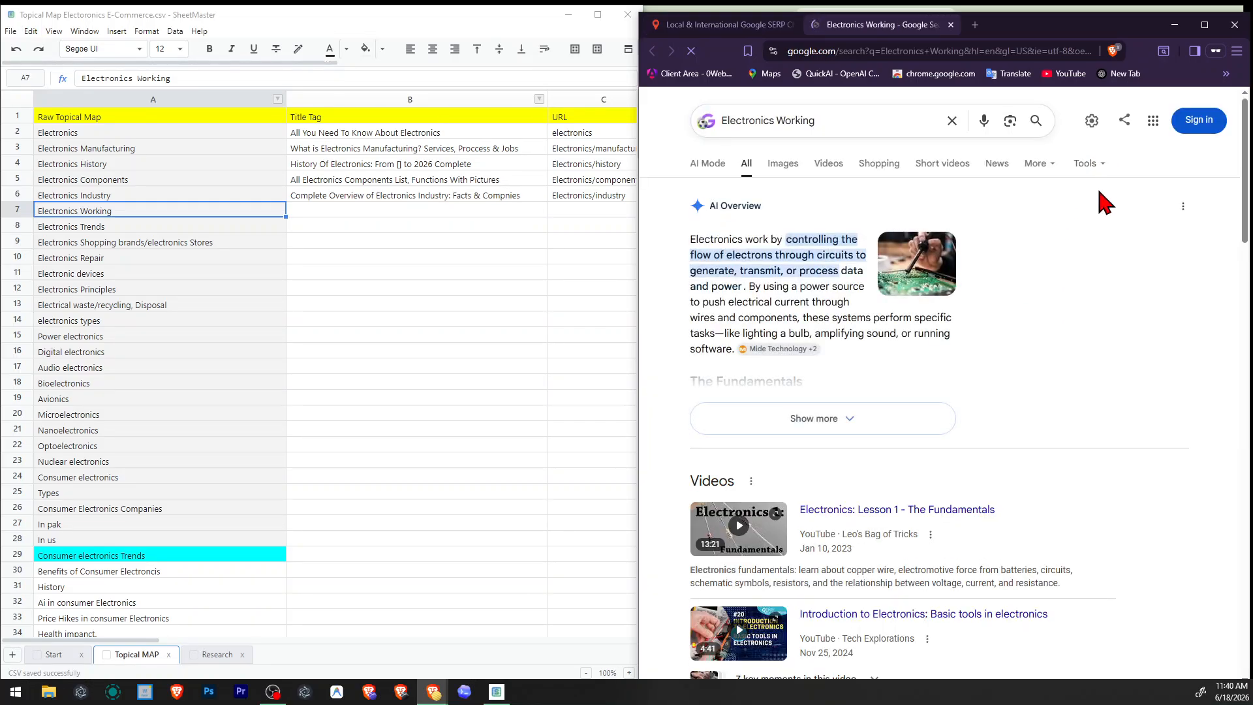
# Examine the Electronics Working results, reading the titles and snippets down to the related searches.
pyautogui.scroll(-5, 1055, 185)
pyautogui.scroll(-7, 1055, 185)
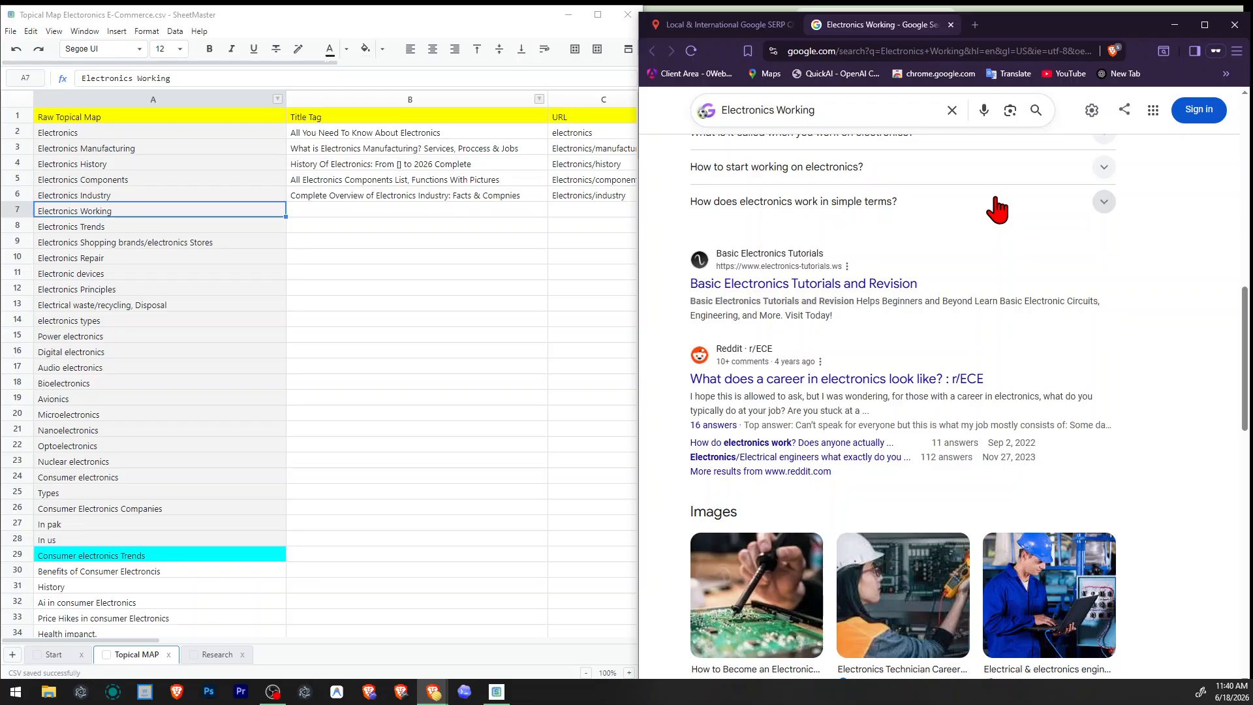
pyautogui.scroll(-6, 996, 209)
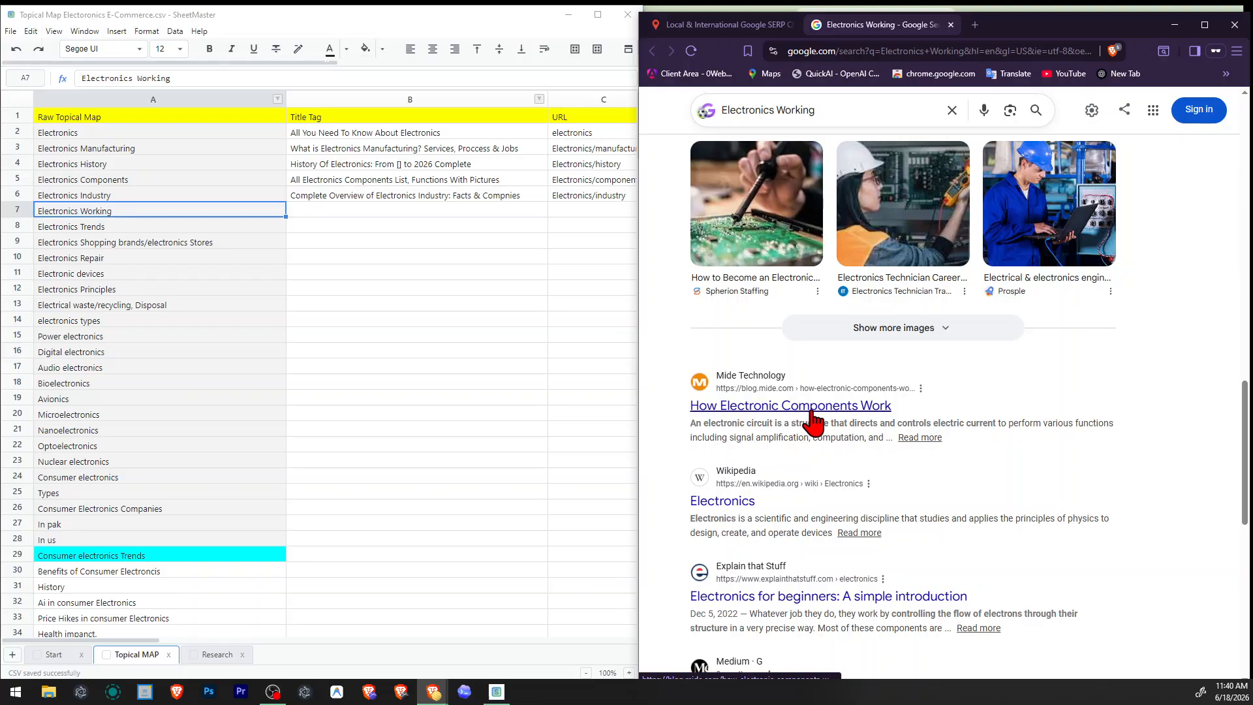
pyautogui.scroll(-4, 777, 418)
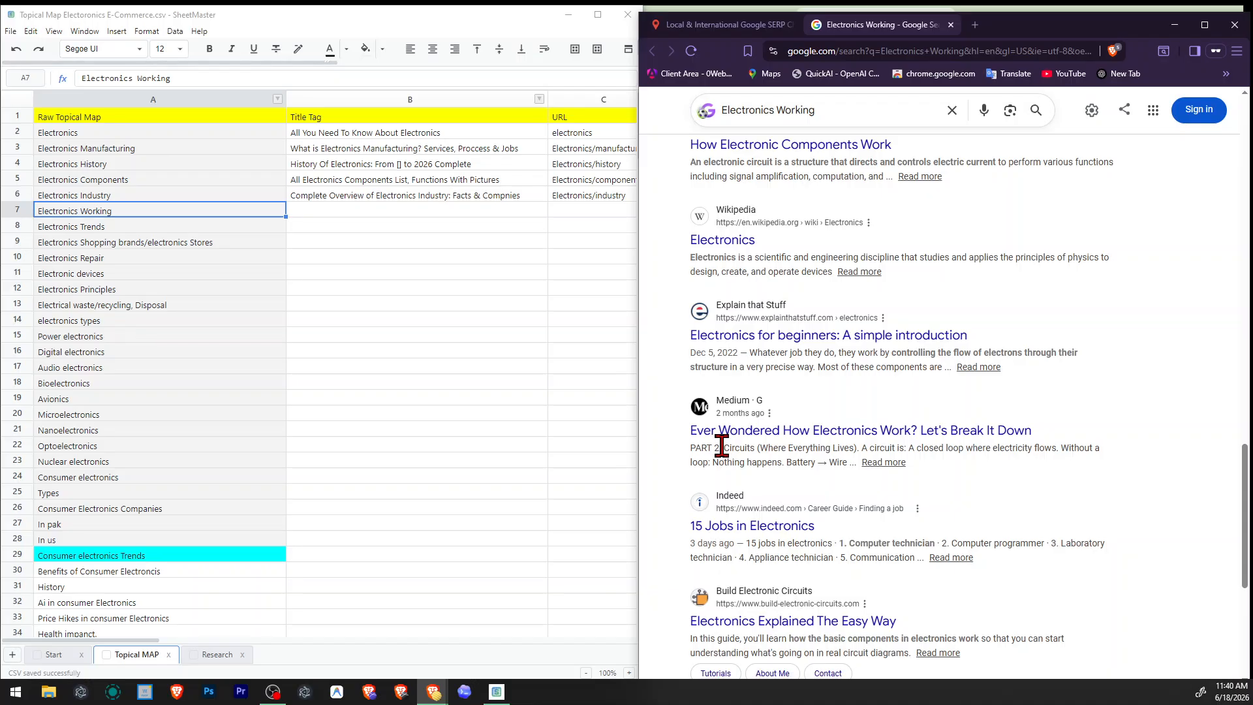
pyautogui.moveTo(723, 447); pyautogui.dragTo(1003, 447)
pyautogui.moveTo(690, 257); pyautogui.dragTo(1061, 256)
pyautogui.click(1054, 313)
pyautogui.scroll(-4, 1049, 316)
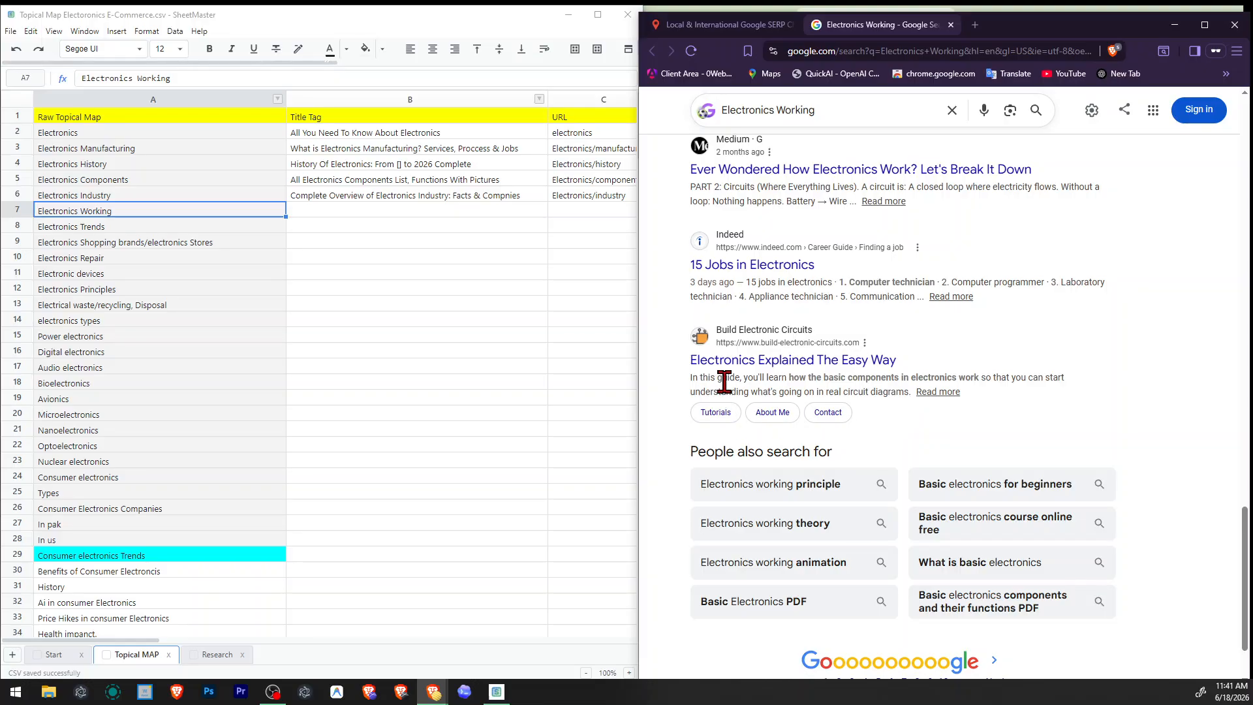
pyautogui.moveTo(743, 379); pyautogui.dragTo(843, 393)
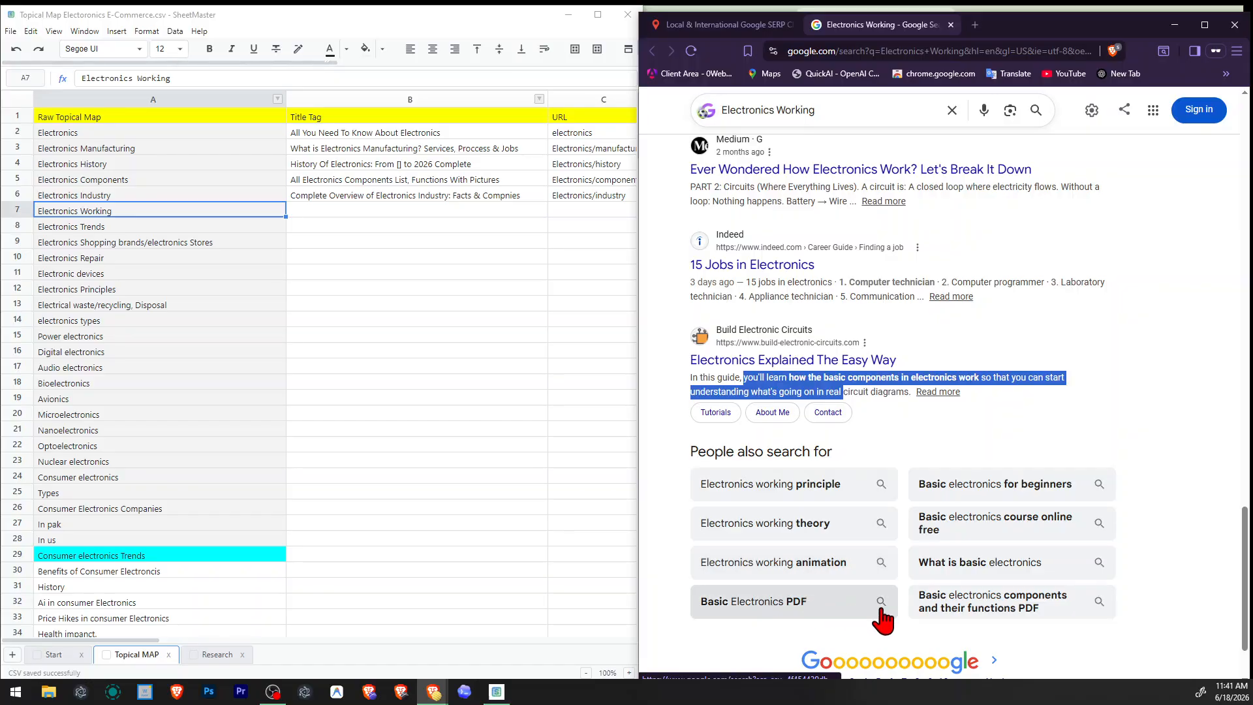
# Open the related search "What is basic electronics" in a new browser tab and bring it into view.
pyautogui.rightClick(1012, 568)
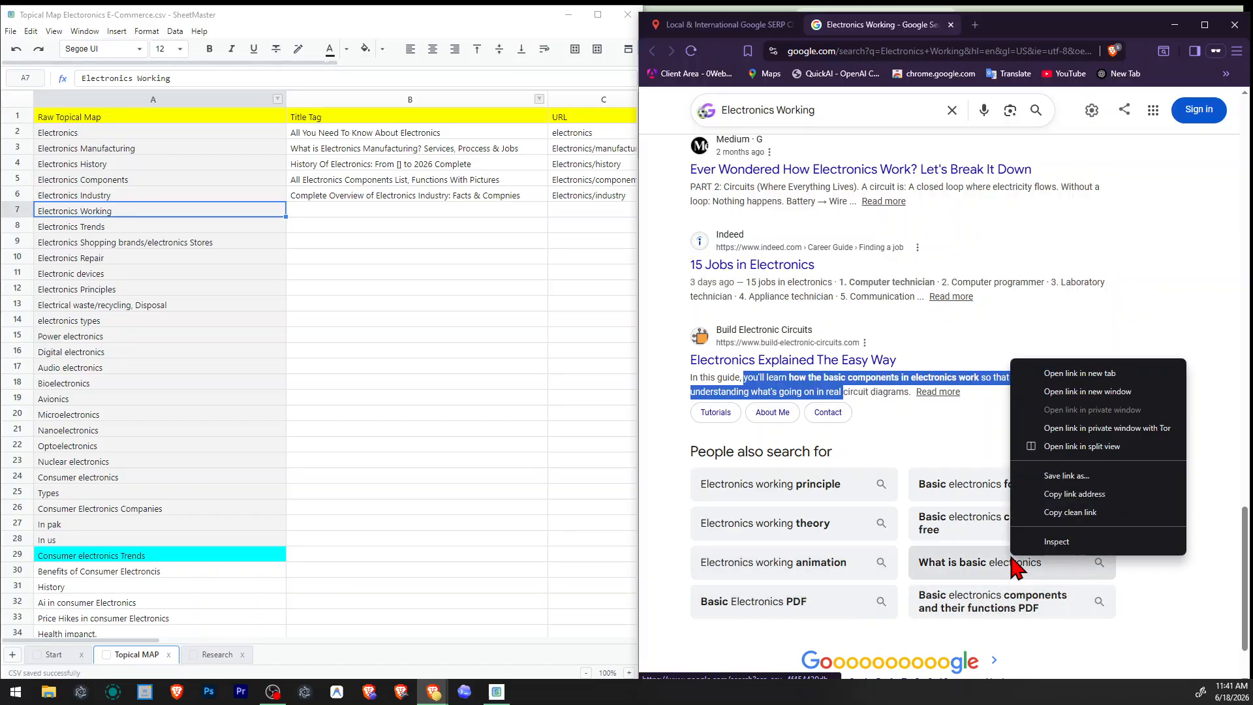
pyautogui.click(1040, 374)
pyautogui.click(1012, 26)
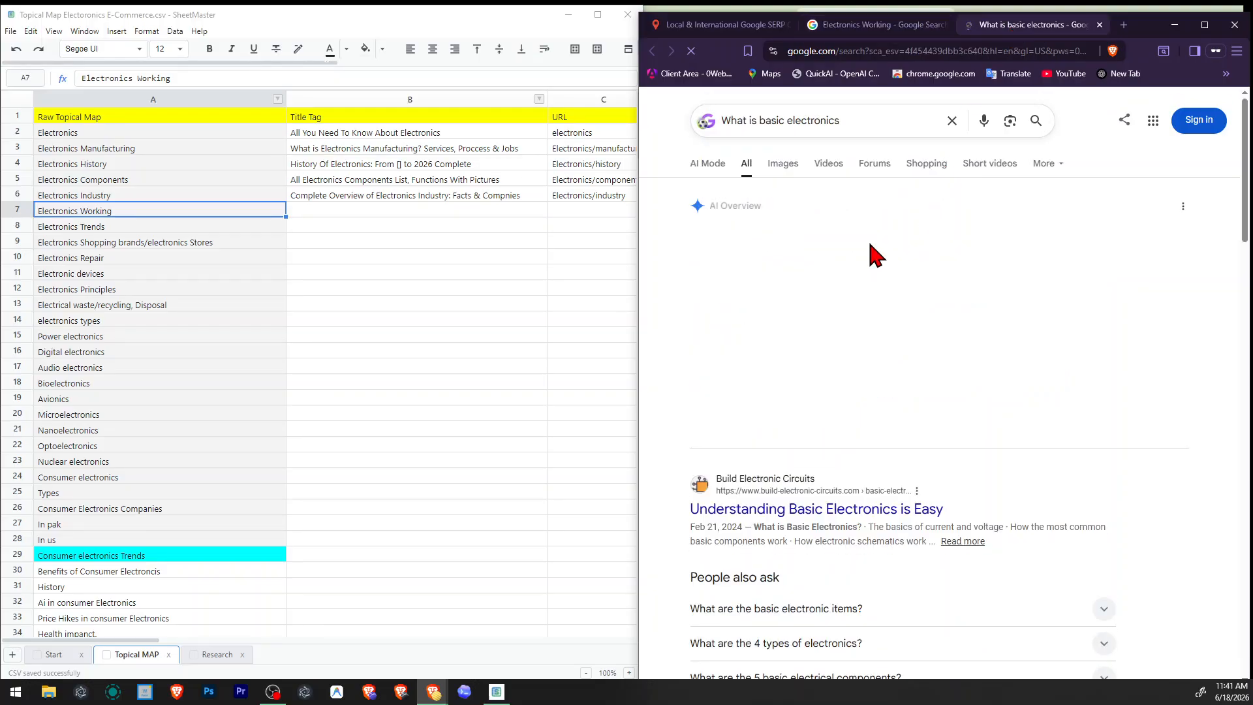
# Examine the "What is basic electronics" results down to the related searches, and close that page.
pyautogui.scroll(-2, 935, 327)
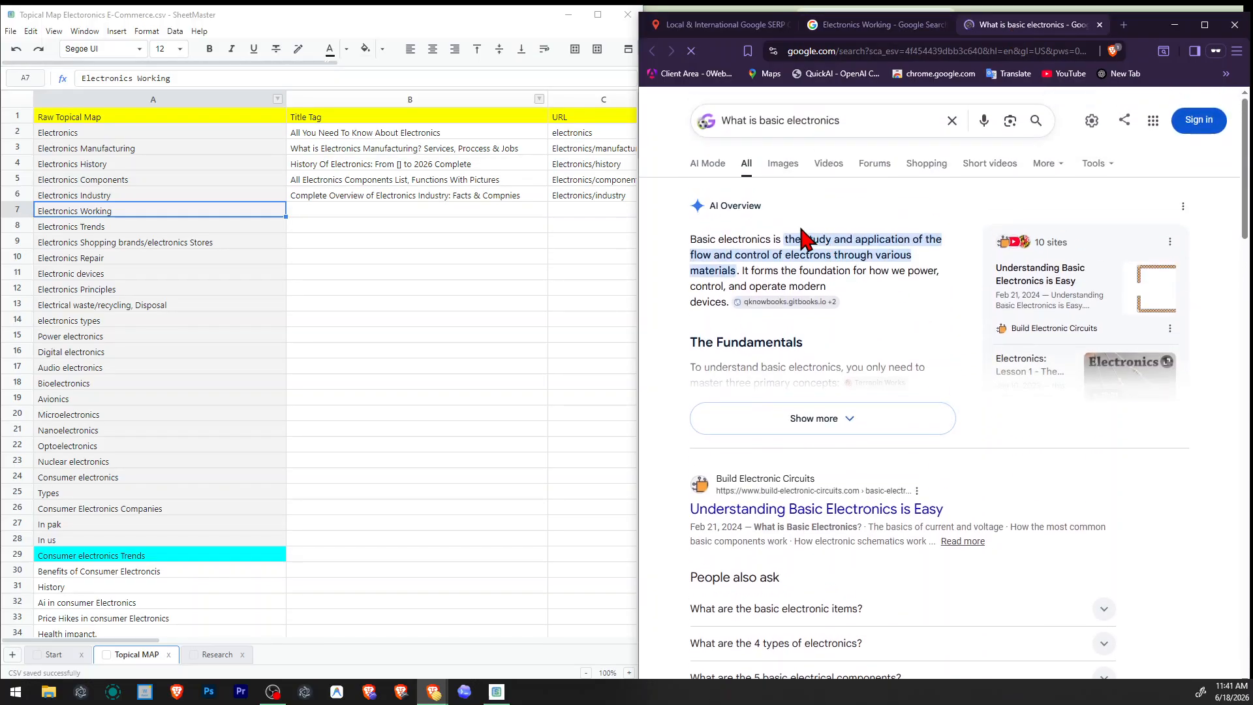
pyautogui.scroll(-10, 810, 366)
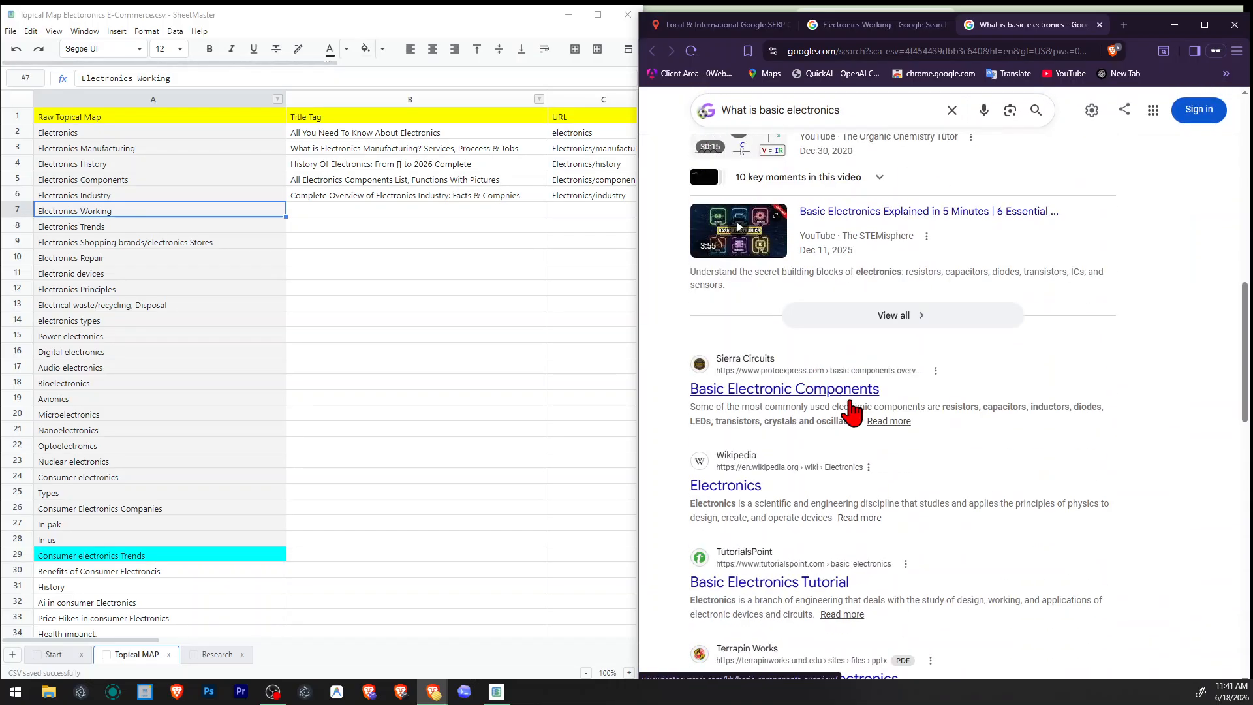
pyautogui.scroll(-2, 800, 381)
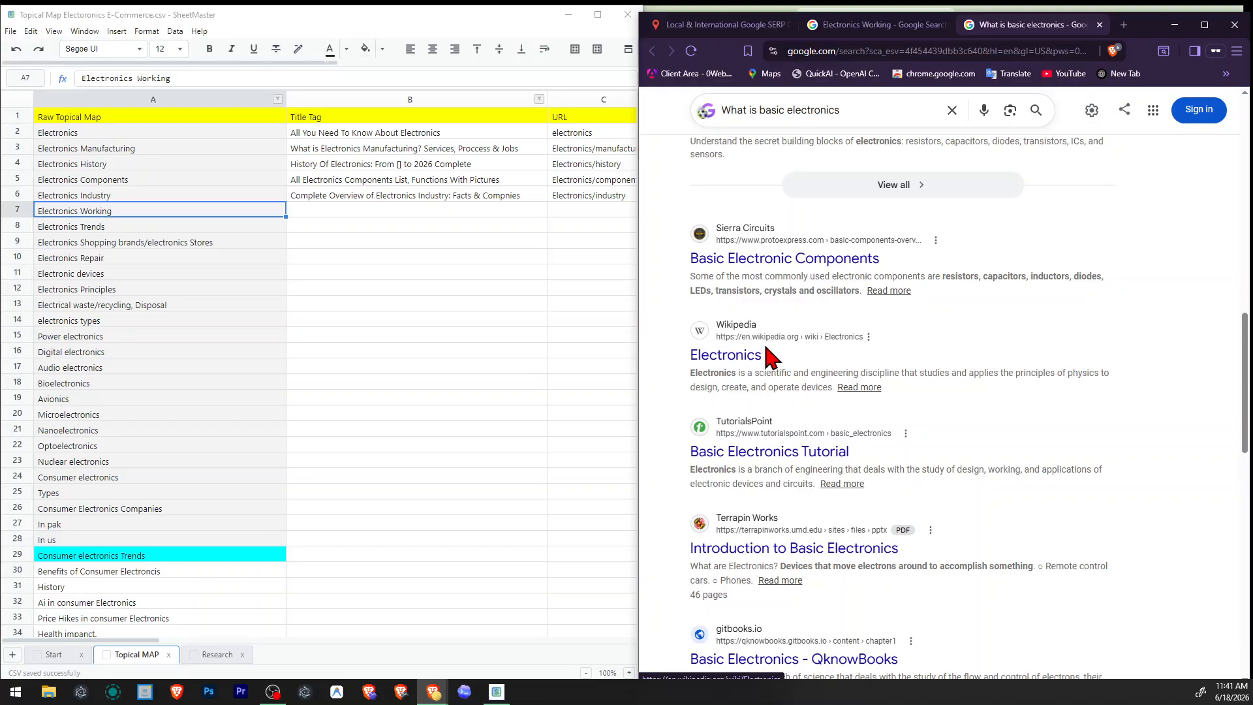
pyautogui.scroll(-2, 912, 397)
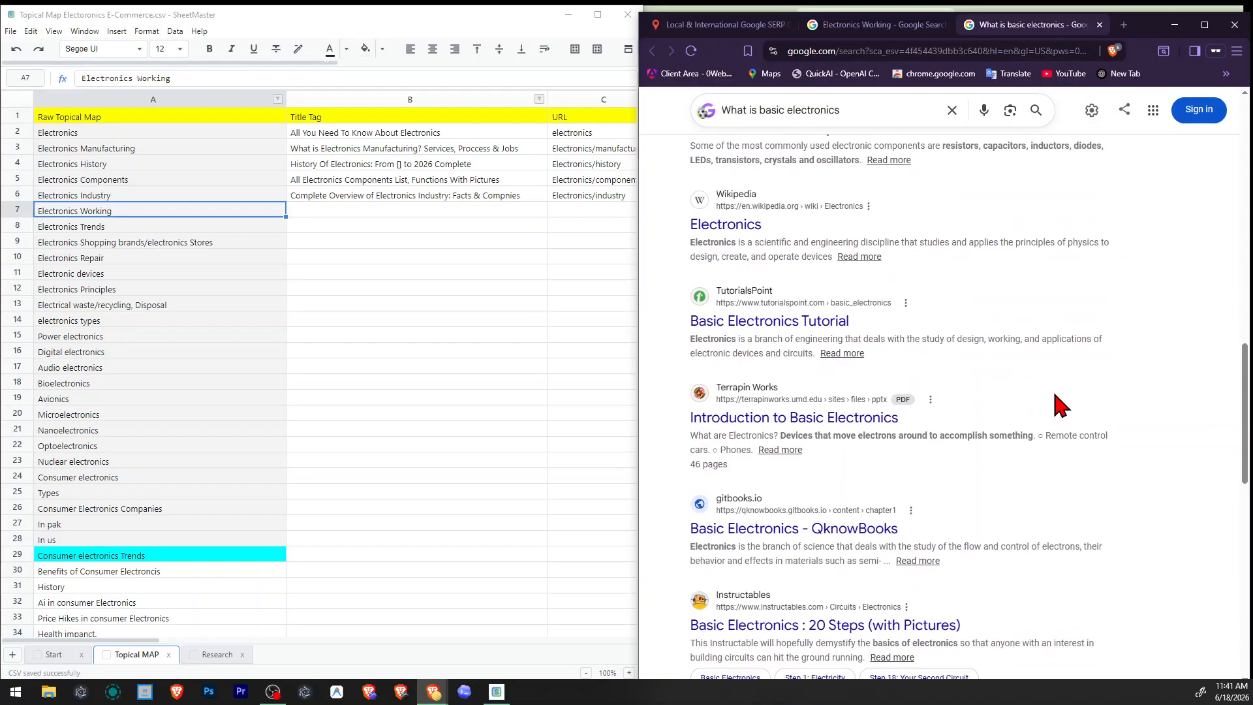
pyautogui.scroll(-2, 1061, 406)
pyautogui.scroll(-6, 1061, 406)
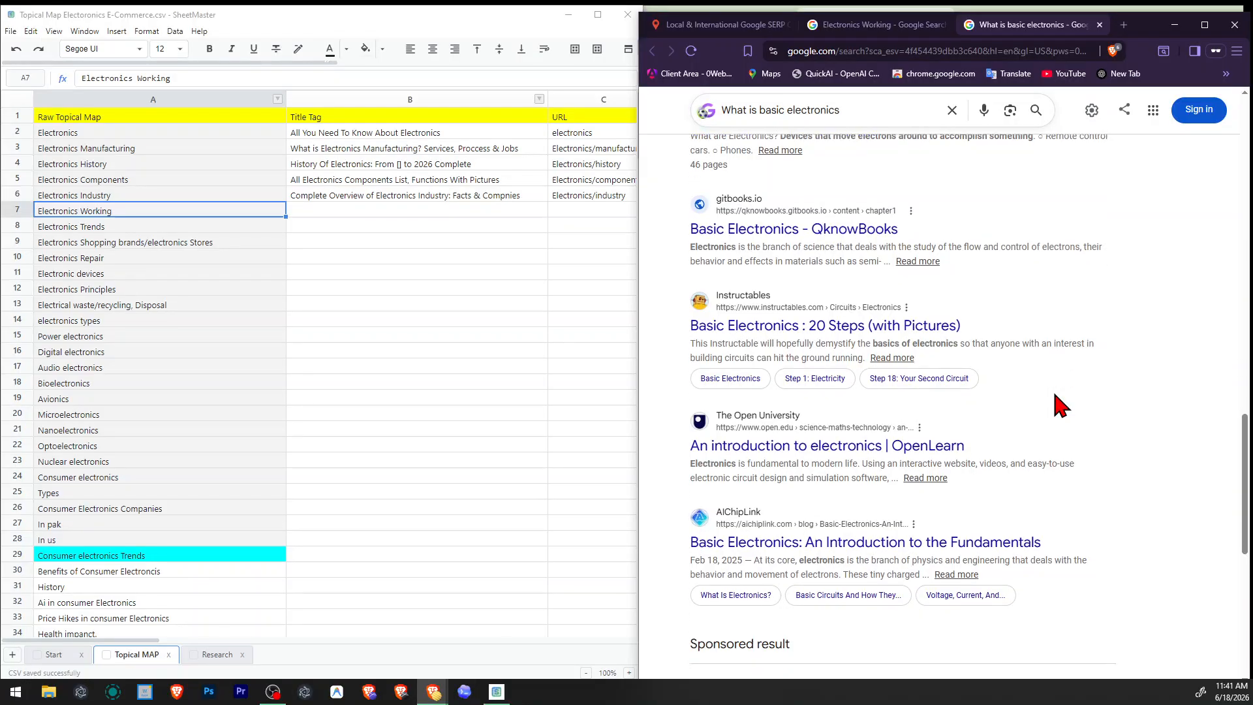
pyautogui.scroll(-3, 1054, 393)
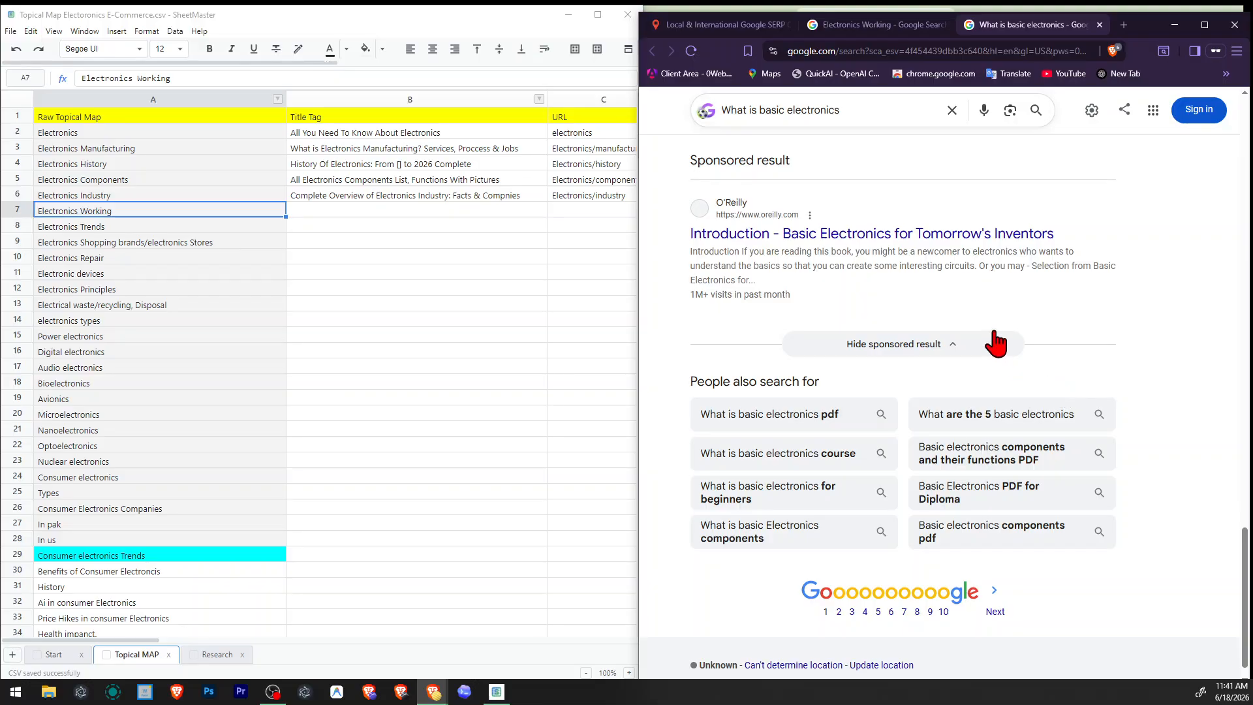
pyautogui.scroll(15, 996, 333)
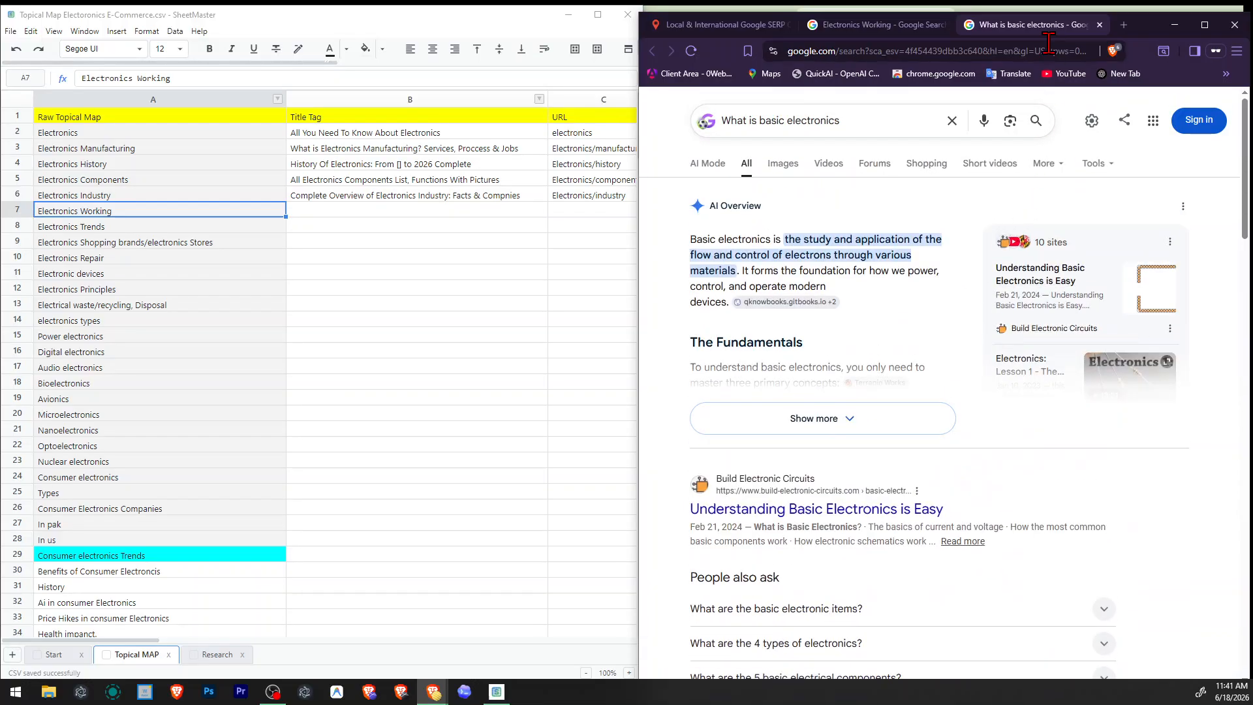
pyautogui.click(1101, 25)
# Go back up the Electronics Working results and open "Basic Electronics Tutorials and Revision" in a new browser tab.
pyautogui.click(1184, 389)
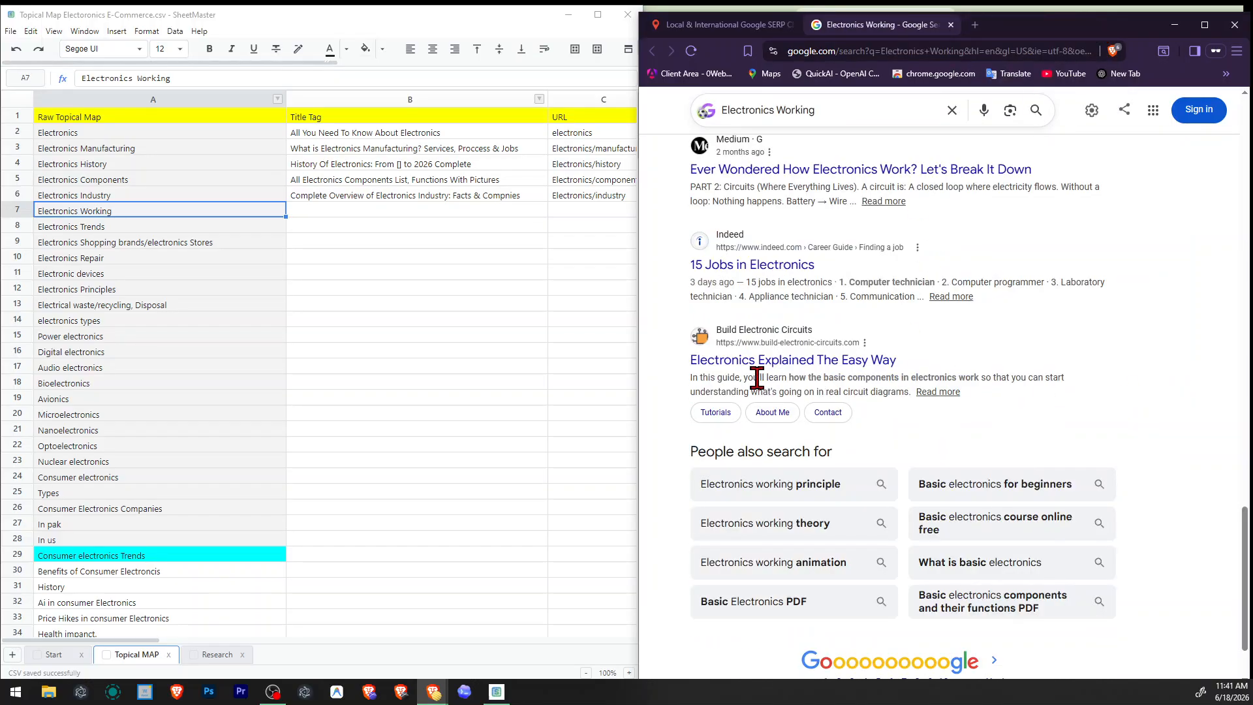
pyautogui.scroll(4, 836, 378)
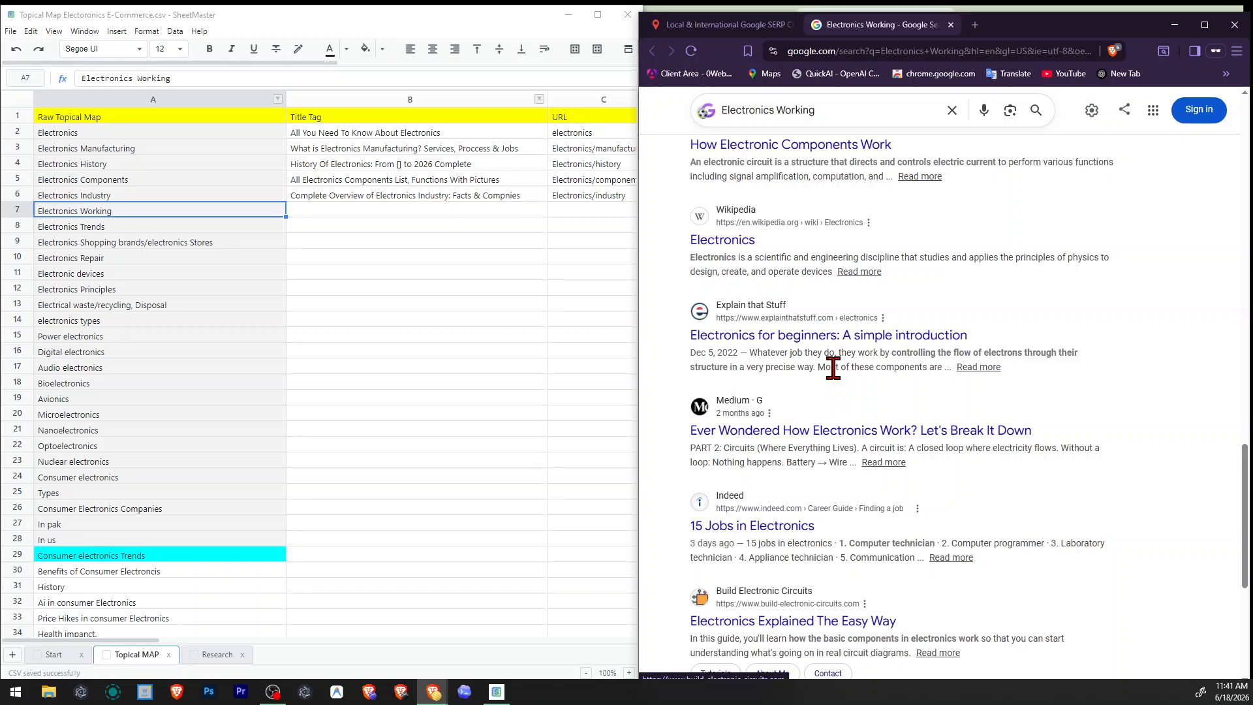
pyautogui.scroll(2, 849, 512)
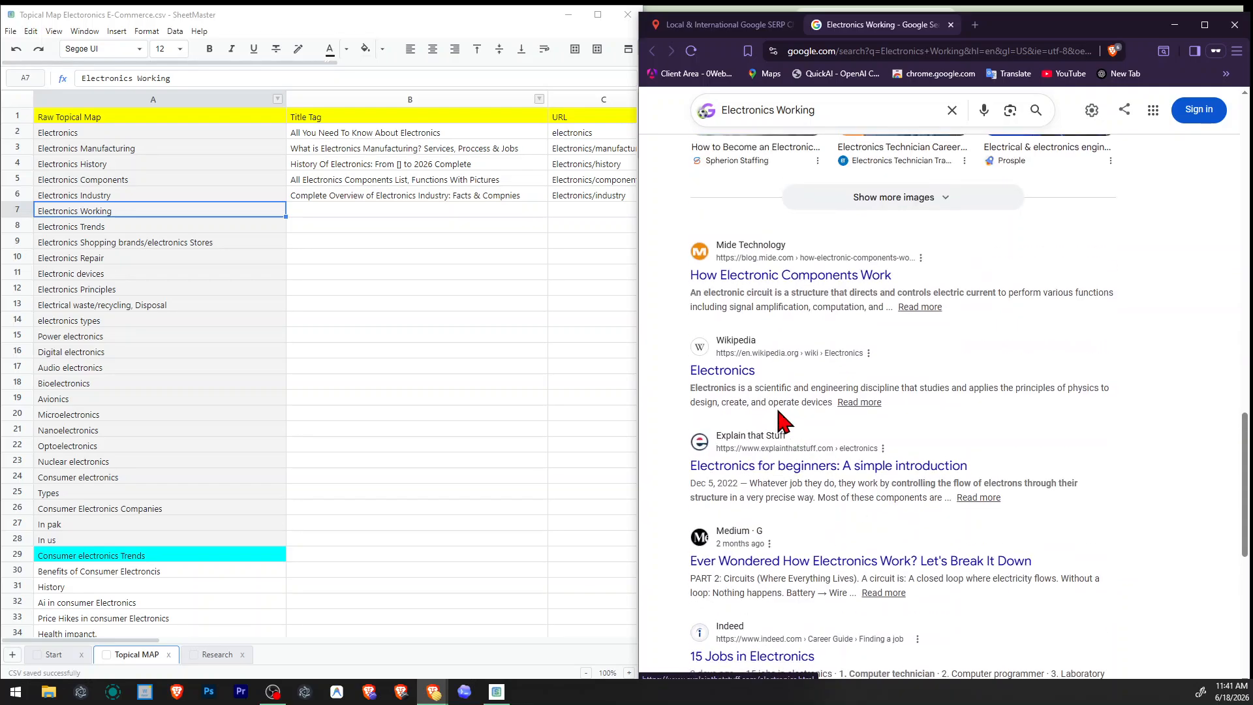
pyautogui.scroll(1, 742, 389)
pyautogui.scroll(12, 849, 405)
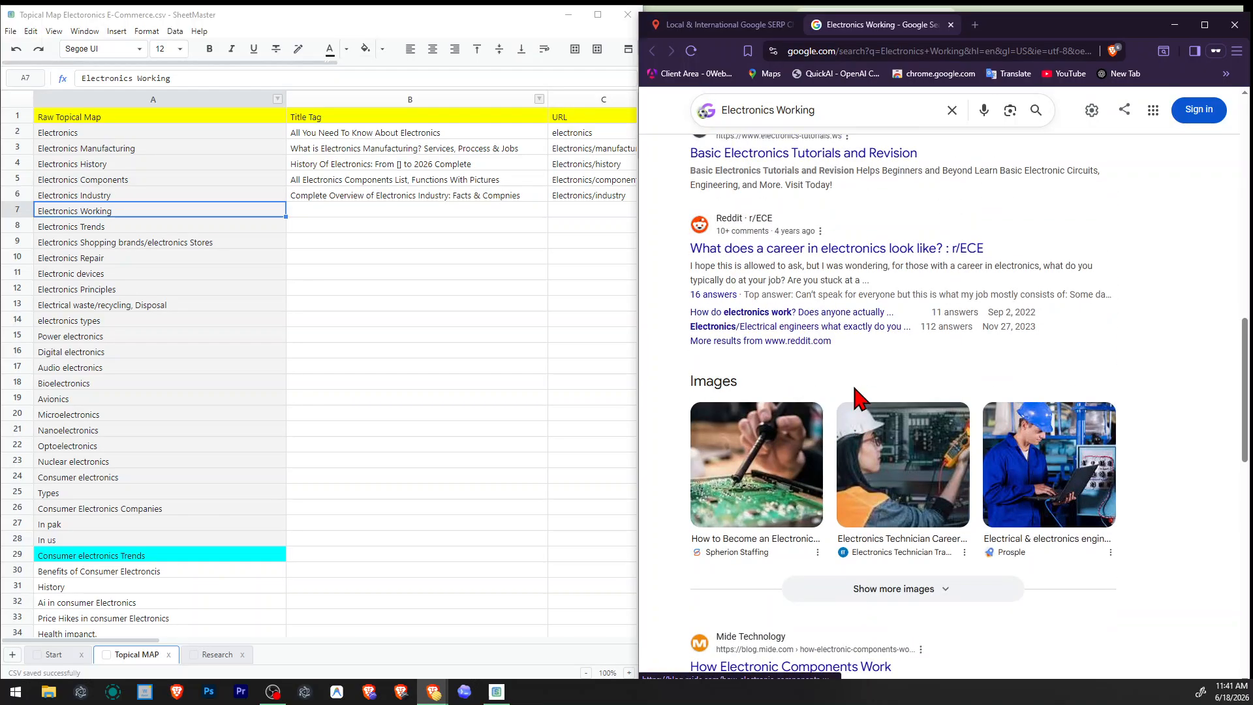
pyautogui.rightClick(841, 423)
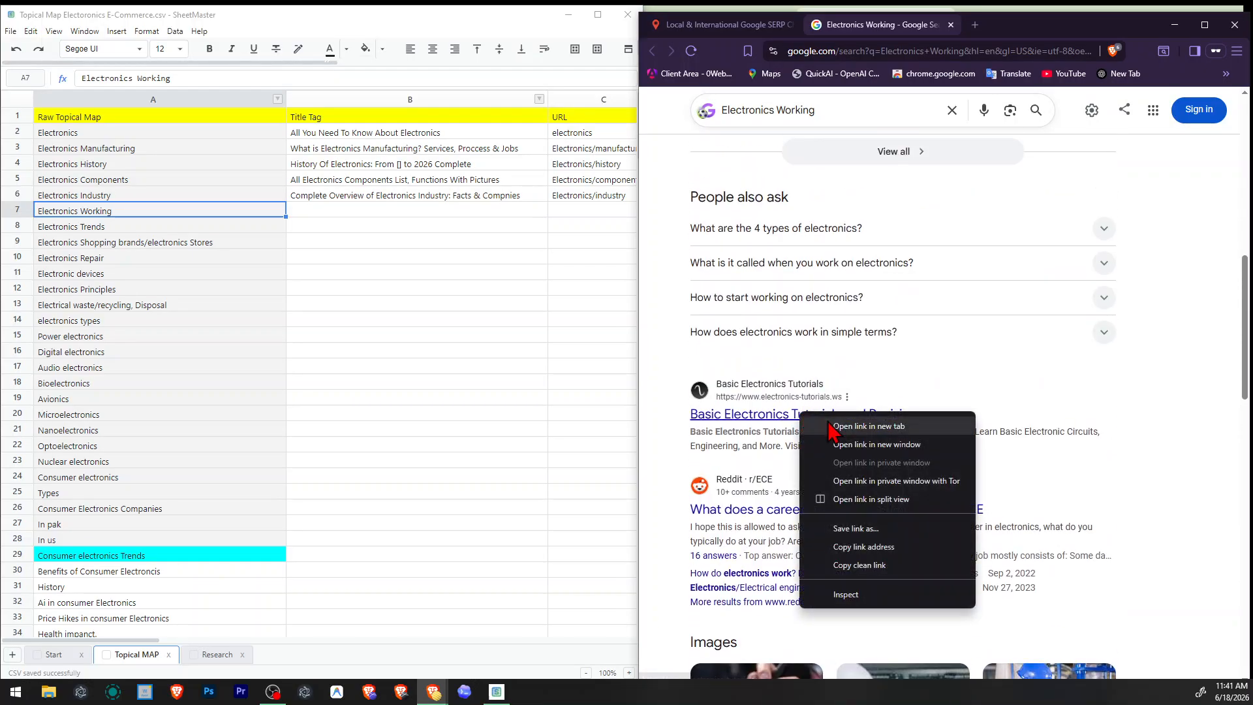
pyautogui.click(842, 421)
# Open the second page of the Electronics Working results and read through its titles and snippets.
pyautogui.scroll(9, 833, 427)
pyautogui.scroll(-20, 831, 427)
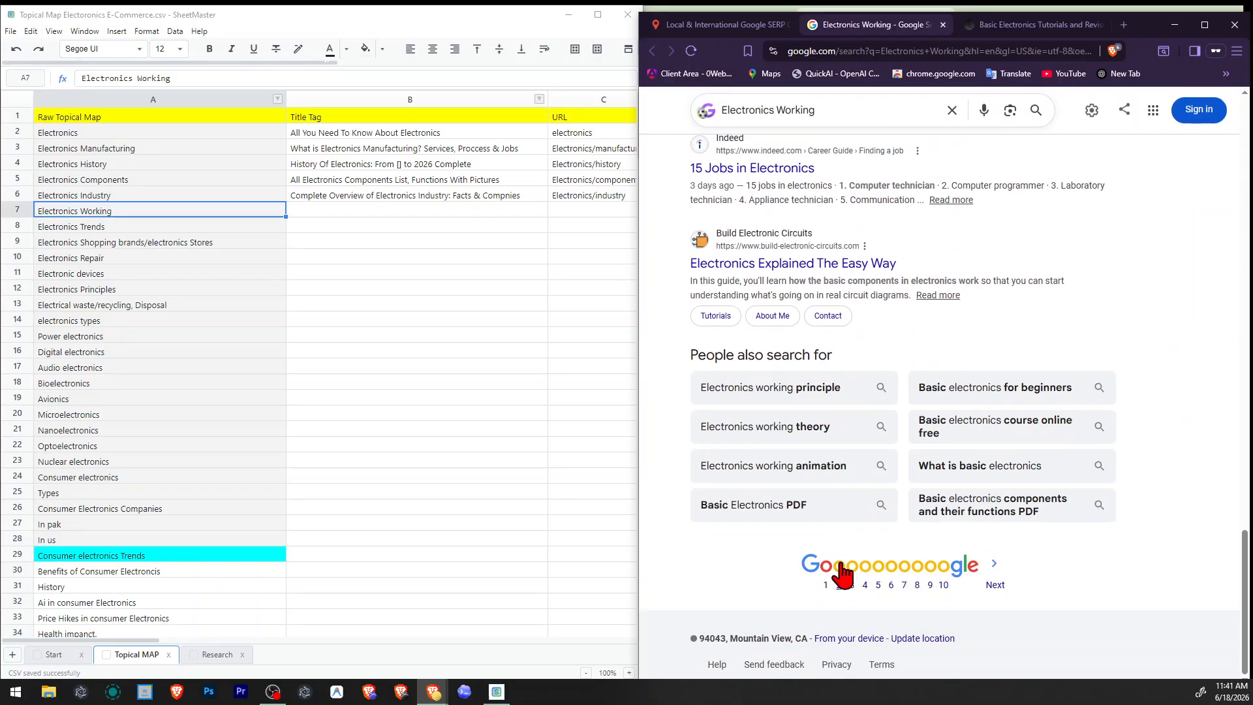
pyautogui.click(842, 569)
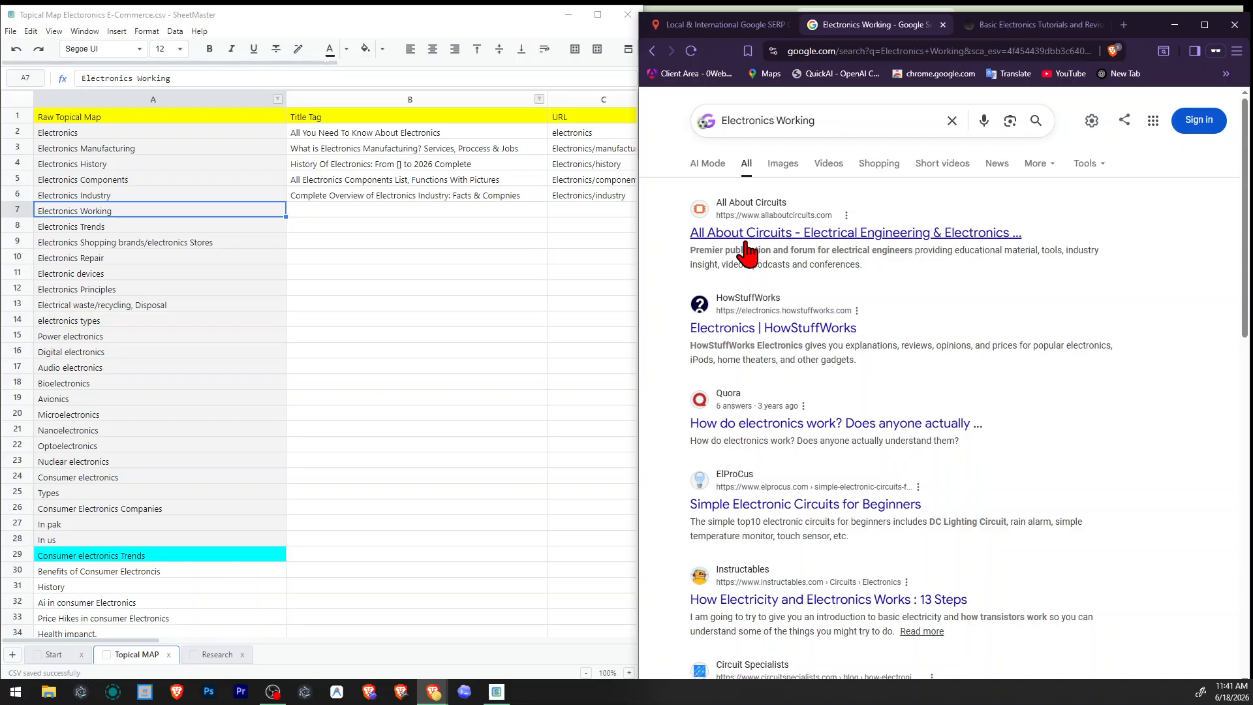
pyautogui.scroll(-2, 759, 326)
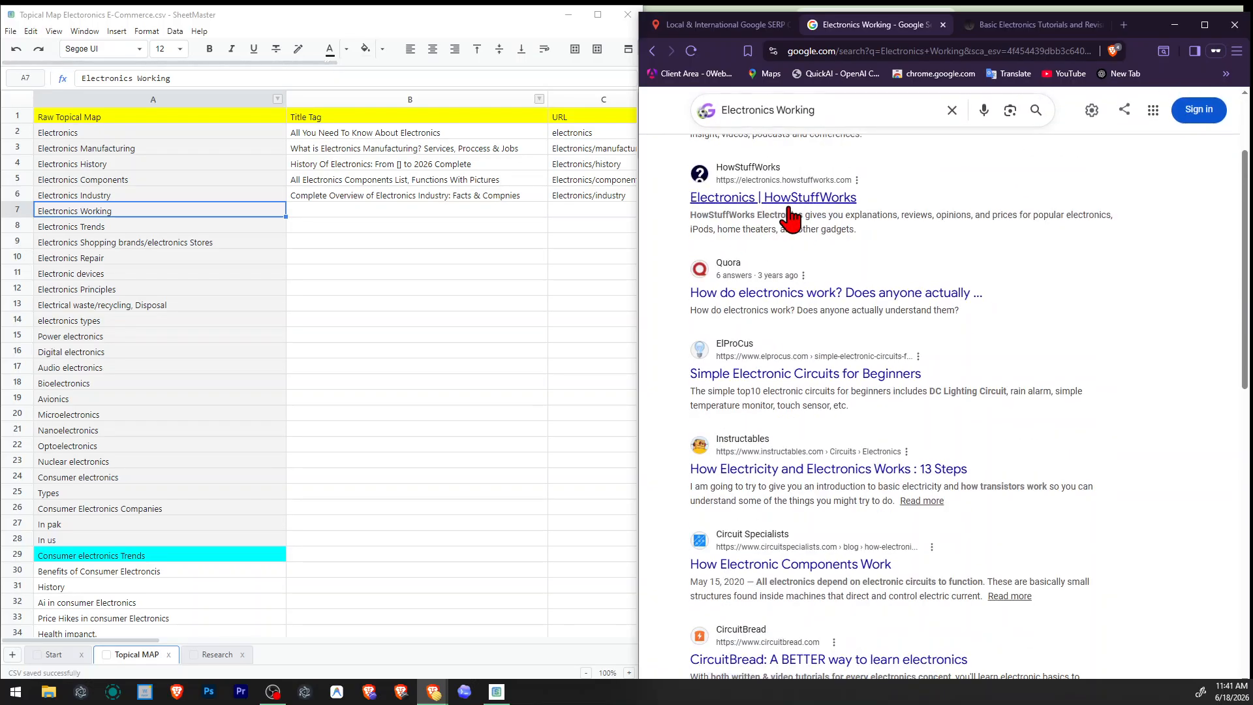
pyautogui.scroll(-2, 797, 248)
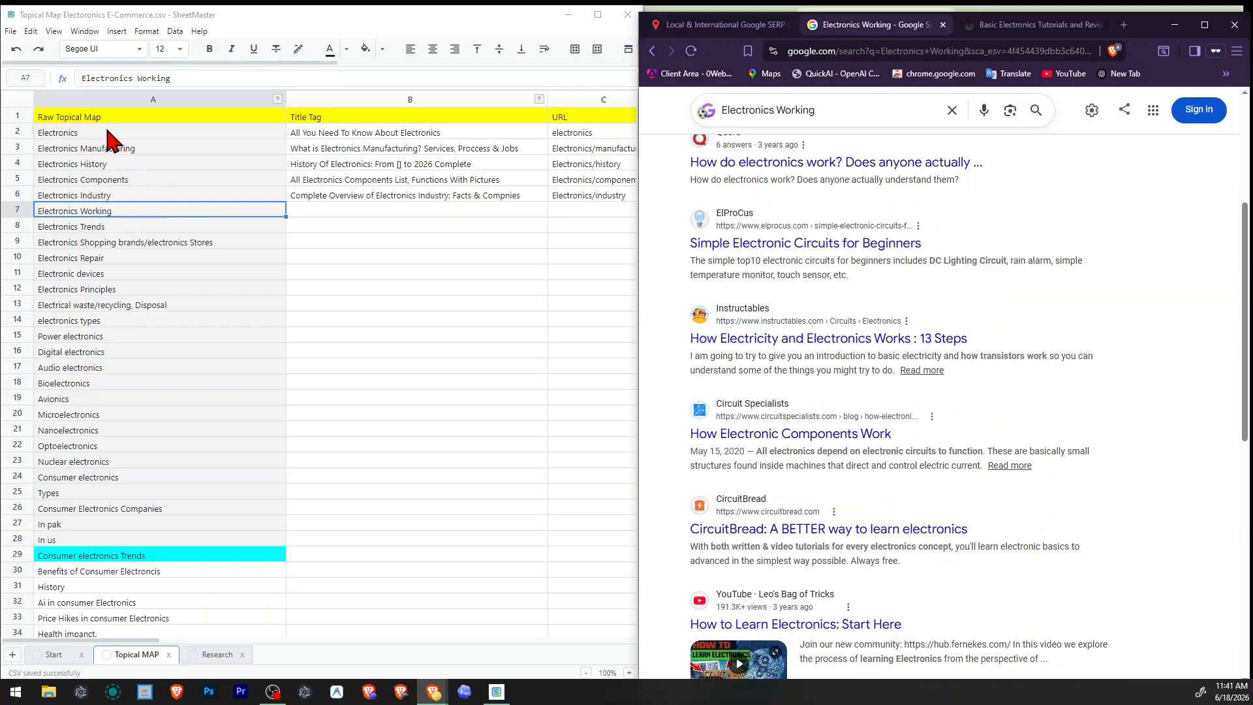
pyautogui.click(130, 130)
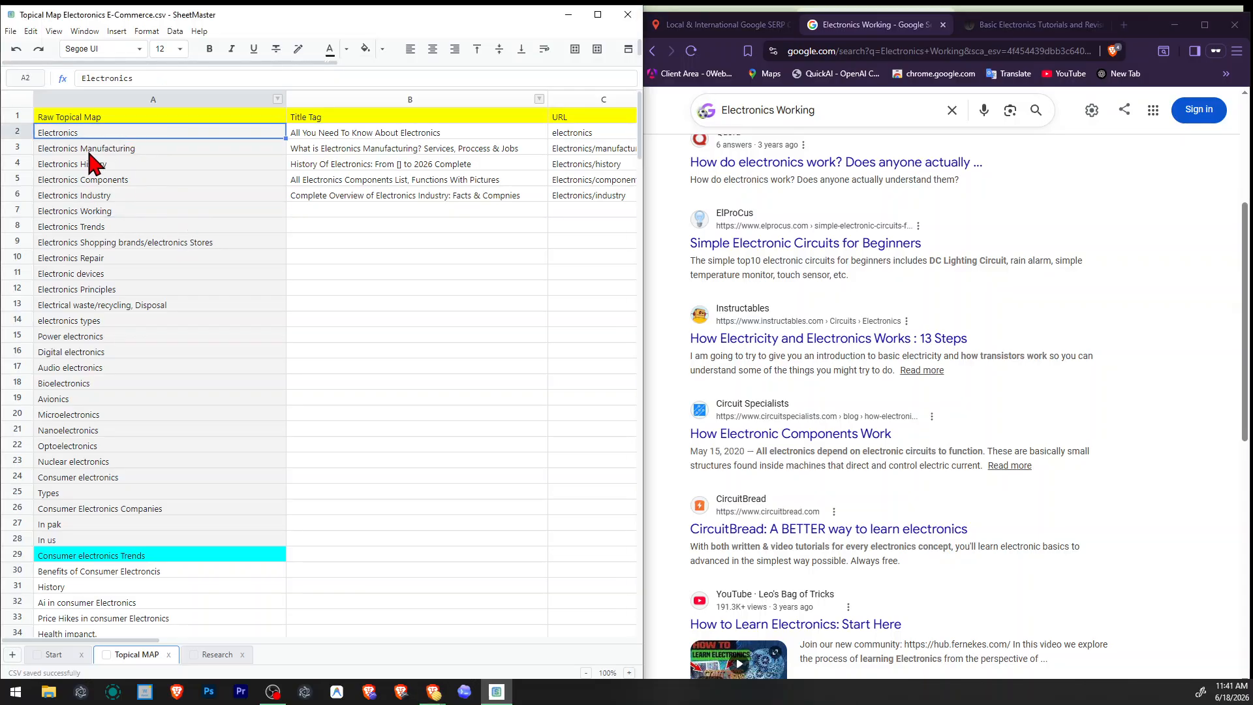
pyautogui.rightClick(14, 210)
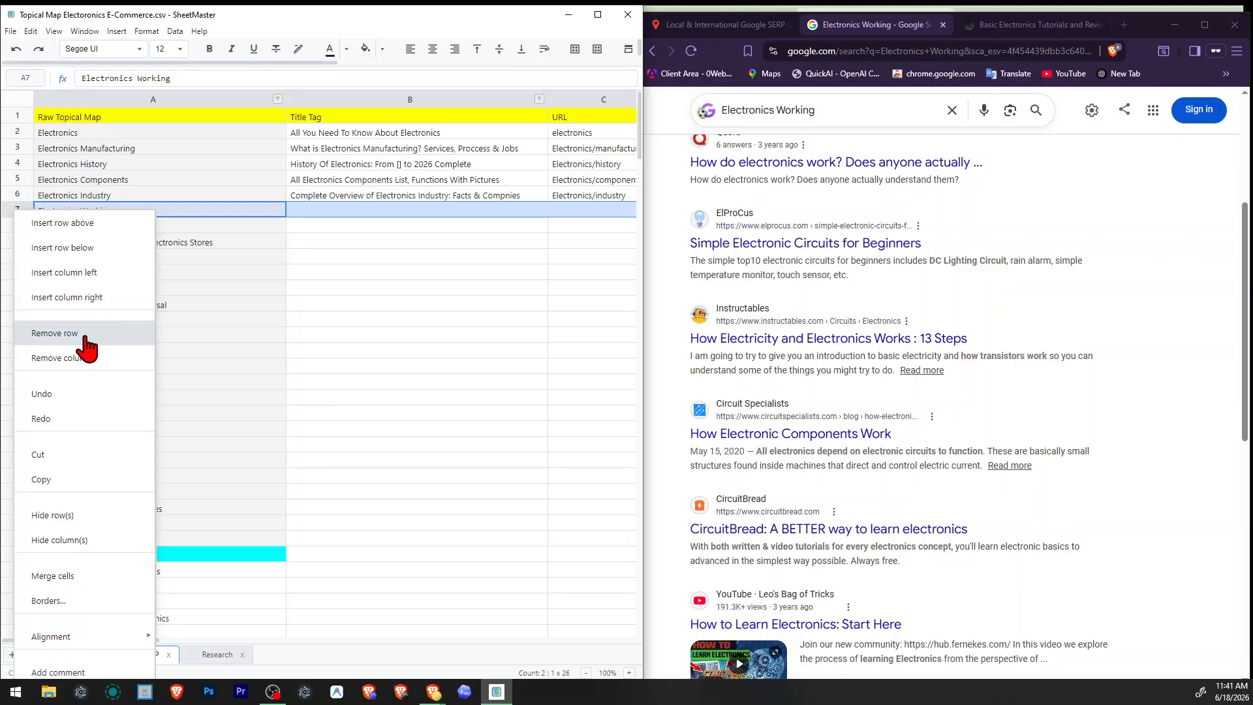
# Run a SERP Checker search for "how electronics works" in place of the Electronics Working query.
pyautogui.click(741, 27)
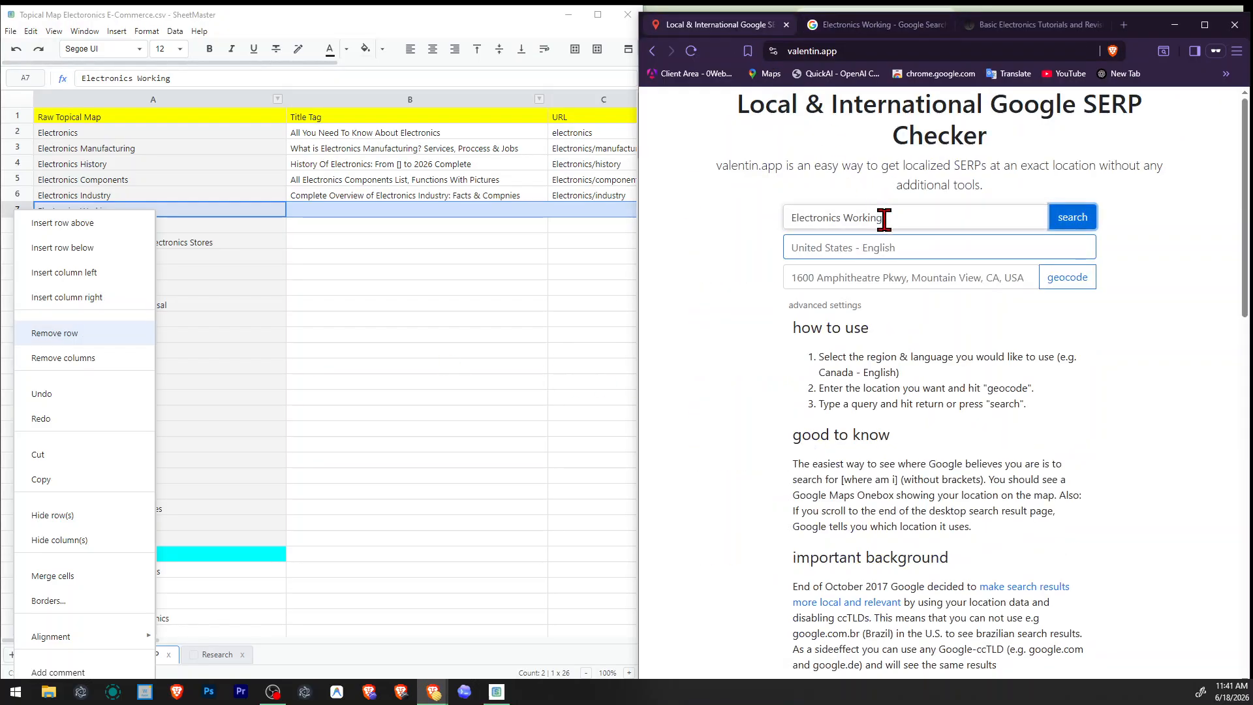
pyautogui.doubleClick(882, 218)
pyautogui.hotkey('ctrl', 'a')
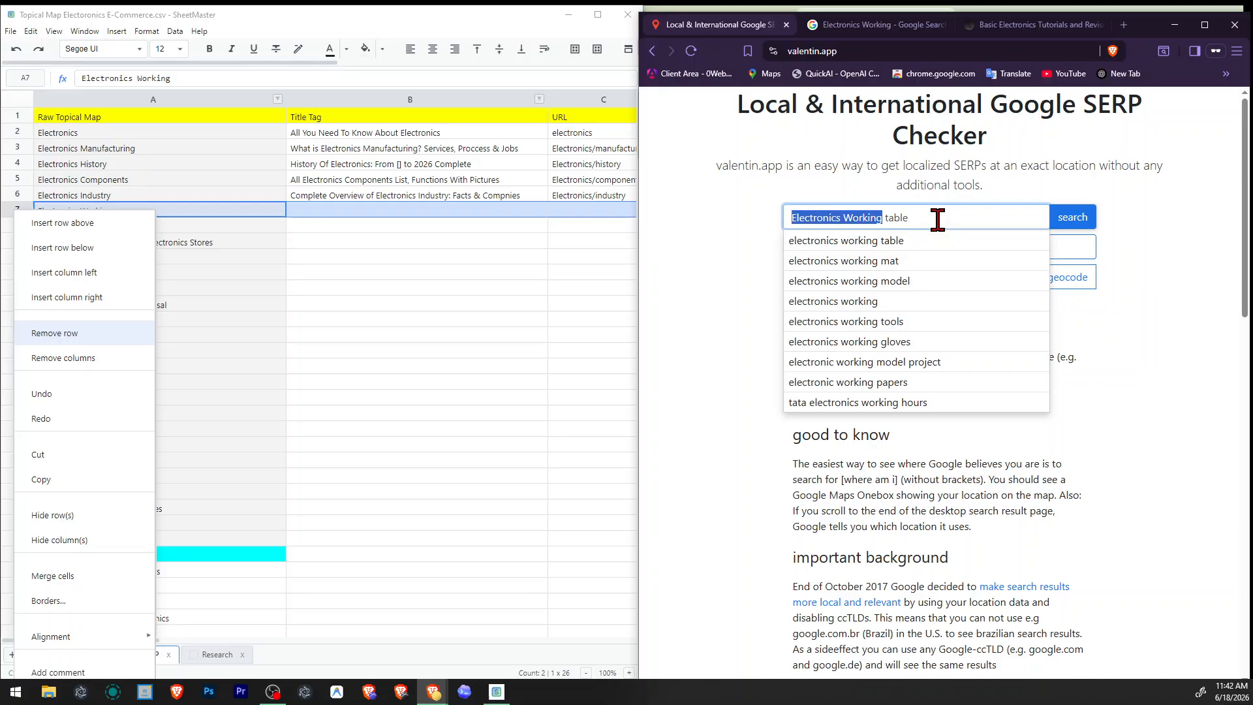
pyautogui.write('how electron')
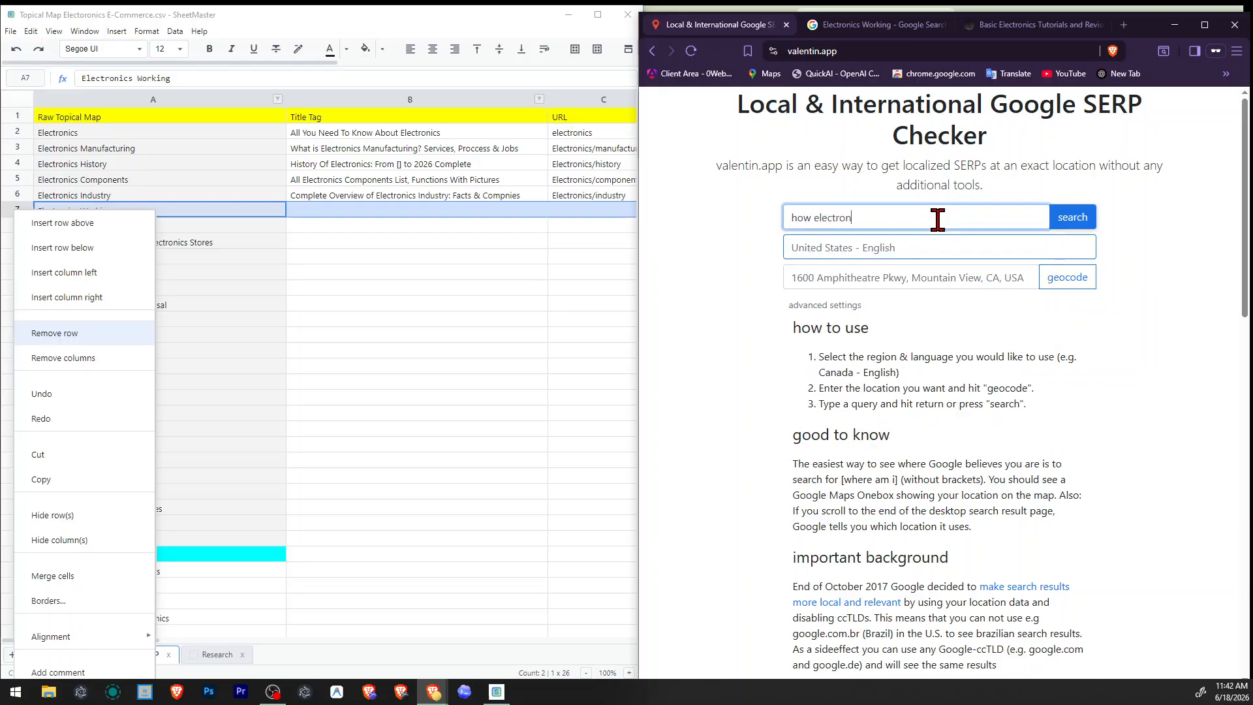
pyautogui.write('ics work')
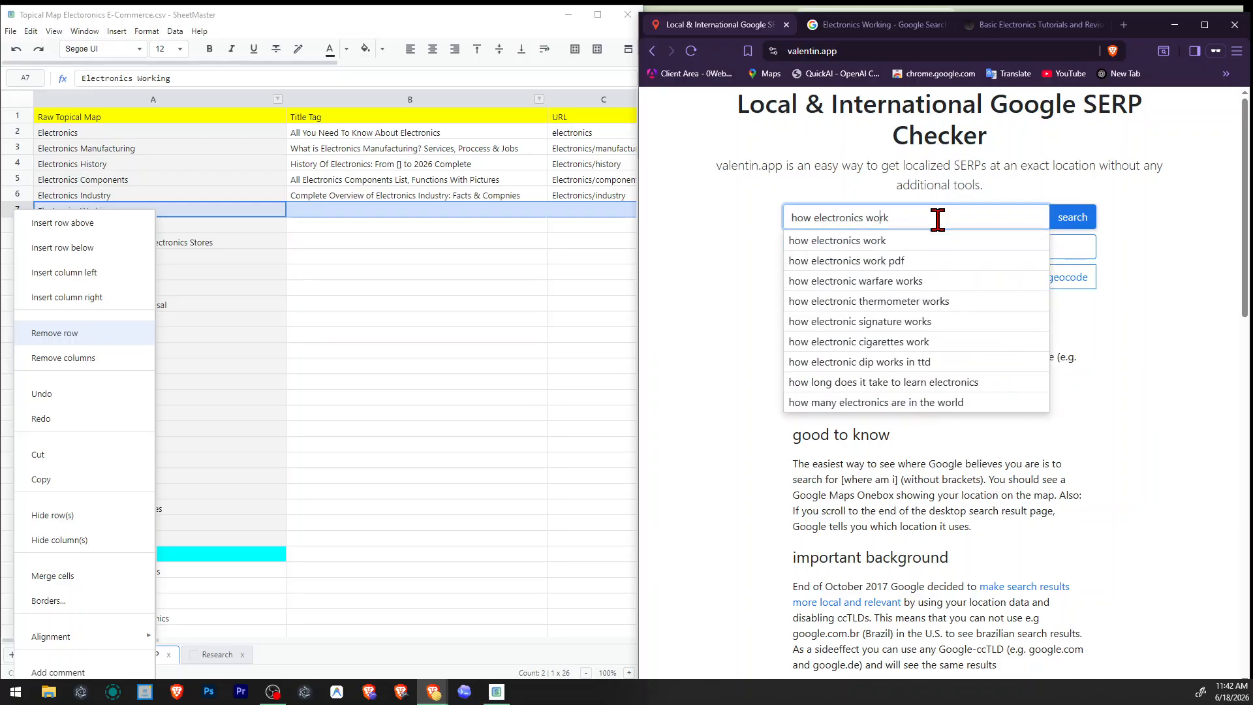
pyautogui.write('s')
pyautogui.press('Return')
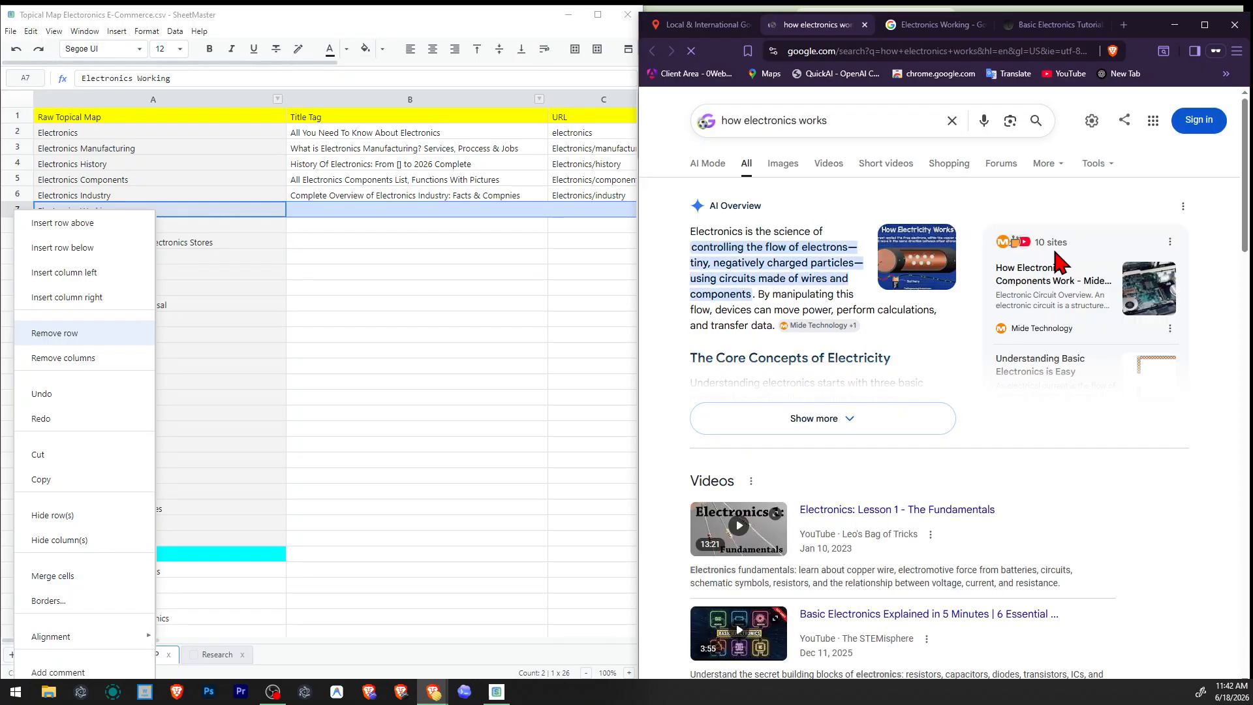
# Examine the "how electronics works" results, from the AI overview and videos down to the related searches.
pyautogui.scroll(-8, 1058, 261)
pyautogui.scroll(-2, 1087, 212)
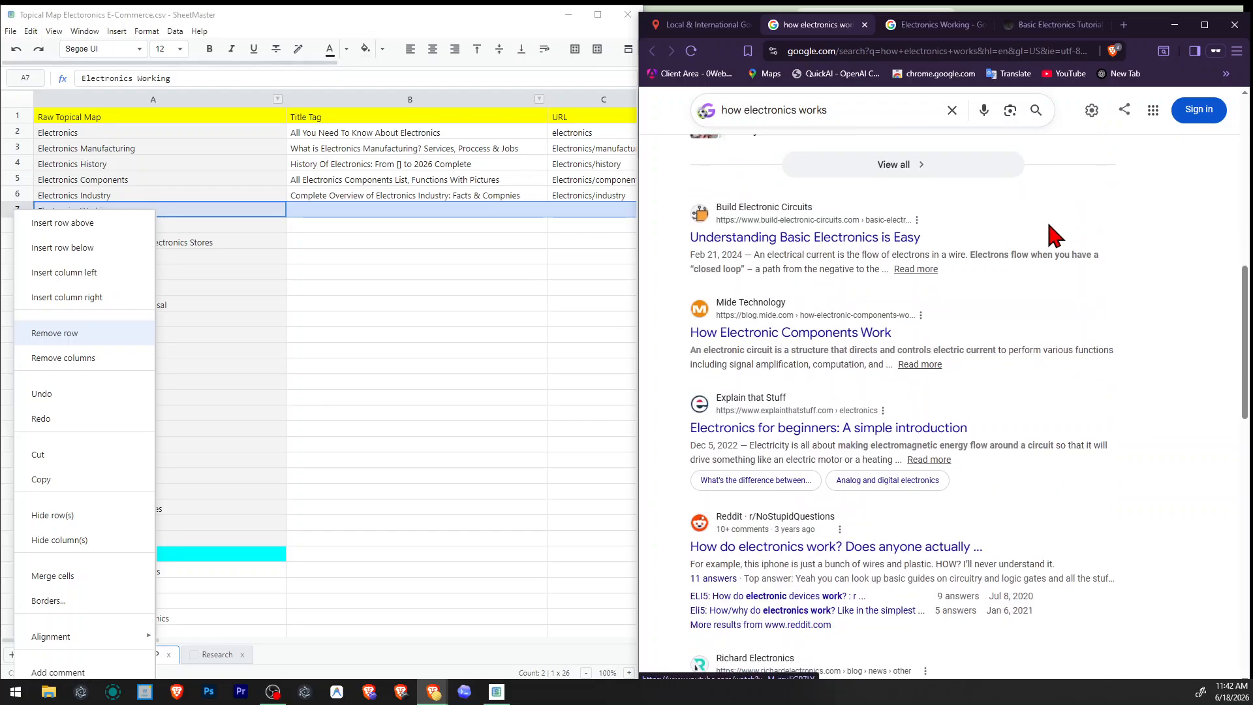
pyautogui.scroll(-4, 1017, 295)
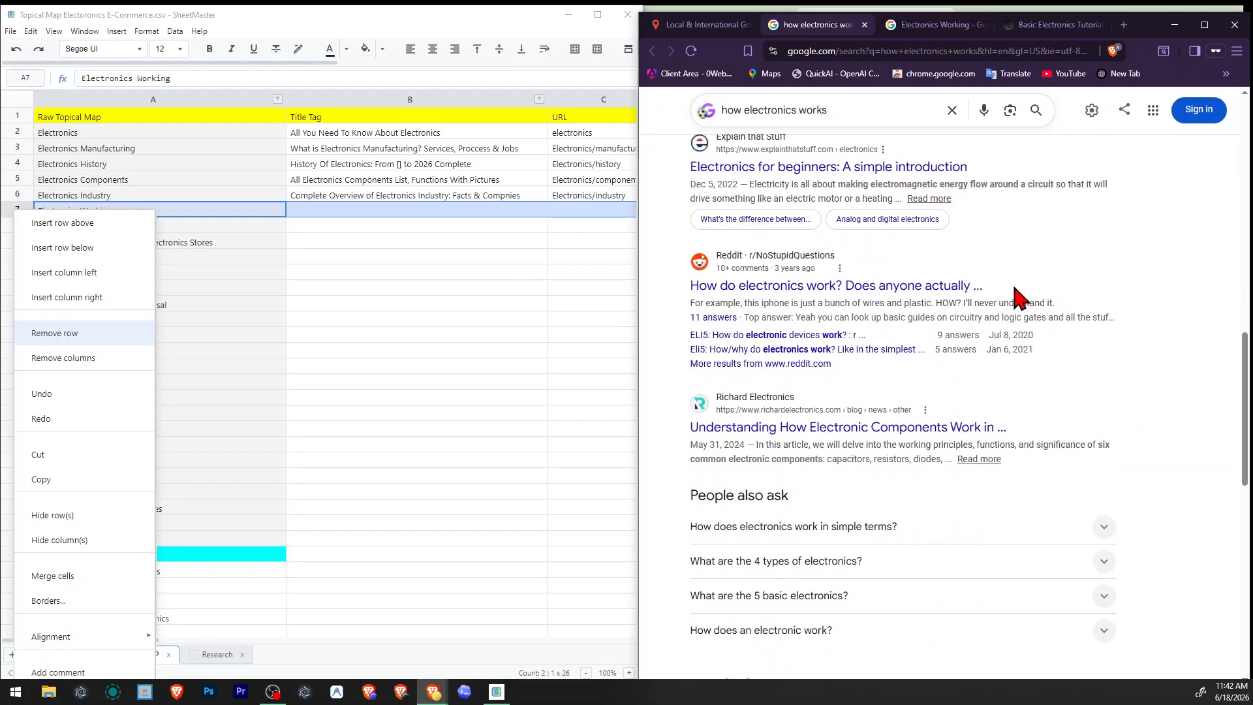
pyautogui.scroll(-6, 784, 439)
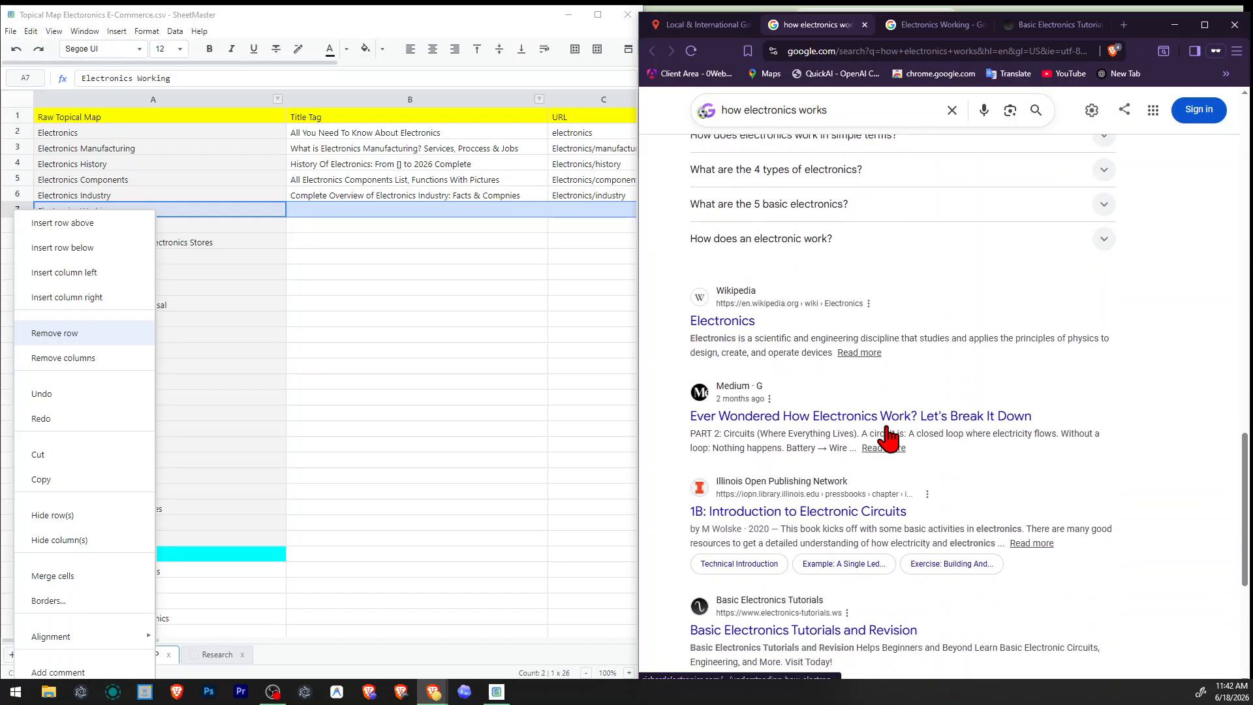
pyautogui.scroll(-2, 770, 428)
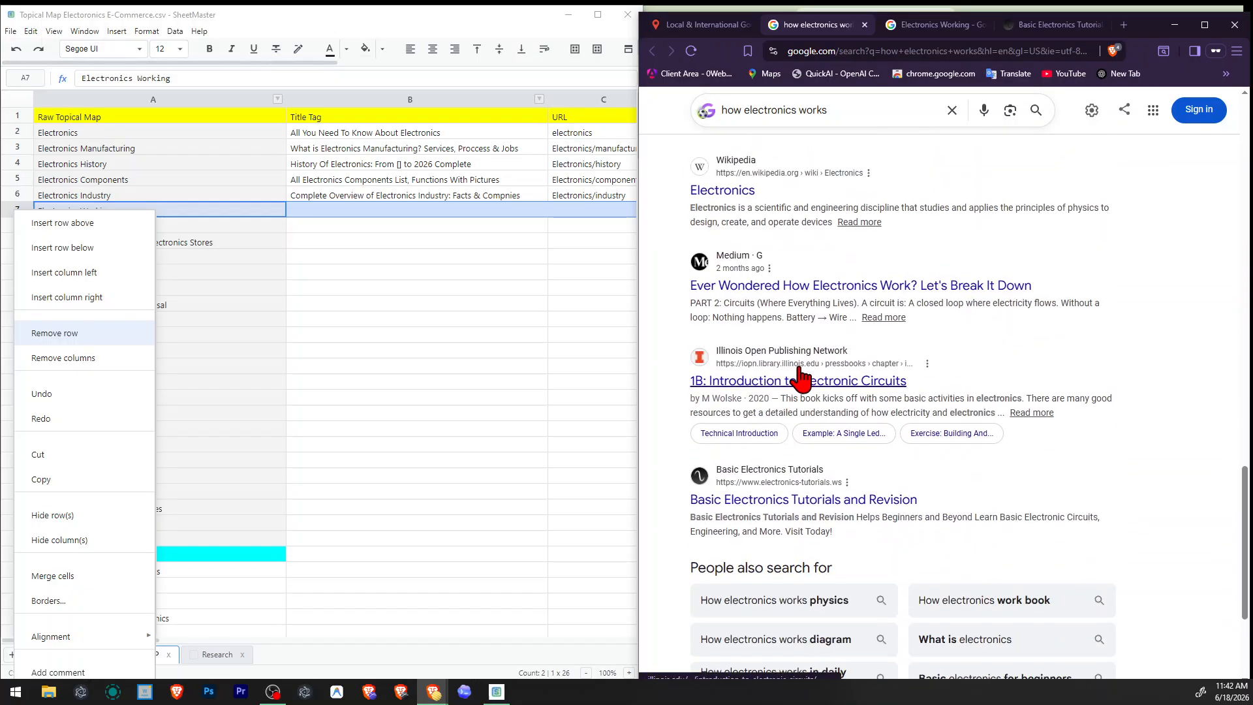
pyautogui.scroll(-3, 848, 385)
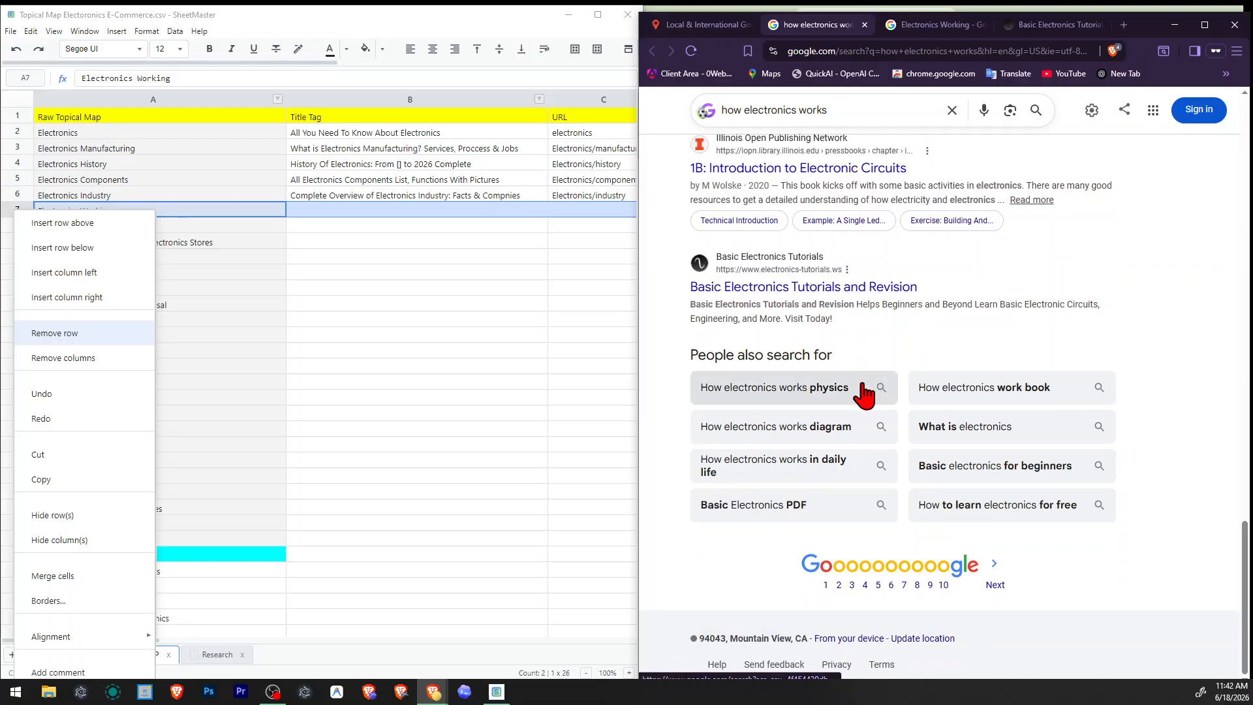
pyautogui.scroll(15, 1025, 440)
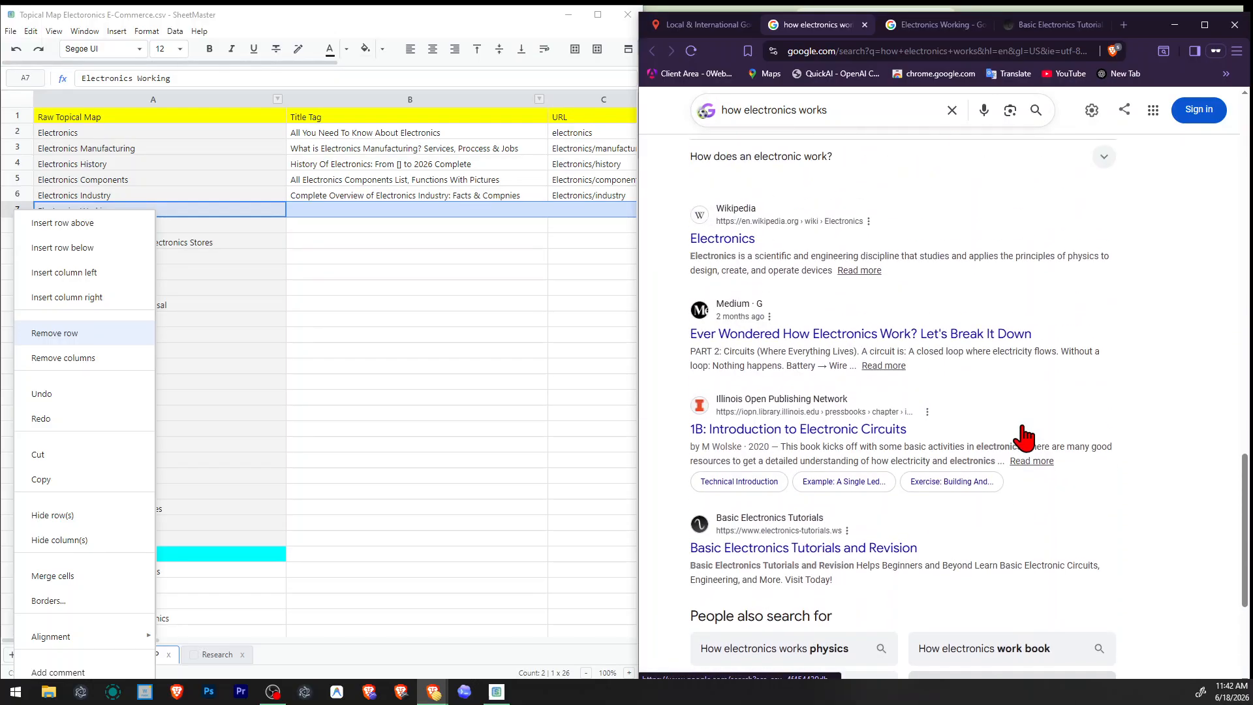
pyautogui.scroll(3, 899, 417)
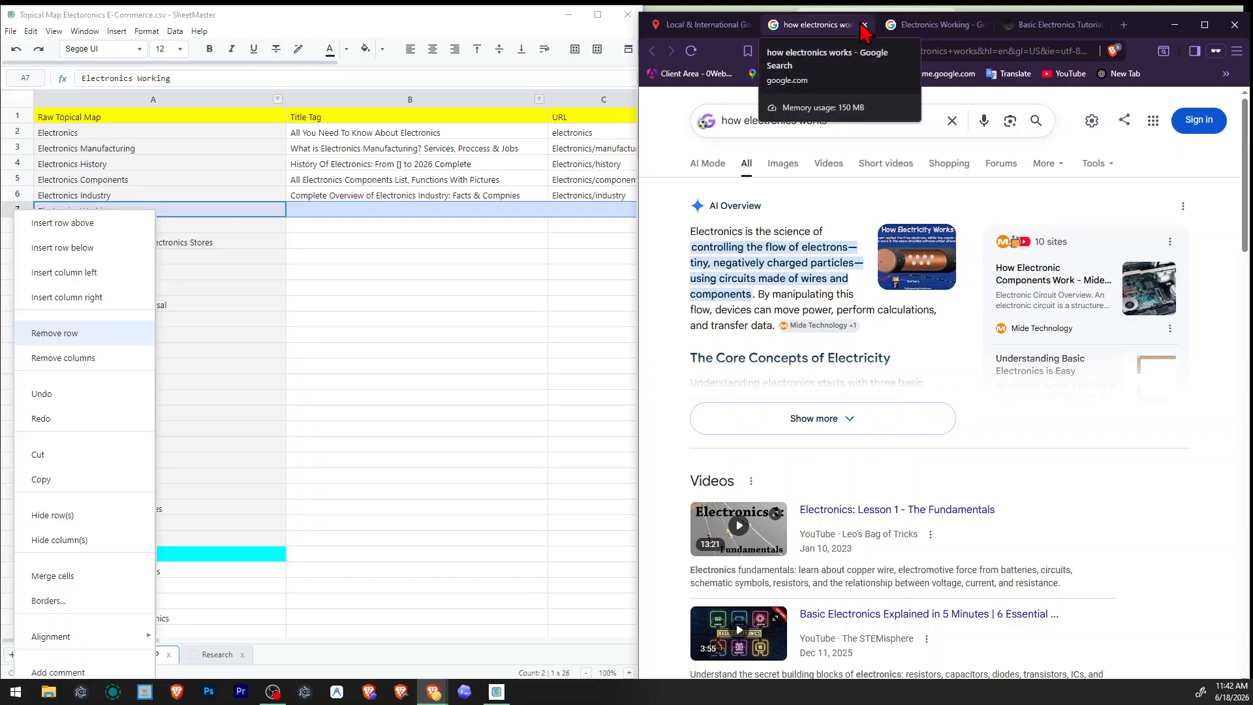
pyautogui.scroll(-8, 789, 259)
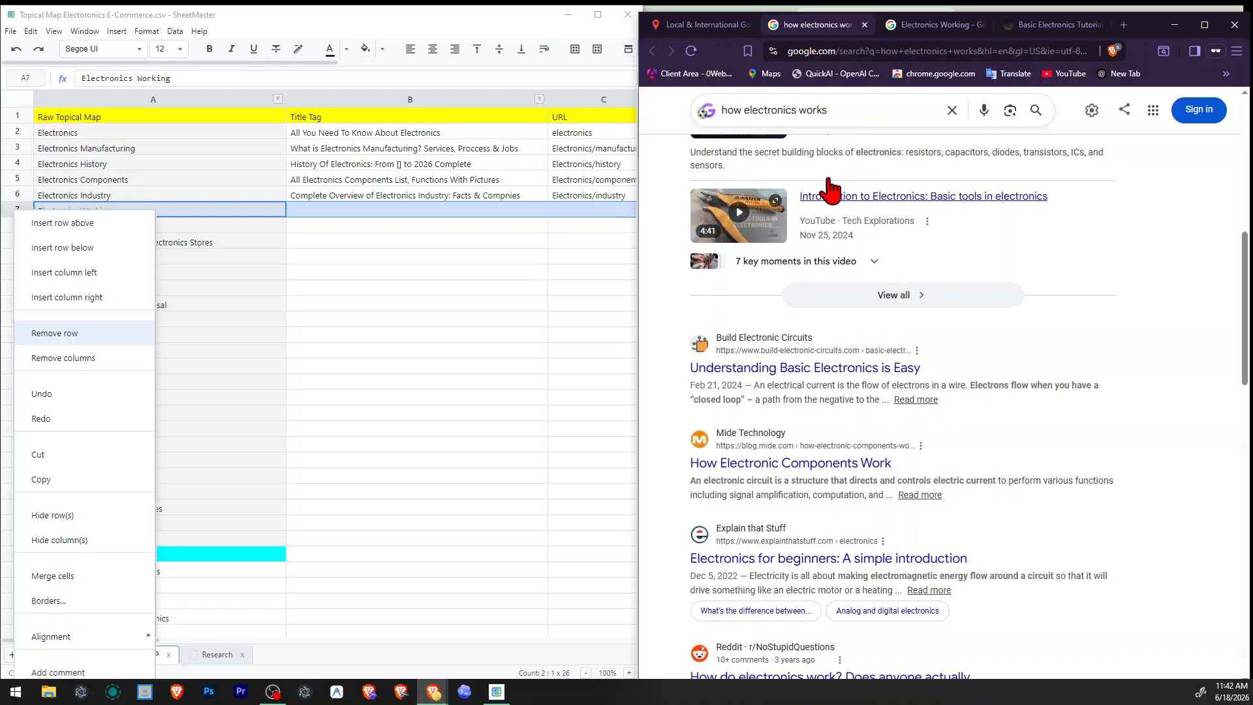
# Check the query suggestions for "how electronics works" and reread the main results, including the Reddit discussion snippet.
pyautogui.click(849, 106)
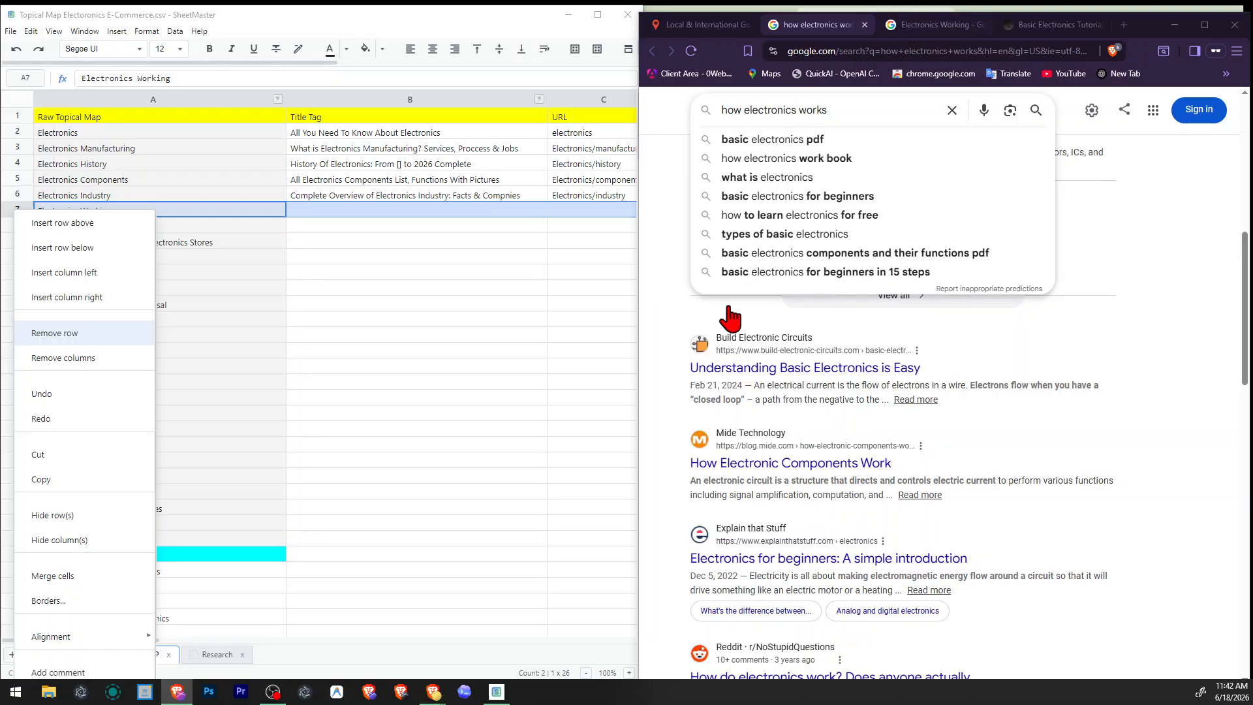
pyautogui.click(1136, 341)
pyautogui.scroll(-4, 1136, 342)
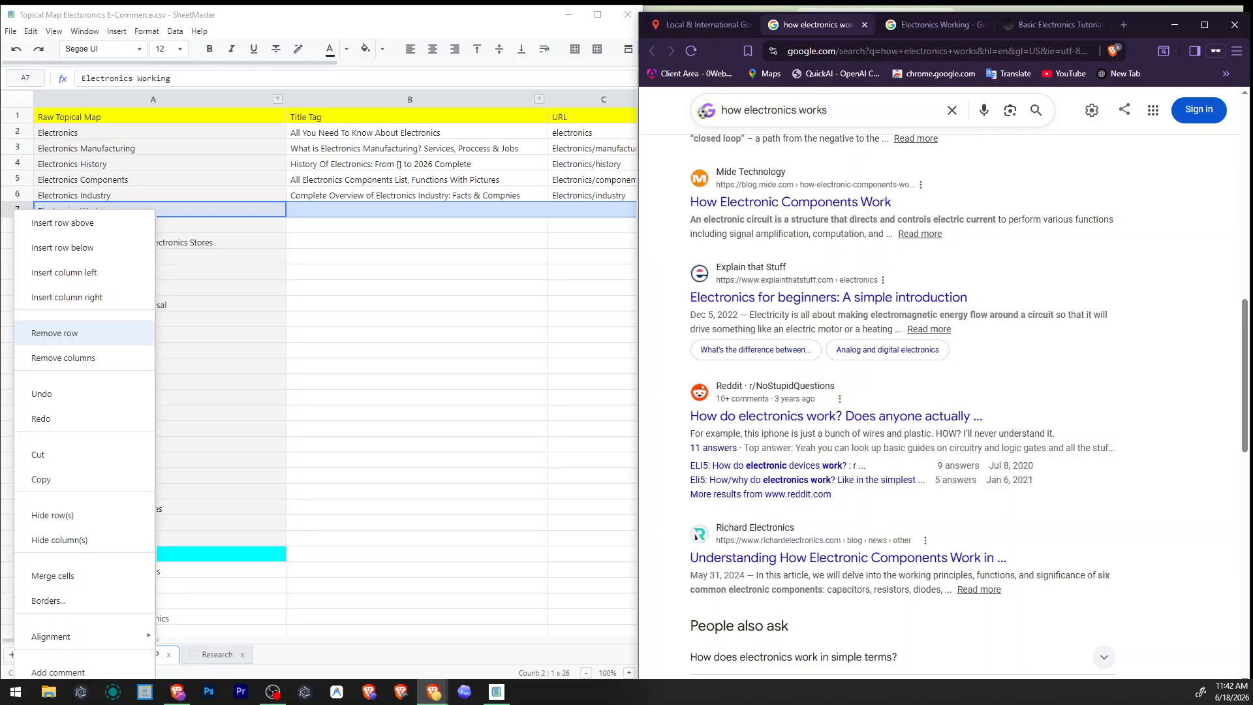
pyautogui.hotkey('alt', 'Tab')
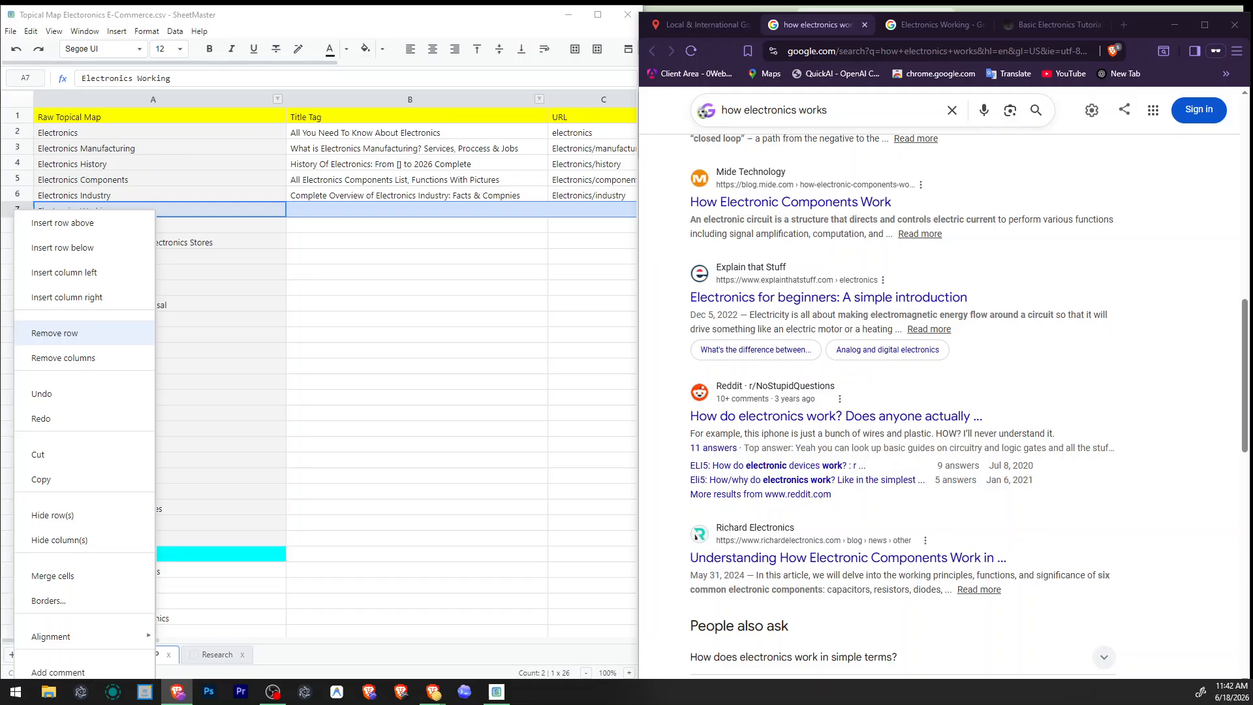
pyautogui.scroll(2, 882, 476)
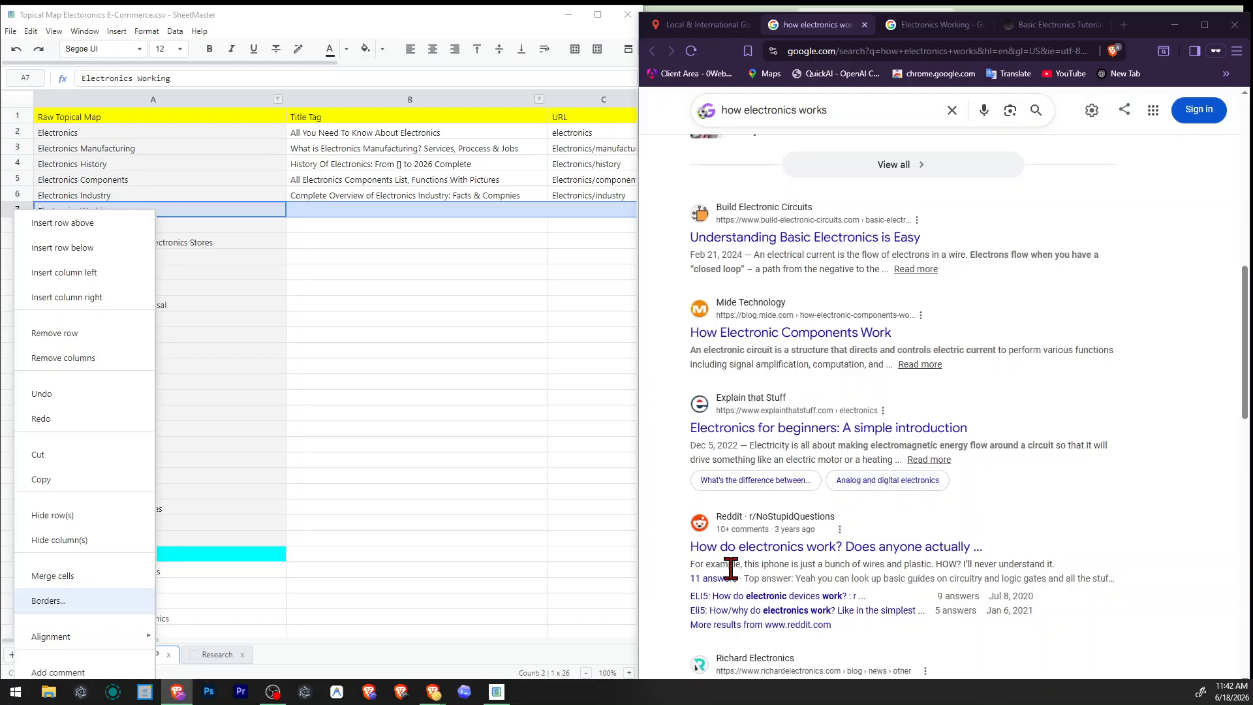
pyautogui.moveTo(805, 562); pyautogui.dragTo(901, 567)
pyautogui.click(953, 560)
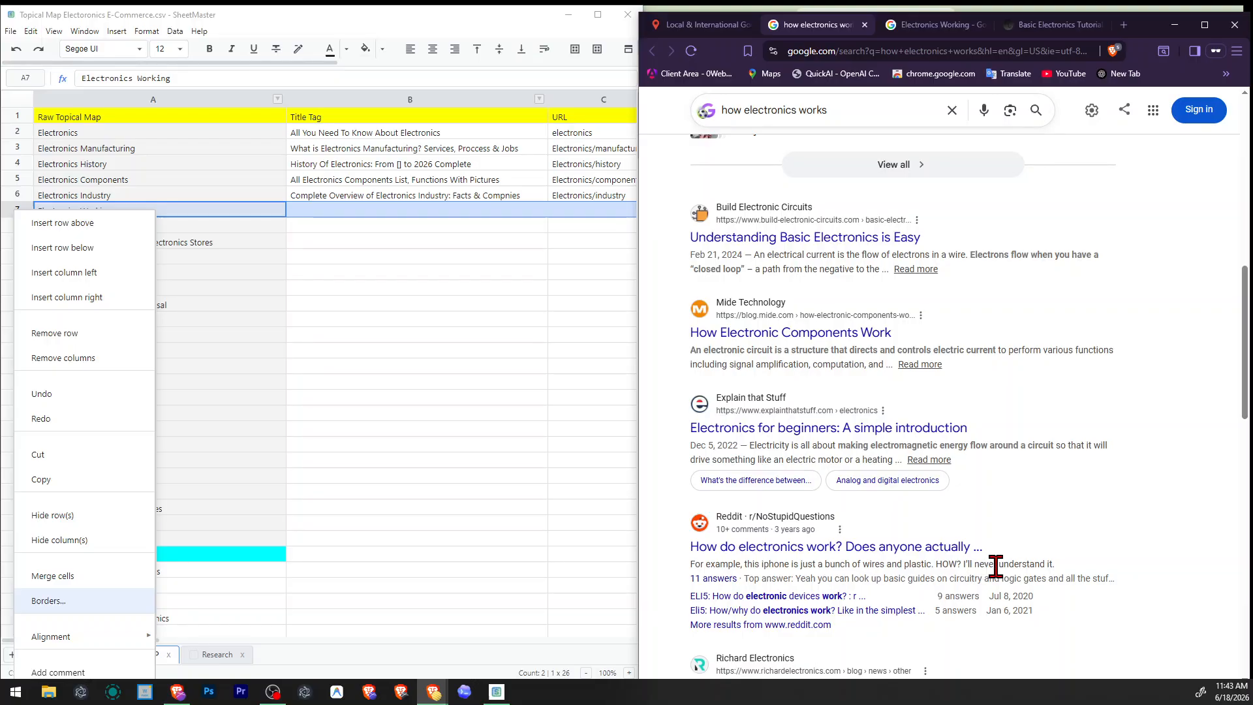
pyautogui.hotkey('alt', 'Tab')
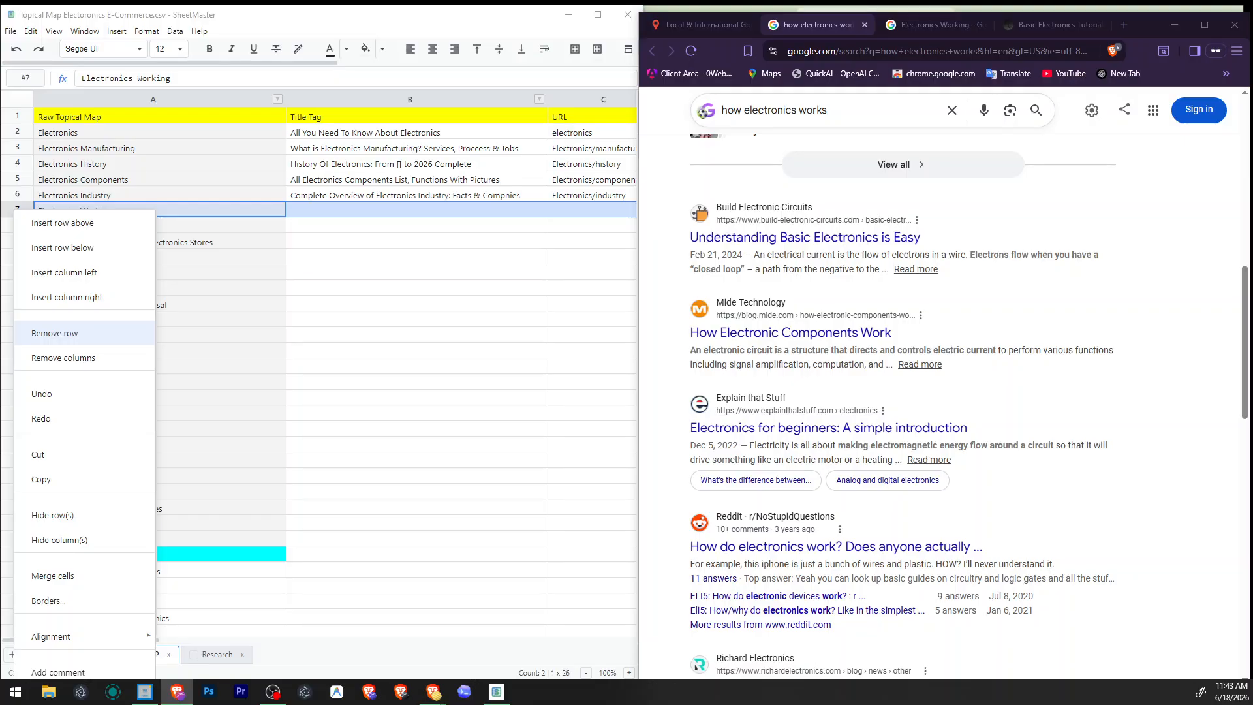
pyautogui.scroll(10, 861, 373)
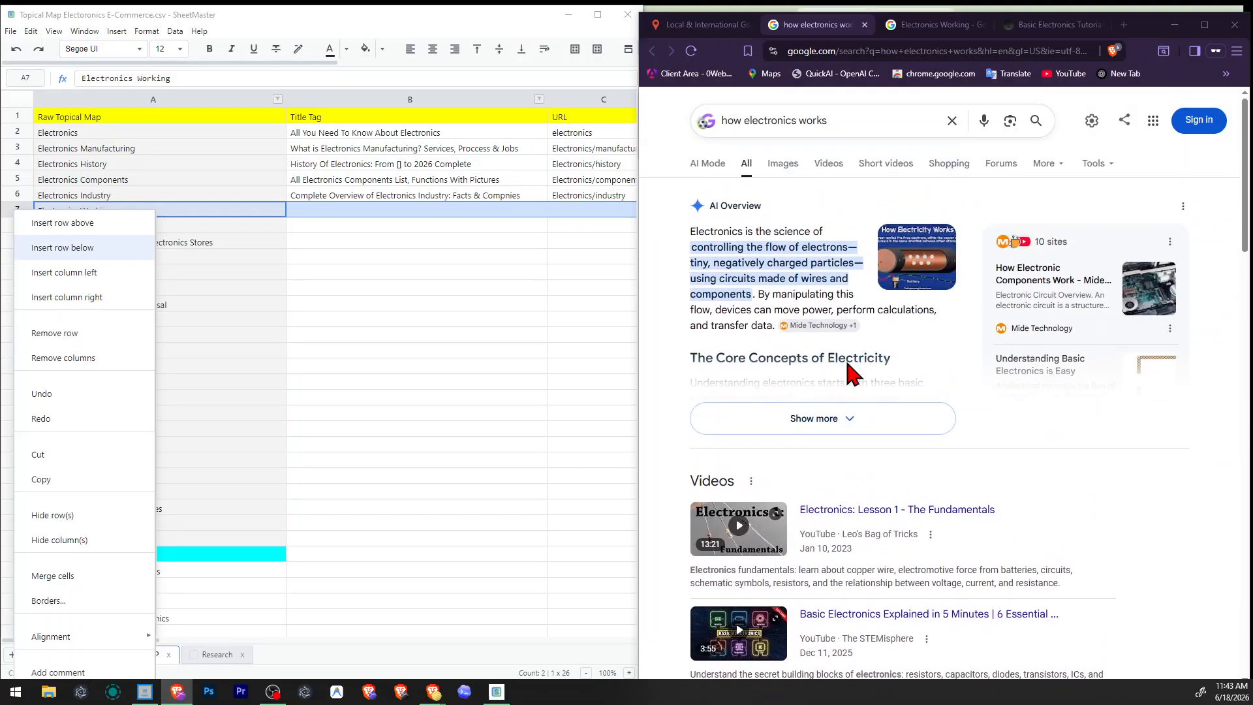
pyautogui.scroll(-8, 849, 373)
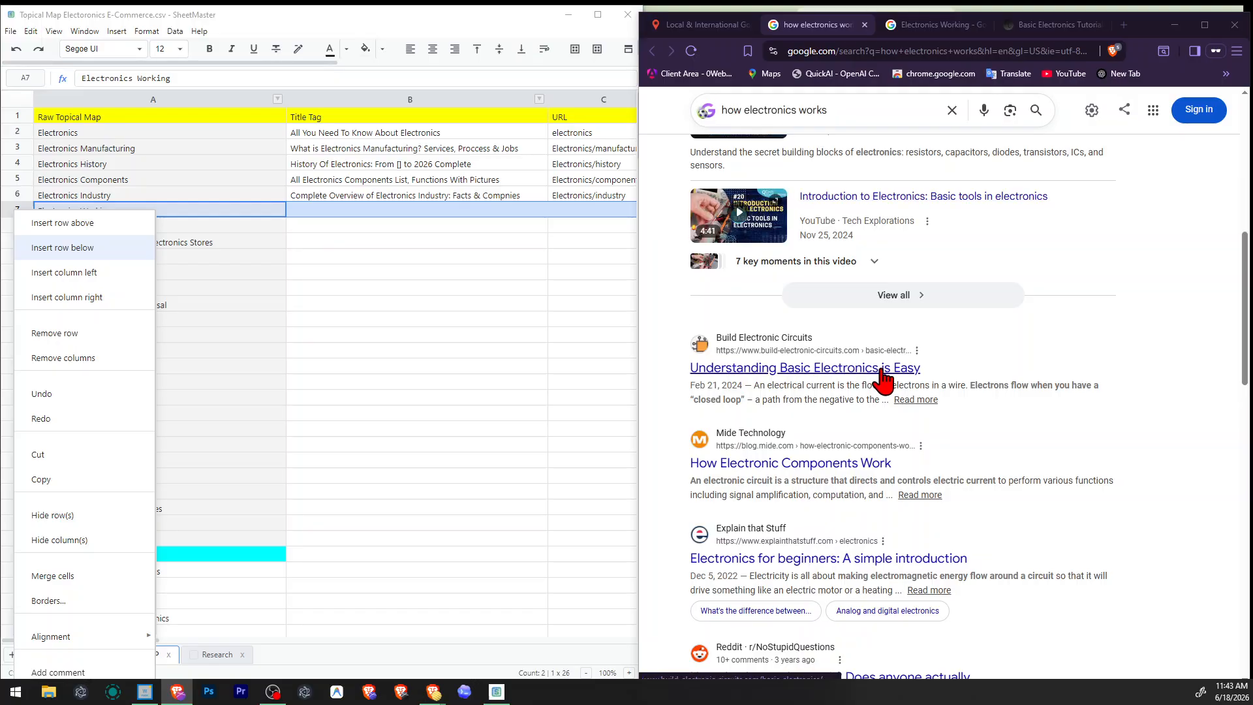
# Dismiss the open row options, select the Electronics Working topic in the map, and review the search results through People also ask.
pyautogui.click(283, 301)
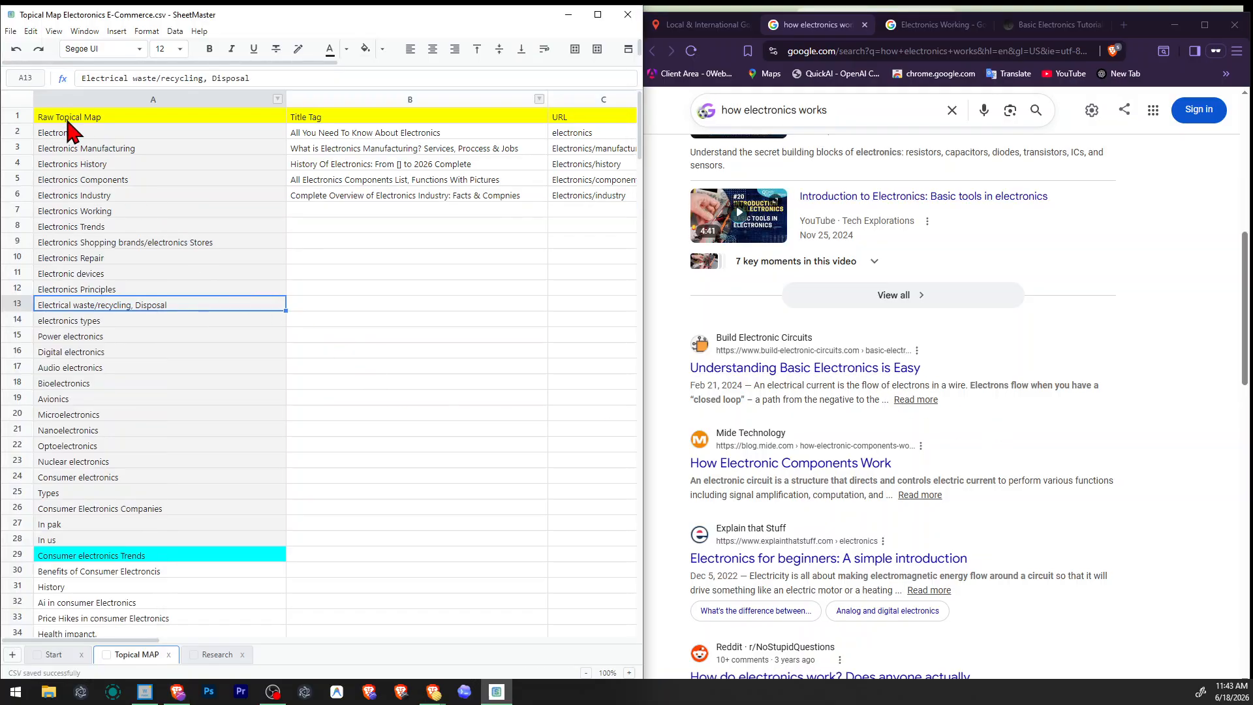
pyautogui.click(72, 133)
pyautogui.click(141, 211)
pyautogui.scroll(-2, 822, 460)
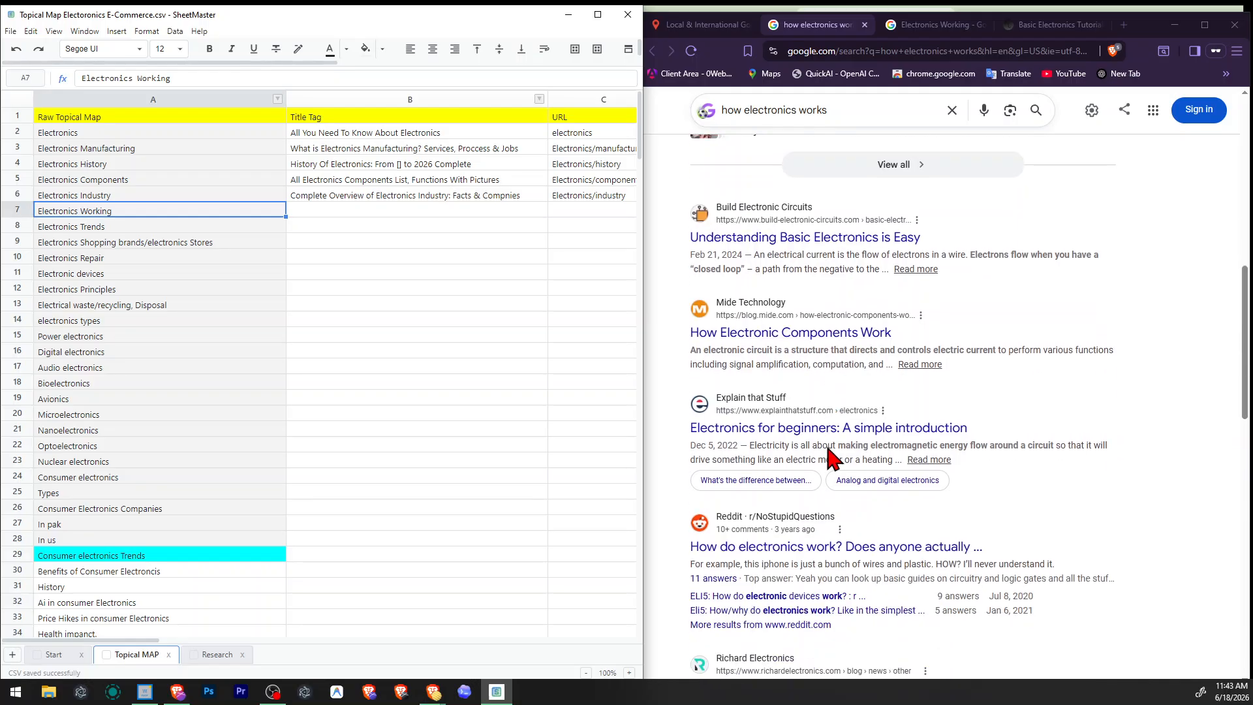
pyautogui.scroll(-8, 829, 450)
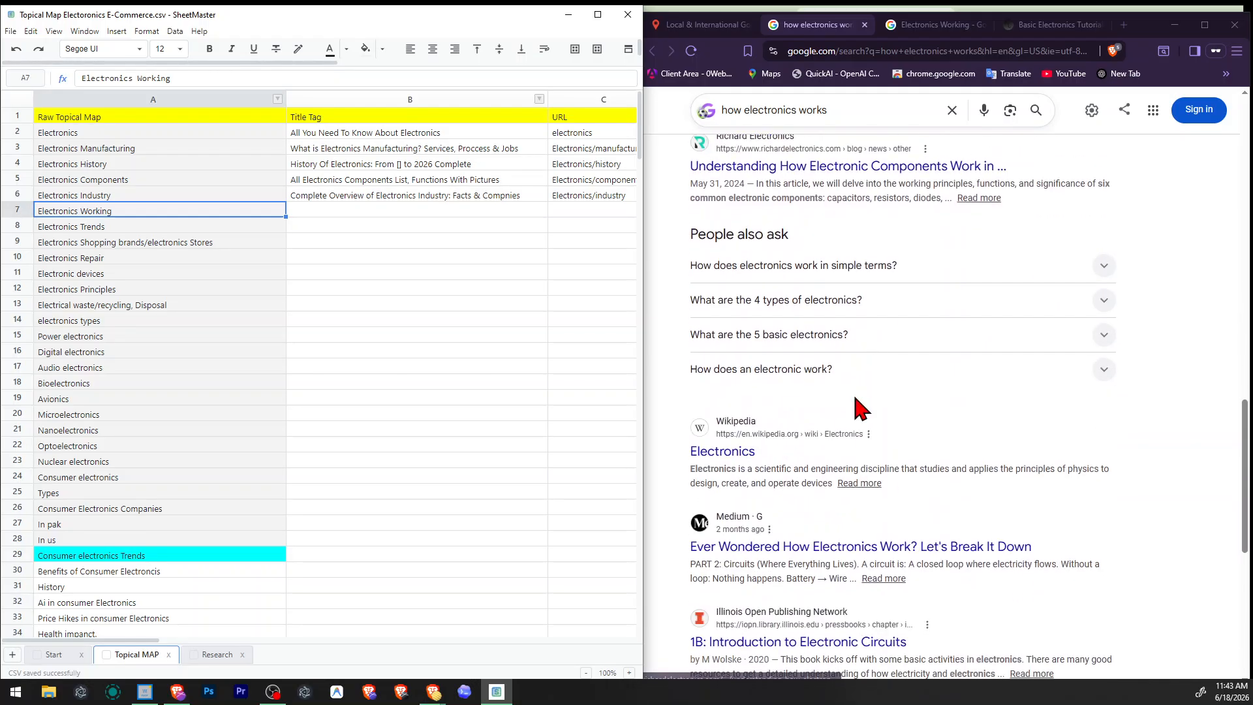
# Review the "how electronics works" results again, from the AI overview and videos down to People also ask and the related searches.
pyautogui.scroll(4, 861, 408)
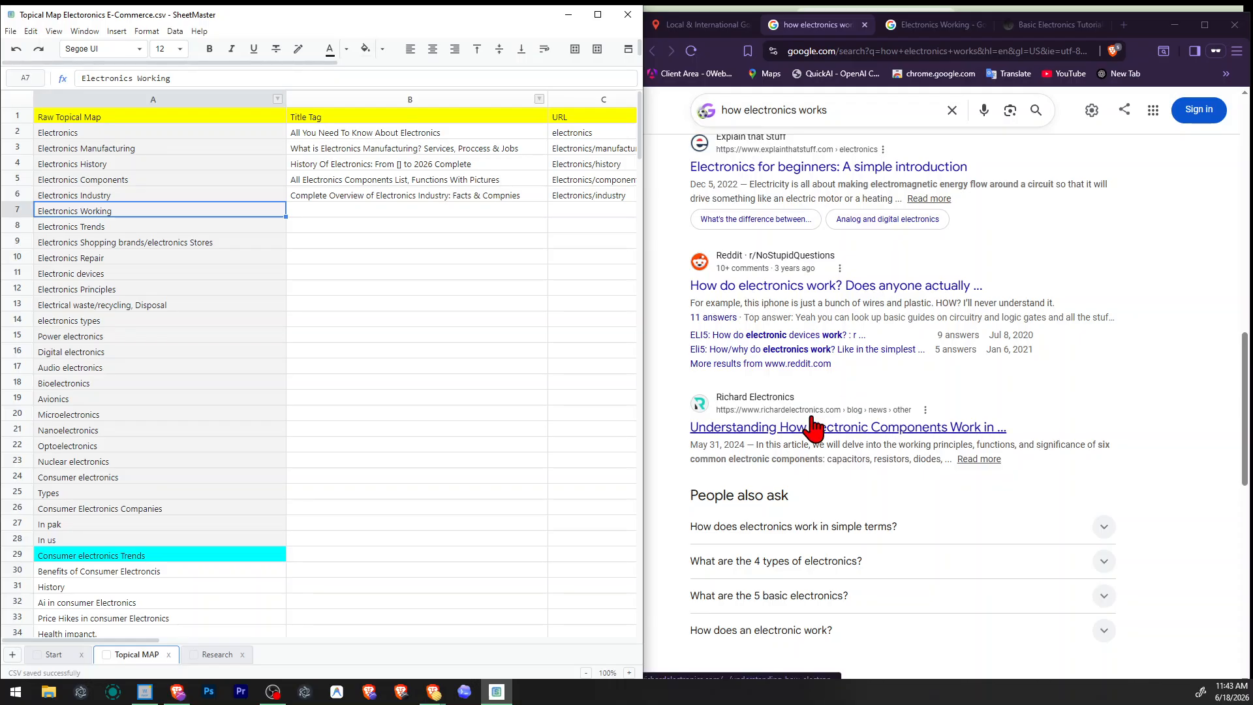
pyautogui.scroll(4, 814, 427)
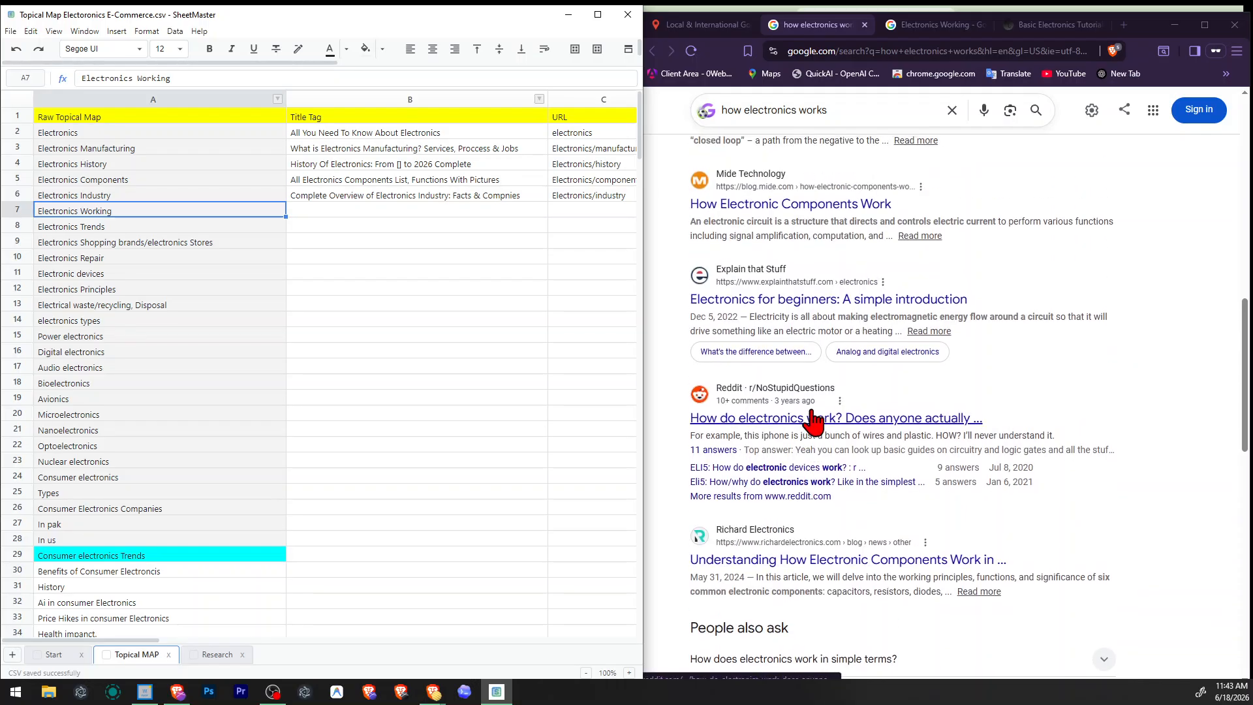
pyautogui.scroll(2, 813, 411)
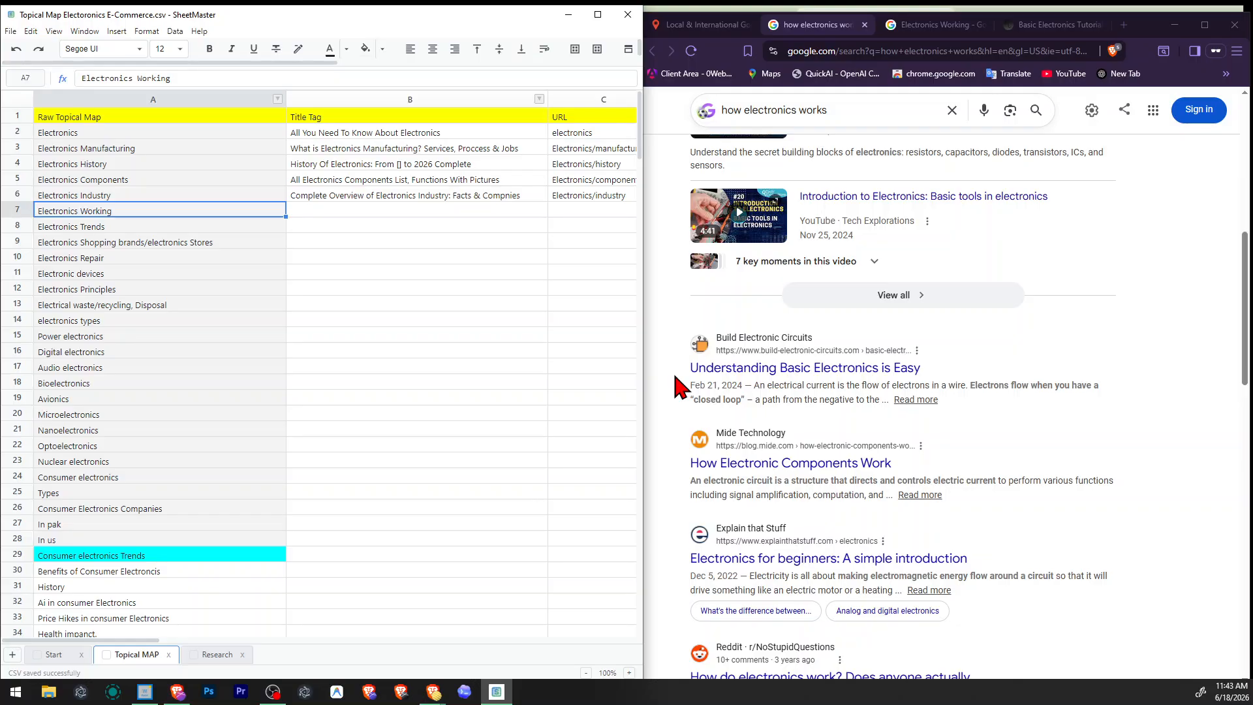
pyautogui.scroll(-2, 680, 382)
pyautogui.scroll(-6, 694, 347)
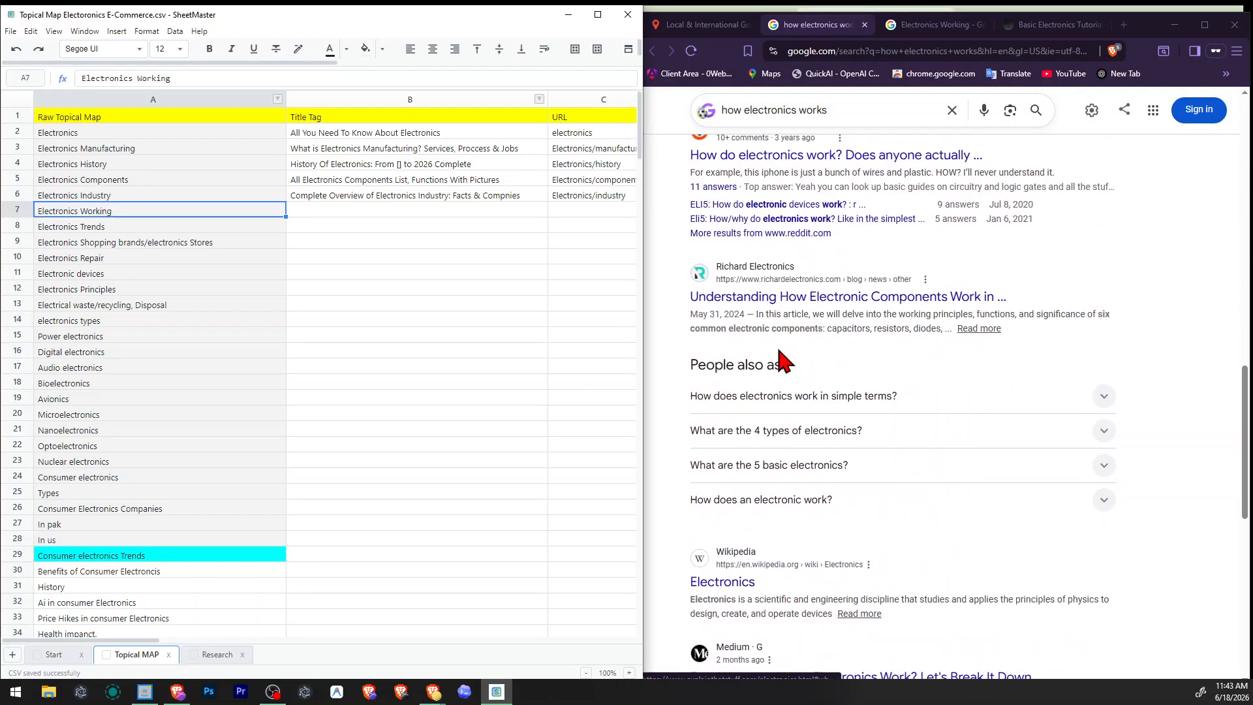
pyautogui.scroll(-2, 809, 357)
pyautogui.moveTo(717, 449); pyautogui.dragTo(911, 429)
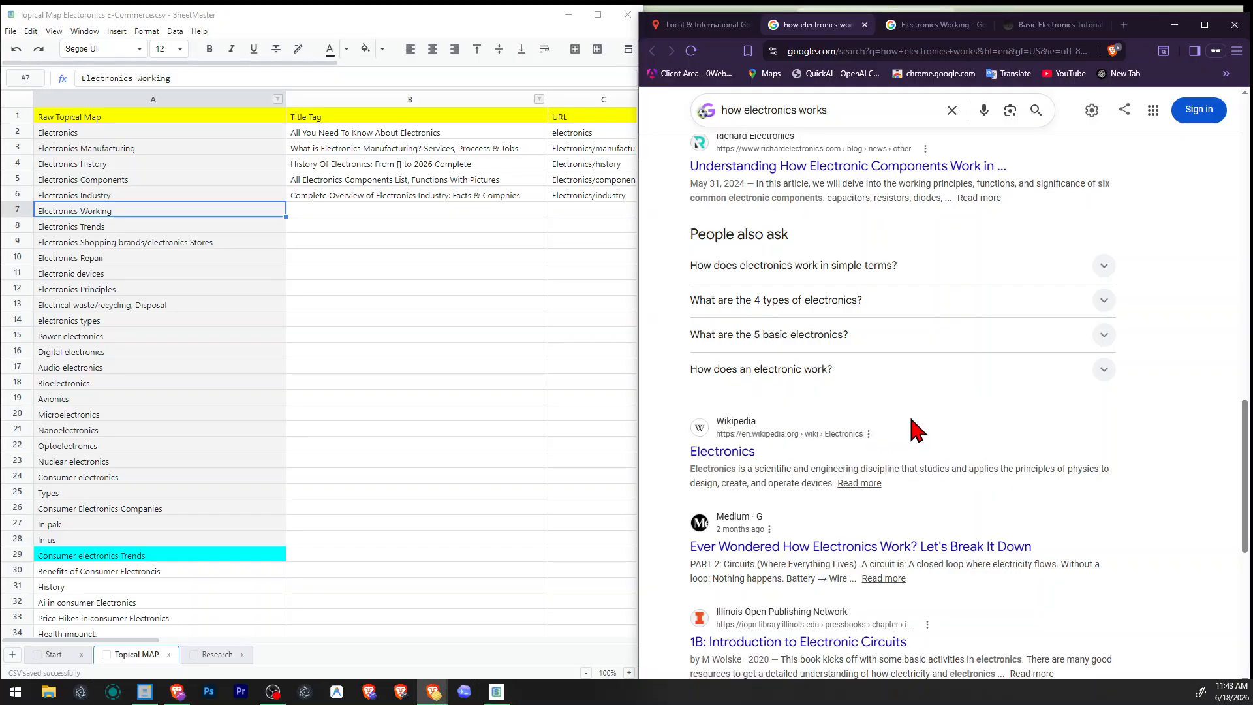
pyautogui.scroll(-4, 918, 431)
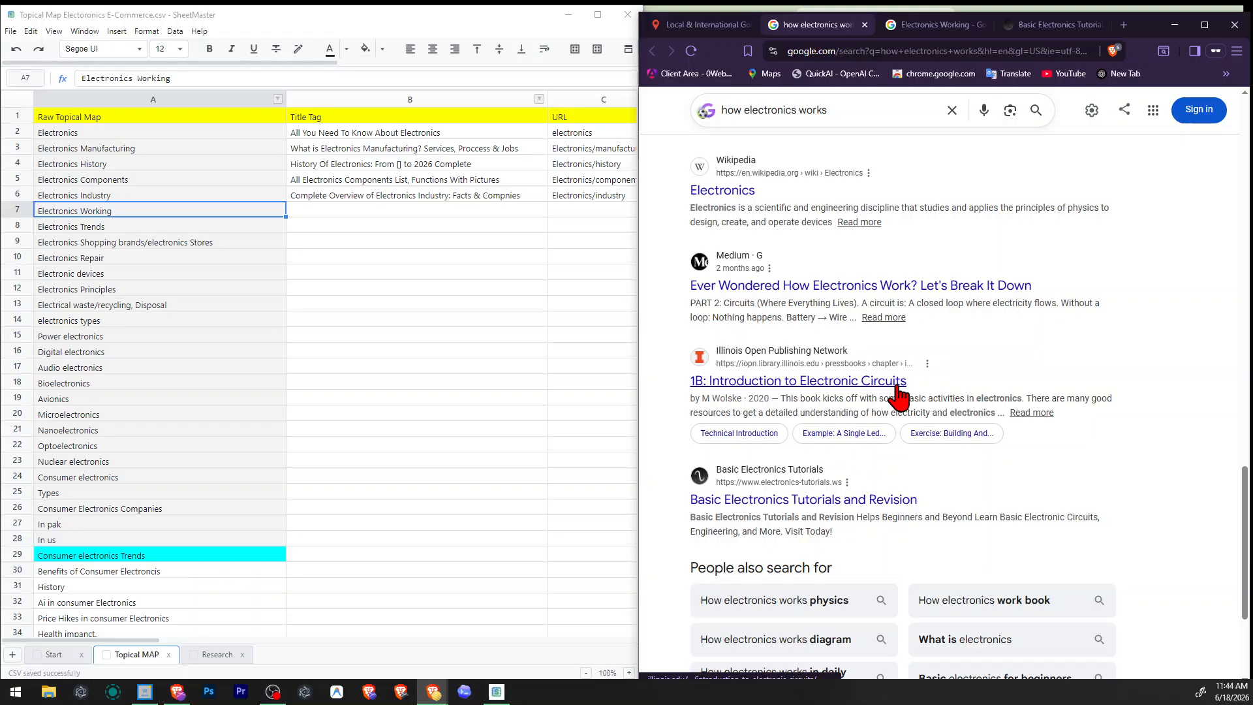
pyautogui.scroll(-2, 979, 385)
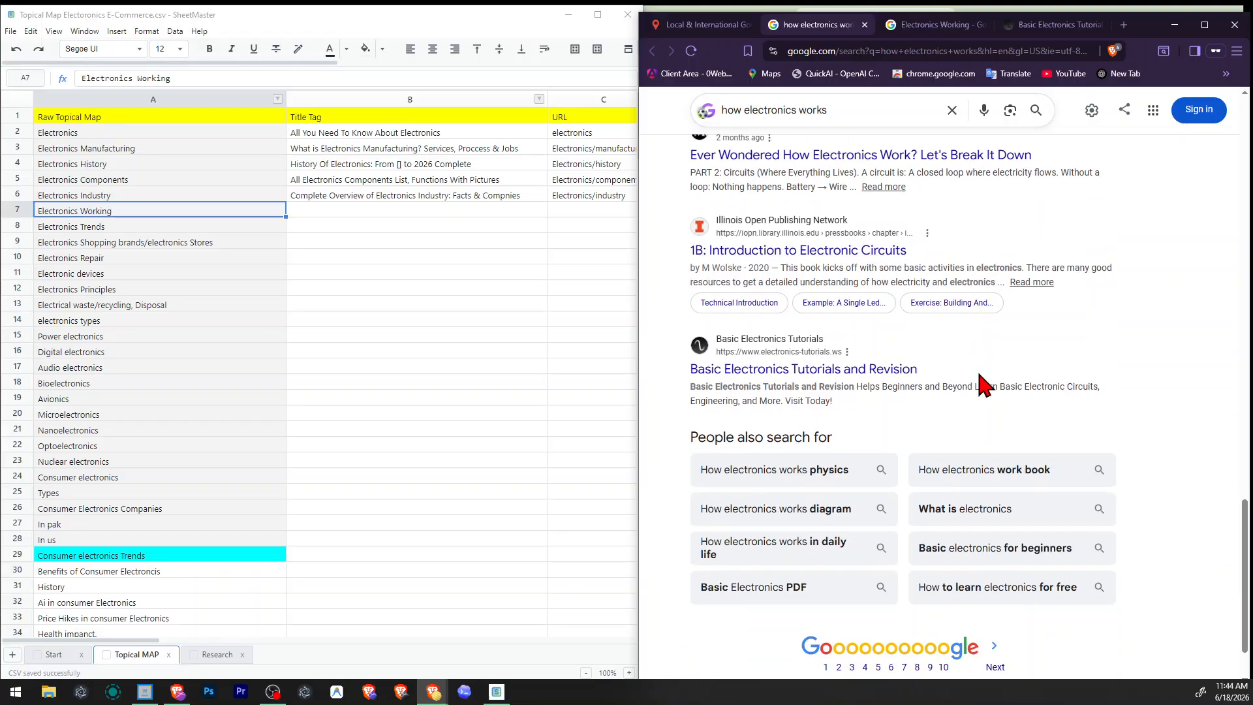
pyautogui.scroll(15, 903, 378)
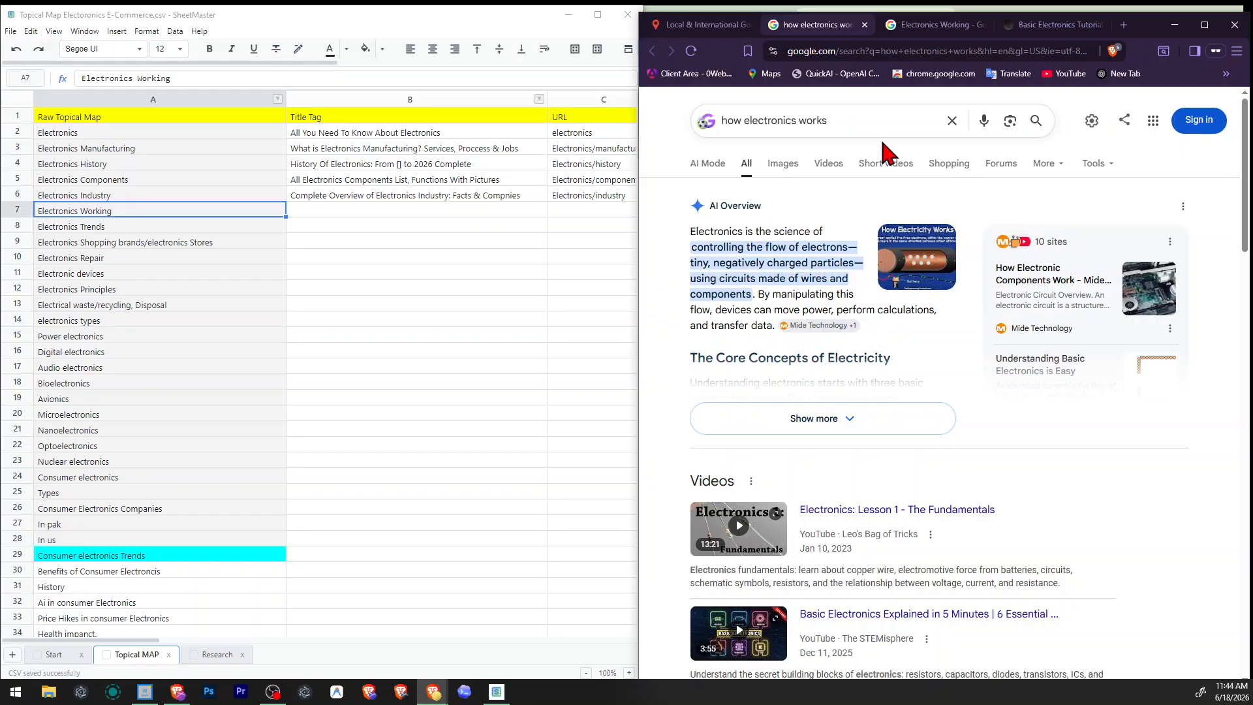
pyautogui.scroll(-5, 910, 292)
pyautogui.scroll(2, 909, 291)
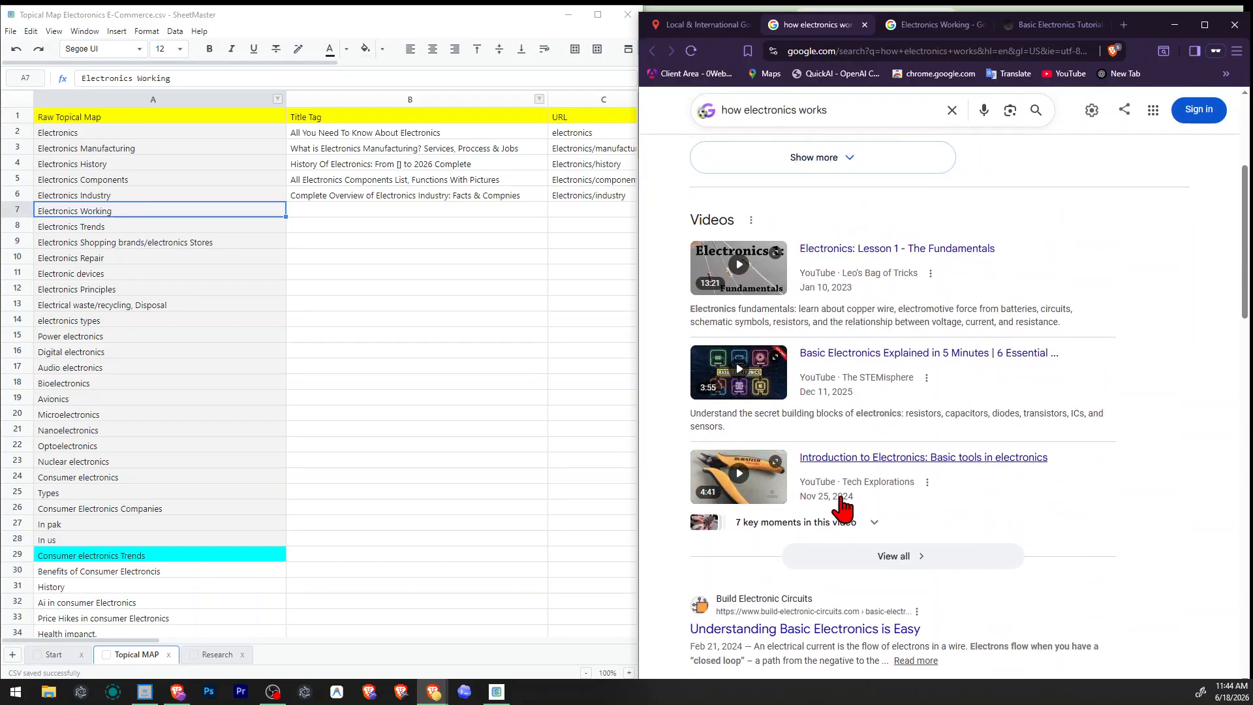
# Close the two Google results pages, skim the category list on the Basic Electronics Tutorials site, and close that page too.
pyautogui.click(865, 24)
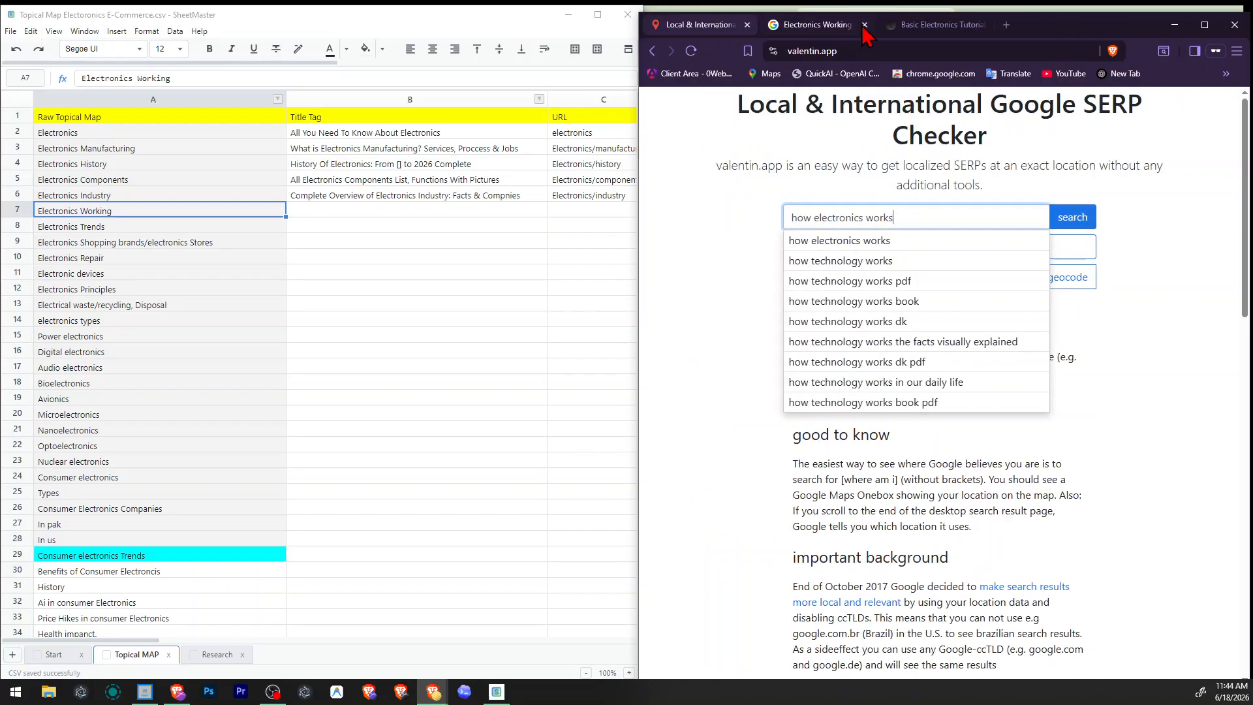
pyautogui.click(865, 24)
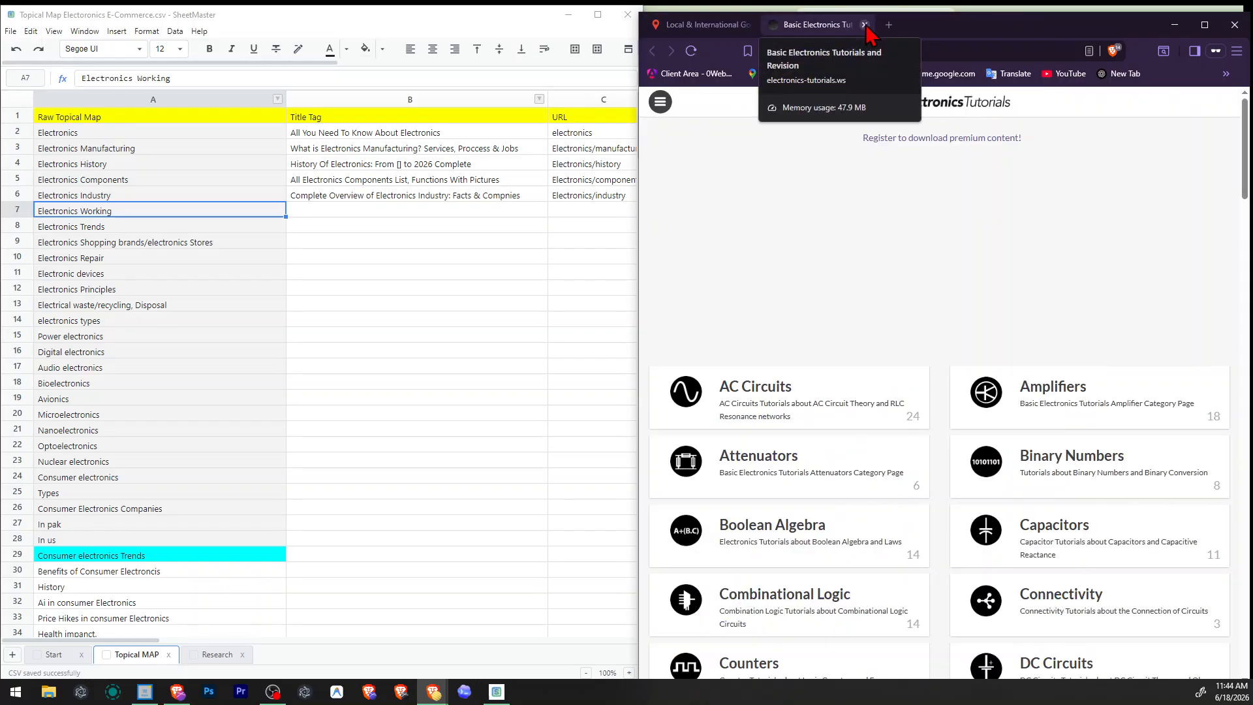
pyautogui.scroll(-15, 870, 193)
pyautogui.scroll(6, 872, 190)
pyautogui.scroll(5, 875, 189)
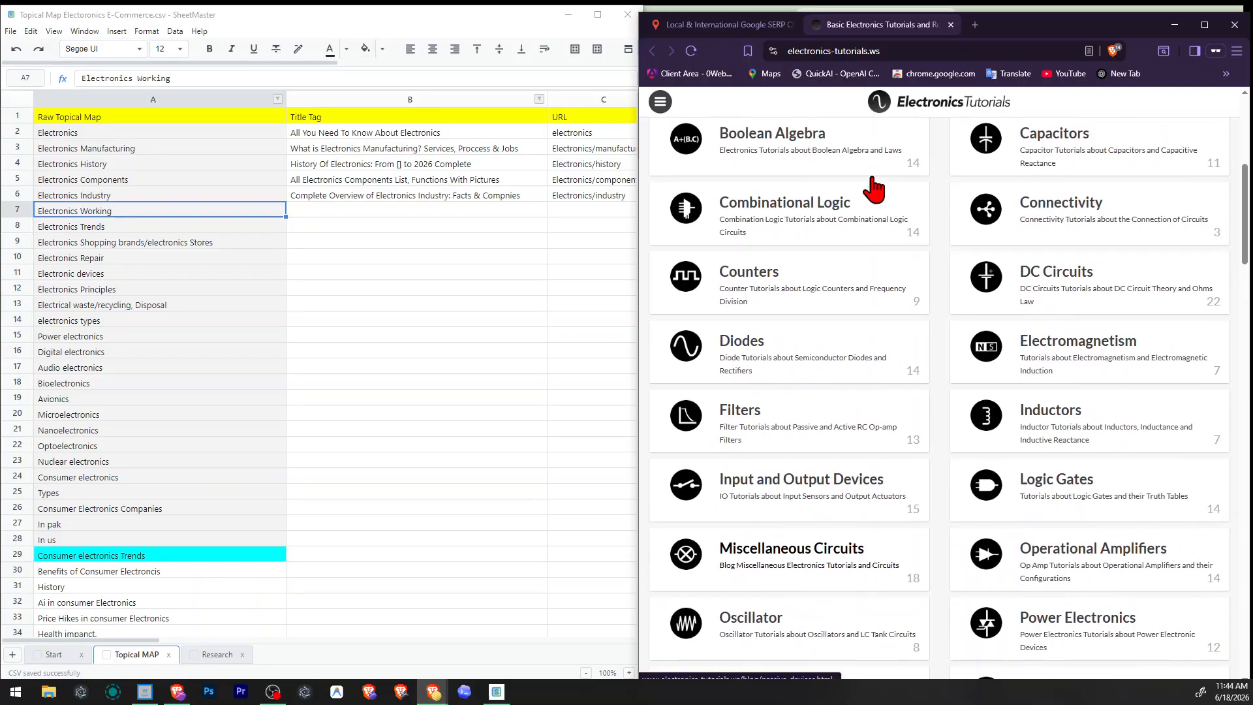
pyautogui.scroll(-20, 874, 190)
pyautogui.scroll(-10, 874, 189)
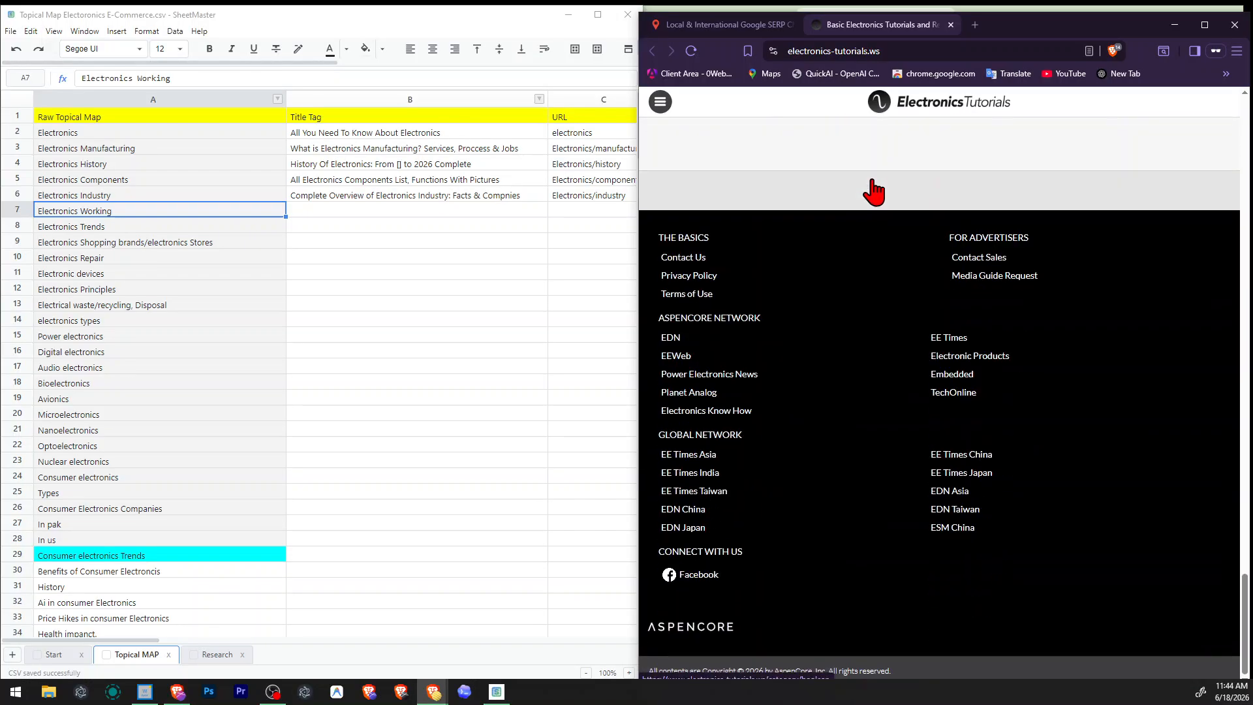
pyautogui.scroll(20, 873, 190)
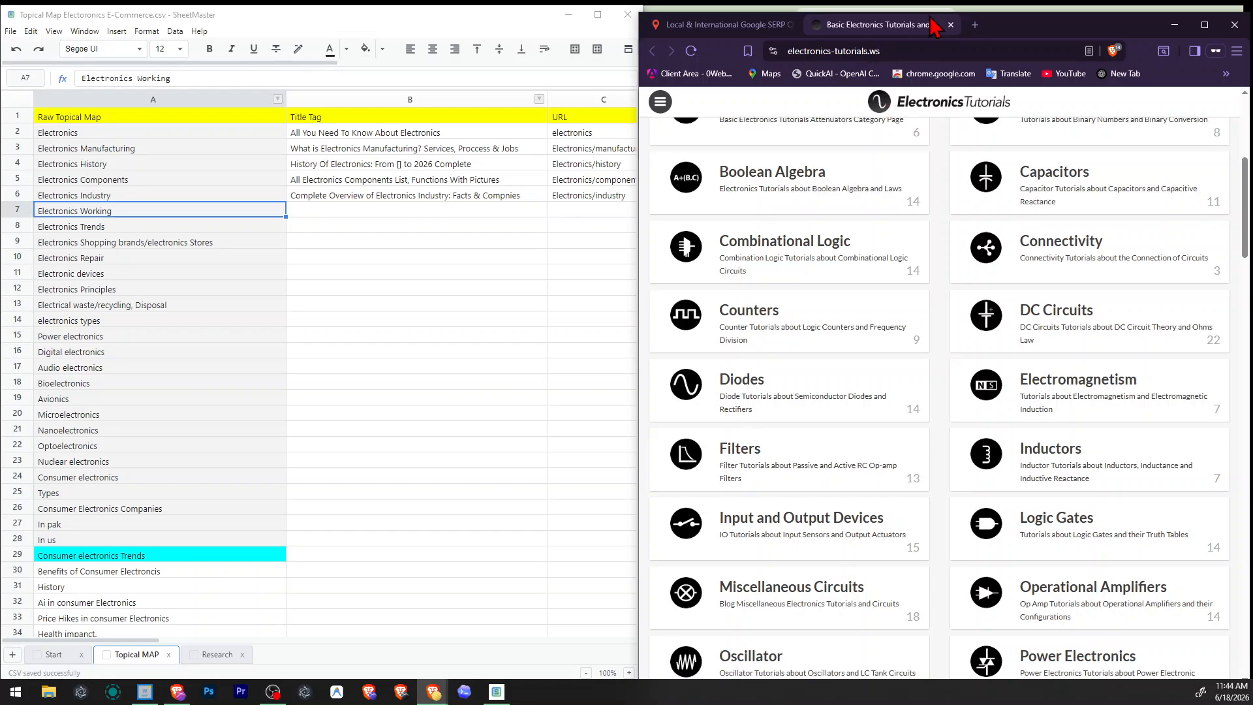
pyautogui.click(952, 25)
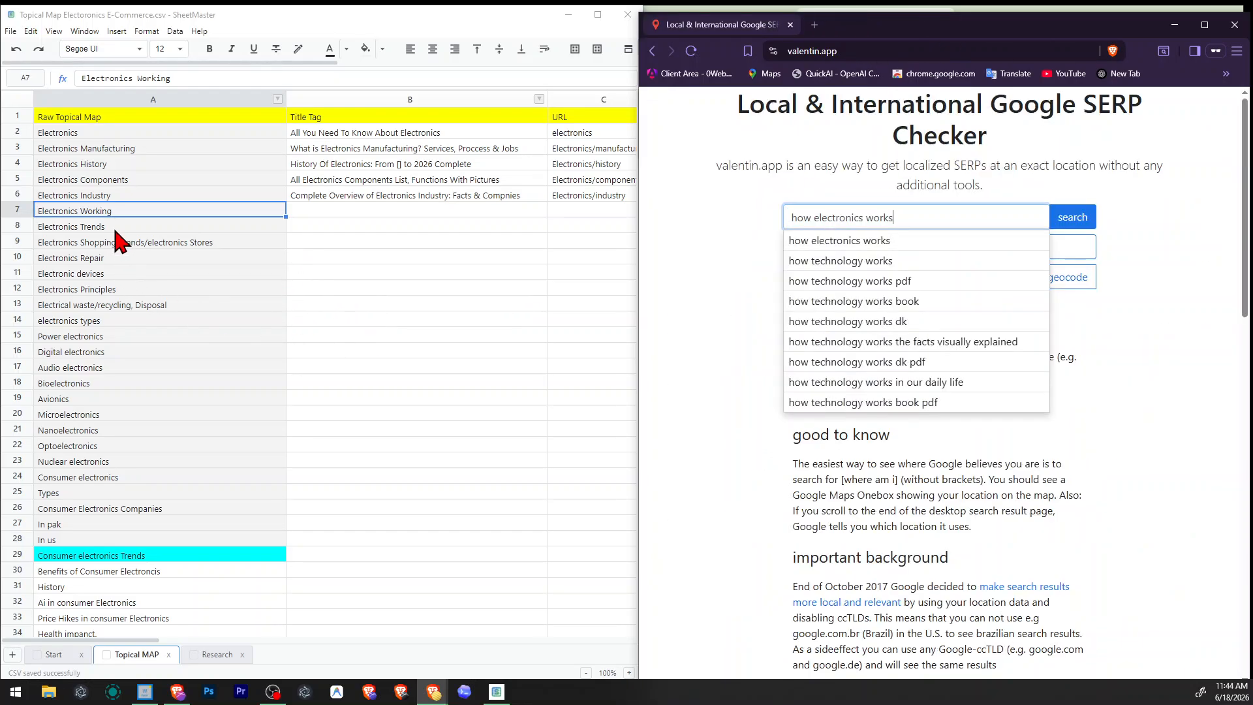
# Remove the Electronics Working row from the topical map.
pyautogui.click(39, 225)
pyautogui.rightClick(26, 223)
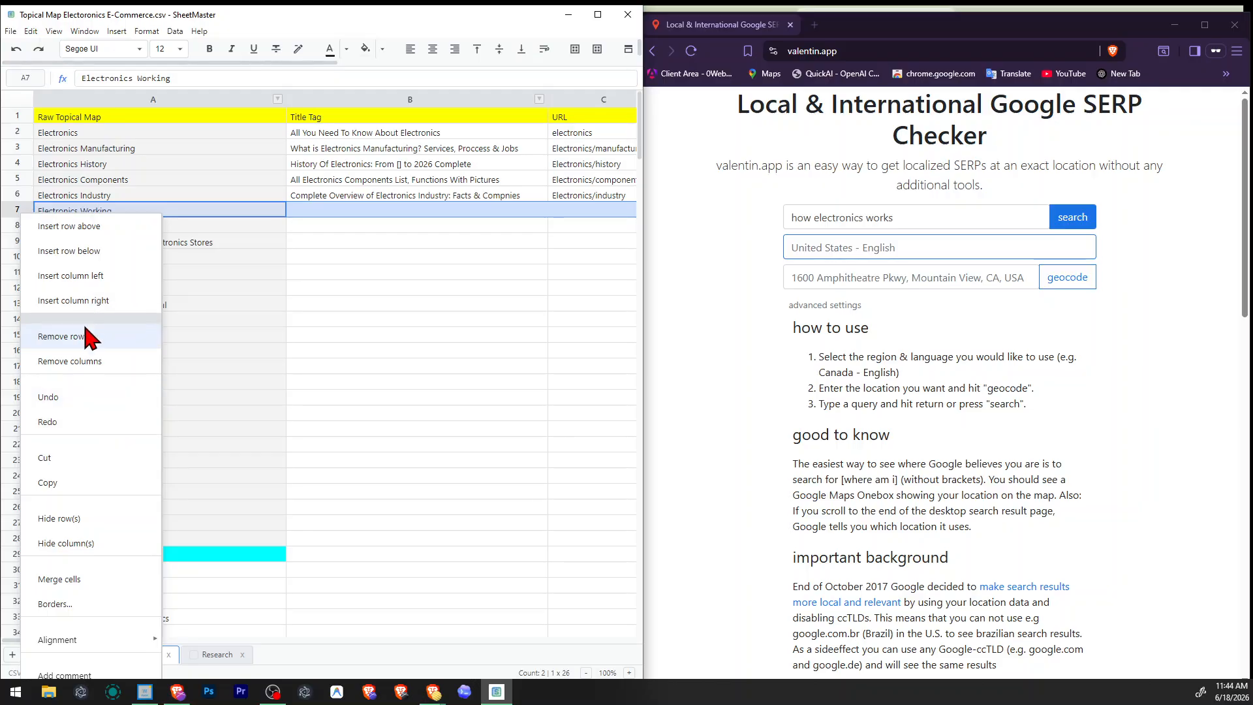
pyautogui.click(104, 332)
# Copy the Electronics Trends topic from the map, add 2026 to it as the SERP Checker query, and run the search.
pyautogui.click(119, 216)
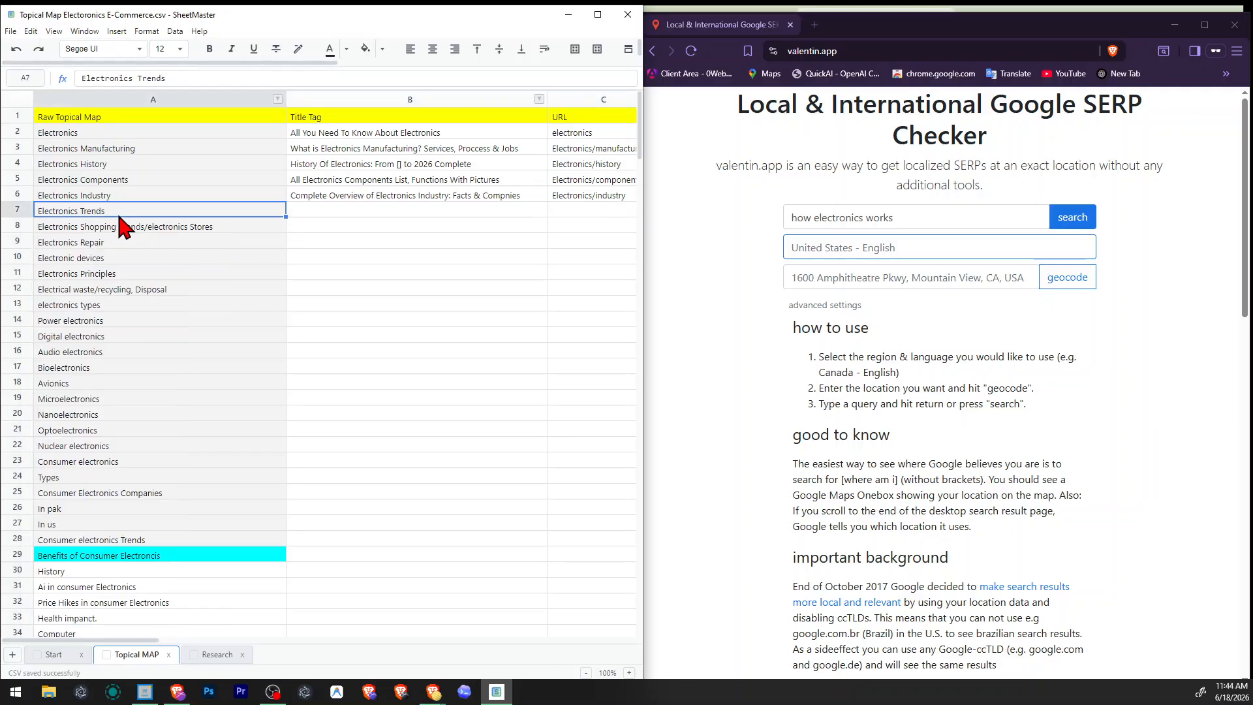
pyautogui.doubleClick(116, 212)
pyautogui.click(187, 247)
pyautogui.click(147, 212)
pyautogui.click(875, 210)
pyautogui.hotkey('ctrl', 'a')
pyautogui.write('Electronics Trends')
pyautogui.write('2026')
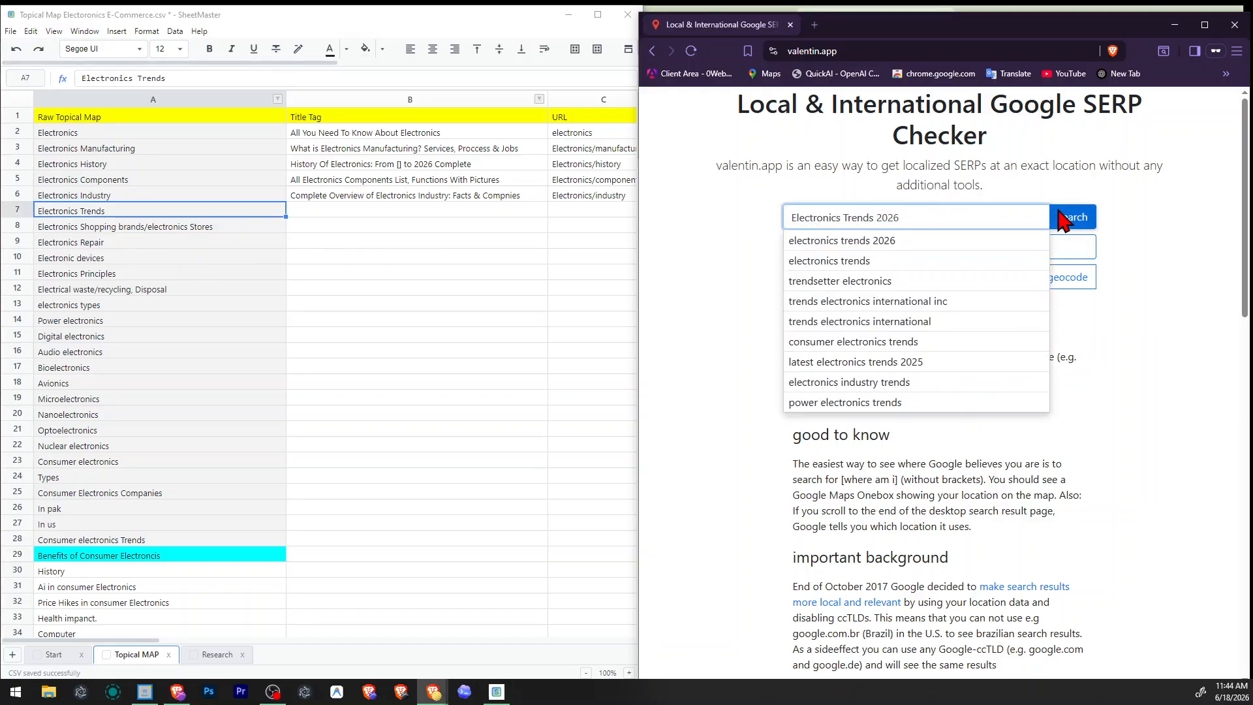
pyautogui.click(1064, 217)
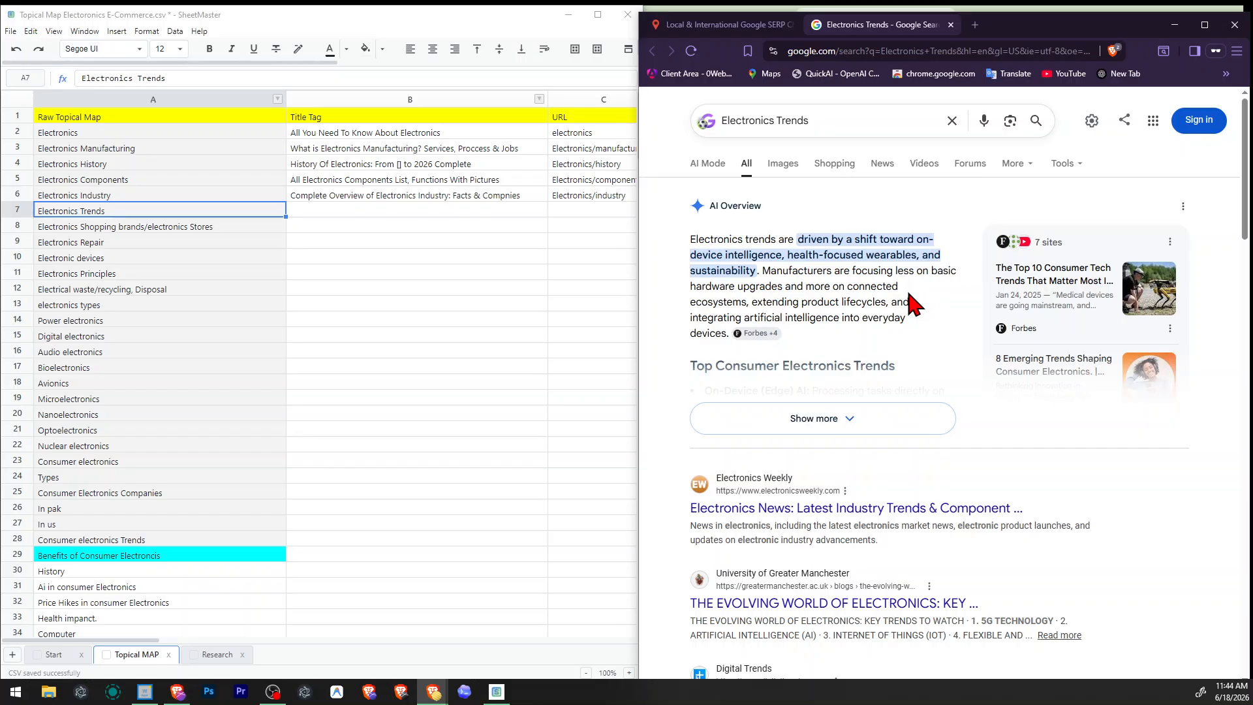
# Examine the Electronics Trends results, including People also ask, the Global Tech Awards snippet, videos, discussions and related searches.
pyautogui.scroll(-2, 911, 301)
pyautogui.scroll(2, 910, 299)
pyautogui.scroll(-4, 934, 326)
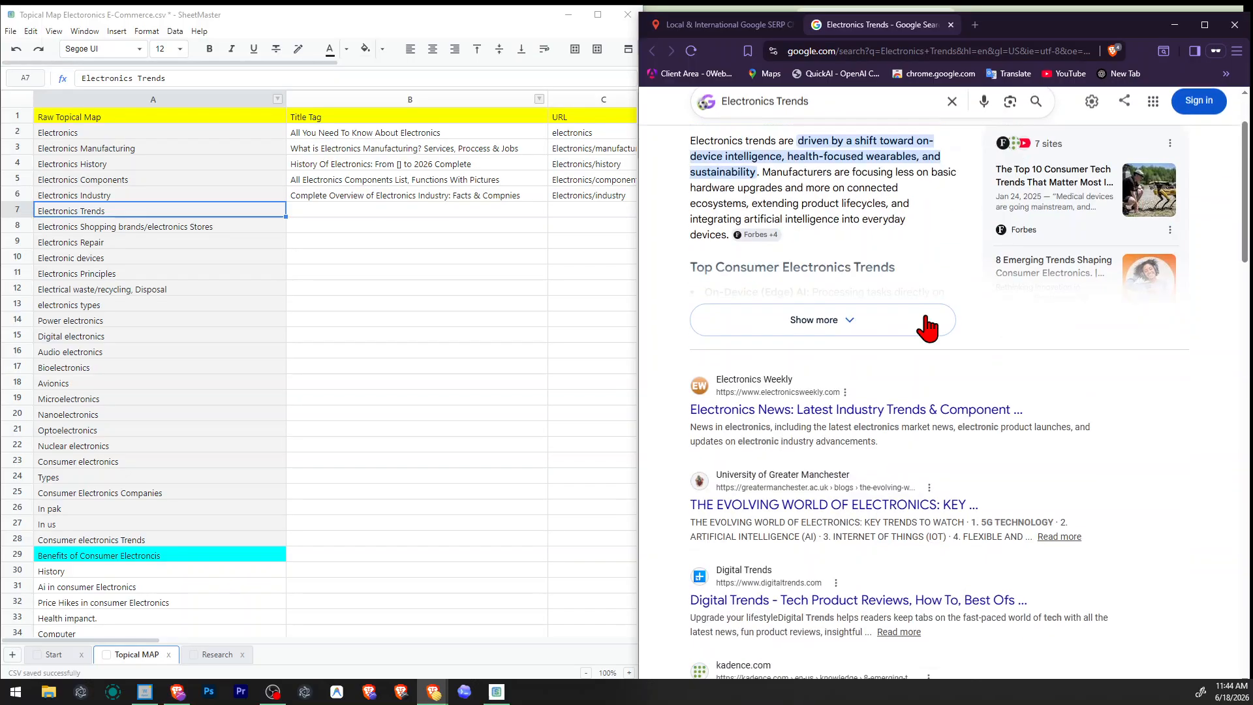
pyautogui.scroll(-4, 930, 316)
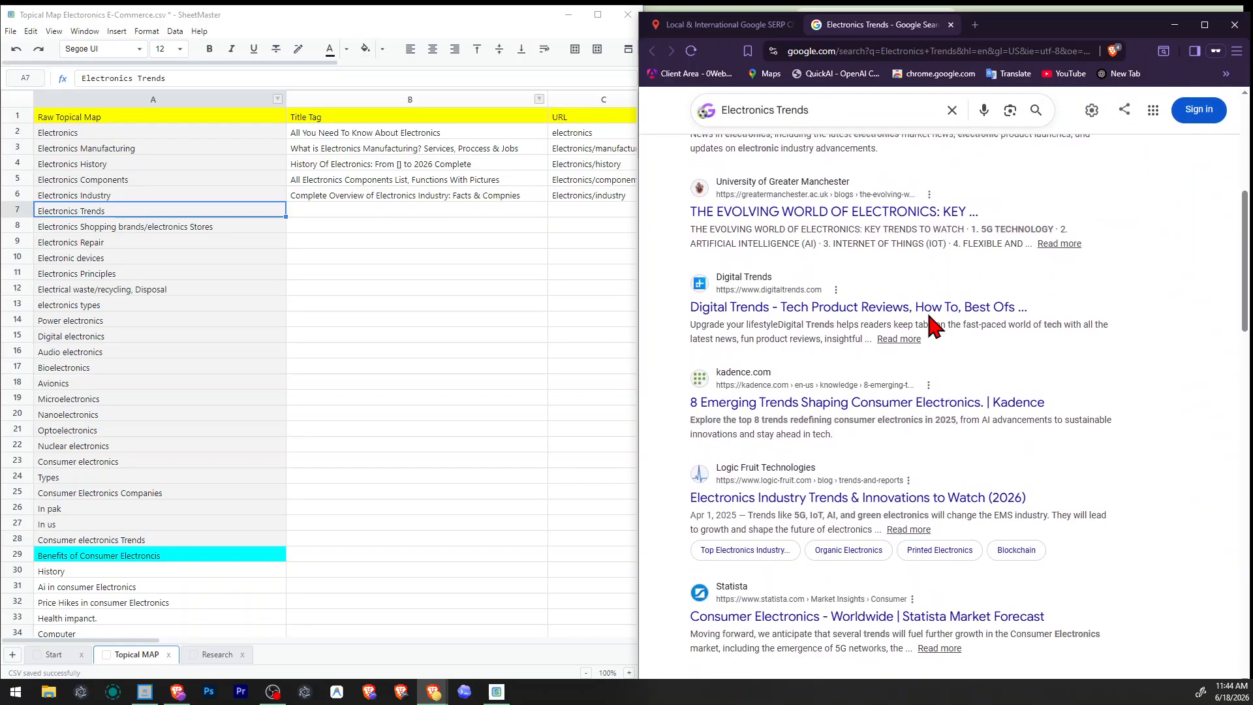
pyautogui.scroll(-4, 934, 324)
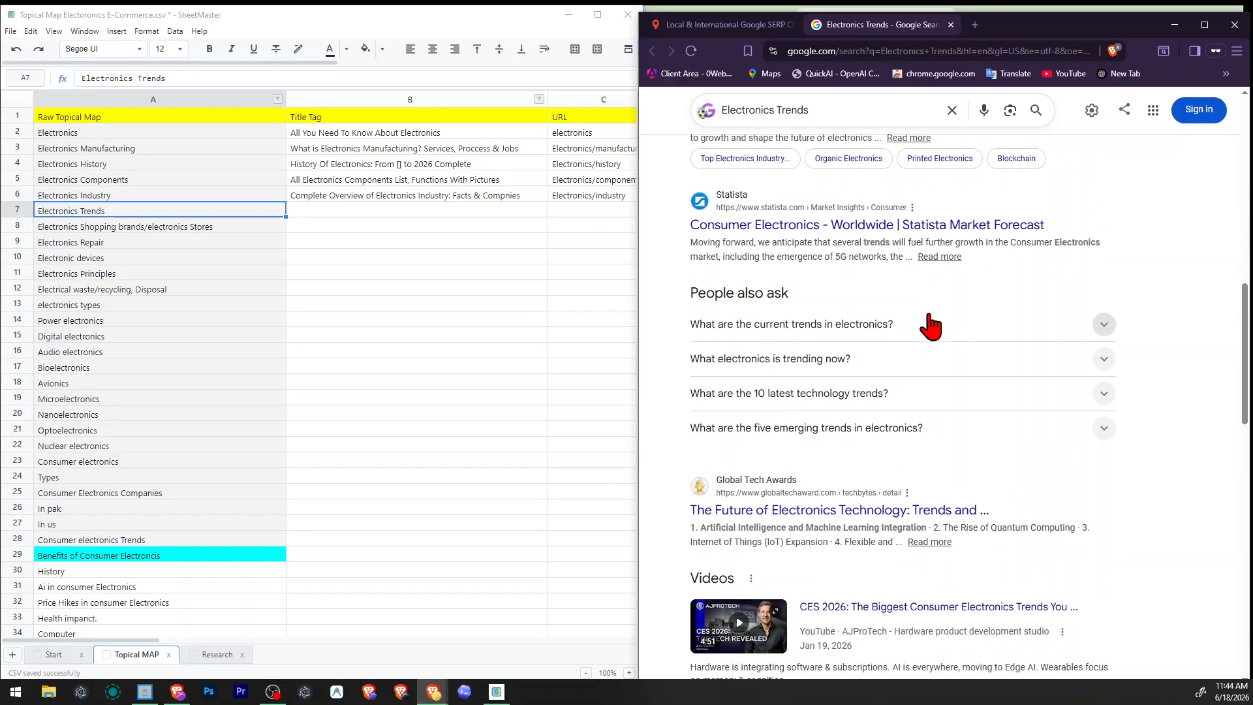
pyautogui.scroll(-2, 931, 324)
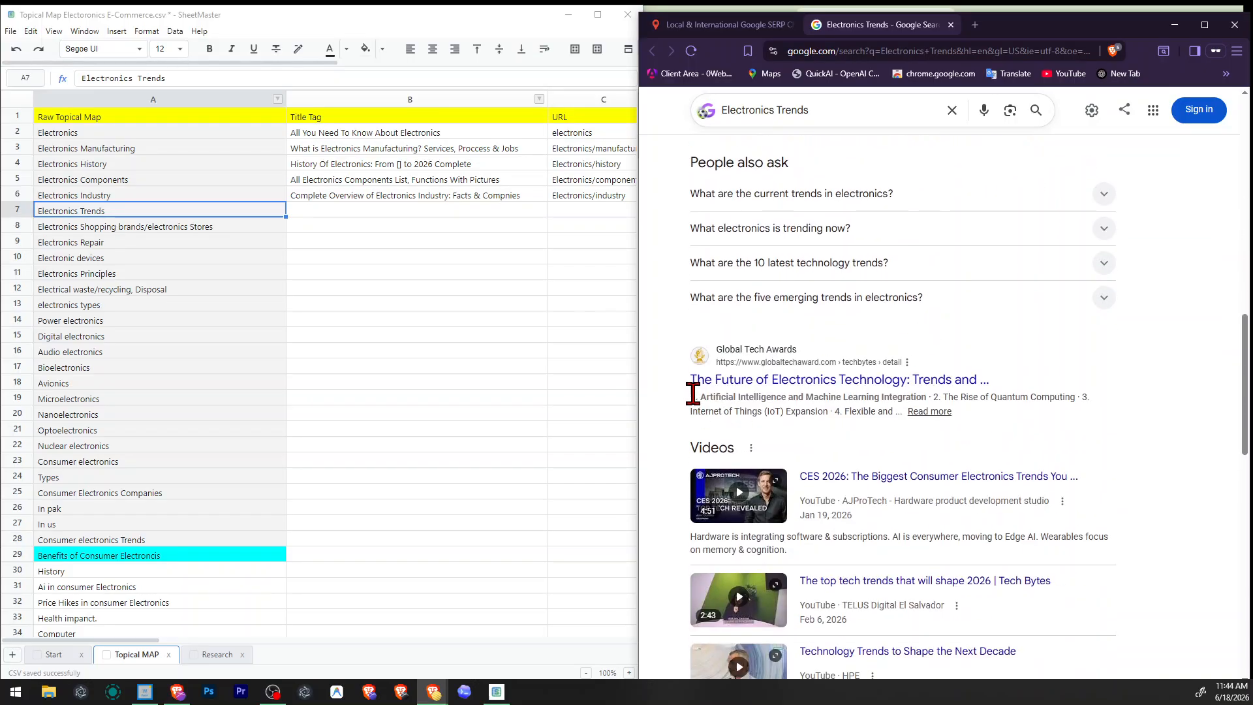
pyautogui.moveTo(693, 394); pyautogui.dragTo(930, 397)
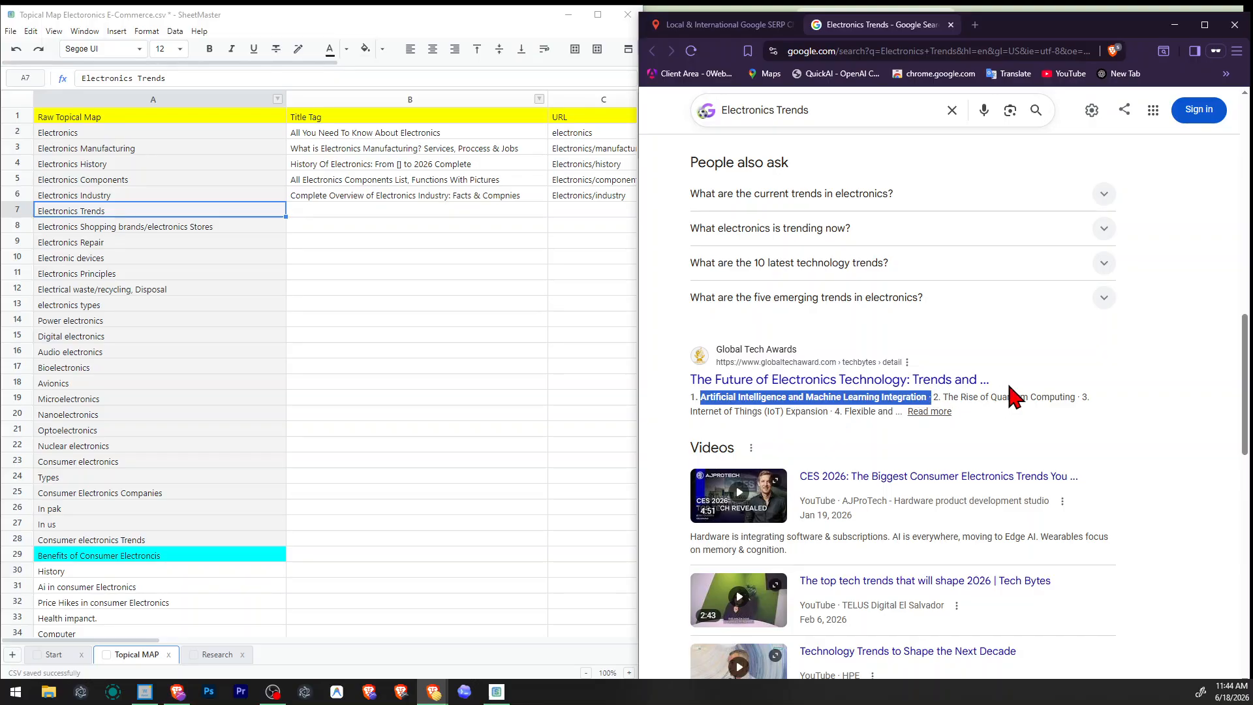
pyautogui.click(1011, 388)
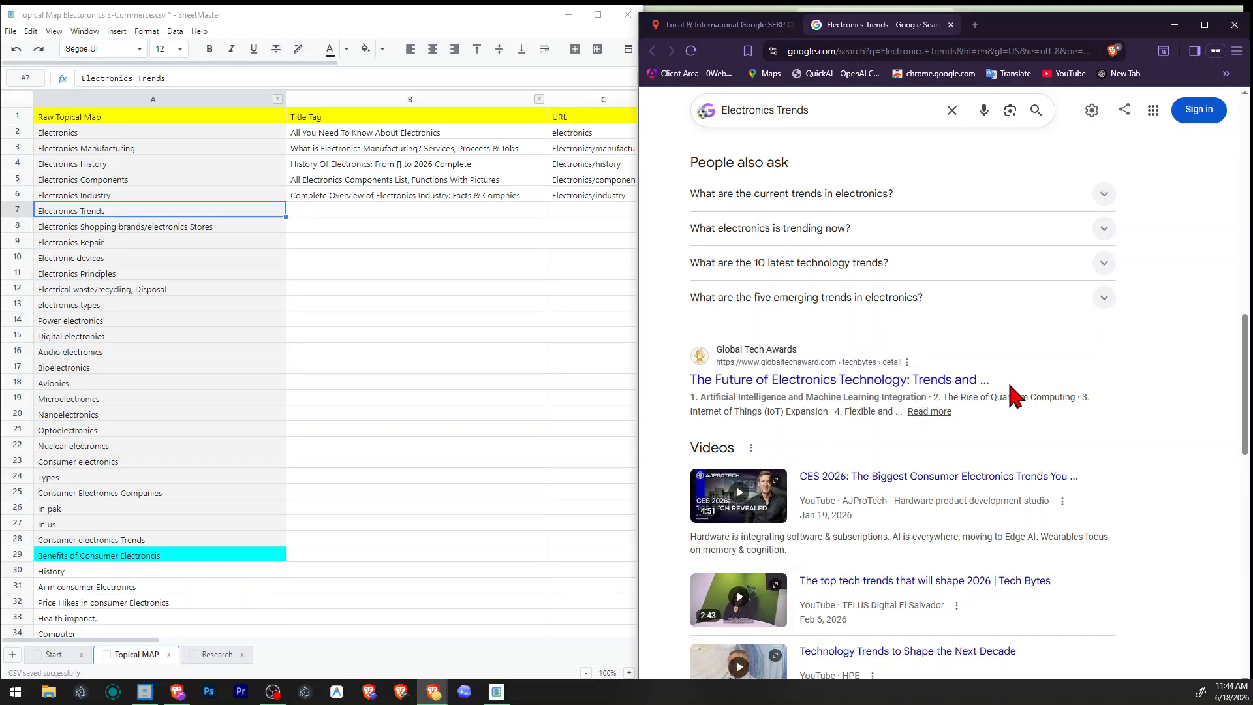
pyautogui.scroll(-9, 1014, 394)
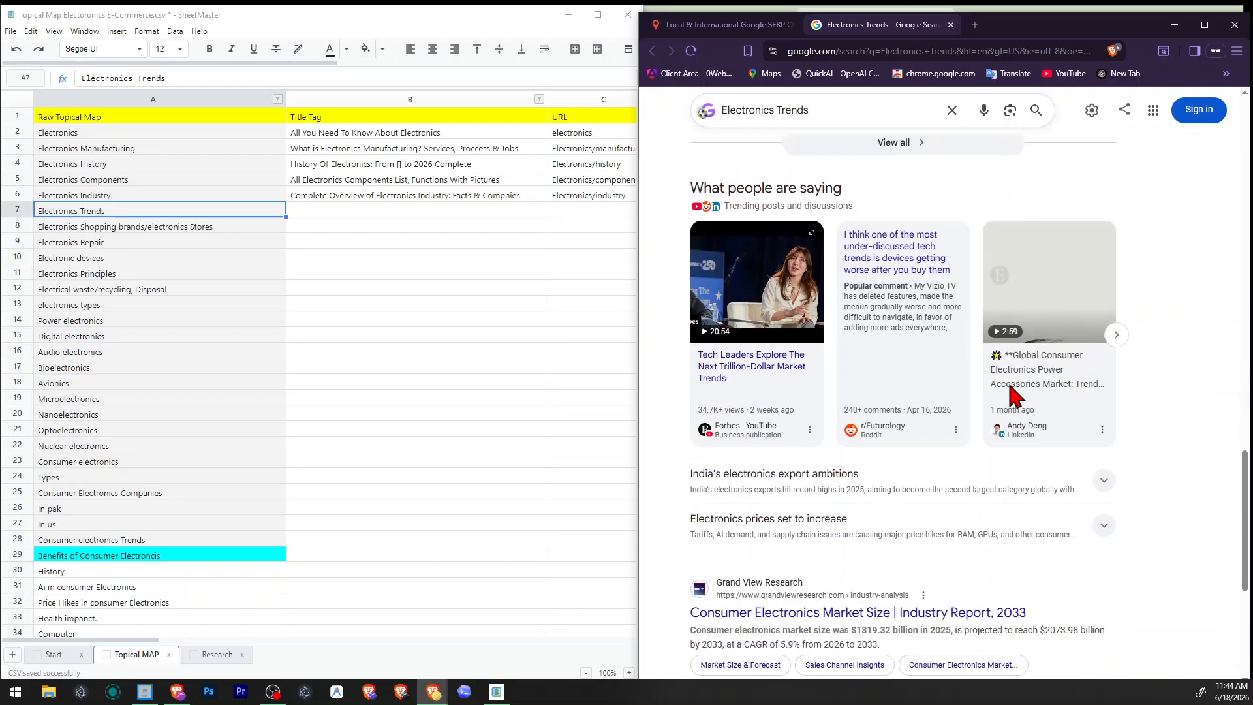
pyautogui.scroll(-3, 1014, 395)
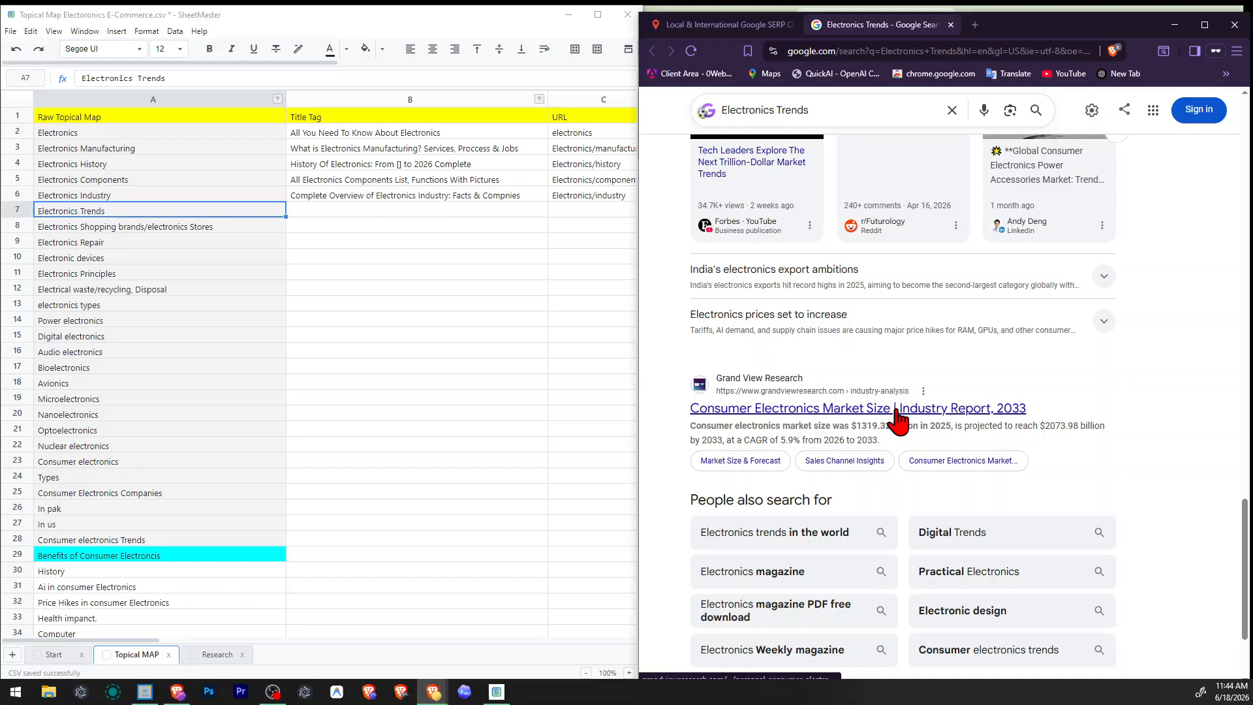
pyautogui.scroll(-2, 899, 414)
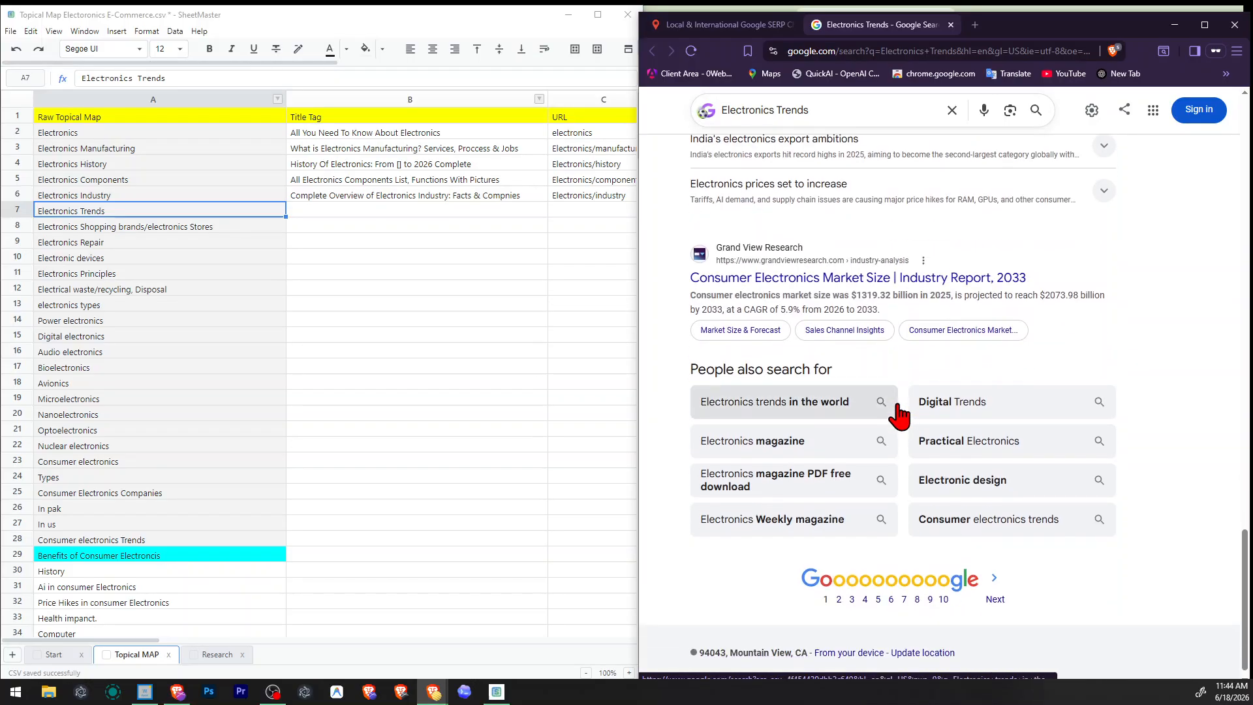
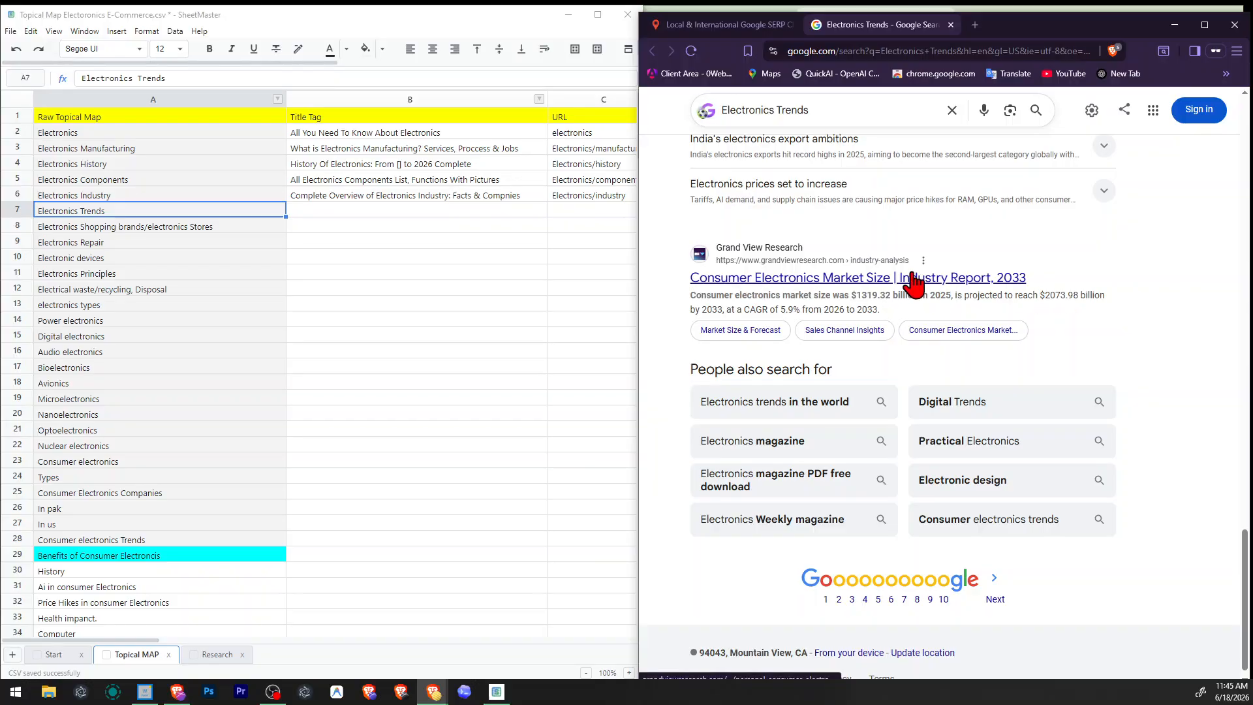
# Review the organic result titles for Electronics Trends, from the related searches back up to the Electronics Weekly listing.
pyautogui.scroll(8, 940, 274)
pyautogui.scroll(8, 966, 278)
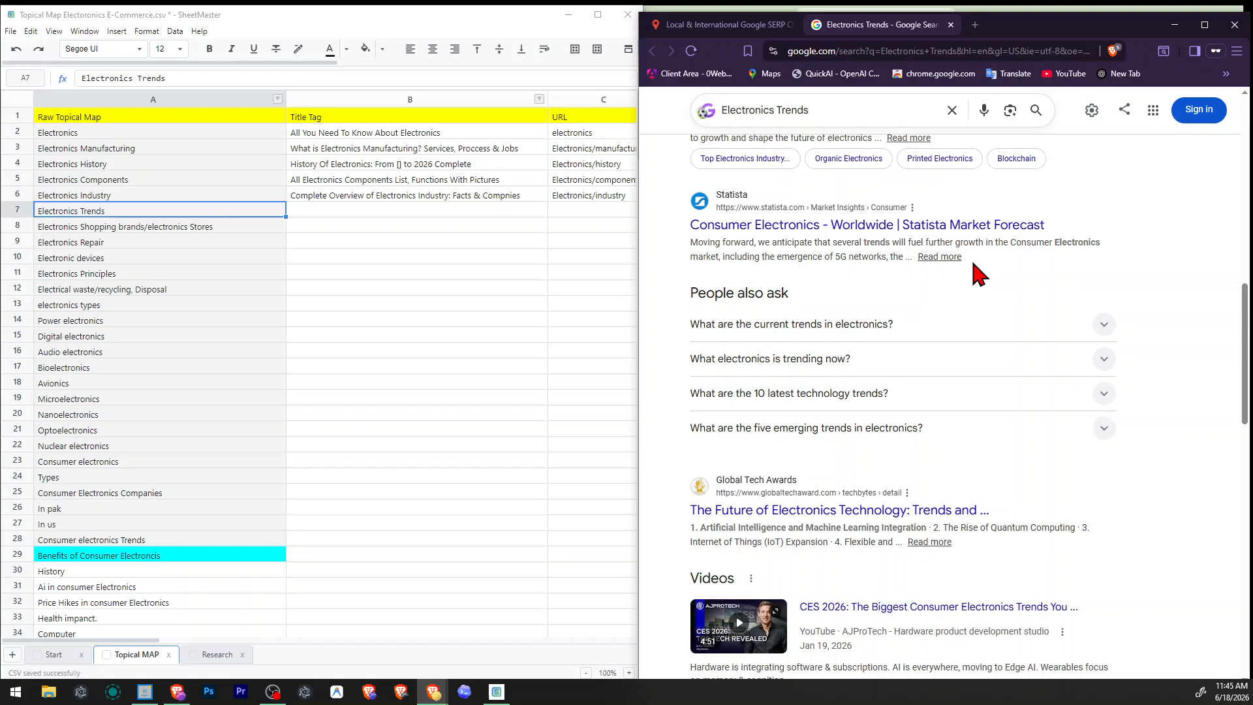
pyautogui.scroll(4, 966, 283)
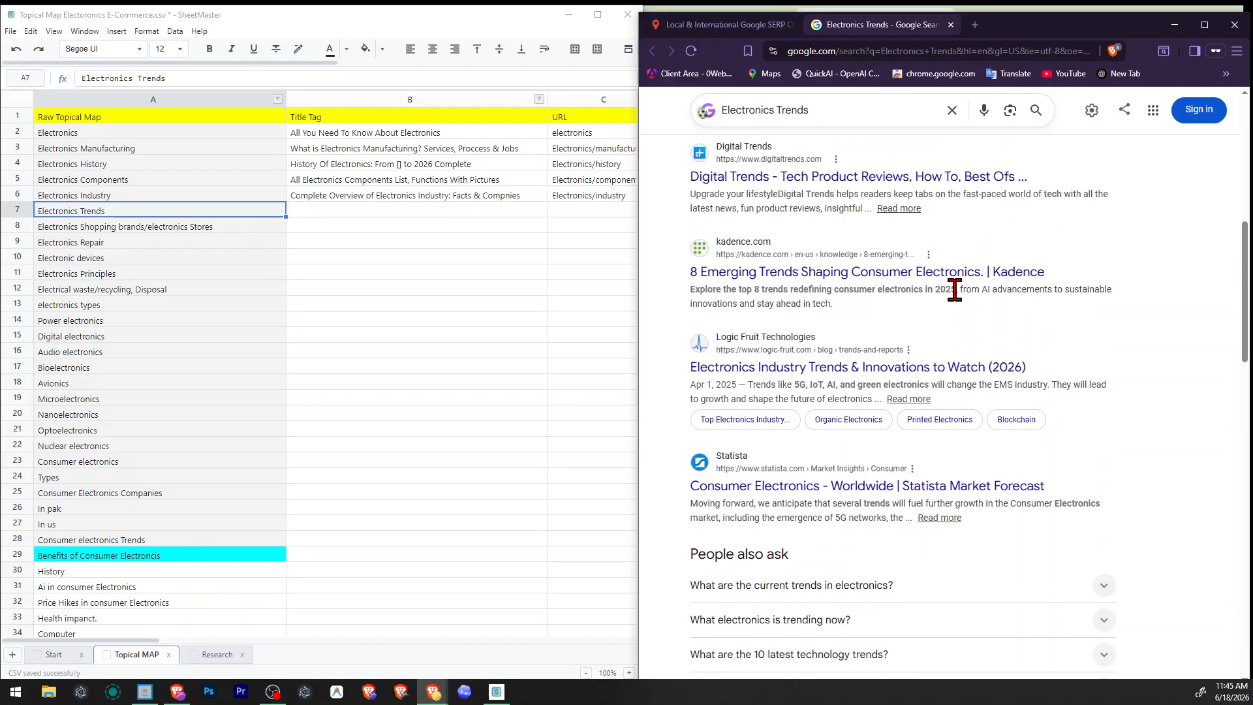
pyautogui.scroll(2, 954, 291)
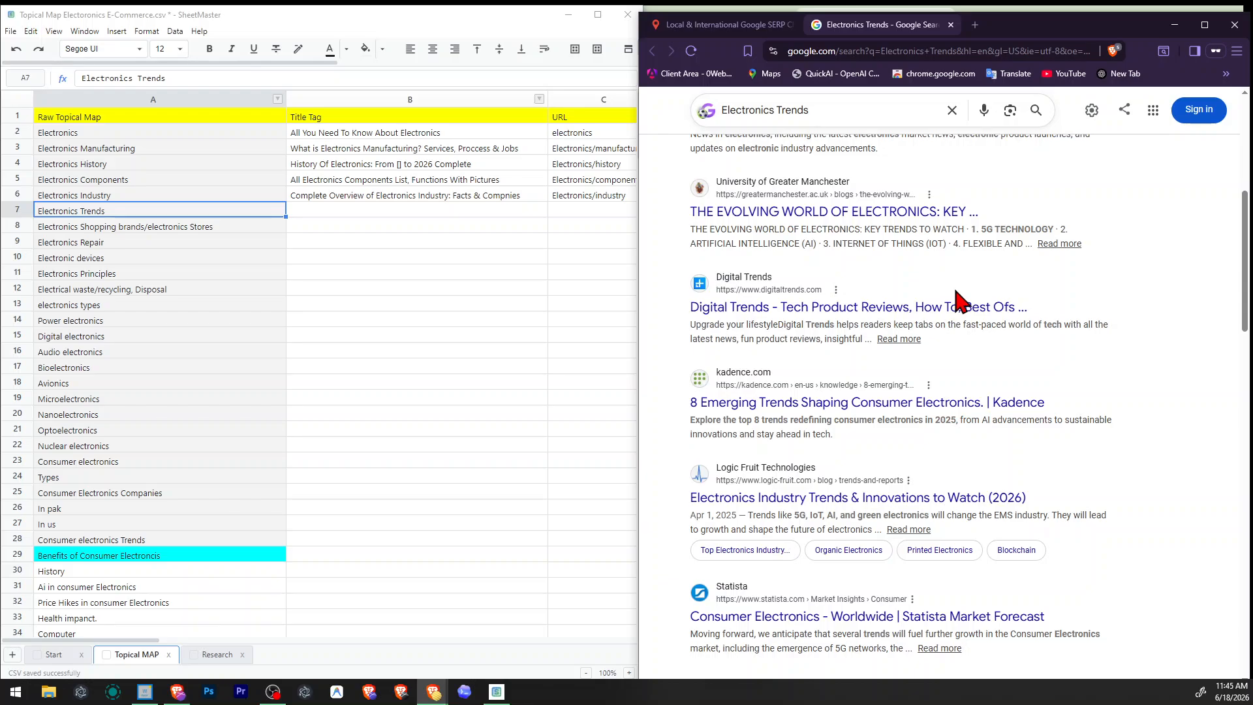
pyautogui.scroll(2, 959, 301)
pyautogui.scroll(2, 874, 535)
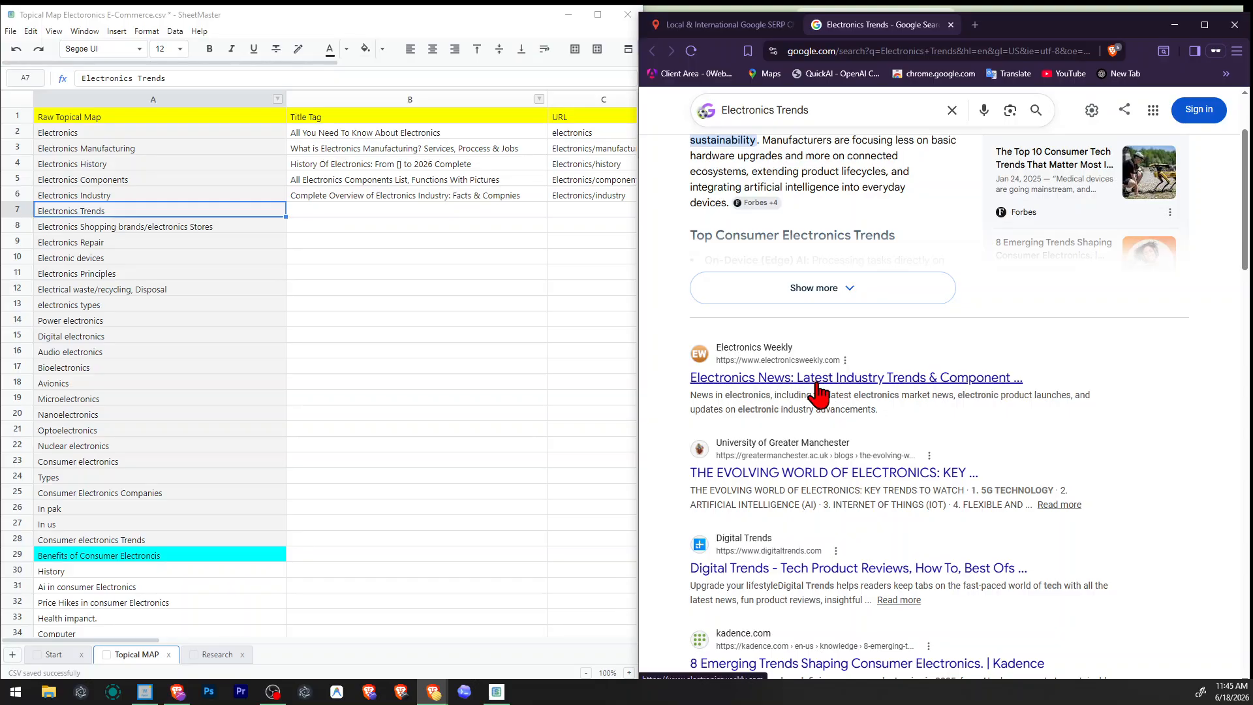
pyautogui.scroll(-4, 702, 362)
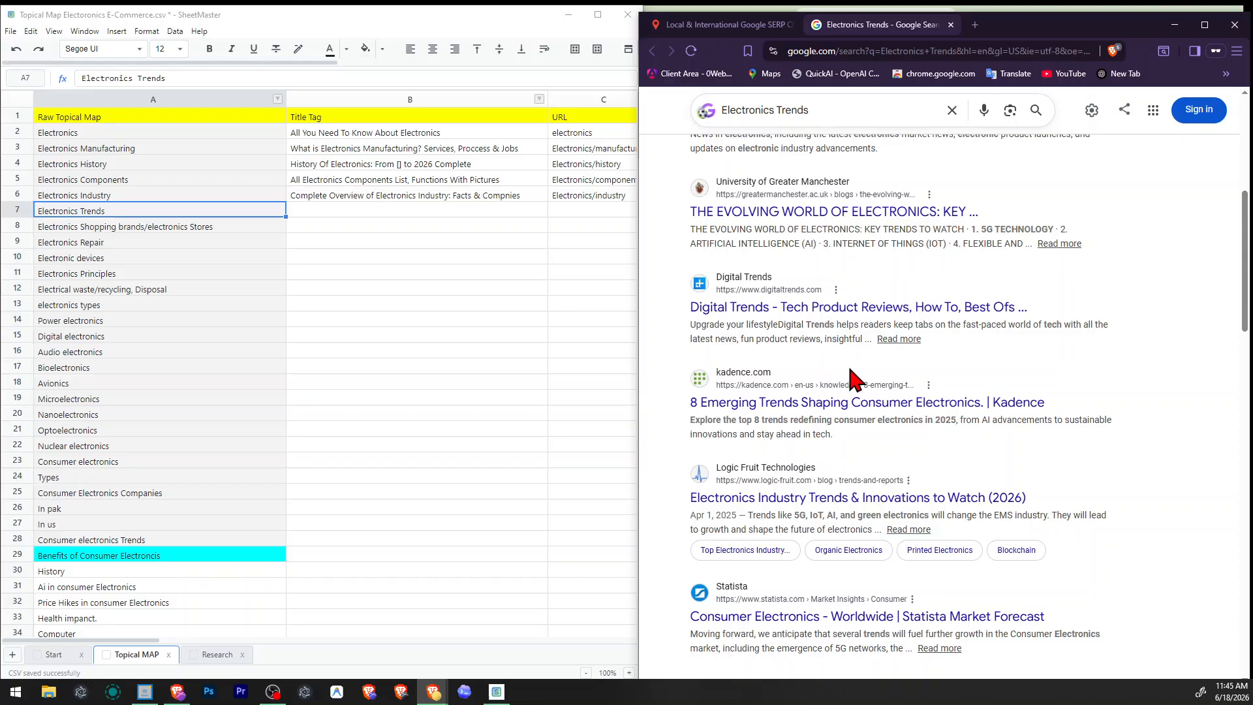
# Select the Electronics Trends row's title tag cell and reread the results' headlines, People also ask, videos and discussions for title wording.
pyautogui.click(279, 372)
pyautogui.click(302, 215)
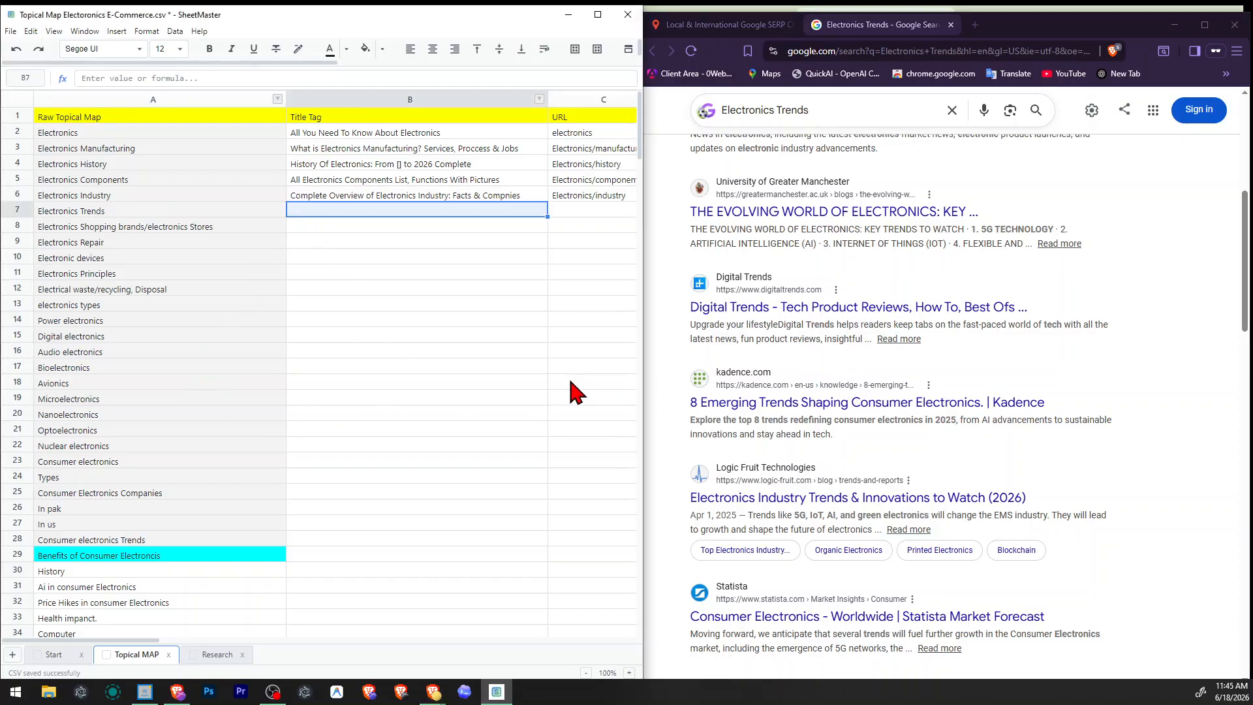
pyautogui.scroll(2, 802, 372)
pyautogui.scroll(-4, 799, 369)
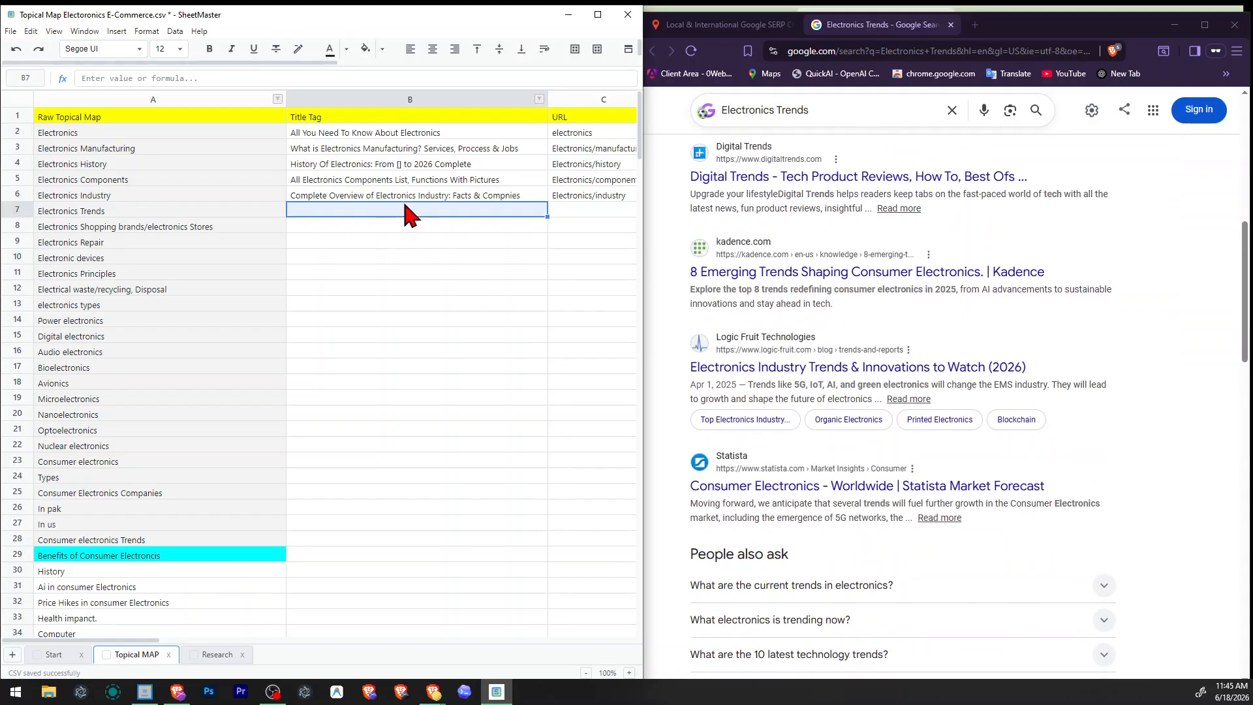
pyautogui.scroll(-6, 901, 319)
pyautogui.scroll(-10, 840, 381)
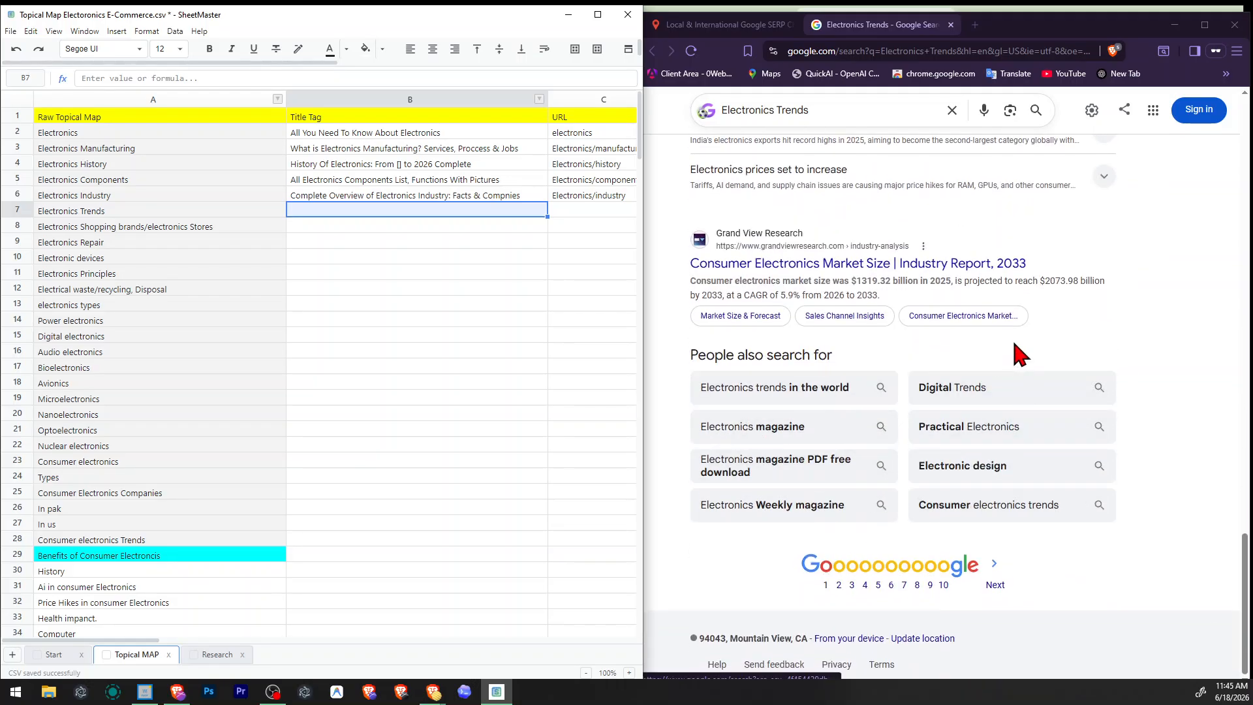
pyautogui.scroll(8, 1077, 405)
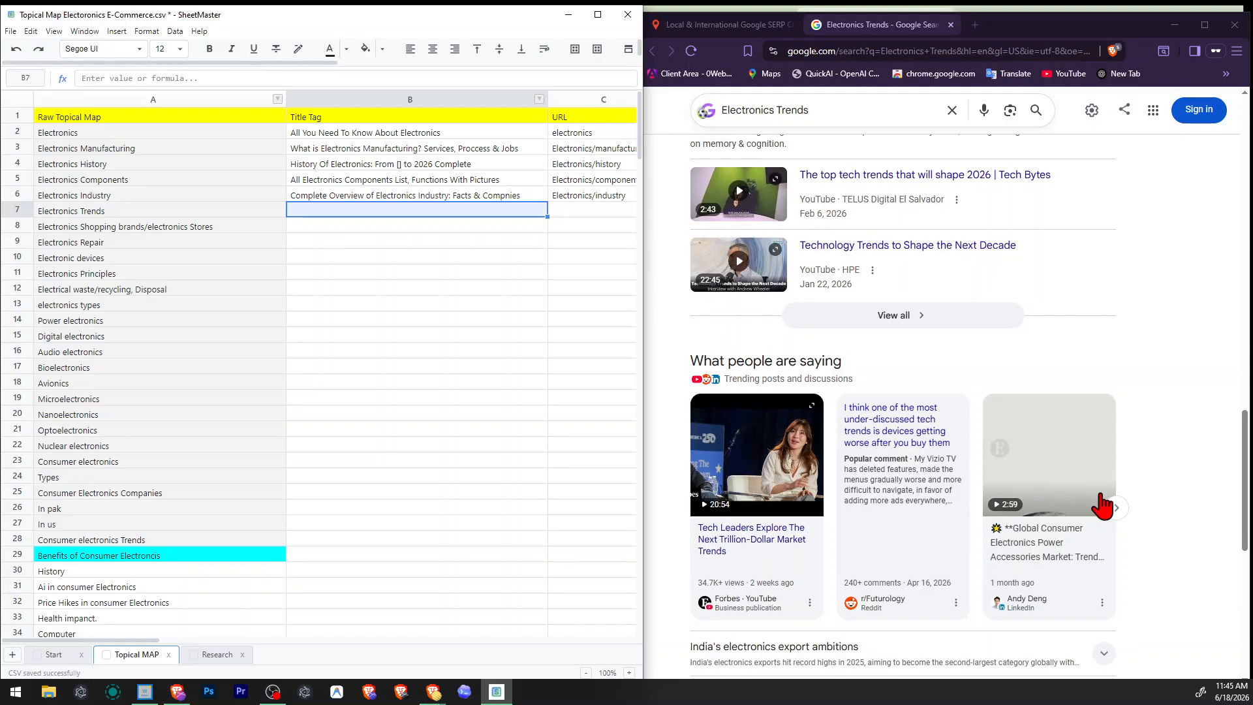
pyautogui.click(1116, 503)
pyautogui.scroll(6, 844, 583)
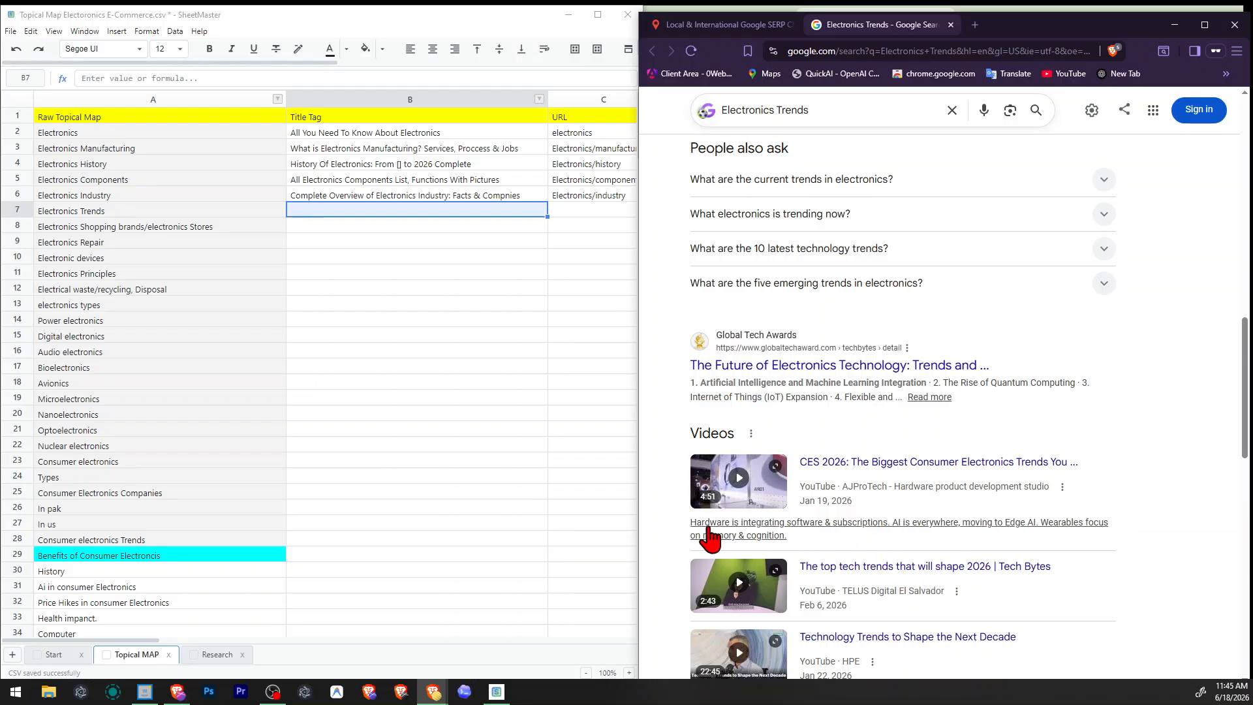
pyautogui.scroll(1, 940, 528)
pyautogui.scroll(1, 971, 510)
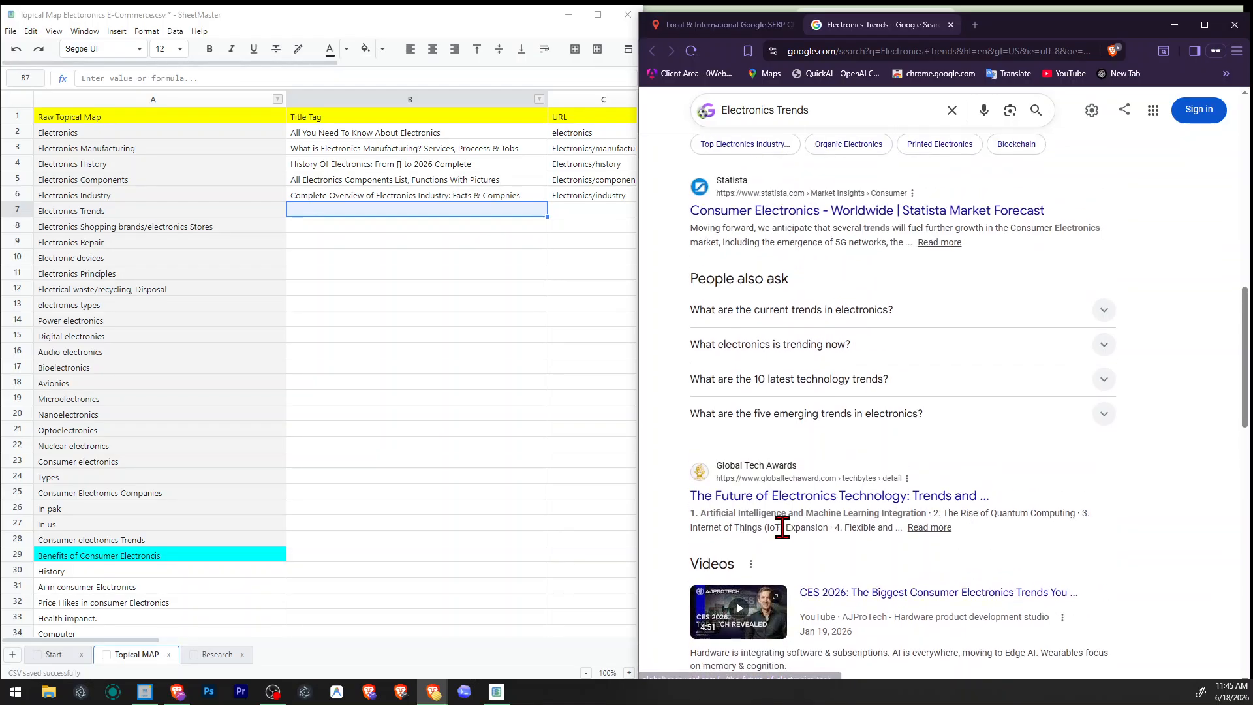
pyautogui.scroll(2, 914, 510)
pyautogui.scroll(4, 788, 496)
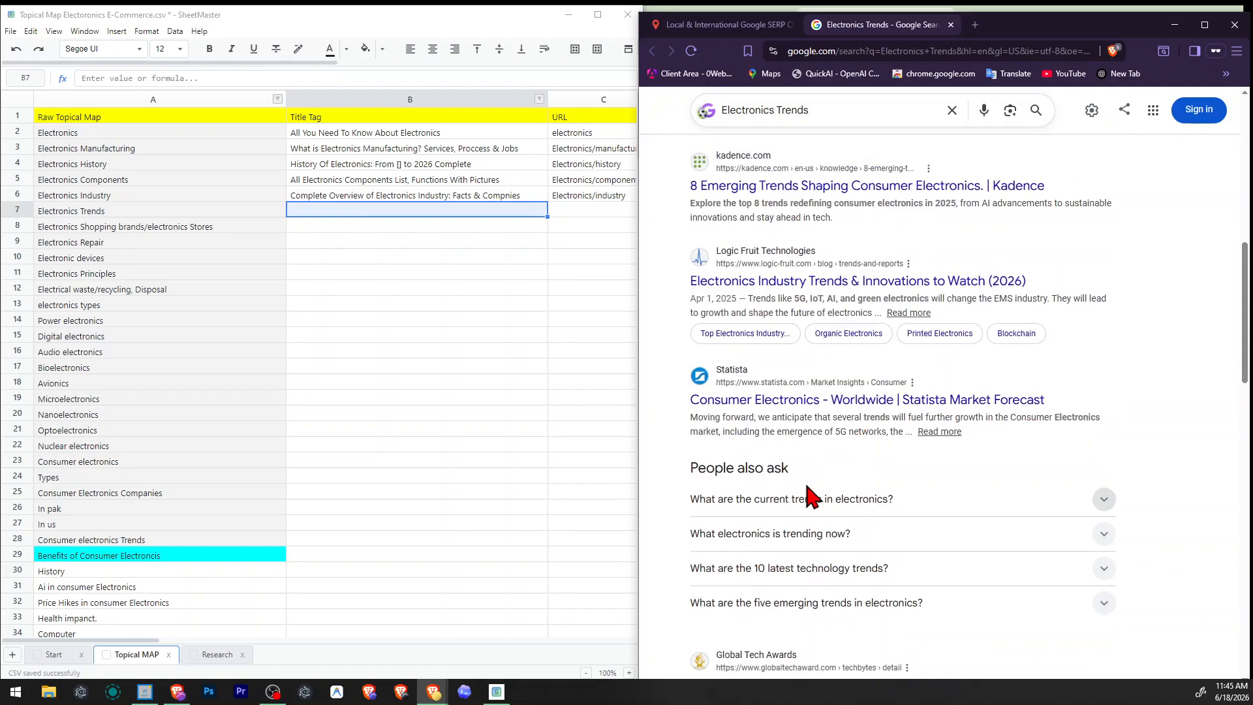
pyautogui.scroll(2, 762, 416)
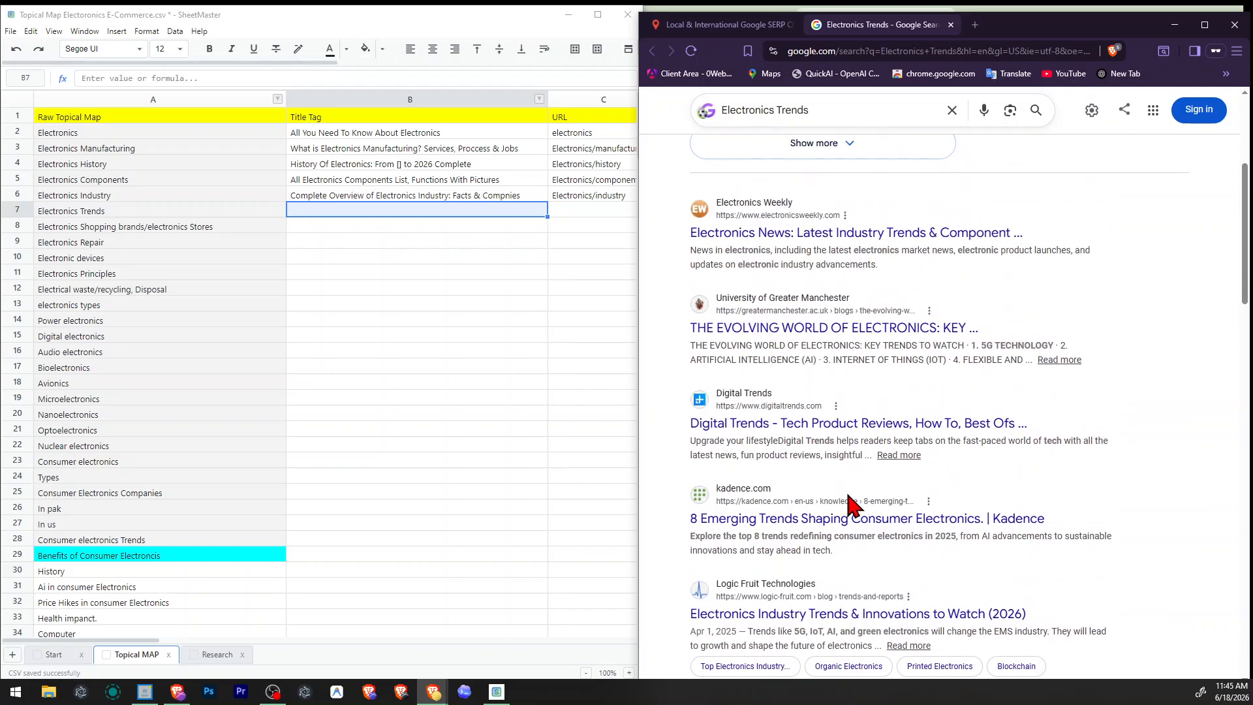
pyautogui.scroll(2, 770, 448)
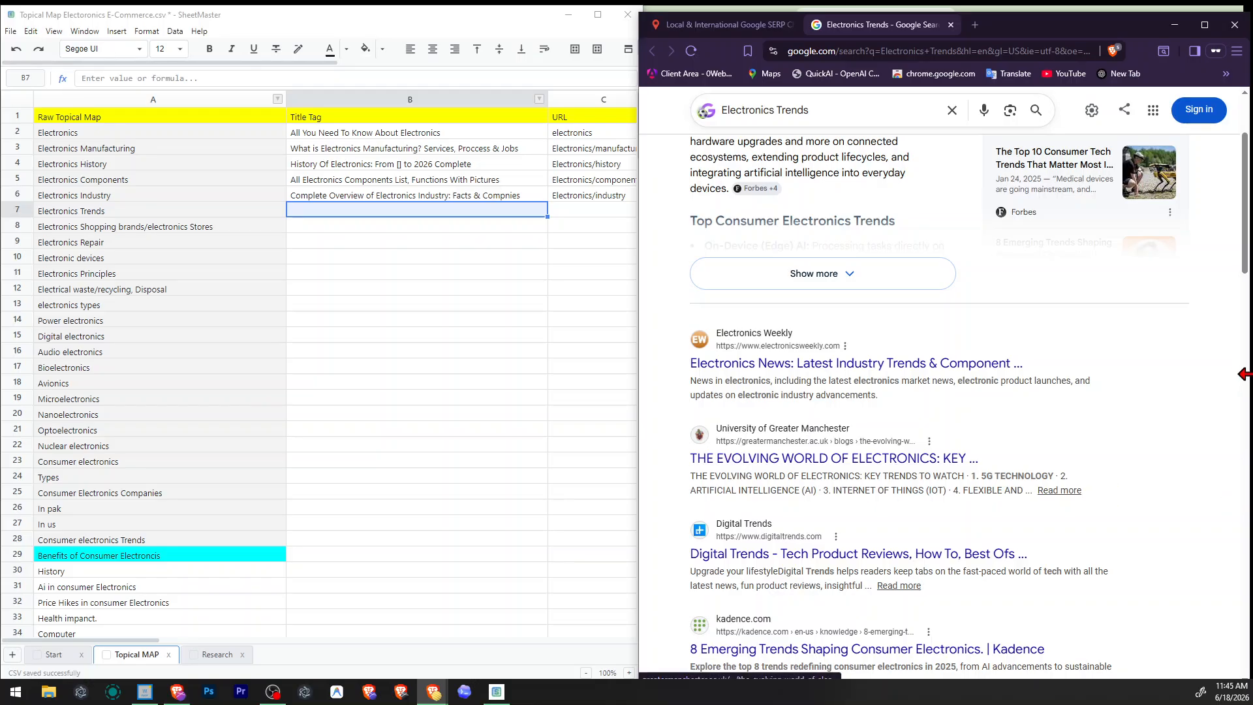
# Enter "10 Top Electronics Latest Trends 2026" as the title tag of the Electronics Trends row.
pyautogui.click(396, 210)
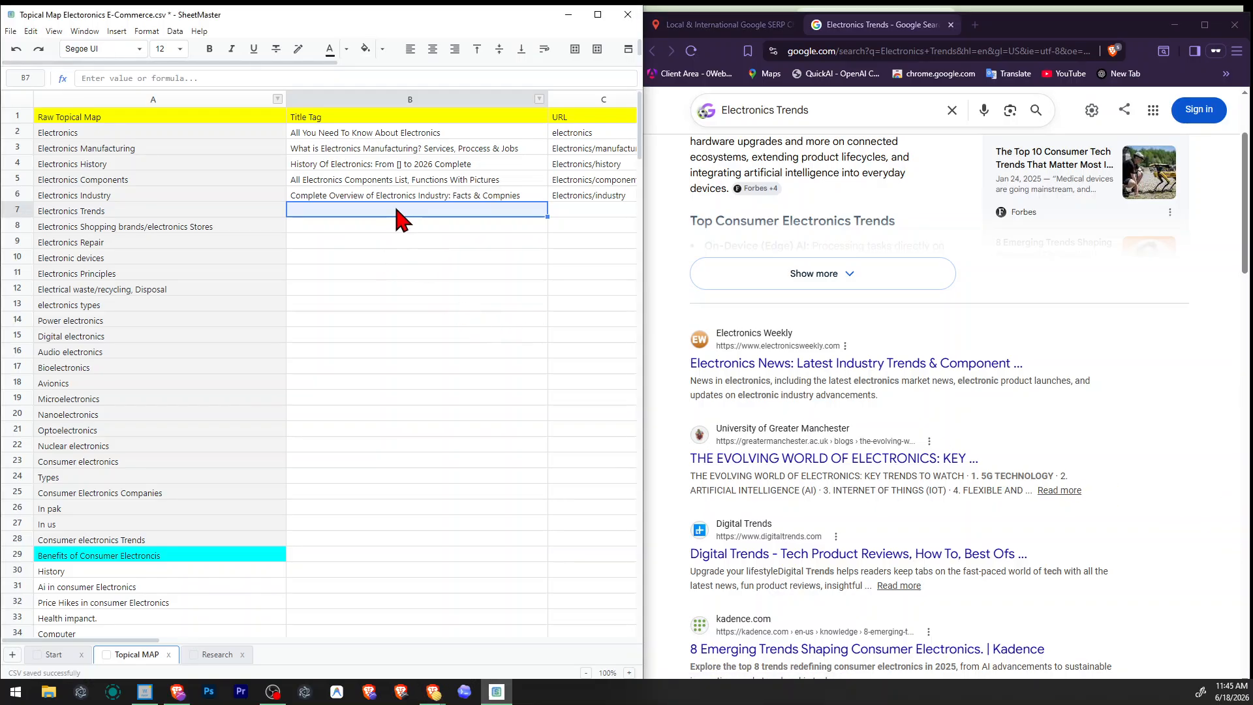
pyautogui.write('10 Top E')
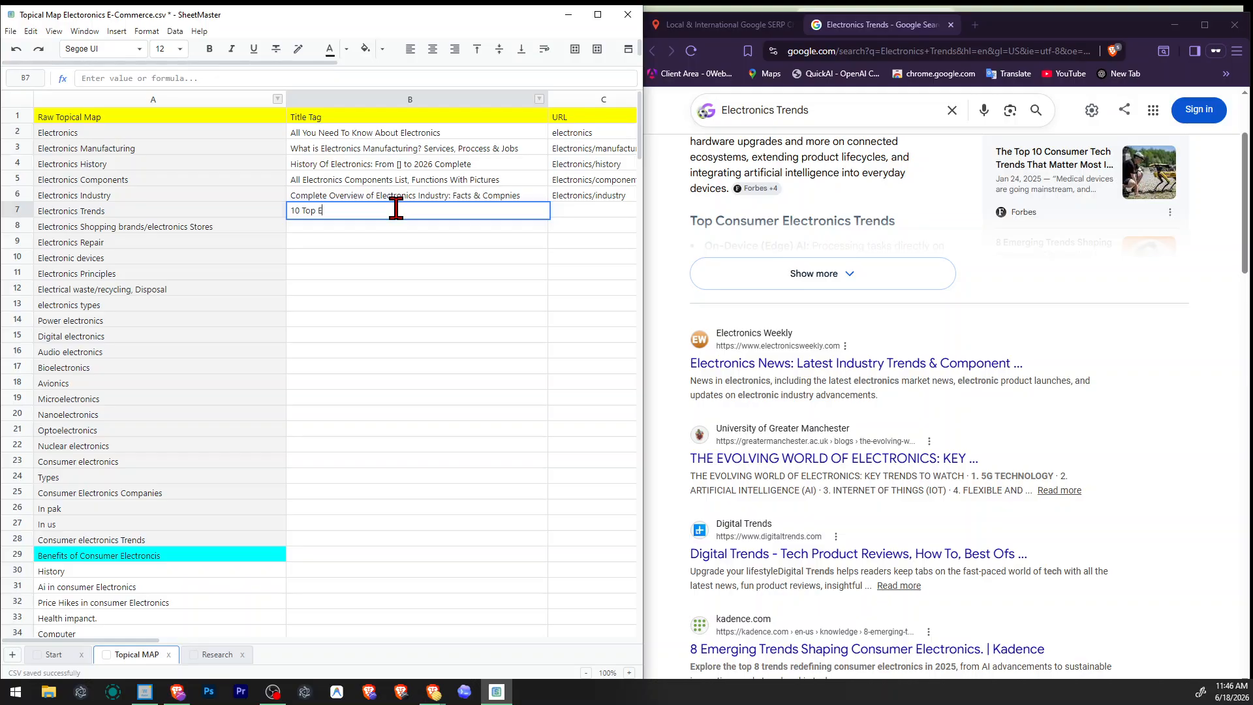
pyautogui.write('lectronics Latest Trends 2026')
pyautogui.press('Tab')
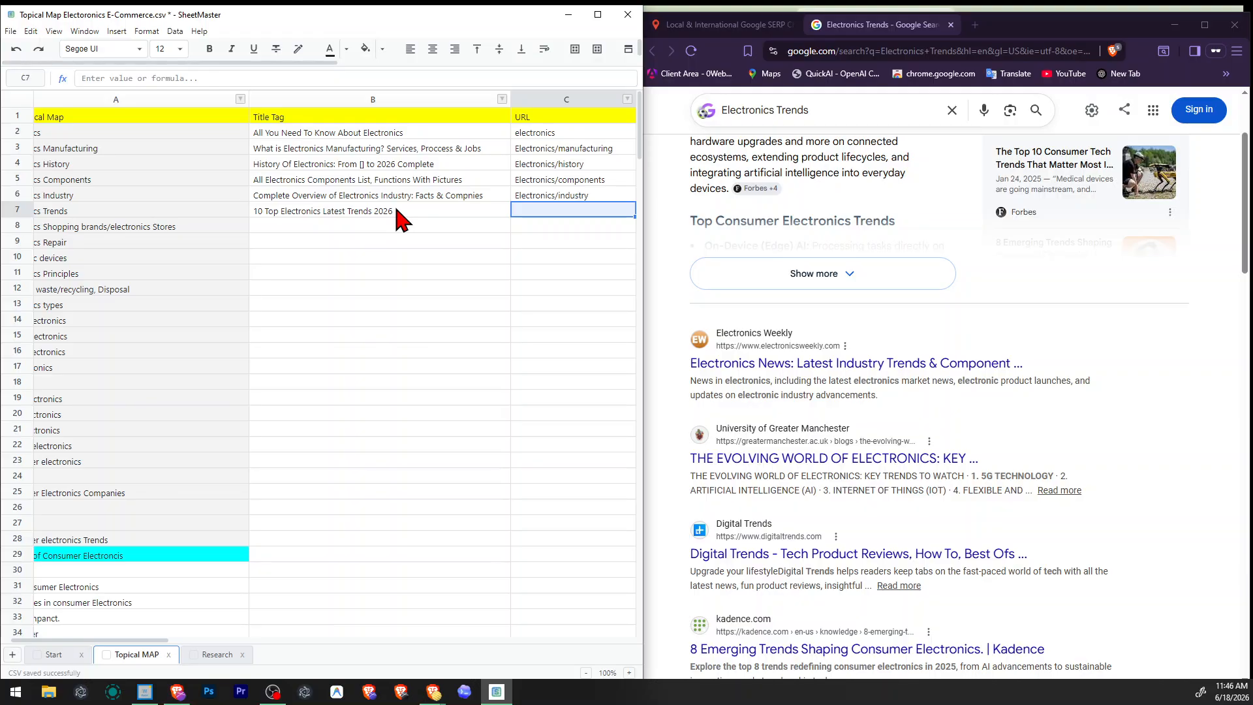
# Reuse the Electronics Industry URL for the Electronics Trends row and change it to "Electronics/Trends".
pyautogui.press('Up')
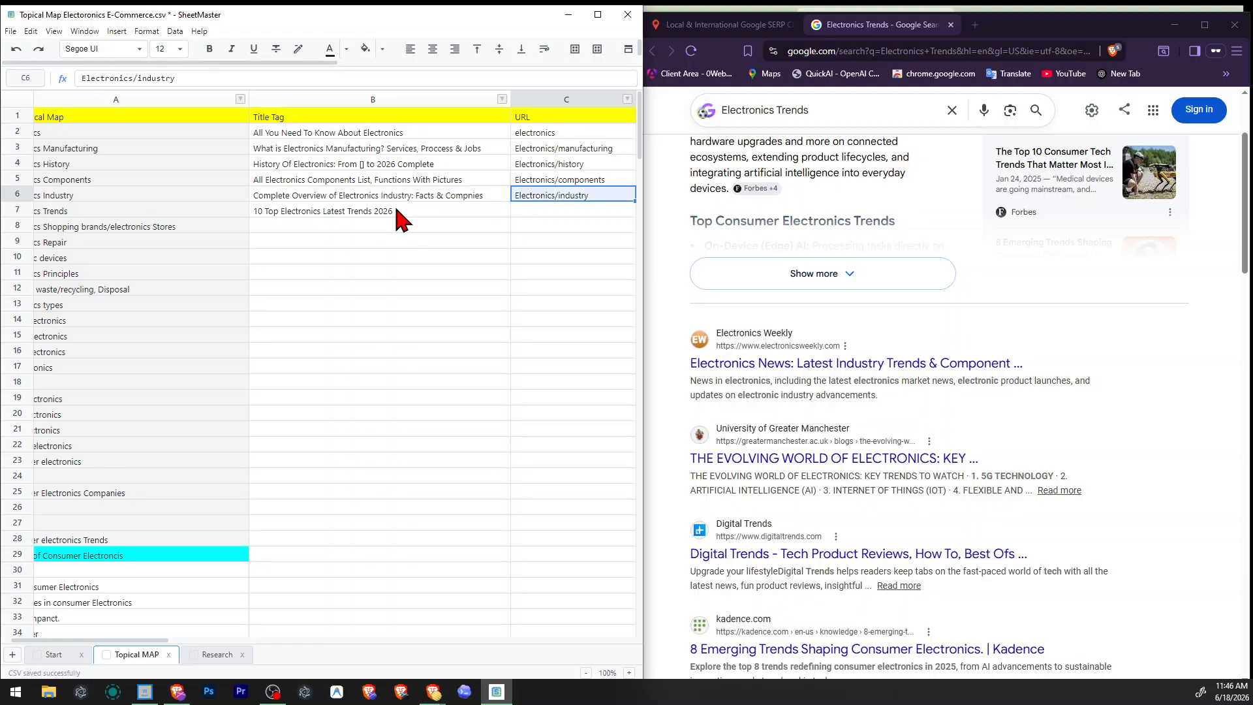
pyautogui.press('Down')
pyautogui.write('Electronics/industry')
pyautogui.hotkey('ctrl', 'shift', 'Left')
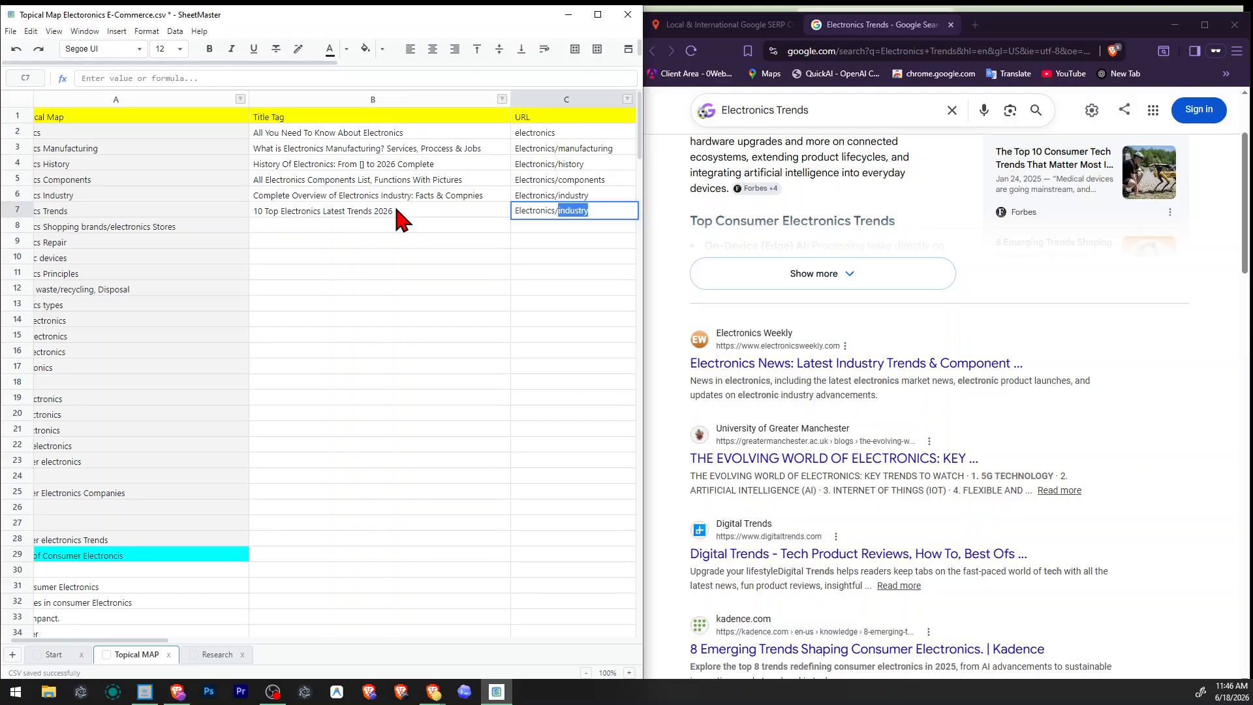
pyautogui.write('Trends')
pyautogui.press('Return')
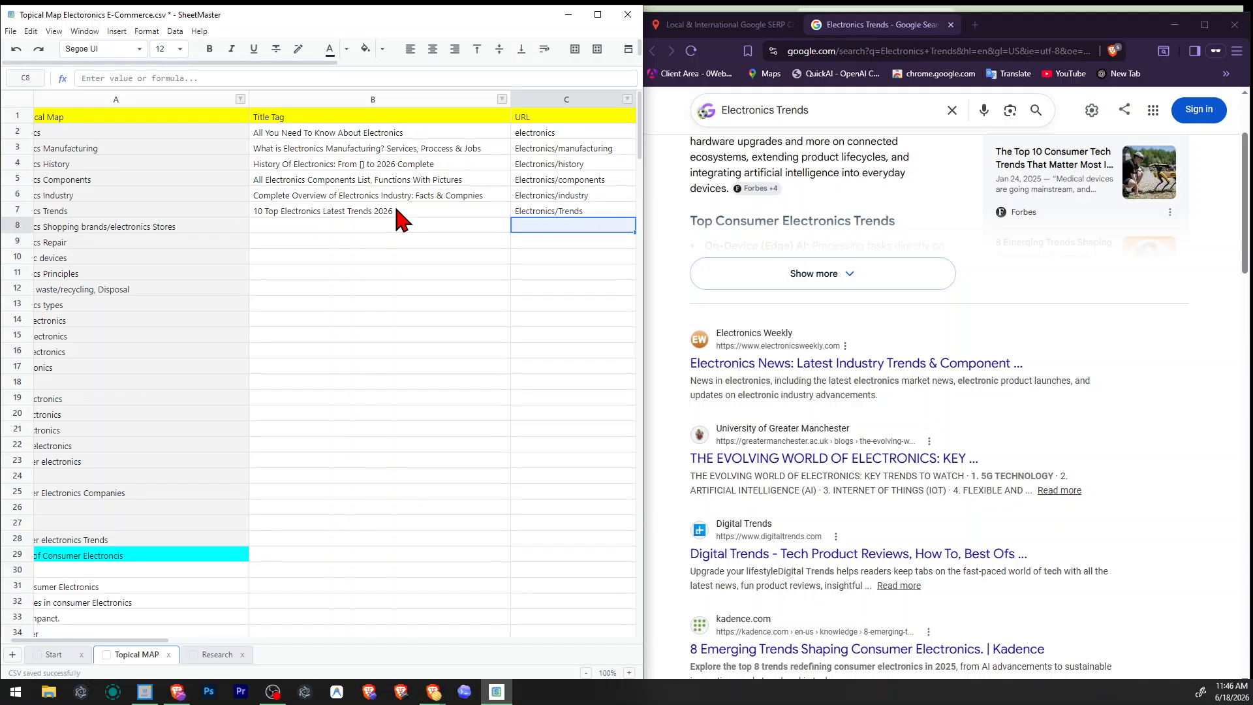
# Enter "Future-of-Electronics" as the image URL of the Electronics Trends row.
pyautogui.press('Right')
pyautogui.press('Up')
pyautogui.press('Right')
pyautogui.press('Right')
pyautogui.press('Right')
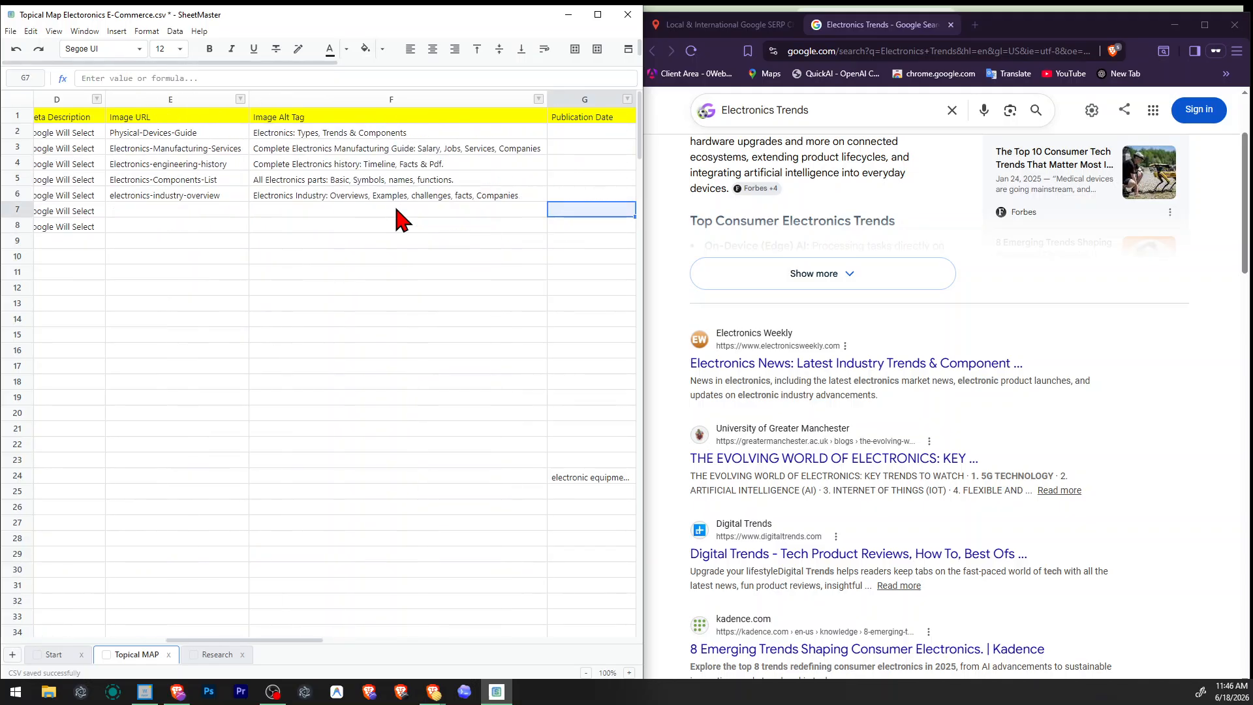
pyautogui.press('Left')
pyautogui.press('Left')
pyautogui.press('Left')
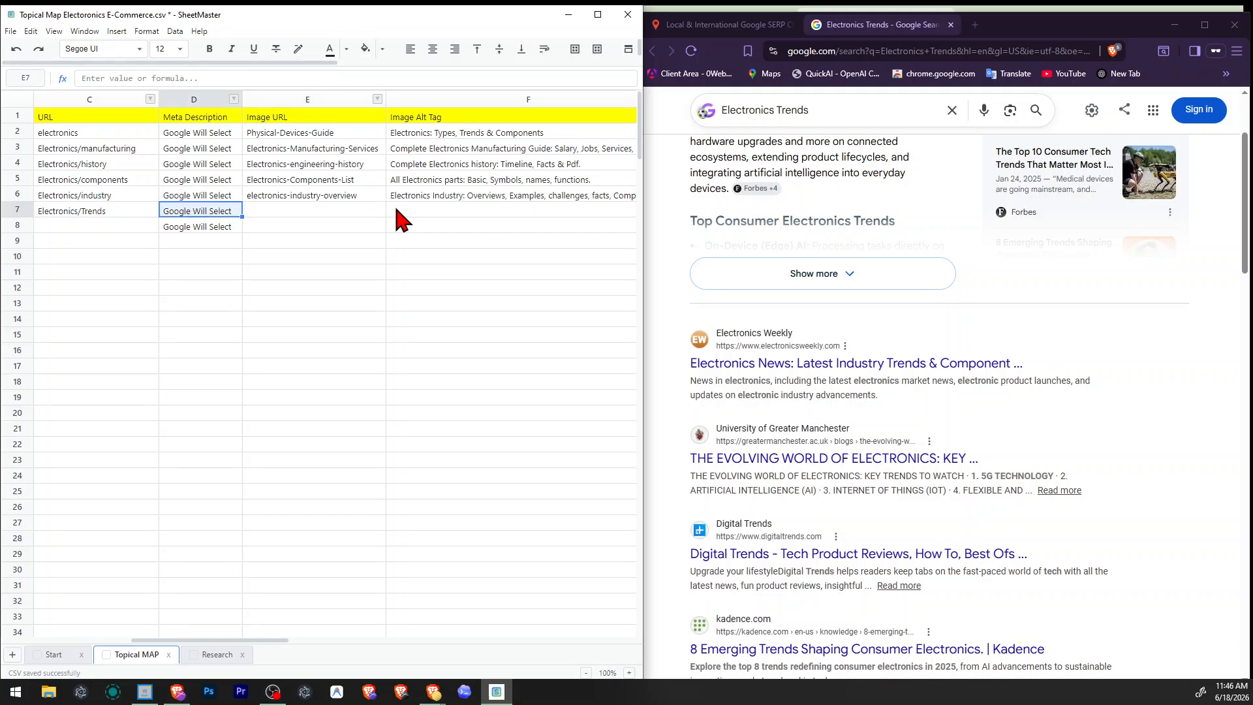
pyautogui.press('Left')
pyautogui.press('Right')
pyautogui.press('Right')
pyautogui.press('Left')
pyautogui.press('Left')
pyautogui.press('Right')
pyautogui.press('Right')
pyautogui.write('E')
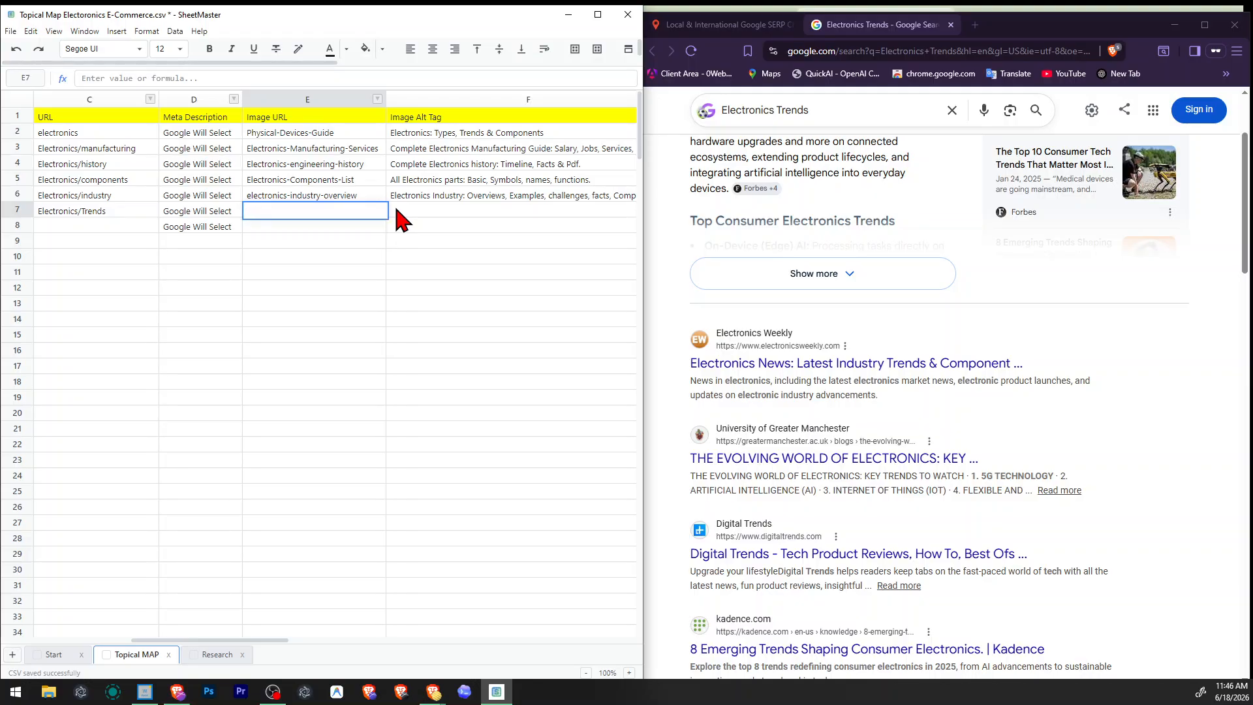
pyautogui.click(318, 195)
pyautogui.click(314, 214)
pyautogui.write('Future')
pyautogui.write('-of')
pyautogui.write('-ELect')
pyautogui.write('lec')
pyautogui.write('tro')
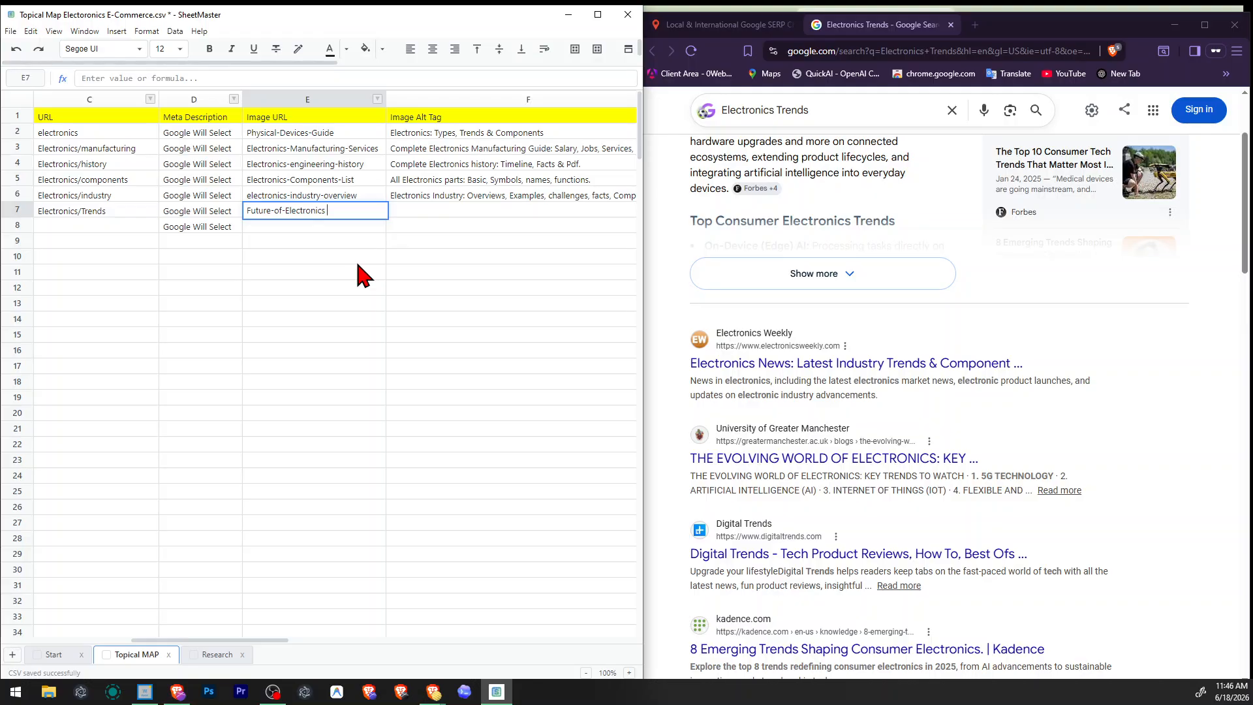
pyautogui.press('Tab')
pyautogui.write('10')
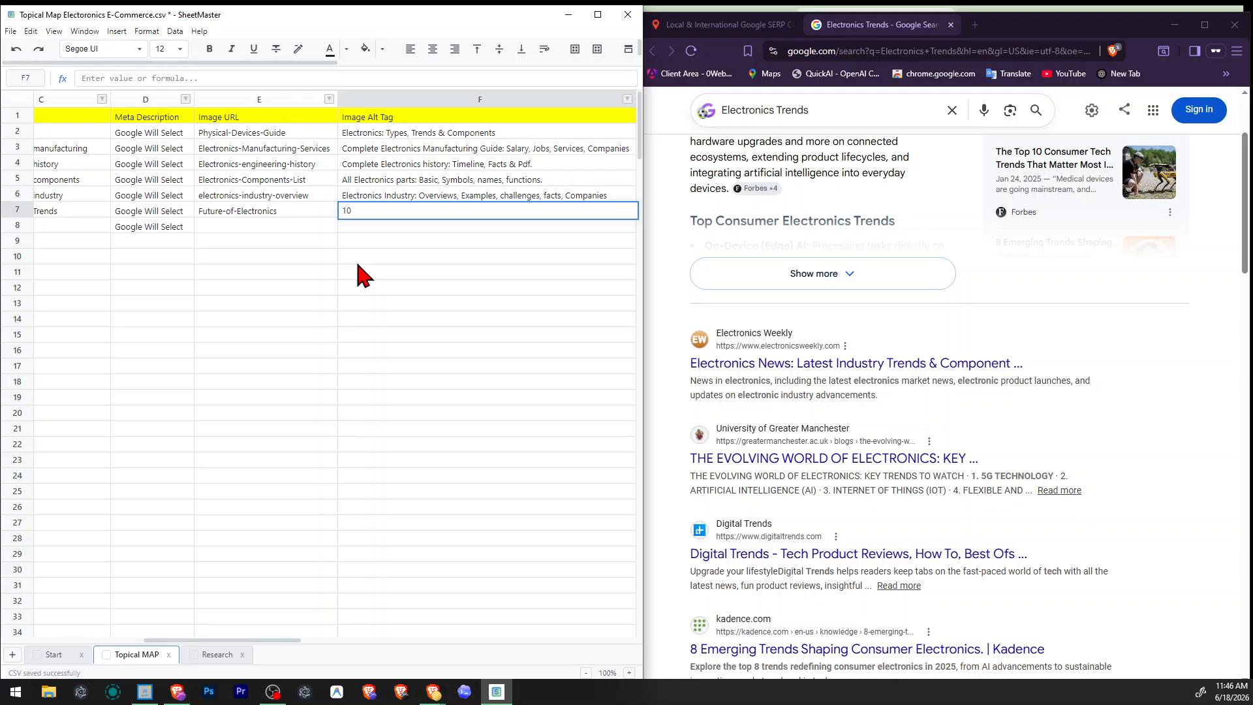
pyautogui.write(' Future')
pyautogui.hotkey('ctrl', 'shift', 'Left')
pyautogui.hotkey('ctrl', 'a')
pyautogui.press('BackSpace')
# Check the Electronics Trends results for wording and begin the row's image alt tag with "Electronics Trending Now: Top".
pyautogui.scroll(-2, 907, 378)
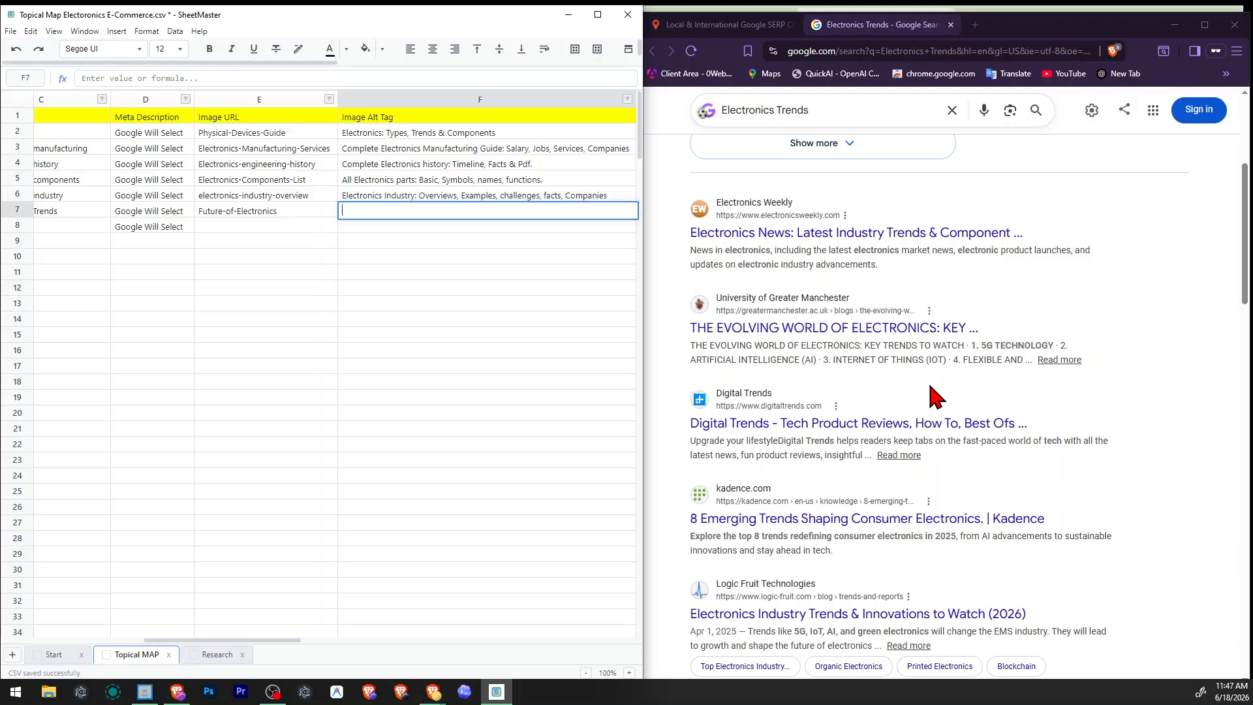
pyautogui.scroll(-2, 933, 398)
pyautogui.scroll(-2, 933, 395)
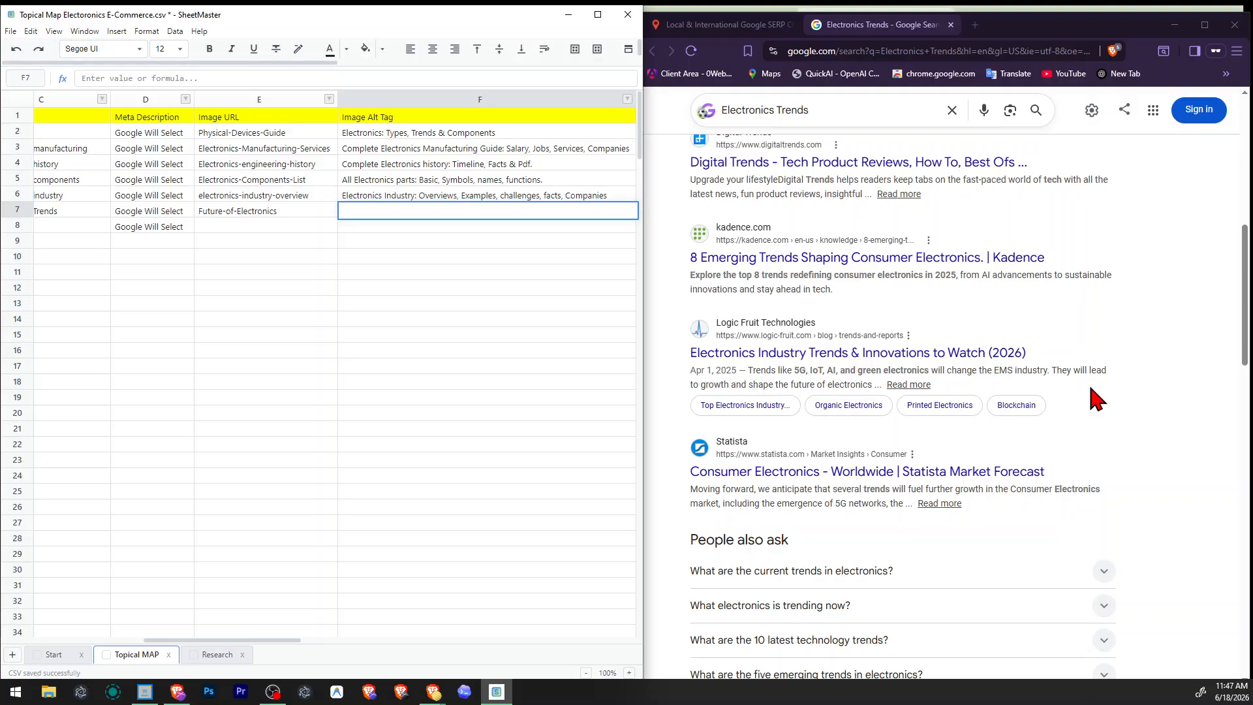
pyautogui.scroll(-4, 904, 401)
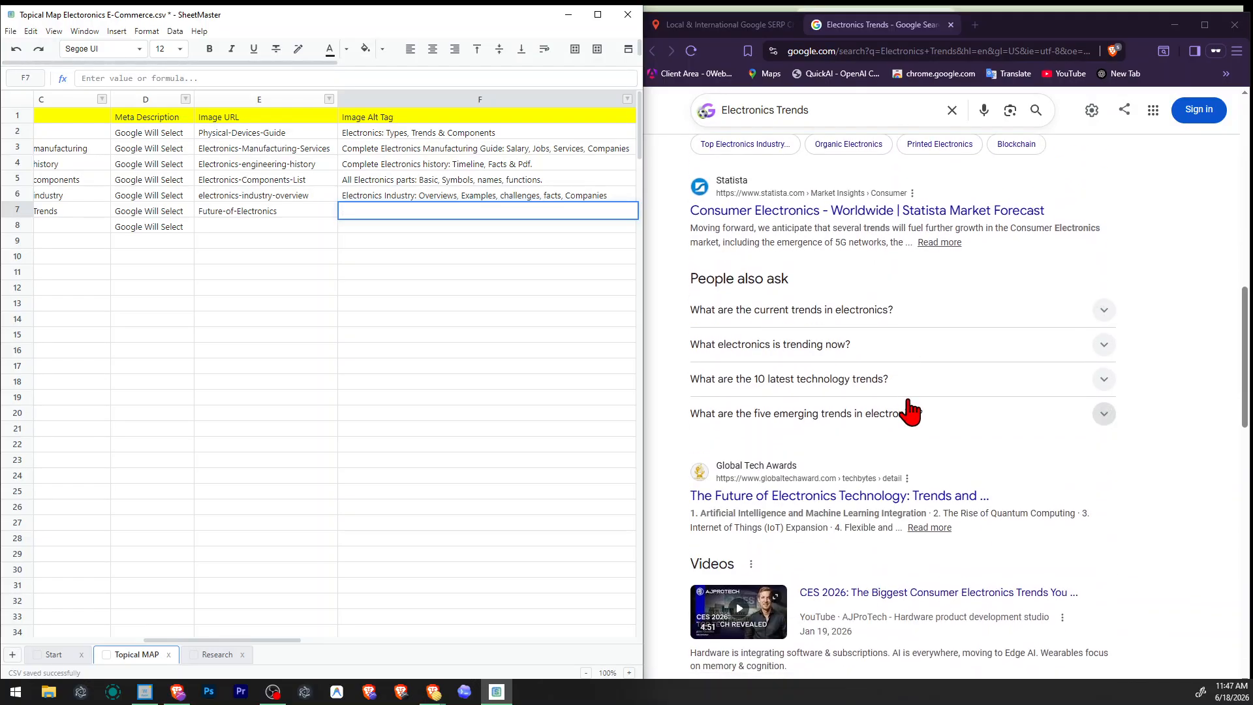
pyautogui.scroll(2, 908, 410)
pyautogui.scroll(-2, 909, 410)
pyautogui.scroll(-2, 910, 410)
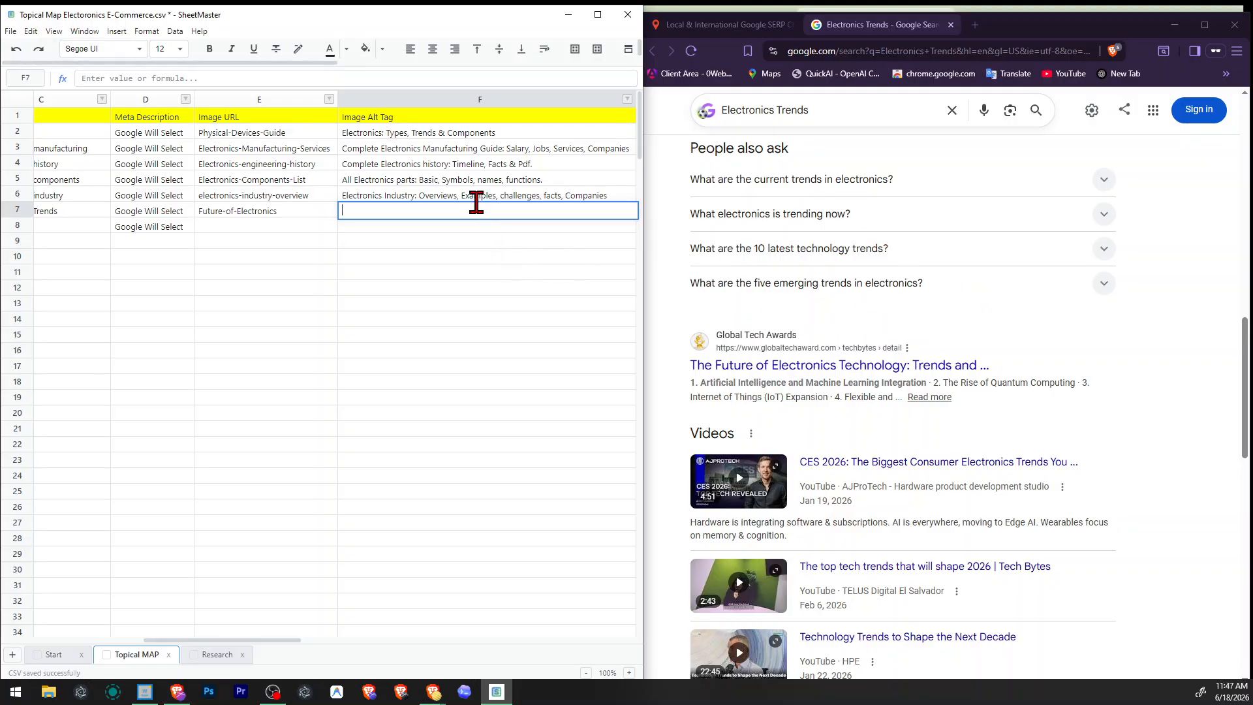
pyautogui.write('Electronics Trending Now: TOp')
pyautogui.press('BackSpace')
pyautogui.write('p')
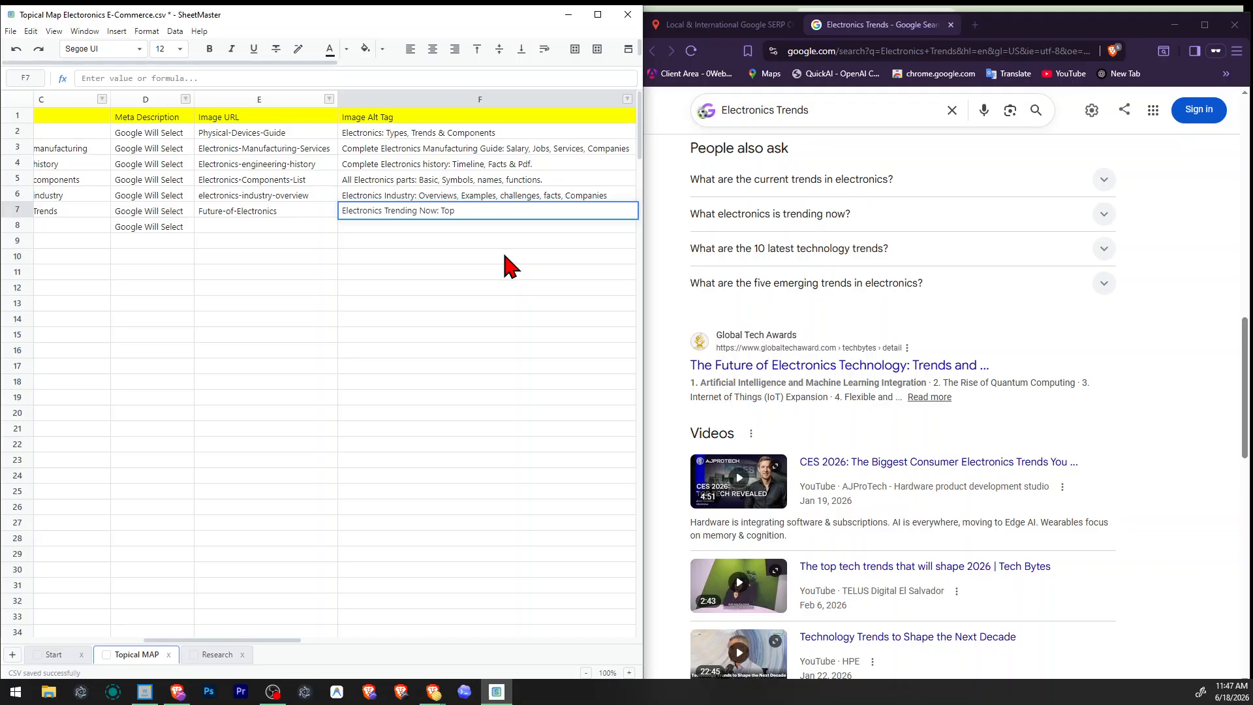
# Replace the word "Top" in the image alt tag with "The Future Of Electronics industry Explanied!".
pyautogui.hotkey('ctrl', 'shift', 'Left')
pyautogui.write('The Future Of Electroniscs industry Explanied!')
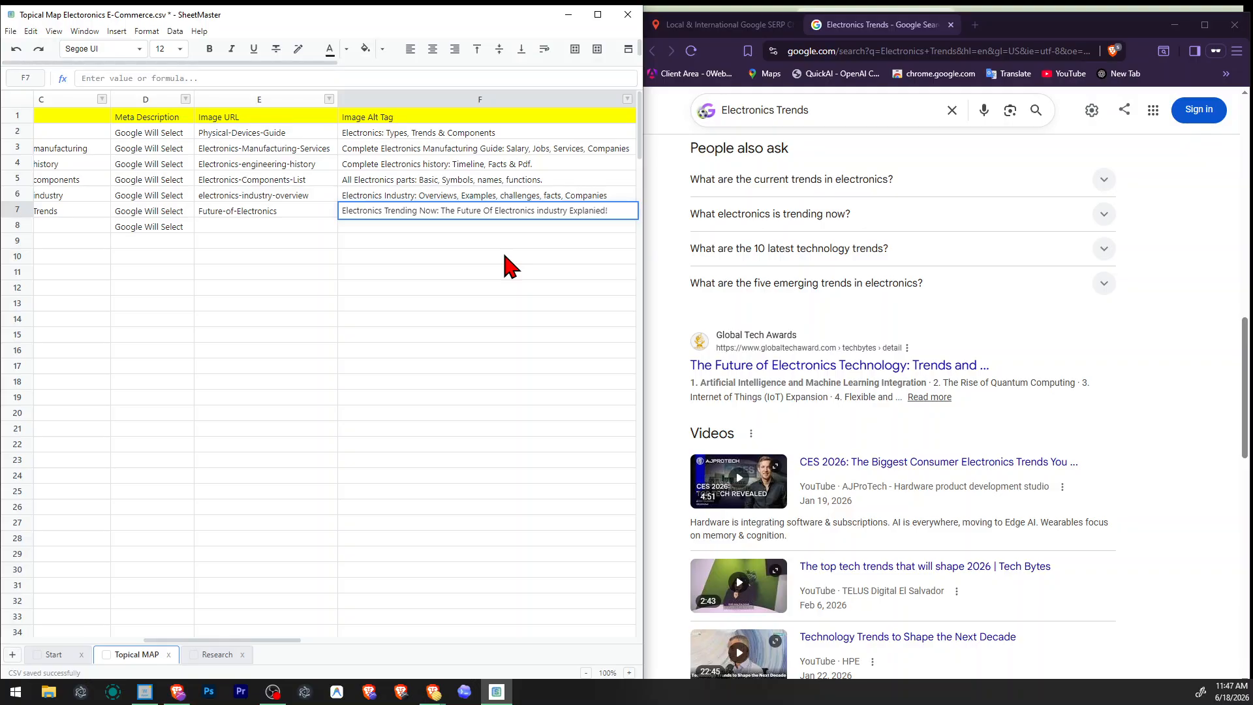
# Review the Electronics Trends row across its columns, from the raw topic to the publication date.
pyautogui.press('Left')
pyautogui.press('Left')
pyautogui.press('Left')
pyautogui.press('Left')
pyautogui.press('Left')
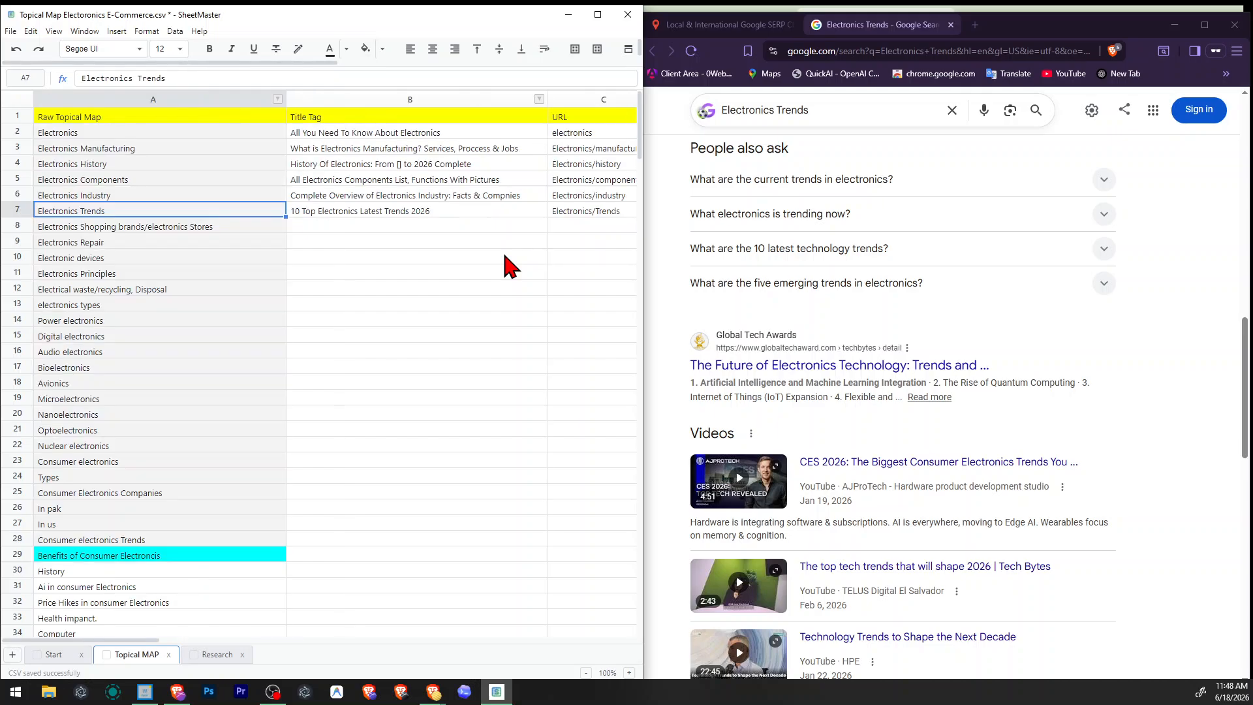
pyautogui.press('Right')
pyautogui.press('Right')
pyautogui.press('Right')
pyautogui.press('Right')
pyautogui.press('Right')
pyautogui.press('Right')
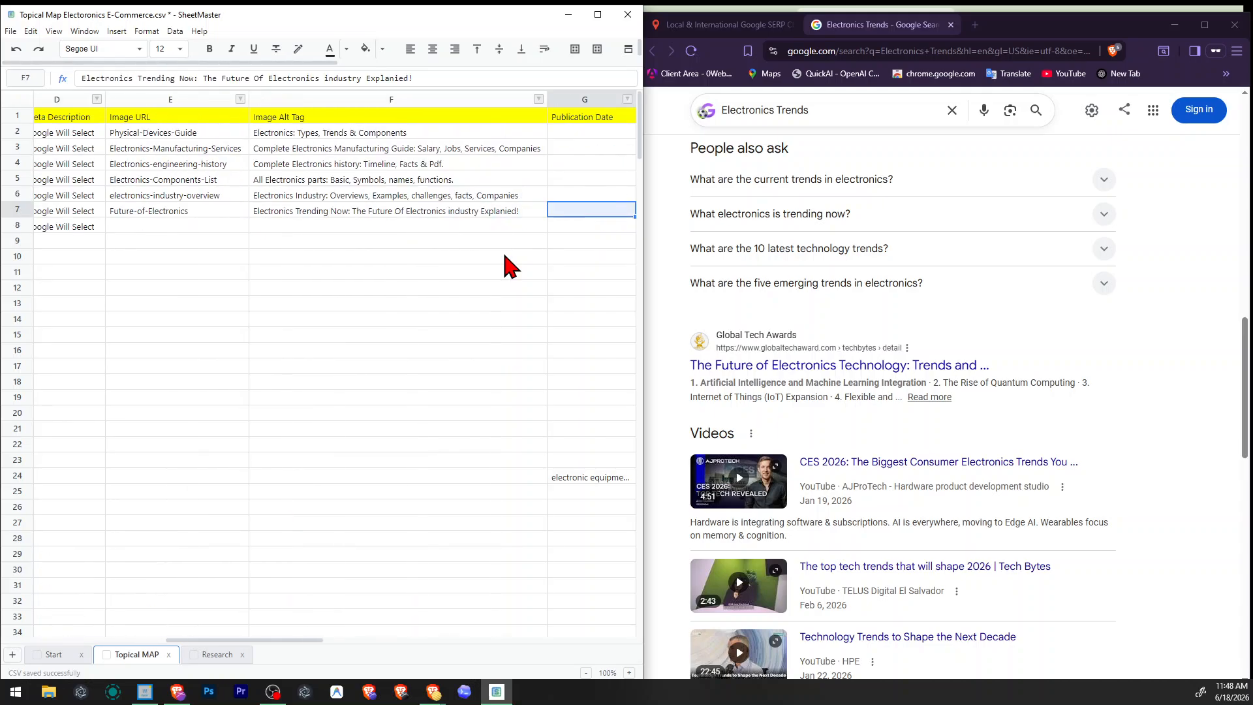
pyautogui.press('Left')
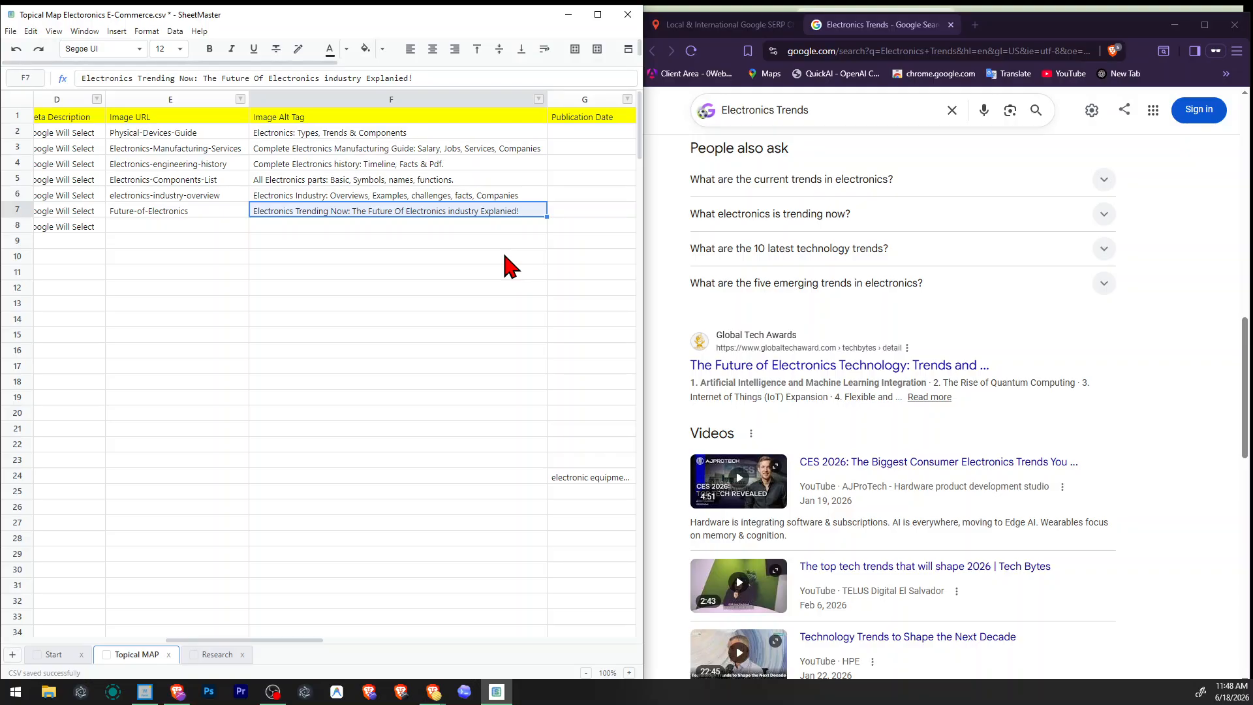
pyautogui.press('Left')
pyautogui.press('Left')
pyautogui.press('Left')
pyautogui.press('Left')
pyautogui.press('Left')
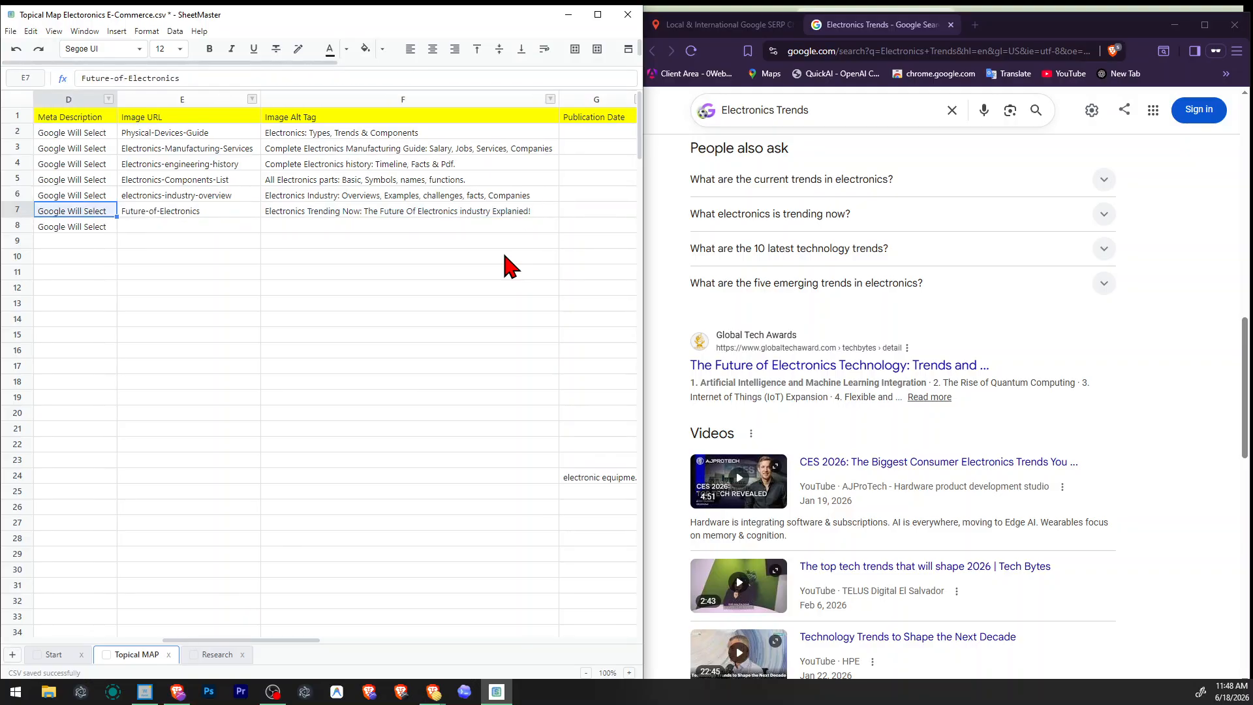
# Enter the note "use word consumer" in the Notes column of the Electronics Trends row.
pyautogui.press('Right')
pyautogui.press('Right')
pyautogui.press('Right')
pyautogui.press('Right')
pyautogui.press('Right')
pyautogui.press('Right')
pyautogui.press('Right')
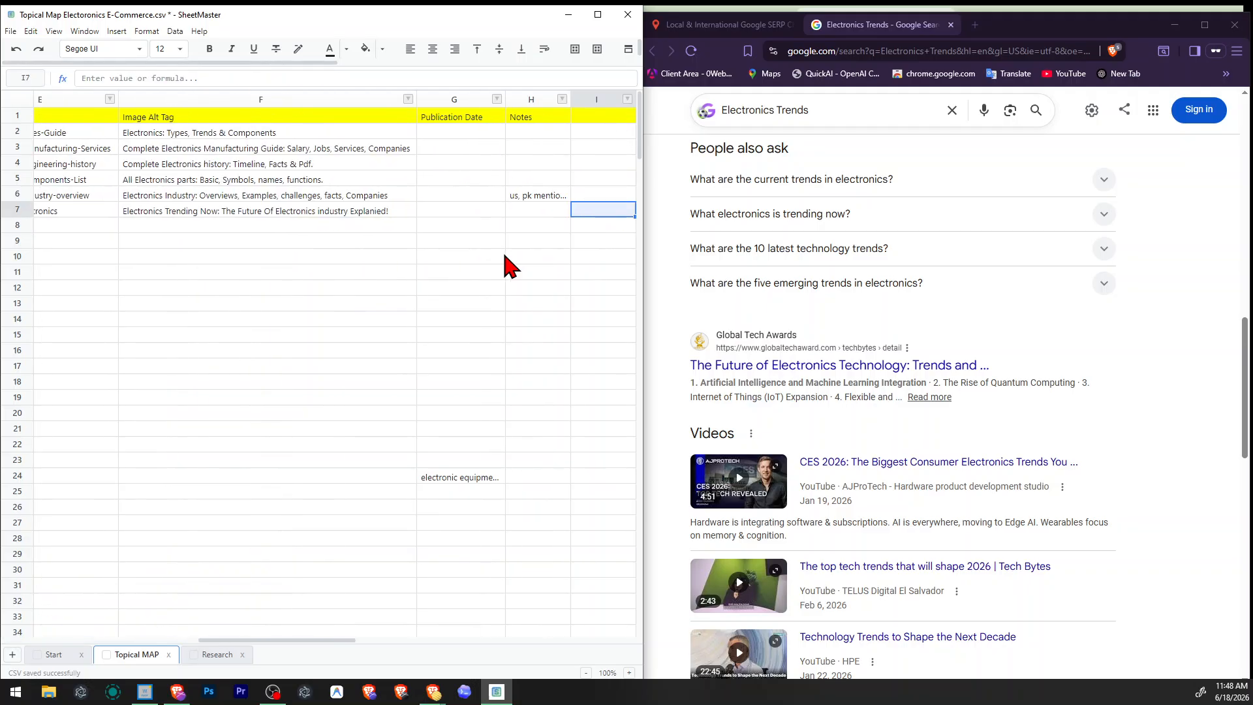
pyautogui.press('F2')
pyautogui.write('use word com')
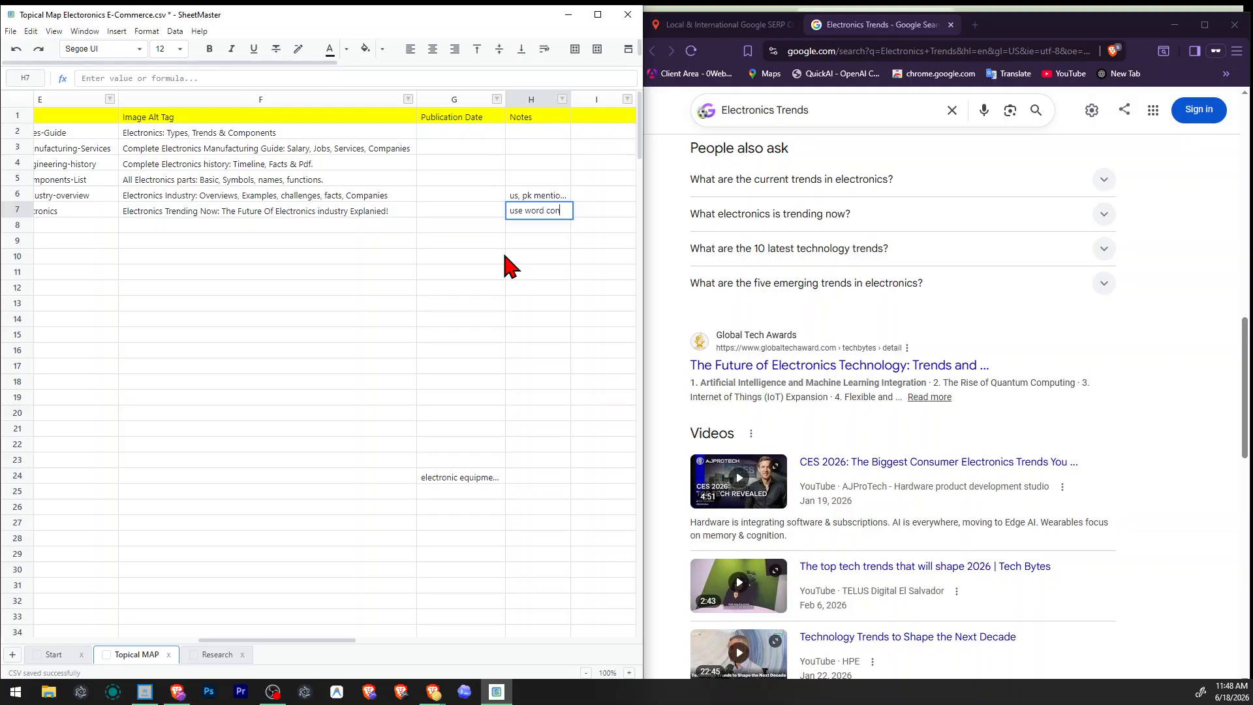
pyautogui.write('su')
pyautogui.write("mer'")
pyautogui.press('Return')
# Go to the Electronics Shopping brands/electronics Stores topic and search the SERP checker for "electronics brands".
pyautogui.press('Home')
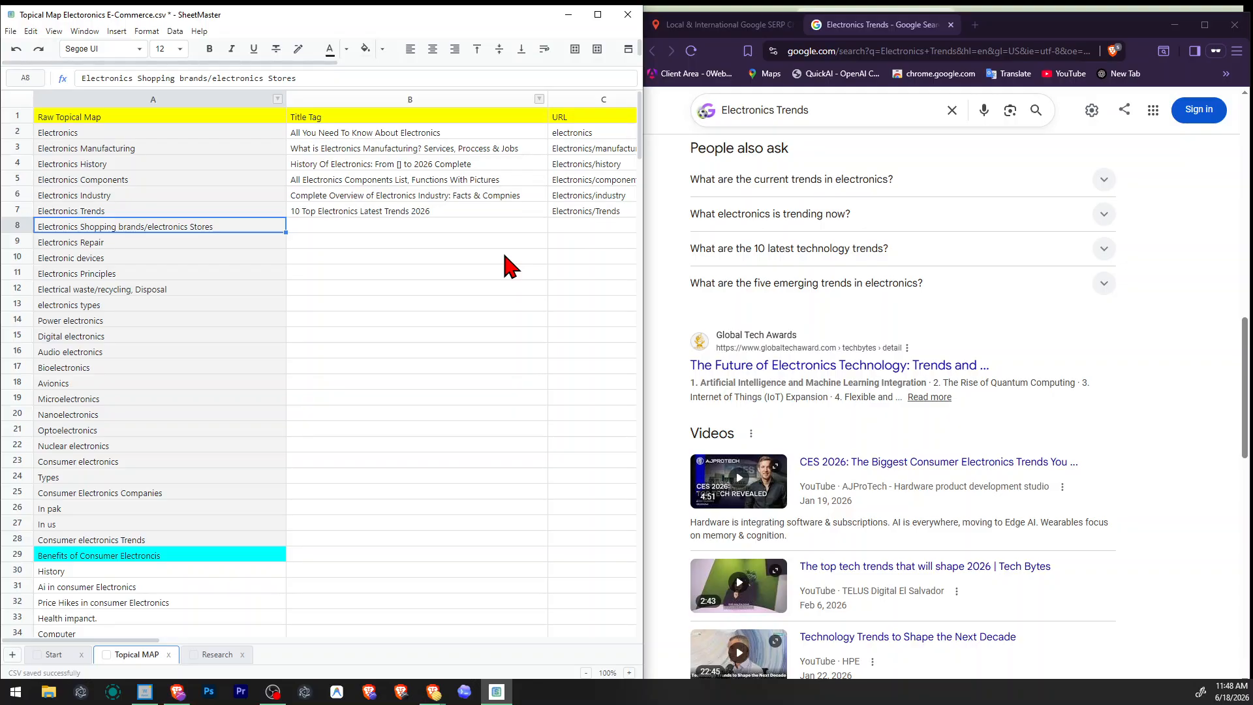
pyautogui.press('F2')
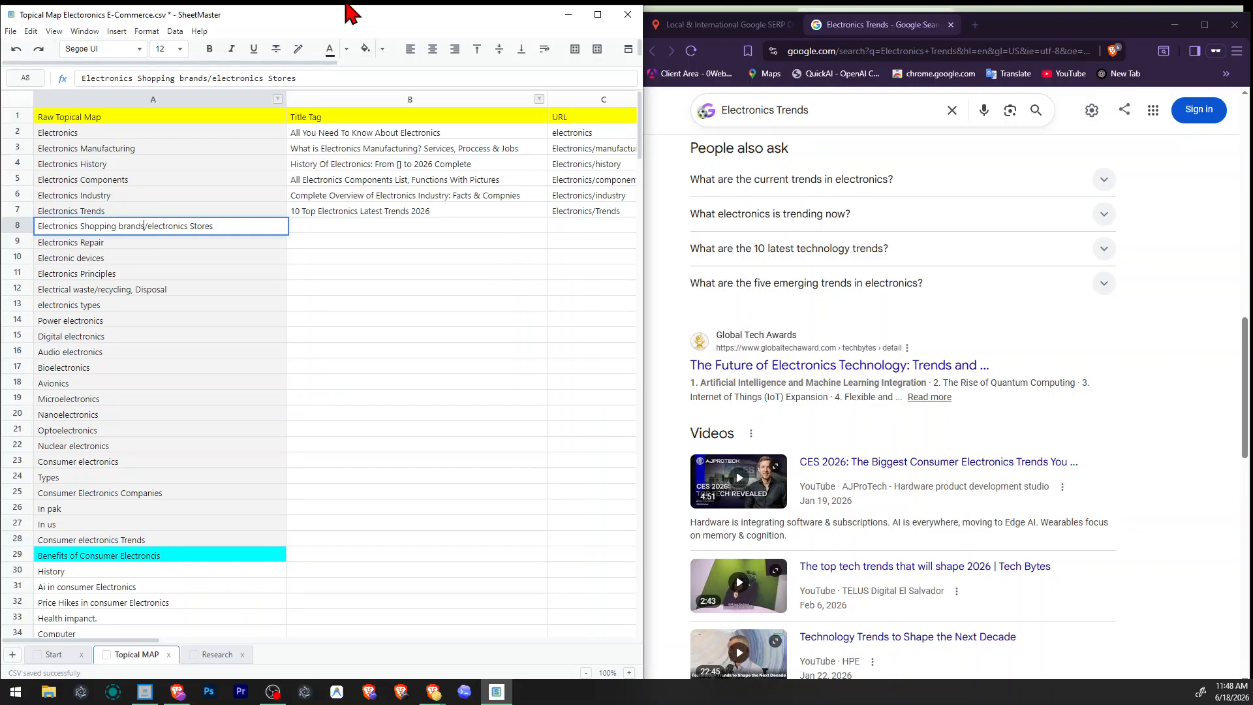
pyautogui.click(728, 28)
pyautogui.click(902, 212)
pyautogui.hotkey('shift', 'Home')
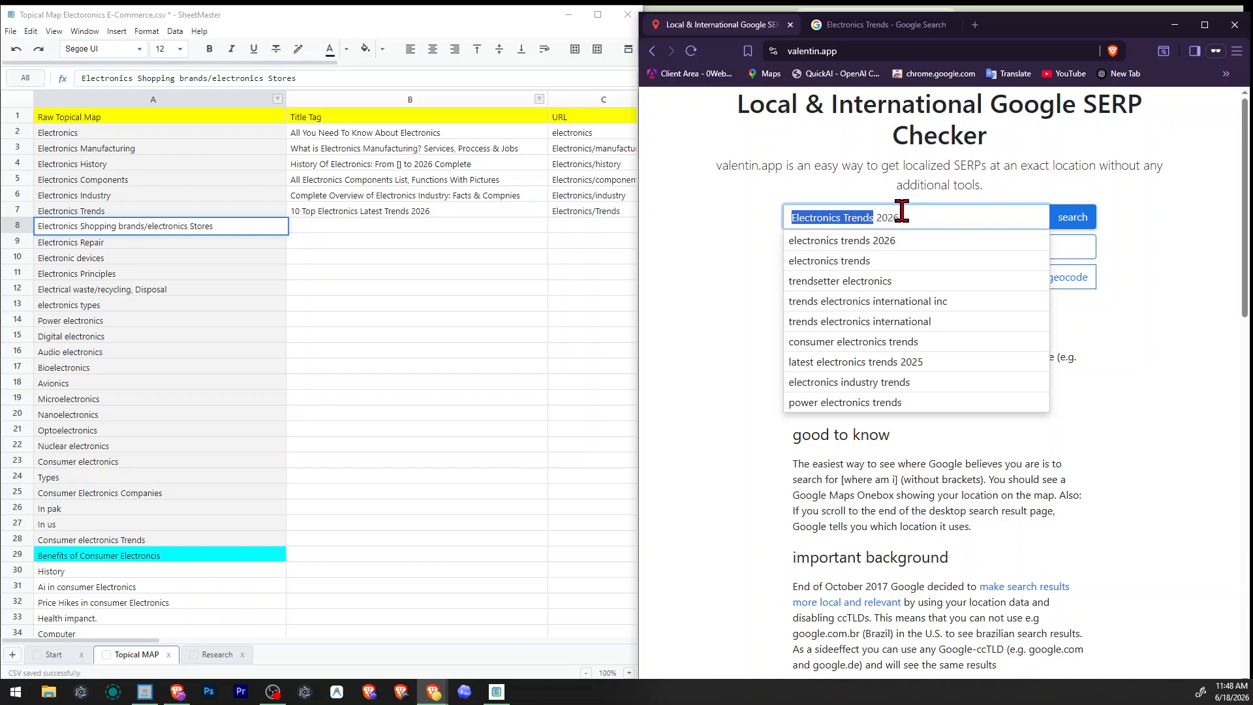
pyautogui.hotkey('ctrl', 'a')
pyautogui.write('electronics')
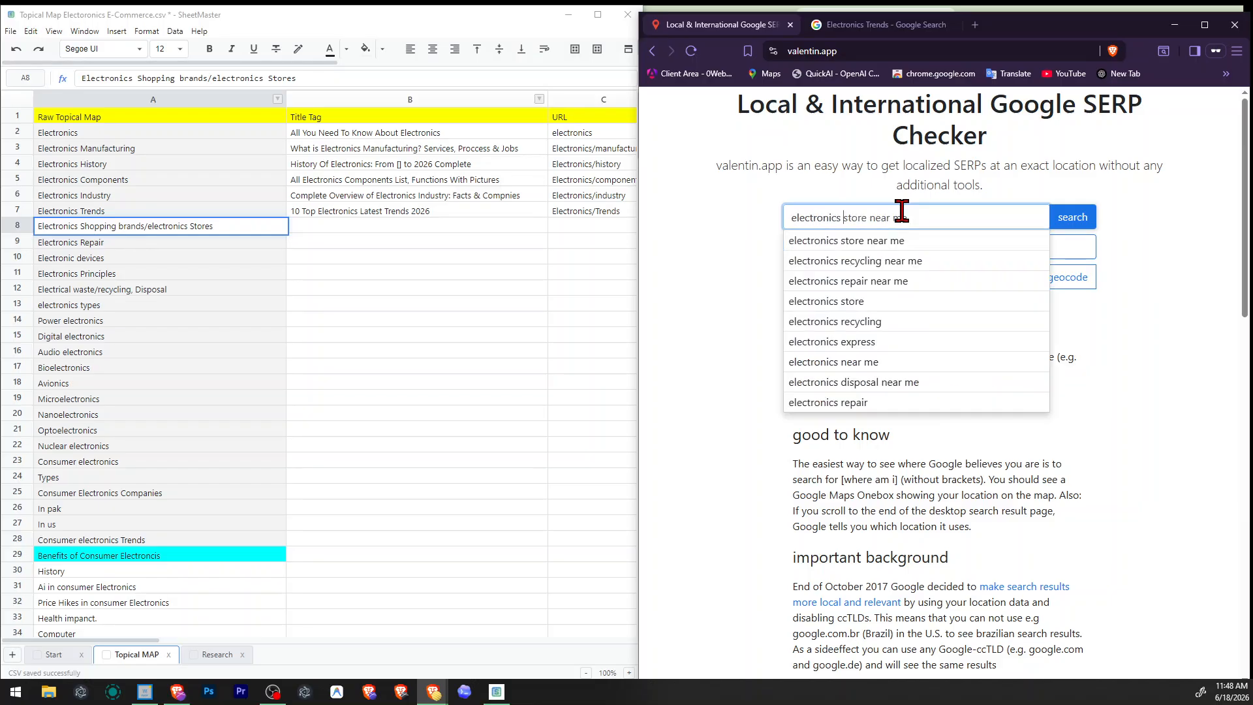
pyautogui.write(' brands')
pyautogui.press('Return')
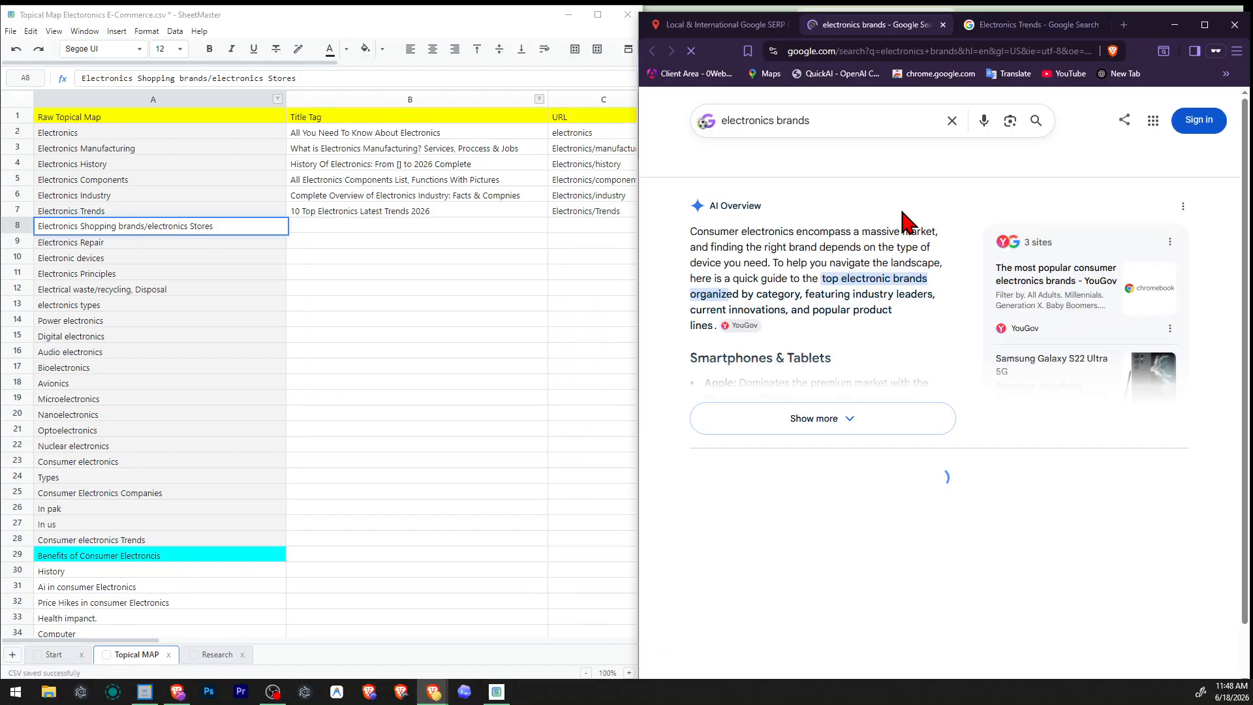
# Run another search in the SERP checker, this time for "electronics compnies".
pyautogui.click(721, 25)
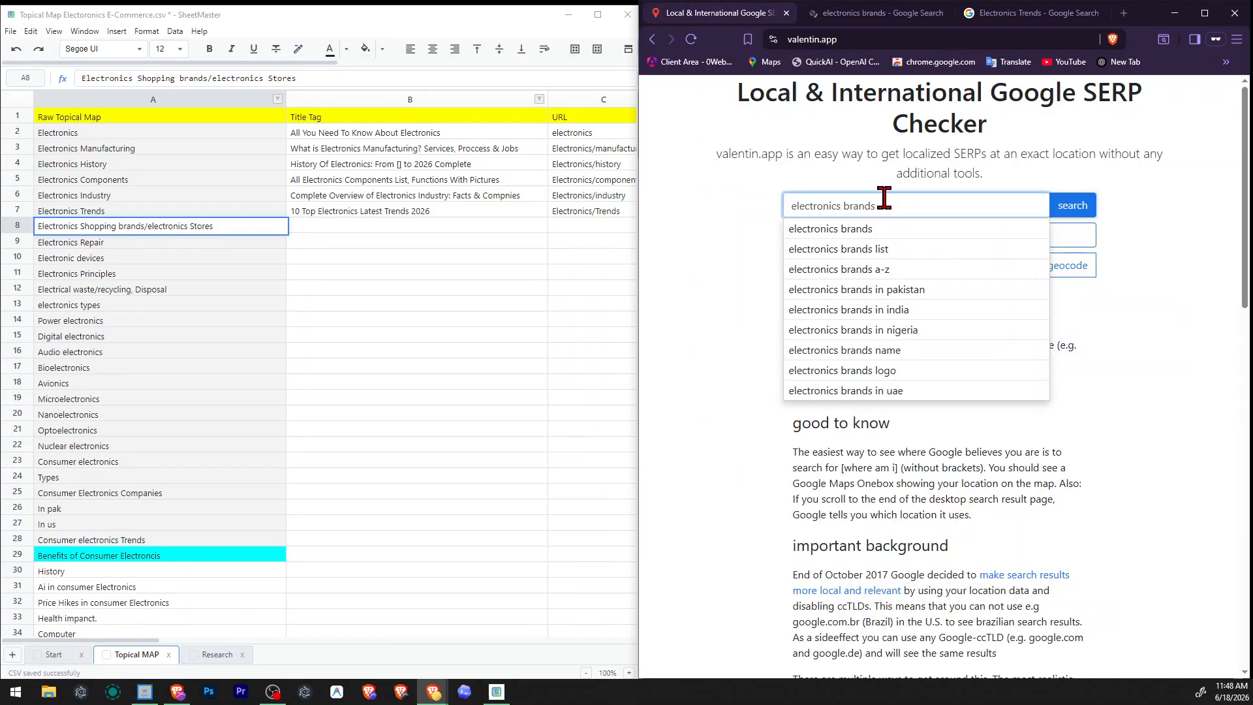
pyautogui.doubleClick(863, 205)
pyautogui.write('companies')
pyautogui.press('Return')
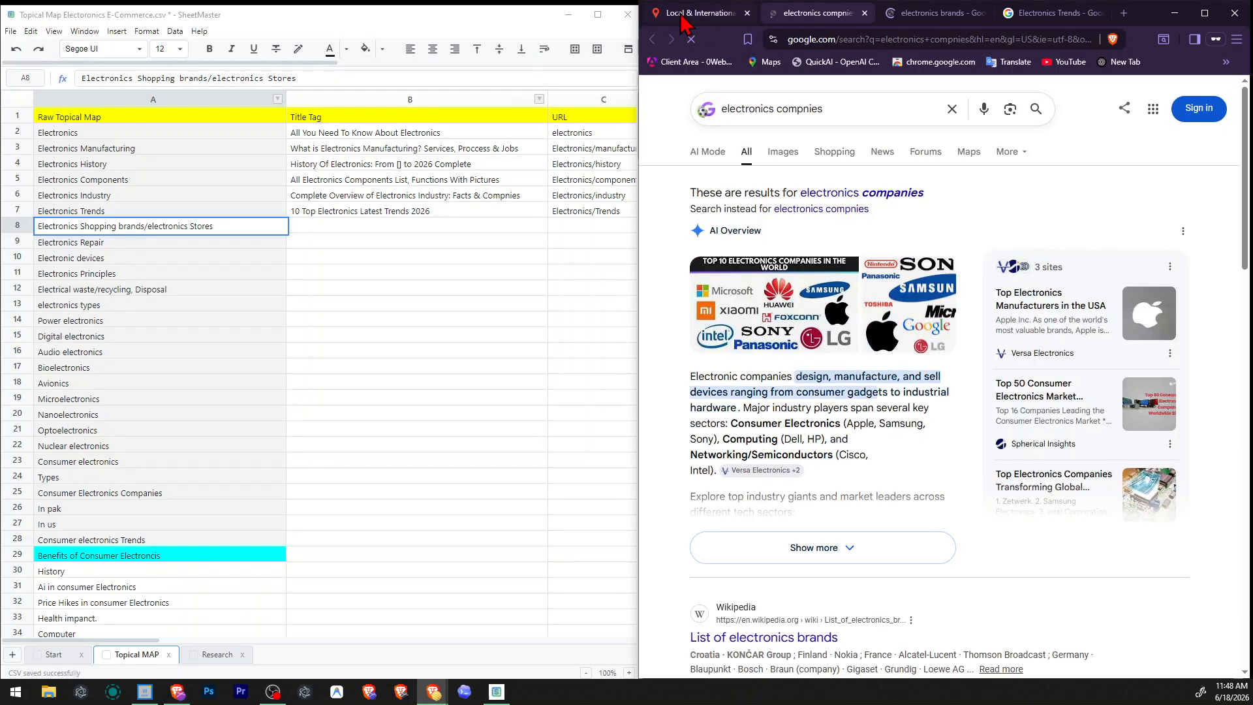
# Run a further SERP checker search for "electronics stores".
pyautogui.click(692, 13)
pyautogui.doubleClick(878, 205)
pyautogui.write('stores')
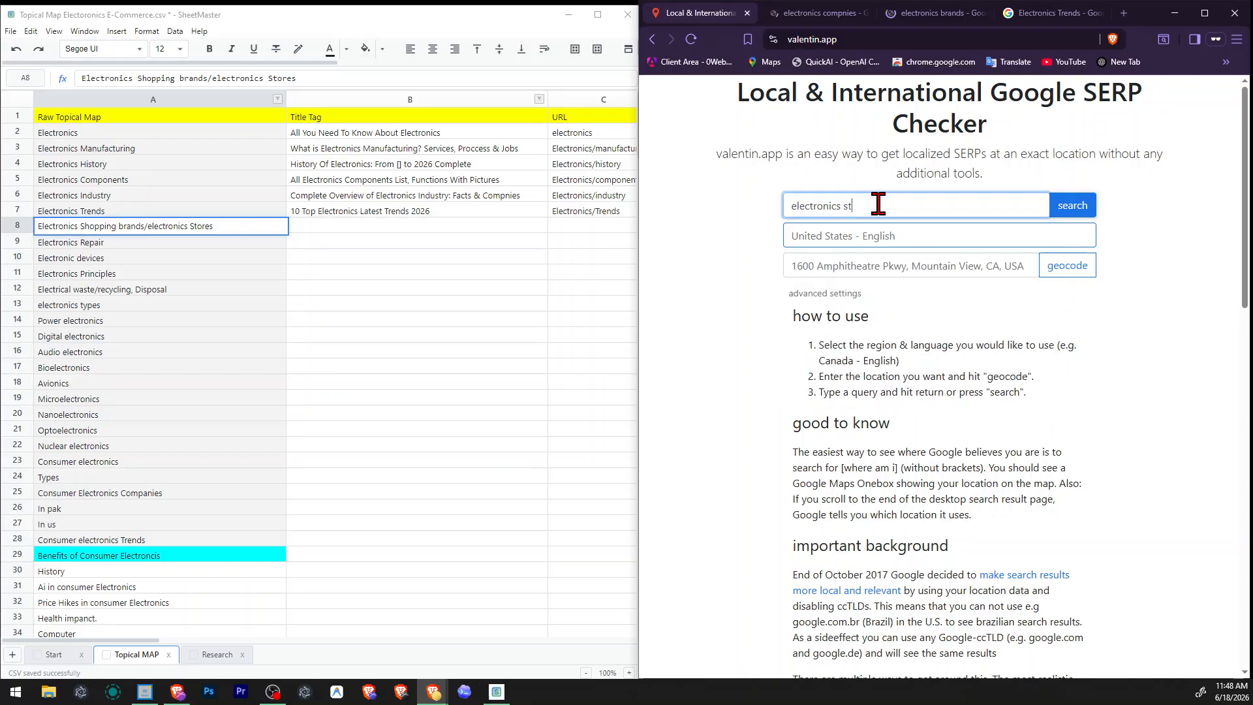
pyautogui.press('Return')
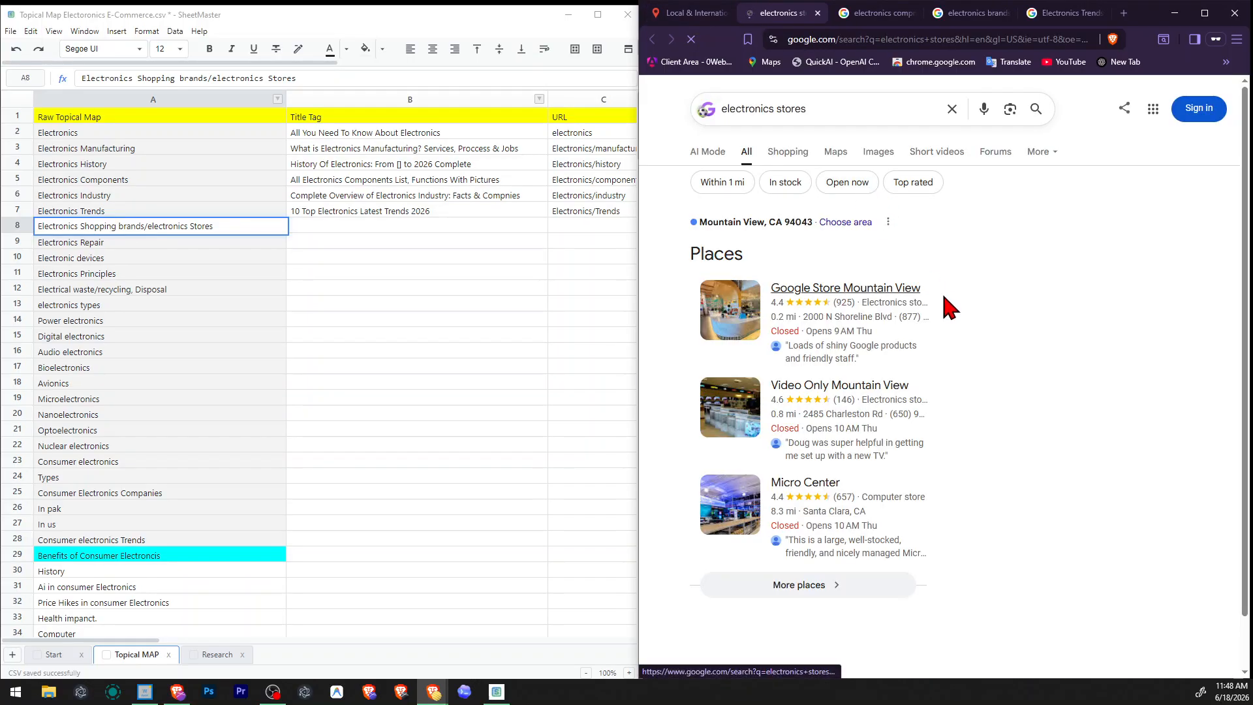
# Examine the electronics stores results, including the local places, related questions, store listings and related searches.
pyautogui.scroll(-2, 1004, 244)
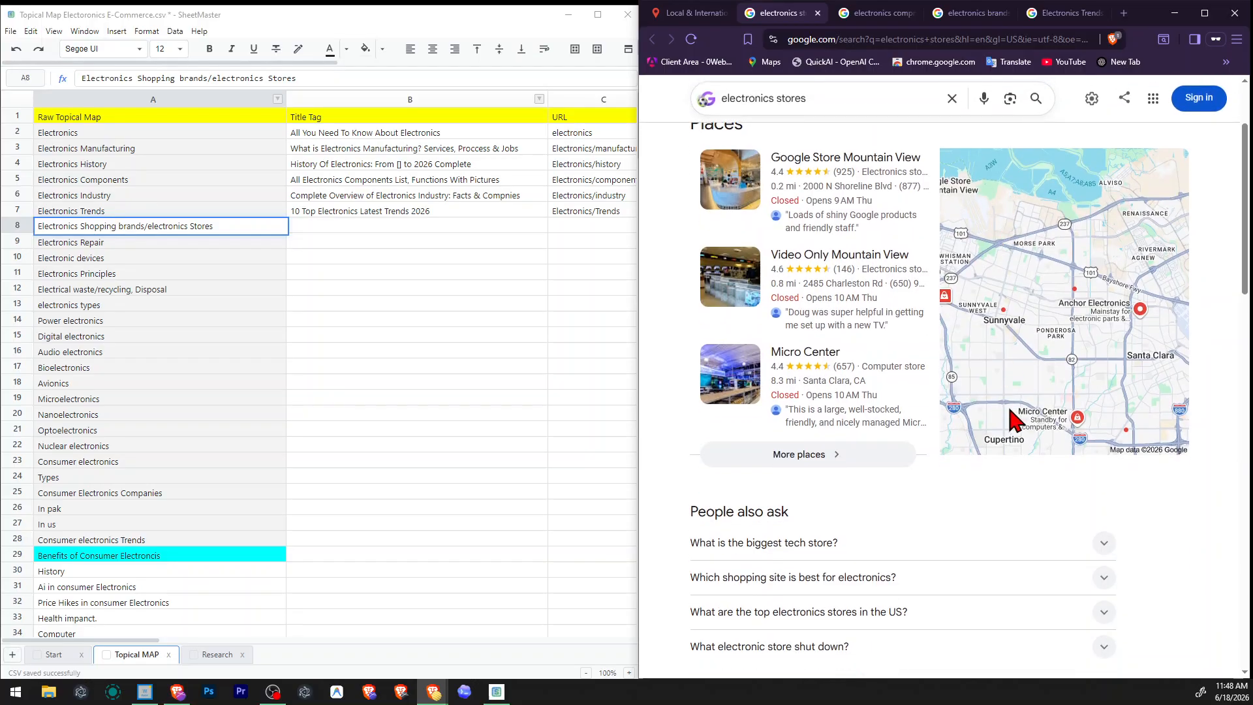
pyautogui.scroll(-6, 1021, 537)
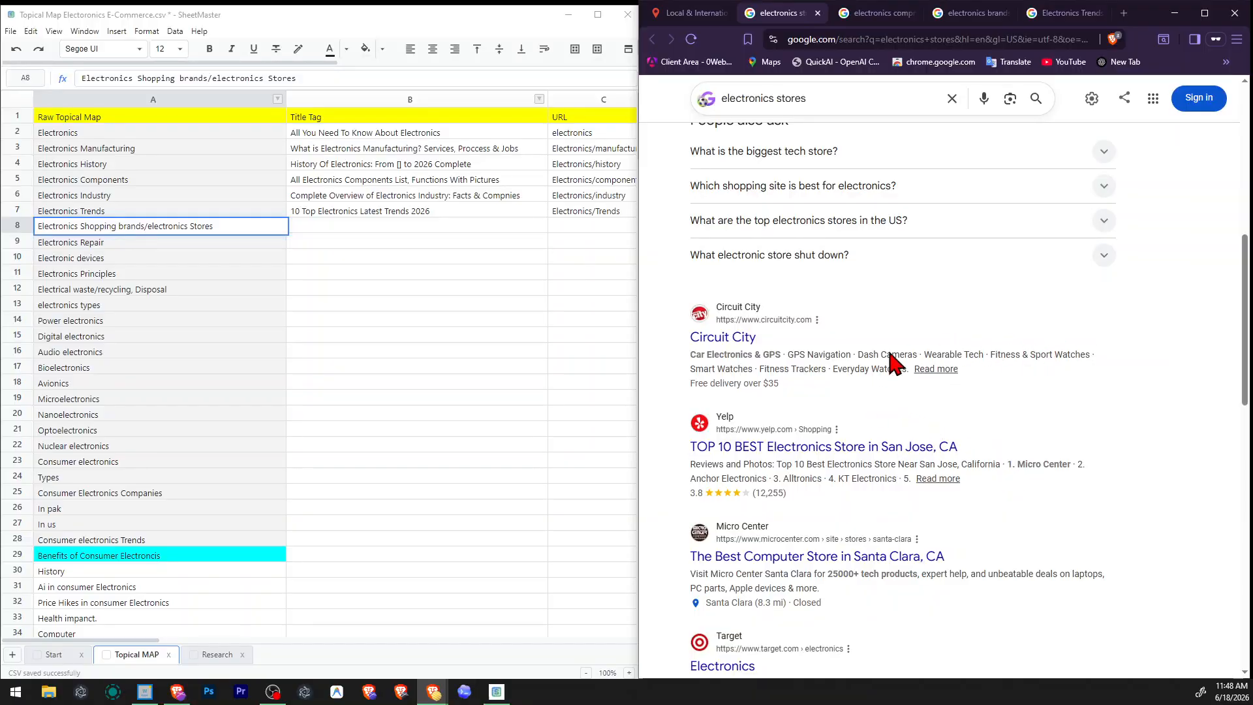
pyautogui.scroll(-2, 790, 358)
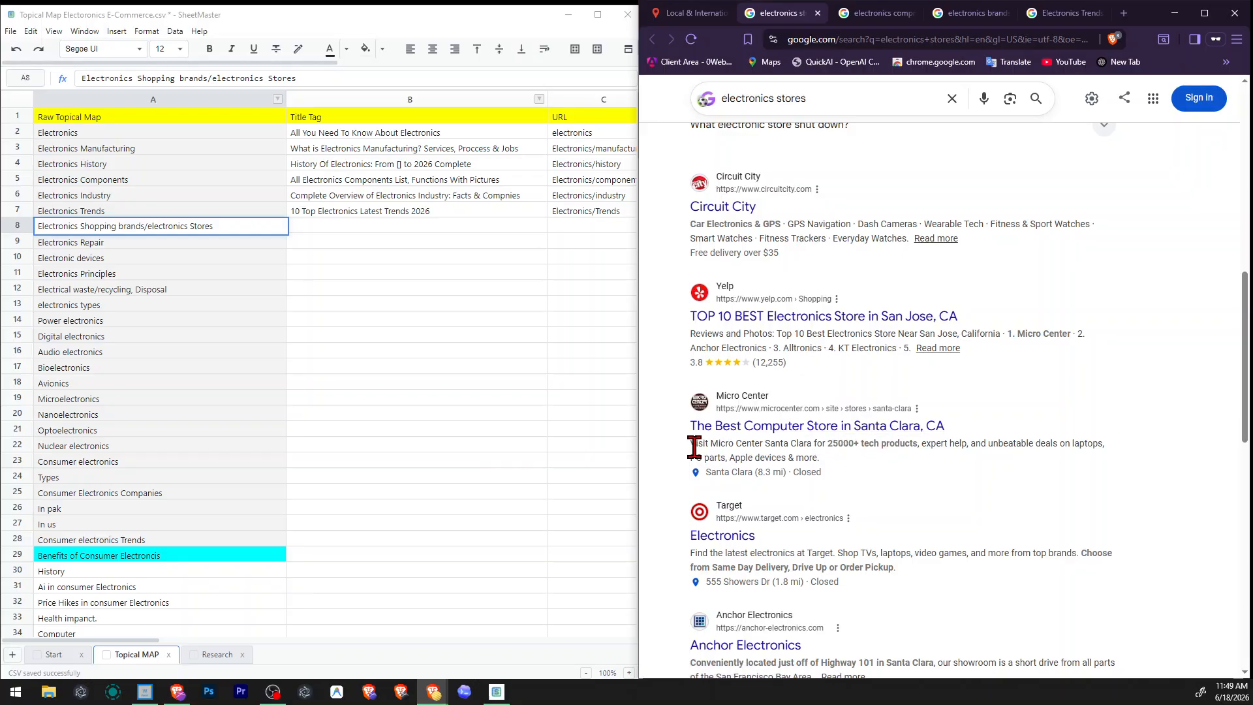
pyautogui.moveTo(695, 448); pyautogui.dragTo(1032, 446)
pyautogui.click(1034, 446)
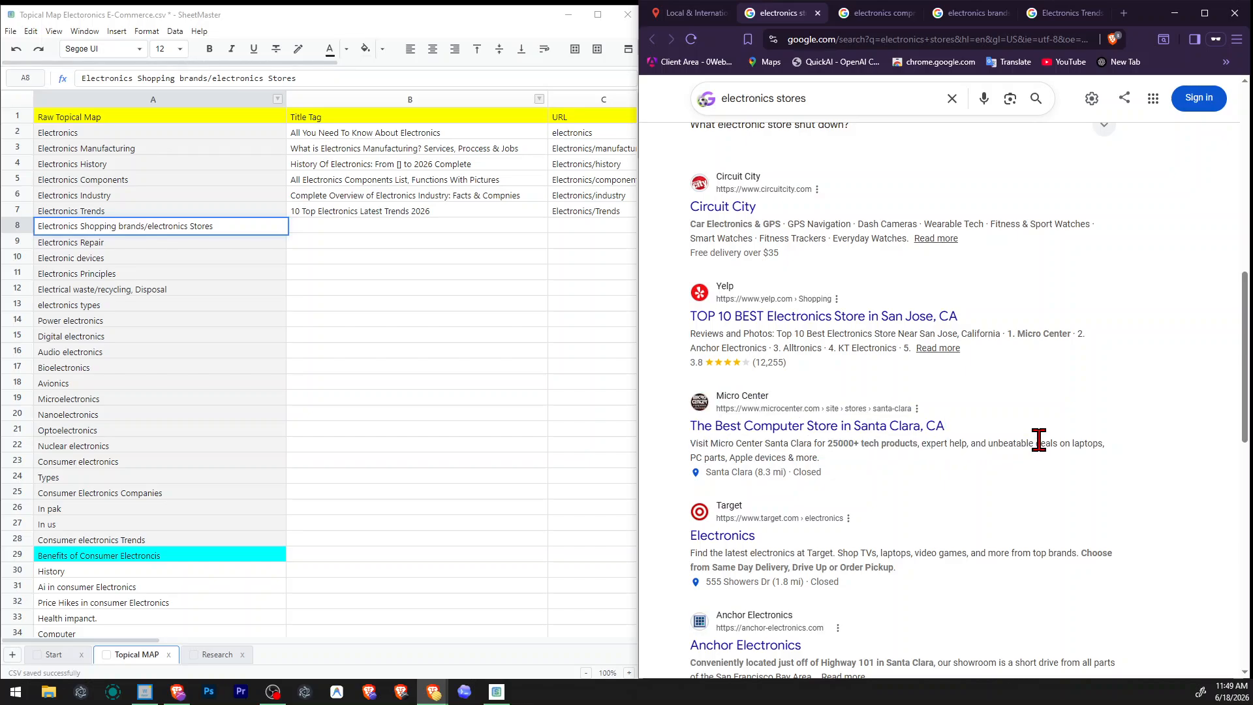
pyautogui.doubleClick(873, 444)
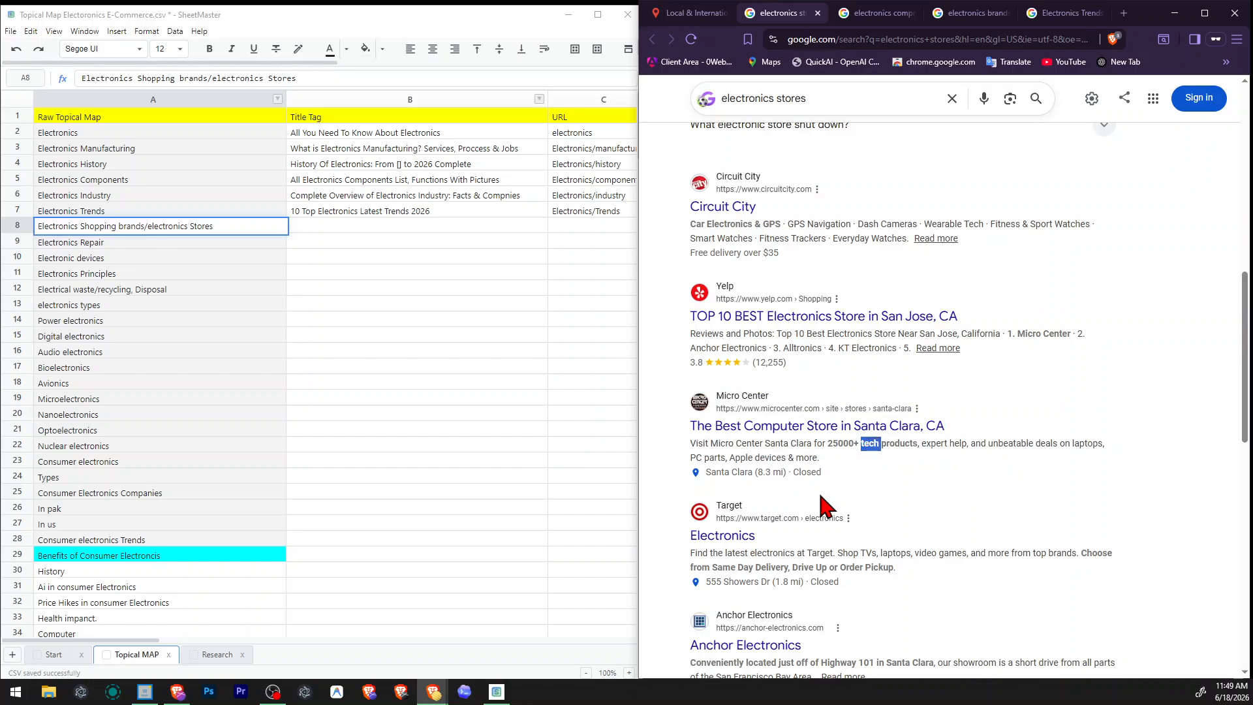
pyautogui.click(922, 484)
pyautogui.scroll(-5, 922, 484)
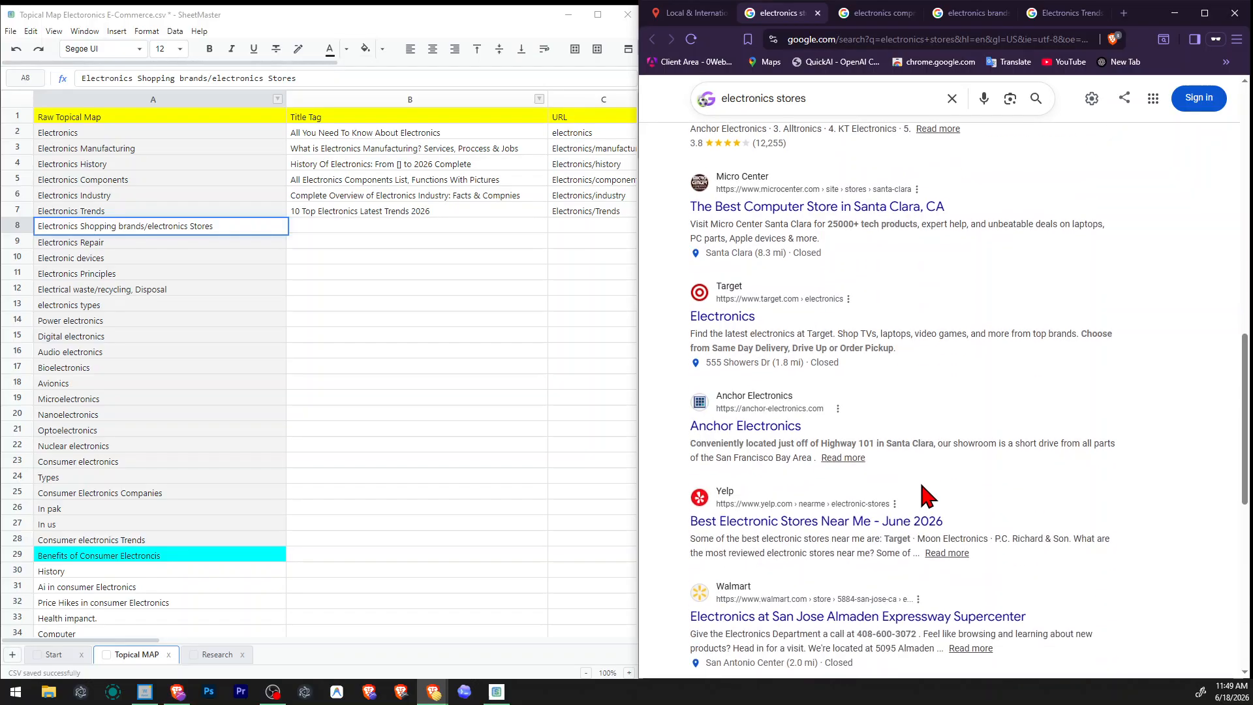
pyautogui.scroll(-4, 893, 320)
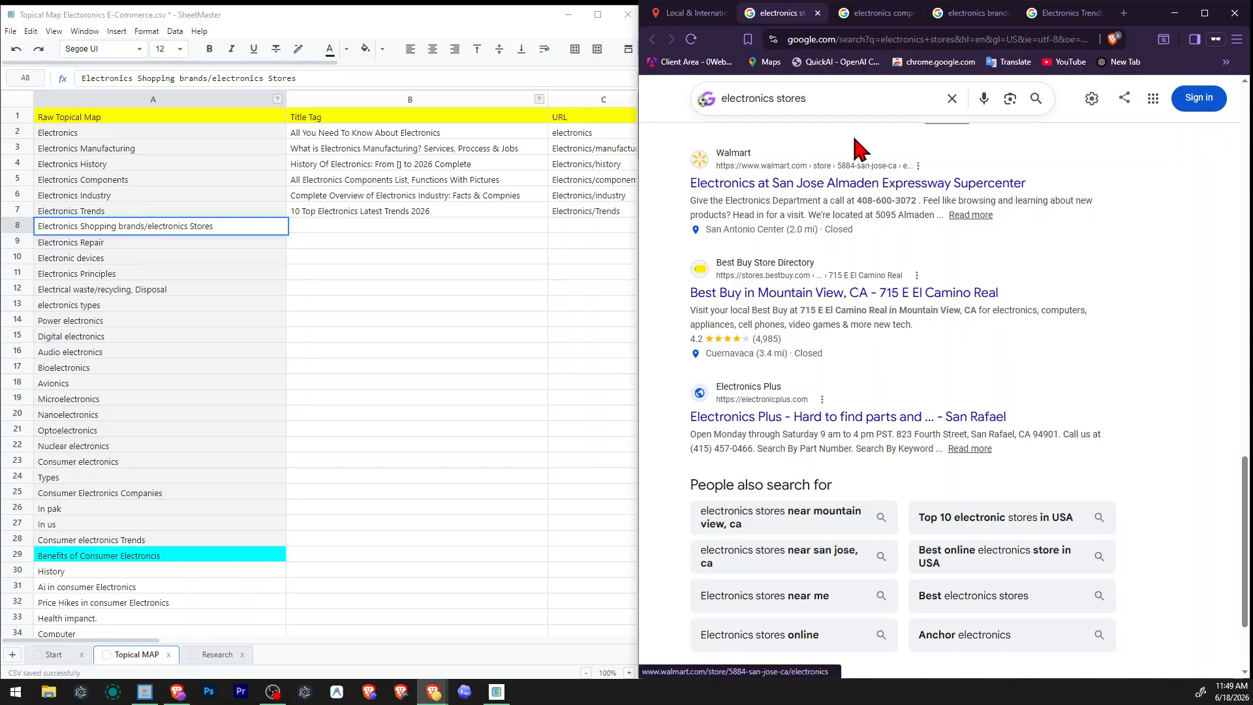
# Return to the companies search results and switch to the corrected query "electronics companies".
pyautogui.click(868, 13)
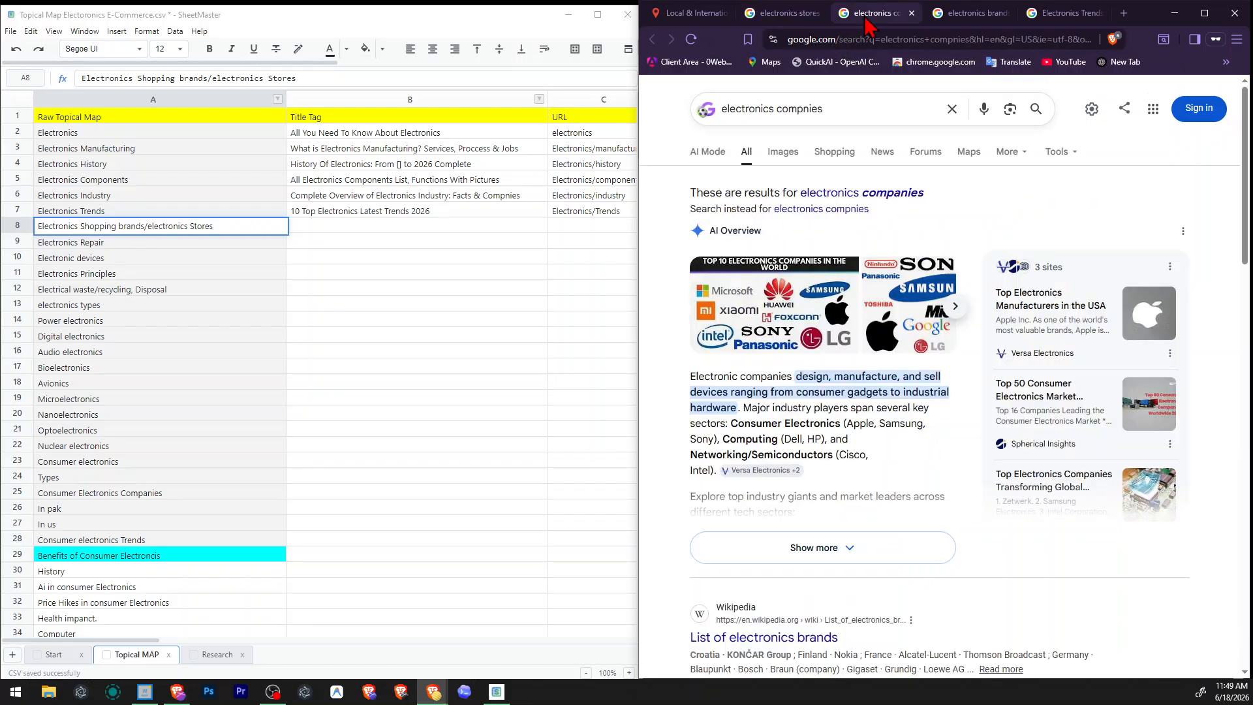
pyautogui.scroll(-2, 979, 287)
pyautogui.scroll(3, 979, 312)
pyautogui.click(899, 194)
# Examine the AI overview, leading listings and related questions in the electronics companies results.
pyautogui.scroll(-2, 1032, 521)
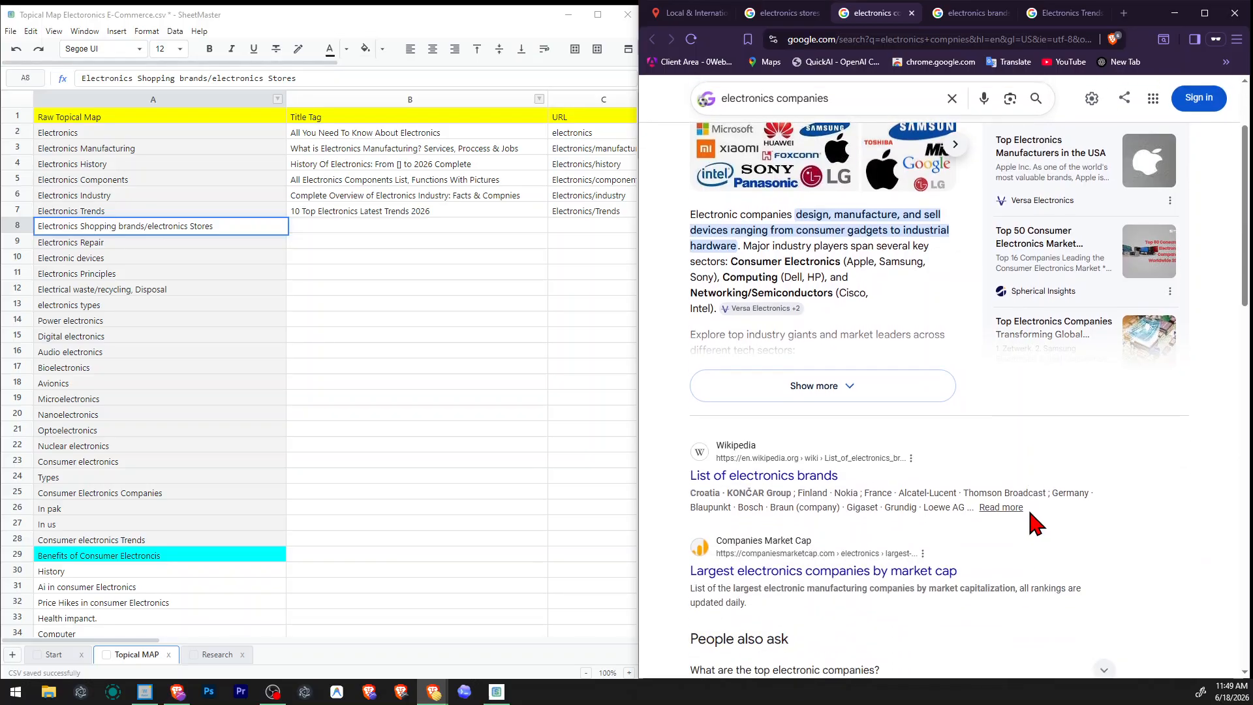
pyautogui.scroll(2, 1034, 515)
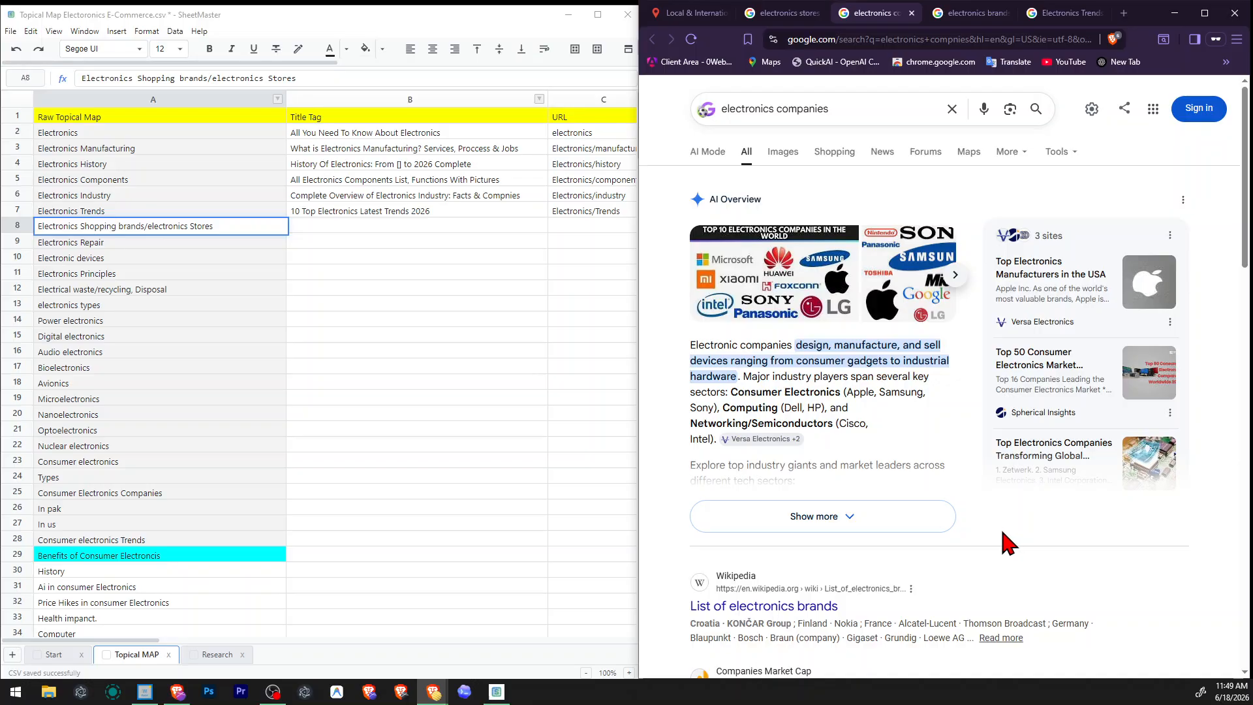
pyautogui.scroll(-2, 1006, 546)
pyautogui.scroll(-2, 1006, 546)
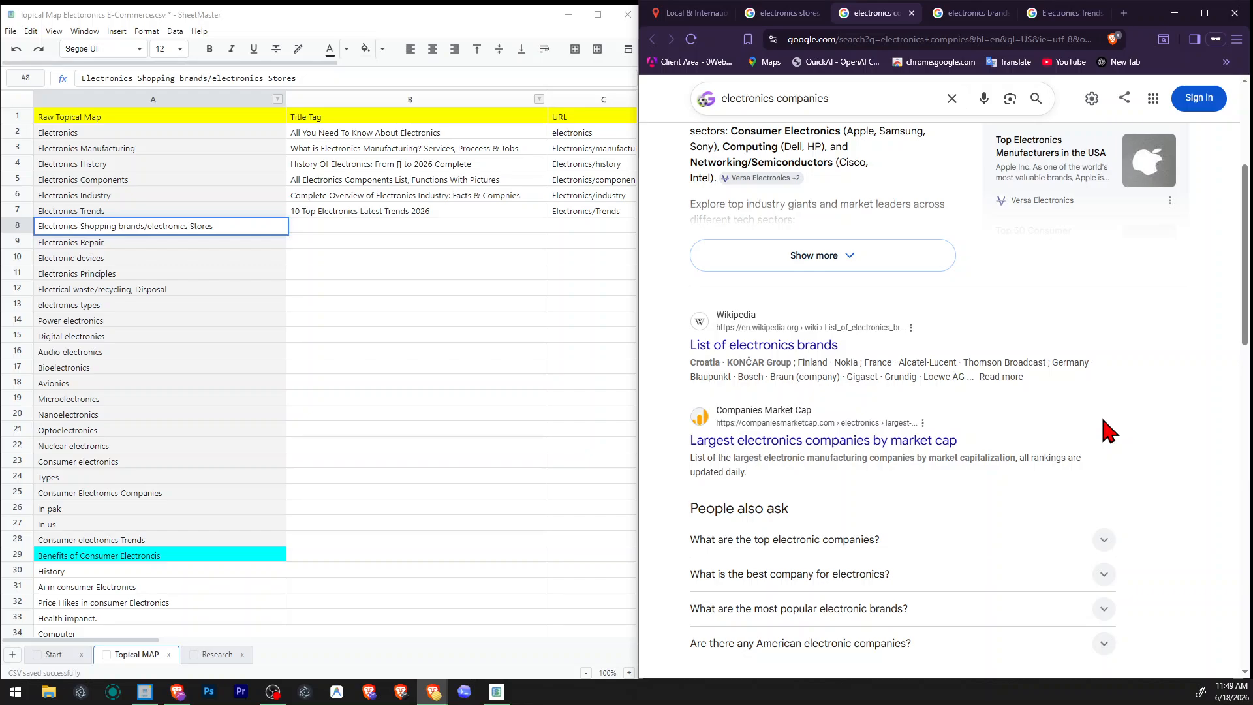
pyautogui.scroll(-2, 1110, 431)
pyautogui.scroll(-2, 1110, 430)
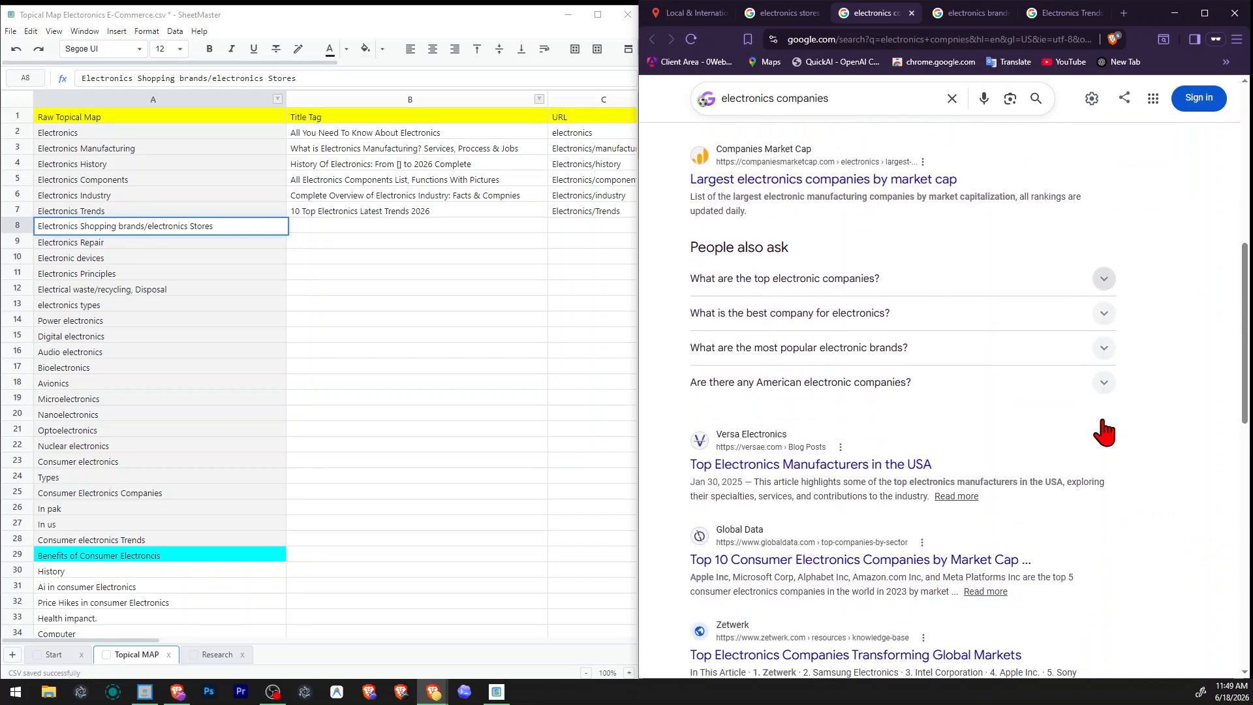
pyautogui.scroll(-2, 1110, 431)
pyautogui.scroll(6, 1111, 431)
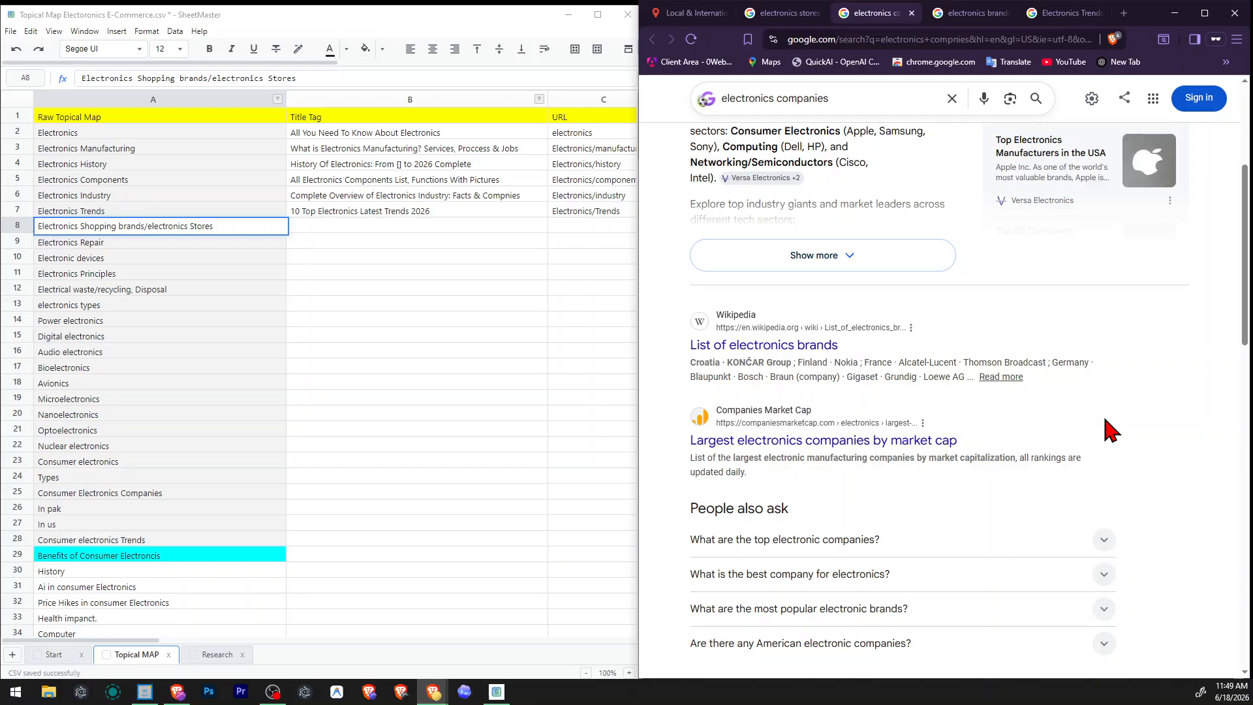
pyautogui.scroll(2, 1110, 431)
pyautogui.scroll(-2, 1110, 431)
pyautogui.scroll(-2, 1113, 425)
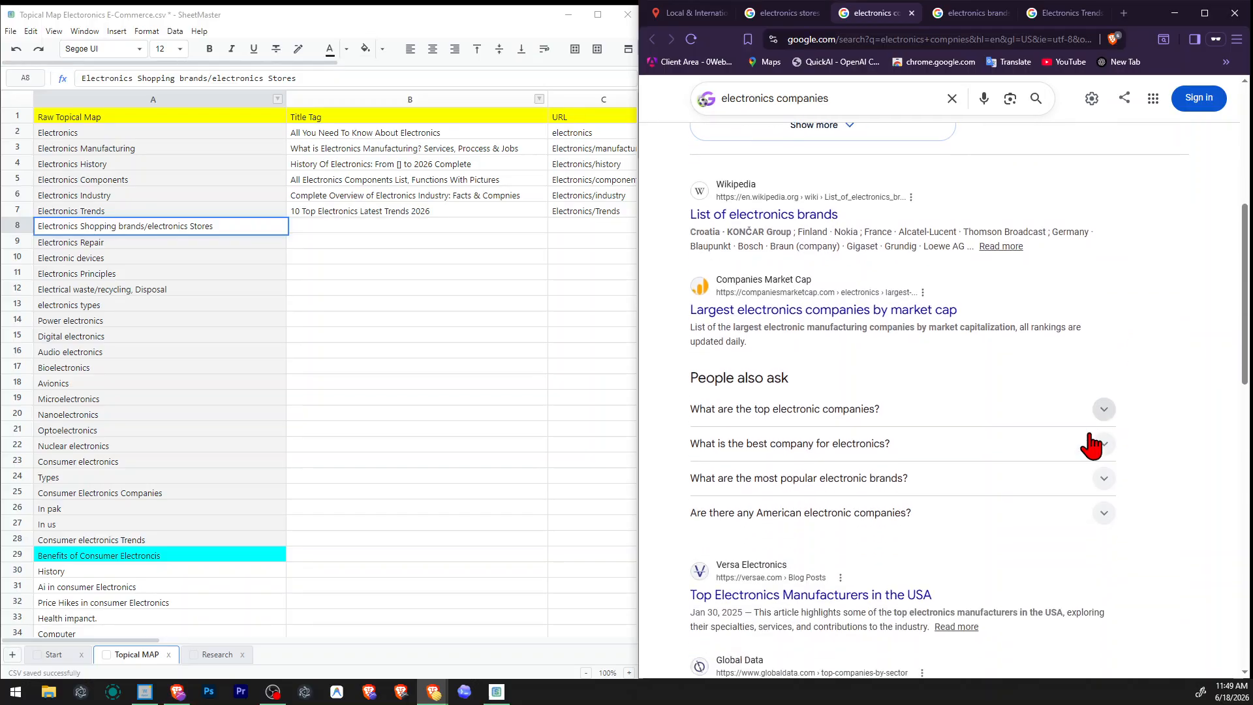
pyautogui.scroll(-2, 871, 431)
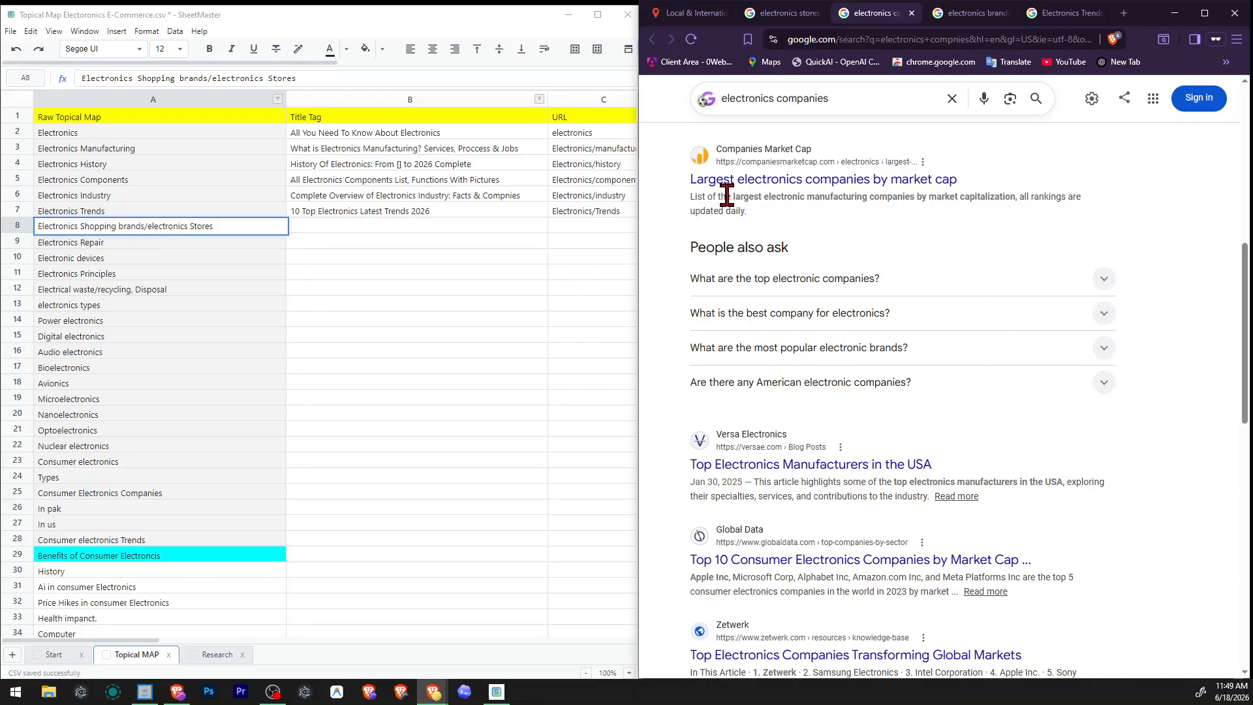
# Read the titles and highlighted description wording of the electronics companies listings, from Companies Market Cap to the end of the page.
pyautogui.moveTo(738, 196); pyautogui.dragTo(925, 202)
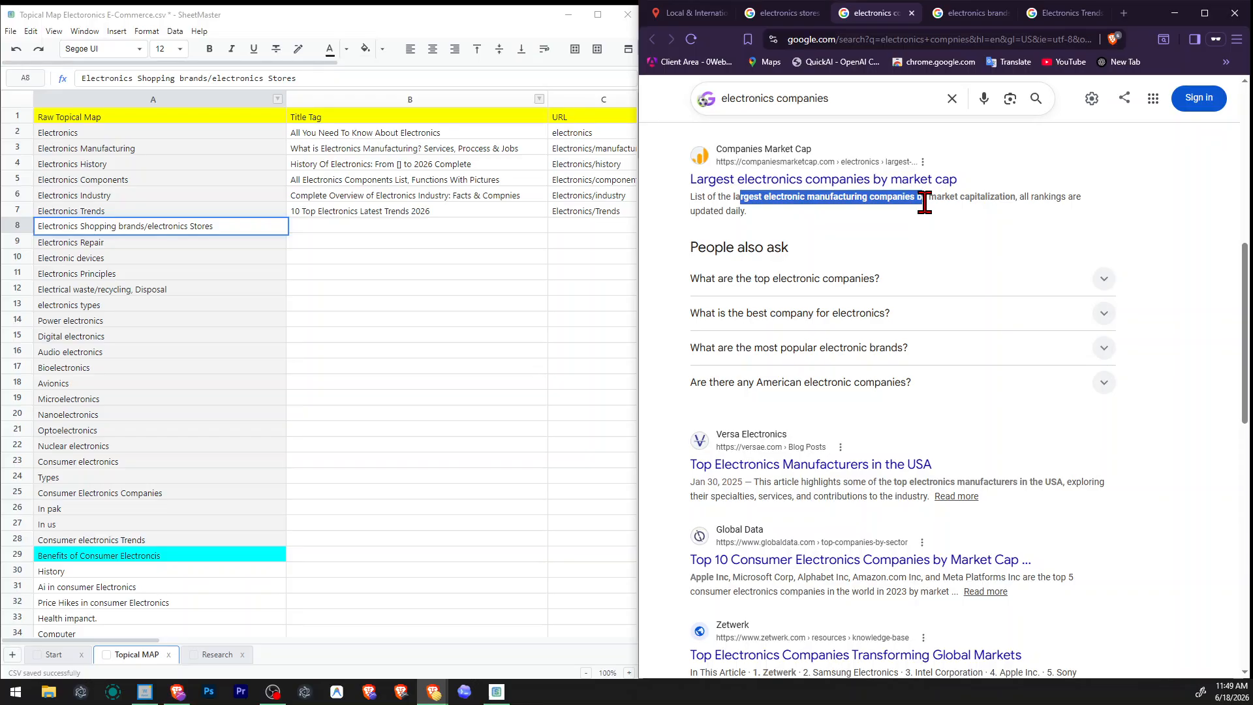
pyautogui.click(809, 214)
pyautogui.moveTo(763, 196); pyautogui.dragTo(916, 196)
pyautogui.scroll(-2, 911, 304)
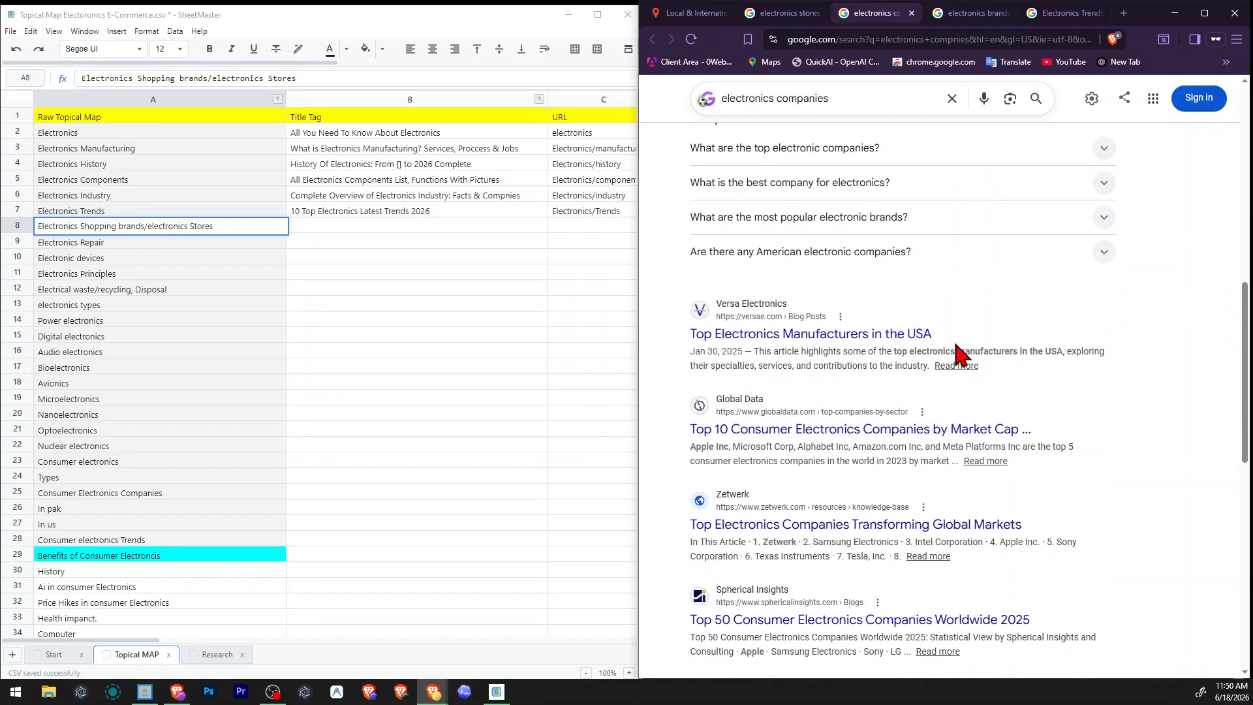
pyautogui.moveTo(958, 352); pyautogui.dragTo(1052, 350)
pyautogui.click(1058, 350)
pyautogui.moveTo(691, 449); pyautogui.dragTo(1030, 449)
pyautogui.click(1030, 448)
pyautogui.scroll(-2, 792, 527)
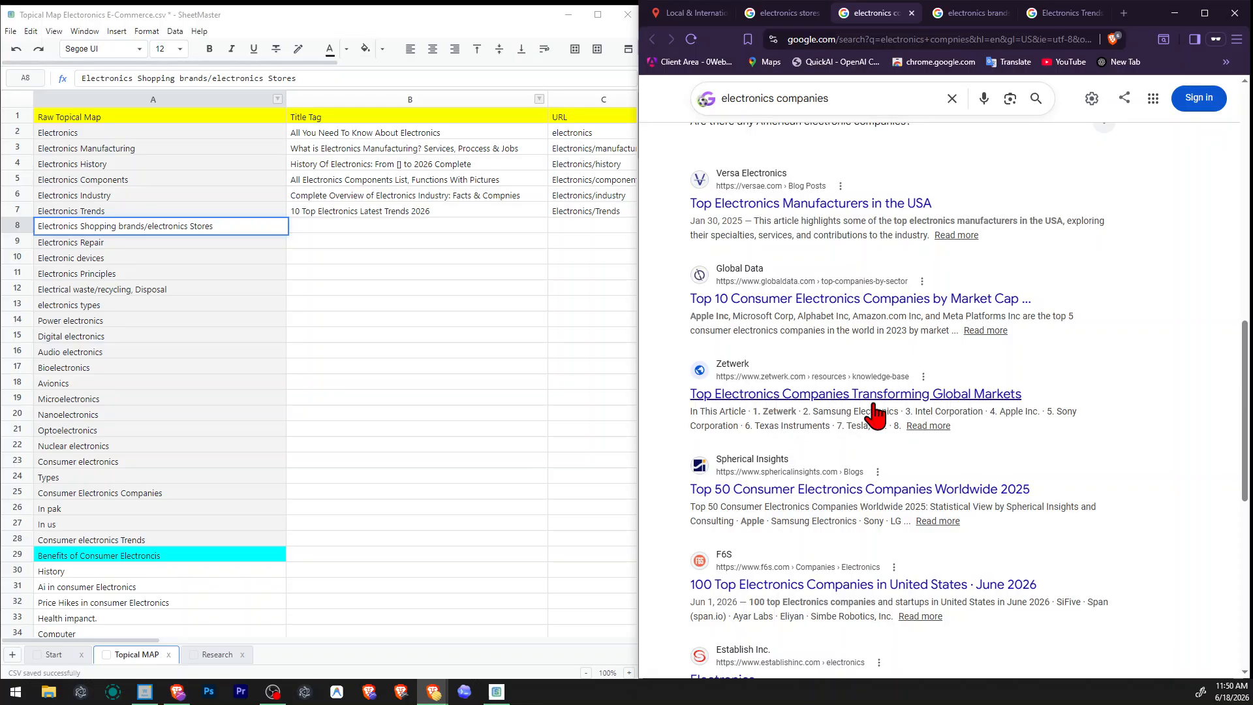
pyautogui.scroll(-2, 847, 481)
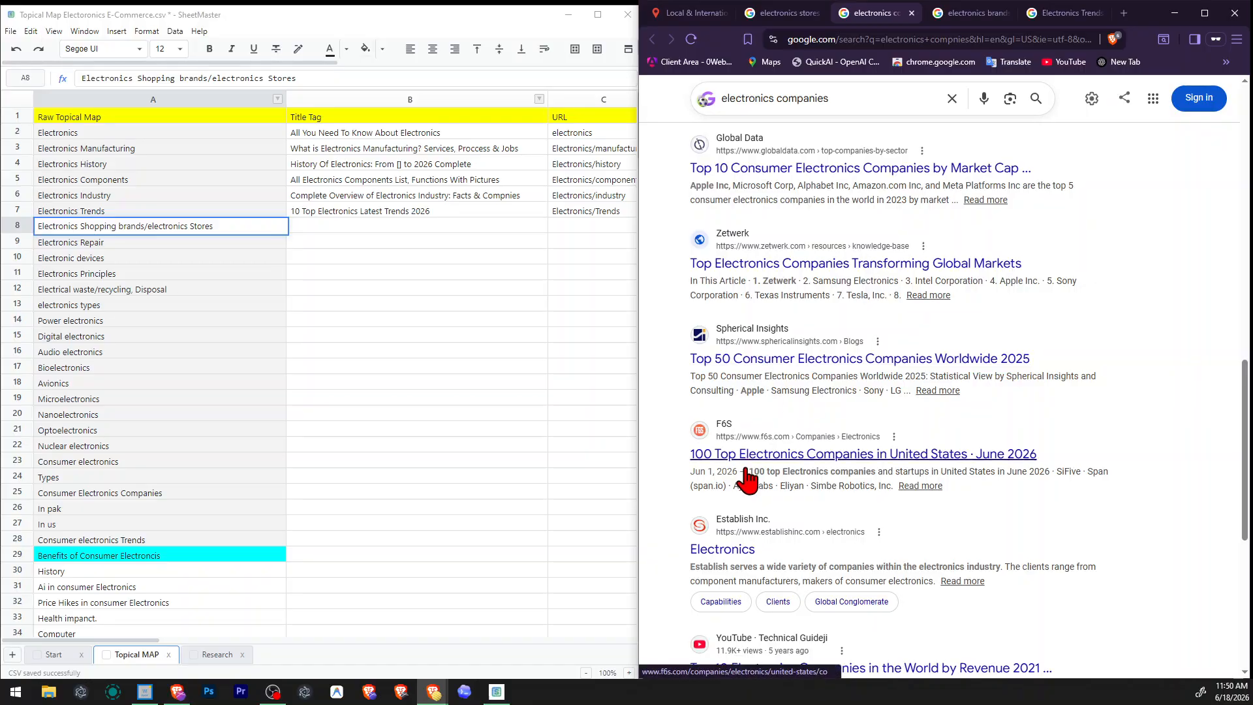
pyautogui.scroll(-1, 829, 521)
pyautogui.scroll(-5, 832, 519)
pyautogui.scroll(12, 848, 512)
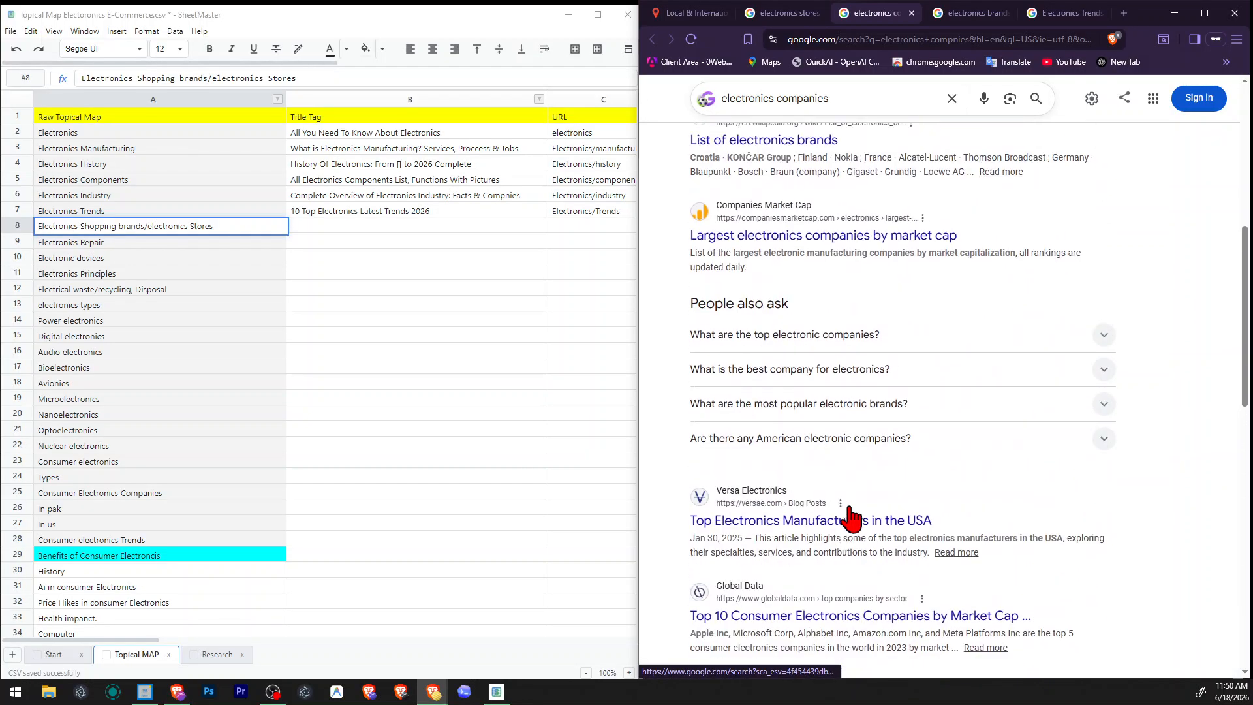
pyautogui.scroll(5, 852, 516)
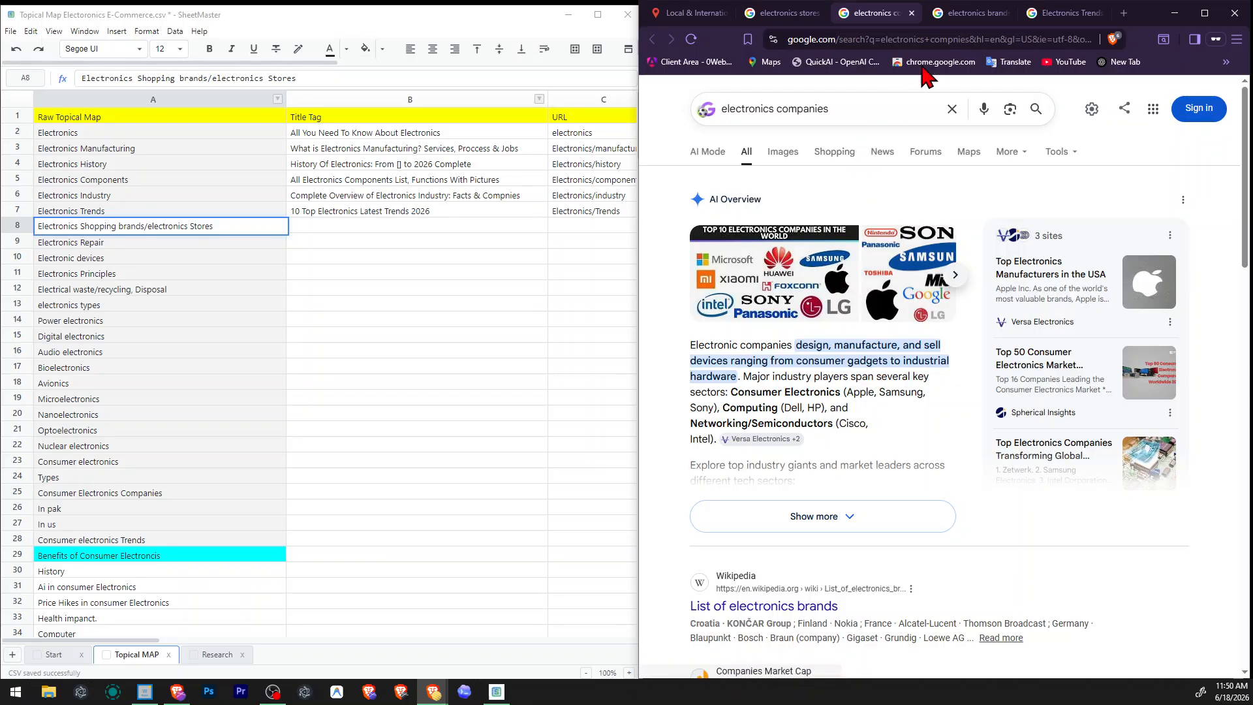
# Compare the search results for electronics brands, electronics companies and electronics stores.
pyautogui.click(961, 24)
pyautogui.scroll(-7, 914, 326)
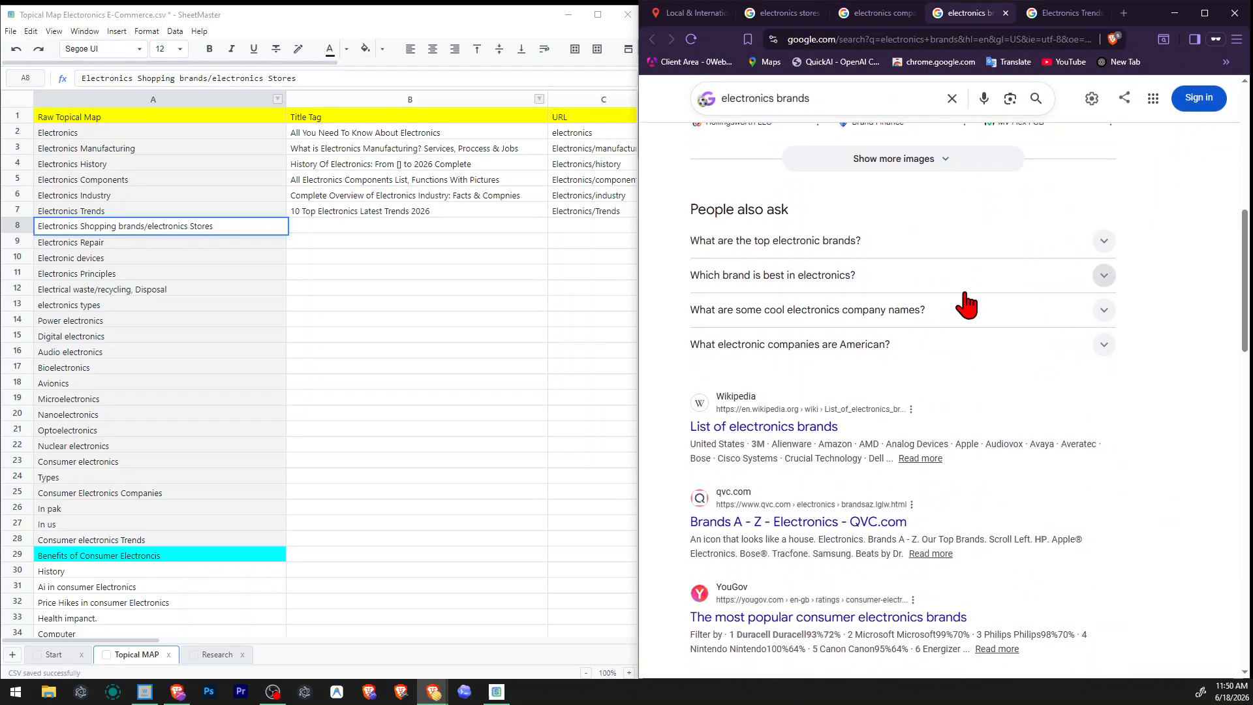
pyautogui.scroll(-2, 970, 297)
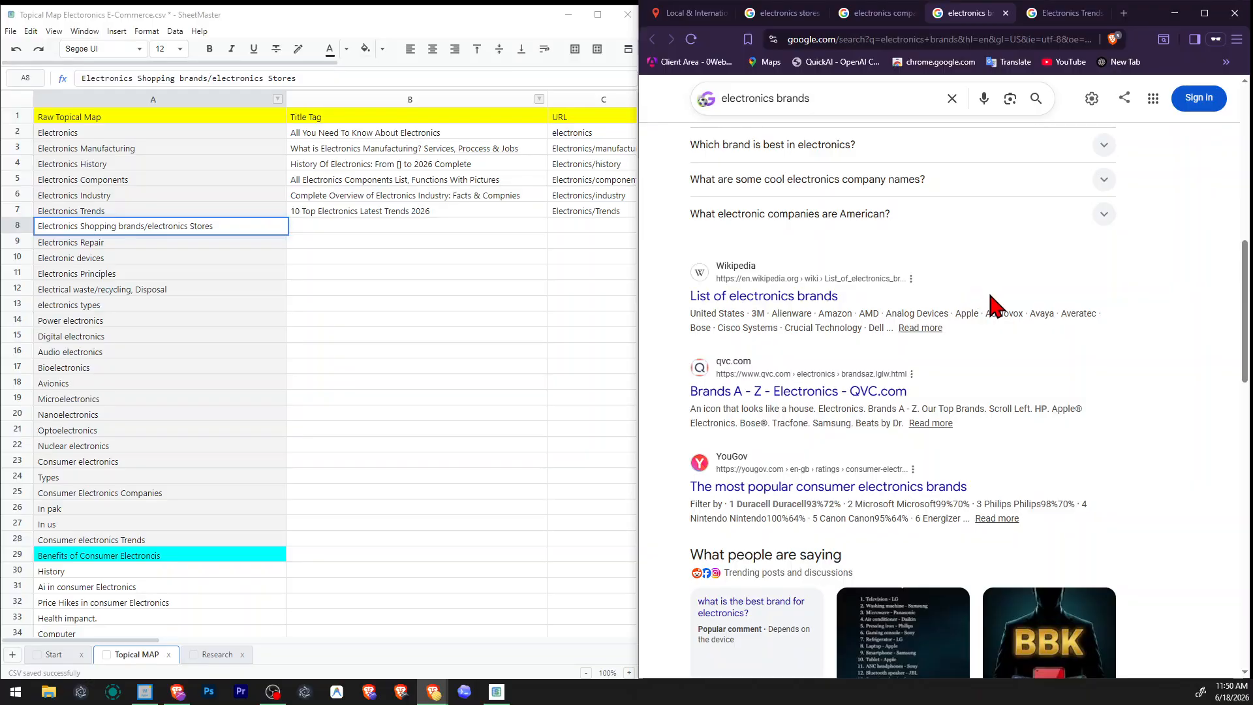
pyautogui.click(875, 13)
pyautogui.scroll(-3, 842, 369)
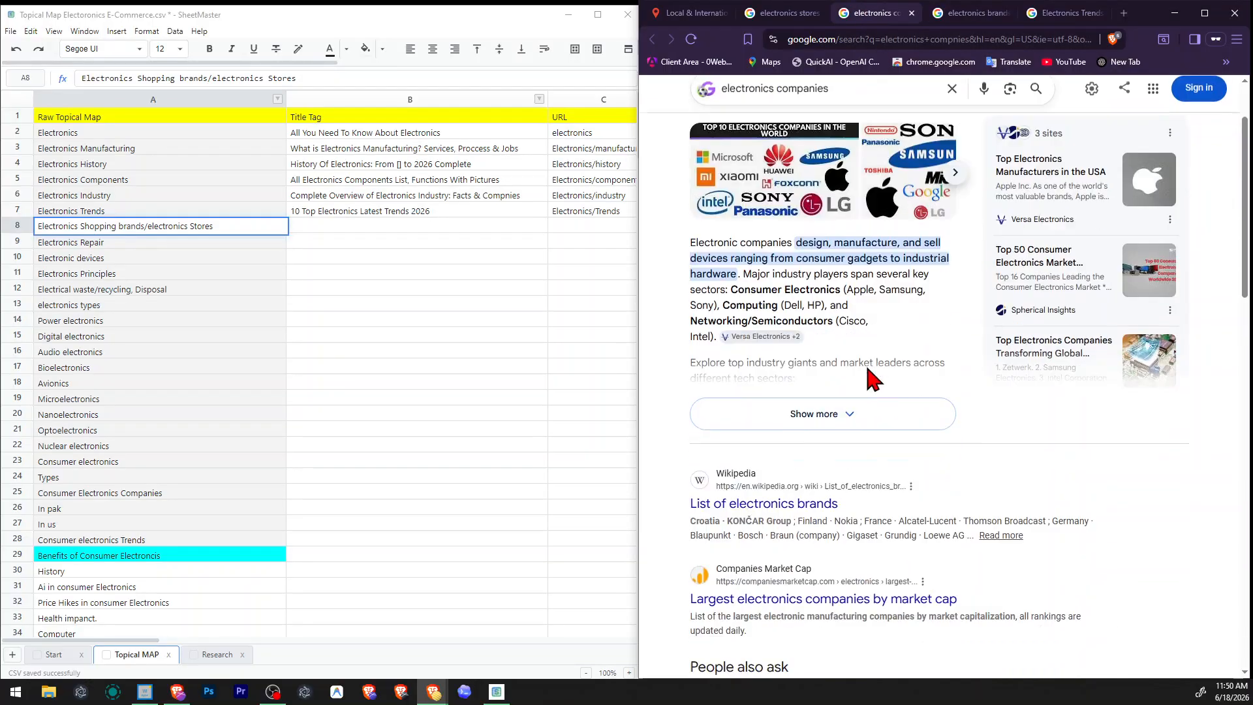
pyautogui.click(787, 13)
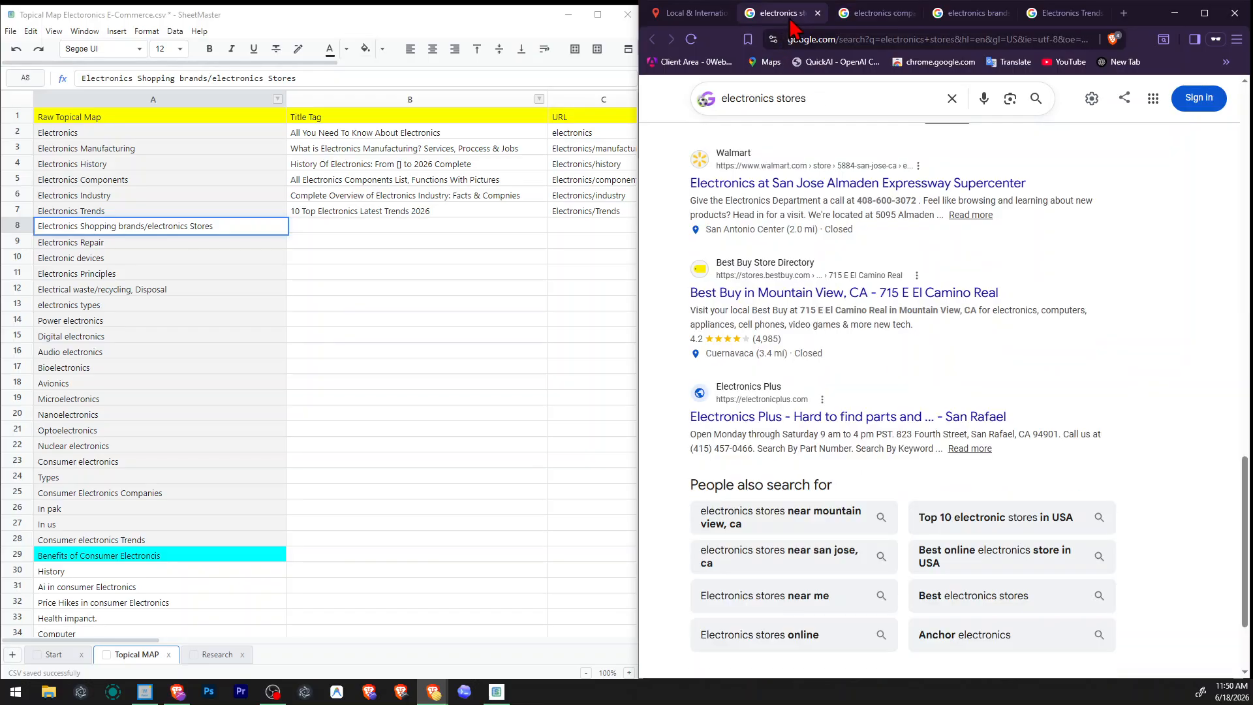
pyautogui.scroll(12, 860, 436)
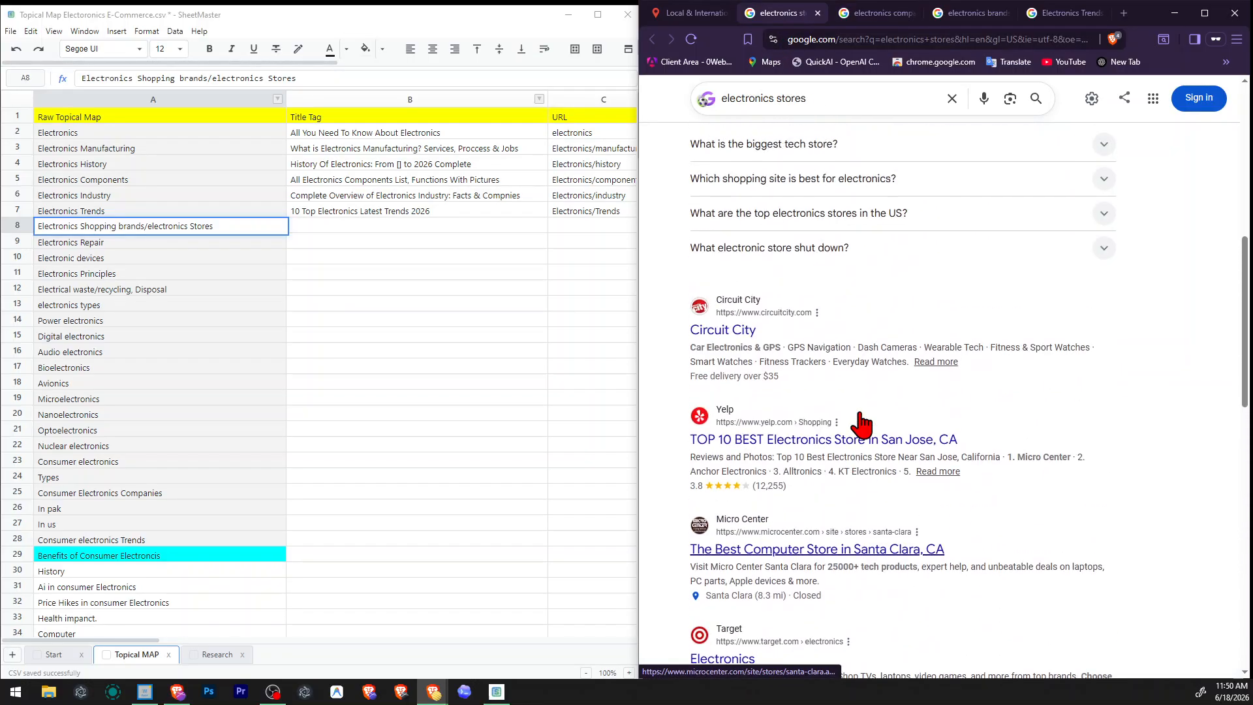
# Try shortening the row 8 topic to "ElectronicsStores" and undo the edit.
pyautogui.scroll(3, 861, 424)
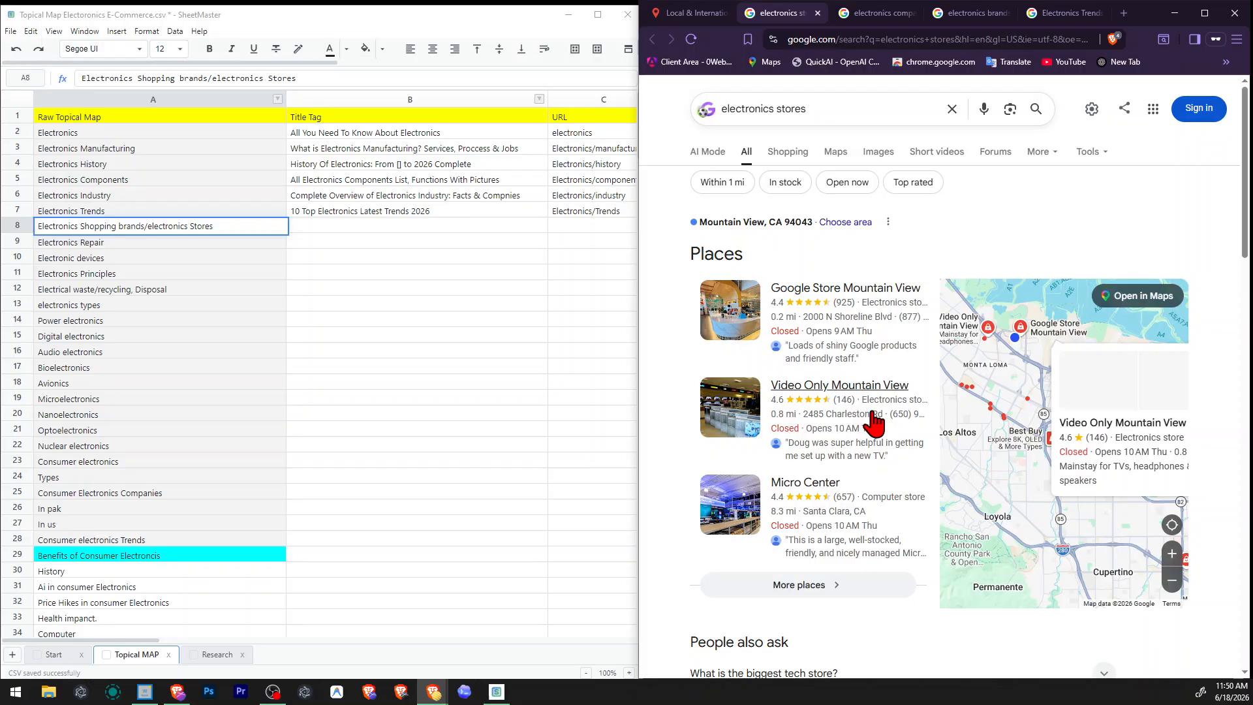
pyautogui.scroll(-2, 874, 421)
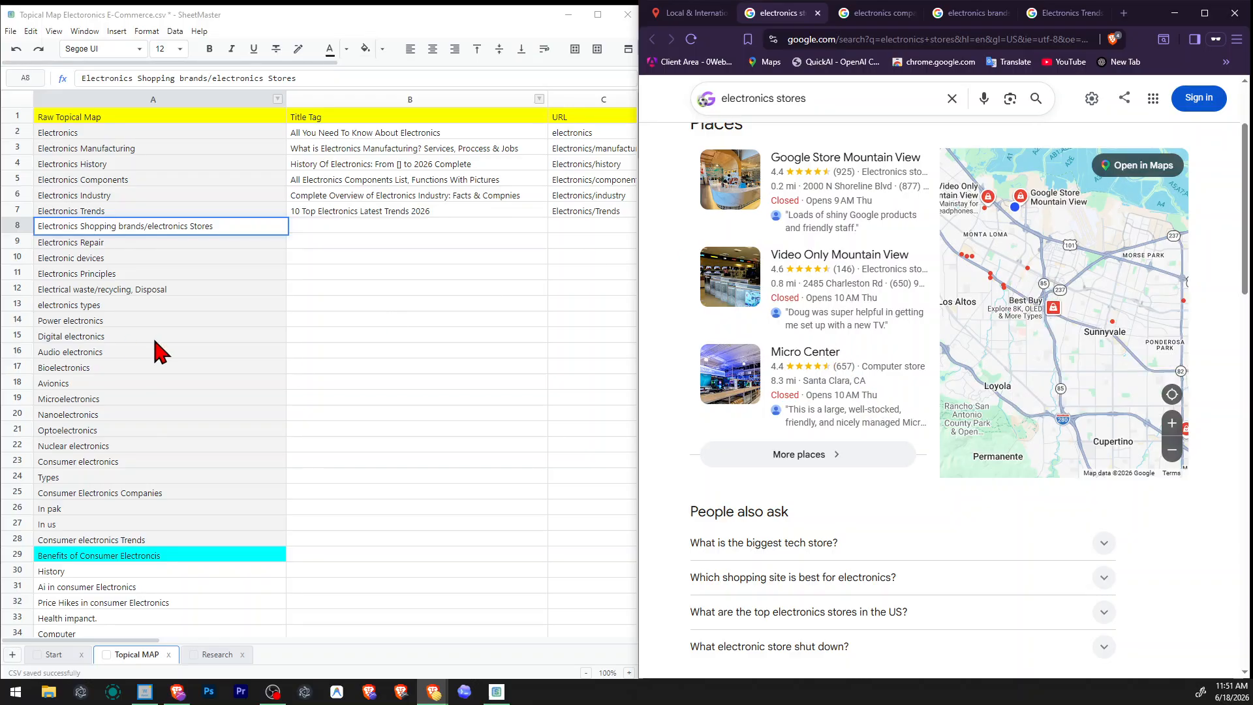
pyautogui.moveTo(79, 226); pyautogui.dragTo(189, 226)
pyautogui.press('BackSpace')
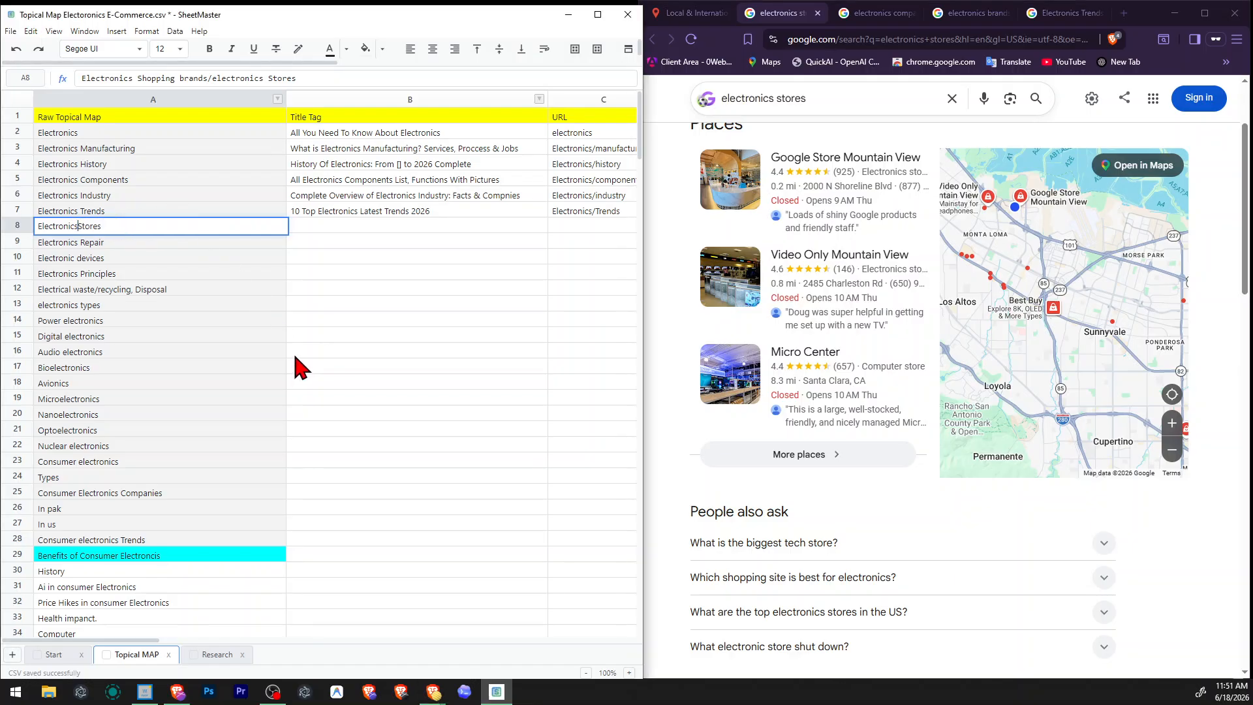
pyautogui.press('Return')
pyautogui.press('Up')
pyautogui.press('F2')
pyautogui.press('Return')
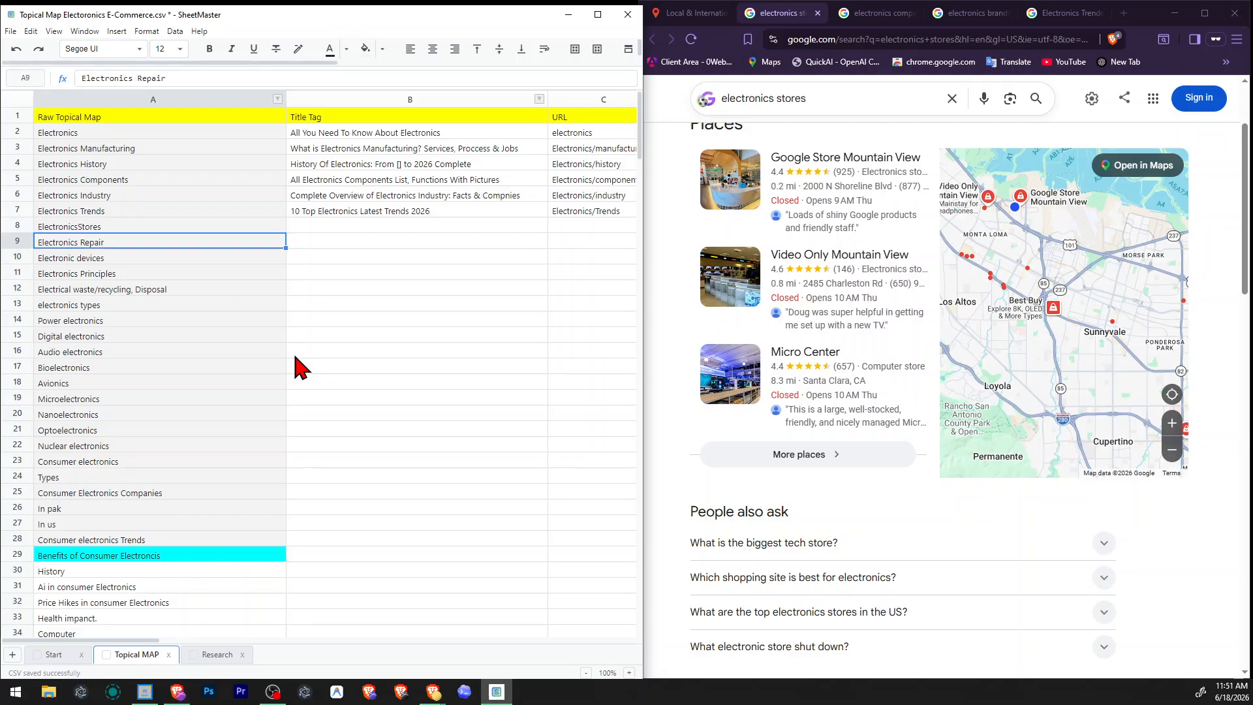
pyautogui.hotkey('ctrl', 'z')
# Begin the title tag for the Electronics Shopping brands/electronics Stores topic with "Top 10 Best Global", correcting the spelling of the last word.
pyautogui.press('Right')
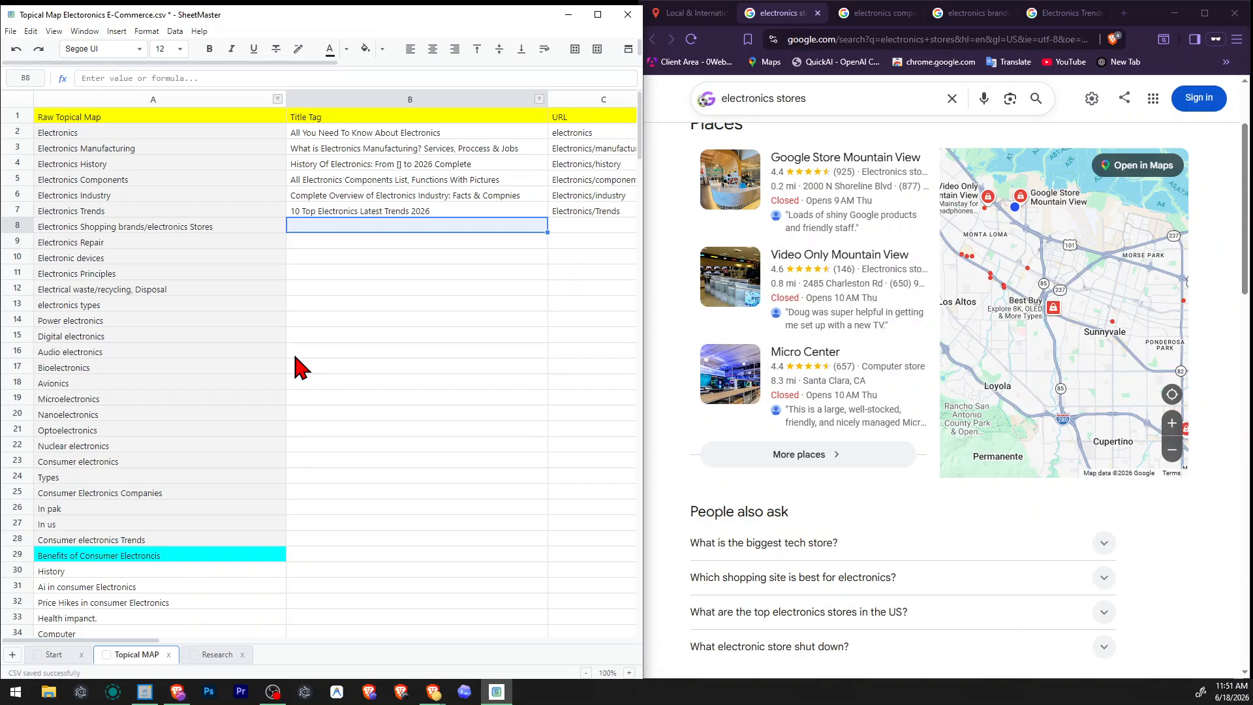
pyautogui.write('Top')
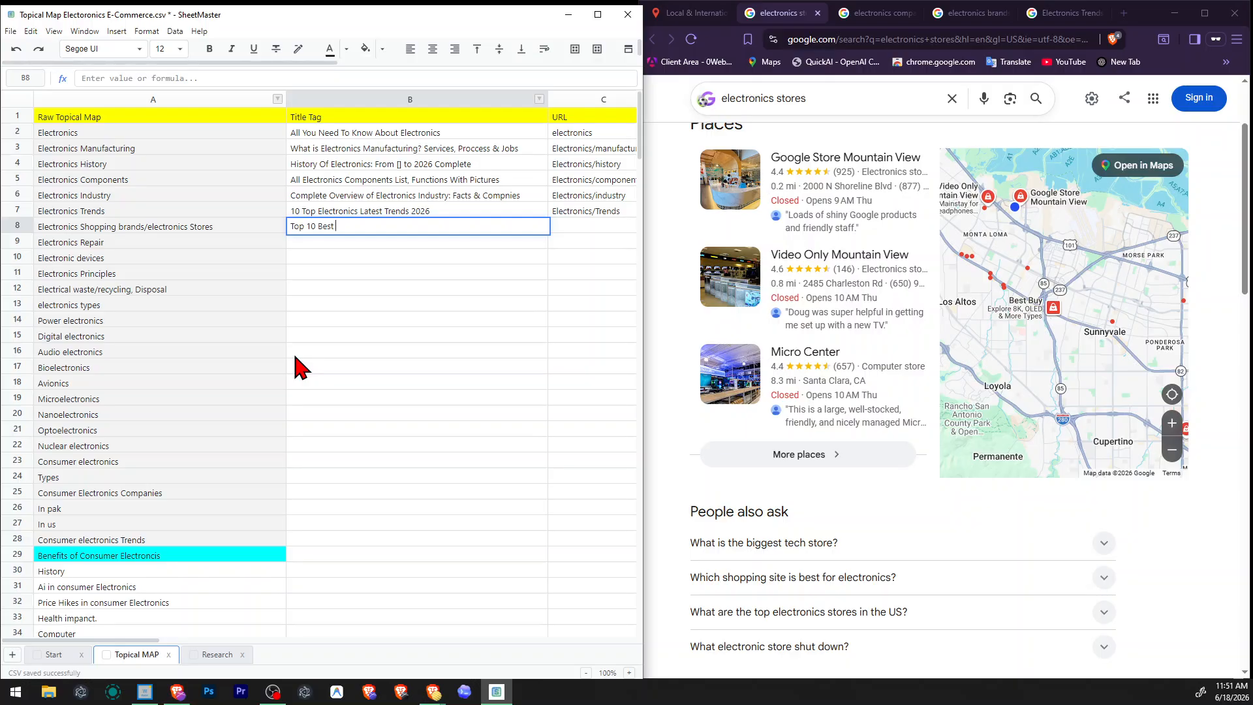
pyautogui.write('10 Best Gloabal')
pyautogui.hotkey('shift', 'Tab')
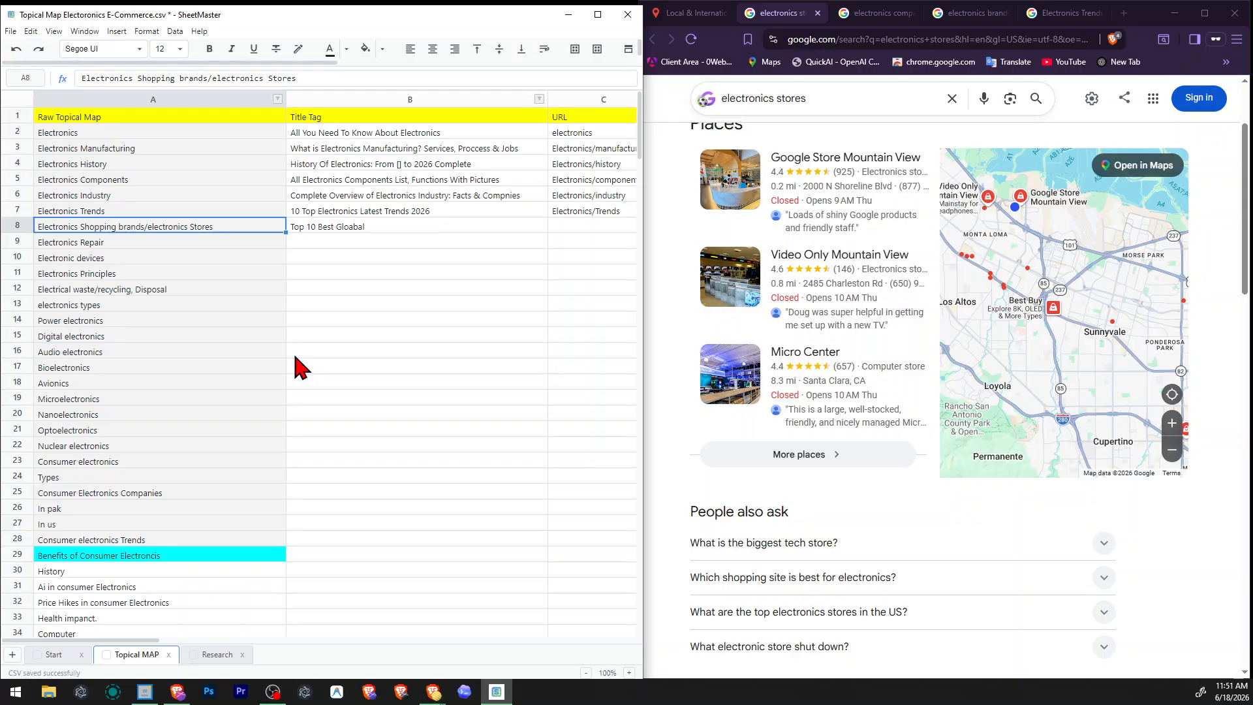
pyautogui.press('Right')
pyautogui.press('F2')
pyautogui.hotkey('ctrl', 'shift', 'Left')
pyautogui.write('glOBA')
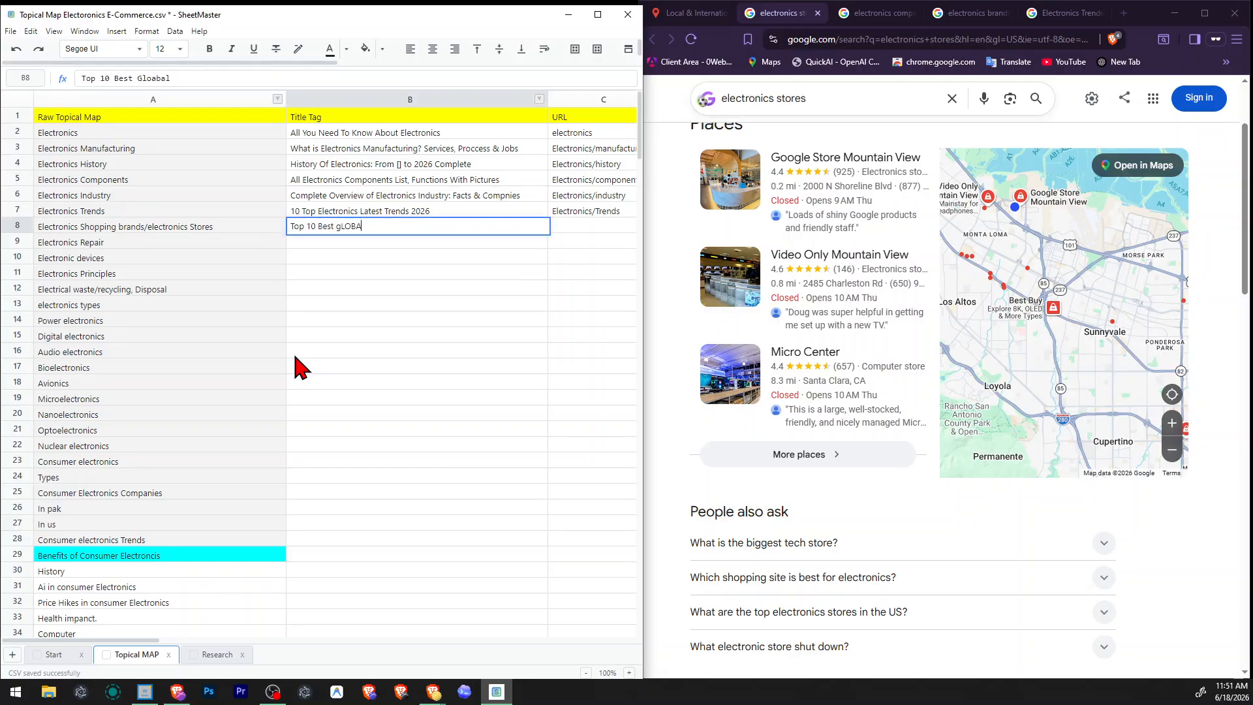
pyautogui.write('L')
pyautogui.hotkey('ctrl', 'shift', 'Left')
pyautogui.write('Global elect')
# Complete the row 8 title tag as "Top 10 Biggest Global electronics store In World".
pyautogui.write('ronics store In World')
pyautogui.hotkey('ctrl', 'shift', 'Left')
pyautogui.write('Biggest')
pyautogui.press('Return')
# Check the related searches for electronics stores and replace "Biggest" with "Best" in the row 8 title tag.
pyautogui.scroll(-15, 828, 432)
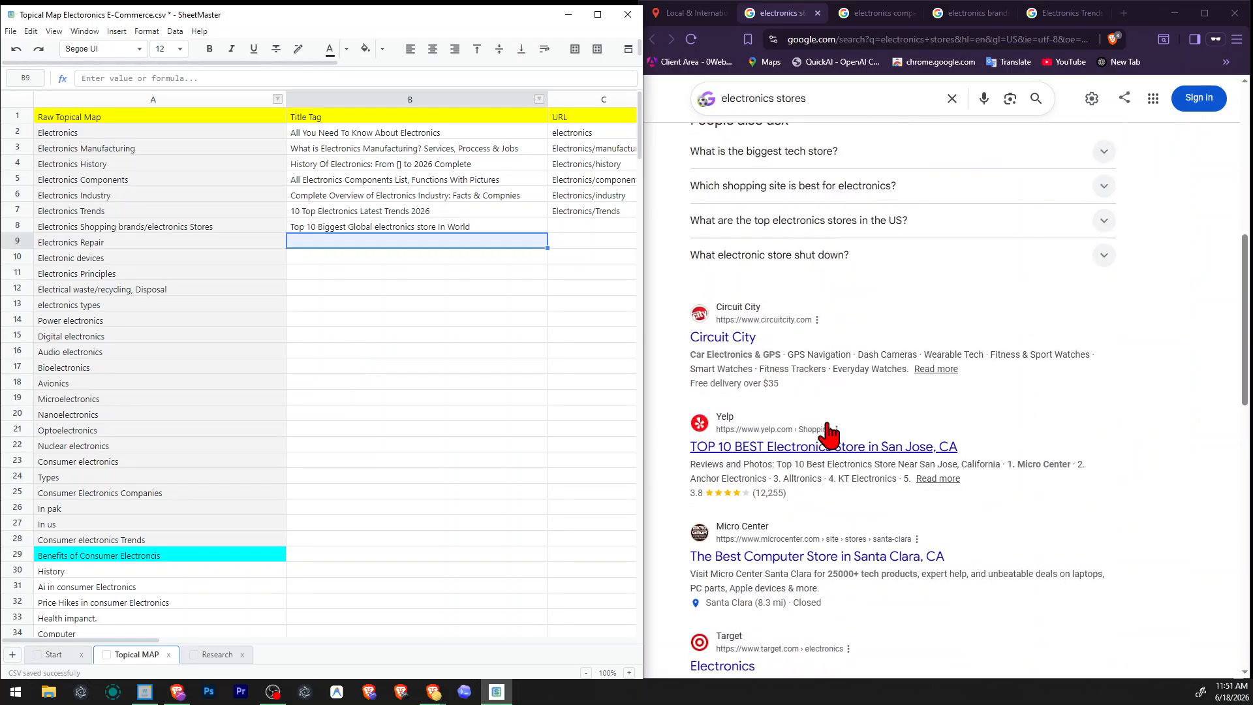
pyautogui.scroll(-2, 932, 490)
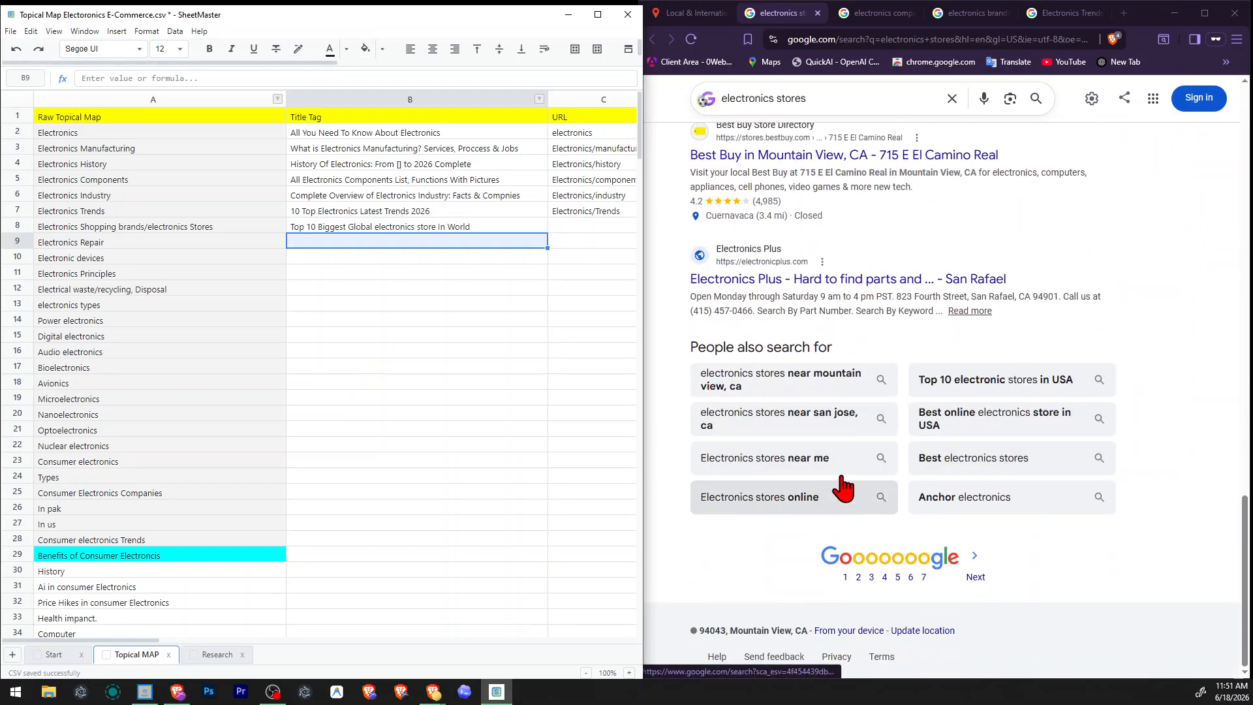
pyautogui.click(906, 467)
pyautogui.moveTo(906, 467); pyautogui.dragTo(938, 459)
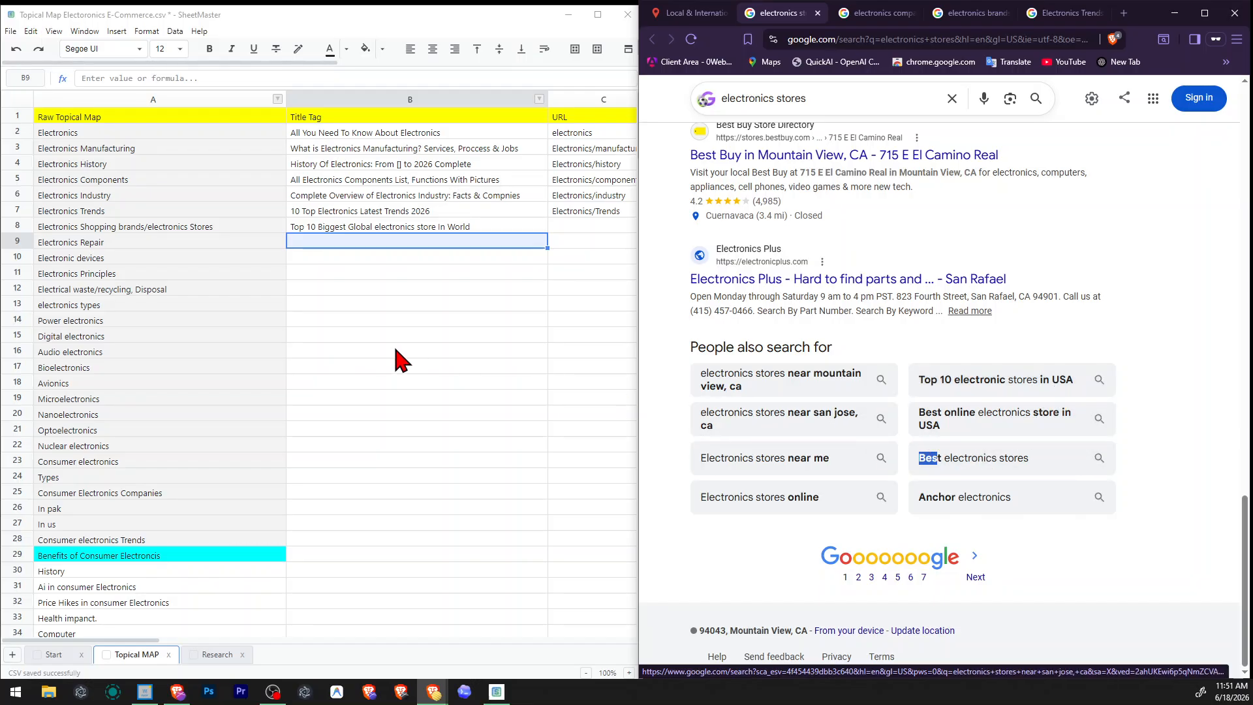
pyautogui.click(372, 229)
pyautogui.doubleClick(327, 226)
pyautogui.doubleClick(333, 226)
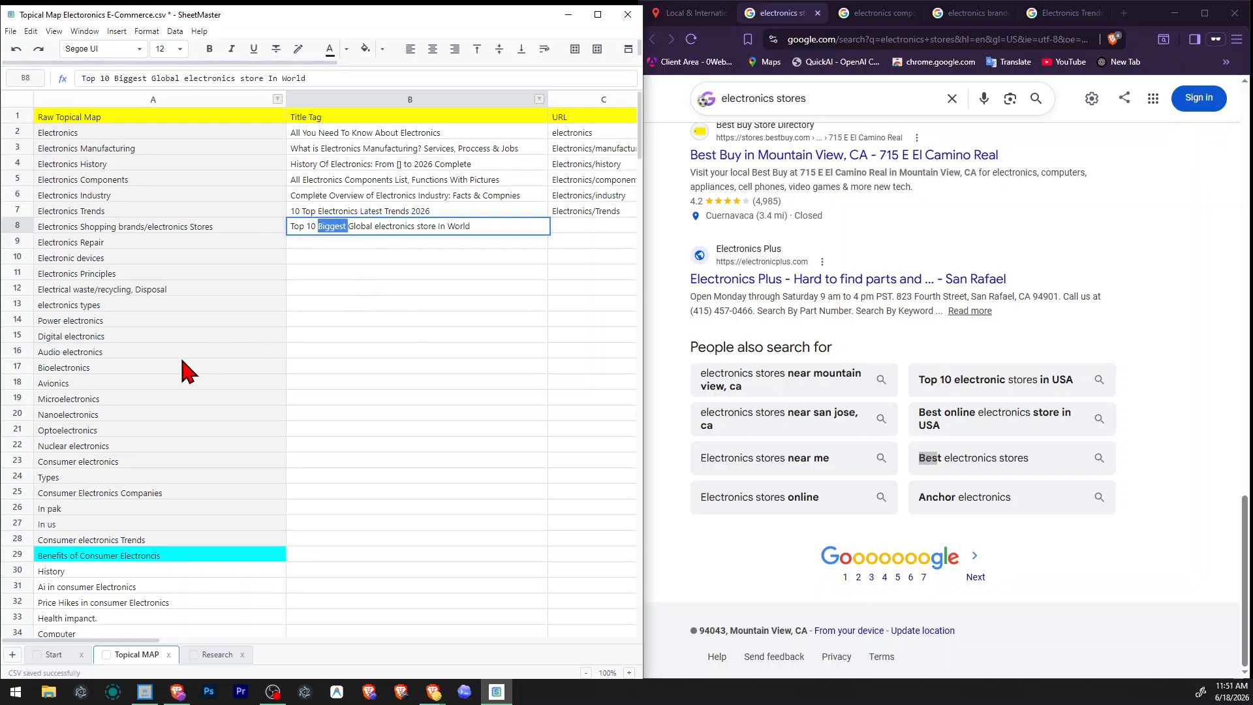
pyautogui.press('Delete')
pyautogui.write('Best')
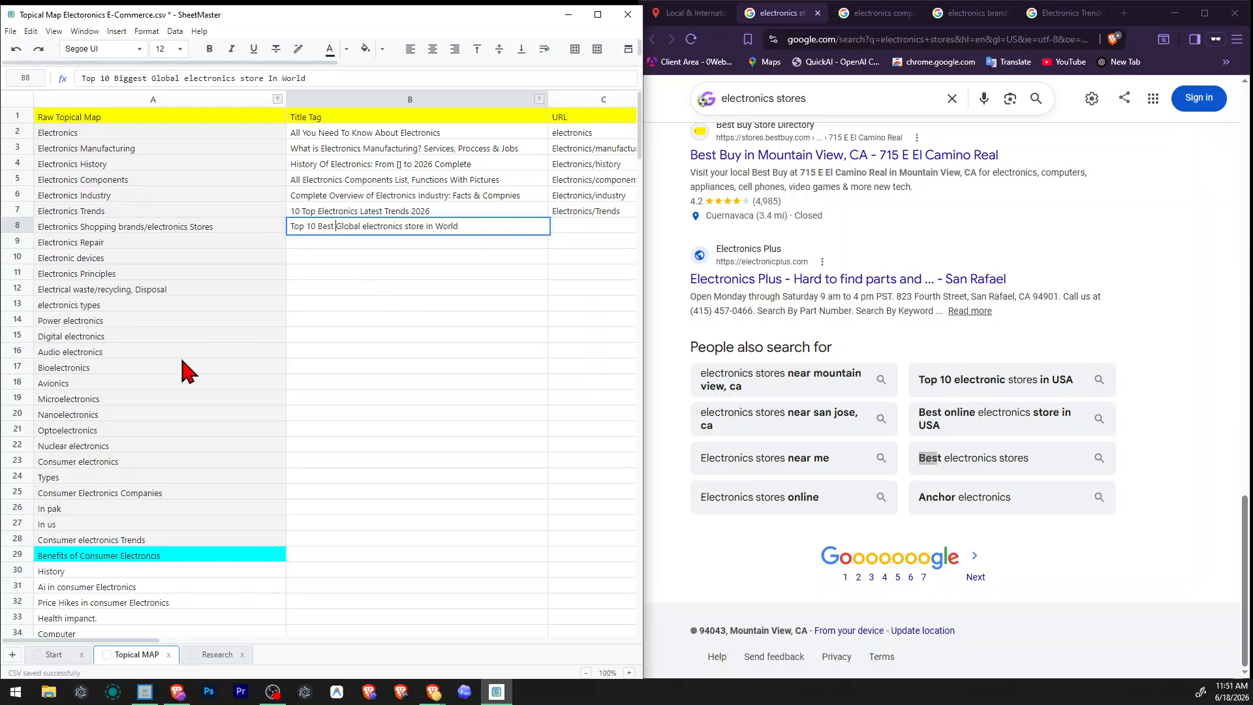
pyautogui.press('Return')
pyautogui.press('Return')
pyautogui.press('Return')
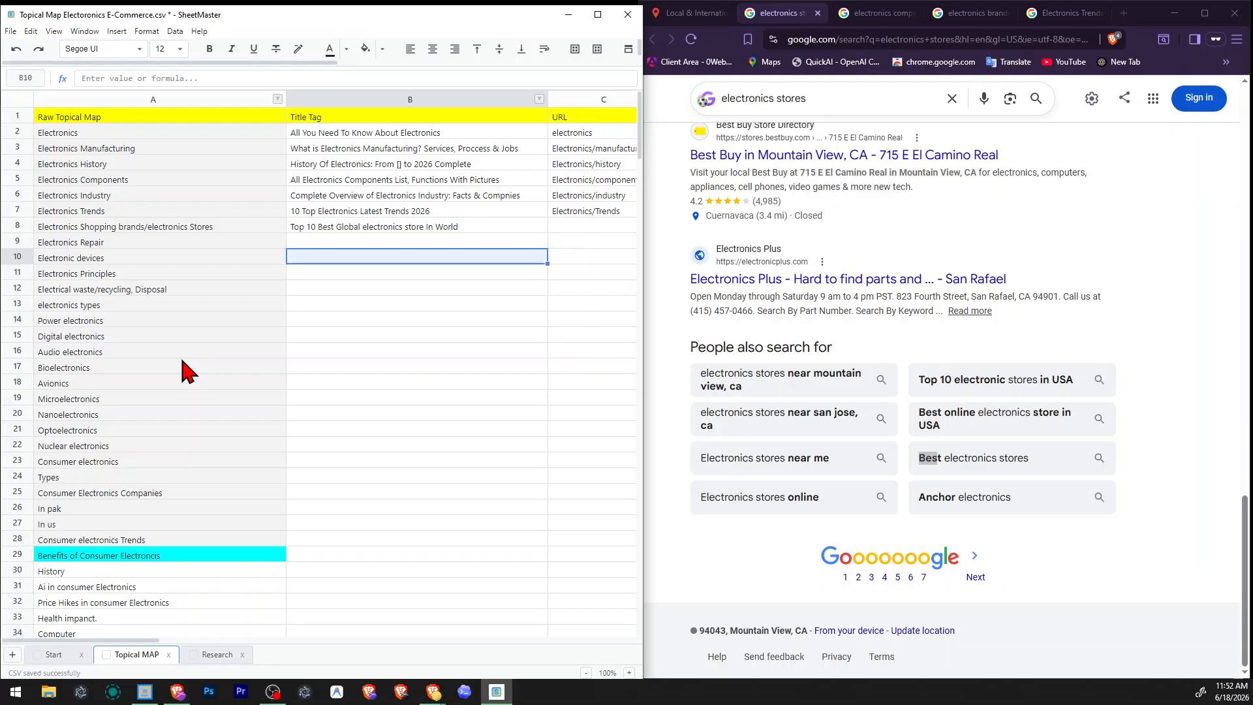
# Insert two blank rows directly below the Electronics Shopping brands/electronics Stores row.
pyautogui.press('Up')
pyautogui.press('Right')
pyautogui.press('Left')
pyautogui.press('Up')
pyautogui.press('Left')
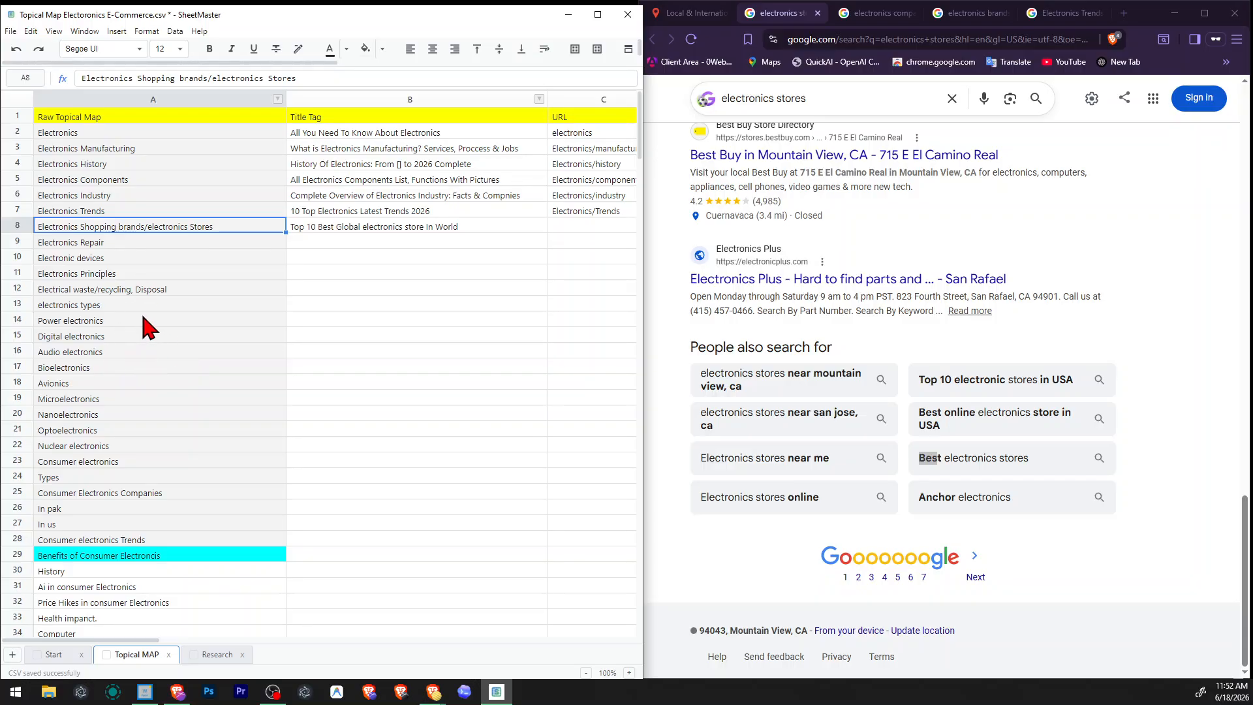
pyautogui.rightClick(23, 240)
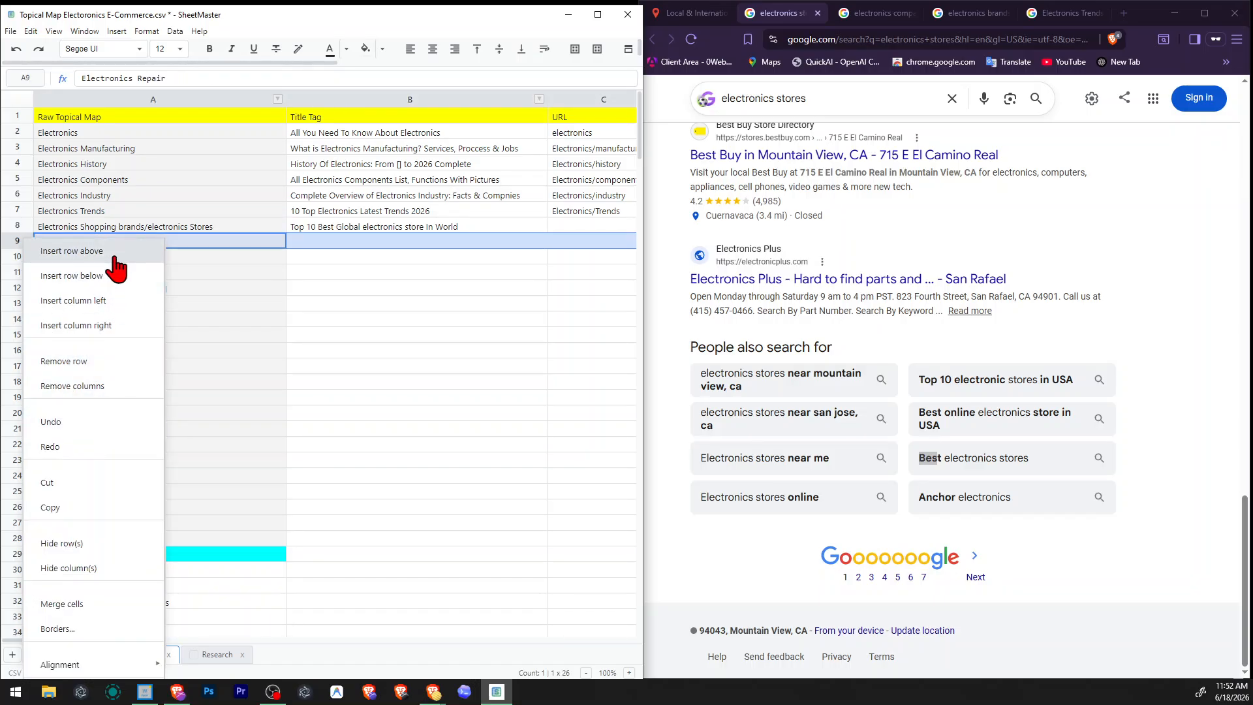
pyautogui.click(337, 340)
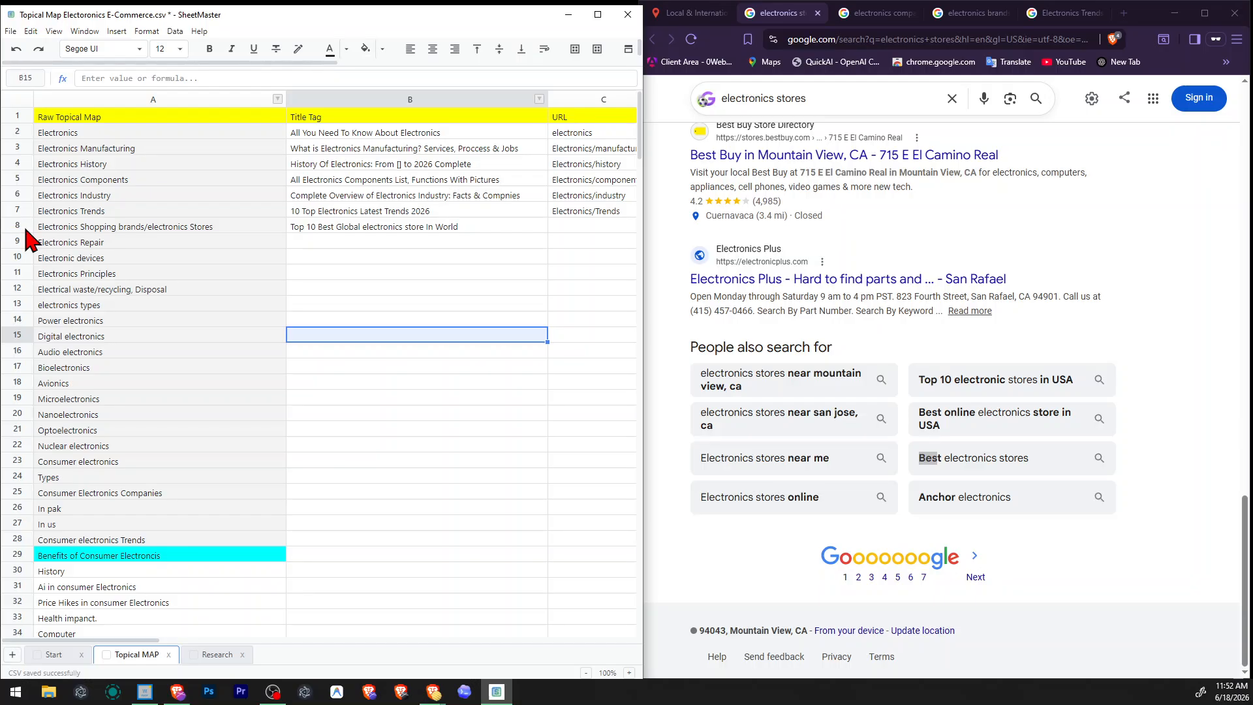
pyautogui.rightClick(29, 230)
pyautogui.click(40, 241)
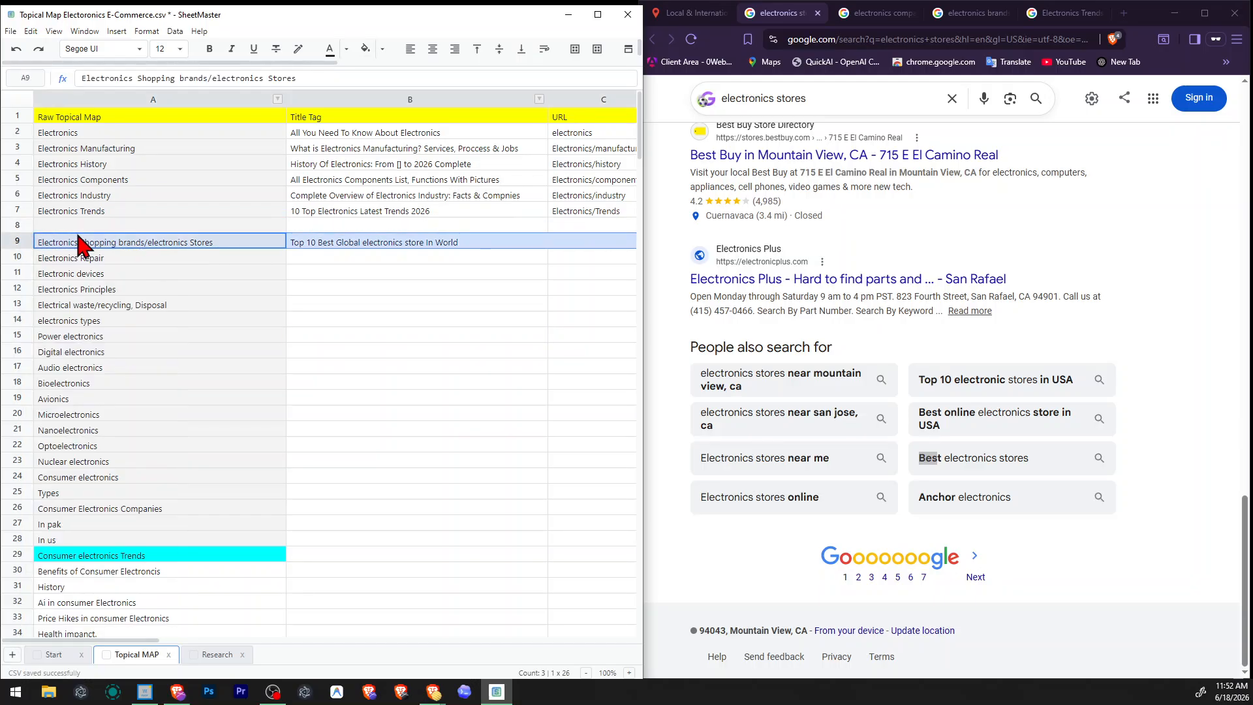
pyautogui.rightClick(12, 241)
pyautogui.click(62, 267)
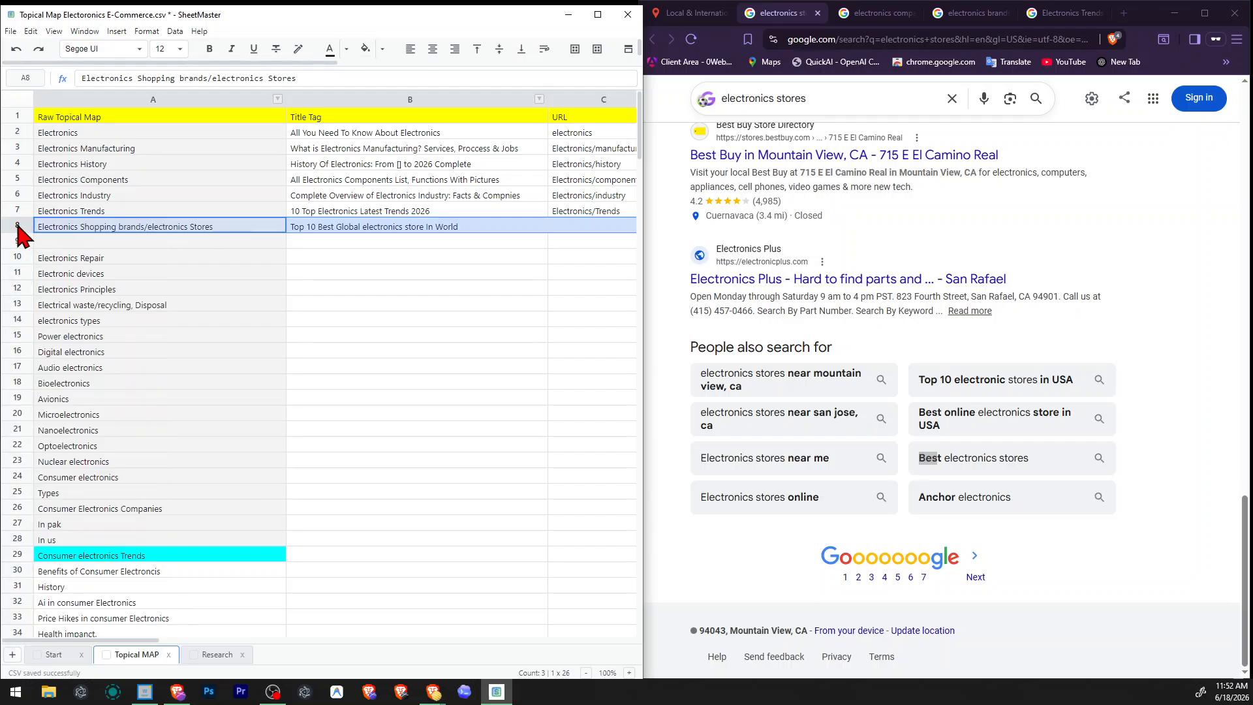
pyautogui.rightClick(17, 228)
pyautogui.click(83, 260)
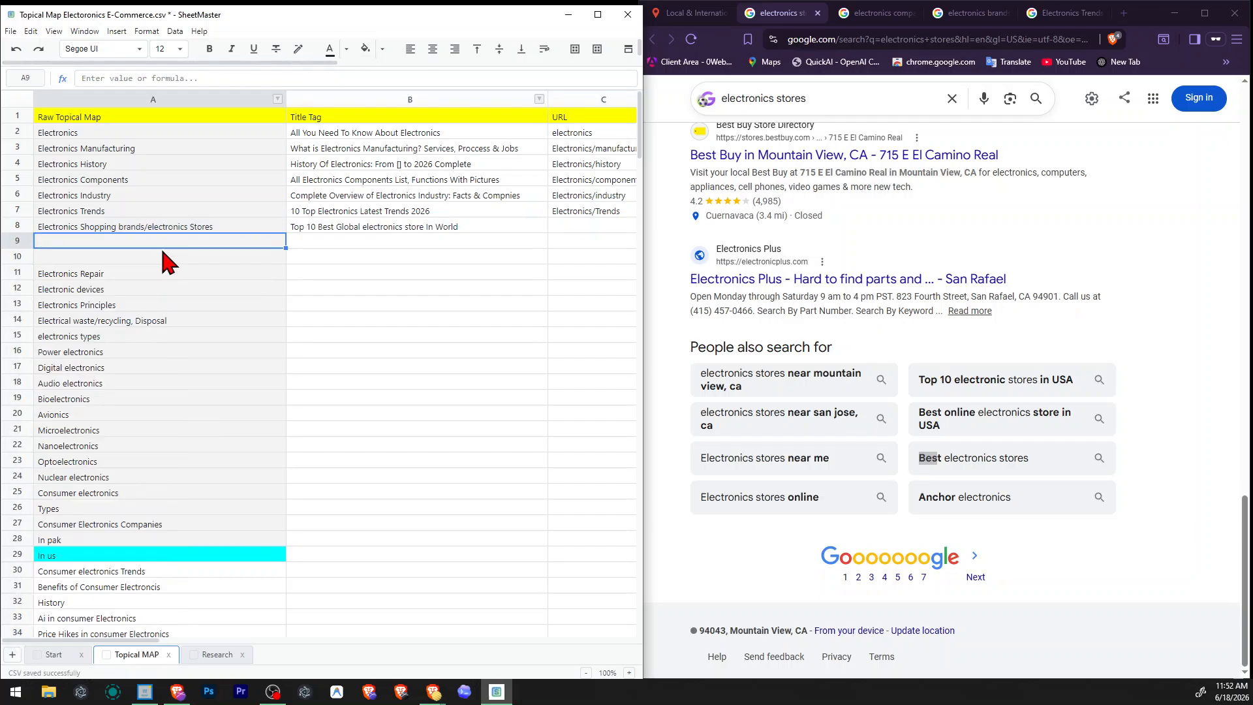
# Copy the topic "Electronics Shopping brands/electronics Stores" into cells A9 and A10.
pyautogui.click(212, 227)
pyautogui.click(291, 245)
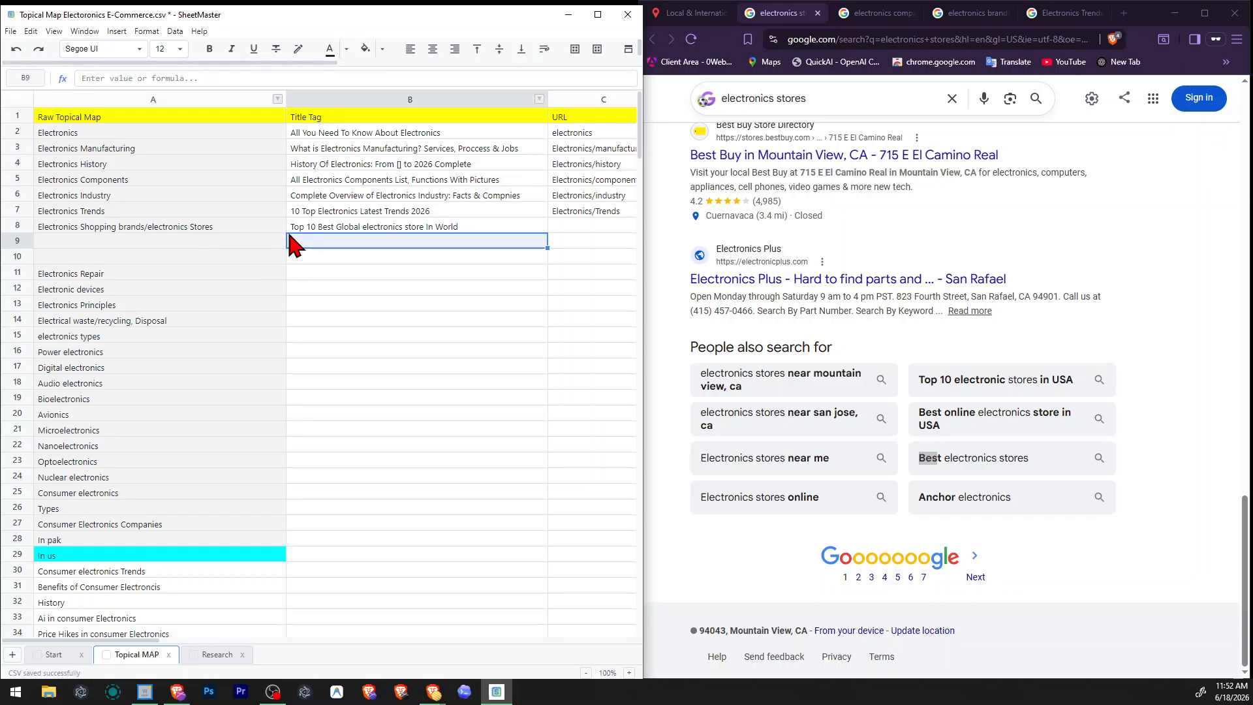
pyautogui.click(279, 229)
pyautogui.moveTo(286, 234); pyautogui.dragTo(286, 264)
pyautogui.click(333, 274)
pyautogui.moveTo(161, 246); pyautogui.dragTo(179, 258)
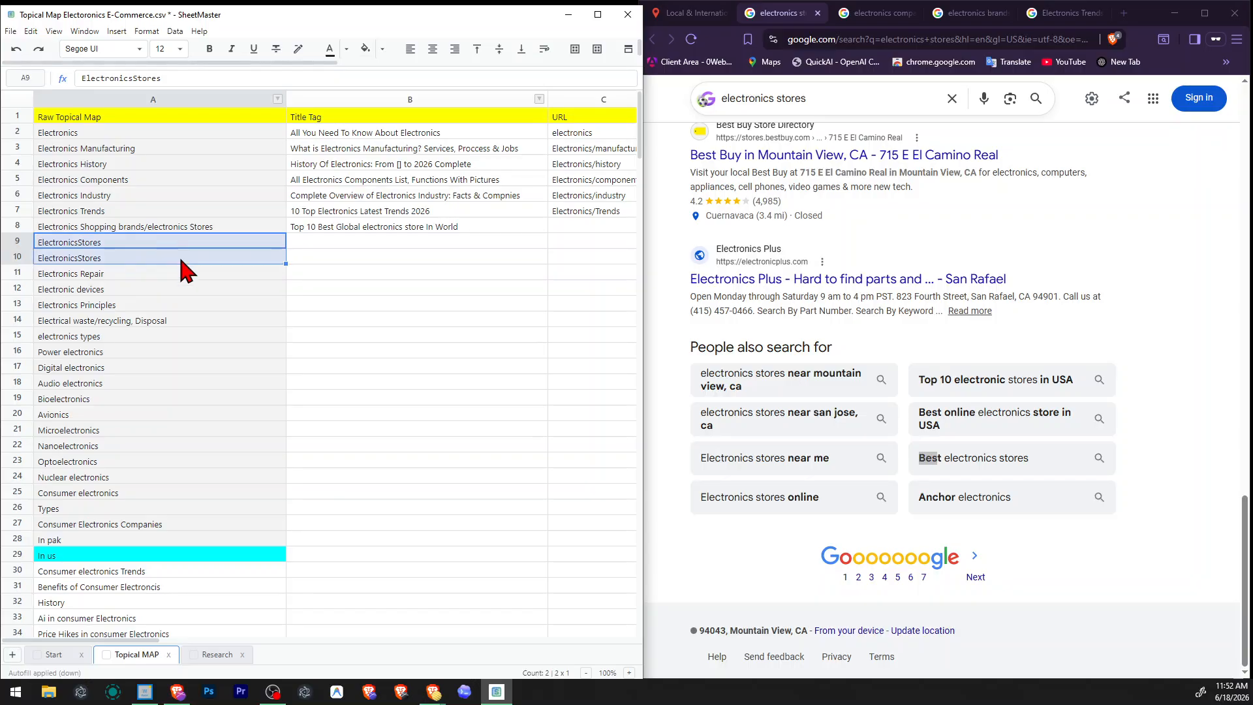
pyautogui.write('Electronics Shopping brands/electronics Stores Electronics Shopping brands/electronics Stores')
# Copy the row 8 title tag into B9 and change its ending to read "Top 10 Best Global electronics store In US".
pyautogui.click(353, 229)
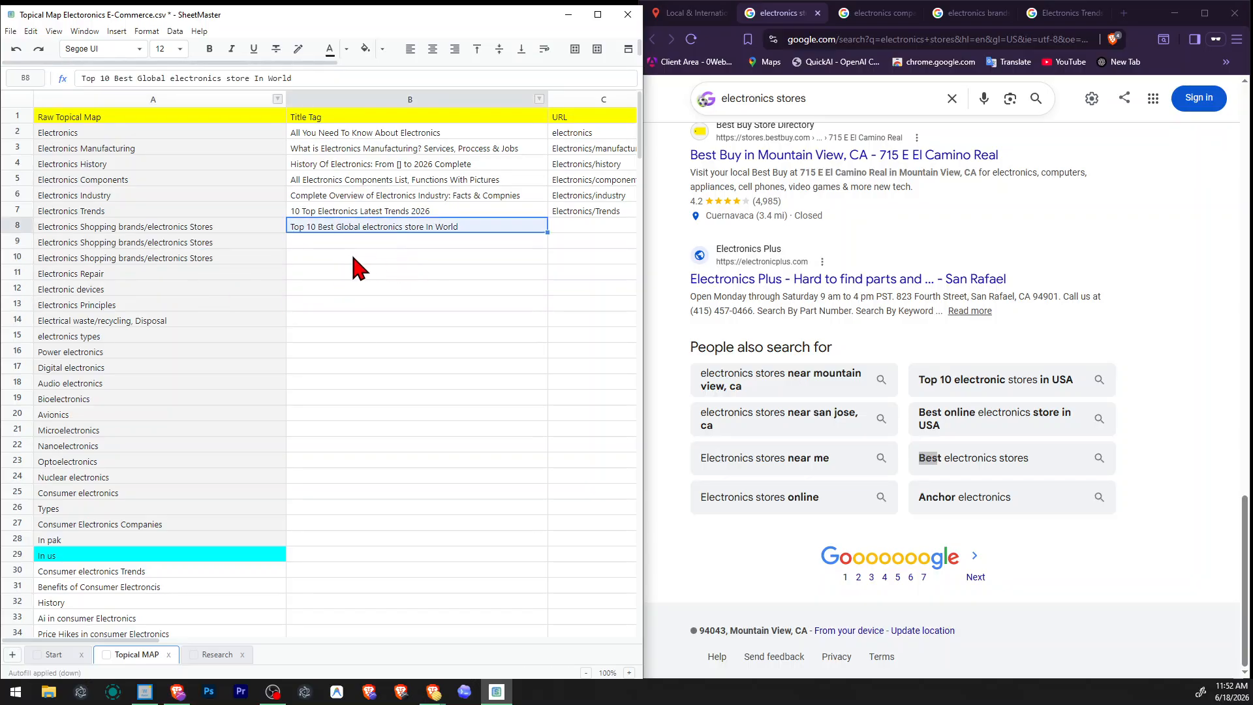
pyautogui.click(371, 247)
pyautogui.write('Top 10 Best Global electronics store In World')
pyautogui.doubleClick(441, 240)
pyautogui.doubleClick(440, 242)
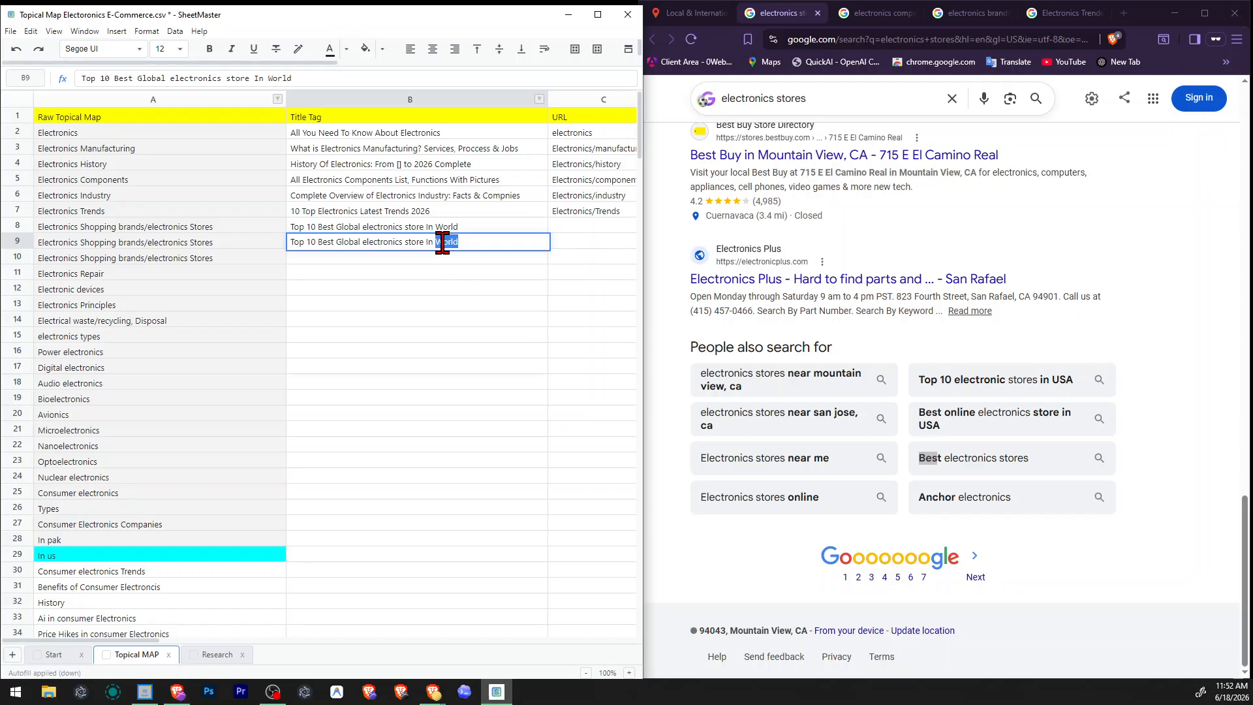
pyautogui.write('Uk')
pyautogui.write('S')
pyautogui.press('Return')
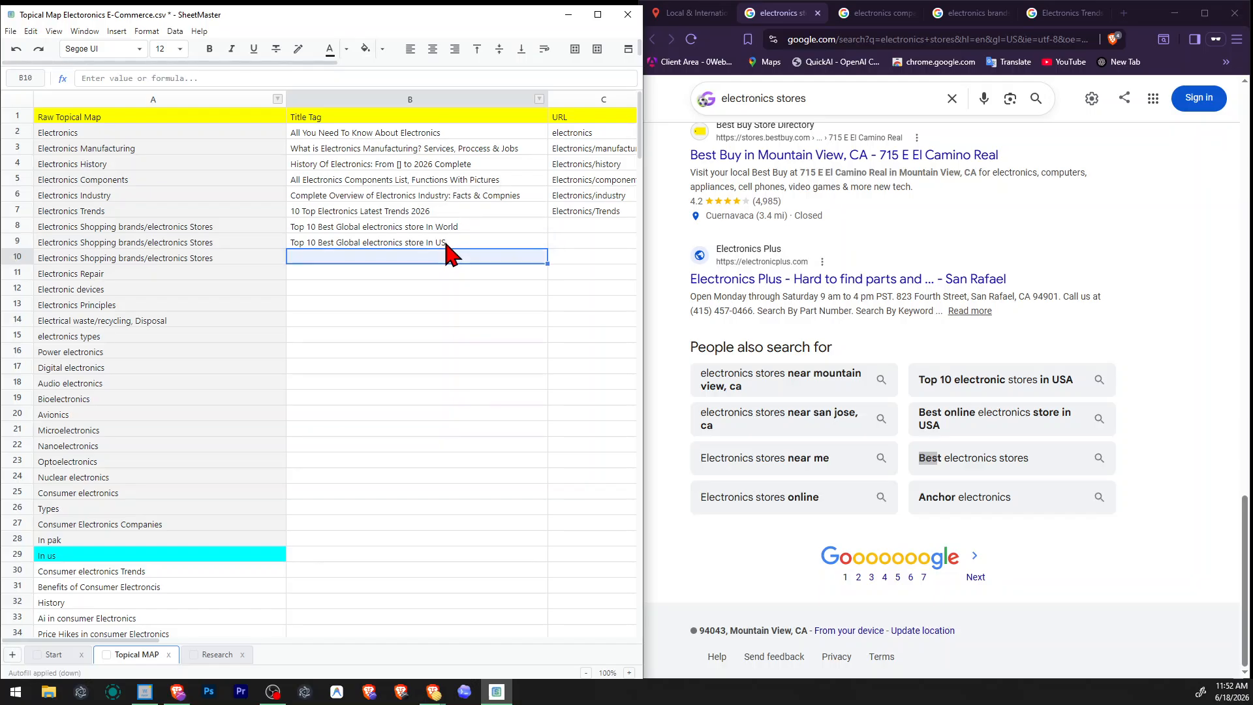
# Paste the title tag into B10 and make it "Top 10 Best Global electronics store In PK".
pyautogui.write('Top 10 Best Global electronics store In US')
pyautogui.doubleClick(442, 257)
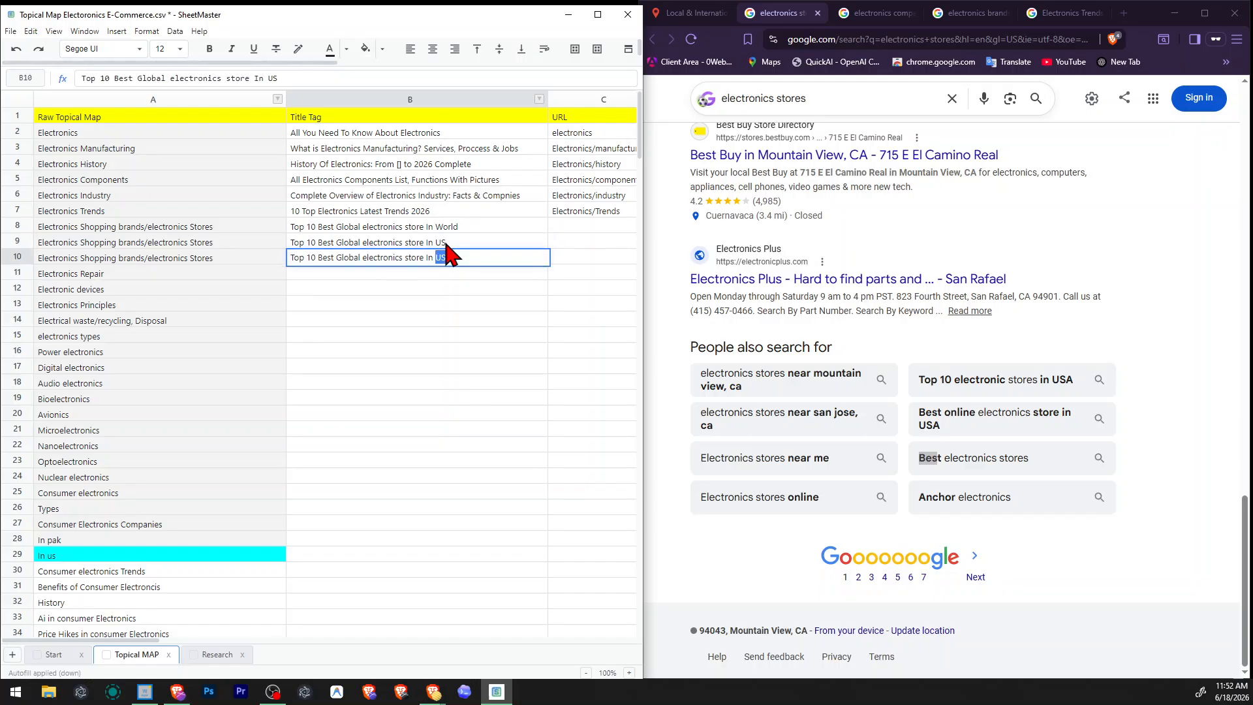
pyautogui.write('PK')
pyautogui.press('Return')
pyautogui.press('Right')
pyautogui.press('Up')
pyautogui.press('Up')
pyautogui.press('Left')
pyautogui.press('Right')
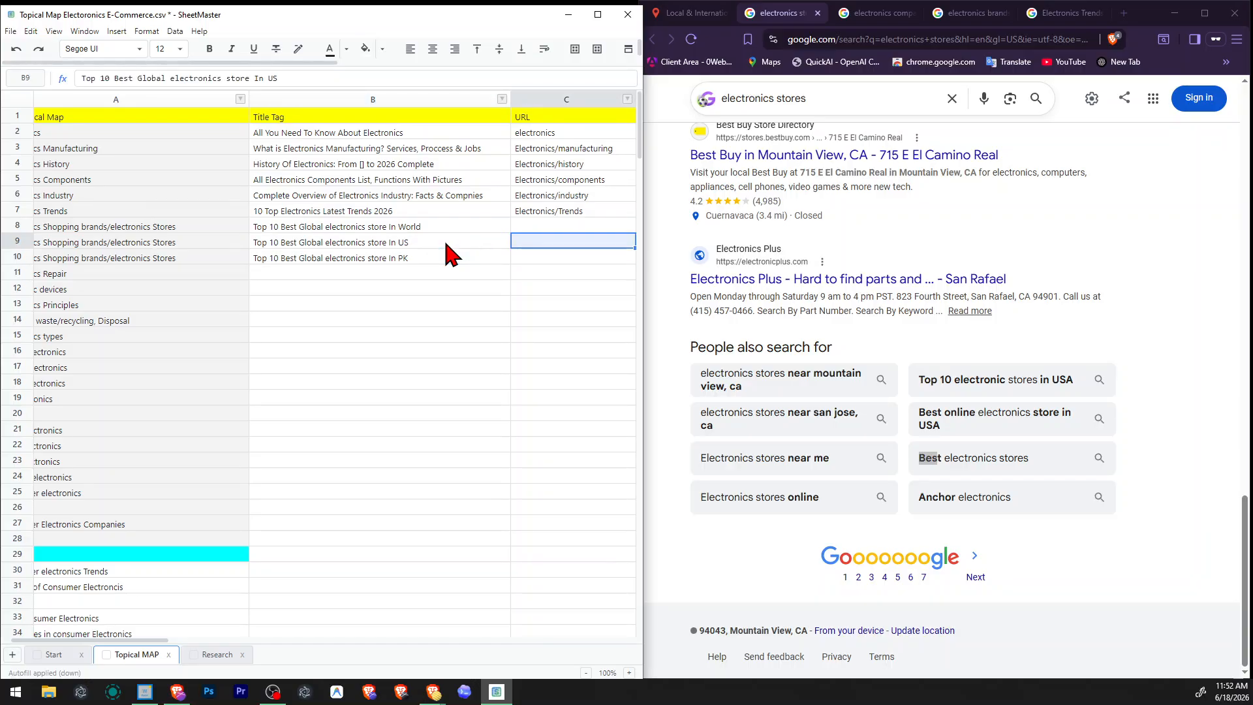
pyautogui.press('Right')
pyautogui.press('Up')
pyautogui.press('Left')
pyautogui.press('Up')
pyautogui.hotkey('ctrl', 'Down')
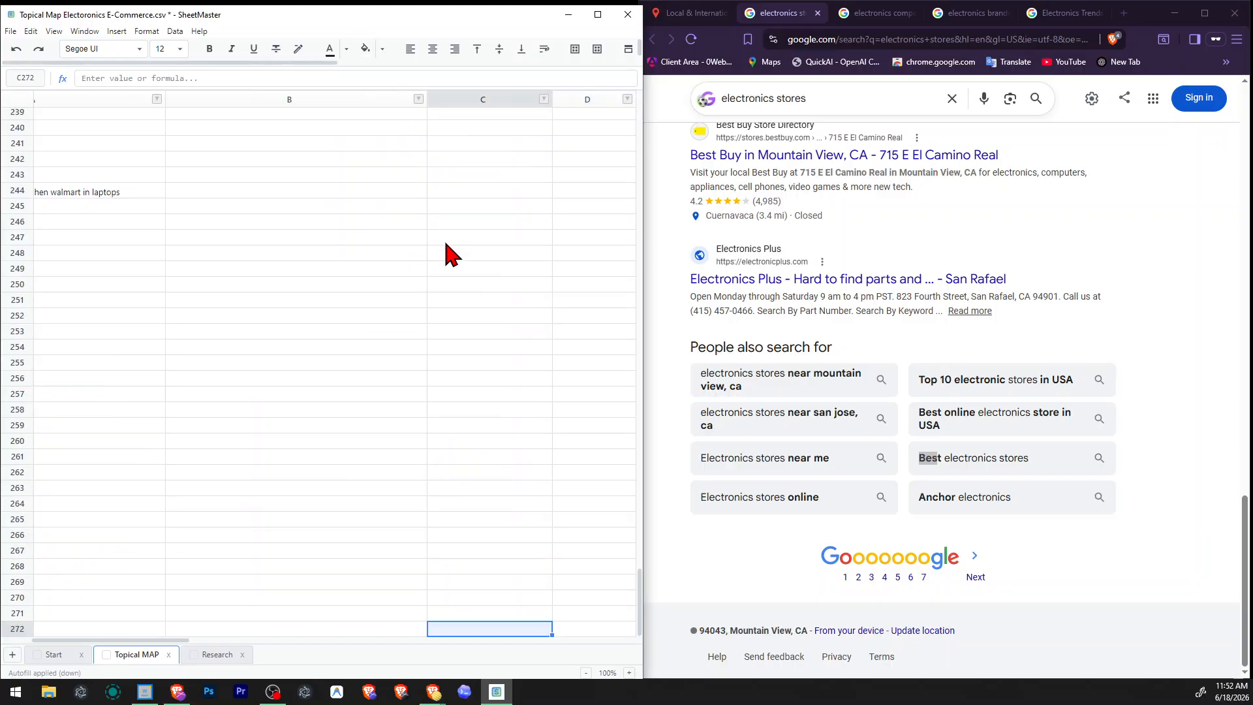
pyautogui.hotkey('ctrl', 'Home')
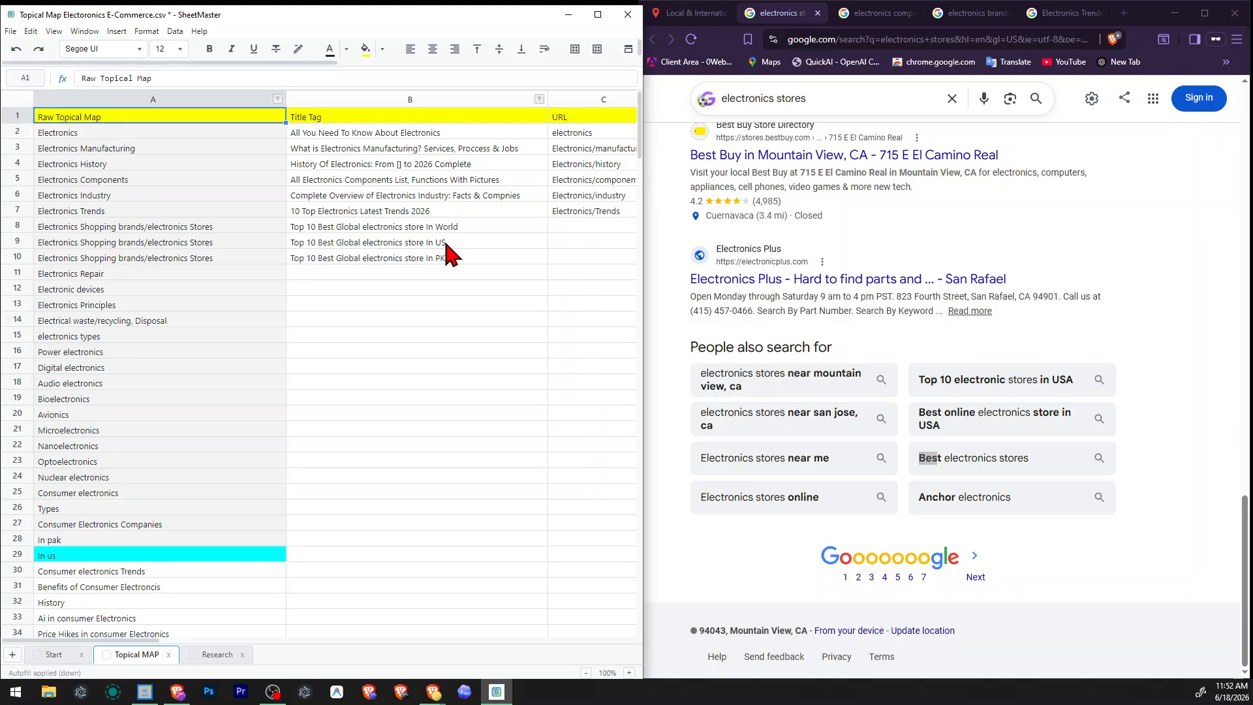
# Copy the Electronics Trends row's URL down into cell C8.
pyautogui.press('Right')
pyautogui.press('Right')
pyautogui.press('Down')
pyautogui.press('Down')
pyautogui.press('Down')
pyautogui.press('Right')
pyautogui.press('Right')
pyautogui.press('Left')
pyautogui.press('Left')
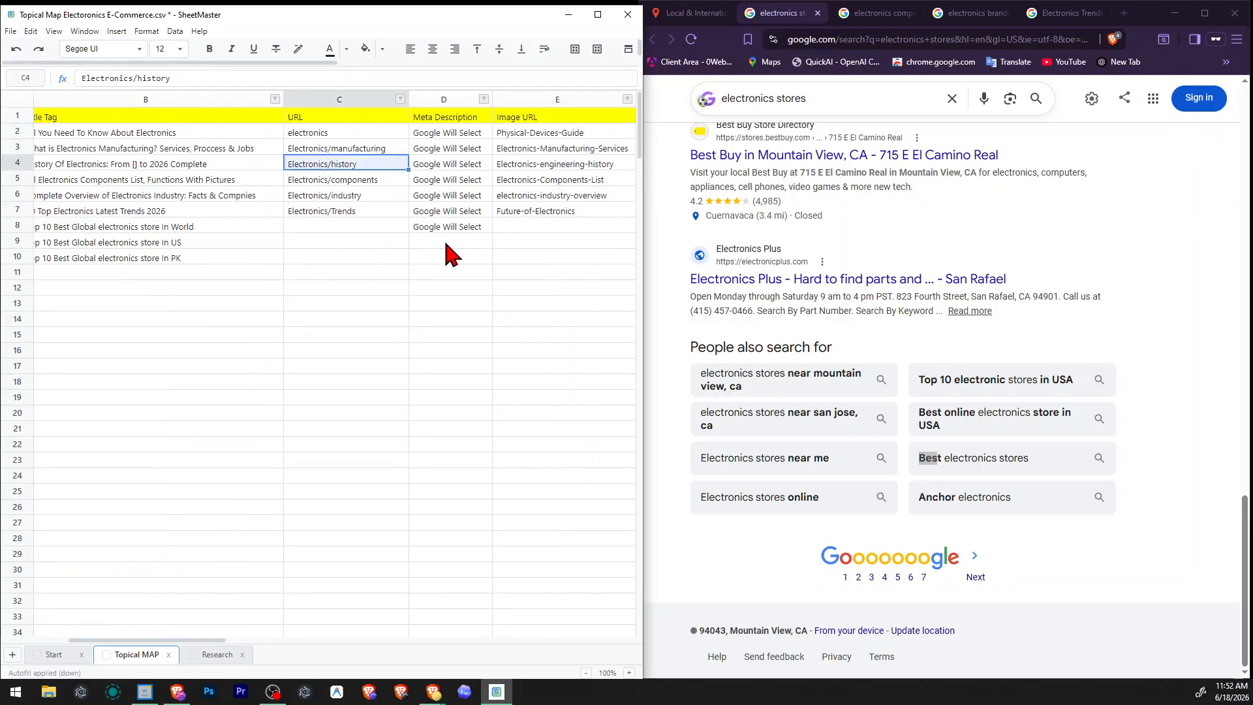
pyautogui.press('Down')
pyautogui.press('Down')
pyautogui.press('Down')
pyautogui.press('Down')
pyautogui.hotkey('ctrl', 'd')
pyautogui.press('Down')
pyautogui.press('Up')
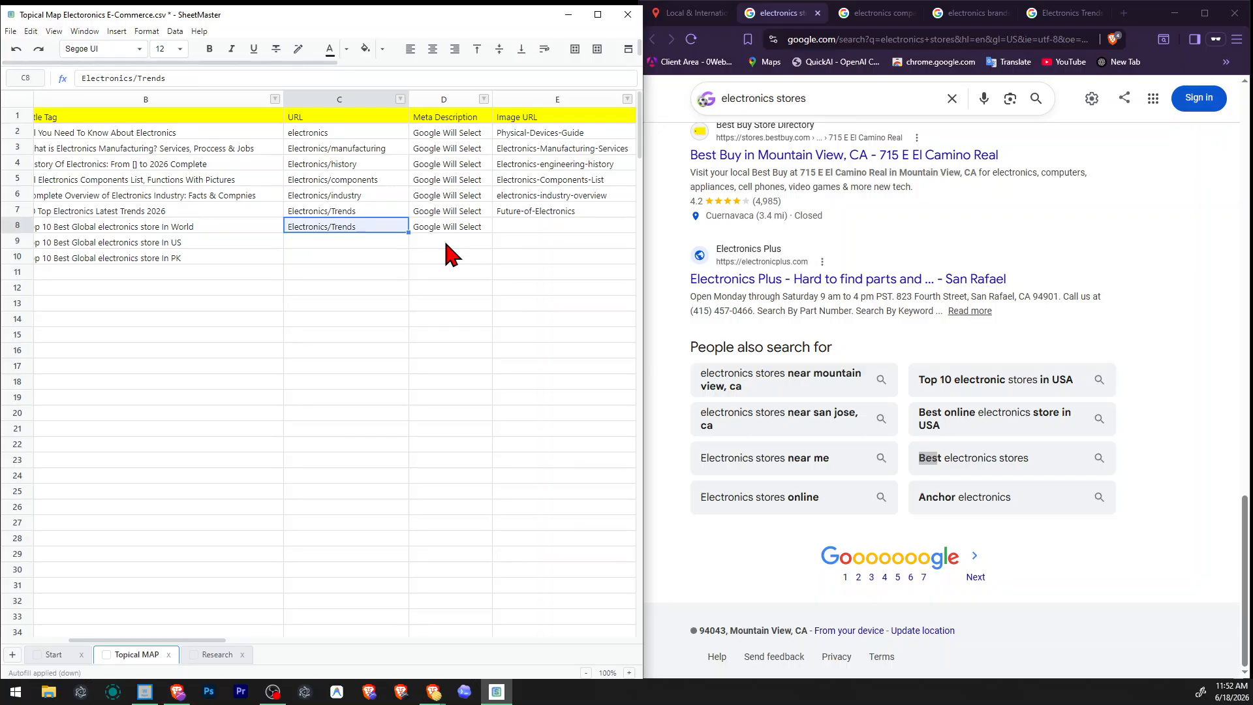
# Replace the last part of the URL in C8 so it reads "Electronics/stores".
pyautogui.press('F2')
pyautogui.hotkey('ctrl', 'shift', 'Left')
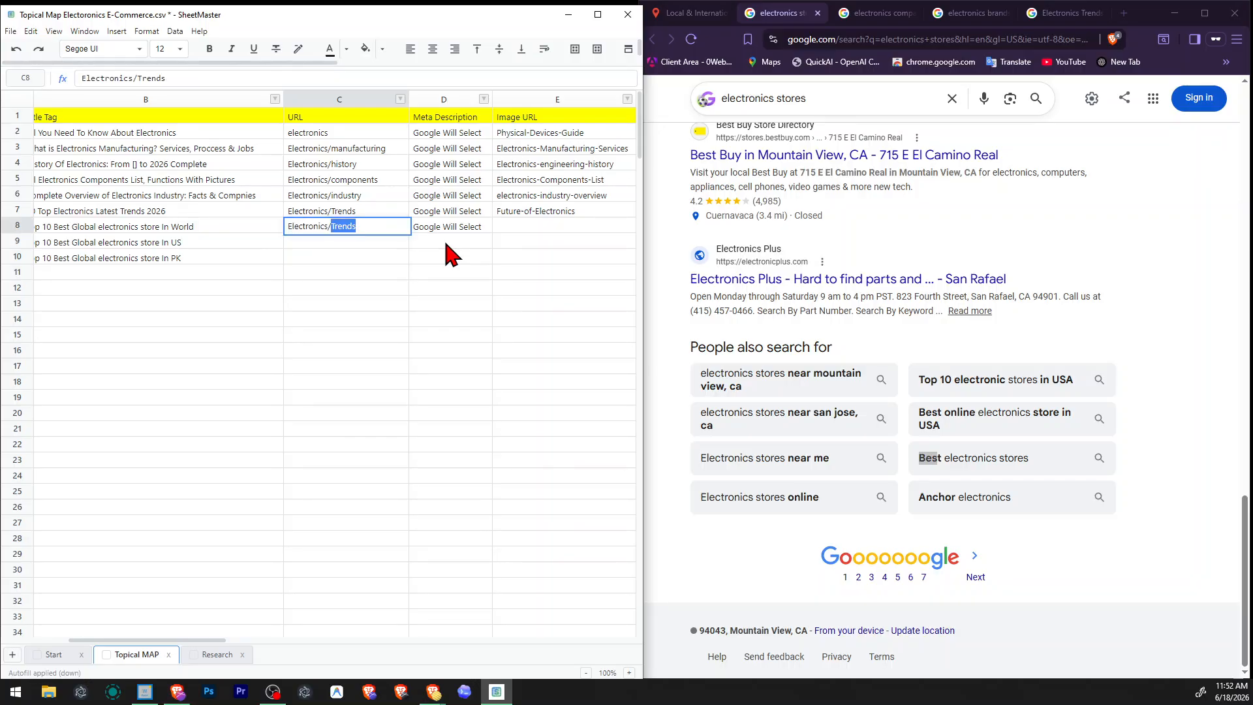
pyautogui.write('stores')
pyautogui.press('Return')
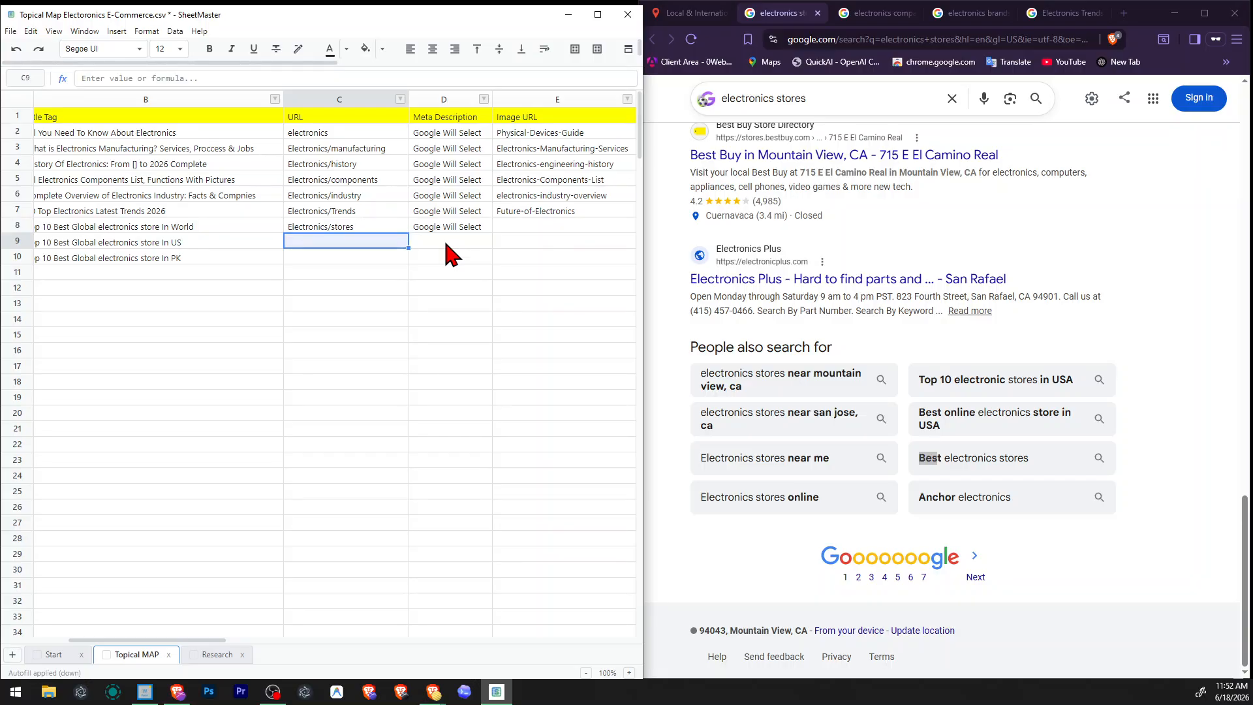
# Copy the row 8 URL into C9 and extend it to "Electronics/stores/us".
pyautogui.press('Up')
pyautogui.press('Down')
pyautogui.write('Electronics/stores')
pyautogui.press('F2')
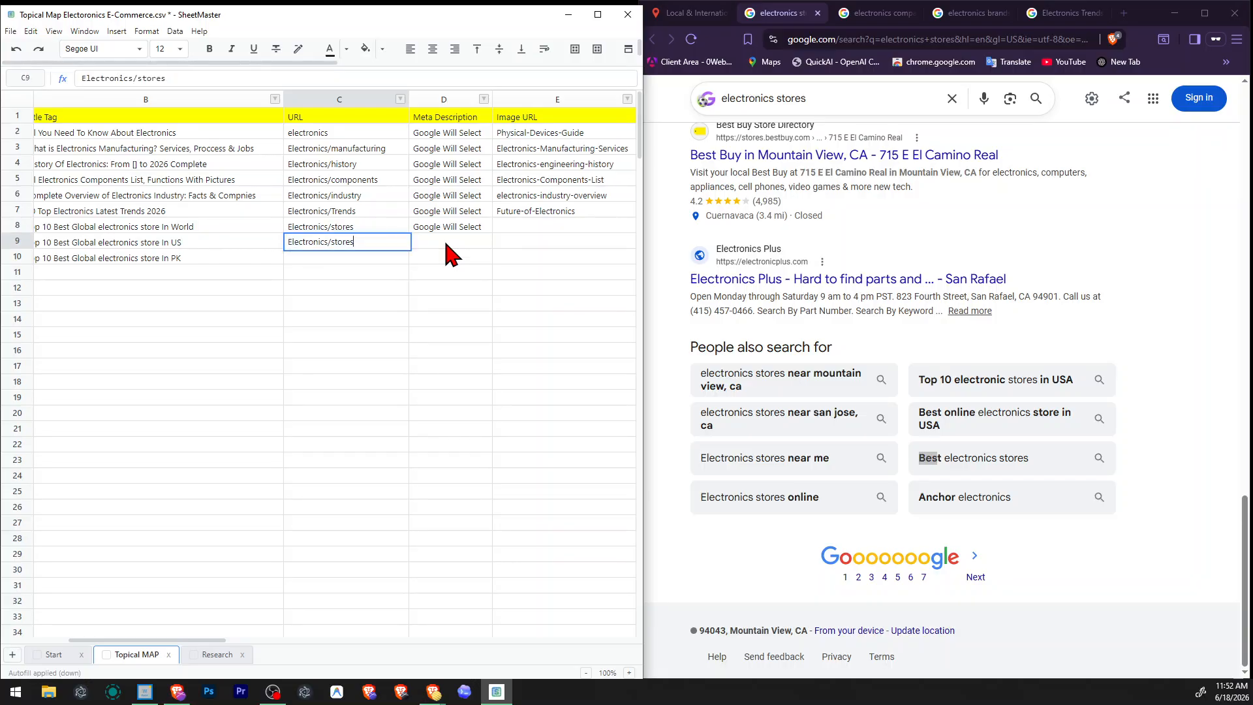
pyautogui.write('/pk')
pyautogui.write('us')
pyautogui.press('Return')
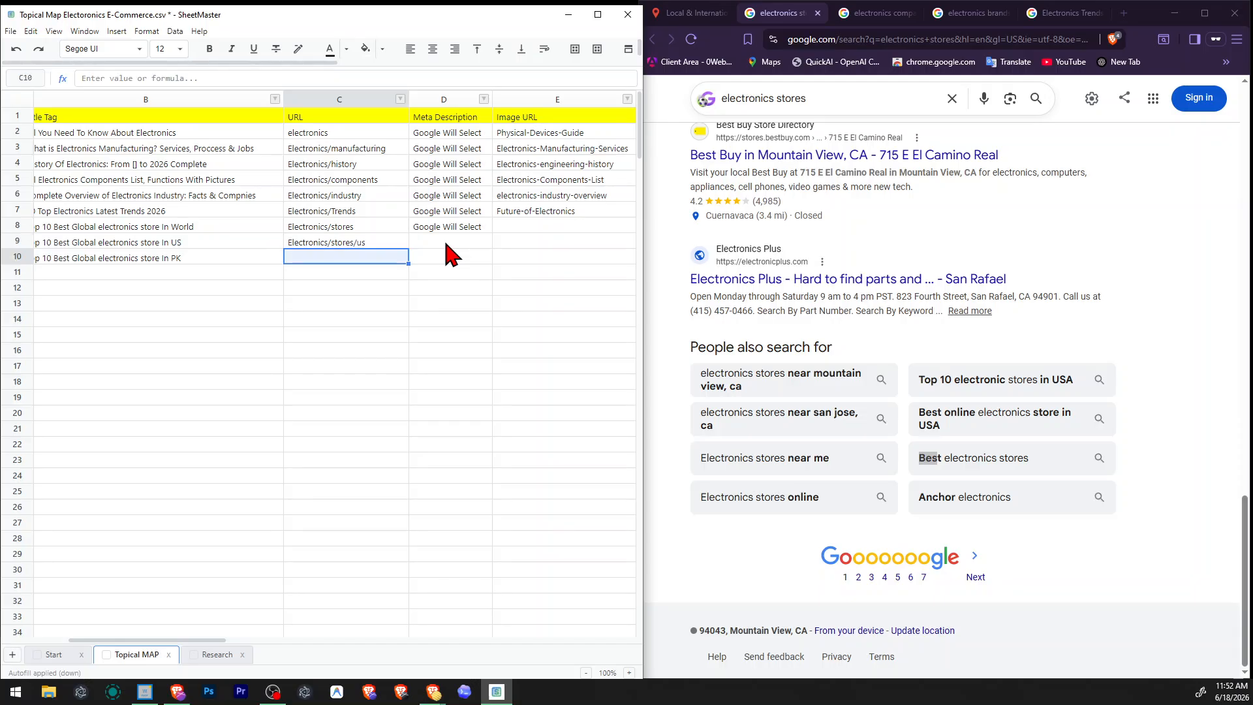
# Paste the US store URL into C10, change its ending so it reads "Electronics/stores/pk", and save the file.
pyautogui.press('Up')
pyautogui.press('Down')
pyautogui.write('Electronics/stores/us')
pyautogui.press('F2')
pyautogui.press('BackSpace')
pyautogui.press('BackSpace')
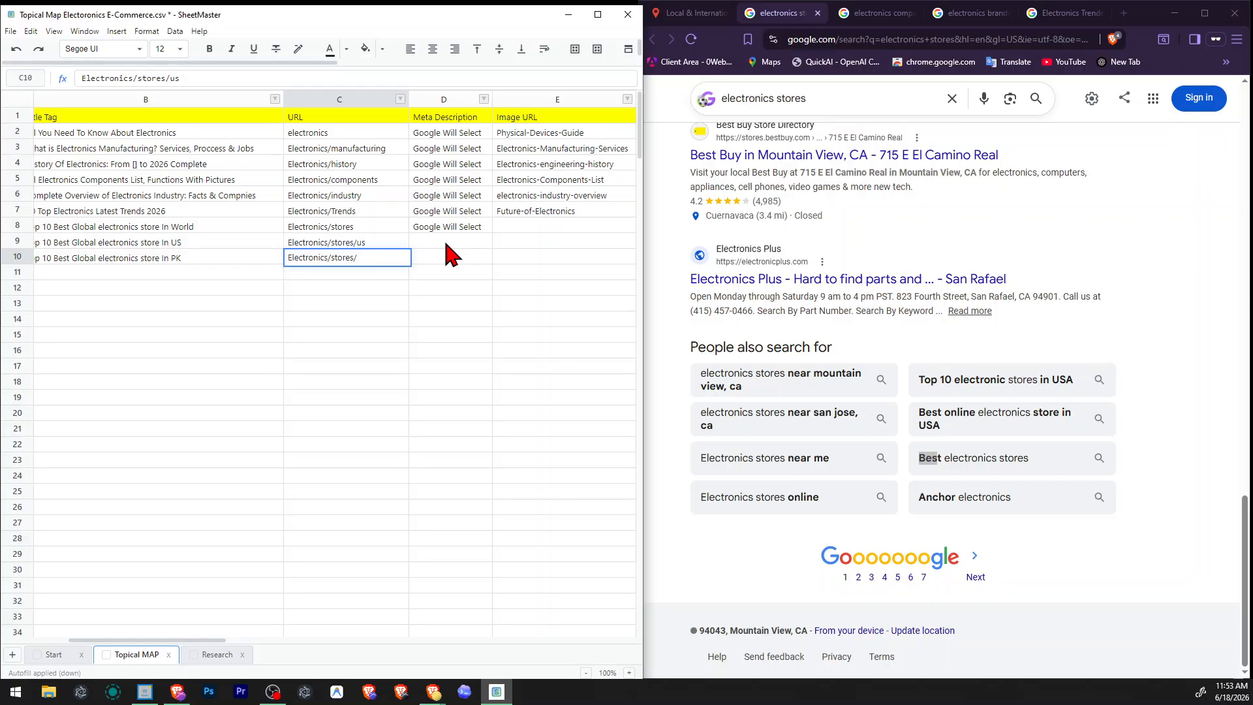
pyautogui.write('pk')
pyautogui.press('Return')
pyautogui.hotkey('ctrl', 's')
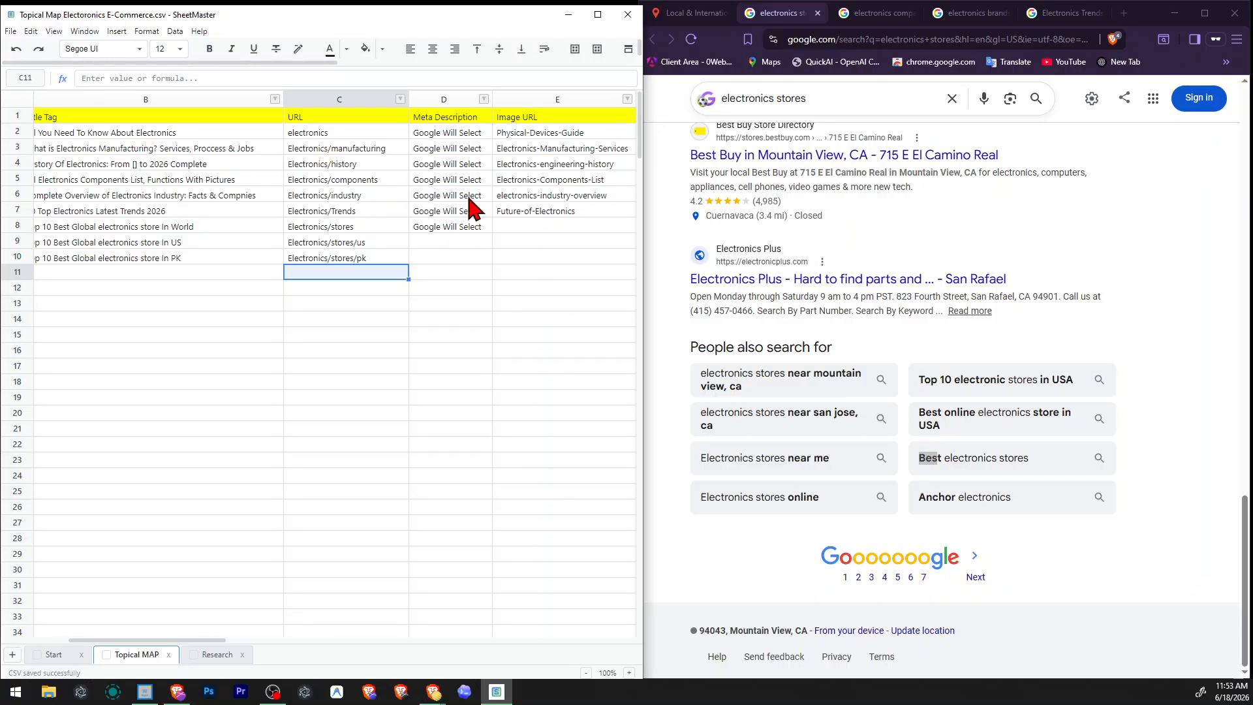
# Fill the meta description "Google Will Select" from D8 down through row 33 and save the file.
pyautogui.click(456, 225)
pyautogui.moveTo(491, 233); pyautogui.dragTo(532, 367)
pyautogui.click(461, 240)
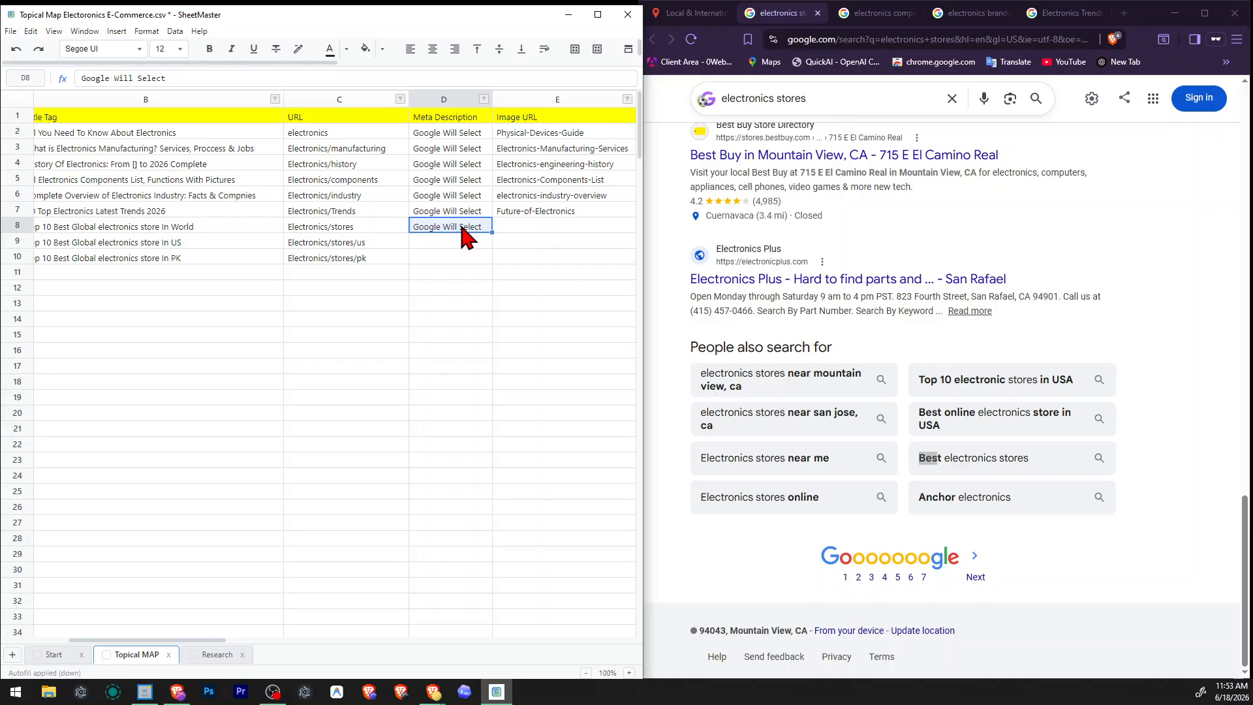
pyautogui.moveTo(461, 240); pyautogui.dragTo(480, 623)
pyautogui.write('Google Will Select Google Will Select Google Will Select Google Will Select Google Will Select Google Will Select Google Will Select Google Will Select Google Will Select Google Will Select Google Will Select Google Will Select Google Will Select Google Will Select Google Will Select Google Will Select Google Will Select Google Will Select Google Will Select Google Will Select')
pyautogui.click(540, 385)
pyautogui.click(365, 509)
pyautogui.hotkey('ctrl', 'v')
pyautogui.click(554, 483)
pyautogui.click(341, 368)
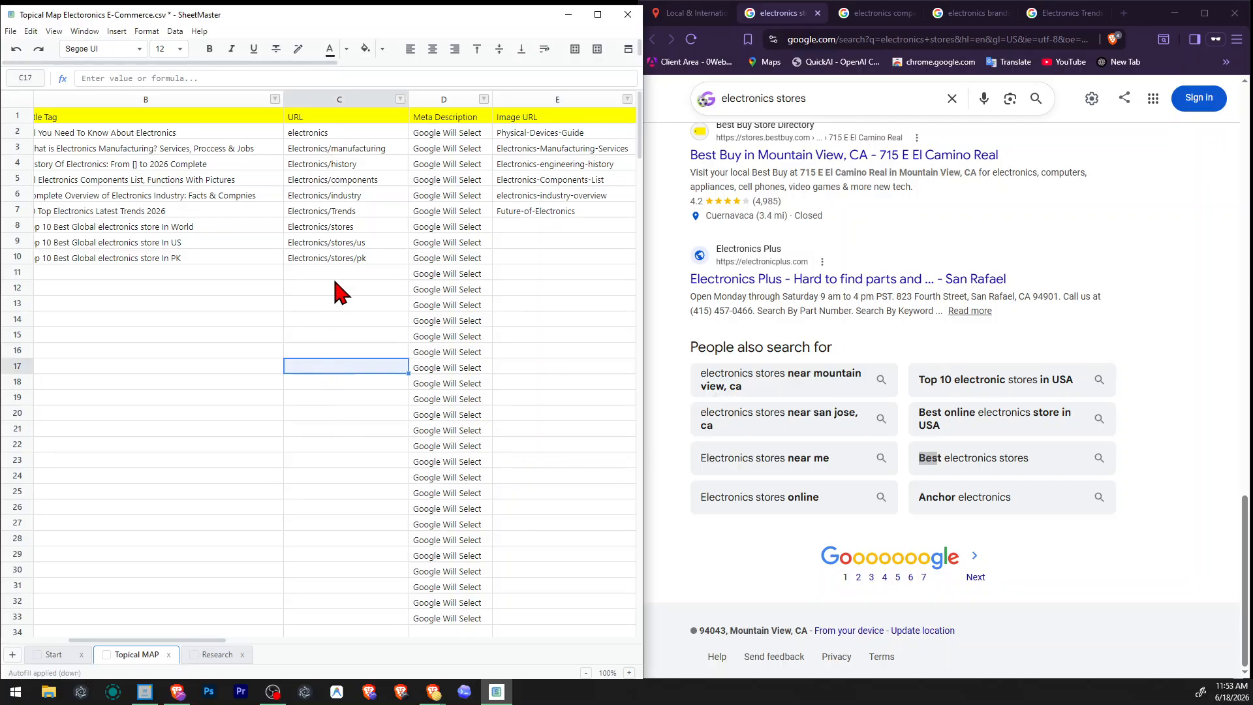
pyautogui.hotkey('ctrl', 's')
pyautogui.click(382, 293)
pyautogui.click(490, 290)
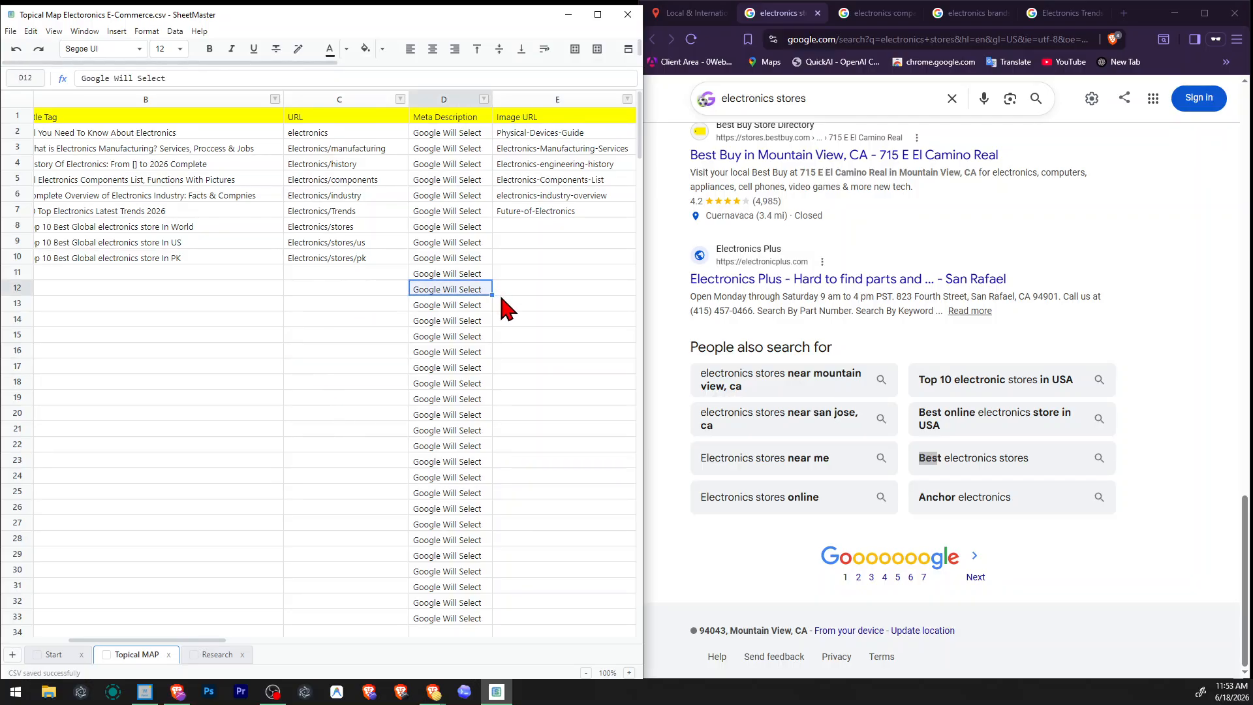
pyautogui.click(517, 230)
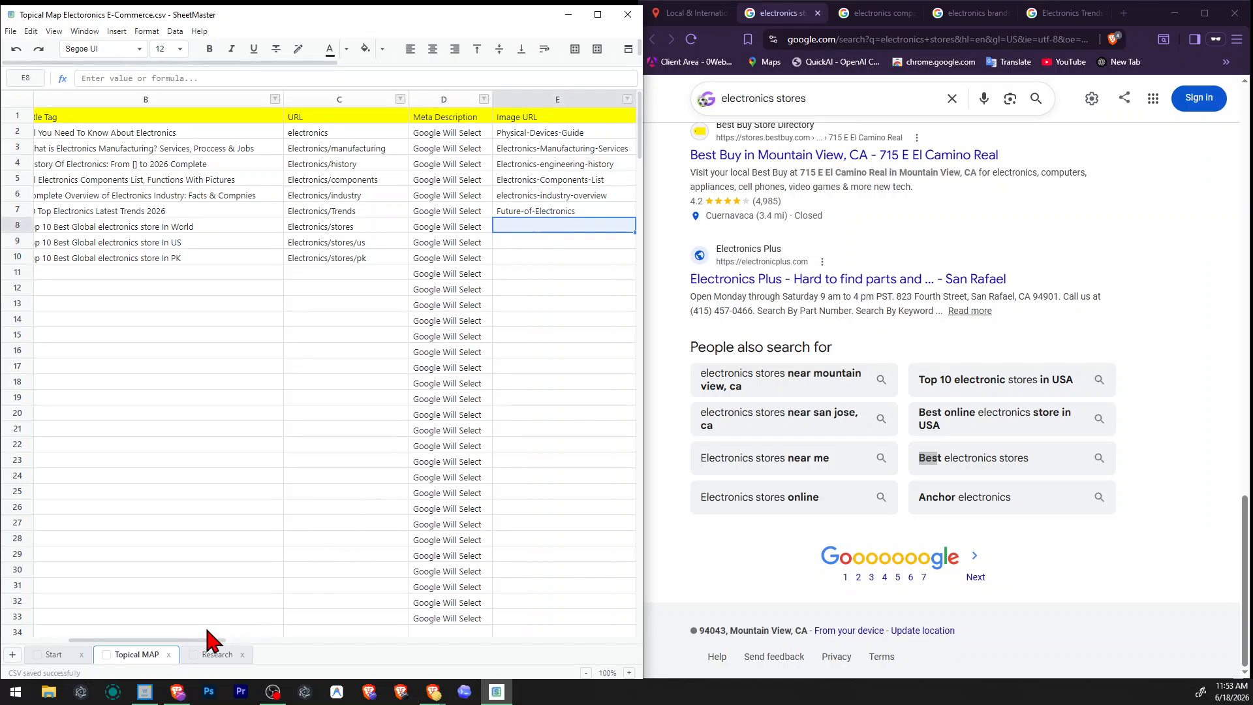
pyautogui.moveTo(202, 641); pyautogui.dragTo(186, 641)
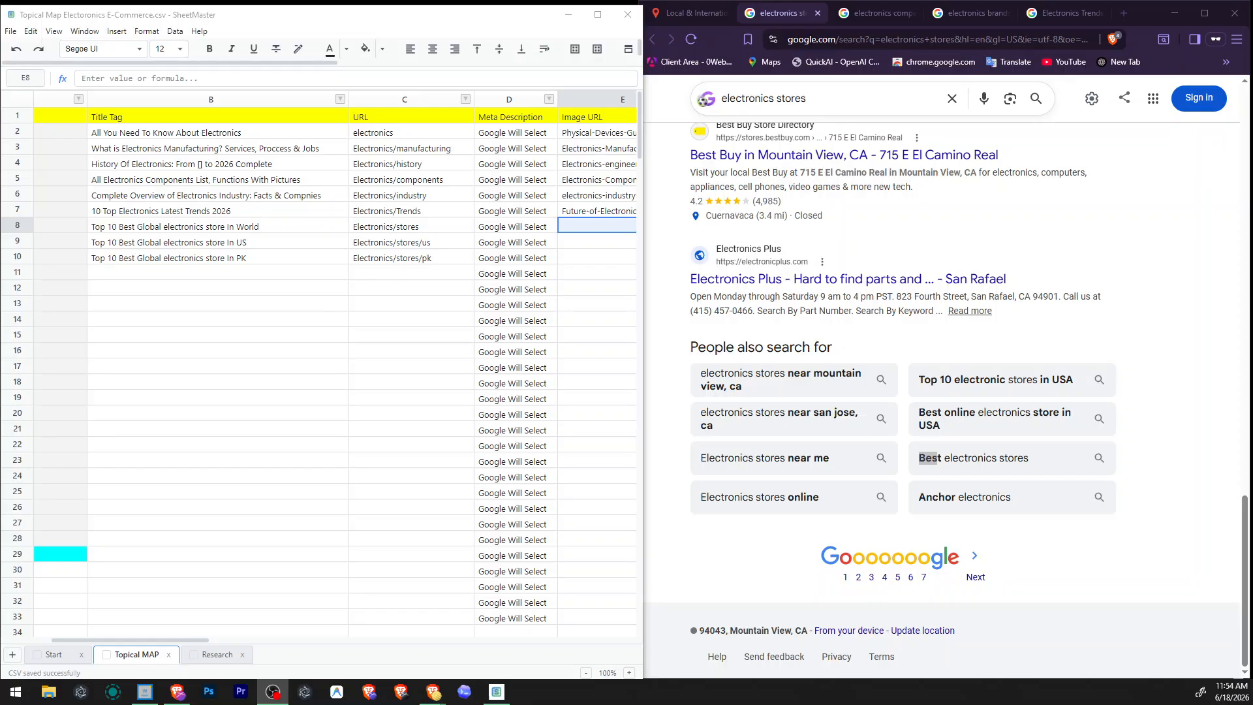
pyautogui.moveTo(178, 640); pyautogui.dragTo(111, 638)
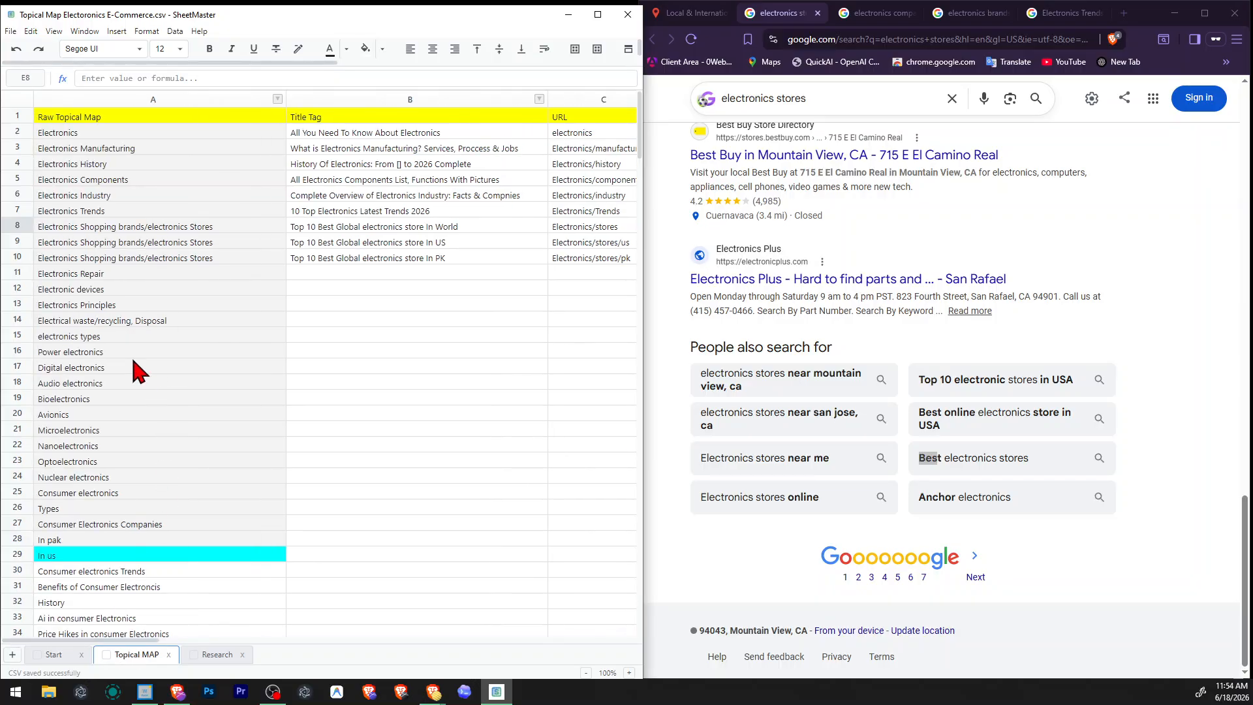
pyautogui.click(17, 259)
pyautogui.click(333, 359)
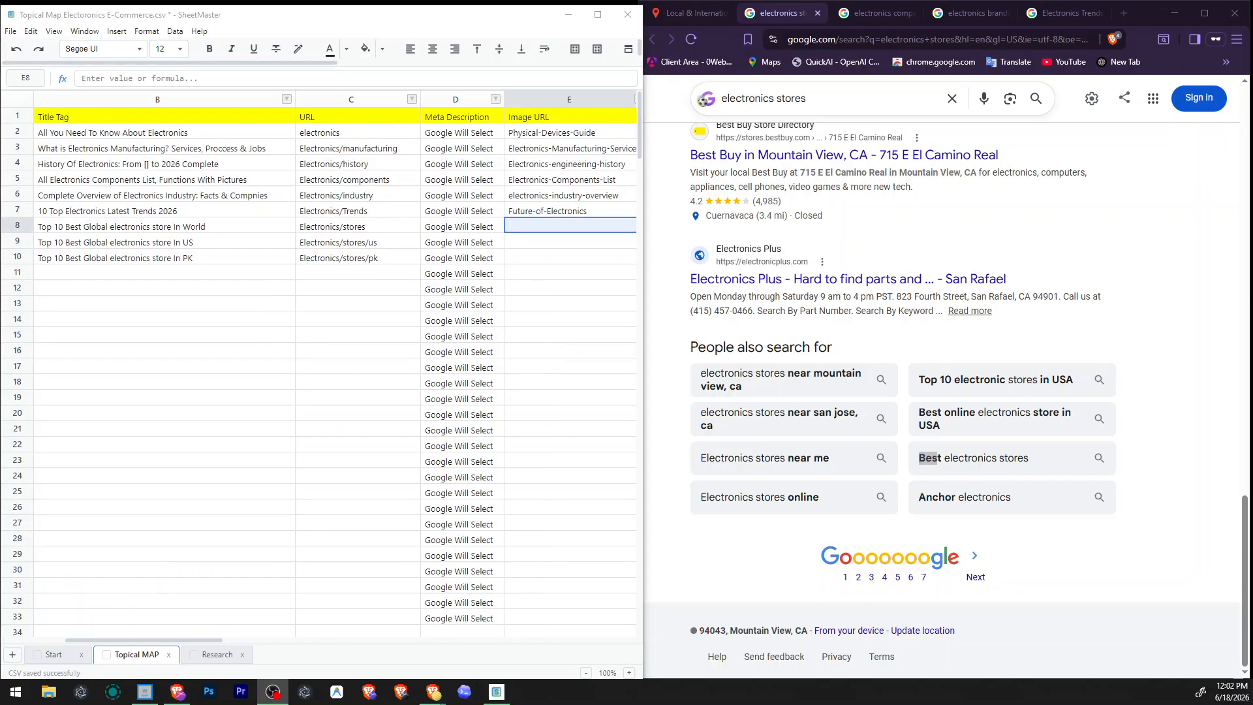
# Enter "Electronics-stores" as the image URL in cell E8.
pyautogui.doubleClick(534, 225)
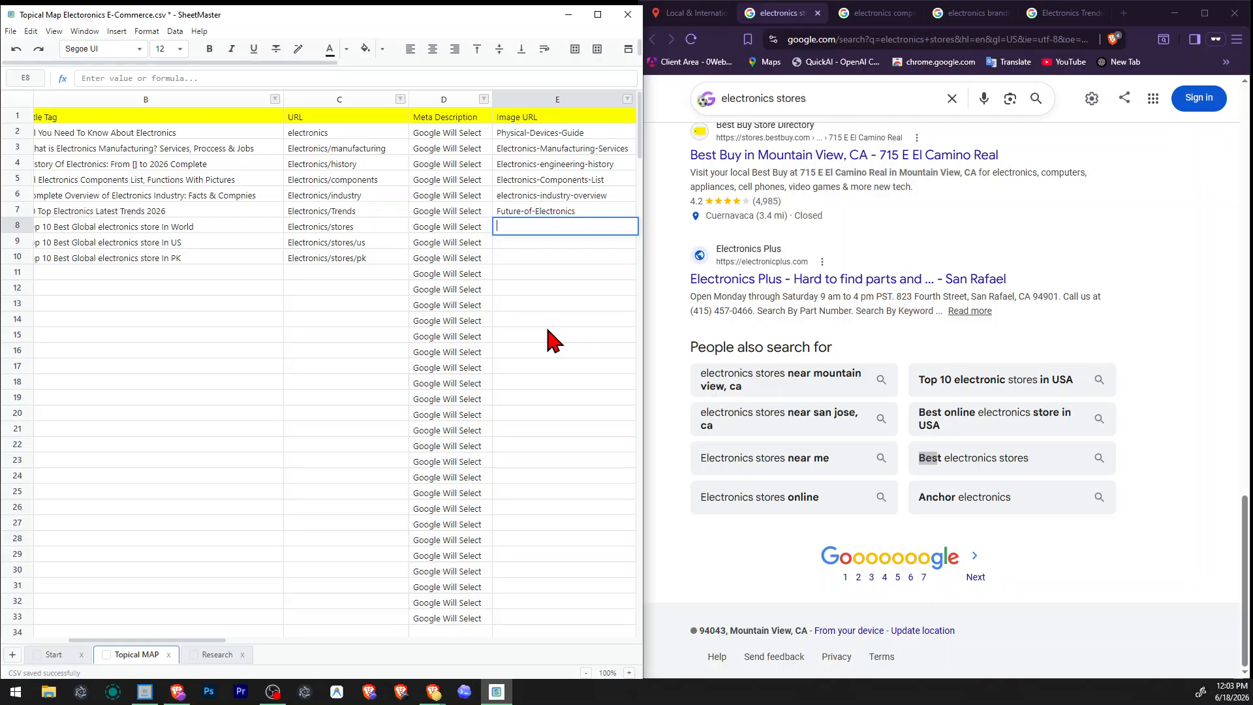
pyautogui.press('BackSpace')
pyautogui.write('Electronics-stores')
pyautogui.press('Return')
# Correct the title tag in B8 to "Top 10 Best Global electronics stores In World".
pyautogui.press('Home')
pyautogui.press('Right')
pyautogui.press('Right')
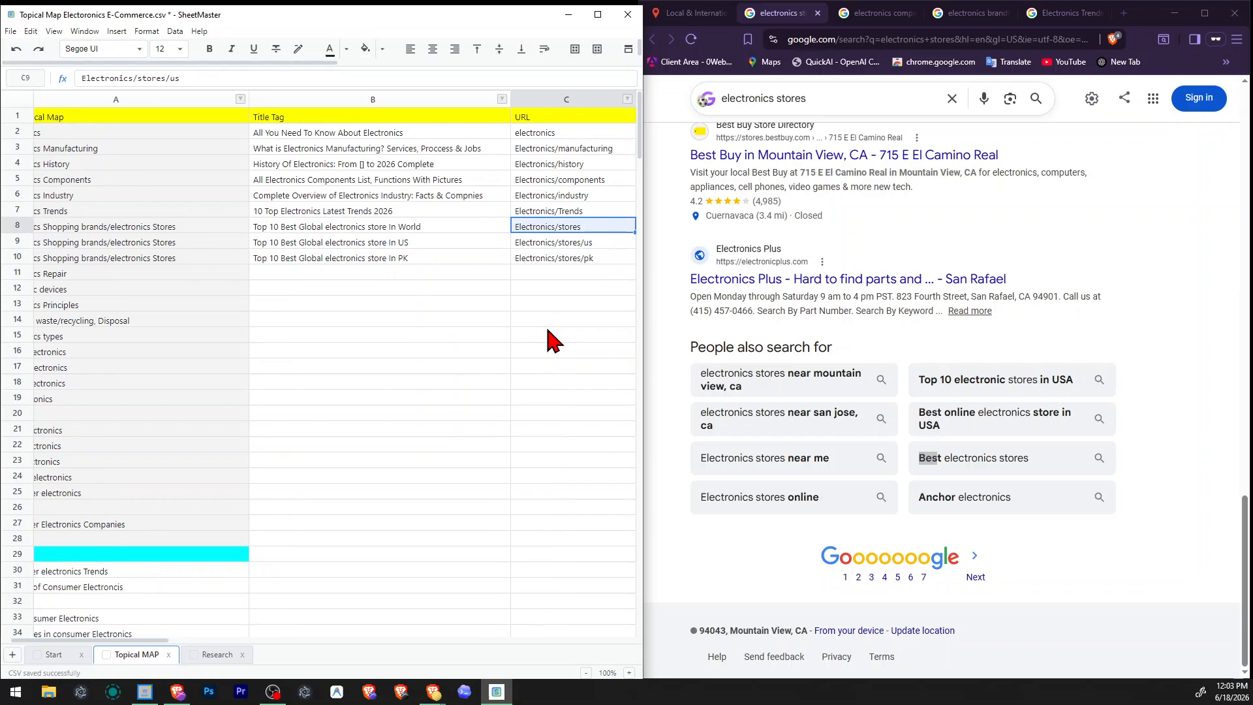
pyautogui.press('Up')
pyautogui.press('Left')
pyautogui.press('F2')
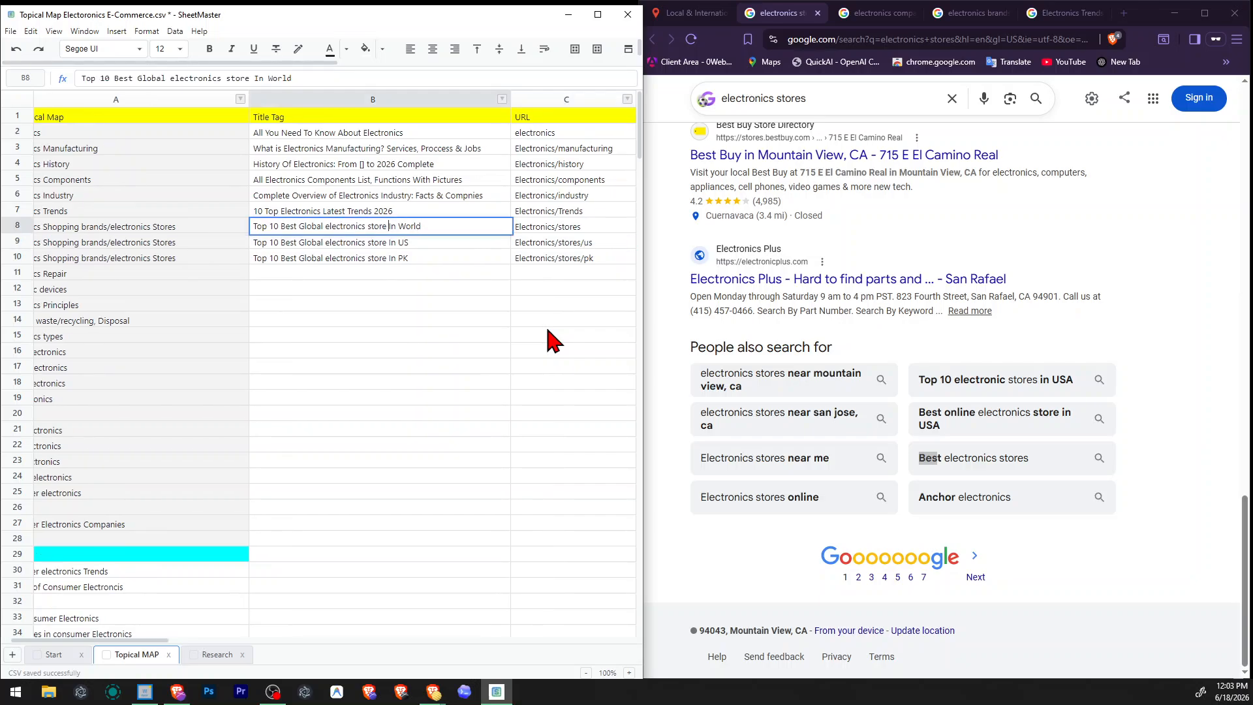
pyautogui.write('s')
pyautogui.press('Return')
# Change "store" to "stores" in the US and PK title tags in B9 and B10.
pyautogui.press('Left')
pyautogui.press('Right')
pyautogui.press('F2')
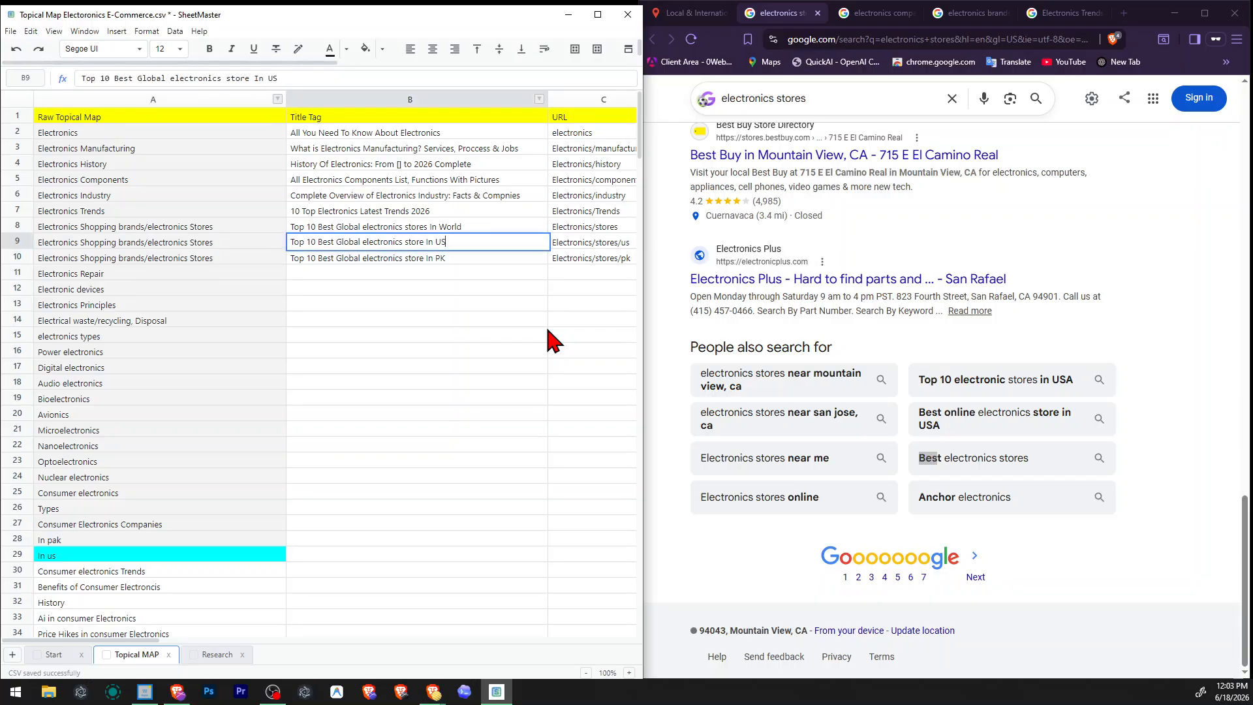
pyautogui.press('Return')
pyautogui.press('F2')
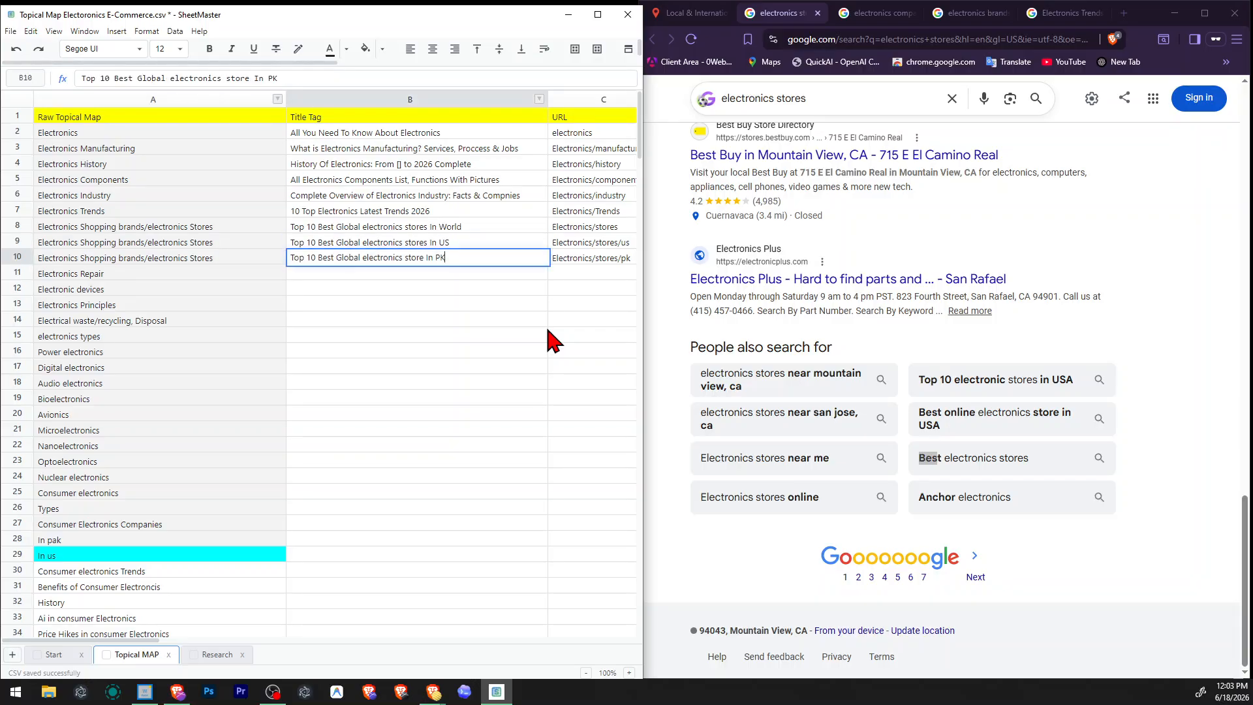
pyautogui.press('Return')
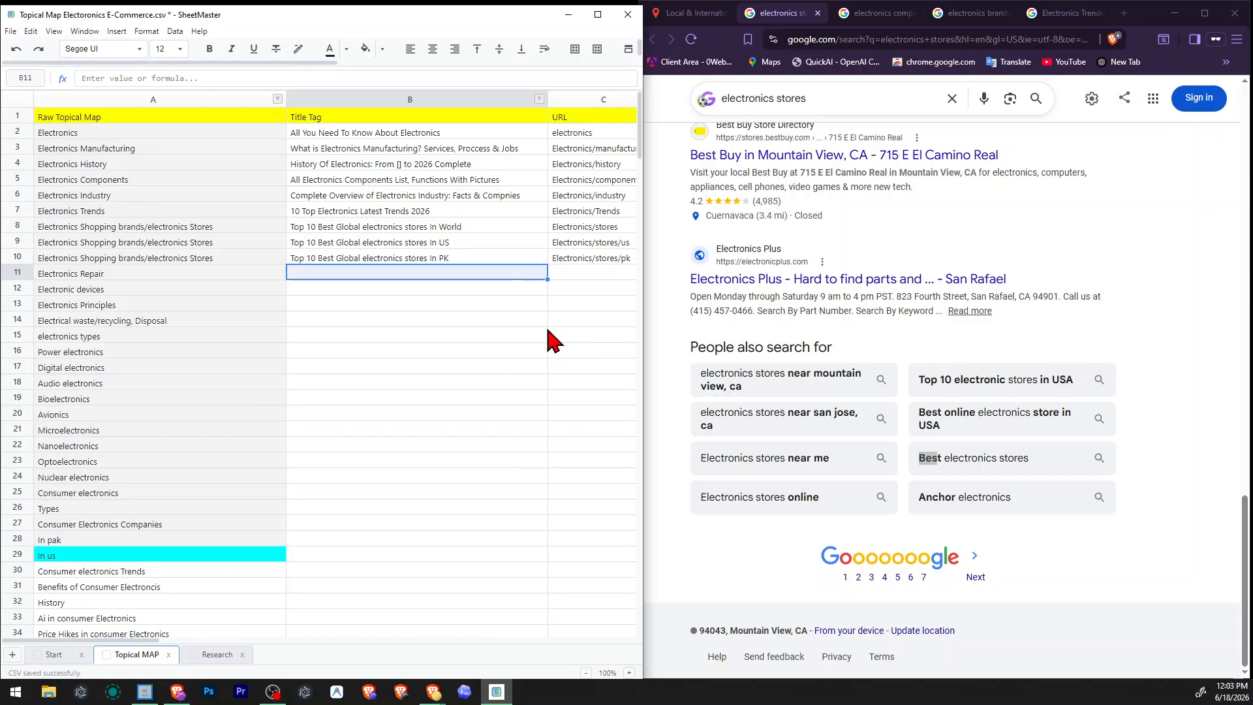
# Copy the image URL from E8 into cell E9.
pyautogui.press('Right')
pyautogui.press('Right')
pyautogui.press('Right')
pyautogui.press('Up')
pyautogui.press('Up')
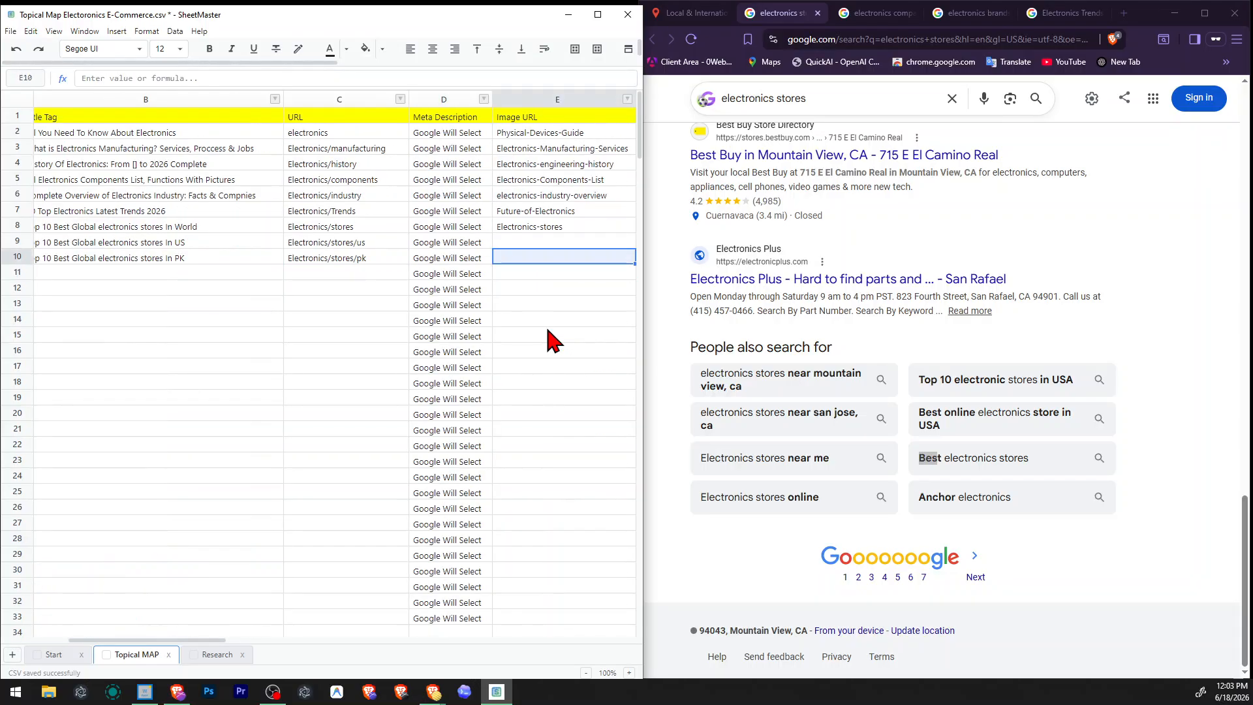
pyautogui.press('Right')
pyautogui.press('Left')
pyautogui.press('Up')
pyautogui.hotkey('ctrl', 'c')
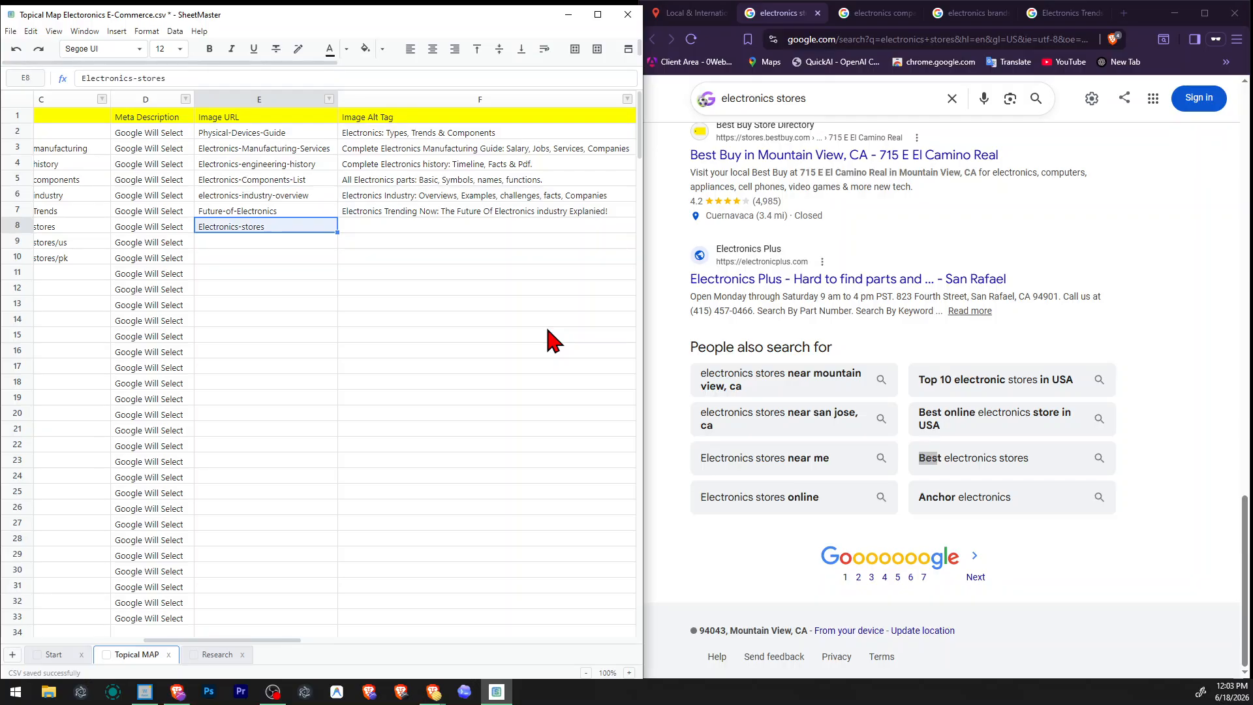
pyautogui.press('Down')
pyautogui.press('F2')
pyautogui.hotkey('ctrl', 'v')
pyautogui.press('Return')
# Extend the image URL in E9 so it reads "Electronics-stores-us".
pyautogui.press('Up')
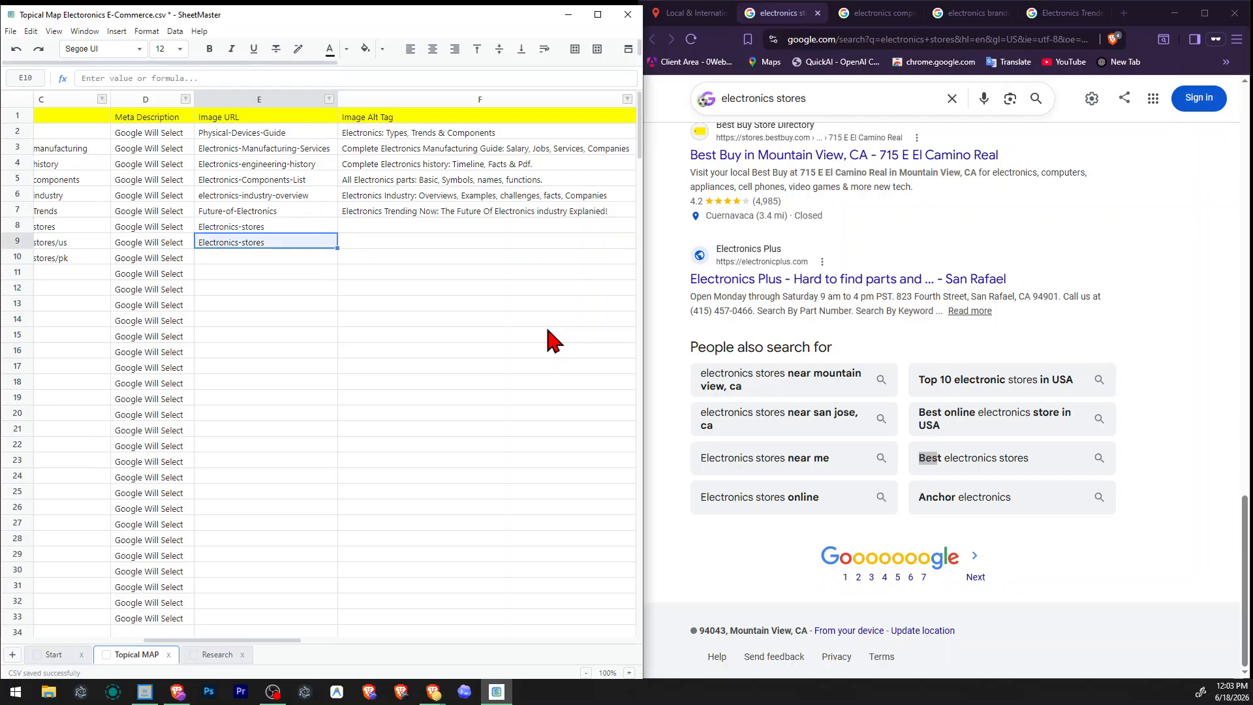
pyautogui.press('F2')
pyautogui.write('-us')
pyautogui.press('Return')
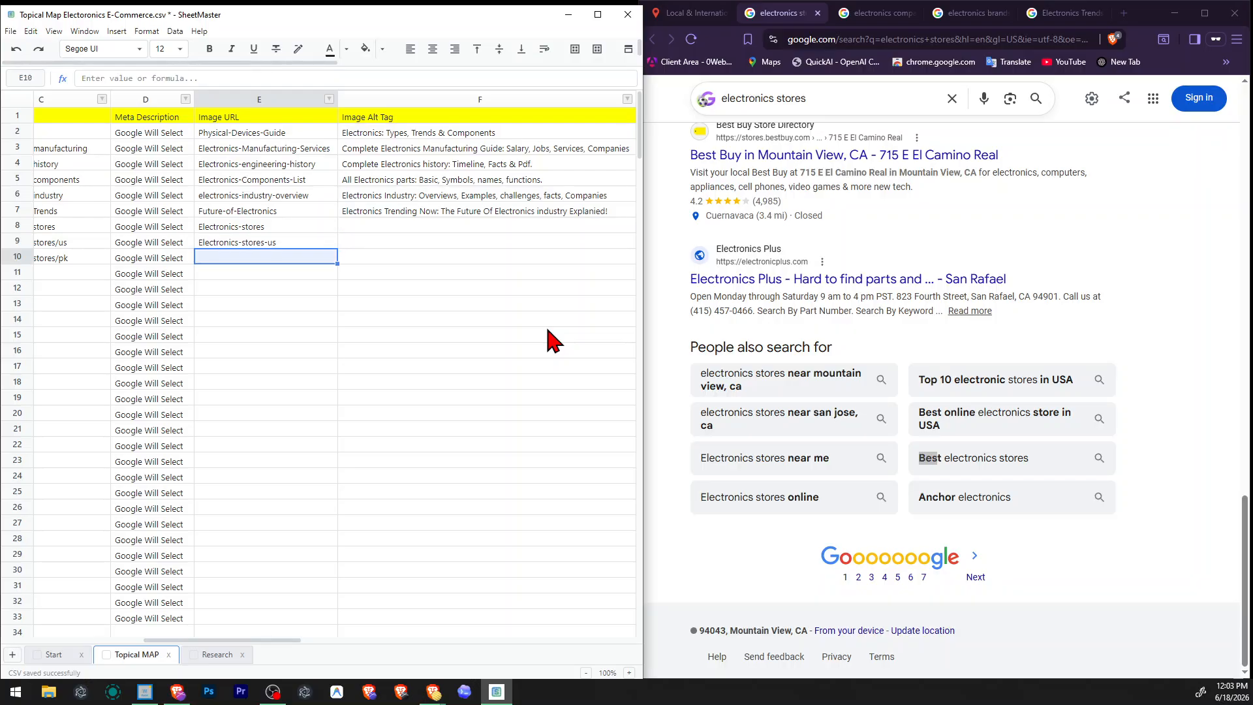
# Paste the copied image URL into E10 and extend it to "Electronics-stores-pk".
pyautogui.press('F2')
pyautogui.hotkey('ctrl', 'v')
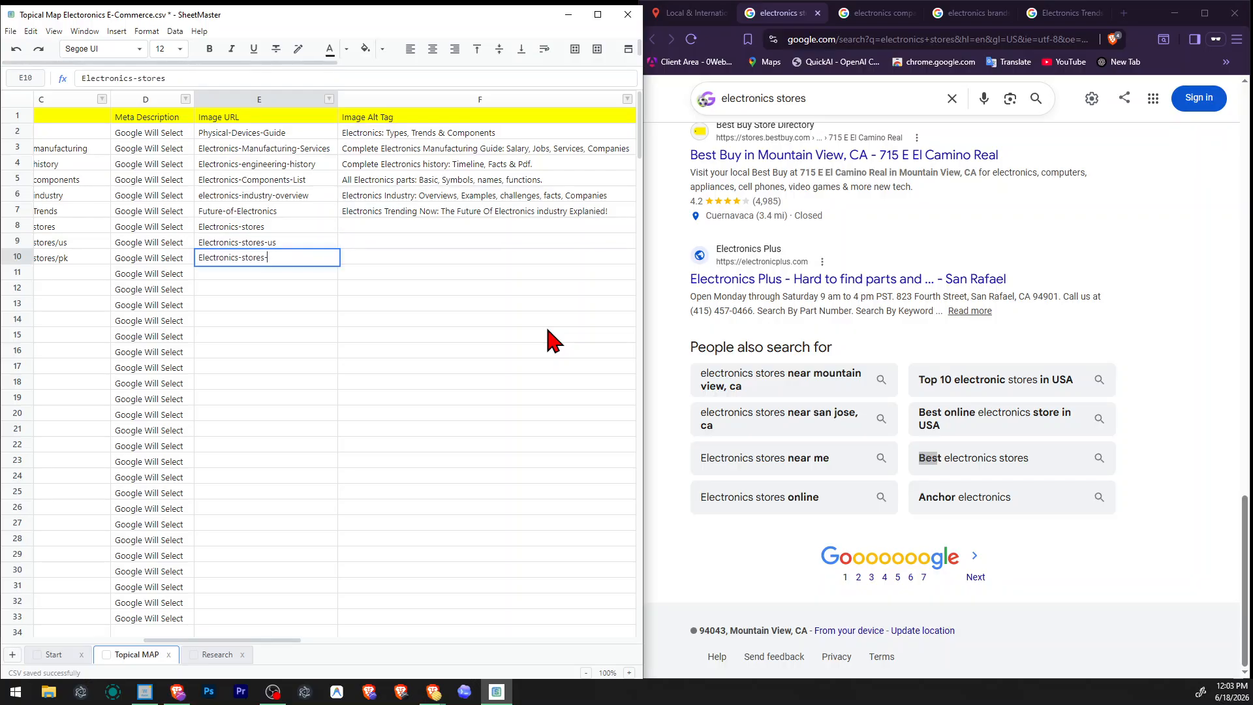
pyautogui.write('-pk')
pyautogui.press('Return')
# Enter "Near you best & biggest electronics stores online" as the image alt tag in F8.
pyautogui.press('Right')
pyautogui.press('Up')
pyautogui.press('Up')
pyautogui.press('Up')
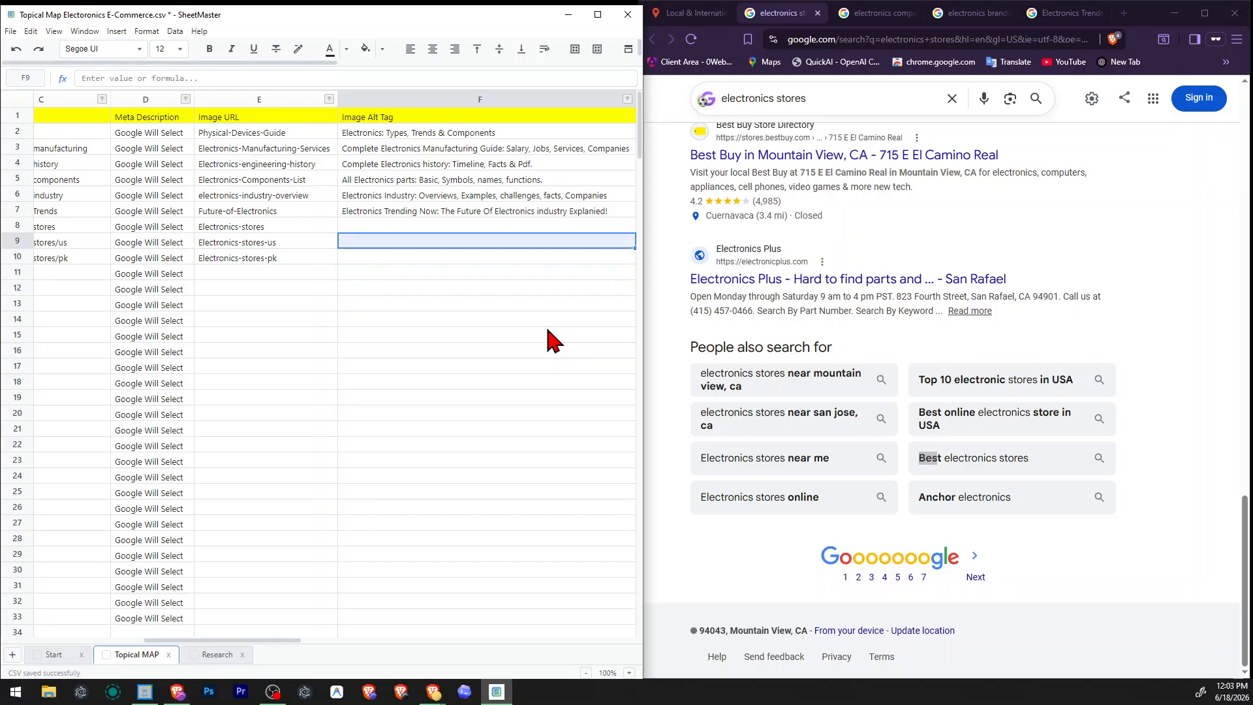
pyautogui.press('Left')
pyautogui.press('Left')
pyautogui.press('Left')
pyautogui.press('Left')
pyautogui.press('Right')
pyautogui.press('Right')
pyautogui.press('Right')
pyautogui.press('Right')
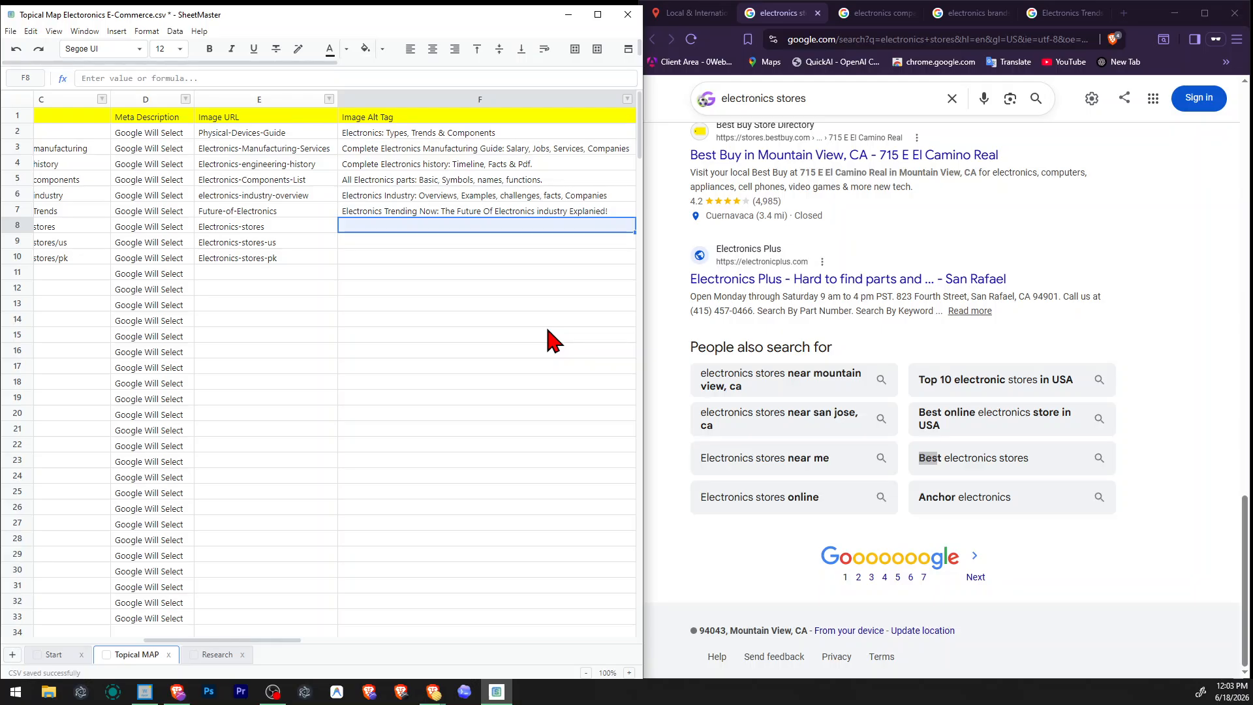
pyautogui.write('Near you electronics stores')
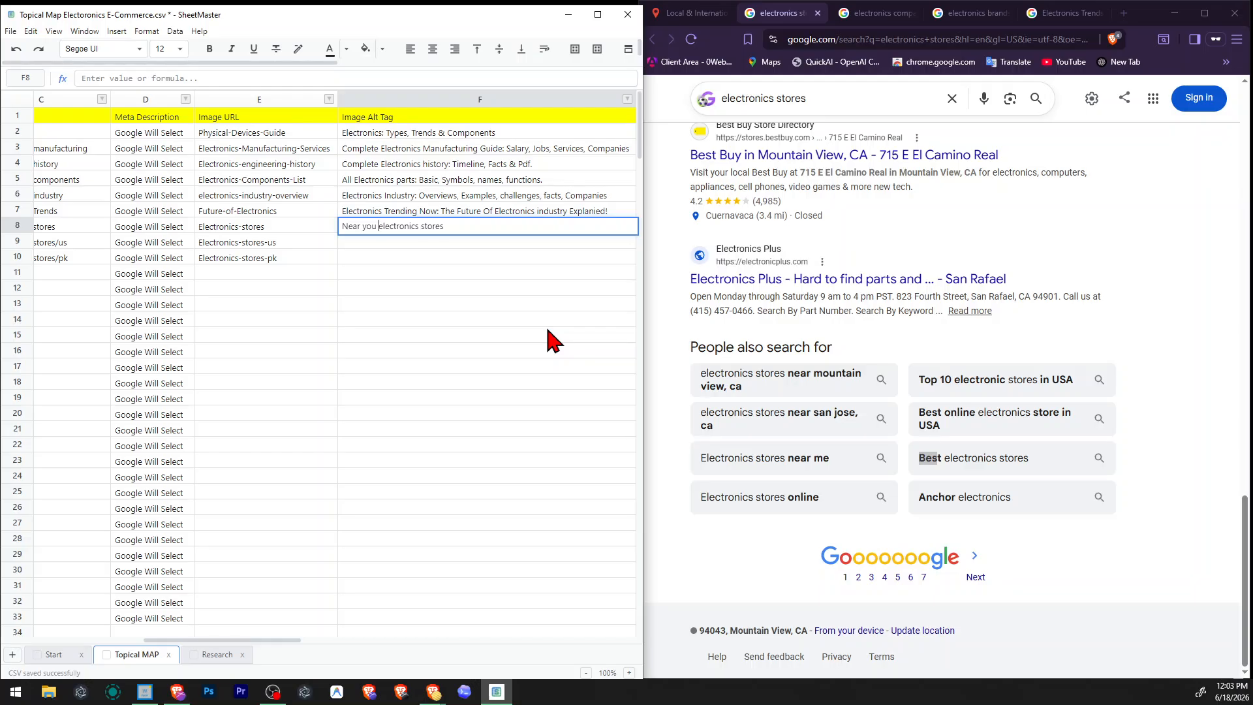
pyautogui.write('t & biggest')
pyautogui.press('Return')
# Copy the alt tag from F8 into F9 and add "in usa" at its end.
pyautogui.press('Up')
pyautogui.hotkey('ctrl', 'c')
pyautogui.press('Down')
pyautogui.hotkey('ctrl', 'v')
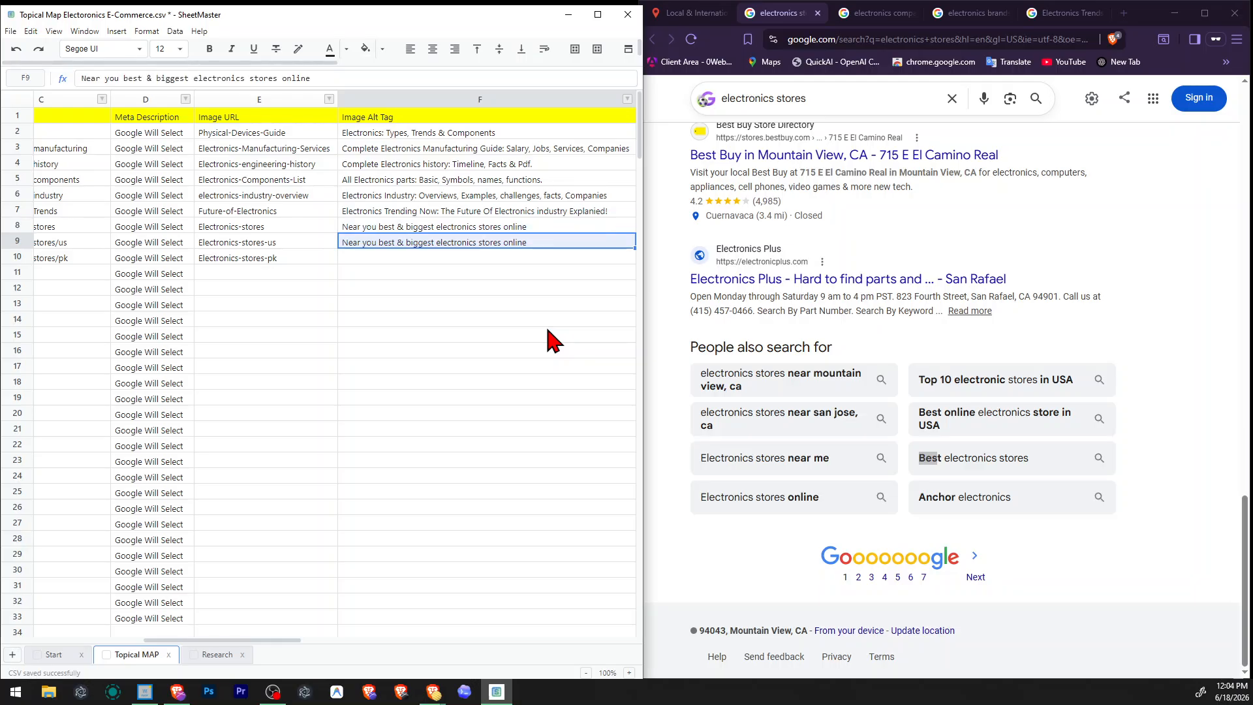
pyautogui.press('F2')
pyautogui.write('in usa')
pyautogui.press('Return')
# Copy the alt tag from F9 into F10 and replace "usa" with "pk".
pyautogui.press('Up')
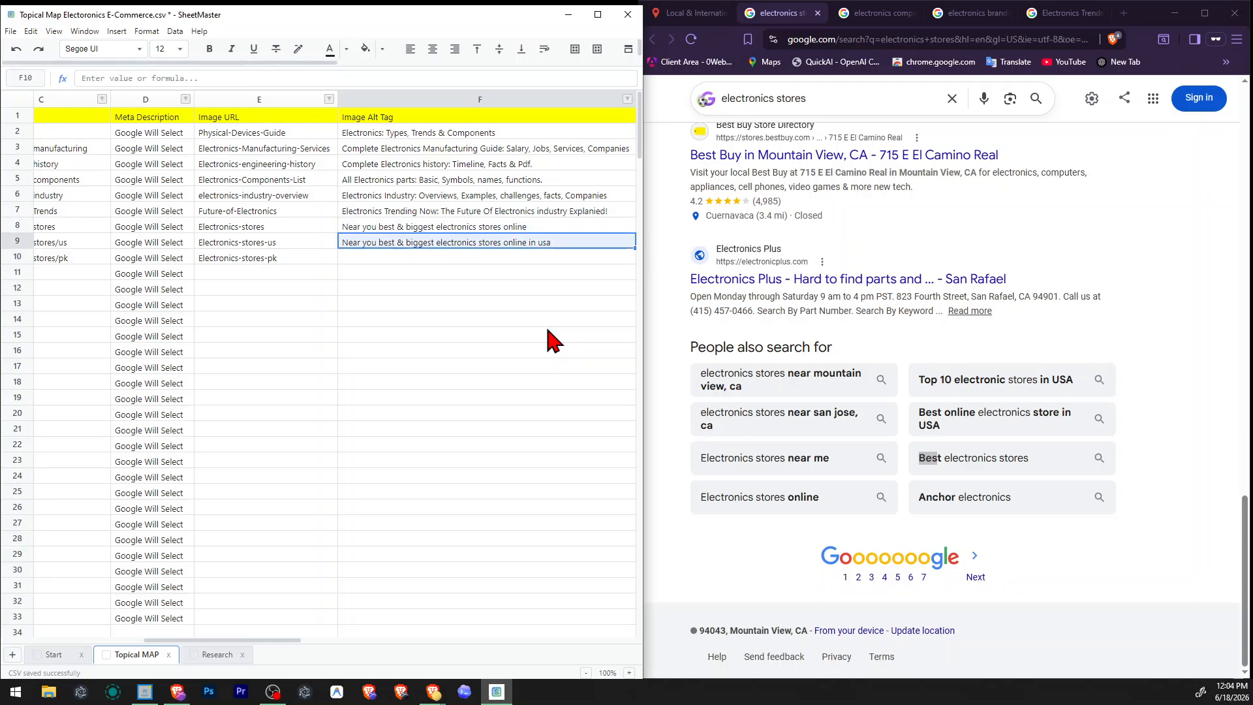
pyautogui.hotkey('ctrl', 'c')
pyautogui.press('Down')
pyautogui.hotkey('ctrl', 'v')
pyautogui.press('F2')
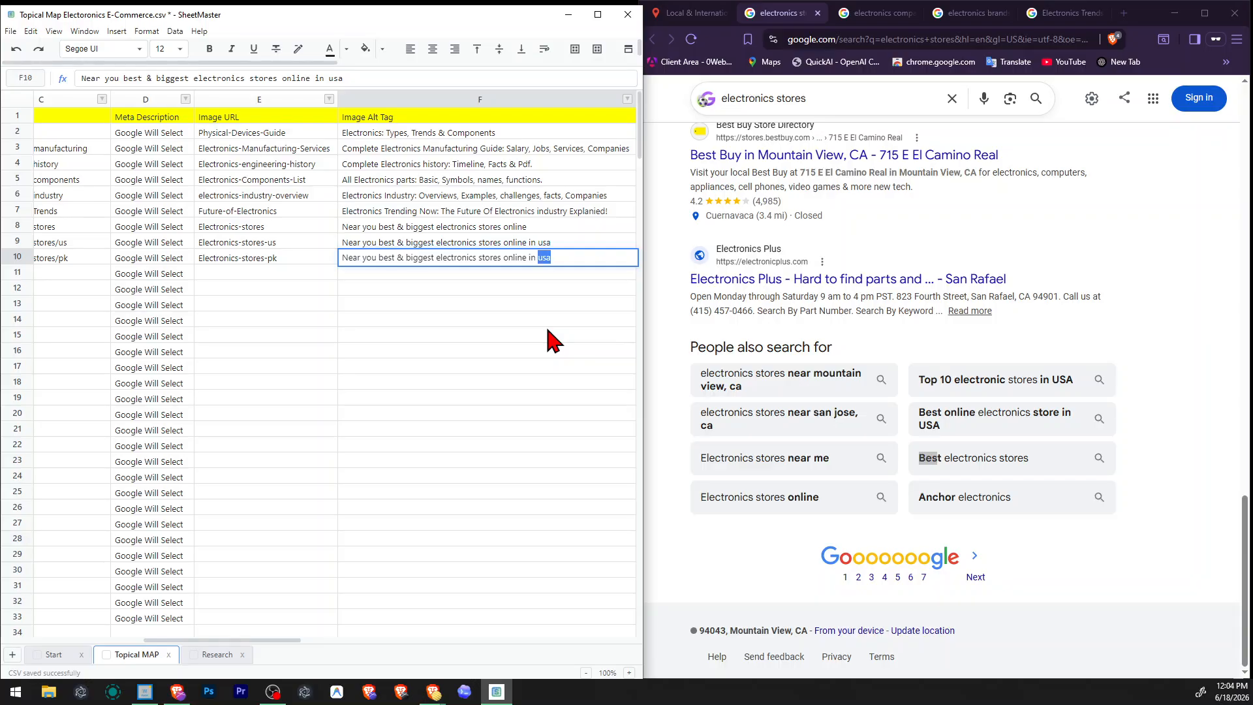
pyautogui.write('pk')
pyautogui.press('Return')
# Copy the "Electronics Repair" topic from A11, close the old Google results pages, and search for it in the valentin.app SERP checker.
pyautogui.press('Home')
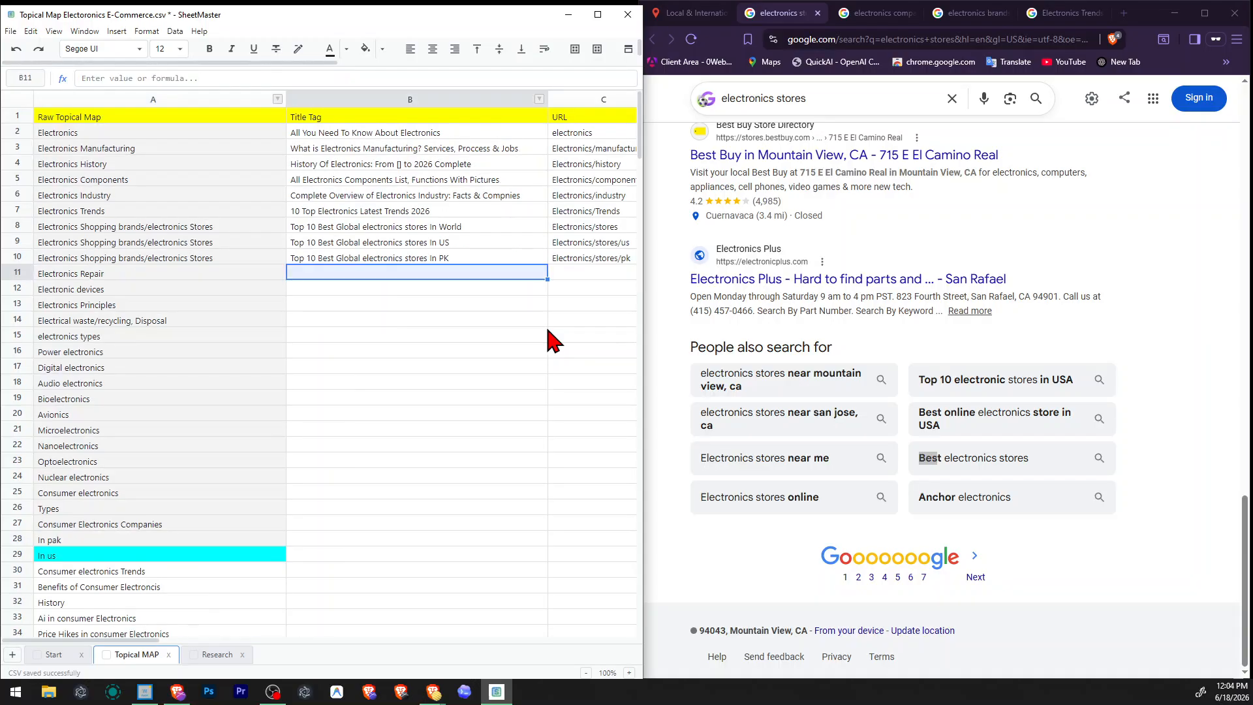
pyautogui.click(818, 13)
pyautogui.click(818, 13)
pyautogui.click(817, 13)
pyautogui.click(817, 13)
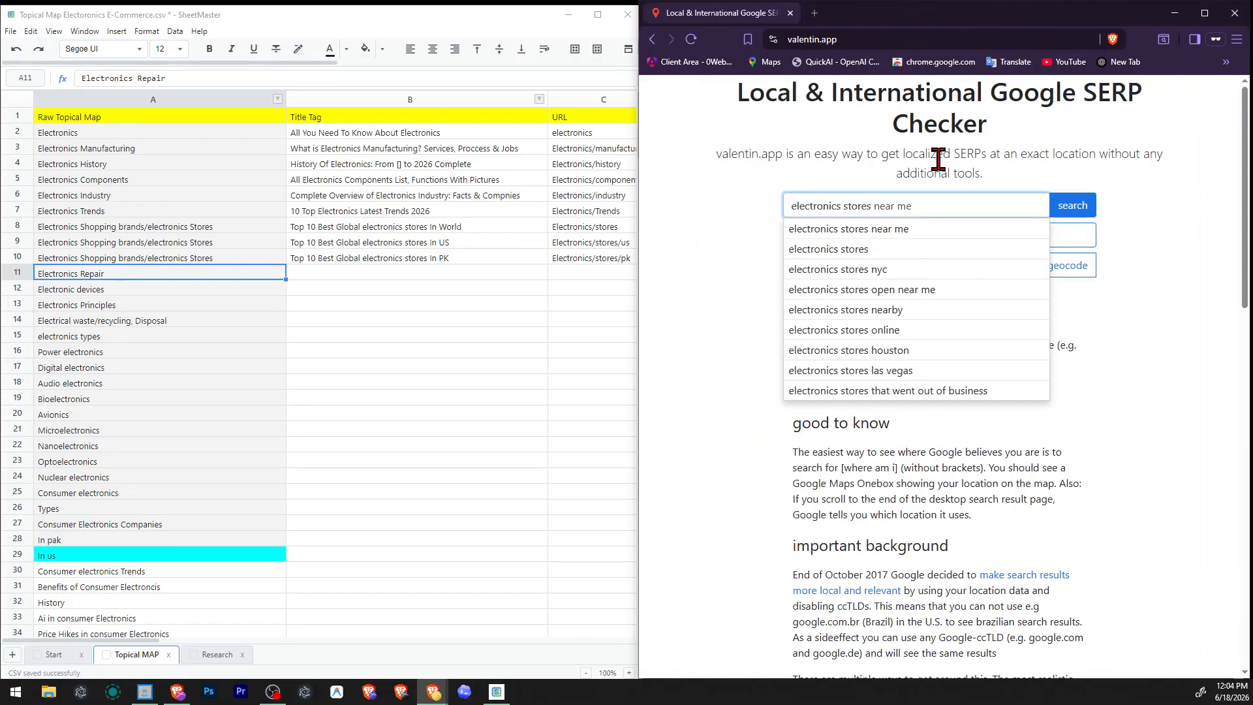
pyautogui.hotkey('ctrl', 'a')
pyautogui.hotkey('ctrl', 'v')
pyautogui.click(1071, 208)
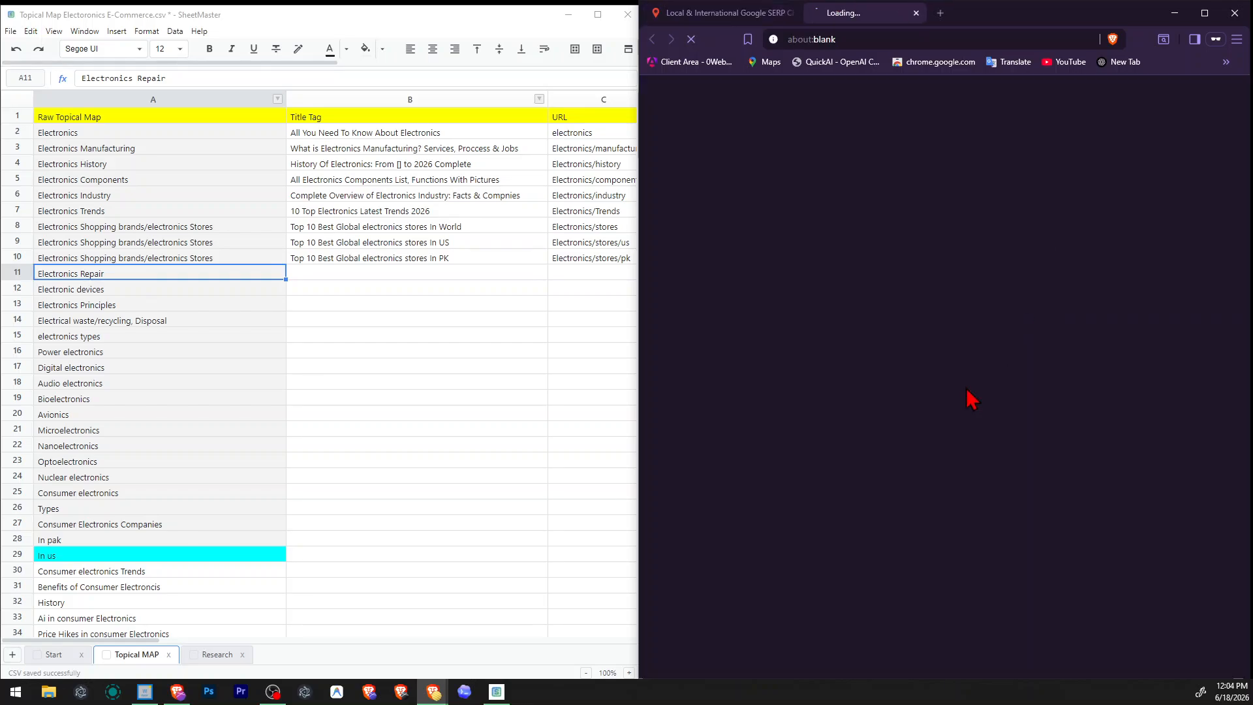
# Examine the Electronics Repair results, including the page titles, People also ask questions and related searches.
pyautogui.scroll(-5, 914, 248)
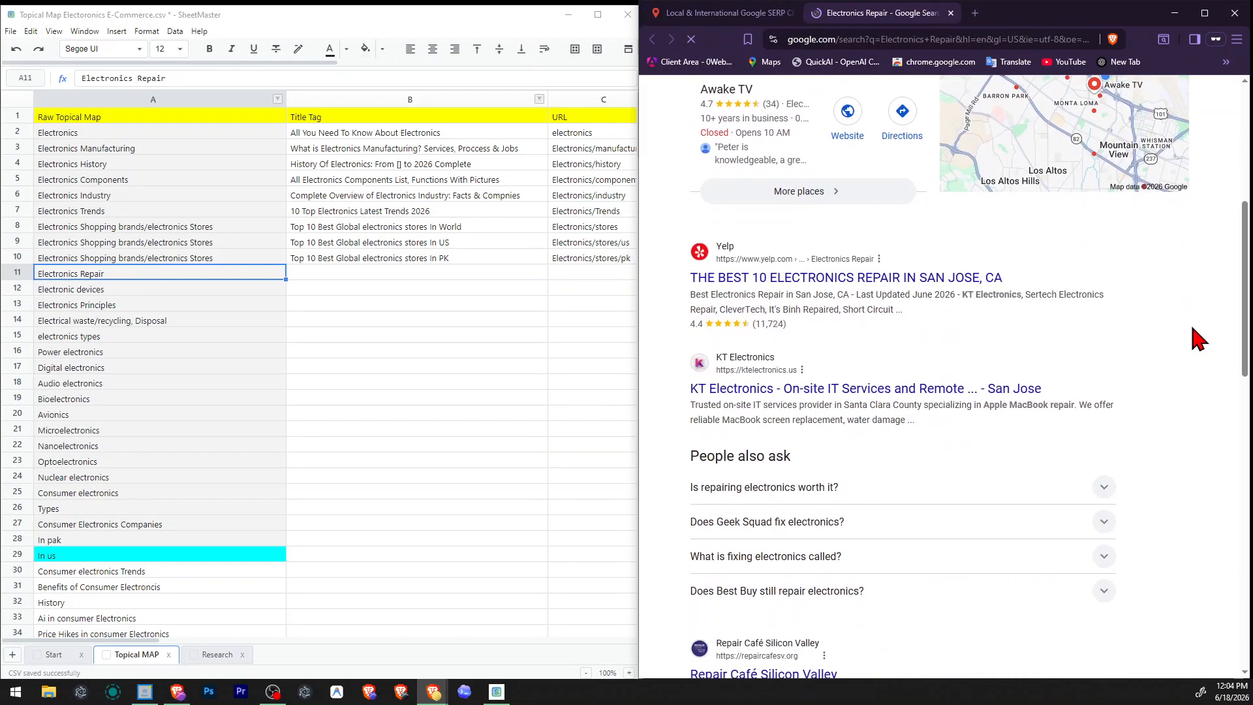
pyautogui.scroll(-2, 1199, 338)
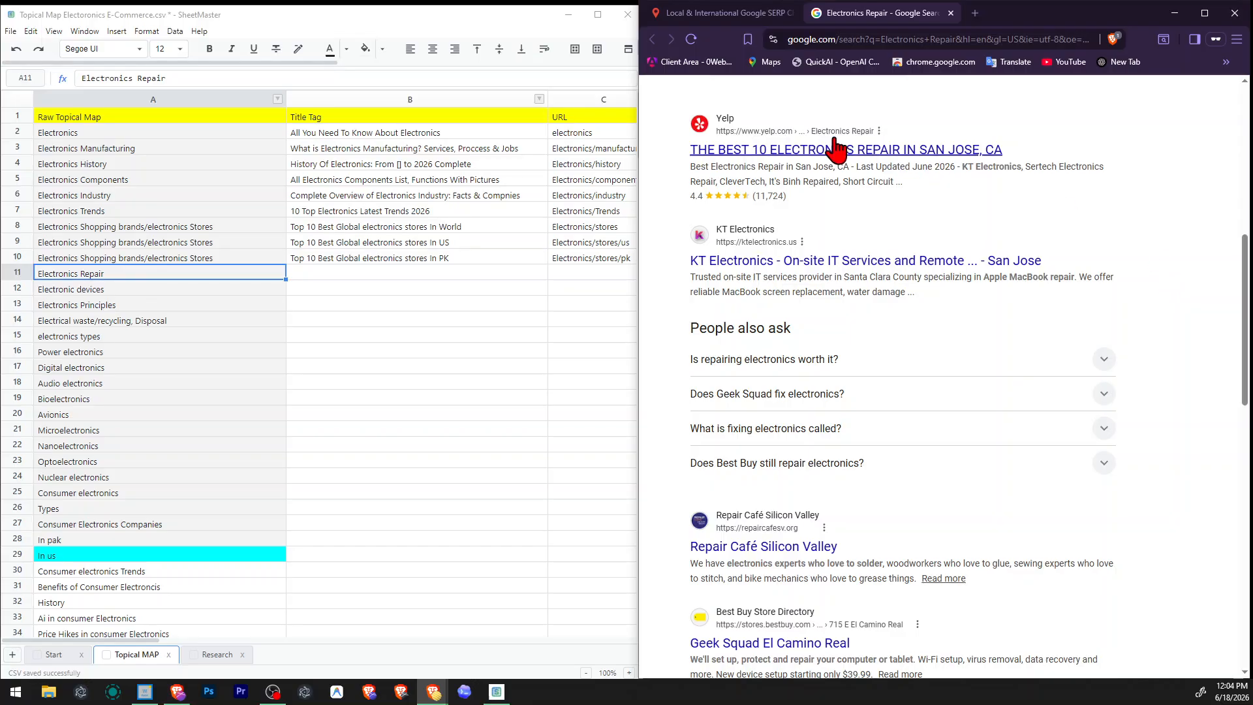
pyautogui.scroll(-6, 947, 248)
pyautogui.scroll(-4, 932, 297)
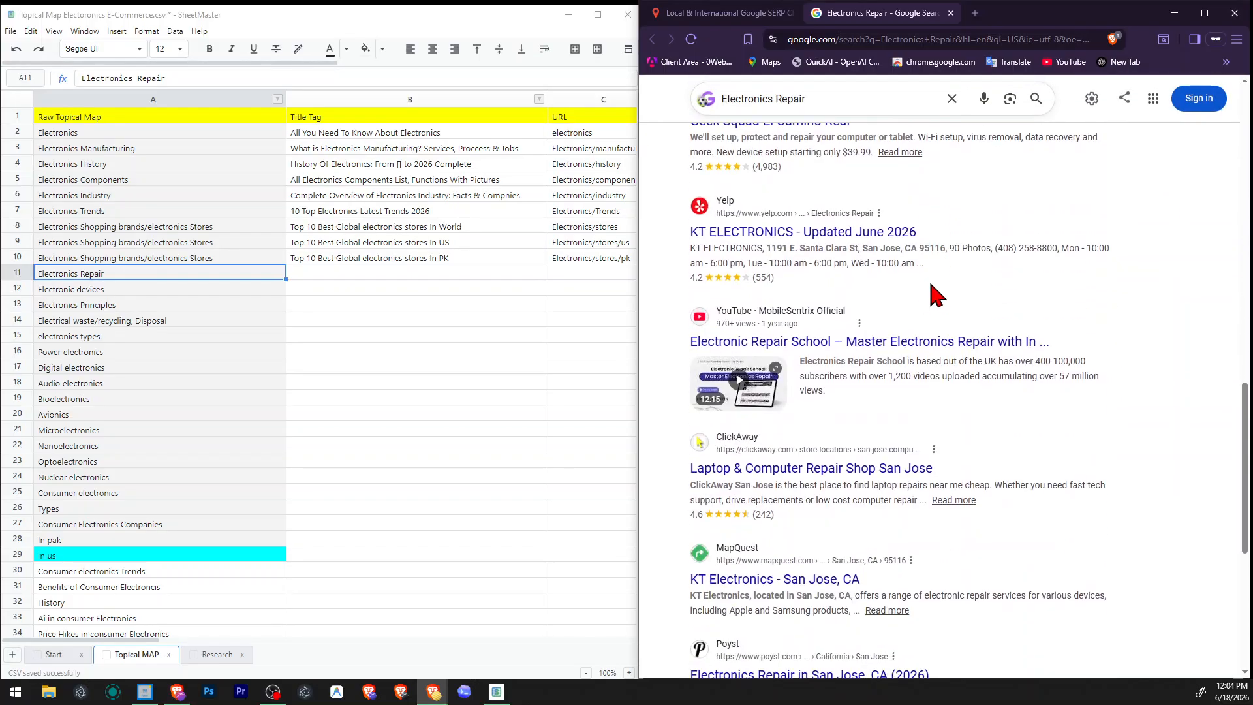
pyautogui.scroll(-4, 935, 279)
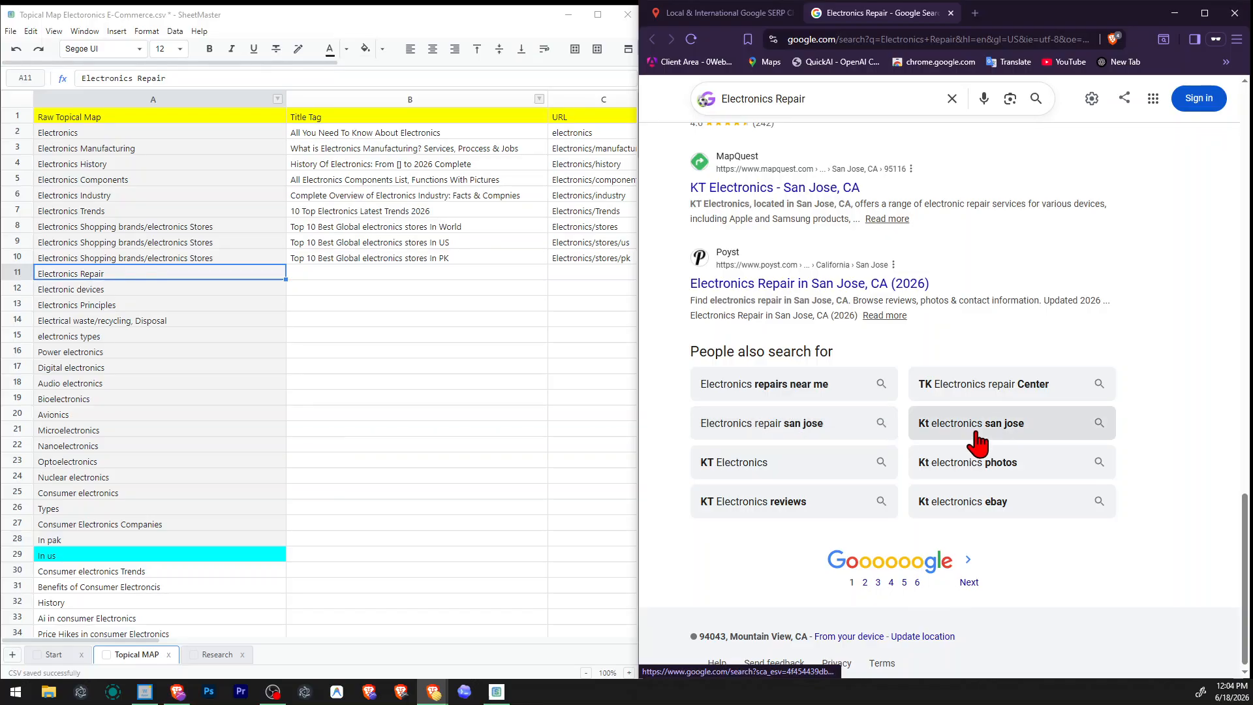
pyautogui.scroll(1, 940, 431)
pyautogui.scroll(3, 803, 430)
pyautogui.scroll(6, 795, 429)
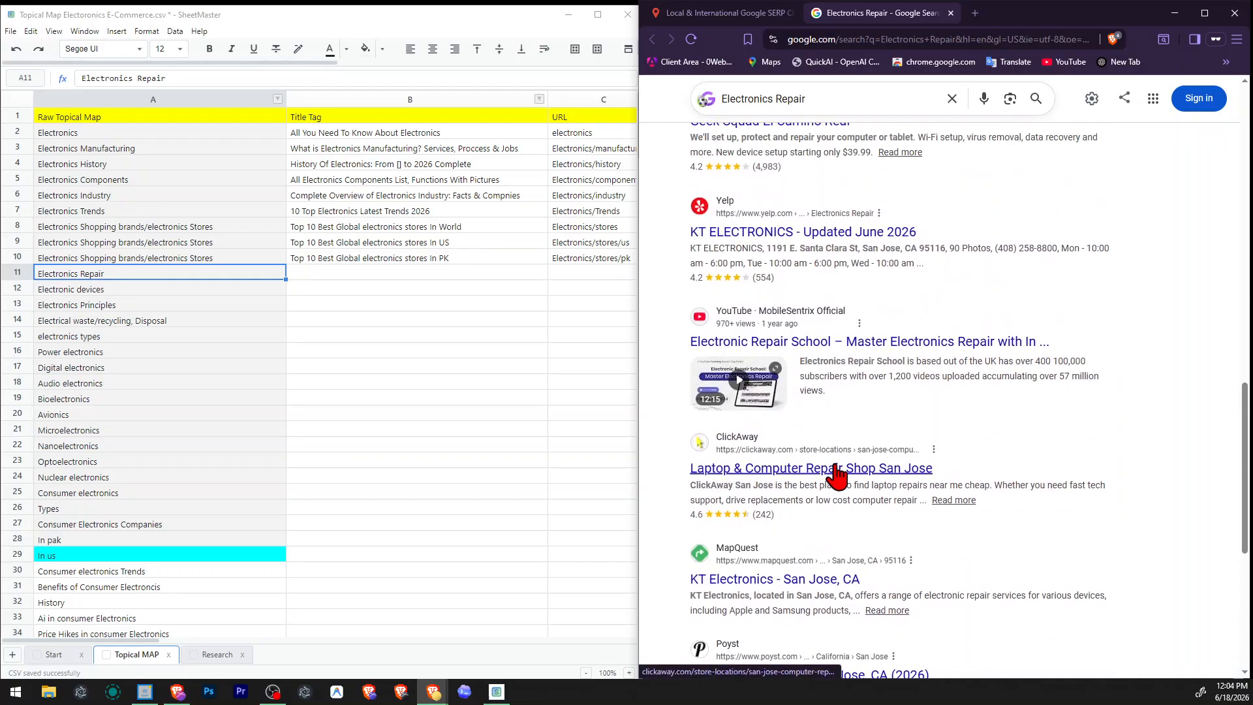
pyautogui.scroll(6, 908, 468)
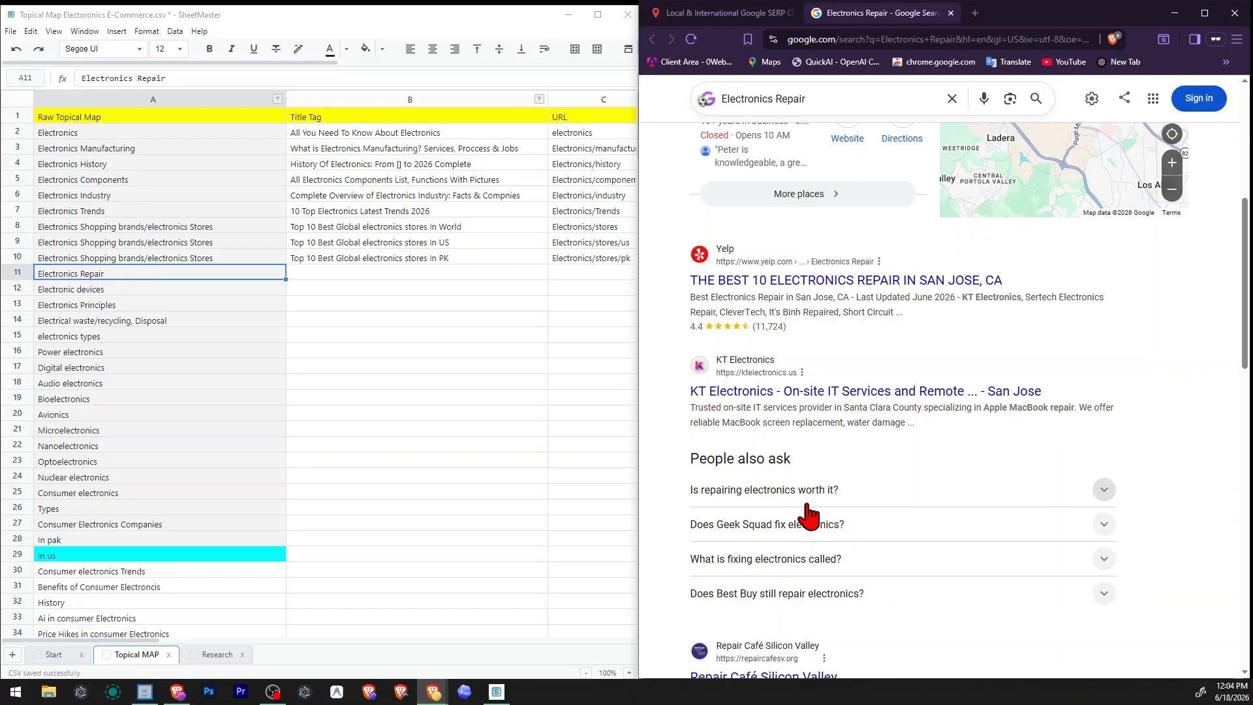
# Read the People also ask answers to "Is repairing electronics worth it?" and "What is fixing electronics called?" in the Electronics Repair results.
pyautogui.scroll(-2, 809, 509)
pyautogui.click(822, 357)
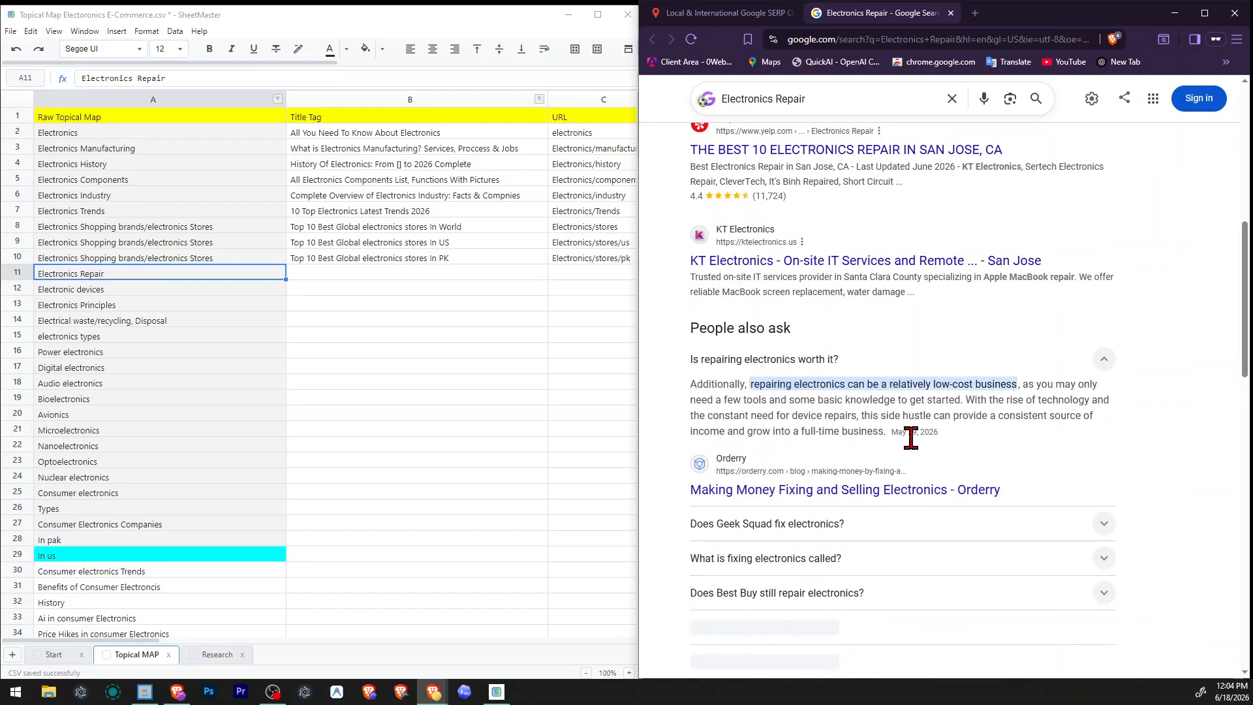
pyautogui.click(867, 367)
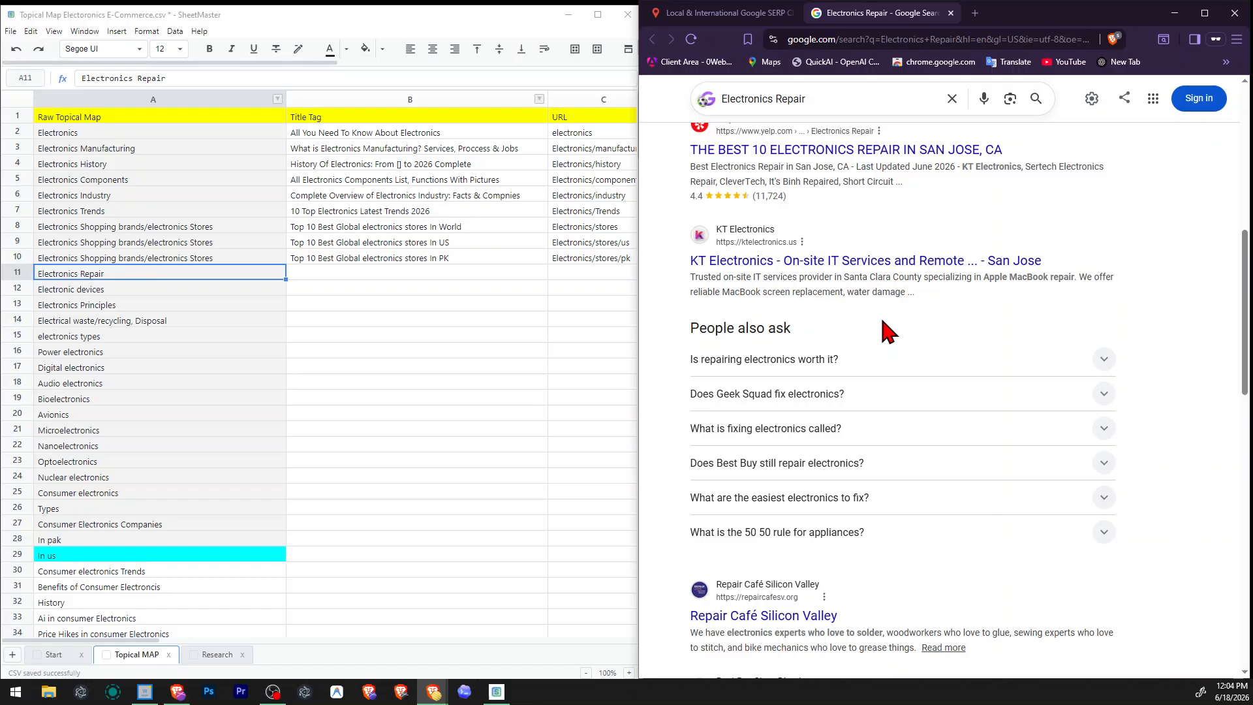
pyautogui.click(802, 428)
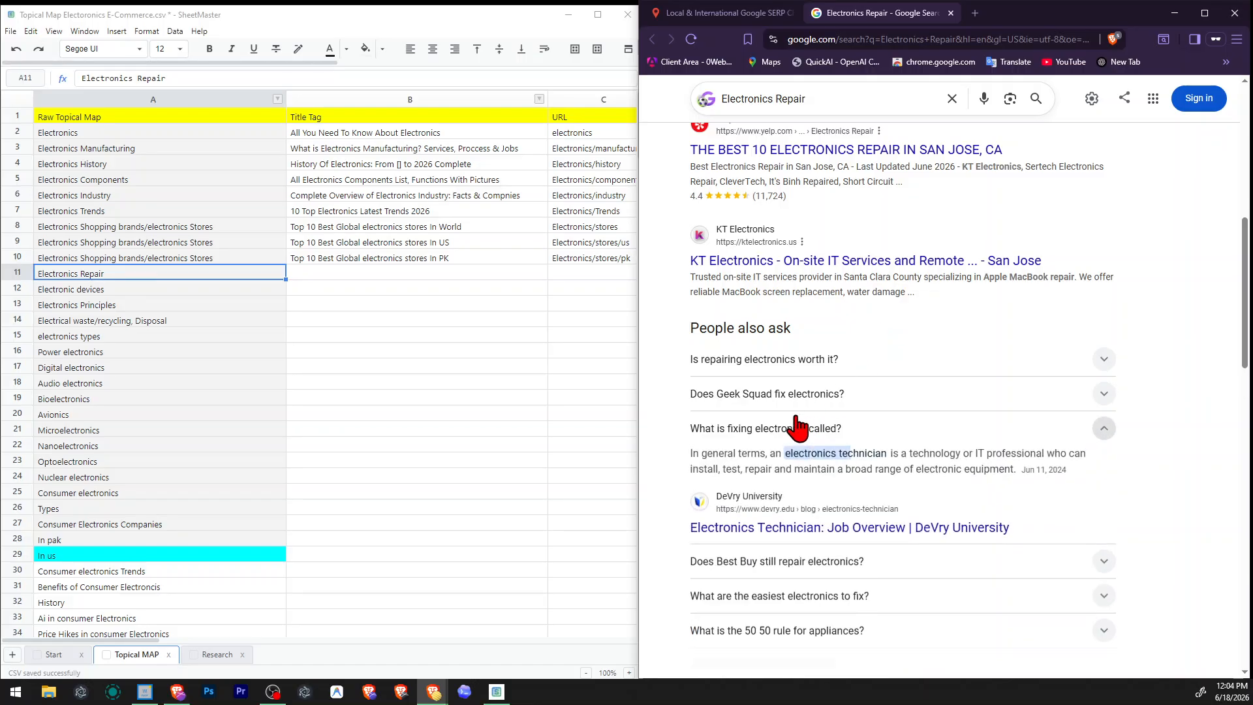
pyautogui.click(733, 429)
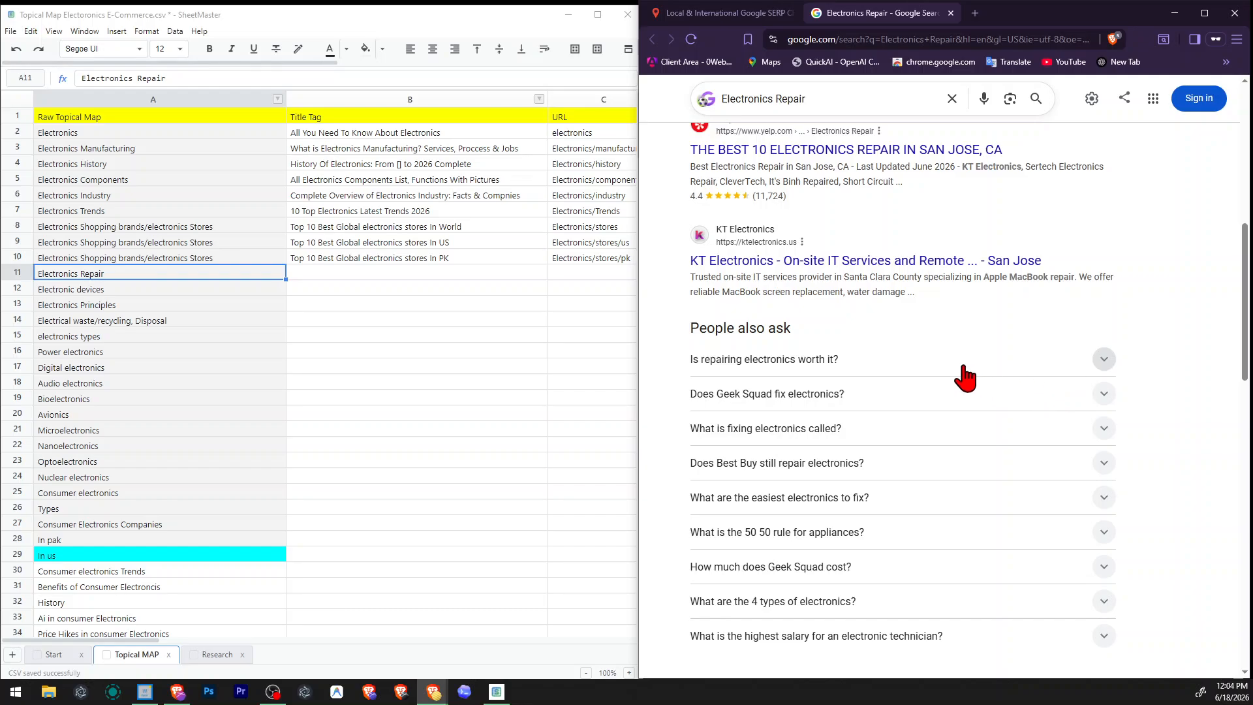
pyautogui.scroll(8, 883, 268)
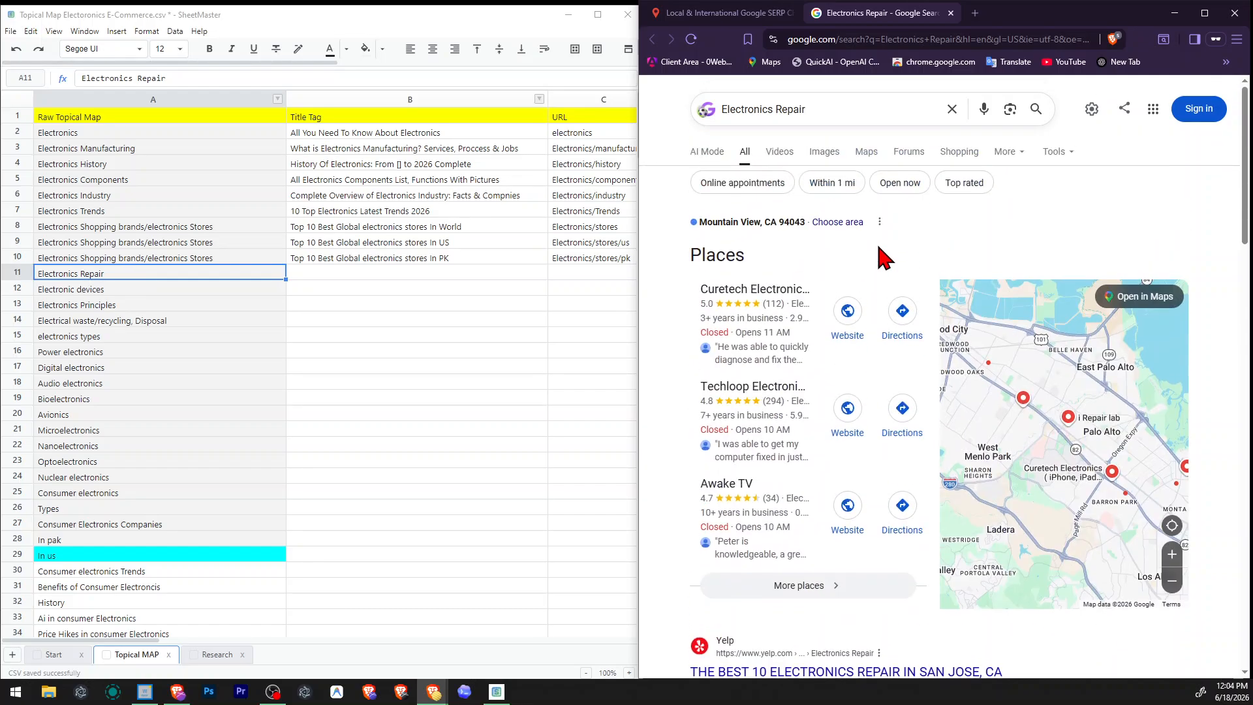
# Review the search suggestions for "Electronics Repair" in the valentin.app SERP checker.
pyautogui.click(734, 16)
pyautogui.click(895, 204)
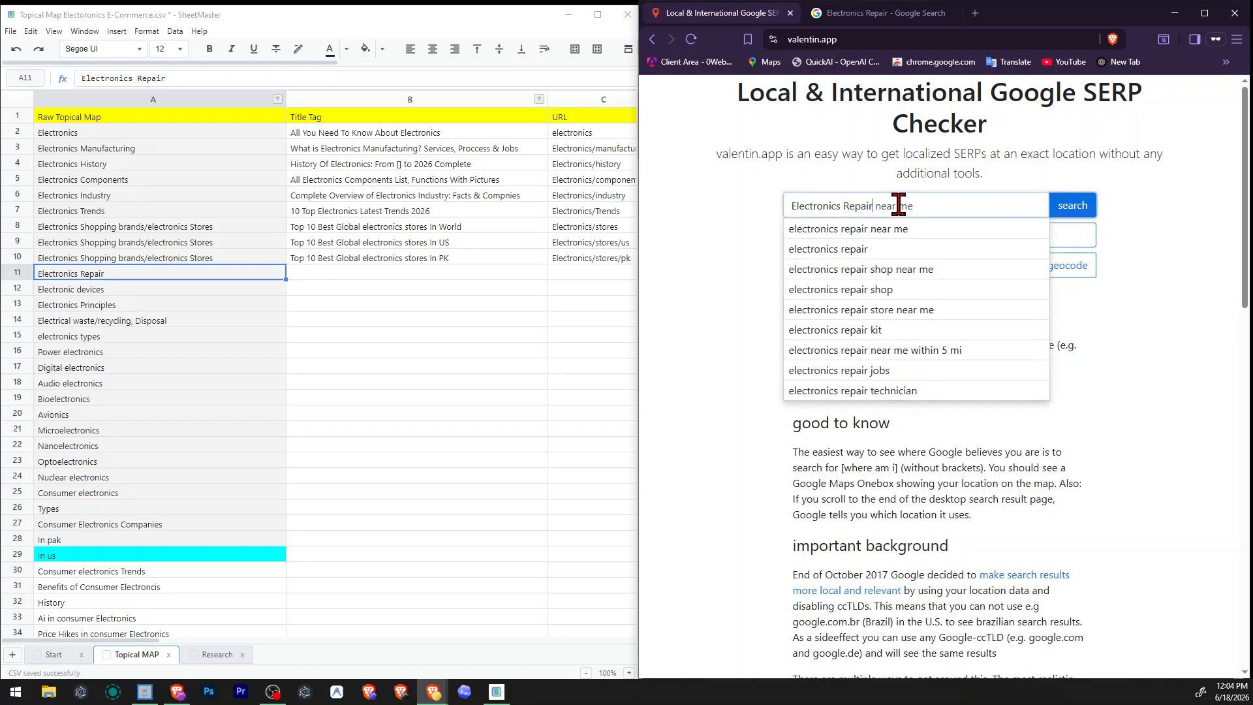
pyautogui.write('near me')
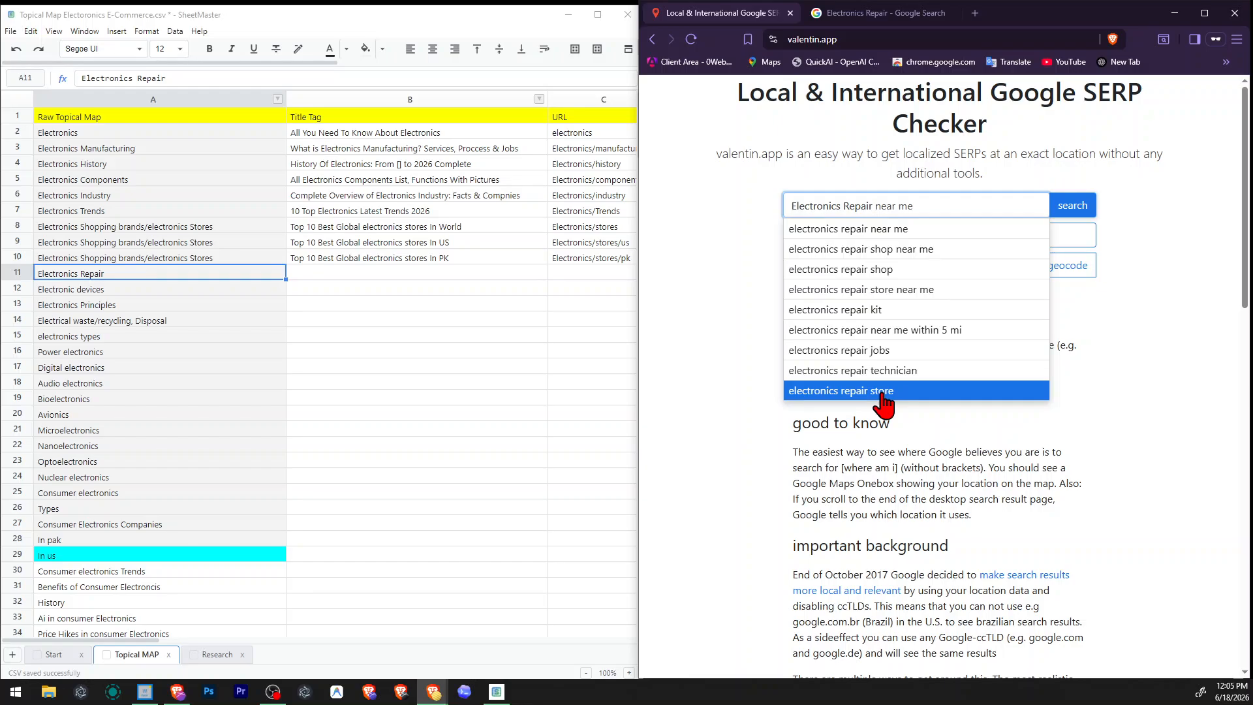
# Examine the Electronics Repair results again, from the local places and related questions through the organic page titles.
pyautogui.click(864, 16)
pyautogui.scroll(-3, 910, 397)
pyautogui.scroll(3, 911, 398)
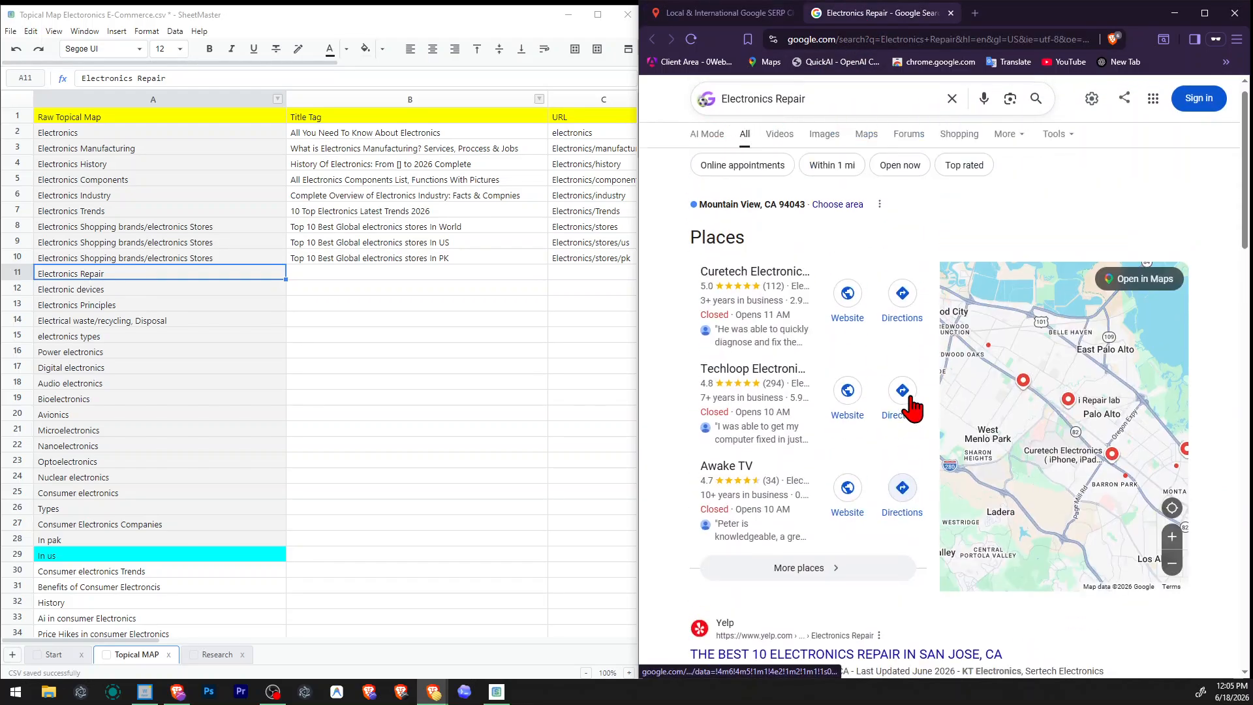
pyautogui.scroll(-1, 1039, 344)
pyautogui.scroll(-1, 1249, 413)
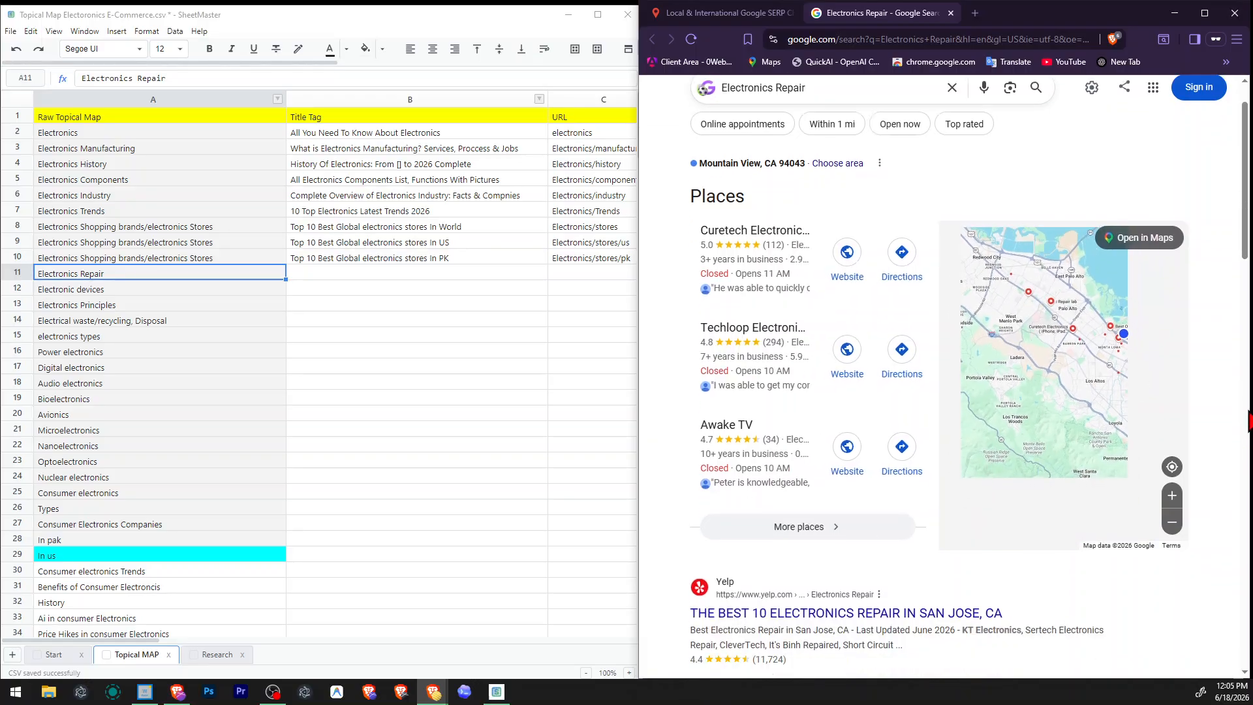
pyautogui.scroll(-12, 1249, 421)
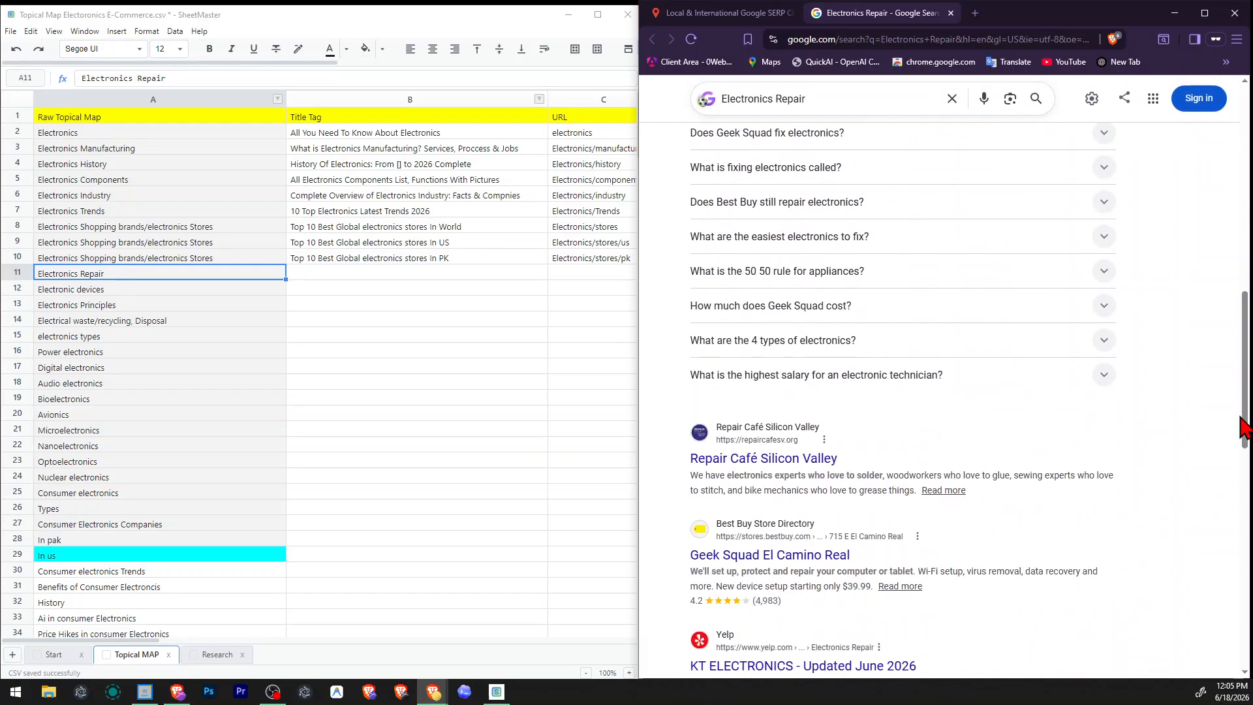
pyautogui.scroll(-2, 1246, 429)
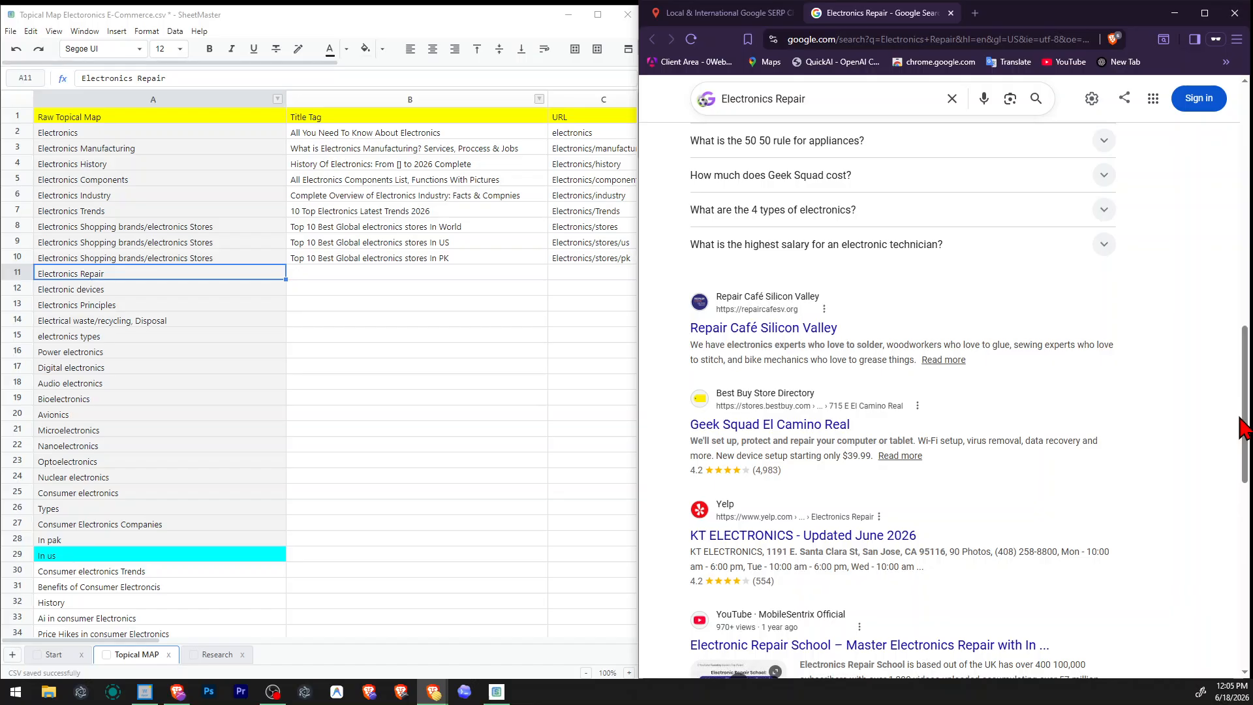
pyautogui.scroll(-2, 1246, 429)
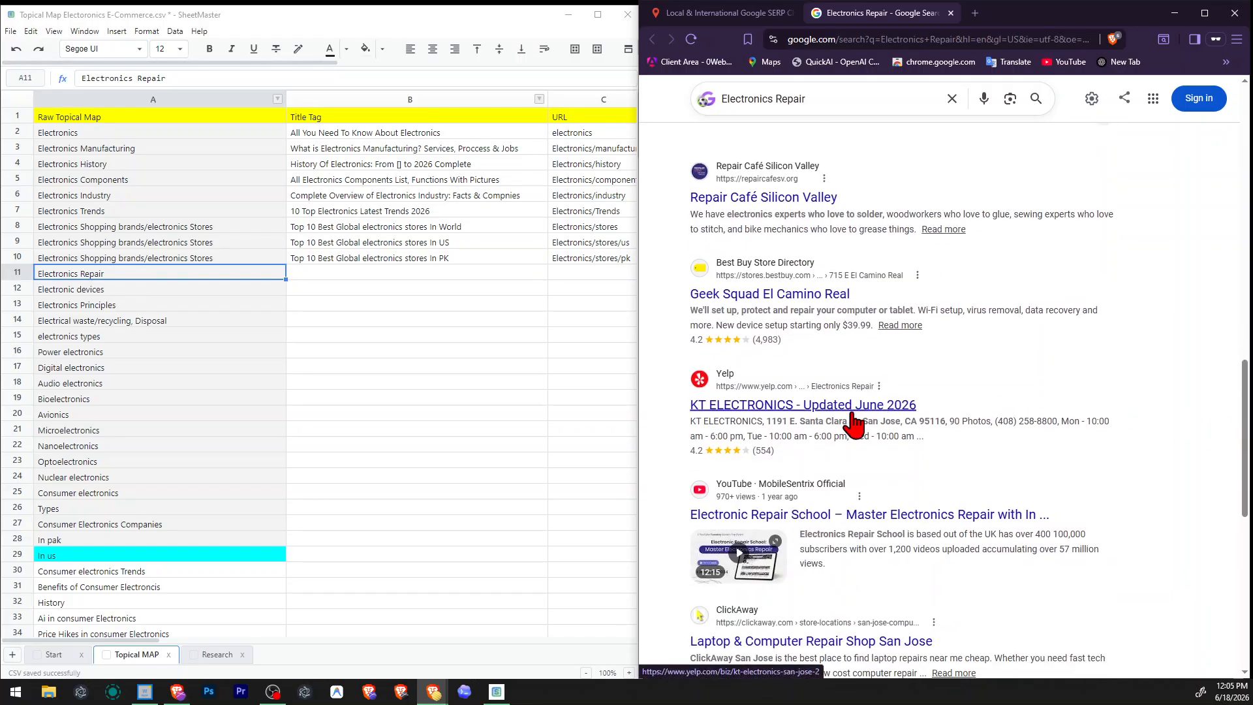
pyautogui.moveTo(863, 421); pyautogui.dragTo(954, 439)
pyautogui.scroll(-1, 1038, 443)
pyautogui.scroll(-2, 1038, 444)
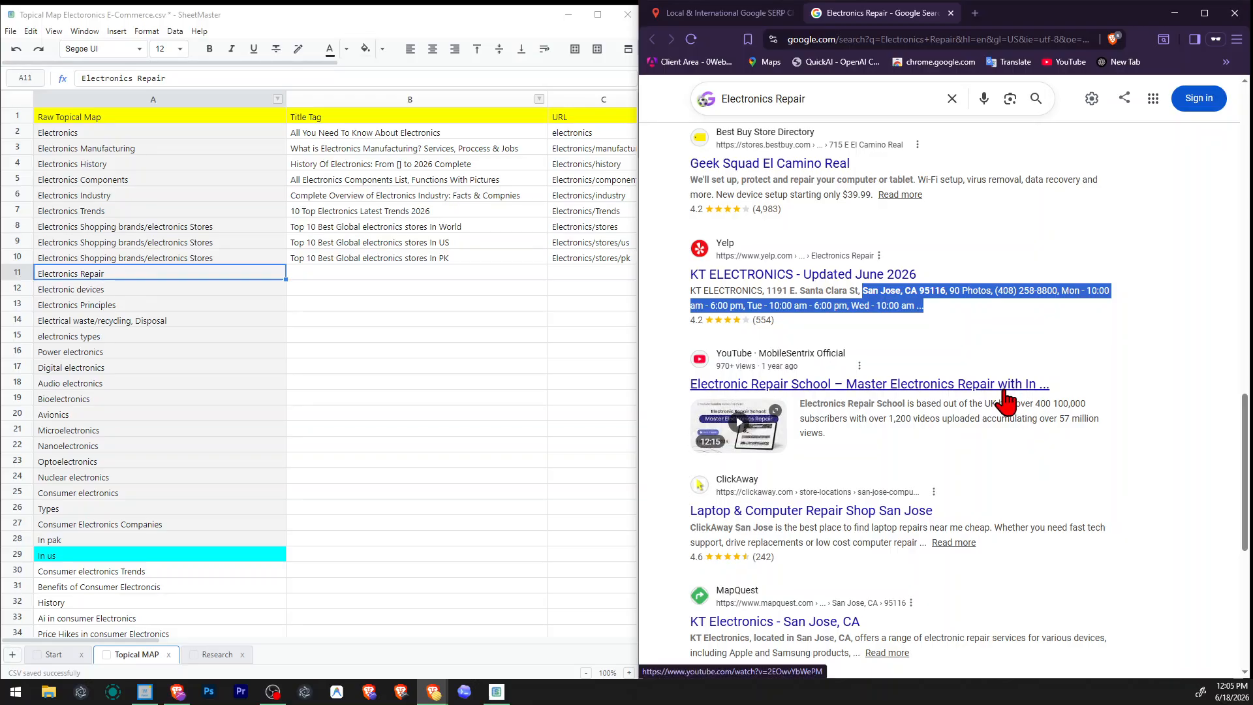
pyautogui.scroll(-2, 1006, 402)
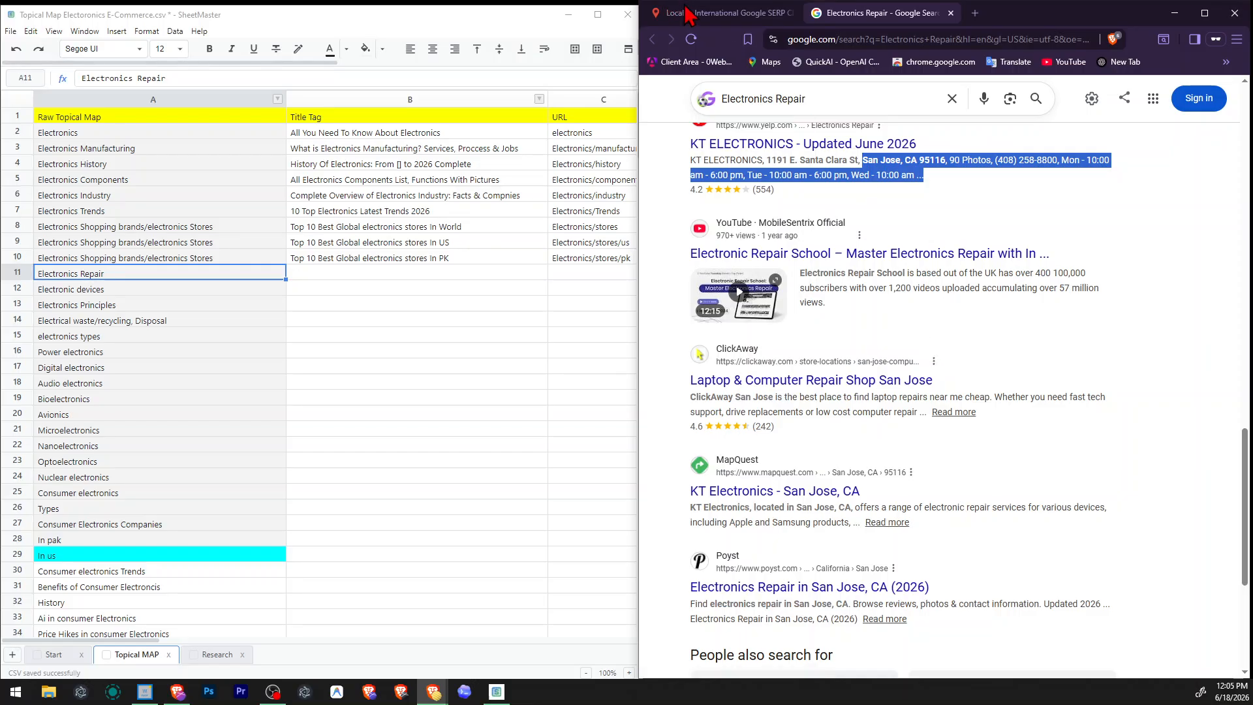
# Search for "how to repair electronics" in the valentin.app SERP checker.
pyautogui.click(695, 13)
pyautogui.click(696, 184)
pyautogui.click(874, 209)
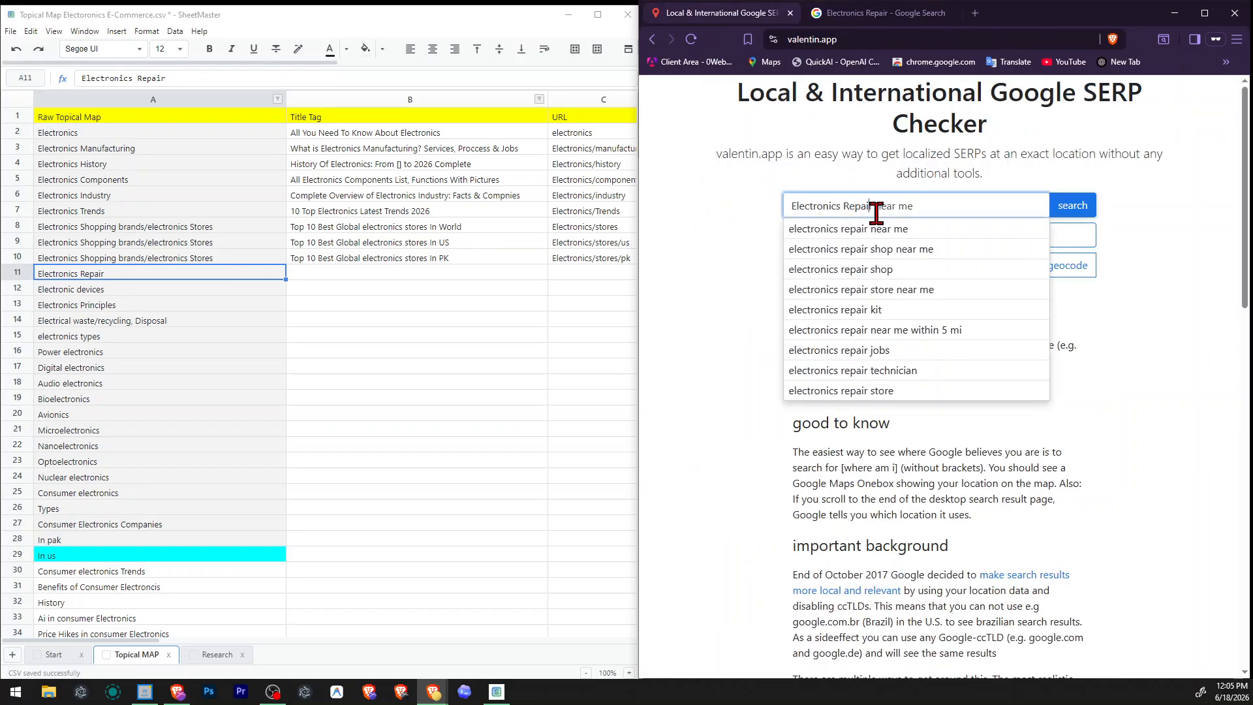
pyautogui.hotkey('ctrl', 'a')
pyautogui.write('o')
pyautogui.write('how t')
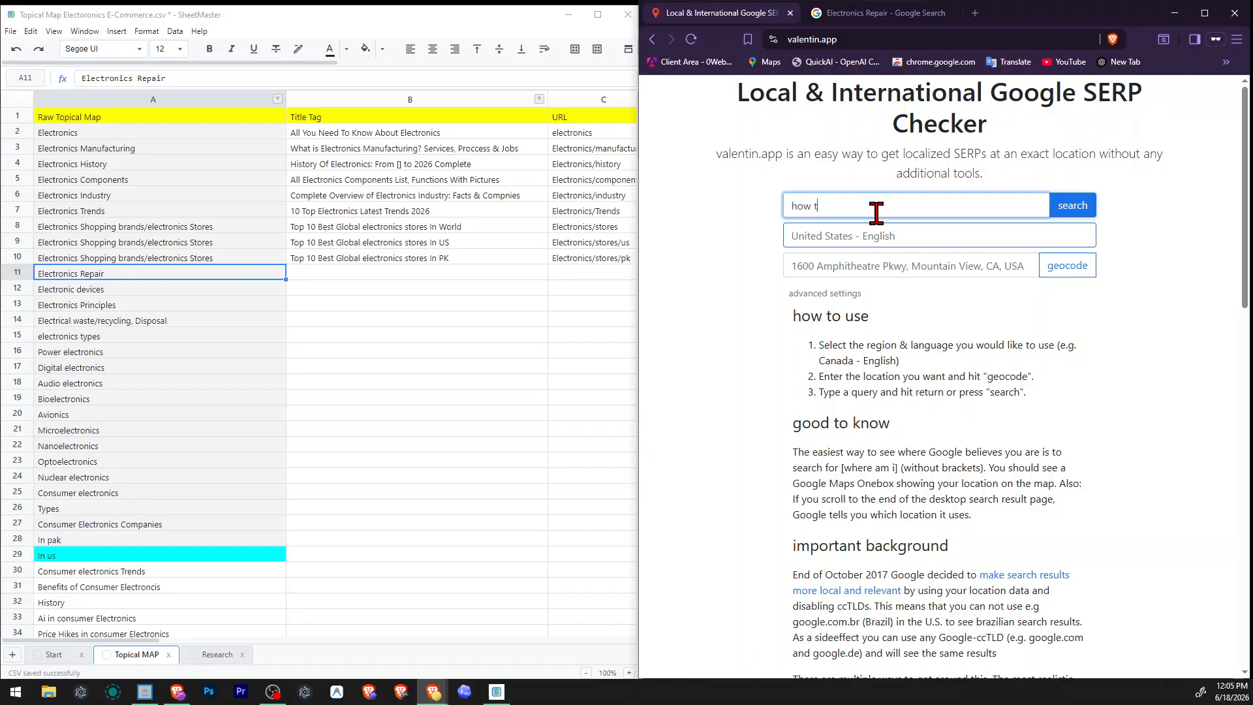
pyautogui.write('o repair electronic')
pyautogui.press('Return')
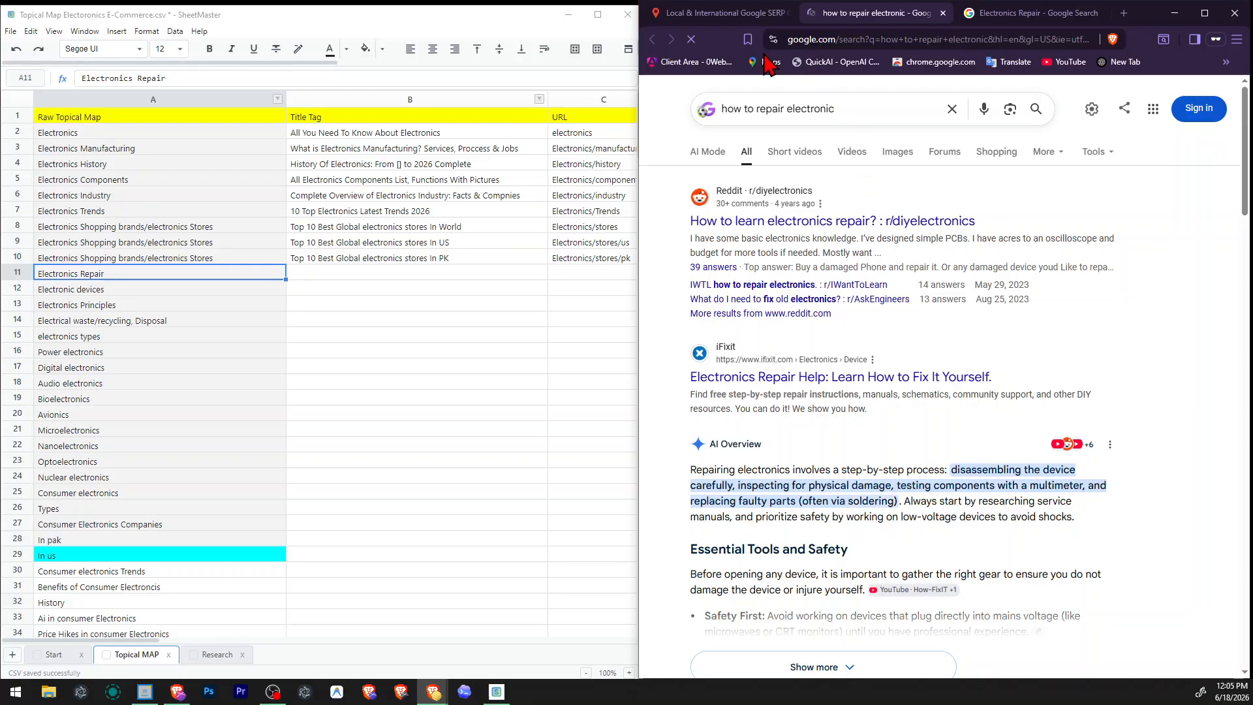
pyautogui.click(719, 13)
pyautogui.click(1074, 204)
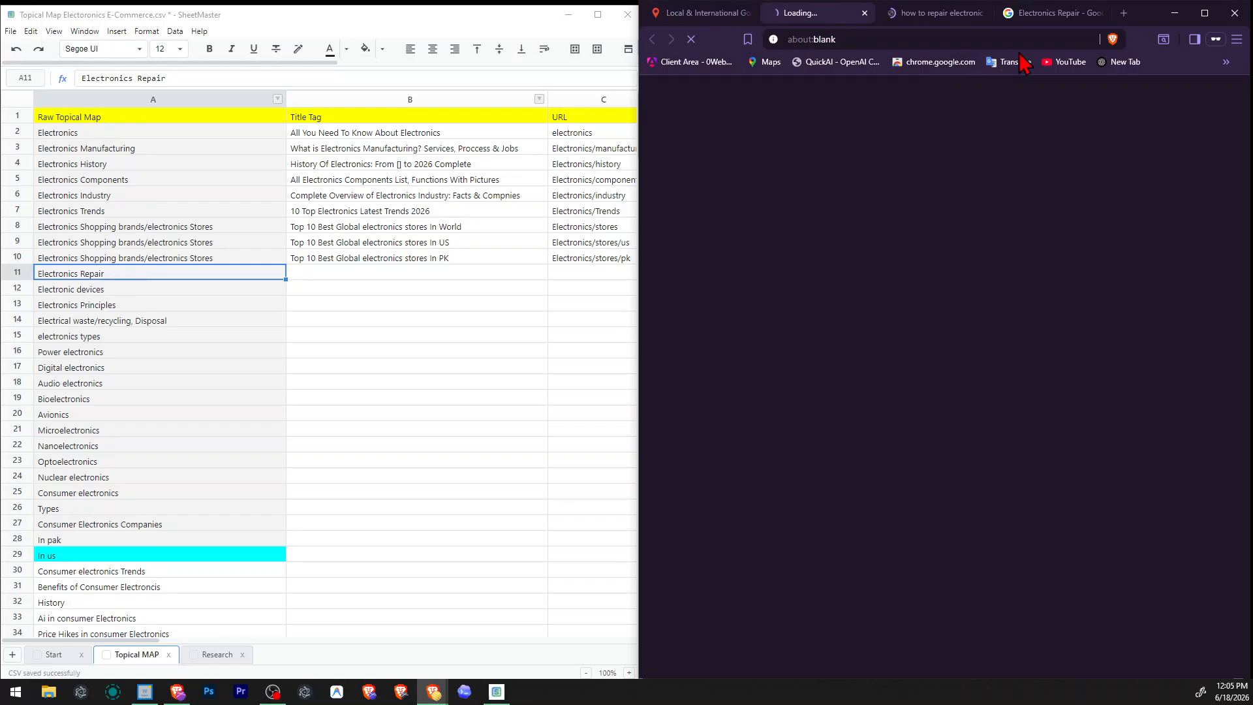
# Examine the "how to repair electronics" results, including the AI Overview, page titles, People also ask questions and related searches.
pyautogui.scroll(-3, 1045, 255)
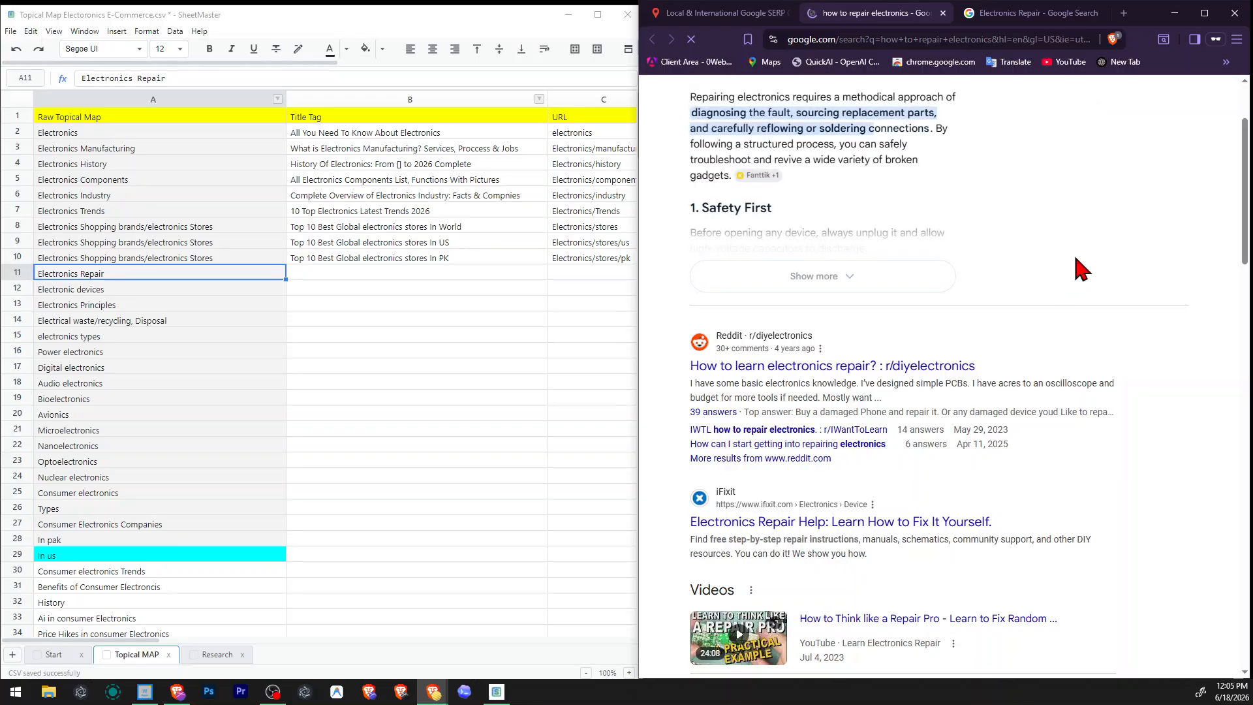
pyautogui.scroll(-2, 1097, 299)
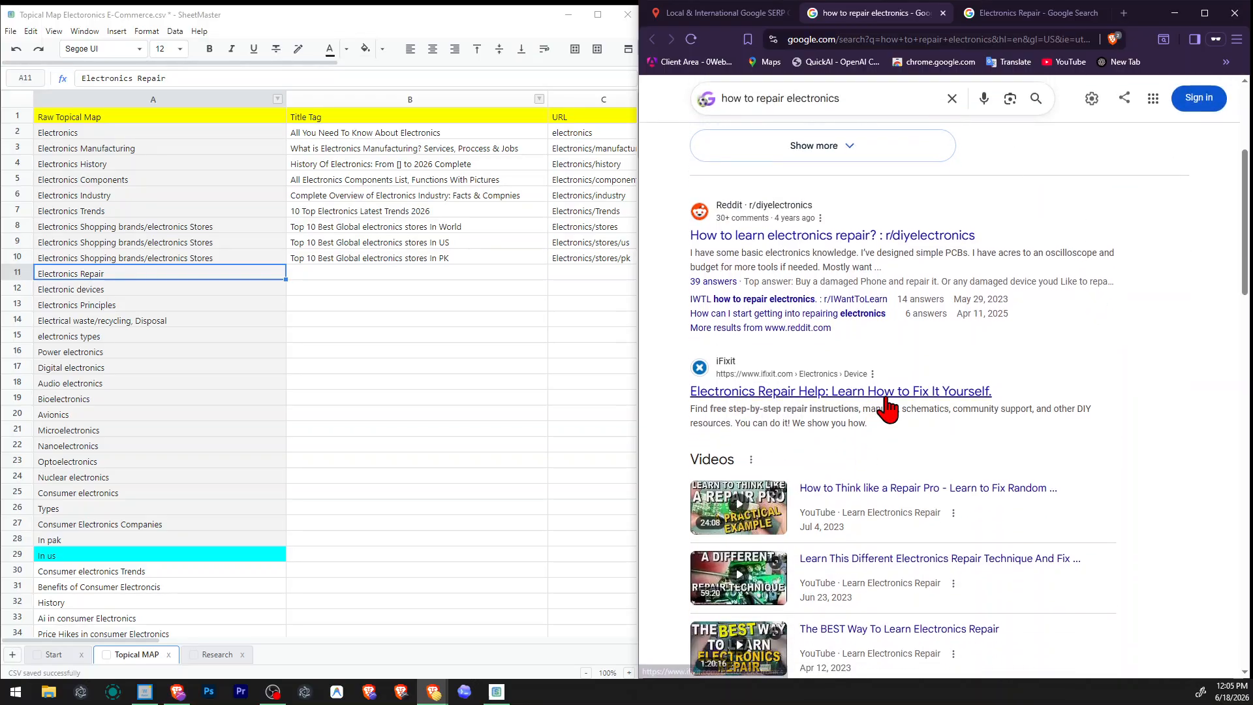
pyautogui.scroll(4, 941, 406)
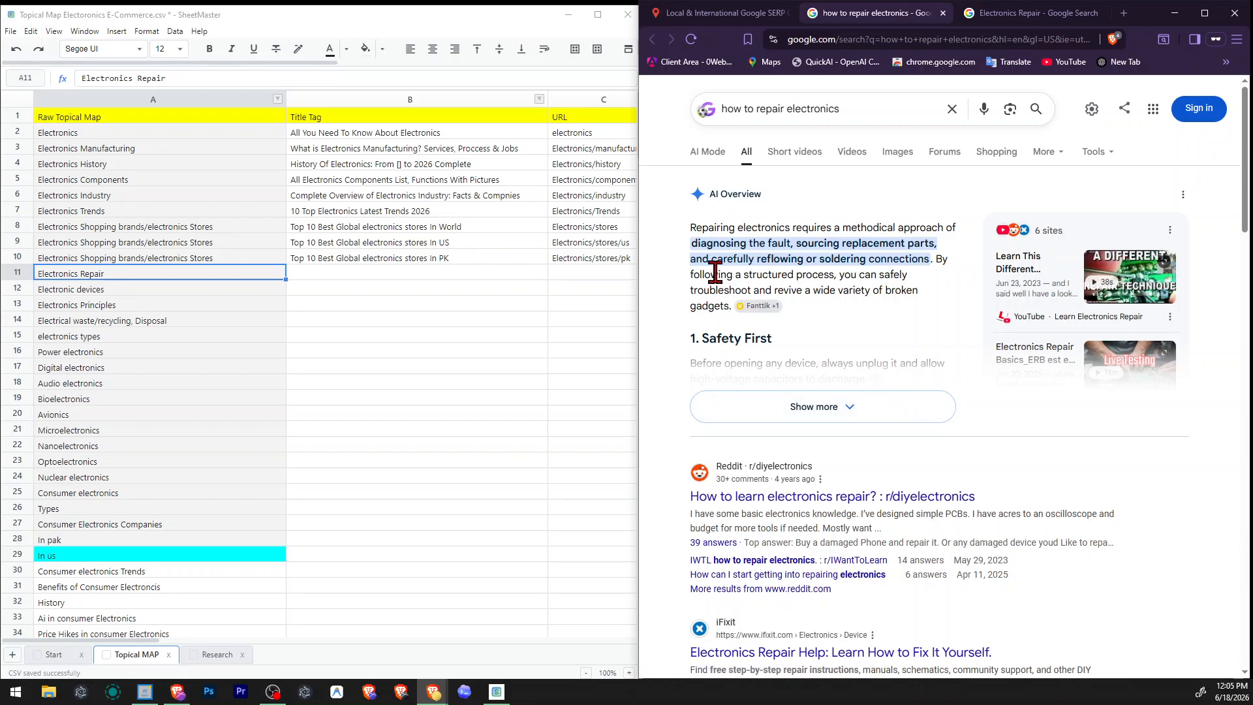
pyautogui.scroll(-10, 871, 352)
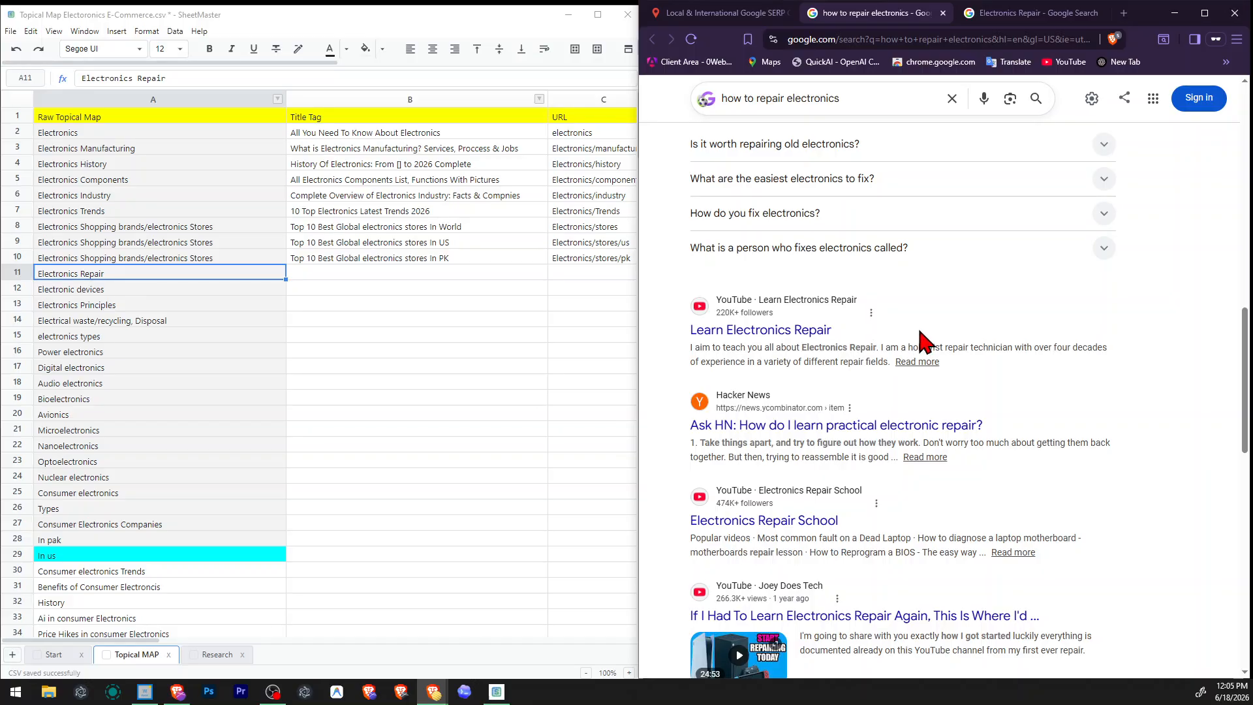
pyautogui.scroll(-6, 930, 339)
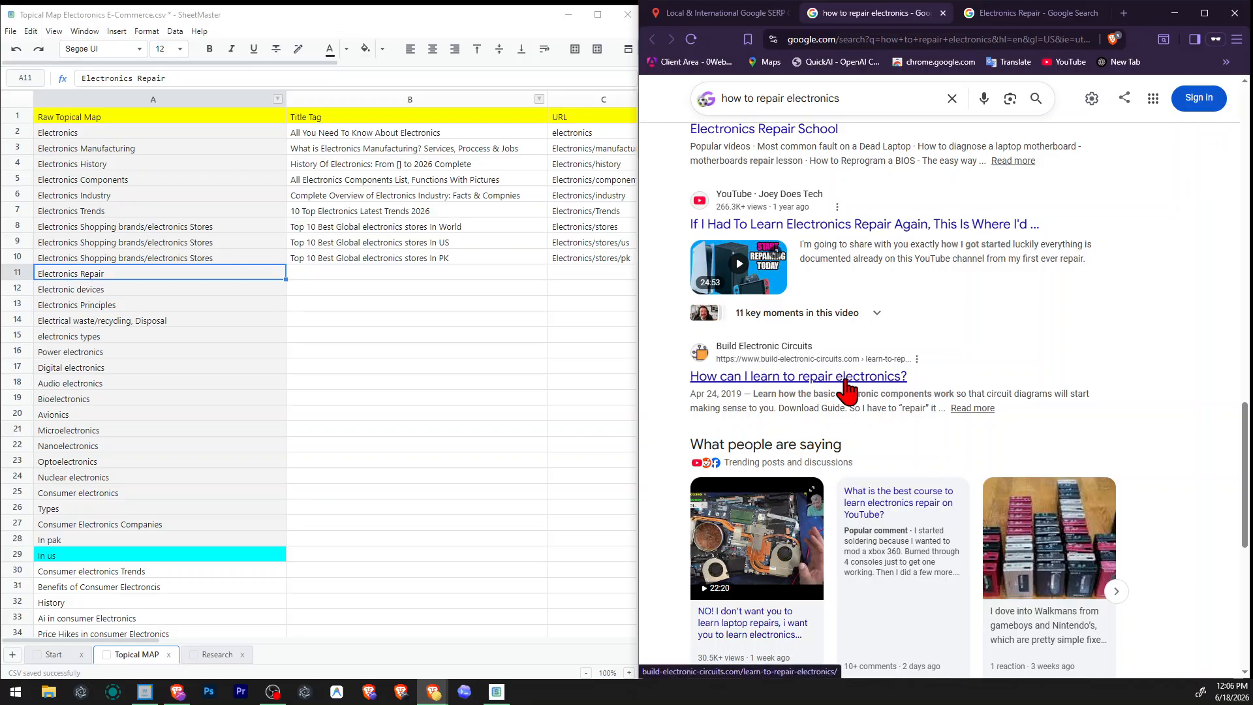
pyautogui.scroll(-7, 850, 388)
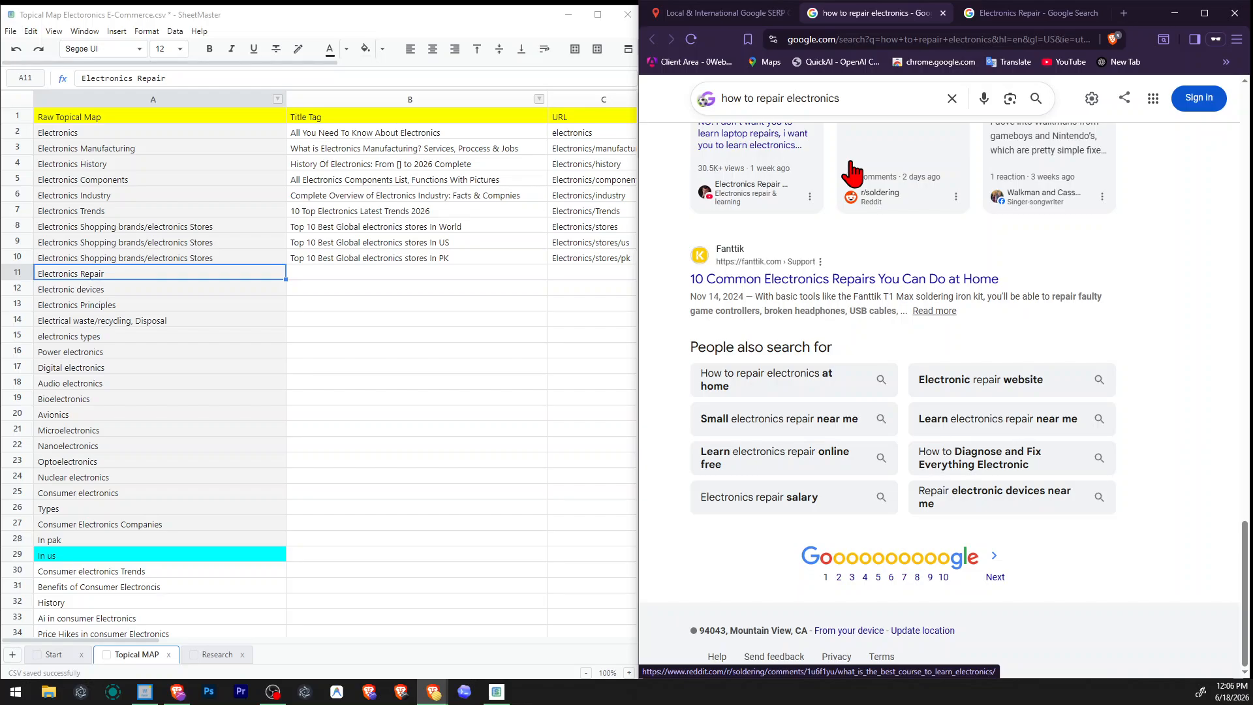
pyautogui.scroll(8, 686, 268)
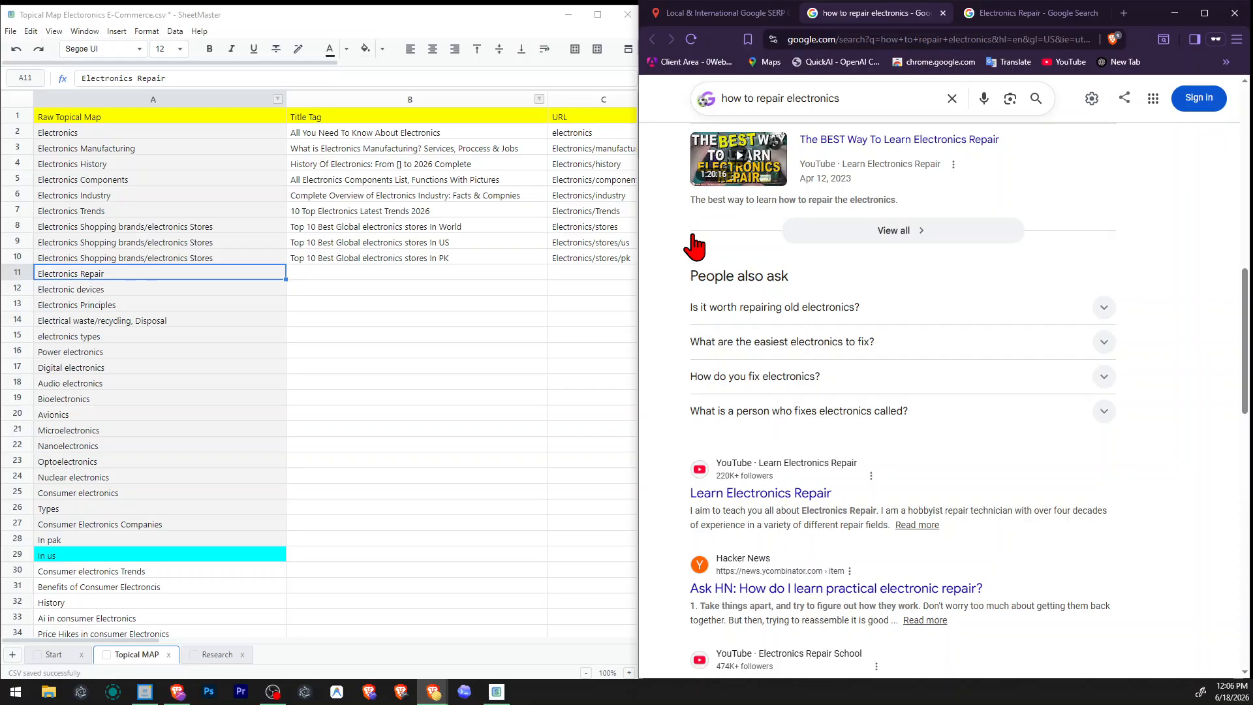
pyautogui.scroll(-10, 834, 327)
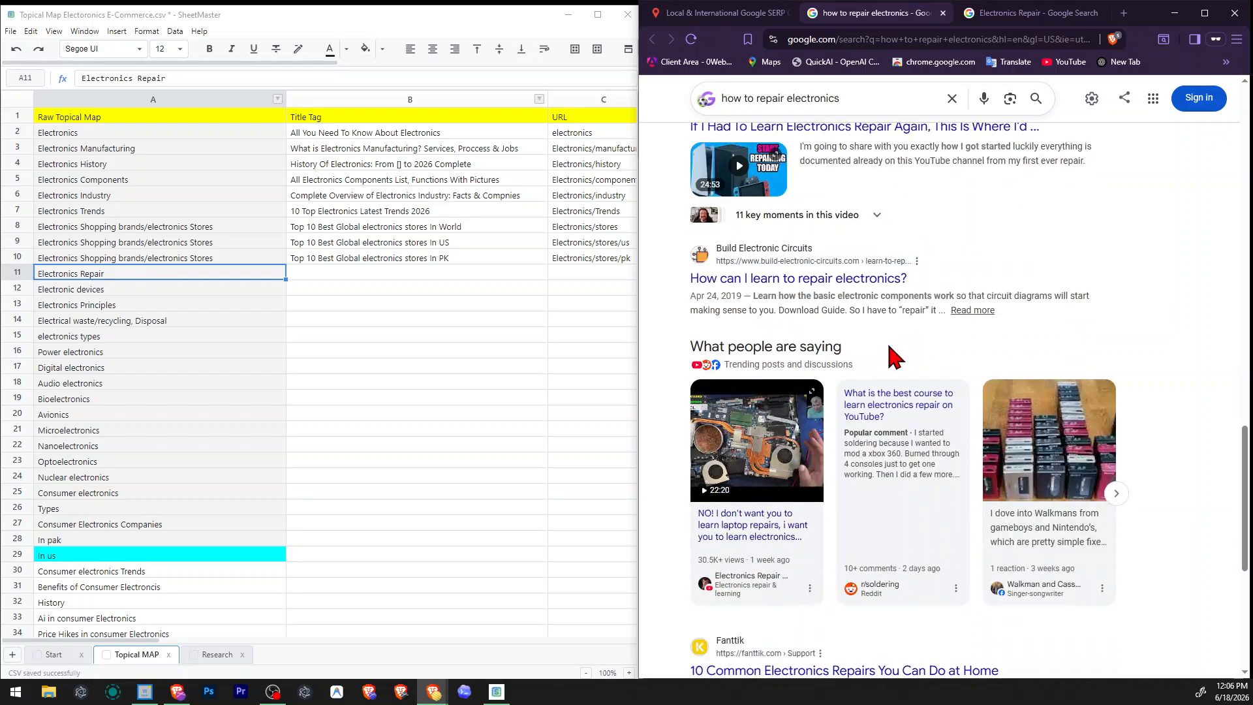
pyautogui.scroll(-2, 897, 346)
pyautogui.scroll(2, 889, 248)
pyautogui.scroll(-6, 914, 358)
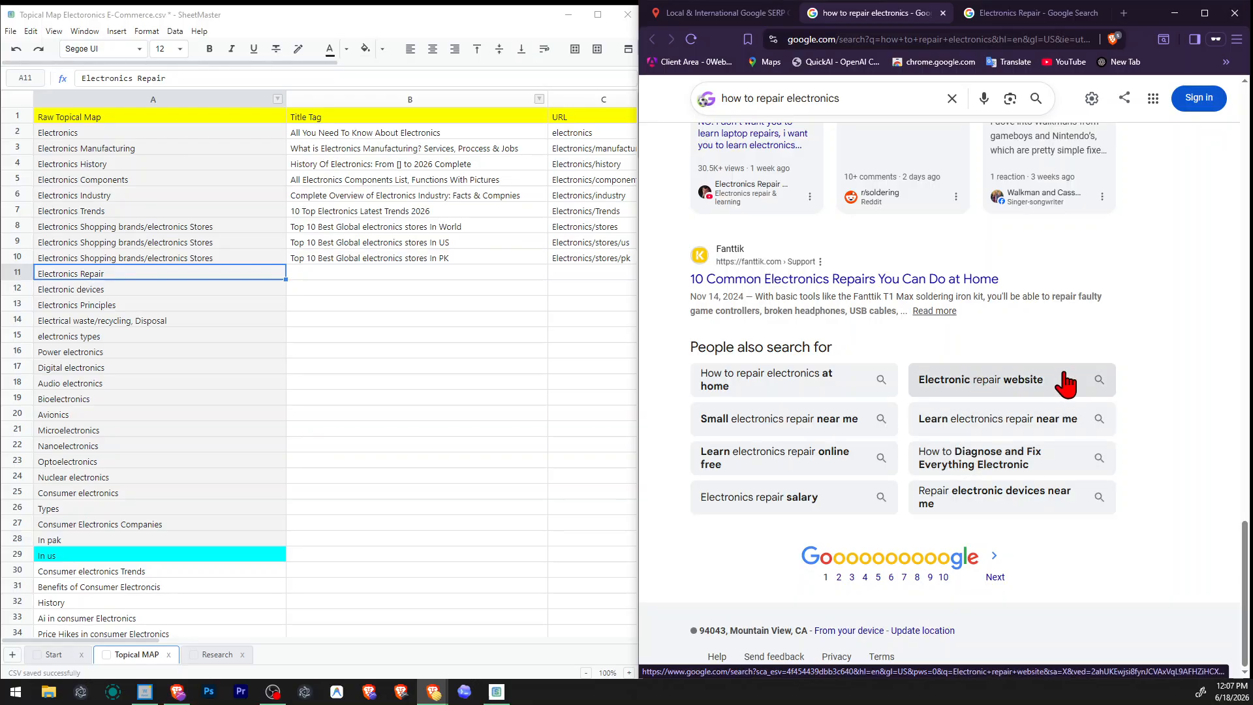
pyautogui.scroll(20, 1066, 384)
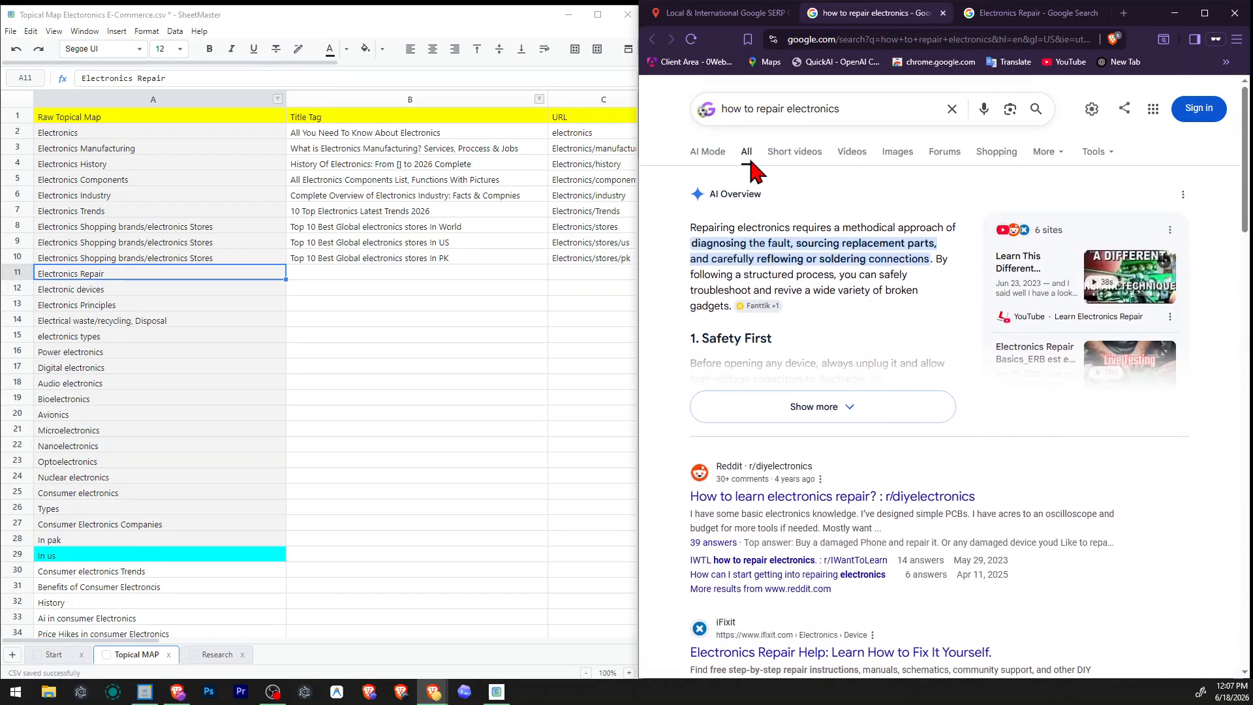
# Compare the Electronics Repair results with the "how to repair electronics" results and return to the valentin.app SERP checker.
pyautogui.click(1037, 13)
pyautogui.scroll(-5, 977, 273)
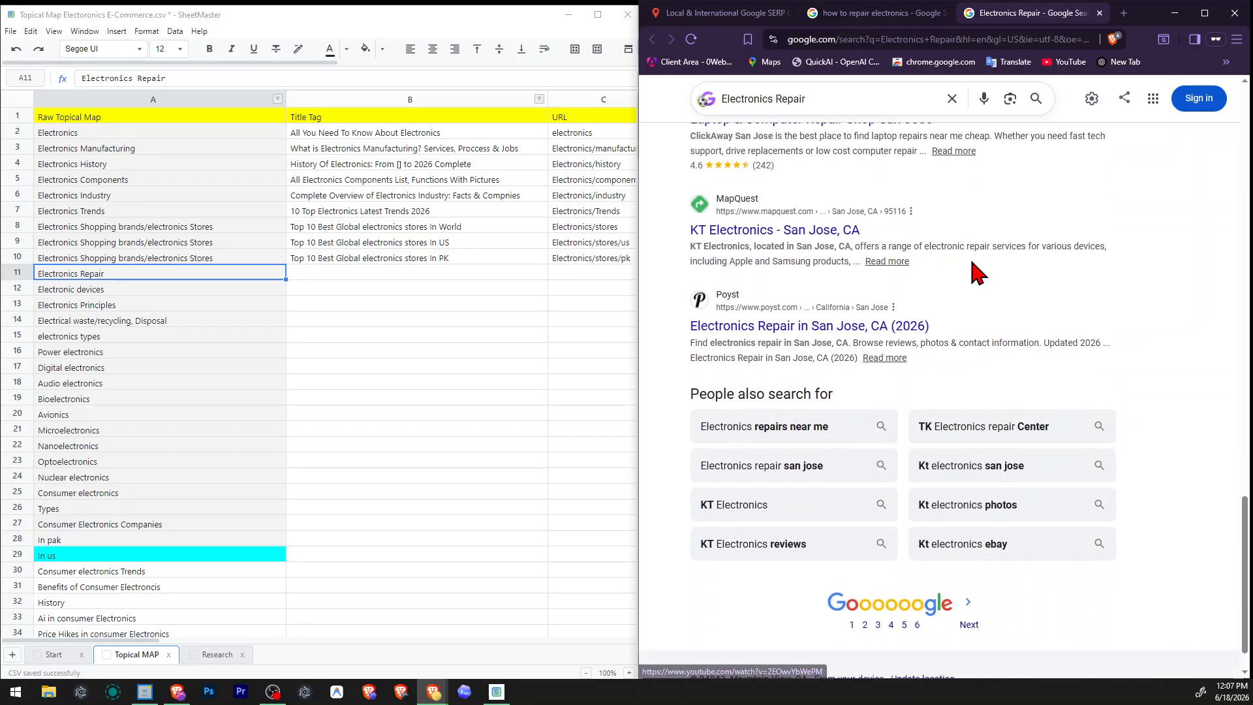
pyautogui.scroll(8, 979, 272)
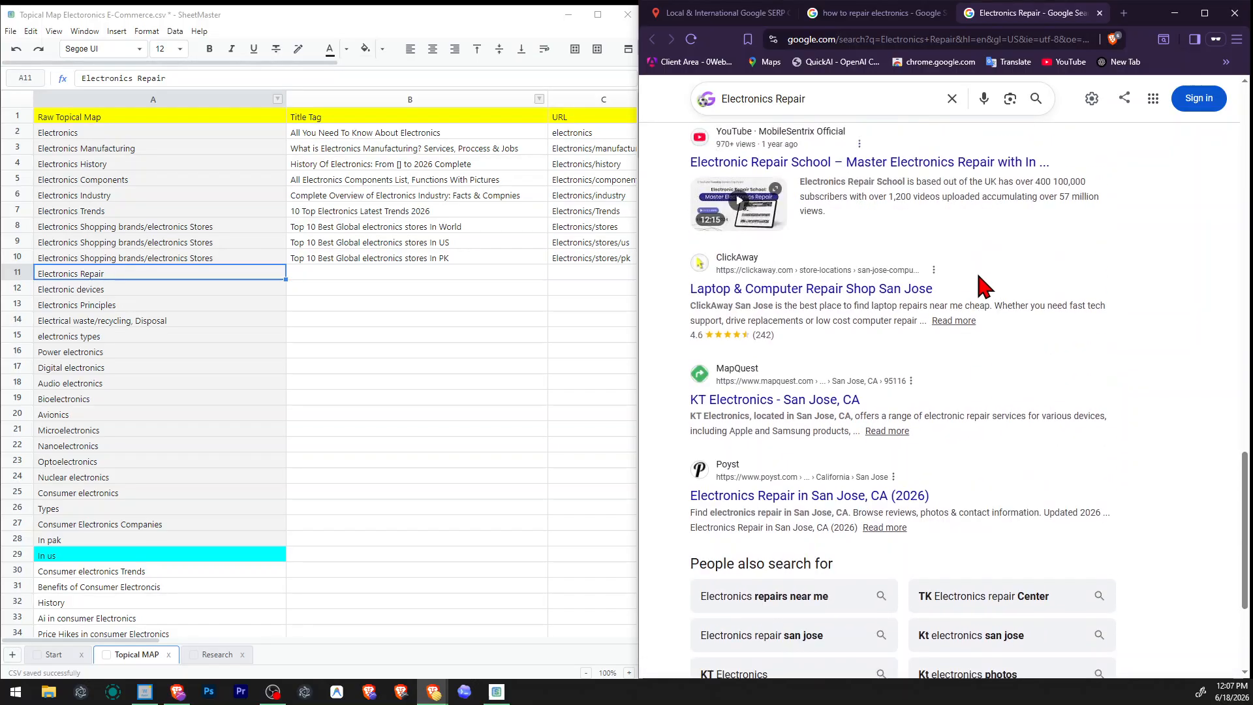
pyautogui.scroll(8, 977, 273)
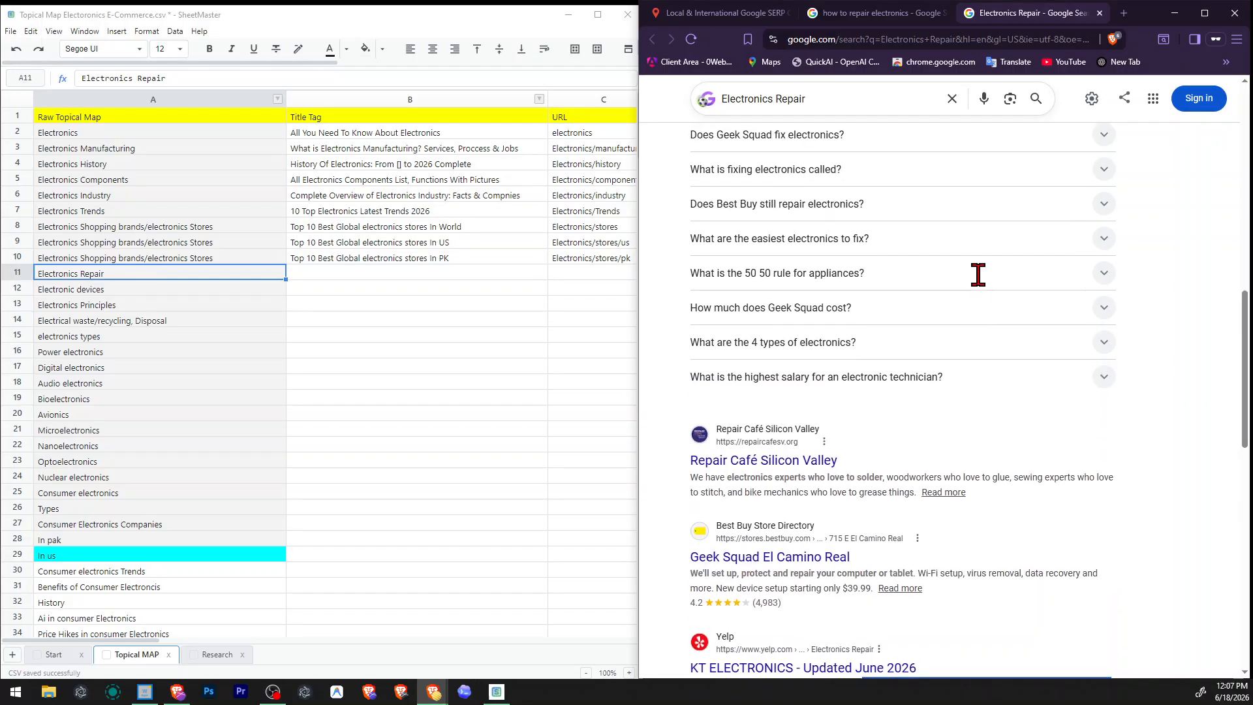
pyautogui.click(881, 13)
pyautogui.scroll(-10, 927, 313)
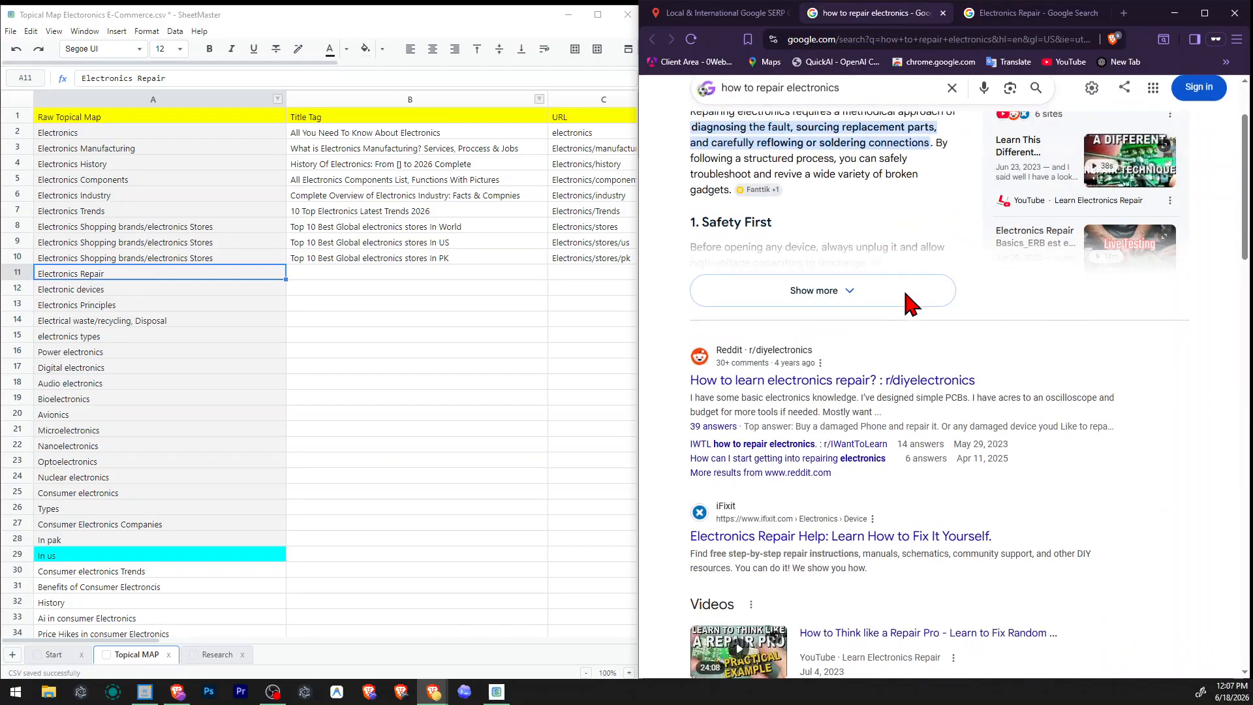
pyautogui.scroll(-2, 940, 347)
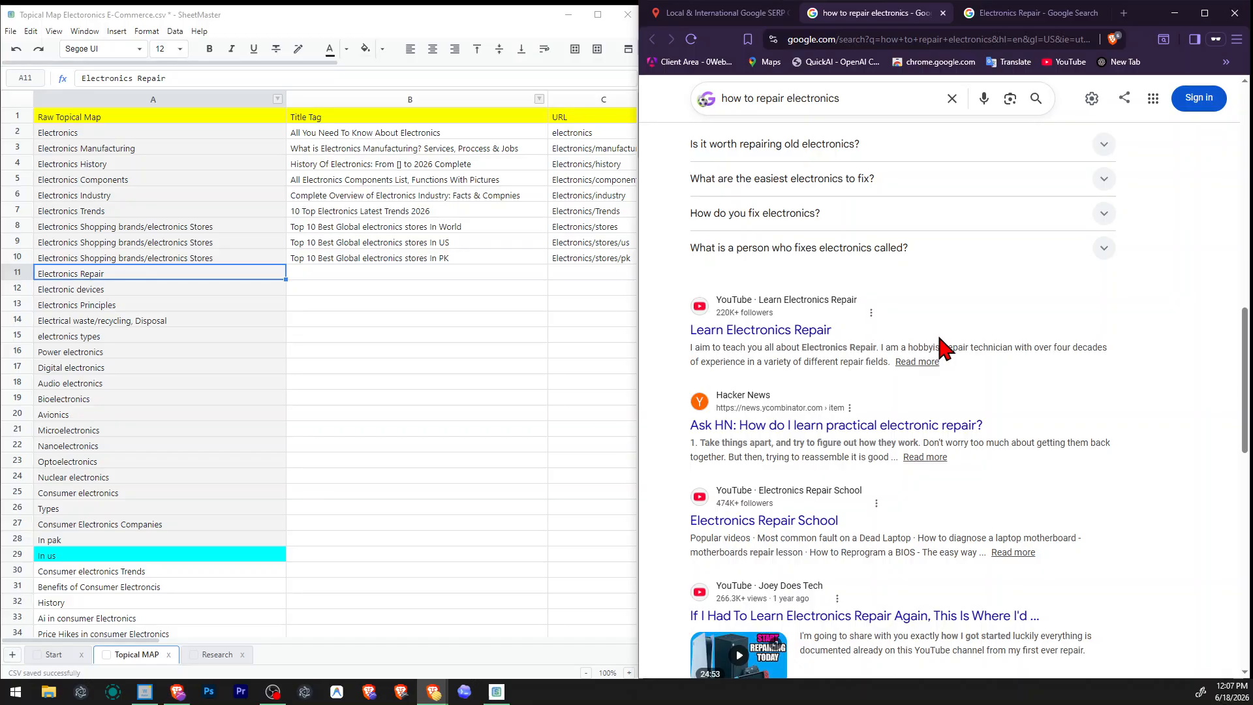
pyautogui.scroll(2, 944, 349)
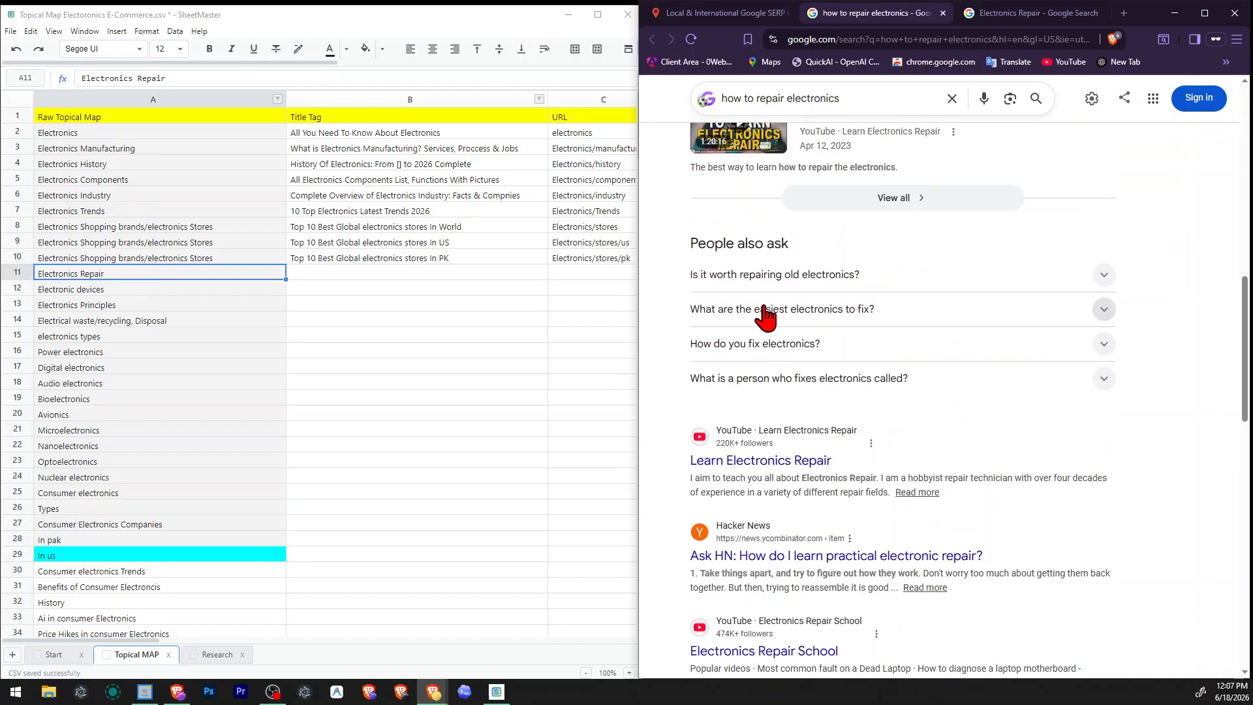
pyautogui.click(718, 13)
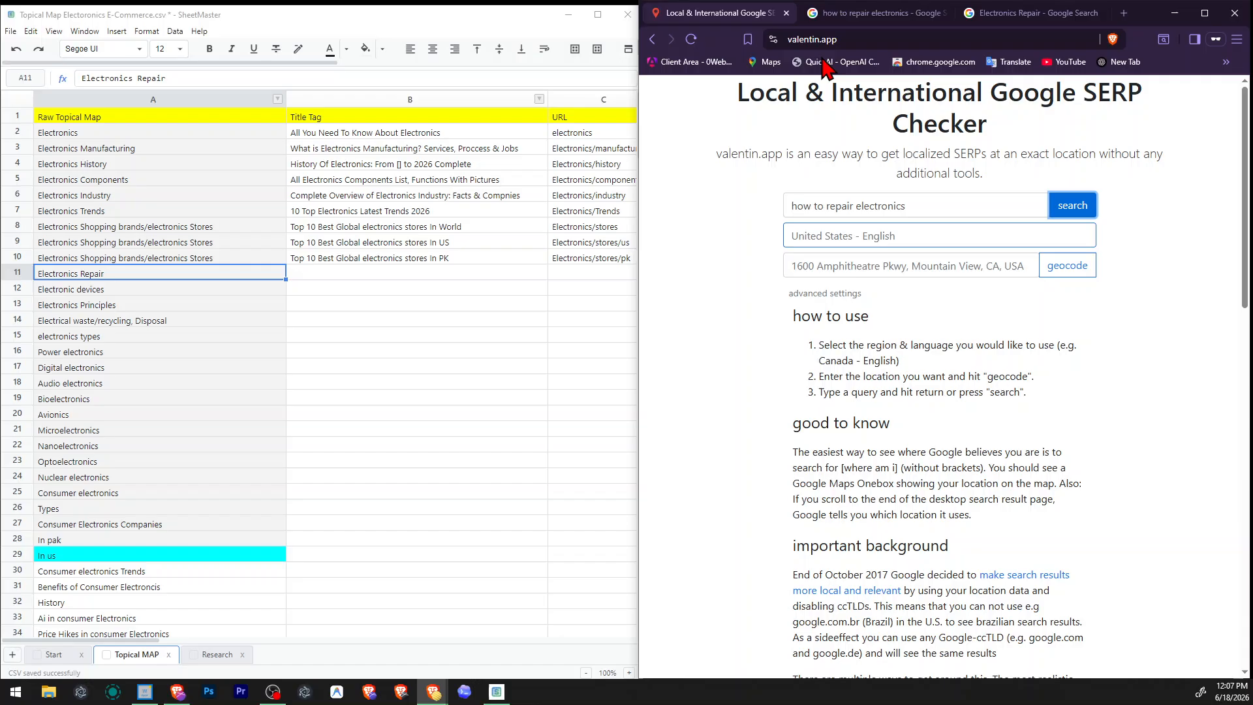
# Copy the query "how to repair electronics" from the SERP checker into the Title Tag cell of the Electronics Repair row.
pyautogui.click(924, 206)
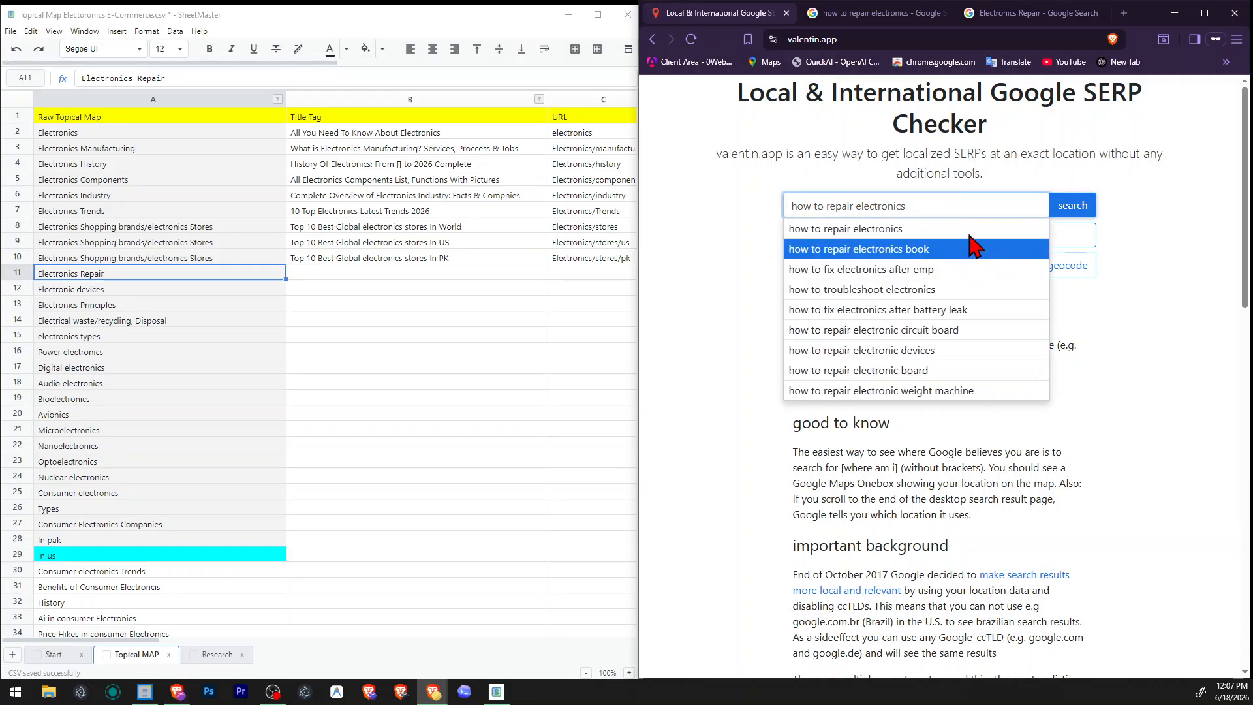
pyautogui.tripleClick(938, 201)
pyautogui.hotkey('ctrl', 'c')
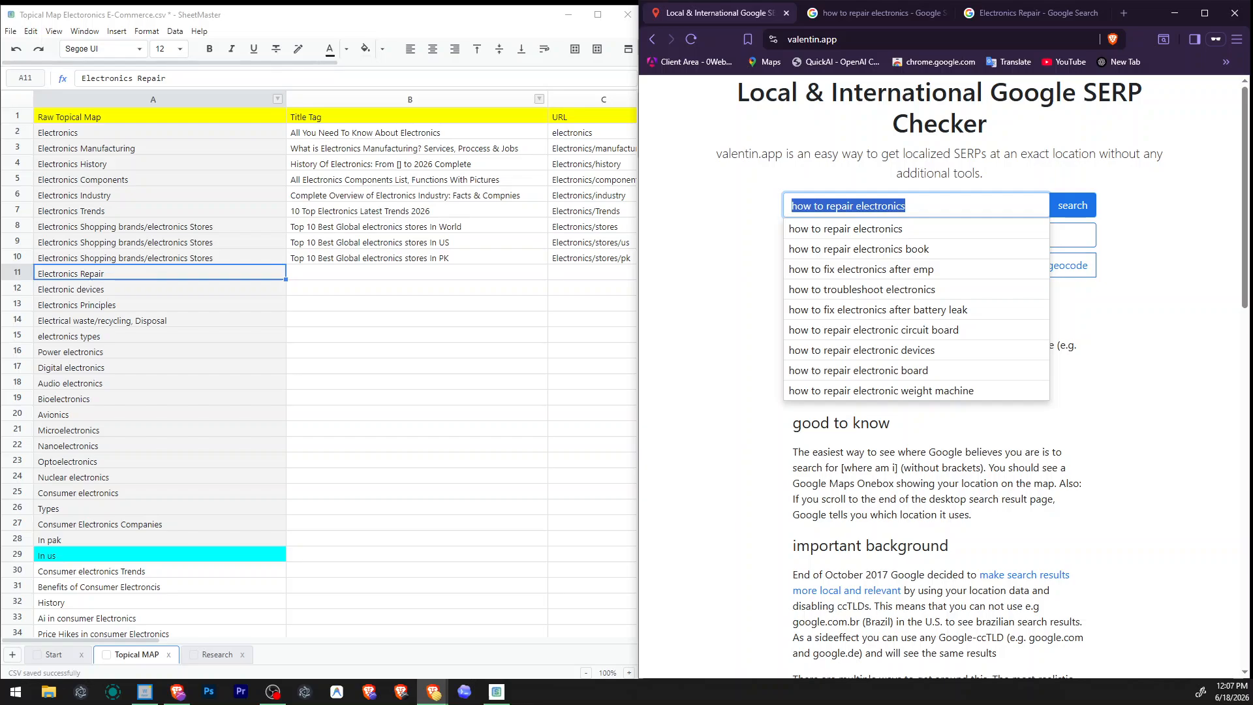
pyautogui.hotkey('alt', 'Tab')
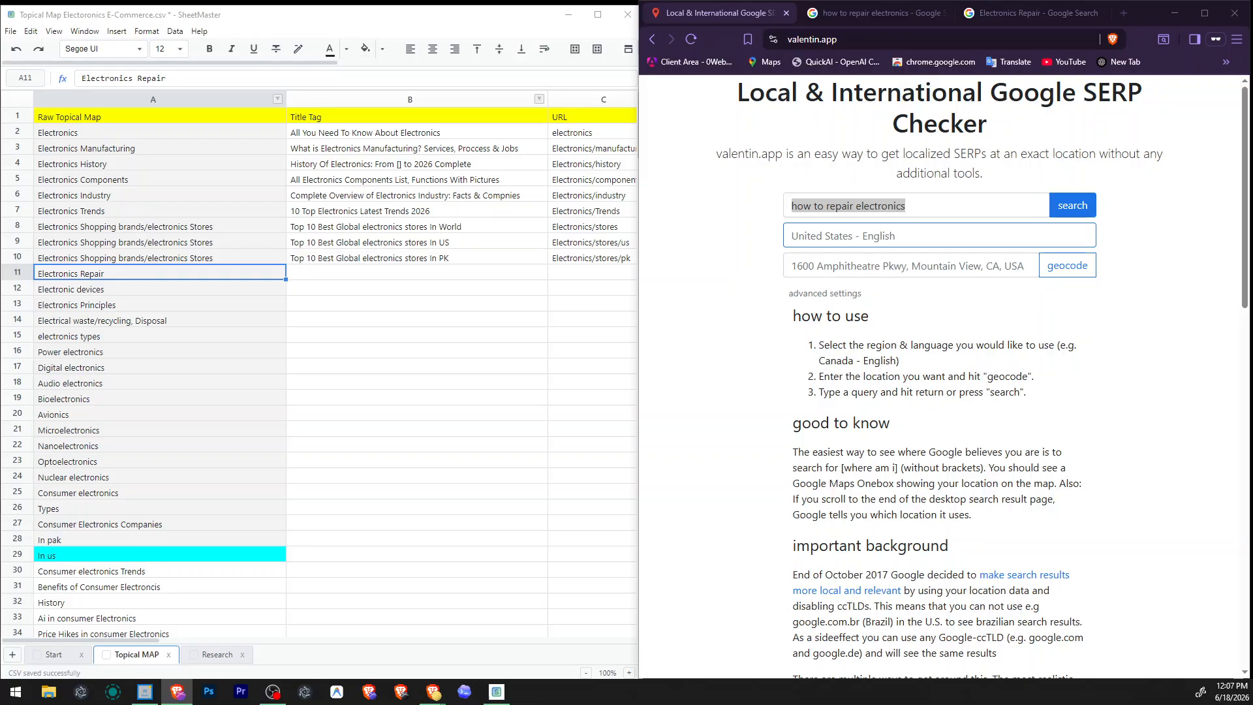
pyautogui.click(922, 204)
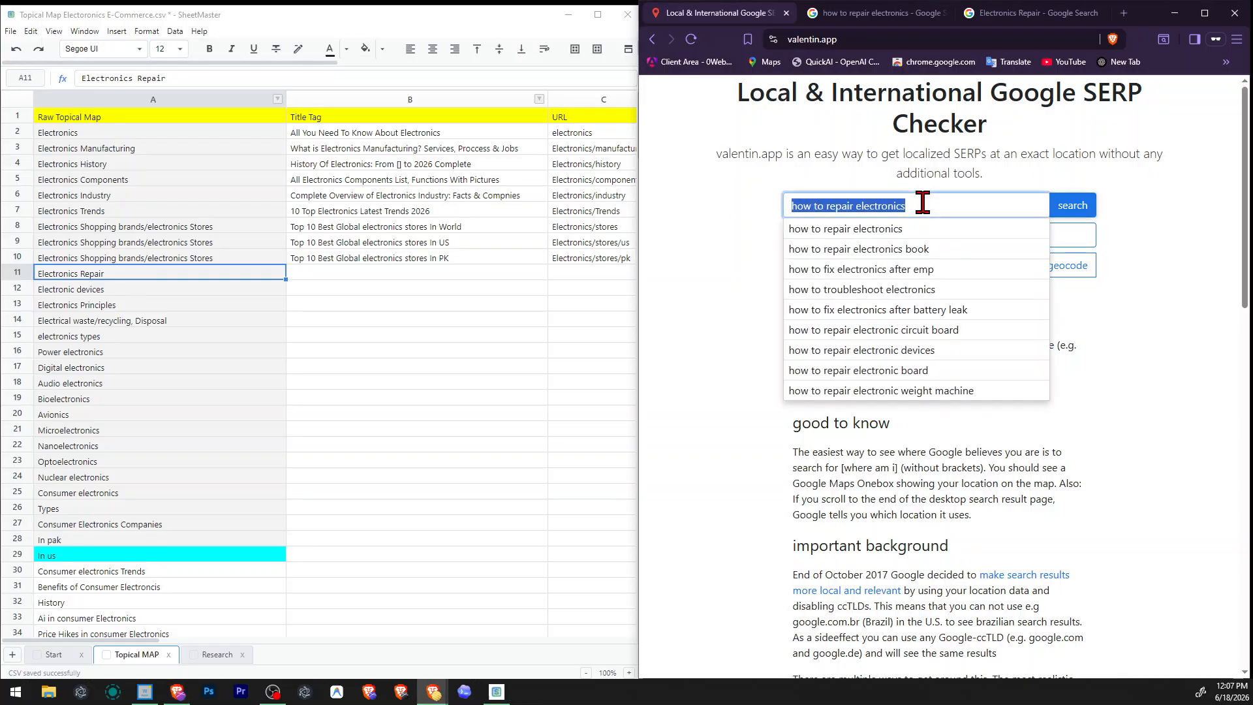
pyautogui.click(392, 277)
pyautogui.hotkey('ctrl', 'v')
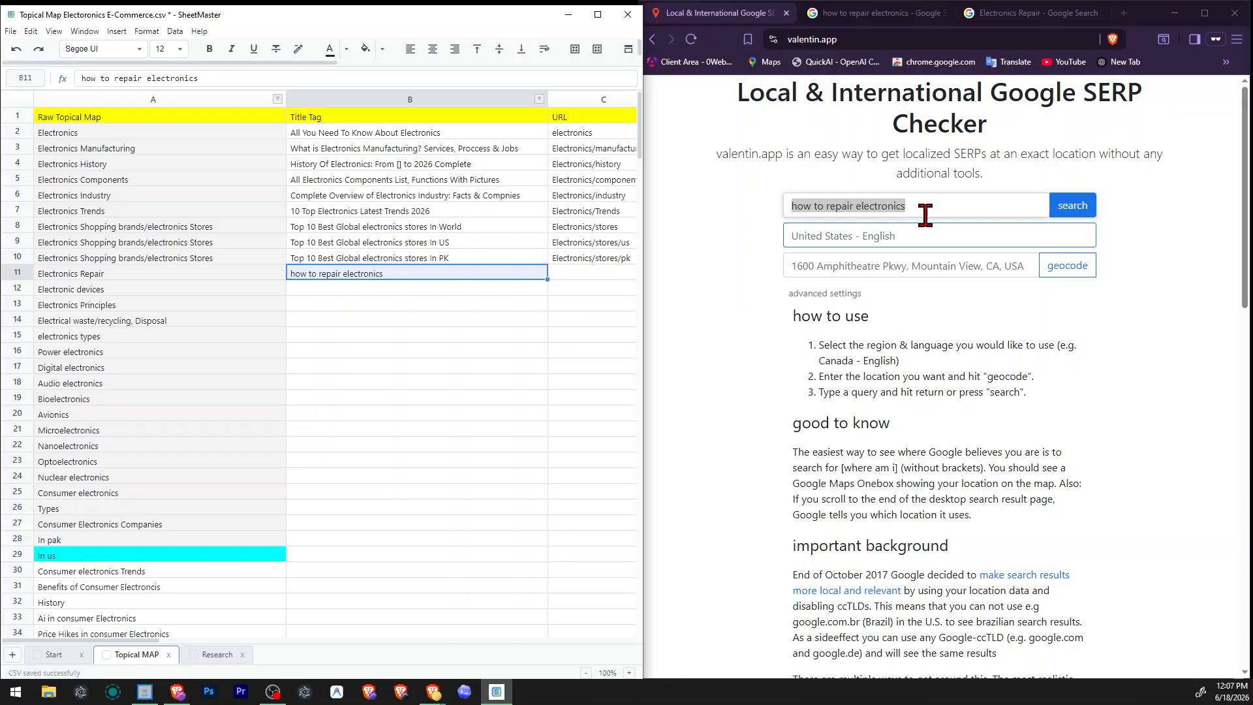
# Capitalize the Electronics Repair title tag and make it a question reading "How To Repair Electronics?".
pyautogui.doubleClick(418, 274)
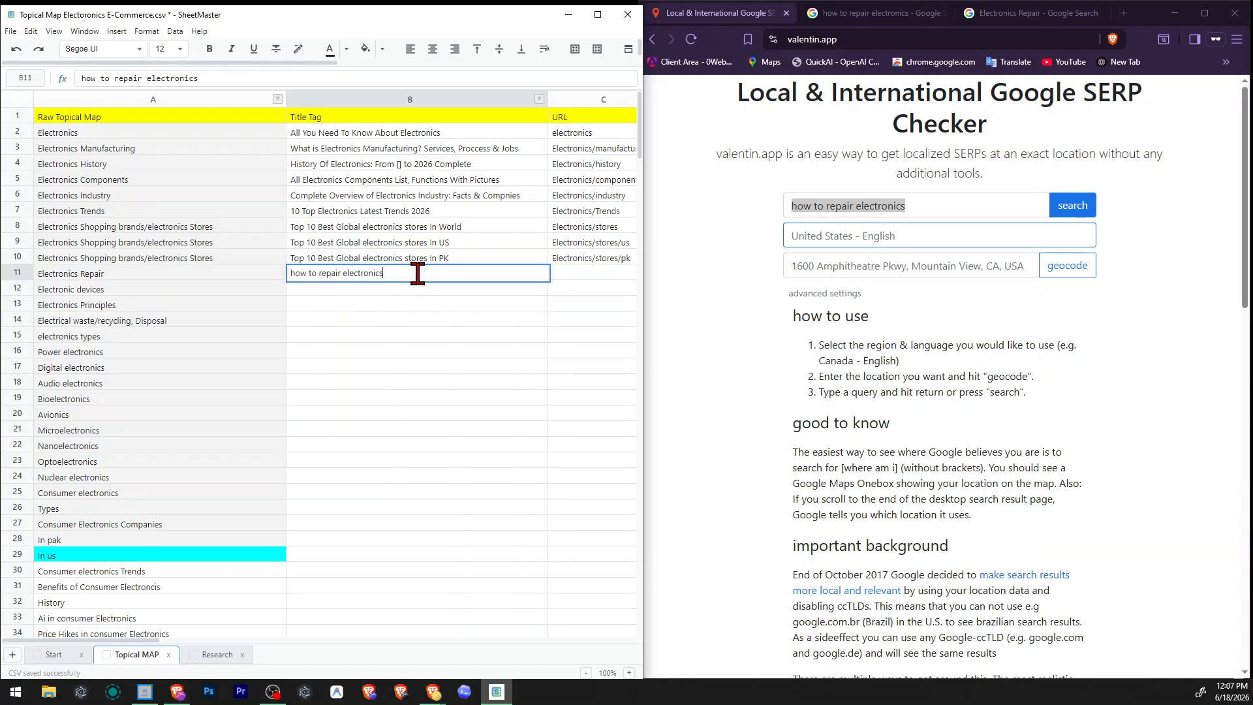
pyautogui.press('BackSpace')
pyautogui.write('How tT')
pyautogui.press('BackSpace')
pyautogui.press('BackSpace')
pyautogui.write('T')
pyautogui.press('Right')
pyautogui.press('Right')
pyautogui.press('Delete')
pyautogui.write('R')
pyautogui.press('Return')
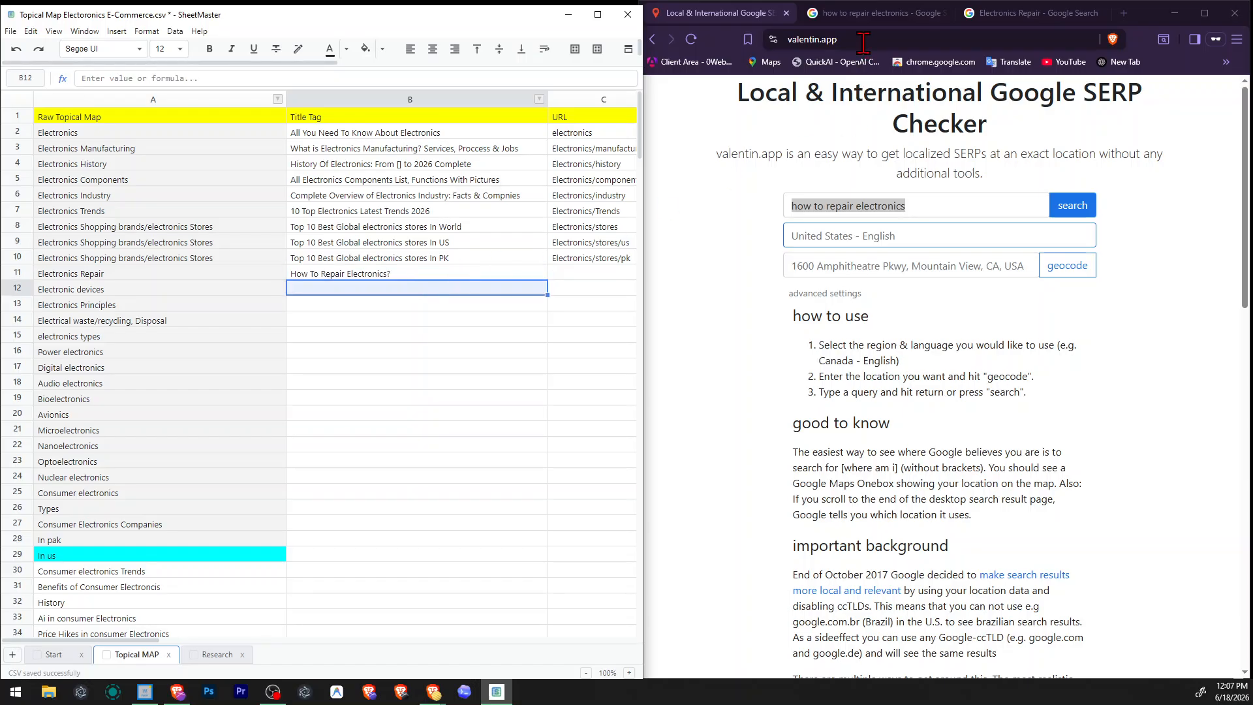
# Review the "how to repair electronics" results again, from the related questions through the organic page titles to the related searches.
pyautogui.click(871, 13)
pyautogui.scroll(-2, 914, 427)
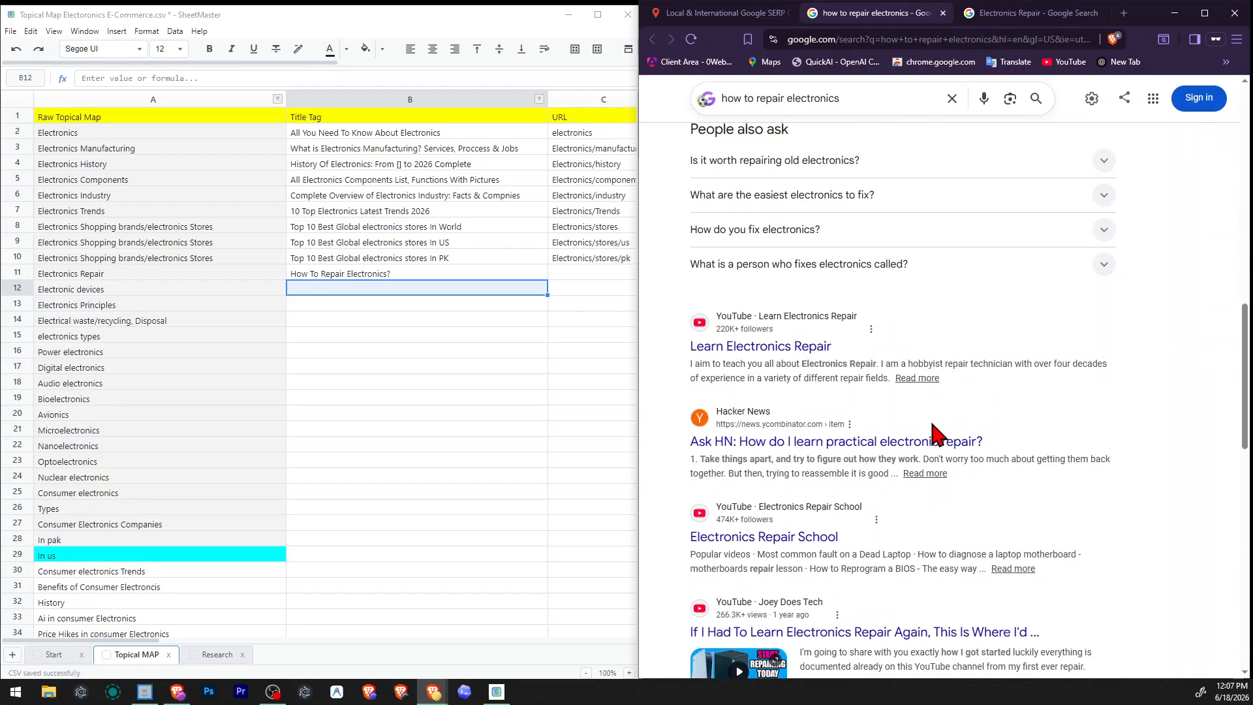
pyautogui.scroll(-2, 901, 444)
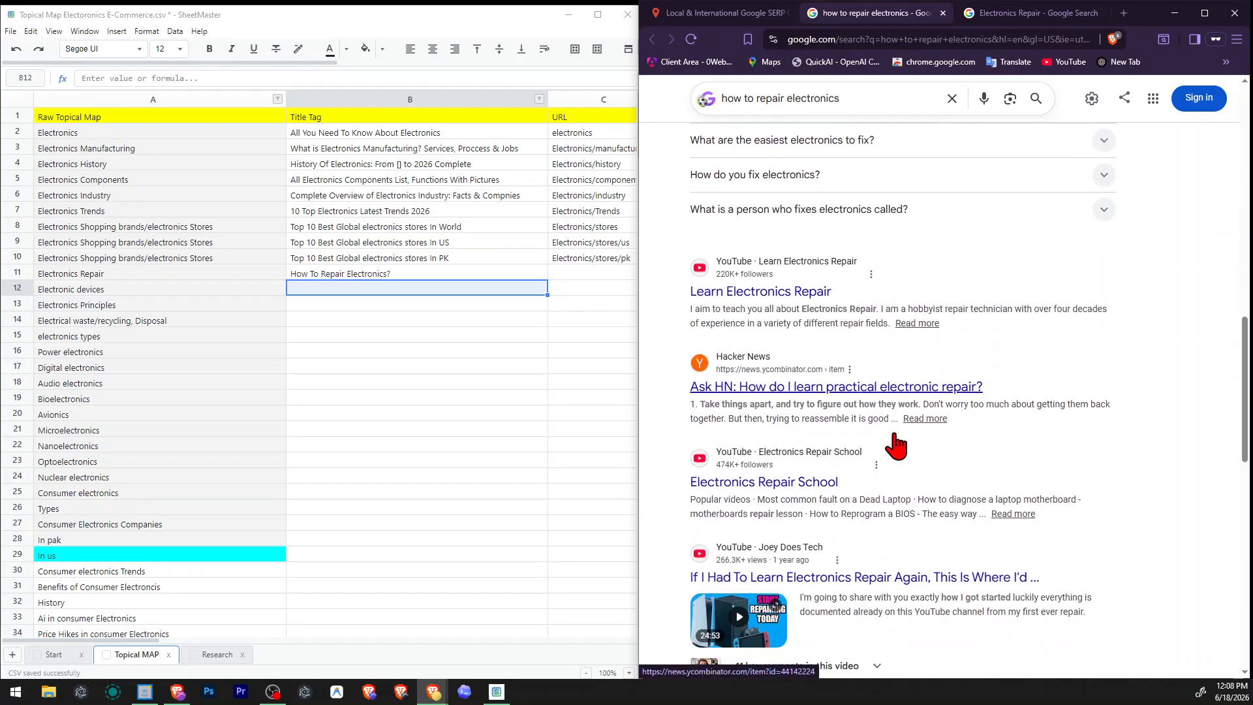
pyautogui.scroll(-4, 998, 448)
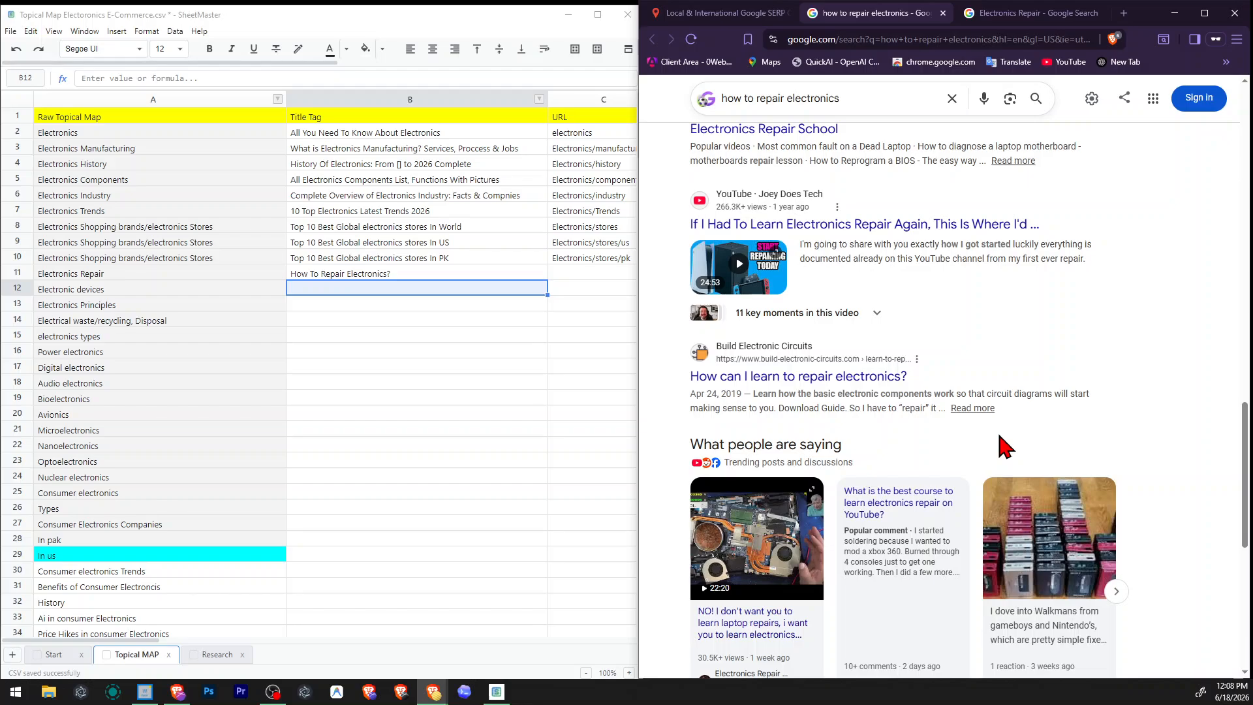
pyautogui.scroll(-7, 1003, 447)
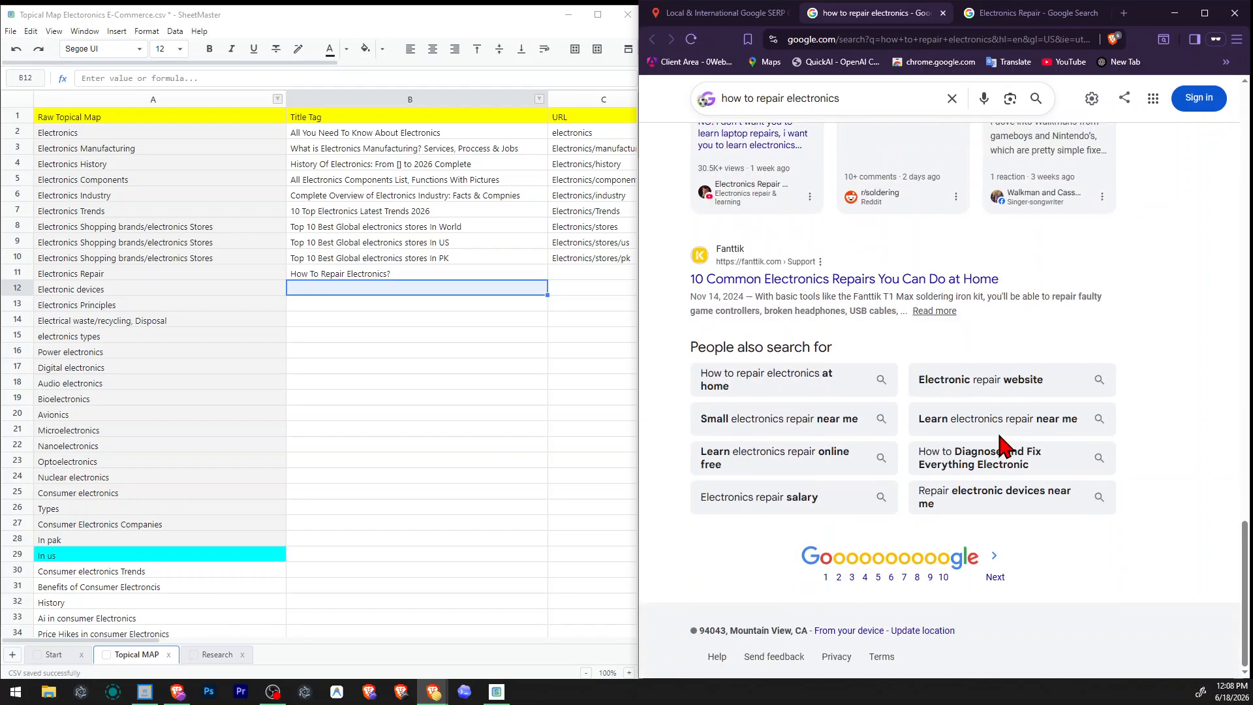
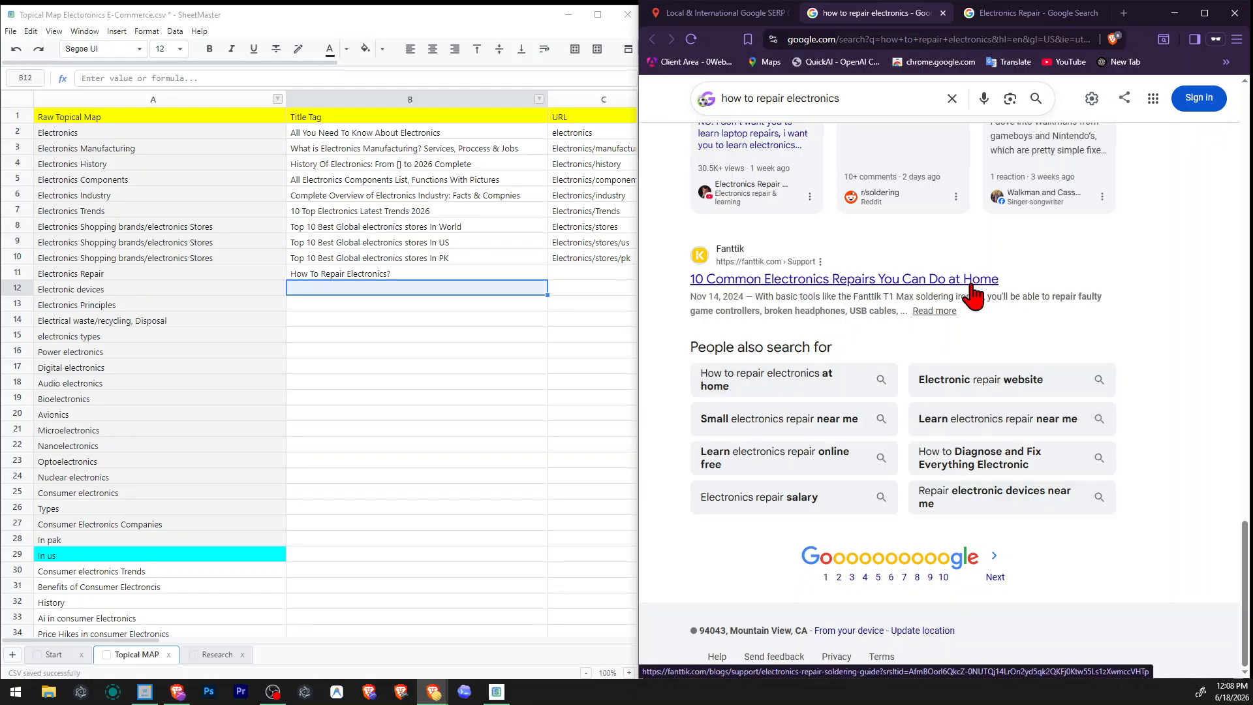
# Open the related search "How to repair electronics at home" and examine its results and related questions for title wording.
pyautogui.click(790, 375)
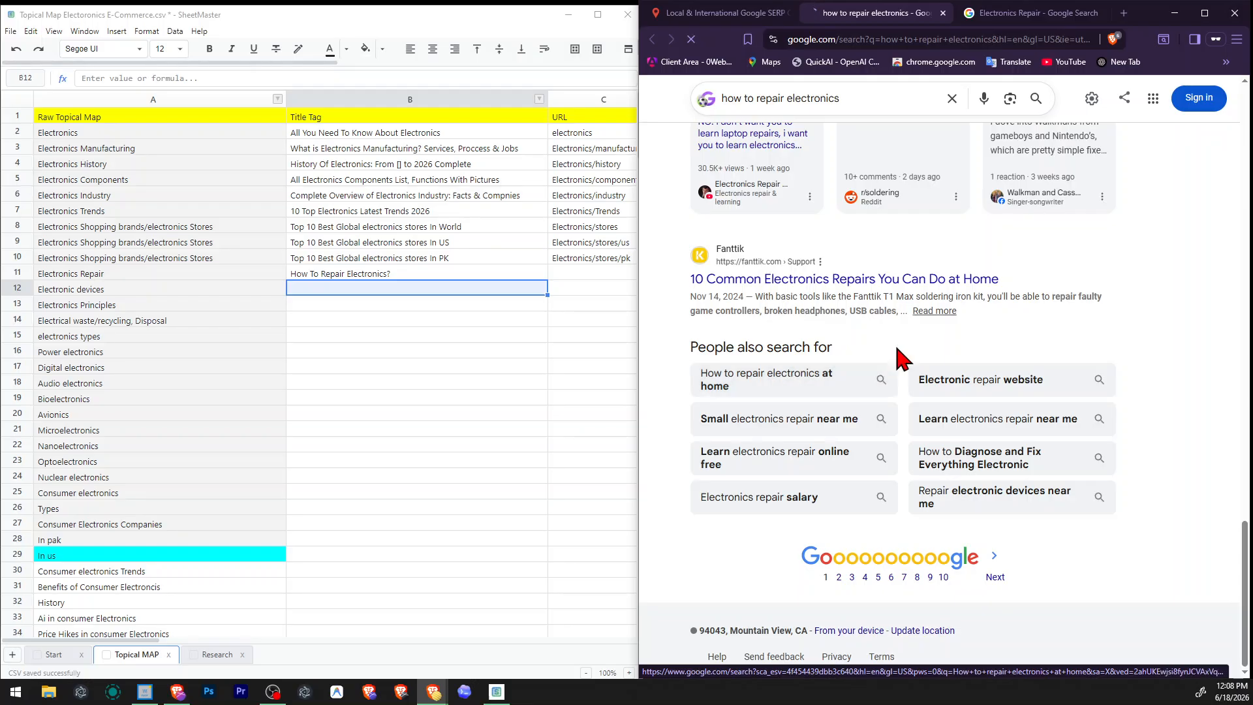
pyautogui.scroll(-10, 954, 310)
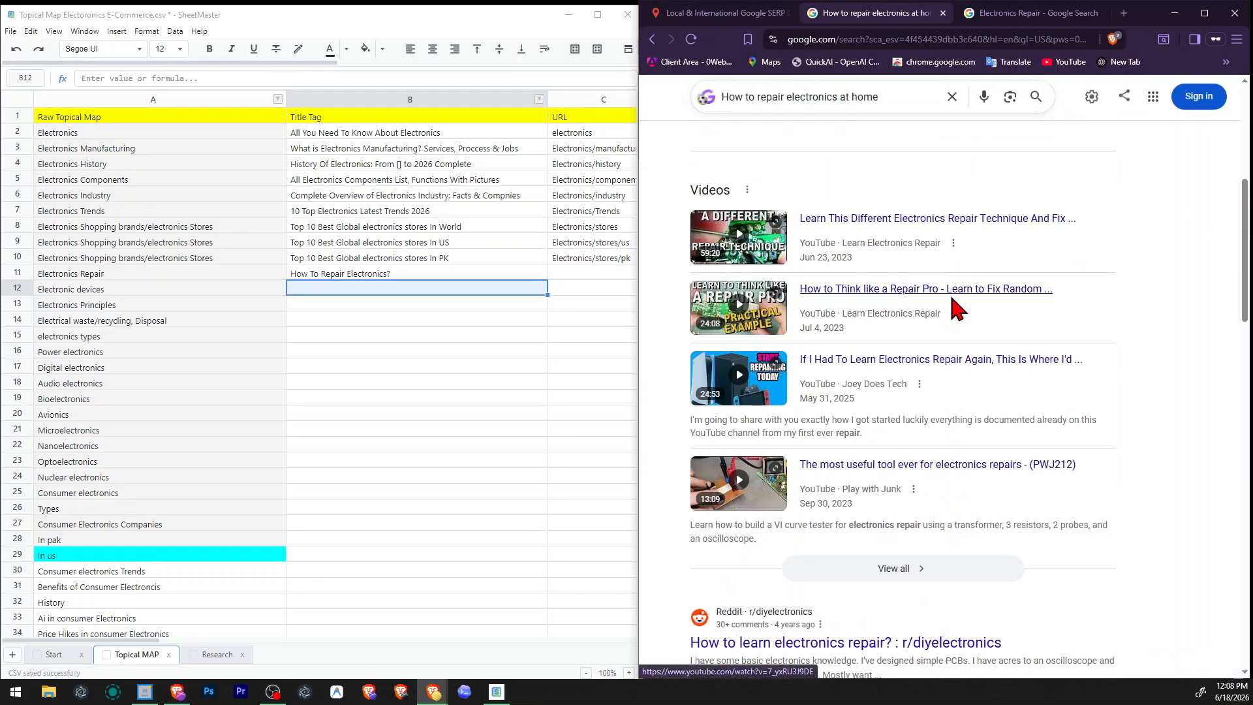
pyautogui.scroll(-4, 954, 309)
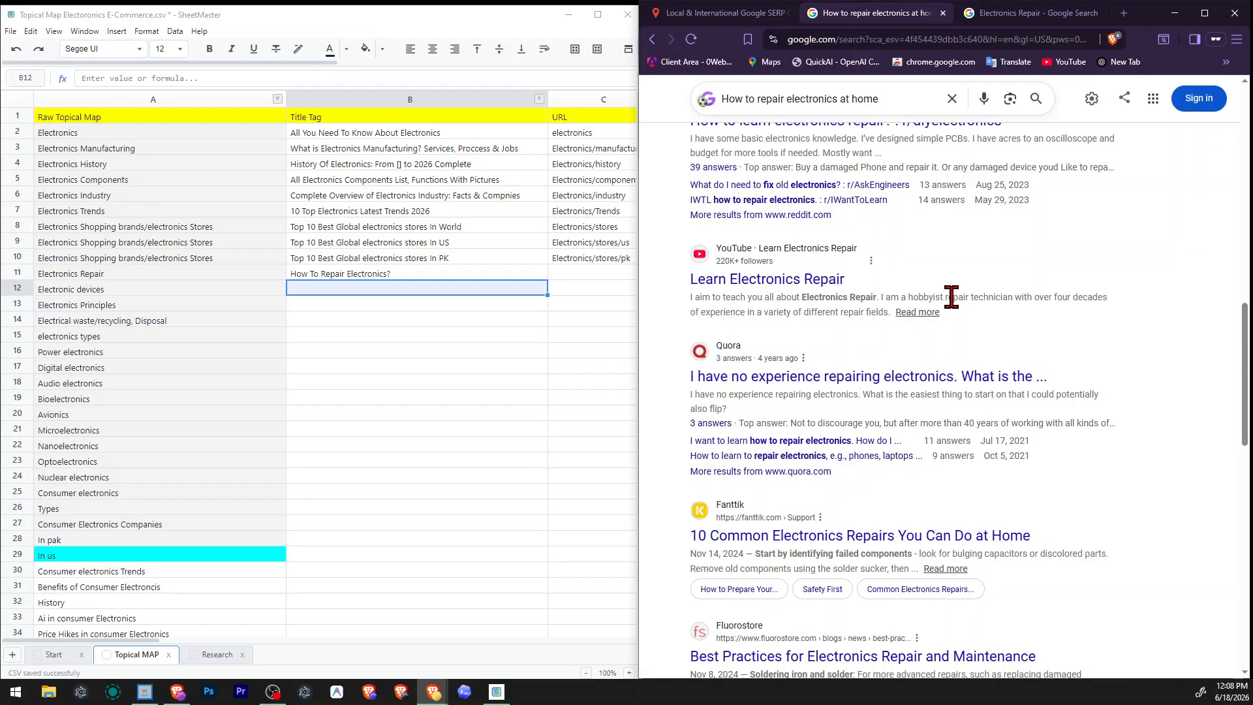
pyautogui.scroll(-6, 952, 297)
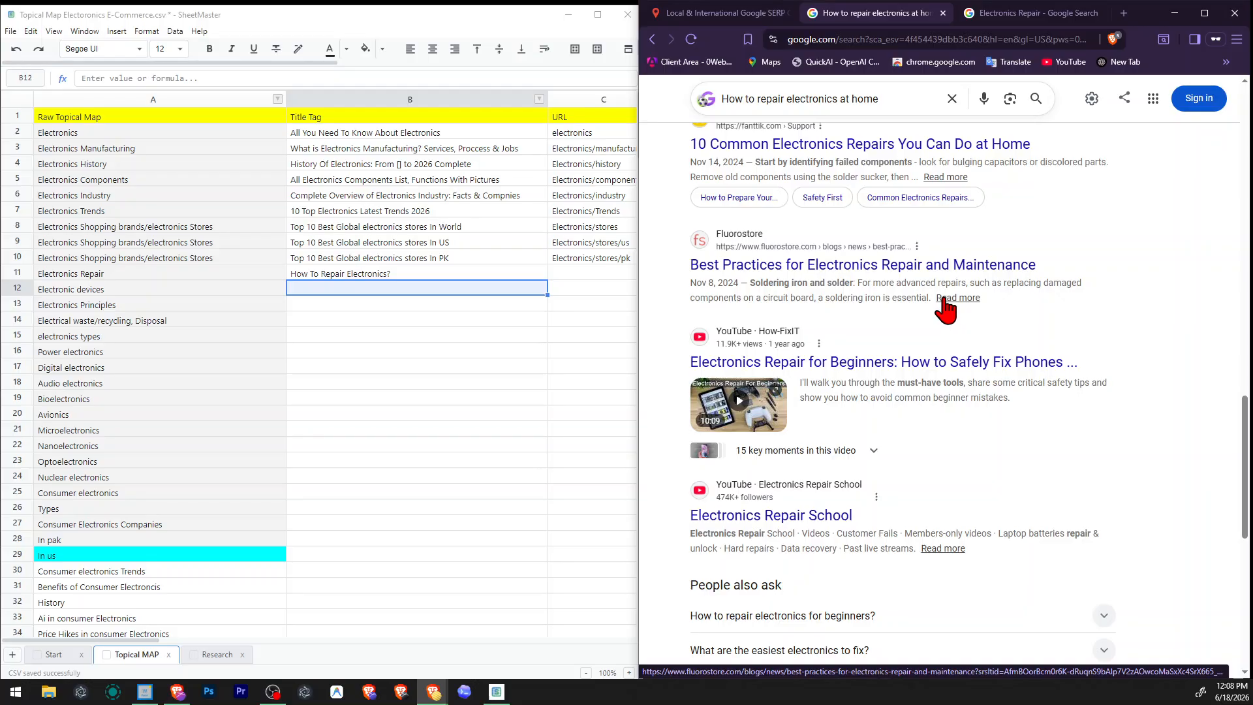
pyautogui.scroll(-4, 952, 309)
pyautogui.scroll(-2, 955, 302)
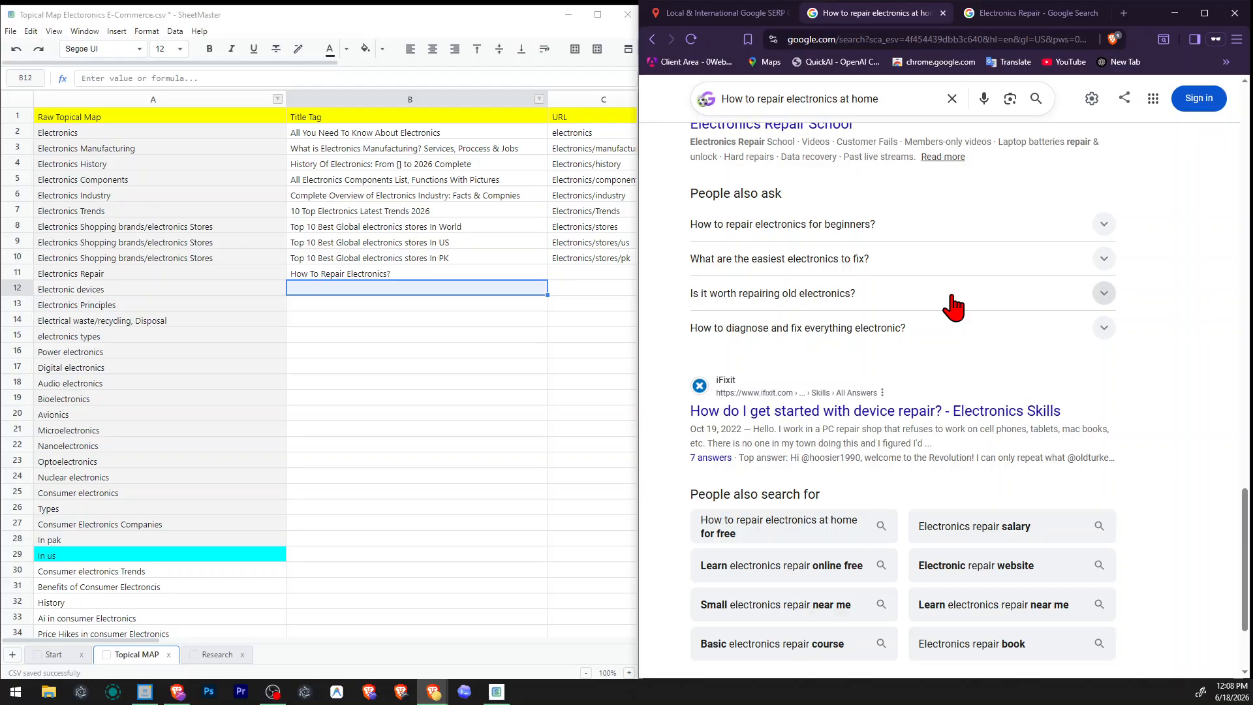
pyautogui.scroll(15, 952, 304)
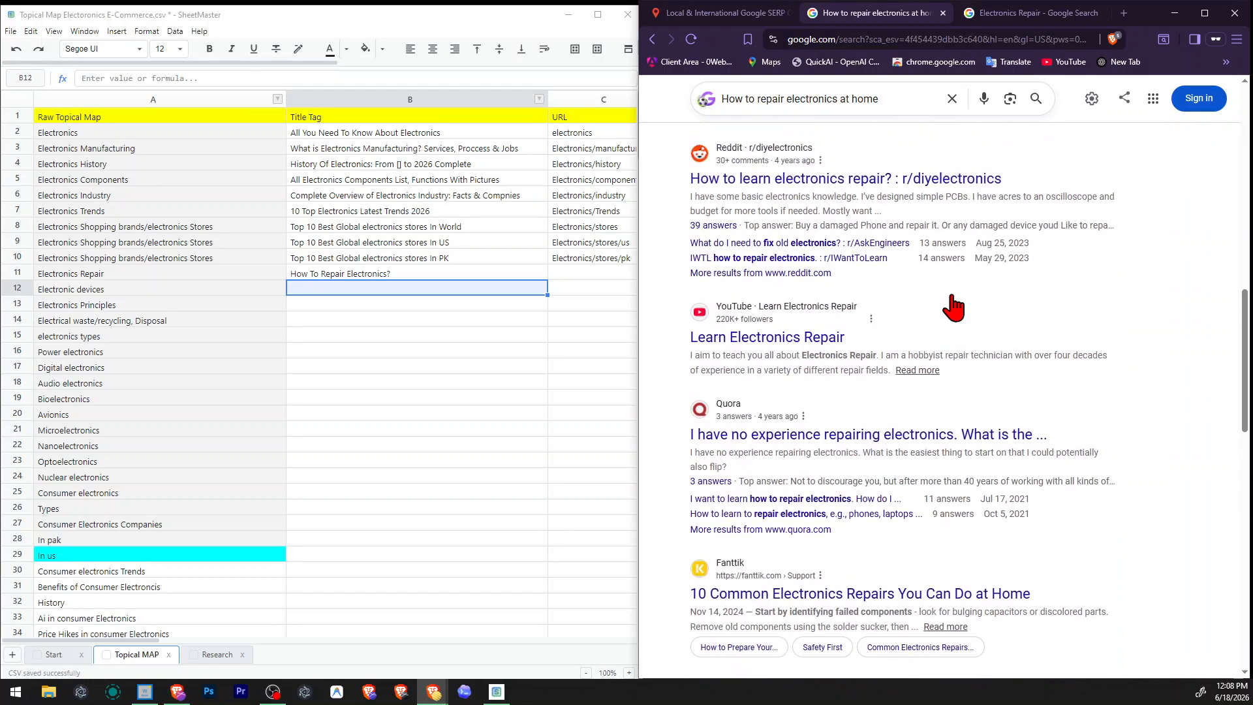
# Extend the Electronics Repair title tag to "How To Repair Electronics? Online For Free At Home".
pyautogui.doubleClick(419, 273)
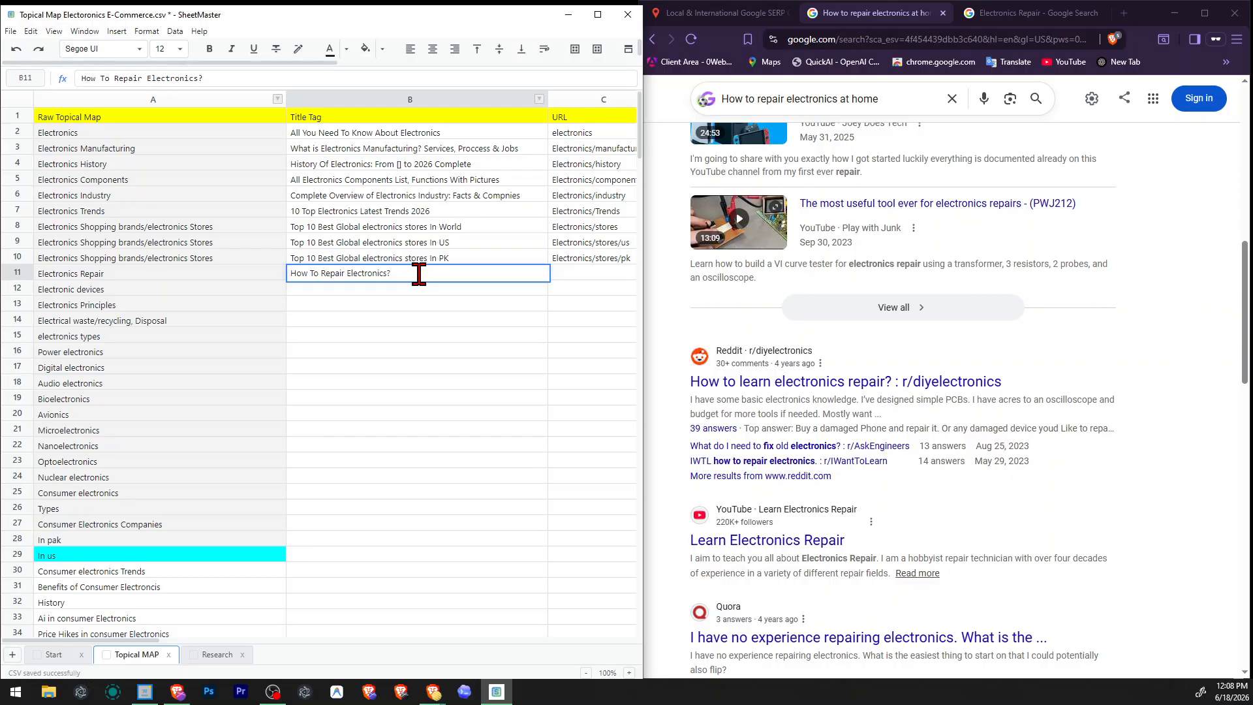
pyautogui.write('Onlin')
pyautogui.write('e FOR')
pyautogui.write(' Free A')
pyautogui.write('t Home')
pyautogui.press('Return')
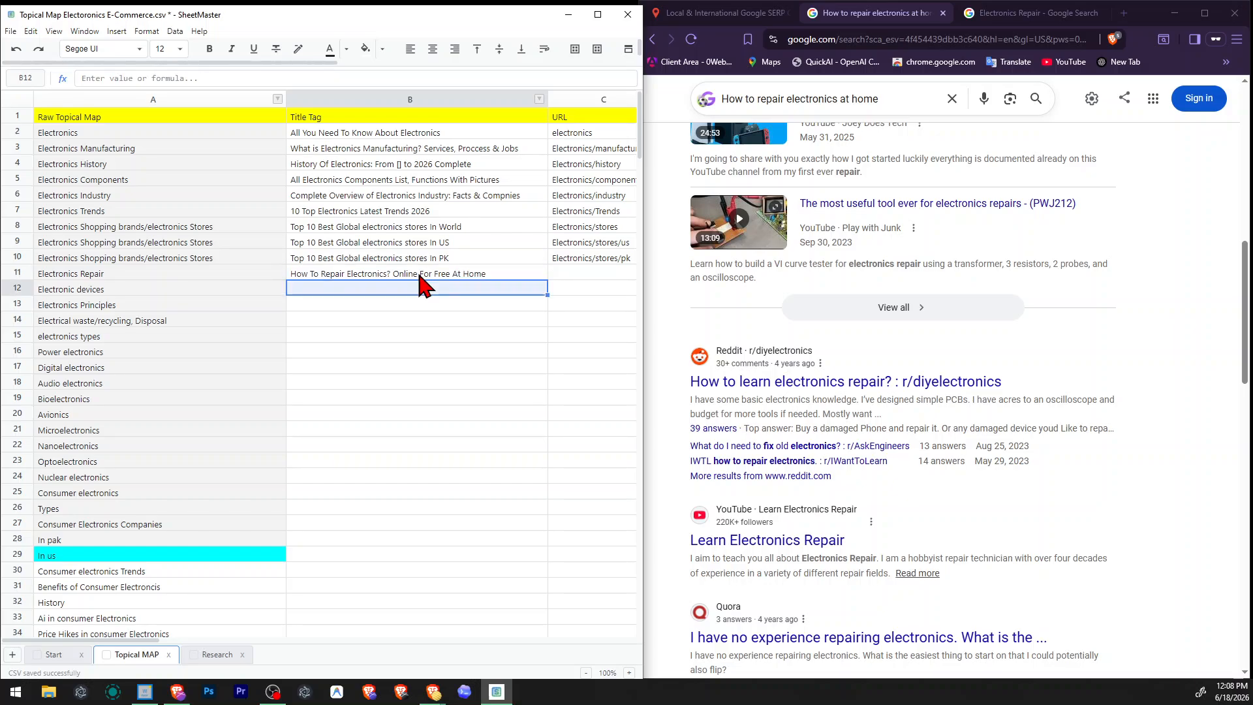
# Copy the URL from the row above into the Electronics Repair row and change it to "Electronics/Repair".
pyautogui.press('Up')
pyautogui.press('Right')
pyautogui.press('Up')
pyautogui.hotkey('ctrl', 'c')
pyautogui.press('Down')
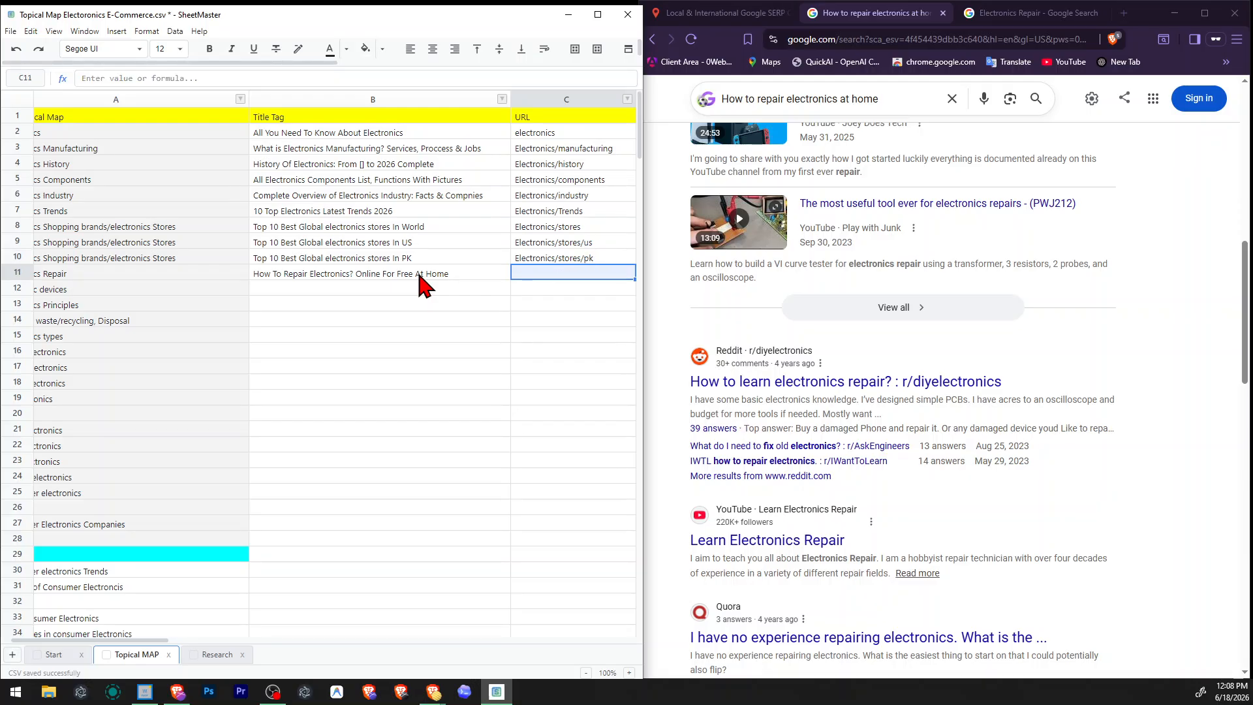
pyautogui.hotkey('ctrl', 'v')
pyautogui.press('F2')
pyautogui.press('Left')
pyautogui.press('Left')
pyautogui.press('Left')
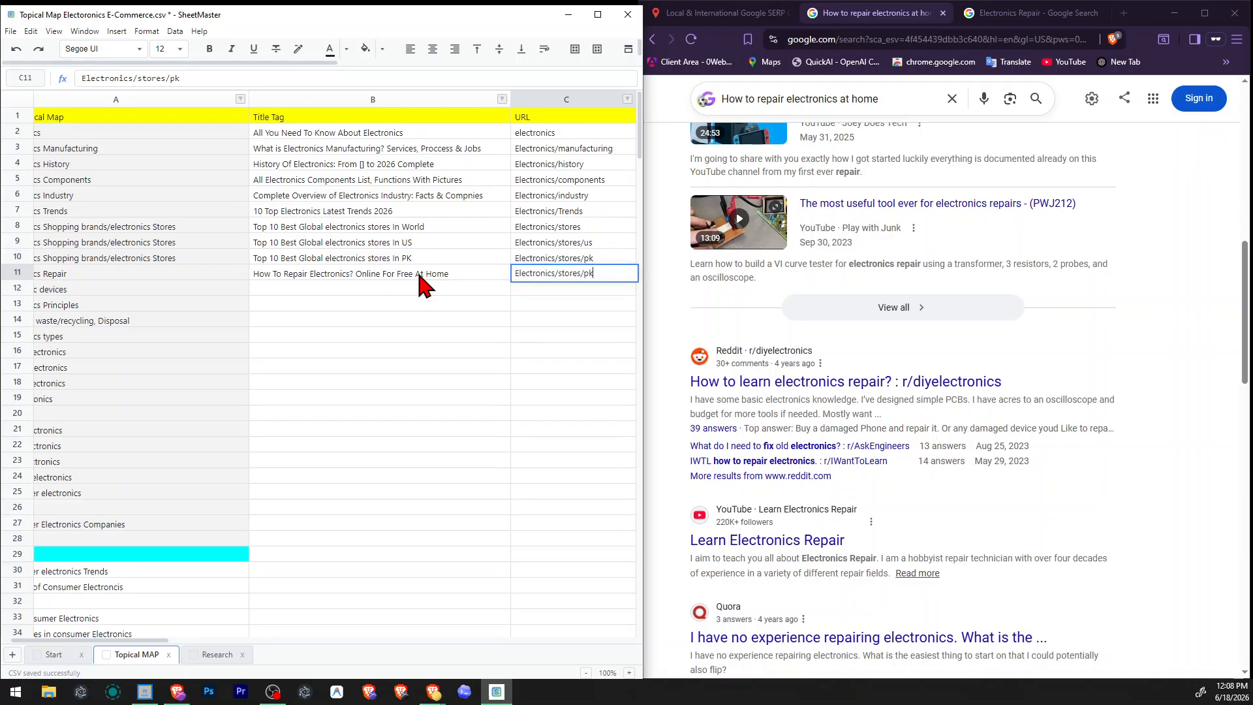
pyautogui.hotkey('ctrl', 'shift', 'Left')
pyautogui.hotkey('ctrl', 'shift', 'Left')
pyautogui.write('Repair')
pyautogui.press('Return')
# Enter "Learn-Electronics-fix" as the image URL in the Electronics Repair row.
pyautogui.press('Right')
pyautogui.press('Up')
pyautogui.press('Right')
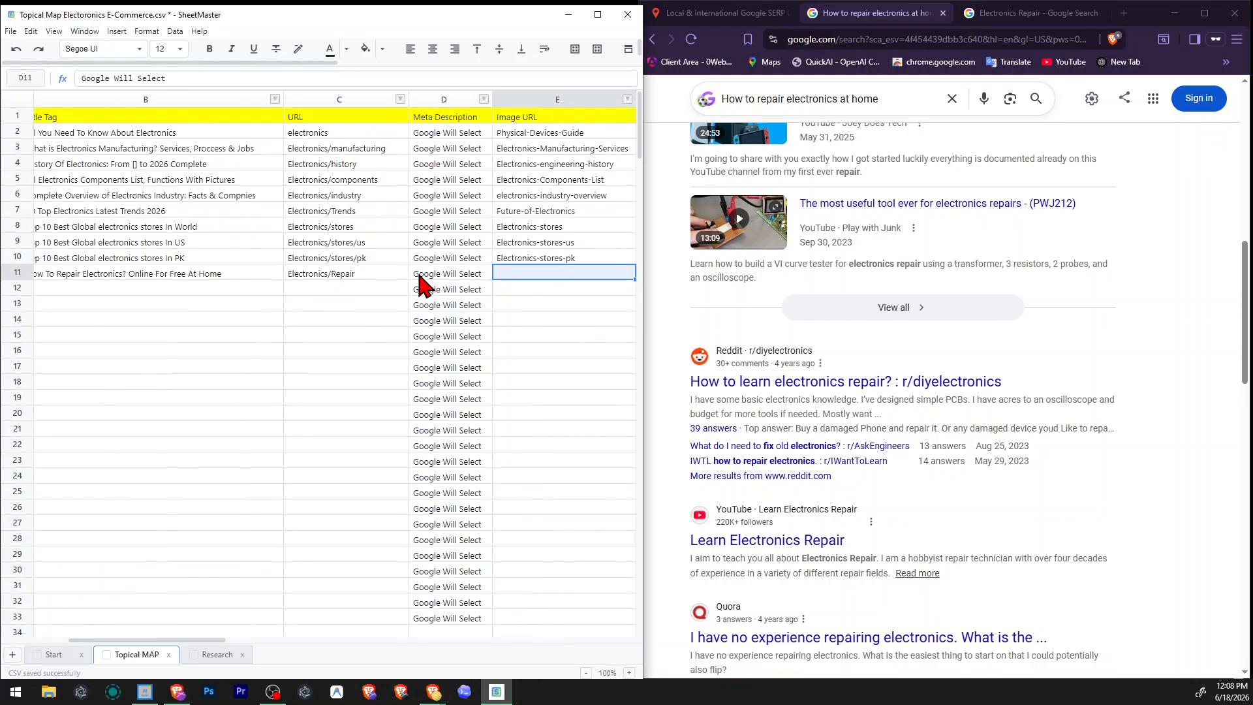
pyautogui.press('Left')
pyautogui.press('Left')
pyautogui.press('Left')
pyautogui.press('Left')
pyautogui.press('Right')
pyautogui.press('Right')
pyautogui.press('Right')
pyautogui.press('Right')
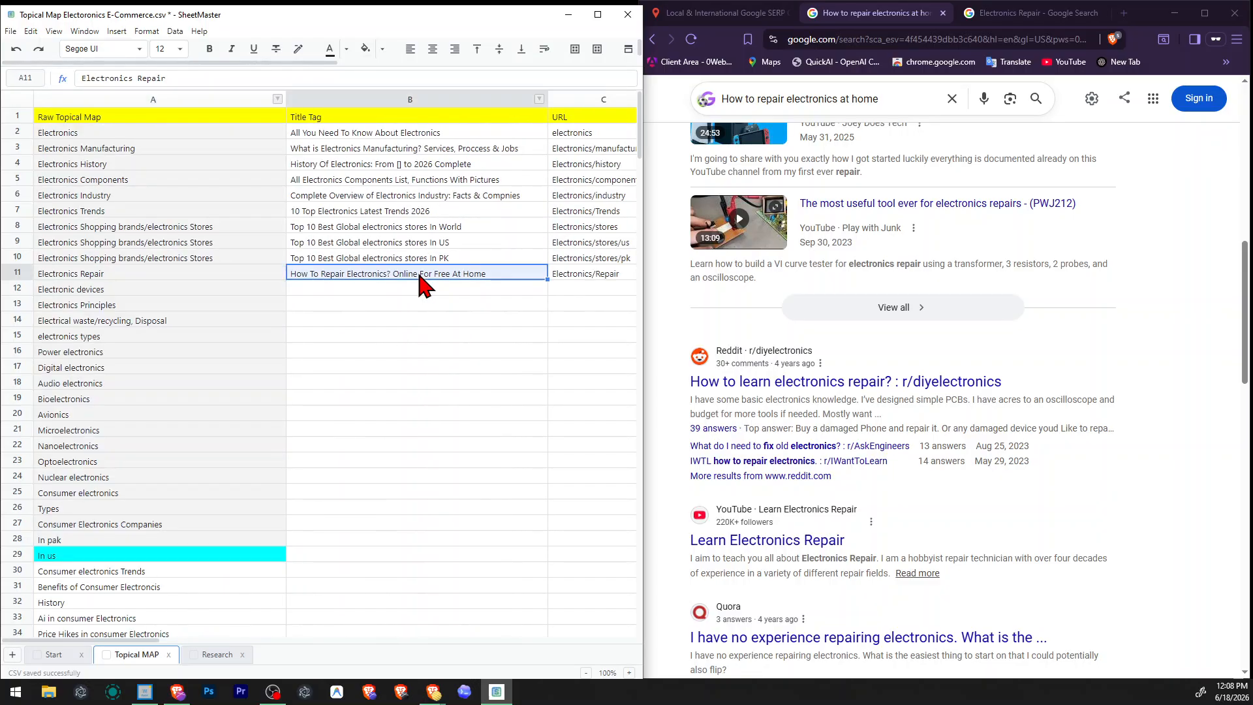
pyautogui.press('Right')
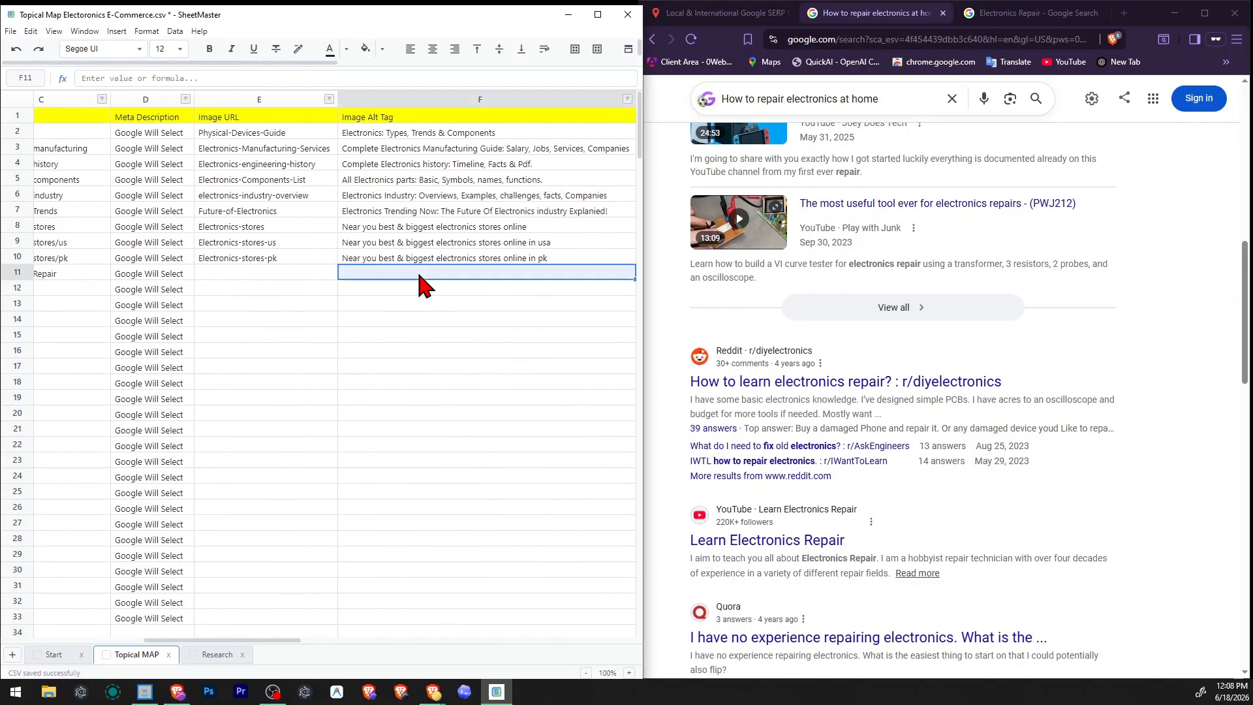
pyautogui.press('Left')
pyautogui.write('Lear')
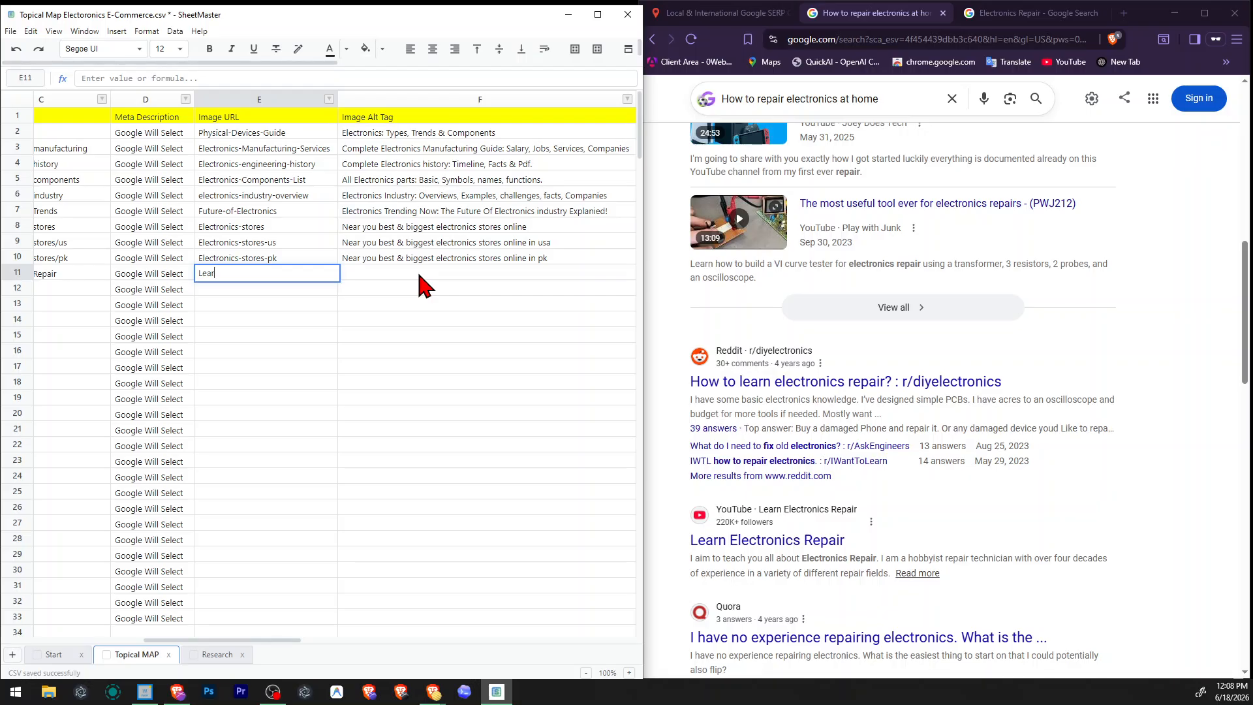
pyautogui.write('n-Electronics-fix')
pyautogui.press('Return')
# Enter the image alt tag "How to fix electornics at home" in the Electronics Repair row.
pyautogui.press('Left')
pyautogui.press('Up')
pyautogui.press('Right')
pyautogui.click(419, 275)
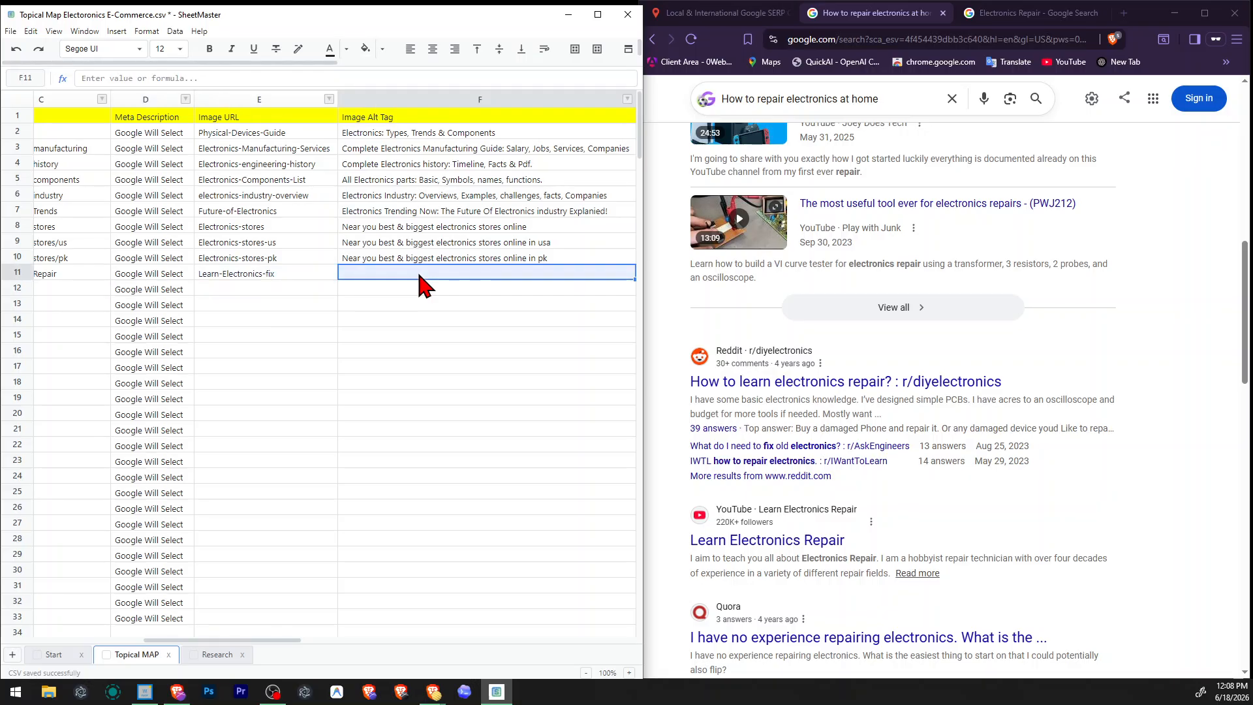
pyautogui.write('How to fix ')
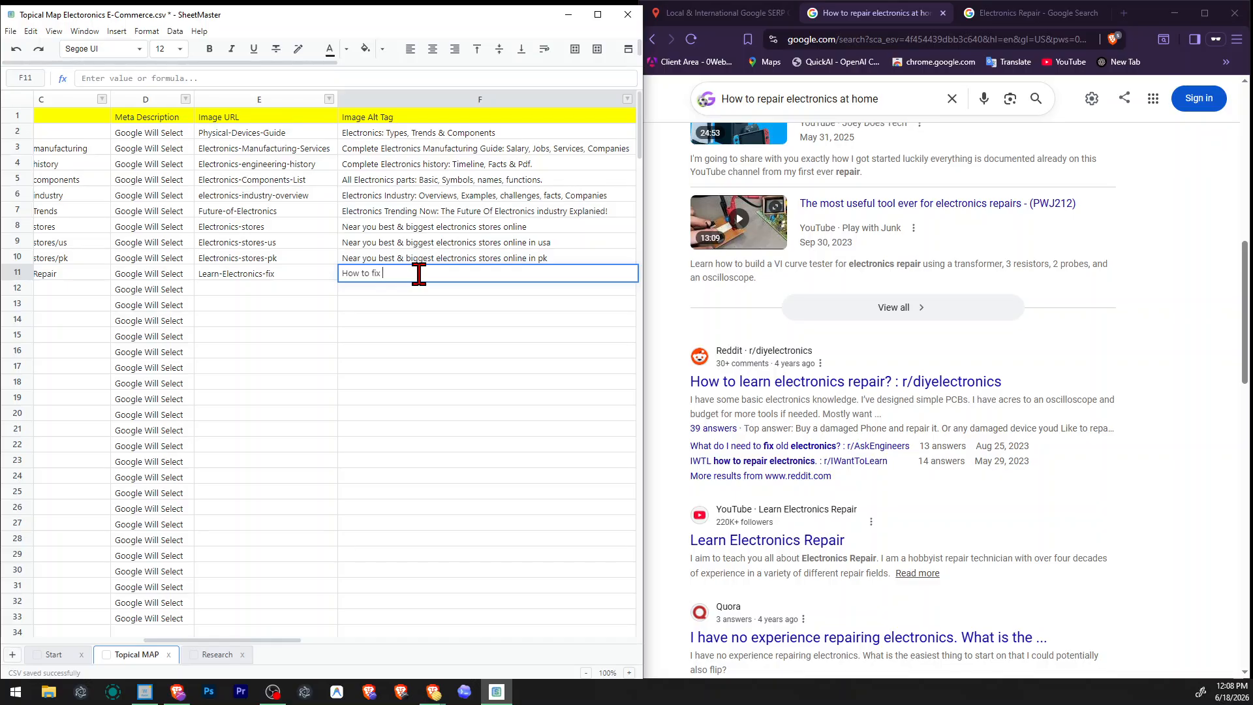
pyautogui.write('electornics at home')
# Correct the row's image alt tag so it reads "How to fix Electronics at home?".
pyautogui.hotkey('ctrl', 'Left')
pyautogui.hotkey('ctrl', 'shift', 'Left')
pyautogui.press('Left')
pyautogui.doubleClick(419, 274)
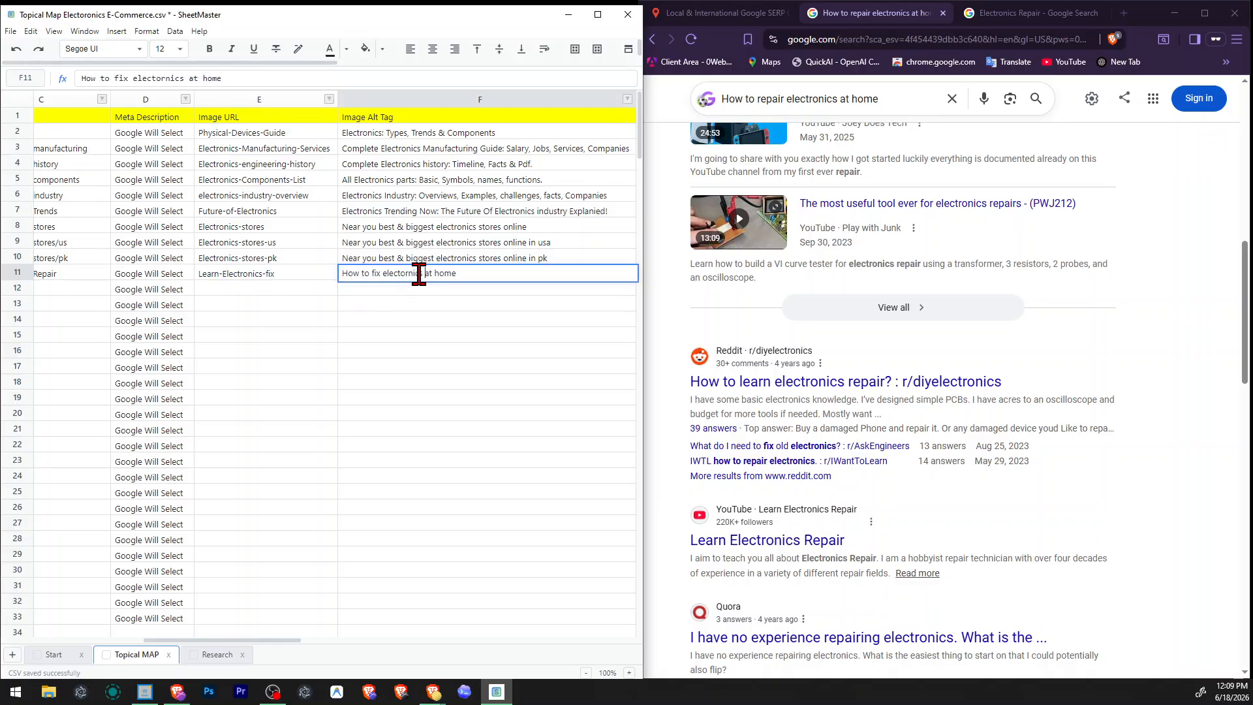
pyautogui.doubleClick(419, 274)
pyautogui.write('Electronics')
pyautogui.press('Return')
pyautogui.doubleClick(419, 274)
pyautogui.press('Escape')
pyautogui.press('Left')
pyautogui.press('Left')
pyautogui.press('Left')
pyautogui.press('Left')
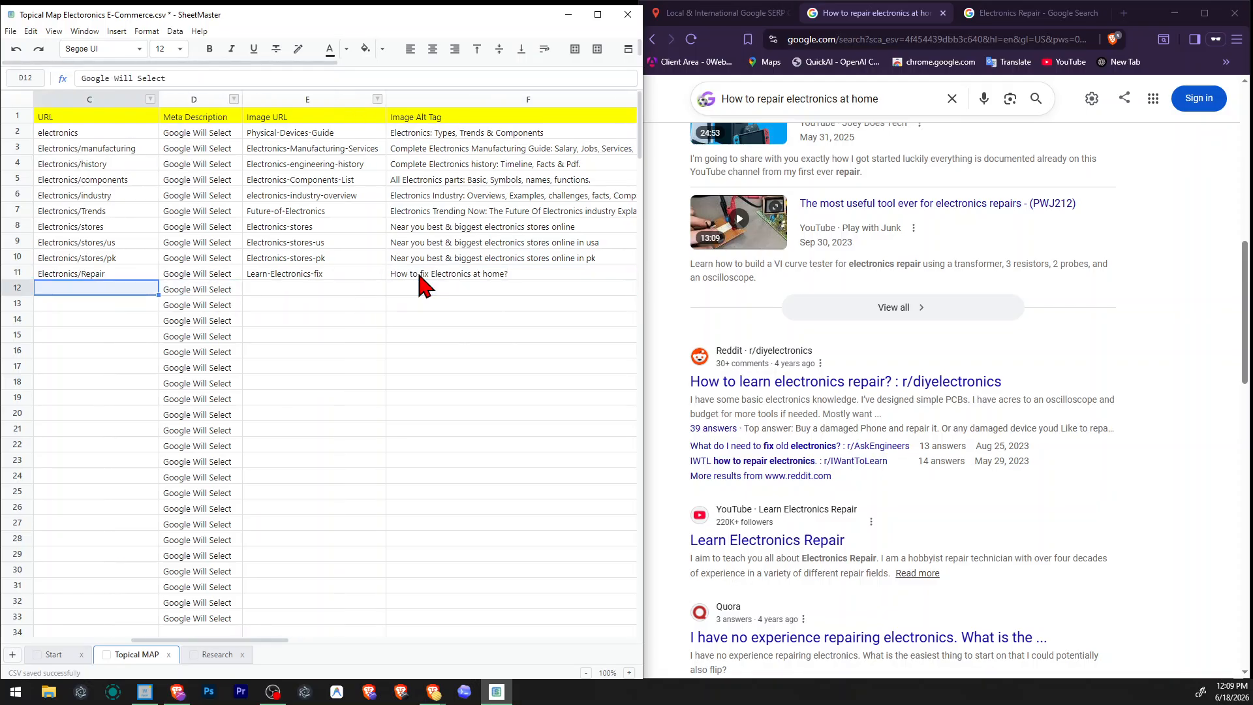
pyautogui.press('Right')
pyautogui.press('Right')
pyautogui.press('Right')
pyautogui.press('Right')
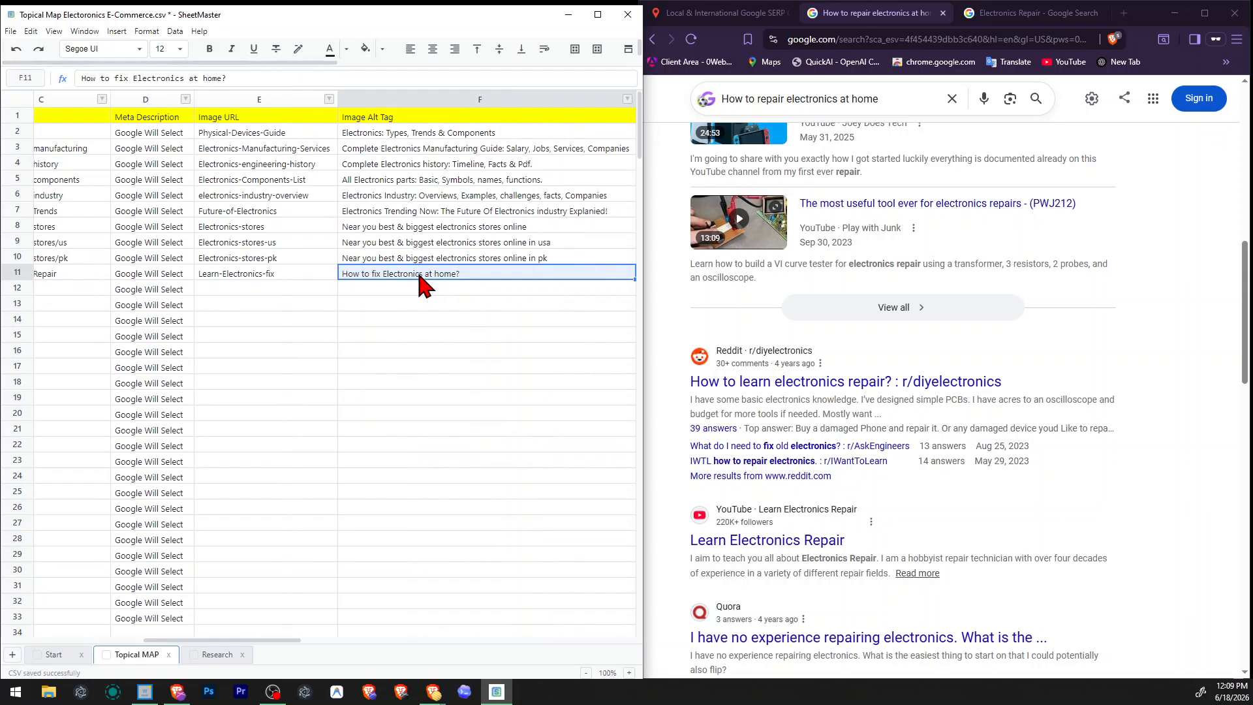
# Append "Learn complete reparing step by step" to the image alt tag in the Electronics Repair row.
pyautogui.press('F2')
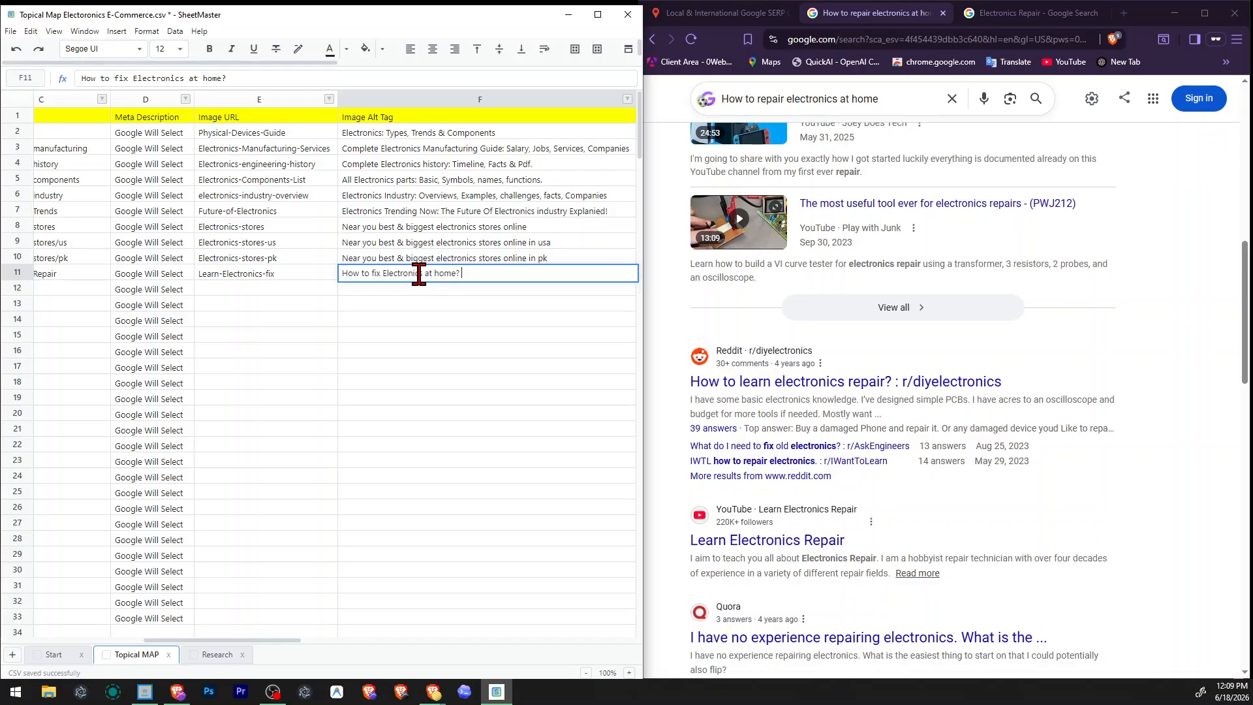
pyautogui.write('Learn complere reparinig step by step')
pyautogui.hotkey('ctrl', 'shift', 'Left')
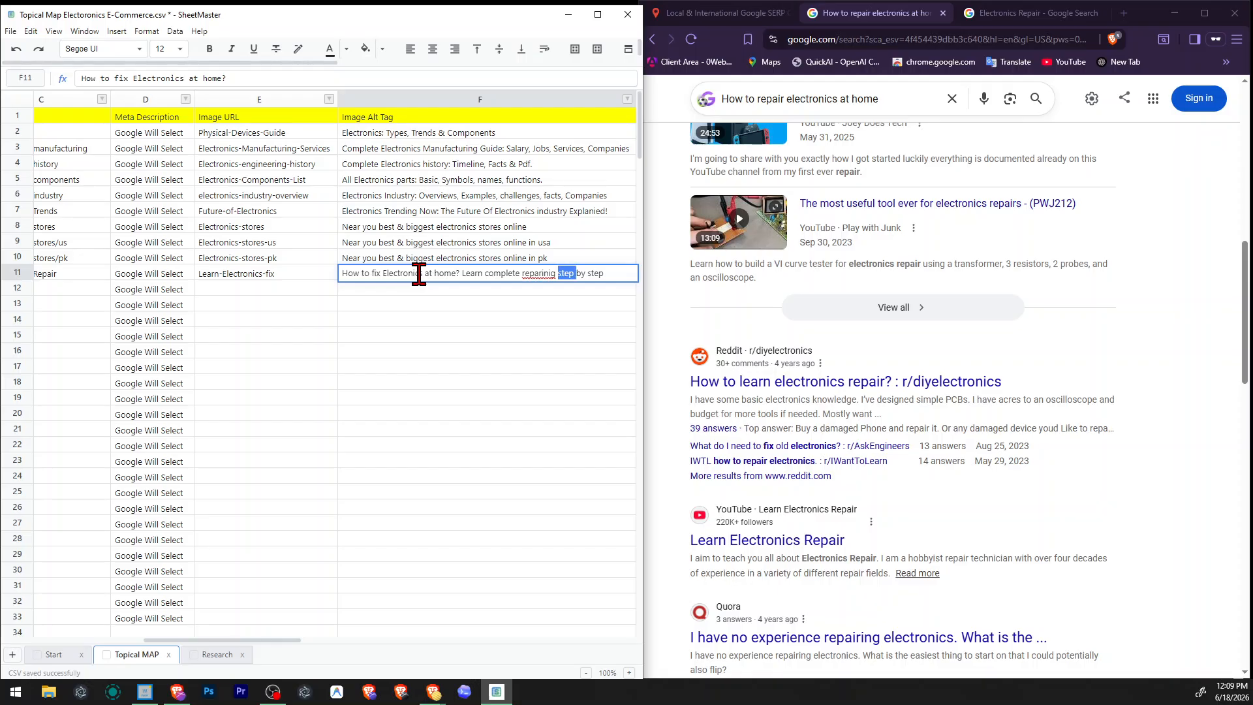
pyautogui.hotkey('ctrl', 'Left')
pyautogui.hotkey('ctrl', 'shift', 'Right')
pyautogui.write('reparing')
pyautogui.hotkey('ctrl', 'shift', 'Left')
pyautogui.press('Return')
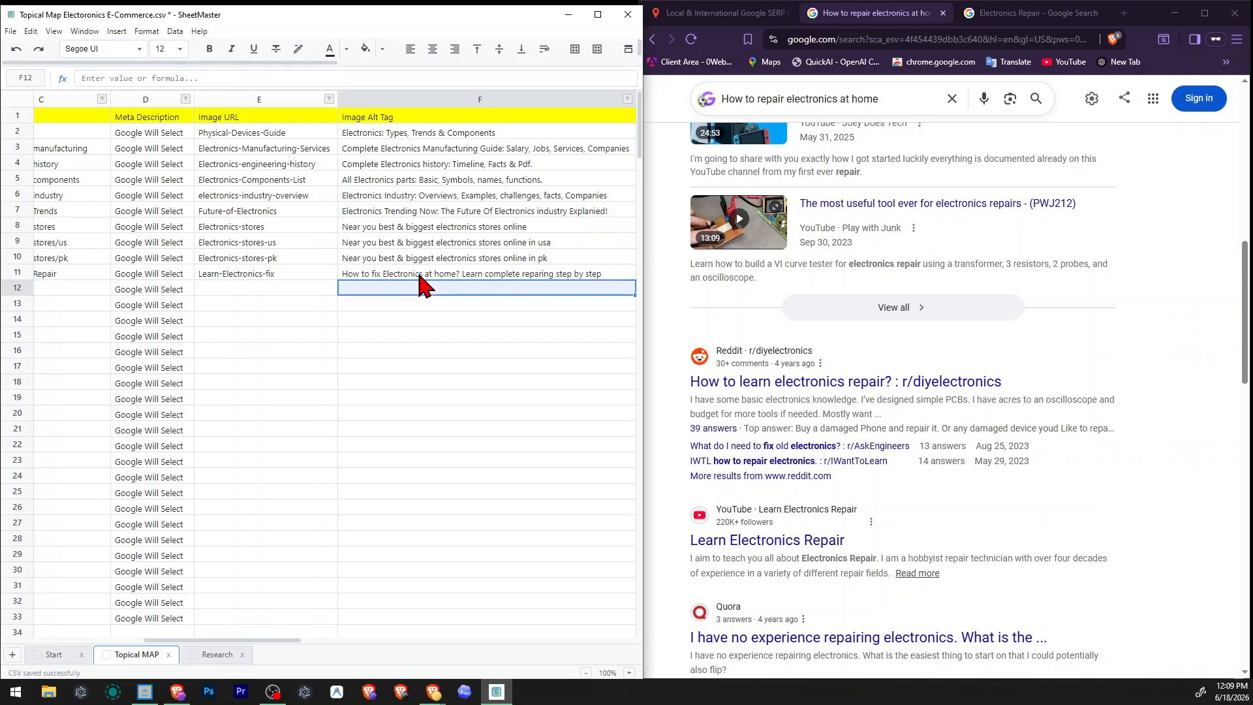
# Examine the at-home electronics repair results and related searches for further alt tag keywords.
pyautogui.press('Up')
pyautogui.press('Right')
pyautogui.press('Left')
pyautogui.scroll(-8, 940, 385)
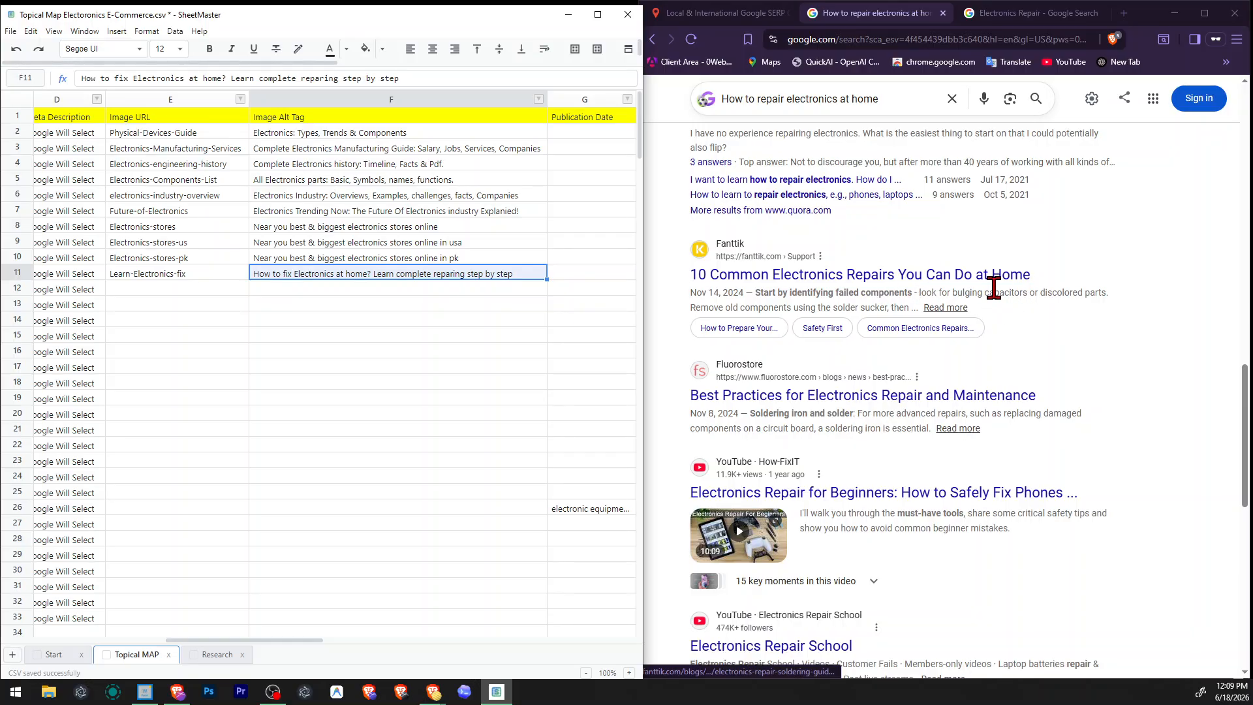
pyautogui.scroll(-4, 1036, 314)
pyautogui.scroll(2, 1036, 316)
pyautogui.scroll(-4, 1036, 316)
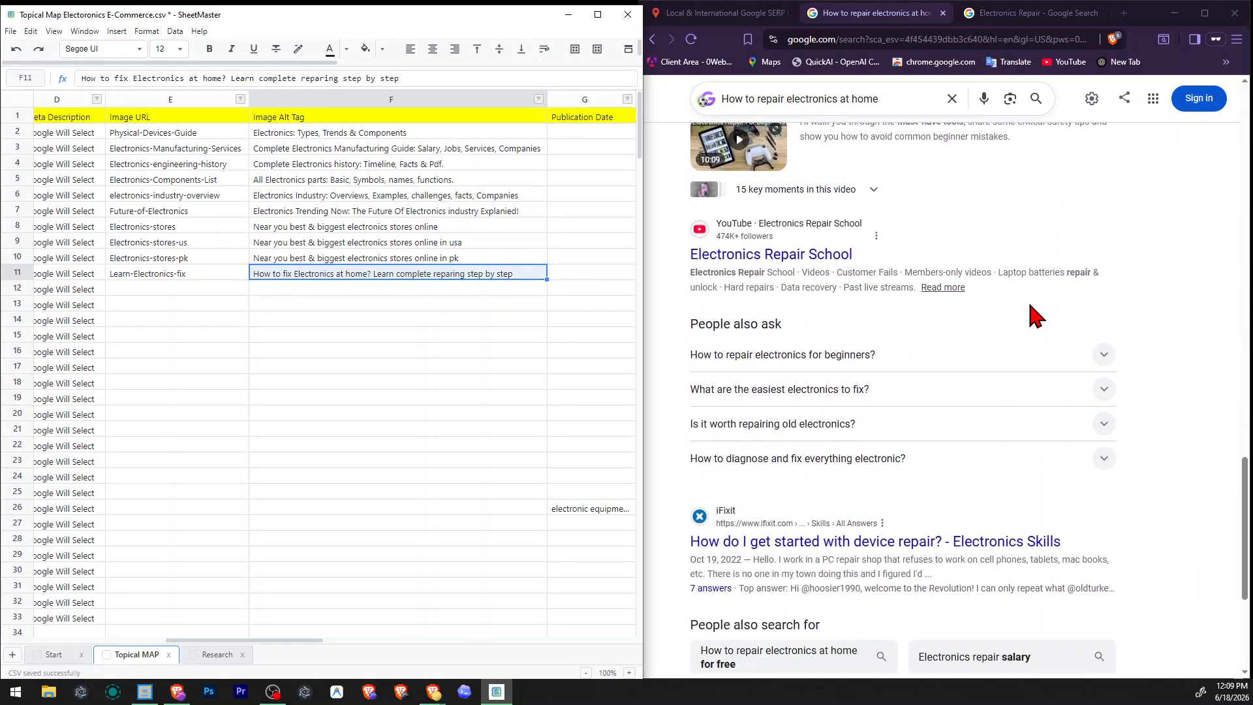
pyautogui.scroll(-4, 1036, 316)
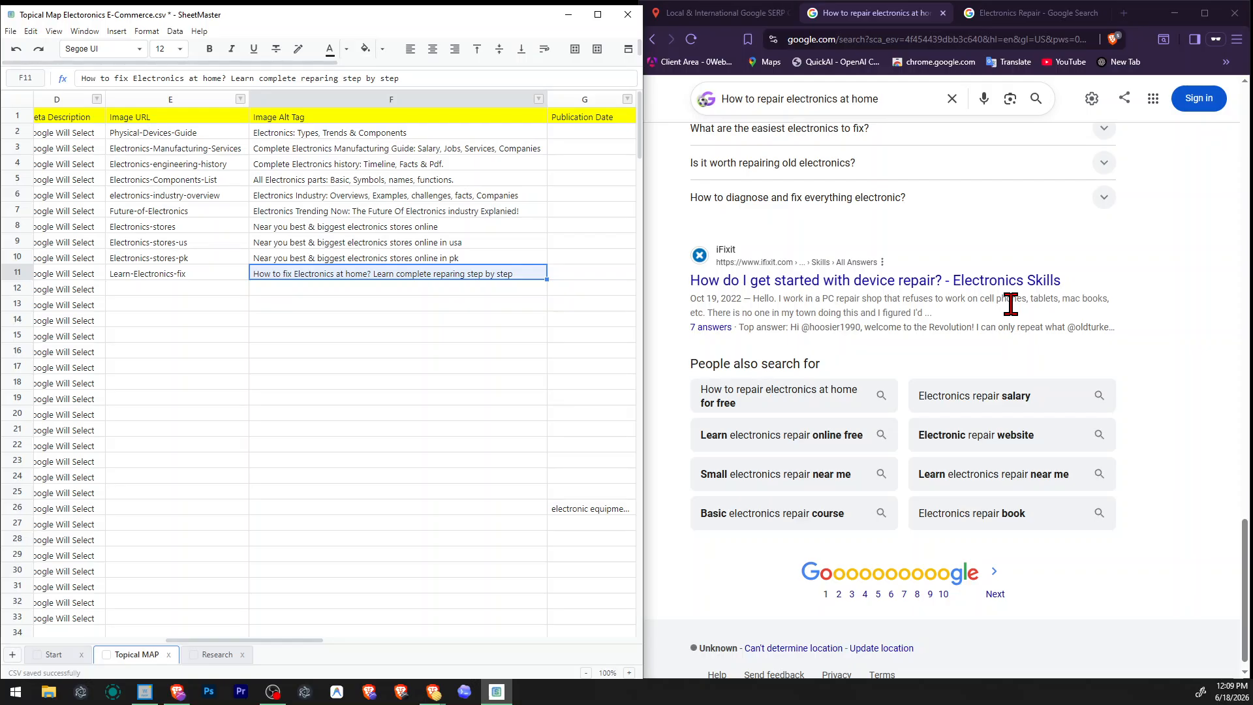
pyautogui.scroll(15, 1011, 305)
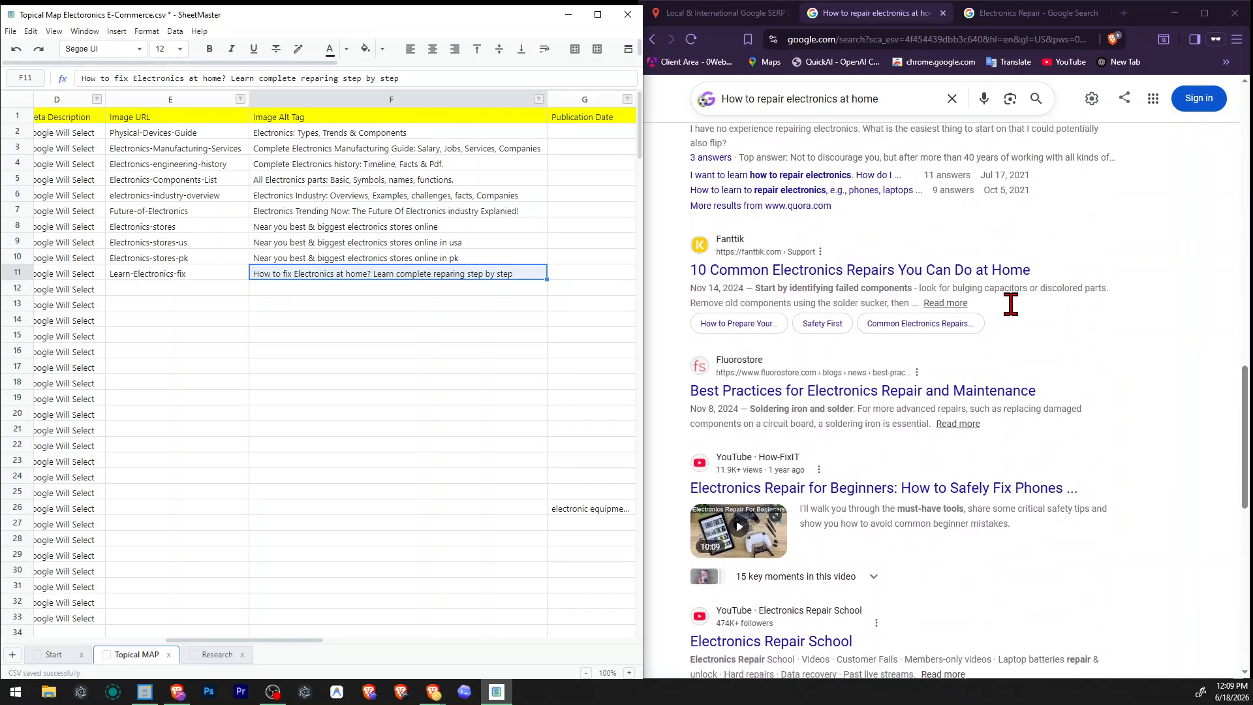
# Add a comma and one more keyword after "step by step" in the Electronics Repair image alt tag.
pyautogui.doubleClick(529, 270)
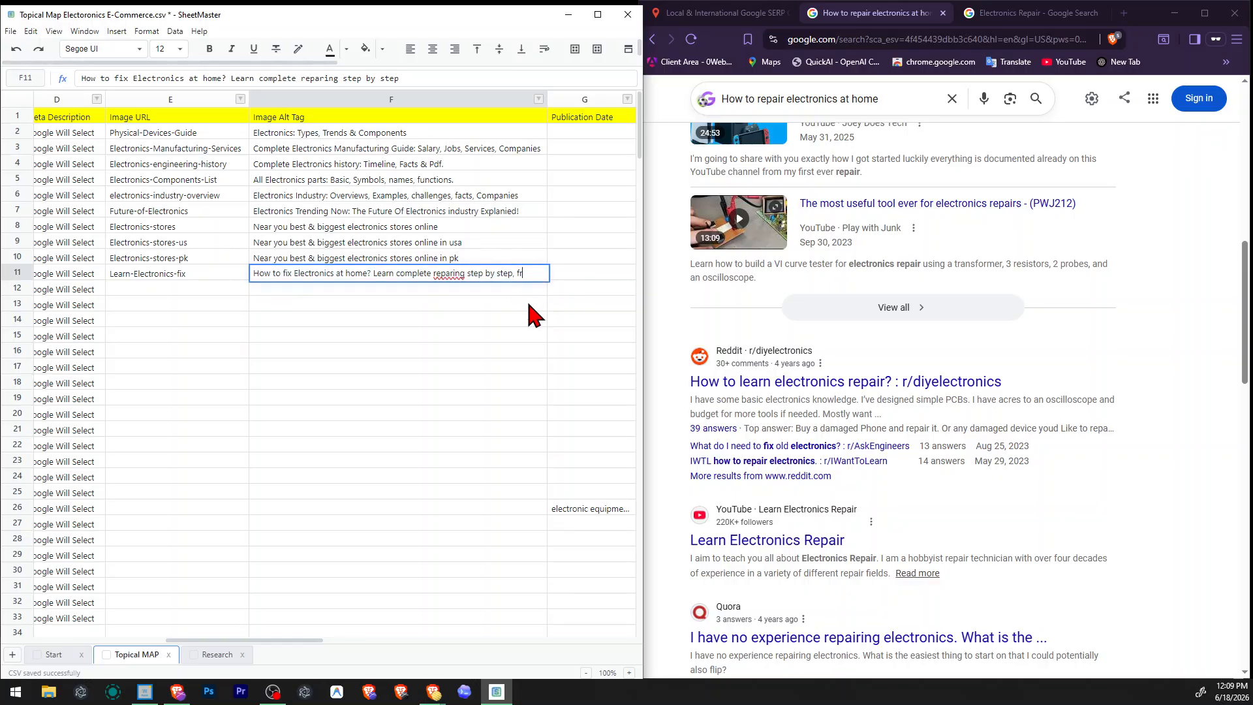
pyautogui.press('Return')
pyautogui.press('Home')
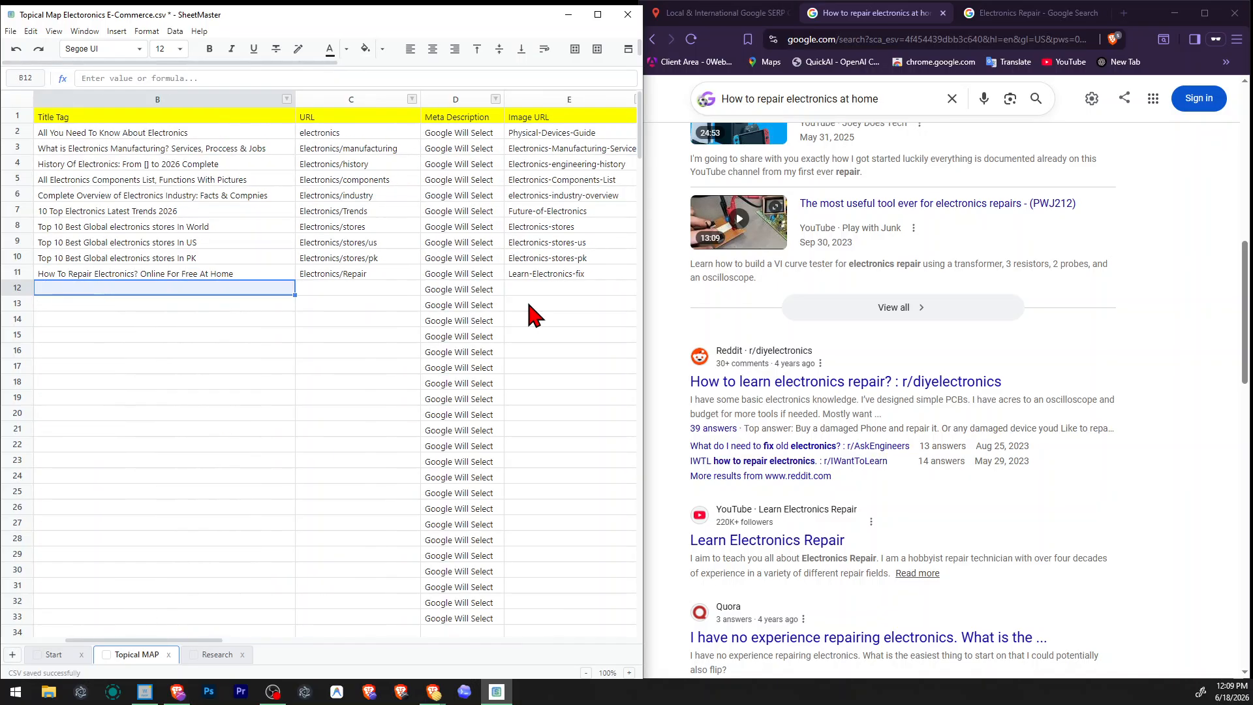
pyautogui.press('Right')
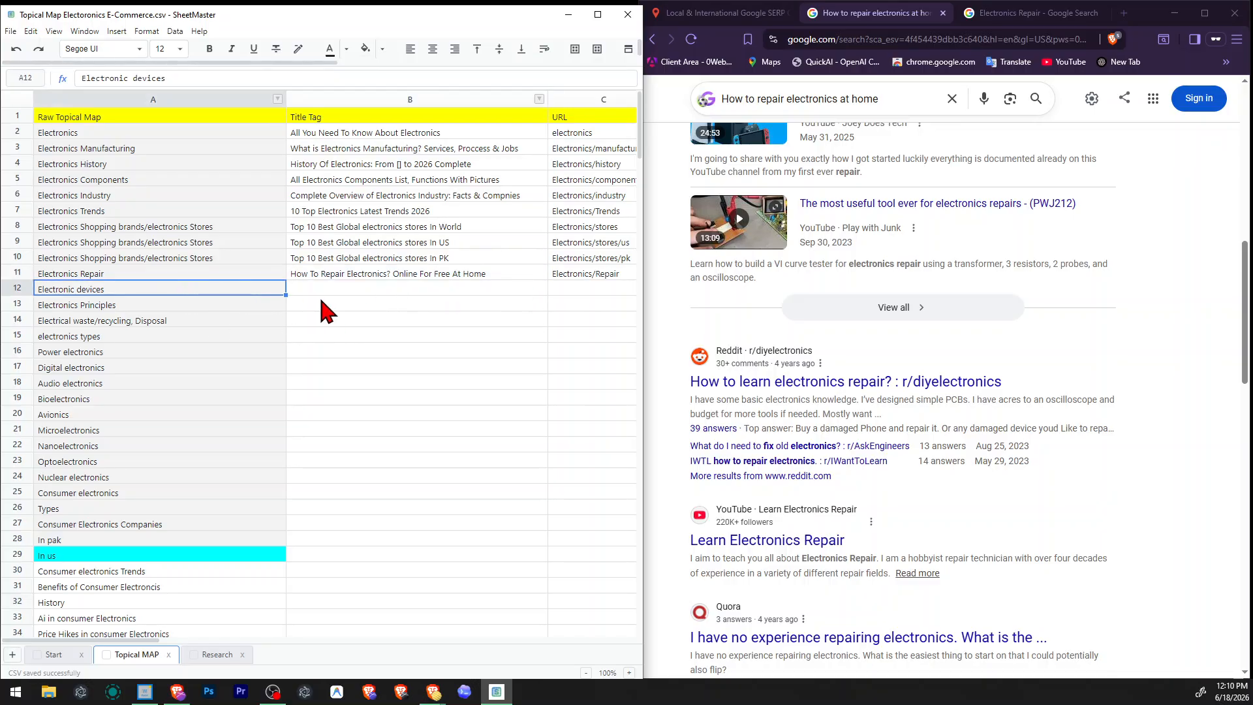
# Close both electronics repair search result pages, keeping only the Local & International Google SERP Checker open.
pyautogui.click(776, 15)
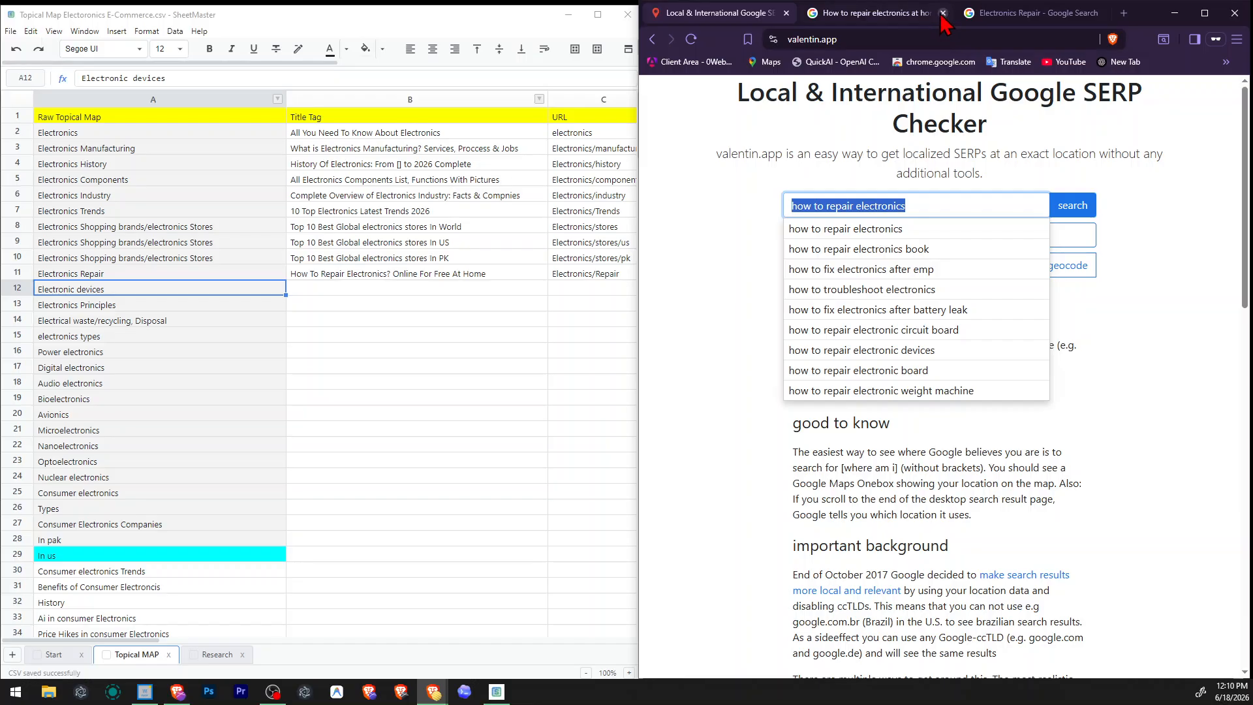
pyautogui.click(944, 13)
pyautogui.click(927, 14)
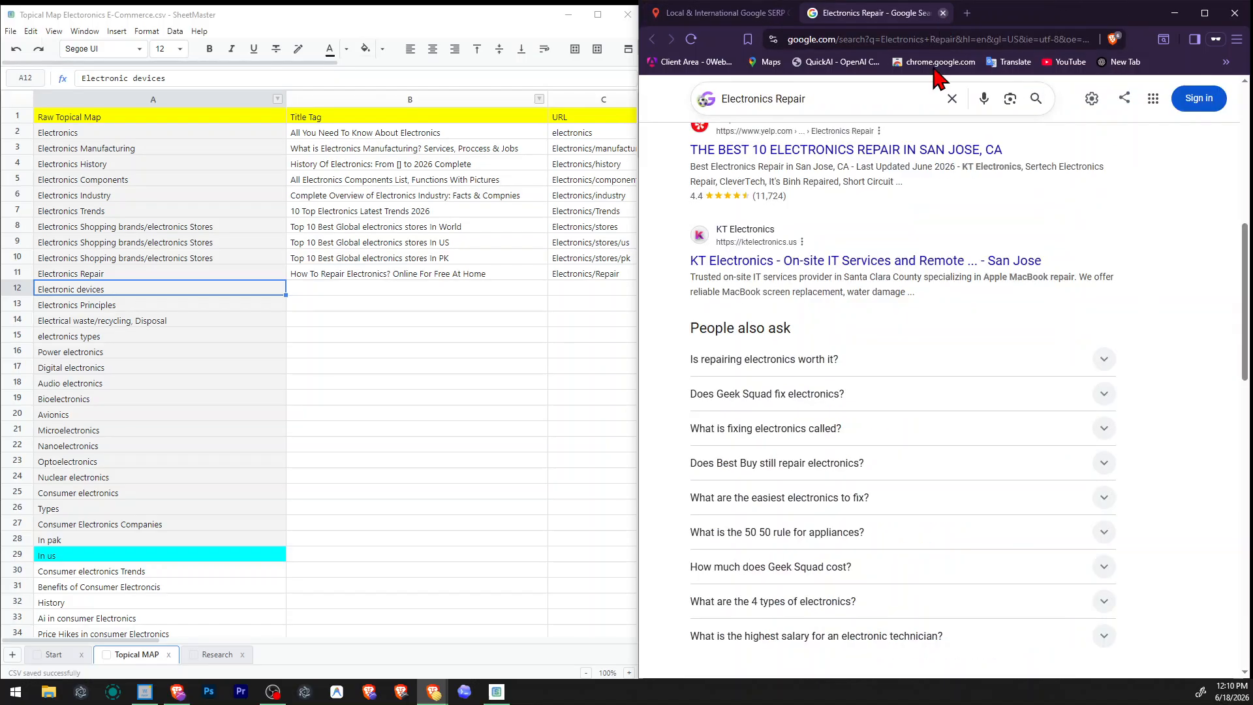
pyautogui.click(951, 13)
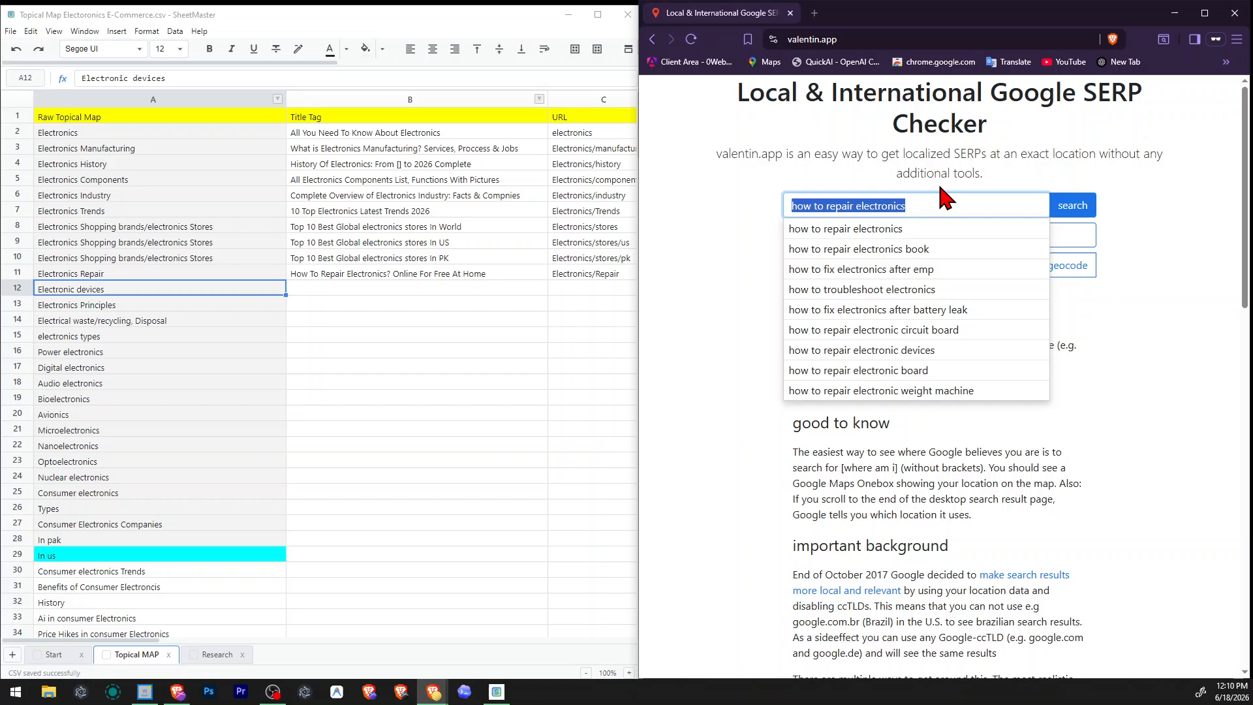
# Run a localized Google search for "Electronic devices" and skim the results.
pyautogui.write('Electronic devices')
pyautogui.click(1070, 206)
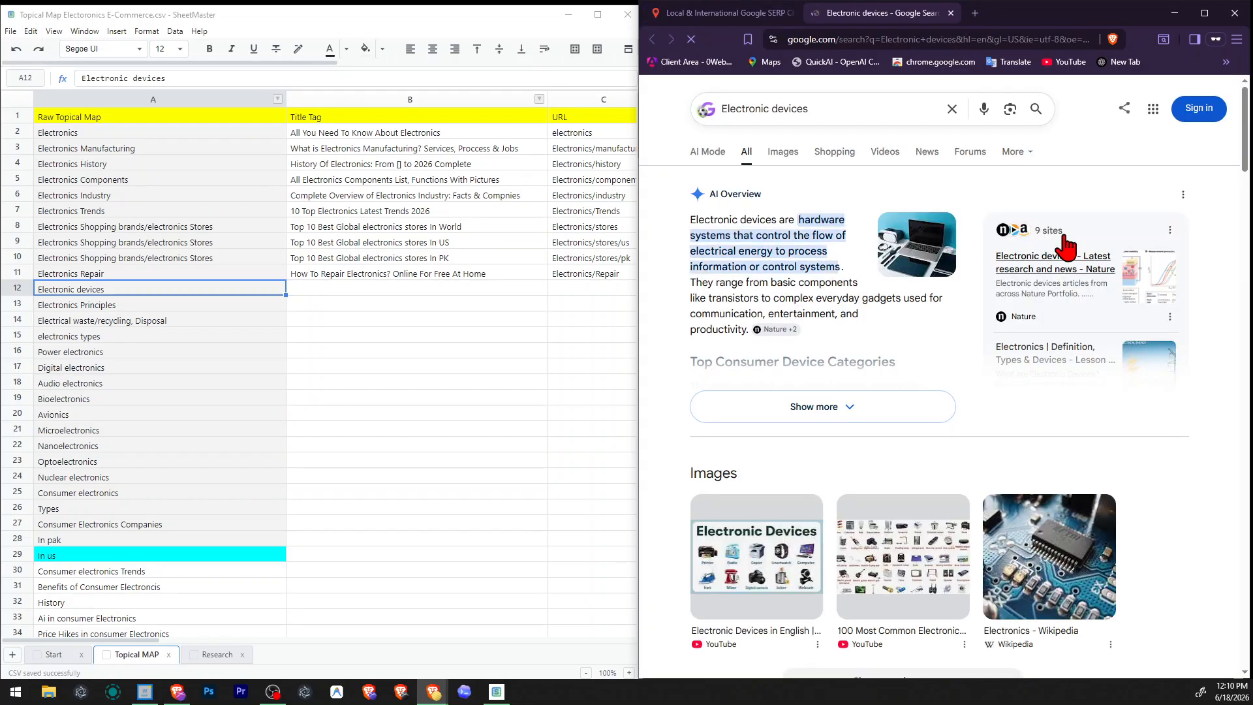
pyautogui.scroll(-14, 1063, 246)
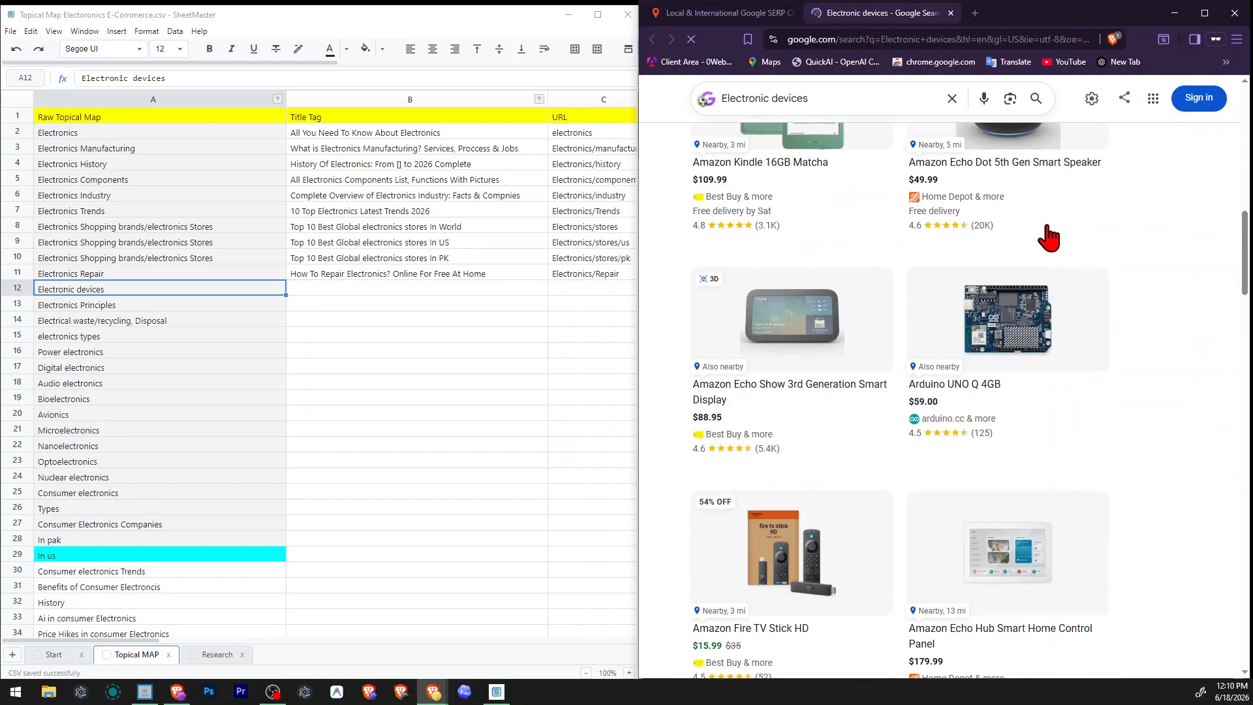
pyautogui.scroll(-12, 1045, 248)
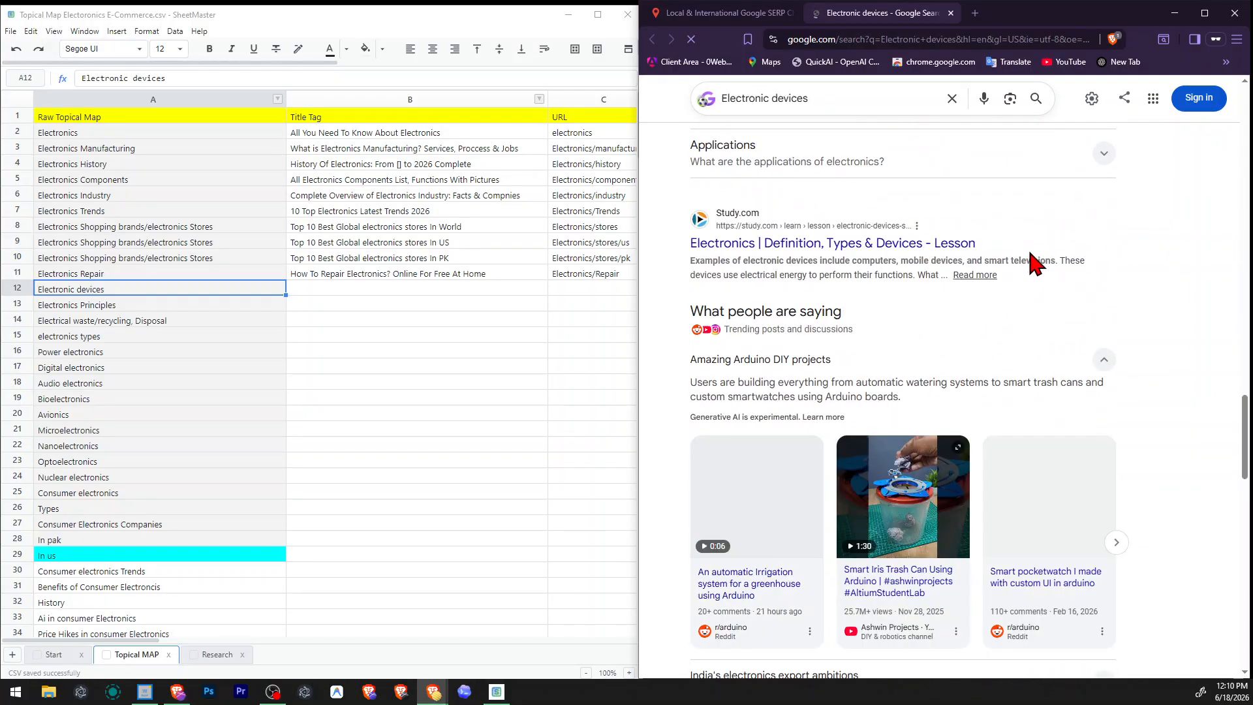
pyautogui.scroll(-8, 1035, 263)
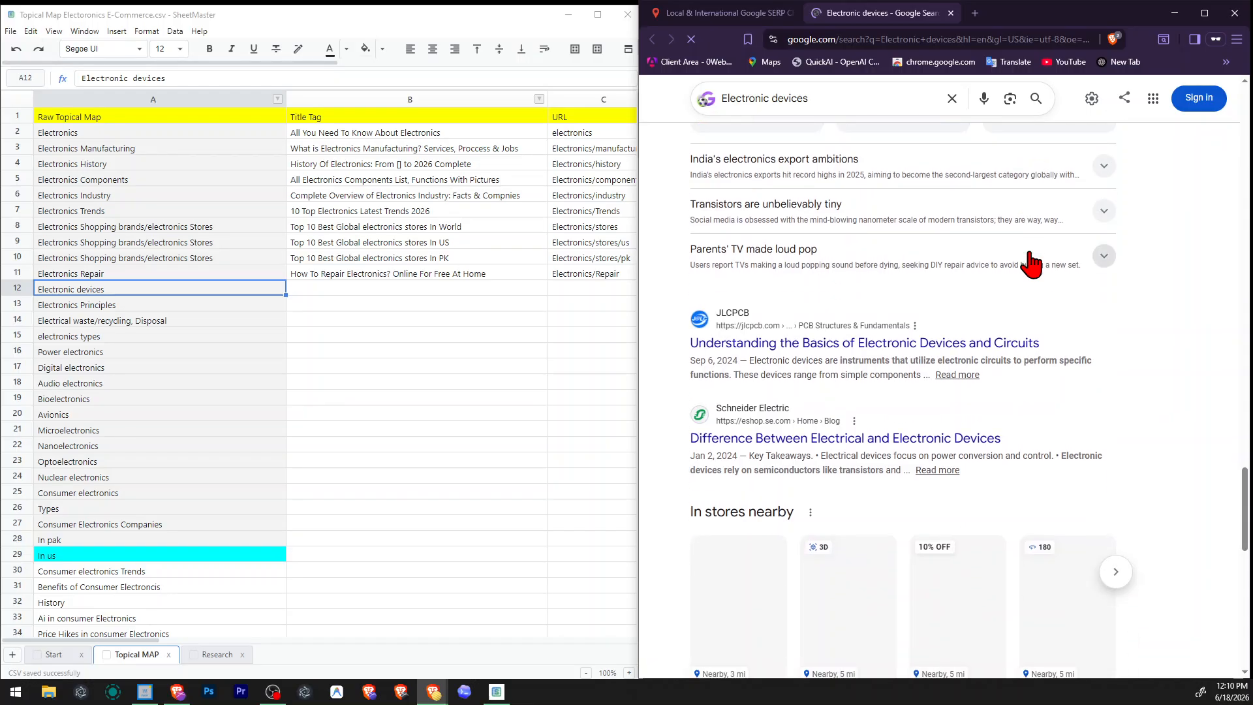
pyautogui.scroll(12, 1035, 262)
pyautogui.scroll(4, 1035, 262)
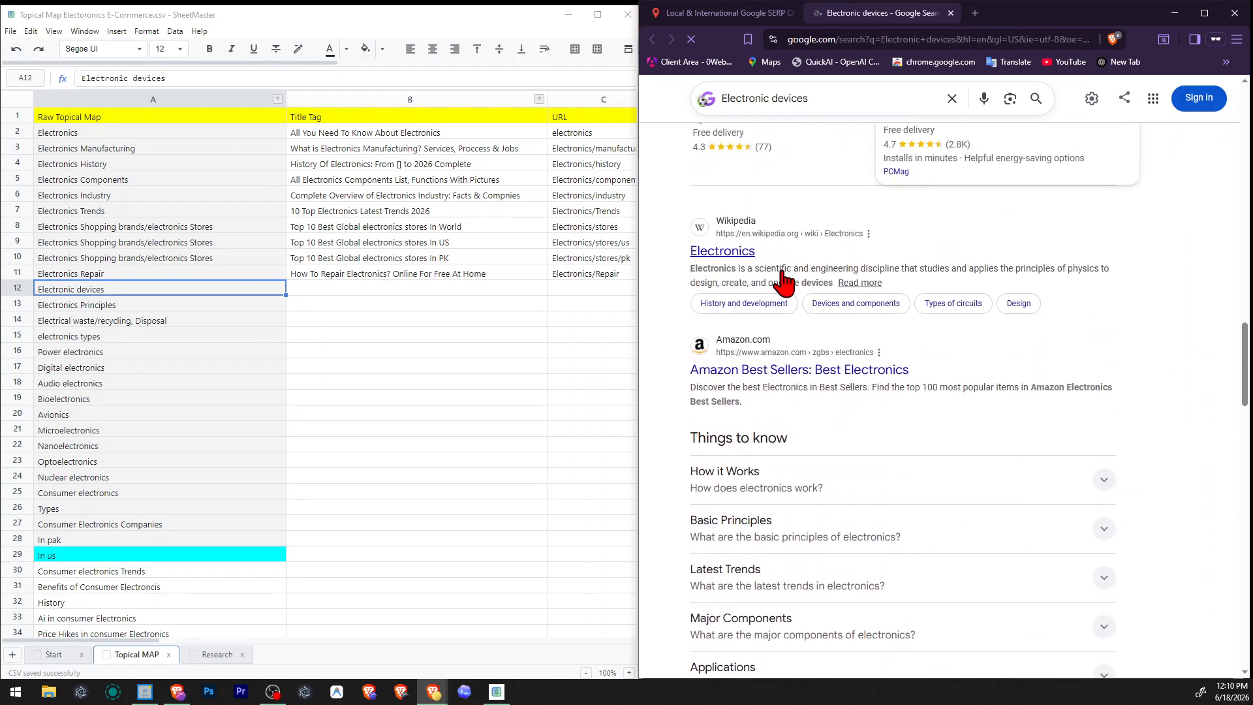
# Examine the Electronic devices results from the "Things to know" topics down to the related searches.
pyautogui.scroll(-3, 891, 385)
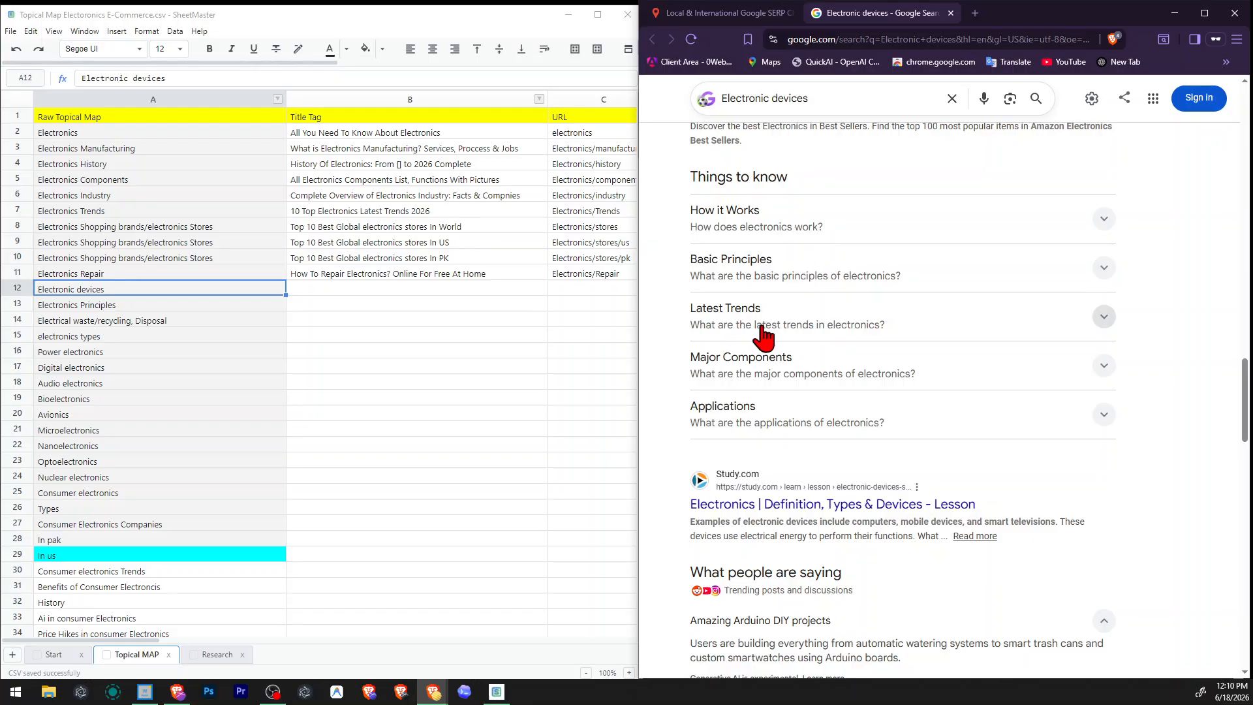
pyautogui.scroll(-2, 767, 346)
pyautogui.scroll(-3, 779, 370)
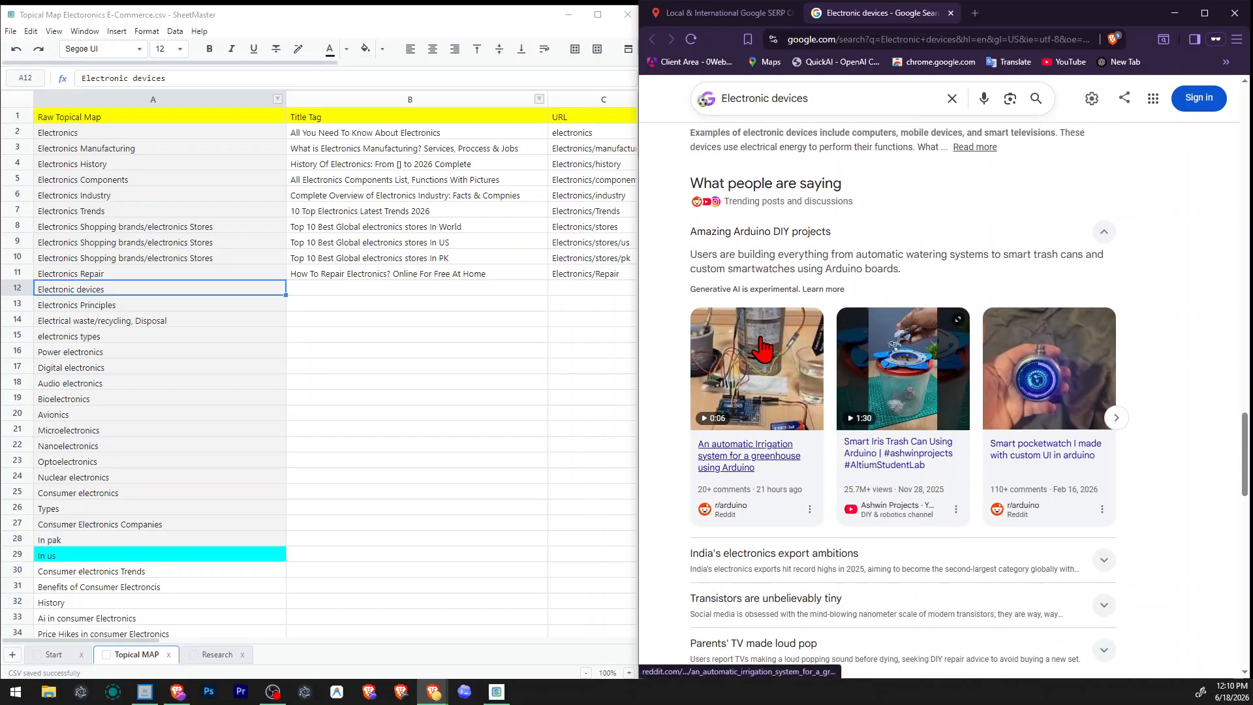
pyautogui.scroll(3, 849, 261)
pyautogui.scroll(-8, 822, 229)
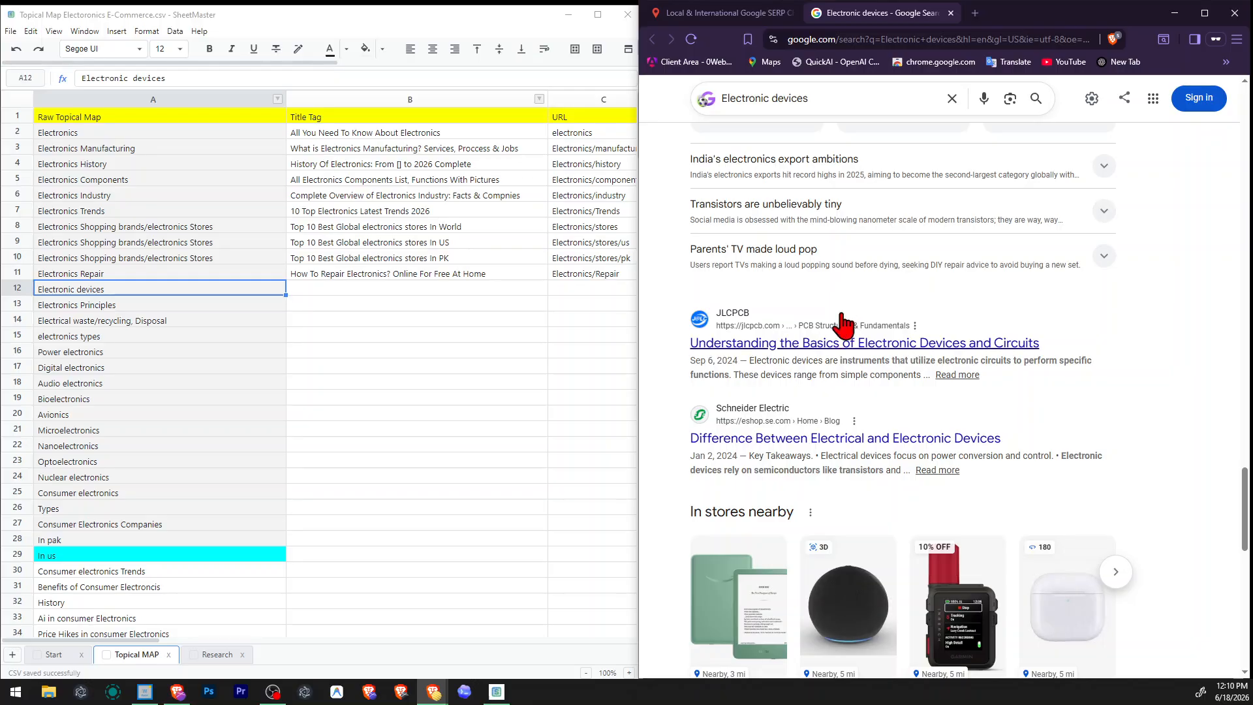
pyautogui.scroll(-2, 846, 326)
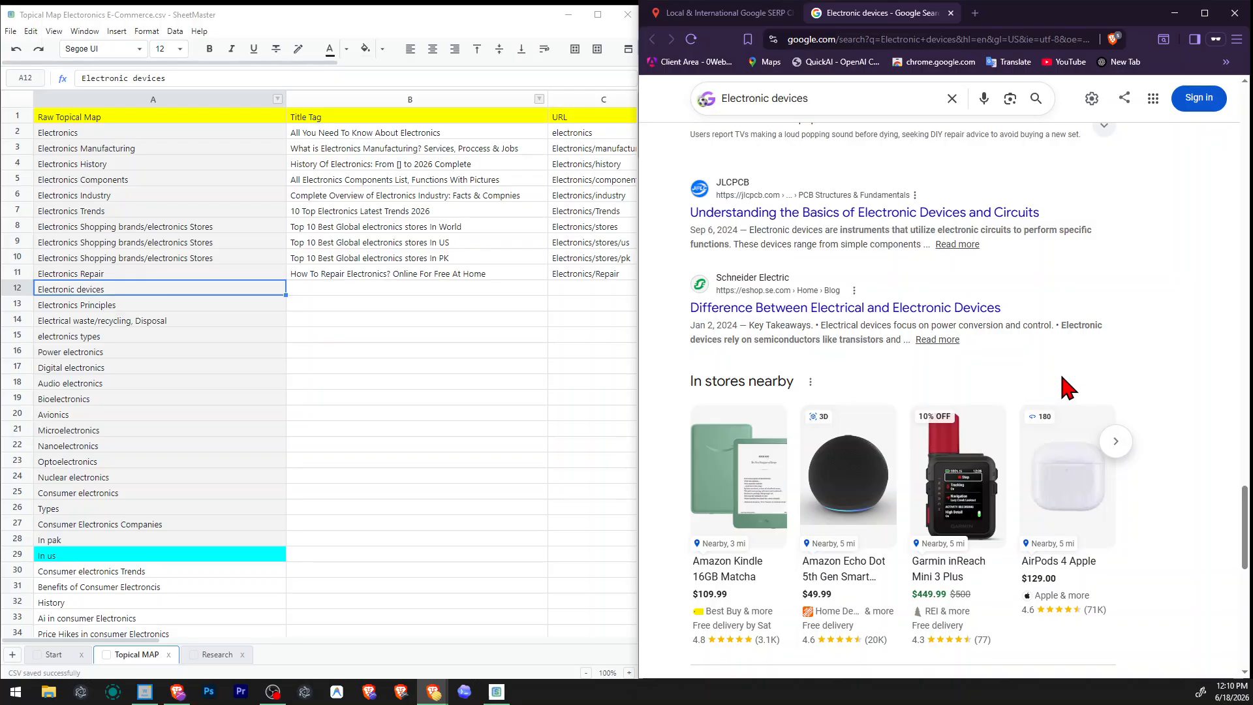
pyautogui.scroll(-9, 1065, 375)
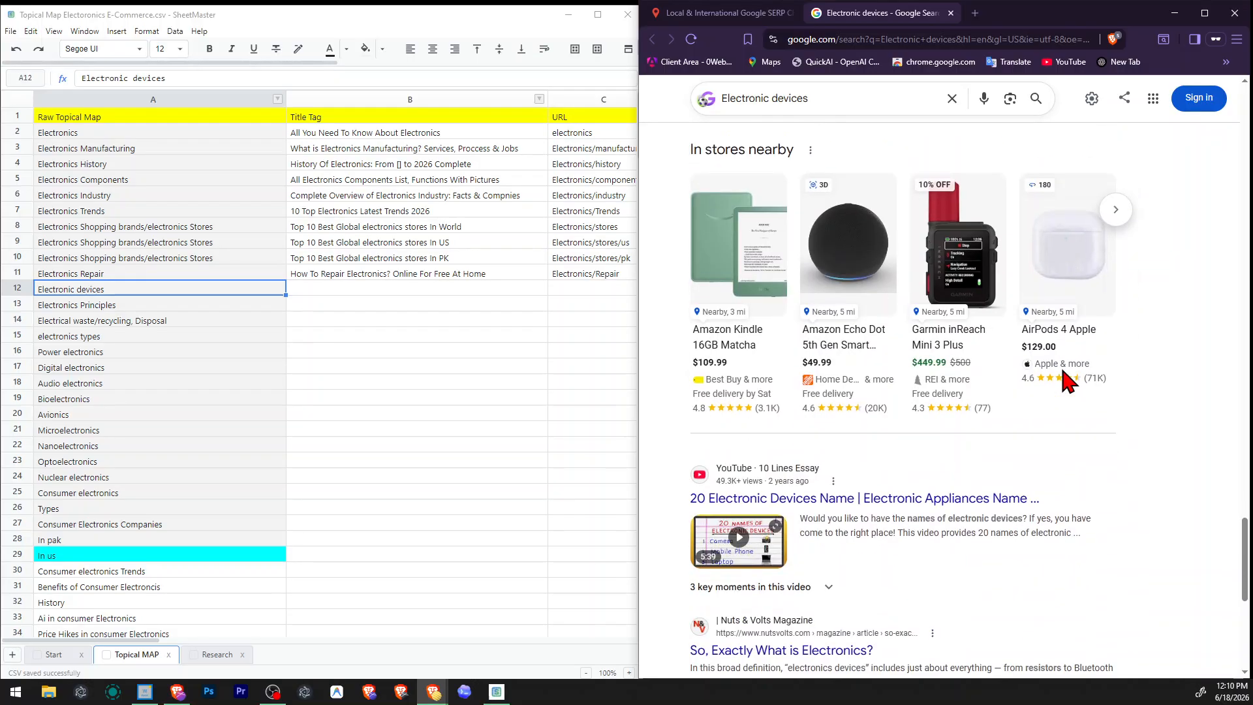
pyautogui.scroll(-2, 1064, 375)
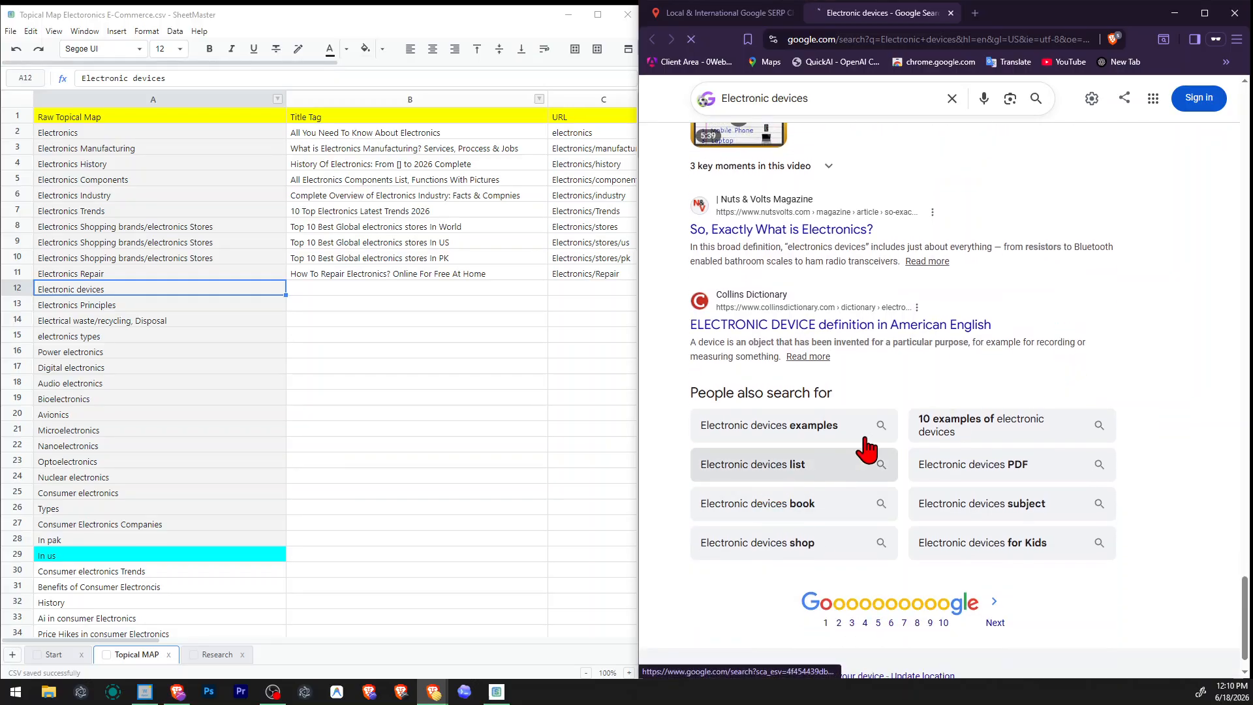
# Open the related search "Electronic devices list" and close the extra tab.
pyautogui.press('F5')
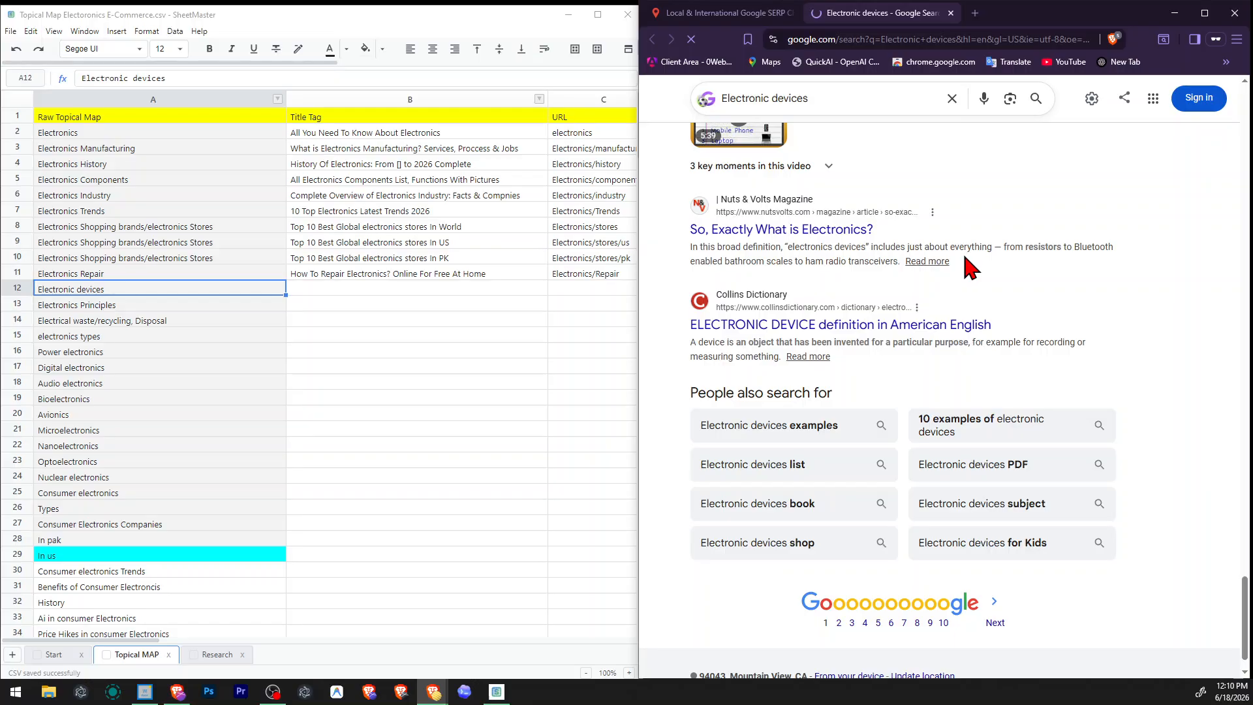
pyautogui.rightClick(785, 456)
pyautogui.click(810, 468)
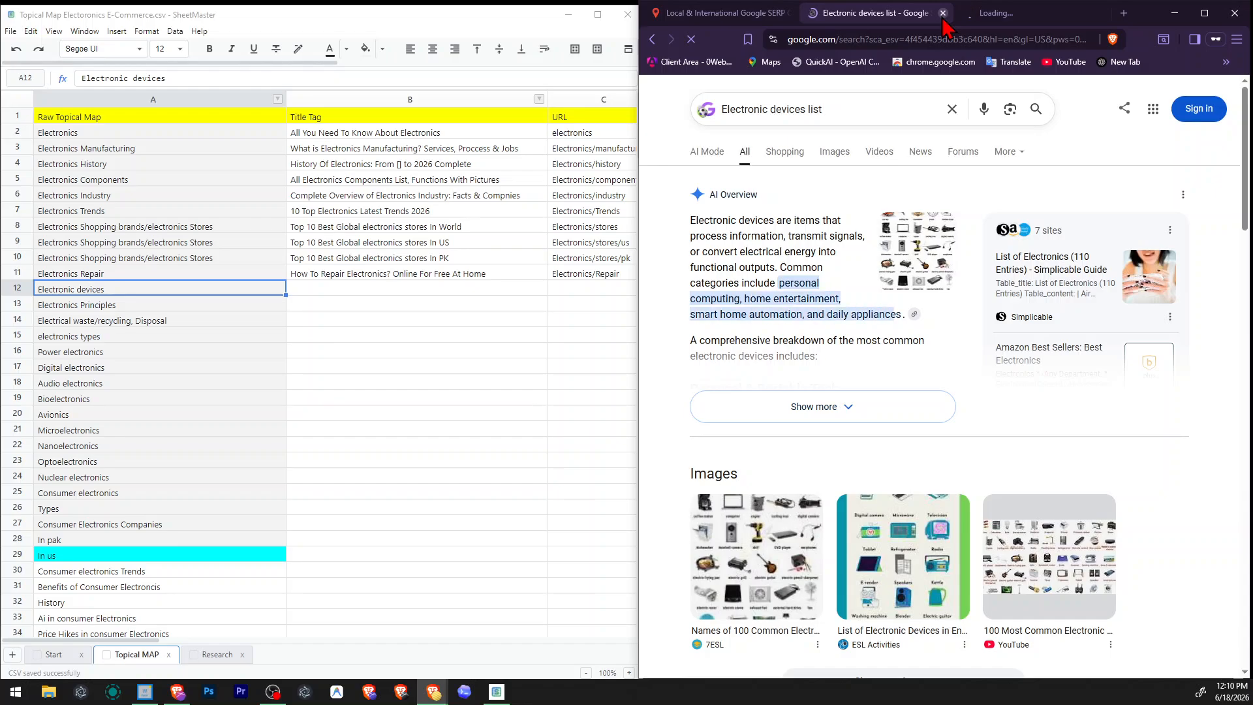
pyautogui.click(1099, 12)
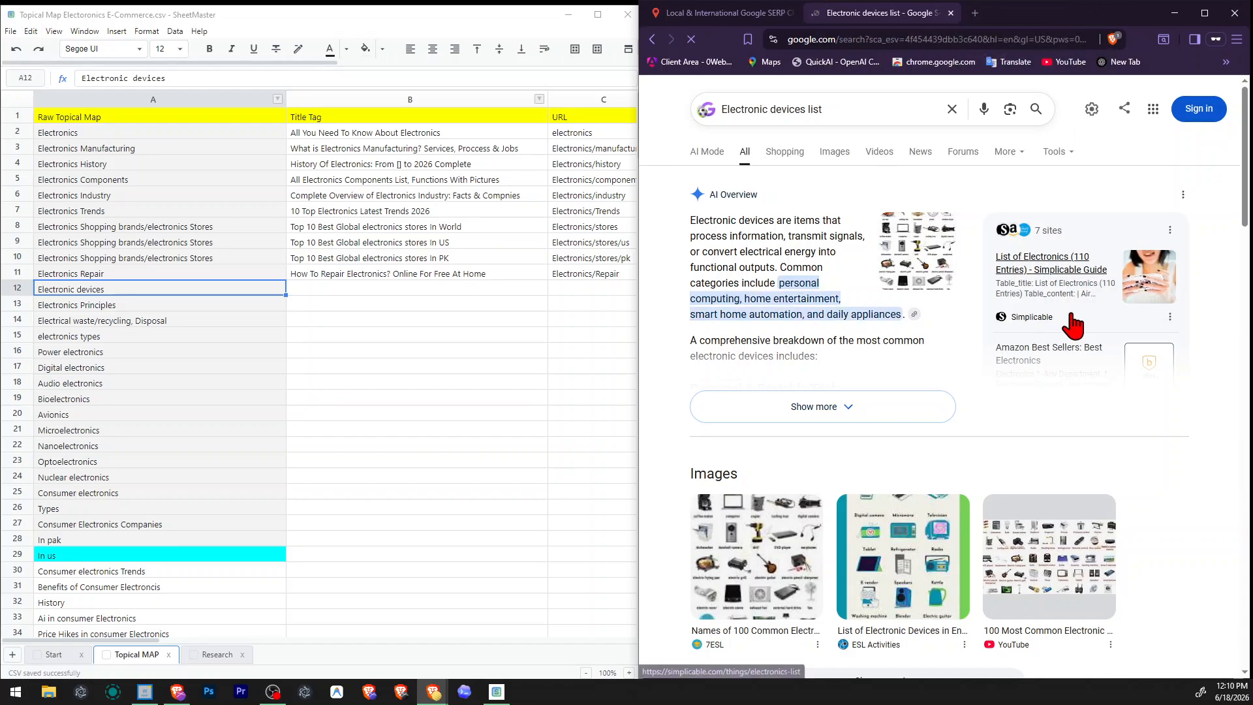
# Read the device categories in the Simplicable and Wikipedia snippets of the Electronic devices list results.
pyautogui.scroll(-2, 972, 501)
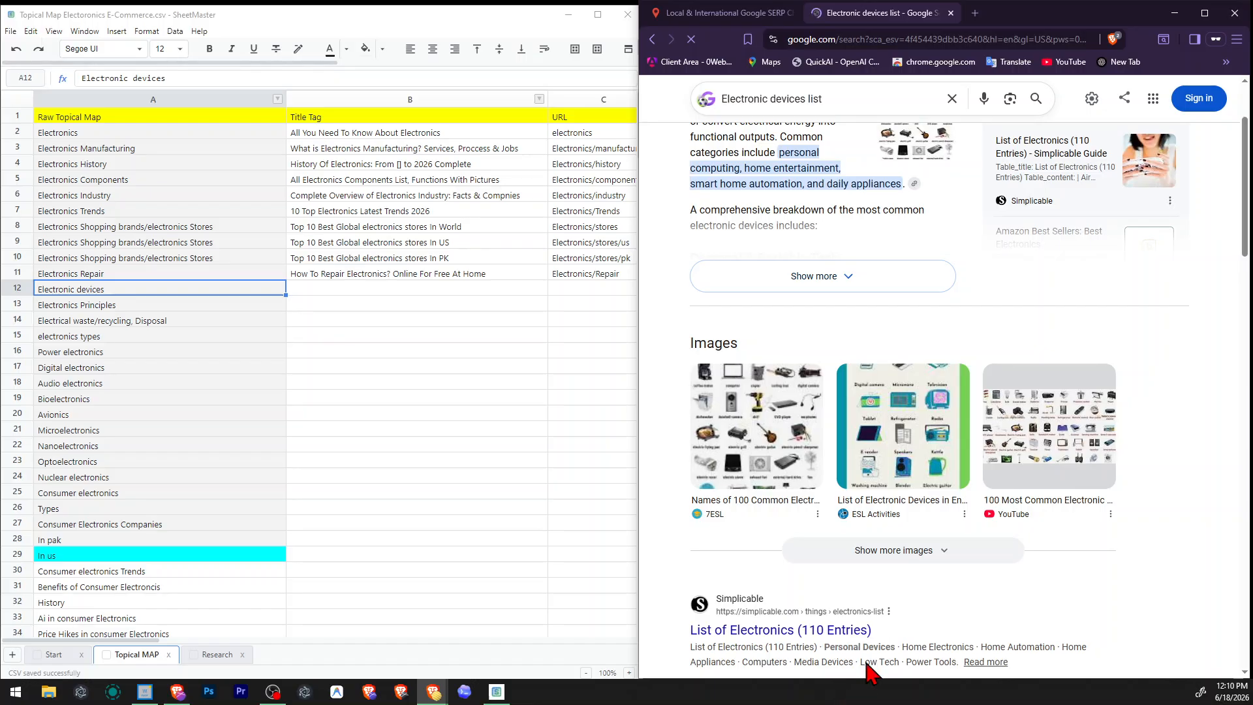
pyautogui.scroll(-4, 867, 663)
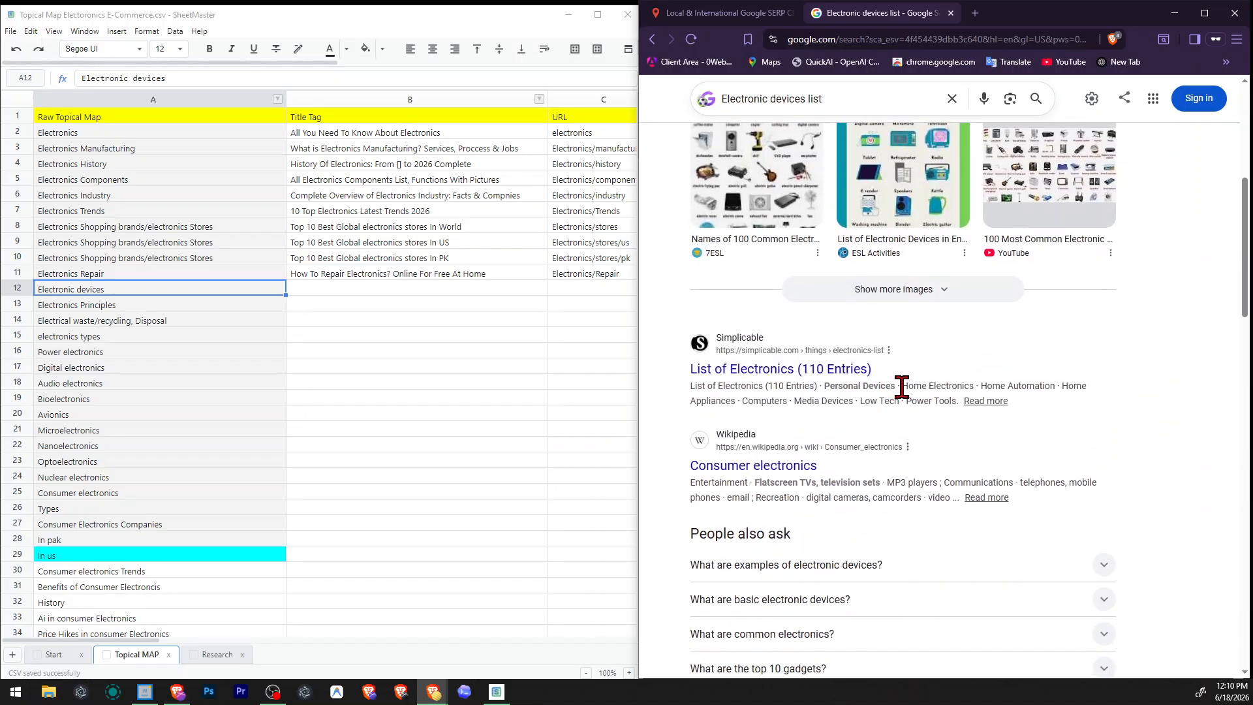
pyautogui.moveTo(902, 386); pyautogui.dragTo(970, 386)
pyautogui.click(772, 400)
pyautogui.moveTo(764, 481); pyautogui.dragTo(957, 481)
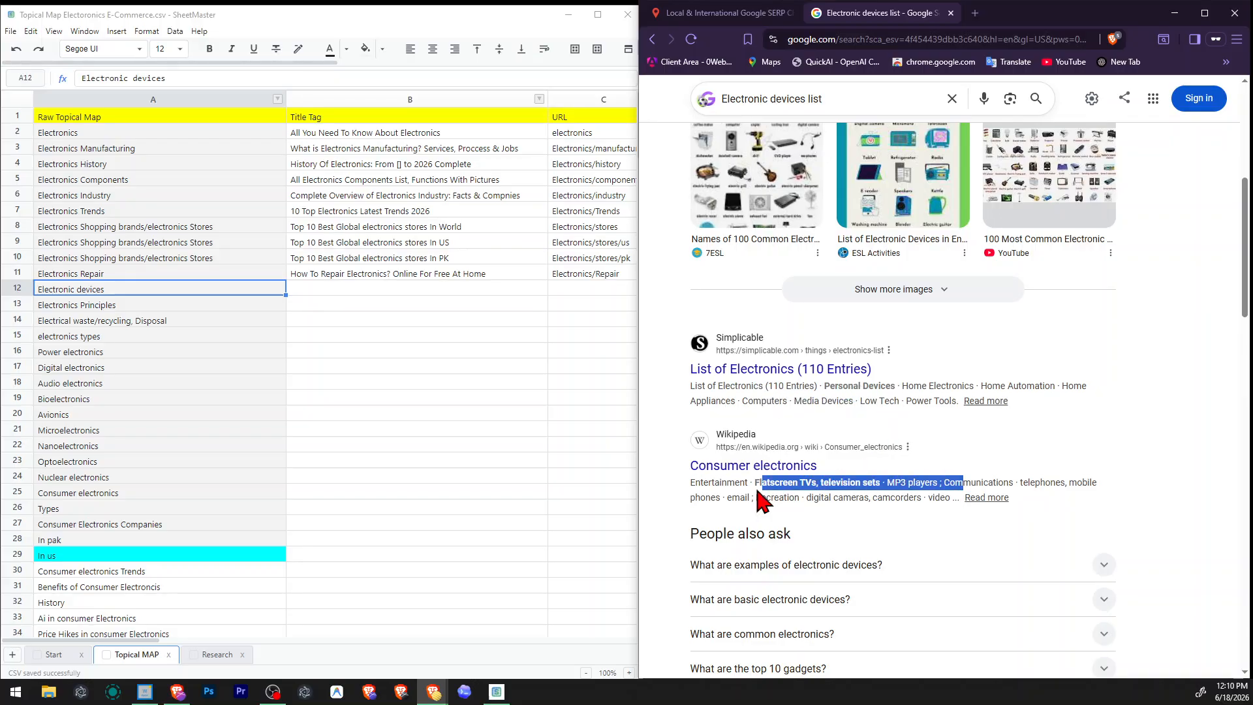
pyautogui.moveTo(724, 497); pyautogui.dragTo(818, 496)
pyautogui.click(834, 496)
# Examine the remaining Electronic devices list results, including the common questions, videos and related searches.
pyautogui.scroll(-4, 850, 465)
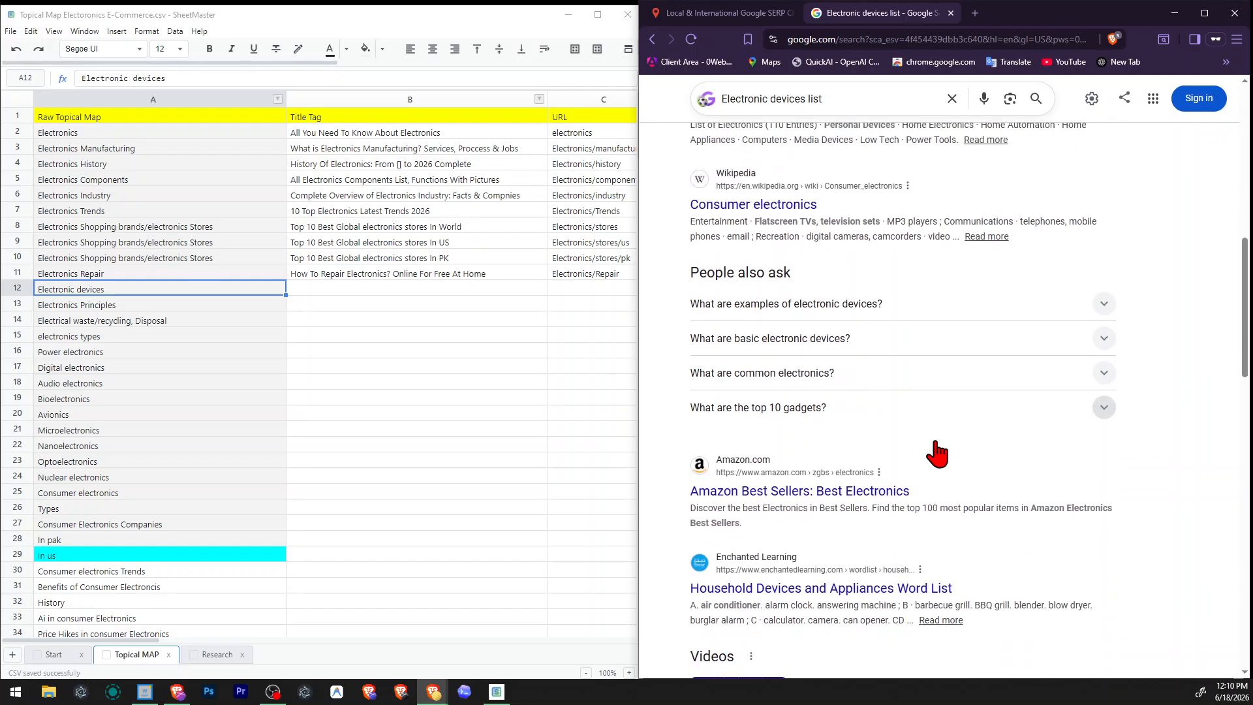
pyautogui.scroll(-10, 938, 453)
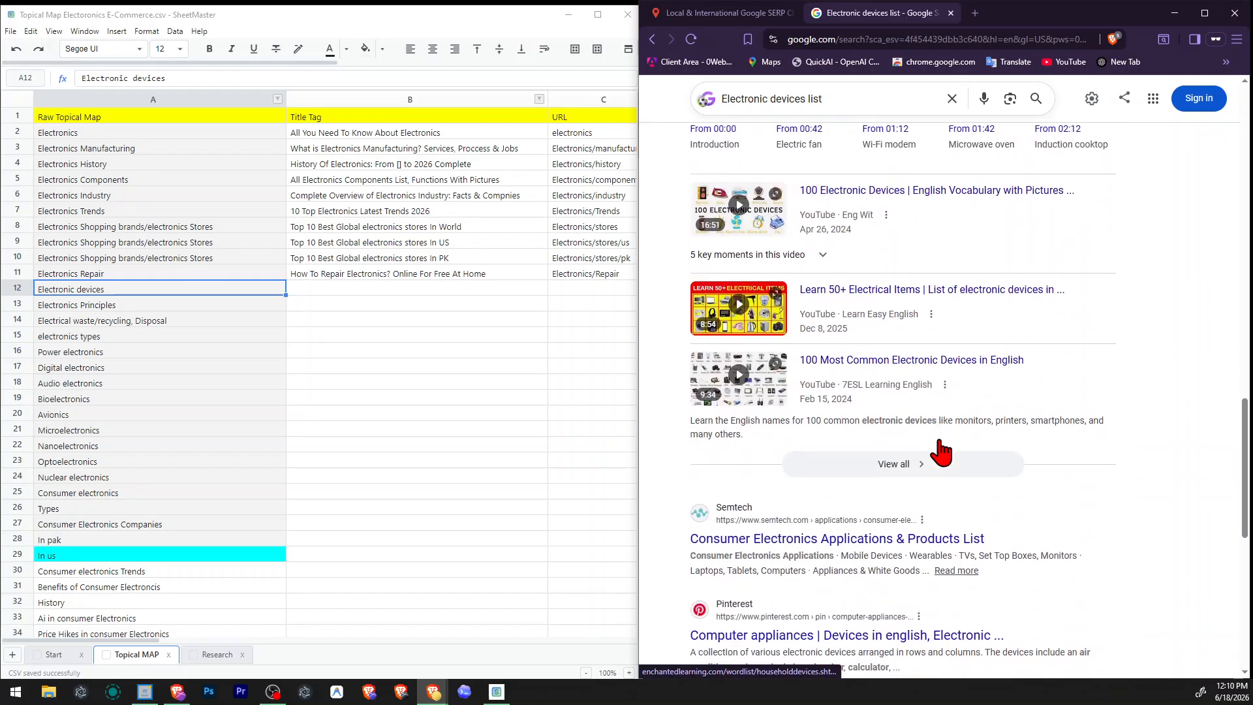
pyautogui.scroll(-3, 941, 452)
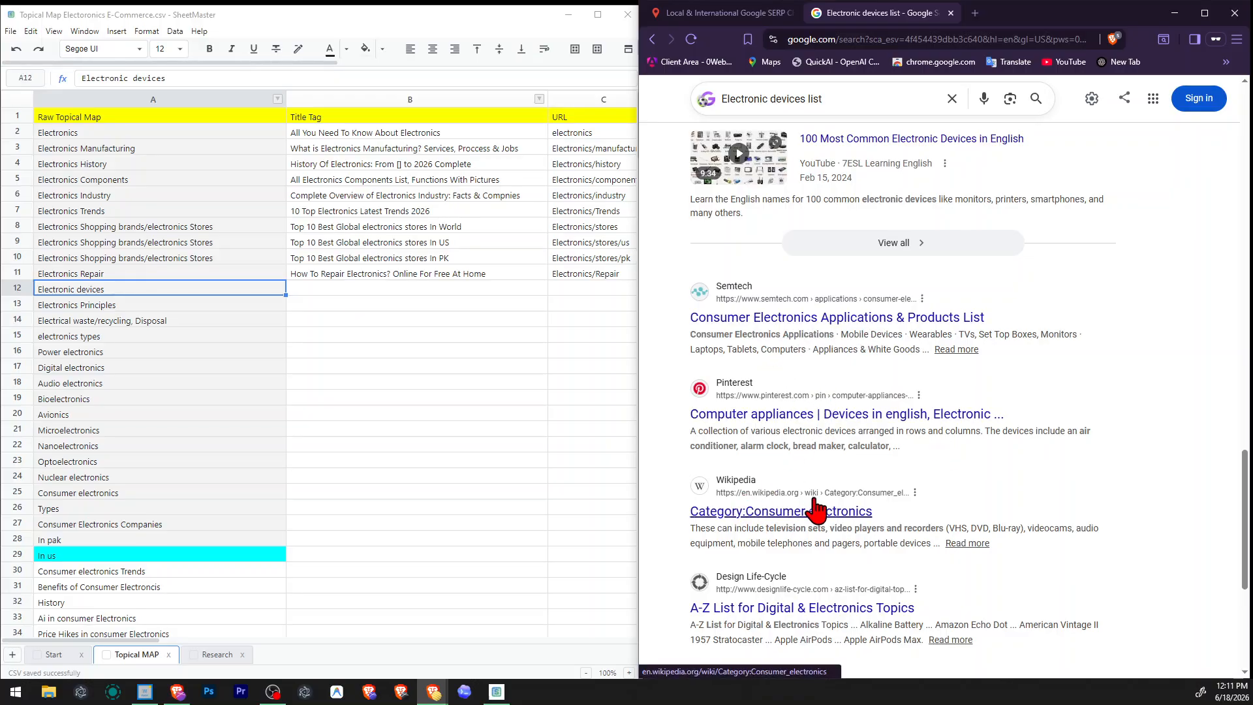
pyautogui.scroll(-4, 812, 502)
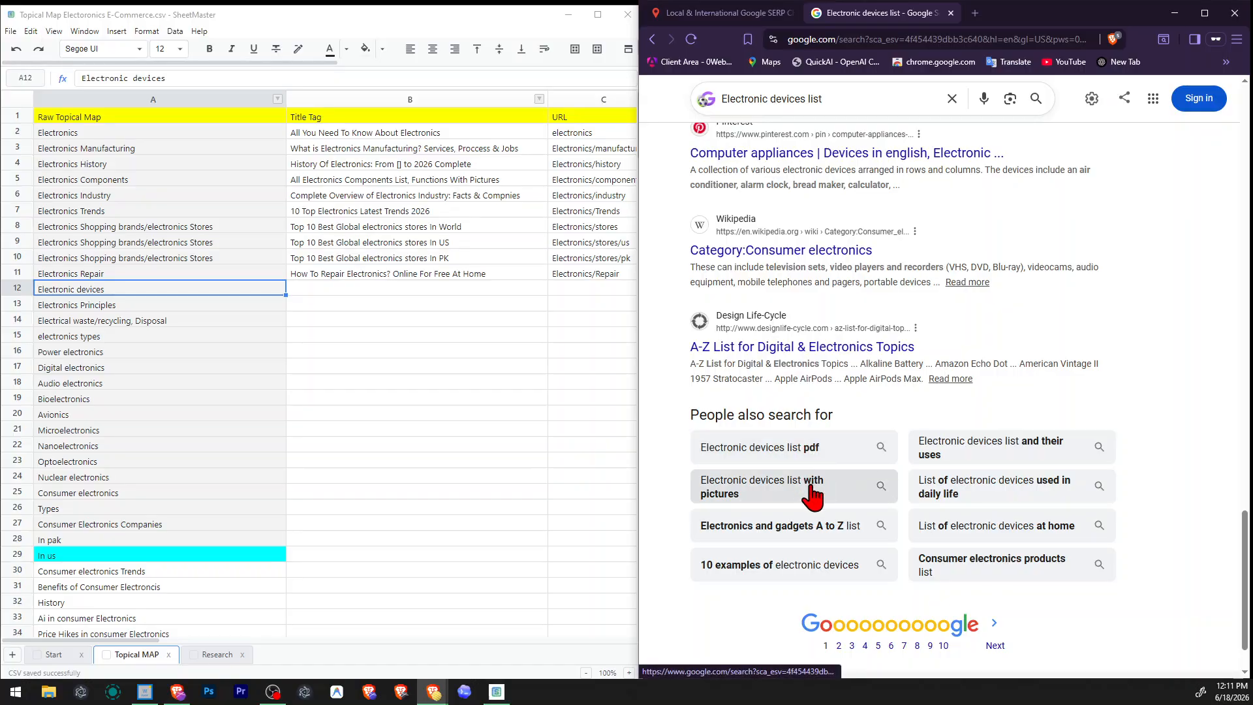
pyautogui.scroll(6, 991, 516)
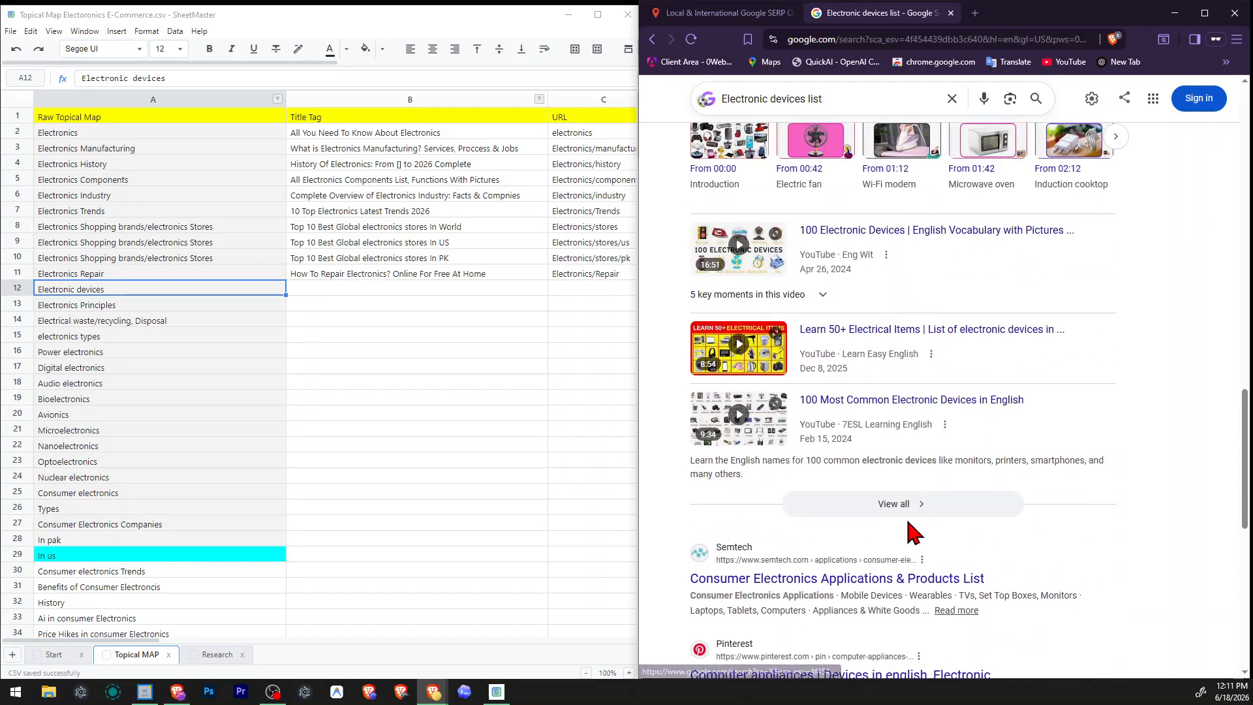
pyautogui.scroll(-2, 910, 531)
pyautogui.moveTo(705, 461); pyautogui.dragTo(1017, 464)
pyautogui.click(1019, 464)
pyautogui.scroll(2, 1020, 466)
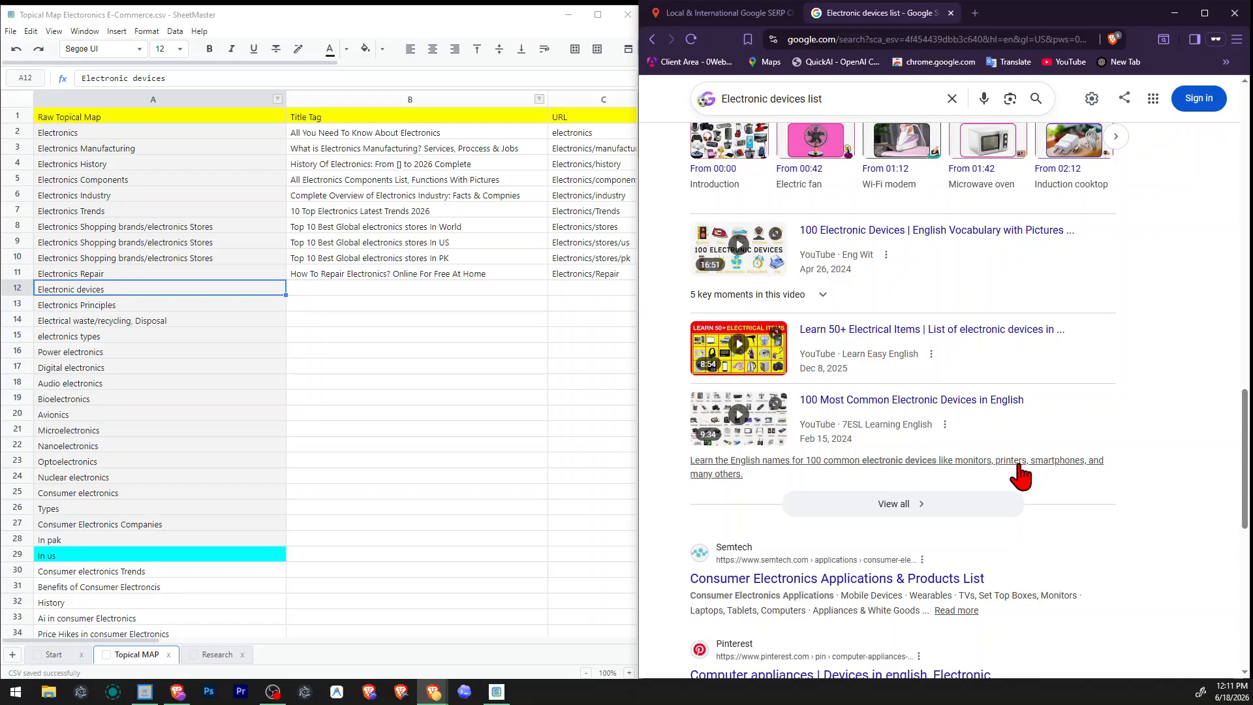
pyautogui.scroll(8, 1022, 475)
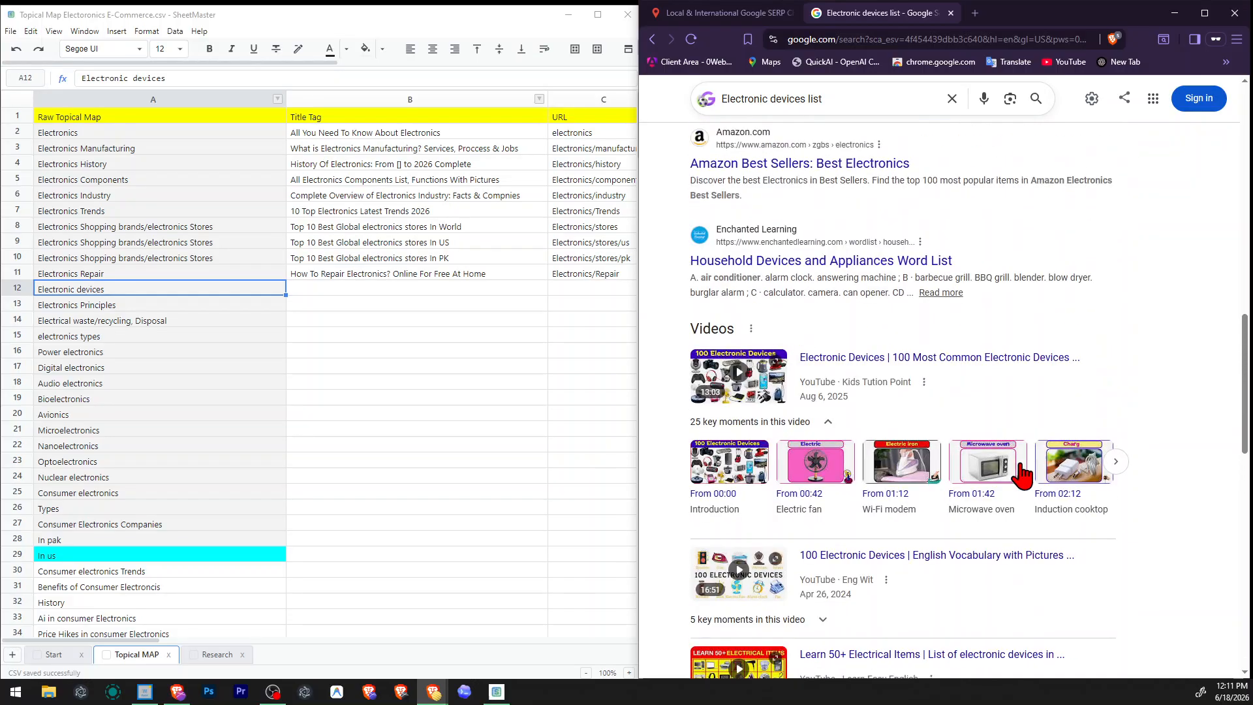
pyautogui.scroll(2, 1026, 474)
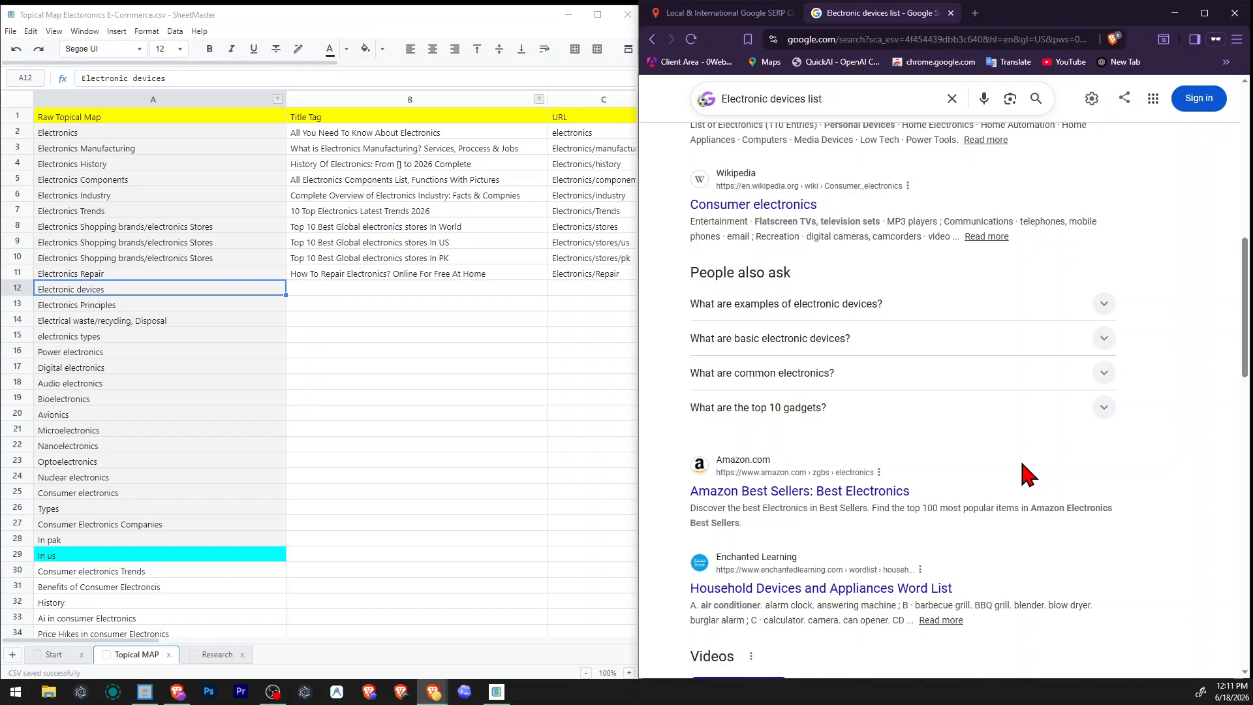
pyautogui.scroll(2, 1025, 471)
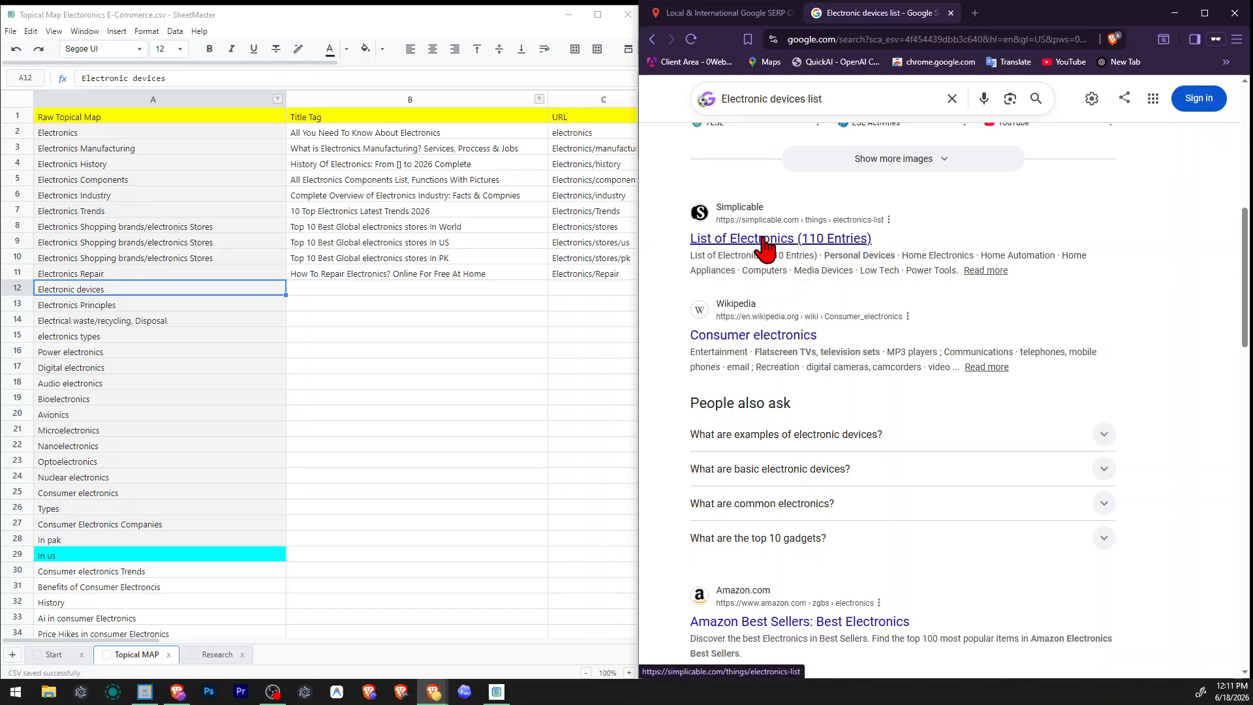
pyautogui.scroll(6, 851, 300)
# Return to the Electronic devices search results and review them up to the Wikipedia Electronics entry.
pyautogui.click(655, 44)
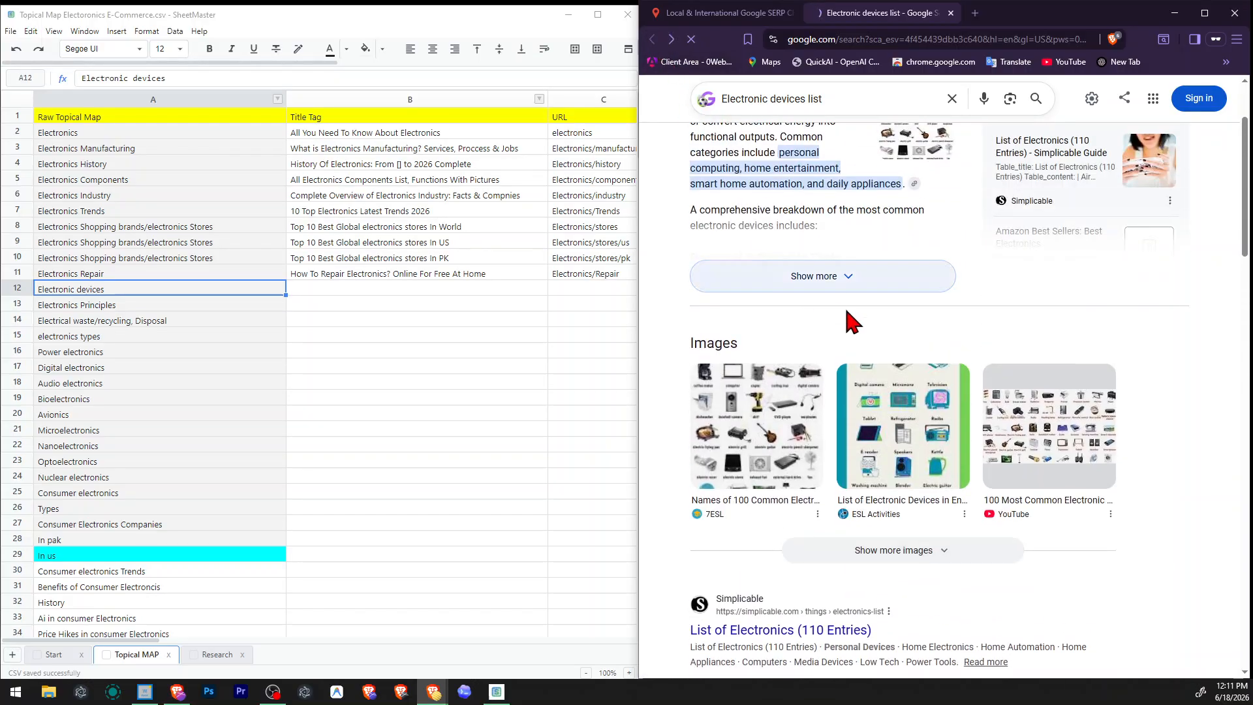
pyautogui.scroll(4, 1051, 327)
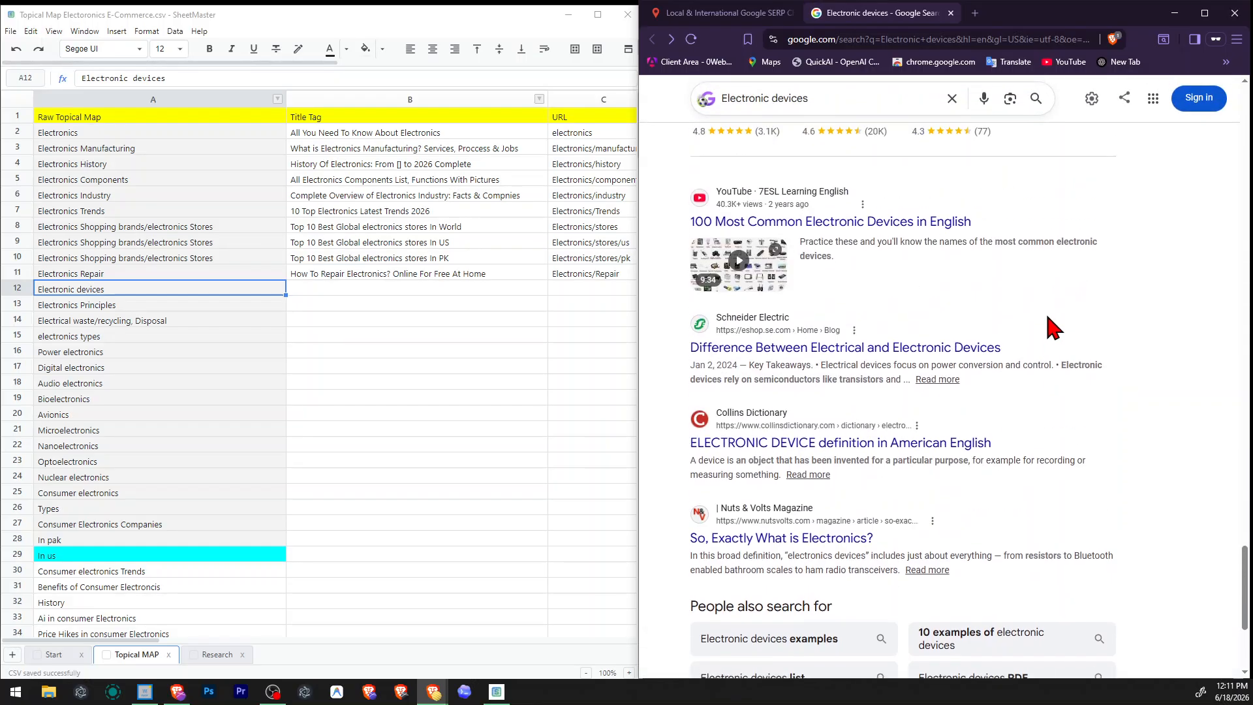
pyautogui.scroll(8, 1049, 327)
pyautogui.scroll(20, 1048, 327)
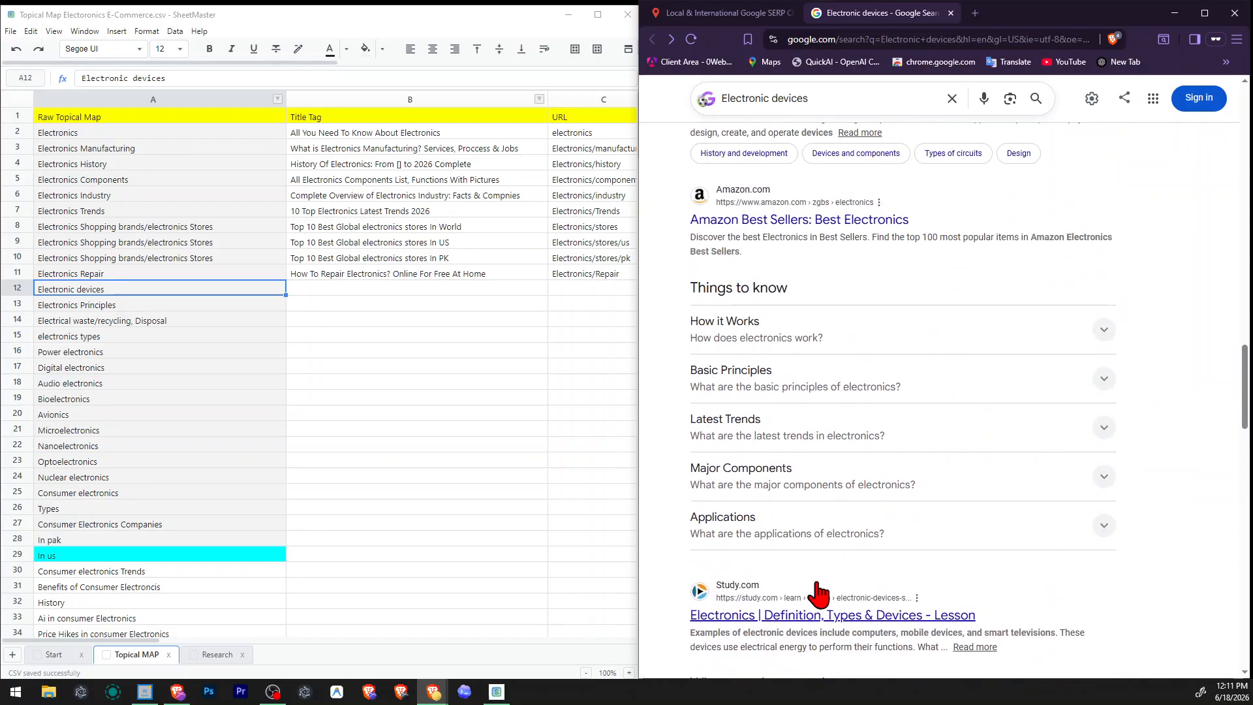
pyautogui.scroll(4, 954, 613)
# Move "Electronic devices" from row 12 of the Raw Topical Map into the Notes cell of the Electronics row.
pyautogui.click(83, 133)
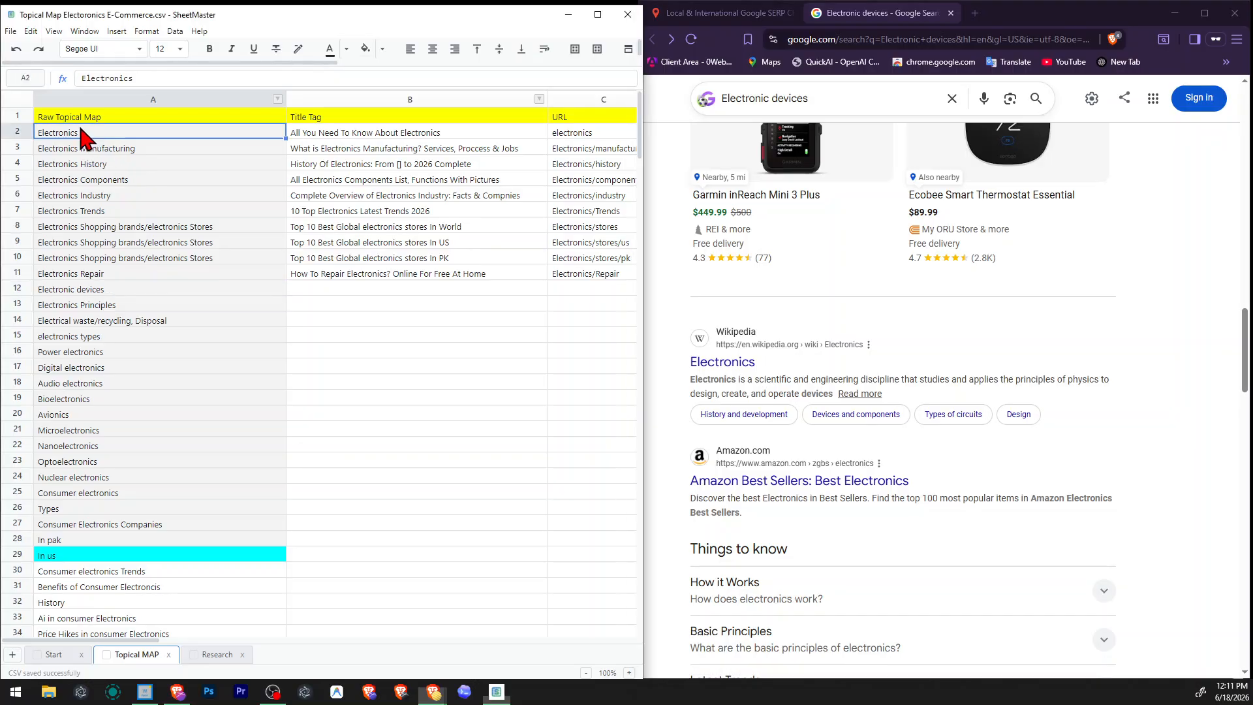
pyautogui.click(87, 292)
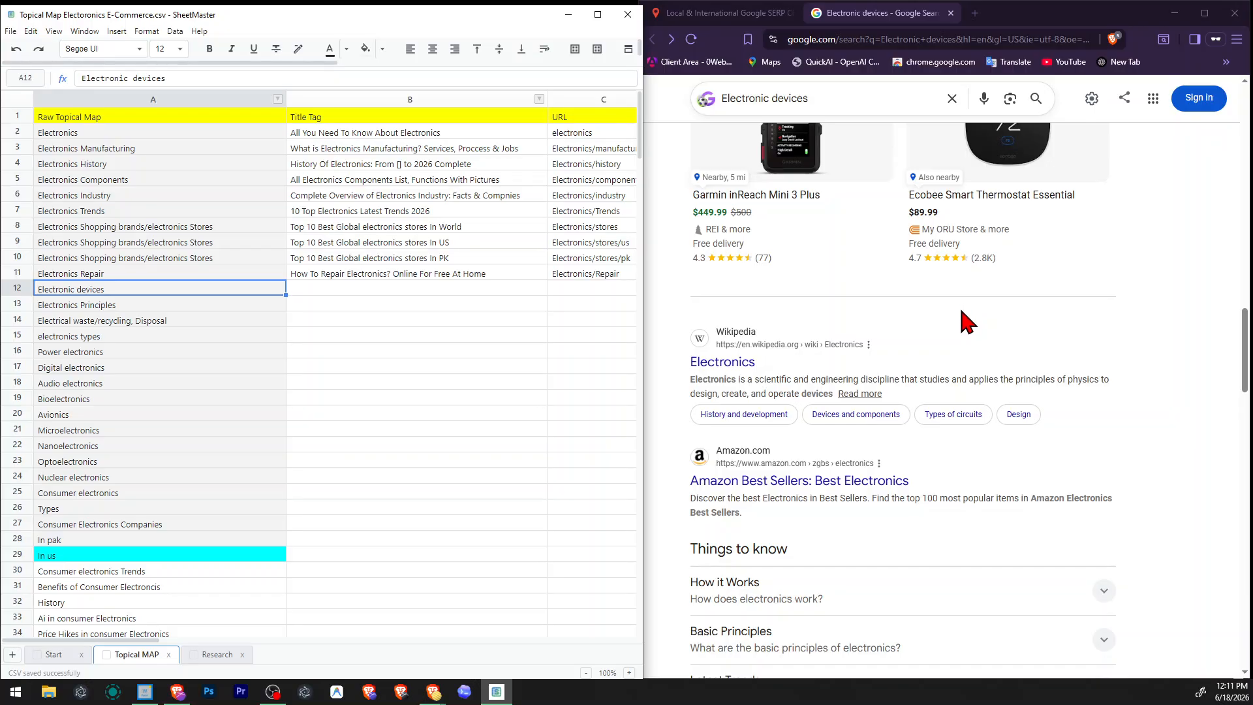
pyautogui.rightClick(17, 290)
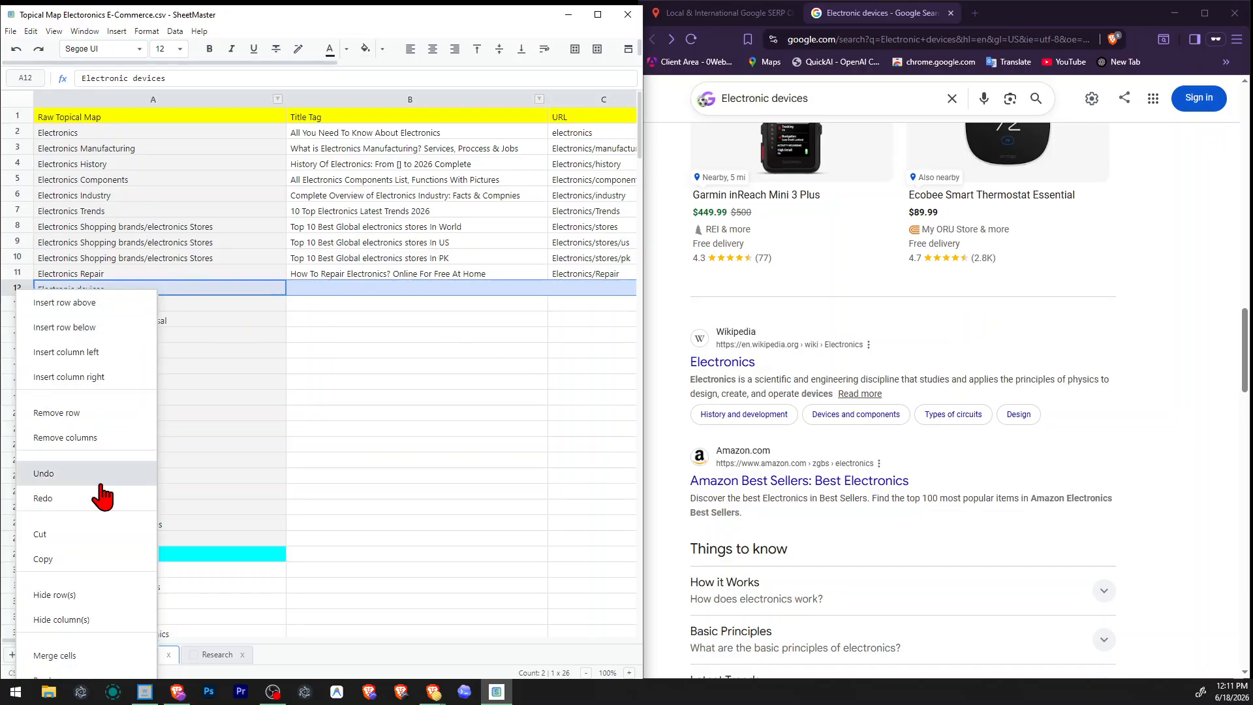
pyautogui.click(119, 534)
pyautogui.click(336, 352)
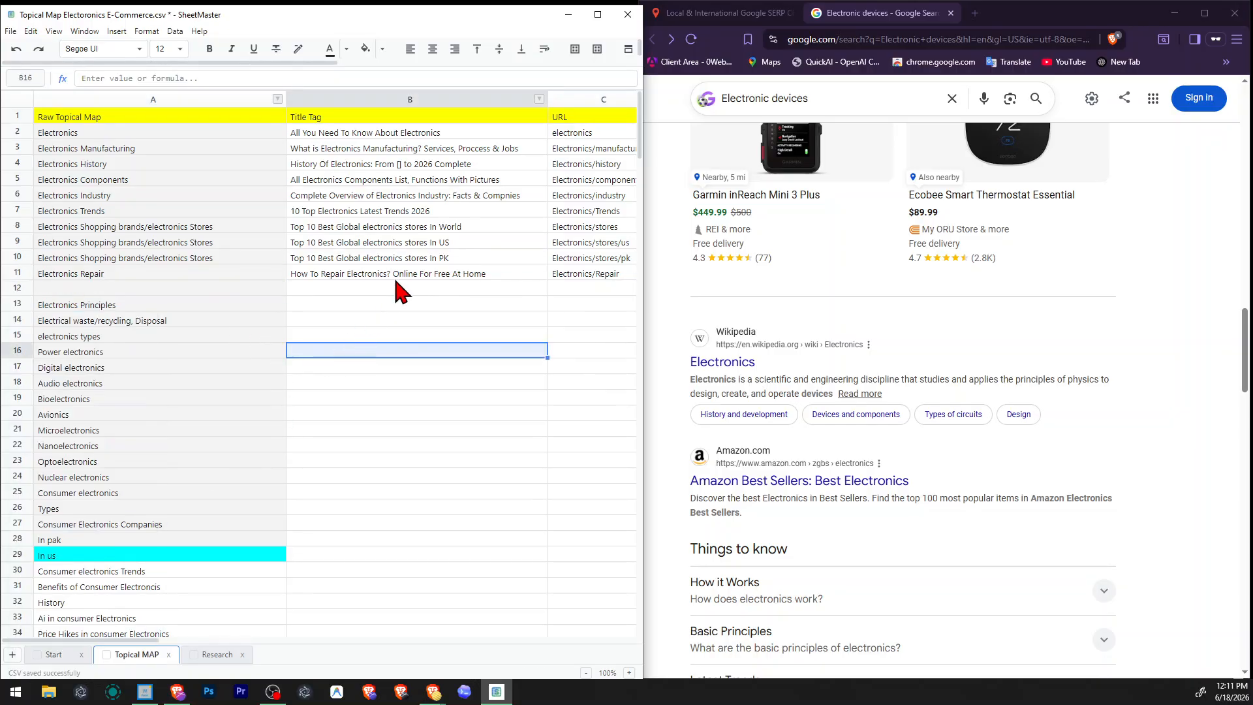
pyautogui.moveTo(203, 641); pyautogui.dragTo(378, 643)
pyautogui.click(378, 132)
pyautogui.write('Electronic devices')
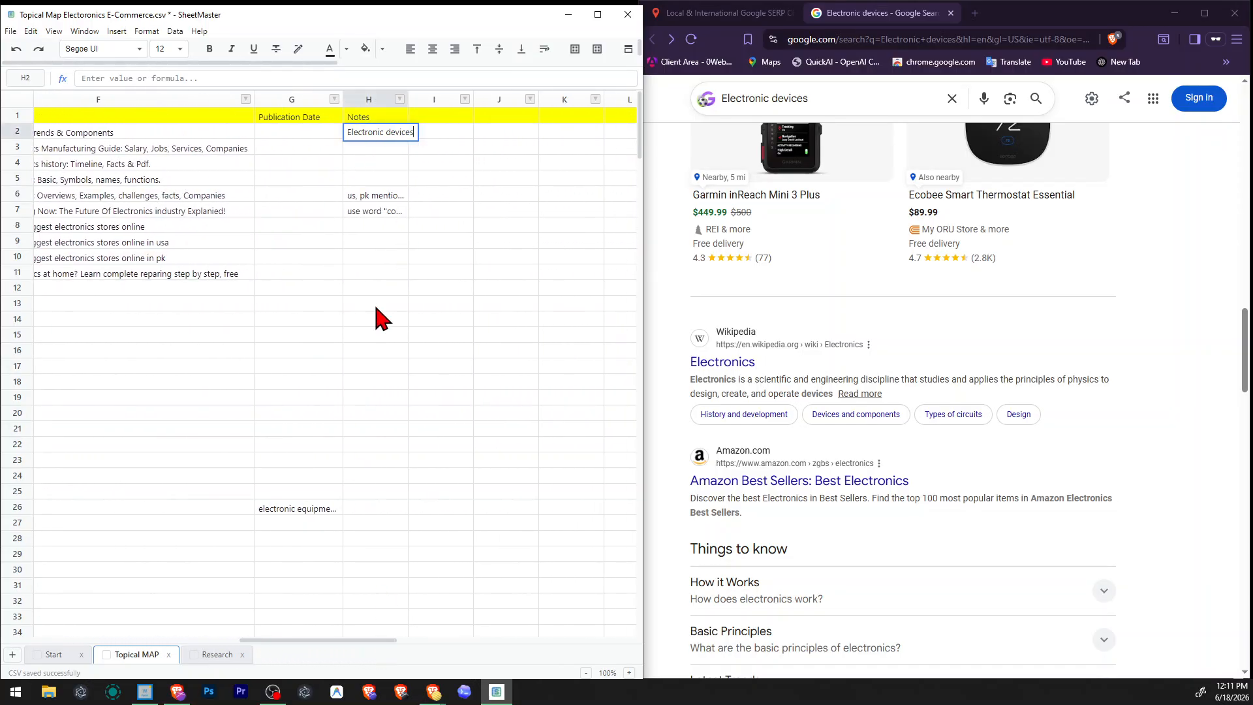
pyautogui.click(374, 304)
pyautogui.moveTo(293, 643); pyautogui.dragTo(79, 647)
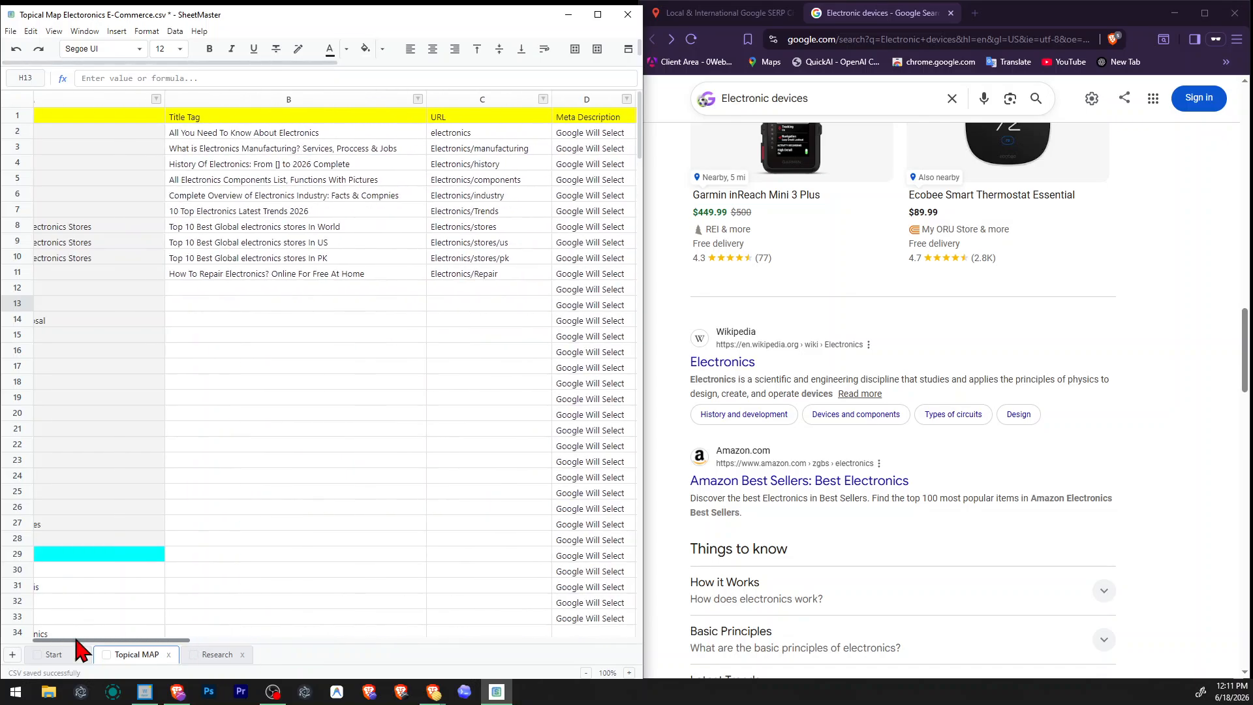
# Delete the empty row 12 from the Topical MAP sheet.
pyautogui.moveTo(177, 641); pyautogui.dragTo(81, 596)
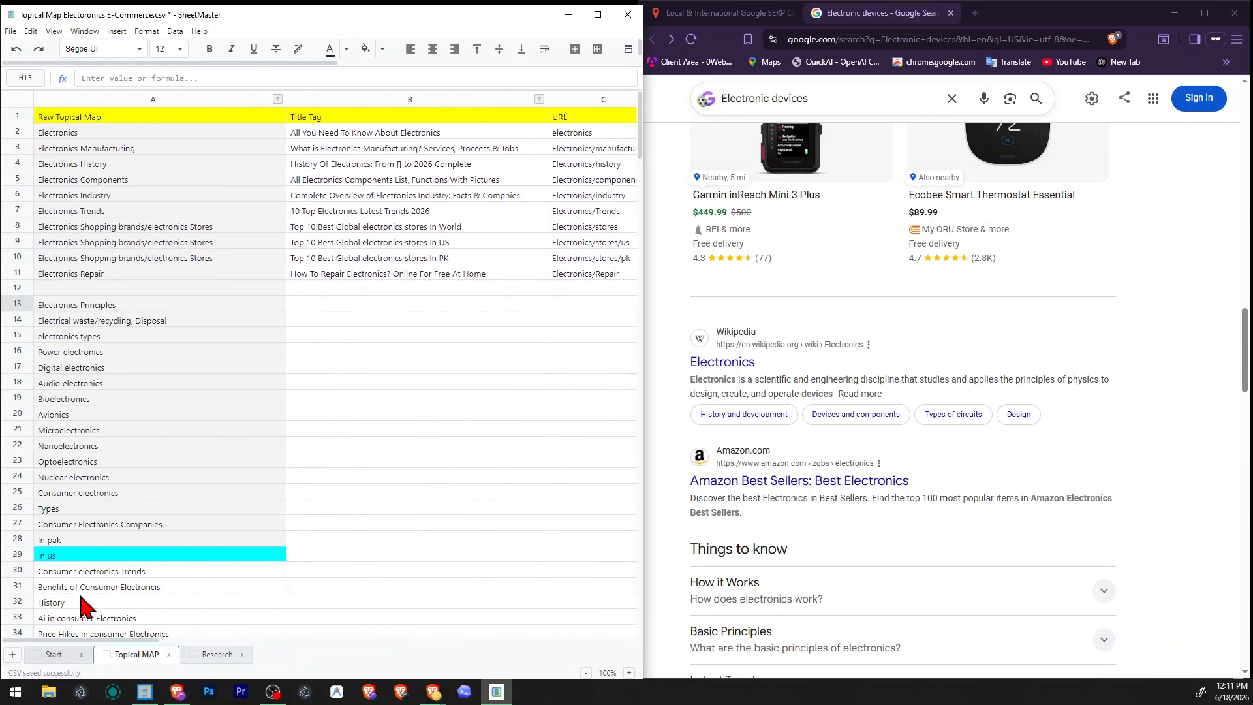
pyautogui.click(20, 289)
pyautogui.rightClick(20, 290)
pyautogui.click(83, 425)
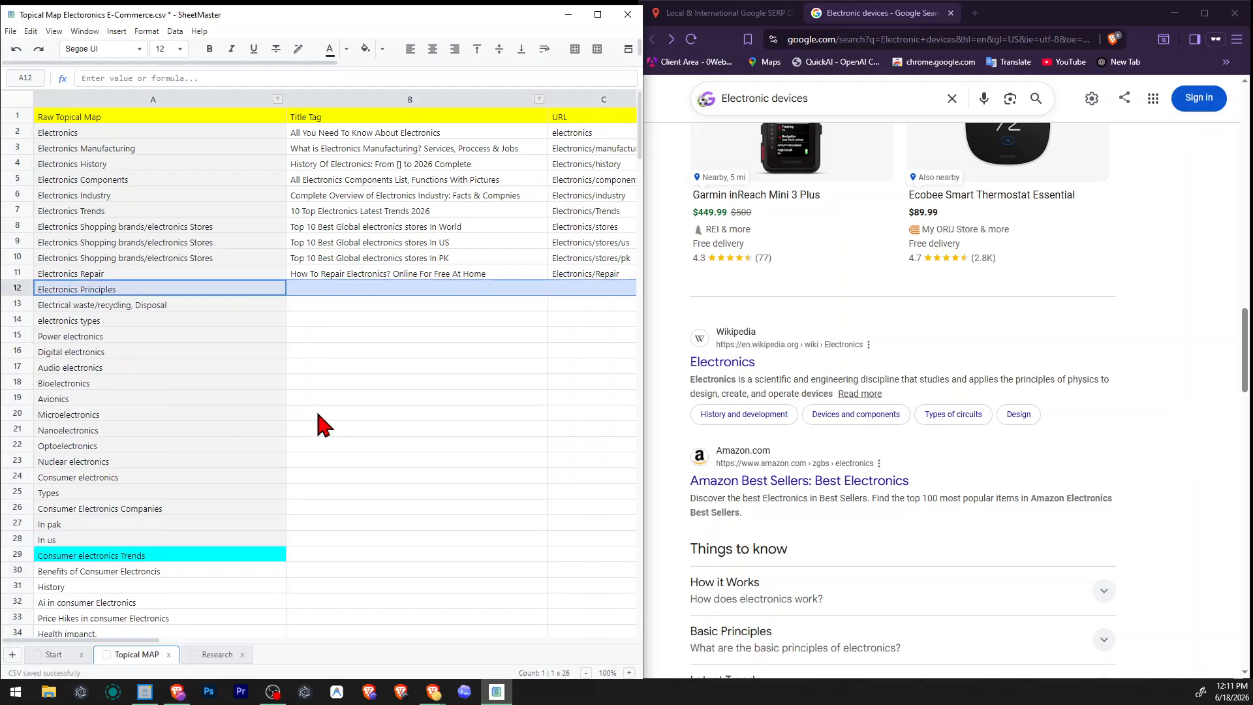
pyautogui.click(281, 412)
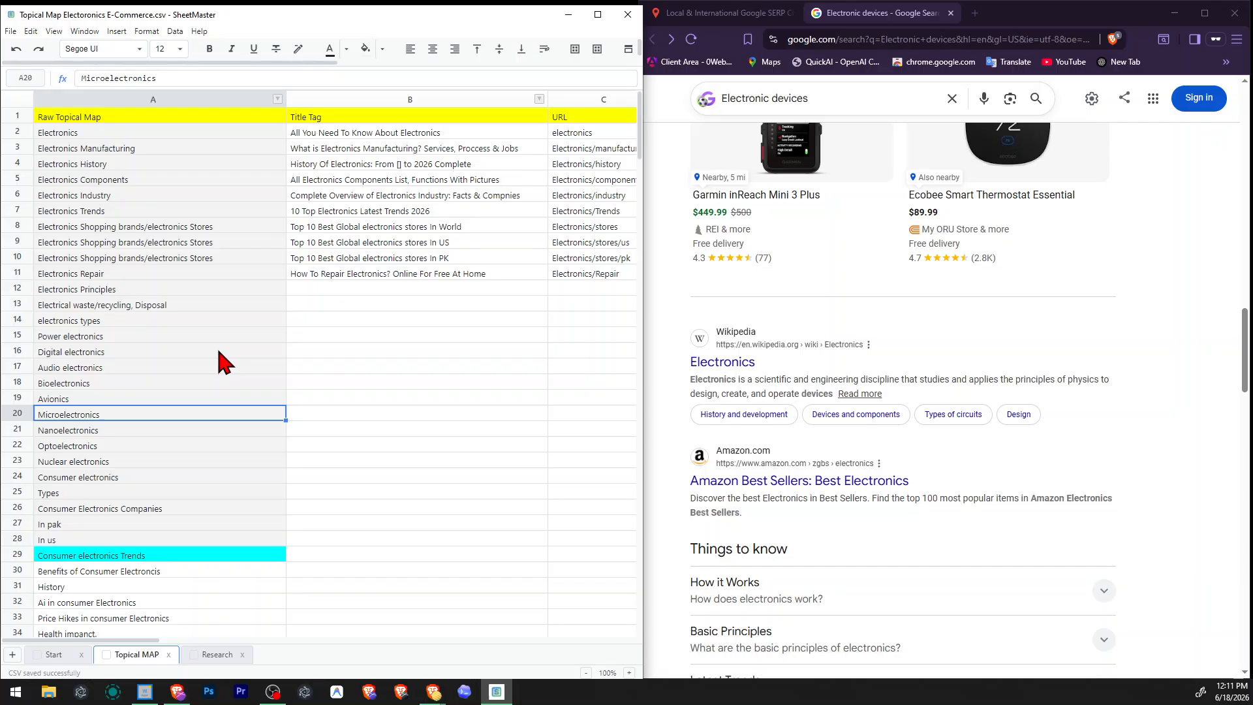
pyautogui.click(173, 317)
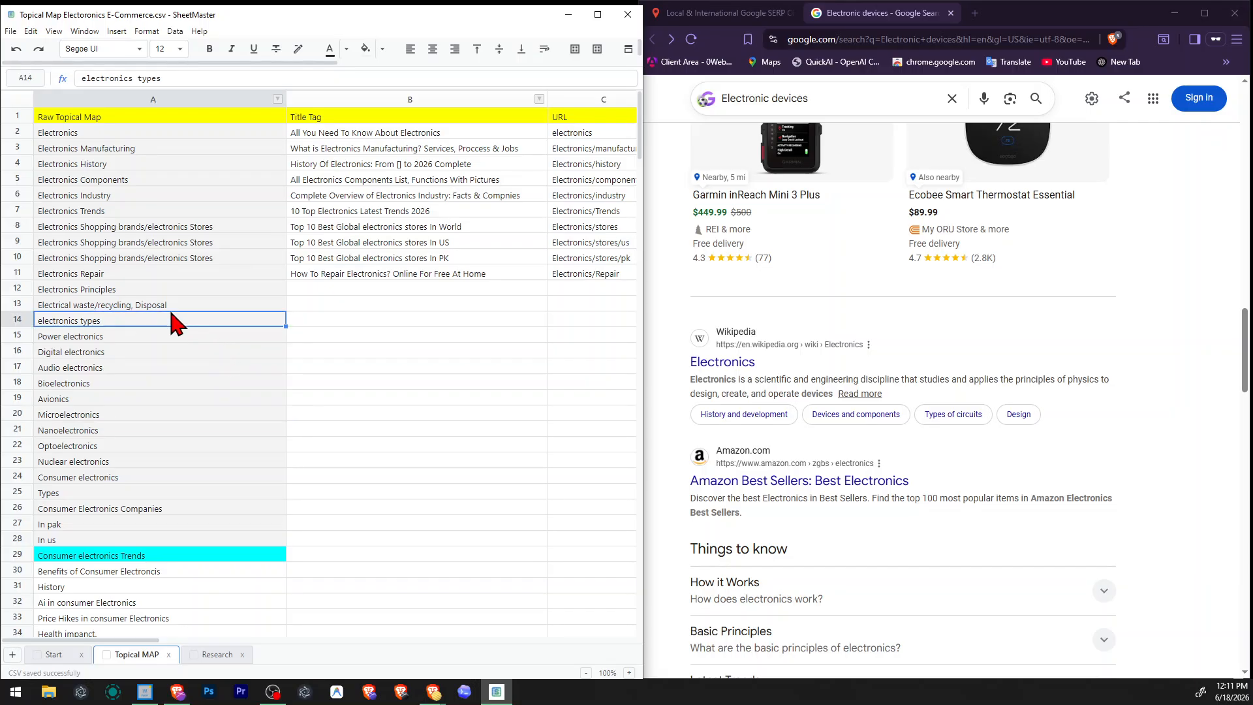
# Search for "Electronics Principles" from row 12 with the Google SERP checker, close the old Electronic devices results and review the new ones.
pyautogui.click(167, 292)
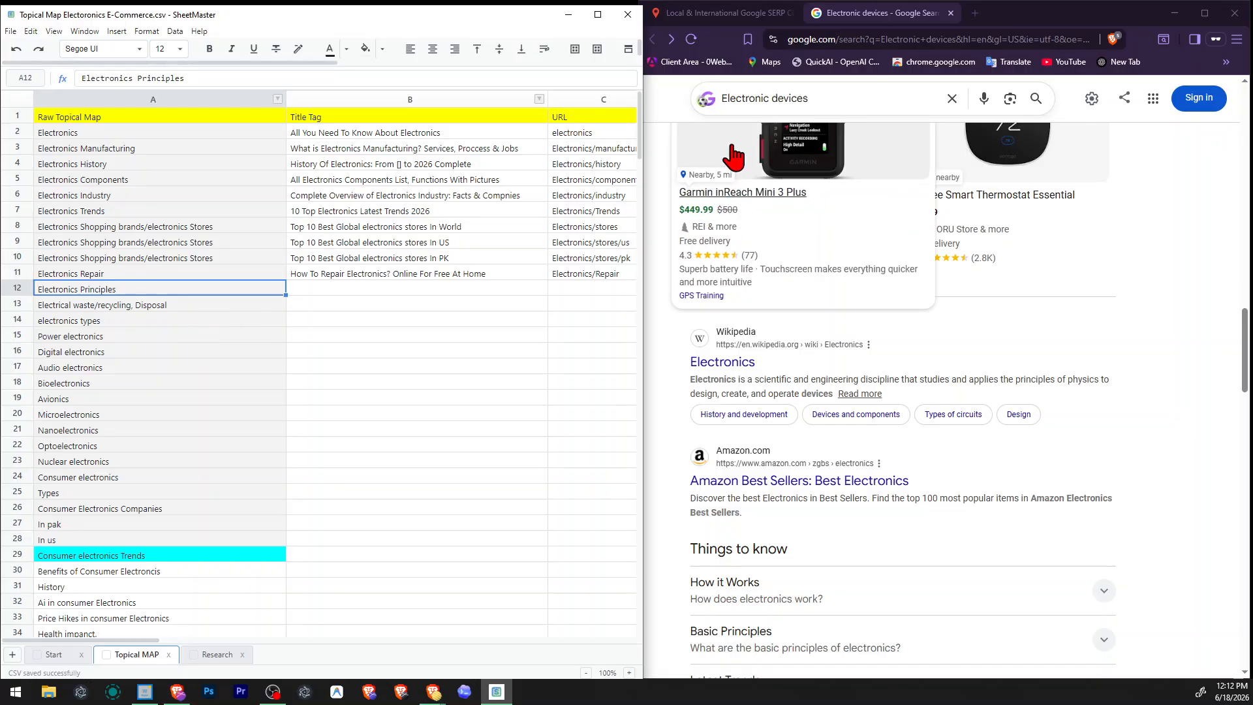
pyautogui.click(724, 13)
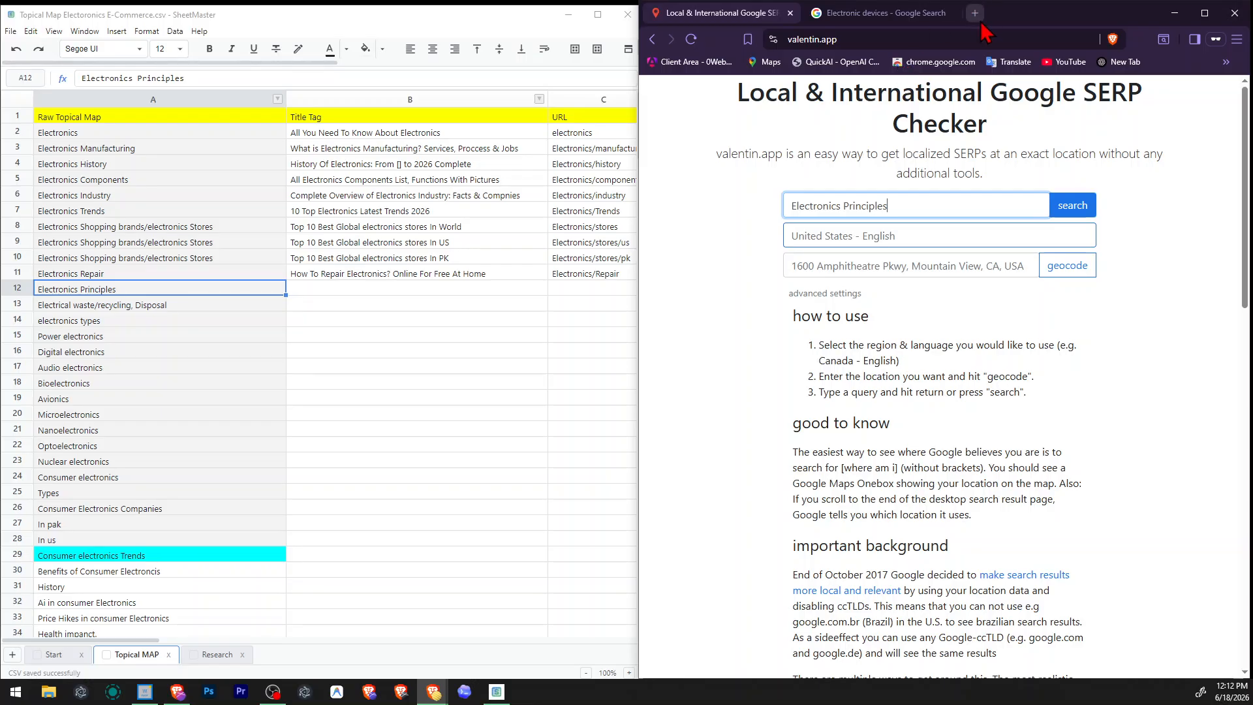
pyautogui.click(958, 19)
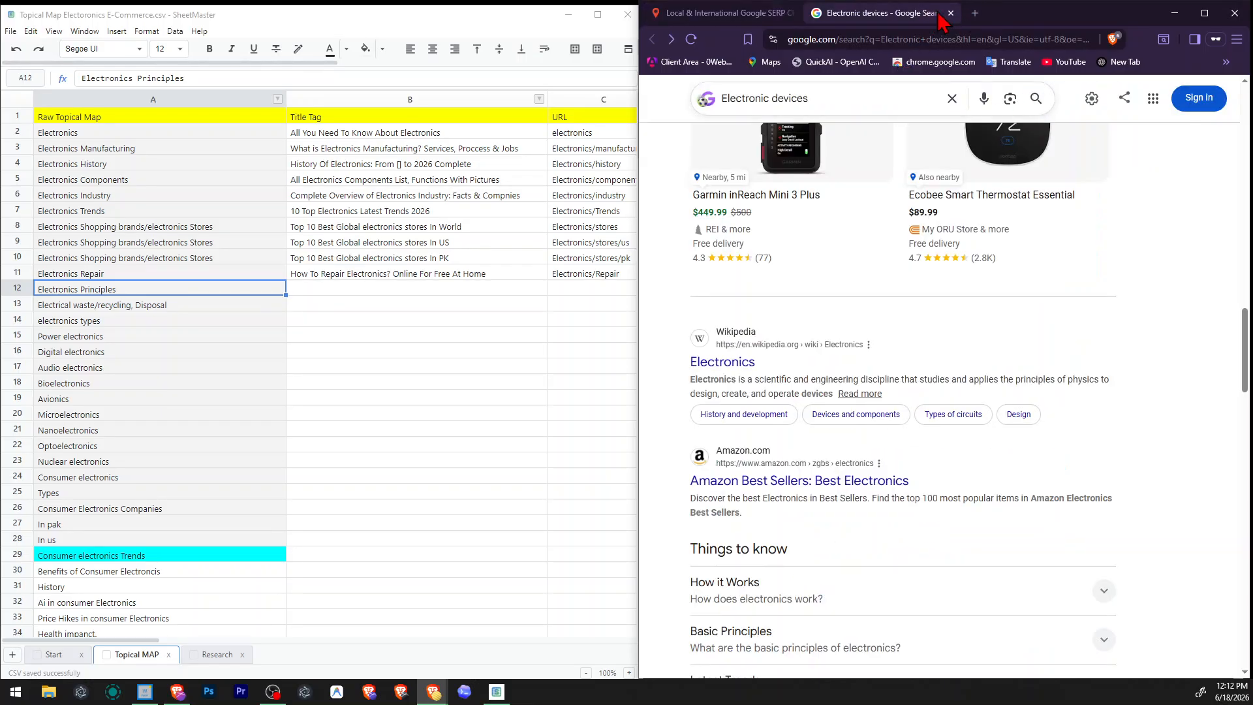
pyautogui.click(951, 13)
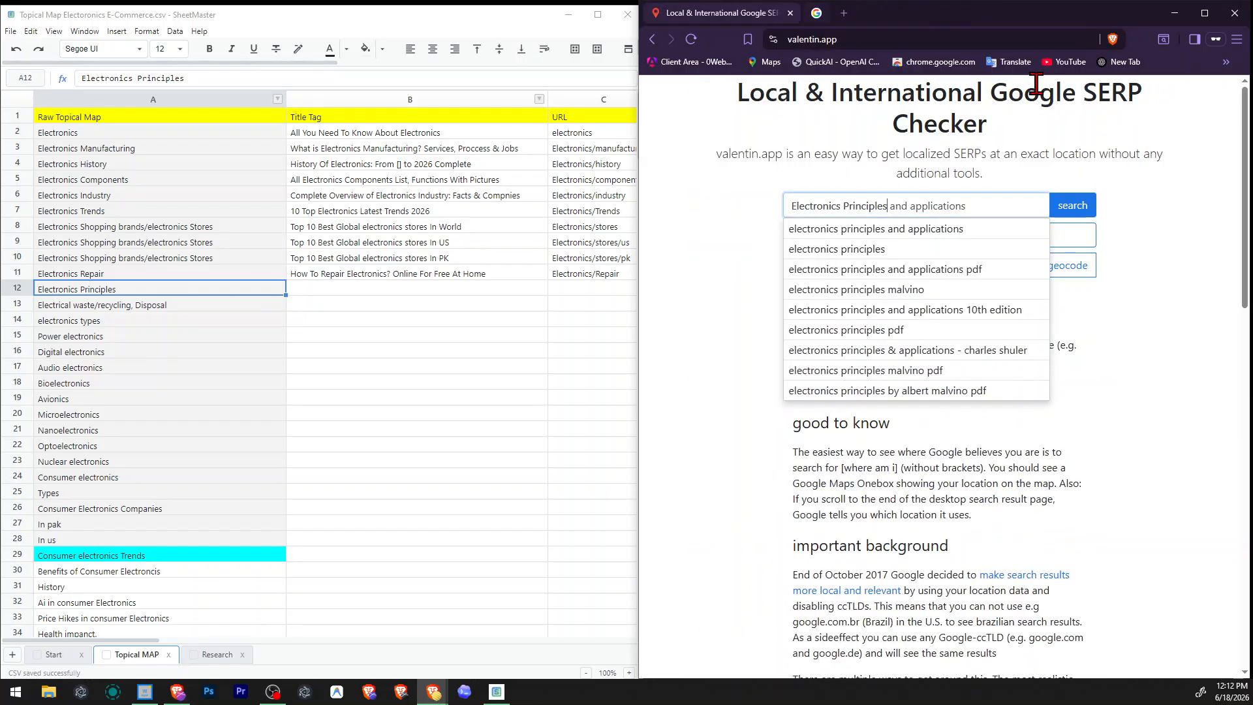
pyautogui.click(1074, 206)
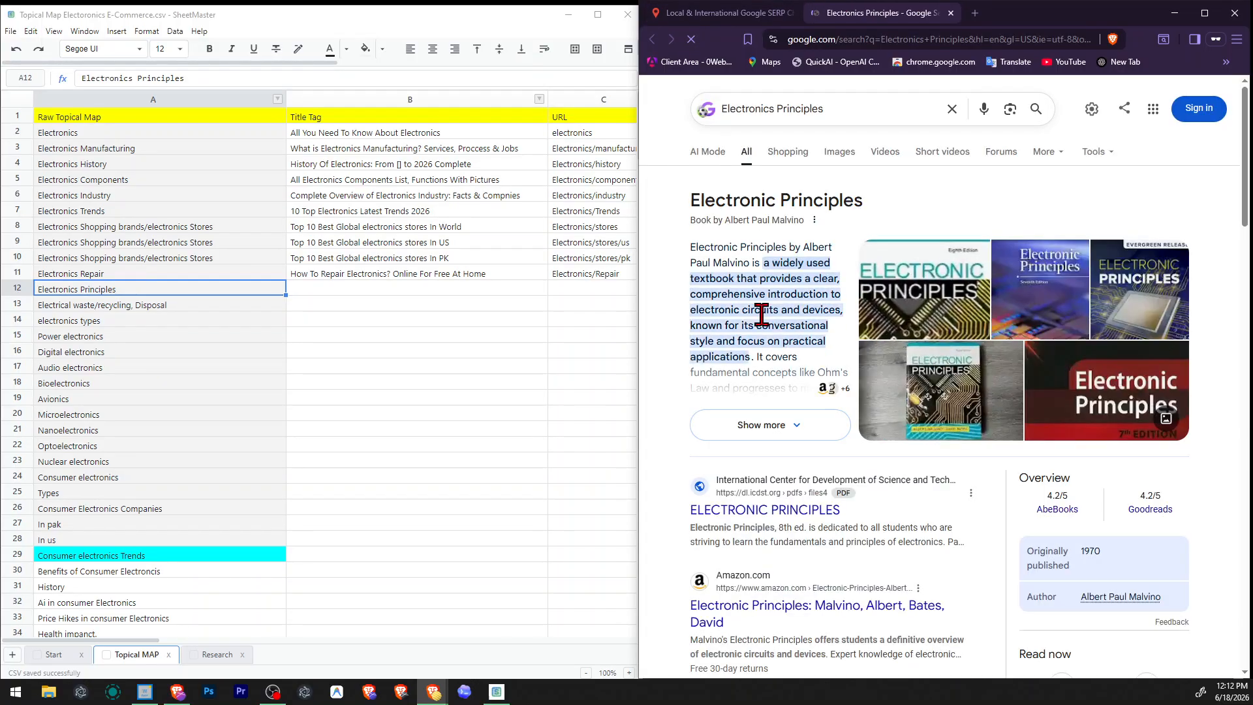
pyautogui.scroll(-2, 644, 330)
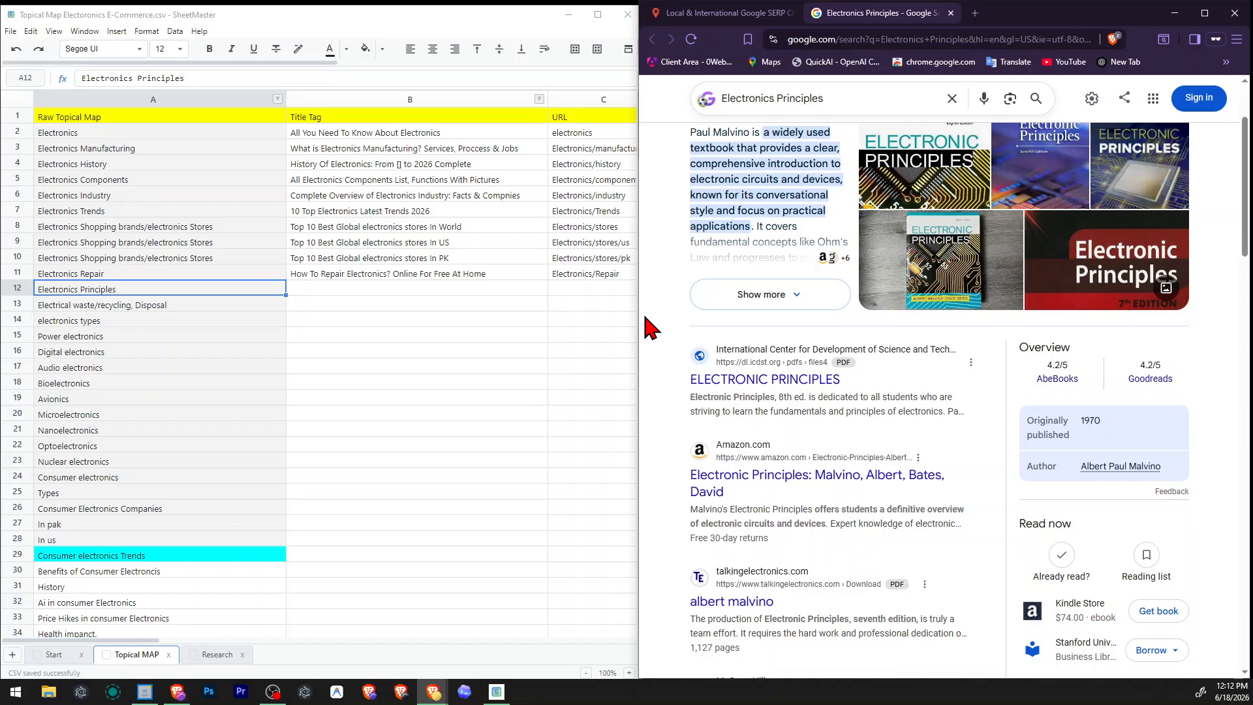
pyautogui.scroll(2, 651, 326)
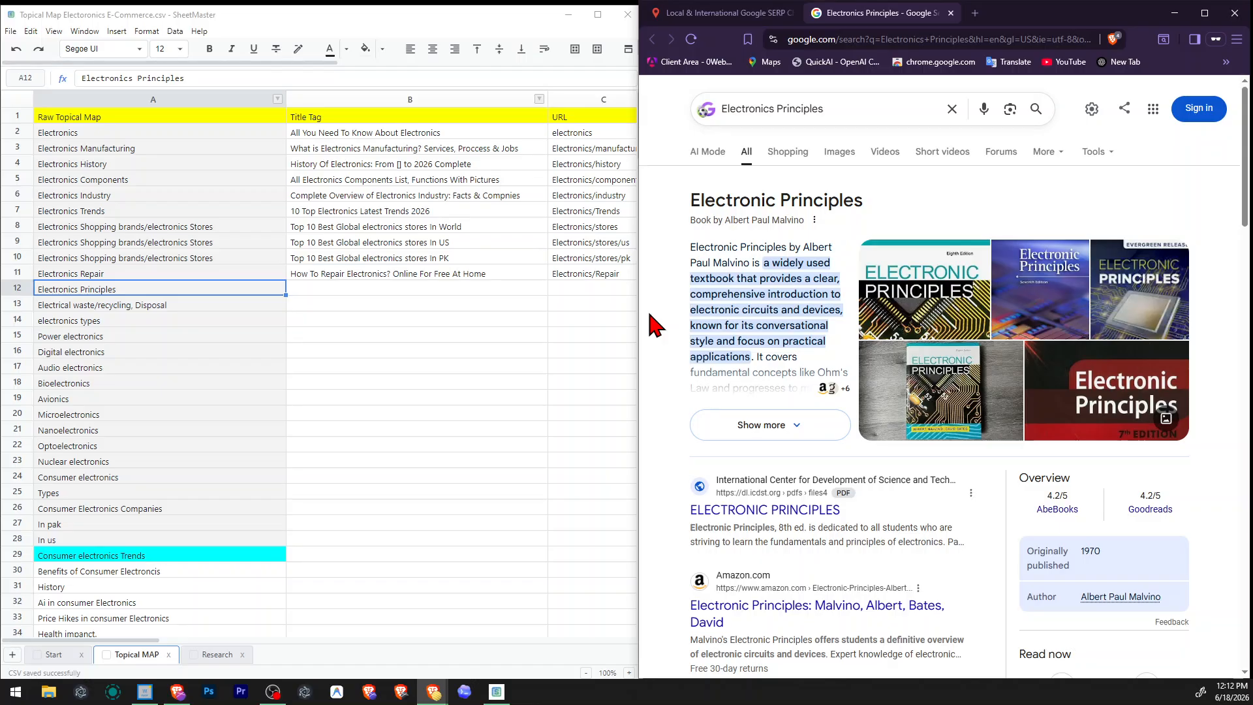
pyautogui.scroll(-15, 650, 315)
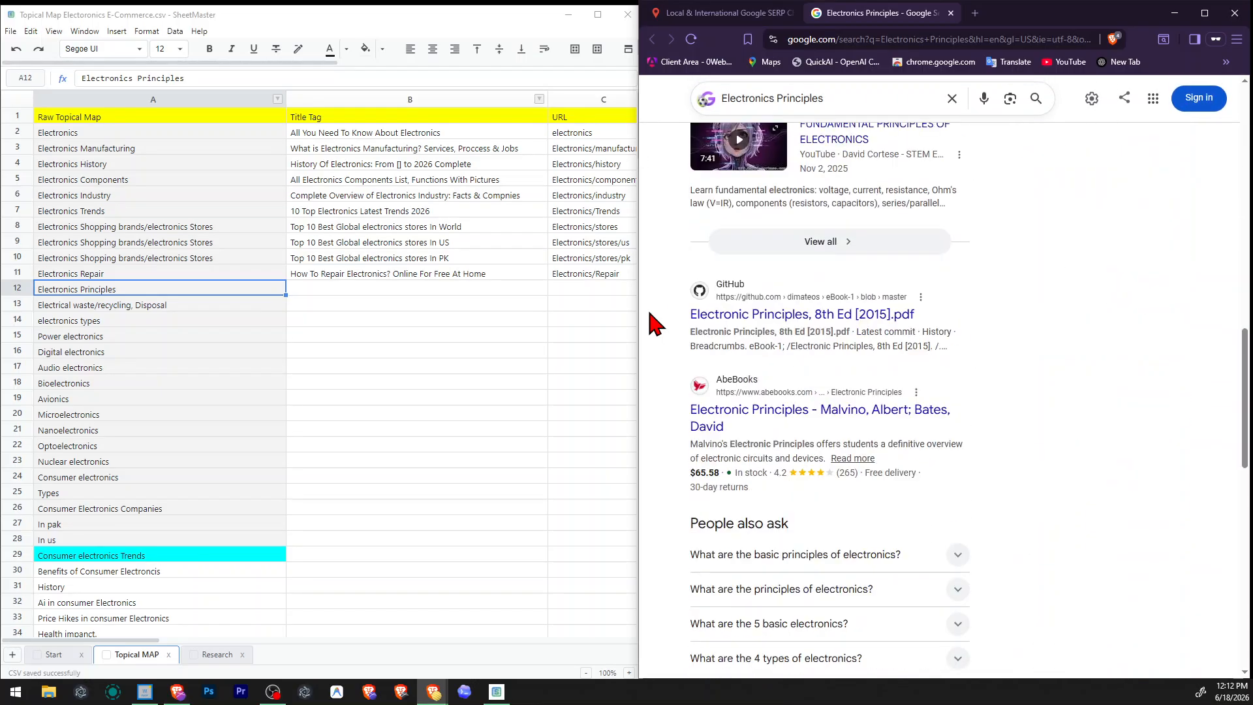
# Delete the "Electronics Principles" row from the topical map.
pyautogui.rightClick(22, 287)
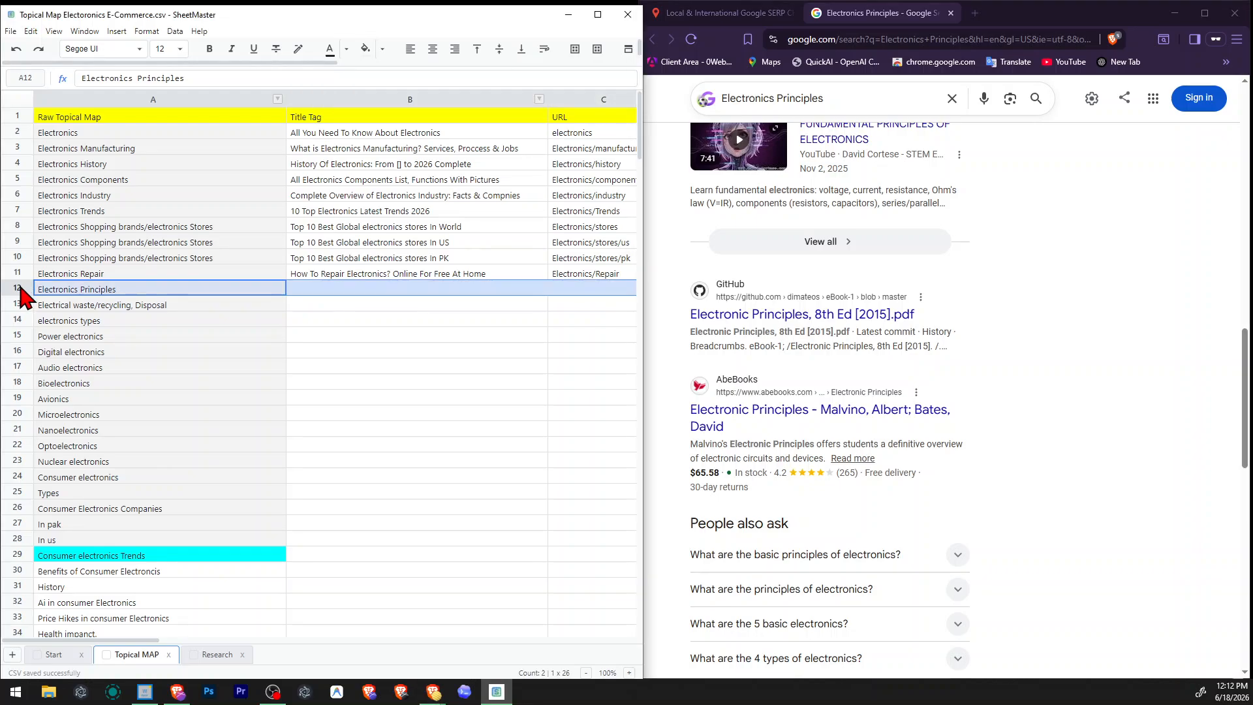
pyautogui.click(99, 418)
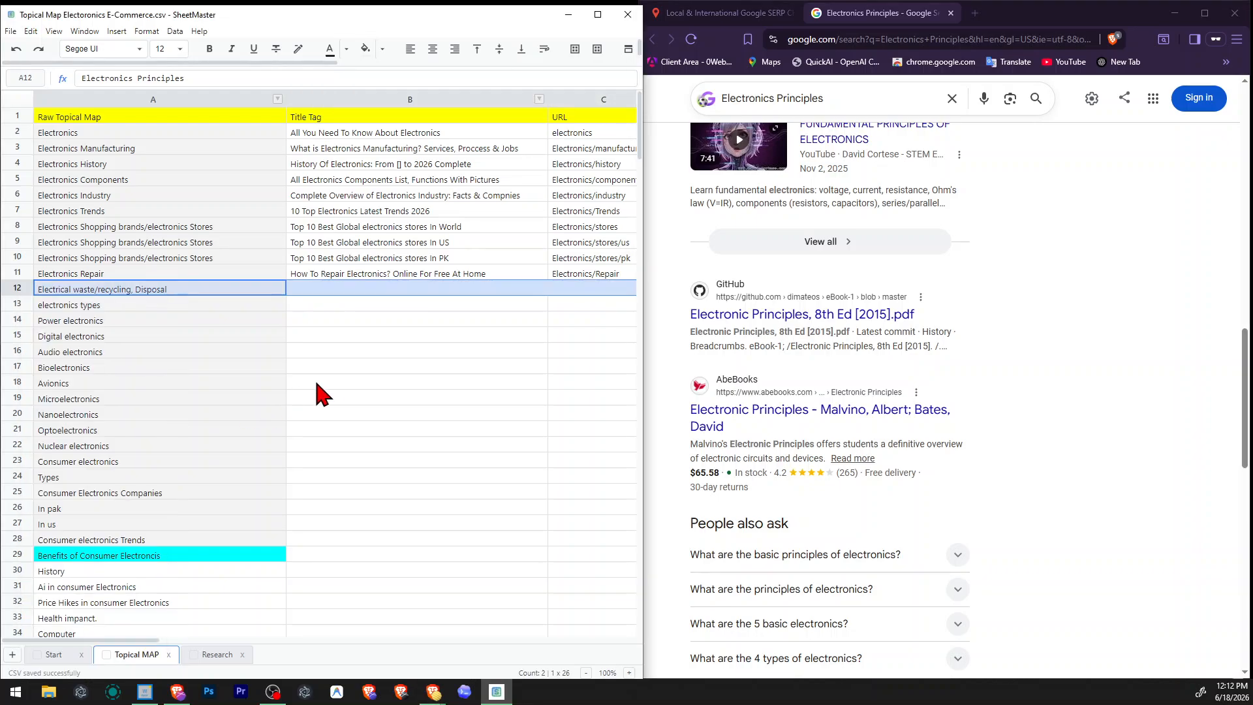
pyautogui.click(322, 388)
# Search for "Electrical waste" from row 12 with the Google SERP checker and close the Electronics Principles results.
pyautogui.click(142, 293)
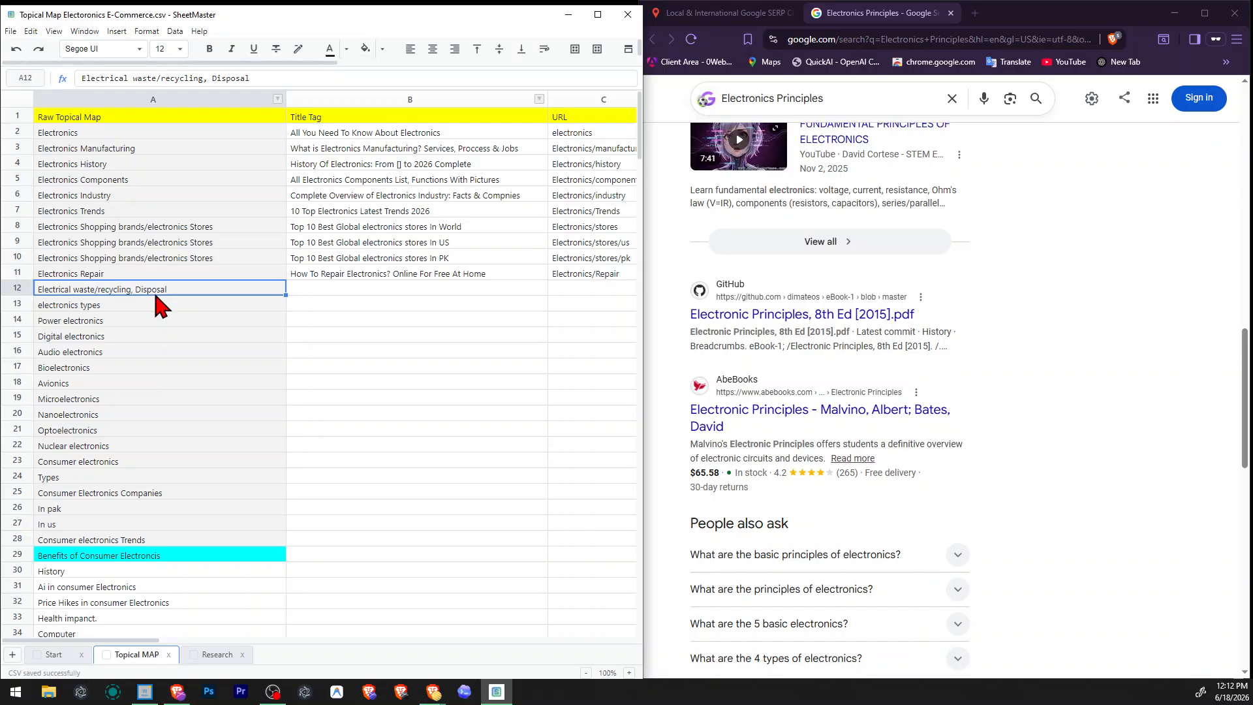
pyautogui.doubleClick(41, 290)
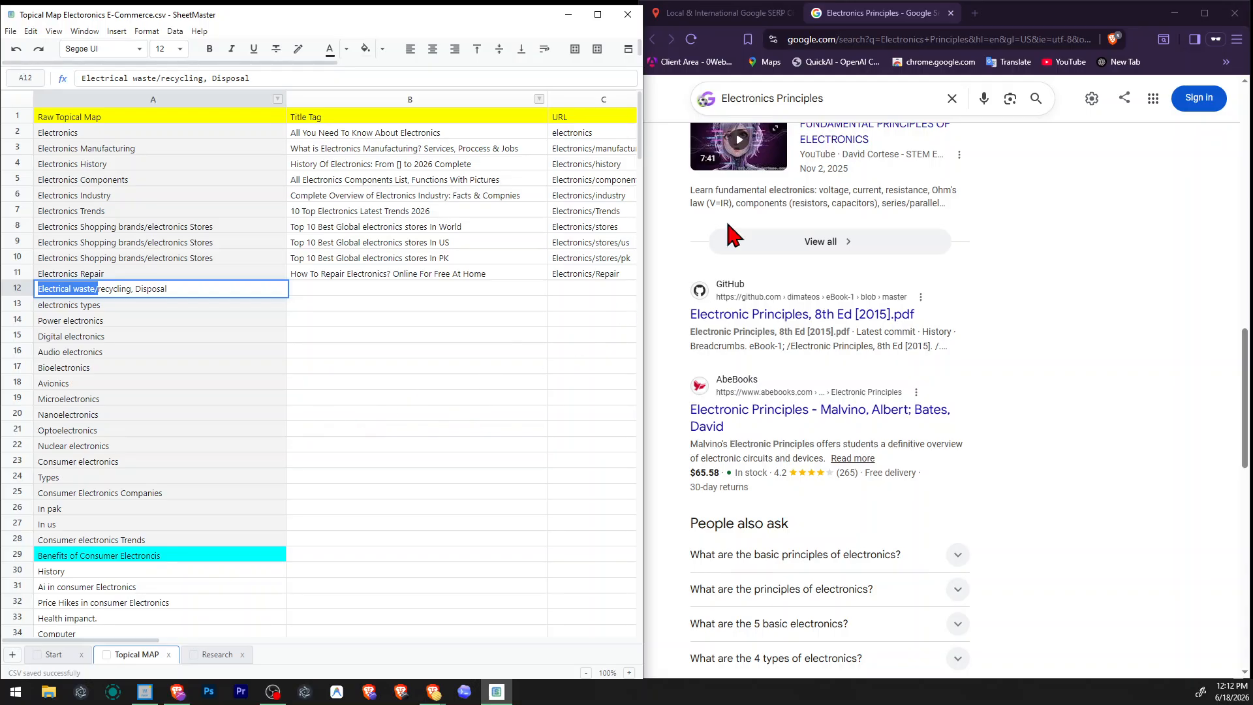
pyautogui.click(721, 13)
pyautogui.hotkey('ctrl', 'a')
pyautogui.click(937, 207)
pyautogui.hotkey('ctrl', 'a')
pyautogui.write('Electrical waste/')
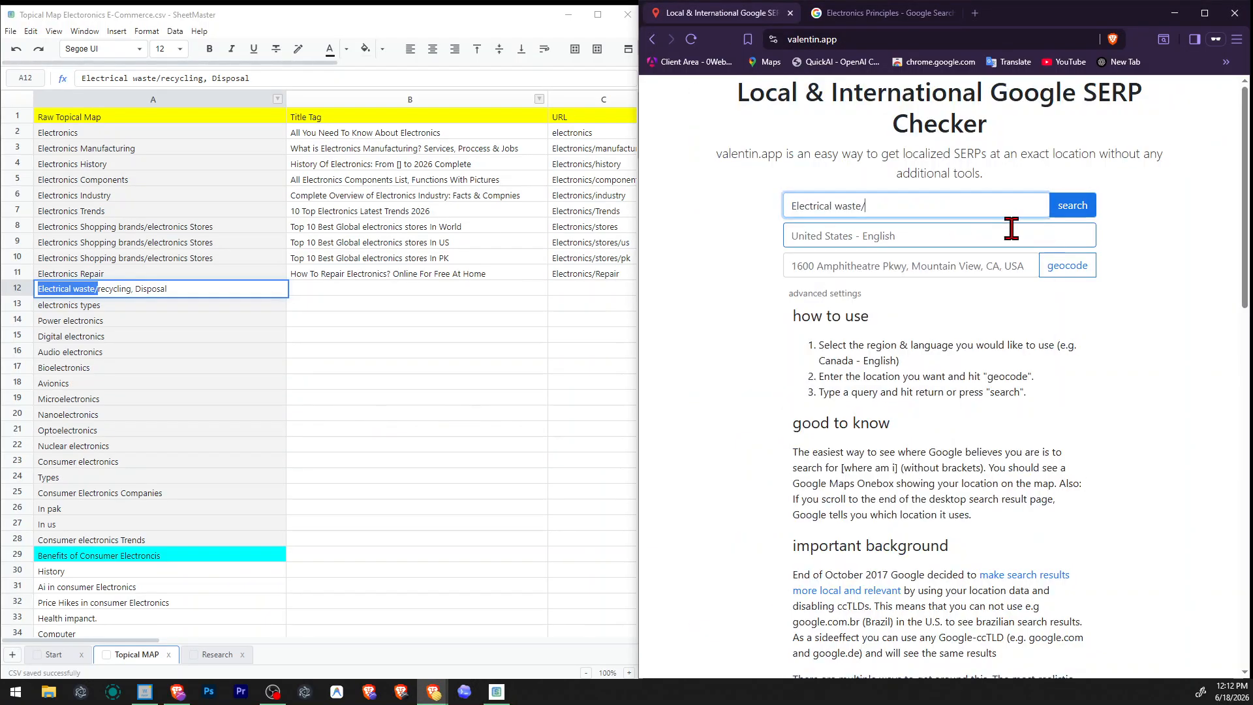
pyautogui.press('BackSpace')
pyautogui.press('Return')
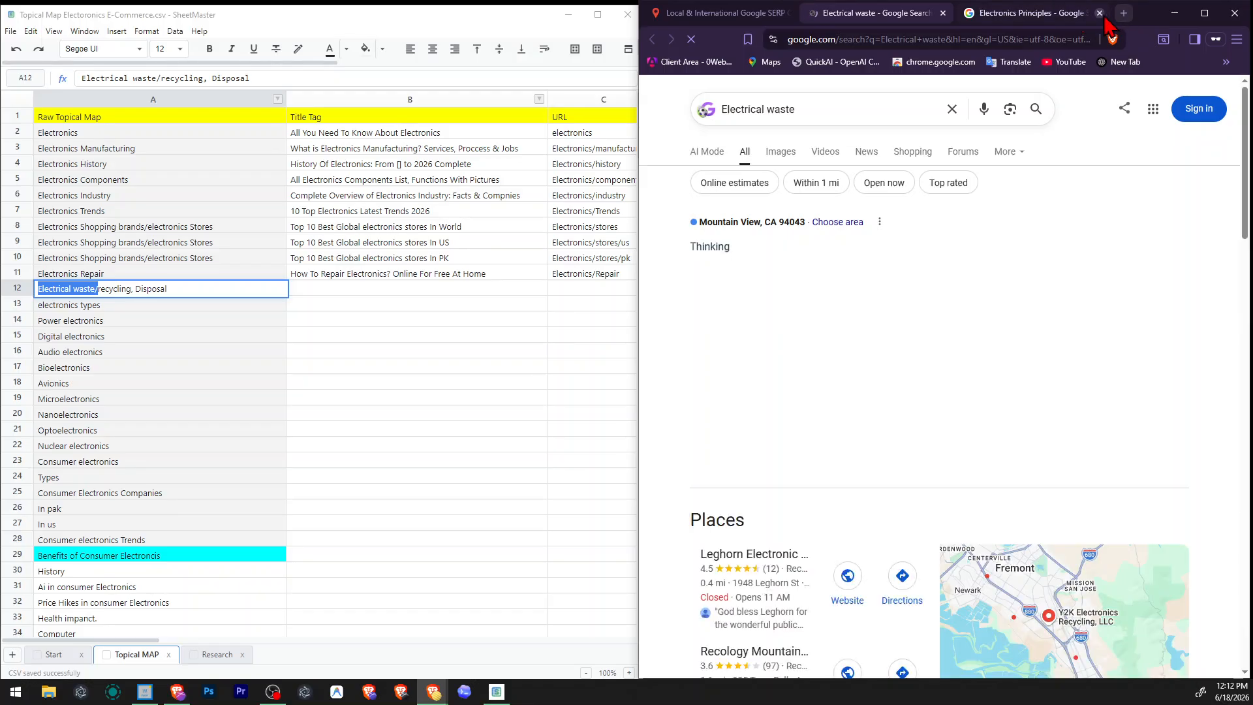
pyautogui.click(1100, 13)
# Examine the Electrical waste results, including the images, common questions, listed pages and related searches.
pyautogui.scroll(-9, 970, 327)
pyautogui.scroll(-4, 1162, 425)
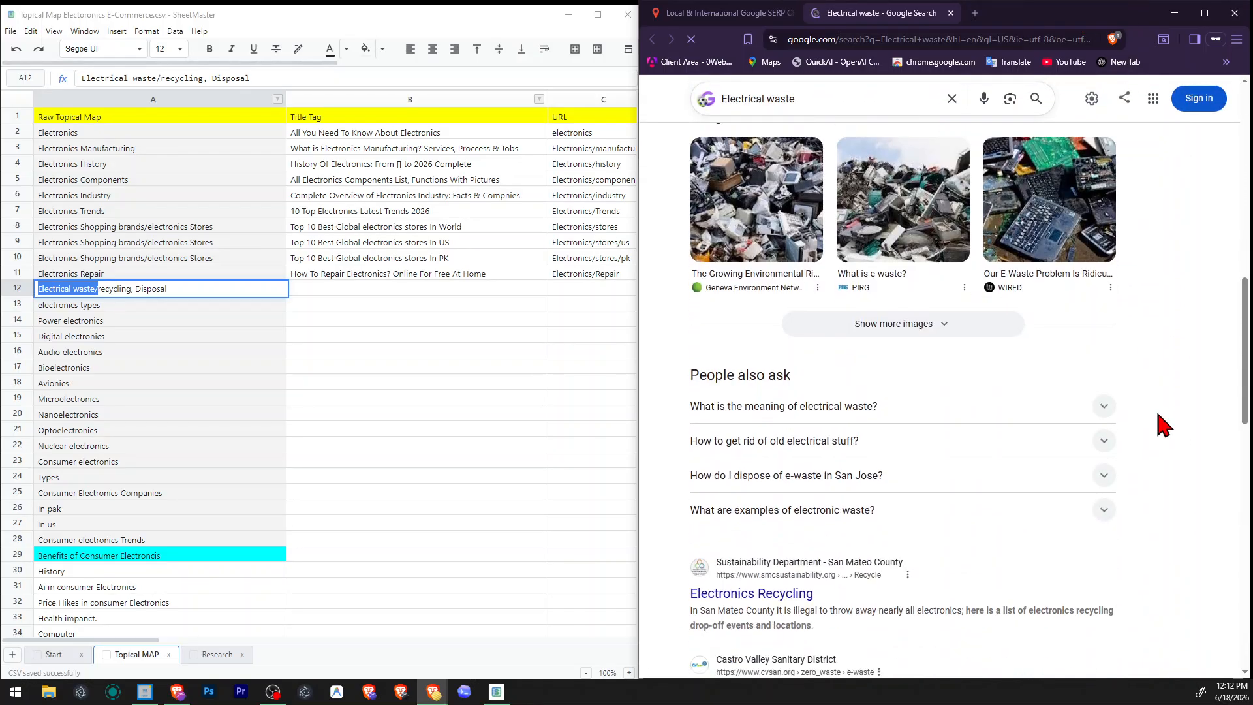
pyautogui.scroll(-2, 1162, 425)
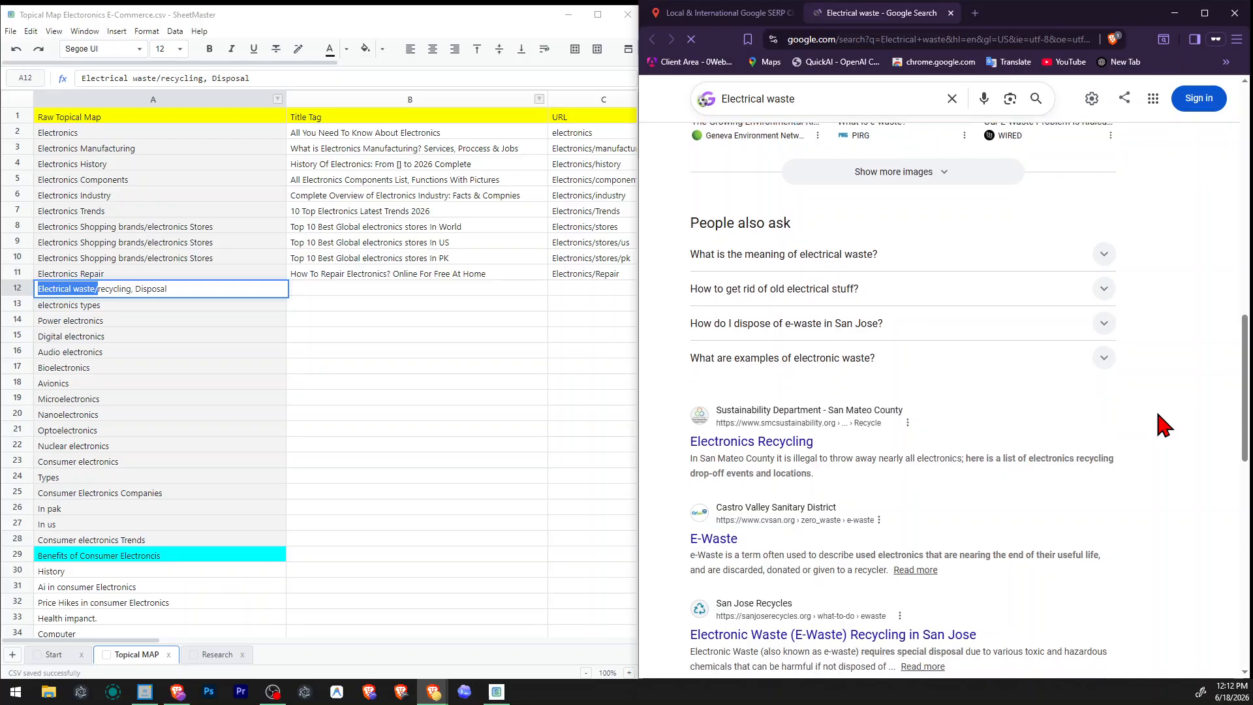
pyautogui.scroll(-4, 1161, 425)
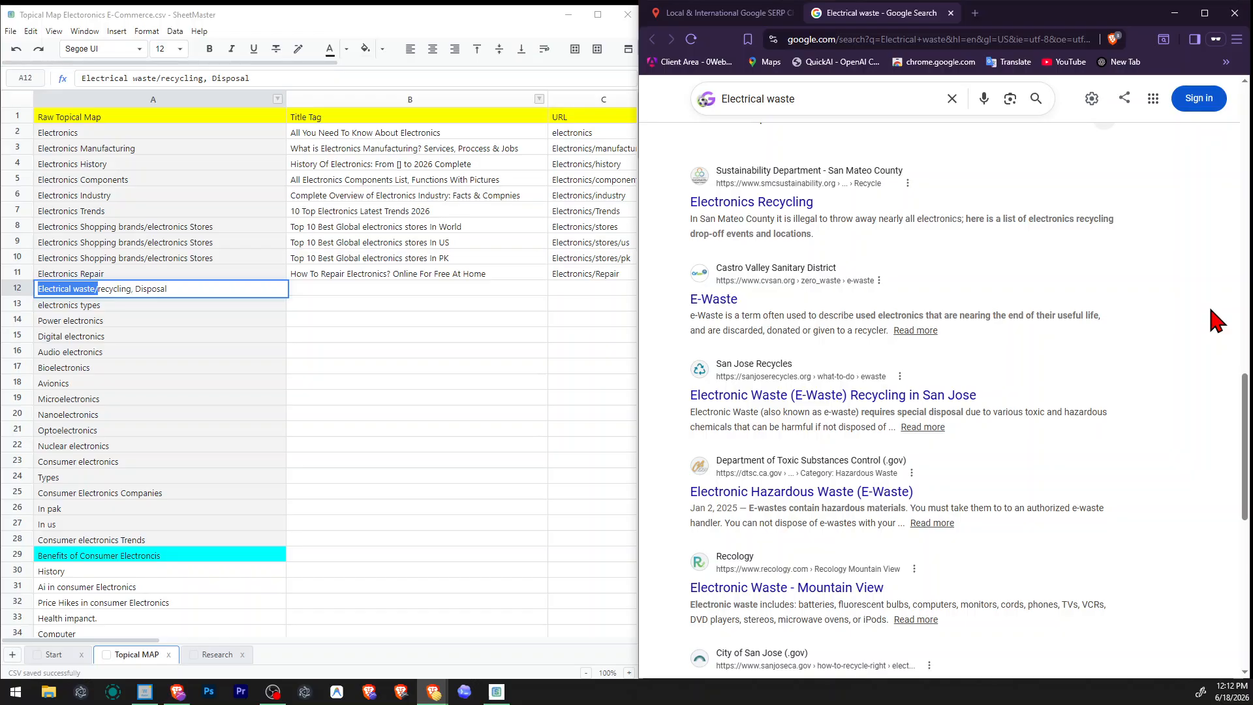
pyautogui.scroll(-2, 982, 300)
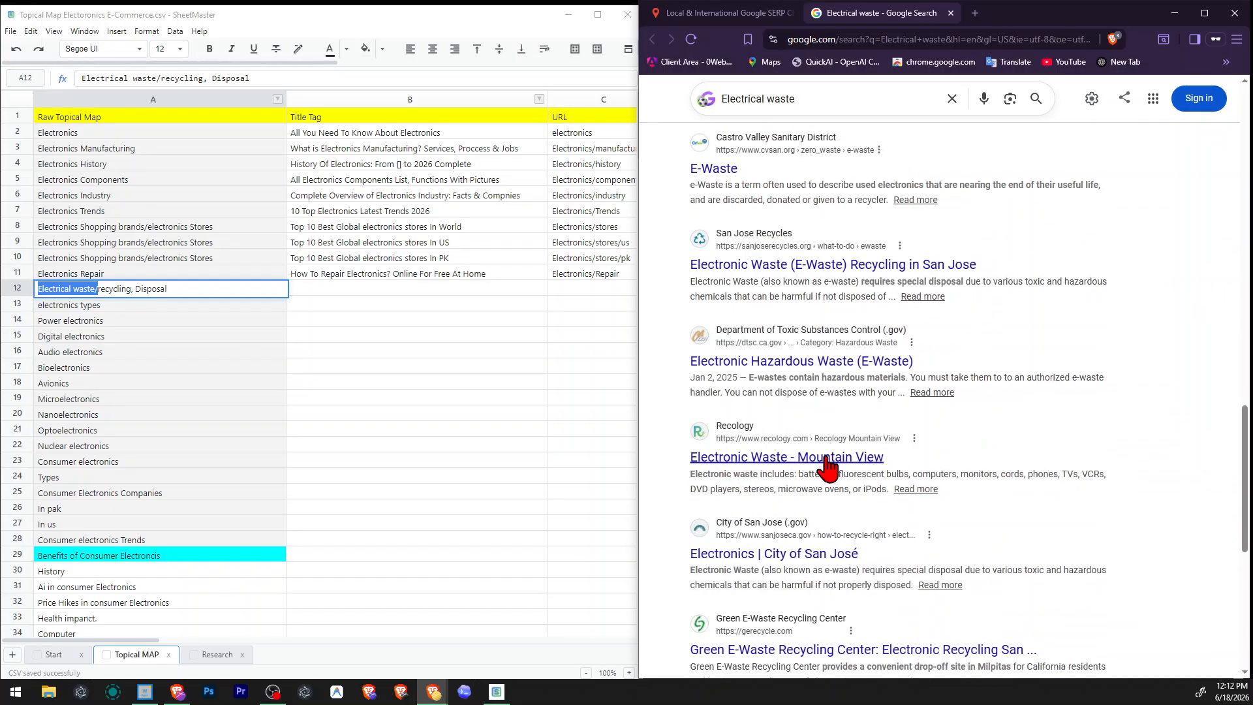
pyautogui.scroll(-2, 835, 457)
pyautogui.scroll(-4, 841, 444)
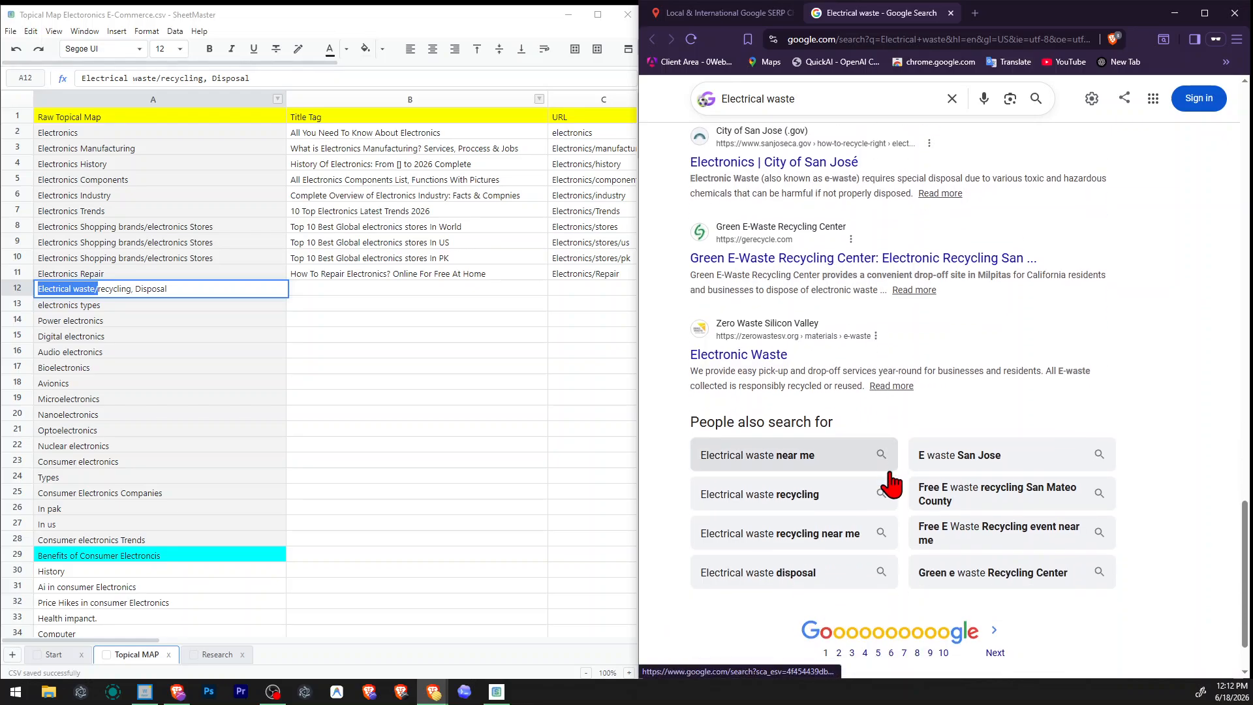
# Review the Electrical waste results again from the listed pages back to the AI Overview.
pyautogui.scroll(6, 951, 539)
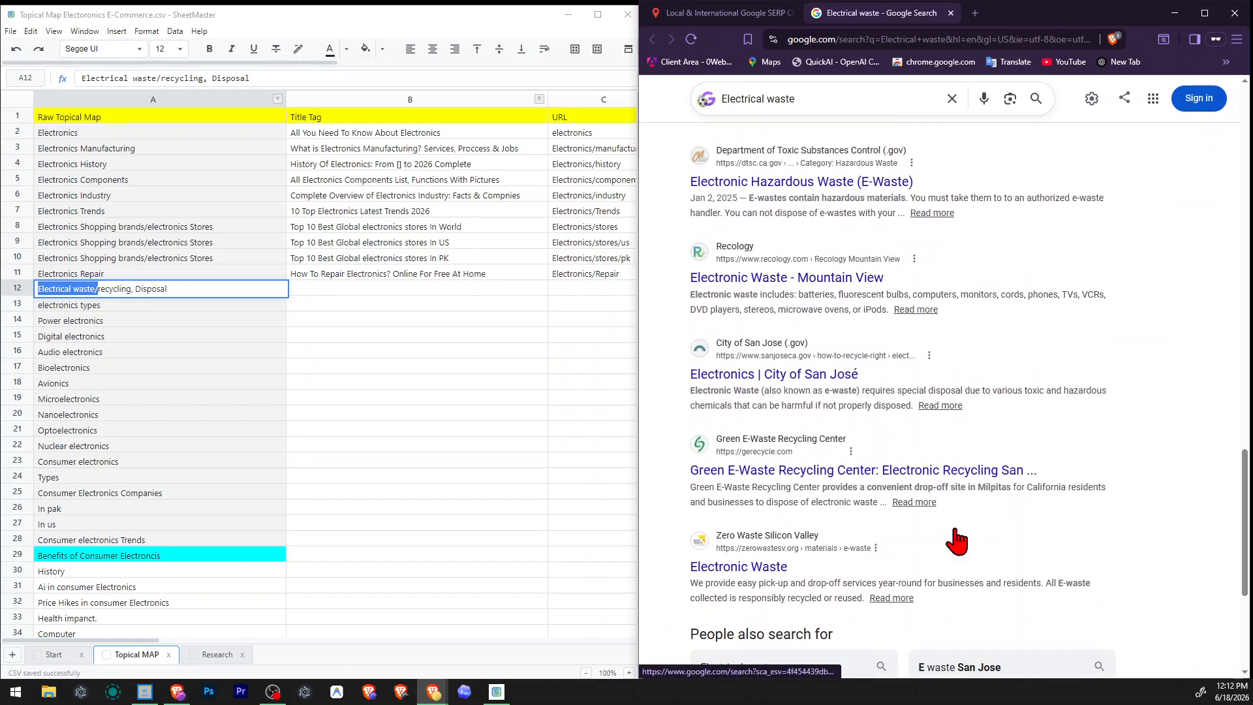
pyautogui.scroll(2, 825, 437)
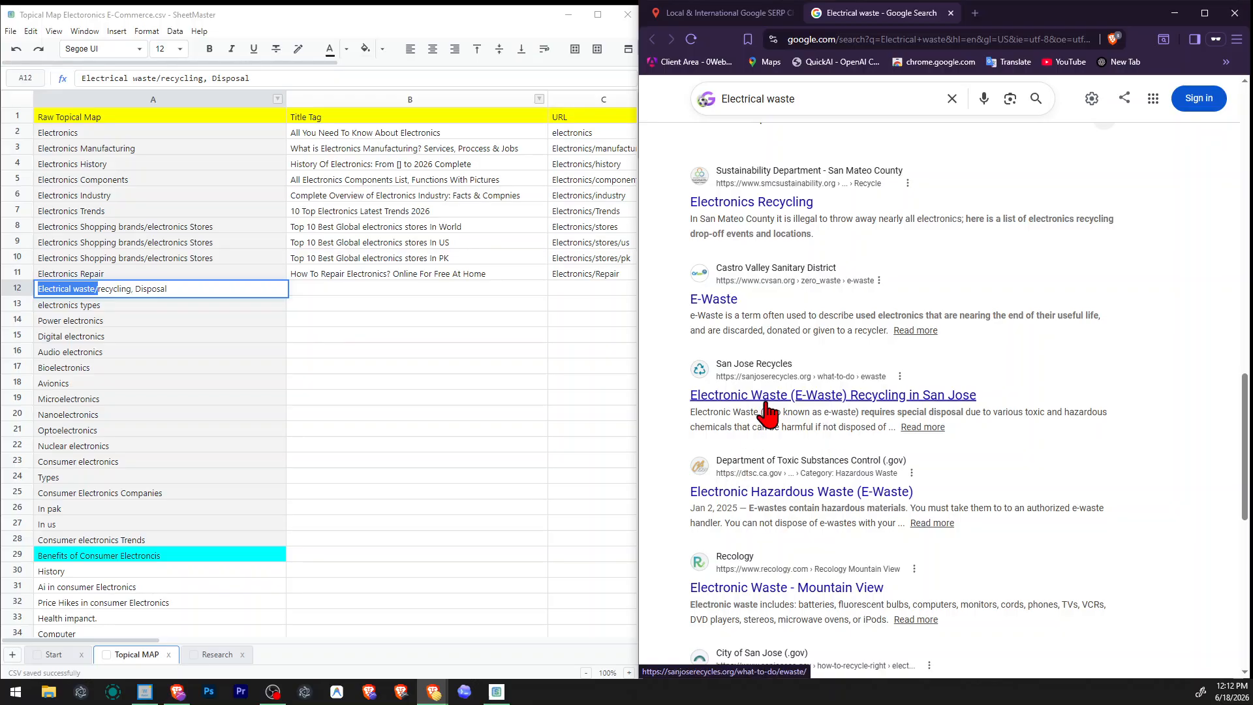
pyautogui.scroll(2, 767, 392)
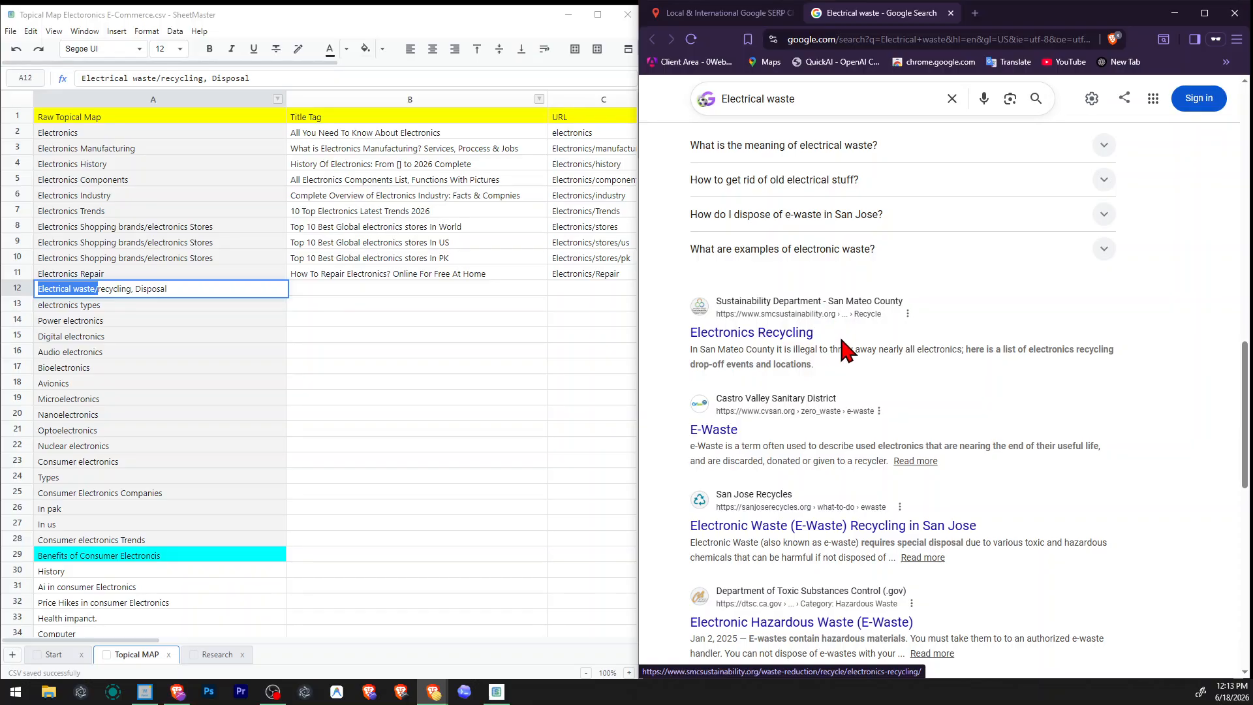
pyautogui.scroll(2, 927, 351)
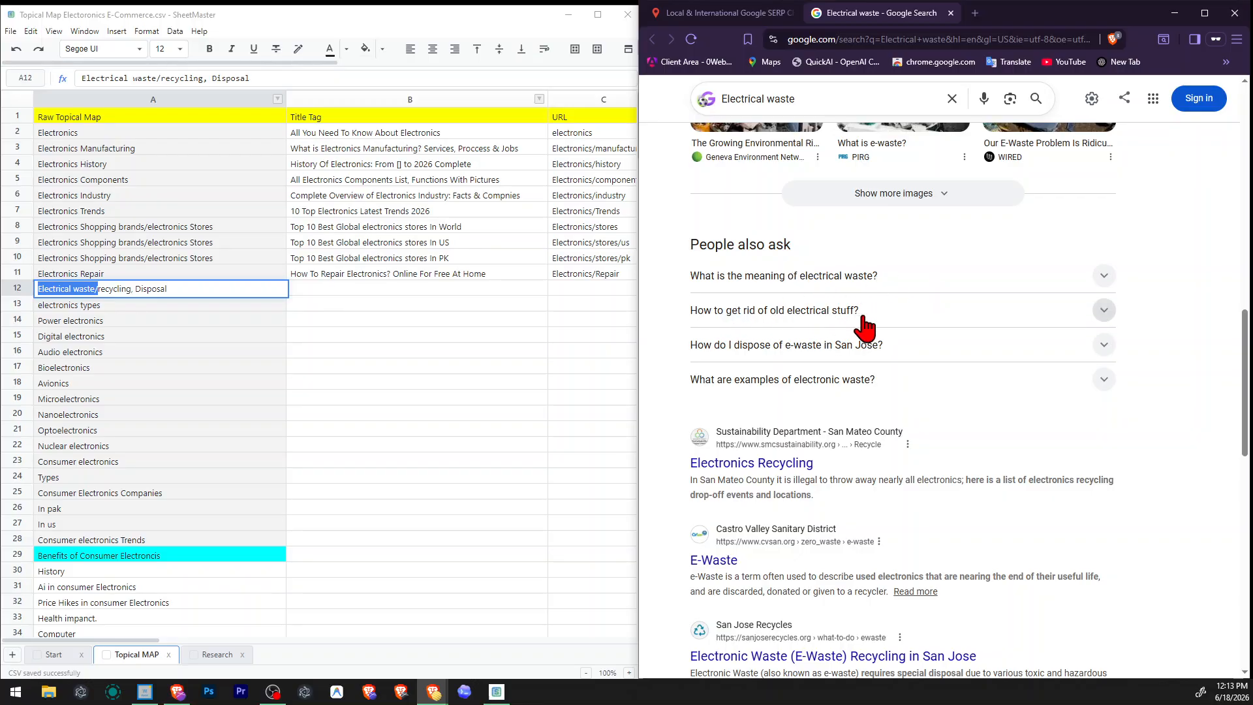
pyautogui.scroll(8, 816, 356)
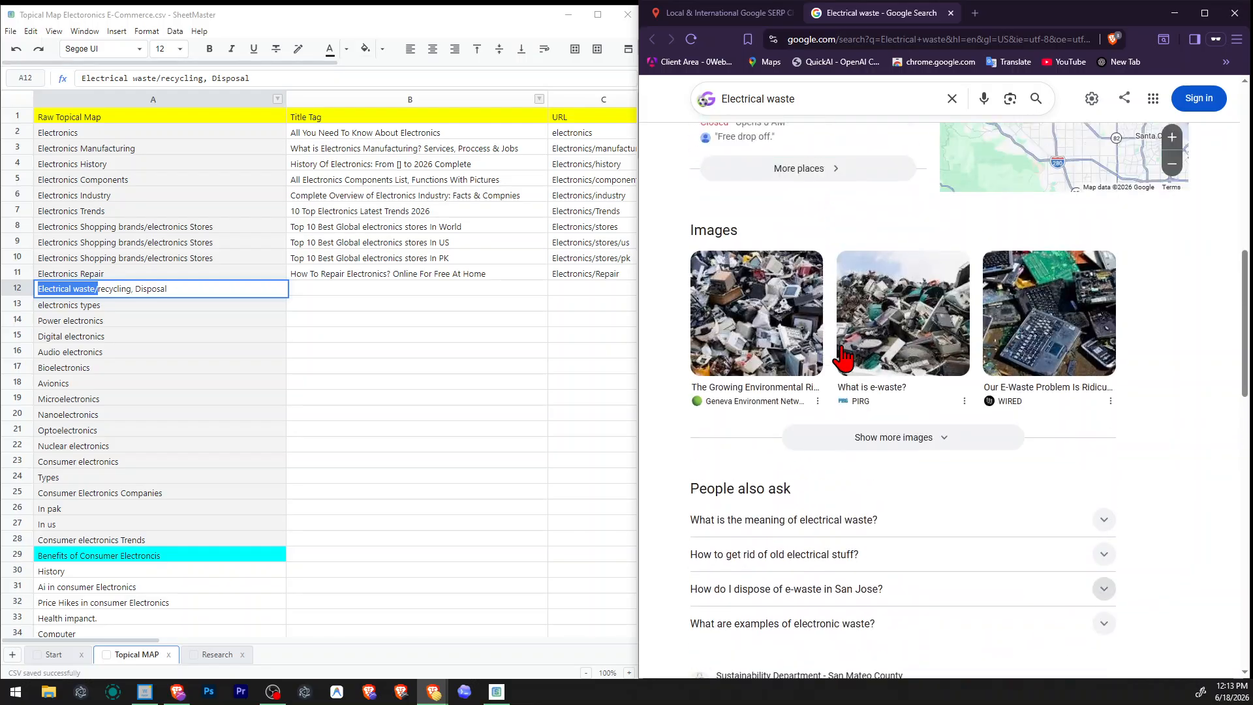
pyautogui.scroll(6, 848, 358)
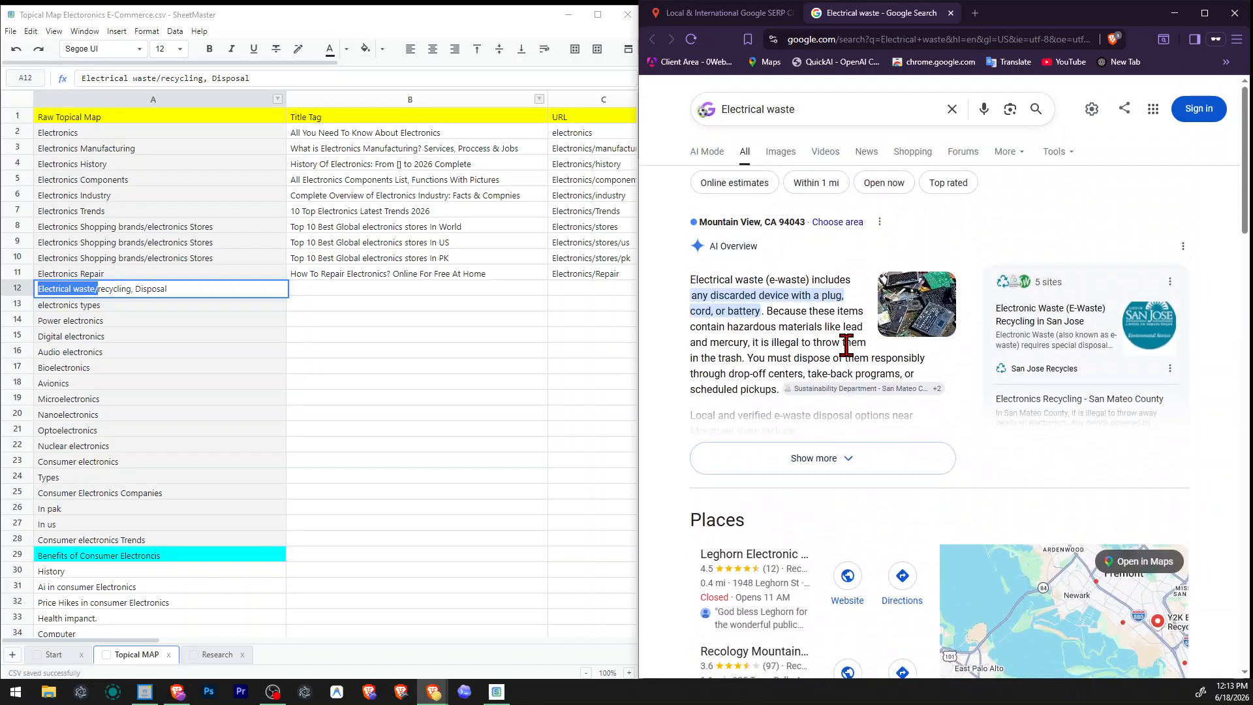
# Open the Recology Electronic Waste and San Mateo County Electronics Recycling results in new tabs and read the Recology page.
pyautogui.scroll(-18, 849, 358)
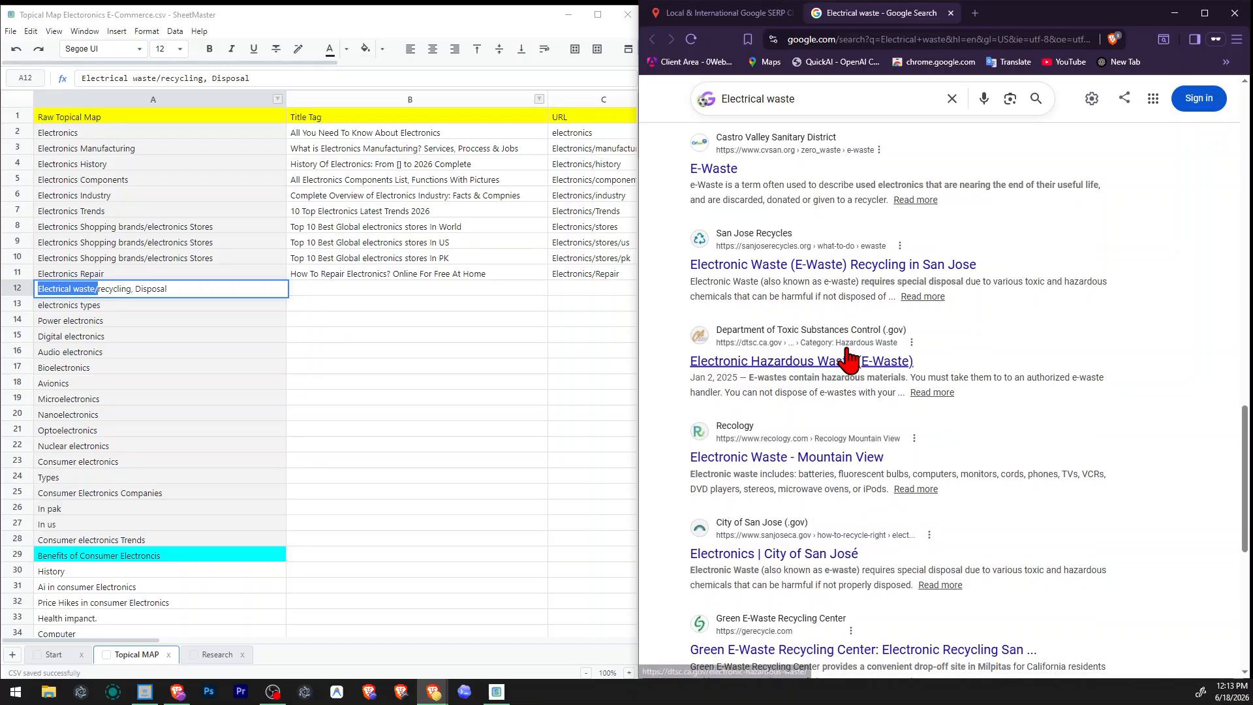
pyautogui.scroll(-2, 846, 358)
pyautogui.rightClick(765, 333)
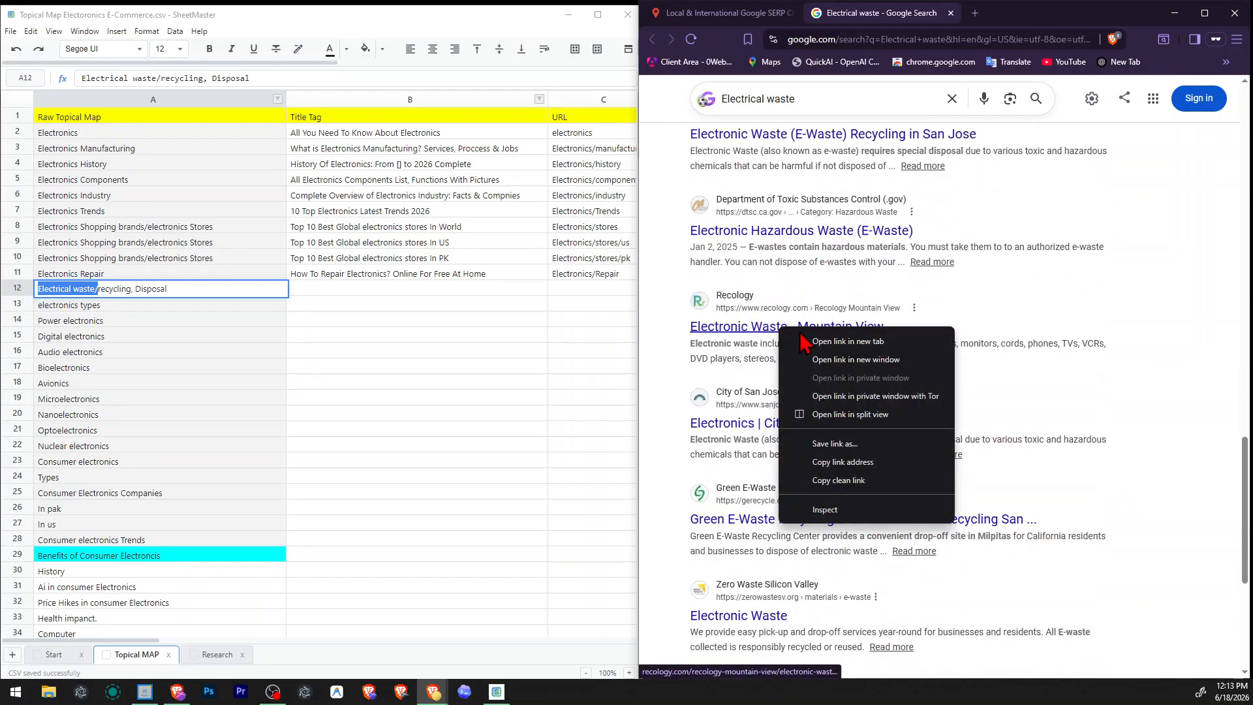
pyautogui.click(816, 338)
pyautogui.scroll(2, 934, 268)
pyautogui.scroll(2, 935, 268)
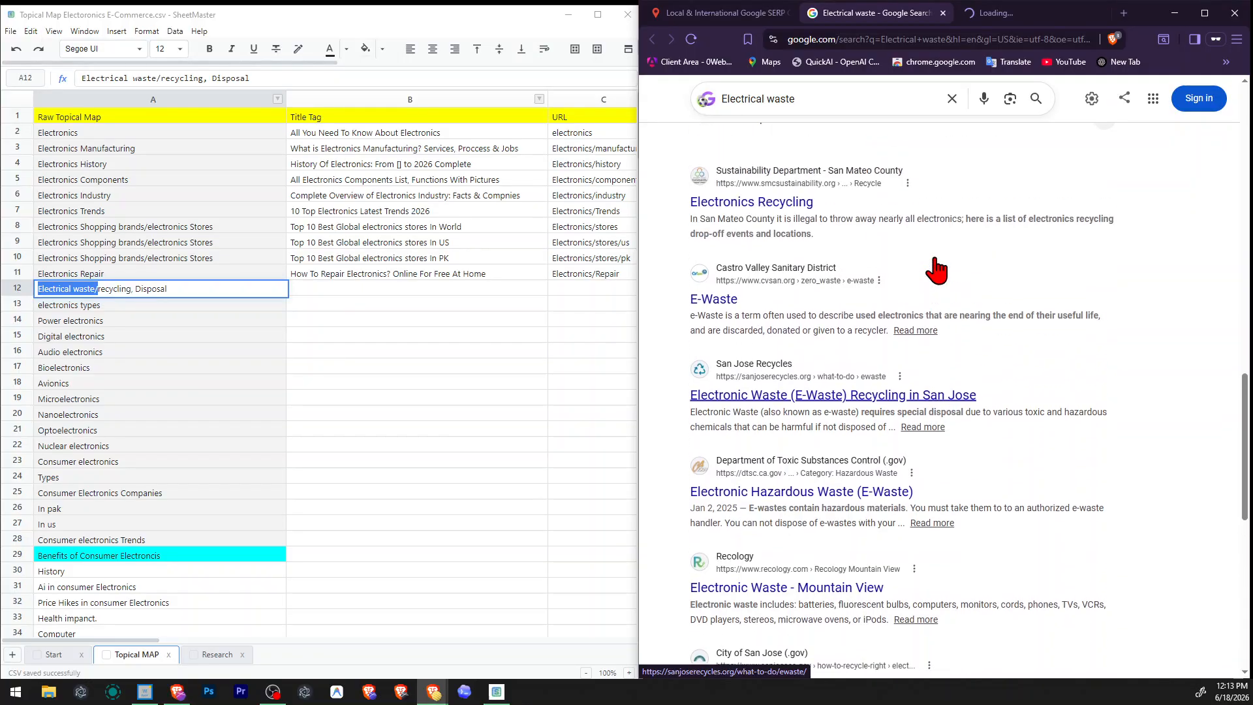
pyautogui.rightClick(773, 202)
pyautogui.click(809, 213)
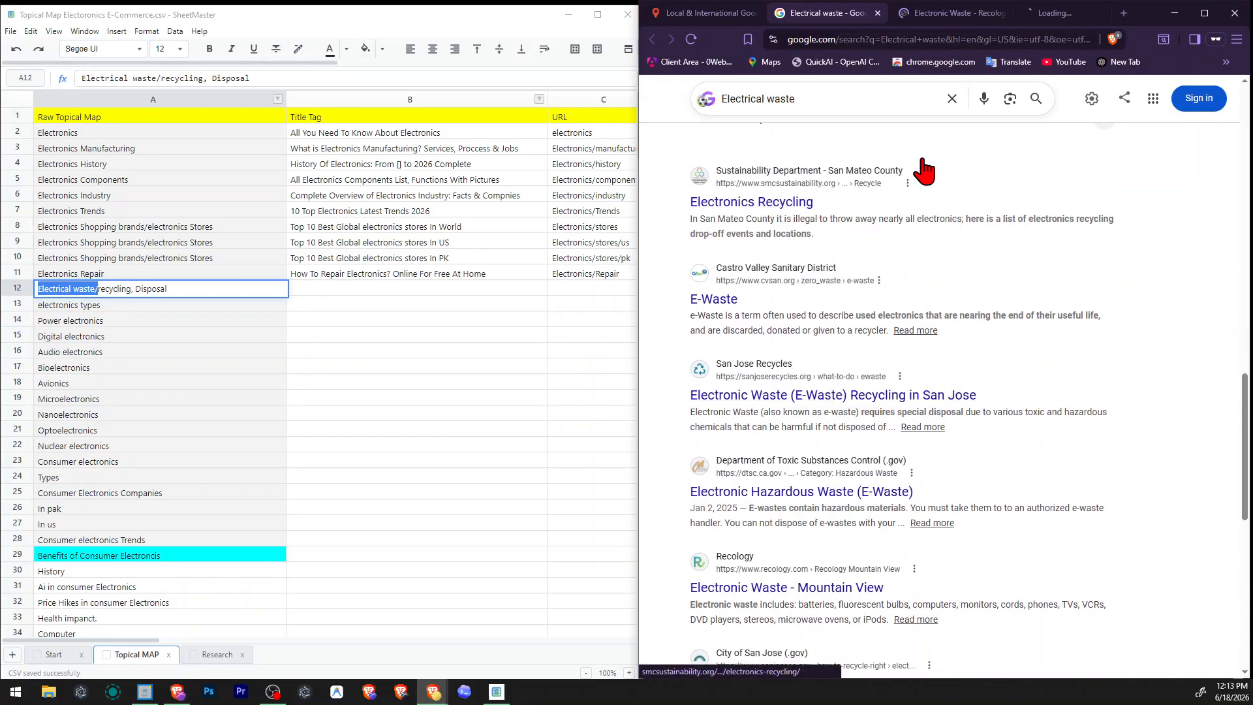
pyautogui.click(954, 13)
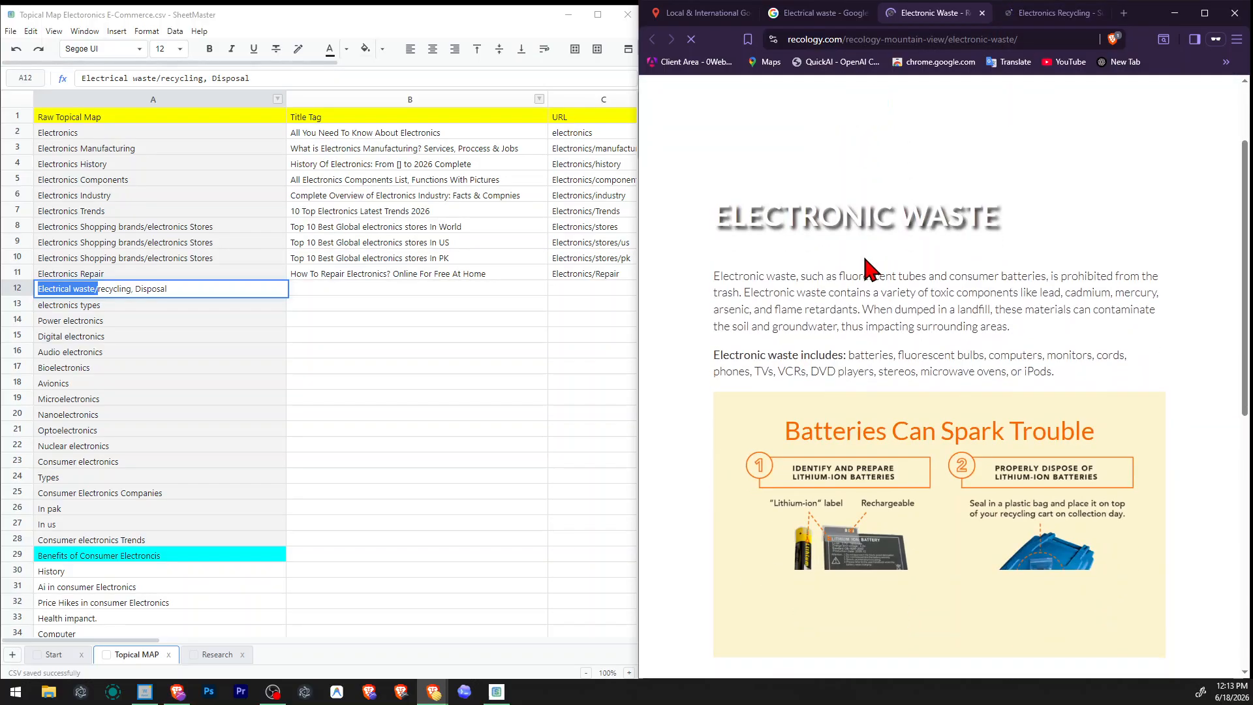
pyautogui.scroll(-10, 867, 267)
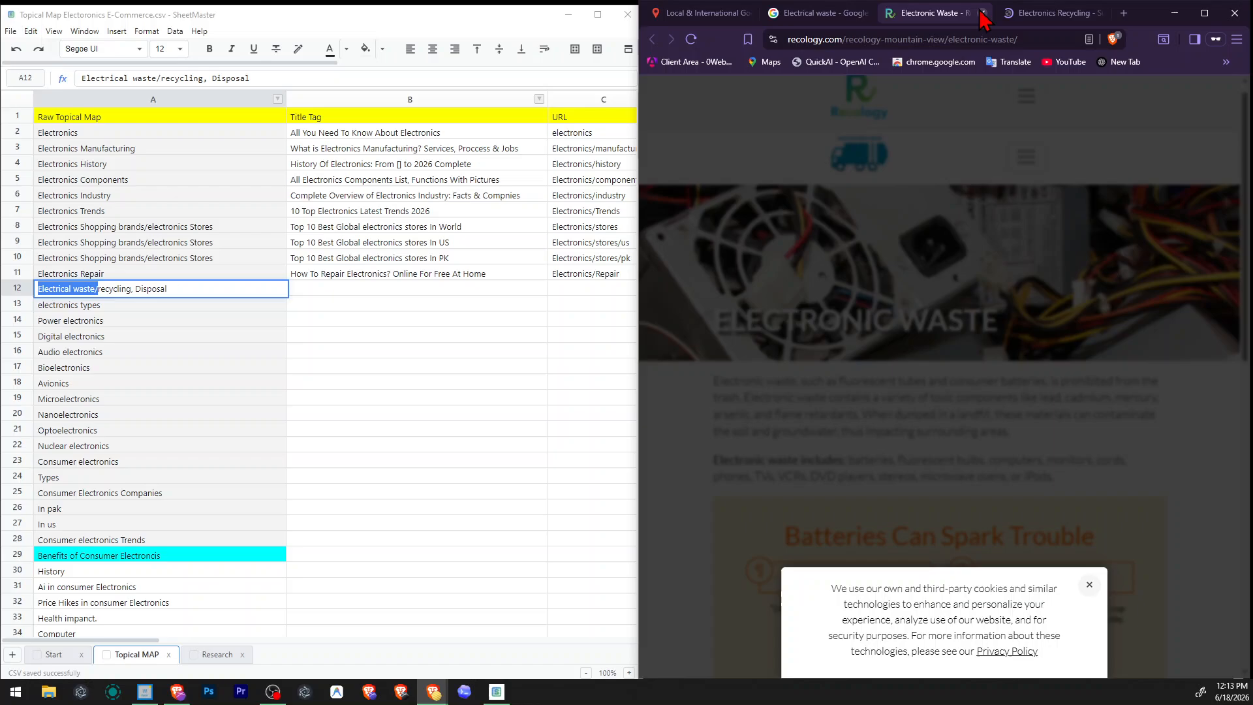
# Close the Recology page, read the San Mateo County Electronics Recycling page through, and close it as well.
pyautogui.click(983, 13)
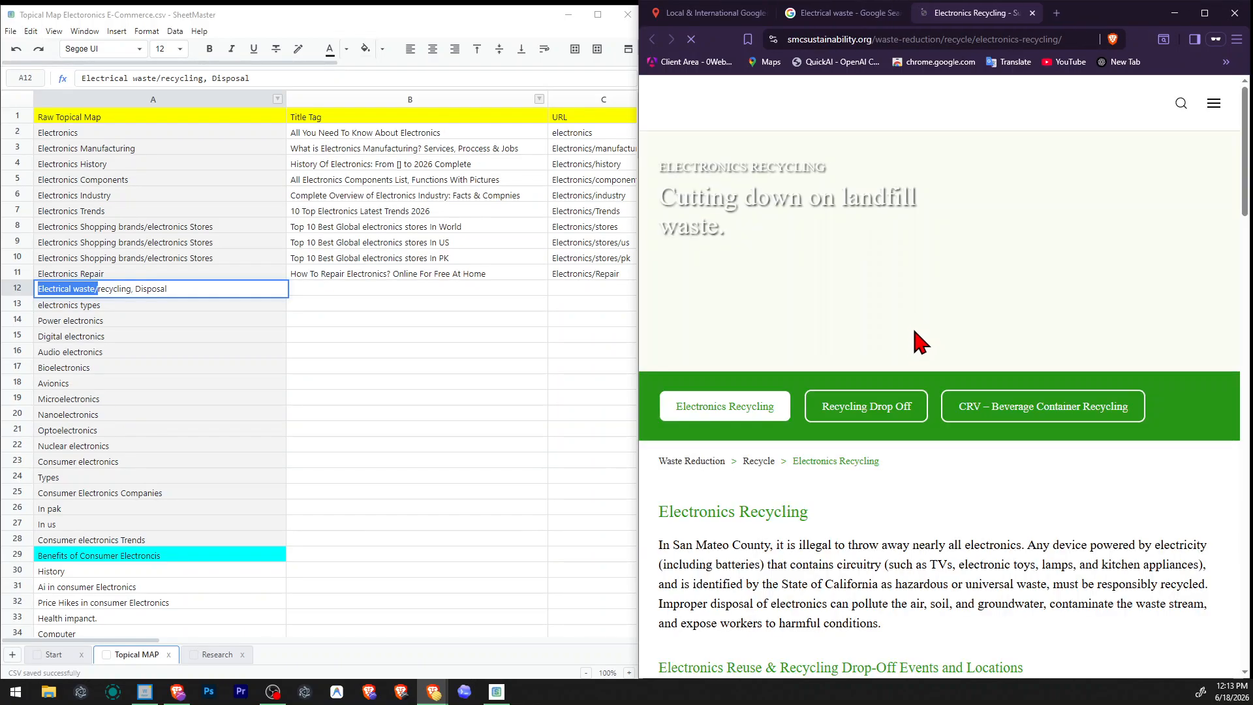
pyautogui.scroll(-8, 966, 358)
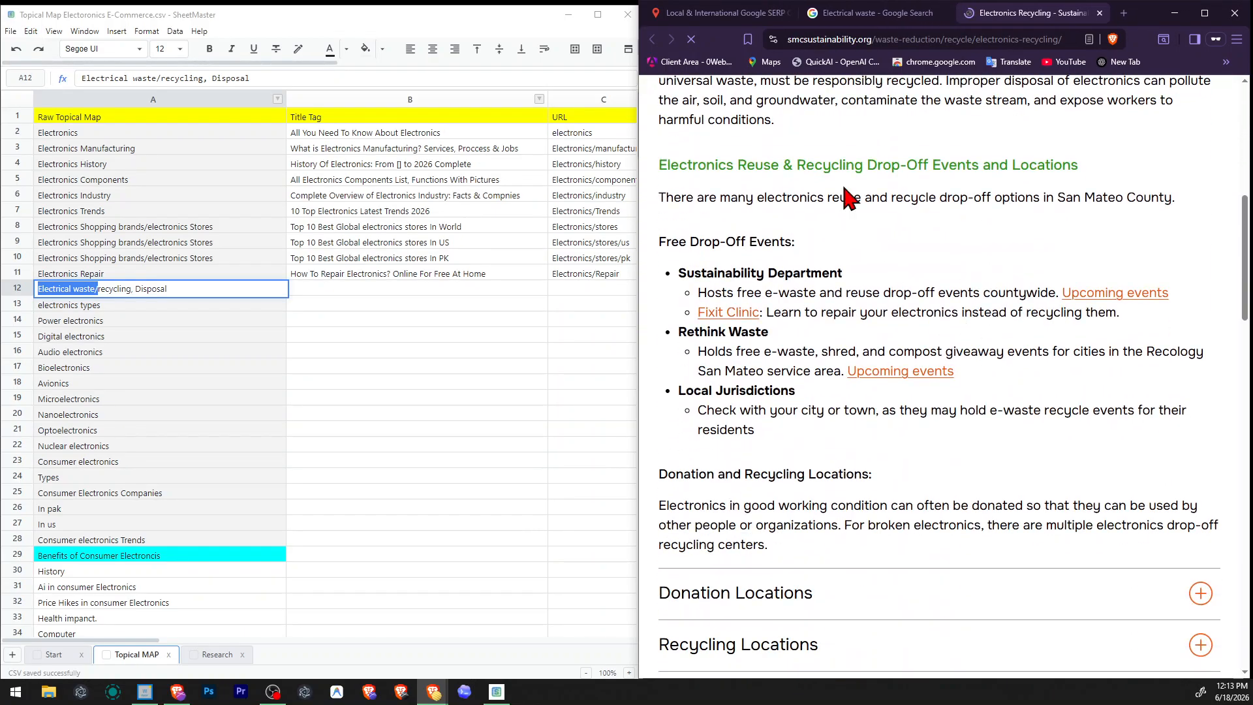
pyautogui.scroll(-4, 980, 190)
pyautogui.scroll(-13, 849, 300)
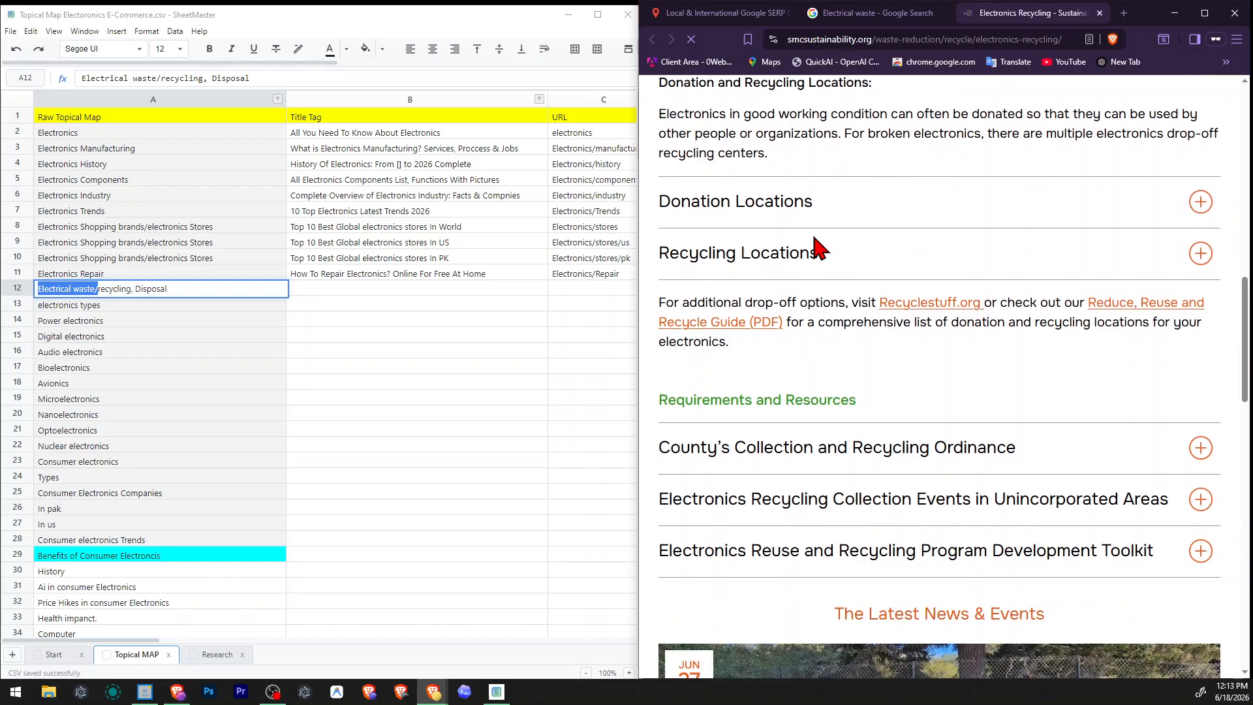
pyautogui.scroll(-9, 842, 313)
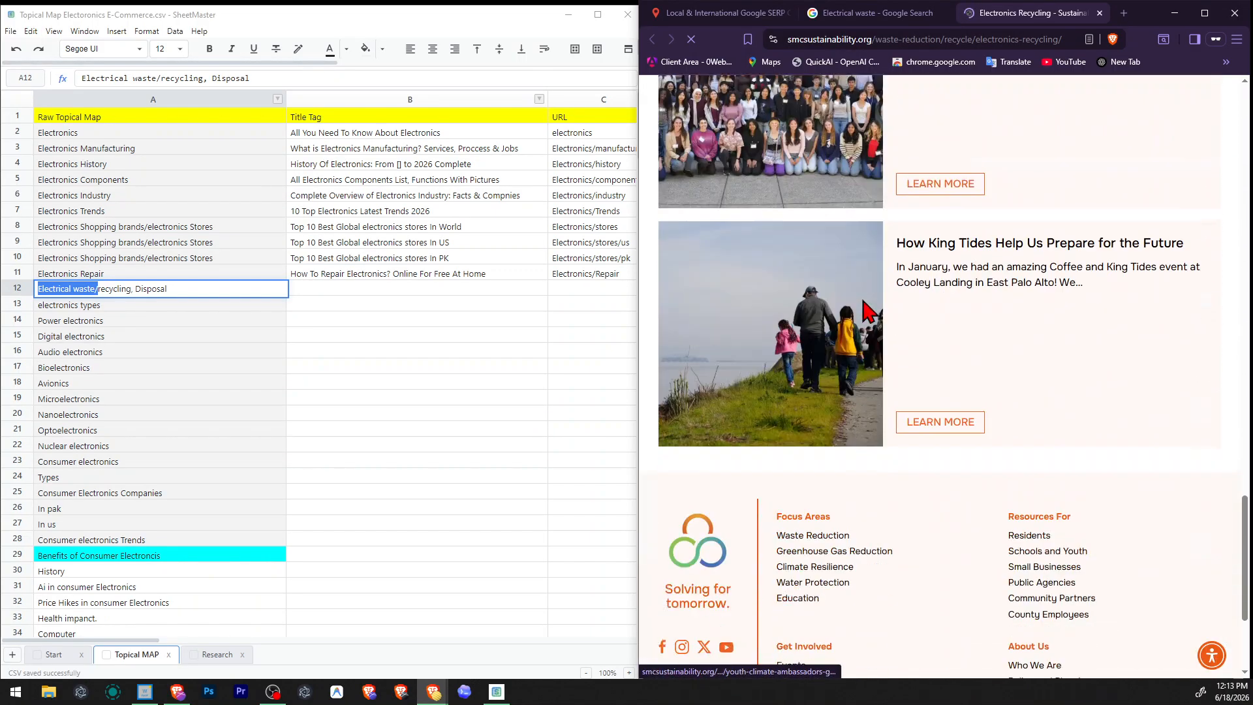
pyautogui.scroll(6, 914, 310)
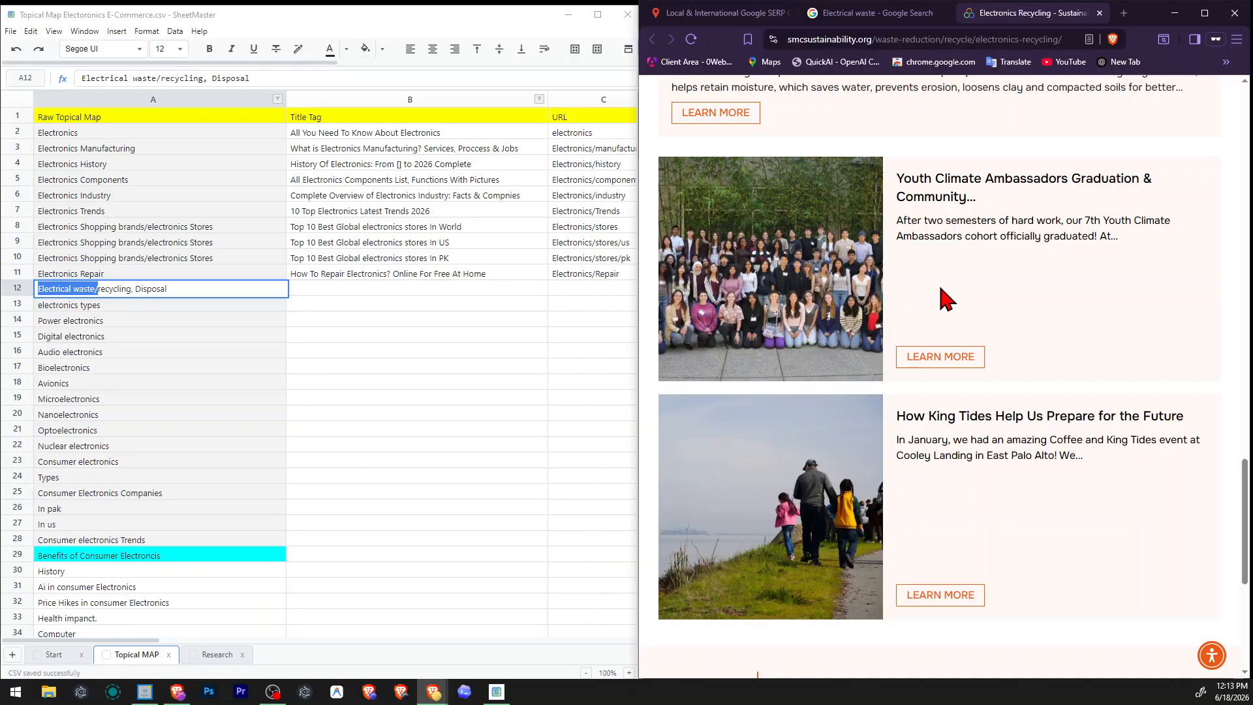
pyautogui.scroll(15, 940, 294)
pyautogui.scroll(4, 972, 300)
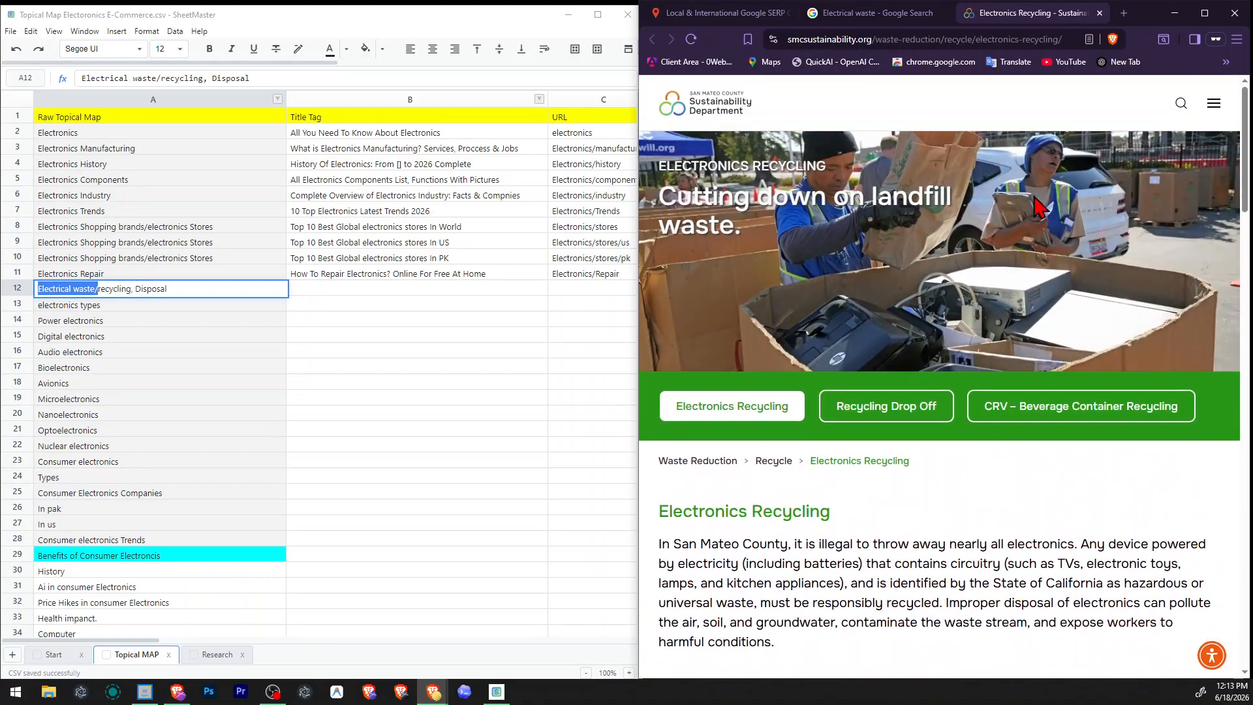
pyautogui.click(1100, 13)
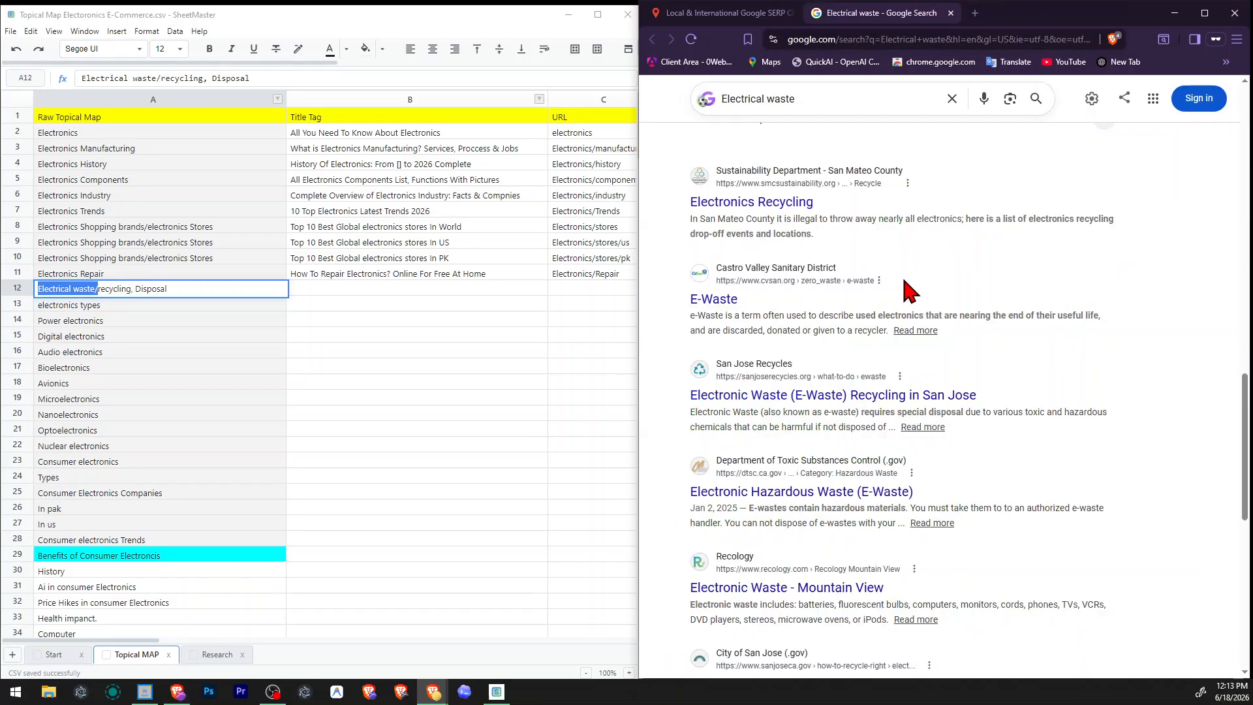
# Open the Electronic Hazardous Waste and Zero Waste Silicon Valley results in new tabs, and close the dtsc.ca.gov page.
pyautogui.scroll(-3, 915, 279)
pyautogui.rightClick(783, 363)
pyautogui.click(811, 376)
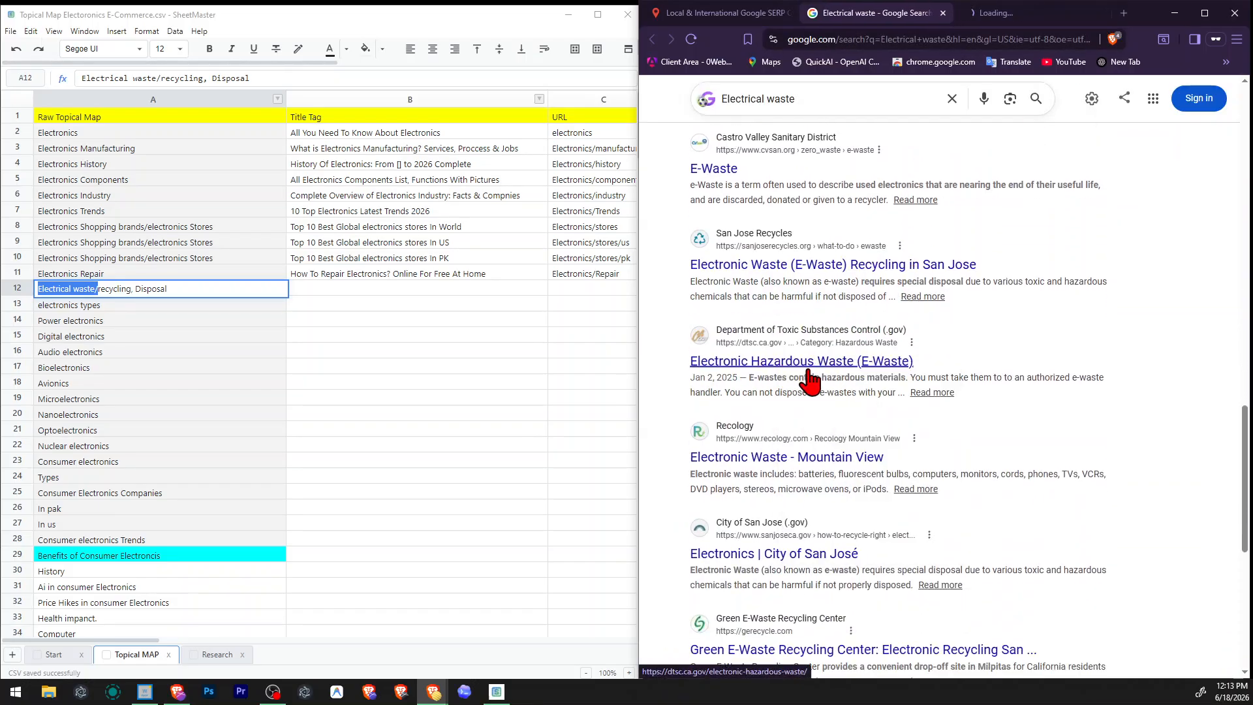
pyautogui.scroll(-4, 807, 382)
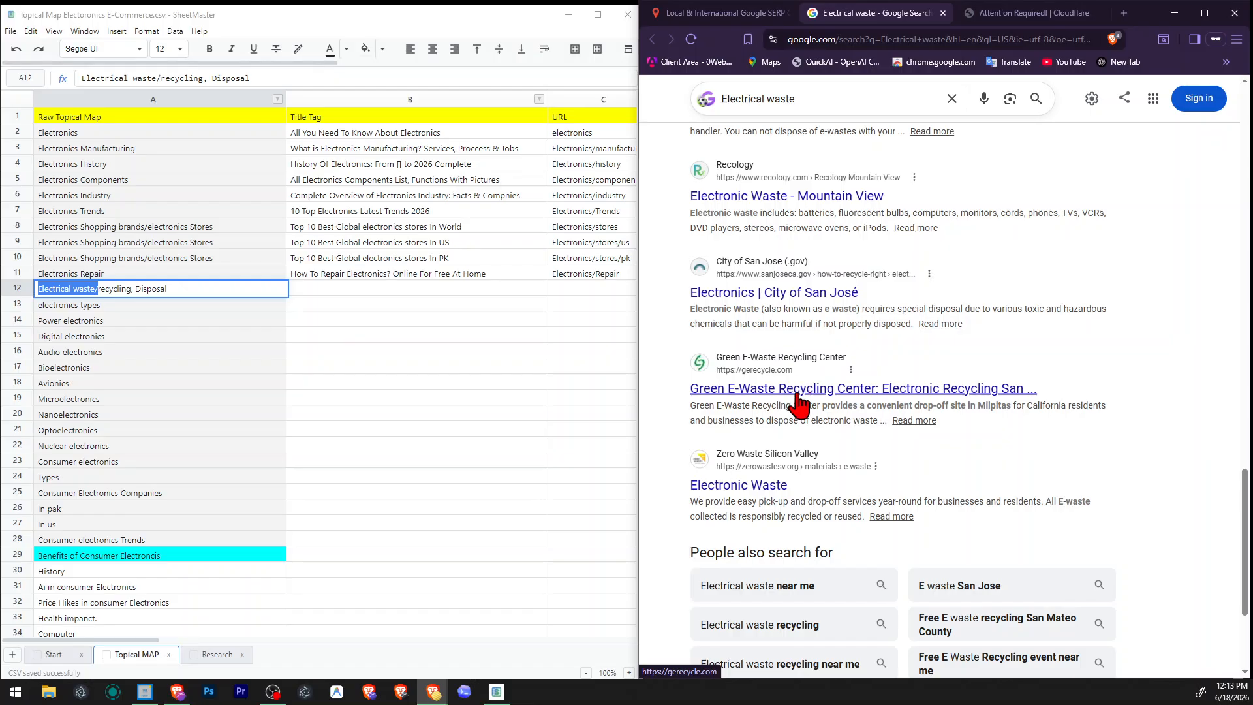
pyautogui.scroll(-2, 798, 387)
pyautogui.rightClick(751, 353)
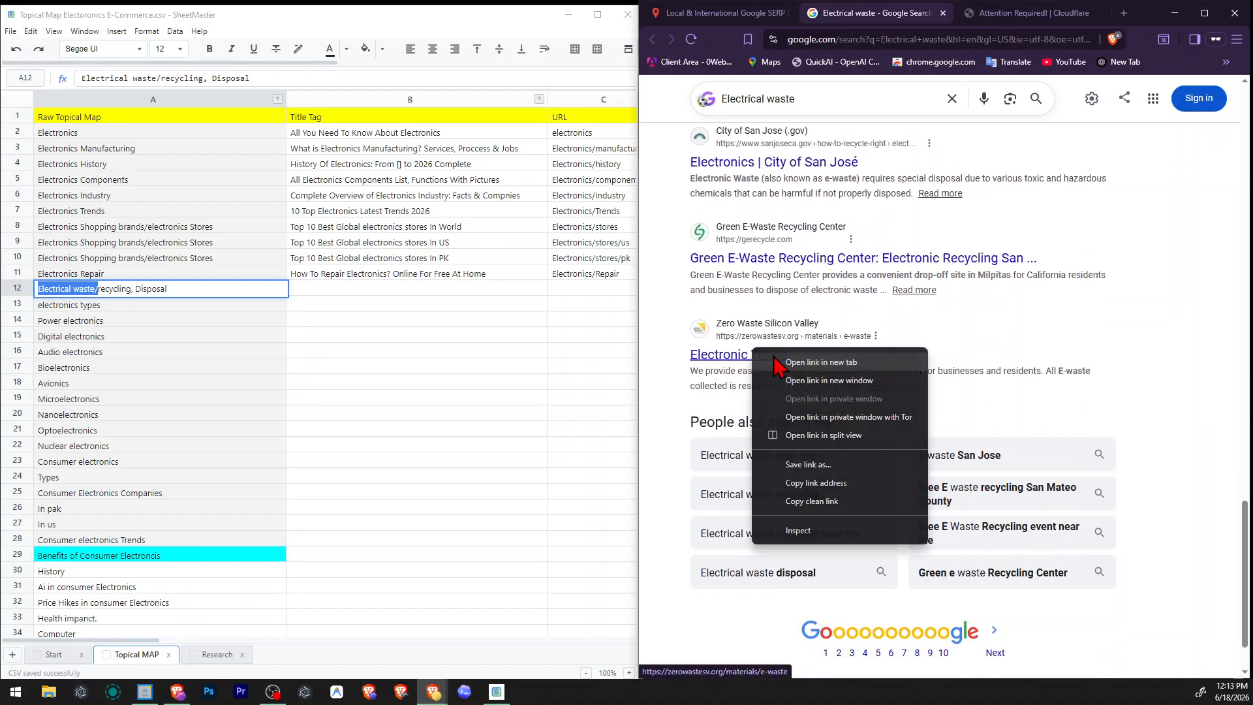
pyautogui.click(784, 361)
pyautogui.click(965, 20)
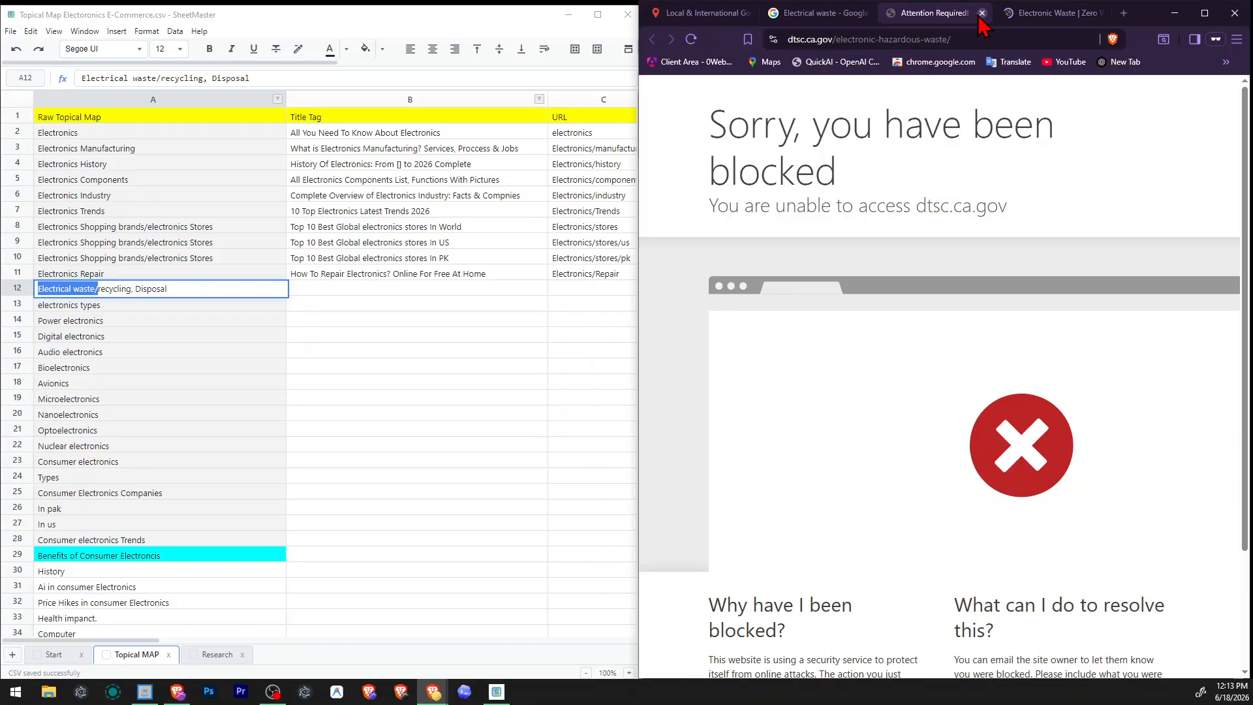
pyautogui.click(982, 13)
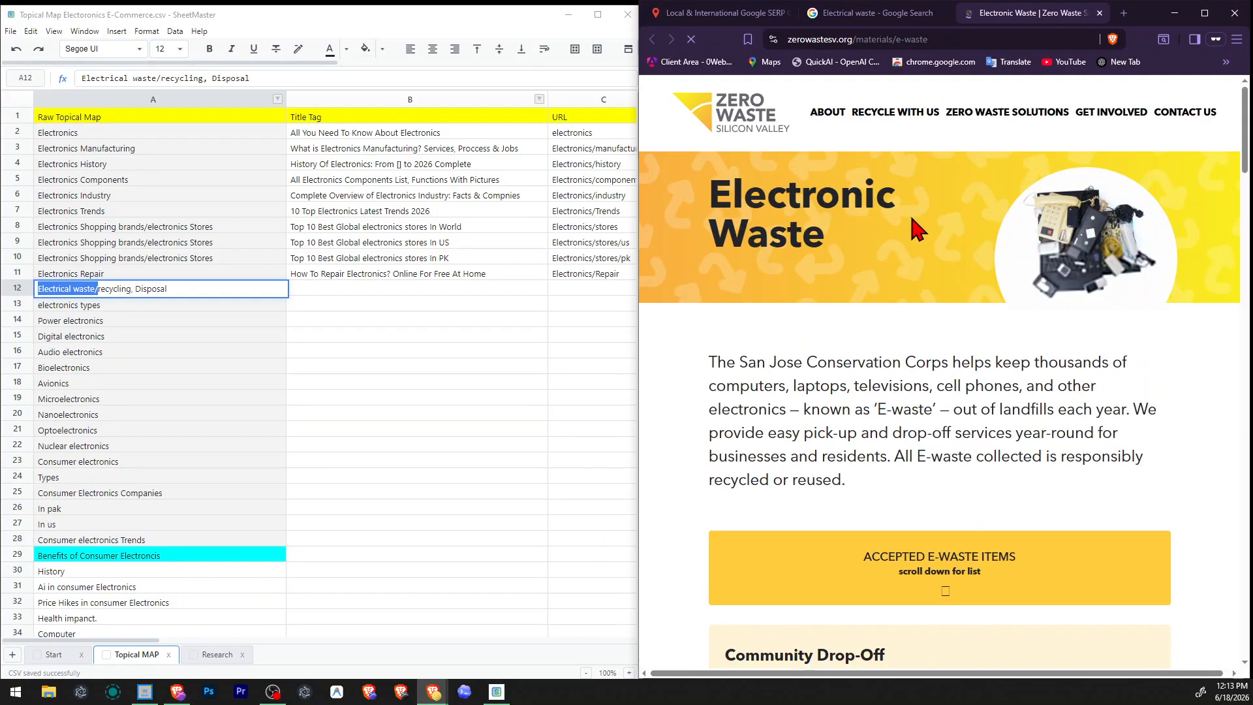
# Read the Zero Waste Silicon Valley Electronic Waste page, including its pick-up service and accepted items, and close it.
pyautogui.scroll(-15, 911, 218)
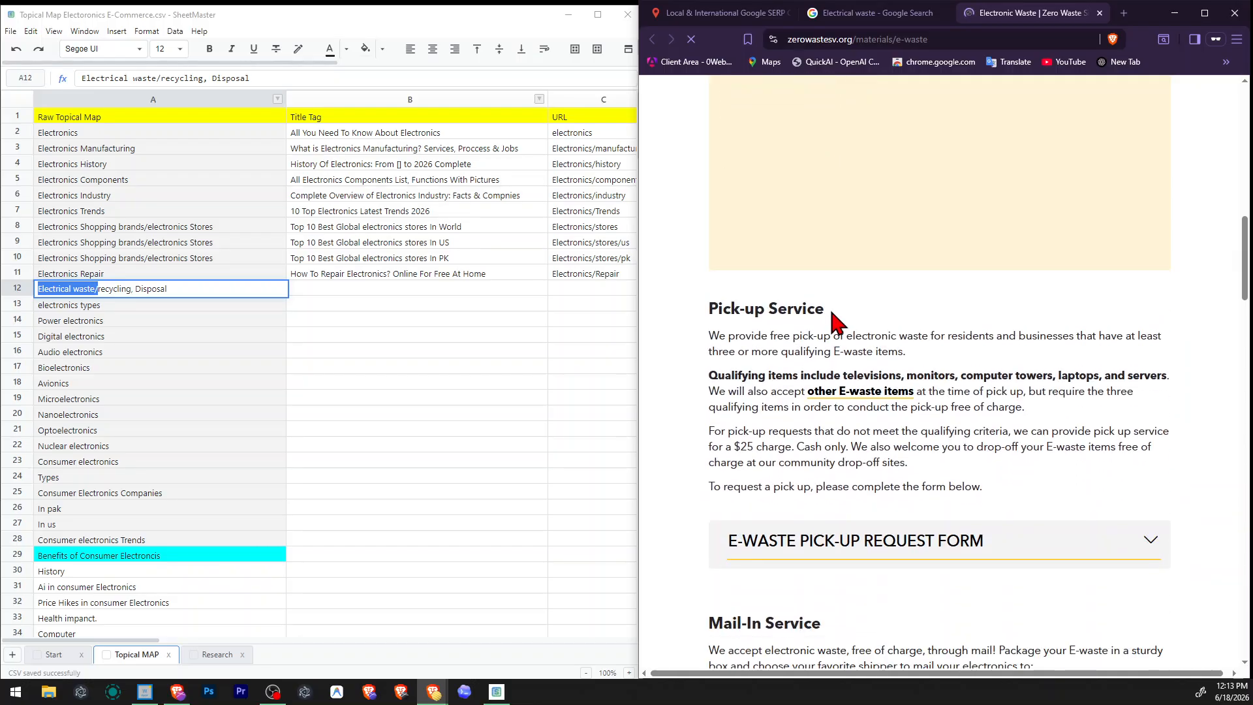
pyautogui.scroll(-15, 839, 316)
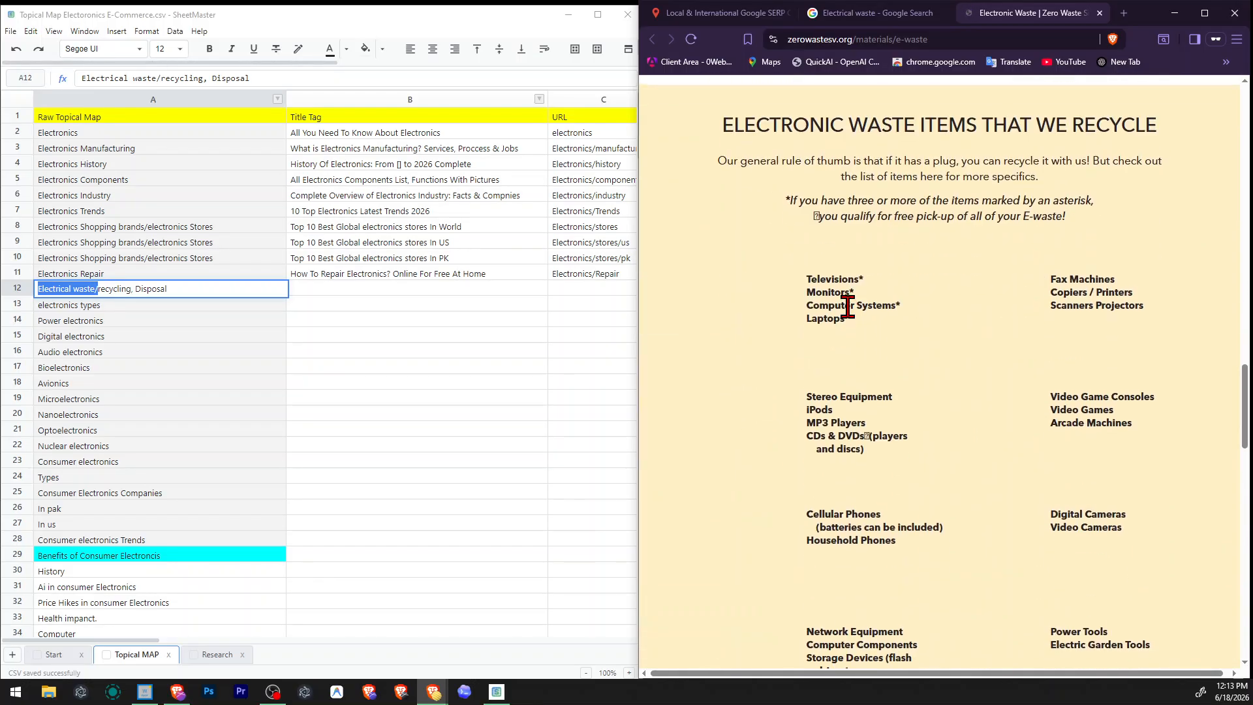
pyautogui.scroll(-12, 847, 307)
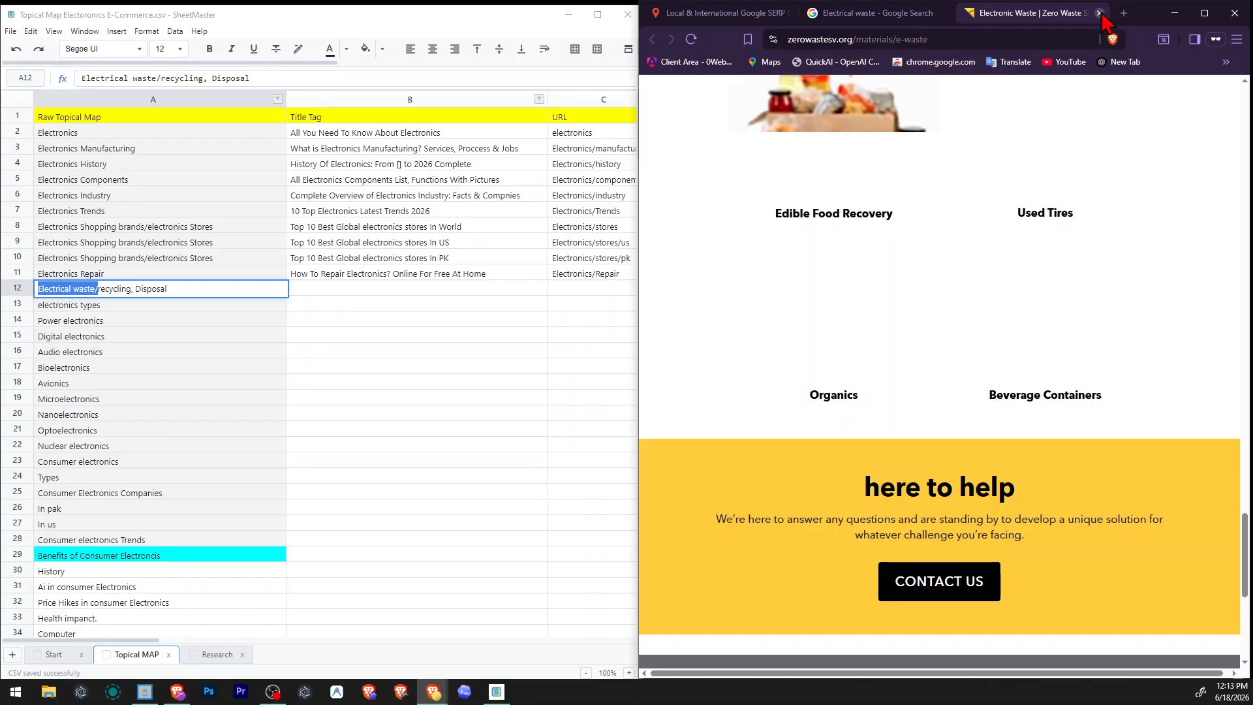
pyautogui.click(1100, 13)
# Examine the common questions, listed pages and related searches in the Electrical waste results once more.
pyautogui.scroll(10, 922, 342)
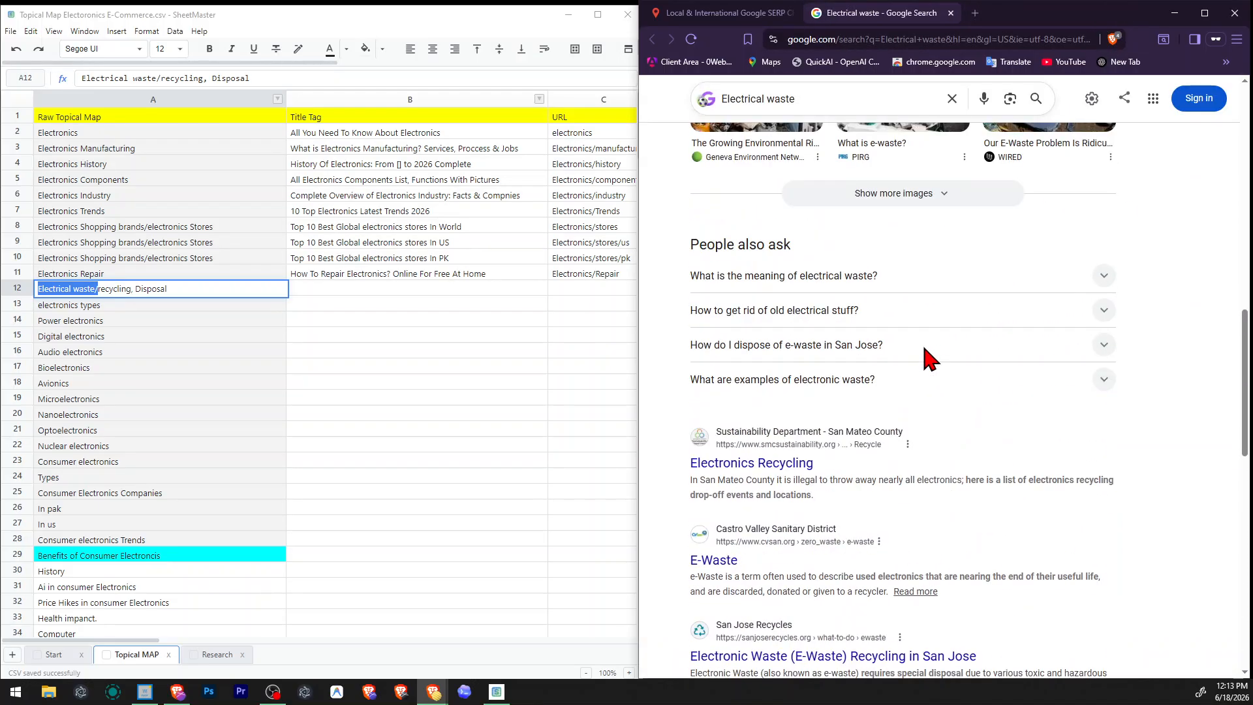
pyautogui.scroll(5, 798, 439)
pyautogui.scroll(-10, 839, 405)
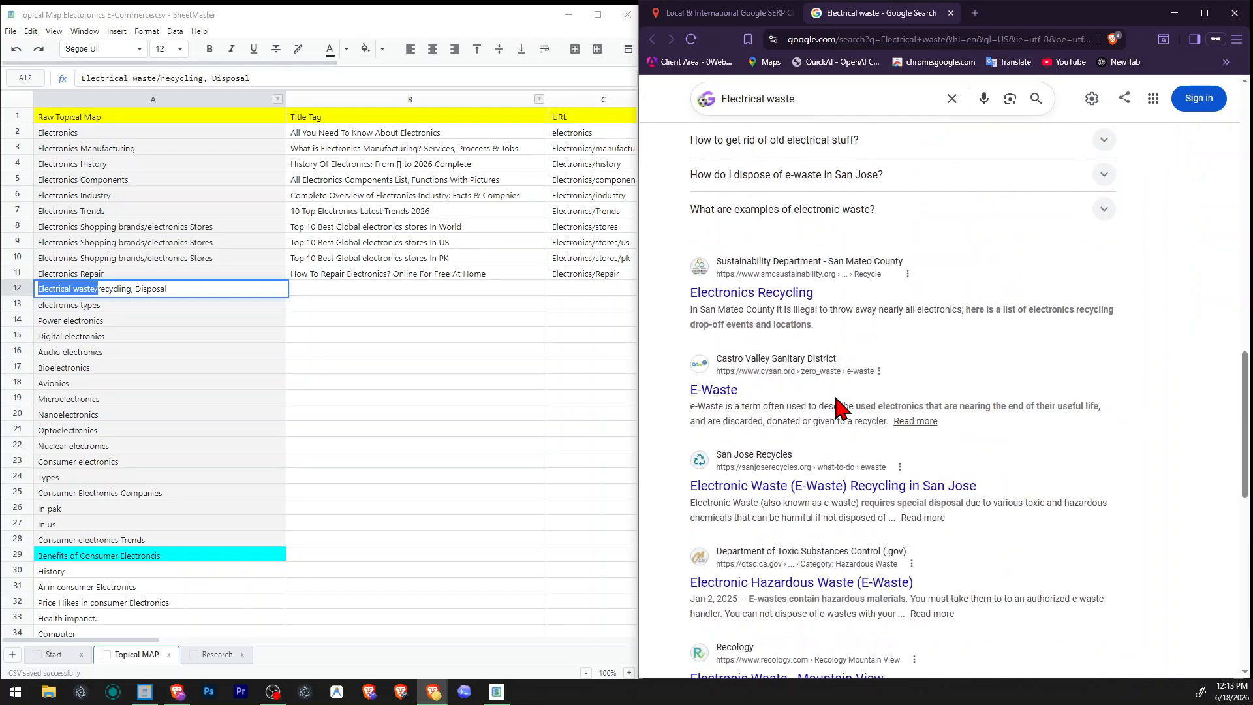
pyautogui.scroll(-6, 842, 406)
pyautogui.scroll(2, 842, 406)
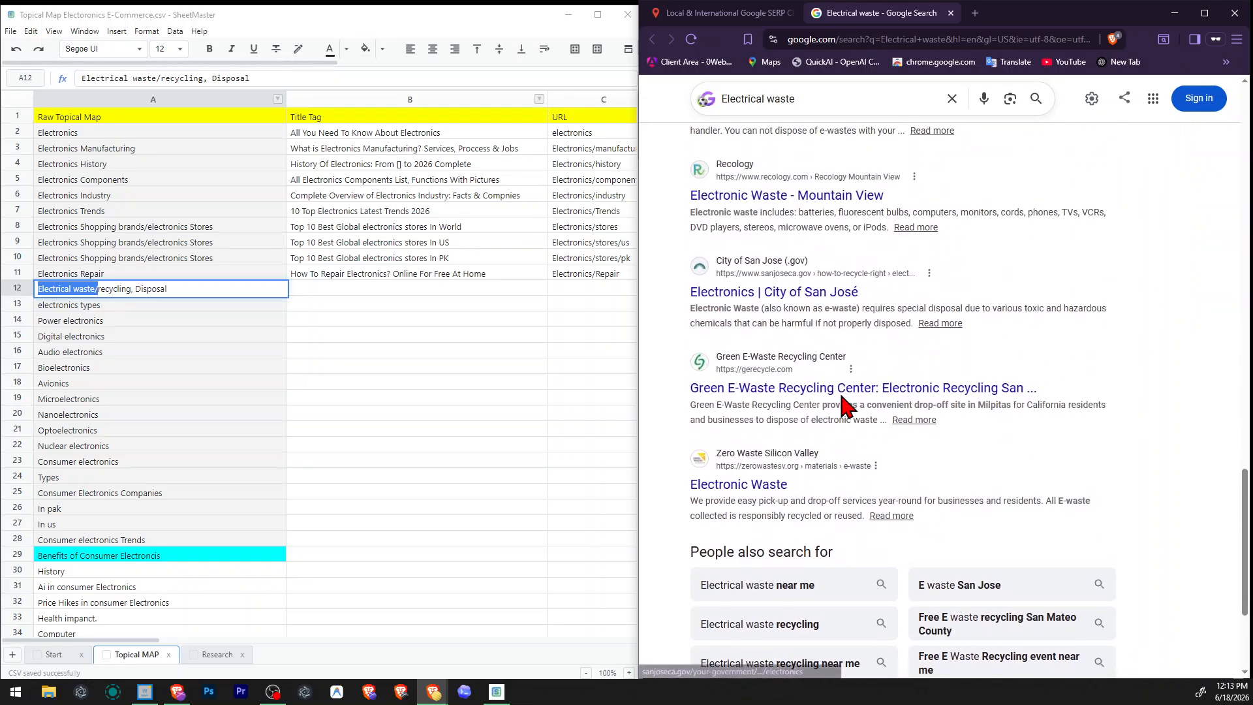
pyautogui.scroll(-3, 843, 406)
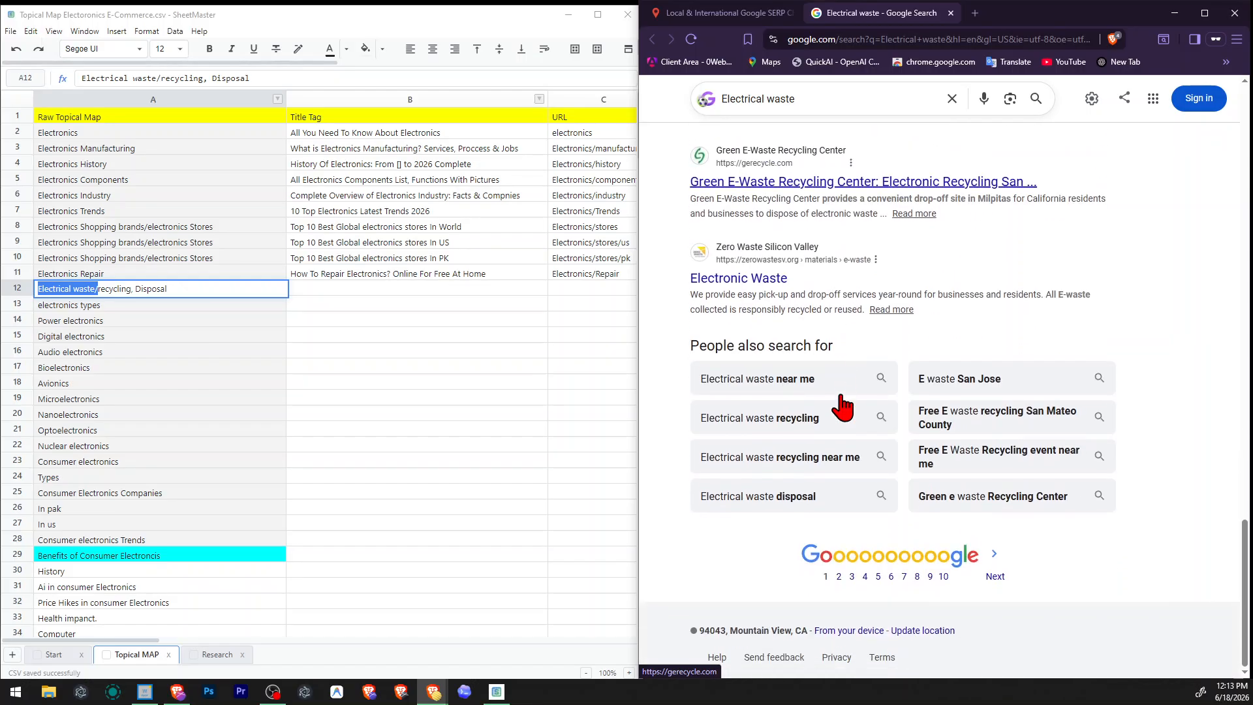
pyautogui.scroll(6, 907, 435)
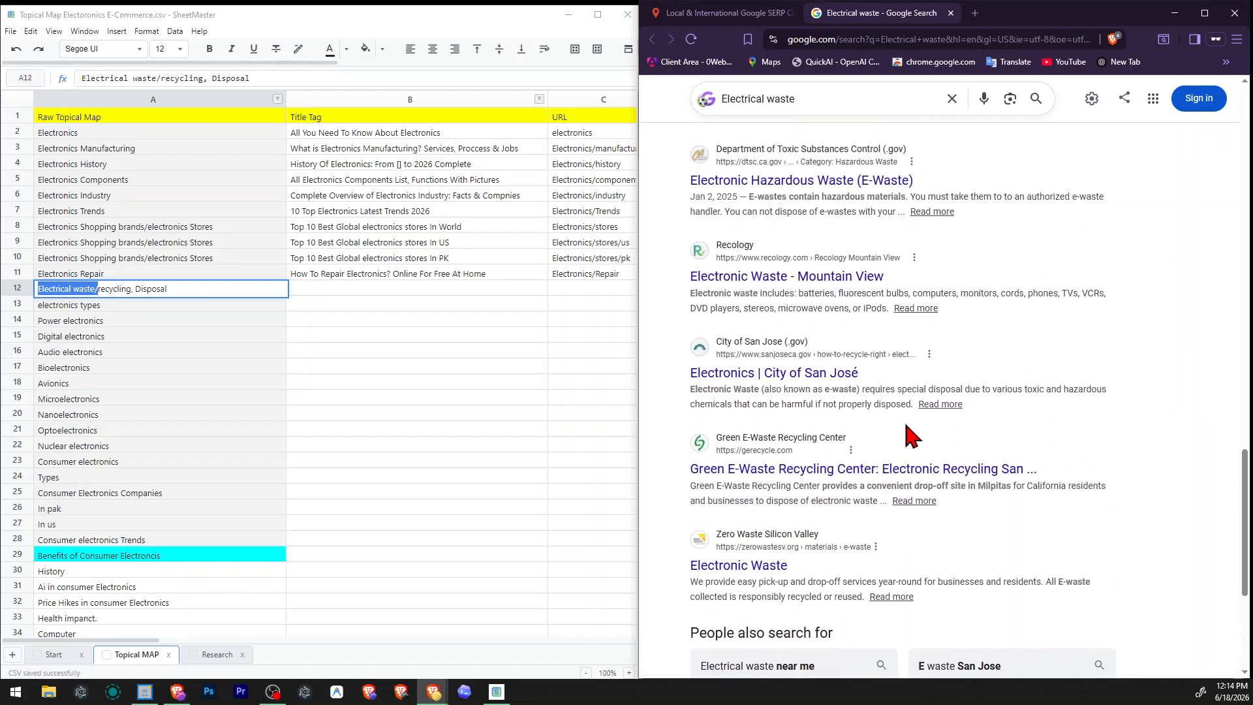
pyautogui.scroll(-4, 909, 434)
# Replace "Electrical" with "Electronics" in the waste/recycling, Disposal topic in cell A12.
pyautogui.click(436, 351)
pyautogui.moveTo(639, 481); pyautogui.dragTo(644, 482)
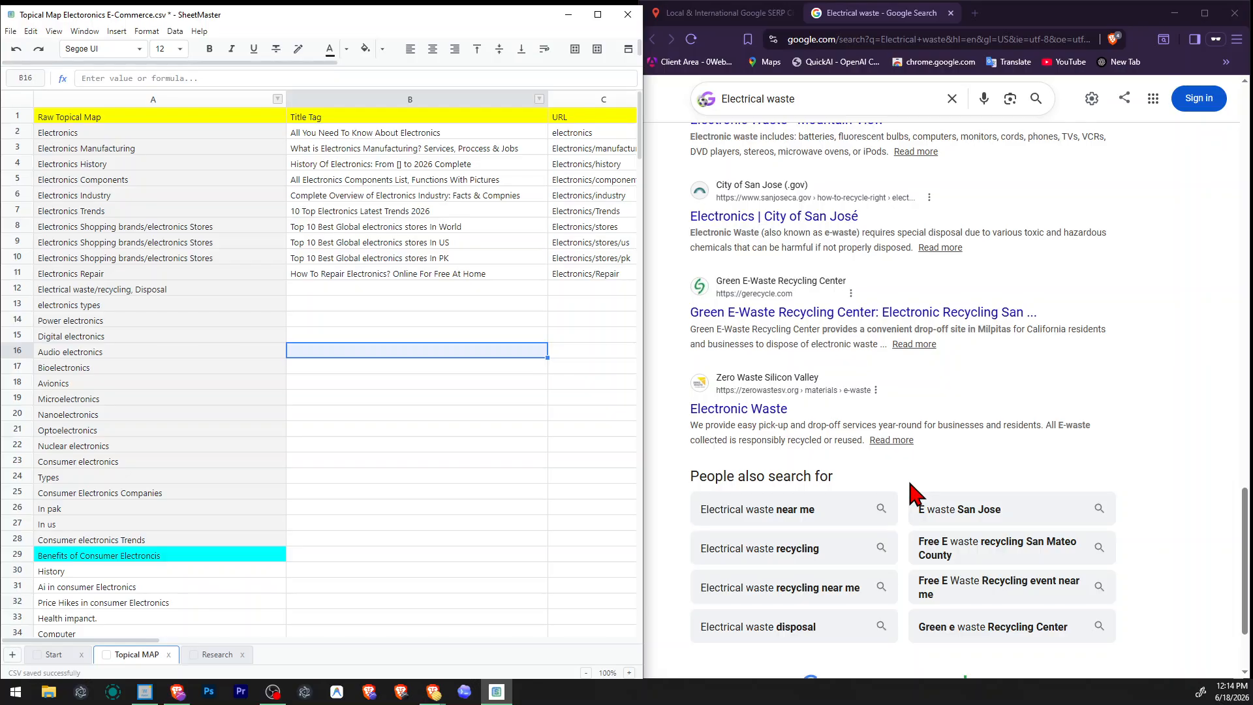
pyautogui.click(761, 101)
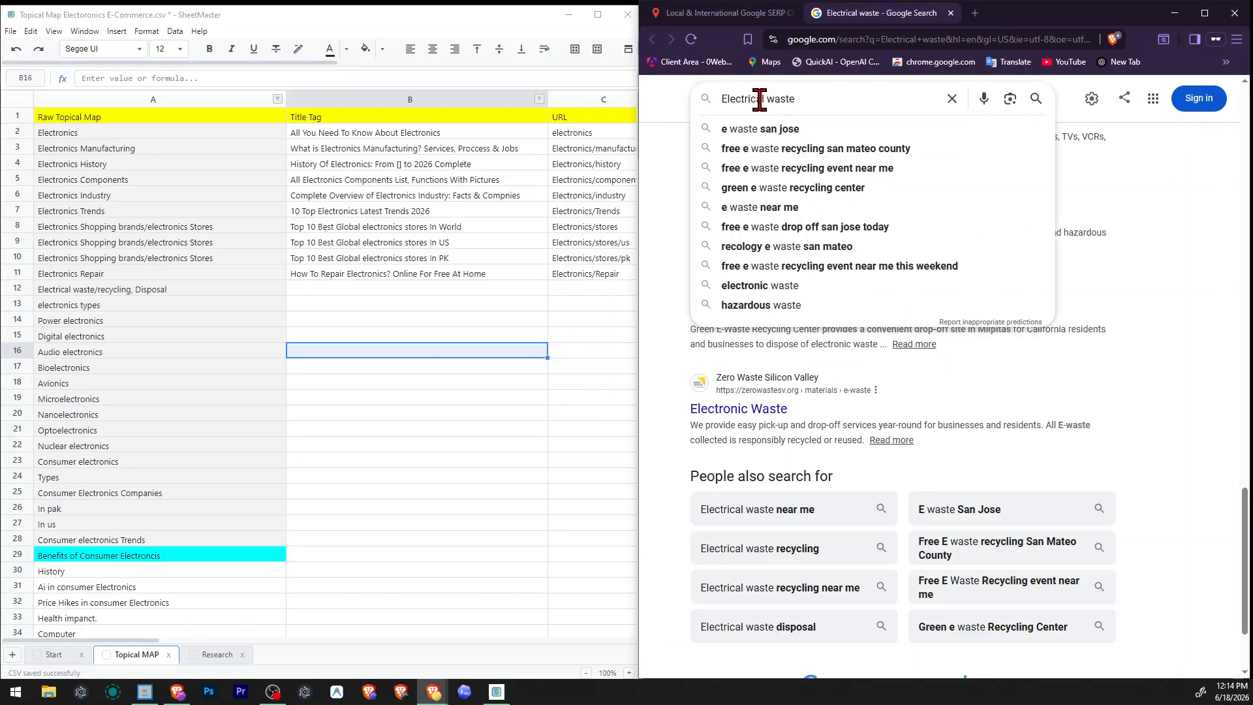
pyautogui.click(70, 288)
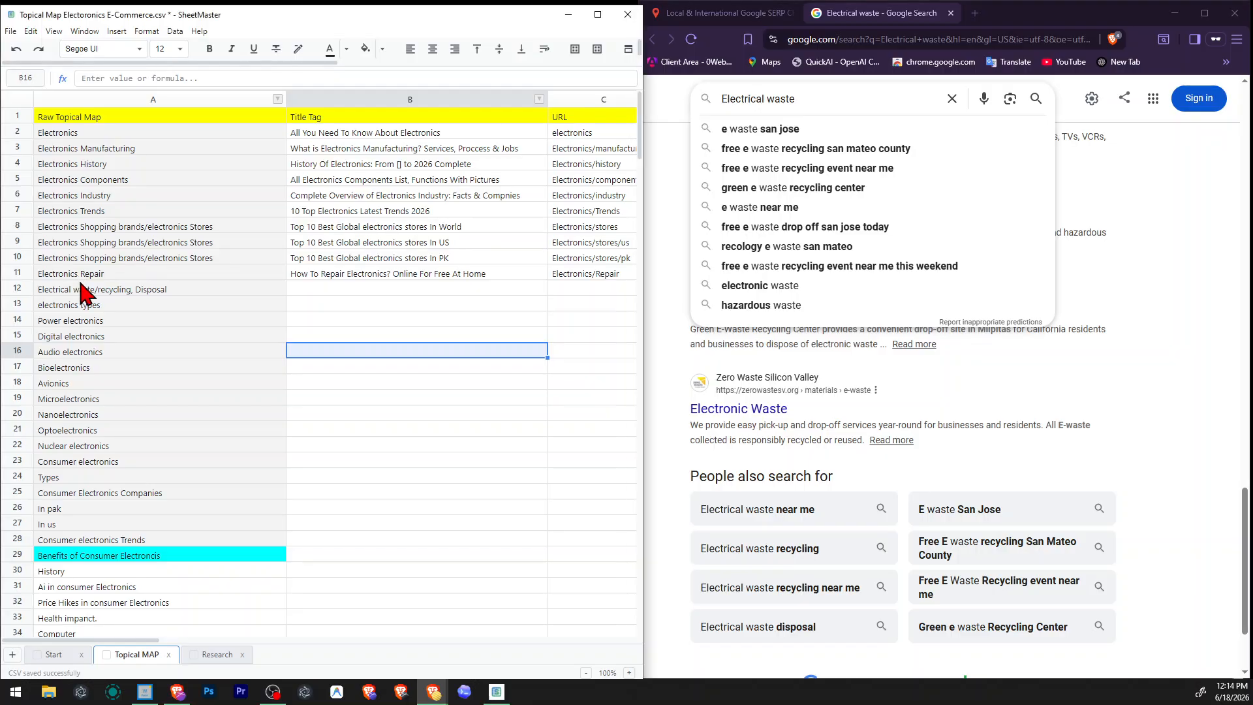
pyautogui.doubleClick(71, 288)
pyautogui.doubleClick(59, 289)
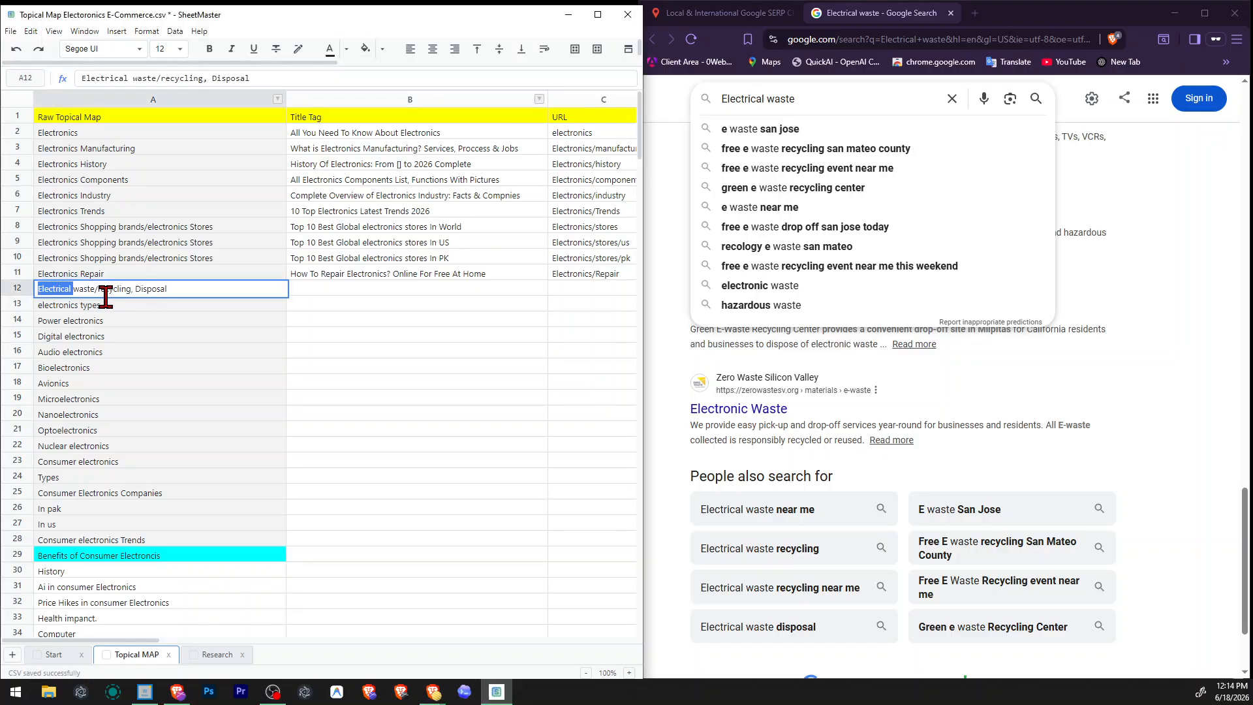
pyautogui.write('Electronics')
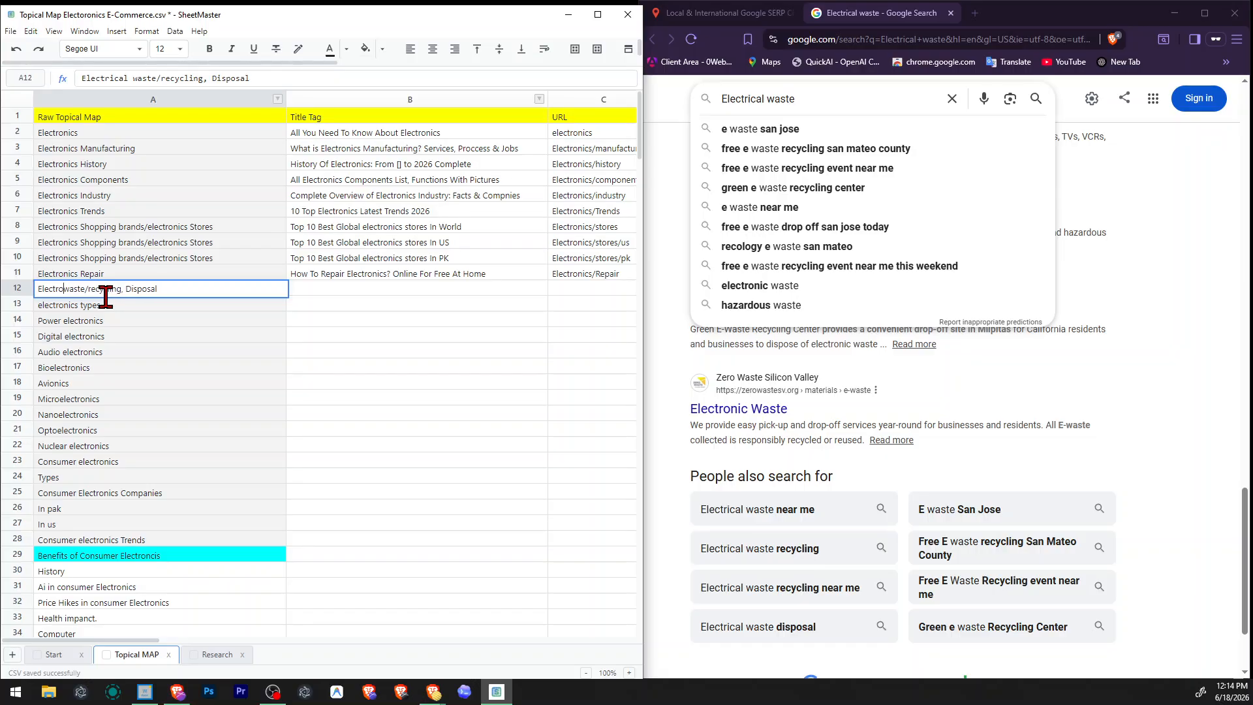
# Copy "Electronics waste" from cell A12, close the Electrical waste results, and search for it with the Google SERP checker.
pyautogui.hotkey('ctrl', 'shift', 'Left')
pyautogui.press('Right')
pyautogui.hotkey('ctrl', 'shift', 'Left')
pyautogui.hotkey('ctrl', 'x')
pyautogui.hotkey('ctrl', 'v')
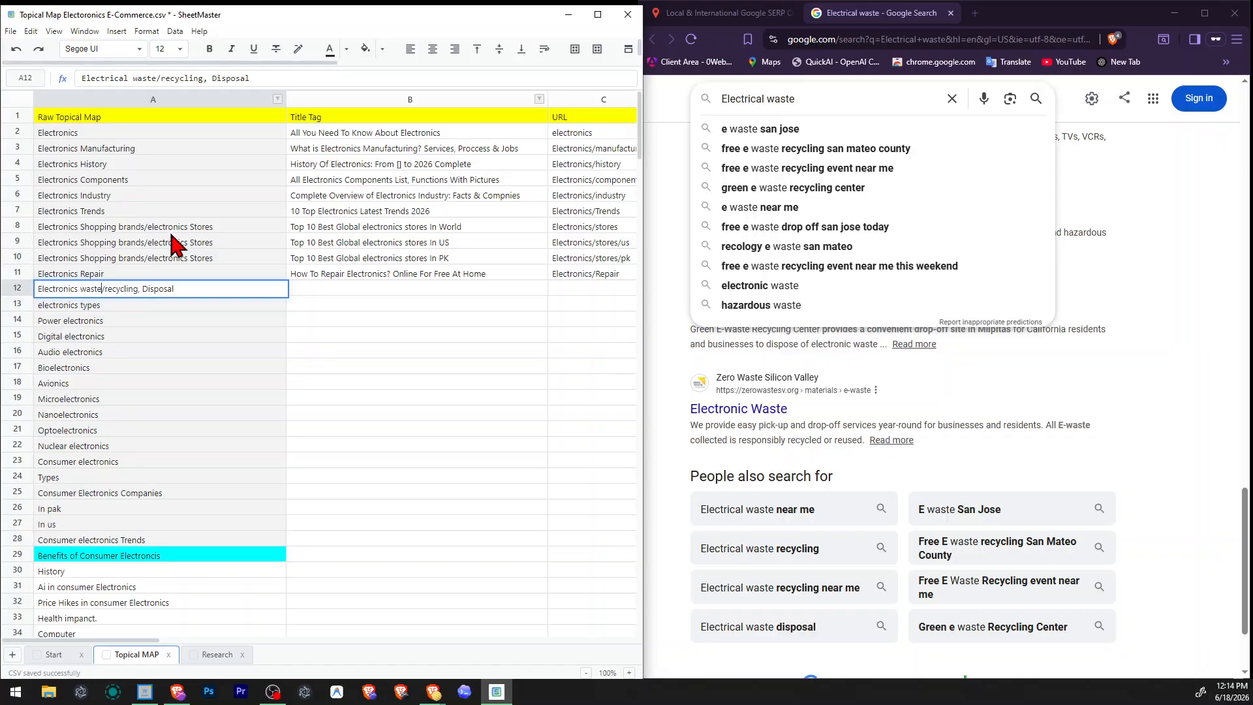
pyautogui.click(950, 13)
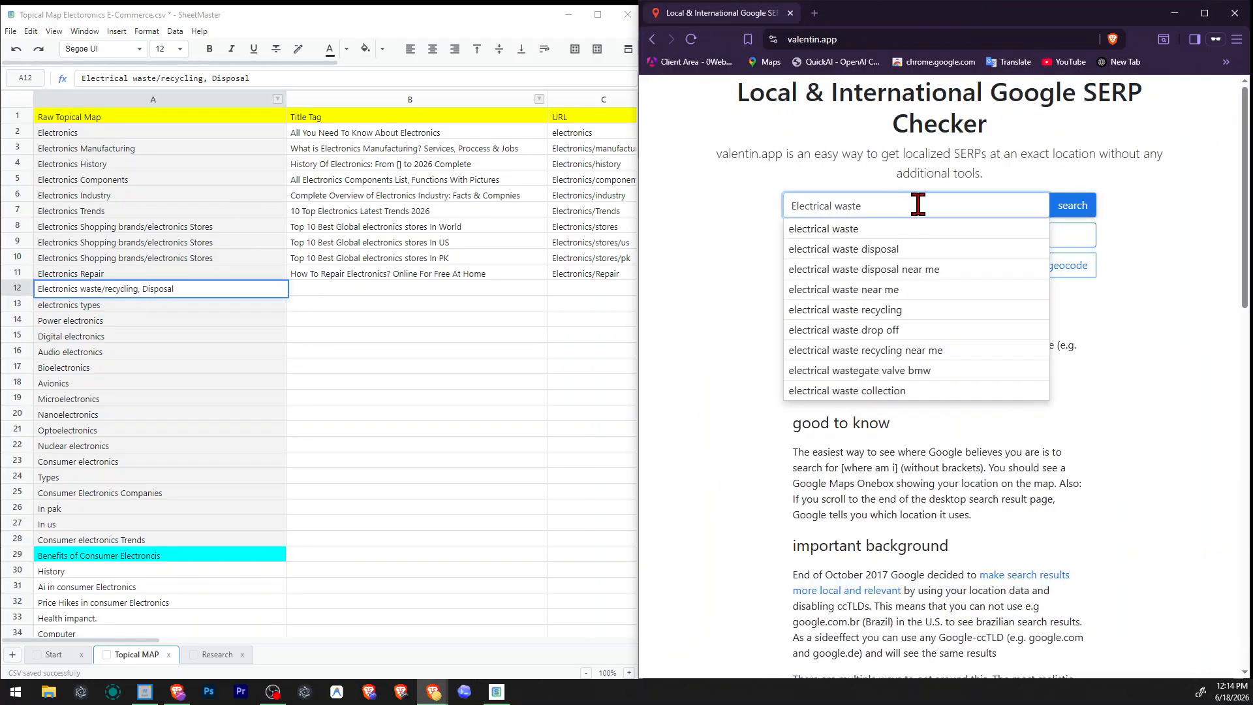
pyautogui.hotkey('ctrl', 'a')
pyautogui.hotkey('ctrl', 'v')
pyautogui.click(1066, 205)
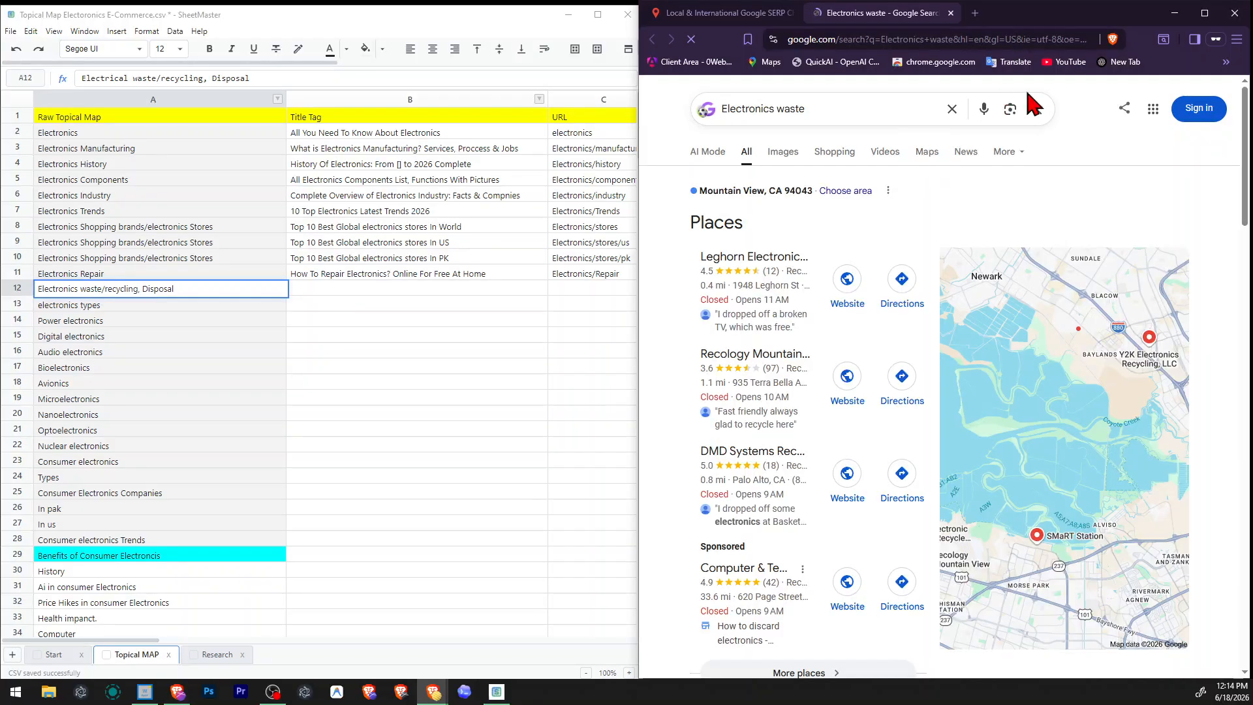
# Skim the top Electronics waste results and open CalRecycle's "Where Do I Recycle E-Waste?" result in a new tab.
pyautogui.scroll(-8, 1188, 248)
pyautogui.scroll(-2, 1183, 239)
pyautogui.scroll(2, 1183, 240)
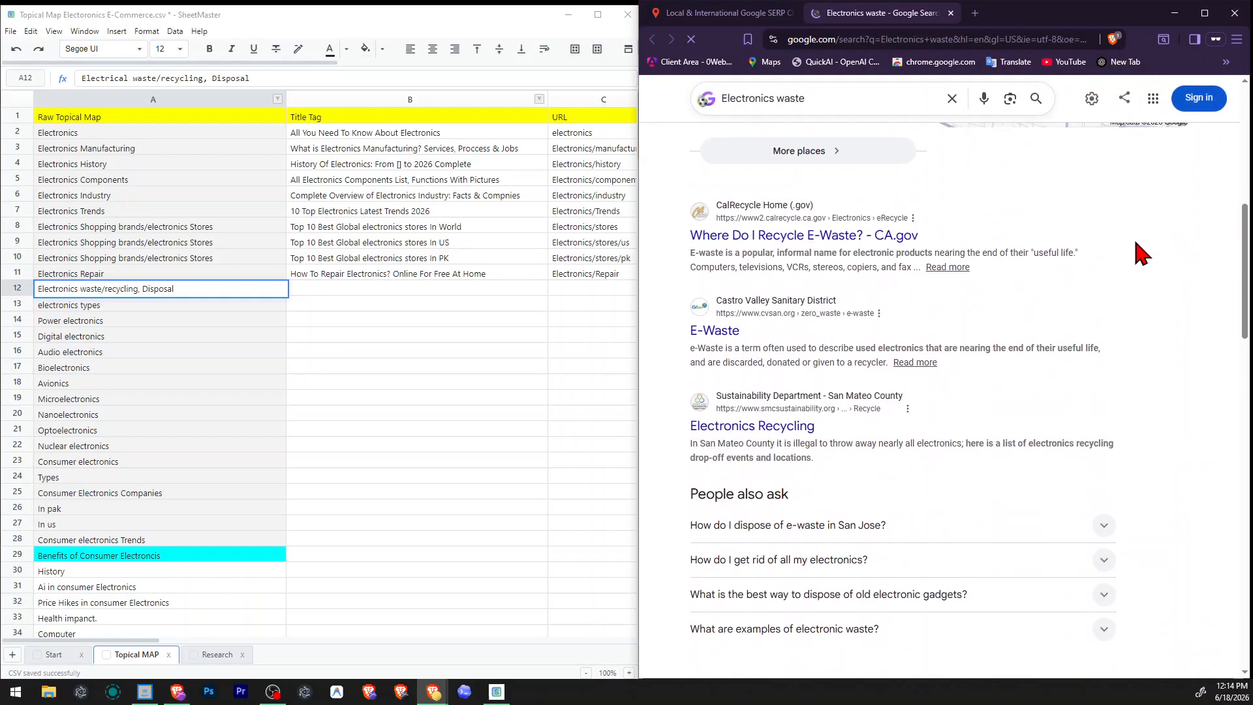
pyautogui.rightClick(758, 236)
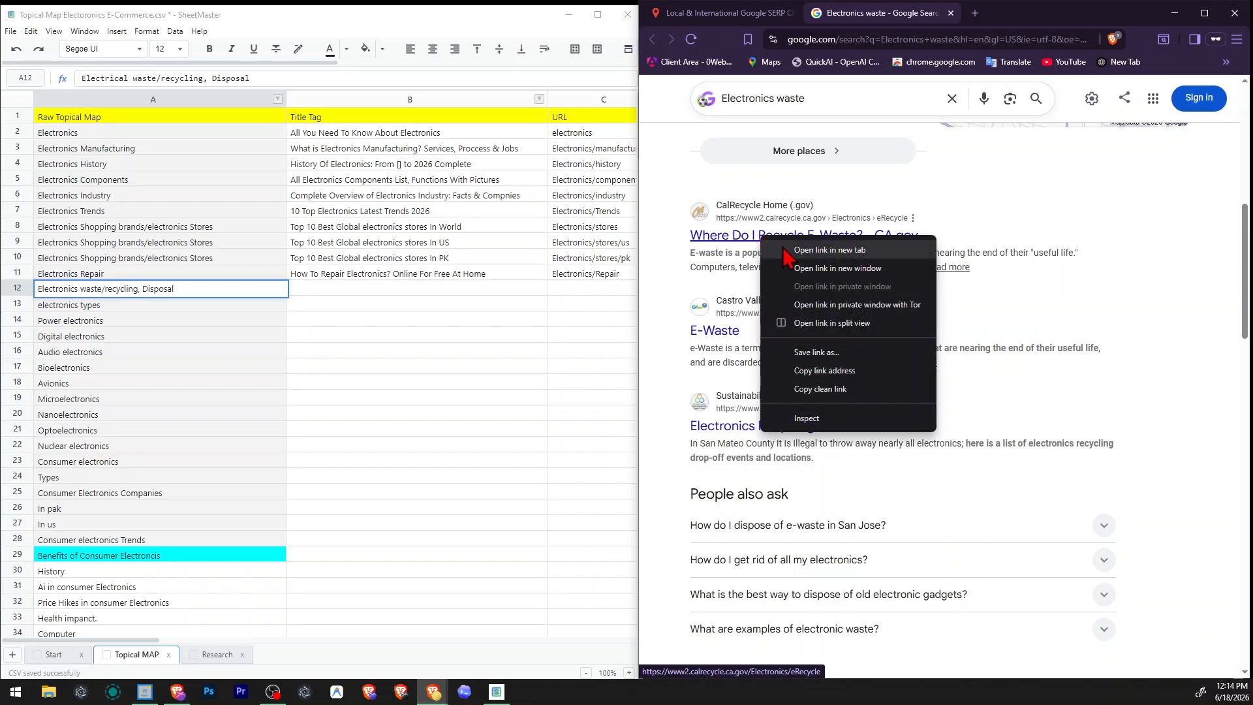
pyautogui.click(803, 246)
# Examine the Electronics waste results, including the common questions, Things to know topics and the remaining listed pages.
pyautogui.scroll(-5, 977, 289)
pyautogui.scroll(-3, 978, 290)
pyautogui.scroll(11, 976, 287)
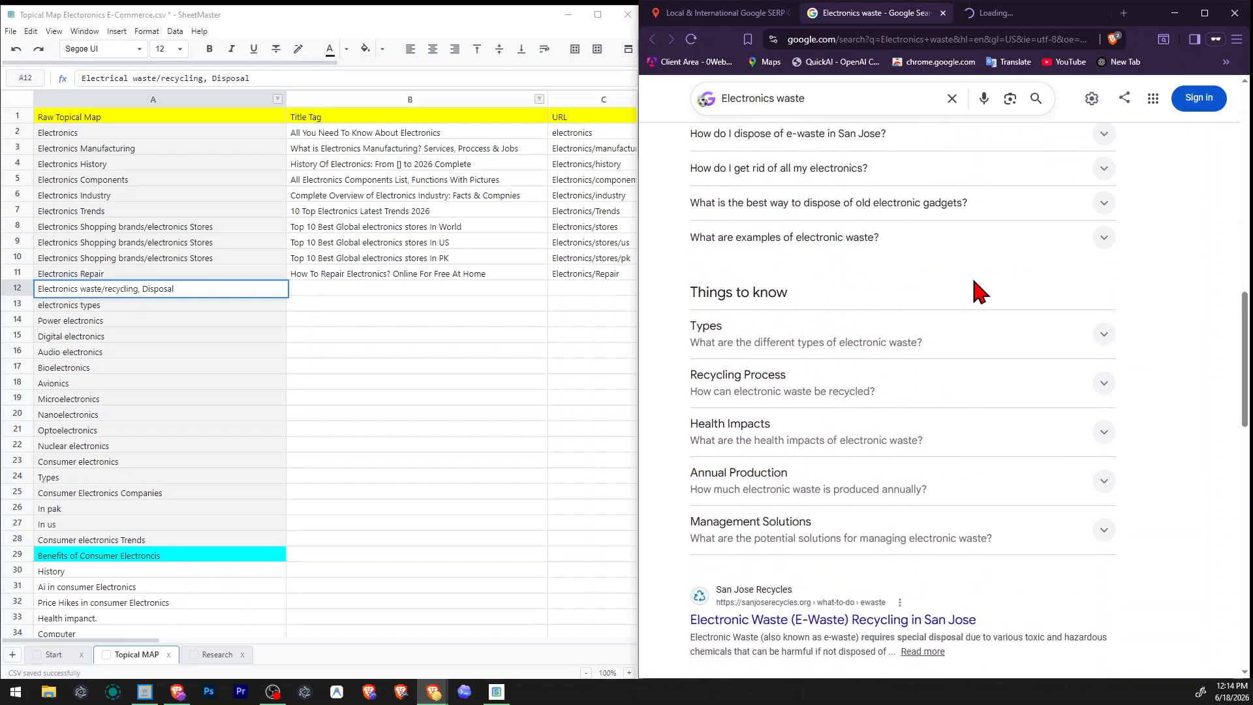
pyautogui.scroll(-12, 761, 366)
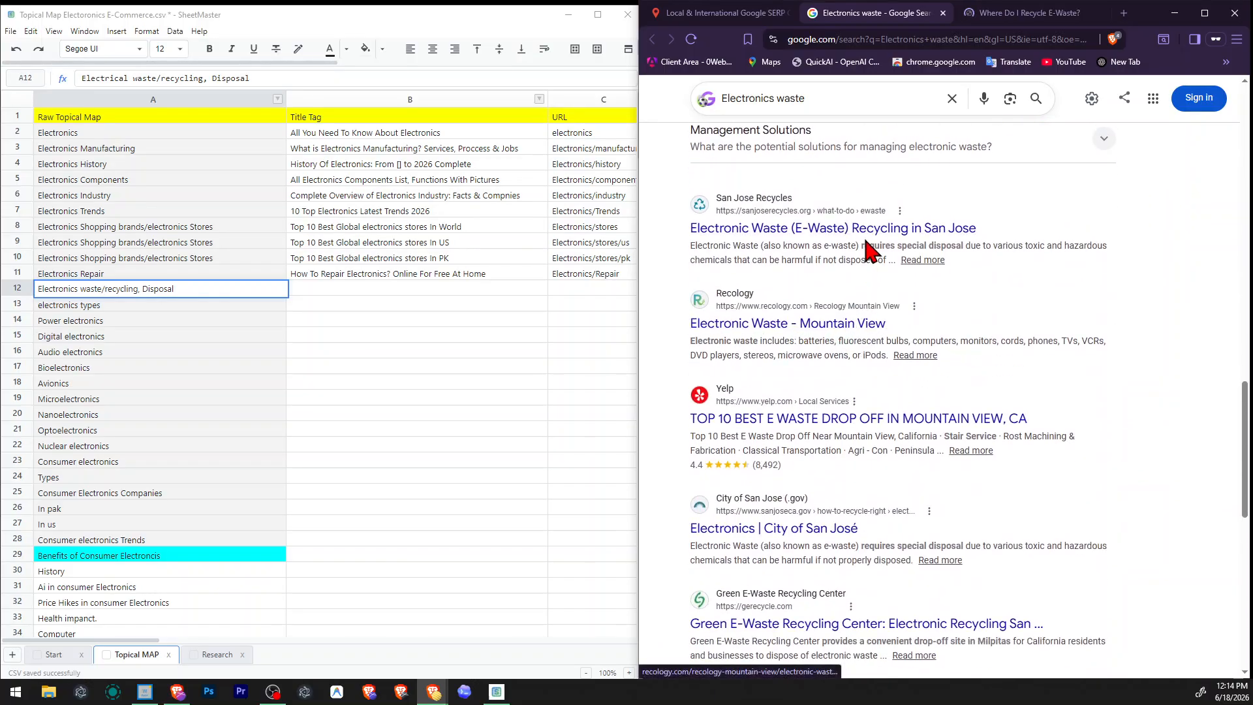
pyautogui.scroll(-2, 868, 252)
pyautogui.scroll(-2, 848, 340)
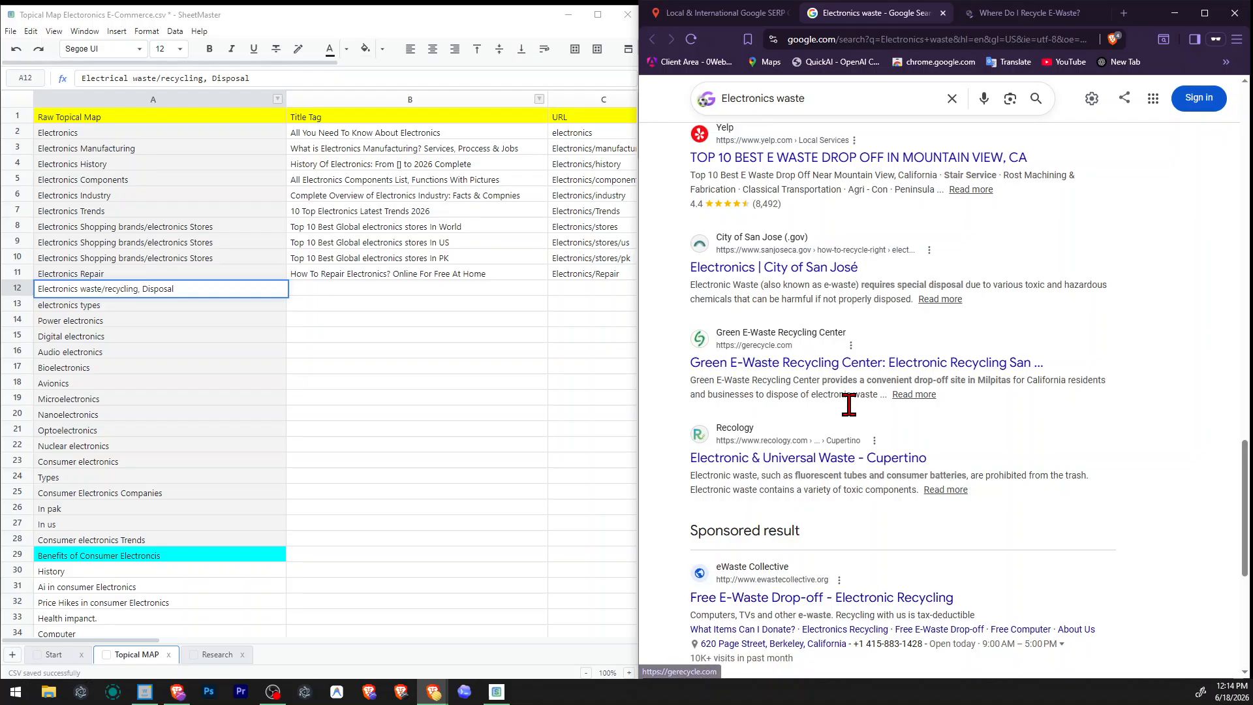
pyautogui.scroll(-3, 823, 365)
pyautogui.scroll(1, 836, 365)
pyautogui.scroll(2, 861, 426)
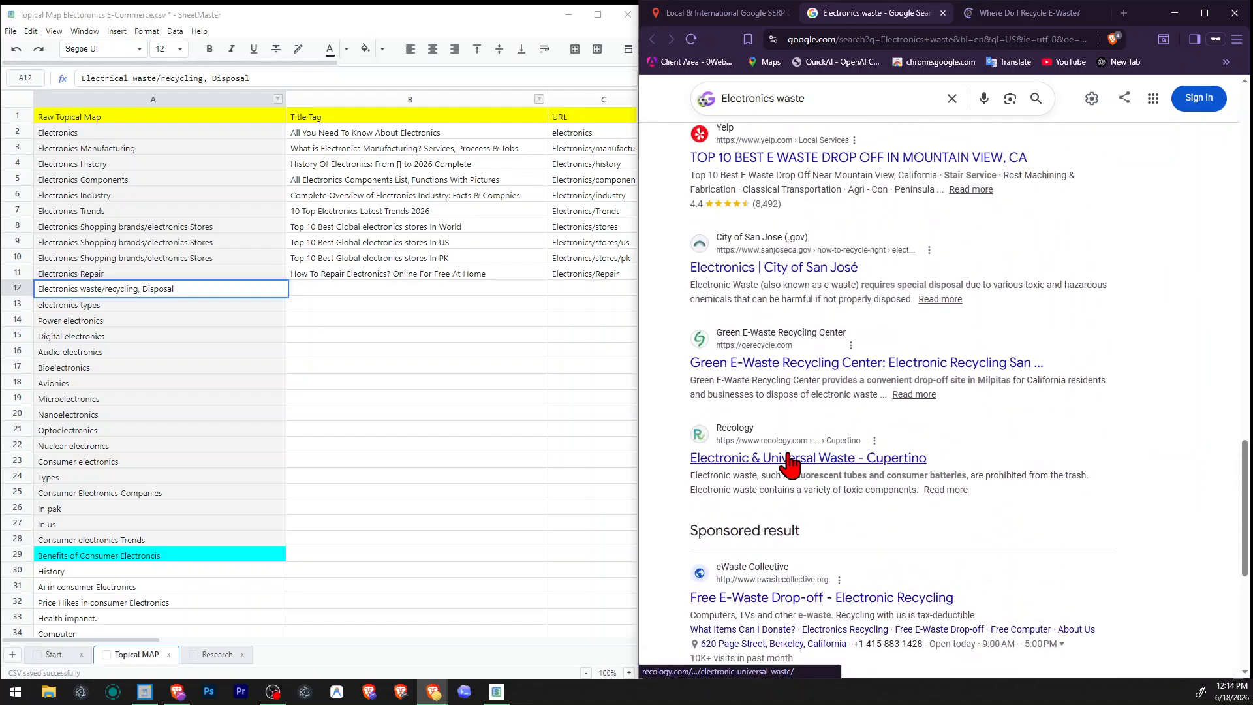
# Skim CalRecycle's e-waste recycling page, including its "What is E-Waste?" section, and close it.
pyautogui.click(989, 13)
pyautogui.scroll(-8, 952, 257)
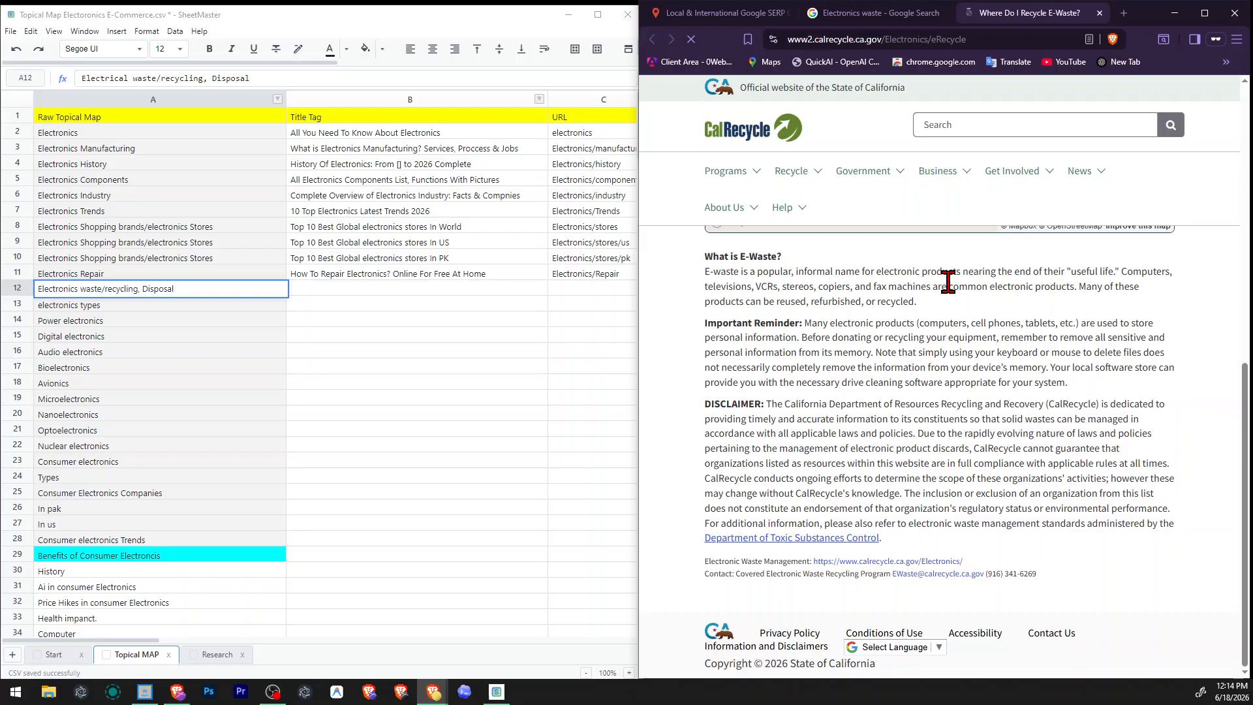
pyautogui.scroll(6, 930, 375)
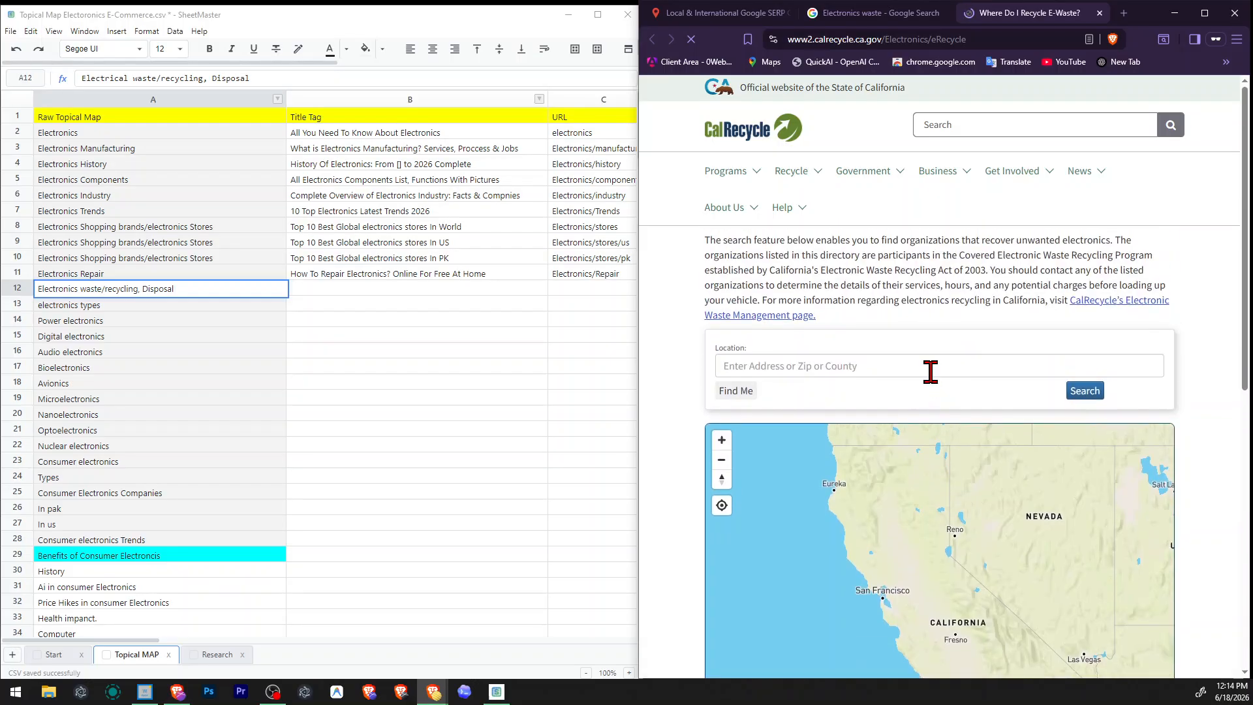
pyautogui.click(1101, 13)
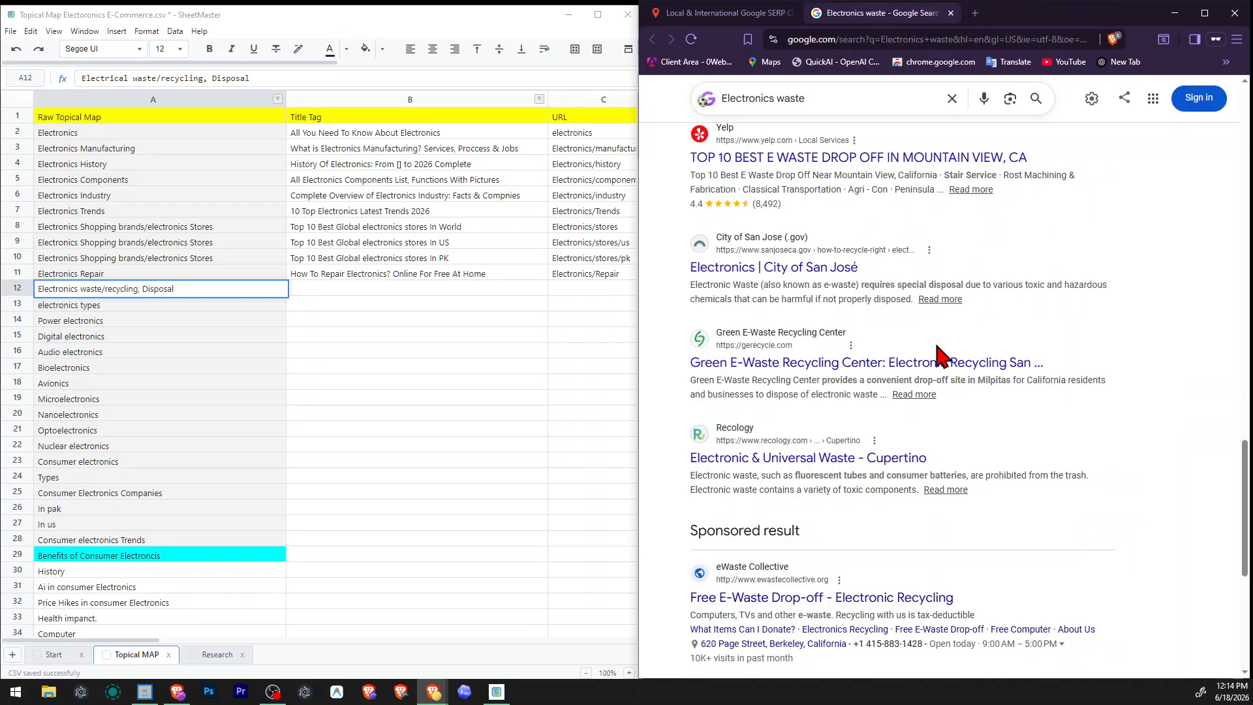
# Review the Electronics waste results again, covering the Things to know topics and the related query suggestions.
pyautogui.scroll(8, 977, 216)
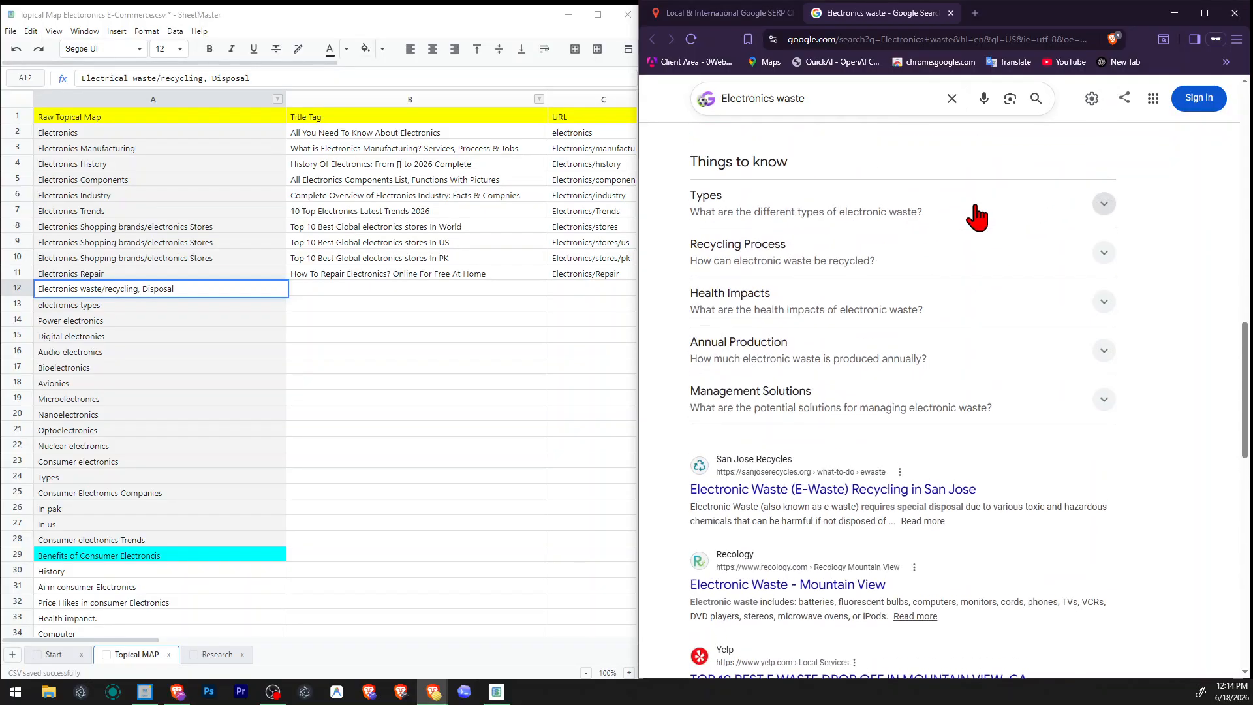
pyautogui.scroll(-4, 977, 215)
pyautogui.scroll(6, 966, 280)
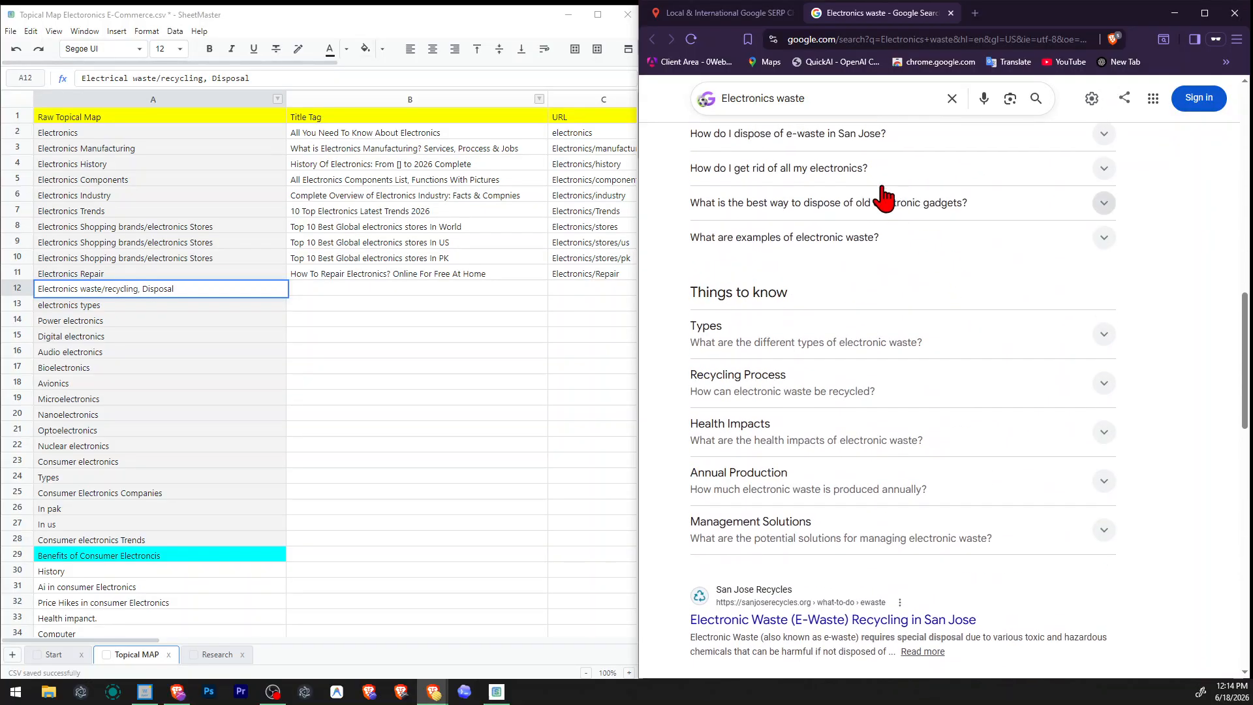
pyautogui.tripleClick(843, 95)
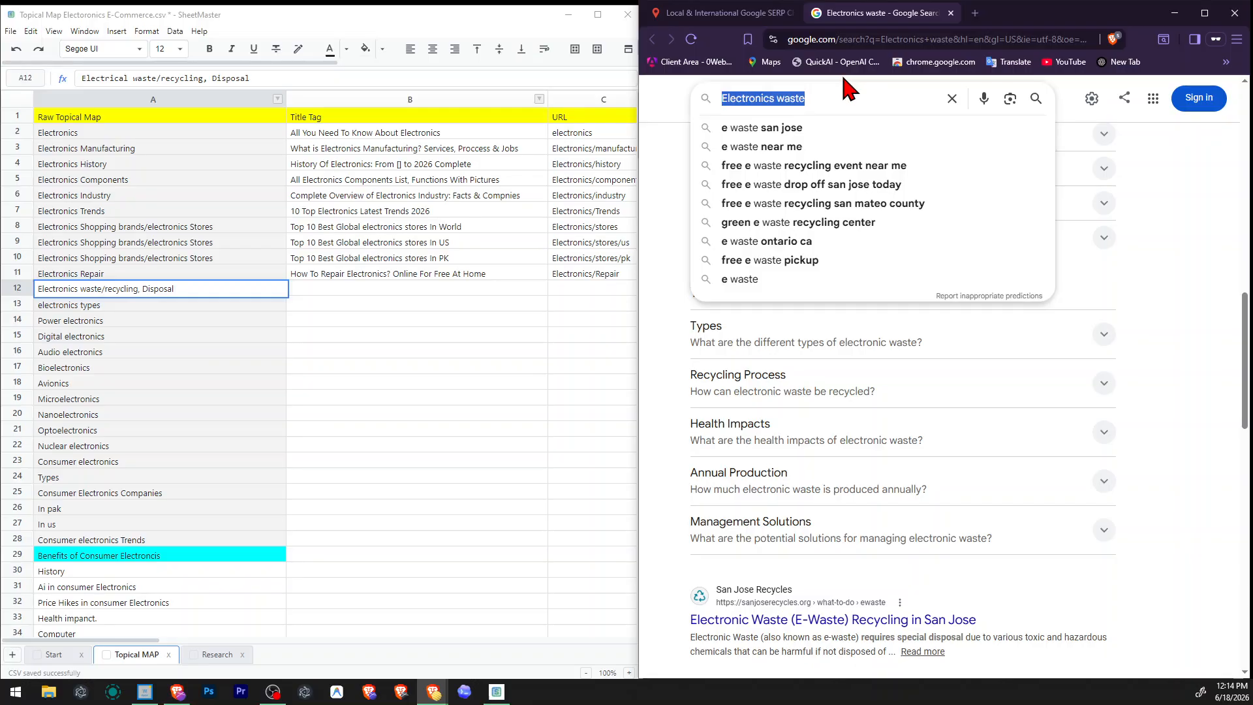
# Cut the "Electronics waste/recycling, Disposal" topic from cell A12 of the topical map and remove the emptied row 12.
pyautogui.hotkey('alt', 'Tab')
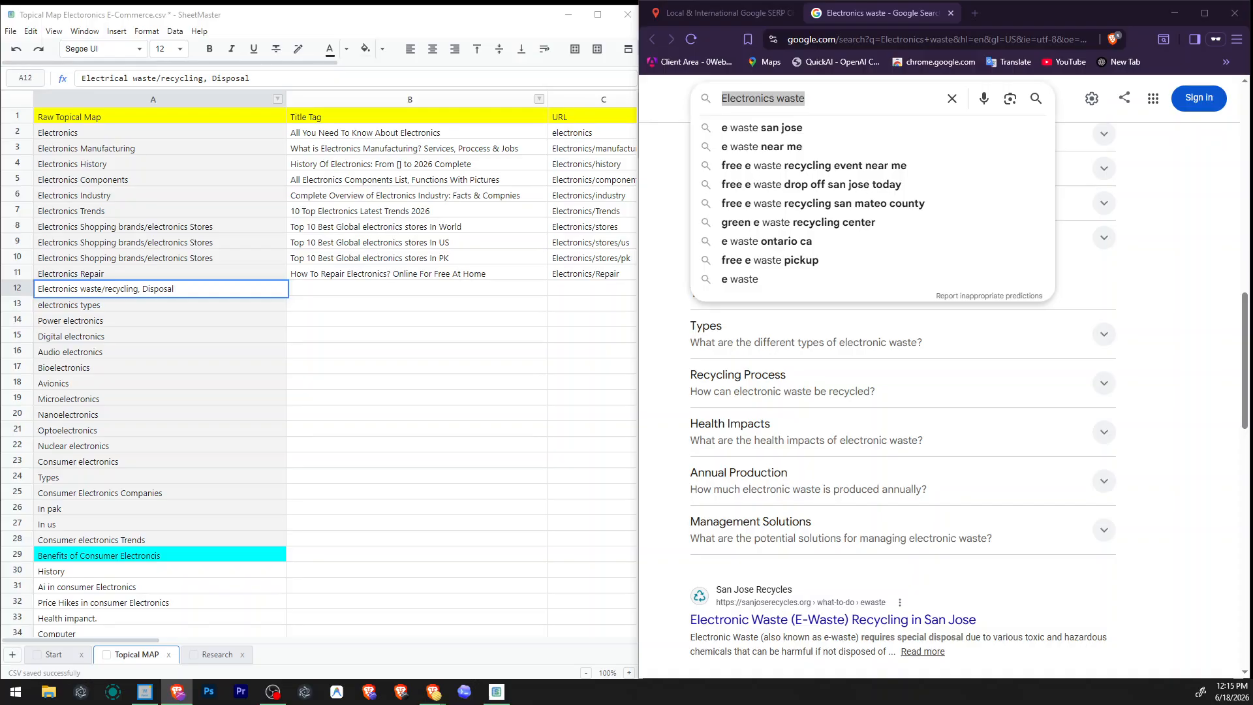
pyautogui.click(183, 292)
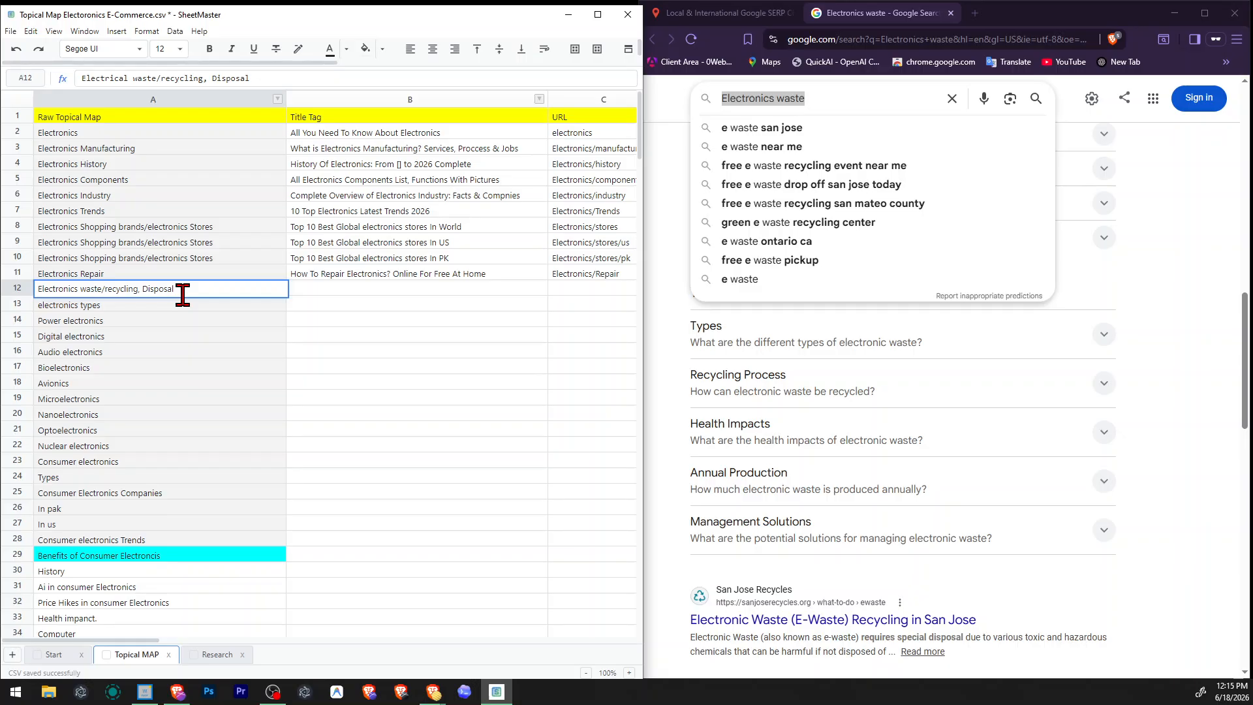
pyautogui.hotkey('ctrl', 'a')
pyautogui.hotkey('ctrl', 'x')
pyautogui.click(197, 315)
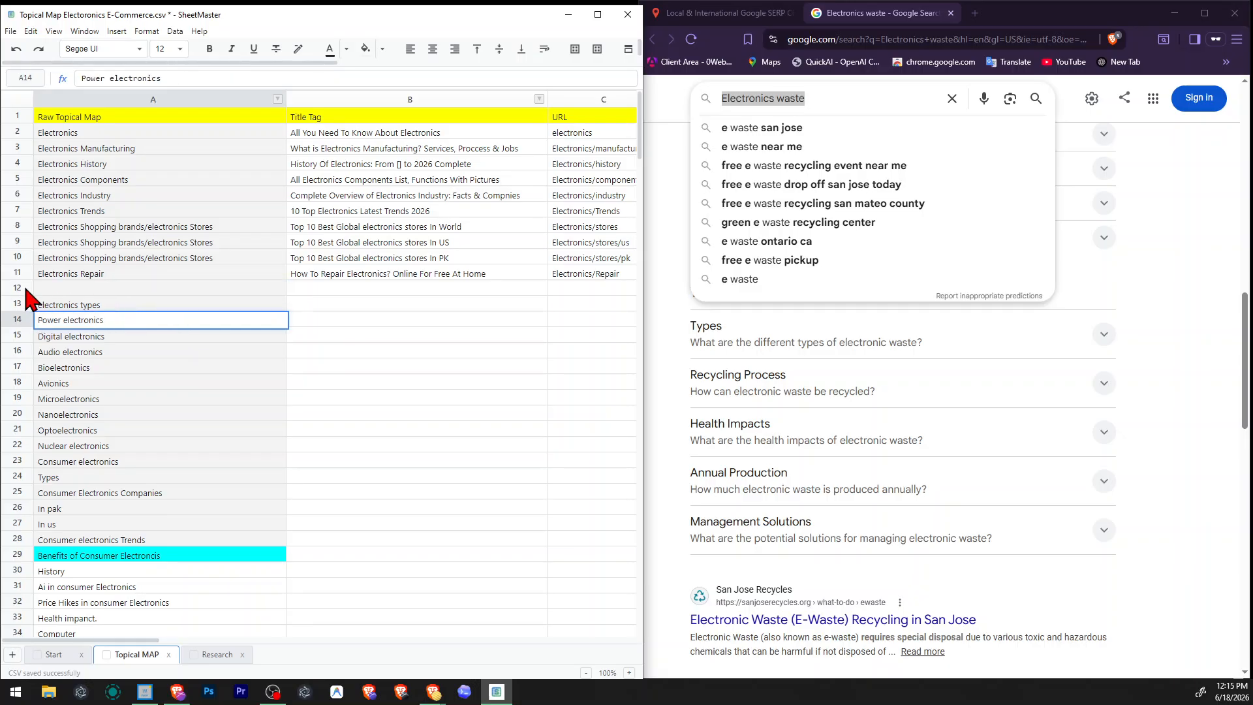
pyautogui.rightClick(26, 293)
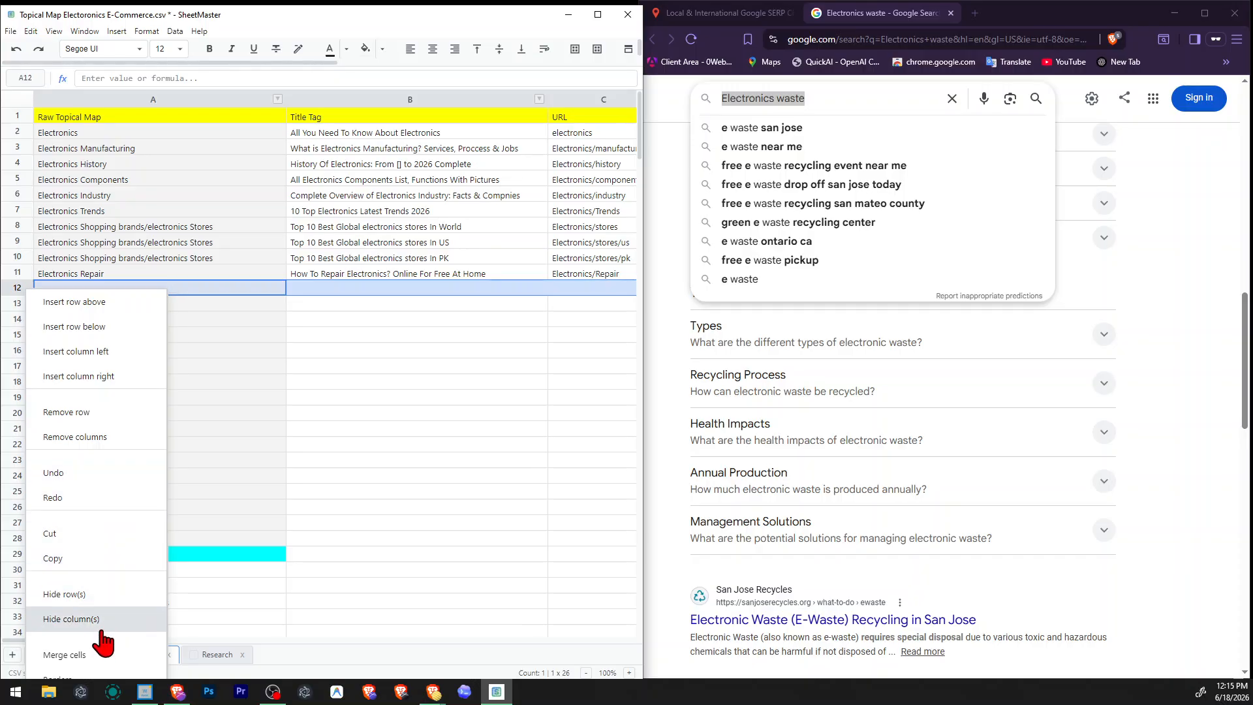
pyautogui.click(78, 413)
# Append a comma and the cut "Electronics waste/recycling, Disposal" text to the Electronics topic's note in cell H2.
pyautogui.click(108, 134)
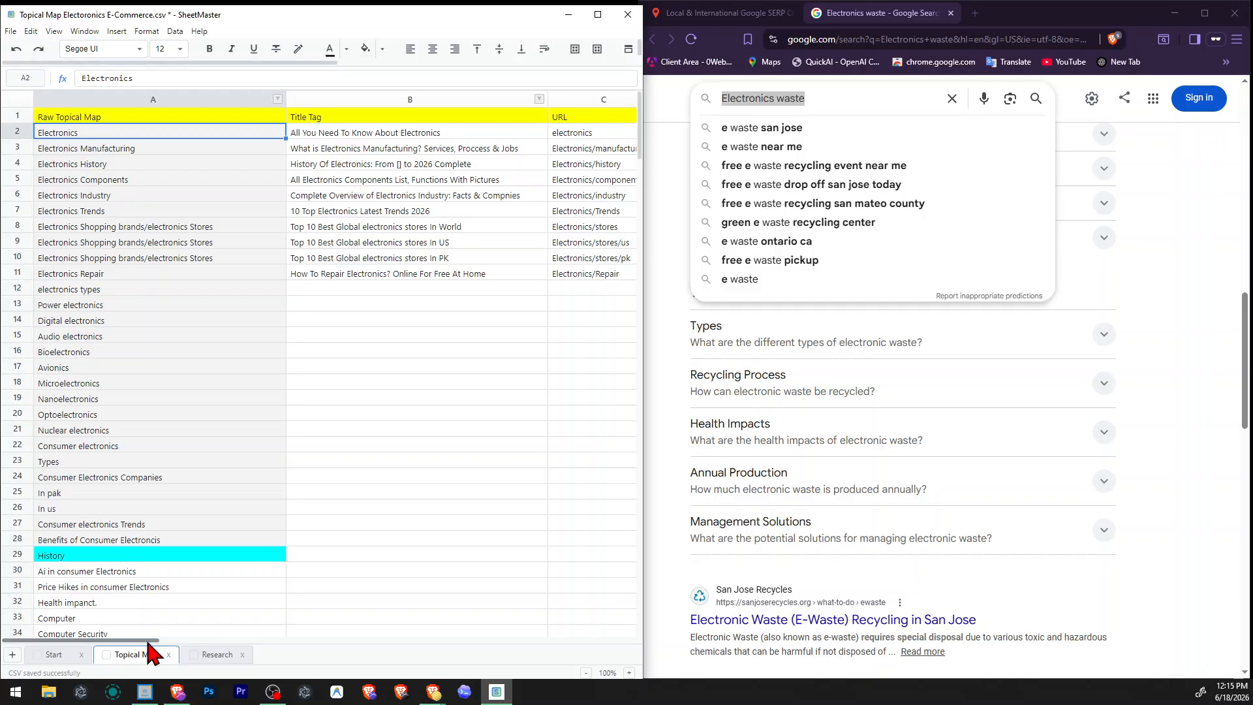
pyautogui.moveTo(147, 642); pyautogui.dragTo(391, 641)
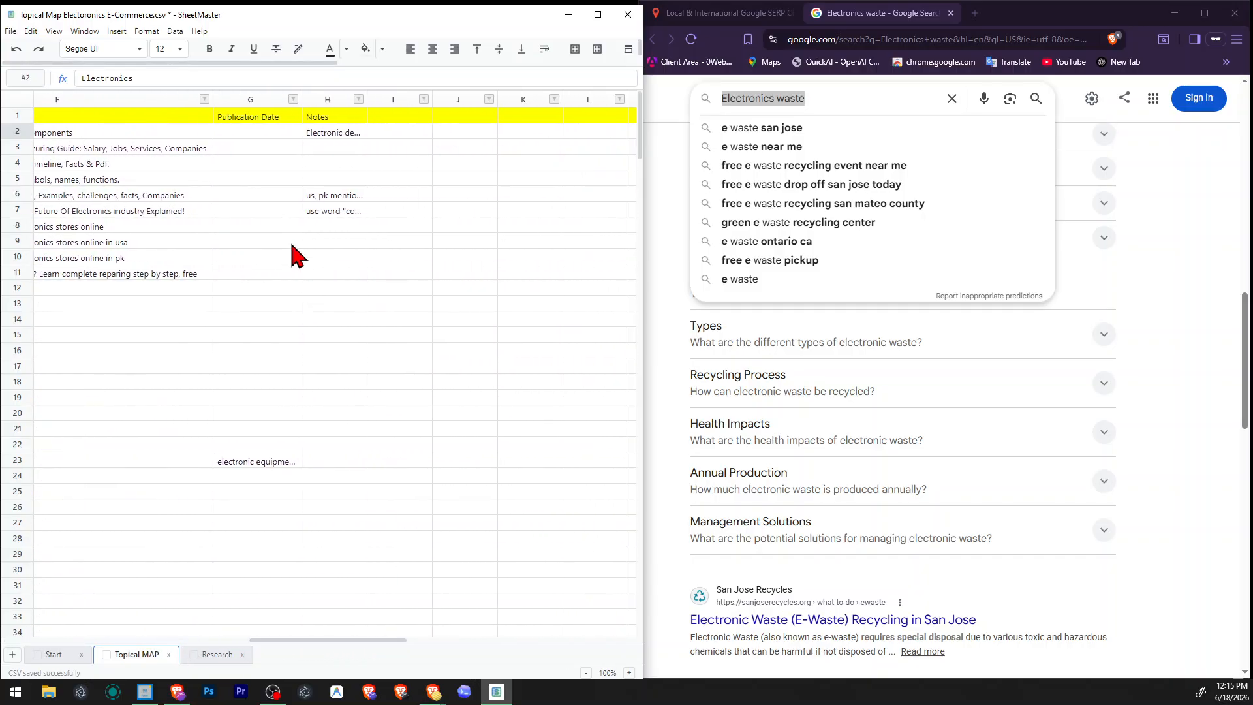
pyautogui.click(307, 166)
pyautogui.click(335, 145)
pyautogui.click(346, 121)
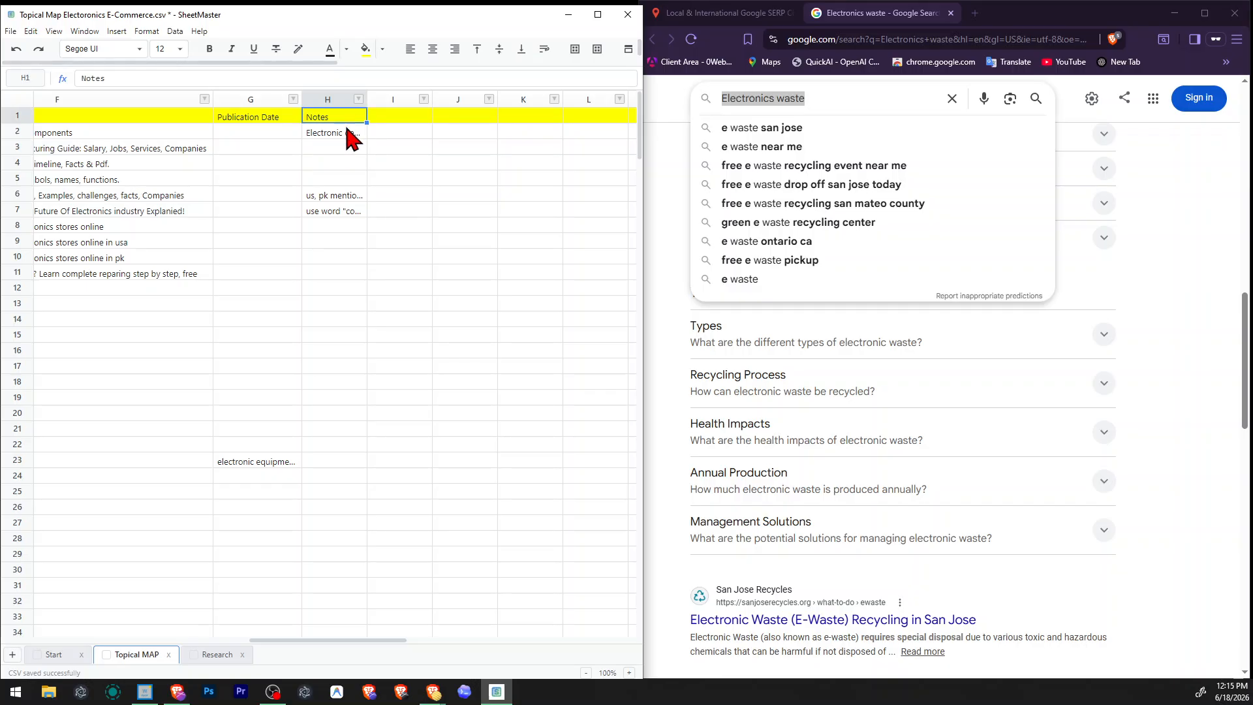
pyautogui.doubleClick(350, 135)
pyautogui.write(',')
pyautogui.hotkey('ctrl', 'v')
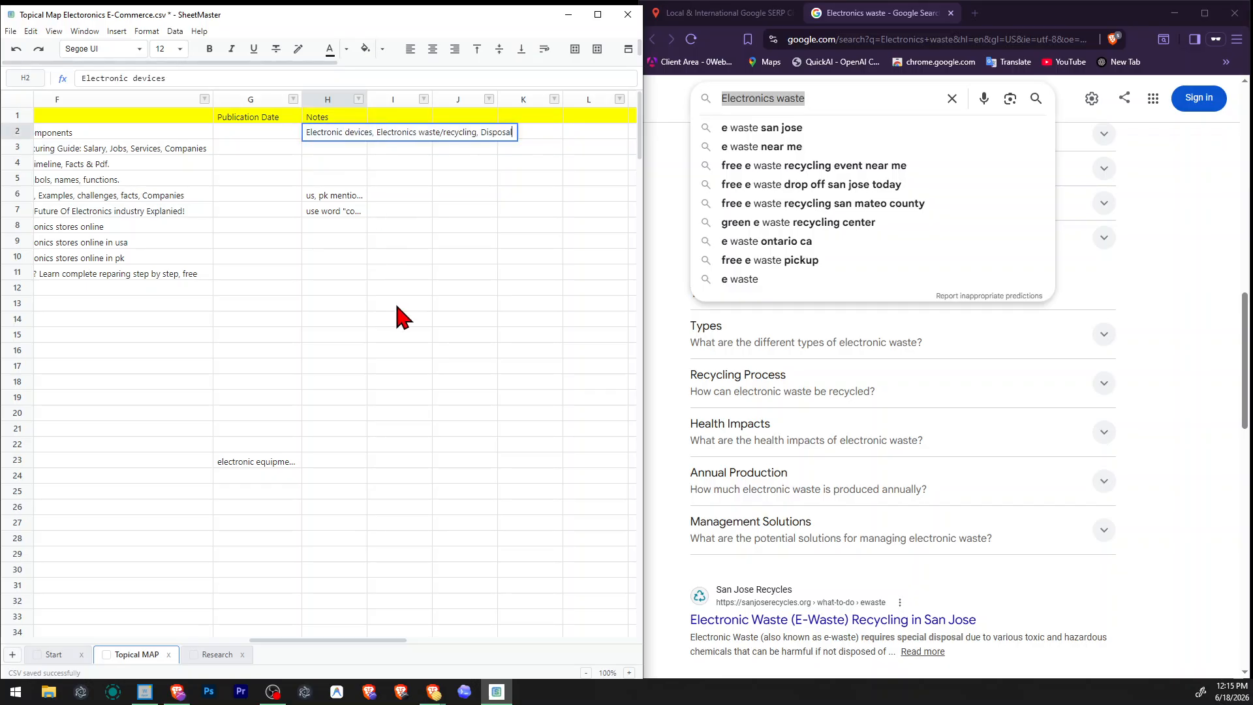
pyautogui.press('Return')
pyautogui.moveTo(361, 639); pyautogui.dragTo(149, 640)
# Examine the topics in column A, comparing Electronics Repair, Consumer Electronics Companies and the shopping brand rows with their title tags.
pyautogui.click(229, 336)
pyautogui.click(240, 475)
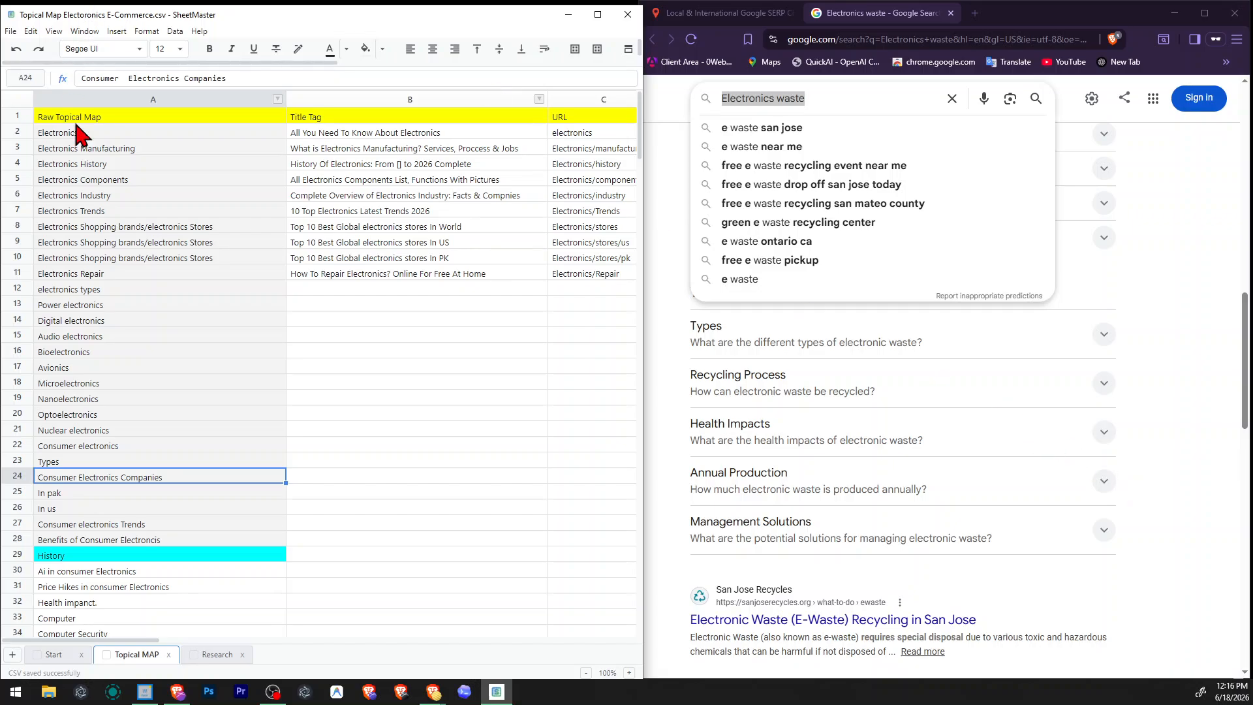
pyautogui.click(98, 274)
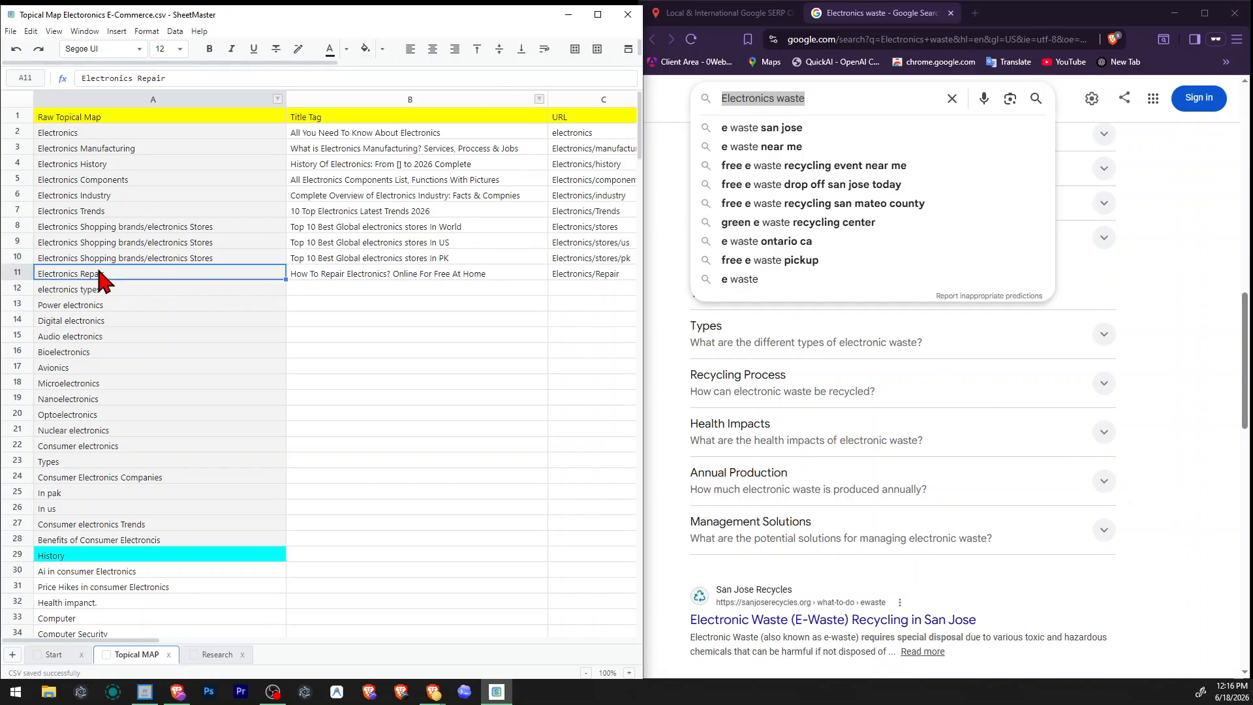
pyautogui.doubleClick(105, 274)
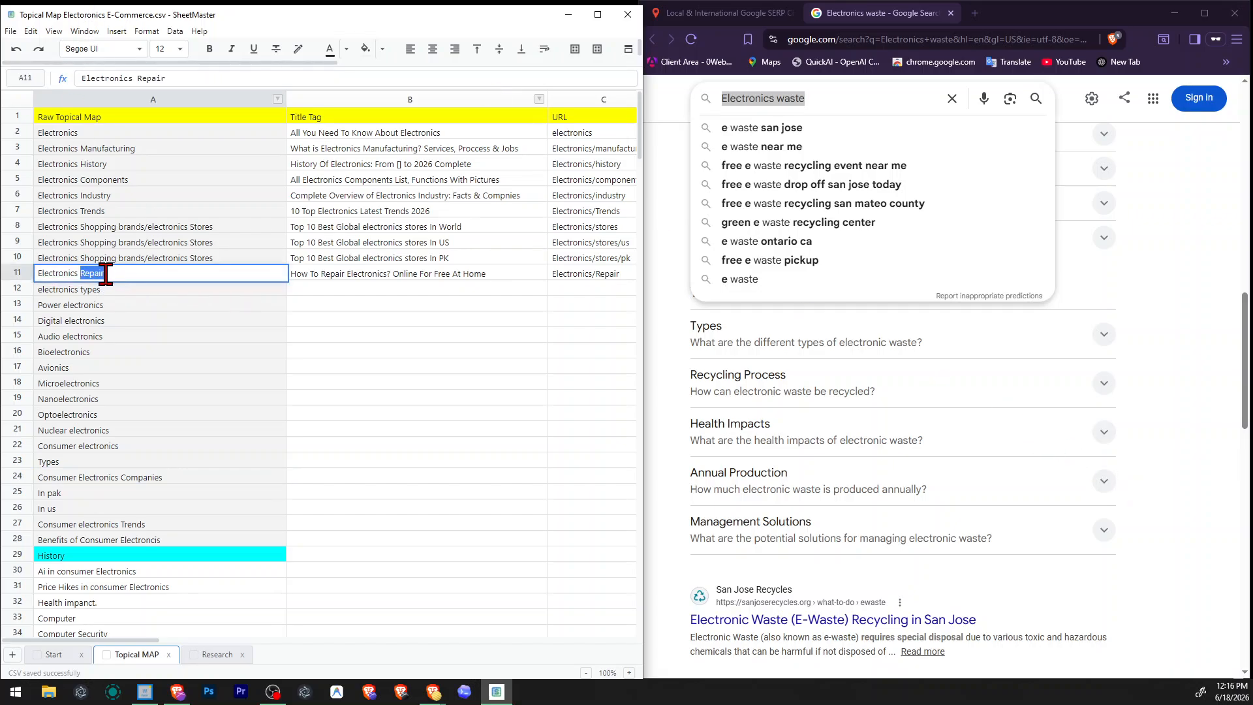
pyautogui.click(85, 134)
pyautogui.click(102, 269)
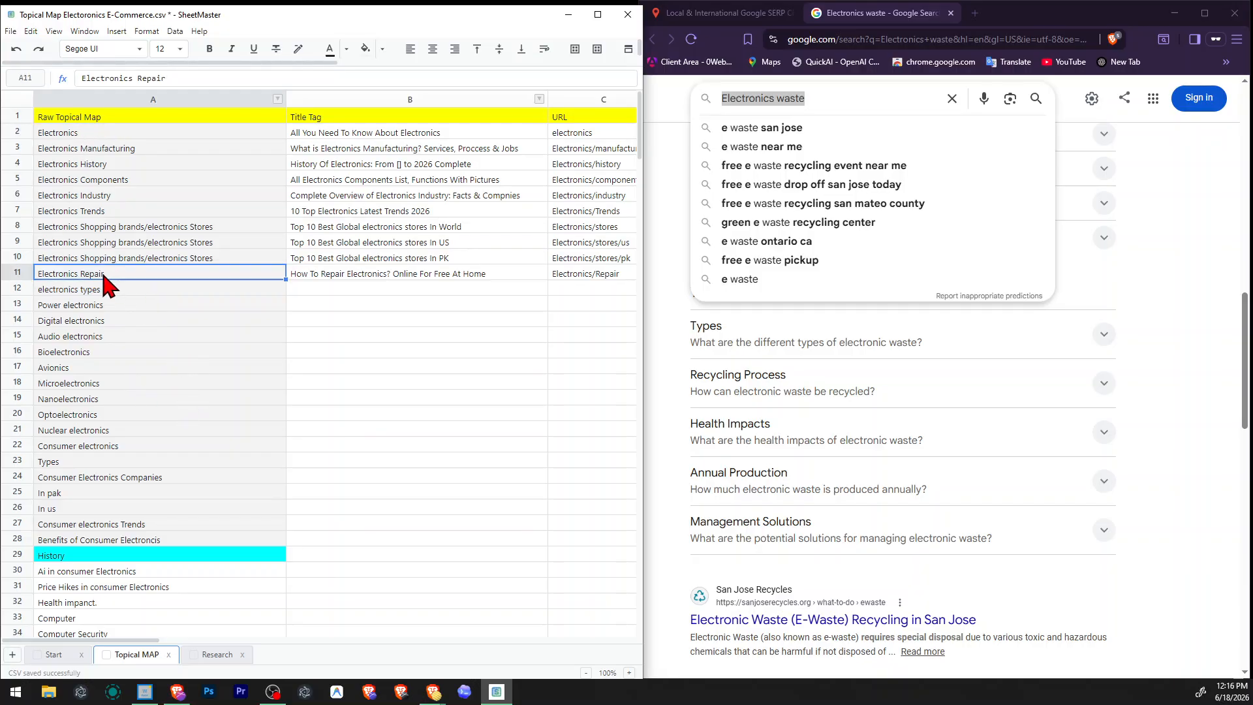
pyautogui.doubleClick(101, 268)
pyautogui.moveTo(38, 274); pyautogui.dragTo(148, 274)
pyautogui.click(149, 273)
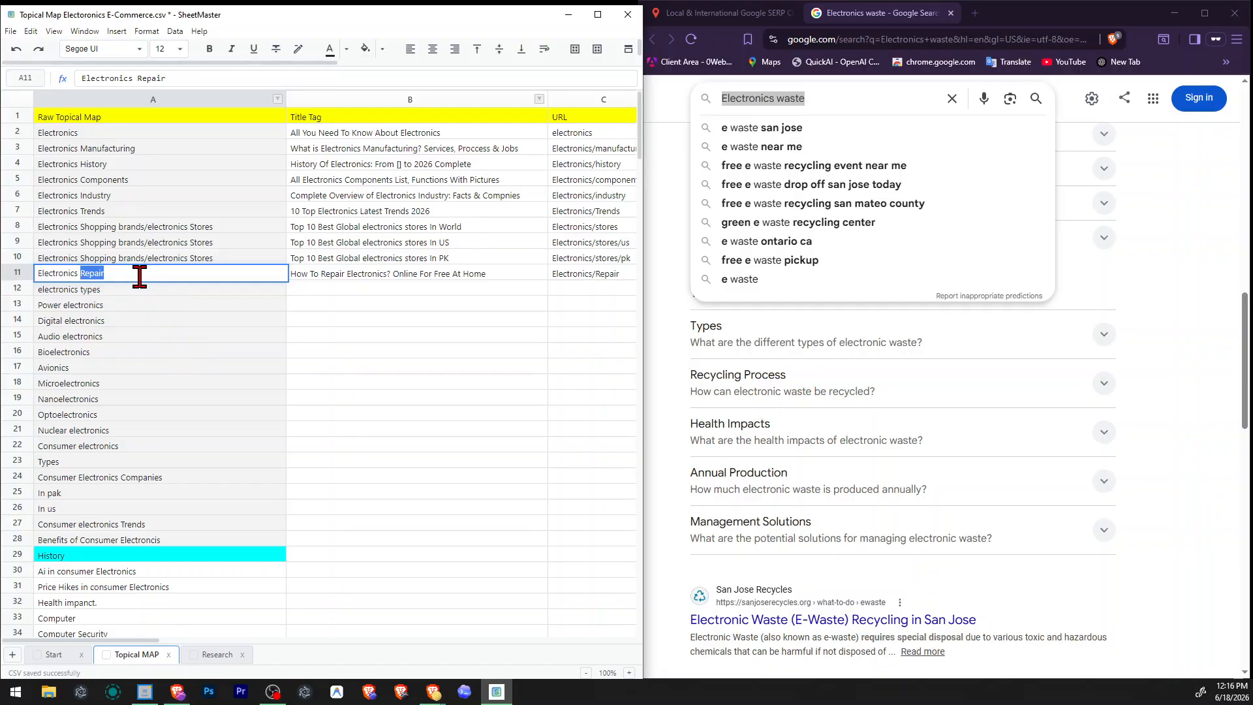
pyautogui.moveTo(137, 273); pyautogui.dragTo(48, 273)
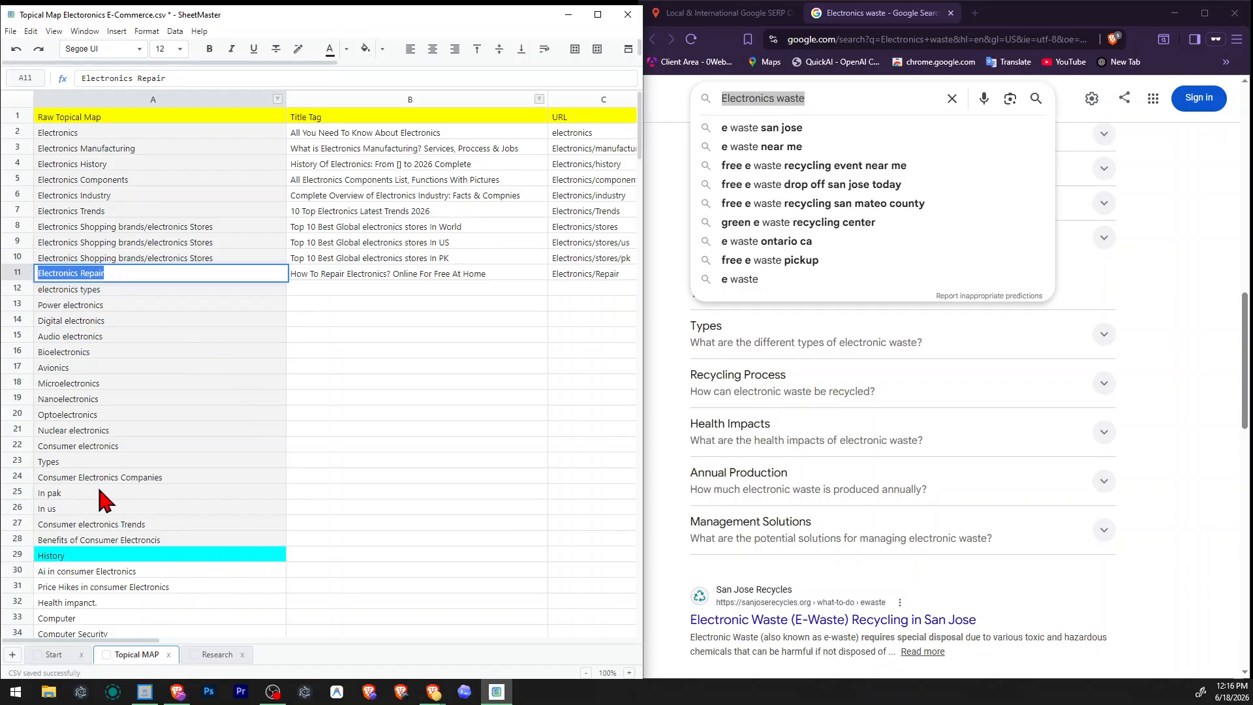
pyautogui.doubleClick(116, 476)
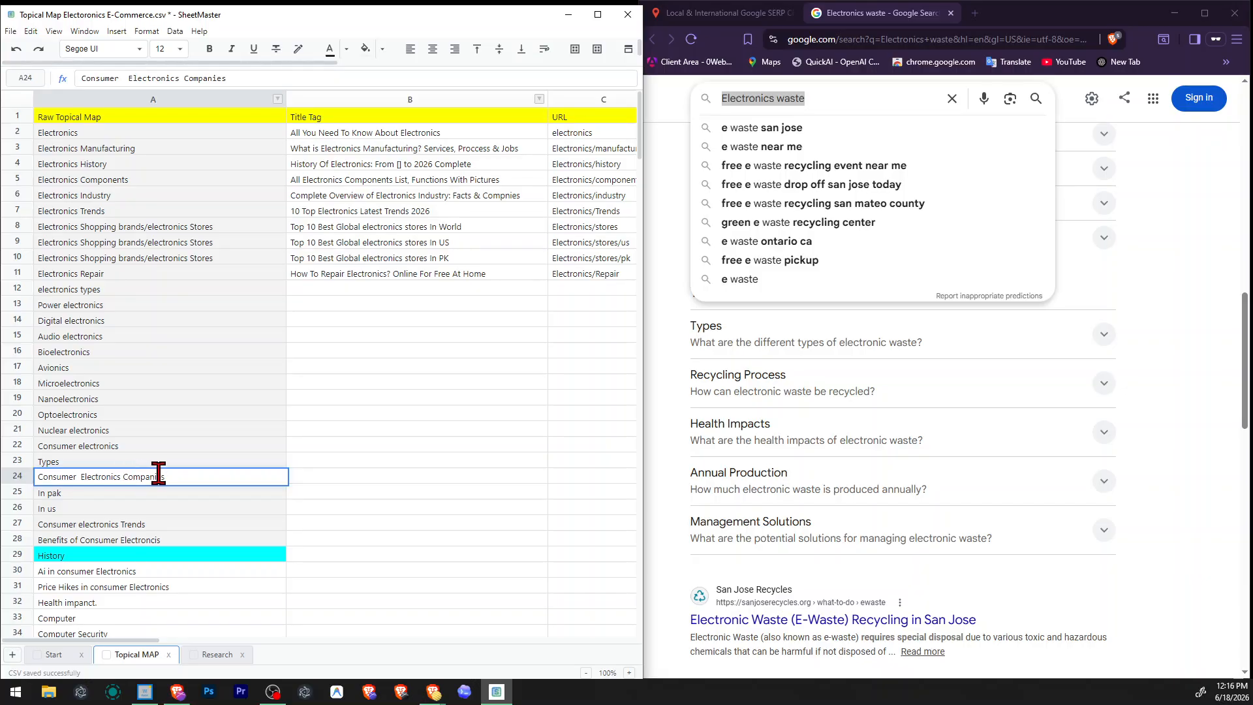
pyautogui.click(110, 275)
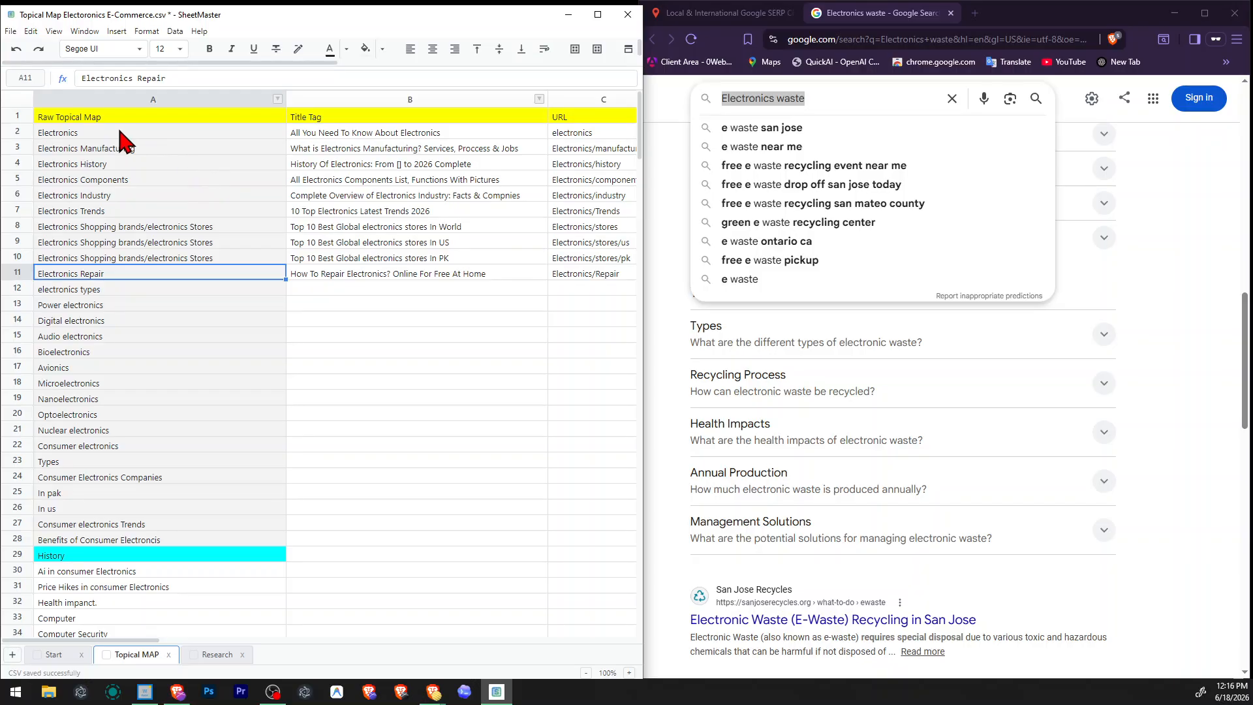
pyautogui.moveTo(119, 132); pyautogui.dragTo(149, 251)
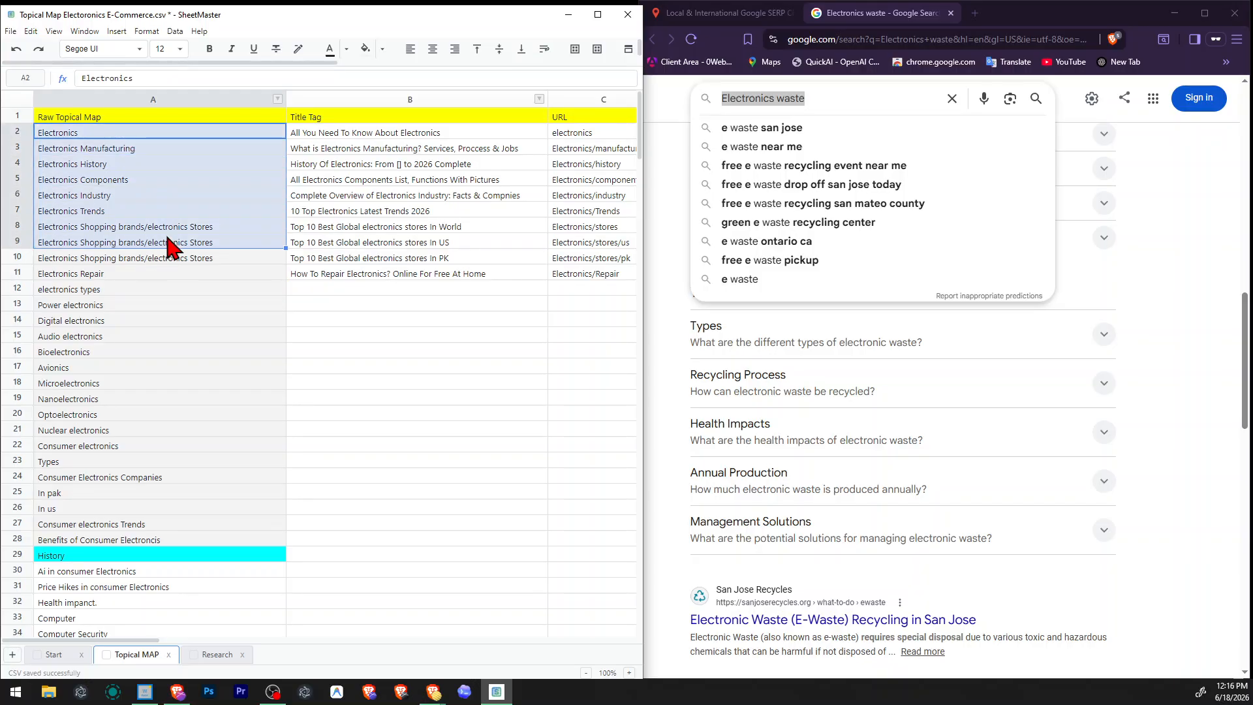
pyautogui.click(169, 228)
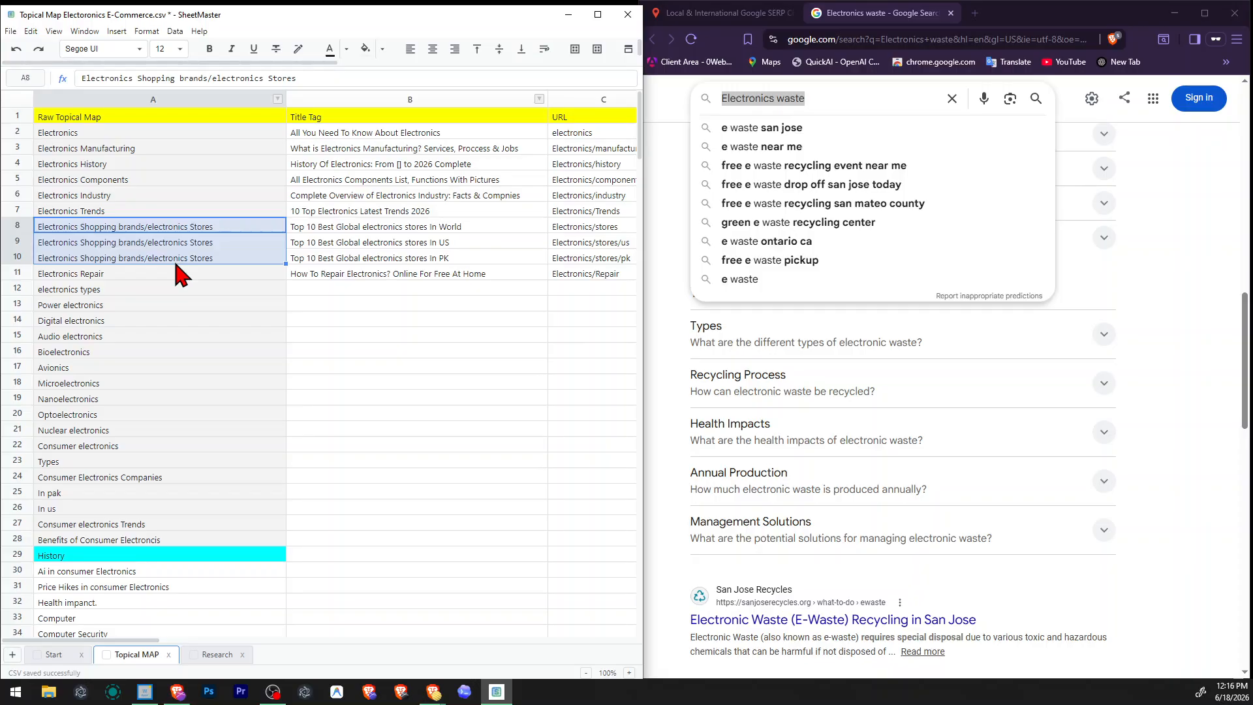
pyautogui.click(175, 261)
pyautogui.click(392, 228)
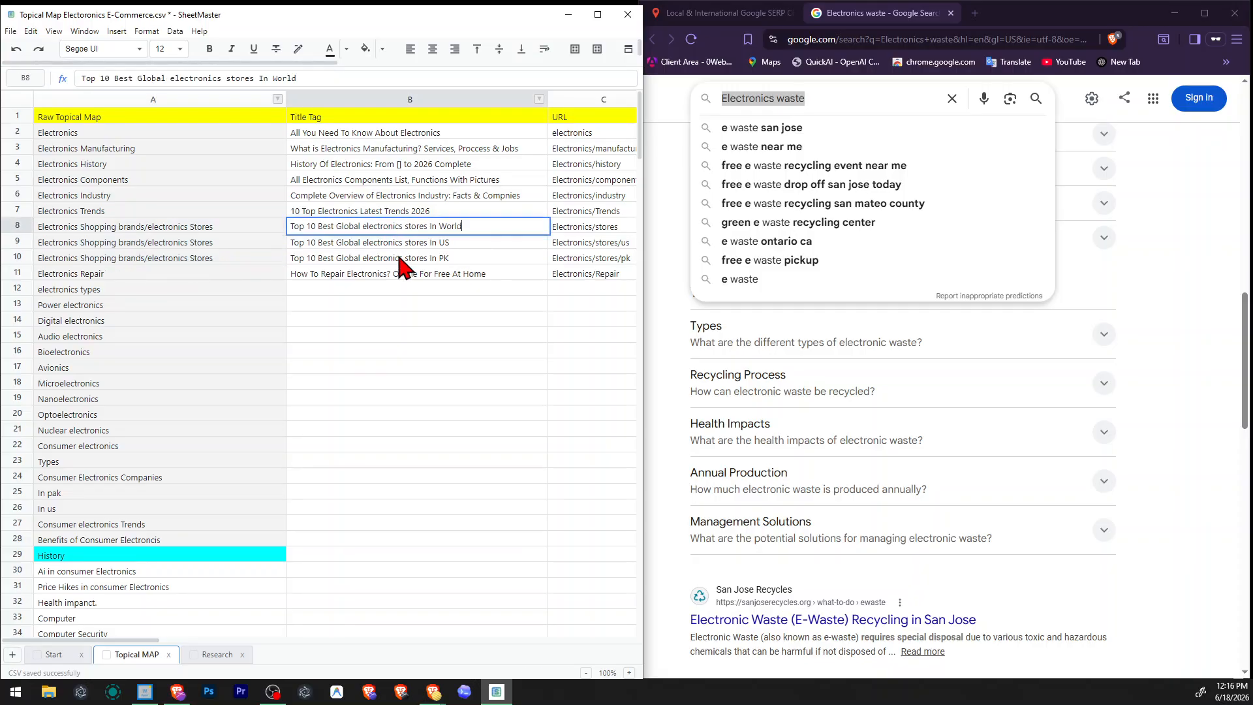
pyautogui.click(189, 259)
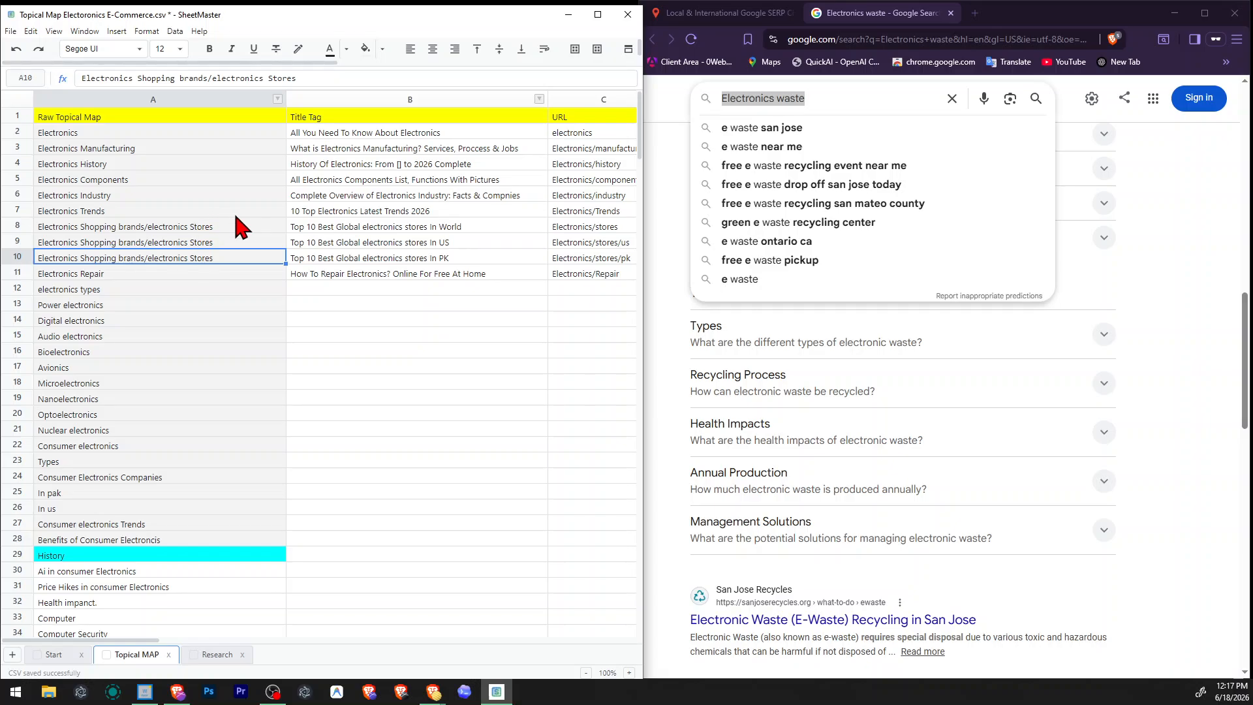
# Save the topical map file.
pyautogui.click(348, 385)
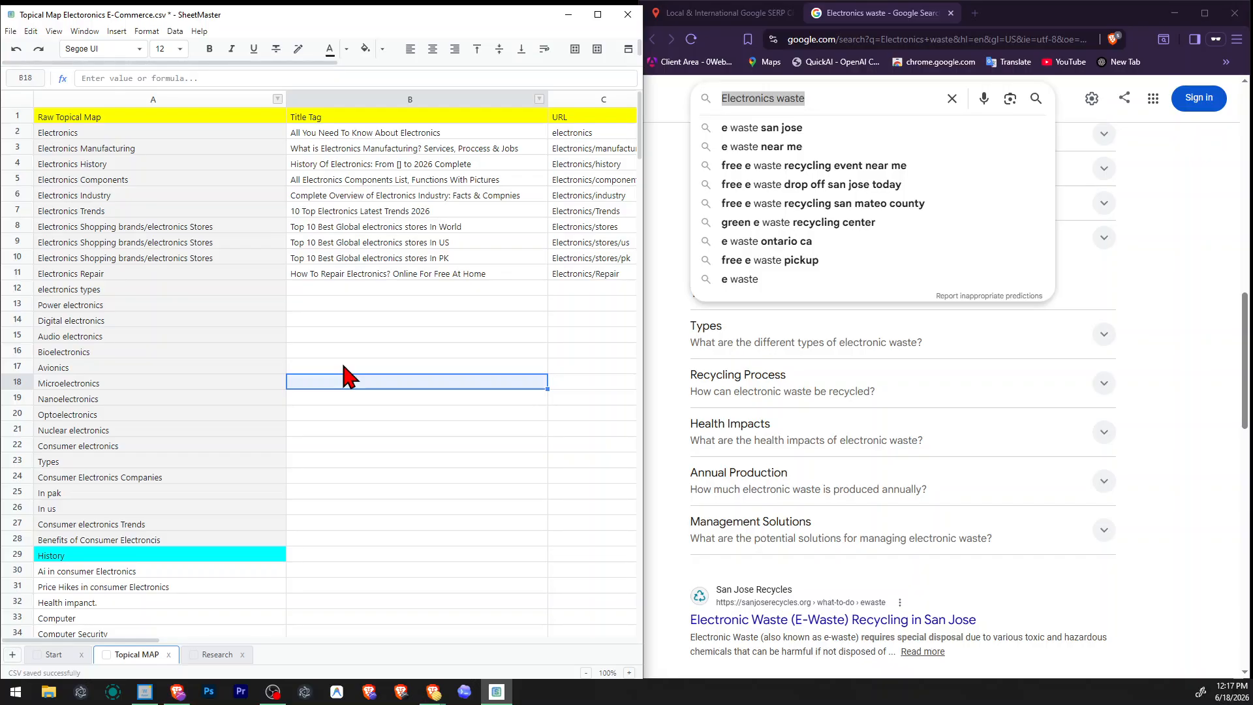
pyautogui.click(270, 447)
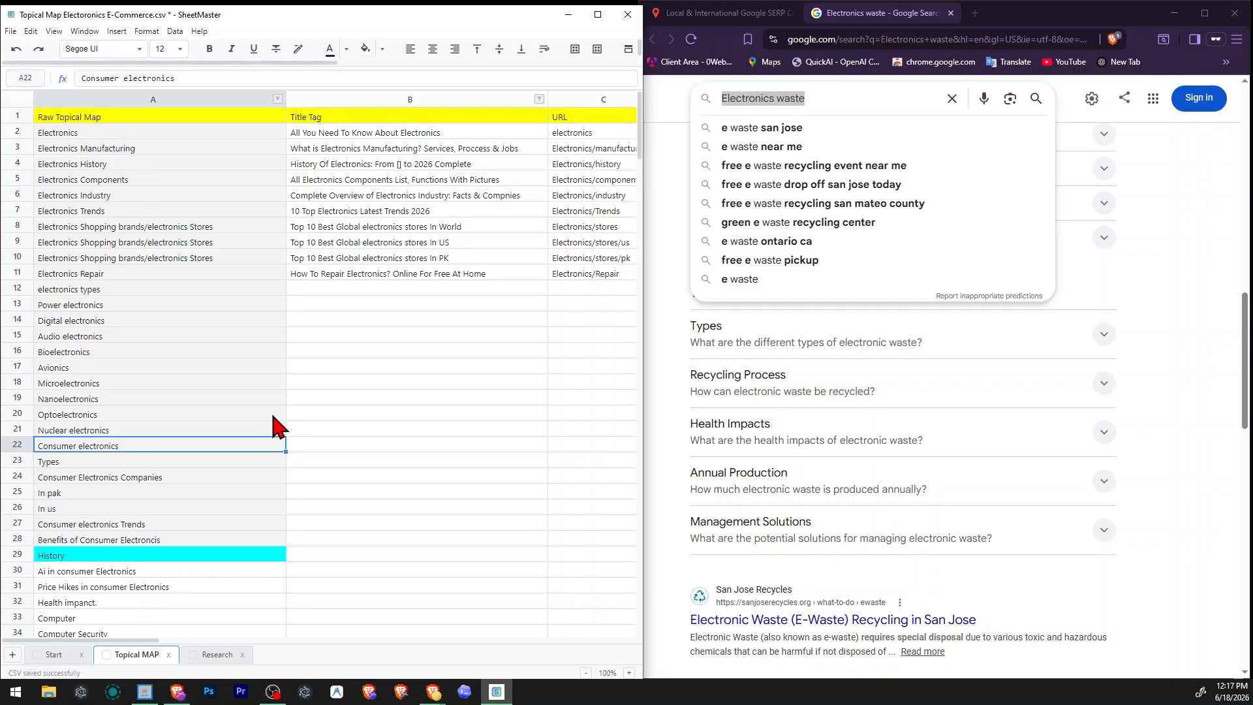
pyautogui.hotkey('ctrl', 's')
# Search for the A12 topic "electronics types" with the Google SERP checker and skim the first results.
pyautogui.click(392, 288)
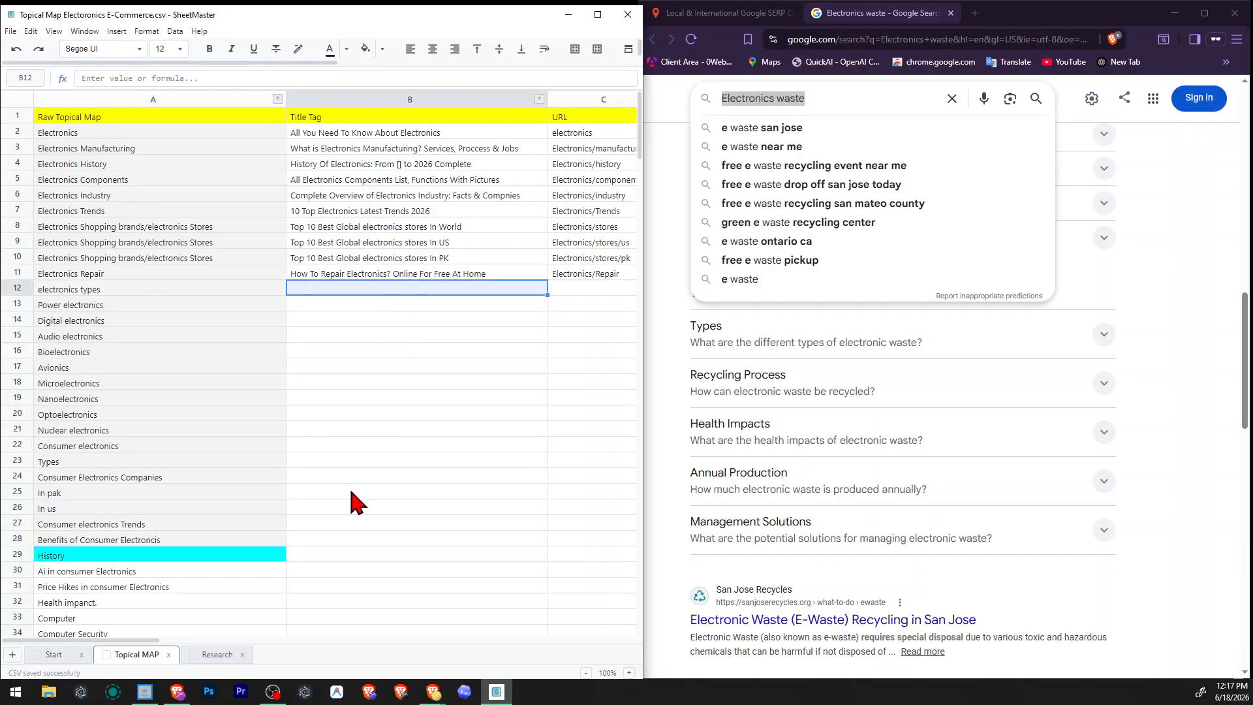
pyautogui.moveTo(111, 642)
pyautogui.mouseDown()
pyautogui.moveTo(244, 643)
pyautogui.moveTo(100, 643)
pyautogui.mouseUp()
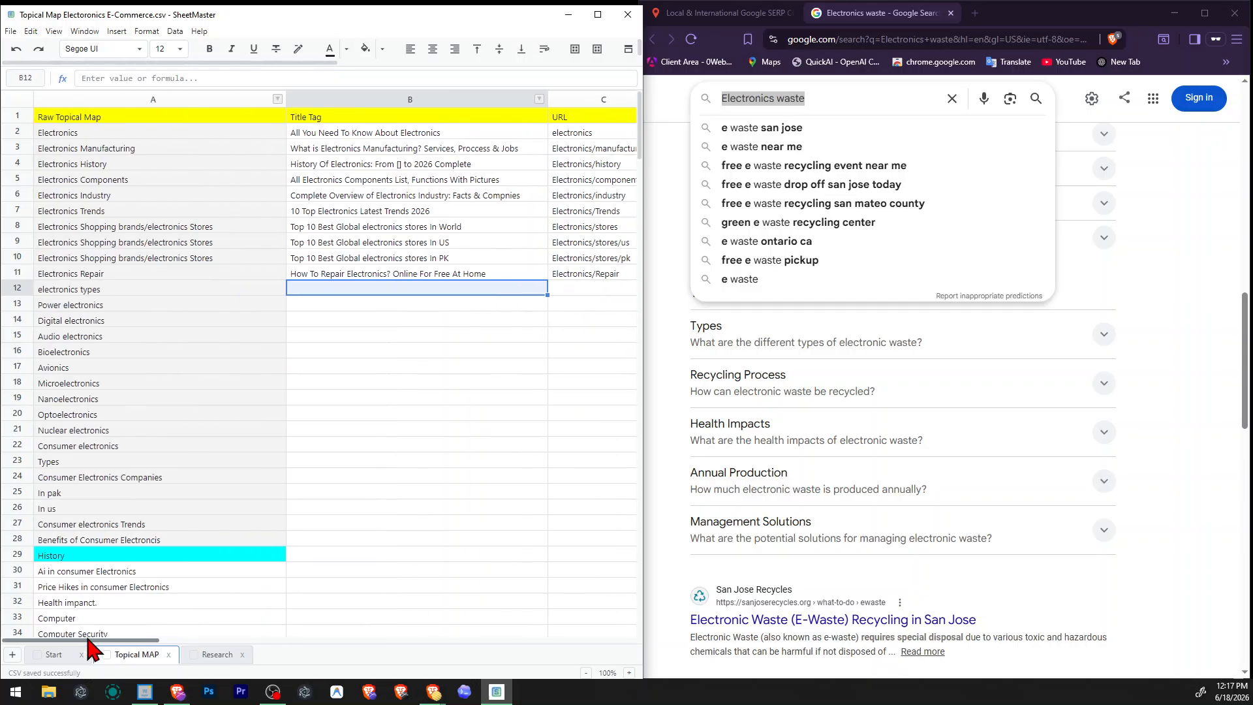
pyautogui.click(180, 298)
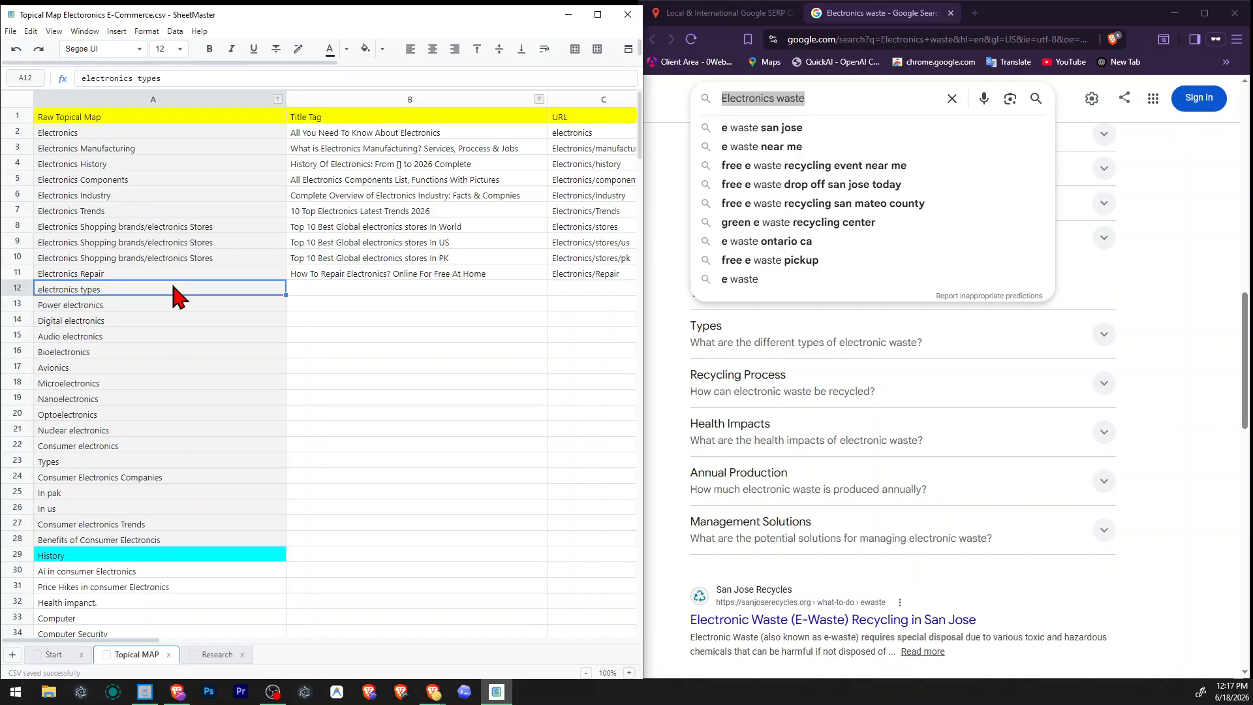
pyautogui.click(424, 307)
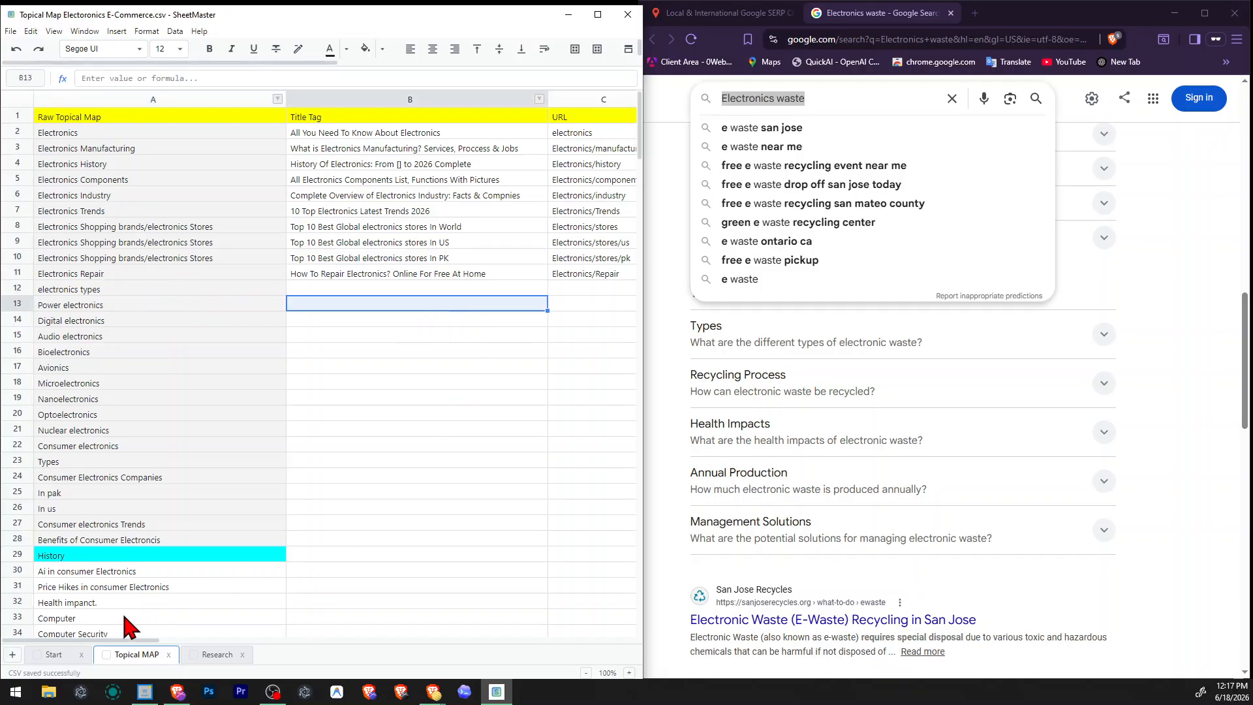
pyautogui.moveTo(111, 641)
pyautogui.mouseDown()
pyautogui.moveTo(215, 646)
pyautogui.moveTo(294, 630)
pyautogui.moveTo(113, 650)
pyautogui.mouseUp()
pyautogui.click(718, 13)
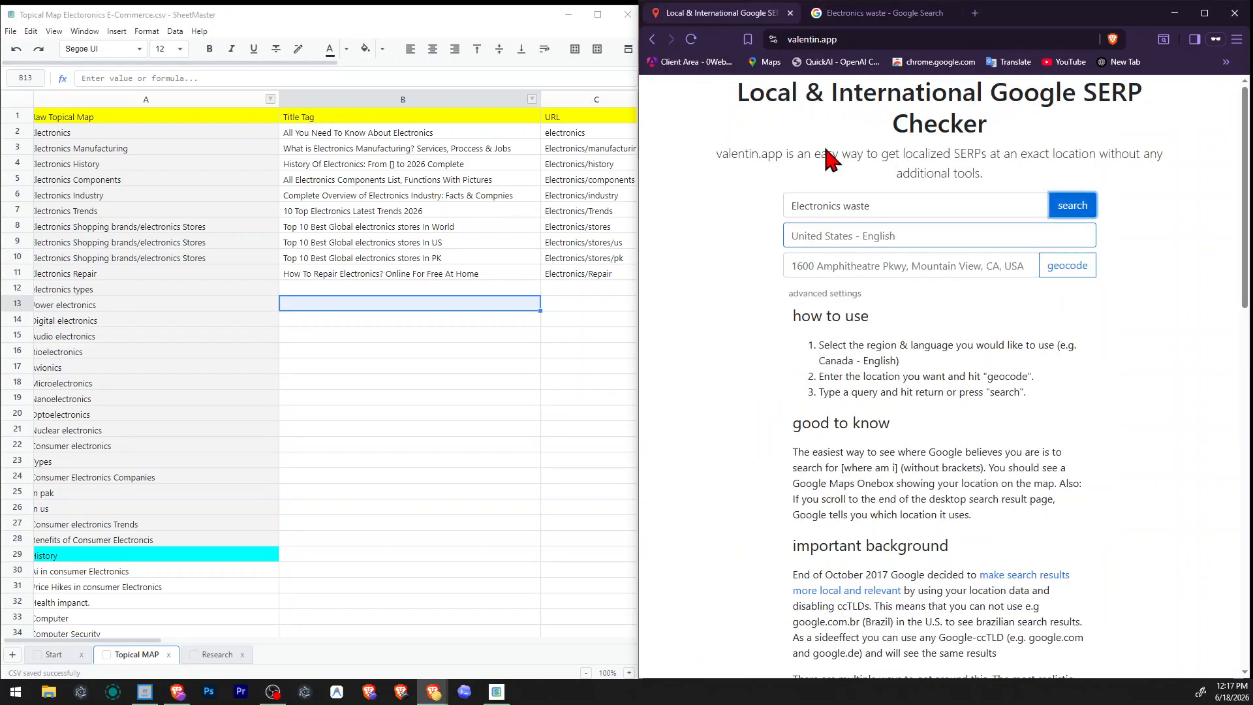
pyautogui.tripleClick(951, 204)
pyautogui.write('electronics types')
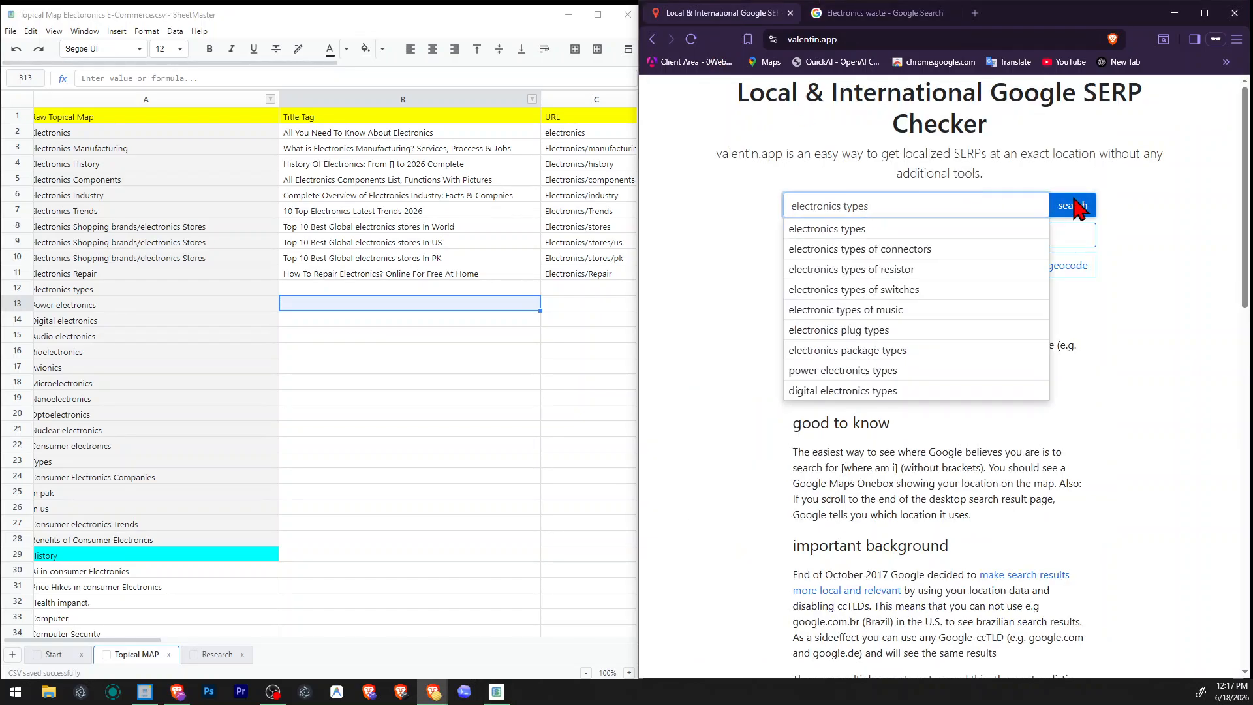
pyautogui.click(1077, 206)
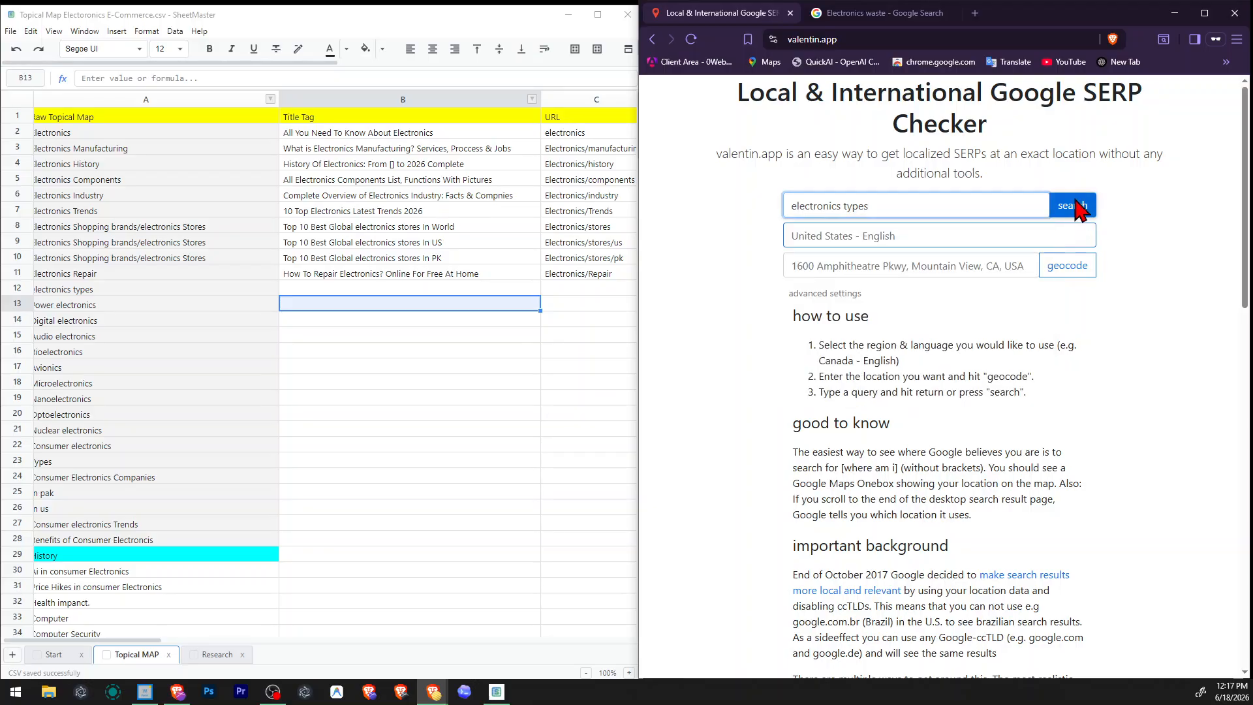
pyautogui.scroll(-3, 1028, 206)
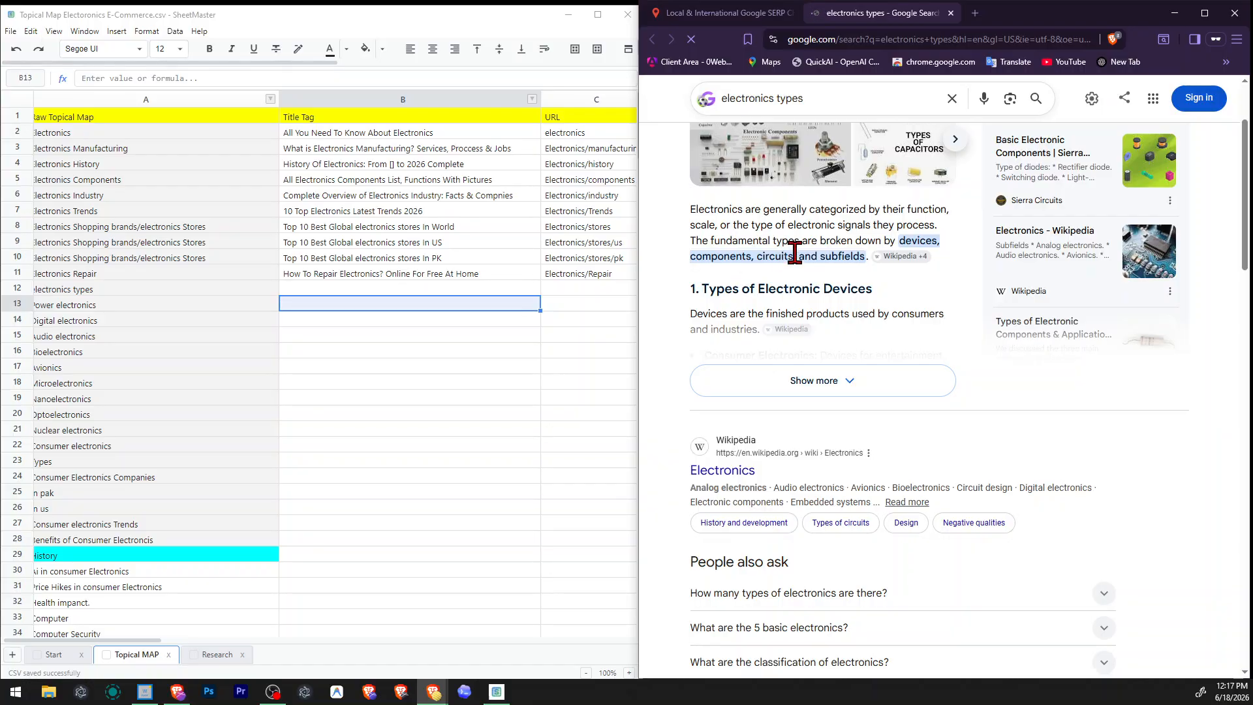
# Expand the AI Overview for "electronics types" and examine its section on types of electronic devices.
pyautogui.scroll(-2, 849, 300)
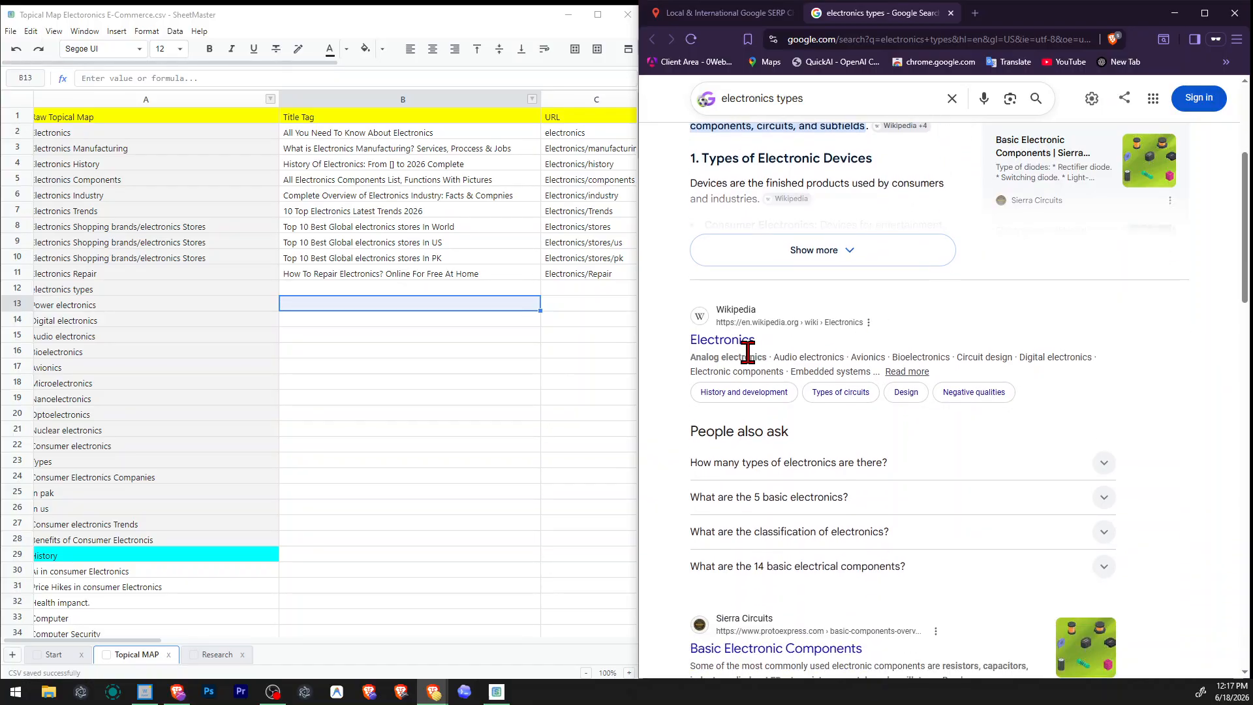
pyautogui.scroll(-2, 889, 370)
pyautogui.scroll(5, 890, 372)
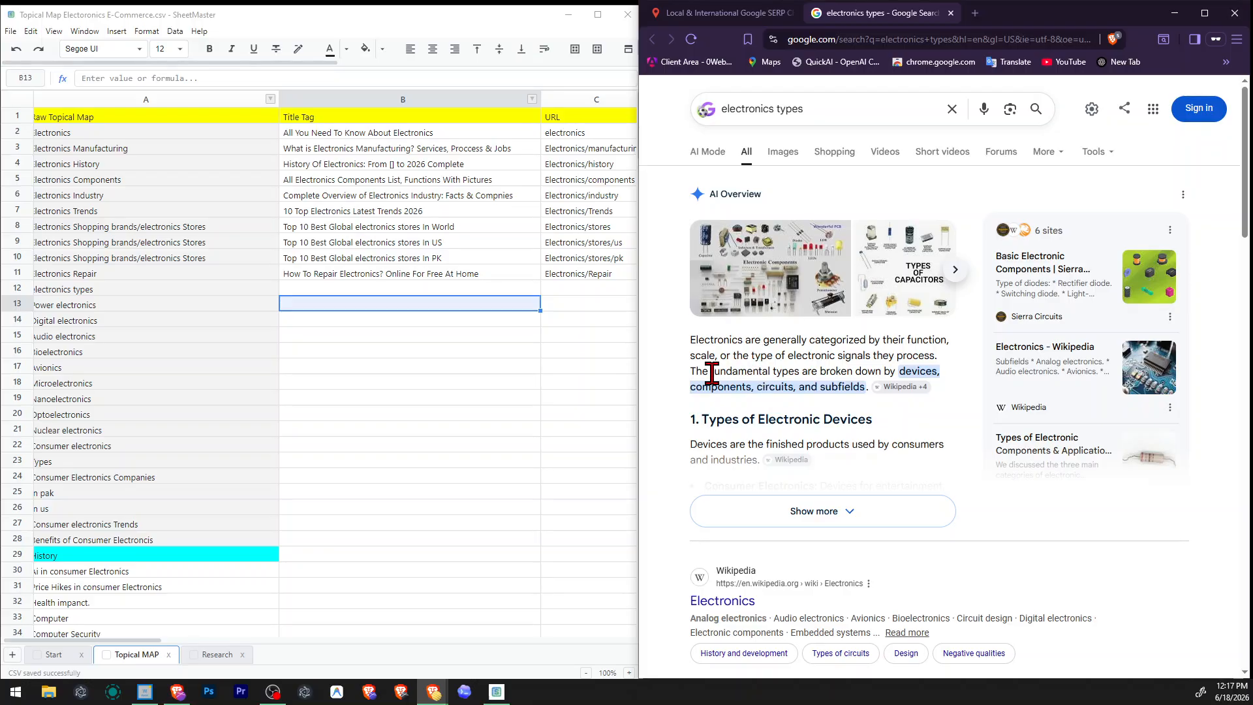
pyautogui.moveTo(712, 374); pyautogui.dragTo(812, 376)
pyautogui.click(786, 508)
pyautogui.scroll(-2, 793, 499)
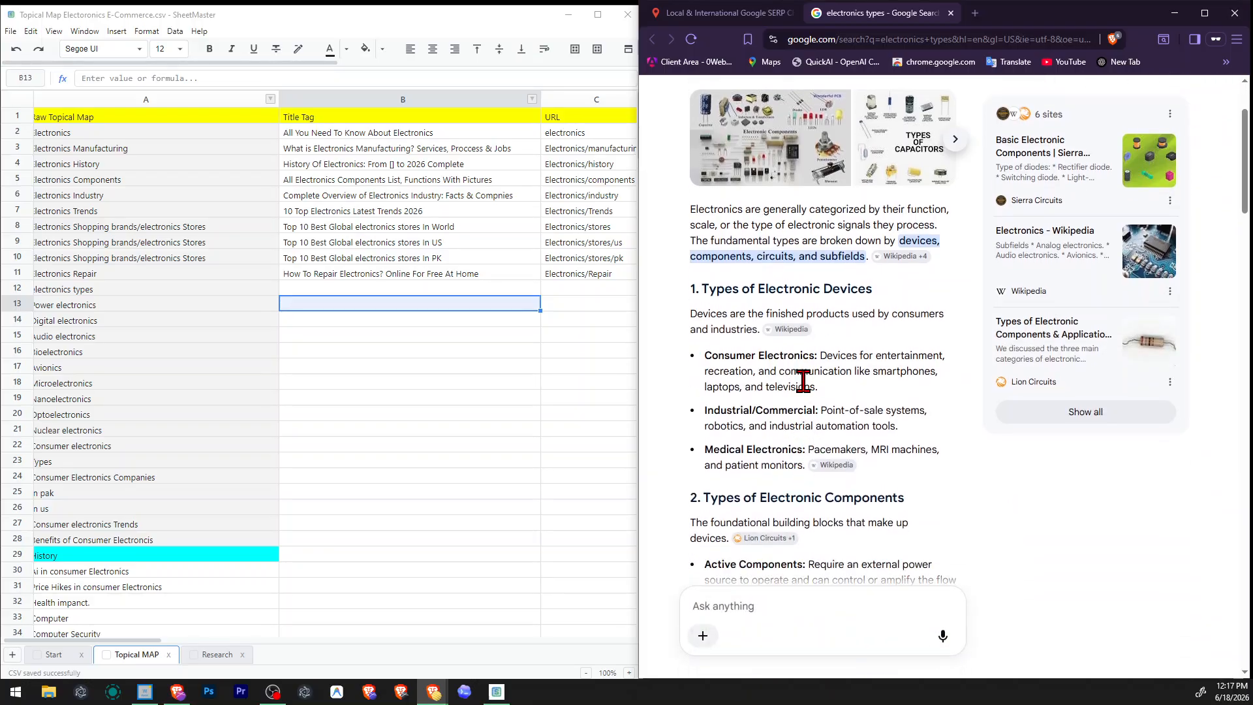
pyautogui.moveTo(702, 289); pyautogui.dragTo(909, 291)
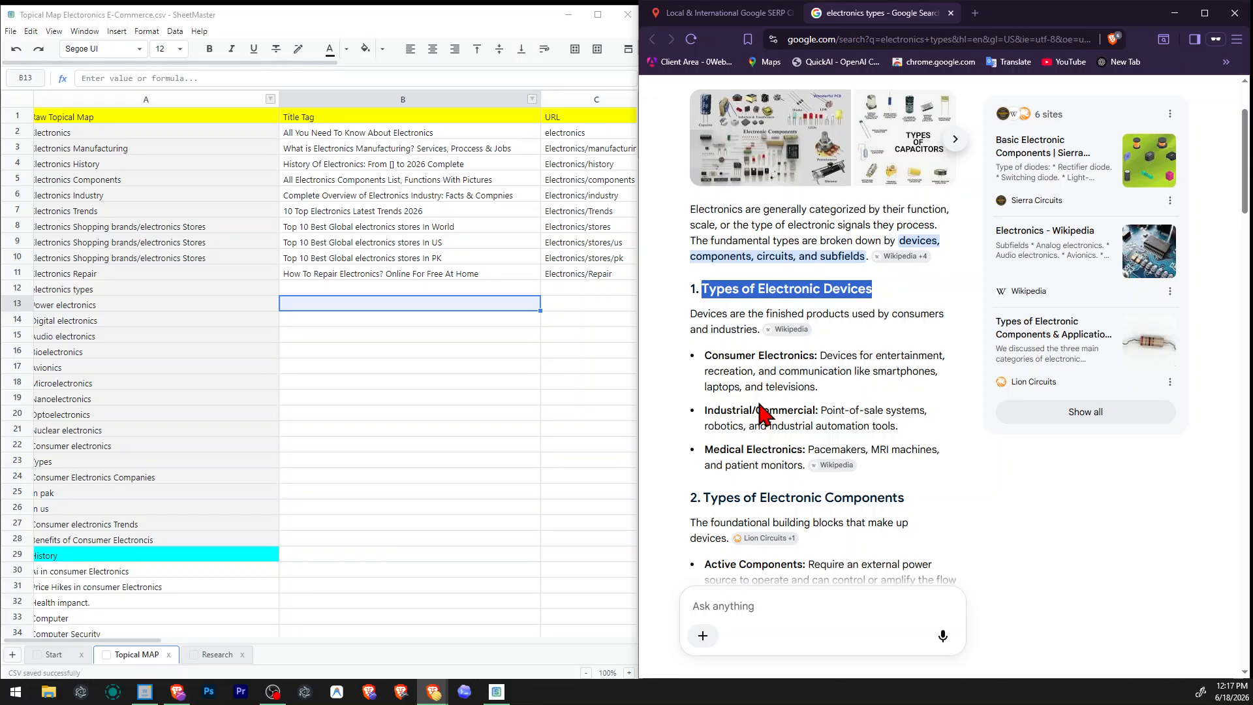
pyautogui.scroll(2, 855, 285)
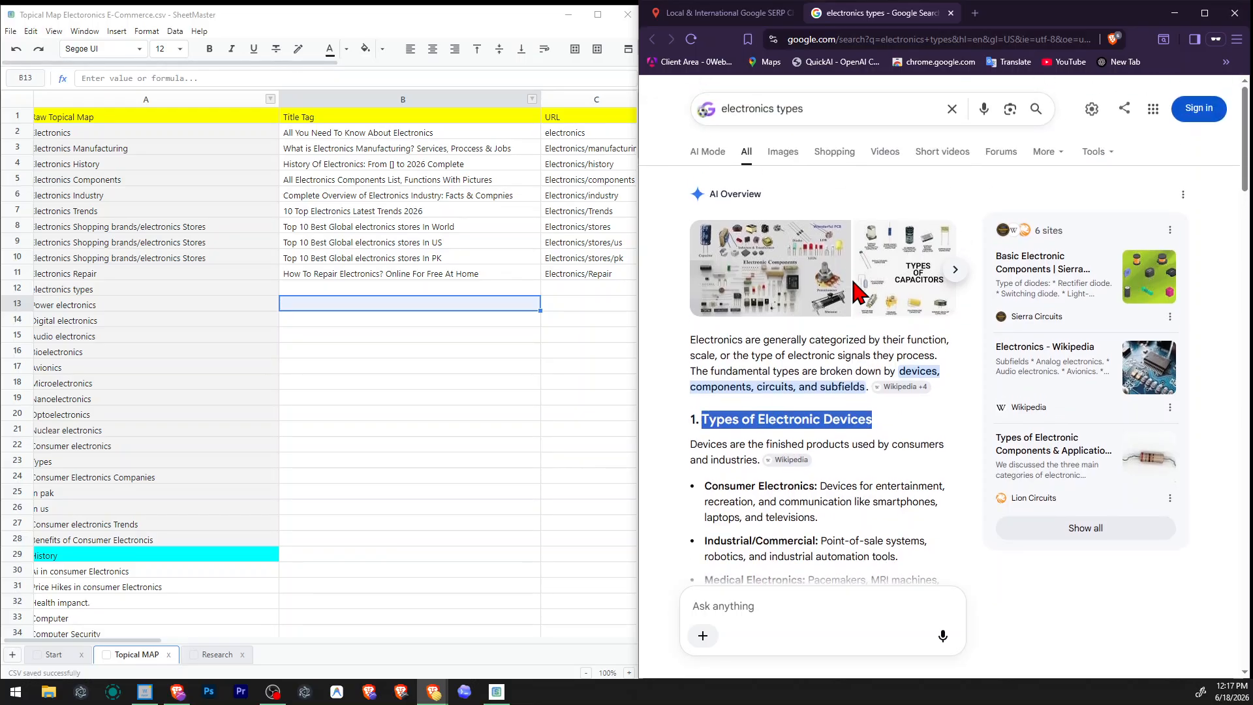
# Skim the overview's subfields, the related questions and the organic and video results for "electronics types".
pyautogui.scroll(-20, 857, 293)
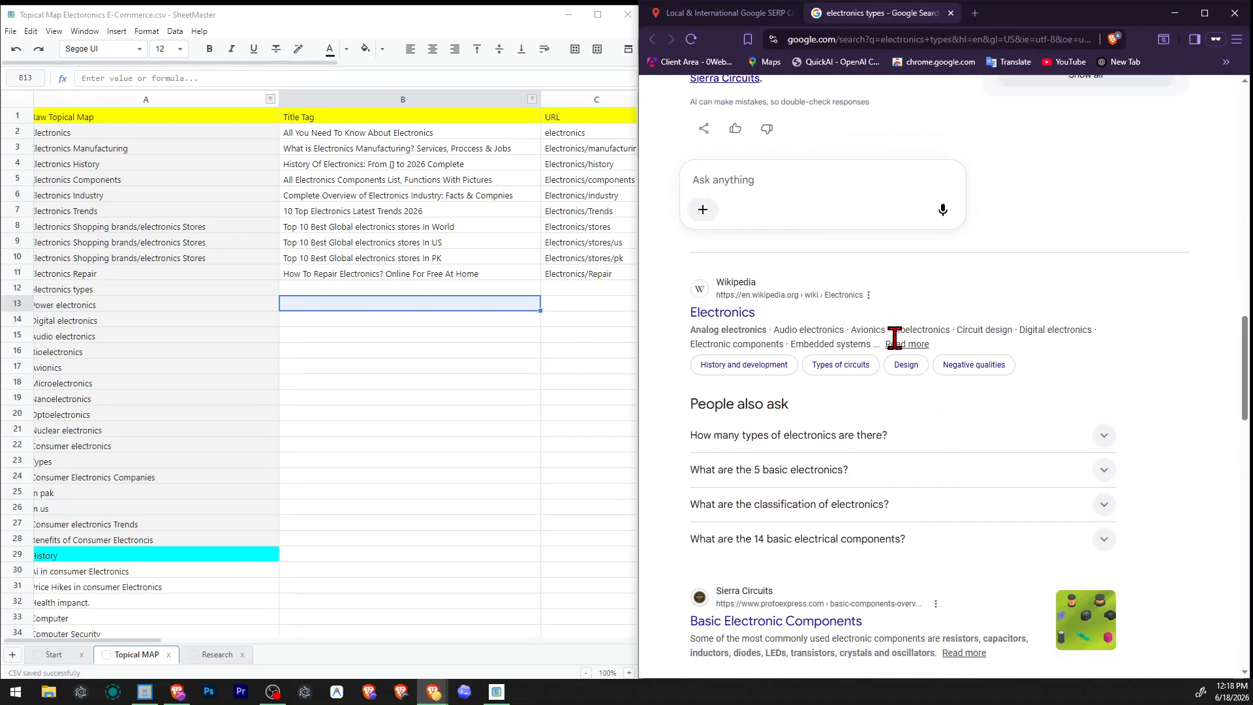
pyautogui.scroll(15, 812, 294)
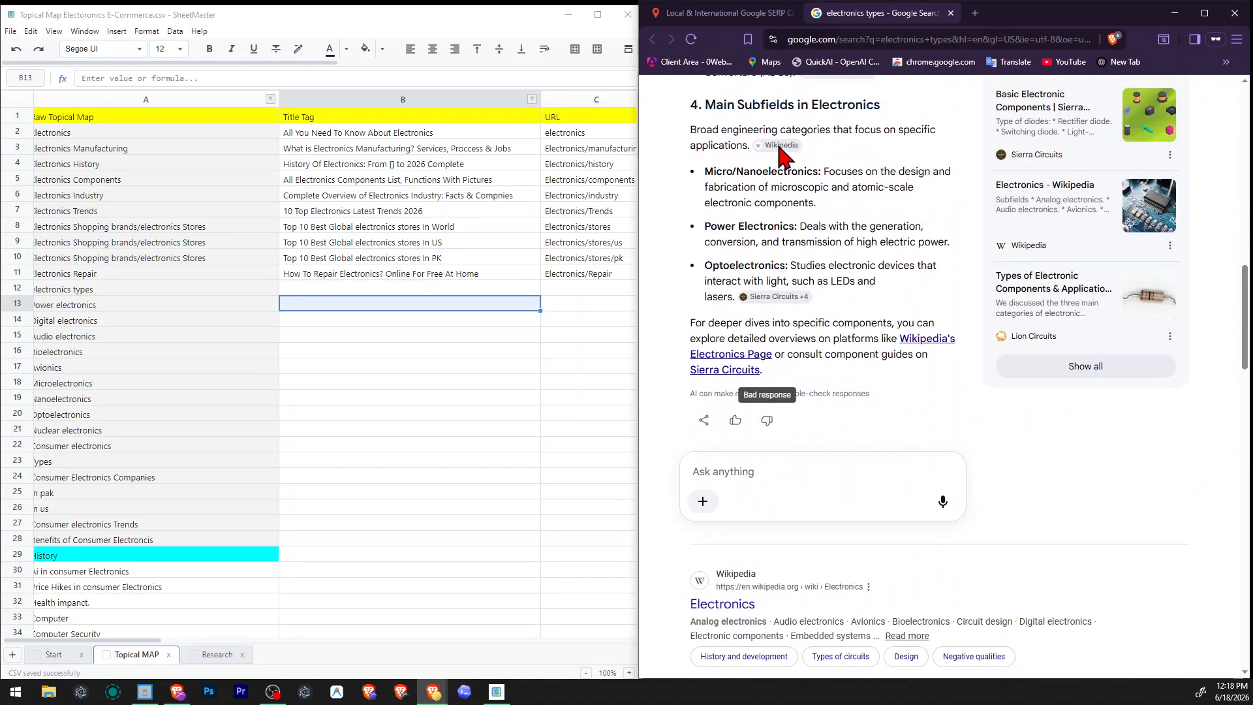
pyautogui.scroll(8, 778, 146)
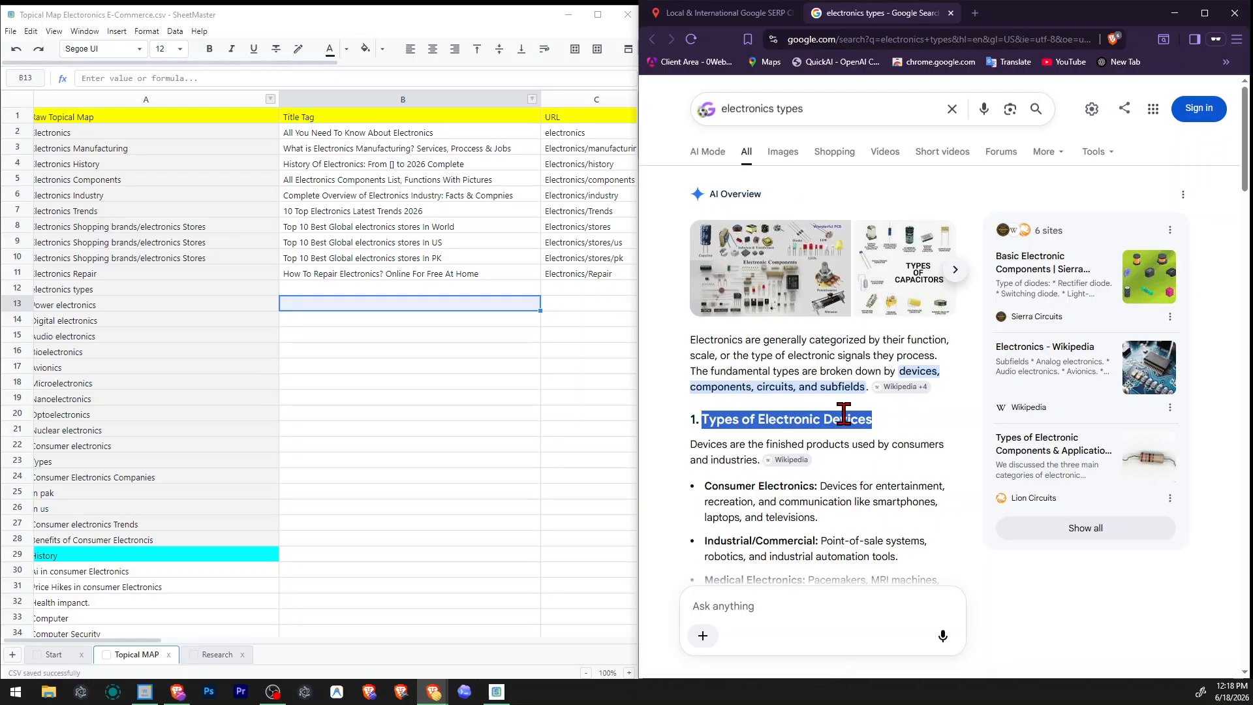
pyautogui.scroll(-20, 848, 425)
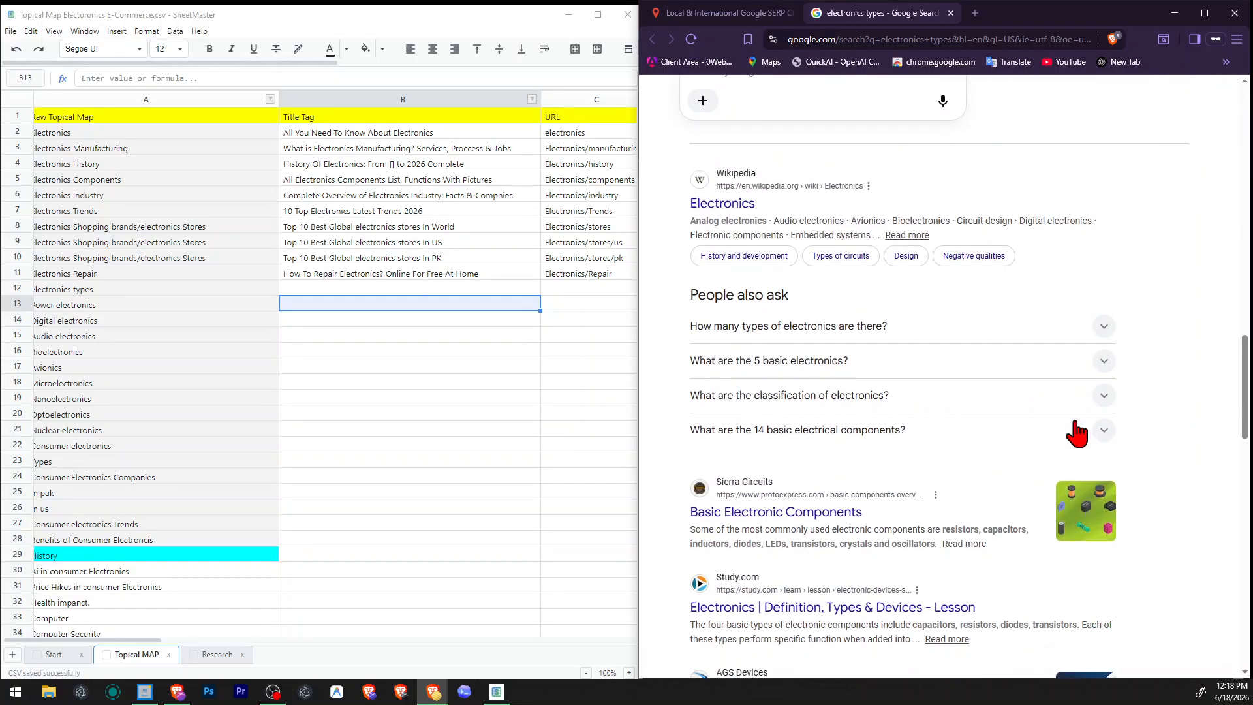
pyautogui.scroll(-2, 1008, 432)
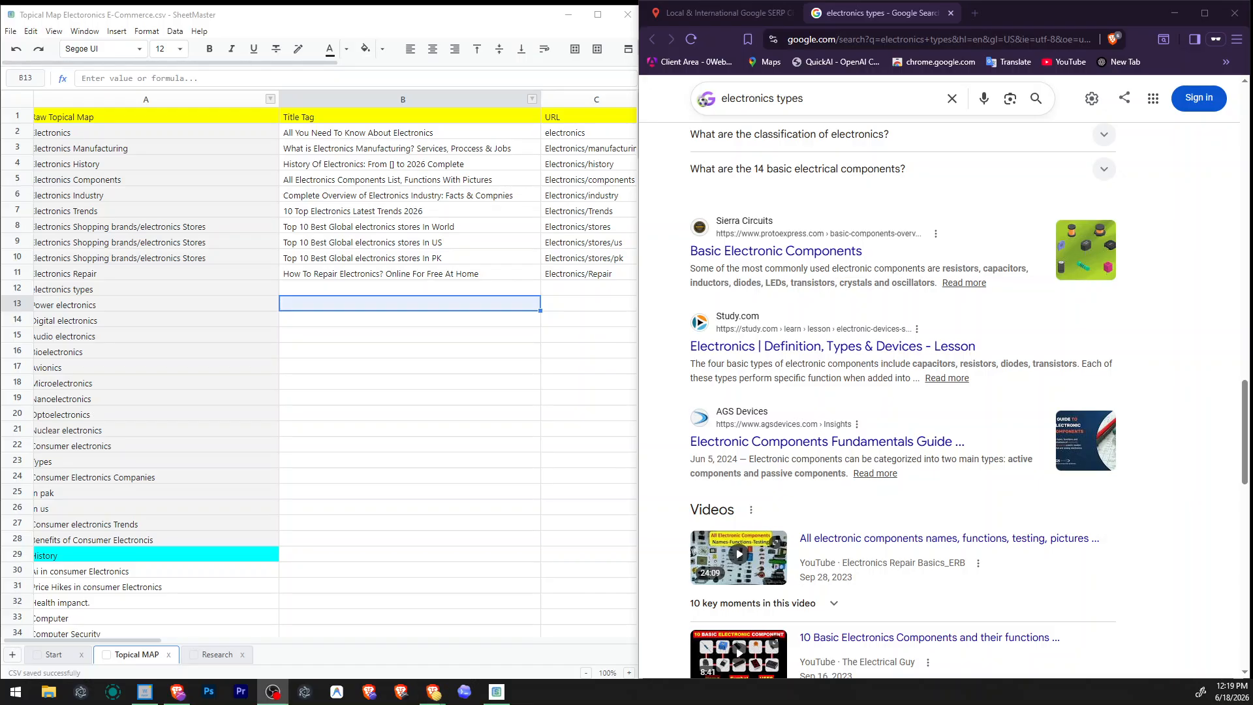
pyautogui.scroll(-7, 1048, 316)
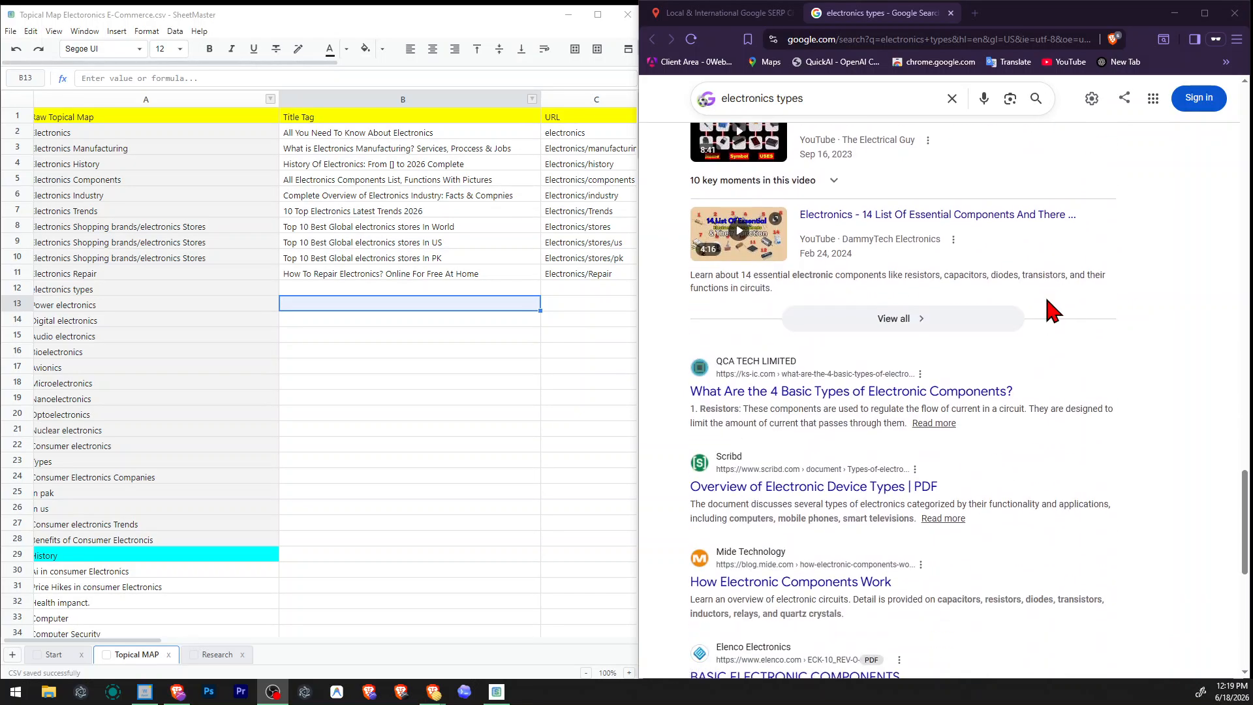
pyautogui.scroll(18, 1048, 306)
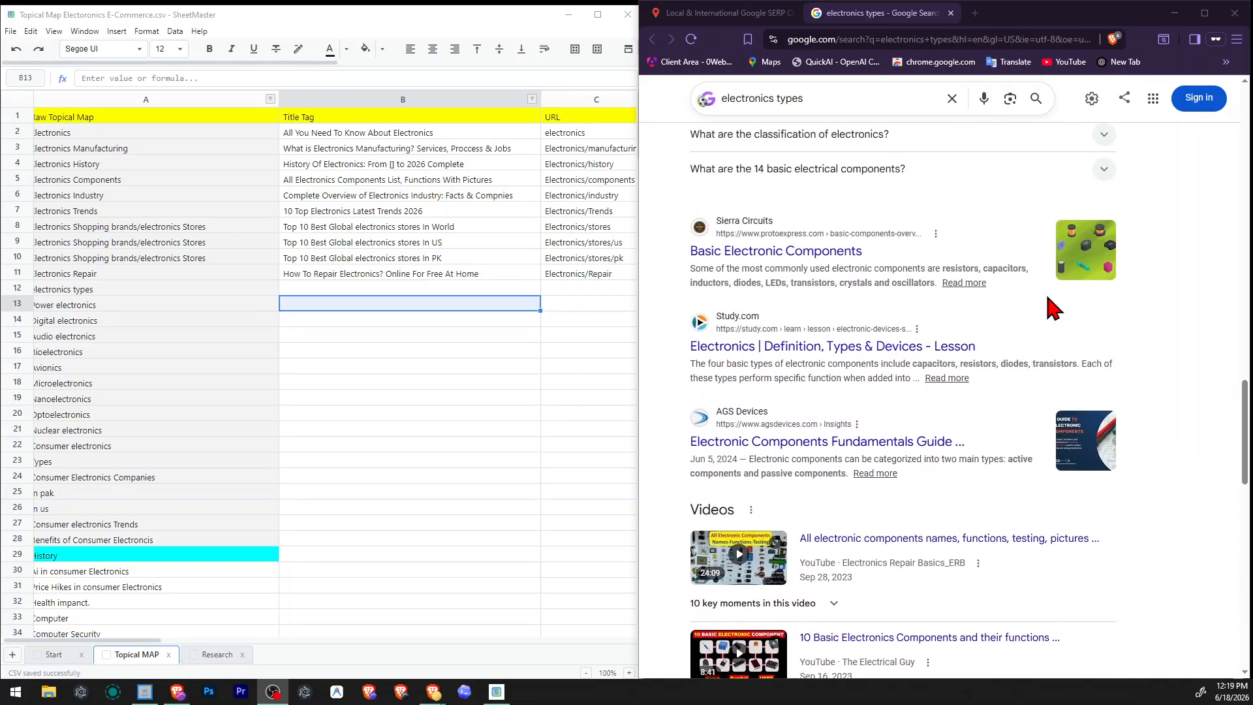
pyautogui.scroll(12, 947, 261)
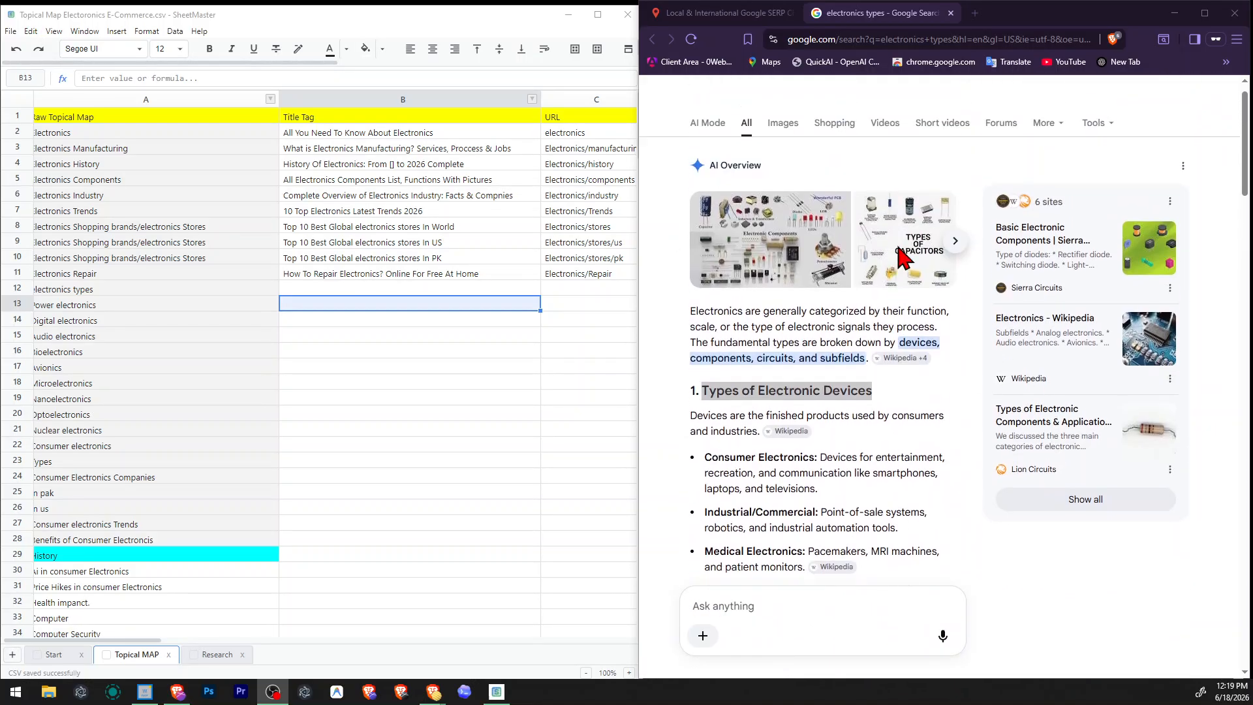
# Check the suggested queries for "electronics types" and compare the overview's device, component, circuit and subfield headings with the Wikipedia snippet.
pyautogui.click(751, 94)
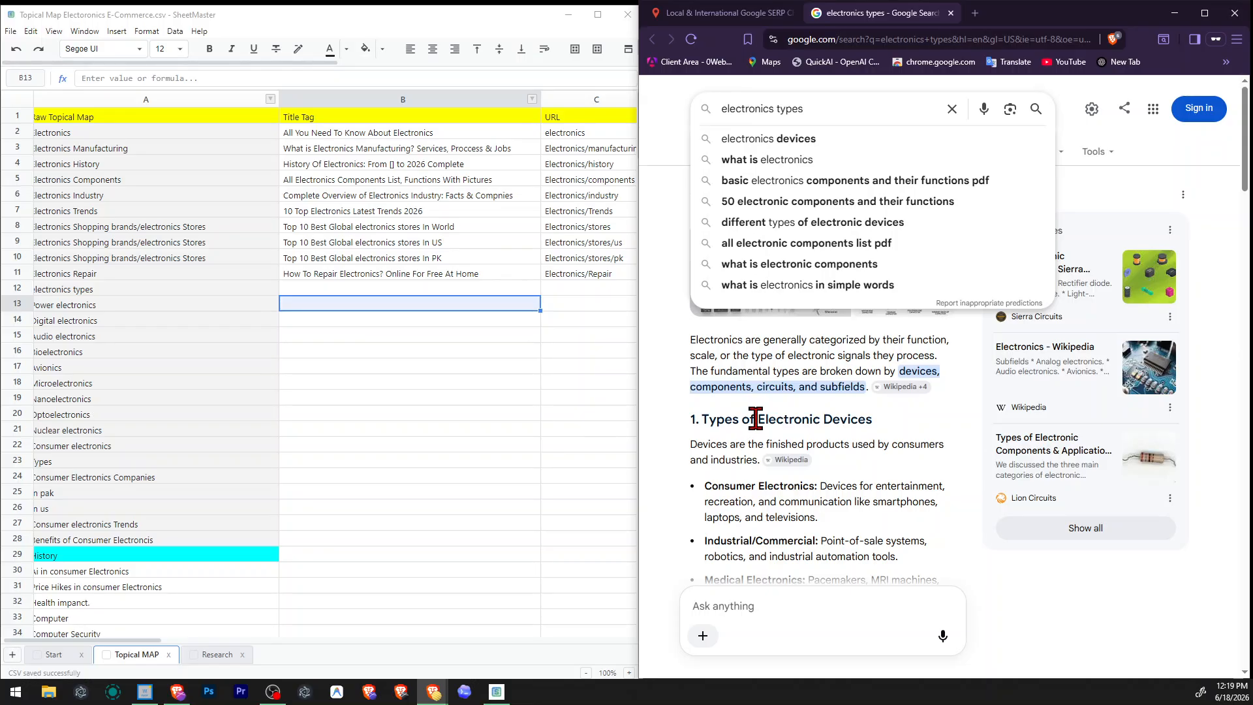
pyautogui.moveTo(756, 420); pyautogui.dragTo(831, 417)
pyautogui.scroll(-1, 838, 421)
pyautogui.scroll(-3, 842, 427)
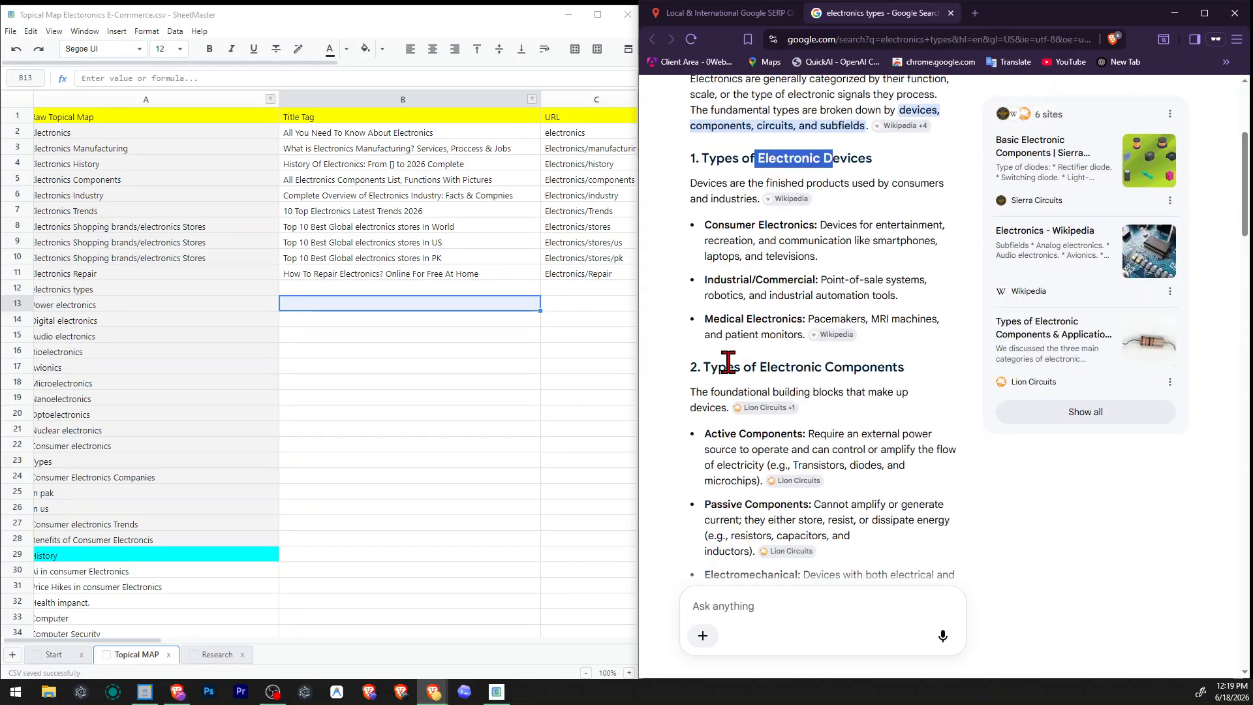
pyautogui.moveTo(728, 367); pyautogui.dragTo(824, 365)
pyautogui.scroll(-4, 822, 365)
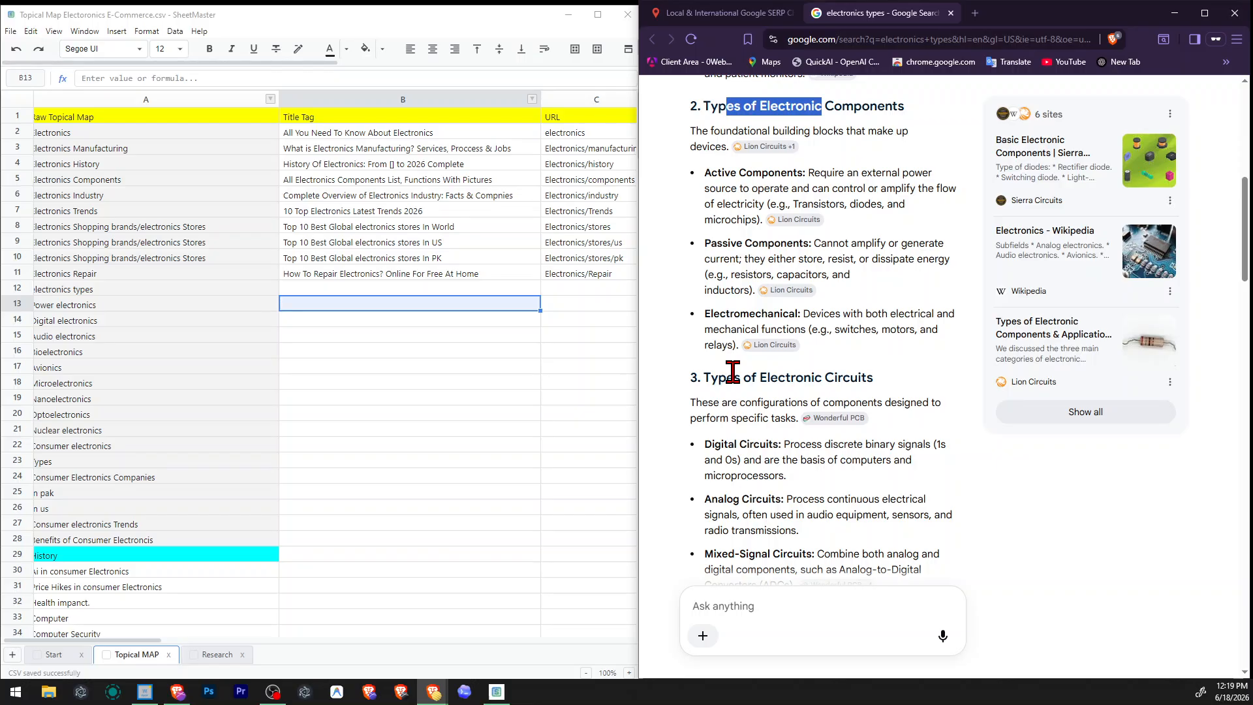
pyautogui.scroll(-10, 732, 371)
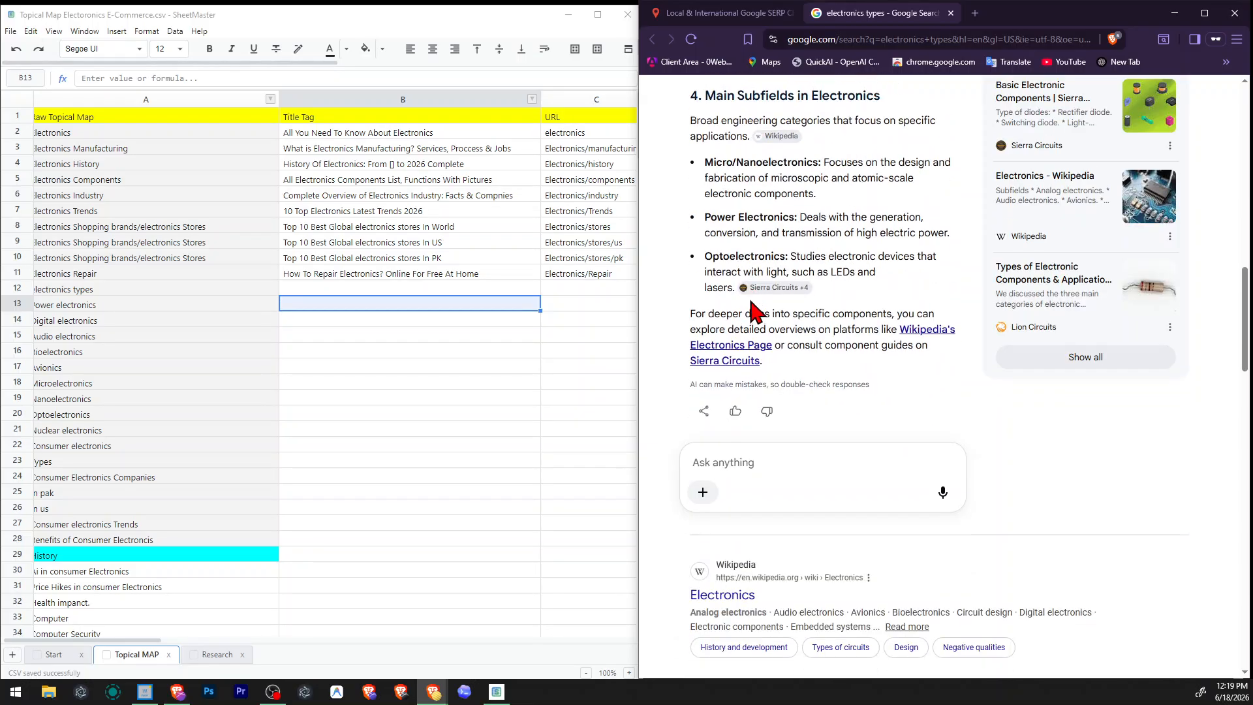
pyautogui.moveTo(690, 481); pyautogui.dragTo(812, 482)
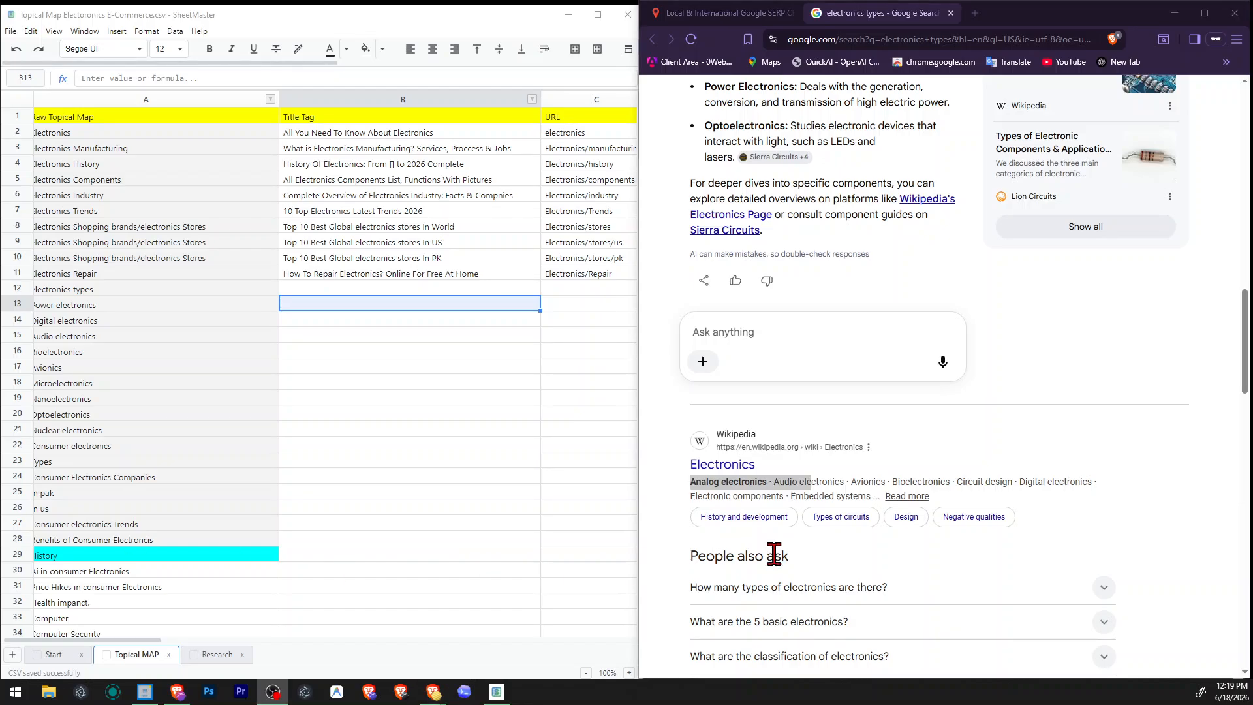
# Re-read the overview's entries on analog and mixed-signal circuits and on active and passive components.
pyautogui.scroll(8, 993, 462)
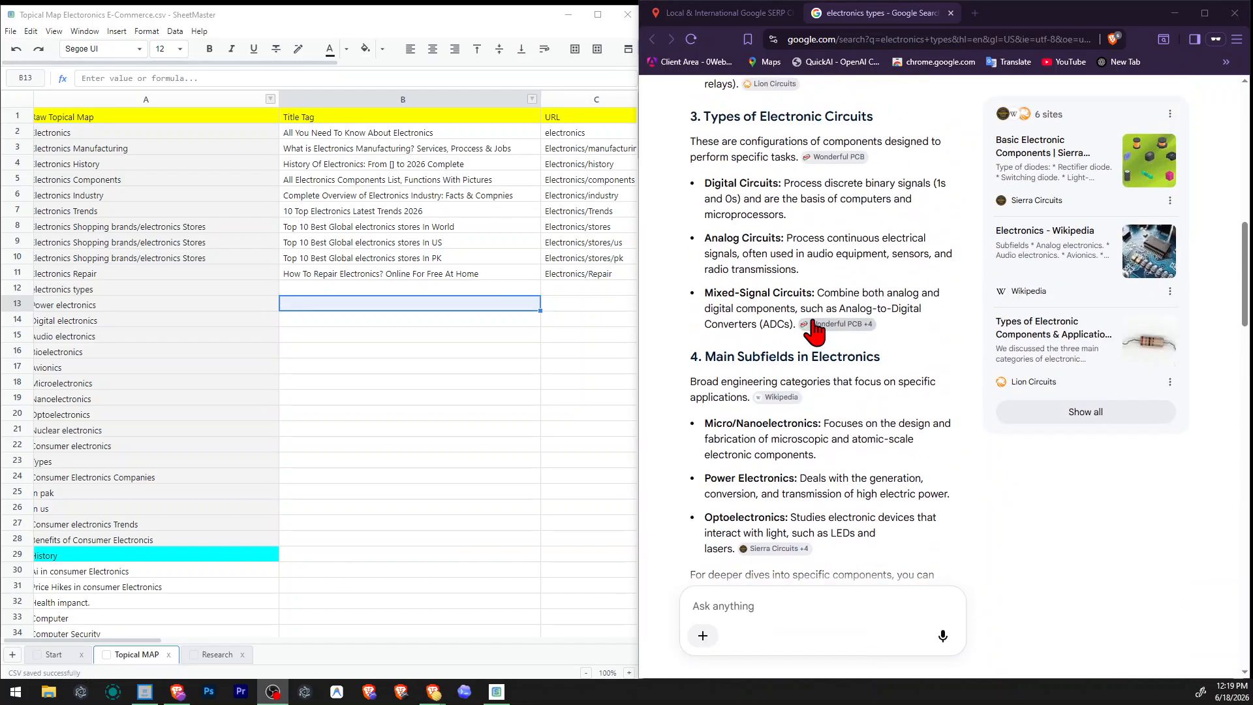
pyautogui.moveTo(842, 338)
pyautogui.moveTo(760, 251); pyautogui.dragTo(898, 268)
pyautogui.click(899, 269)
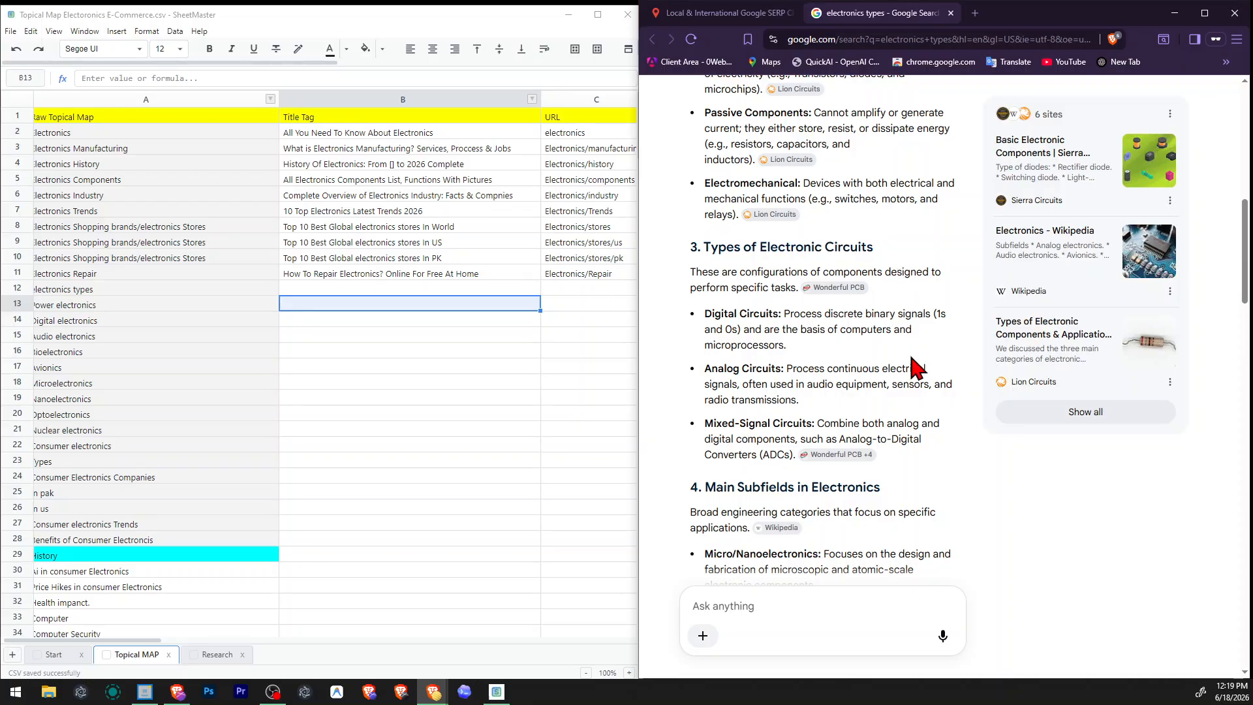
pyautogui.scroll(2, 907, 378)
pyautogui.scroll(2, 894, 369)
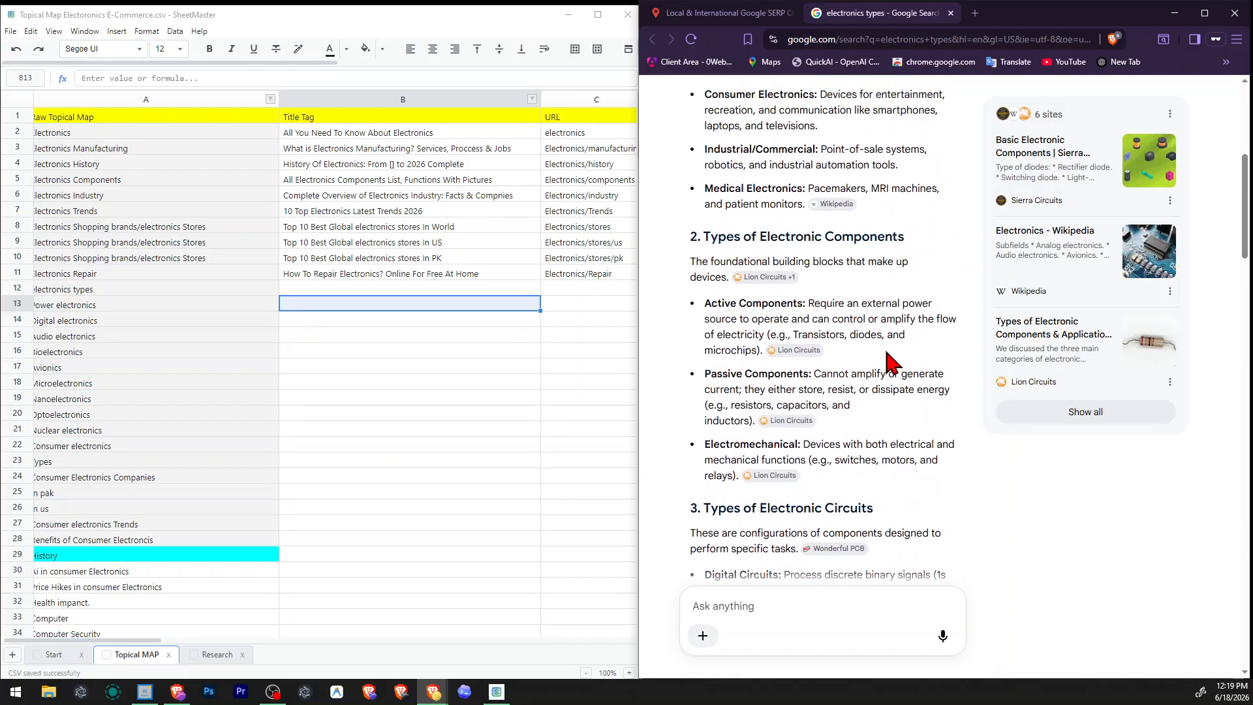
pyautogui.scroll(-8, 891, 364)
pyautogui.scroll(-5, 891, 364)
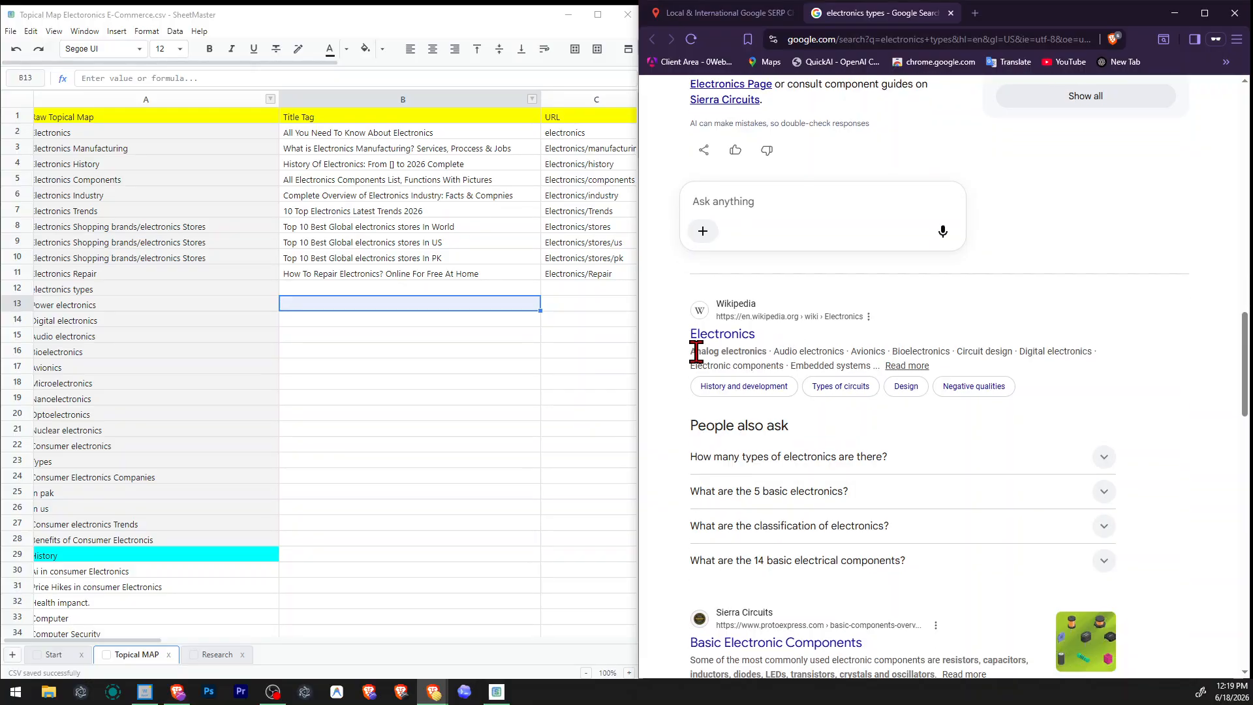
# Examine the Wikipedia and Sierra Circuits result snippets for the electronics and component types they list.
pyautogui.moveTo(696, 353); pyautogui.dragTo(742, 352)
pyautogui.scroll(-6, 795, 356)
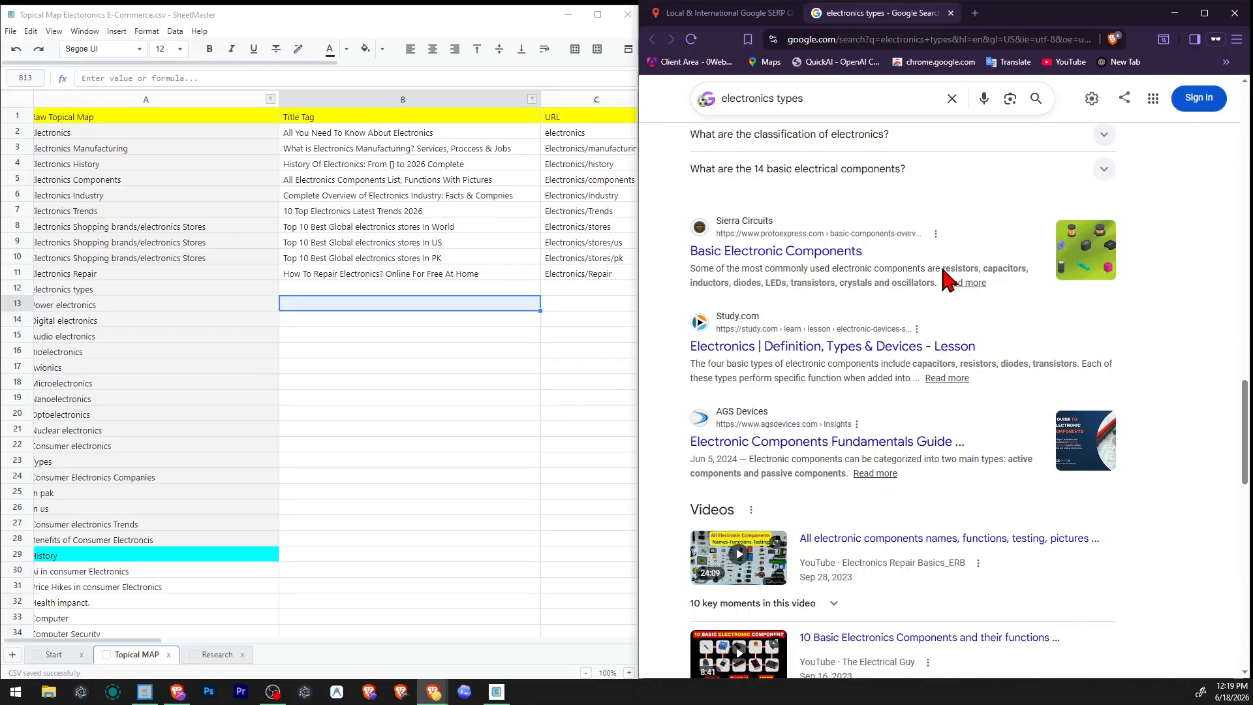
pyautogui.moveTo(942, 268); pyautogui.dragTo(811, 282)
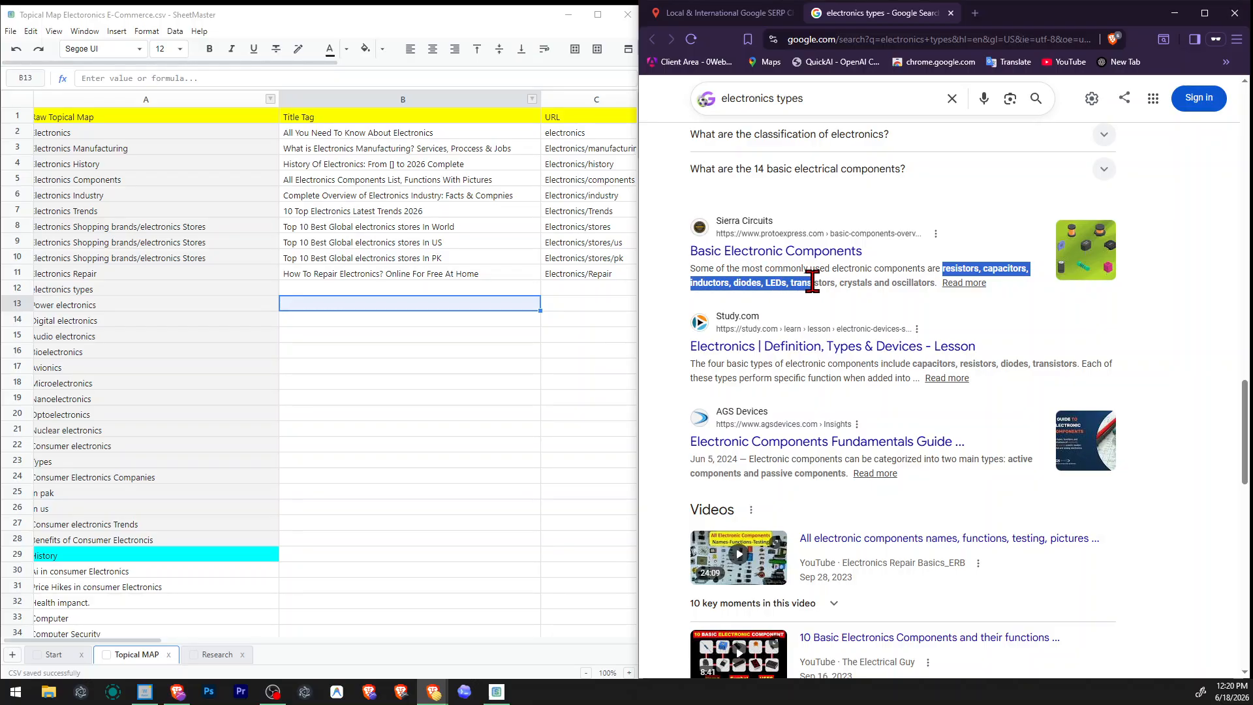
pyautogui.click(811, 282)
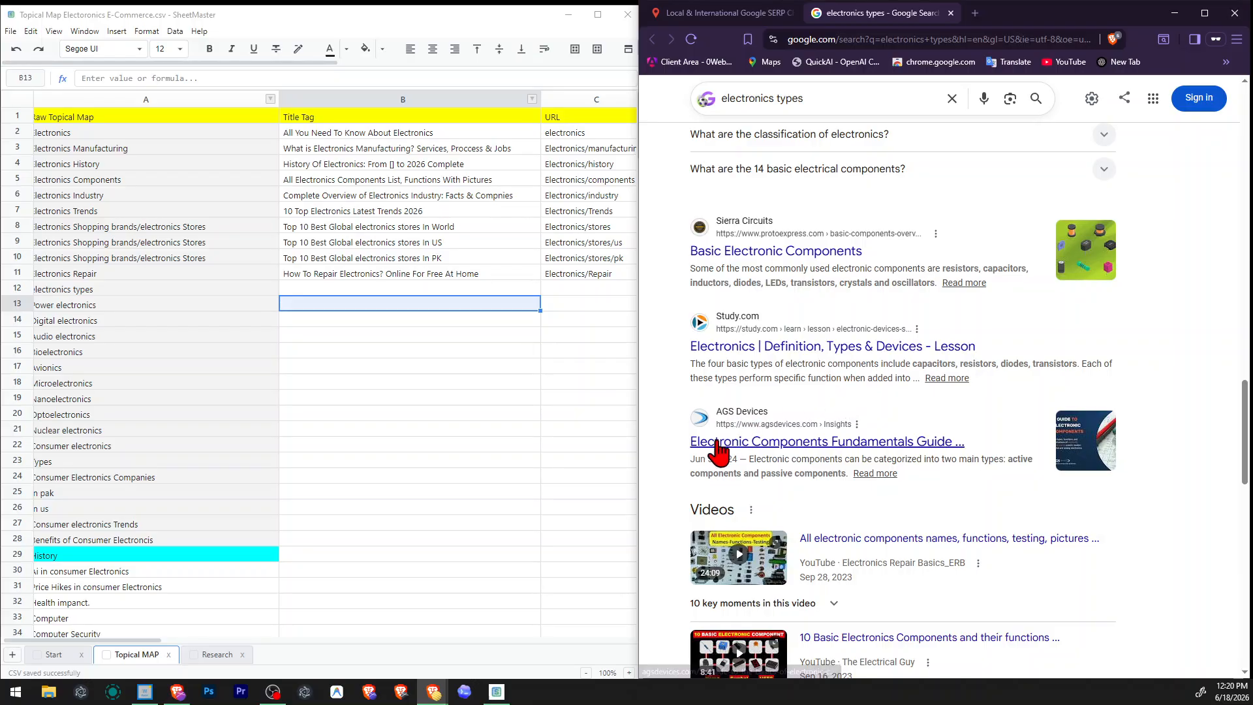
# Open the AGS Devices Electronic Components Fundamentals Guide separately and skim the remaining search results and related searches.
pyautogui.rightClick(719, 449)
pyautogui.click(783, 447)
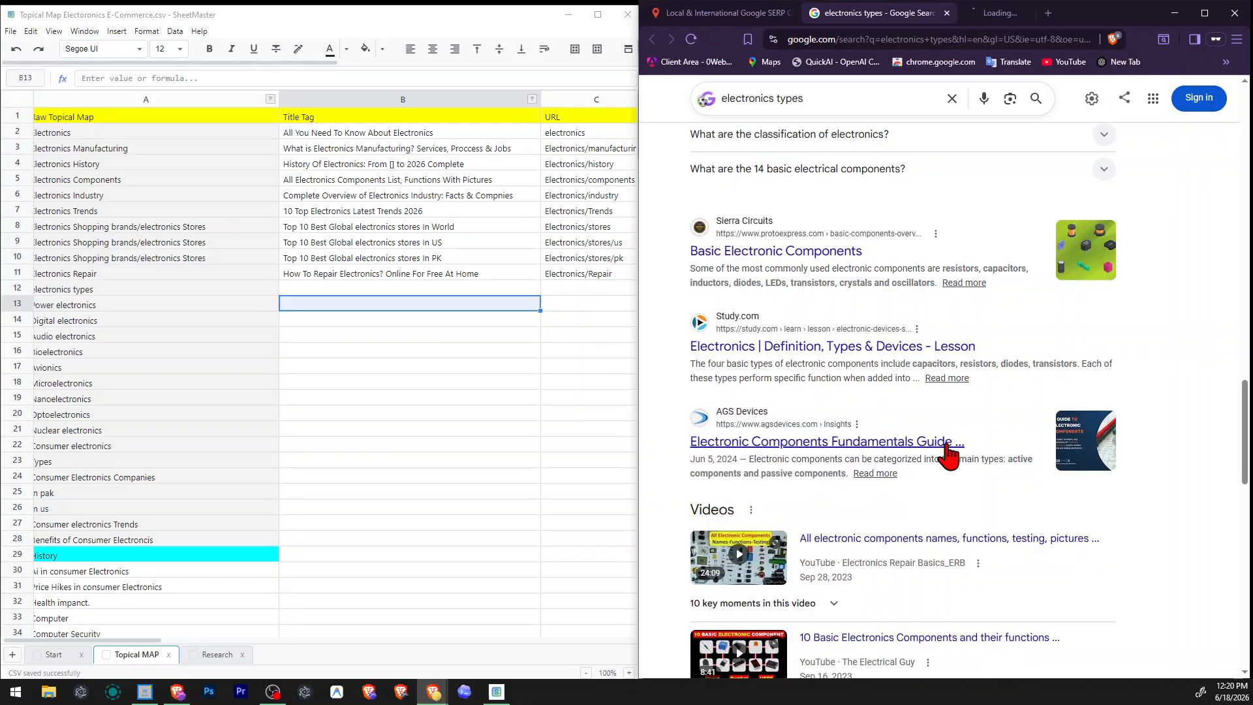
pyautogui.scroll(-4, 962, 450)
pyautogui.scroll(-5, 962, 451)
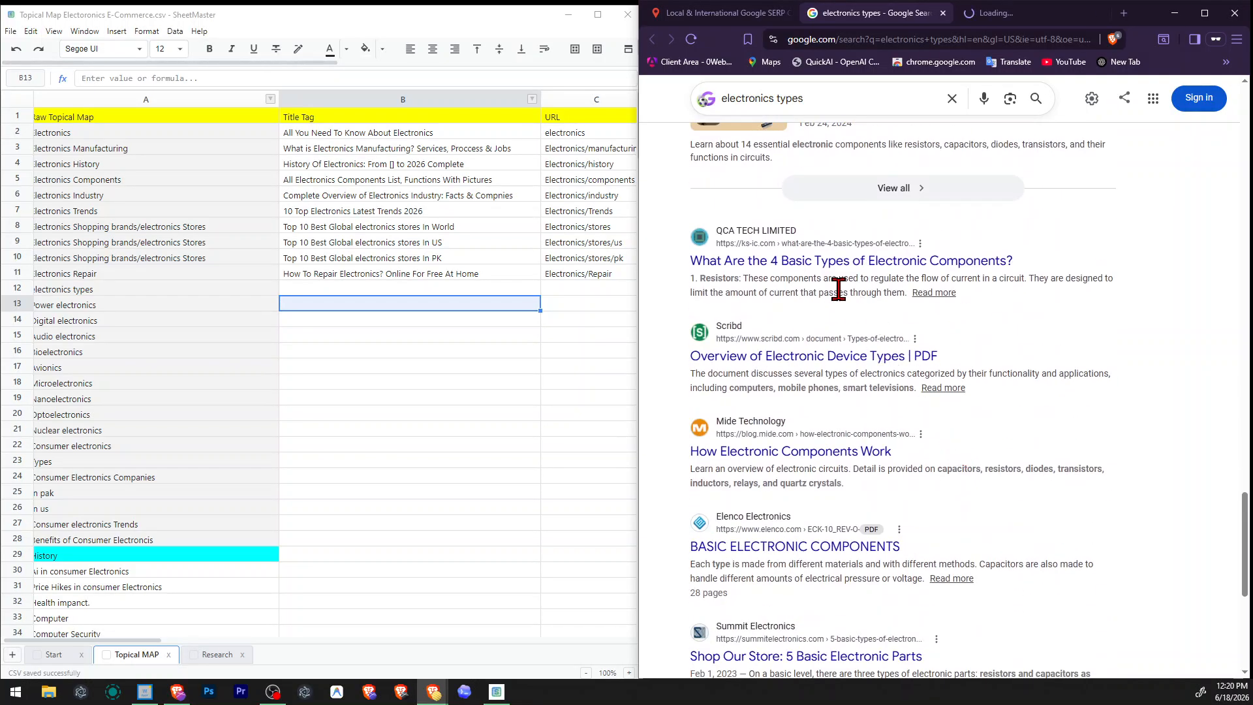
pyautogui.scroll(-2, 797, 288)
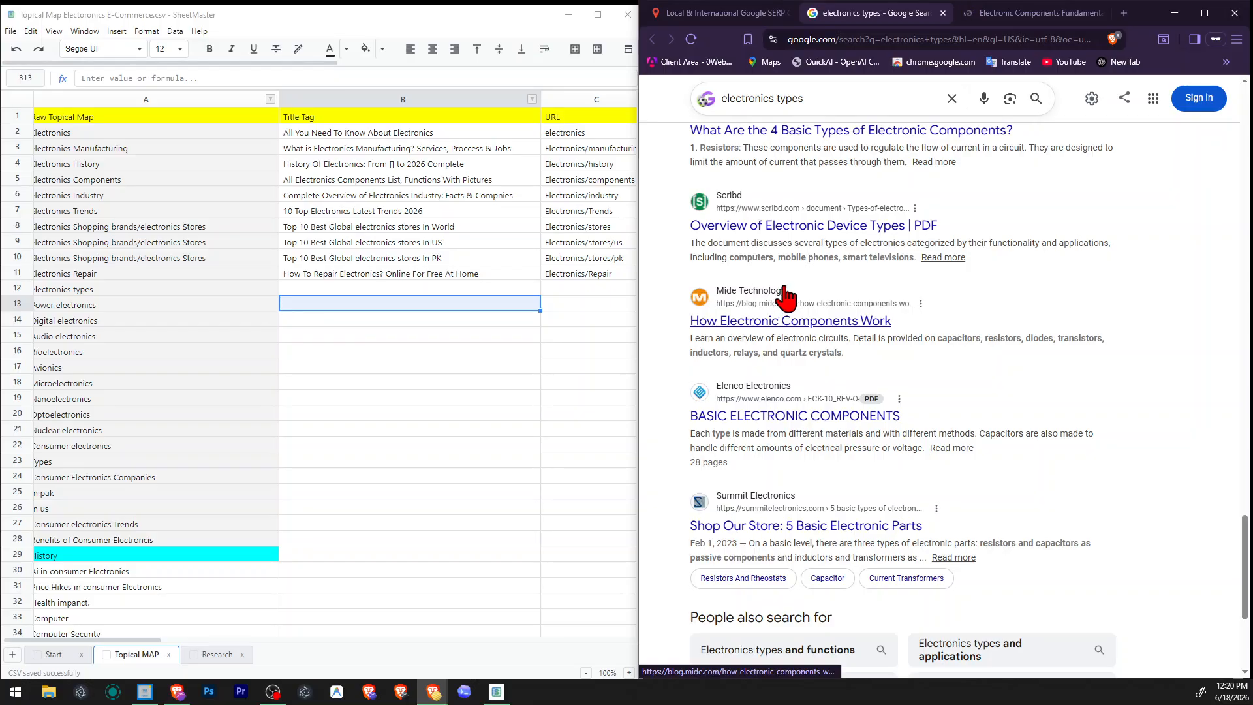
pyautogui.scroll(-4, 791, 295)
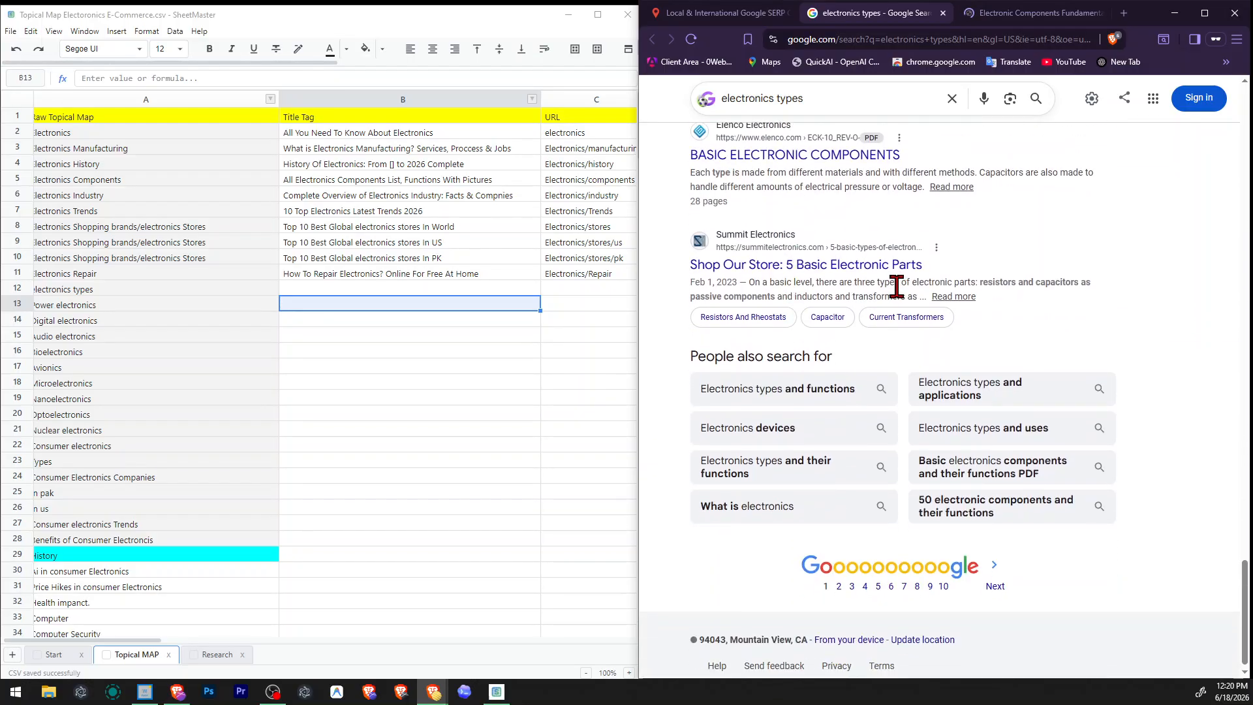
pyautogui.scroll(8, 973, 215)
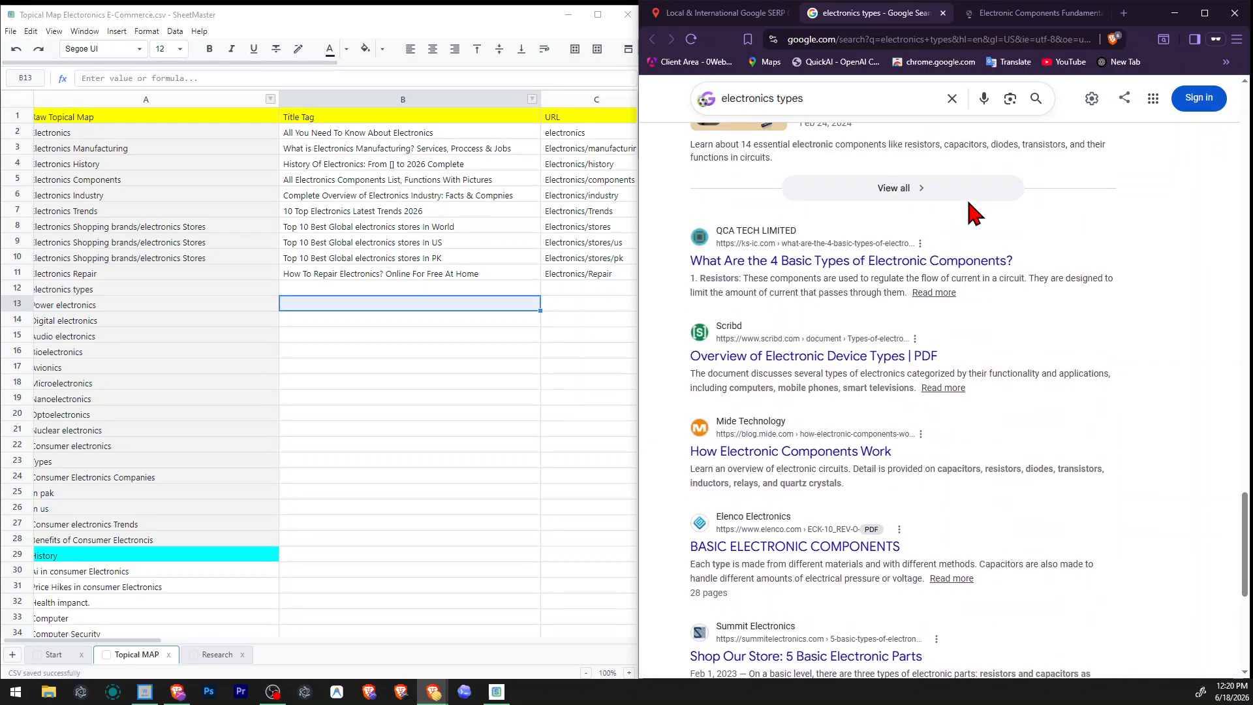
pyautogui.click(441, 290)
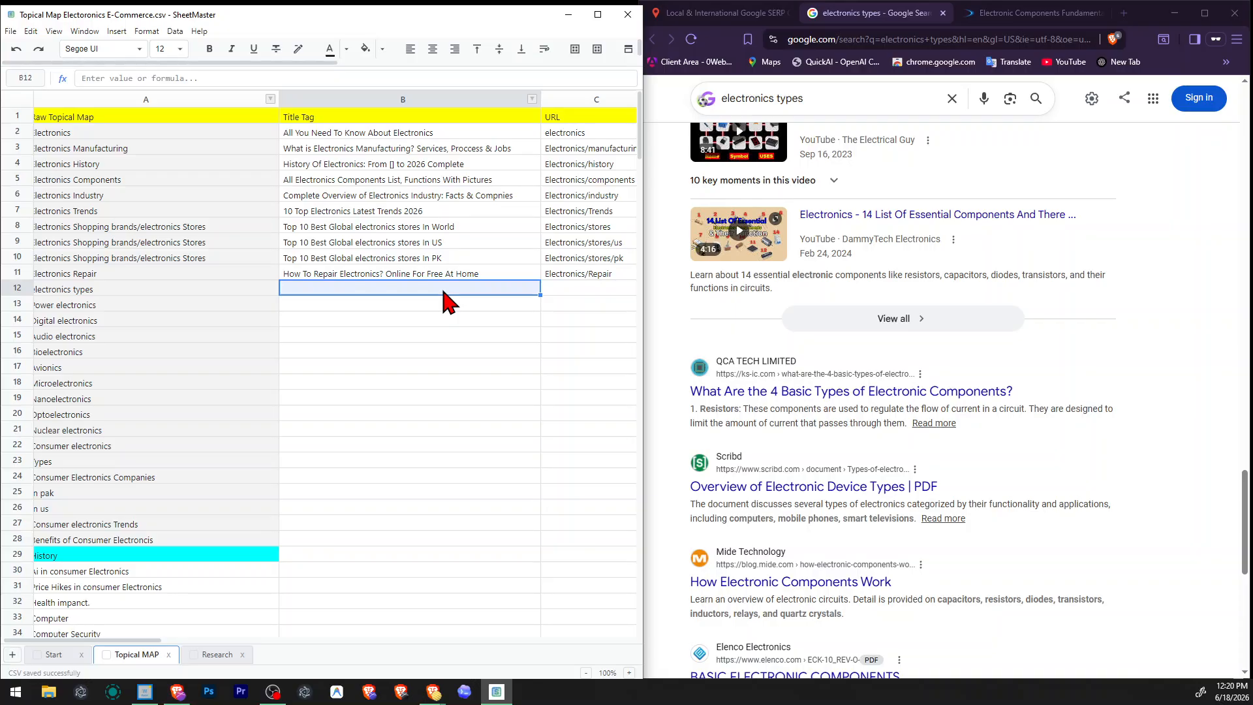
pyautogui.click(294, 337)
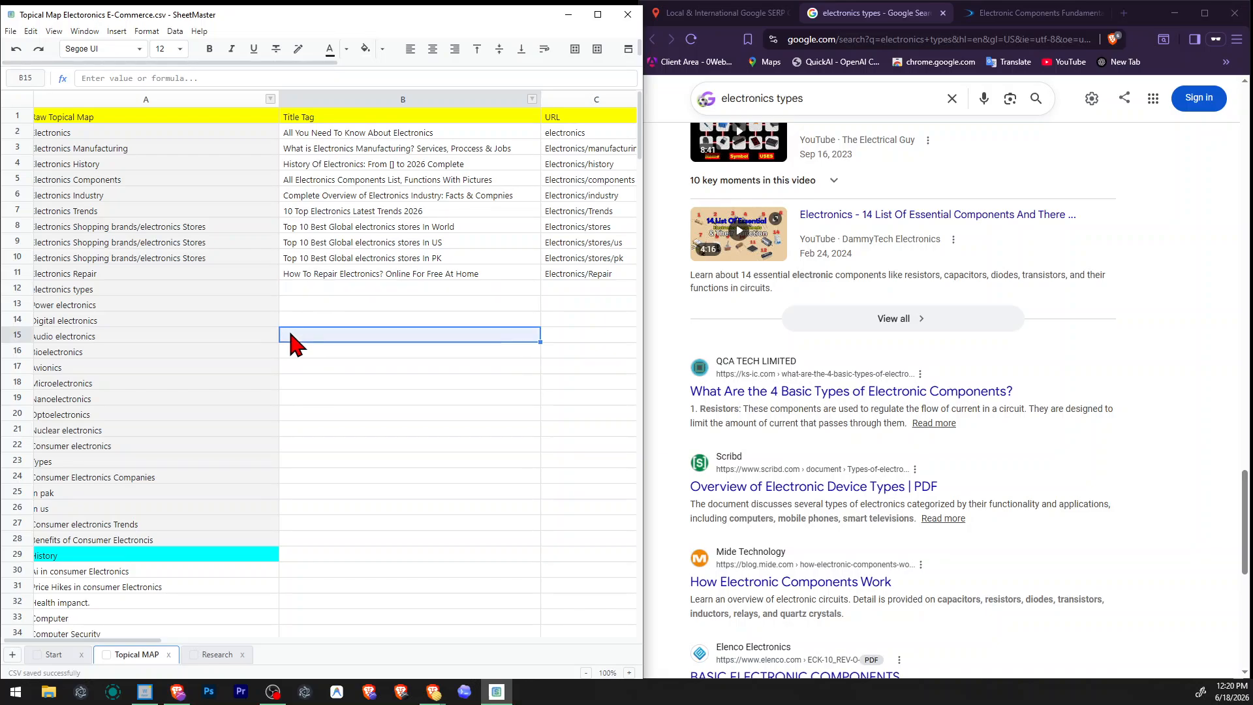
# Examine the AGS Devices guide's table of contents and its sections on active and passive electronic components.
pyautogui.click(971, 22)
pyautogui.scroll(-10, 1077, 300)
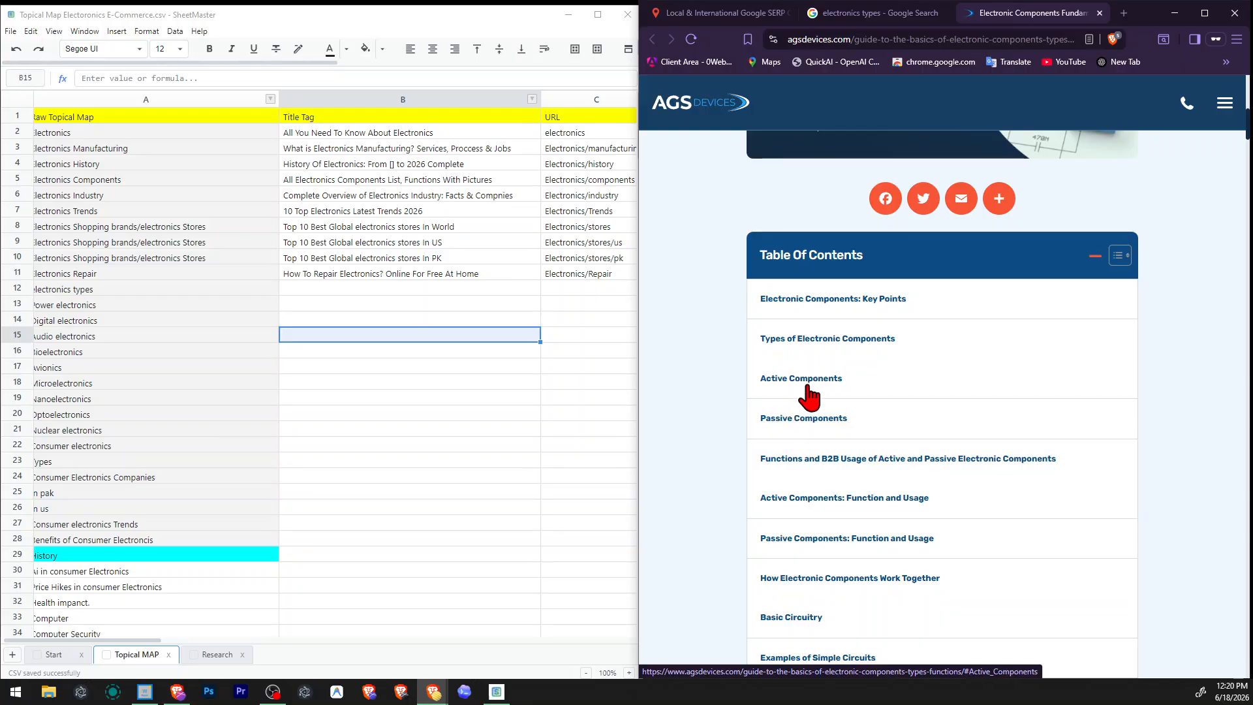
pyautogui.click(910, 452)
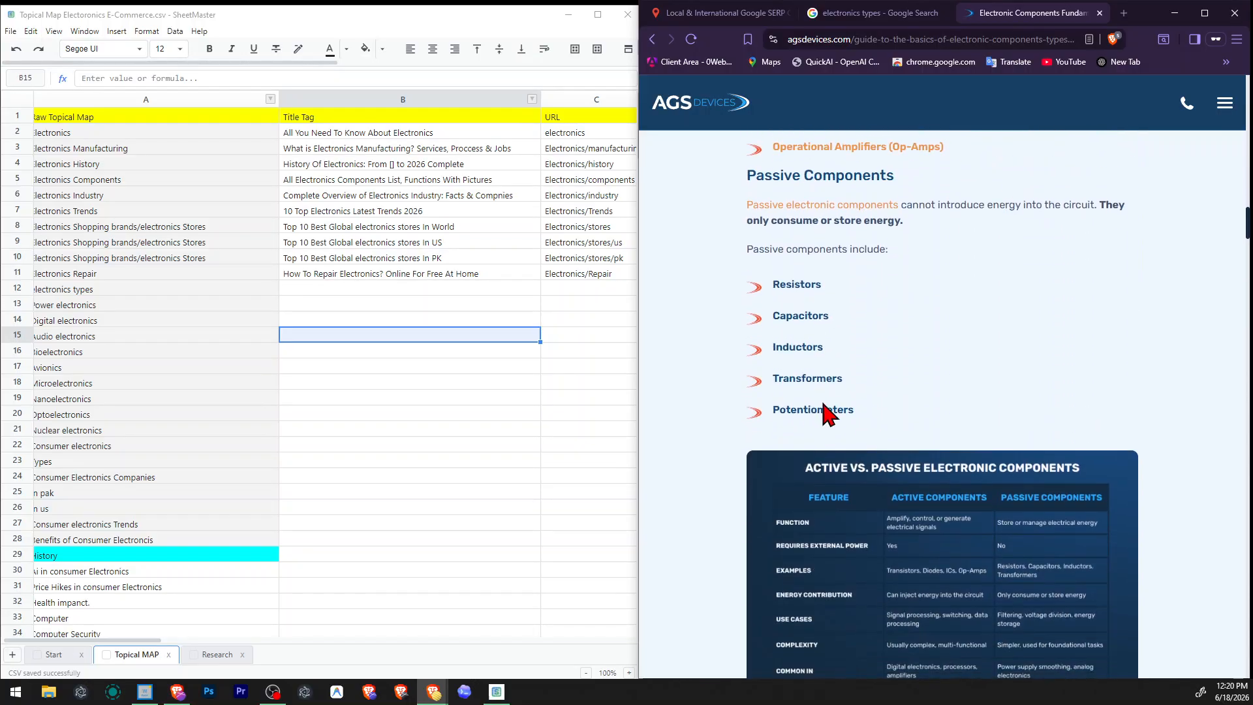
pyautogui.scroll(2, 816, 410)
pyautogui.scroll(5, 879, 497)
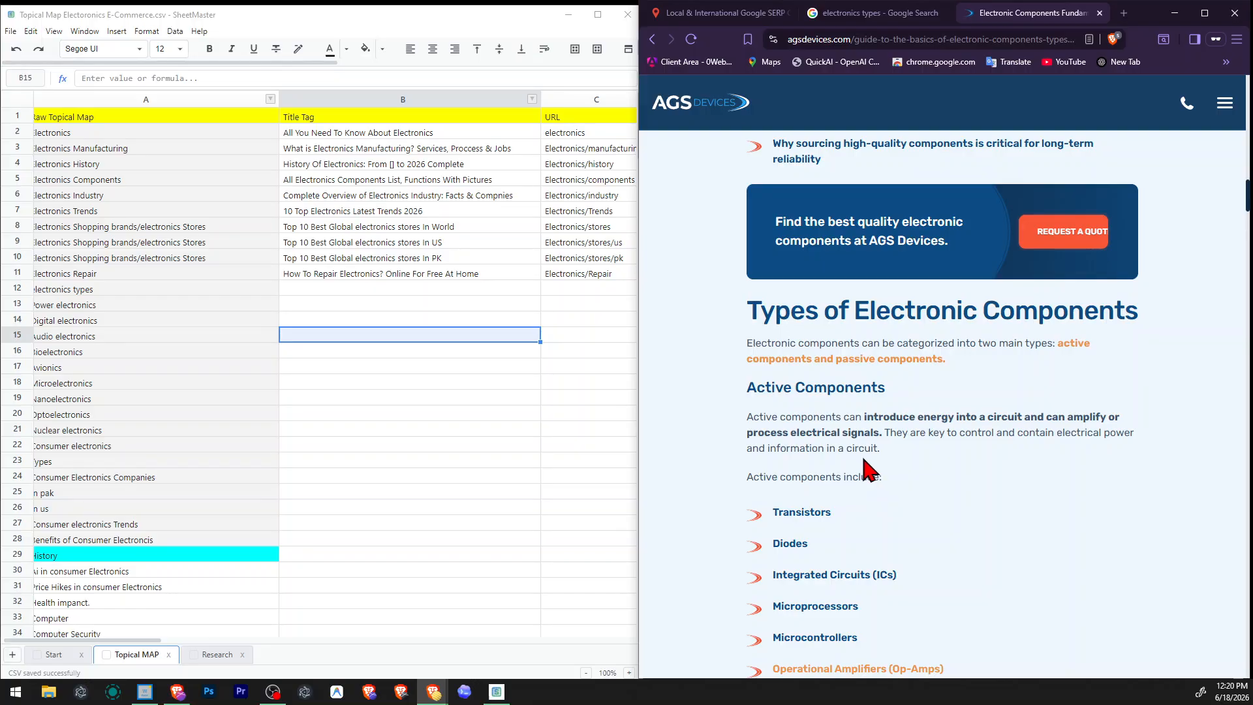
# Re-read the guide's active component section and briefly check its linked article on passive versus active components.
pyautogui.scroll(-5, 870, 468)
pyautogui.scroll(4, 829, 446)
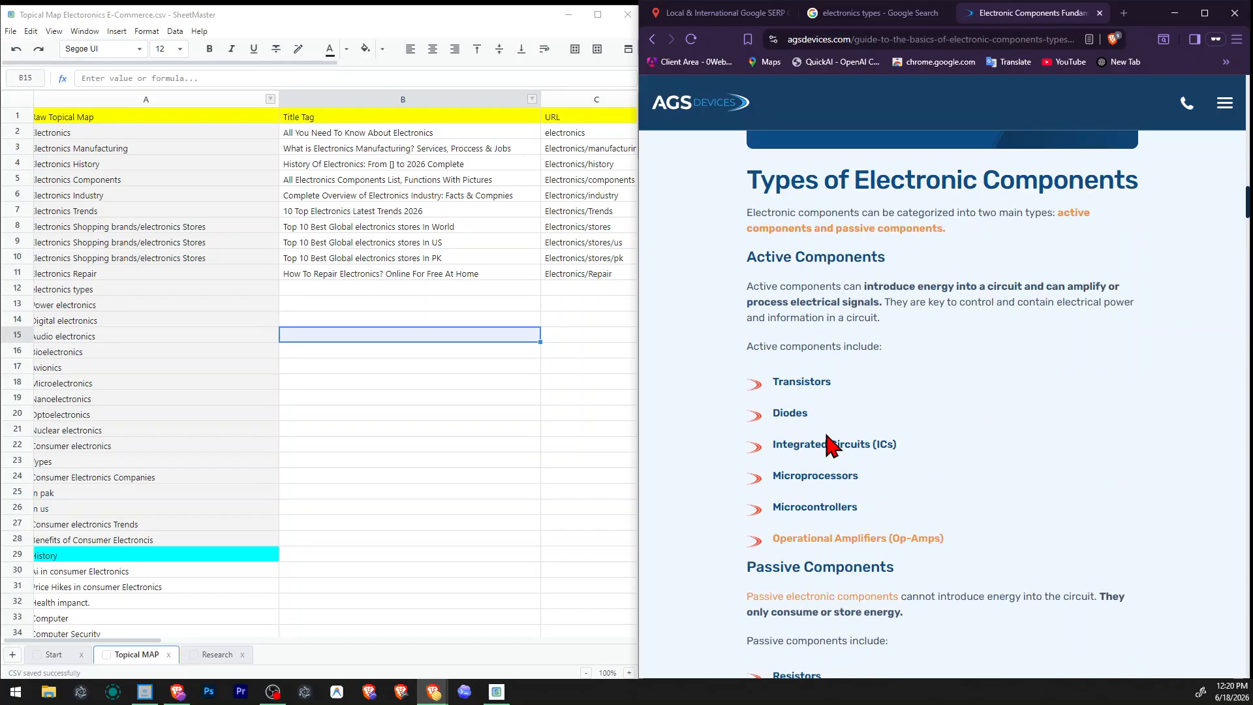
pyautogui.scroll(4, 914, 510)
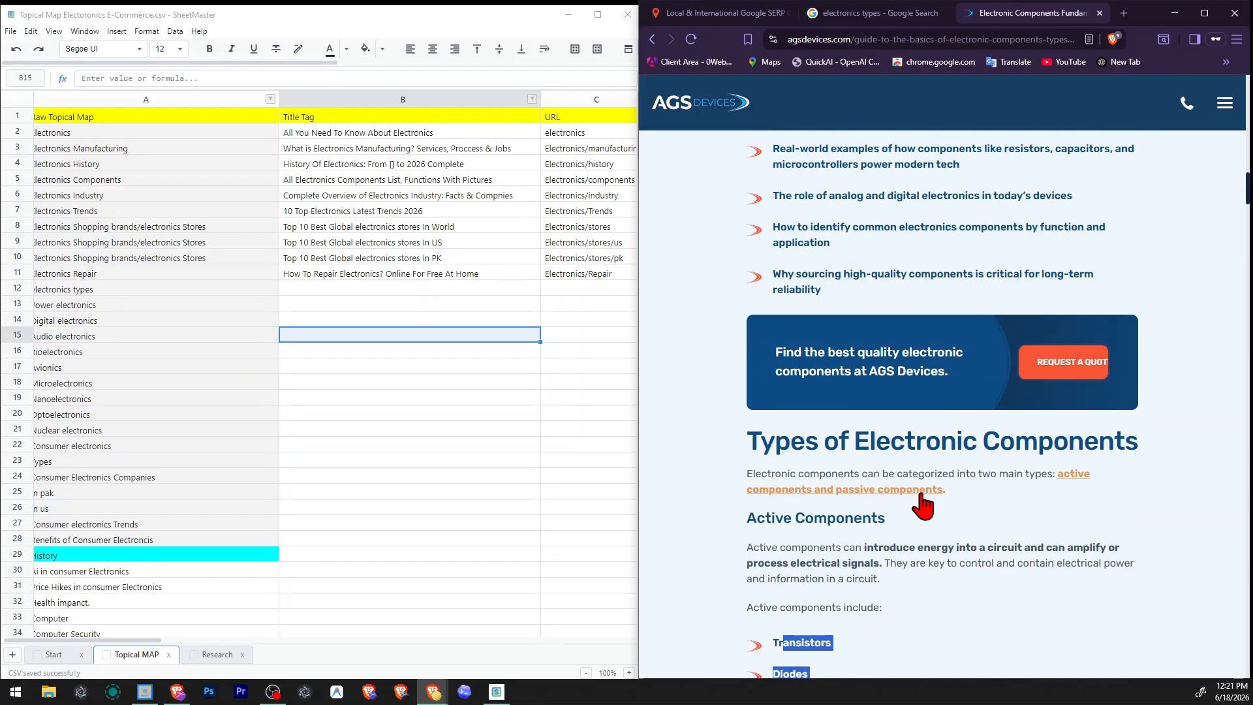
pyautogui.click(914, 494)
pyautogui.scroll(8, 923, 503)
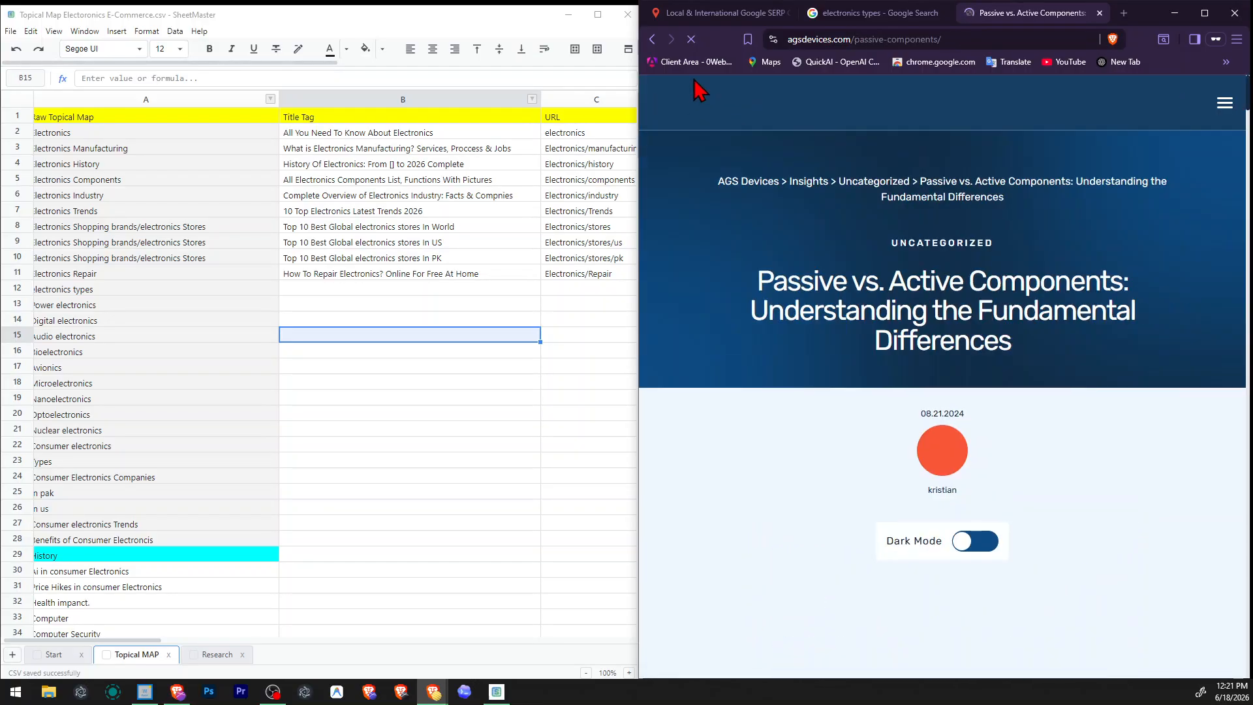
pyautogui.hotkey('alt', 'Left')
pyautogui.scroll(6, 907, 389)
pyautogui.scroll(4, 905, 392)
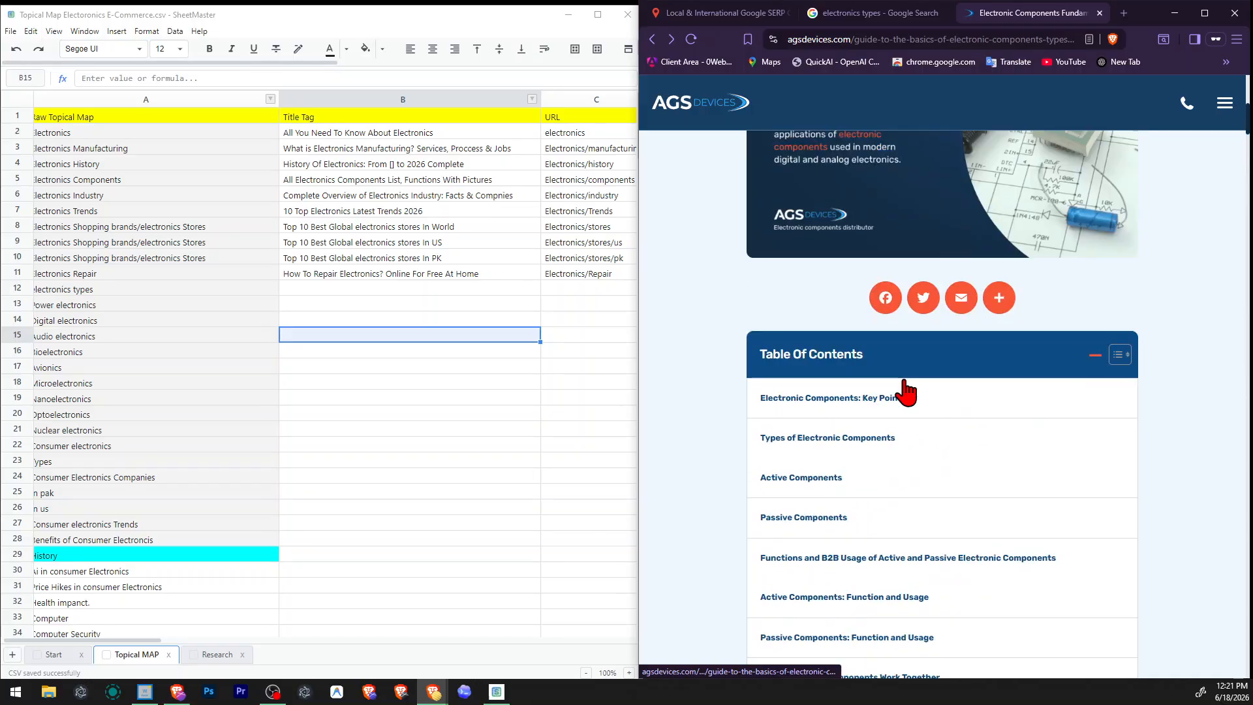
# Skim the guide's remaining contents list, comparison chart, consumer electronics and distributor sections, and close the guide.
pyautogui.scroll(-5, 855, 424)
pyautogui.scroll(-15, 870, 431)
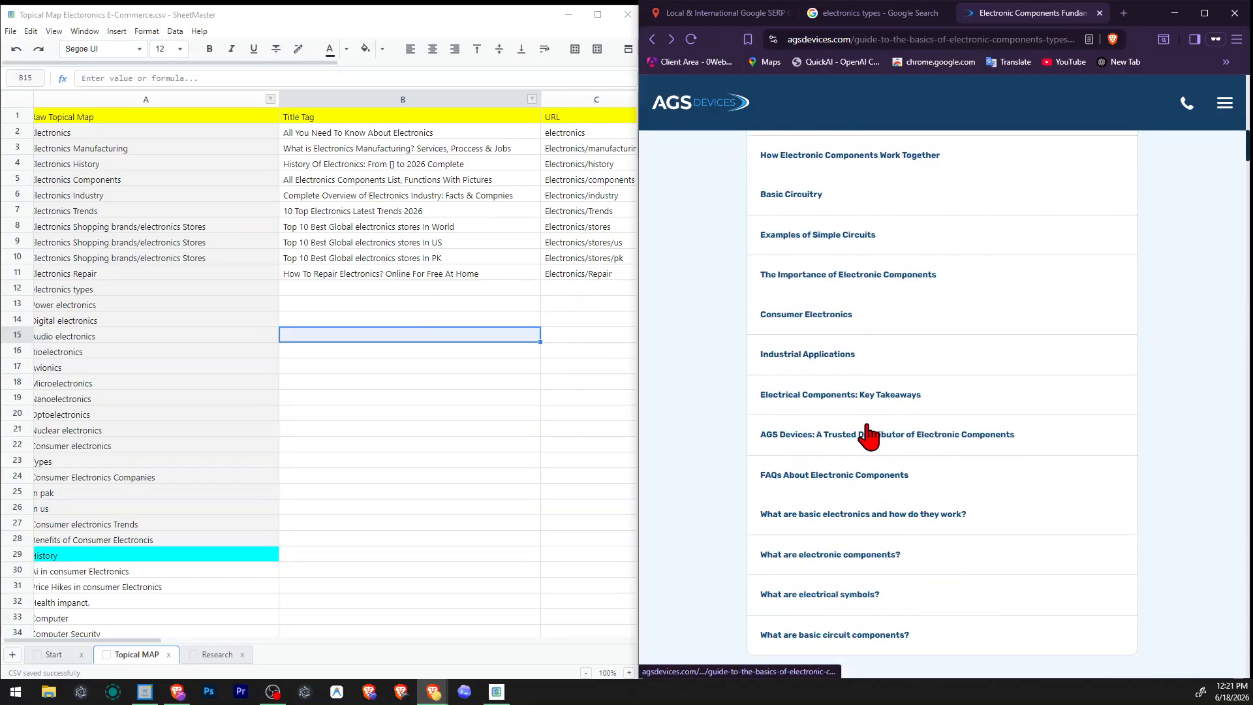
pyautogui.moveTo(782, 264); pyautogui.dragTo(878, 408)
pyautogui.scroll(-20, 878, 413)
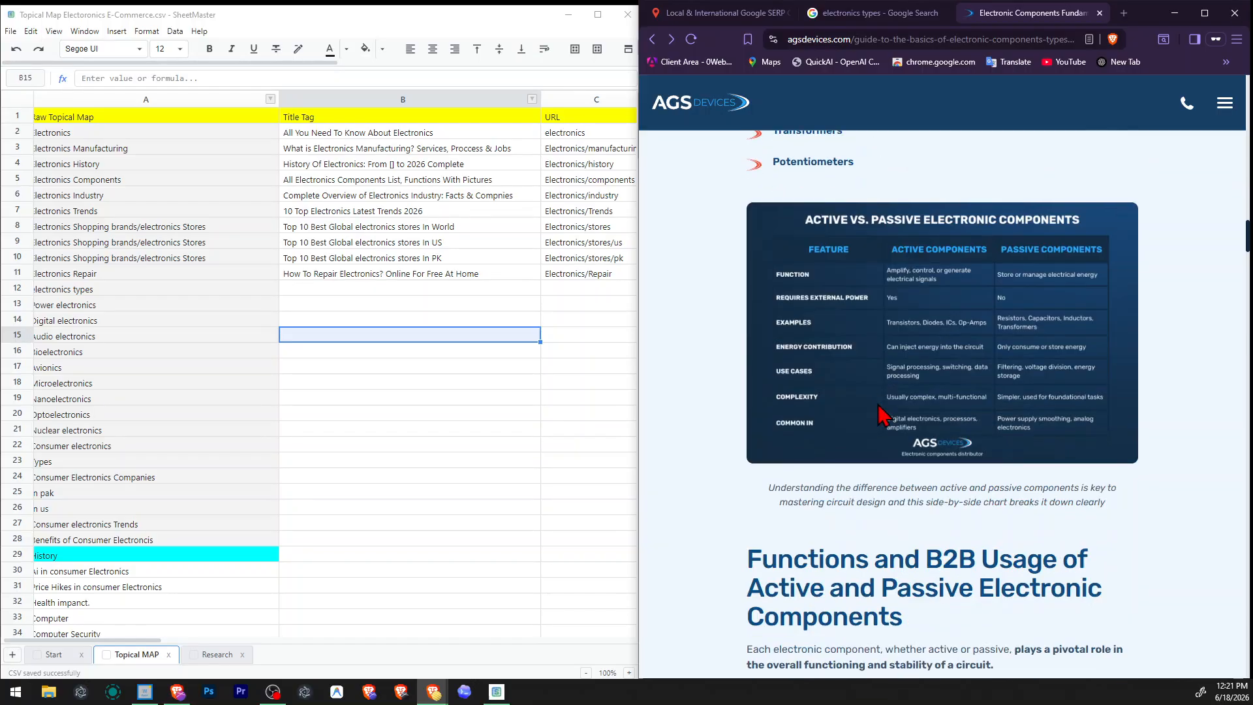
pyautogui.scroll(-15, 878, 413)
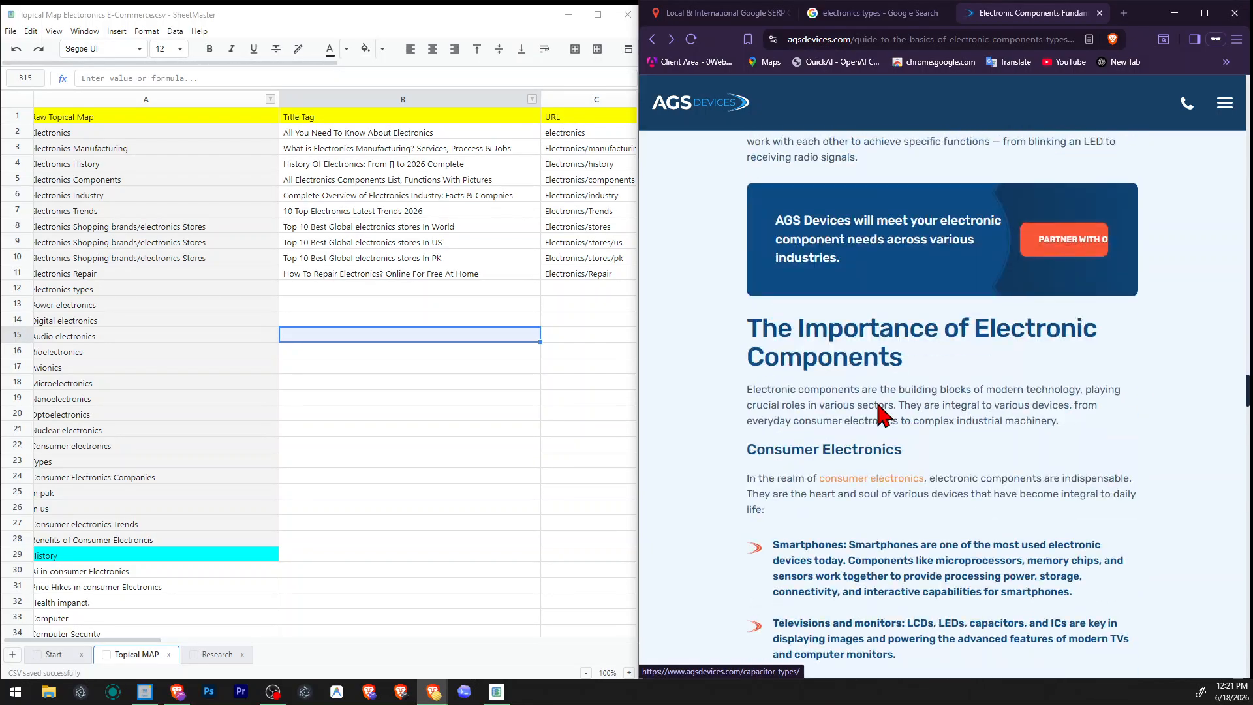
pyautogui.scroll(-8, 878, 404)
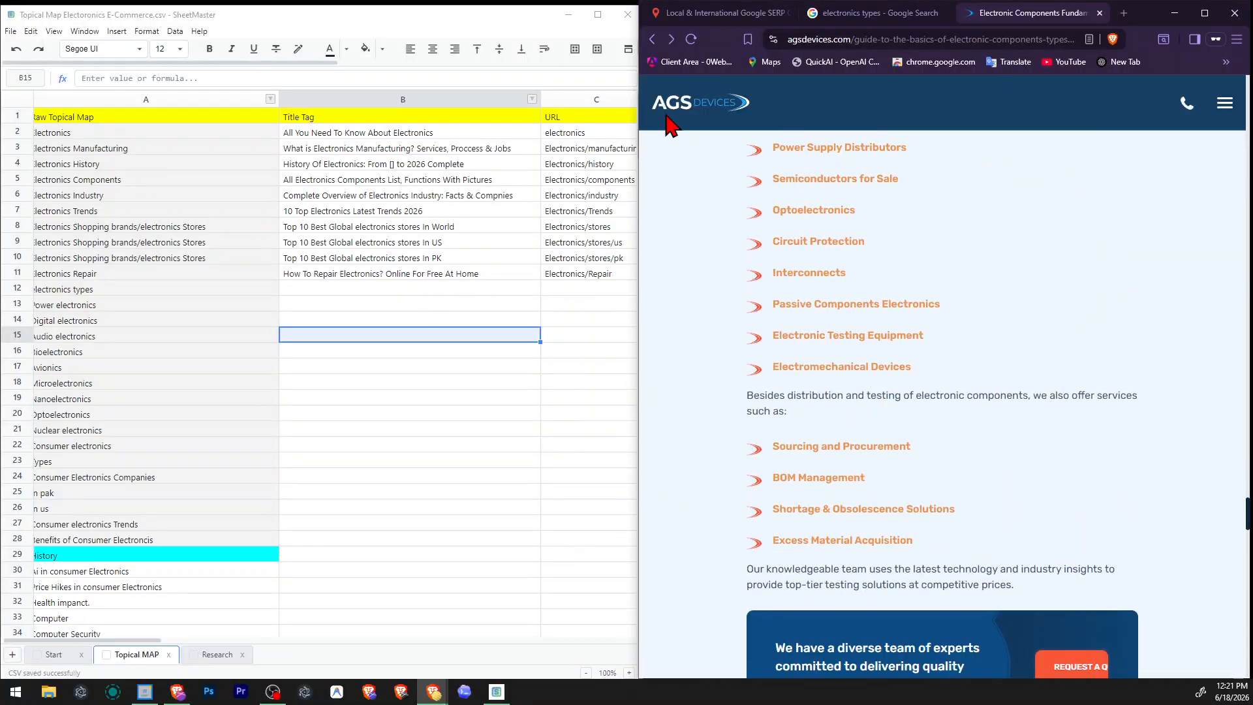
pyautogui.click(891, 13)
pyautogui.click(1087, 11)
pyautogui.click(1099, 13)
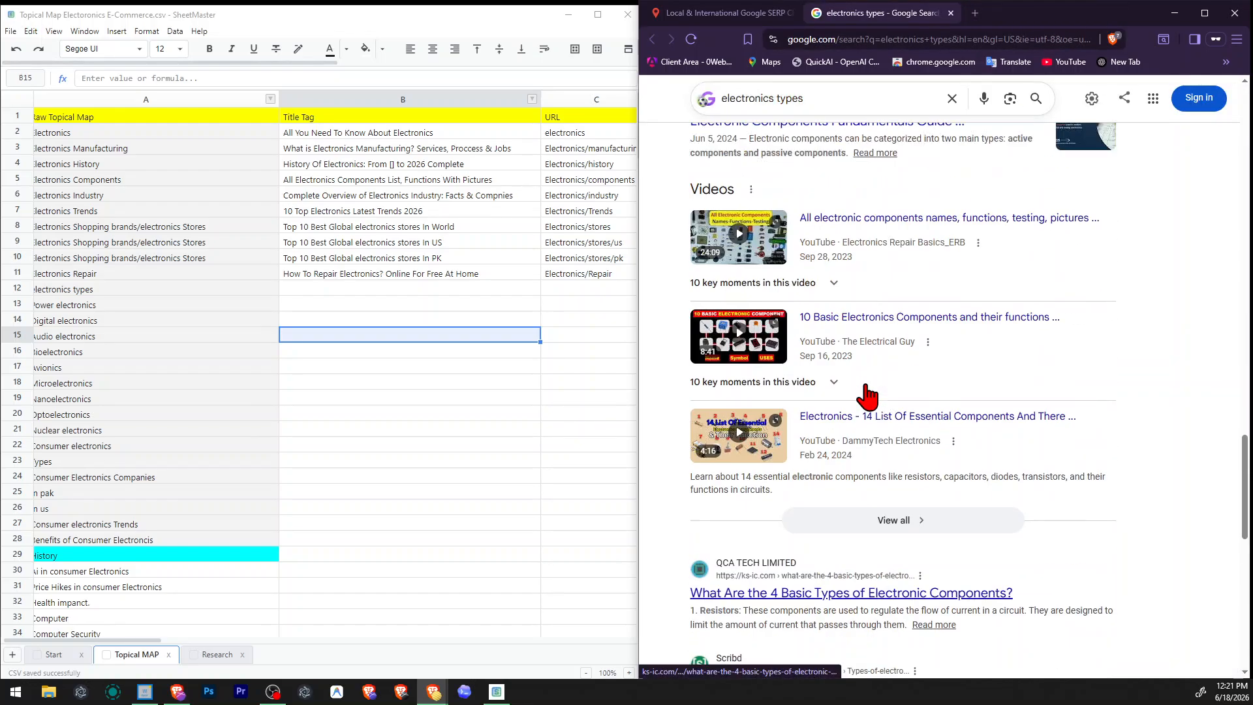
# Re-read the Wikipedia snippet's list of electronics fields and skim the related questions and results below it.
pyautogui.scroll(6, 868, 398)
pyautogui.scroll(4, 718, 519)
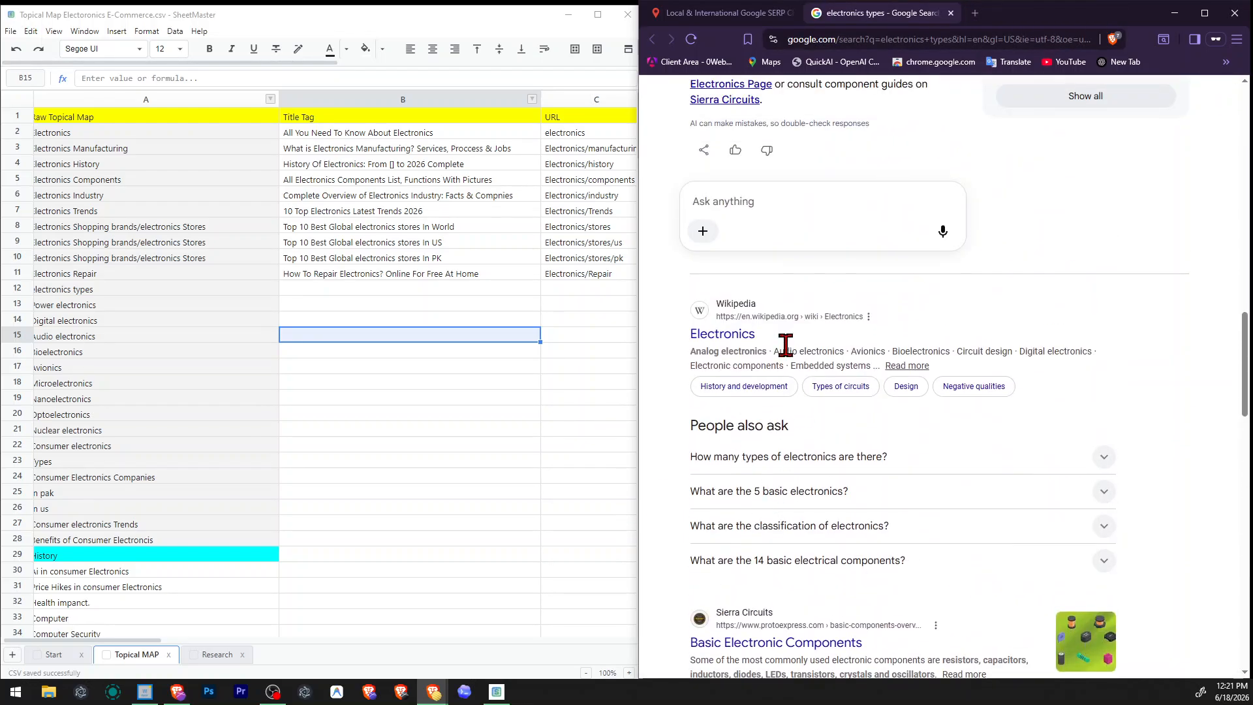
pyautogui.moveTo(690, 353); pyautogui.dragTo(815, 364)
pyautogui.click(814, 363)
pyautogui.scroll(-6, 1059, 343)
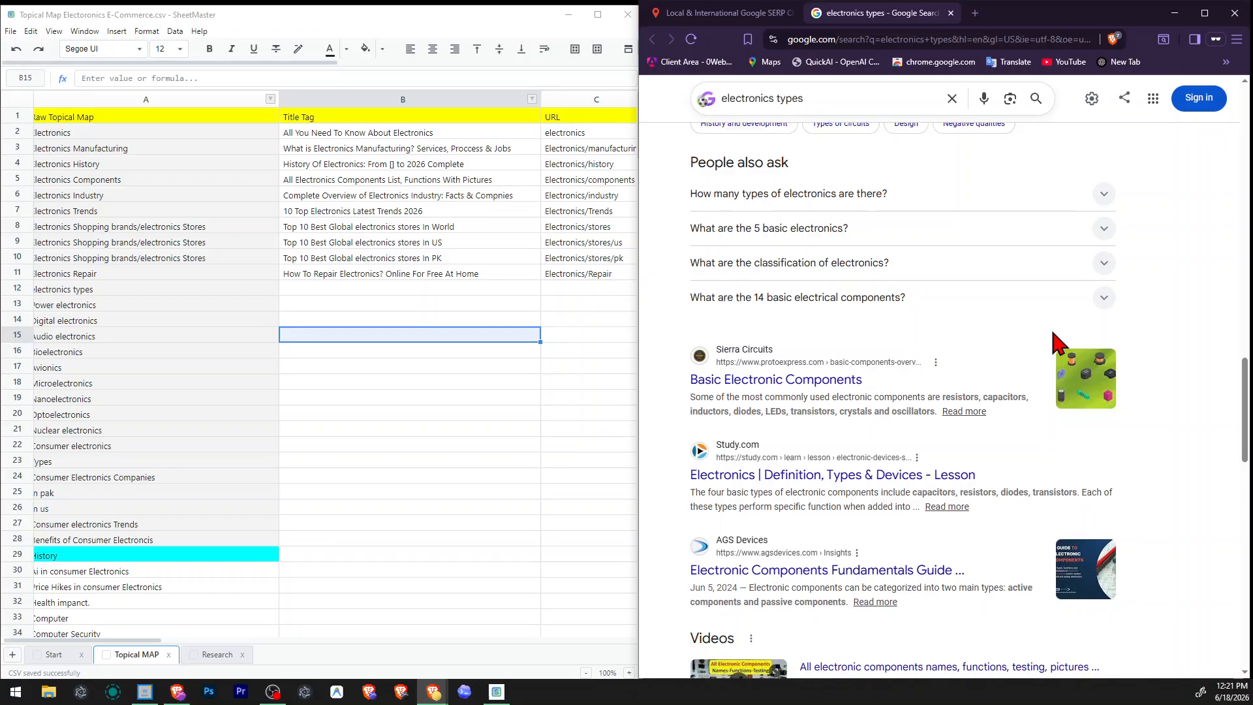
pyautogui.scroll(-4, 1058, 343)
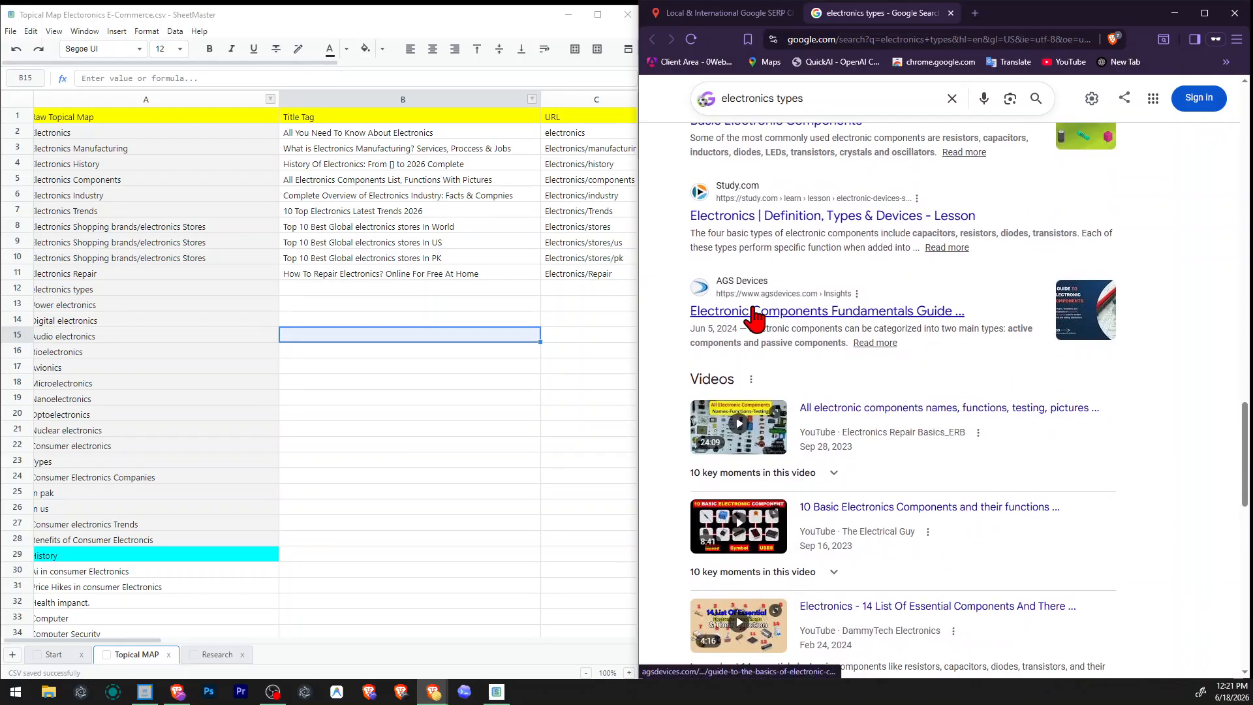
# Open the QCA TECH article on the 4 basic component types and Mide's How Electronic Components Work in separate tabs.
pyautogui.scroll(-3, 1054, 346)
pyautogui.rightClick(761, 392)
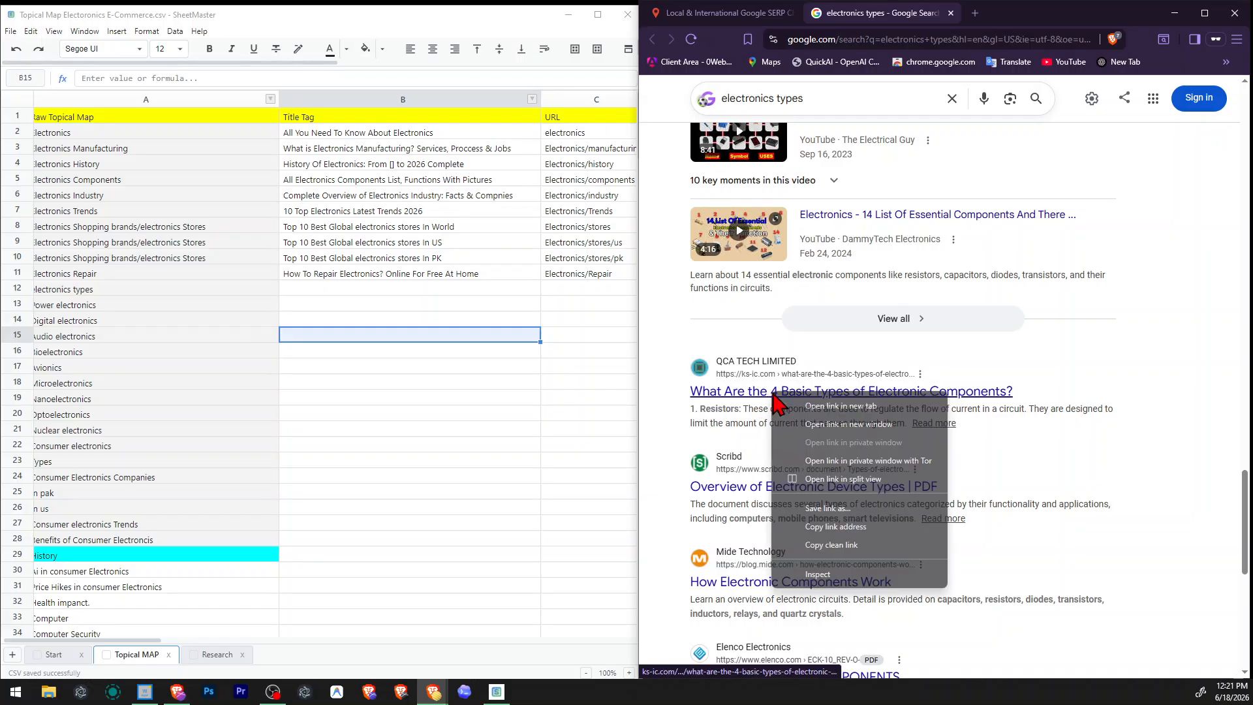
pyautogui.click(809, 400)
pyautogui.scroll(-4, 878, 442)
pyautogui.rightClick(787, 323)
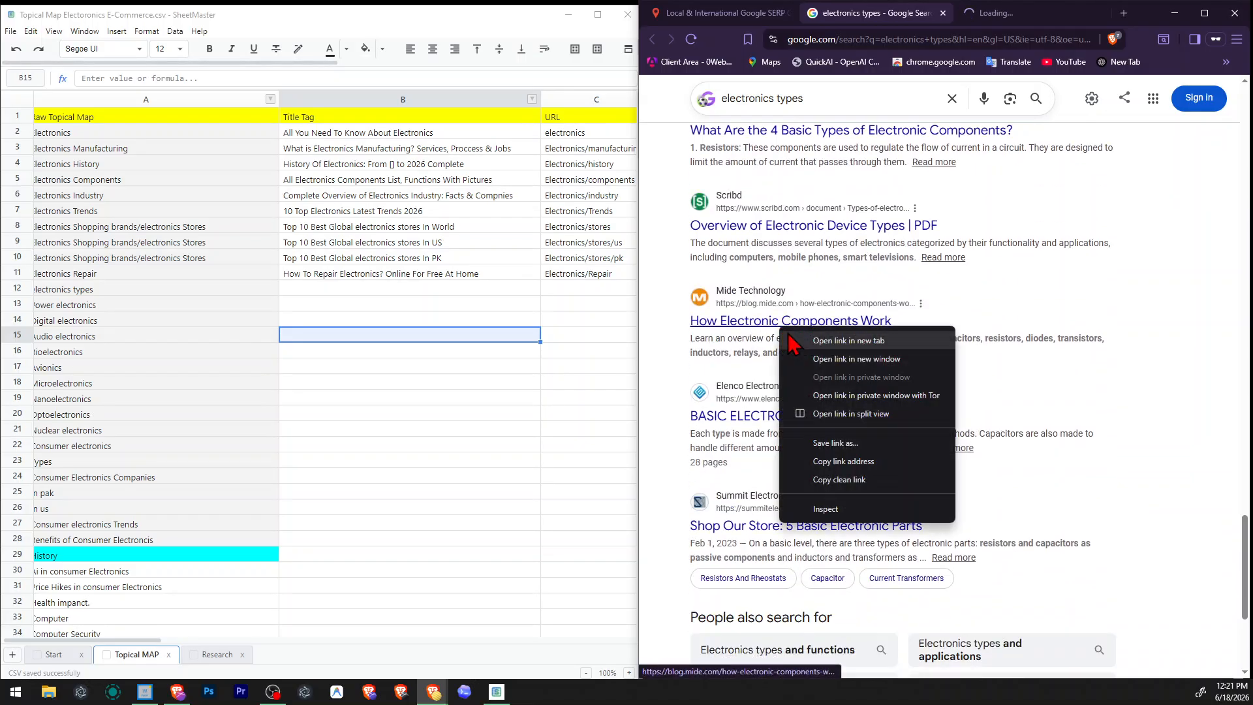
pyautogui.click(819, 339)
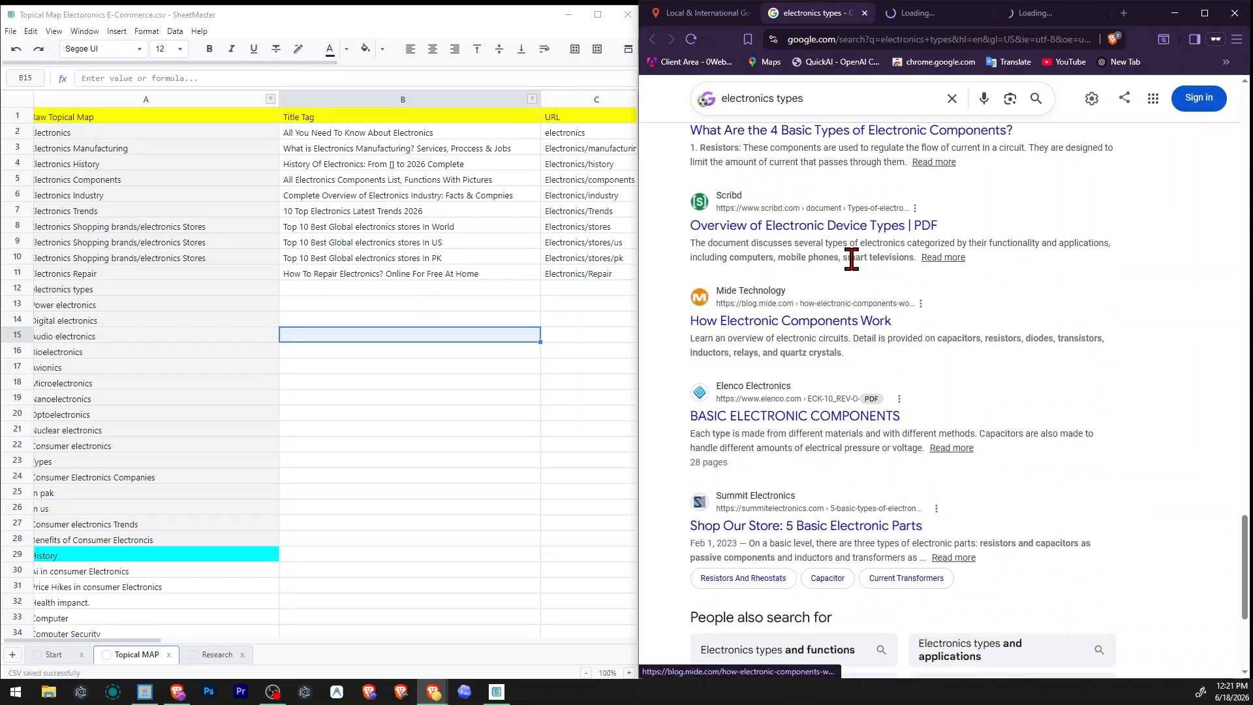
# Read the QCA TECH article's list of basic electronic component types and close the article.
pyautogui.click(928, 20)
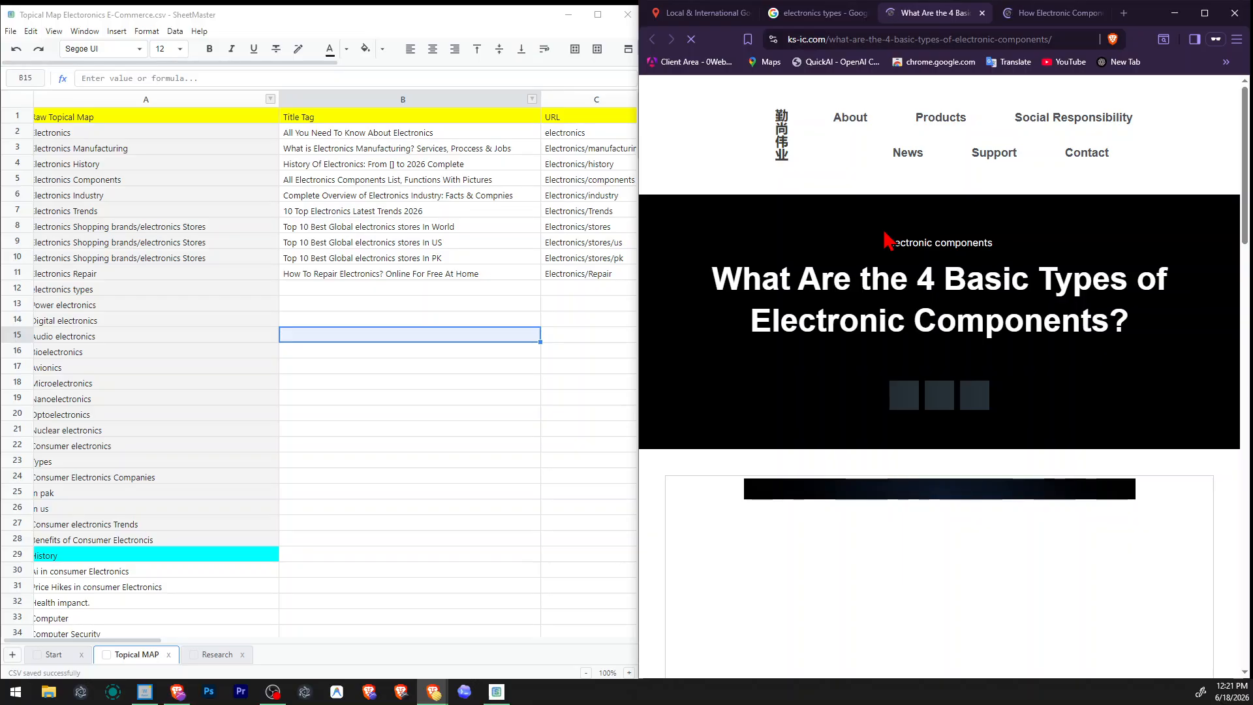
pyautogui.scroll(-4, 875, 405)
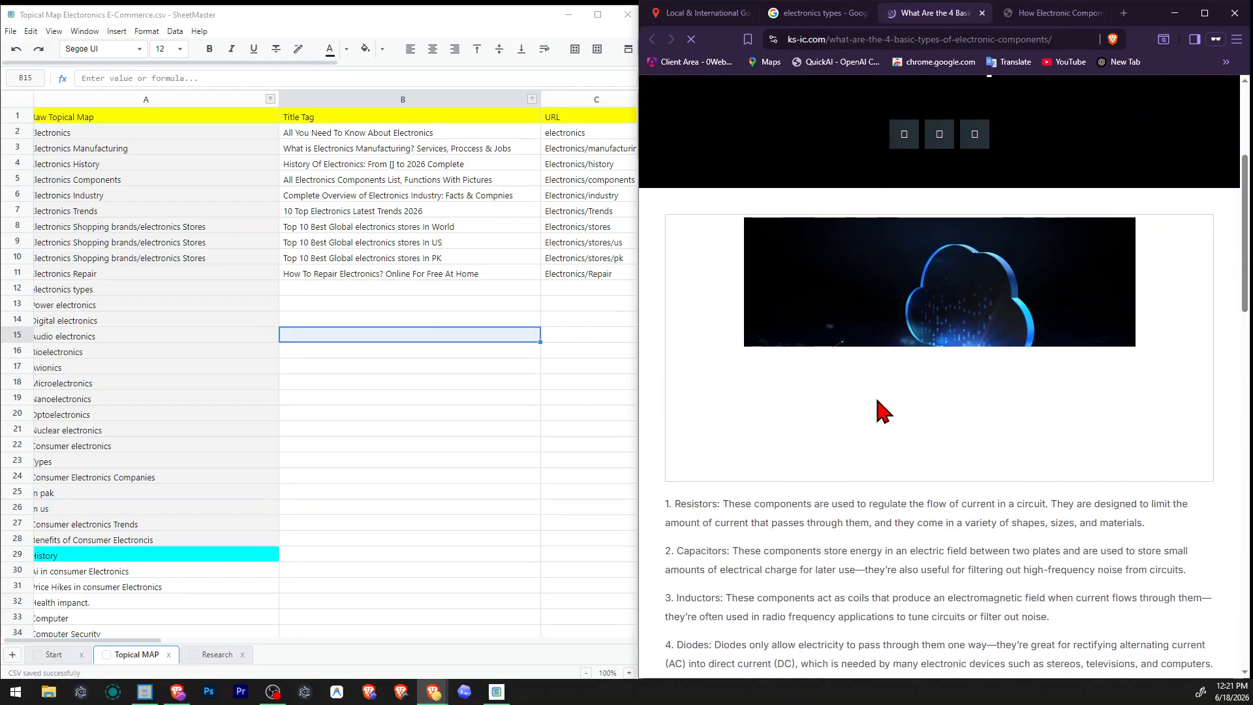
pyautogui.scroll(-2, 881, 411)
pyautogui.scroll(-2, 875, 335)
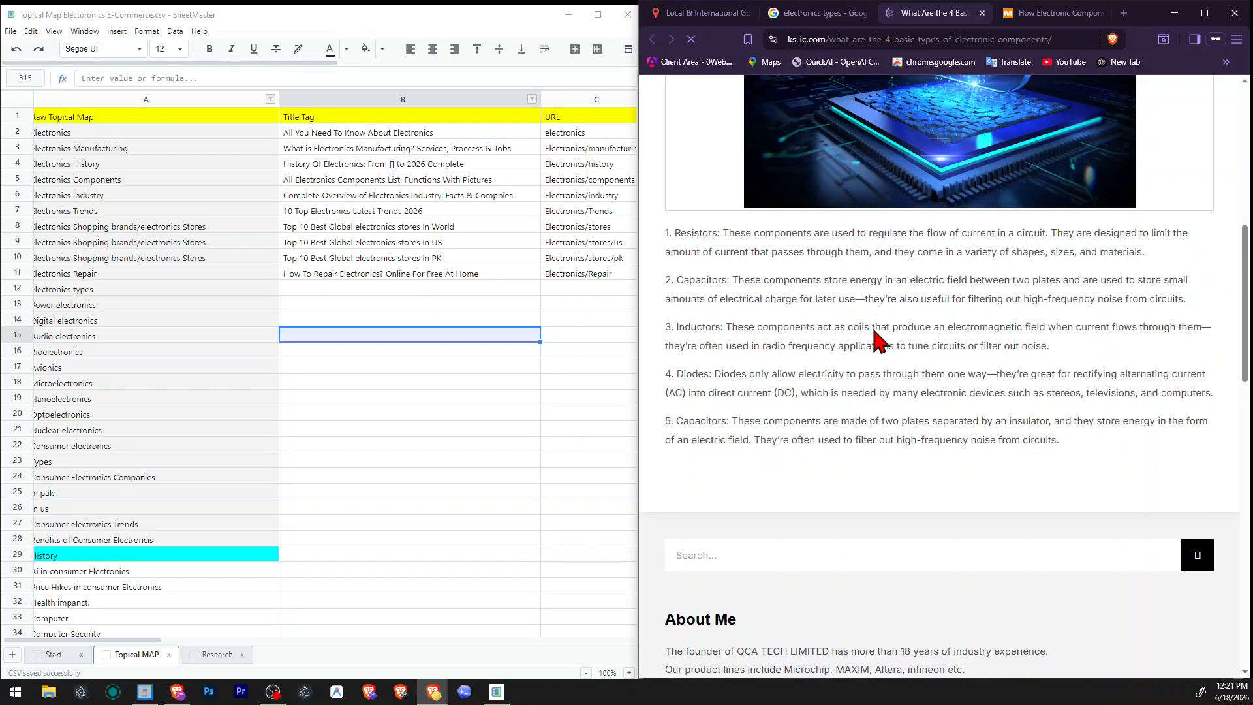
pyautogui.scroll(-4, 874, 337)
pyautogui.scroll(8, 694, 440)
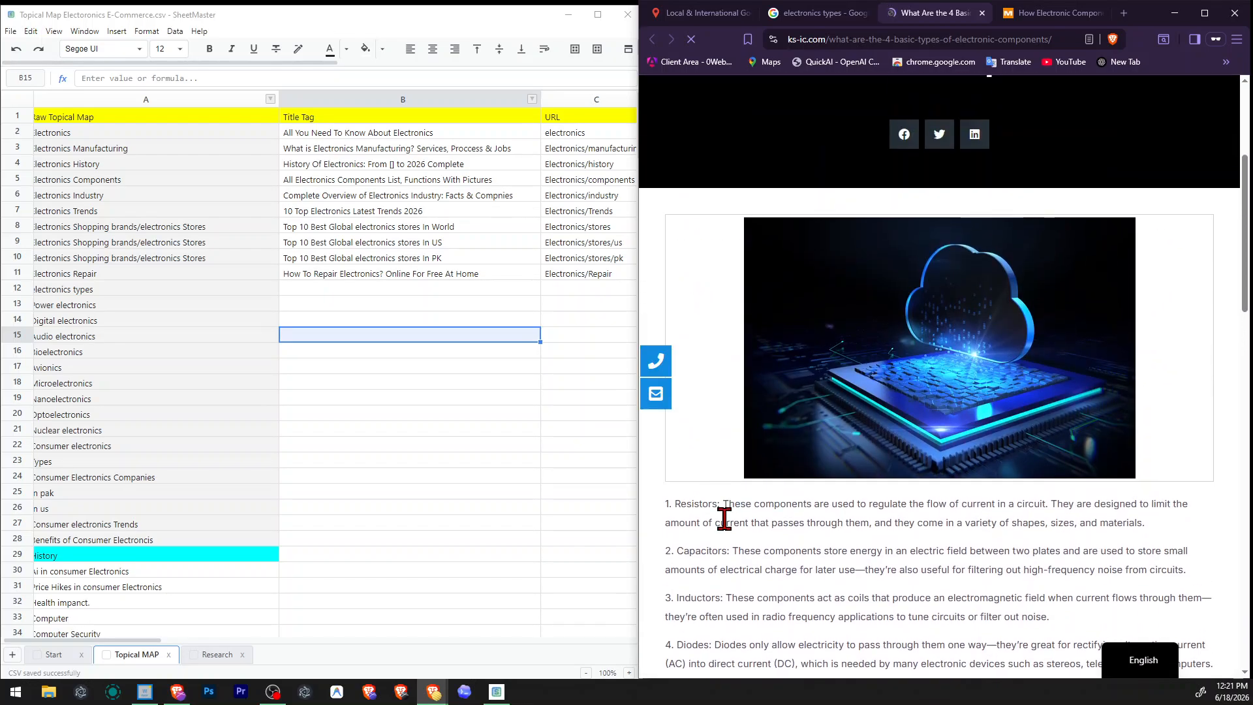
pyautogui.scroll(-2, 840, 621)
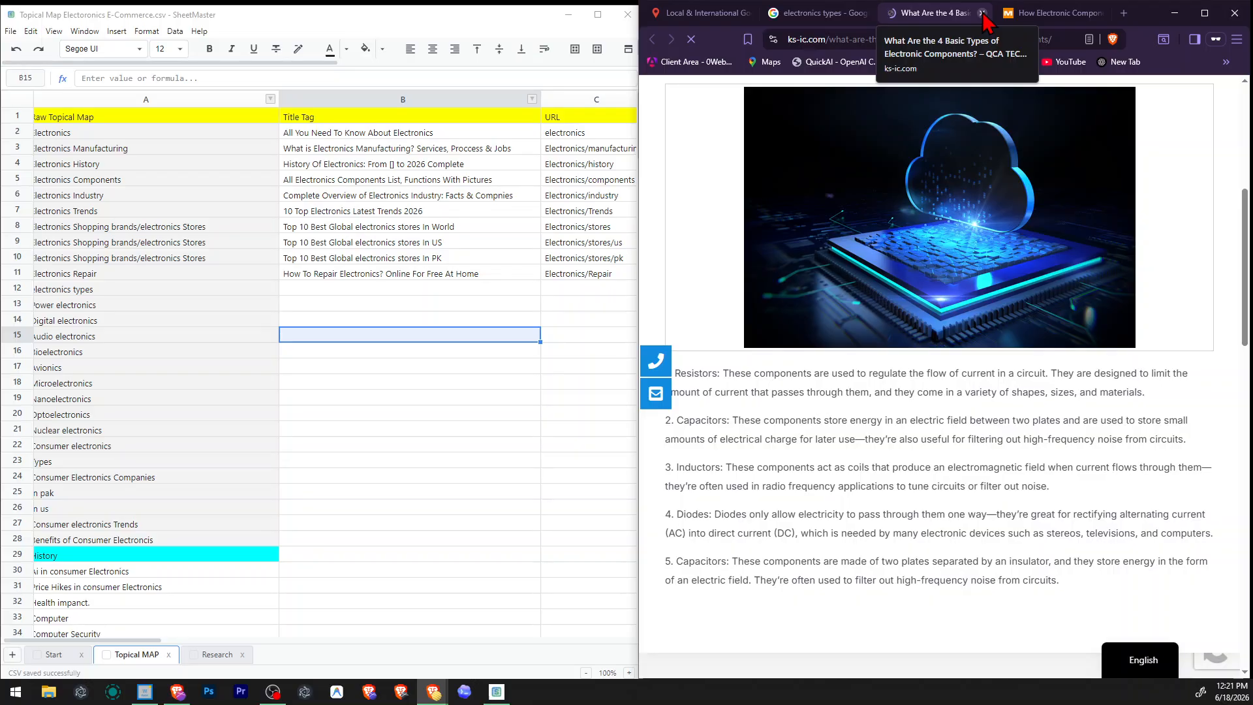
pyautogui.click(983, 13)
# Skim the introduction and component list of Mide's How Electronic Components Work article and close it.
pyautogui.scroll(-5, 847, 486)
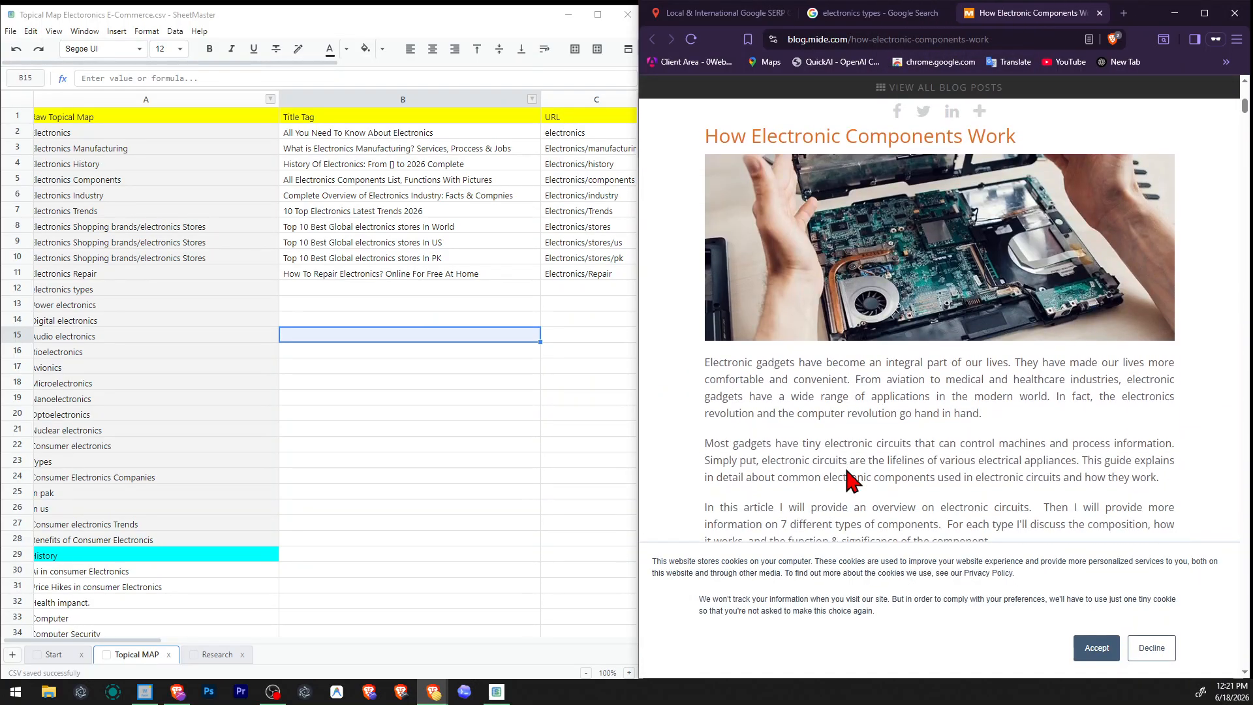
pyautogui.scroll(-3, 847, 480)
pyautogui.scroll(5, 946, 359)
pyautogui.scroll(-4, 1018, 280)
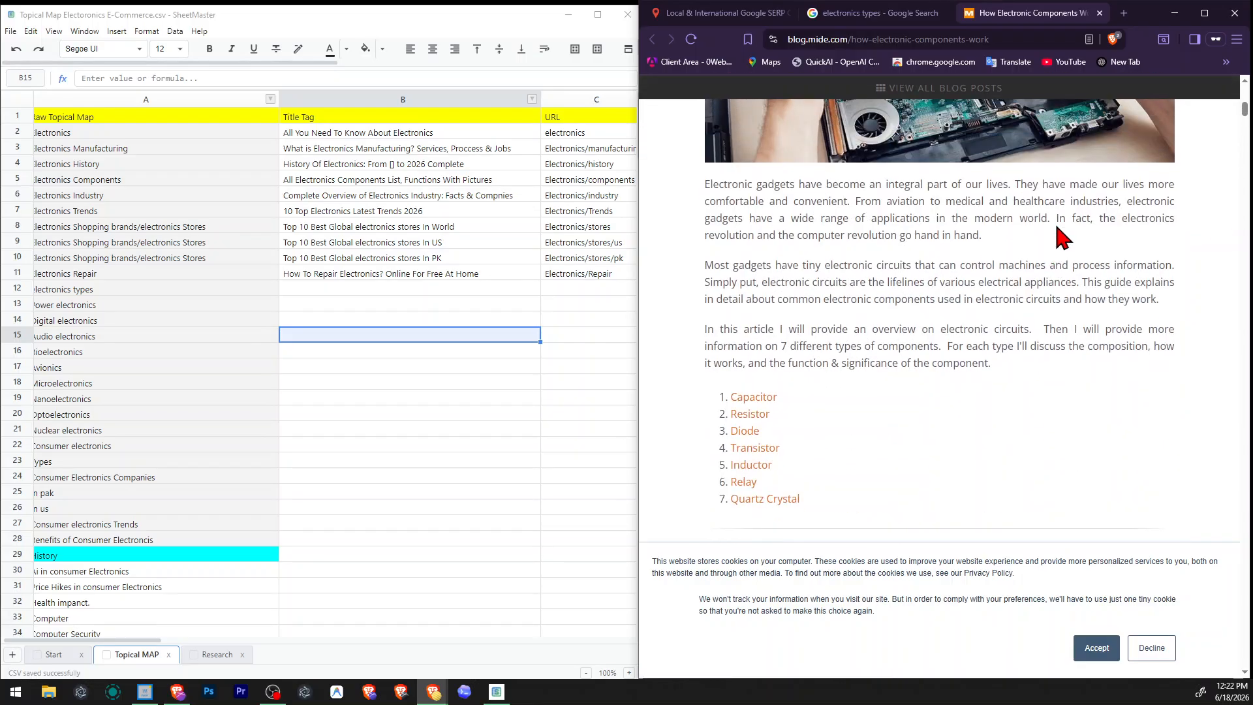
pyautogui.click(1099, 13)
# Review the electronics type topics and the Electronics Components title tag in the topical map spreadsheet.
pyautogui.moveTo(431, 323); pyautogui.dragTo(73, 378)
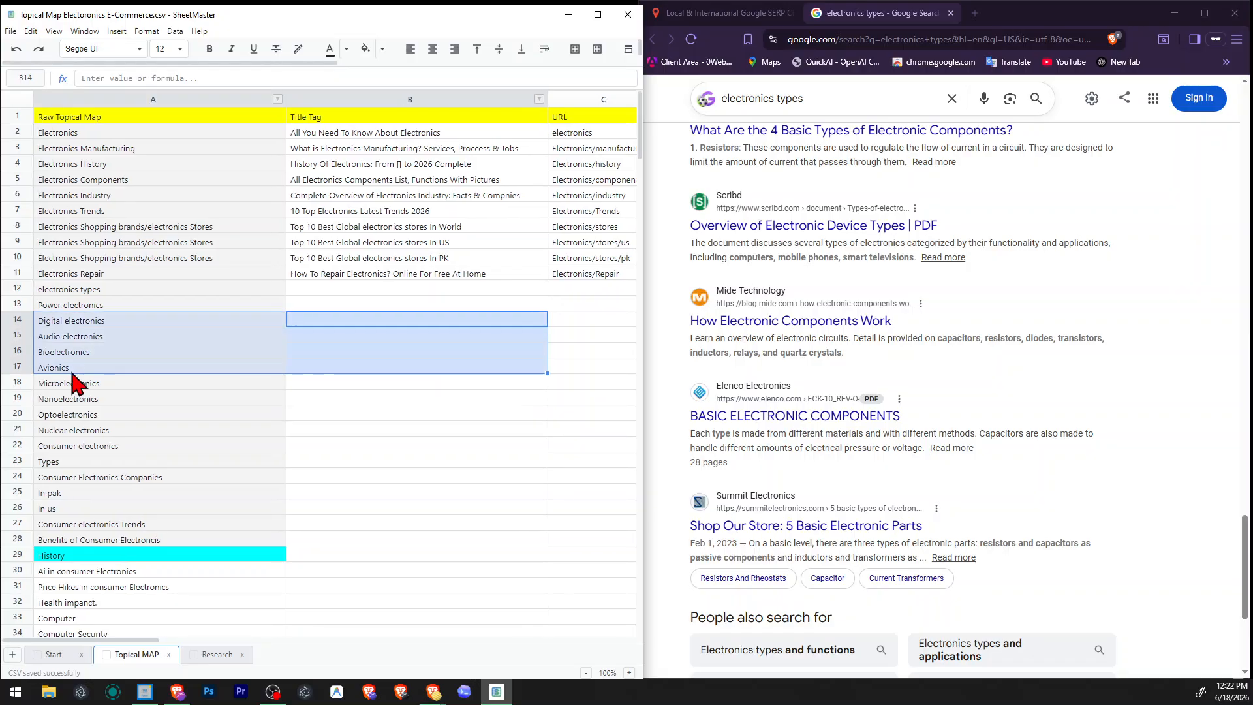
pyautogui.click(258, 261)
pyautogui.moveTo(238, 184); pyautogui.dragTo(373, 194)
# Re-examine the "electronics types" search results, including the component types named in the Study.com snippet.
pyautogui.scroll(8, 945, 317)
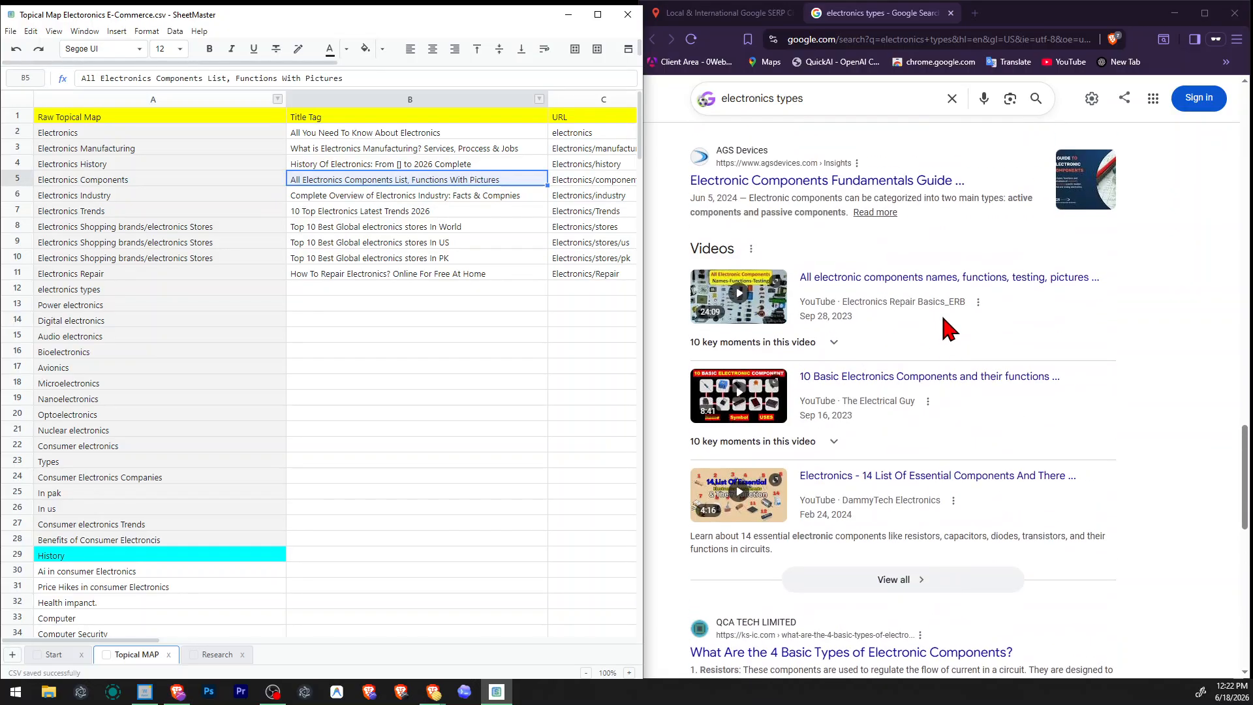
pyautogui.scroll(-4, 947, 323)
pyautogui.scroll(-2, 943, 320)
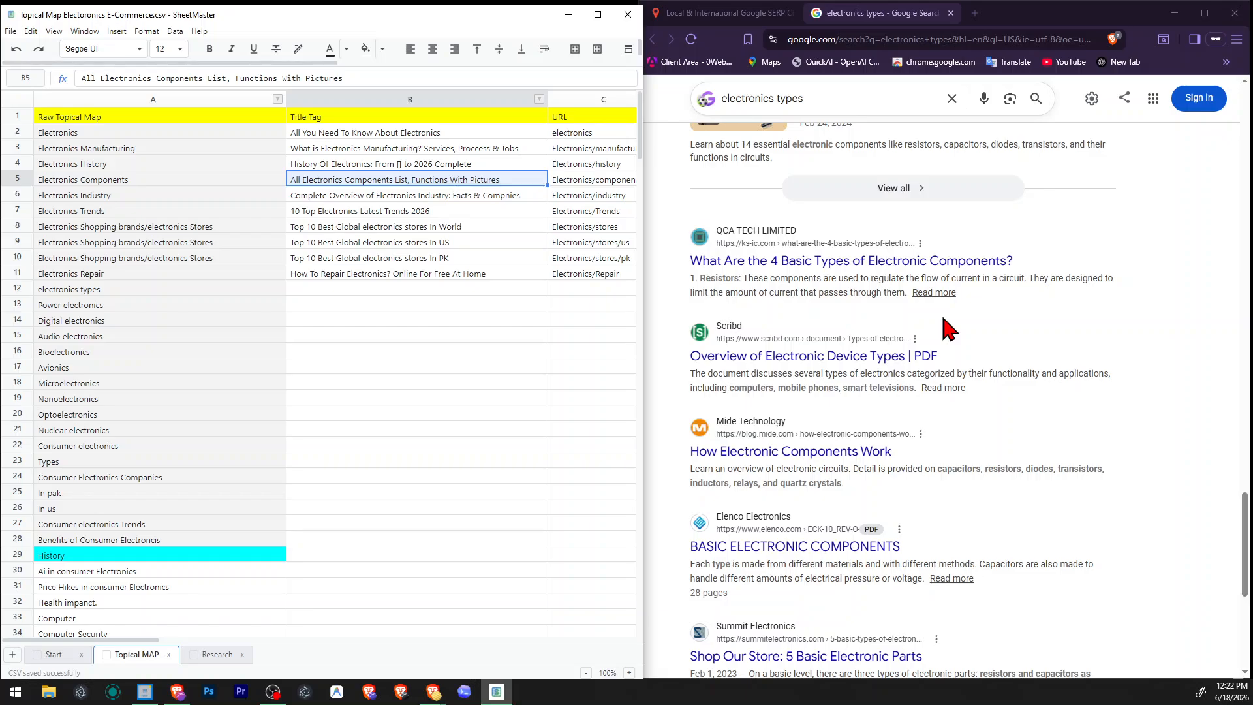
pyautogui.scroll(10, 948, 330)
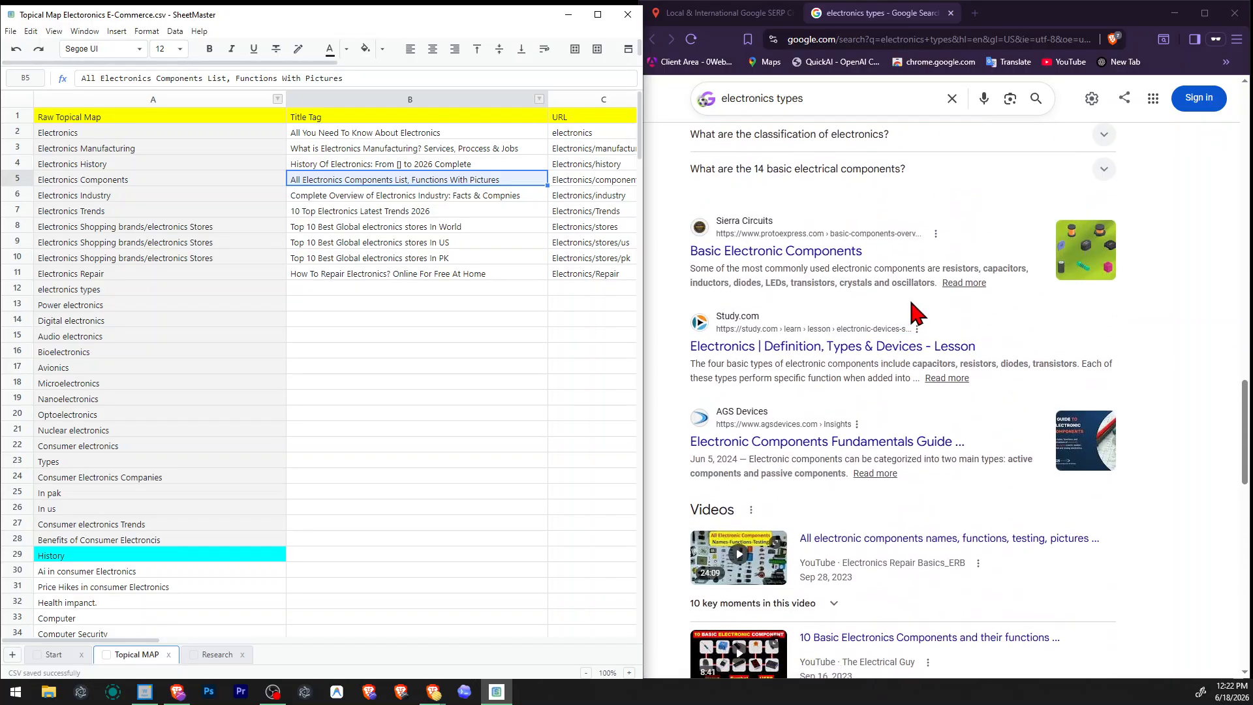
pyautogui.scroll(3, 914, 314)
pyautogui.scroll(-5, 745, 314)
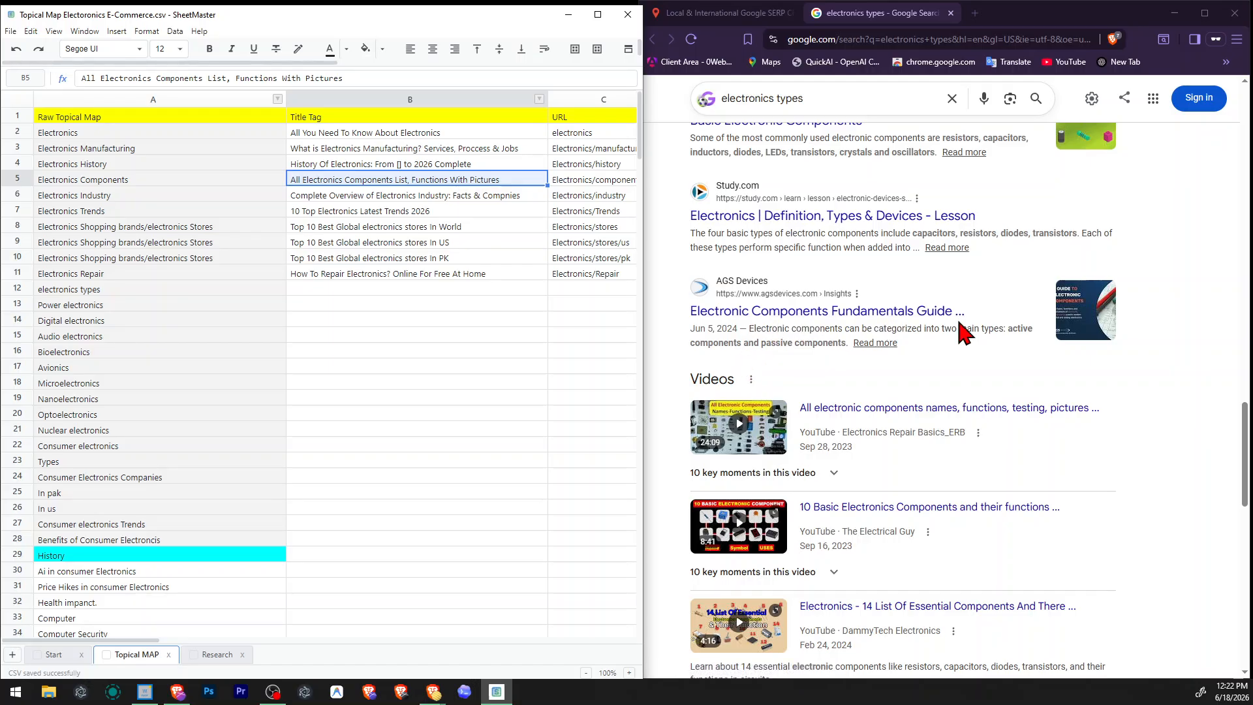
pyautogui.scroll(2, 964, 332)
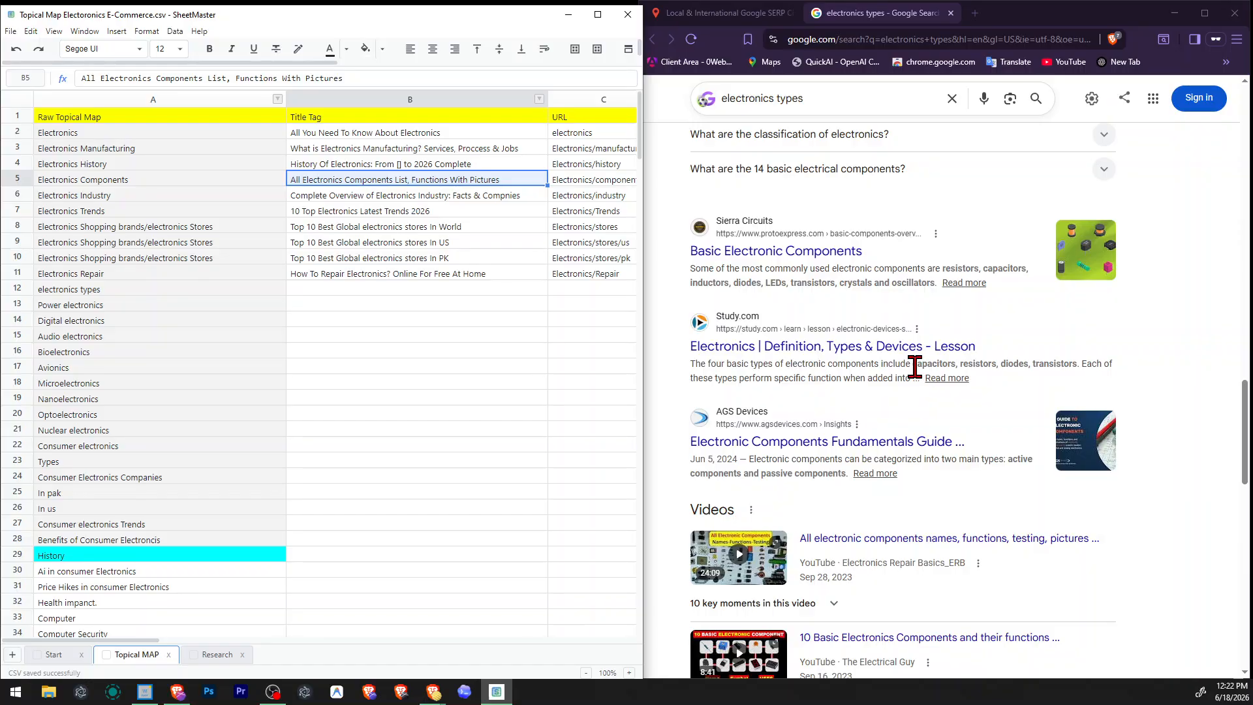
pyautogui.moveTo(914, 364); pyautogui.dragTo(1009, 368)
pyautogui.click(1009, 369)
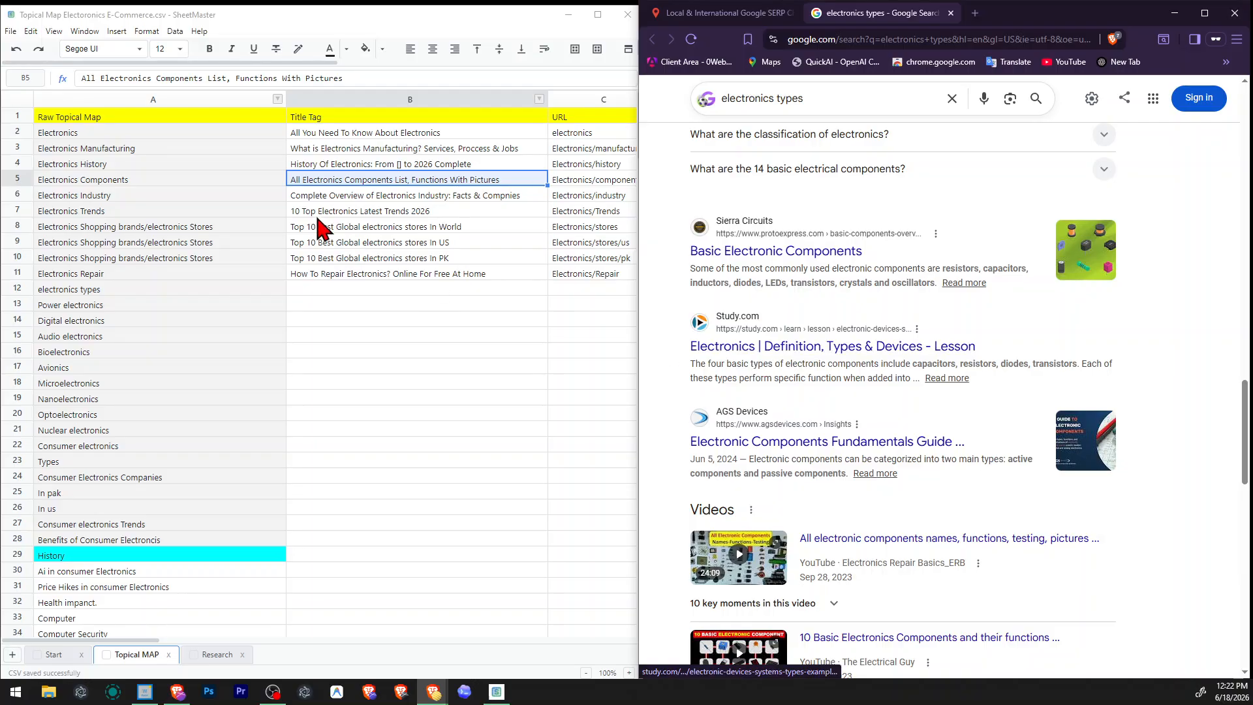
pyautogui.click(130, 135)
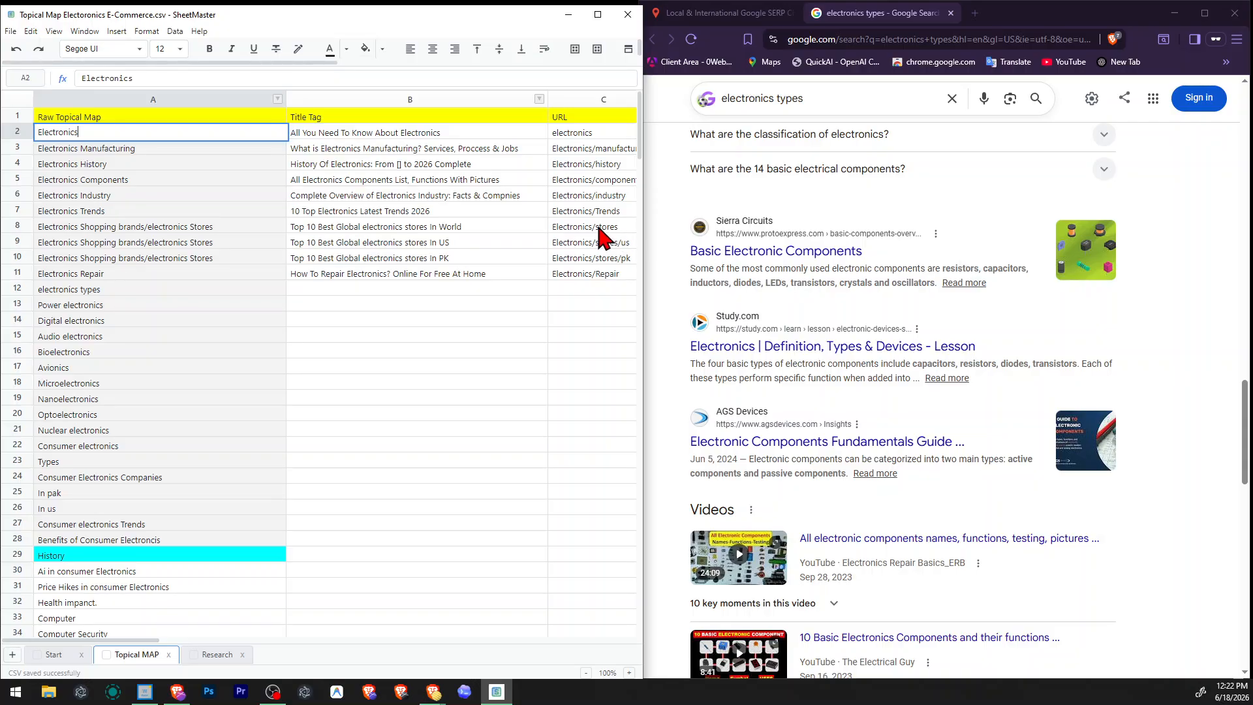
pyautogui.click(96, 310)
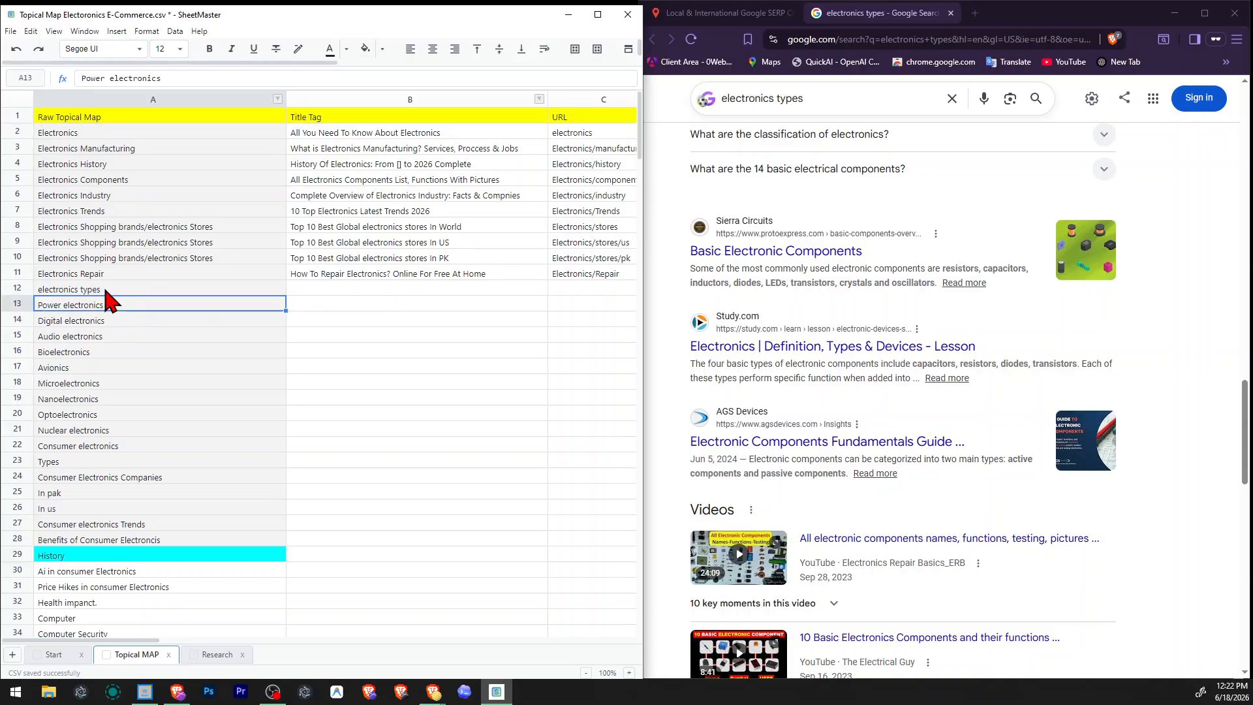
pyautogui.moveTo(104, 307); pyautogui.dragTo(105, 323)
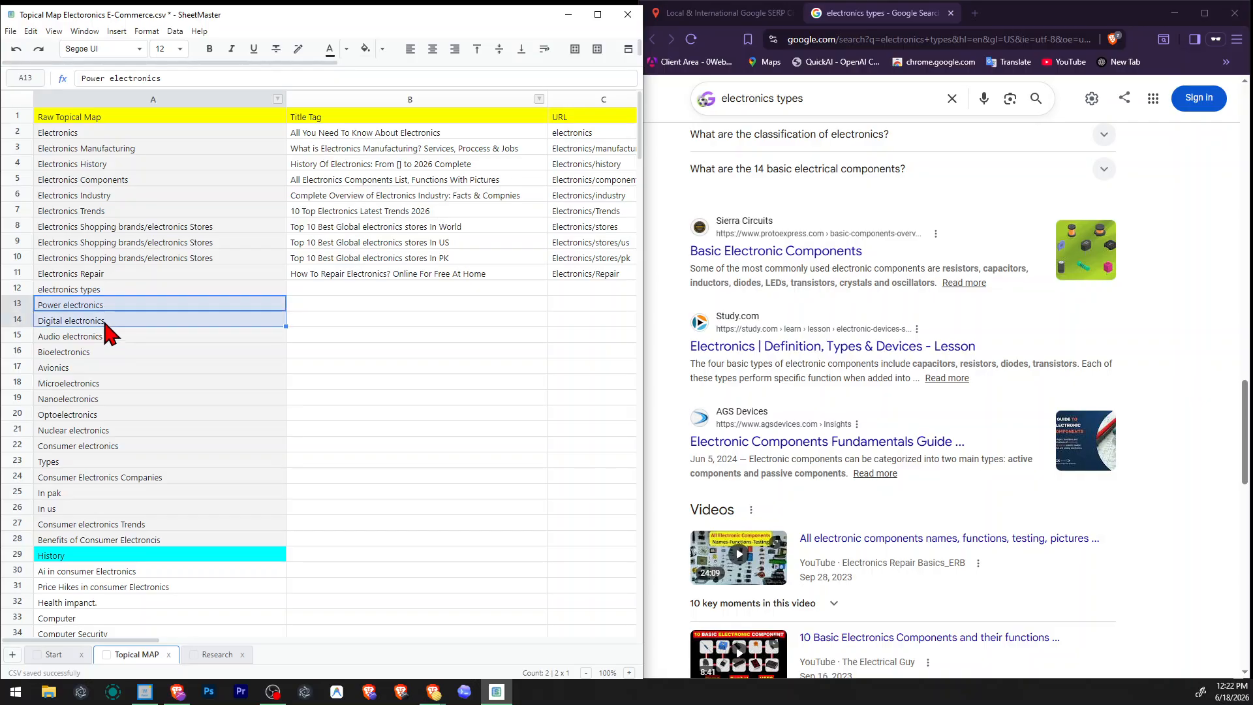
# Copy the Power electronics topic from the map and search for it in the Local & International Google SERP Checker.
pyautogui.click(118, 299)
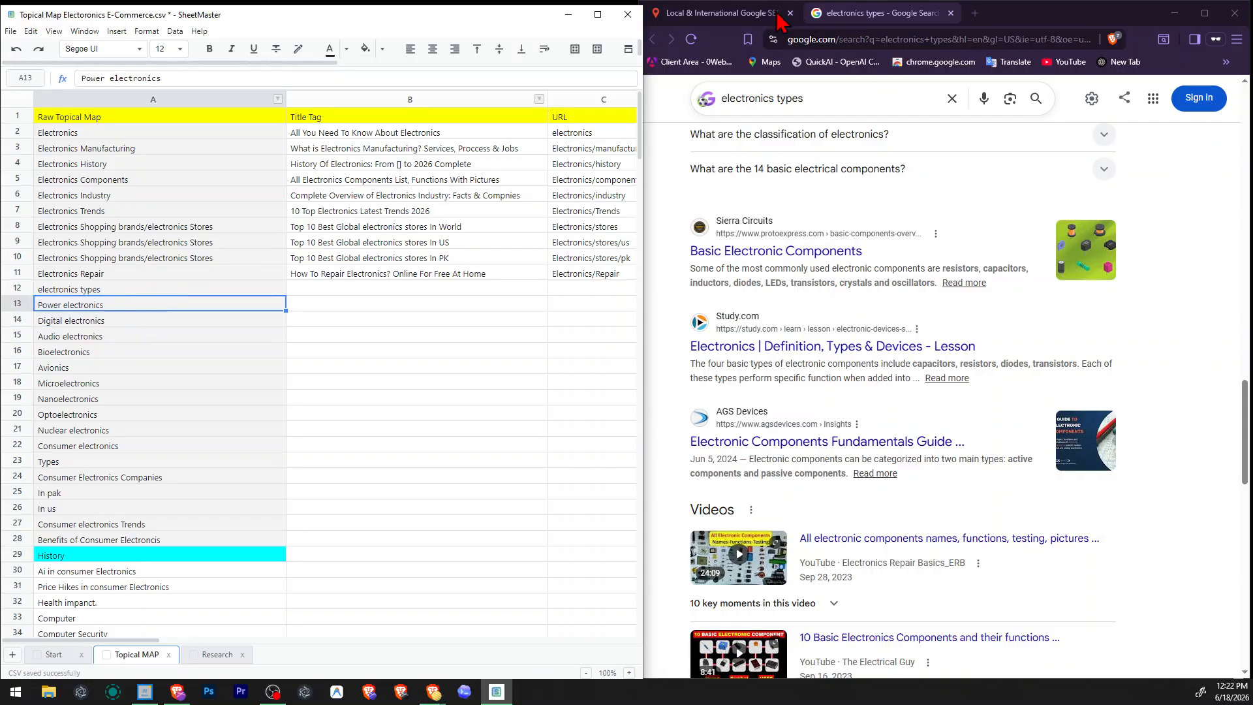
pyautogui.click(718, 13)
pyautogui.hotkey('ctrl', 'a')
pyautogui.tripleClick(986, 202)
pyautogui.write('Power electronics')
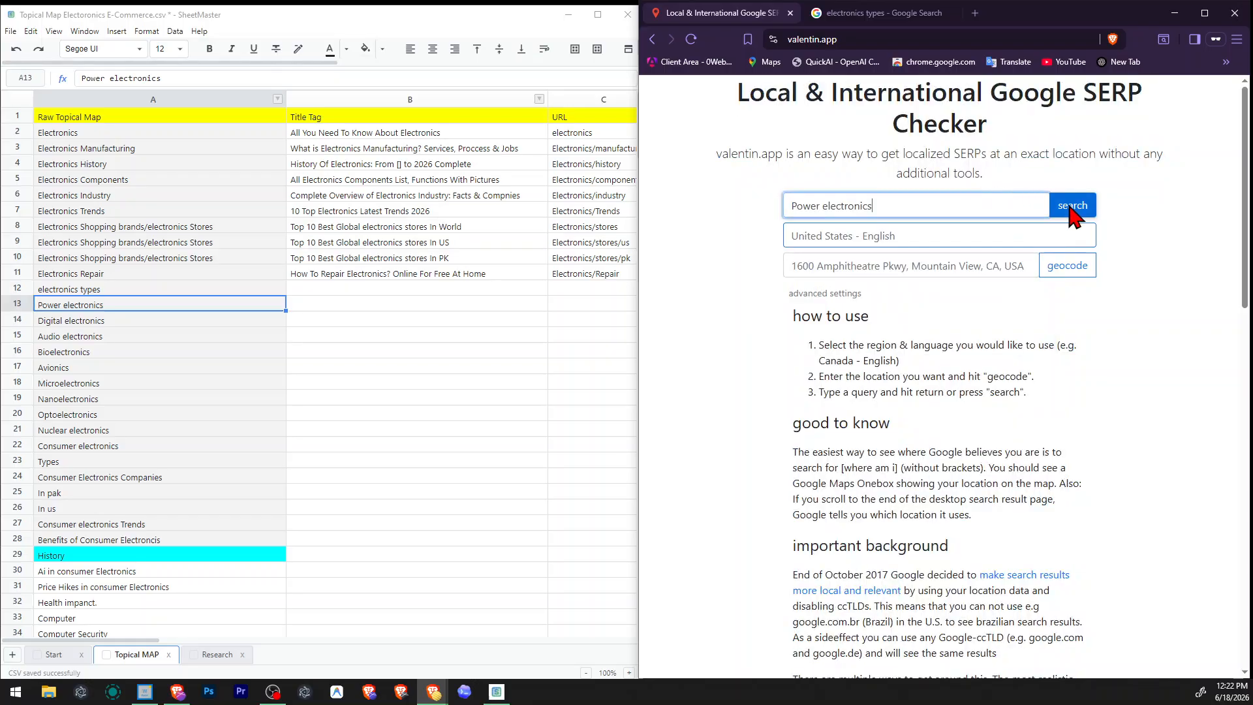
pyautogui.click(1074, 206)
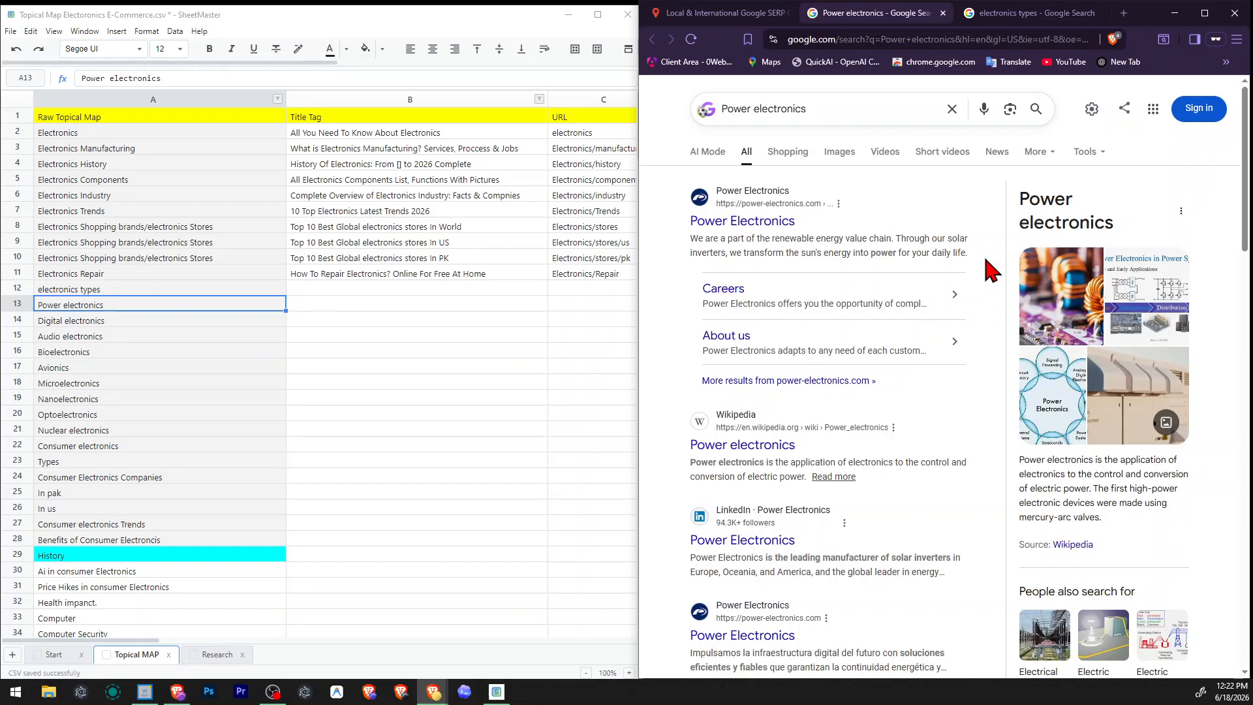
# Examine the Wikipedia snippet's definition of power electronics in the search results.
pyautogui.moveTo(847, 465); pyautogui.dragTo(791, 465)
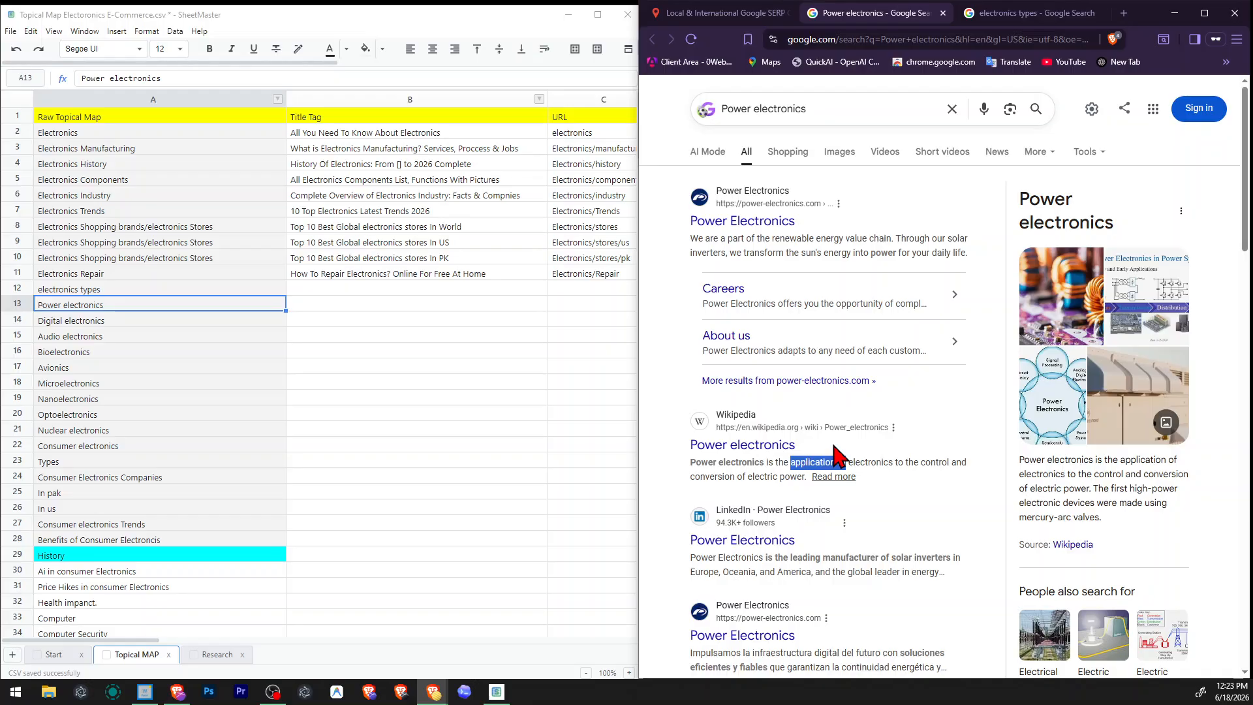
# Examine the power electronics search results, including the knowledge panel definition and the Synopsys snippet's mention of electrical engineering.
pyautogui.doubleClick(1143, 460)
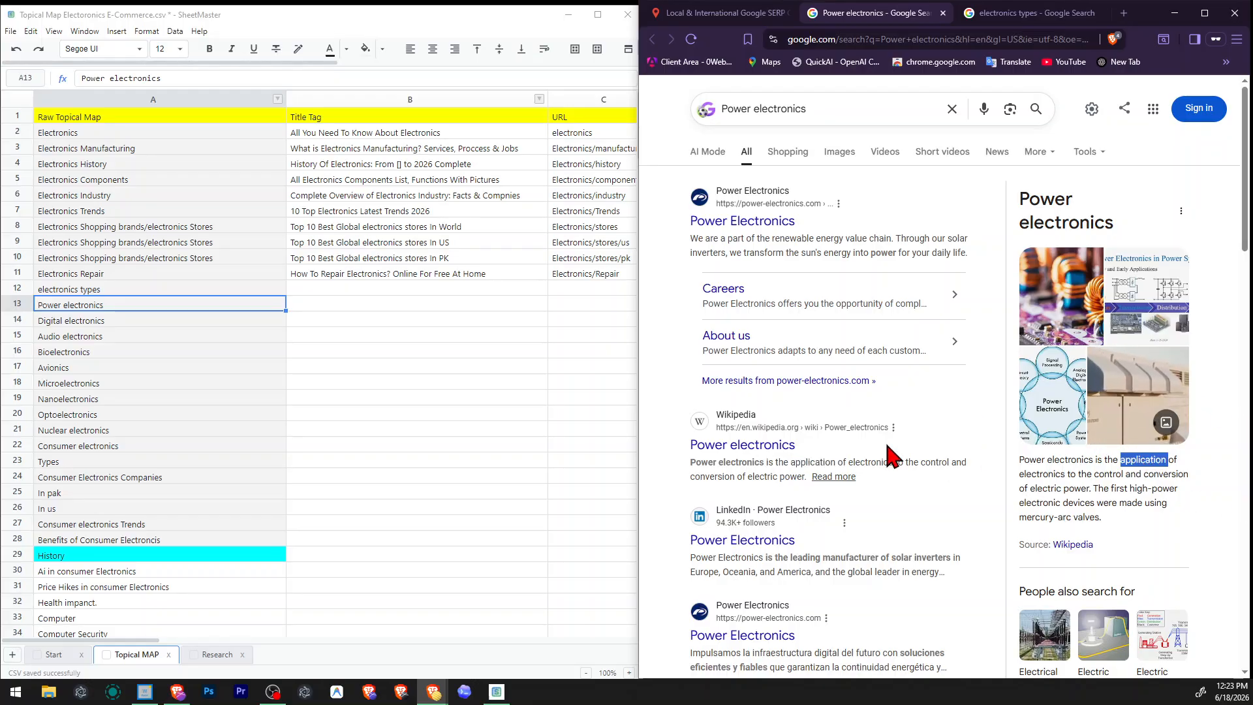
pyautogui.scroll(-5, 891, 454)
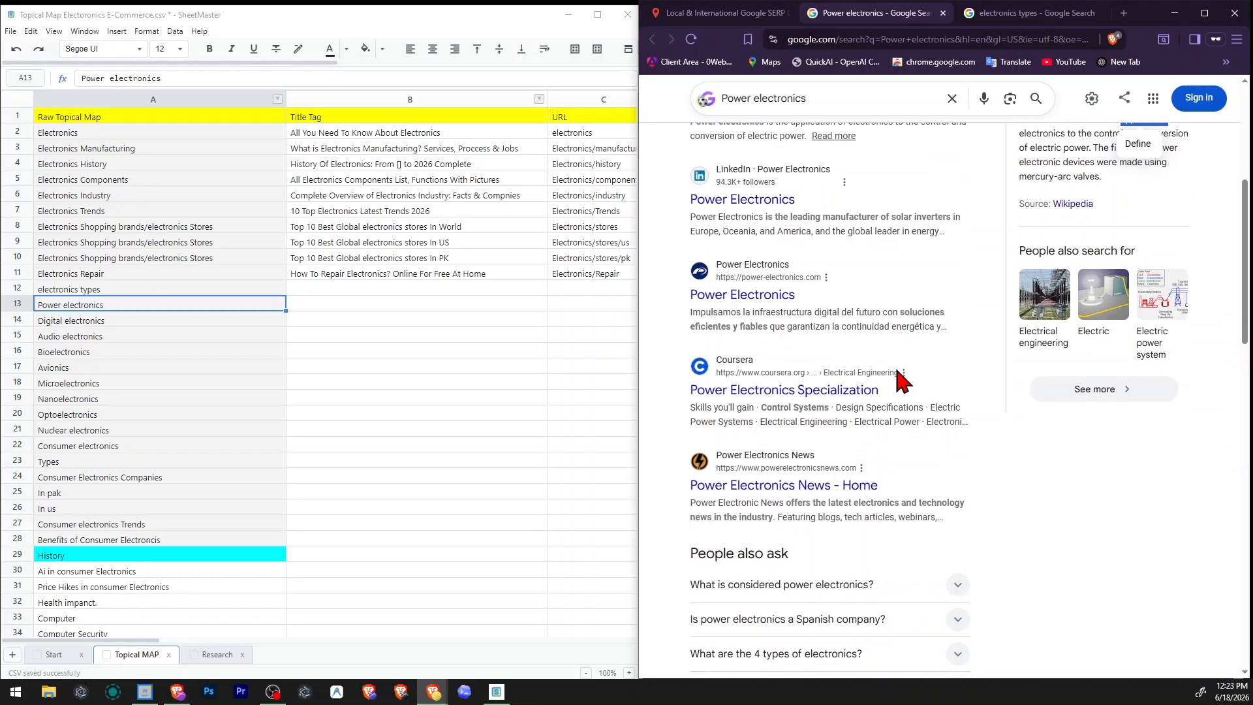
pyautogui.scroll(-5, 903, 379)
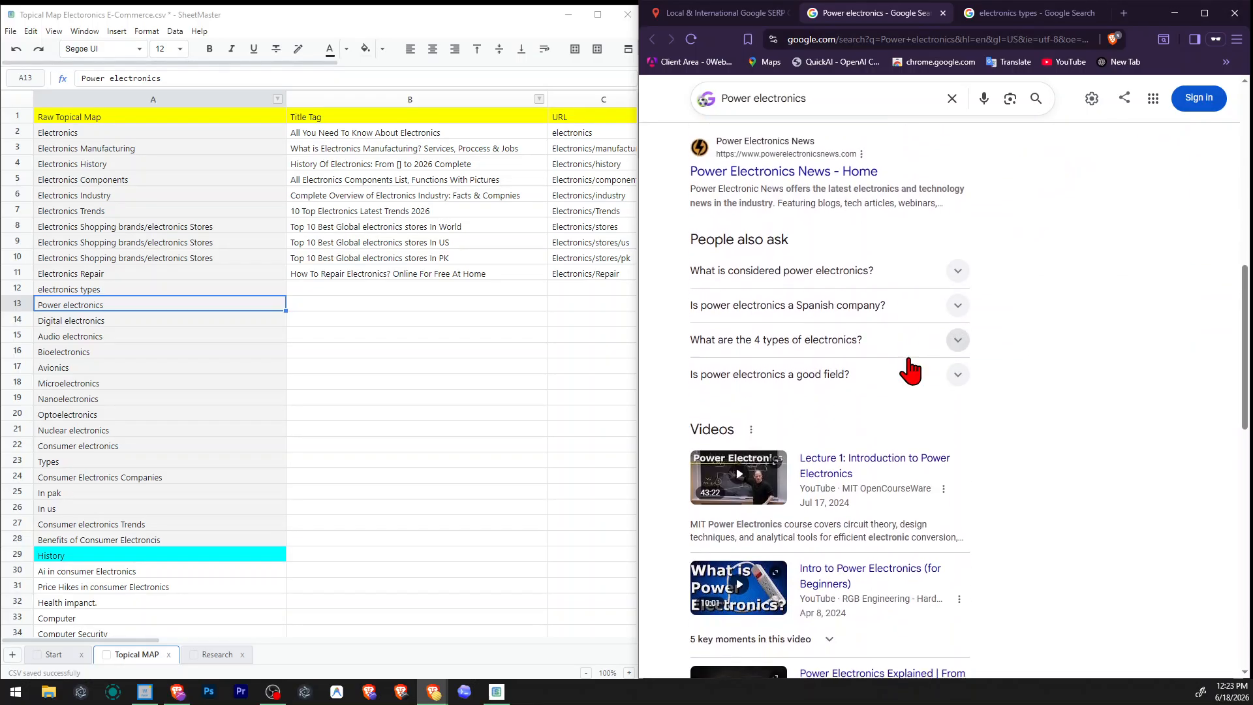
pyautogui.scroll(-8, 911, 385)
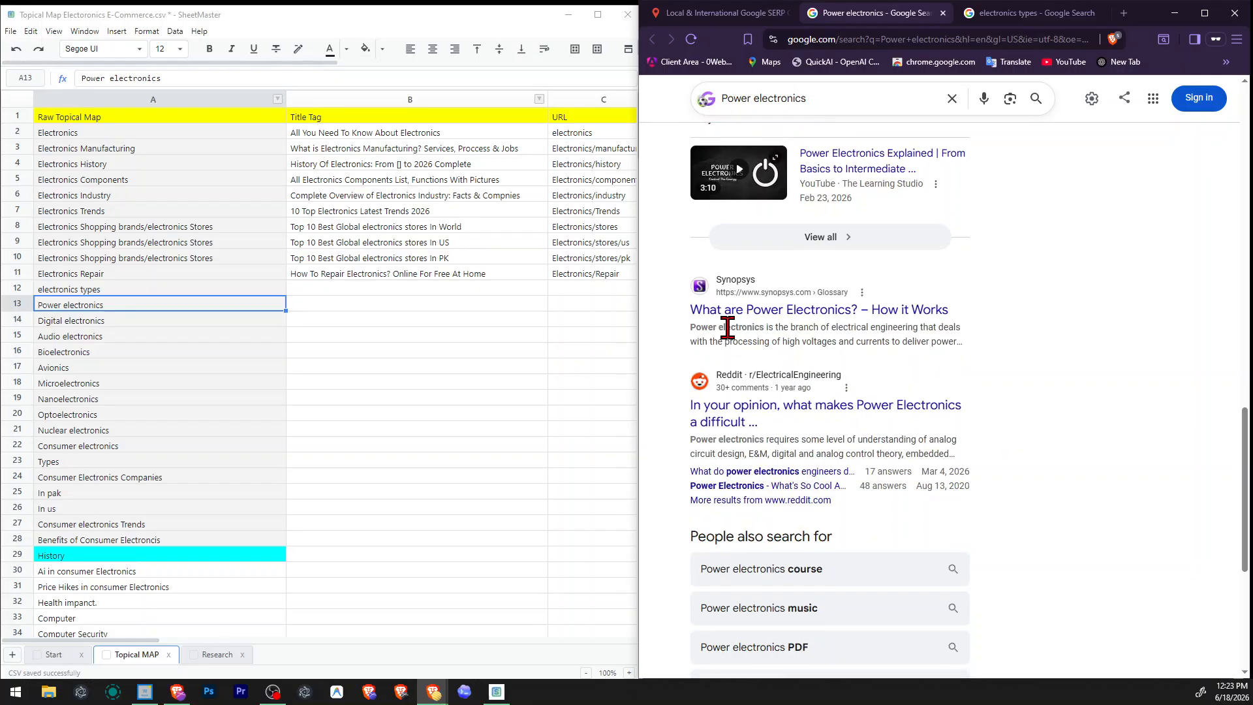
pyautogui.moveTo(691, 321); pyautogui.dragTo(919, 328)
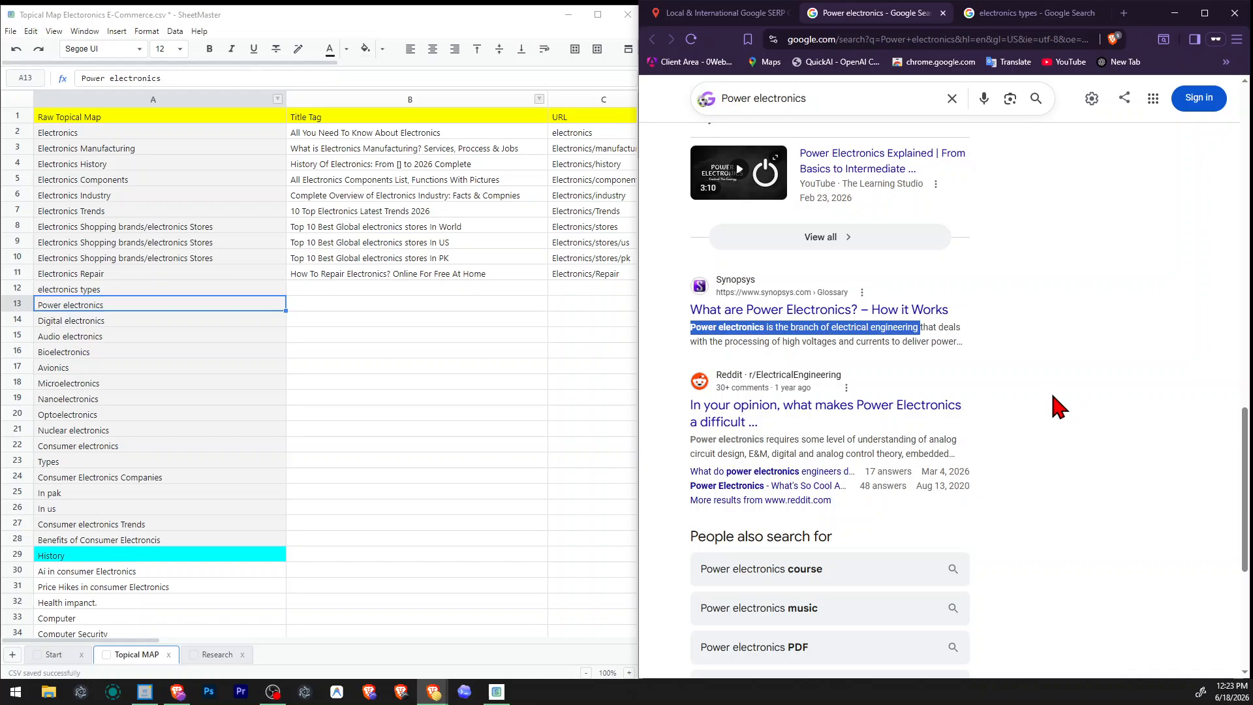
pyautogui.moveTo(831, 328); pyautogui.dragTo(916, 329)
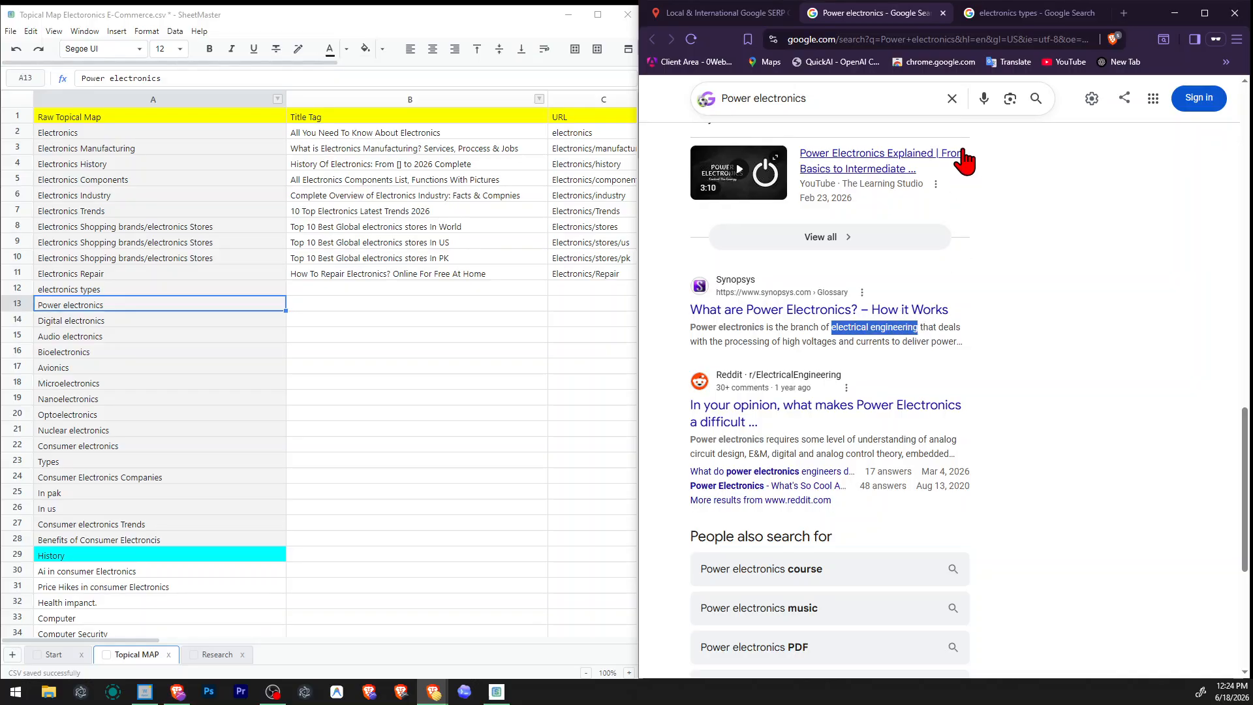
# Switch to ChatGPT and start a question with "what is the difference between" about electronics engineering.
pyautogui.click(979, 15)
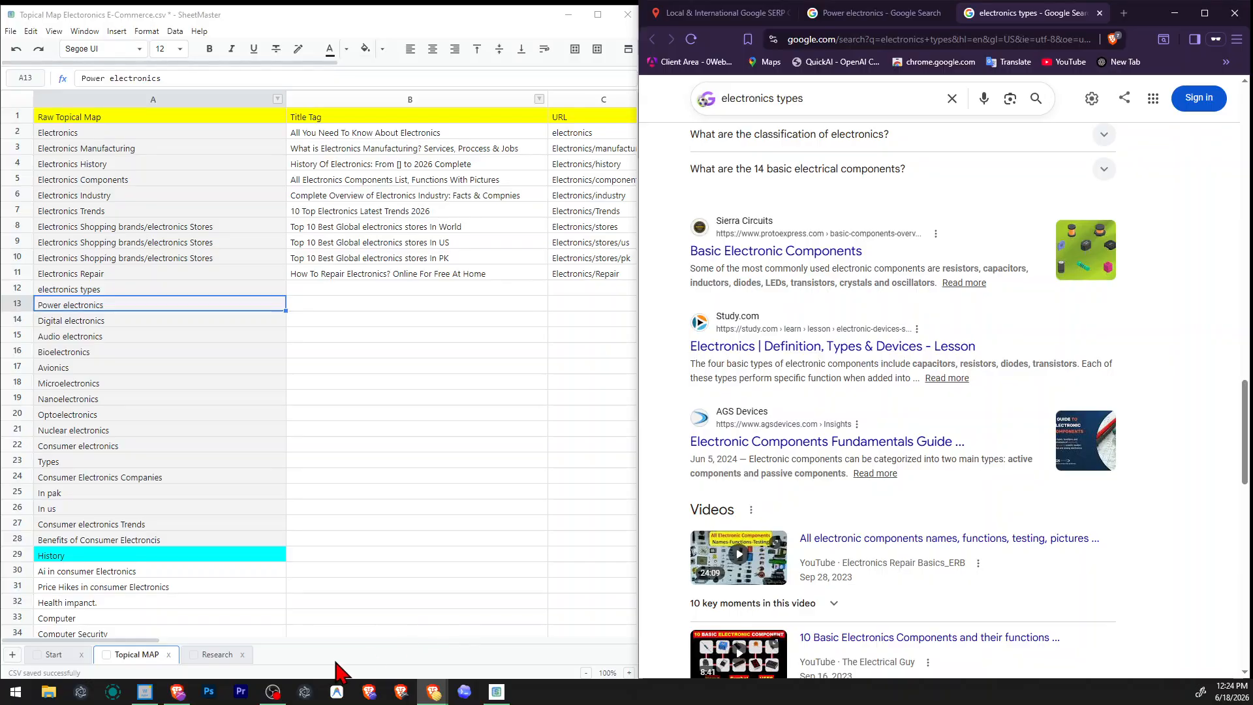
pyautogui.click(369, 692)
pyautogui.click(1178, 13)
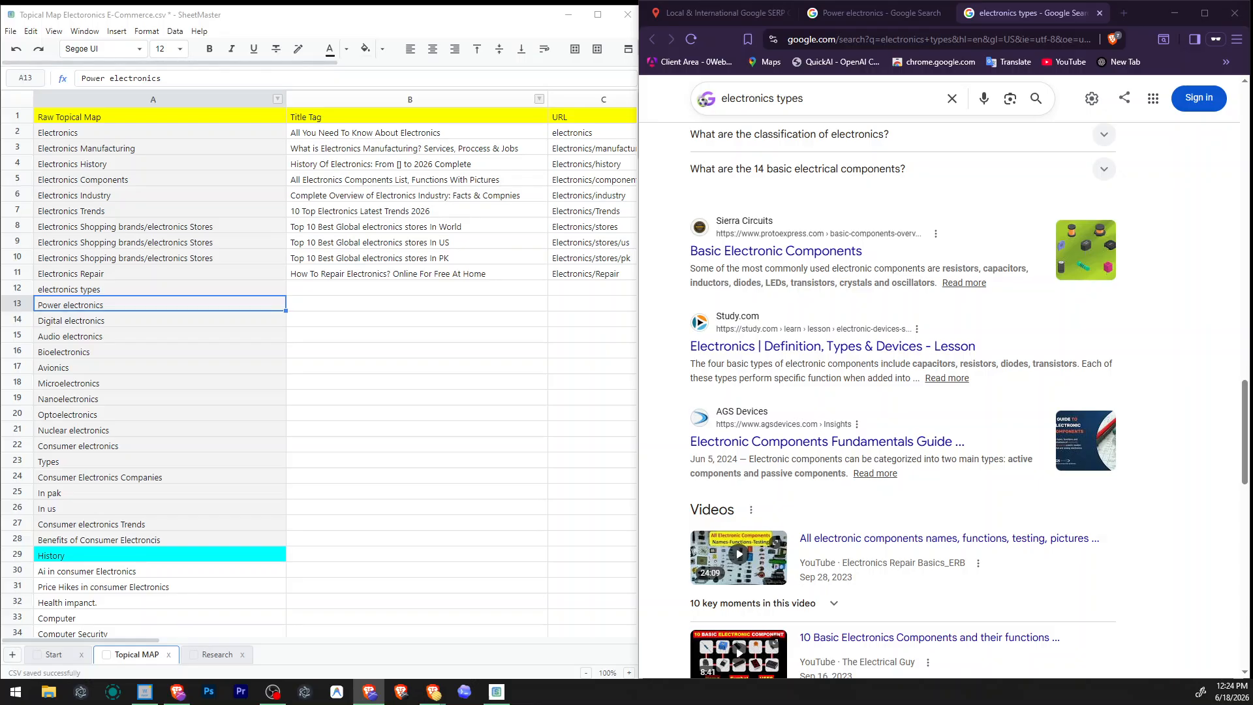
pyautogui.moveTo(287, 704); pyautogui.dragTo(327, 62)
pyautogui.click(226, 550)
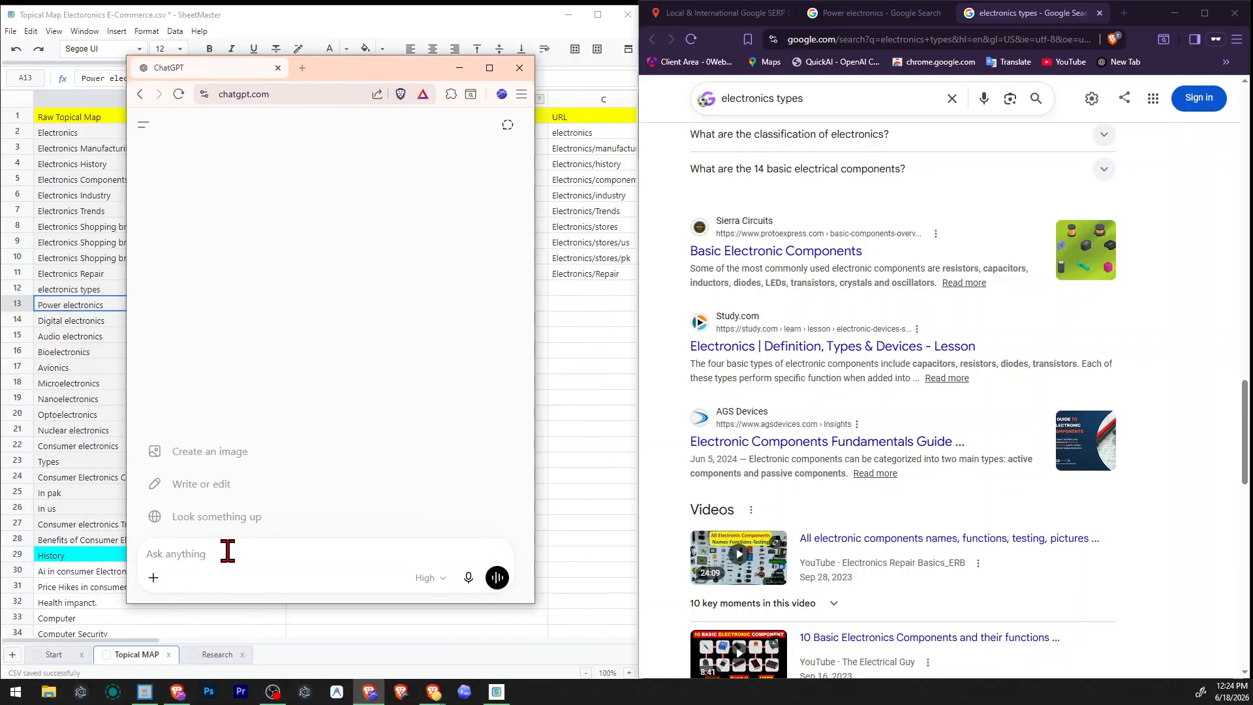
pyautogui.write('what')
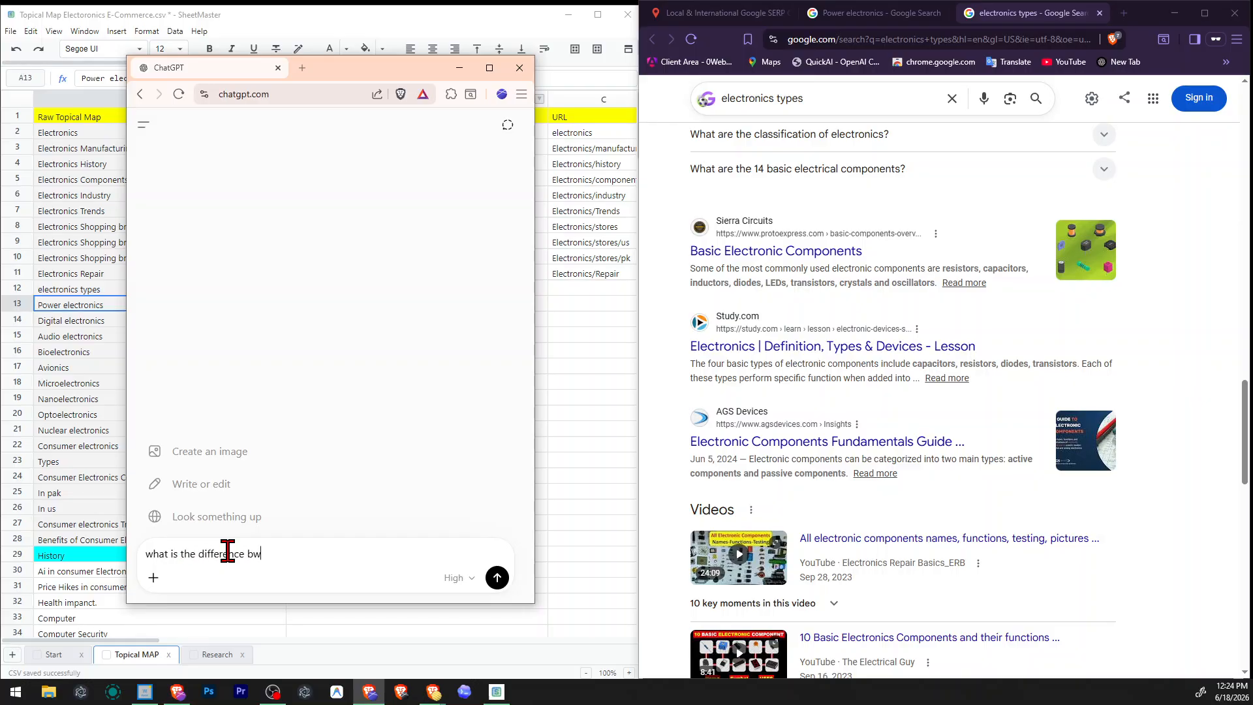
pyautogui.write(' is the difference between electronices enginerres')
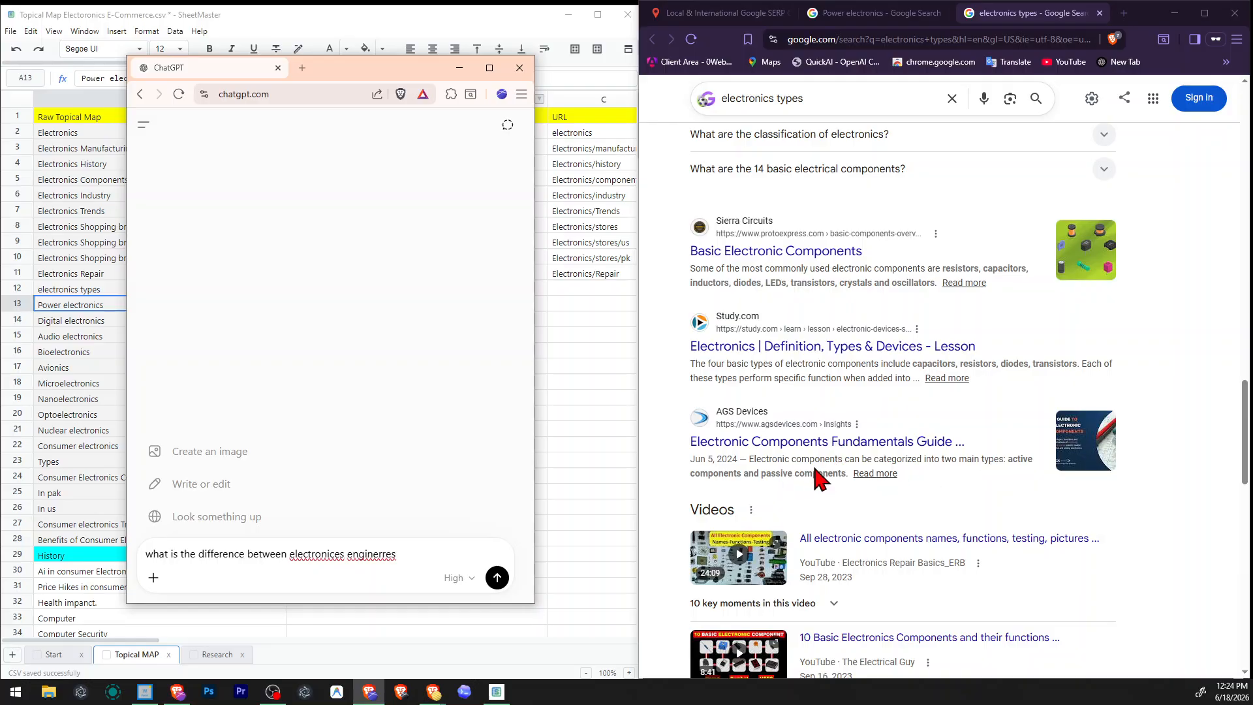
# Copy "electrical engineering" from the Synopsys snippet in the power electronics results and replace the misspelled words in the ChatGPT question with it.
pyautogui.scroll(-10, 903, 375)
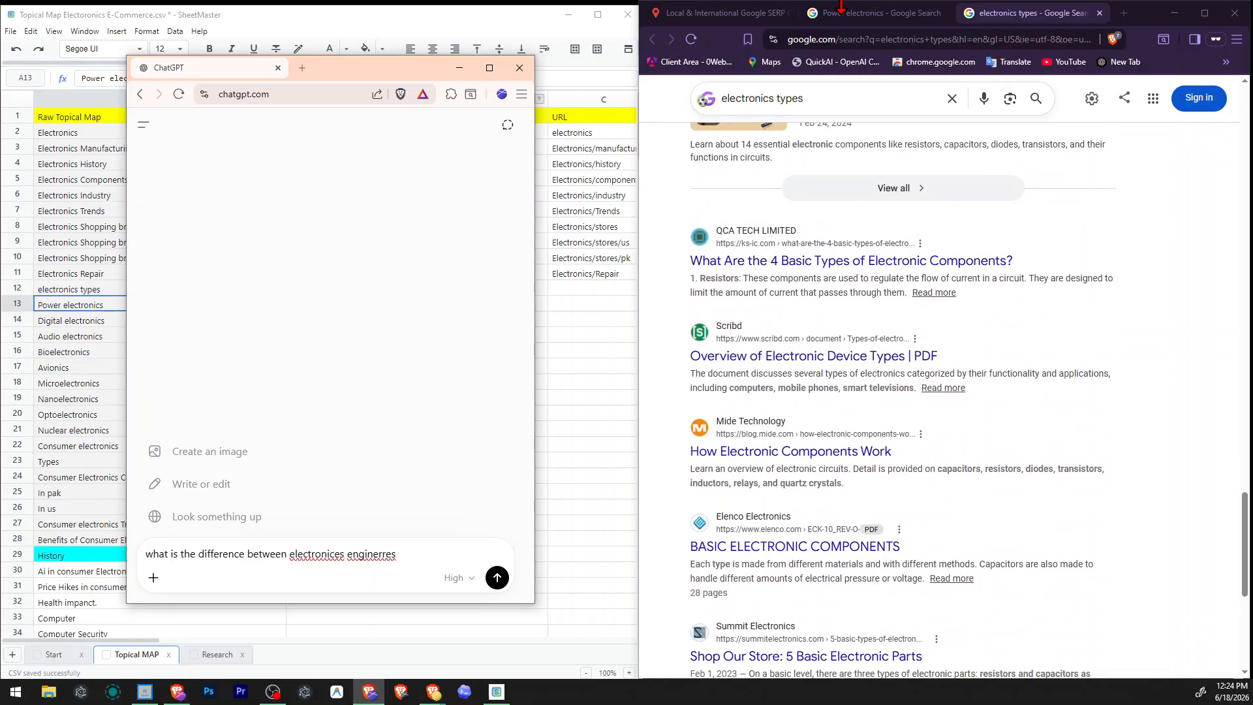
pyautogui.hotkey('ctrl', 'shift', 'Tab')
pyautogui.rightClick(869, 330)
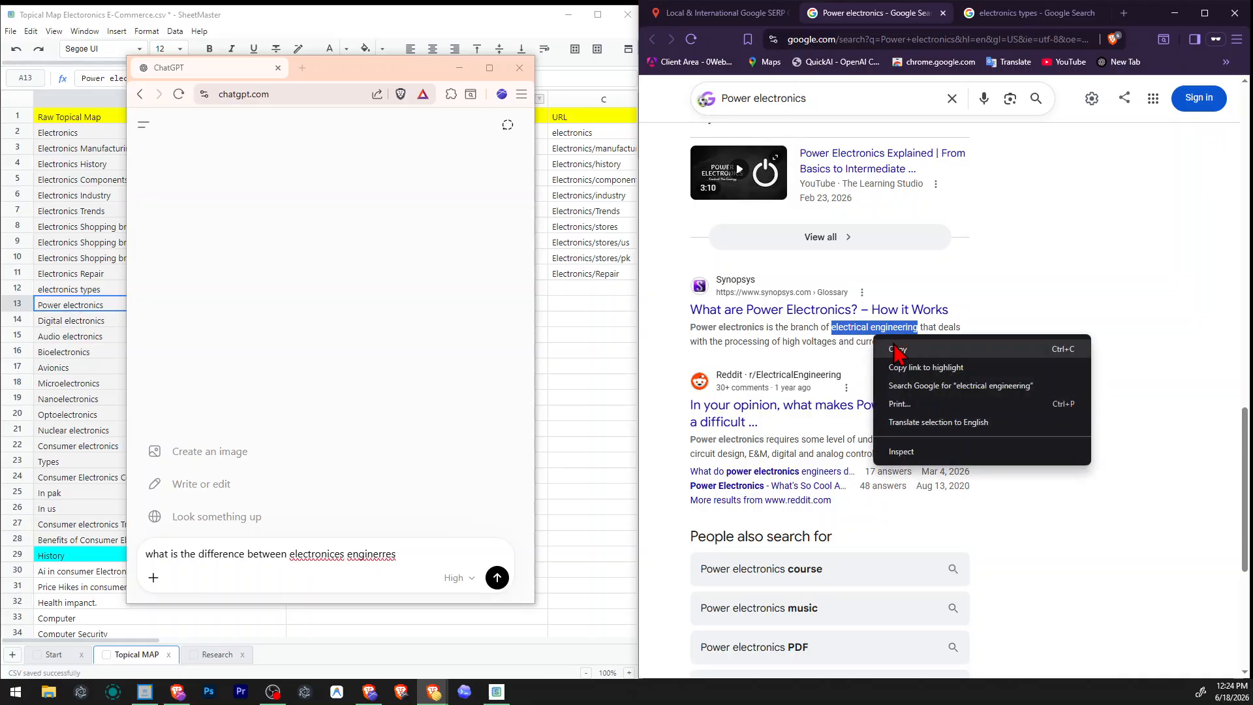
pyautogui.click(888, 405)
pyautogui.moveTo(290, 555); pyautogui.dragTo(448, 554)
pyautogui.hotkey('ctrl', 'v')
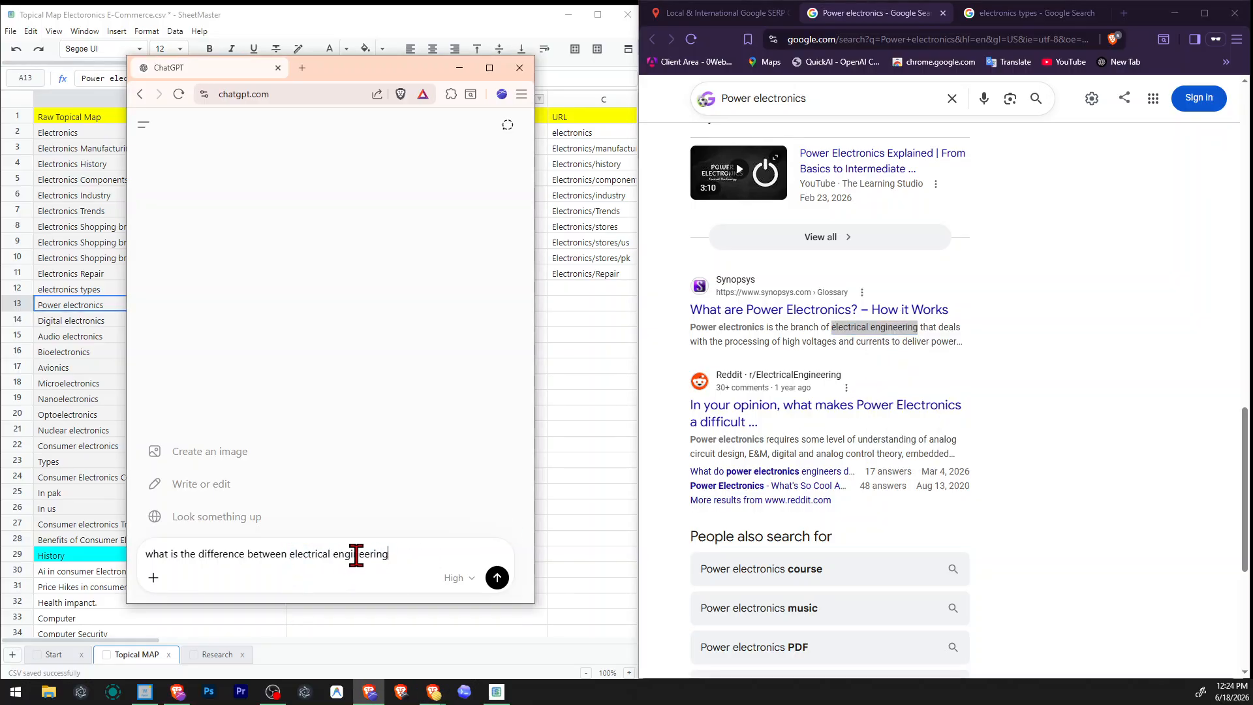
# Reword the question to "what is the difference between electronics engineering and electronics ?", correct its spelling and send it.
pyautogui.click(331, 555)
pyautogui.press('BackSpace')
pyautogui.press('BackSpace')
pyautogui.press('BackSpace')
pyautogui.press('BackSpace')
pyautogui.write('onics')
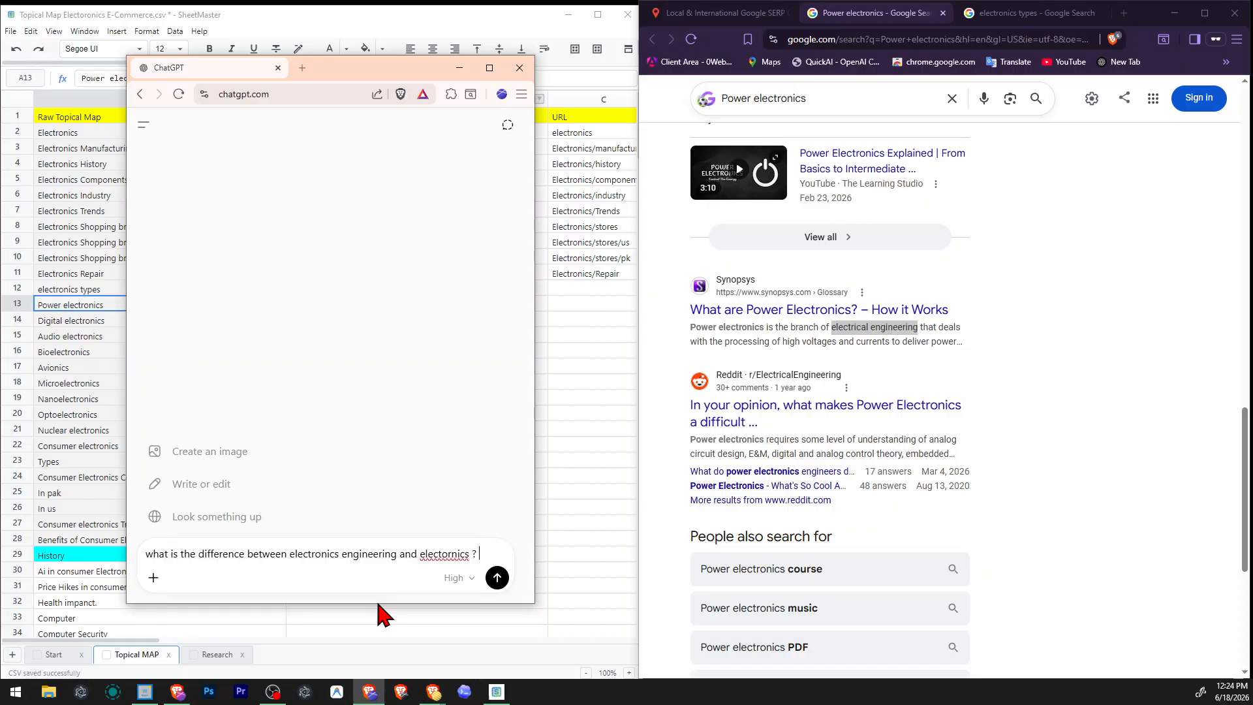
pyautogui.hotkey('ctrl', 'shift', 'Left')
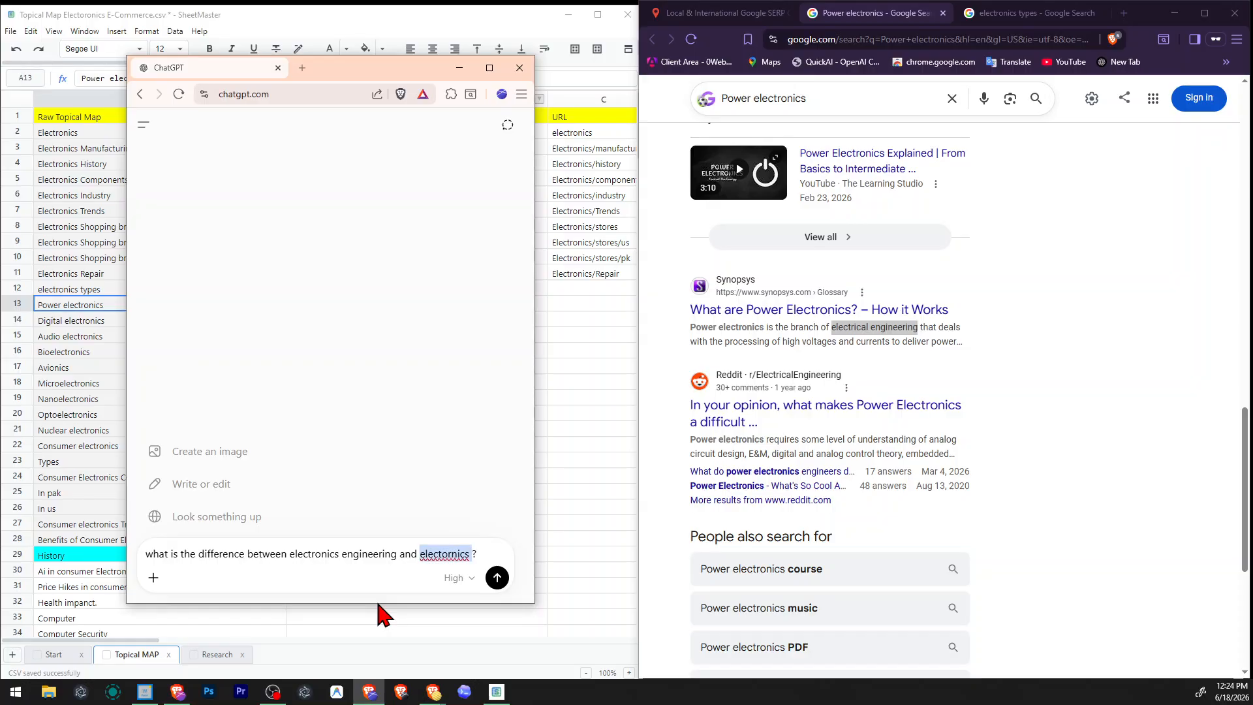
pyautogui.hotkey('shift', 'F10')
pyautogui.press('Down')
pyautogui.press('Return')
pyautogui.press('Return')
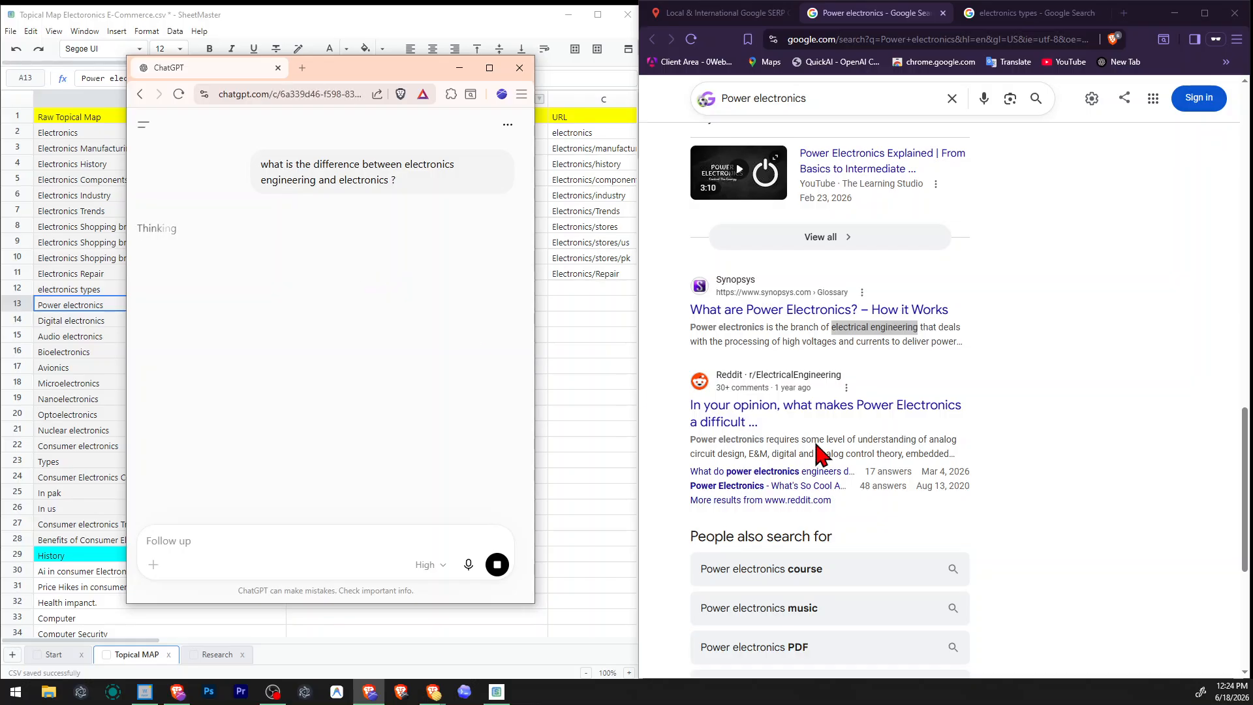
# Read ChatGPT's definitions of electronics and electronics engineering.
pyautogui.click(847, 344)
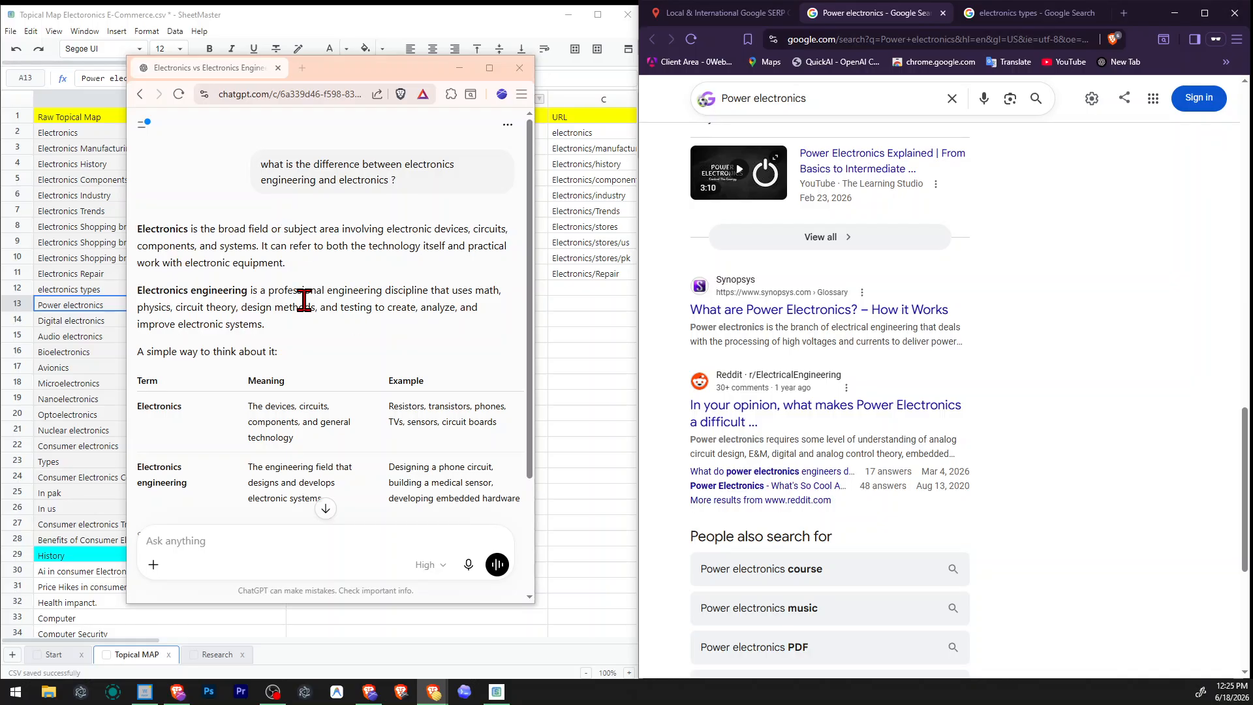
pyautogui.moveTo(304, 300); pyautogui.dragTo(425, 308)
pyautogui.click(185, 300)
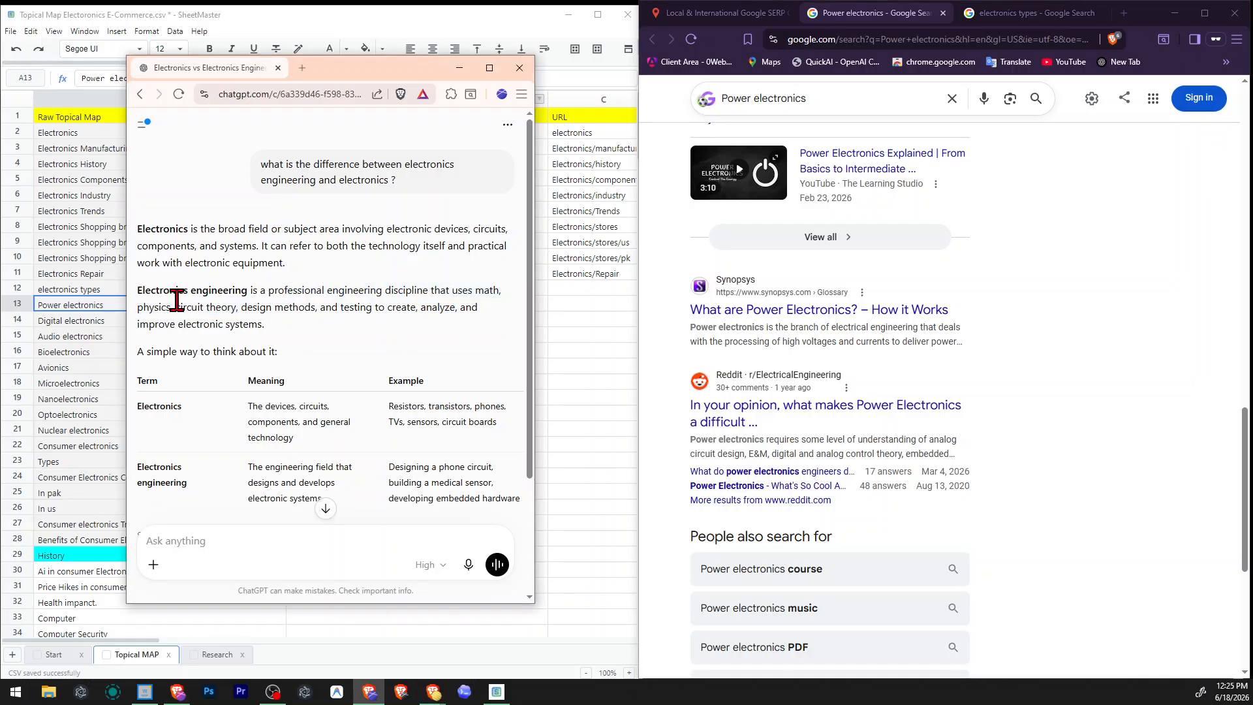
pyautogui.moveTo(177, 301); pyautogui.dragTo(290, 326)
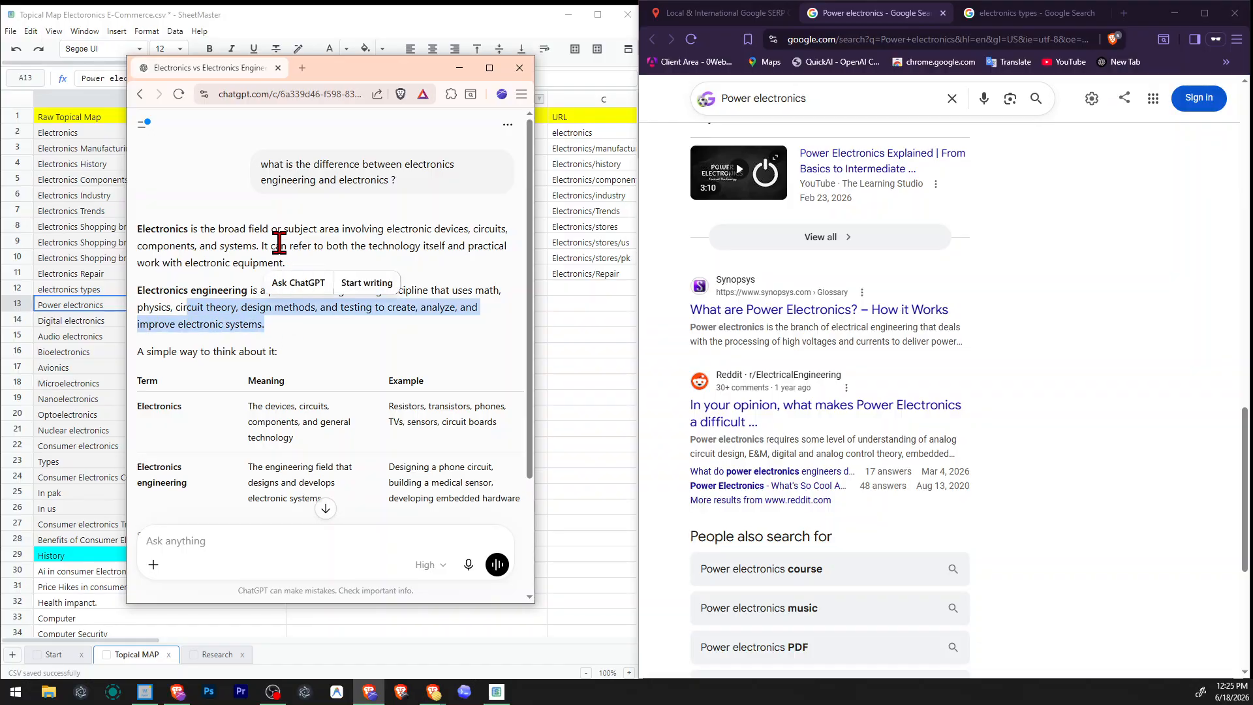
pyautogui.click(322, 239)
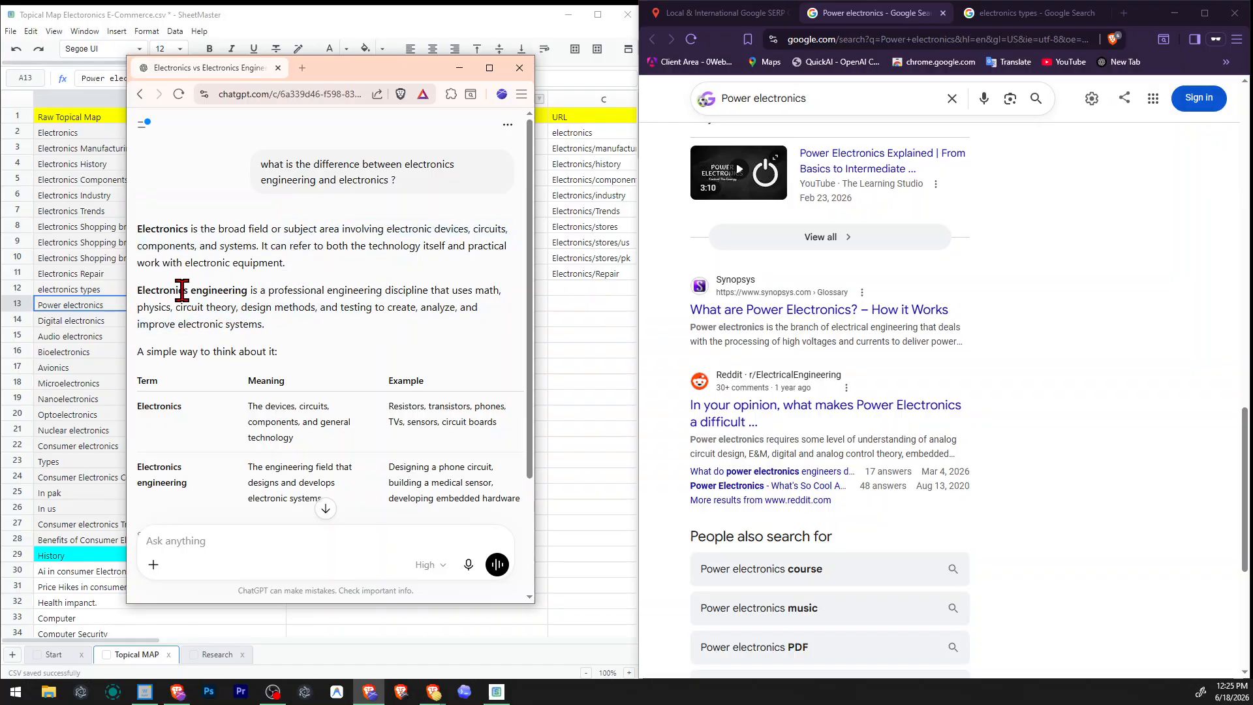
pyautogui.moveTo(137, 288); pyautogui.dragTo(322, 330)
pyautogui.click(322, 334)
# Send the follow-up question "so what is electrical engising is this differnt form both".
pyautogui.click(257, 552)
pyautogui.write('so')
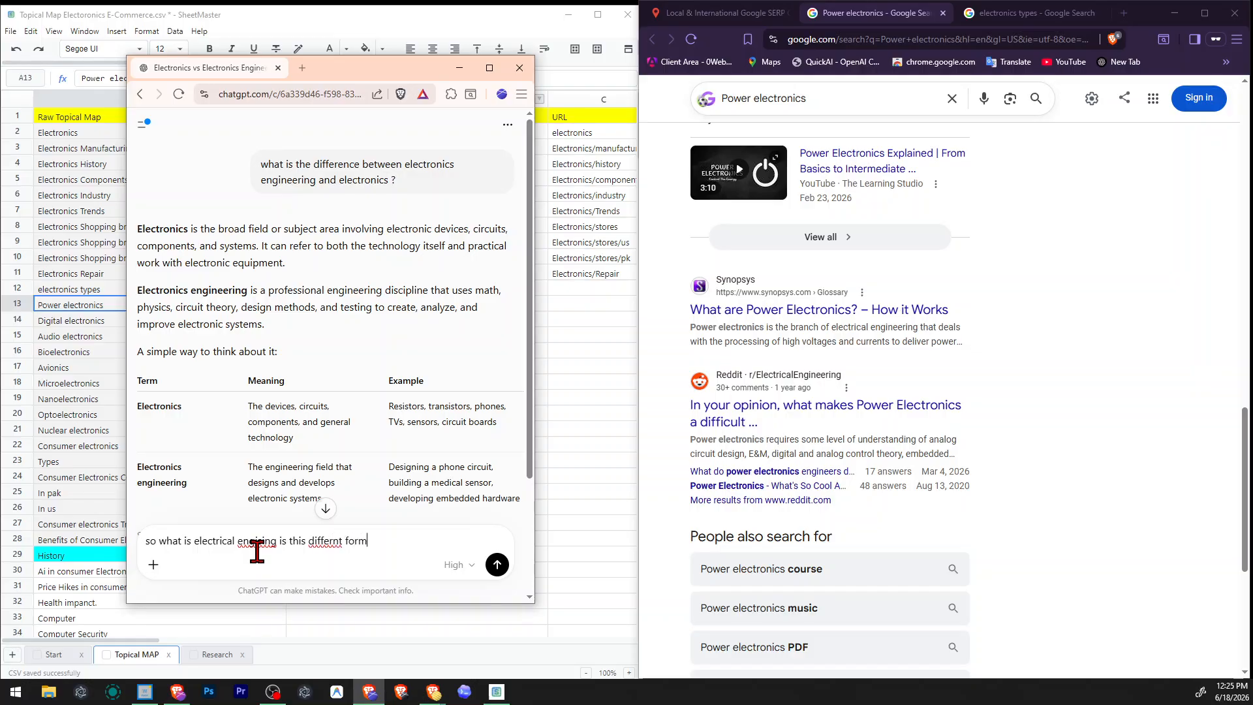
pyautogui.press('Return')
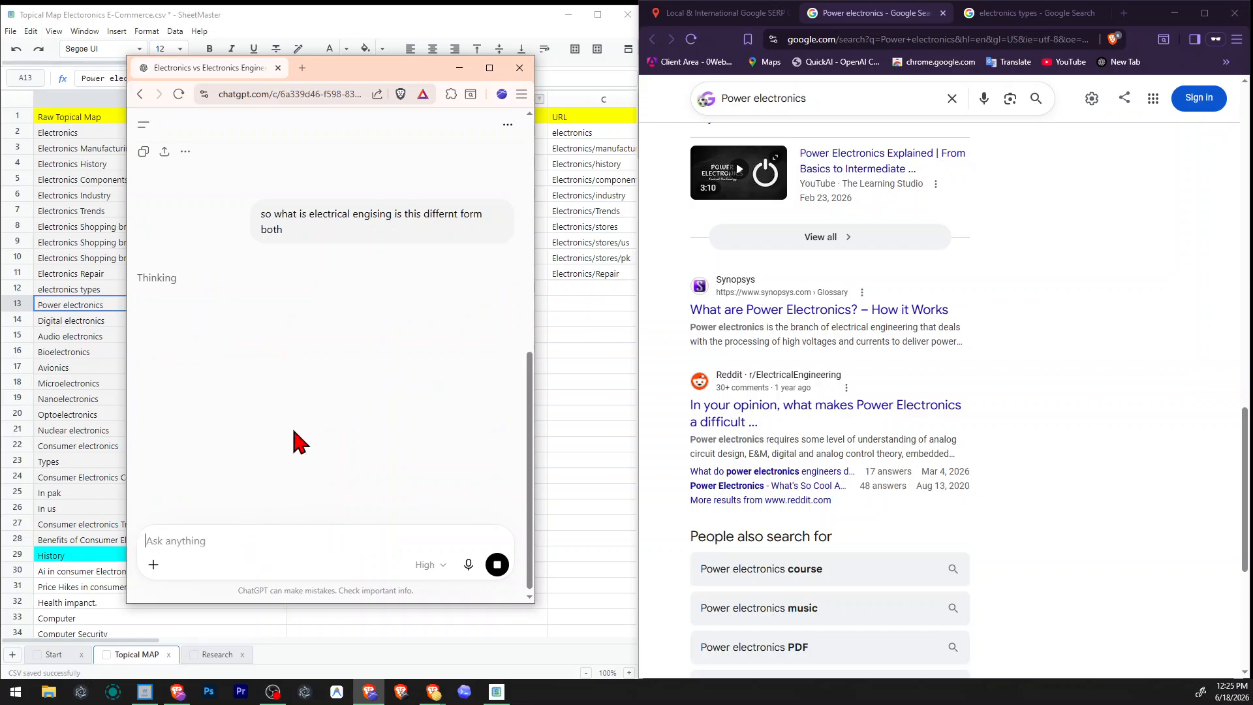
# Review the summary of ChatGPT's first answer and enable web search for the next message.
pyautogui.scroll(2, 405, 438)
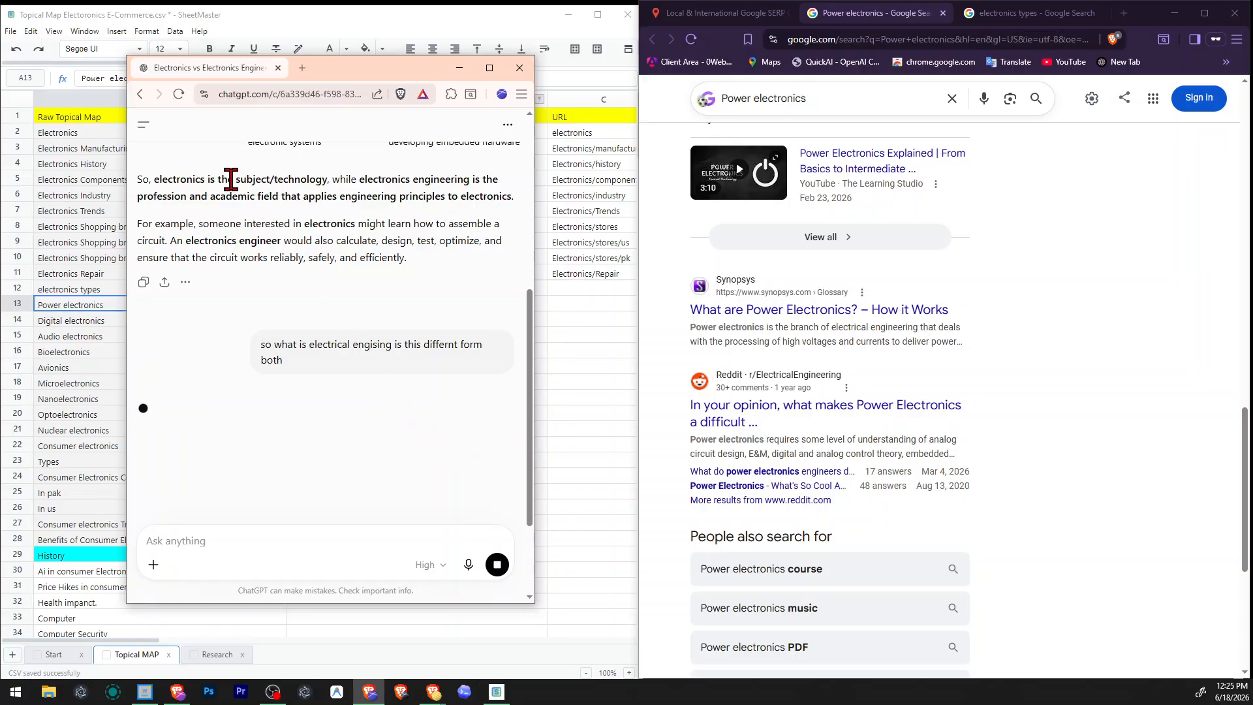
pyautogui.moveTo(229, 177); pyautogui.dragTo(382, 225)
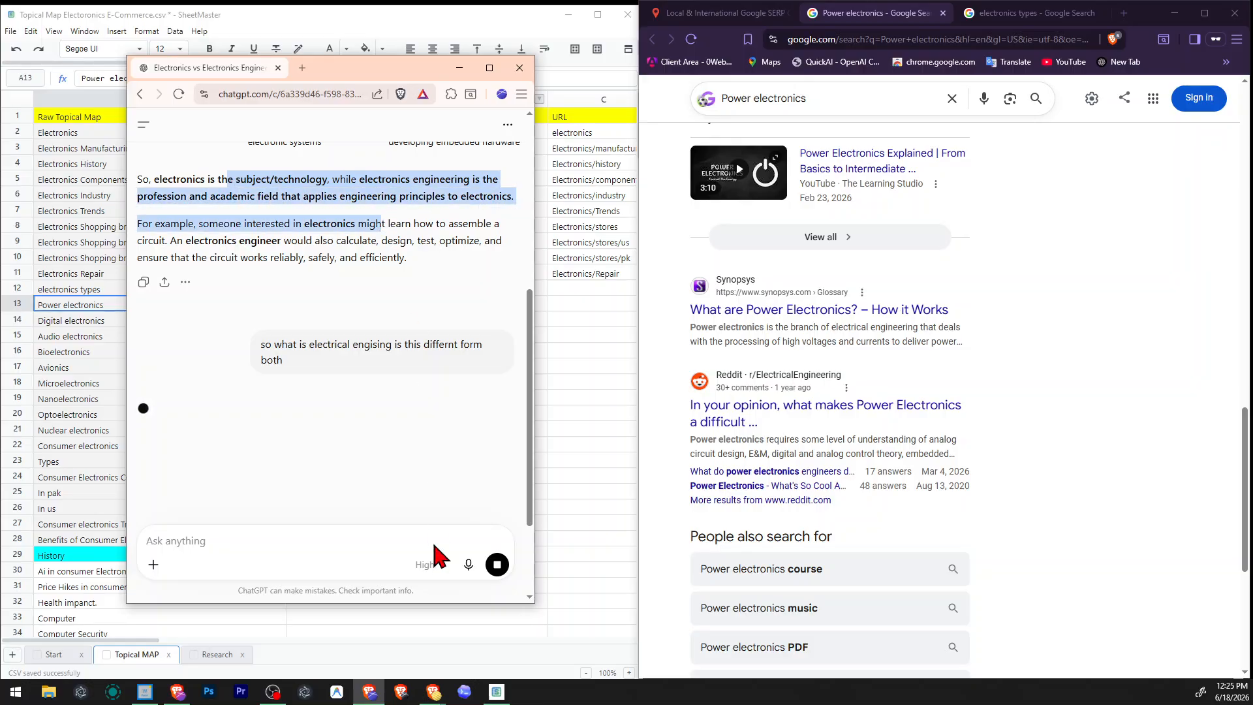
pyautogui.click(429, 564)
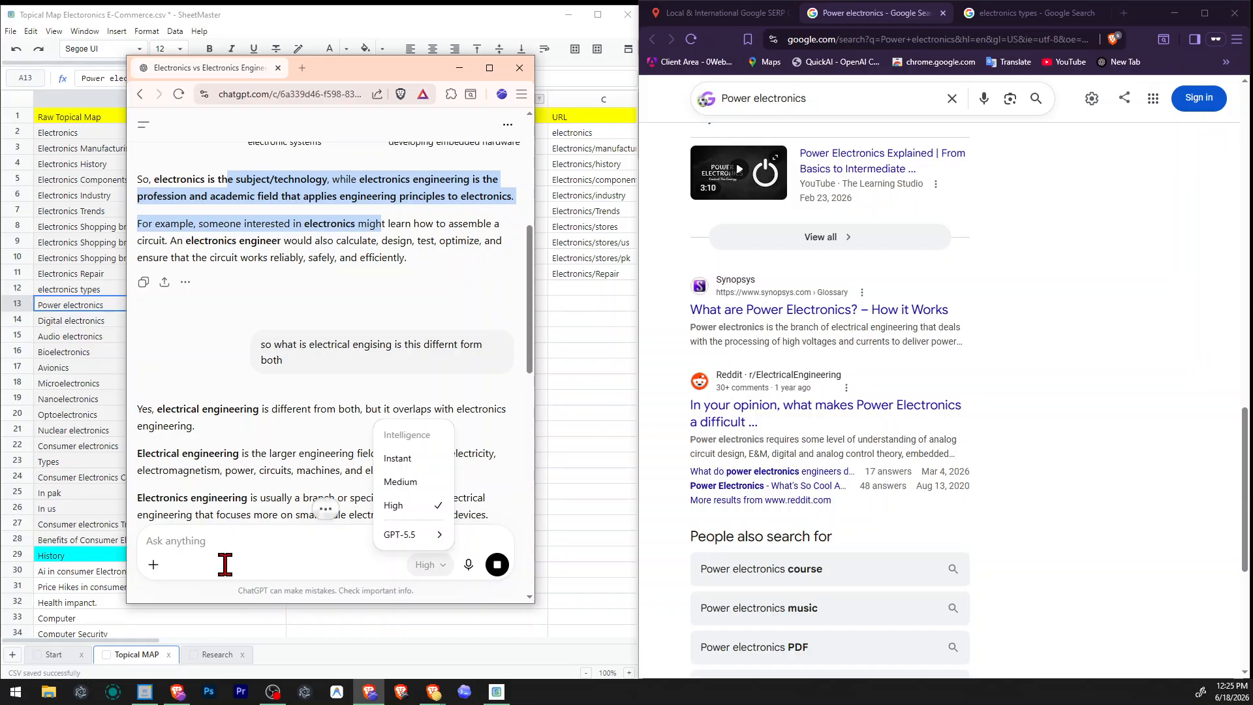
pyautogui.click(168, 565)
pyautogui.click(156, 565)
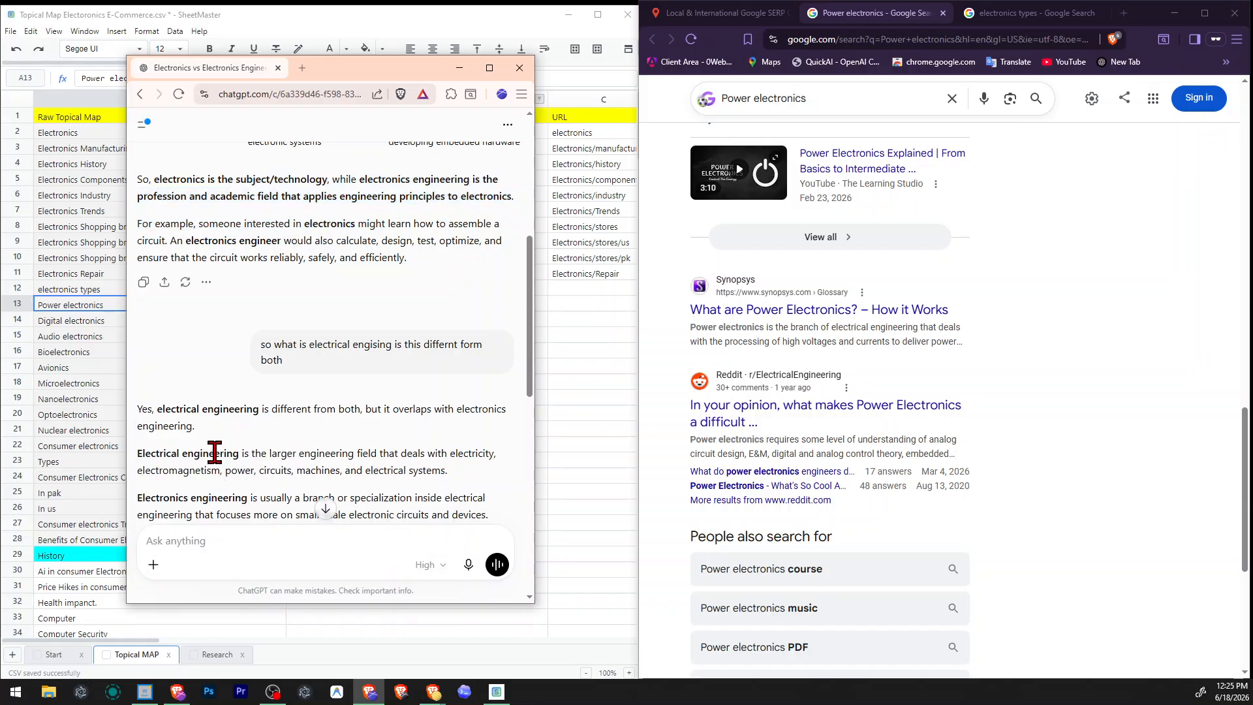
pyautogui.click(153, 564)
pyautogui.click(205, 515)
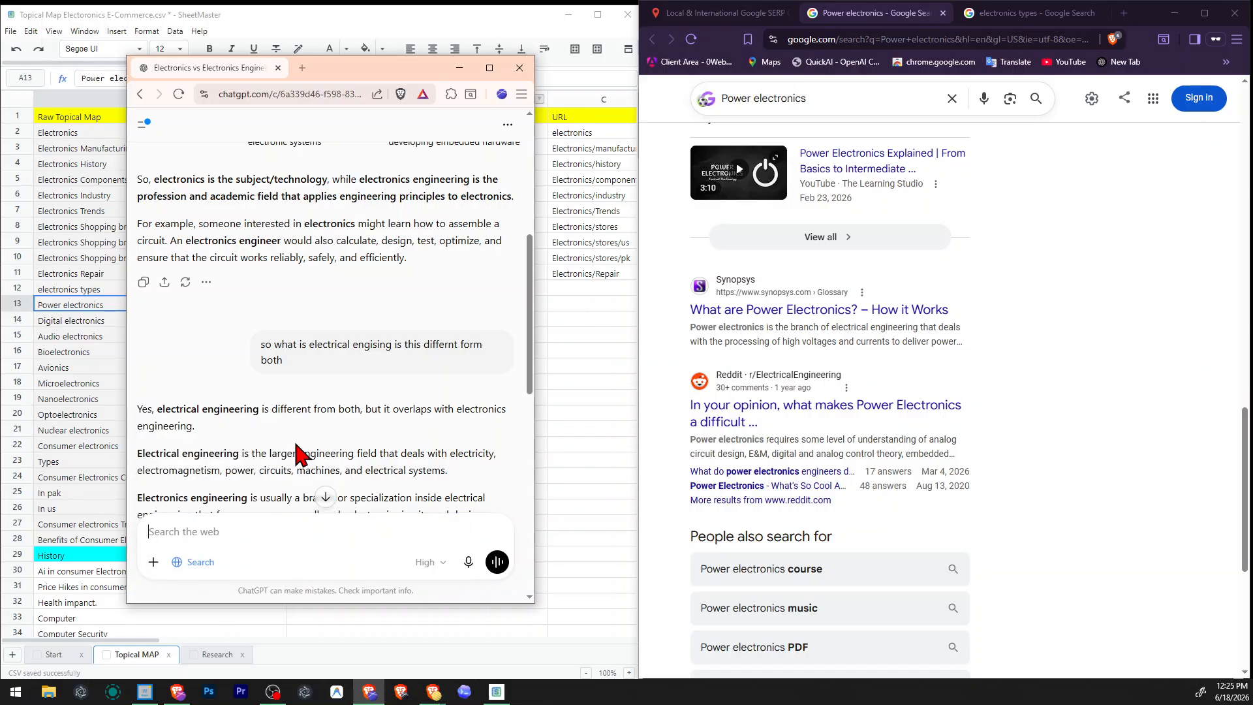
# Read ChatGPT's explanation of how electrical engineering relates to electronics engineering.
pyautogui.scroll(-2, 356, 369)
pyautogui.moveTo(160, 278); pyautogui.dragTo(201, 295)
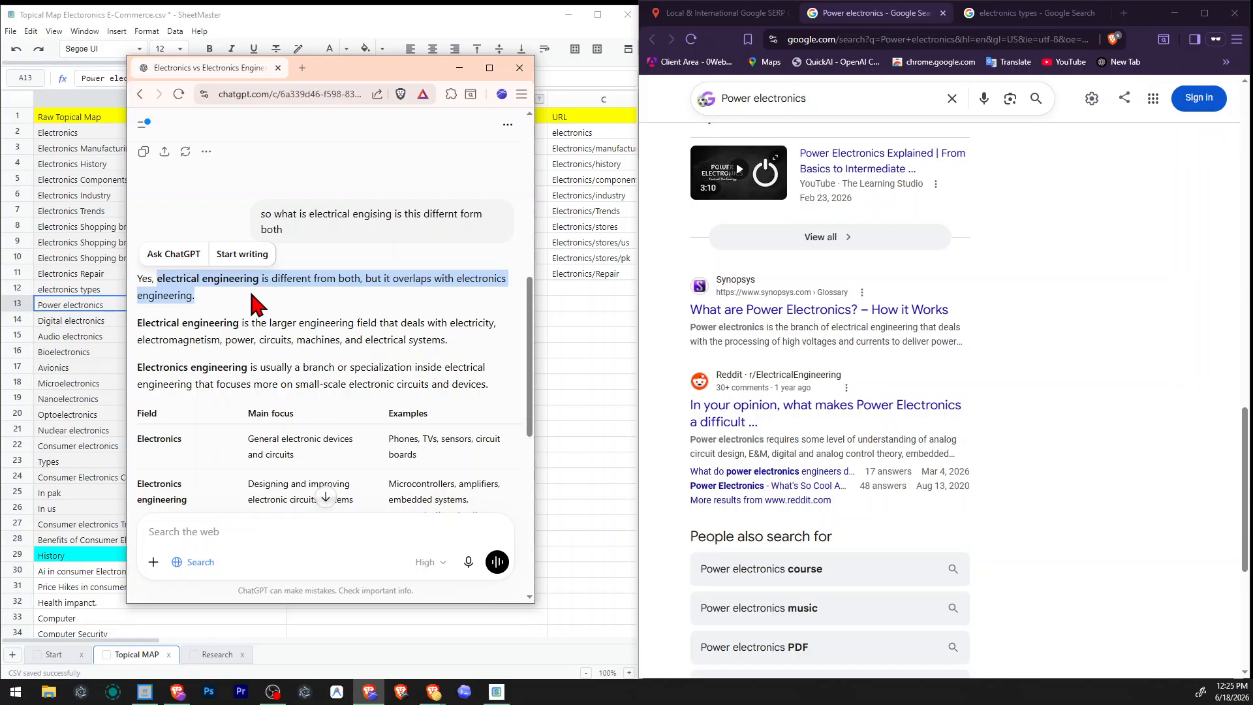
pyautogui.scroll(-2, 256, 292)
pyautogui.click(269, 233)
pyautogui.moveTo(137, 194); pyautogui.dragTo(425, 192)
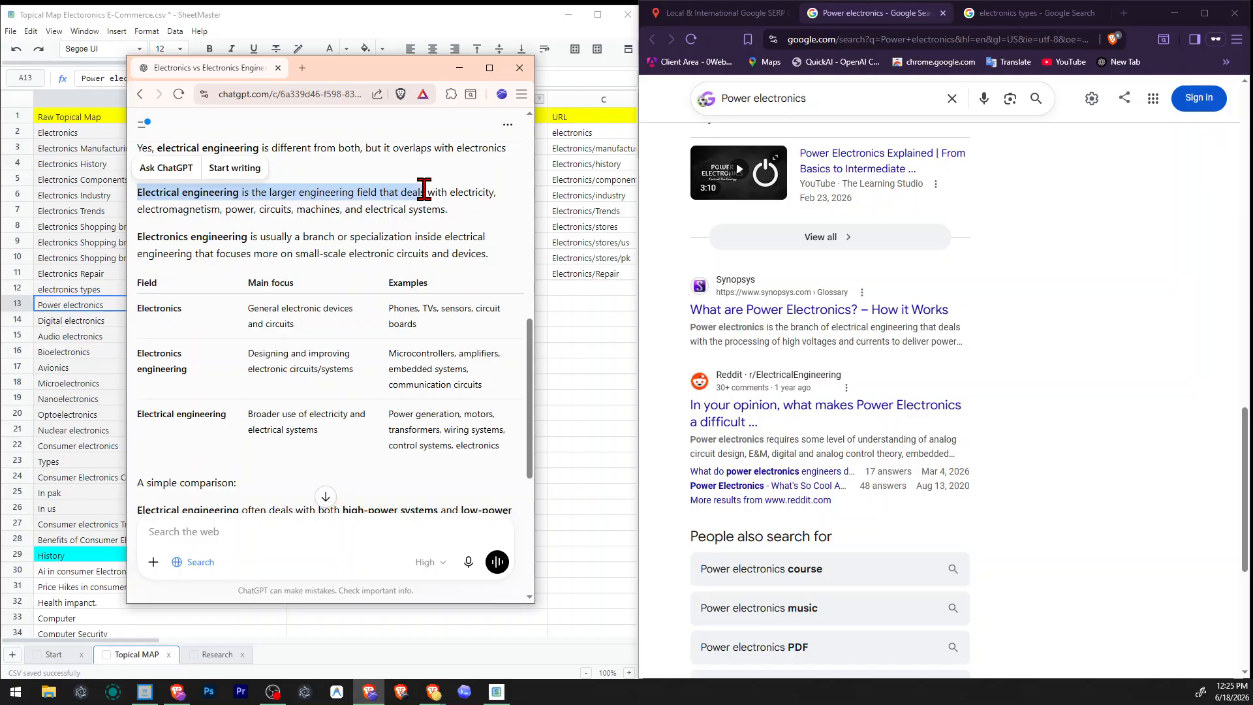
pyautogui.moveTo(225, 208); pyautogui.dragTo(448, 209)
pyautogui.moveTo(257, 235); pyautogui.dragTo(439, 235)
pyautogui.click(423, 236)
# Review the comparison table, the simple comparison and the closing examples in ChatGPT's second answer.
pyautogui.scroll(-2, 248, 248)
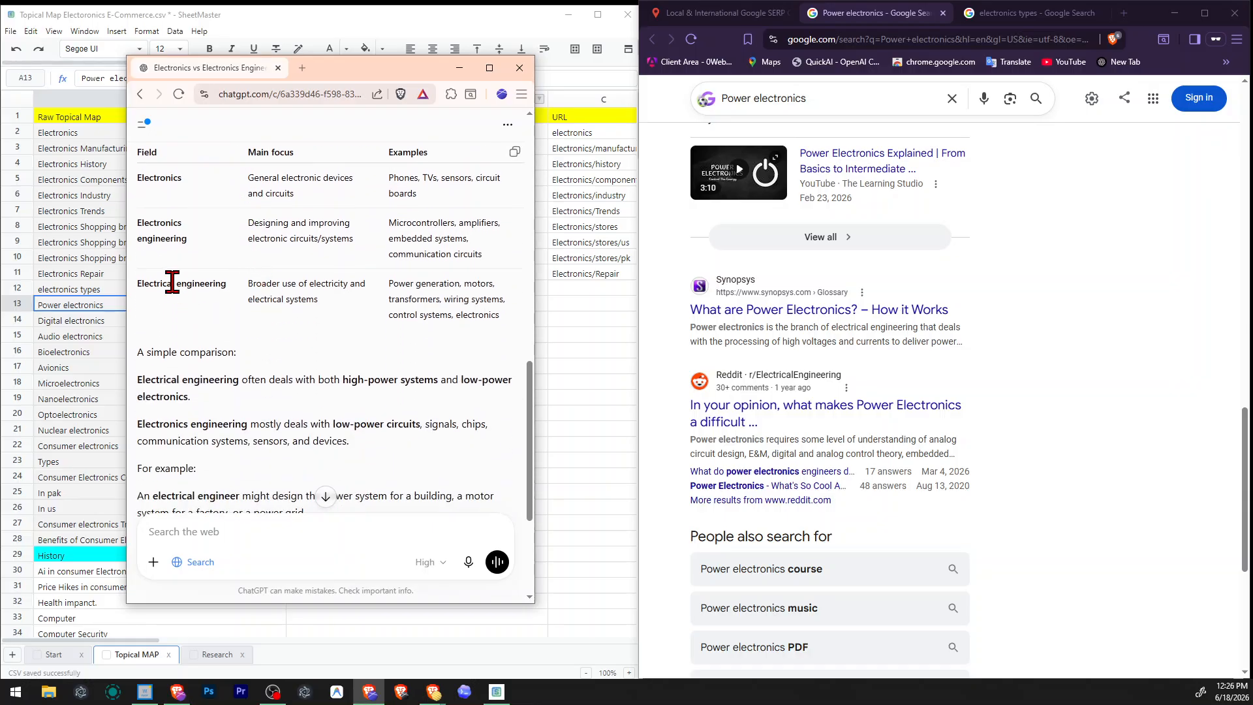
pyautogui.moveTo(242, 176); pyautogui.dragTo(308, 192)
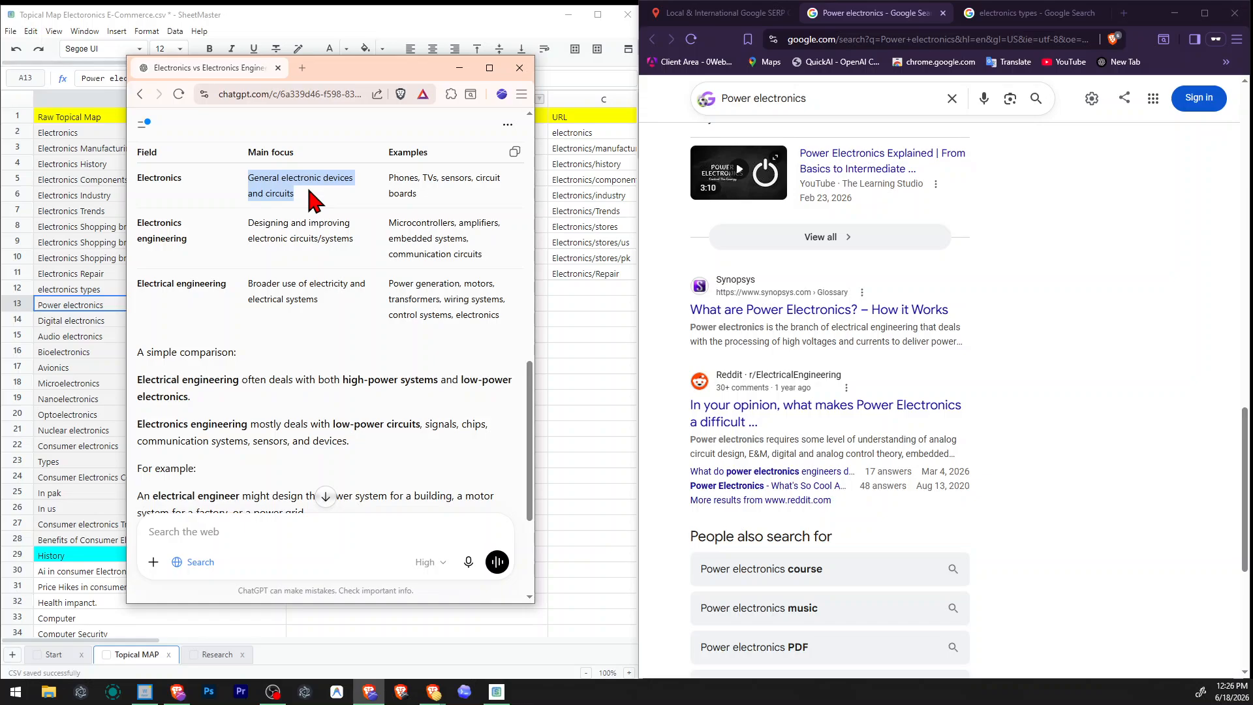
pyautogui.scroll(-2, 224, 288)
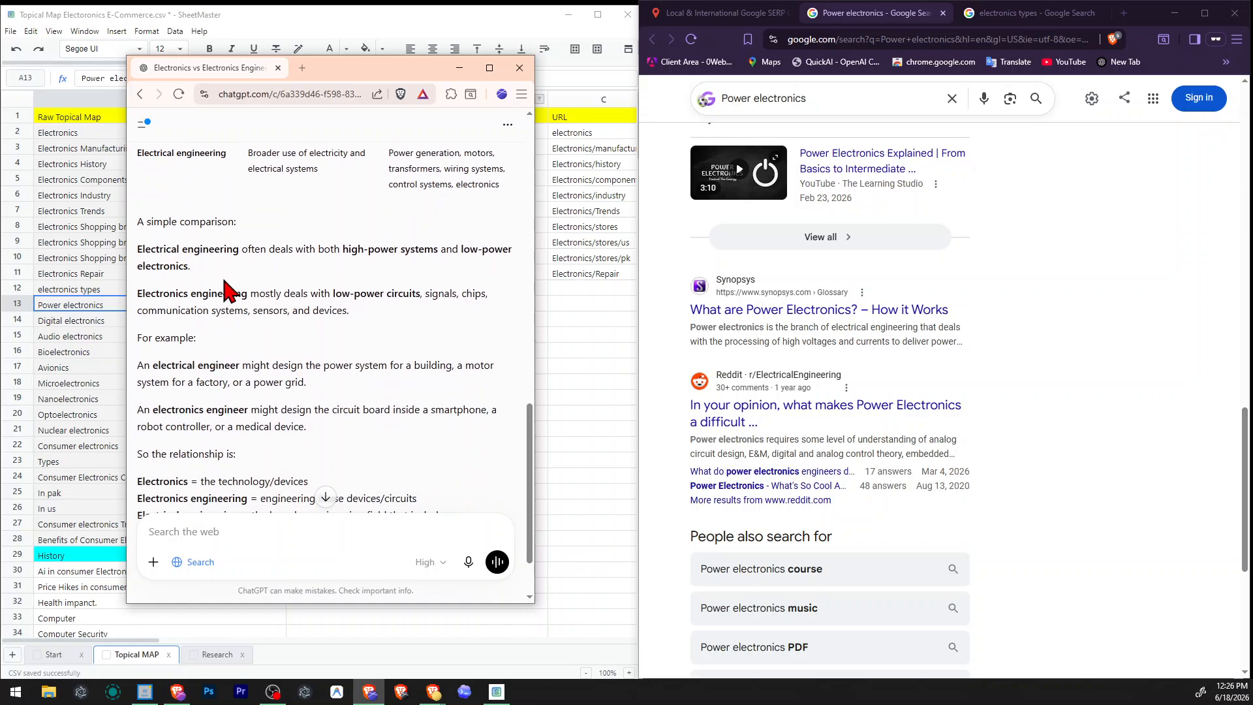
pyautogui.moveTo(135, 246); pyautogui.dragTo(196, 295)
pyautogui.click(338, 306)
pyautogui.scroll(-2, 353, 318)
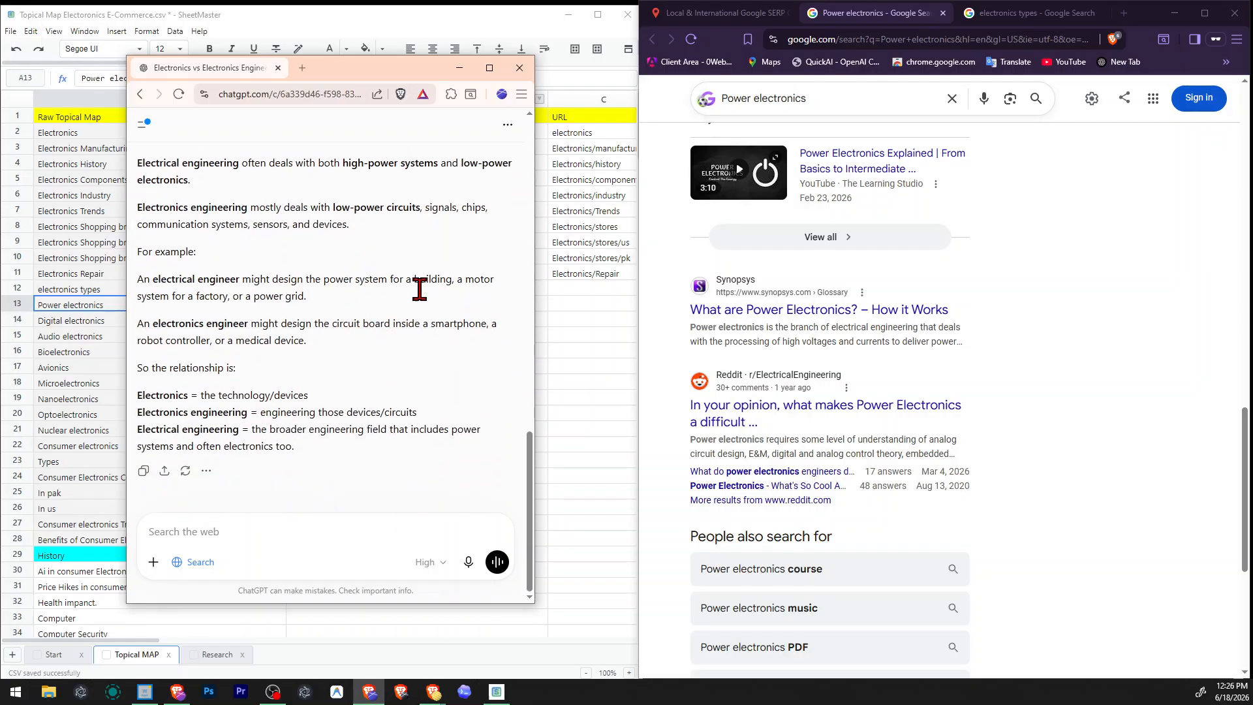
# Copy "Power electronics is the application of electronics" from the Google knowledge panel into the ChatGPT message and begin a new line.
pyautogui.scroll(8, 1017, 453)
pyautogui.scroll(8, 1019, 453)
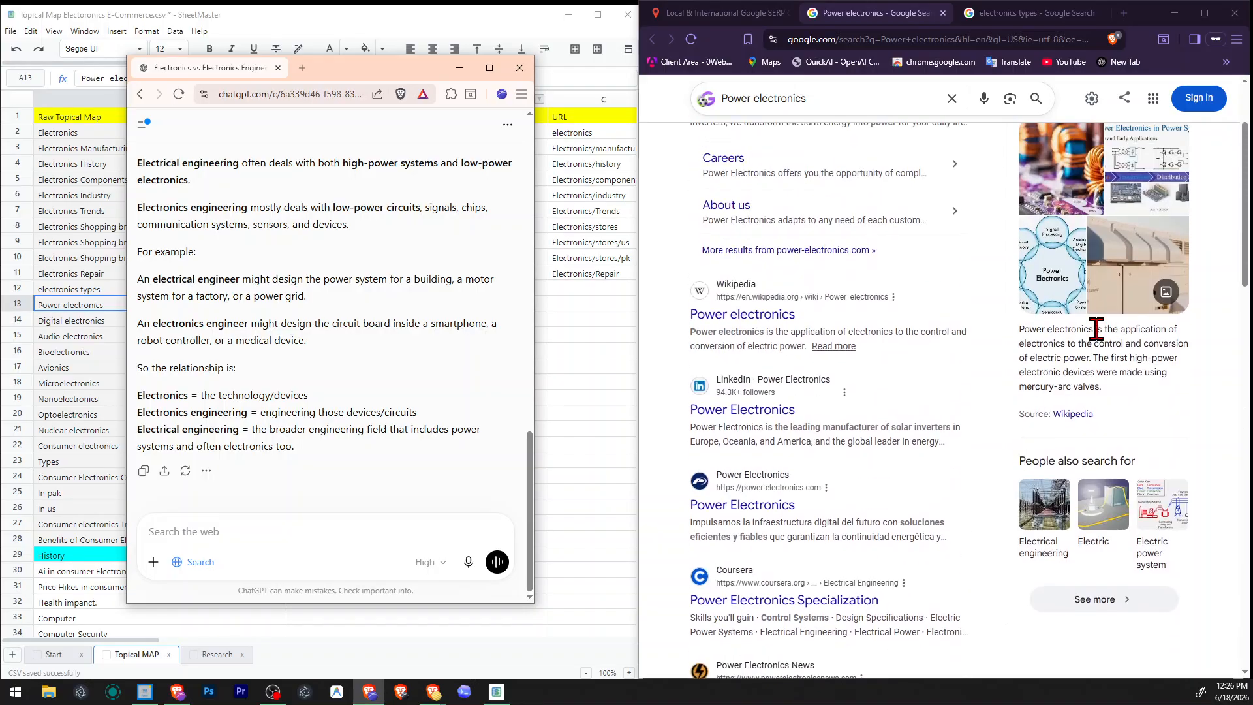
pyautogui.moveTo(1096, 329)
pyautogui.mouseDown()
pyautogui.moveTo(1111, 330)
pyautogui.moveTo(1089, 348)
pyautogui.mouseUp()
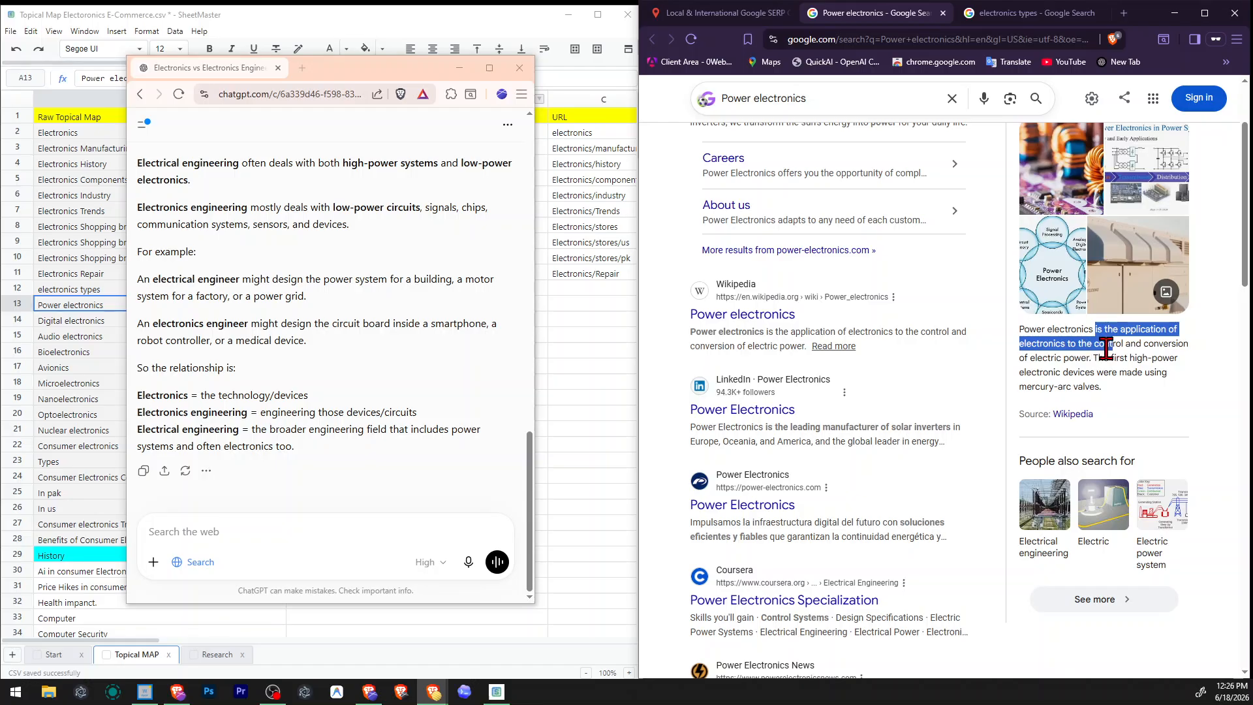
pyautogui.click(1077, 345)
pyautogui.moveTo(1019, 329); pyautogui.dragTo(1068, 344)
pyautogui.hotkey('ctrl', 'c')
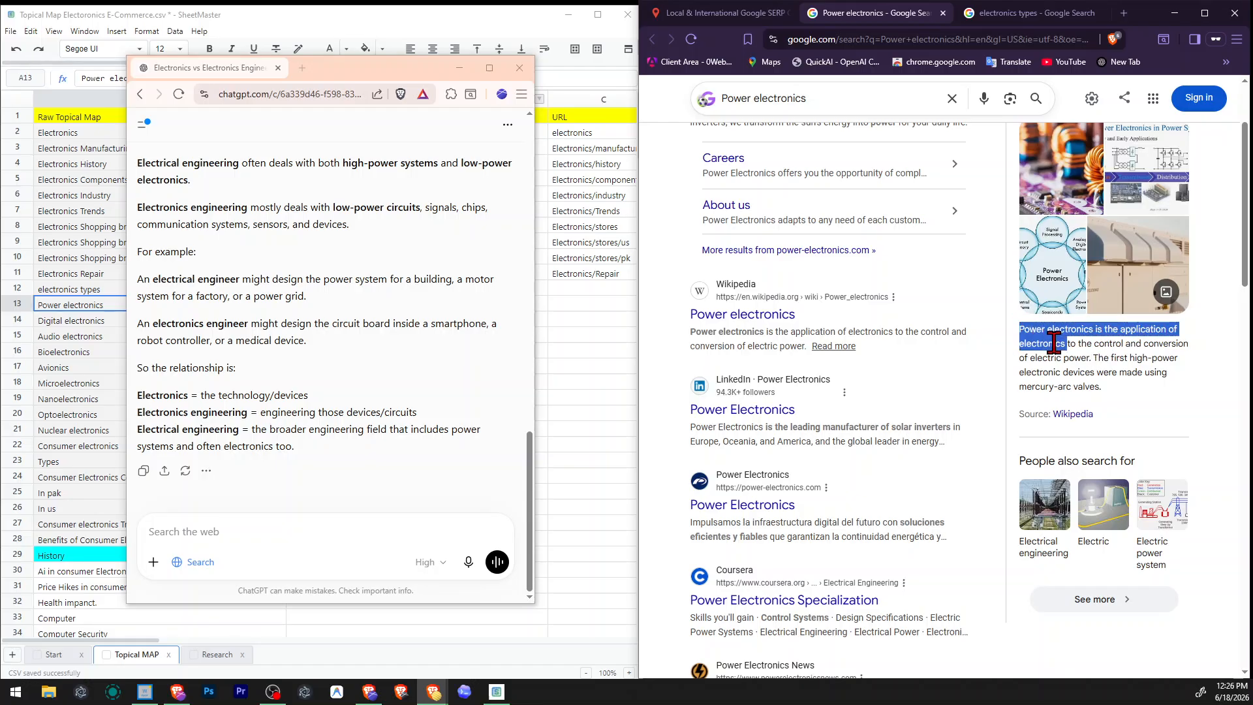
pyautogui.rightClick(1068, 343)
pyautogui.click(803, 348)
pyautogui.click(348, 534)
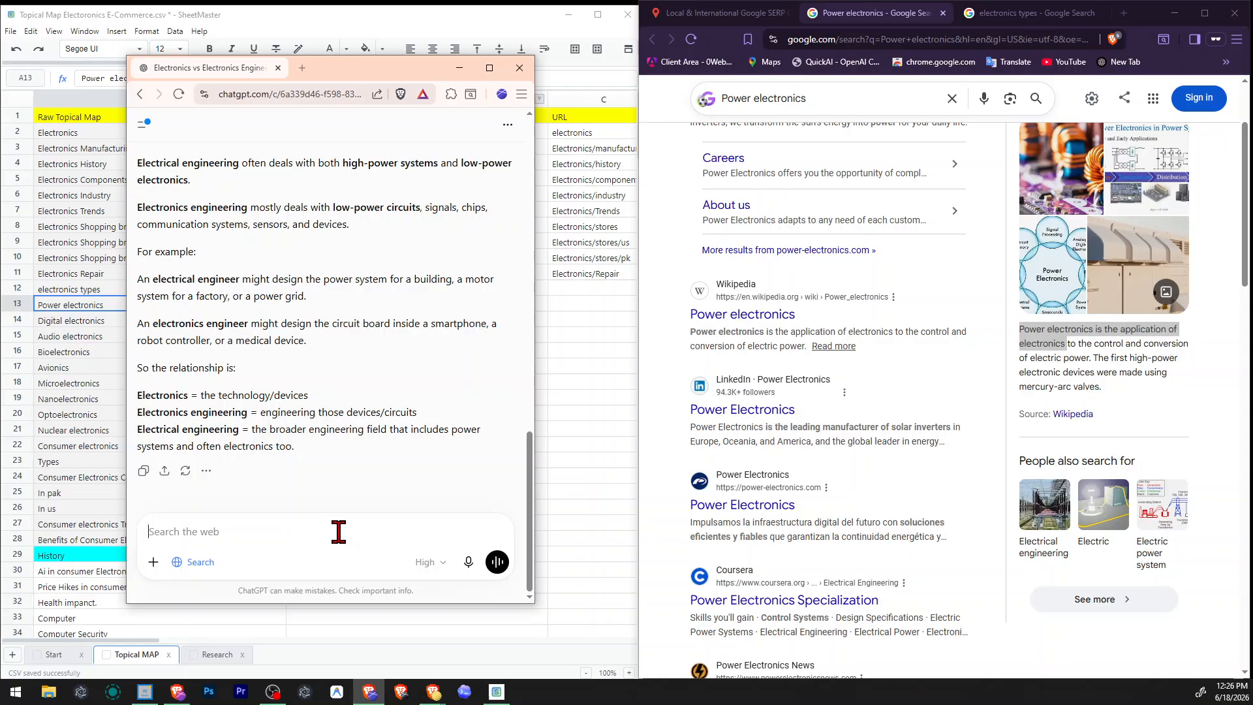
pyautogui.hotkey('ctrl', 'v')
pyautogui.hotkey('shift', 'Return')
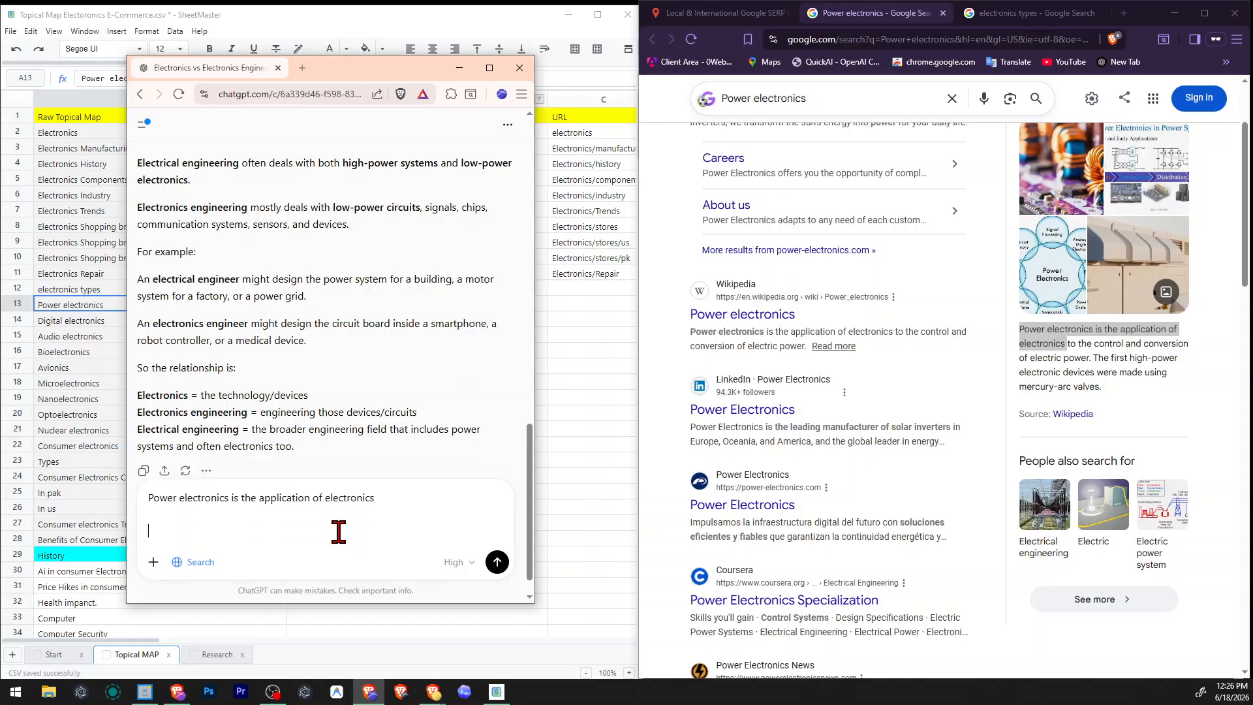
# Add the same sentence again below, replacing "application" so it reads "Power electronics is the type of electronics".
pyautogui.hotkey('ctrl', 'shift', 'Right')
pyautogui.hotkey('ctrl', 'shift', 'Right')
pyautogui.hotkey('ctrl', 'shift', 'Right')
pyautogui.hotkey('ctrl', 'shift', 'Right')
pyautogui.hotkey('ctrl', 'shift', 'Right')
pyautogui.hotkey('ctrl', 'shift', 'Right')
pyautogui.hotkey('ctrl', 'shift', 'Right')
pyautogui.hotkey('ctrl', 'c')
pyautogui.press('Right')
pyautogui.hotkey('ctrl', 'v')
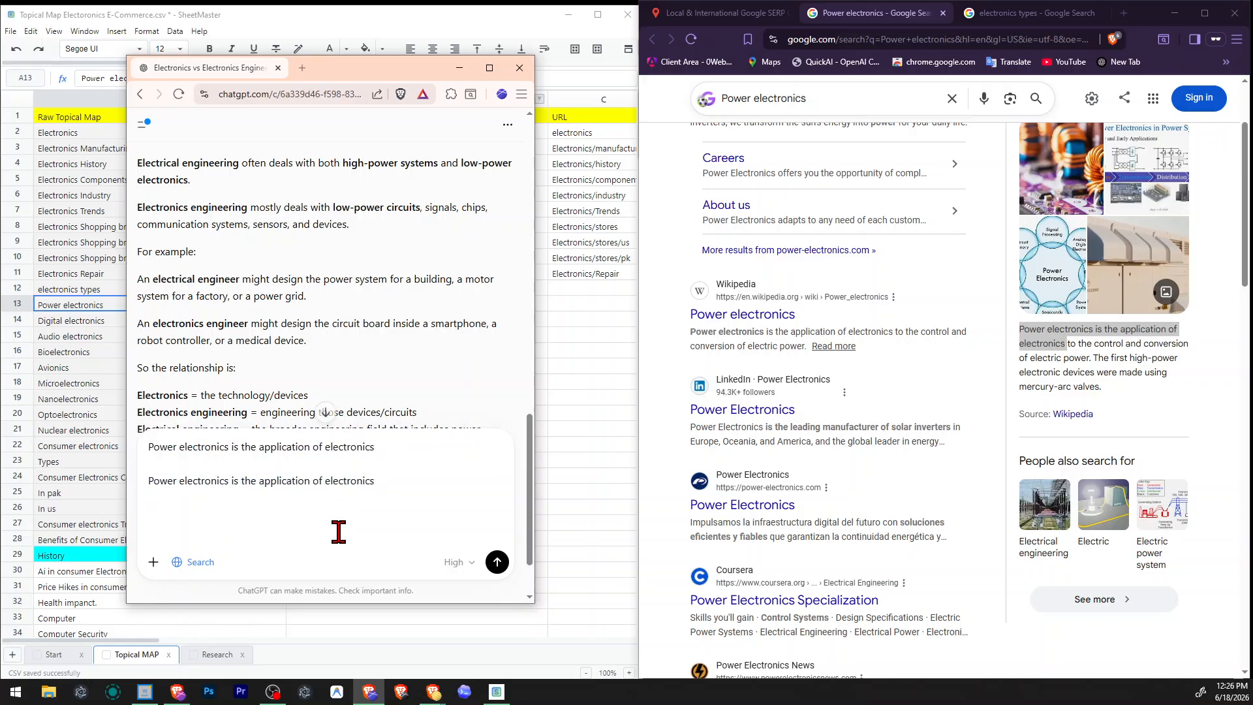
pyautogui.hotkey('ctrl', 'shift', 'Right')
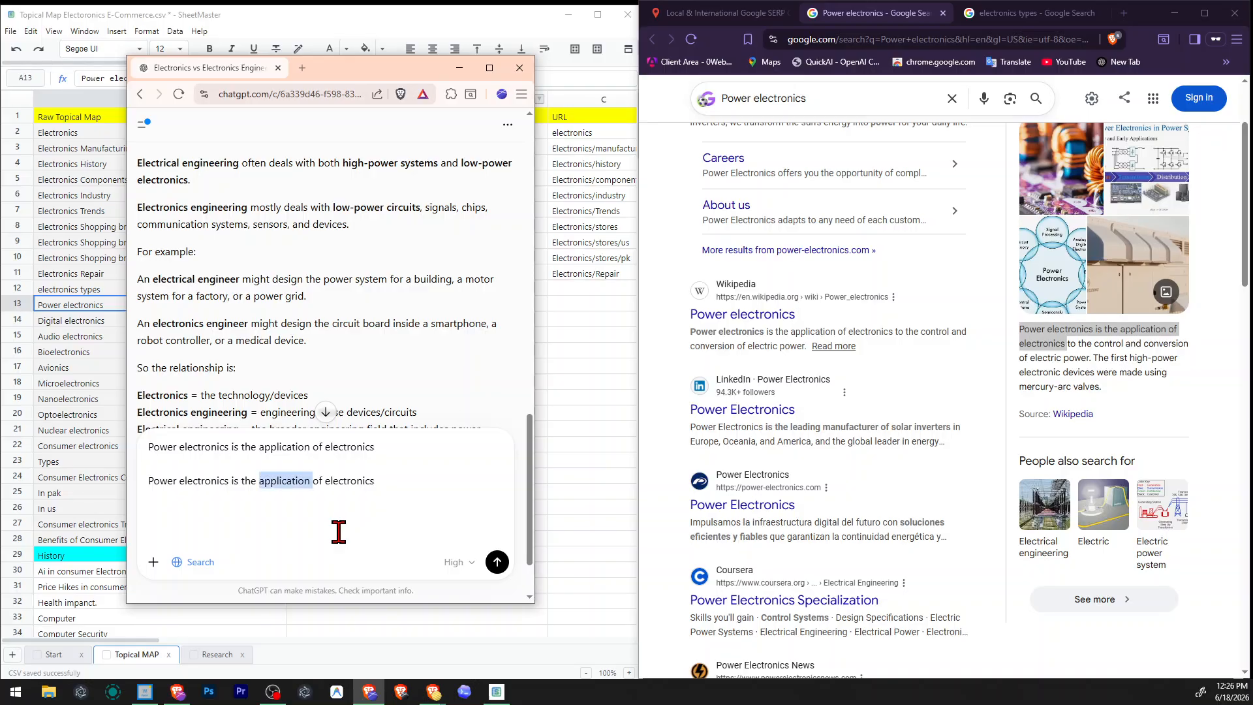
pyautogui.write('type')
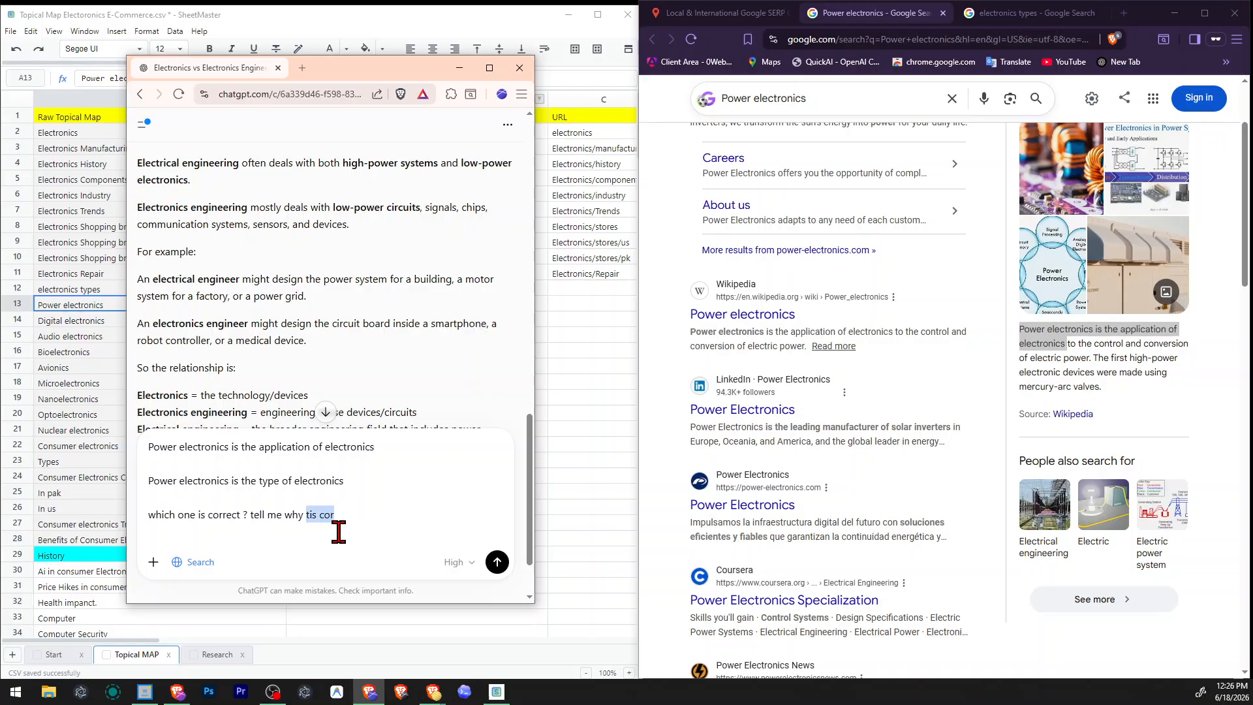
# Finish the message with "which one is correct ? tell me why its correct and why its worng with reason" and send it.
pyautogui.write('its worng with reason')
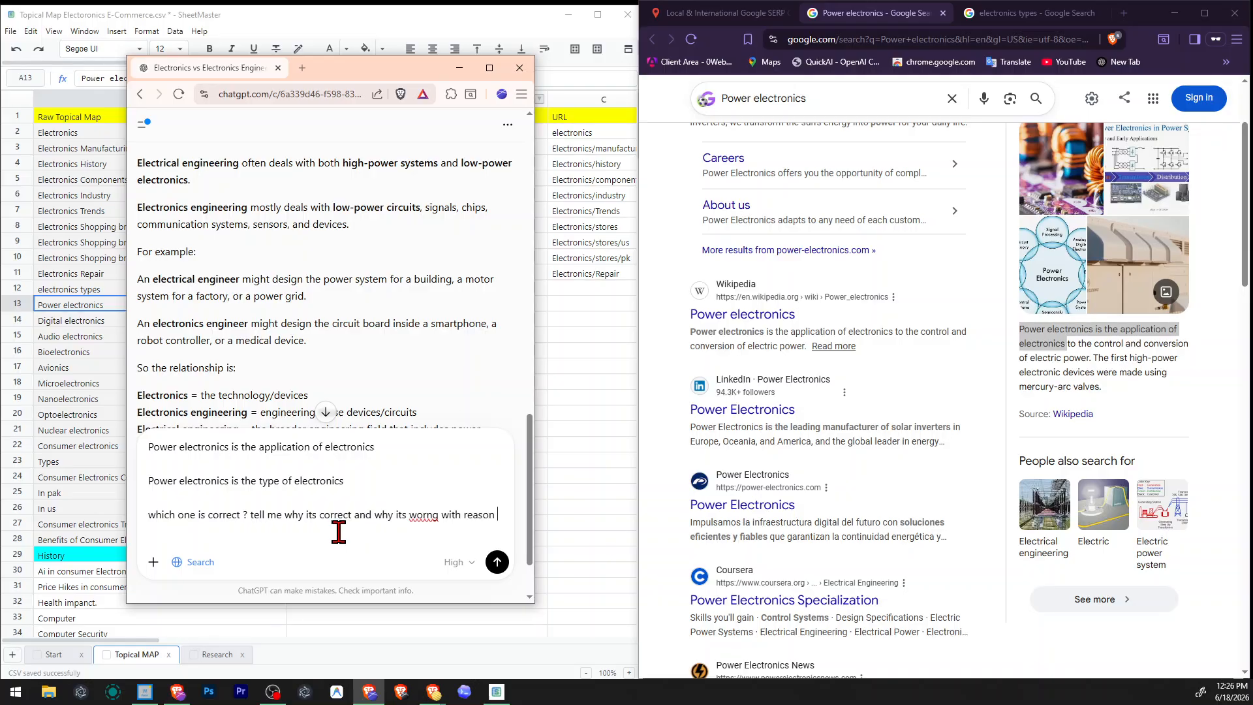
pyautogui.press('Return')
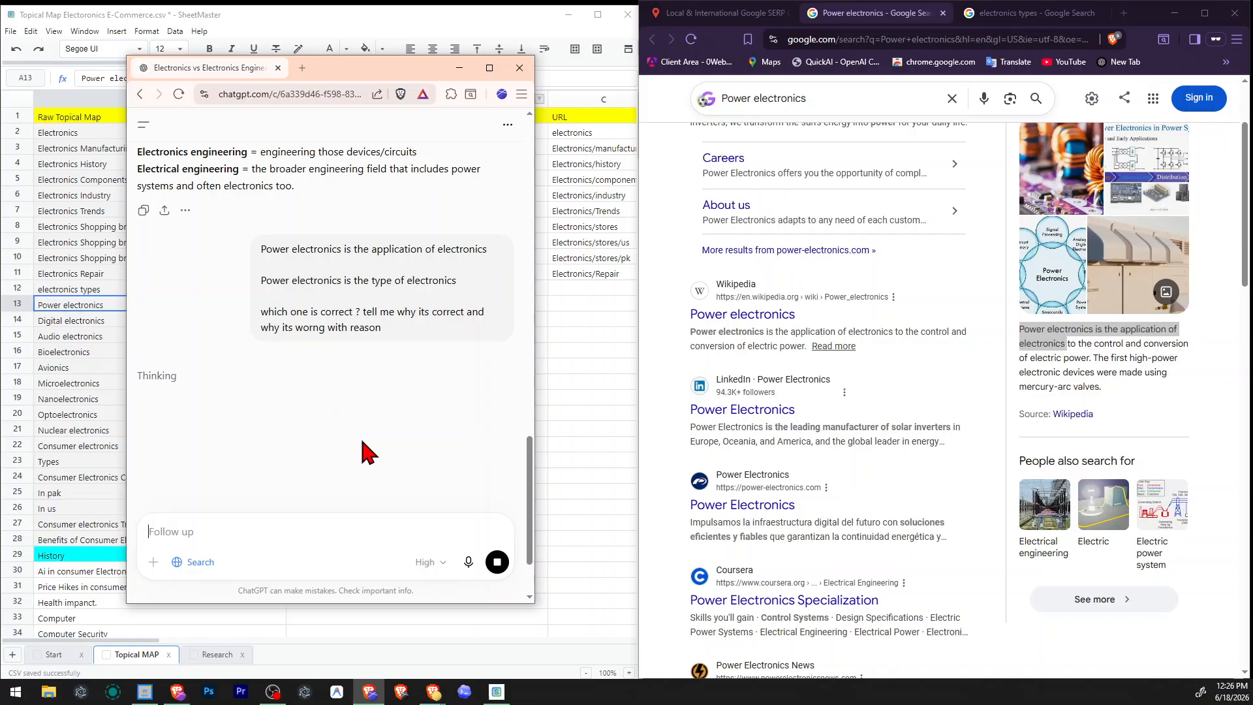
pyautogui.click(358, 372)
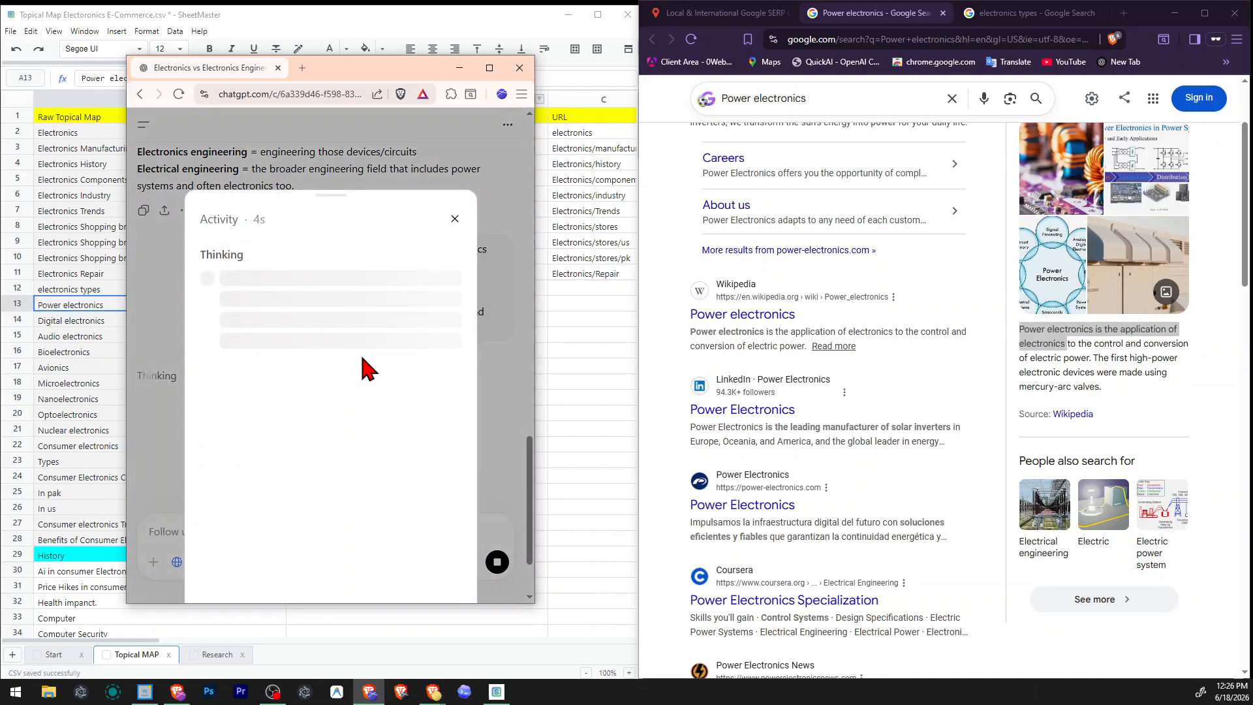
pyautogui.click(455, 219)
# Look through the Google results for power electronics, including the related questions, videos and related searches.
pyautogui.scroll(-4, 839, 331)
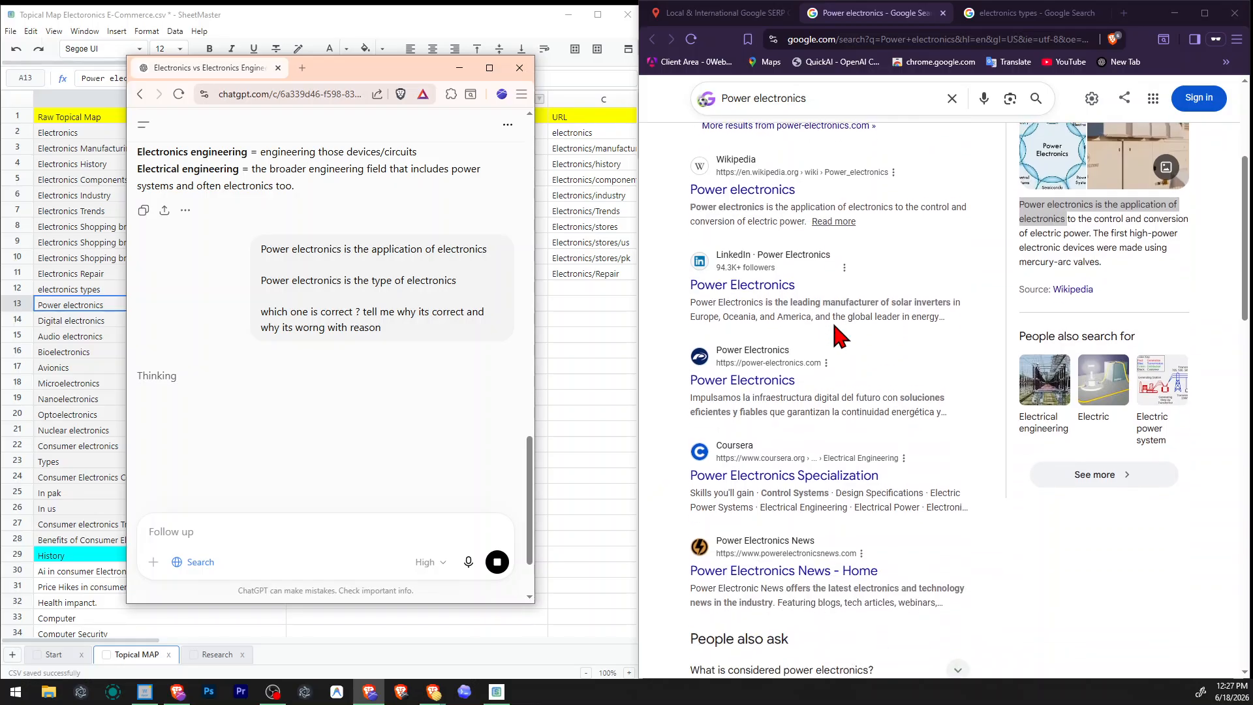
pyautogui.scroll(6, 995, 427)
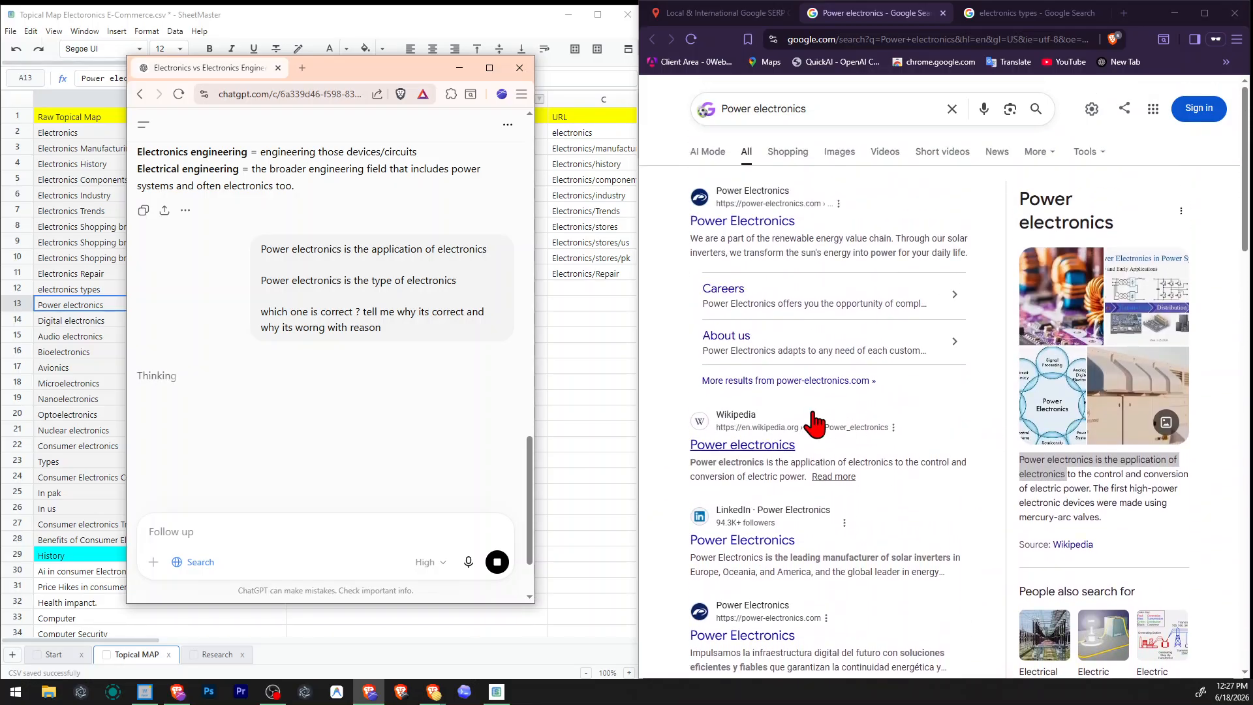
pyautogui.scroll(-3, 878, 425)
pyautogui.scroll(-6, 878, 424)
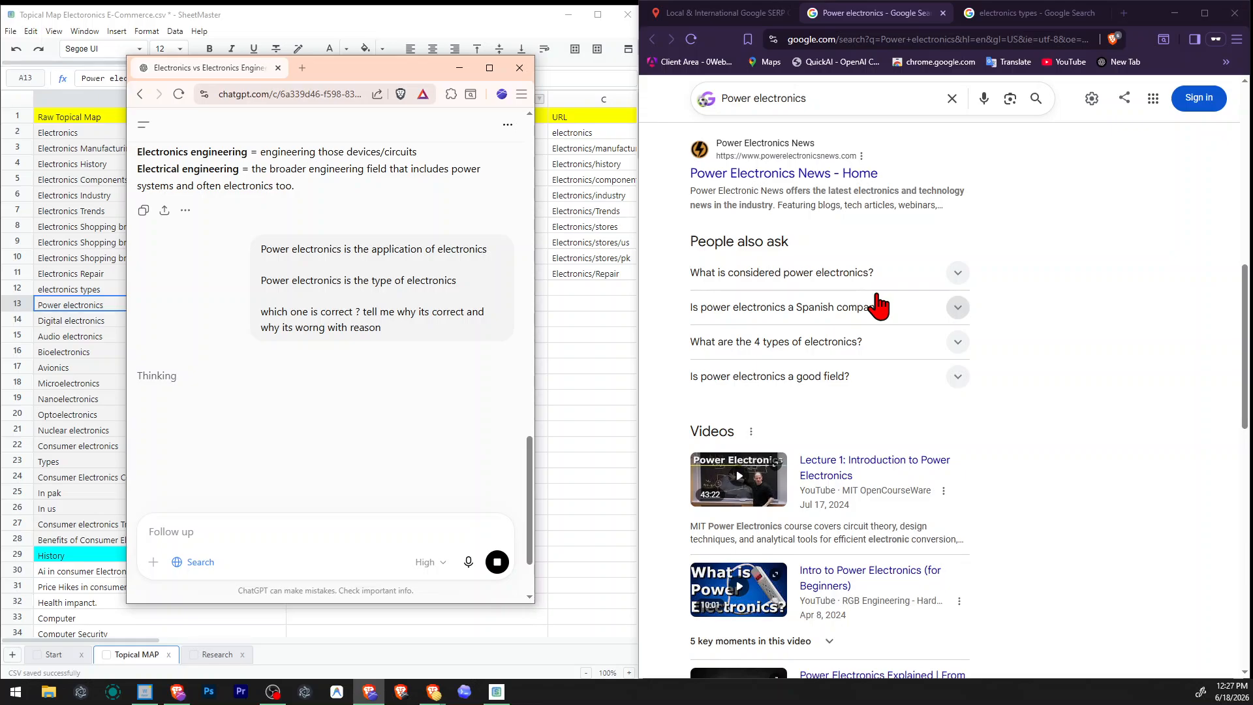
pyautogui.scroll(2, 921, 363)
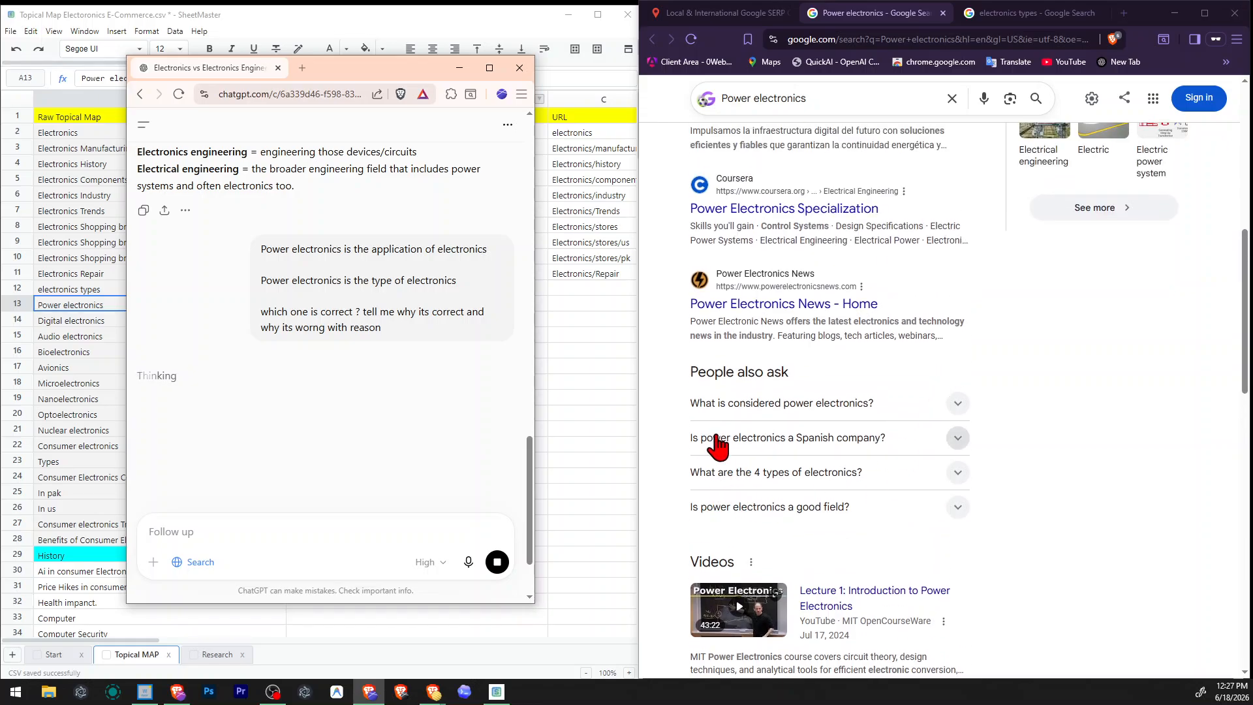
pyautogui.scroll(-8, 755, 440)
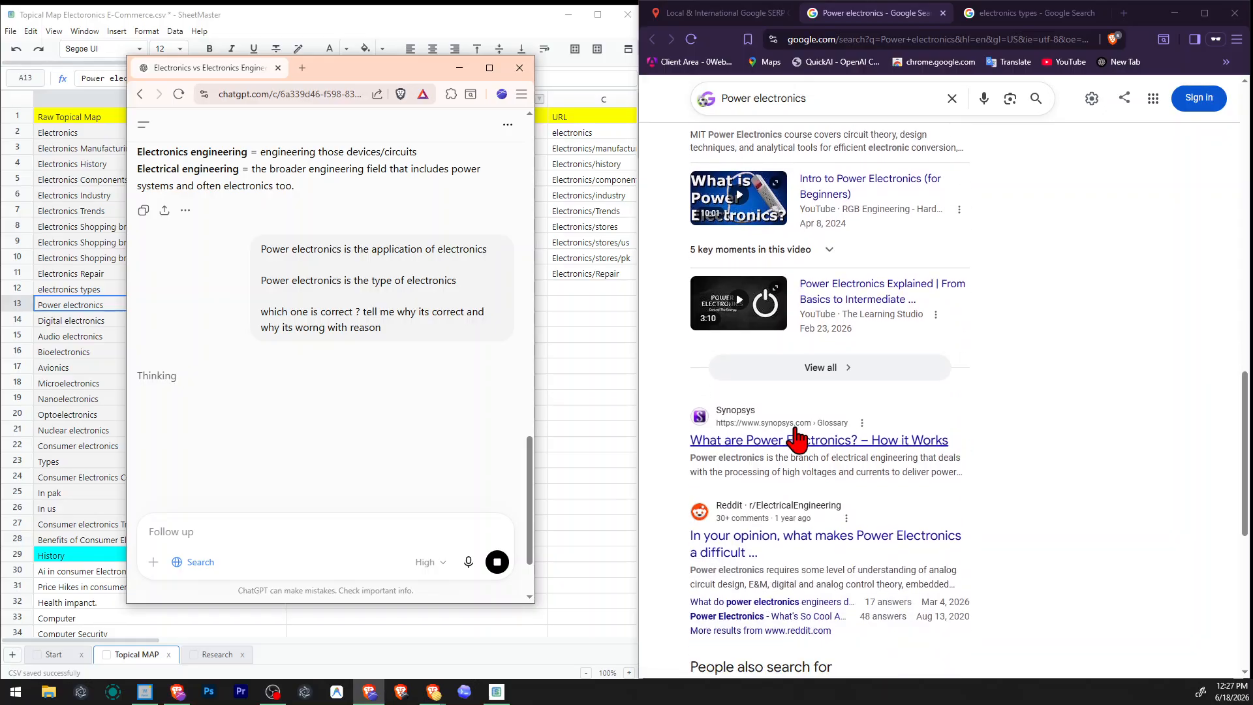
pyautogui.scroll(-4, 843, 474)
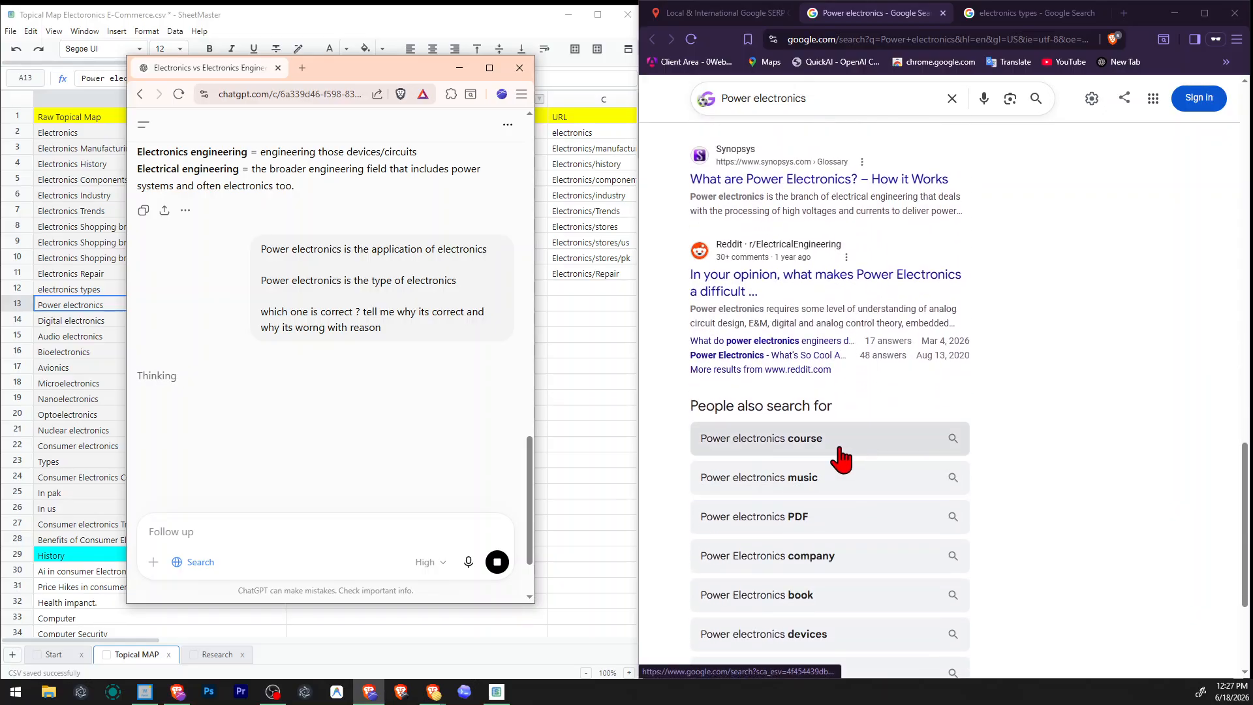
pyautogui.scroll(-2, 793, 496)
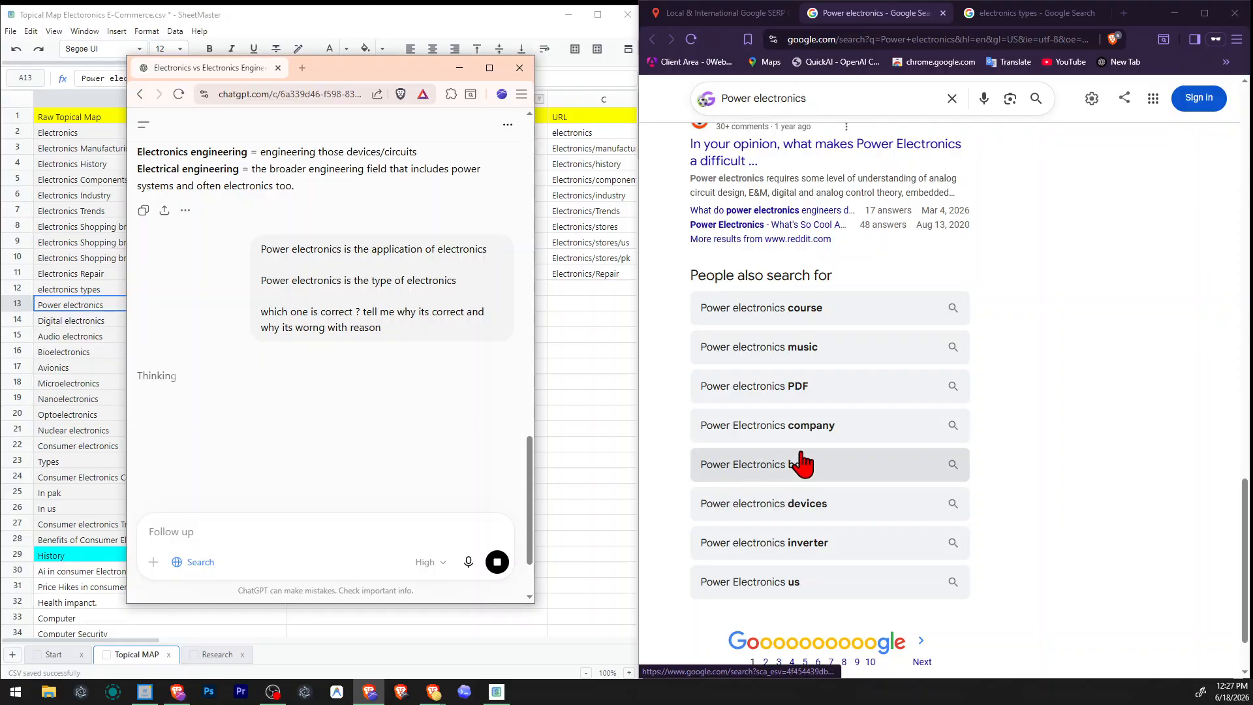
pyautogui.scroll(14, 842, 568)
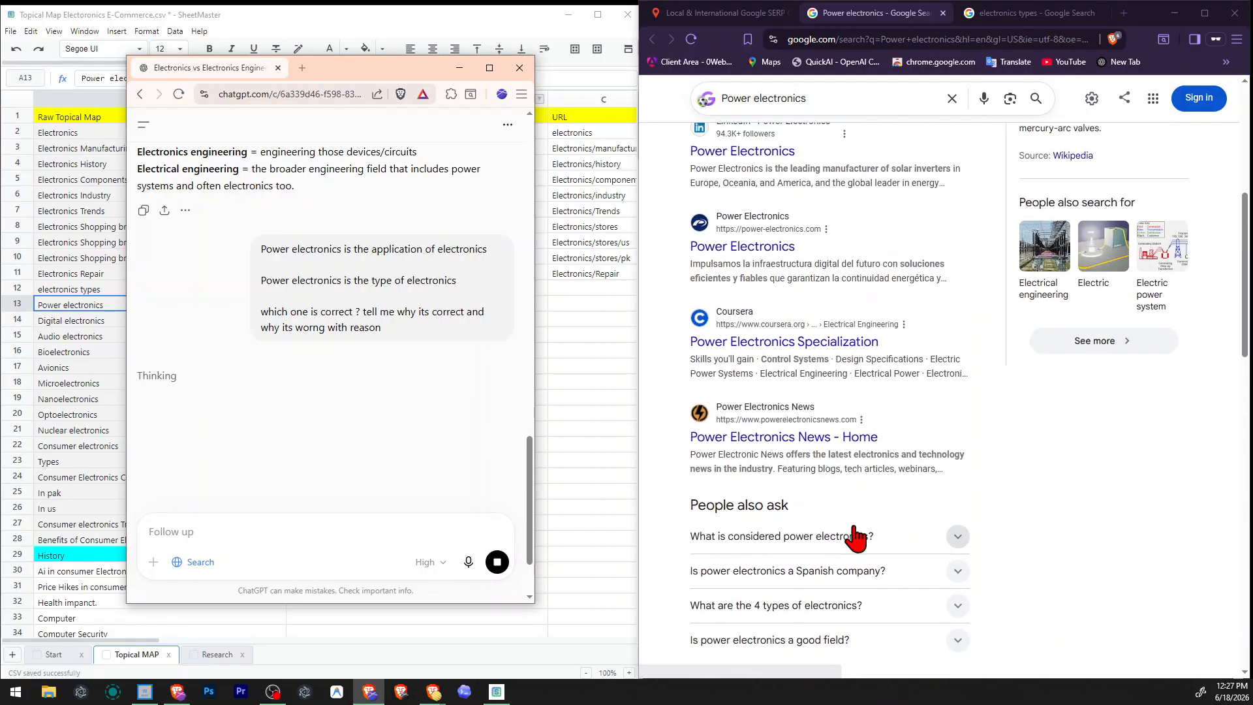
pyautogui.scroll(10, 855, 536)
# Read ChatGPT's verdict on both power electronics sentences and its reasons for each.
pyautogui.scroll(-2, 251, 340)
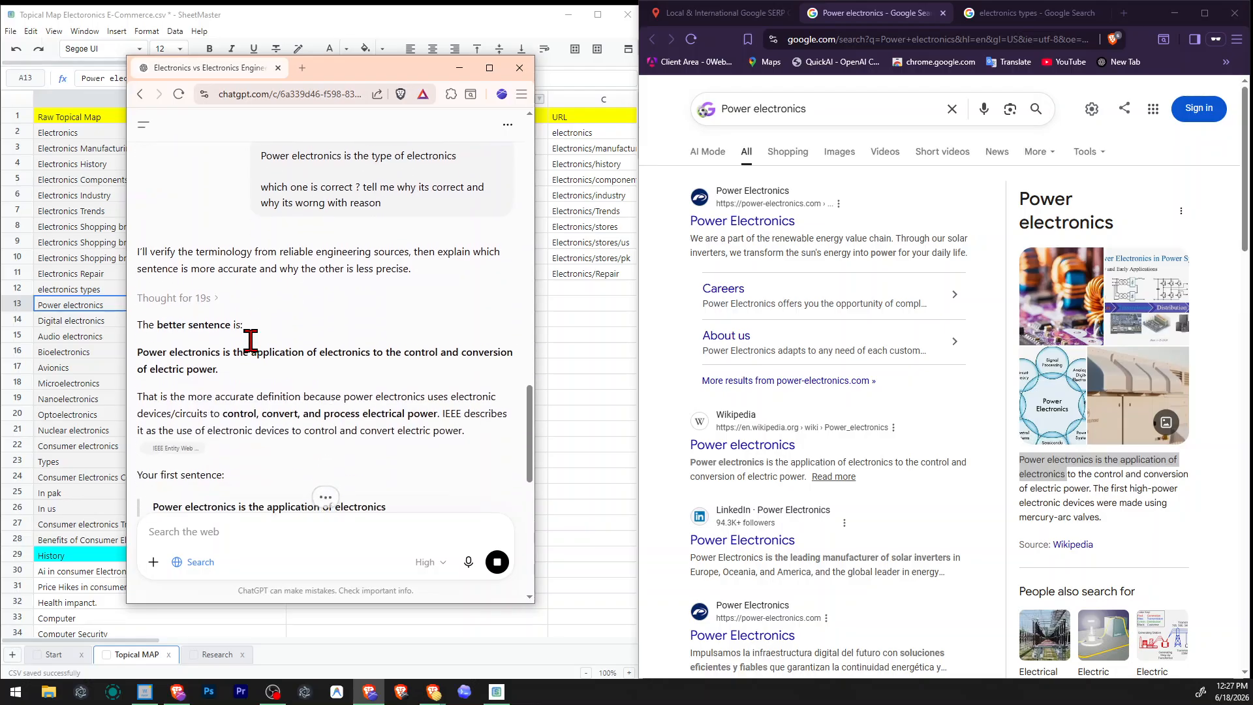
pyautogui.scroll(-2, 251, 340)
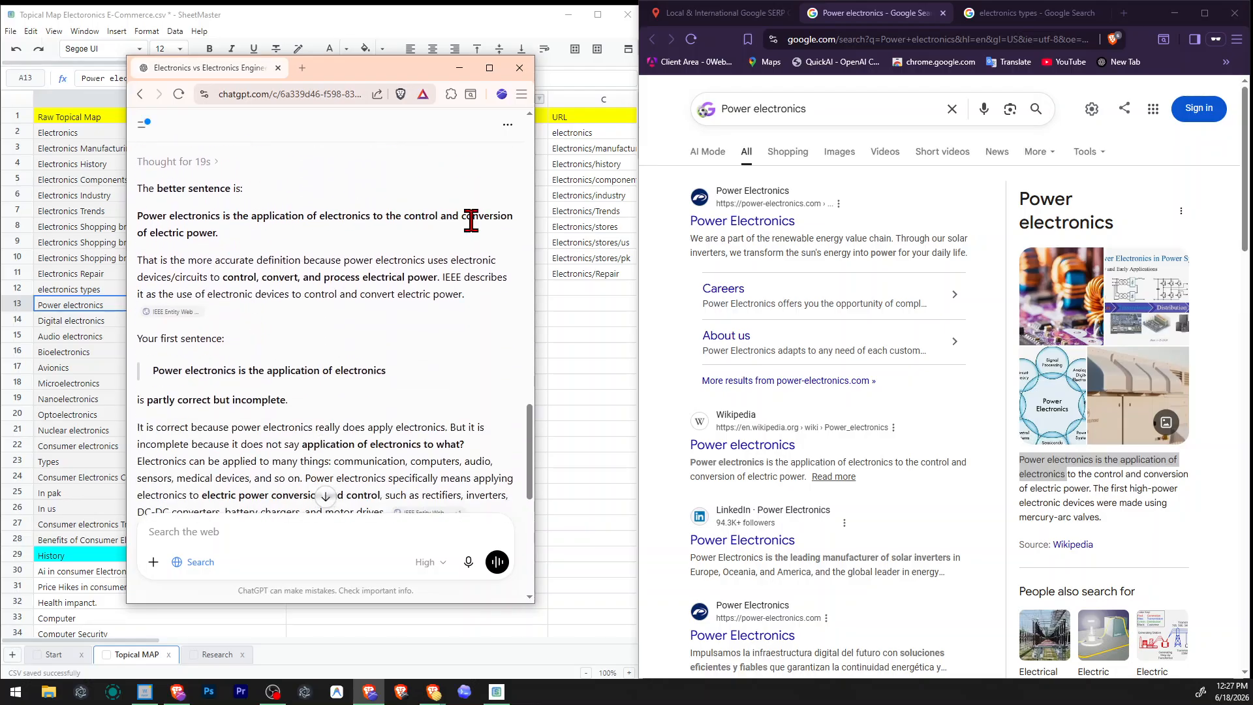
pyautogui.moveTo(186, 260); pyautogui.dragTo(254, 260)
pyautogui.moveTo(178, 400); pyautogui.dragTo(291, 400)
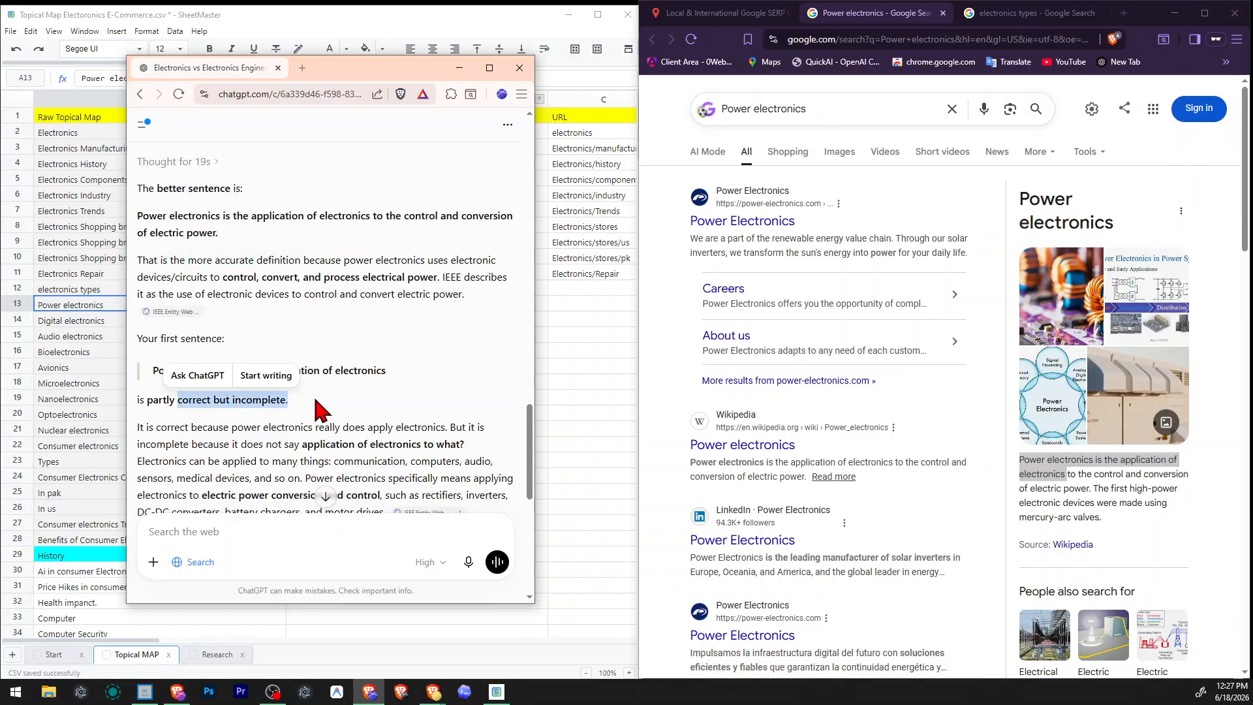
pyautogui.click(318, 409)
pyautogui.scroll(-2, 321, 411)
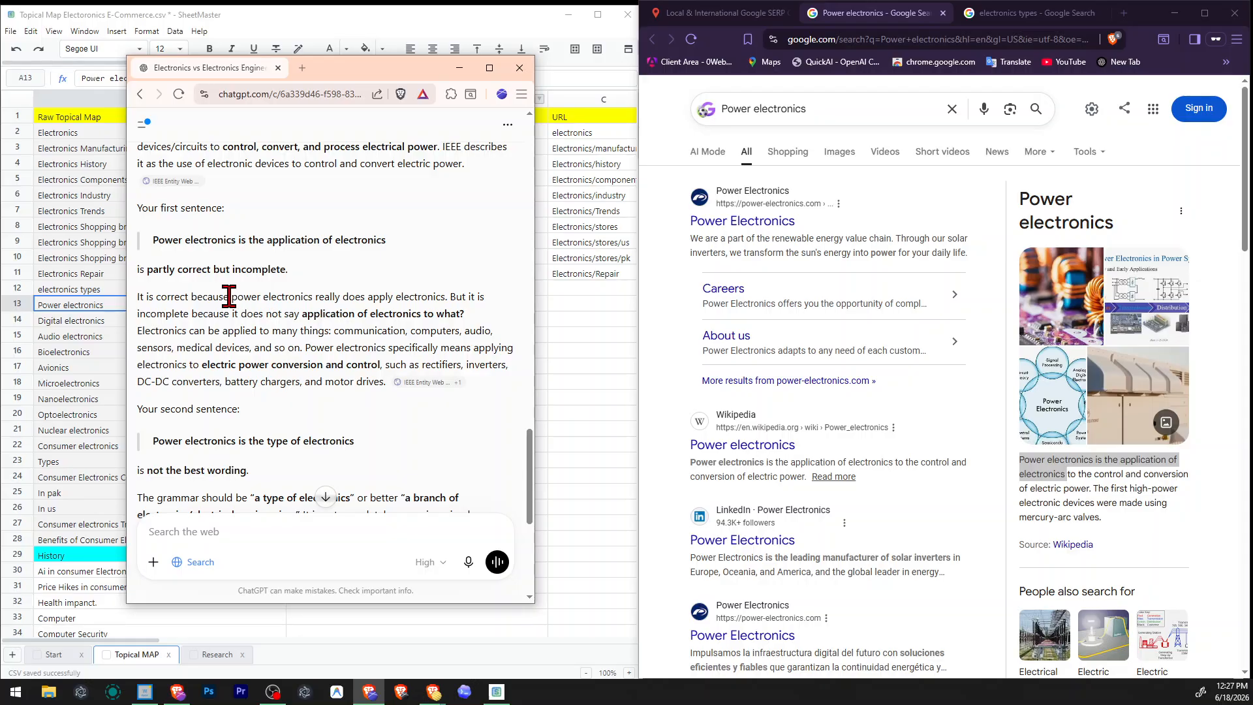
pyautogui.moveTo(230, 297); pyautogui.dragTo(464, 314)
pyautogui.click(219, 363)
pyautogui.moveTo(305, 350); pyautogui.dragTo(271, 380)
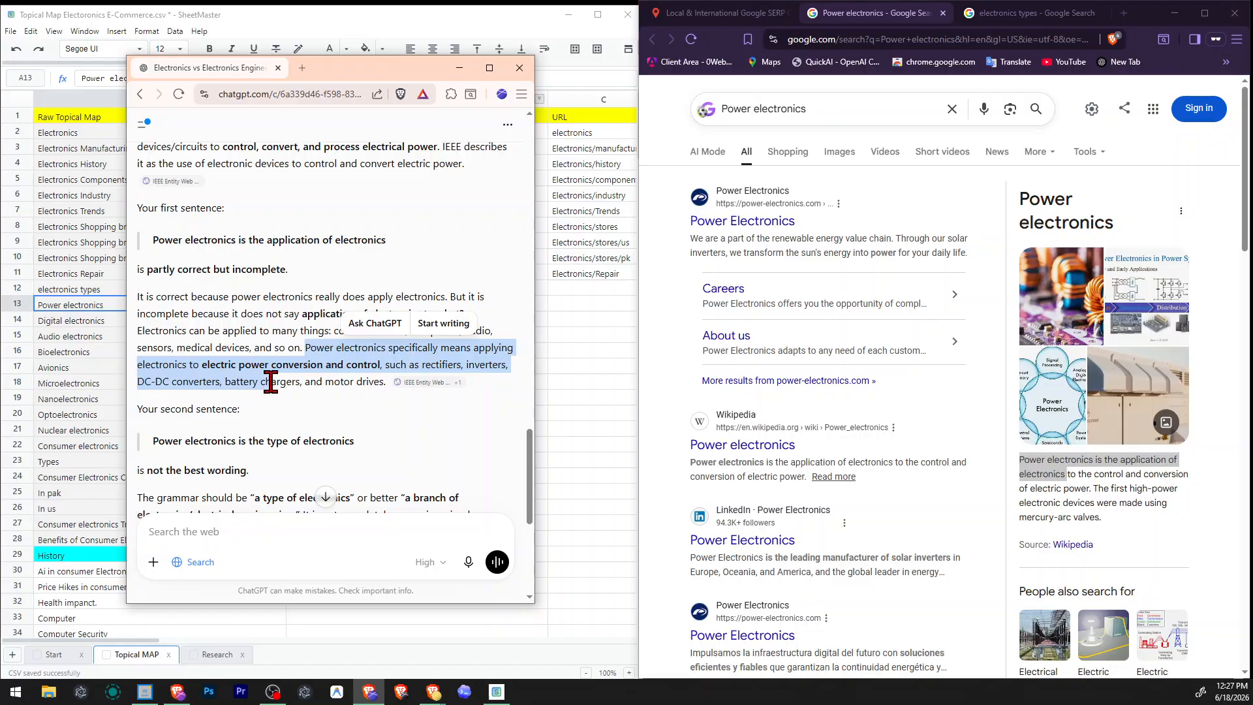
pyautogui.click(271, 388)
pyautogui.scroll(-4, 375, 349)
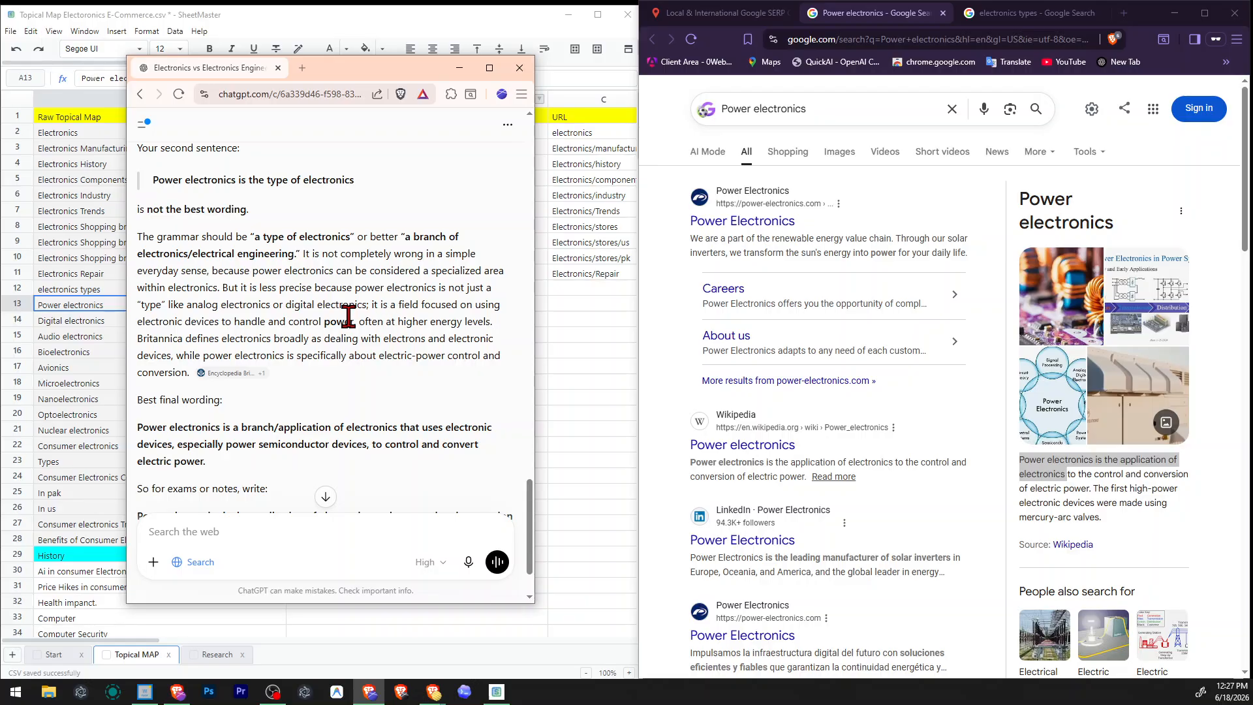
# Quote "Power electronics is the type of electronics" from the answer and send the follow-up question "why wikipedia says?".
pyautogui.scroll(2, 348, 316)
pyautogui.moveTo(148, 313); pyautogui.dragTo(380, 314)
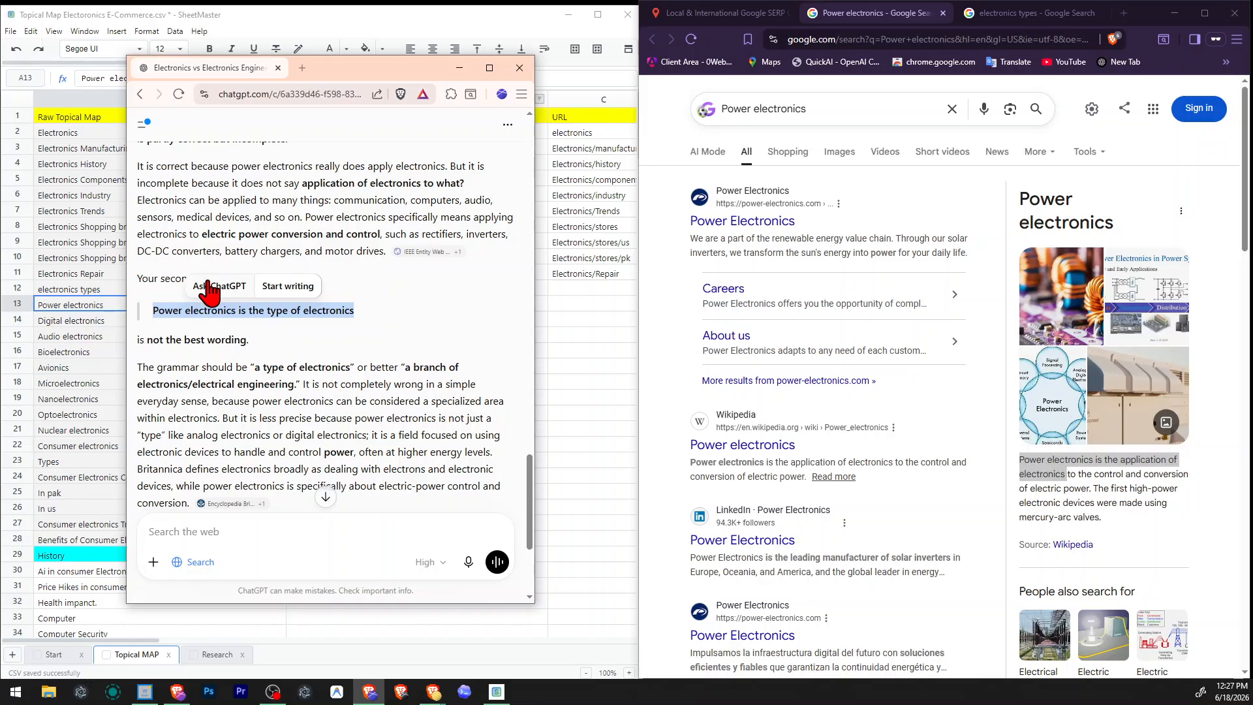
pyautogui.click(212, 287)
pyautogui.write('why wikipedia says?')
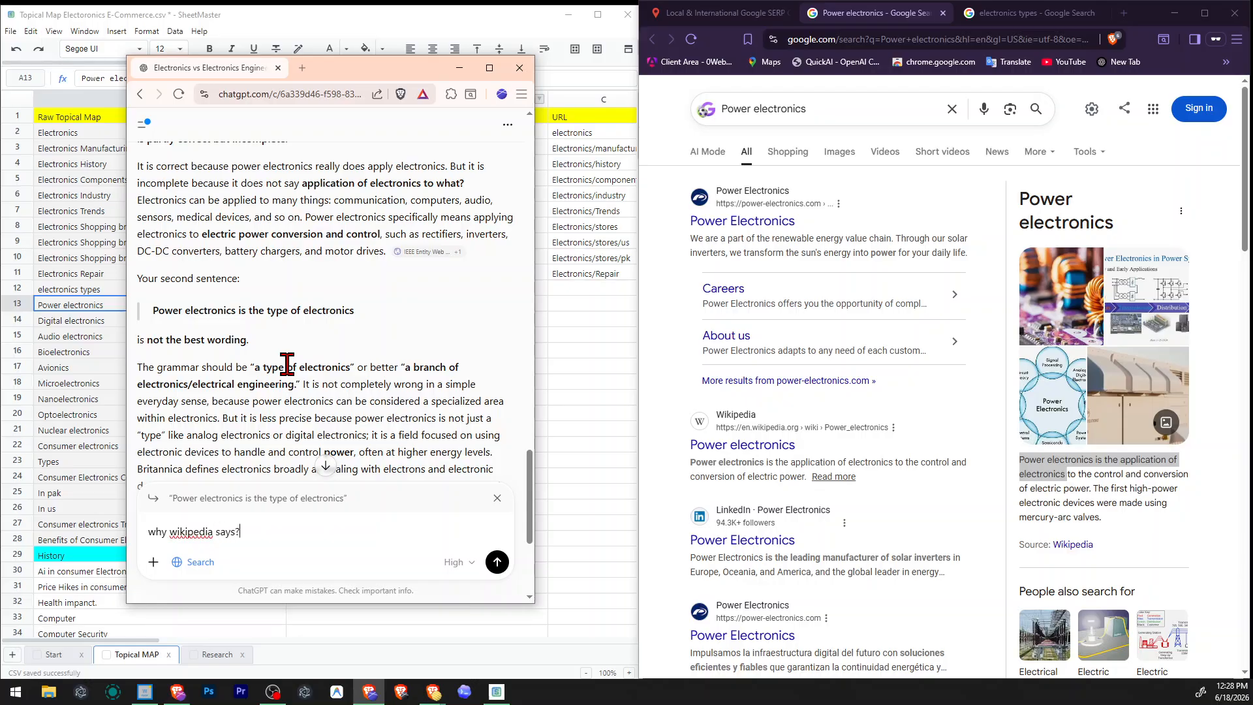
pyautogui.press('Return')
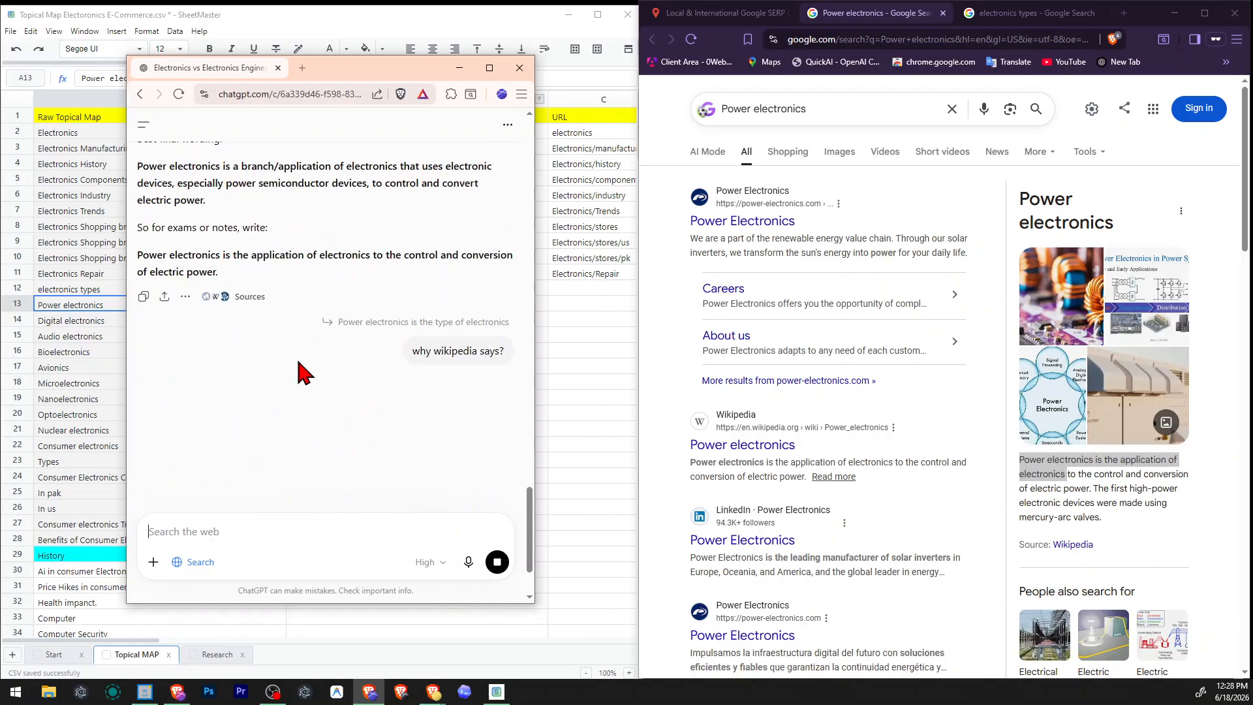
# Reread the recommended power electronics definitions in the previous answer and view ChatGPT's reply about Wikipedia.
pyautogui.scroll(9, 310, 367)
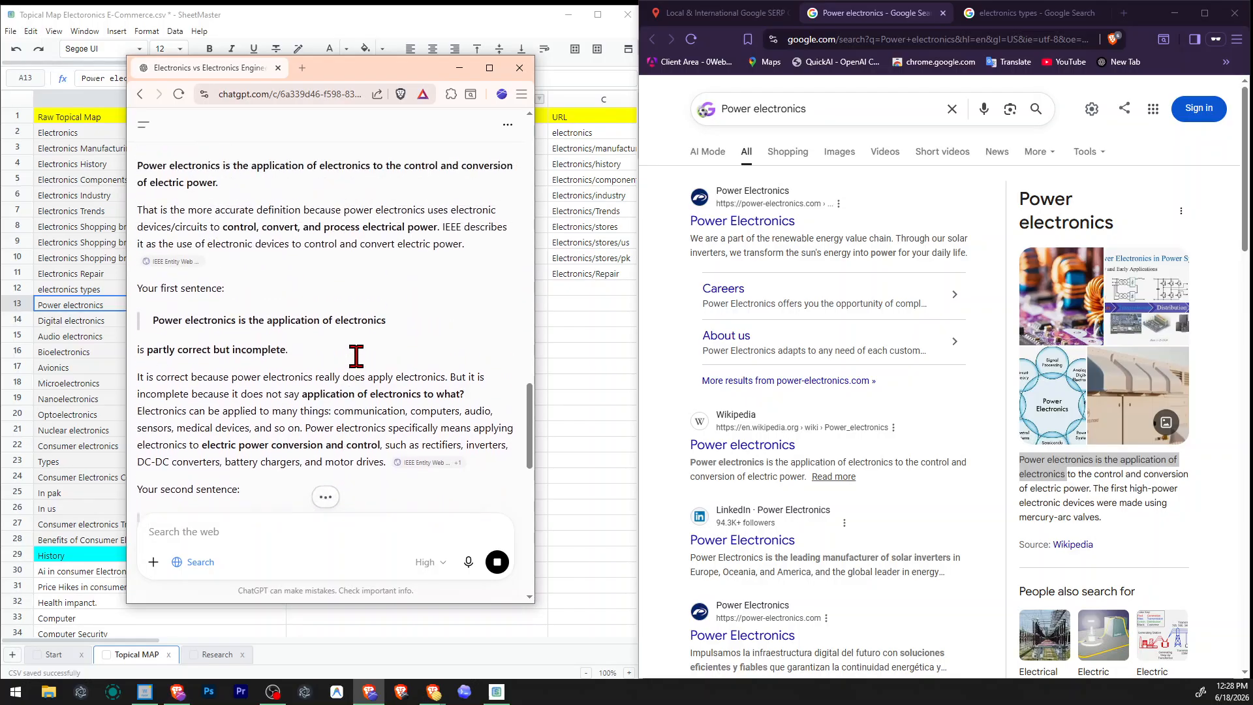
pyautogui.scroll(2, 360, 359)
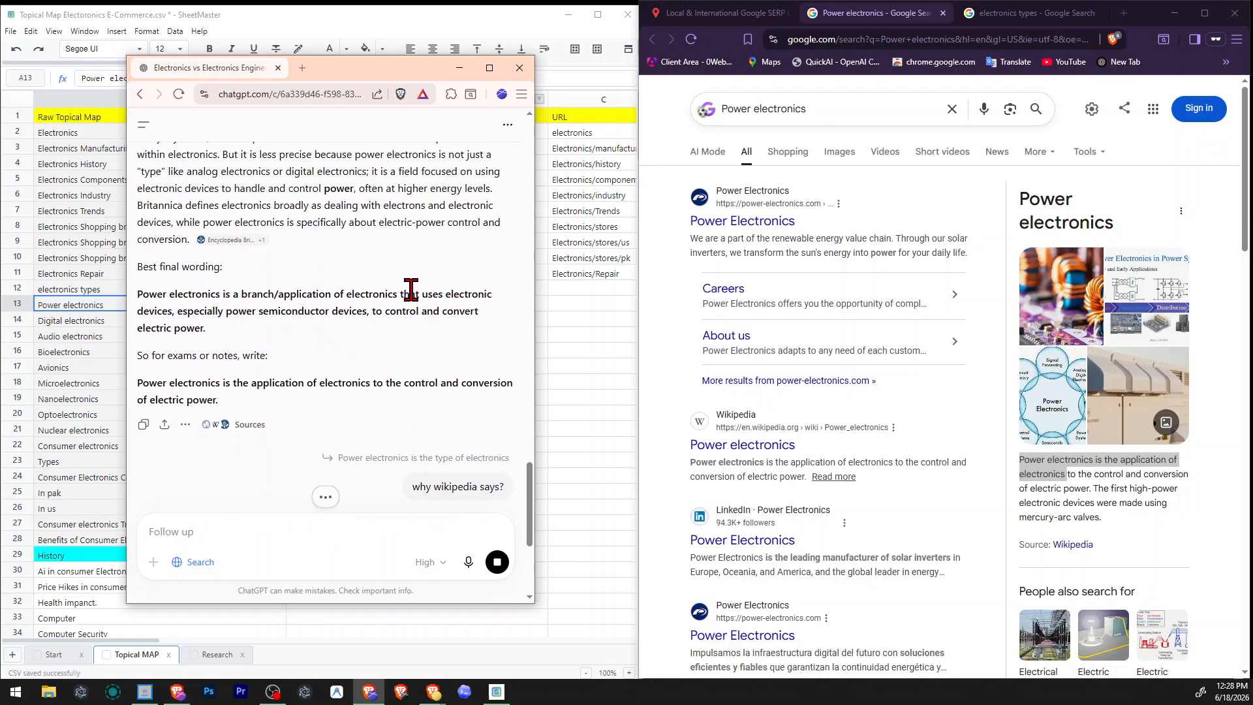
pyautogui.moveTo(411, 289); pyautogui.dragTo(261, 312)
pyautogui.moveTo(193, 383)
pyautogui.mouseDown()
pyautogui.moveTo(434, 400)
pyautogui.moveTo(209, 401)
pyautogui.mouseUp()
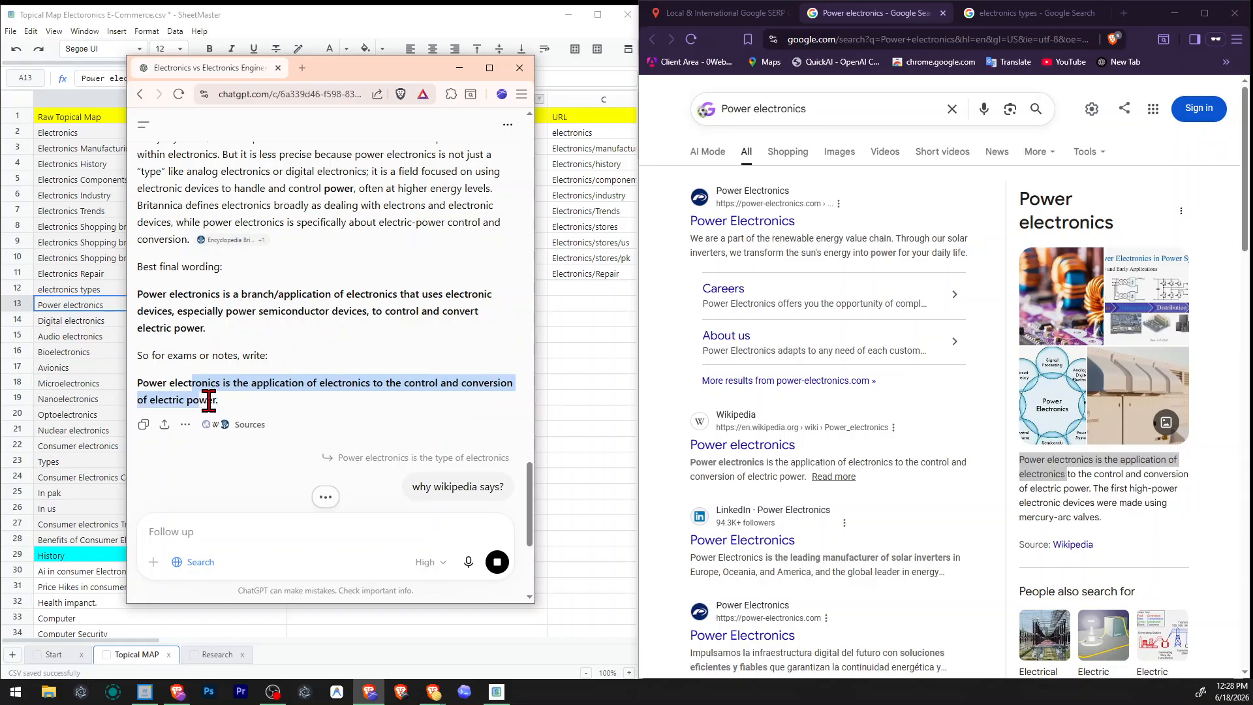
pyautogui.click(330, 311)
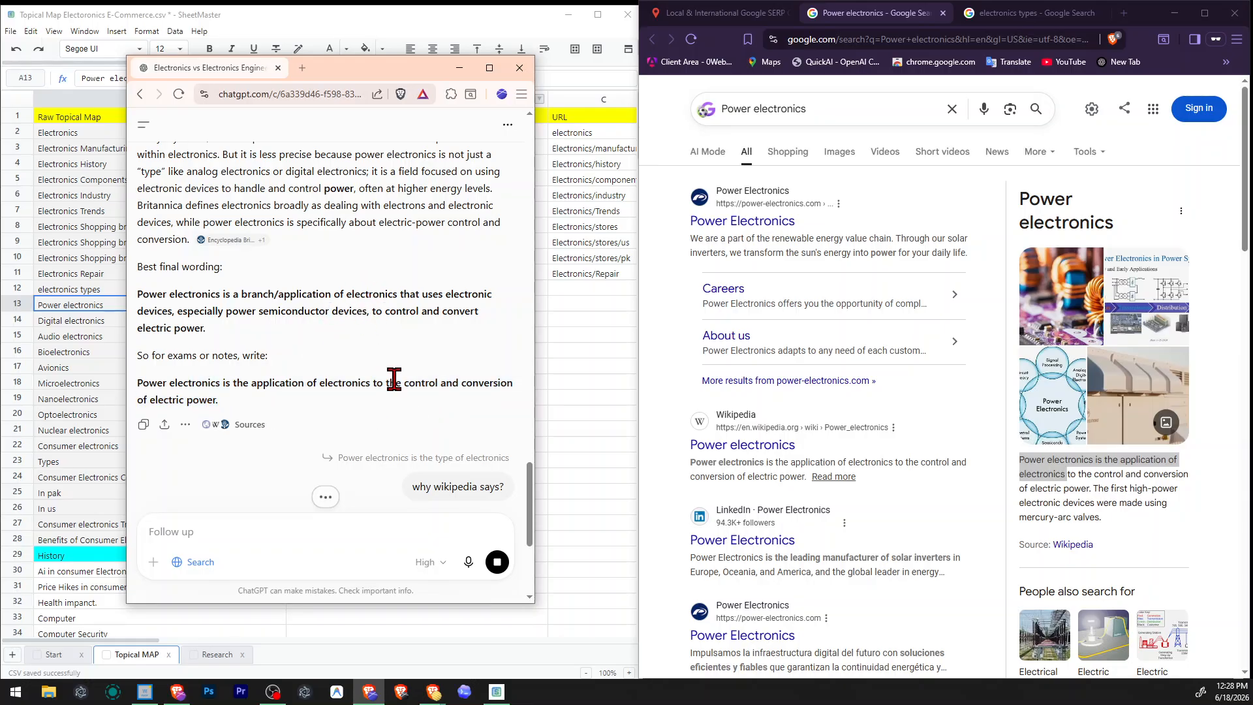
pyautogui.scroll(-3, 870, 459)
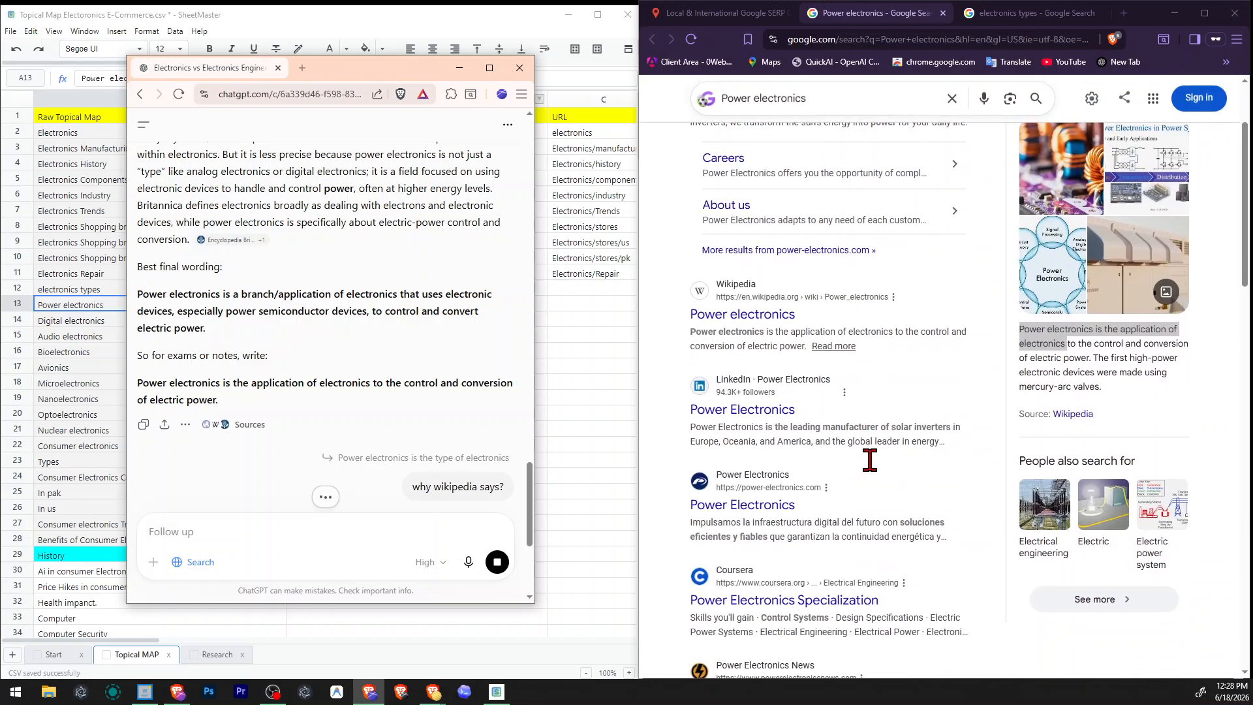
pyautogui.scroll(3, 870, 461)
pyautogui.doubleClick(381, 294)
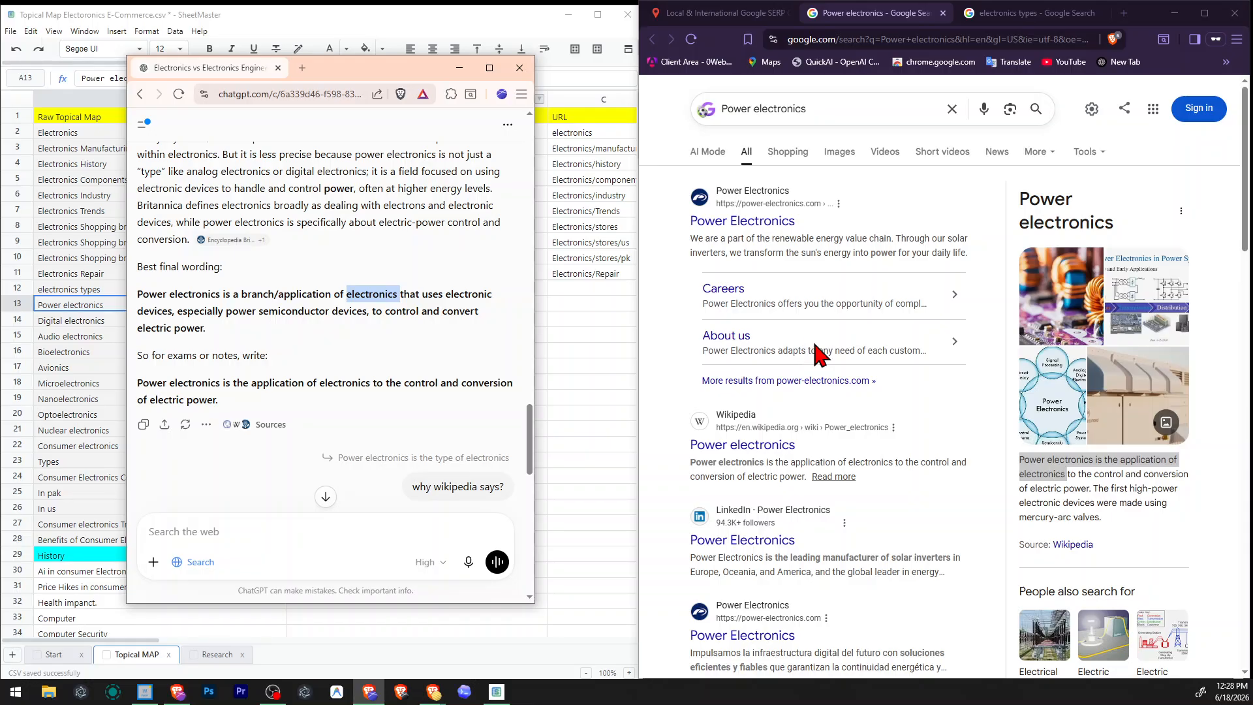
pyautogui.scroll(-4, 346, 291)
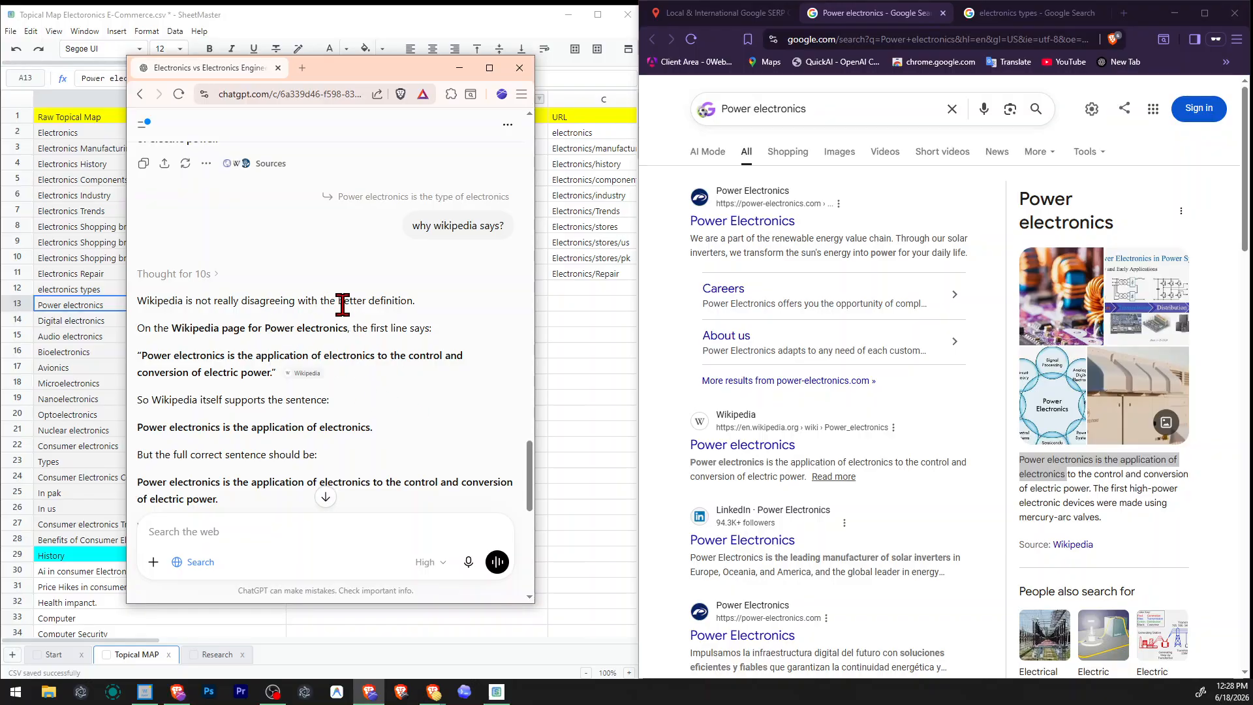
# Read ChatGPT's explanation of Wikipedia's wording on power electronics, including the sentence comparison table and the recommended exam-style answers.
pyautogui.moveTo(173, 324); pyautogui.dragTo(418, 328)
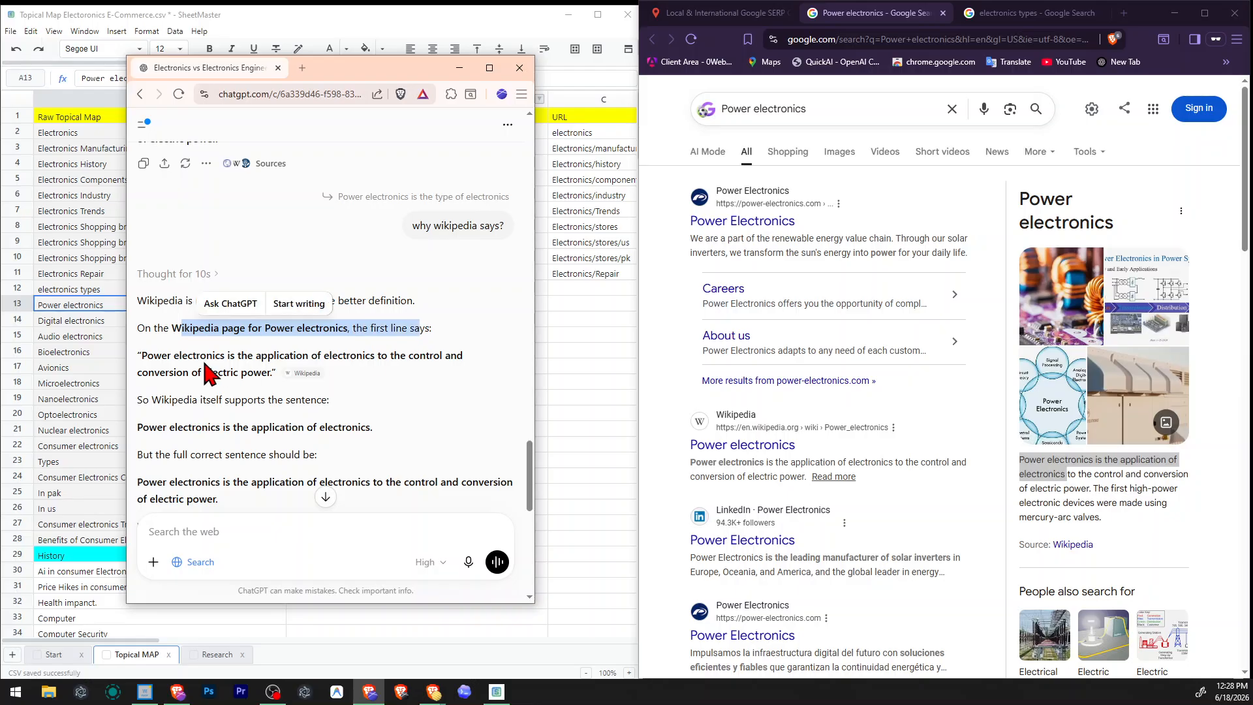
pyautogui.moveTo(194, 355); pyautogui.dragTo(467, 357)
pyautogui.scroll(-2, 423, 370)
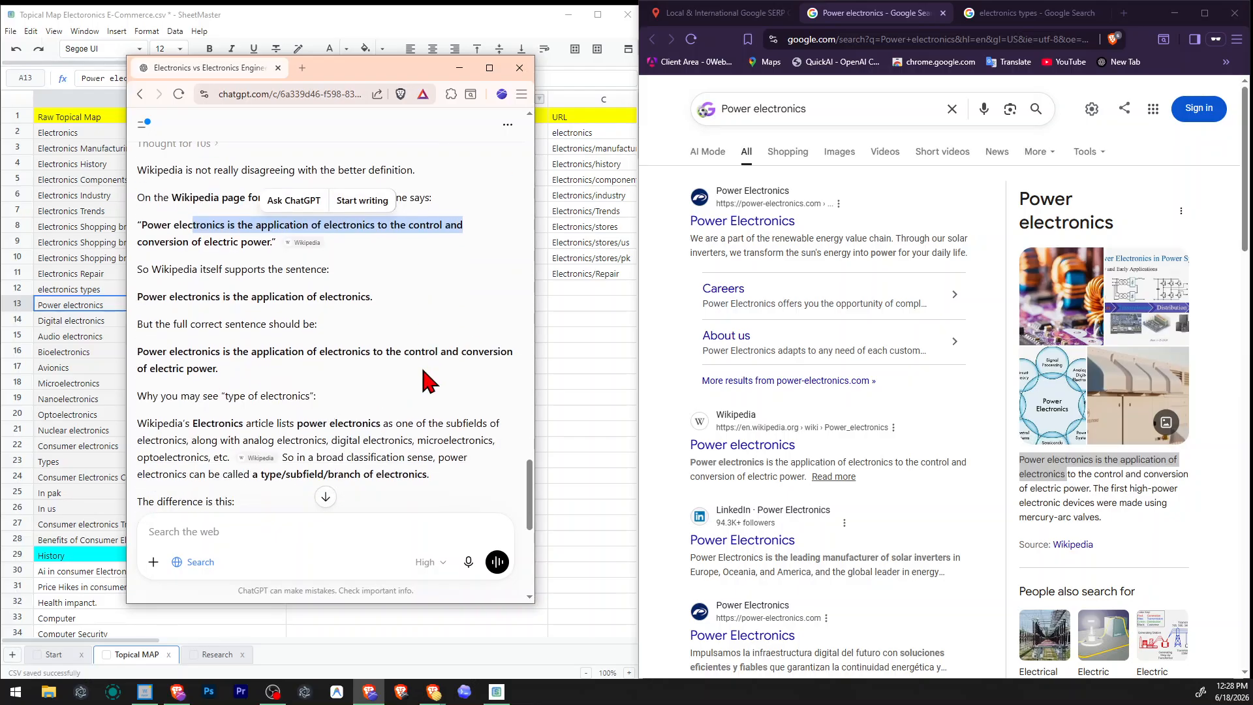
pyautogui.click(422, 371)
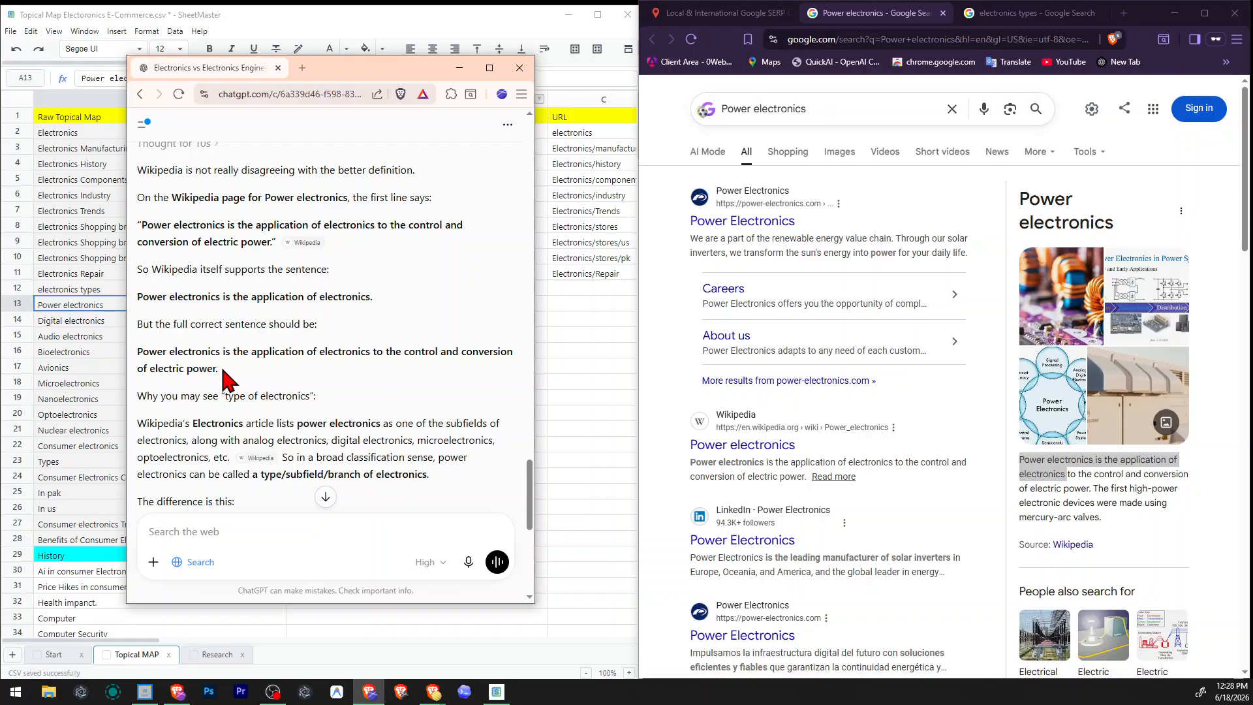
pyautogui.scroll(-2, 361, 392)
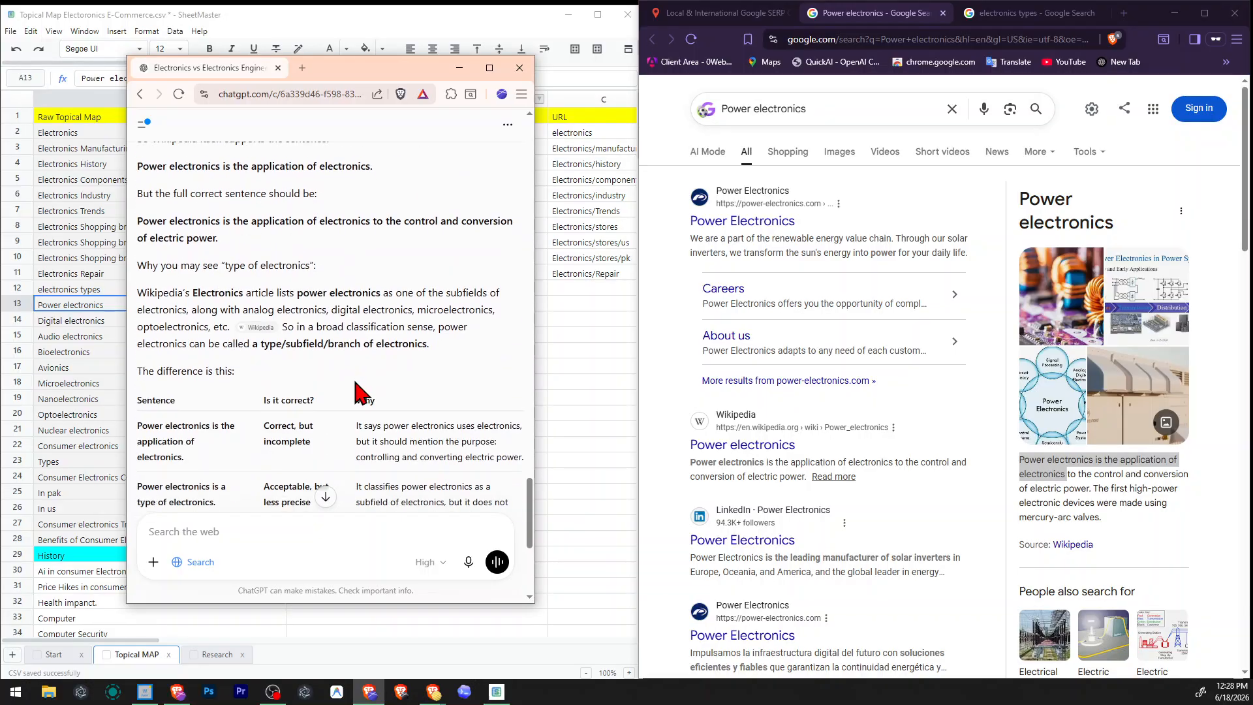
pyautogui.scroll(-4, 370, 393)
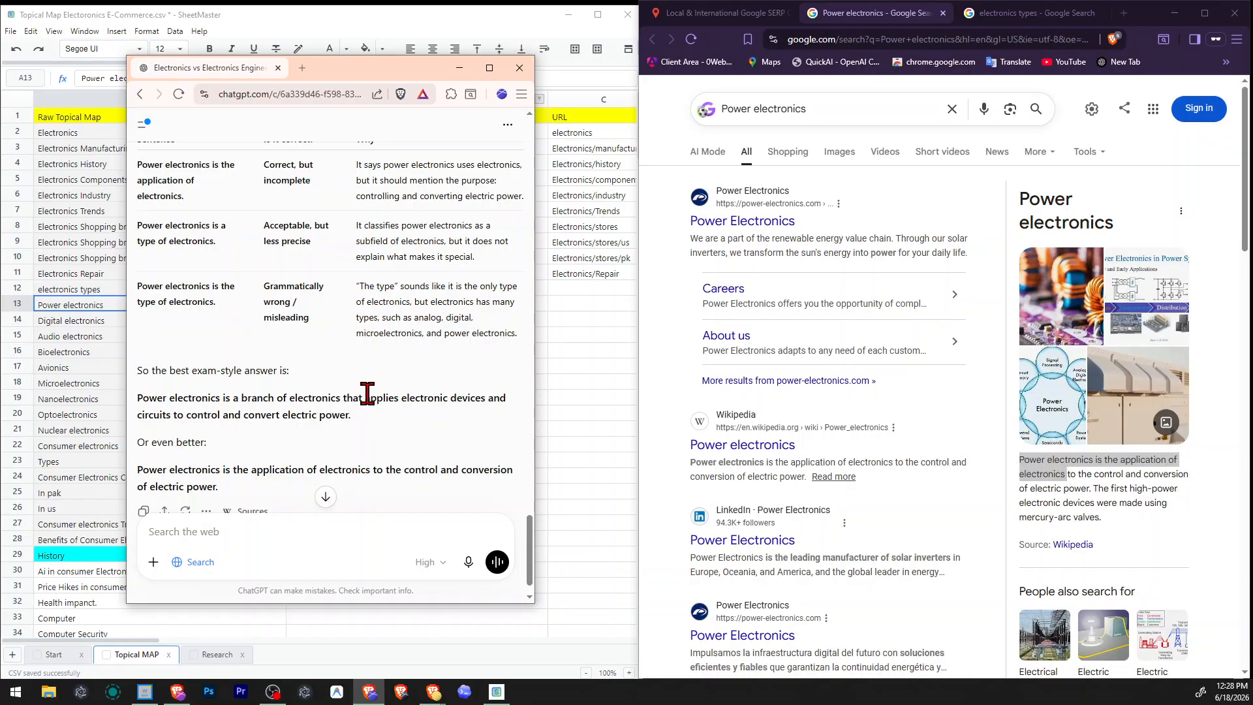
pyautogui.scroll(-1, 368, 392)
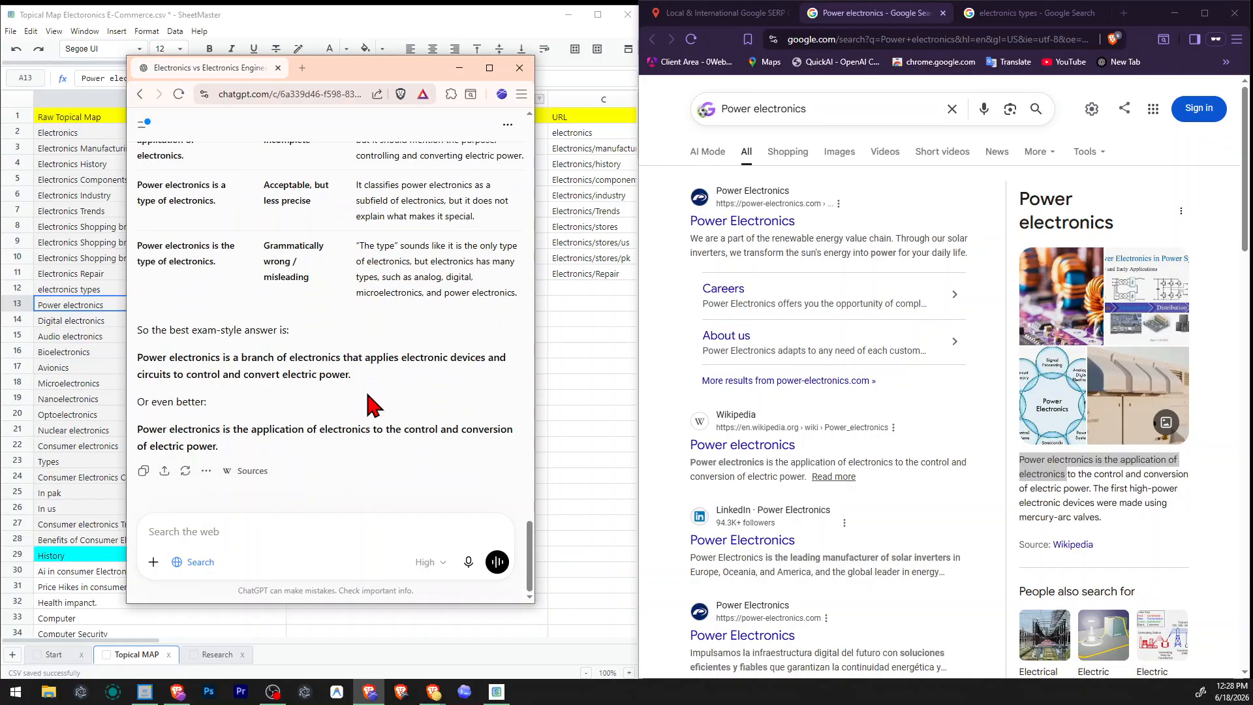
# Look through the Google results for power electronics from the Wikipedia entry down to the related questions.
pyautogui.click(935, 450)
pyautogui.scroll(-2, 938, 509)
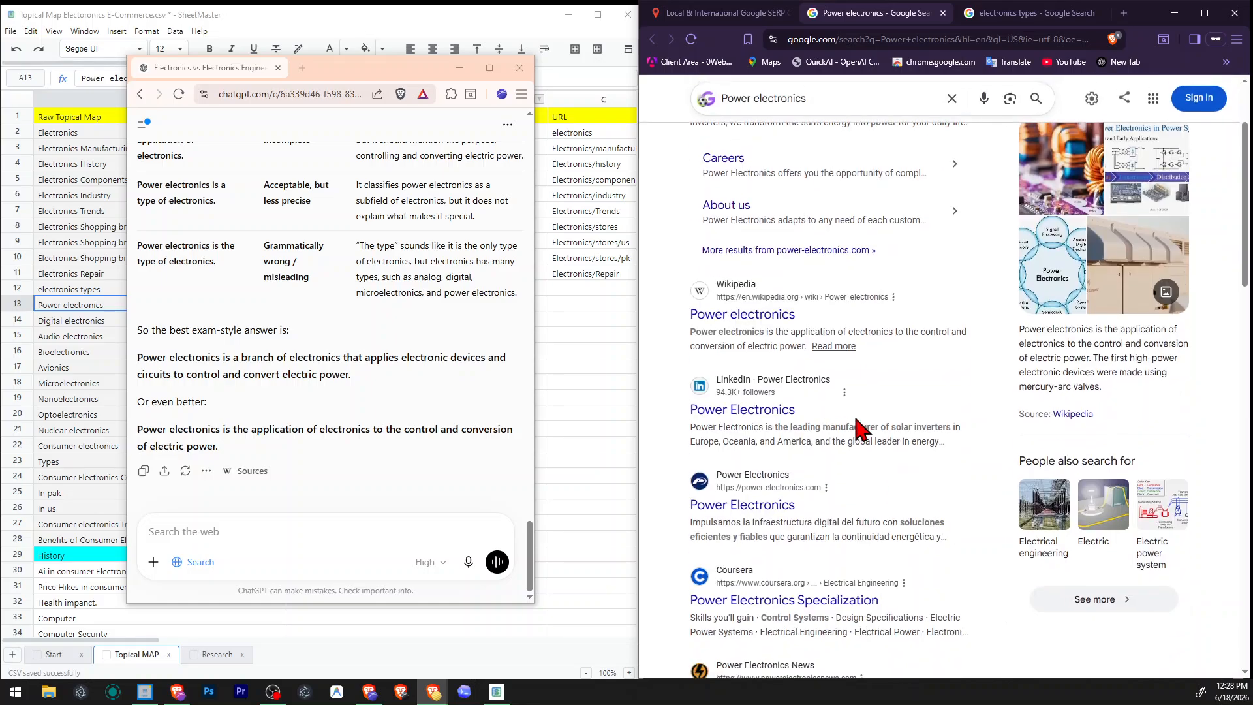
pyautogui.scroll(-4, 895, 430)
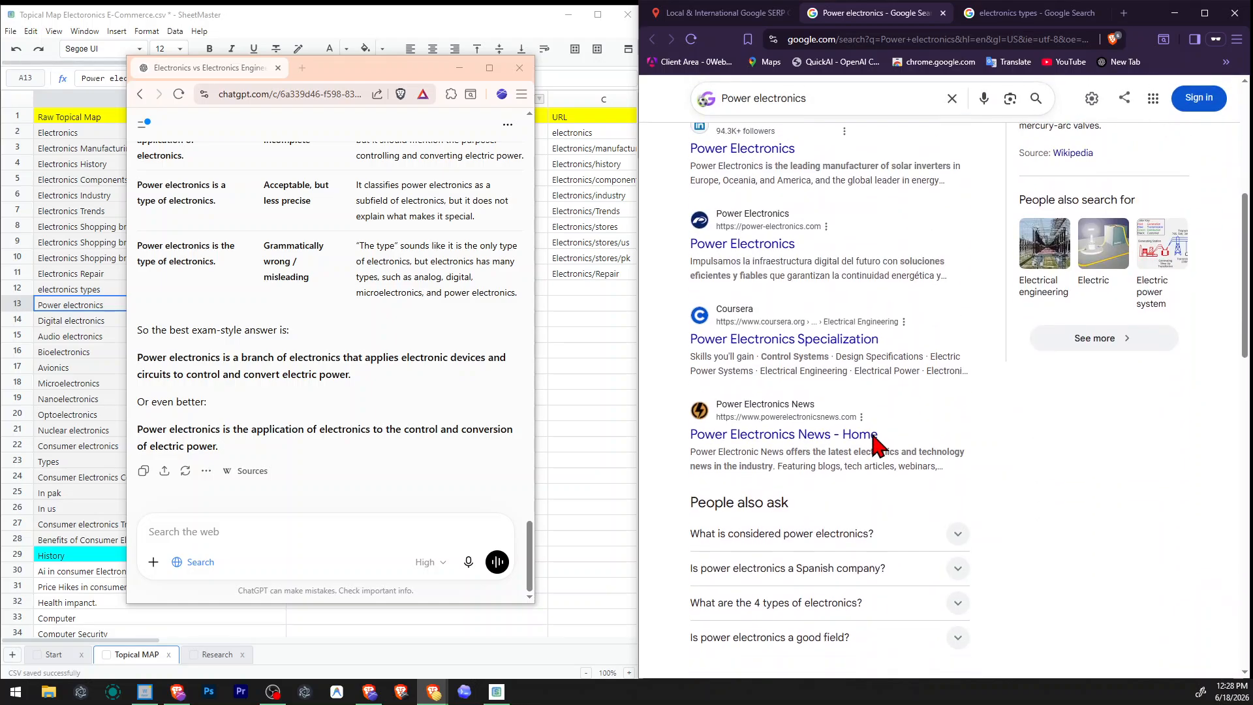
# Return to the topical map sheet and review the "electronics types" entry with the type topics listed beneath it.
pyautogui.click(599, 367)
pyautogui.click(121, 300)
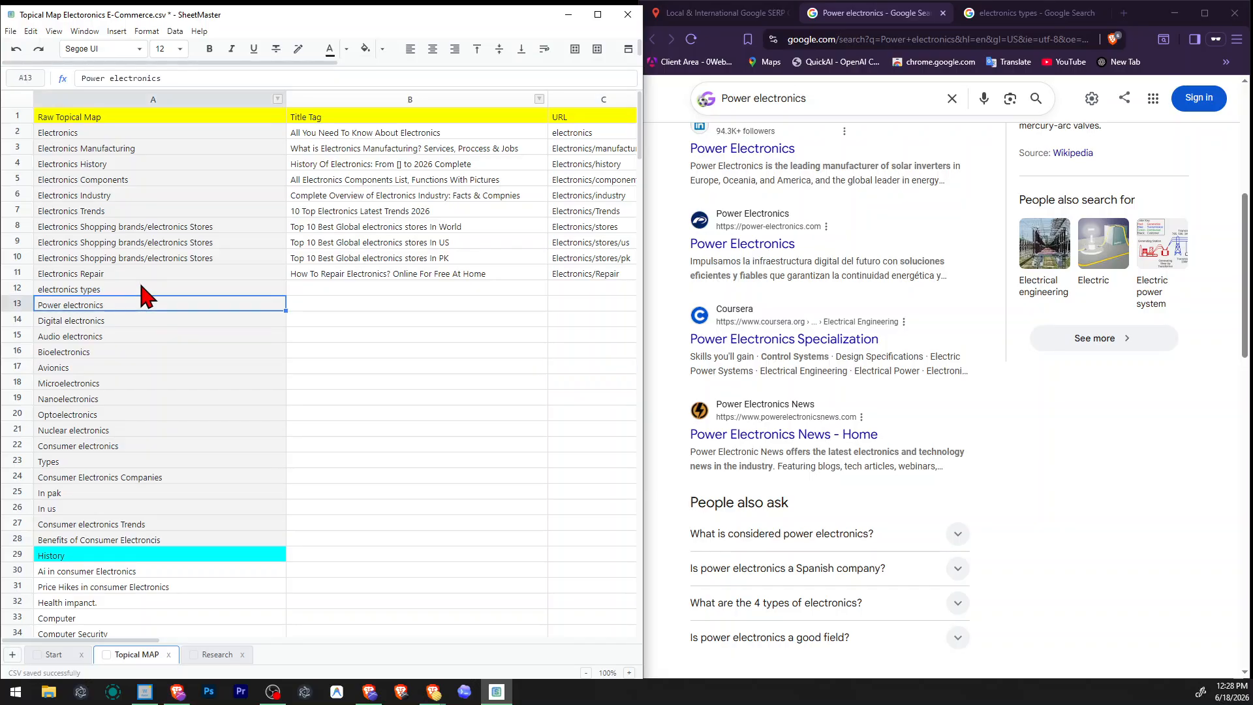
pyautogui.click(142, 288)
pyautogui.doubleClick(63, 289)
pyautogui.moveTo(40, 289); pyautogui.dragTo(106, 289)
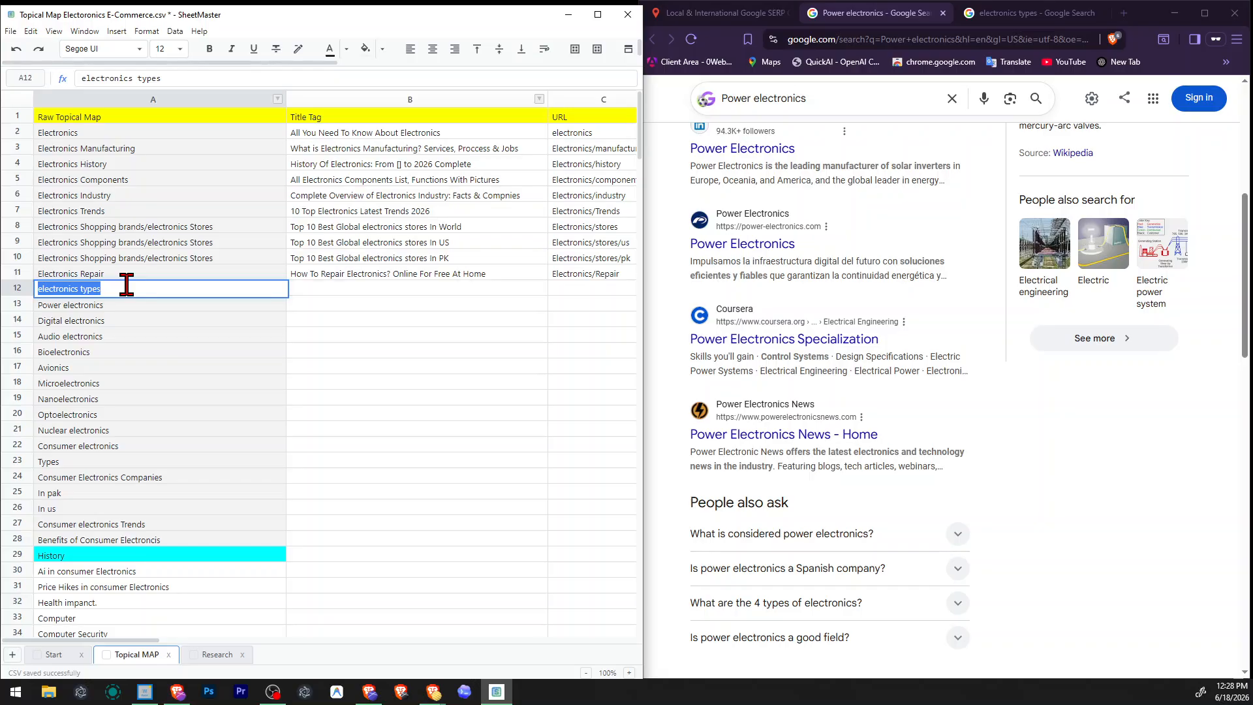
pyautogui.click(126, 285)
pyautogui.moveTo(121, 300); pyautogui.dragTo(130, 393)
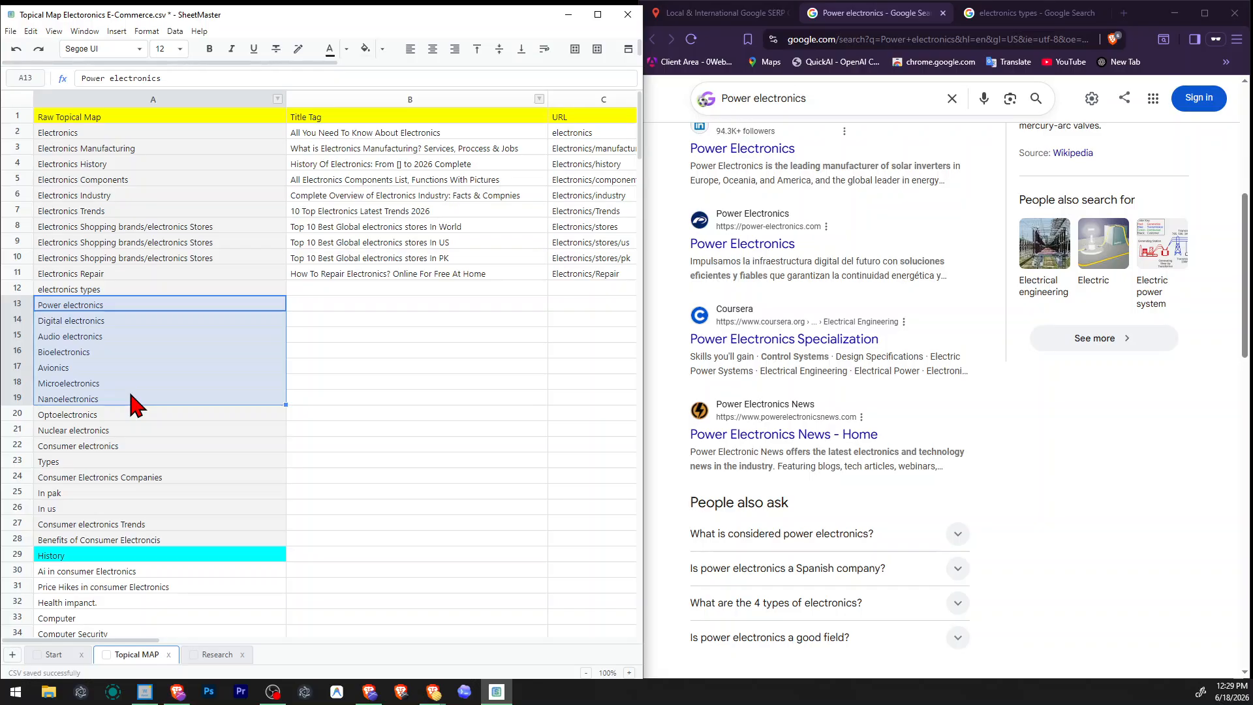
pyautogui.click(131, 400)
pyautogui.click(124, 319)
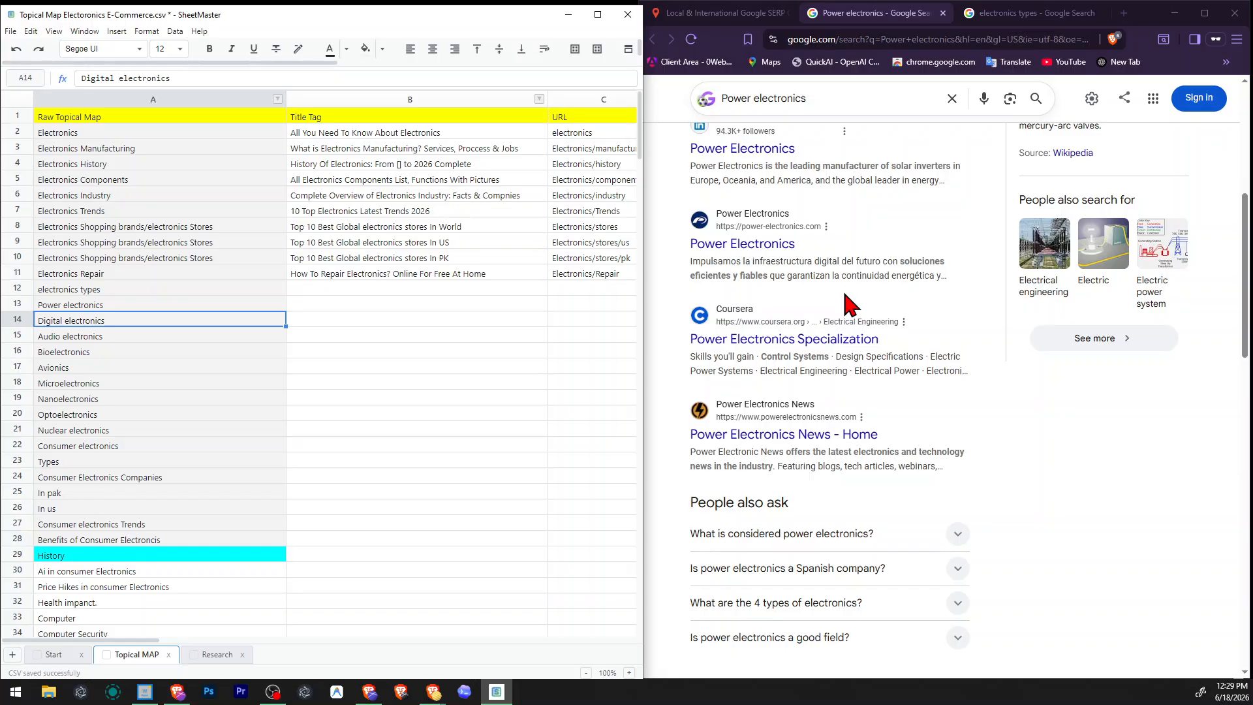
# Open the power-electronics.com result from the Google search and go back to the results page.
pyautogui.scroll(-10, 848, 303)
pyautogui.scroll(10, 849, 303)
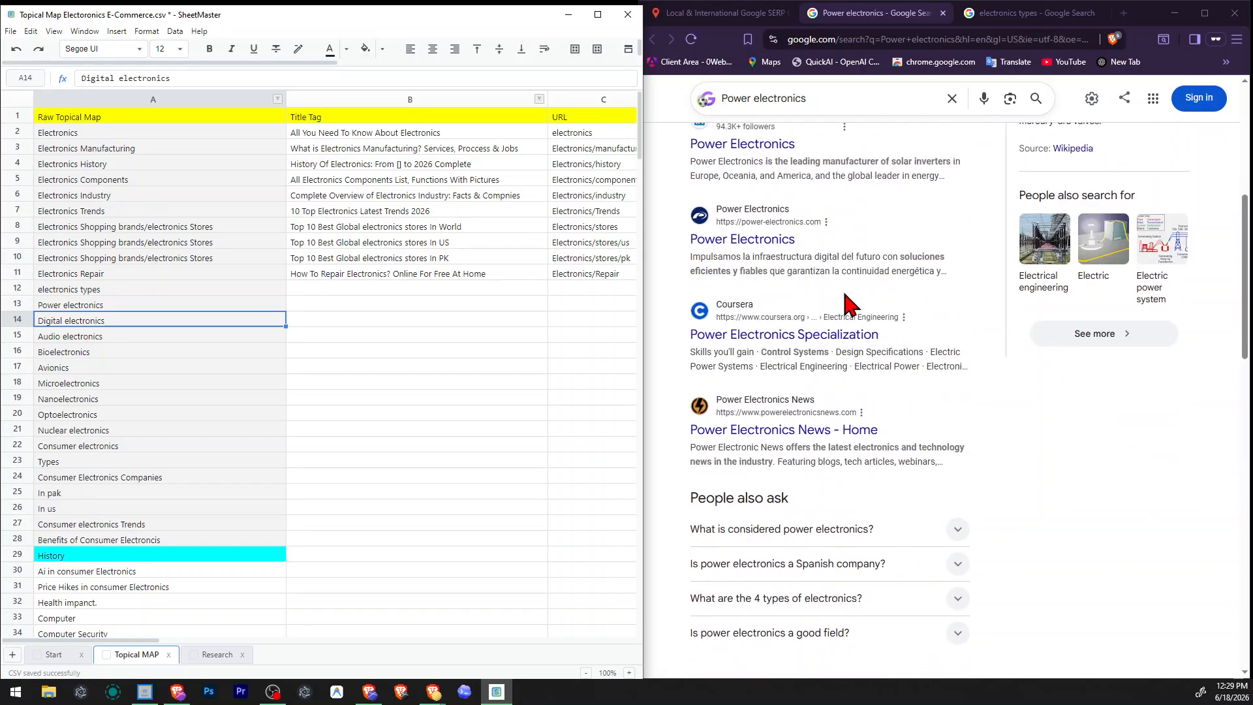
pyautogui.scroll(6, 849, 304)
pyautogui.click(731, 222)
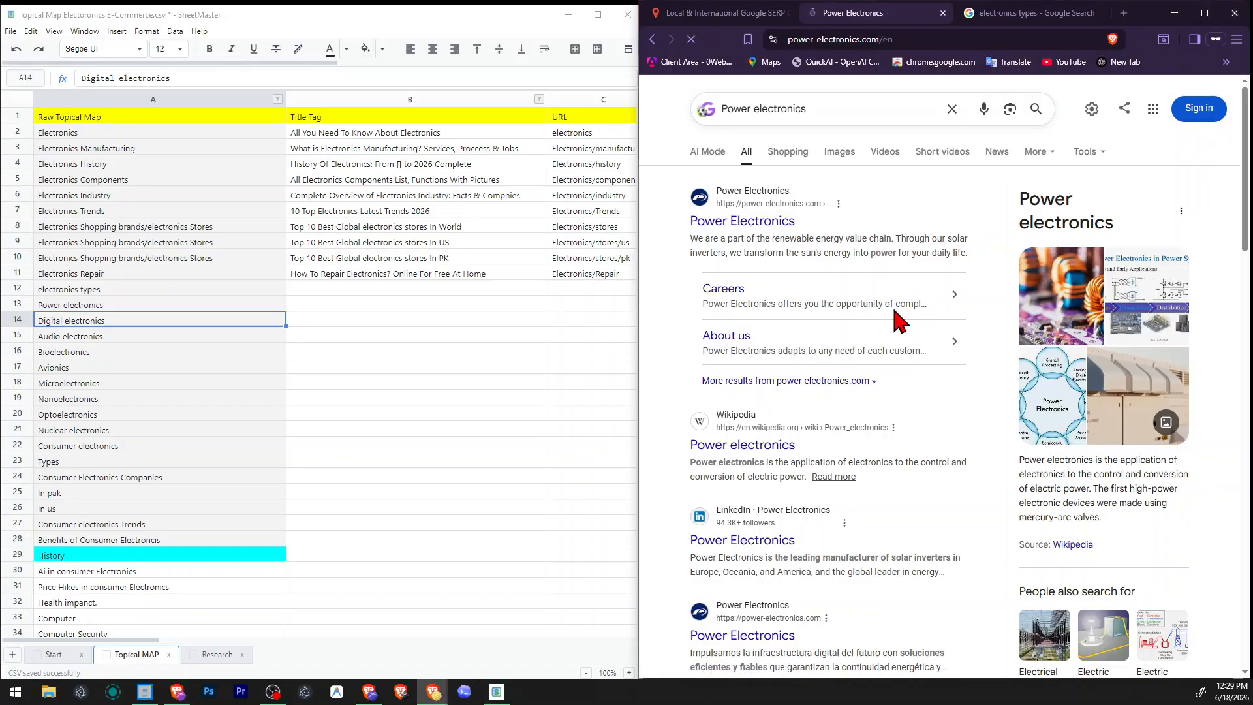
pyautogui.hotkey('alt', 'Left')
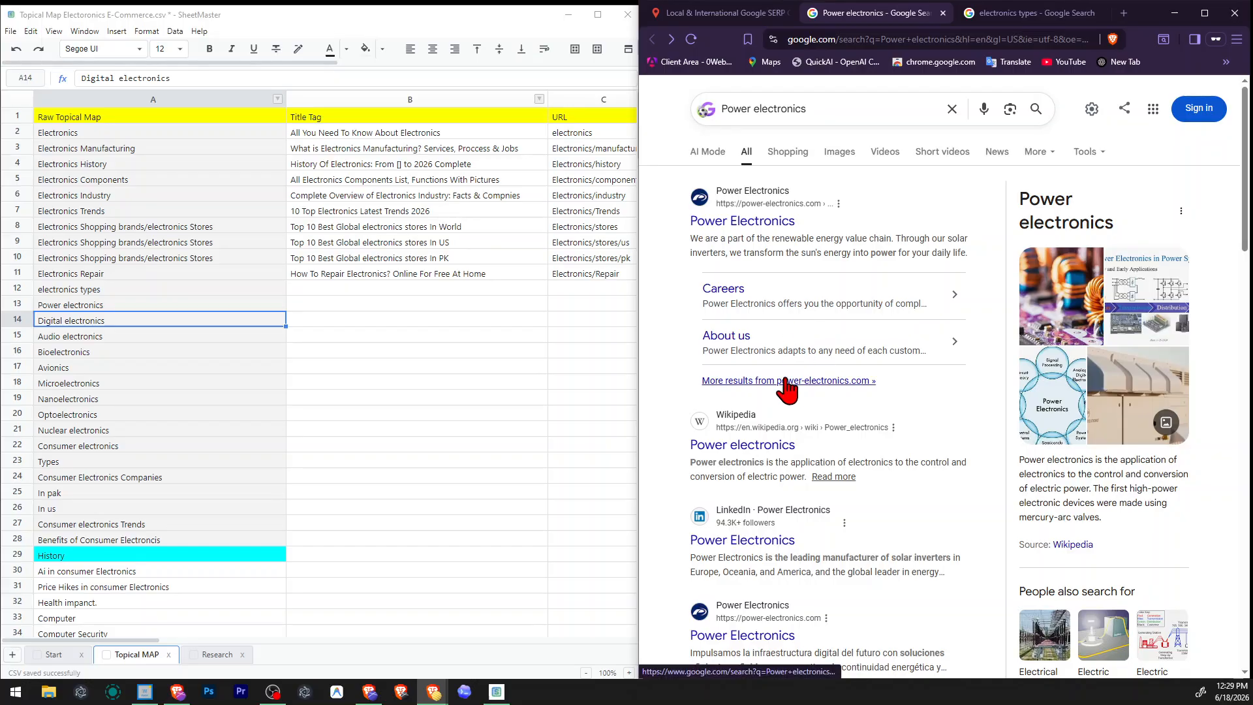
# Open the Wikipedia article on power electronics in a new tab and the Coursera Power Electronics Specialization in the current one.
pyautogui.scroll(-2, 786, 388)
pyautogui.rightClick(744, 318)
pyautogui.click(775, 328)
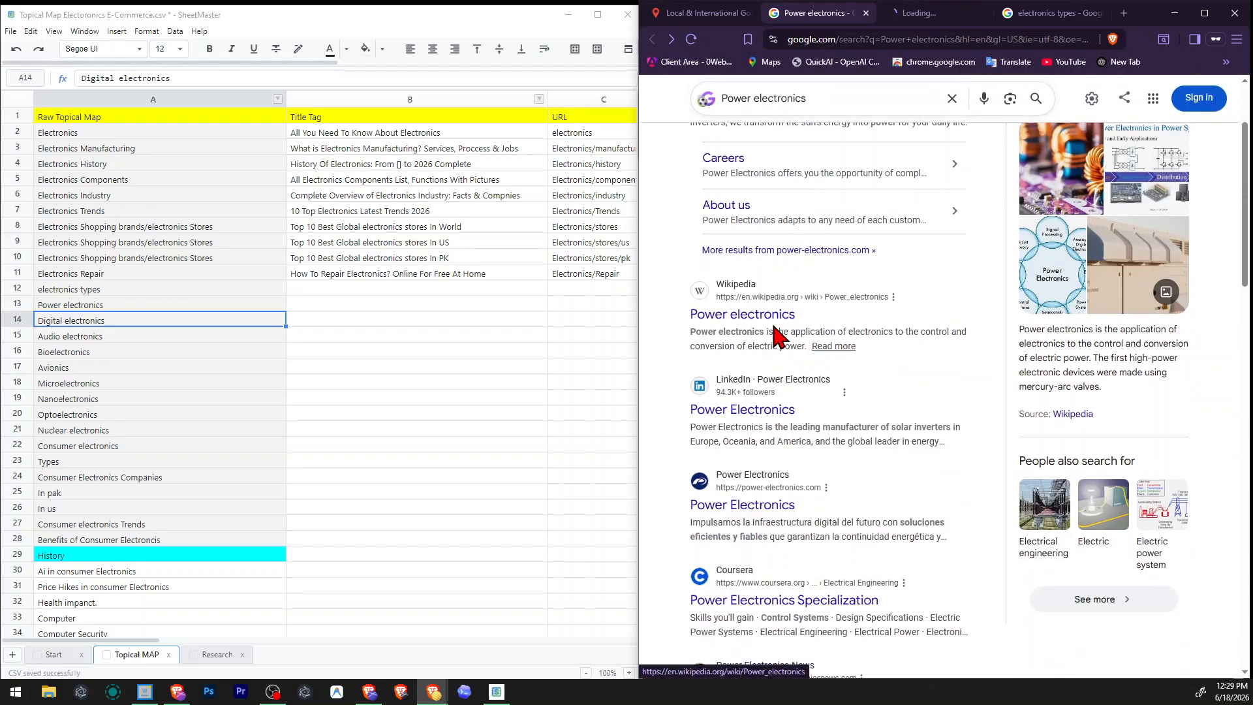
pyautogui.scroll(-2, 775, 333)
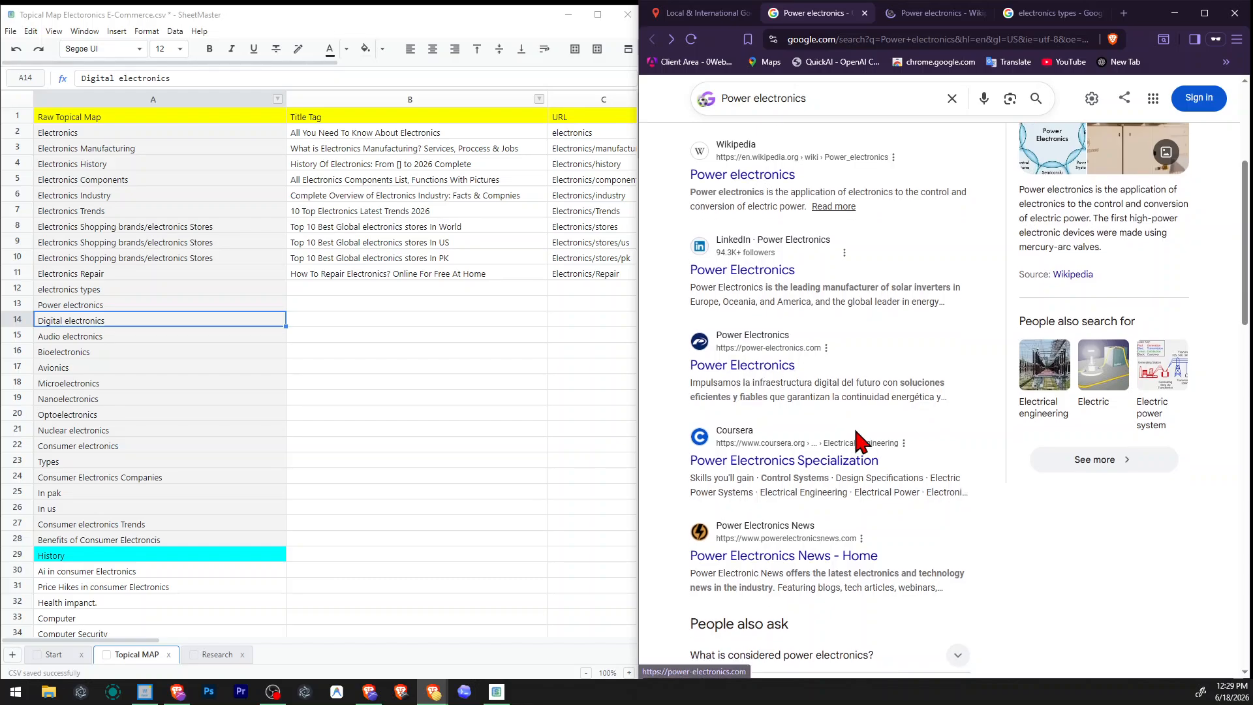
pyautogui.scroll(-2, 861, 441)
pyautogui.click(788, 340)
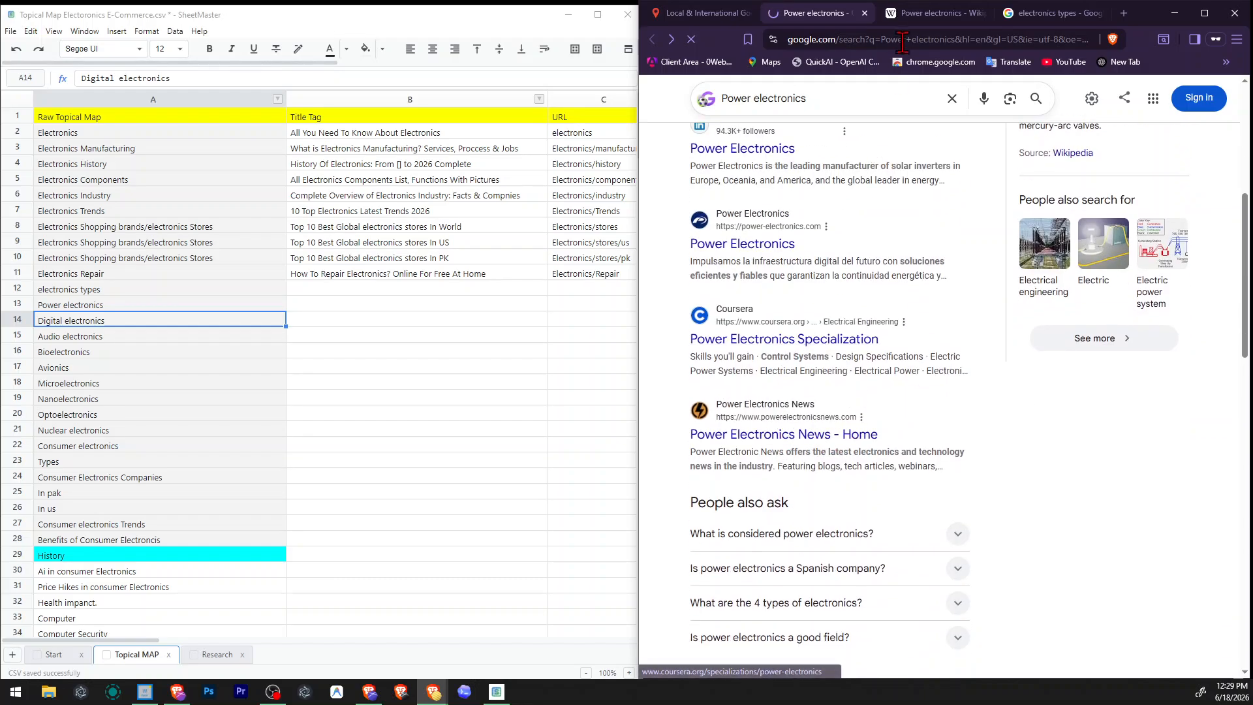
# Examine the Wikipedia article on power electronics, from the introduction and history through devices and converters to the applications section.
pyautogui.click(922, 23)
pyautogui.scroll(-4, 877, 294)
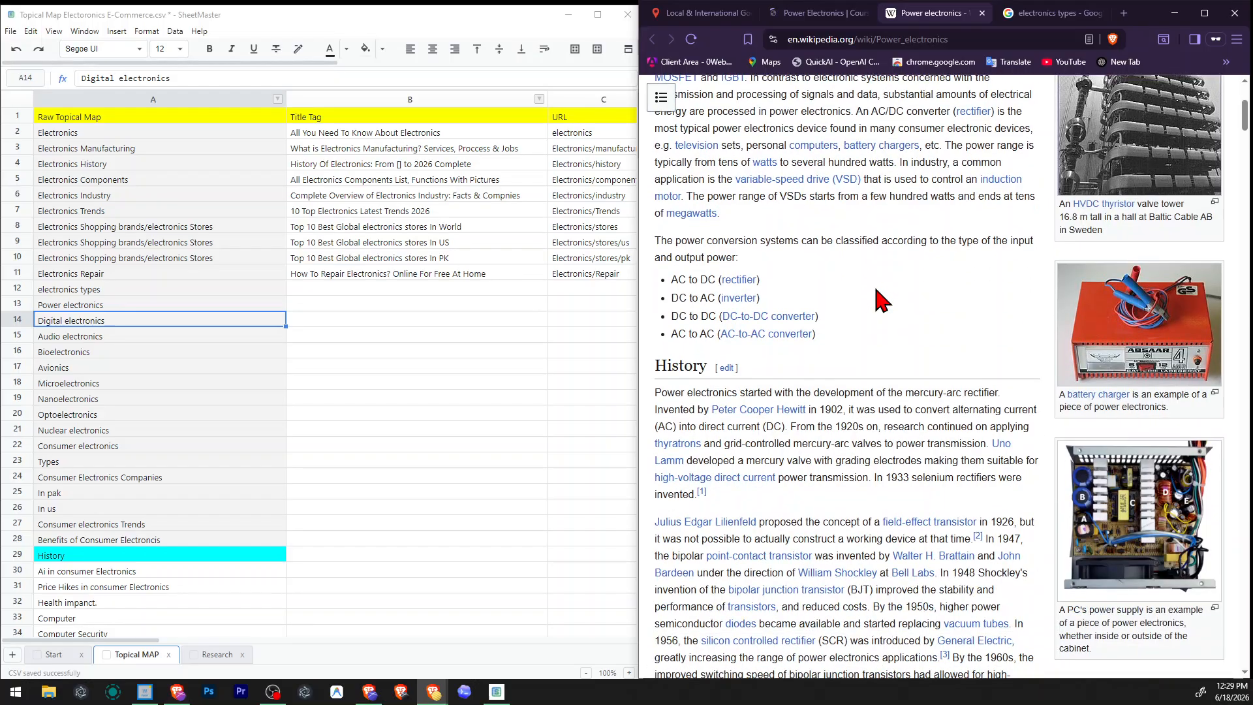
pyautogui.scroll(-7, 876, 290)
pyautogui.scroll(7, 876, 290)
pyautogui.scroll(-8, 822, 296)
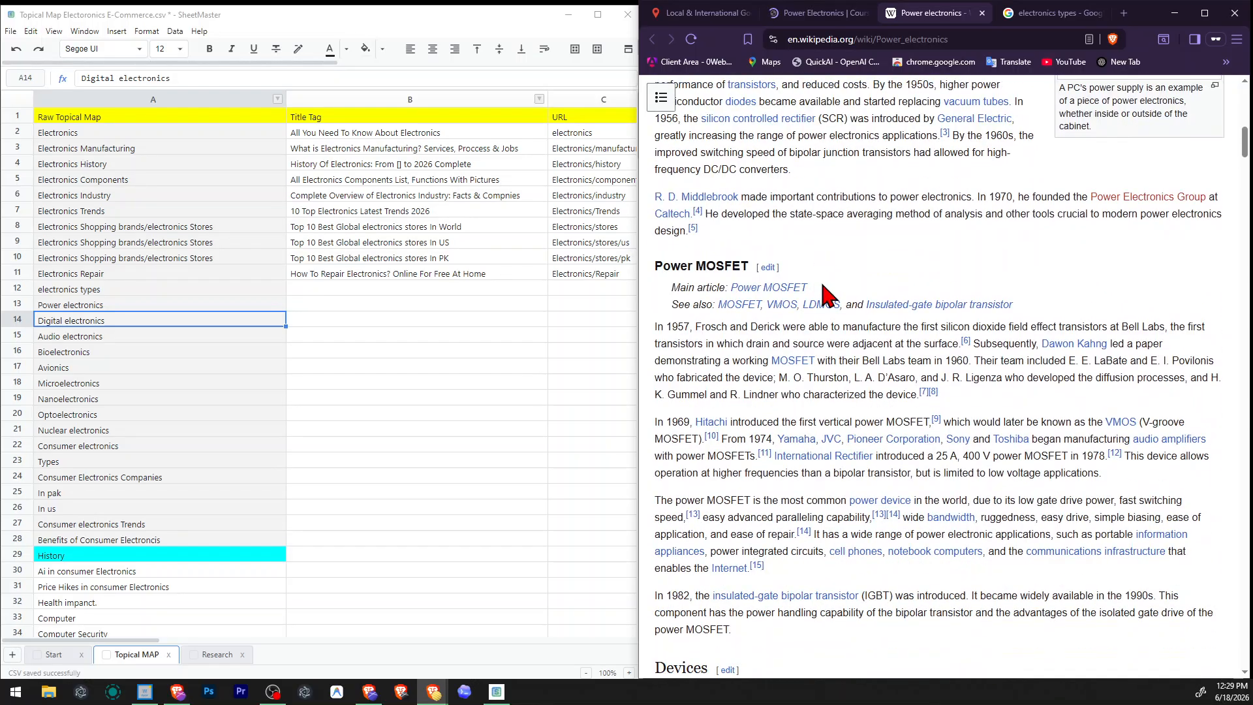
pyautogui.scroll(-8, 809, 293)
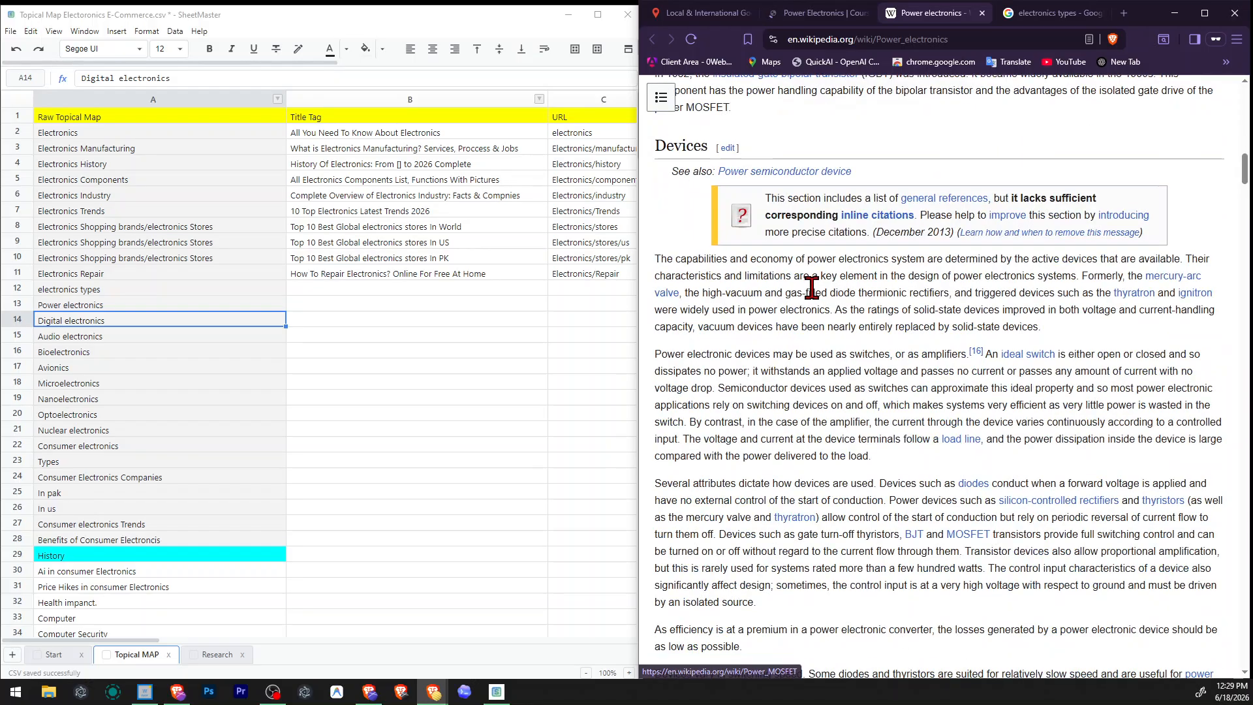
pyautogui.scroll(3, 843, 294)
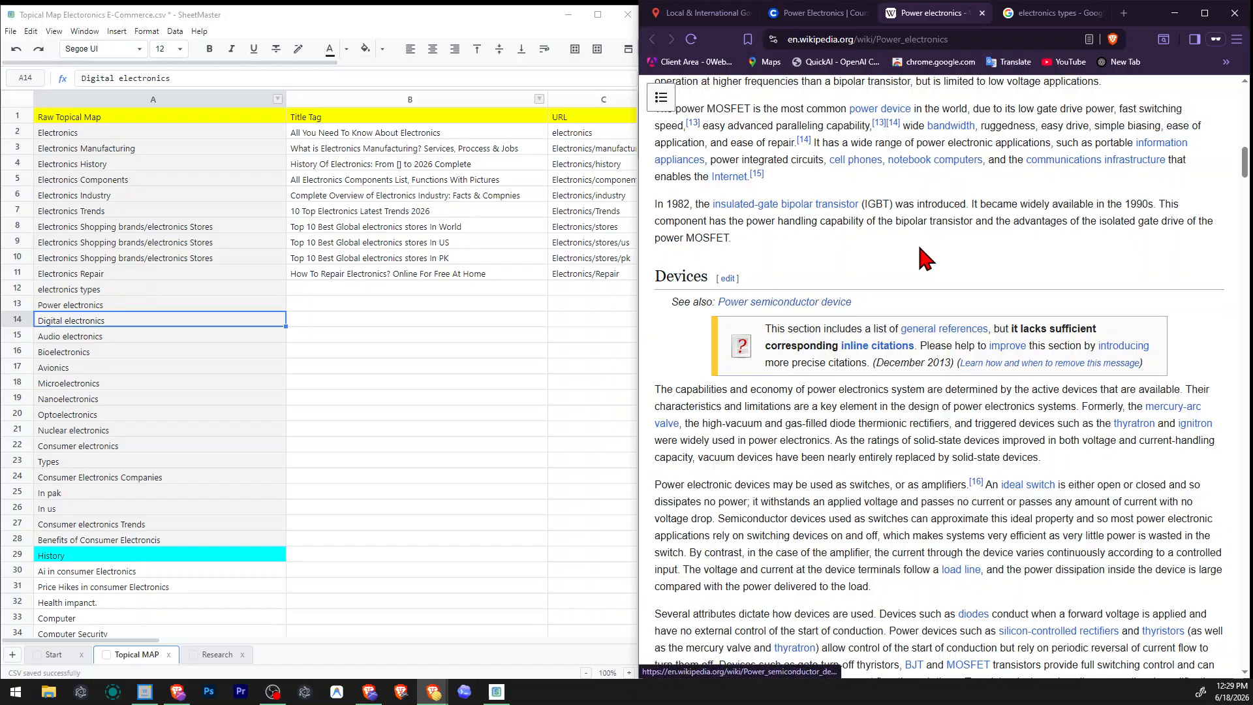
pyautogui.scroll(-12, 836, 262)
pyautogui.scroll(-15, 921, 245)
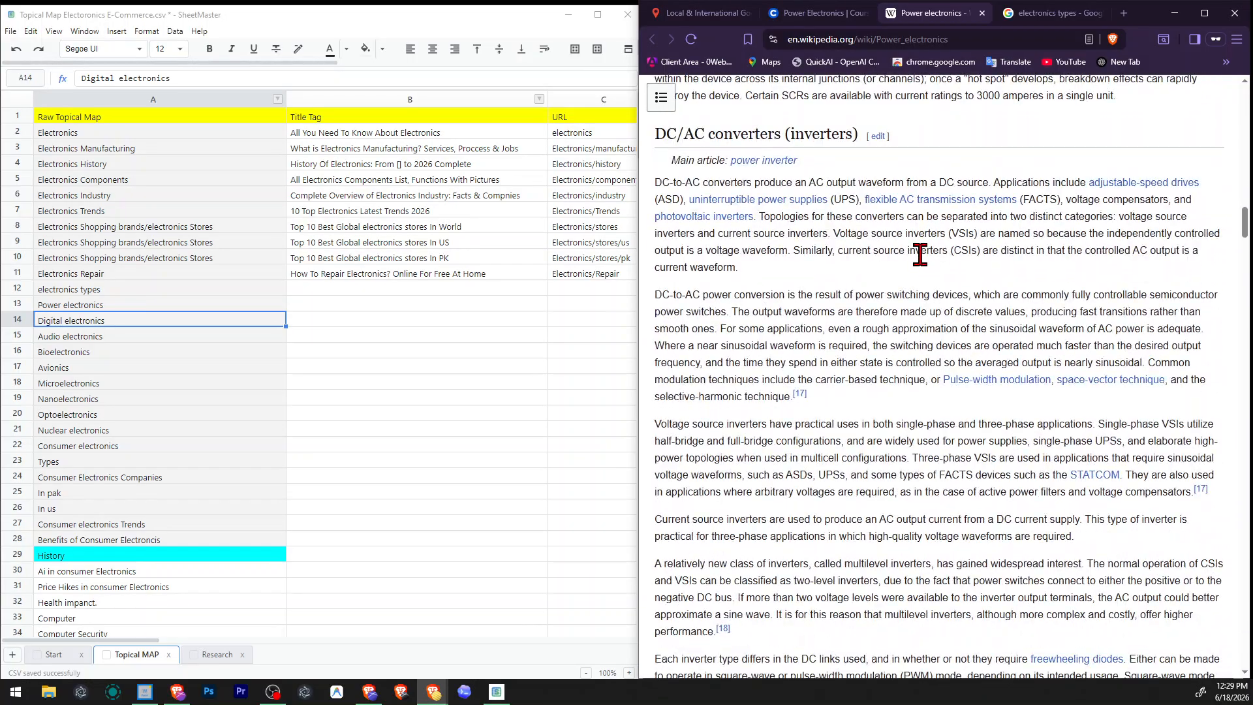
pyautogui.scroll(-20, 922, 255)
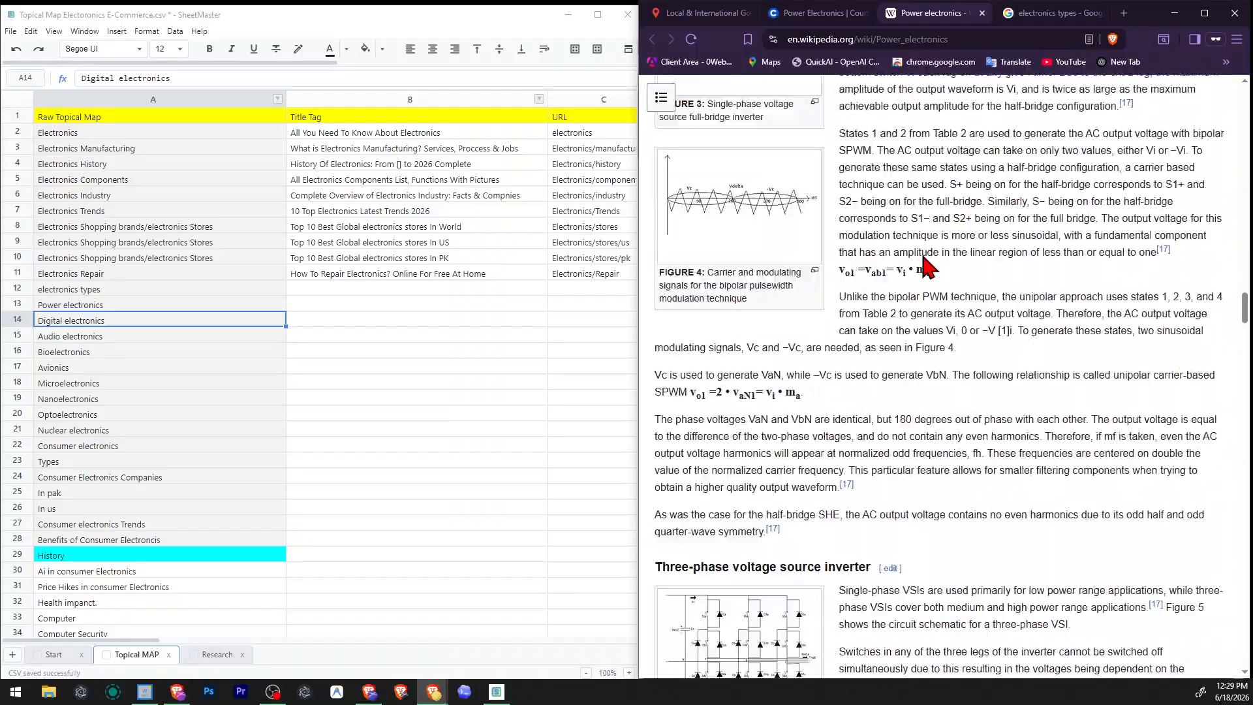
pyautogui.scroll(-20, 922, 255)
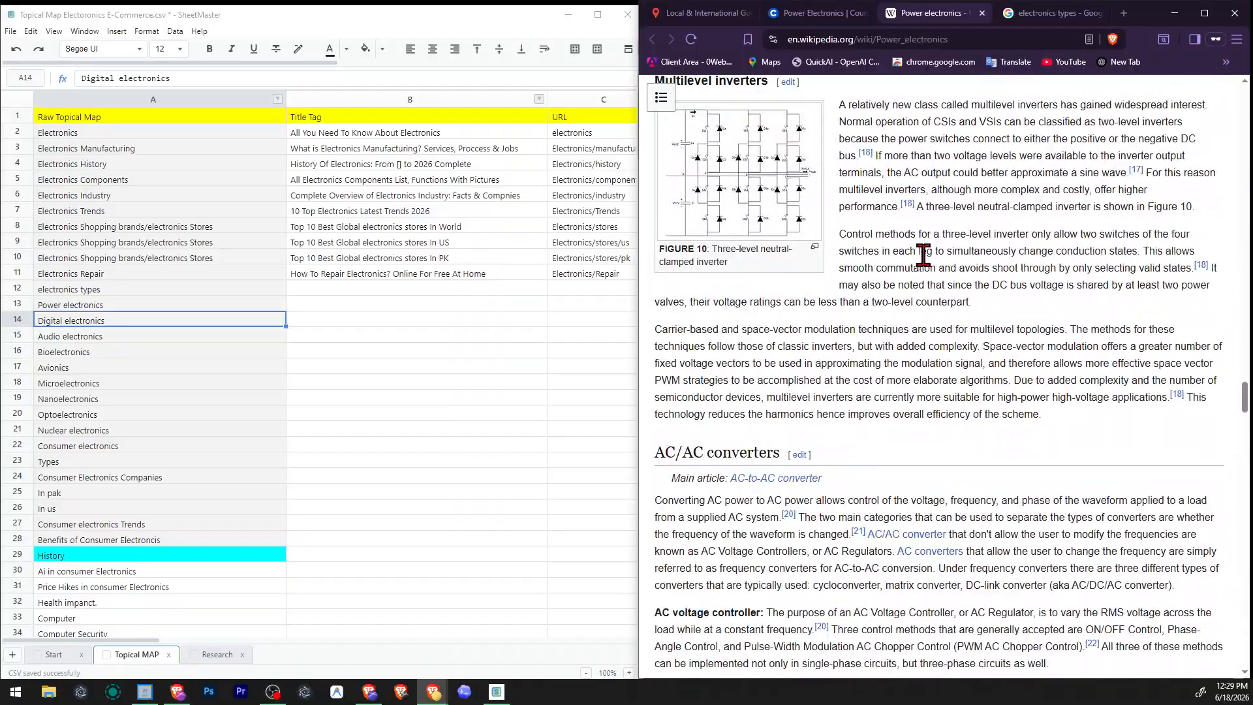
pyautogui.scroll(-15, 935, 246)
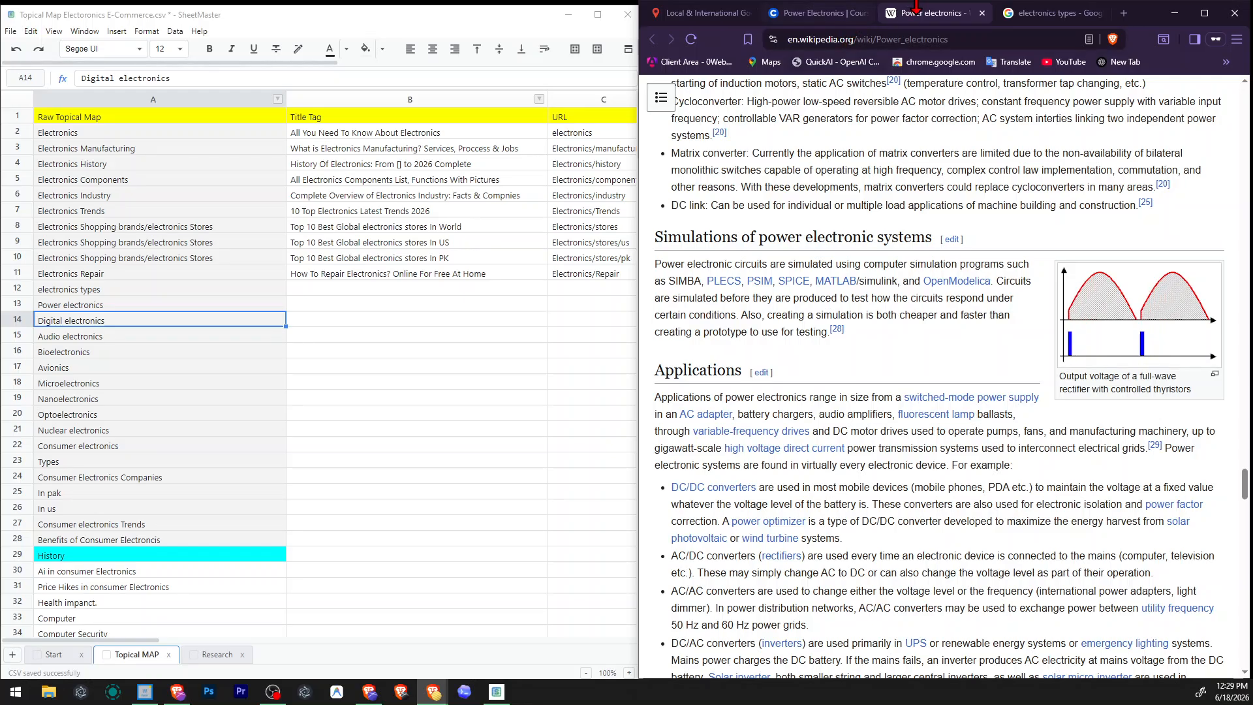
# Look over the Coursera power electronics specialization page and go back to the Google results.
pyautogui.click(820, 14)
pyautogui.scroll(-5, 914, 248)
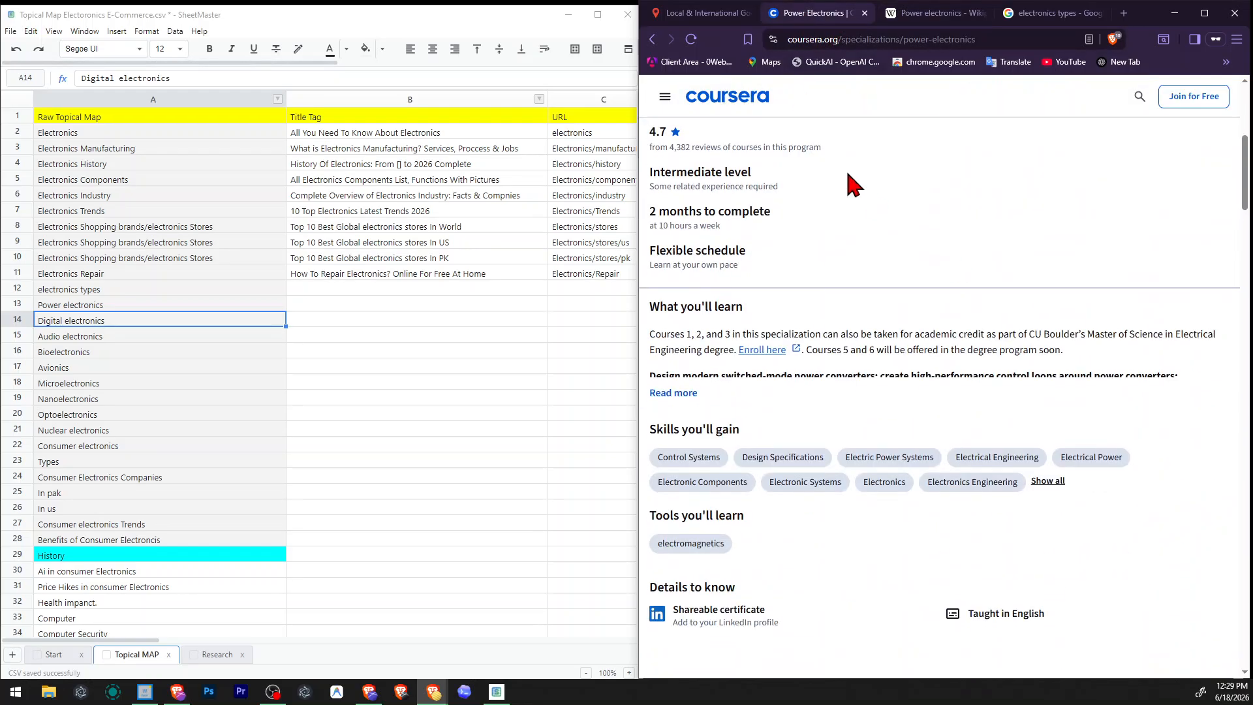
pyautogui.hotkey('alt', 'Left')
pyautogui.scroll(-2, 816, 340)
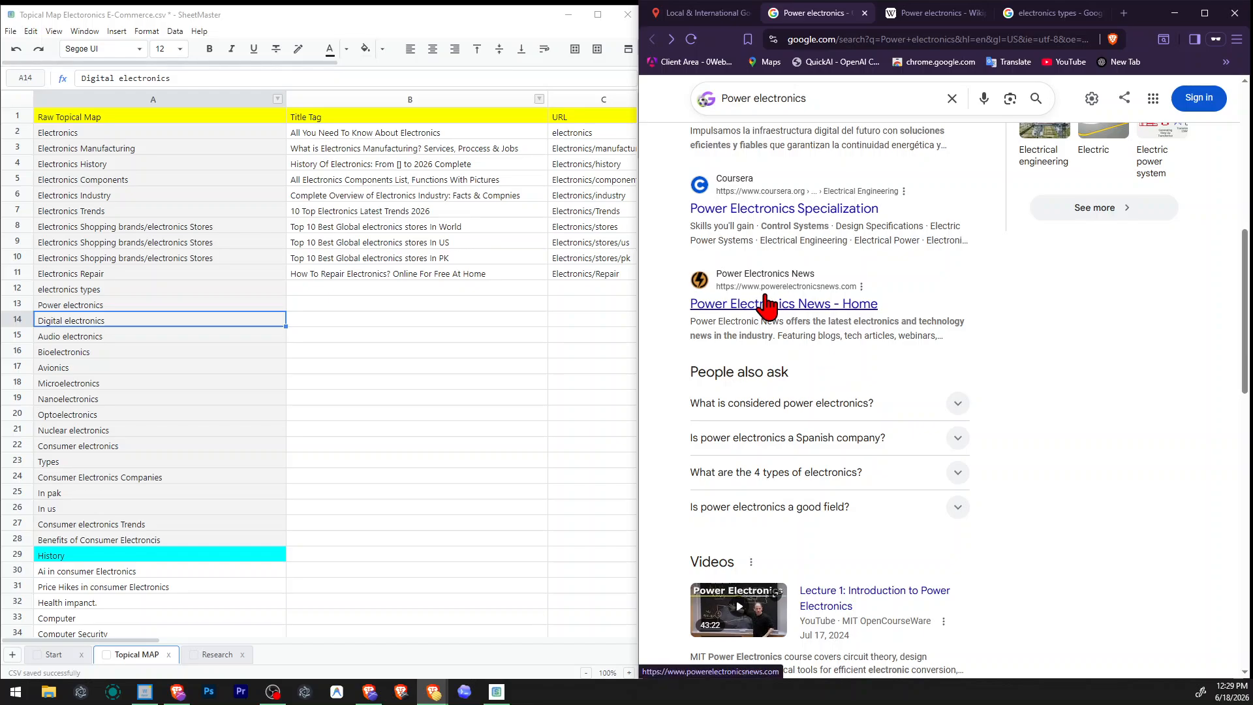
# Open the Power Electronics News site in a new tab and the Synopsys "What are Power Electronics?" glossary page in the current one.
pyautogui.rightClick(782, 304)
pyautogui.click(798, 314)
pyautogui.scroll(-6, 835, 333)
pyautogui.scroll(-4, 841, 340)
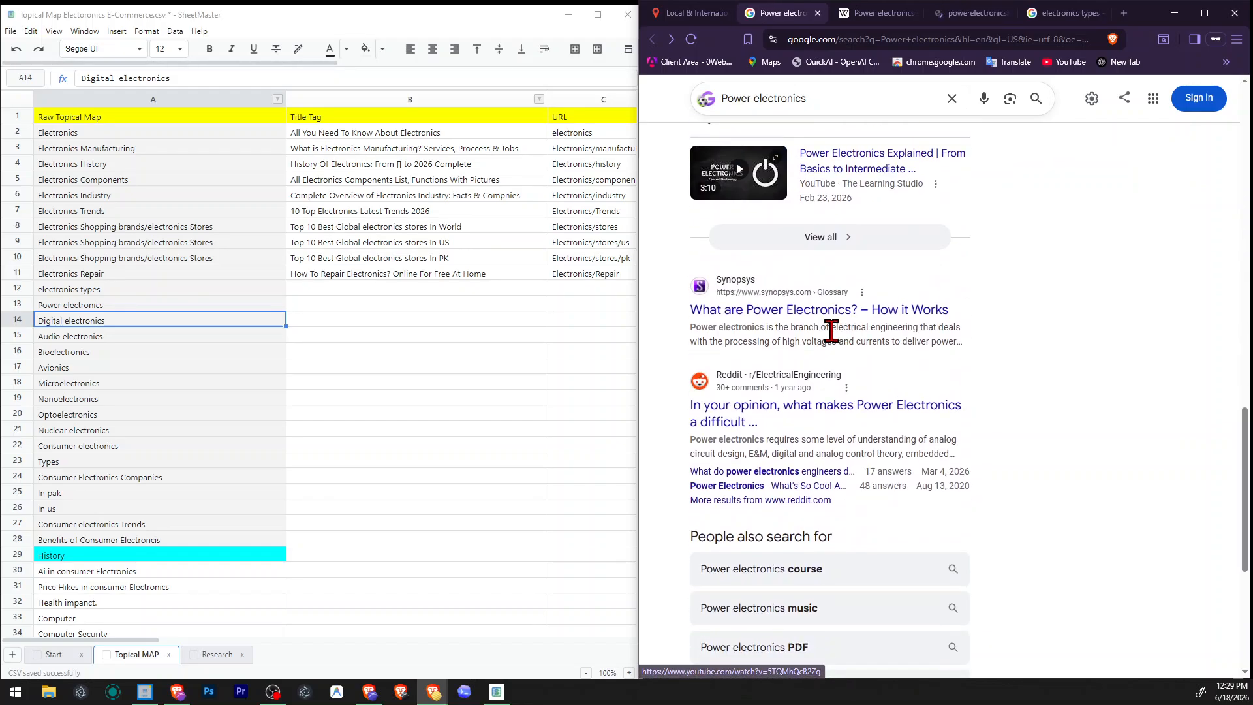
pyautogui.click(933, 332)
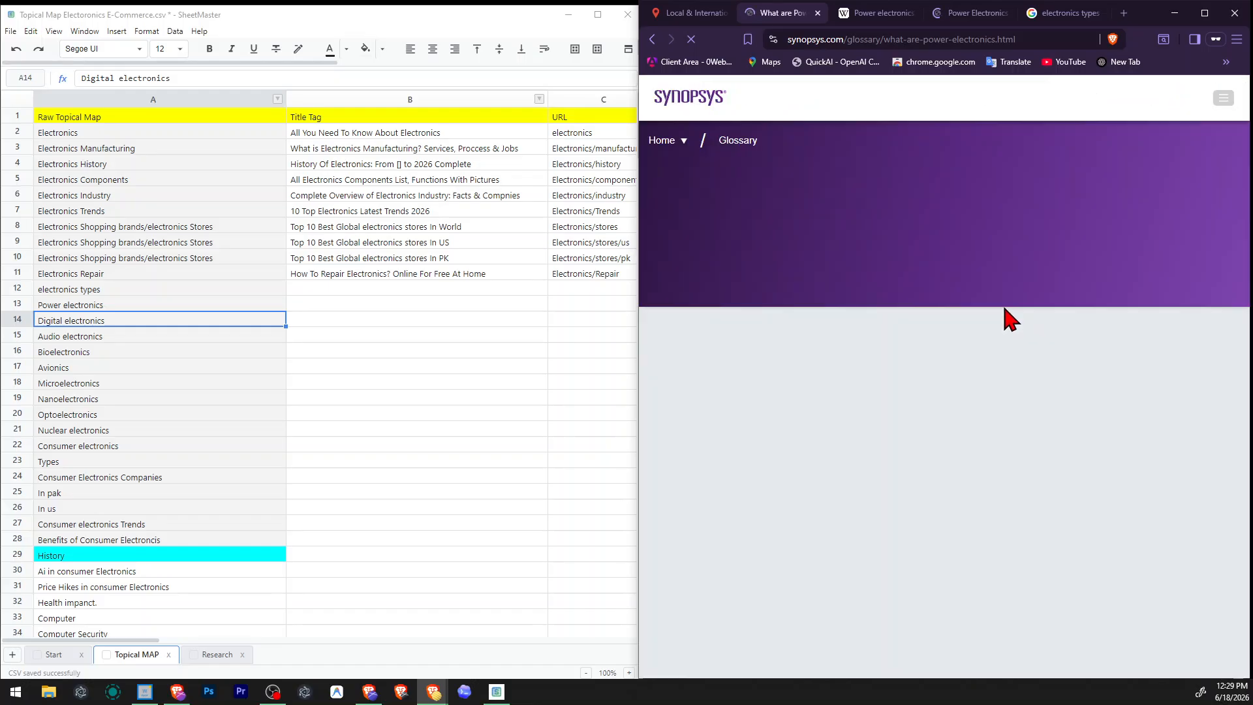
# Read the definition of power electronics and the section below it on the Synopsys glossary page.
pyautogui.scroll(-2, 973, 294)
pyautogui.moveTo(822, 269); pyautogui.dragTo(1071, 288)
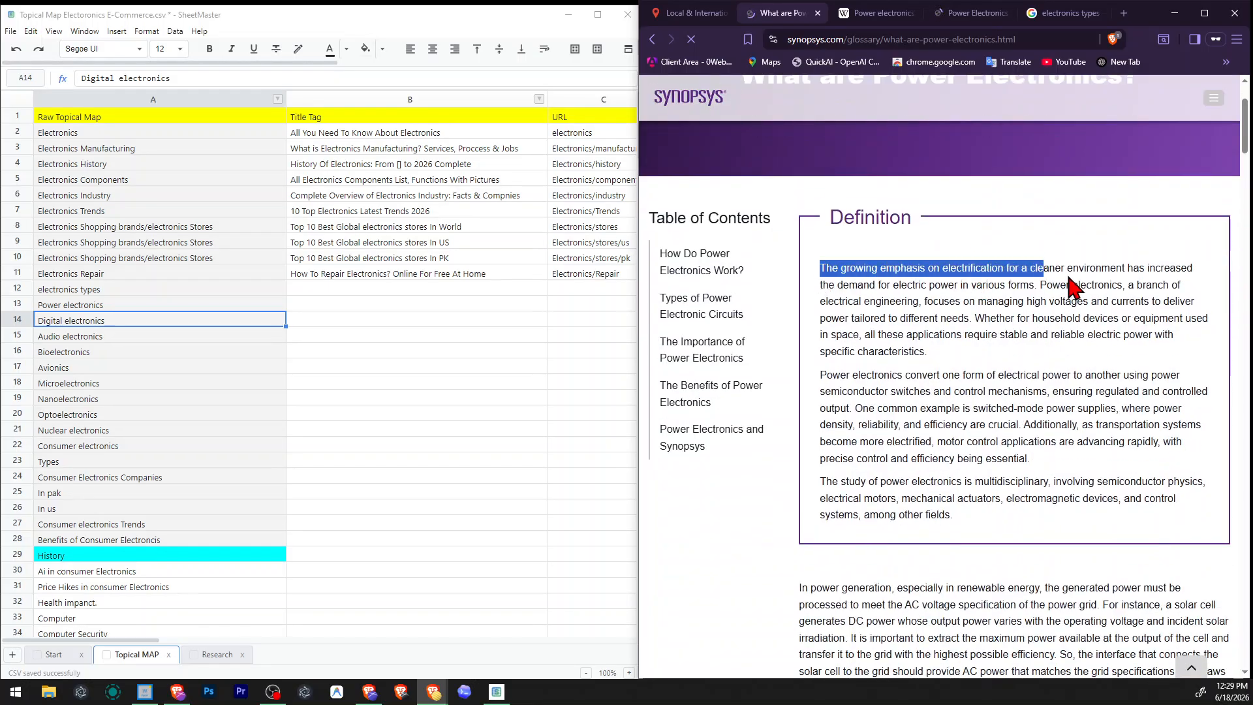
pyautogui.click(1070, 299)
pyautogui.scroll(-4, 1070, 303)
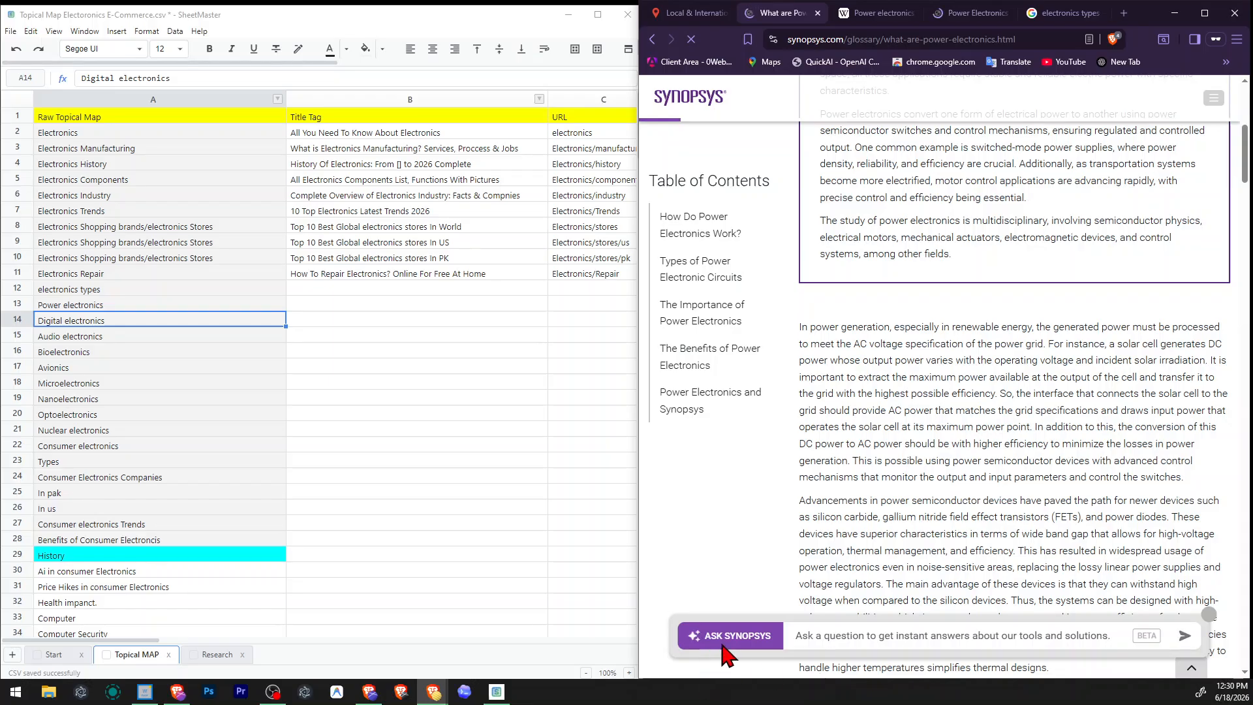
# Send the test message "sdsada" to the Ask Synopsys assistant and close its chat window.
pyautogui.click(841, 637)
pyautogui.write('sdsada')
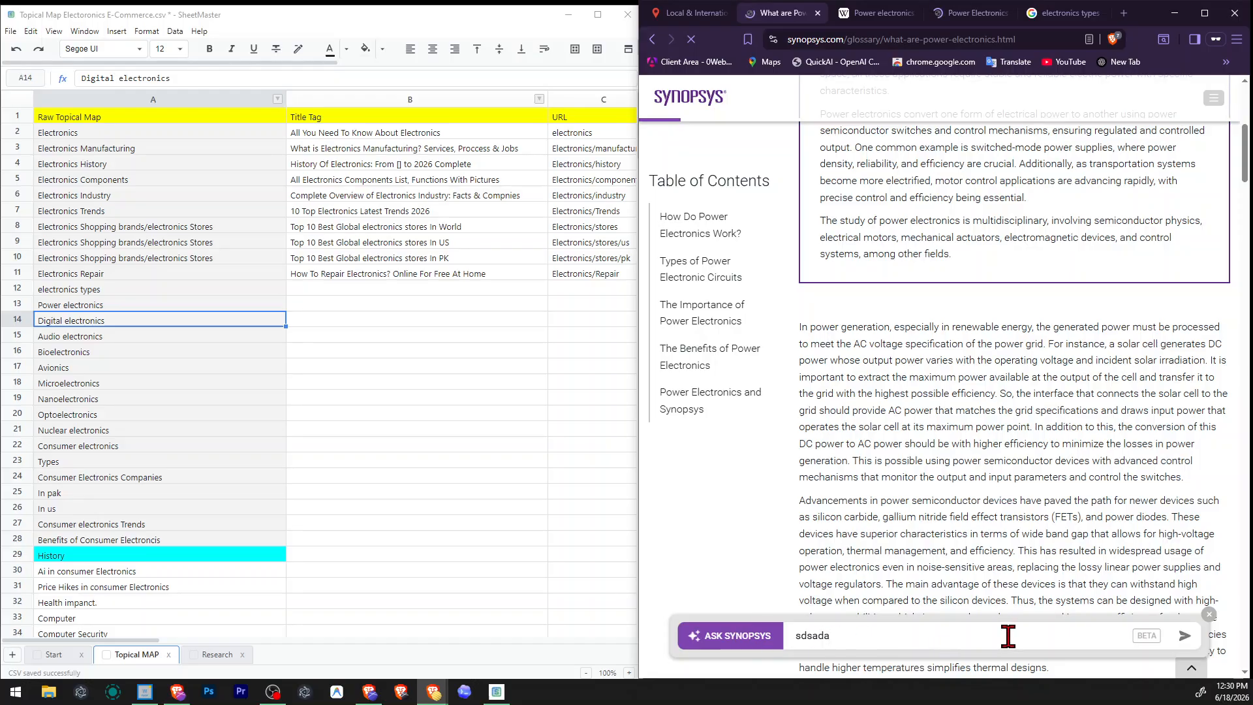
pyautogui.click(1173, 635)
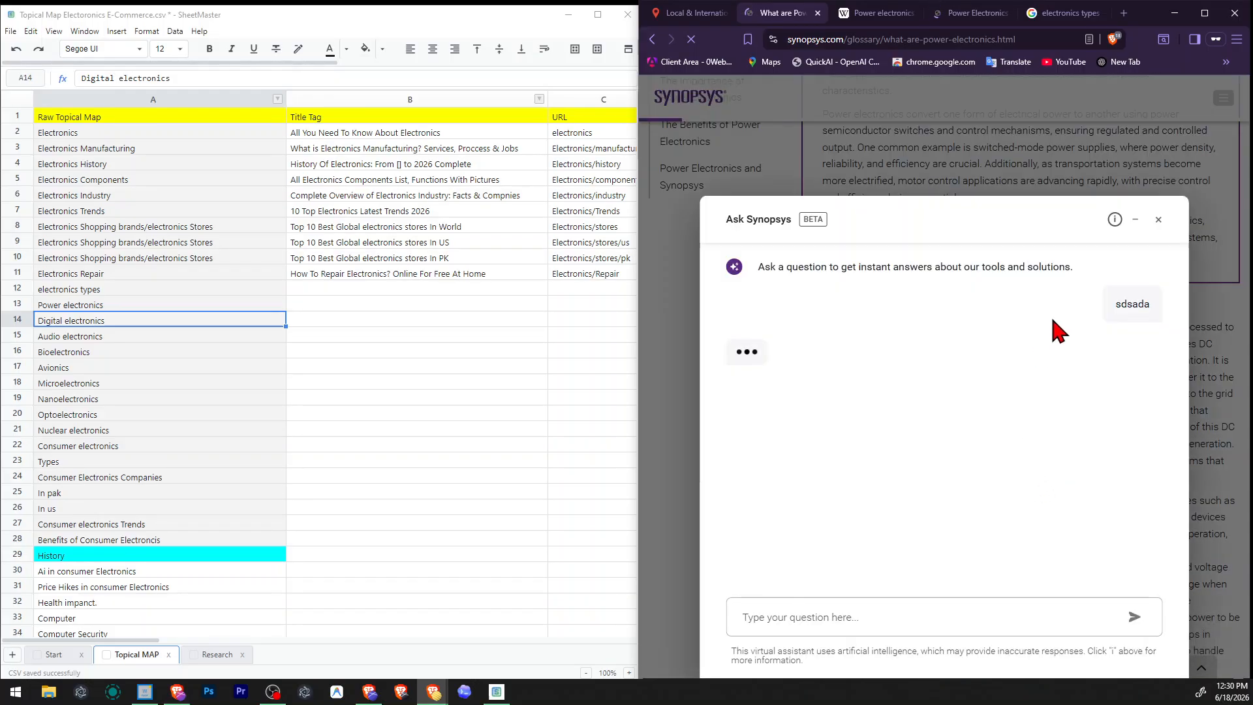
pyautogui.click(1160, 221)
pyautogui.click(972, 425)
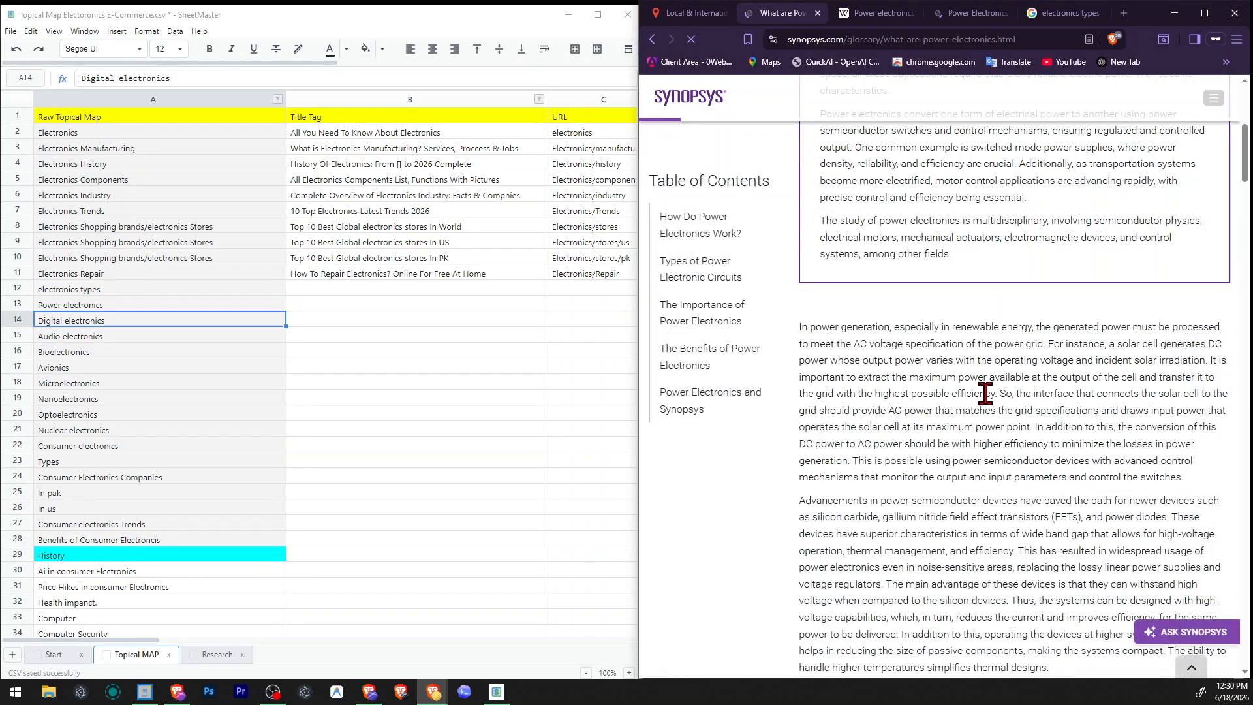
# Read the introduction and the "How Do Power Electronics Work?" section of the Synopsys glossary page.
pyautogui.moveTo(802, 328); pyautogui.dragTo(994, 432)
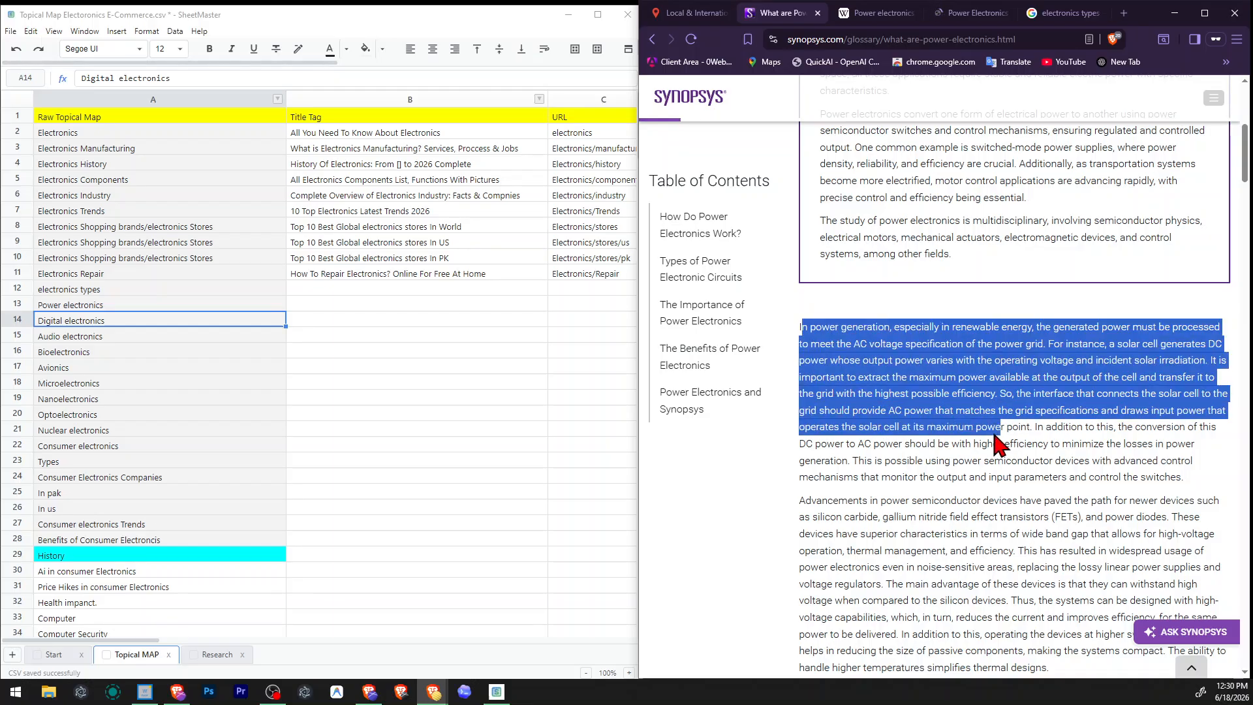
pyautogui.scroll(6, 993, 432)
pyautogui.scroll(-8, 914, 287)
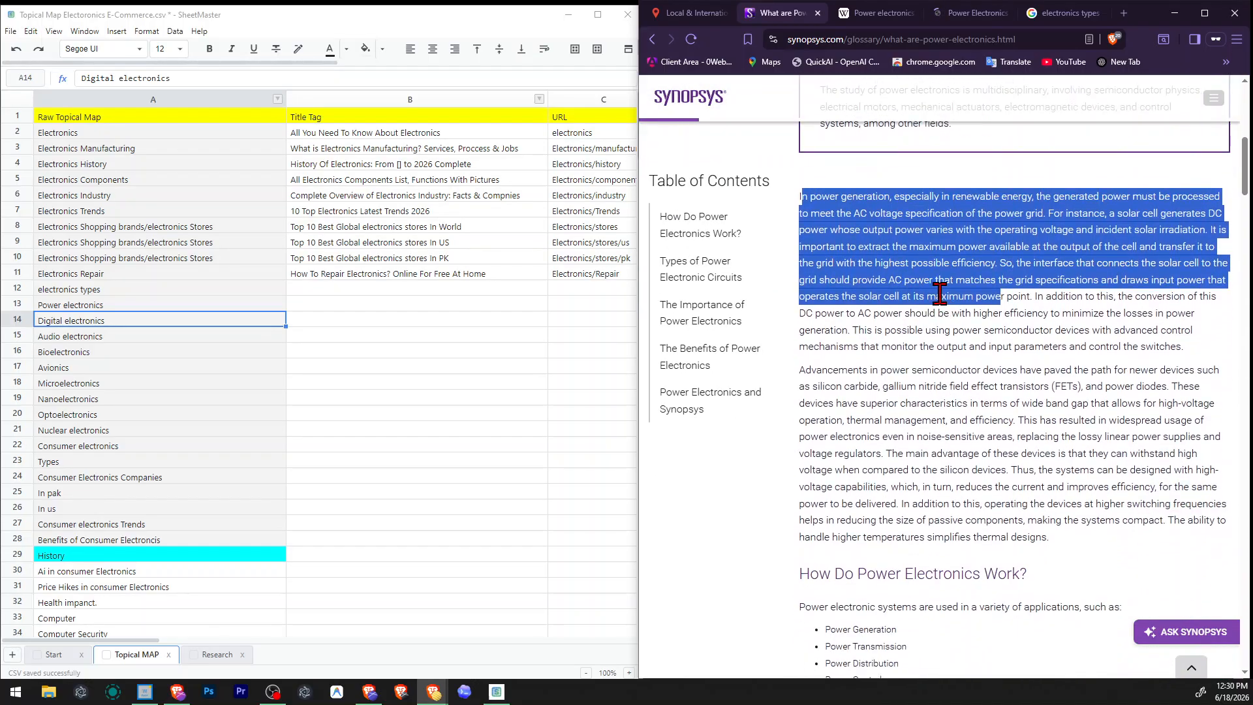
pyautogui.click(940, 294)
pyautogui.scroll(-4, 940, 294)
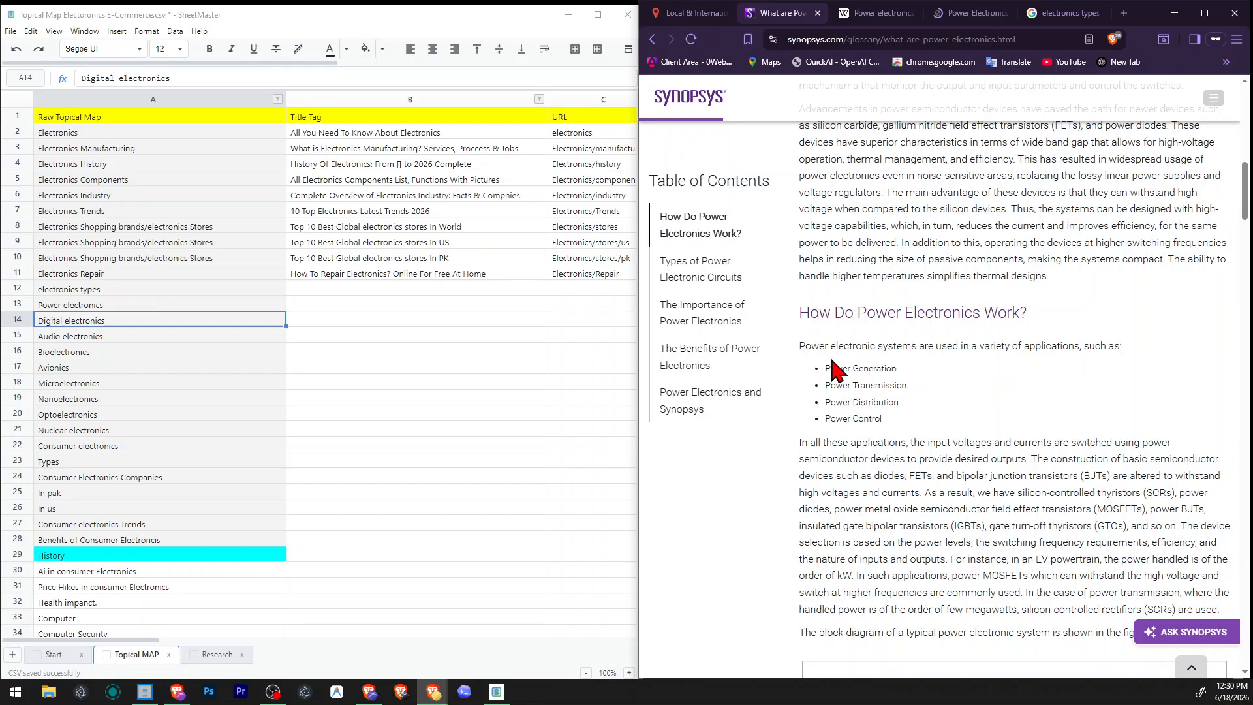
pyautogui.moveTo(832, 366); pyautogui.dragTo(849, 390)
pyautogui.click(831, 399)
pyautogui.moveTo(881, 443); pyautogui.dragTo(1070, 553)
pyautogui.scroll(-12, 1044, 548)
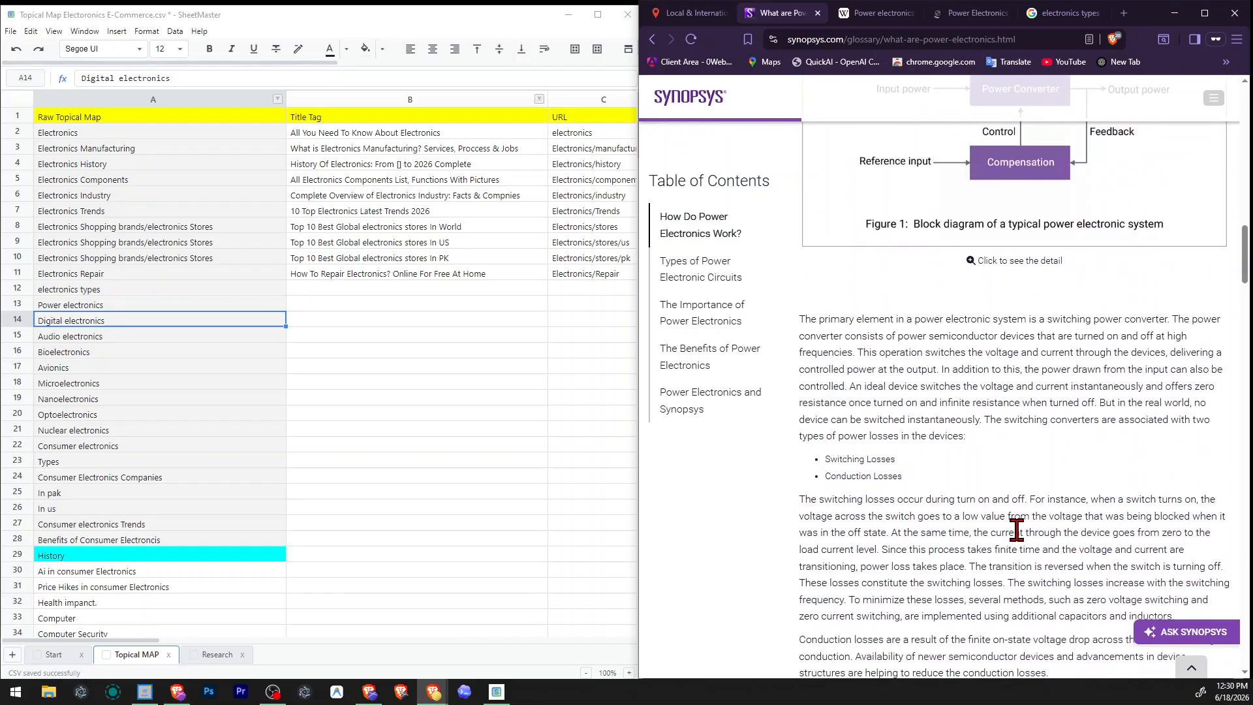
# Skim the glossary page's sections on types of power electronic circuits, importance, benefits, and power electronics at Synopsys.
pyautogui.scroll(-10, 1017, 530)
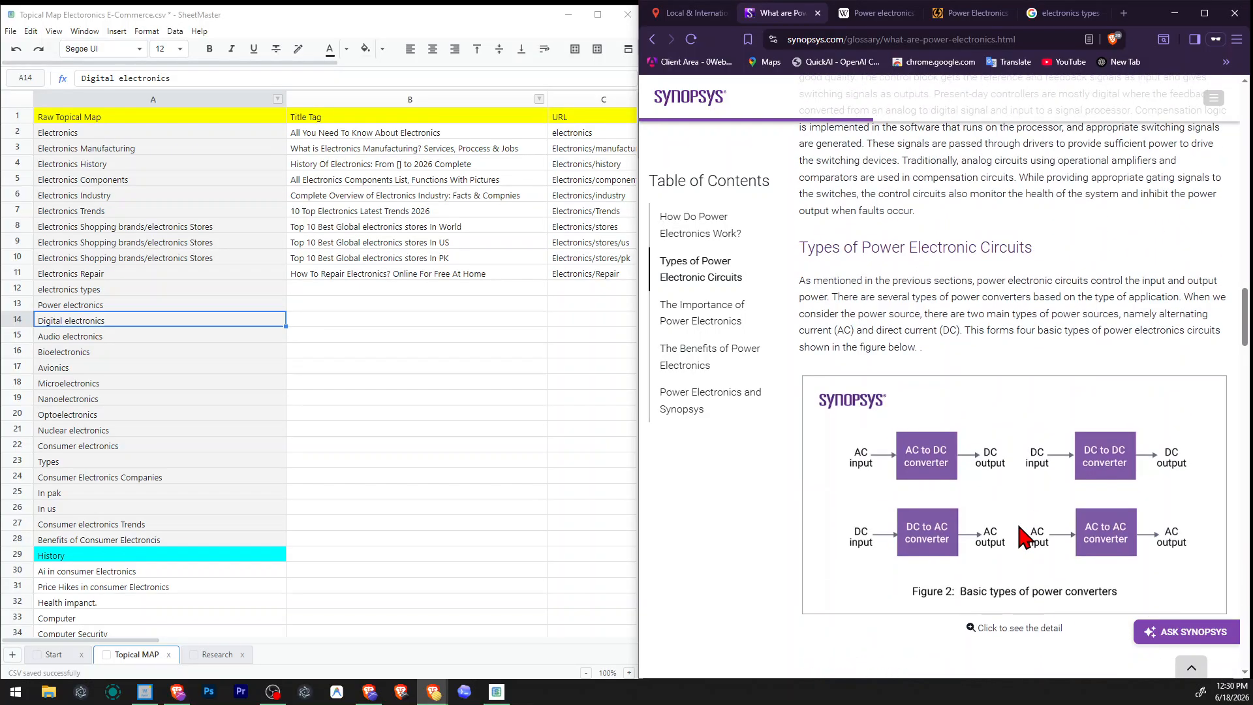
pyautogui.scroll(-10, 1025, 526)
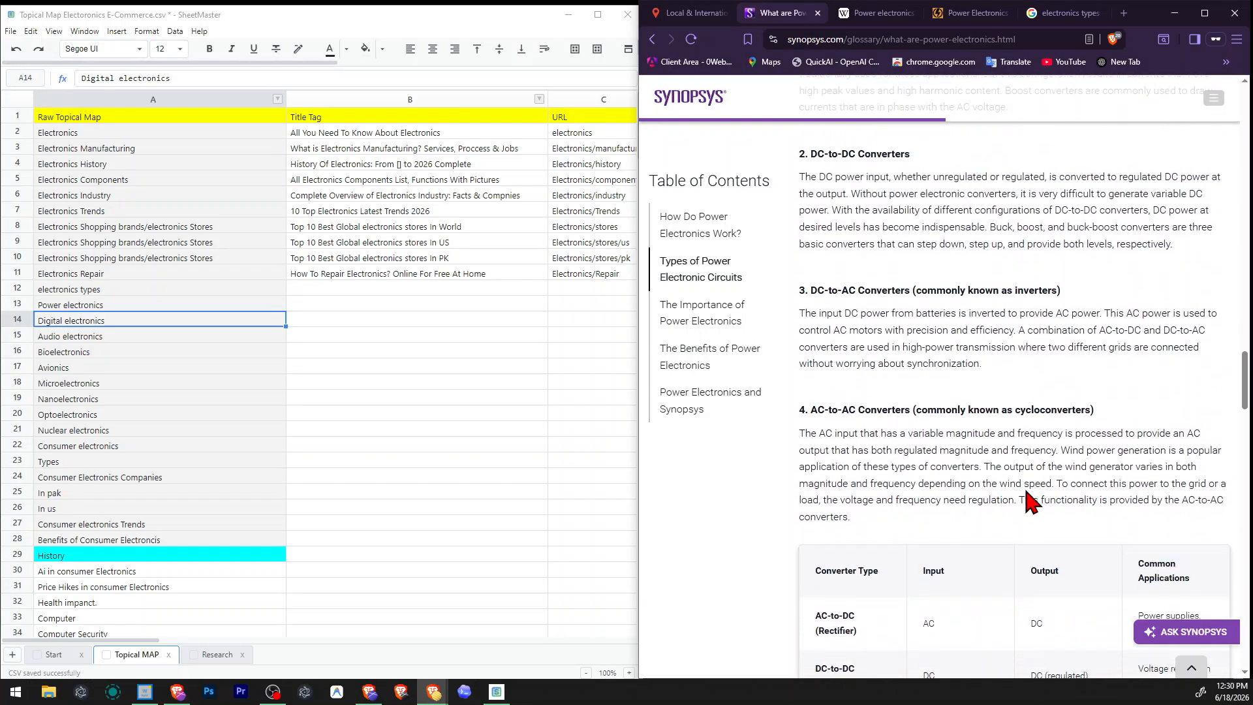
pyautogui.scroll(-4, 1032, 503)
pyautogui.scroll(-4, 1031, 496)
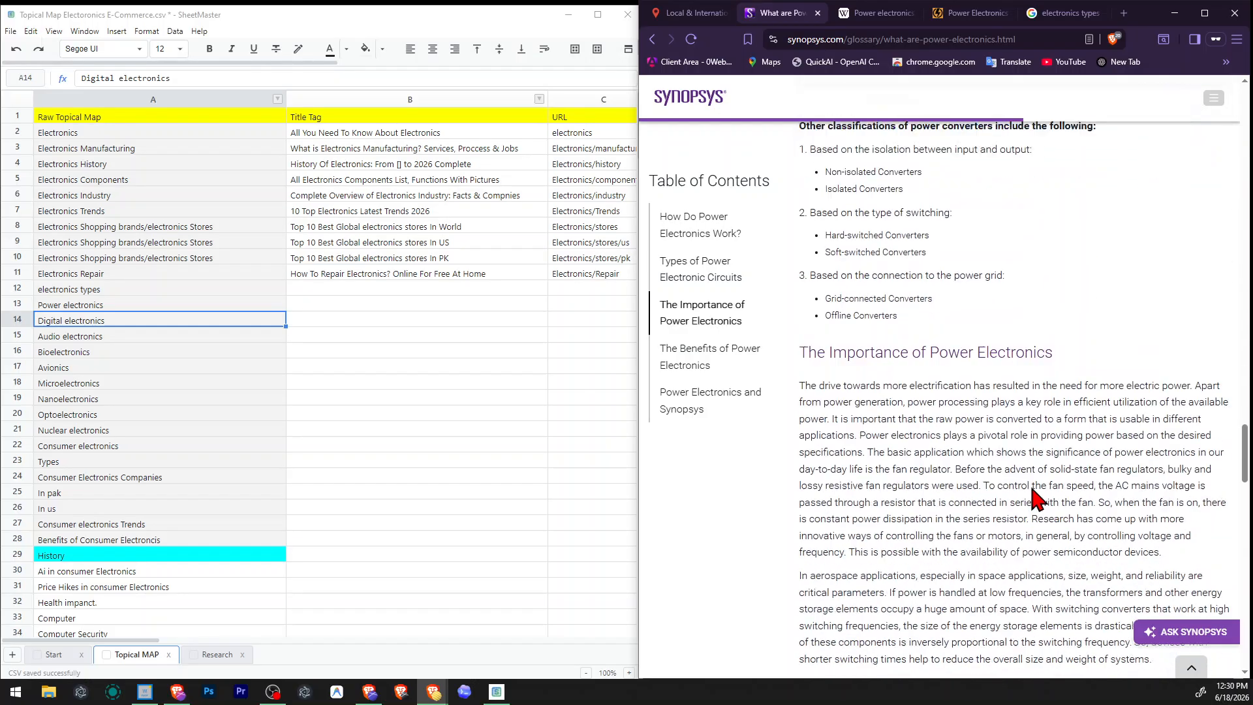
pyautogui.scroll(-12, 1040, 493)
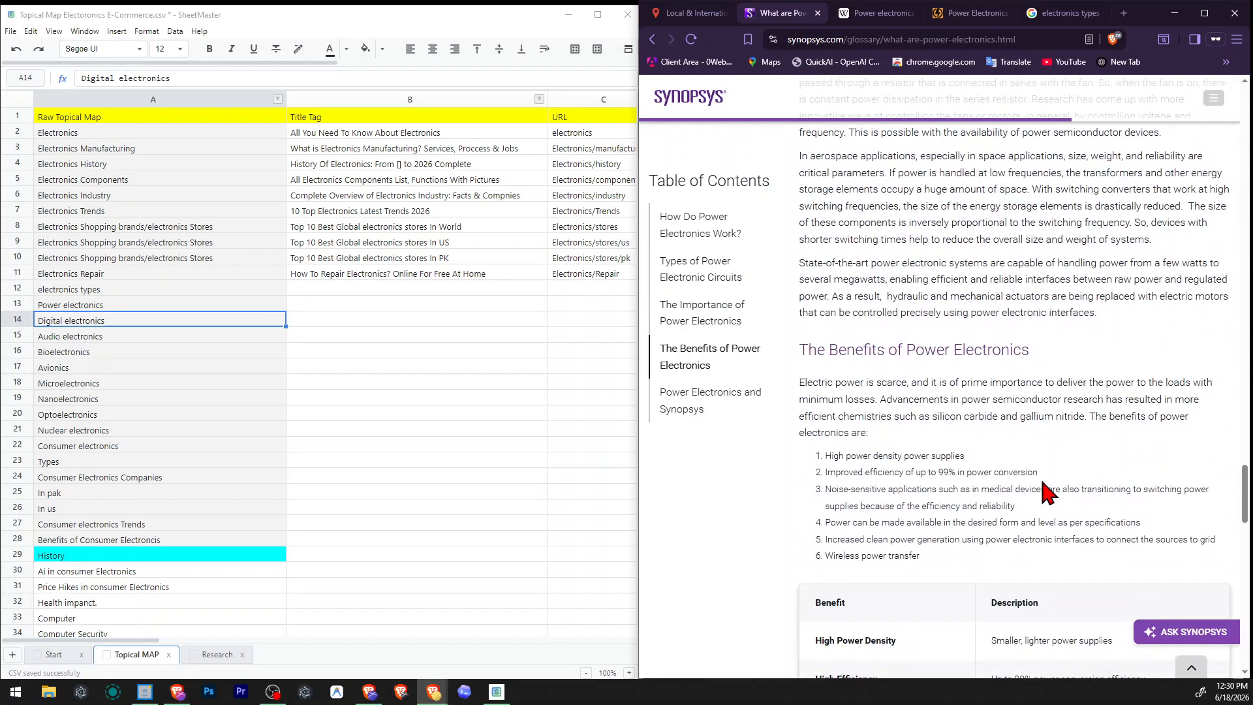
pyautogui.scroll(-2, 1051, 491)
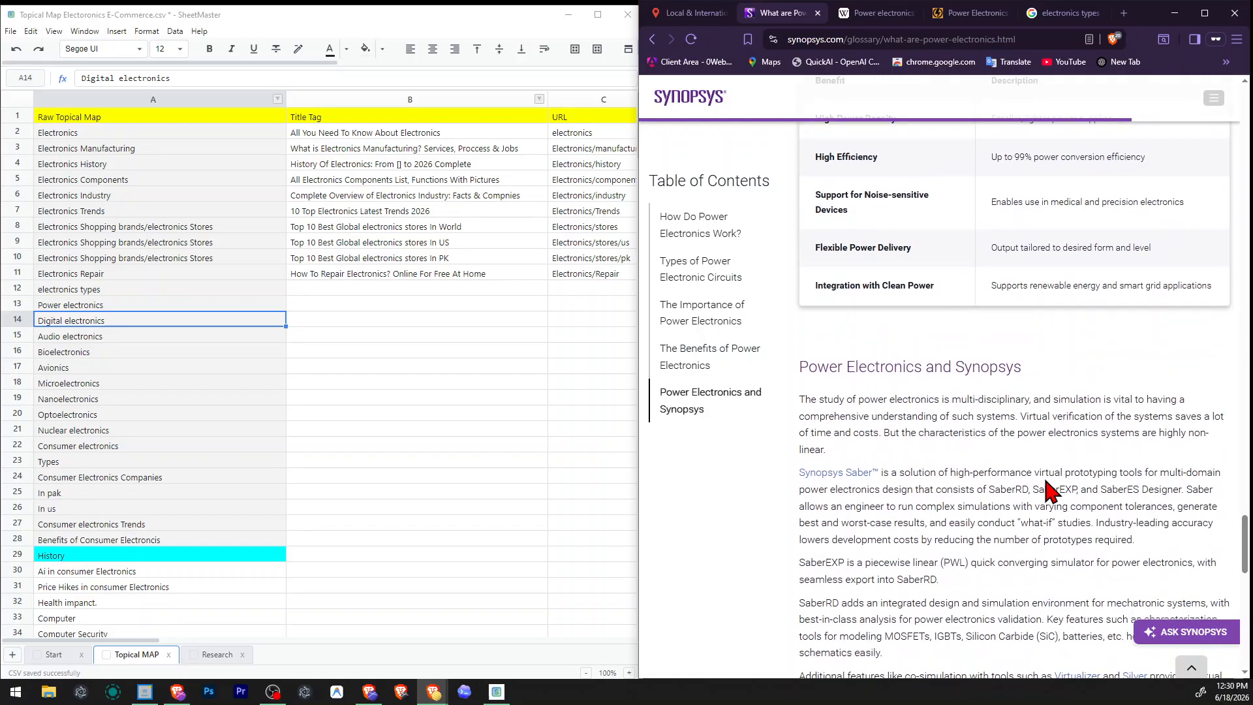
# Remove the "Power electronics" row from the raw topical map.
pyautogui.click(168, 370)
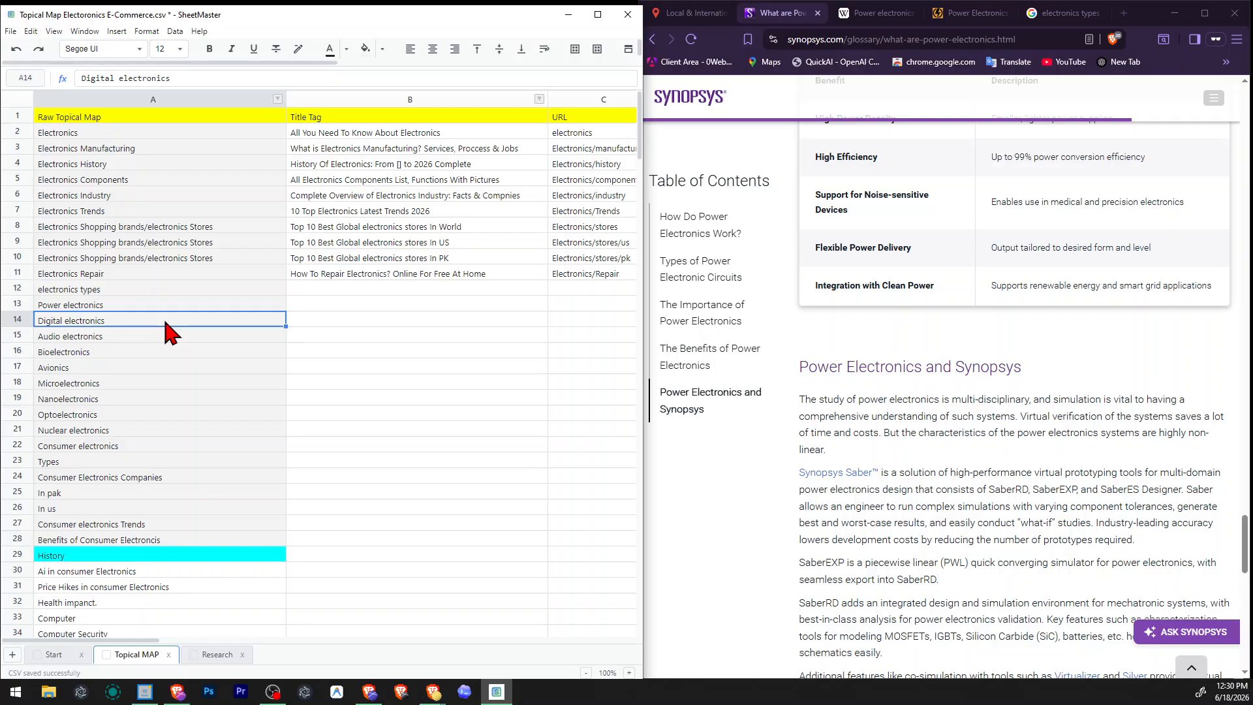
pyautogui.rightClick(15, 306)
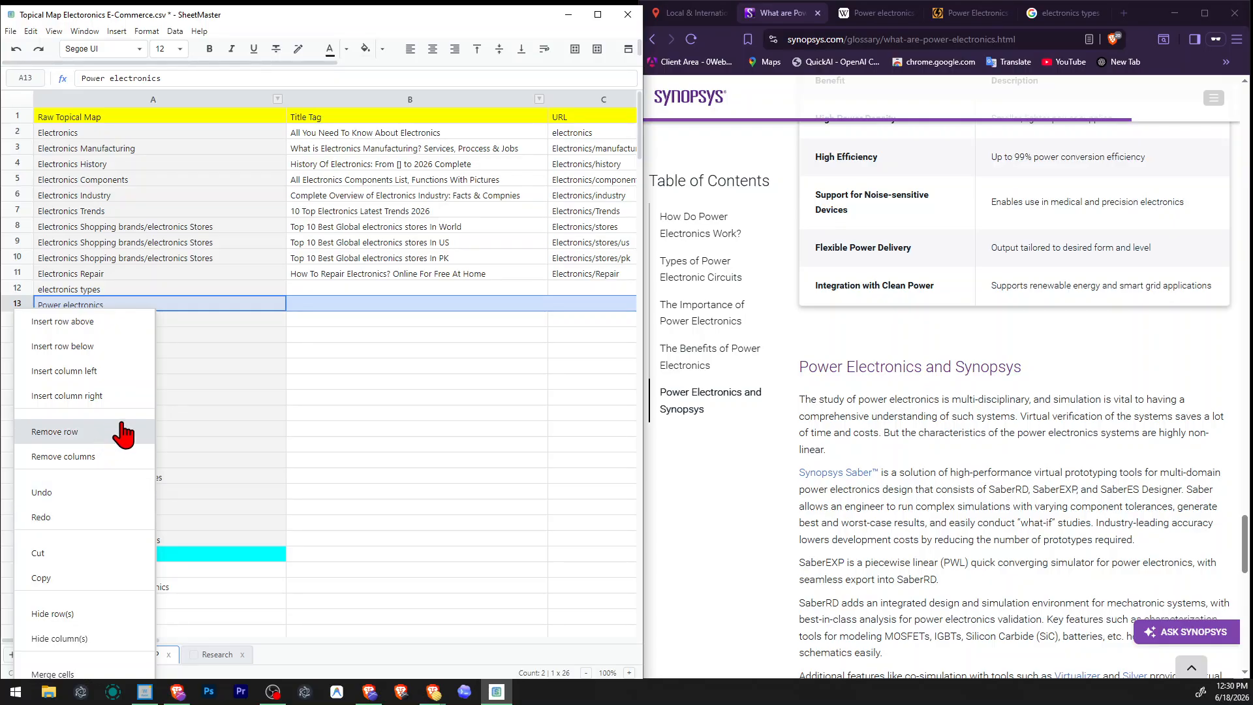
pyautogui.click(123, 434)
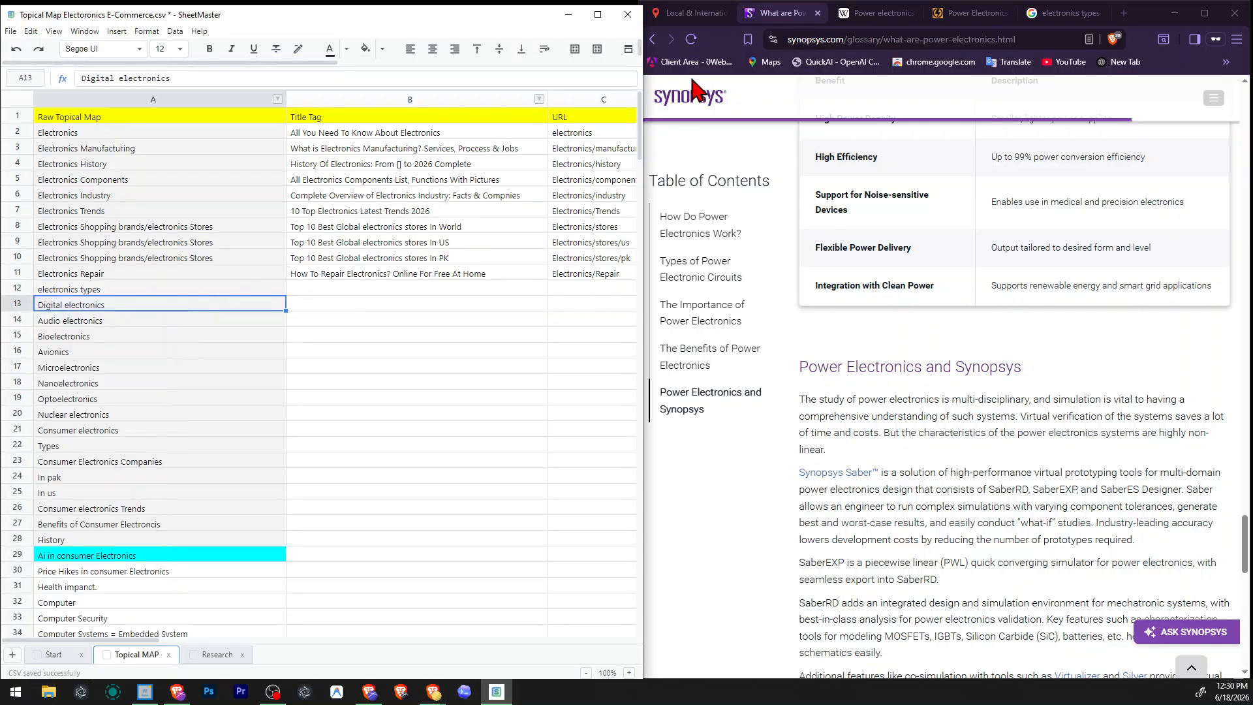
# Close the Synopsys, Wikipedia, Power Electronics News and "electronics types" tabs, leaving only the SERP checker open.
pyautogui.click(816, 17)
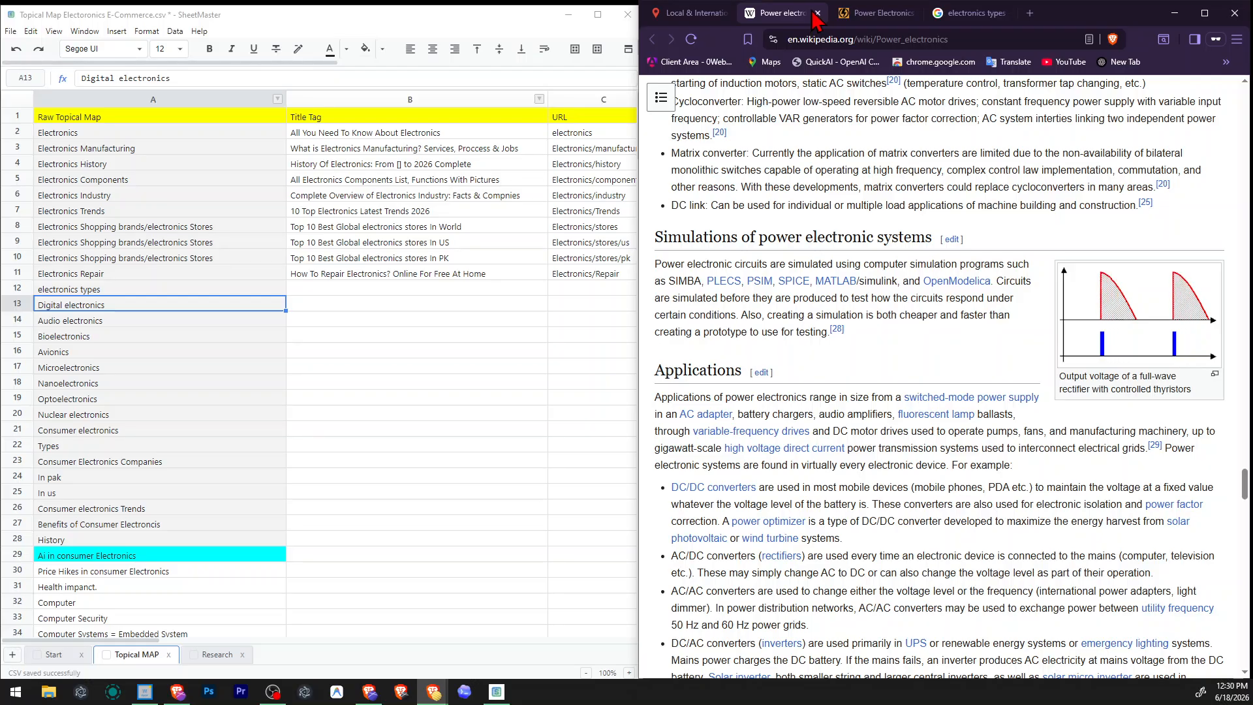
pyautogui.click(817, 13)
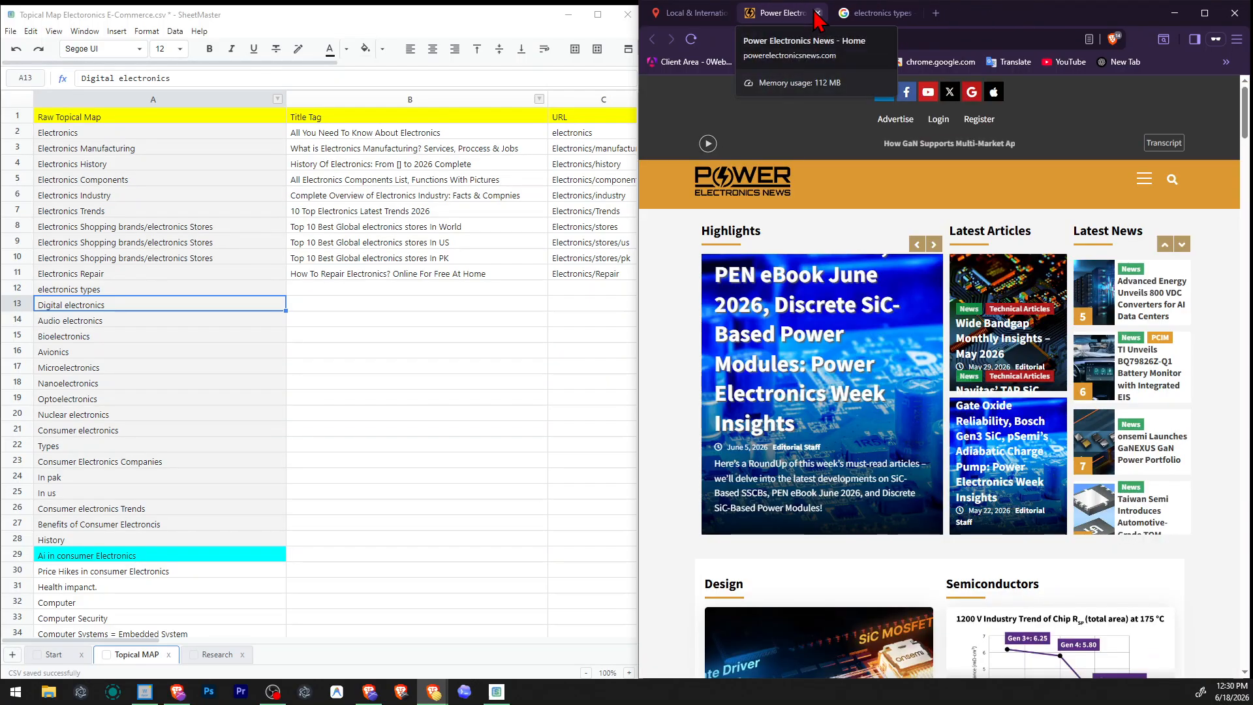
pyautogui.click(817, 13)
pyautogui.click(817, 13)
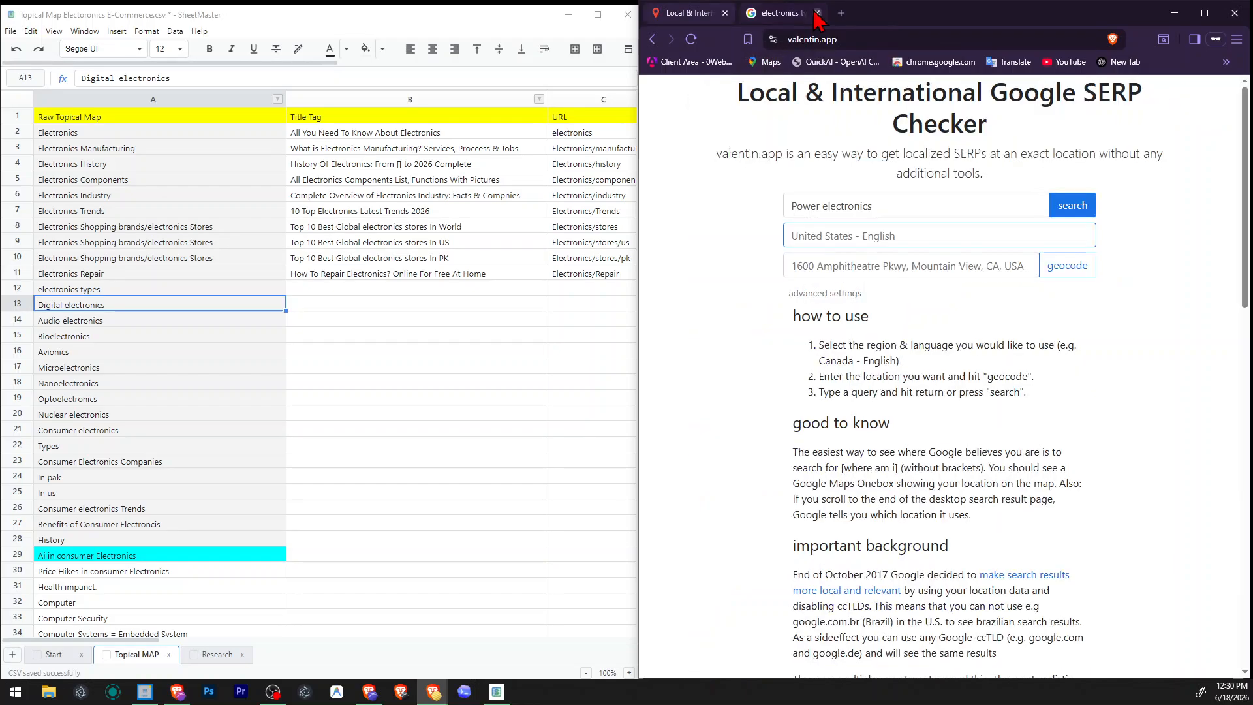
# Search US English Google results for "Digital electronics" through the valentin.app SERP checker.
pyautogui.click(904, 199)
pyautogui.hotkey('ctrl', 'a')
pyautogui.write('Digital electronics')
pyautogui.click(1049, 205)
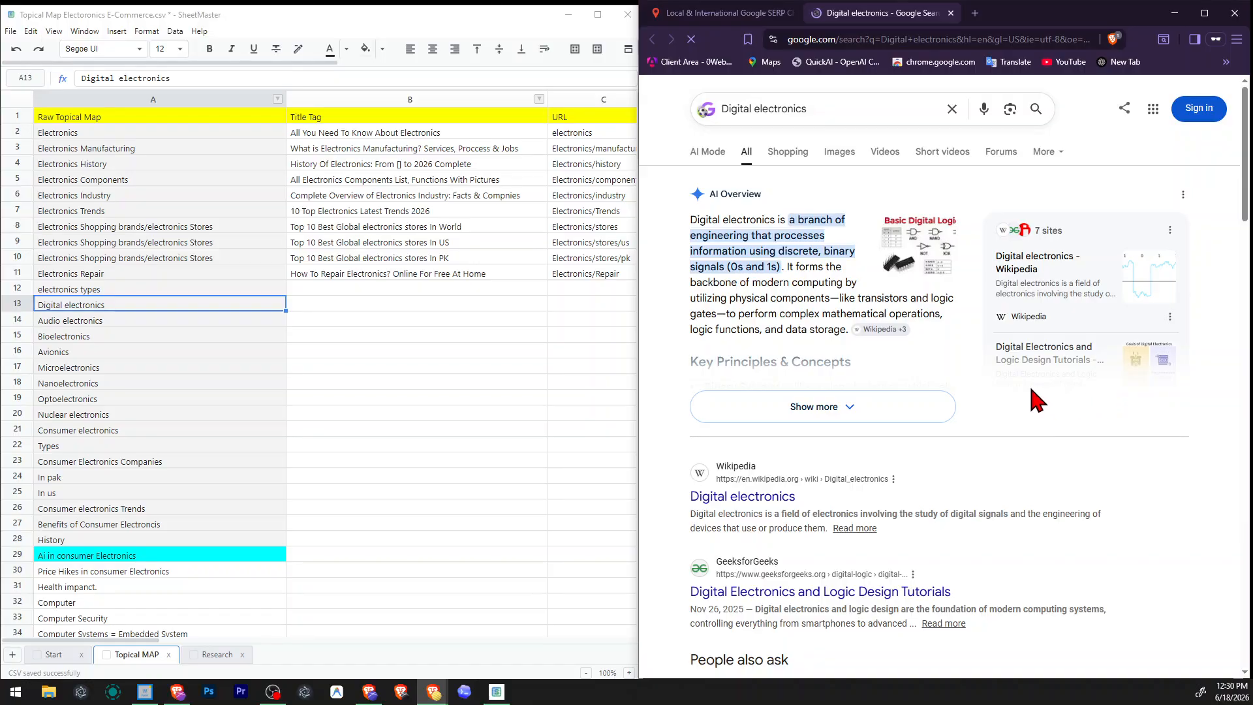
# Read the Wikipedia and GeeksforGeeks snippets in the Digital electronics results.
pyautogui.scroll(-2, 1032, 390)
pyautogui.scroll(2, 1032, 380)
pyautogui.scroll(-2, 1027, 383)
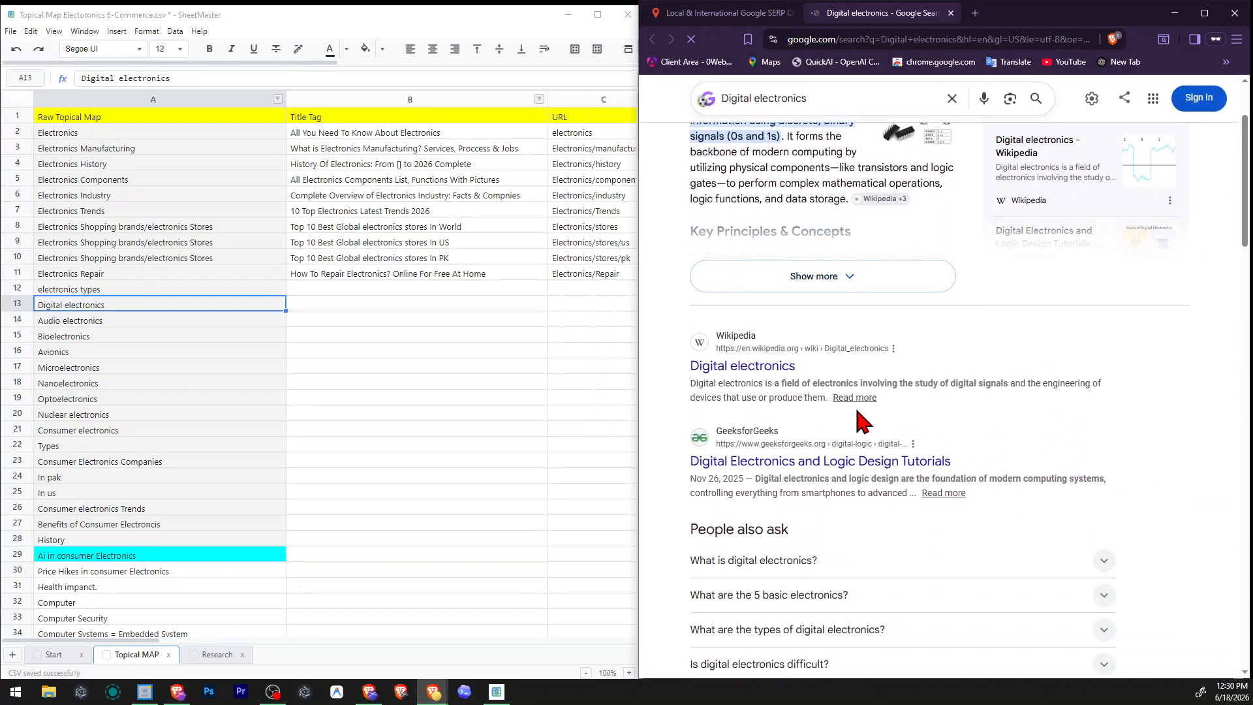
pyautogui.moveTo(839, 383); pyautogui.dragTo(1004, 382)
pyautogui.moveTo(1098, 379); pyautogui.dragTo(813, 397)
pyautogui.click(923, 344)
pyautogui.scroll(-2, 985, 358)
pyautogui.moveTo(873, 353); pyautogui.dragTo(789, 364)
pyautogui.doubleClick(790, 362)
# Examine the People also ask questions, the Things to know topics and the lower results for Digital electronics.
pyautogui.scroll(-2, 804, 375)
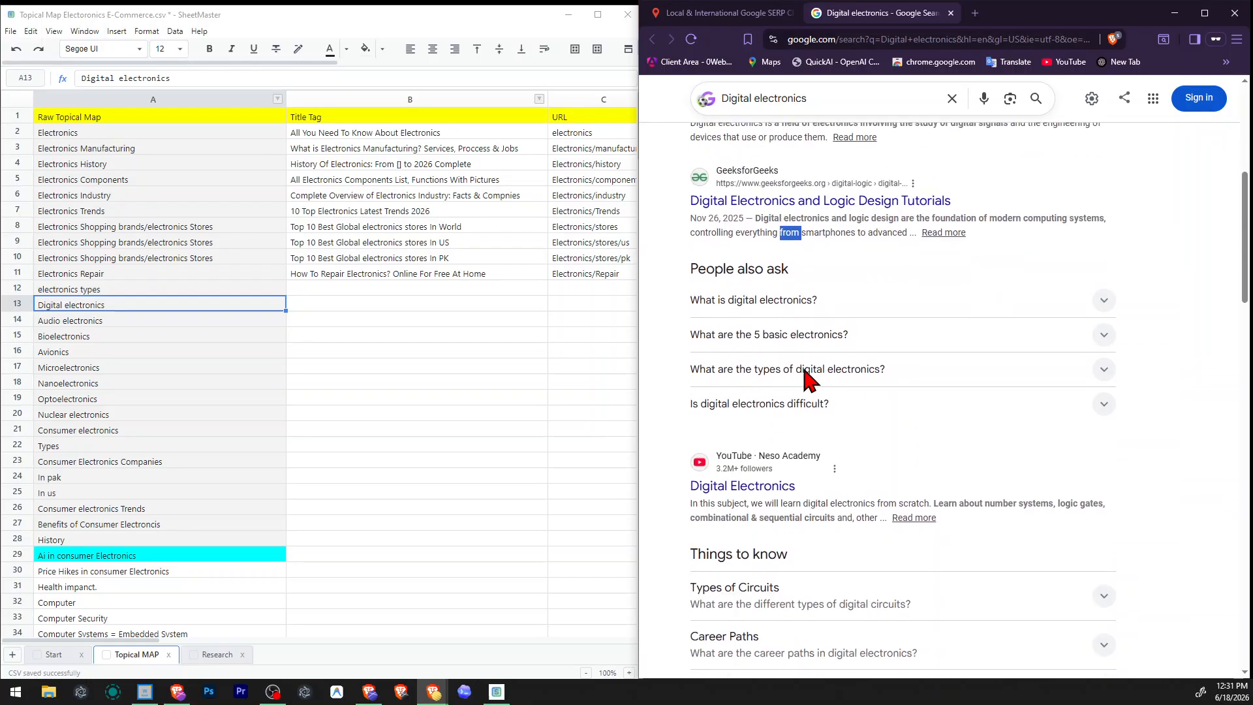
pyautogui.scroll(-6, 805, 376)
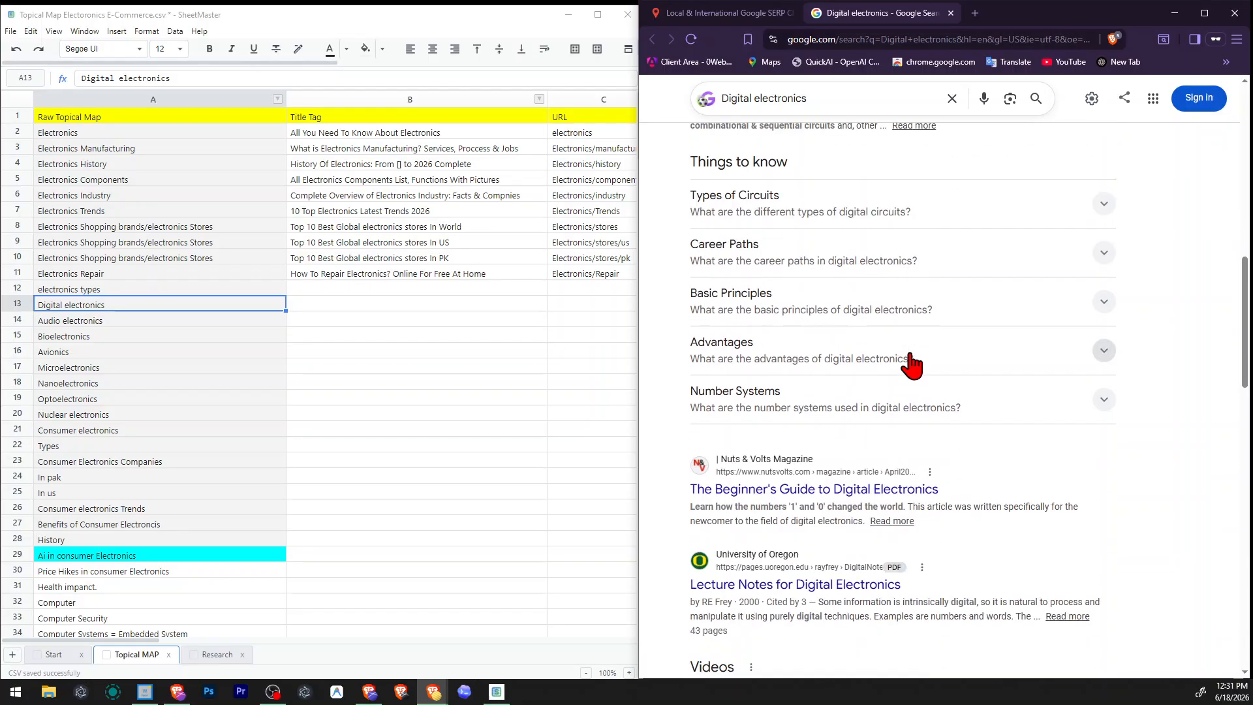
pyautogui.scroll(-2, 912, 363)
pyautogui.moveTo(773, 375); pyautogui.dragTo(889, 369)
pyautogui.scroll(-2, 940, 374)
pyautogui.click(971, 353)
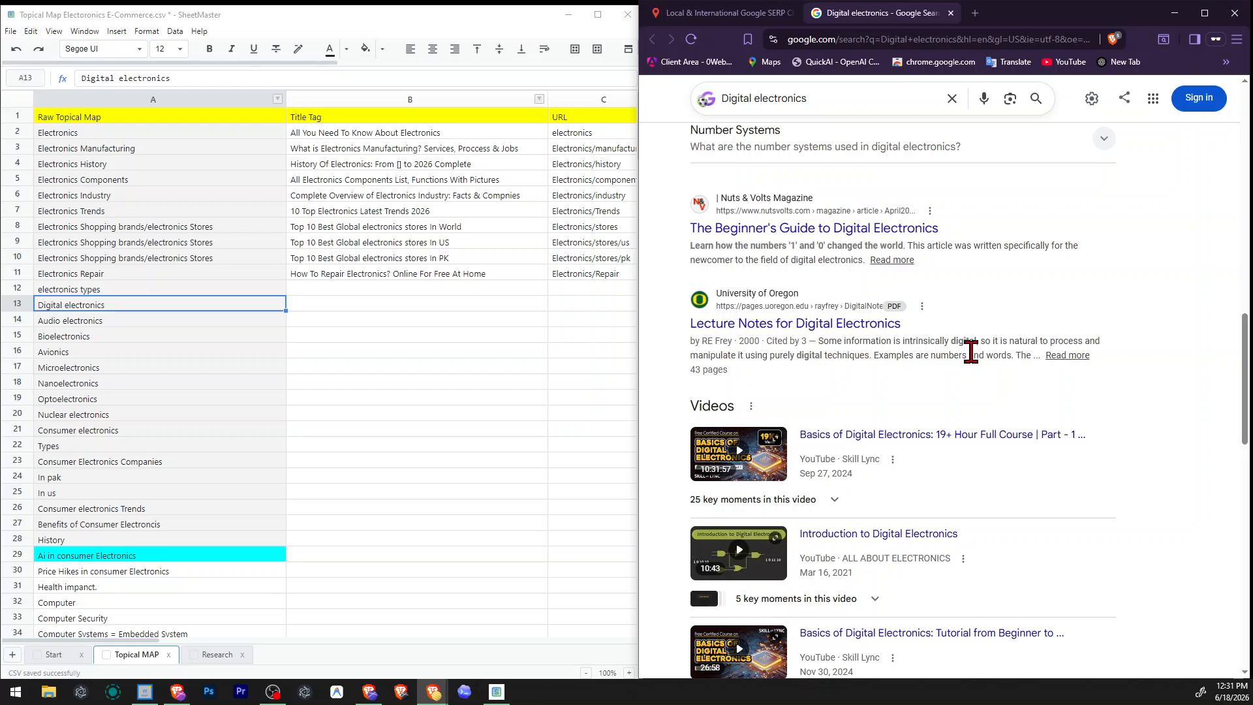
# Undo the removal of the "Power electronics" row in the topical map and save the file.
pyautogui.click(274, 378)
pyautogui.hotkey('ctrl', 'z')
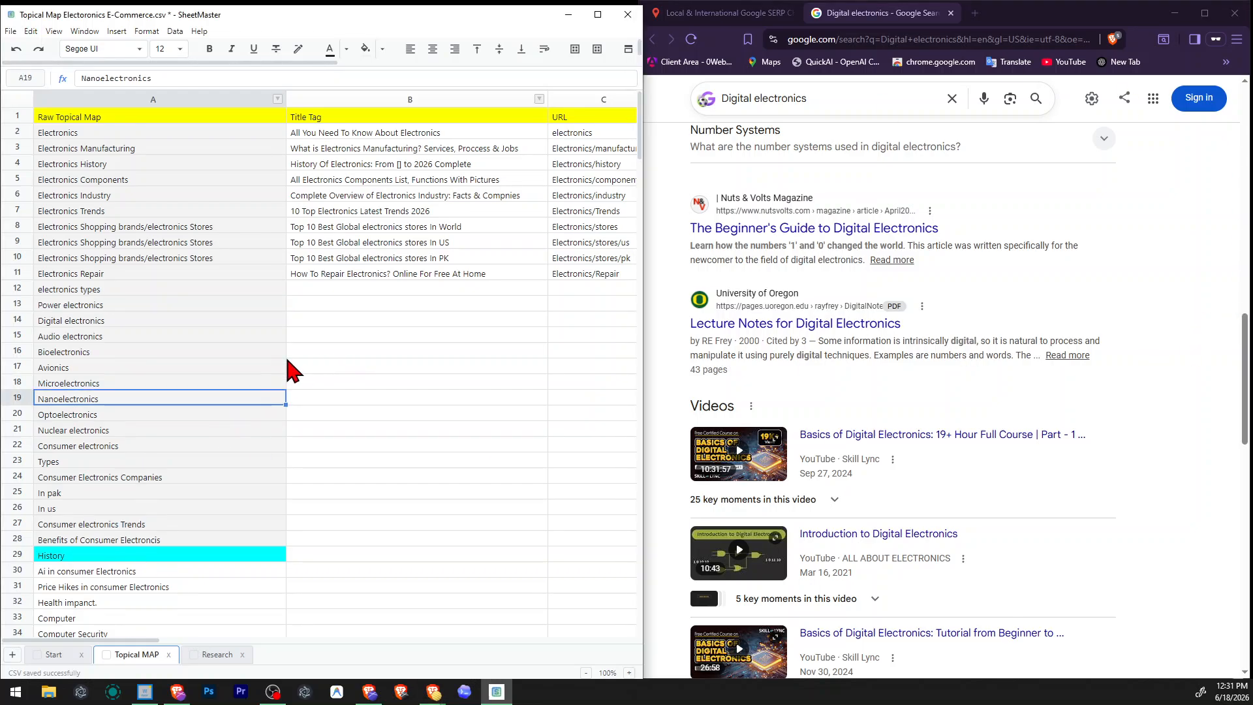
pyautogui.click(298, 346)
pyautogui.click(188, 302)
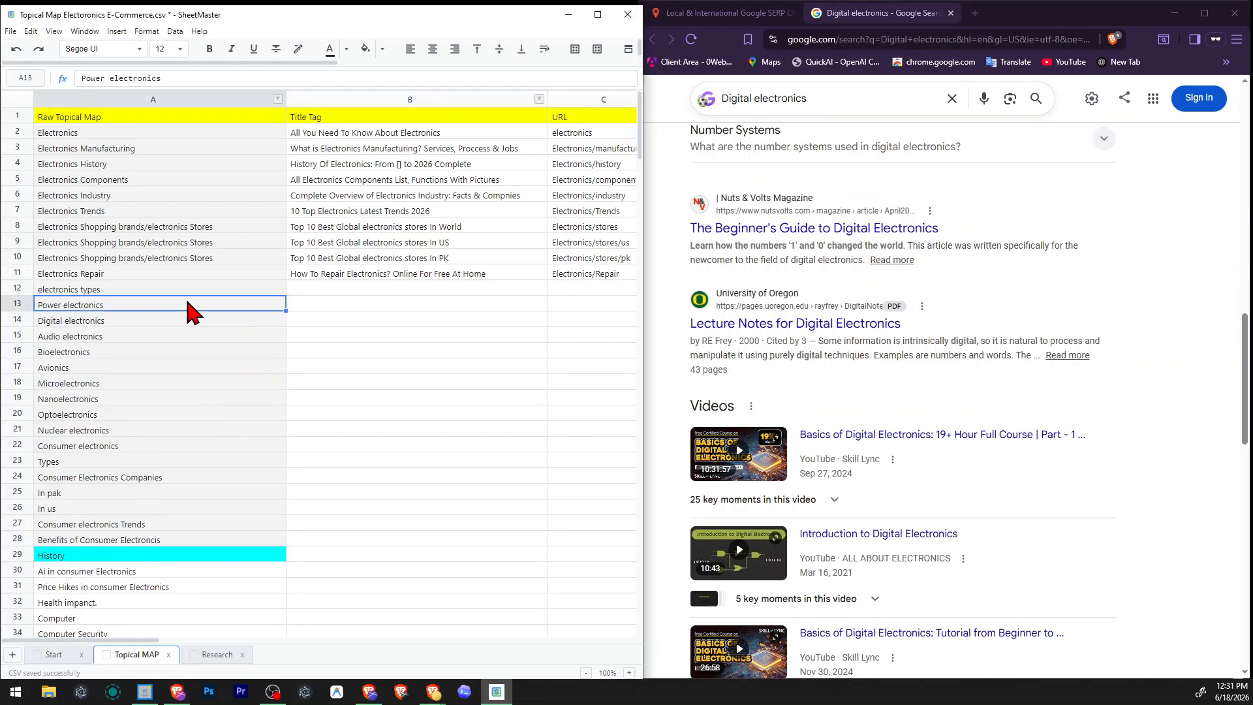
pyautogui.click(373, 433)
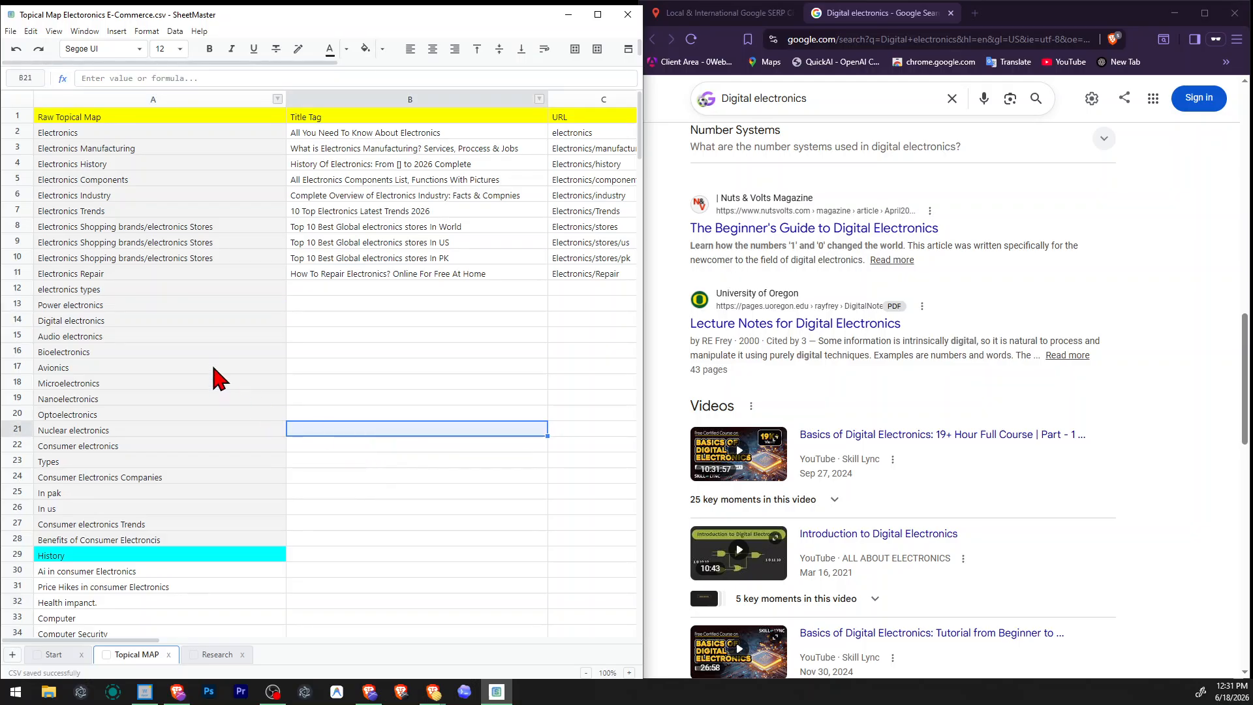
# Search US English Google results for "Audio electronics" from the topical map and look over the results and related questions.
pyautogui.click(222, 338)
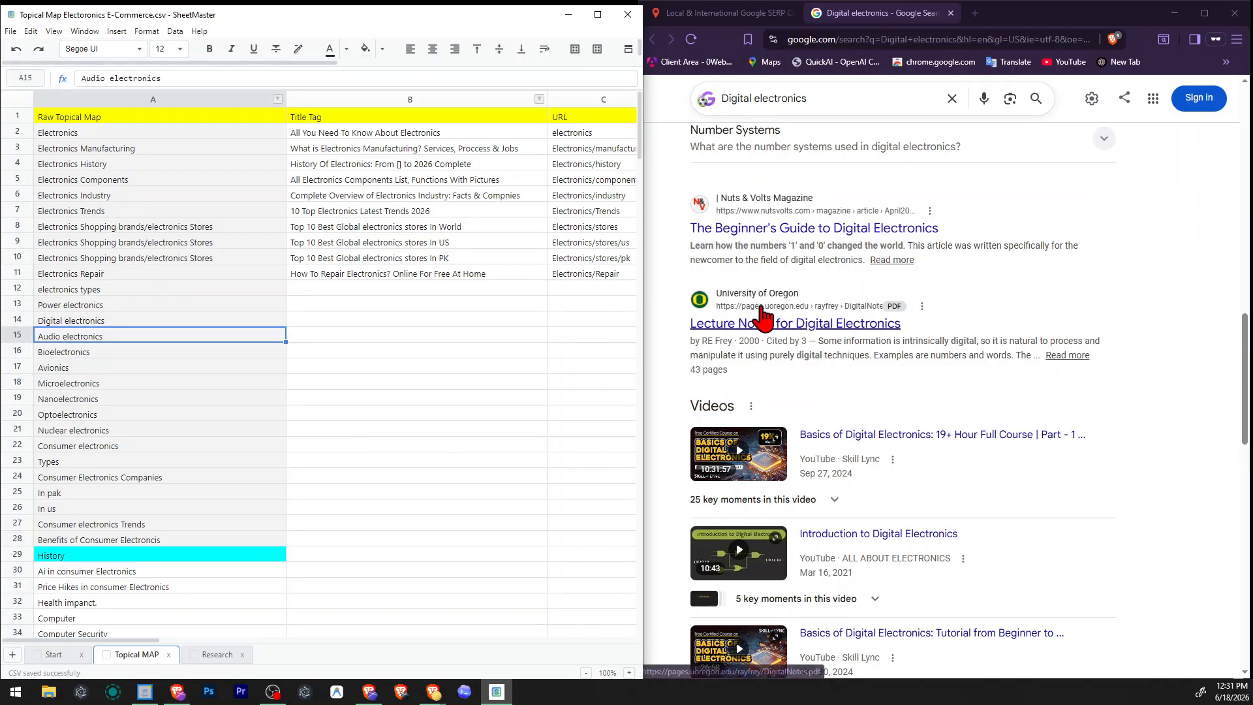
pyautogui.click(751, 13)
pyautogui.click(964, 214)
pyautogui.hotkey('ctrl', 'a')
pyautogui.write('Audio electronics')
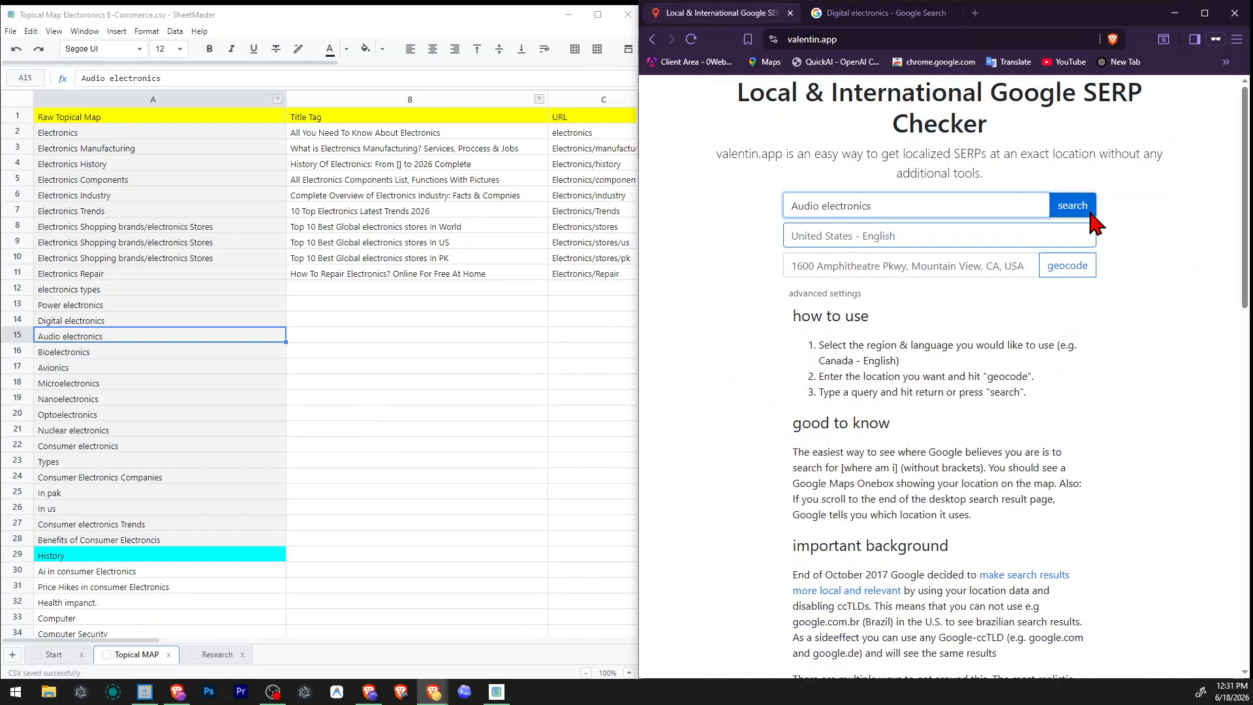
pyautogui.click(1077, 208)
pyautogui.click(1100, 13)
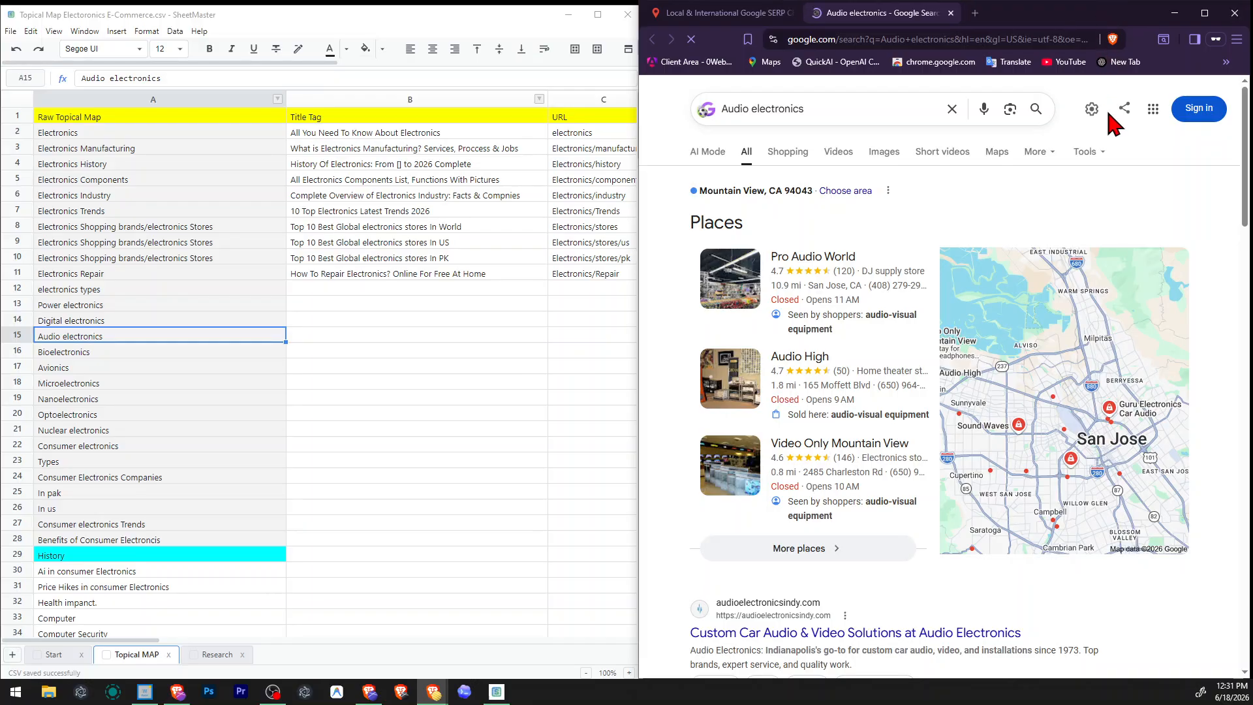
pyautogui.scroll(-5, 1110, 346)
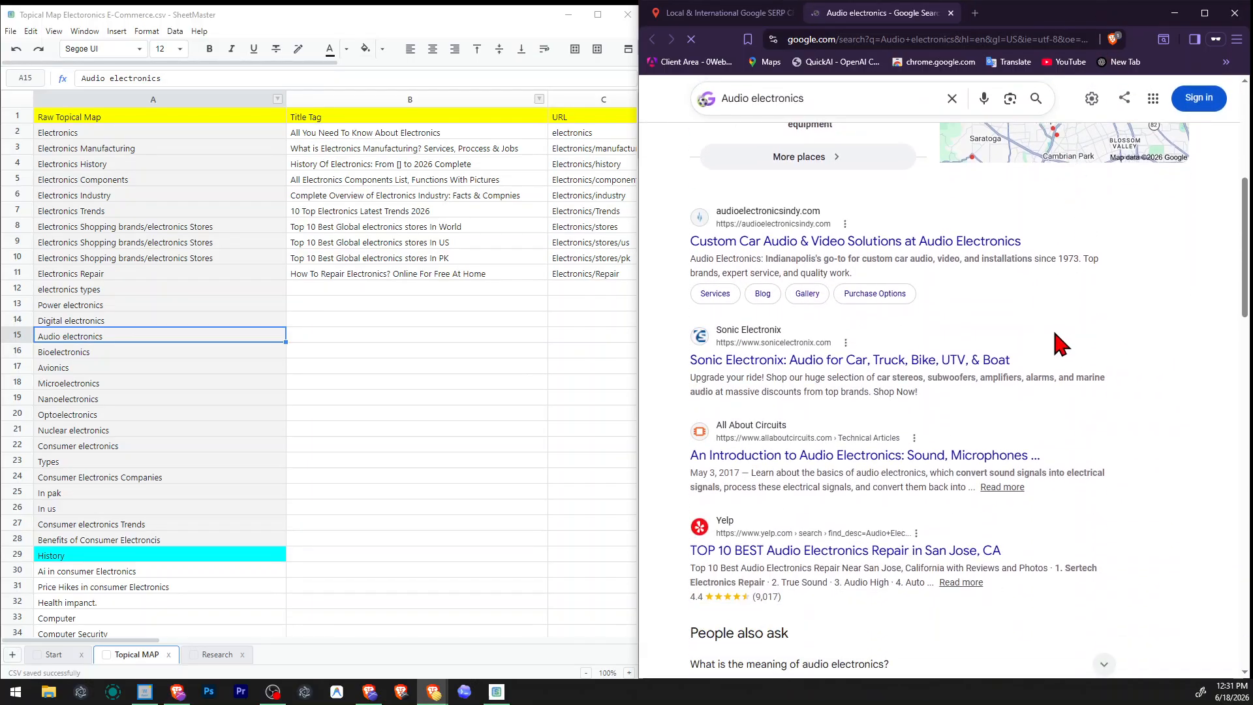
pyautogui.scroll(-2, 1057, 336)
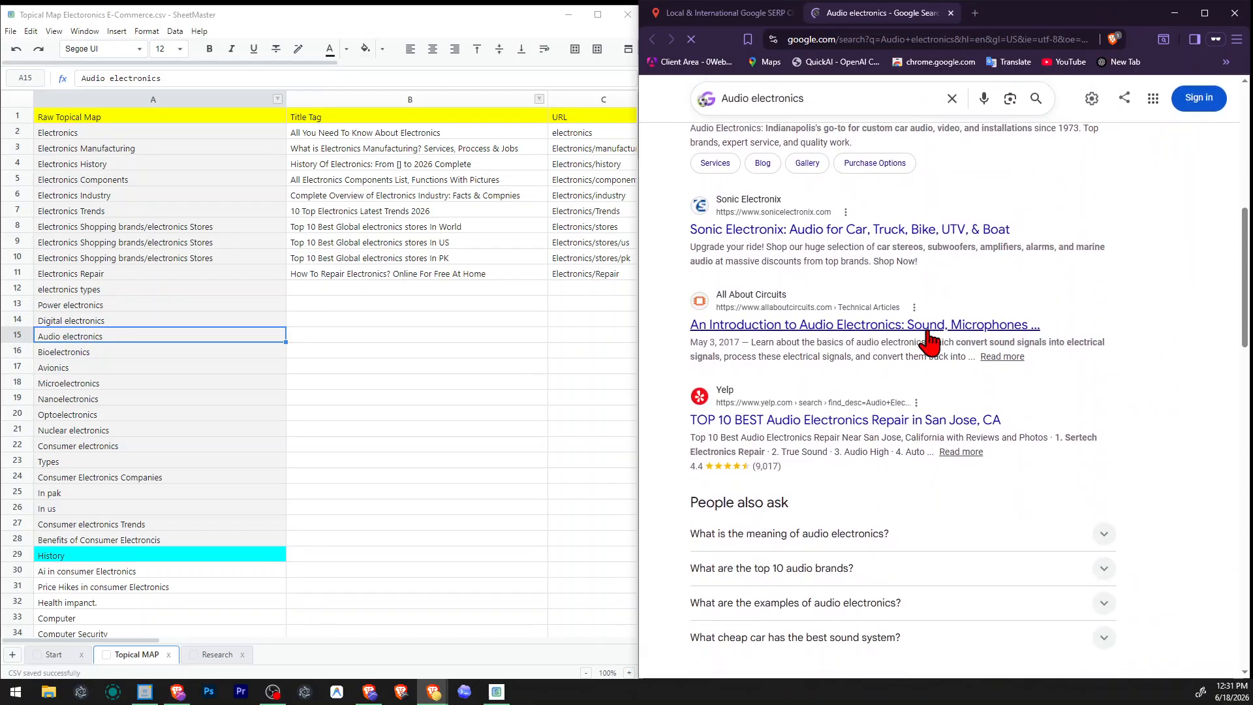
# Take "Bioelectronics" from the topical map and search its US English Google results through the SERP checker.
pyautogui.click(112, 352)
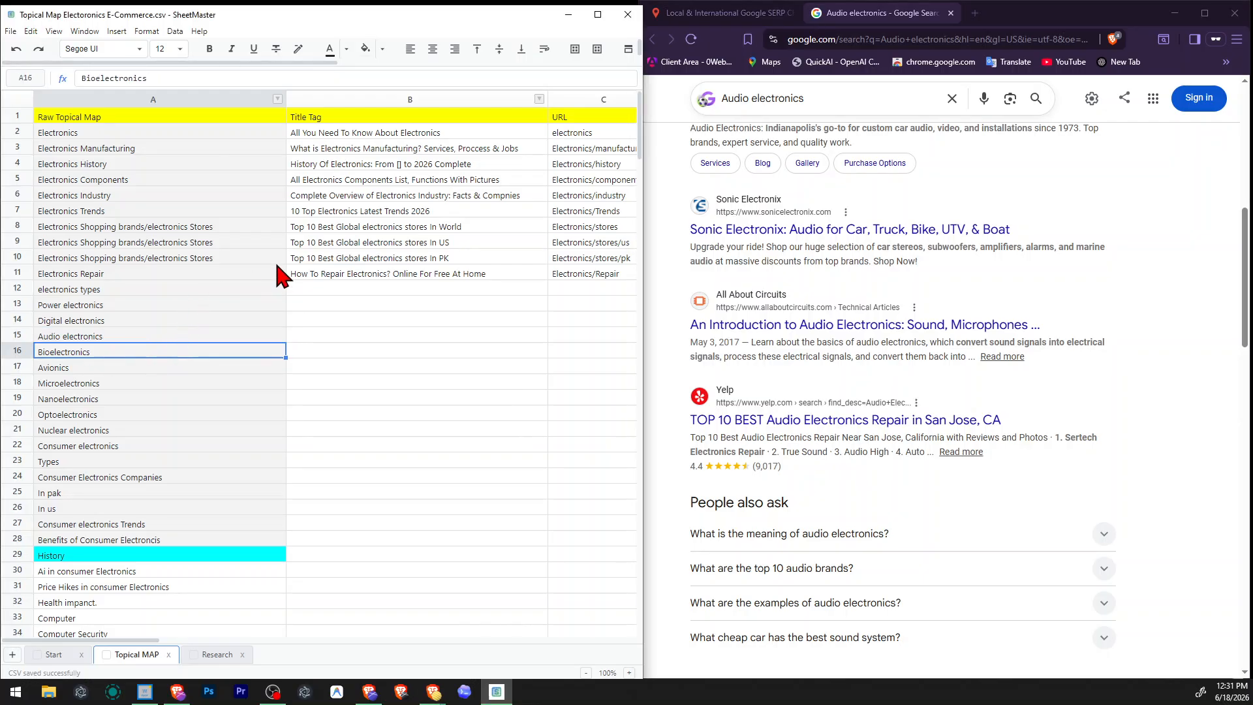
pyautogui.click(719, 13)
pyautogui.tripleClick(1047, 202)
pyautogui.write('Bioelectronics')
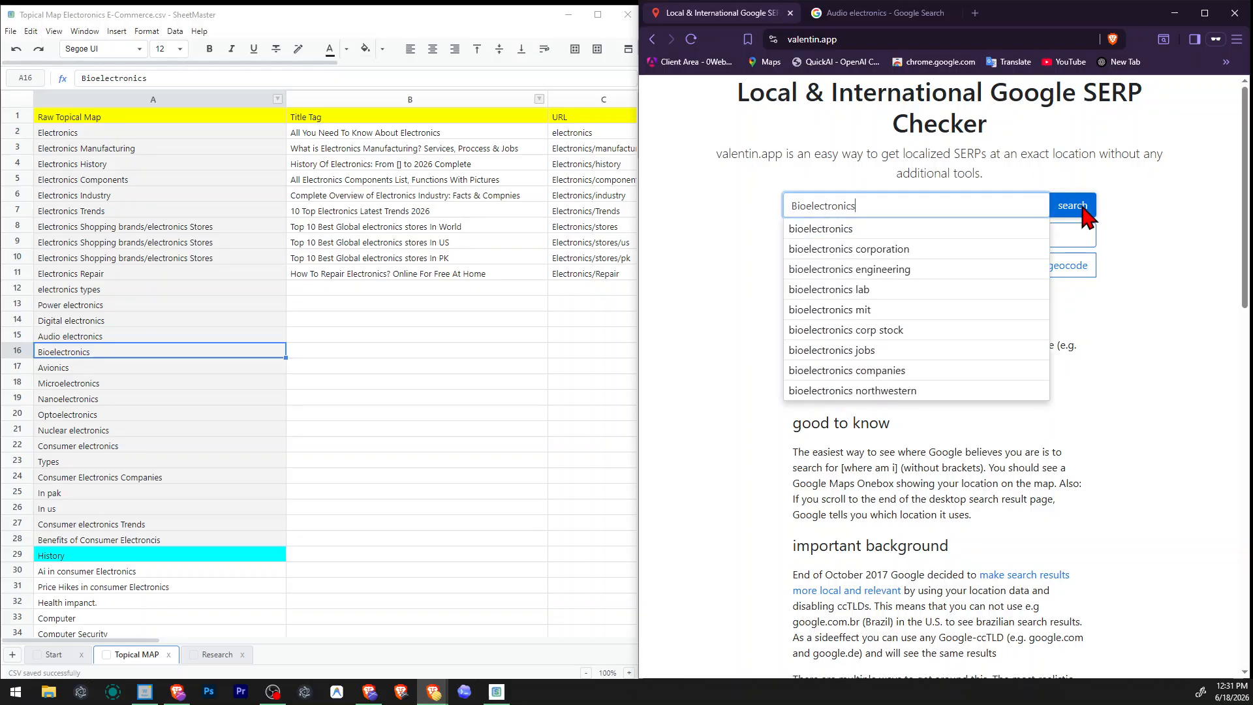
pyautogui.click(1073, 206)
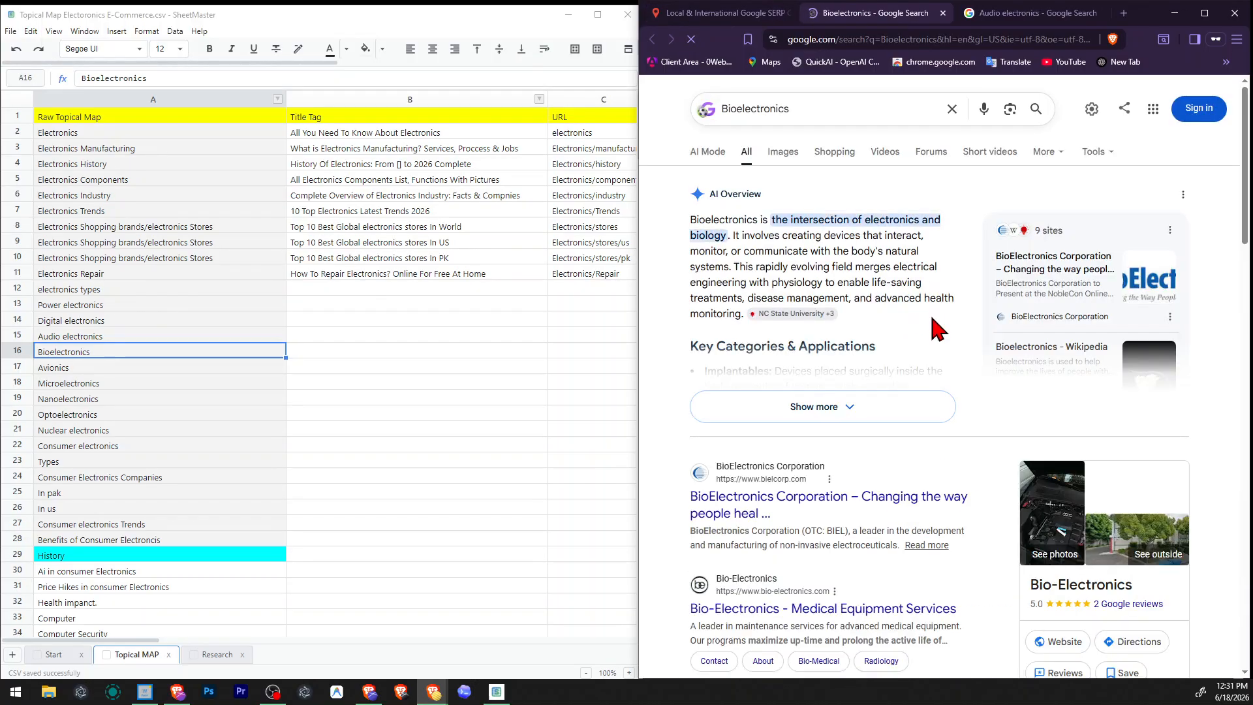
# Look over the Bioelectronics results and expand the question "What are the examples of bioelectronics?".
pyautogui.scroll(-4, 987, 322)
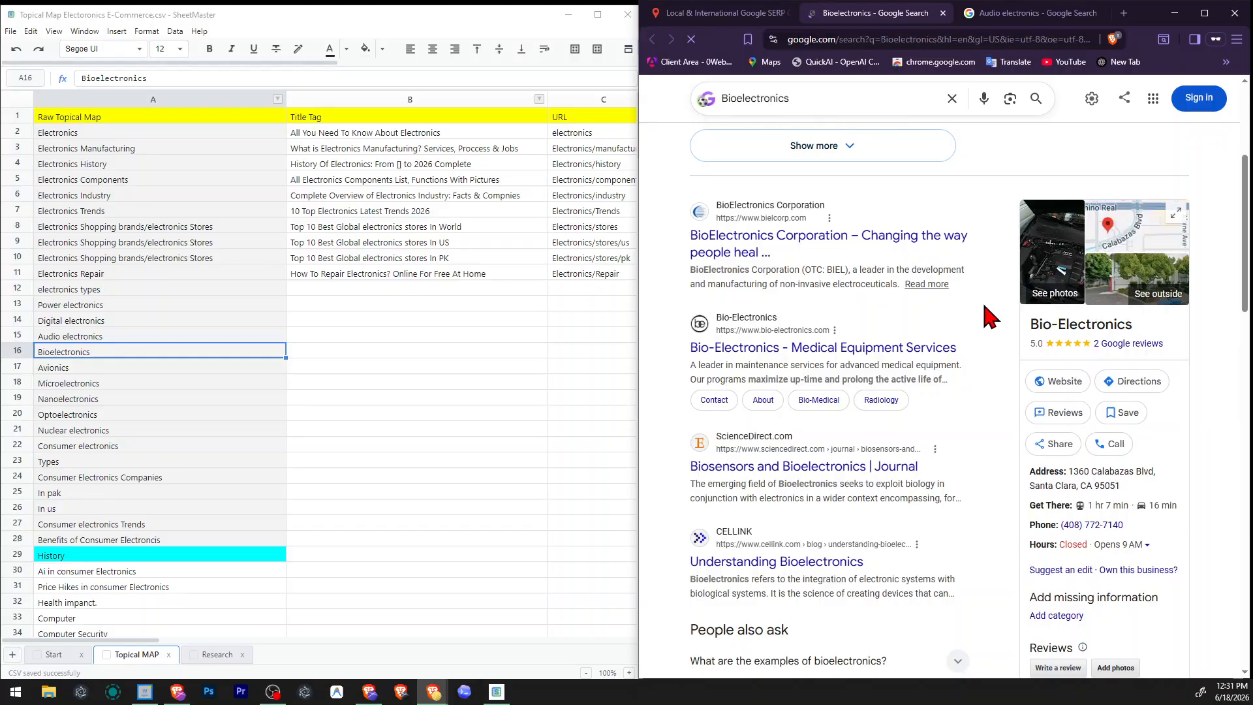
pyautogui.scroll(-4, 985, 307)
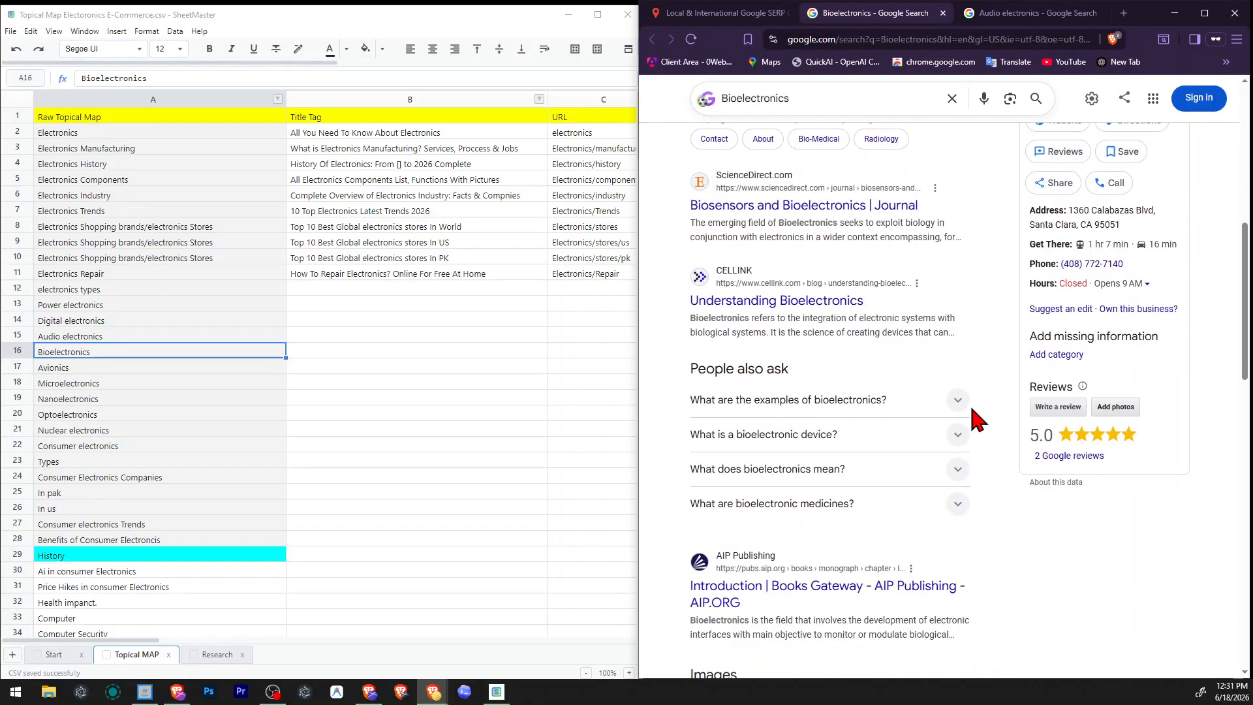
pyautogui.click(943, 400)
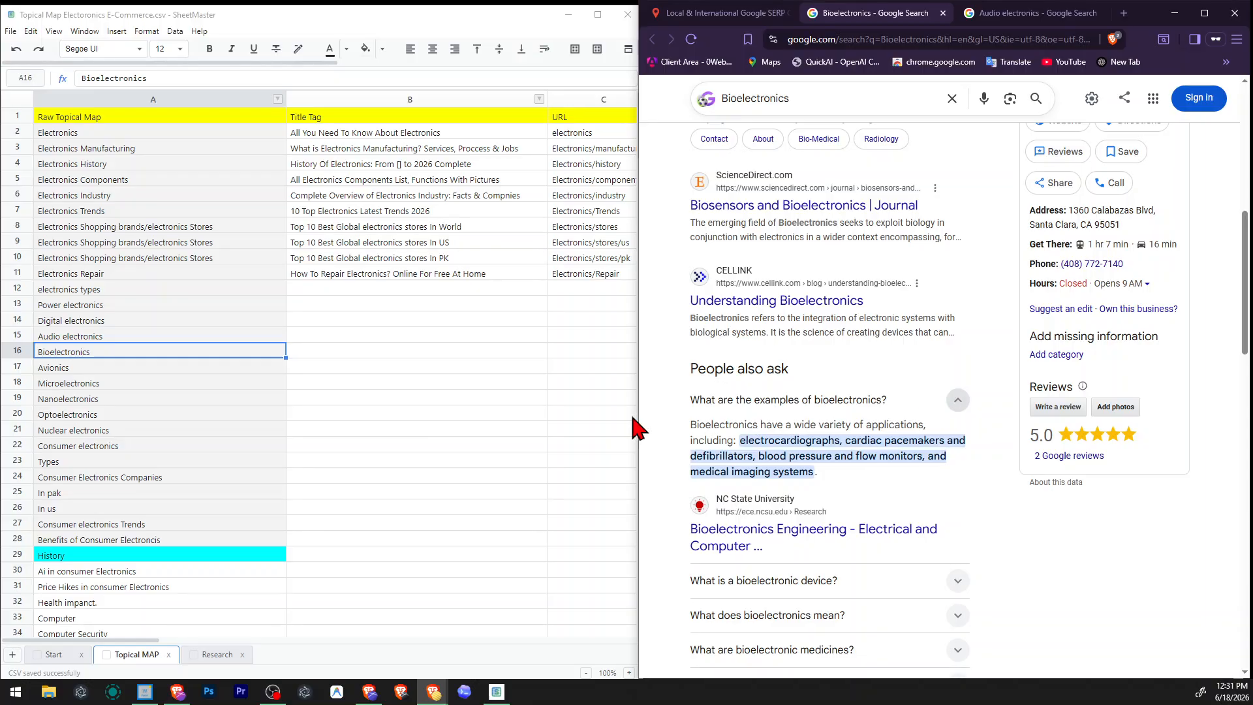
# Remove the "Bioelectronics" row from the topical map.
pyautogui.click(22, 353)
pyautogui.rightClick(22, 352)
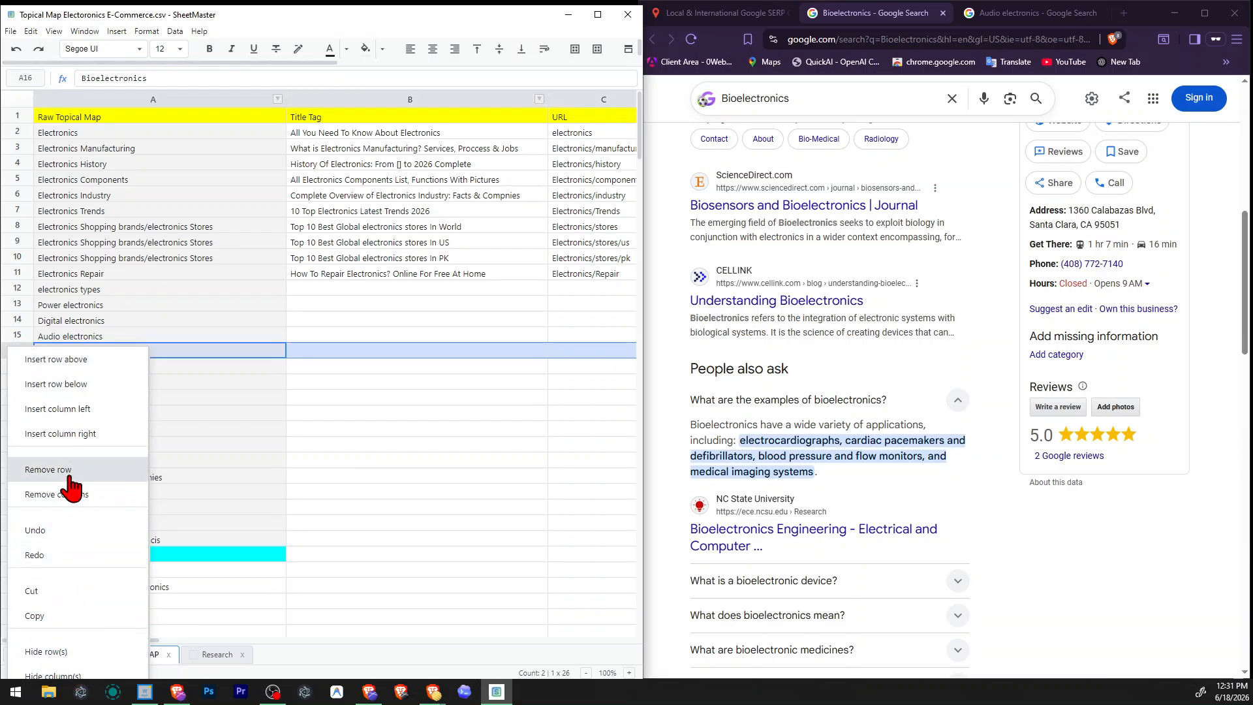
pyautogui.click(66, 470)
# Search US English Google results for "Avionics" from the topical map and close the Bioelectronics and Audio electronics result tabs.
pyautogui.click(89, 354)
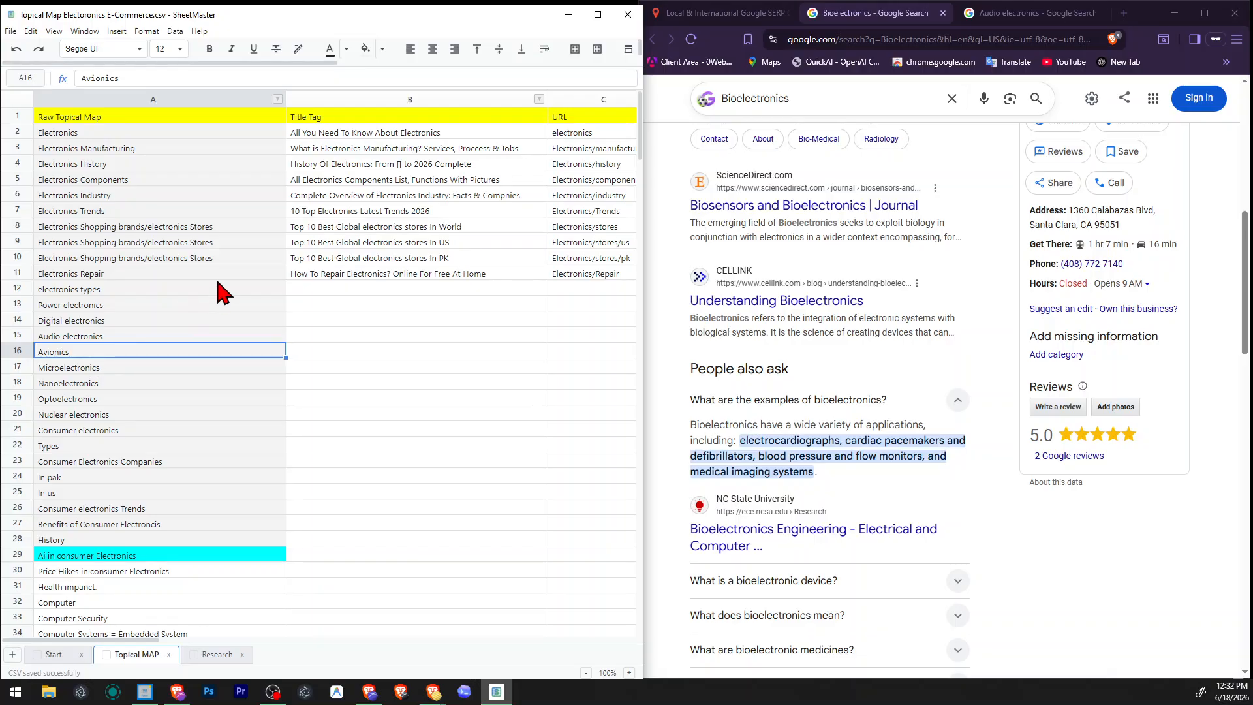
pyautogui.click(109, 308)
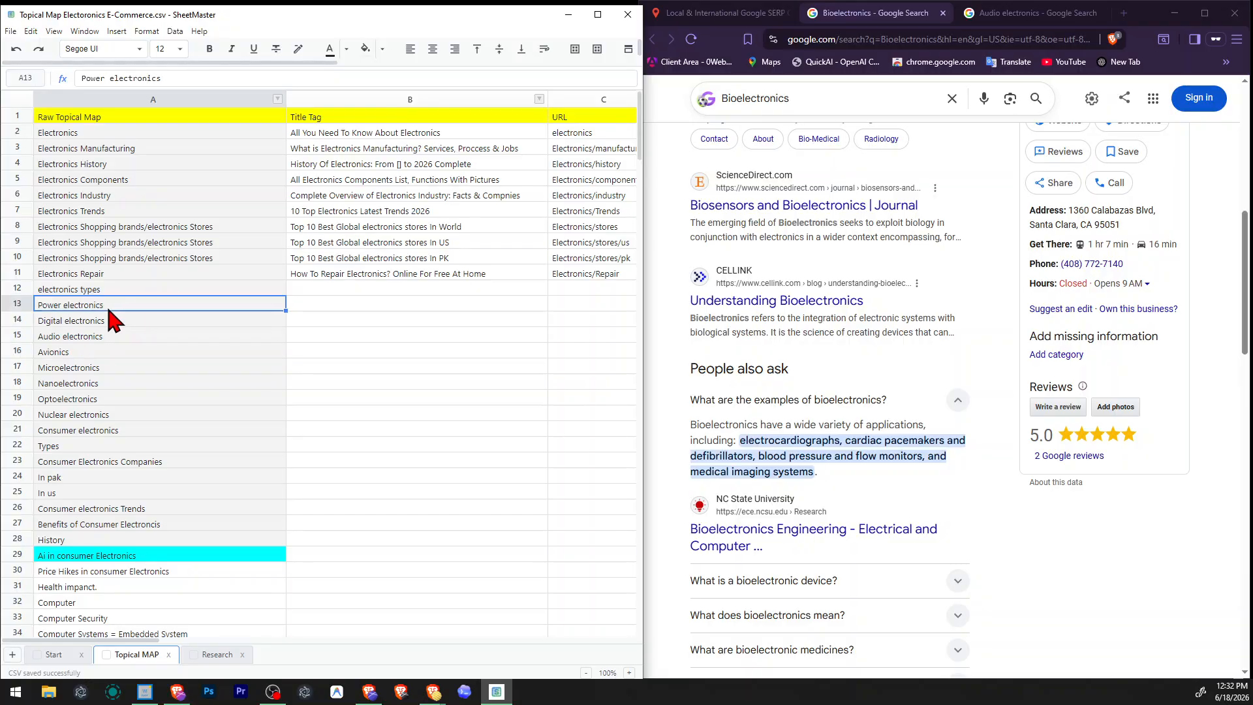
pyautogui.click(721, 13)
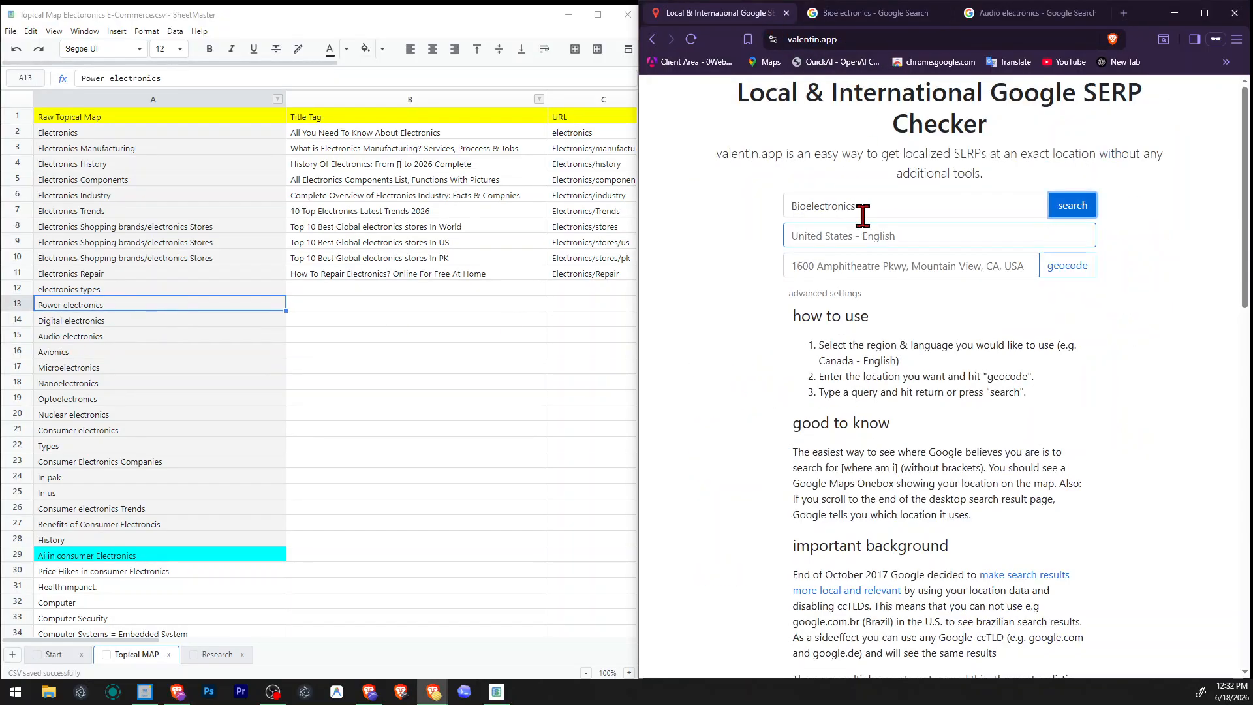
pyautogui.doubleClick(885, 204)
pyautogui.write('Avionics')
pyautogui.click(1065, 207)
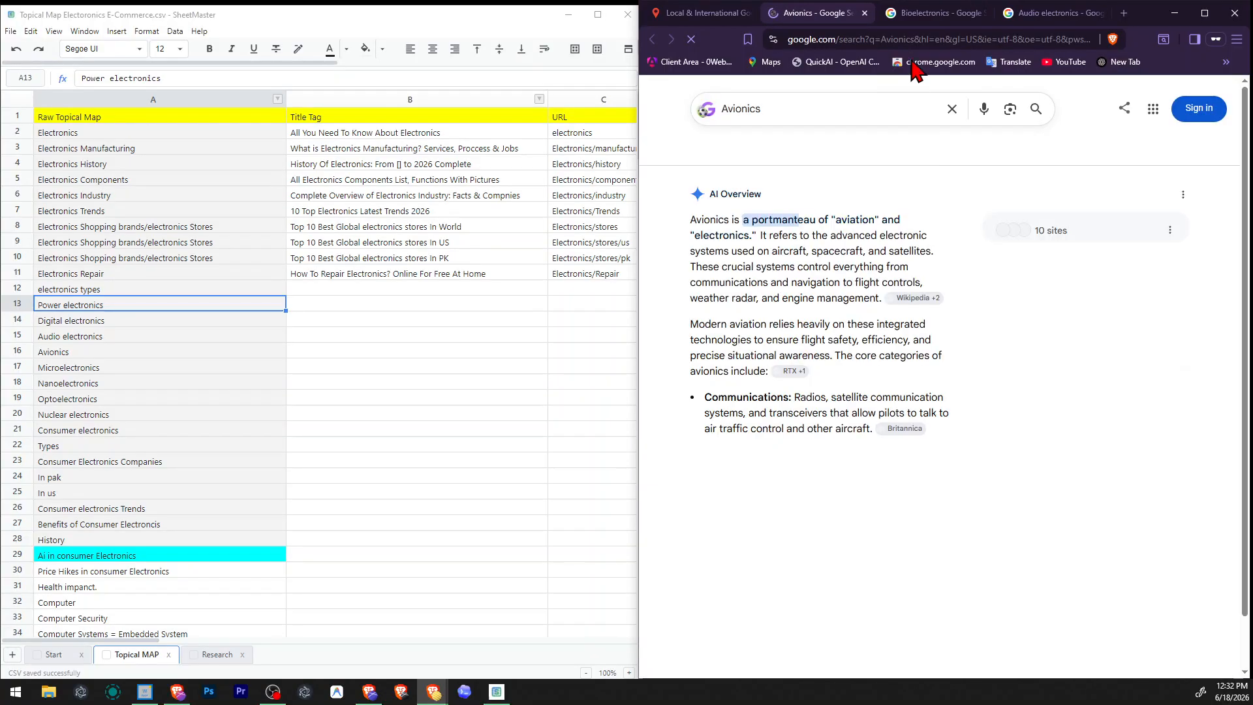
pyautogui.click(983, 8)
pyautogui.click(982, 11)
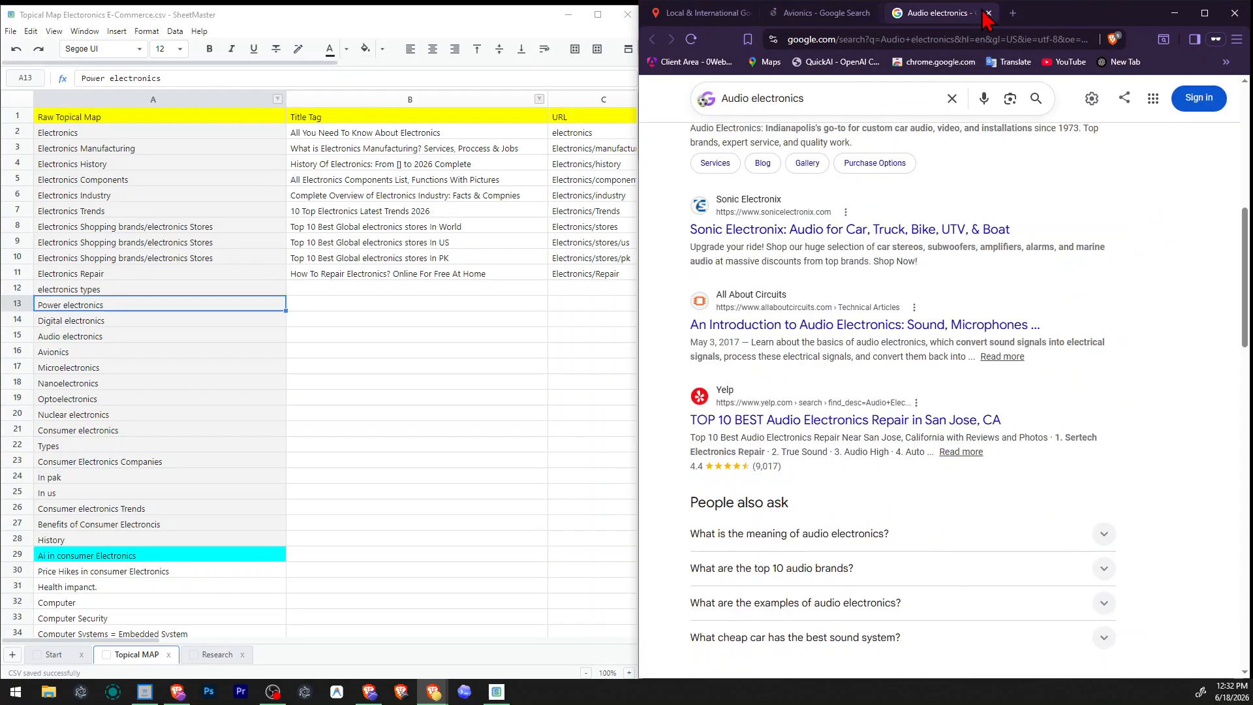
pyautogui.click(981, 11)
# Look up the word "portmanteau" from the Avionics AI Overview on Google and return to the Avionics results.
pyautogui.moveTo(764, 219); pyautogui.dragTo(805, 262)
pyautogui.click(787, 297)
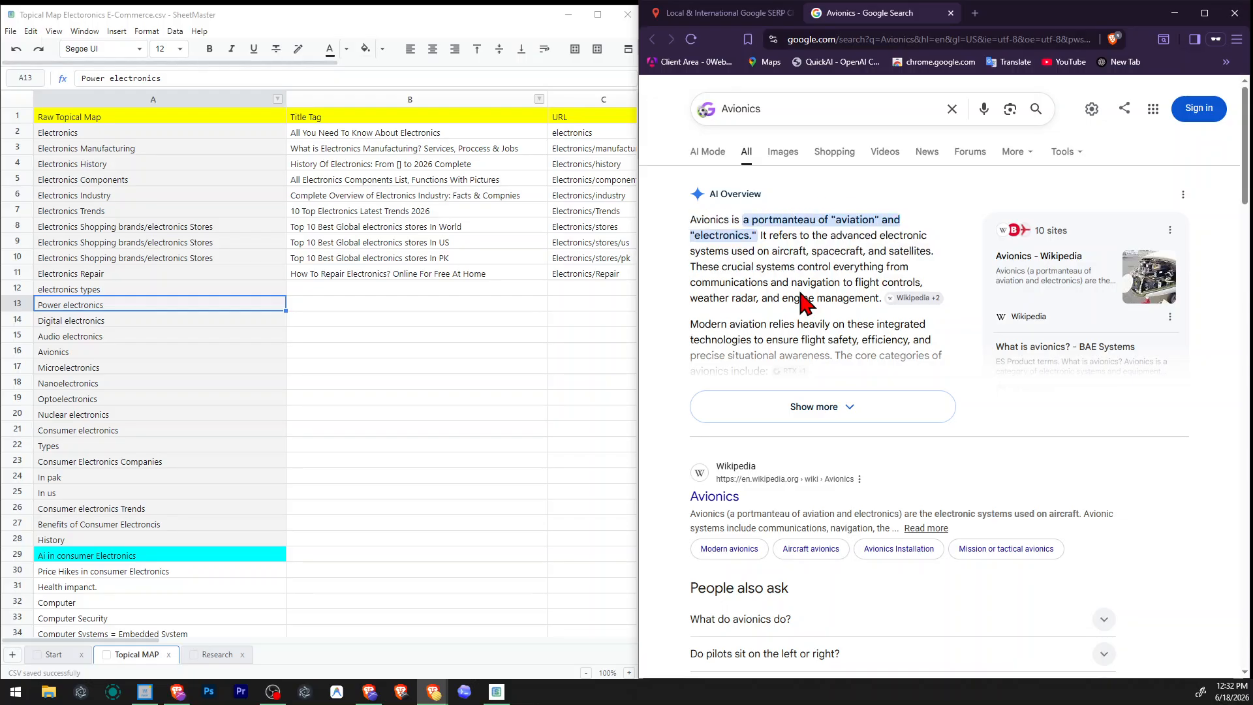
pyautogui.doubleClick(784, 222)
pyautogui.rightClick(799, 226)
pyautogui.click(852, 278)
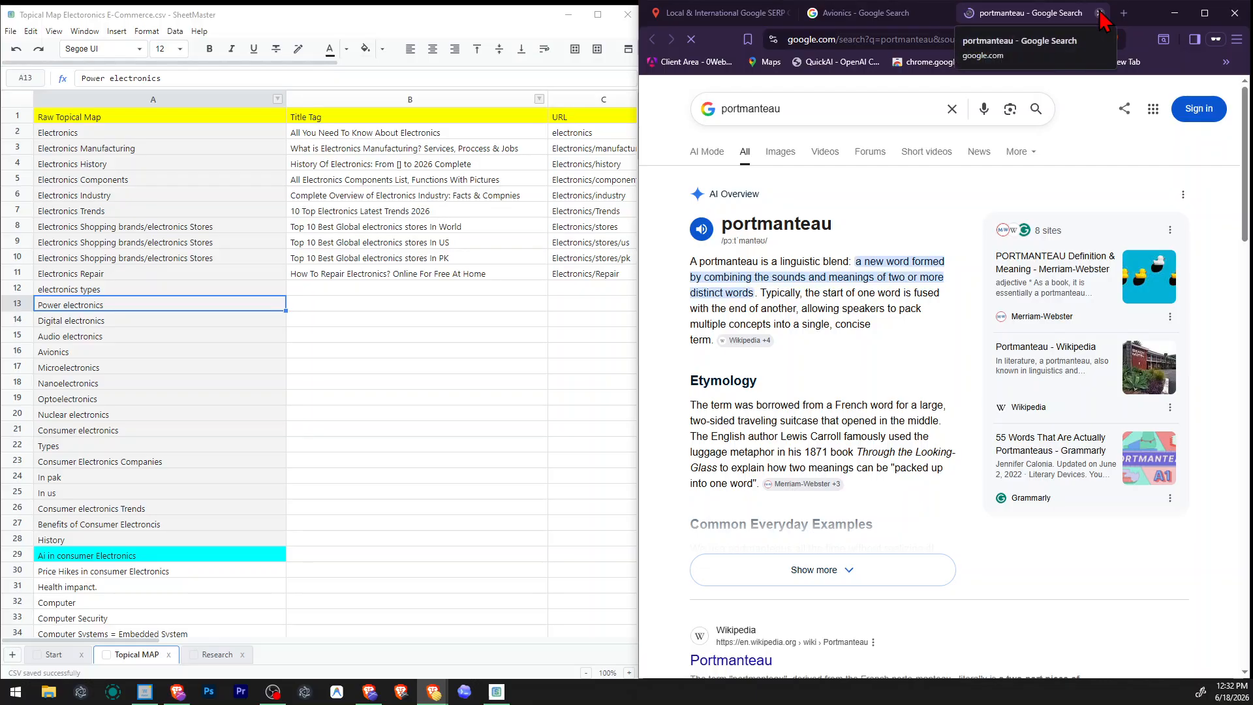
pyautogui.click(1101, 13)
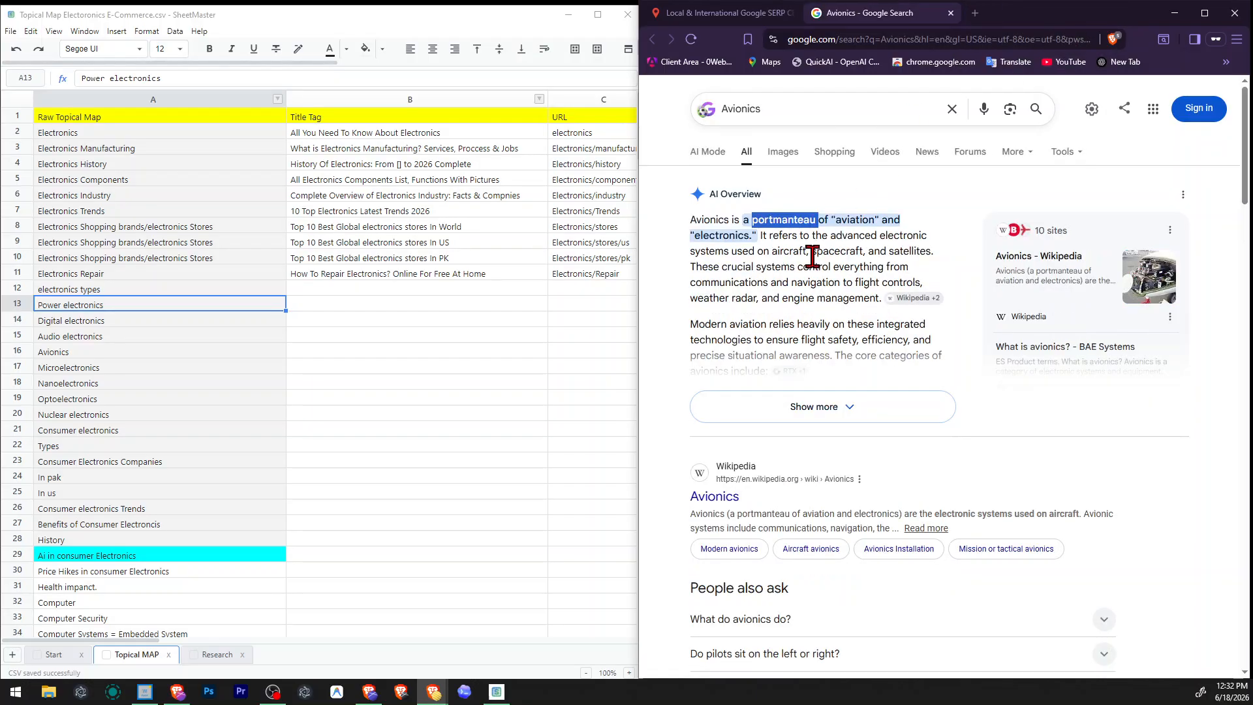
# Read the Wikipedia result and related questions for Avionics to judge whether the type fits the topical map.
pyautogui.click(824, 265)
pyautogui.scroll(-2, 835, 248)
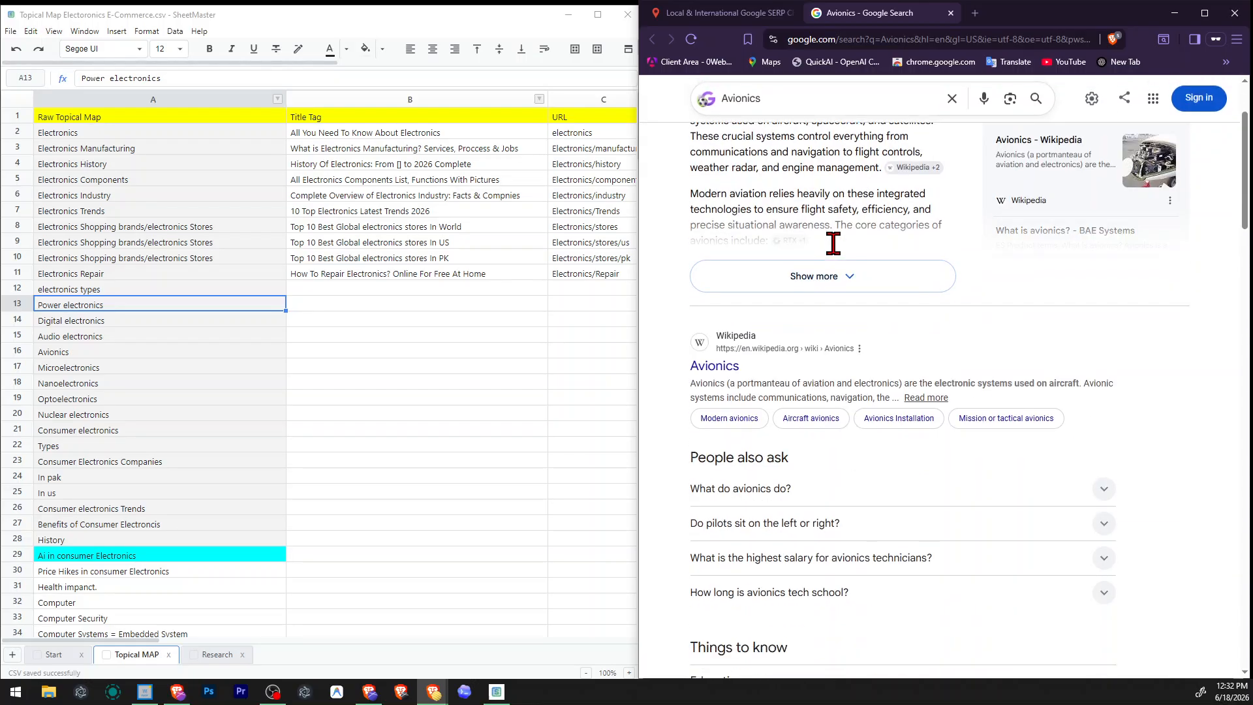
pyautogui.moveTo(1038, 383); pyautogui.dragTo(1085, 379)
pyautogui.tripleClick(1085, 378)
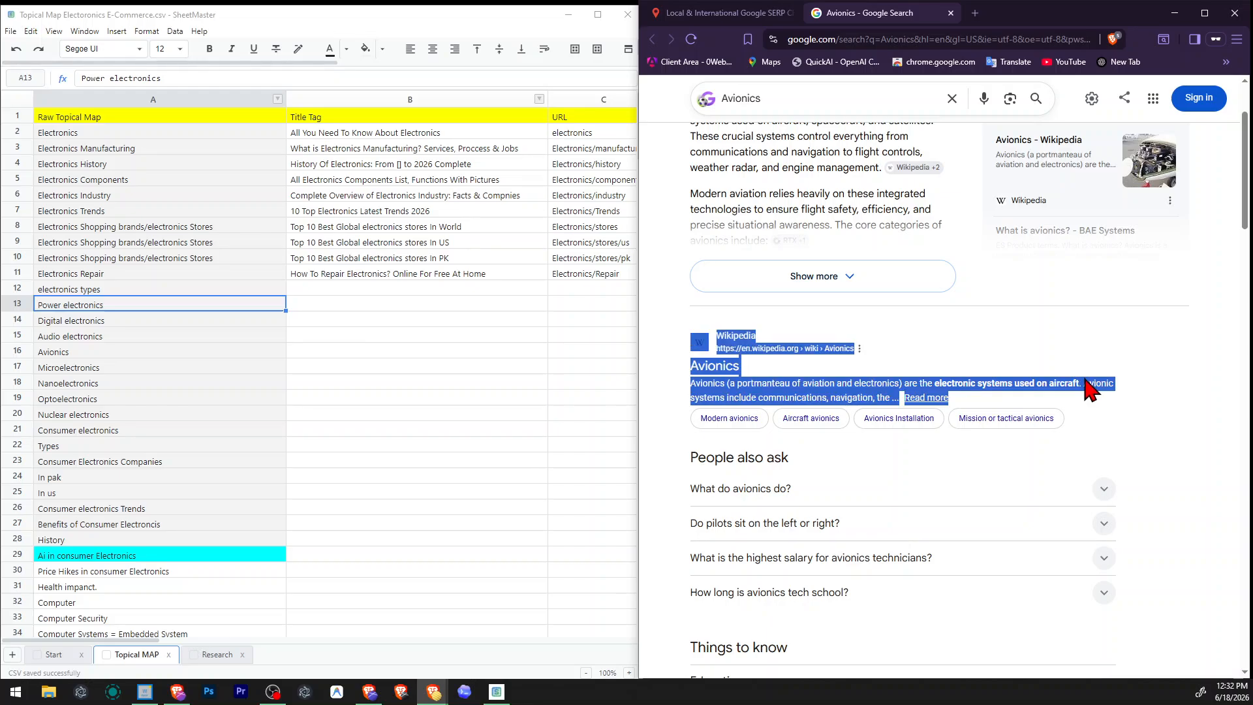
pyautogui.click(1085, 378)
# Remove the "Avionics" row from the topical map.
pyautogui.click(19, 353)
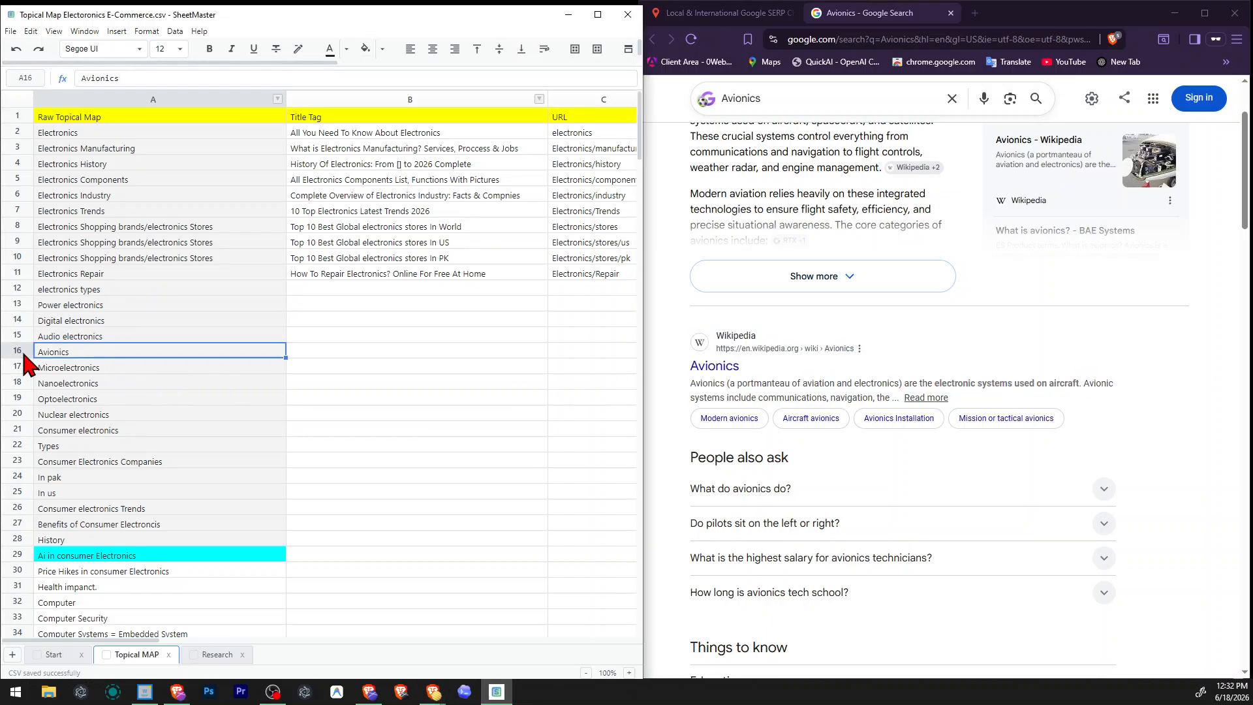
pyautogui.rightClick(20, 353)
pyautogui.click(70, 477)
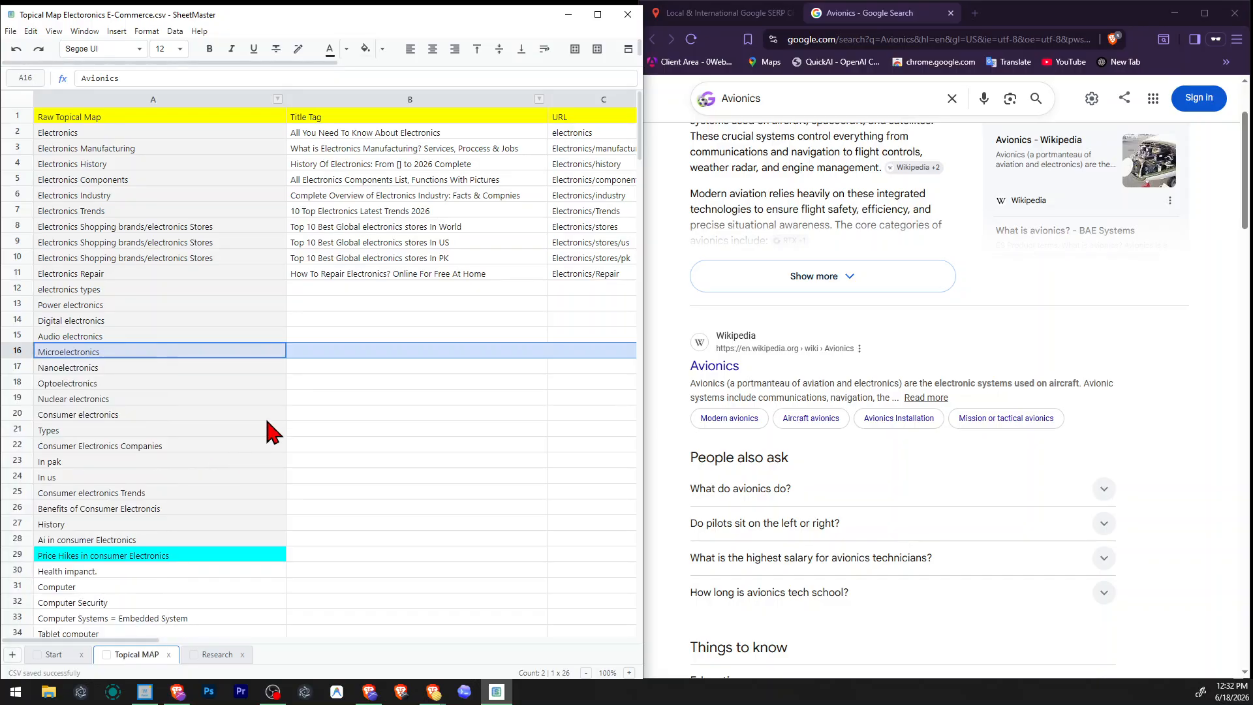
# Highlight the "Power electronics" cell in the topical map with a yellow fill.
pyautogui.click(264, 417)
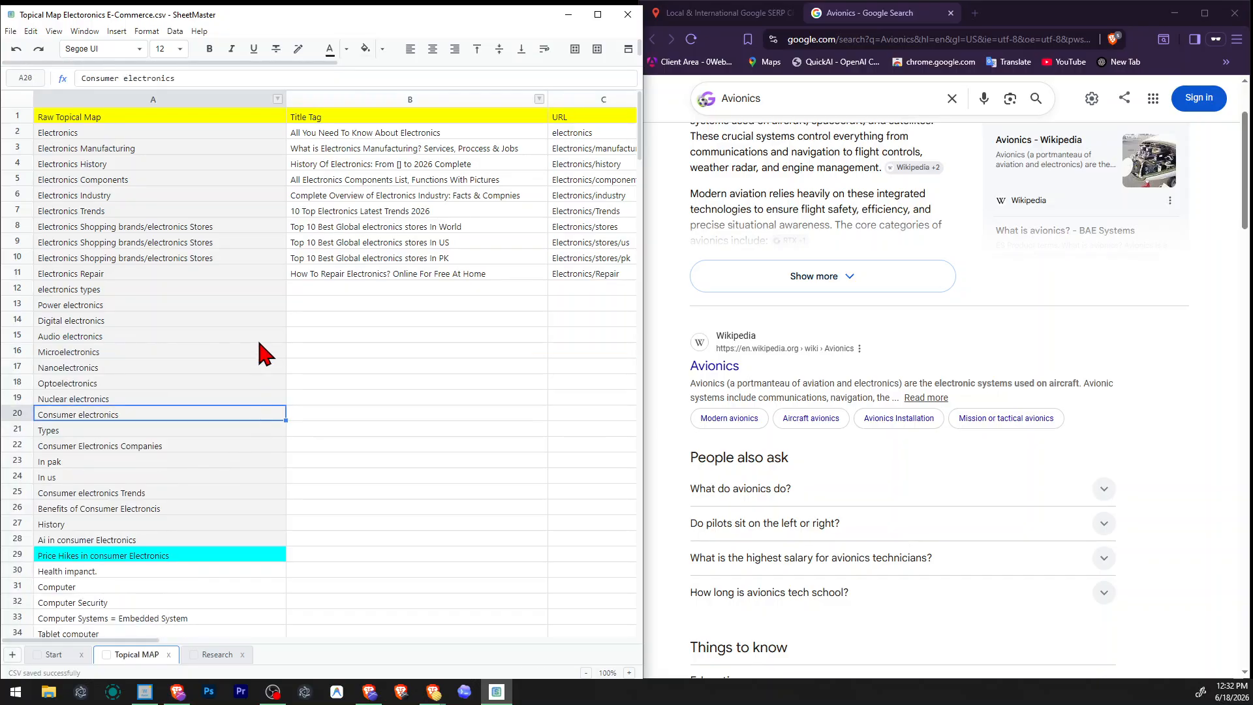
pyautogui.click(103, 274)
pyautogui.click(92, 290)
pyautogui.click(100, 305)
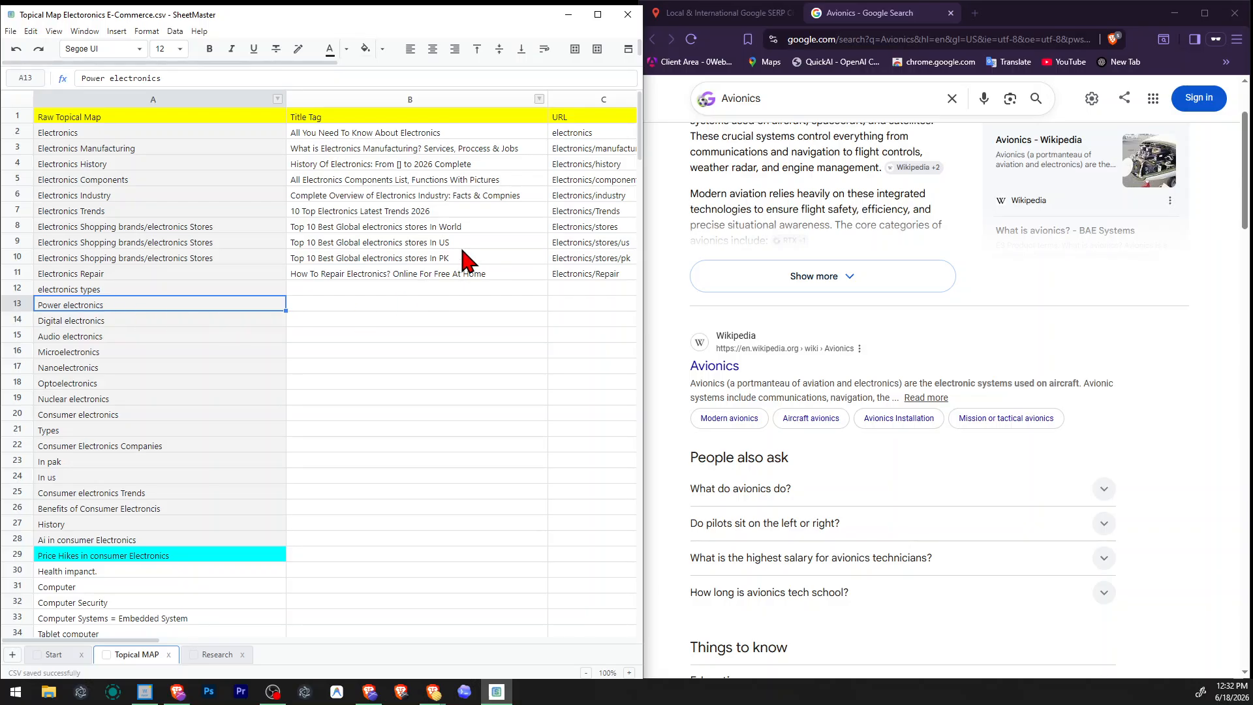
pyautogui.click(382, 49)
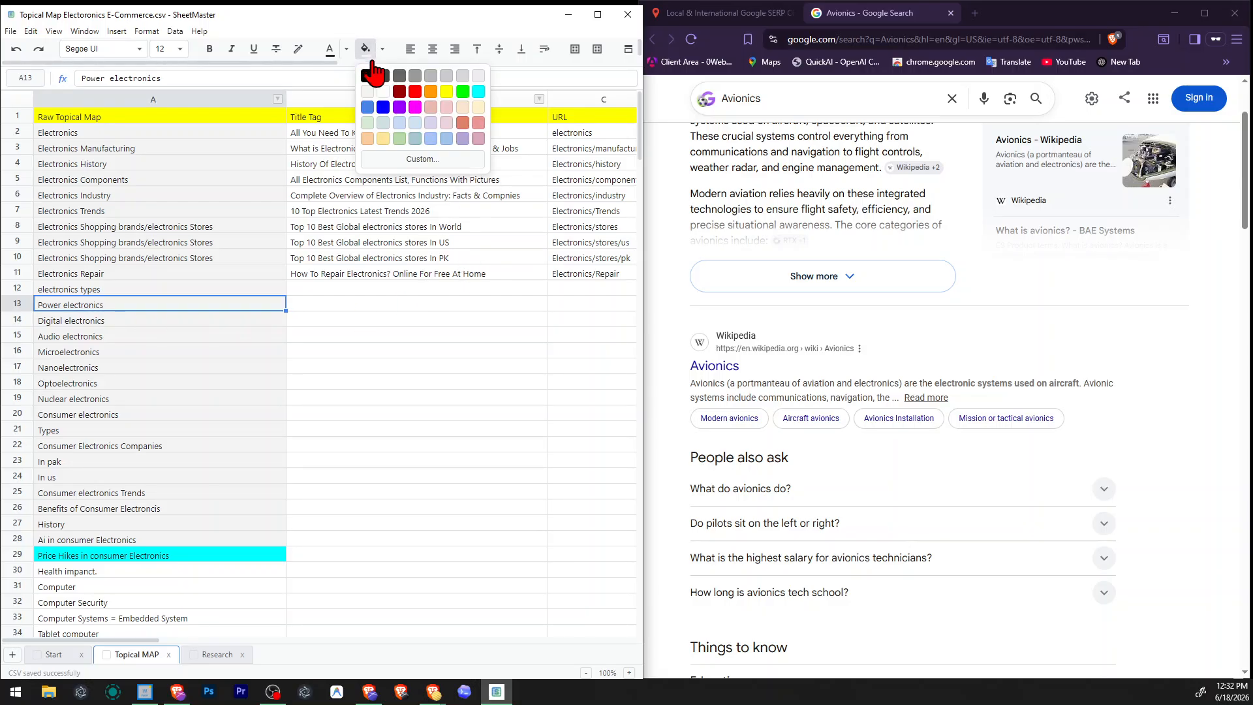
pyautogui.click(461, 97)
pyautogui.click(406, 351)
pyautogui.click(173, 356)
pyautogui.click(165, 321)
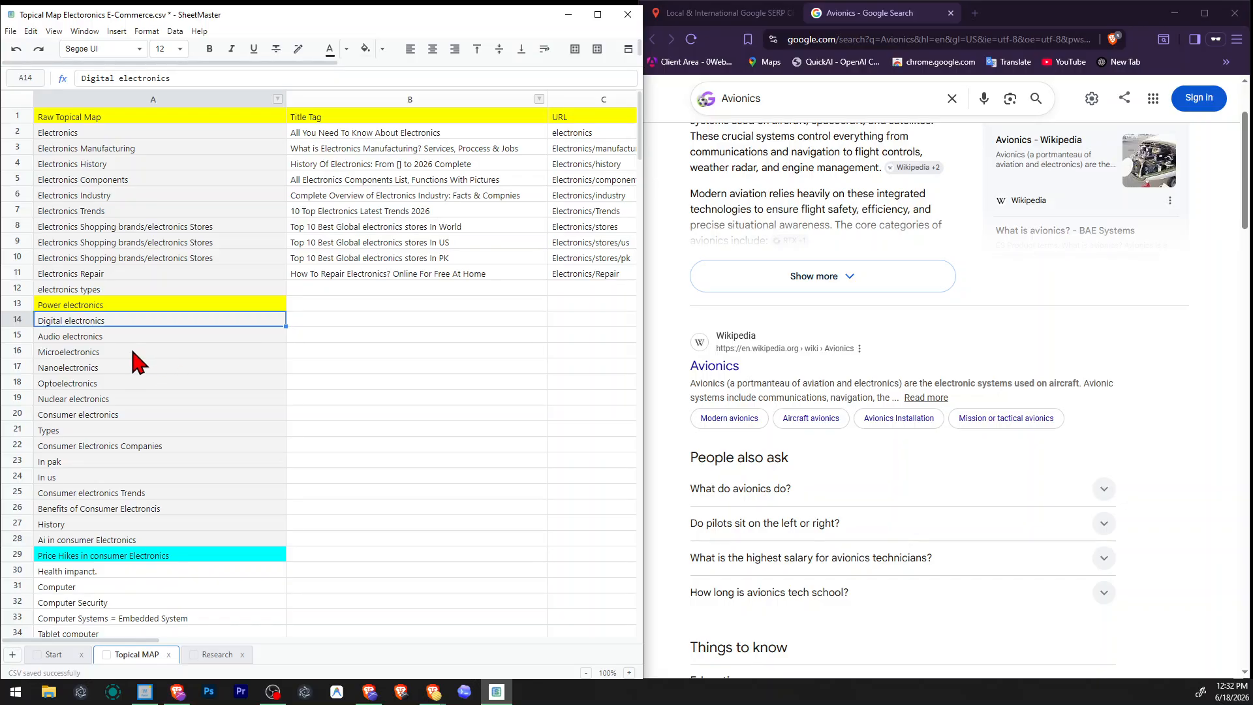
# Replace the yellow fill of the "Power electronics" cell with the lightest grey, keeping the Avionics row removed.
pyautogui.click(122, 302)
pyautogui.hotkey('ctrl', 'z')
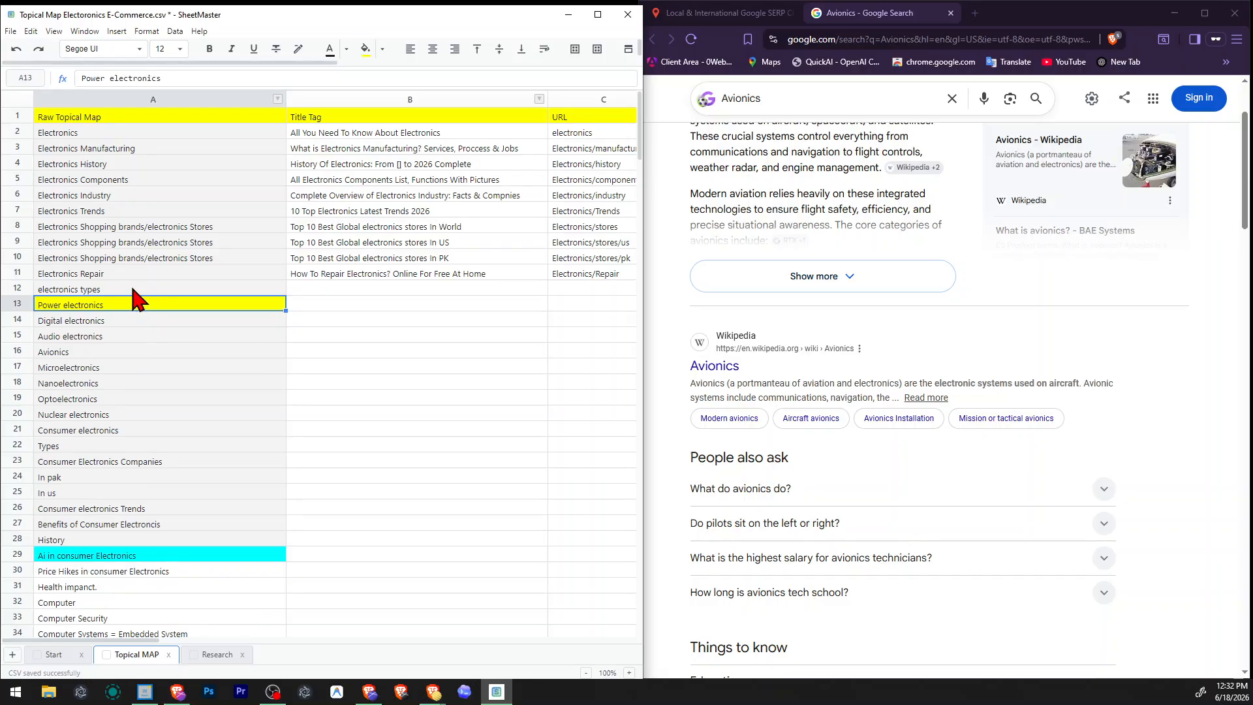
pyautogui.hotkey('ctrl', 'y')
pyautogui.click(382, 49)
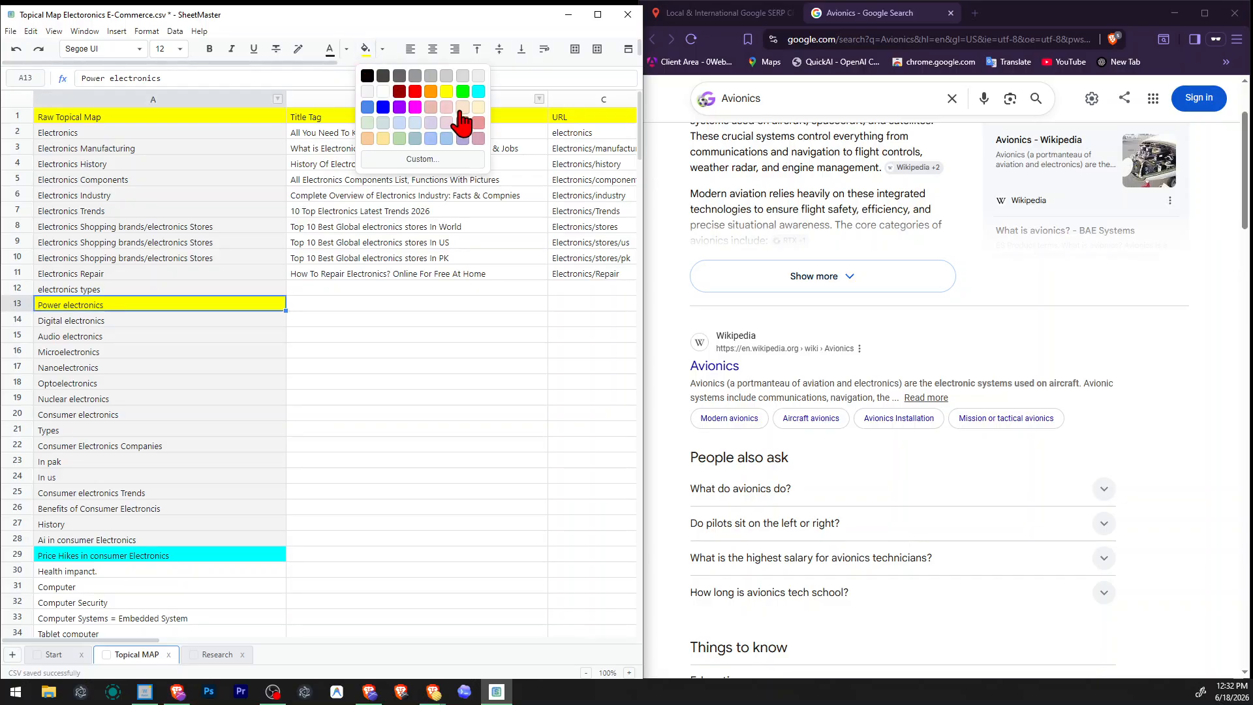
pyautogui.click(479, 78)
pyautogui.click(261, 331)
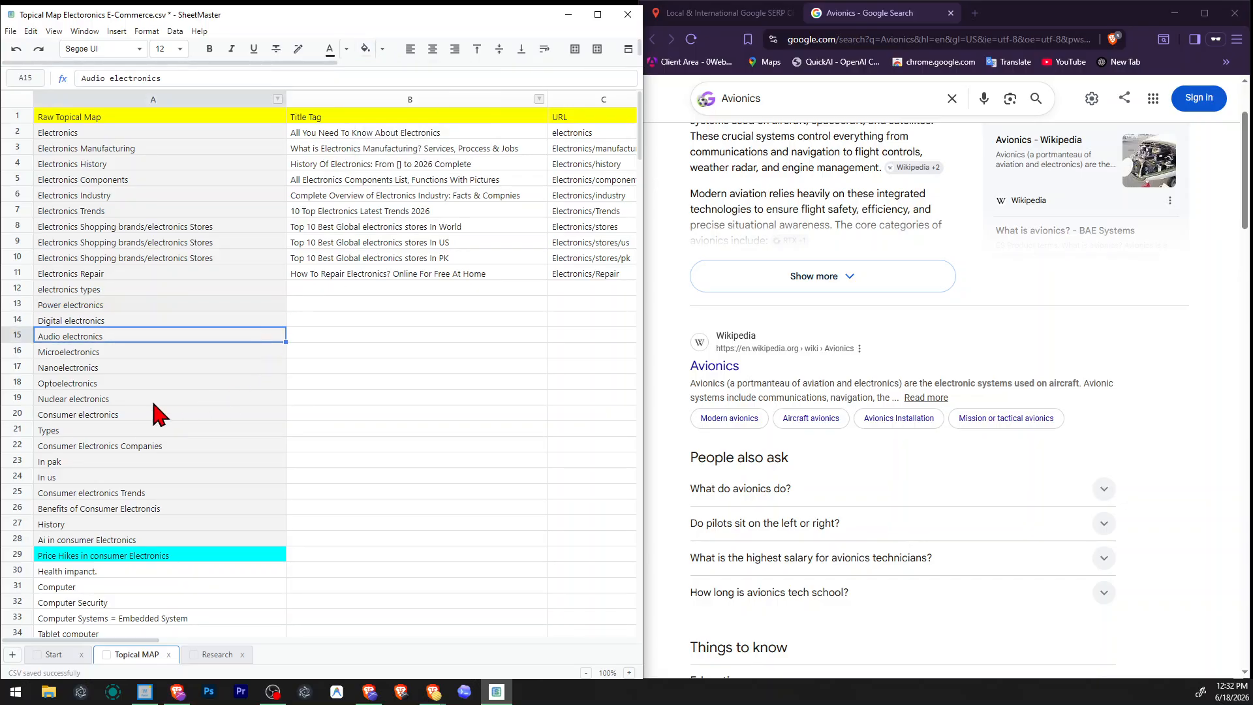
# Take "Microelectronics" from the topical map, search its US English Google results through the SERP checker, and close the Avionics results.
pyautogui.click(151, 400)
pyautogui.click(107, 340)
pyautogui.click(95, 354)
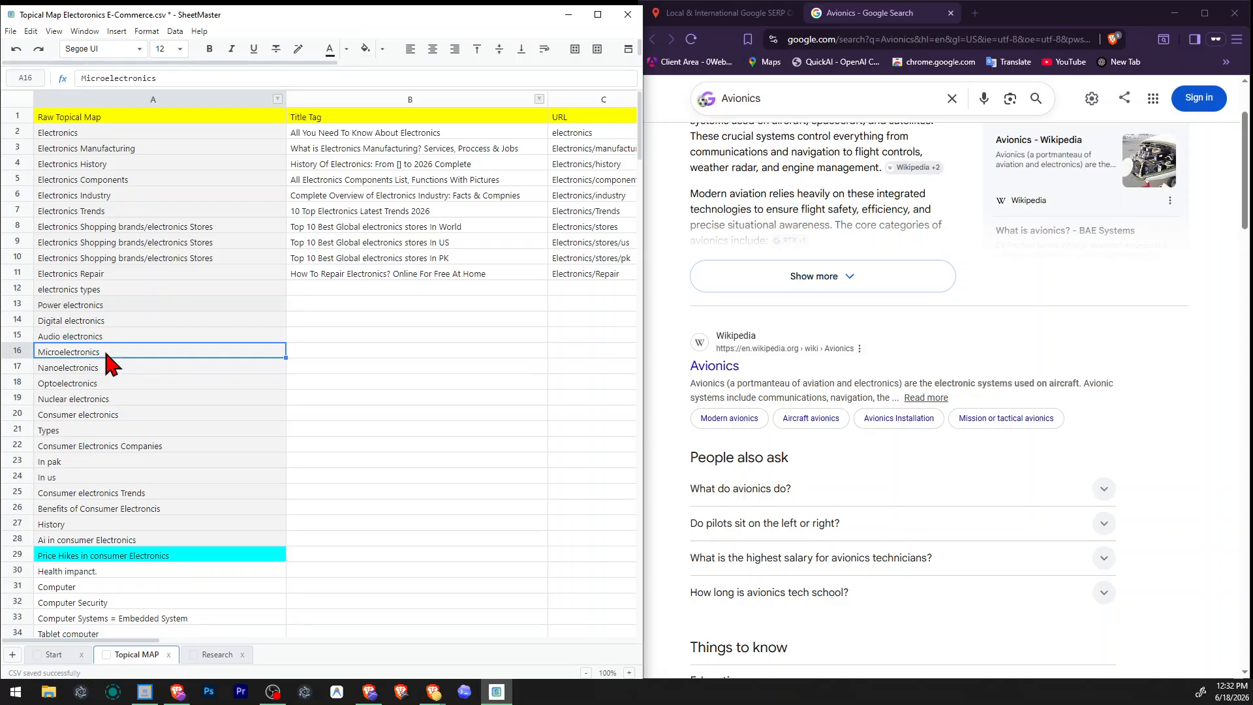
pyautogui.click(342, 304)
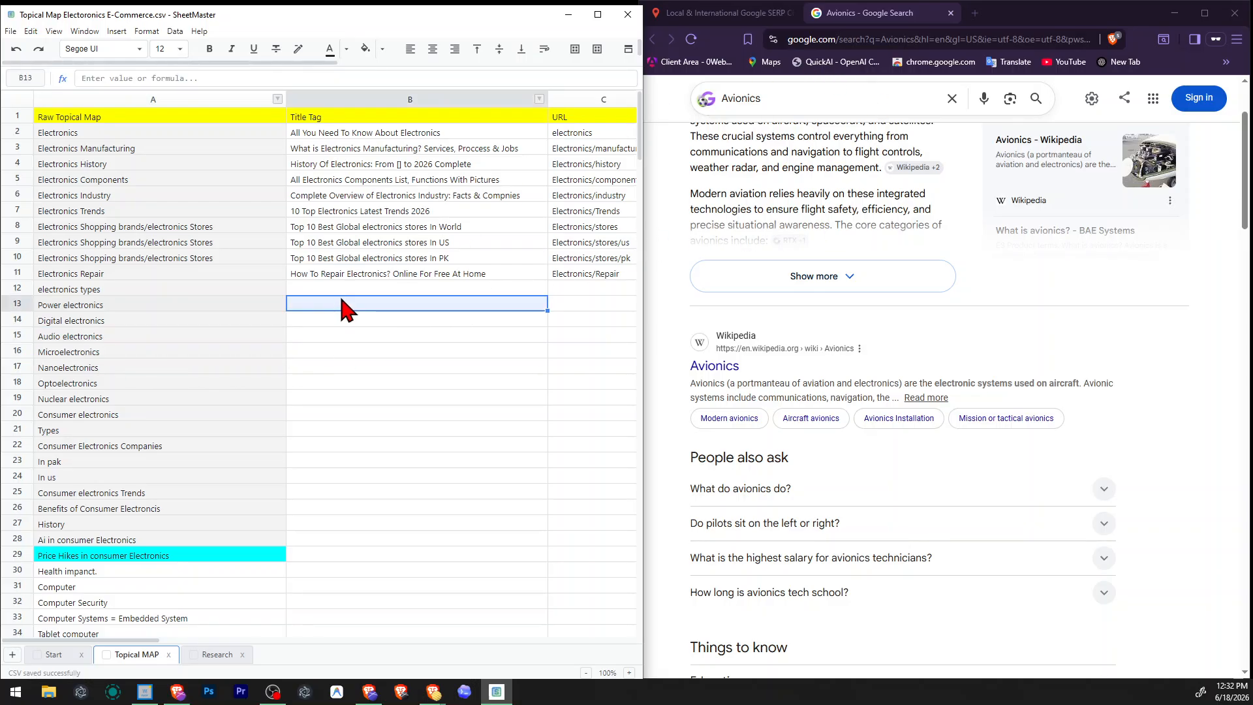
pyautogui.click(722, 18)
pyautogui.click(722, 18)
pyautogui.doubleClick(885, 198)
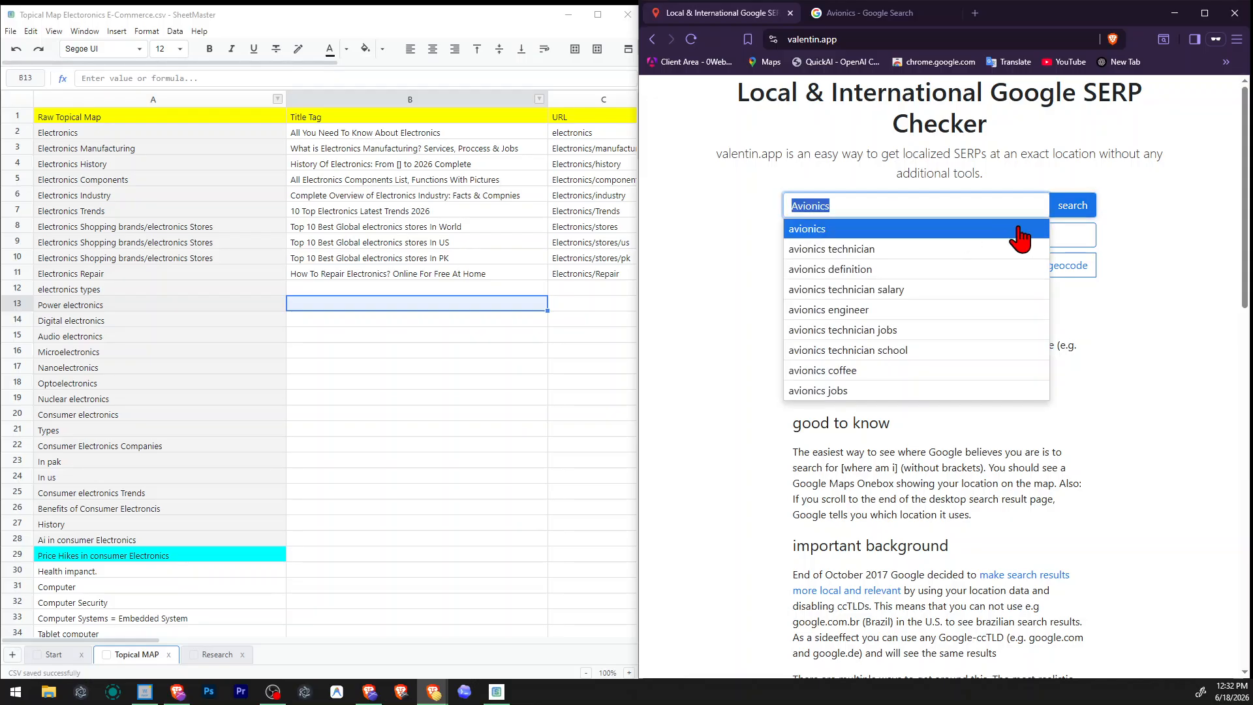
pyautogui.write('Microelectronics')
pyautogui.click(1084, 201)
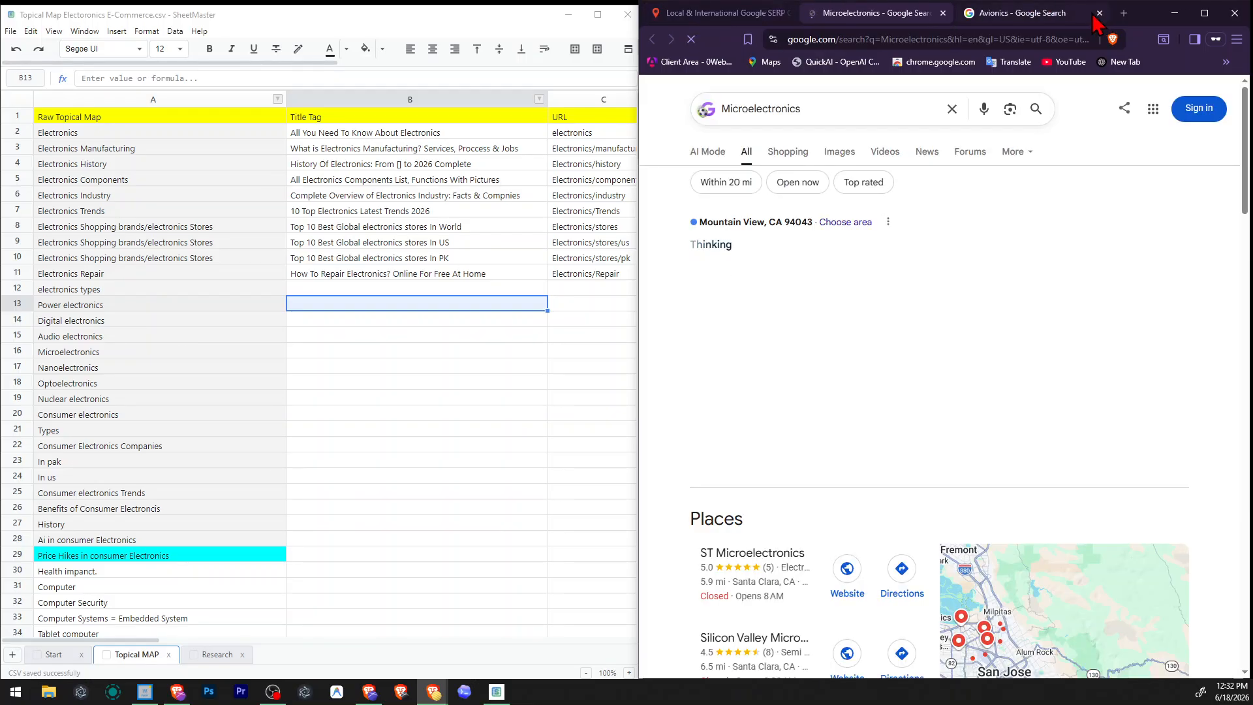
pyautogui.click(1096, 12)
pyautogui.click(1097, 12)
# Look through the Microelectronics search results, related questions and things to know.
pyautogui.scroll(-10, 966, 273)
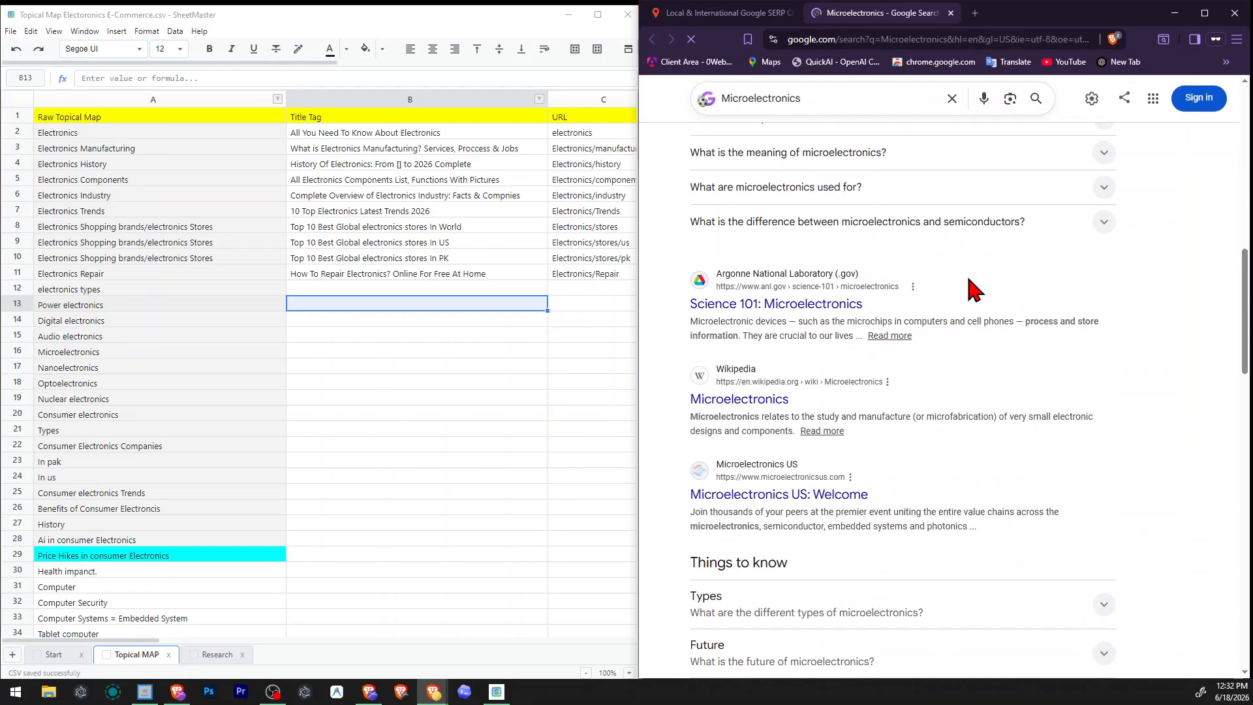
pyautogui.scroll(2, 974, 286)
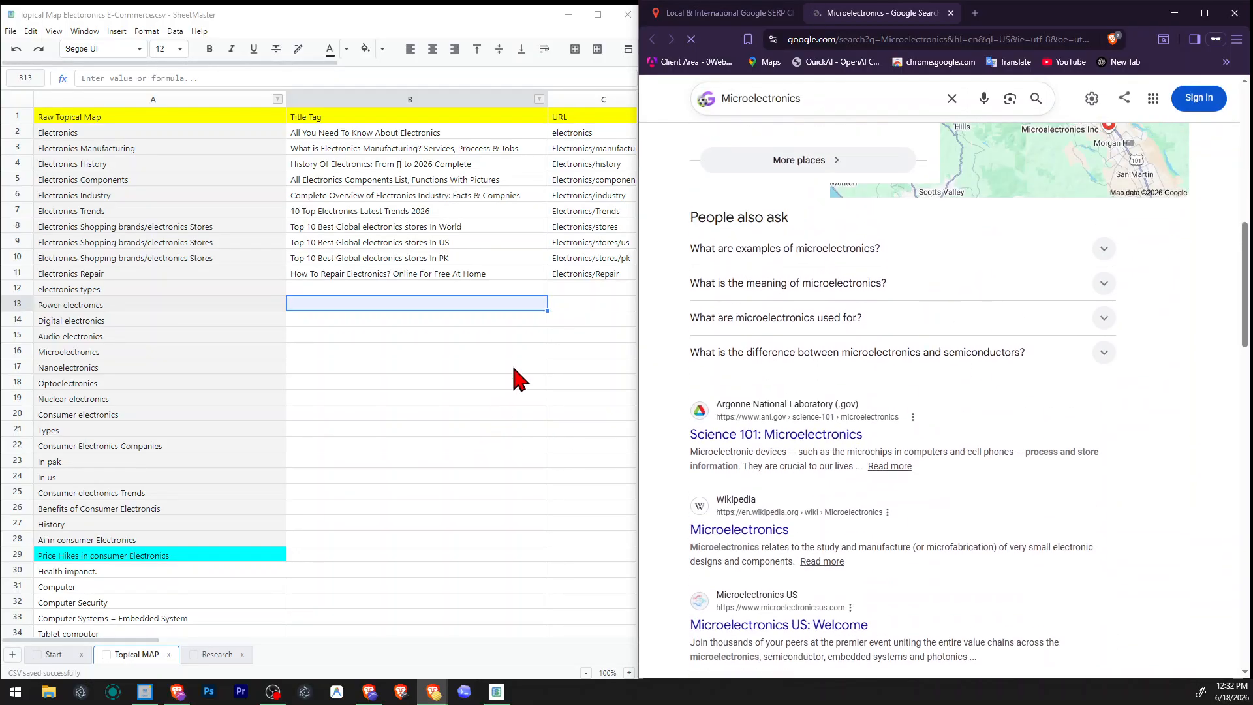
pyautogui.scroll(-2, 1086, 367)
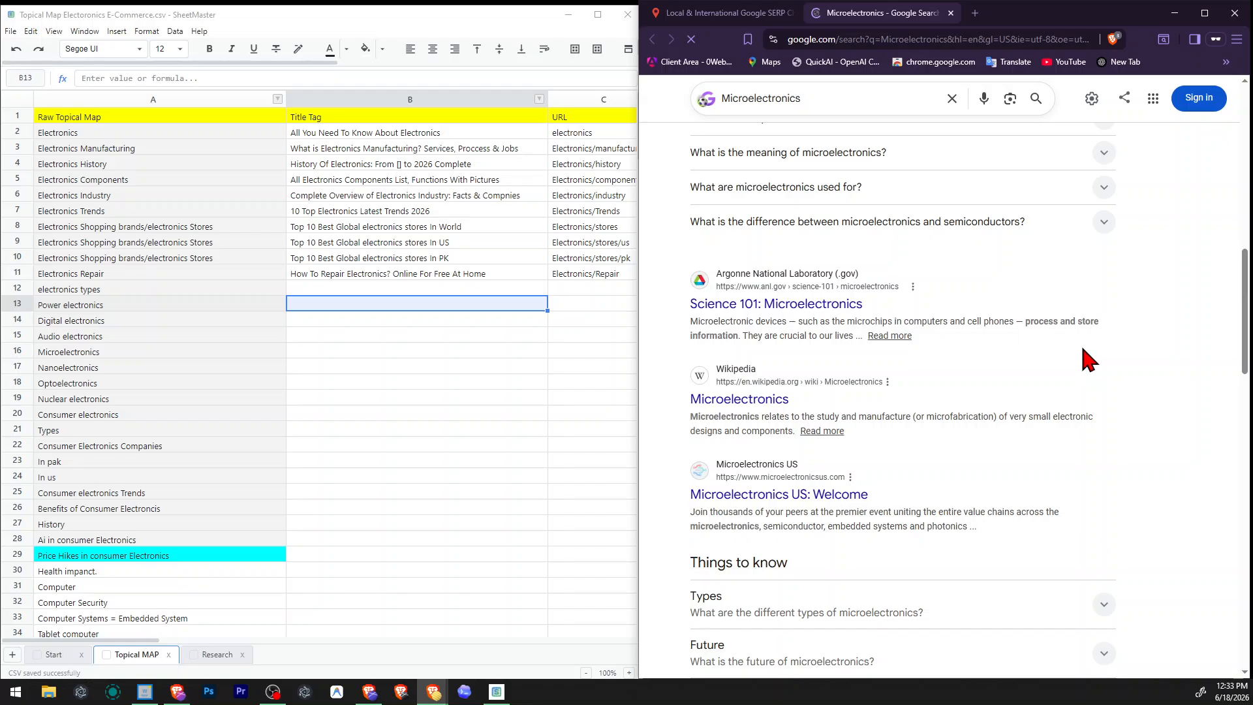
pyautogui.scroll(-2, 1089, 360)
pyautogui.scroll(-2, 1087, 359)
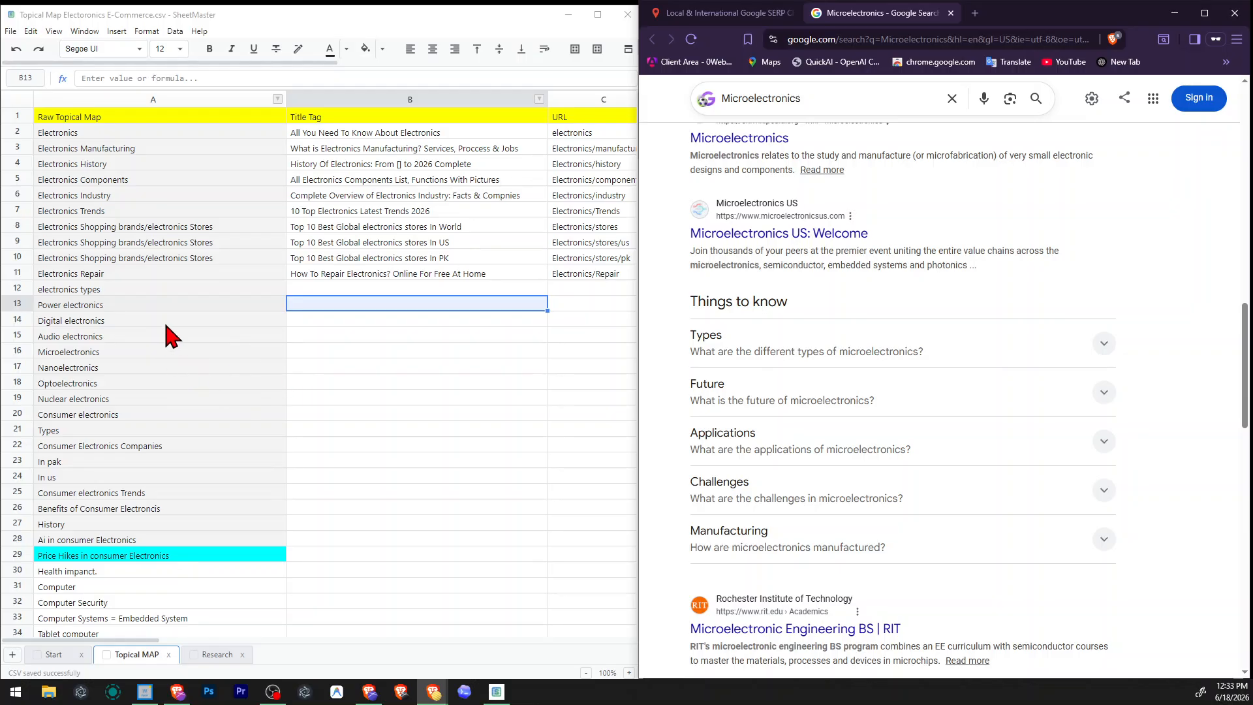
pyautogui.moveTo(138, 289); pyautogui.dragTo(143, 389)
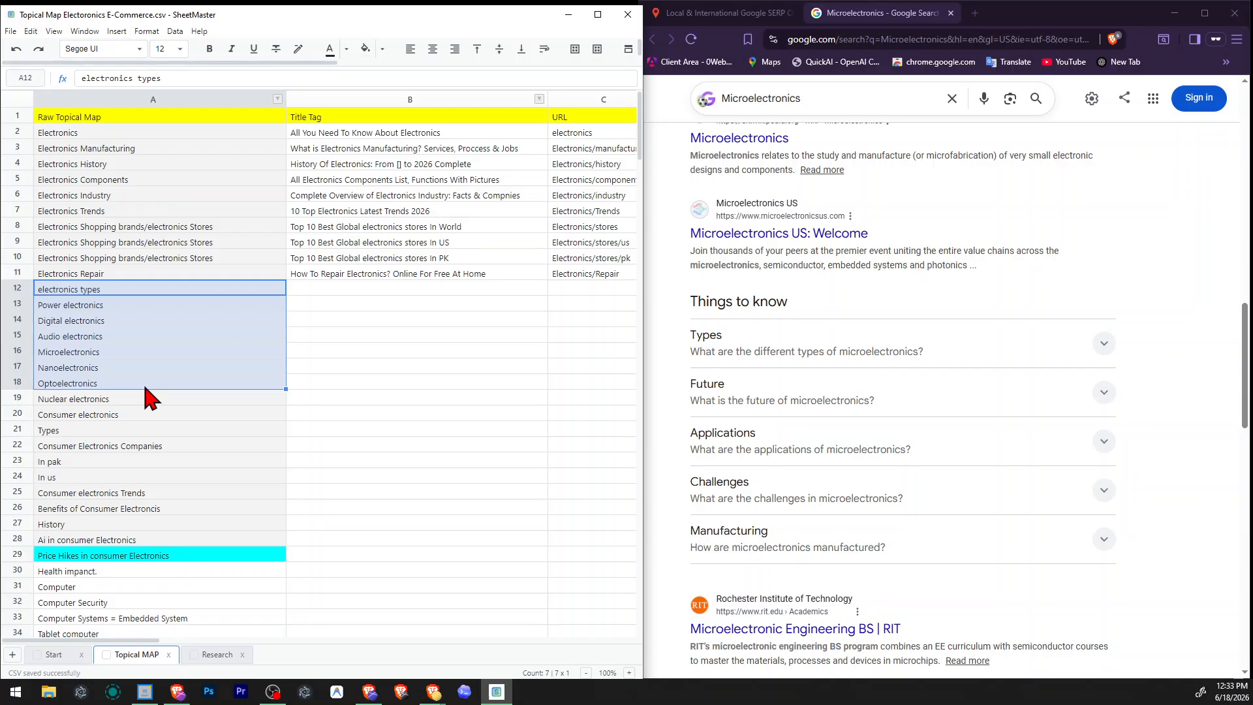
pyautogui.click(307, 279)
pyautogui.click(307, 290)
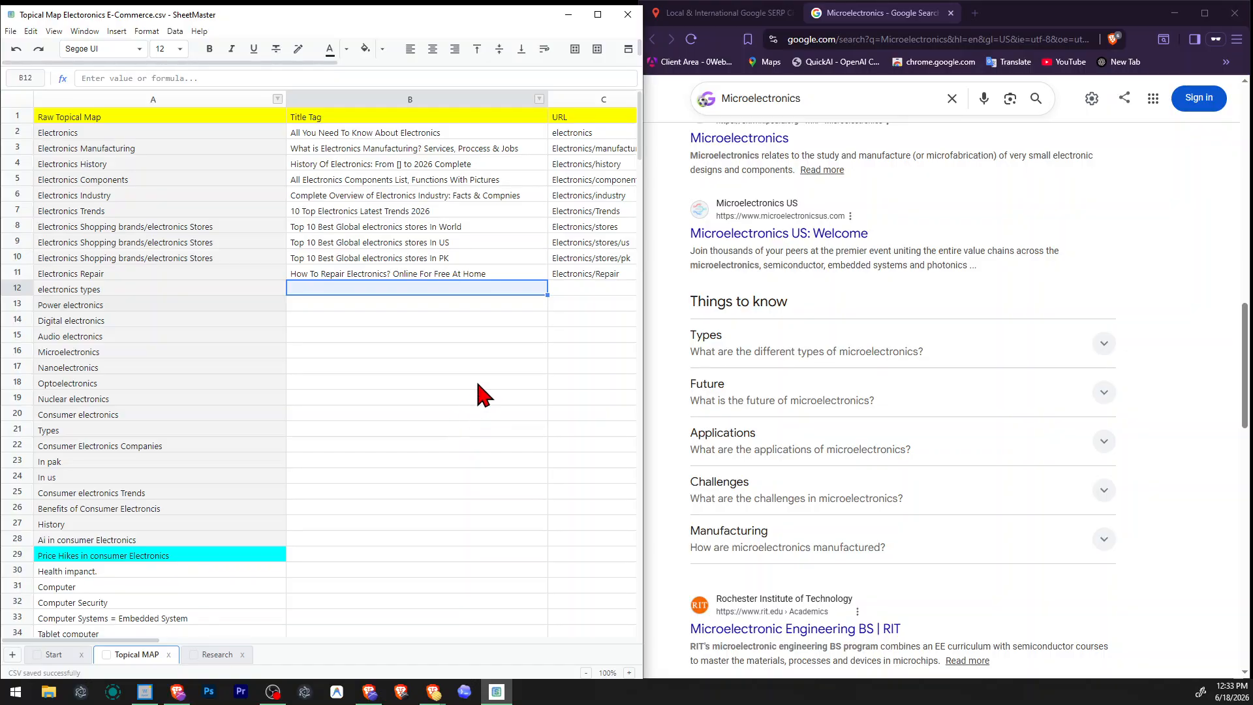
pyautogui.click(504, 364)
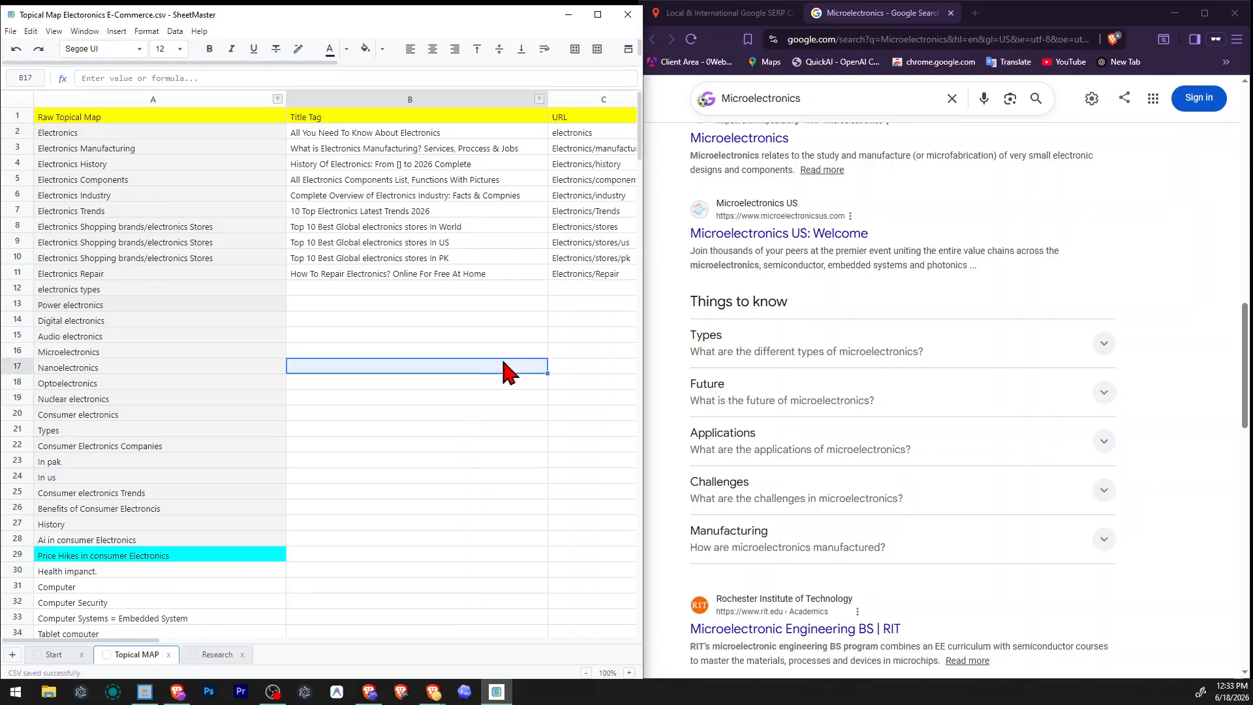
# Read the Wikipedia description of Microelectronics and expand the question "What are examples of microelectronics?" to review its answer.
pyautogui.scroll(-8, 901, 322)
pyautogui.scroll(4, 1108, 408)
pyautogui.scroll(10, 1108, 408)
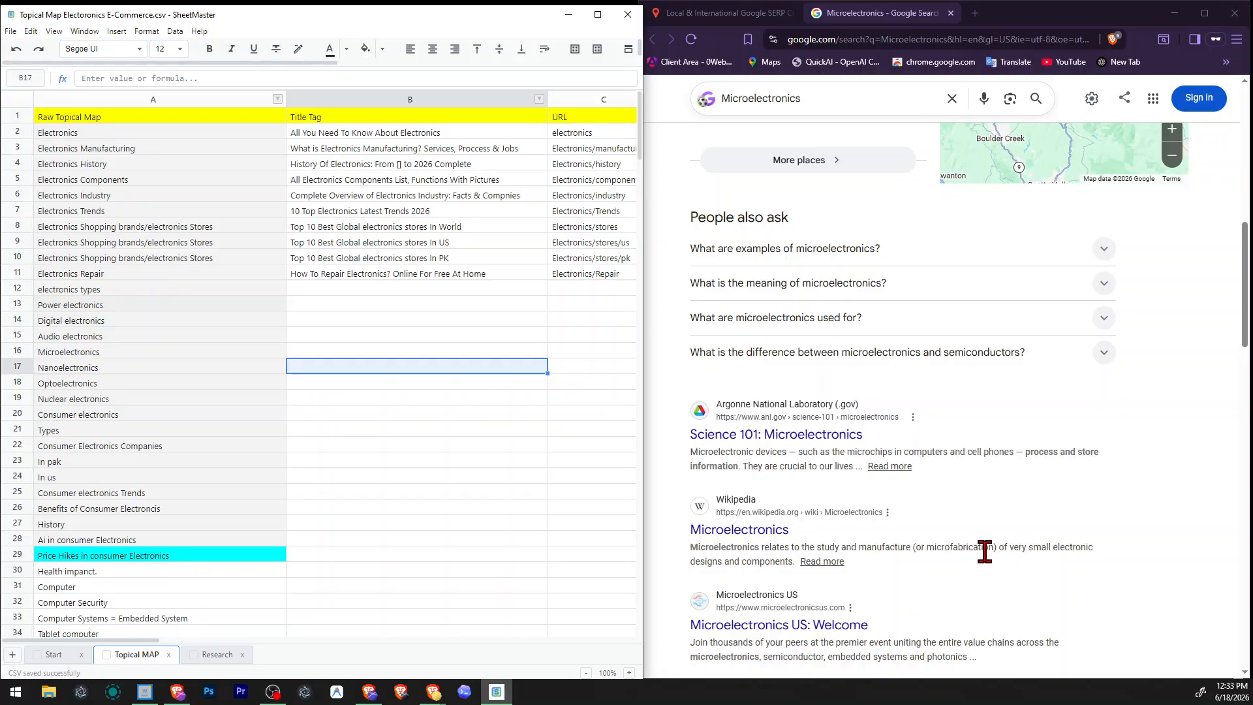
pyautogui.moveTo(1002, 547); pyautogui.dragTo(800, 561)
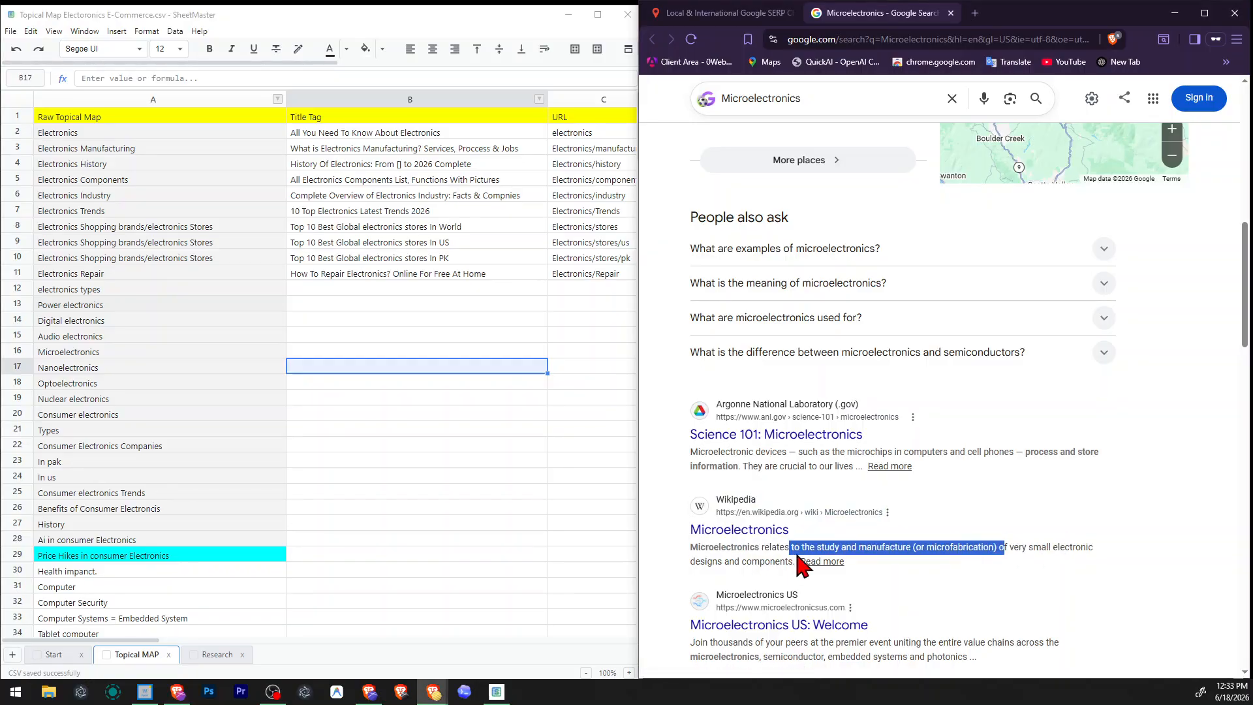
pyautogui.scroll(2, 946, 509)
pyautogui.click(862, 383)
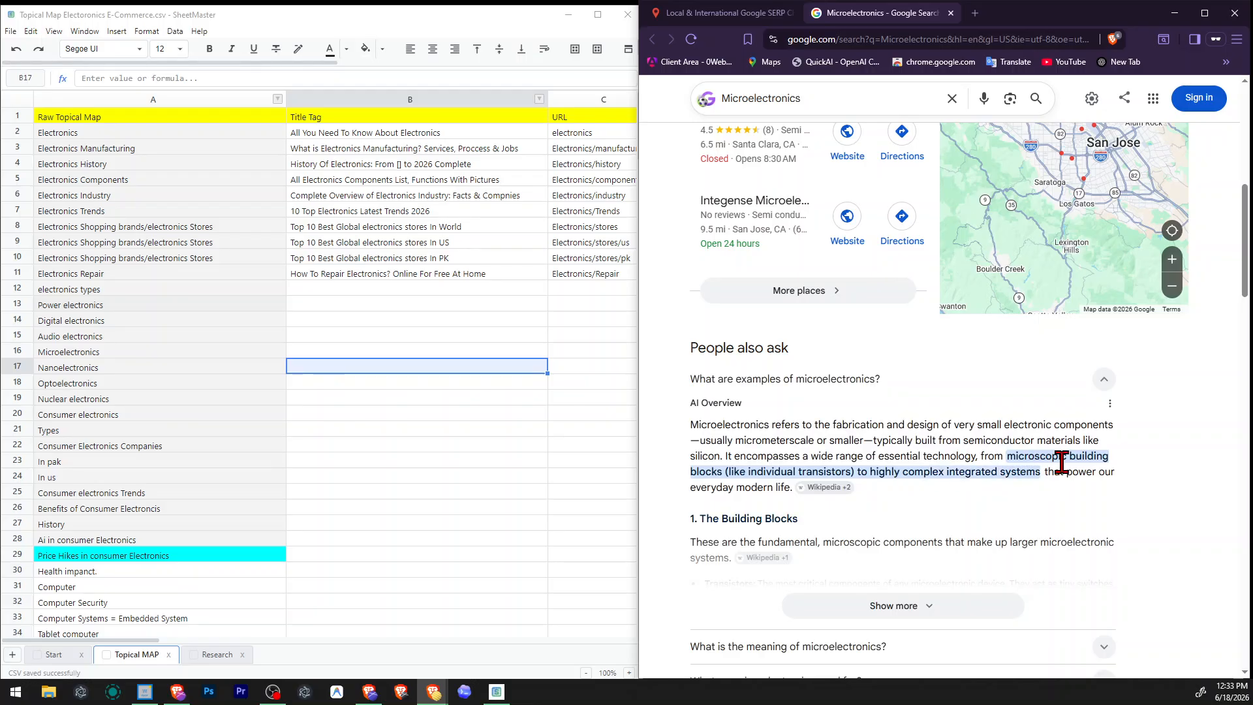
pyautogui.moveTo(917, 474); pyautogui.dragTo(784, 478)
pyautogui.click(785, 483)
pyautogui.scroll(8, 785, 482)
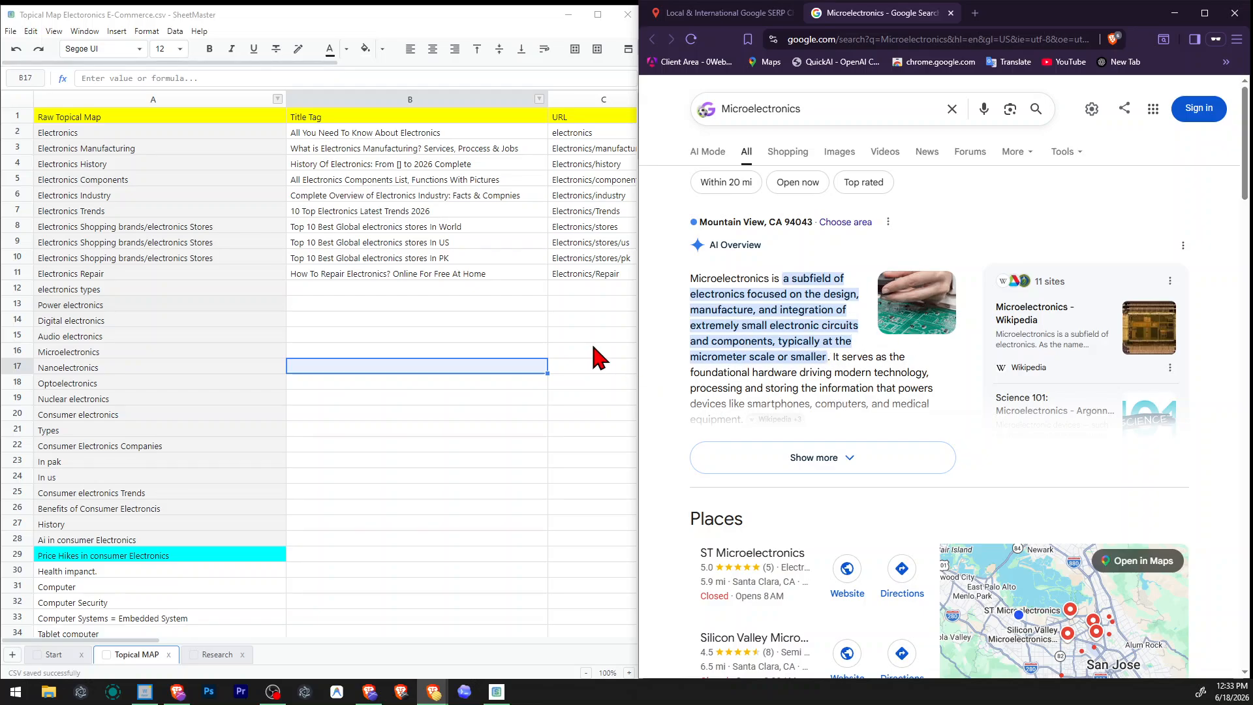
# Remove the Optoelectronics and Nuclear electronics rows from the topical map.
pyautogui.click(110, 366)
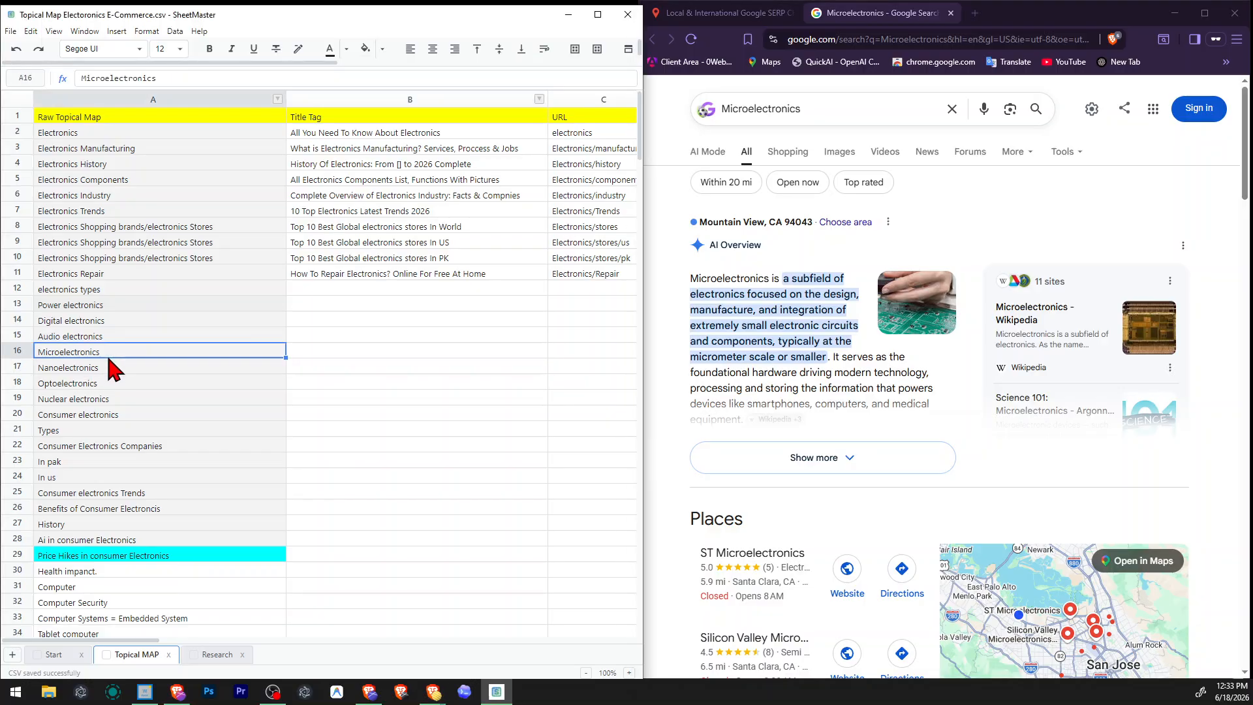
pyautogui.click(73, 383)
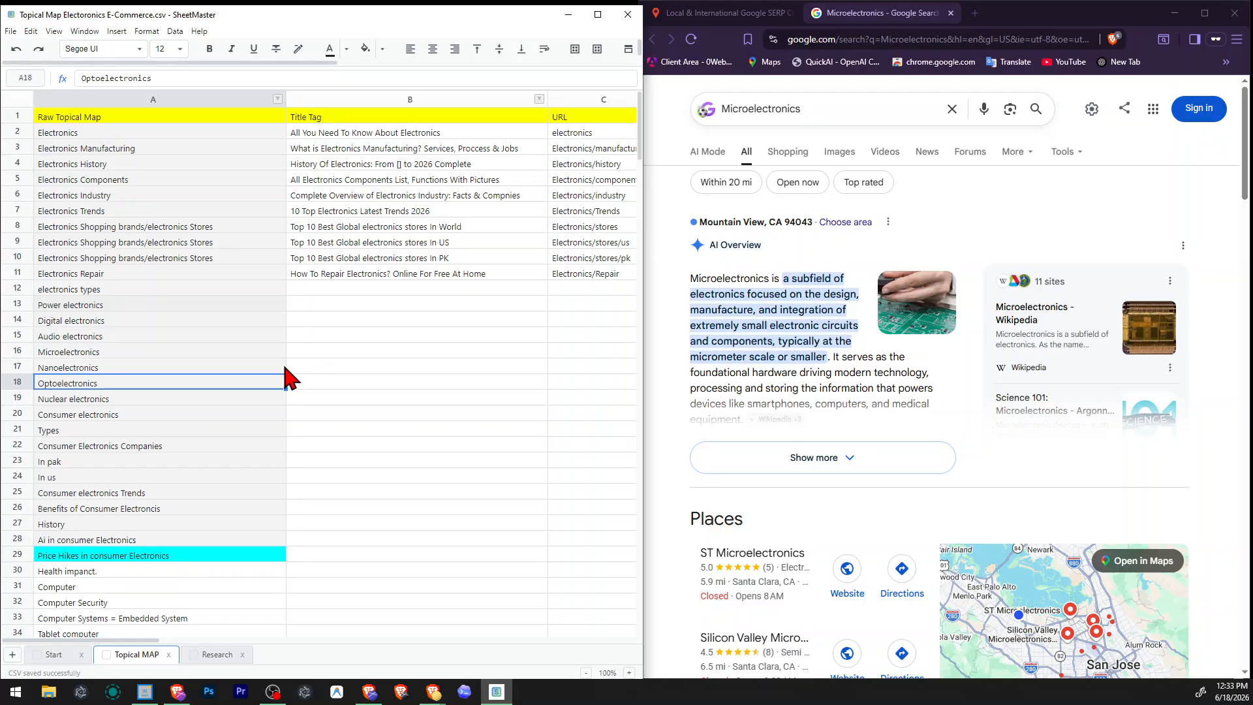
pyautogui.rightClick(12, 382)
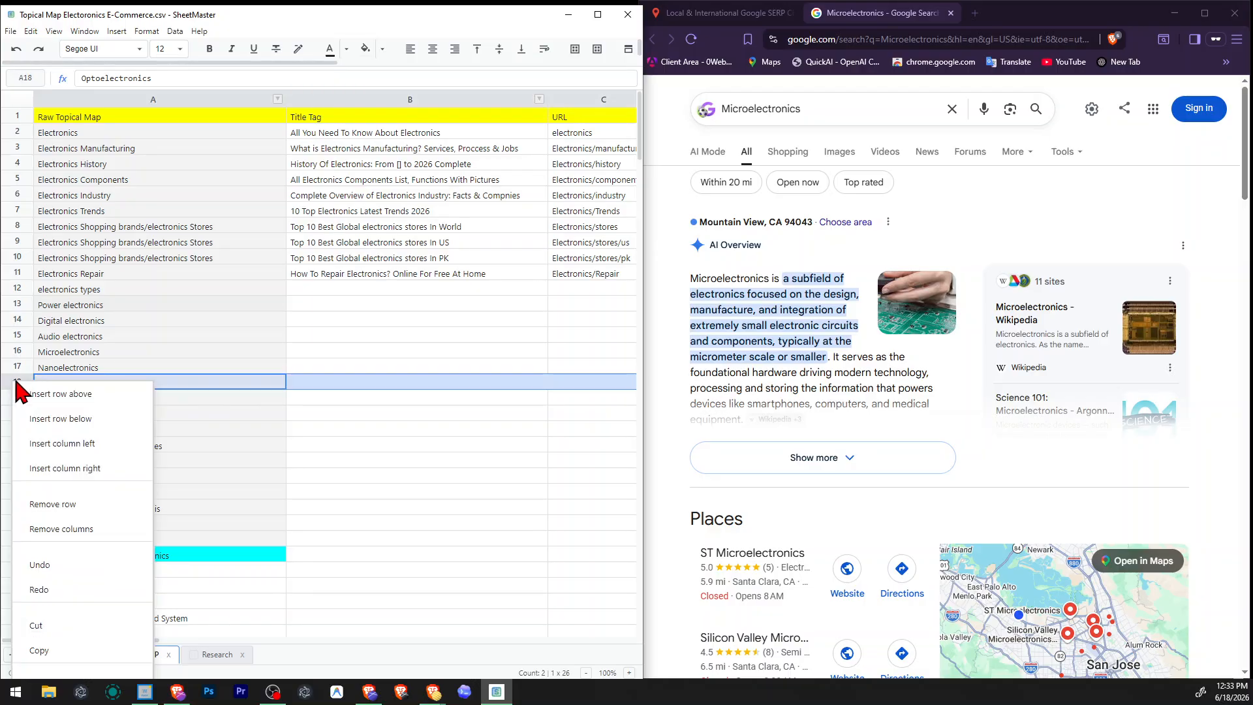
pyautogui.click(96, 514)
pyautogui.click(237, 414)
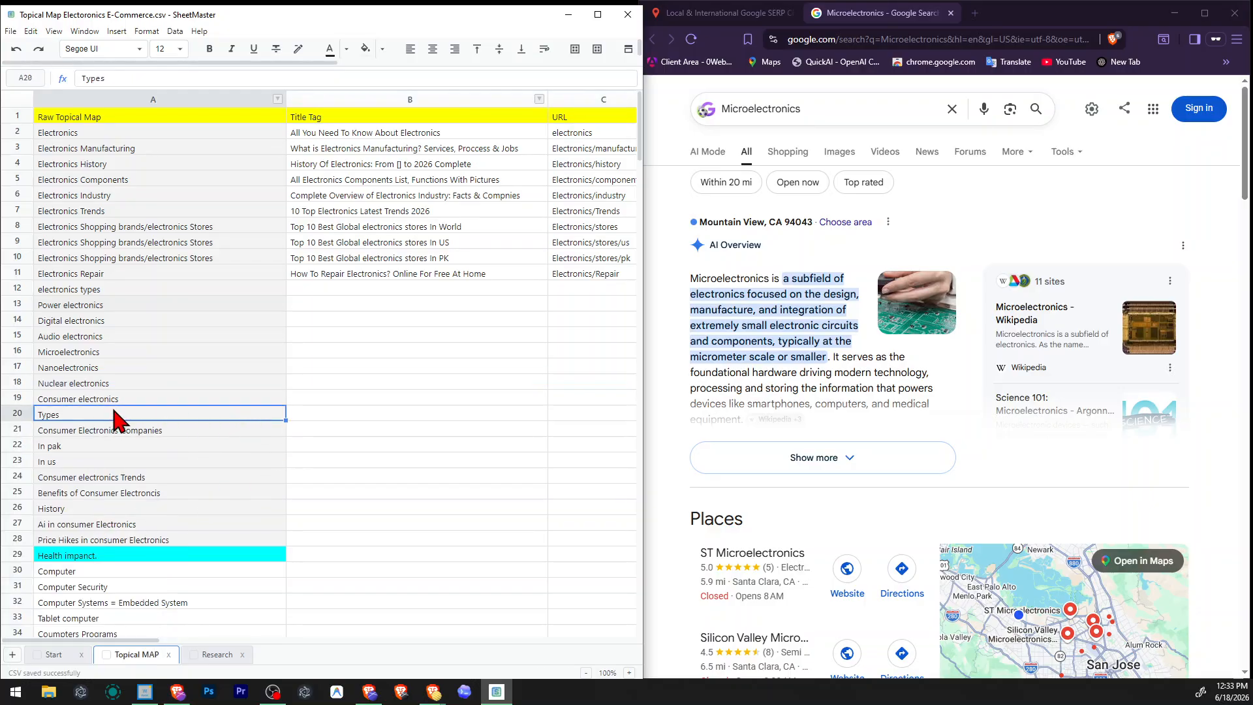
pyautogui.rightClick(14, 387)
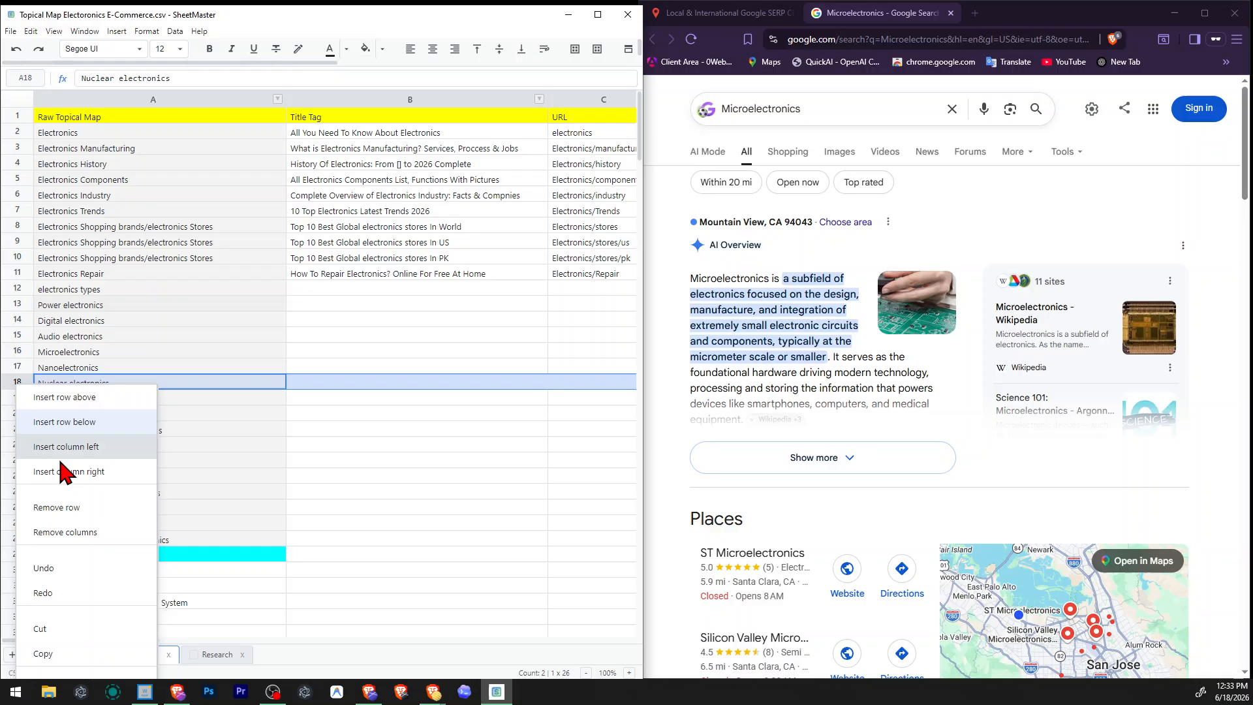
pyautogui.click(85, 527)
pyautogui.click(291, 430)
pyautogui.moveTo(136, 368); pyautogui.dragTo(163, 309)
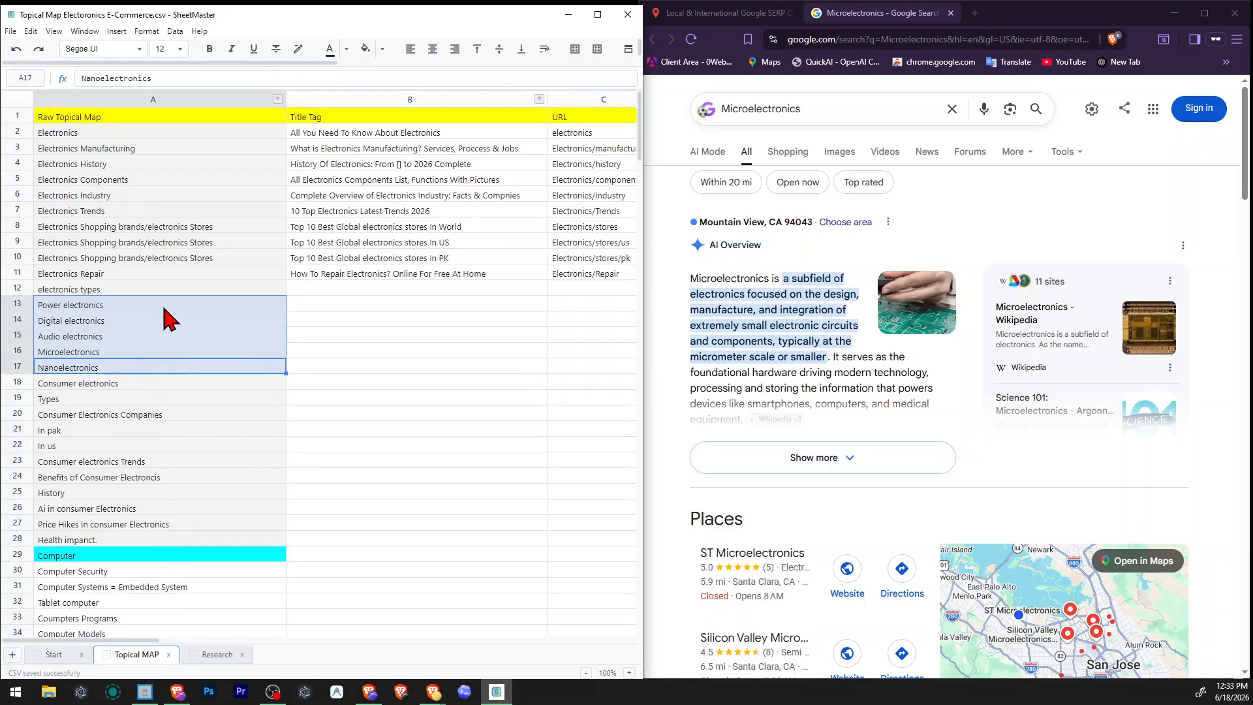
pyautogui.click(116, 362)
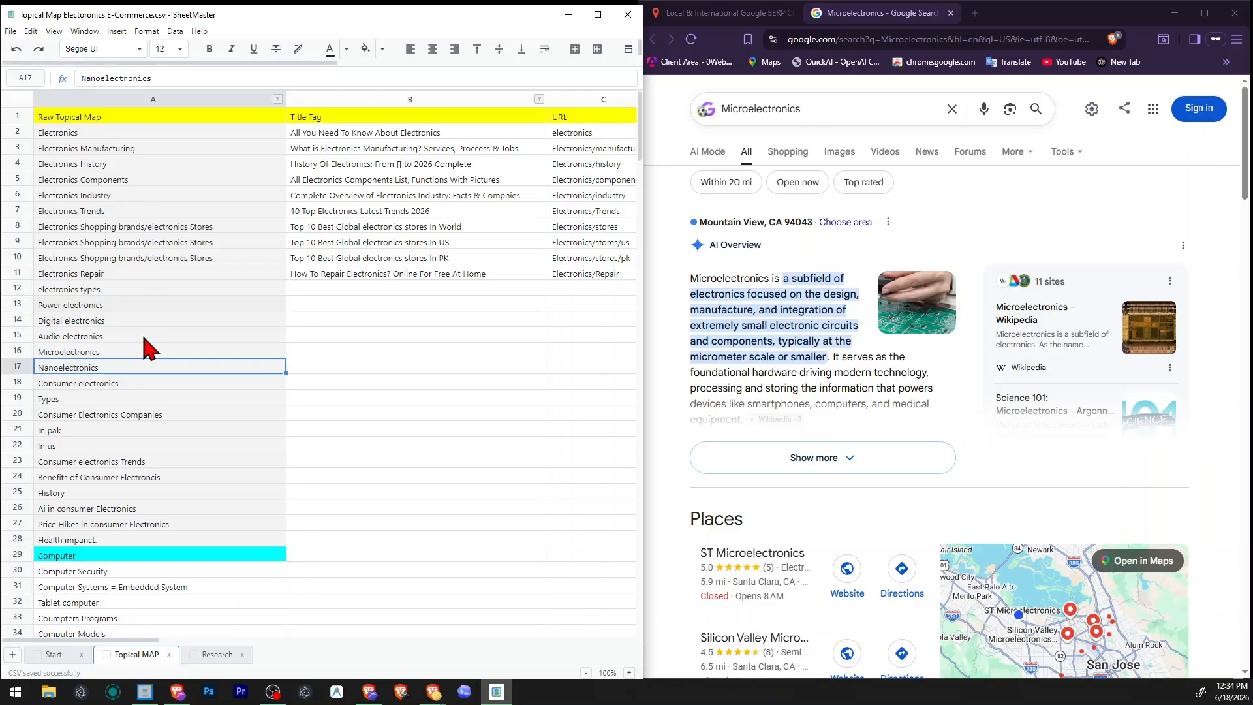
# Take "electronics types" from the topical map and search its US English Google results through the SERP checker, closing the Microelectronics results.
pyautogui.click(205, 294)
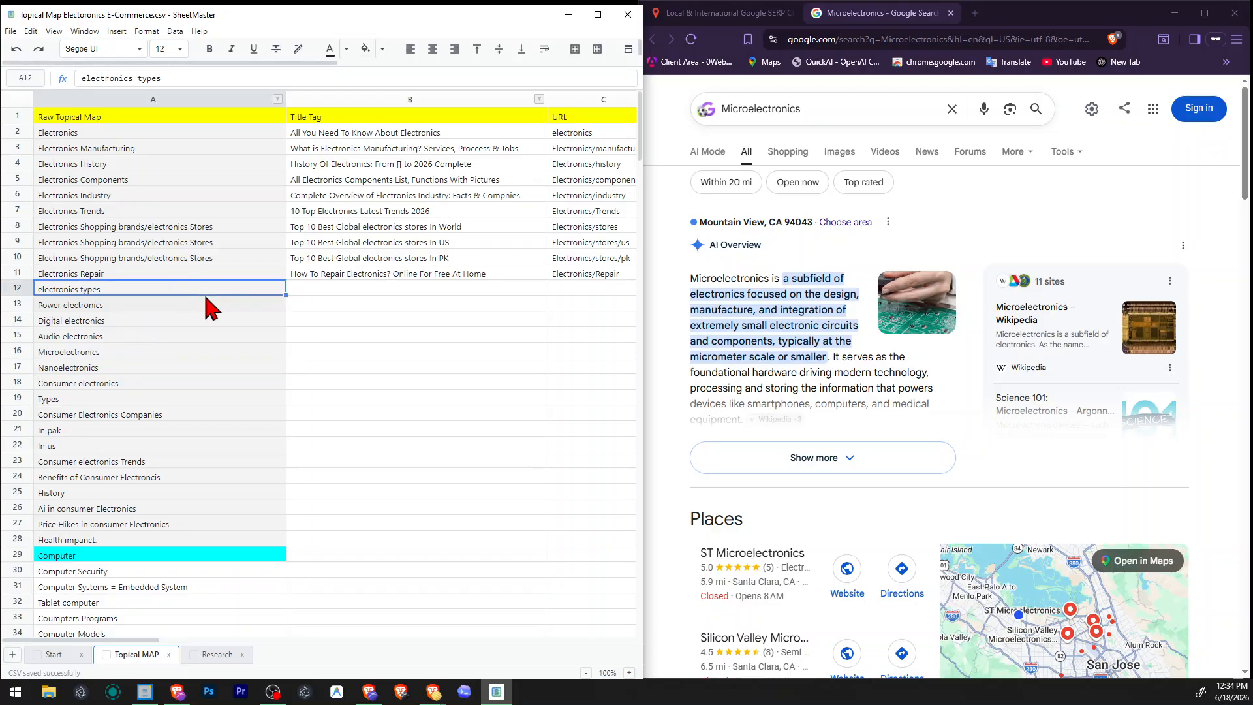
pyautogui.click(951, 14)
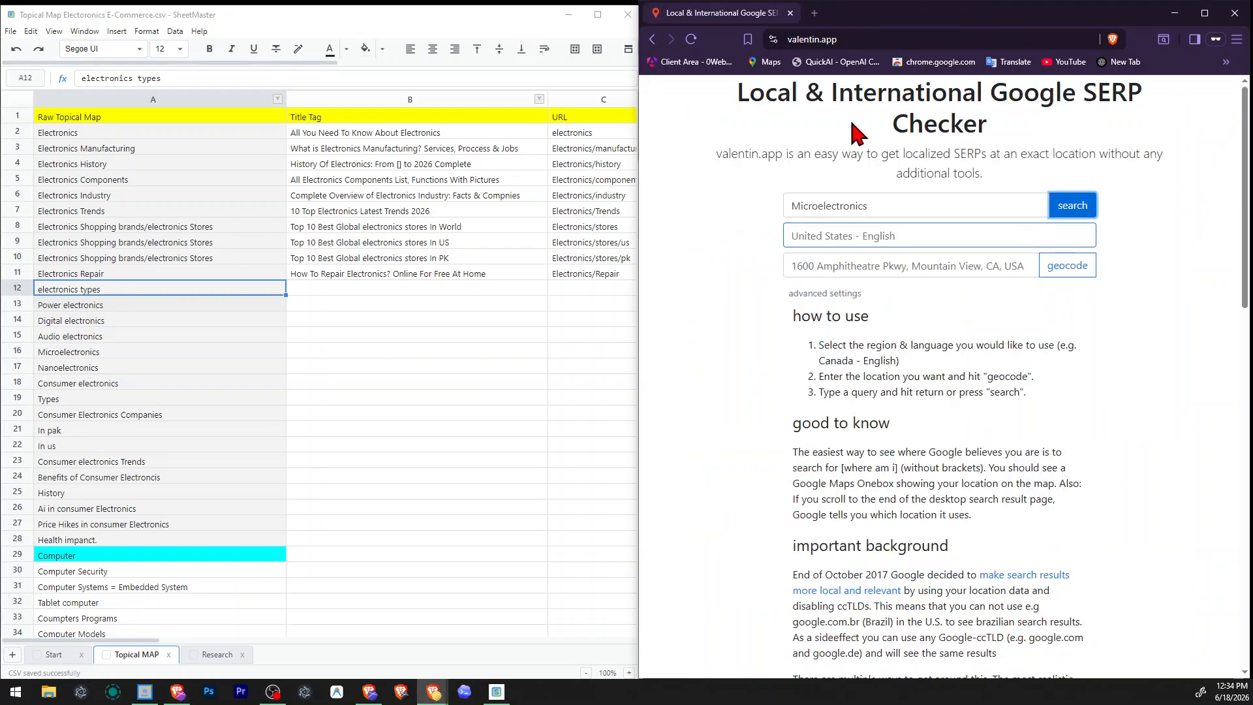
pyautogui.click(922, 204)
pyautogui.hotkey('ctrl', 'a')
pyautogui.write('electronics types')
pyautogui.click(1071, 205)
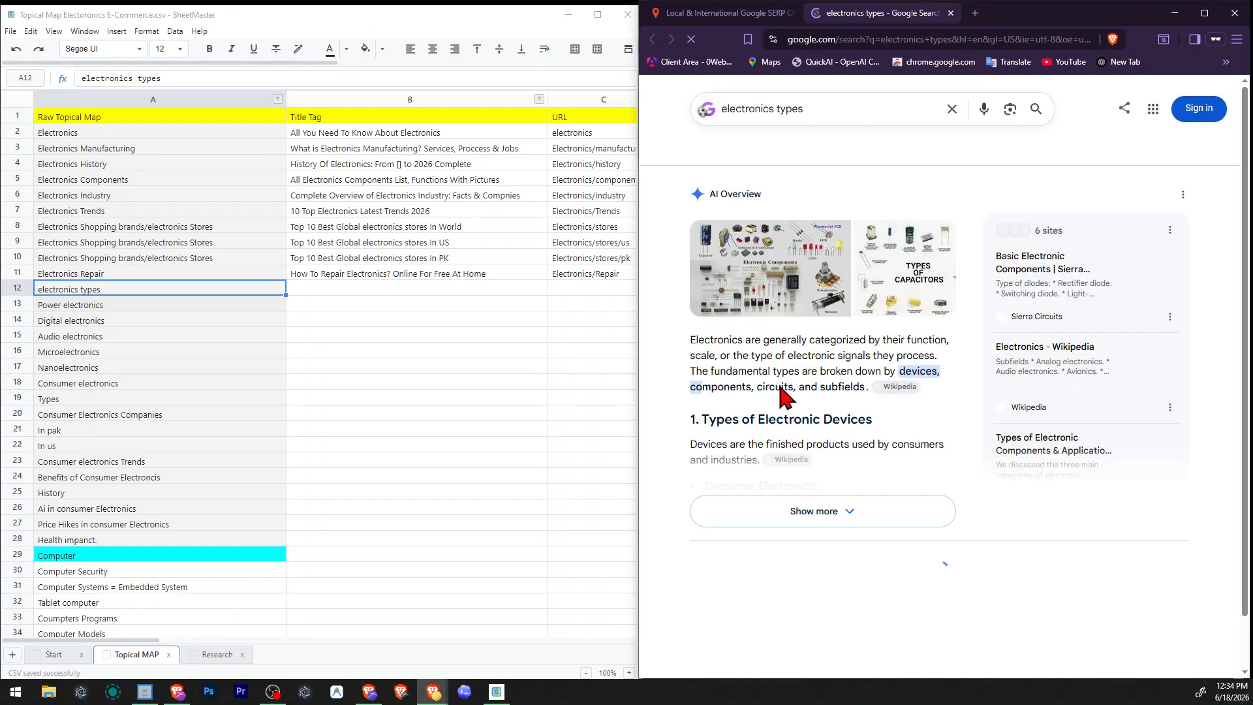
# Check the query suggestions for "electronics types" and read its AI Overview, Wikipedia result and related questions.
pyautogui.click(952, 210)
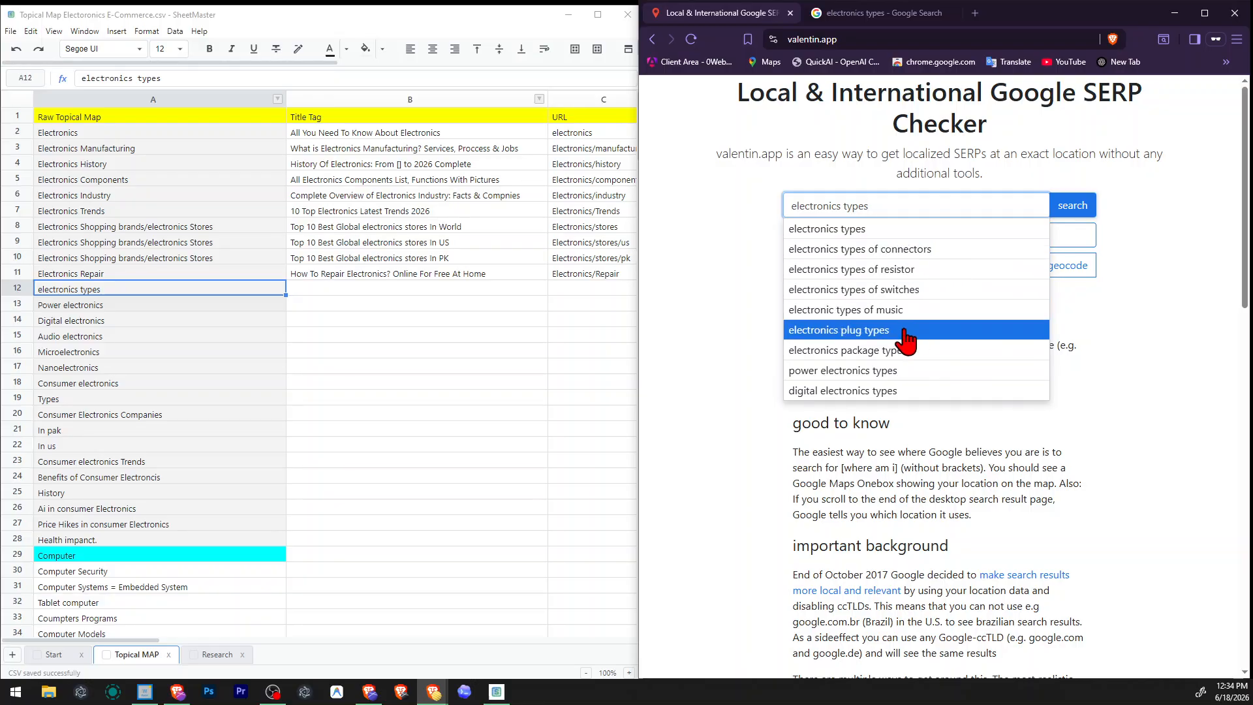
pyautogui.click(875, 13)
pyautogui.scroll(-6, 933, 335)
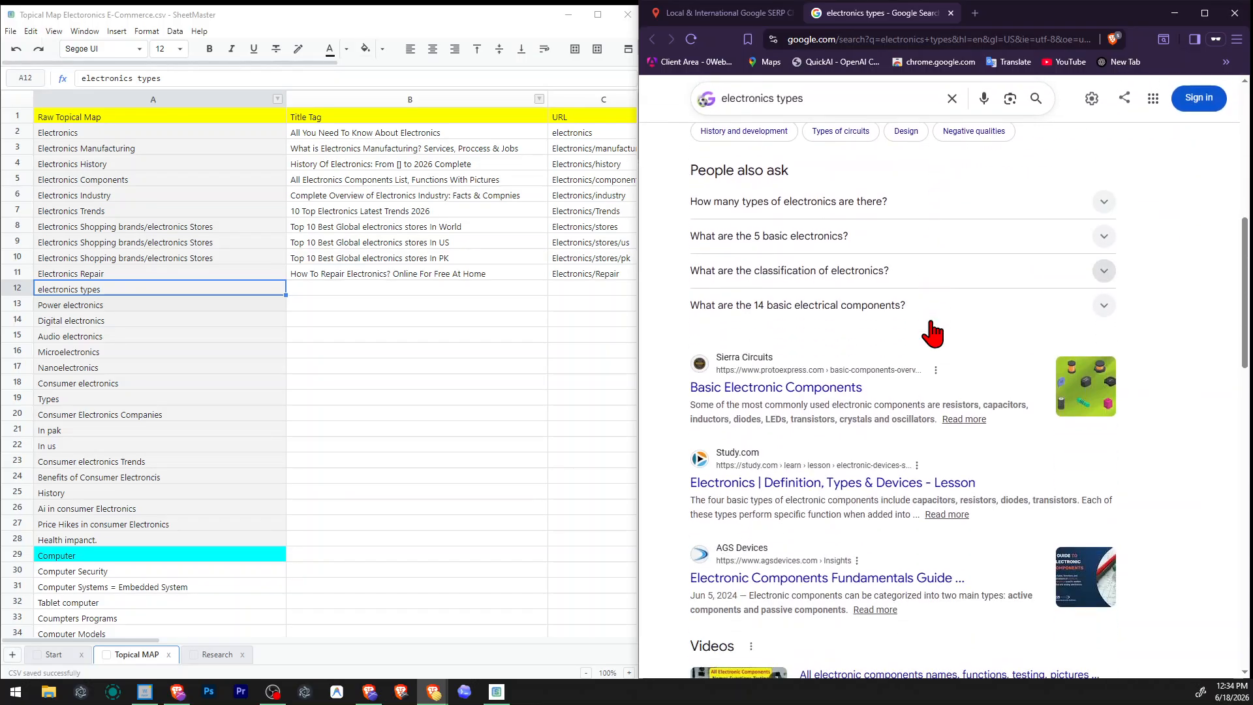
pyautogui.scroll(4, 934, 334)
pyautogui.moveTo(691, 358); pyautogui.dragTo(875, 374)
pyautogui.click(1004, 362)
pyautogui.scroll(-4, 1155, 420)
pyautogui.scroll(2, 971, 370)
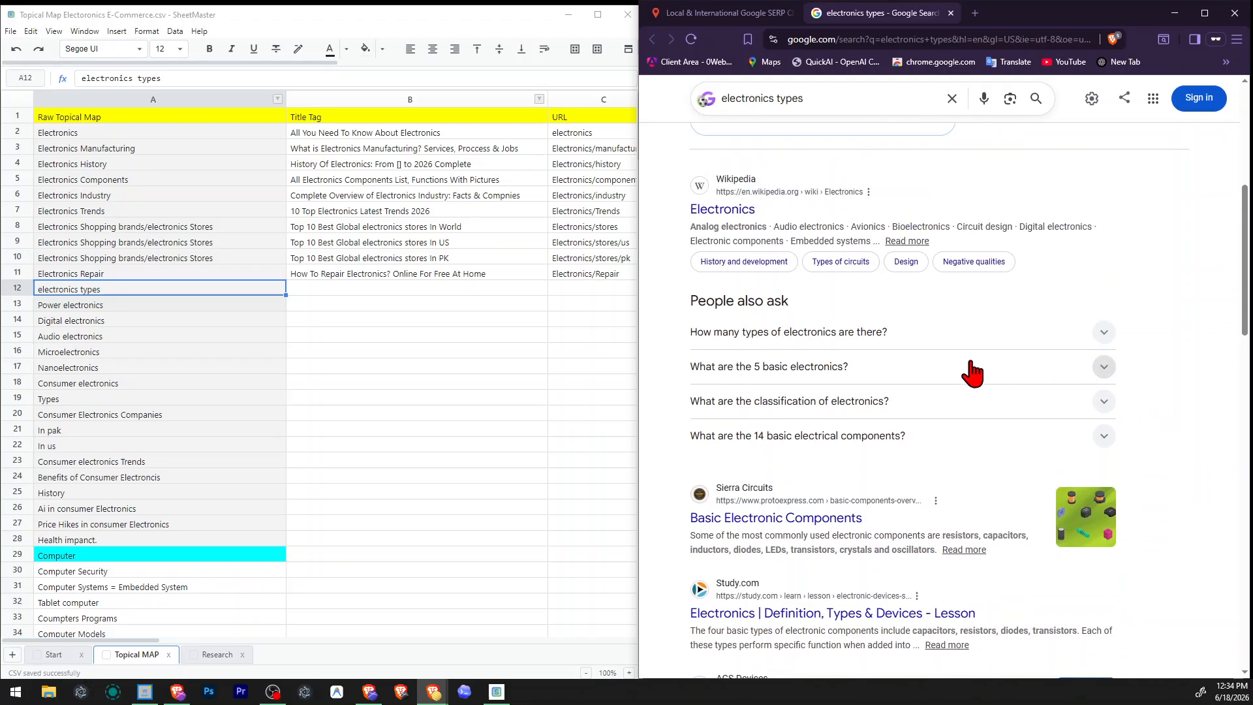
pyautogui.scroll(4, 789, 299)
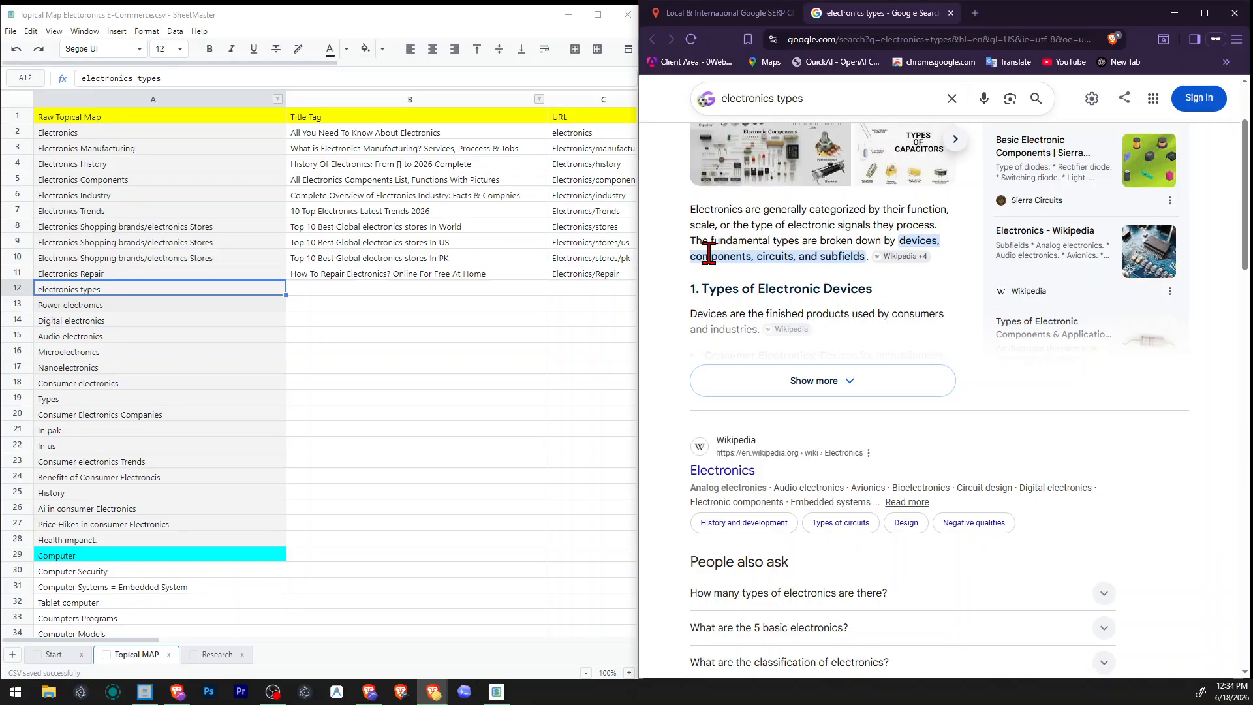
pyautogui.scroll(-10, 943, 381)
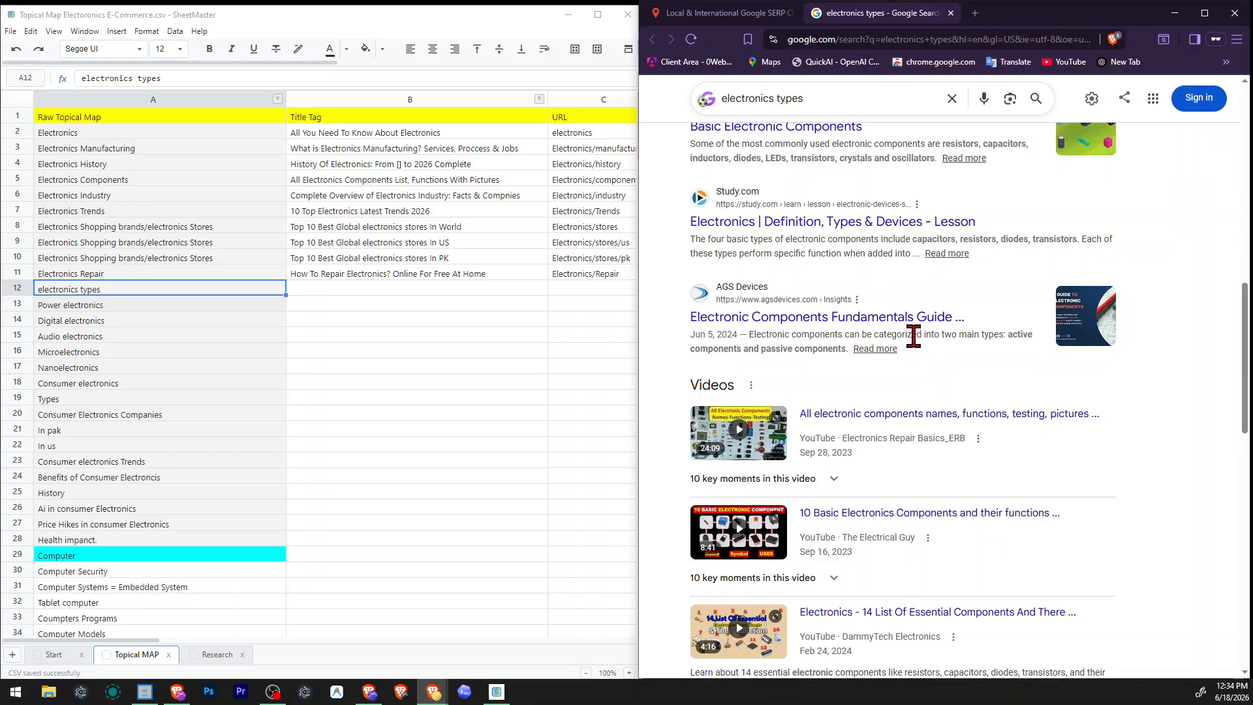
# Look through the remaining "electronics types" results, videos and related searches down to the end of the page.
pyautogui.click(339, 288)
pyautogui.scroll(4, 803, 339)
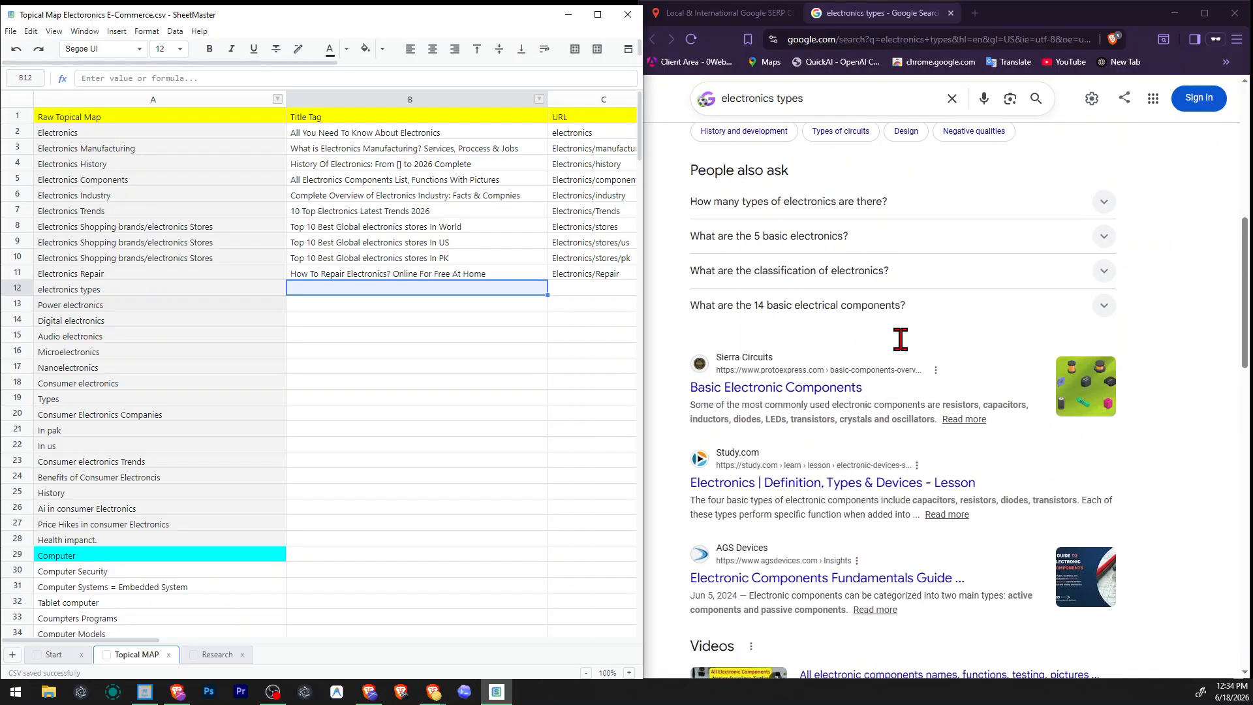
pyautogui.scroll(2, 901, 339)
pyautogui.scroll(-10, 901, 339)
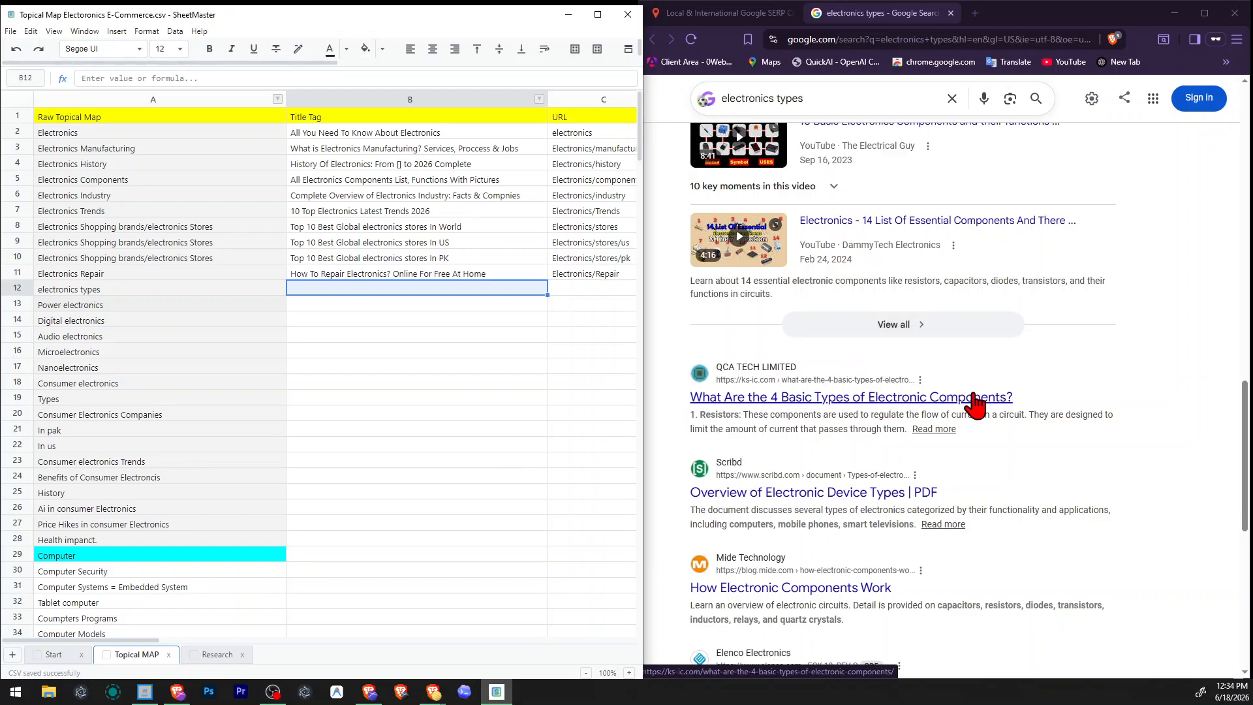
pyautogui.scroll(-2, 976, 405)
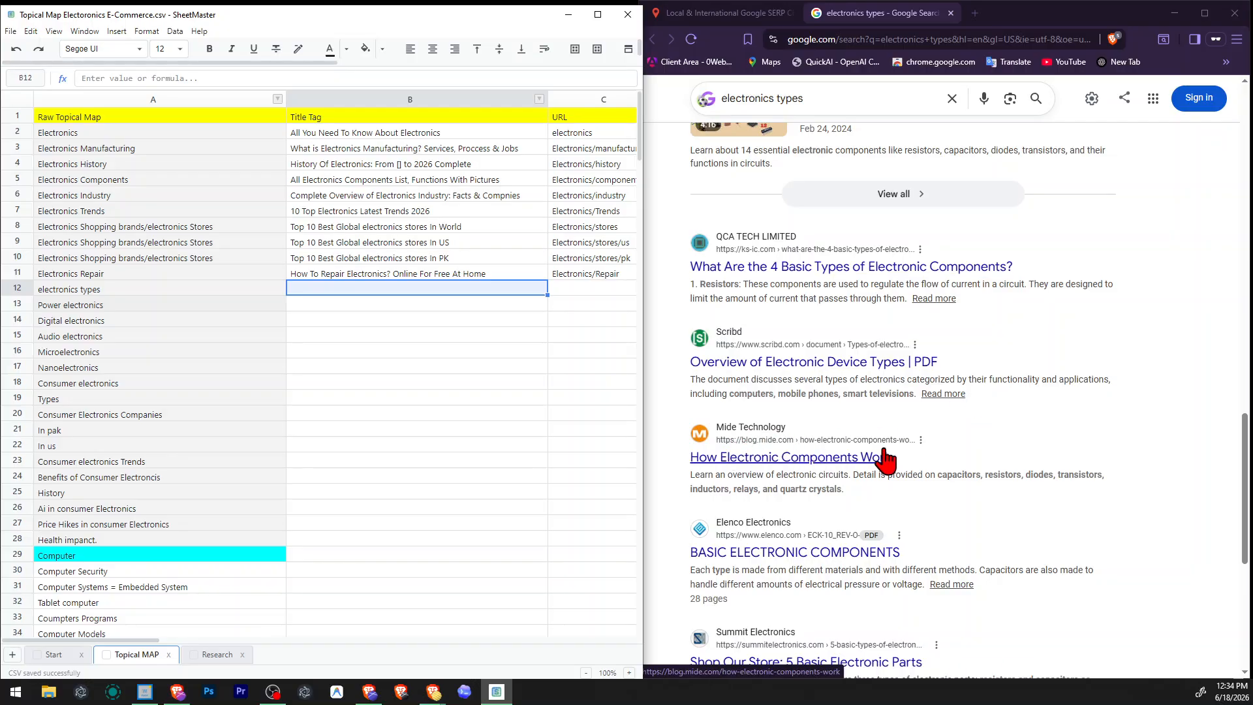
pyautogui.scroll(-2, 1012, 442)
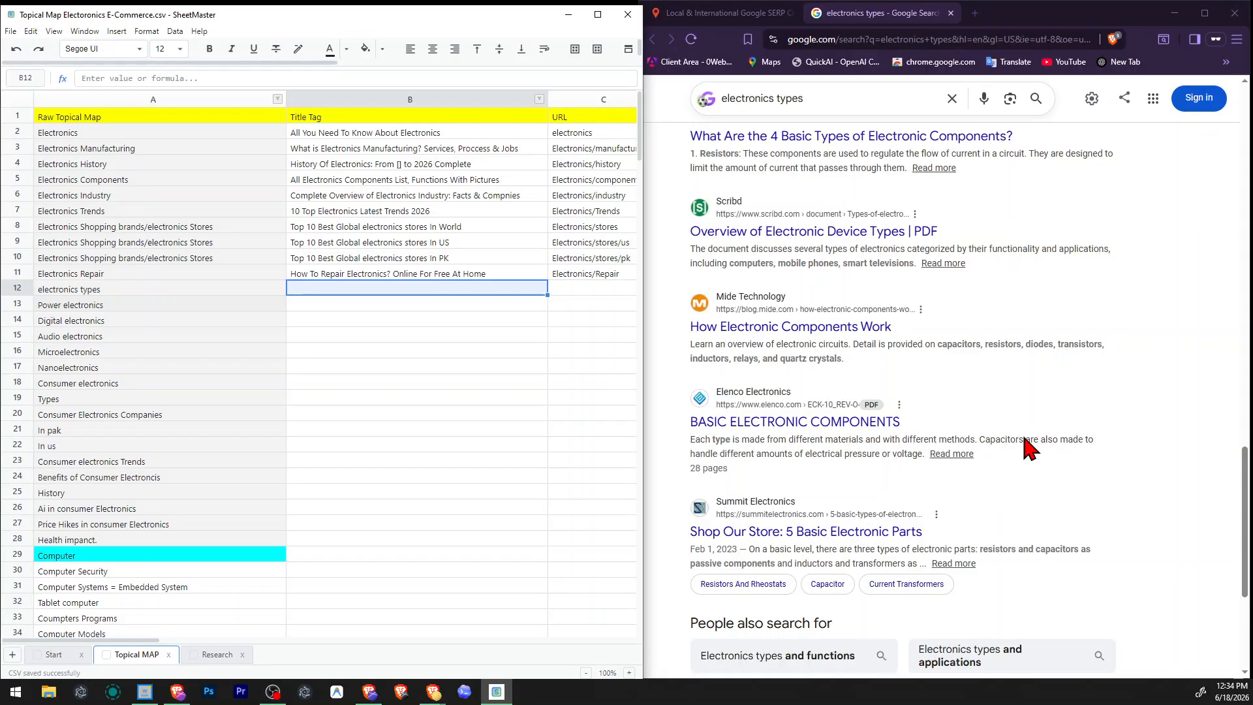
pyautogui.scroll(-2, 1023, 438)
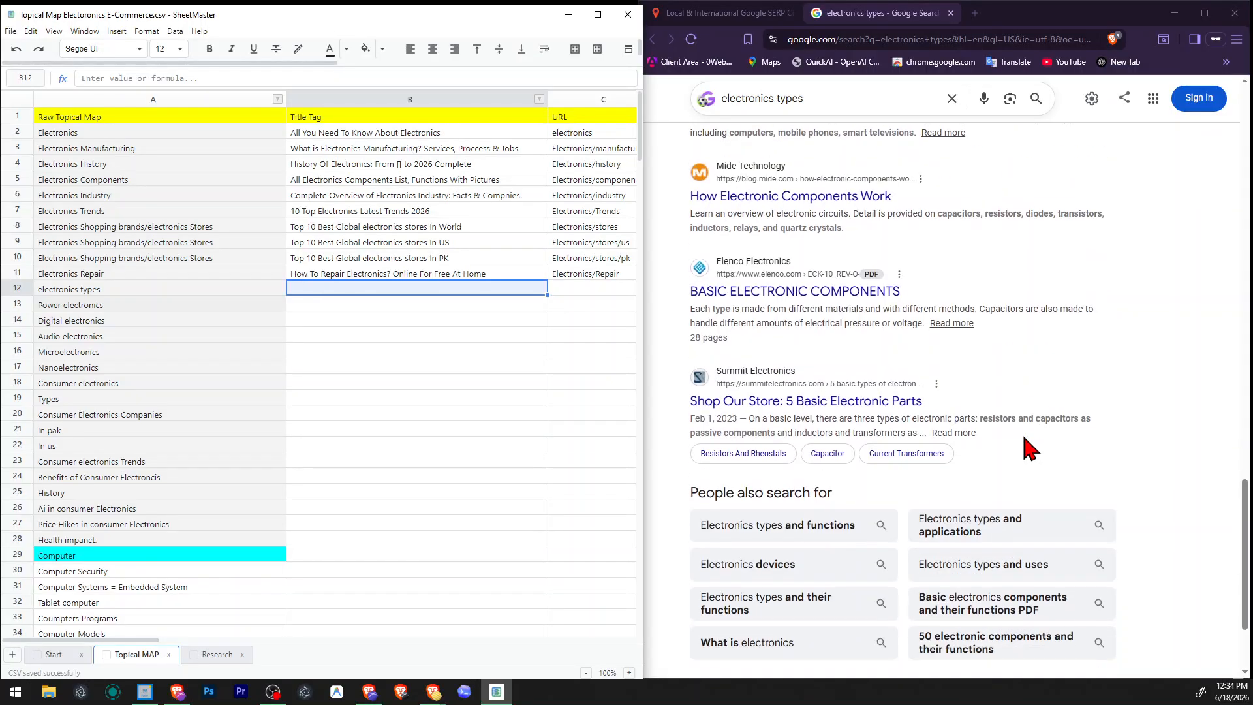
pyautogui.scroll(10, 1025, 443)
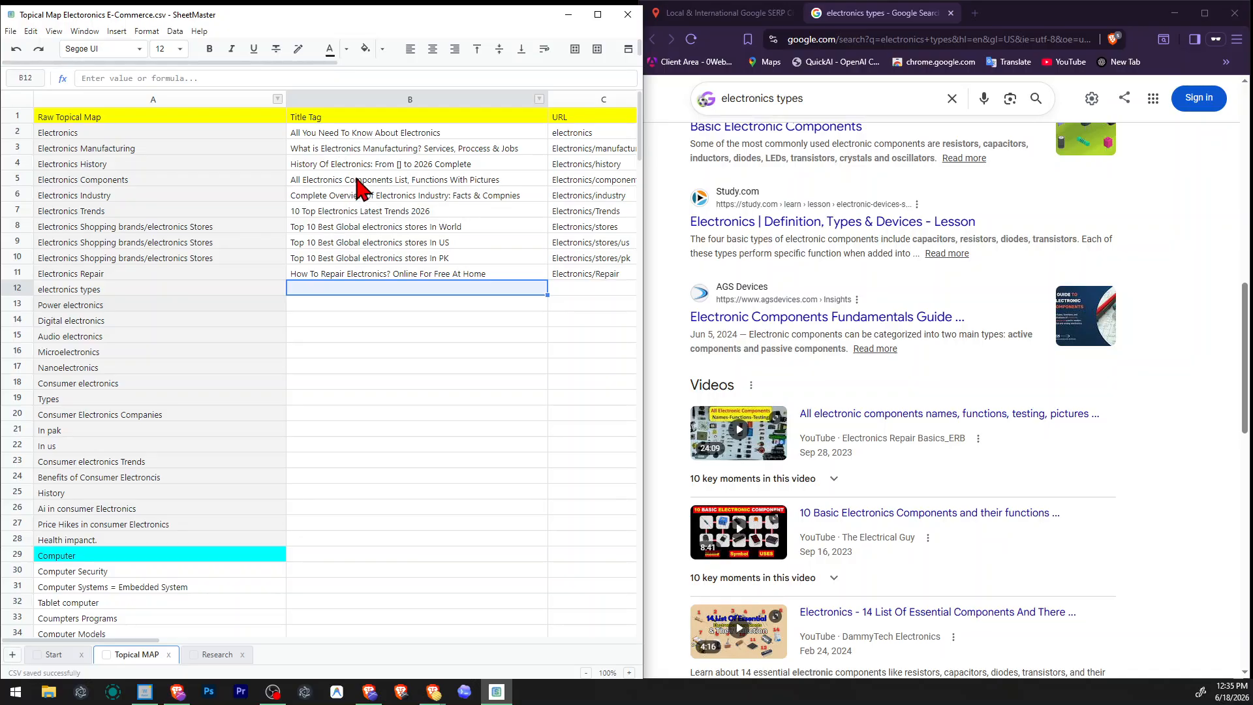
# Take "Electronics Components List" from the Electronics Components title tag and search its US English Google results through the SERP checker.
pyautogui.doubleClick(338, 178)
pyautogui.moveTo(302, 178); pyautogui.dragTo(410, 176)
pyautogui.hotkey('ctrl', 'c')
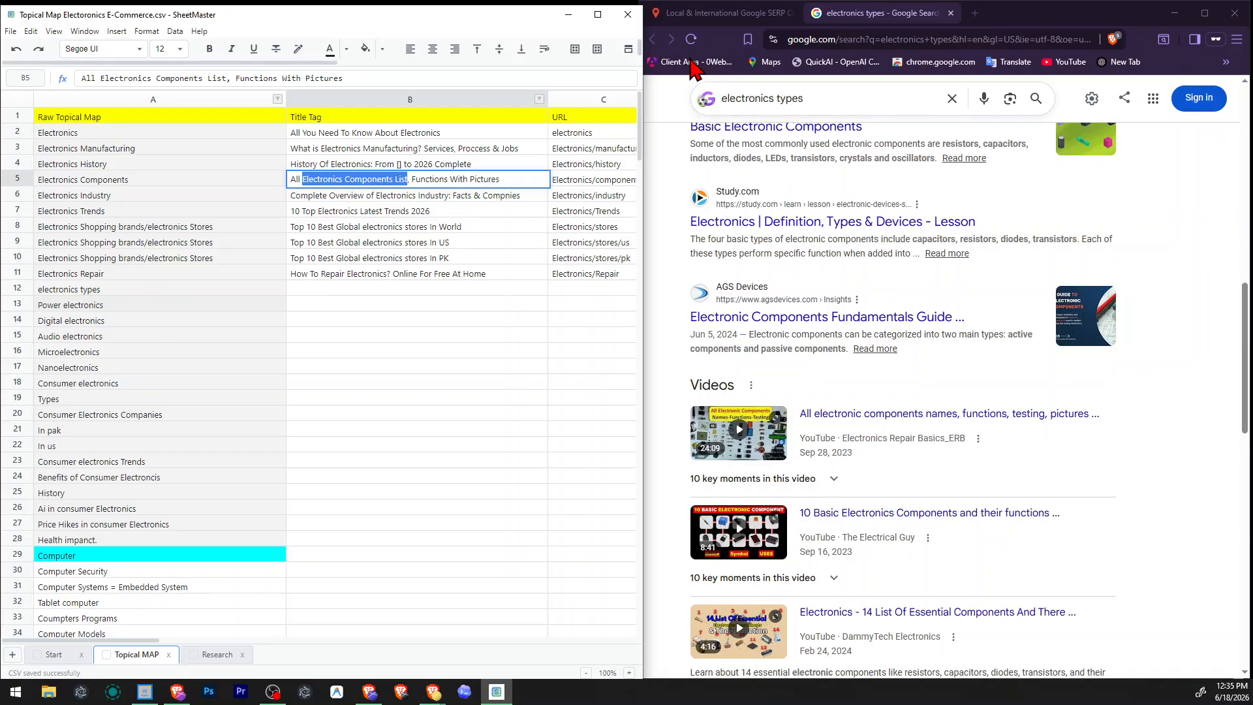
pyautogui.click(712, 13)
pyautogui.click(901, 202)
pyautogui.hotkey('ctrl', 'a')
pyautogui.hotkey('ctrl', 'v')
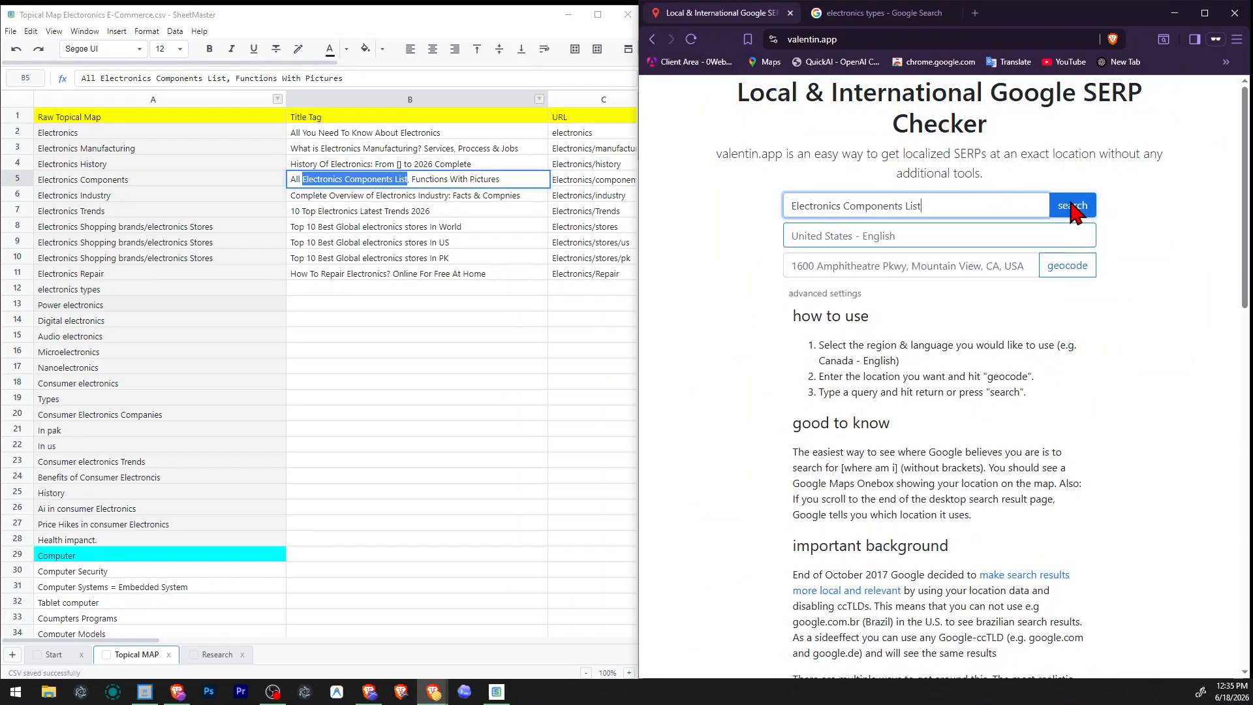
pyautogui.click(1071, 204)
# Compare the AI Overviews of the "Electronics Components List" and "electronics types" searches.
pyautogui.scroll(-4, 1048, 391)
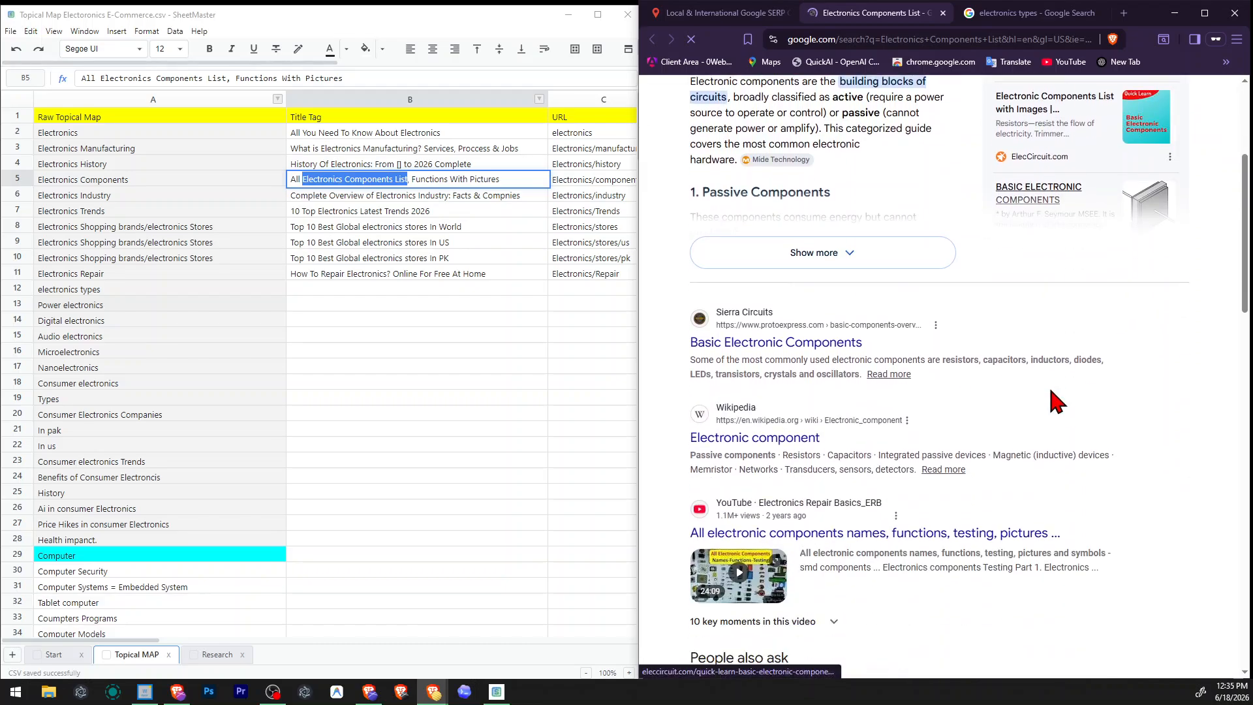
pyautogui.scroll(4, 1050, 392)
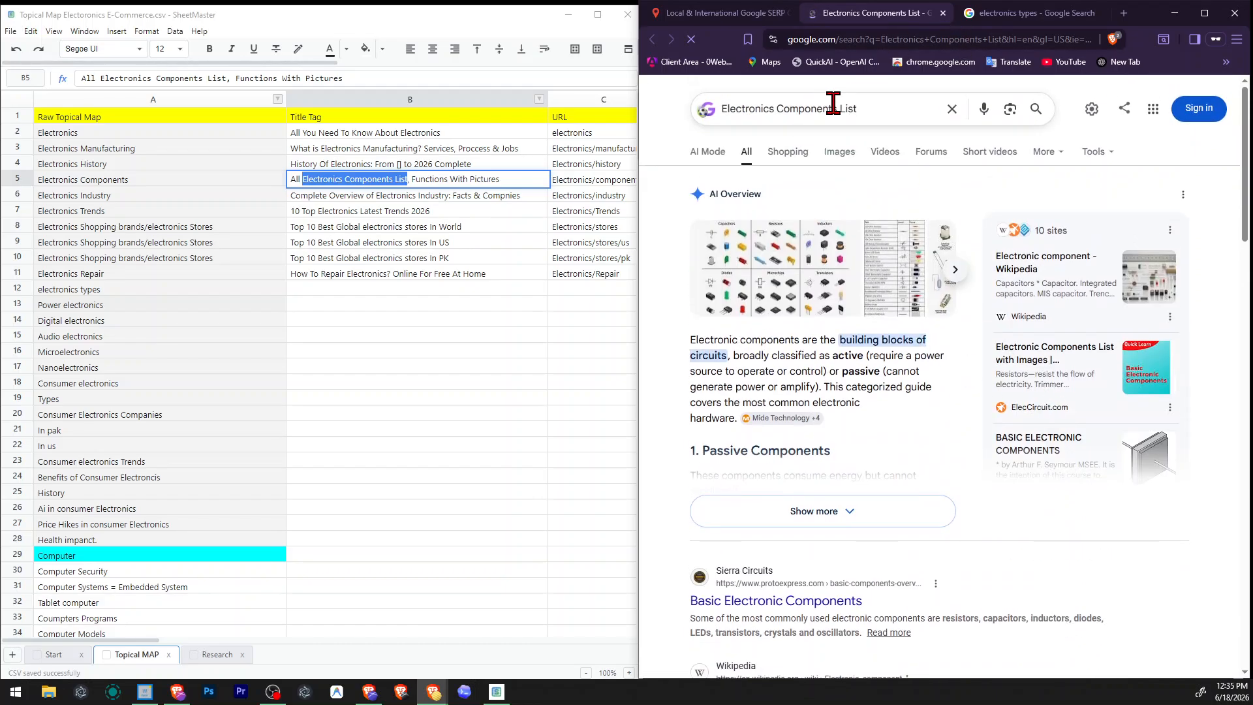
pyautogui.click(1019, 13)
pyautogui.scroll(10, 923, 330)
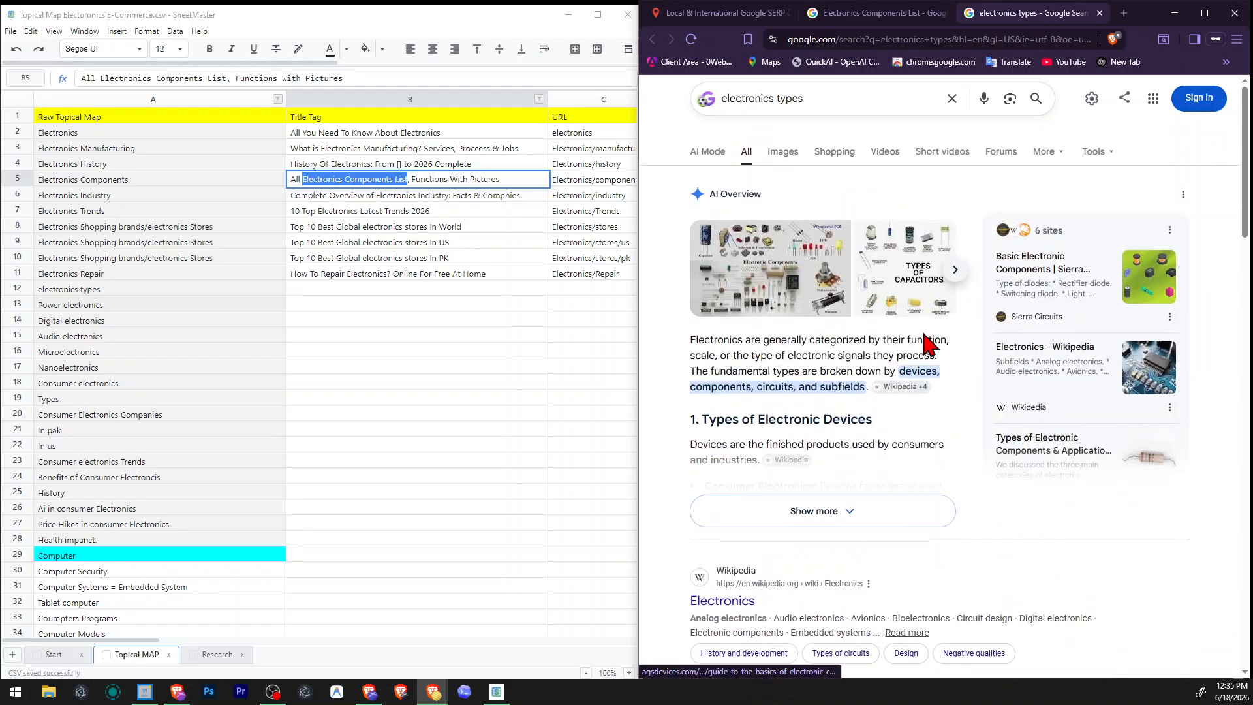
pyautogui.click(878, 13)
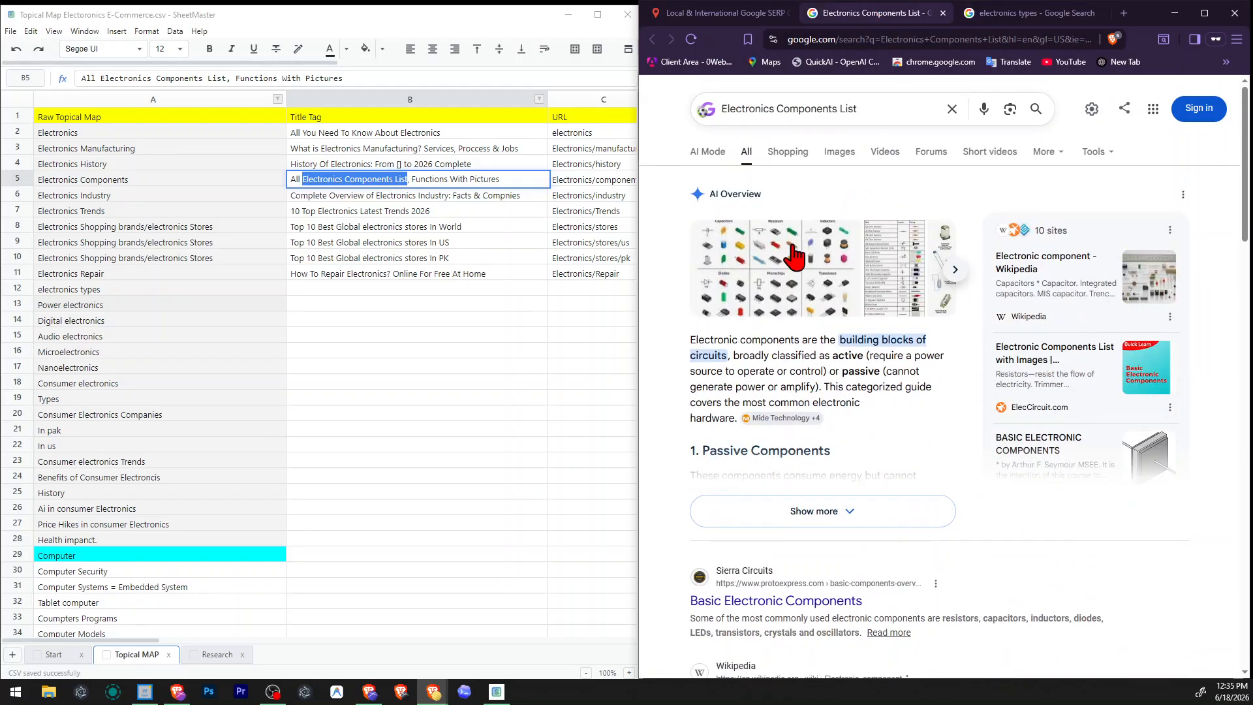
pyautogui.click(980, 15)
pyautogui.click(878, 13)
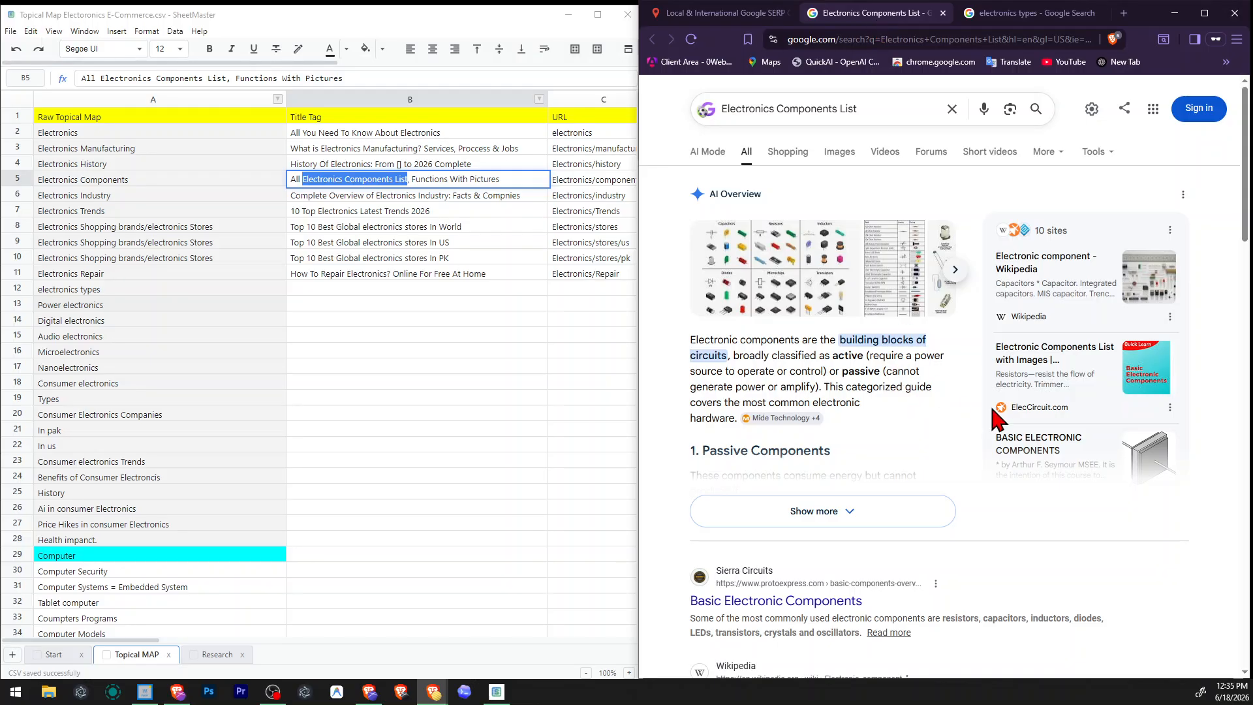
# Compare the ranking pages and related questions of the "Electronics Components List" and "electronics types" searches.
pyautogui.scroll(-4, 1006, 424)
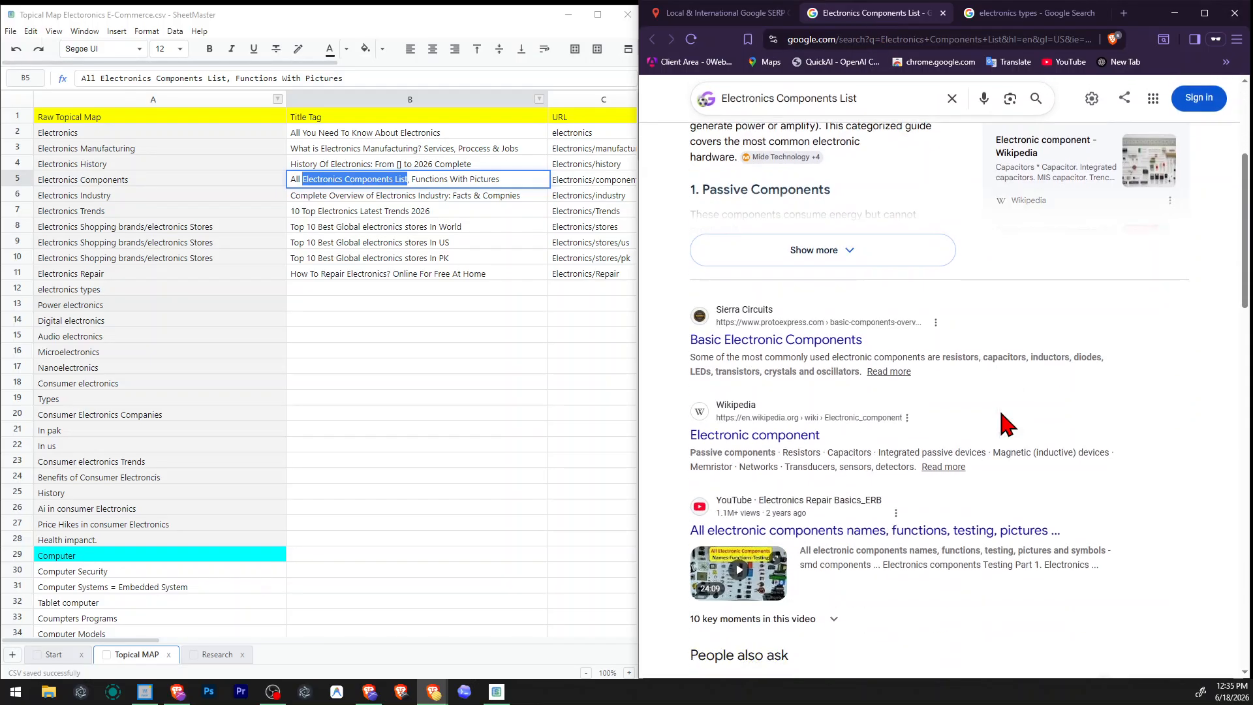
pyautogui.click(1050, 18)
pyautogui.scroll(-10, 940, 370)
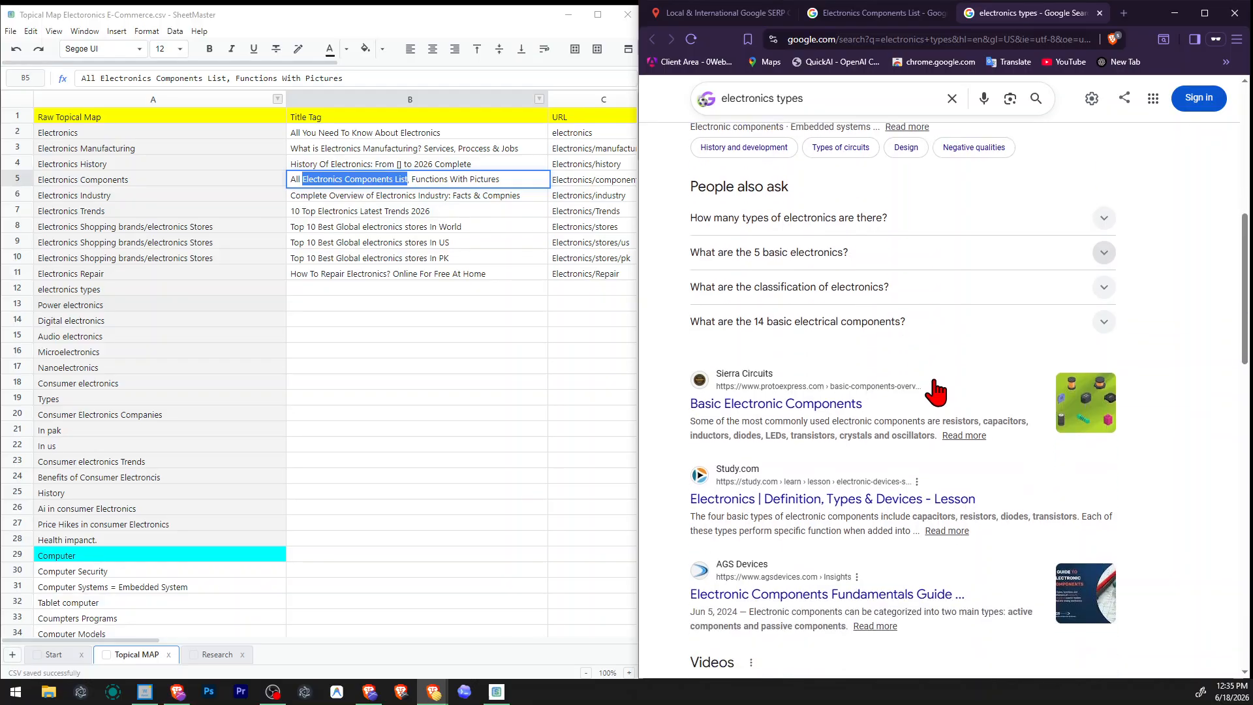
pyautogui.hotkey('ctrl', 'shift', 'Tab')
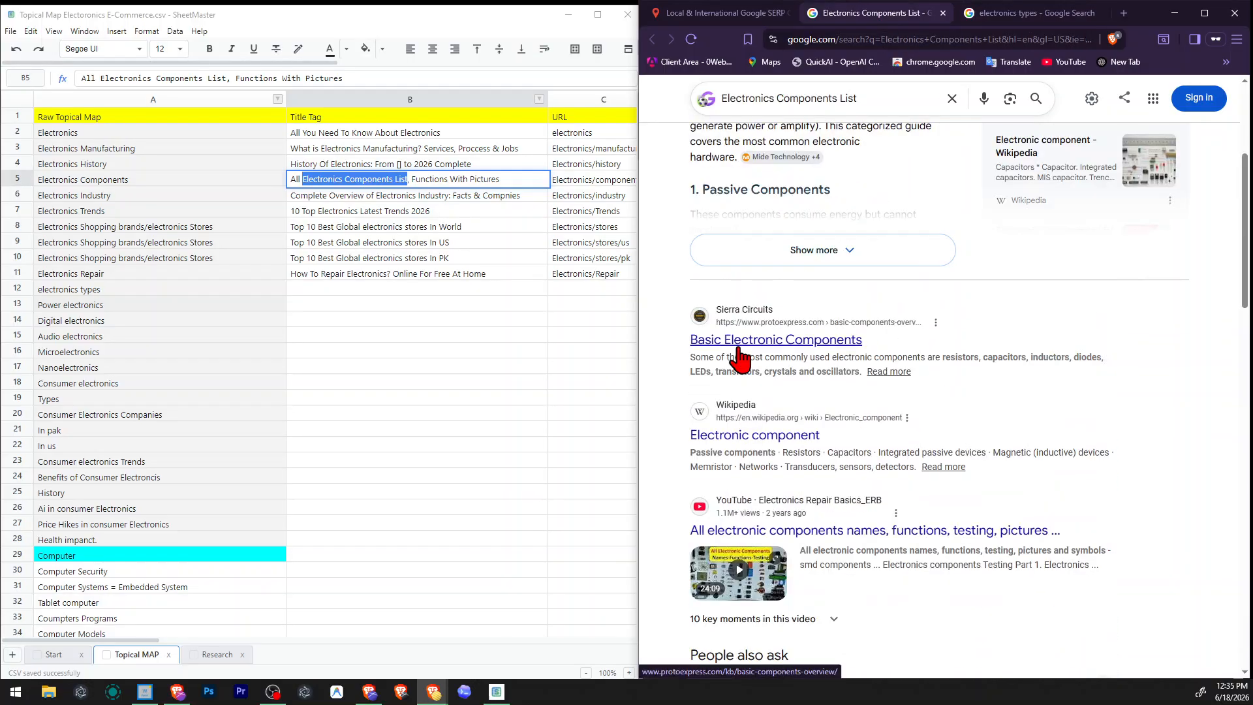
pyautogui.scroll(-4, 890, 403)
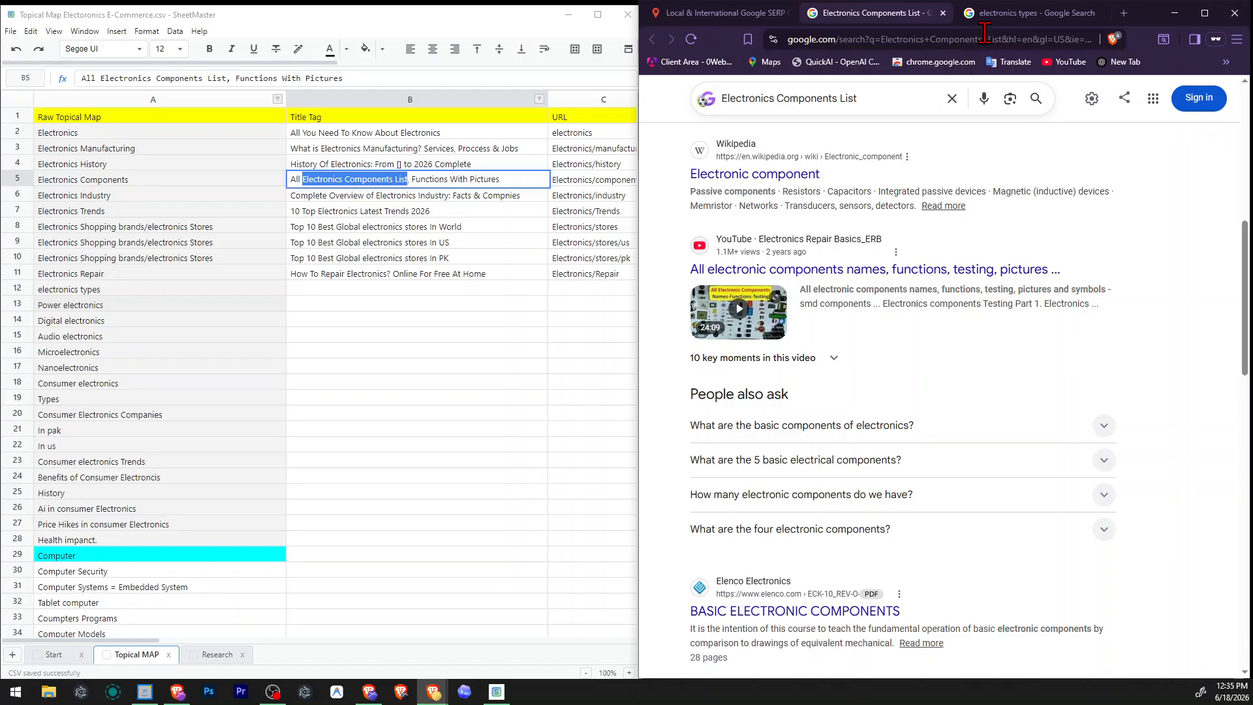
pyautogui.hotkey('ctrl', 'Tab')
pyautogui.scroll(-3, 839, 414)
pyautogui.click(895, 17)
pyautogui.scroll(-1, 913, 381)
pyautogui.scroll(-5, 912, 380)
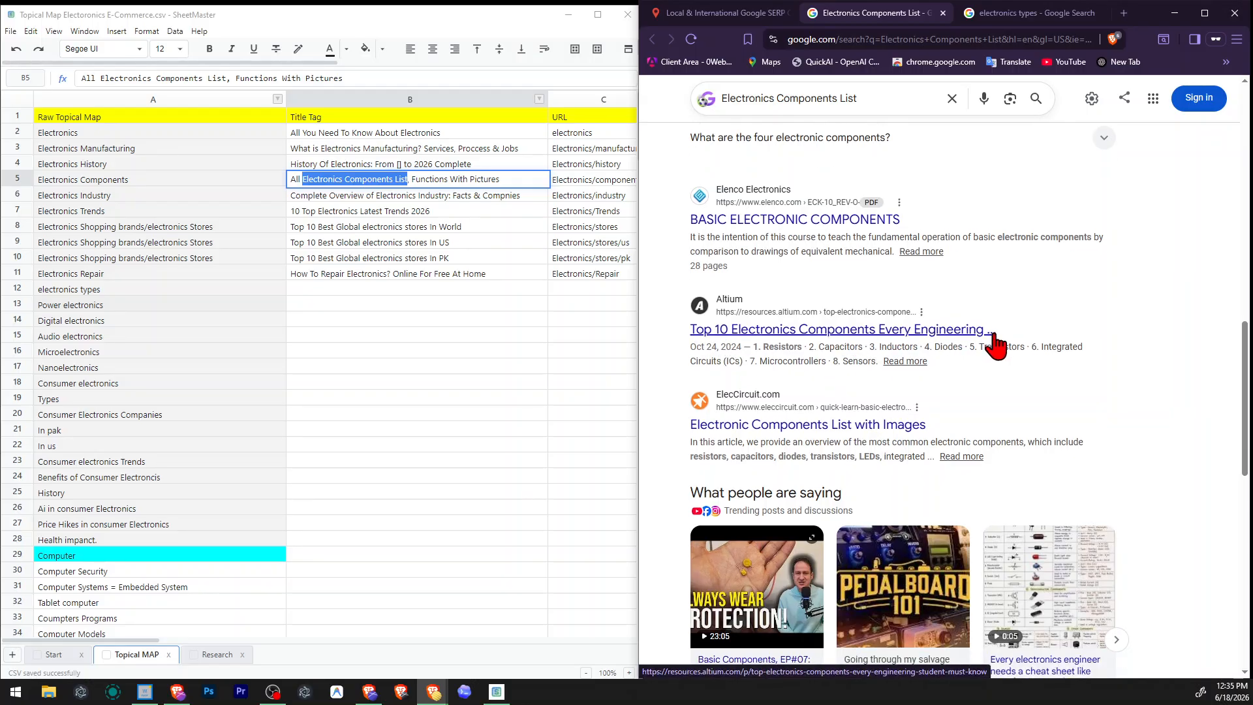
# Open Altium's "Top 10 Electronics Components" article in a new tab and Sierra Circuits' "Basic Electronic Components" page, and view the Altium article.
pyautogui.rightClick(788, 328)
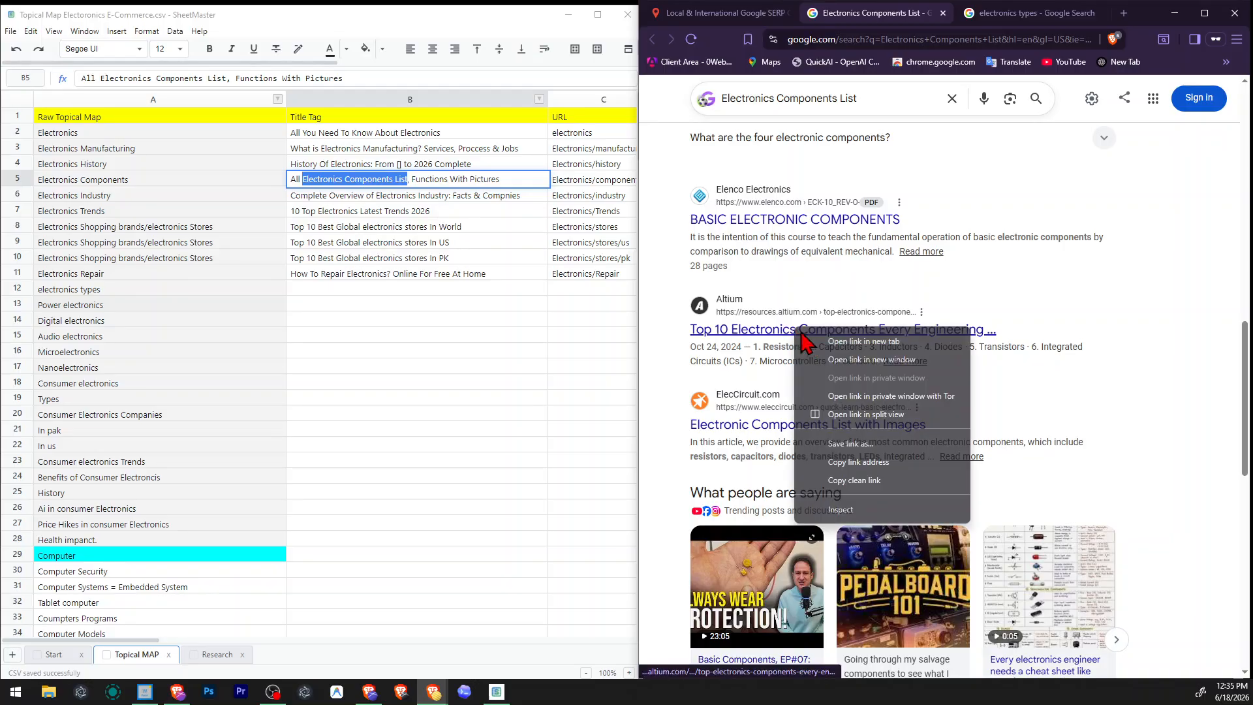
pyautogui.click(839, 344)
pyautogui.scroll(8, 838, 348)
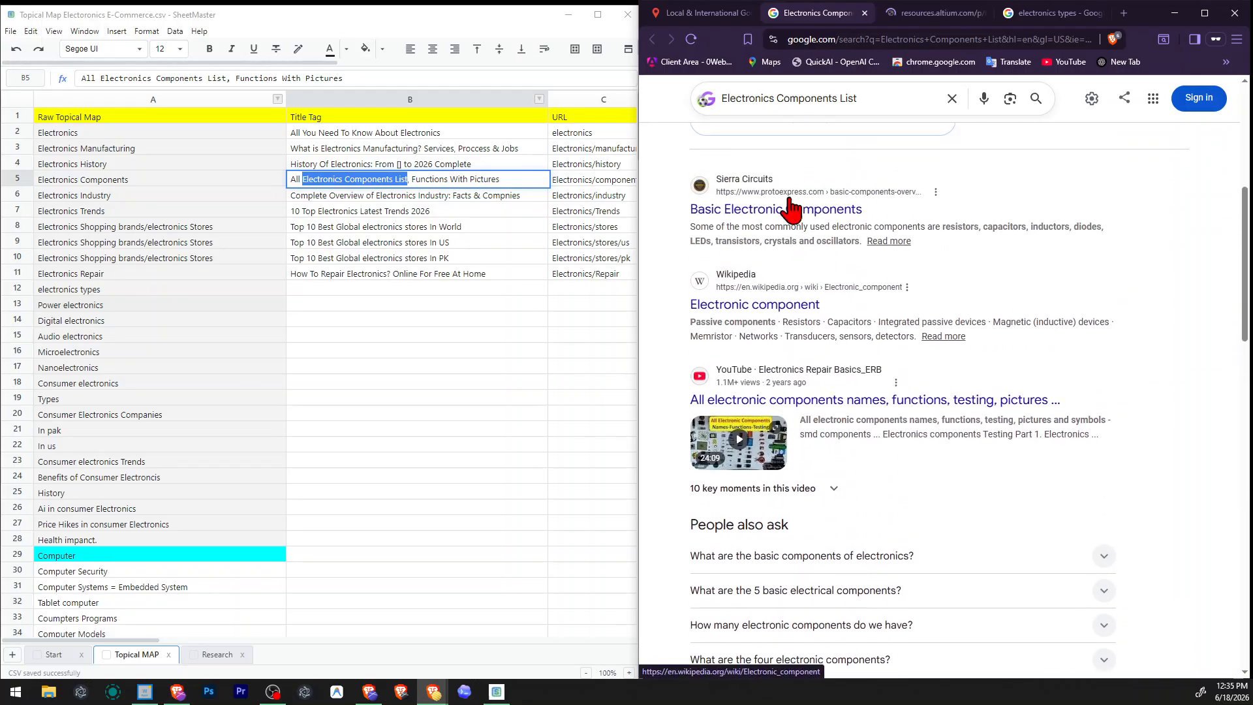
pyautogui.scroll(5, 850, 247)
pyautogui.hotkey('ctrl', 'Tab')
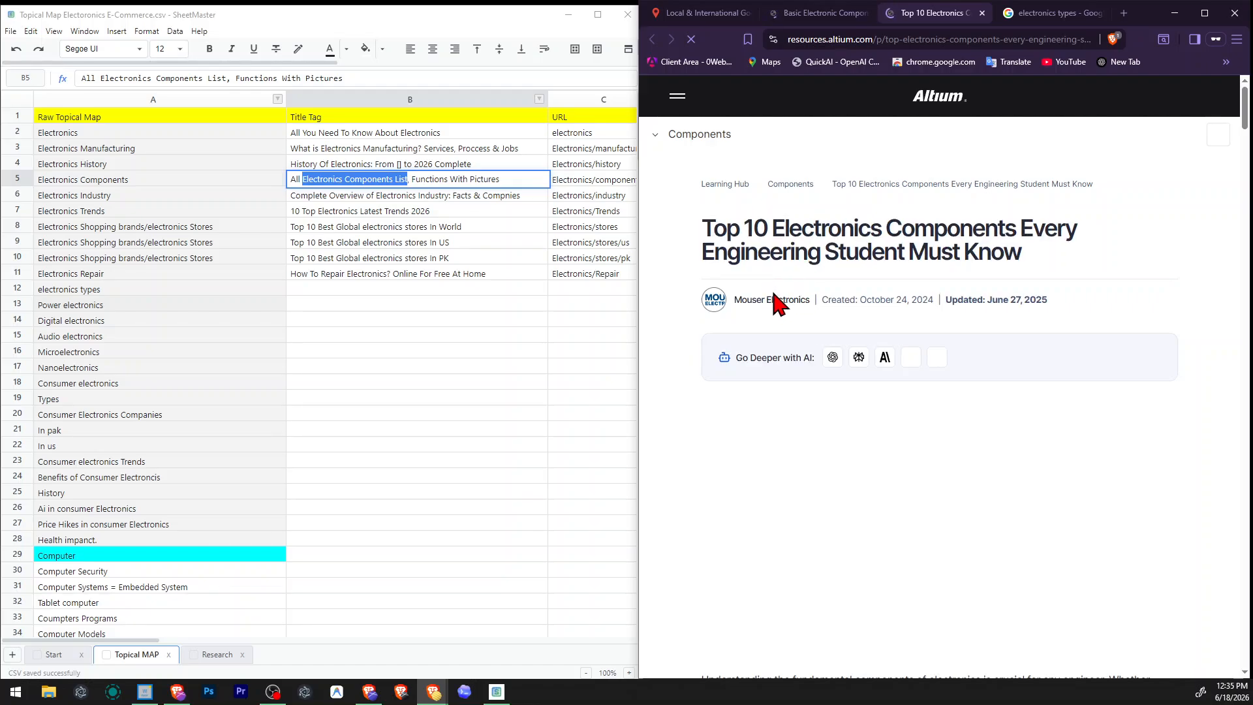
# Read the opening of Altium's components article and compare it with the "Electronics" and "electronics types" topics in the topical map.
pyautogui.scroll(-8, 915, 288)
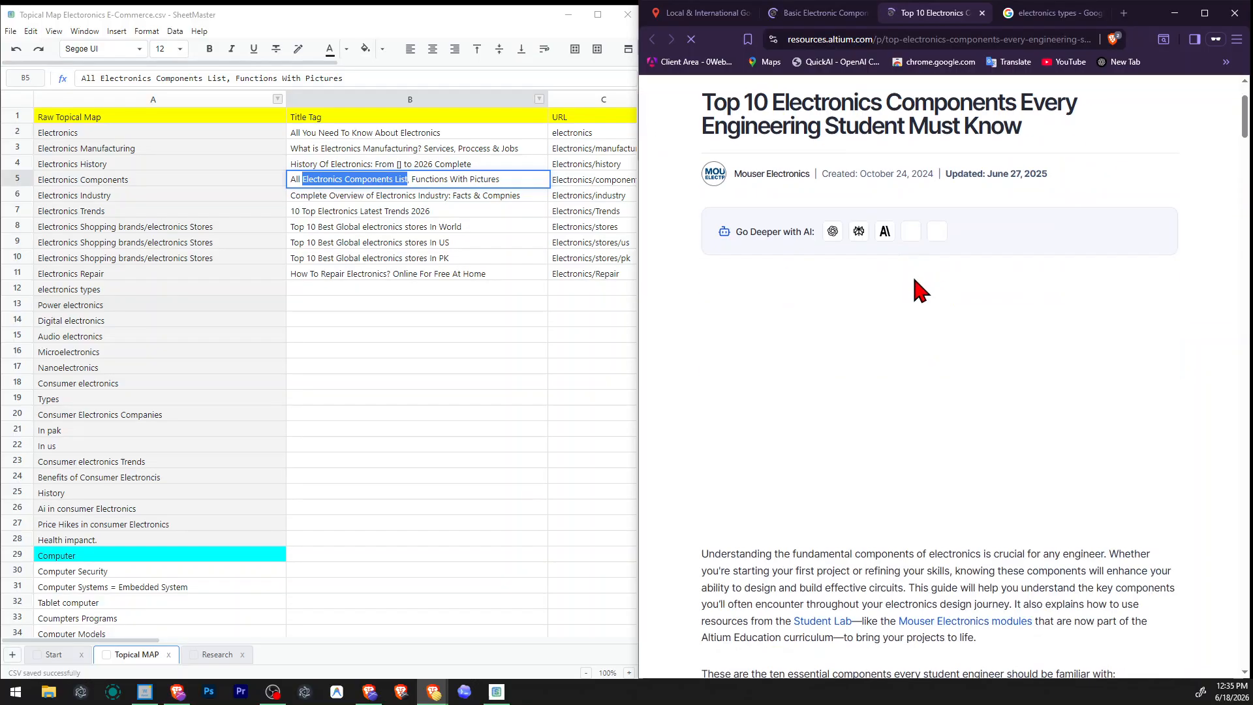
pyautogui.scroll(-2, 926, 309)
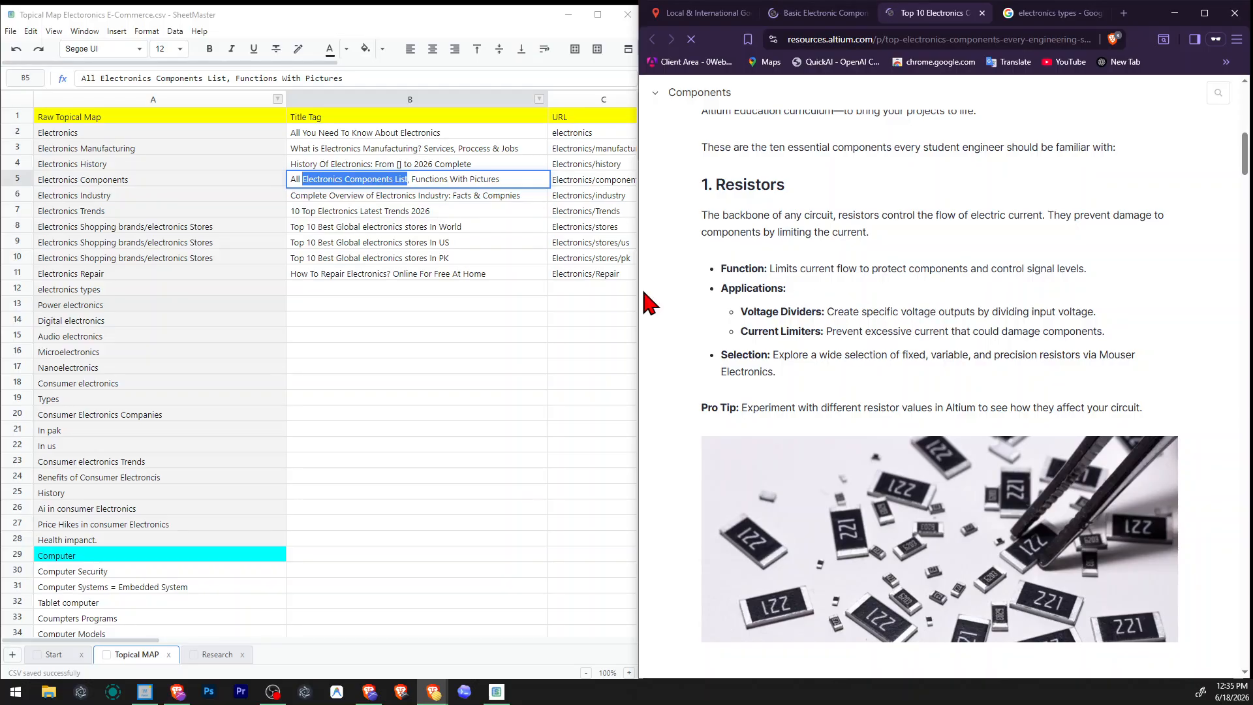
pyautogui.doubleClick(108, 131)
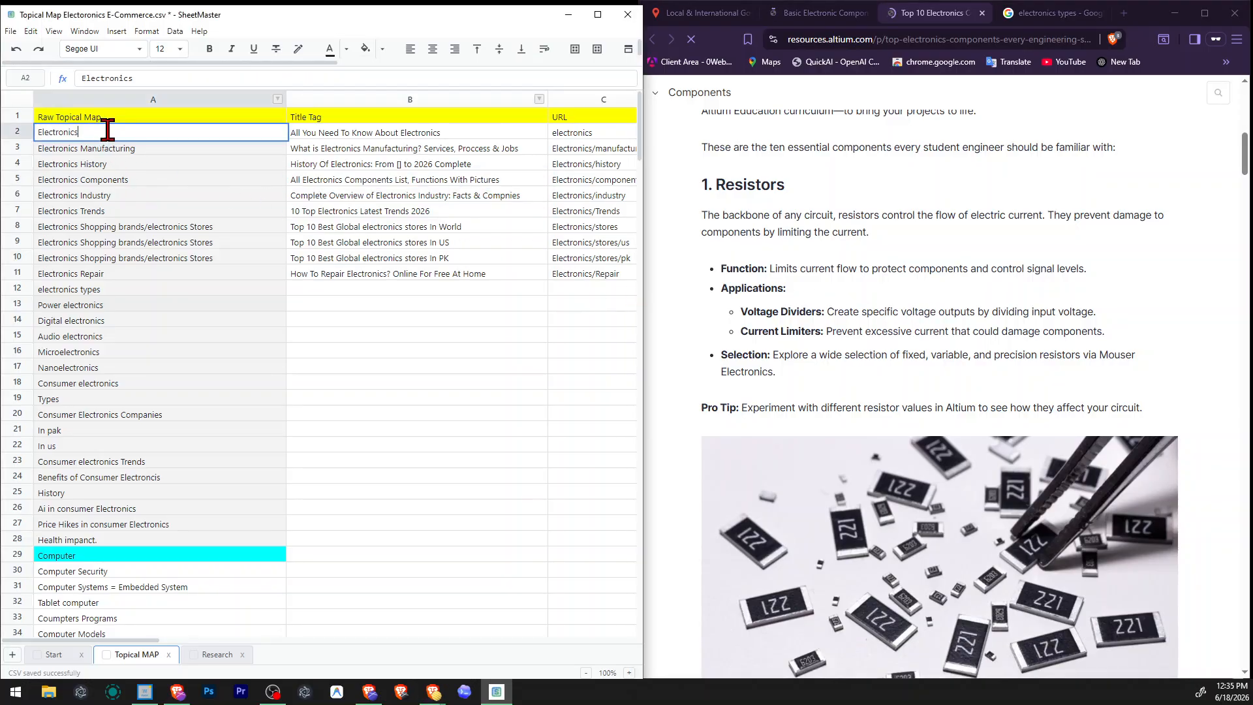
pyautogui.moveTo(108, 131); pyautogui.dragTo(35, 138)
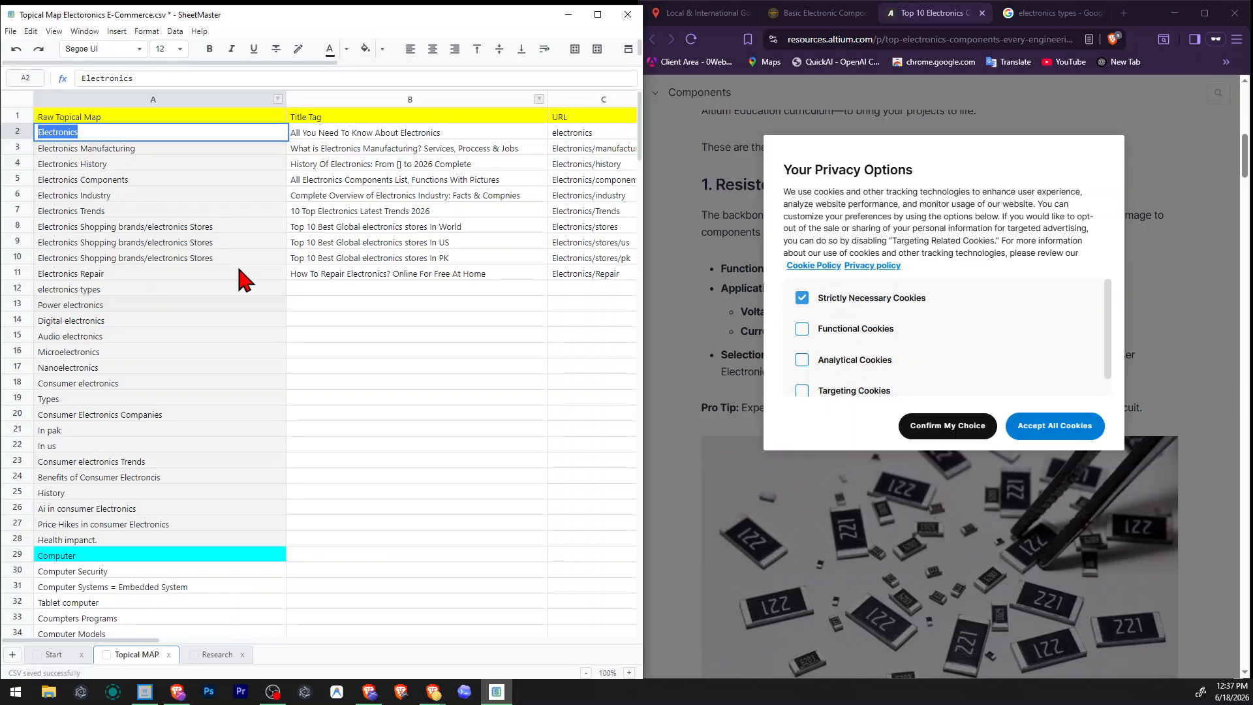
pyautogui.click(188, 289)
pyautogui.doubleClick(115, 292)
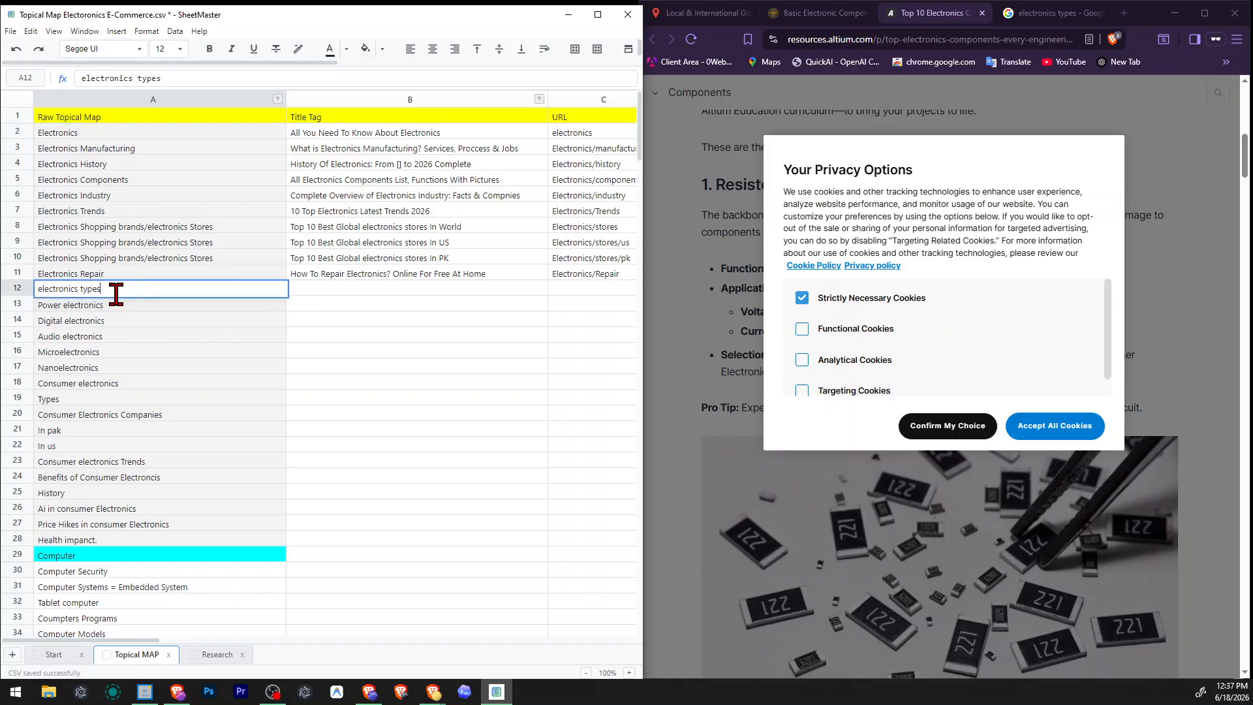
pyautogui.moveTo(114, 291); pyautogui.dragTo(11, 280)
pyautogui.click(97, 288)
# Review Sierra Circuits' "Basic Electronic Components" page and the ranking pages in the "electronics types" Google results.
pyautogui.click(818, 13)
pyautogui.moveTo(846, 151)
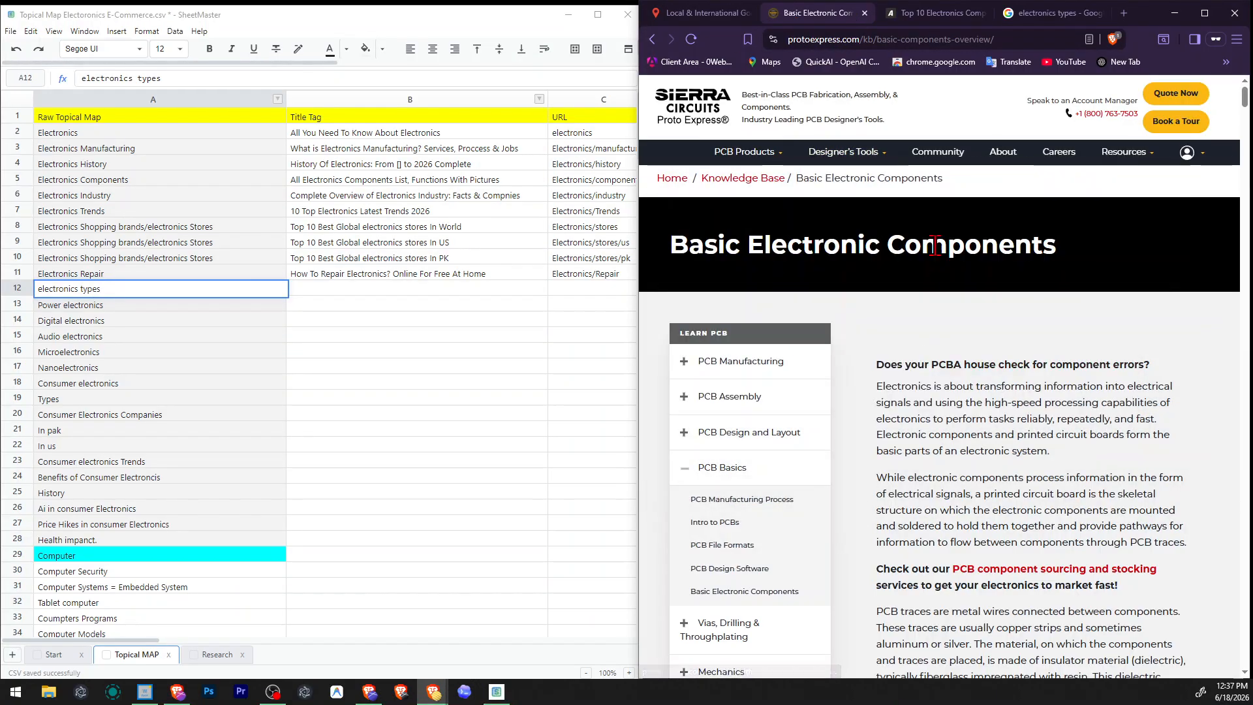
pyautogui.click(1051, 13)
pyautogui.scroll(-2, 919, 319)
pyautogui.scroll(2, 919, 320)
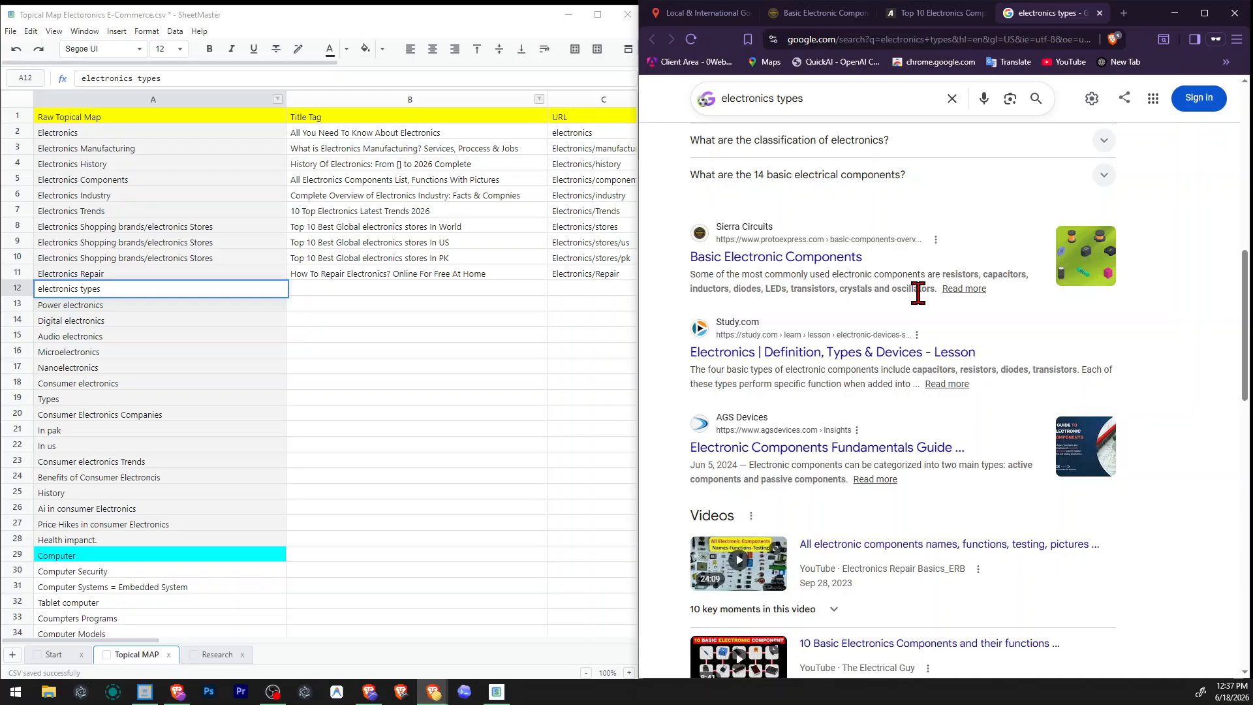
# Clear the "electronics types" topic from the Raw Topical Map column and remove its row 12.
pyautogui.click(83, 336)
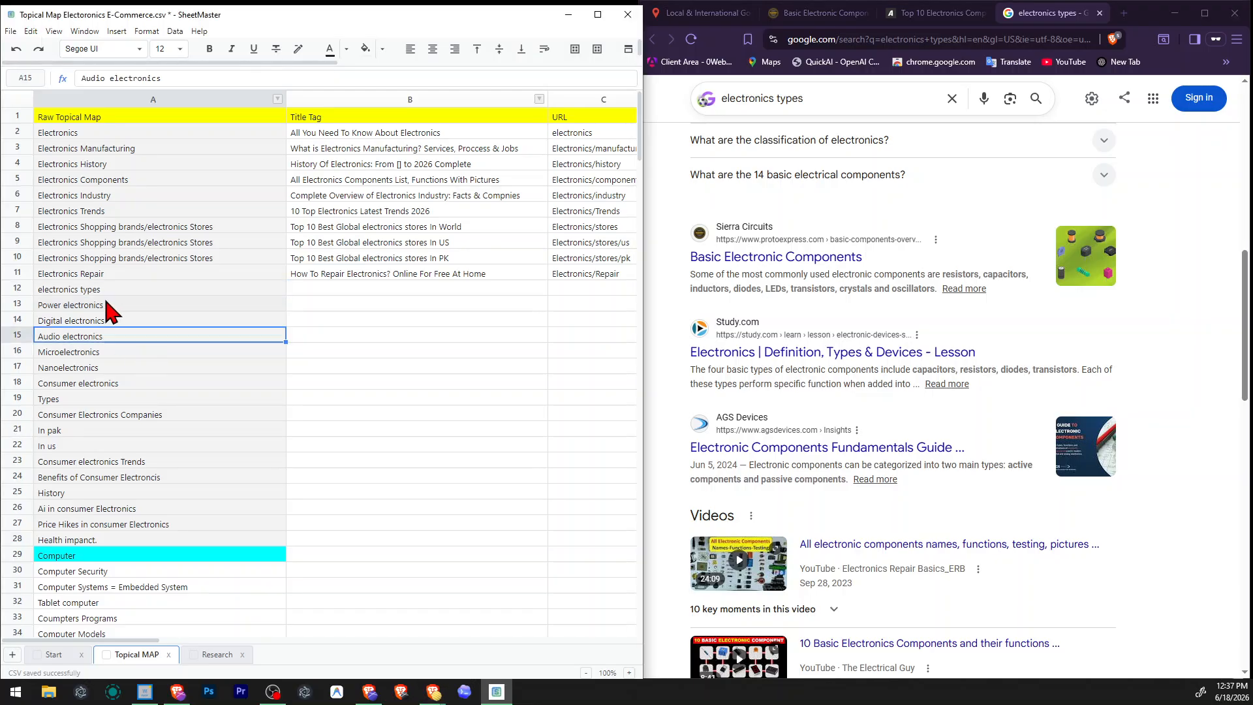
pyautogui.moveTo(106, 301); pyautogui.dragTo(127, 369)
pyautogui.click(103, 131)
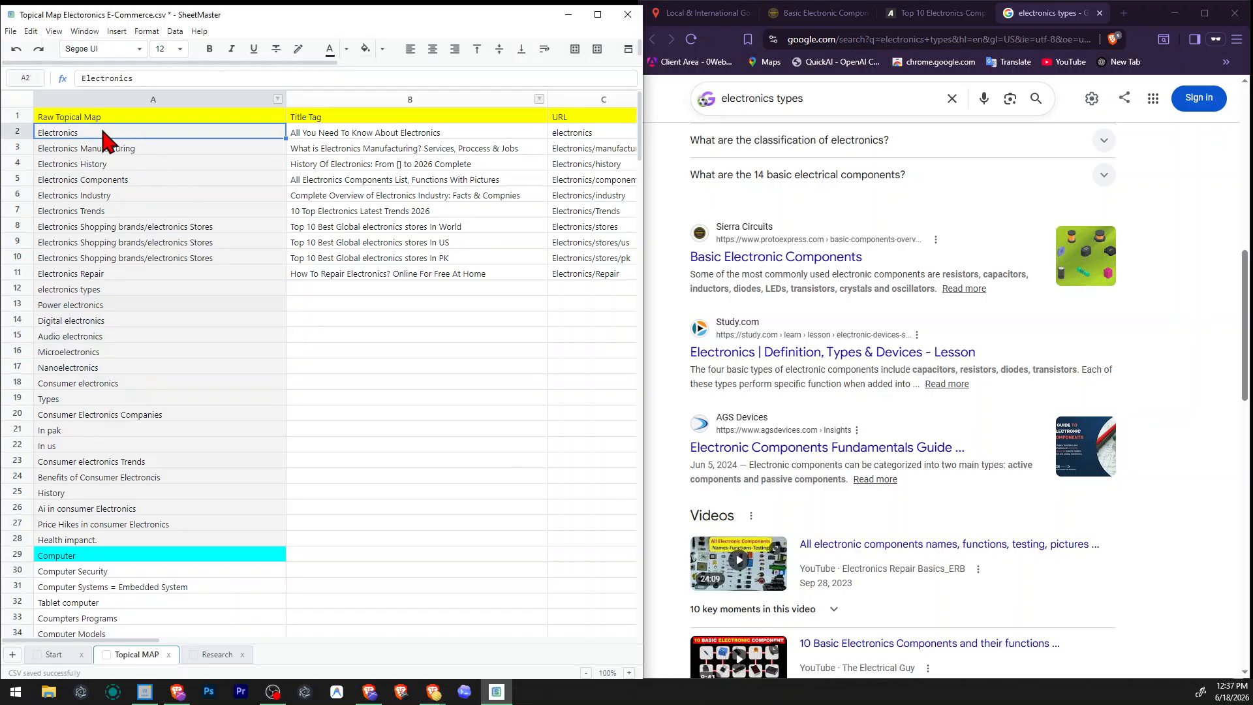
pyautogui.click(58, 289)
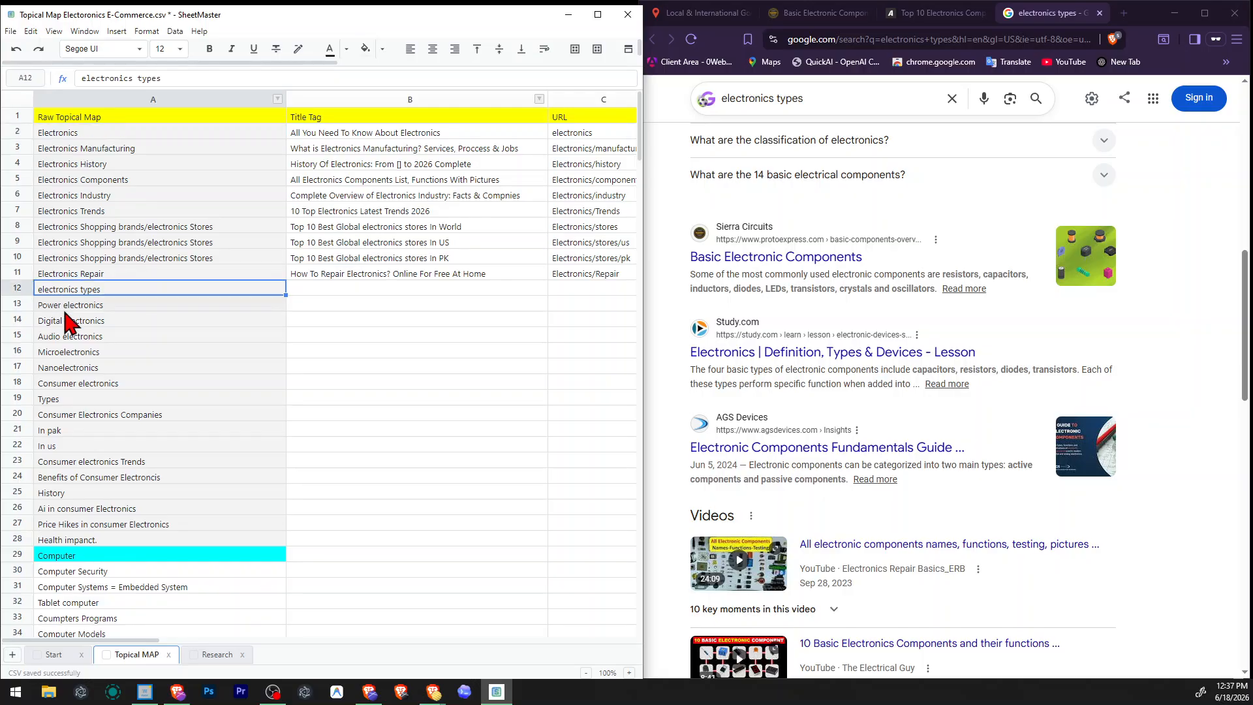
pyautogui.press('Delete')
pyautogui.rightClick(14, 291)
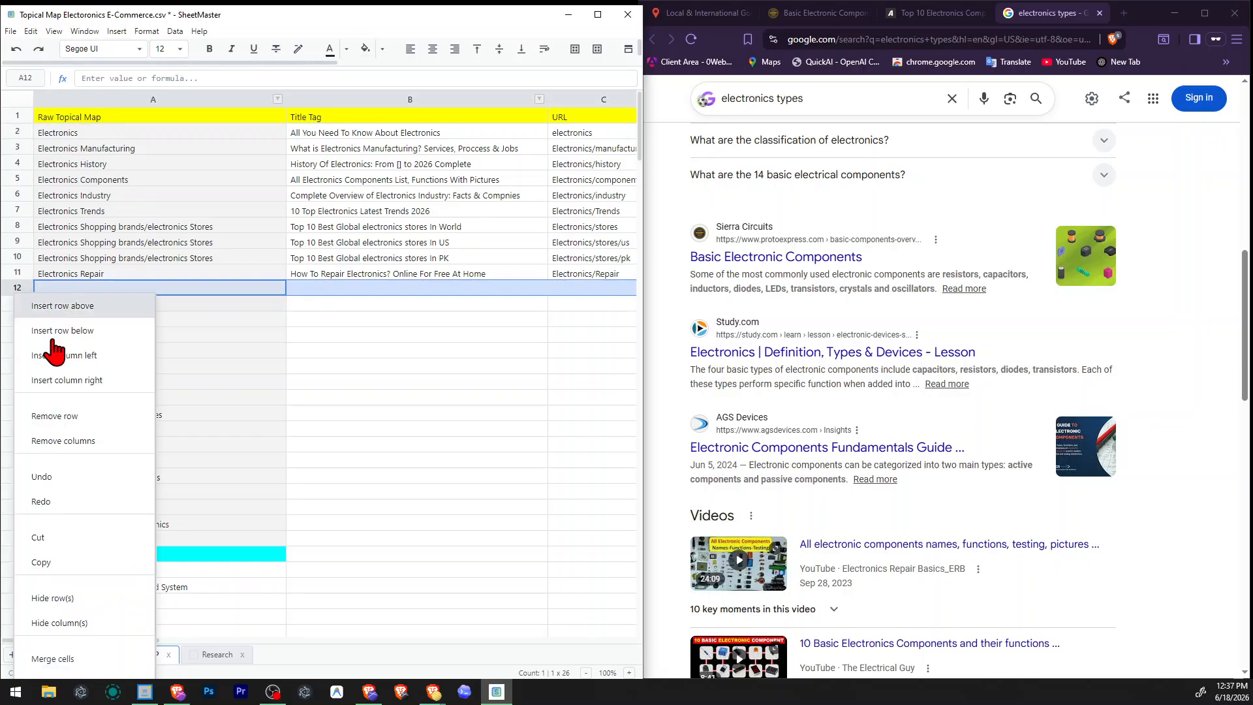
pyautogui.click(97, 419)
pyautogui.click(357, 385)
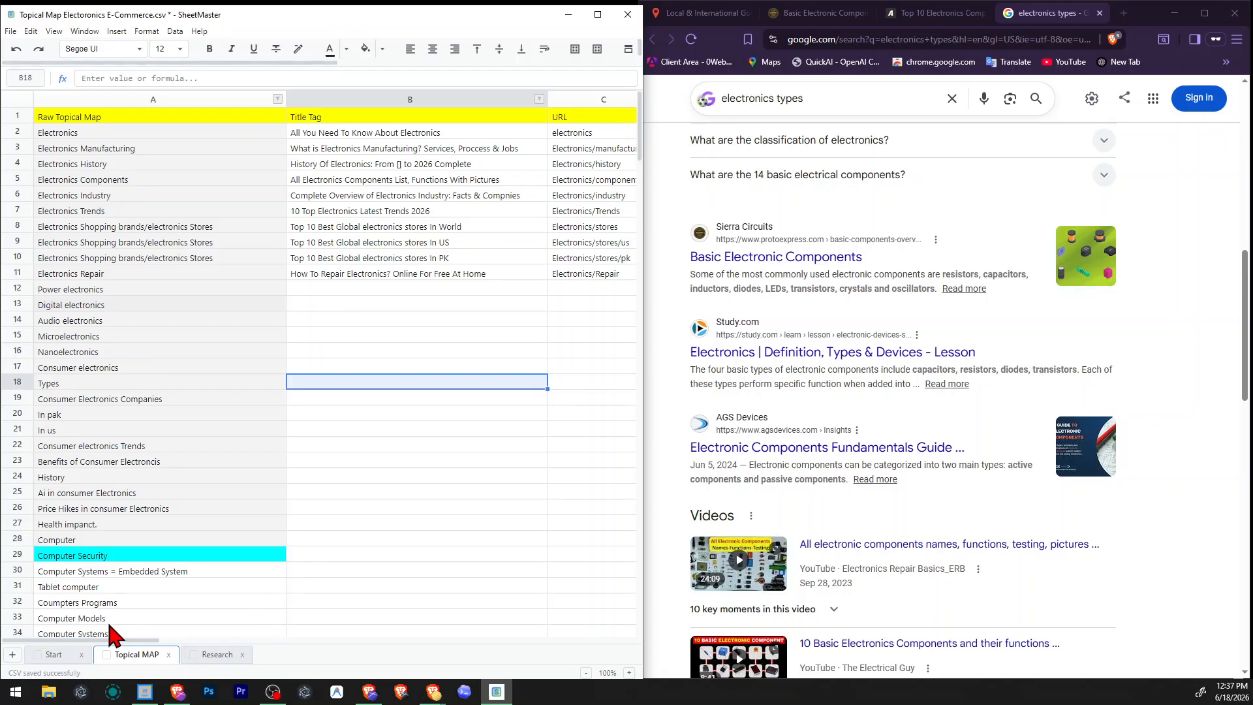
# Append a comma to the Notes entry of the Electronics row and save the topical map file.
pyautogui.moveTo(101, 646); pyautogui.dragTo(334, 648)
pyautogui.doubleClick(408, 134)
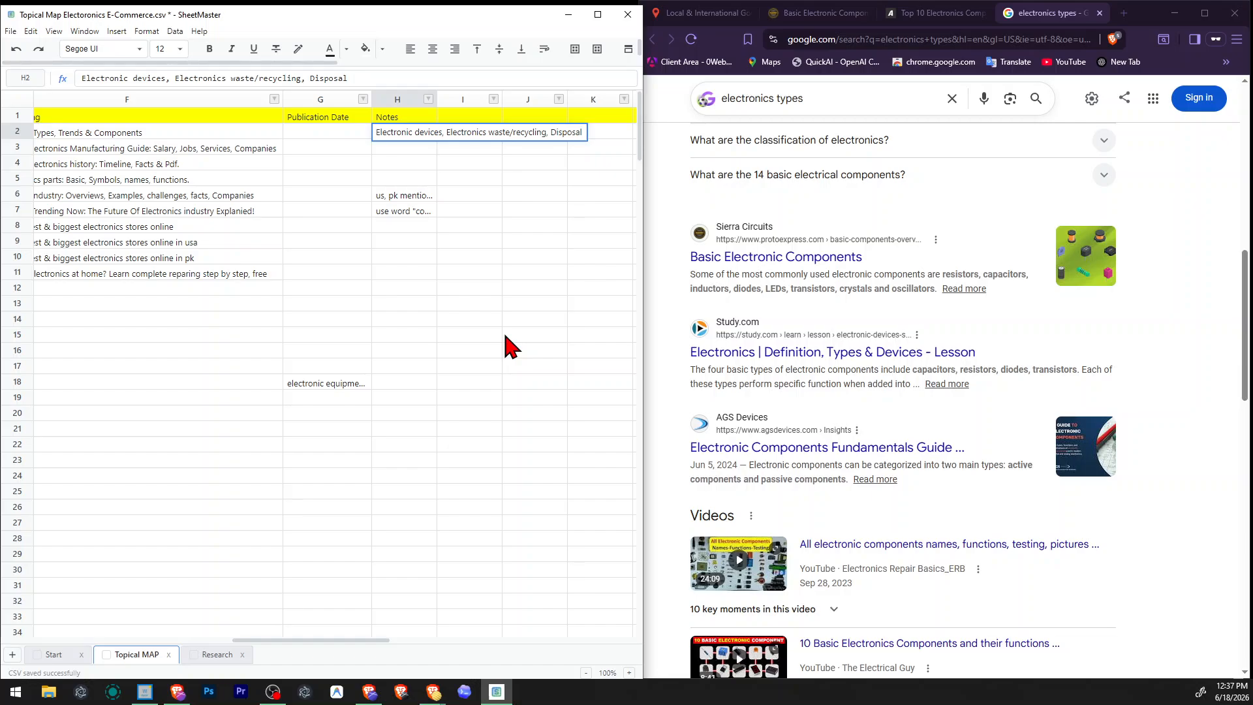
pyautogui.write(',')
pyautogui.press('Return')
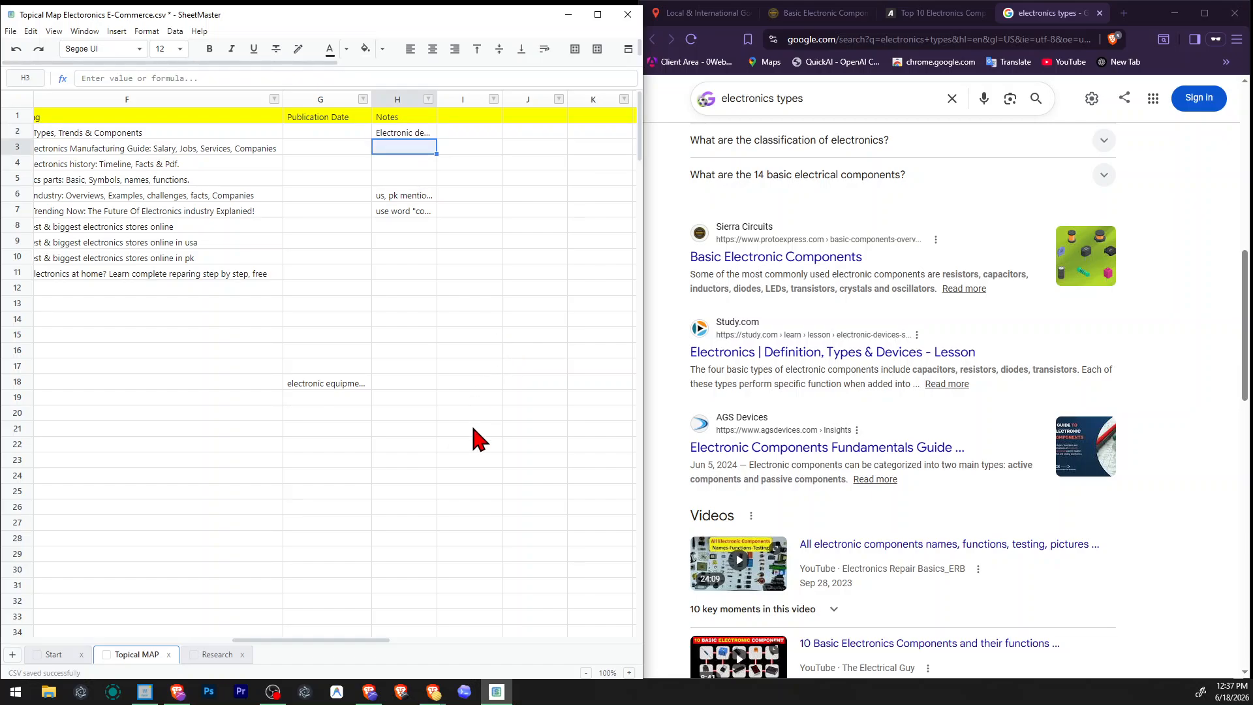
pyautogui.moveTo(263, 641); pyautogui.dragTo(59, 641)
pyautogui.click(320, 398)
pyautogui.click(263, 414)
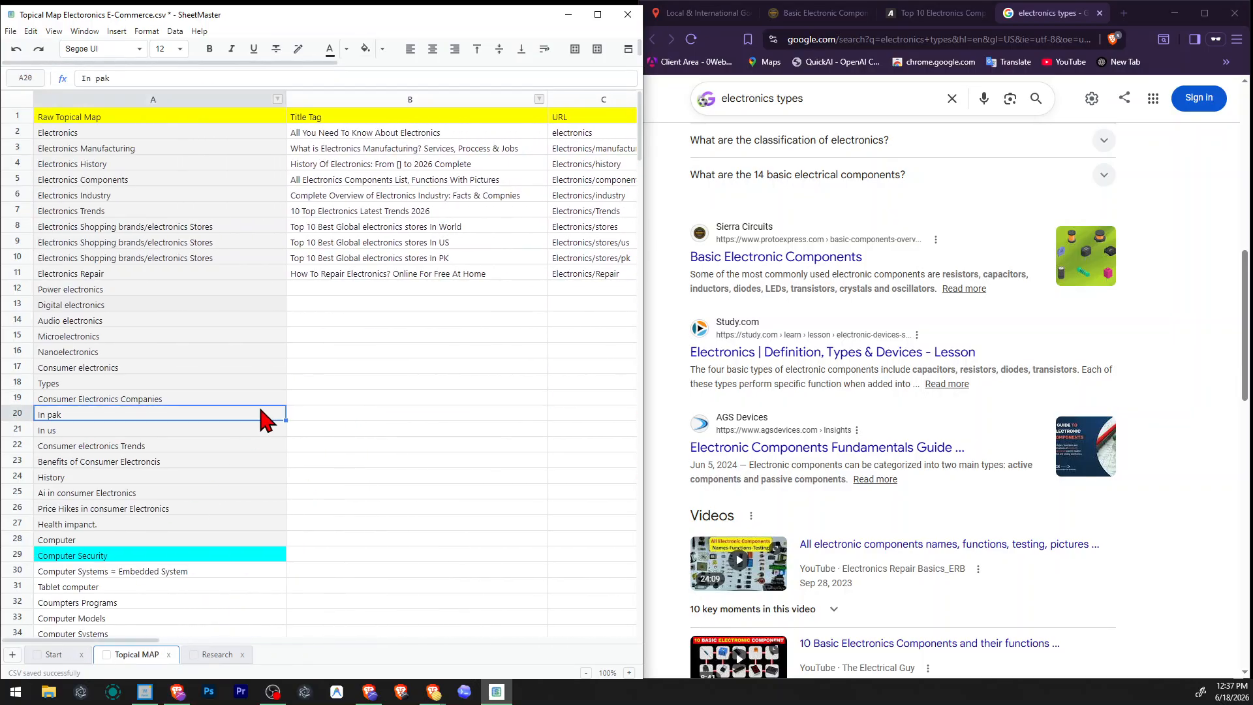
pyautogui.hotkey('ctrl', 's')
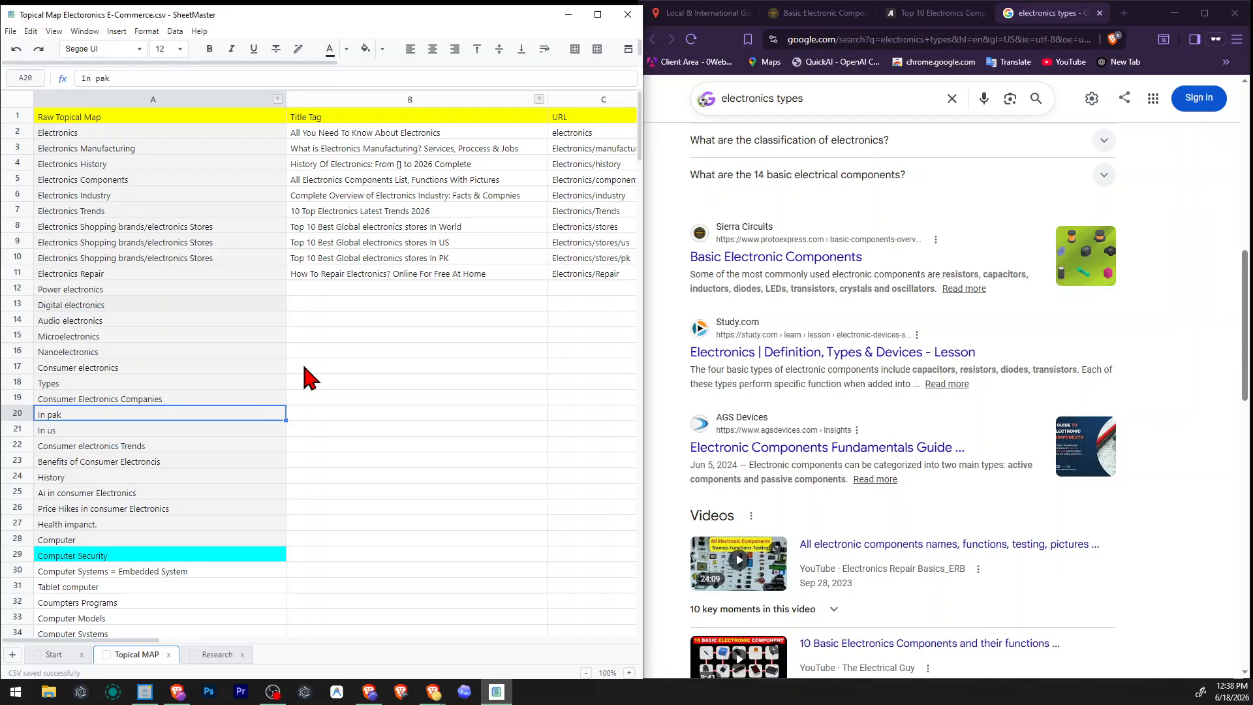
# Close the old results and article tabs and look up the "Power electronics" topic in Google through the SERP checker.
pyautogui.click(204, 291)
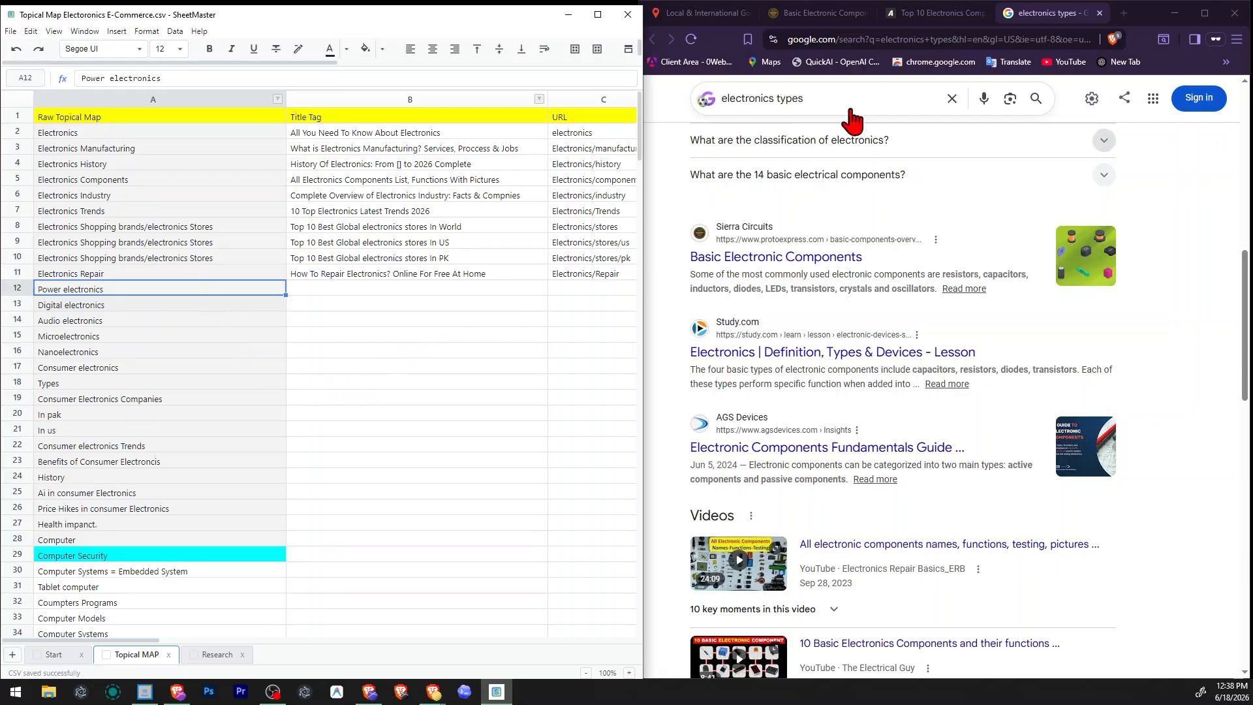
pyautogui.click(847, 19)
pyautogui.click(865, 13)
pyautogui.click(865, 13)
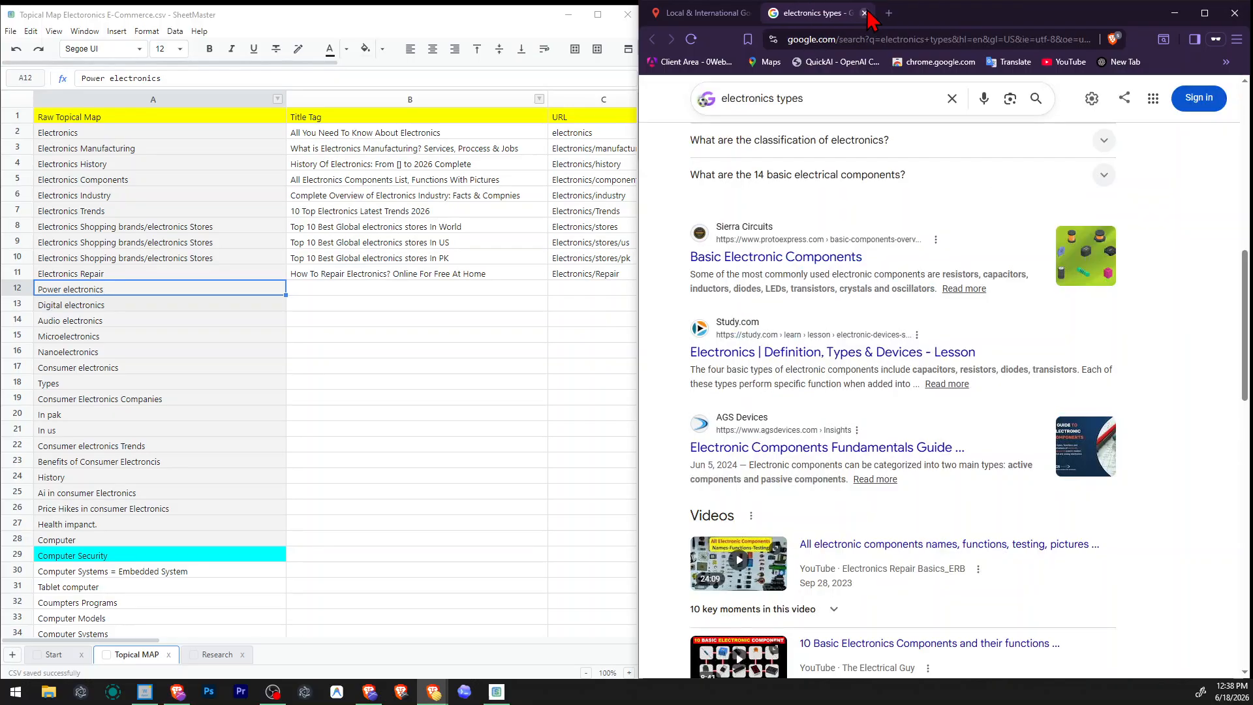
pyautogui.click(865, 13)
pyautogui.tripleClick(1042, 207)
pyautogui.write('Power electronics')
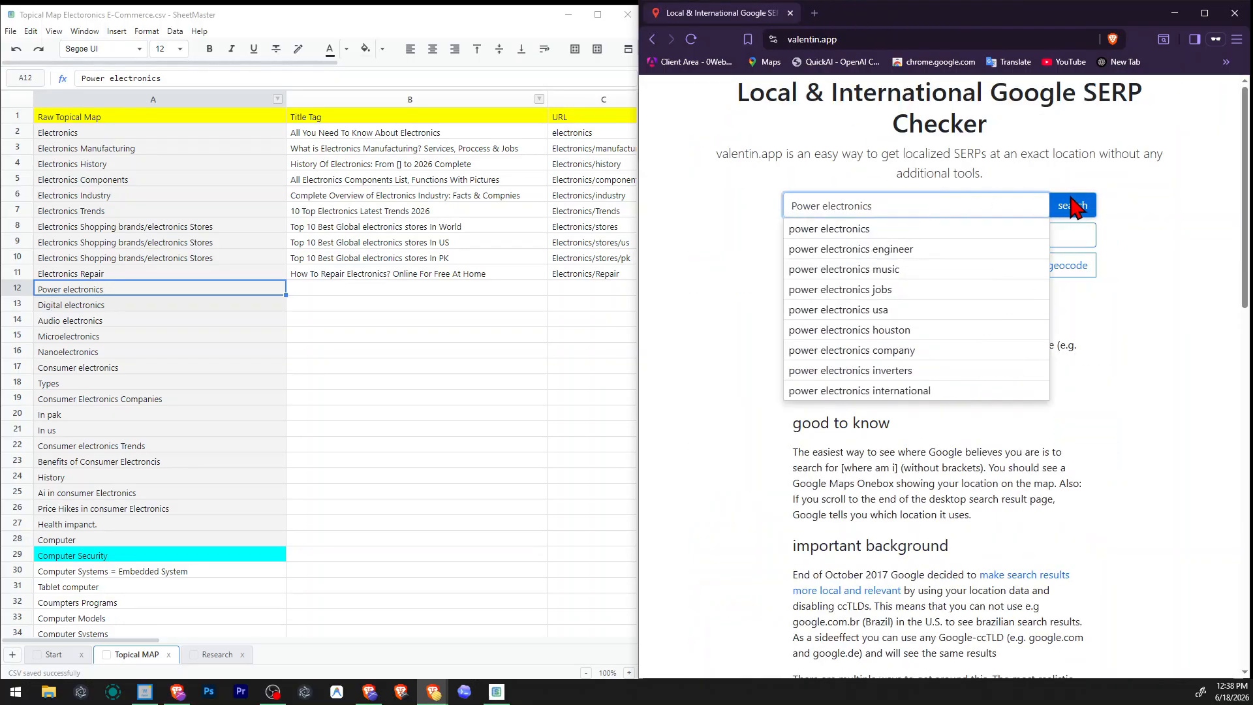
pyautogui.click(1073, 207)
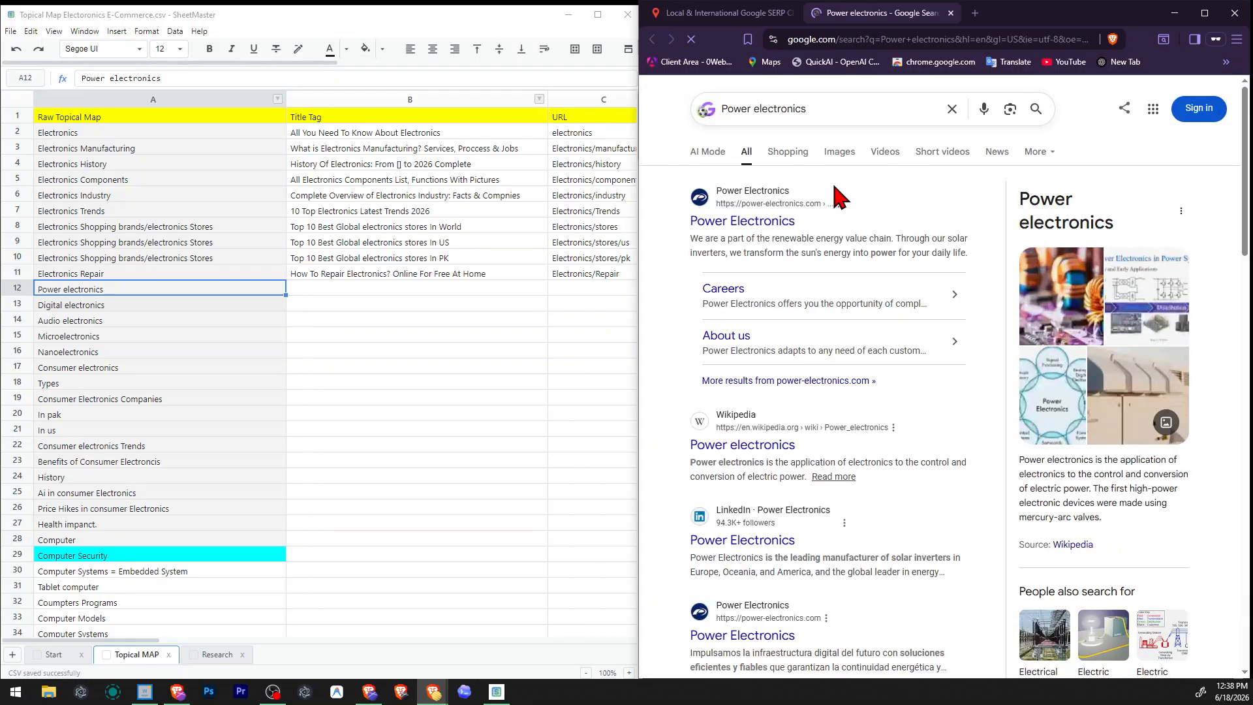
pyautogui.scroll(-2, 960, 241)
pyautogui.scroll(-2, 965, 242)
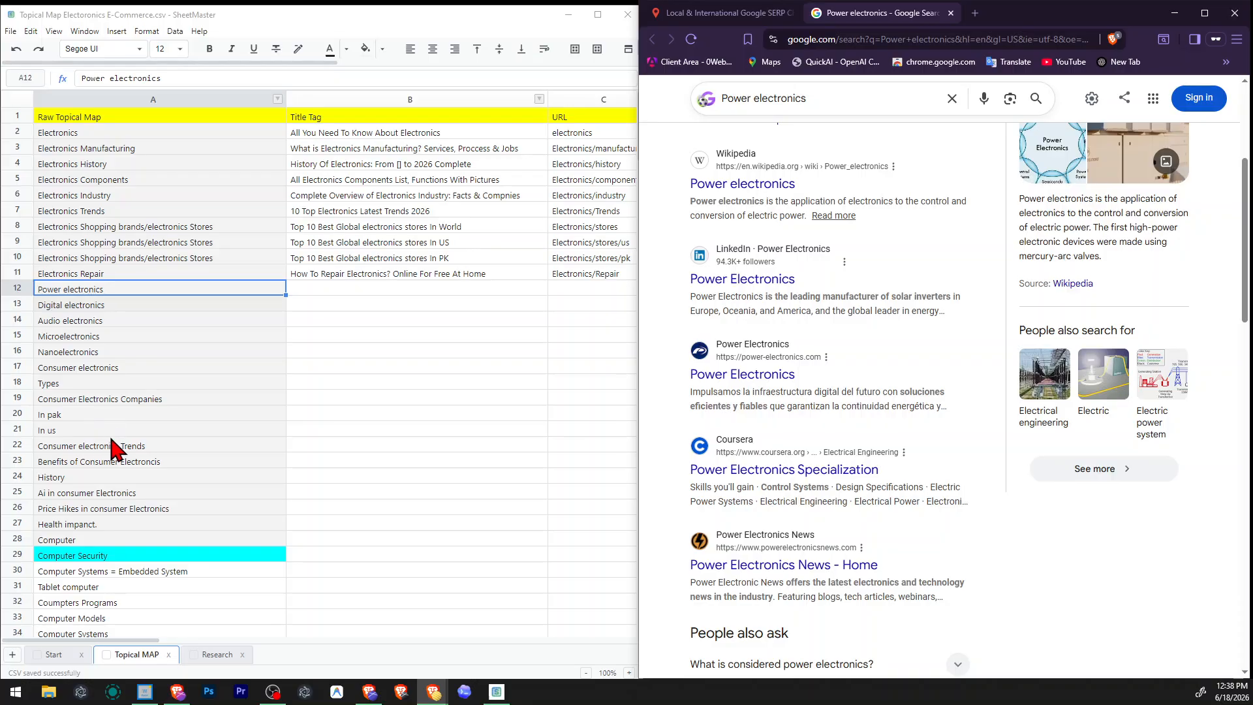
# Fill the "Consumer electronics Trends" row with bright green across the Raw Topical Map, Title Tag and URL columns.
pyautogui.click(151, 447)
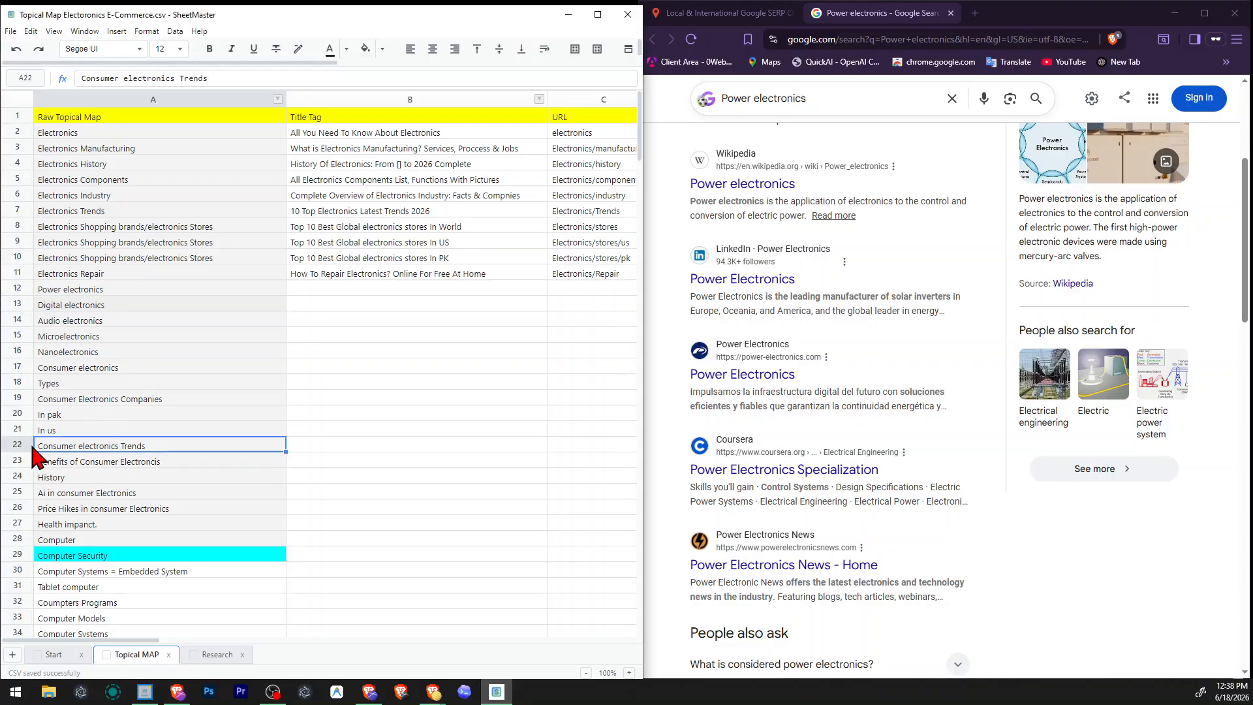
pyautogui.moveTo(65, 448); pyautogui.dragTo(606, 460)
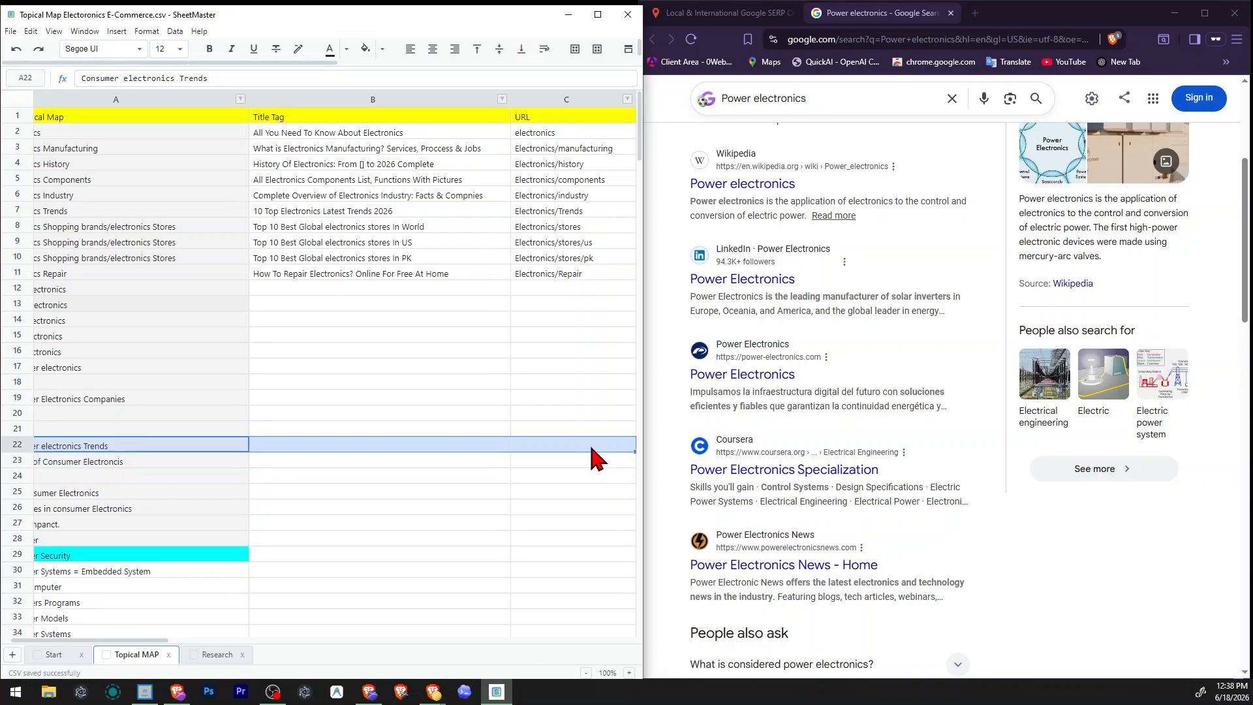
pyautogui.click(375, 52)
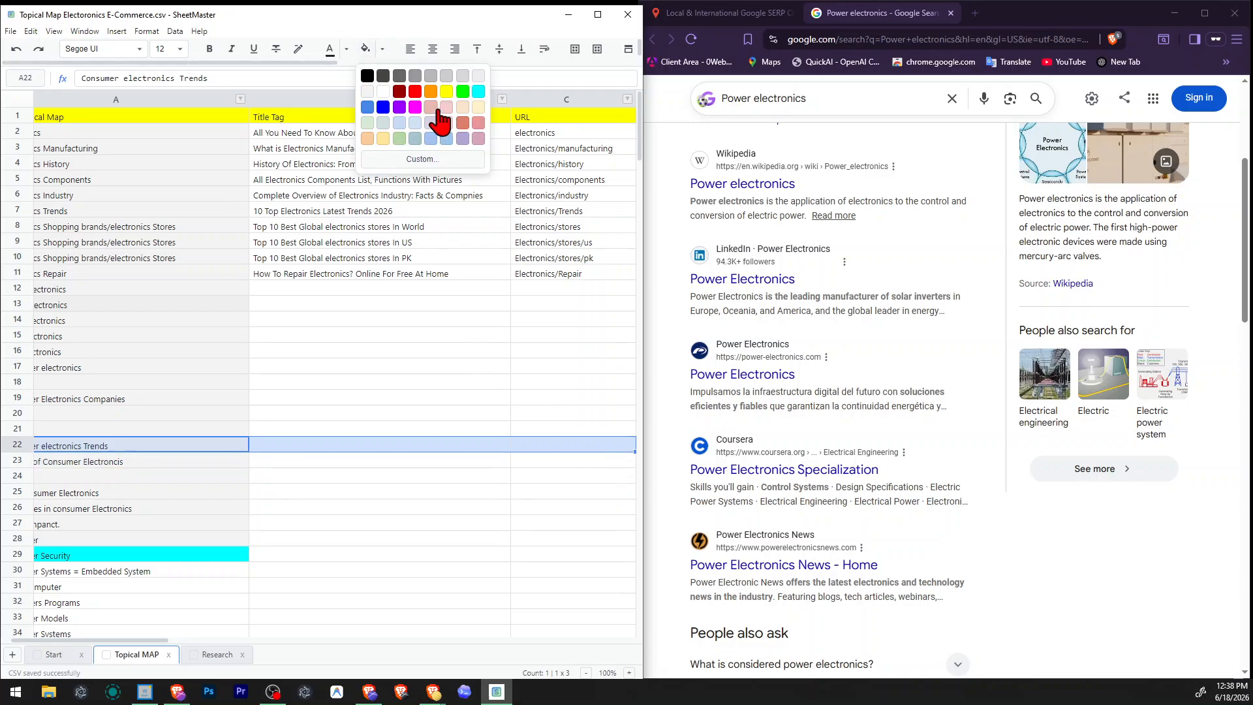
pyautogui.click(464, 95)
pyautogui.moveTo(302, 506); pyautogui.dragTo(157, 526)
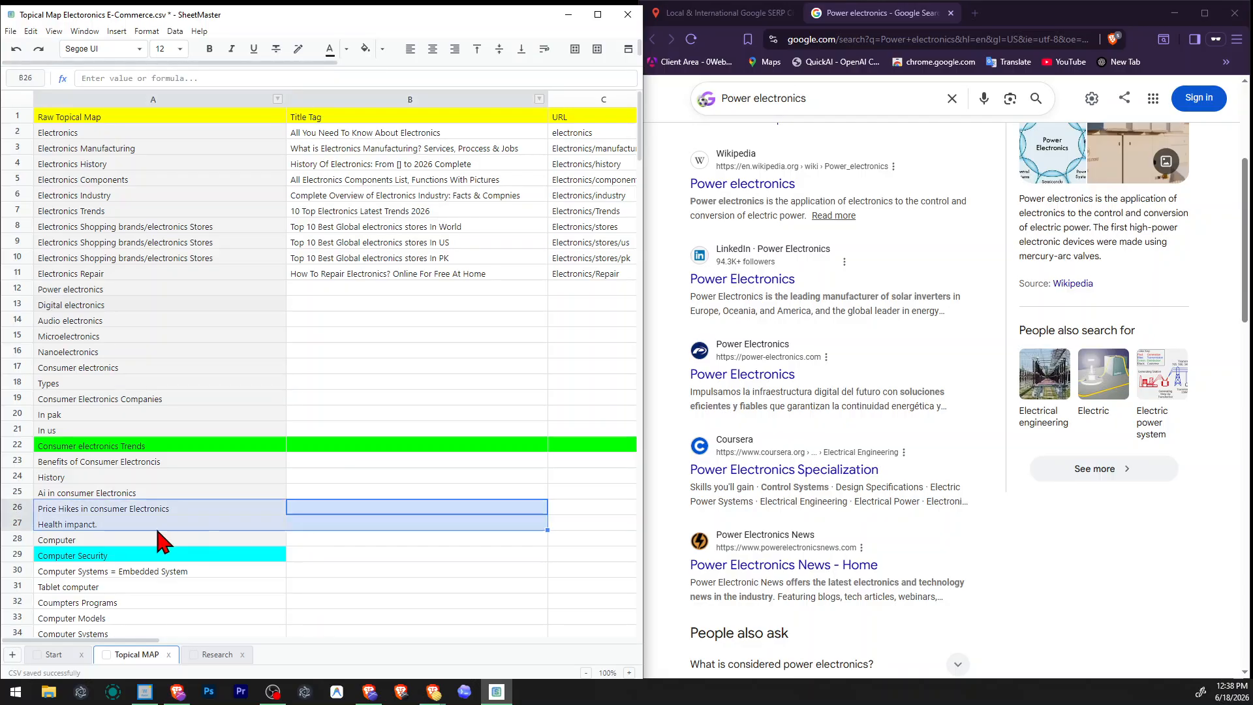
pyautogui.click(331, 451)
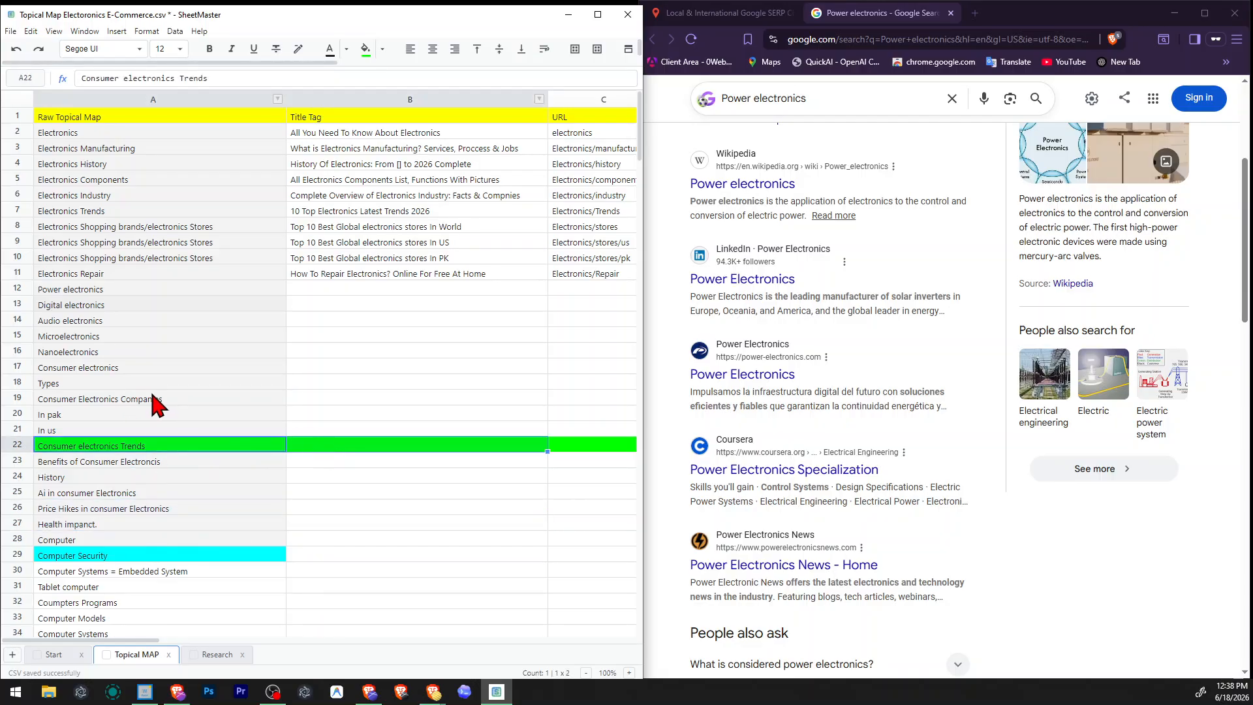
# Review the consumer electronics topics around the green row, including types, companies and country entries, down to "Computer Models".
pyautogui.moveTo(155, 400); pyautogui.dragTo(151, 432)
pyautogui.moveTo(156, 371); pyautogui.dragTo(154, 438)
pyautogui.click(142, 447)
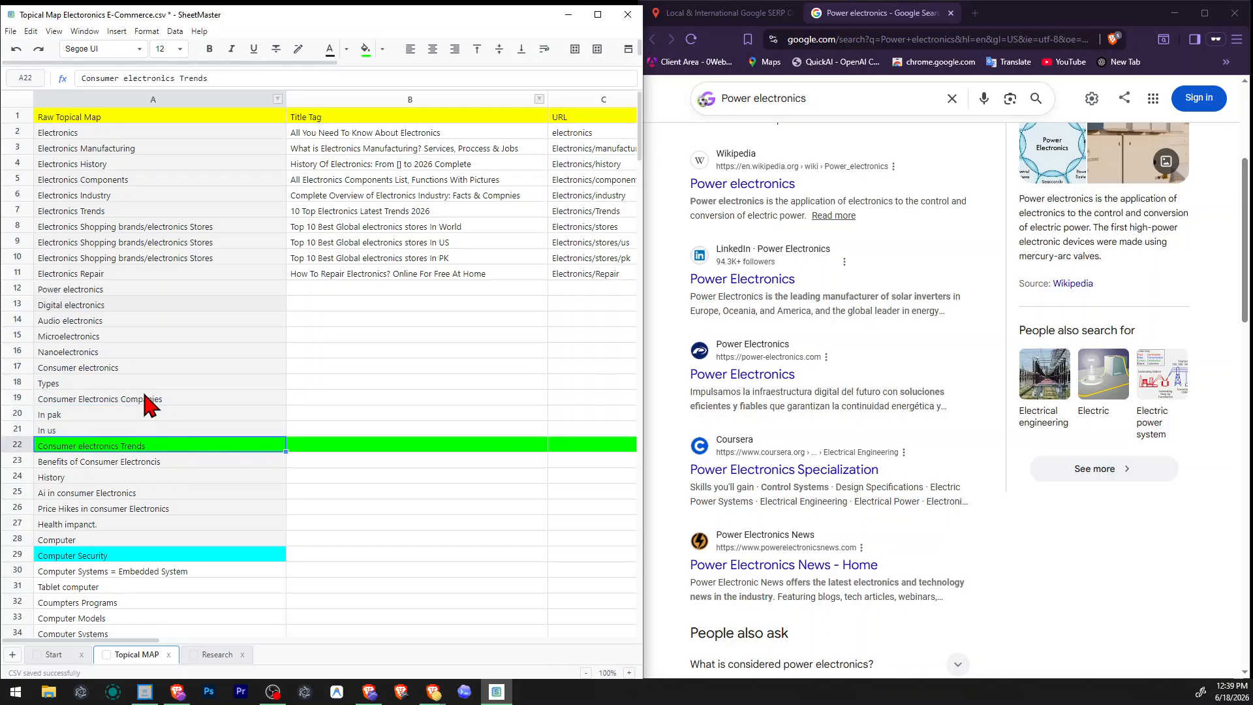
pyautogui.moveTo(144, 396); pyautogui.dragTo(140, 426)
pyautogui.click(93, 427)
pyautogui.click(119, 401)
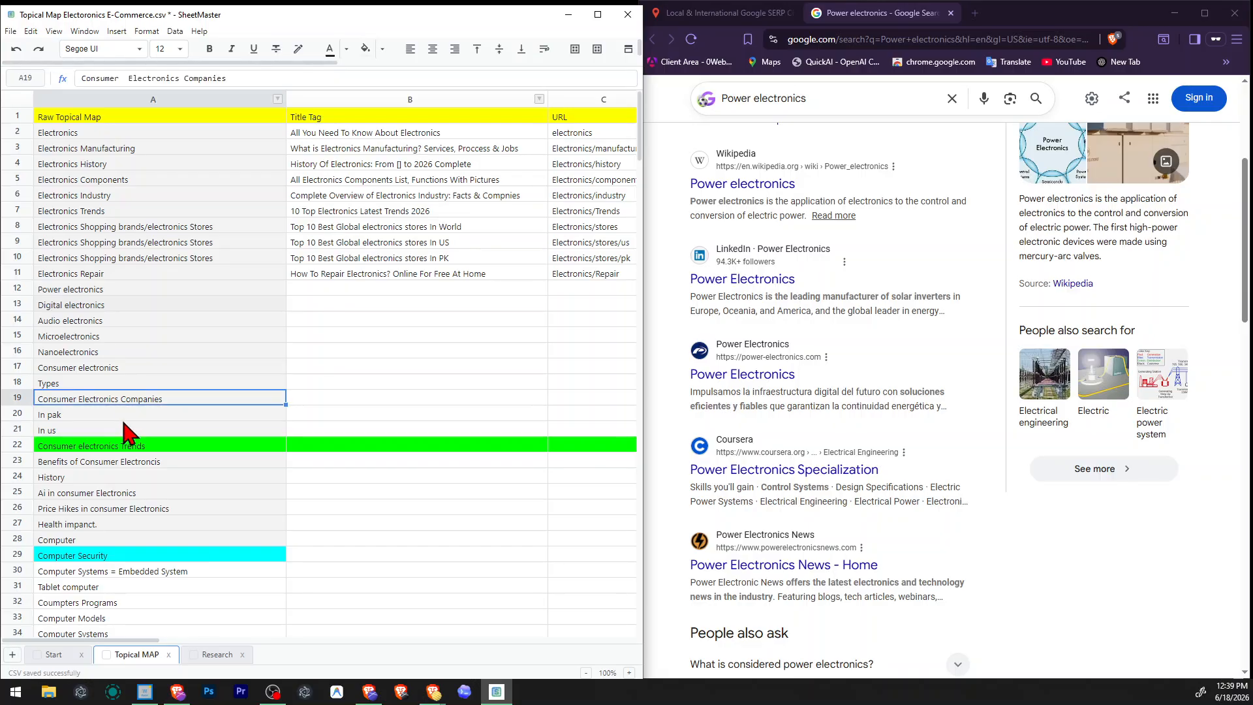
pyautogui.click(114, 368)
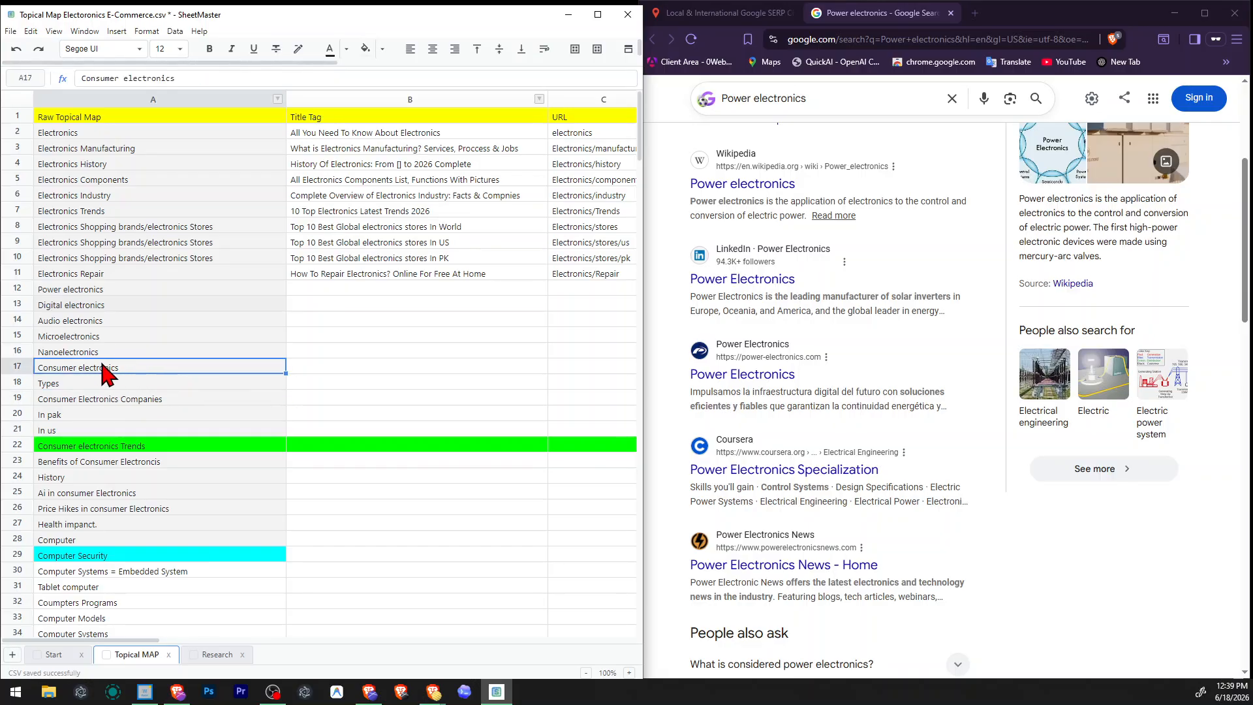
pyautogui.click(135, 338)
pyautogui.click(65, 385)
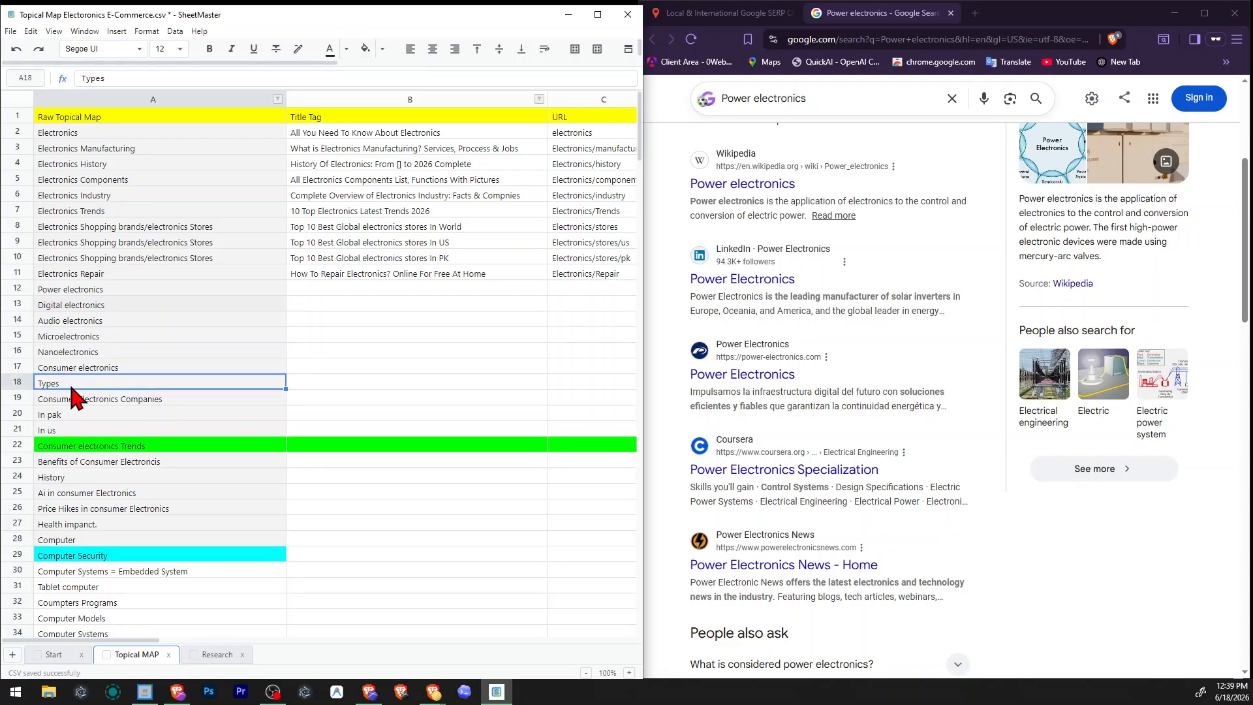
pyautogui.click(101, 353)
pyautogui.click(109, 393)
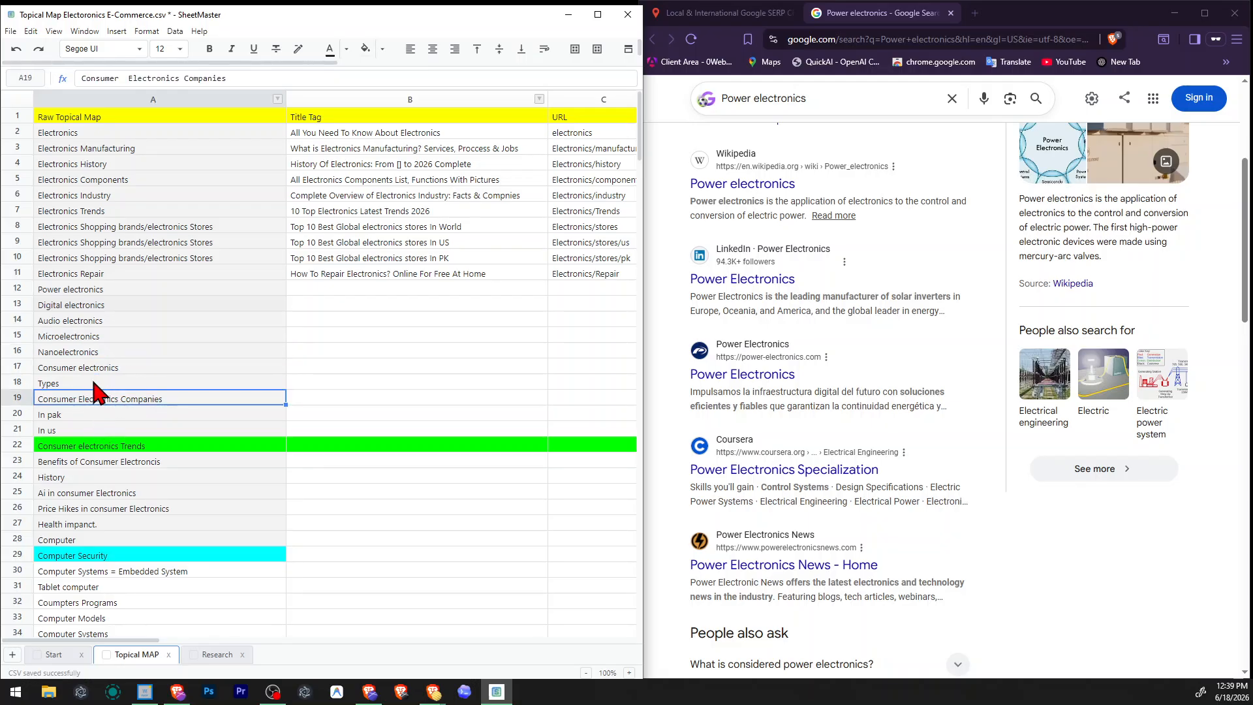
pyautogui.click(103, 368)
pyautogui.click(98, 381)
pyautogui.moveTo(98, 381); pyautogui.dragTo(135, 620)
pyautogui.click(134, 619)
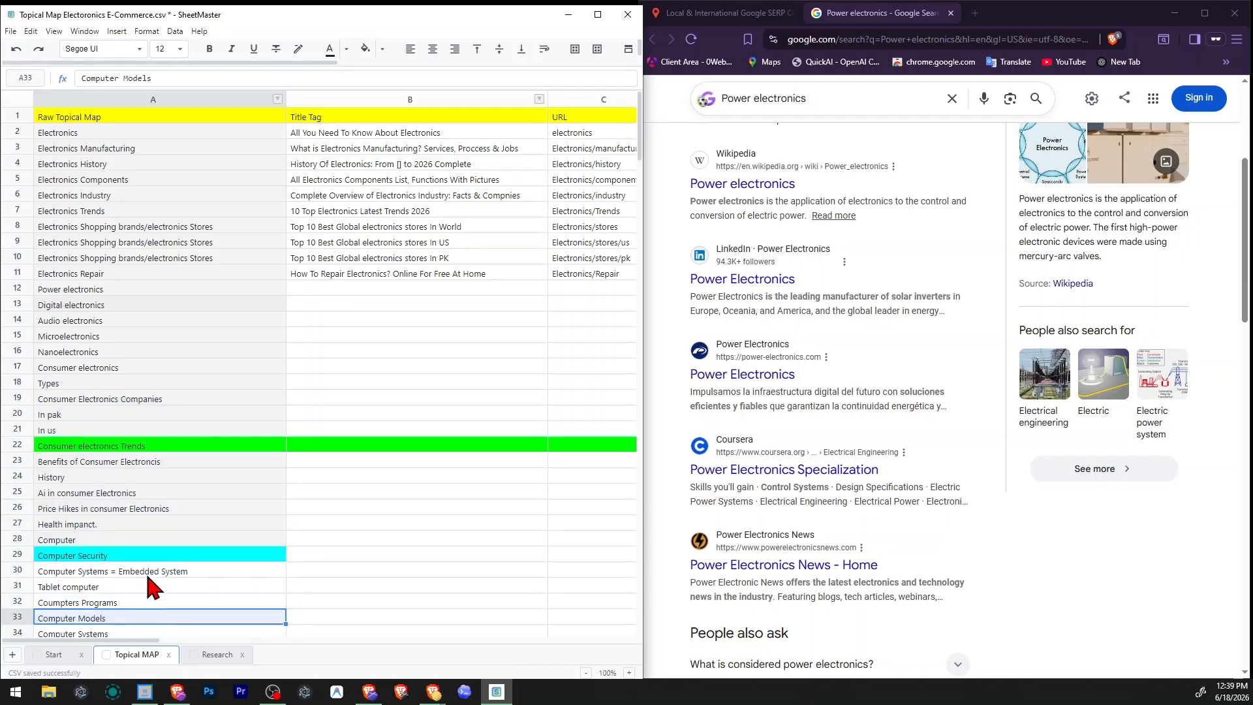
# Fill the "Consumer electronics" topic cell with orange and save the topical map file.
pyautogui.click(131, 401)
pyautogui.press('Up')
pyautogui.press('Up')
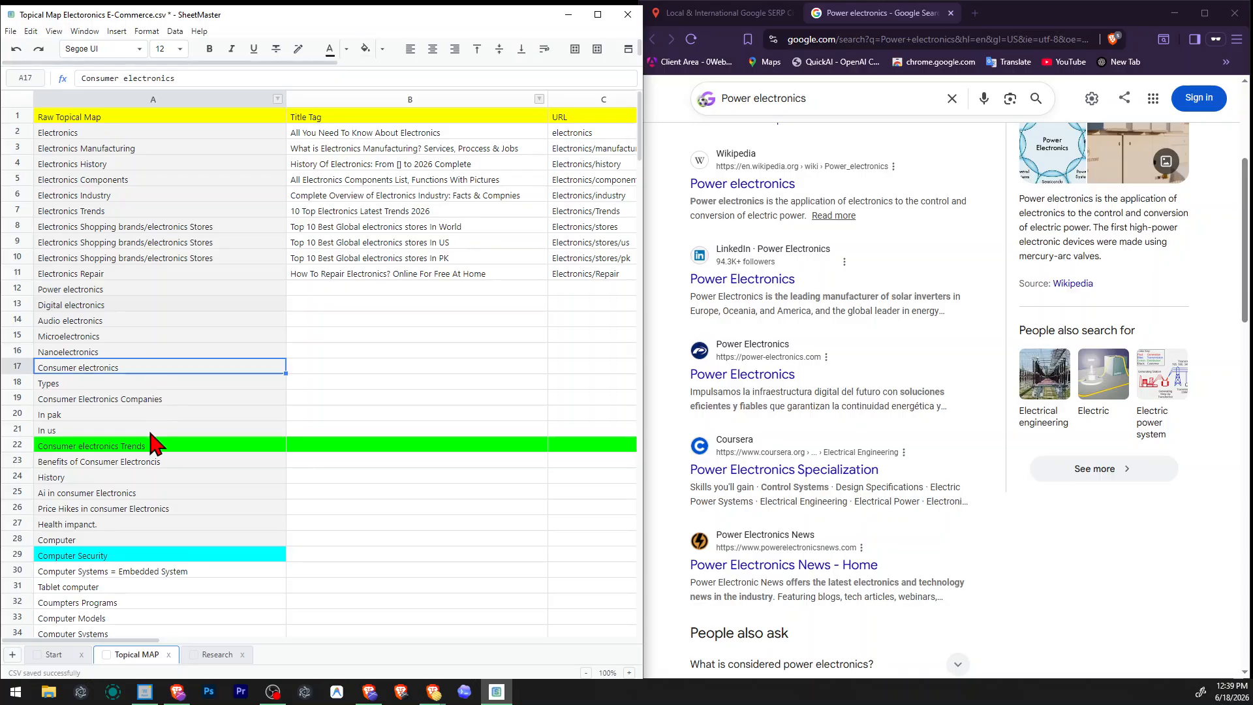
pyautogui.click(366, 49)
pyautogui.click(431, 92)
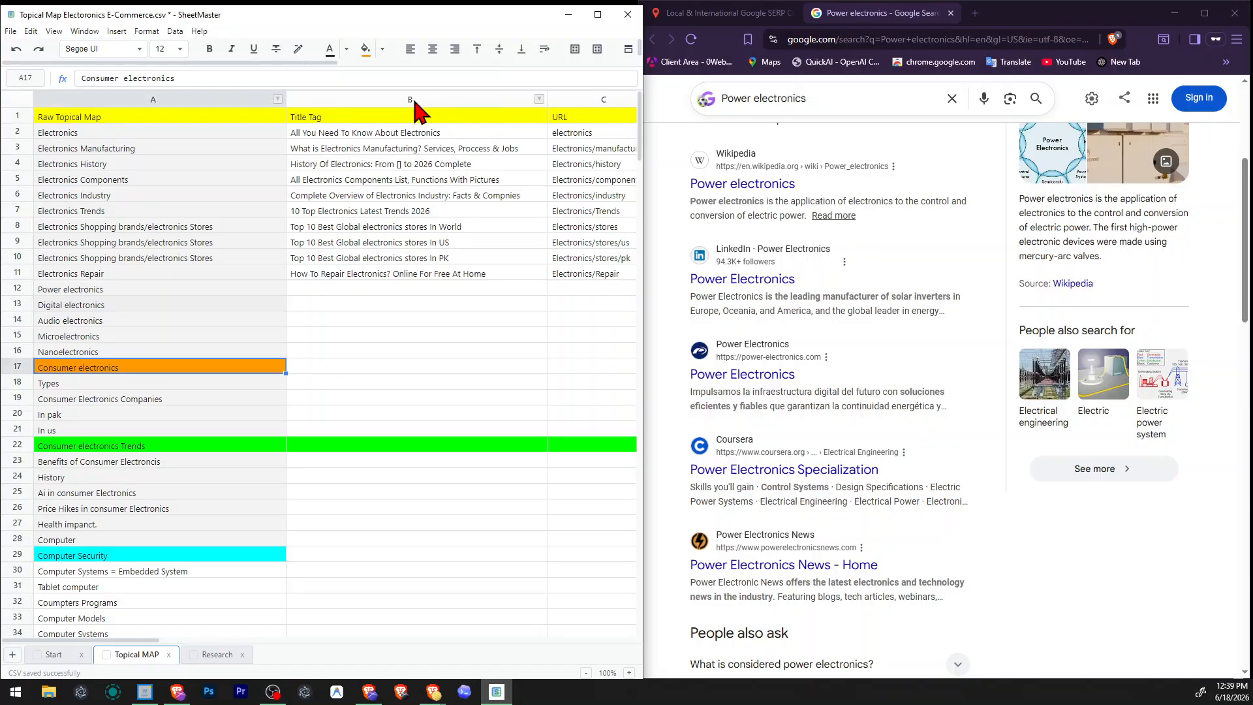
pyautogui.click(258, 494)
pyautogui.click(411, 368)
pyautogui.click(174, 482)
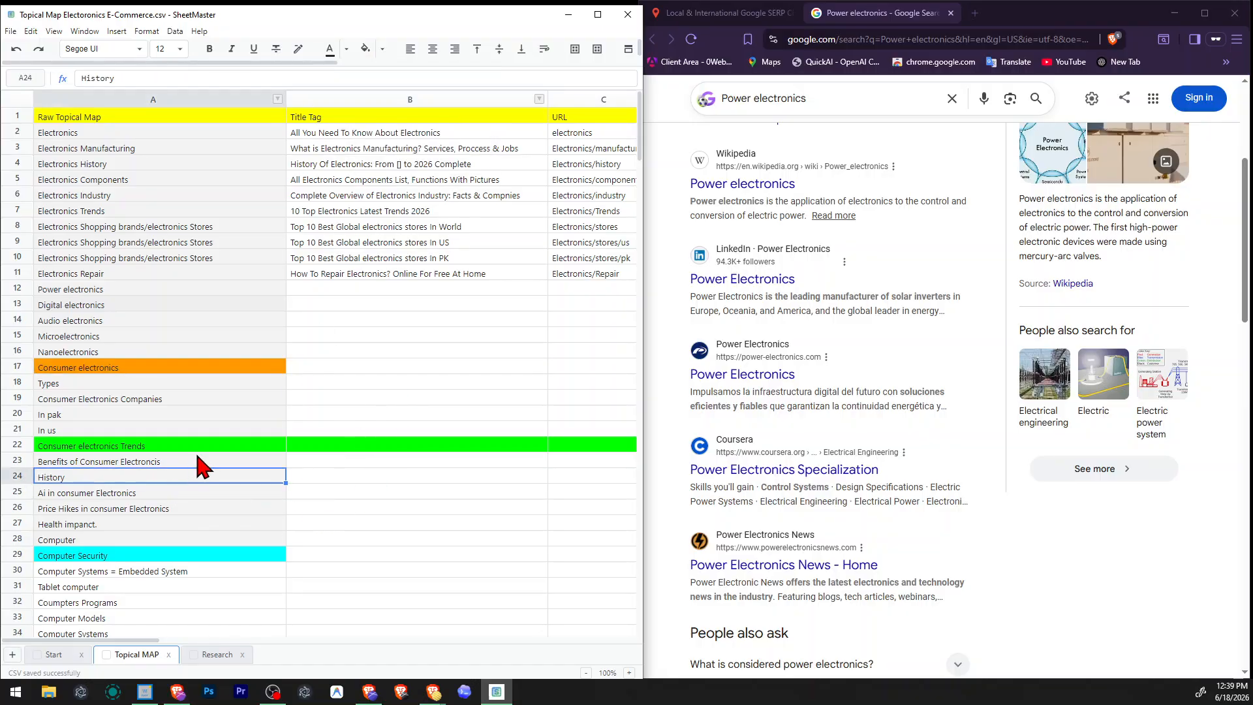
pyautogui.click(197, 457)
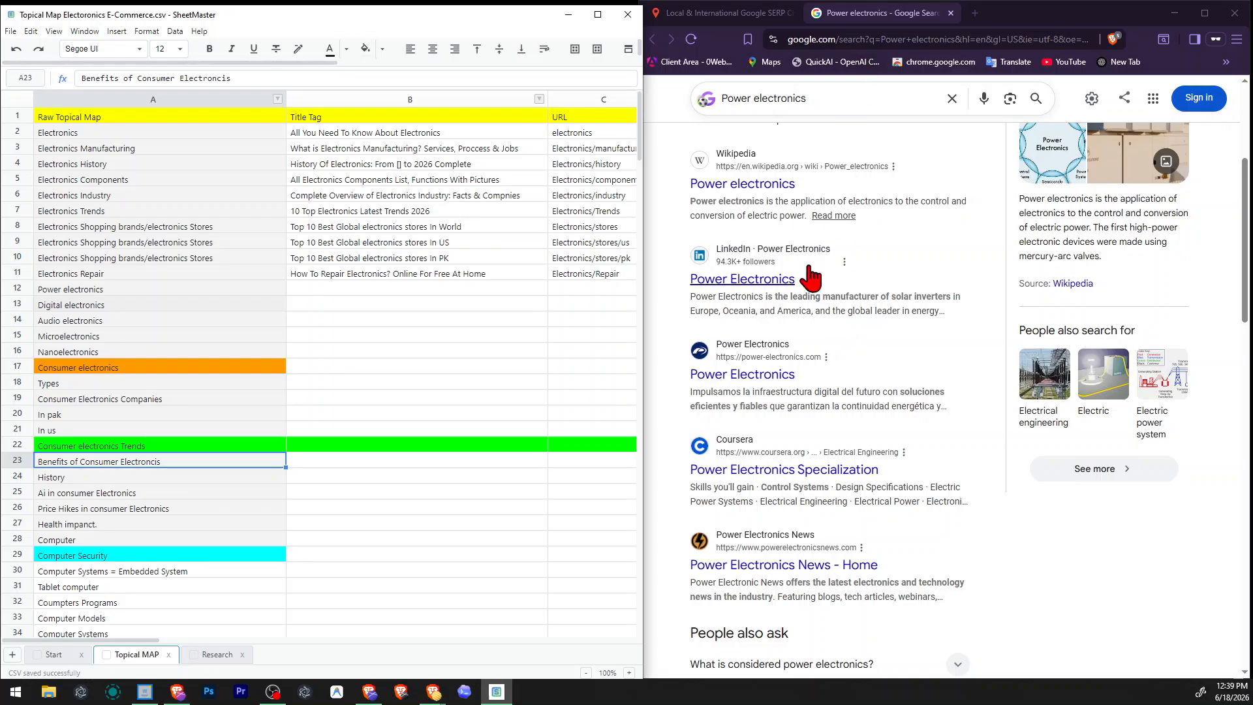
# Check the "Power electronics" results and related searches, and begin that topic's title tag with "What is Power Electronics?".
pyautogui.scroll(4, 803, 282)
pyautogui.scroll(-5, 848, 303)
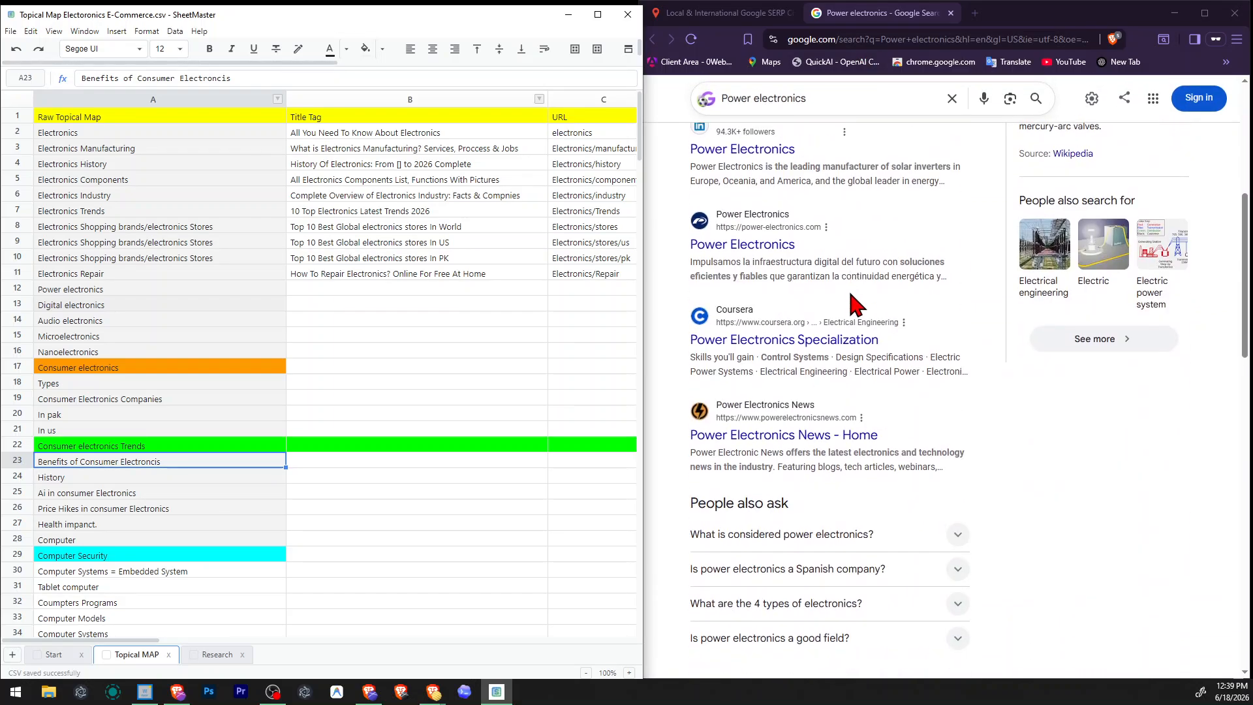
pyautogui.scroll(-11, 855, 304)
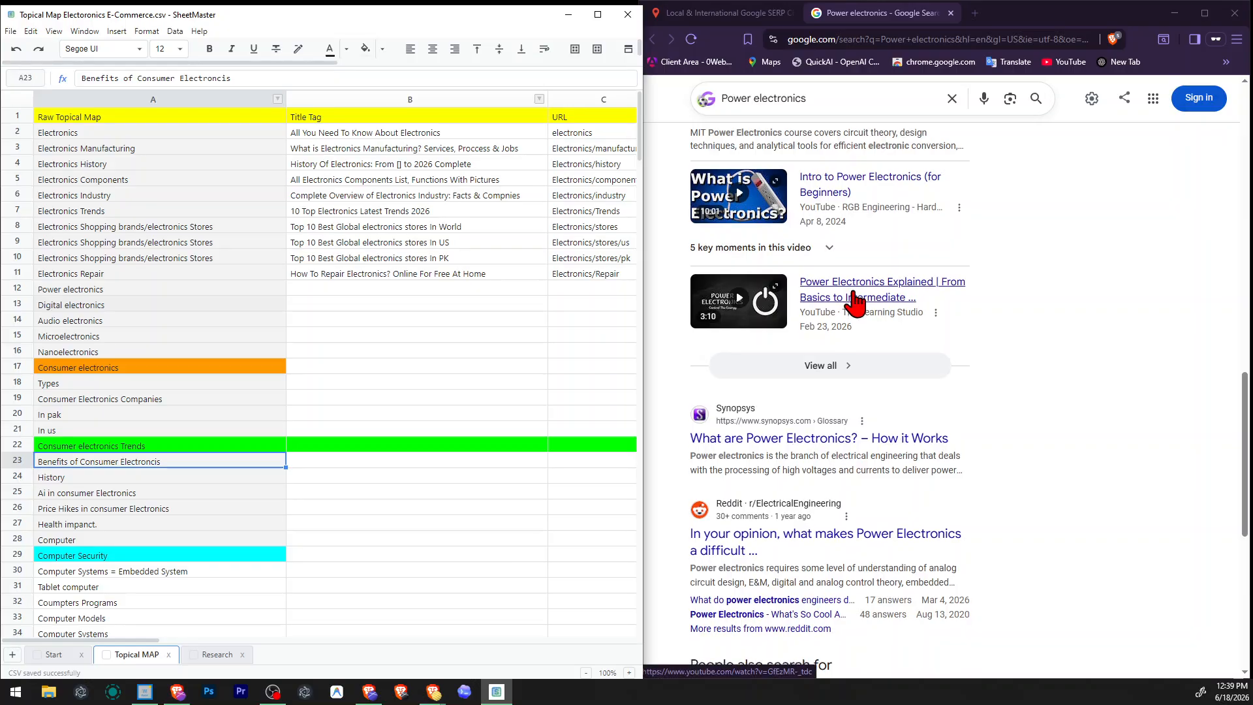
pyautogui.scroll(-2, 855, 304)
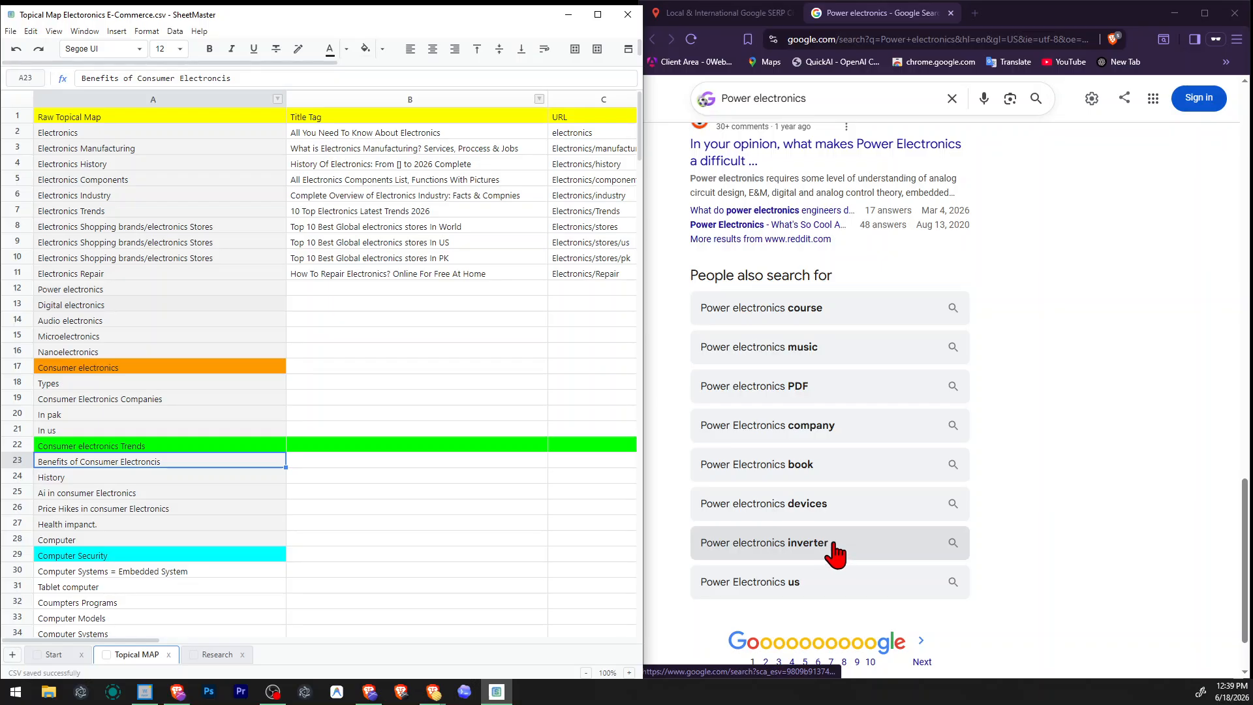
pyautogui.scroll(4, 839, 542)
pyautogui.scroll(-4, 839, 509)
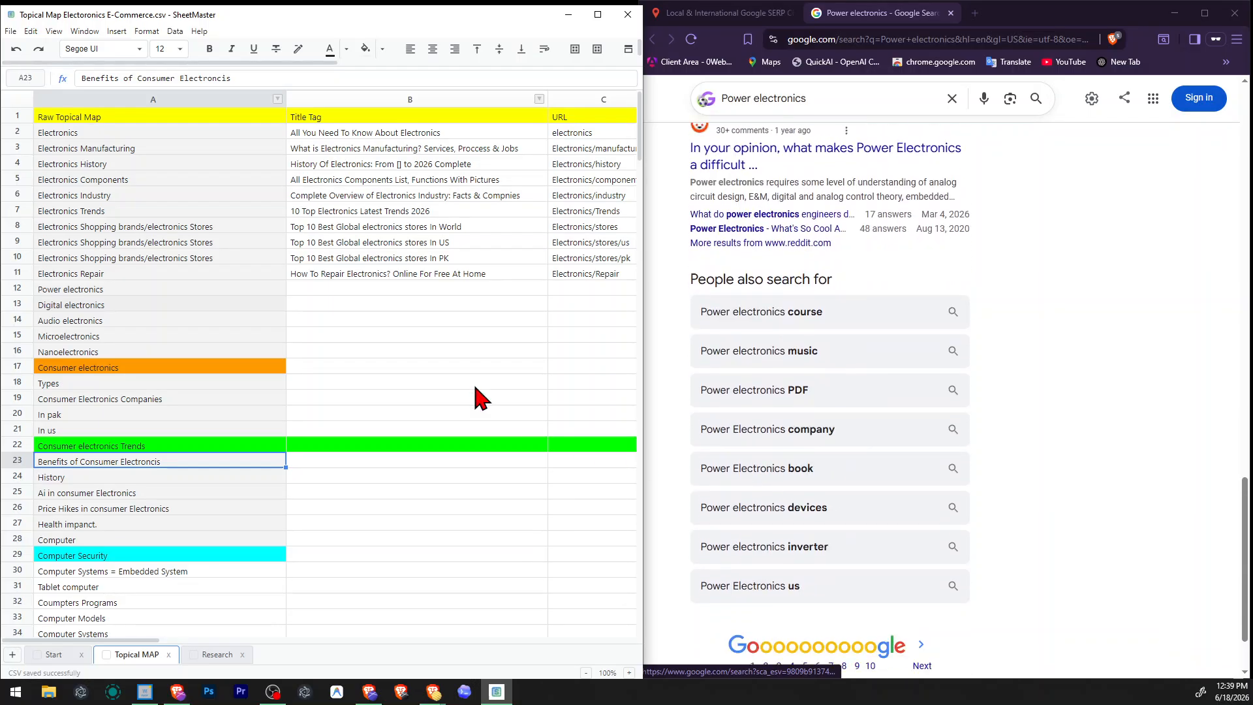
pyautogui.click(355, 289)
pyautogui.write('W')
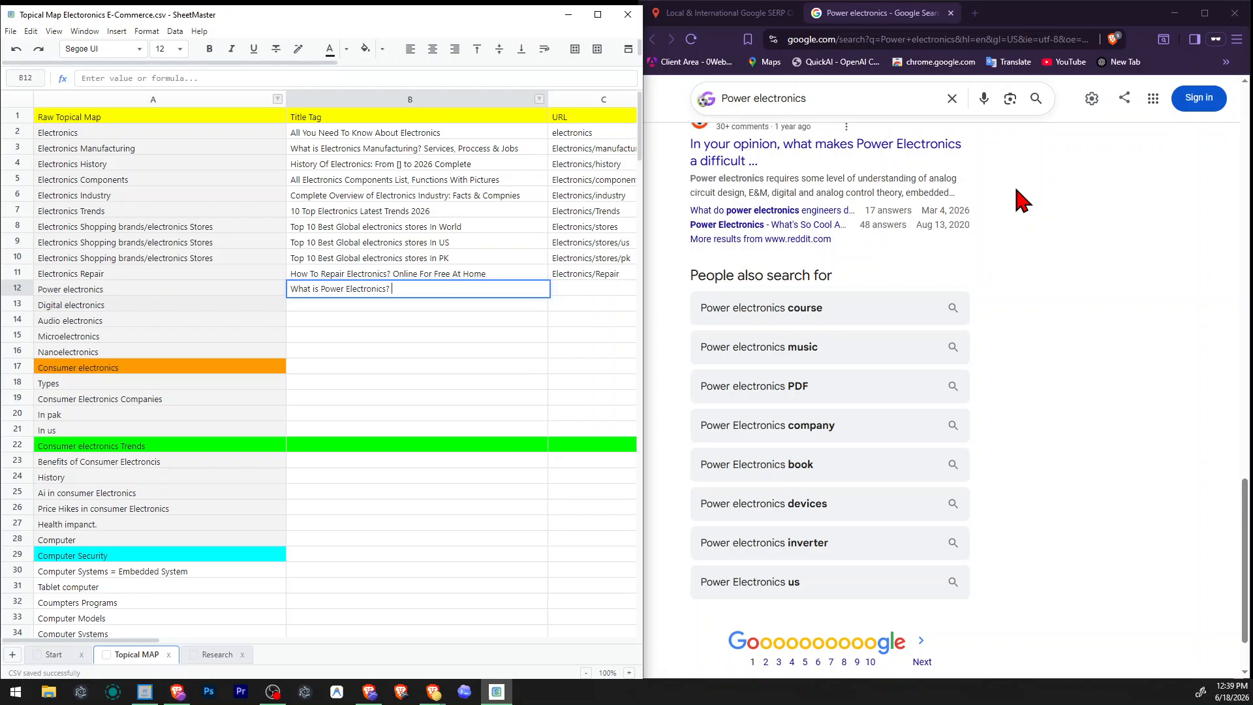
# Complete the Power electronics title tag with "Definiation. Working & Examples" after checking the top results, and save the file.
pyautogui.scroll(15, 1070, 223)
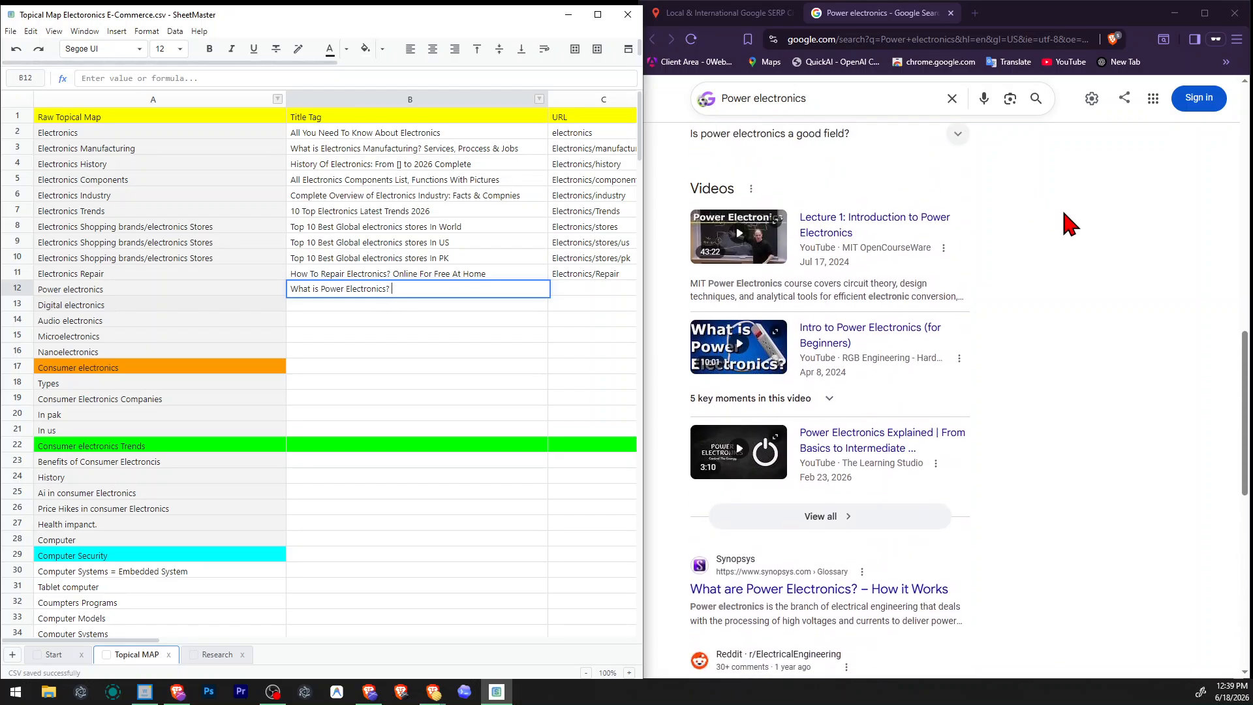
pyautogui.scroll(4, 1068, 223)
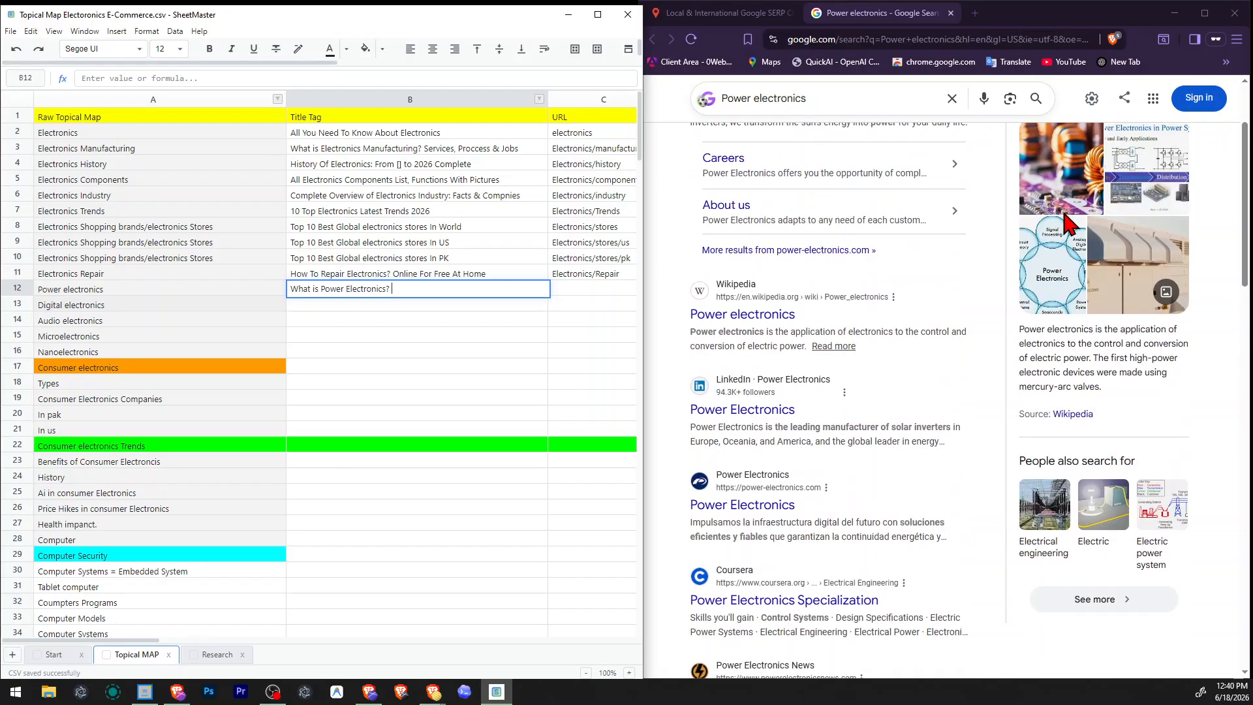
pyautogui.scroll(2, 1068, 223)
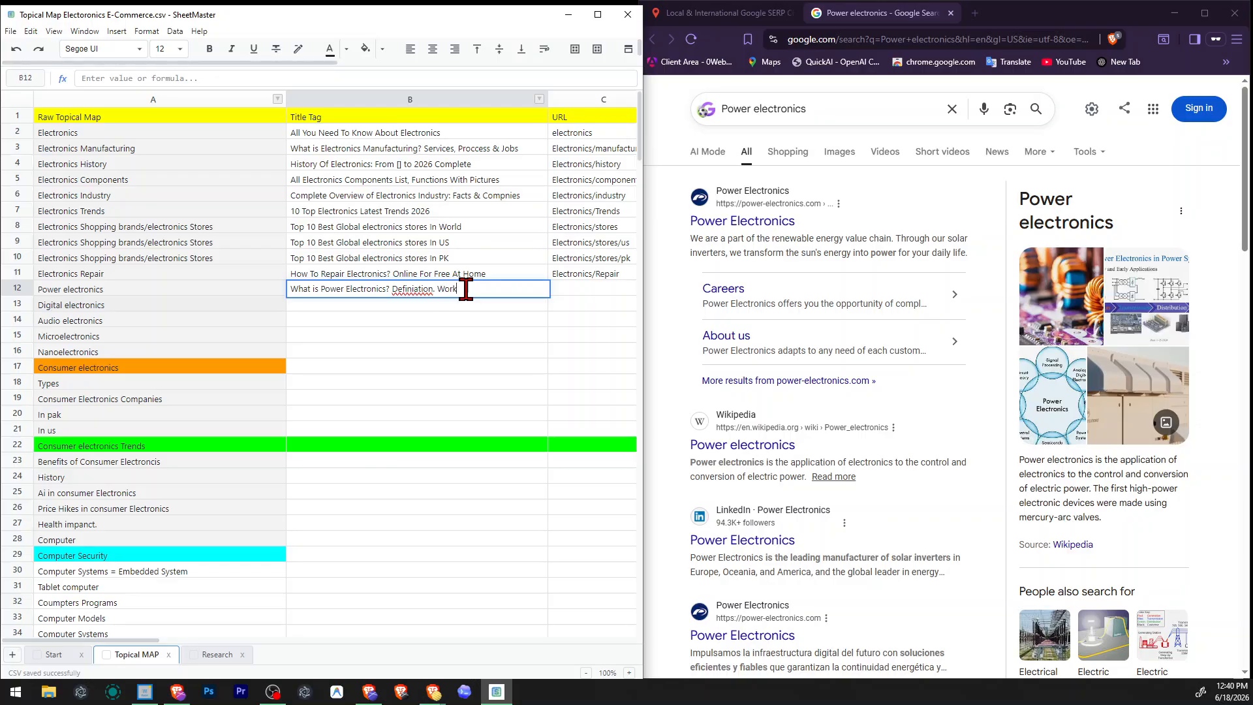
pyautogui.hotkey('ctrl', 'Left')
pyautogui.hotkey('ctrl', 'shift', 'Left')
pyautogui.press('Return')
pyautogui.doubleClick(466, 289)
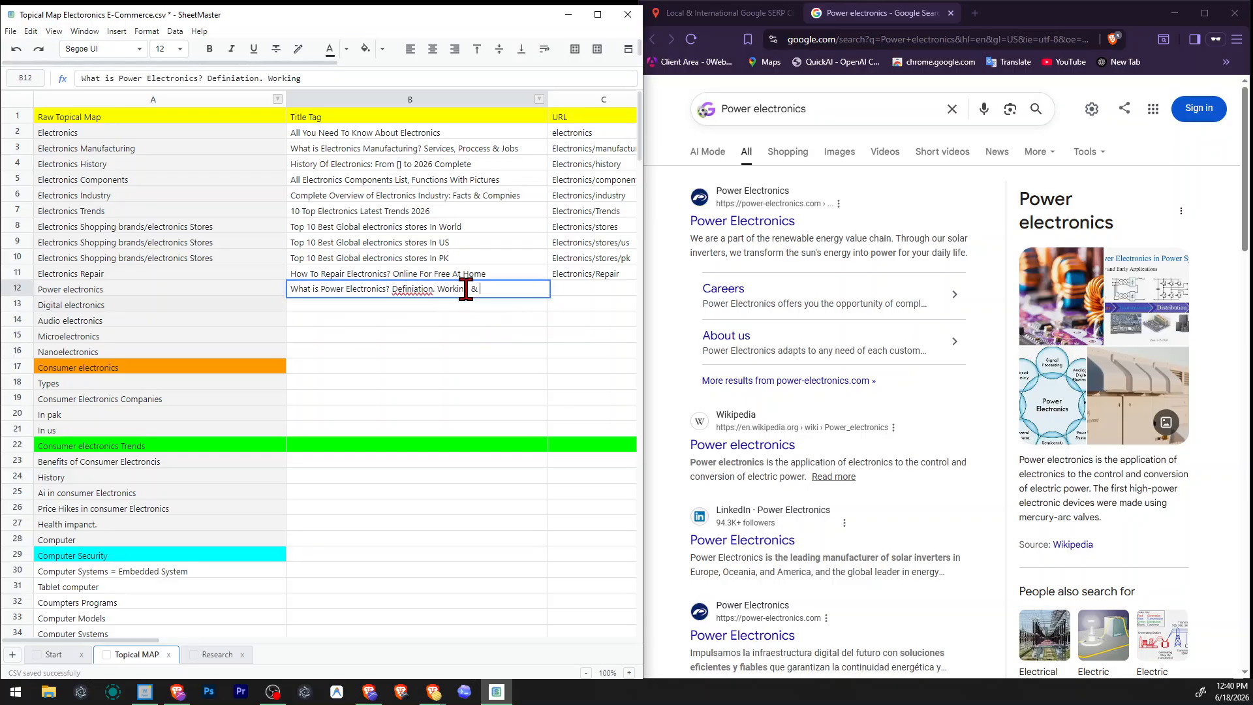
pyautogui.write('& Examples')
pyautogui.press('Return')
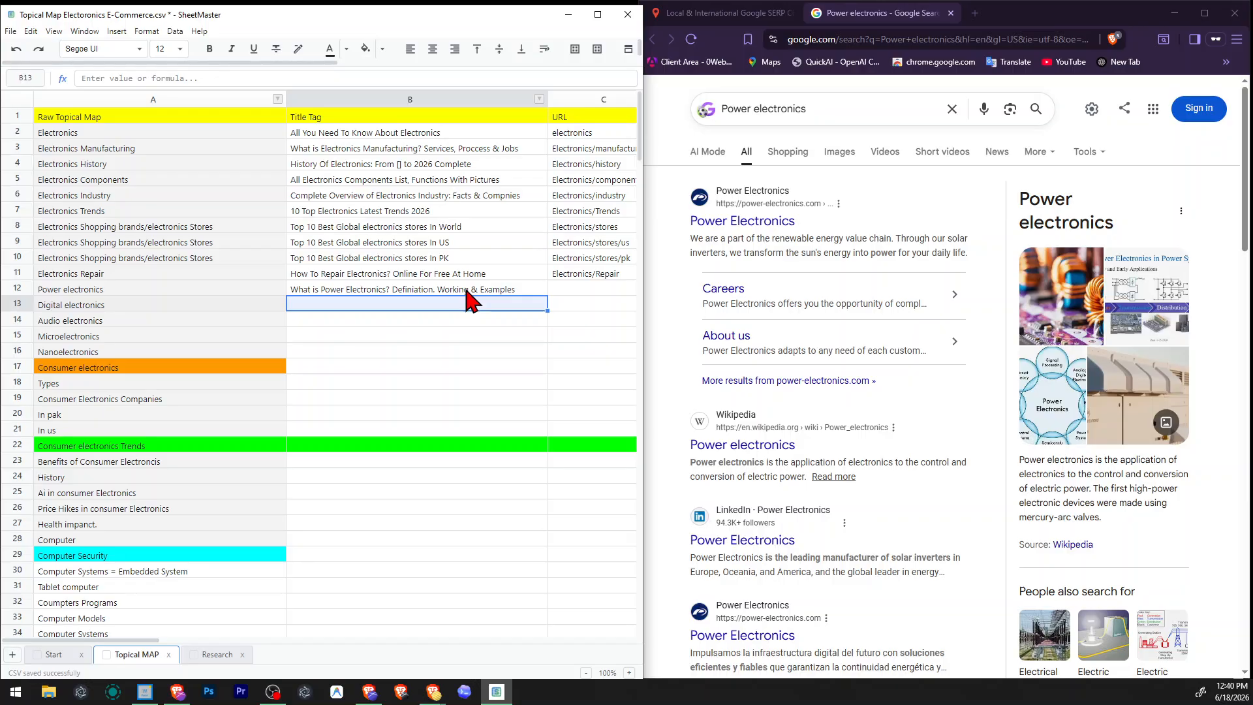
pyautogui.hotkey('ctrl', 's')
pyautogui.click(472, 289)
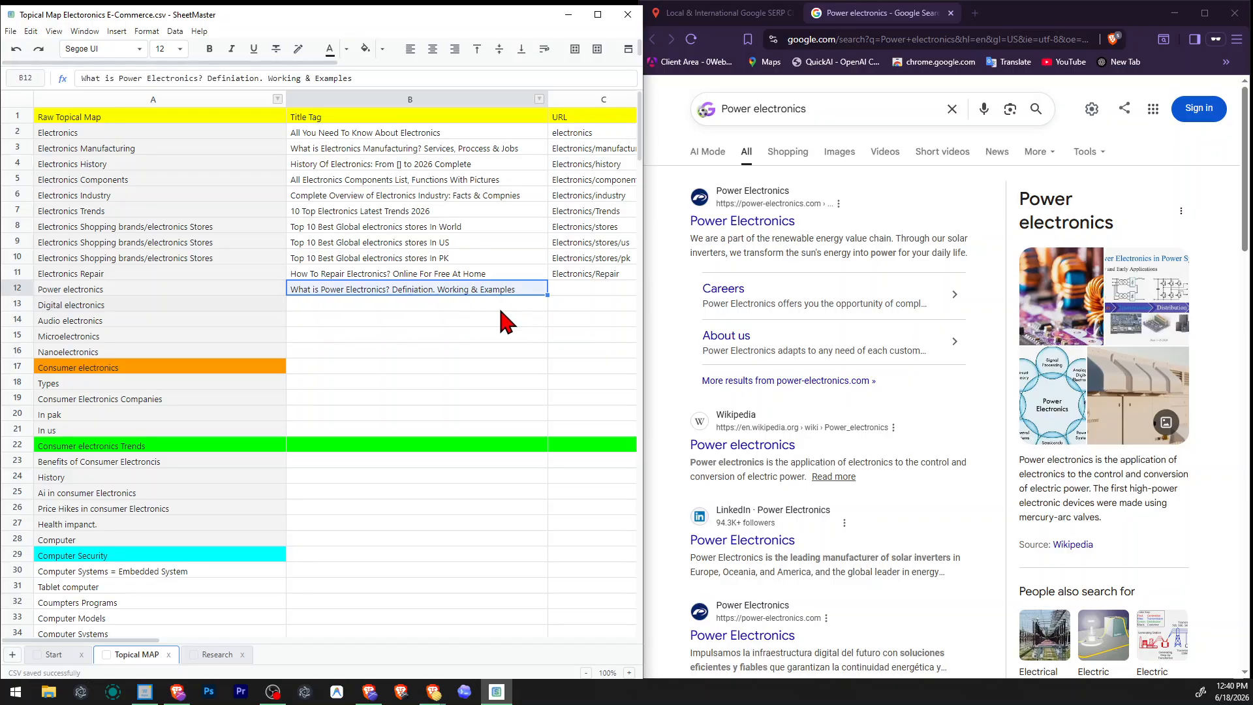
pyautogui.click(483, 303)
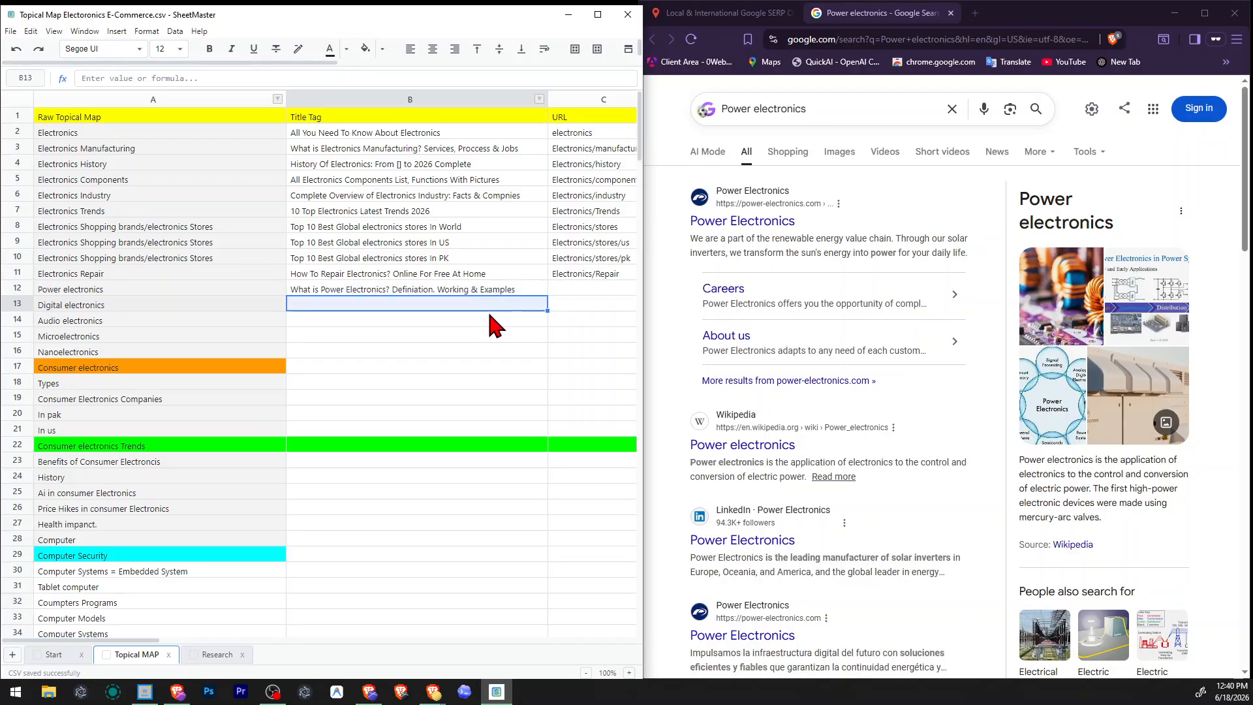
# Look up the "Digital electronics" topic in Google through the SERP checker for United States - English.
pyautogui.click(119, 310)
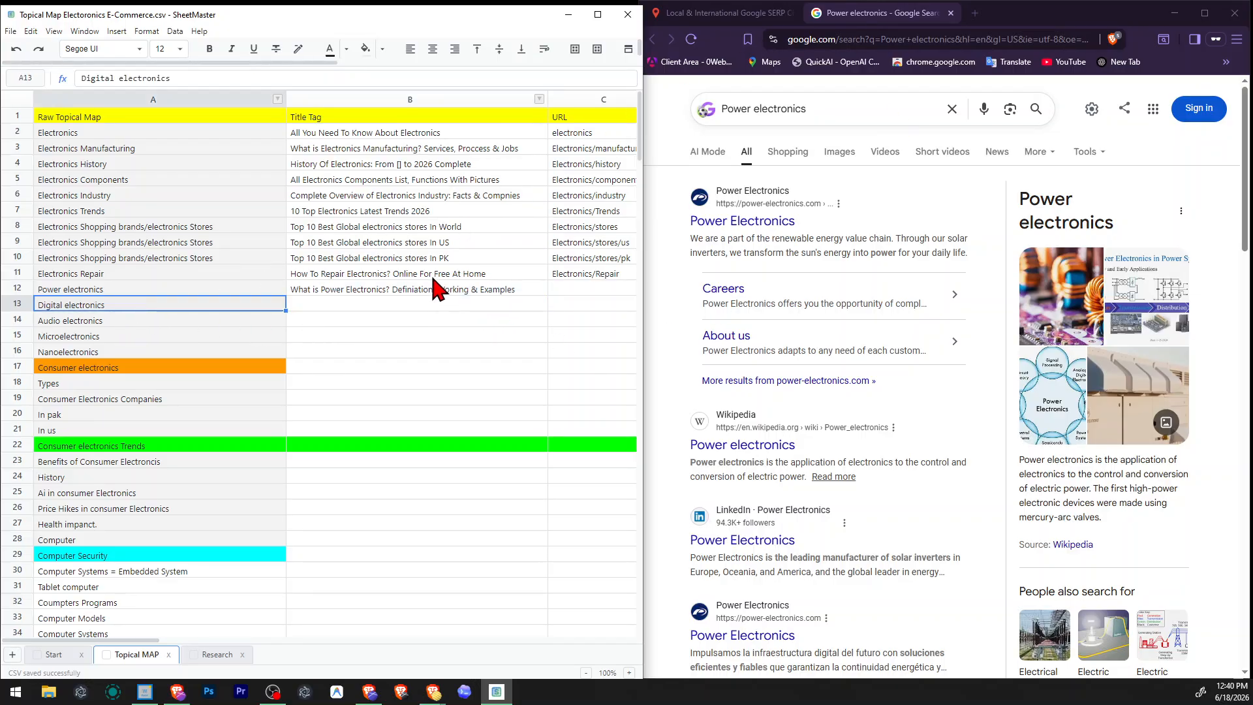
pyautogui.click(715, 13)
pyautogui.click(993, 201)
pyautogui.hotkey('ctrl', 'a')
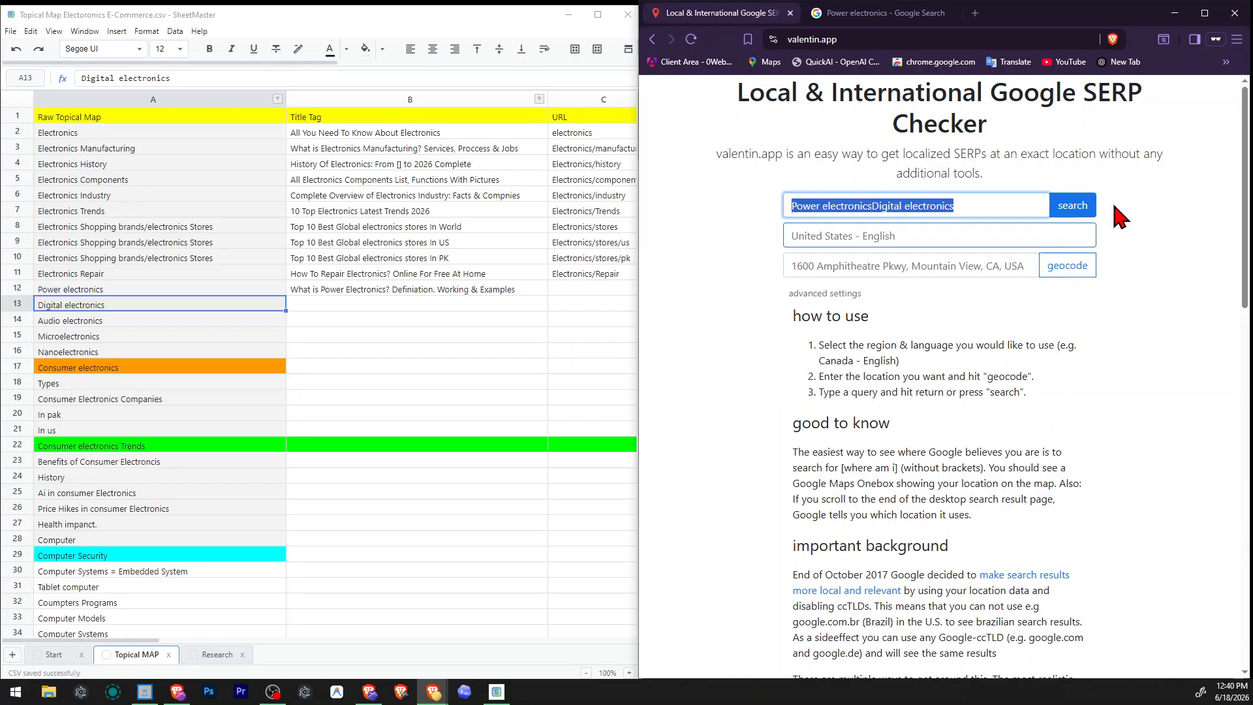
pyautogui.write('Digital electronics')
pyautogui.click(1074, 205)
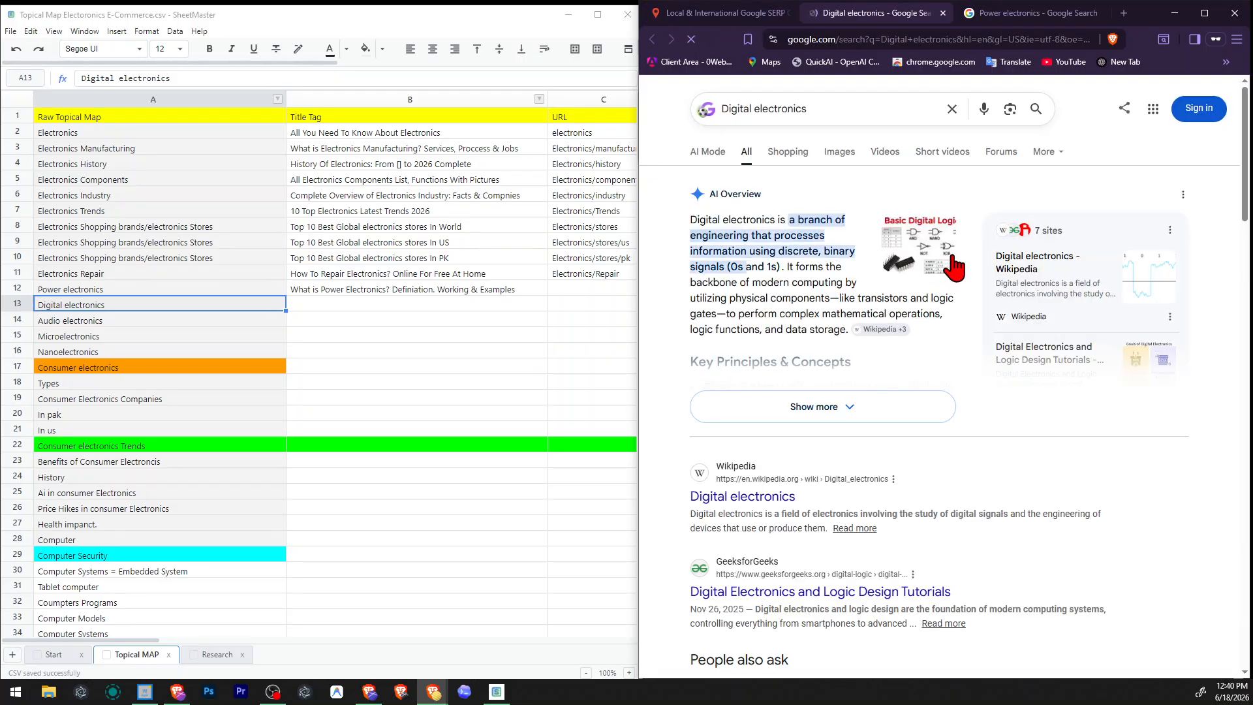
# Review the Google results for "Digital electronics", including the related questions, things to know and top-ranking pages.
pyautogui.scroll(-2, 963, 264)
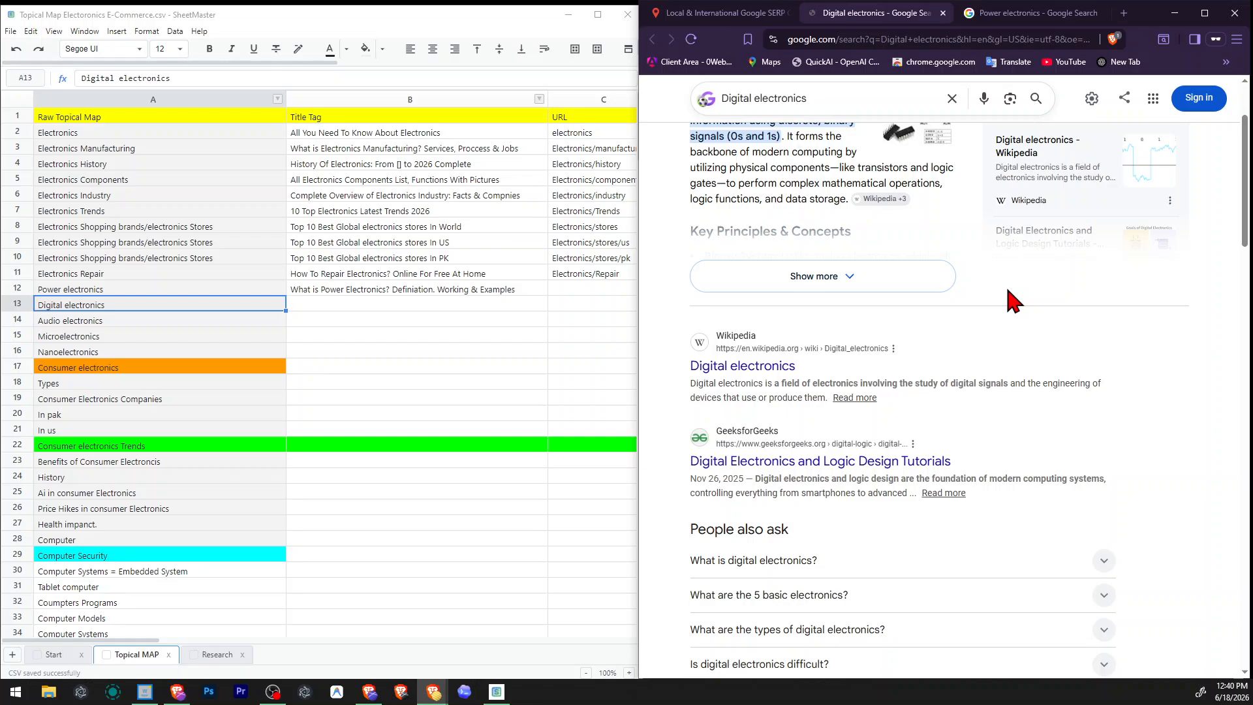
pyautogui.scroll(-2, 885, 378)
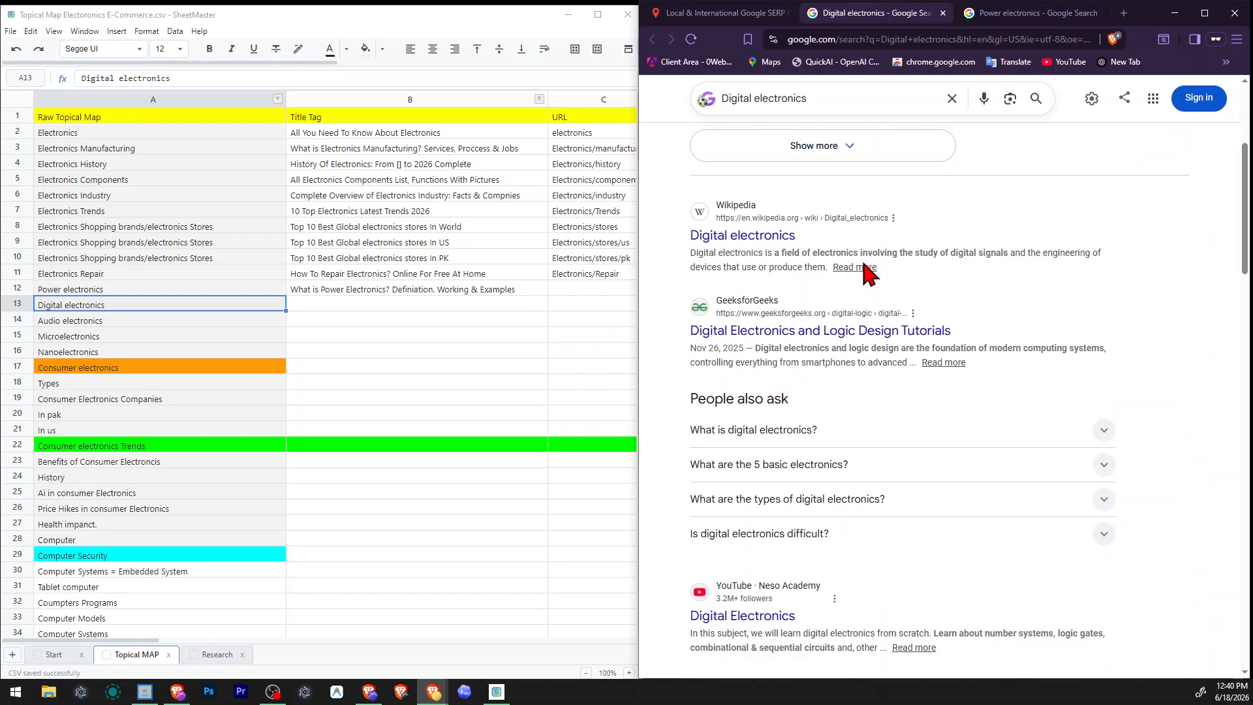
pyautogui.scroll(-4, 824, 352)
pyautogui.scroll(-4, 820, 428)
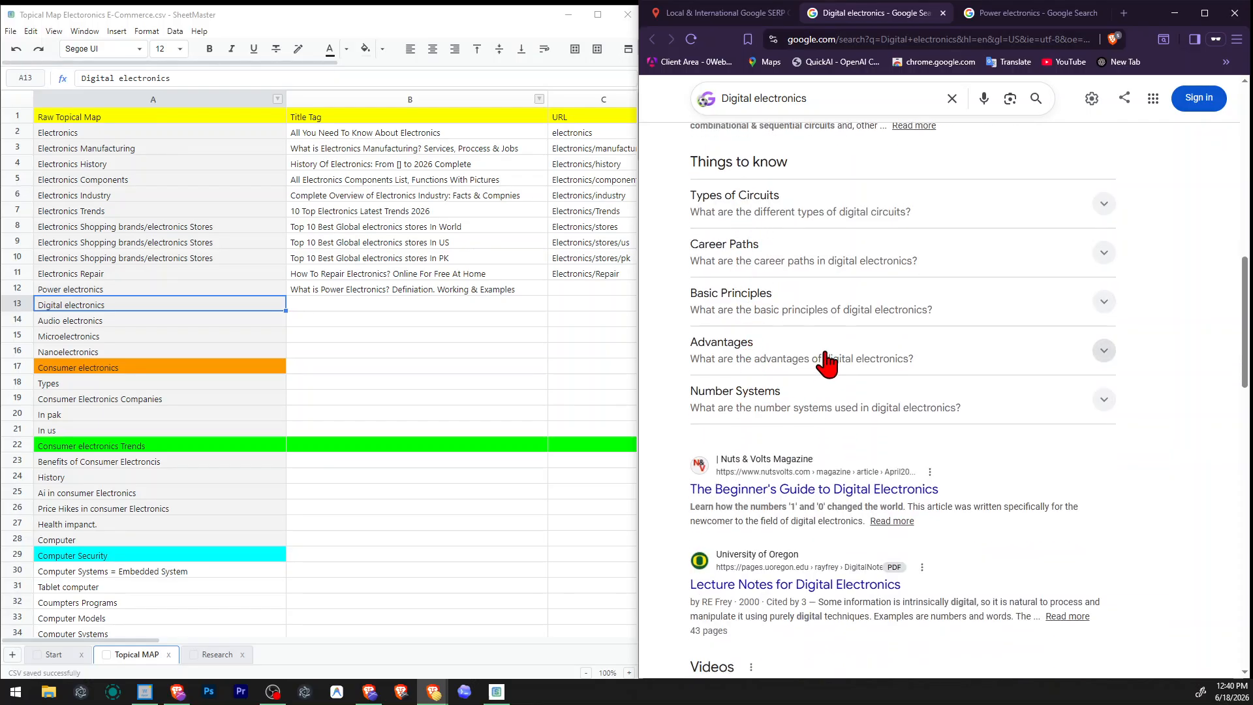
pyautogui.scroll(-2, 856, 350)
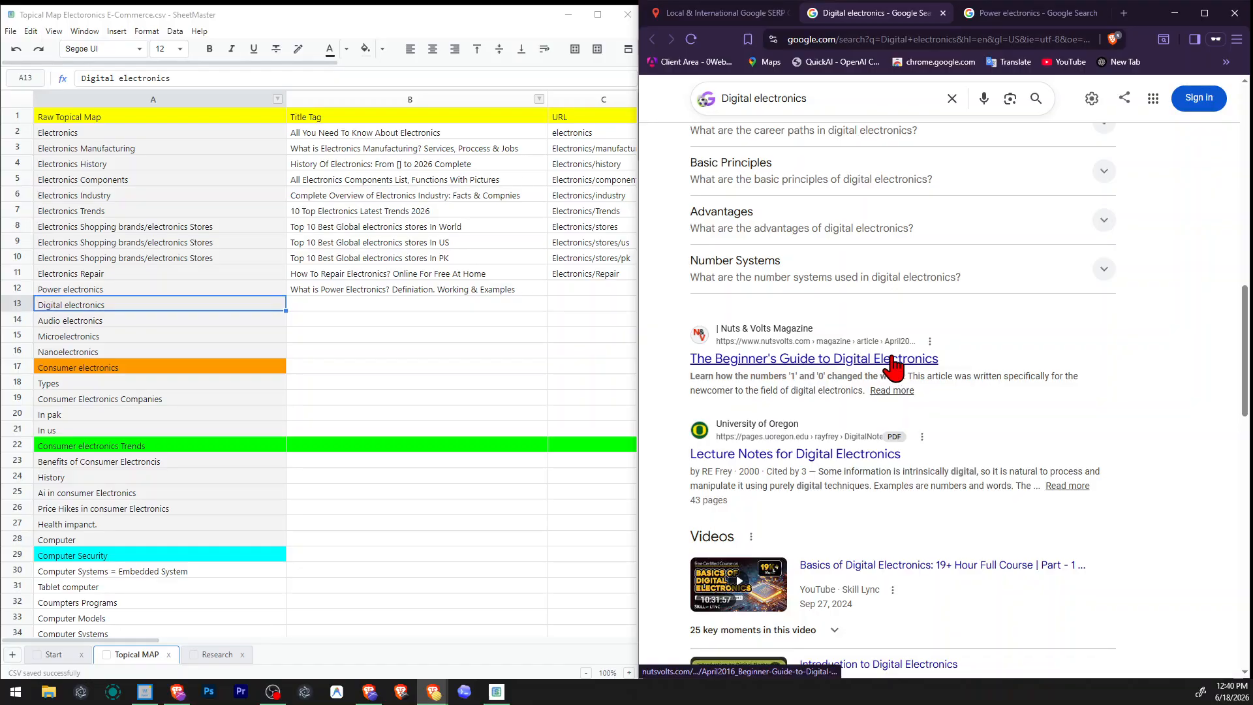
pyautogui.scroll(-2, 890, 369)
pyautogui.scroll(-10, 868, 329)
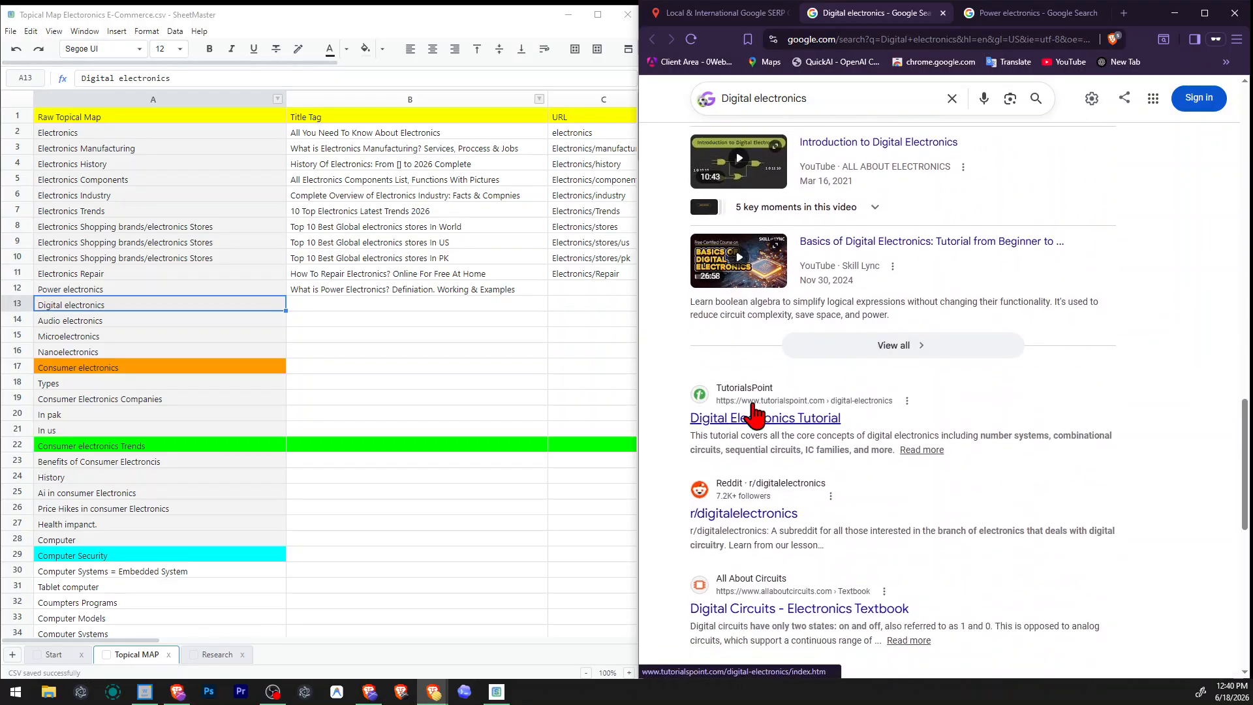
# Copy the Power electronics title tag into the title cells of Digital electronics, Audio electronics, Microelectronics and Nanoelectronics.
pyautogui.click(491, 395)
pyautogui.click(411, 289)
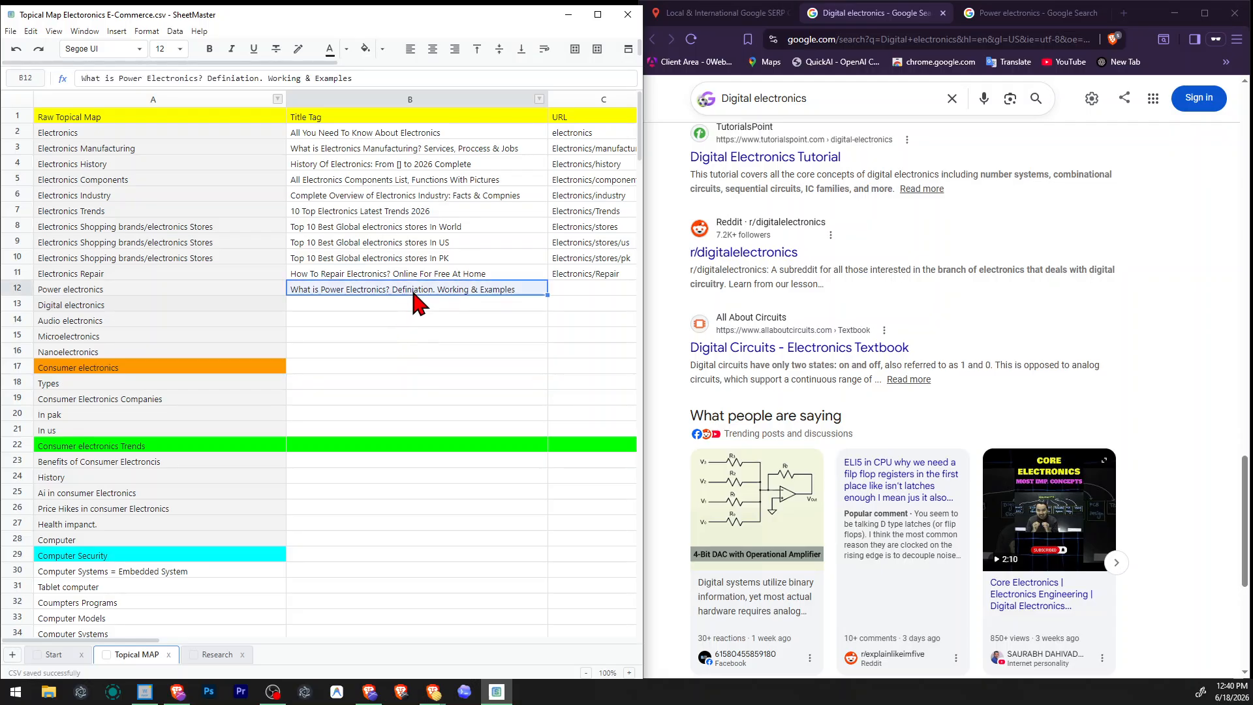
pyautogui.click(404, 305)
pyautogui.moveTo(413, 317)
pyautogui.mouseDown()
pyautogui.moveTo(409, 367)
pyautogui.moveTo(384, 339)
pyautogui.moveTo(391, 307)
pyautogui.mouseUp()
pyautogui.write('What is Power Electronics? Definiation. Working & Examples What is Power Electronics? Definiation. Working & Examples What is Power Electronics? Definiation. Working & Examples What is Power Electronics? Definiation. Working & Examples What is Power Electronics? Definiation. Working & Examples')
pyautogui.hotkey('ctrl', 'z')
pyautogui.write('What is Power Electronics? Definiation. Working & Examples What is Power Electronics? Definiation. Working & Examples What is Power Electronics? Definiation. Working & Examples What is Power Electronics? Definiation. Working & Examples')
# Replace "Power" with "Digital" in the Digital electronics title tag.
pyautogui.doubleClick(361, 288)
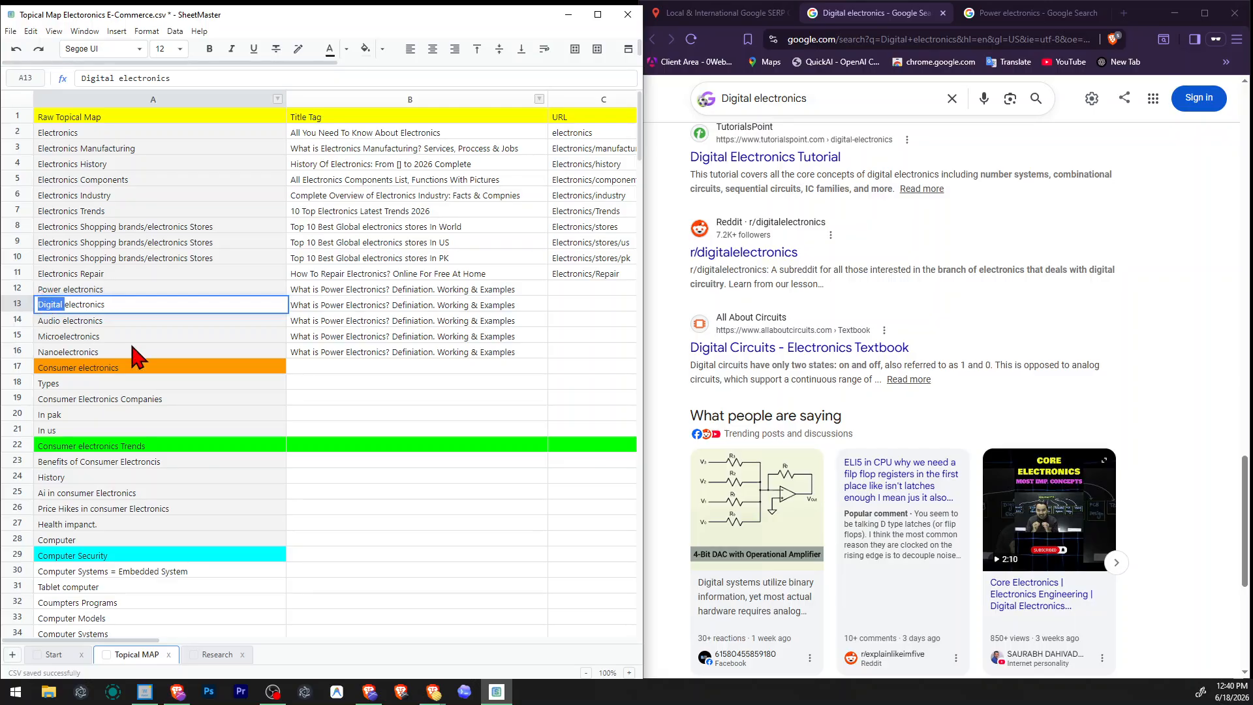
pyautogui.doubleClick(341, 294)
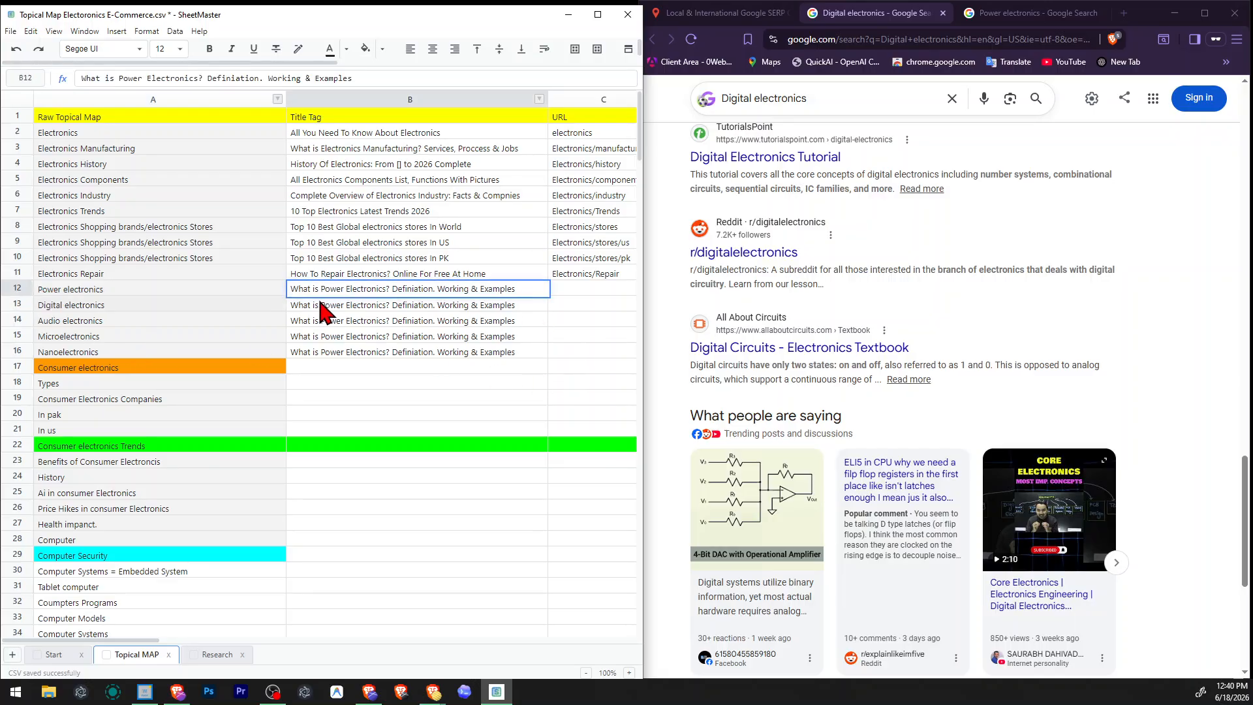
pyautogui.doubleClick(323, 305)
pyautogui.doubleClick(323, 306)
pyautogui.write('Digital')
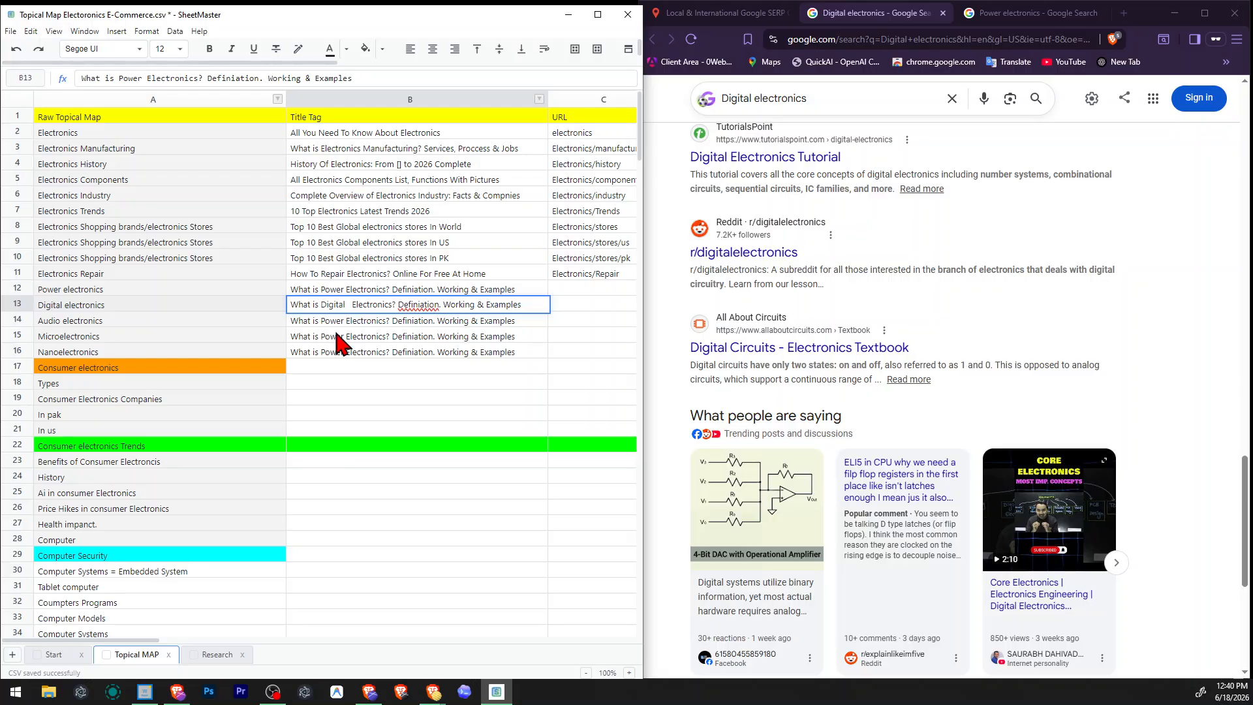
pyautogui.press('BackSpace')
# Replace "Power" with "Audio" in the Audio electronics title tag.
pyautogui.doubleClick(61, 320)
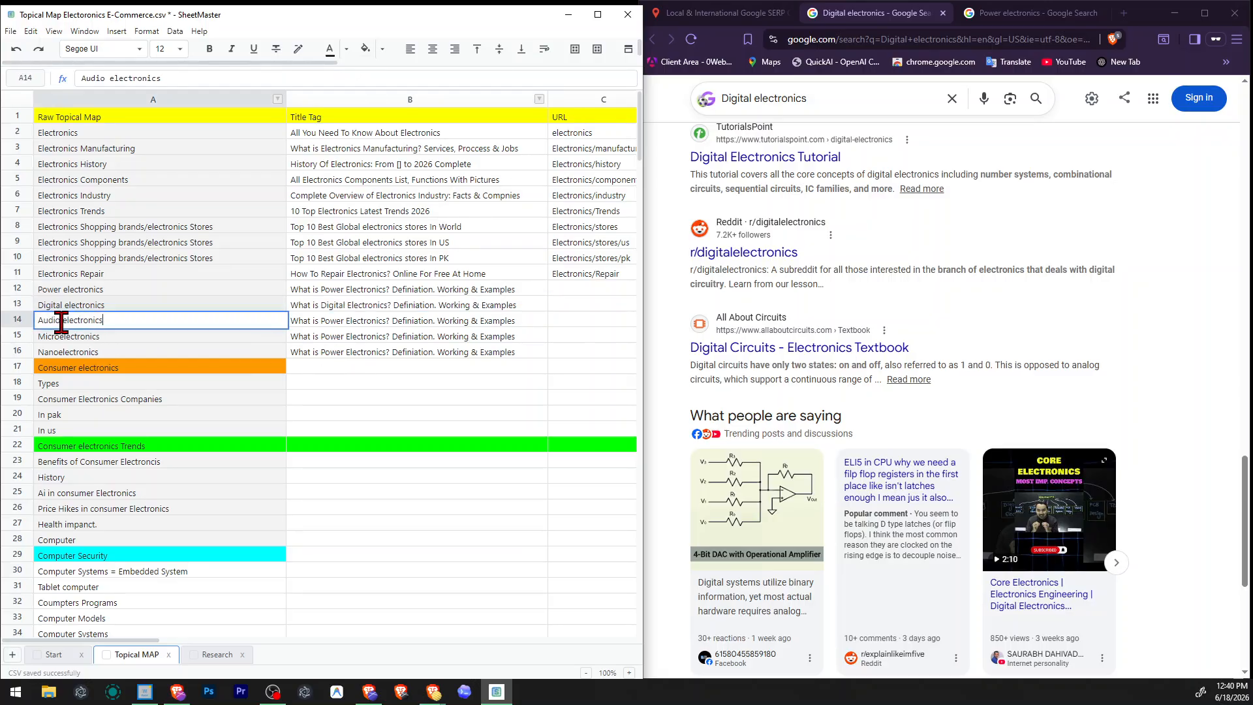
pyautogui.doubleClick(44, 319)
pyautogui.hotkey('ctrl', 'c')
pyautogui.click(337, 320)
pyautogui.doubleClick(333, 320)
pyautogui.doubleClick(333, 321)
pyautogui.hotkey('ctrl', 'v')
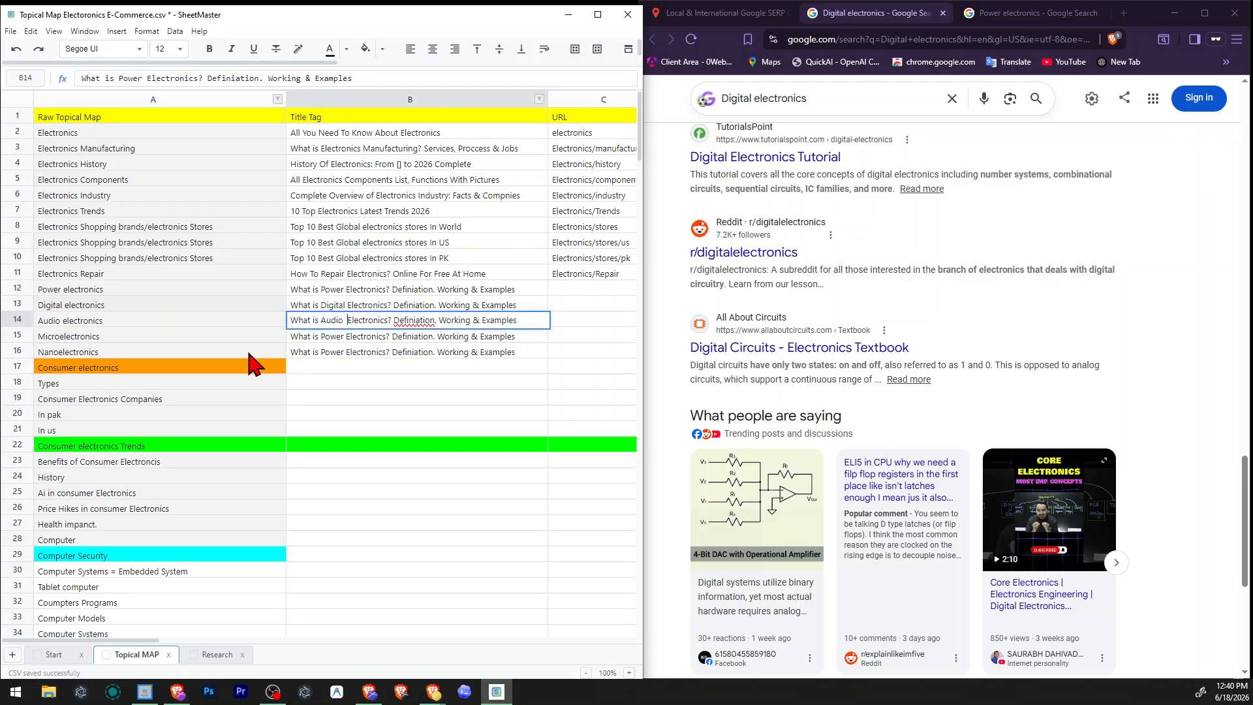
pyautogui.press('BackSpace')
# Replace "Power" with "Microelectronics" in the Microelectronics title tag.
pyautogui.doubleClick(130, 336)
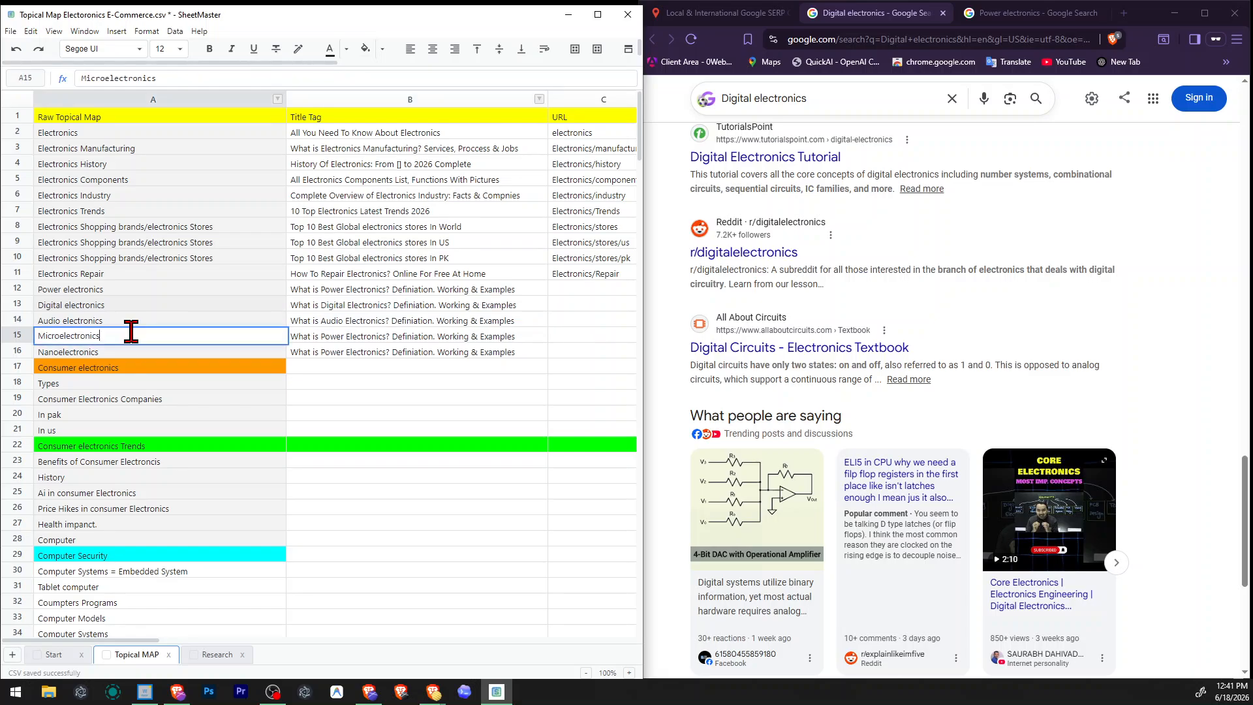
pyautogui.doubleClick(96, 335)
pyautogui.hotkey('ctrl', 'c')
pyautogui.doubleClick(333, 336)
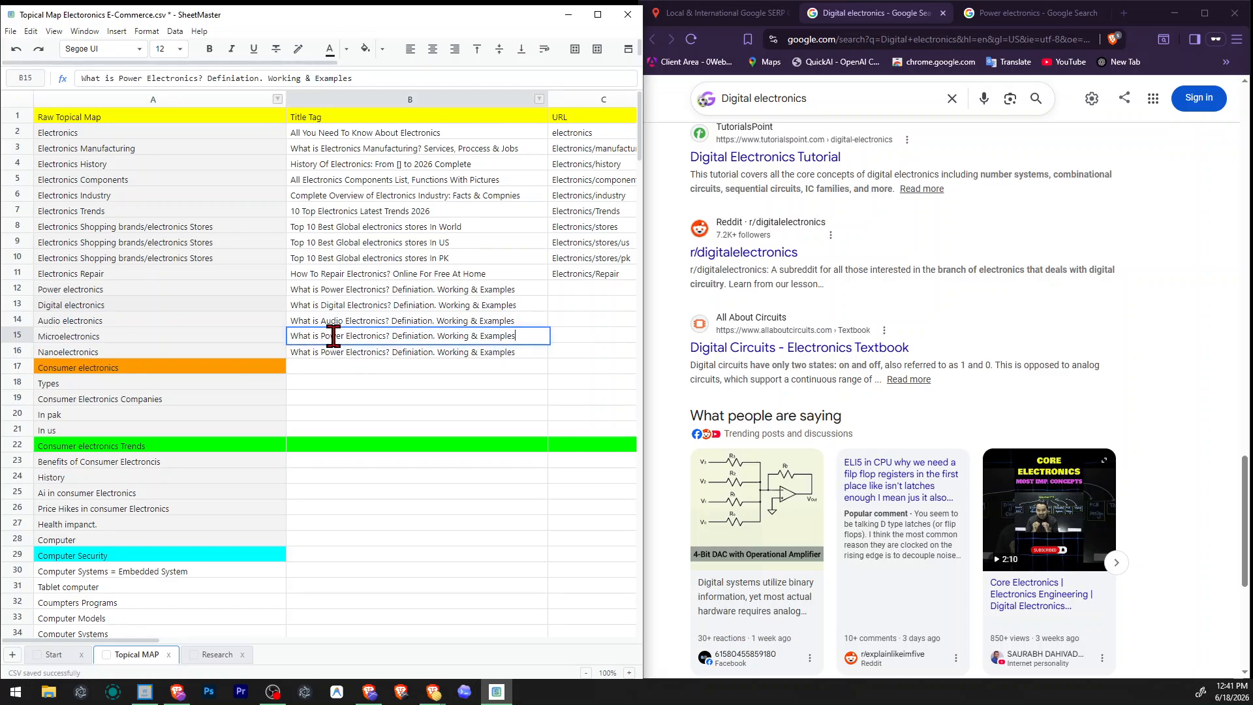
pyautogui.doubleClick(333, 335)
pyautogui.hotkey('ctrl', 'v')
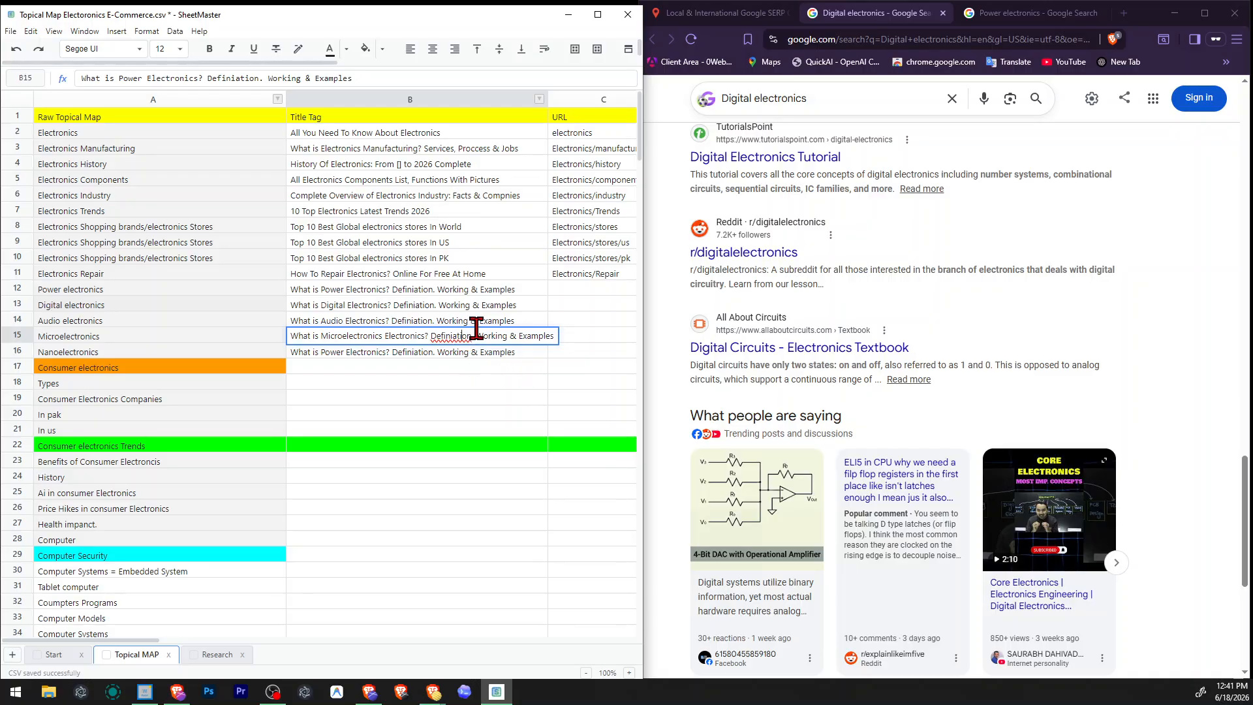
pyautogui.click(477, 306)
pyautogui.click(409, 291)
pyautogui.click(416, 324)
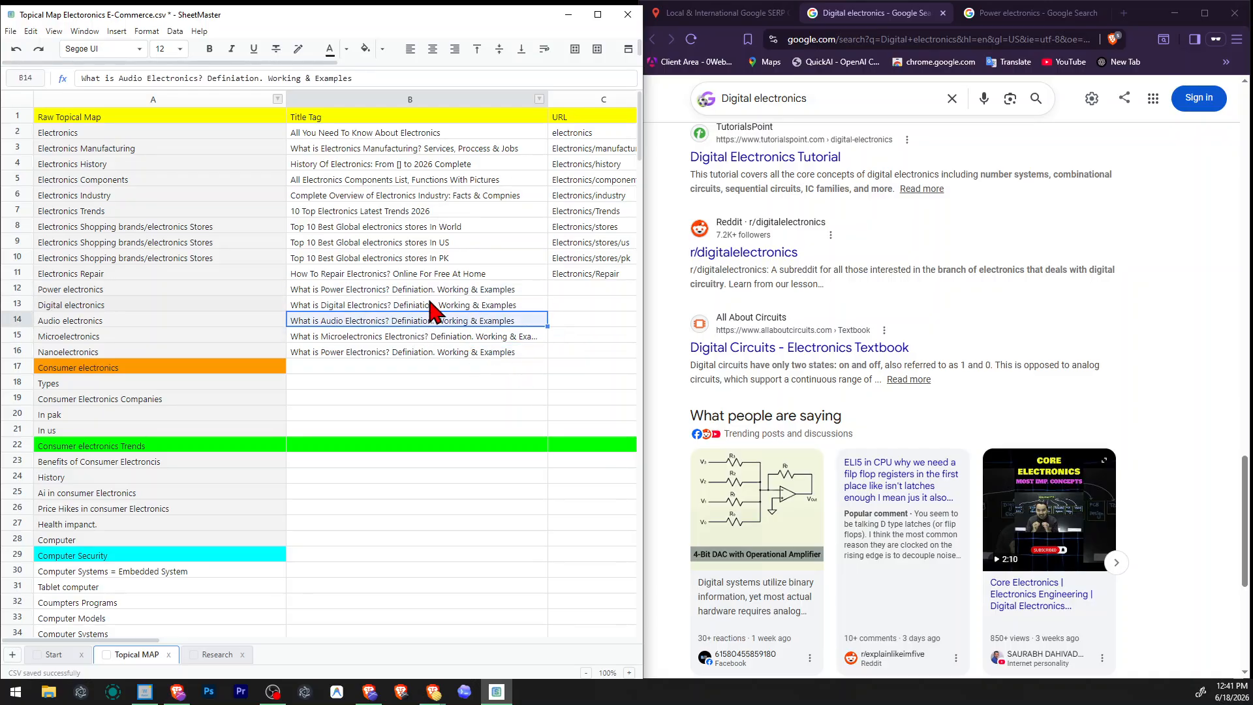
pyautogui.click(442, 294)
# Check the "Things to know" section of the Digital electronics results and search the Power electronics results page for "types".
pyautogui.scroll(15, 908, 411)
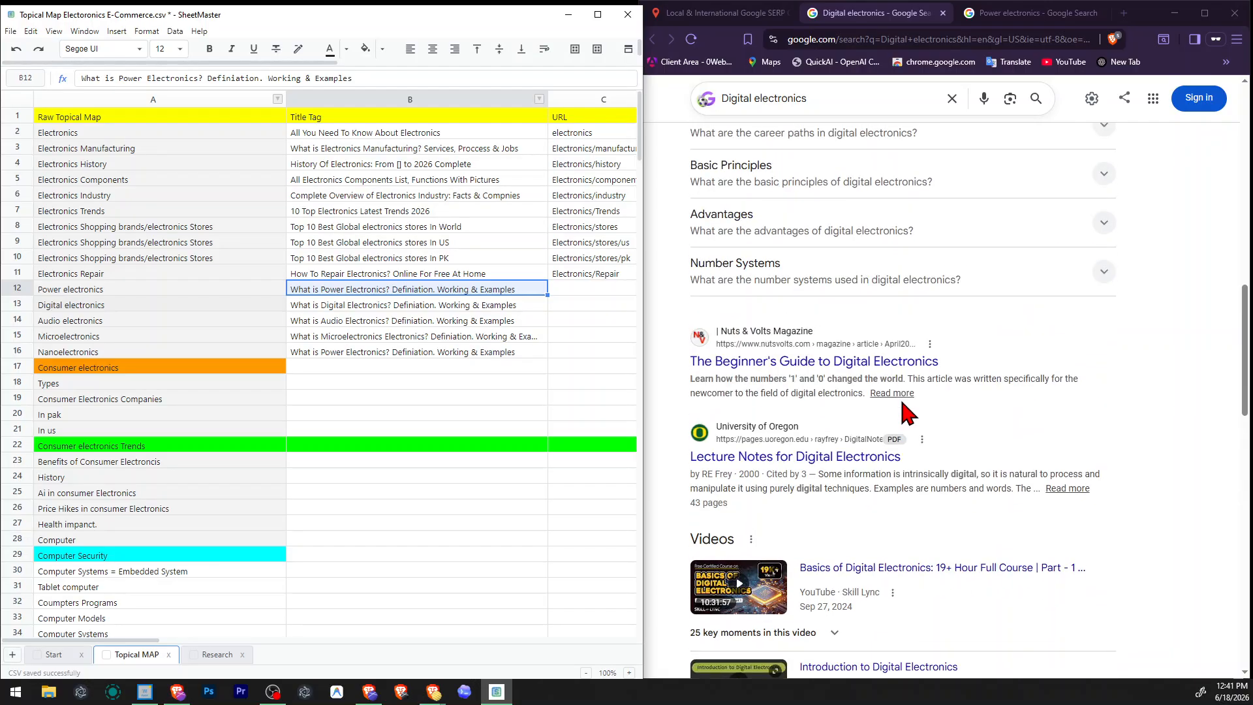
pyautogui.scroll(-2, 907, 412)
pyautogui.moveTo(684, 326); pyautogui.dragTo(722, 331)
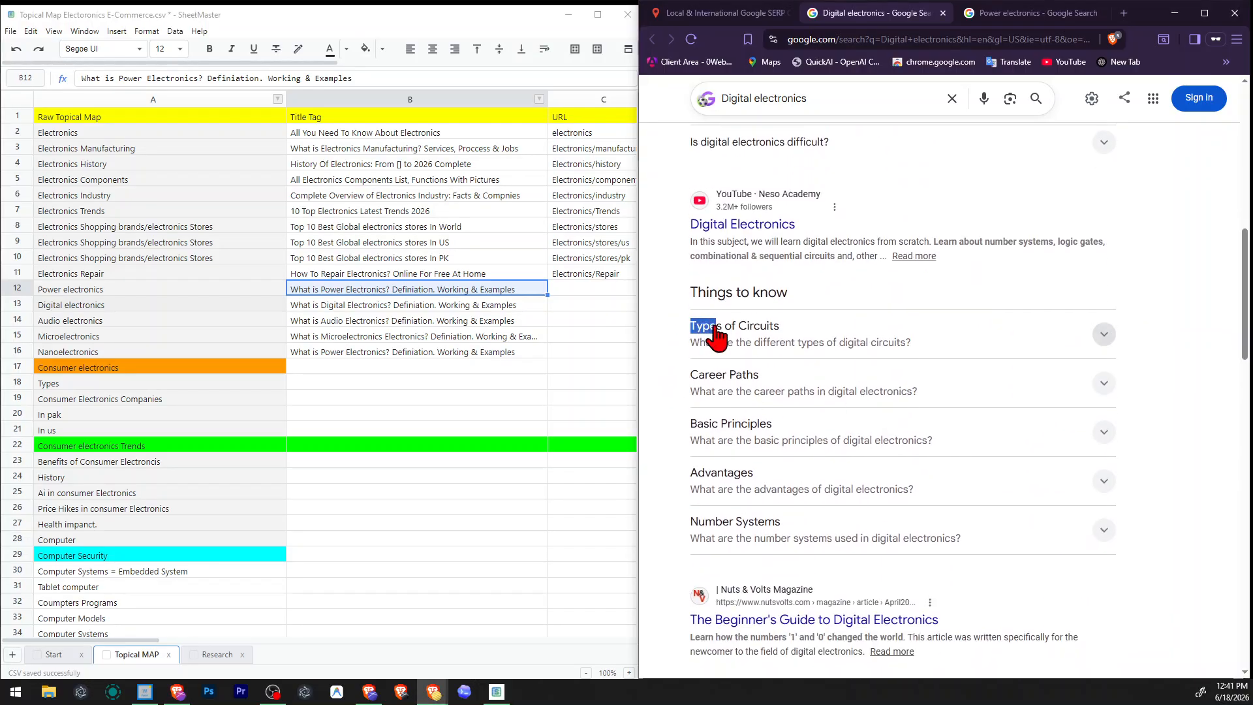
pyautogui.hotkey('ctrl', 'Tab')
pyautogui.scroll(-8, 856, 372)
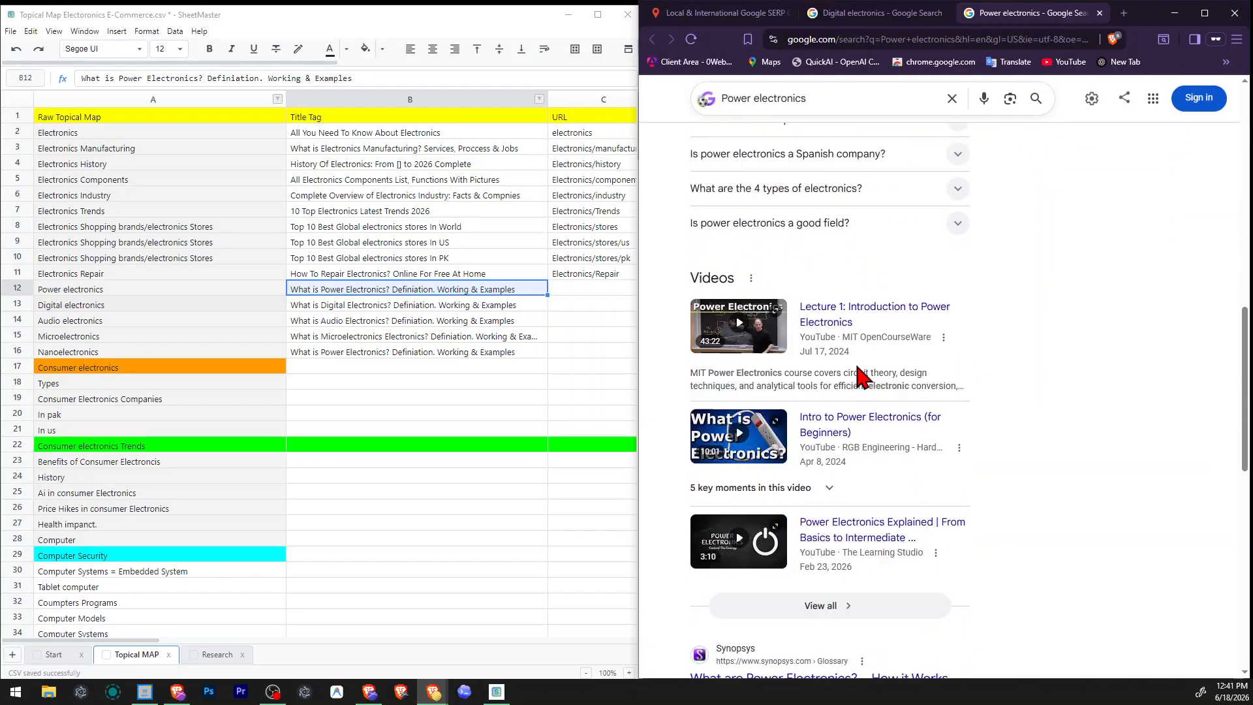
pyautogui.scroll(-7, 856, 373)
pyautogui.hotkey('ctrl', 'f')
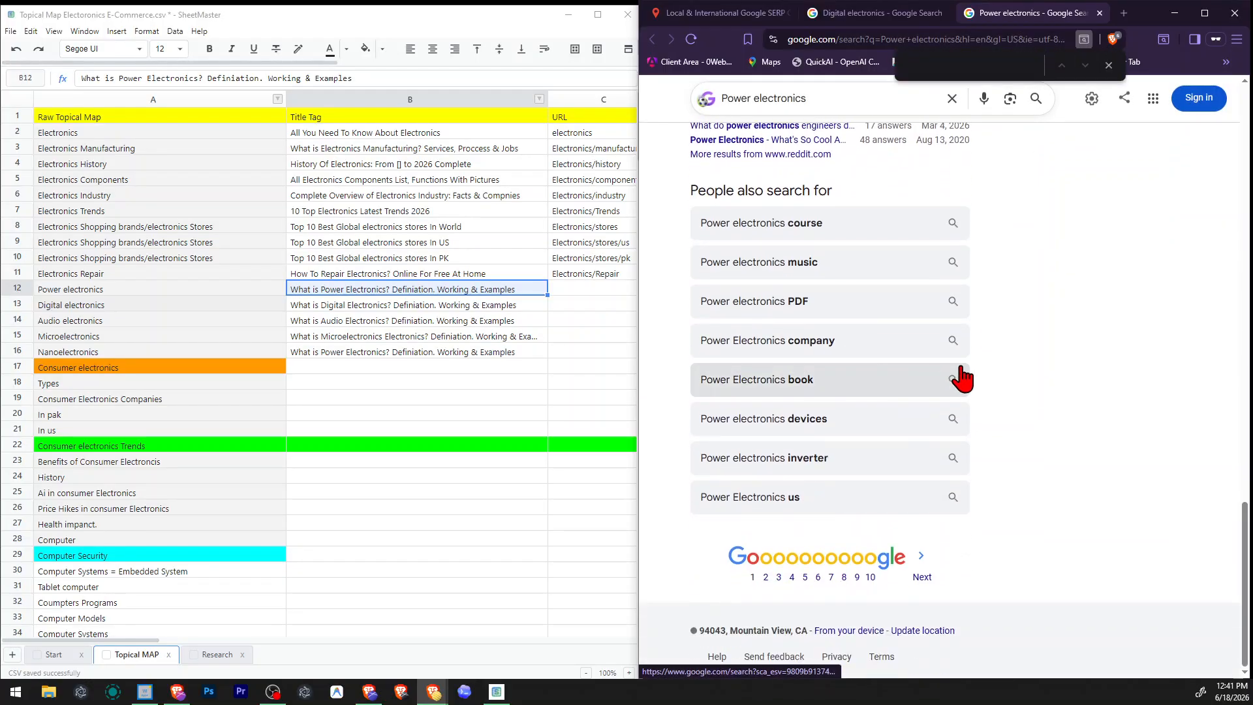
pyautogui.write('types')
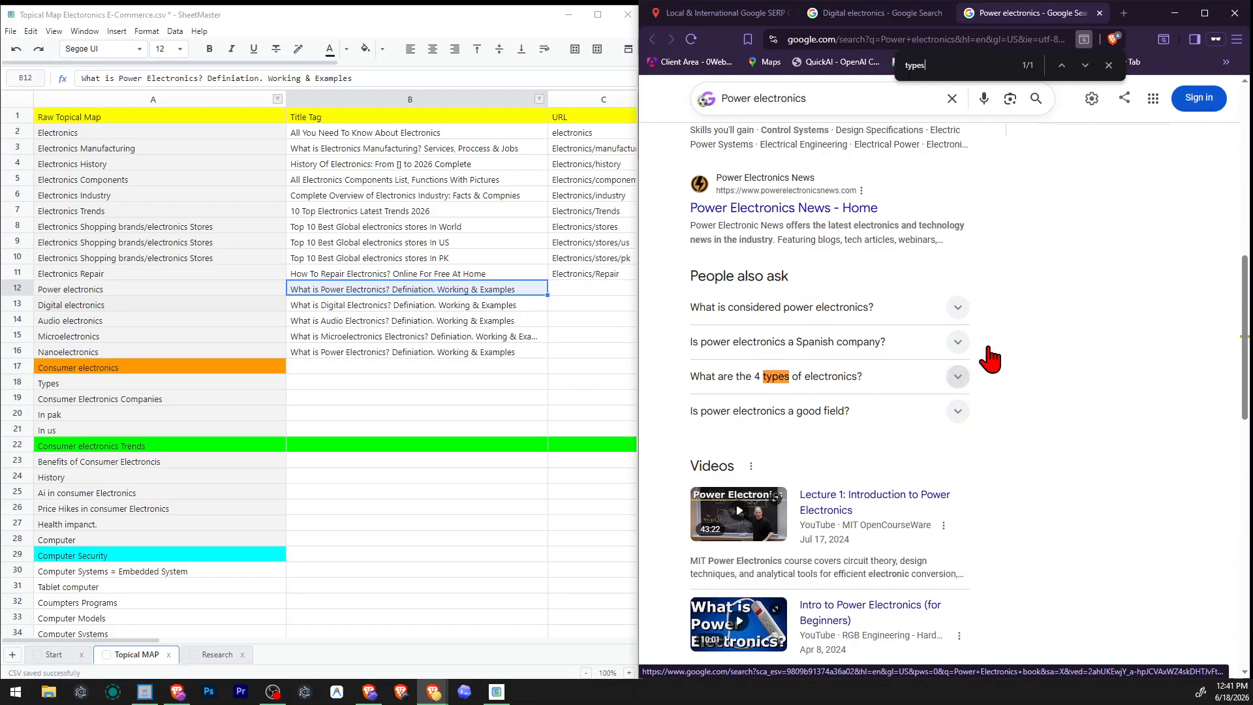
pyautogui.scroll(10, 1021, 414)
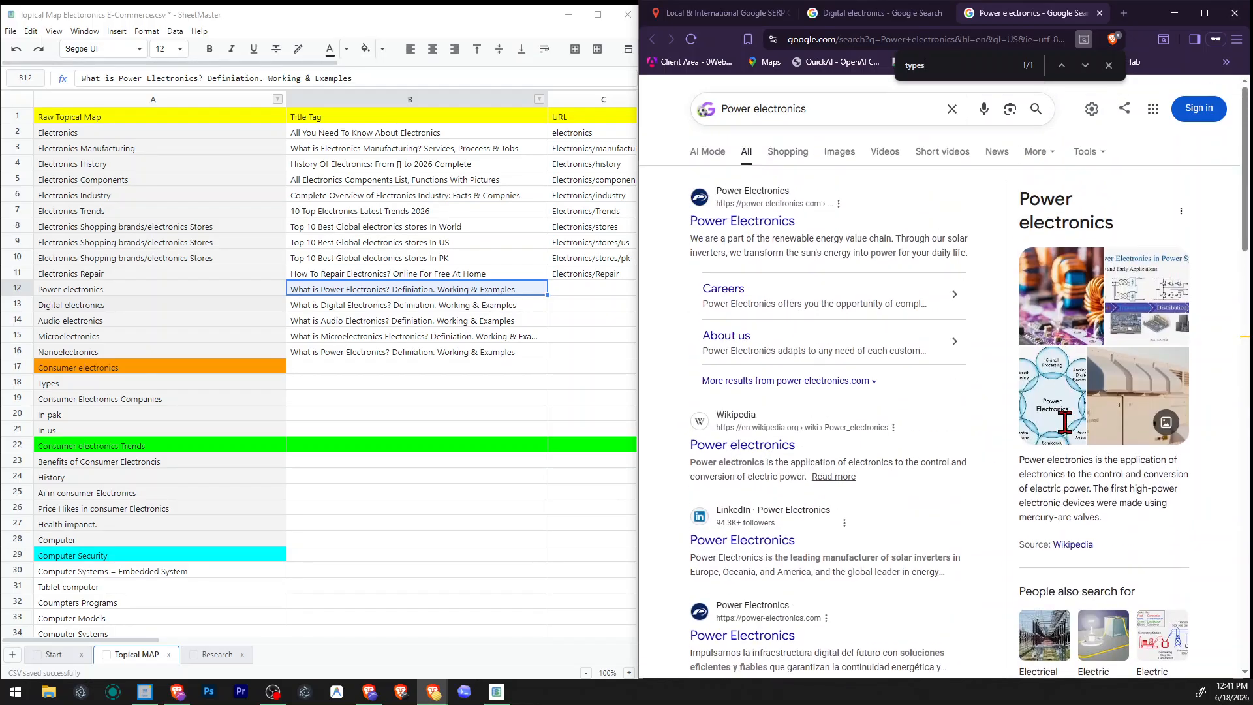
pyautogui.scroll(-12, 1063, 422)
pyautogui.click(1108, 64)
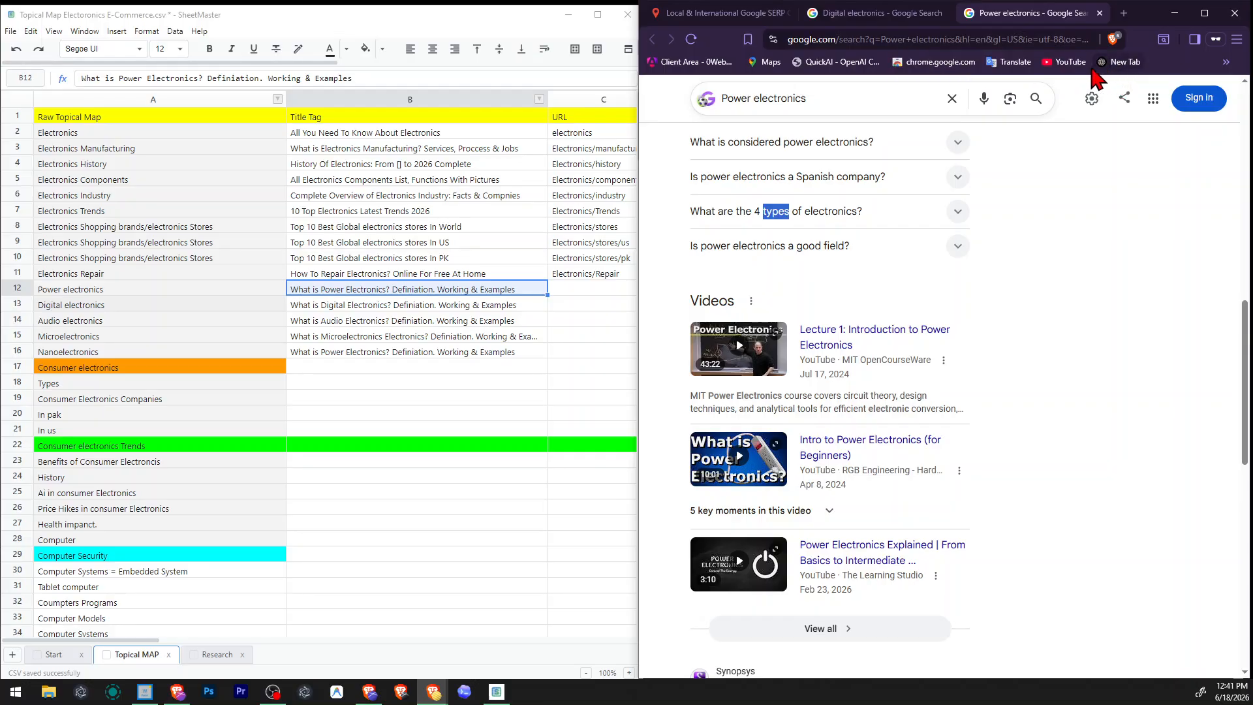
# Look up "microelectronics" in Google through the SERP checker for United States - English.
pyautogui.click(714, 26)
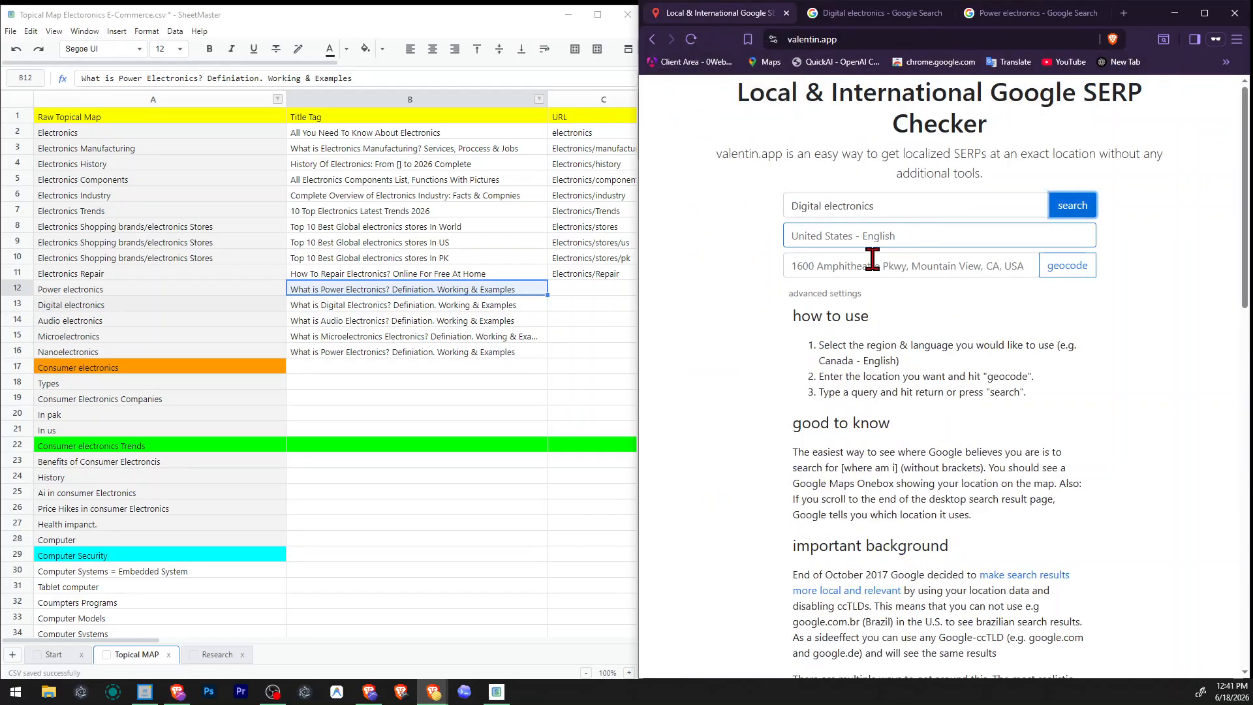
pyautogui.tripleClick(885, 211)
pyautogui.write('microel')
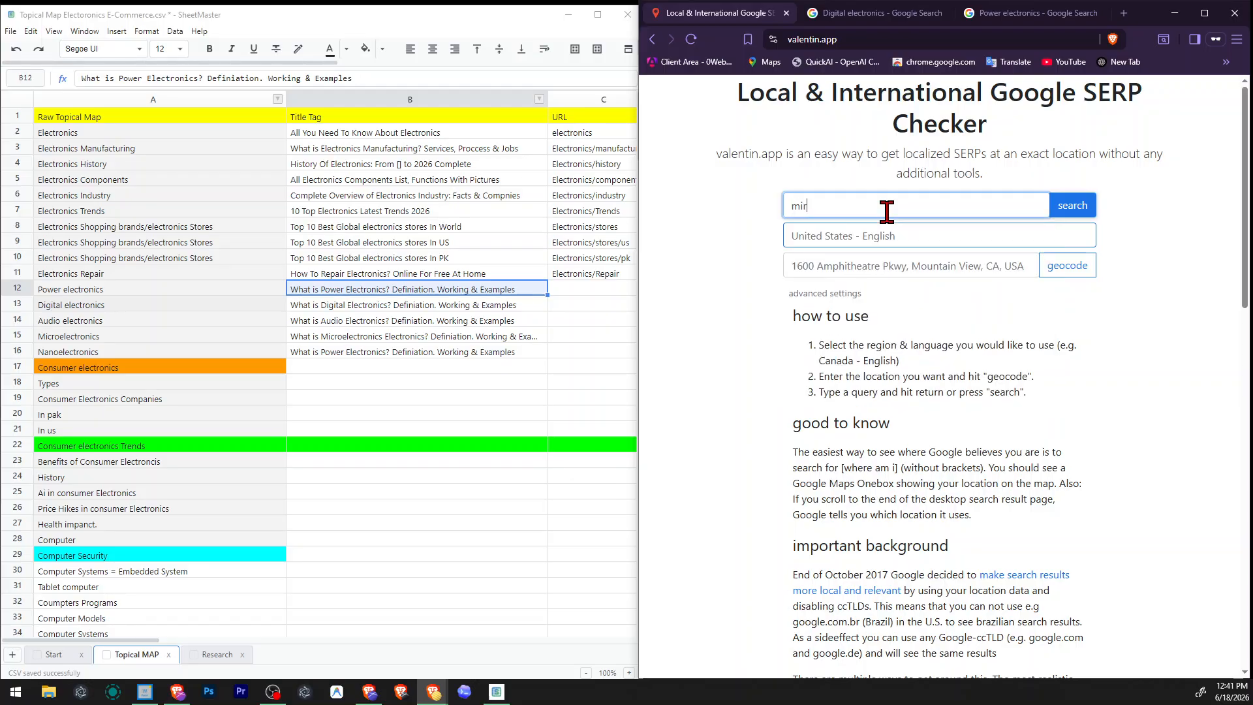
pyautogui.write('ectronics')
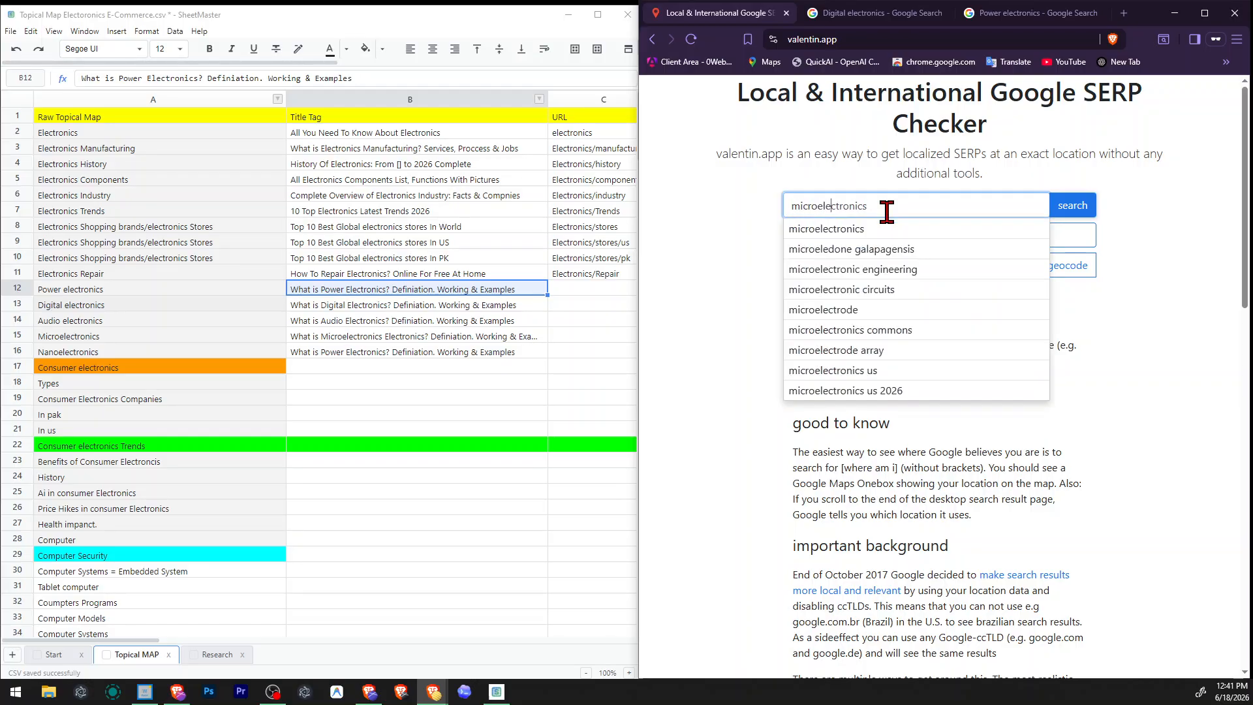
pyautogui.press('Return')
# Search the microelectronics results page for "types" and review the surrounding results.
pyautogui.hotkey('ctrl', 'f')
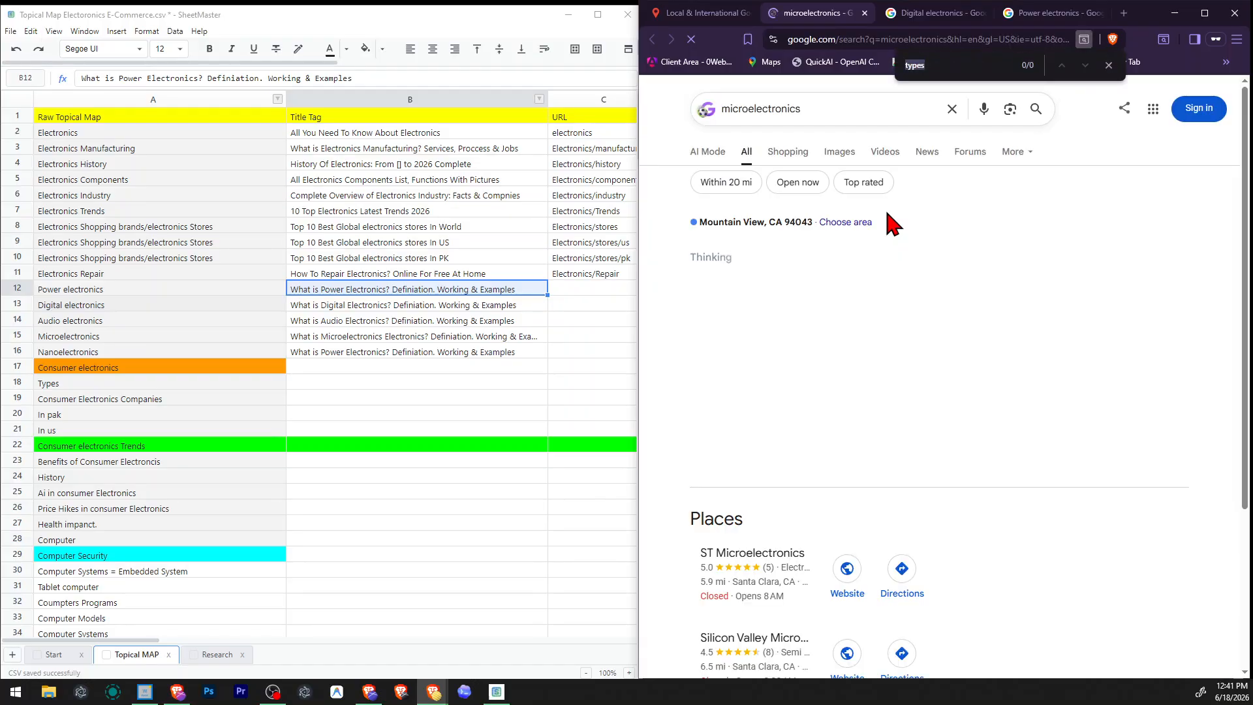
pyautogui.write('types')
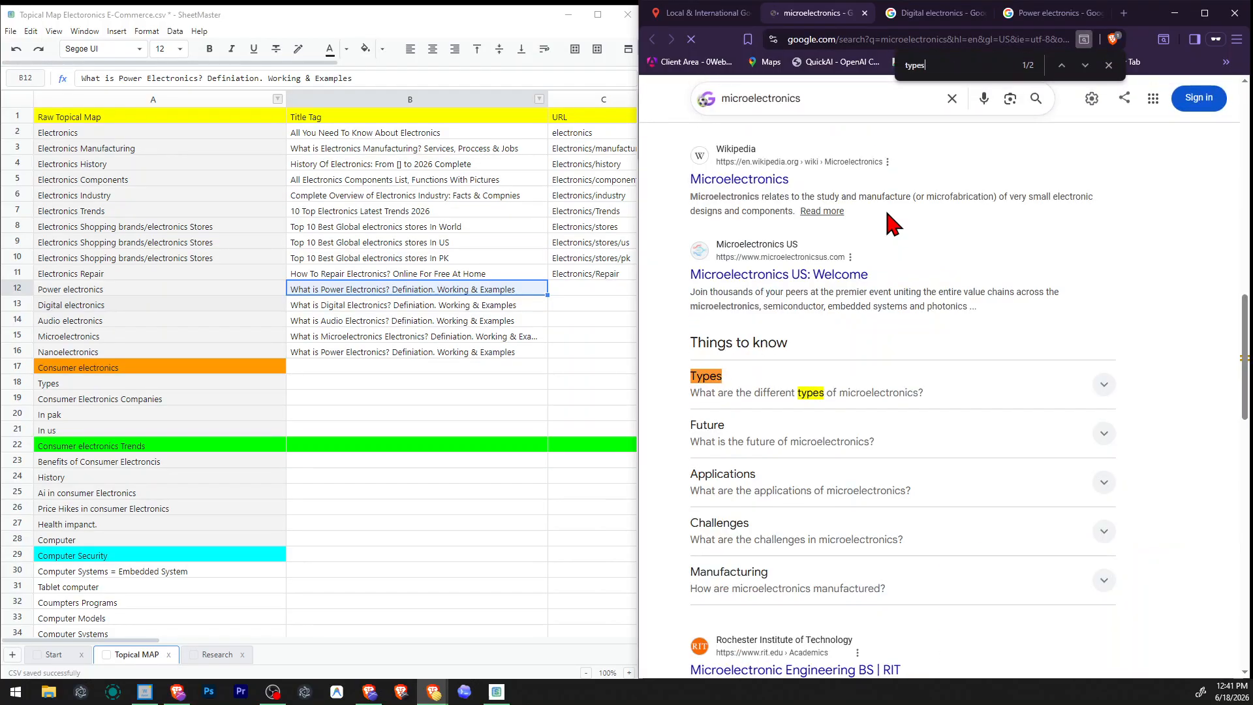
pyautogui.scroll(-4, 940, 261)
pyautogui.scroll(-3, 914, 313)
pyautogui.scroll(12, 882, 366)
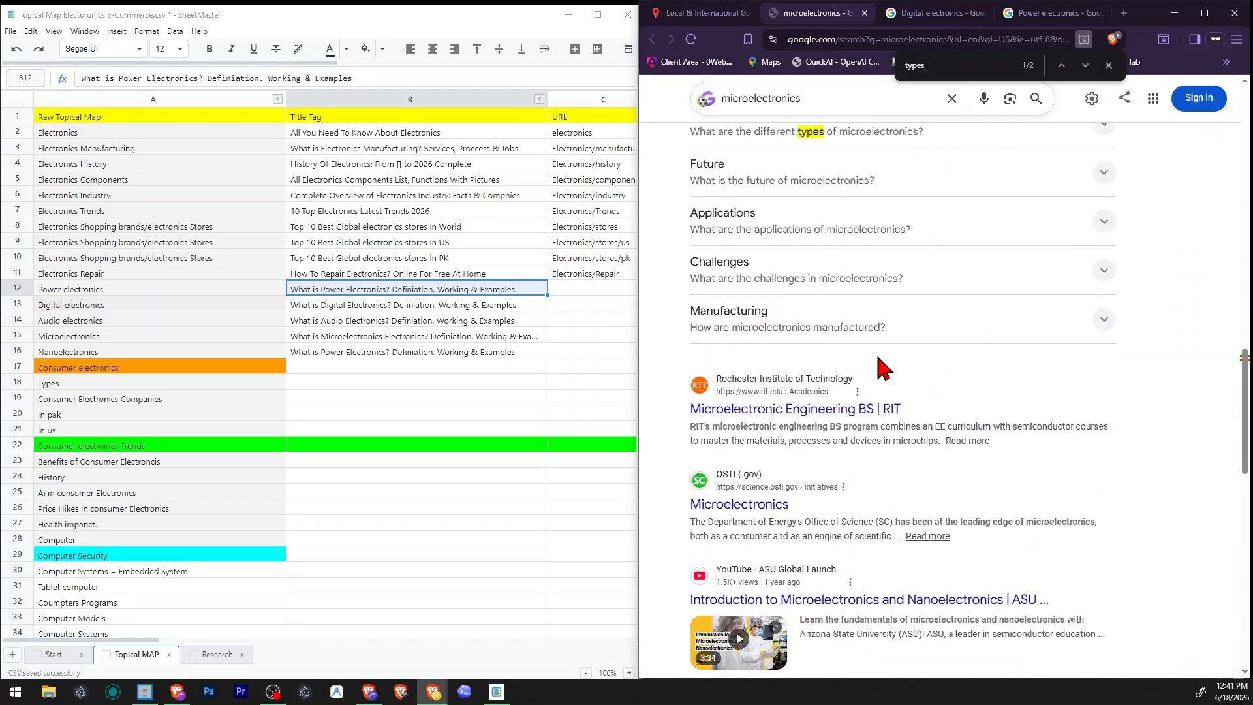
pyautogui.click(1108, 65)
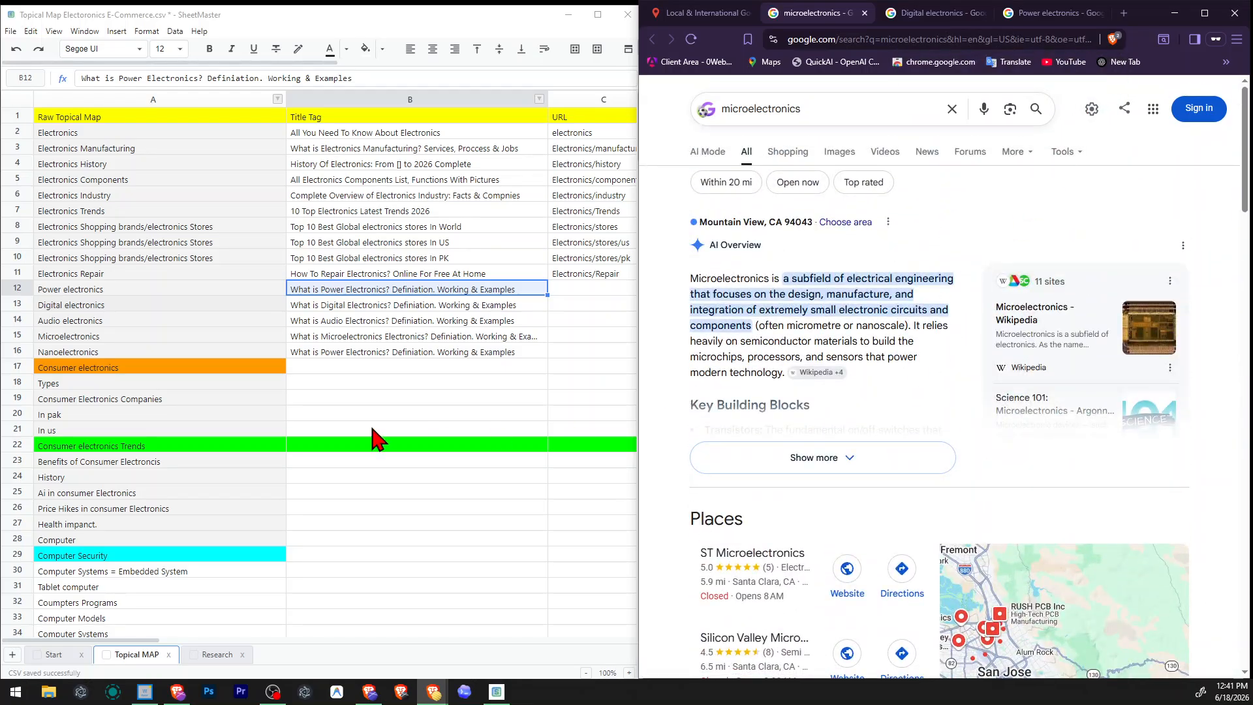
# Insert "types" before "Working" in the Power electronics title tag.
pyautogui.click(377, 417)
pyautogui.click(471, 304)
pyautogui.click(469, 291)
pyautogui.doubleClick(517, 291)
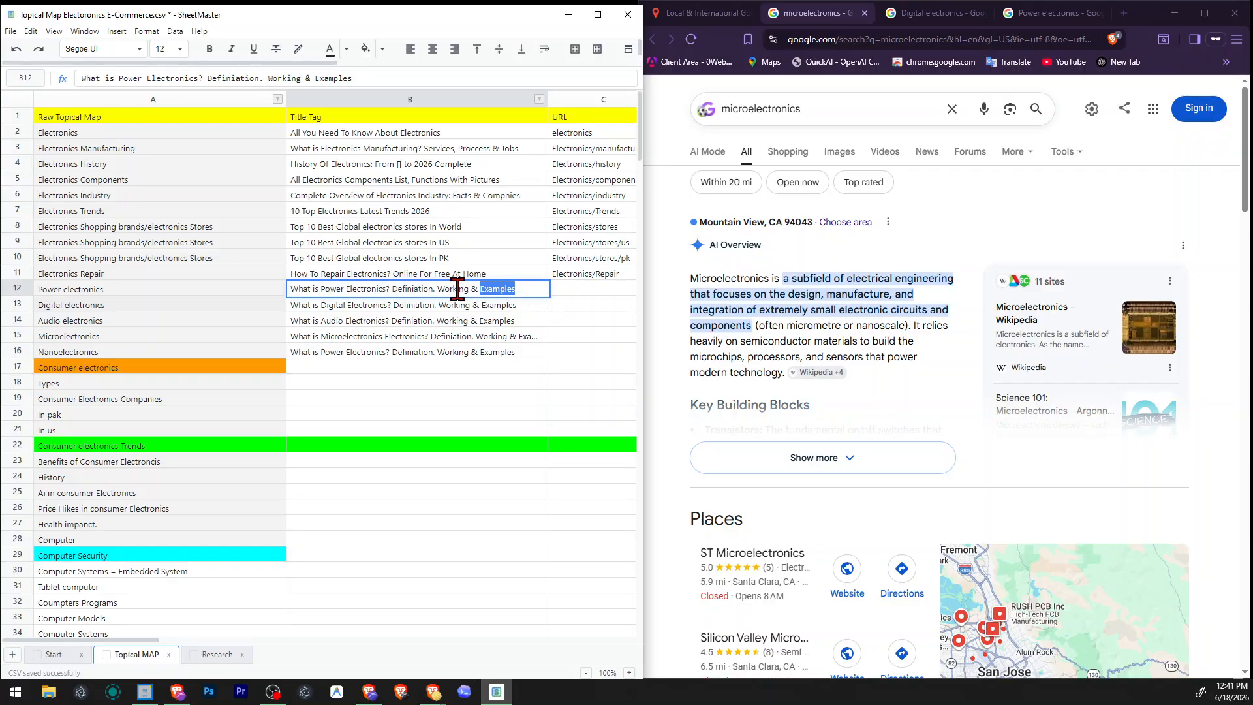
pyautogui.doubleClick(441, 289)
pyautogui.press('Left')
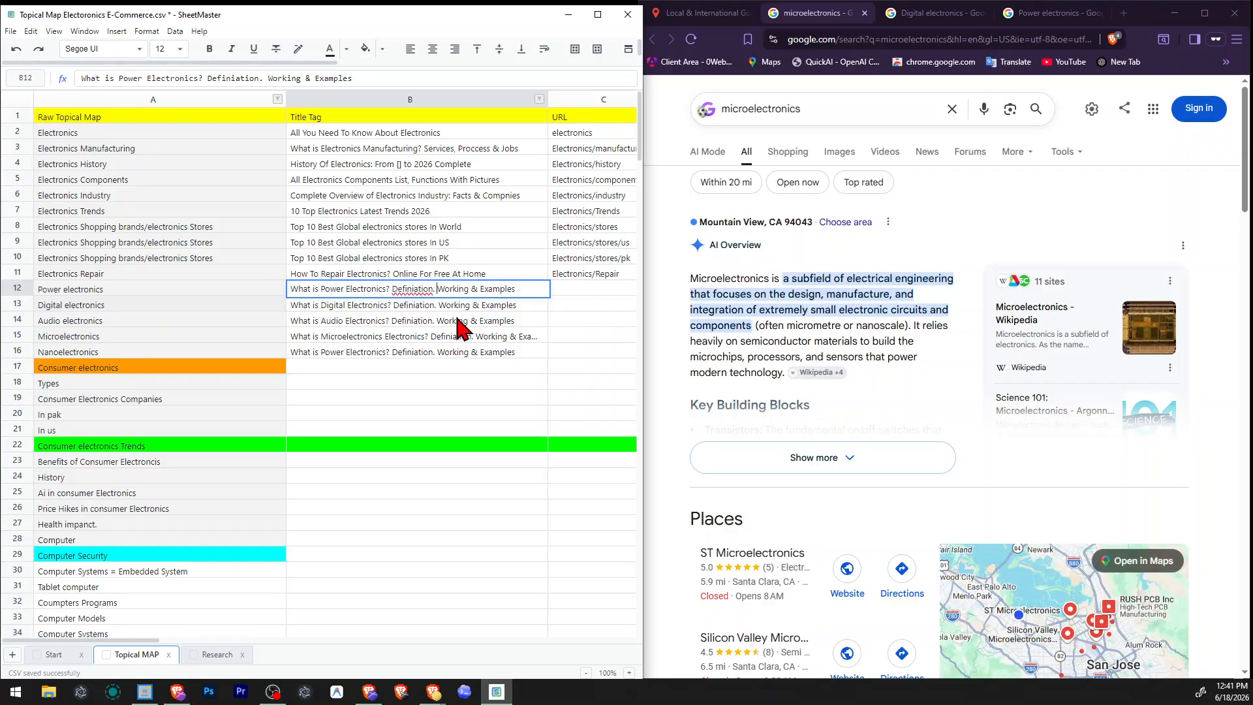
pyautogui.write('types')
# Remove "Examples" and correct the spelling so the Power electronics title tag reads "What is Power Electronics? Definition. types & Working".
pyautogui.hotkey('ctrl', 'Right')
pyautogui.hotkey('ctrl', 'shift', 'Right')
pyautogui.hotkey('ctrl', 'shift', 'Right')
pyautogui.hotkey('ctrl', 'shift', 'Left')
pyautogui.press('BackSpace')
pyautogui.hotkey('ctrl', 'shift', 'Right')
pyautogui.press('BackSpace')
pyautogui.write('&')
pyautogui.press('BackSpace')
pyautogui.press('Return')
pyautogui.press('Up')
pyautogui.press('Up')
pyautogui.press('Down')
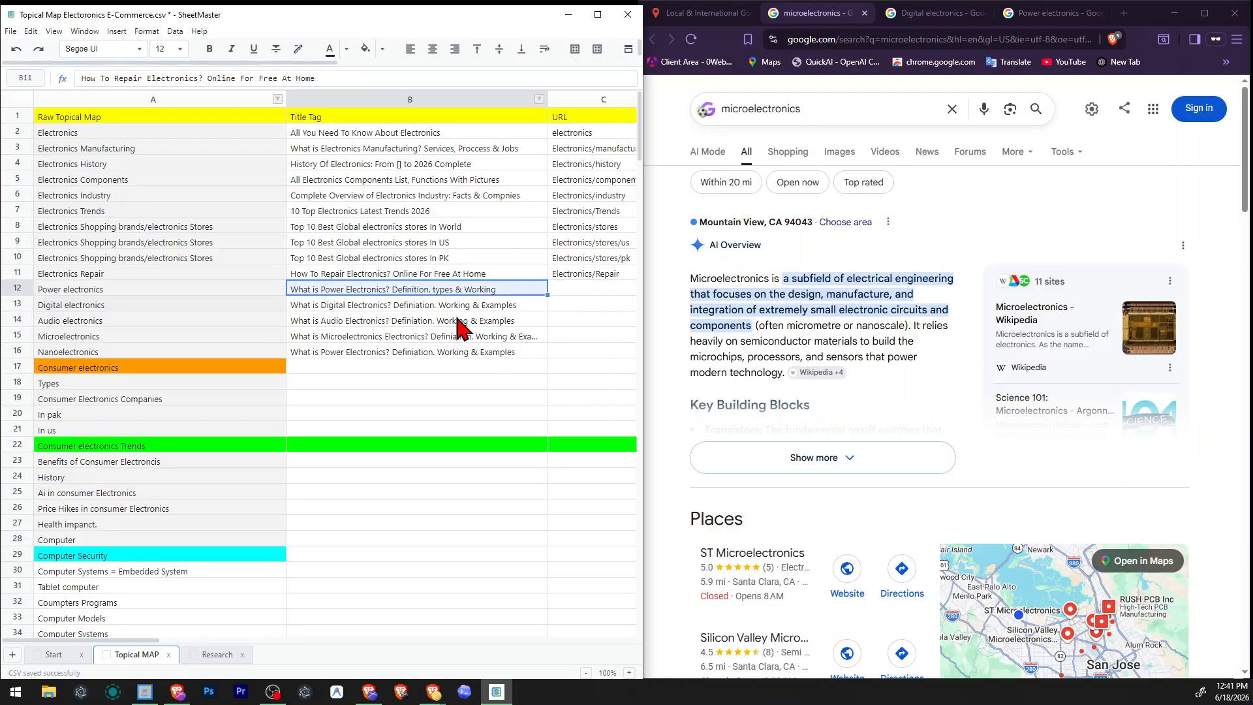
# Copy the ending "Definition. types & Working" from the Power electronics title tag.
pyautogui.press('F2')
pyautogui.hotkey('ctrl', 'Left')
pyautogui.hotkey('ctrl', 'shift', 'Left')
pyautogui.hotkey('ctrl', 'shift', 'Left')
pyautogui.hotkey('ctrl', 'Left')
pyautogui.hotkey('ctrl', 'Left')
pyautogui.hotkey('ctrl', 'shift', 'Right')
pyautogui.hotkey('ctrl', 'shift', 'Right')
pyautogui.hotkey('ctrl', 'shift', 'Right')
pyautogui.hotkey('ctrl', 'shift', 'Right')
pyautogui.hotkey('ctrl', 'shift', 'Right')
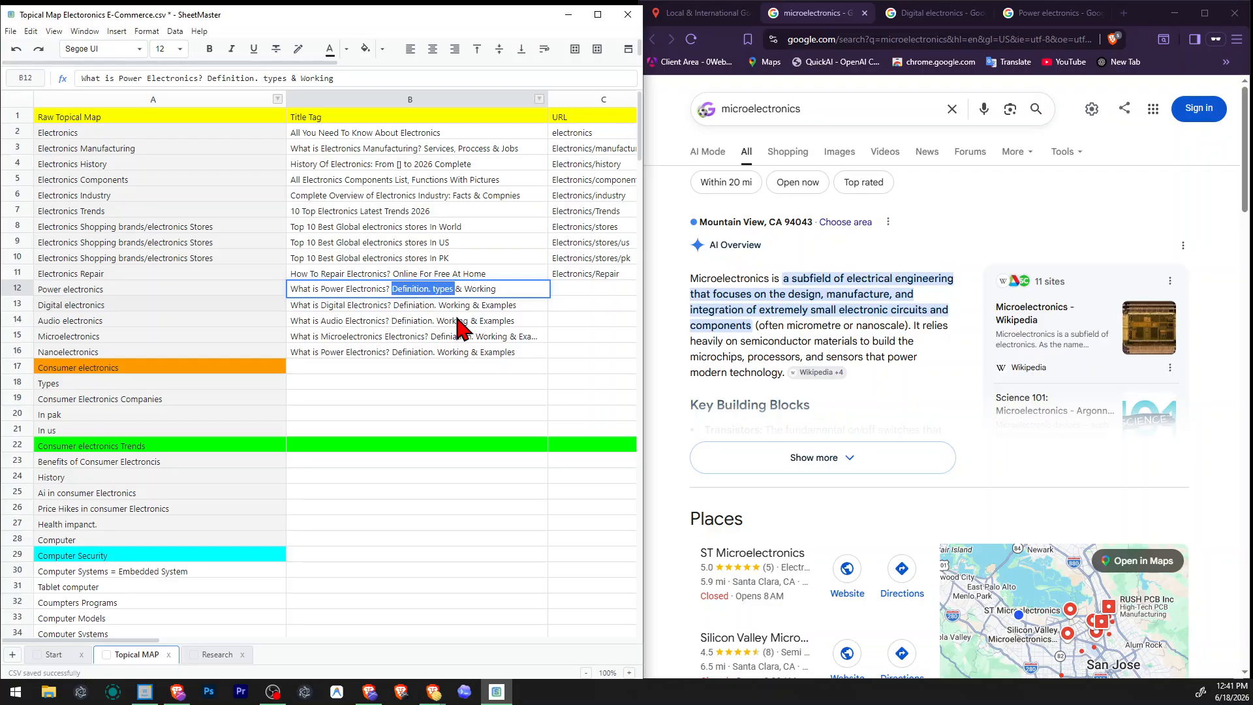
pyautogui.hotkey('ctrl', 'c')
# Replace the ending of the Digital electronics title tag with "Definition. types & Working".
pyautogui.press('Return')
pyautogui.press('F2')
pyautogui.hotkey('ctrl', 'shift', 'Left')
pyautogui.hotkey('ctrl', 'shift', 'Left')
pyautogui.hotkey('ctrl', 'shift', 'Left')
pyautogui.hotkey('ctrl', 'shift', 'Left')
pyautogui.hotkey('ctrl', 'shift', 'Left')
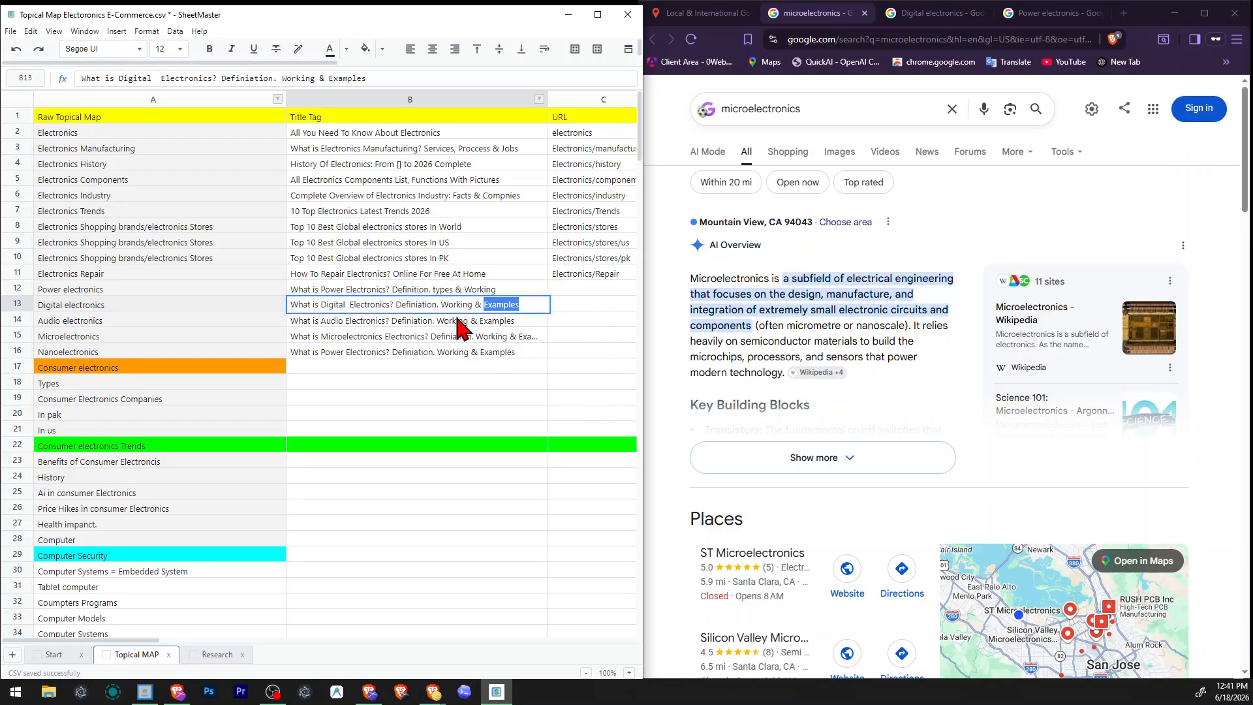
pyautogui.hotkey('ctrl', 'v')
pyautogui.press('Return')
# Replace the ending of the Audio electronics title tag with "Definition. types & Working".
pyautogui.press('F2')
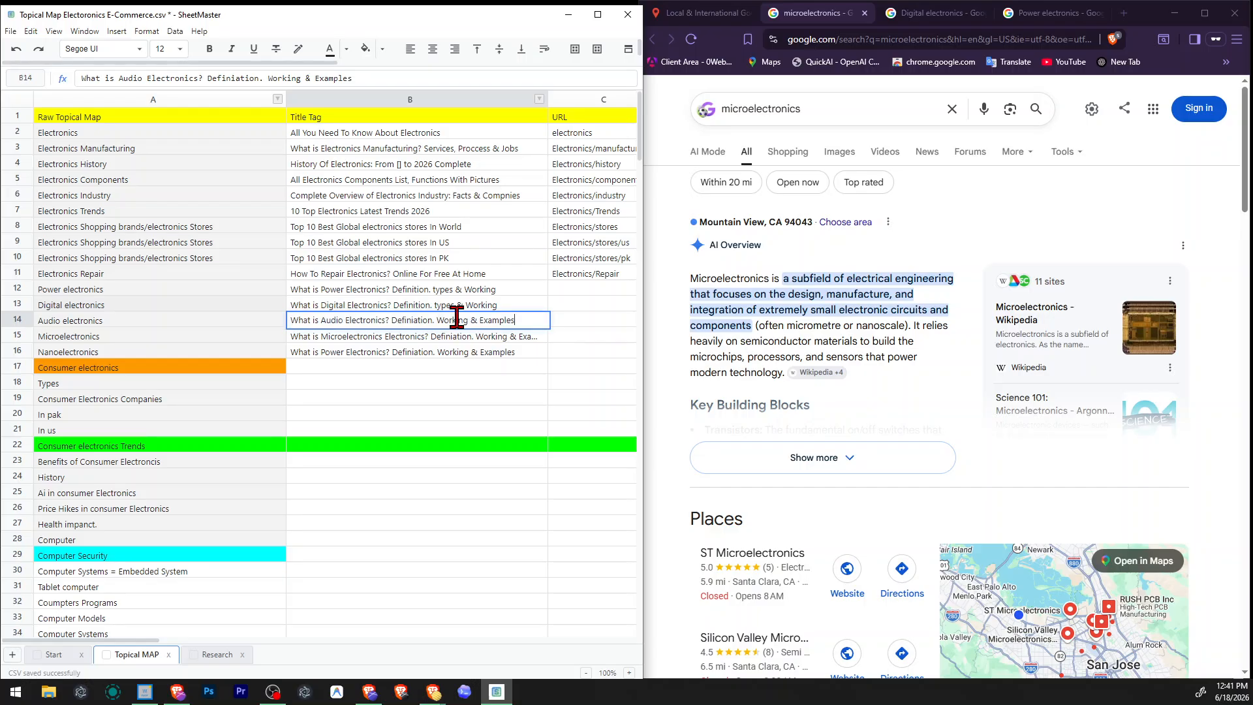
pyautogui.hotkey('ctrl', 'shift', 'Left')
pyautogui.hotkey('ctrl', 'shift', 'Left')
pyautogui.hotkey('ctrl', 'shift', 'Left')
pyautogui.hotkey('ctrl', 'shift', 'Left')
pyautogui.hotkey('ctrl', 'shift', 'Left')
pyautogui.hotkey('ctrl', 'v')
pyautogui.press('Return')
# Replace the ending of the Microelectronics title tag with "Definition. types & Working".
pyautogui.press('F2')
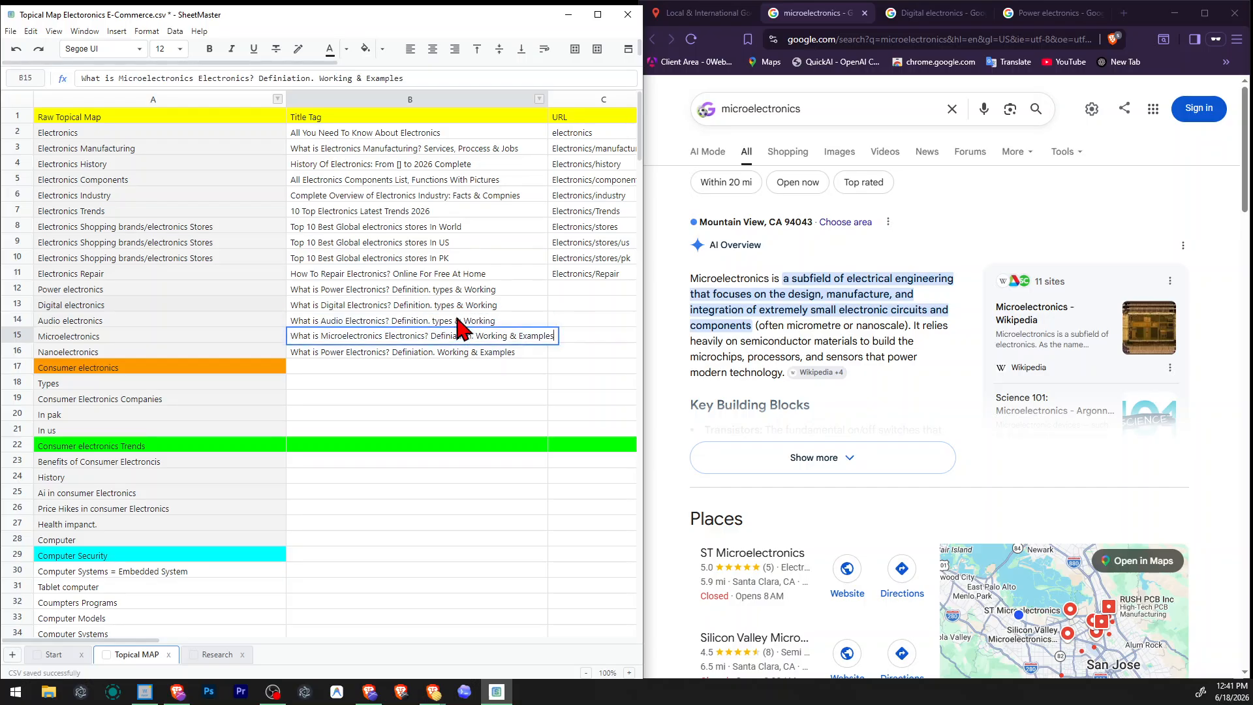
pyautogui.hotkey('ctrl', 'shift', 'Left')
pyautogui.hotkey('ctrl', 'shift', 'Left')
pyautogui.hotkey('ctrl', 'shift', 'Left')
pyautogui.hotkey('ctrl', 'shift', 'Left')
pyautogui.hotkey('ctrl', 'shift', 'Left')
pyautogui.hotkey('ctrl', 'v')
pyautogui.press('Return')
# Replace the ending of the Nanoelectronics title tag with "Definition. types & Working".
pyautogui.press('F2')
pyautogui.hotkey('ctrl', 'shift', 'Left')
pyautogui.hotkey('ctrl', 'shift', 'Left')
pyautogui.hotkey('ctrl', 'shift', 'Left')
pyautogui.hotkey('ctrl', 'shift', 'Left')
pyautogui.hotkey('ctrl', 'shift', 'Left')
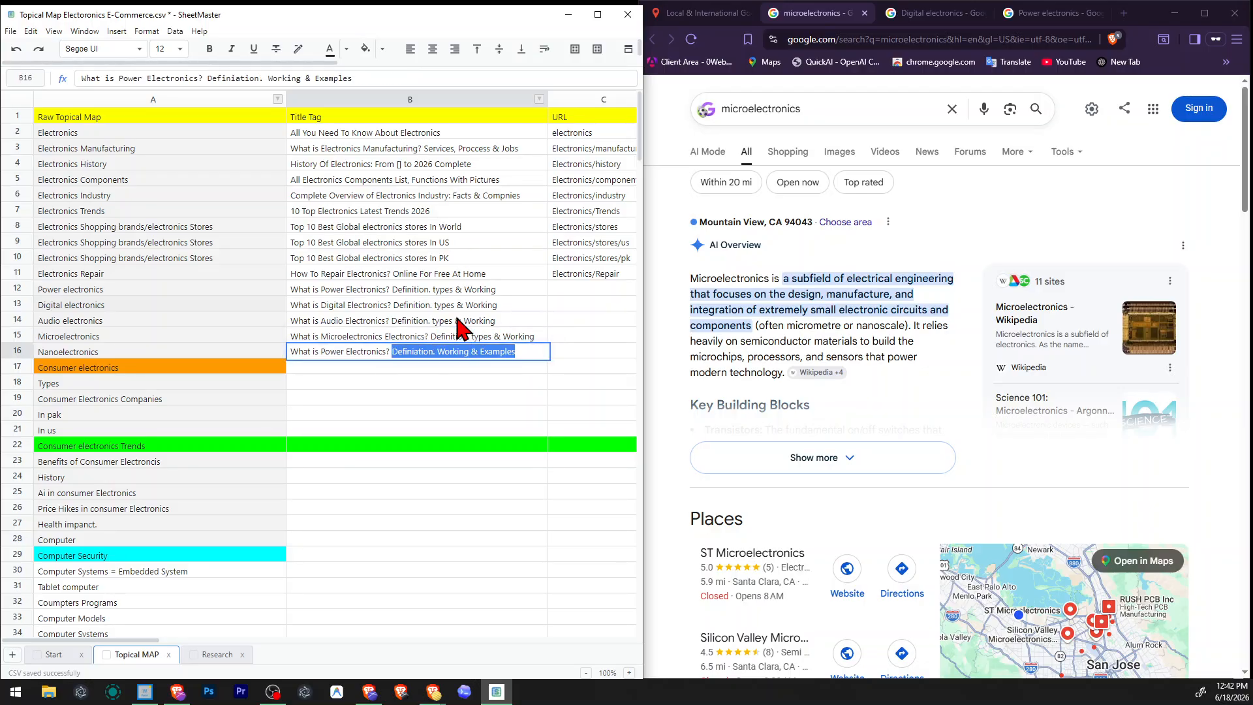
pyautogui.hotkey('ctrl', 'v')
pyautogui.press('Return')
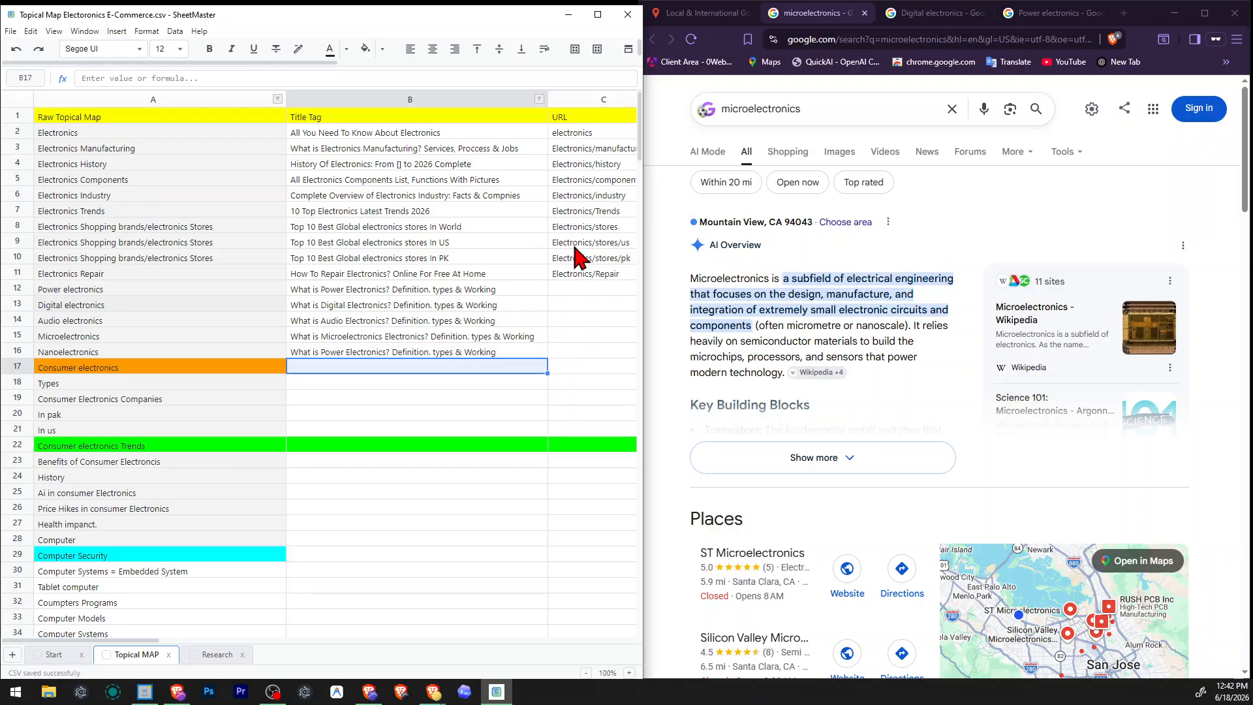
# Copy the Electronics Repair URL into the URL cell of the Power electronics row.
pyautogui.click(376, 337)
pyautogui.click(171, 356)
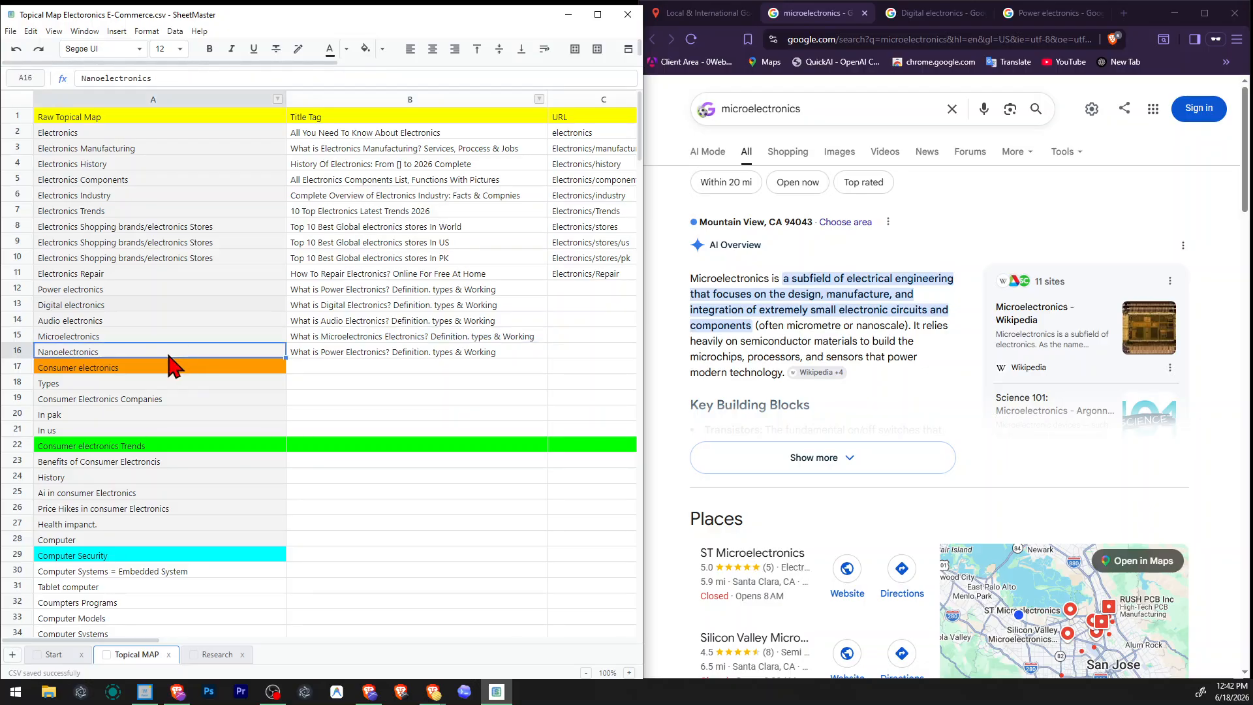
pyautogui.click(364, 334)
pyautogui.click(400, 277)
pyautogui.click(562, 291)
pyautogui.doubleClick(562, 292)
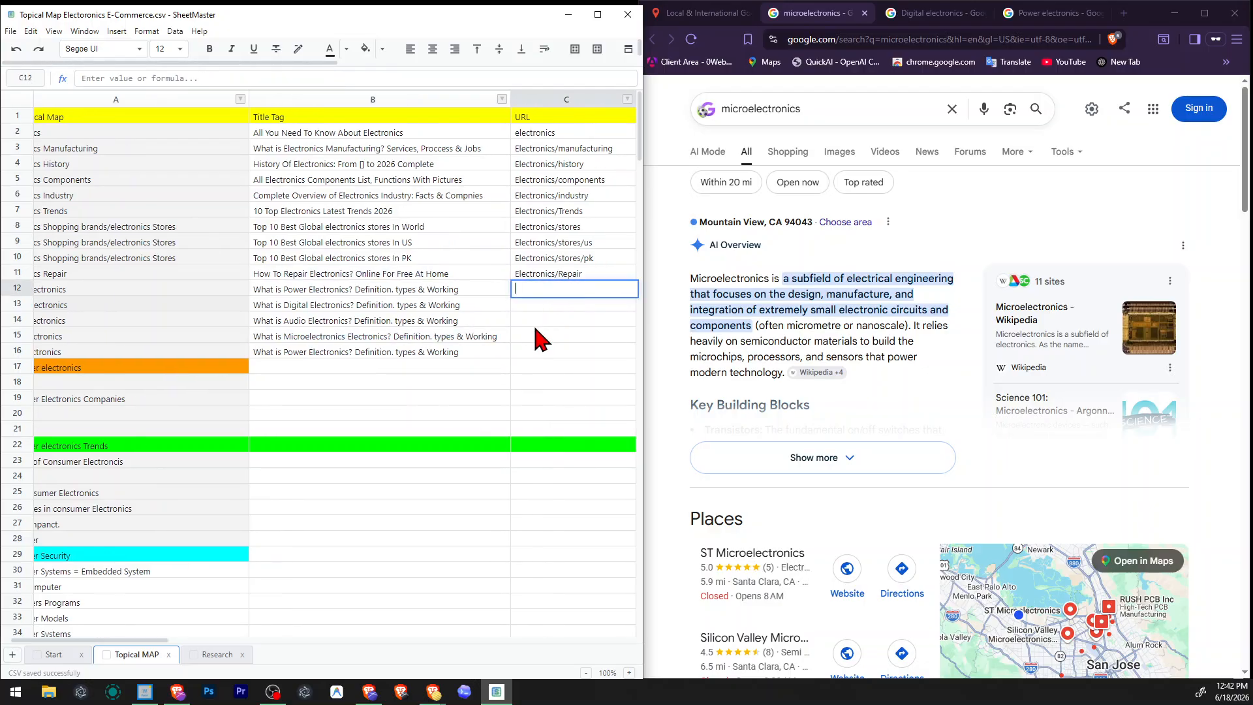
pyautogui.click(579, 273)
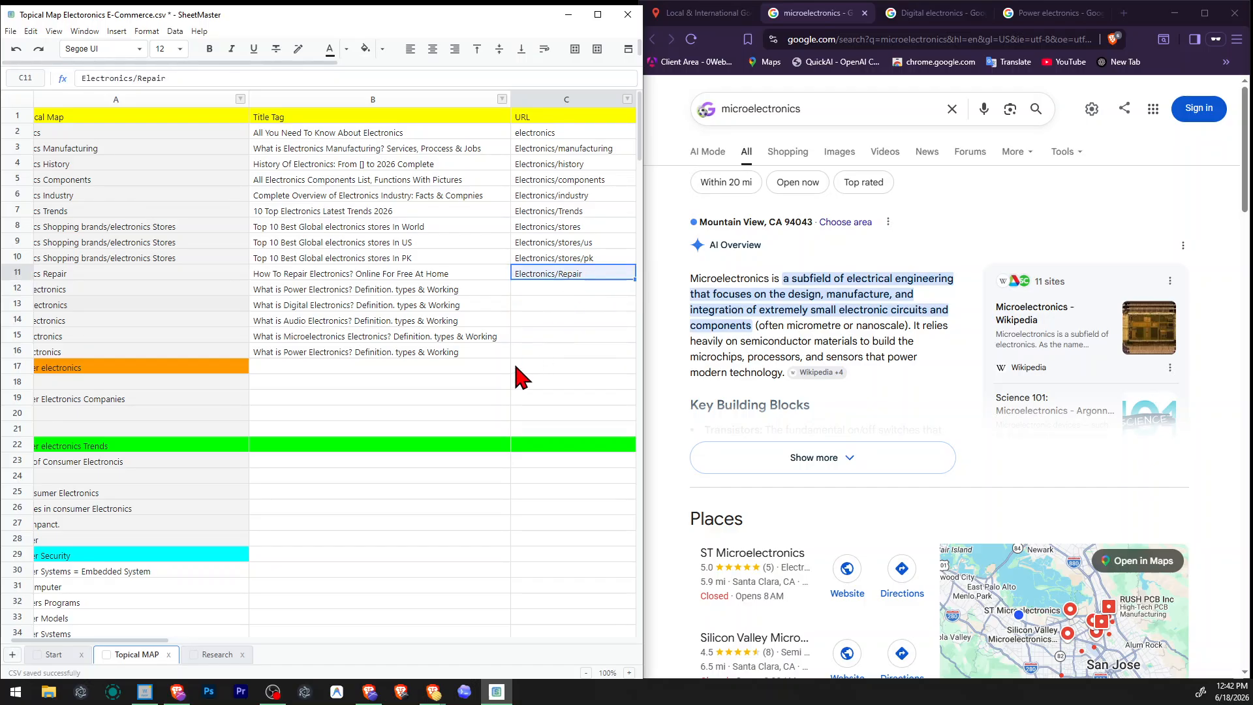
pyautogui.click(579, 291)
pyautogui.write('Electronics/Repair')
# Change the Power electronics URL to Electronics/types/power.
pyautogui.doubleClick(572, 291)
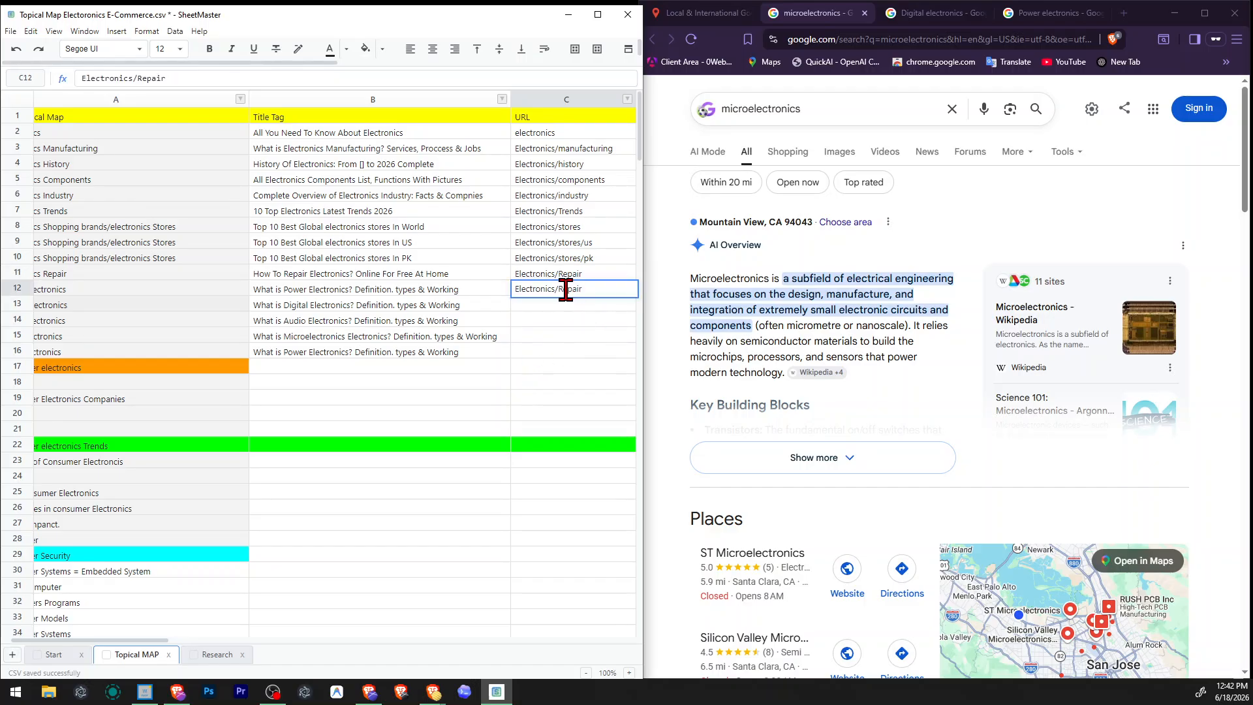
pyautogui.doubleClick(566, 289)
pyautogui.write('types/powe')
pyautogui.press('Return')
# Copy the Power electronics URL to the Digital electronics row and change it to Electronics/types/digital.
pyautogui.press('Up')
pyautogui.hotkey('ctrl', 'c')
pyautogui.press('Down')
pyautogui.press('Return')
pyautogui.hotkey('ctrl', 'v')
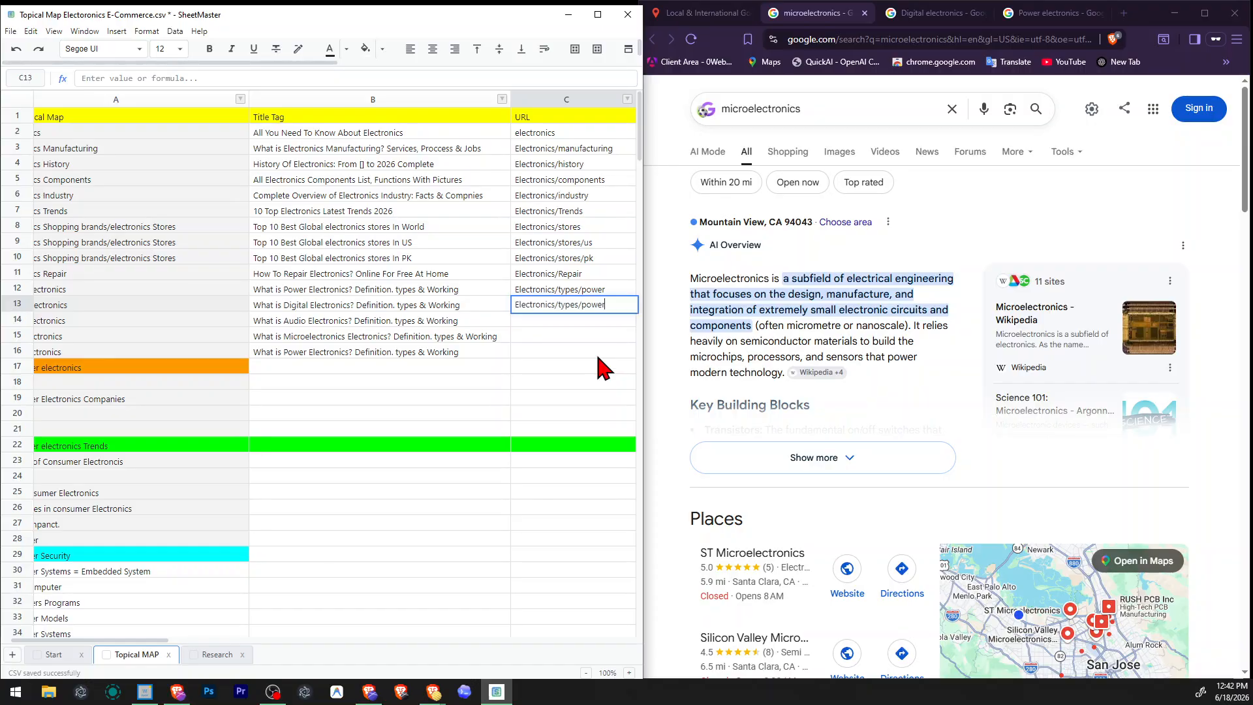
pyautogui.hotkey('ctrl', 'shift', 'Left')
pyautogui.write('digital')
pyautogui.press('Return')
pyautogui.press('Up')
pyautogui.write('c')
pyautogui.press('Return')
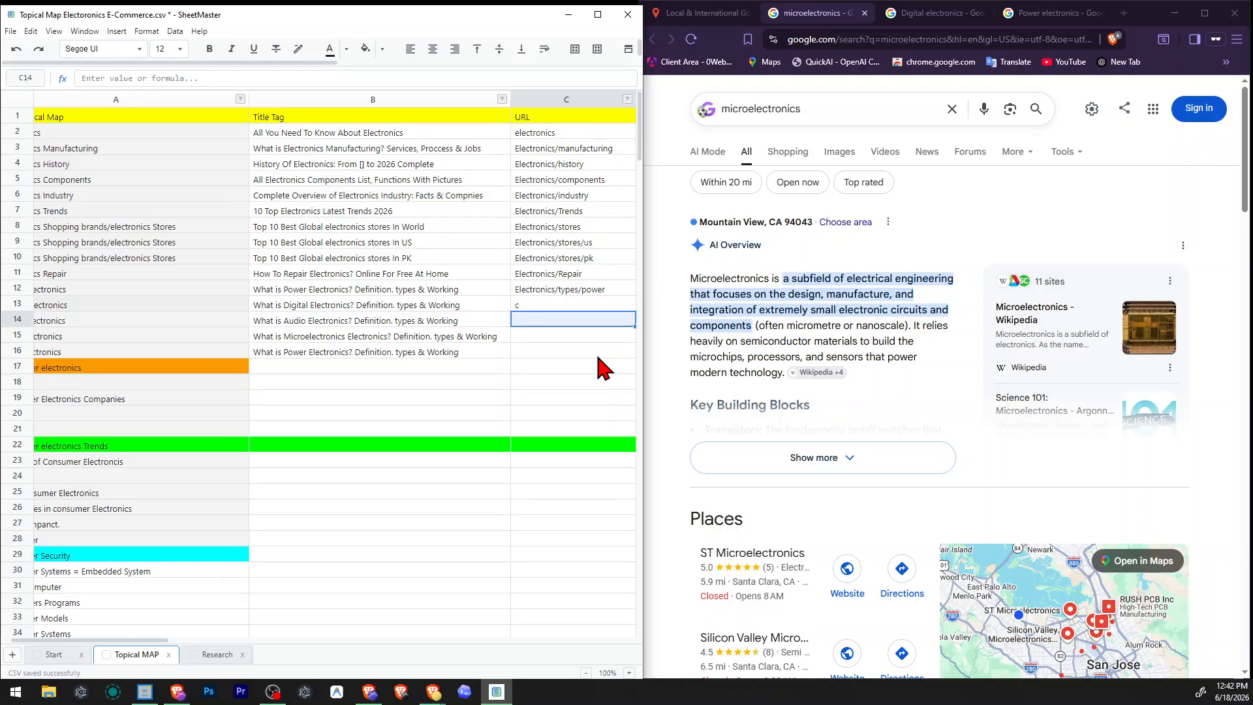
pyautogui.hotkey('ctrl', 'z')
# Copy the Digital electronics URL to the Audio electronics row and change it to Electronics/types/audio.
pyautogui.press('Up')
pyautogui.press('Down')
pyautogui.press('Down')
pyautogui.hotkey('ctrl', 'v')
pyautogui.press('F2')
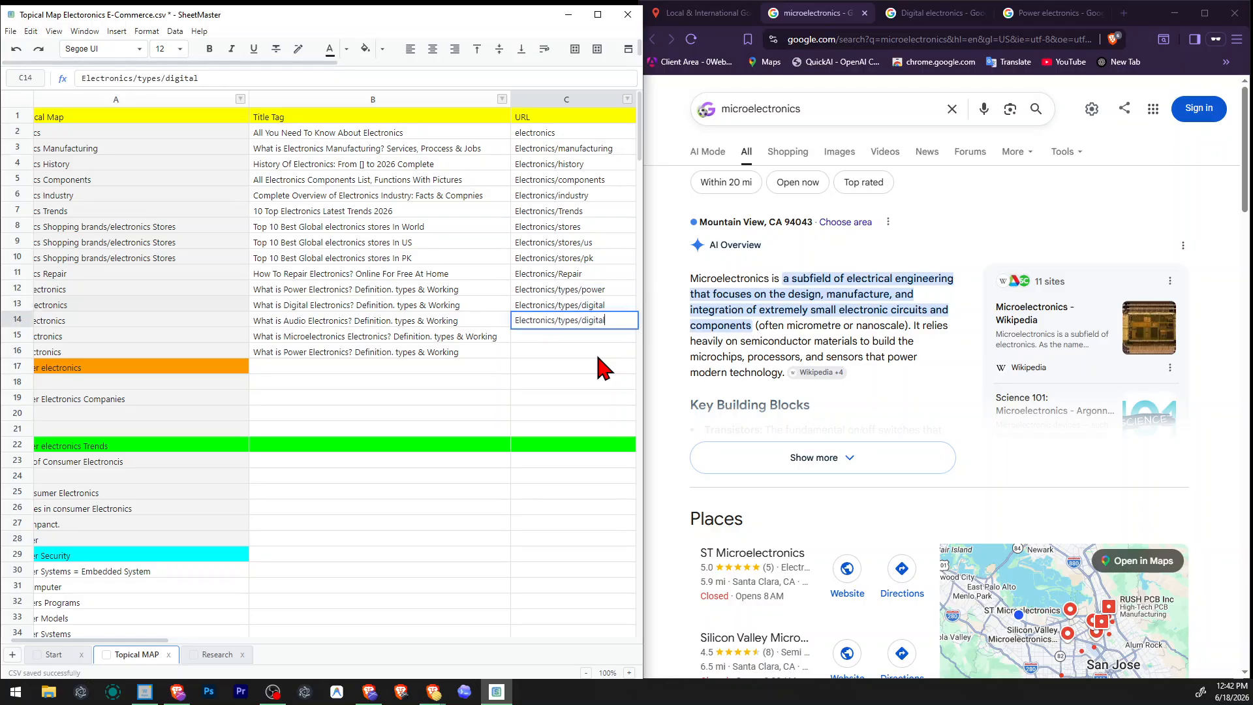
pyautogui.hotkey('ctrl', 'shift', 'Left')
pyautogui.write('audio')
pyautogui.press('Return')
# Try to copy the Audio electronics URL down to the Microelectronics row.
pyautogui.press('Up')
pyautogui.hotkey('ctrl', 'c')
pyautogui.hotkey('ctrl', 'Down')
pyautogui.hotkey('ctrl', 'v')
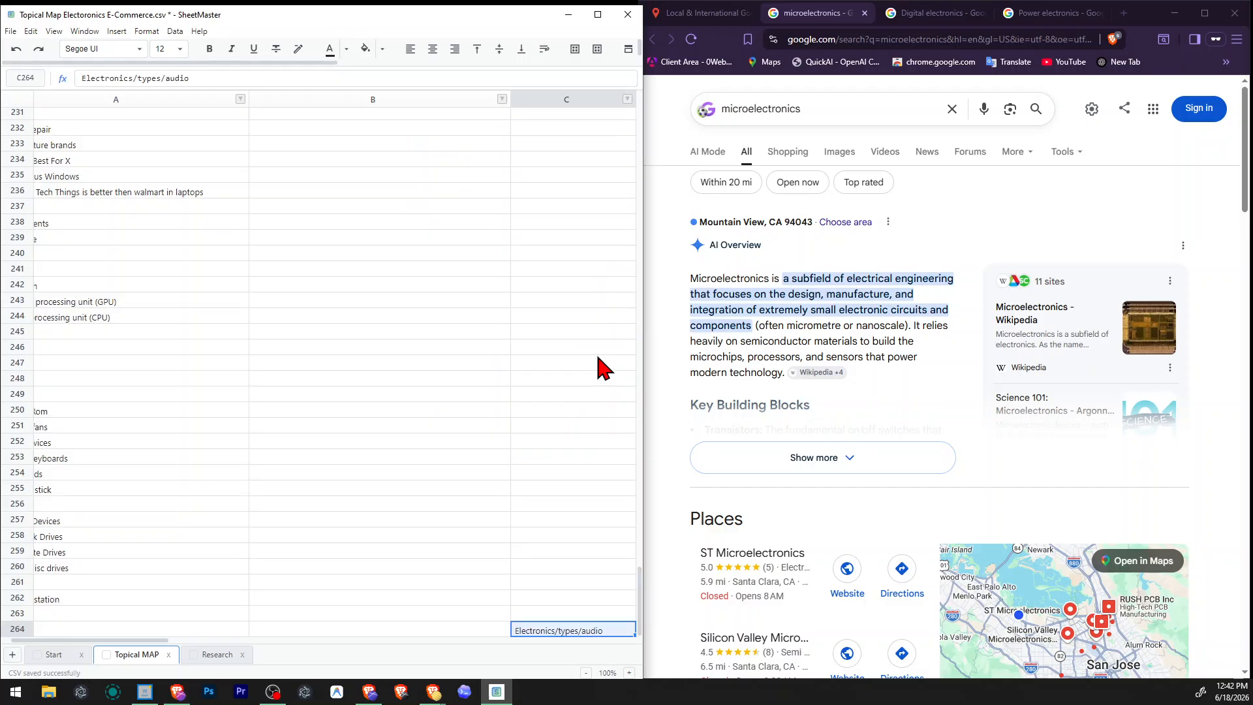
pyautogui.hotkey('ctrl', 'z')
pyautogui.press('Left')
pyautogui.hotkey('ctrl', 'Up')
pyautogui.press('Down')
pyautogui.press('Down')
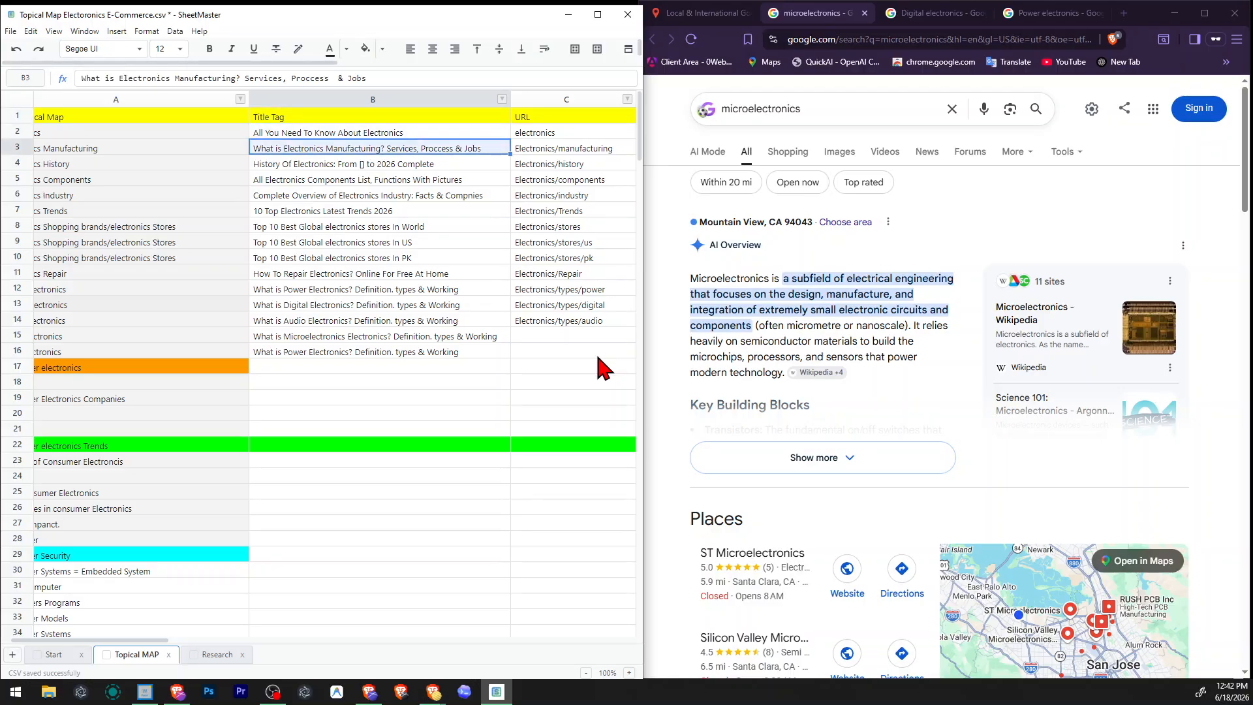
pyautogui.hotkey('ctrl', 'Down')
pyautogui.hotkey('ctrl', 'Up')
pyautogui.press('Left')
pyautogui.press('Down')
pyautogui.press('Down')
pyautogui.press('Down')
pyautogui.press('Down')
pyautogui.press('Down')
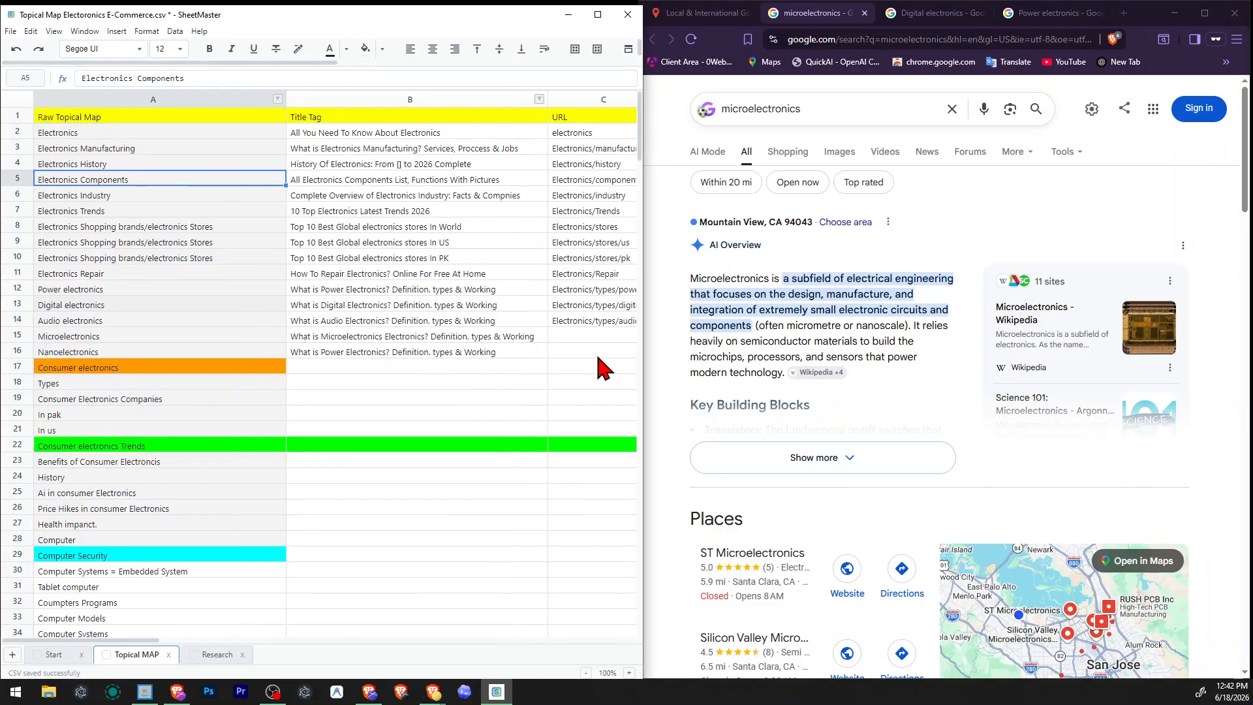
pyautogui.hotkey('ctrl', 'Right')
pyautogui.press('Left')
pyautogui.hotkey('ctrl', 'Left')
pyautogui.press('Down')
pyautogui.press('Right')
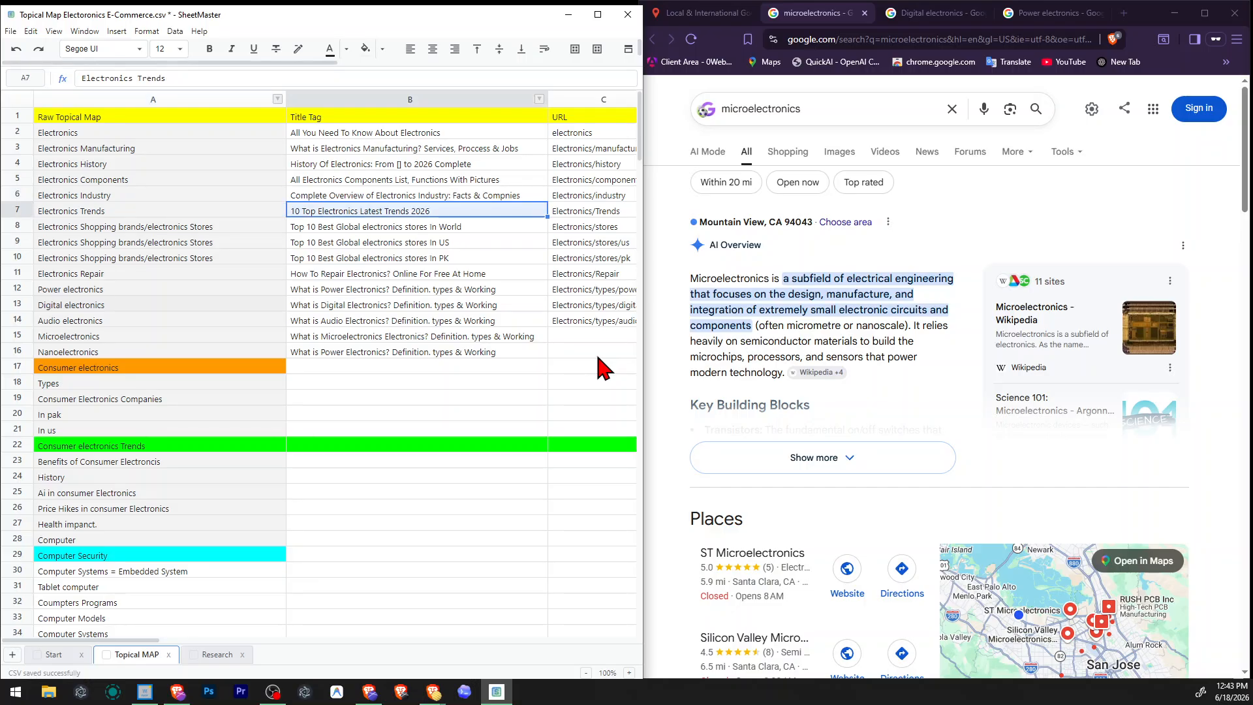
pyautogui.press('Right')
pyautogui.press('Right')
pyautogui.press('Down')
pyautogui.press('Down')
pyautogui.press('Left')
pyautogui.press('Down')
pyautogui.press('Down')
pyautogui.press('Down')
pyautogui.press('Down')
pyautogui.press('Down')
pyautogui.press('Down')
pyautogui.press('Down')
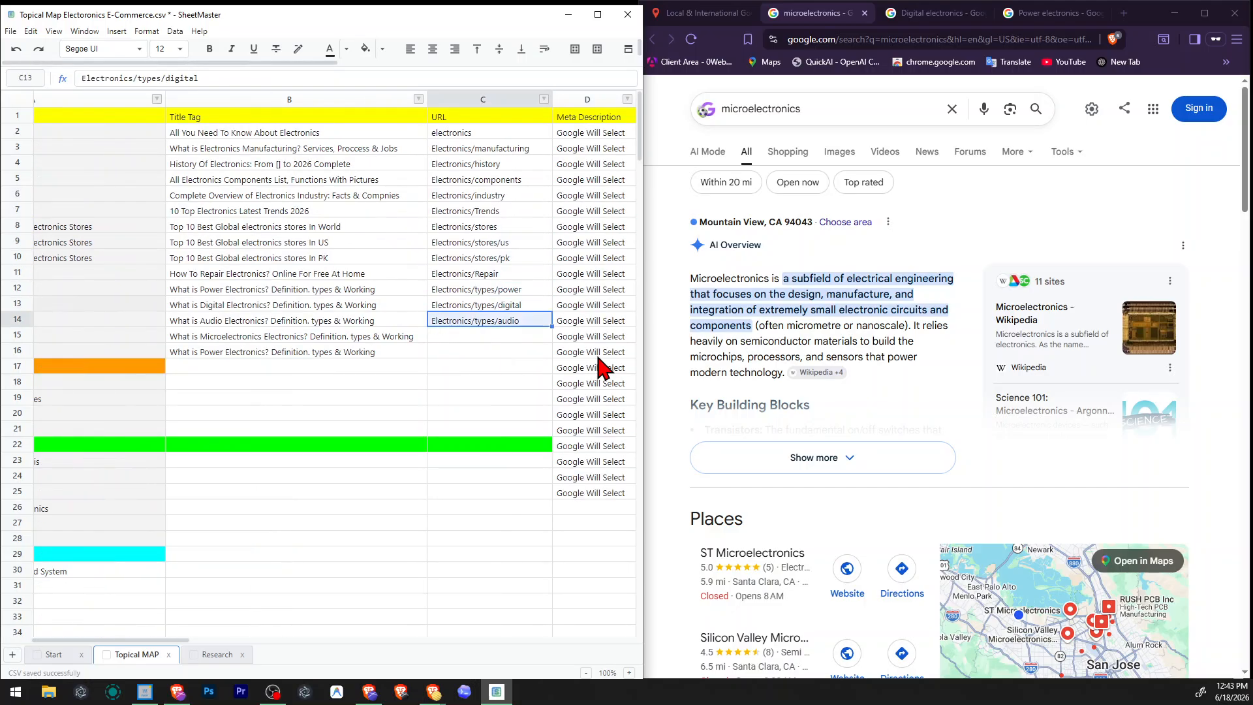
# Copy the Audio electronics URL to the Microelectronics row and change it to Electronics/types/micro.
pyautogui.press('Up')
pyautogui.press('Up')
pyautogui.hotkey('ctrl', 'c')
pyautogui.press('Down')
pyautogui.hotkey('ctrl', 'v')
pyautogui.press('F2')
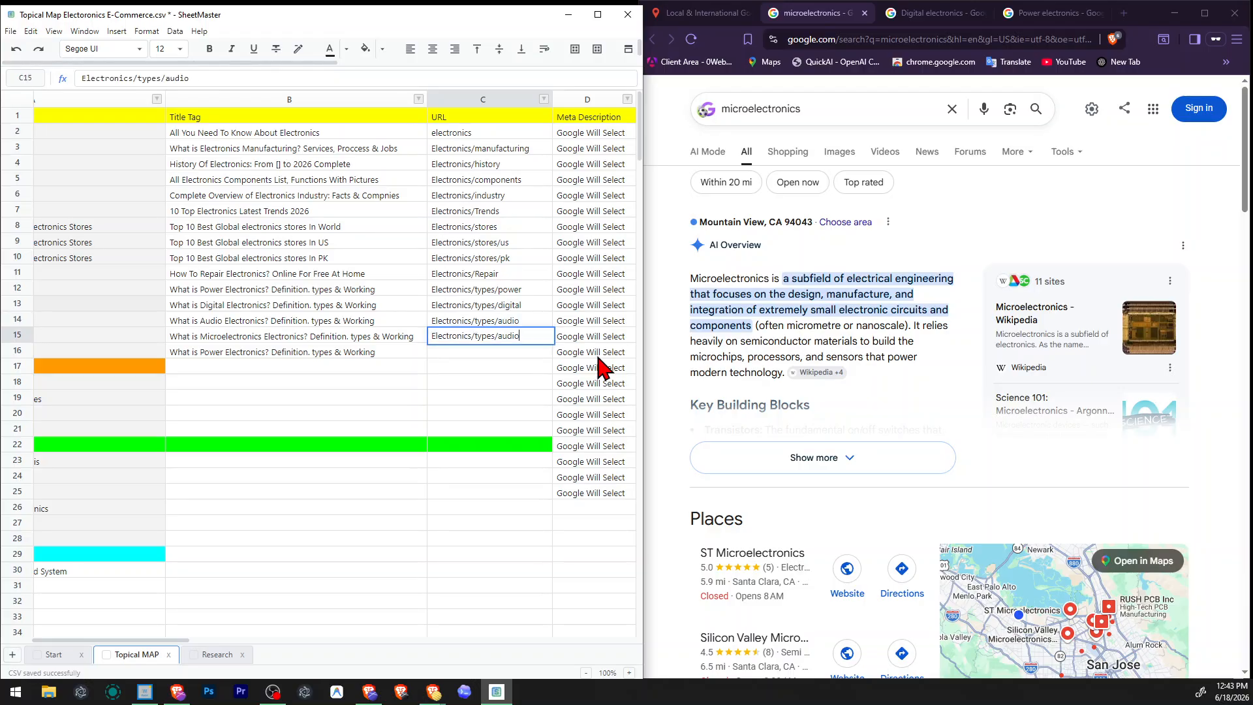
pyautogui.hotkey('ctrl', 'shift', 'Left')
pyautogui.write('micr')
pyautogui.press('Return')
pyautogui.press('Up')
pyautogui.press('Down')
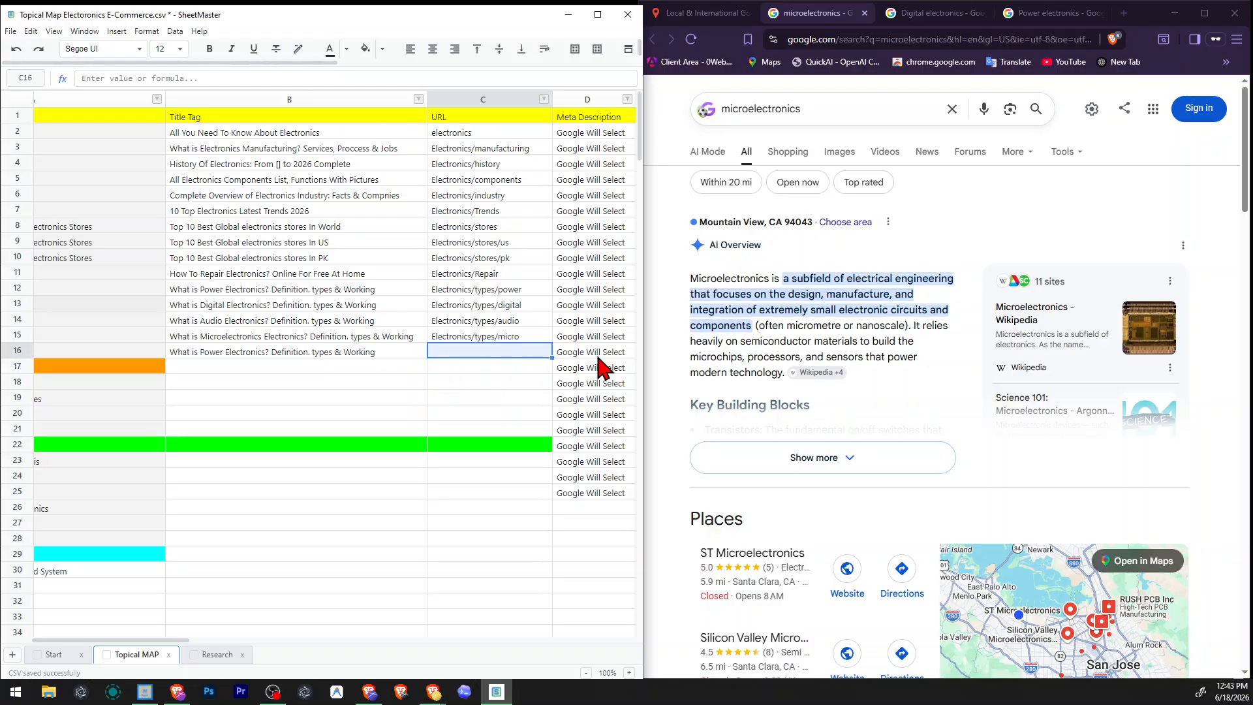
# Replace "Power" in the Nanoelectronics title tag so it reads "What is Nano Electronics? Definition. types & Working".
pyautogui.press('Left')
pyautogui.press('Left')
pyautogui.press('F2')
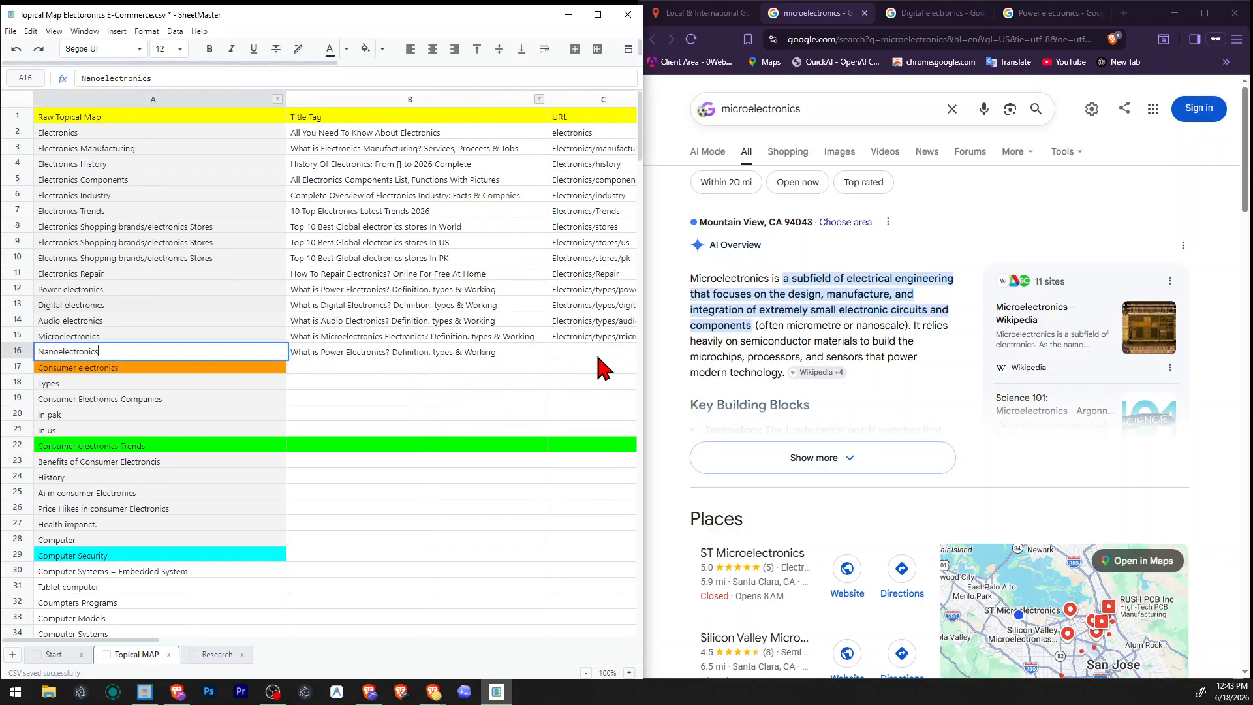
pyautogui.hotkey('ctrl', 'a')
pyautogui.press('Tab')
pyautogui.press('F2')
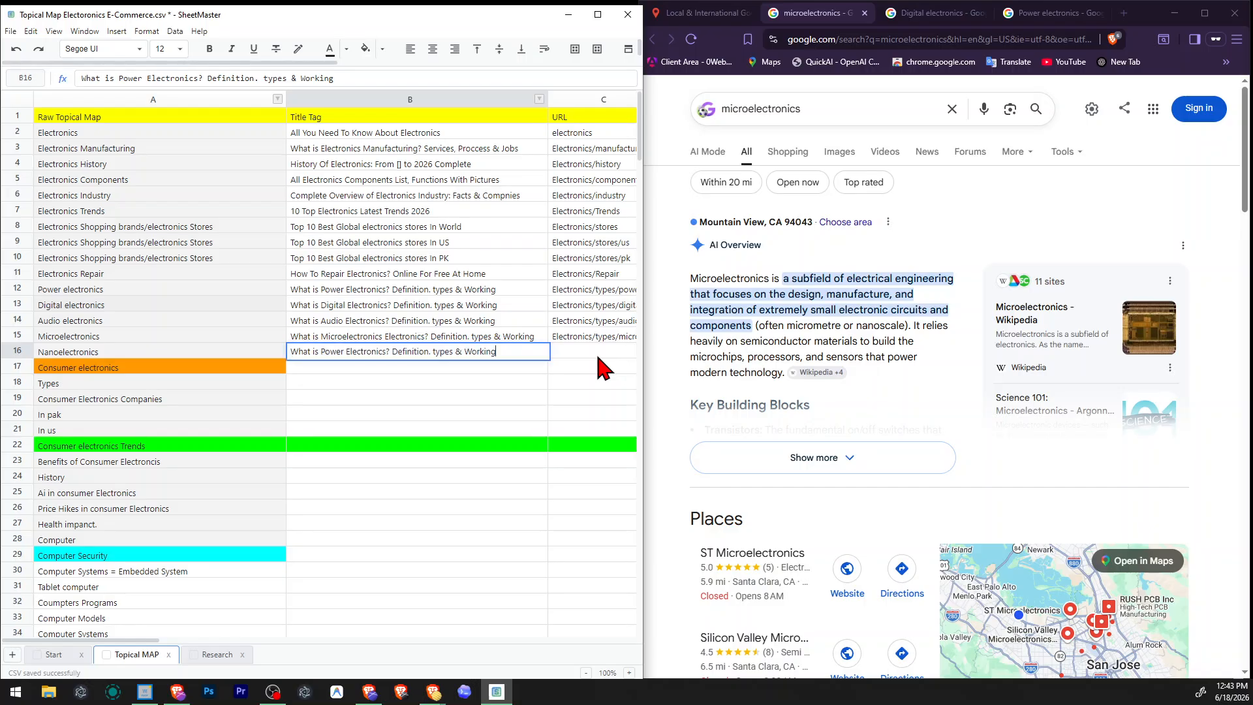
pyautogui.hotkey('ctrl', 'shift', 'Left')
pyautogui.hotkey('ctrl', 'v')
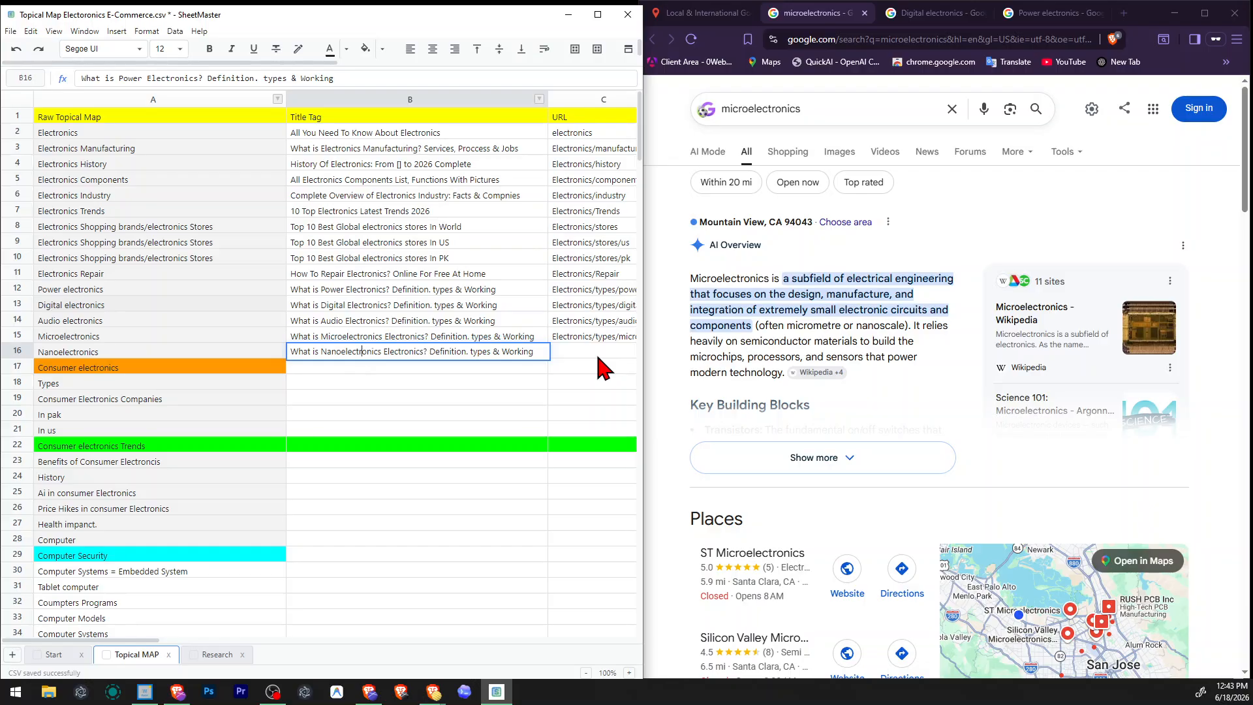
pyautogui.hotkey('ctrl', 'shift', 'Right')
pyautogui.press('Delete')
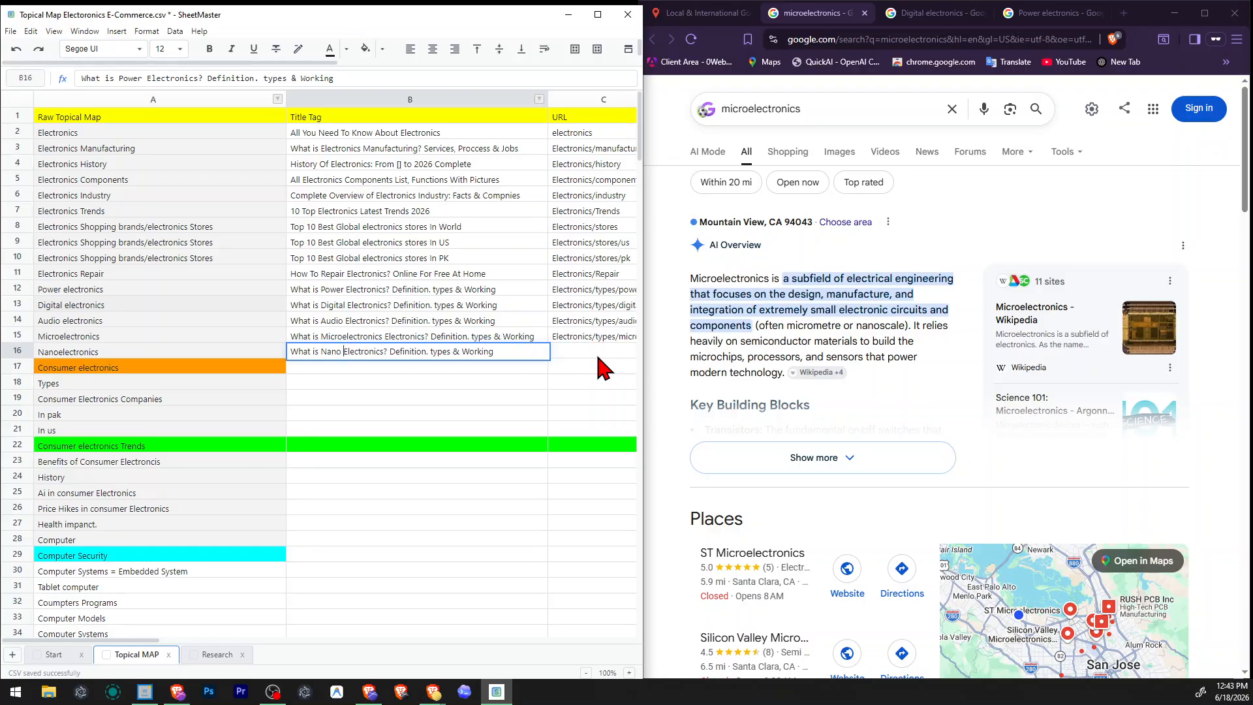
pyautogui.press('Tab')
# Copy the Microelectronics URL to the Nanoelectronics row and change it to Electronics/types/nano.
pyautogui.press('Right')
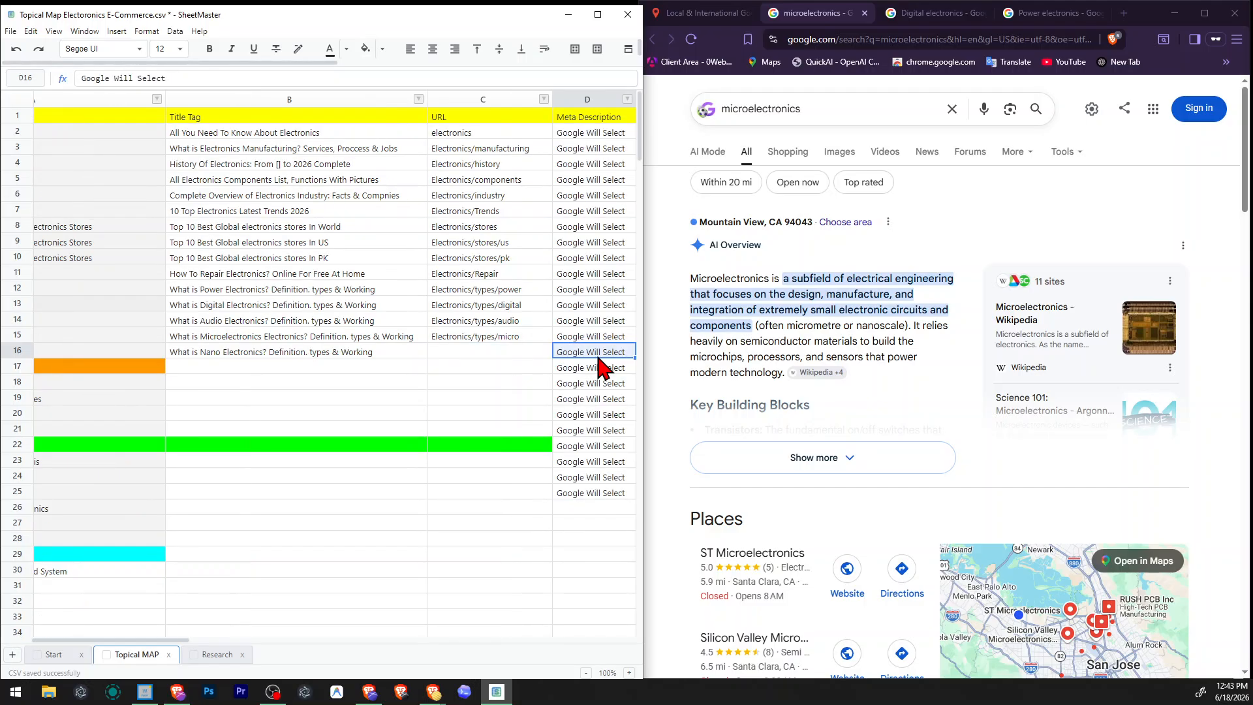
pyautogui.press('Left')
pyautogui.press('Left')
pyautogui.press('Up')
pyautogui.press('F2')
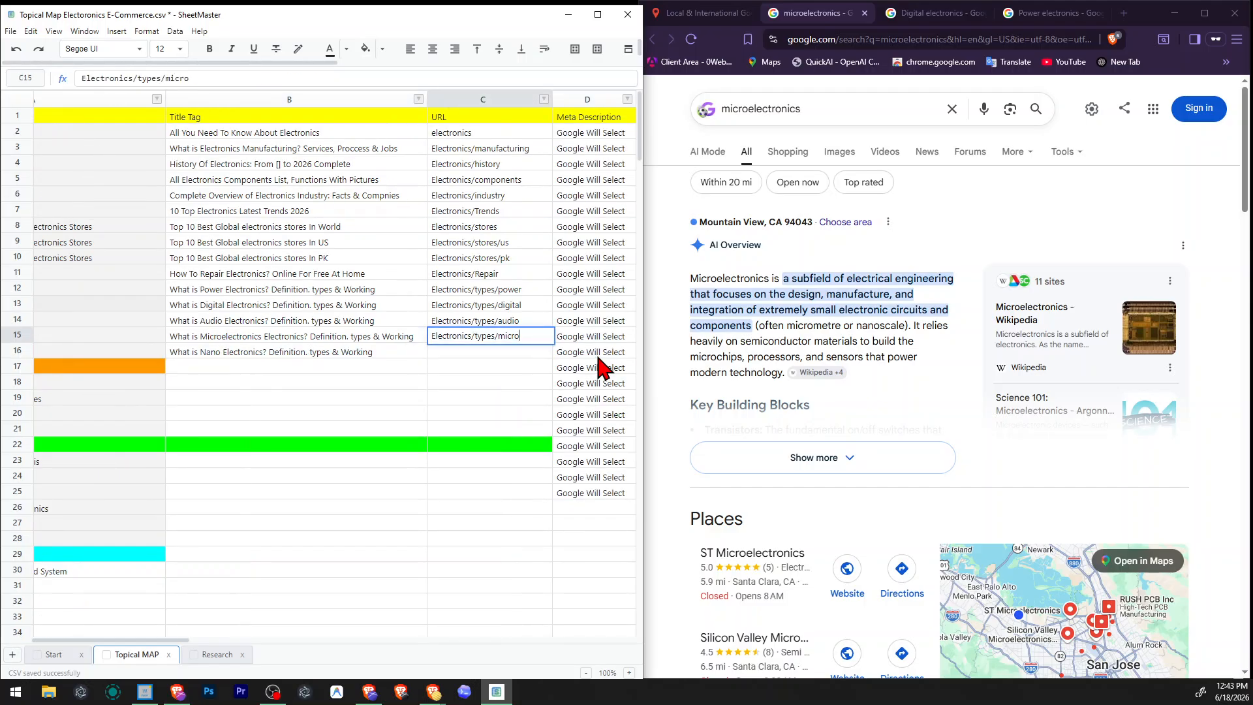
pyautogui.press('Return')
pyautogui.press('Up')
pyautogui.press('Down')
pyautogui.write('Electronics/types/micro')
pyautogui.press('F2')
pyautogui.hotkey('ctrl', 'shift', 'Left')
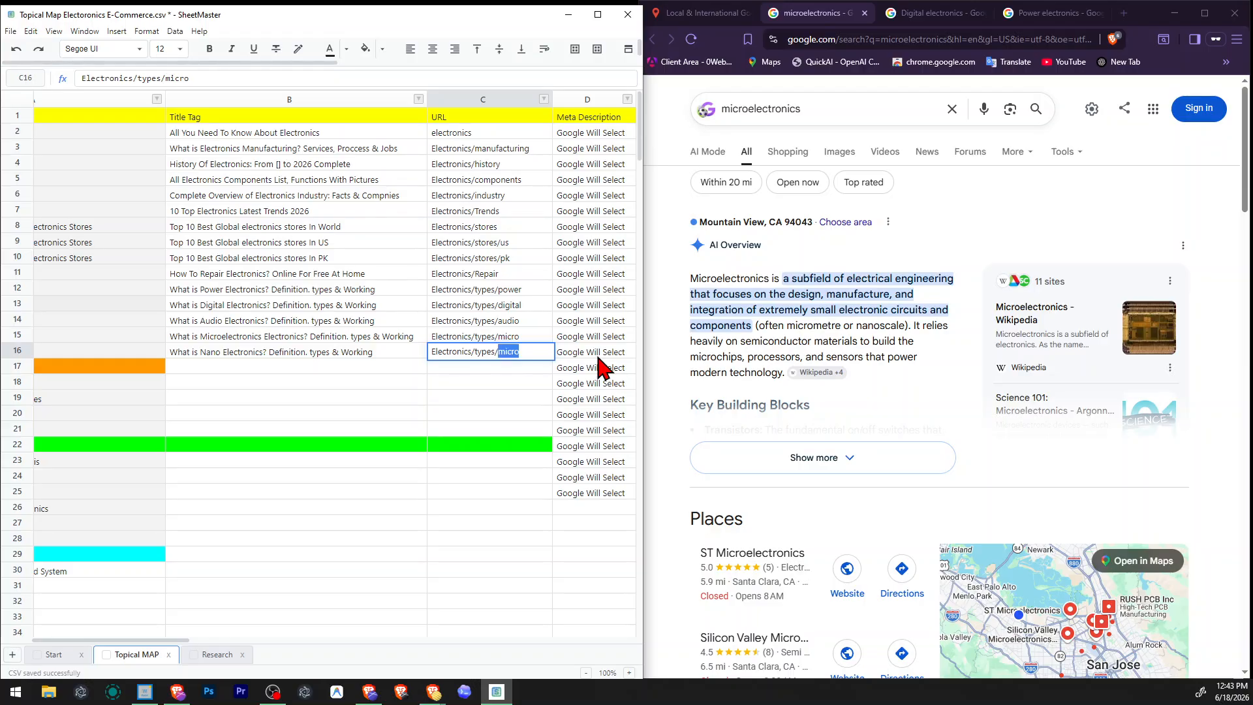
pyautogui.write('nano')
pyautogui.press('Return')
# Review the title tags, URLs and meta descriptions of the Power and Digital electronics rows.
pyautogui.press('Right')
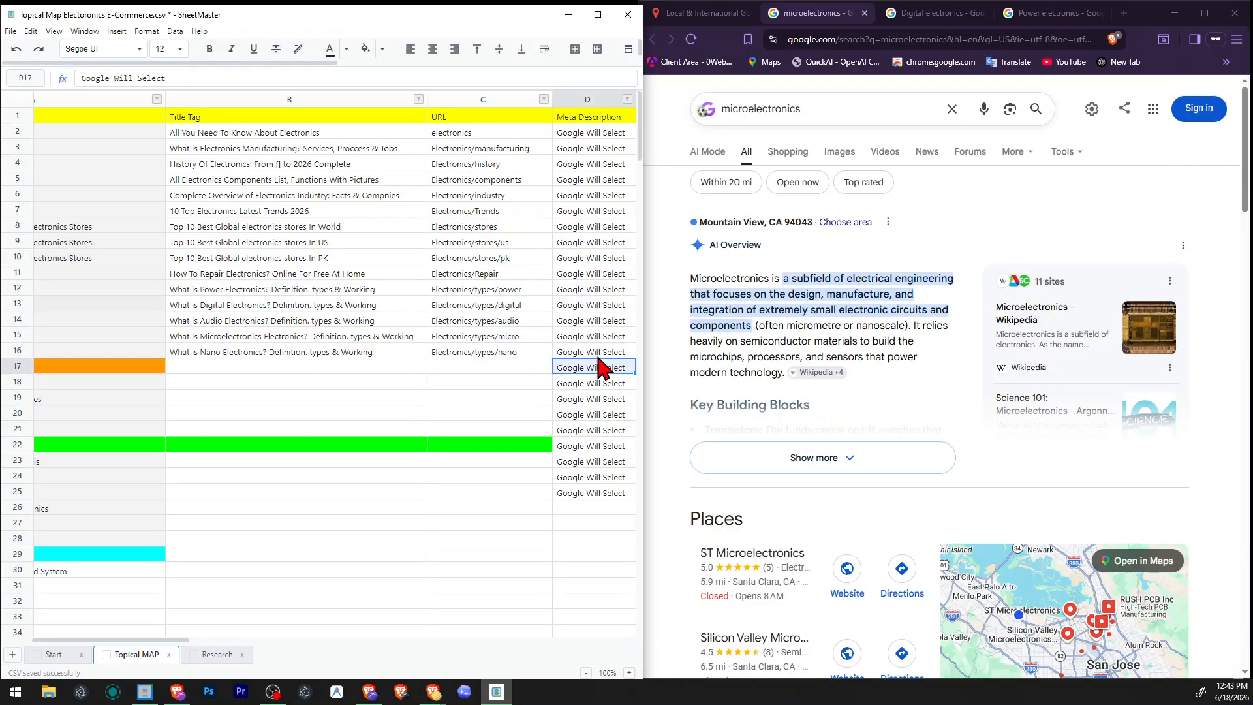
pyautogui.press('Left')
pyautogui.press('Left')
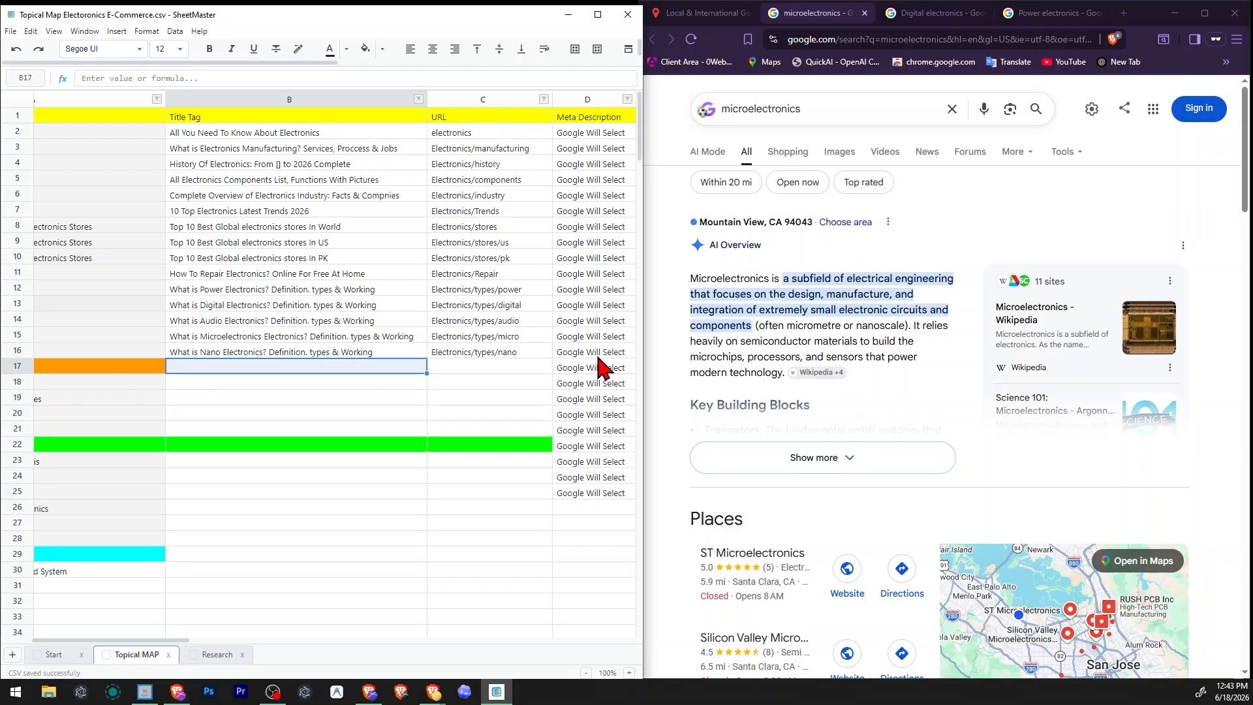
pyautogui.click(524, 292)
pyautogui.click(322, 286)
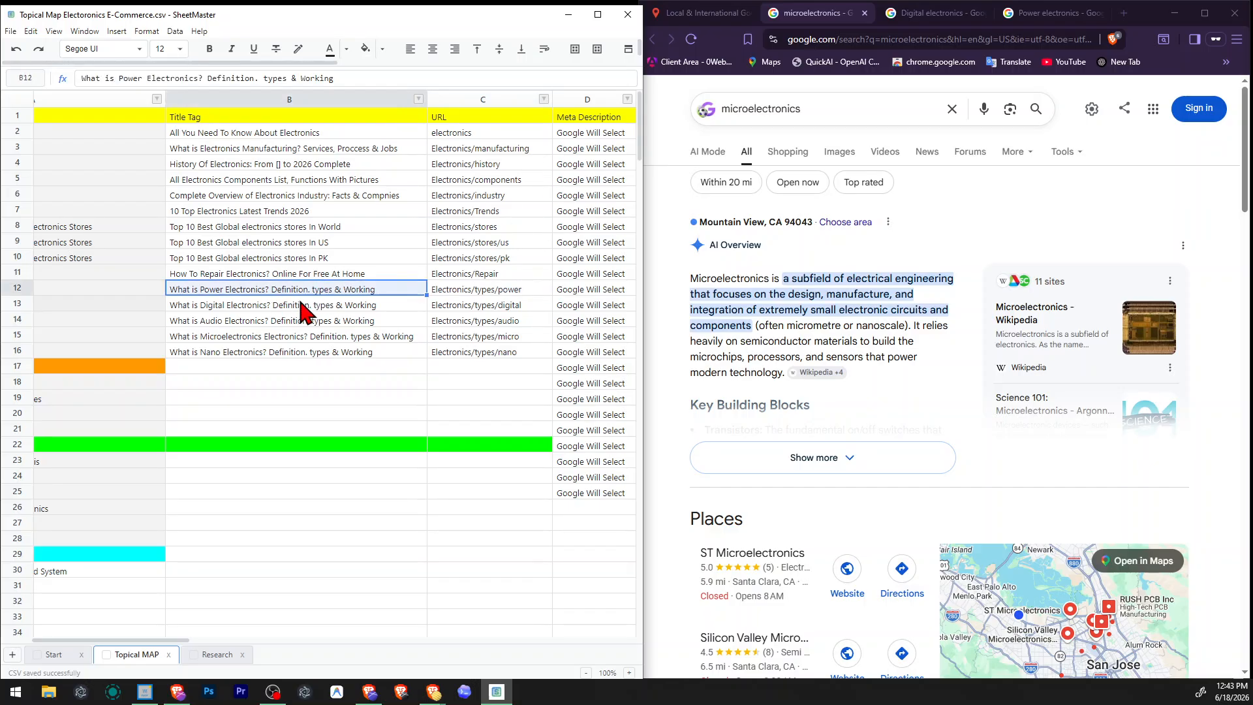
pyautogui.click(299, 301)
pyautogui.hscroll(-2, 33, 305)
pyautogui.click(266, 298)
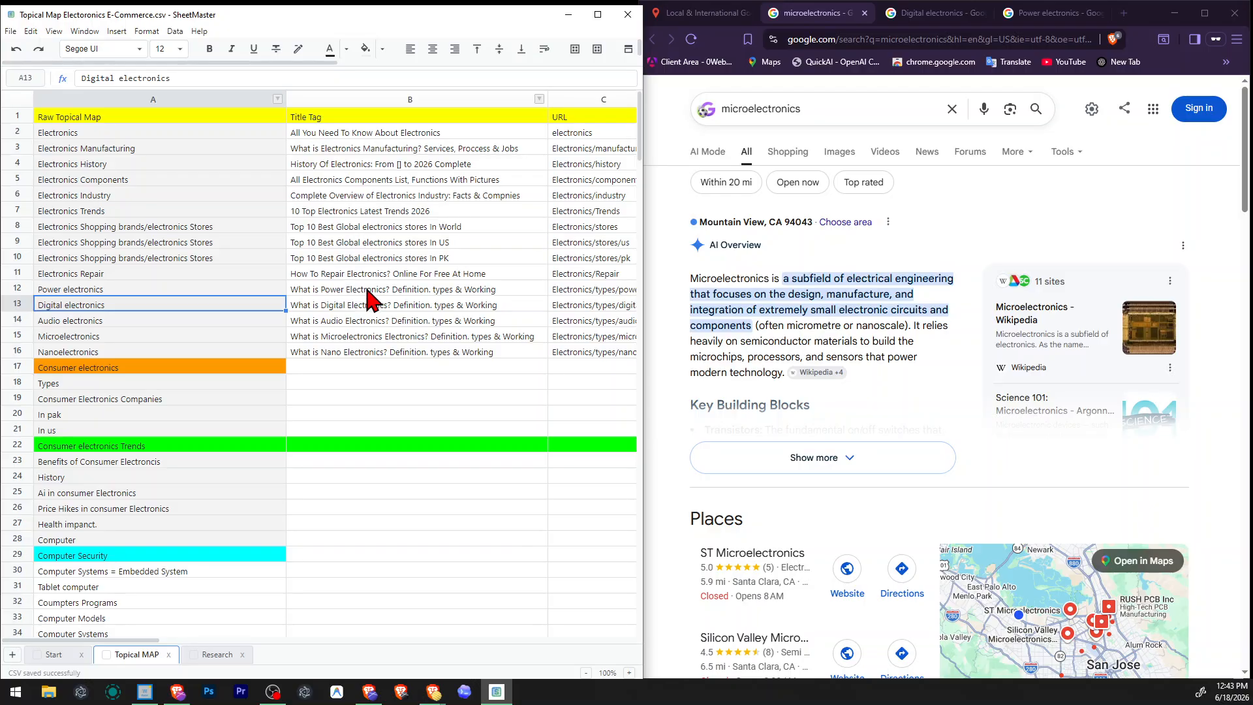
pyautogui.moveTo(369, 293); pyautogui.dragTo(610, 302)
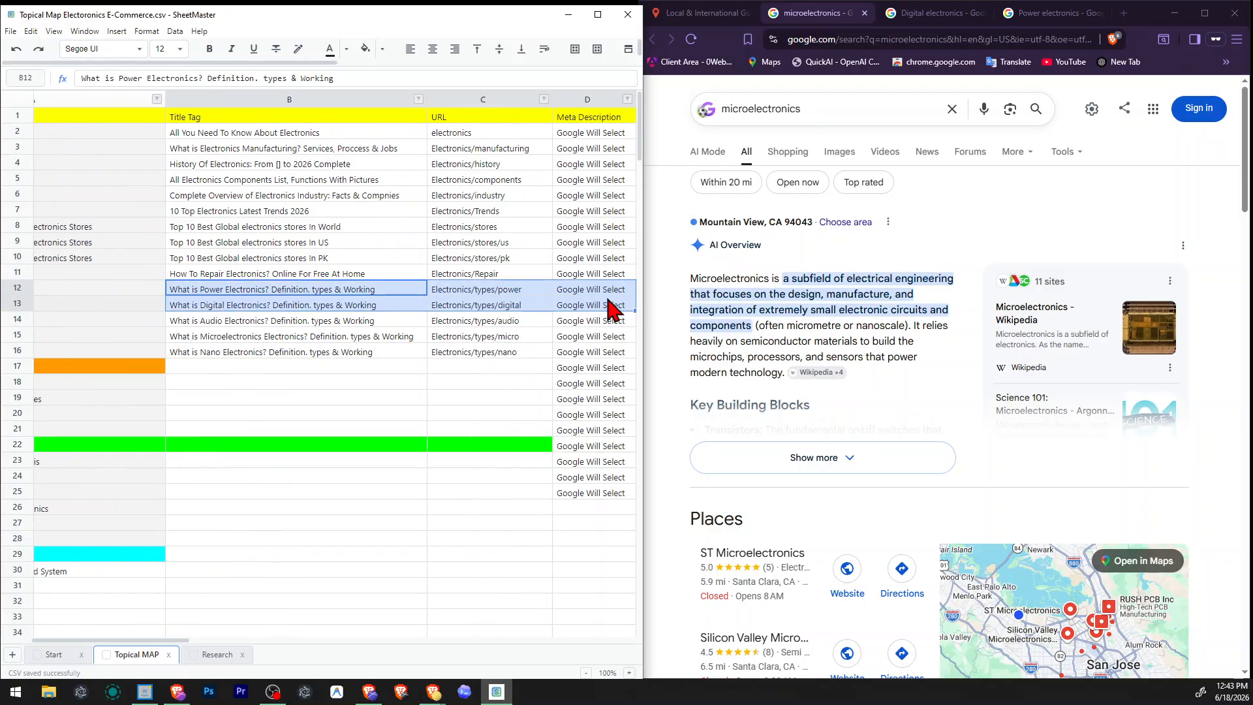
pyautogui.click(532, 308)
pyautogui.click(287, 287)
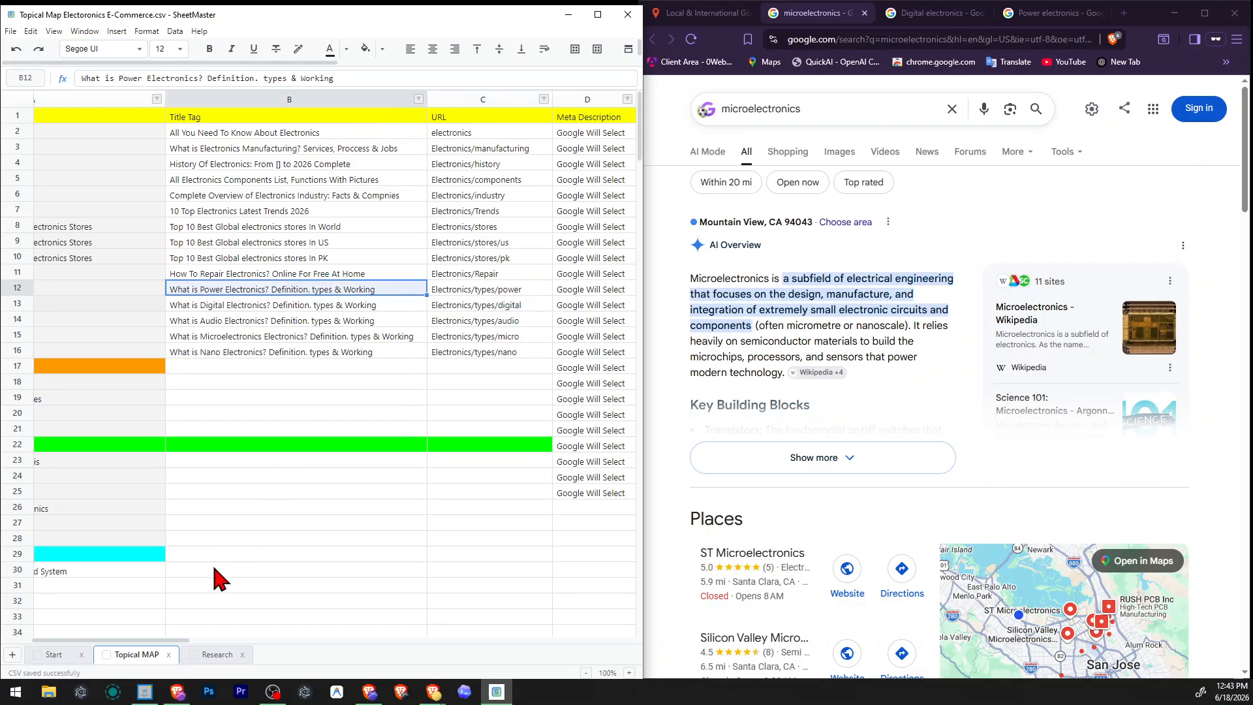
# Enter power-electronics as the image URL of the Power electronics row.
pyautogui.moveTo(160, 640); pyautogui.dragTo(187, 641)
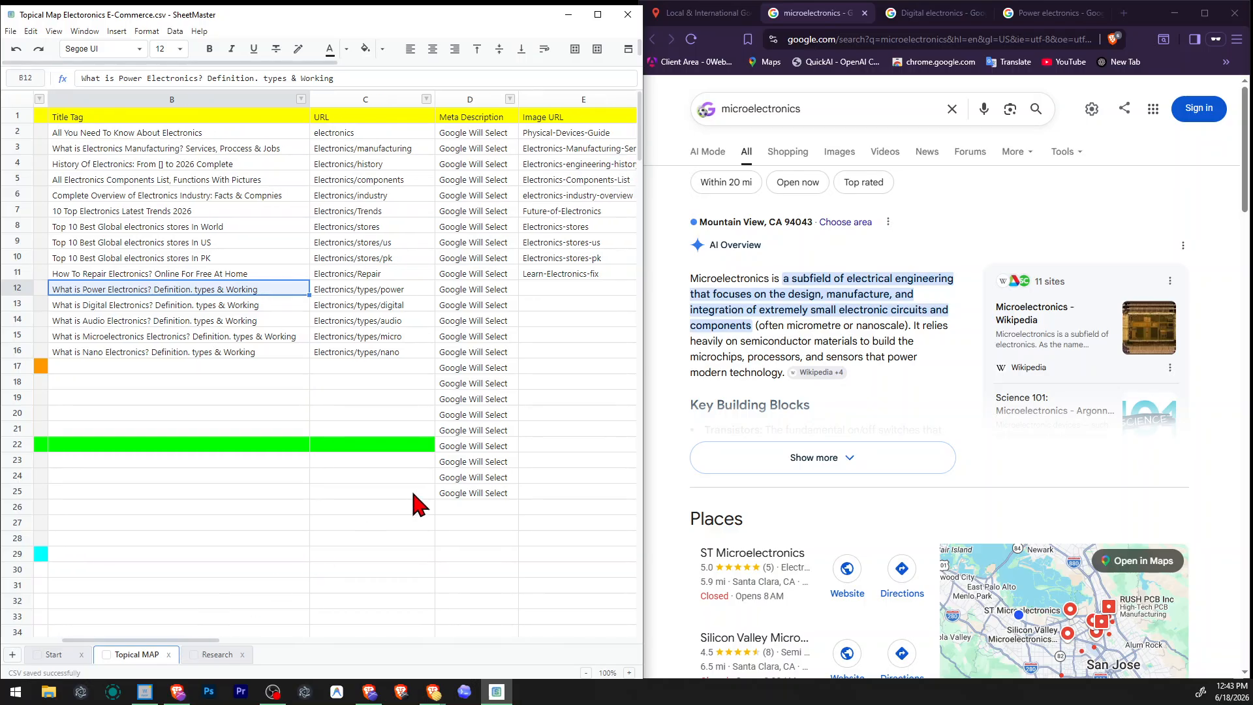
pyautogui.click(554, 288)
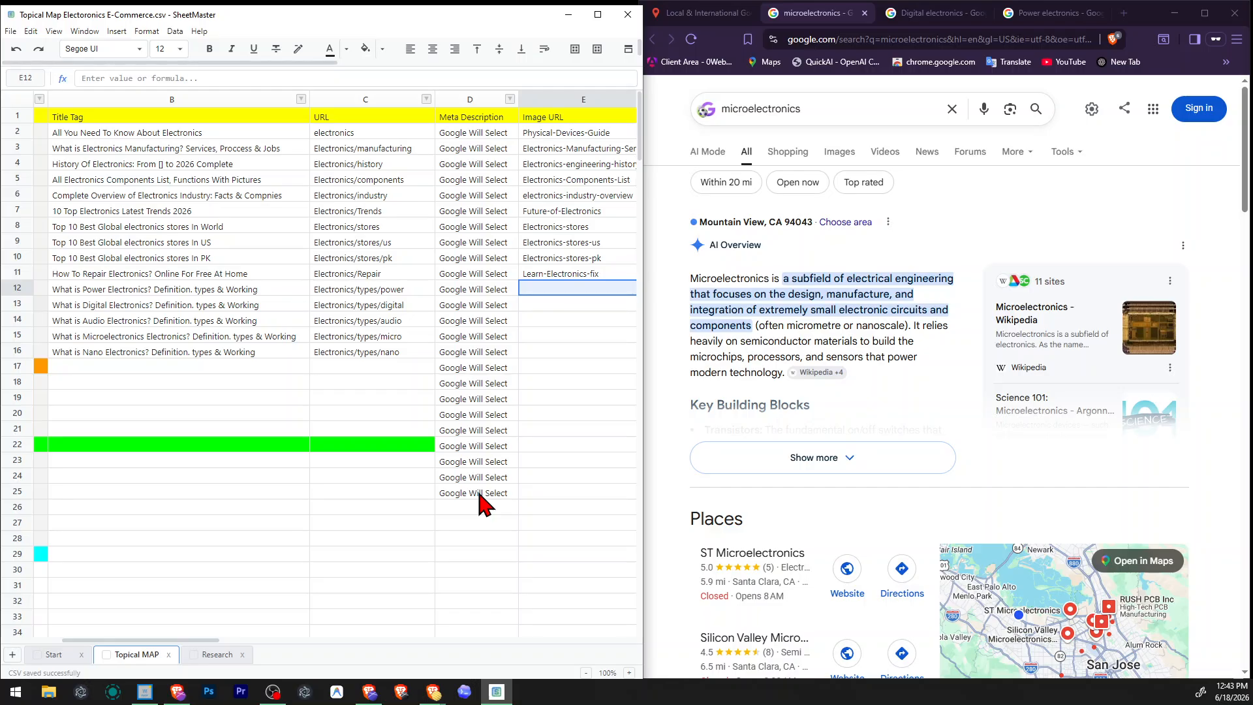
pyautogui.write('electroni')
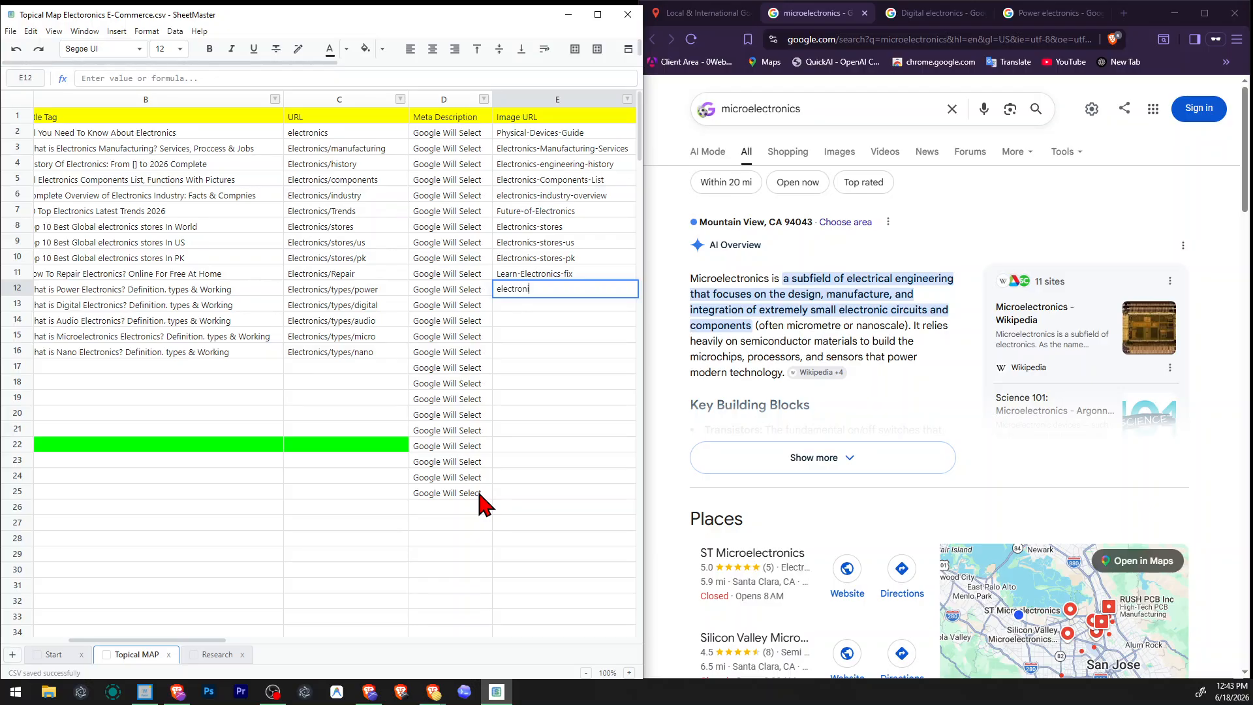
pyautogui.write('power')
pyautogui.press('Return')
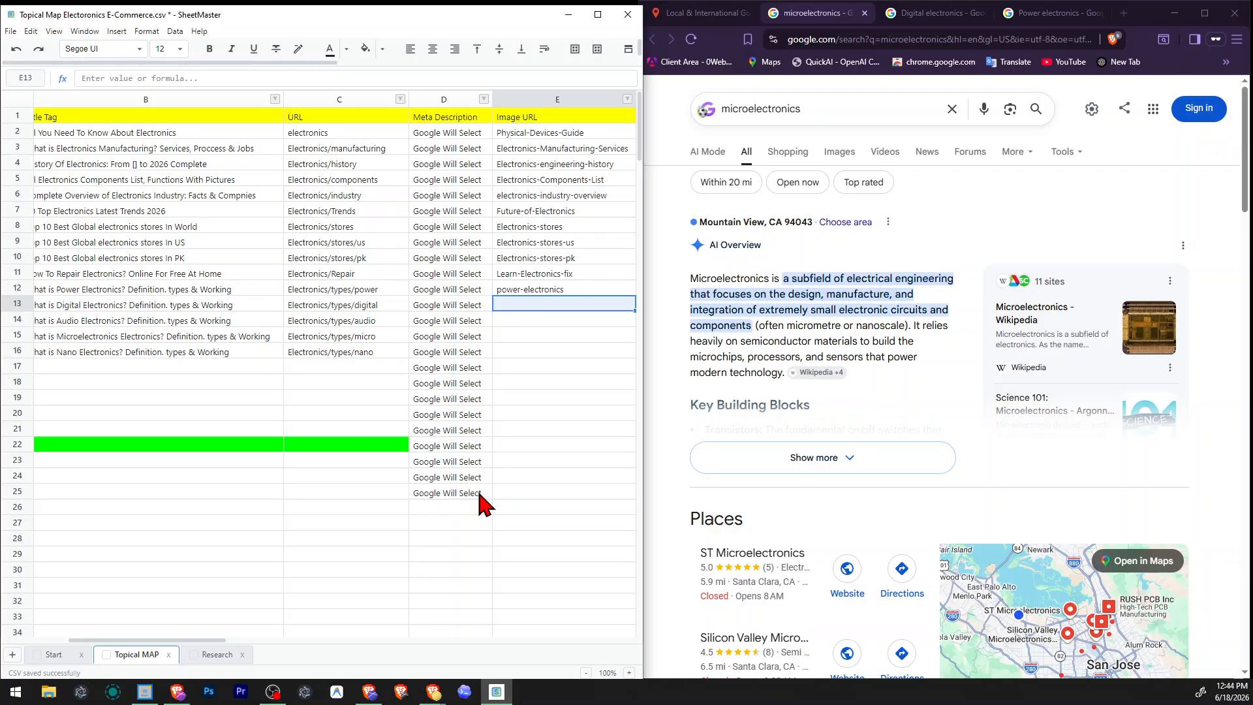
# Copy the power-electronics image URL into the Digital, Audio, Microelectronics and Nano electronics rows.
pyautogui.press('Up')
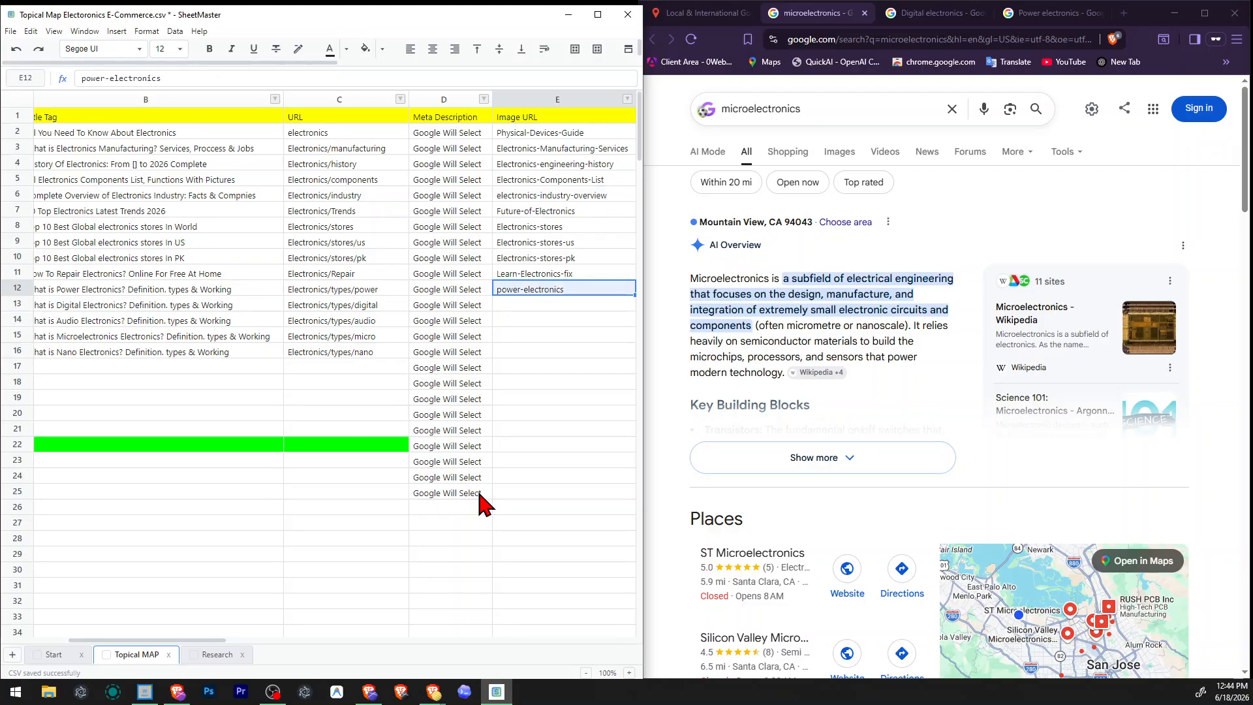
pyautogui.press('Down')
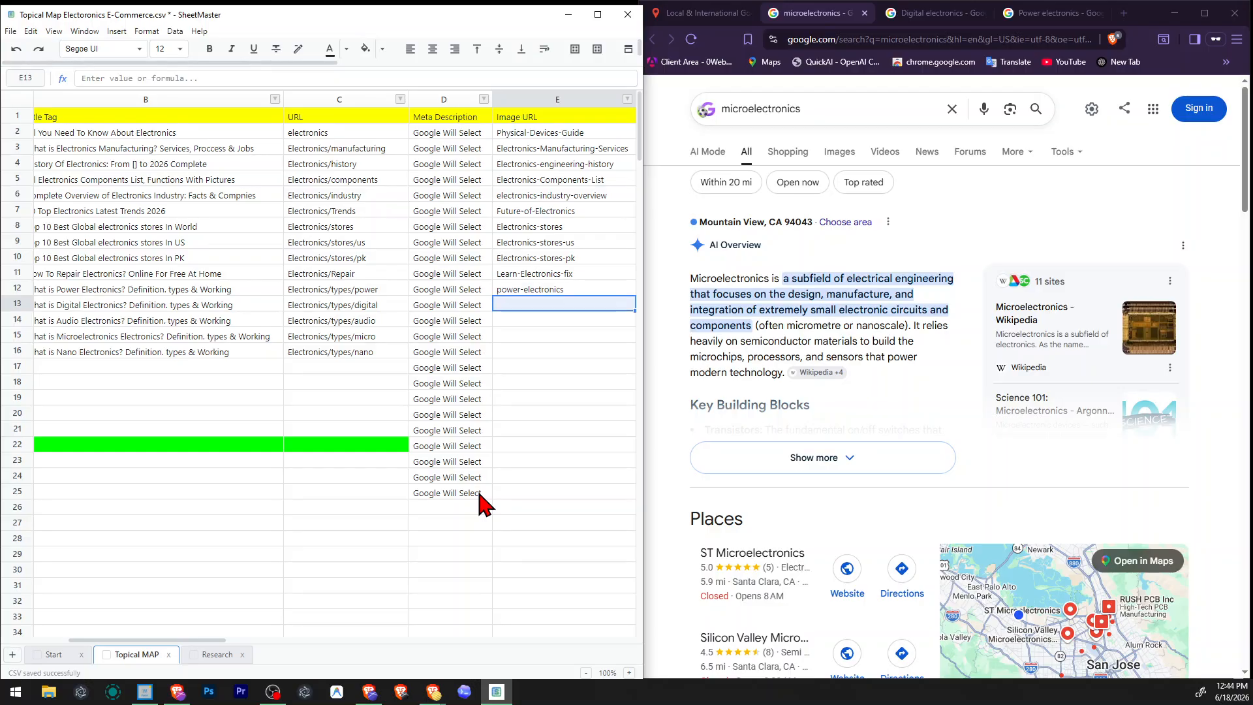
pyautogui.press('Left')
pyautogui.press('Left')
pyautogui.press('Left')
pyautogui.press('Right')
pyautogui.press('Right')
pyautogui.press('Right')
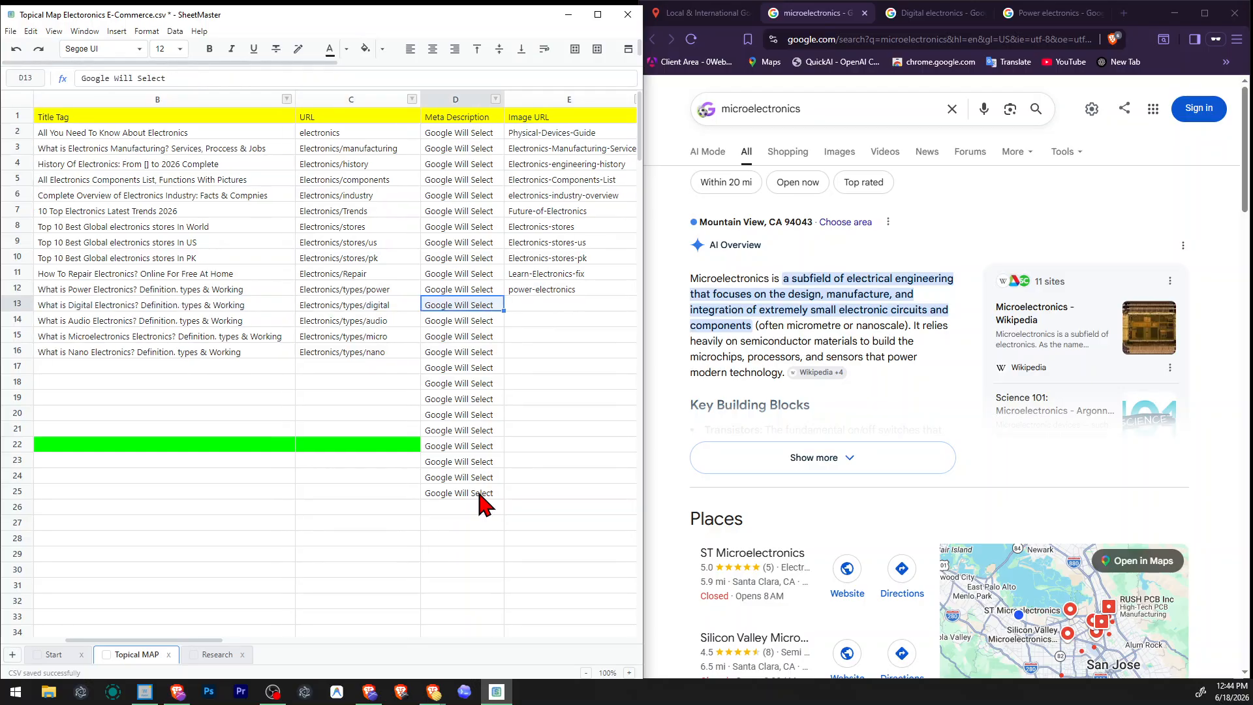
pyautogui.press('Up')
pyautogui.write('power-electronics')
pyautogui.press('Down')
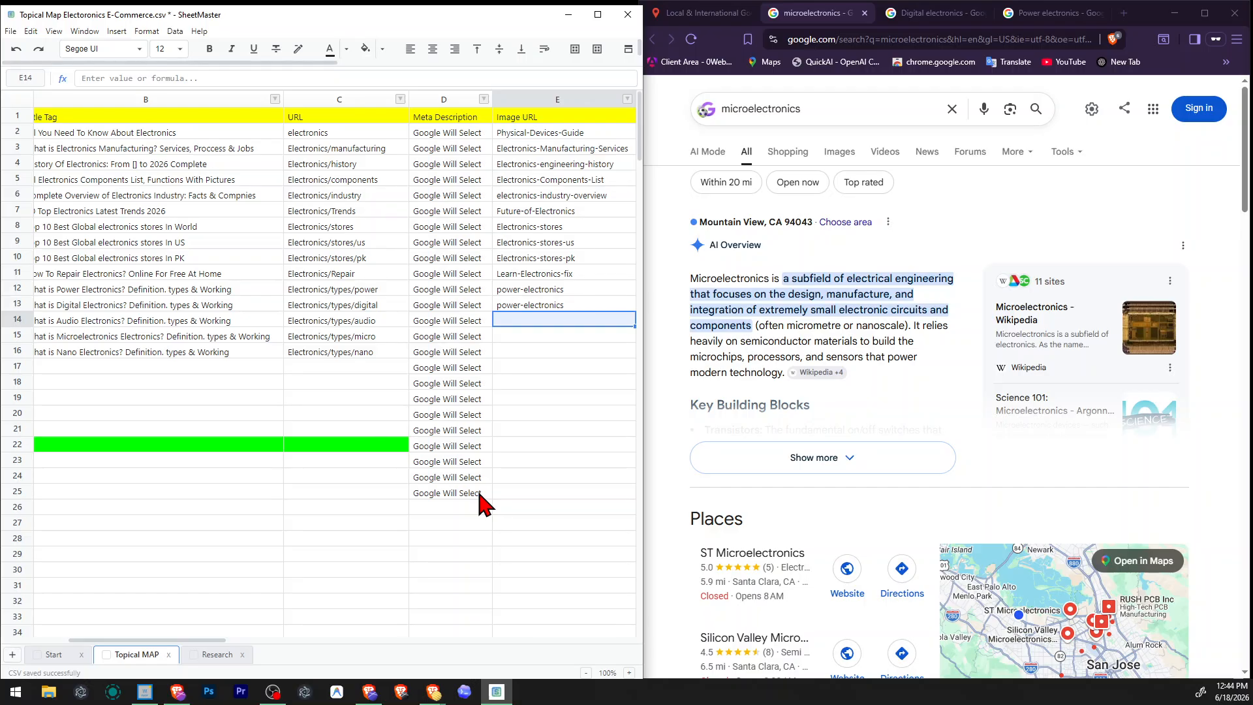
pyautogui.hotkey('ctrl', 'v')
pyautogui.press('Down')
pyautogui.hotkey('ctrl', 'v')
pyautogui.press('Down')
pyautogui.write('power-electronics')
# Change the image URL of the Digital electronics row to digital-electronics.
pyautogui.press('Up')
pyautogui.press('Up')
pyautogui.press('Up')
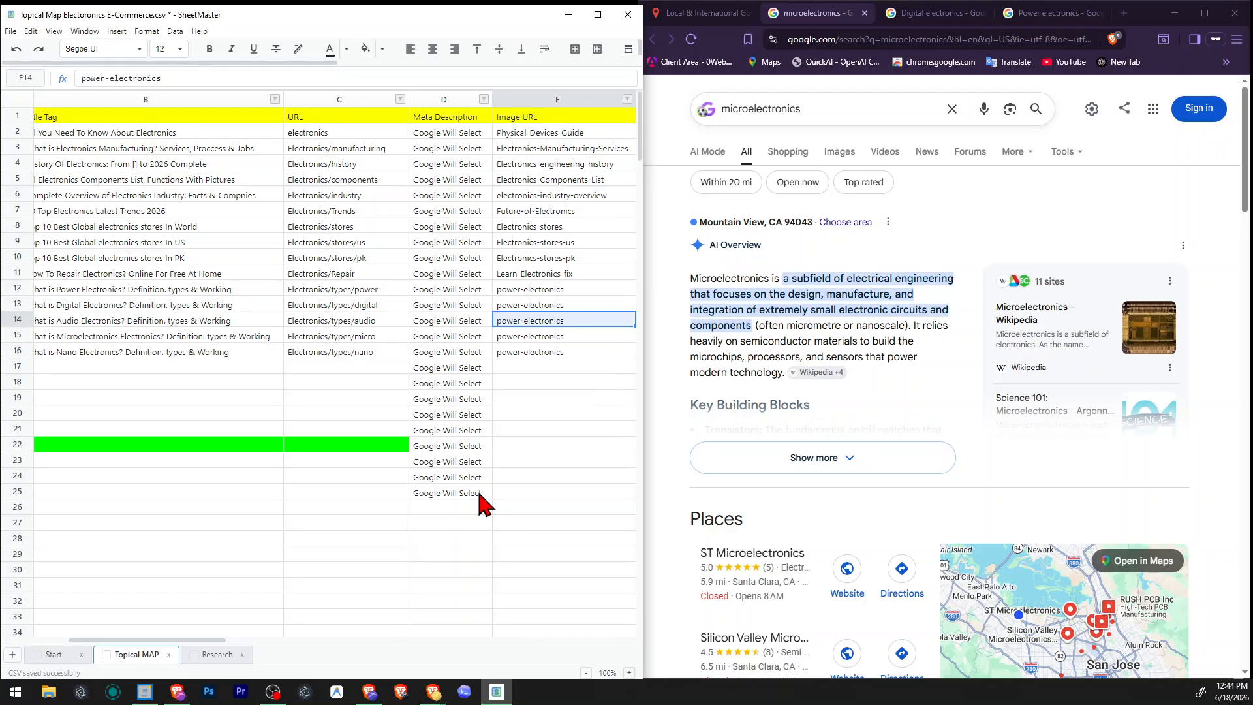
pyautogui.press('F2')
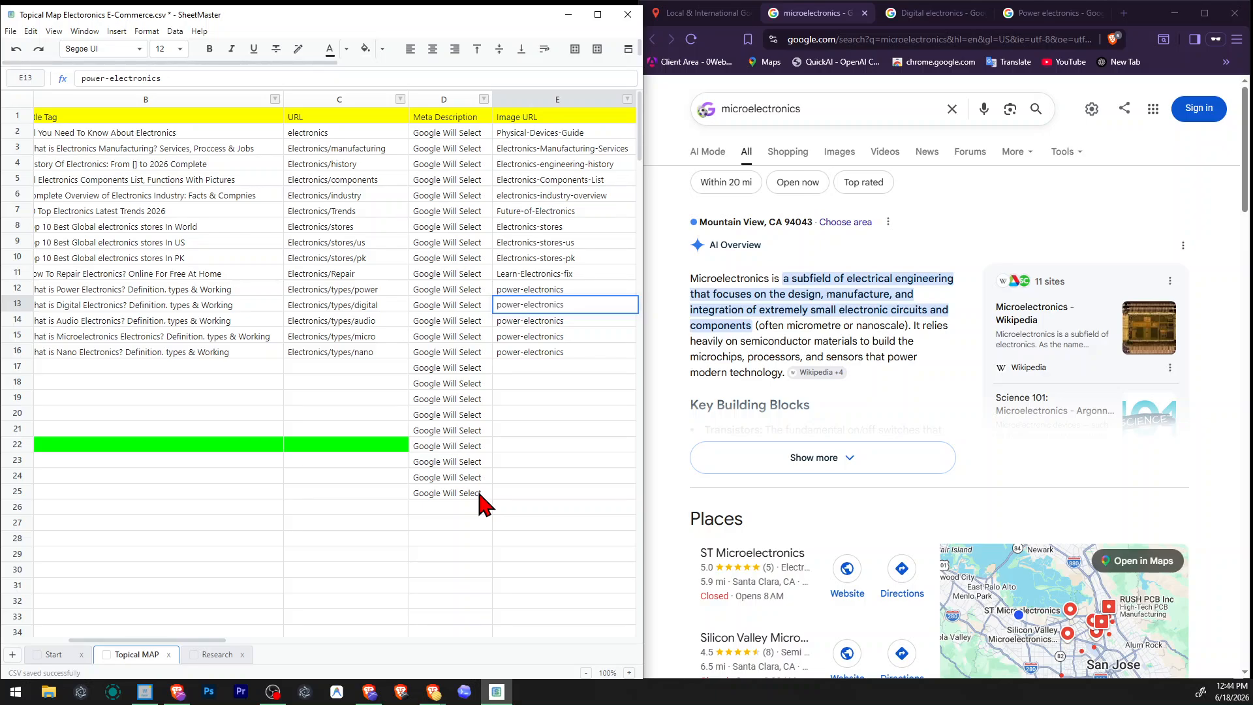
pyautogui.write('digital')
pyautogui.press('Return')
# Change the image URL of the Audio electronics row to audio-electronics.
pyautogui.press('F2')
pyautogui.hotkey('ctrl', 'Left')
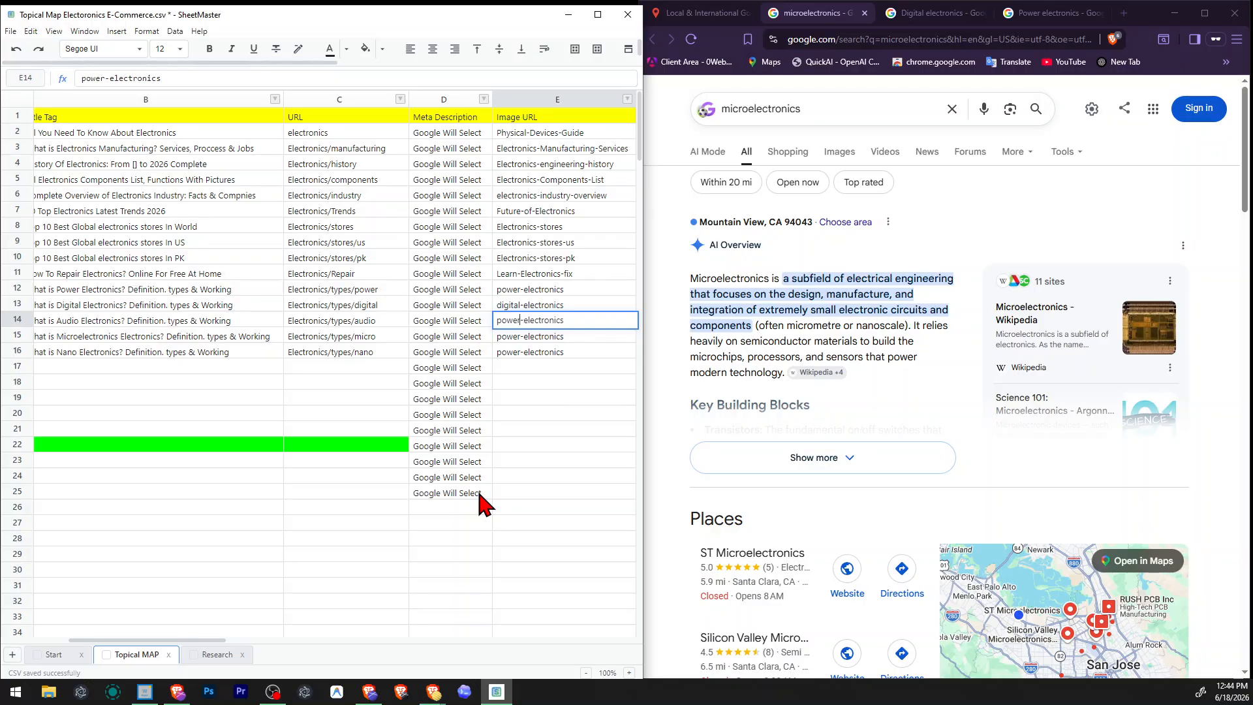
pyautogui.write('audio')
pyautogui.press('Return')
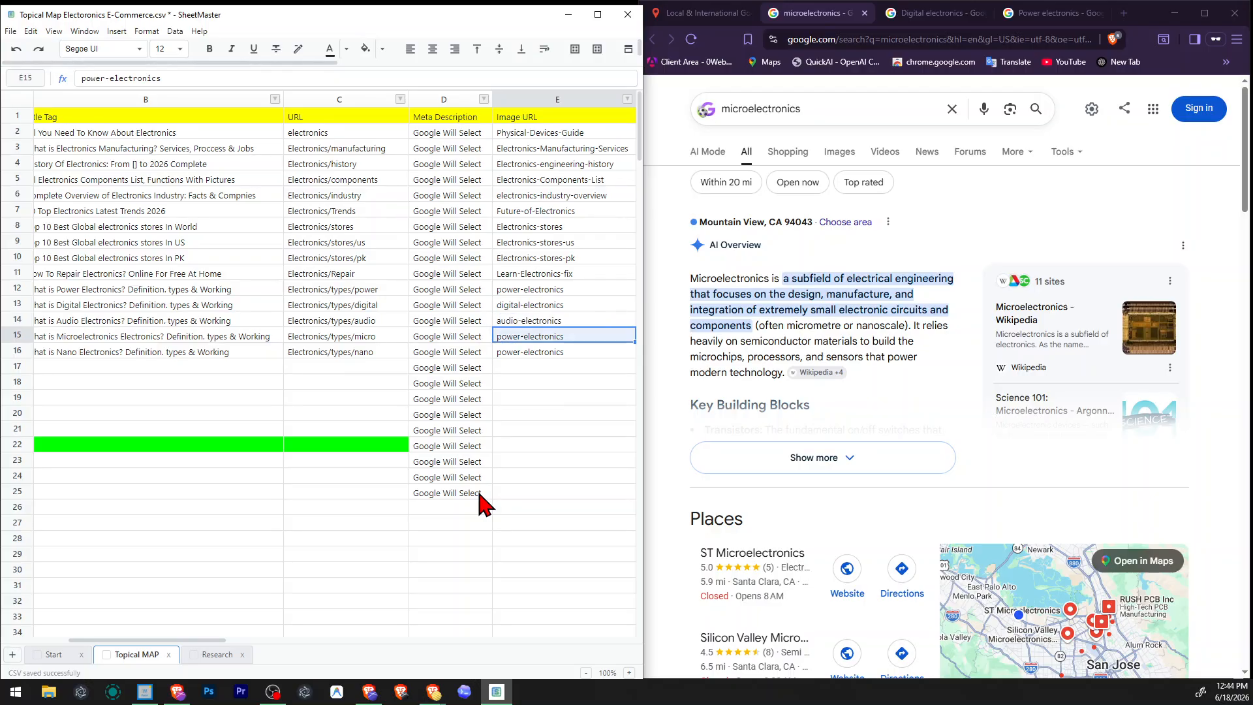
# Change the image URLs of the Microelectronics and Nano electronics rows to micro-electronics and nano-electronics.
pyautogui.press('F2')
pyautogui.write('micr')
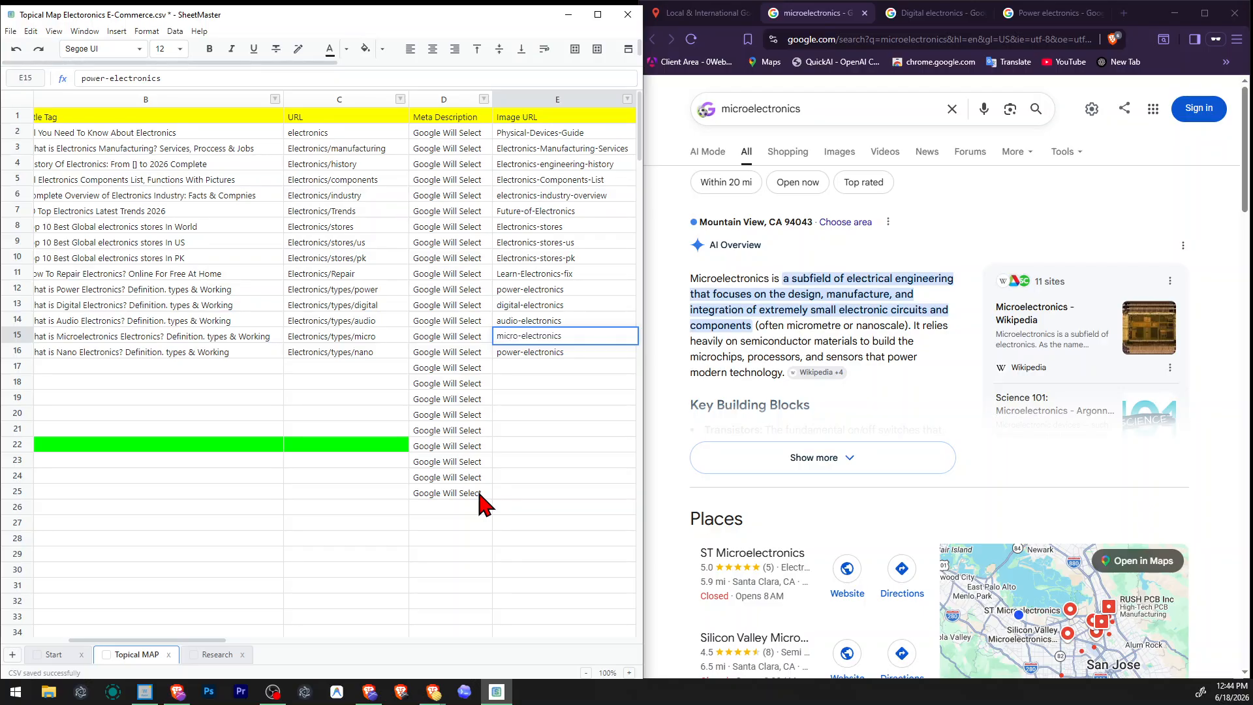
pyautogui.press('Return')
pyautogui.press('F2')
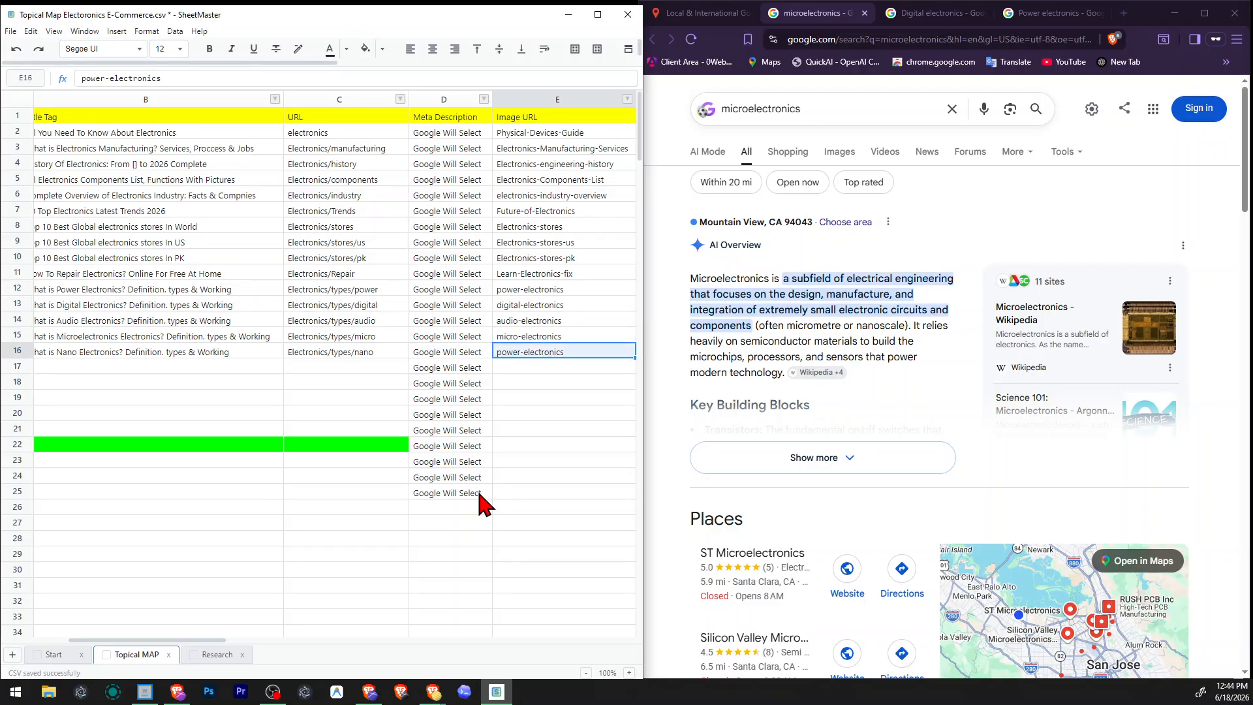
pyautogui.hotkey('ctrl', 'Left')
pyautogui.write('na')
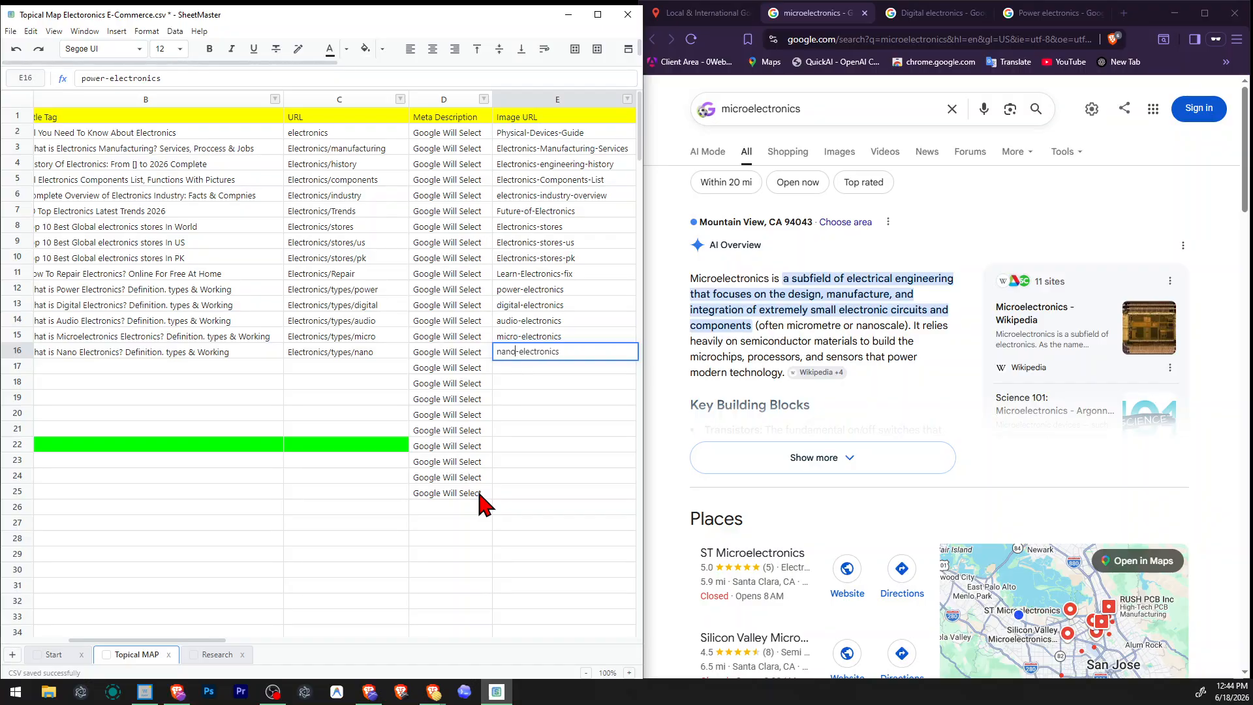
pyautogui.press('Return')
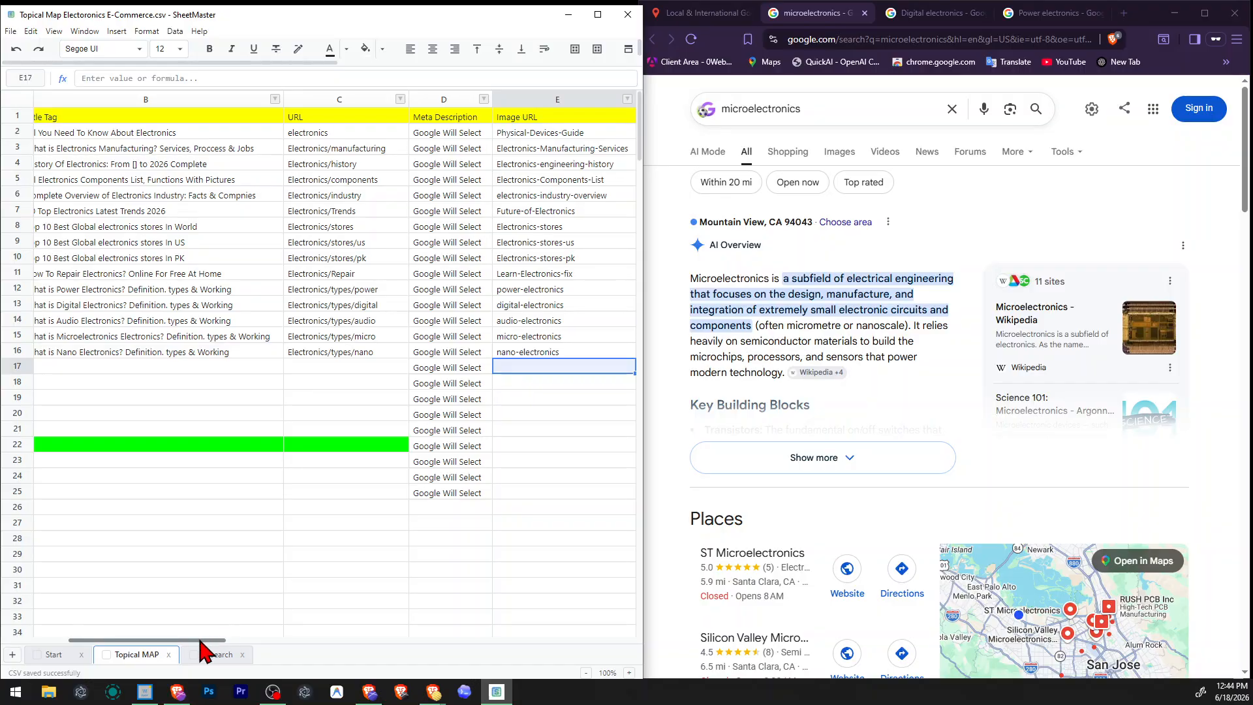
# Select the empty Image Alt Tag cell of the Power electronics row.
pyautogui.moveTo(202, 641)
pyautogui.mouseDown()
pyautogui.moveTo(146, 641)
pyautogui.moveTo(323, 641)
pyautogui.moveTo(195, 641)
pyautogui.mouseUp()
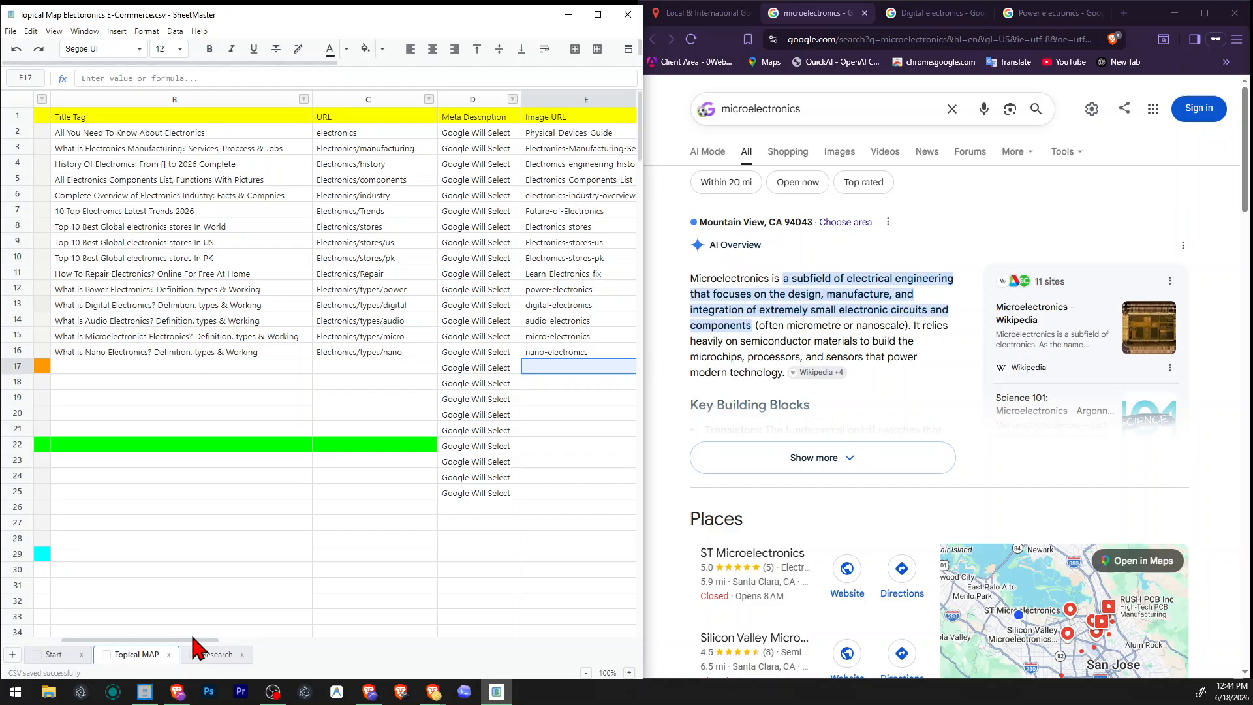
pyautogui.click(365, 430)
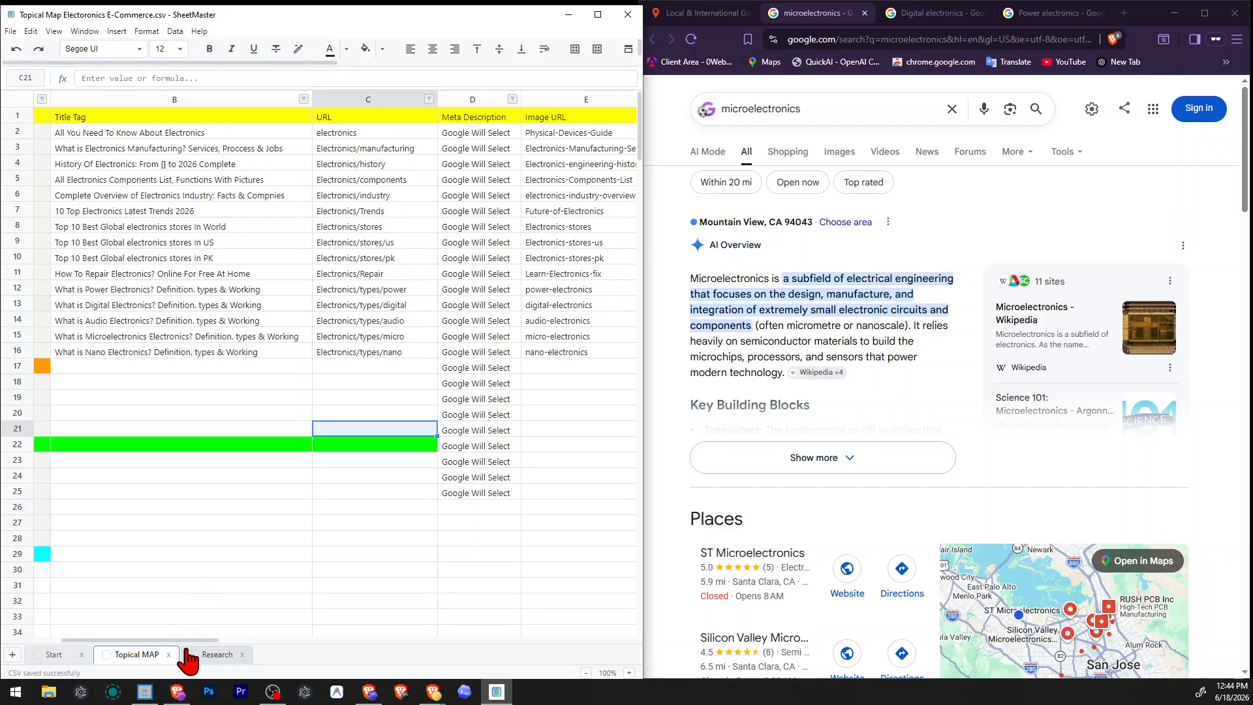
pyautogui.moveTo(196, 639); pyautogui.dragTo(258, 642)
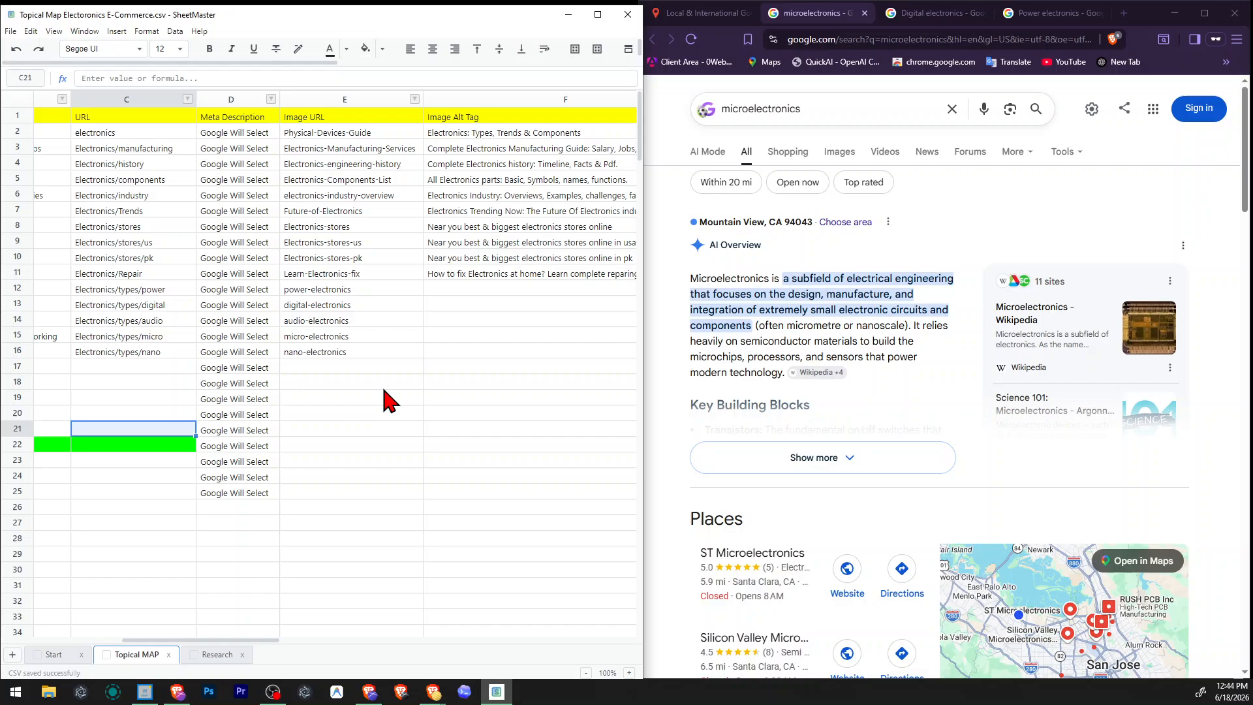
pyautogui.click(456, 288)
# Close the microelectronics and Digital electronics search results in the browser and switch to the Power electronics results.
pyautogui.scroll(-7, 974, 356)
pyautogui.scroll(-10, 974, 356)
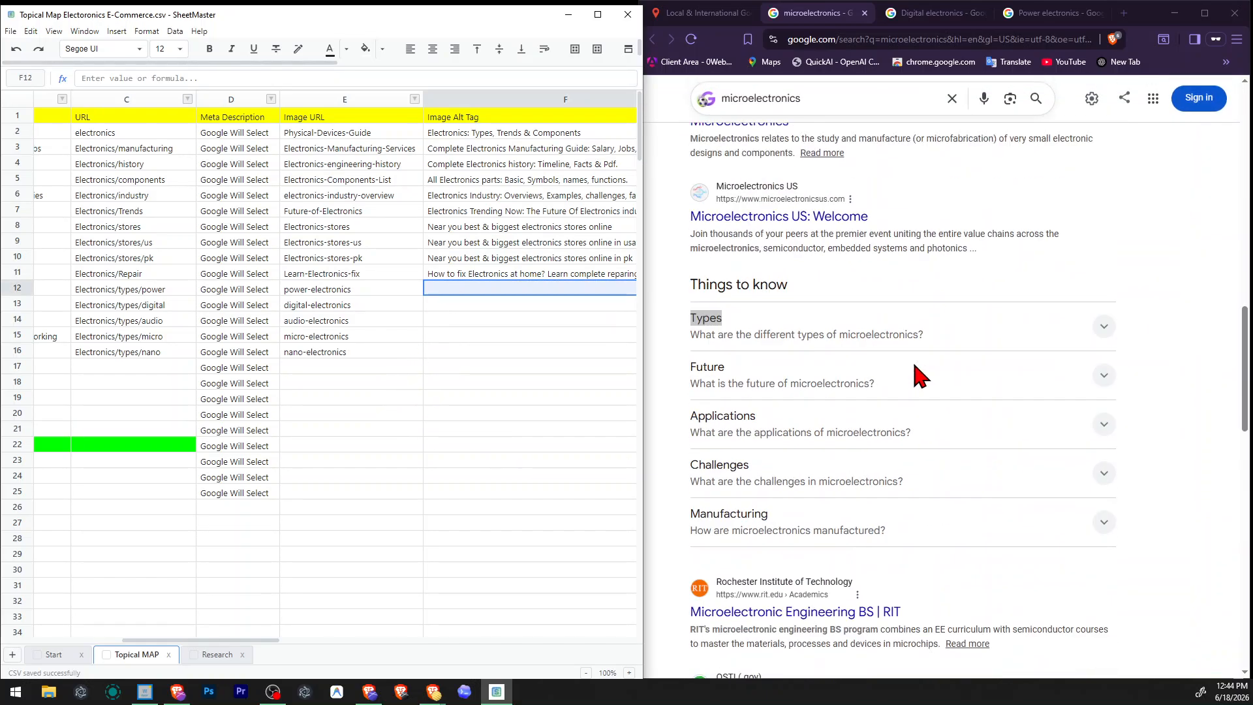
pyautogui.click(865, 14)
pyautogui.click(866, 15)
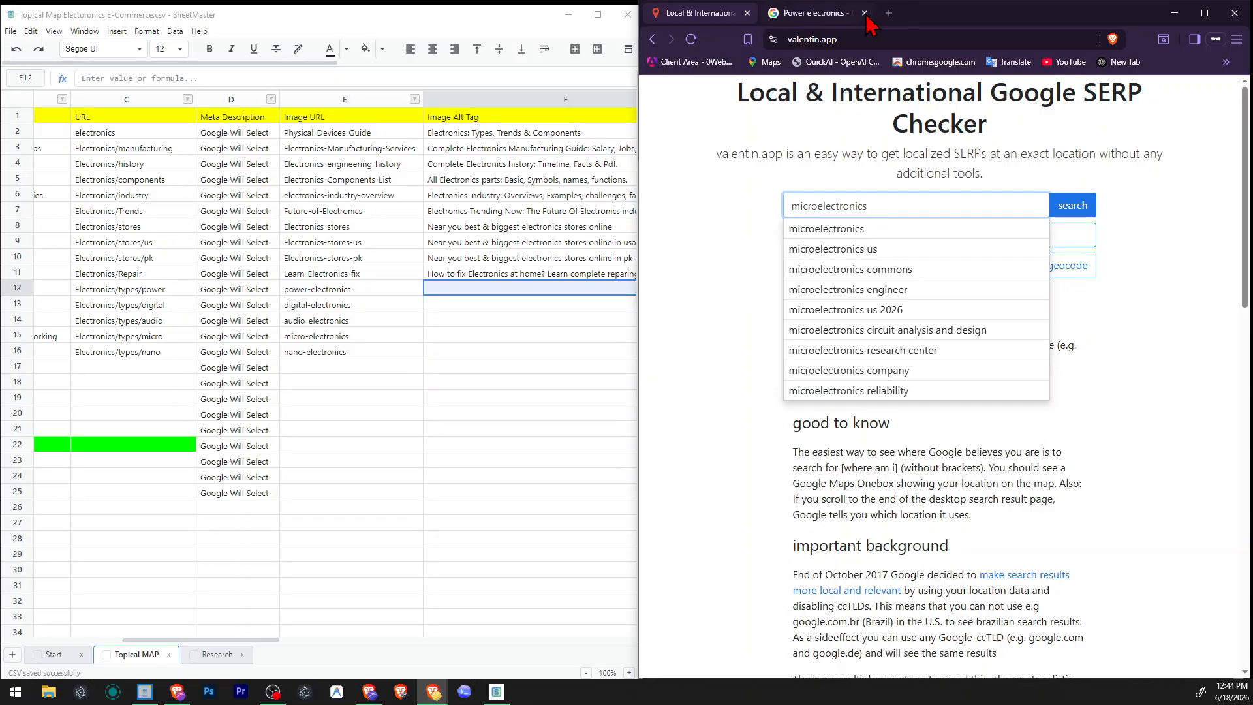
pyautogui.click(852, 15)
# Examine the Google results, People also ask questions and related searches for Power electronics for alt tag ideas.
pyautogui.scroll(5, 1050, 369)
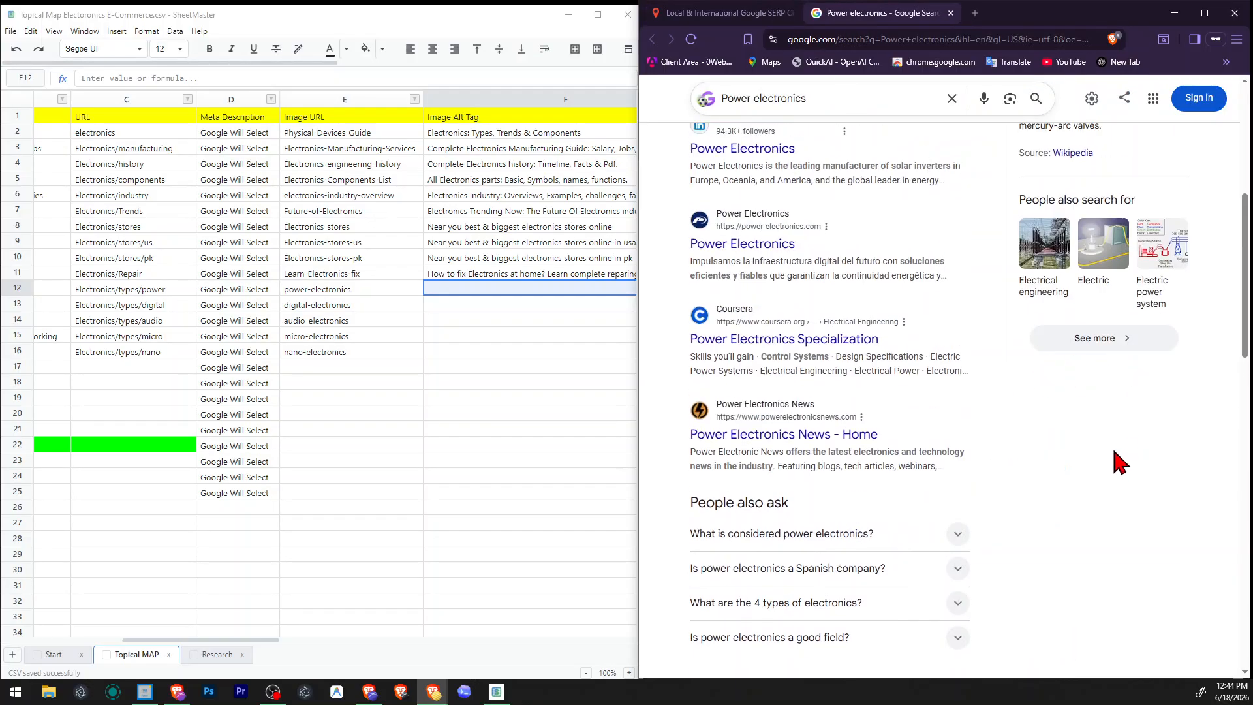
pyautogui.scroll(2, 1110, 457)
pyautogui.scroll(2, 1108, 418)
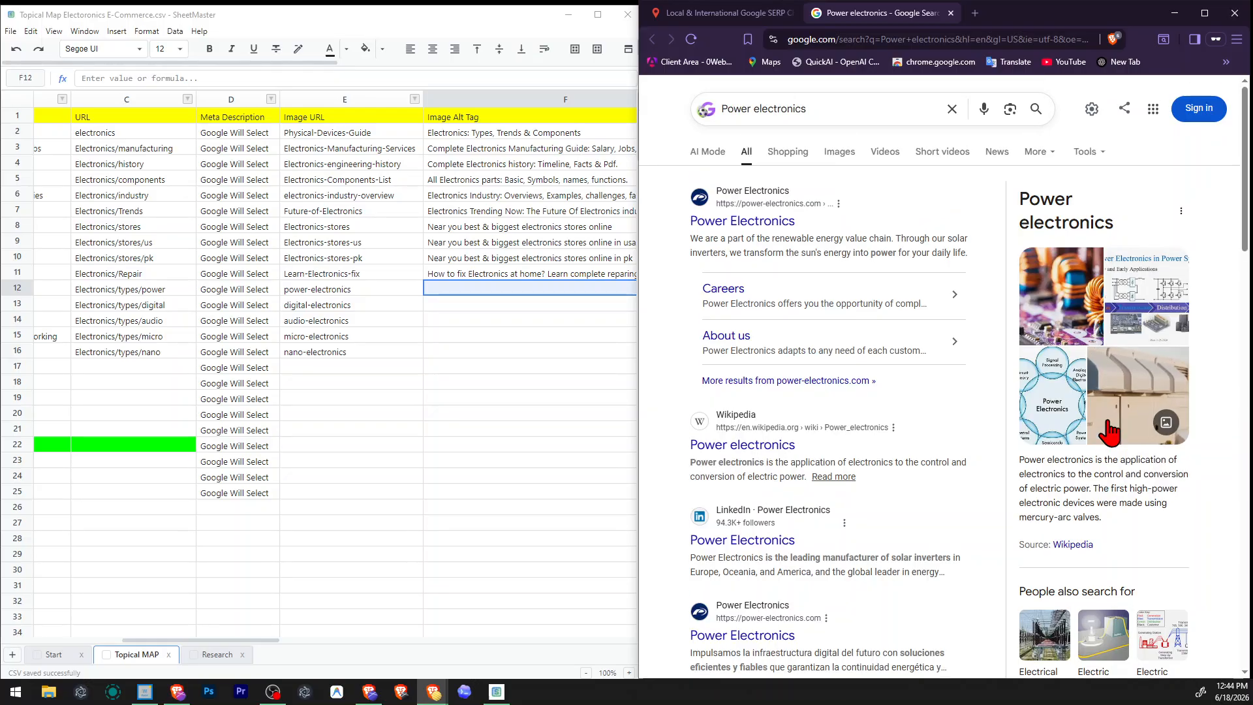
pyautogui.scroll(-6, 758, 261)
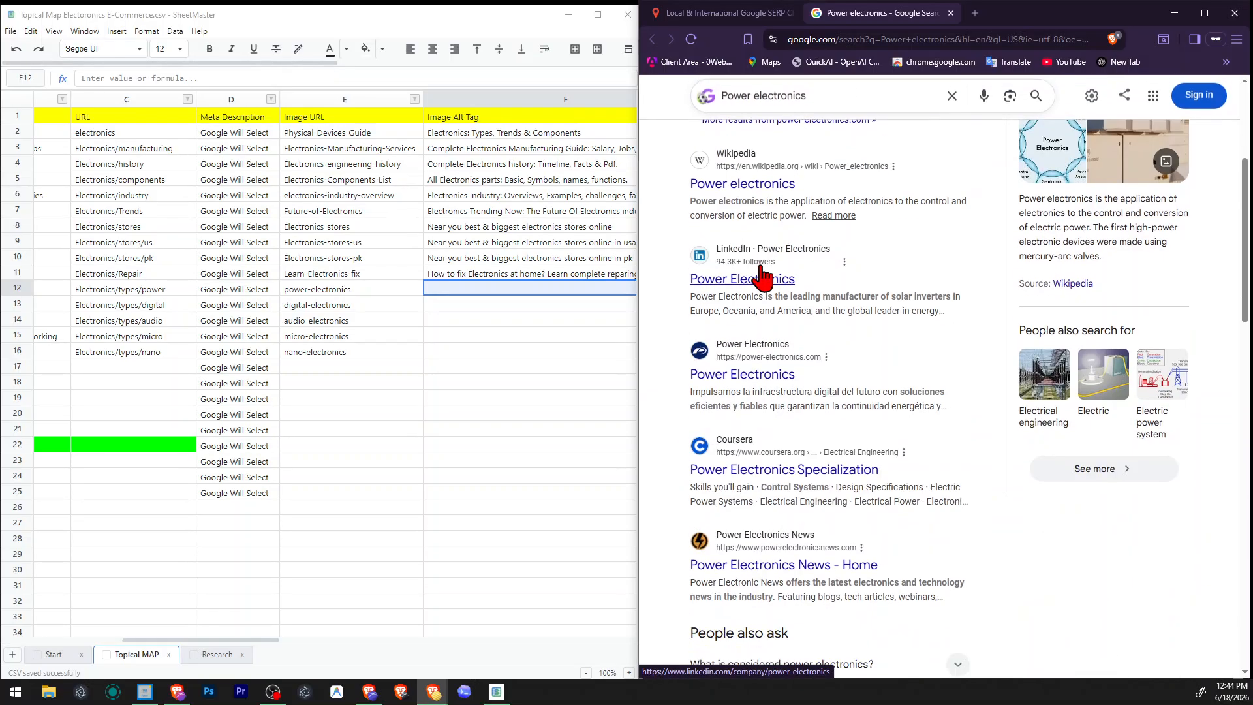
pyautogui.scroll(4, 1205, 441)
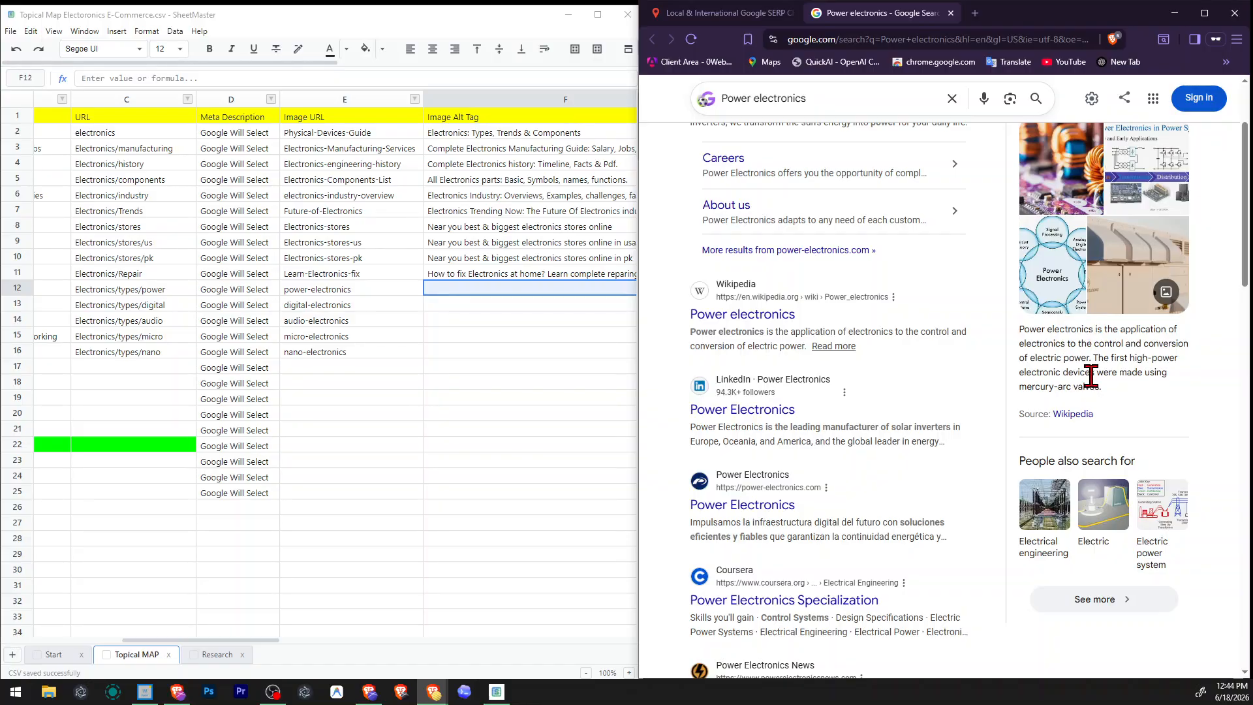
pyautogui.scroll(-2, 1147, 371)
pyautogui.scroll(-4, 1149, 379)
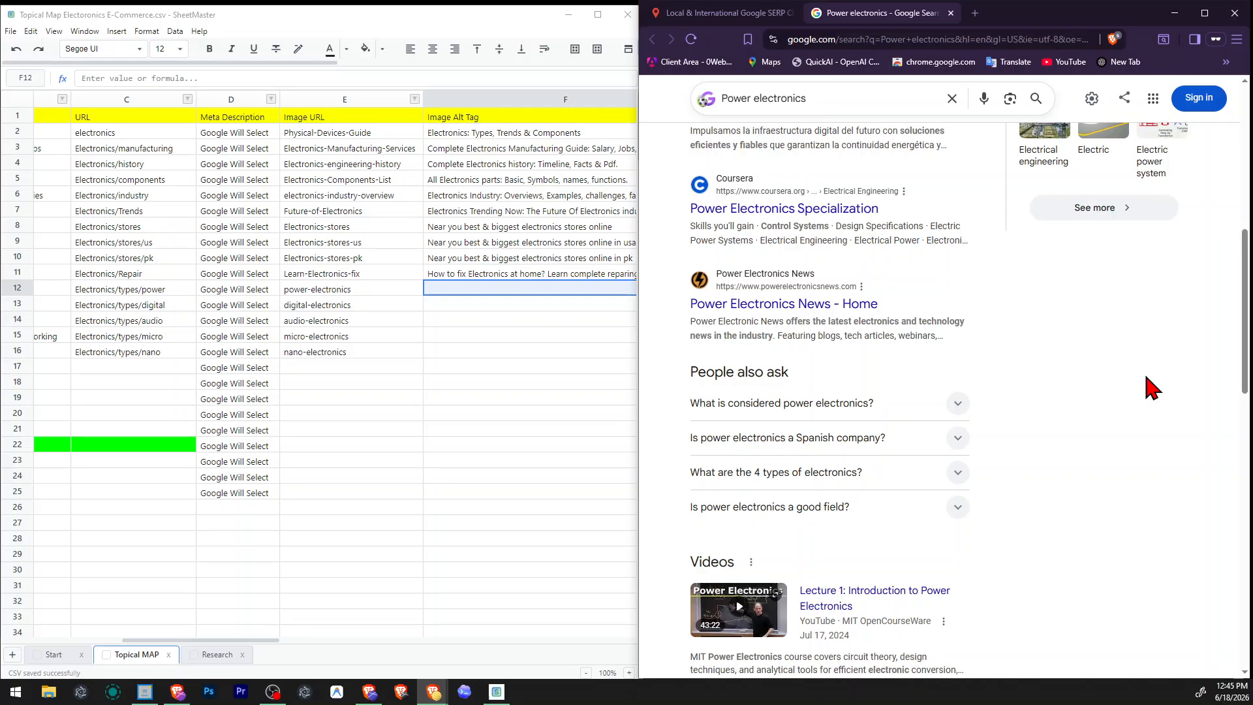
pyautogui.scroll(-2, 1153, 388)
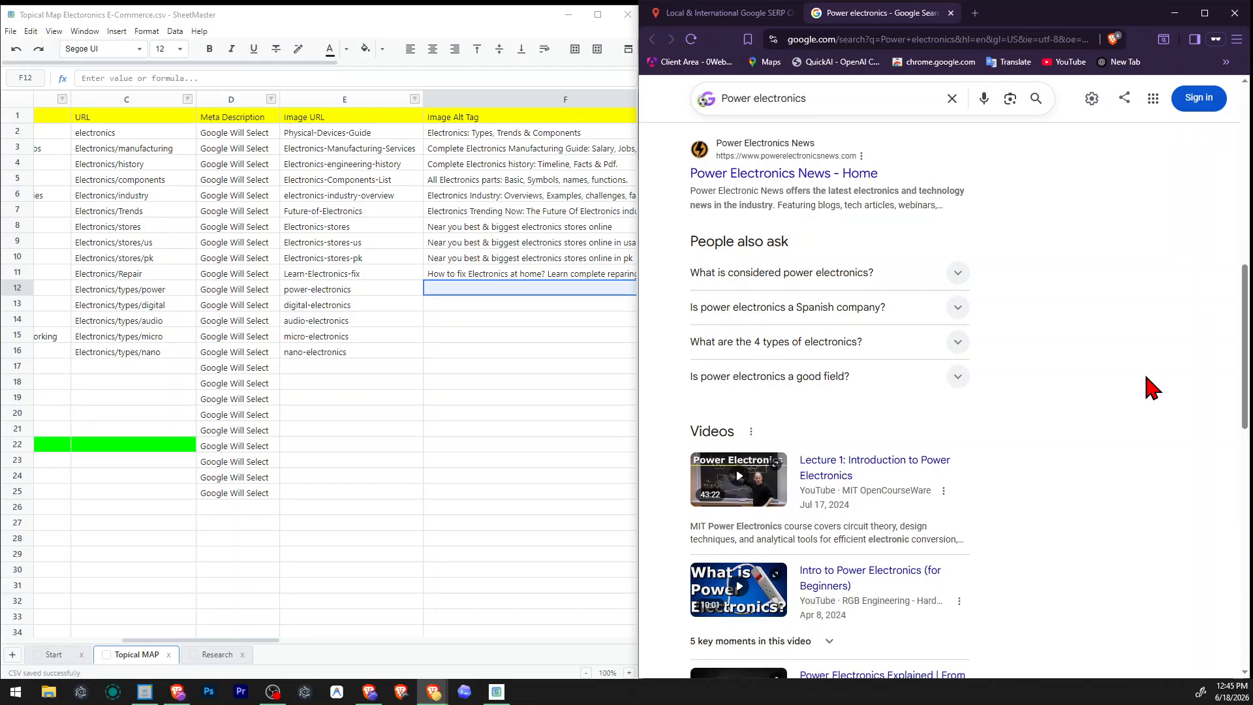
pyautogui.scroll(-8, 1152, 389)
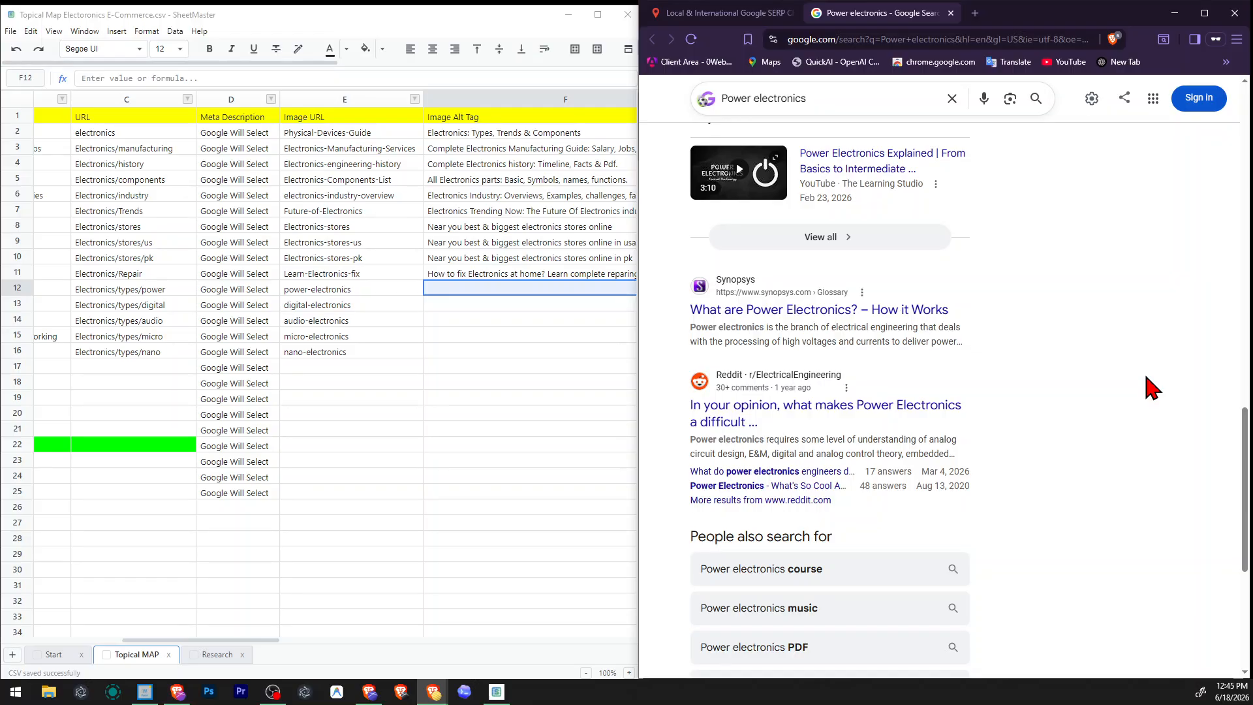
pyautogui.scroll(-2, 1168, 346)
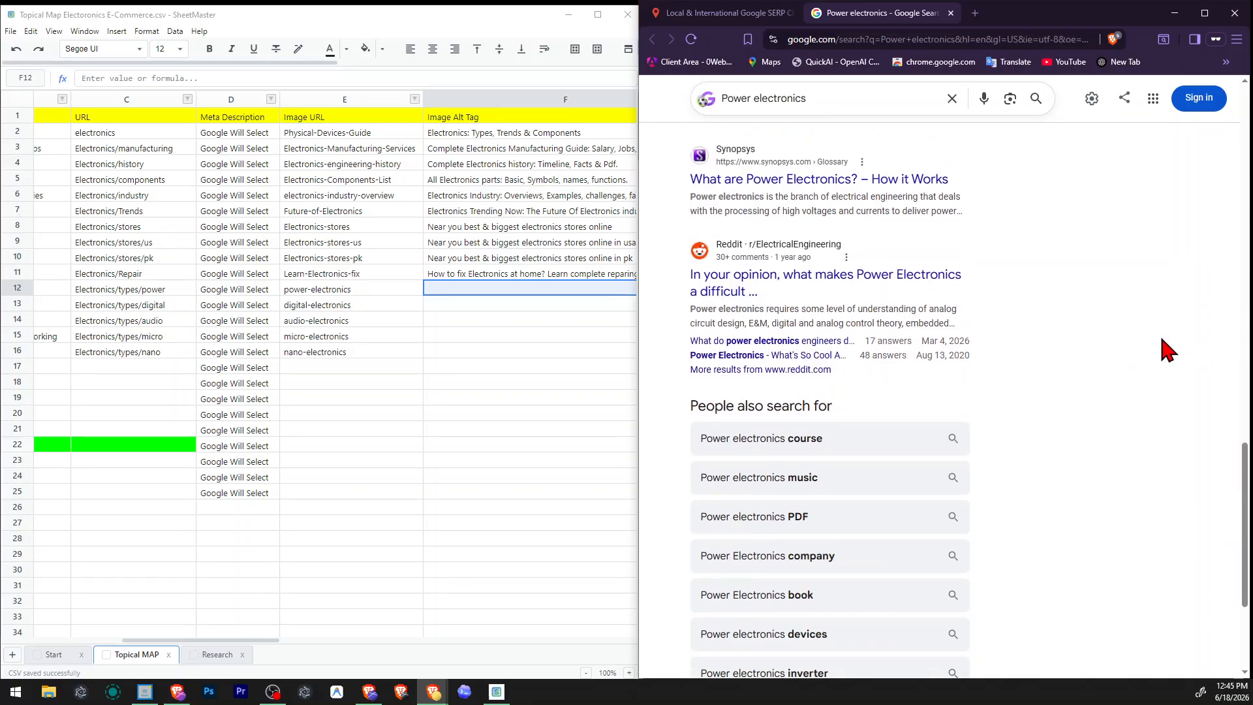
pyautogui.scroll(-2, 1076, 327)
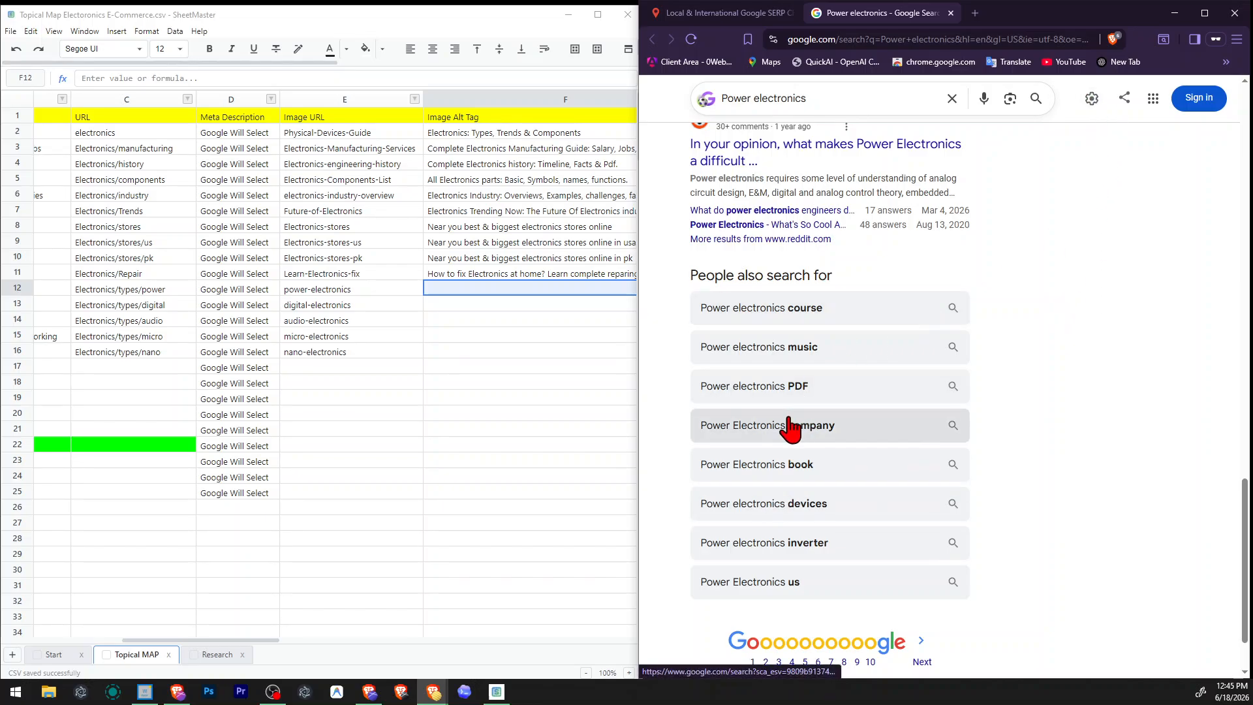
# Recheck the top-ranking Power electronics results and read the first result's description.
pyautogui.scroll(4, 851, 358)
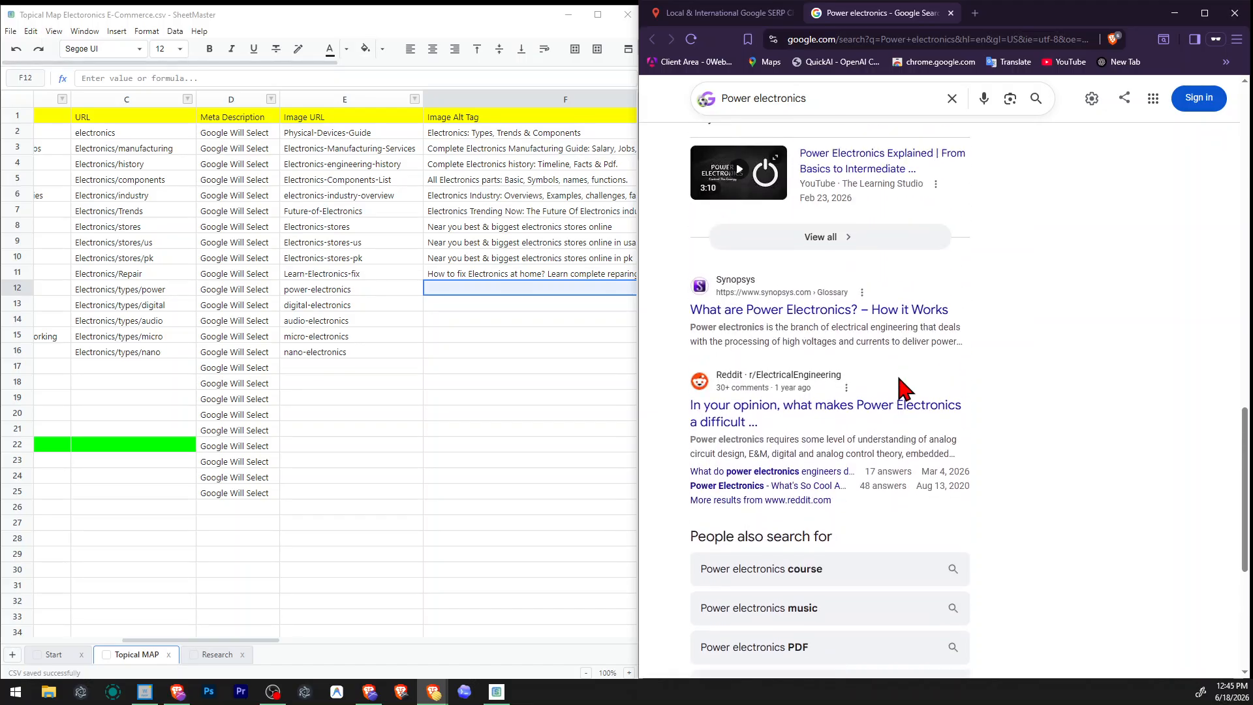
pyautogui.scroll(10, 902, 390)
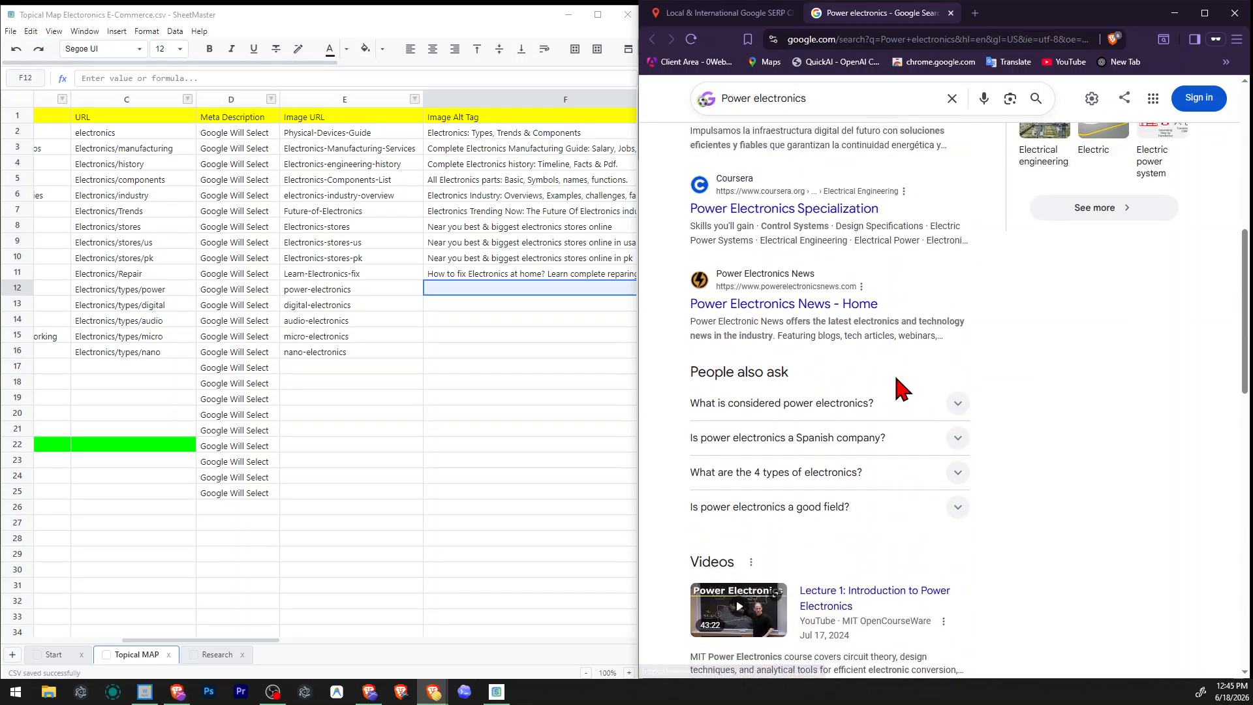
pyautogui.scroll(4, 922, 304)
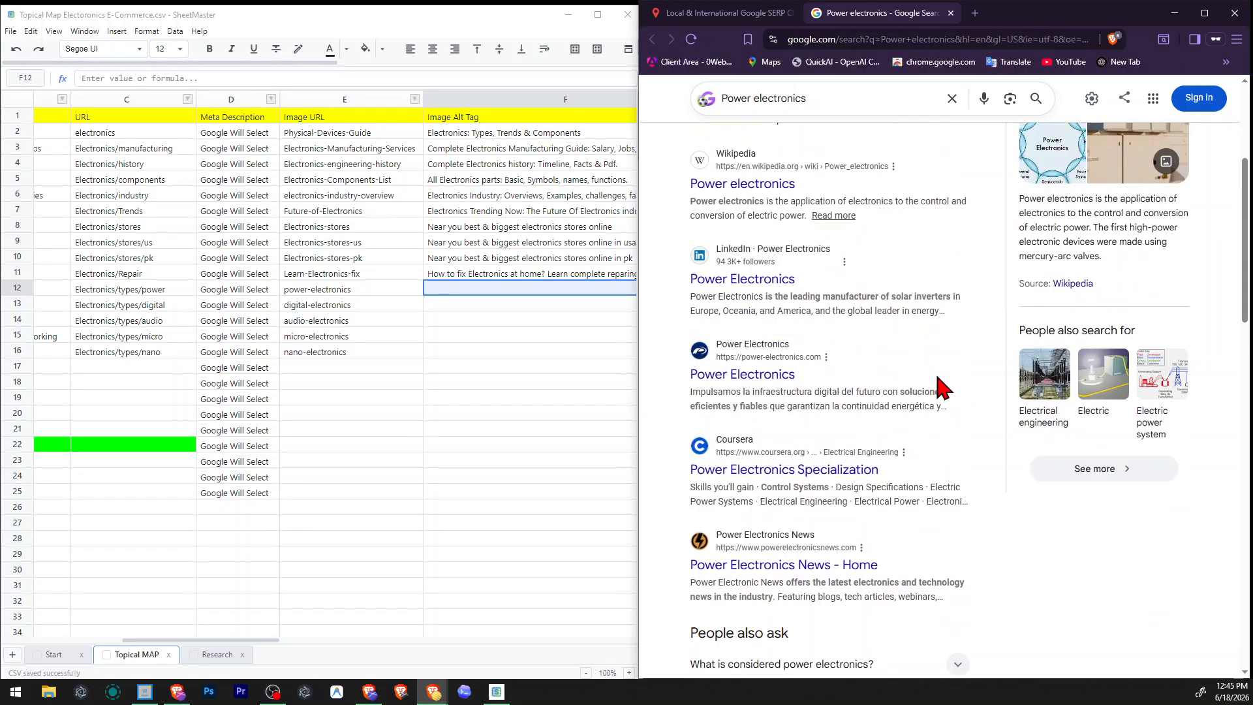
pyautogui.scroll(2, 848, 421)
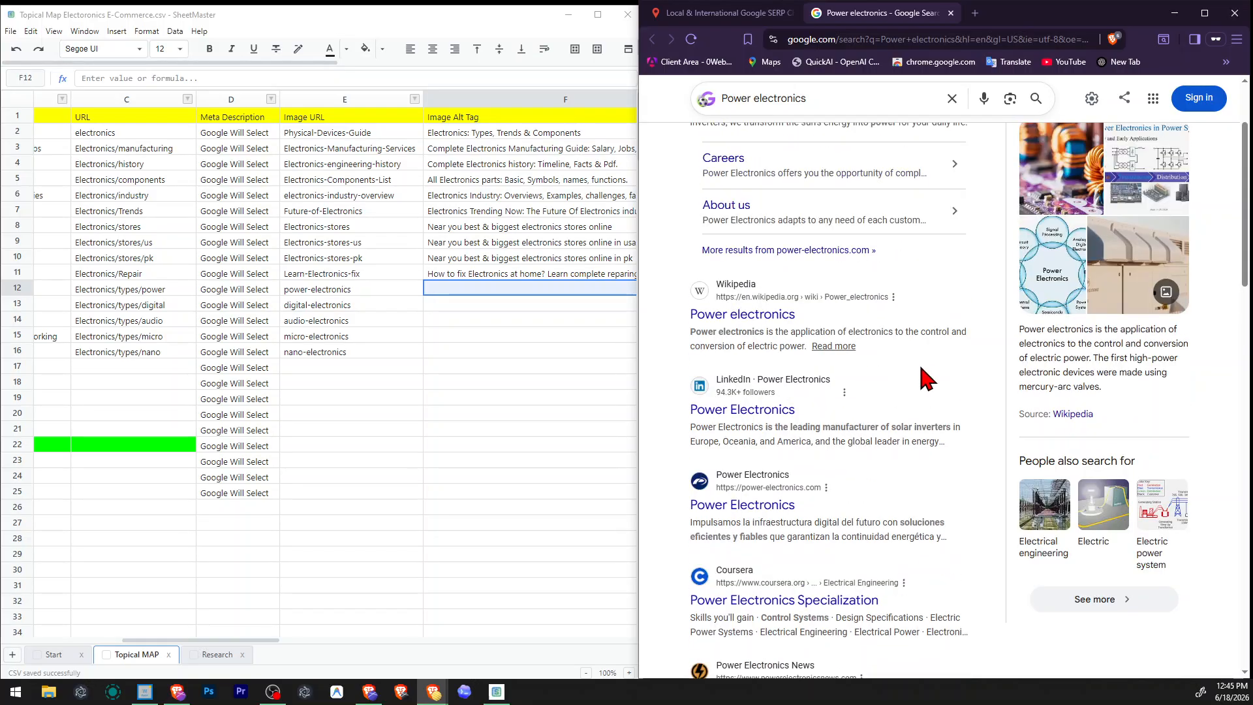
pyautogui.scroll(2, 926, 385)
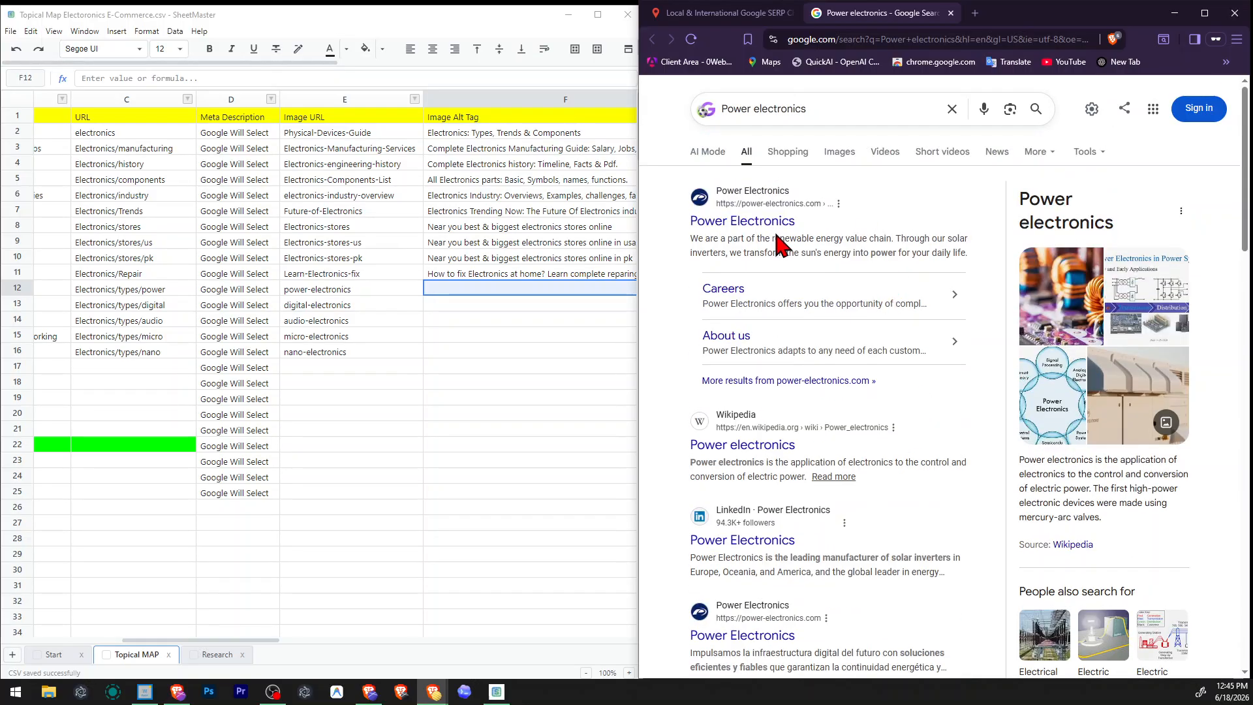
pyautogui.moveTo(746, 238); pyautogui.dragTo(870, 251)
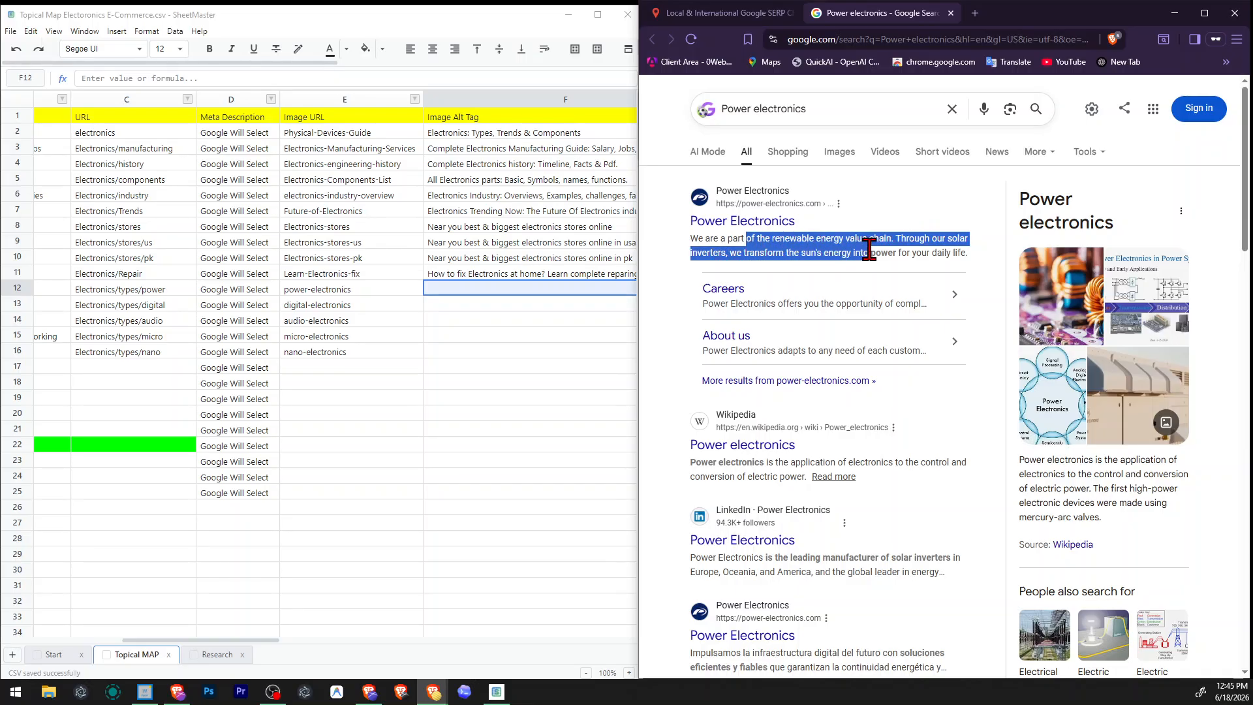
pyautogui.click(897, 248)
pyautogui.scroll(-2, 949, 302)
pyautogui.scroll(-3, 953, 312)
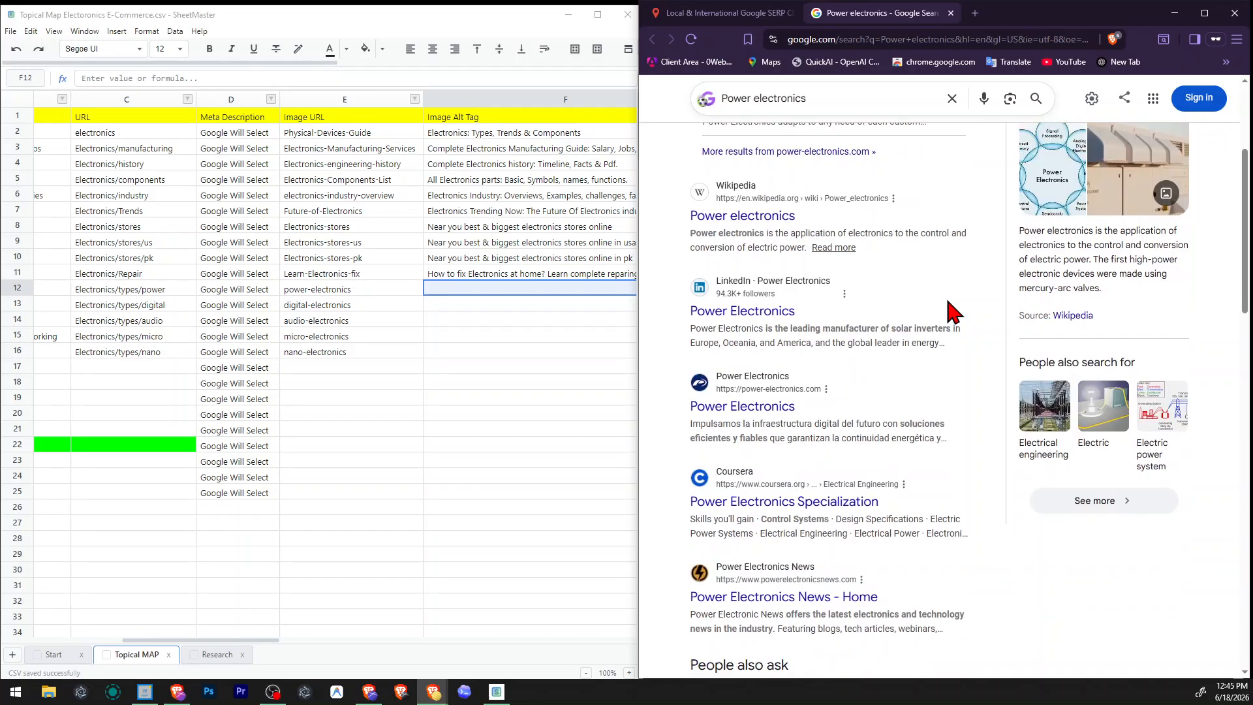
# Skim the Wikipedia article on Power electronics from the Google results, and return to the results' People also ask questions.
pyautogui.scroll(3, 953, 312)
pyautogui.rightClick(703, 315)
pyautogui.click(731, 317)
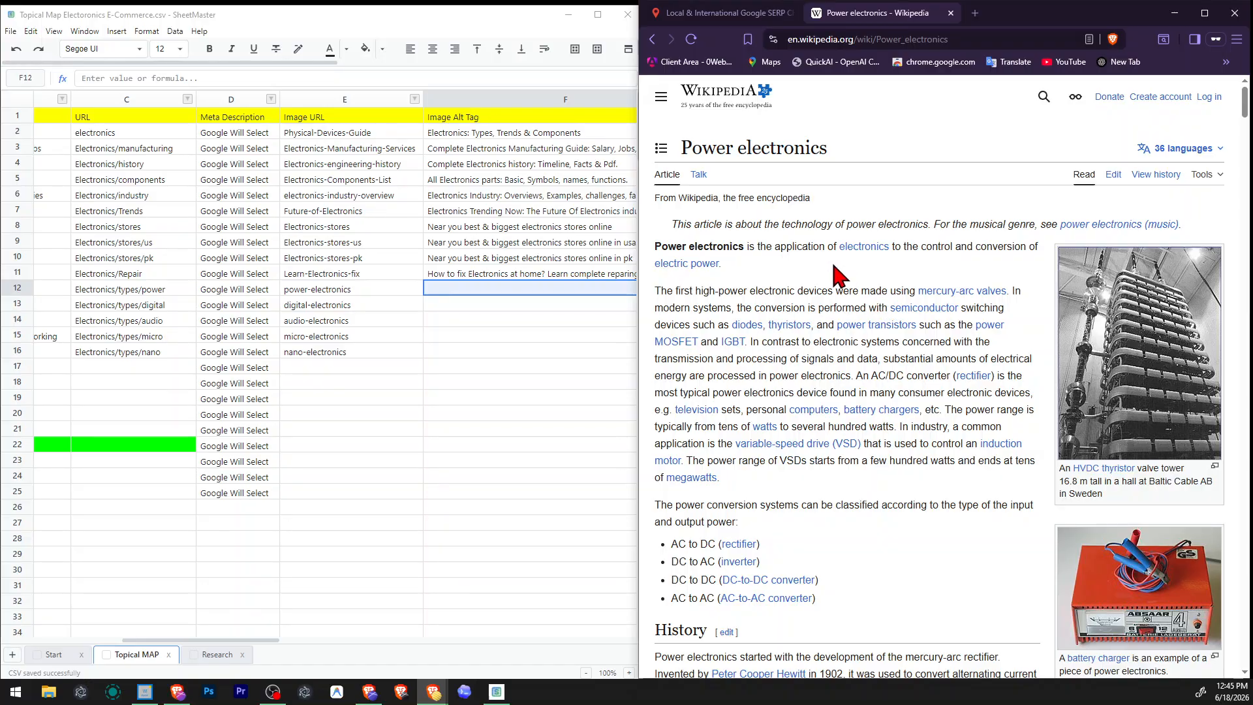
pyautogui.scroll(-20, 832, 271)
pyautogui.scroll(-10, 838, 261)
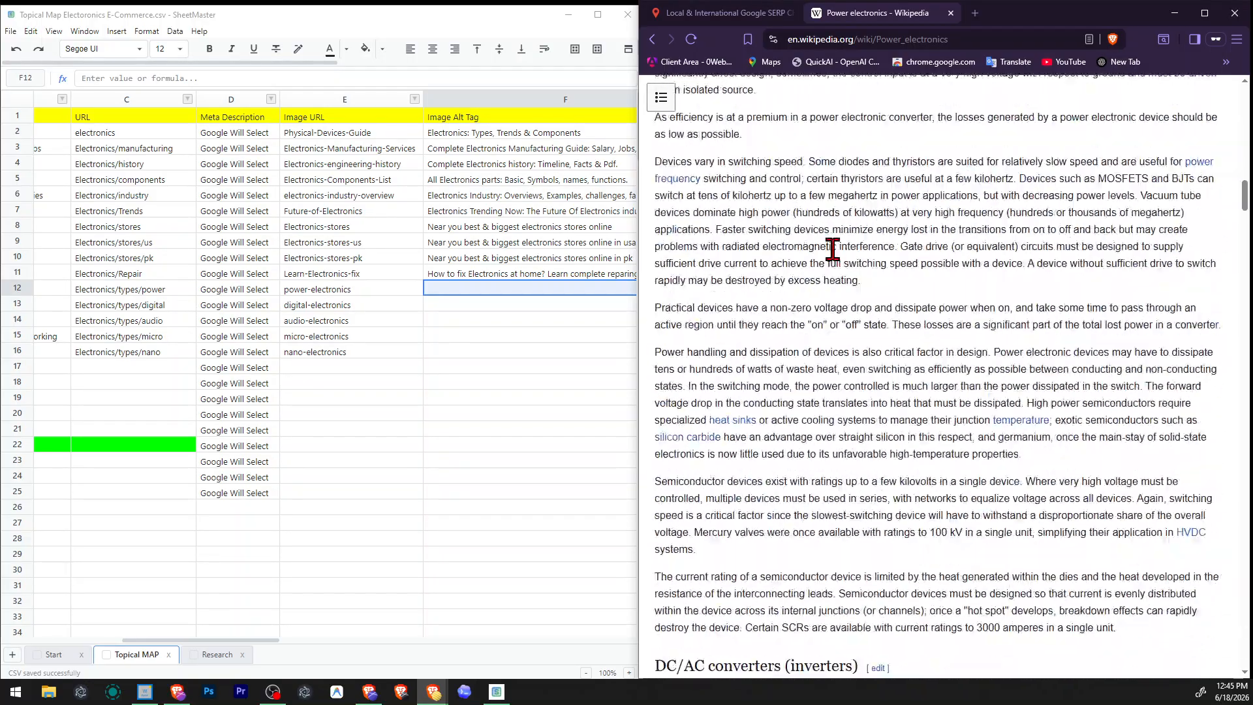
pyautogui.scroll(-15, 837, 255)
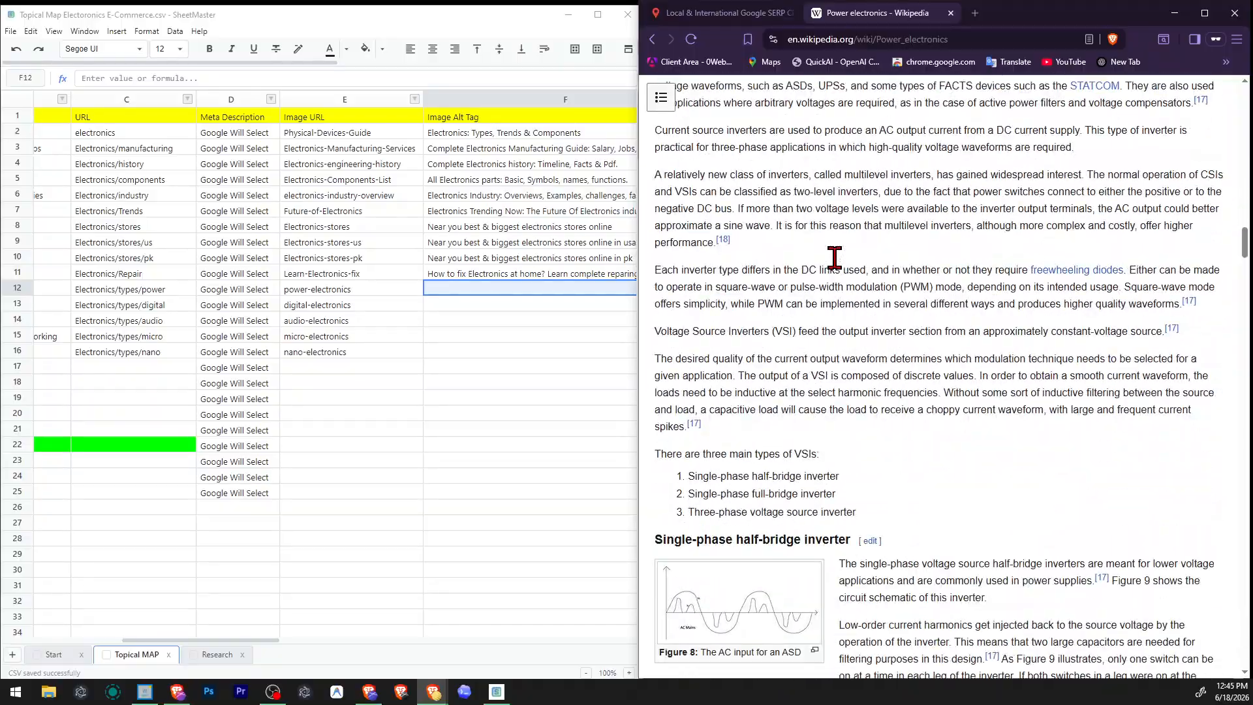
pyautogui.scroll(-6, 844, 245)
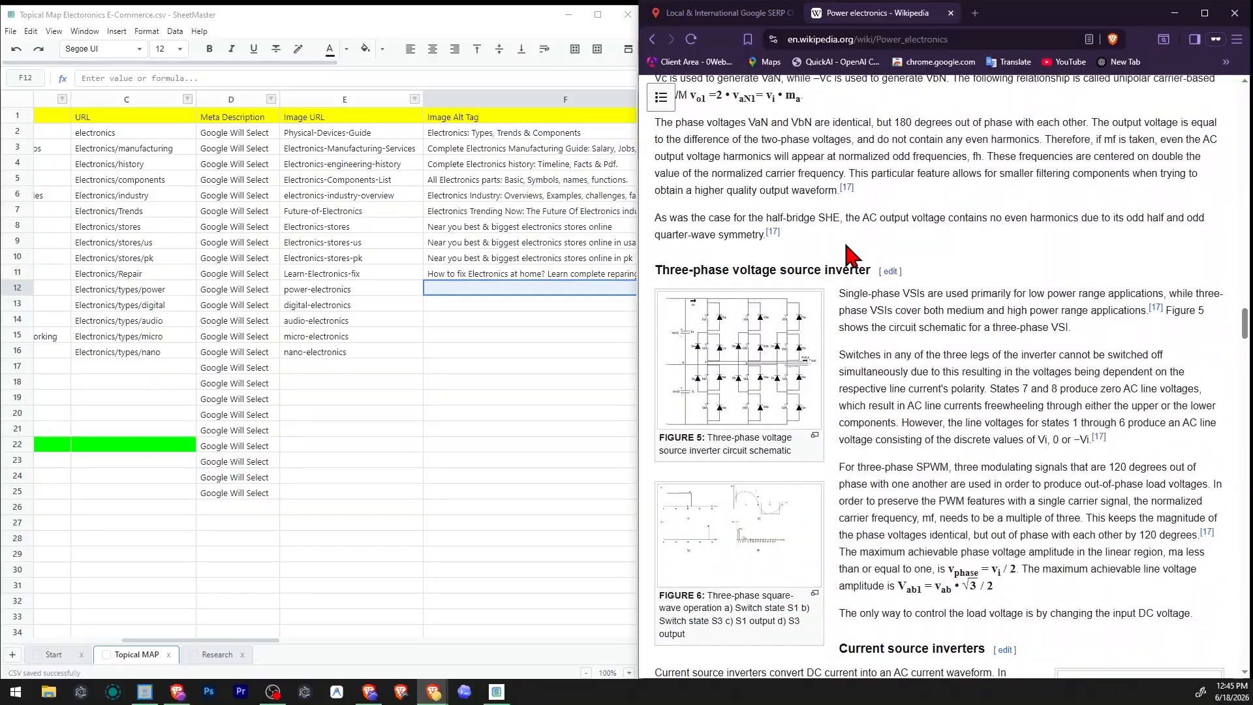
pyautogui.scroll(10, 848, 252)
pyautogui.click(653, 41)
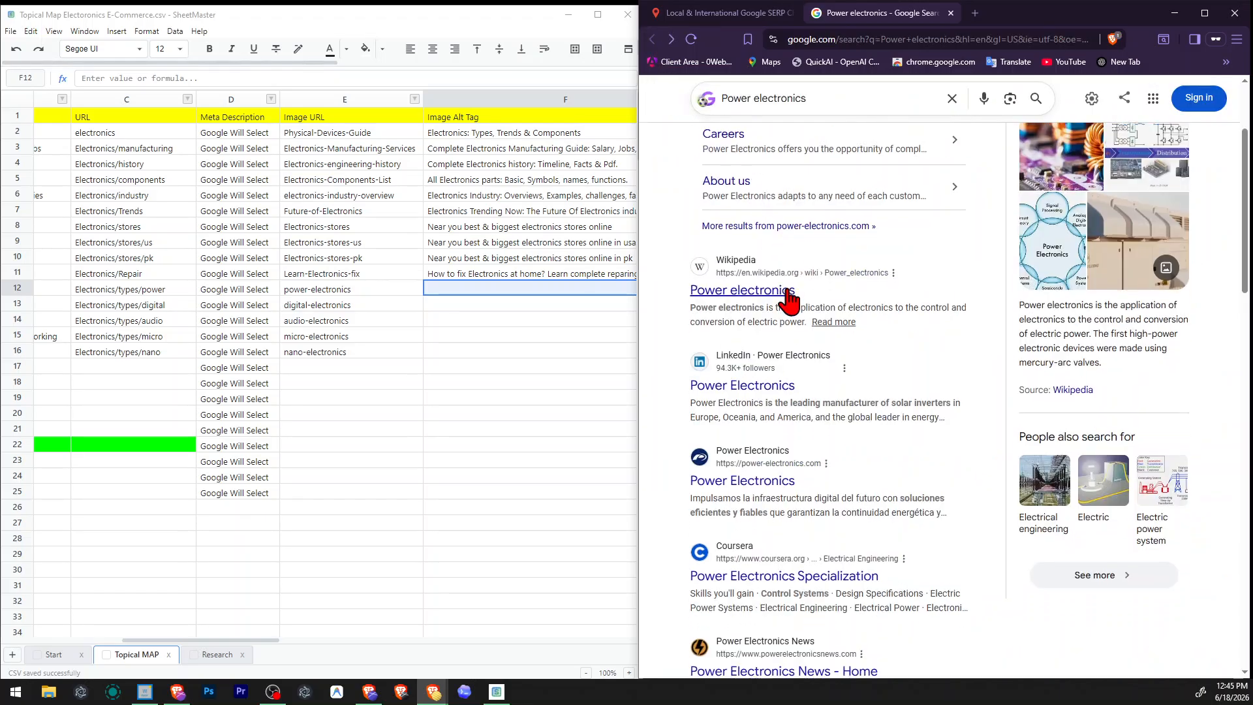
pyautogui.scroll(-9, 809, 300)
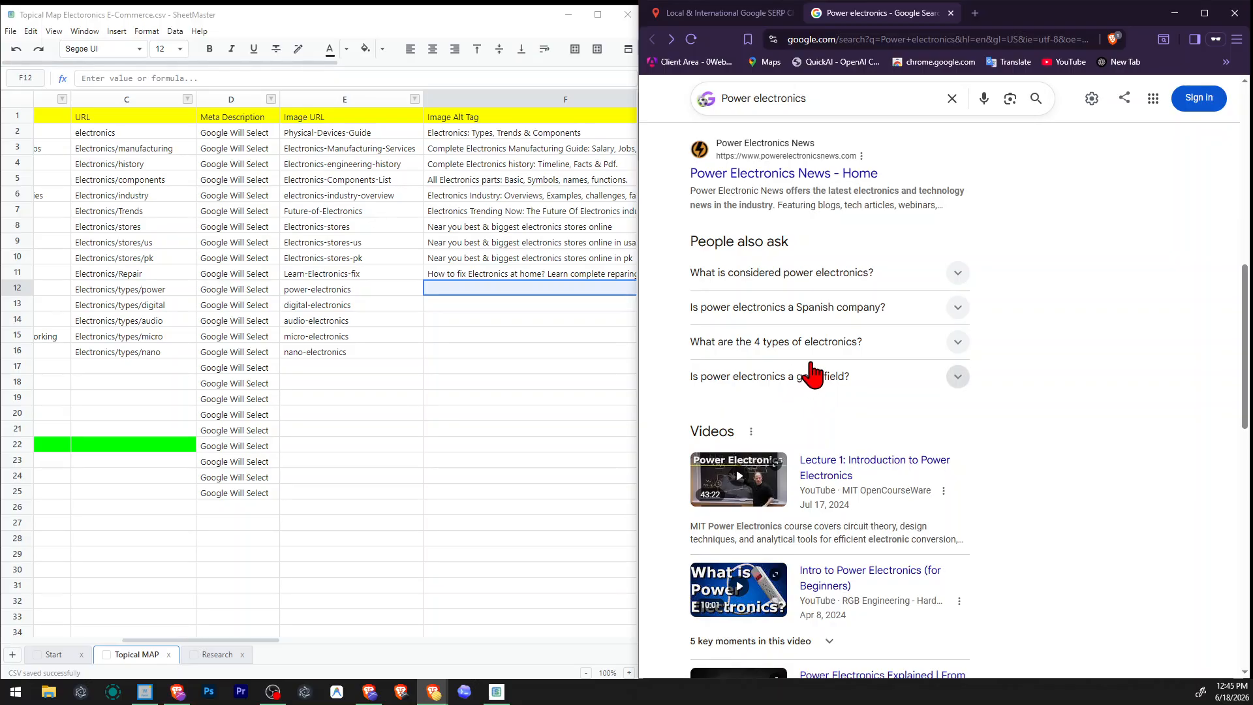
# Enter "Power Electronics" in the Power electronics row's Image Alt Tag cell and copy that text.
pyautogui.click(507, 293)
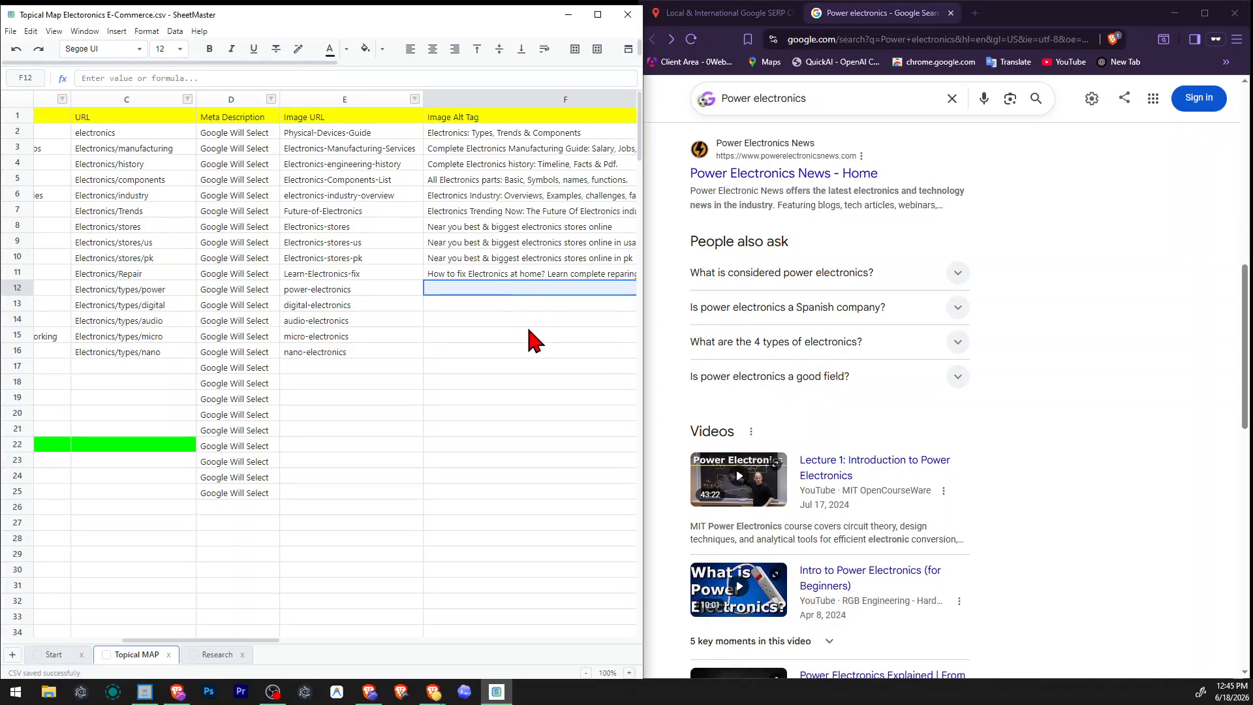
pyautogui.write('Power Electronics')
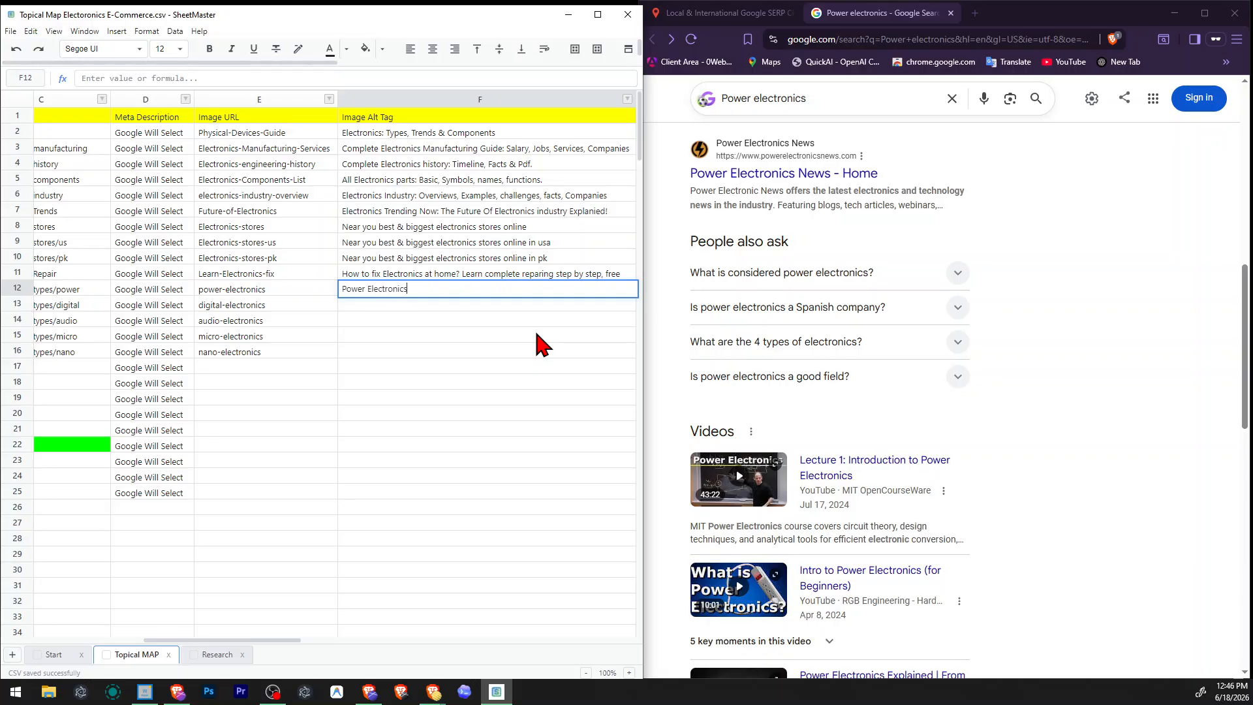
pyautogui.hotkey('ctrl', 'a')
pyautogui.hotkey('ctrl', 'c')
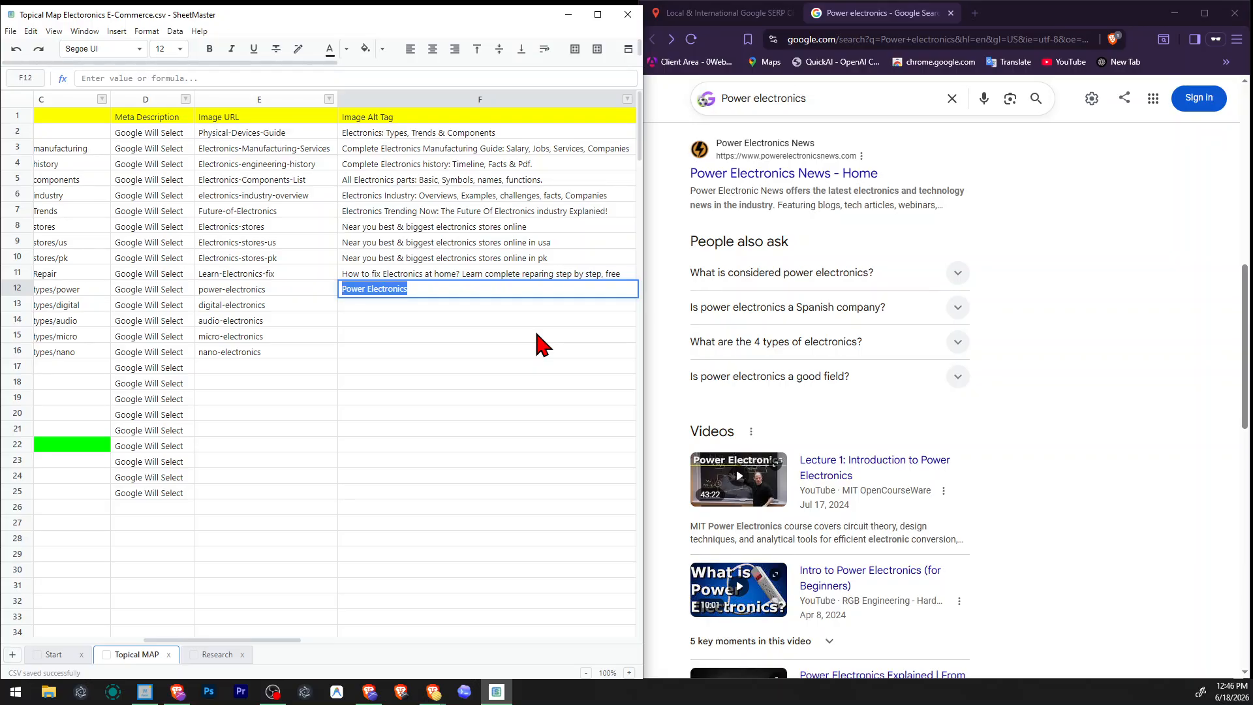
# Switch to ChatGPT and ask how to say "Power Electronics" in other words, with synonyms at the end.
pyautogui.click(370, 692)
pyautogui.write('wh')
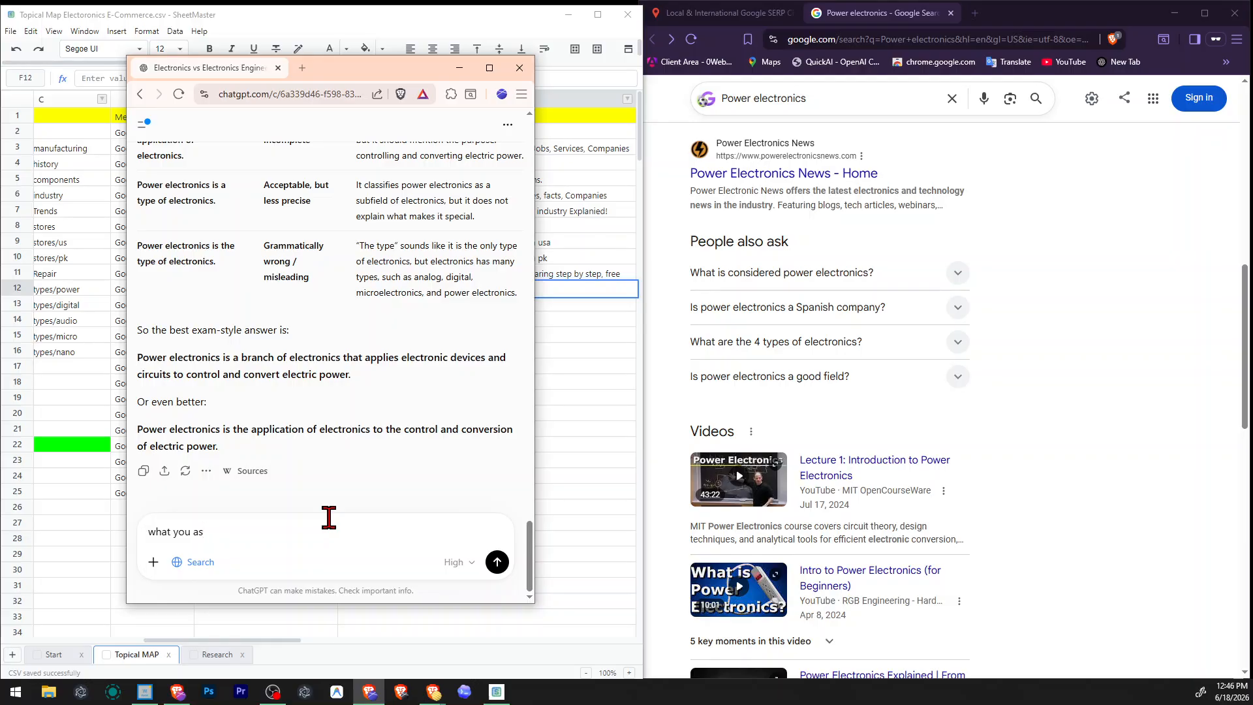
pyautogui.write('at you say "')
pyautogui.hotkey('ctrl', 'v')
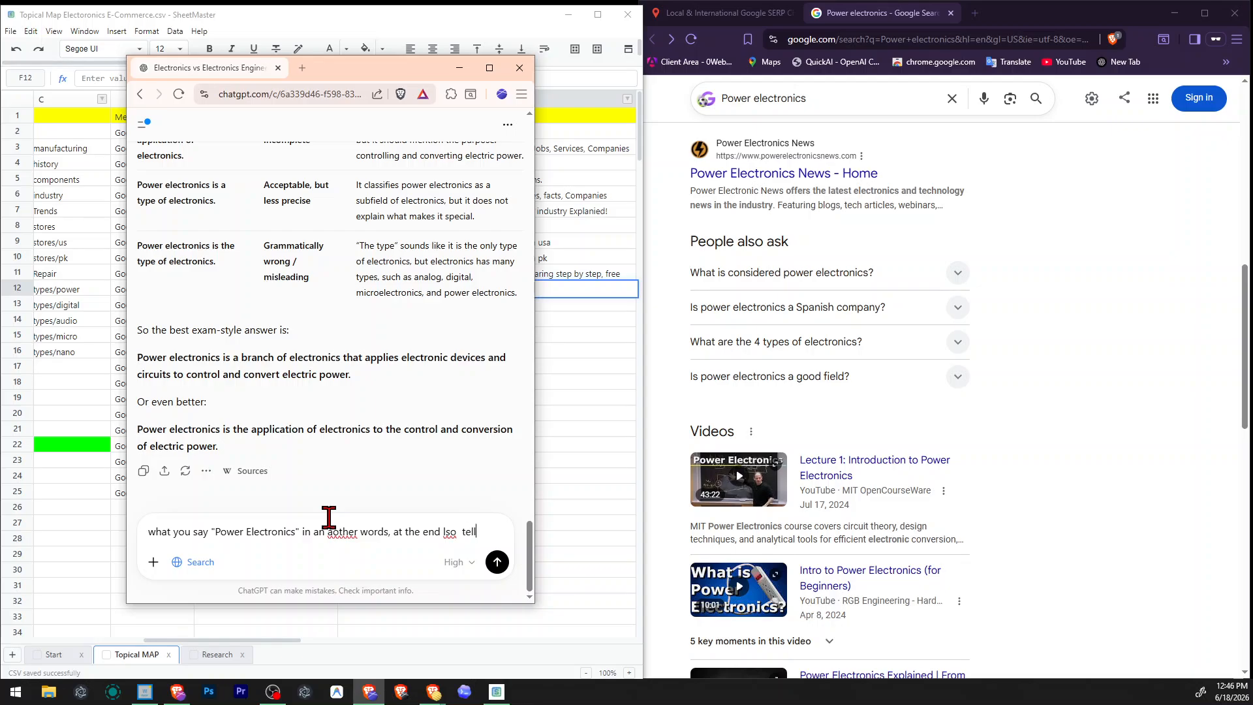
pyautogui.hotkey('ctrl', 'shift', 'Left')
pyautogui.hotkey('ctrl', 'shift', 'Left')
pyautogui.hotkey('ctrl', 'shift', 'Right')
pyautogui.write('alnomes')
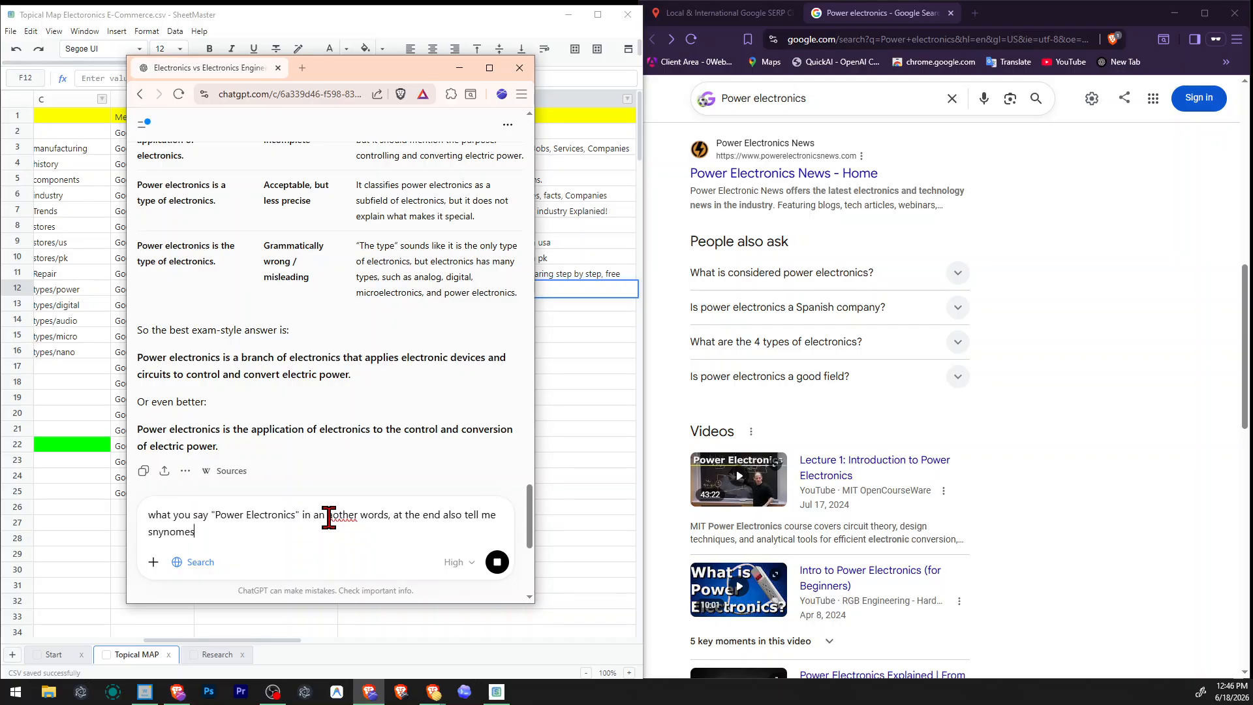
pyautogui.press('Return')
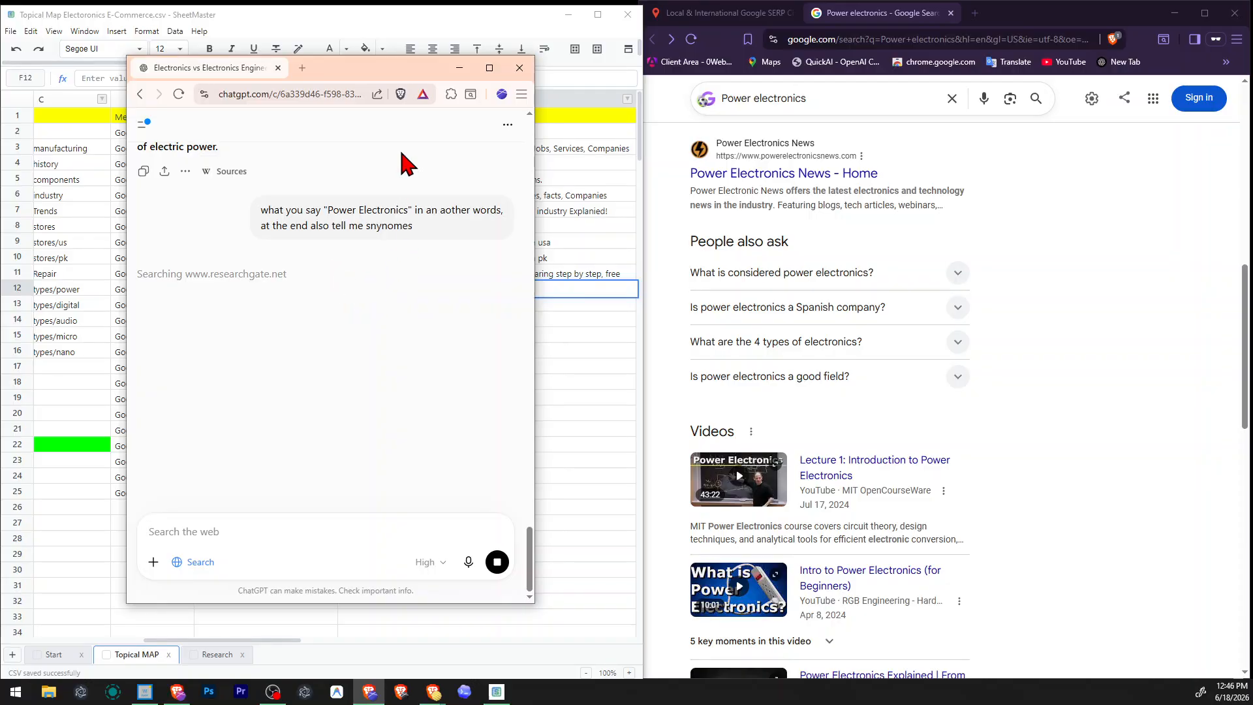
# Set Shields down for chatgpt.com and close the Shields panel.
pyautogui.click(401, 94)
pyautogui.click(368, 138)
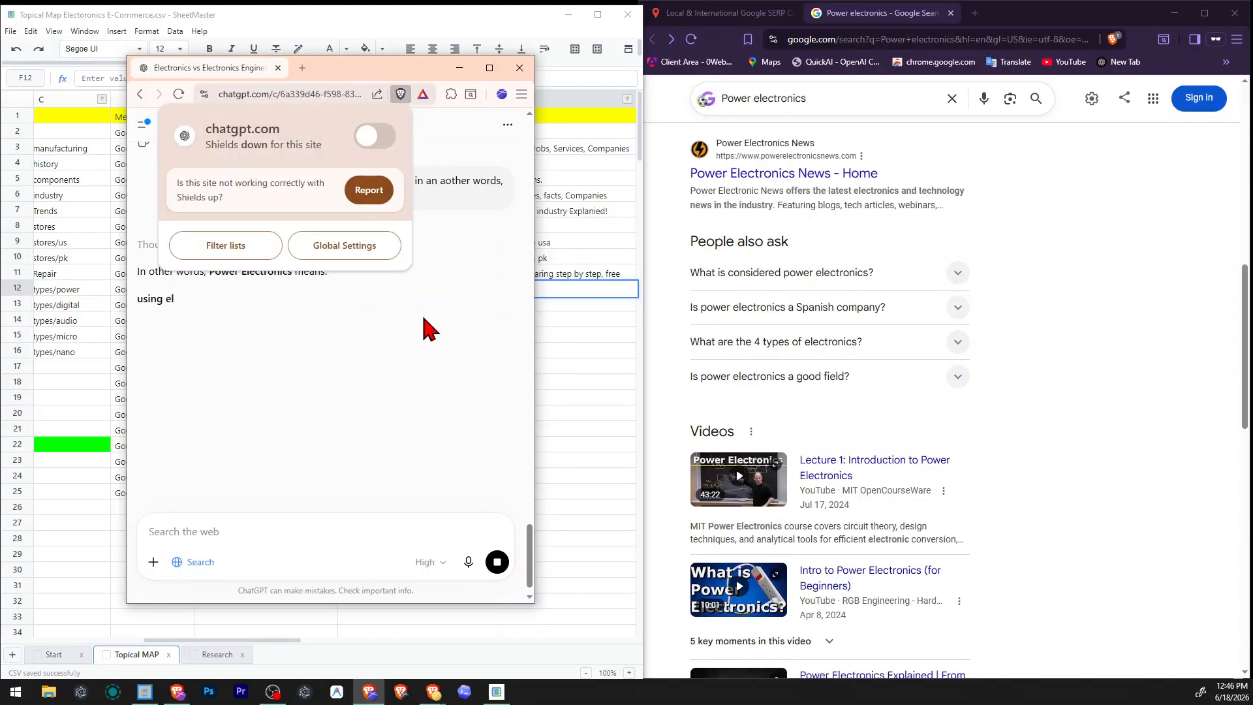
pyautogui.click(395, 375)
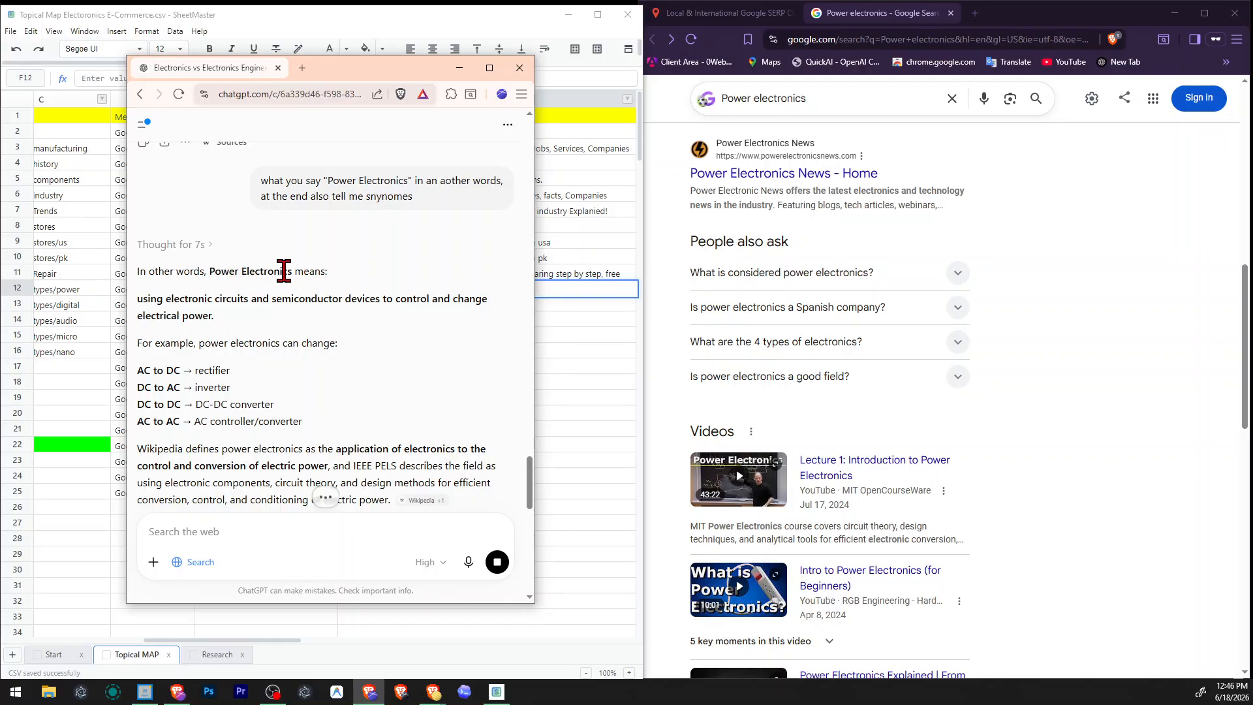
# Read ChatGPT's rewordings, device examples and synonym list for Power Electronics.
pyautogui.moveTo(138, 299); pyautogui.dragTo(226, 320)
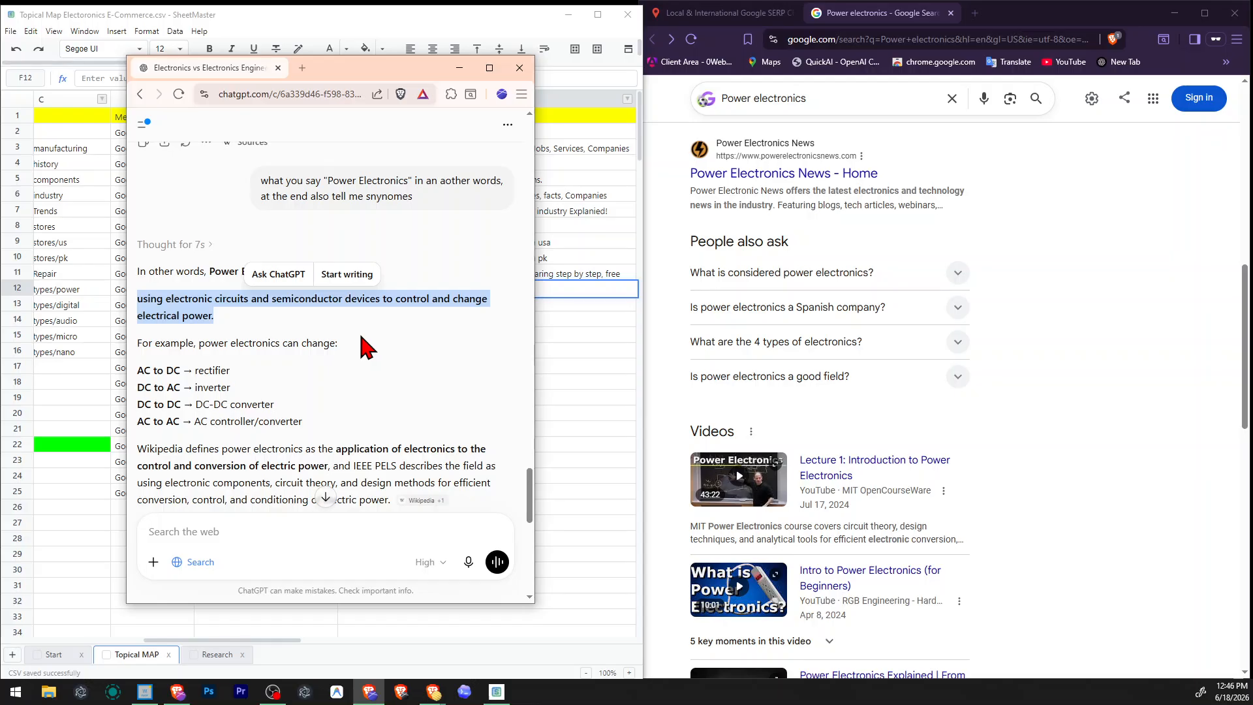
pyautogui.scroll(-2, 365, 342)
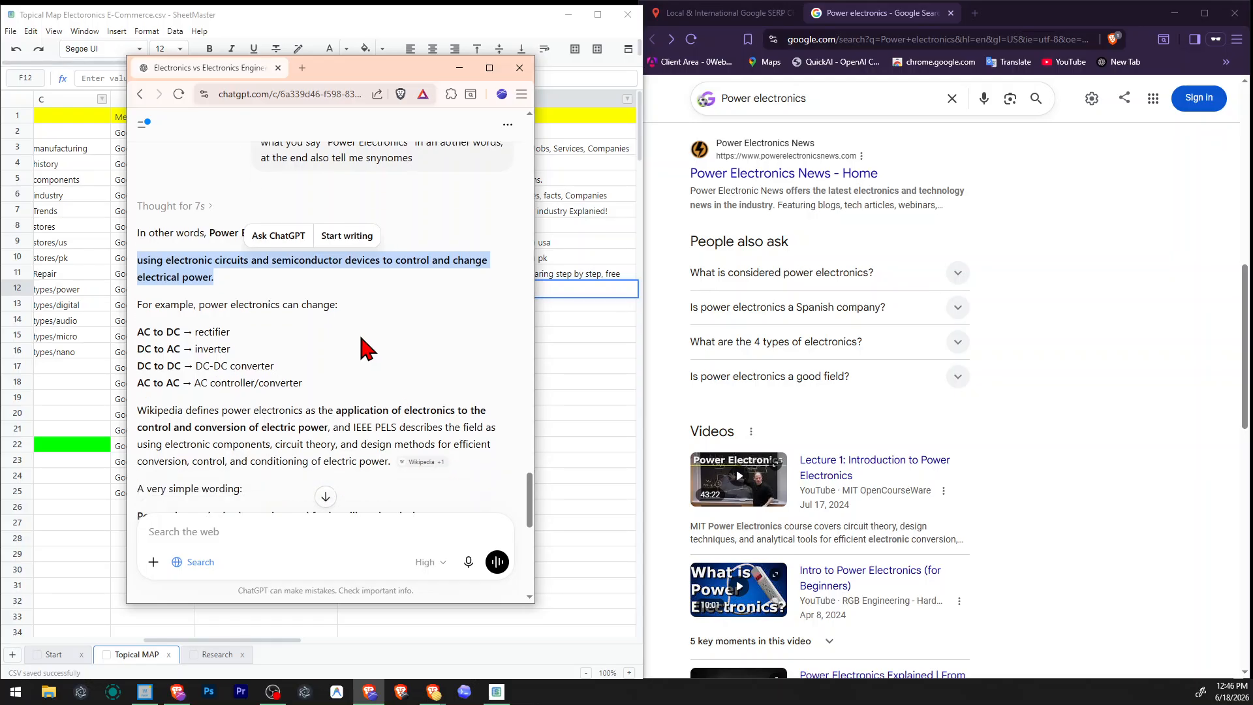
pyautogui.click(360, 336)
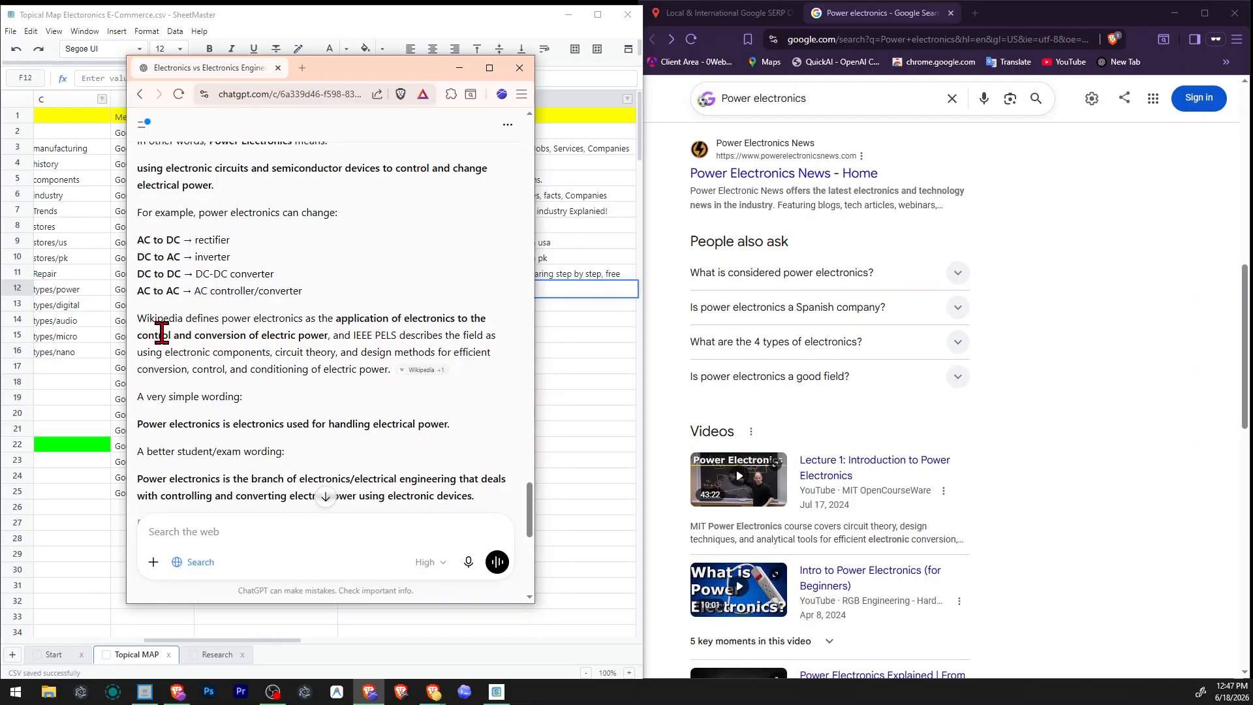
pyautogui.moveTo(186, 335); pyautogui.dragTo(329, 334)
pyautogui.click(355, 330)
pyautogui.scroll(-2, 355, 333)
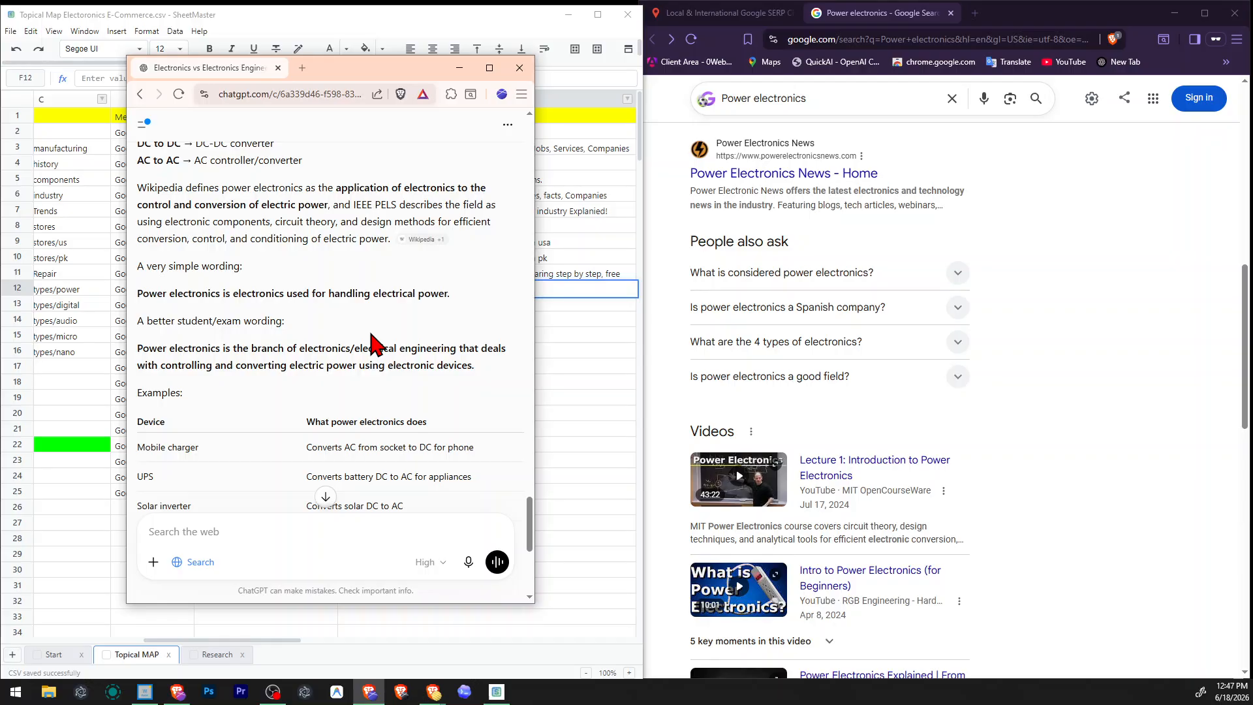
pyautogui.scroll(-2, 376, 343)
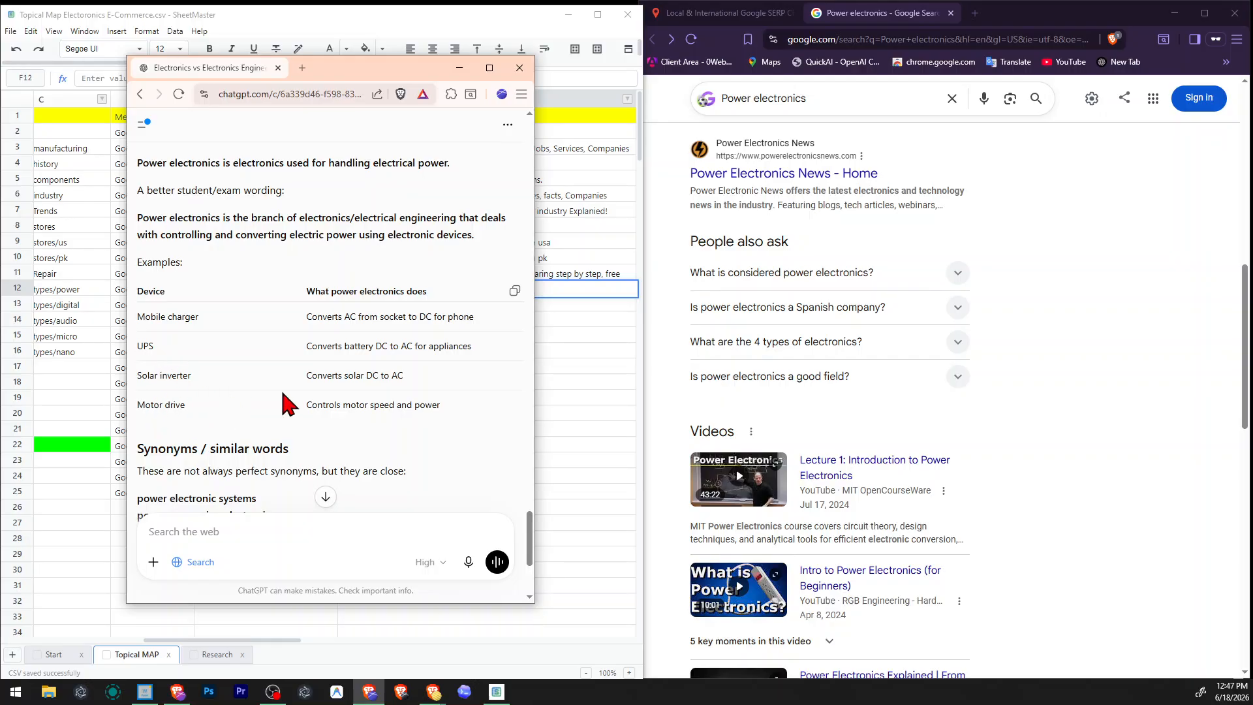
pyautogui.scroll(-2, 274, 395)
pyautogui.scroll(-2, 180, 344)
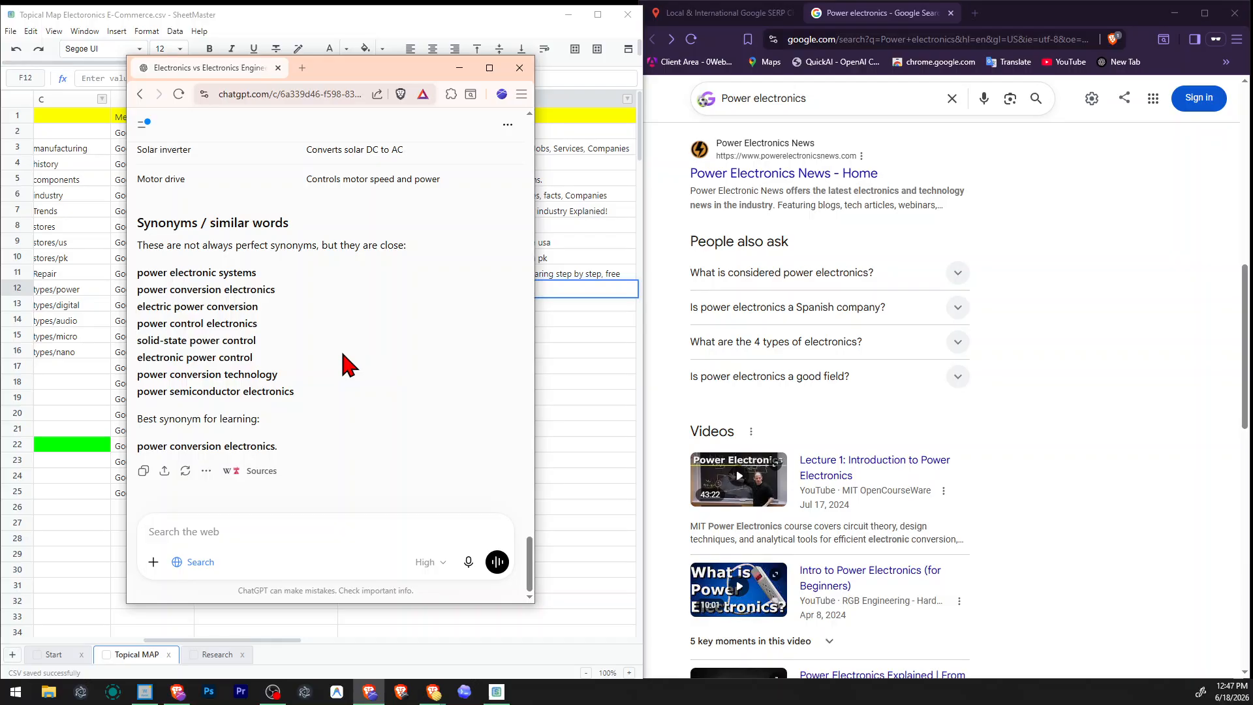
pyautogui.scroll(4, 346, 365)
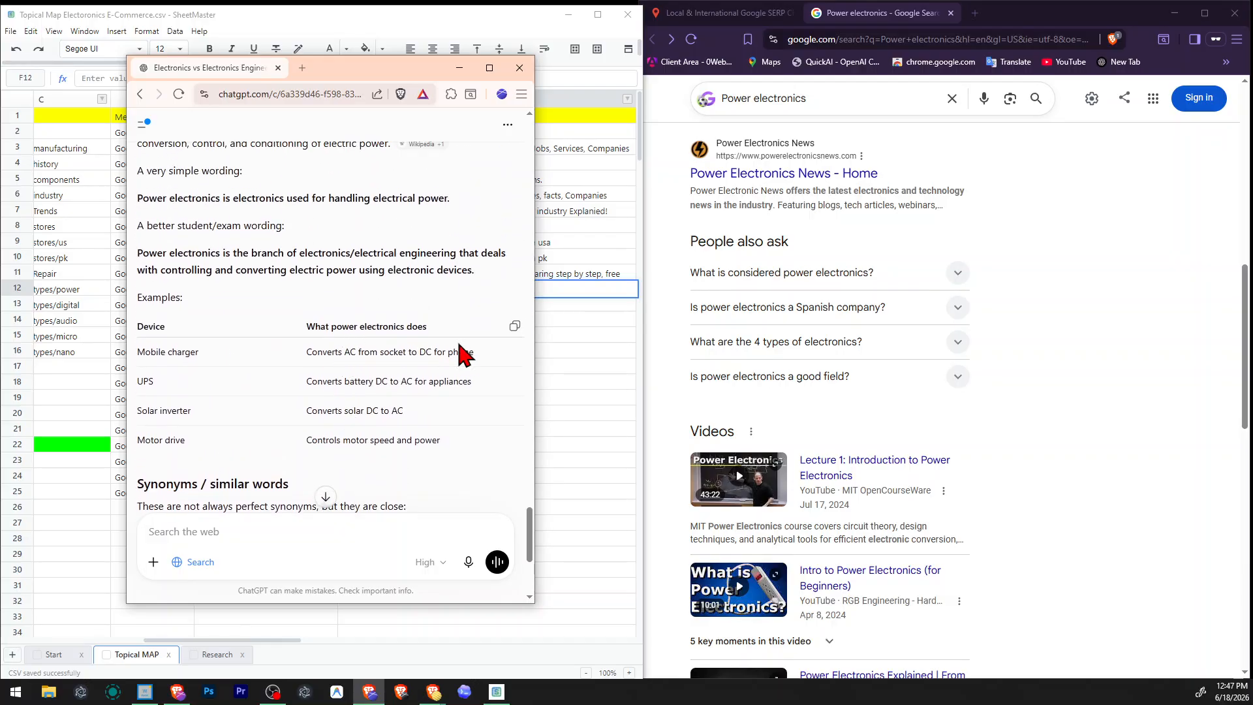
# Return to the spreadsheet and extend the Power electronics row's alt tag to "Power Electronics: Devices, Working, types,".
pyautogui.click(587, 382)
pyautogui.click(429, 299)
pyautogui.doubleClick(431, 291)
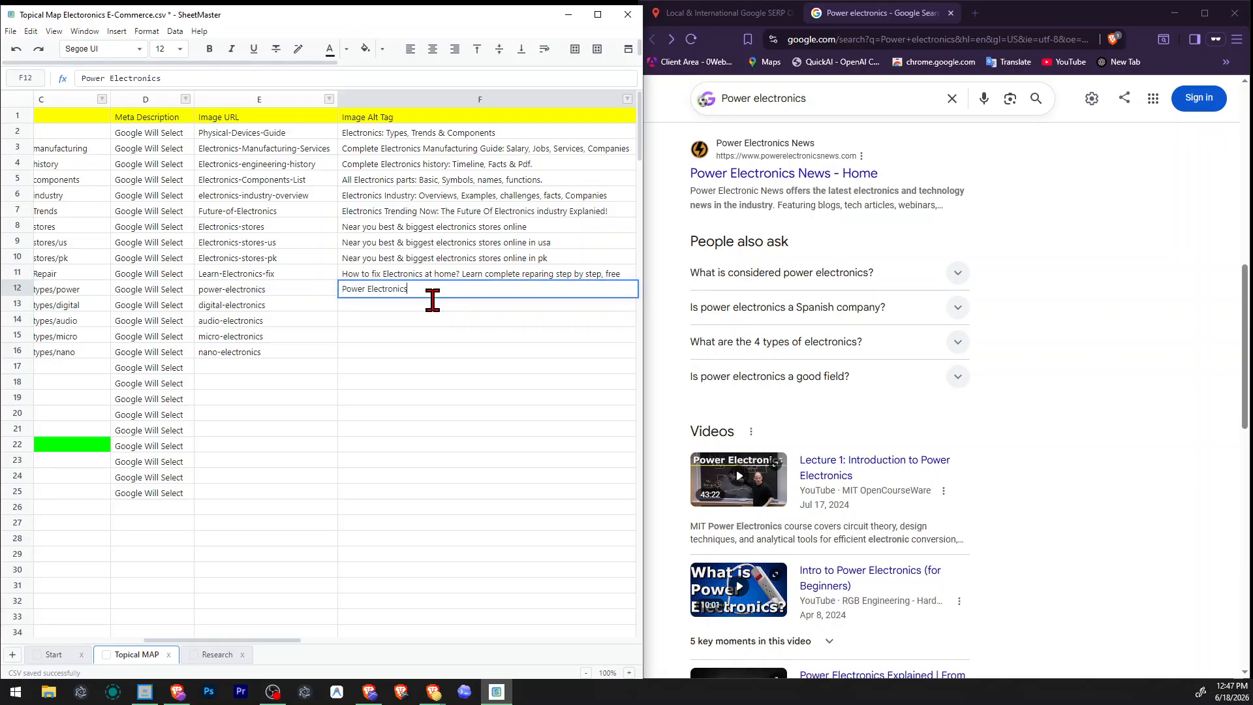
pyautogui.write(': Devices, Working, types,')
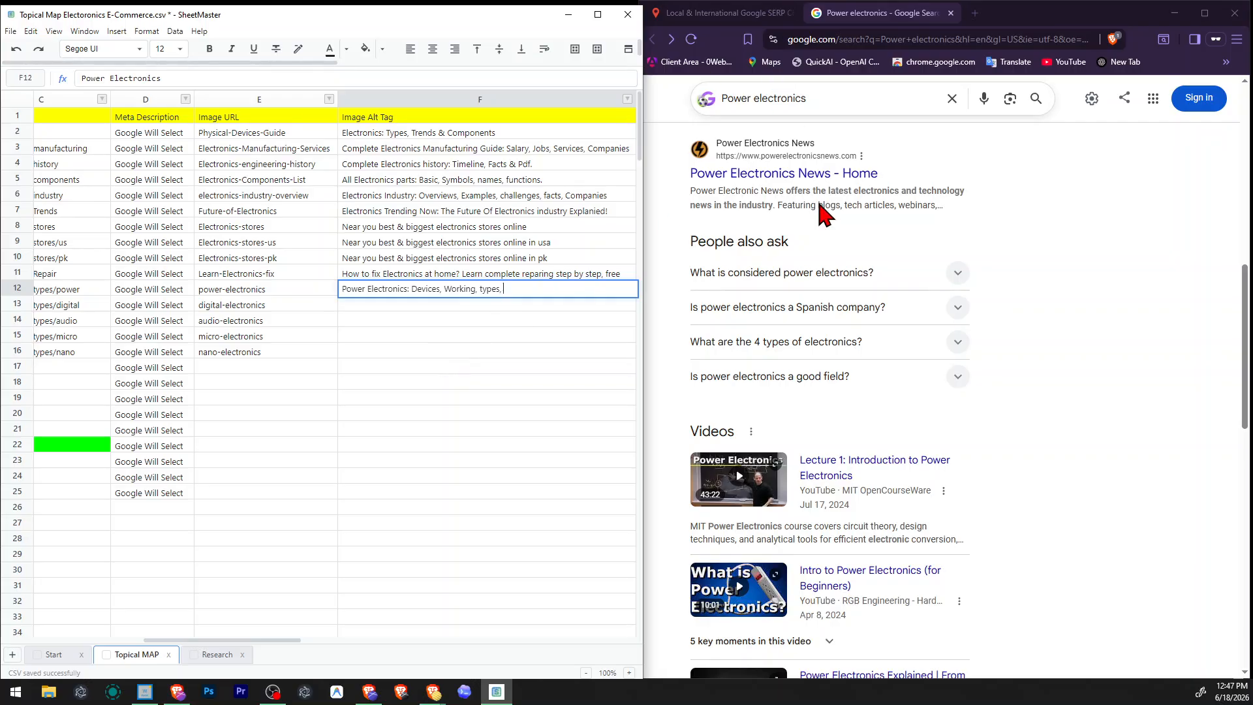
# Check the Google related searches for Power electronics and complete the row's alt tag with "& Examples".
pyautogui.scroll(-15, 875, 320)
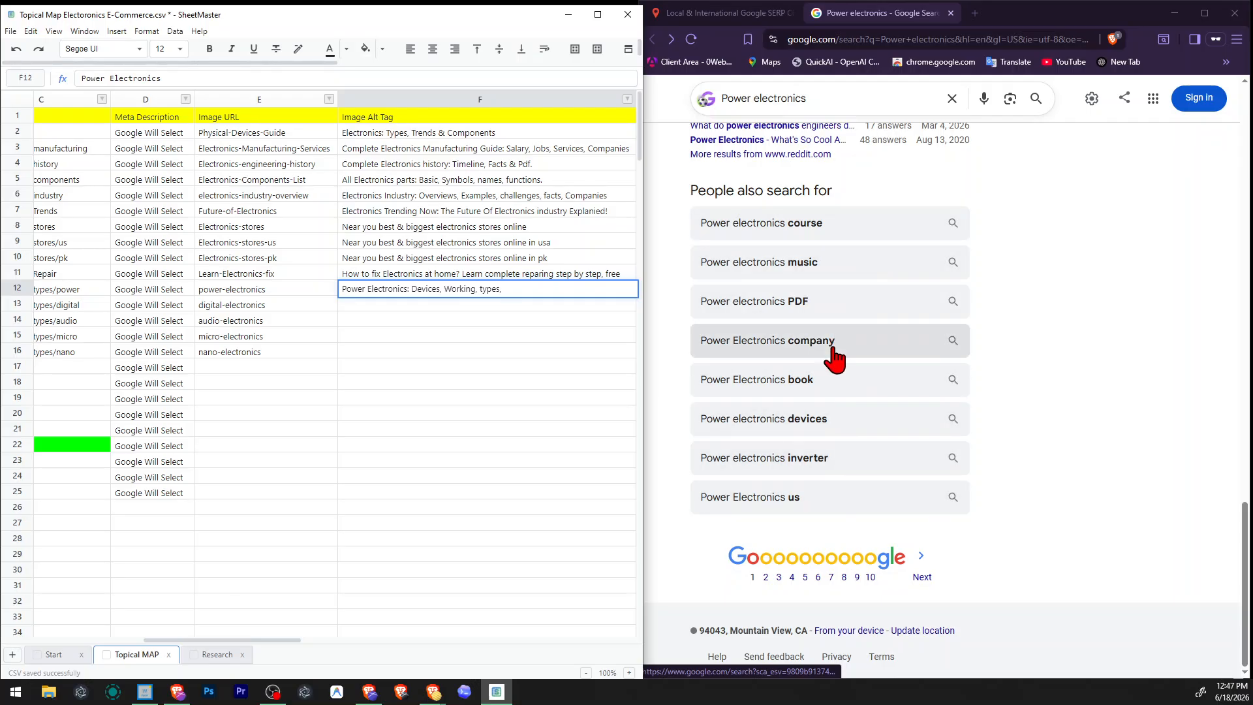
pyautogui.scroll(10, 889, 390)
pyautogui.scroll(2, 889, 389)
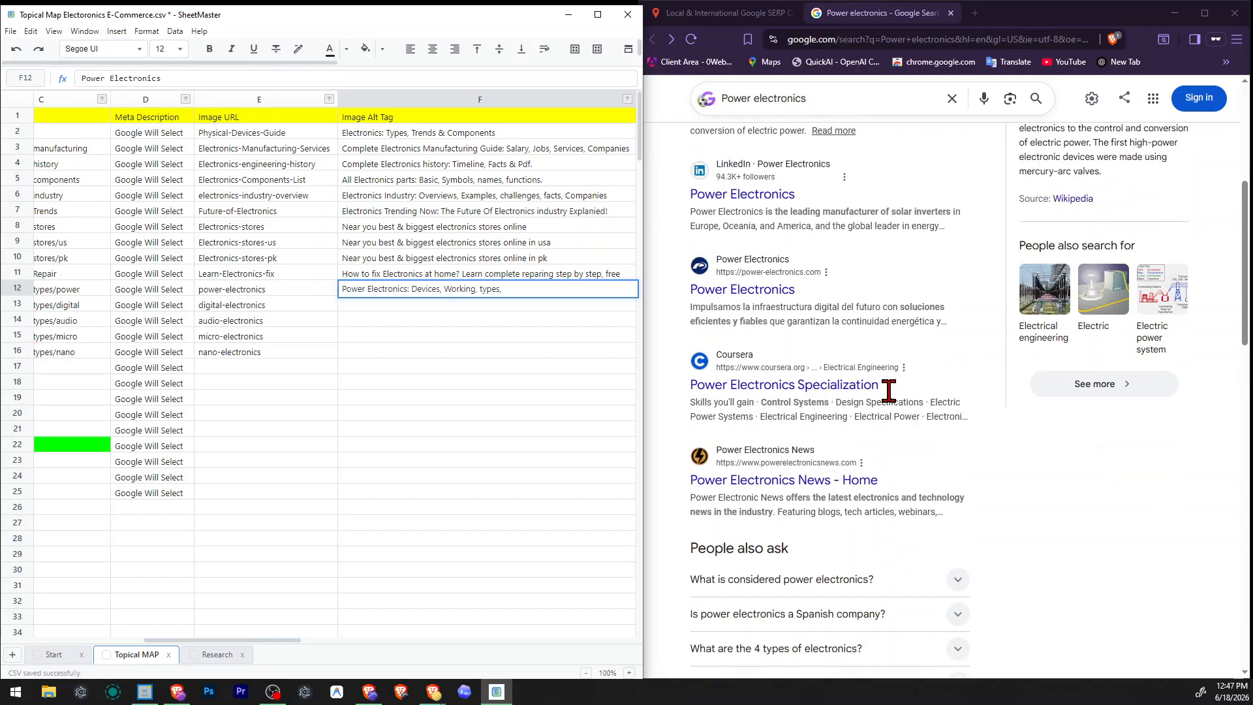
pyautogui.scroll(-2, 889, 390)
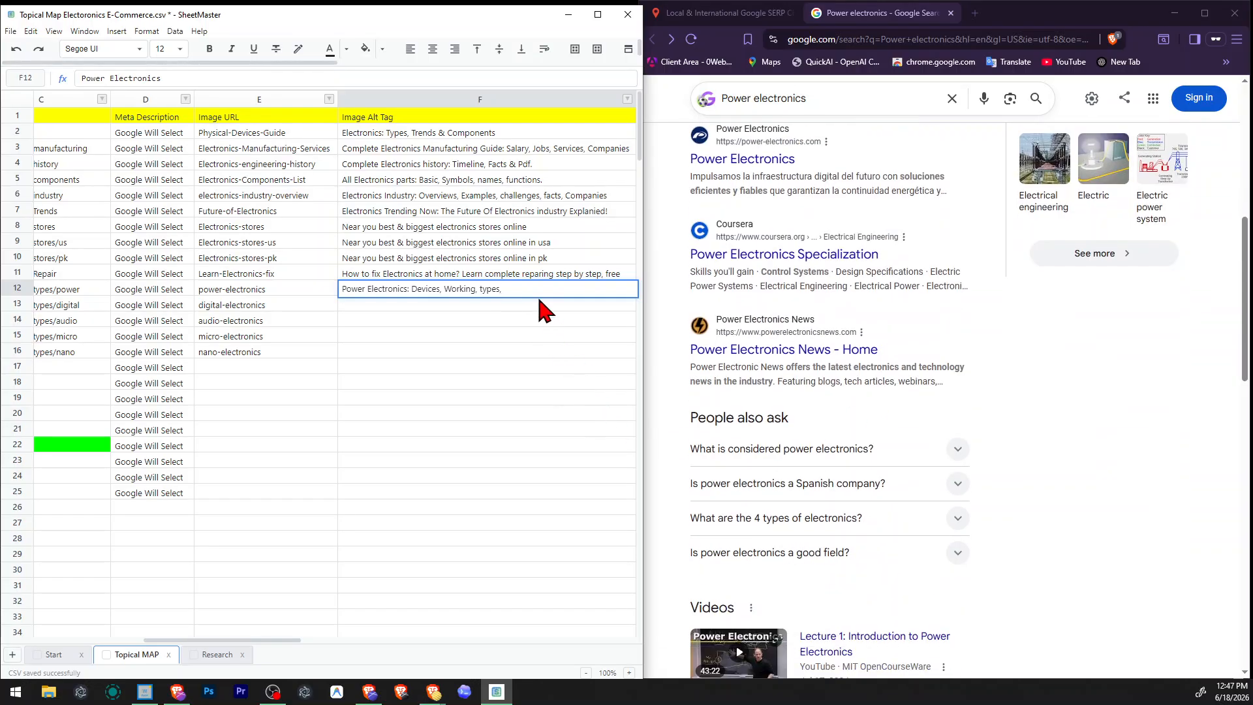
pyautogui.write('Detailed ')
pyautogui.write('Examp')
pyautogui.press('BackSpace')
pyautogui.press('BackSpace')
pyautogui.write('pl')
pyautogui.hotkey('ctrl', 'shift', 'Left')
pyautogui.hotkey('ctrl', 'shift', 'Left')
pyautogui.write('E& Examples')
pyautogui.press('Return')
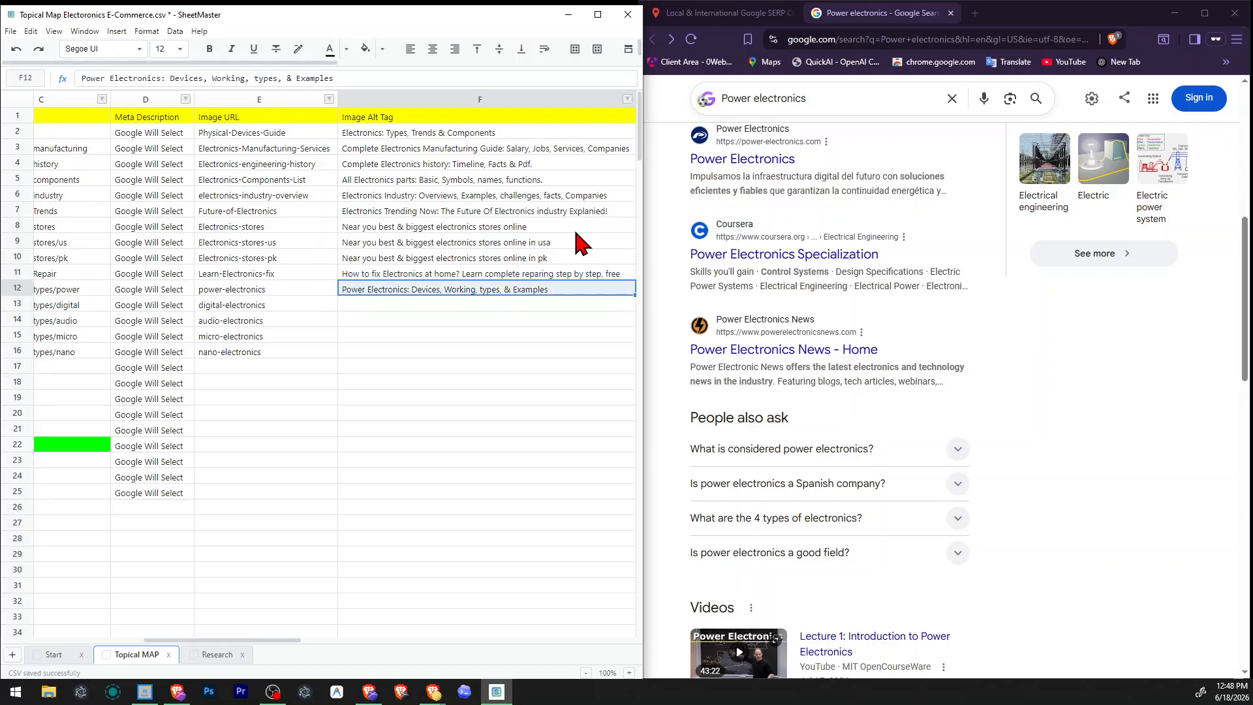
# Fill the Power electronics alt tag down to the Digital, Audio, Micro and Nanoelectronics rows.
pyautogui.hotkey('shift', 'Down')
pyautogui.hotkey('shift', 'Down')
pyautogui.hotkey('shift', 'Down')
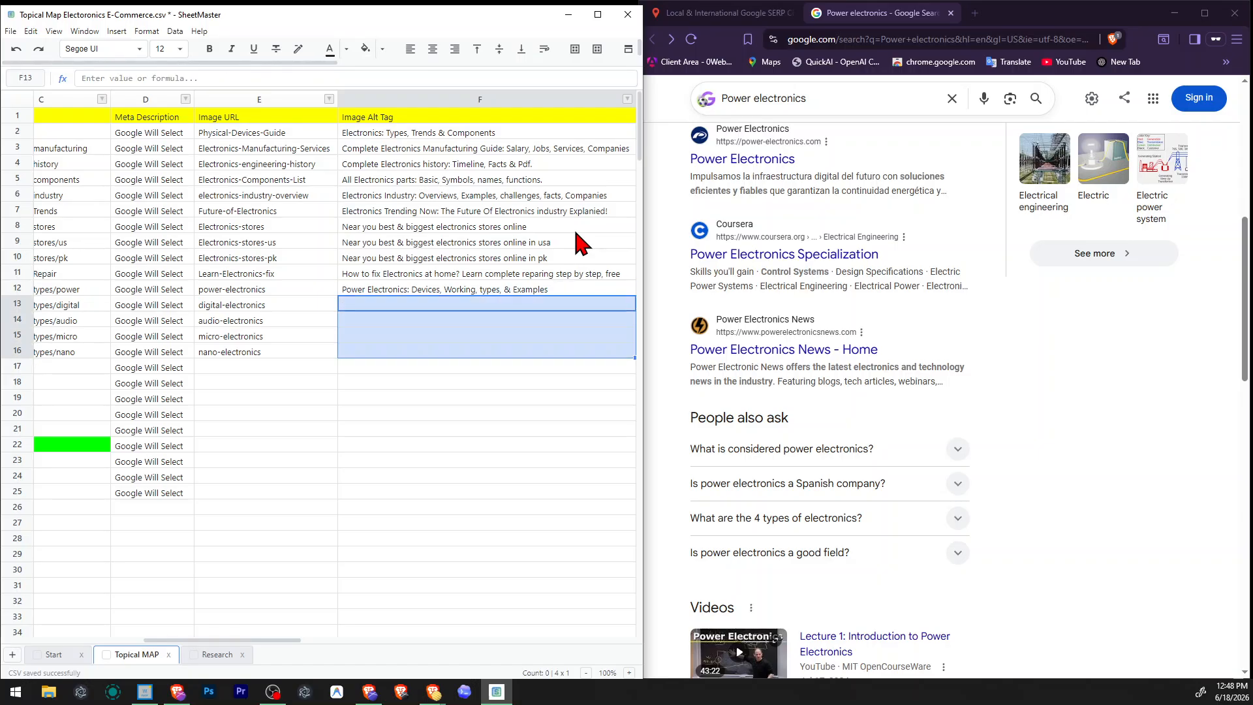
pyautogui.hotkey('ctrl', 'd')
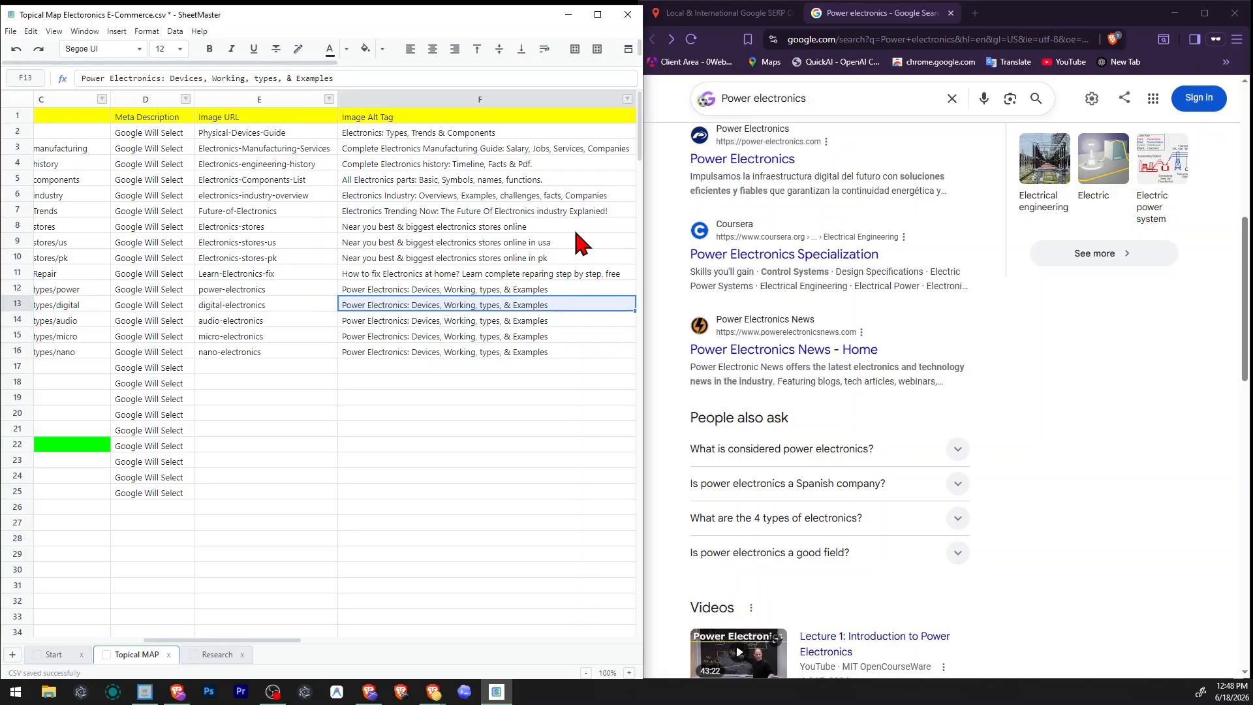
pyautogui.hotkey('ctrl', 'Right')
pyautogui.press('Left')
pyautogui.hotkey('ctrl', 'Left')
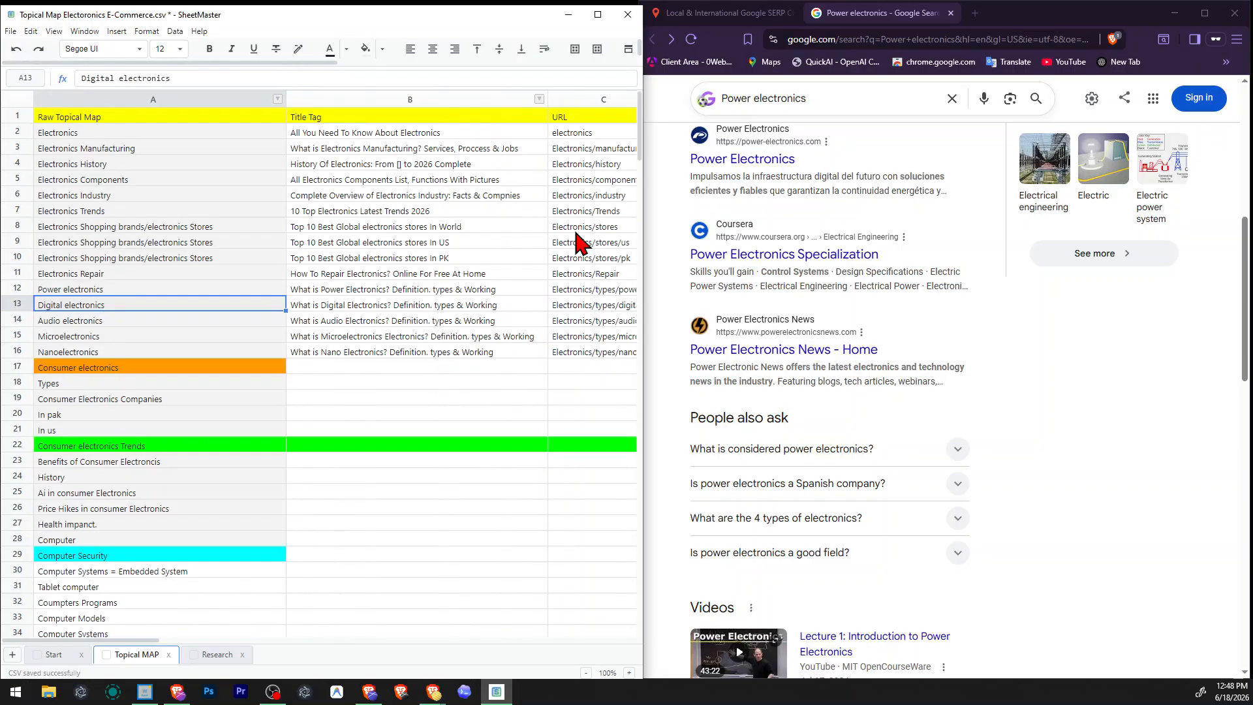
pyautogui.press('Right')
pyautogui.press('Right')
pyautogui.press('Right')
pyautogui.press('Right')
pyautogui.press('Right')
pyautogui.press('Right')
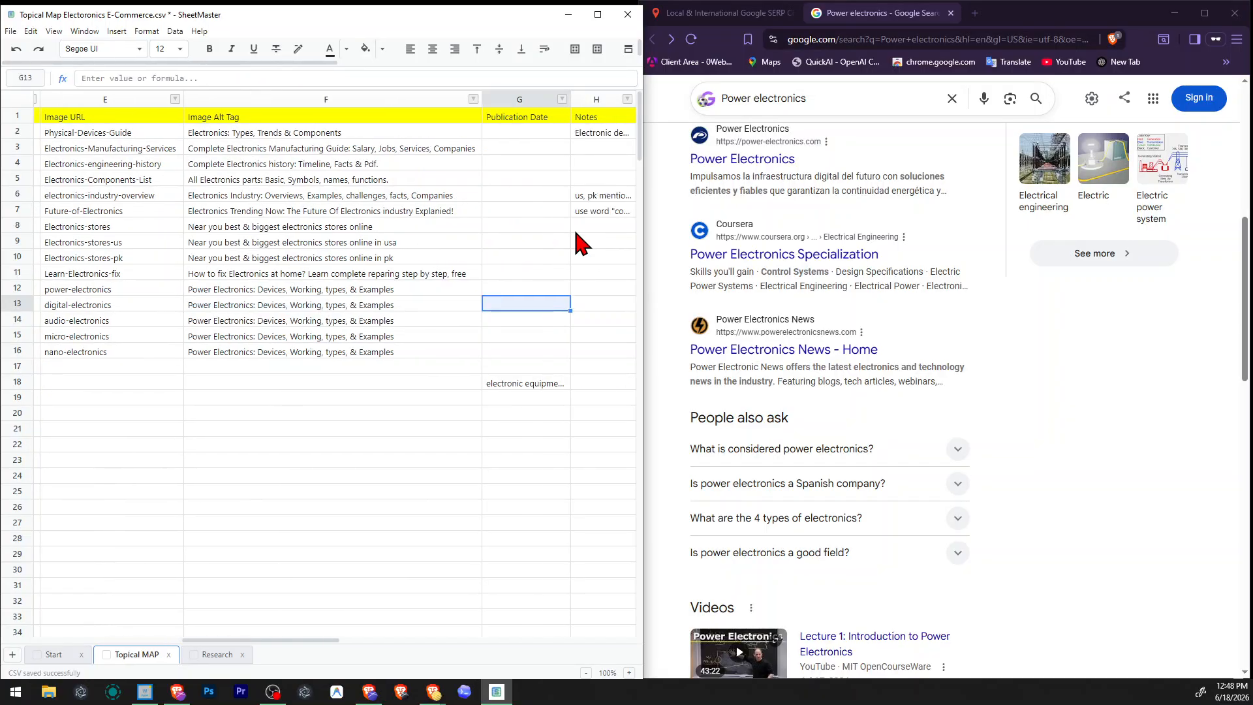
pyautogui.press('Left')
pyautogui.press('Left')
pyautogui.press('Right')
pyautogui.press('F2')
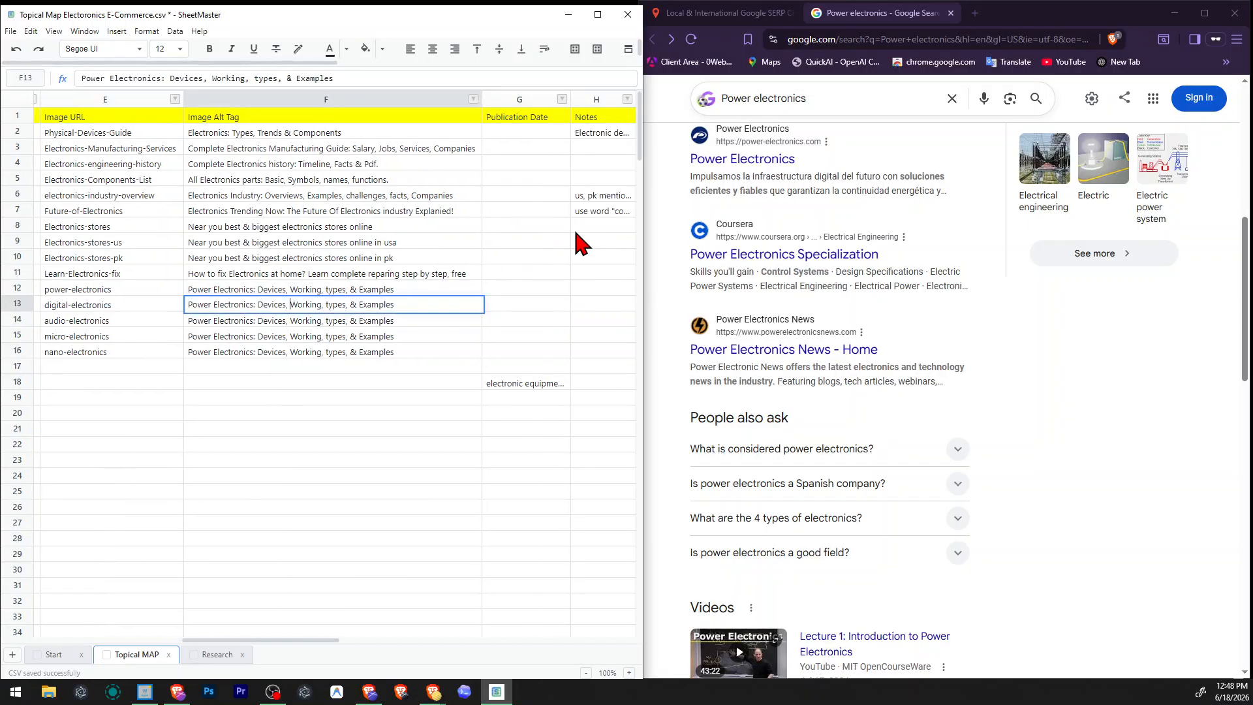
pyautogui.press('Return')
# Replace "Power" in the Digital electronics row's alt tag with "digital", copied from that row's image URL.
pyautogui.press('Left')
pyautogui.press('Left')
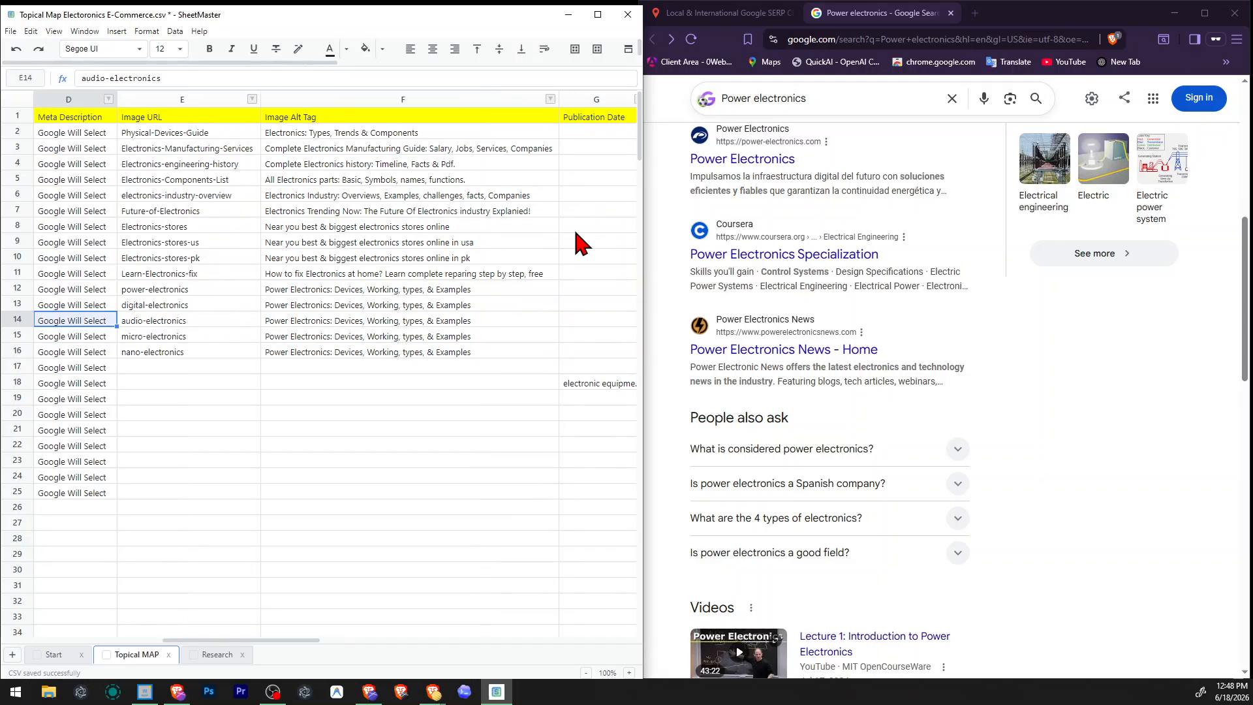
pyautogui.press('Right')
pyautogui.press('Right')
pyautogui.press('Left')
pyautogui.press('Up')
pyautogui.press('F2')
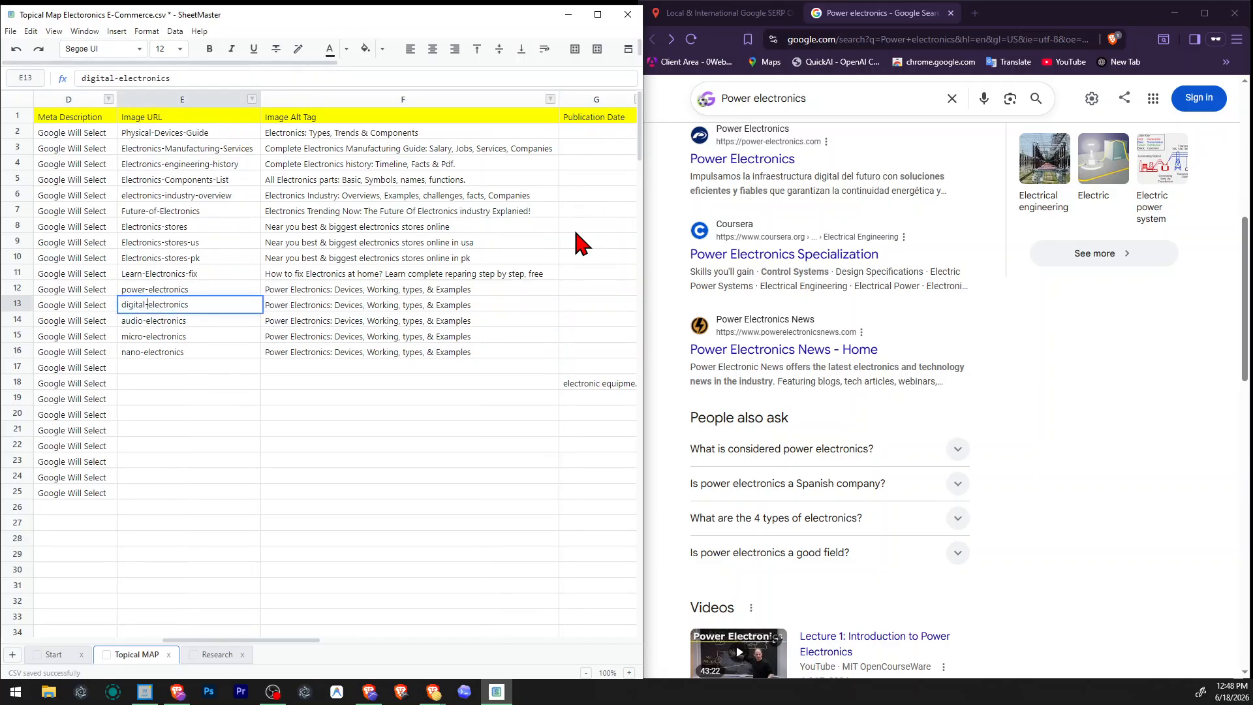
pyautogui.press('Home')
pyautogui.hotkey('ctrl', 'shift', 'Right')
pyautogui.hotkey('ctrl', 'c')
pyautogui.press('Tab')
pyautogui.press('F2')
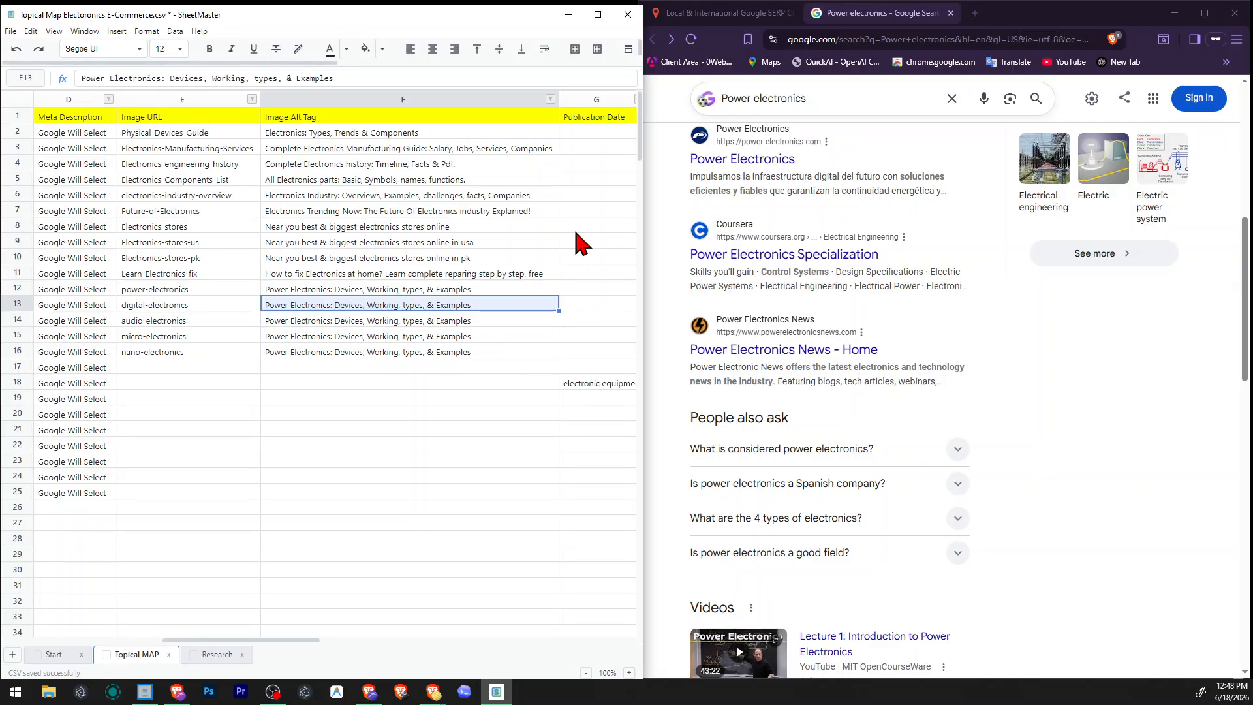
pyautogui.hotkey('ctrl', 'Left')
pyautogui.hotkey('ctrl', 'Left')
pyautogui.hotkey('ctrl', 'shift', 'Right')
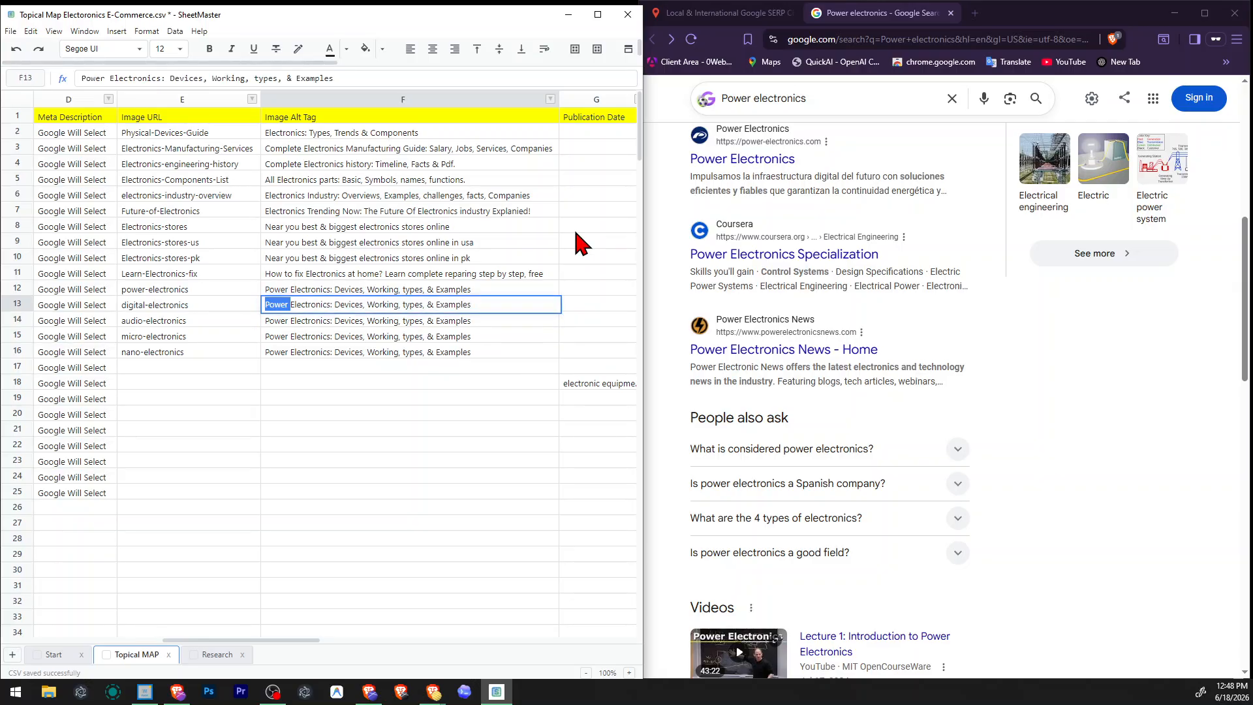
pyautogui.hotkey('ctrl', 'v')
pyautogui.press('Return')
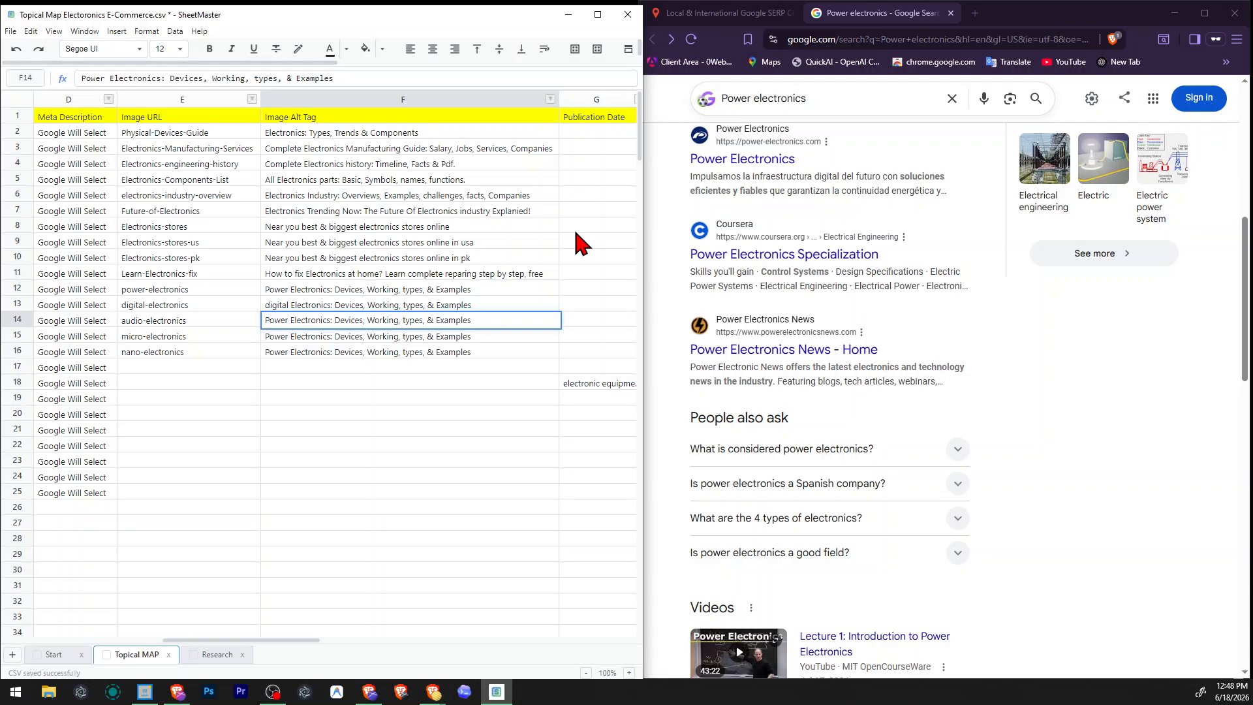
# Change the Audio electronics row's alt tag so that it starts with "Audio" instead of "Power".
pyautogui.hotkey('ctrl', 'shift', 'Left')
pyautogui.hotkey('ctrl', 'Left')
pyautogui.hotkey('ctrl', 'shift', 'Right')
pyautogui.write('a')
pyautogui.press('BackSpace')
pyautogui.write('a')
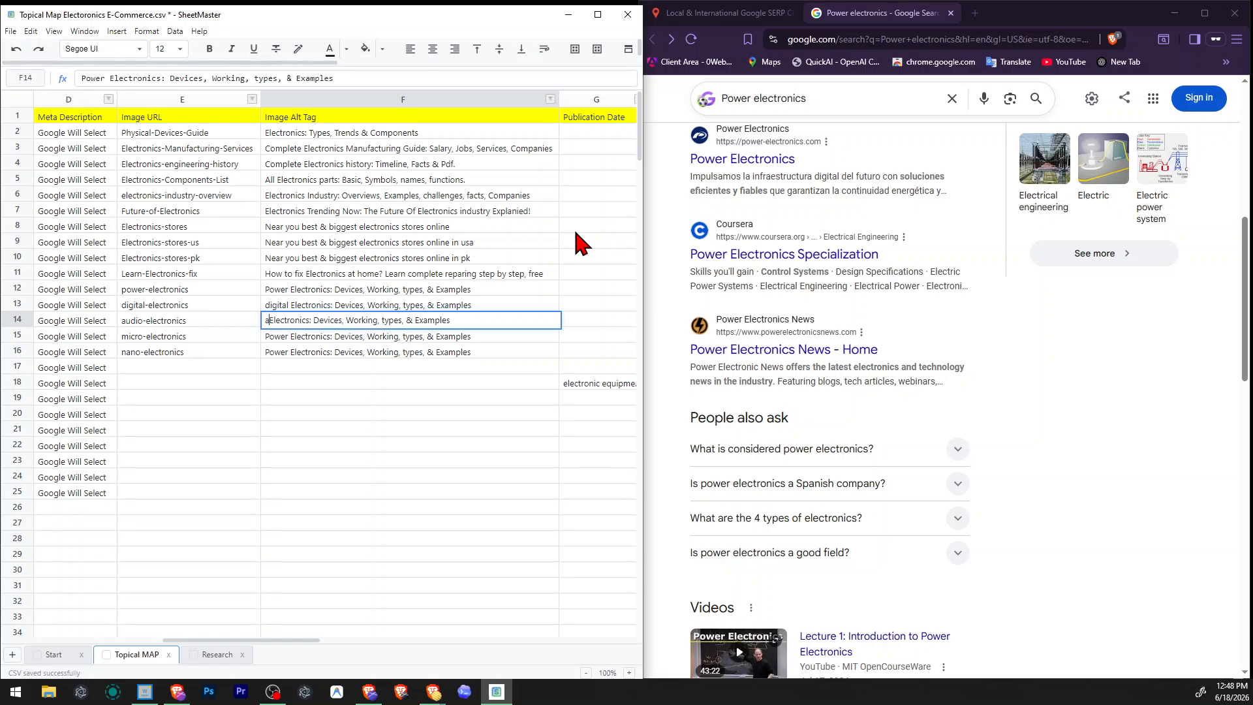
pyautogui.press('BackSpace')
pyautogui.write('Audio')
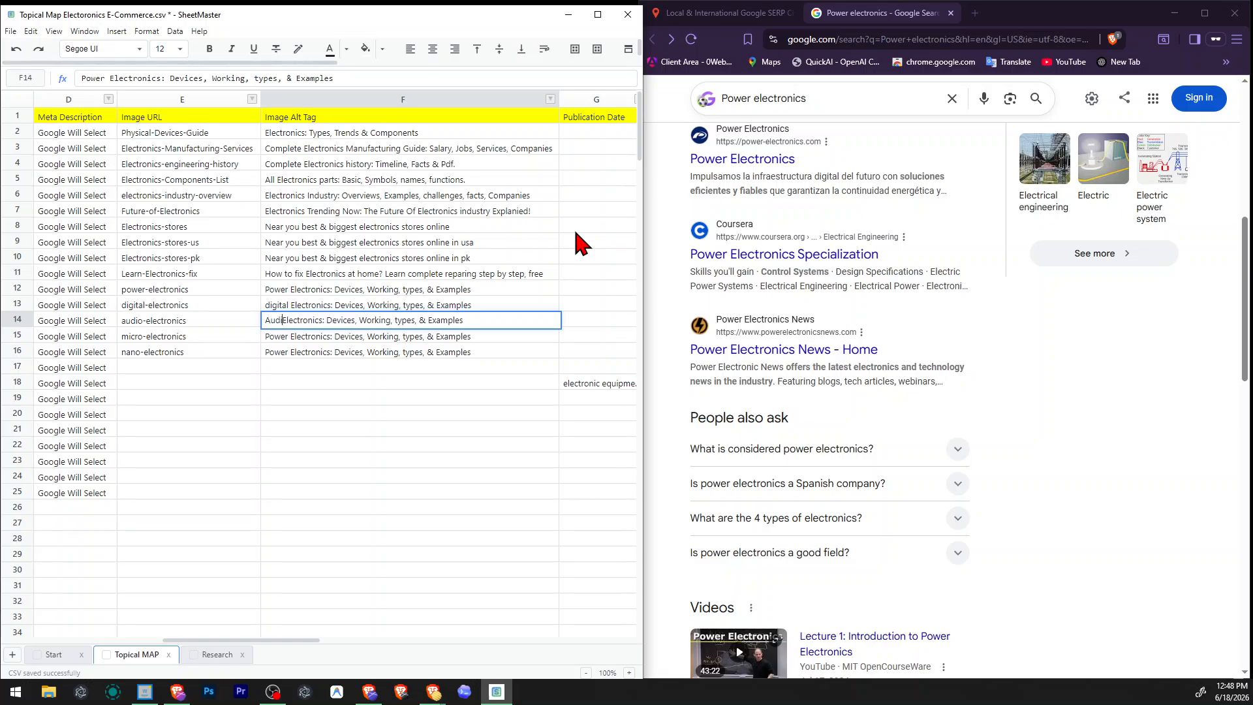
pyautogui.press('Return')
# Change the first word of the Microelectronics row's alt tag to "Micro".
pyautogui.press('F2')
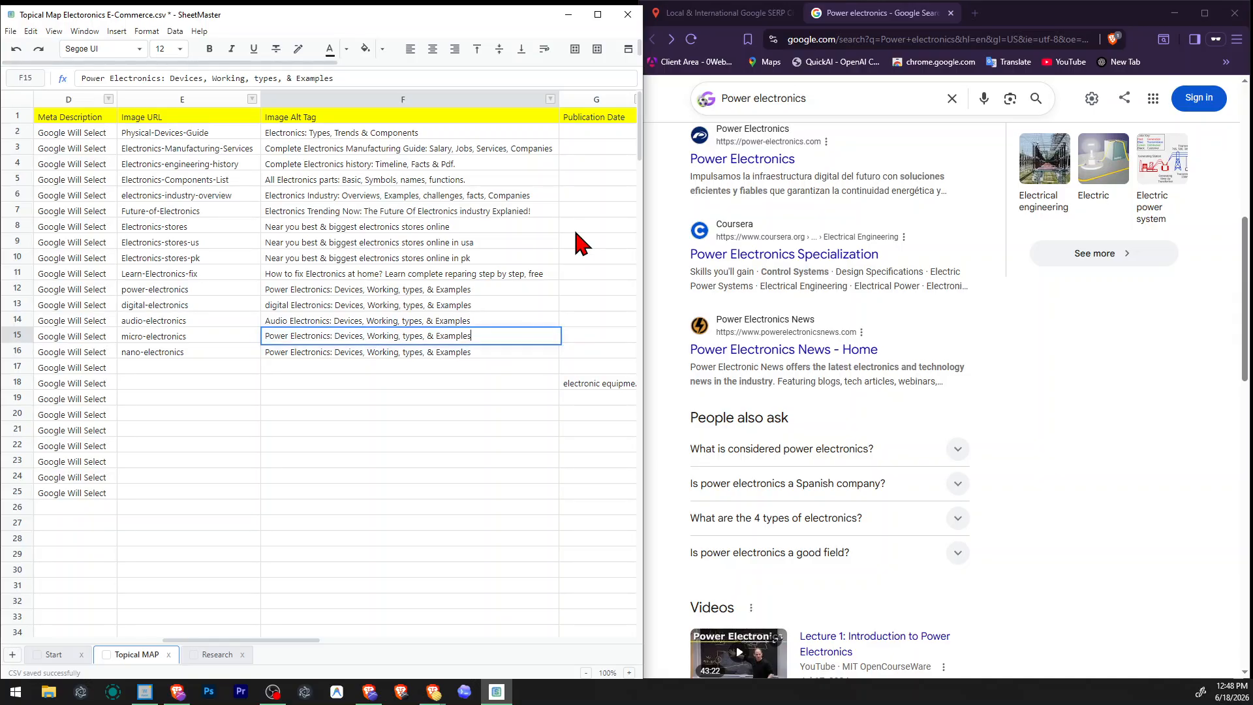
pyautogui.hotkey('ctrl', 'shift', 'Right')
pyautogui.write('Mi')
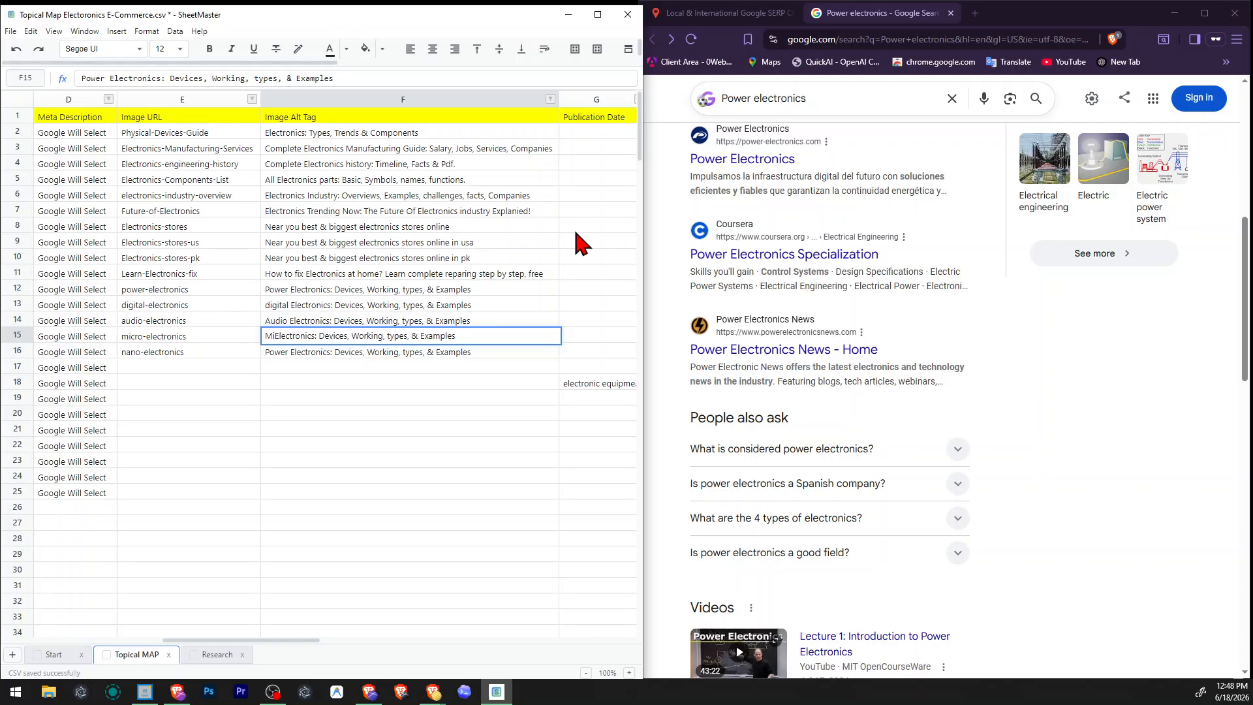
pyautogui.write('cro')
pyautogui.press('Return')
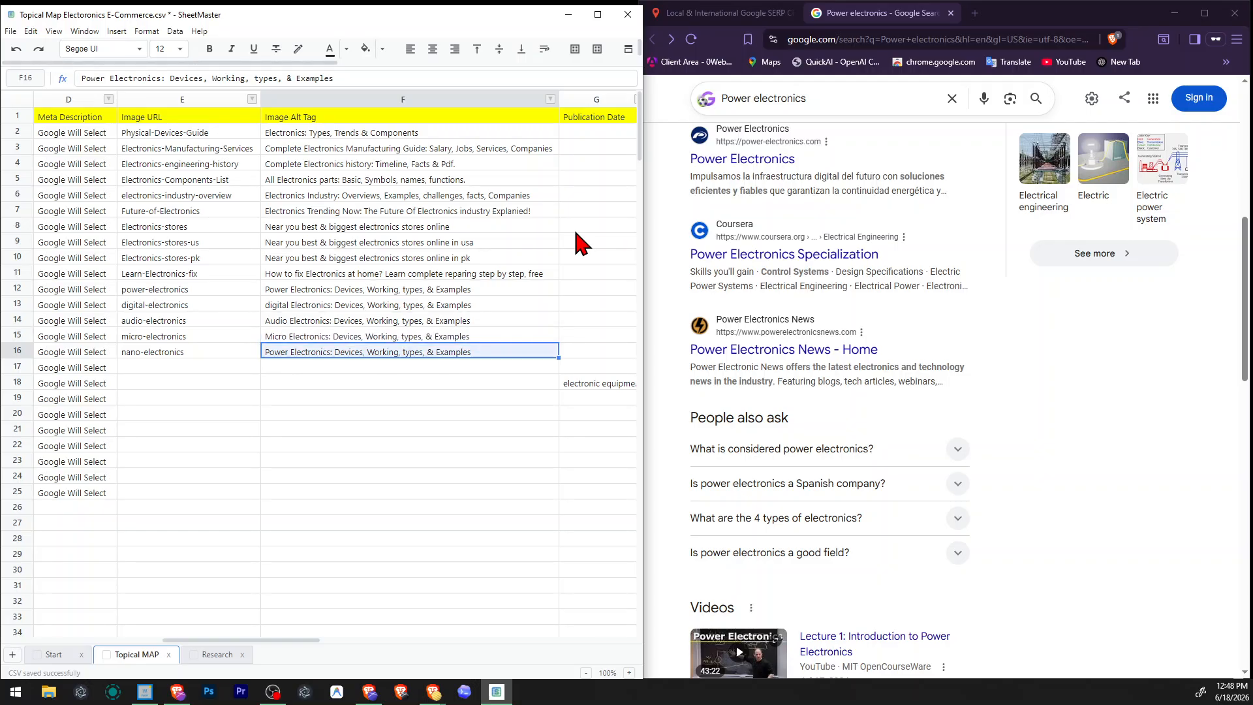
# Replace the leading "Power" in the Nanoelectronics row's alt tag with "Nano".
pyautogui.press('F2')
pyautogui.hotkey('ctrl', 'Left')
pyautogui.press('Home')
pyautogui.hotkey('ctrl', 'shift', 'Right')
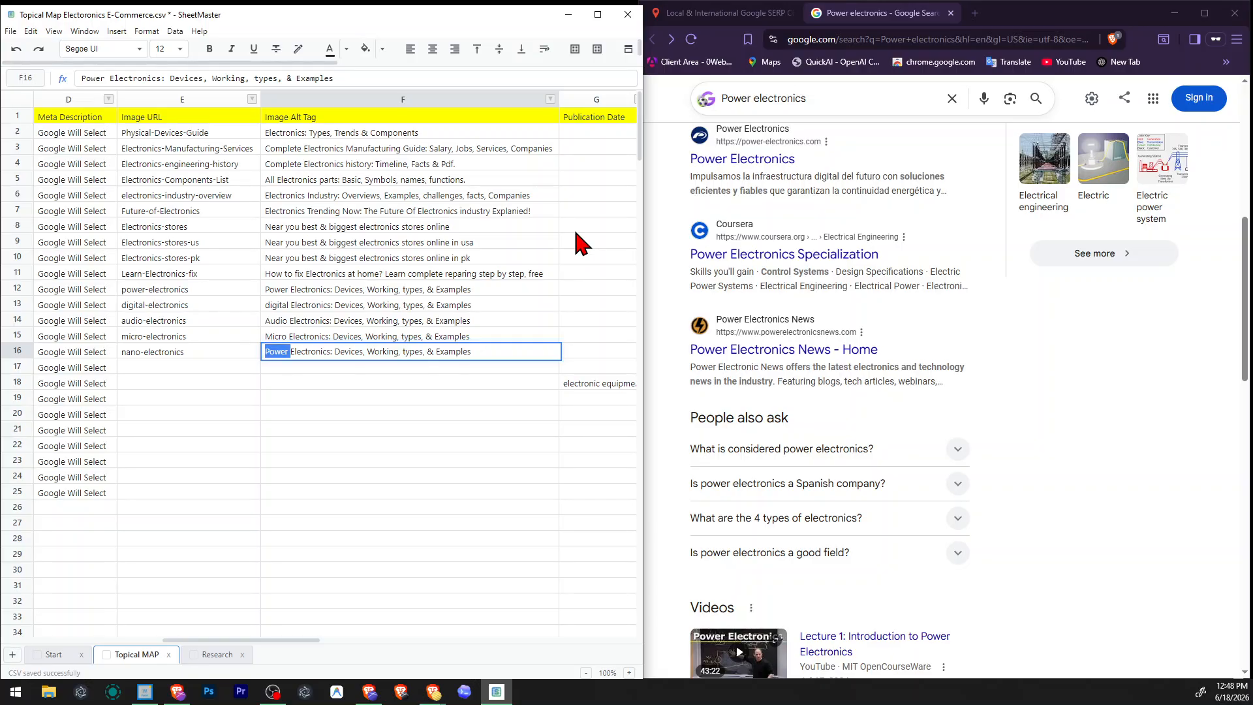
pyautogui.write('Nano')
pyautogui.press('Return')
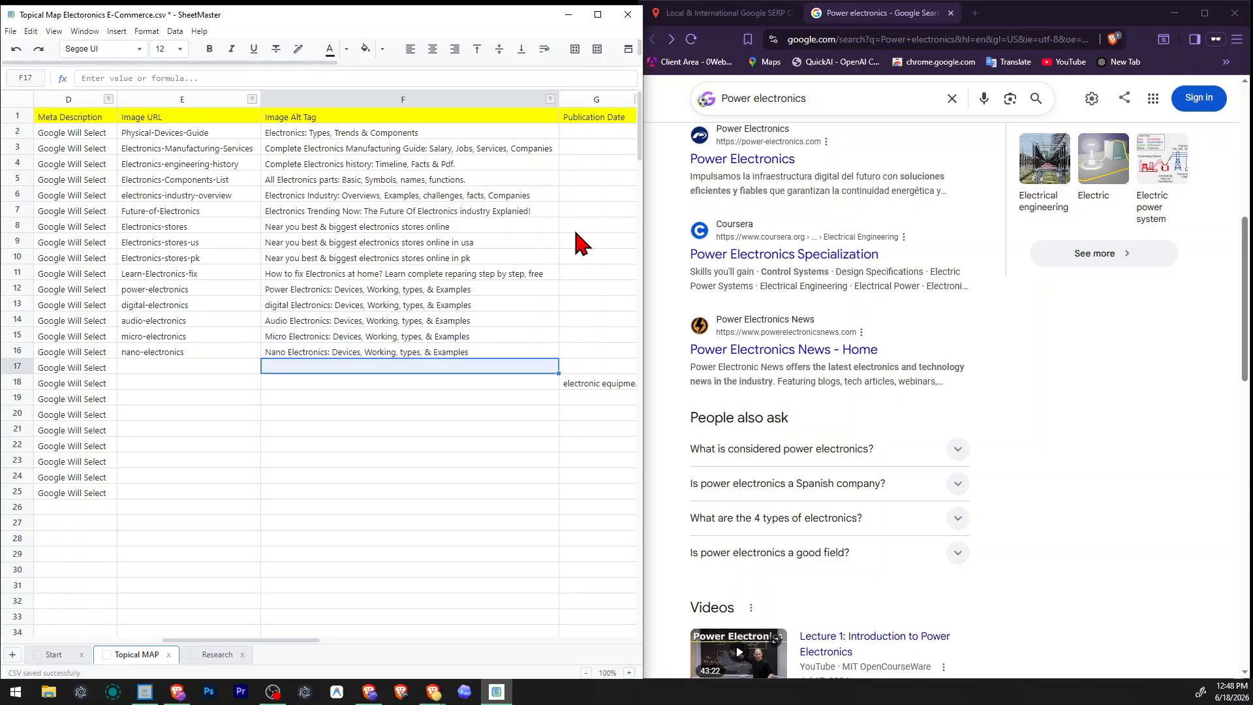
# Go back along row 17 to the Raw Topical Map column and copy the topic "Consumer electronics".
pyautogui.press('Left')
pyautogui.press('Left')
pyautogui.press('Left')
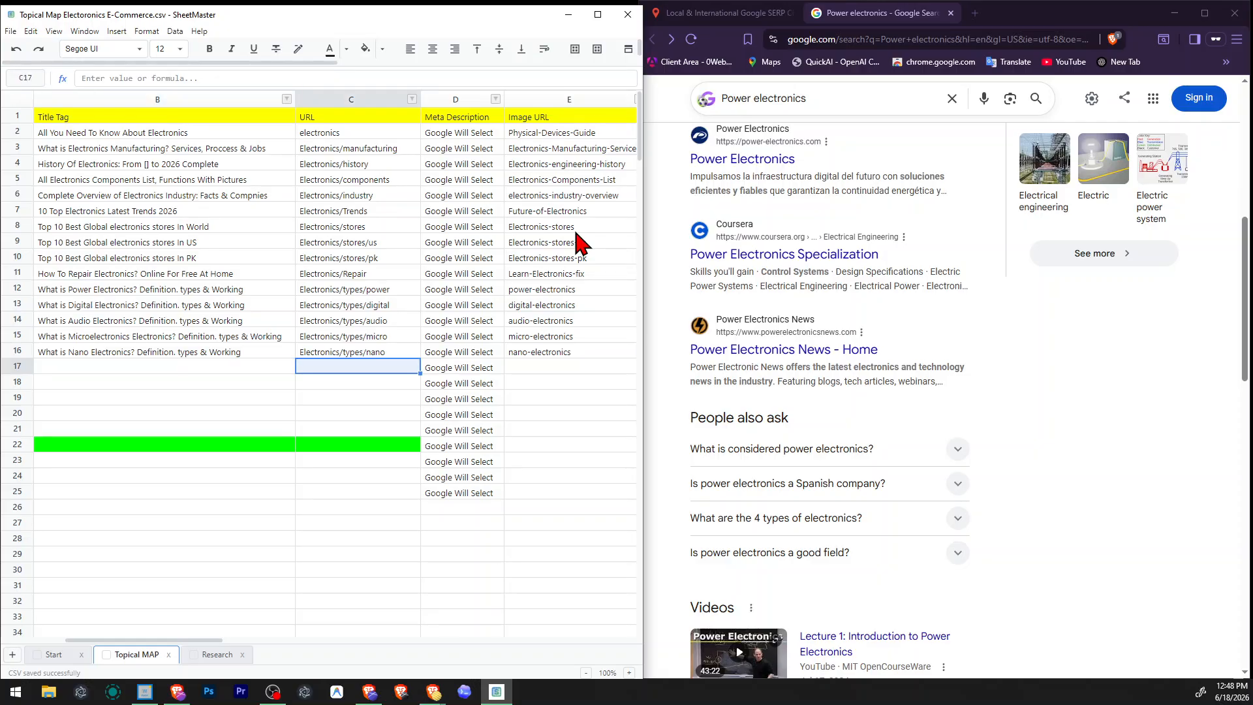
pyautogui.press('Left')
pyautogui.press('Right')
pyautogui.press('Right')
pyautogui.press('Right')
pyautogui.press('Right')
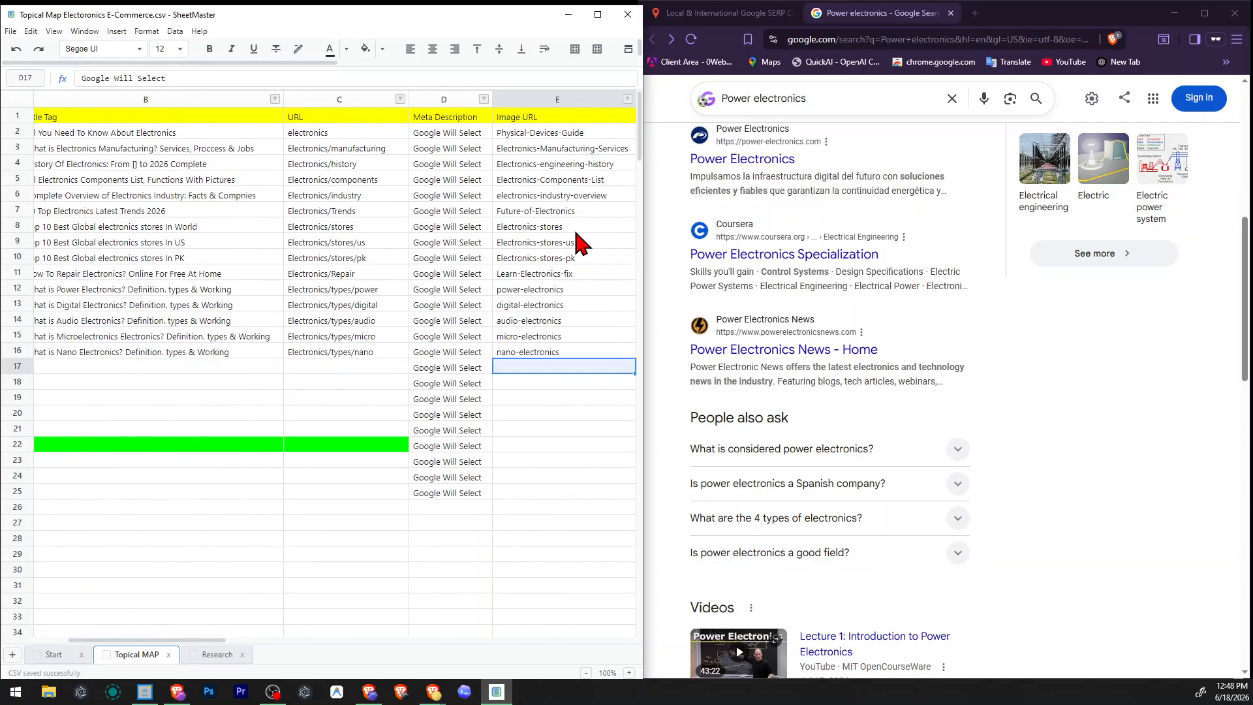
pyautogui.press('Left')
pyautogui.press('Left')
pyautogui.press('Left')
pyautogui.press('Left')
pyautogui.press('Left')
pyautogui.press('Right')
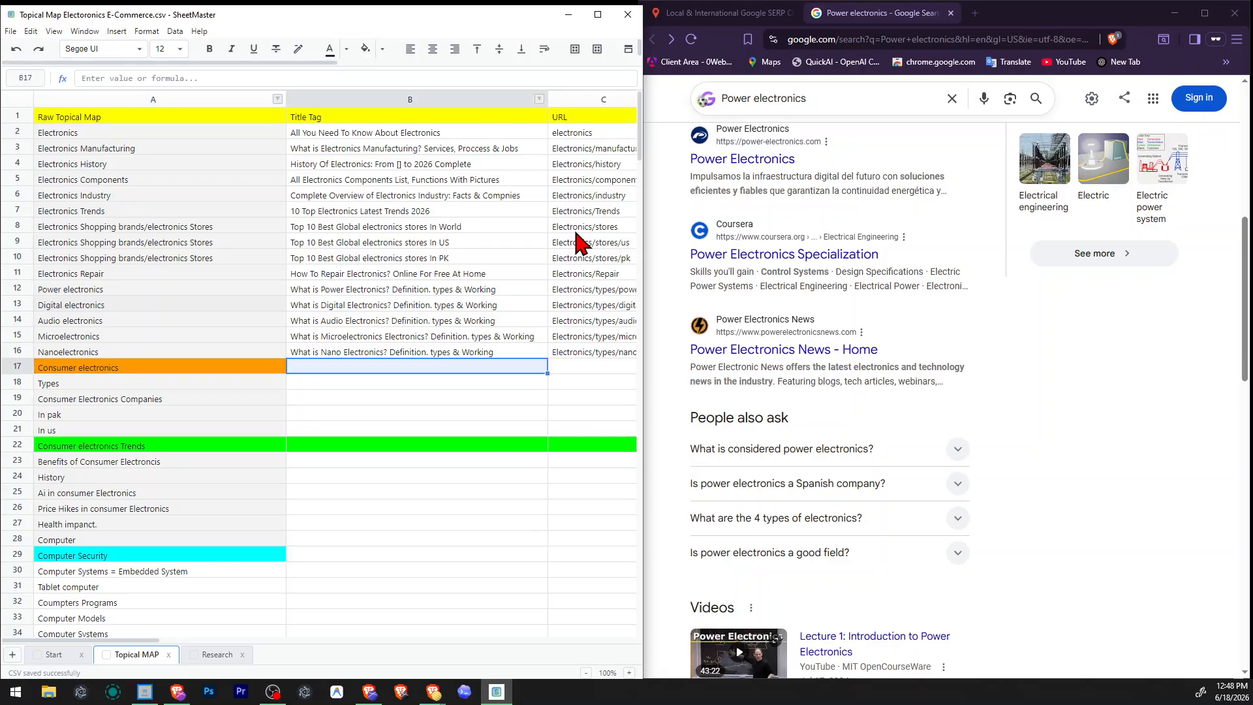
pyautogui.press('Left')
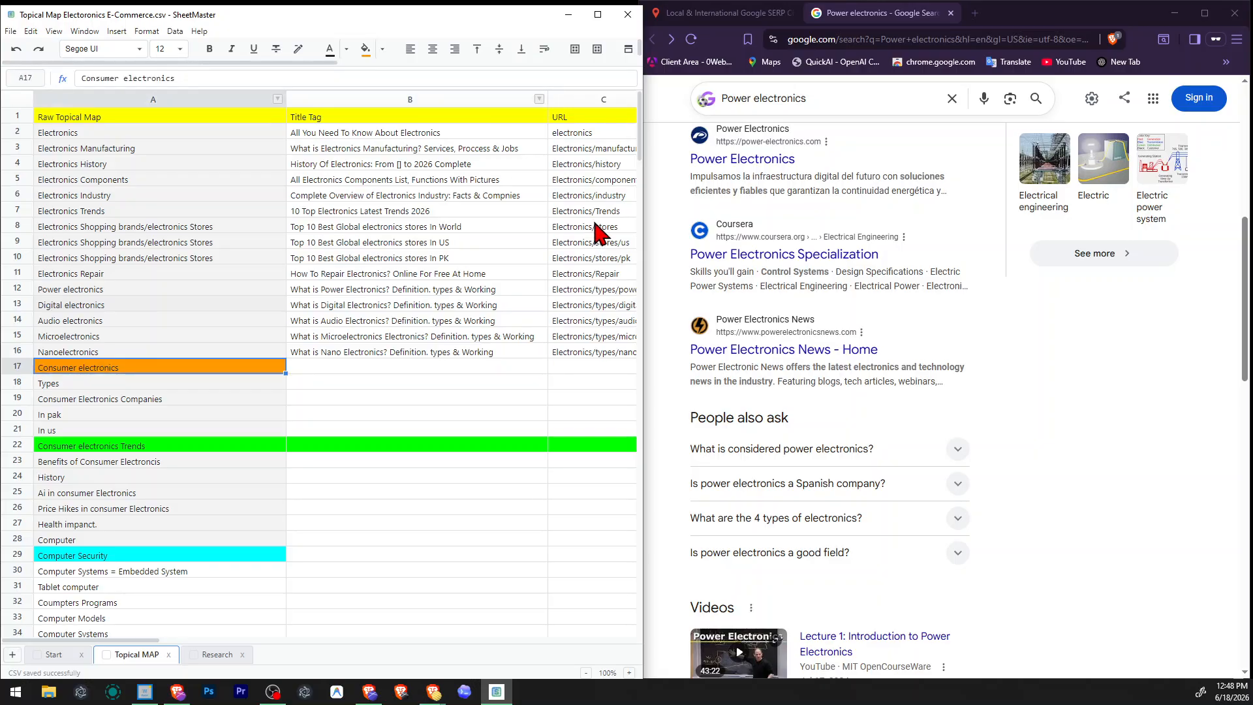
# Close the Power electronics results and search for "Consumer electronics" with the Local & International Google SERP Checker.
pyautogui.click(949, 16)
pyautogui.click(952, 13)
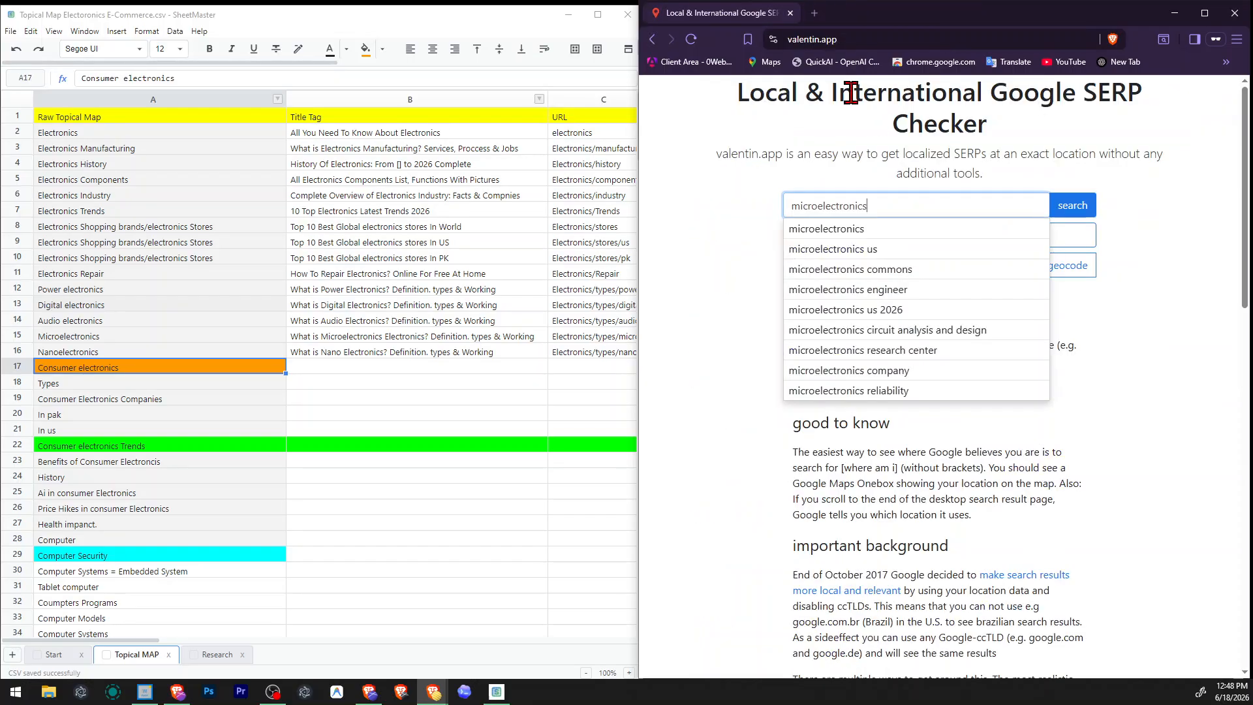
pyautogui.hotkey('ctrl', 'a')
pyautogui.write('Consumer electronics')
pyautogui.click(1062, 202)
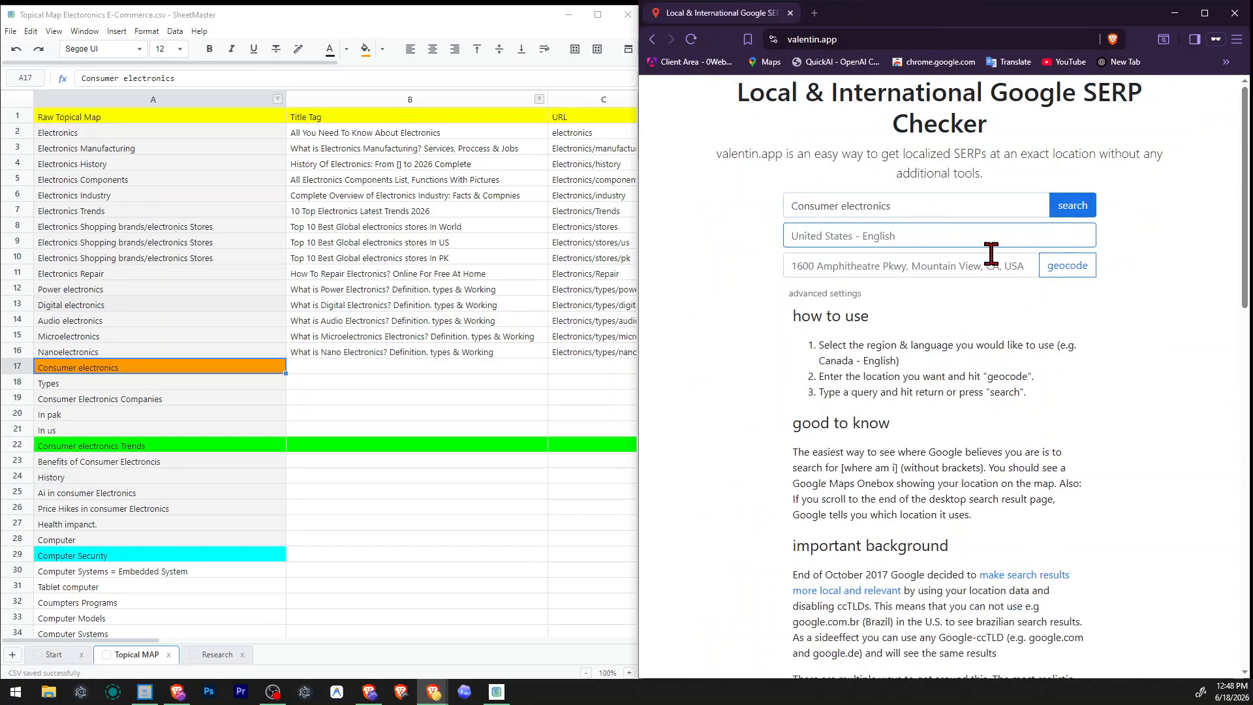
pyautogui.click(940, 207)
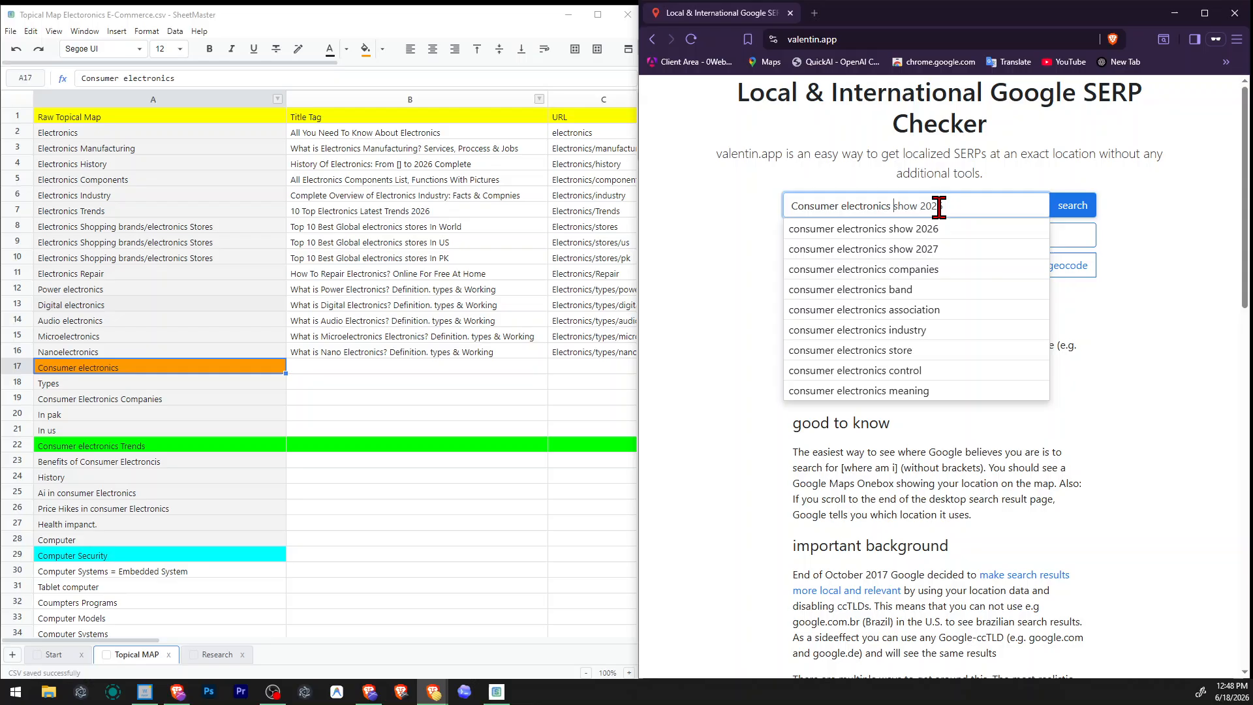
pyautogui.click(1070, 209)
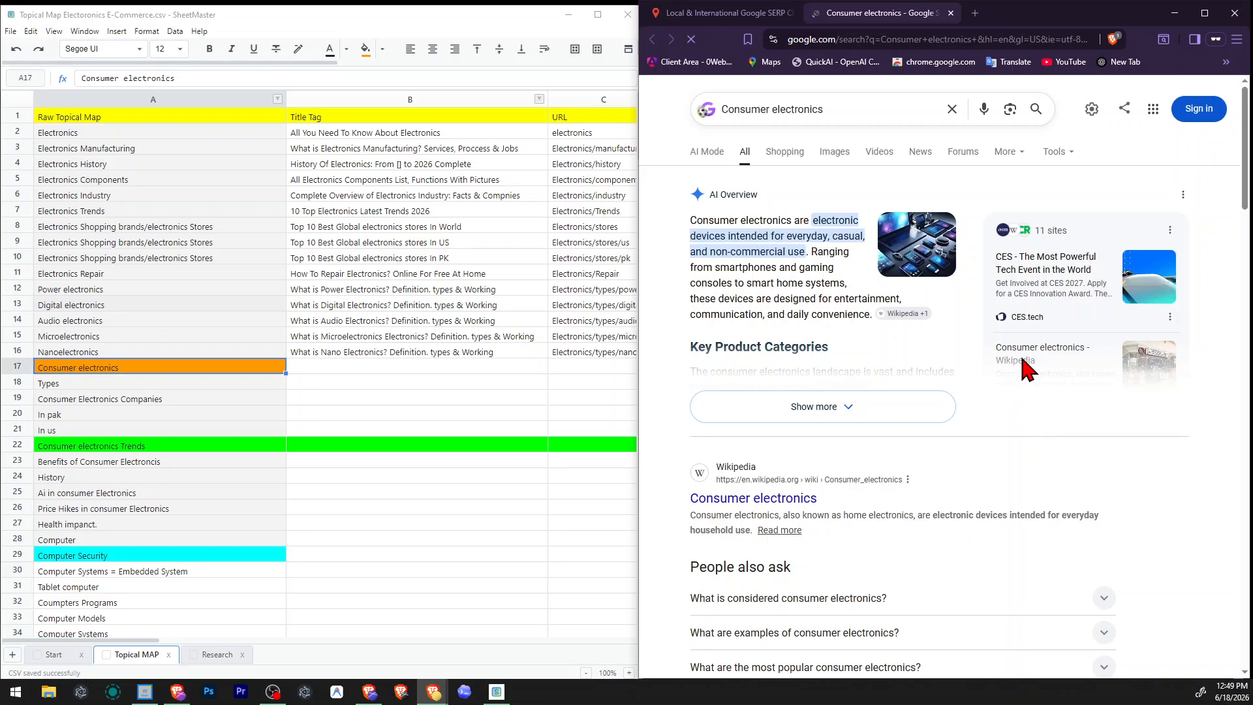
# Examine the Google results for Consumer electronics, including the questions people ask, Things to know topics, discussions and related searches.
pyautogui.scroll(-4, 1025, 367)
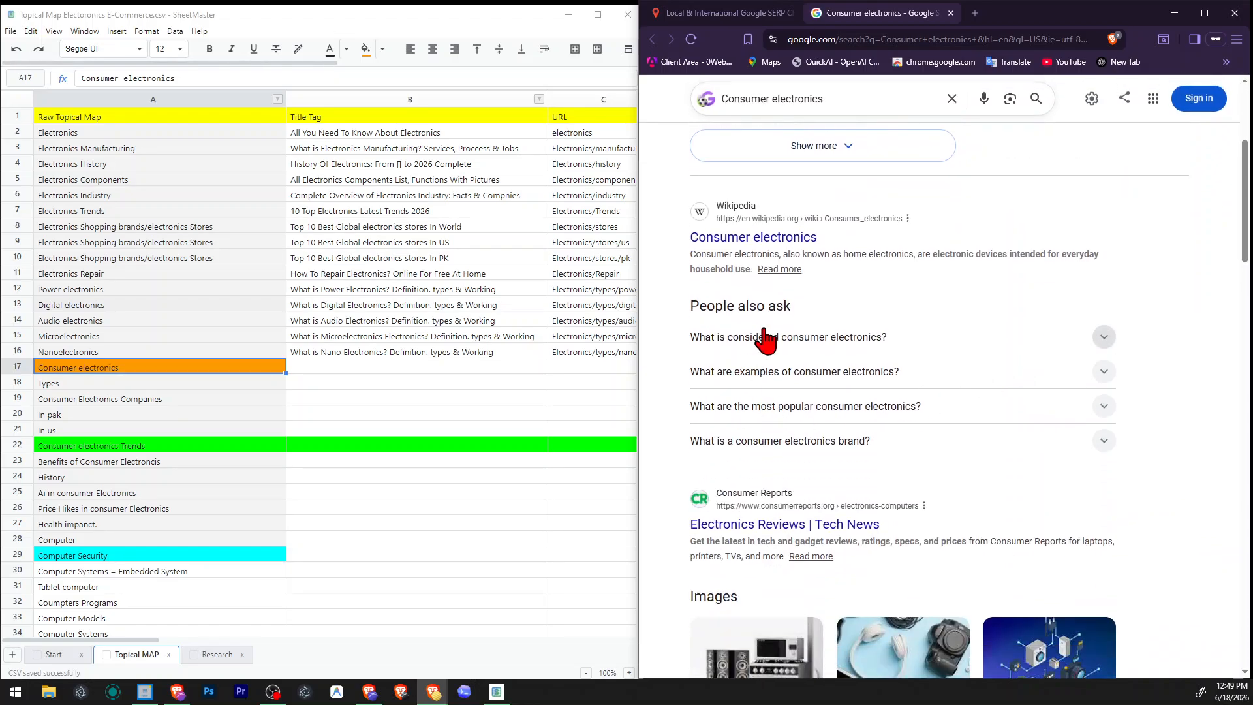
pyautogui.scroll(-2, 954, 388)
pyautogui.scroll(4, 956, 385)
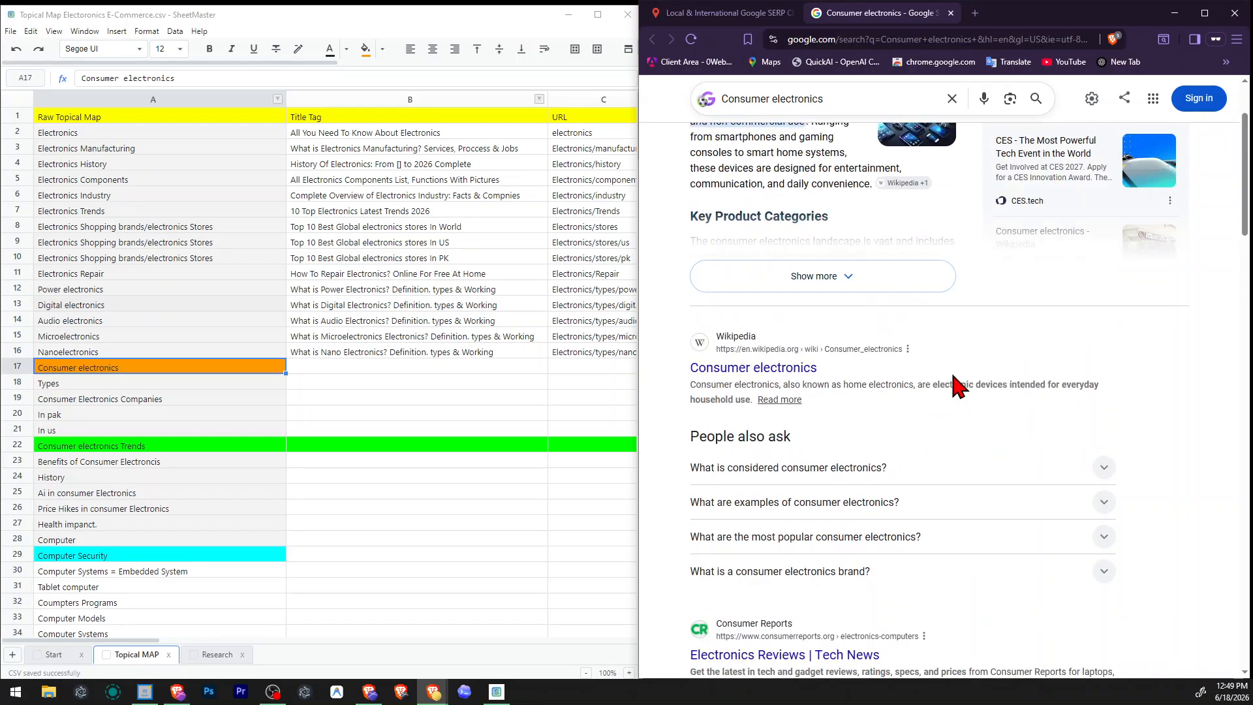
pyautogui.scroll(-15, 955, 385)
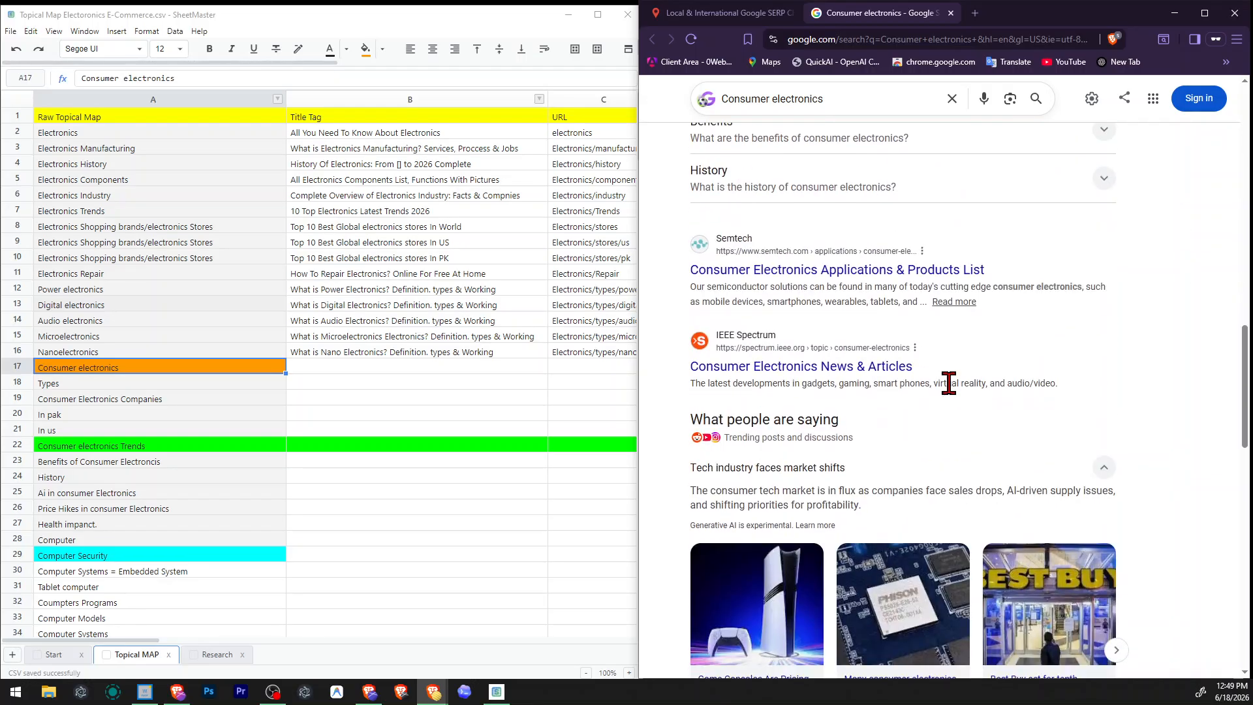
pyautogui.scroll(4, 948, 383)
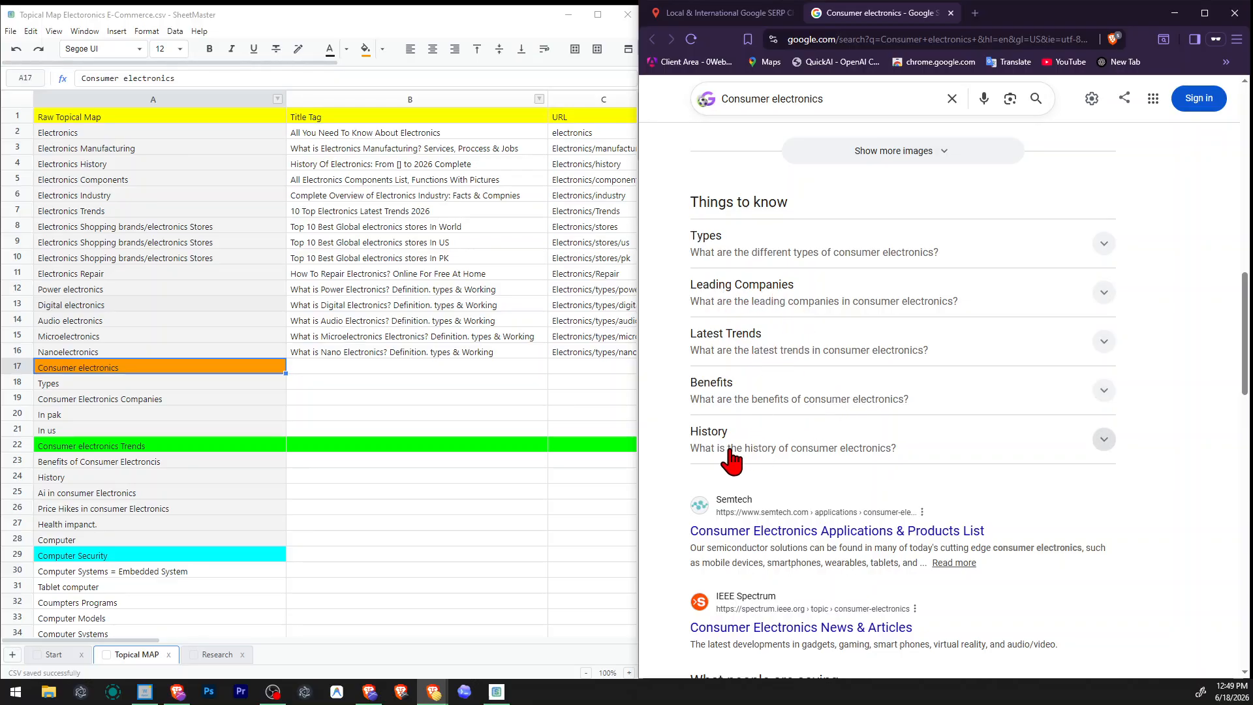
pyautogui.click(444, 367)
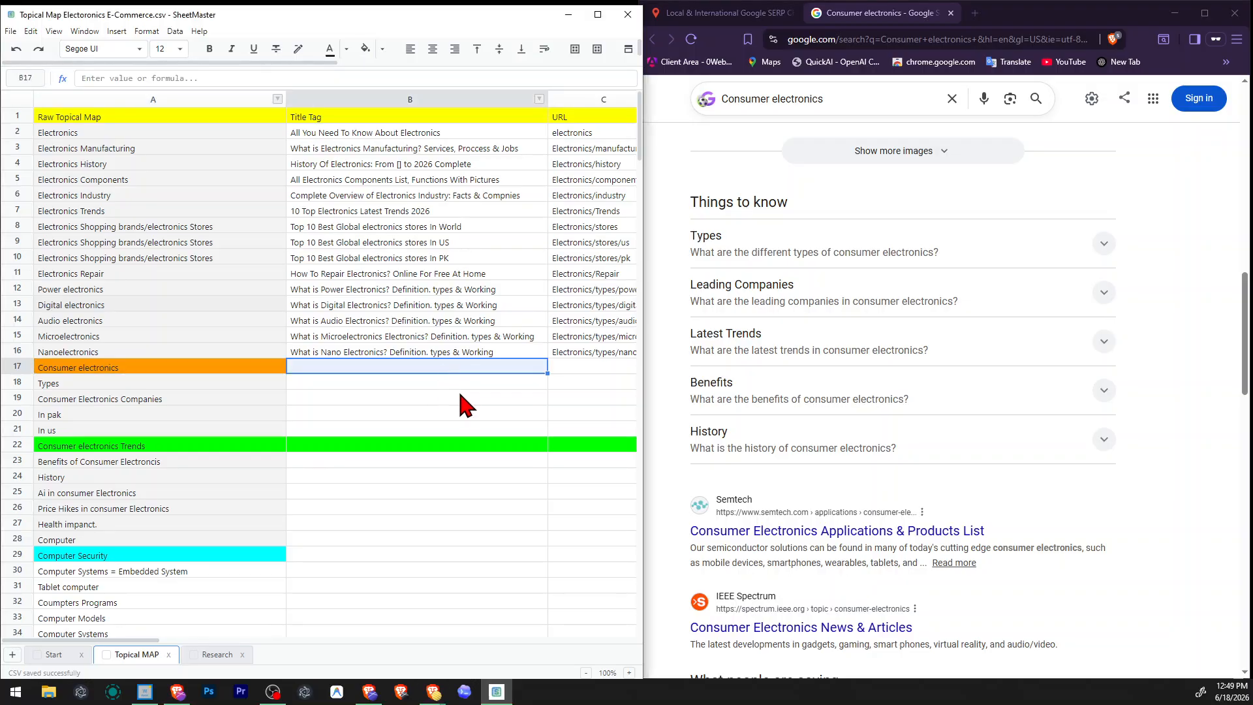
pyautogui.doubleClick(470, 363)
pyautogui.scroll(-3, 816, 403)
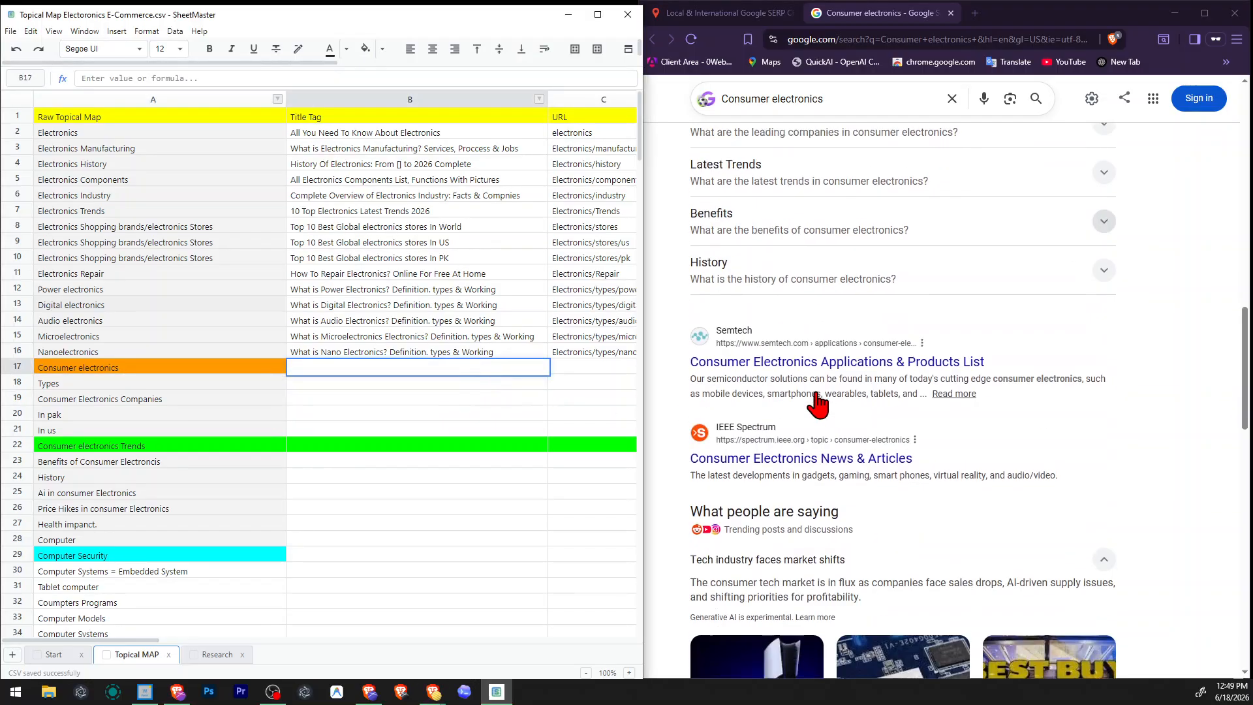
pyautogui.scroll(-3, 819, 405)
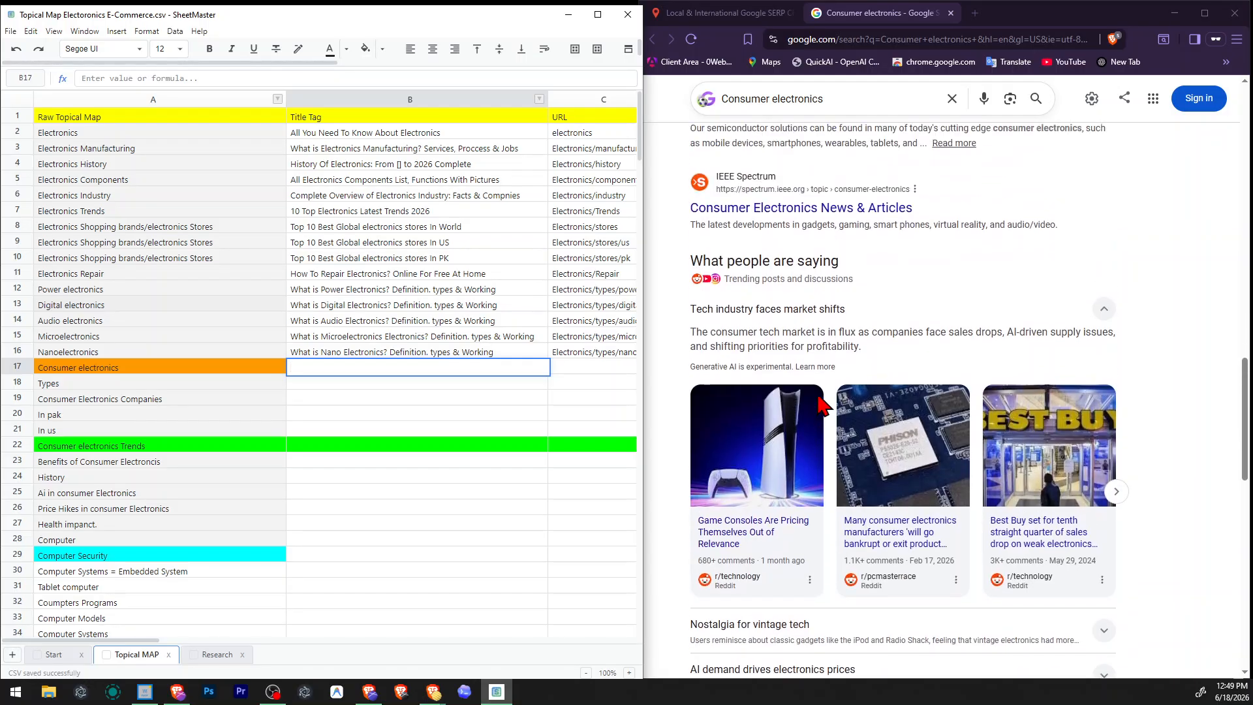
pyautogui.scroll(-8, 819, 404)
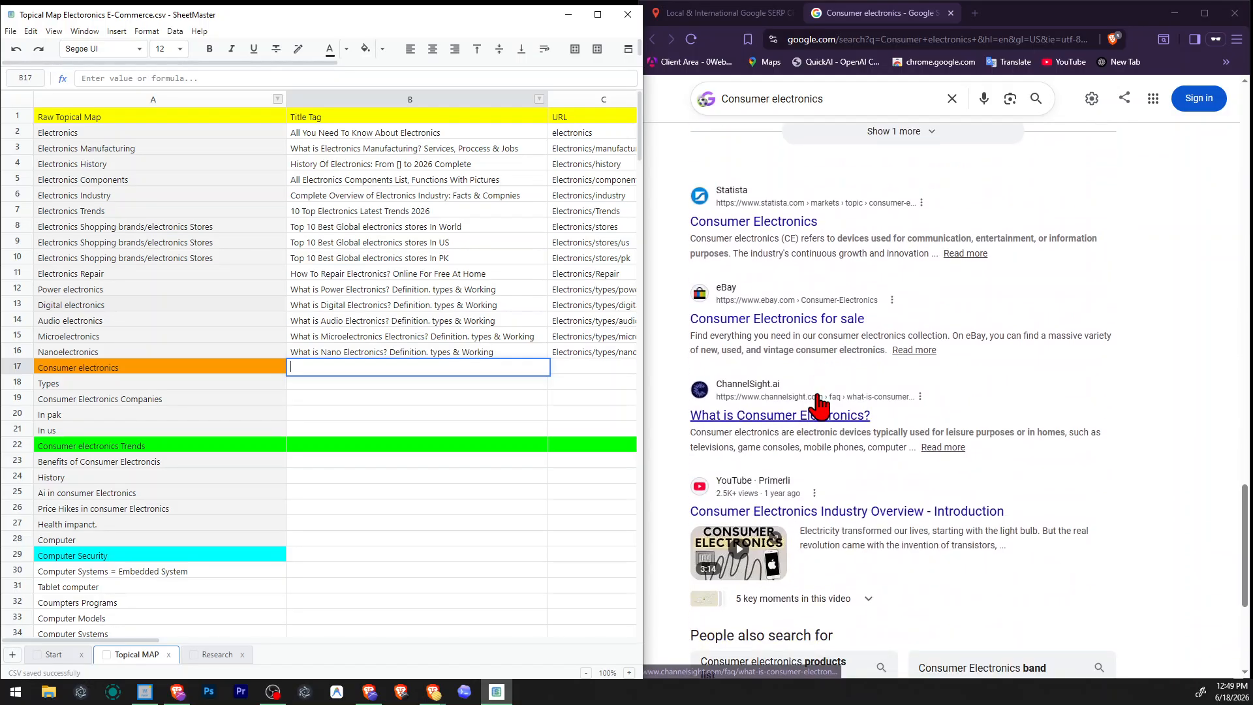
pyautogui.scroll(-5, 957, 434)
pyautogui.scroll(10, 960, 432)
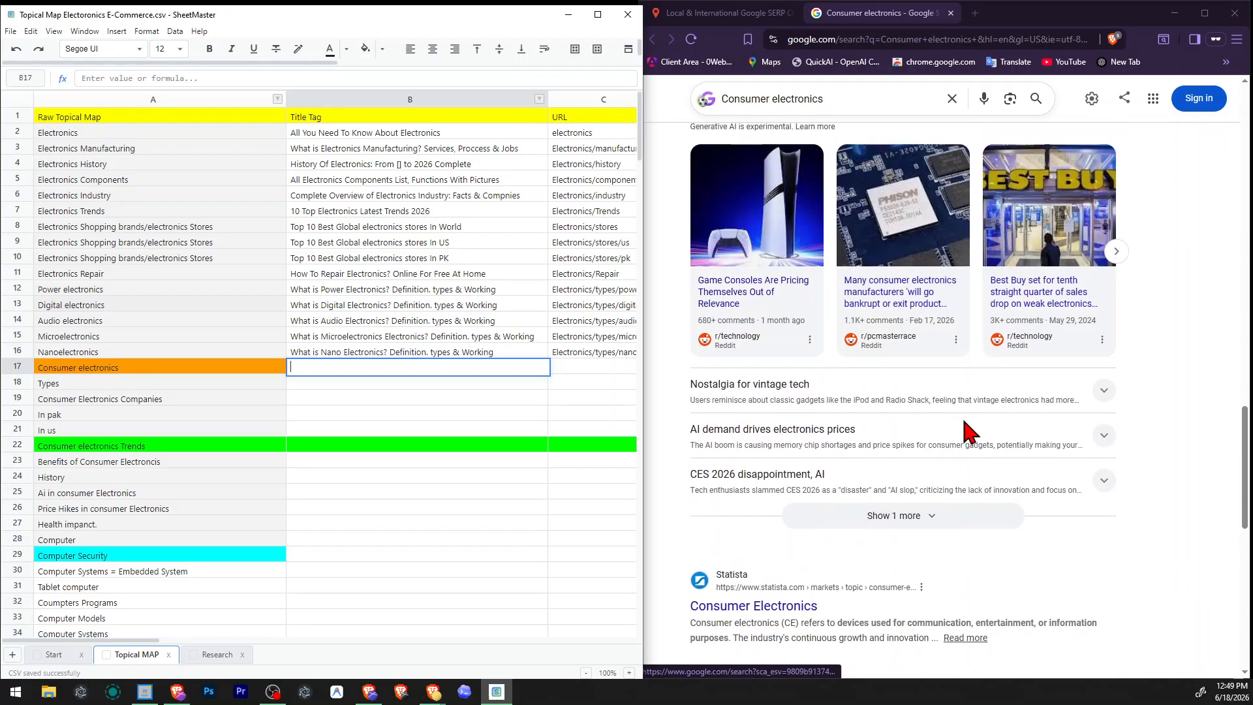
pyautogui.scroll(10, 965, 431)
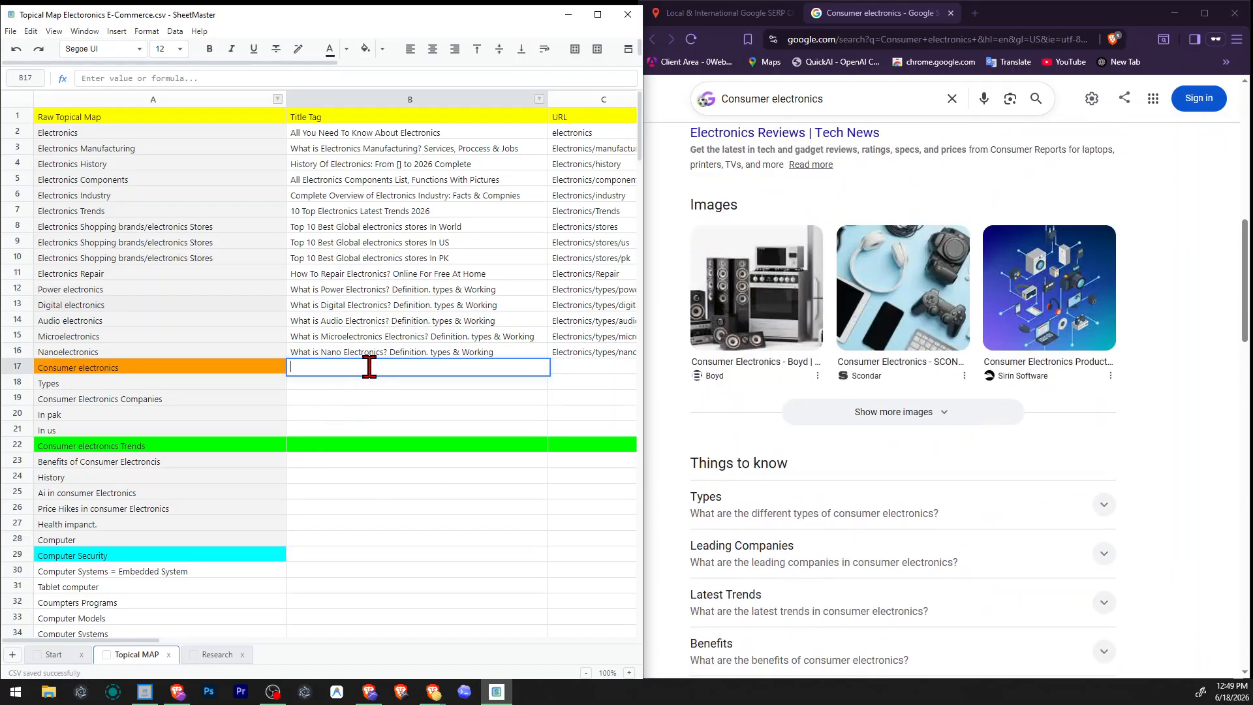
# Begin the Consumer electronics row's title tag with "Consumer Electronics: Types, Companies,".
pyautogui.write('Consumer Electronis')
pyautogui.doubleClick(369, 366)
pyautogui.write('Electronics"')
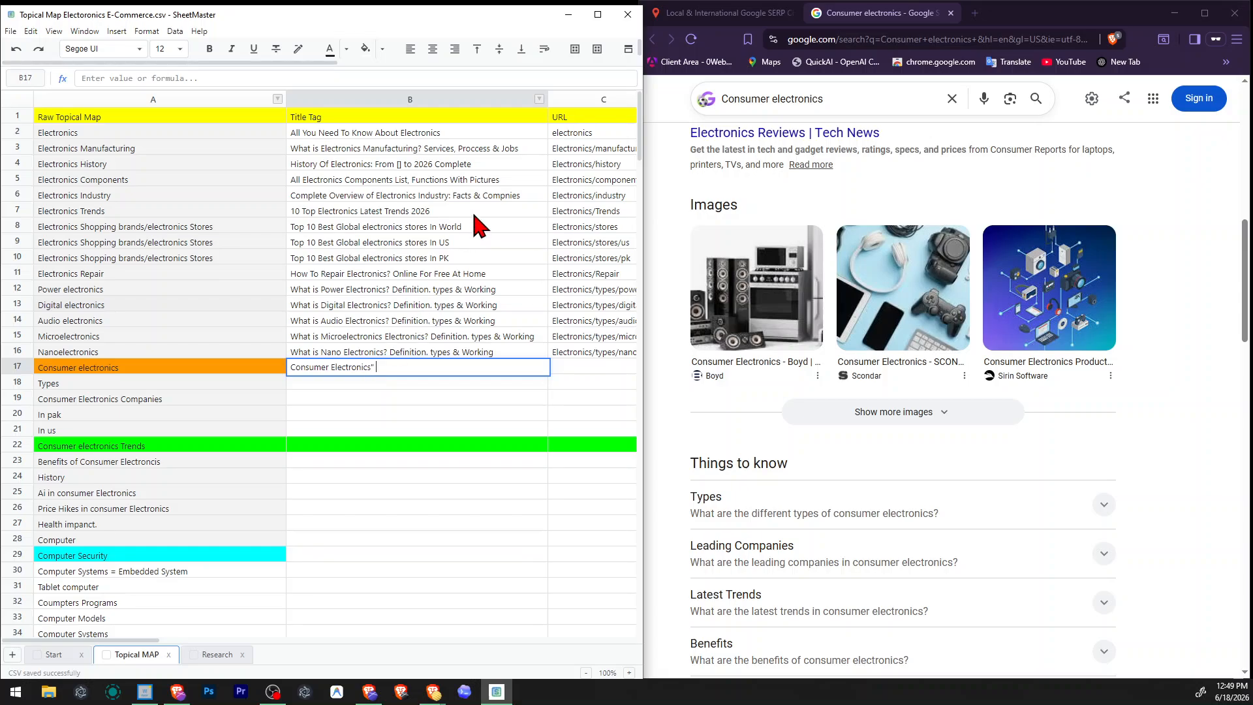
pyautogui.write(': Types, Compnies, a')
pyautogui.hotkey('ctrl', 'Left')
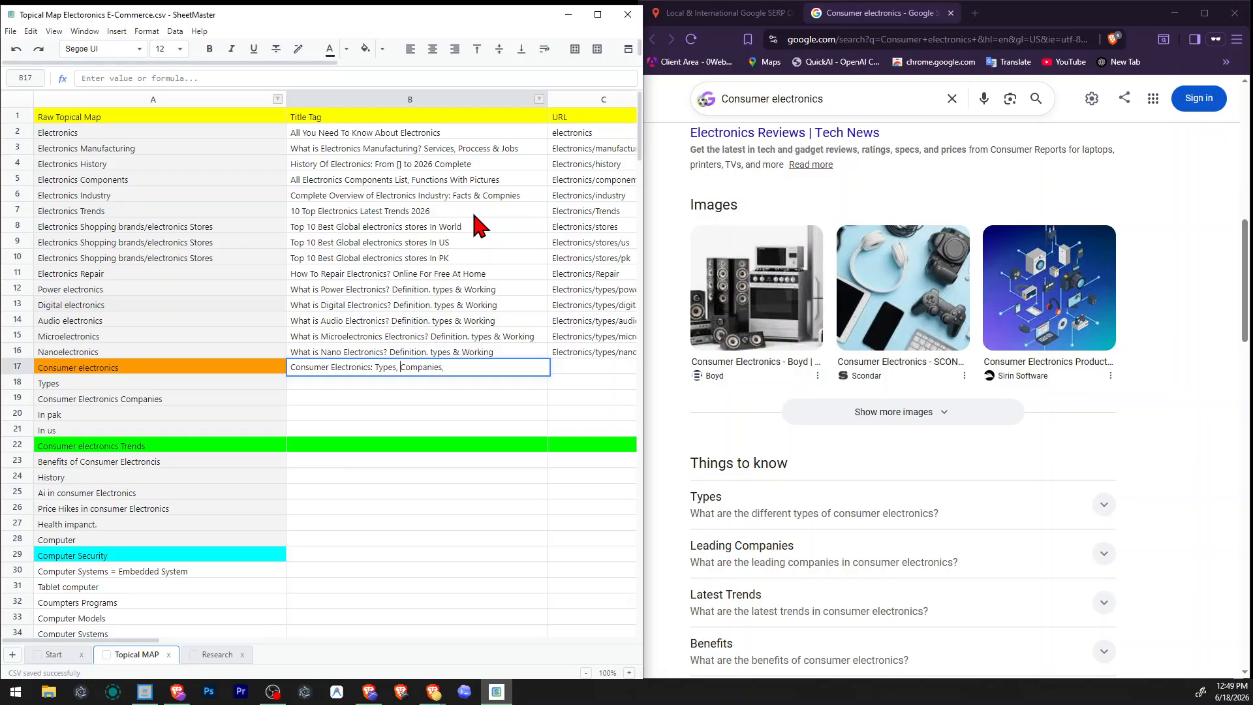
# Complete the Consumer electronics row's title tag as "Consumer Electronics: Types, Trends, & Applications,".
pyautogui.write('Trends,')
pyautogui.hotkey('ctrl', 'shift', 'Left')
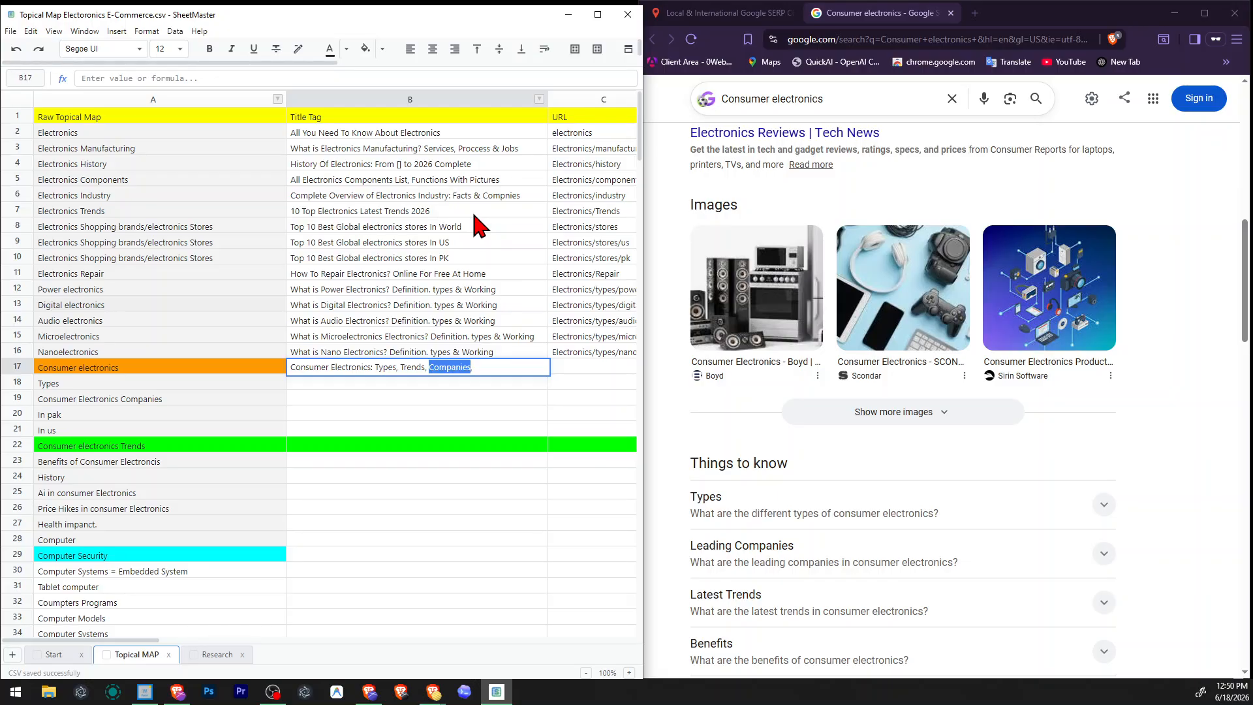
pyautogui.write('& Applications')
pyautogui.press('Return')
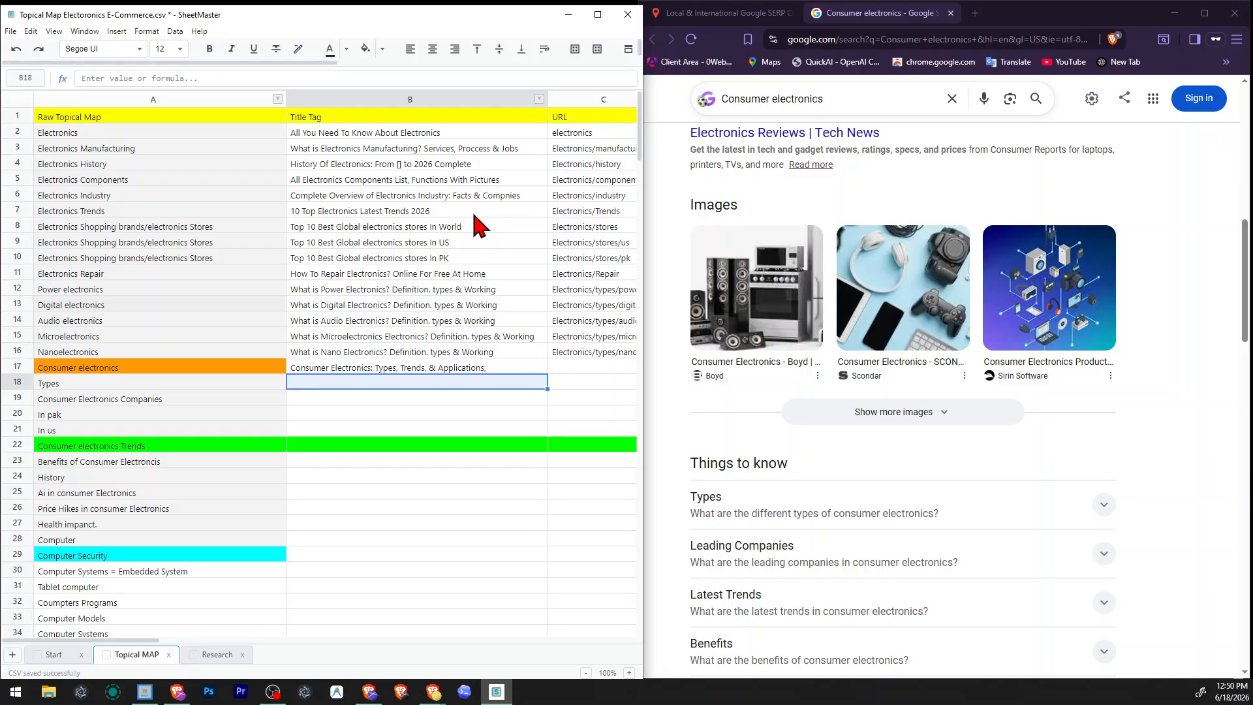
# Fill in the Consumer electronics row's URL as "Electronics/Consumer", reusing the Electronics/ prefix.
pyautogui.press('Right')
pyautogui.press('Left')
pyautogui.press('Up')
pyautogui.press('Left')
pyautogui.press('Right')
pyautogui.press('Right')
pyautogui.press('Right')
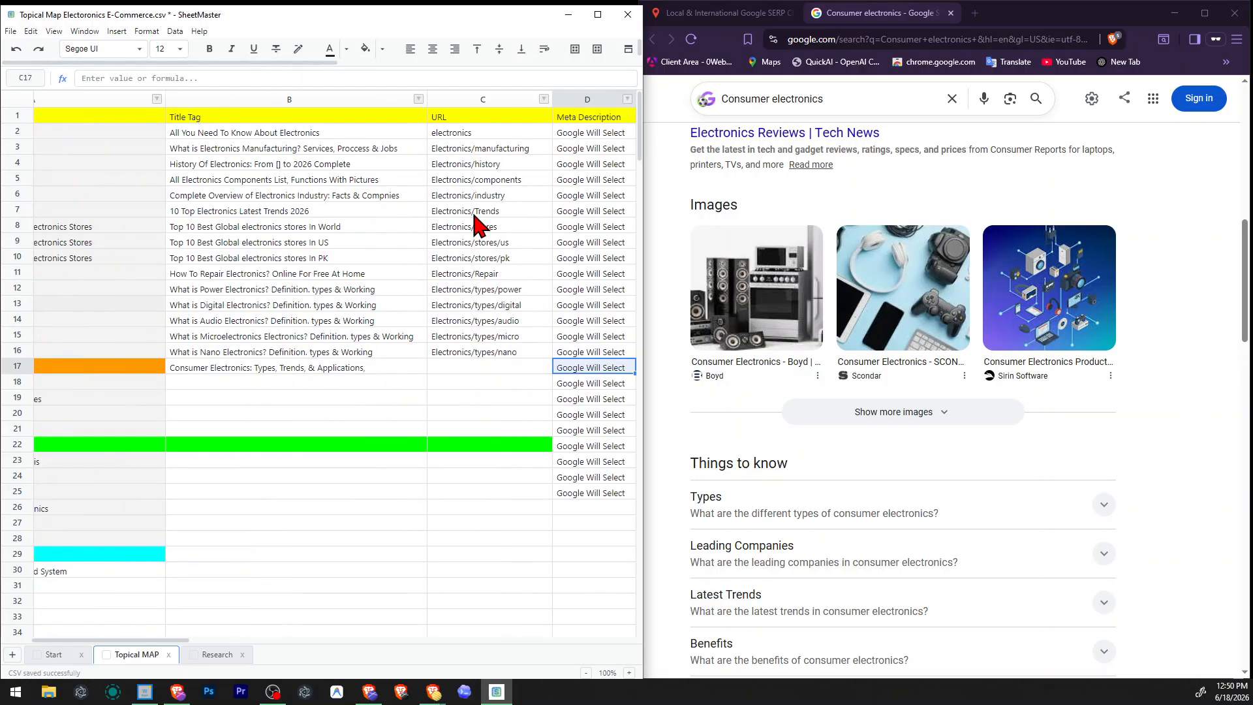
pyautogui.press('Left')
pyautogui.press('Up')
pyautogui.press('Down')
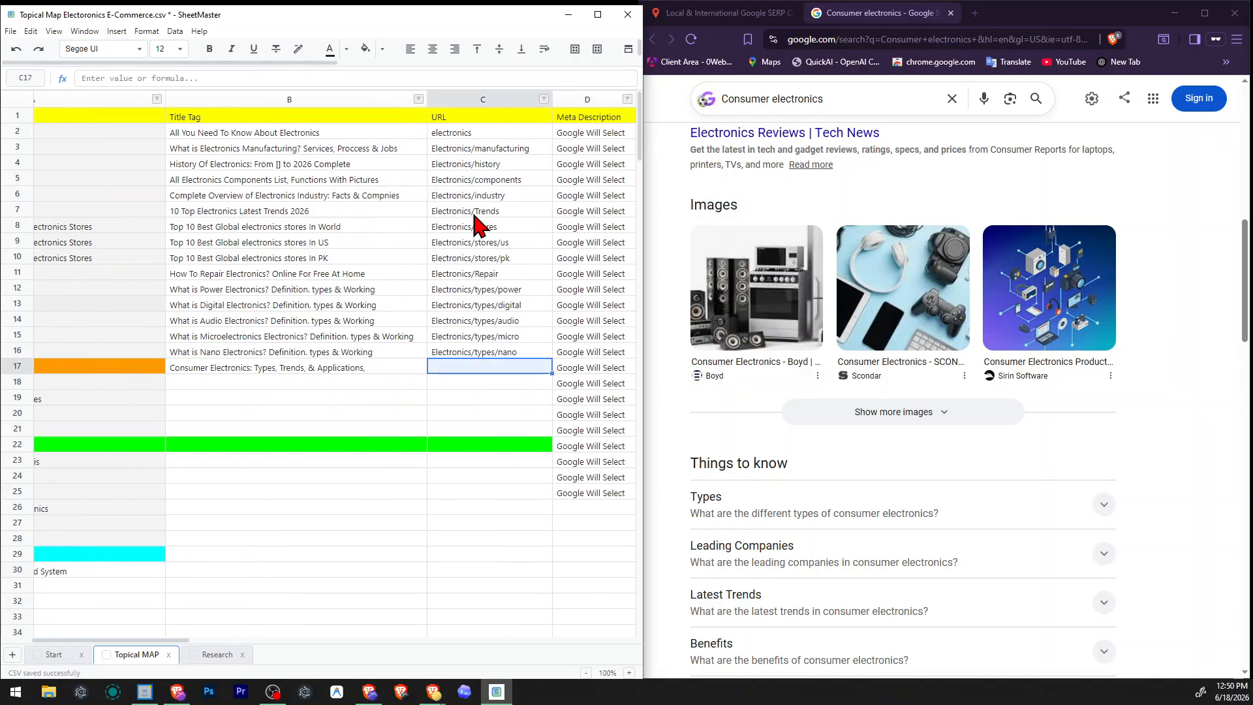
pyautogui.press('F2')
pyautogui.write('Electronics/types/nano')
pyautogui.hotkey('ctrl', 'shift', 'Left')
pyautogui.hotkey('ctrl', 'shift', 'Left')
pyautogui.hotkey('ctrl', 'shift', 'Left')
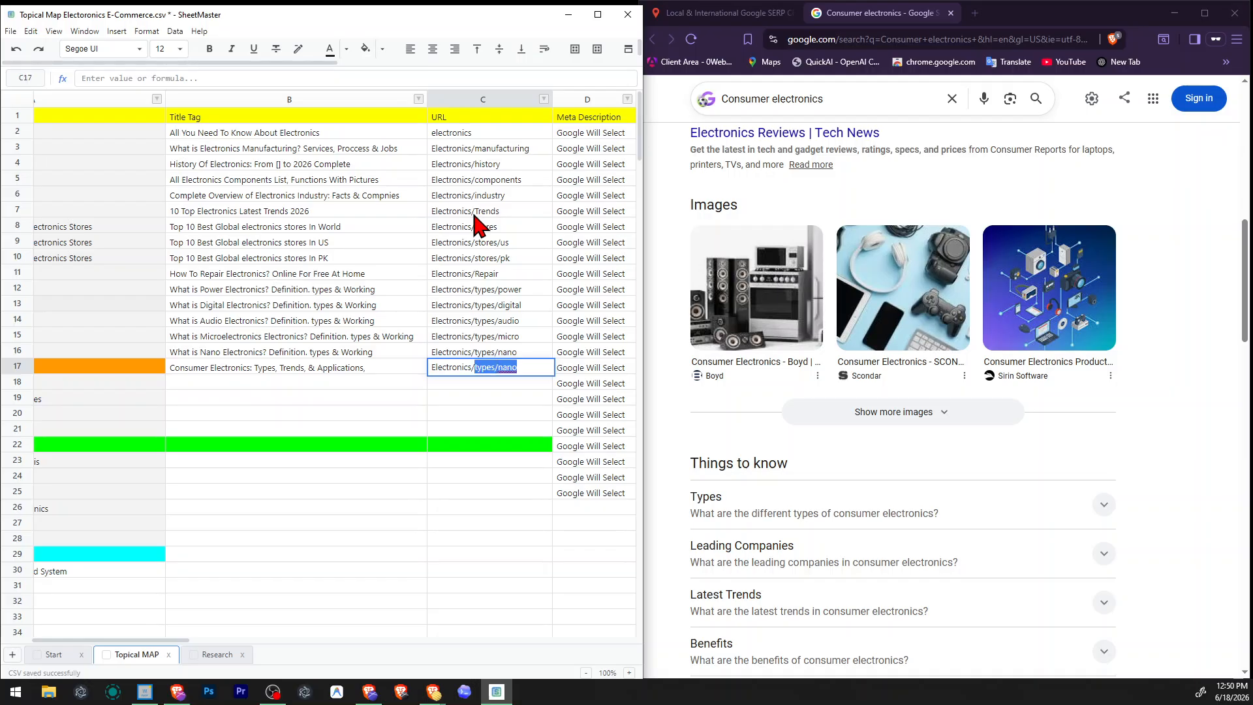
pyautogui.write('Consumer')
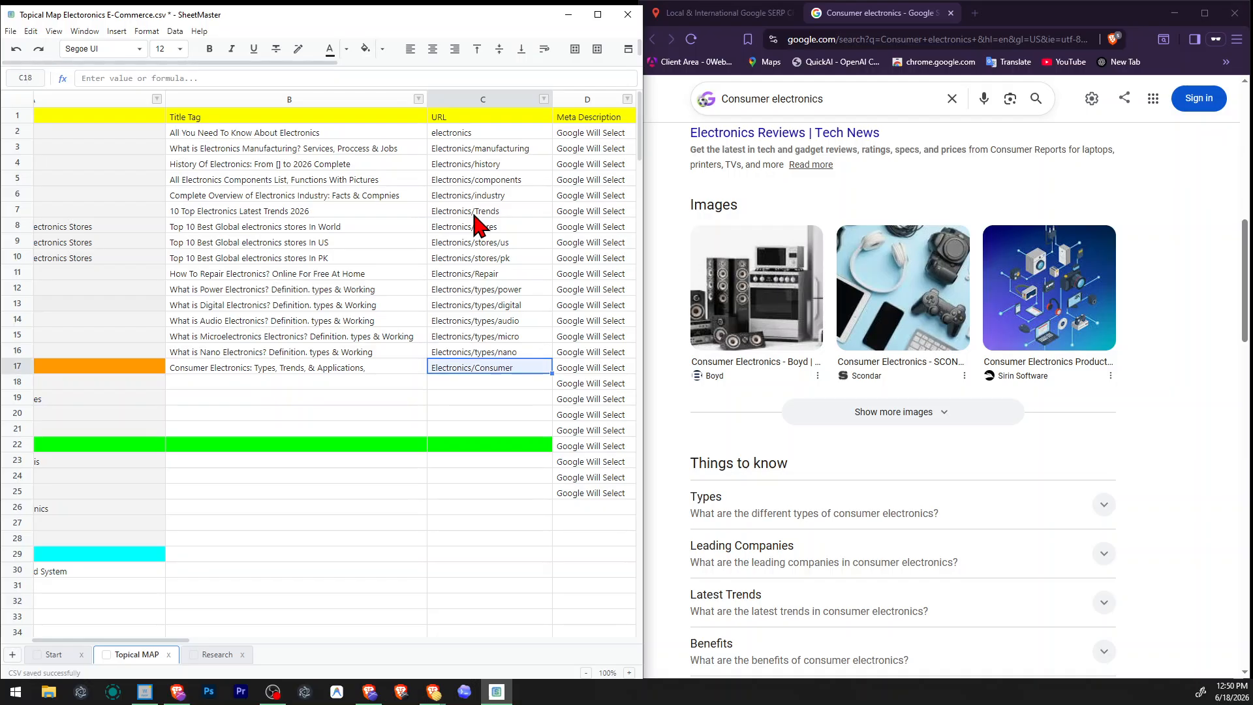
# Set the Consumer electronics row's image URL to "Consumer-Electronics".
pyautogui.hotkey('shift', 'Tab')
pyautogui.hotkey('shift', 'Tab')
pyautogui.press('Tab')
pyautogui.press('Tab')
pyautogui.press('Tab')
pyautogui.press('Tab')
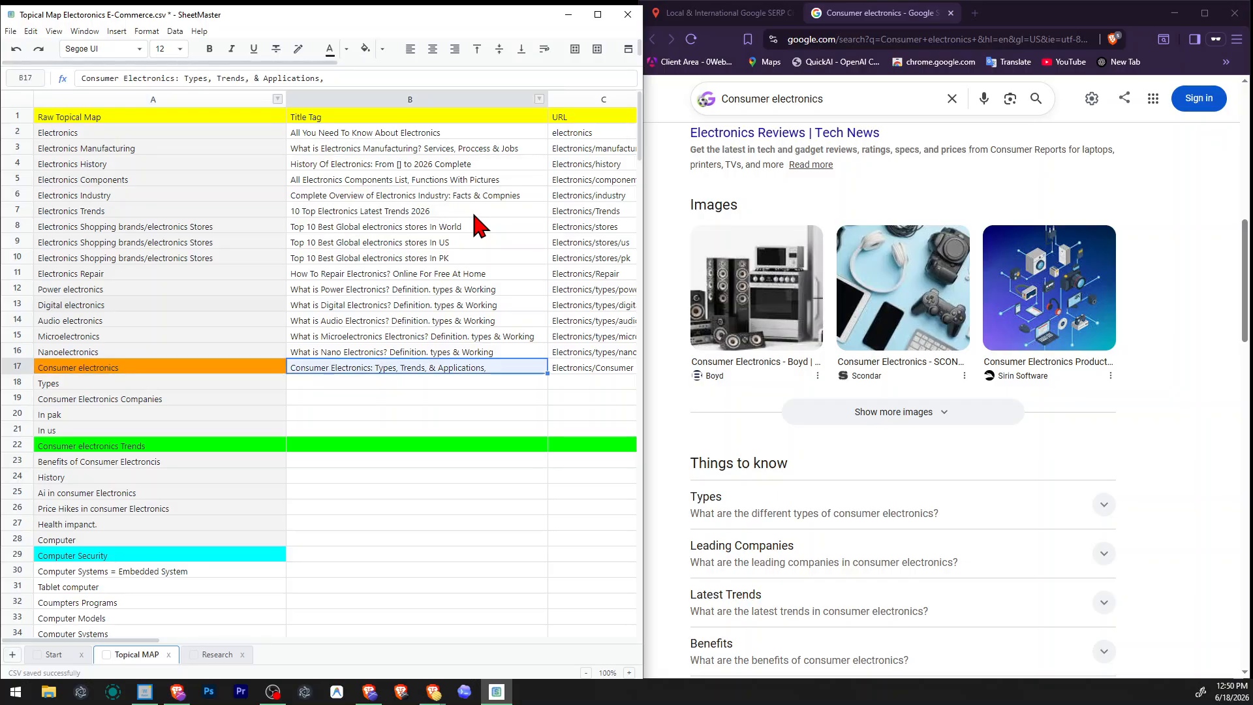
pyautogui.hotkey('shift', 'Tab')
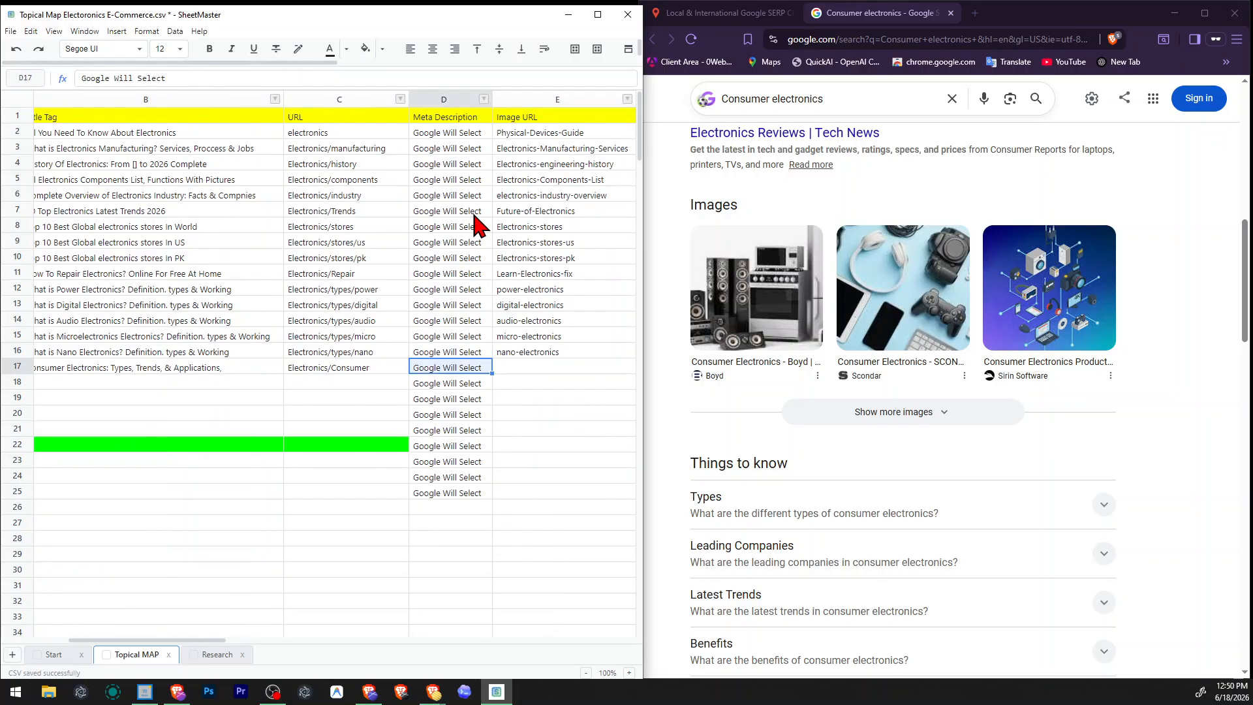
pyautogui.hotkey('shift', 'Tab')
pyautogui.press('Tab')
pyautogui.press('Tab')
pyautogui.press('F2')
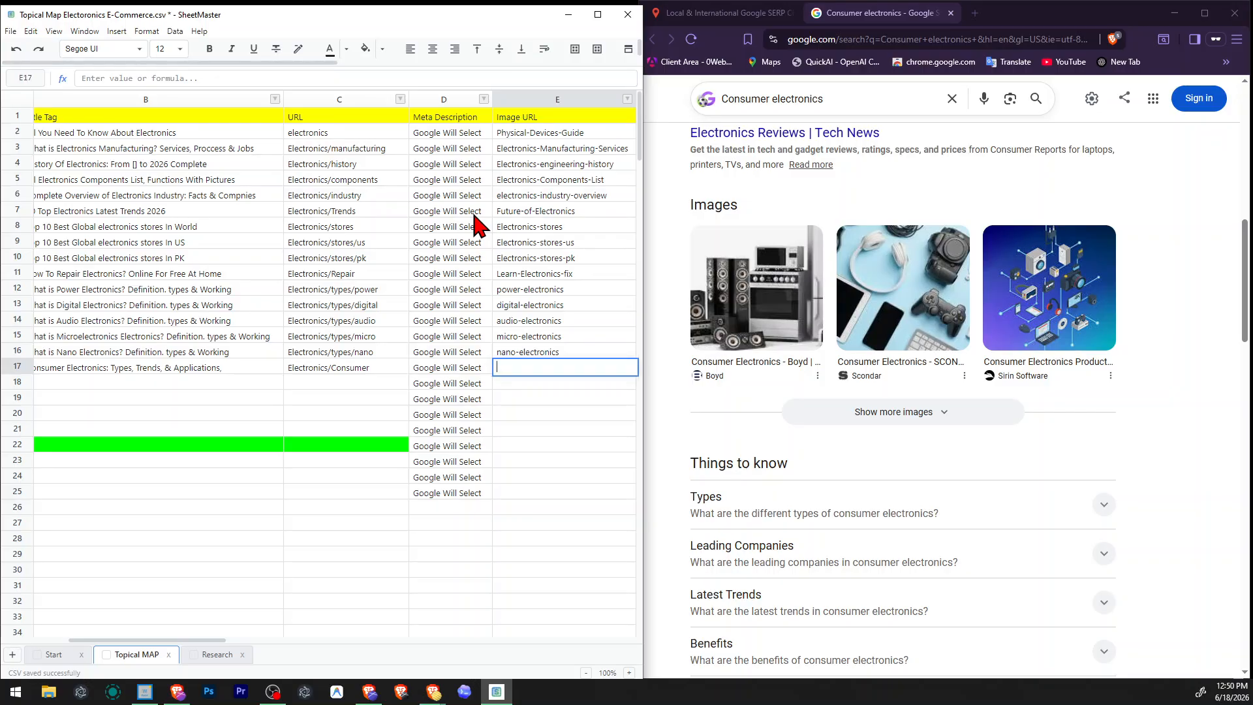
pyautogui.write('Consumer ')
pyautogui.write('Electronics')
pyautogui.press('Tab')
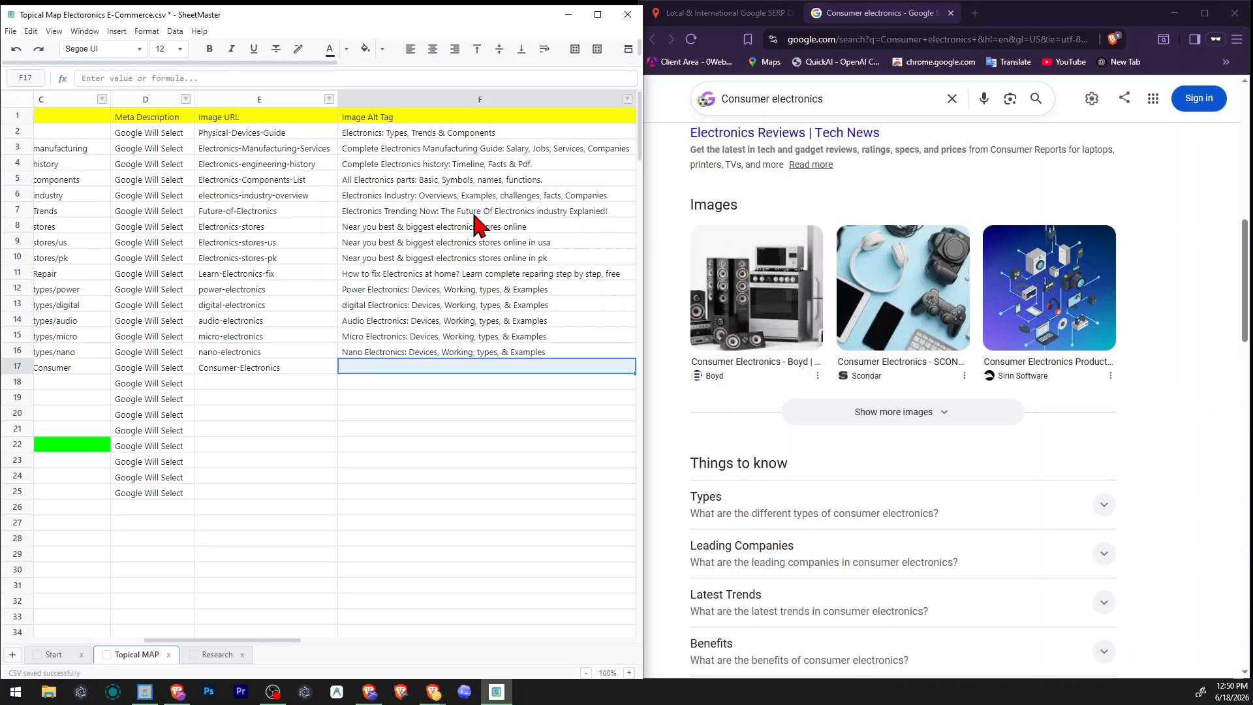
# Begin the Consumer electronics row's image alt tag with "All you need to know about con".
pyautogui.write('Cons')
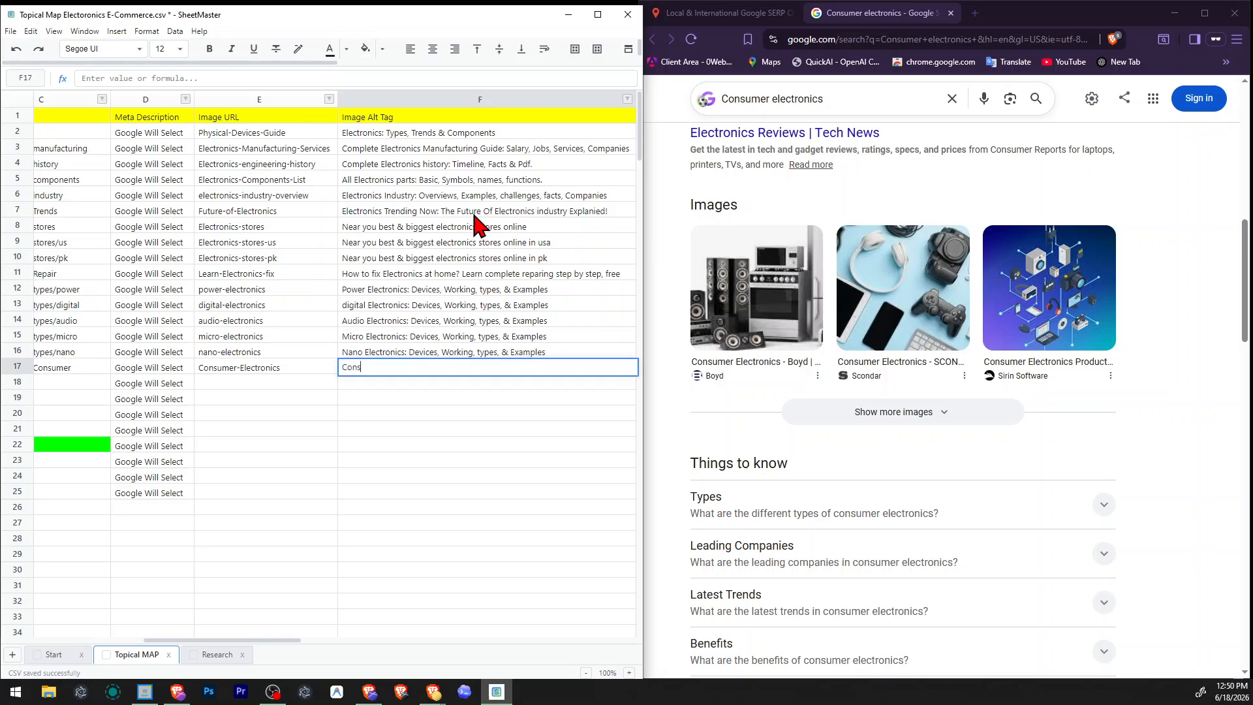
pyautogui.press('BackSpace')
pyautogui.press('BackSpace')
pyautogui.press('BackSpace')
pyautogui.press('BackSpace')
pyautogui.write('All you need to kno')
pyautogui.write('about co')
pyautogui.hotkey('ctrl', 'a')
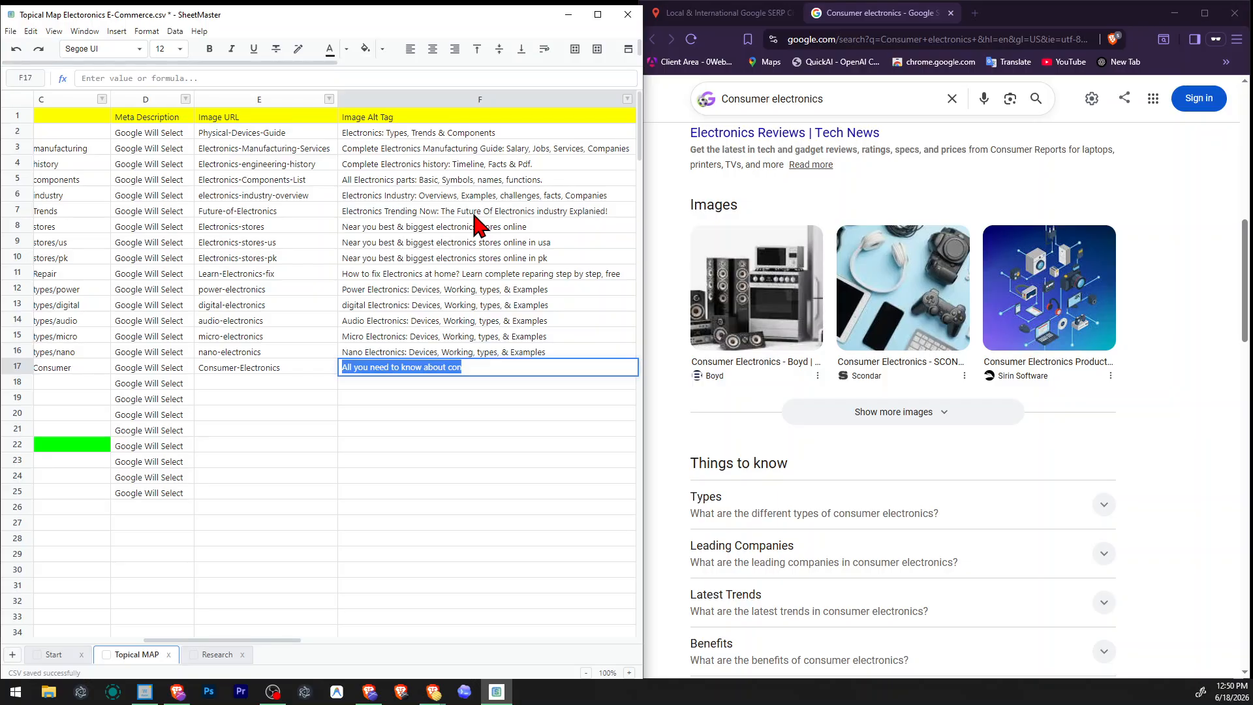
pyautogui.press('Tab')
# Extend the row 17 alt tag to read "All you need to know about consumer electronics: Benefits, Compnies,".
pyautogui.hotkey('shift', 'Tab')
pyautogui.press('F2')
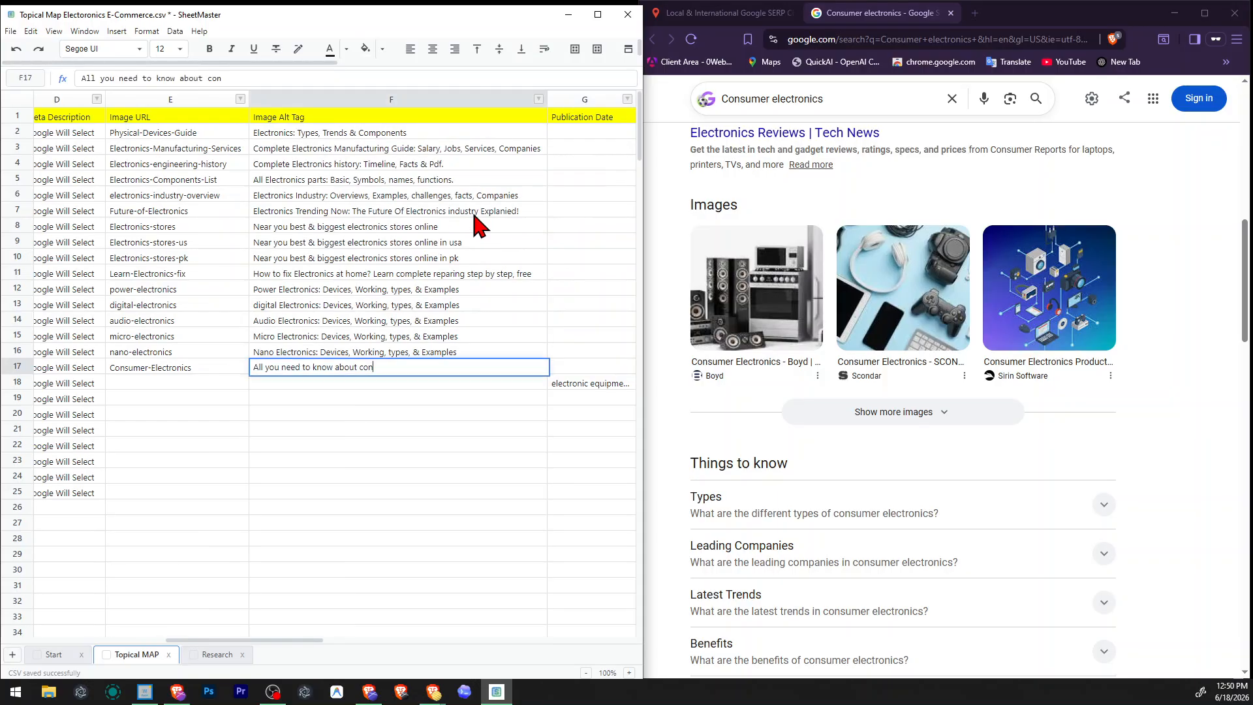
pyautogui.write('su')
pyautogui.write('mer elect')
pyautogui.write('ronics')
pyautogui.write(': Benefits, ')
pyautogui.write('compne')
pyautogui.write('ies,')
pyautogui.hotkey('ctrl', 'shift', 'Left')
pyautogui.press('BackSpace')
pyautogui.write('Compnie')
pyautogui.hotkey('ctrl', 'Left')
pyautogui.hotkey('ctrl', 'Left')
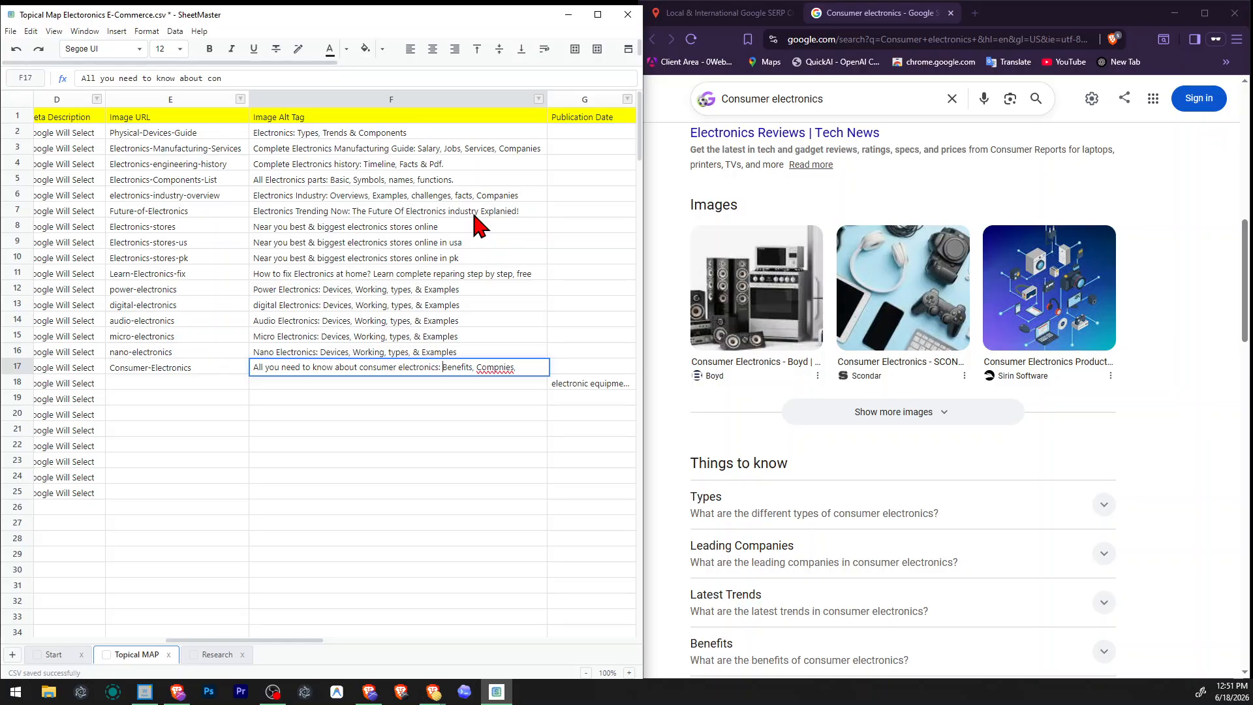
# Insert "Types, trends," before "Benefits" in the Consumer electronics image alt tag.
pyautogui.write('Types, trends')
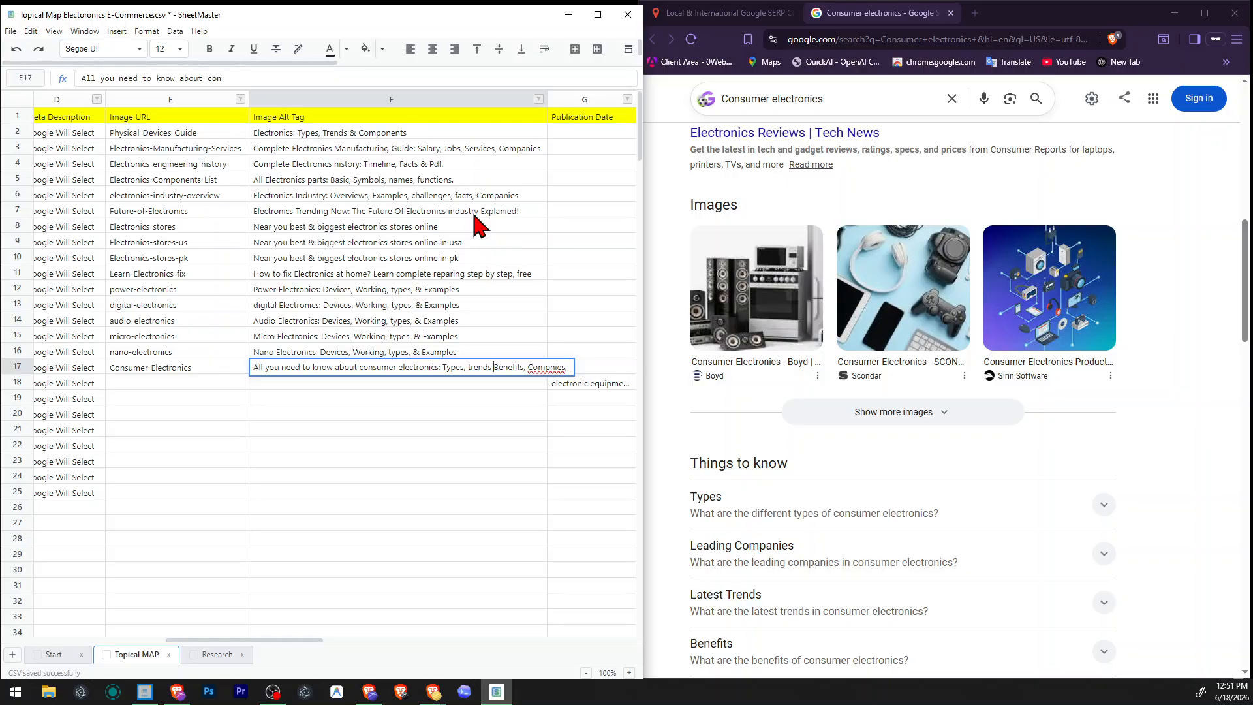
pyautogui.press('BackSpace')
pyautogui.write(',')
pyautogui.press('Return')
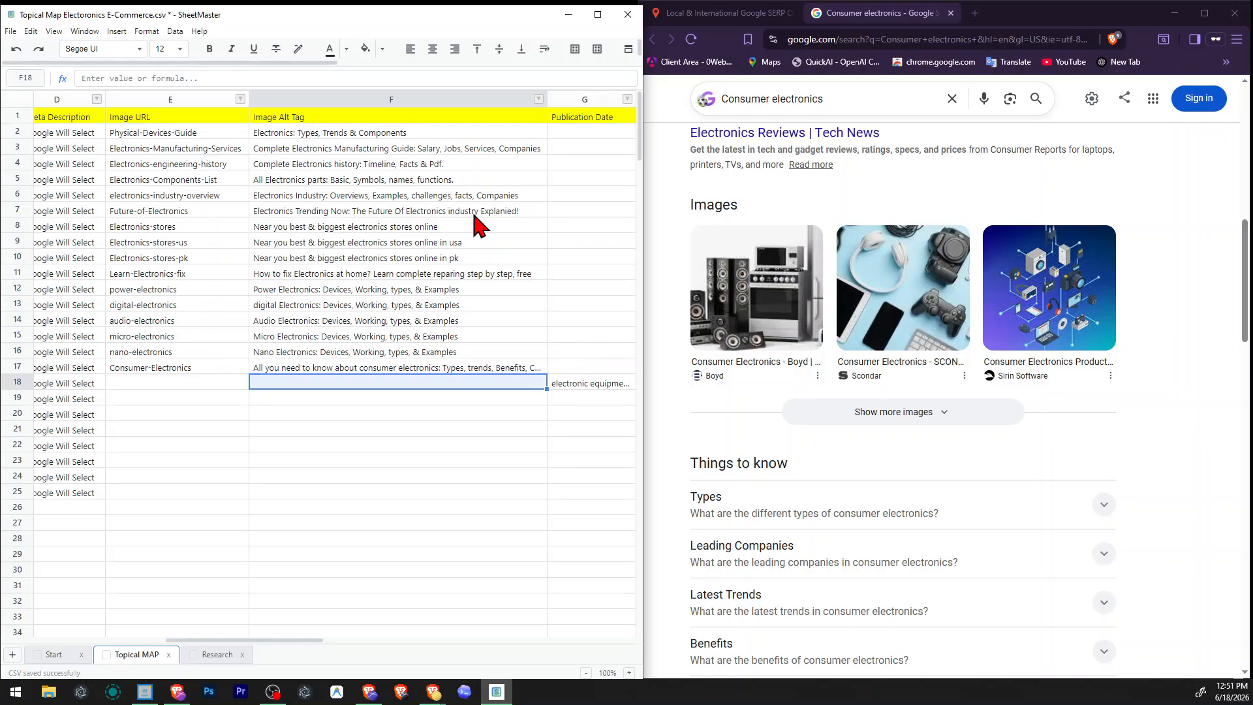
# Recheck the wording of the Consumer electronics row's title tag.
pyautogui.press('Home')
pyautogui.press('Right')
pyautogui.press('Up')
pyautogui.press('F2')
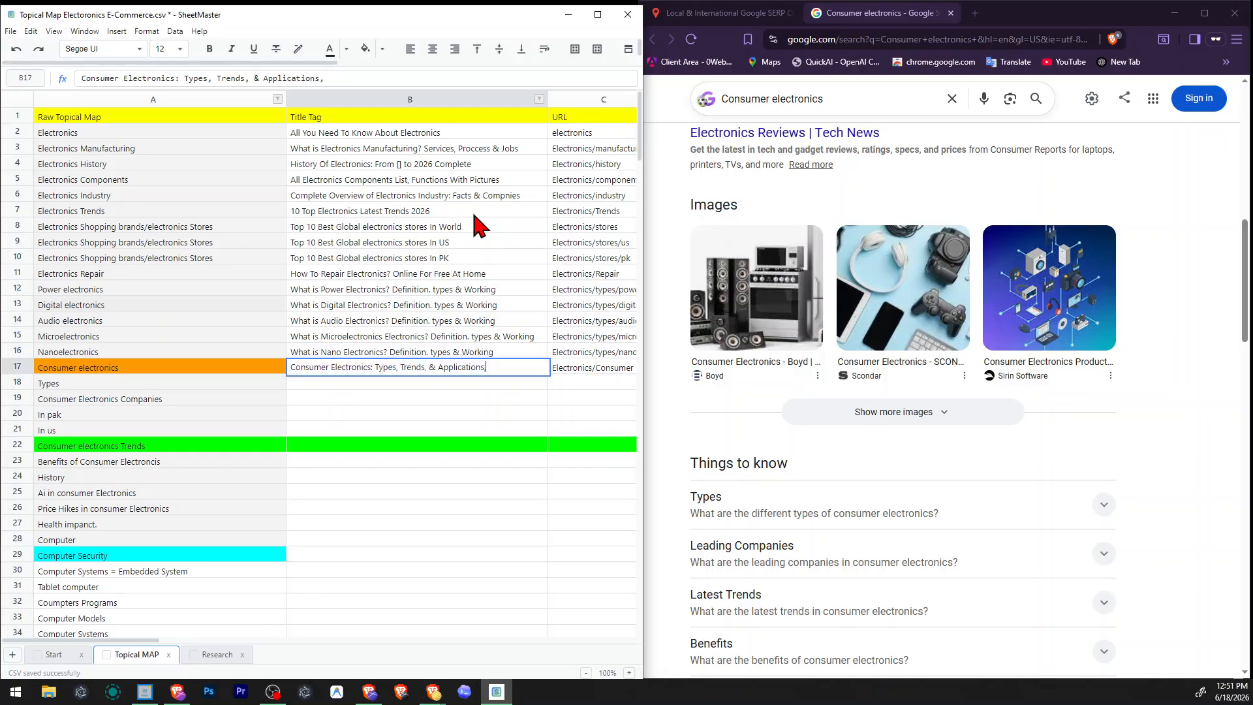
pyautogui.hotkey('ctrl', 'shift', 'Left')
pyautogui.press('Right')
pyautogui.press('Return')
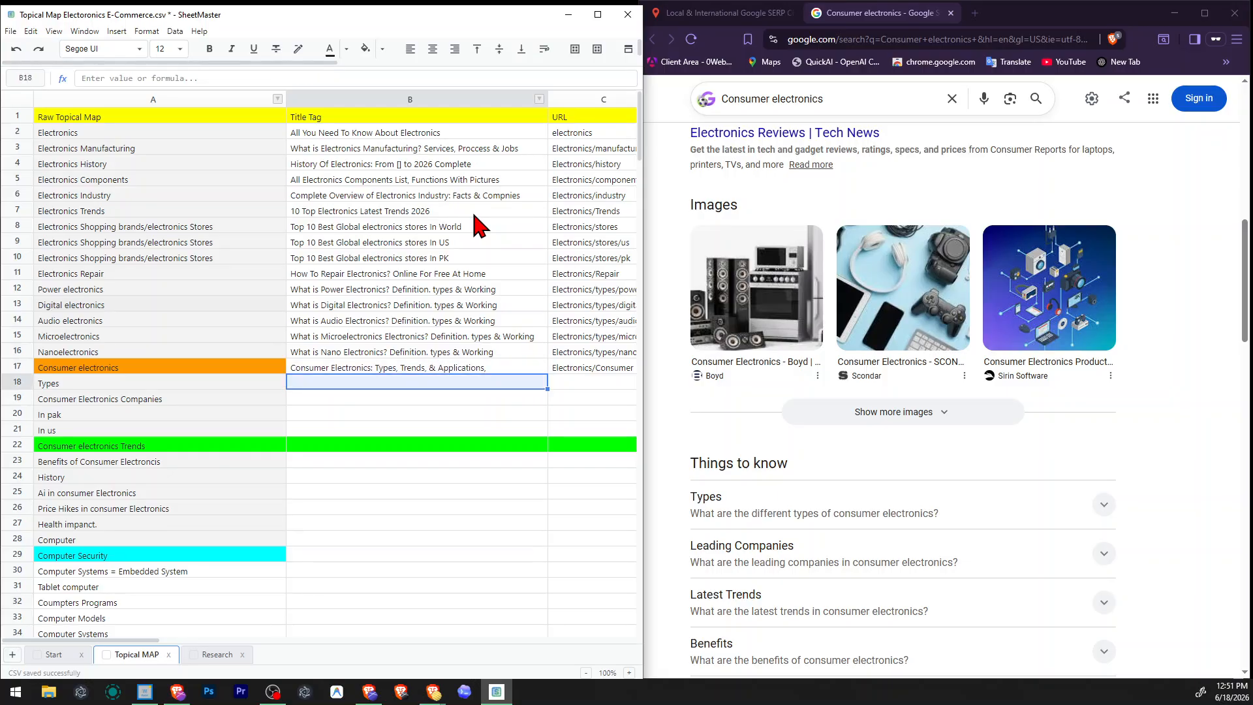
# Review the list of subtopics at the end of the Consumer electronics image alt tag.
pyautogui.press('Right')
pyautogui.press('Right')
pyautogui.press('Right')
pyautogui.press('Right')
pyautogui.press('Right')
pyautogui.press('Up')
pyautogui.press('Left')
pyautogui.press('F2')
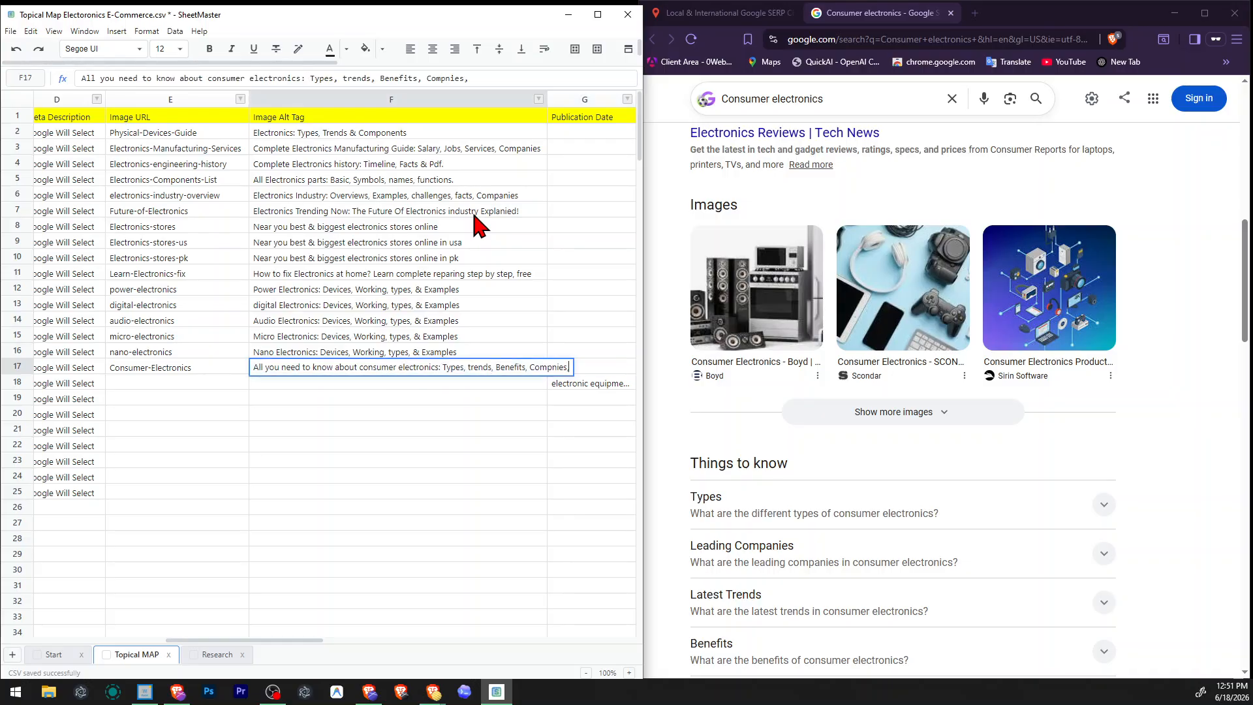
pyautogui.press('BackSpace')
pyautogui.moveTo(443, 368); pyautogui.dragTo(569, 363)
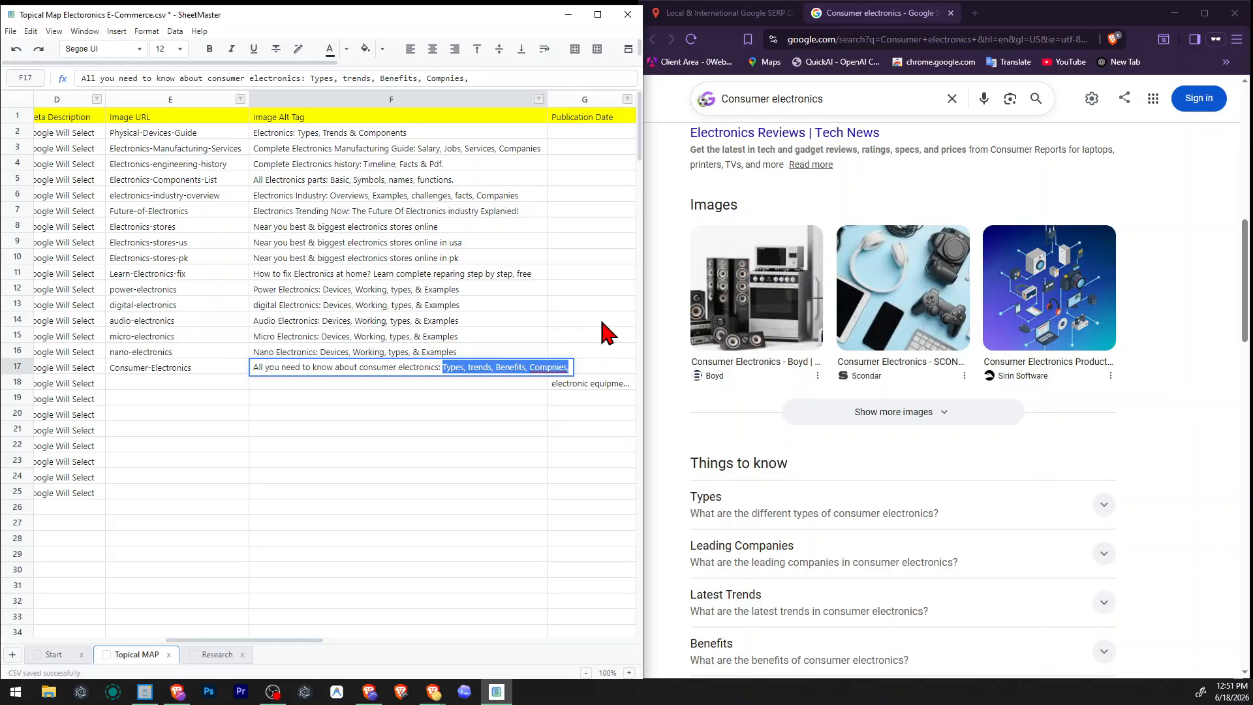
pyautogui.press('Left')
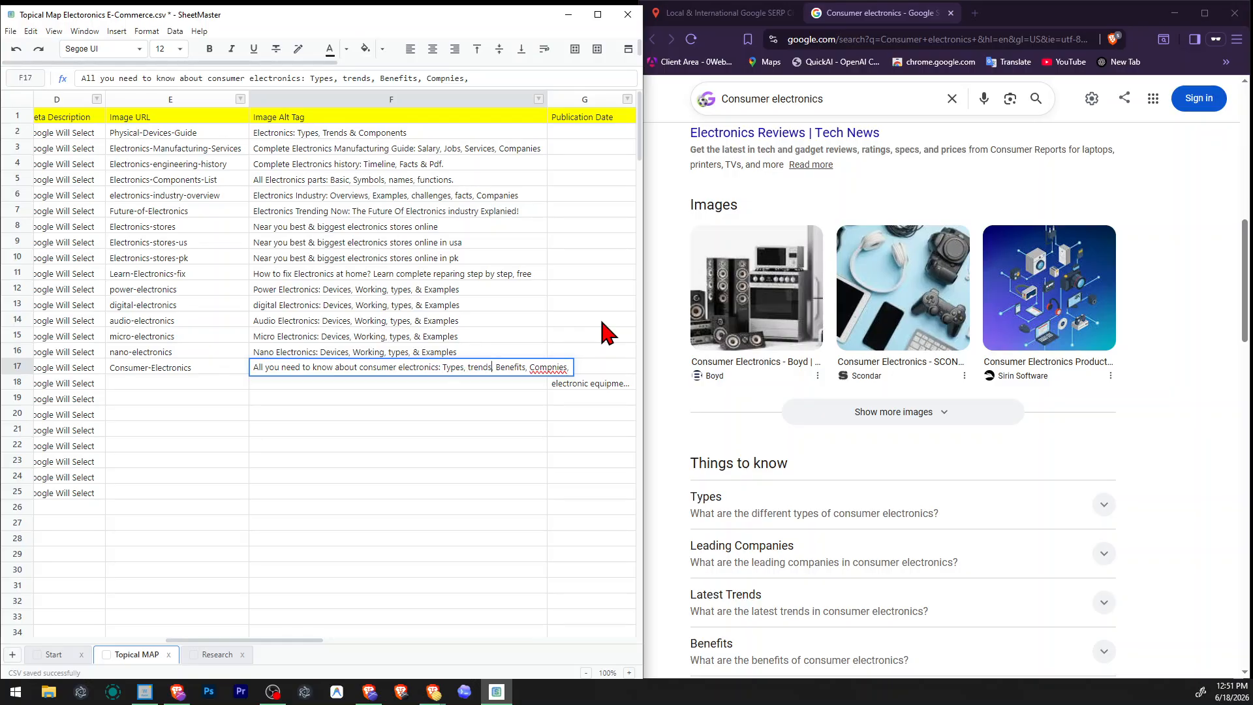
pyautogui.press('Return')
# Compare with the title tag and add "Applications," before "Benefits" in the row 17 image alt tag.
pyautogui.press('Left')
pyautogui.press('Left')
pyautogui.press('Left')
pyautogui.press('Left')
pyautogui.press('Left')
pyautogui.press('Right')
pyautogui.press('Up')
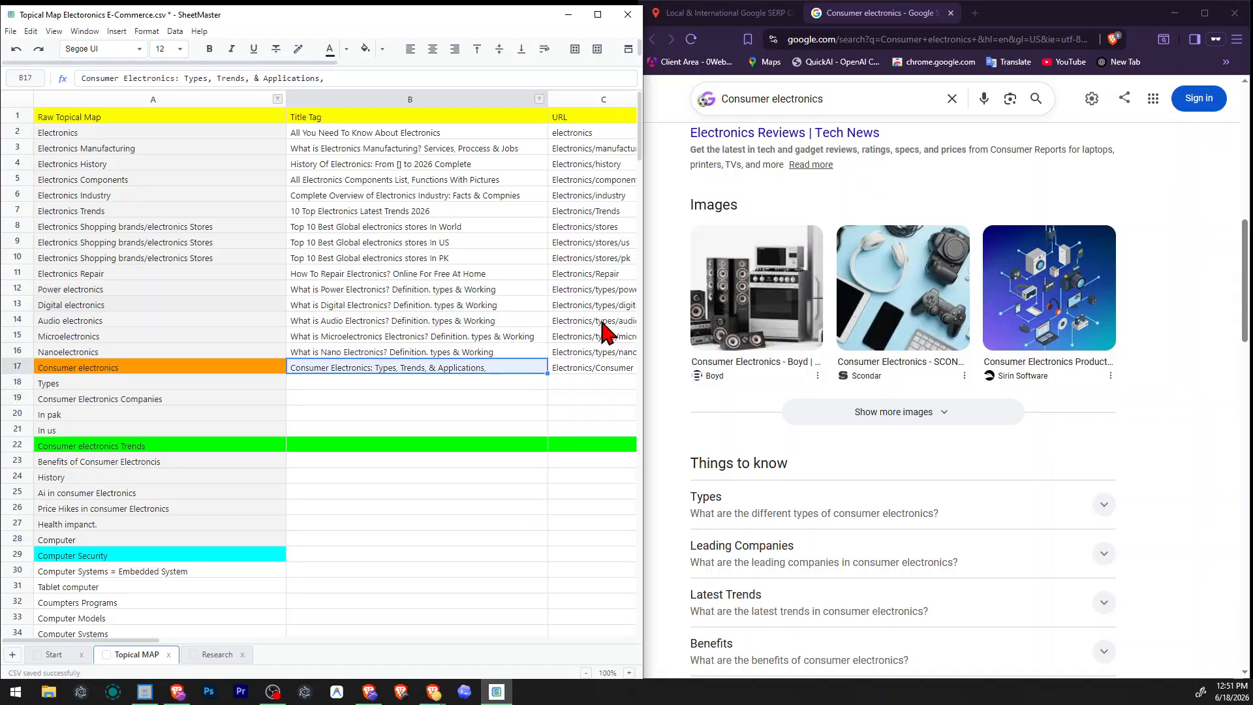
pyautogui.press('Right')
pyautogui.press('Right')
pyautogui.press('Right')
pyautogui.press('Right')
pyautogui.press('Right')
pyautogui.press('Left')
pyautogui.press('F2')
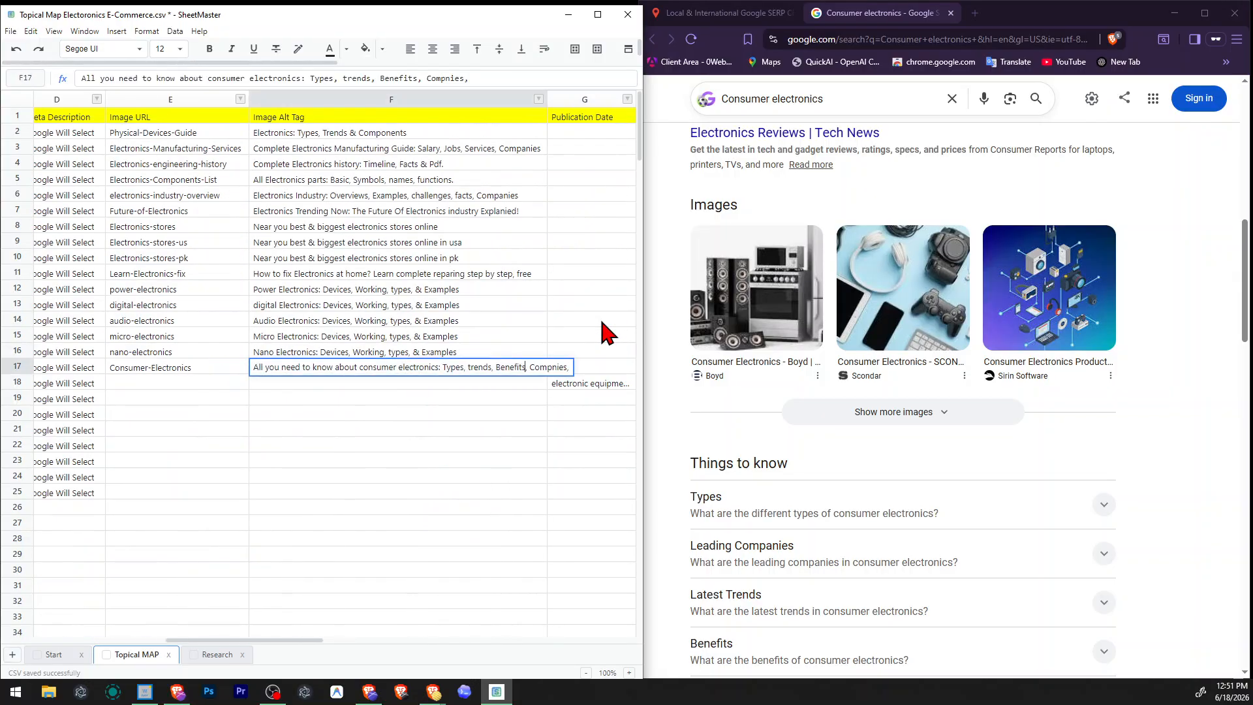
pyautogui.write('Applications')
pyautogui.press('BackSpace')
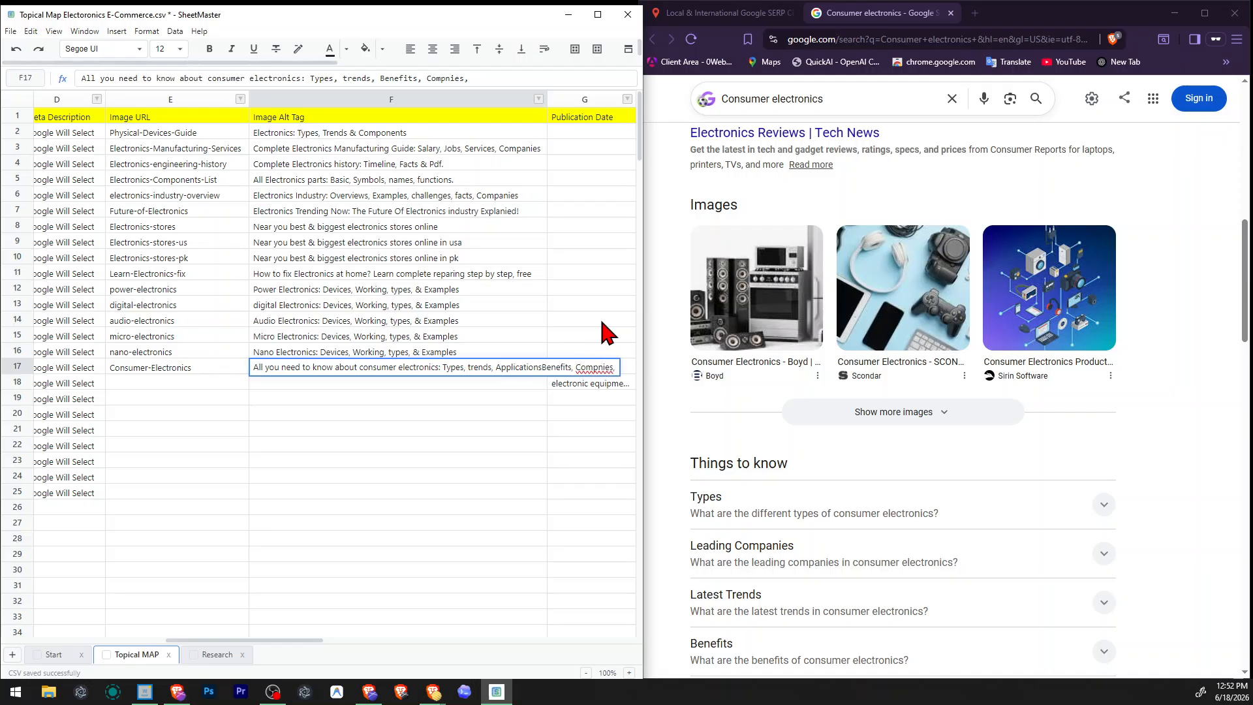
pyautogui.write(',')
pyautogui.write('a')
pyautogui.press('Return')
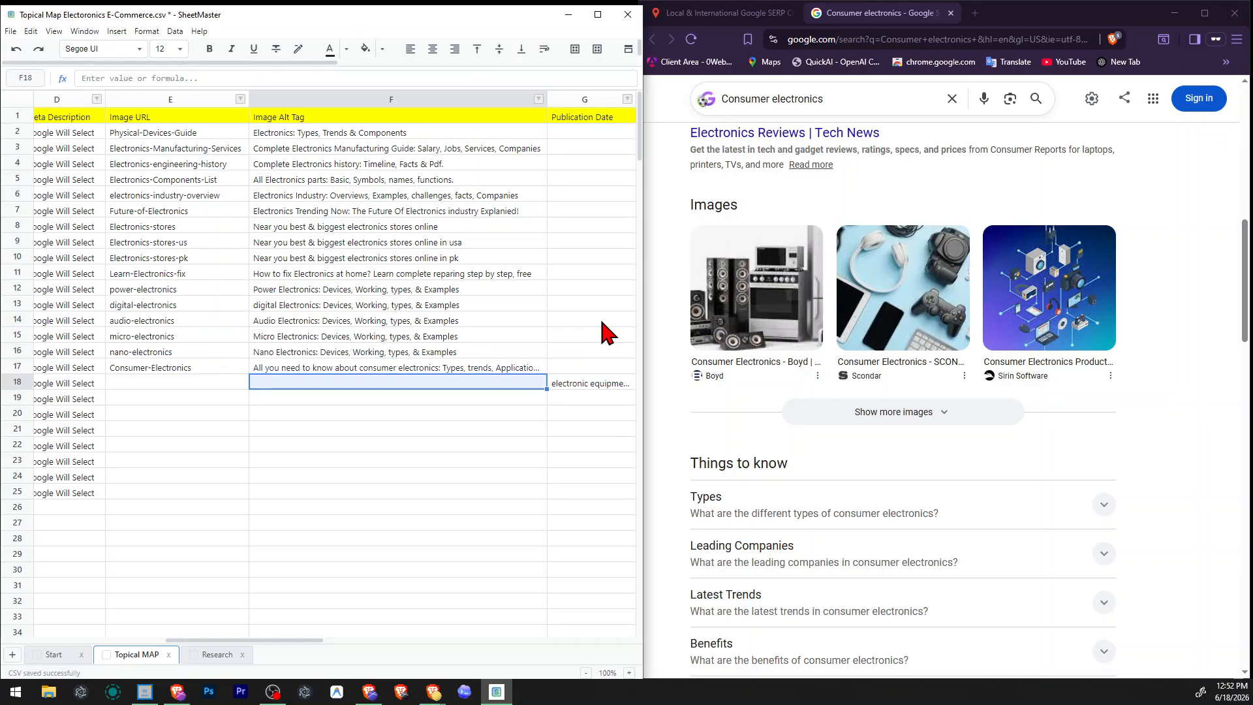
# Save the topical map and go to the title tag cell of the Types row.
pyautogui.hotkey('ctrl', 's')
pyautogui.click(224, 383)
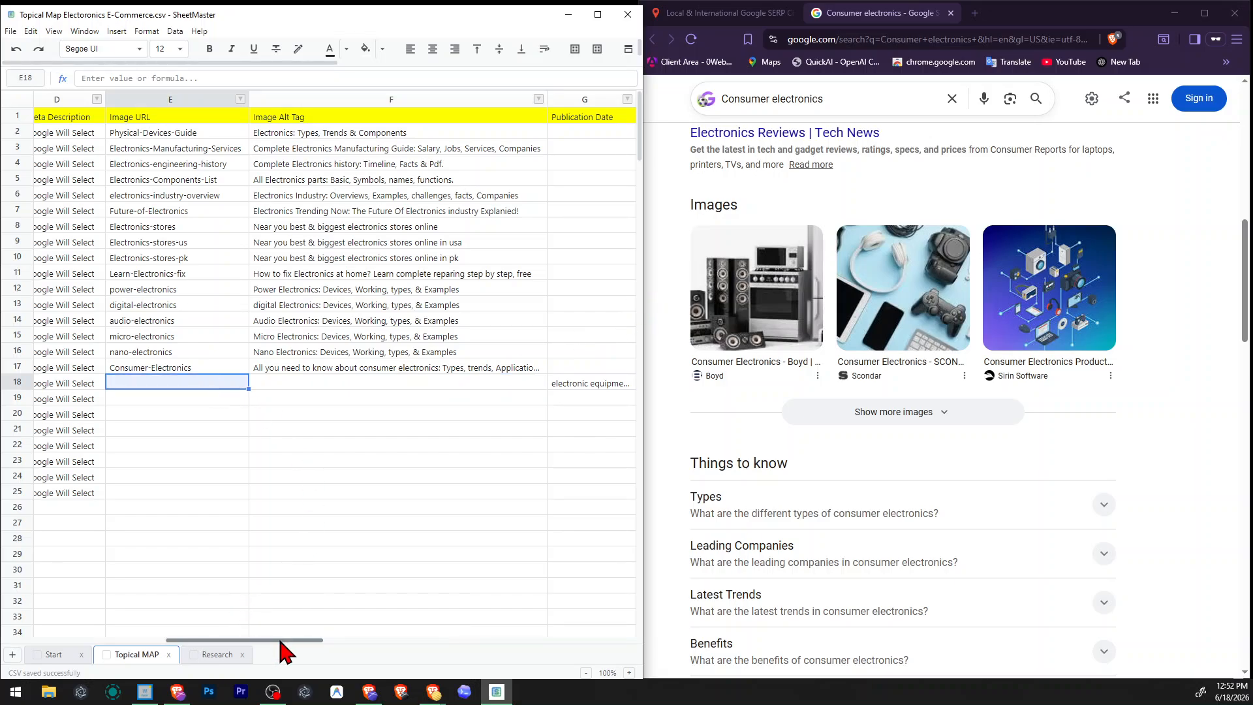
pyautogui.moveTo(280, 640); pyautogui.dragTo(95, 643)
pyautogui.click(301, 384)
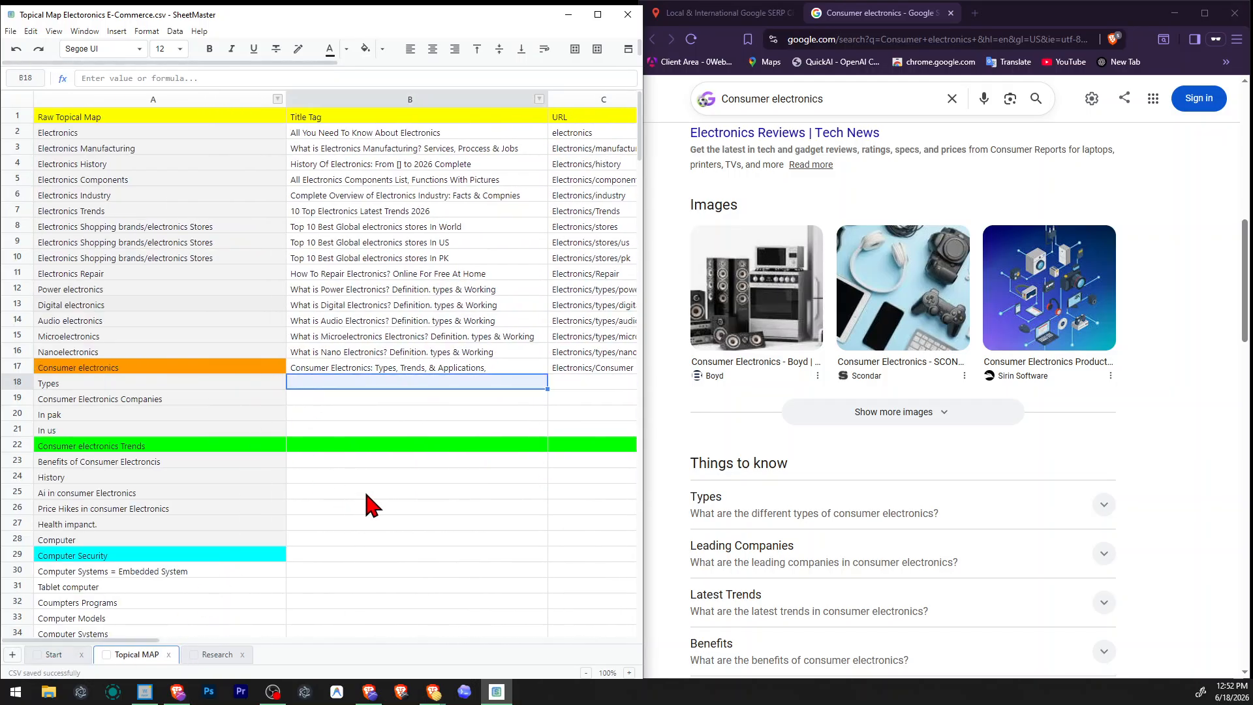
# Search for "Consumer electronics types" with the Local & International Google SERP Checker.
pyautogui.click(718, 13)
pyautogui.click(921, 208)
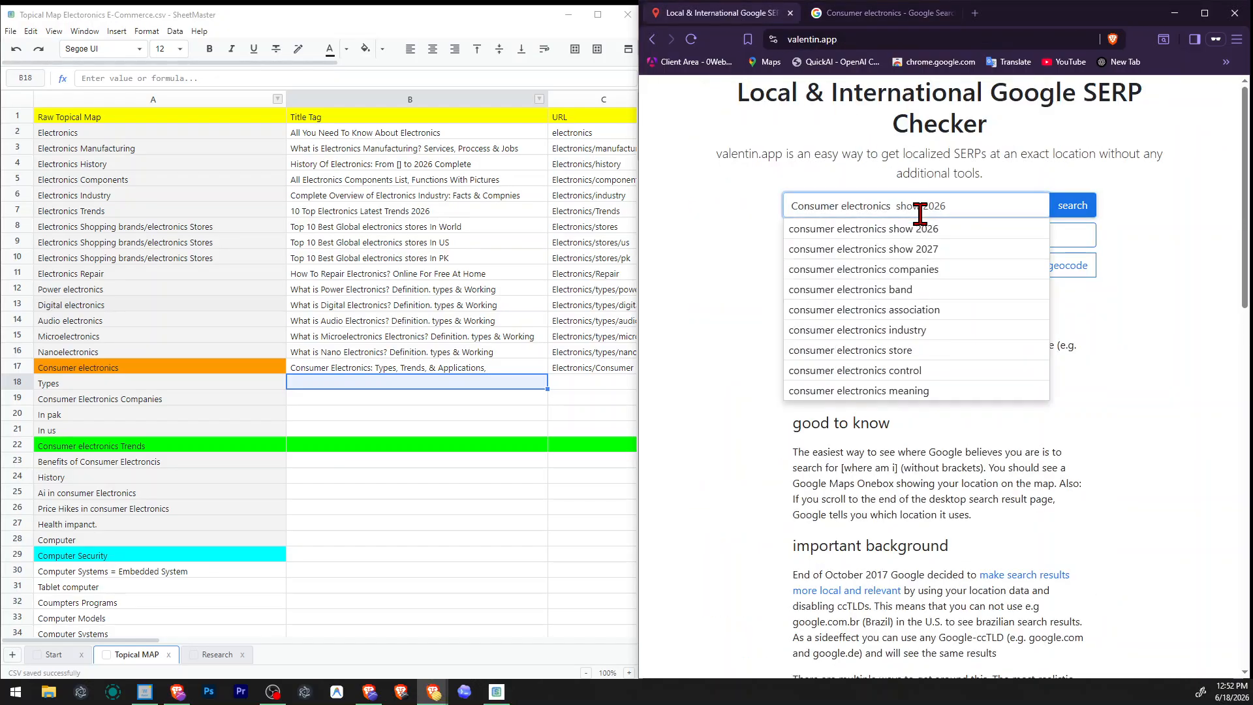
pyautogui.press('Delete')
pyautogui.press('Delete')
pyautogui.press('Delete')
pyautogui.press('Delete')
pyautogui.press('Delete')
pyautogui.press('Delete')
pyautogui.press('Delete')
pyautogui.press('Delete')
pyautogui.press('Delete')
pyautogui.write('type')
pyautogui.hotkey('ctrl', 'Left')
pyautogui.press('BackSpace')
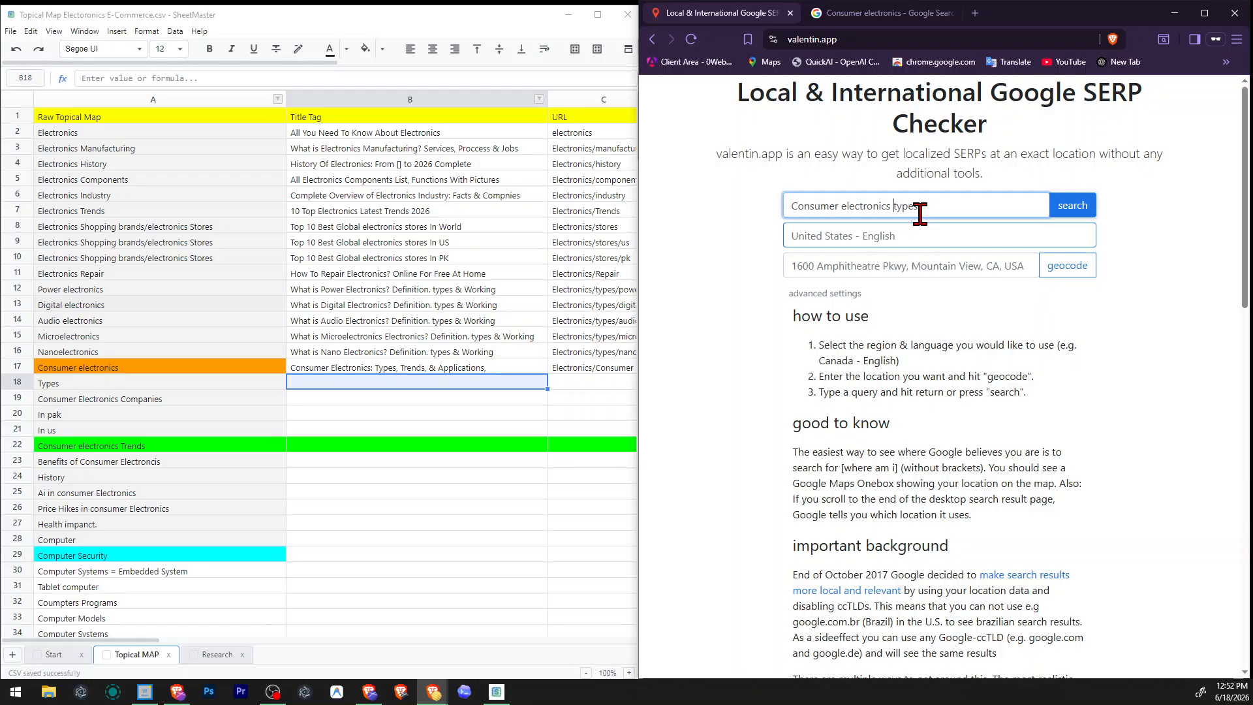
pyautogui.press('Return')
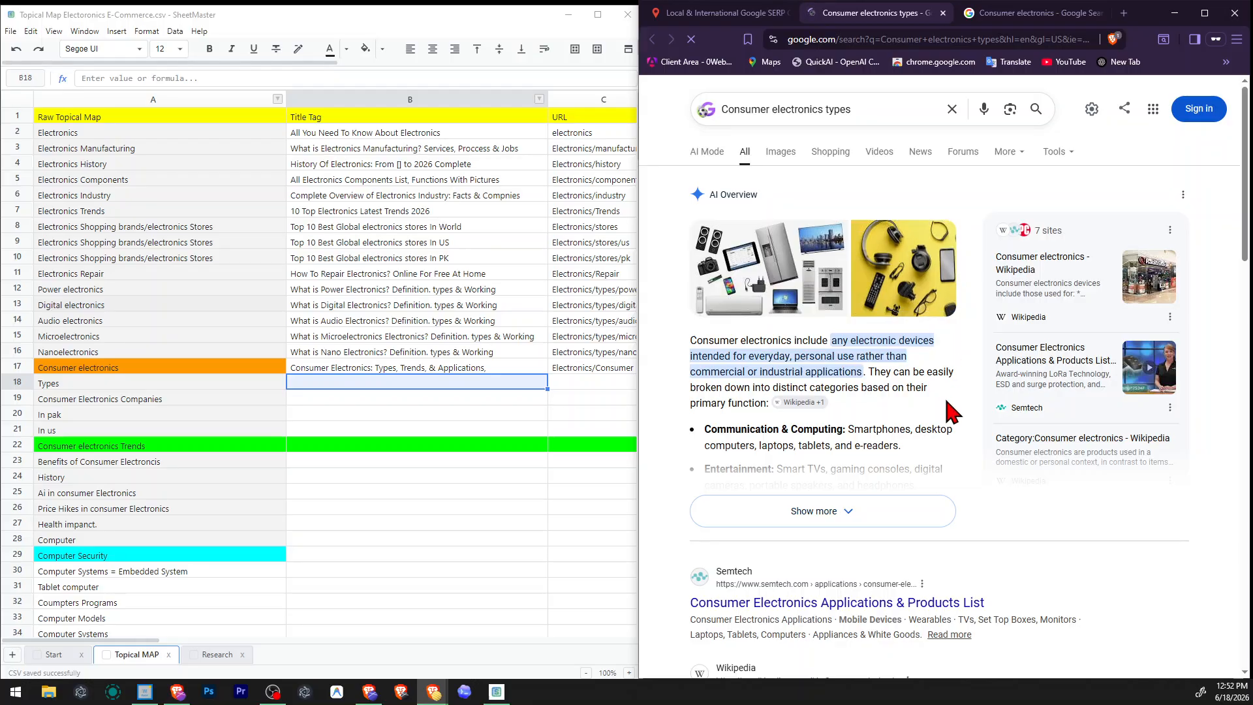
# Examine the Google results and related searches for "Consumer electronics types" for title tag wording.
pyautogui.scroll(-4, 960, 434)
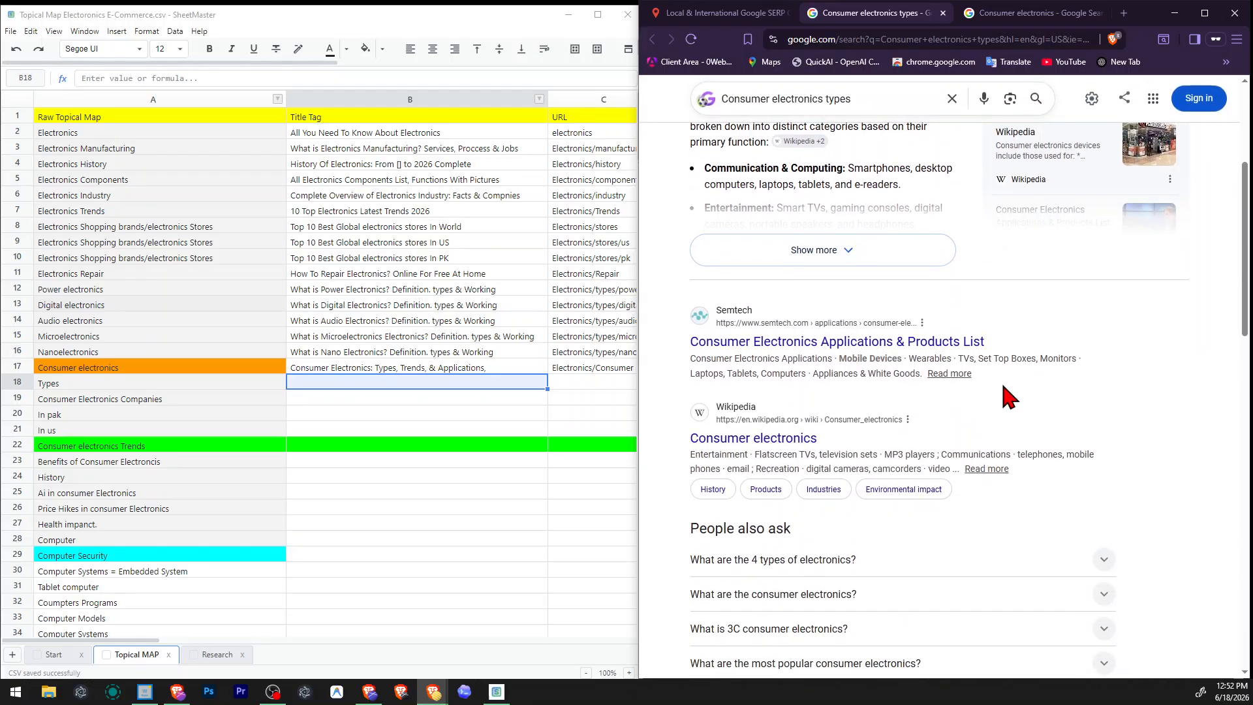
pyautogui.scroll(-2, 1009, 392)
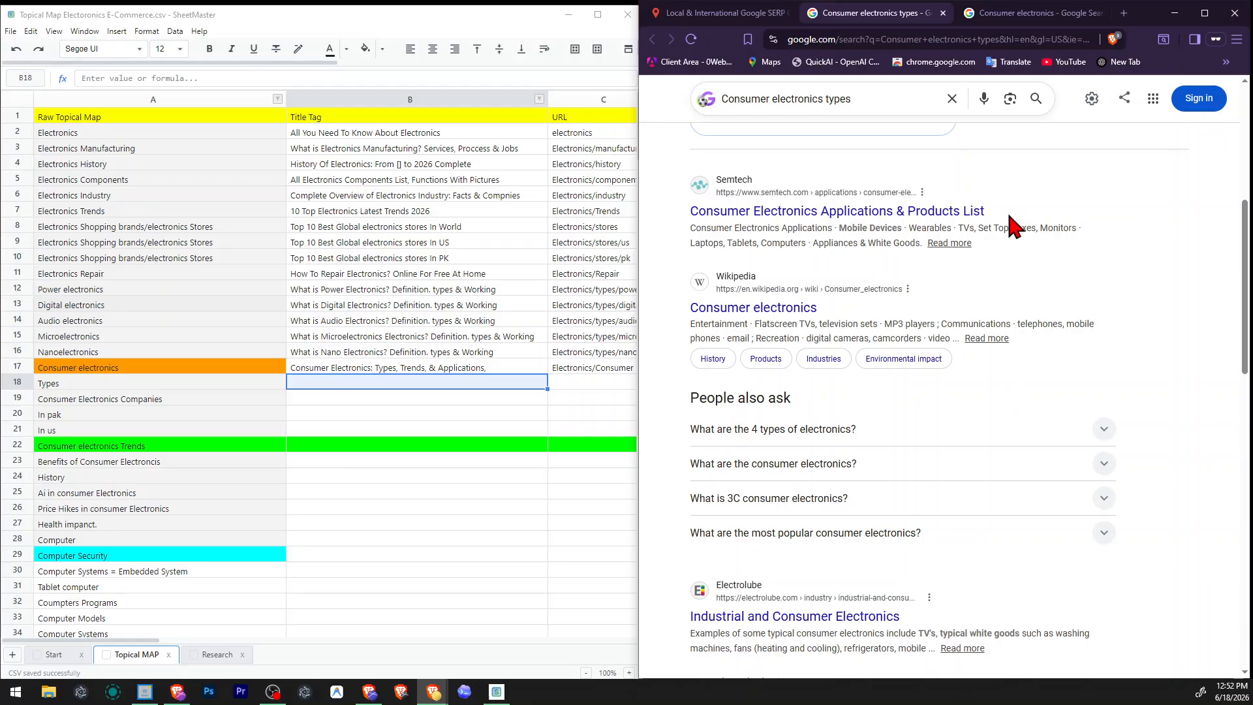
pyautogui.moveTo(992, 211); pyautogui.dragTo(964, 211)
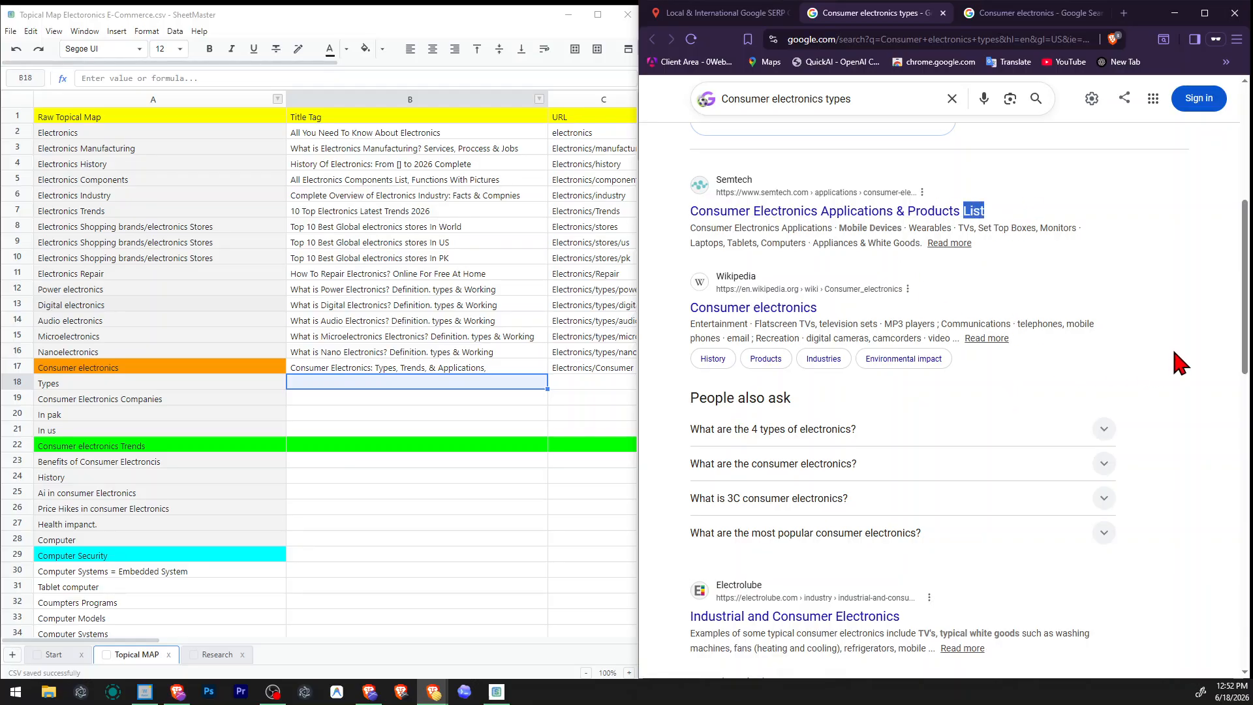
pyautogui.scroll(-2, 1179, 362)
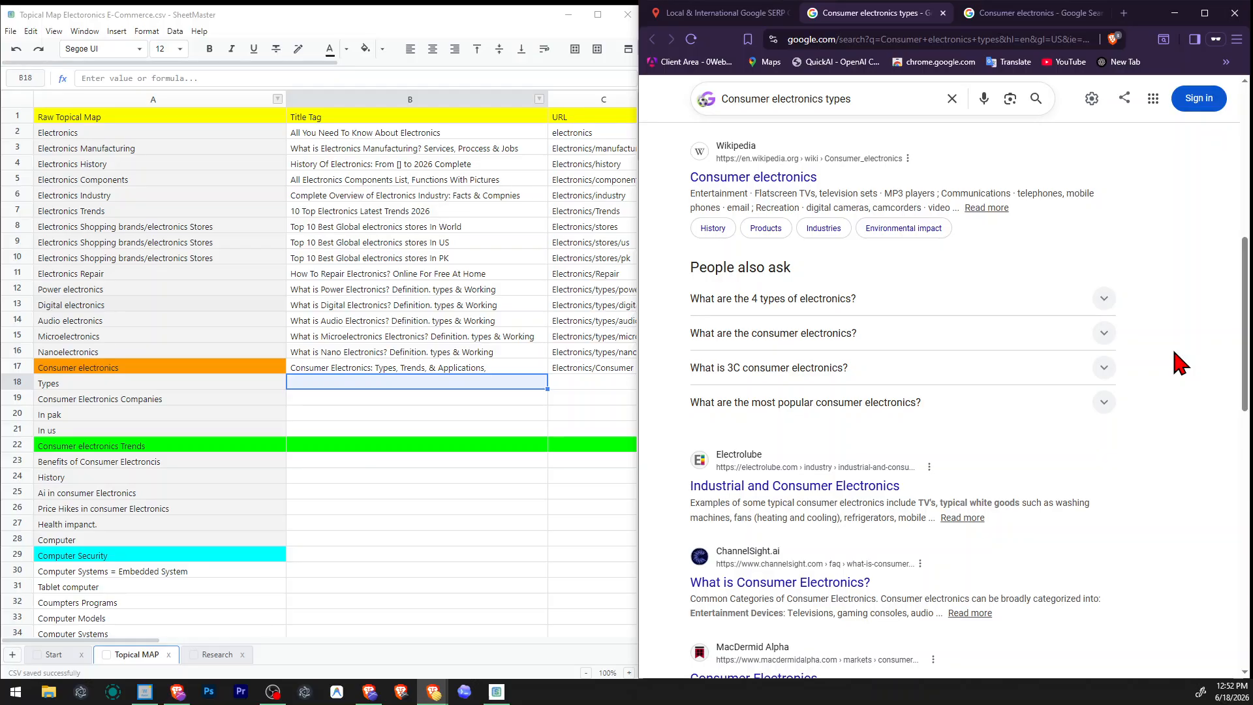
pyautogui.scroll(-2, 1180, 363)
pyautogui.scroll(-6, 1180, 363)
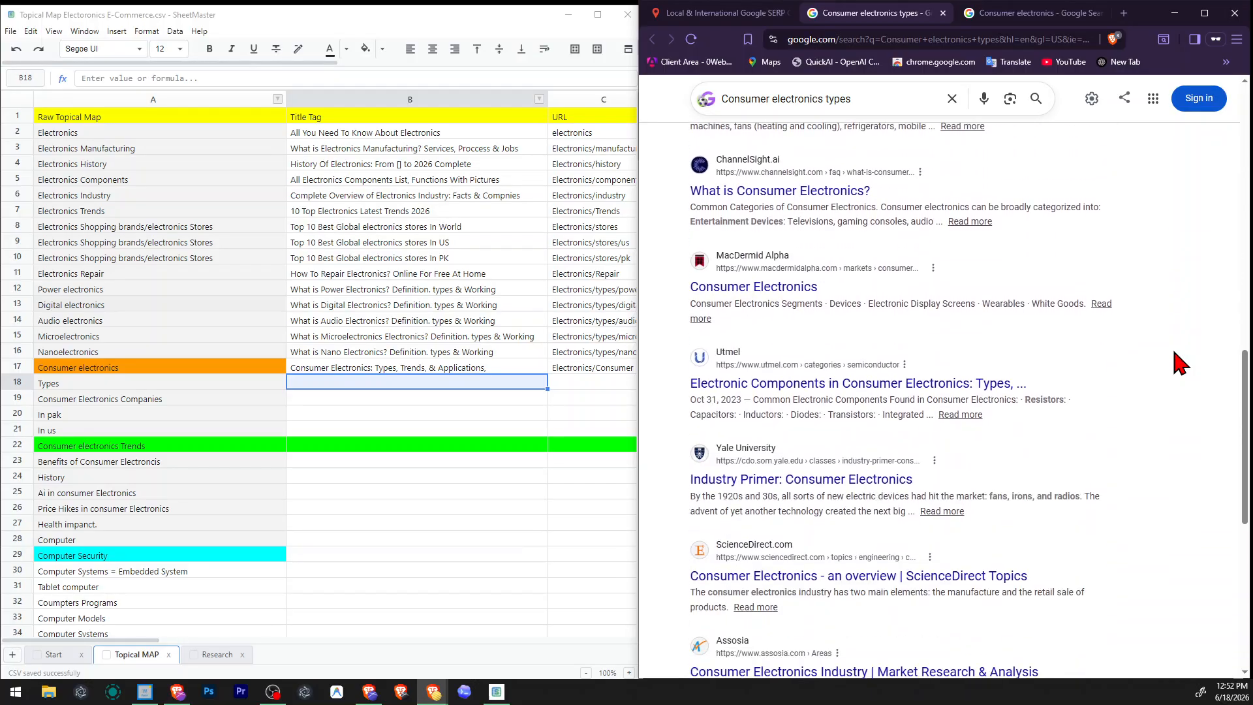
pyautogui.scroll(-4, 1181, 363)
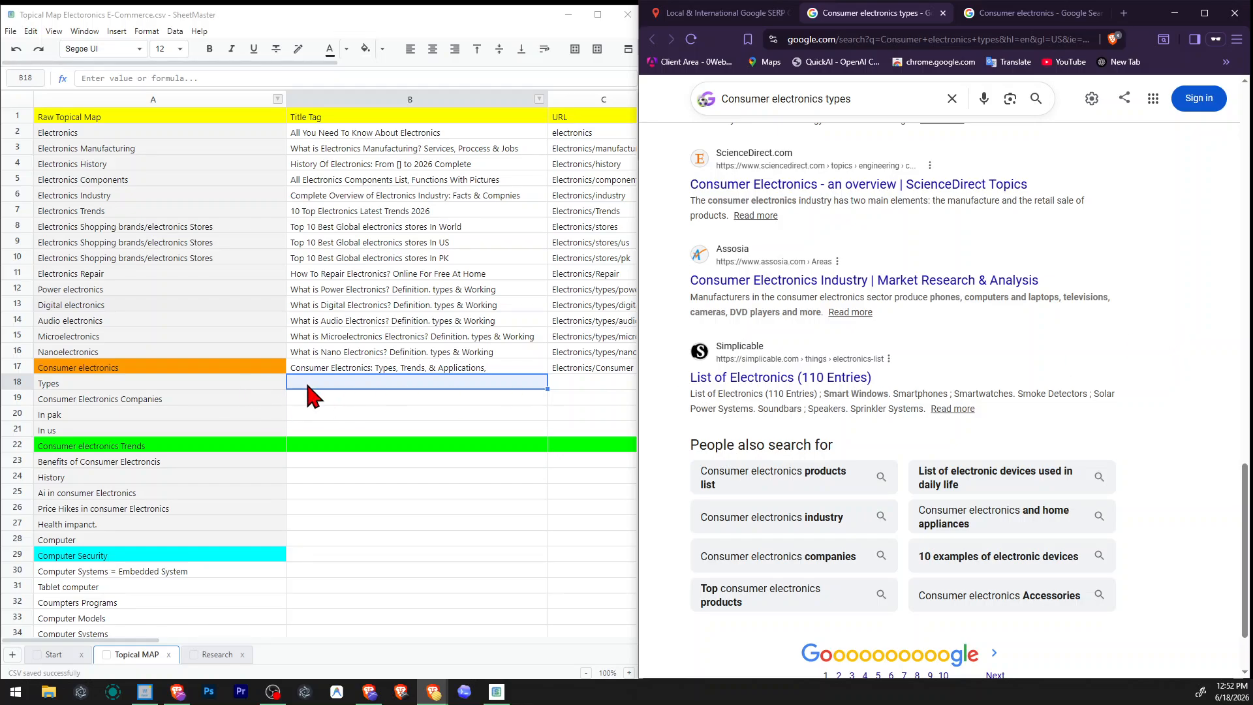
pyautogui.scroll(-2, 942, 392)
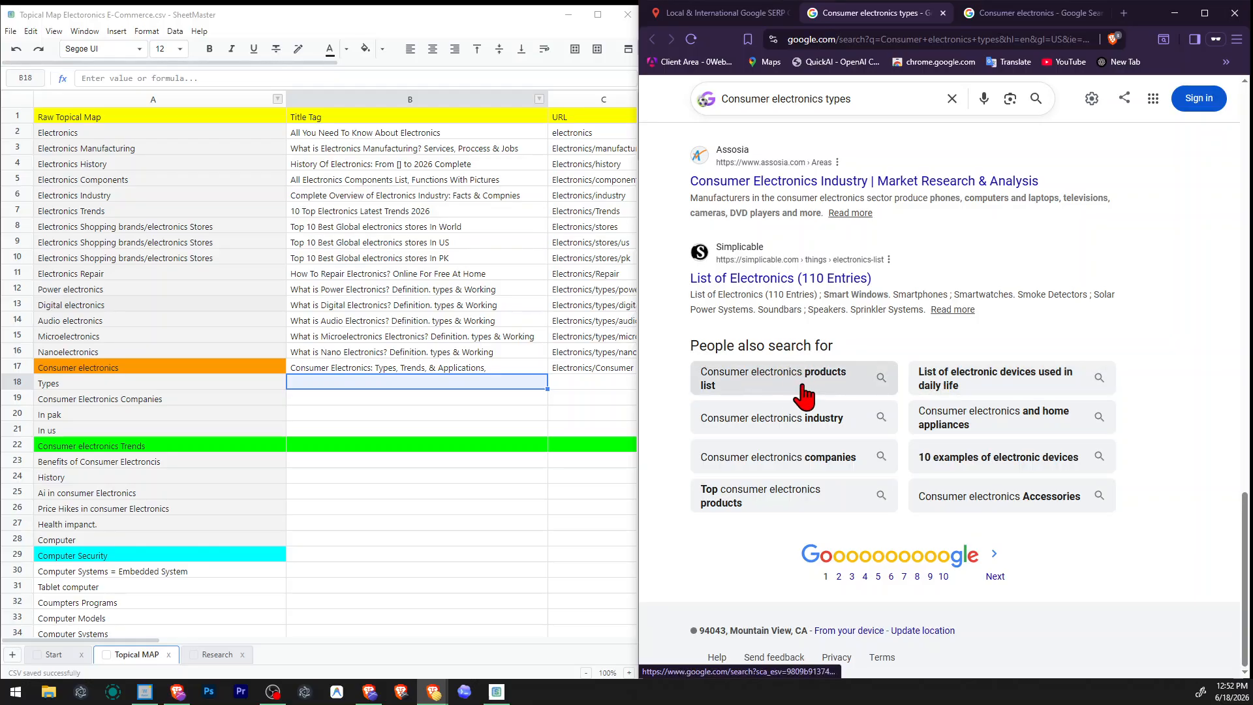
# Set the Types row's title tag to "50 Top Consumer electronics list", reusing the related search "Consumer electronics products list".
pyautogui.moveTo(679, 372); pyautogui.dragTo(716, 377)
pyautogui.hotkey('ctrl', 'c')
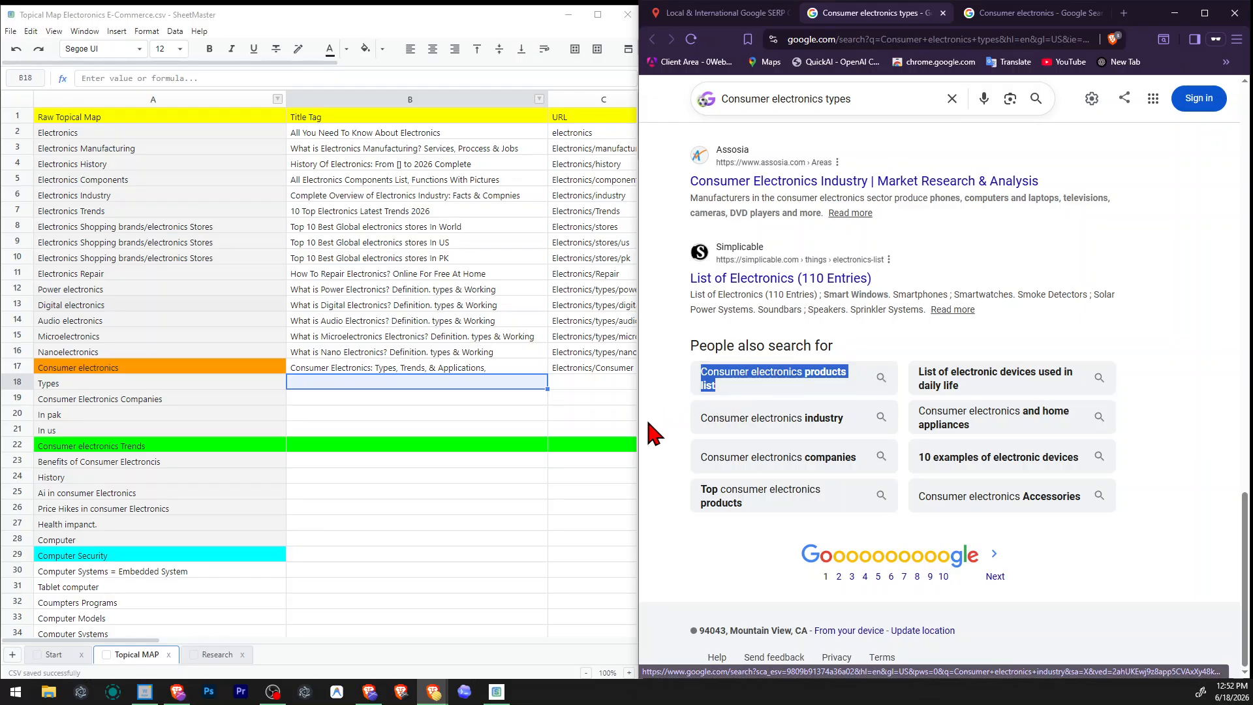
pyautogui.click(341, 384)
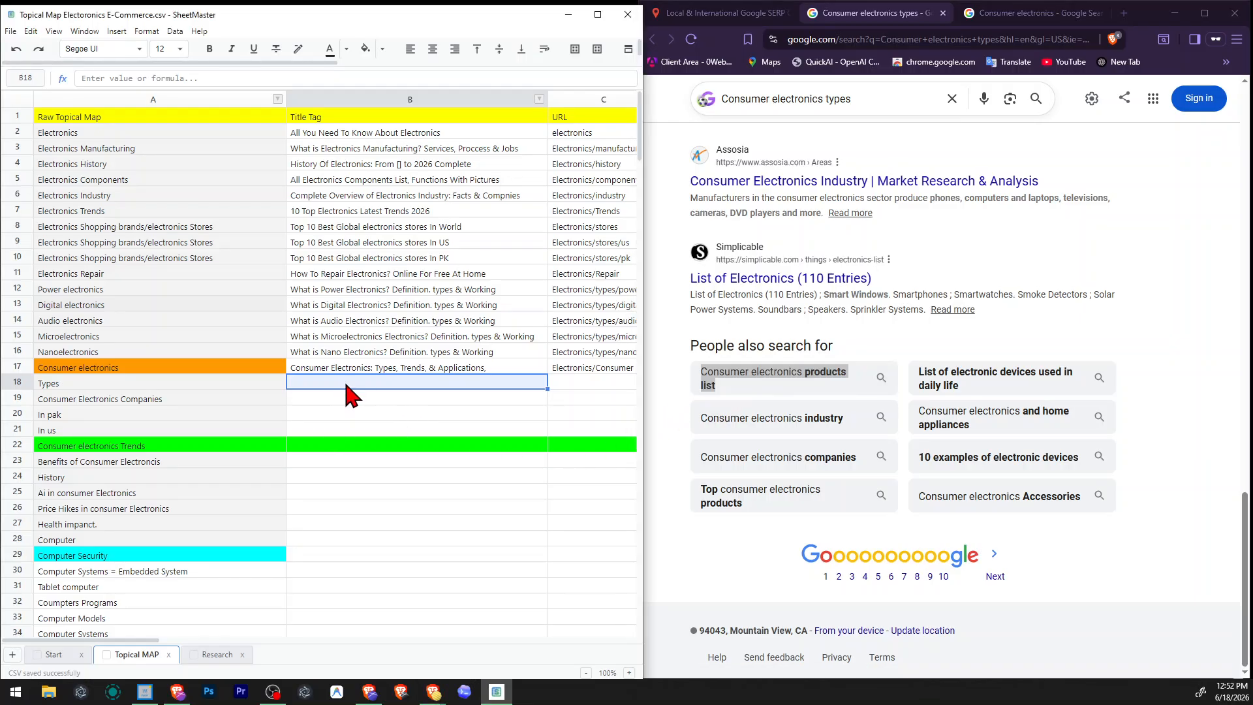
pyautogui.write('50 T')
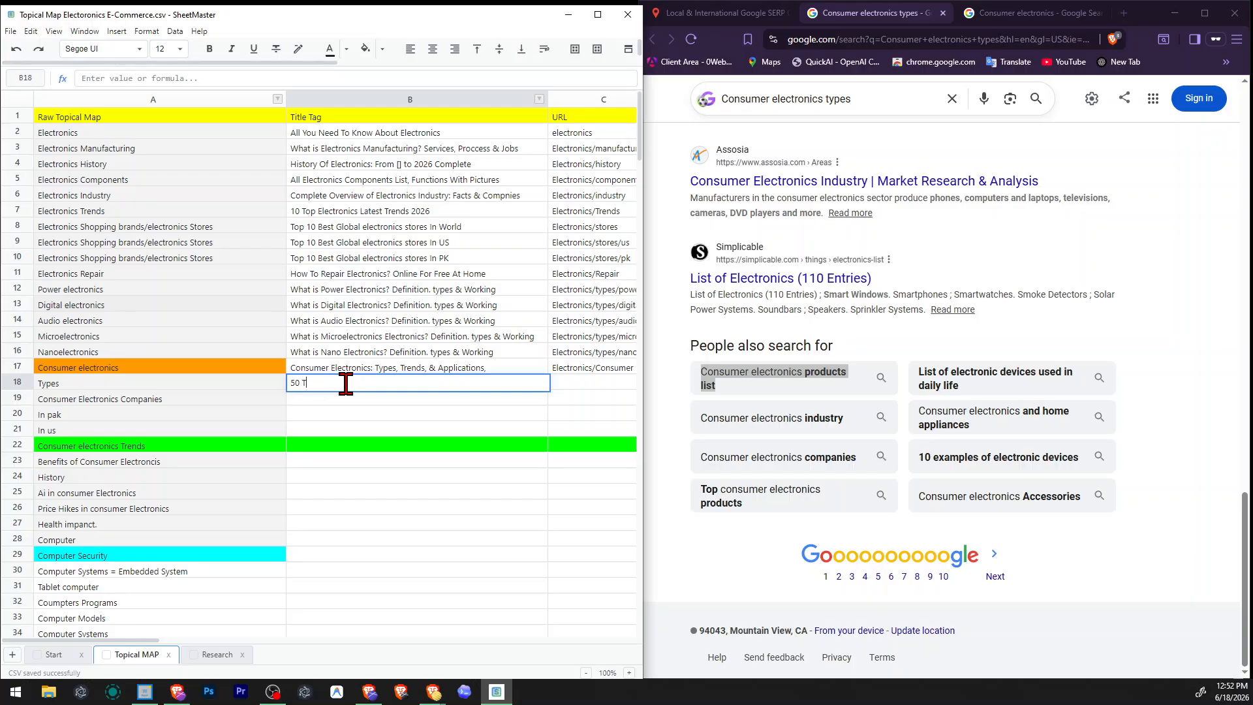
pyautogui.write('op')
pyautogui.hotkey('ctrl', 'v')
pyautogui.press('BackSpace')
pyautogui.press('BackSpace')
pyautogui.press('BackSpace')
pyautogui.press('BackSpace')
pyautogui.press('BackSpace')
pyautogui.press('BackSpace')
pyautogui.press('BackSpace')
pyautogui.press('BackSpace')
pyautogui.press('BackSpace')
pyautogui.press('Return')
pyautogui.press('Up')
pyautogui.press('Right')
pyautogui.press('Left')
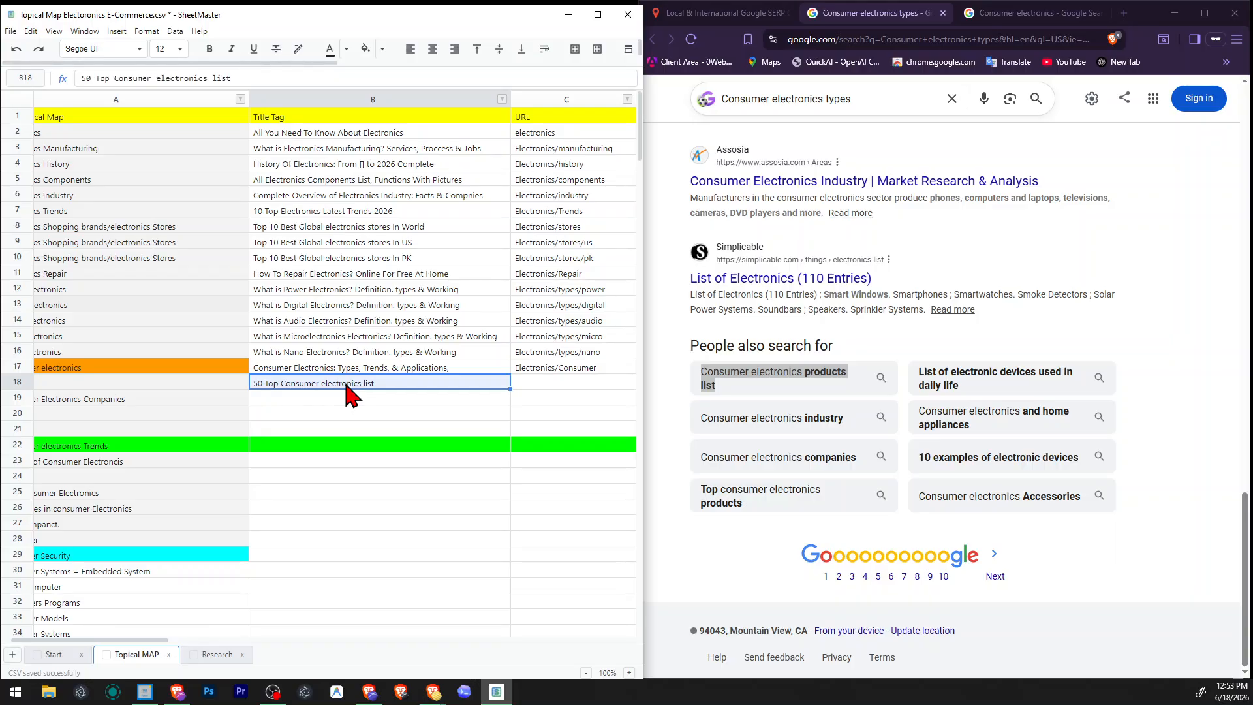
pyautogui.press('Right')
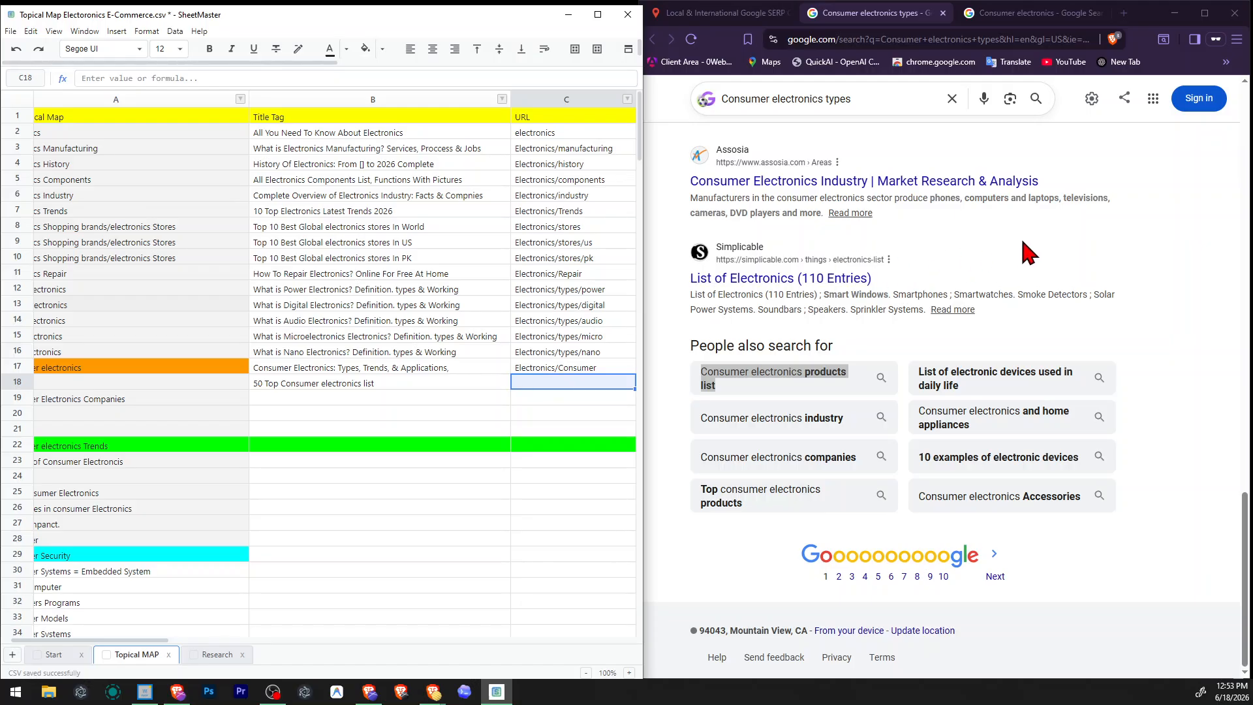
# Look back through the consumer electronics types results and read the answer to "What is 3C consumer electronics?".
pyautogui.scroll(15, 842, 392)
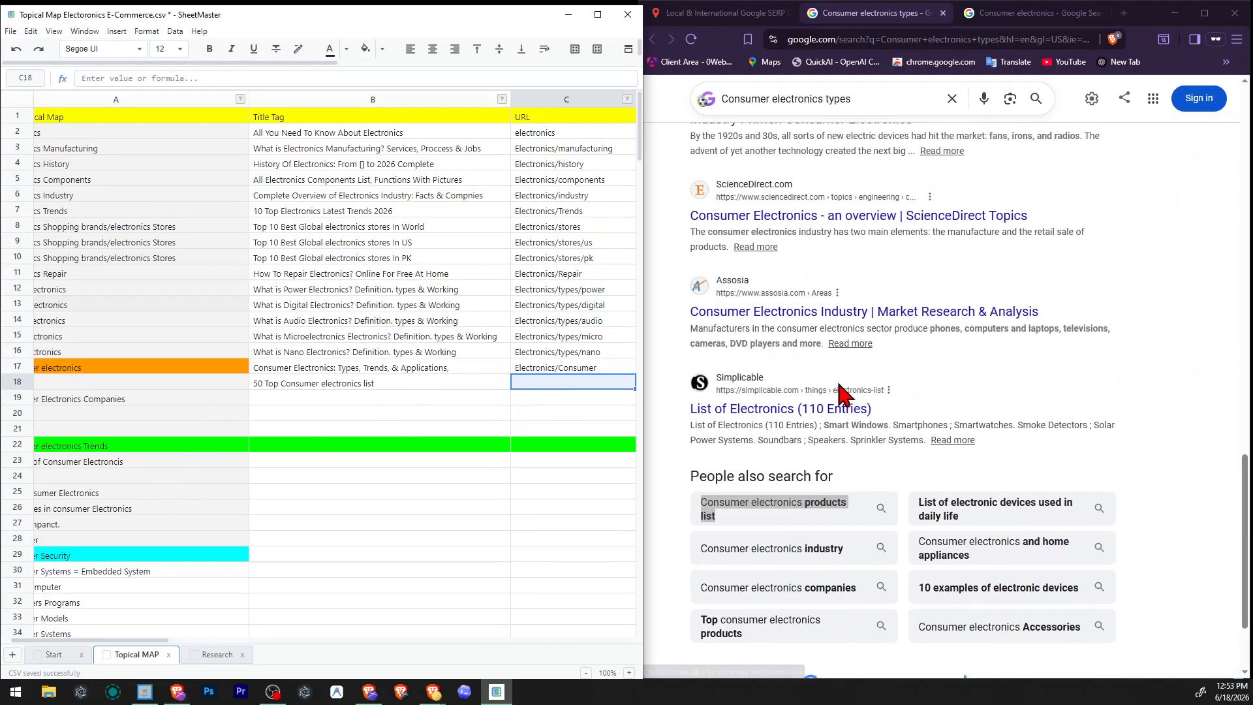
pyautogui.scroll(7, 922, 413)
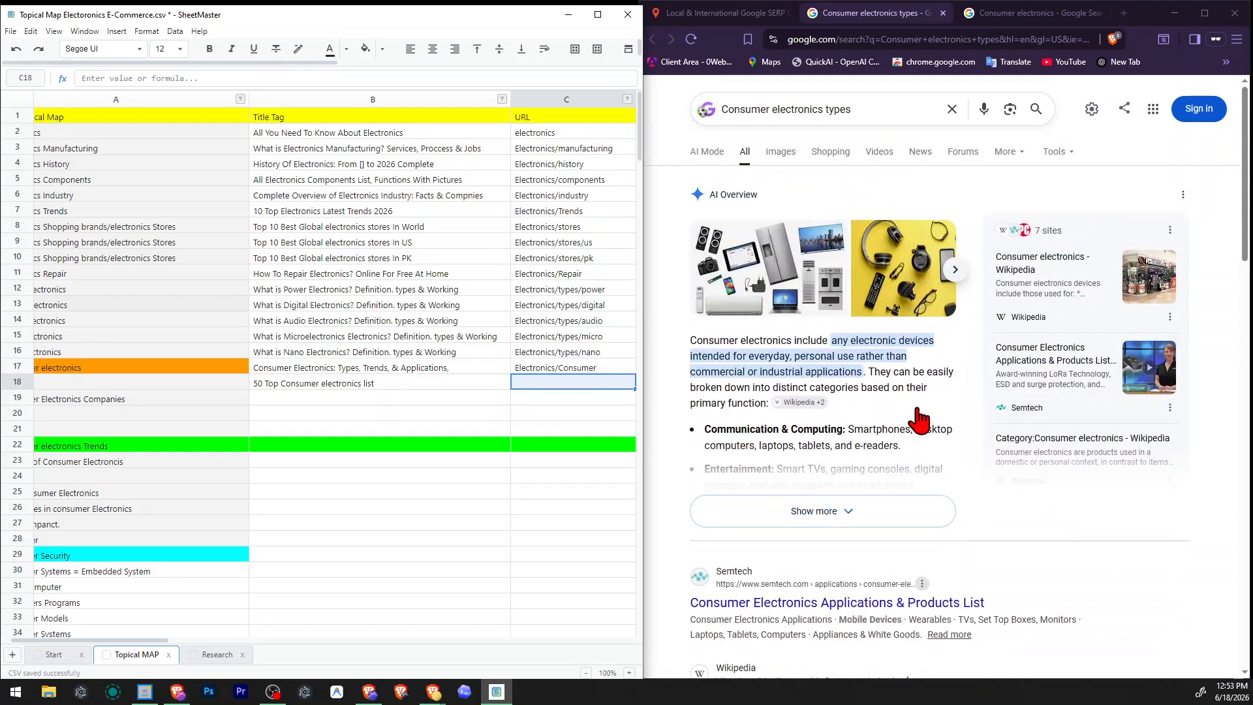
pyautogui.scroll(-4, 922, 413)
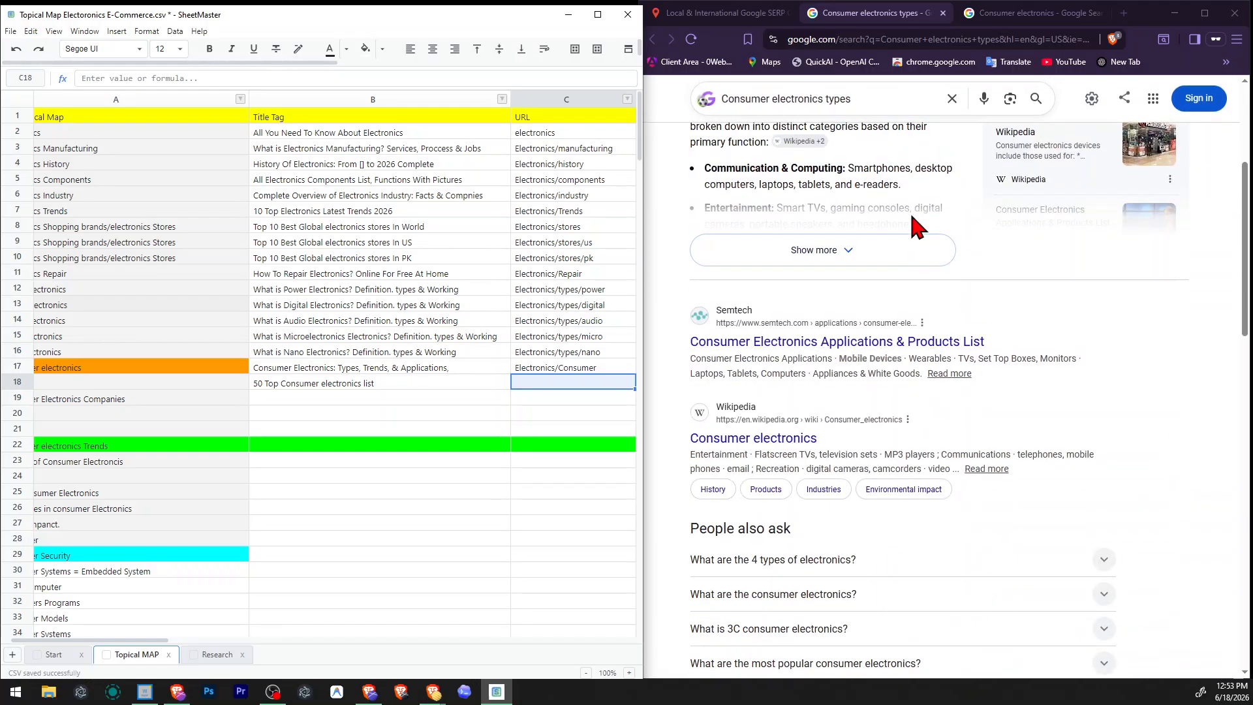
pyautogui.scroll(-2, 849, 348)
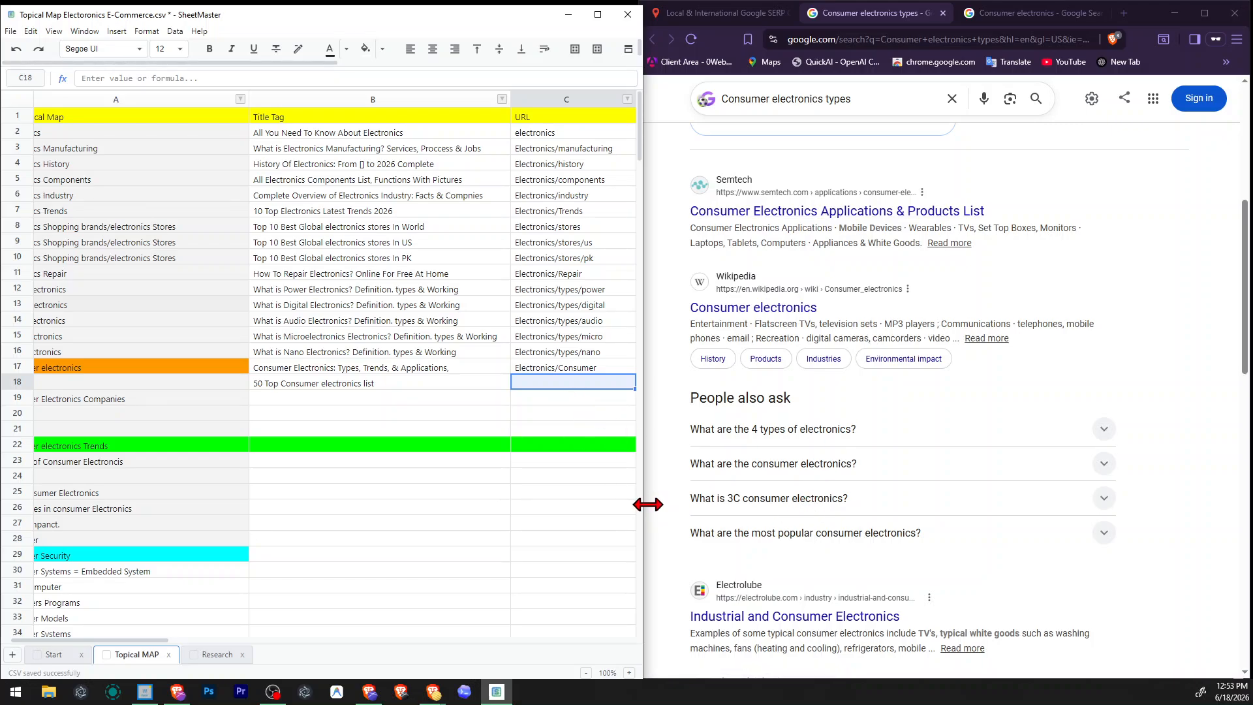
pyautogui.moveTo(666, 498); pyautogui.dragTo(1088, 523)
pyautogui.click(762, 508)
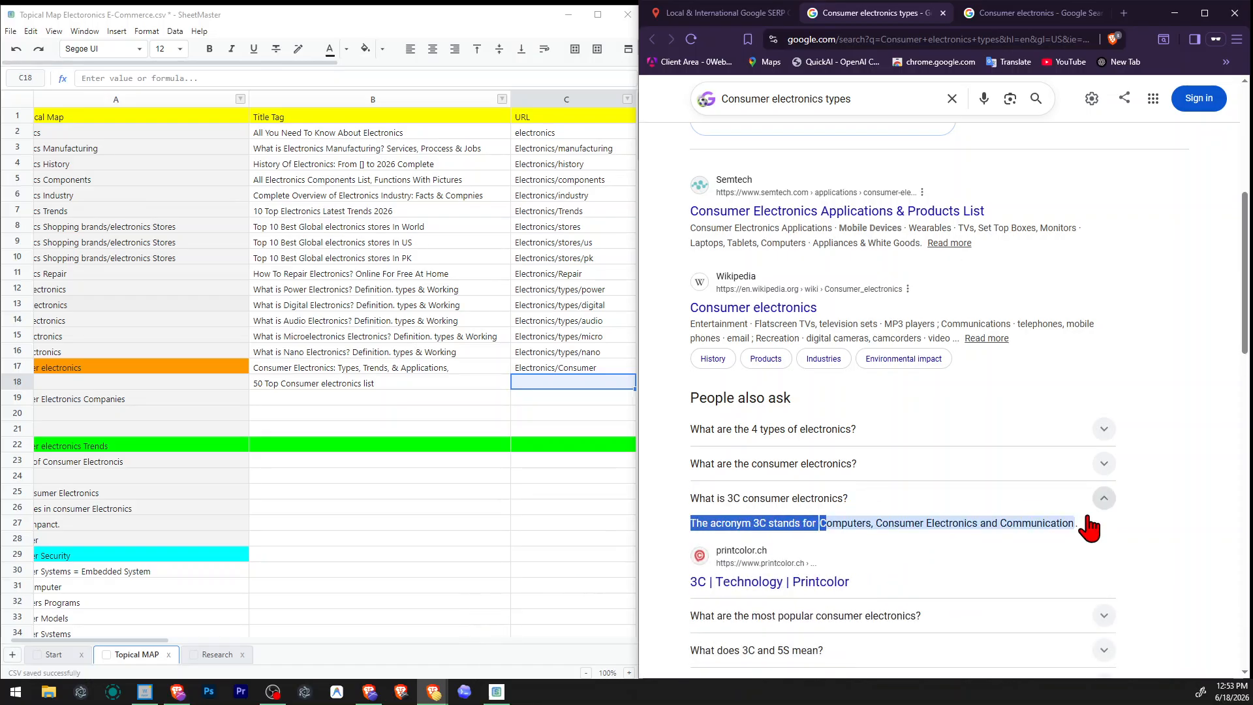
pyautogui.click(946, 502)
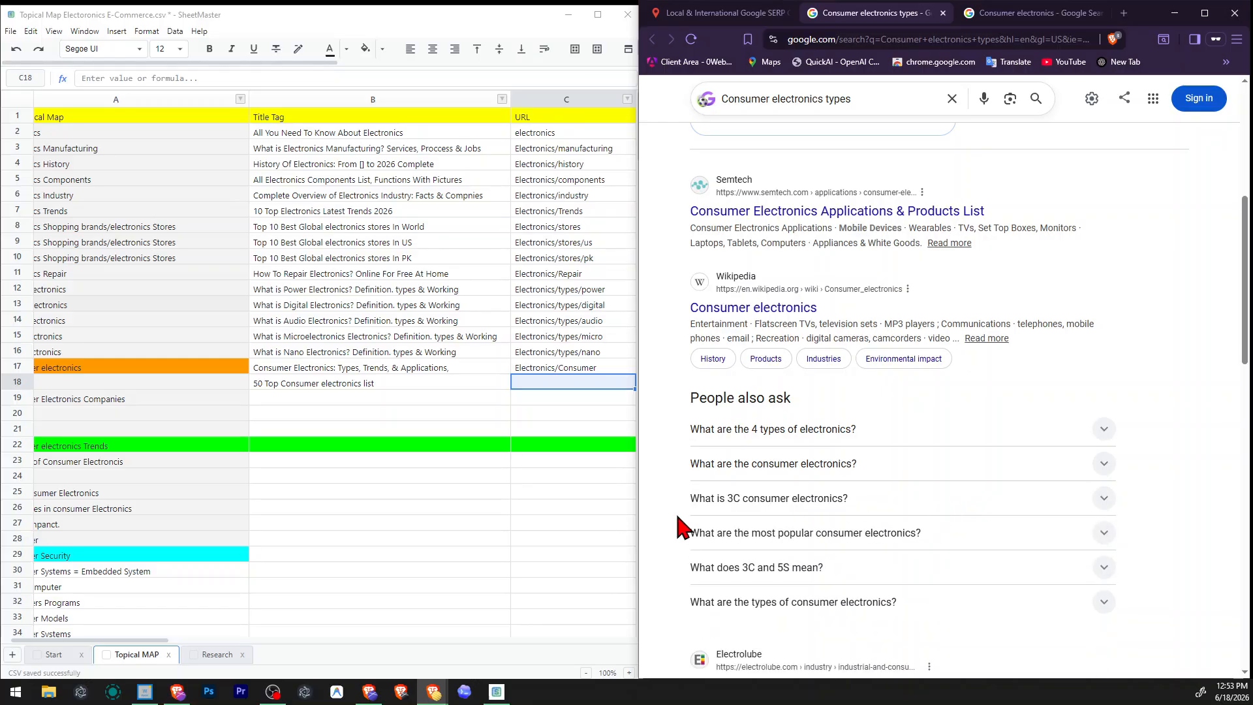
# Set the Types row's URL to "Electronics/Consumer/list", based on the URL in the row above, and save the sheet.
pyautogui.click(459, 387)
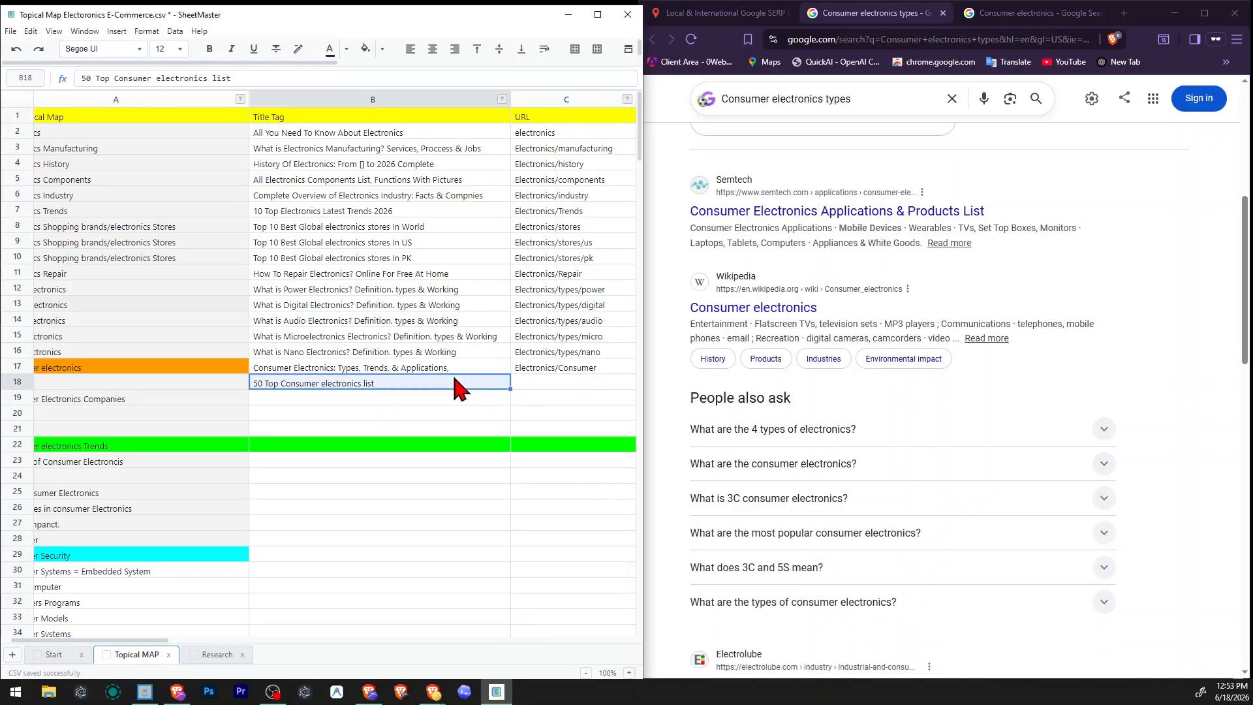
pyautogui.click(355, 399)
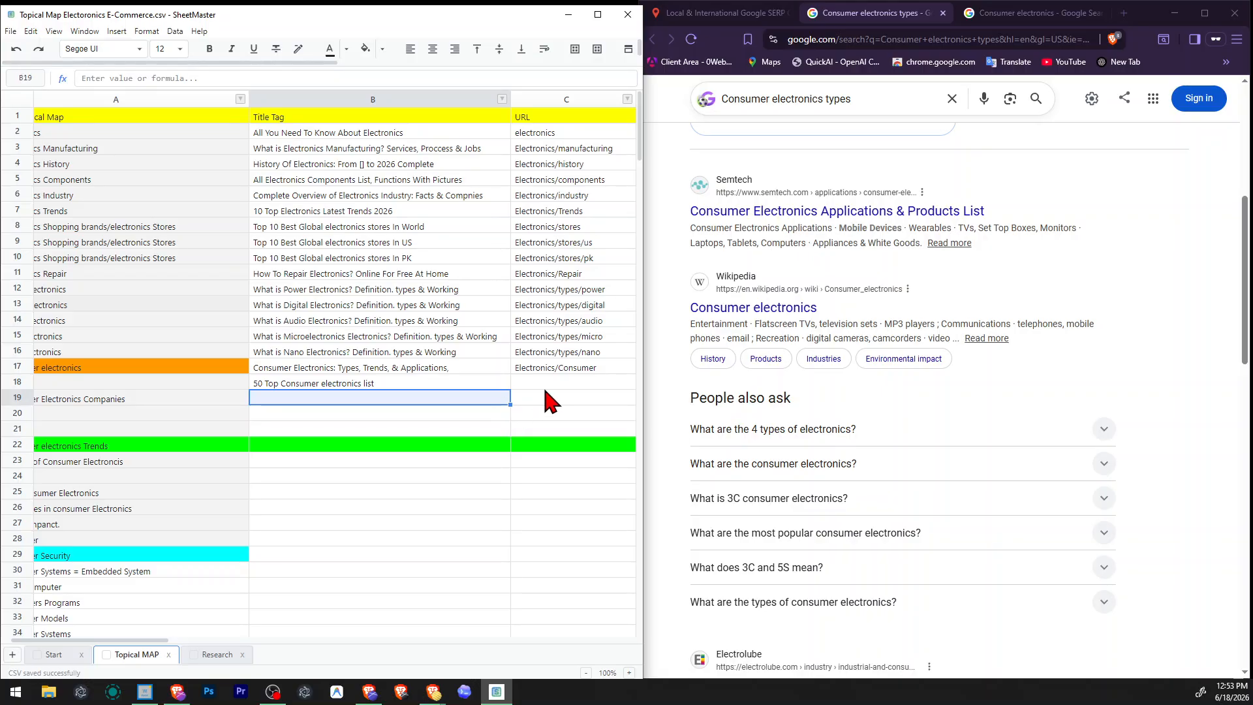
pyautogui.click(546, 389)
pyautogui.press('Up')
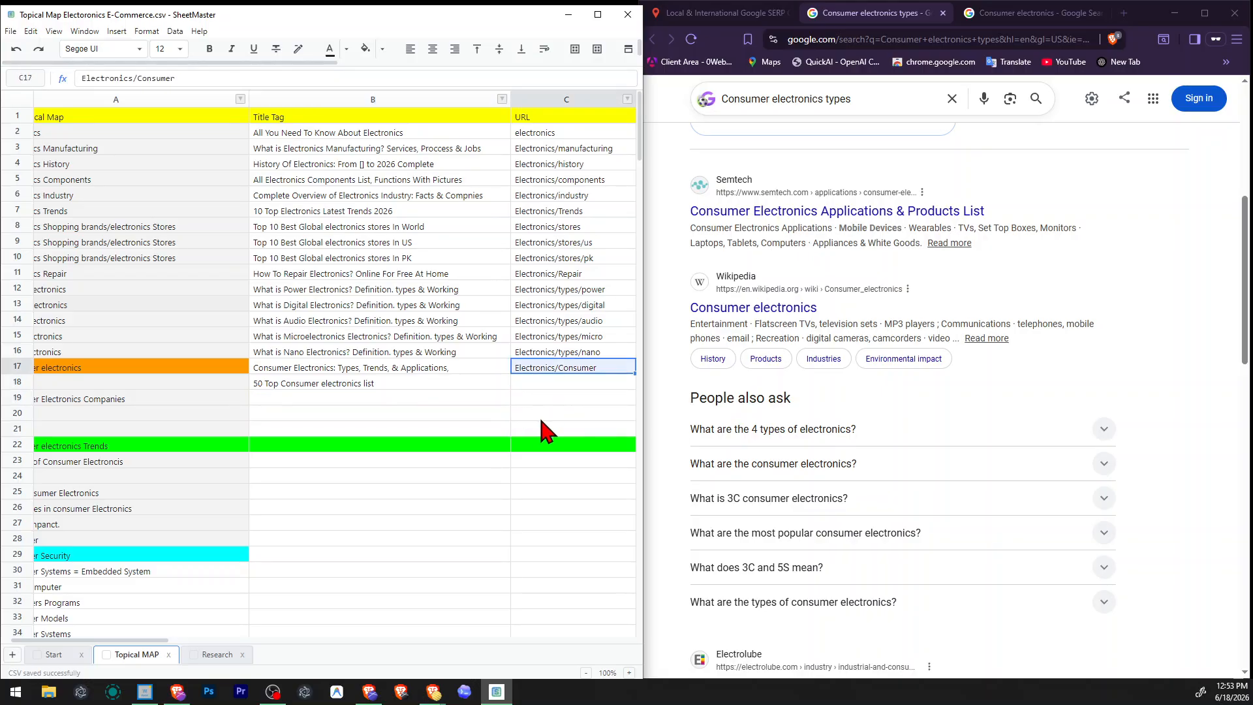
pyautogui.press('F2')
pyautogui.press('Return')
pyautogui.write('Electronics/Consumer')
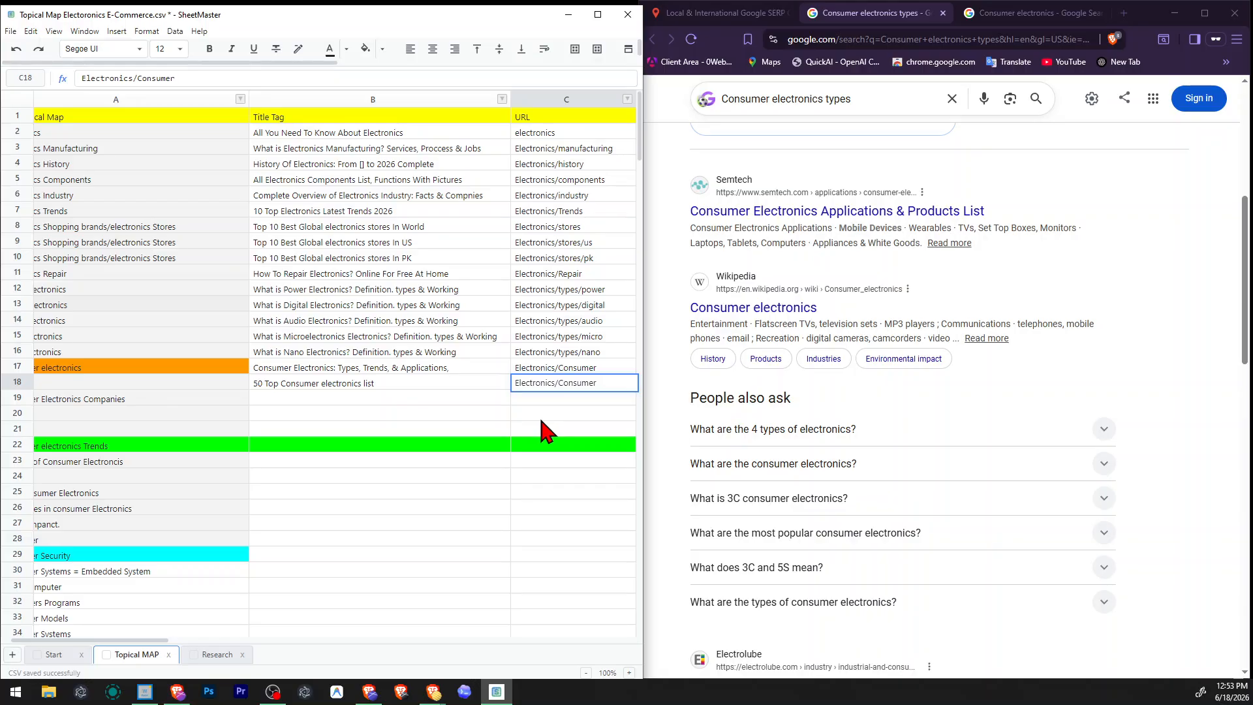
pyautogui.write('/list')
pyautogui.press('Return')
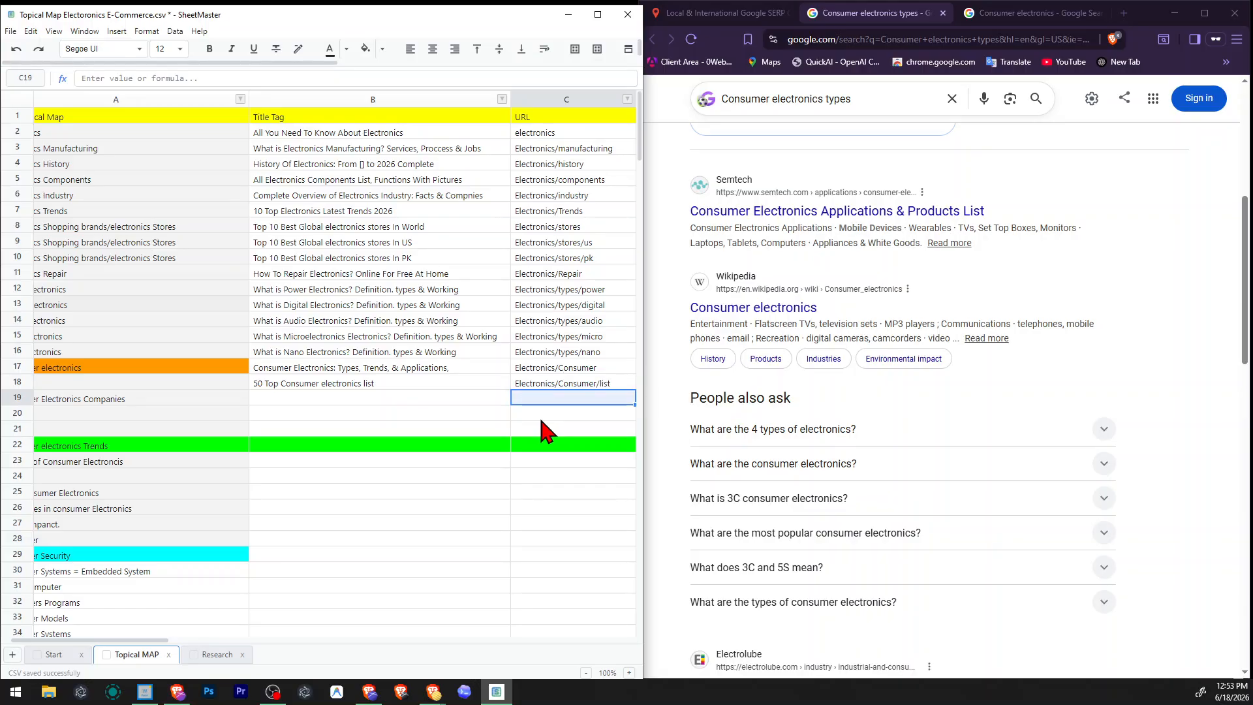
pyautogui.hotkey('ctrl', 's')
# Set the Types row's image URL to "Consumer-Electronics-List", extending the image URL copied from the row above.
pyautogui.hscroll(2, 539, 416)
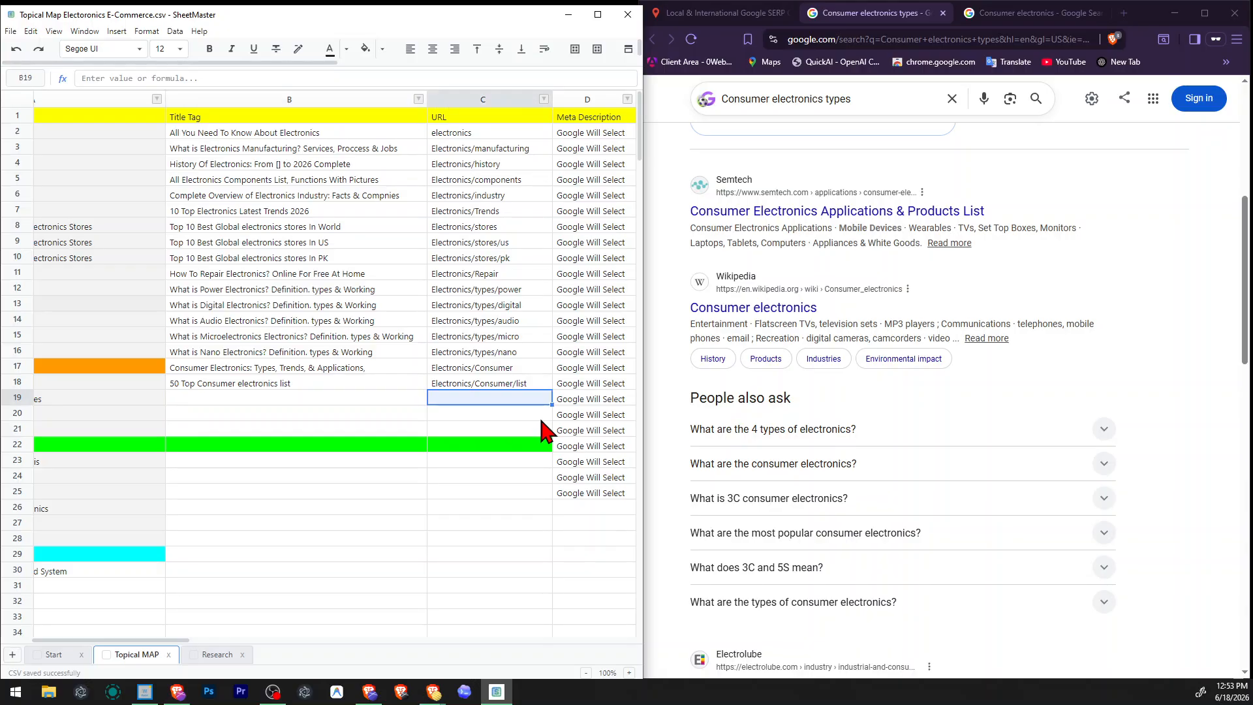
pyautogui.press('Right')
pyautogui.press('Right')
pyautogui.press('Right')
pyautogui.press('Left')
pyautogui.press('Left')
pyautogui.press('Left')
pyautogui.press('Left')
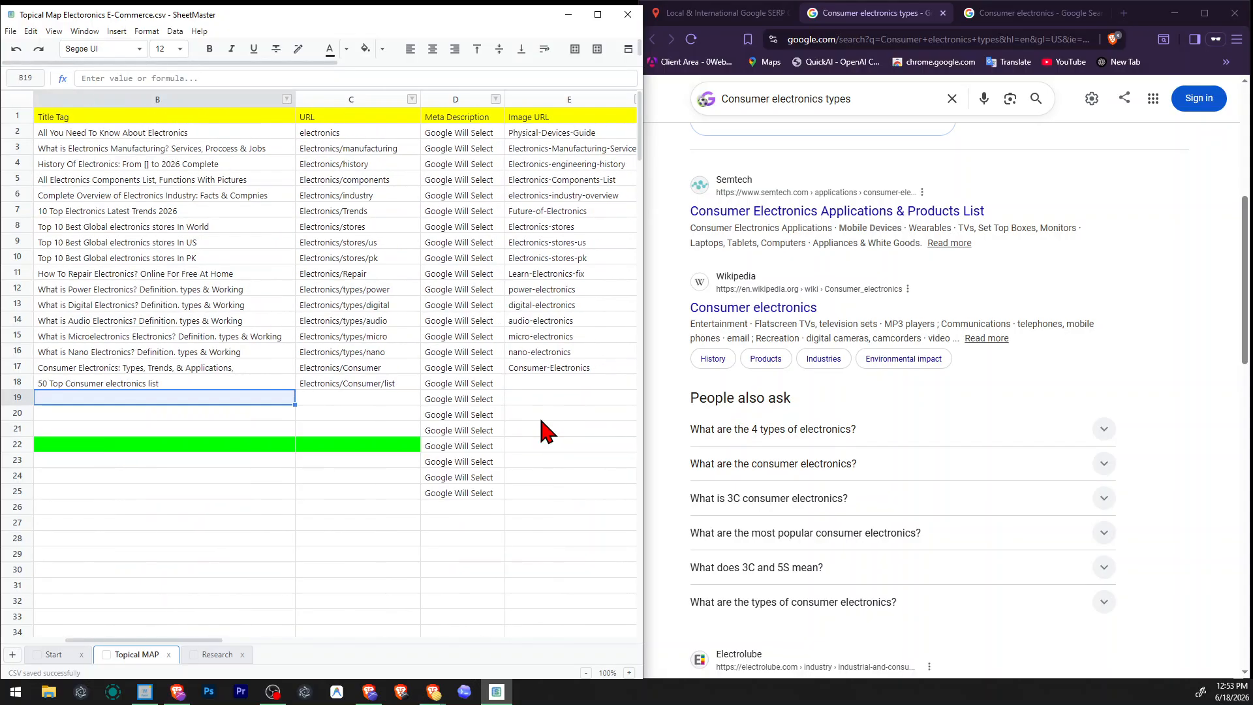
pyautogui.press('Right')
pyautogui.press('Left')
pyautogui.press('Up')
pyautogui.press('Right')
pyautogui.press('Right')
pyautogui.press('Right')
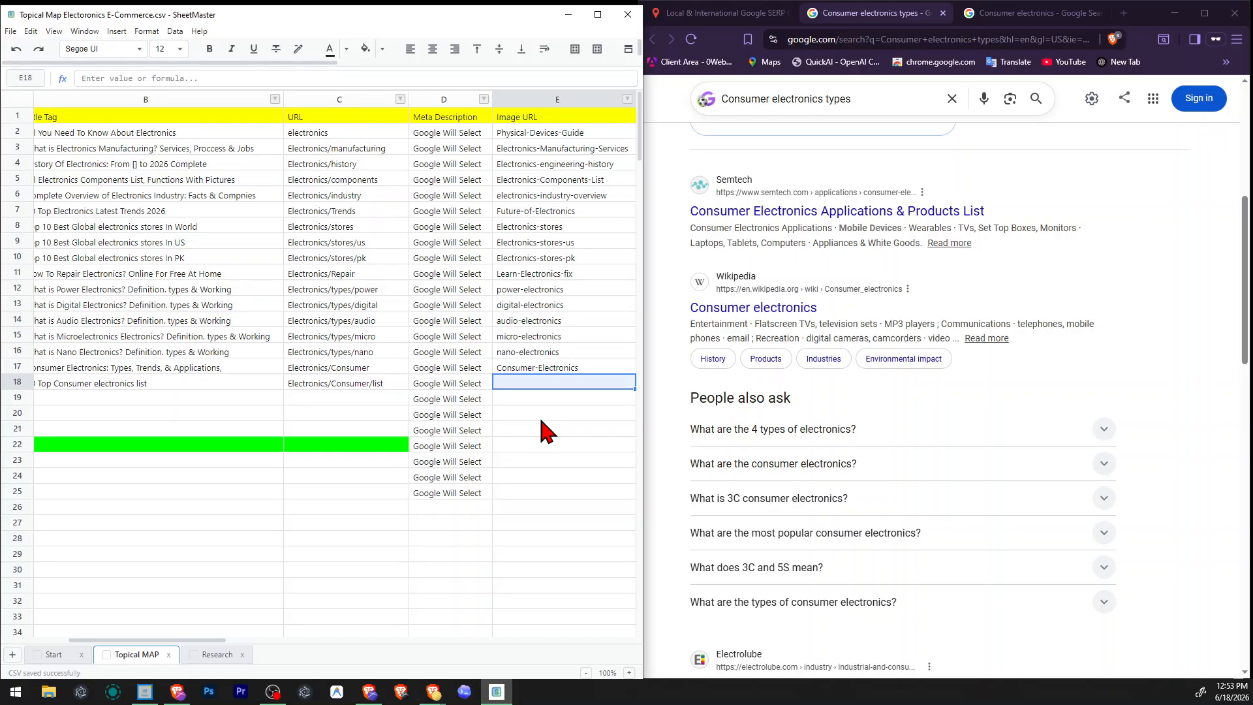
pyautogui.write('Consum')
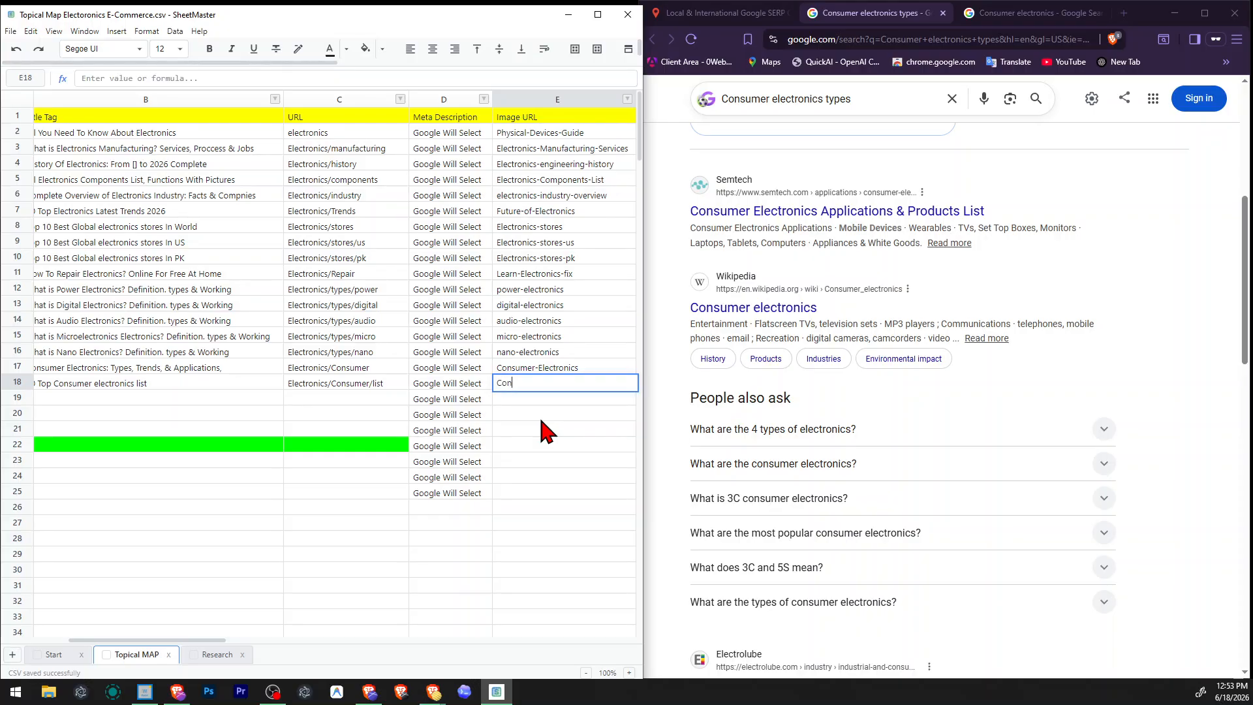
pyautogui.press('Return')
pyautogui.press('Up')
pyautogui.press('Up')
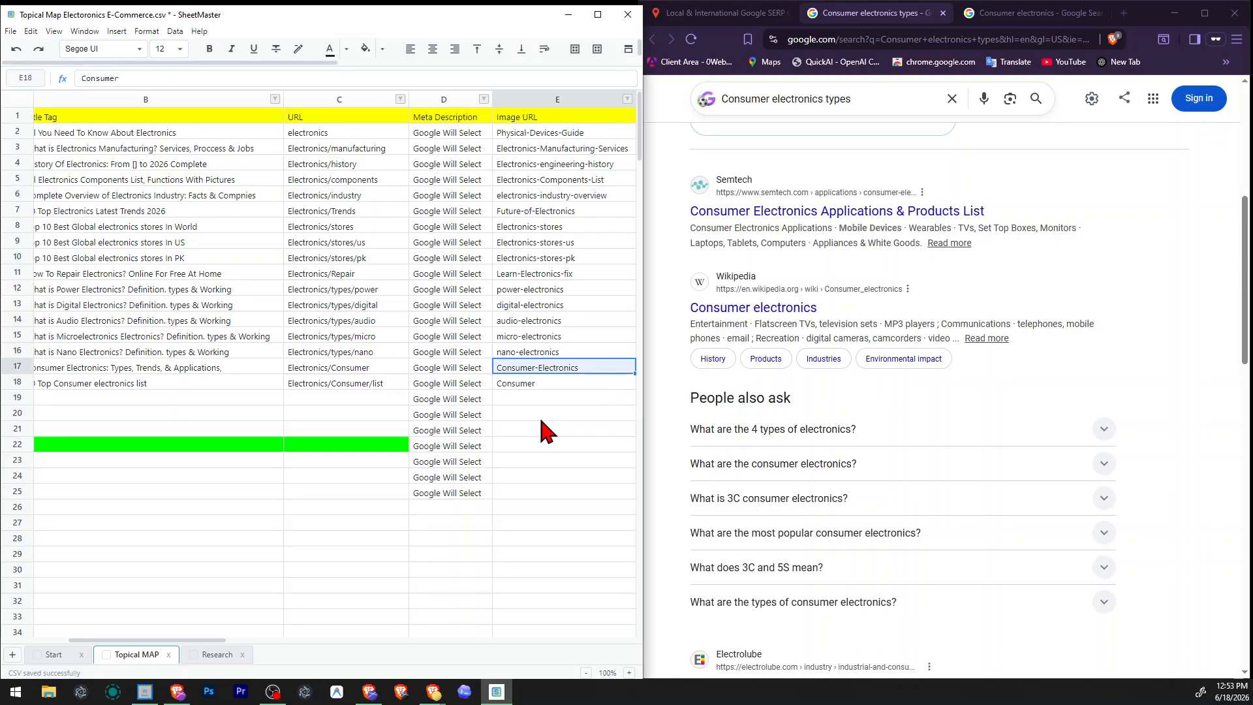
pyautogui.hotkey('ctrl', 'x')
pyautogui.press('Down')
pyautogui.press('Up')
pyautogui.hotkey('ctrl', 'v')
pyautogui.press('Down')
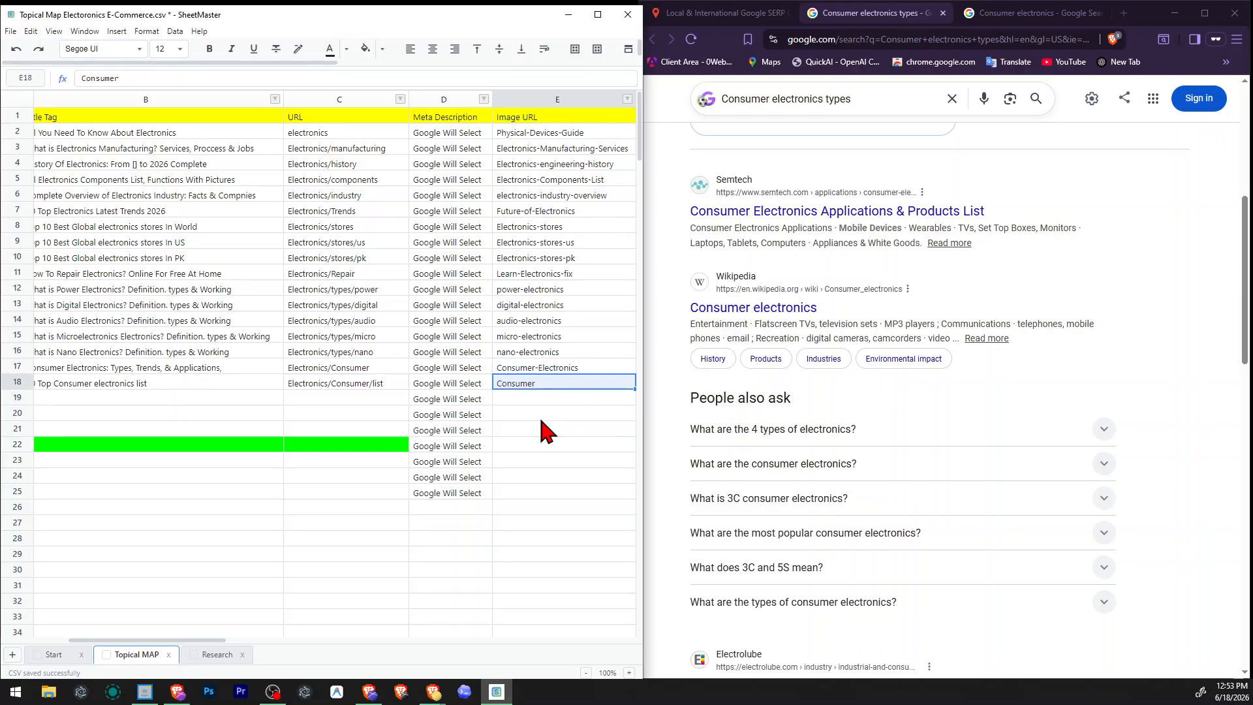
pyautogui.hotkey('ctrl', 'v')
pyautogui.write('-L')
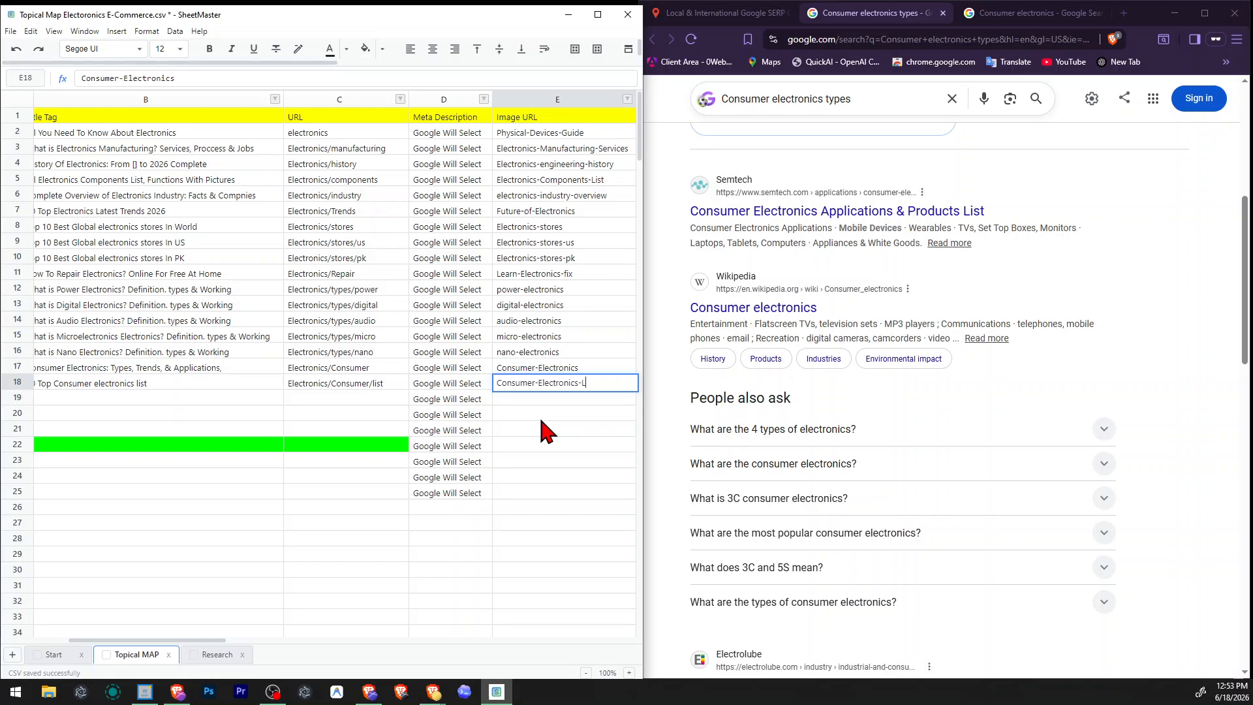
pyautogui.press('Tab')
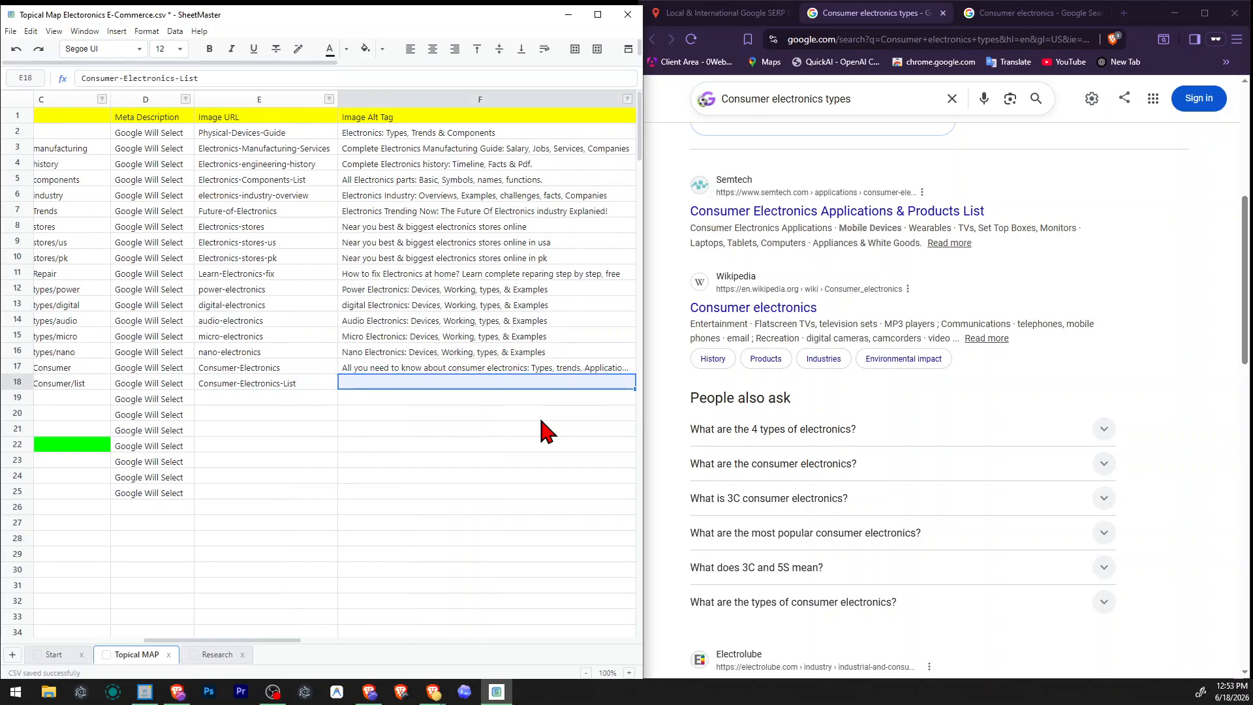
# Enter "List of consumer electronics devices or product" as the Types row's image alt tag.
pyautogui.write('List of c')
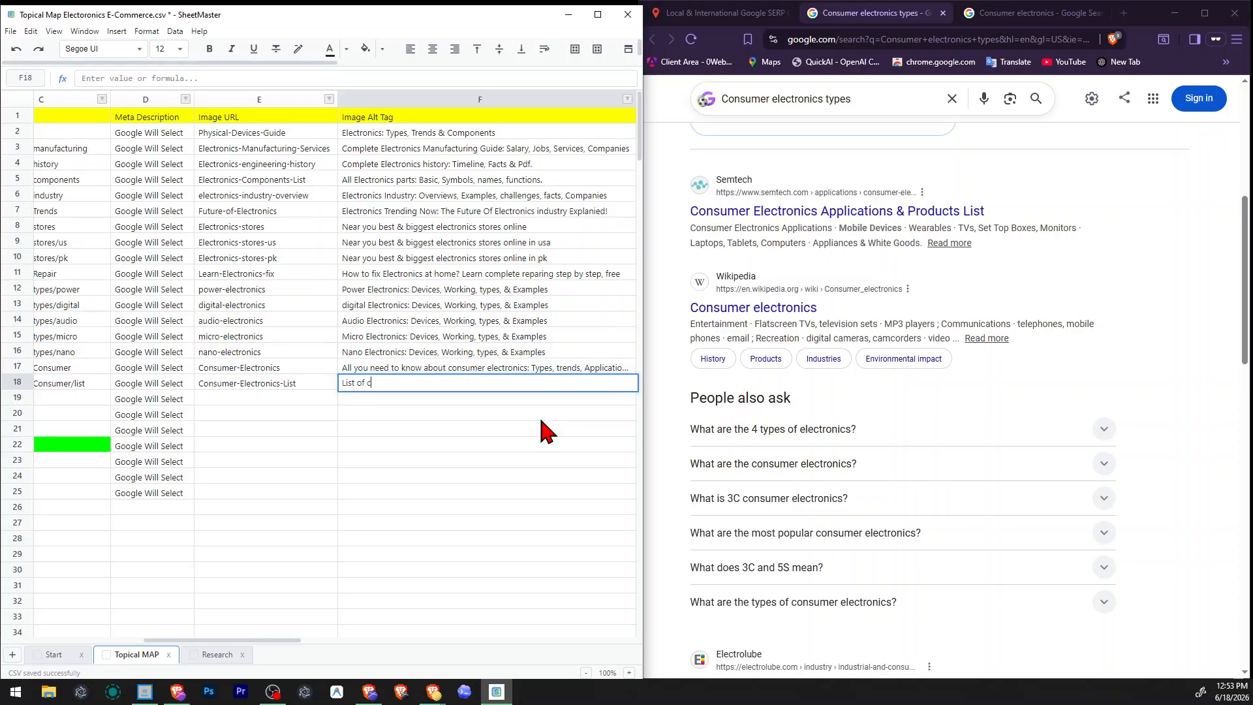
pyautogui.write('onsuer')
pyautogui.write('mer electr')
pyautogui.write('onics de')
pyautogui.write('vices or product')
pyautogui.press('Return')
# Close the old results pages and search for "Consumer Electronics Companies", copied from row 19, with the Local & International Google SERP Checker.
pyautogui.press('Home')
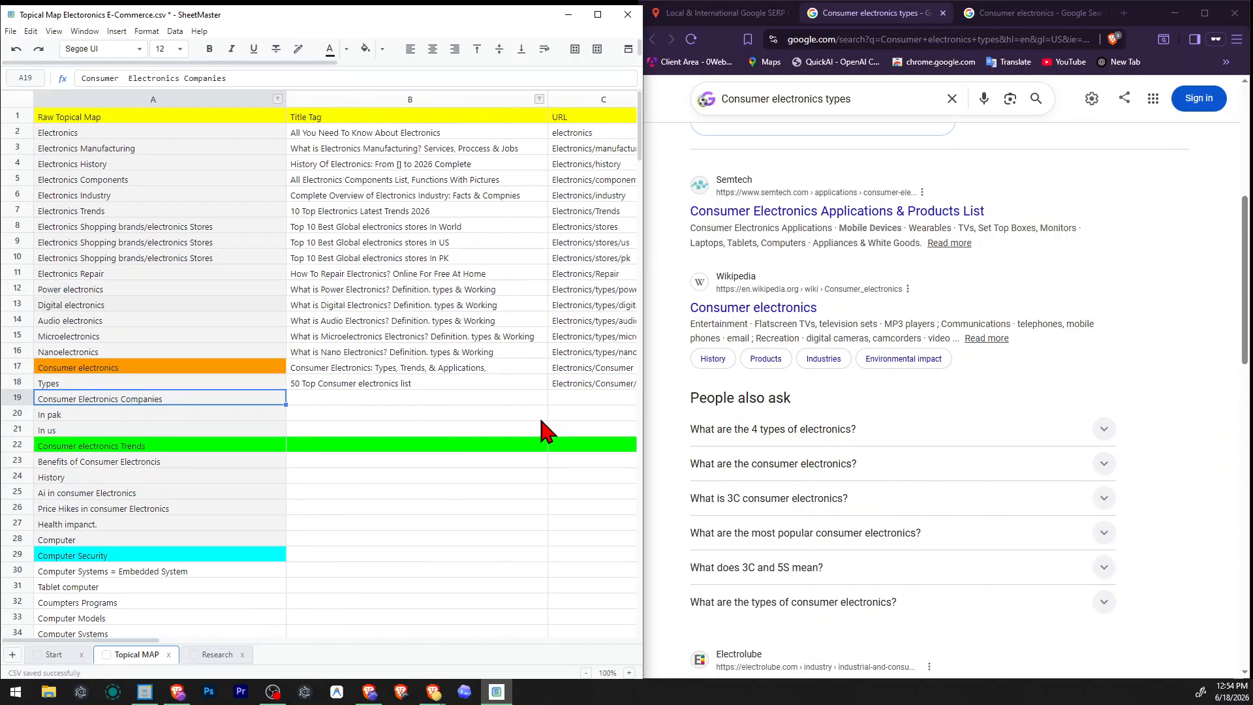
pyautogui.click(709, 14)
pyautogui.click(943, 13)
pyautogui.click(943, 13)
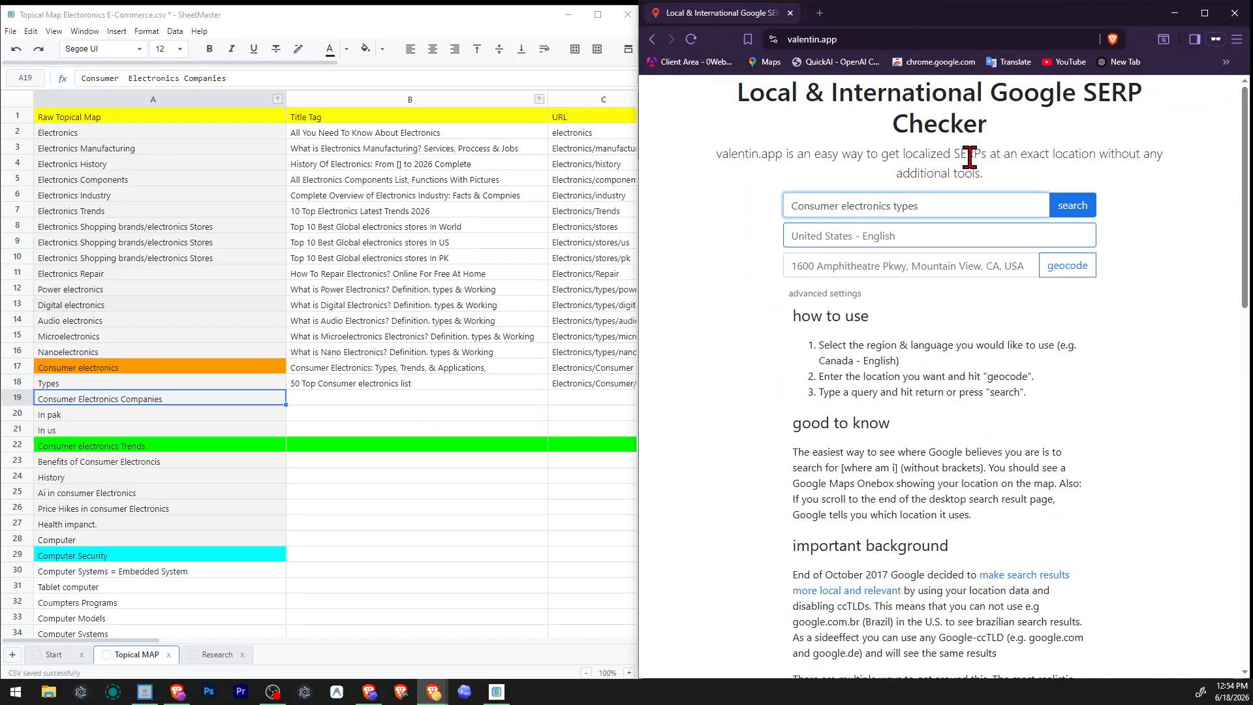
pyautogui.tripleClick(979, 205)
pyautogui.hotkey('ctrl', 'v')
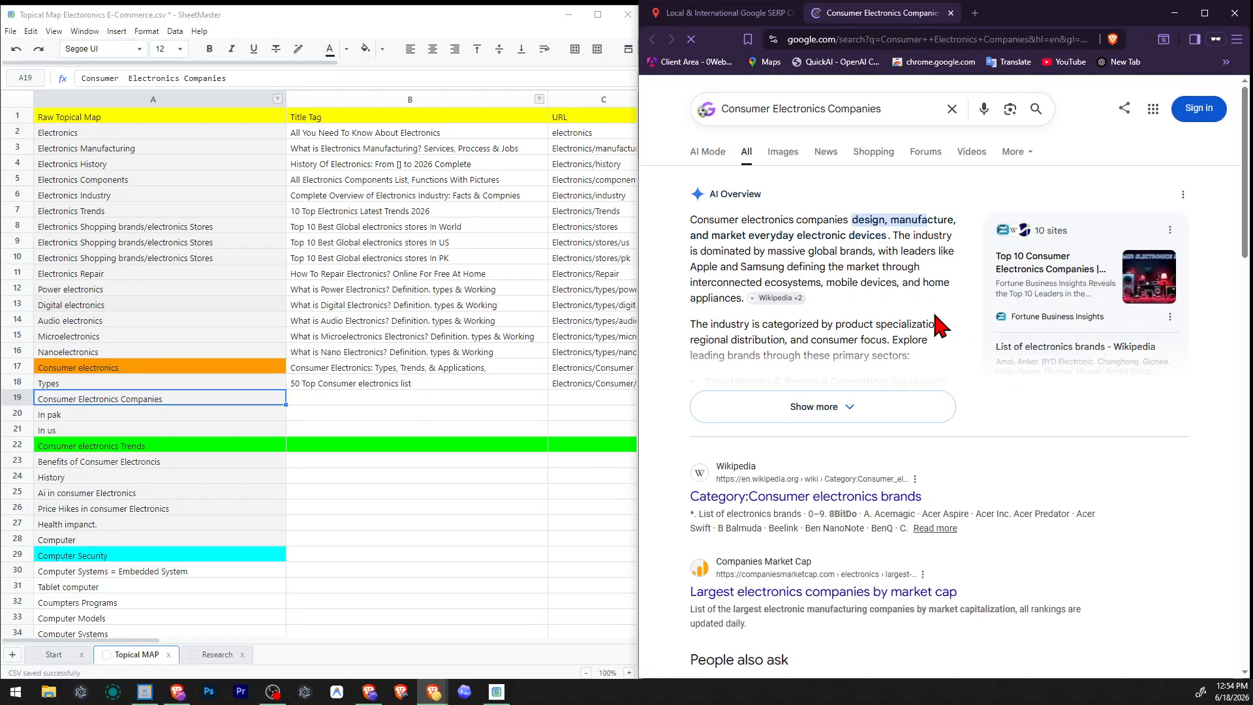
# Examine the Google results for Consumer Electronics Companies, including the AI overview and the titles of the ranking pages.
pyautogui.click(718, 13)
pyautogui.click(996, 211)
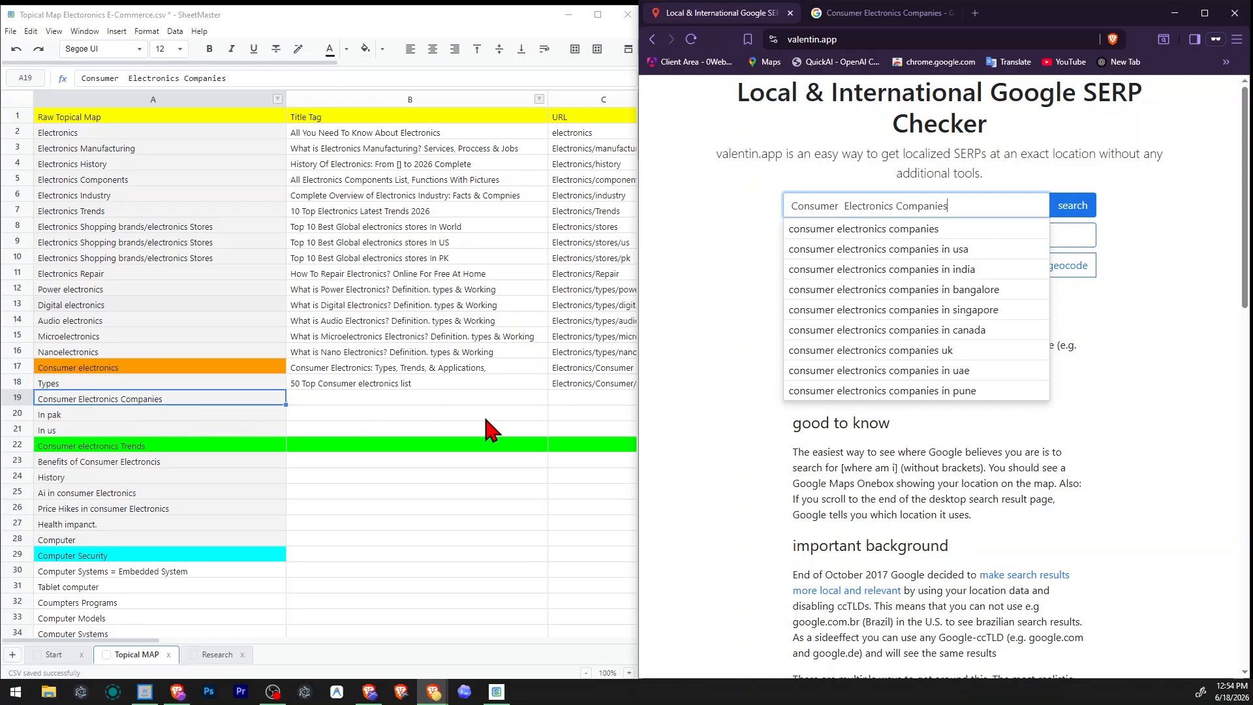
pyautogui.click(875, 13)
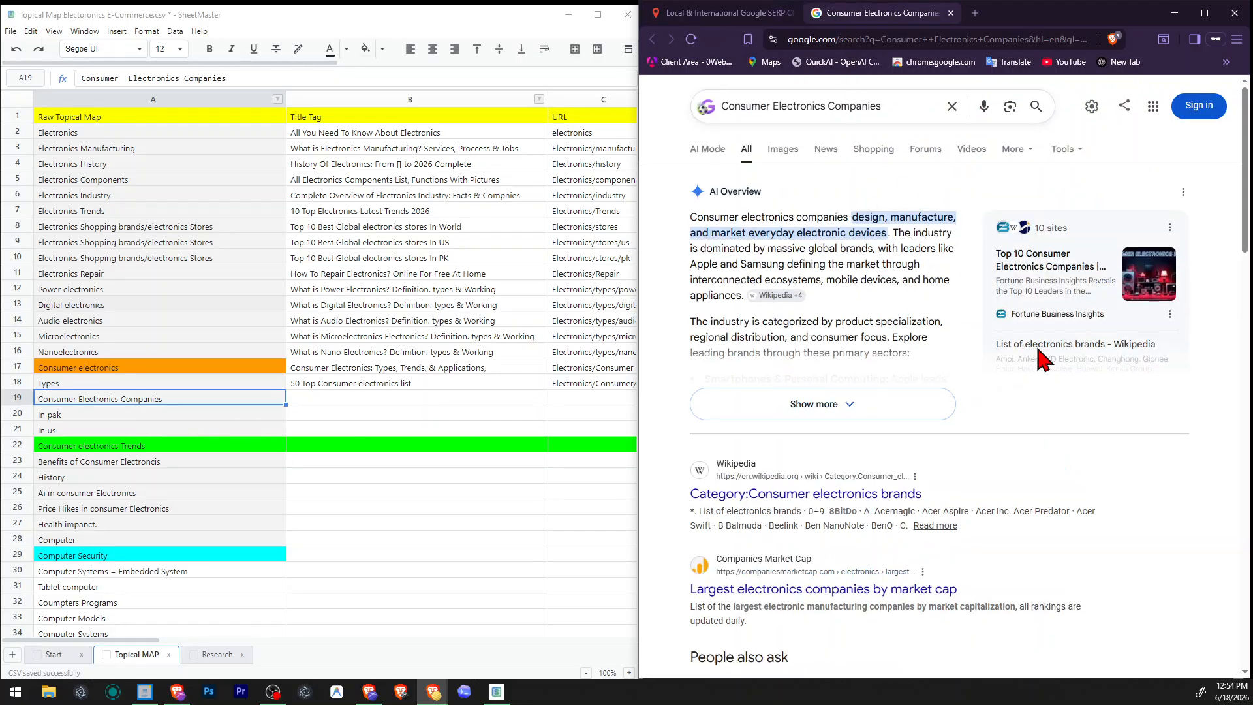
pyautogui.scroll(-4, 1044, 356)
pyautogui.scroll(2, 1045, 359)
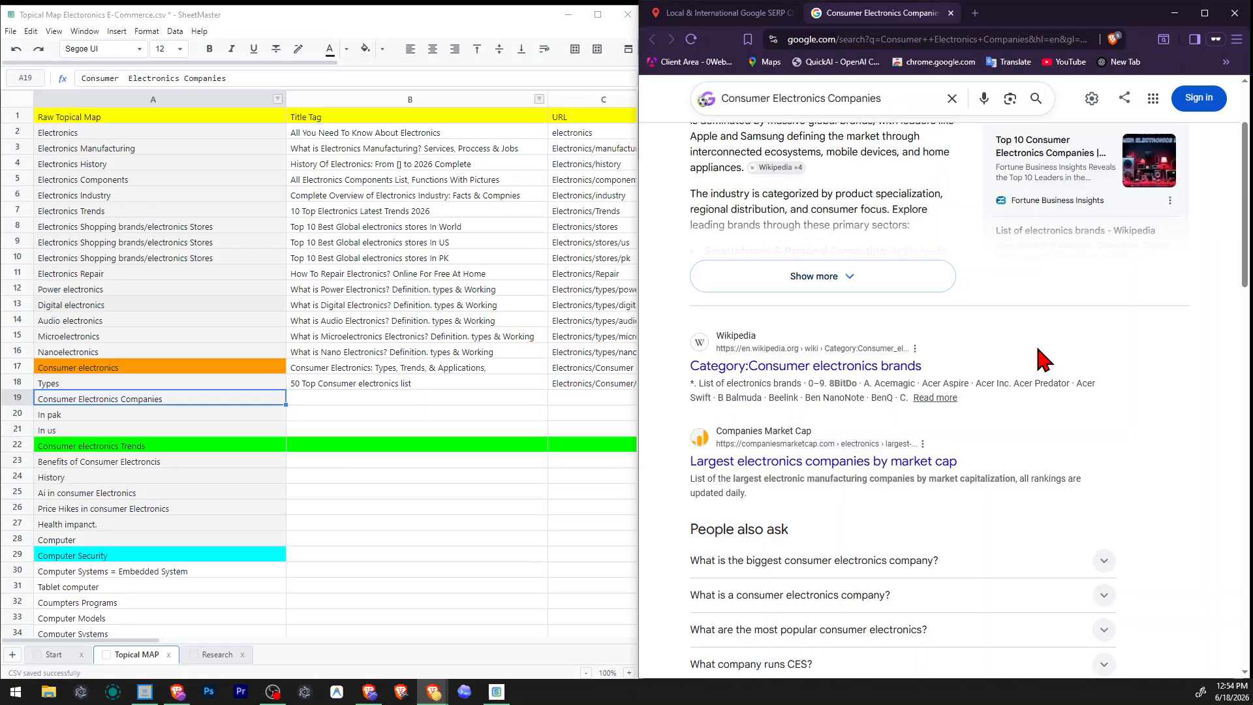
pyautogui.scroll(2, 1045, 359)
pyautogui.moveTo(807, 219); pyautogui.dragTo(883, 237)
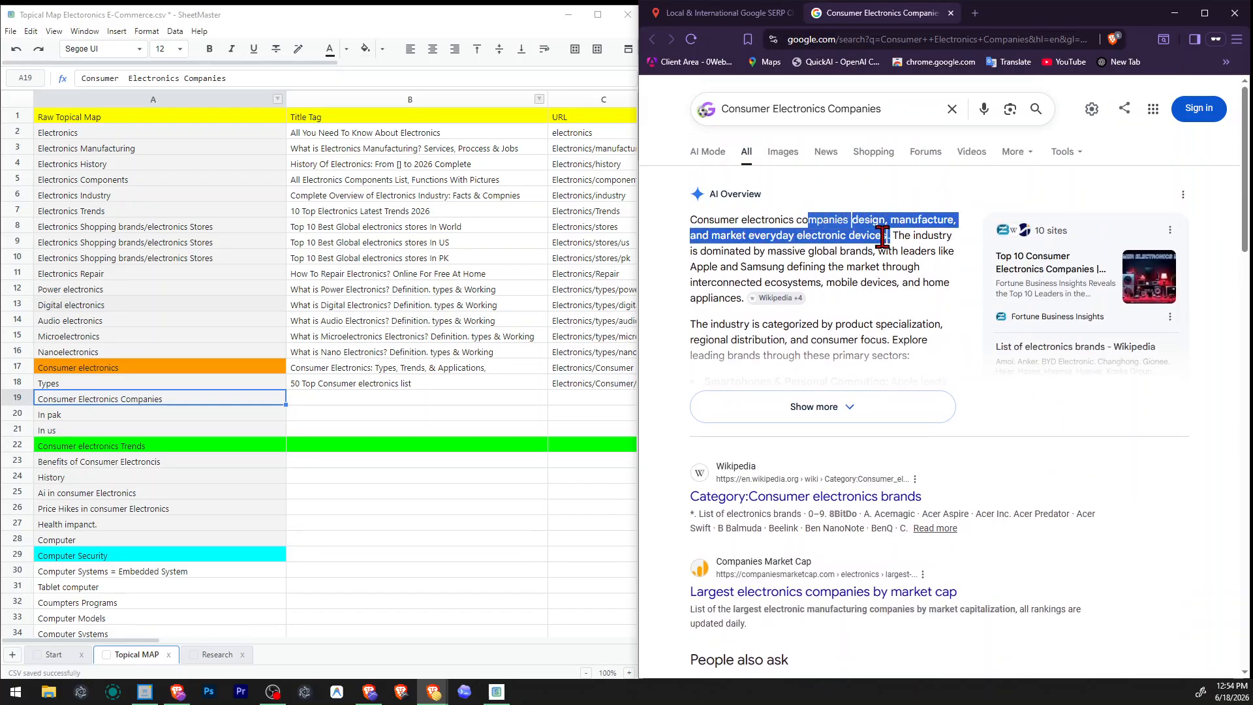
pyautogui.scroll(-8, 914, 261)
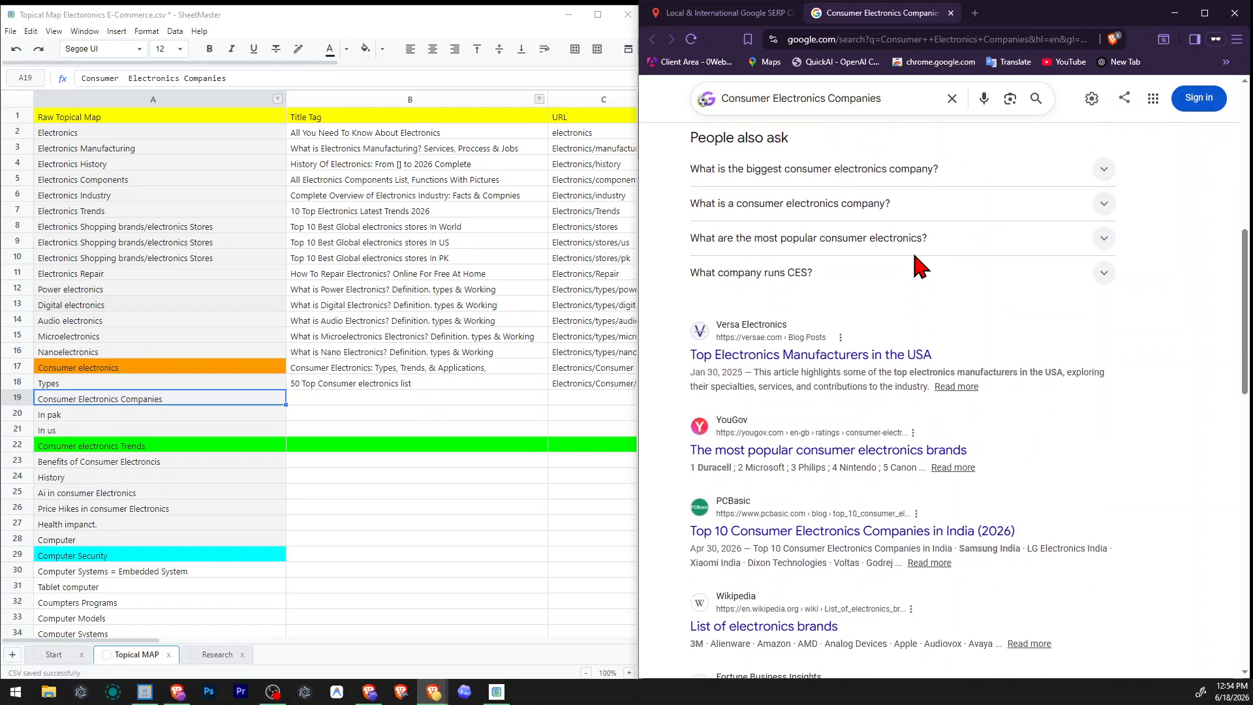
# Enter "Top 10 Consumer Electronics Compnies In World" as the title tag of the Consumer Electronics Companies row.
pyautogui.click(327, 402)
pyautogui.write('Top 10')
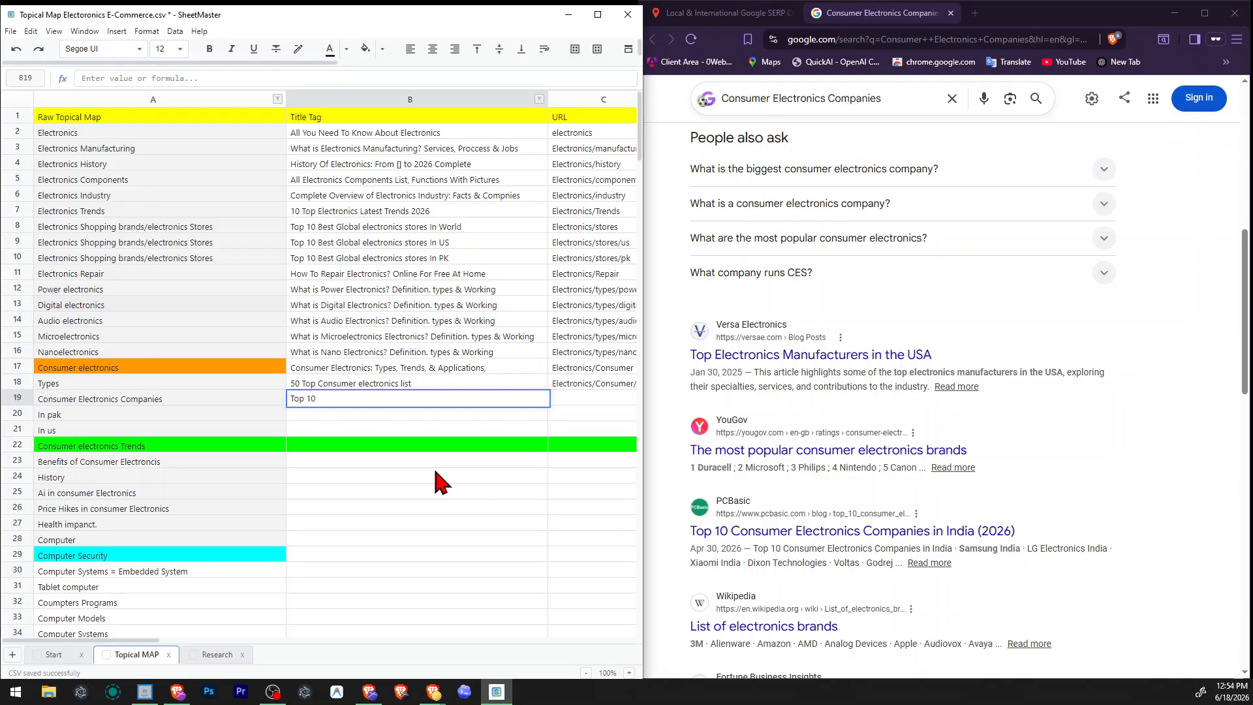
pyautogui.write(' Consumer Electronices Compnies In World')
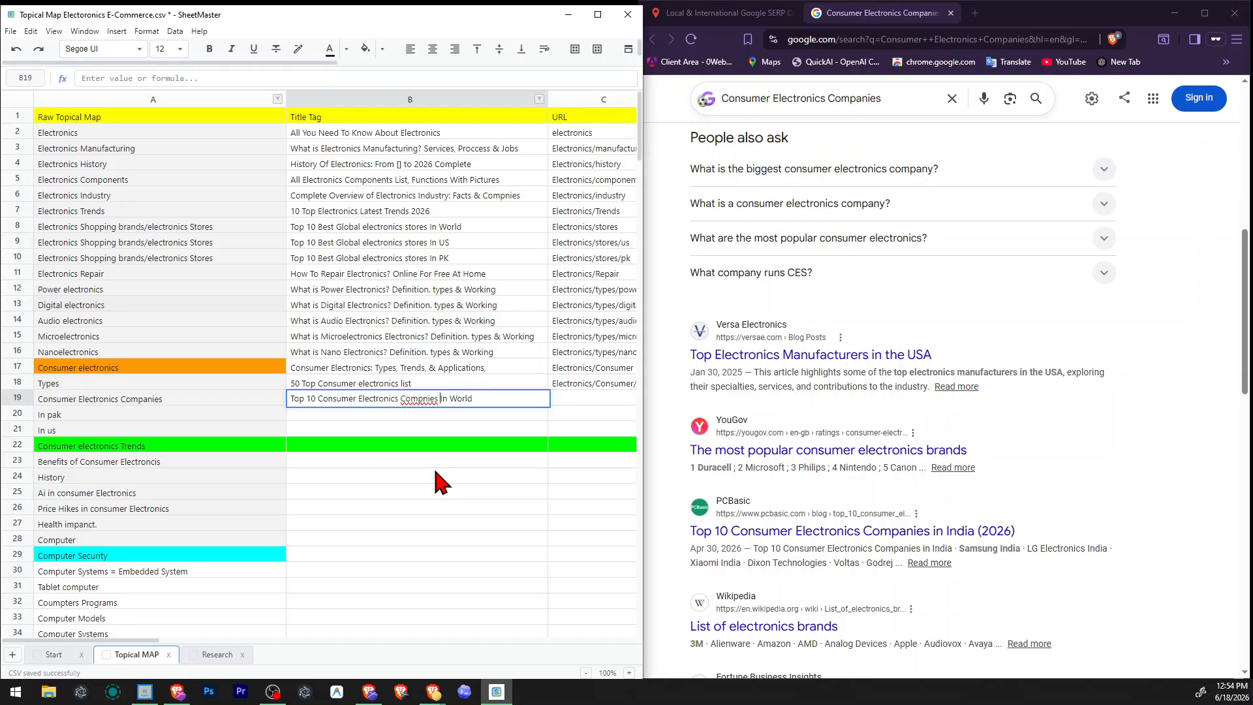
pyautogui.hotkey('ctrl', 'shift', 'Left')
pyautogui.press('BackSpace')
pyautogui.write('Compnies')
pyautogui.press('Left')
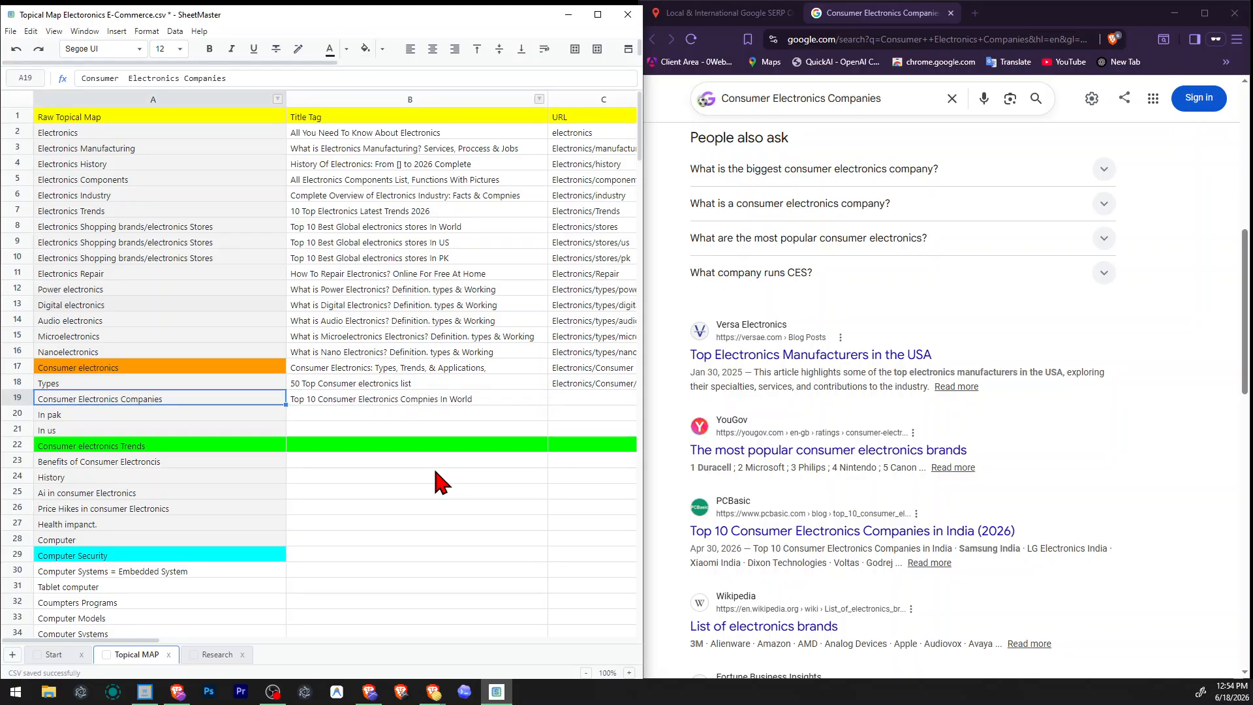
# Correct the spelling to "Companies" in row 19's title tag and save the sheet.
pyautogui.press('Right')
pyautogui.press('F2')
pyautogui.press('Left')
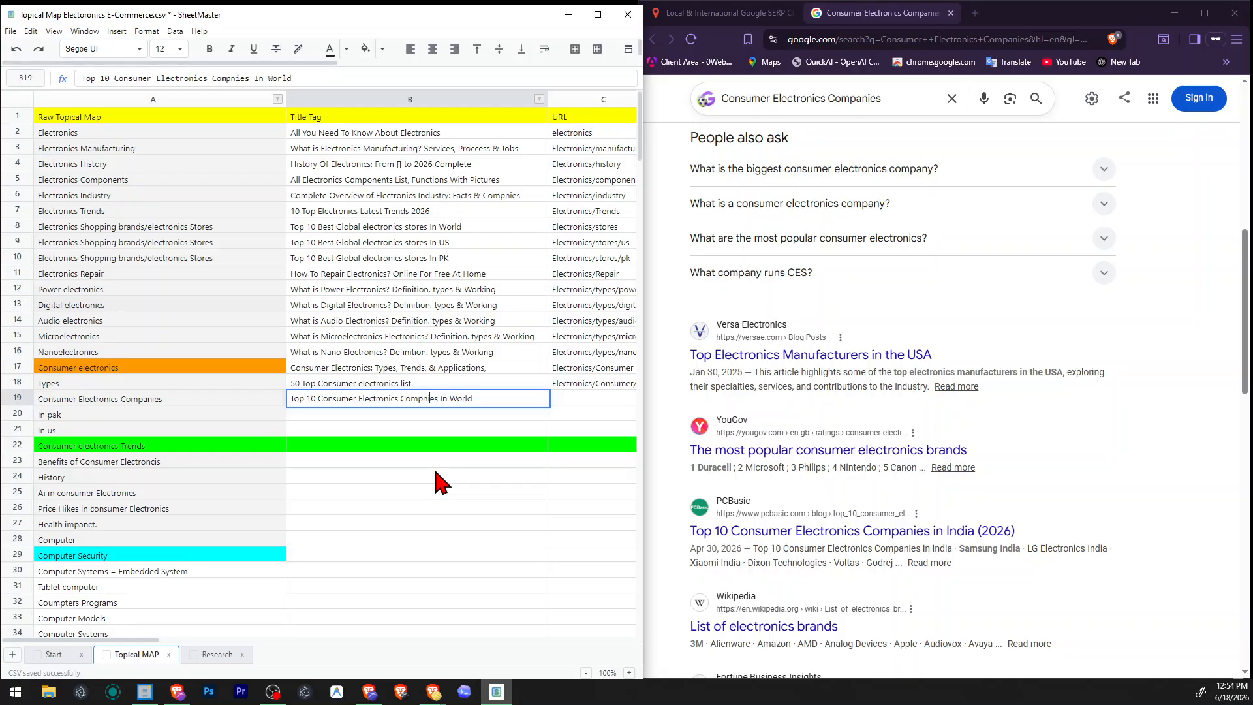
pyautogui.press('Left')
pyautogui.press('Left')
pyautogui.write('a')
pyautogui.press('Return')
pyautogui.hotkey('ctrl', 's')
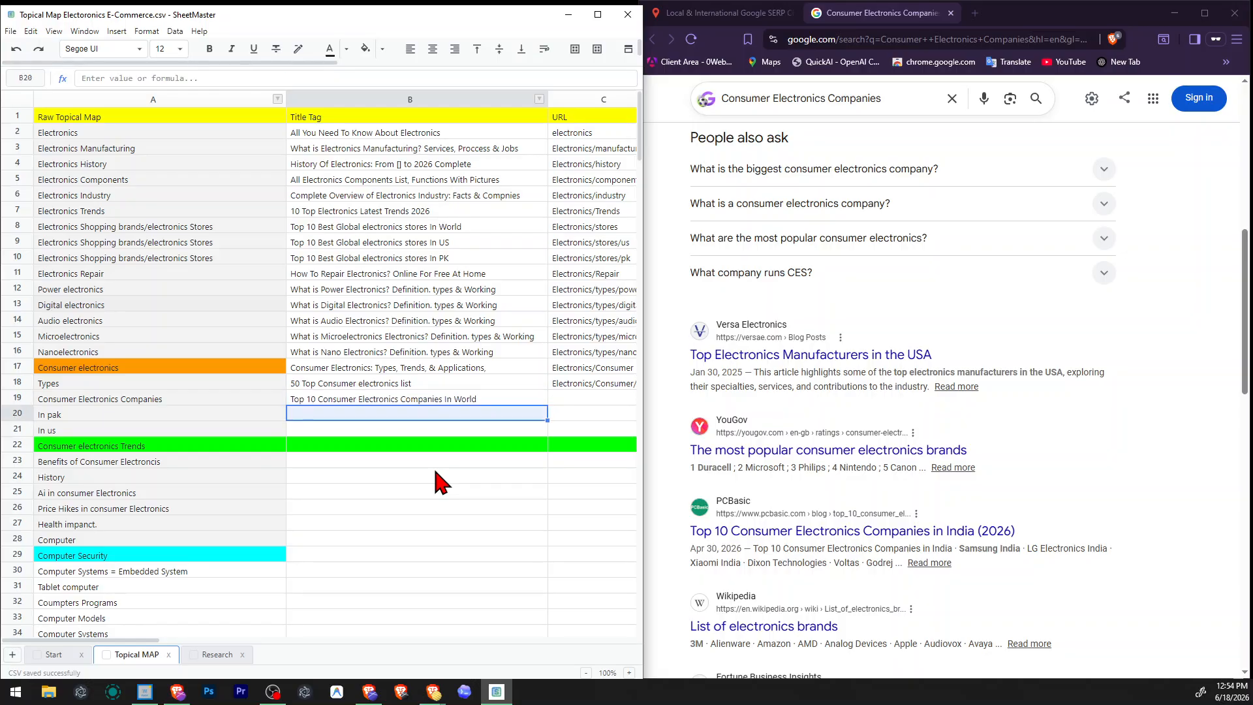
# Copy row 19's title tag into row 20 and change its ending to "In Pk".
pyautogui.press('Up')
pyautogui.hotkey('ctrl', 'c')
pyautogui.press('Down')
pyautogui.press('F2')
pyautogui.hotkey('ctrl', 'v')
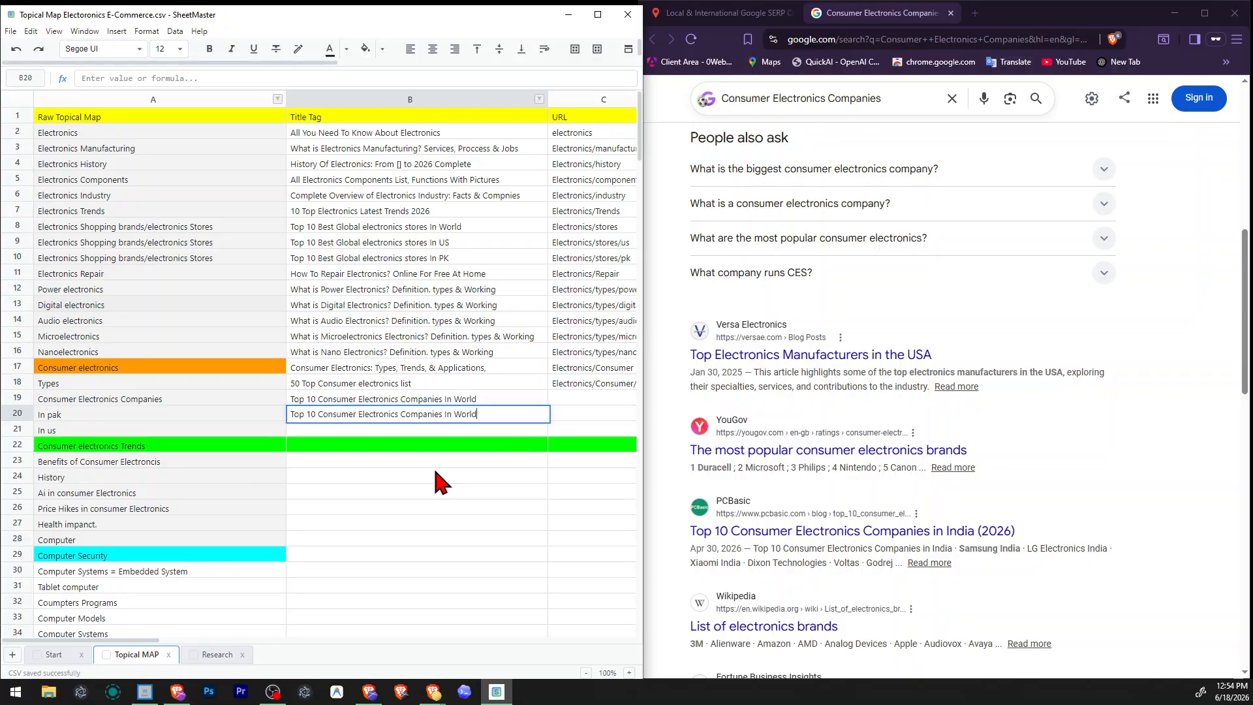
pyautogui.hotkey('ctrl', 'shift', 'Left')
pyautogui.write('Pk')
pyautogui.press('Return')
pyautogui.press('Left')
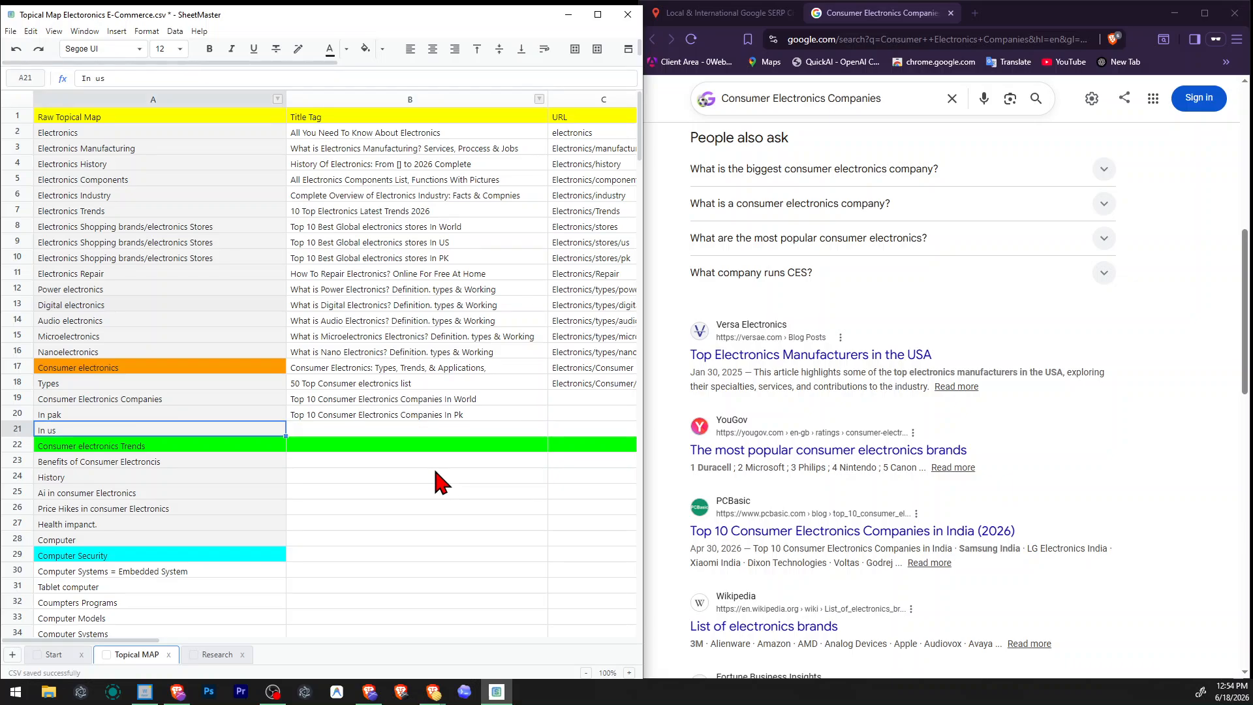
# Move the "In us" topic up to row 20, replacing "In pak", and enter "in pk" as the topic in row 21.
pyautogui.click(26, 430)
pyautogui.click(115, 428)
pyautogui.hotkey('ctrl', 'x')
pyautogui.click(131, 409)
pyautogui.hotkey('ctrl', 'v')
pyautogui.click(107, 428)
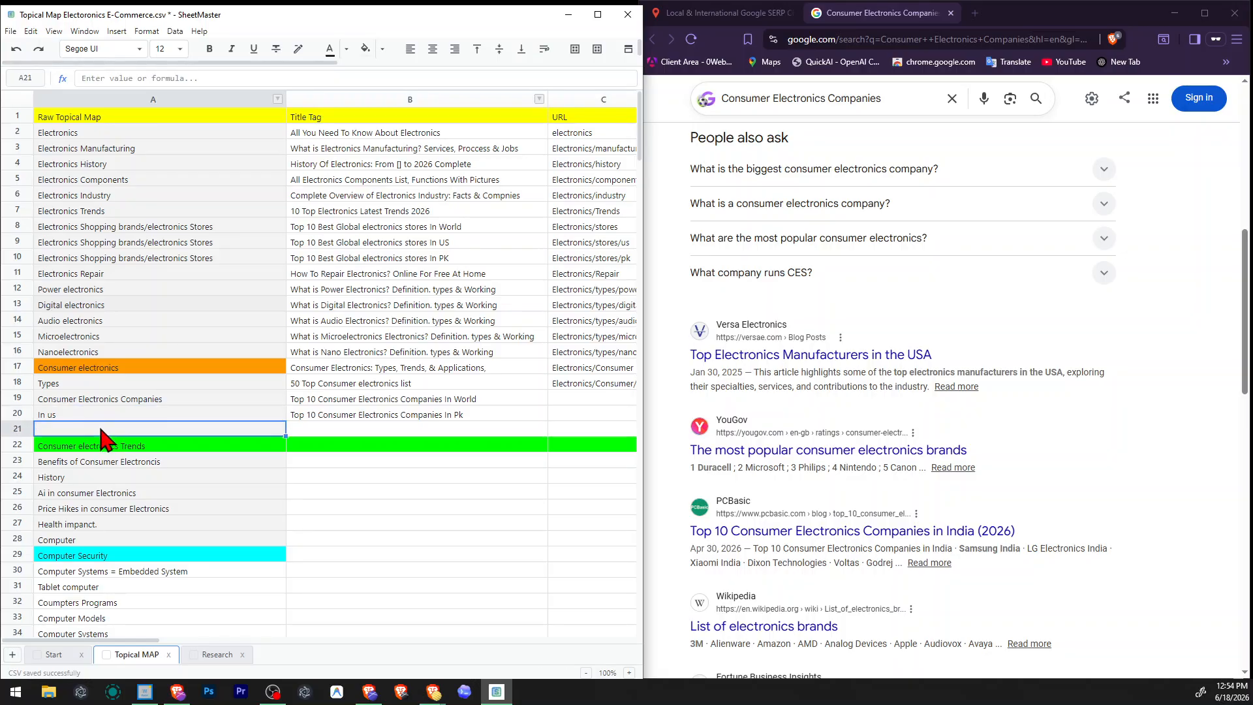
pyautogui.write('in pk')
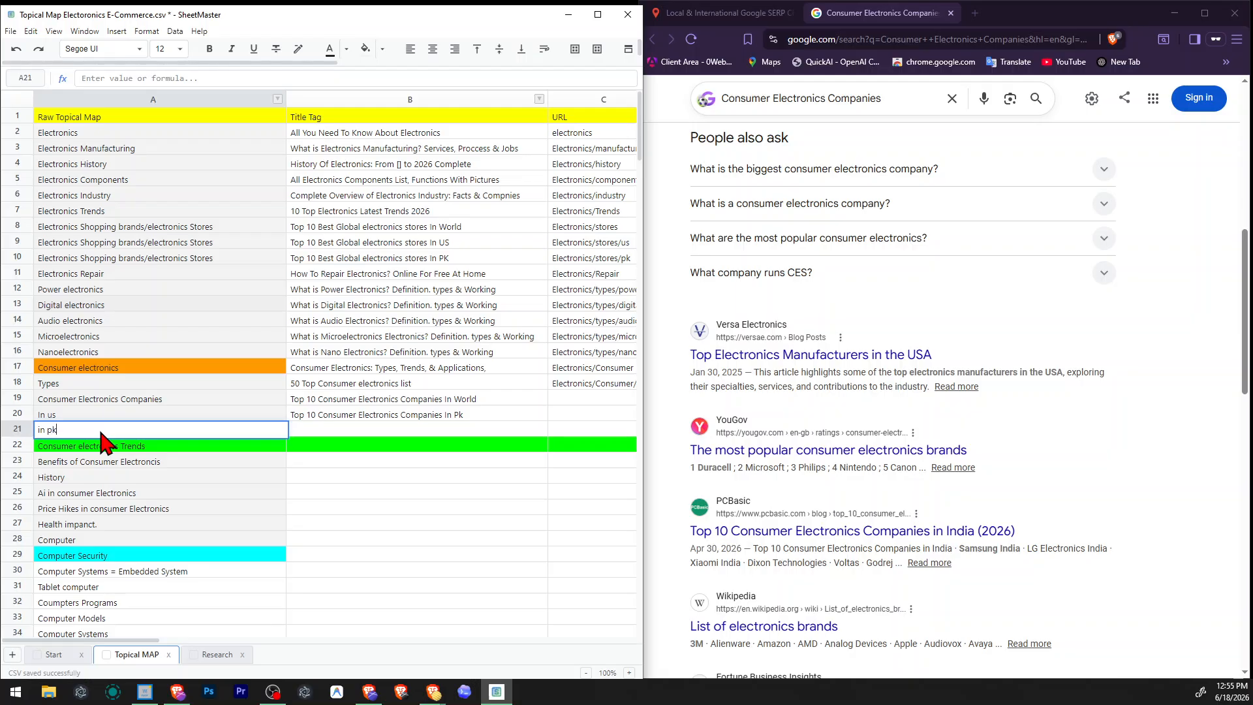
pyautogui.press('Tab')
# Change the ending of the In us row's title tag to "In Us".
pyautogui.press('Up')
pyautogui.press('F2')
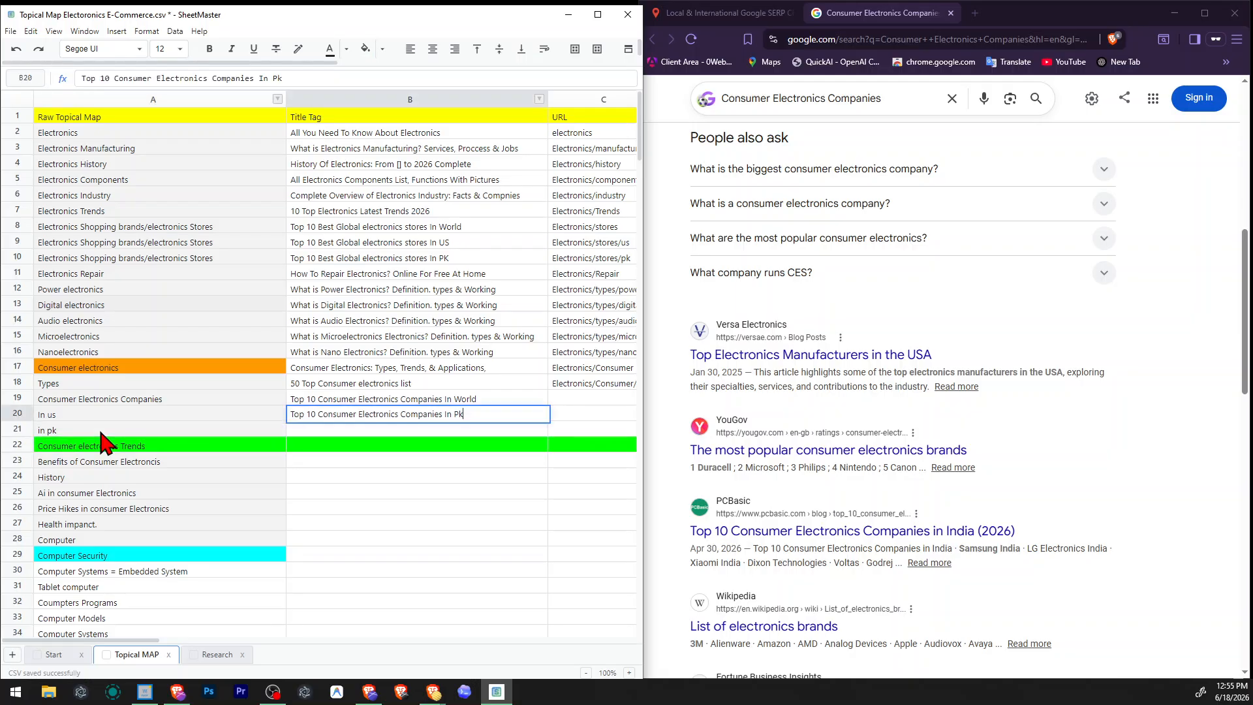
pyautogui.press('Return')
# Copy the In us row's title tag into the in pk row, change its ending to "Pk", and save the sheet.
pyautogui.press('Up')
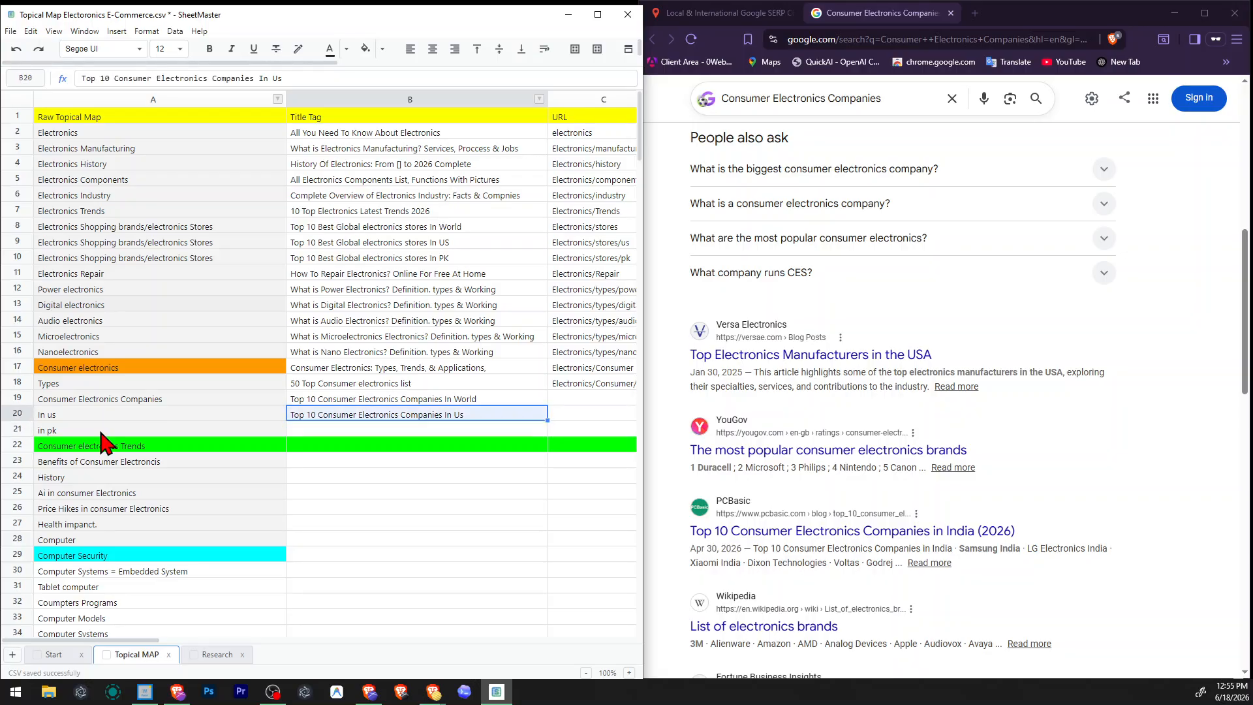
pyautogui.hotkey('ctrl', 'c')
pyautogui.press('Down')
pyautogui.hotkey('ctrl', 'v')
pyautogui.press('F2')
pyautogui.hotkey('ctrl', 'shift', 'Left')
pyautogui.write('Pk')
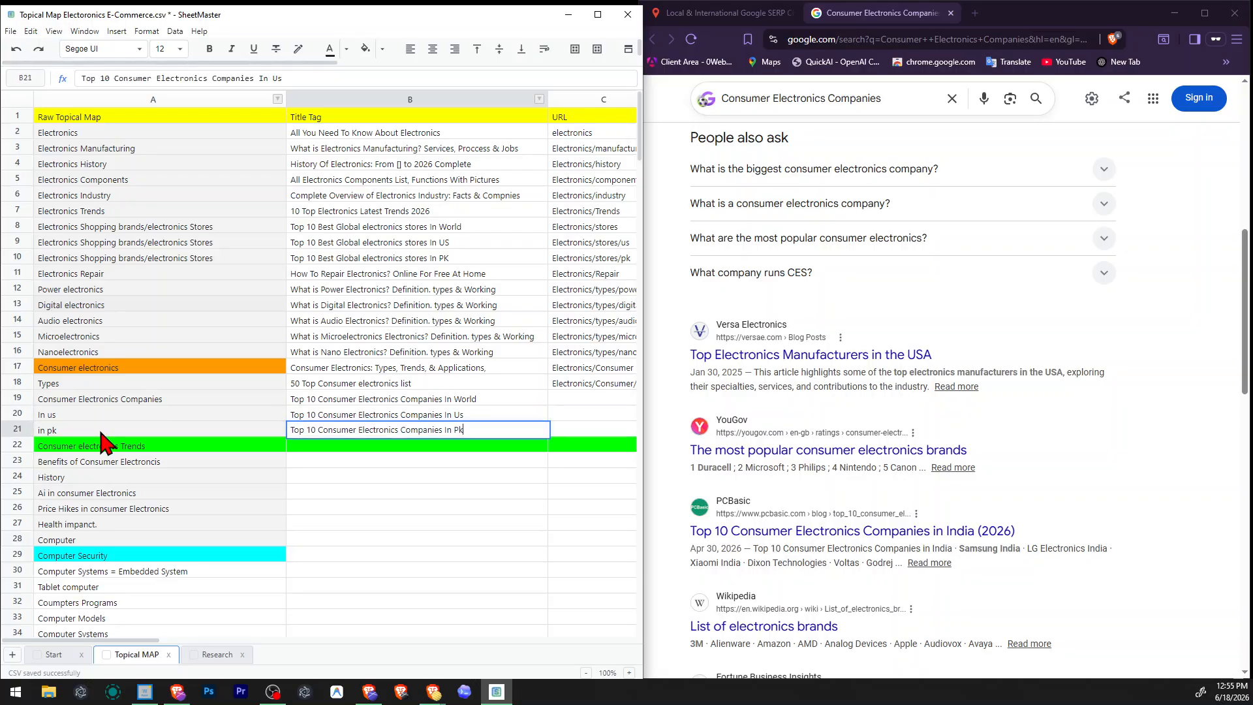
pyautogui.press('Return')
pyautogui.hotkey('ctrl', 's')
# Copy the Types row's URL into the URL cell of the Consumer Electronics Companies row.
pyautogui.hscroll(1, 104, 444)
pyautogui.hscroll(-1, 104, 444)
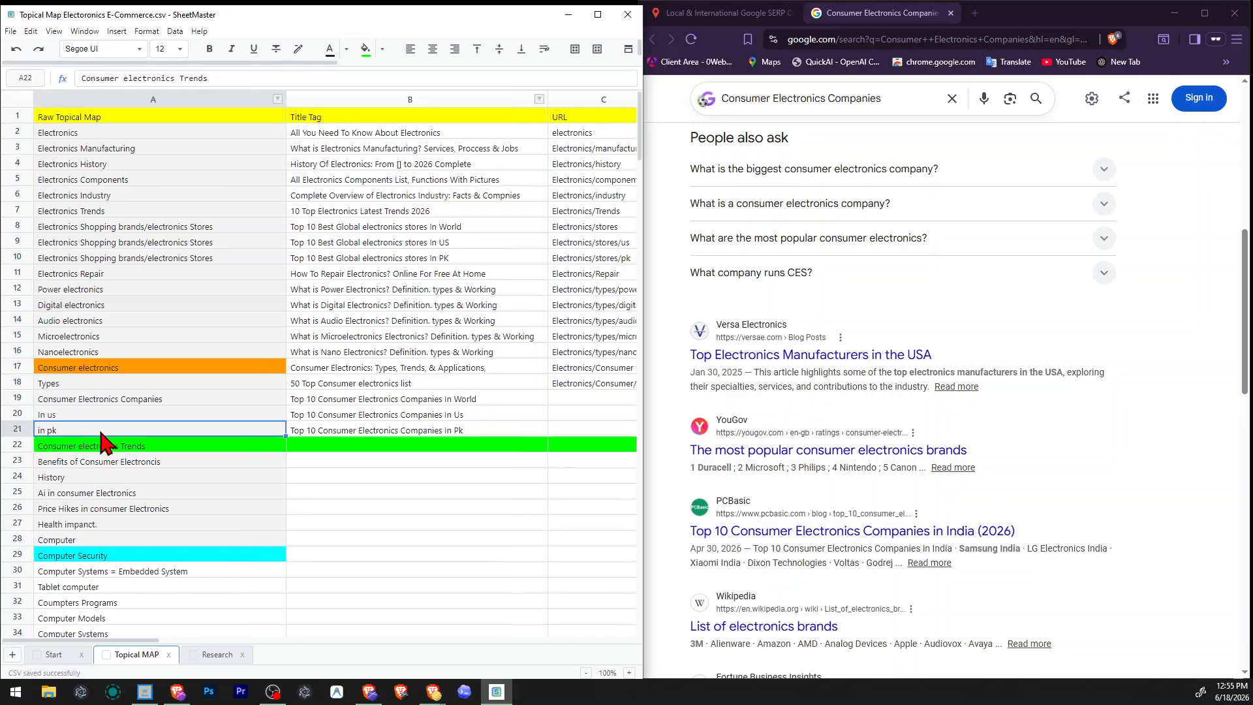
pyautogui.press('Up')
pyautogui.hscroll(1, 105, 444)
pyautogui.hscroll(-1, 104, 444)
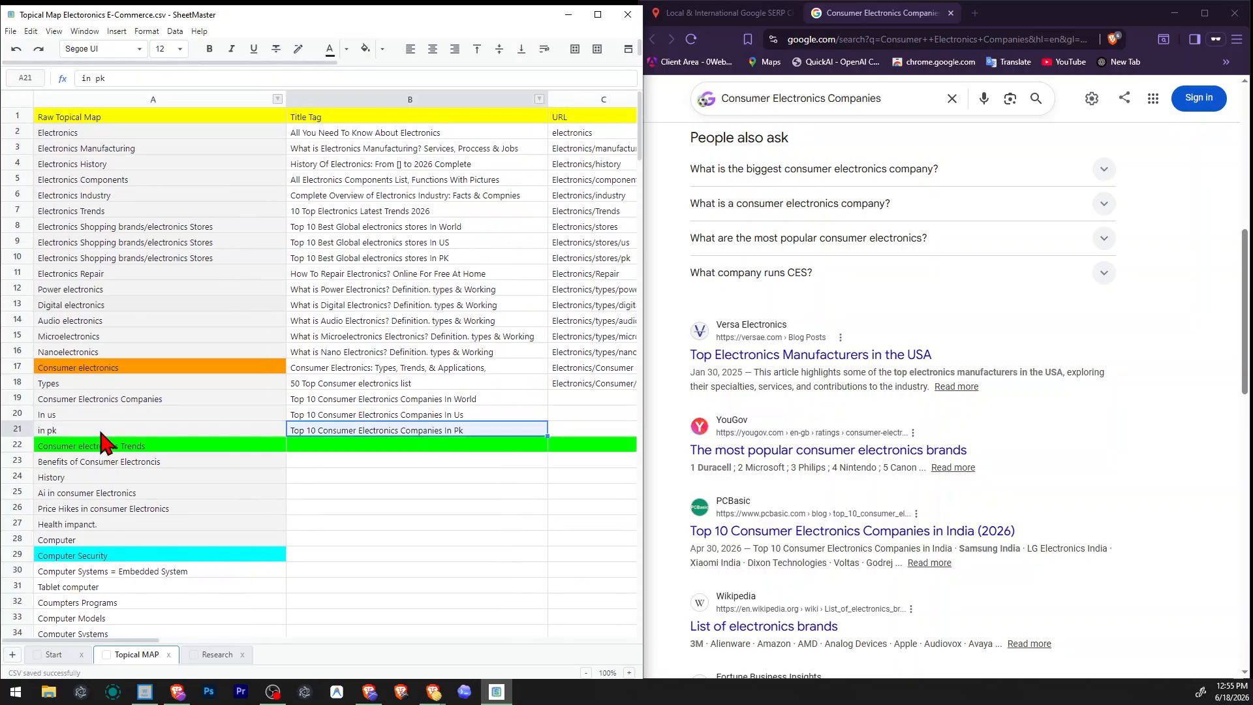
pyautogui.press('Up')
pyautogui.press('Up')
pyautogui.hscroll(3, 105, 444)
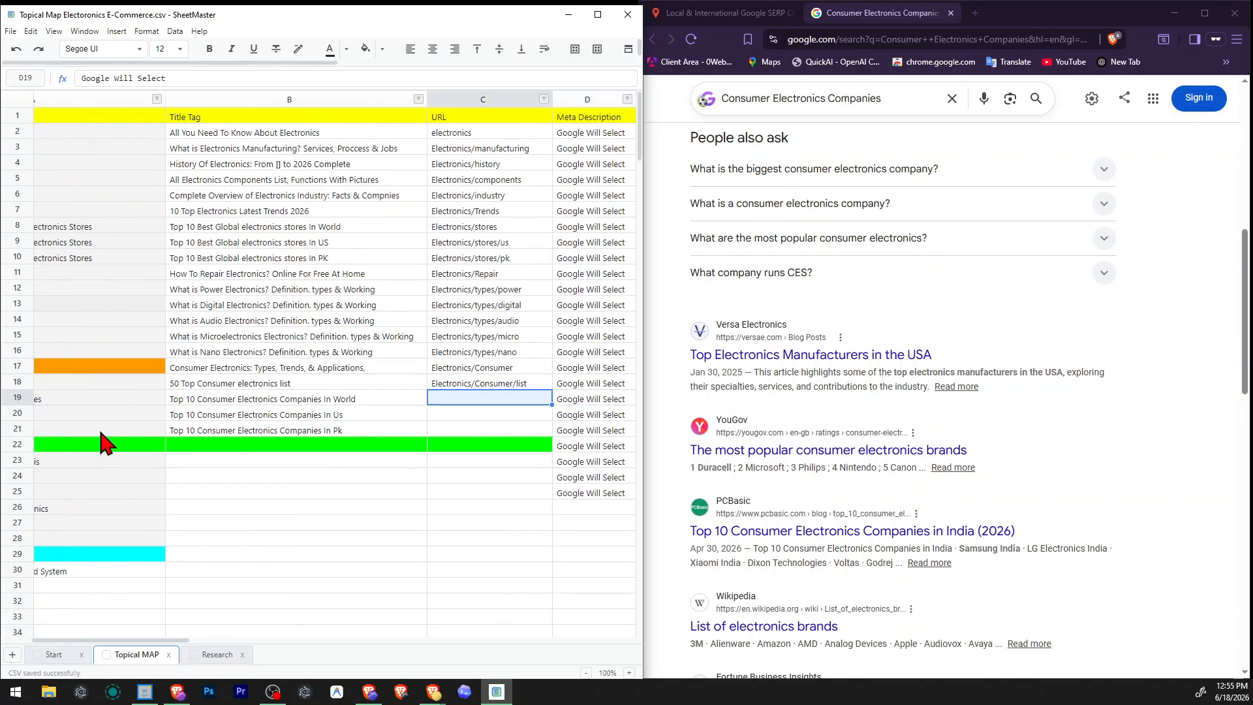
pyautogui.hscroll(-3, 104, 444)
pyautogui.press('Right')
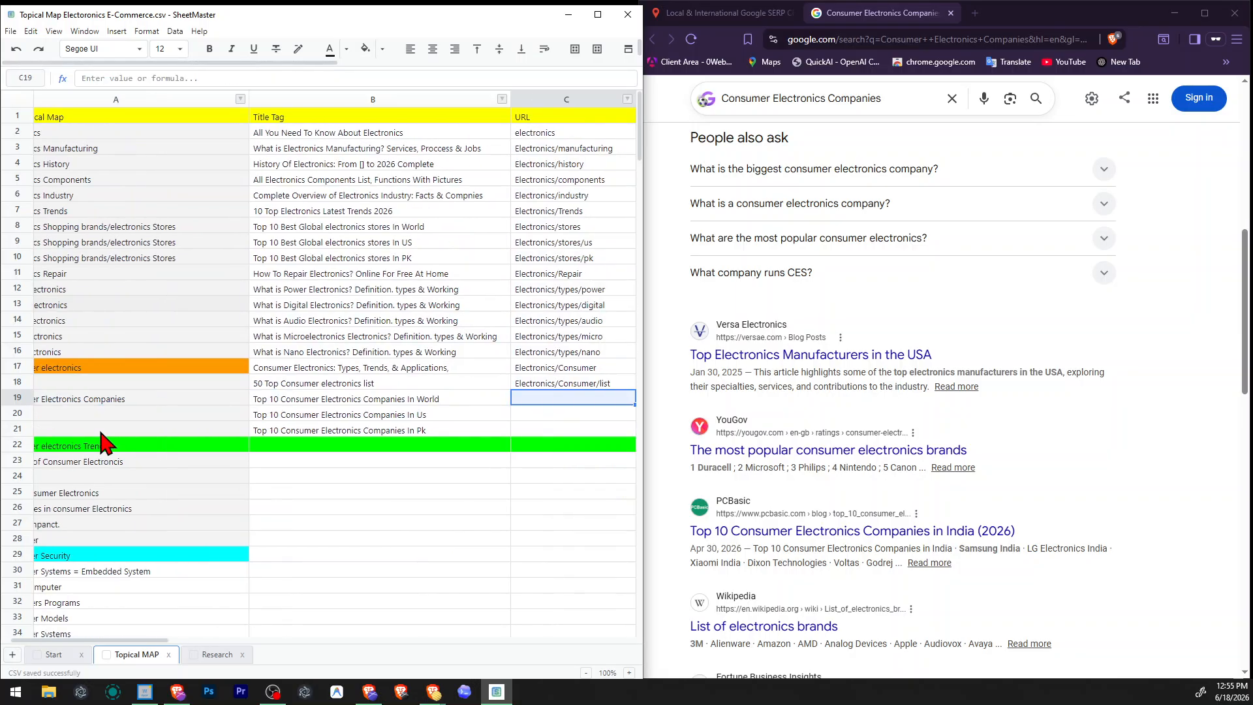
pyautogui.press('Return')
pyautogui.press('Return')
pyautogui.press('Up')
pyautogui.press('Up')
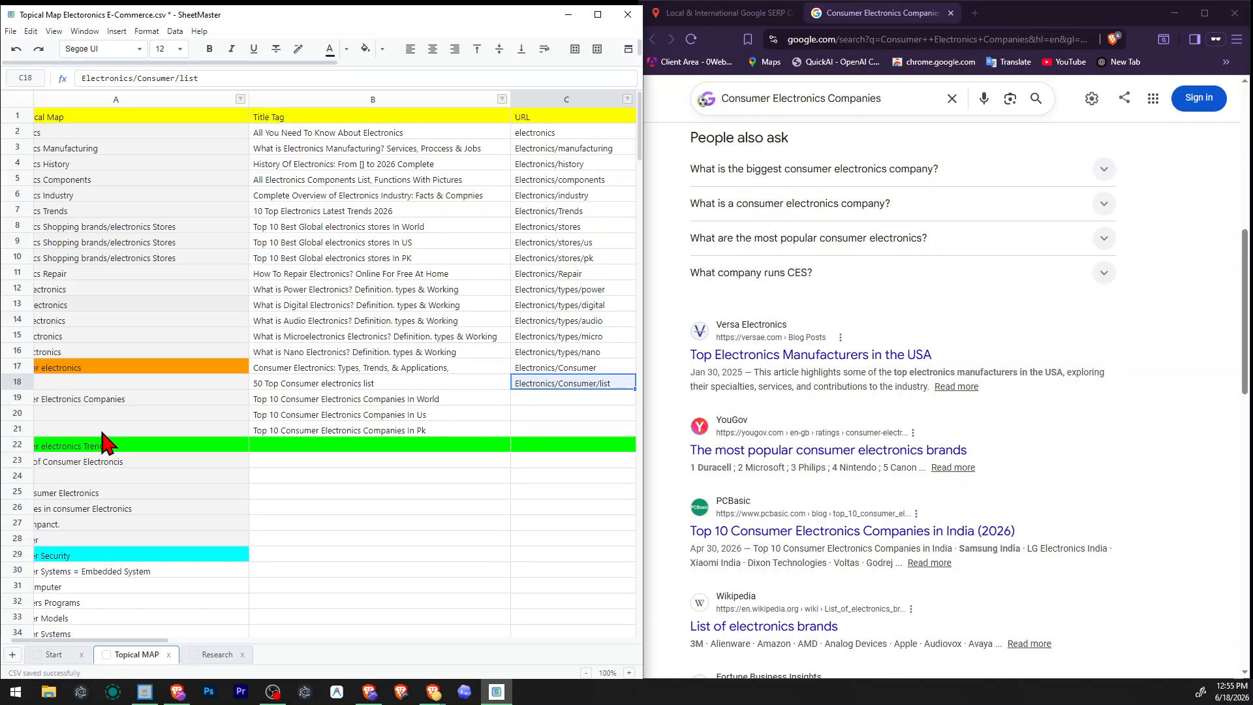
pyautogui.press('Return')
# Change row 19's URL to "Electronics/Consumer/Compnies" by replacing its last segment.
pyautogui.press('Return')
pyautogui.hotkey('ctrl', 'v')
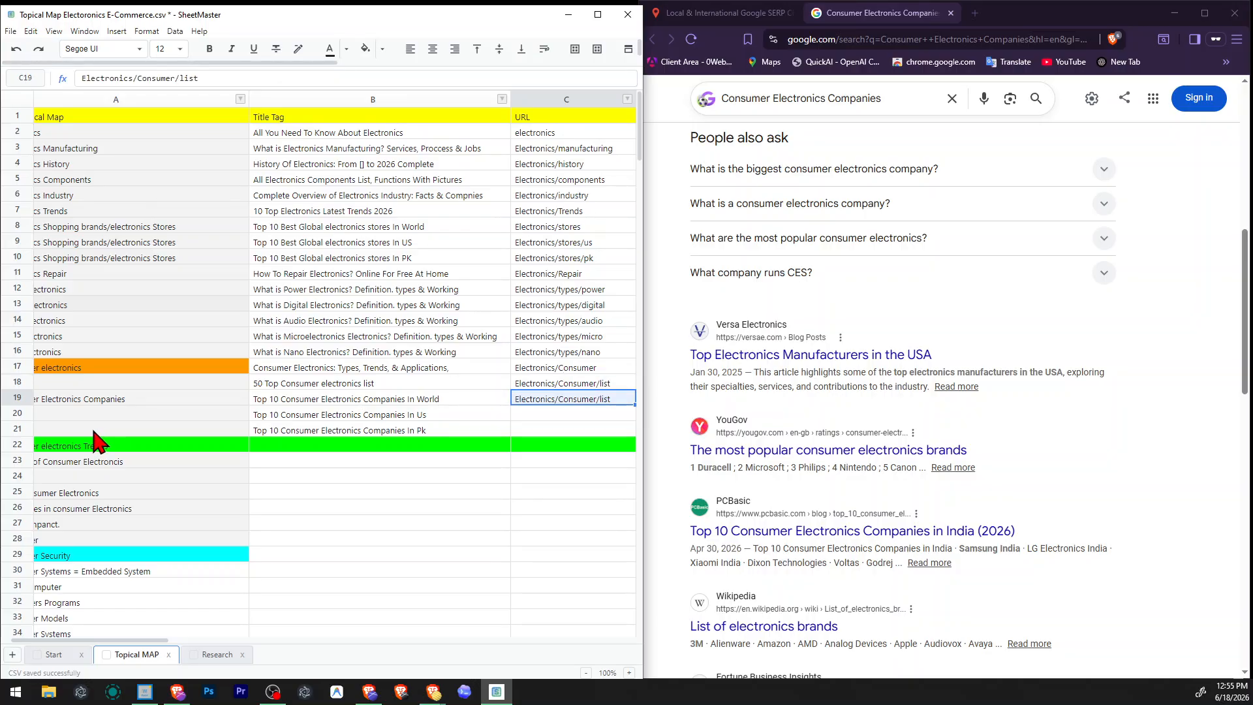
pyautogui.press('Return')
pyautogui.hotkey('ctrl', 'shift', 'Left')
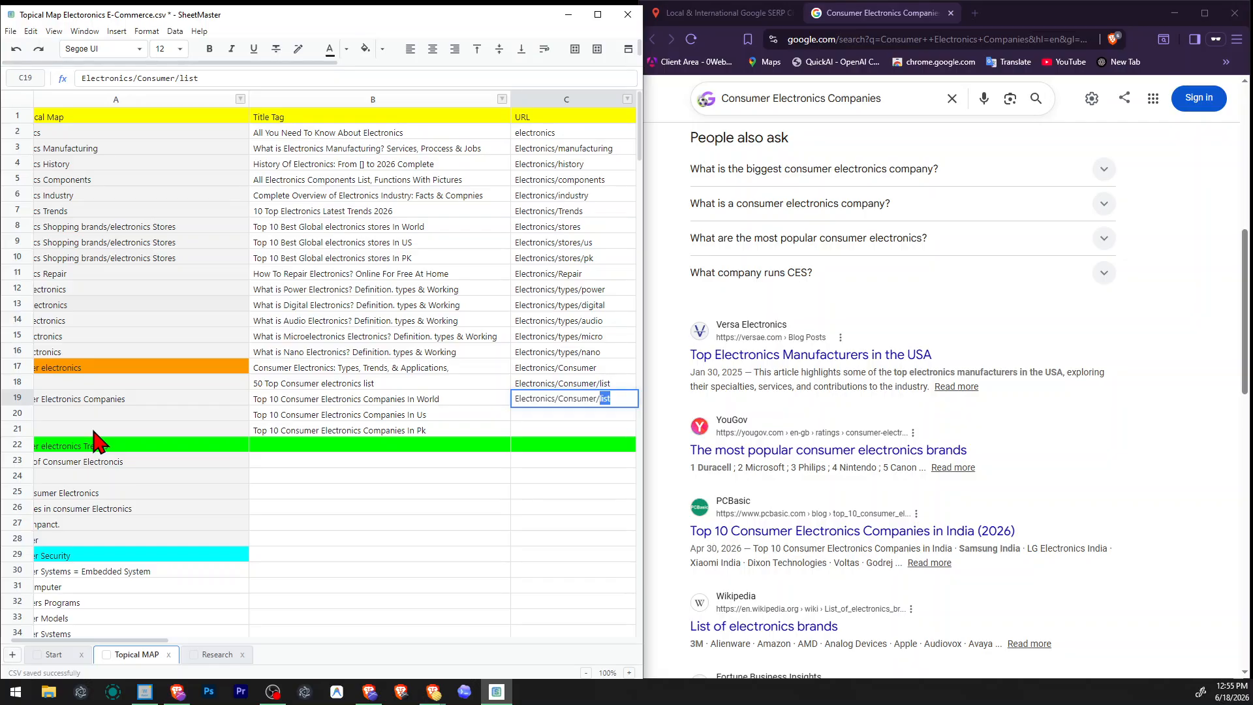
pyautogui.write('Companies')
pyautogui.press('Return')
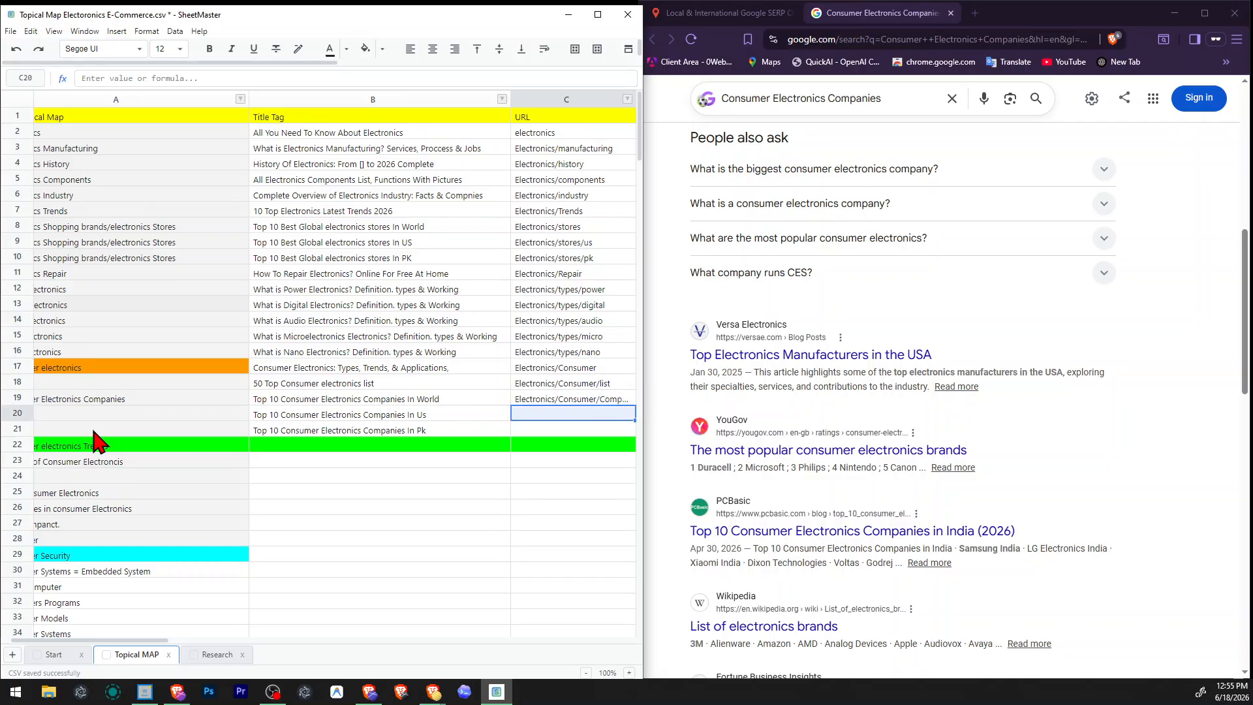
# Widen the URL column so that the full URL in row 19 fits.
pyautogui.press('Right')
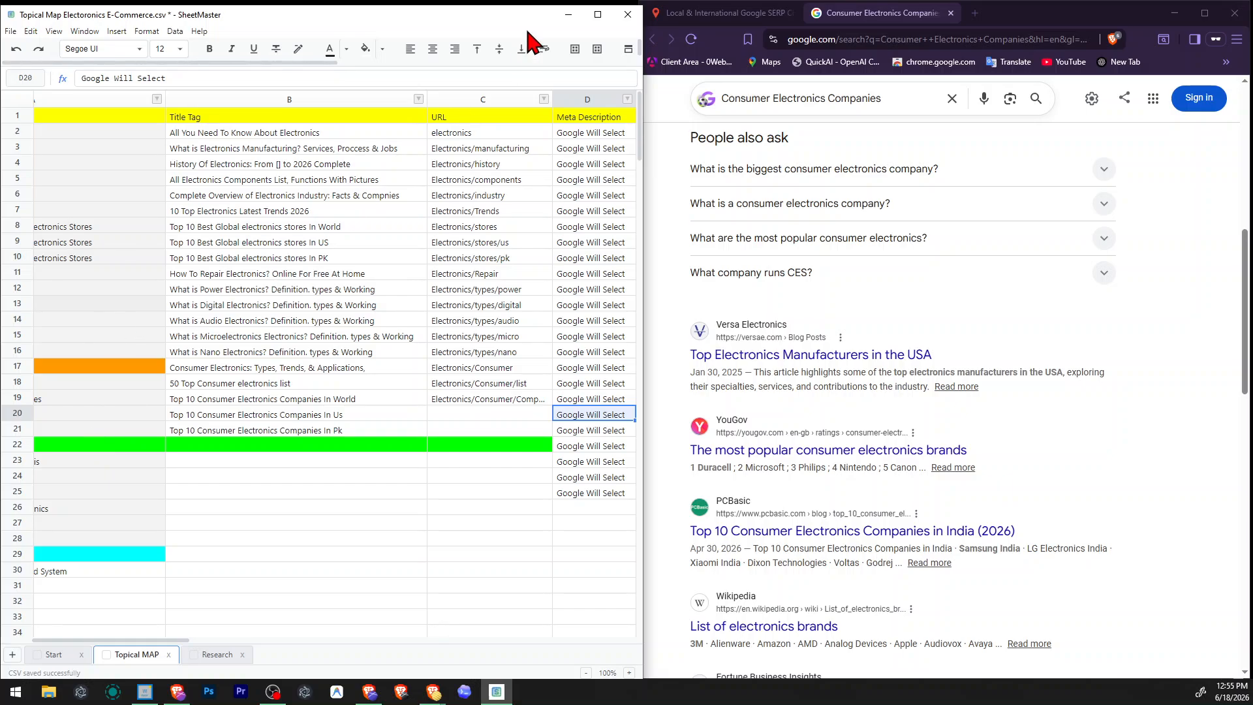
pyautogui.click(562, 99)
pyautogui.moveTo(550, 99); pyautogui.dragTo(603, 99)
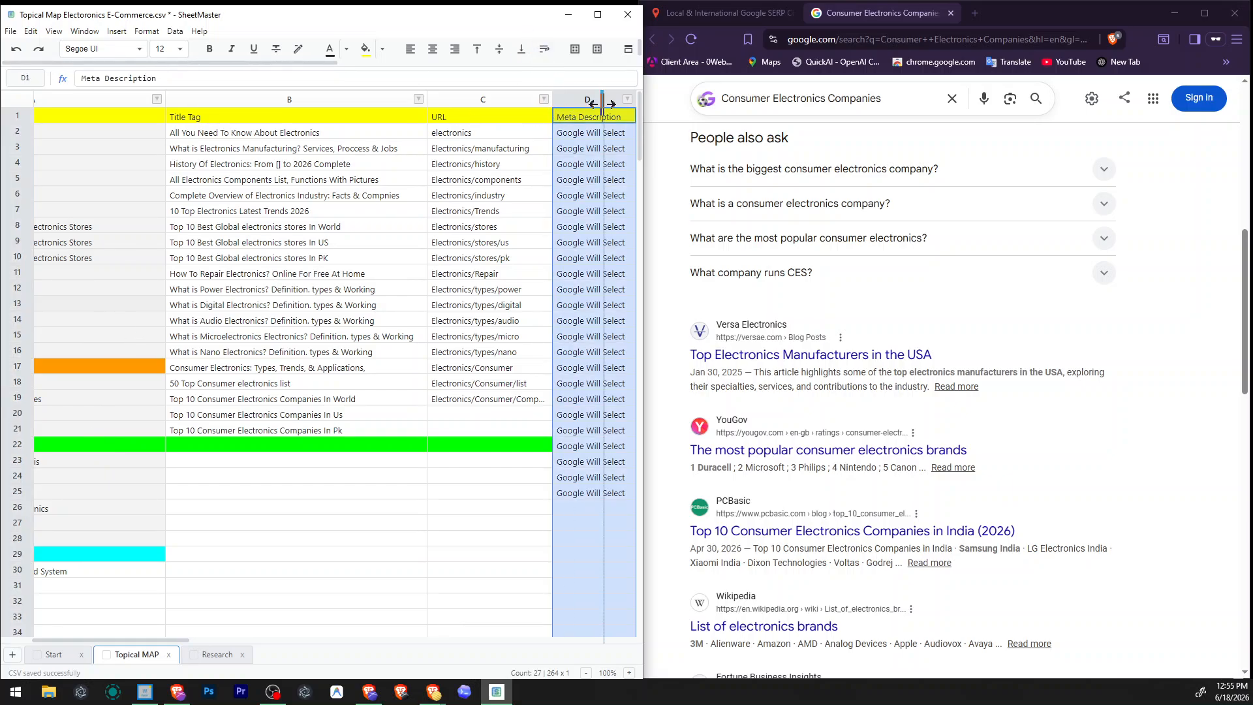
pyautogui.click(509, 229)
# Copy row 19's URL into the URL cell of the In us row.
pyautogui.click(499, 414)
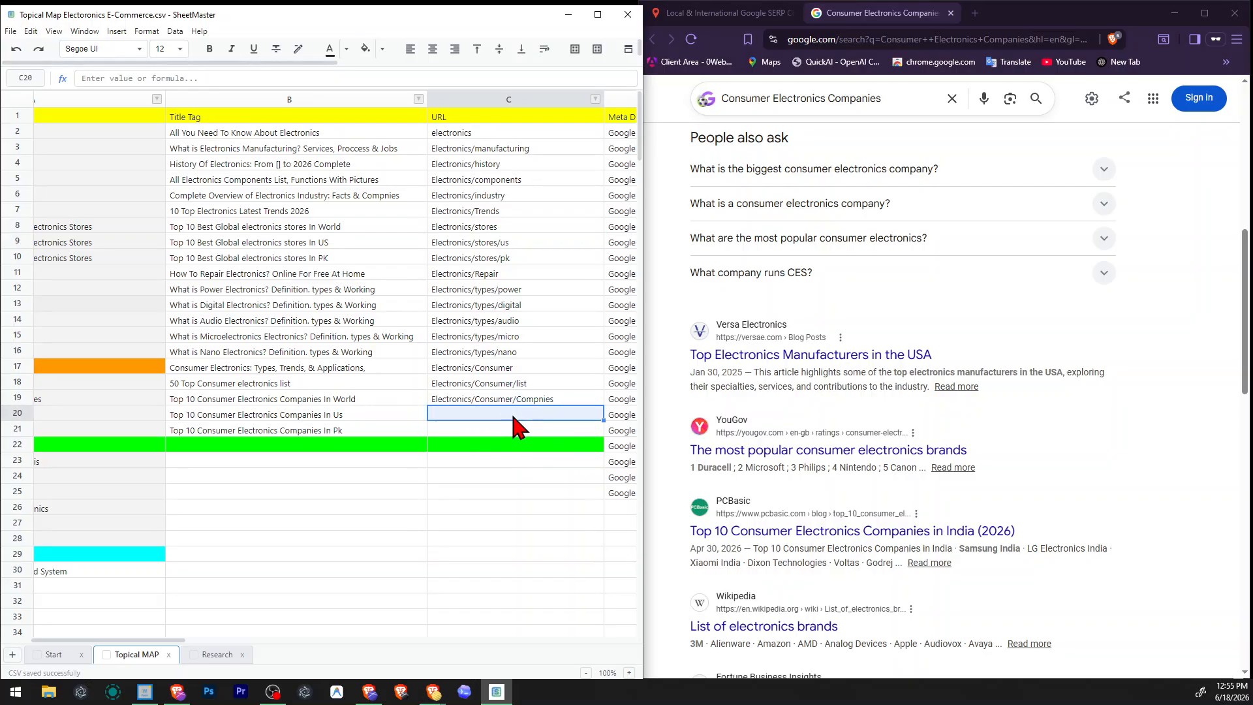
pyautogui.write('Electronics/Consumer/Compnies')
pyautogui.doubleClick(536, 418)
pyautogui.doubleClick(538, 418)
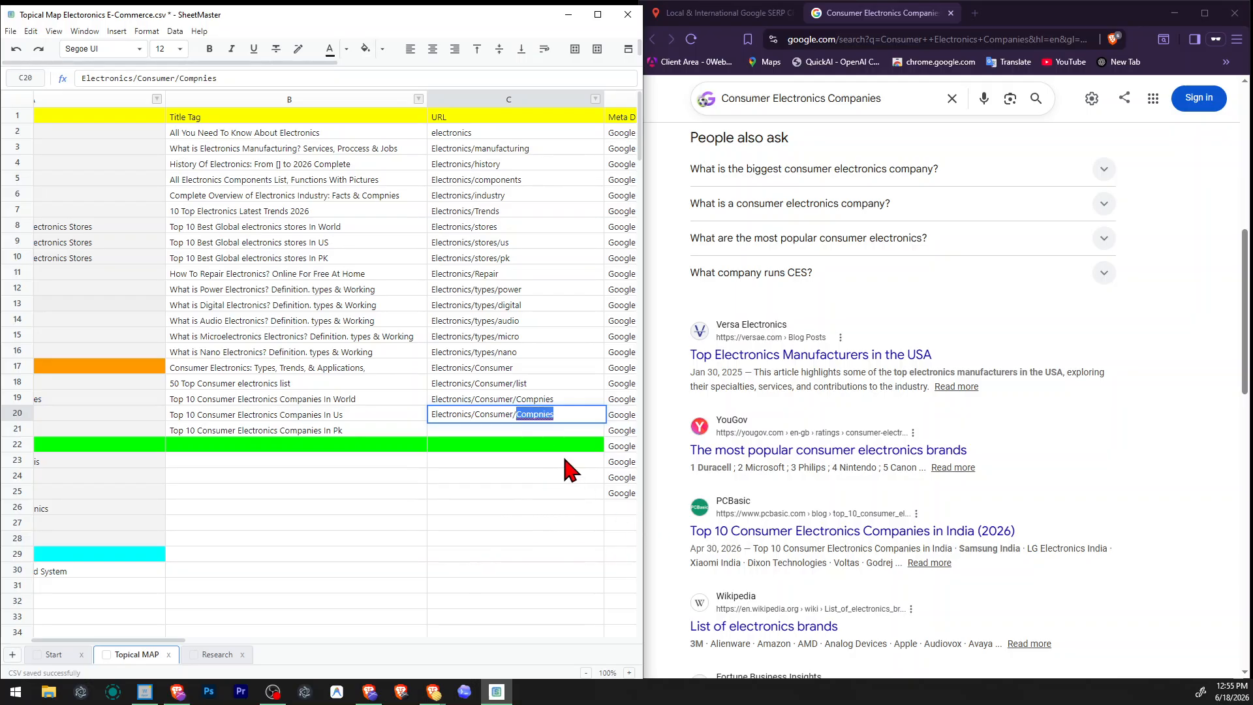
pyautogui.press('Right')
pyautogui.press('Return')
# Correct the spelling in row 19's URL so that it reads "Electronics/Consumer/Companies".
pyautogui.press('Up')
pyautogui.press('Up')
pyautogui.press('F2')
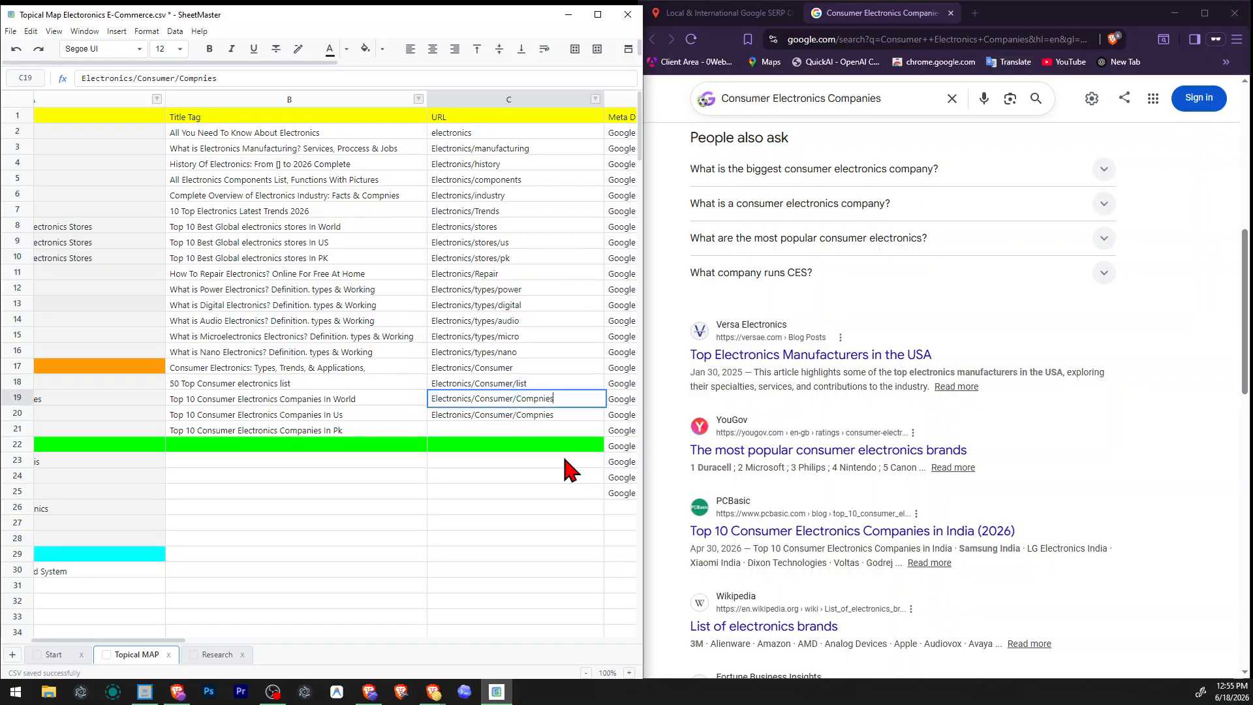
pyautogui.write('a')
pyautogui.press('Return')
# Correct the In us row's URL and extend it to "Electronics/Consumer/Companies/us".
pyautogui.press('F2')
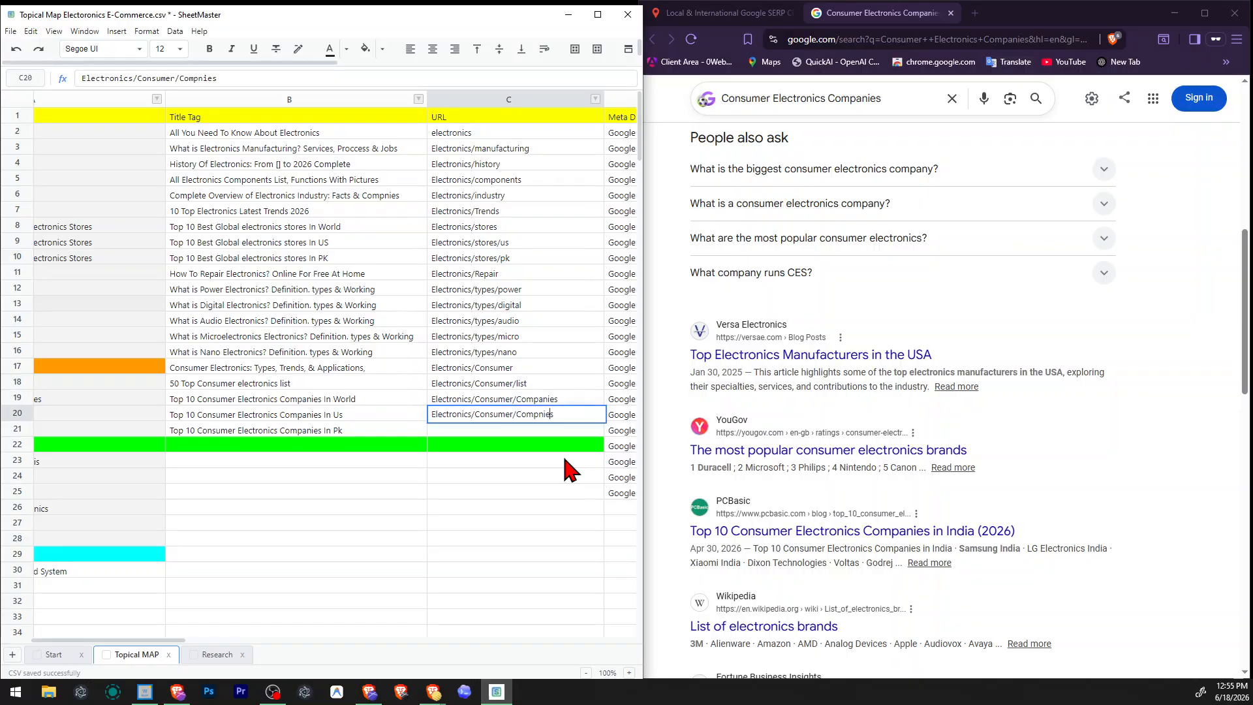
pyautogui.write('anies/us')
pyautogui.press('Return')
# Reuse the In us row's URL for the in pk row, changed to "Electronics/Consumer/Companies/pk".
pyautogui.press('Up')
pyautogui.press('Down')
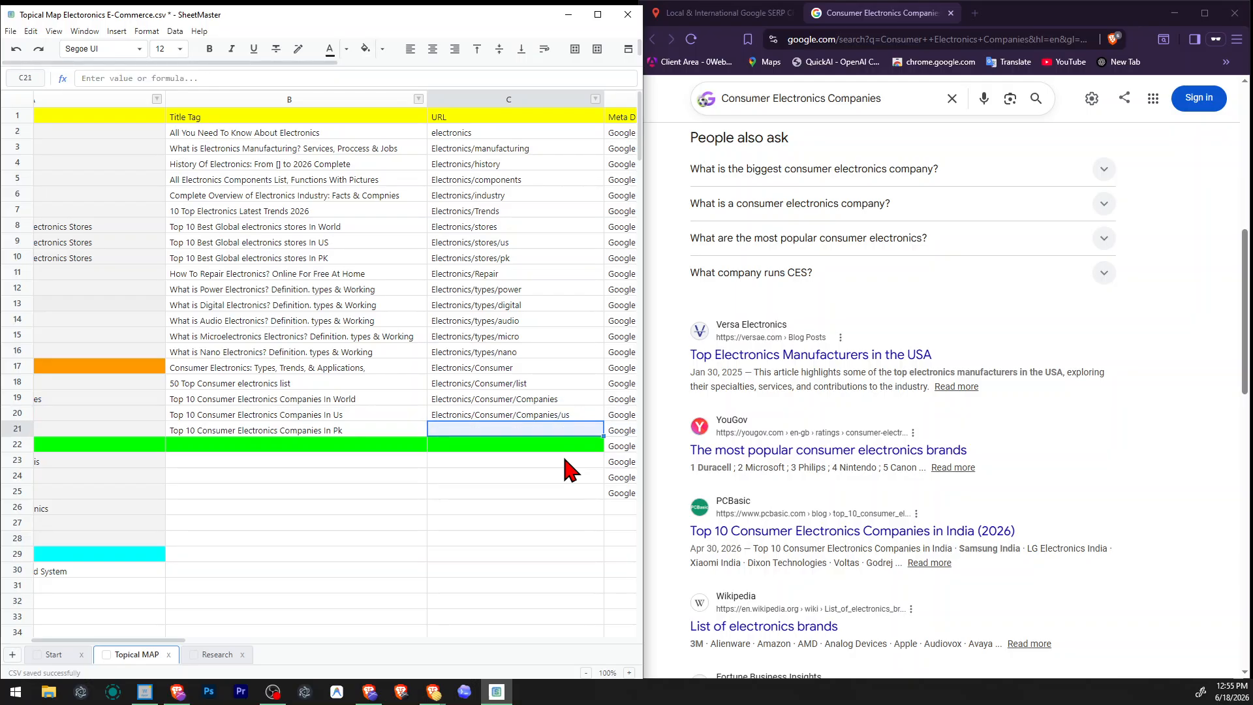
pyautogui.press('Left')
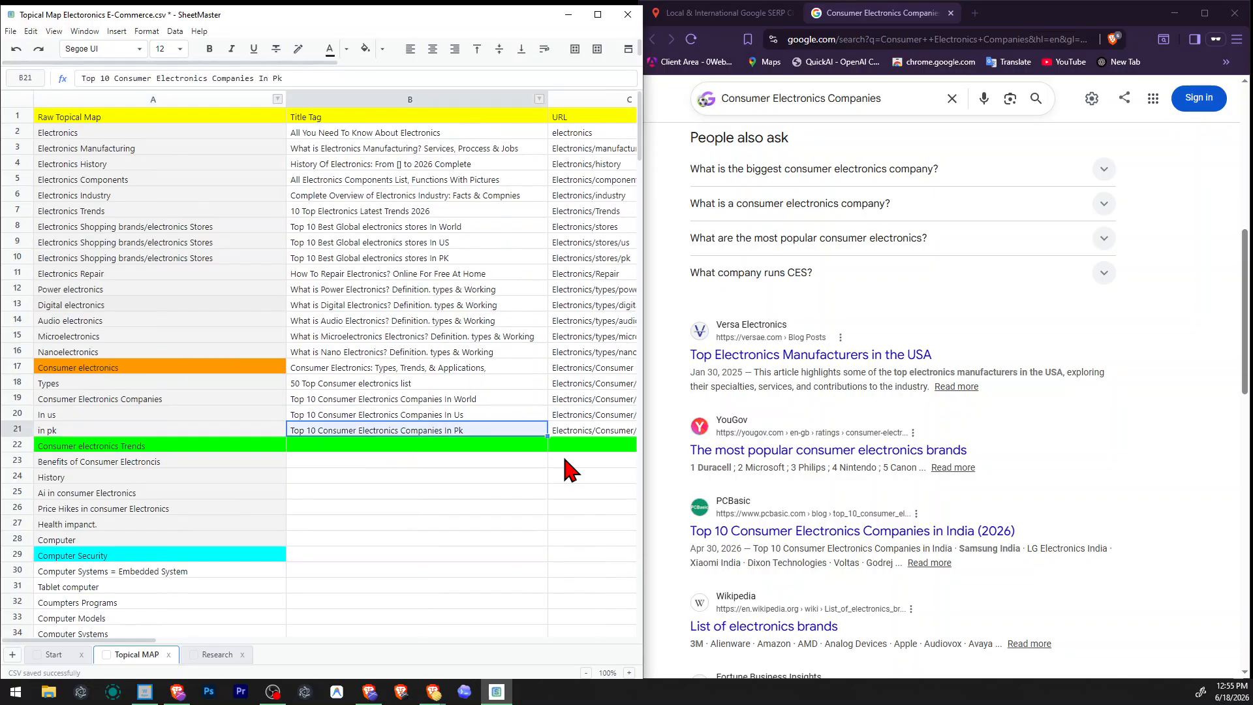
pyautogui.press('Right')
pyautogui.press('Right')
pyautogui.press('Right')
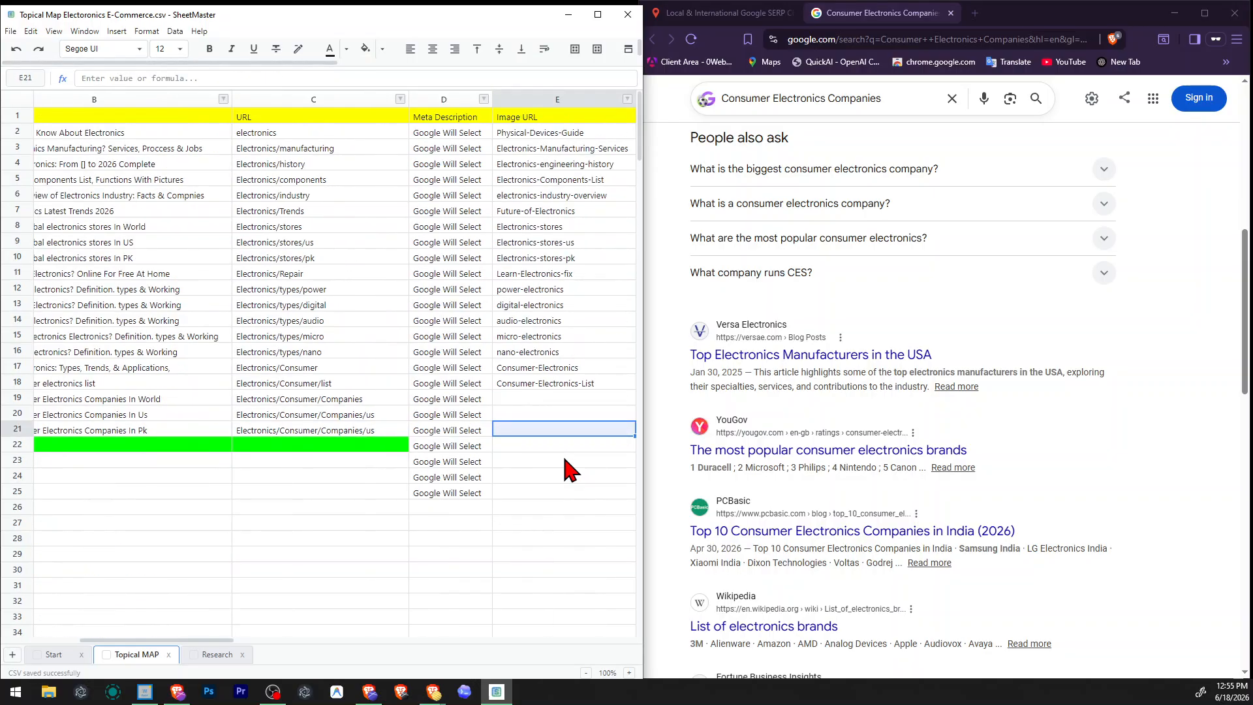
pyautogui.press('Left')
pyautogui.press('Left')
pyautogui.press('F2')
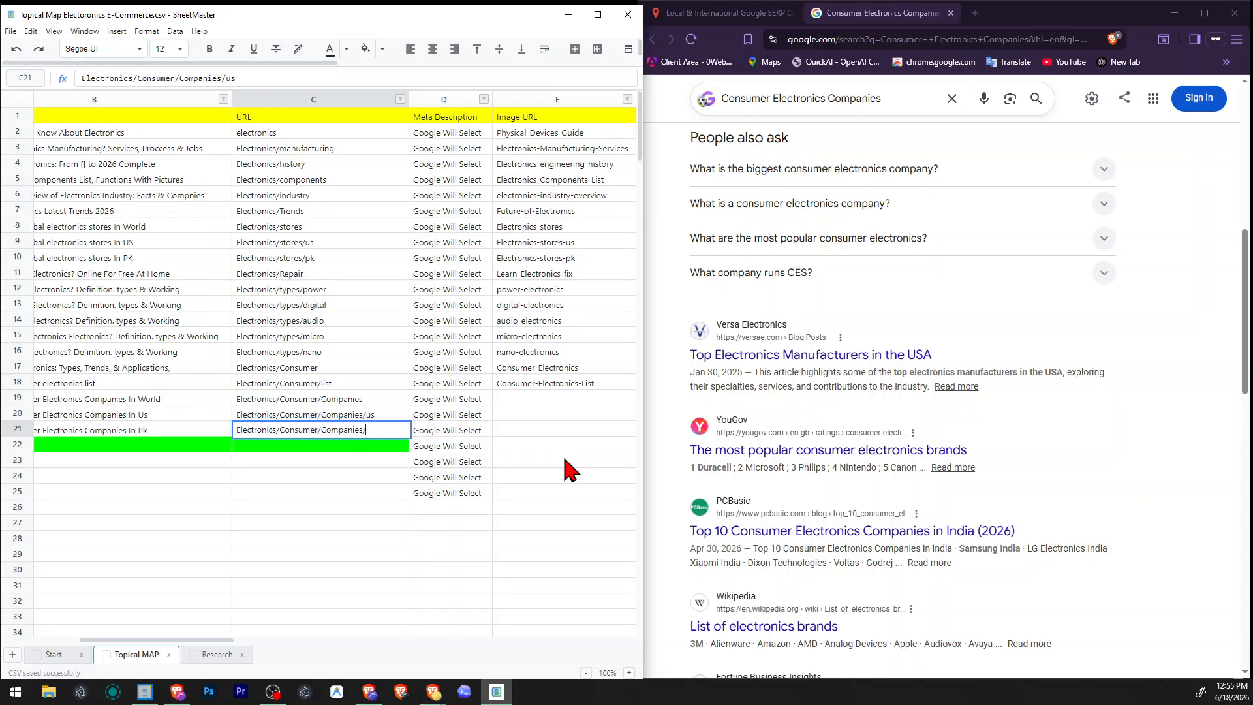
pyautogui.write('pk')
pyautogui.press('Return')
# Enter "World Leading top consumer electronics compnies" in the Image URL cell of row 19.
pyautogui.press('Right')
pyautogui.press('Up')
pyautogui.press('Up')
pyautogui.press('Right')
pyautogui.press('Up')
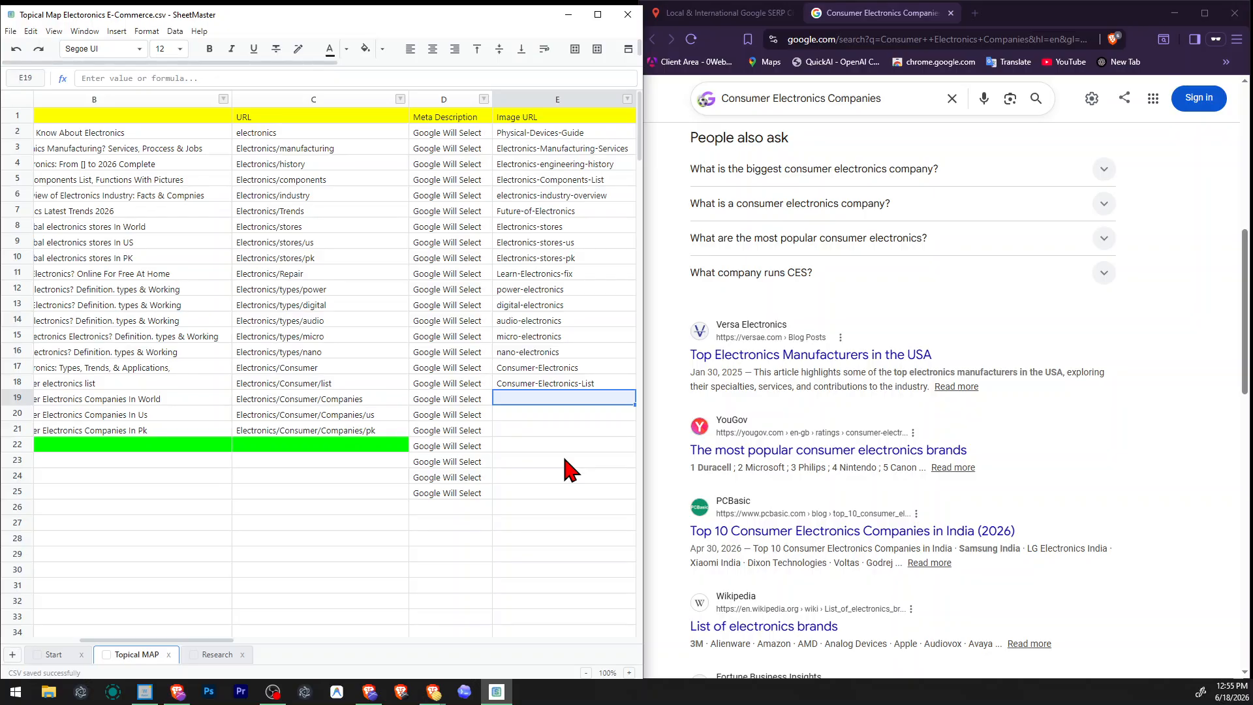
pyautogui.write('World Le')
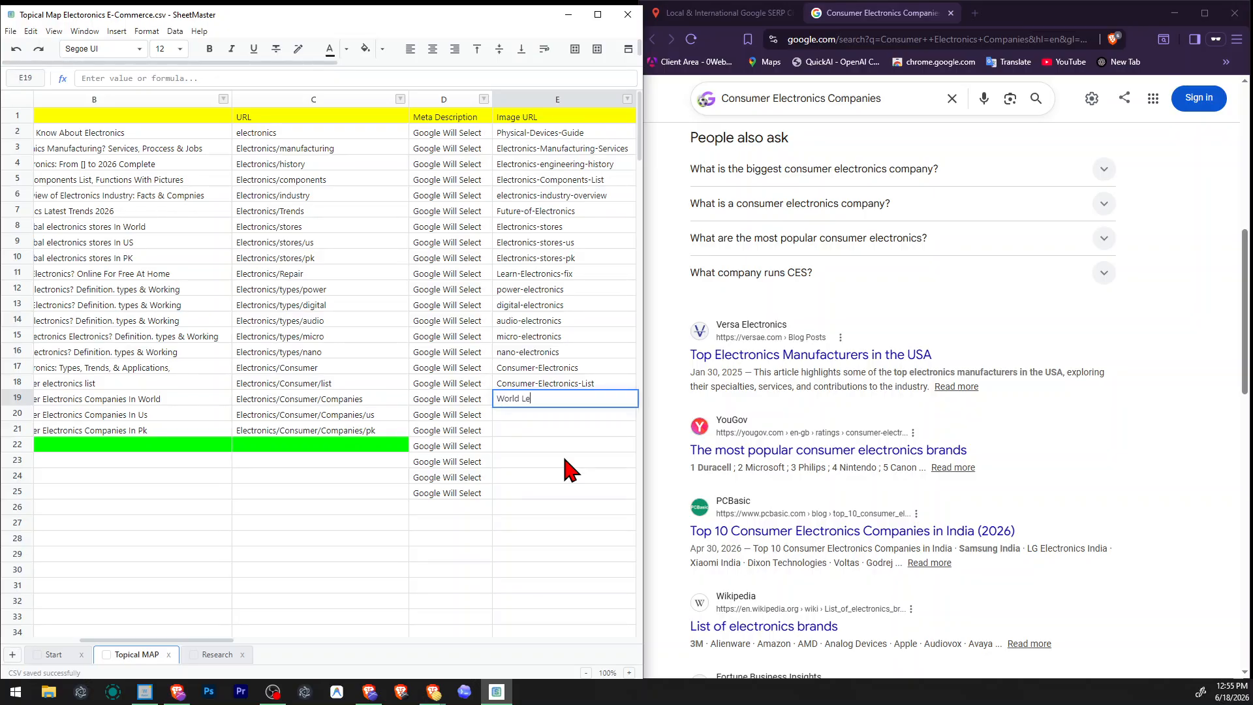
pyautogui.write('ading top consumer electronics compni')
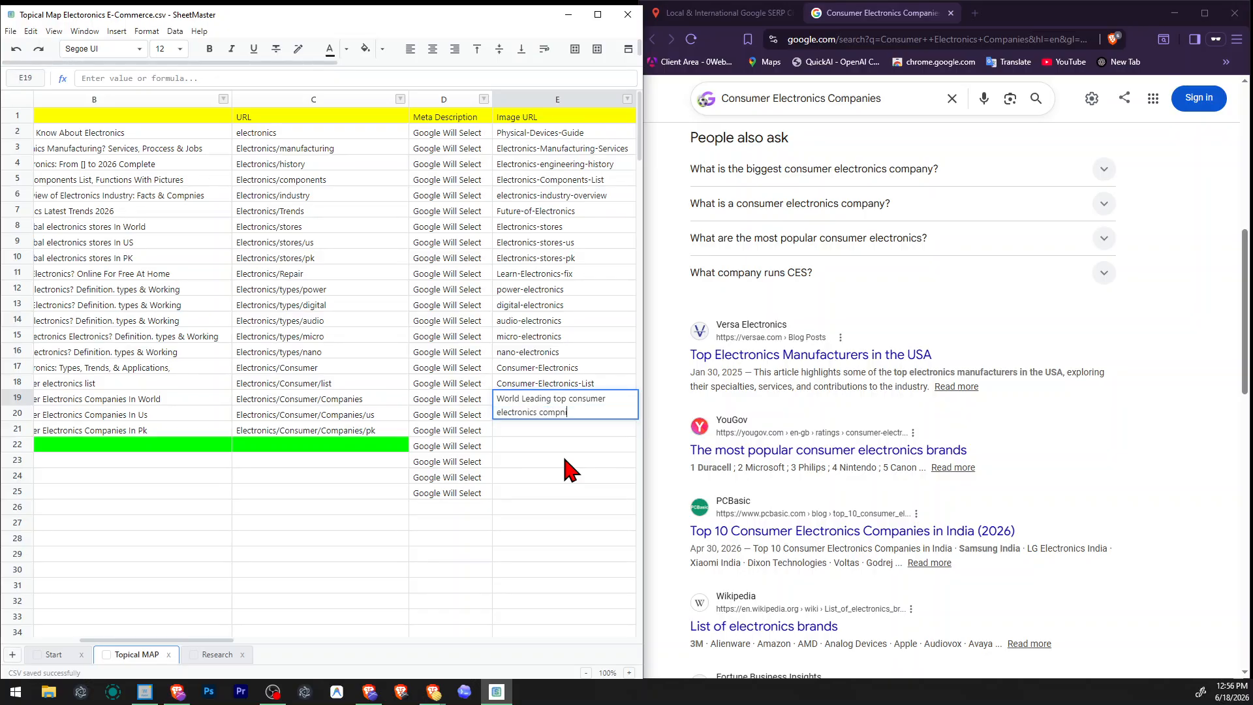
pyautogui.write('es')
# Correct the spelling in row 19's Image URL text so that its last word reads "companies".
pyautogui.press('Left')
pyautogui.press('Left')
pyautogui.press('Left')
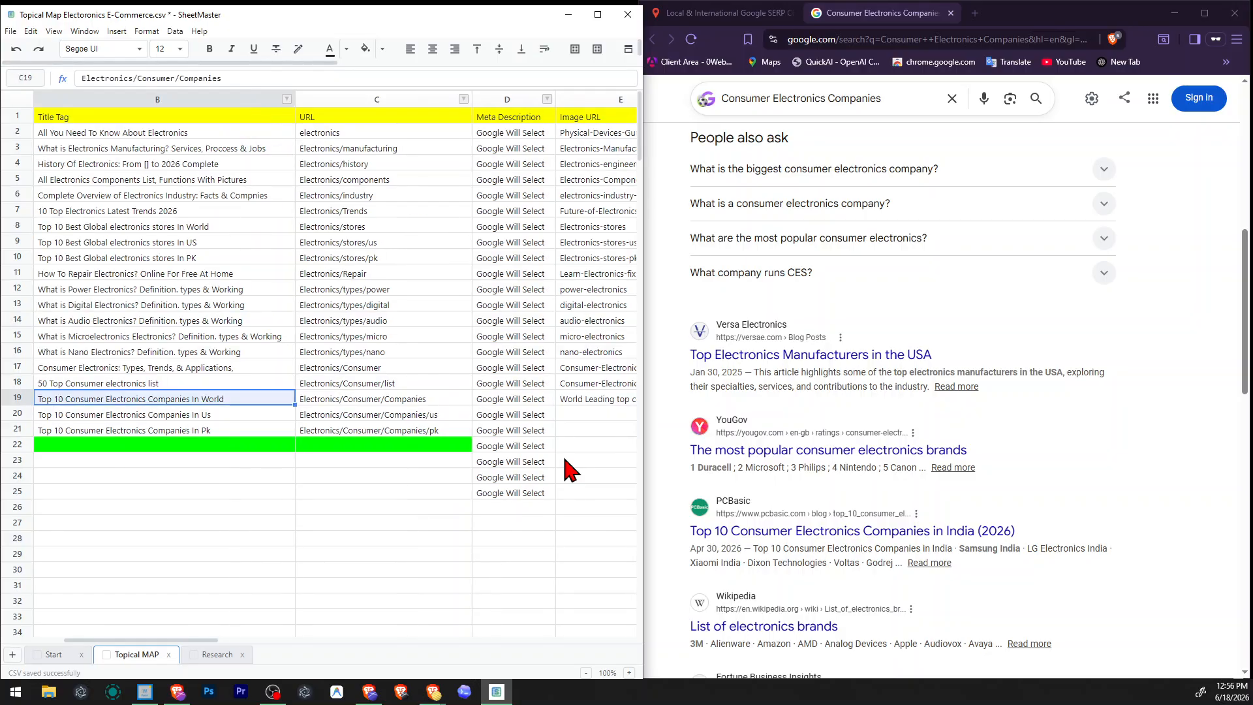
pyautogui.press('Right')
pyautogui.press('Right')
pyautogui.press('Right')
pyautogui.press('F2')
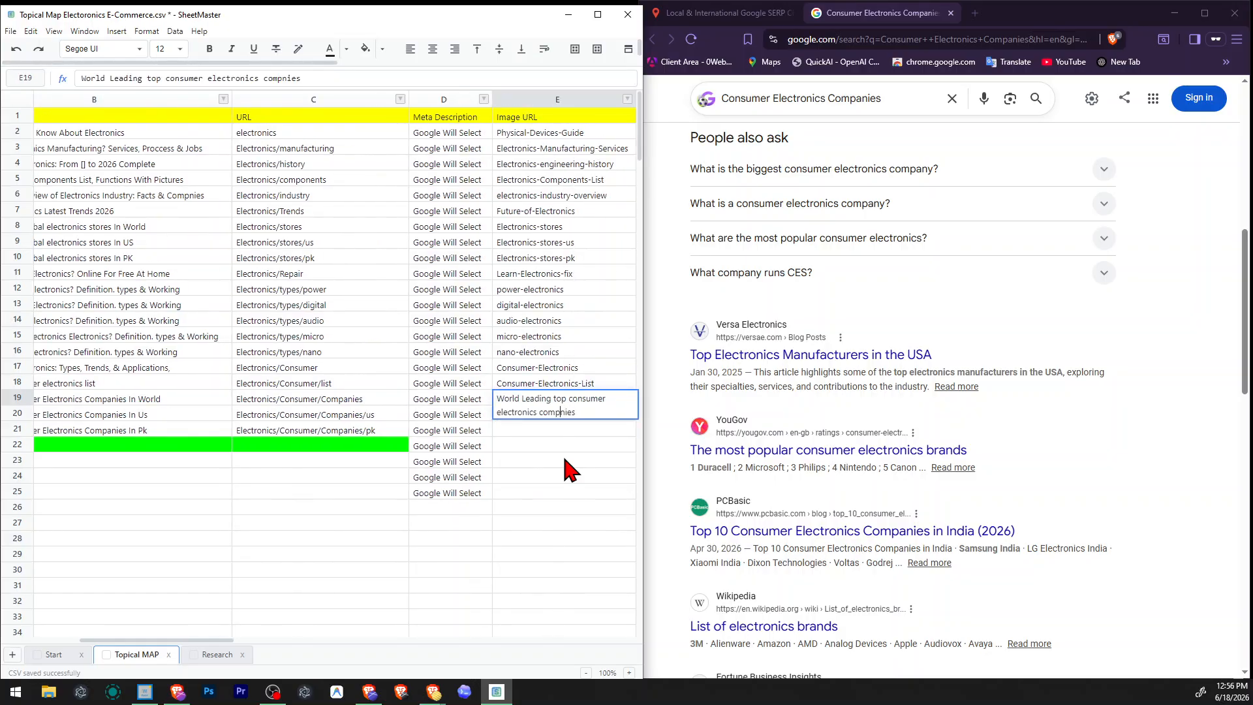
pyautogui.write('a')
pyautogui.press('Return')
# Insert "International or global" after "World" in row 19's Image URL text.
pyautogui.press('Up')
pyautogui.press('F2')
pyautogui.hotkey('ctrl', 'Left')
pyautogui.write('iNT')
pyautogui.press('BackSpace')
pyautogui.press('BackSpace')
pyautogui.press('BackSpace')
pyautogui.write('International ')
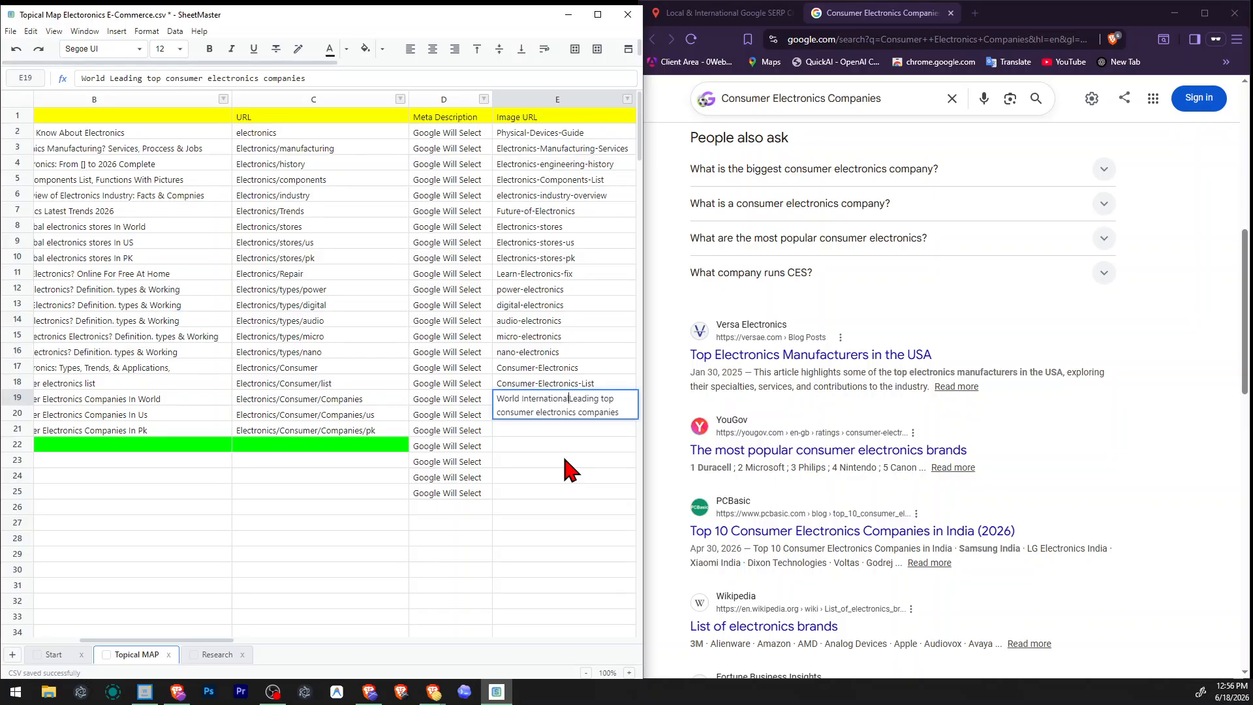
pyautogui.write('or global')
pyautogui.press('Return')
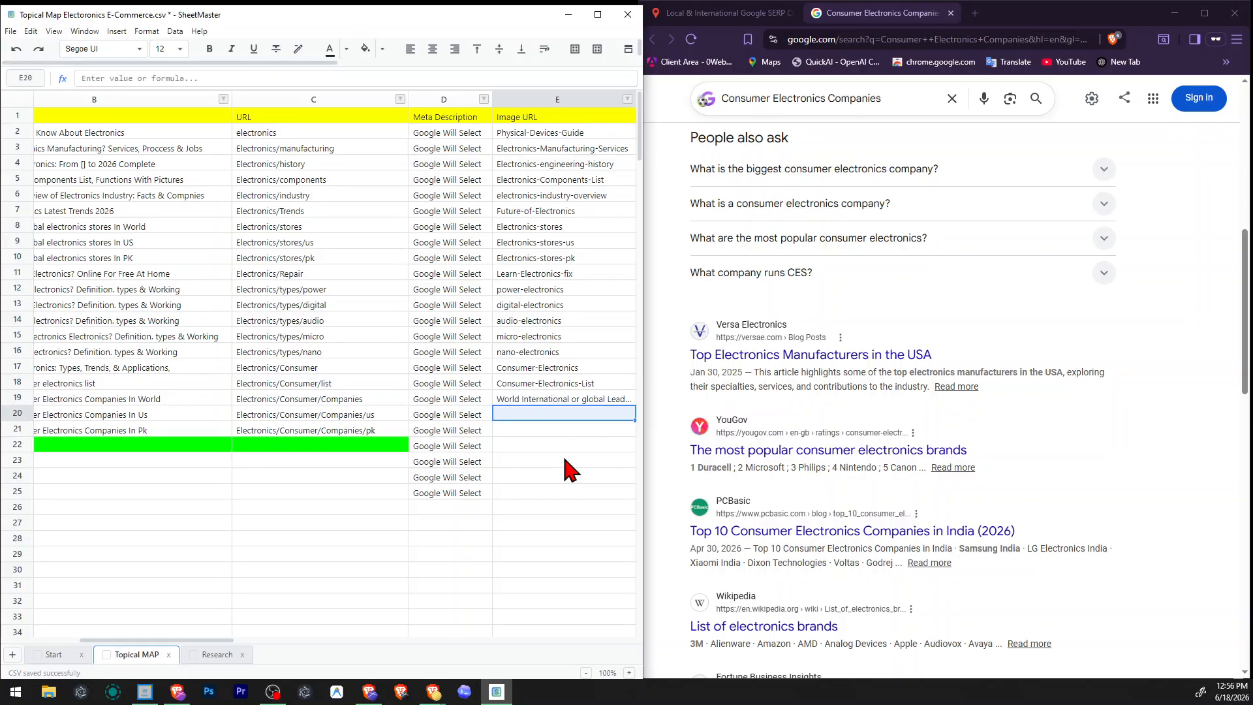
# Move row 19's text from the Image URL cell to the Image Alt Tag cell.
pyautogui.press('Left')
pyautogui.press('Right')
pyautogui.press('Right')
pyautogui.press('Left')
pyautogui.press('Left')
pyautogui.press('Left')
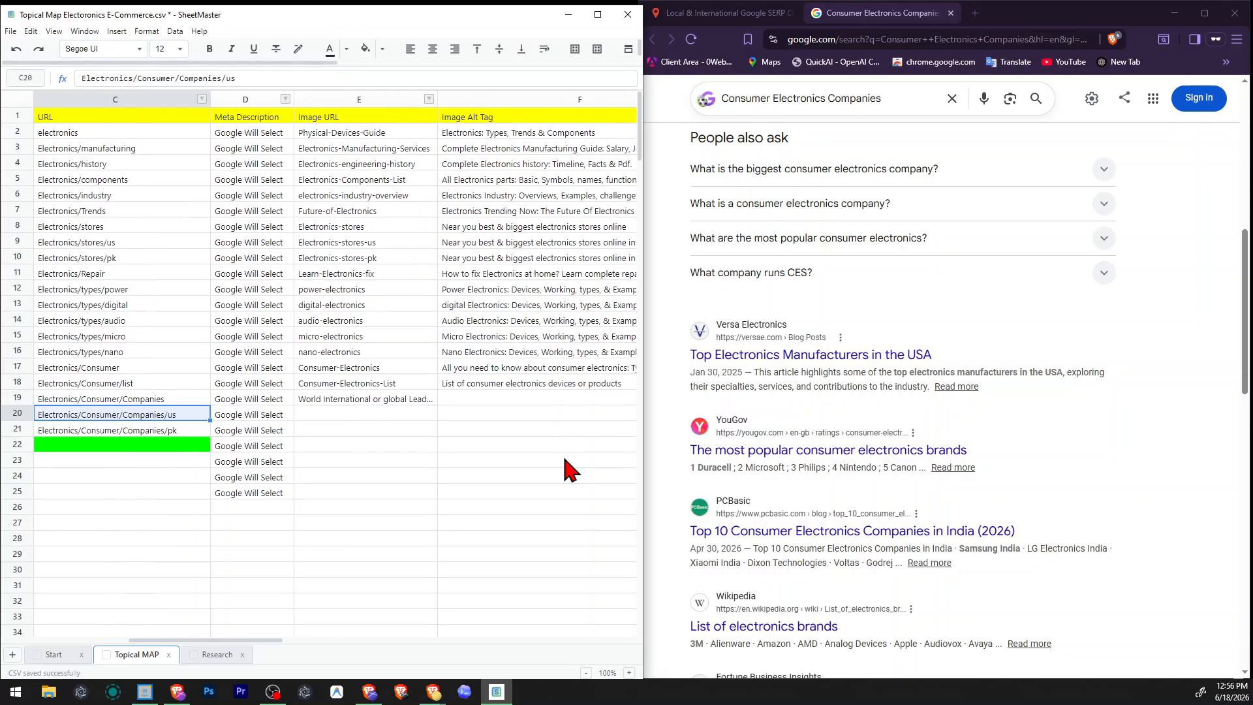
pyautogui.press('Right')
pyautogui.press('Right')
pyautogui.press('Up')
pyautogui.hotkey('ctrl', 'x')
pyautogui.press('Right')
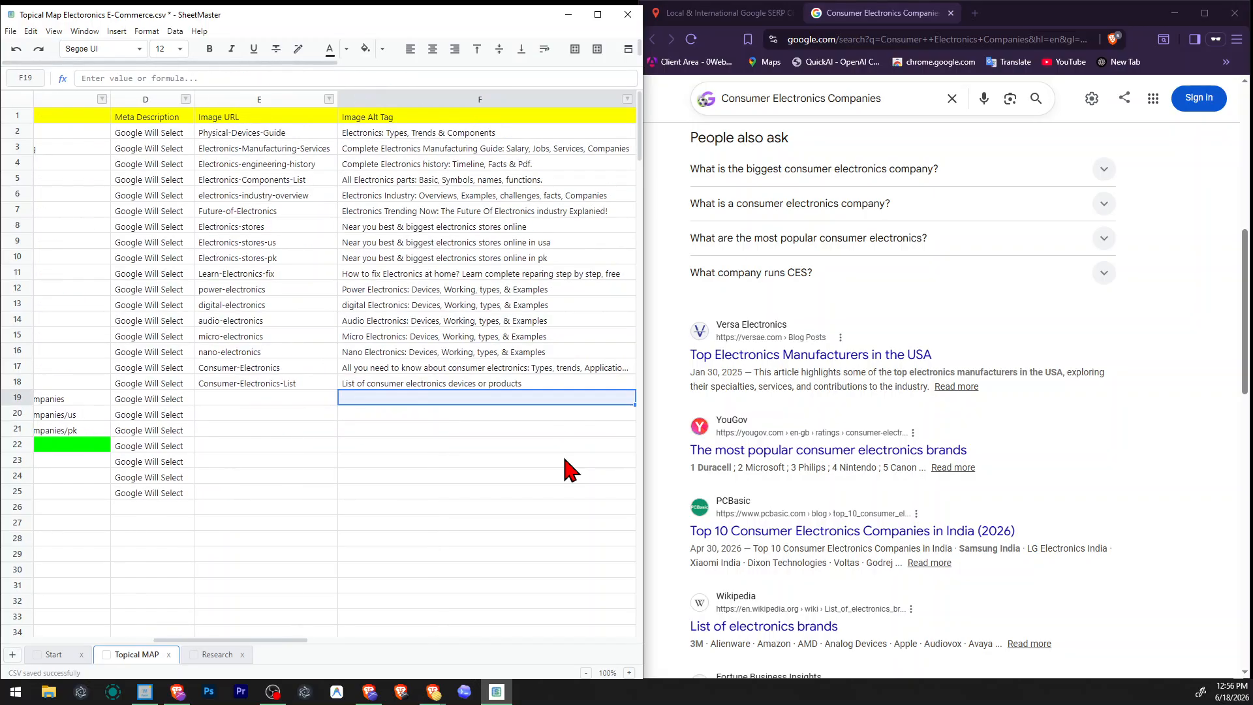
pyautogui.hotkey('ctrl', 'v')
pyautogui.press('Left')
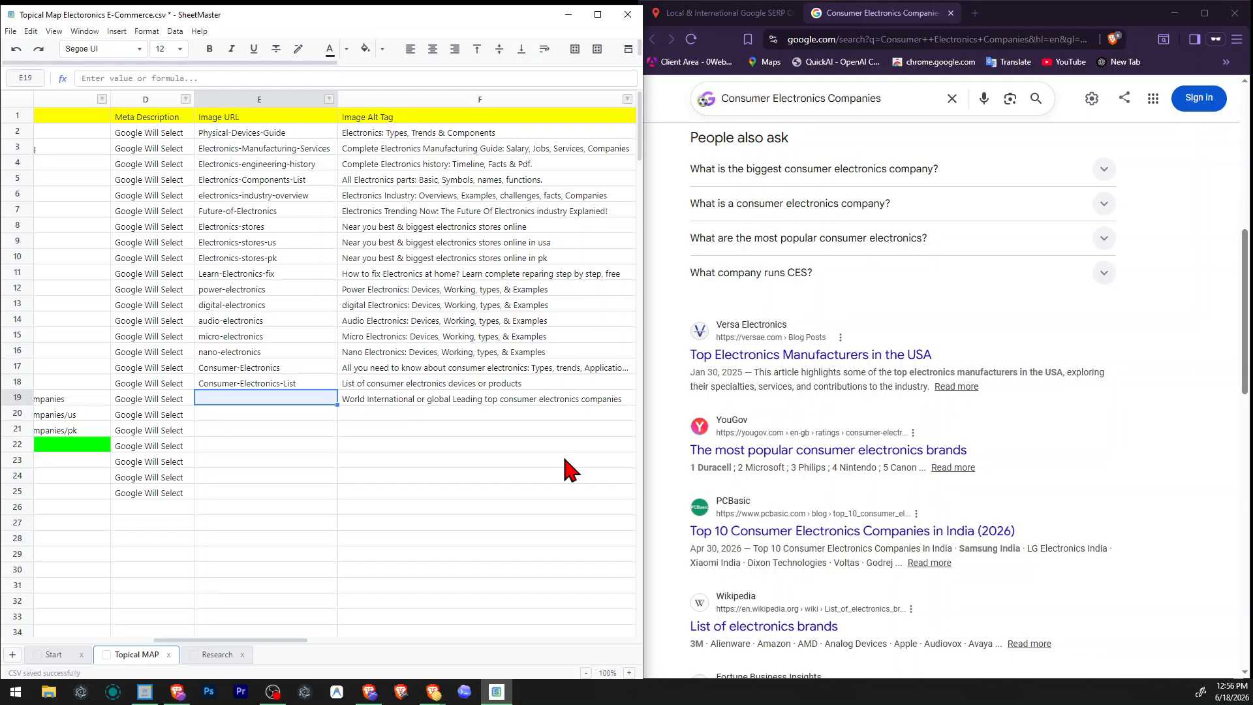
pyautogui.press('Left')
pyautogui.press('Left')
pyautogui.press('Right')
pyautogui.press('Right')
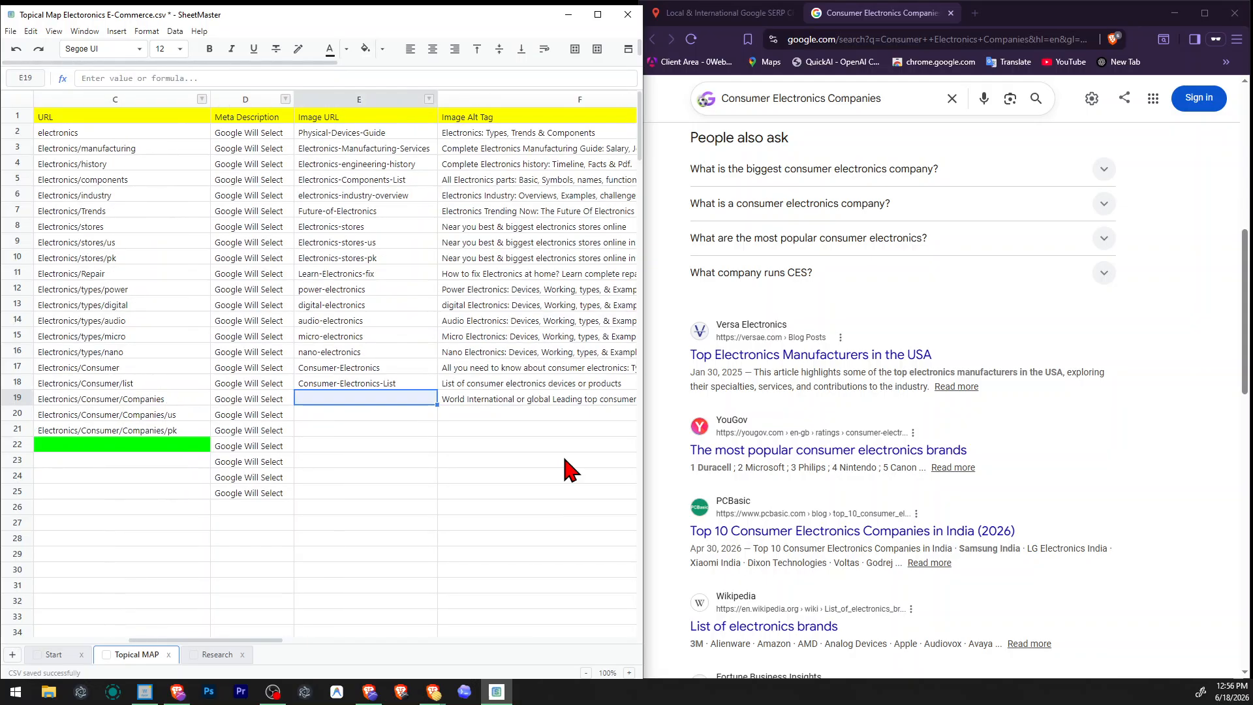
pyautogui.write('interntaional')
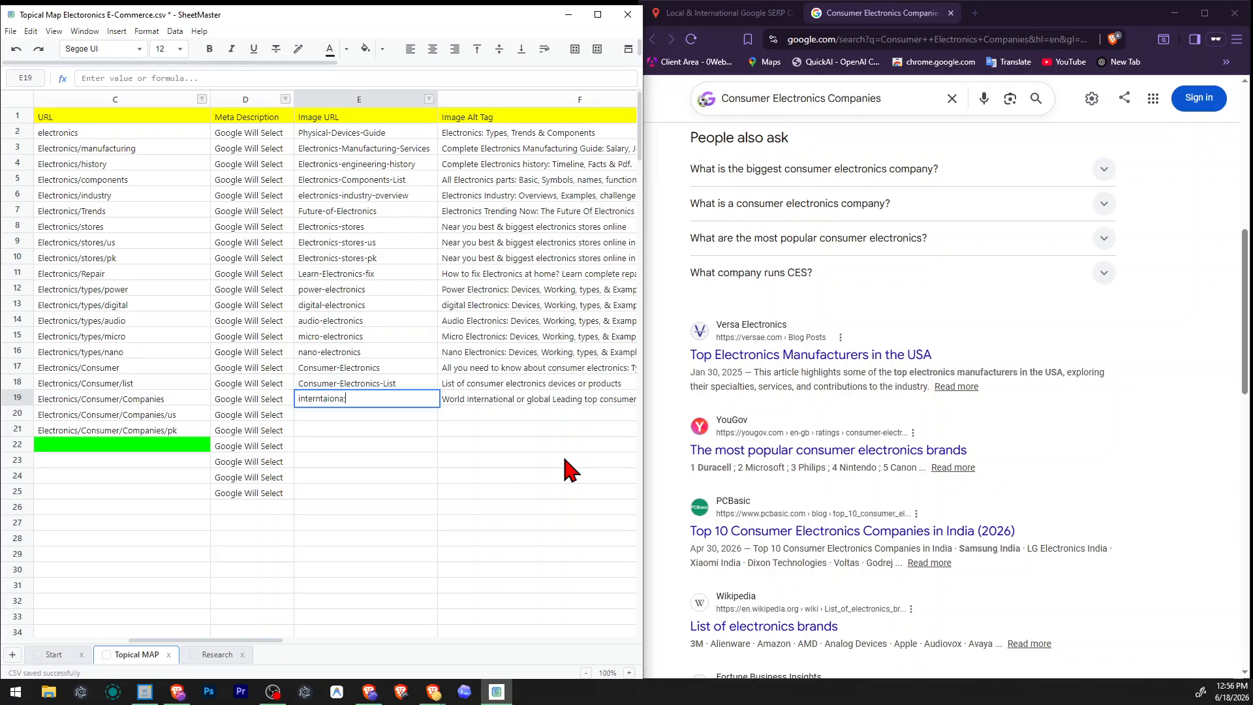
pyautogui.hotkey('ctrl', 'a')
pyautogui.press('BackSpace')
pyautogui.write('Internati')
# Set row 19's image URL to "Global-consumer-electronics-companies".
pyautogui.hotkey('ctrl', 'a')
pyautogui.write('Global-ele')
pyautogui.press('BackSpace')
pyautogui.write('consumer-electronics-compini')
pyautogui.press('BackSpace')
pyautogui.press('BackSpace')
pyautogui.write('anies')
pyautogui.press('Return')
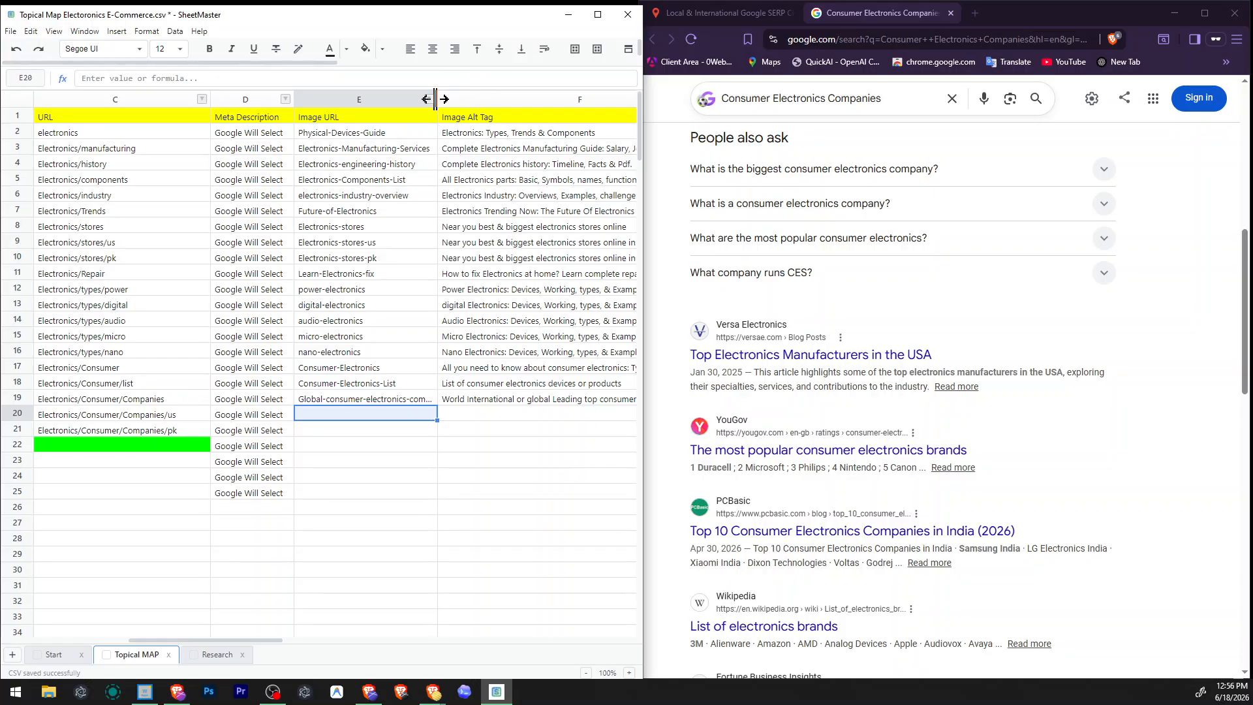
# Widen the Image URL column so that row 19's full image URL fits, and save the file.
pyautogui.moveTo(435, 99); pyautogui.dragTo(453, 100)
pyautogui.click(441, 461)
pyautogui.click(487, 462)
pyautogui.hotkey('ctrl', 's')
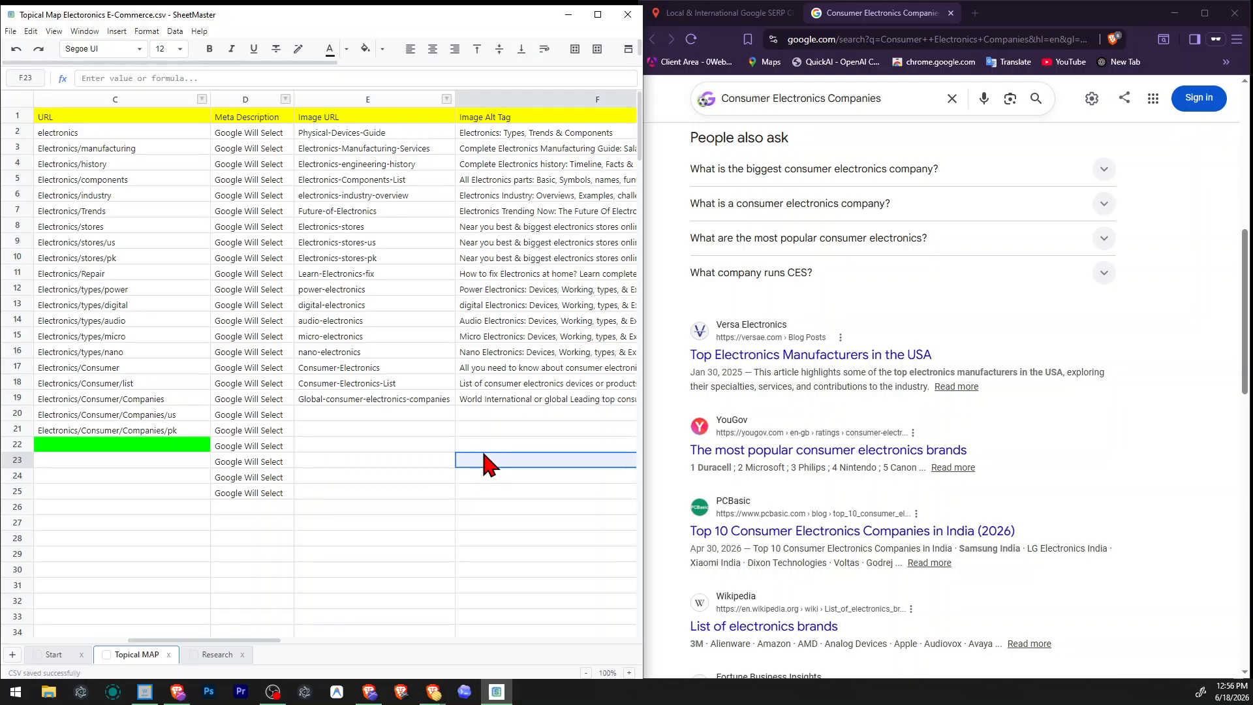
pyautogui.click(392, 447)
pyautogui.click(382, 432)
pyautogui.click(410, 416)
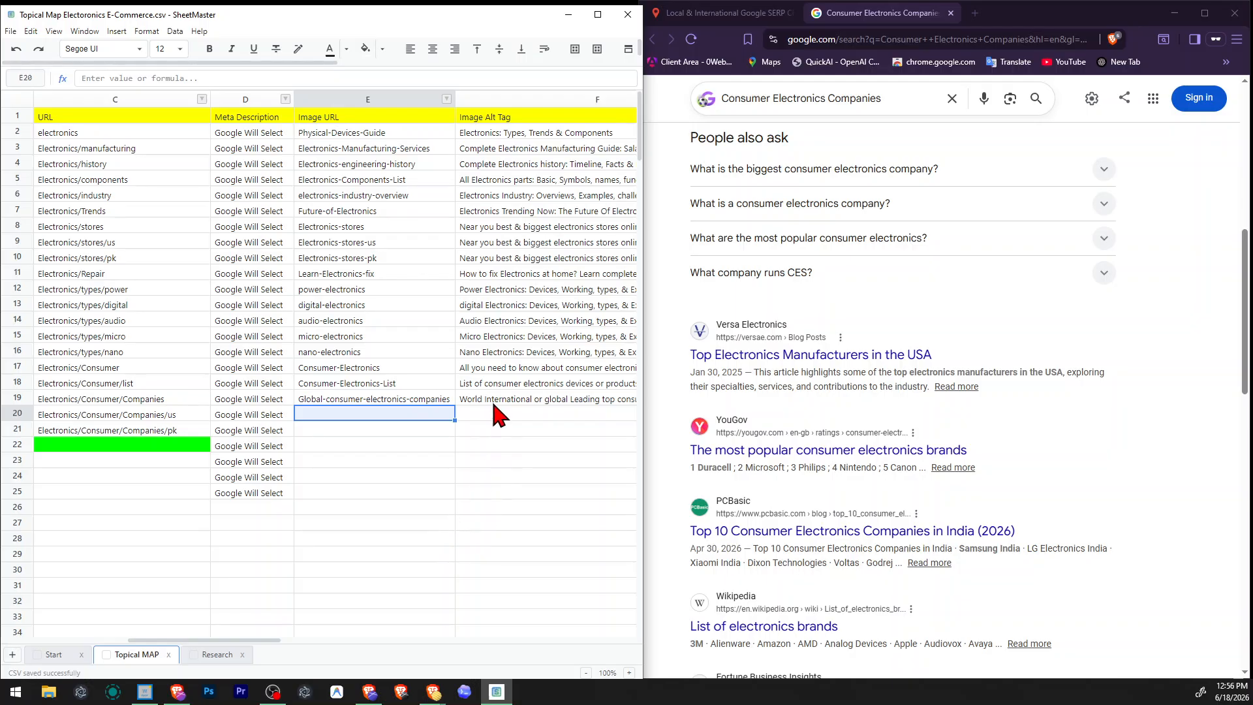
pyautogui.doubleClick(494, 403)
pyautogui.click(474, 477)
pyautogui.click(401, 411)
pyautogui.click(417, 403)
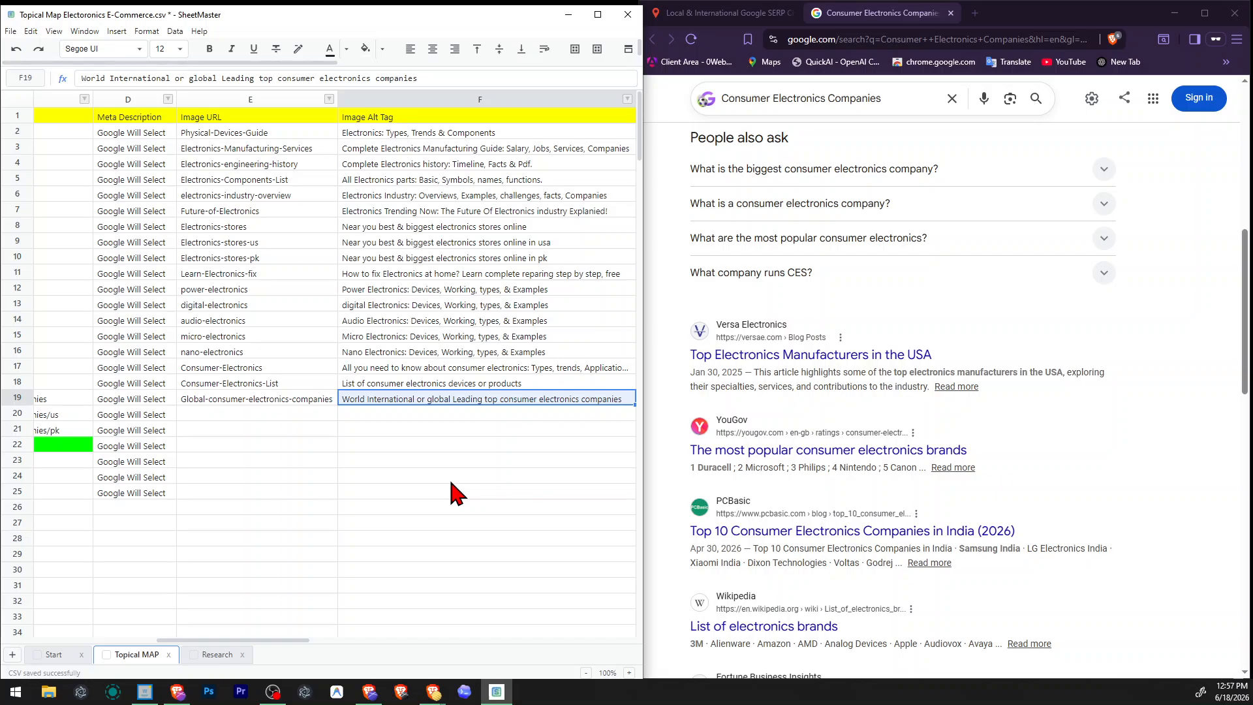
# Insert "10" after "top" in row 19's image alt tag.
pyautogui.doubleClick(543, 403)
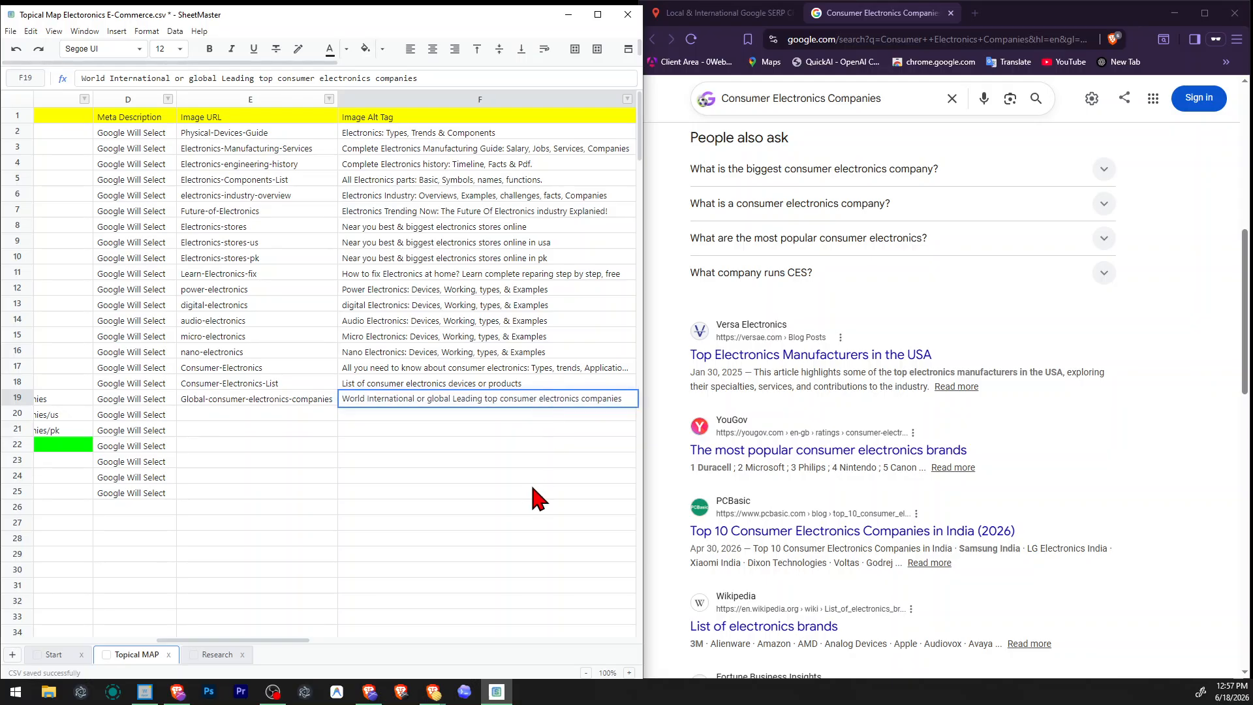
pyautogui.click(501, 398)
pyautogui.write('10')
pyautogui.press('Return')
pyautogui.press('Left')
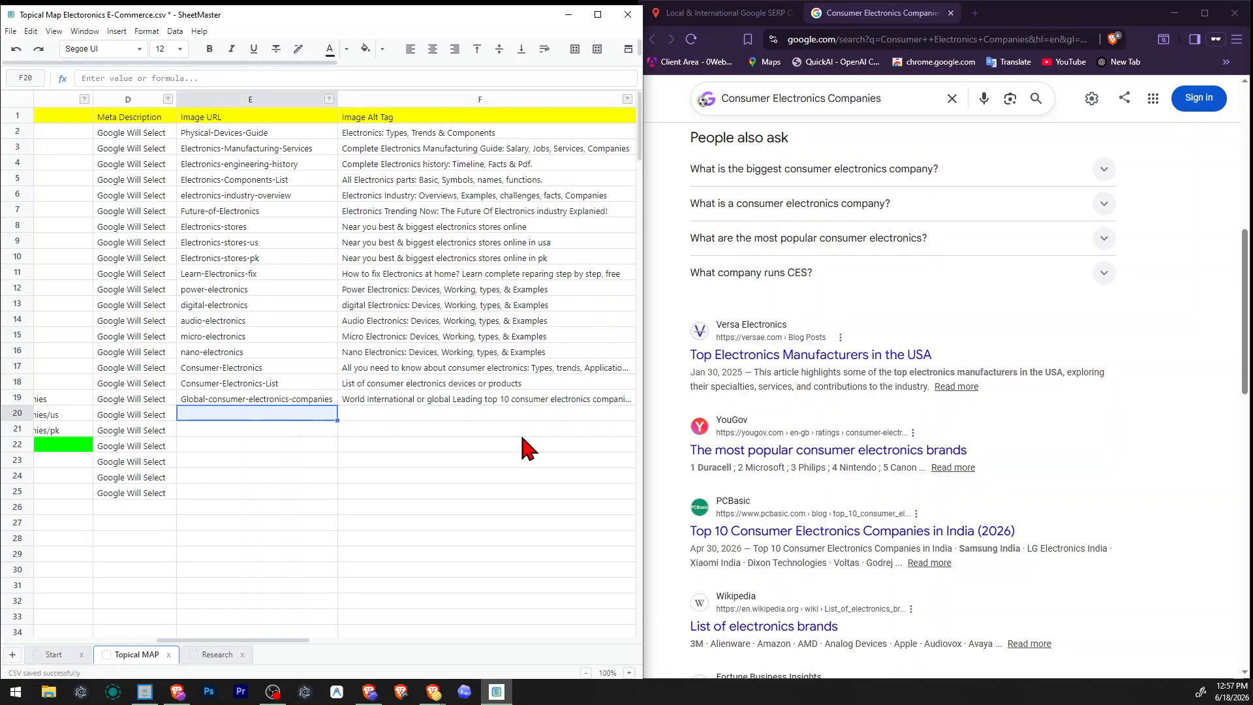
# Copy row 19's image alt tag into the alt tag cells of the In us and in pk rows.
pyautogui.press('Left')
pyautogui.press('Left')
pyautogui.press('Left')
pyautogui.press('Left')
pyautogui.press('Right')
pyautogui.press('Right')
pyautogui.press('Right')
pyautogui.press('Right')
pyautogui.press('Right')
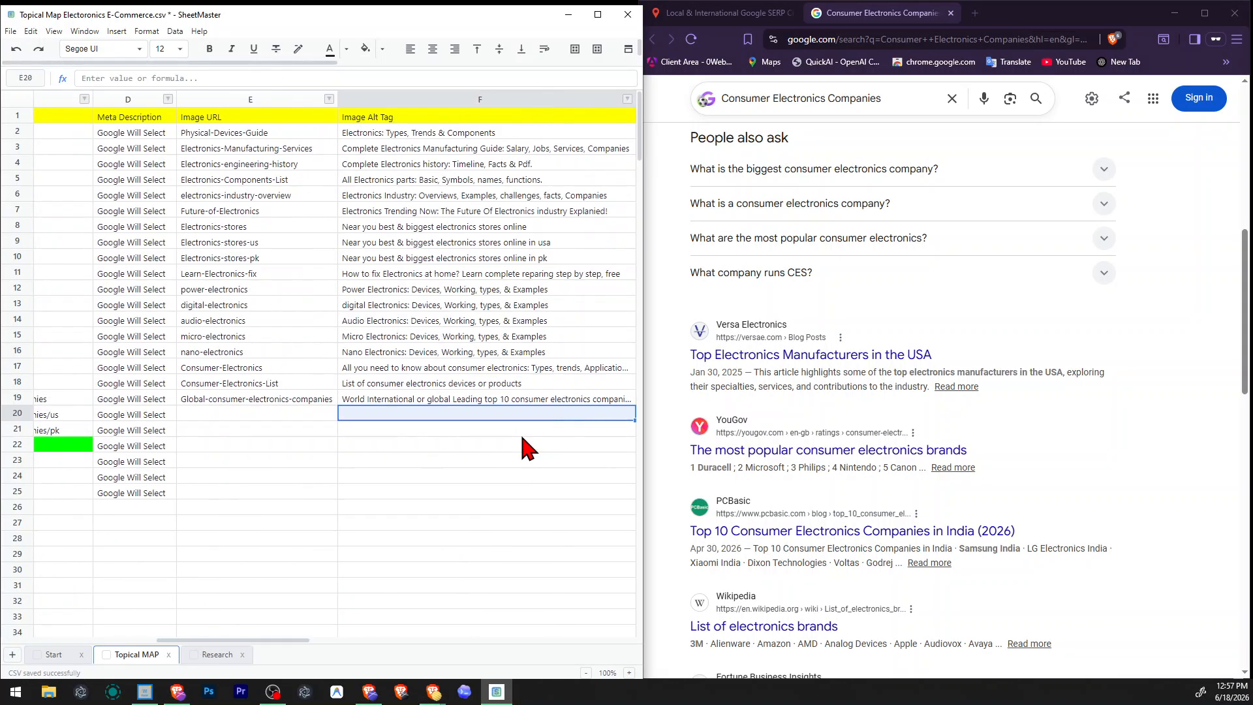
pyautogui.press('Left')
pyautogui.press('Up')
pyautogui.press('Right')
pyautogui.hotkey('ctrl', 'c')
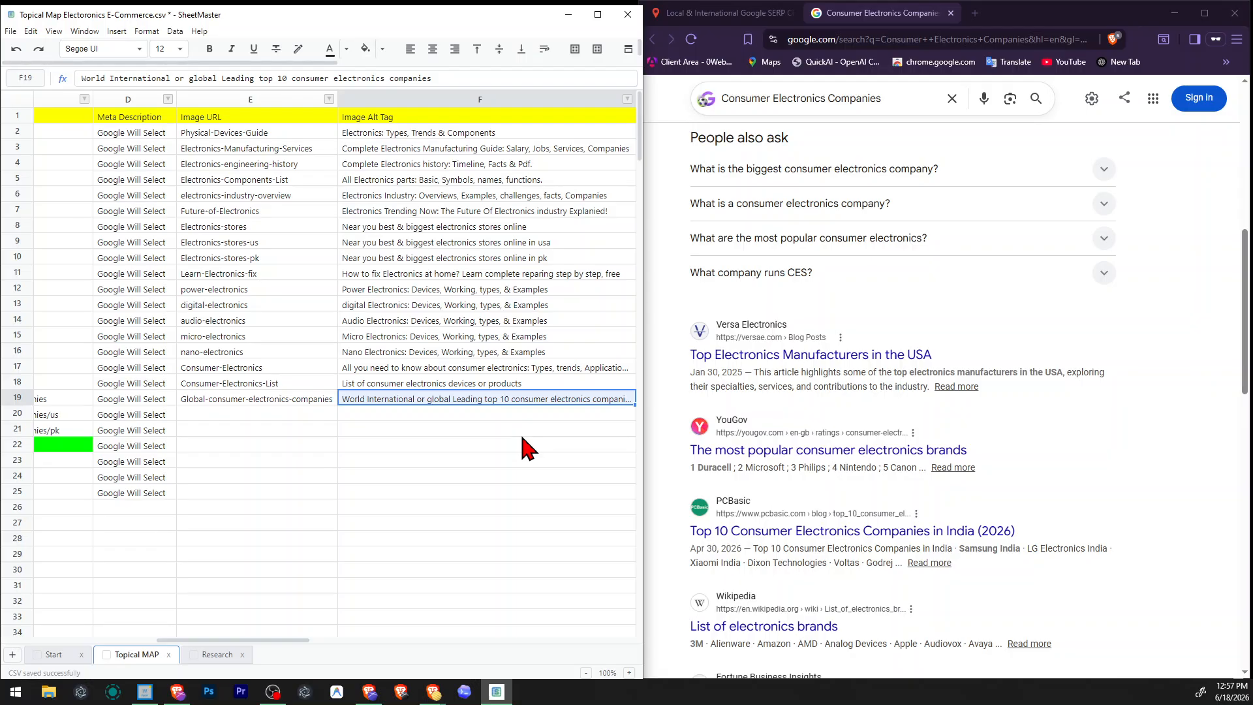
pyautogui.press('Down')
pyautogui.hotkey('ctrl', 'v')
pyautogui.press('Down')
pyautogui.hotkey('ctrl', 'v')
# Change the In us row's image alt tag to "Leading top 10 consumer electronics companies In United States".
pyautogui.press('Up')
pyautogui.press('F2')
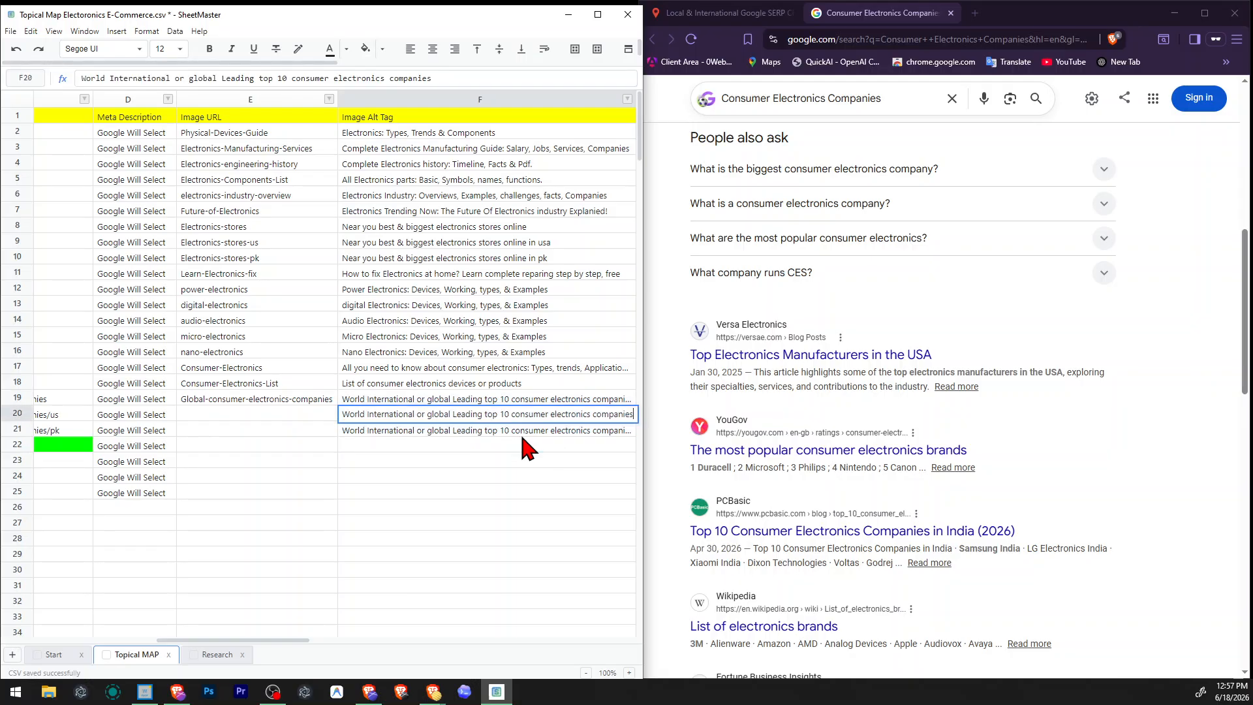
pyautogui.hotkey('ctrl', 'shift', 'Left')
pyautogui.hotkey('ctrl', 'shift', 'Left')
pyautogui.hotkey('ctrl', 'shift', 'Left')
pyautogui.hotkey('ctrl', 'shift', 'Left')
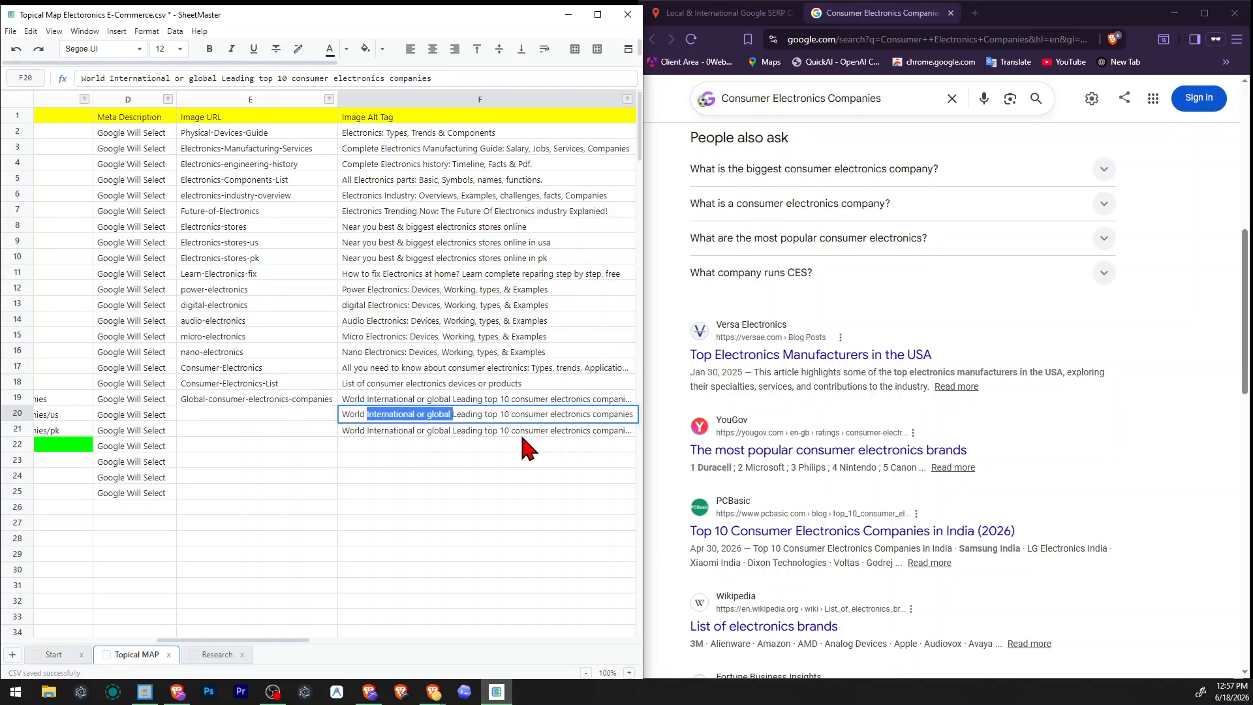
pyautogui.press('BackSpace')
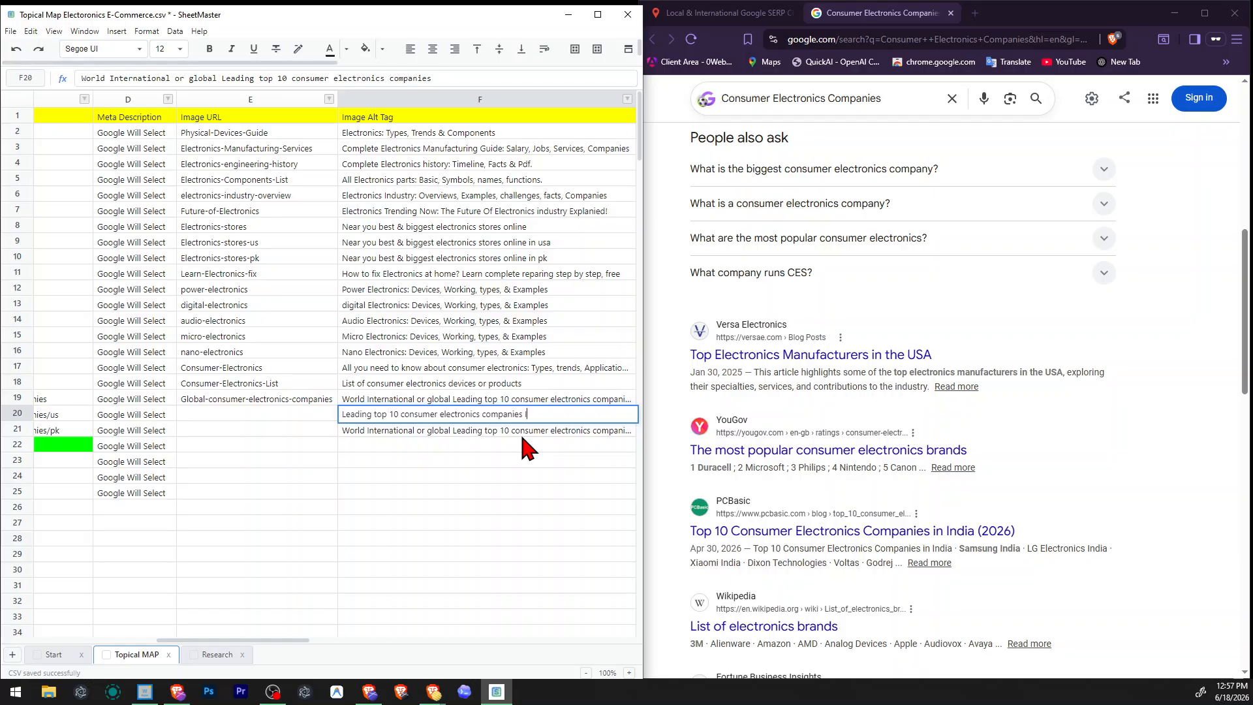
pyautogui.write('In United St')
pyautogui.write('ates')
pyautogui.press('Return')
# Reuse the In us row's alt tag for the in pk row as "Leading top 10 consumer electronics companies In Pakistan", and save the file.
pyautogui.press('Up')
pyautogui.hotkey('ctrl', 'c')
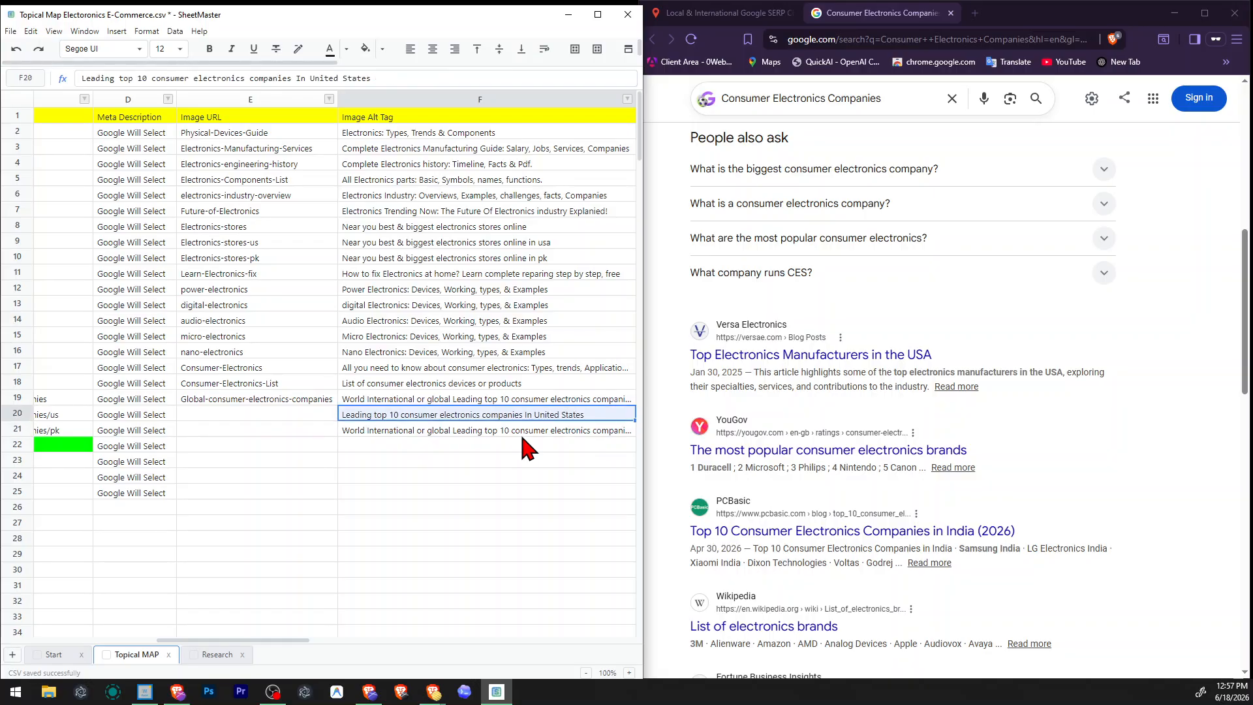
pyautogui.press('Down')
pyautogui.hotkey('ctrl', 'v')
pyautogui.press('F2')
pyautogui.hotkey('ctrl', 'shift', 'Left')
pyautogui.hotkey('ctrl', 'shift', 'Left')
pyautogui.write('Pk')
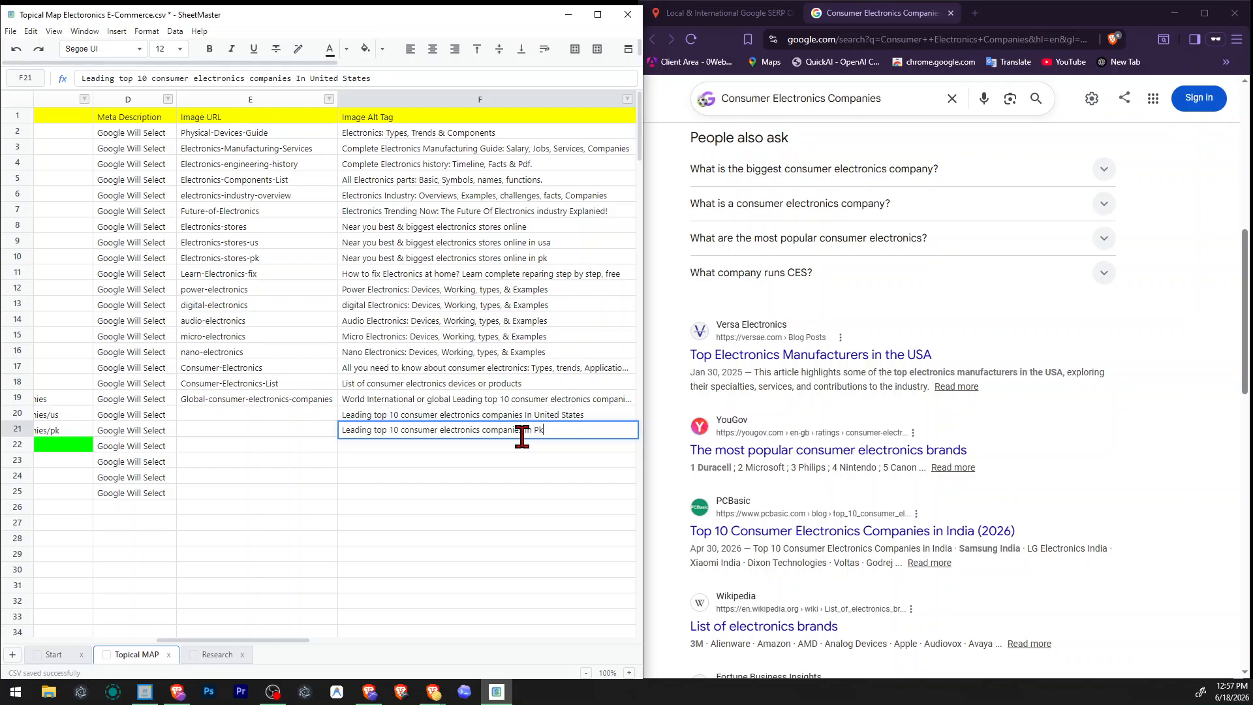
pyautogui.press('BackSpace')
pyautogui.write('akistan')
pyautogui.press('Return')
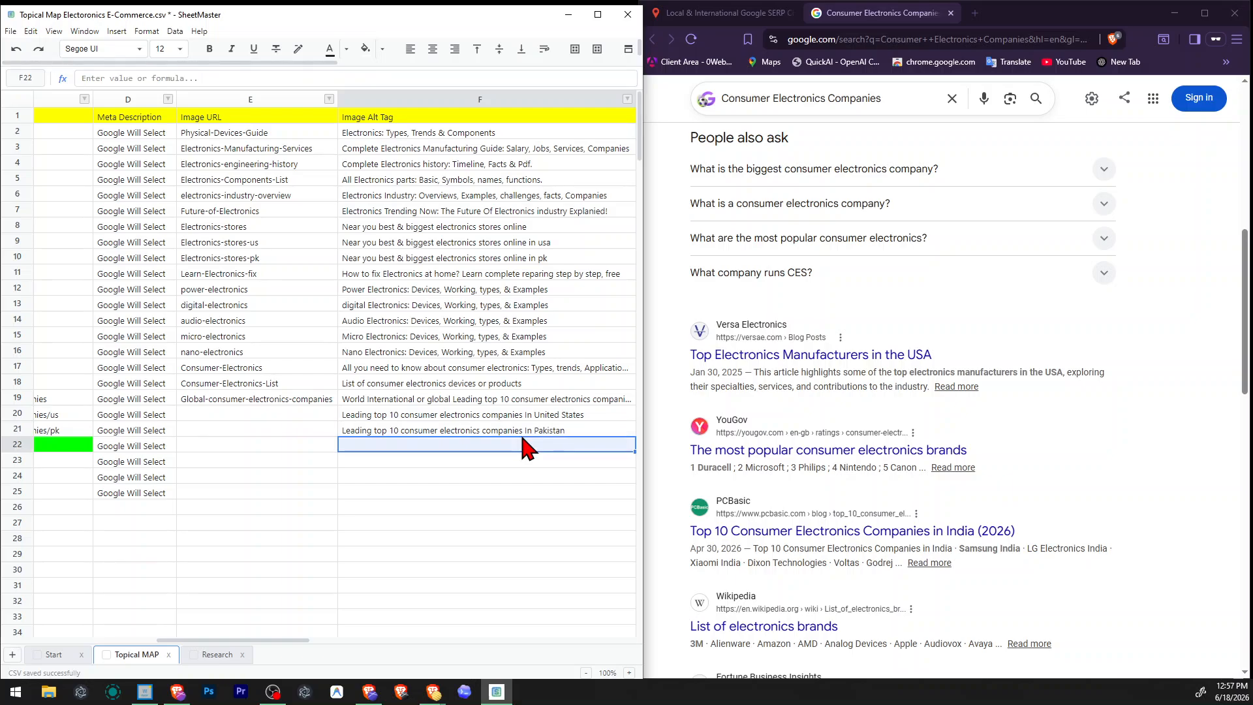
pyautogui.press('Left')
pyautogui.hotkey('ctrl', 's')
# Copy row 19's image URL into the Image URL cell of the In us row.
pyautogui.press('Right')
pyautogui.press('Up')
pyautogui.press('Left')
pyautogui.press('Left')
pyautogui.press('Left')
pyautogui.press('Left')
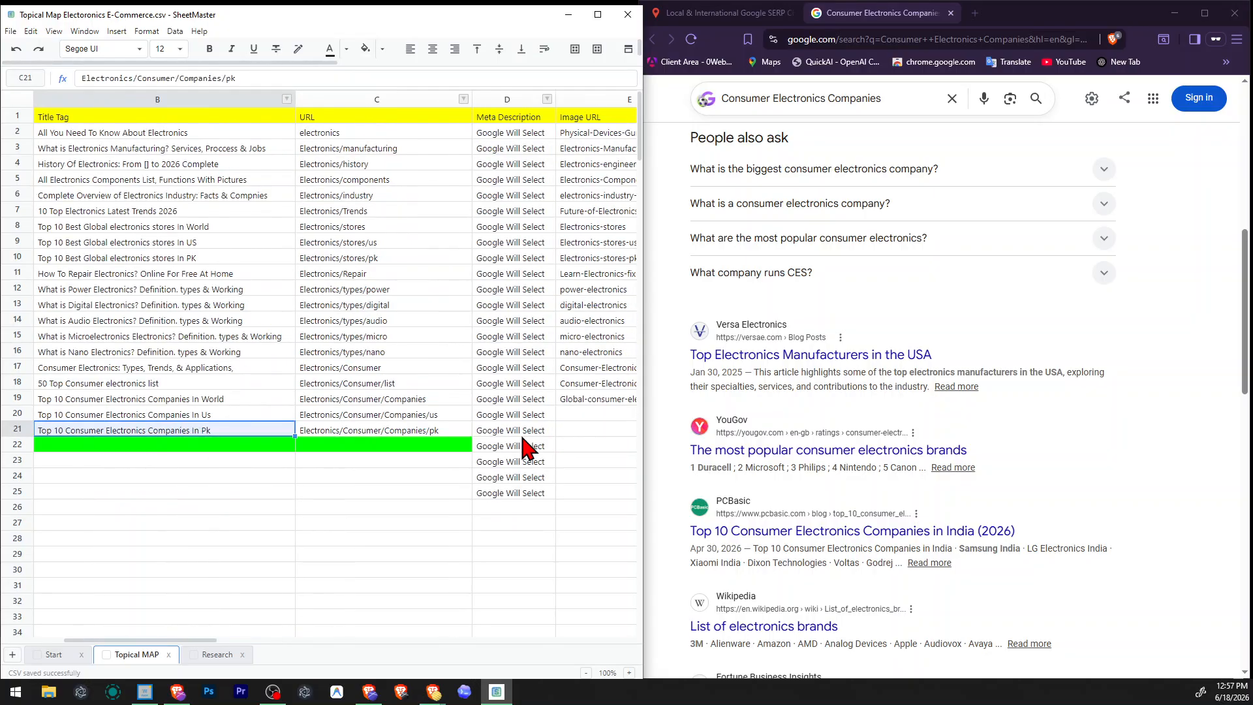
pyautogui.press('Right')
pyautogui.press('Up')
pyautogui.press('Right')
pyautogui.press('Right')
pyautogui.press('Right')
pyautogui.press('Left')
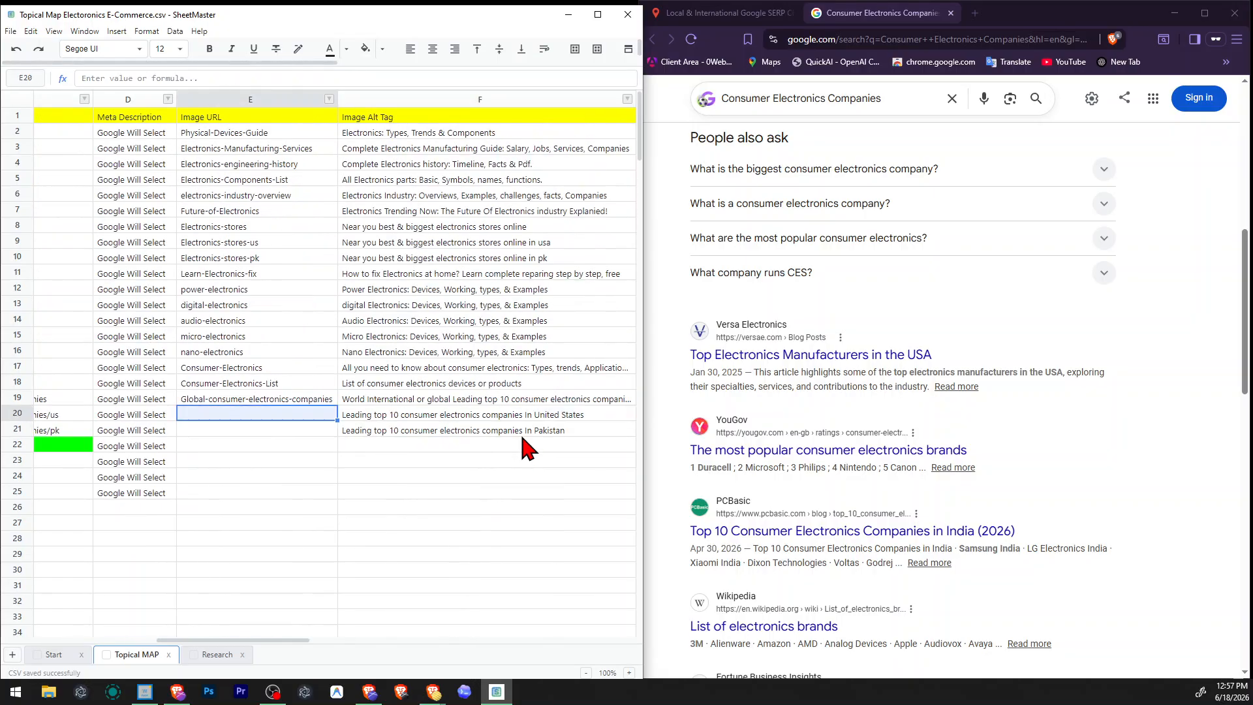
pyautogui.press('Up')
pyautogui.hotkey('ctrl', 'c')
pyautogui.press('Down')
pyautogui.hotkey('ctrl', 'v')
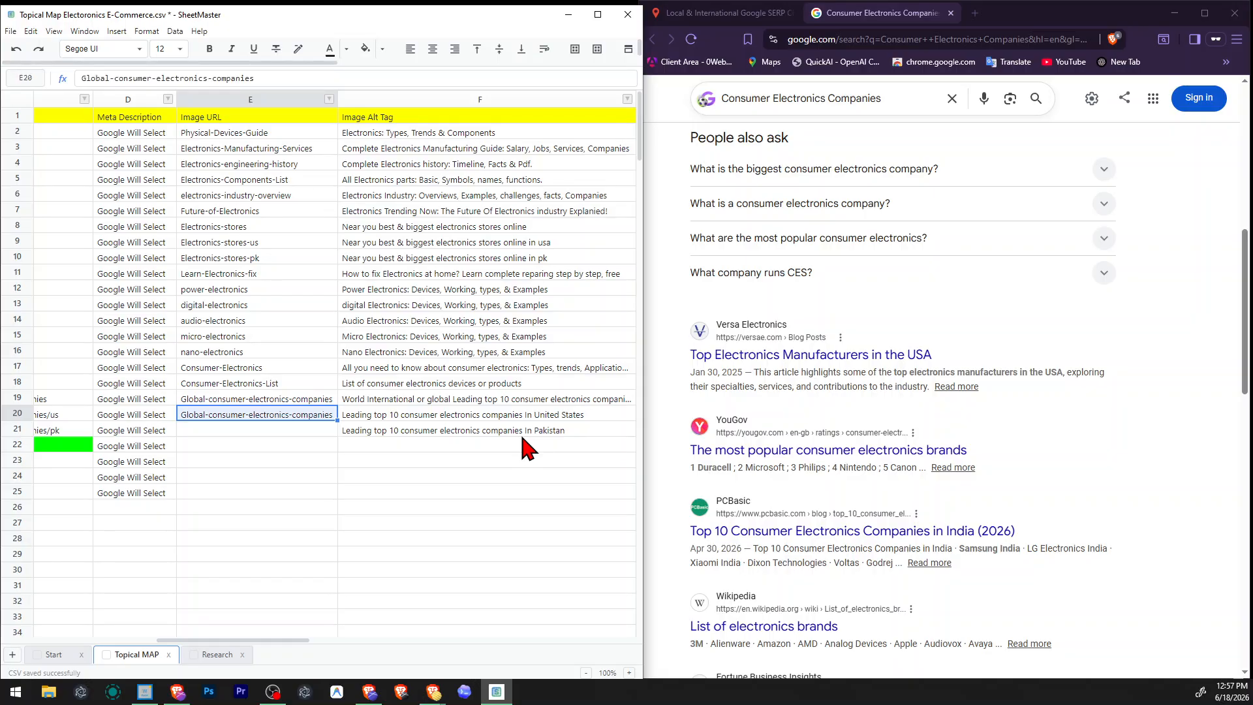
# Change the In us row's image URL to "consumer-electronics-companies-Us", dropping the leading "Global-".
pyautogui.press('Home')
pyautogui.press('Right')
pyautogui.press('Right')
pyautogui.press('Right')
pyautogui.press('Right')
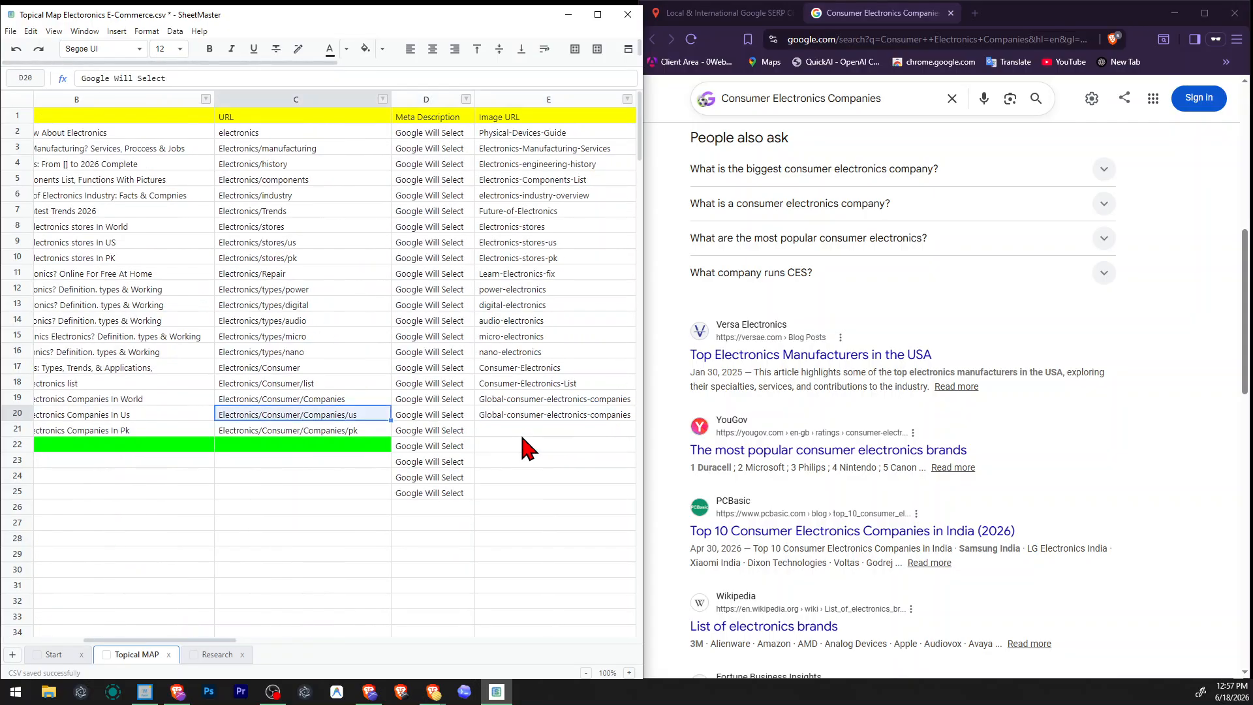
pyautogui.press('F2')
pyautogui.hotkey('ctrl', 'shift', 'Left')
pyautogui.hotkey('ctrl', 'shift', 'Left')
pyautogui.hotkey('ctrl', 'shift', 'Left')
pyautogui.hotkey('ctrl', 'Left')
pyautogui.hotkey('ctrl', 'Left')
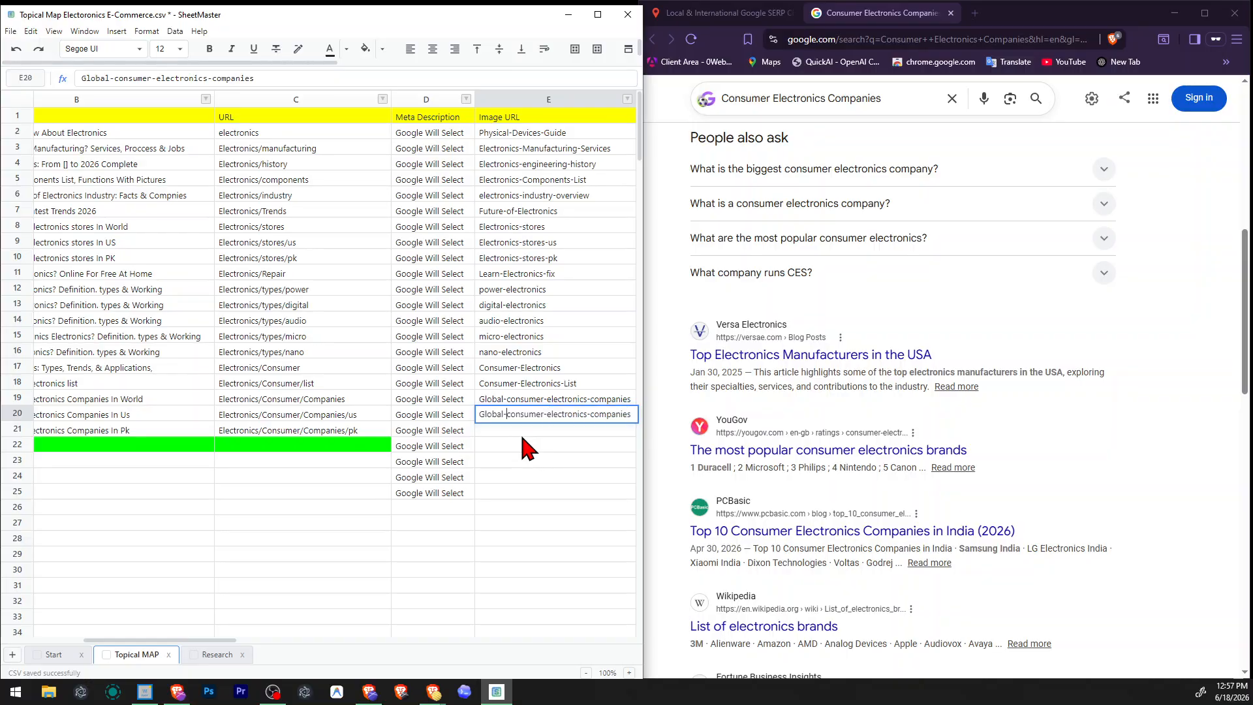
pyautogui.hotkey('shift', 'Home')
pyautogui.press('BackSpace')
pyautogui.press('Delete')
pyautogui.write('-Us')
pyautogui.press('Return')
# Reuse the In us row's image URL for the in pk row as "consumer-electronics-companies-pk", and go to the Consumer electronics Trends topic.
pyautogui.press('Up')
pyautogui.press('Down')
pyautogui.hotkey('ctrl', 'v')
pyautogui.press('F2')
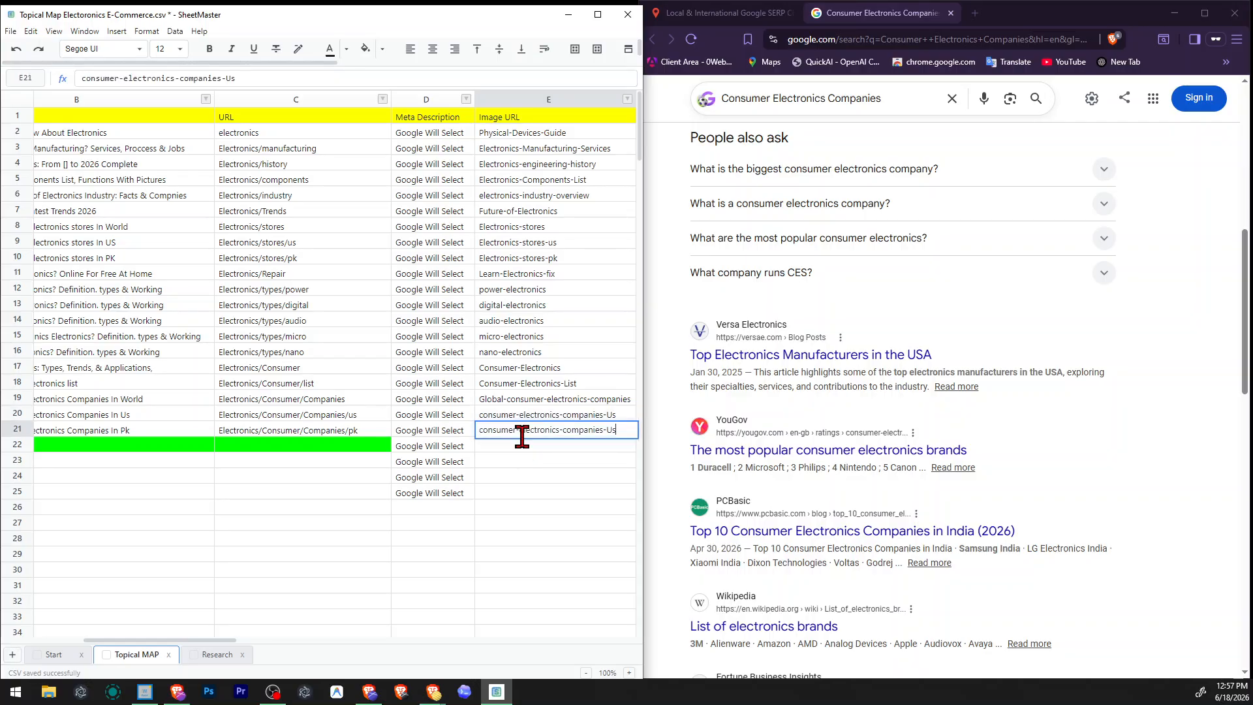
pyautogui.hotkey('ctrl', 'shift', 'Left')
pyautogui.write('pk')
pyautogui.press('Return')
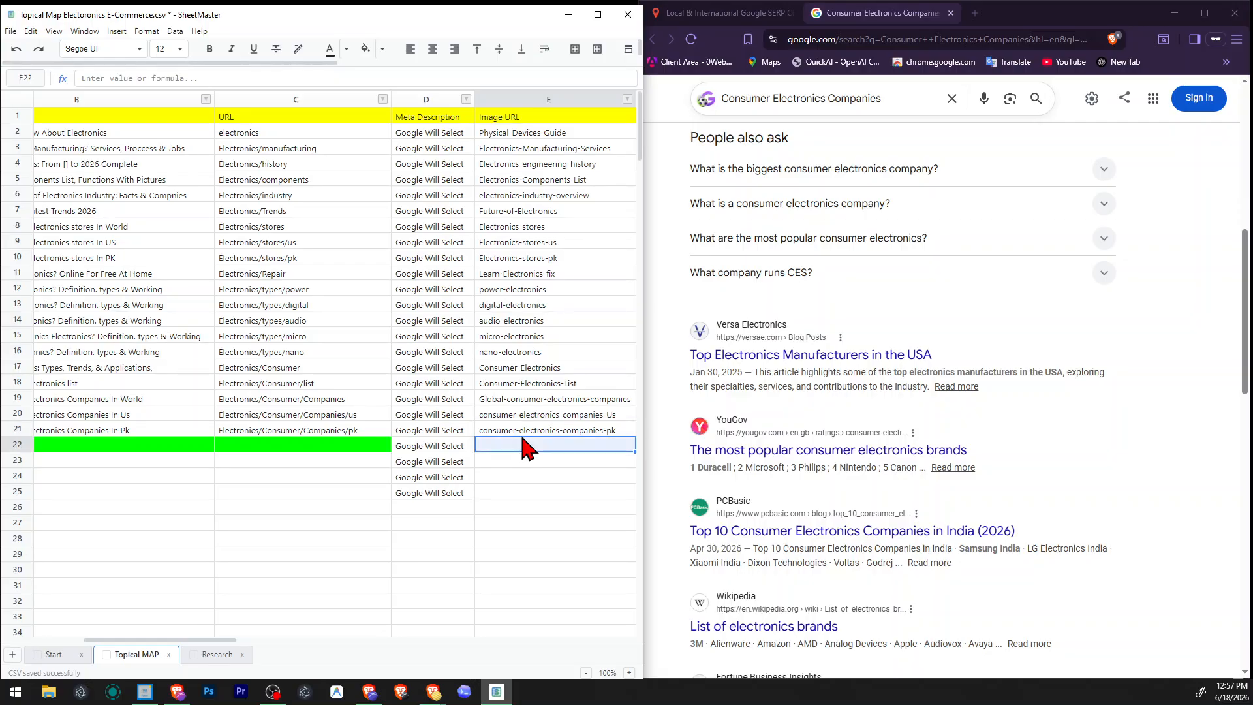
pyautogui.press('Left')
pyautogui.press('Left')
pyautogui.press('Left')
pyautogui.press('Left')
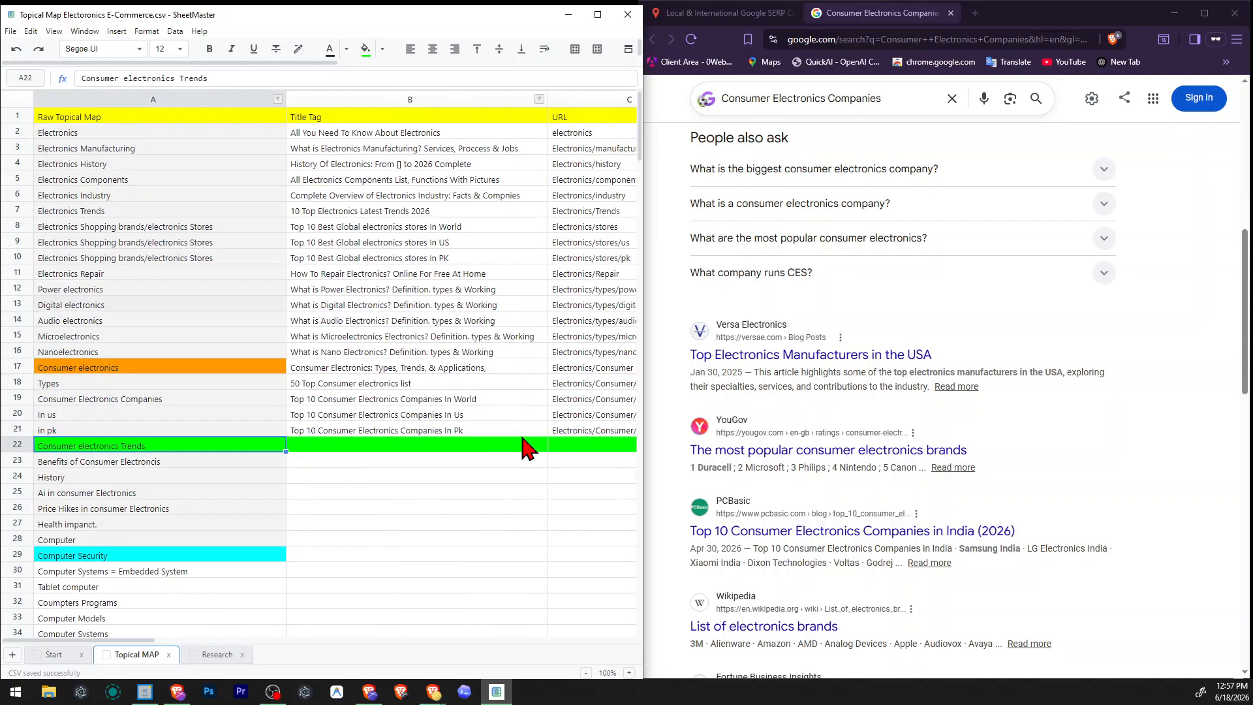